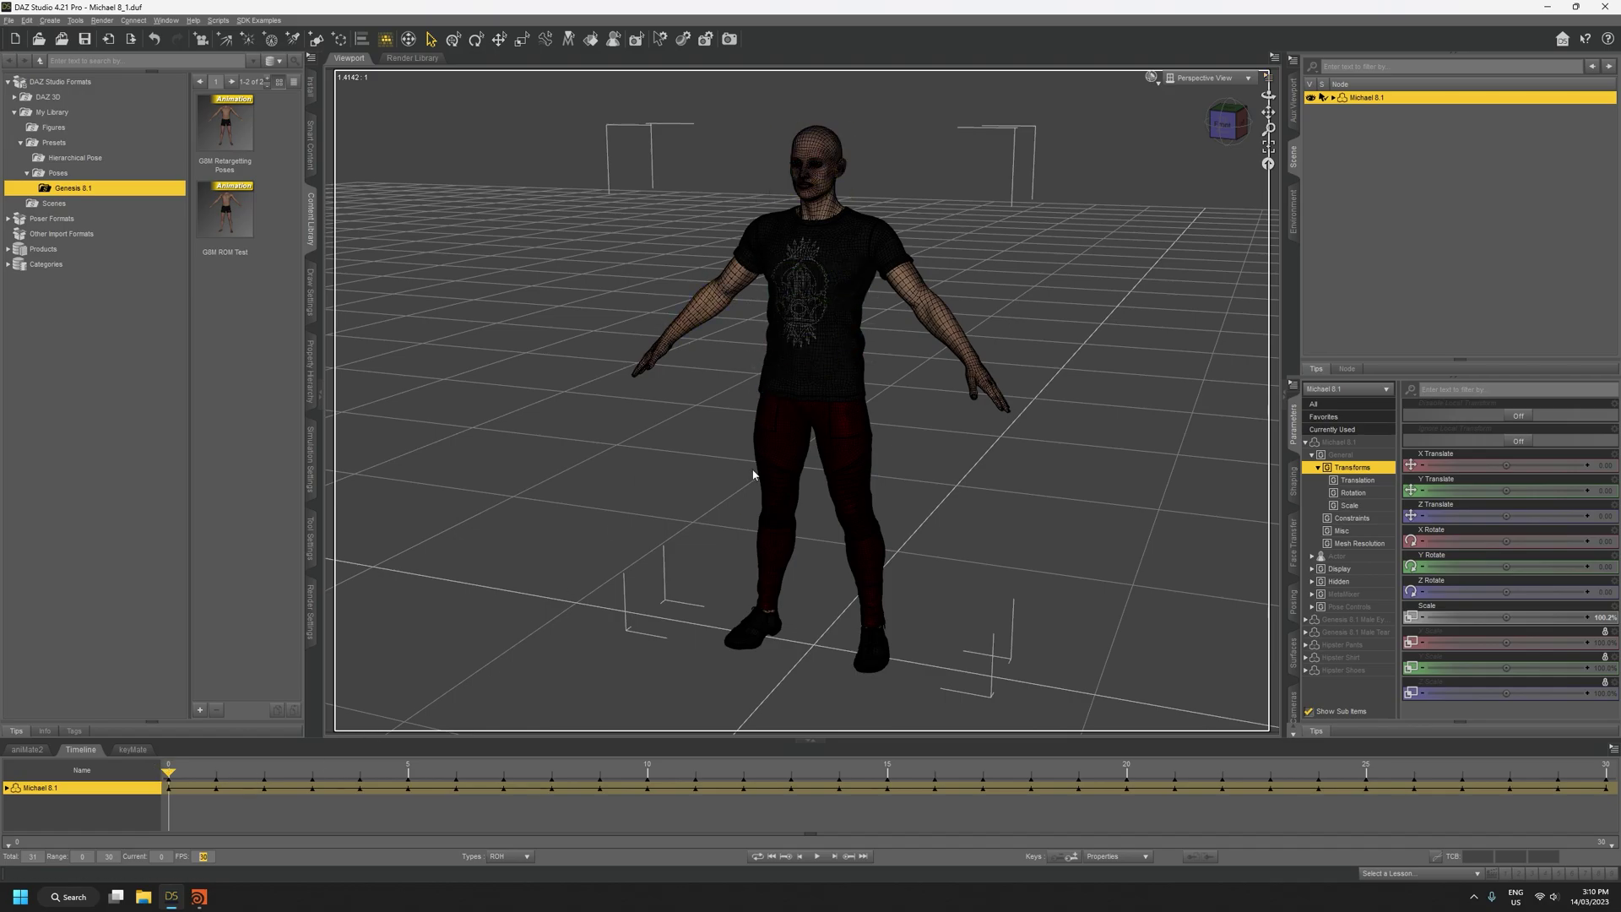
pyautogui.moveTo(169, 768); pyautogui.dragTo(142, 794)
pyautogui.moveTo(170, 771); pyautogui.dragTo(135, 796)
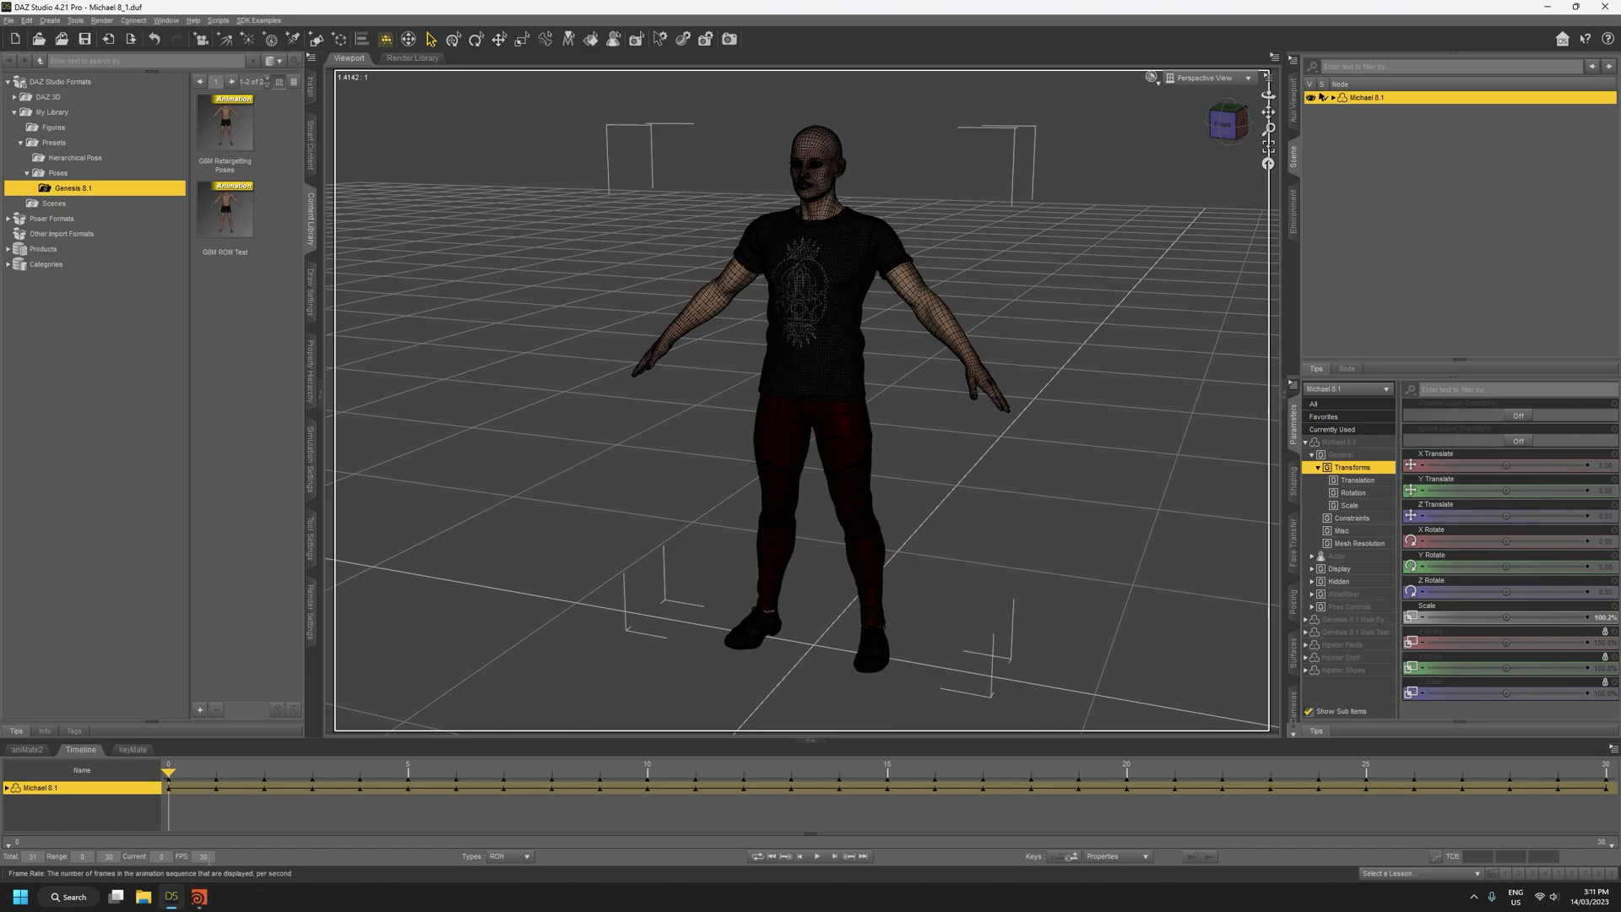
# Switch to Houdini and create a new project named Tutorial inside the Desktop/Tutorial/Houdini folder
pyautogui.click(199, 897)
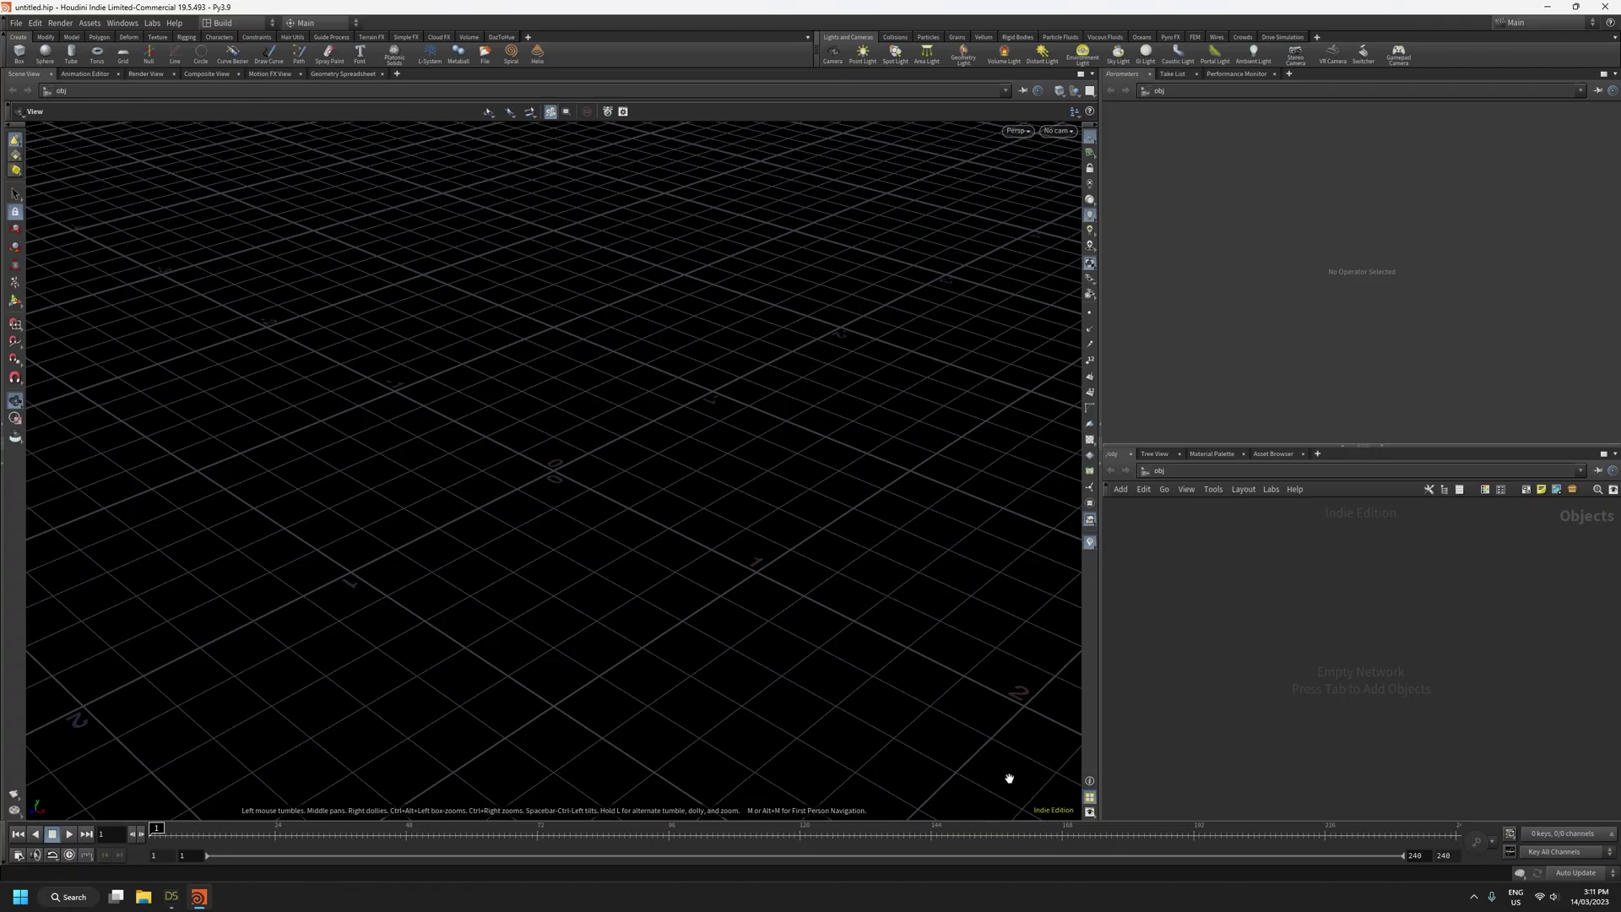
pyautogui.click(15, 26)
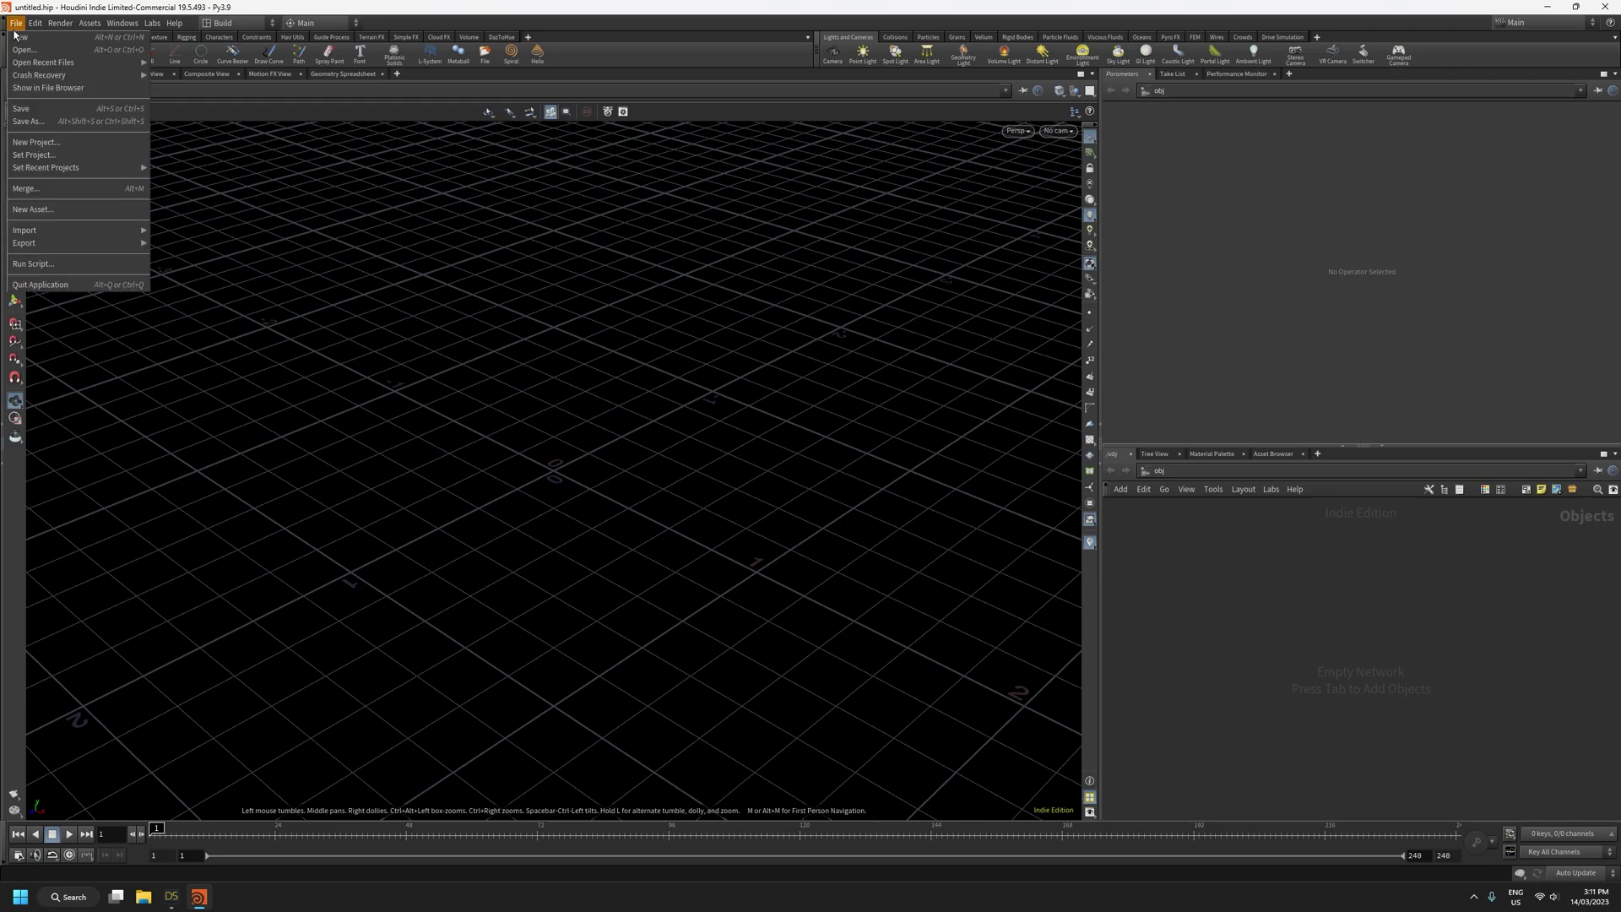
pyautogui.click(34, 142)
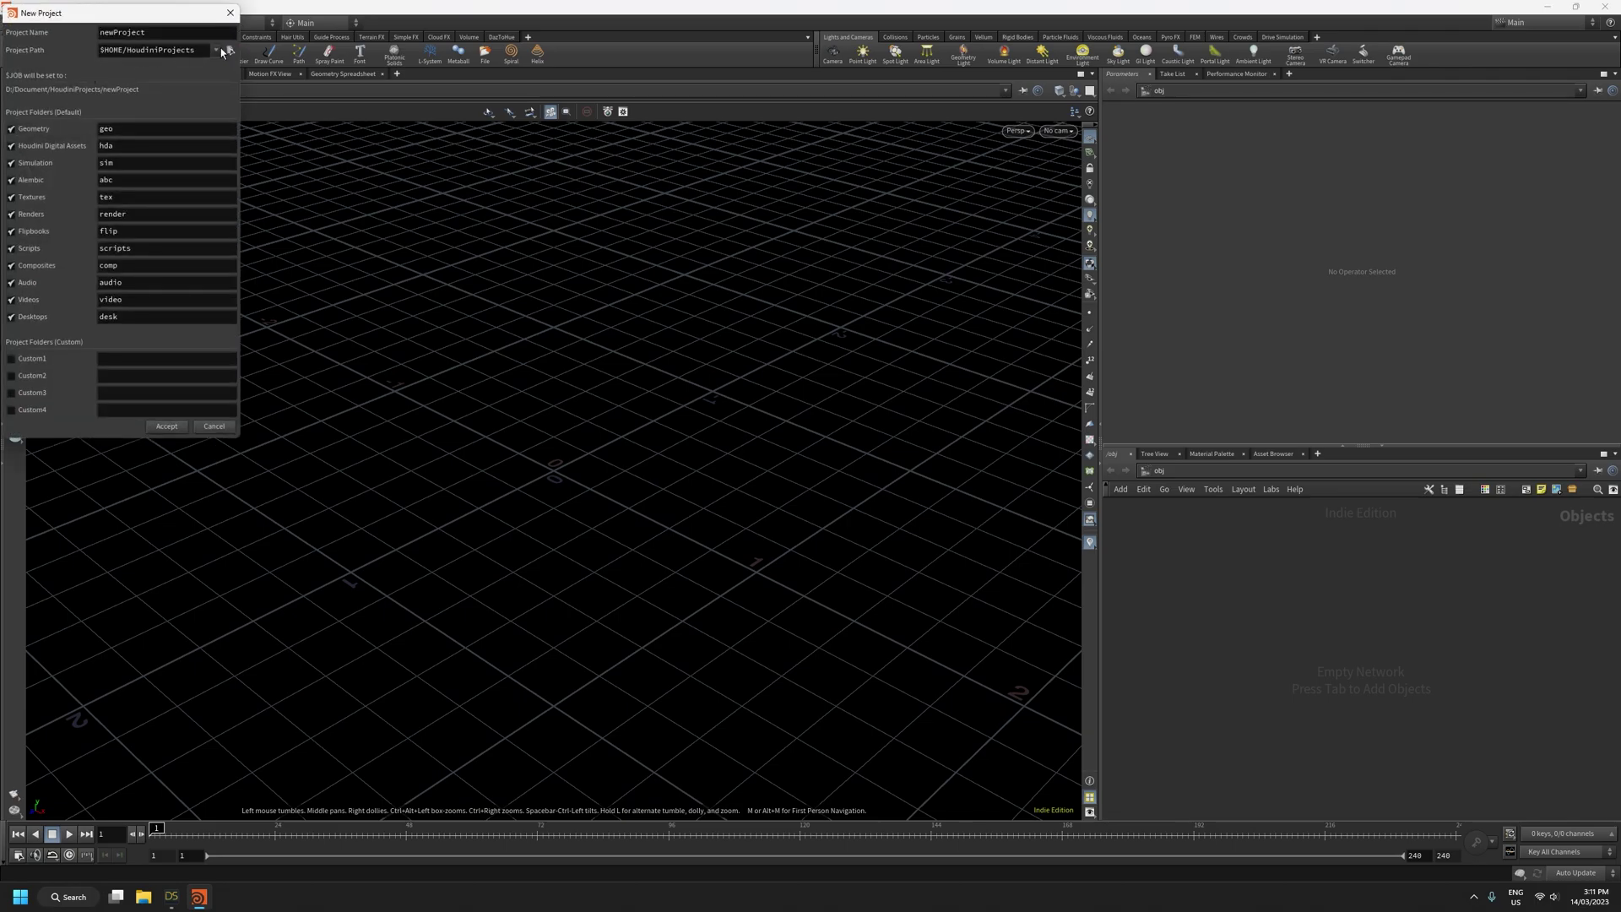
pyautogui.click(229, 51)
pyautogui.click(37, 75)
pyautogui.doubleClick(175, 123)
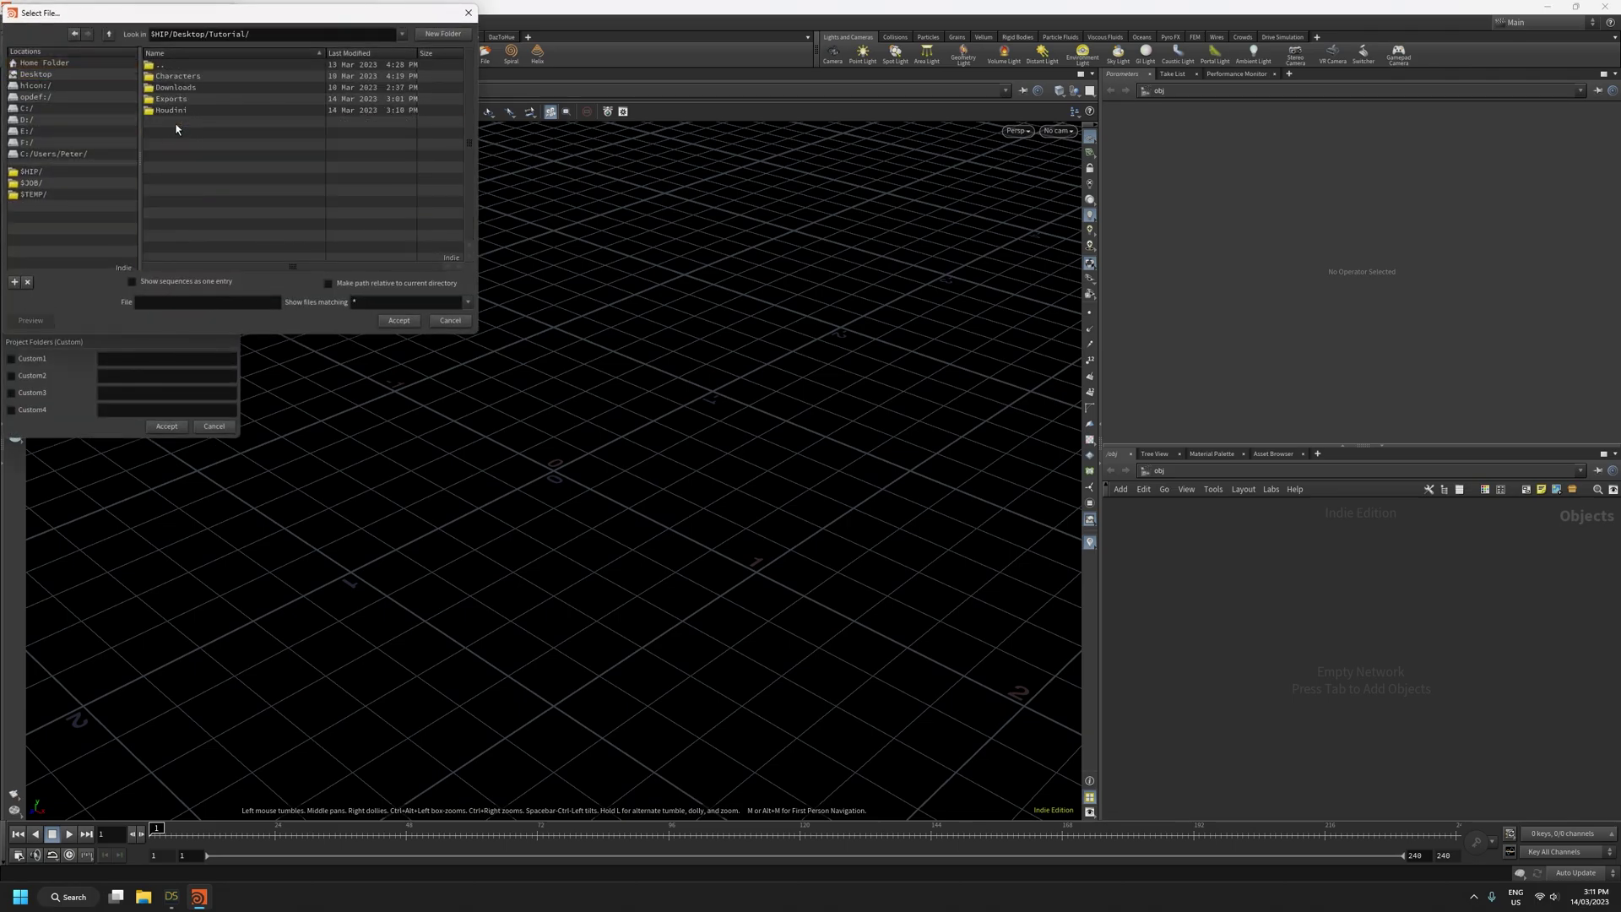
pyautogui.doubleClick(177, 113)
pyautogui.click(398, 320)
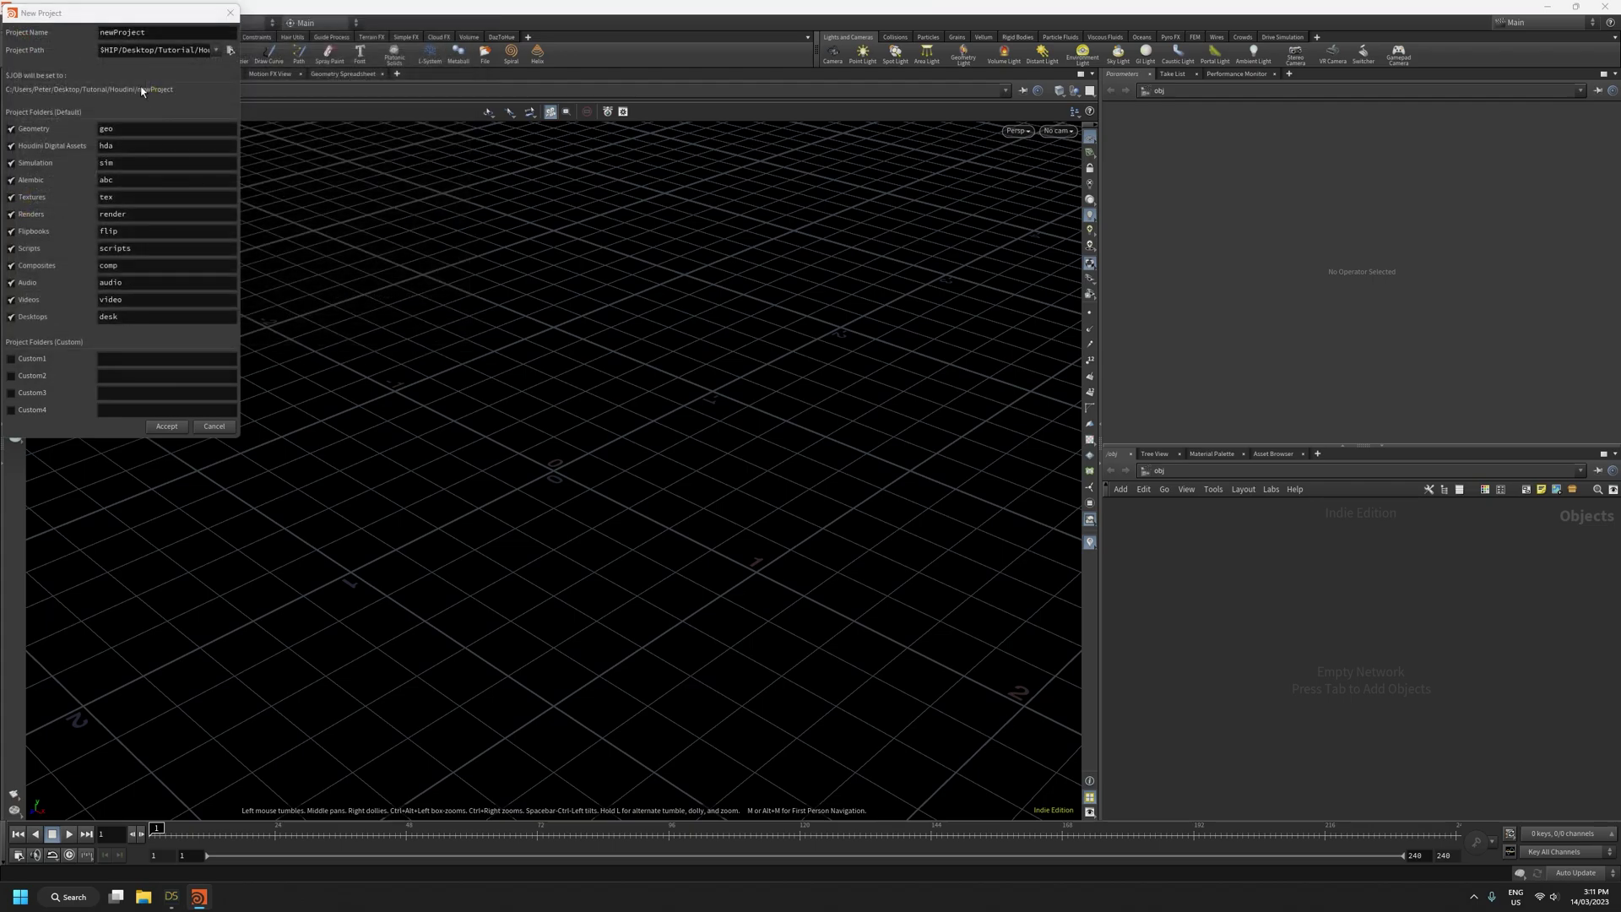
pyautogui.moveTo(162, 37); pyautogui.dragTo(5, 34)
pyautogui.write('Tutorial')
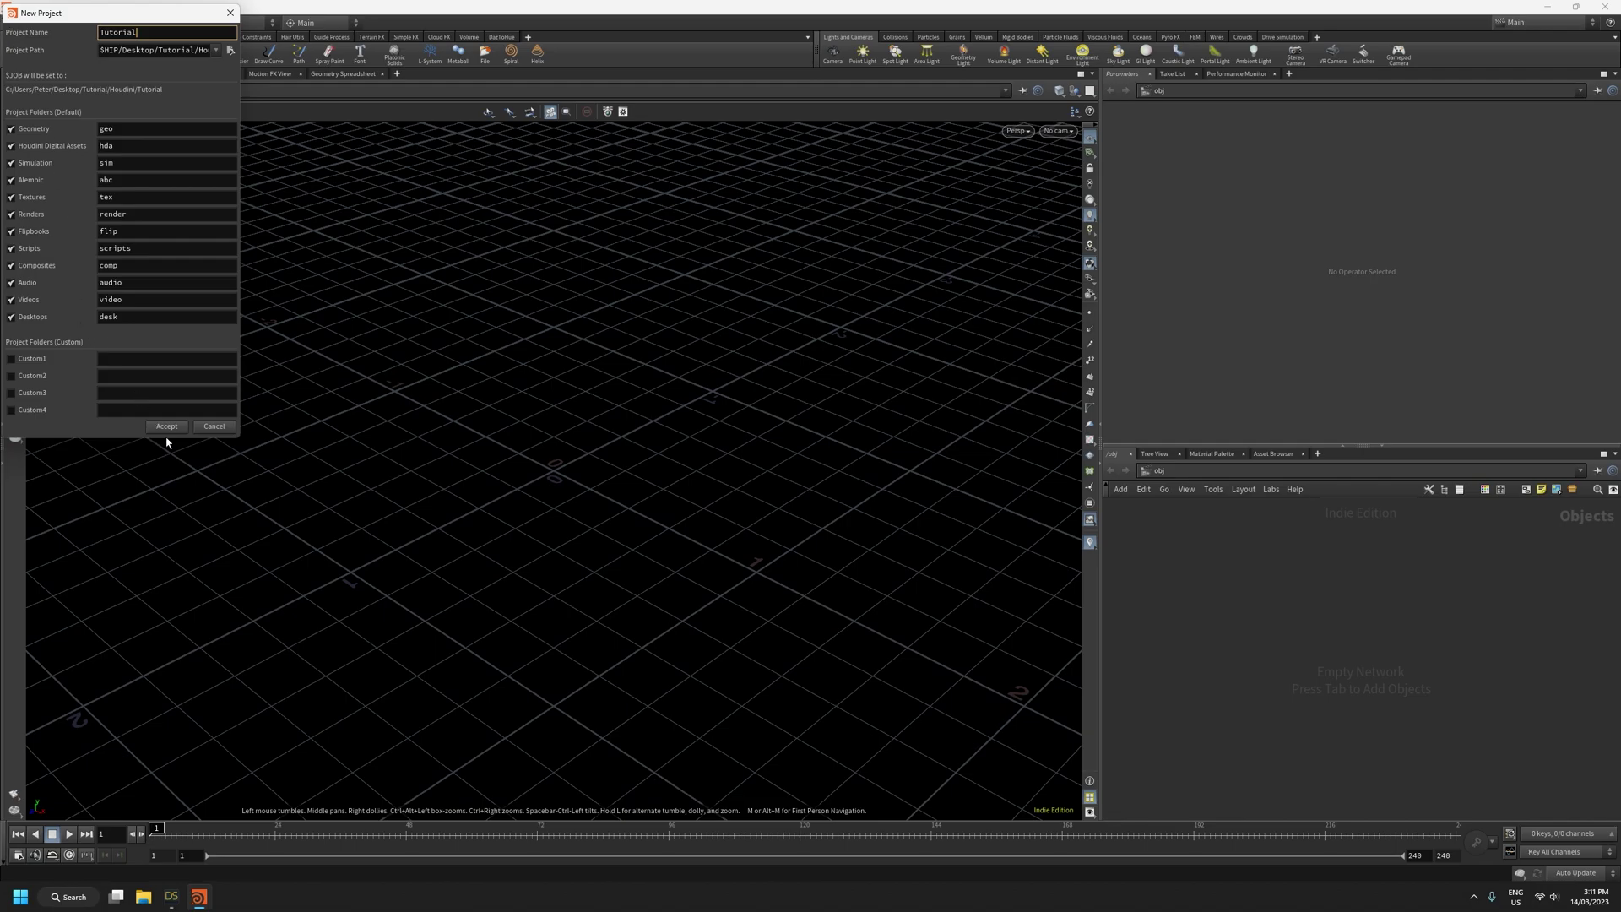
pyautogui.click(166, 427)
# Save the scene as Michael8 in the project's root folder
pyautogui.click(16, 23)
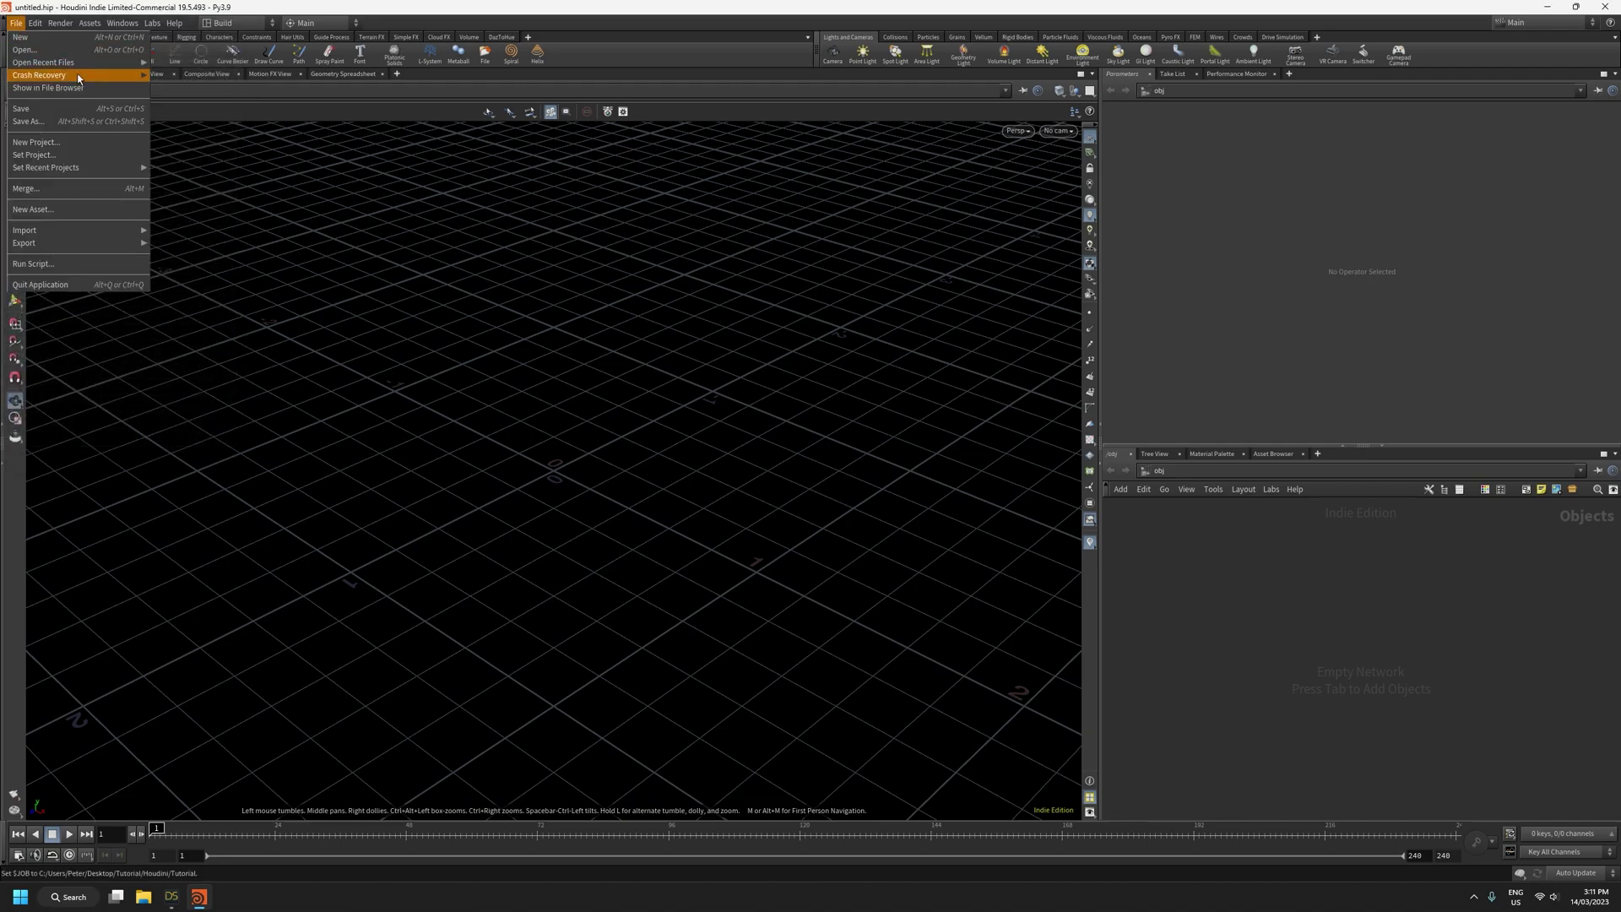
pyautogui.click(63, 119)
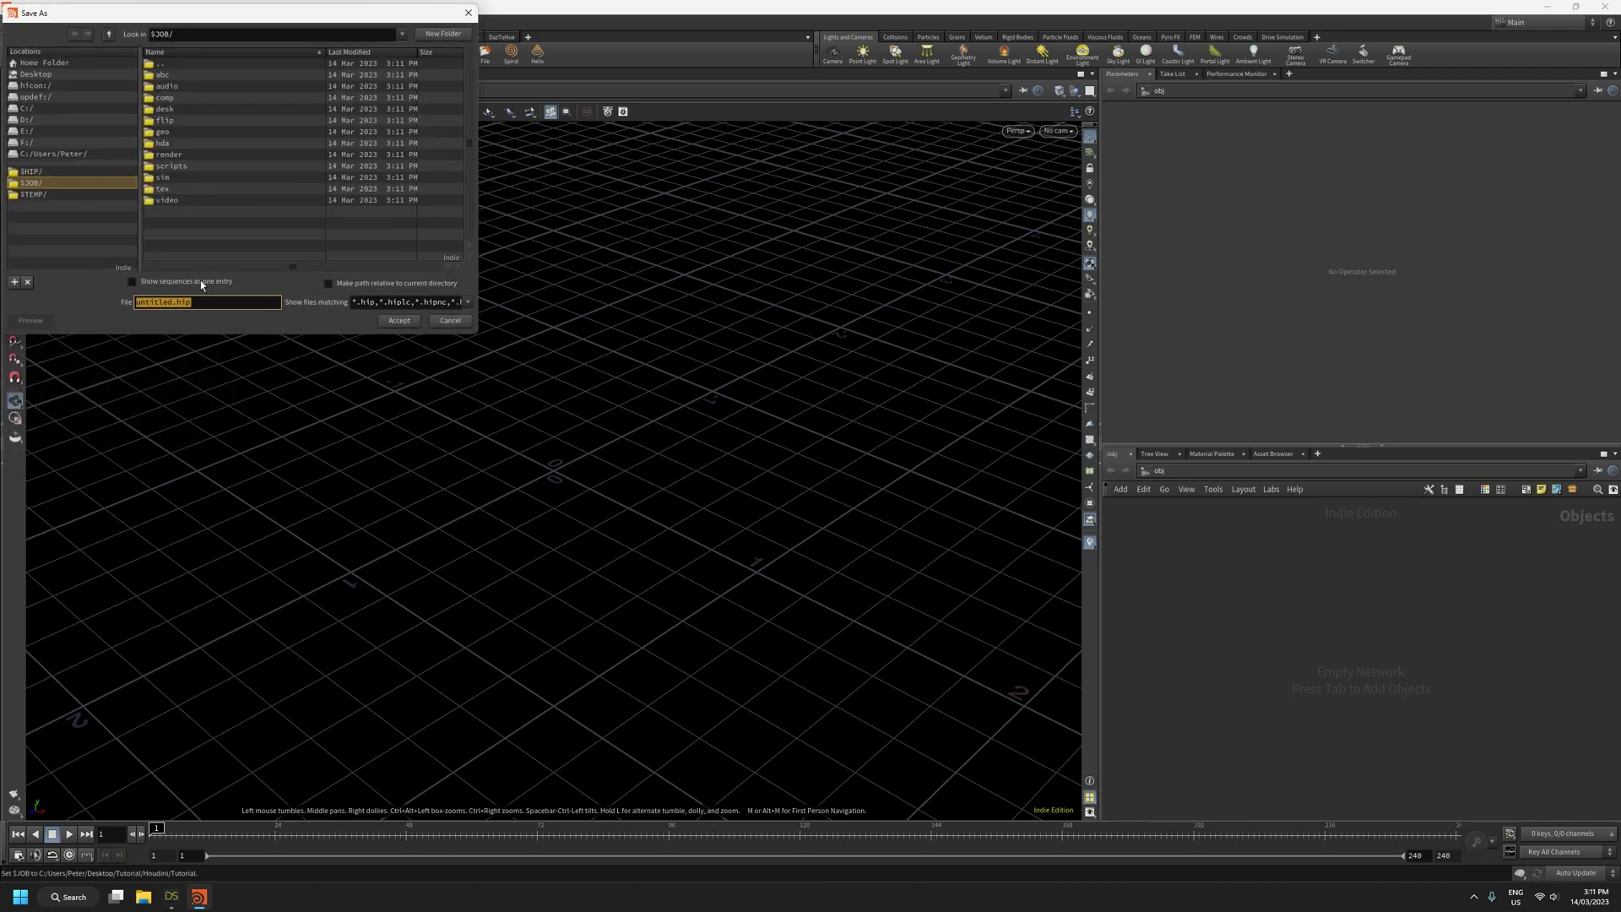
pyautogui.moveTo(173, 302); pyautogui.dragTo(67, 303)
pyautogui.write('Michael8')
pyautogui.click(400, 324)
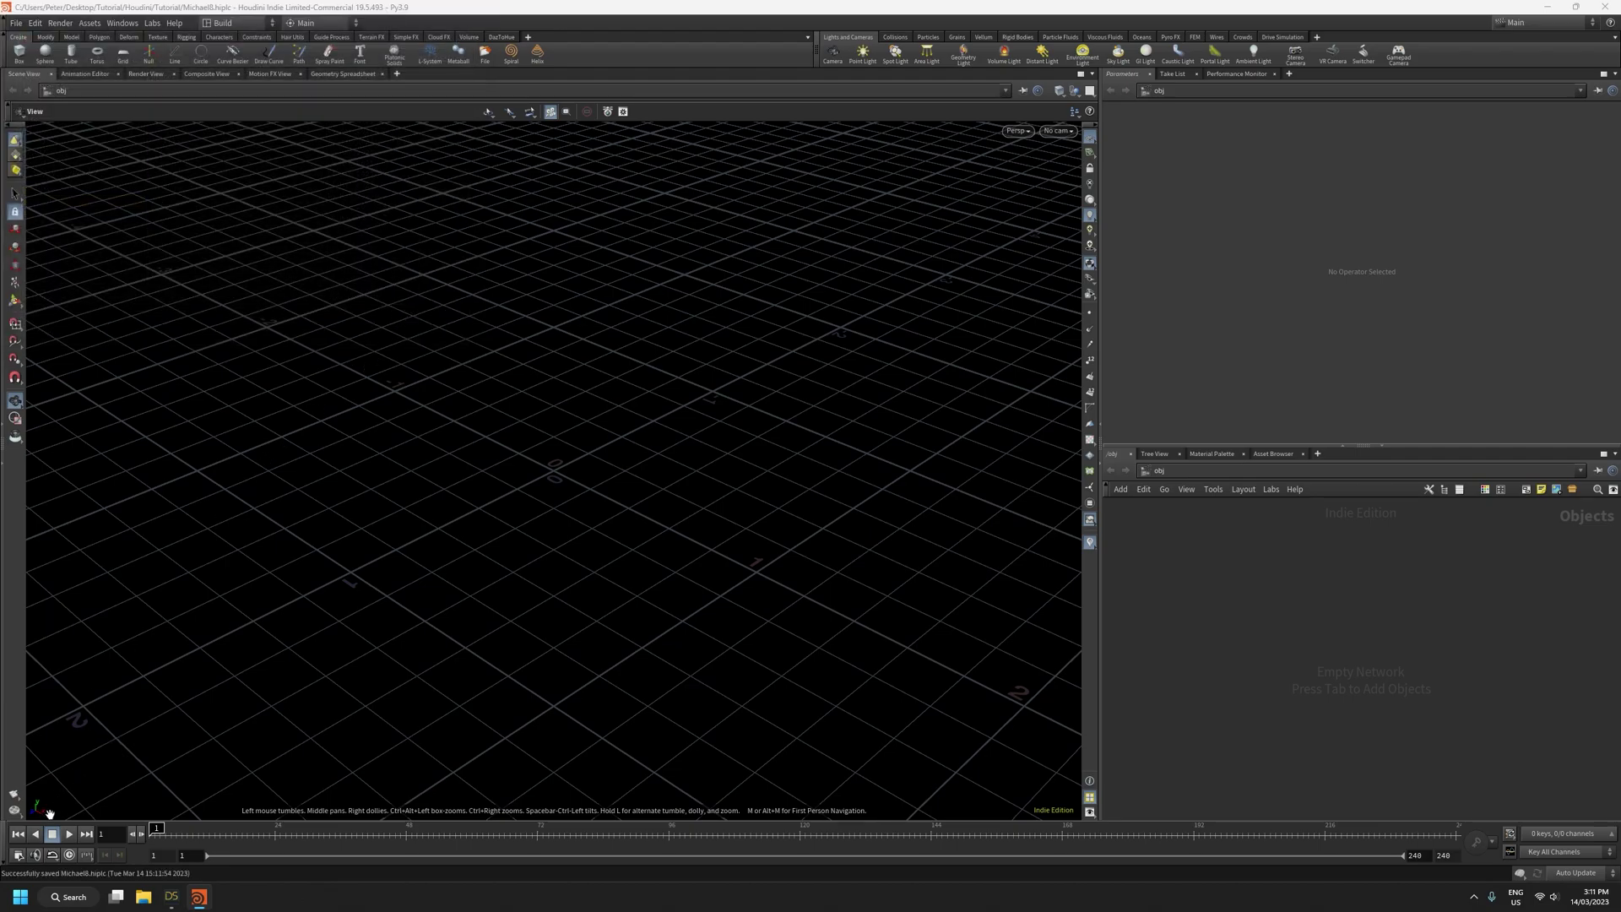
# Set the scene's global animation rate to 30 FPS, apply it and close the animation options
pyautogui.click(17, 856)
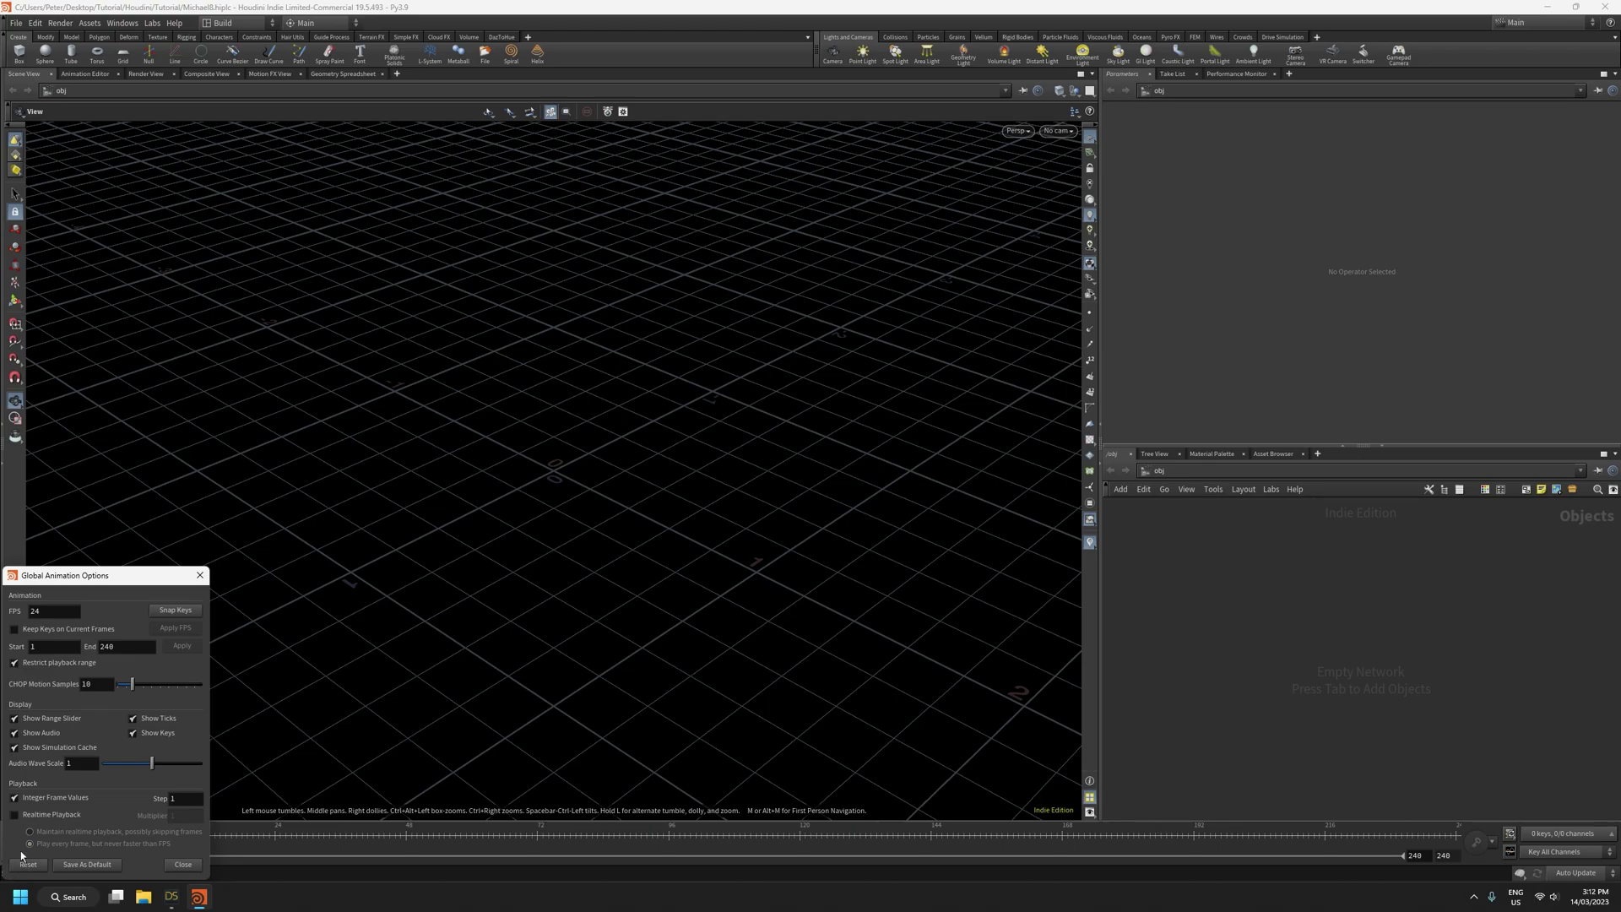
pyautogui.doubleClick(58, 614)
pyautogui.write('30')
pyautogui.press('Tab')
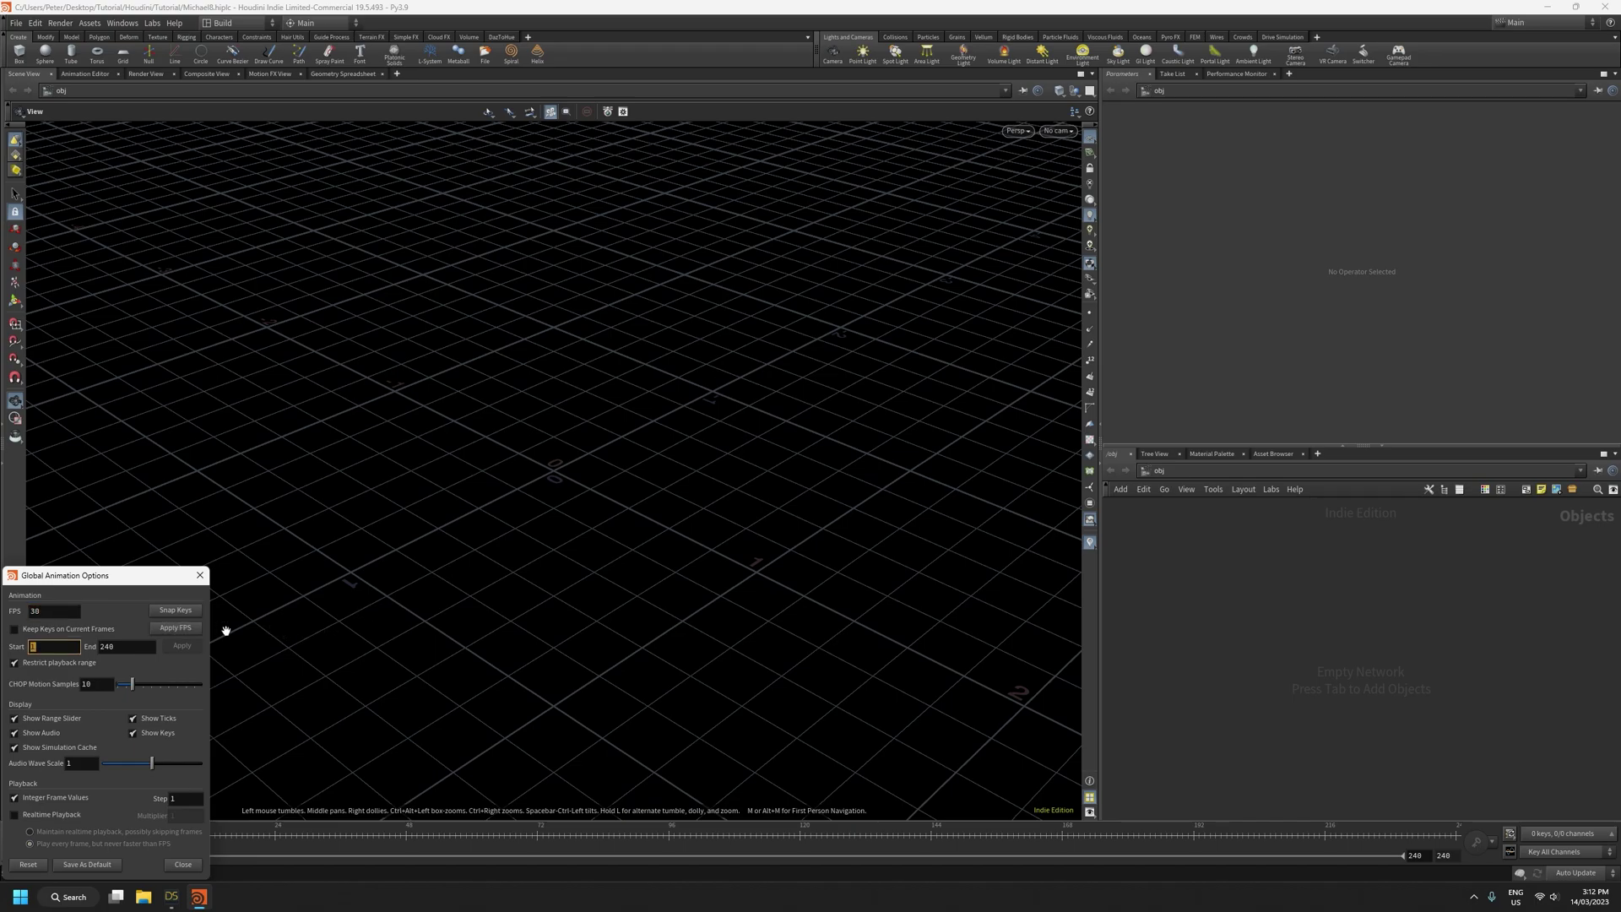
pyautogui.click(171, 629)
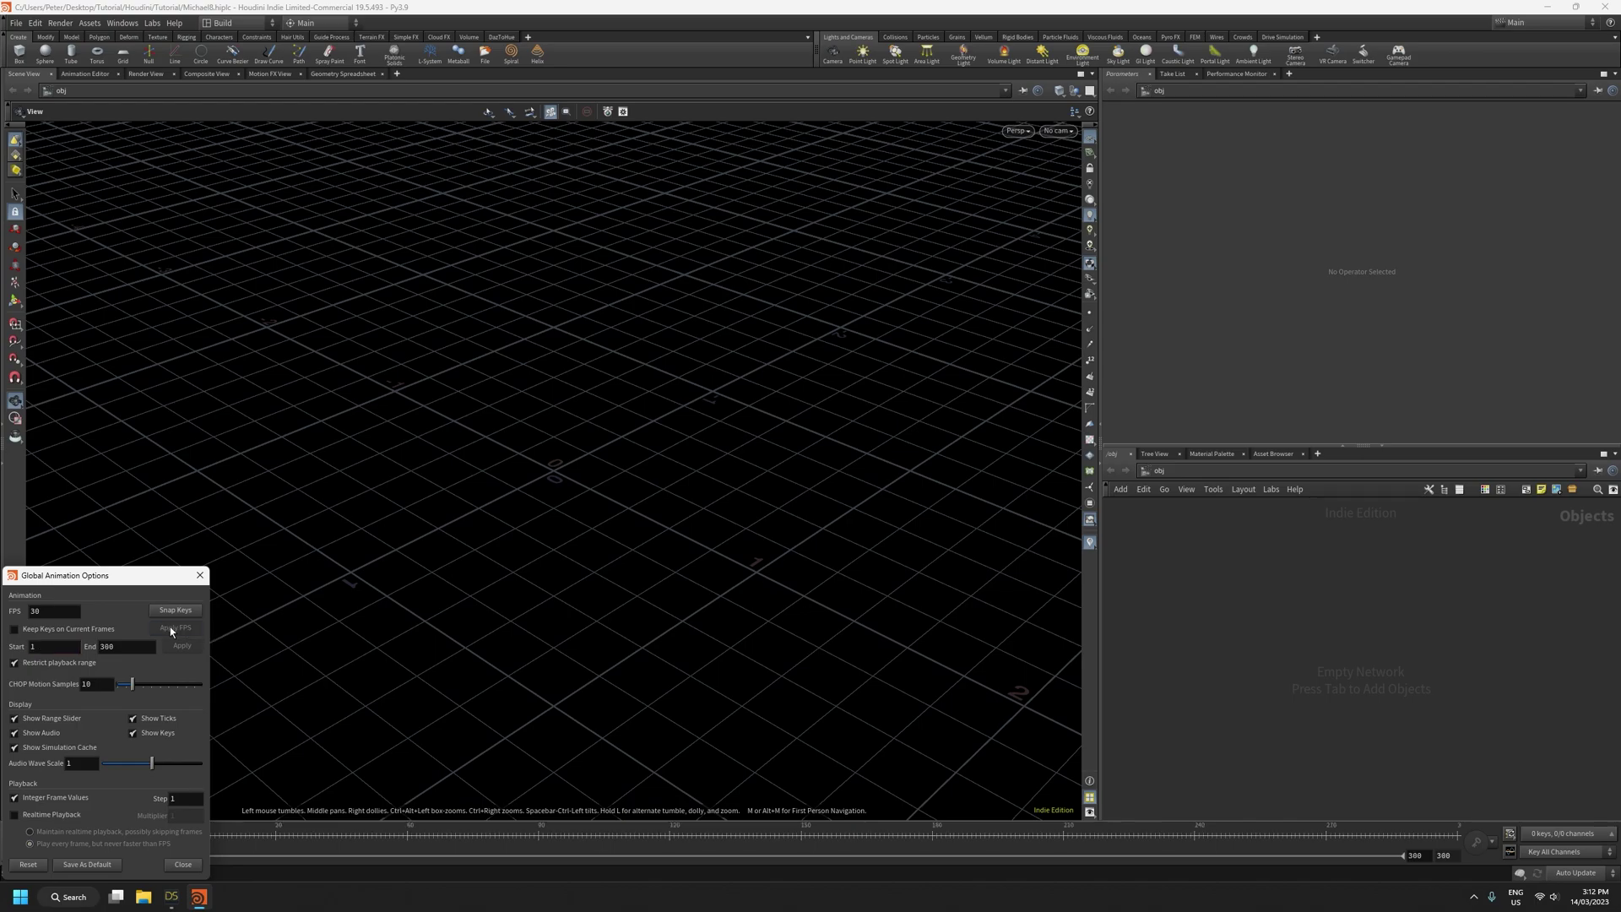
pyautogui.click(184, 864)
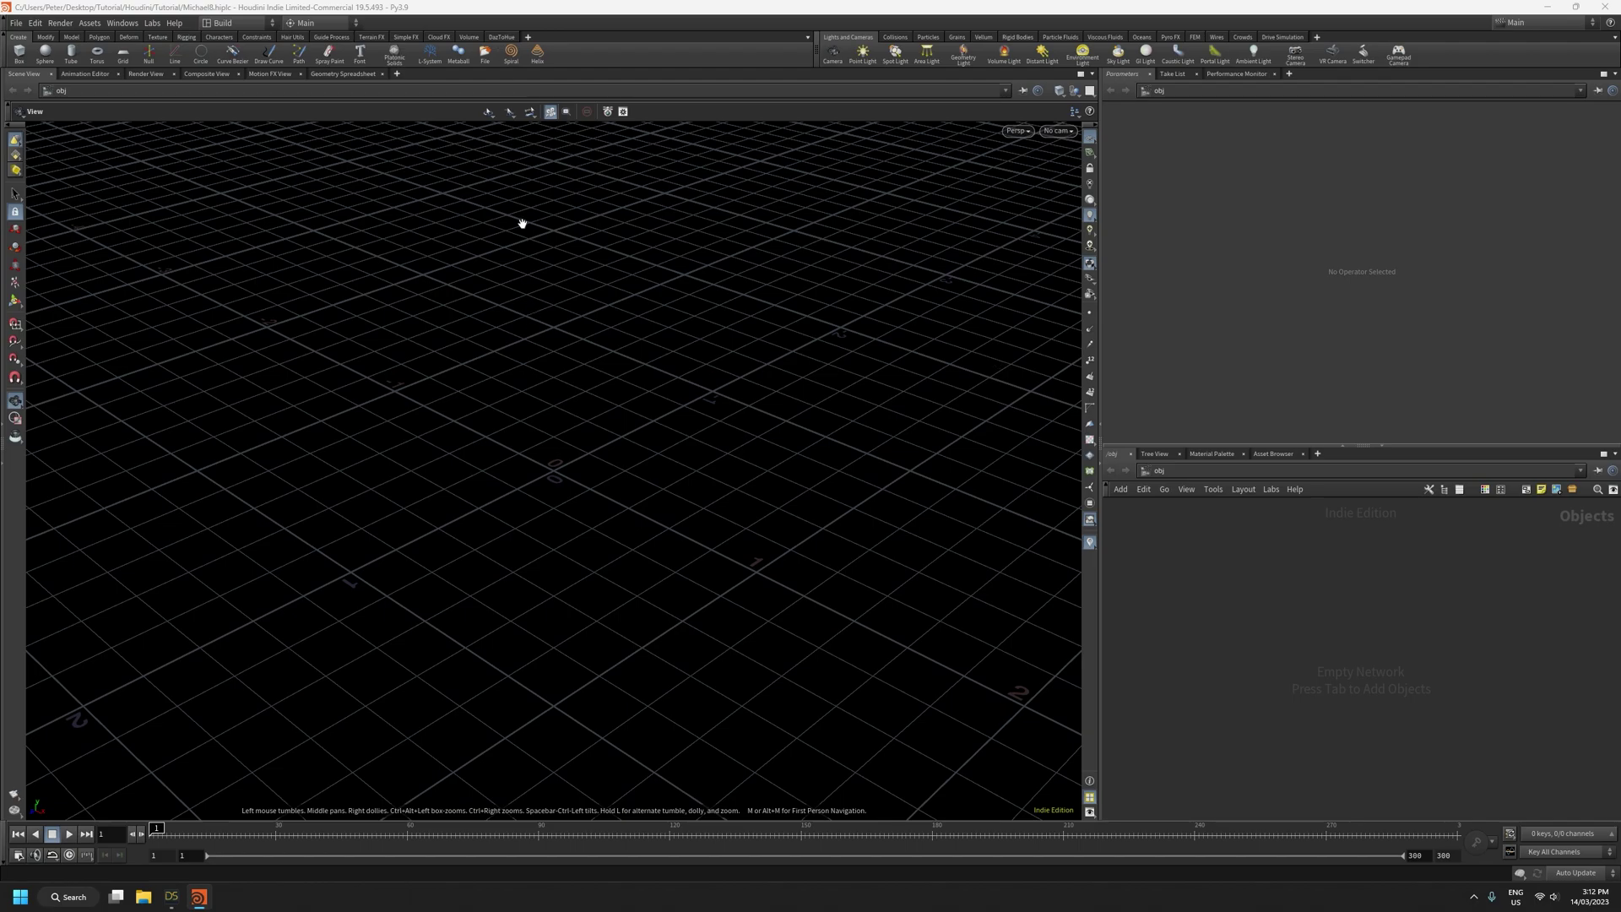
# Add a DazToHue node network to the scene with the DazToHue shelf tool
pyautogui.click(500, 37)
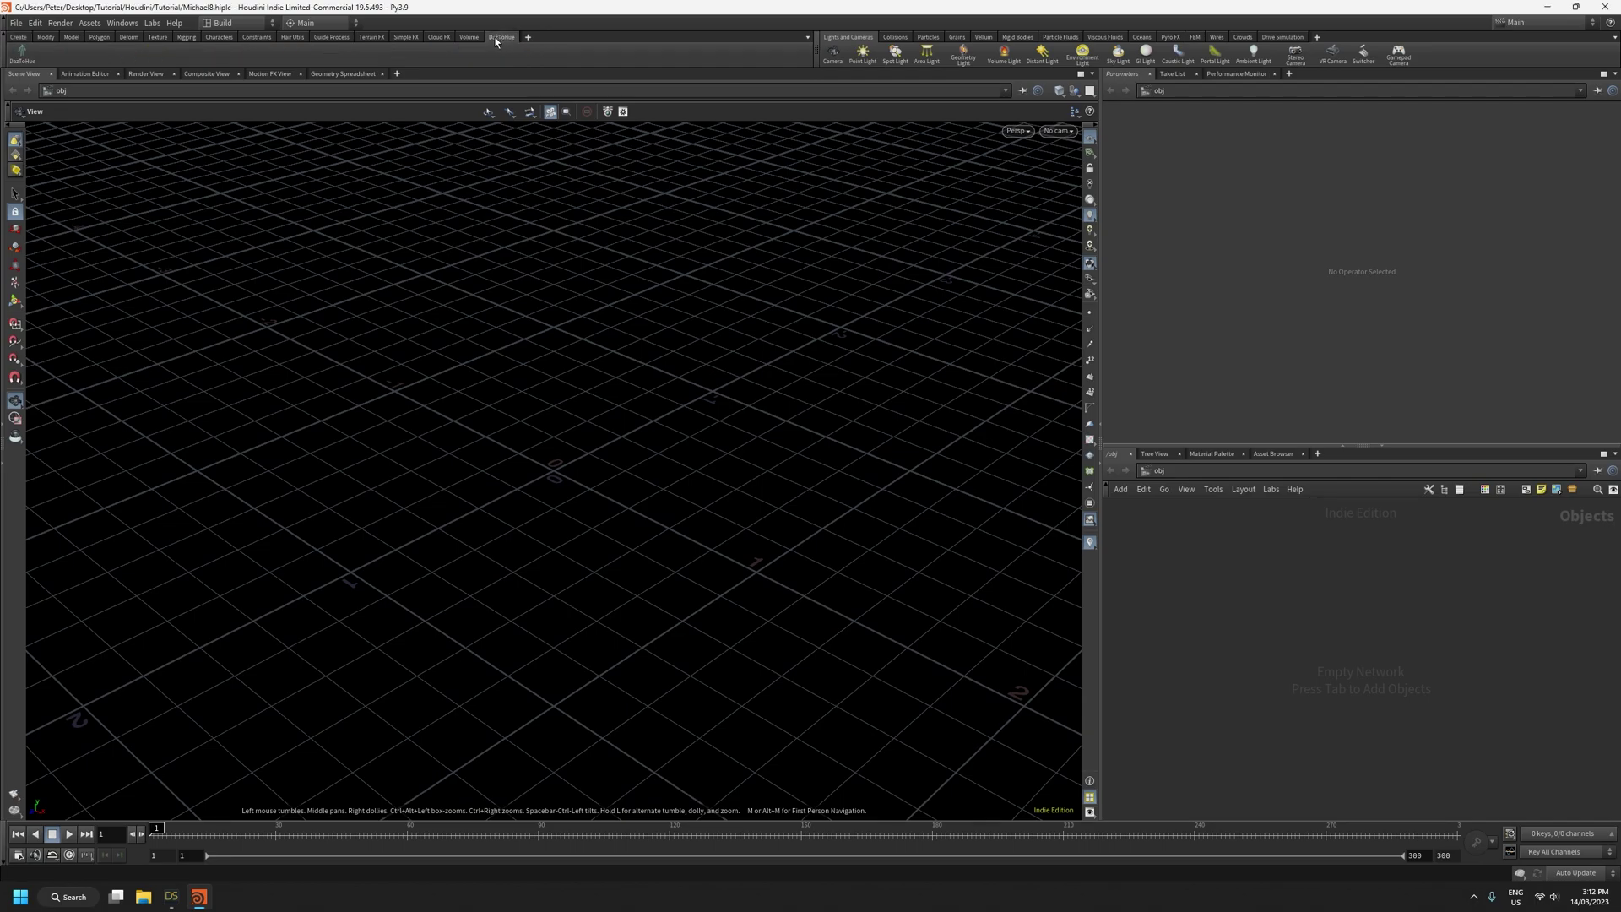
pyautogui.click(529, 36)
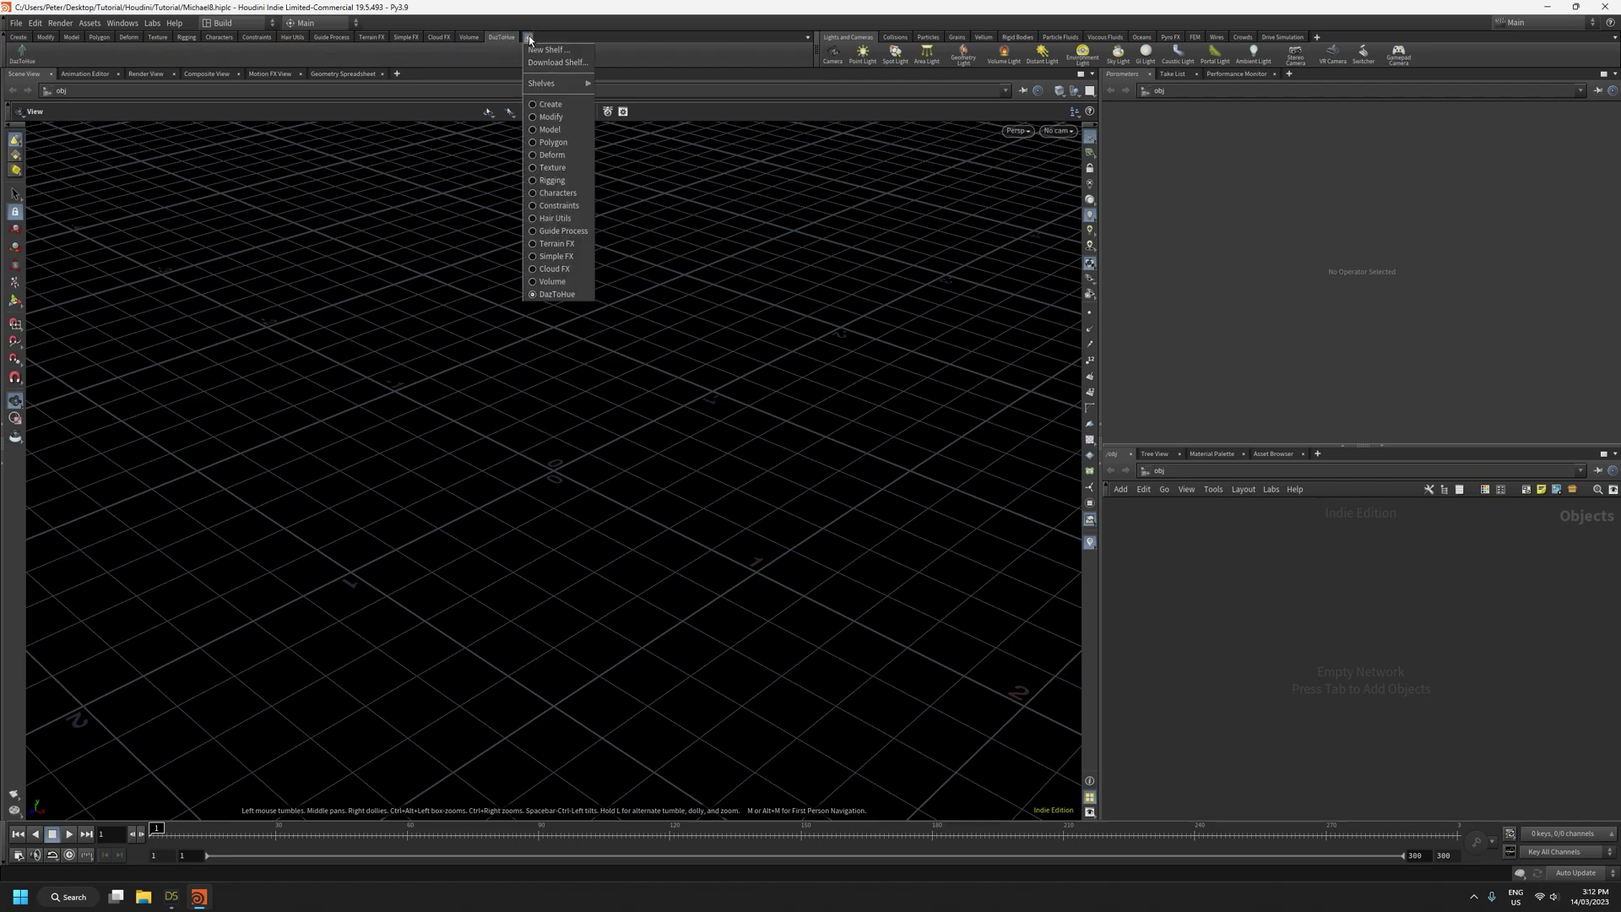
pyautogui.moveTo(546, 80)
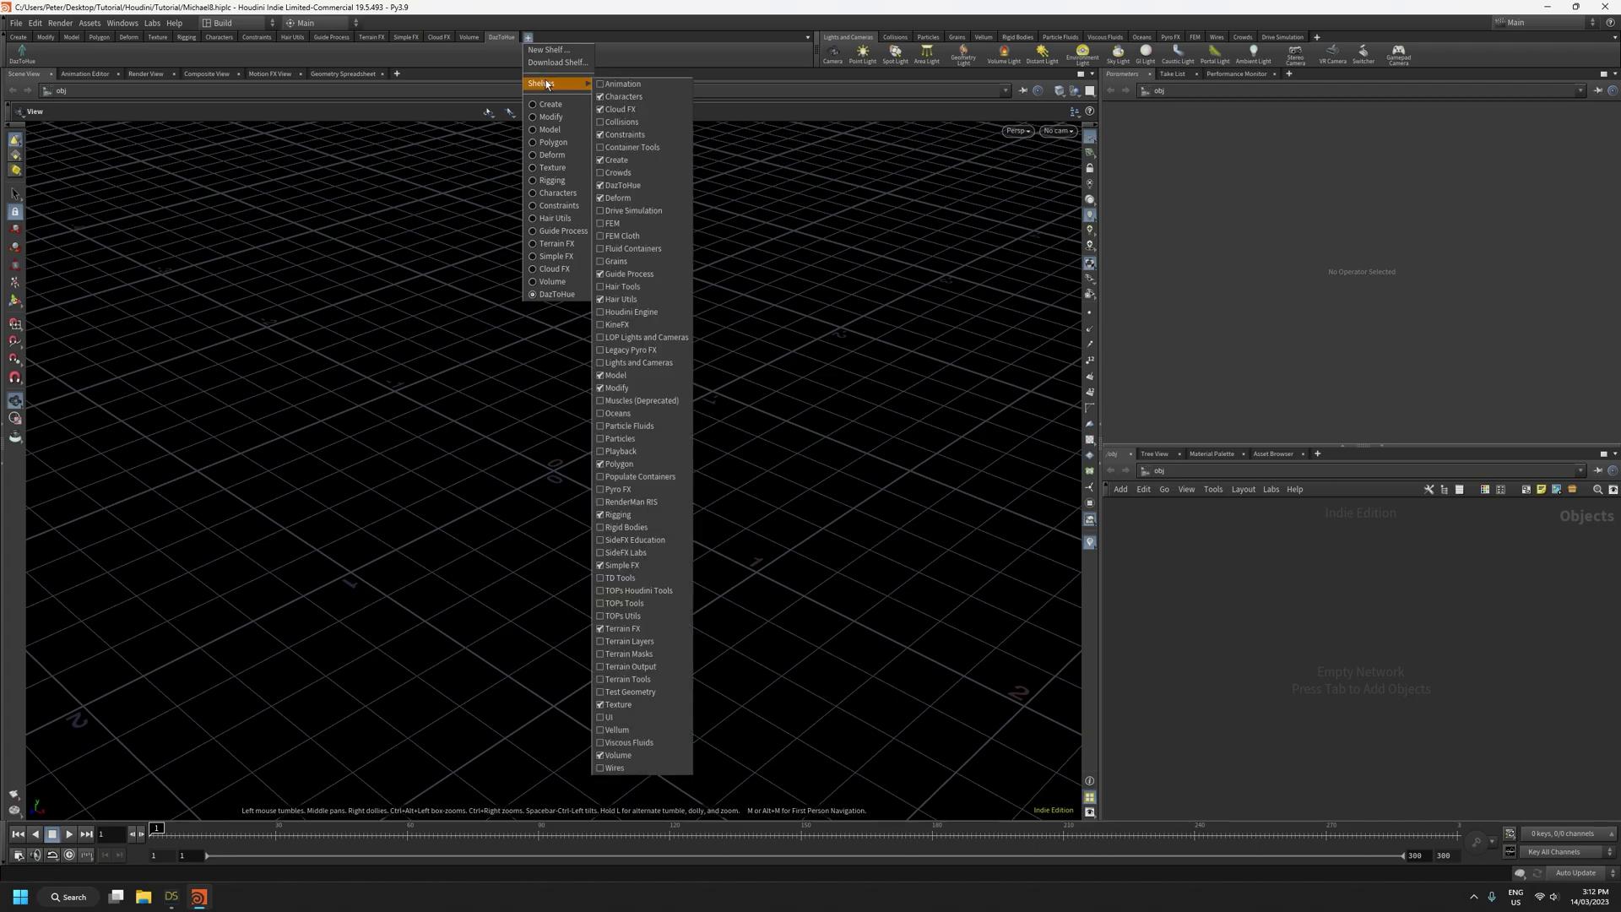
pyautogui.click(666, 60)
pyautogui.click(23, 54)
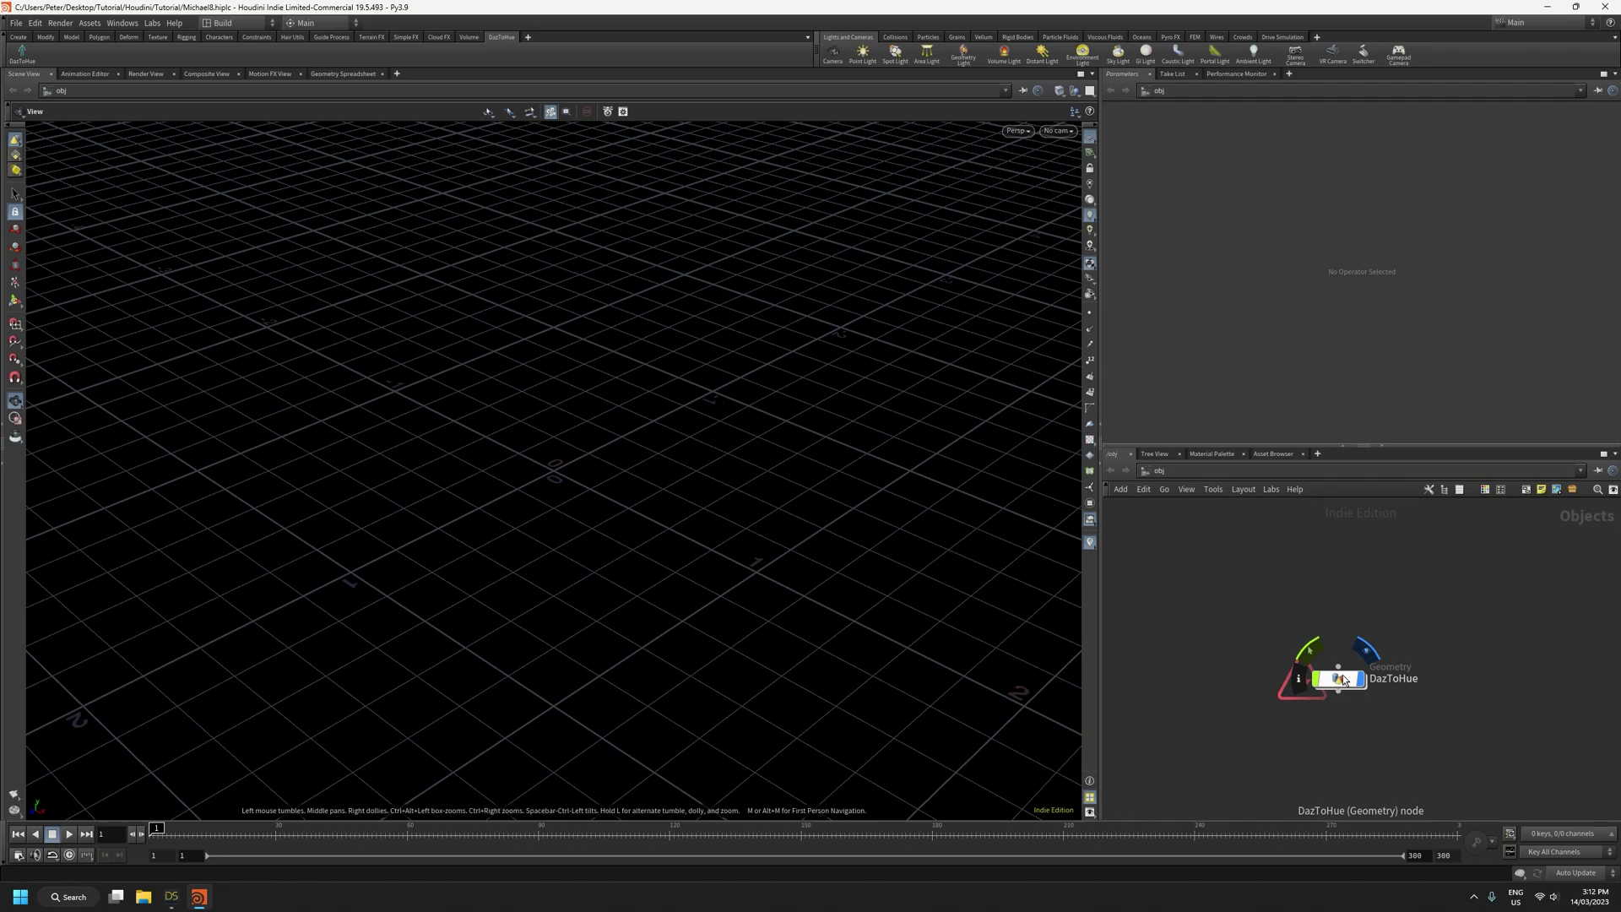
# Go inside the DazToHue geometry node and set the DazToHueImport character name to Michael8
pyautogui.doubleClick(1343, 676)
pyautogui.moveTo(1325, 639); pyautogui.dragTo(1257, 639, button='middle')
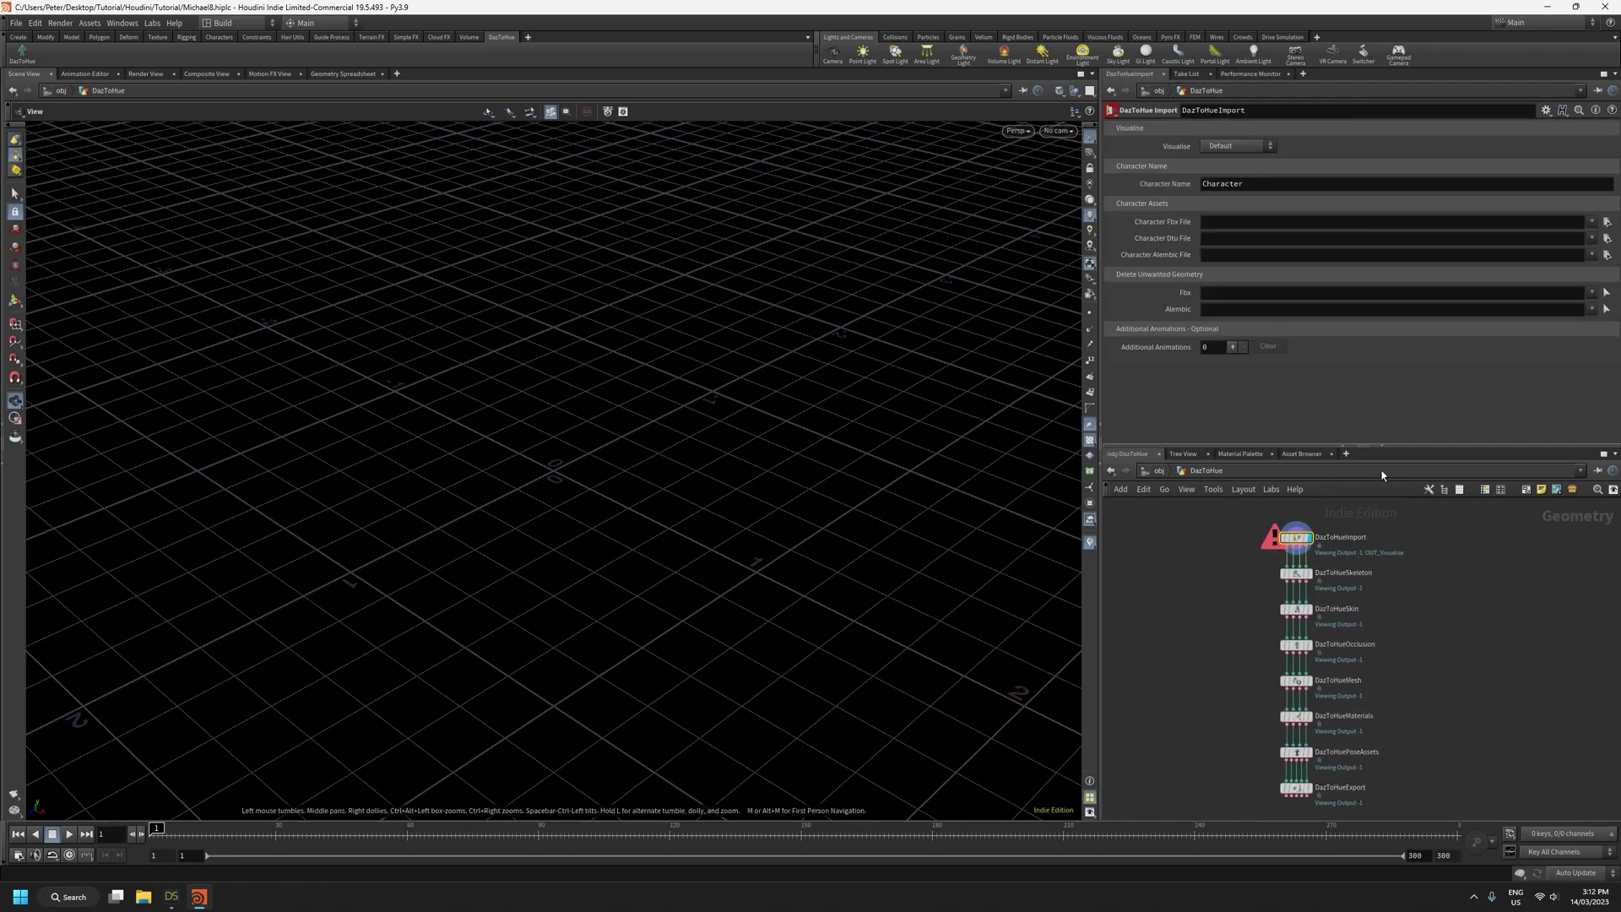
pyautogui.scroll(2, 1304, 545)
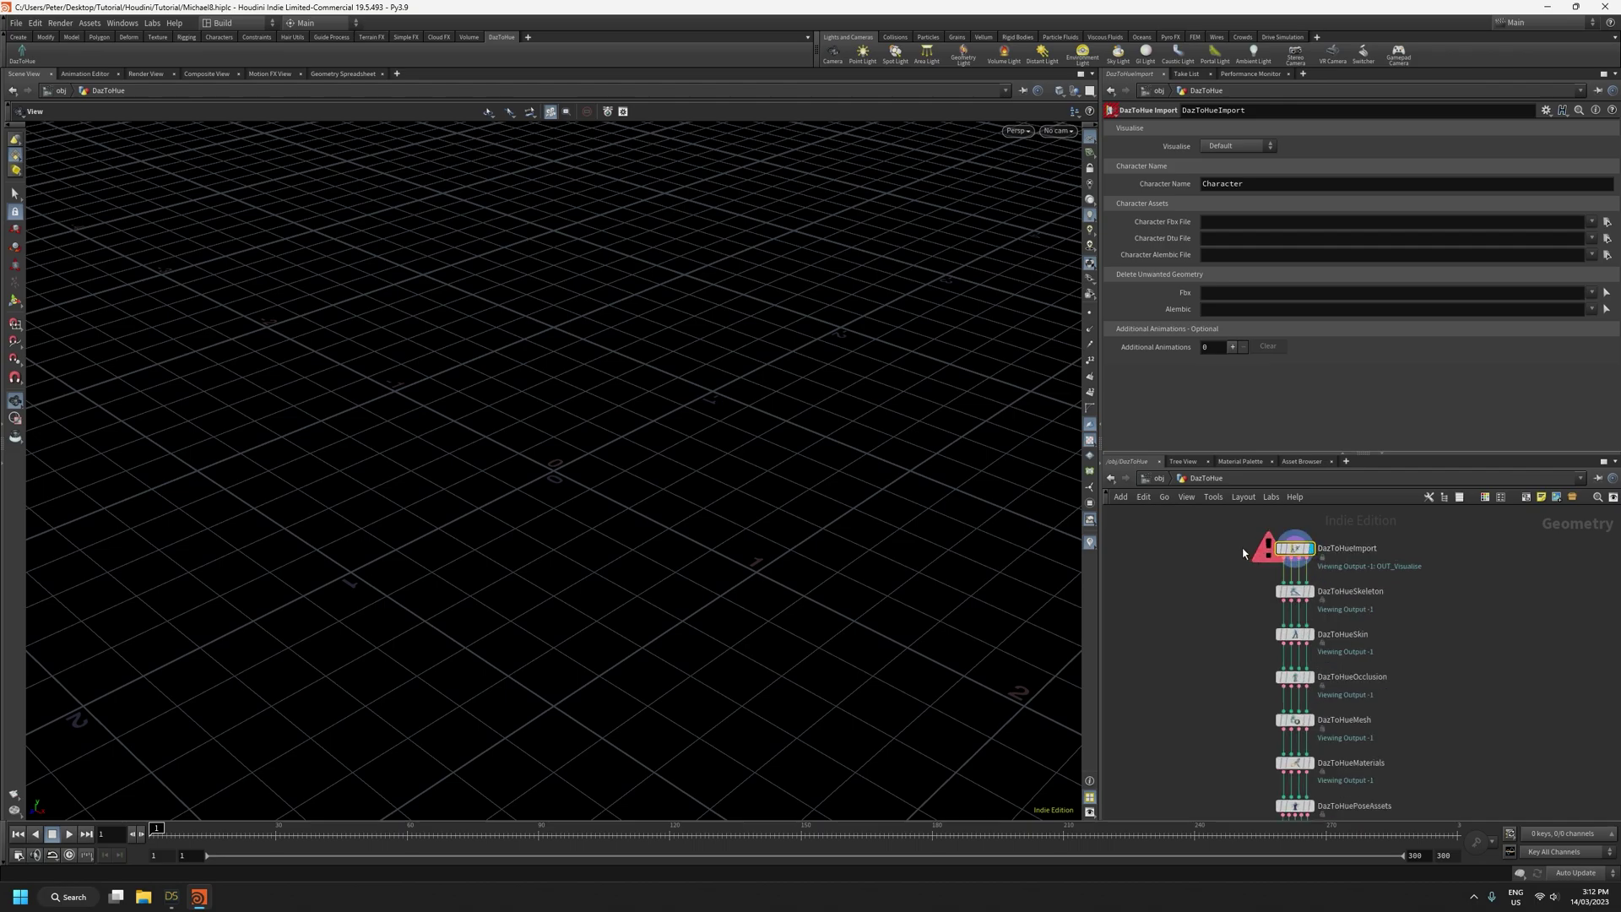
pyautogui.scroll(4, 1314, 637)
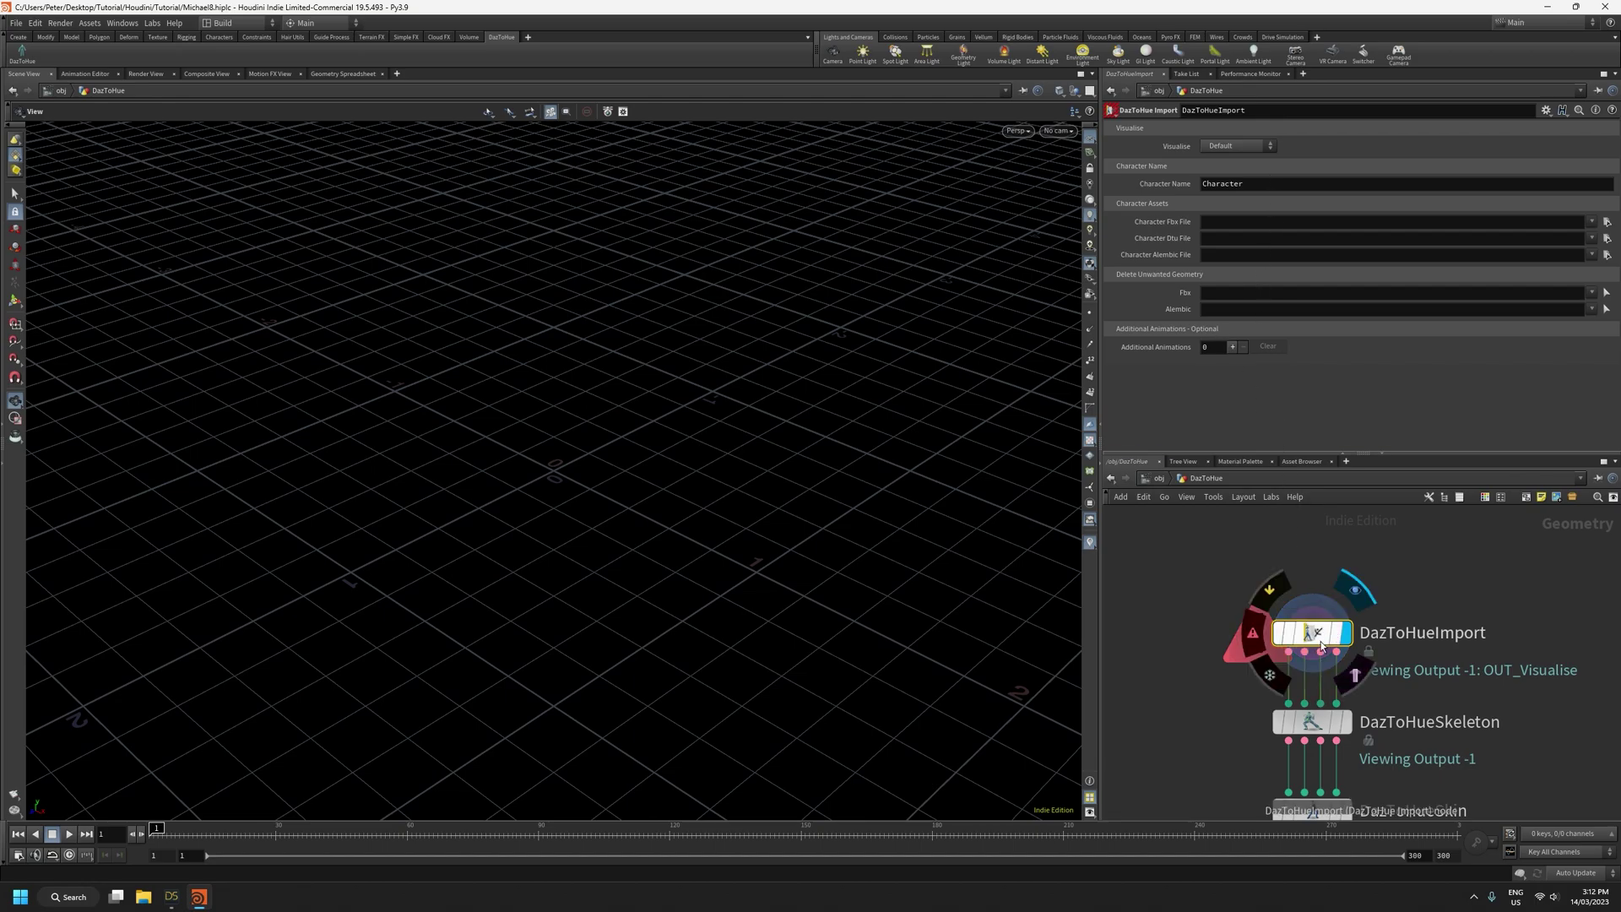
pyautogui.click(1262, 183)
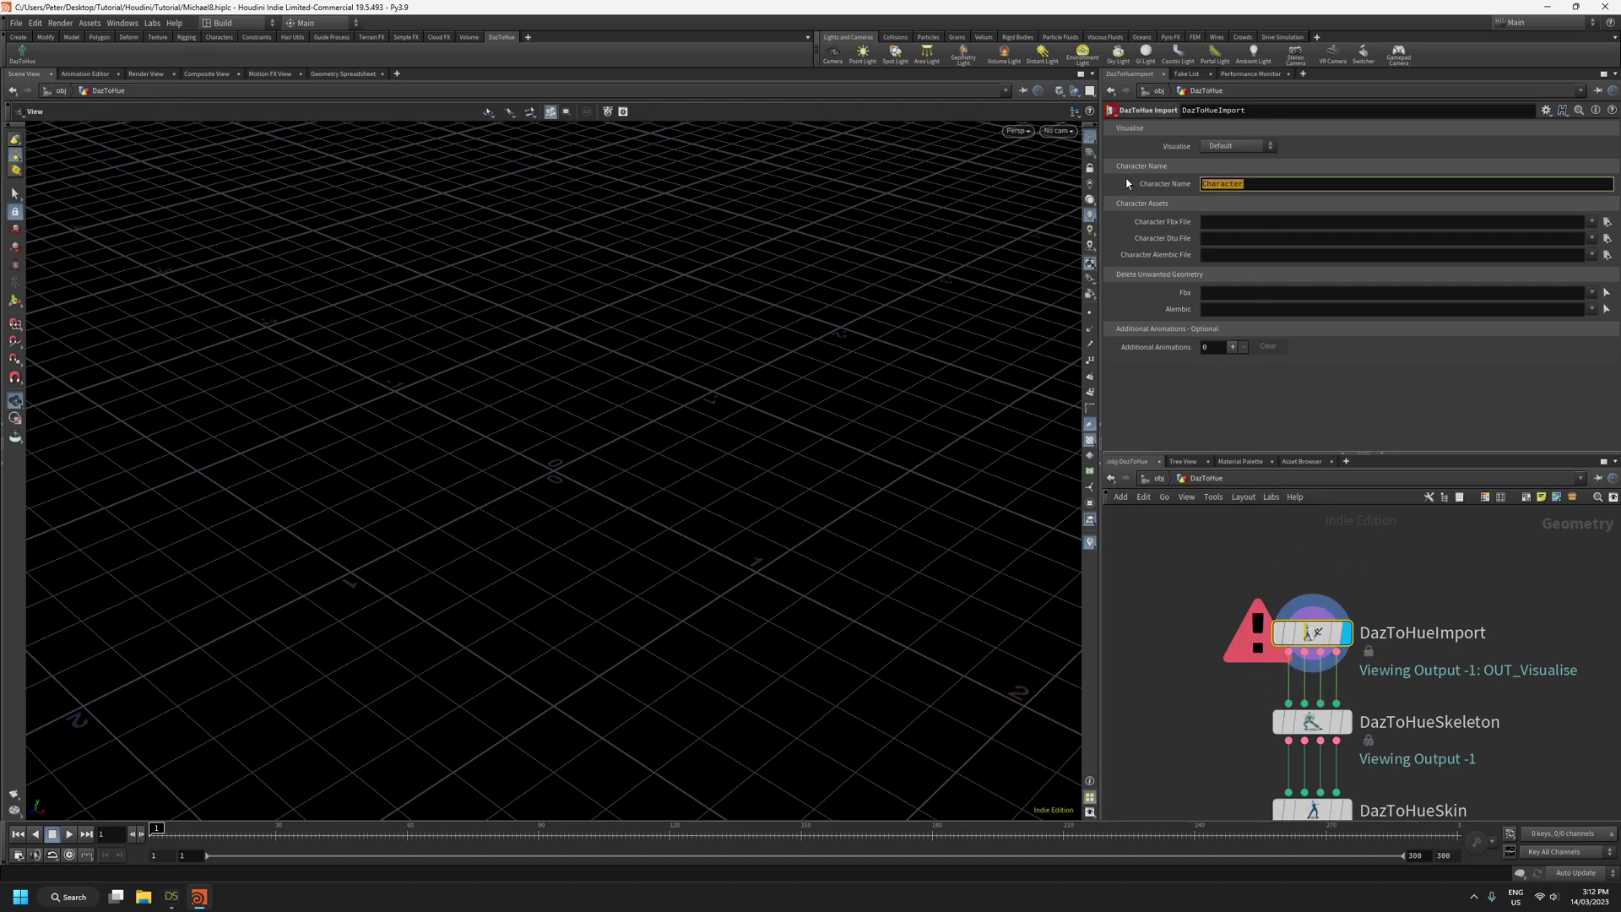
pyautogui.moveTo(1141, 179)
pyautogui.write('Michael8')
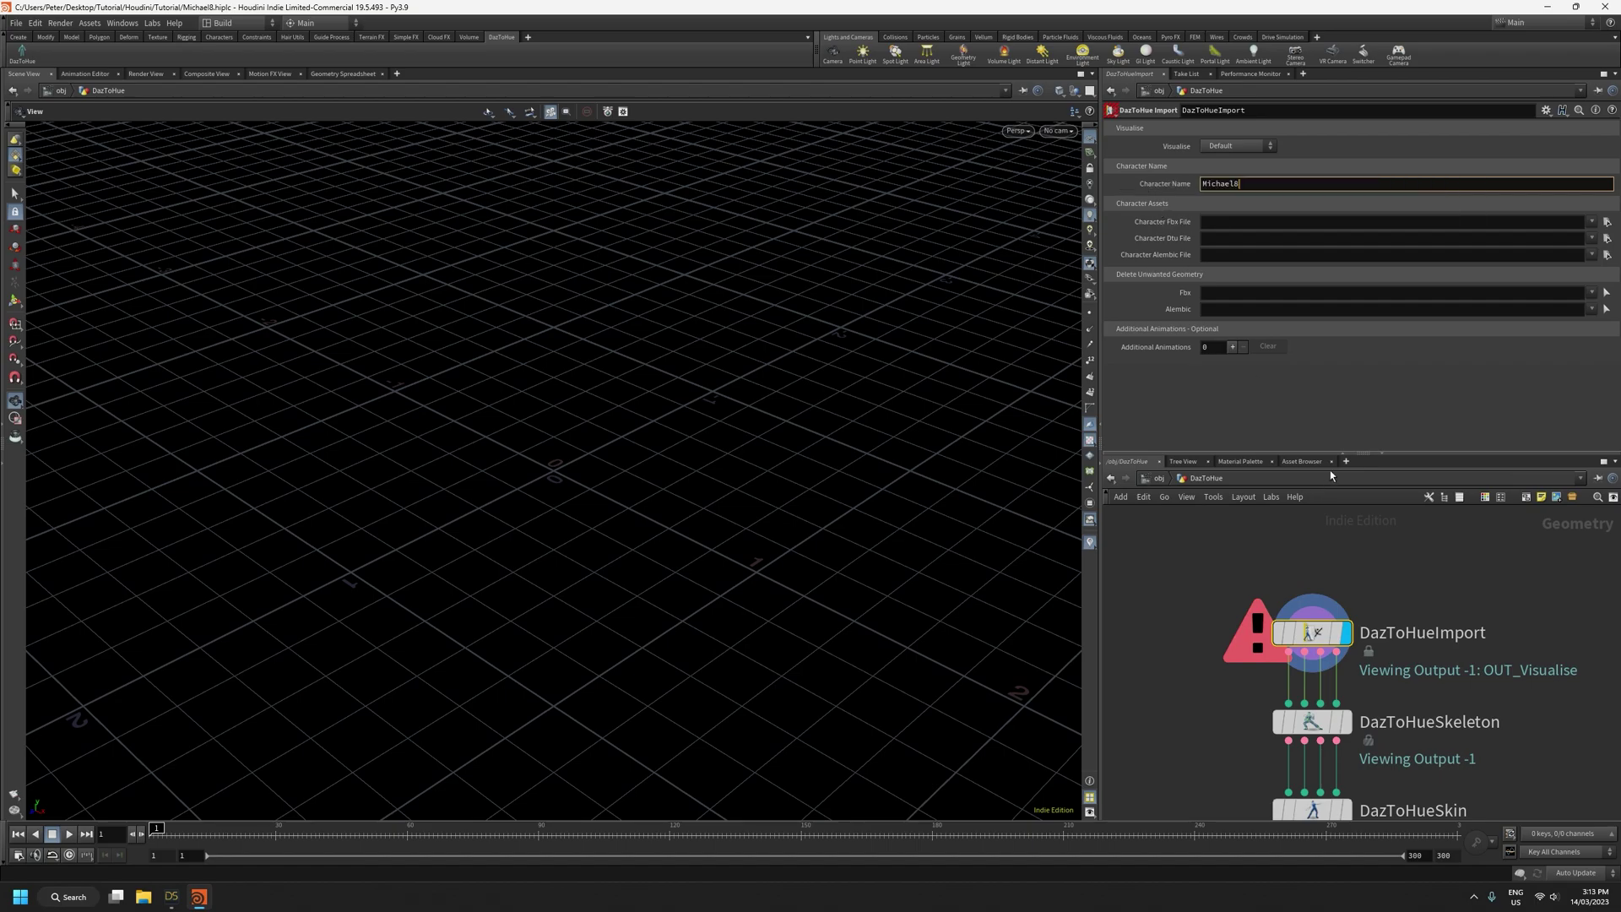
# Look through the chain of DazToHue nodes from the import down to the export and back
pyautogui.scroll(-2, 1266, 708)
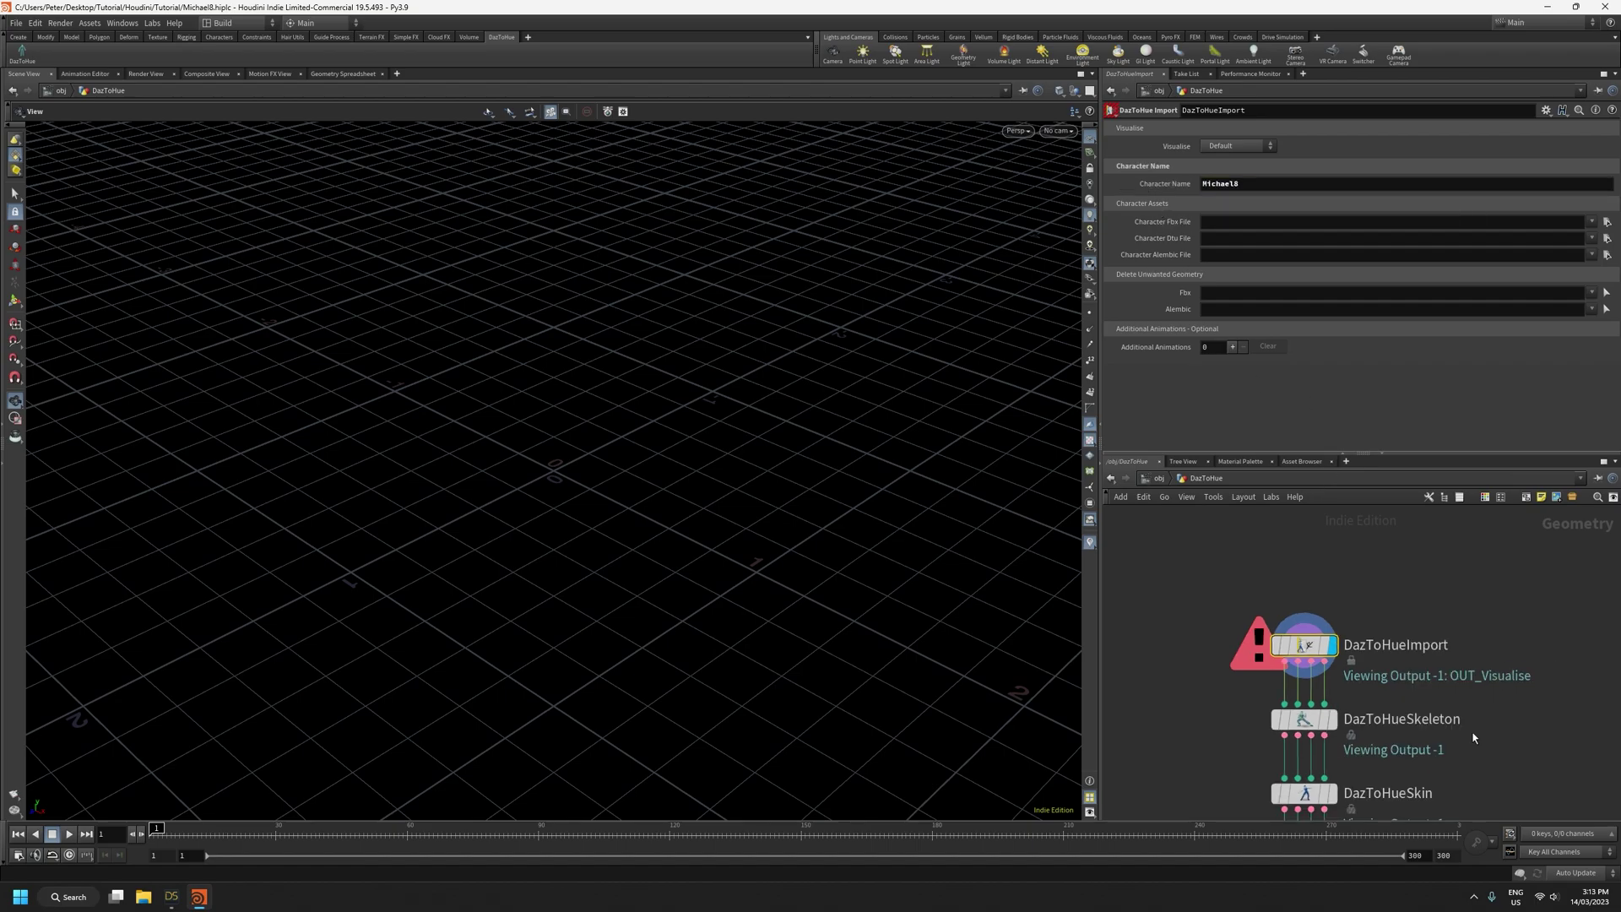
pyautogui.moveTo(1476, 742); pyautogui.dragTo(1451, 682, button='middle')
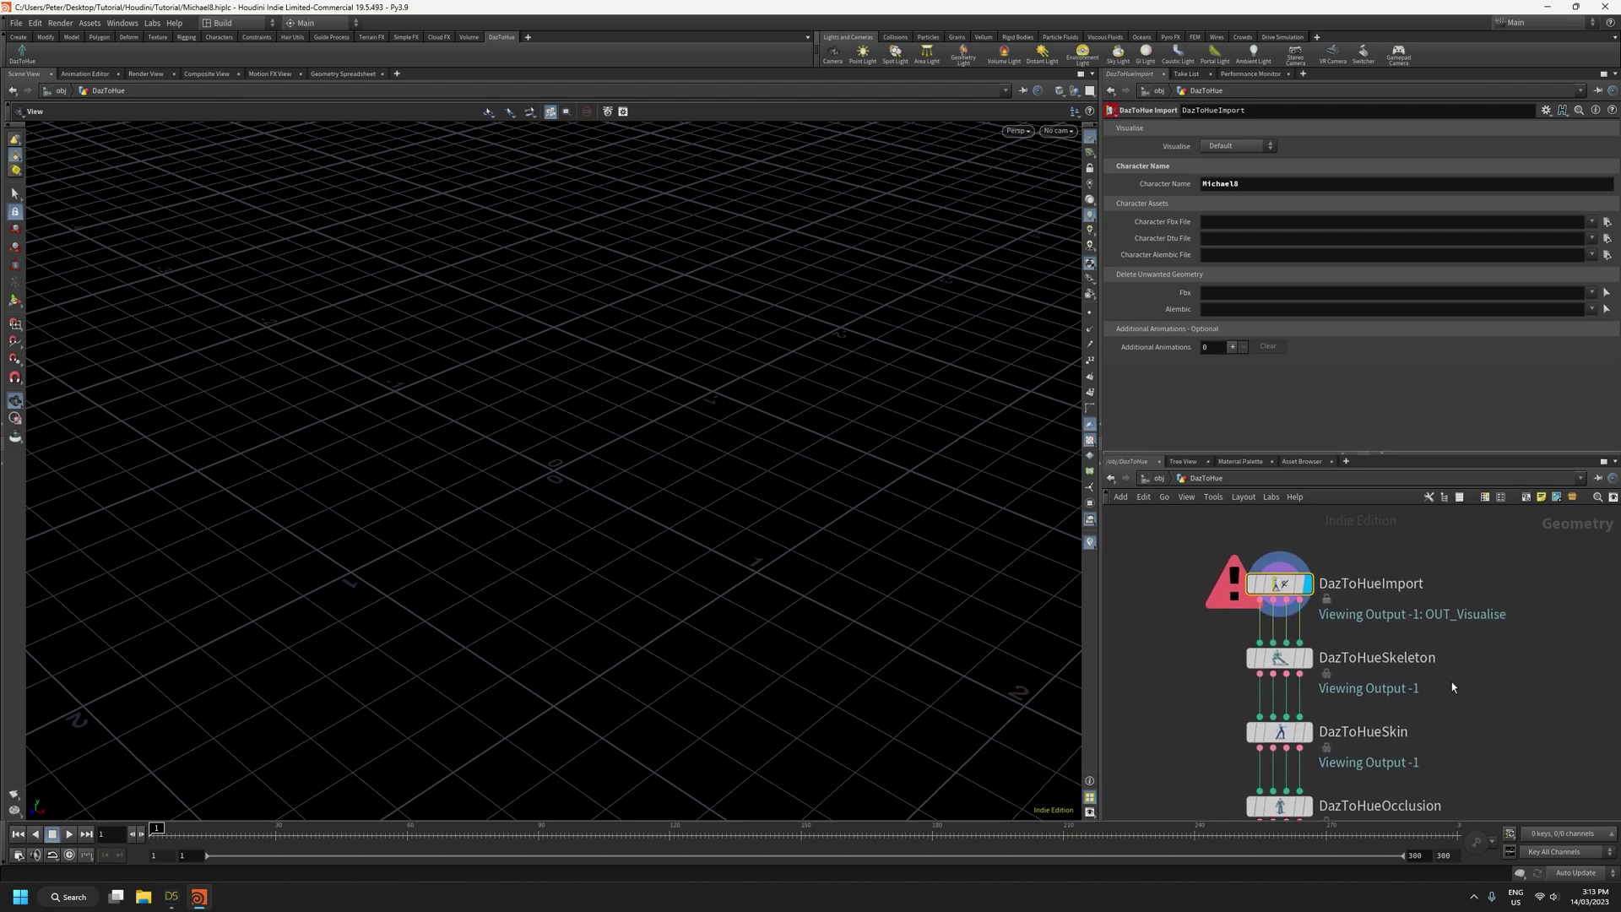
pyautogui.scroll(-2, 1451, 682)
pyautogui.scroll(1, 1451, 682)
pyautogui.scroll(-3, 1452, 682)
pyautogui.moveTo(1436, 804); pyautogui.dragTo(1388, 712, button='middle')
pyautogui.scroll(3, 1389, 716)
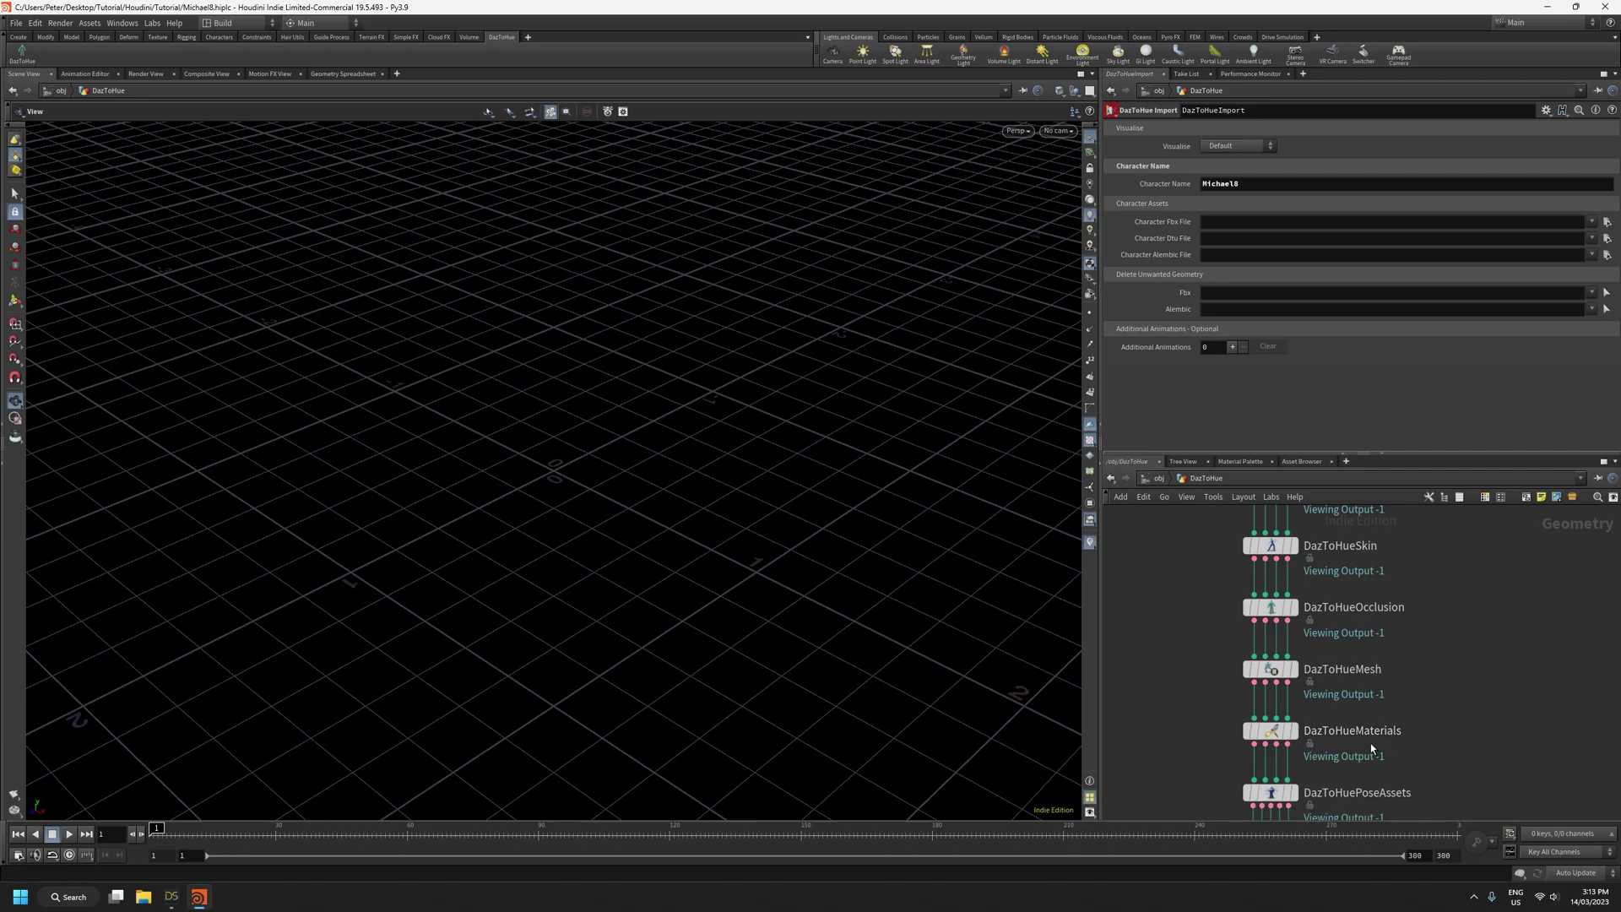
pyautogui.moveTo(1414, 591); pyautogui.dragTo(1436, 755, button='middle')
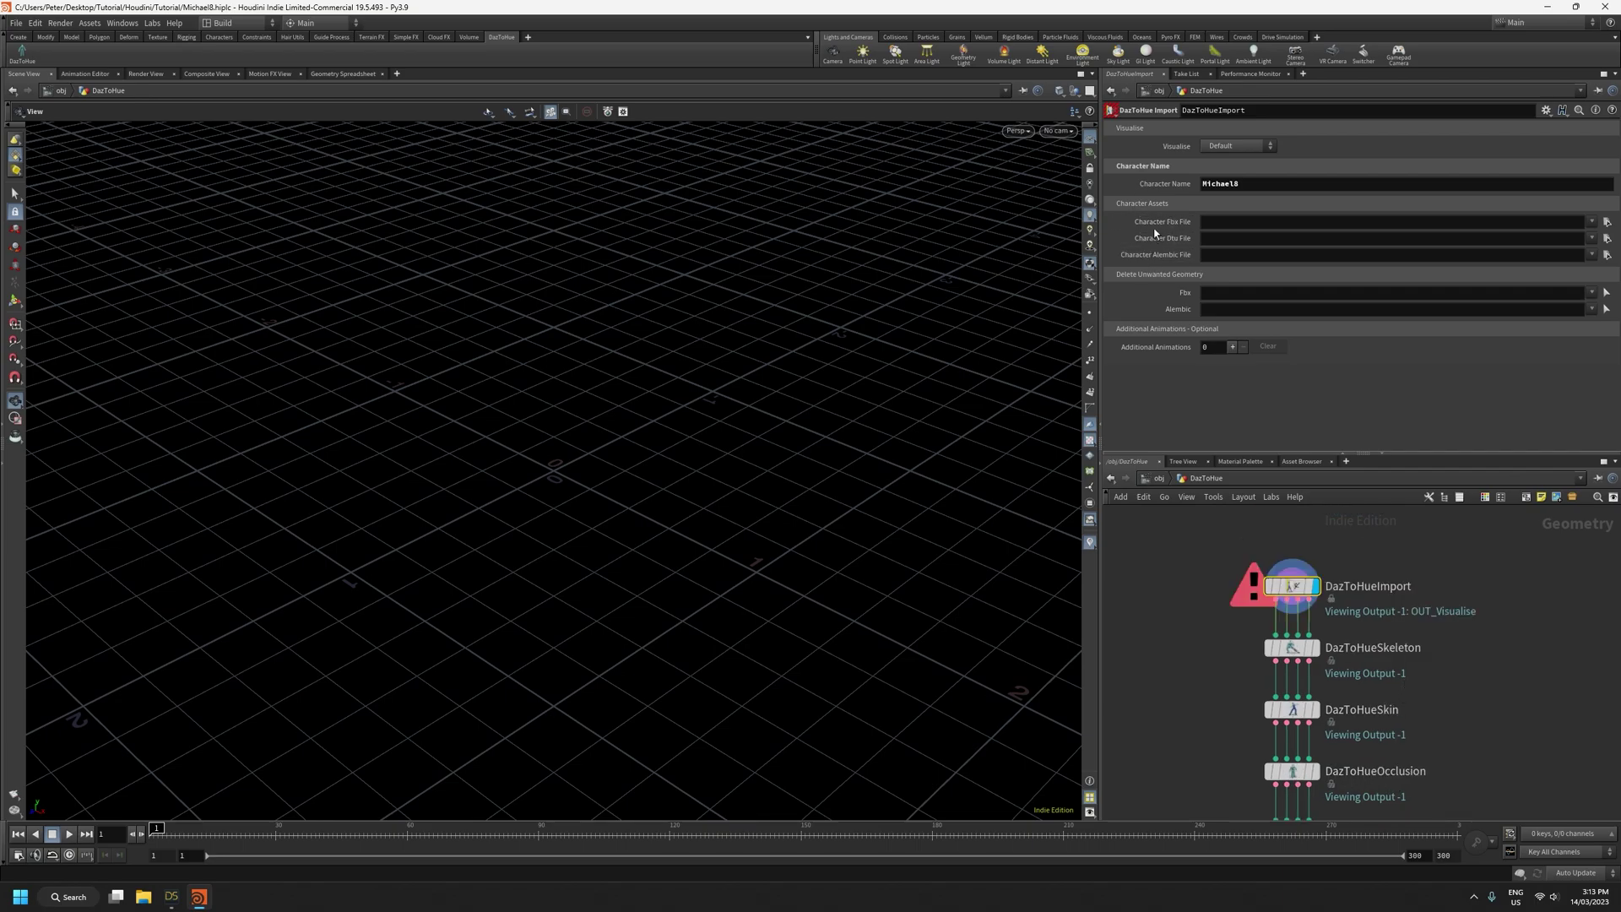
# Load B_FIG.fbx from the Tutorial/Characters/Michael folder as the character's Fbx file
pyautogui.moveTo(1157, 221)
pyautogui.click(1607, 222)
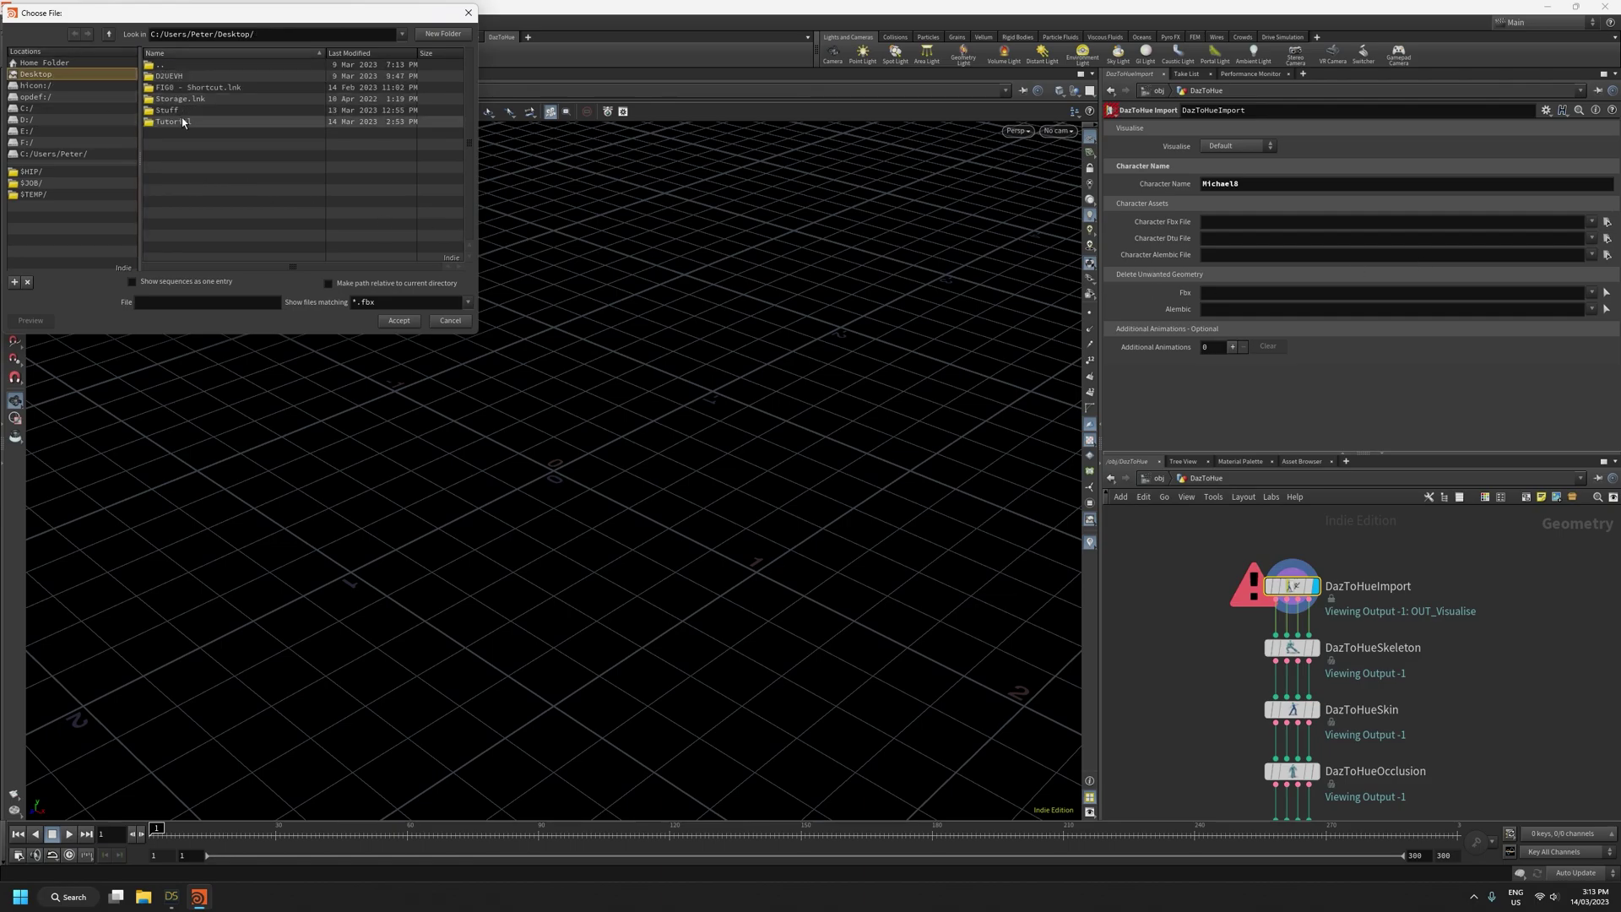
pyautogui.doubleClick(159, 65)
pyautogui.doubleClick(182, 77)
pyautogui.doubleClick(177, 78)
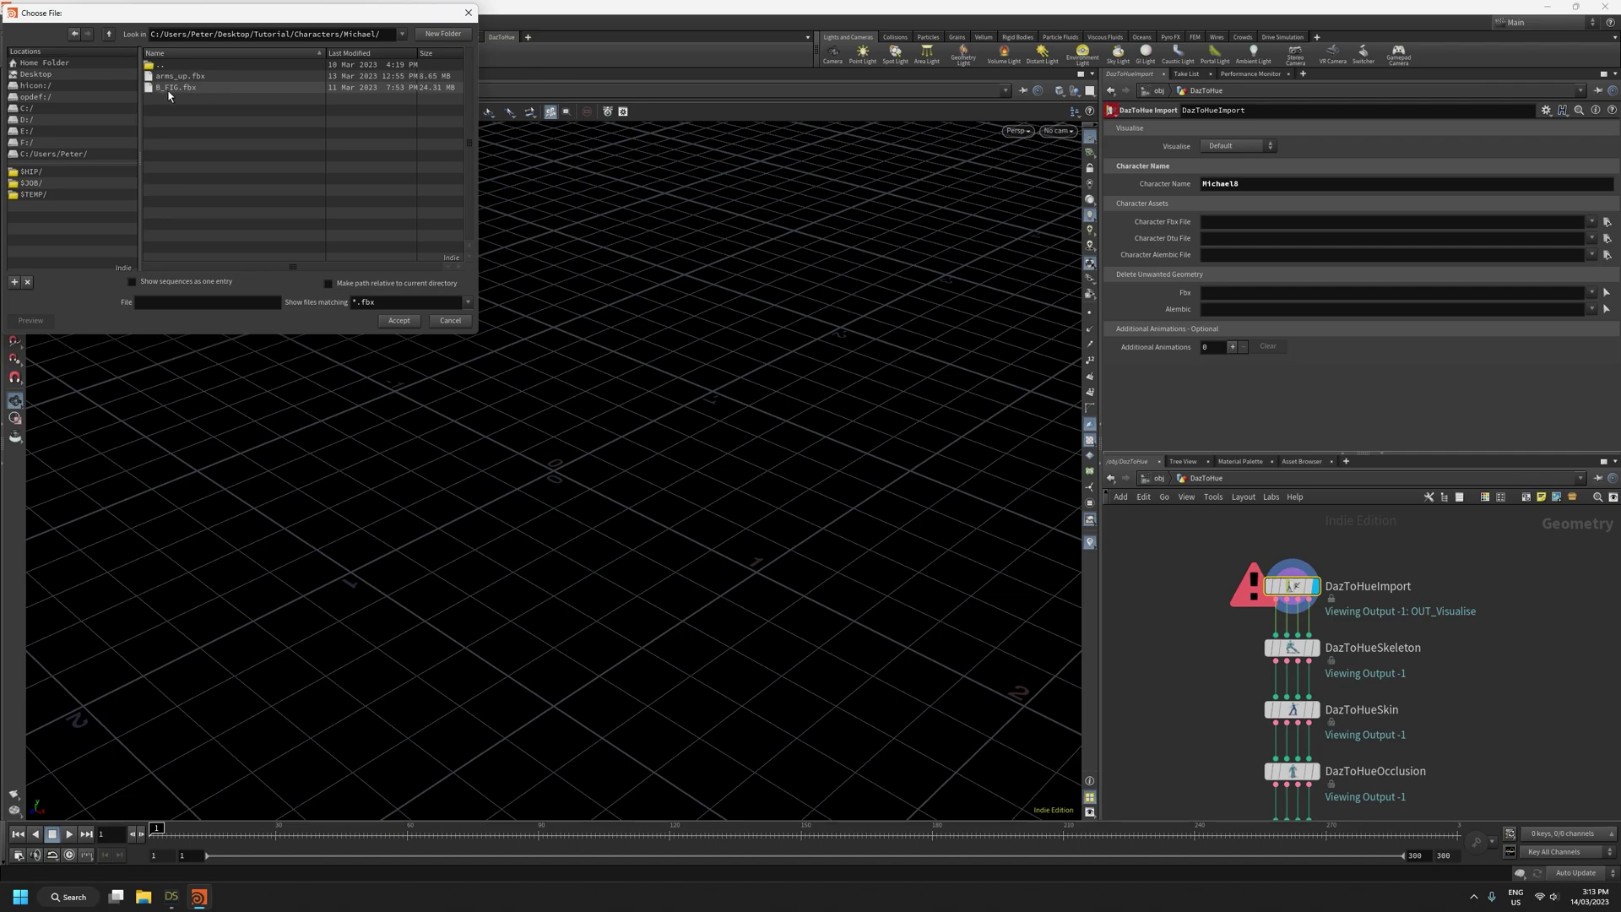
pyautogui.doubleClick(169, 89)
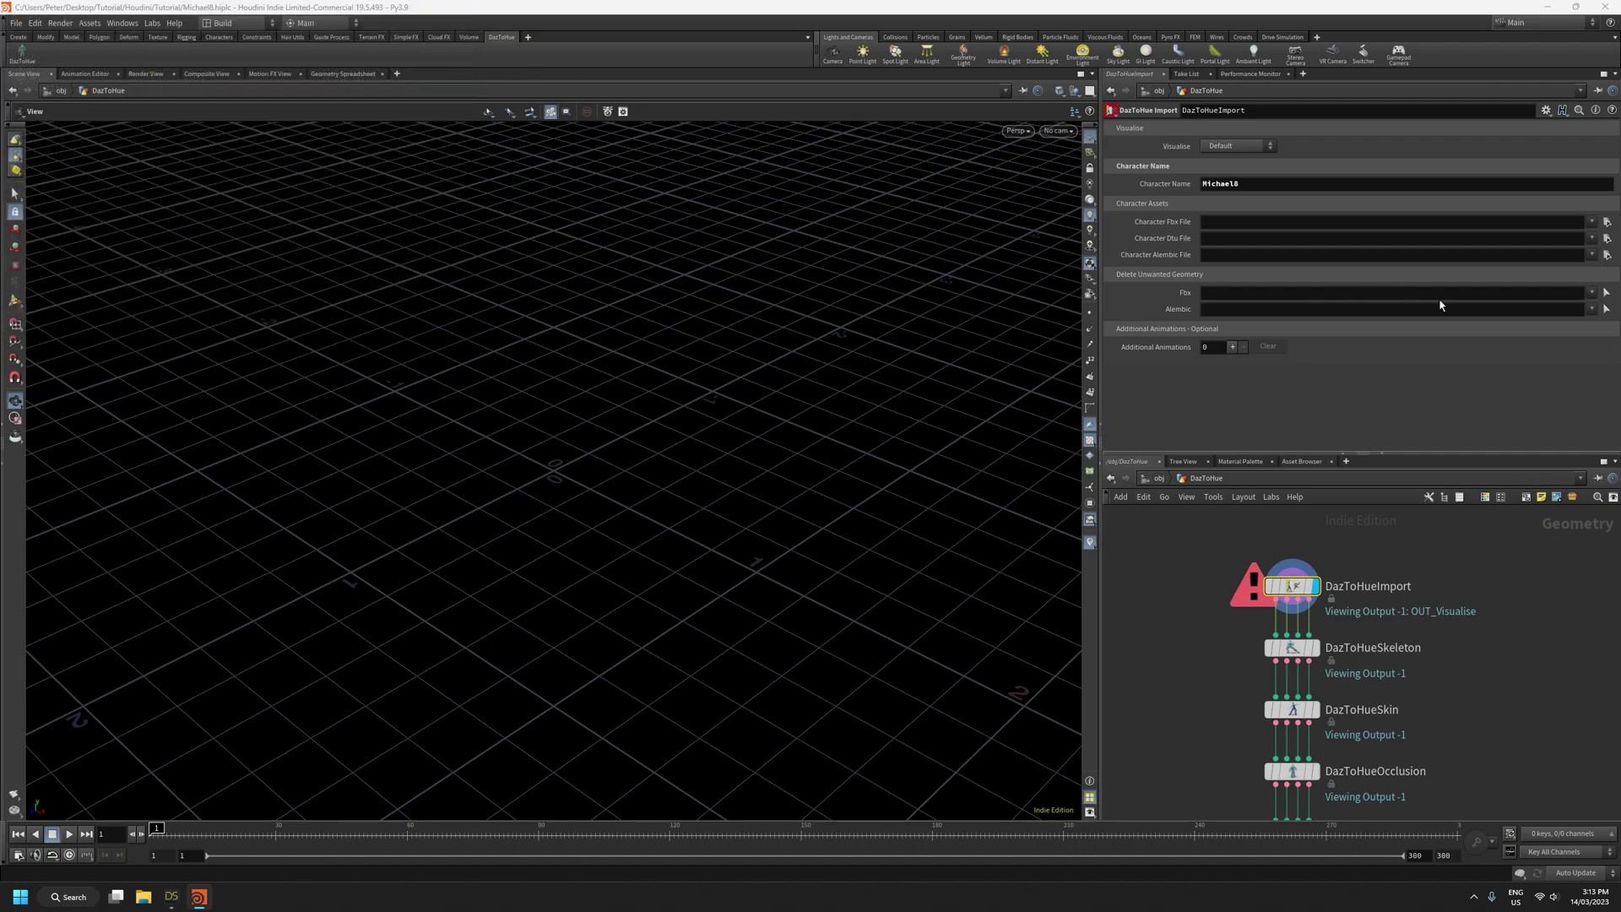
# Load FIG.dtu as the character's Dtu file and the .abc file from the Michael folder as its Alembic file
pyautogui.click(1607, 240)
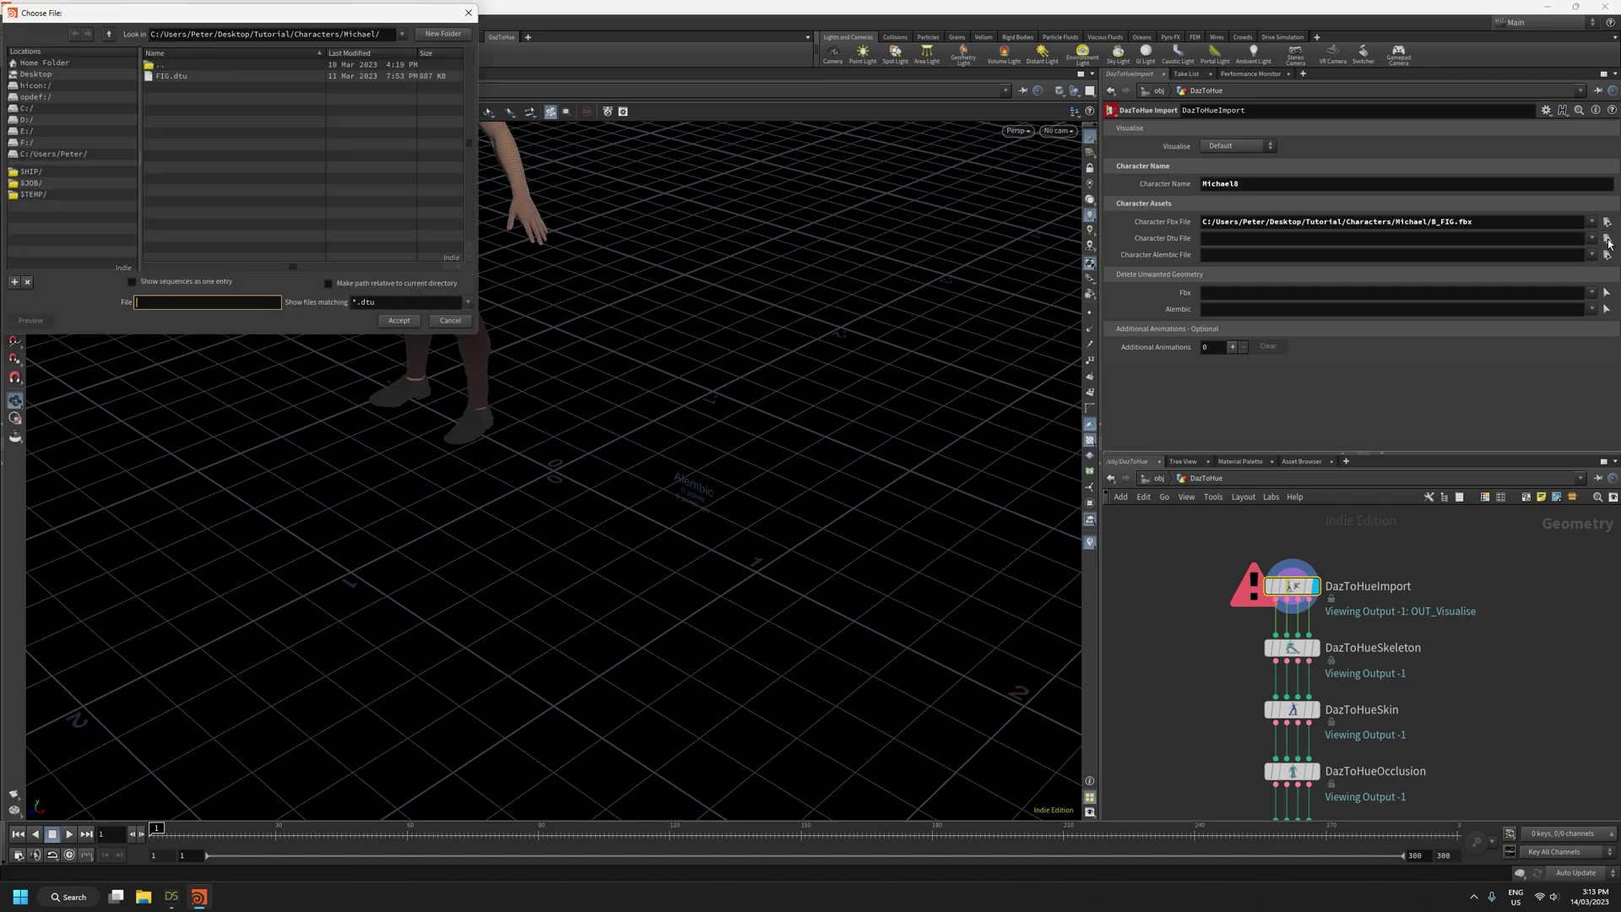
pyautogui.doubleClick(175, 78)
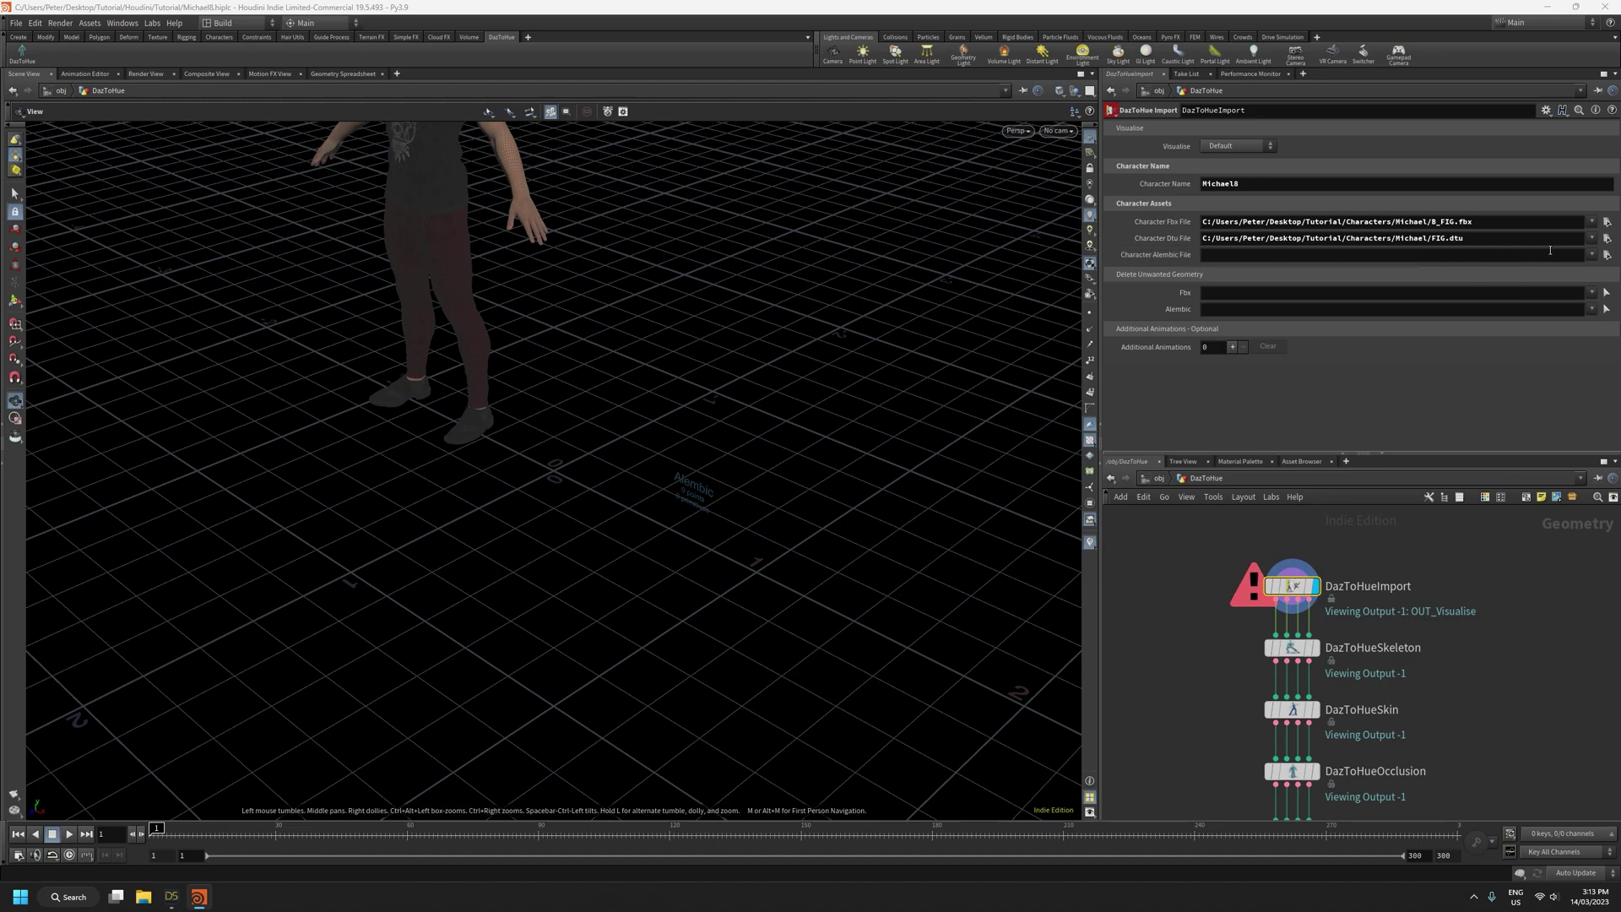
pyautogui.click(1606, 255)
pyautogui.doubleClick(212, 79)
# Frame the Fbx and Alembic characters in the viewport and compare them at frame 0
pyautogui.moveTo(535, 396); pyautogui.dragTo(691, 549)
pyautogui.press('f')
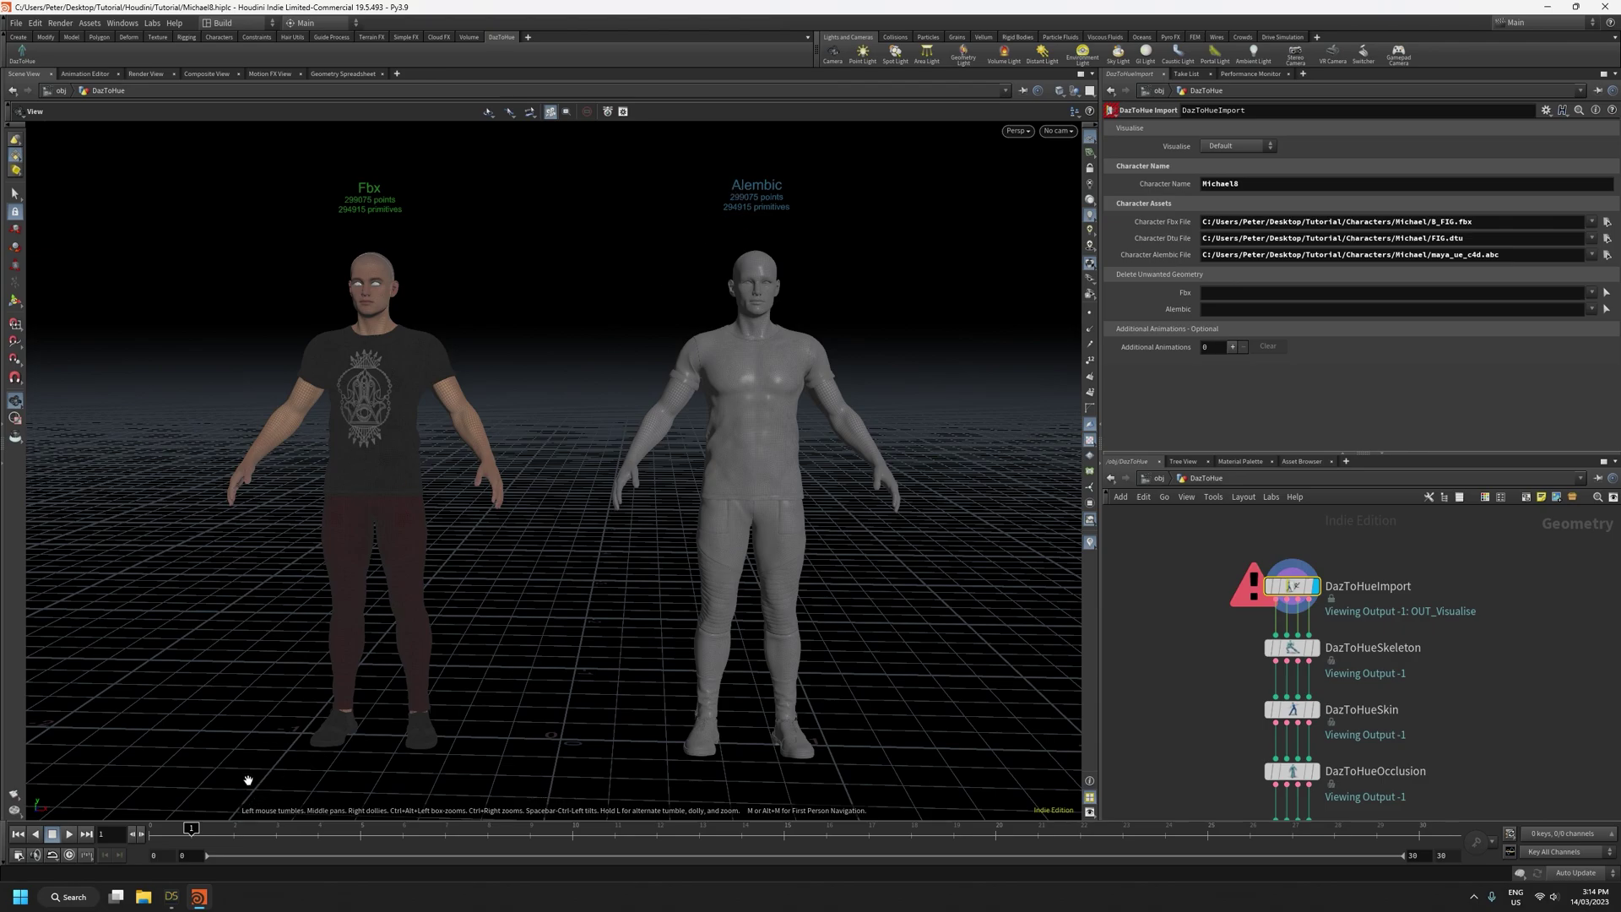
pyautogui.moveTo(194, 829)
pyautogui.mouseDown()
pyautogui.moveTo(1165, 826)
pyautogui.moveTo(156, 830)
pyautogui.mouseUp()
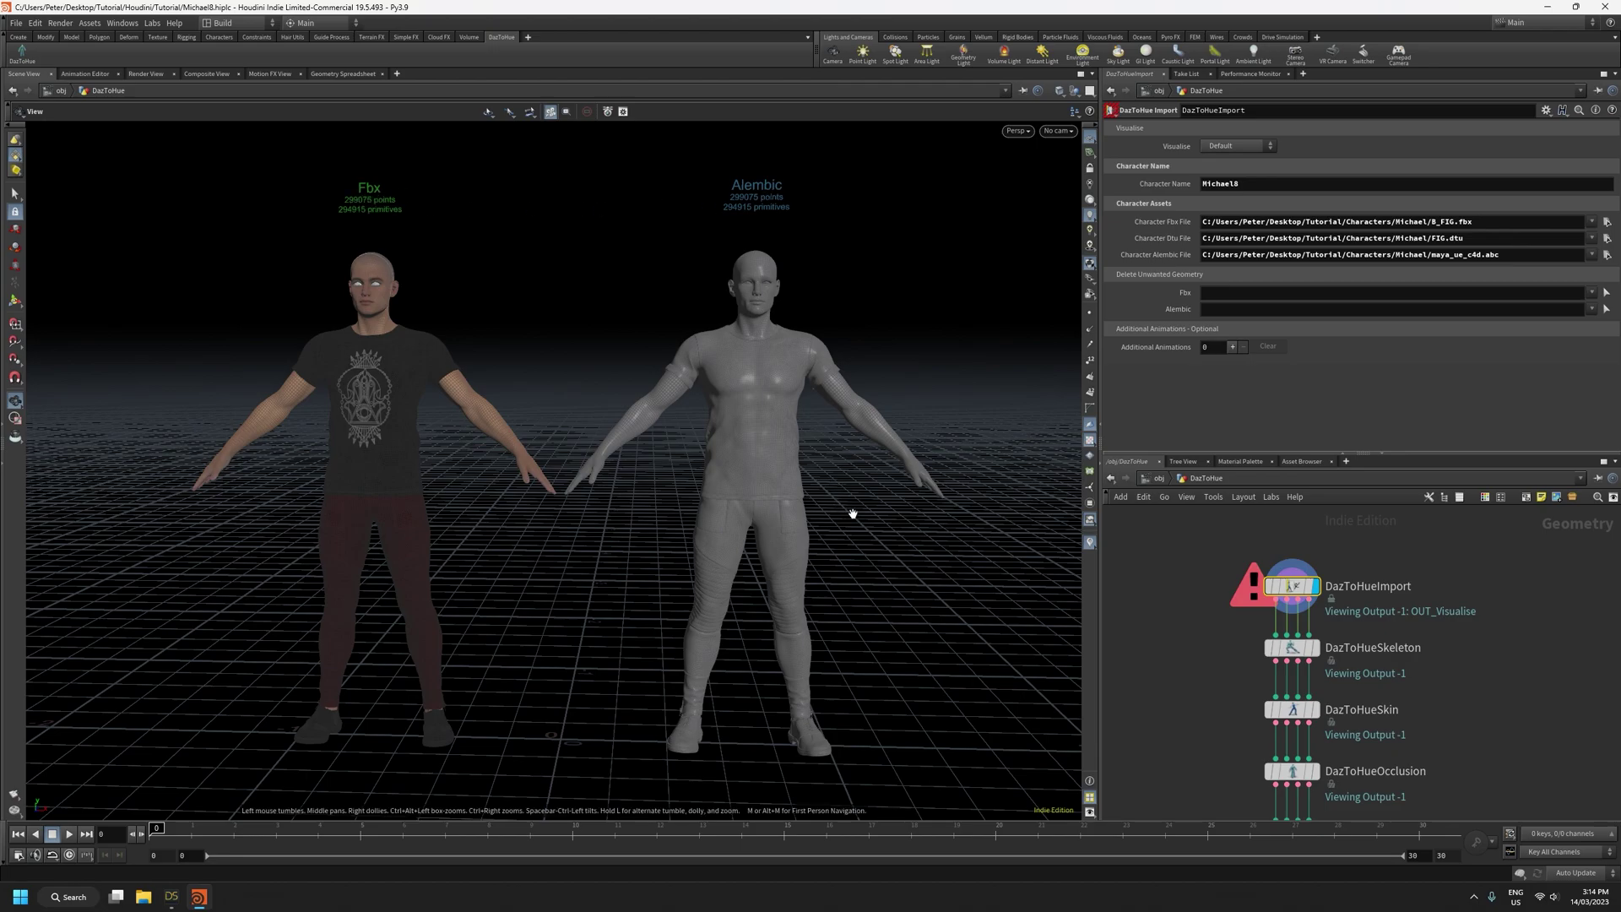
pyautogui.moveTo(852, 525); pyautogui.dragTo(579, 552)
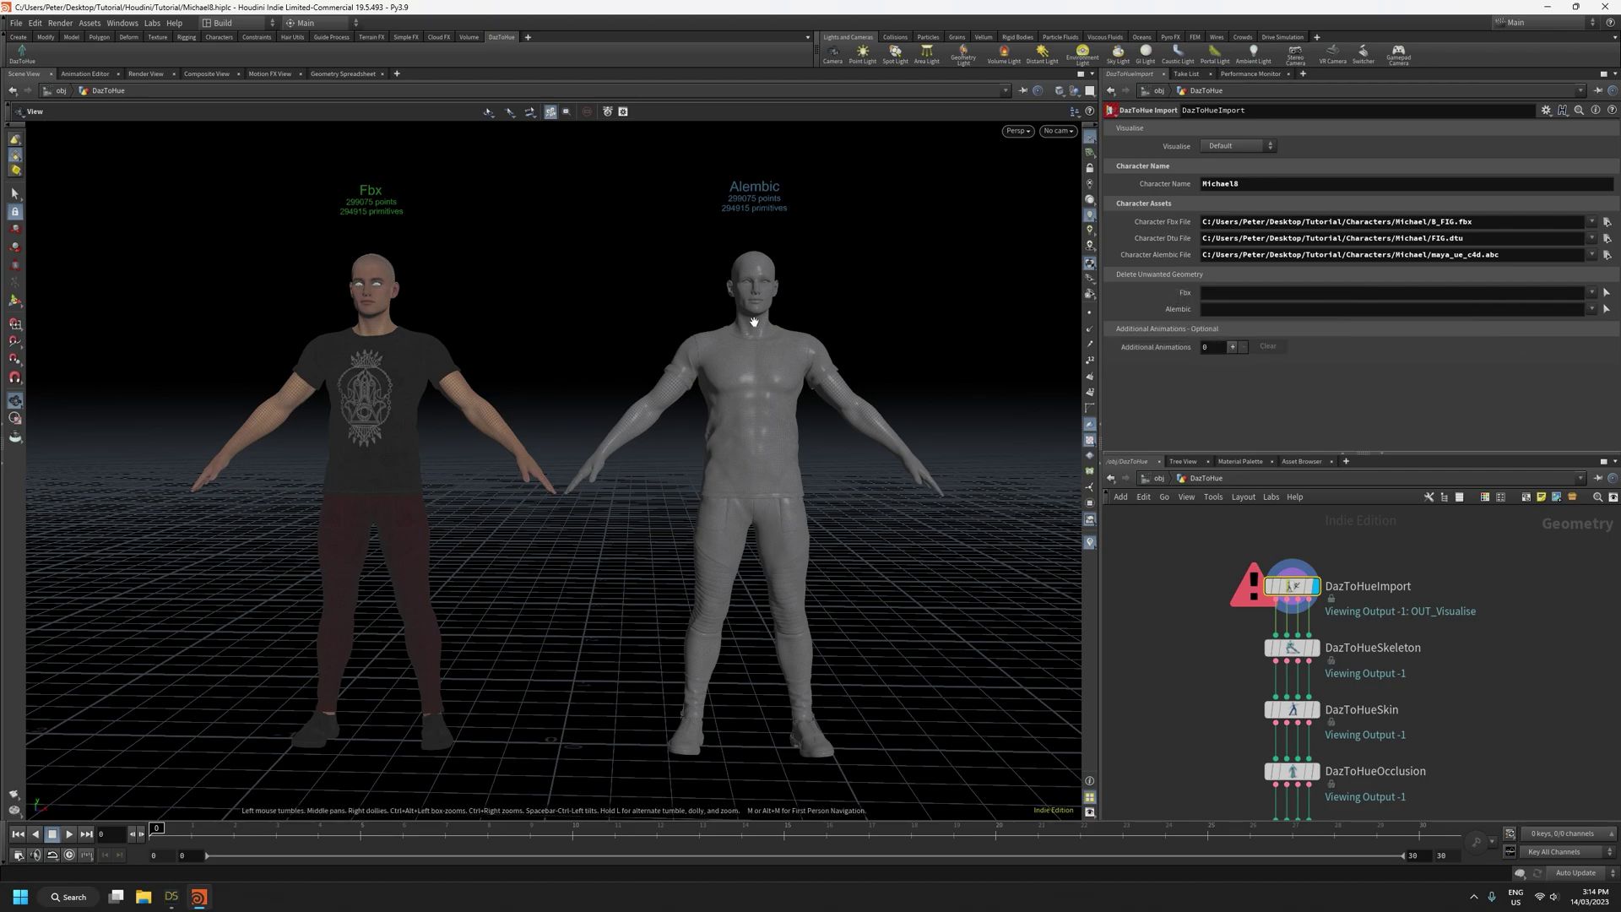
pyautogui.moveTo(589, 302); pyautogui.dragTo(526, 375)
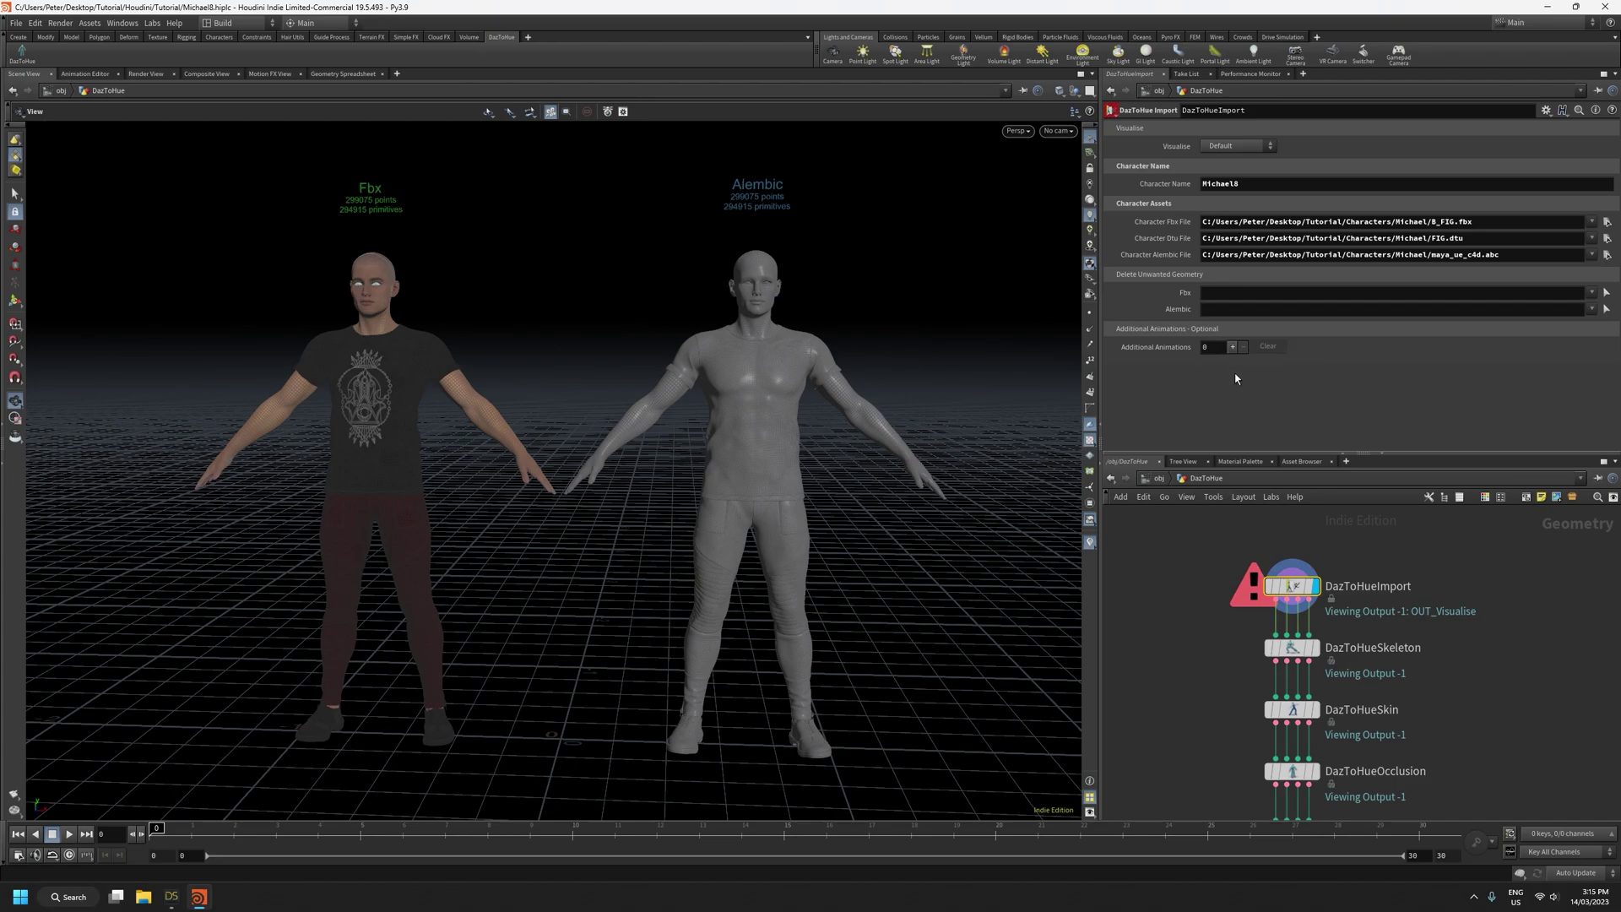
pyautogui.moveTo(161, 830)
pyautogui.mouseDown()
pyautogui.moveTo(446, 830)
pyautogui.moveTo(155, 831)
pyautogui.mouseUp()
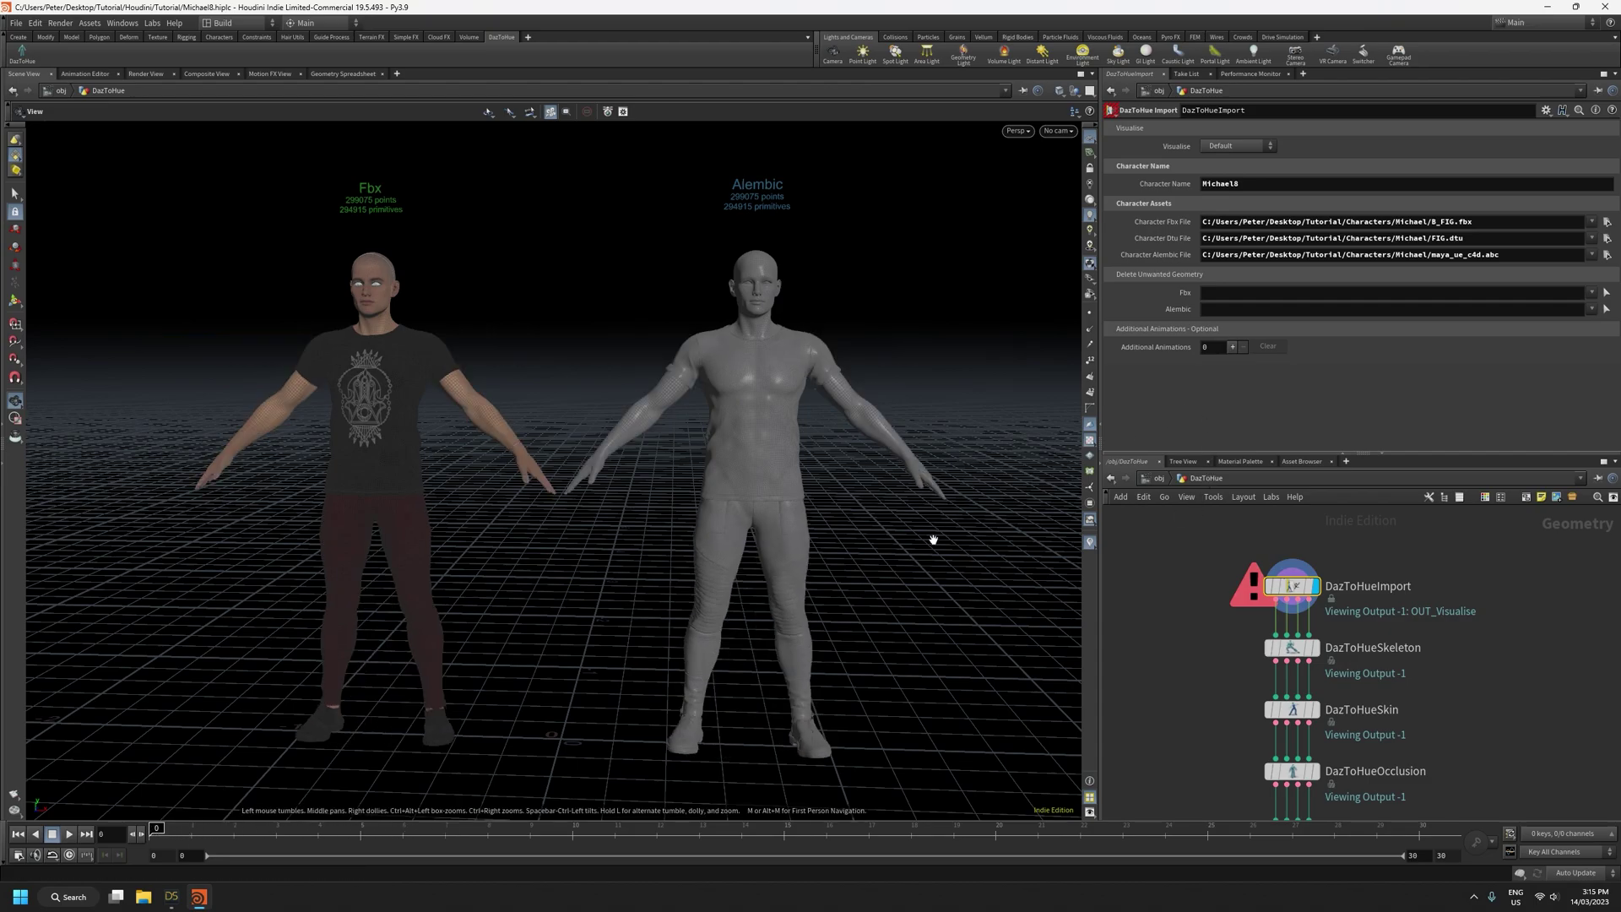
pyautogui.moveTo(880, 590); pyautogui.dragTo(883, 581)
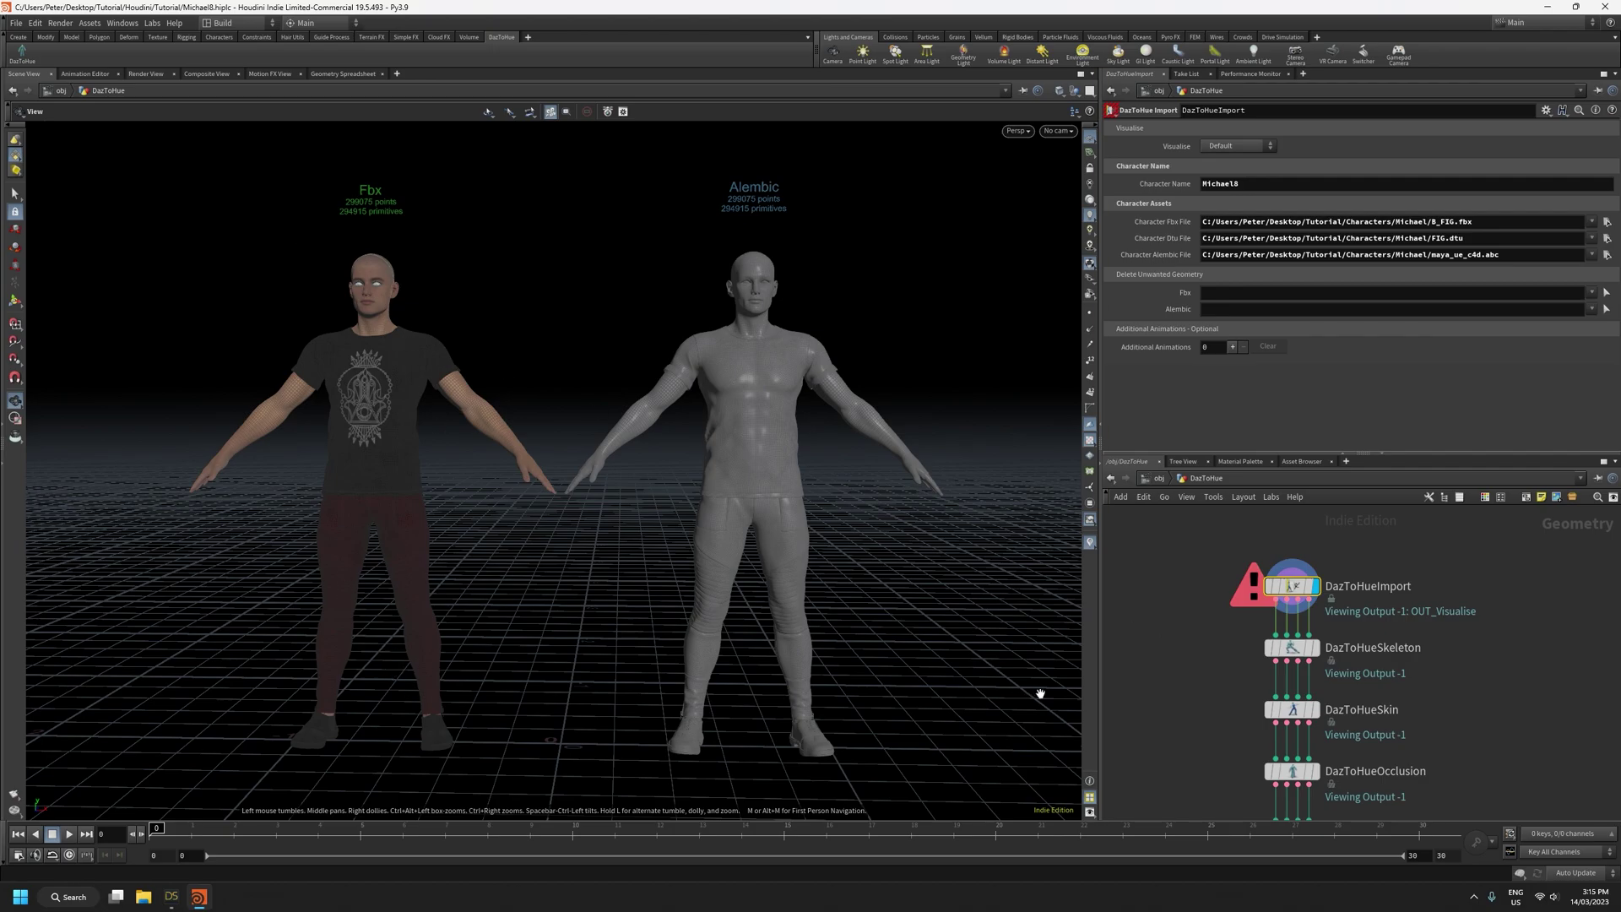
pyautogui.moveTo(1244, 767)
pyautogui.mouseDown(button='middle')
pyautogui.moveTo(1231, 583)
pyautogui.moveTo(1240, 767)
pyautogui.mouseUp(button='middle')
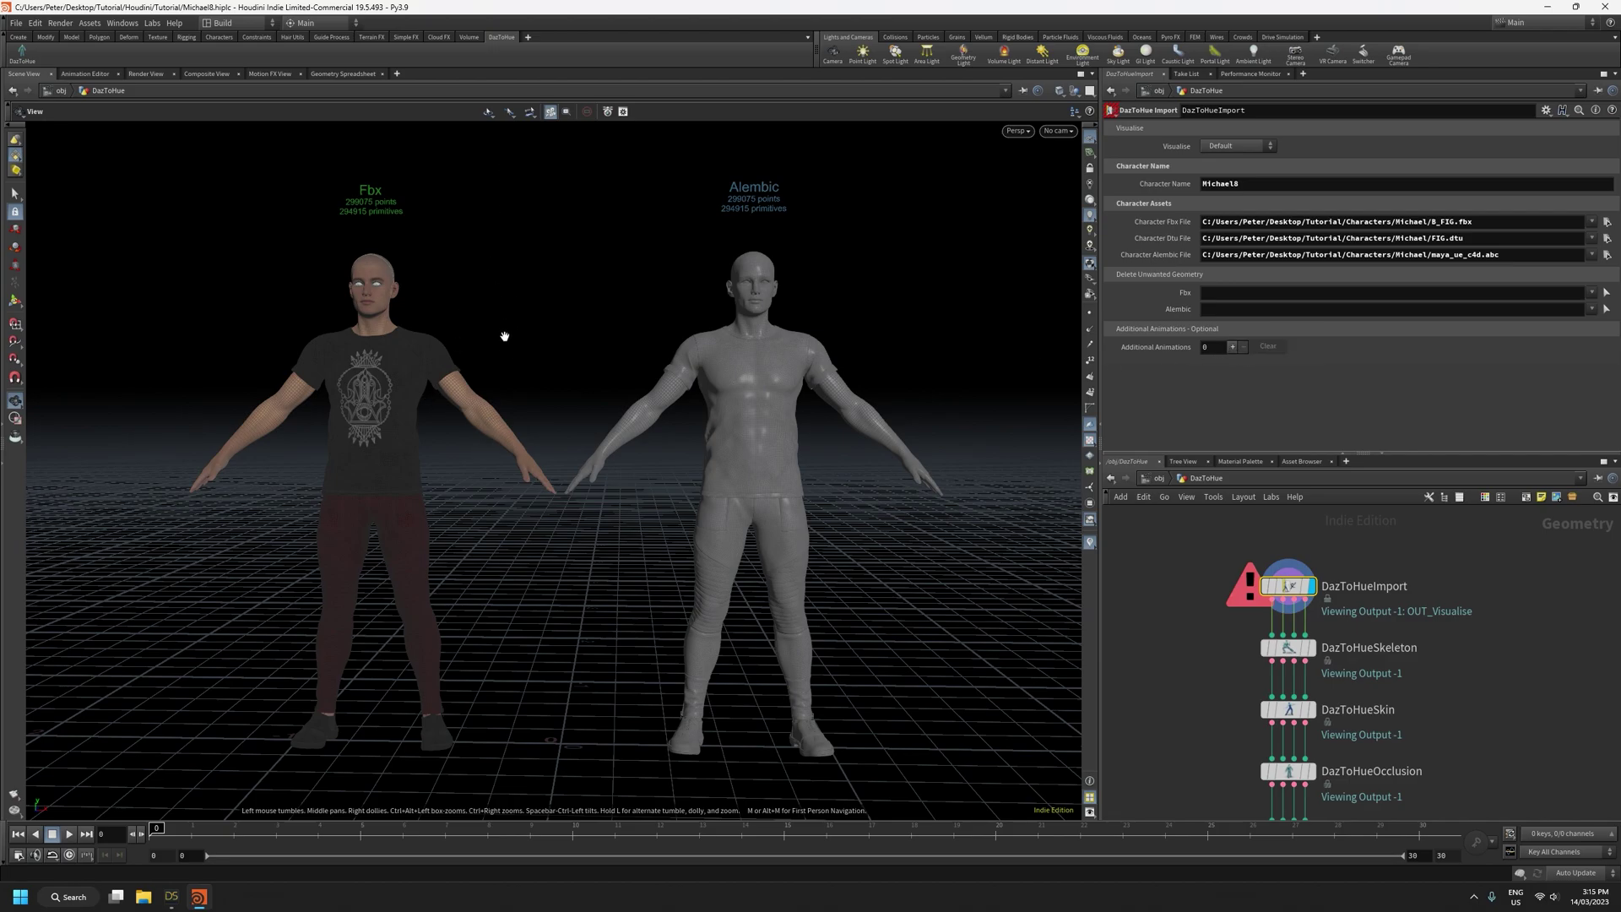
# Add one additional animation to the import, using arms_up.fbx from the Michael folder and naming it ArmsUp
pyautogui.click(1231, 347)
pyautogui.click(1598, 365)
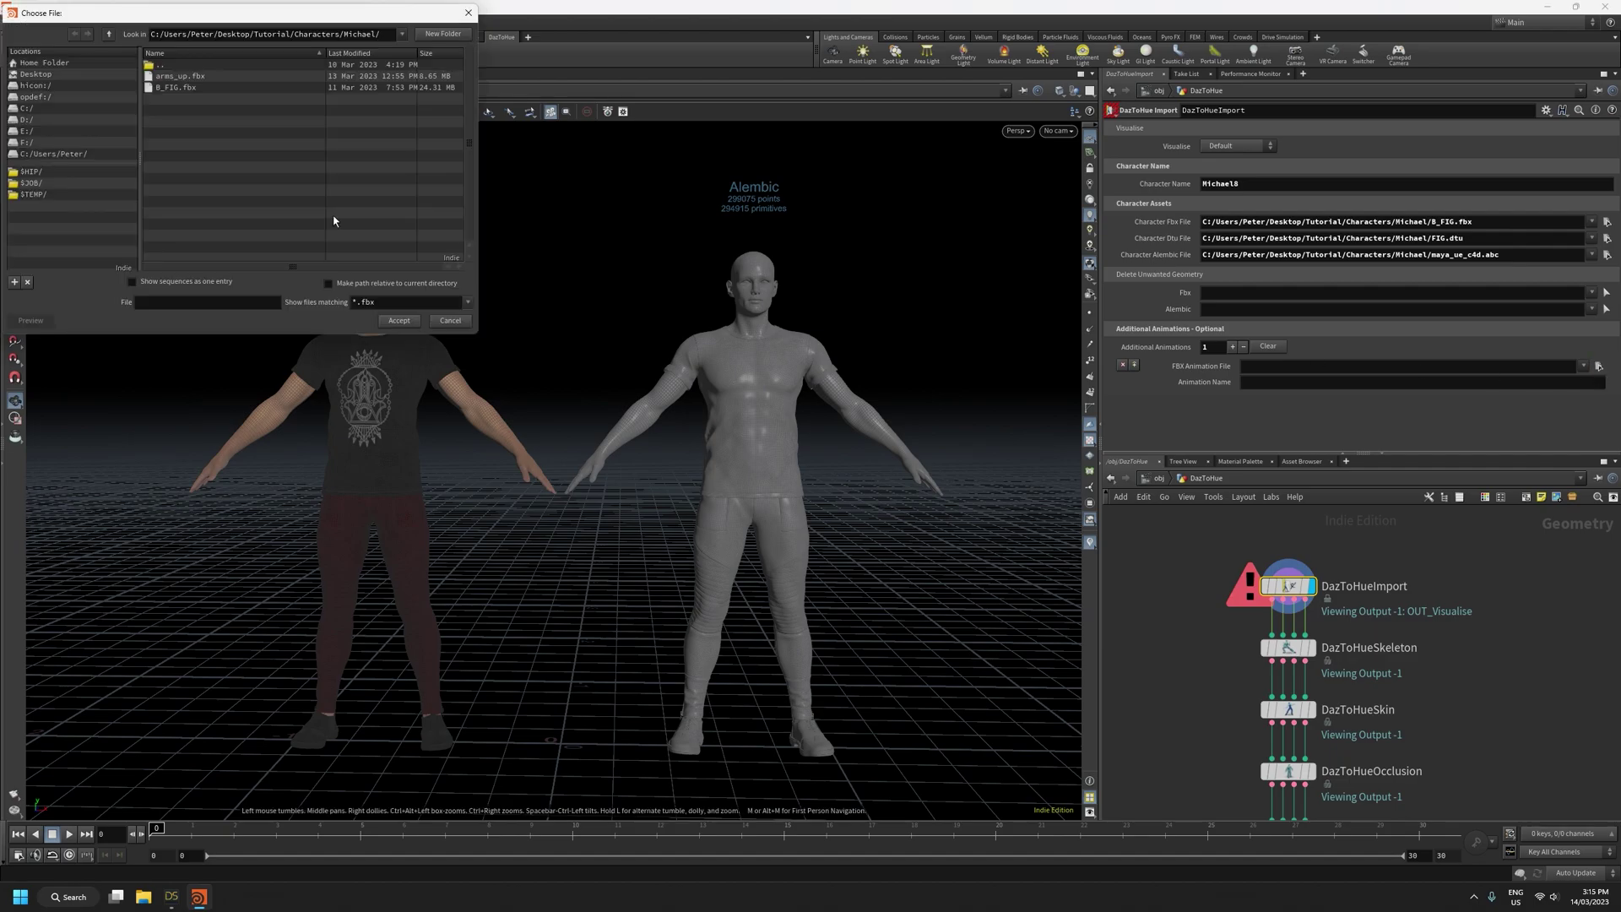
pyautogui.doubleClick(179, 76)
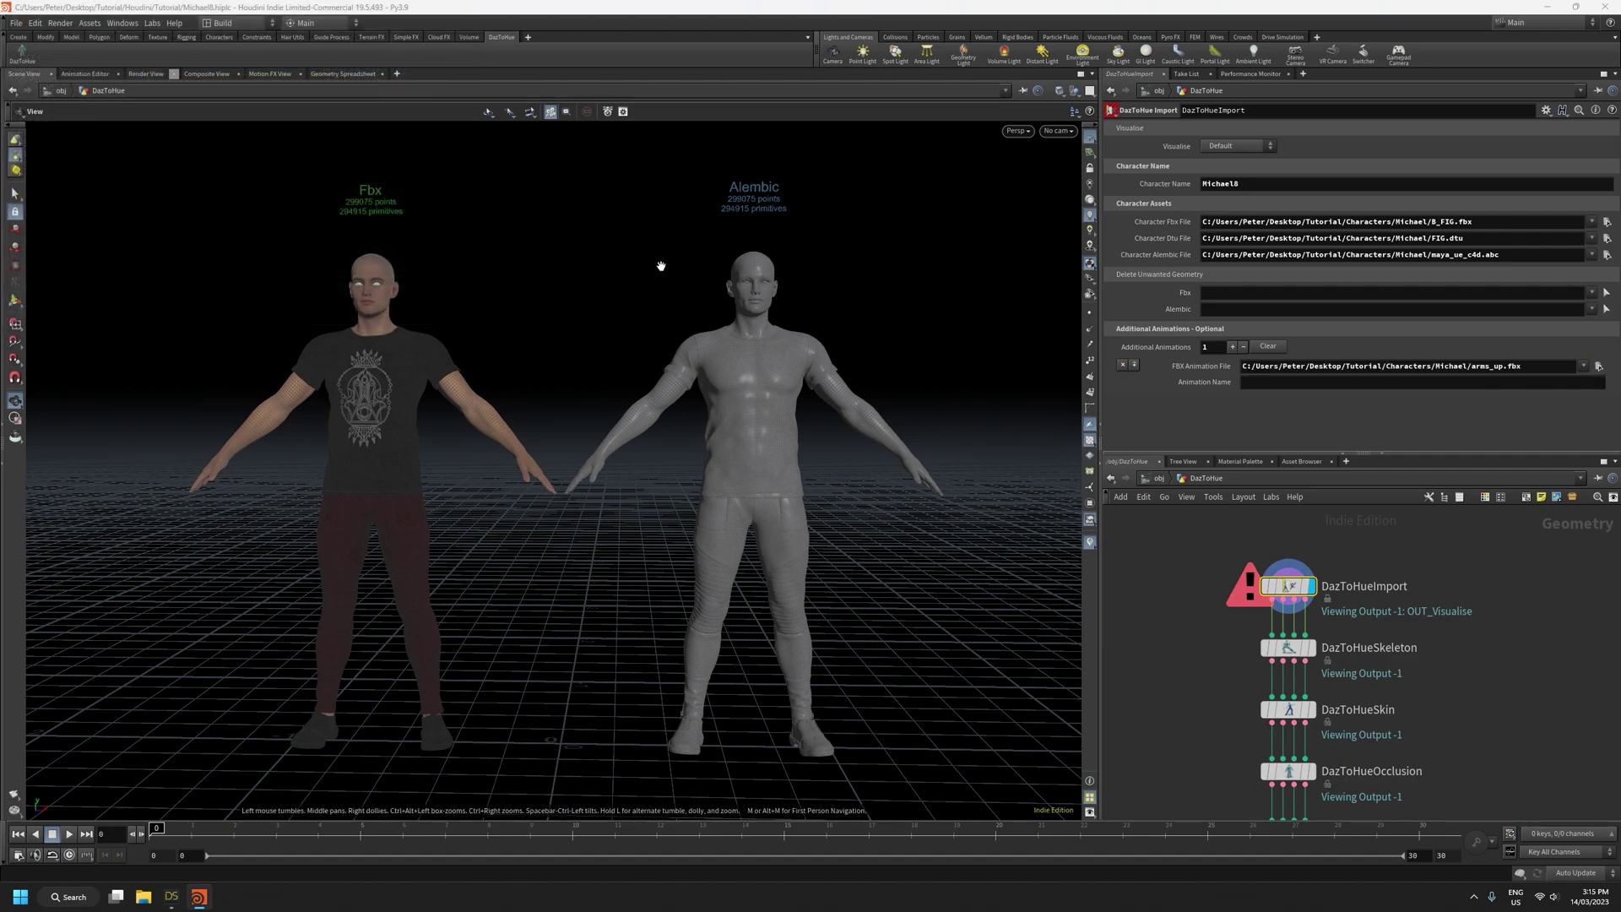
pyautogui.click(1258, 382)
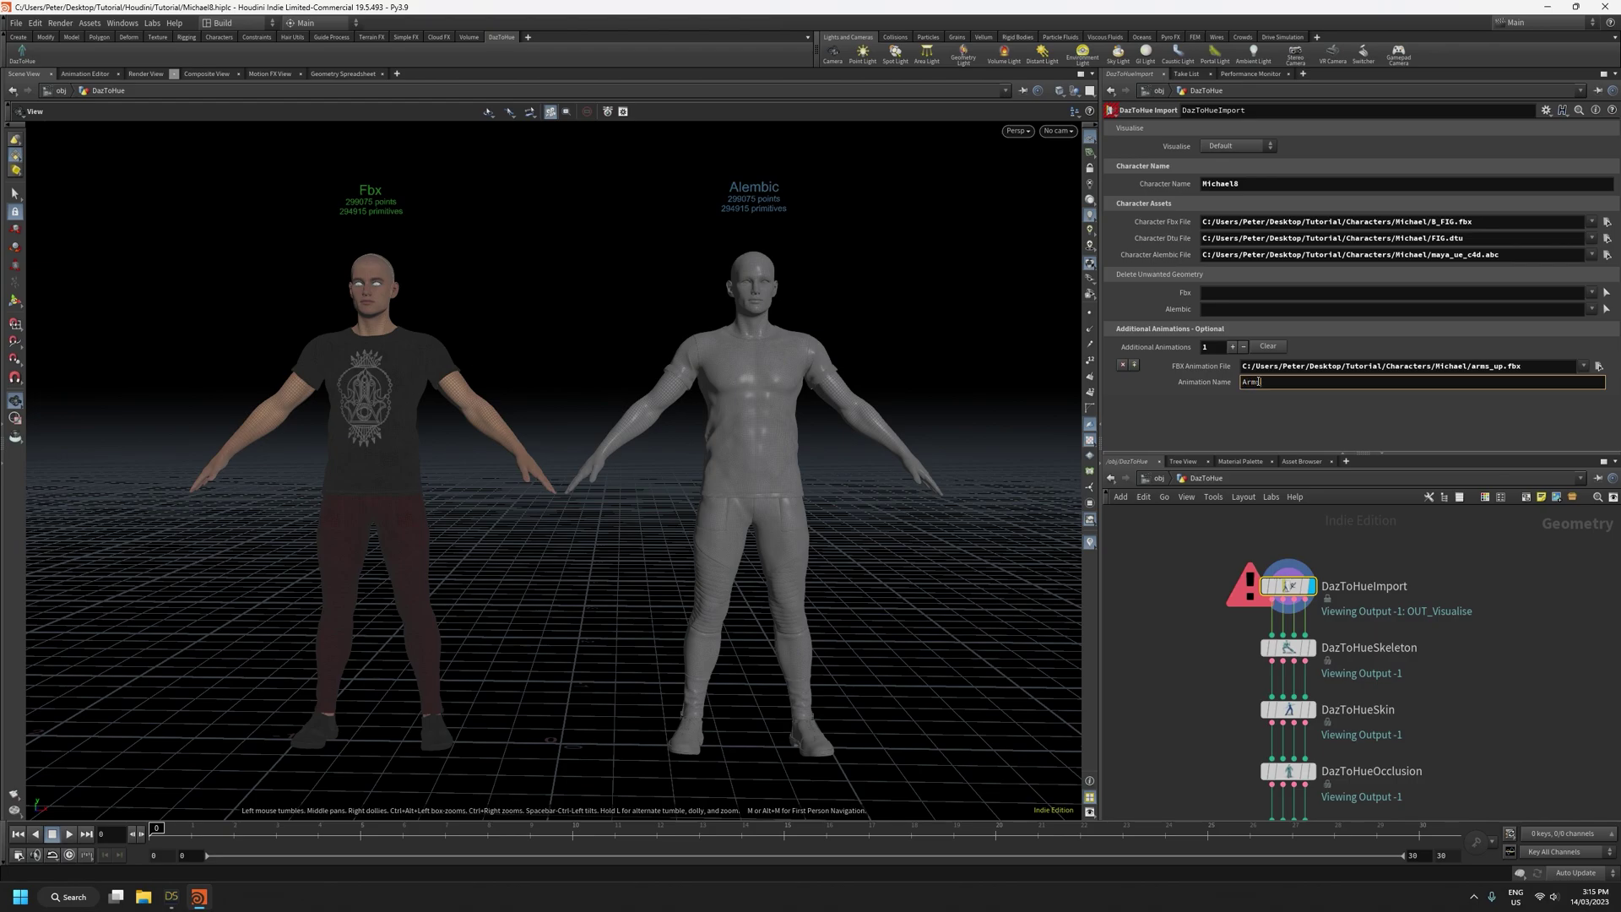
pyautogui.press('Return')
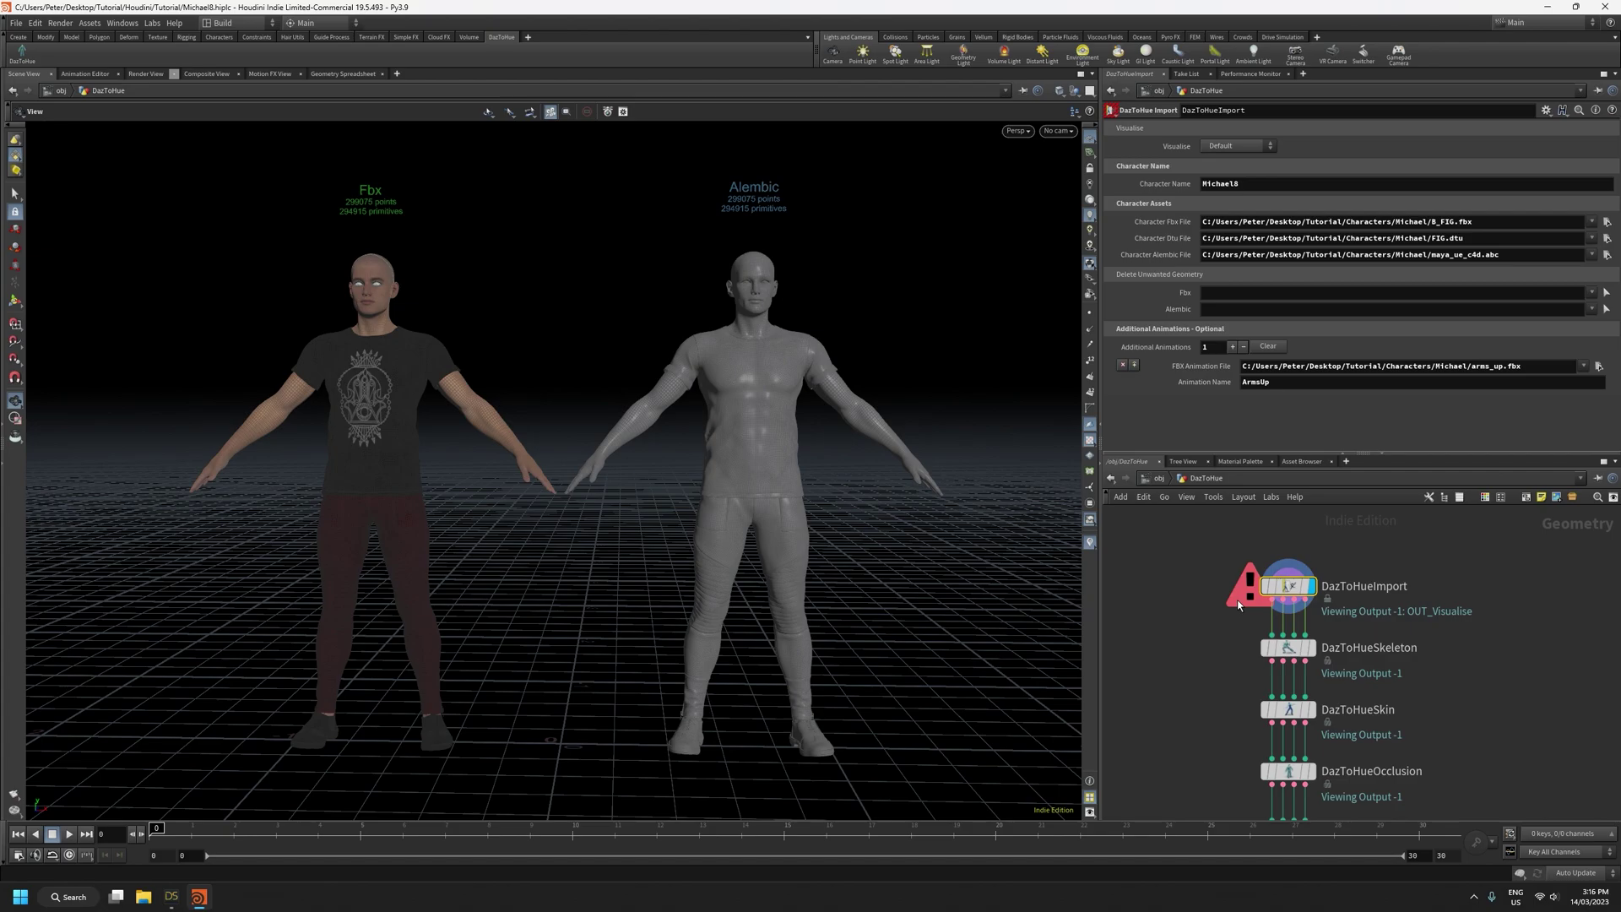
# Preview the output of the DazToHueSkeleton node and return the display to DazToHueImport
pyautogui.moveTo(1315, 654)
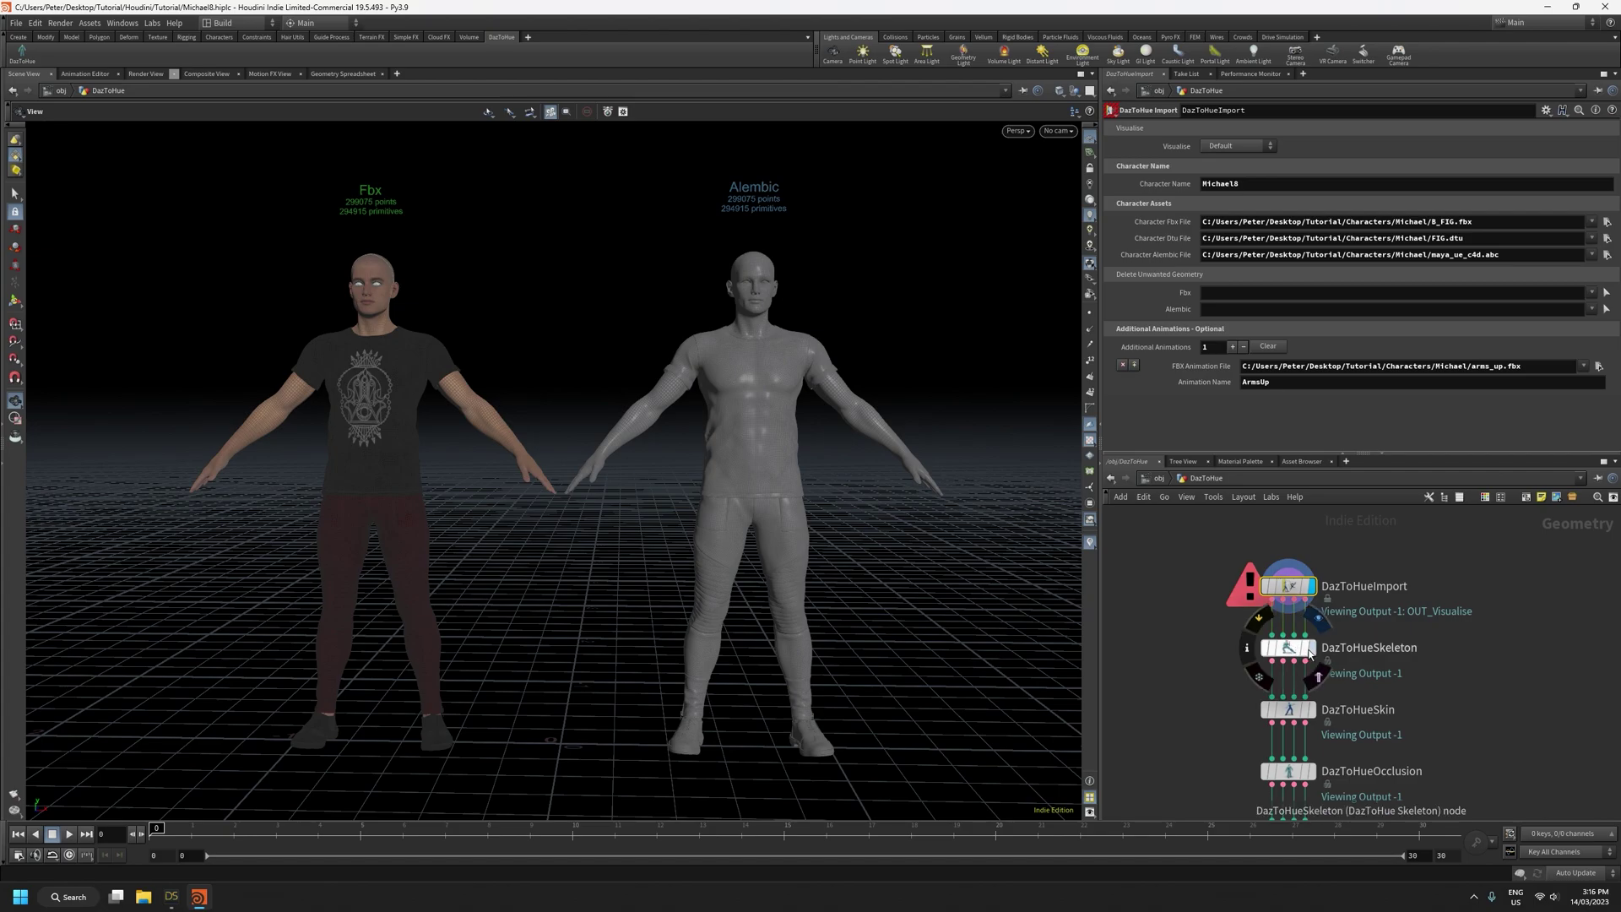
pyautogui.click(1311, 650)
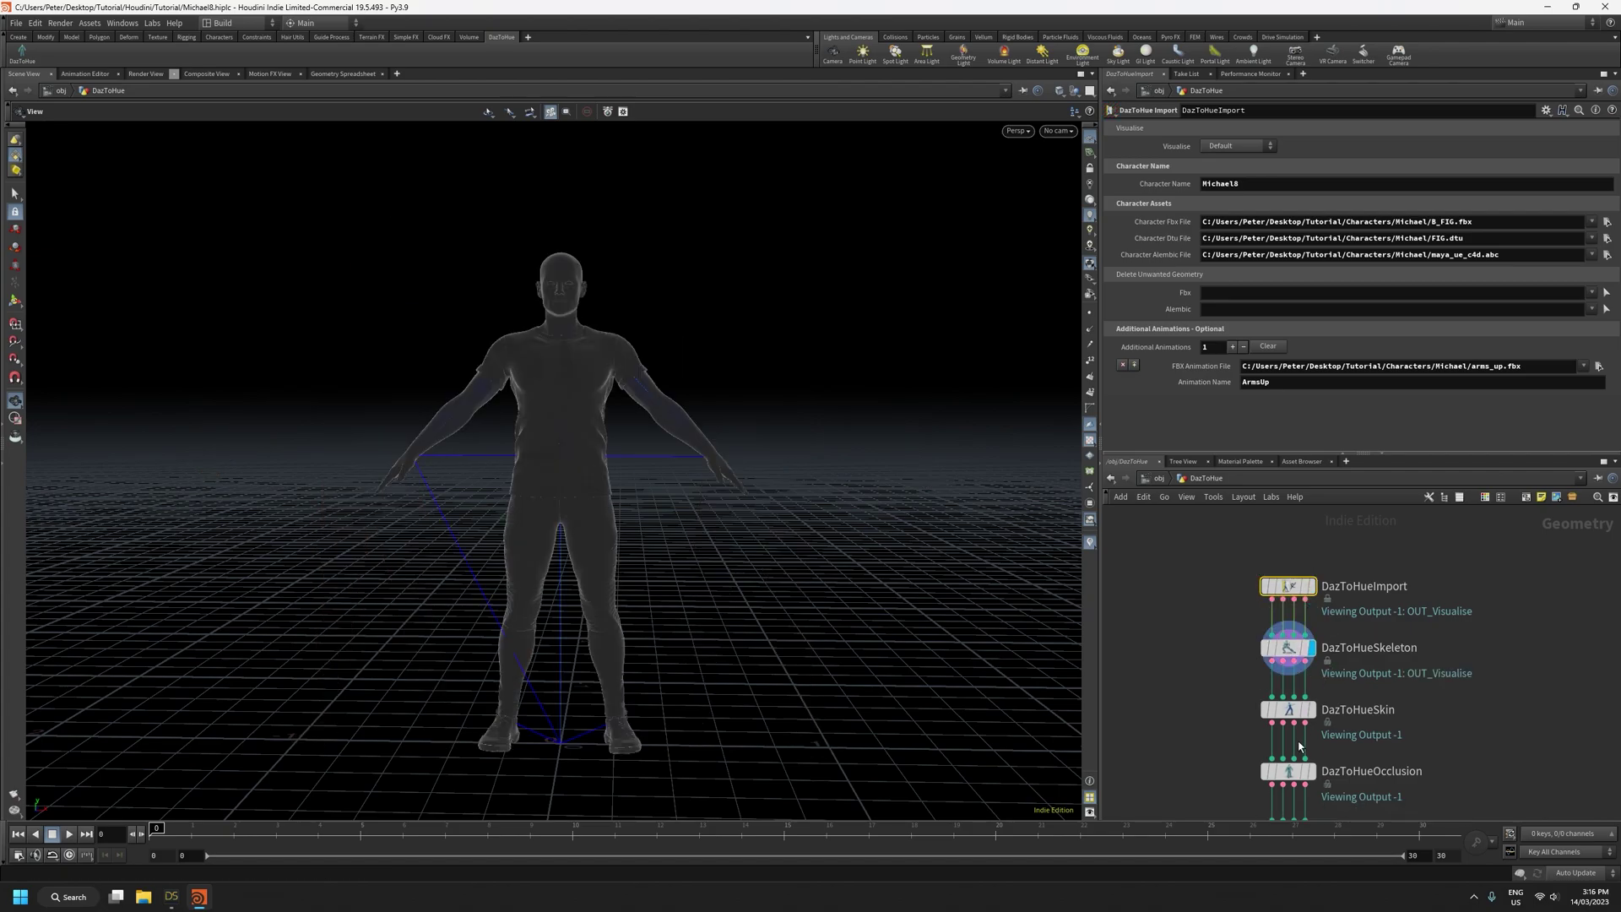
pyautogui.click(1300, 590)
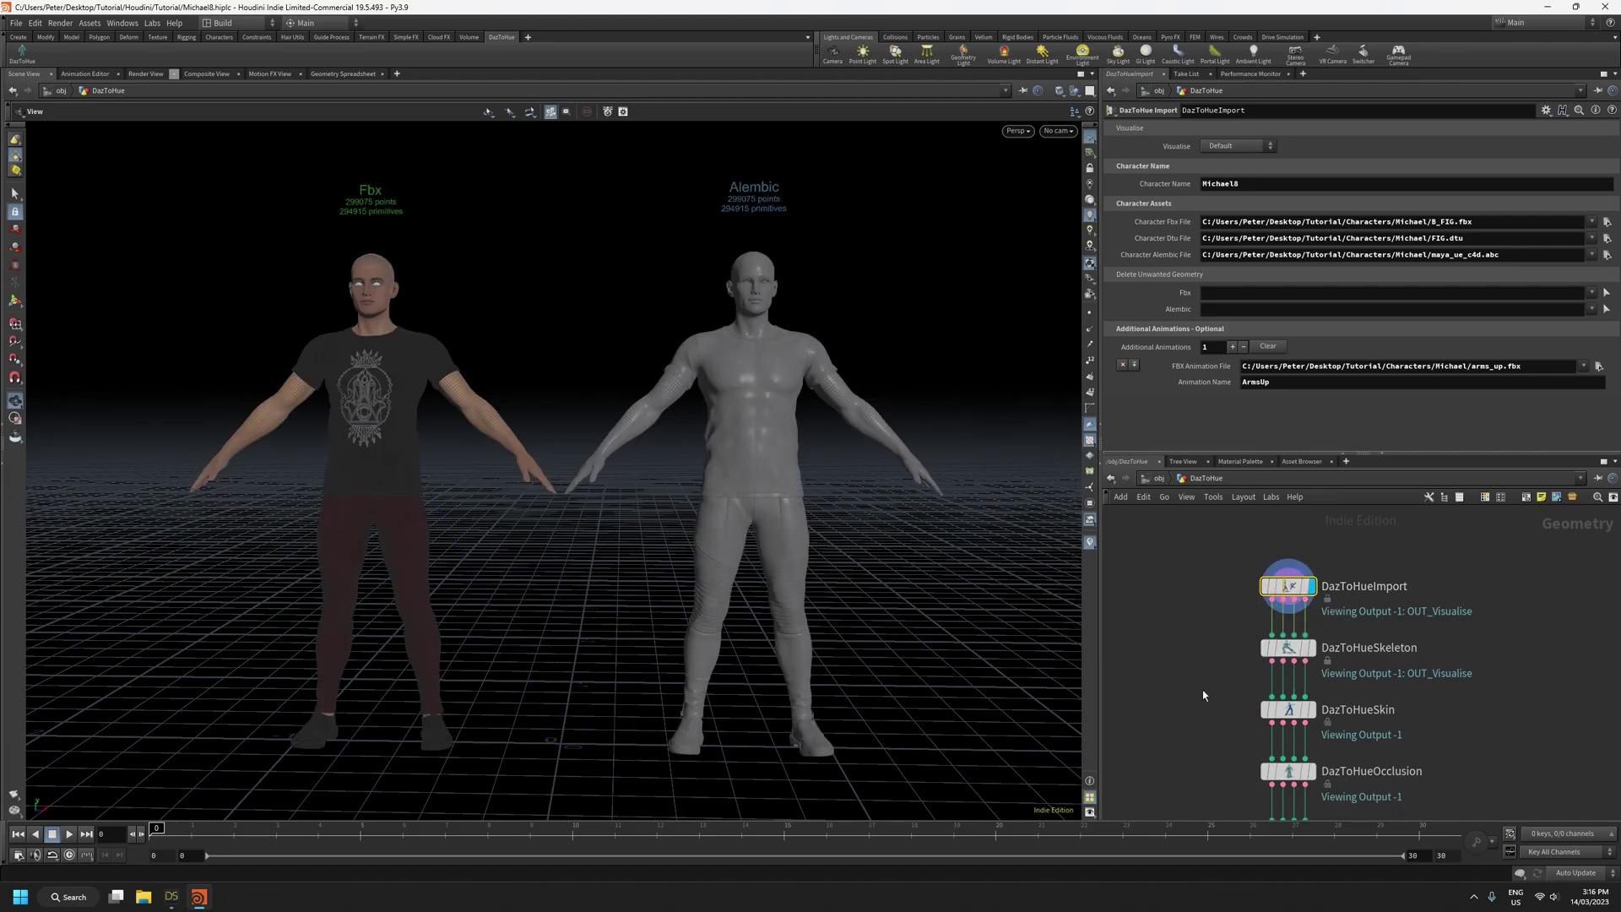
pyautogui.moveTo(894, 629); pyautogui.dragTo(878, 620)
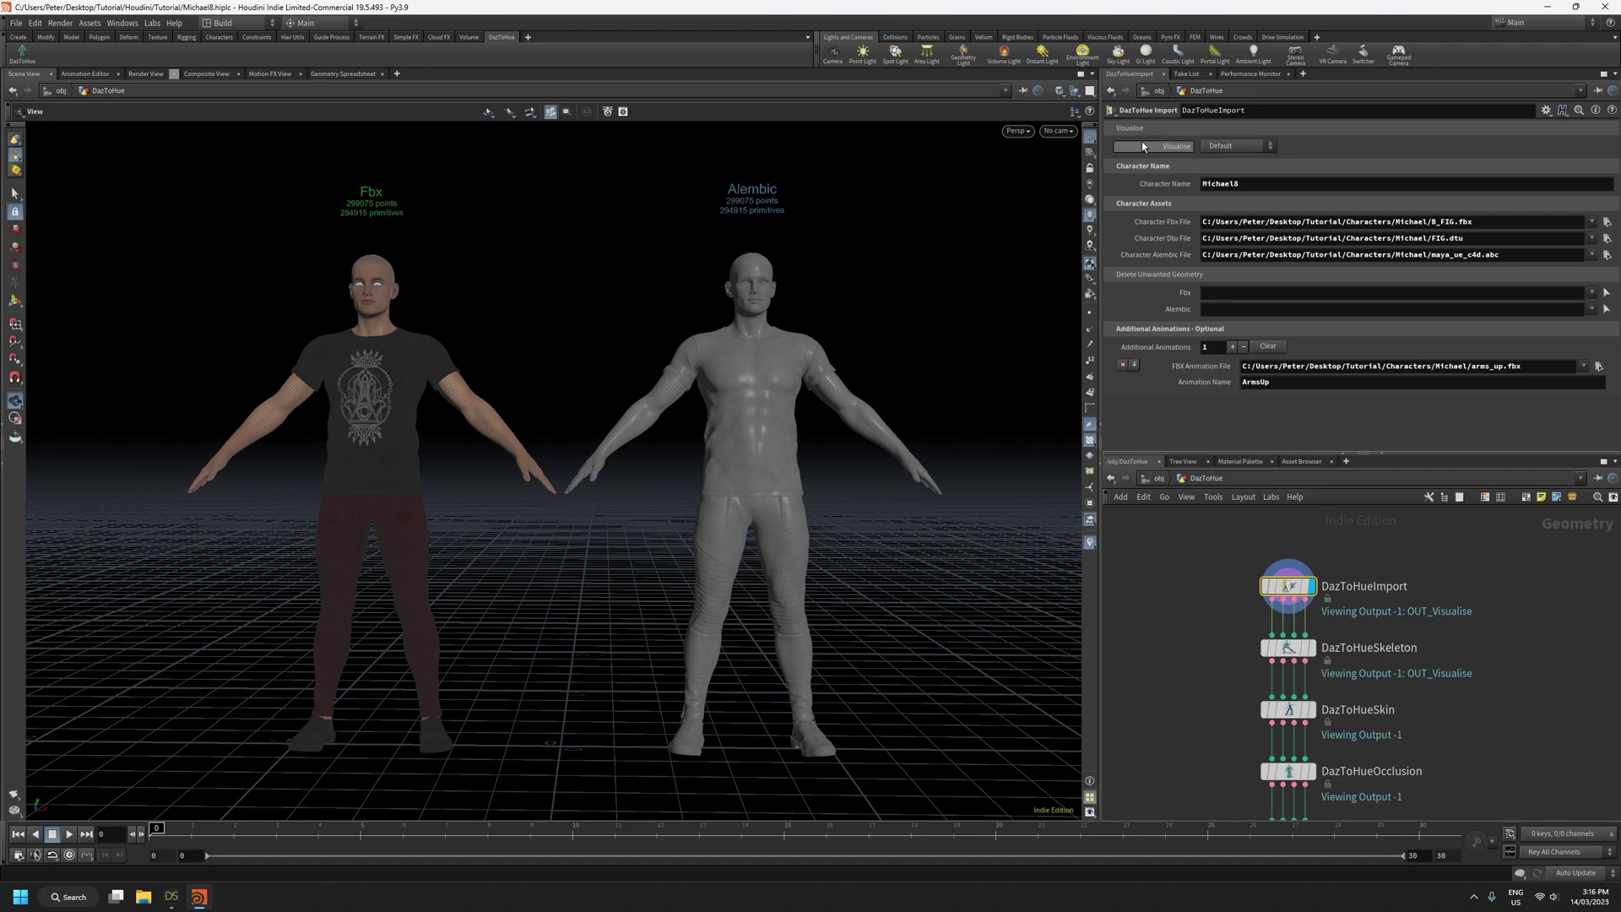
# Visualise the import's Fbx Character, Fbx Skeleton and Fbx Animation in turn, scrubbing the timeline to check the animation
pyautogui.moveTo(1167, 150)
pyautogui.click(1230, 147)
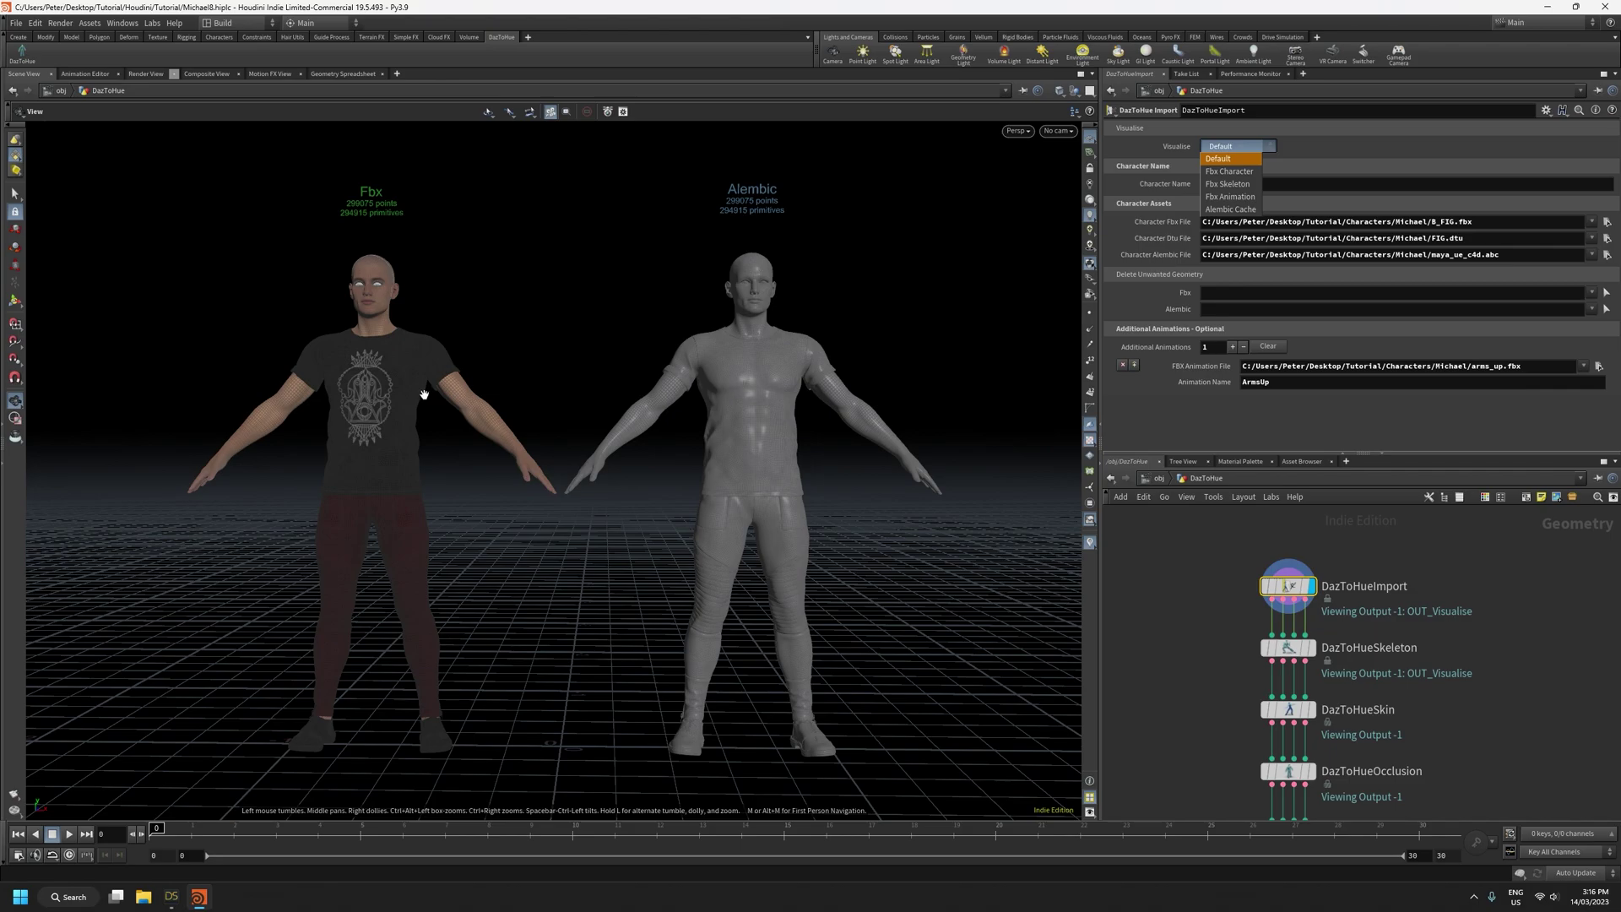
pyautogui.click(1220, 173)
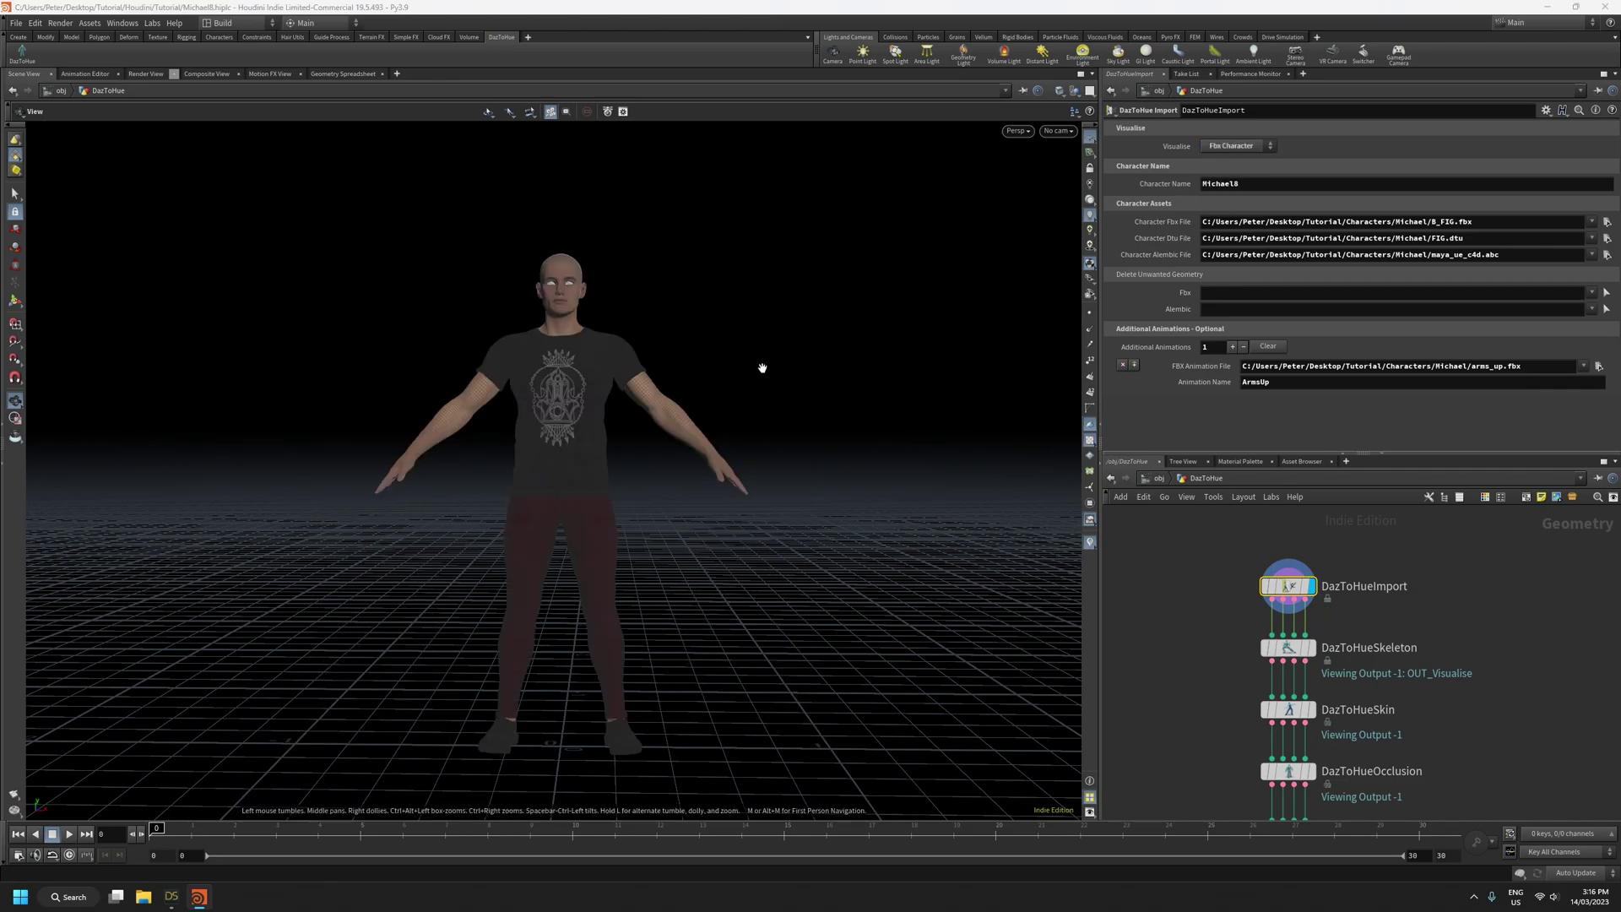
pyautogui.click(1230, 146)
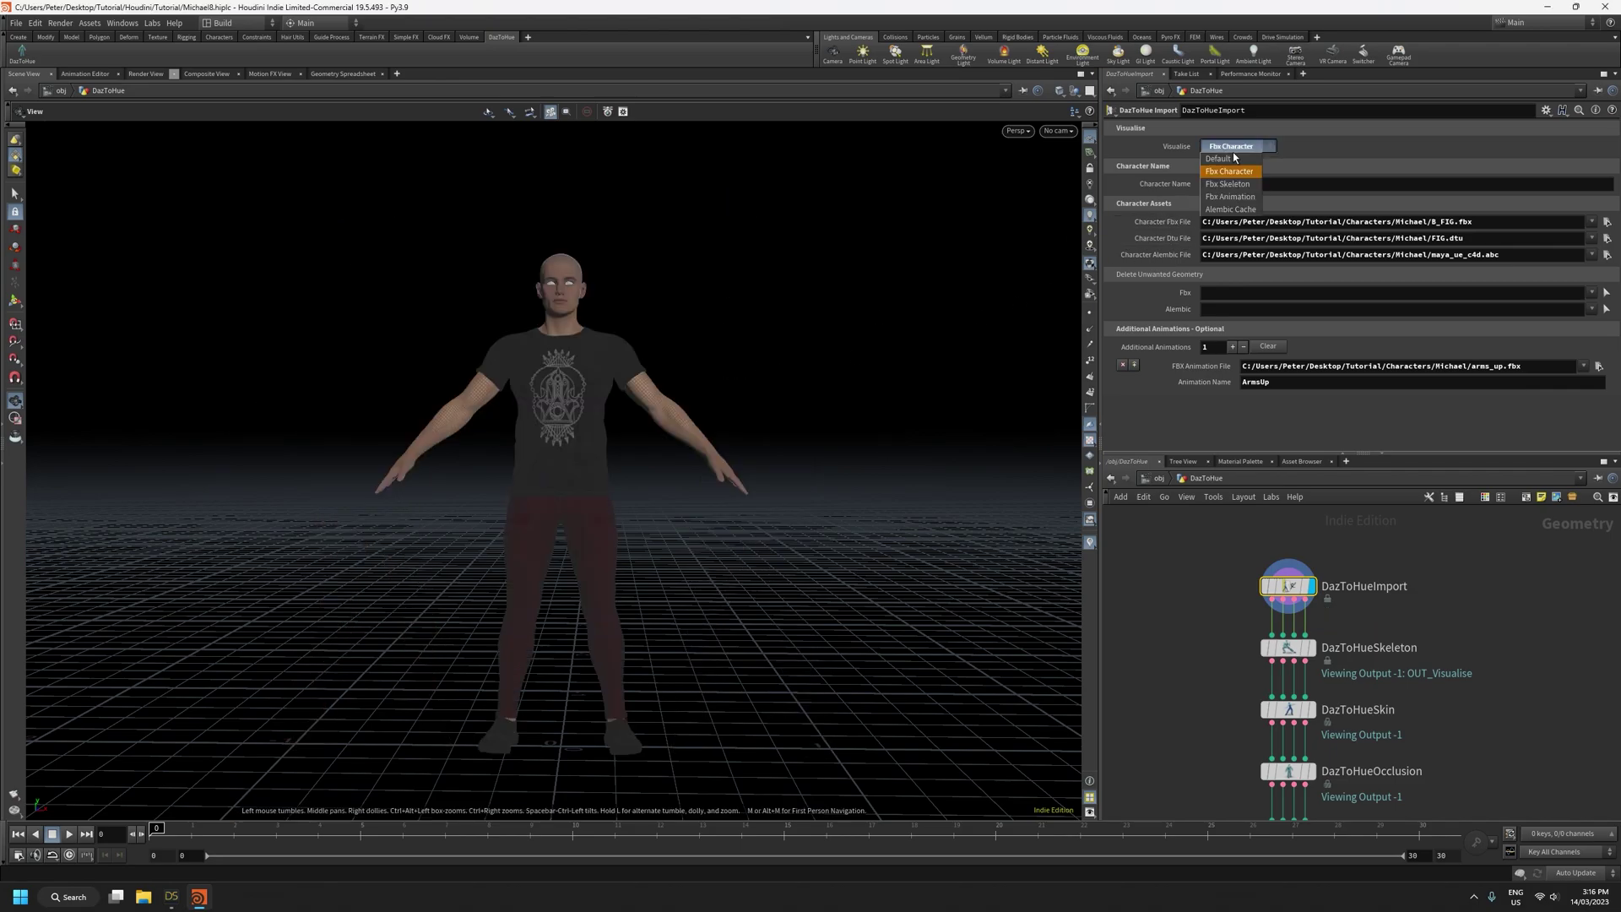
pyautogui.click(1227, 172)
pyautogui.click(1230, 146)
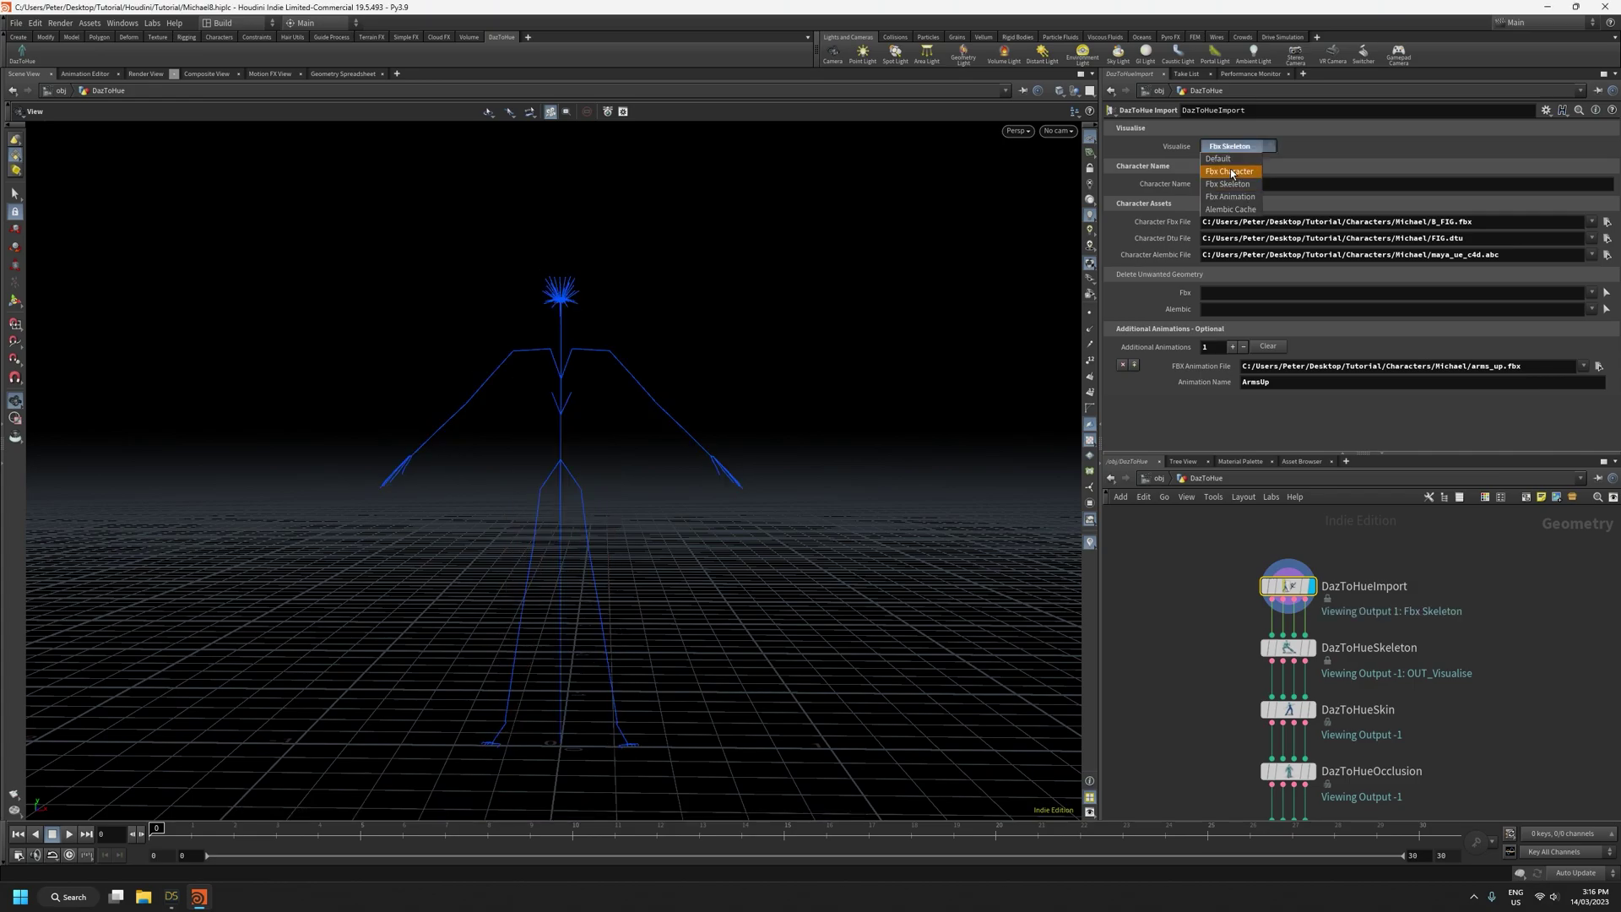
pyautogui.click(1229, 187)
pyautogui.moveTo(177, 832); pyautogui.dragTo(143, 843)
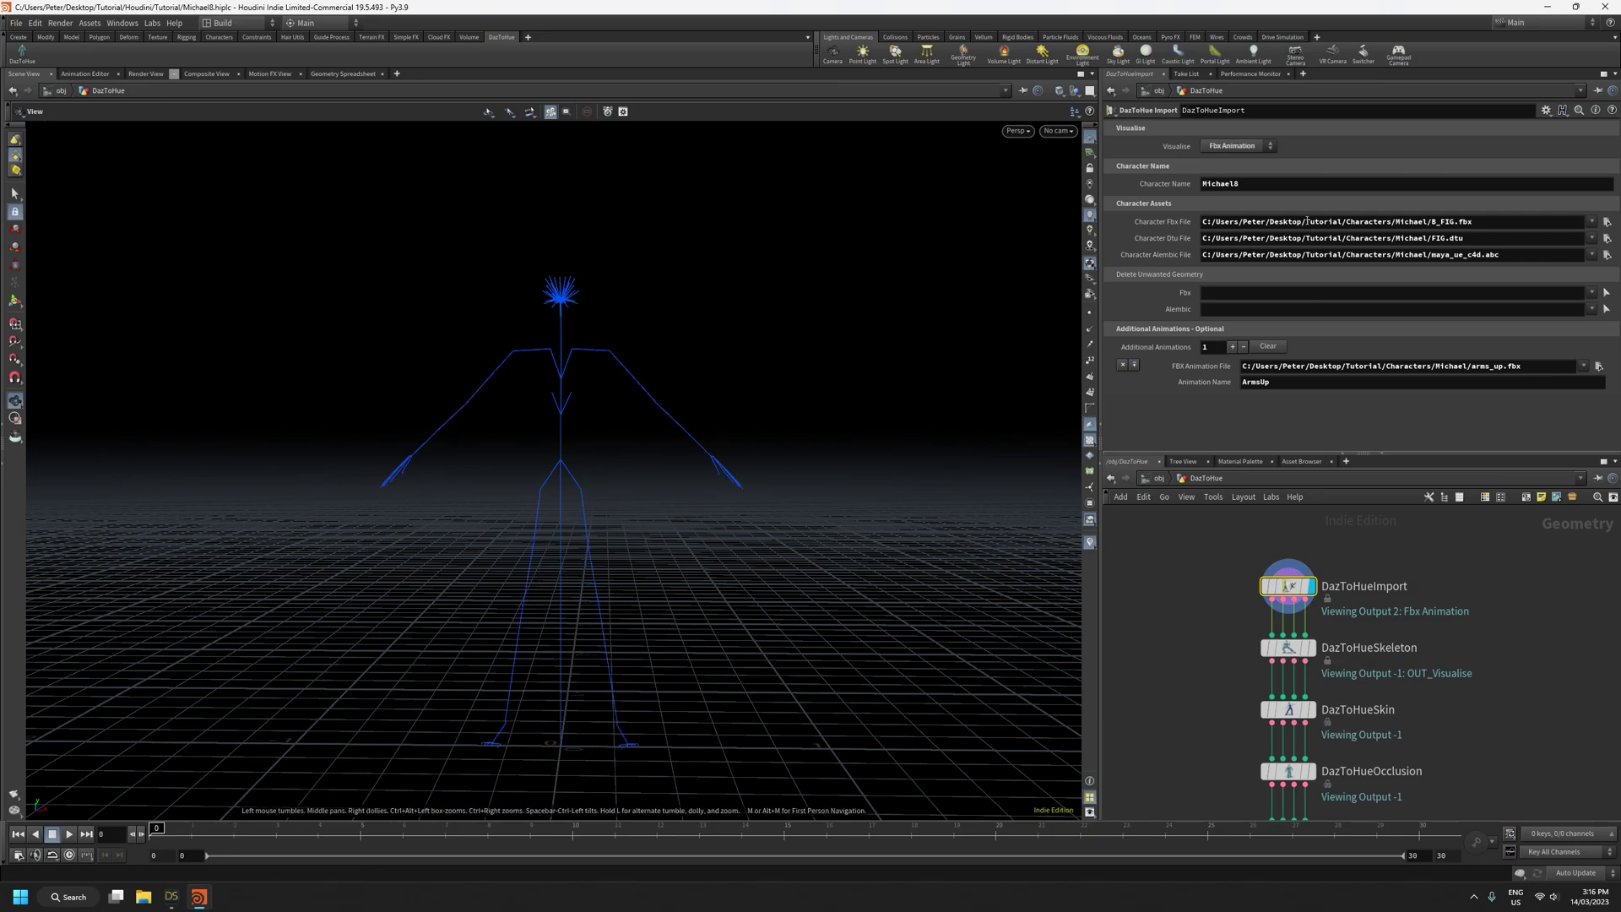
# Check the import's Alembic Cache visualisation by scrubbing the timeline, and return the visualisation to Default
pyautogui.click(1230, 146)
pyautogui.click(1229, 205)
pyautogui.moveTo(166, 837)
pyautogui.mouseDown()
pyautogui.moveTo(1253, 840)
pyautogui.moveTo(145, 841)
pyautogui.mouseUp()
pyautogui.click(1232, 146)
pyautogui.click(1229, 160)
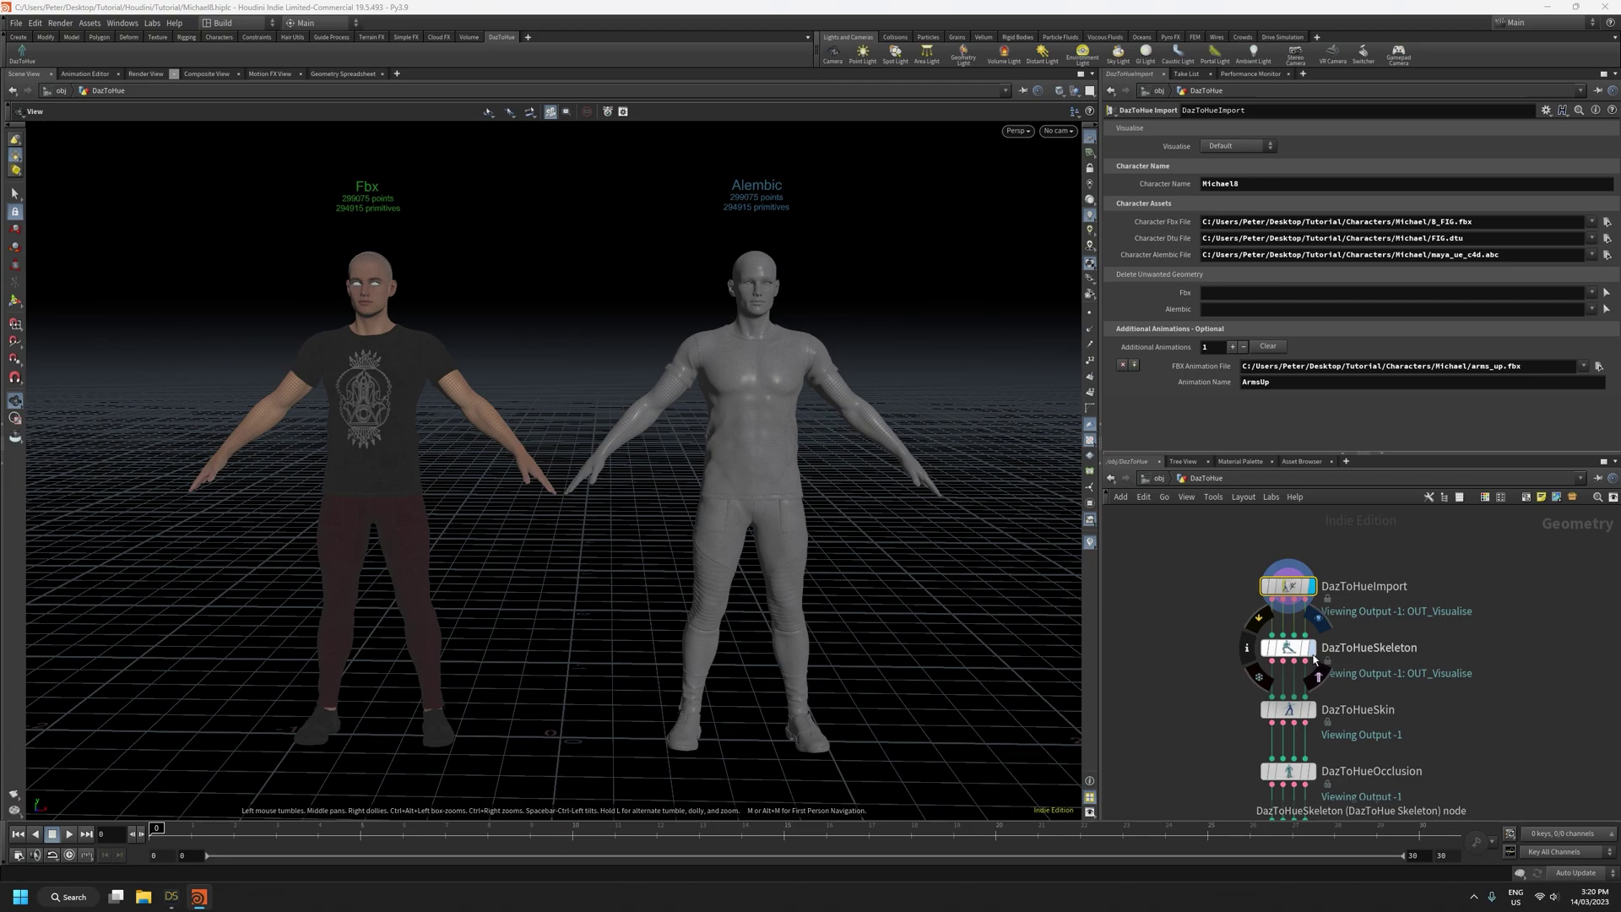
# Display the DazToHueSkeleton node with its parameters, and scrub the timeline back to frame 0 to show the ghosted character with its bones
pyautogui.click(1313, 655)
pyautogui.click(1296, 649)
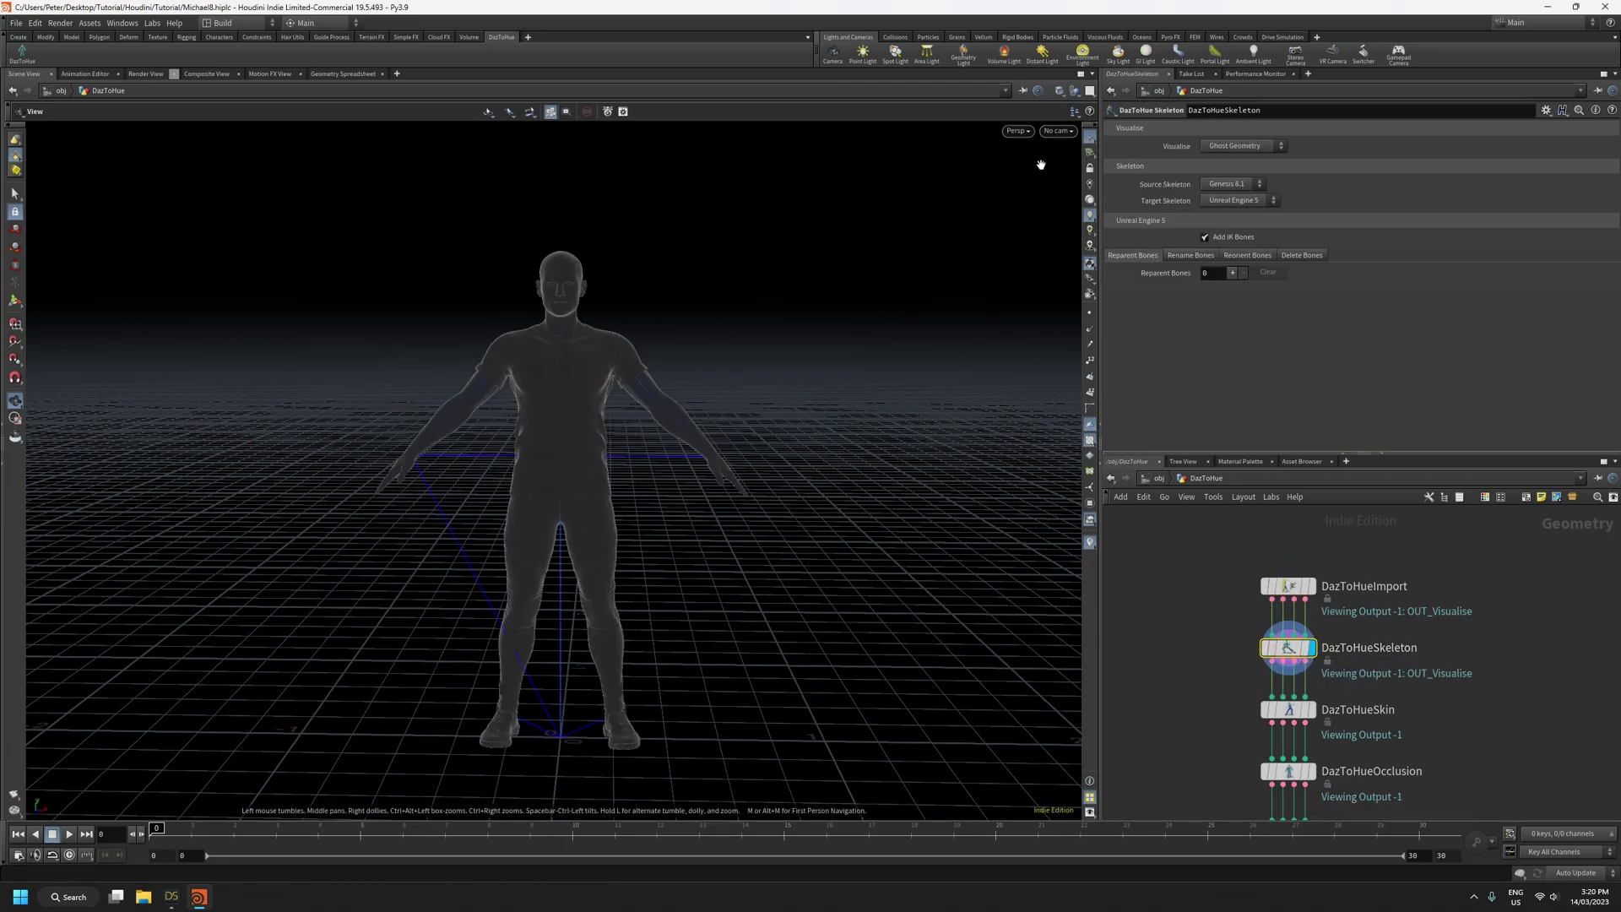
pyautogui.click(1059, 91)
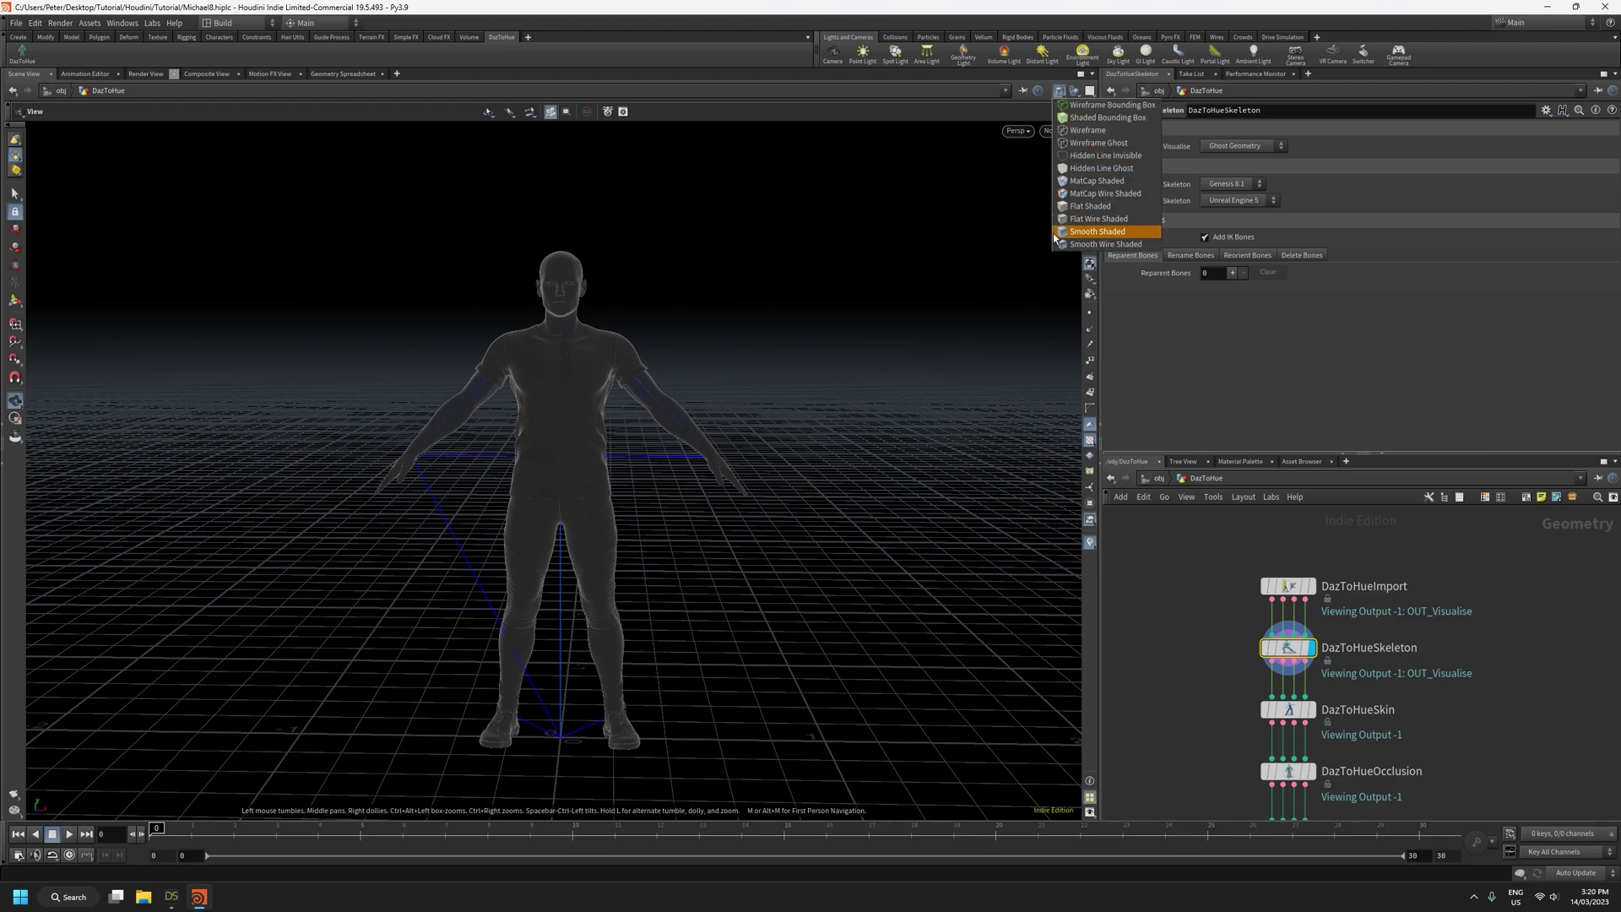
pyautogui.click(1085, 244)
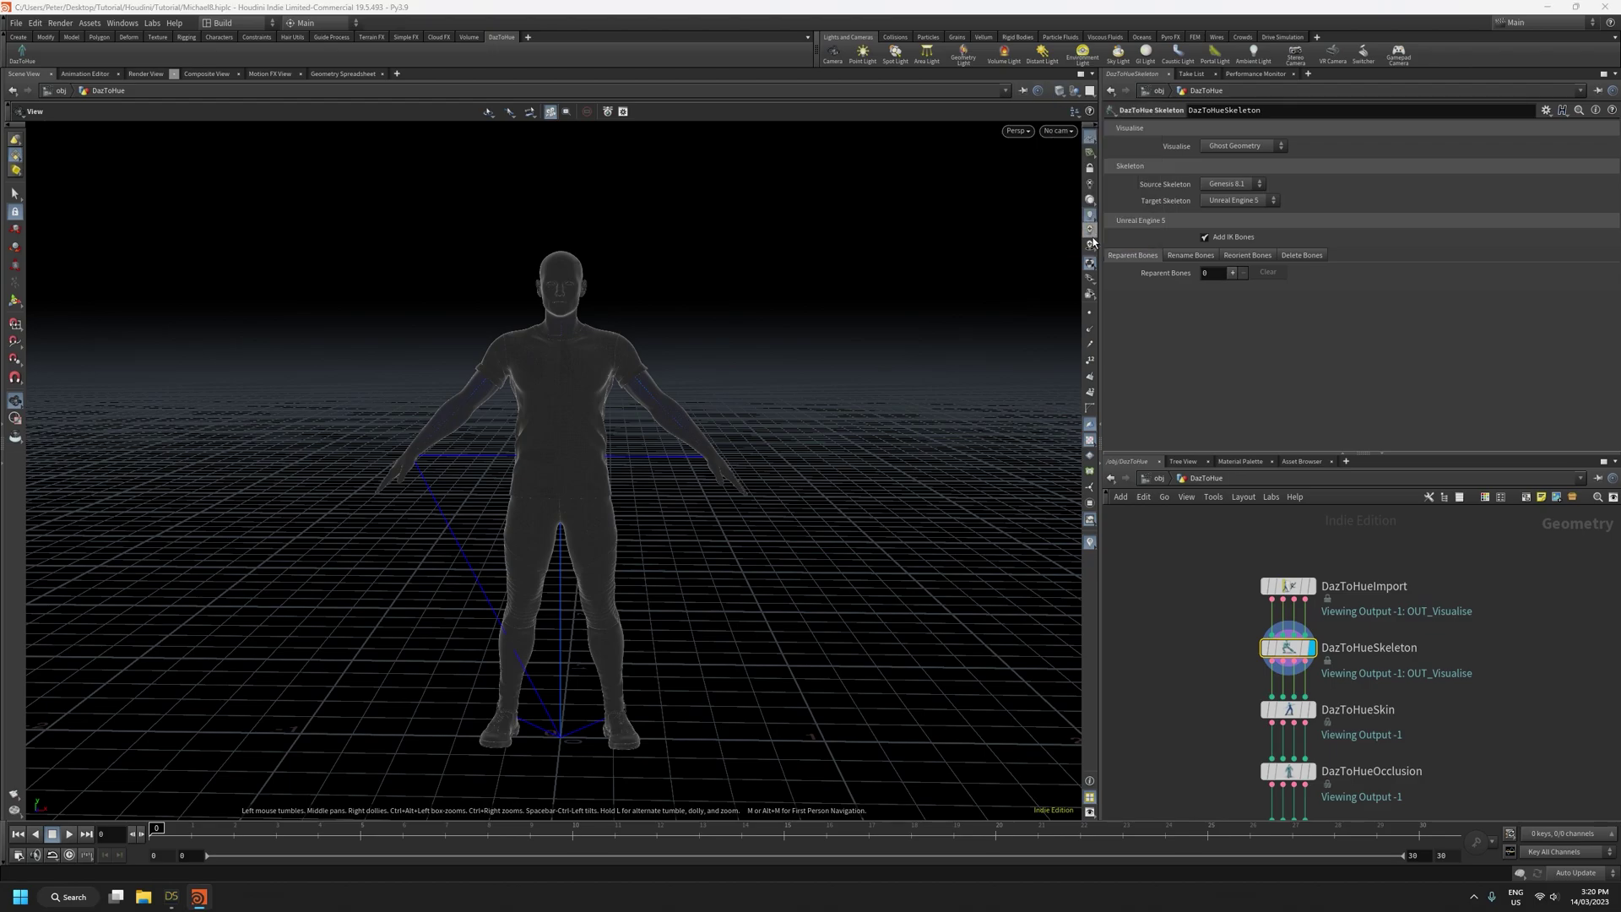
pyautogui.click(478, 827)
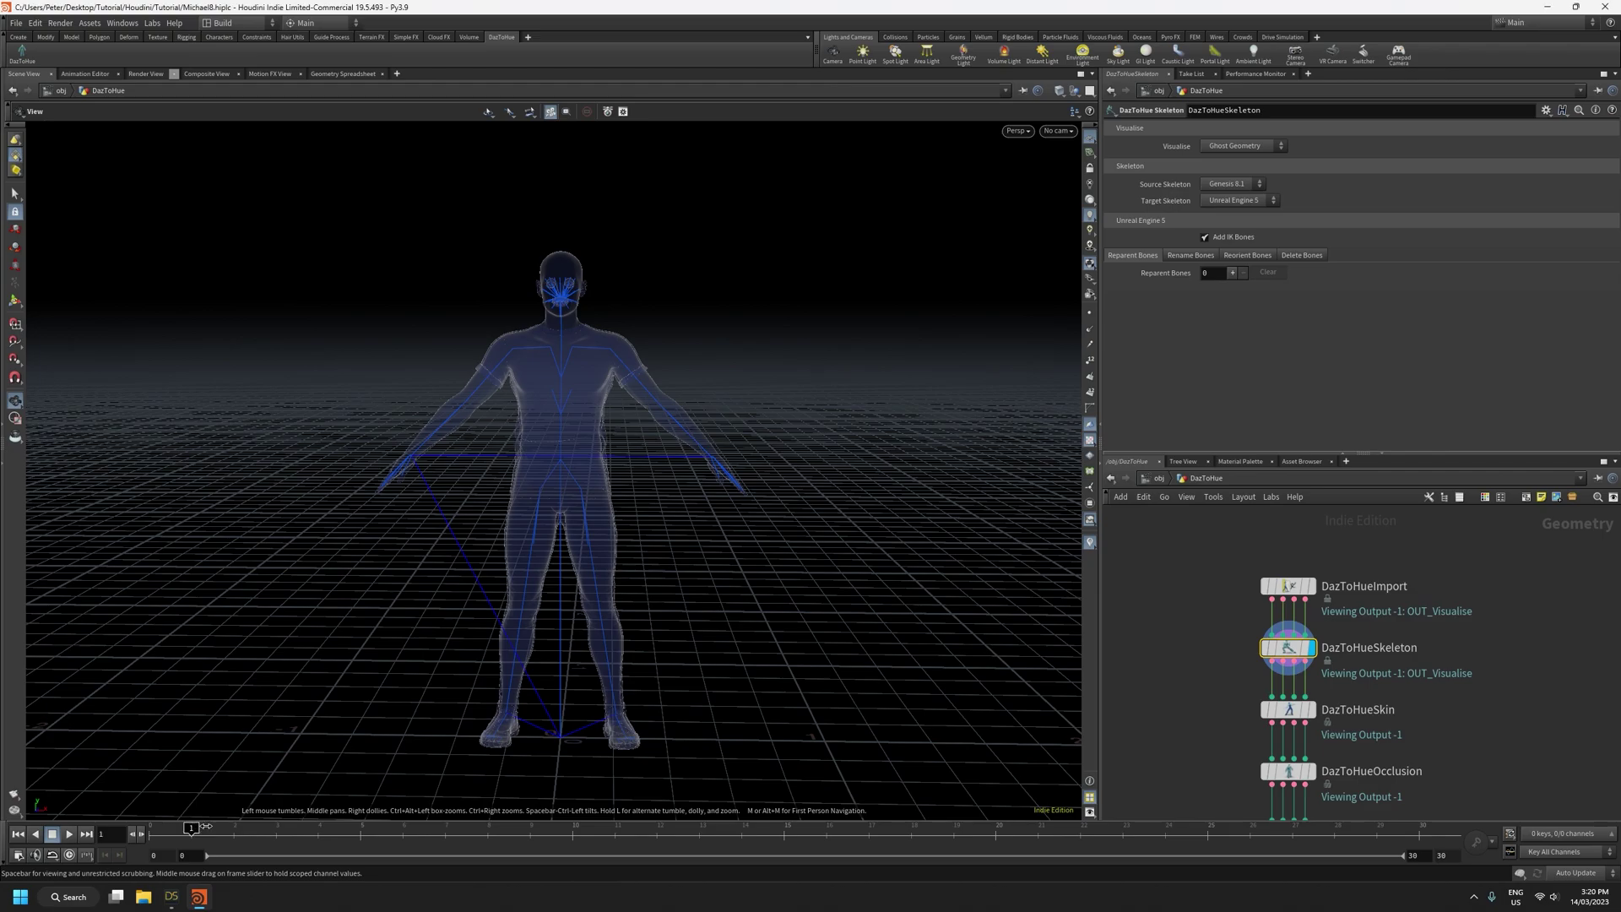
pyautogui.moveTo(478, 826); pyautogui.dragTo(148, 828)
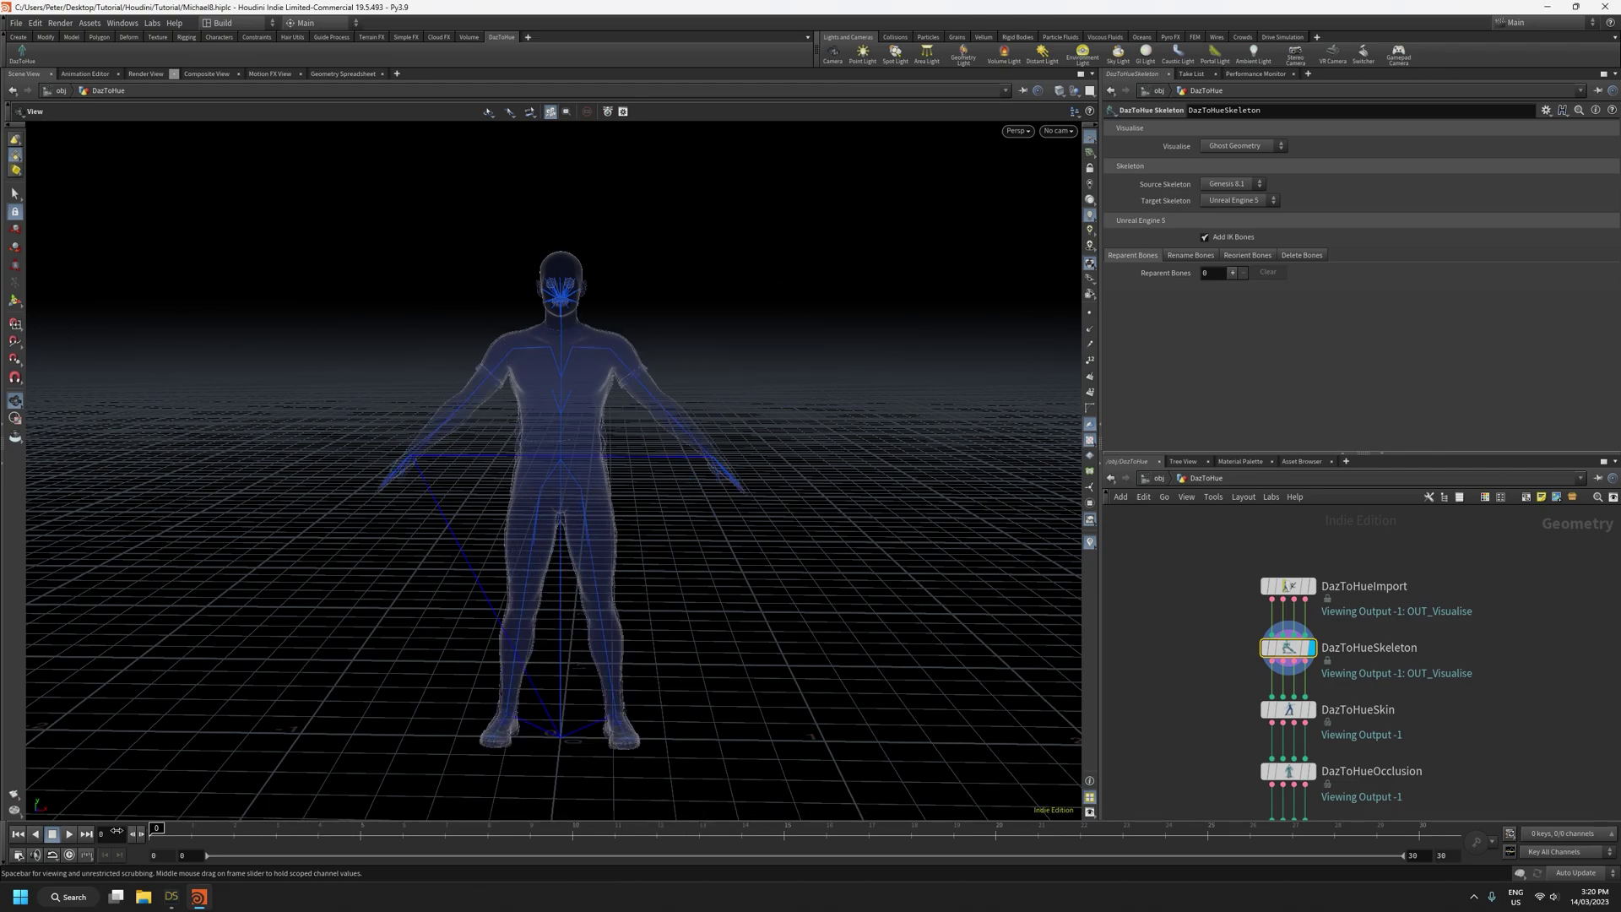
pyautogui.scroll(3, 1070, 318)
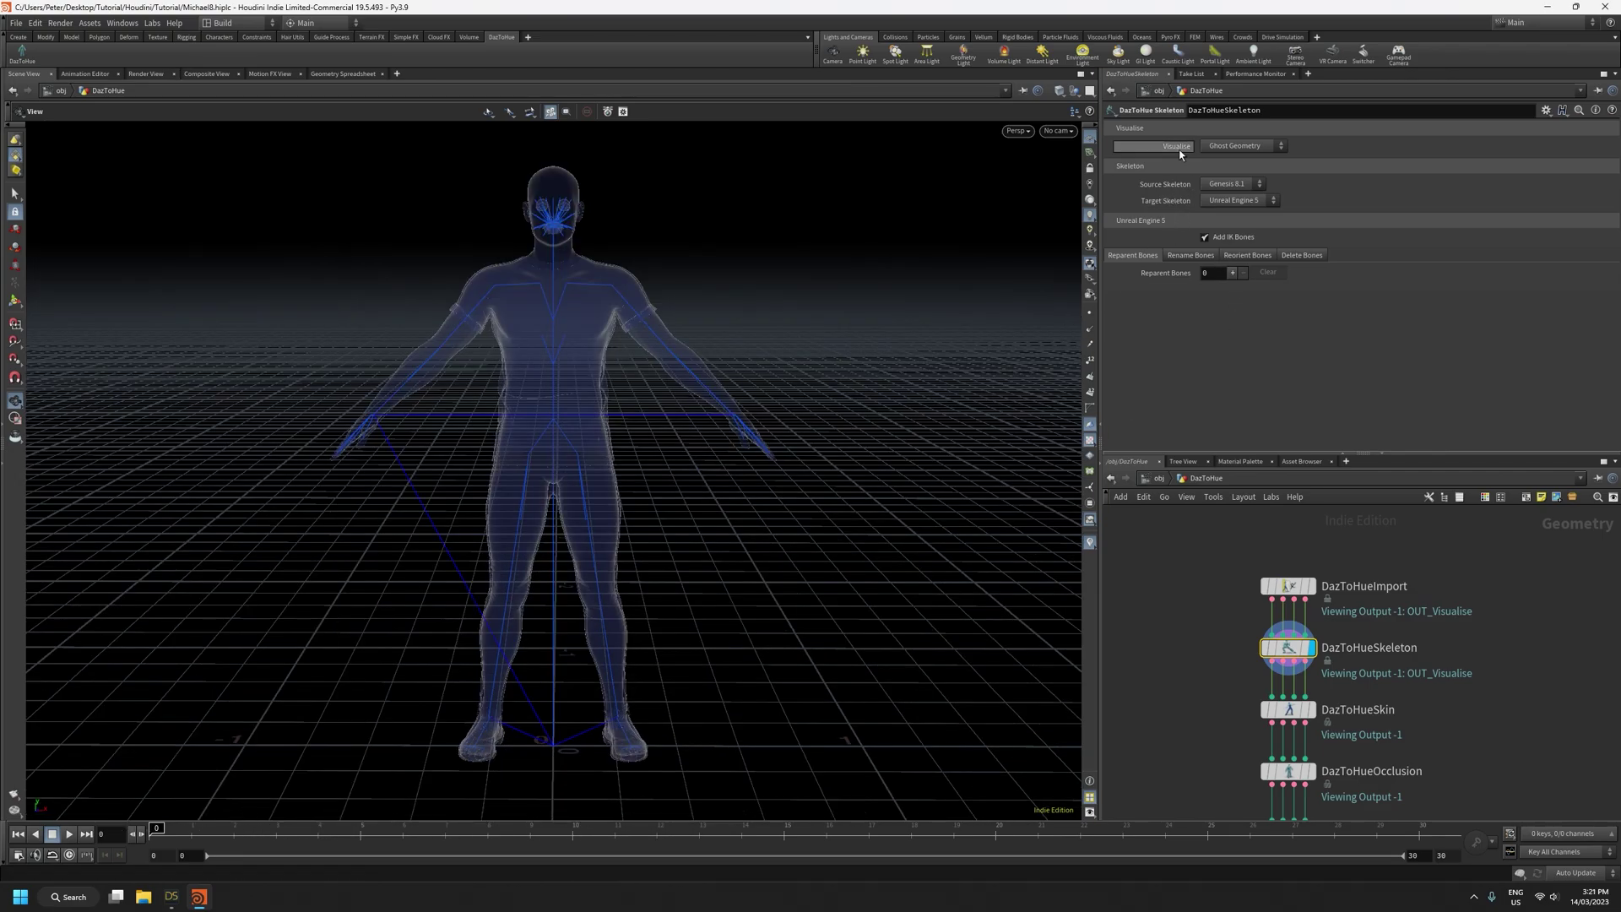
# Preview the skeleton's Joint Orientations, and set the DazToHueSkeleton visualisation to Joint Hierarchy
pyautogui.click(1245, 149)
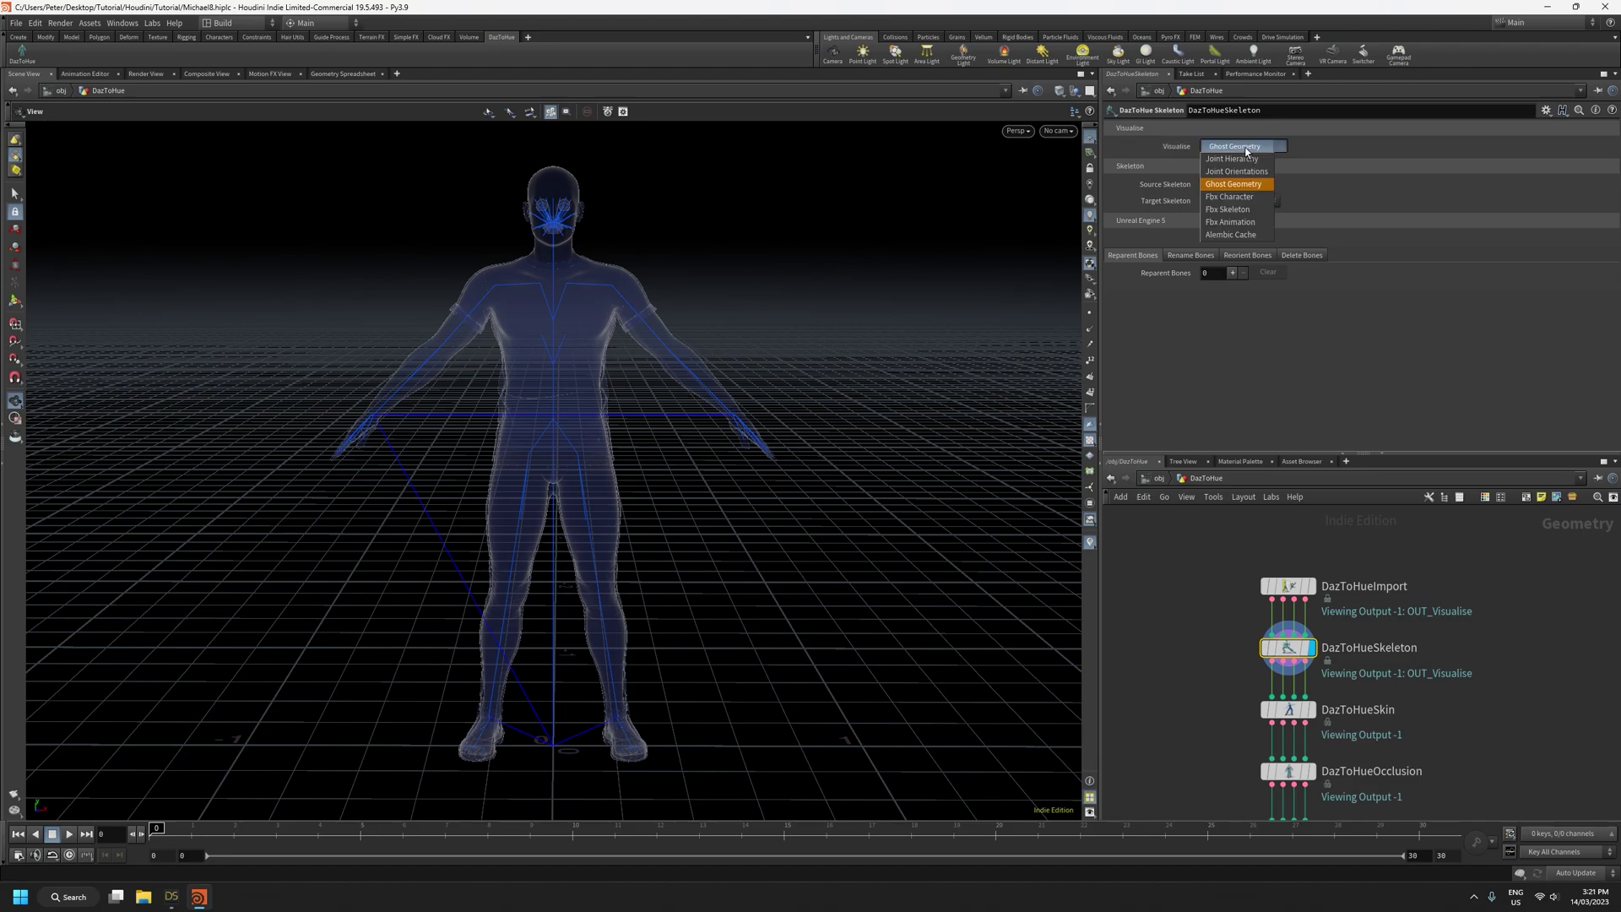
pyautogui.click(1245, 171)
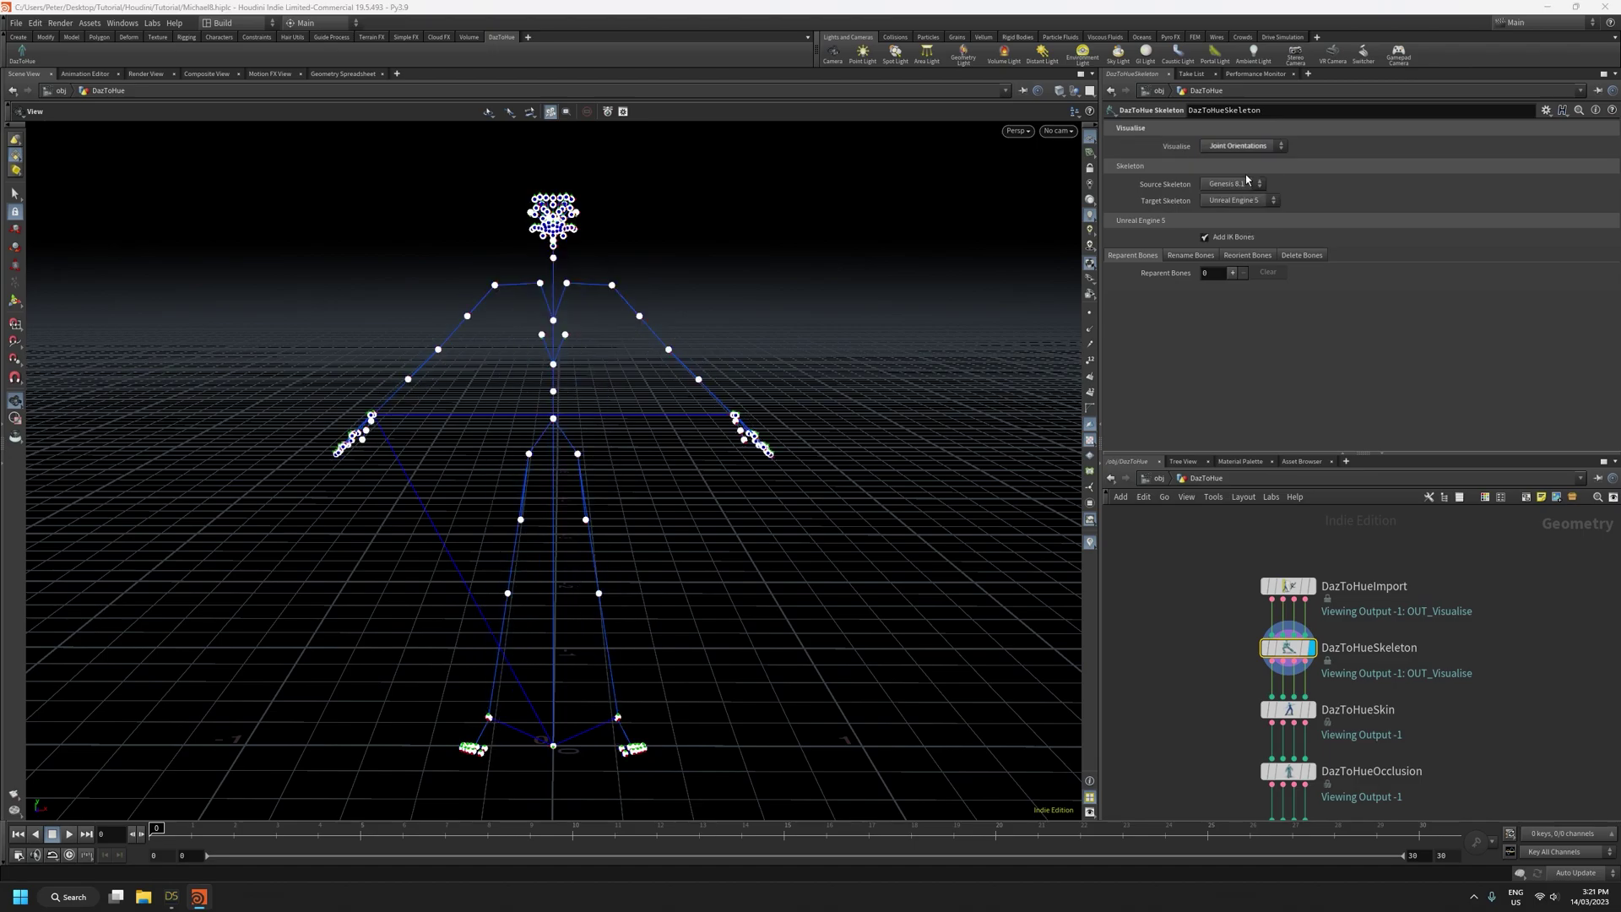
pyautogui.click(1243, 147)
pyautogui.click(1234, 155)
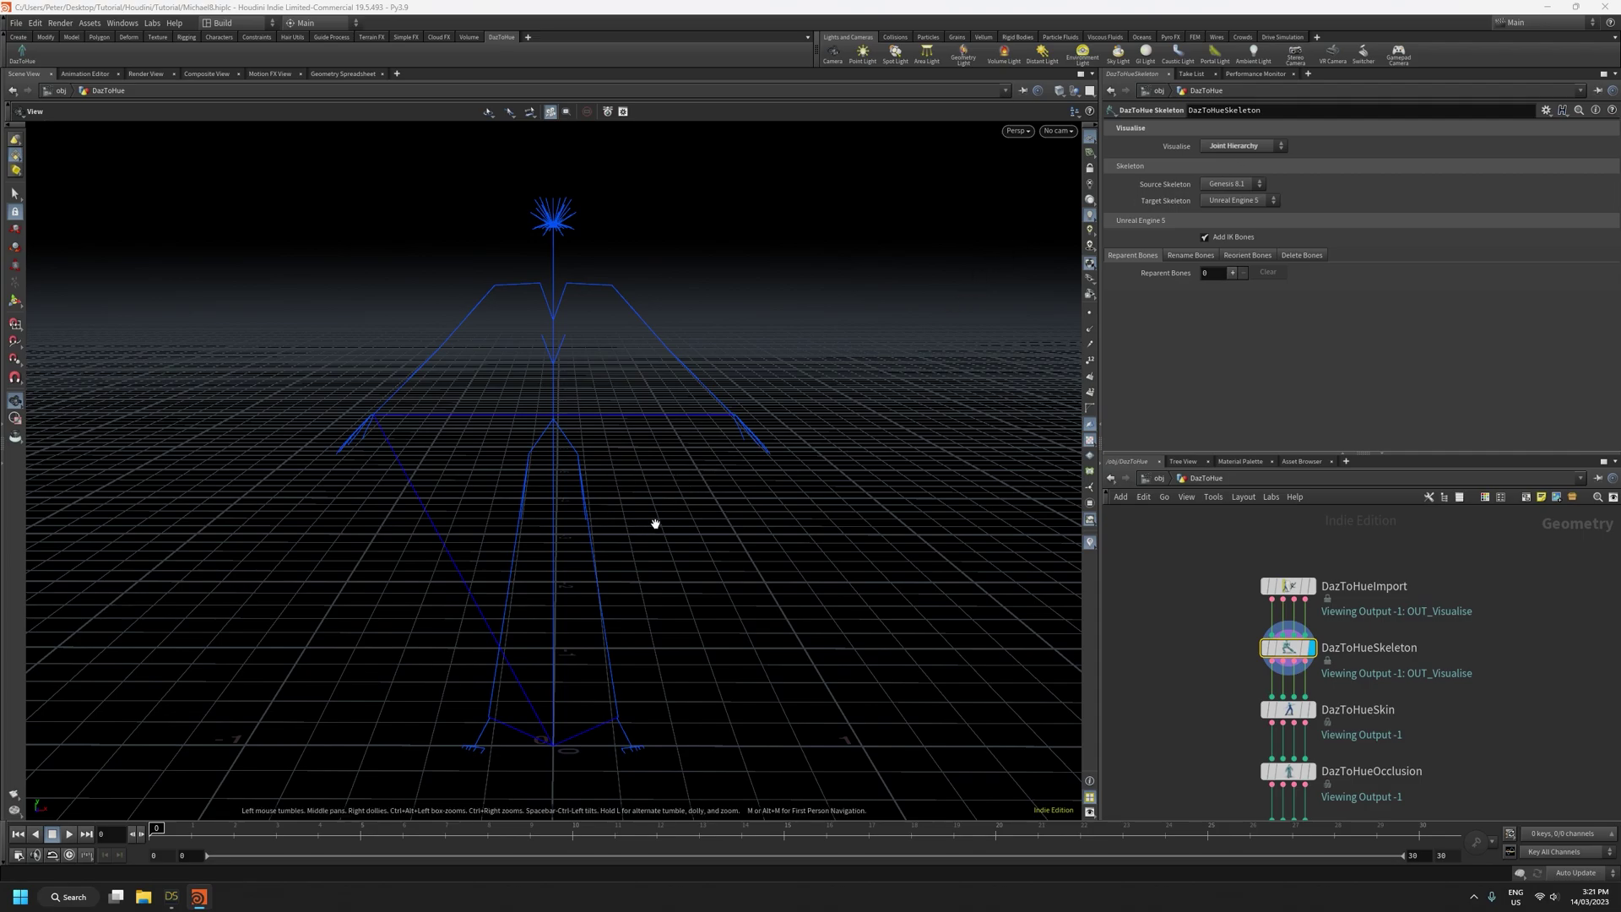
pyautogui.click(1261, 145)
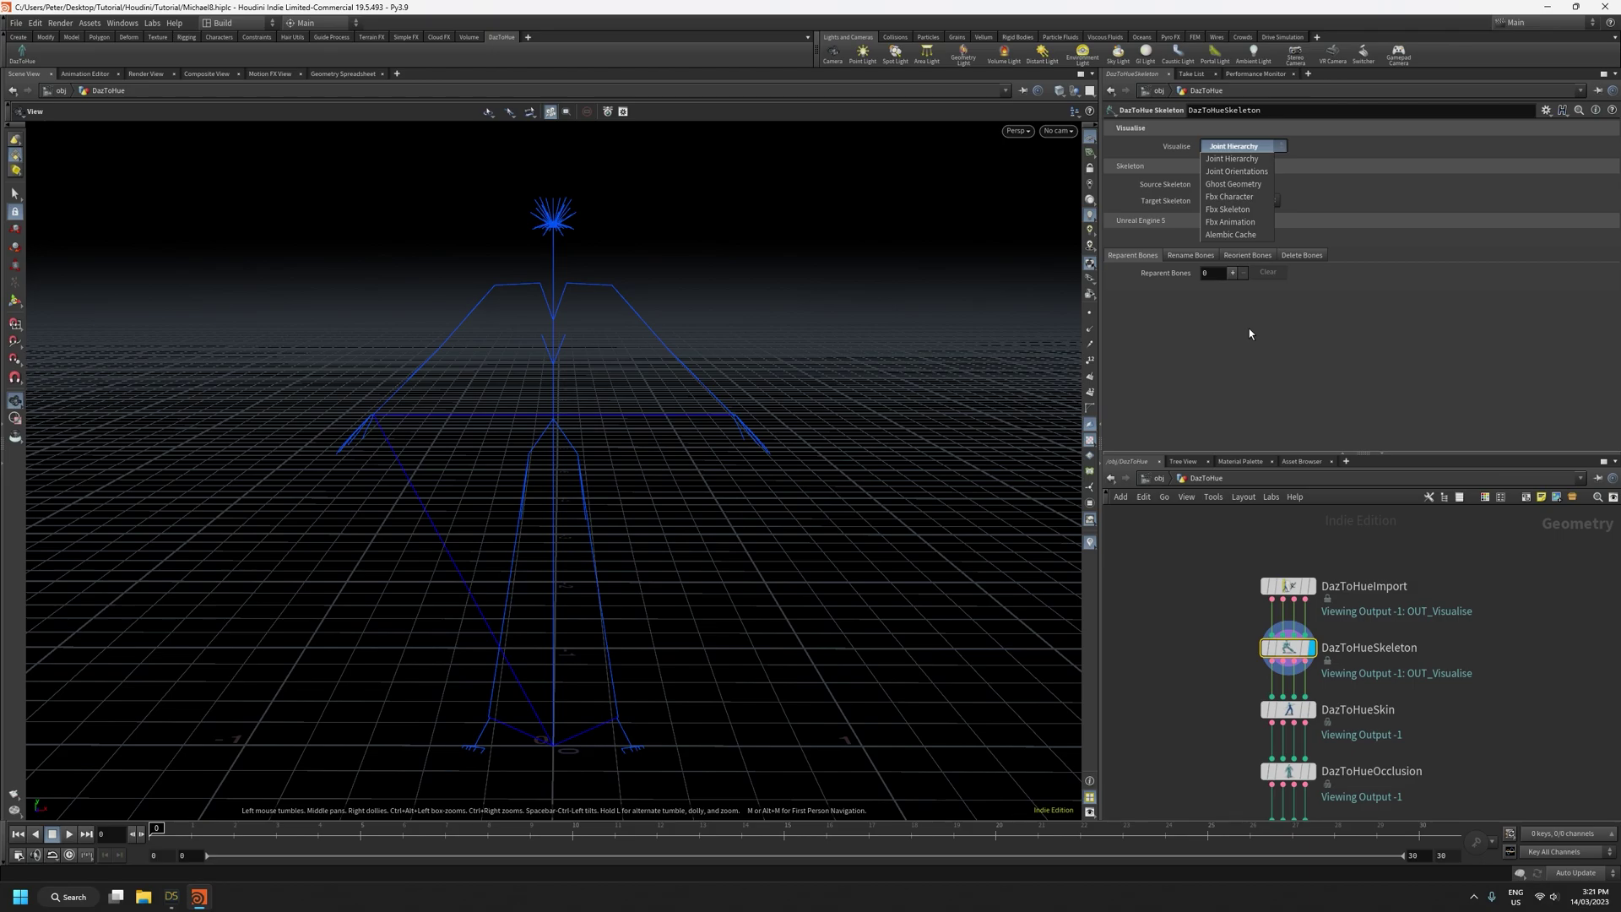
pyautogui.click(1229, 162)
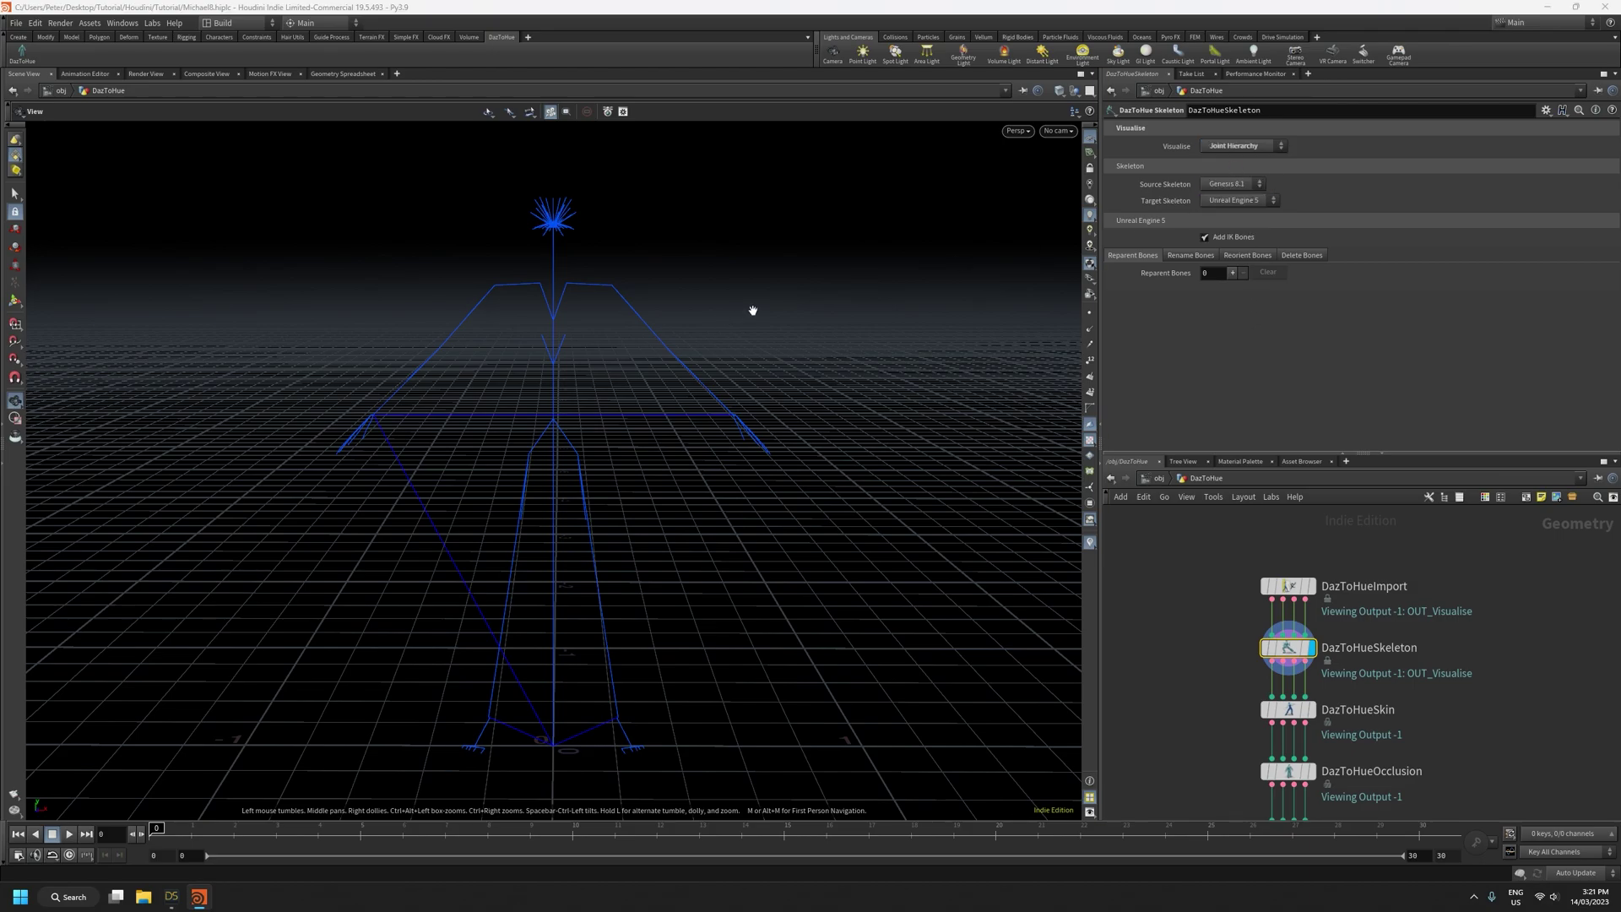
# Add a Rig Tree view beside the viewport and set it to show Fbx Skeleton (output2) of DazToHueSkeleton
pyautogui.click(4, 329)
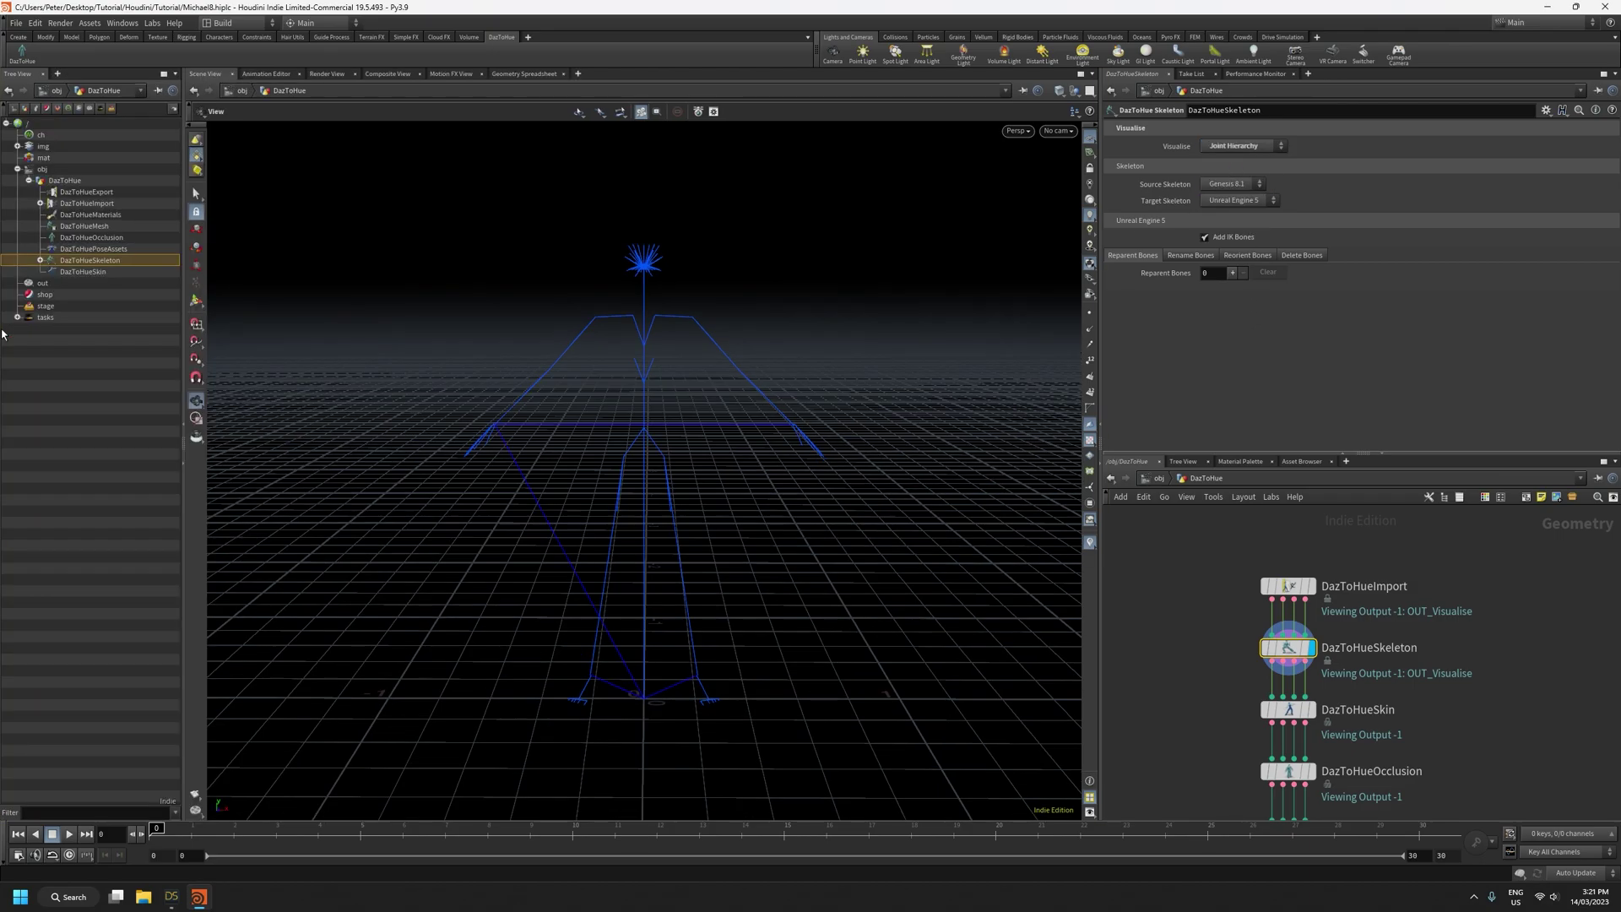
pyautogui.click(56, 74)
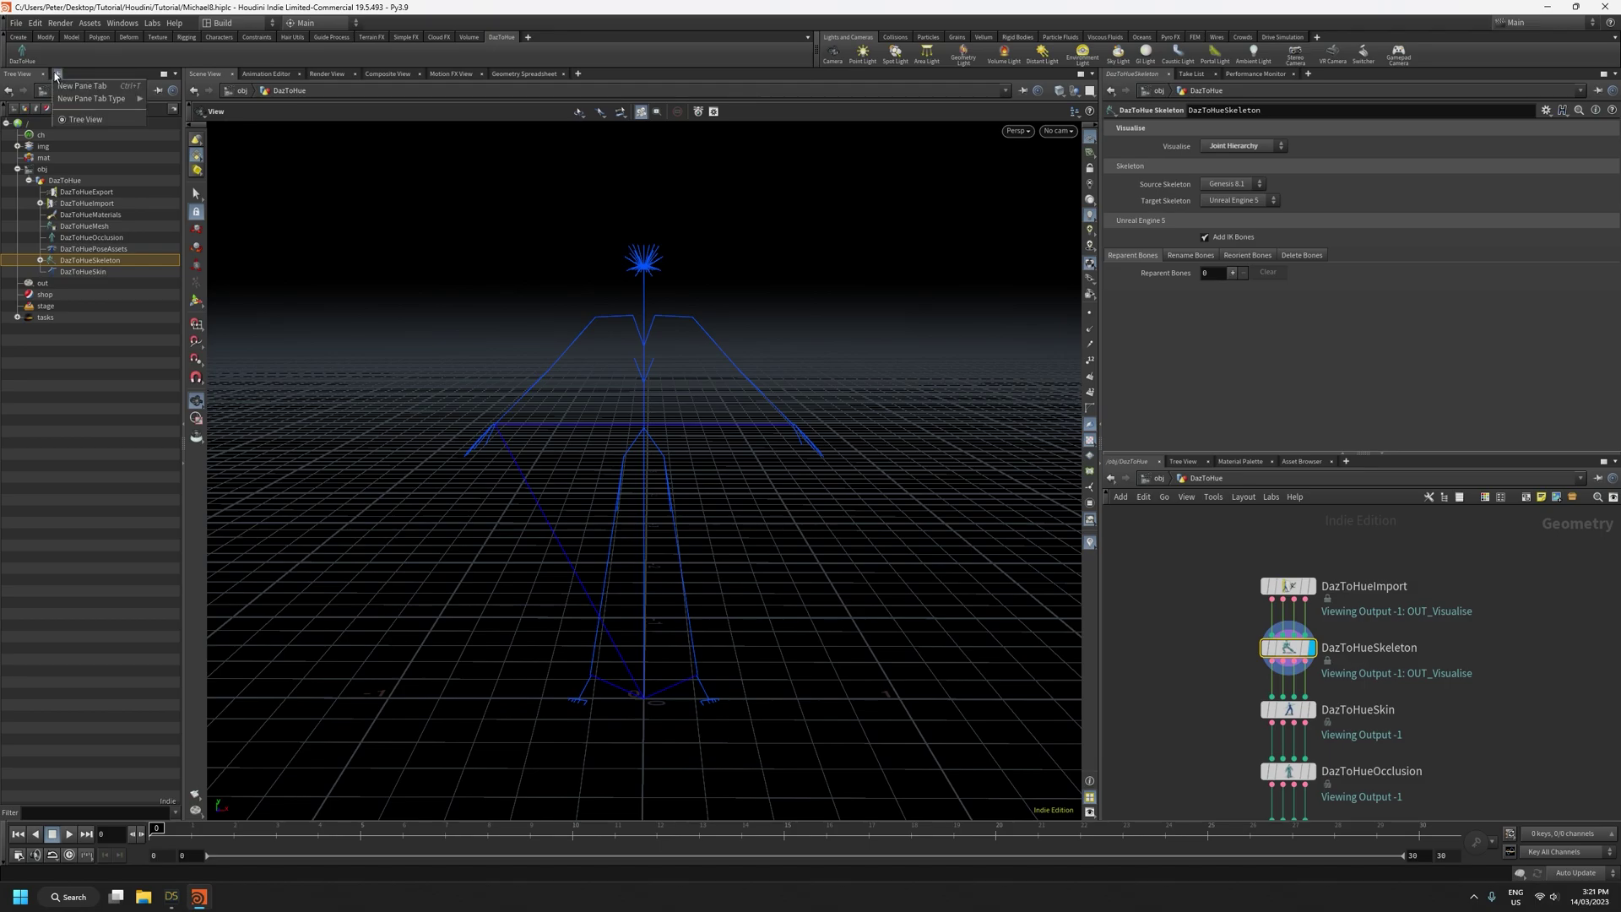
pyautogui.moveTo(80, 99)
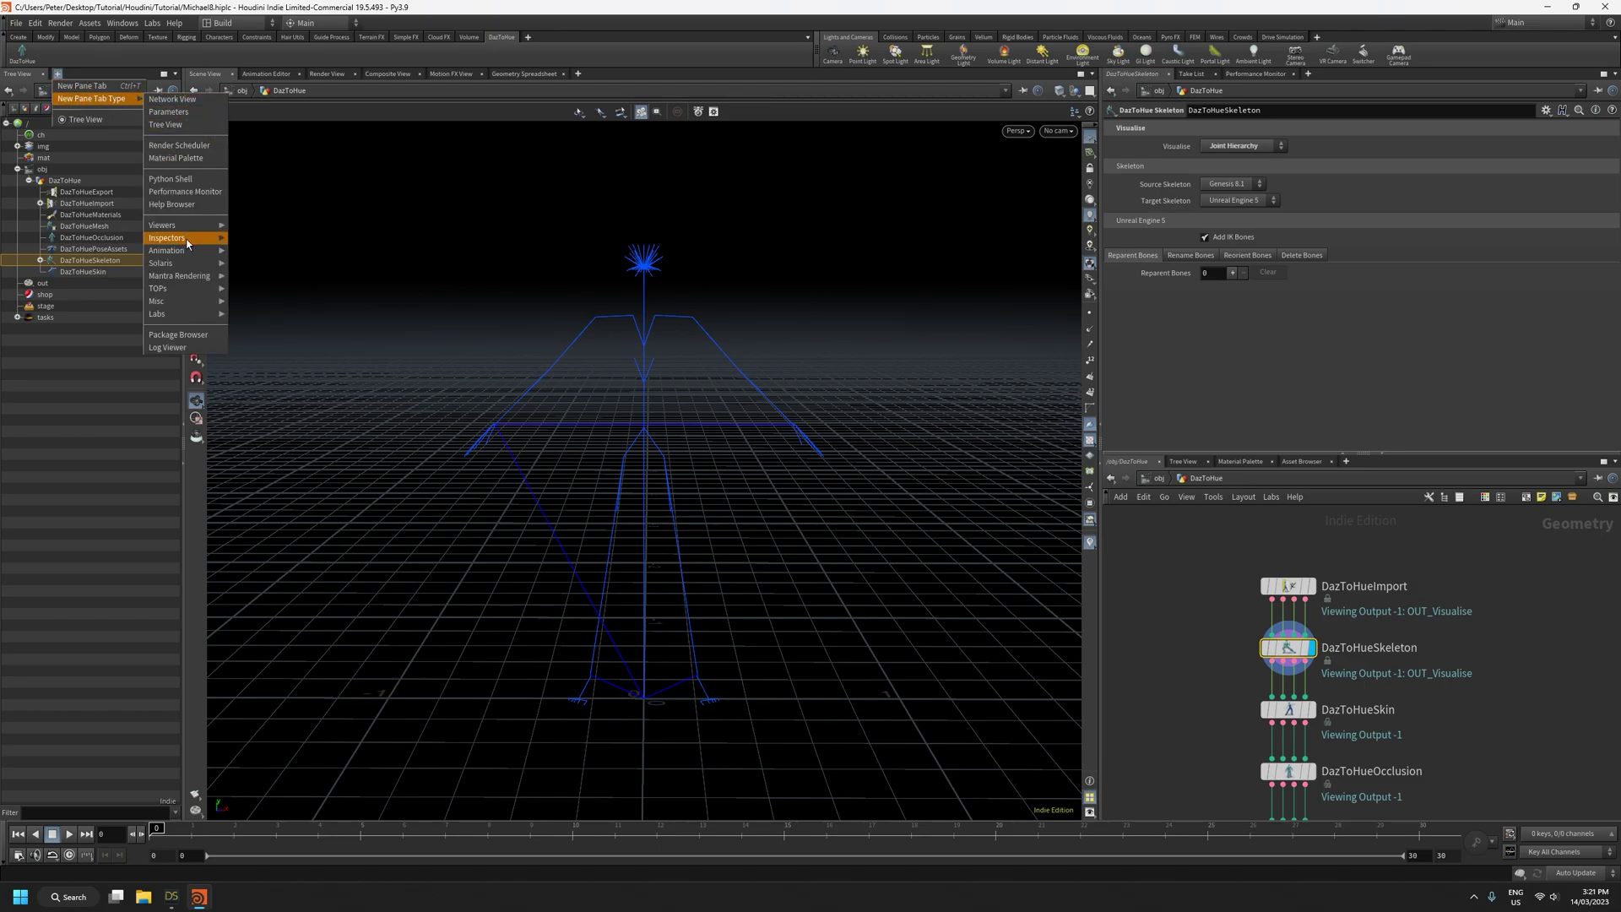
pyautogui.moveTo(183, 255)
pyautogui.click(244, 314)
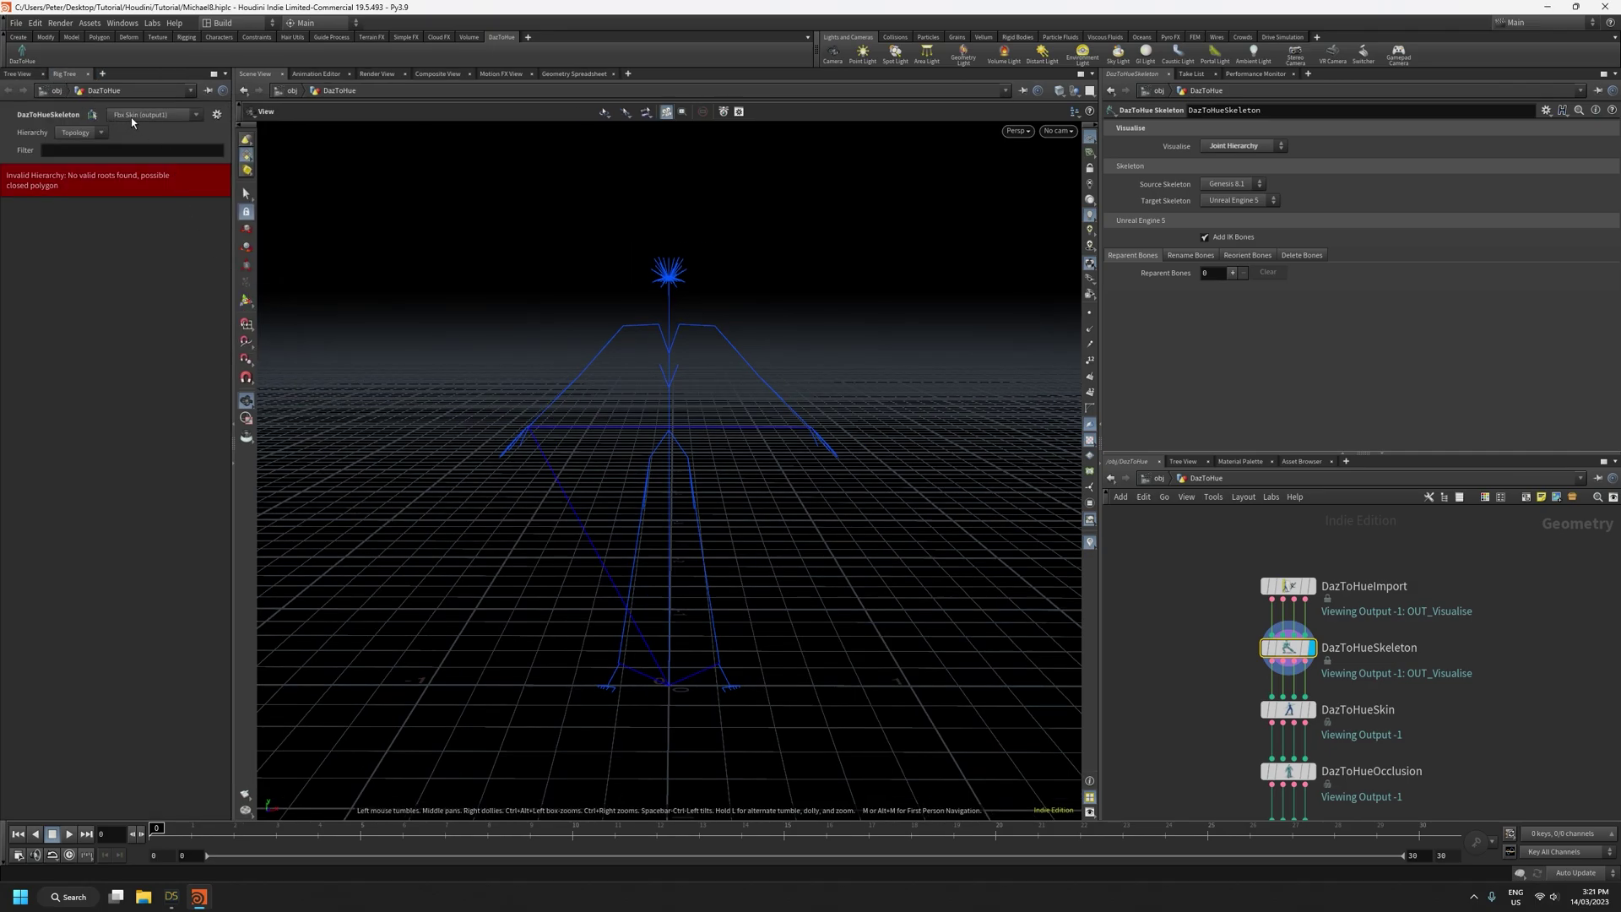
pyautogui.click(152, 120)
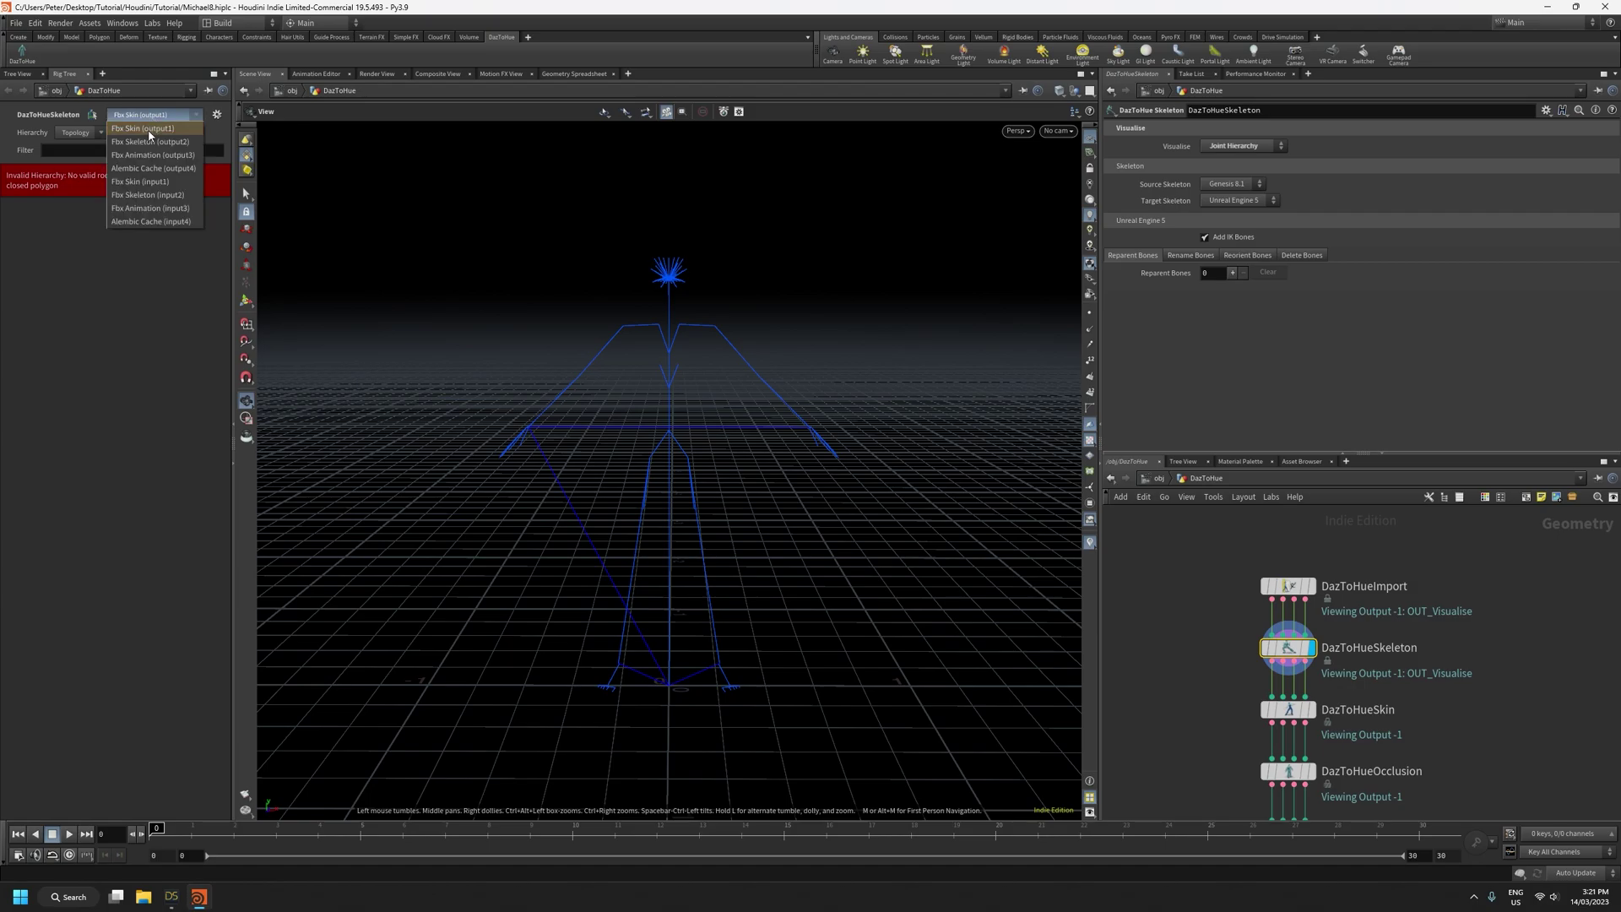
pyautogui.click(146, 142)
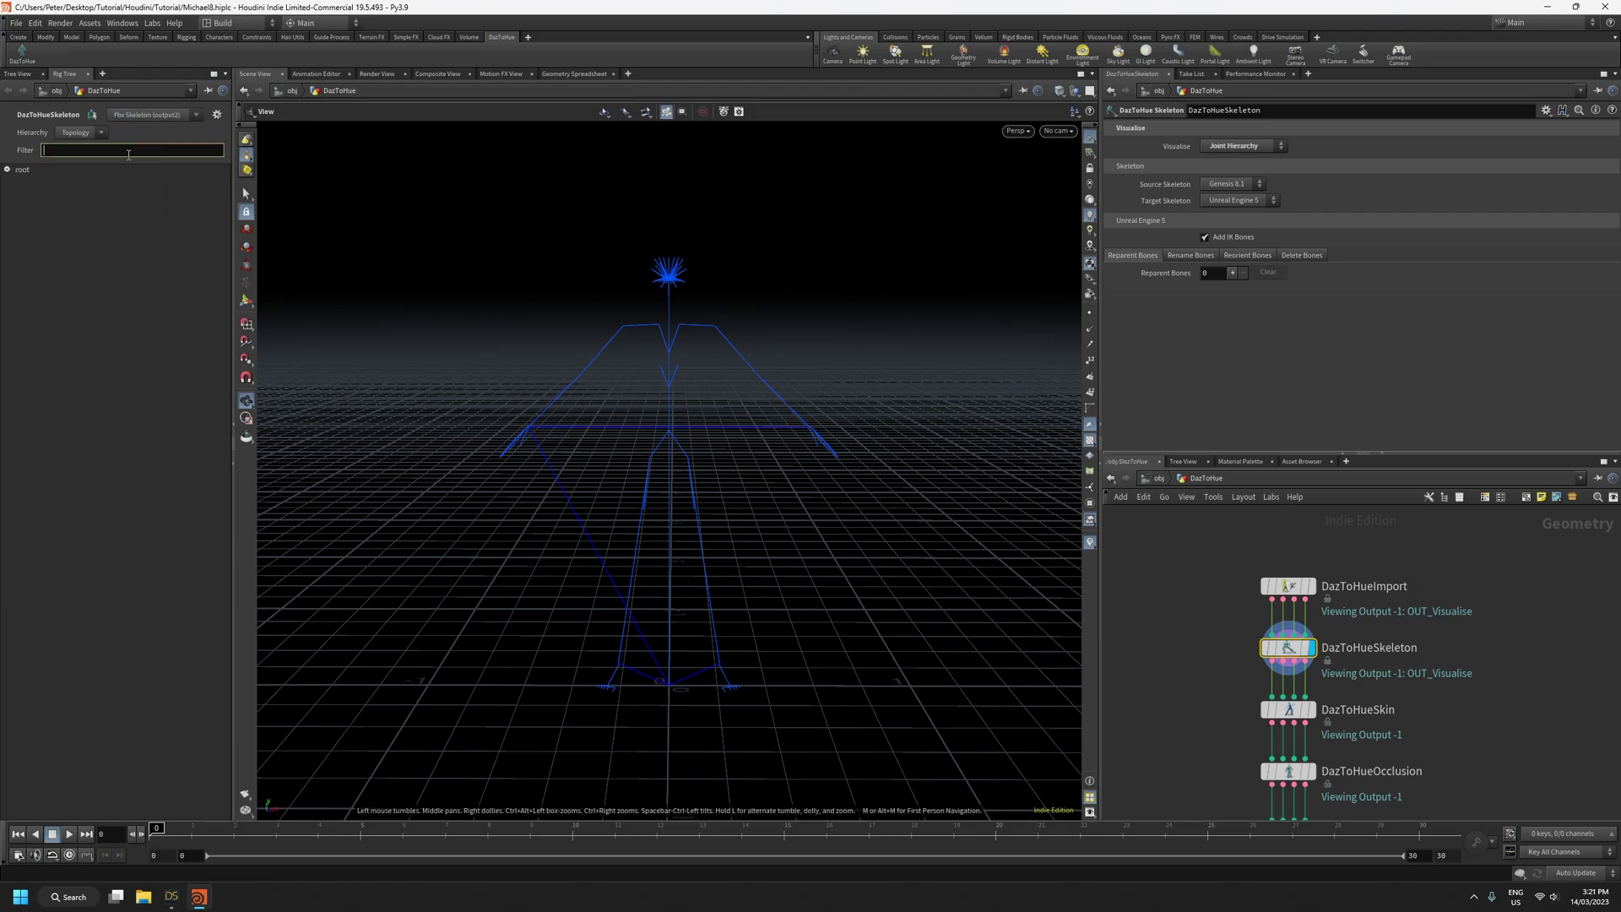
# Expand the Rig Tree's root, pelvis, ik_foot_root, ik_hand_root, thigh_l and calf_l branches to examine the converted bone hierarchy
pyautogui.click(7, 168)
pyautogui.click(20, 181)
pyautogui.click(19, 224)
pyautogui.click(20, 256)
pyautogui.click(32, 191)
pyautogui.click(45, 213)
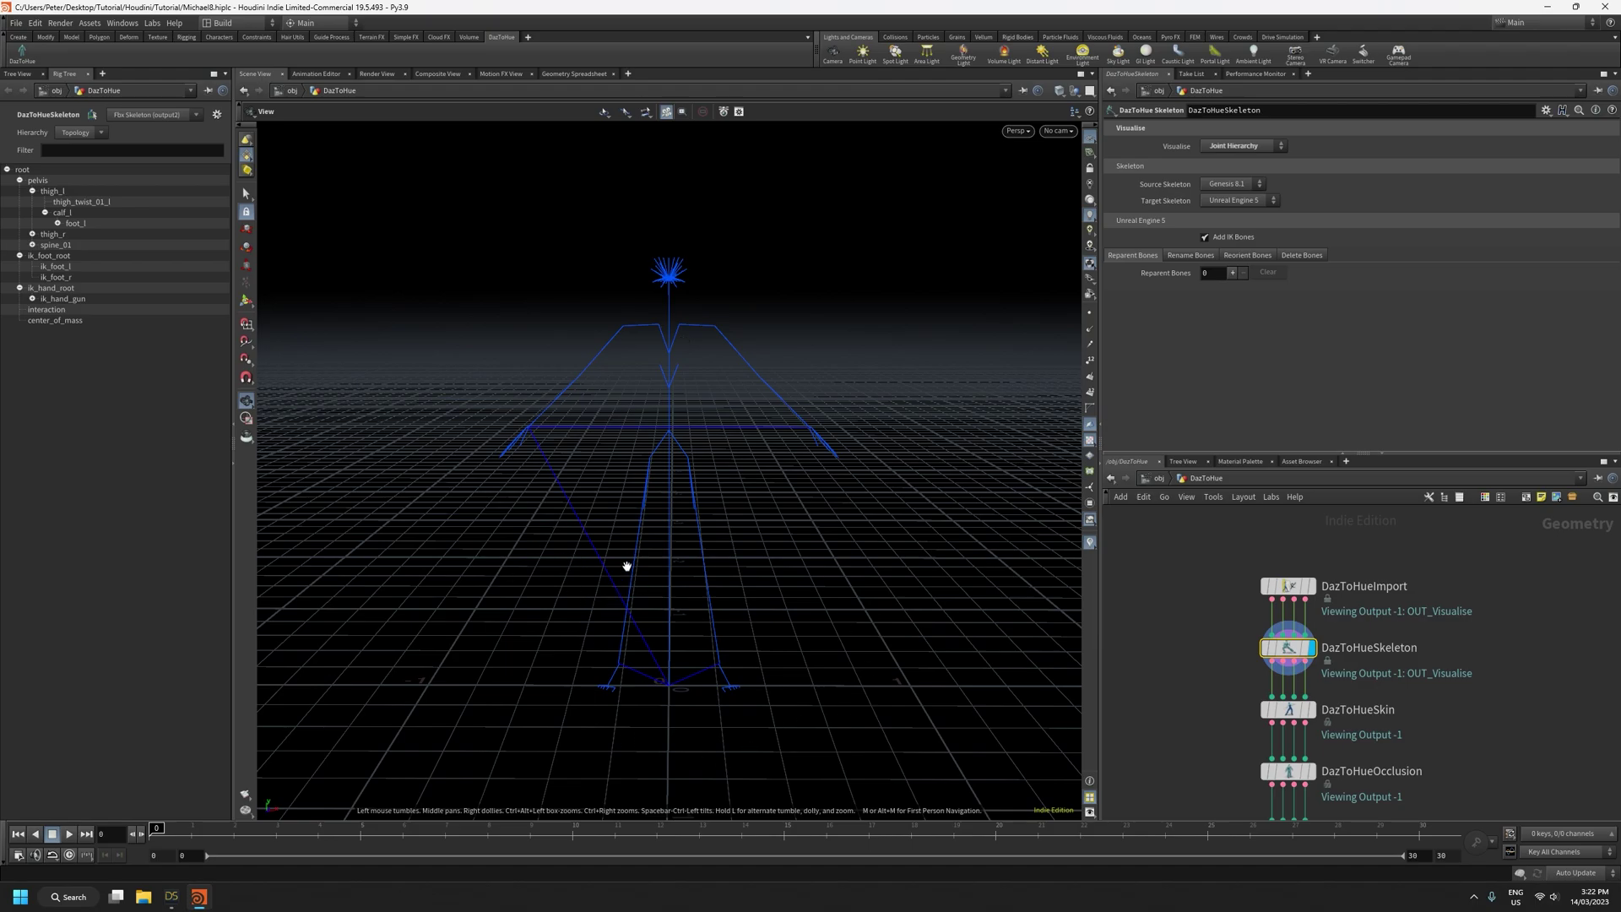
pyautogui.moveTo(919, 329); pyautogui.dragTo(849, 346)
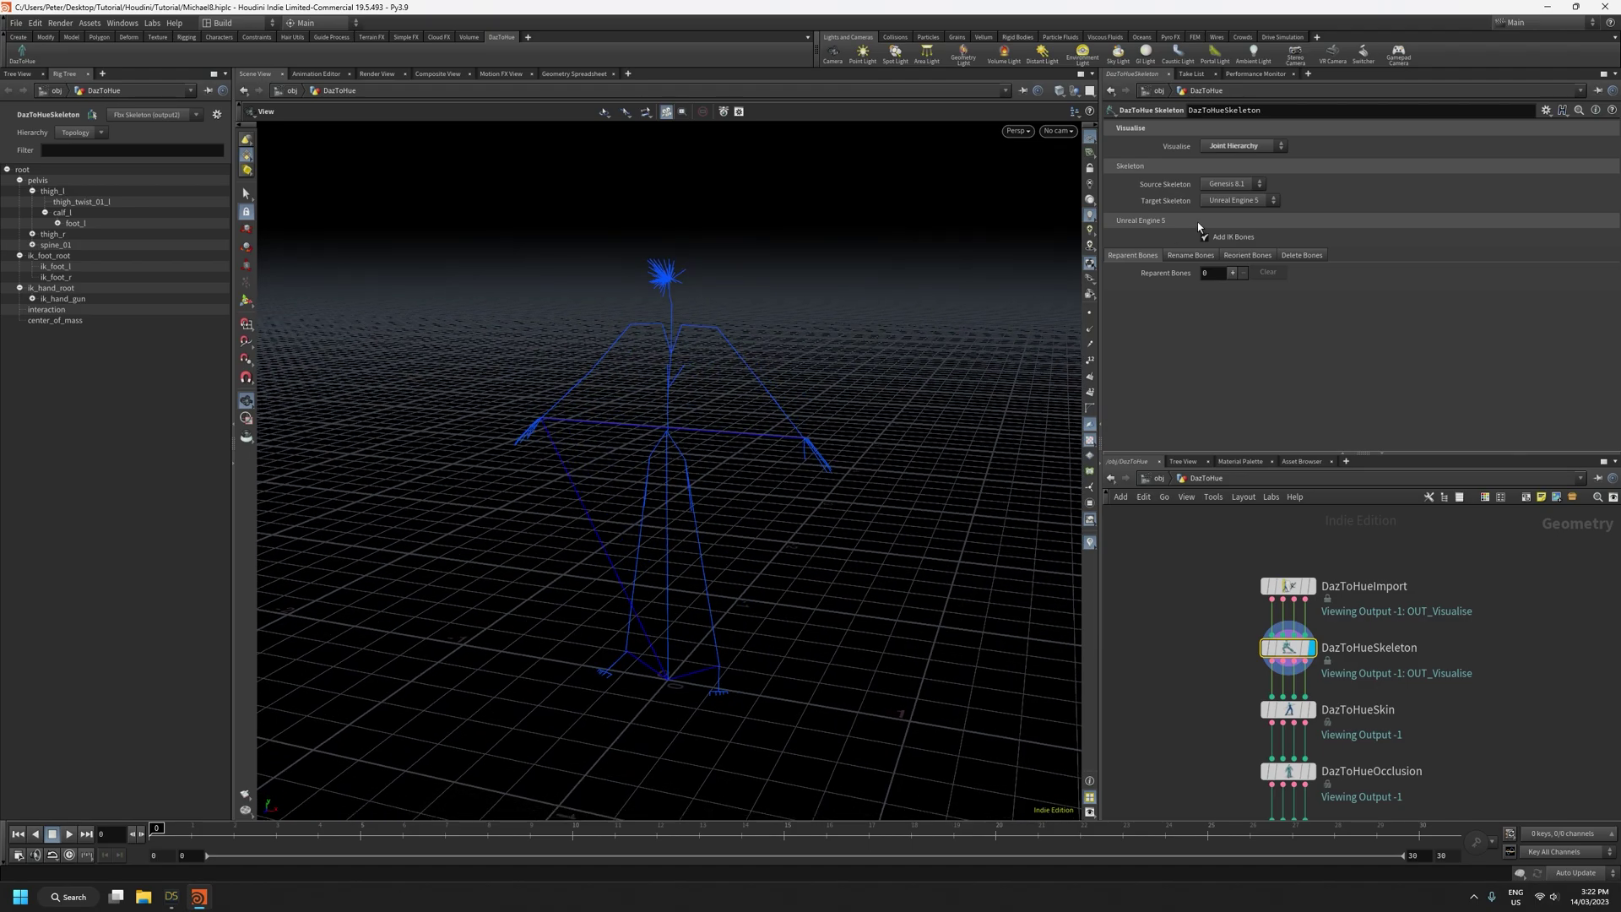
# Preview the hierarchy with Source Skeleton set to Other, expand lThighBend, and restore the source to Genesis 8.1
pyautogui.click(1234, 184)
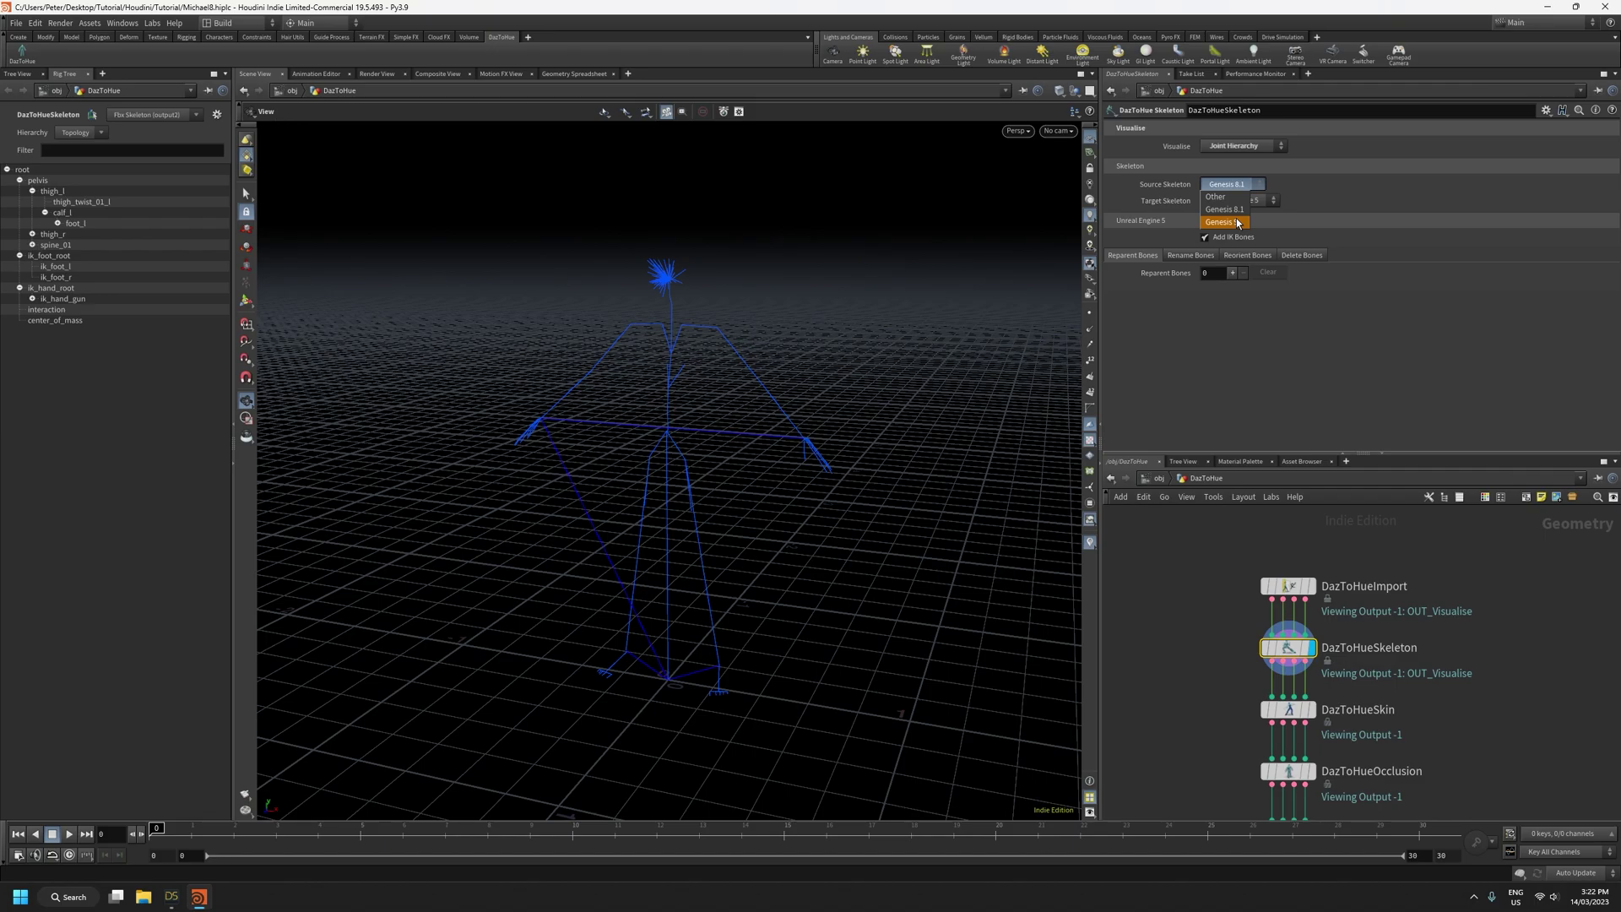
pyautogui.click(1228, 198)
pyautogui.moveTo(893, 429); pyautogui.dragTo(881, 380)
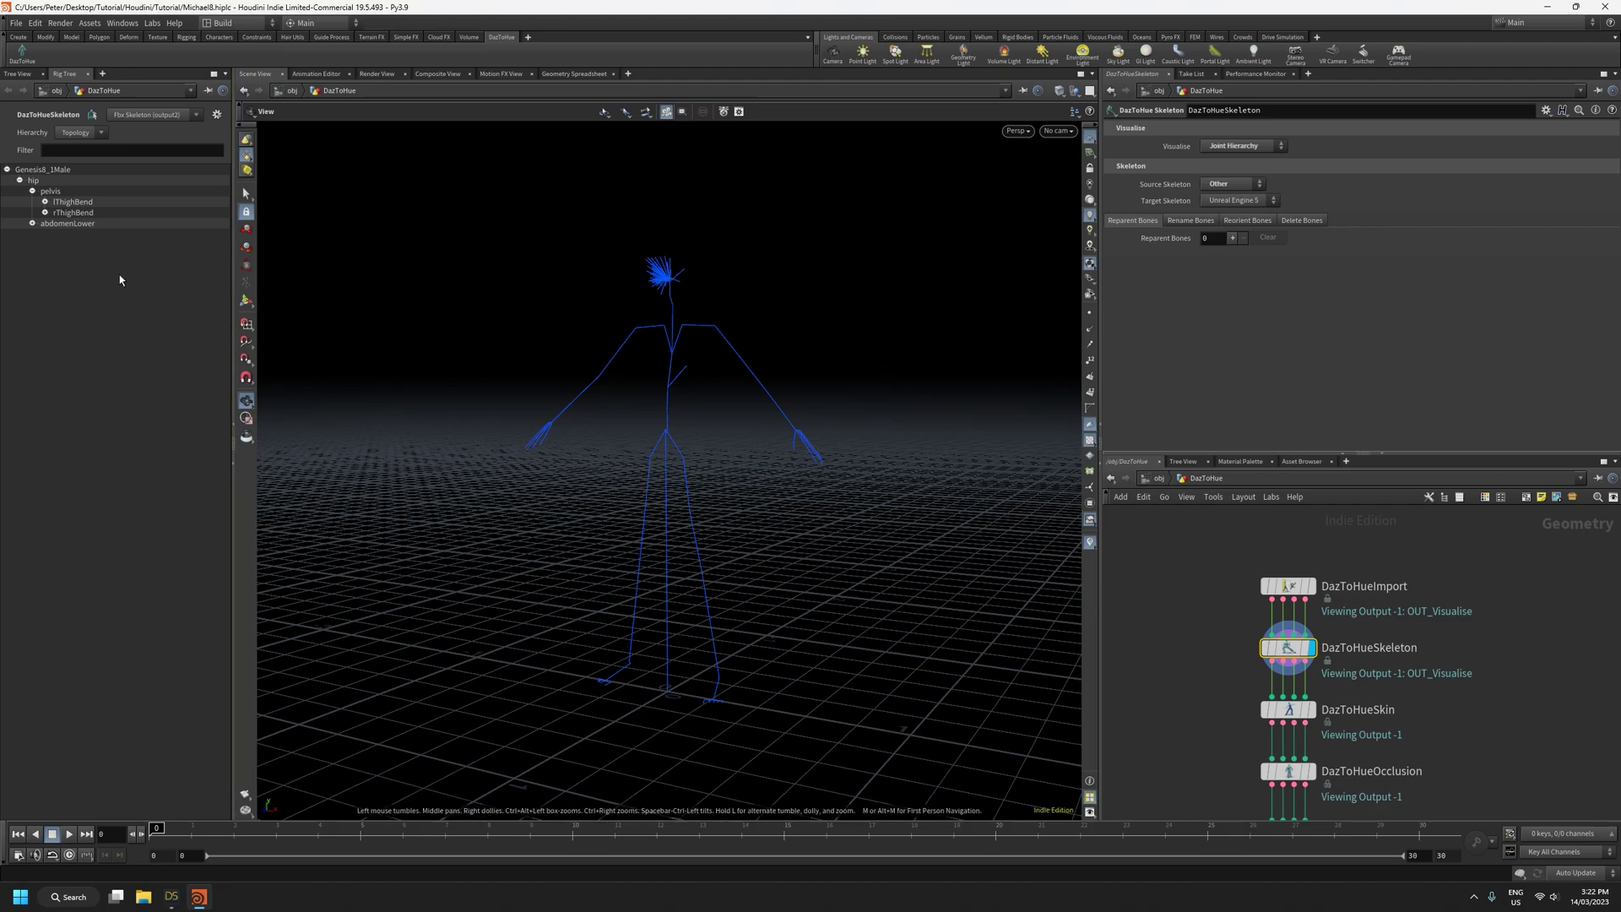
pyautogui.click(46, 201)
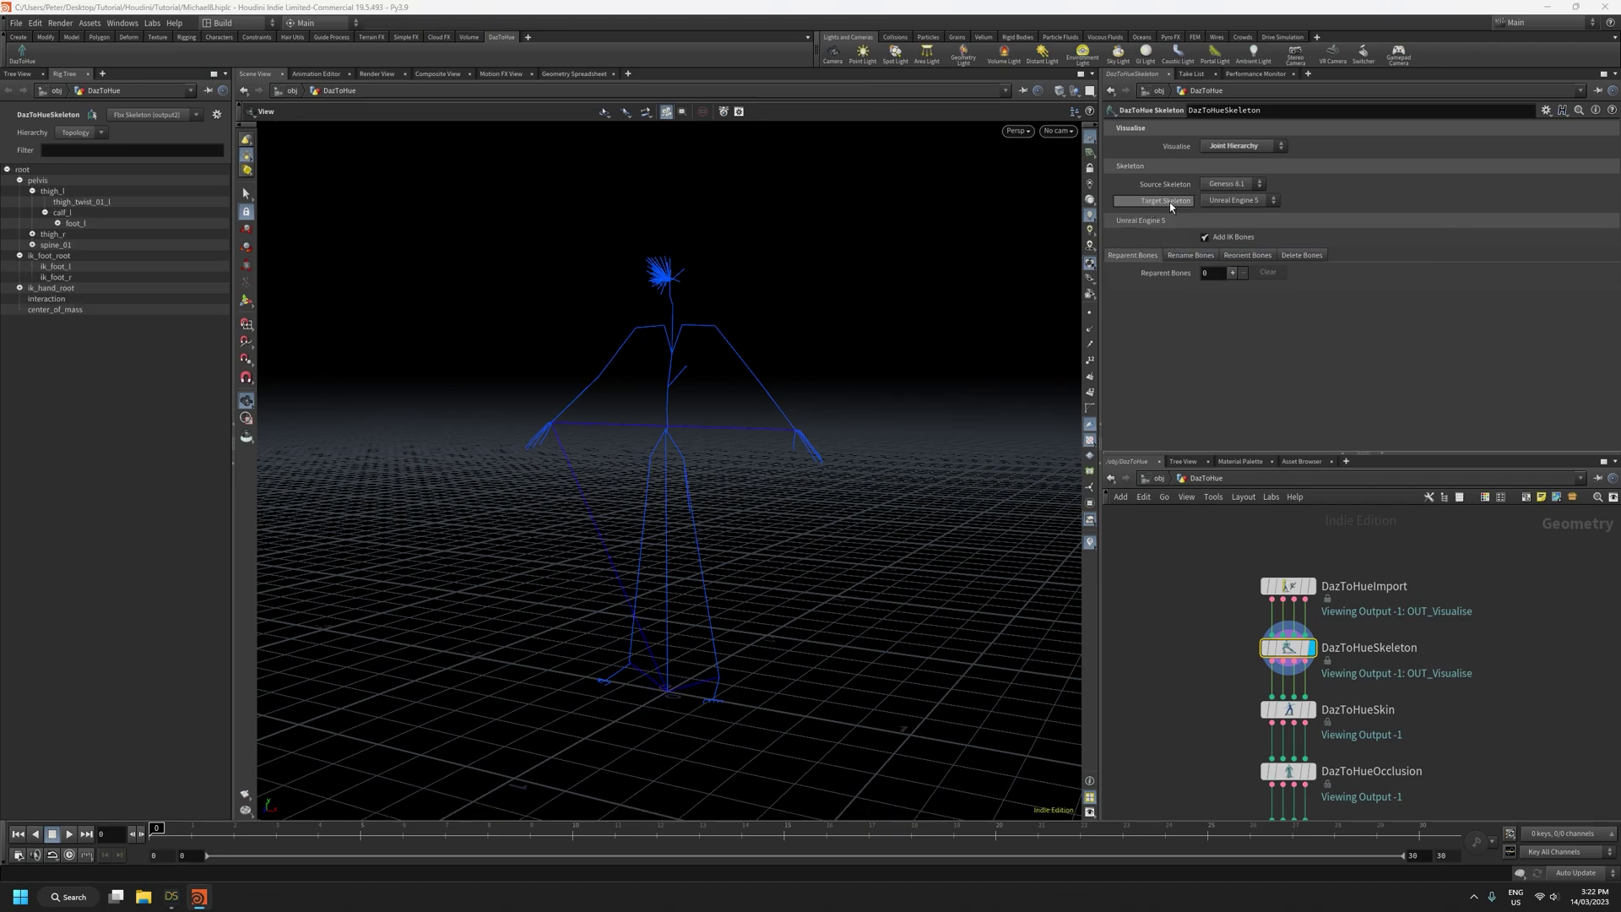
# Set Target Skeleton to Other and expand the left leg's bones down to lToe in the Rig Tree
pyautogui.click(1244, 201)
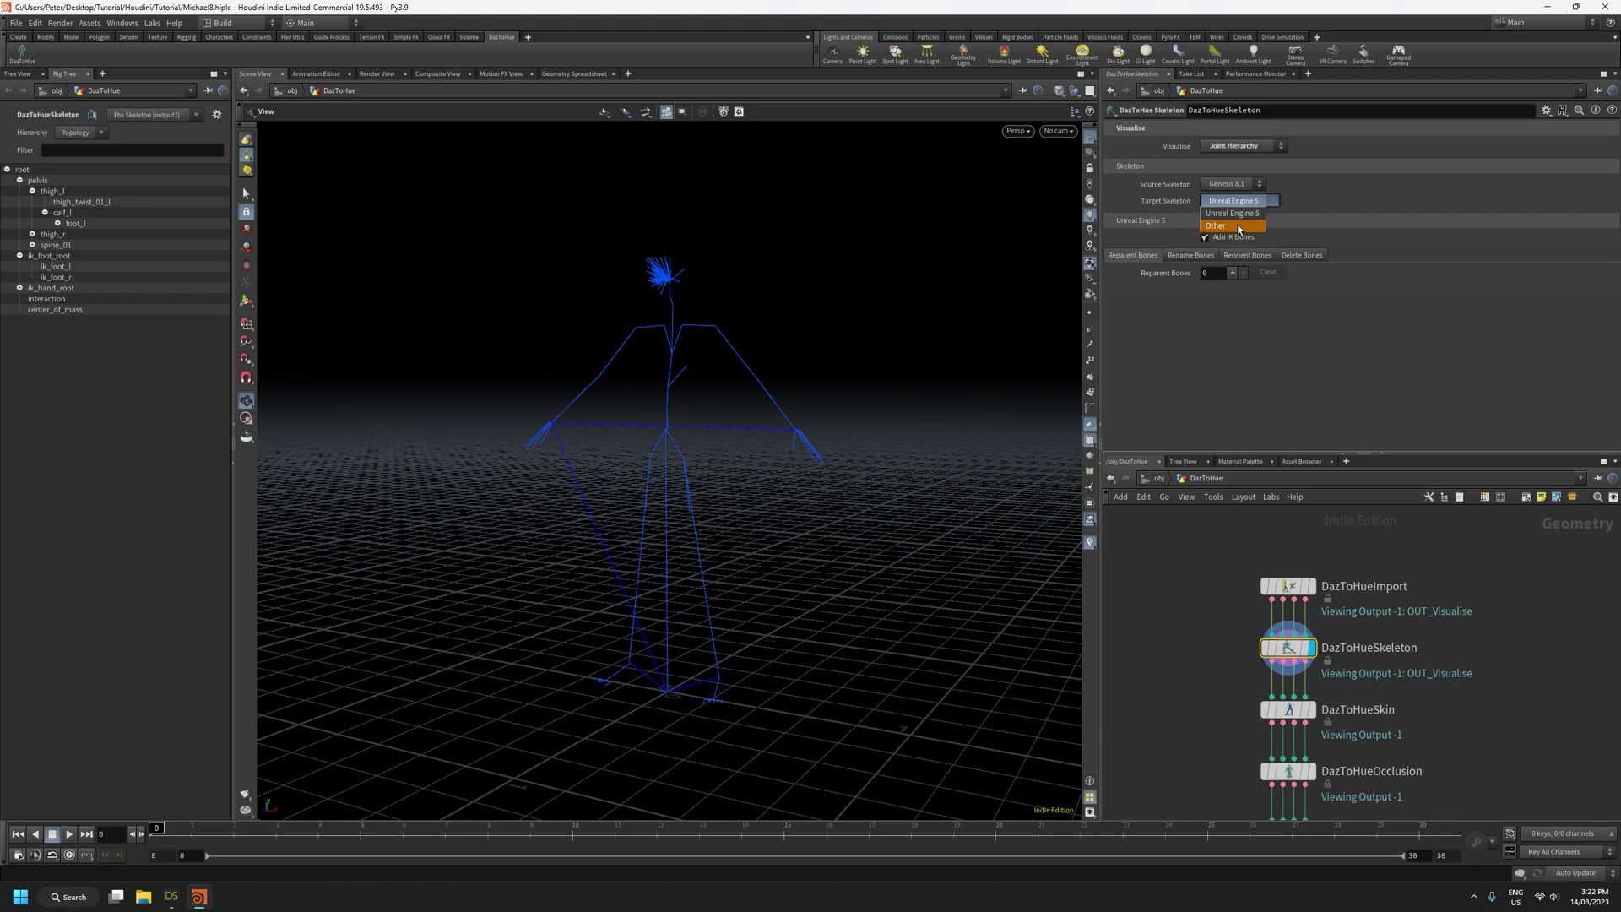
pyautogui.click(1342, 201)
pyautogui.click(1237, 206)
pyautogui.click(1230, 226)
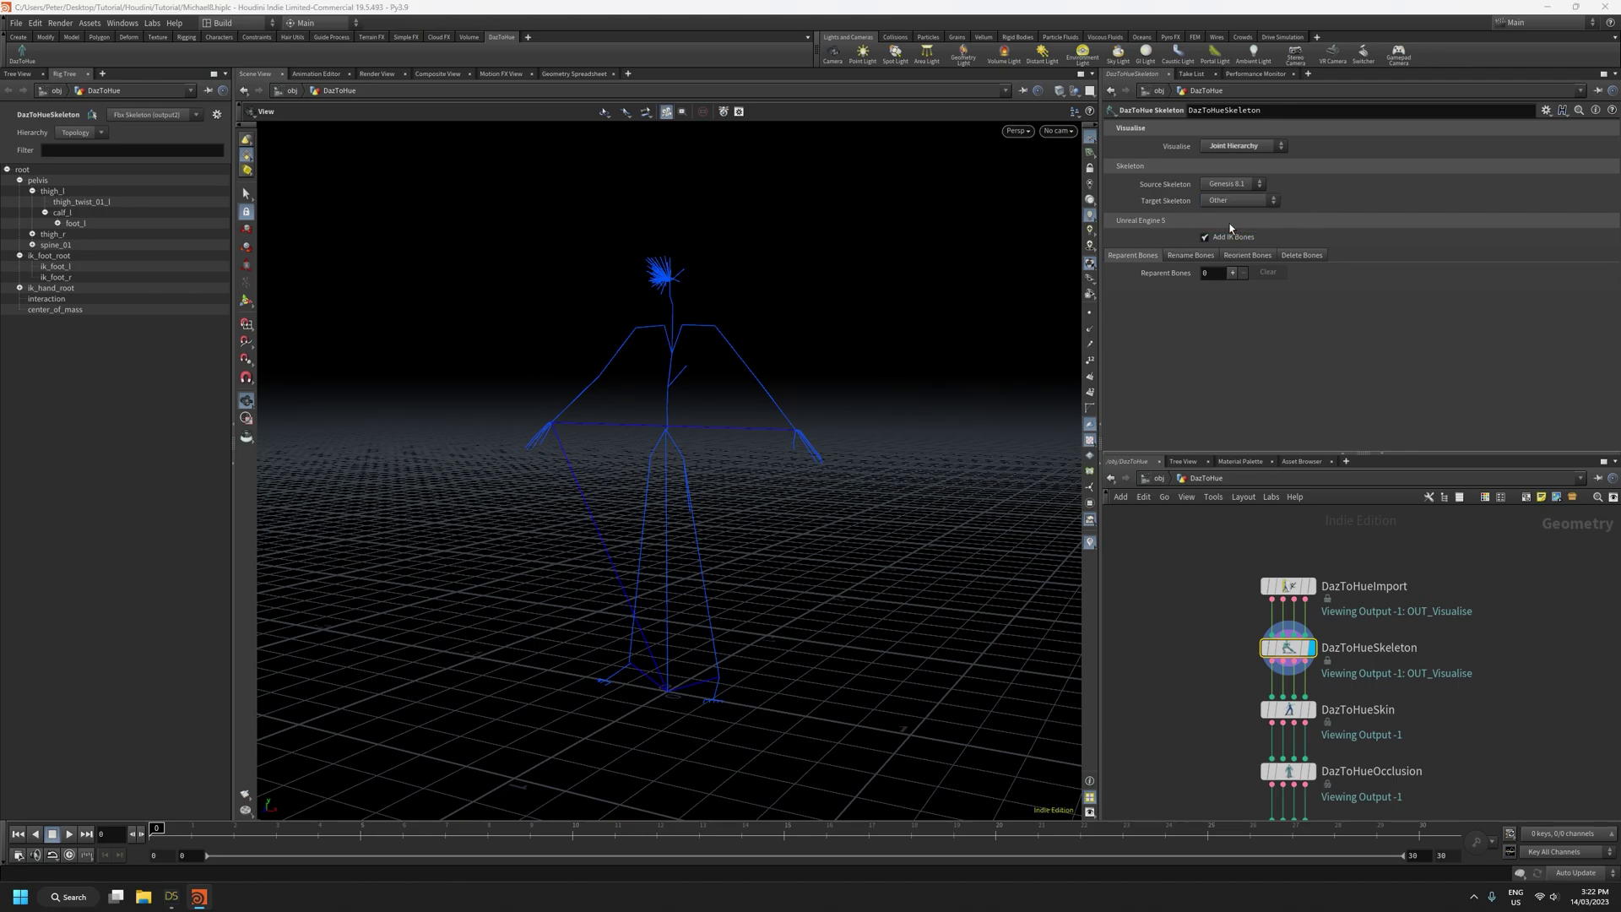
pyautogui.click(71, 224)
pyautogui.click(83, 234)
pyautogui.click(95, 245)
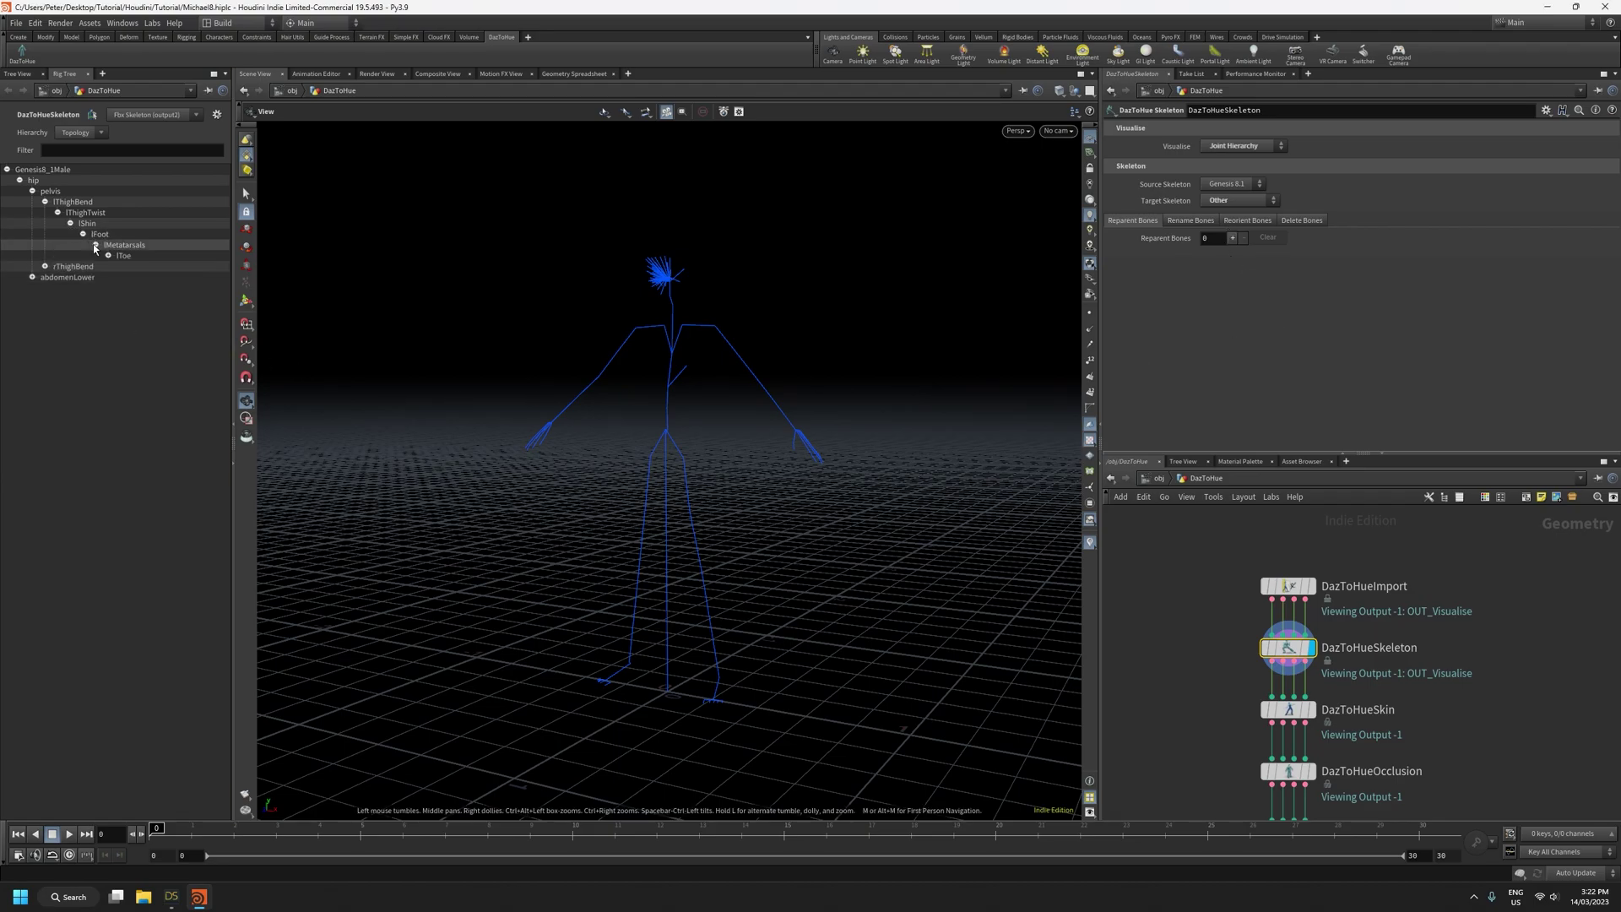
pyautogui.click(108, 256)
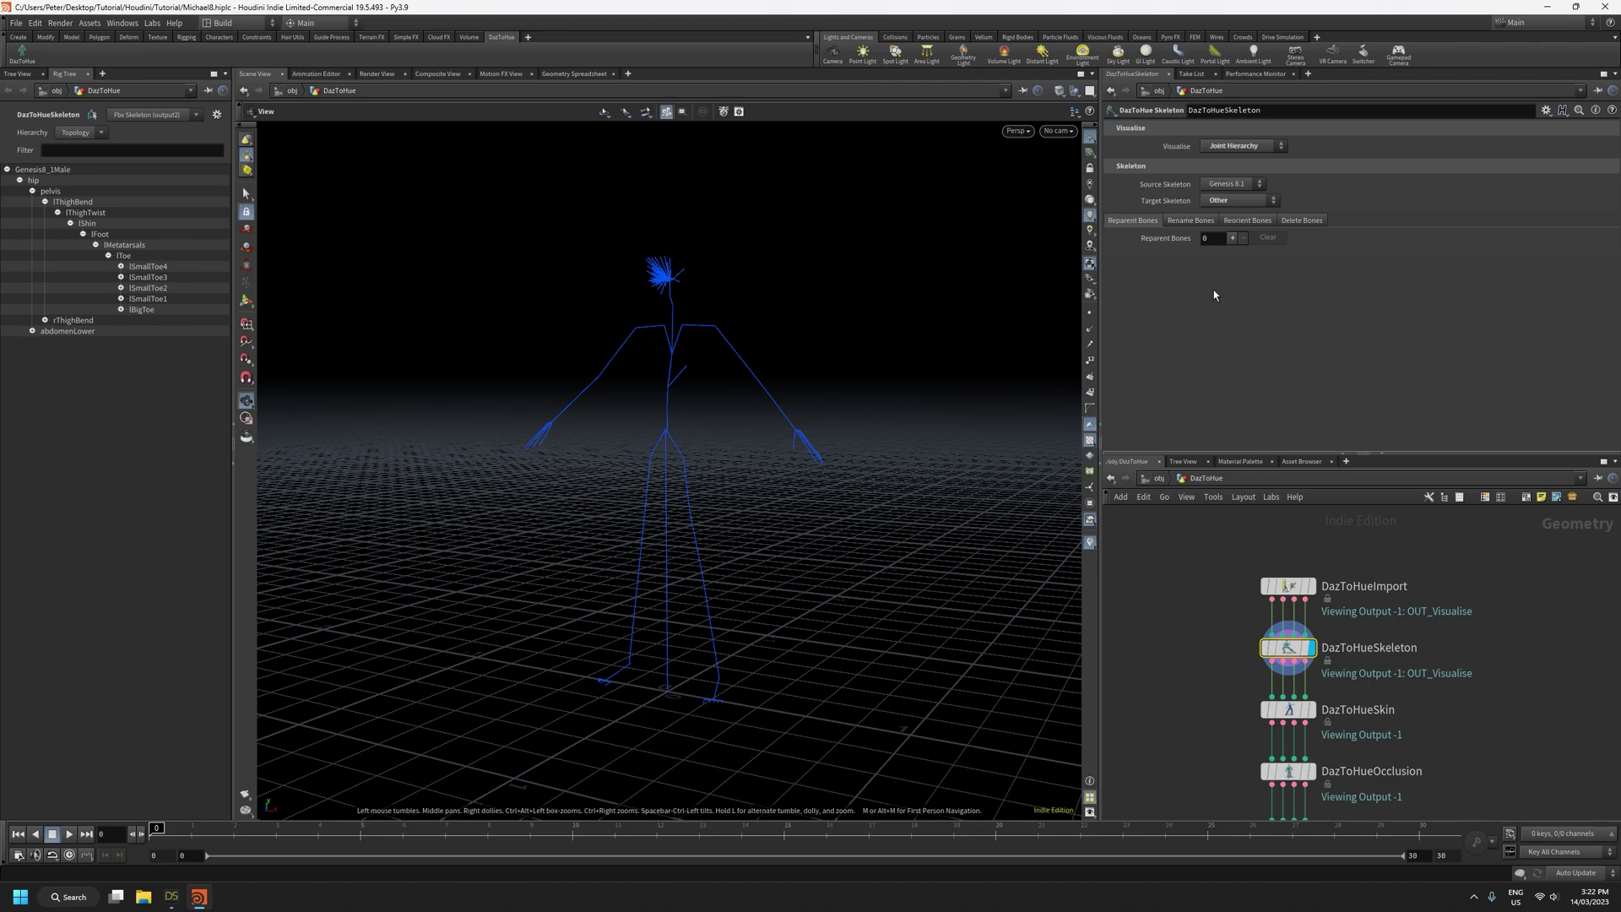
# Check the Source Skeleton options and set Target Skeleton back to Unreal Engine 5
pyautogui.click(1238, 187)
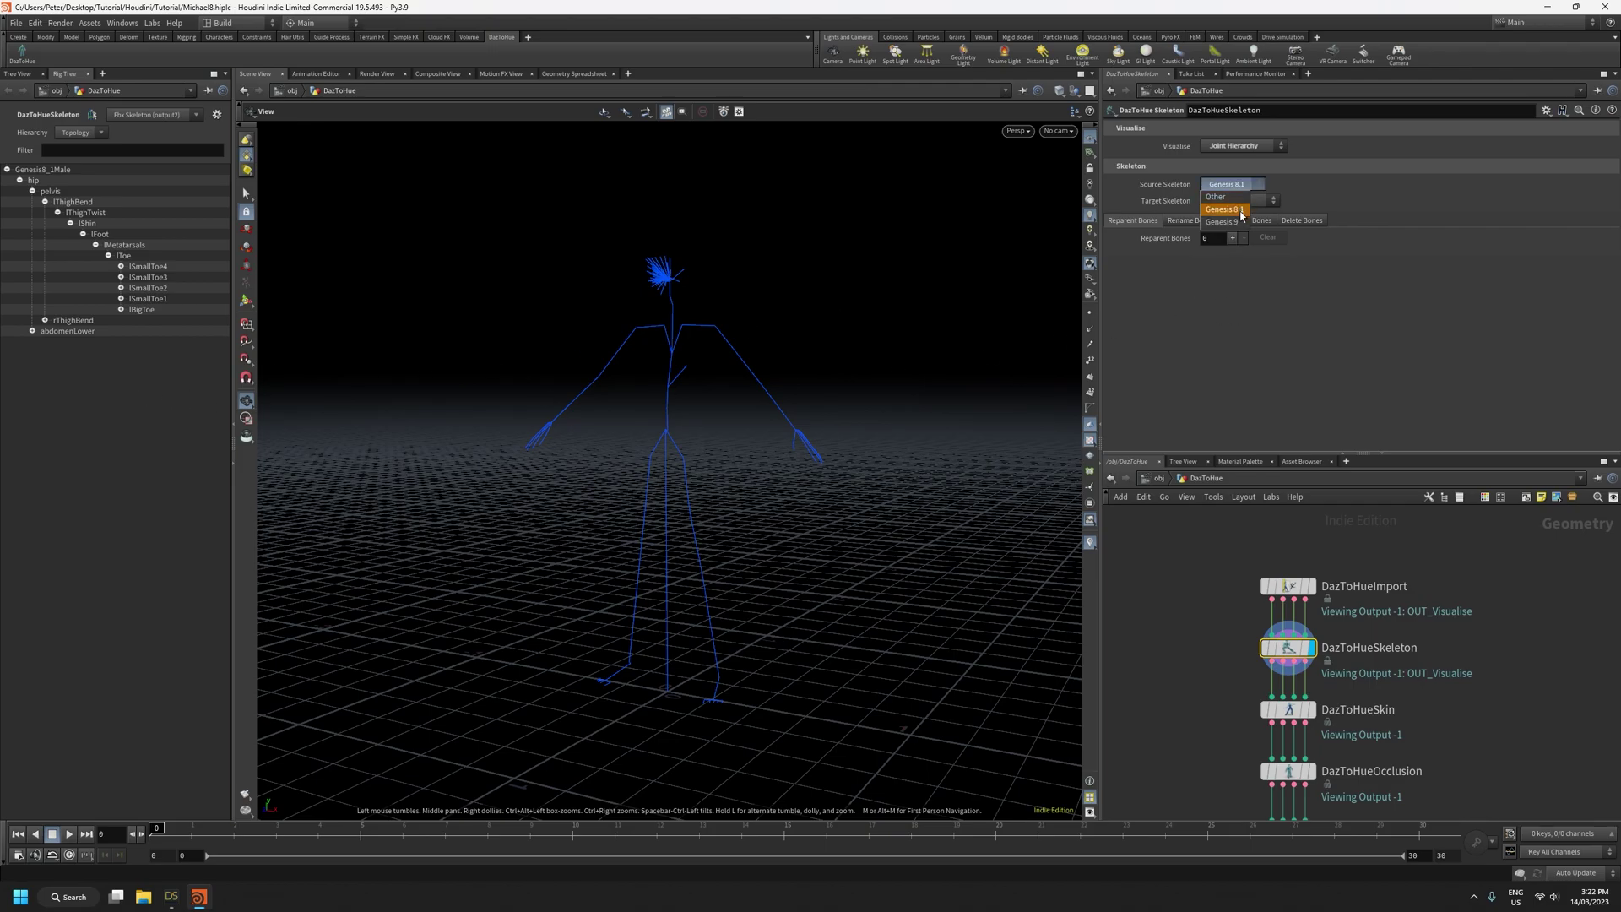
pyautogui.click(1326, 188)
pyautogui.click(1265, 204)
pyautogui.click(1250, 214)
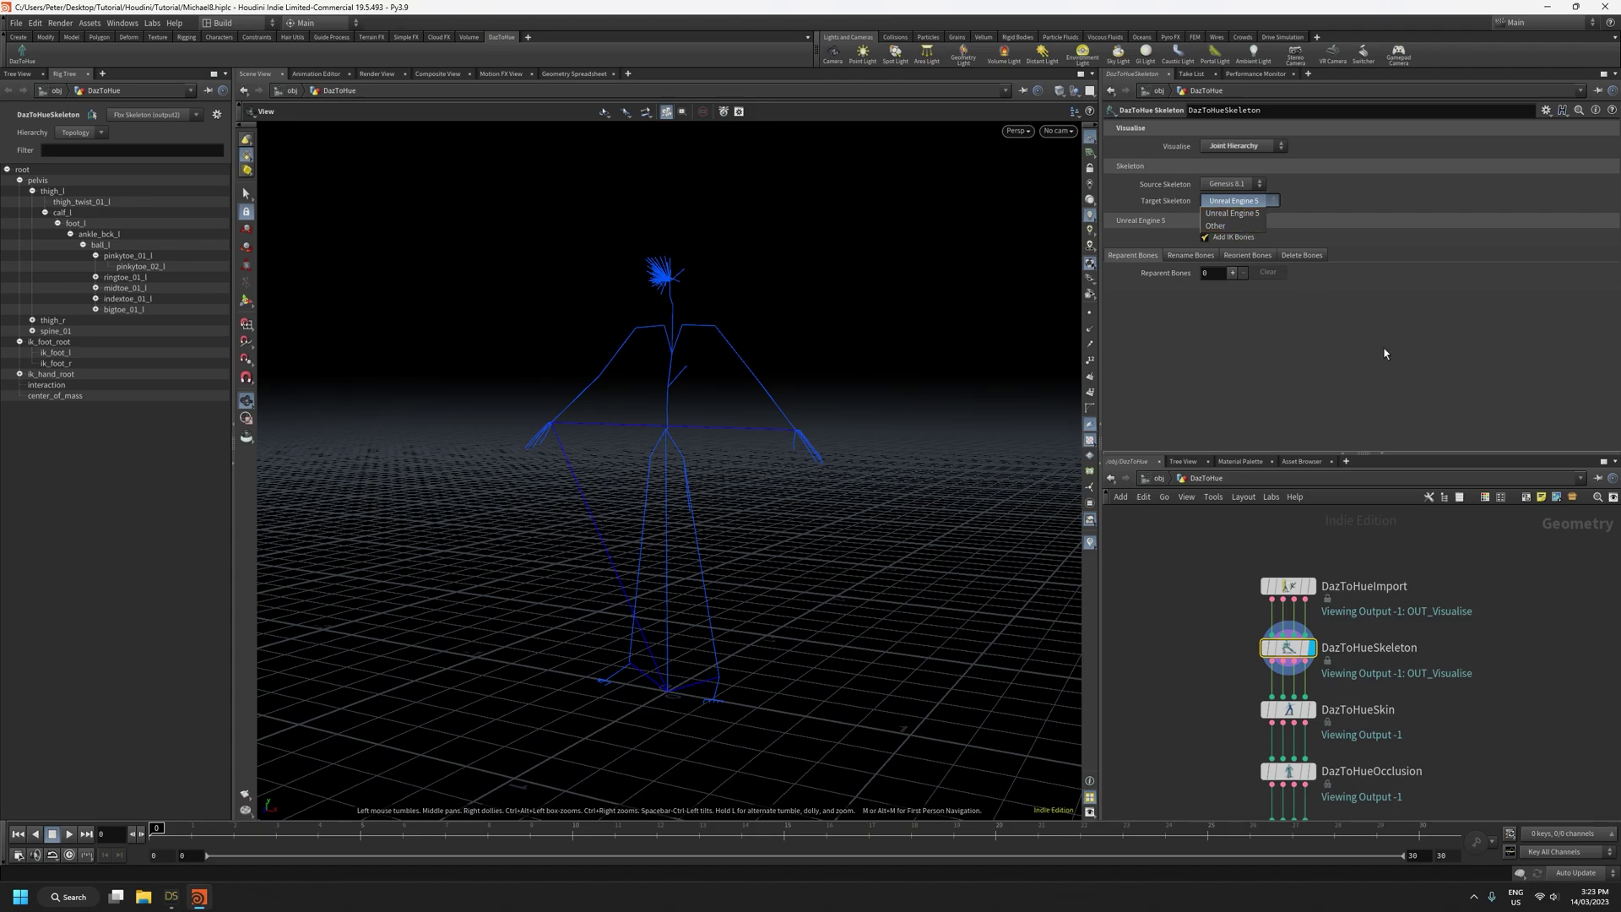
pyautogui.click(1254, 321)
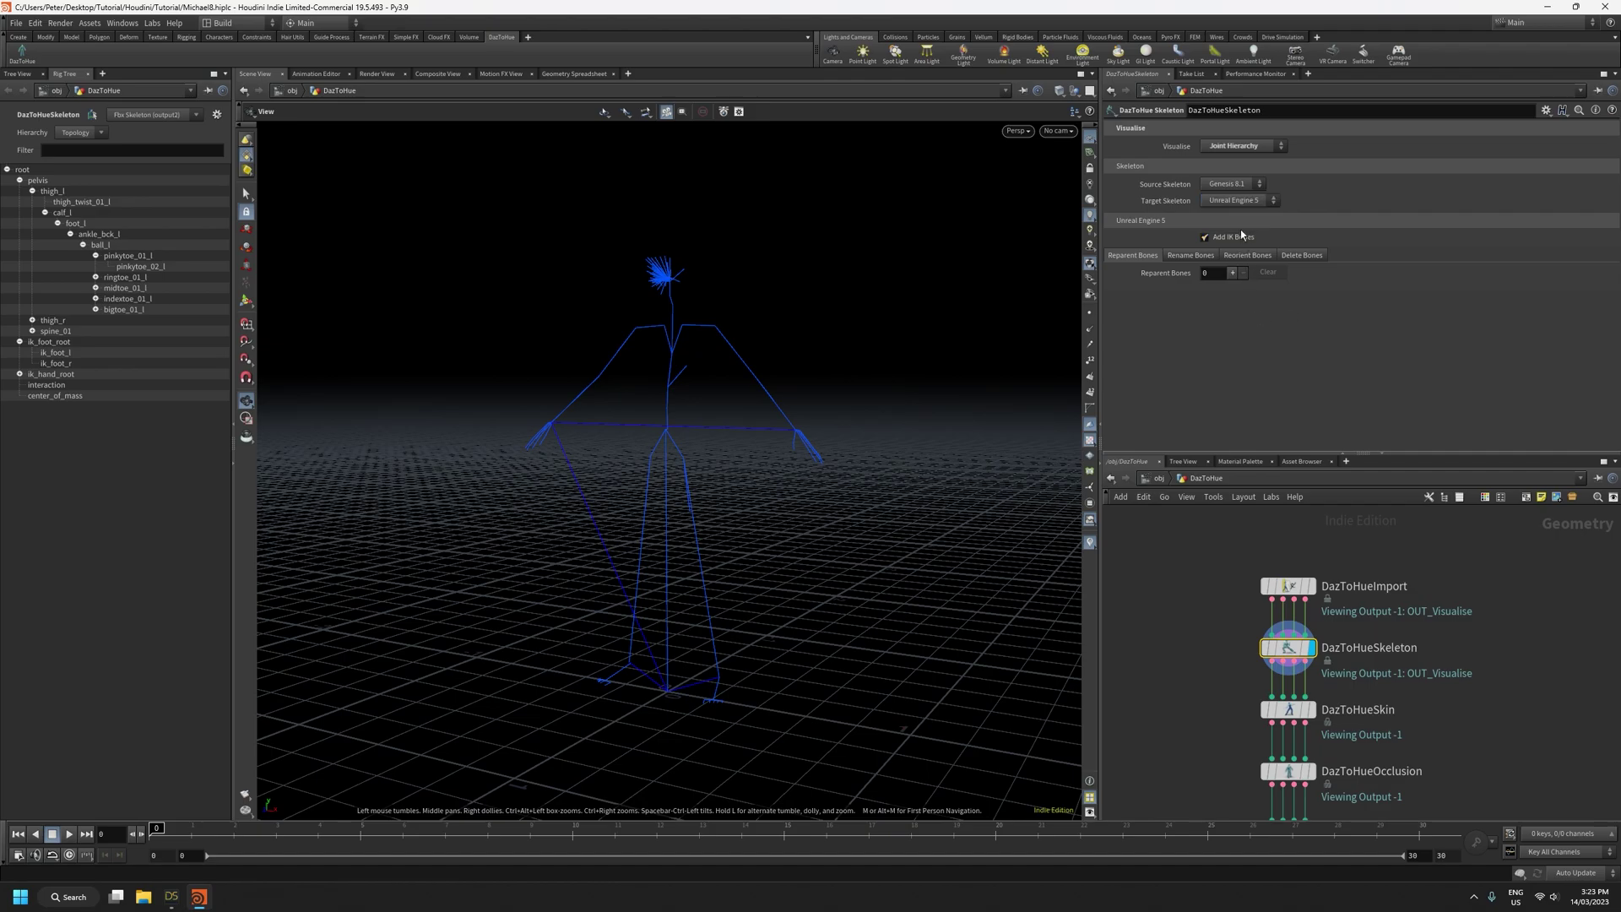
pyautogui.click(1238, 202)
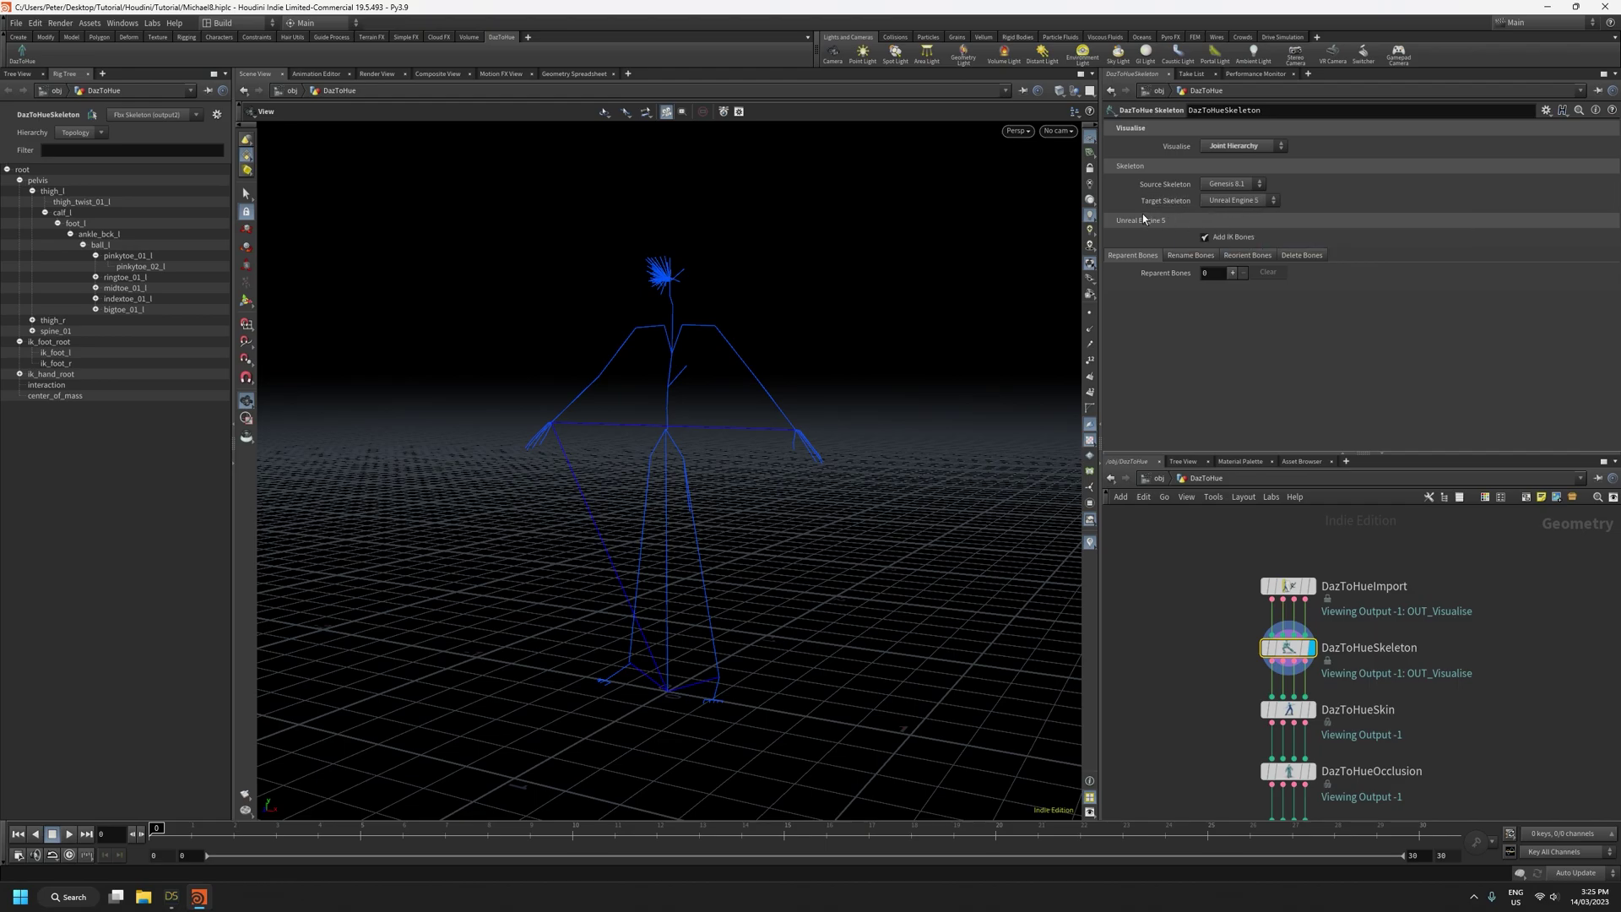
# Turn off Add IK Bones to preview the skeleton without them, and turn the option on again
pyautogui.click(1204, 239)
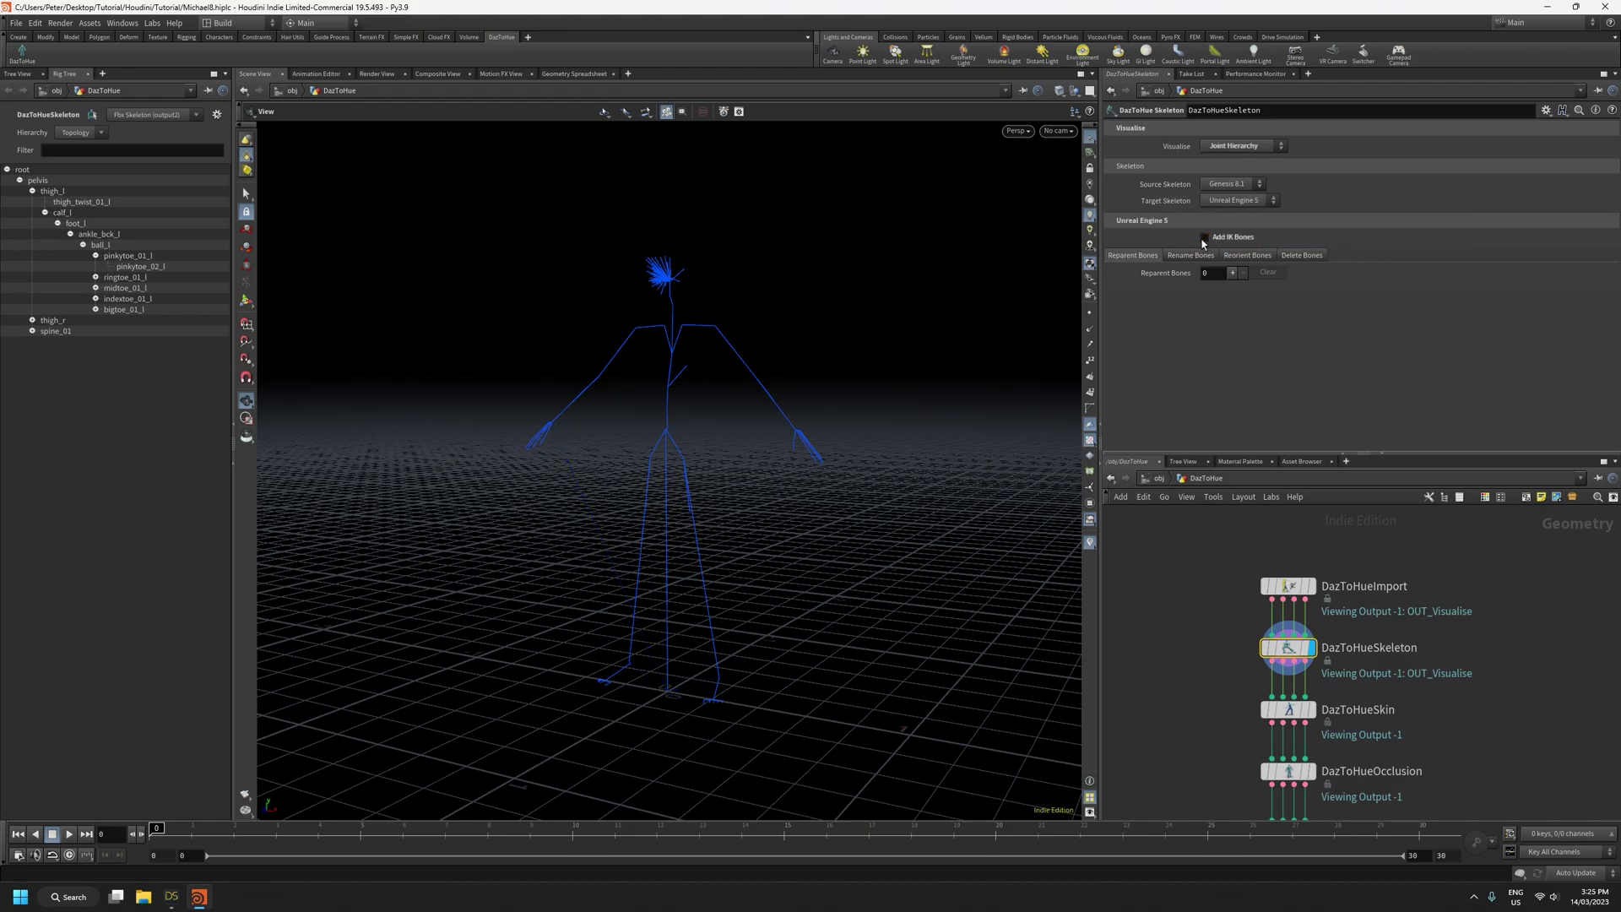
pyautogui.click(1205, 238)
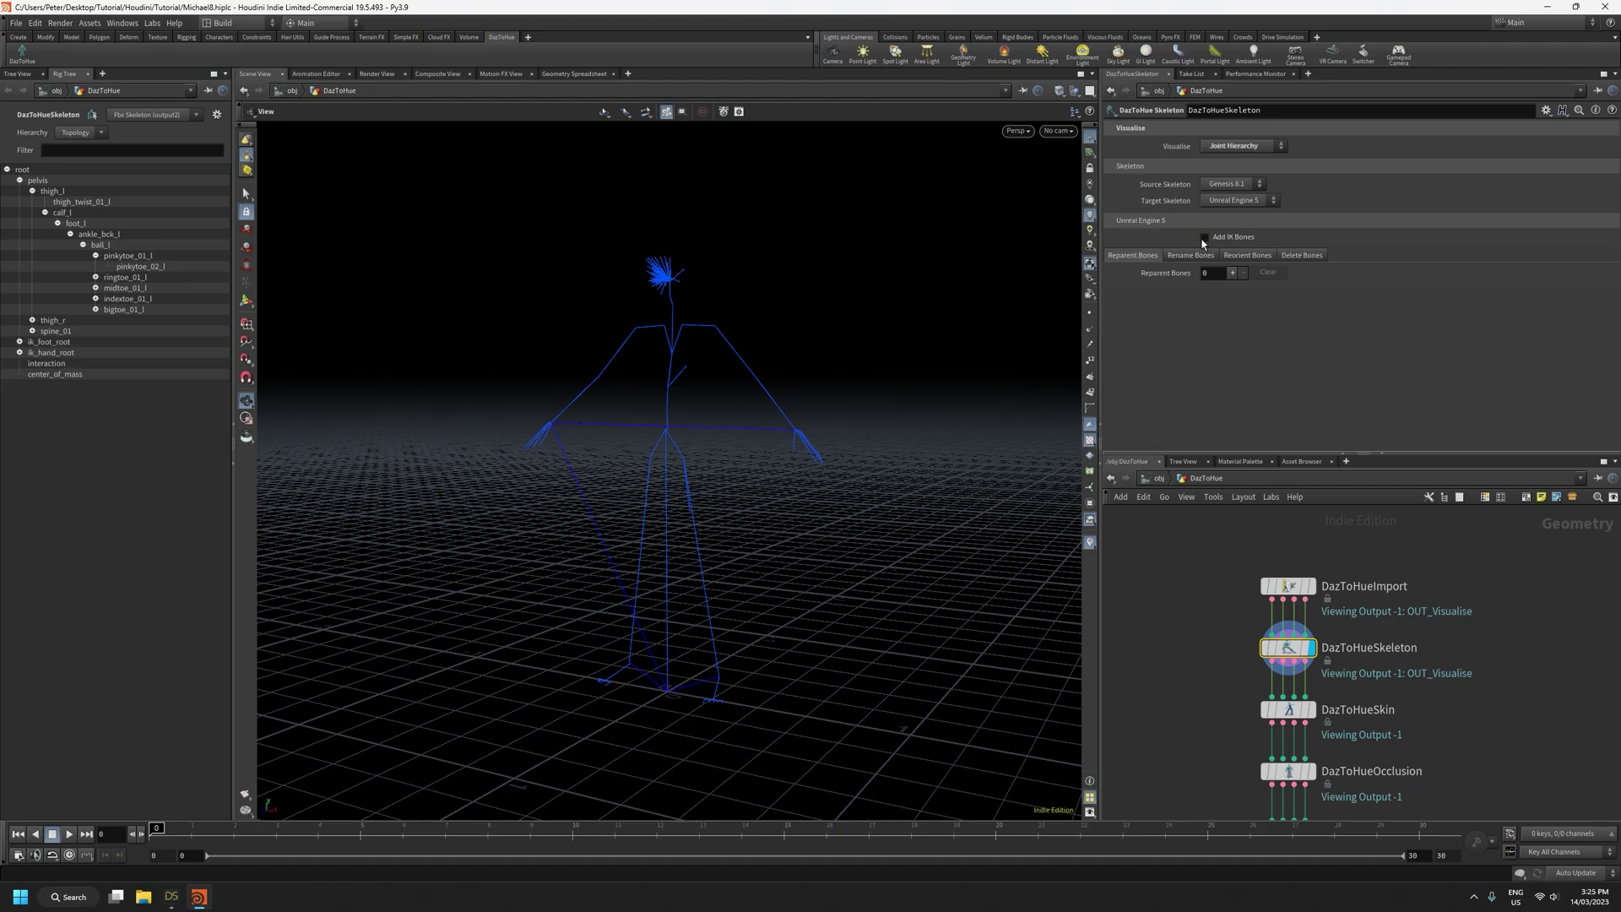
pyautogui.click(1205, 238)
# Look through the Rename Bones, Reorient Bones and Delete Bones settings, and return to Reparent Bones
pyautogui.moveTo(1292, 654)
pyautogui.click(1189, 256)
pyautogui.click(1246, 257)
pyautogui.click(1301, 256)
pyautogui.click(1148, 257)
# Reparent the ball_l bone to calf_l, inspecting the left foot, and clear the reparent entry
pyautogui.click(1232, 273)
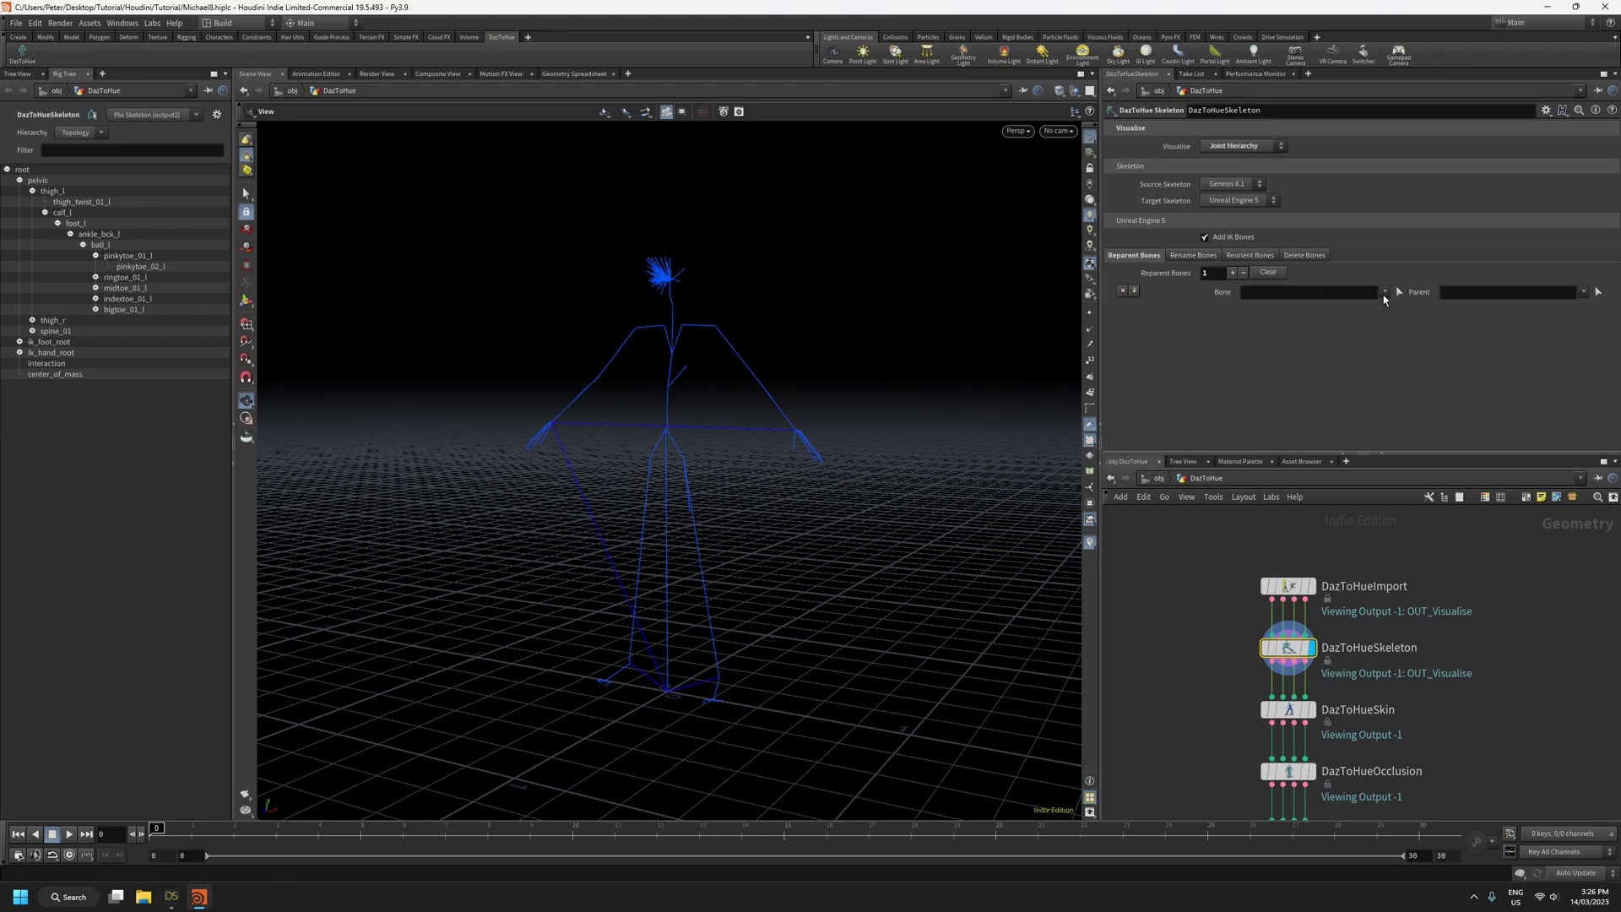
pyautogui.click(1384, 292)
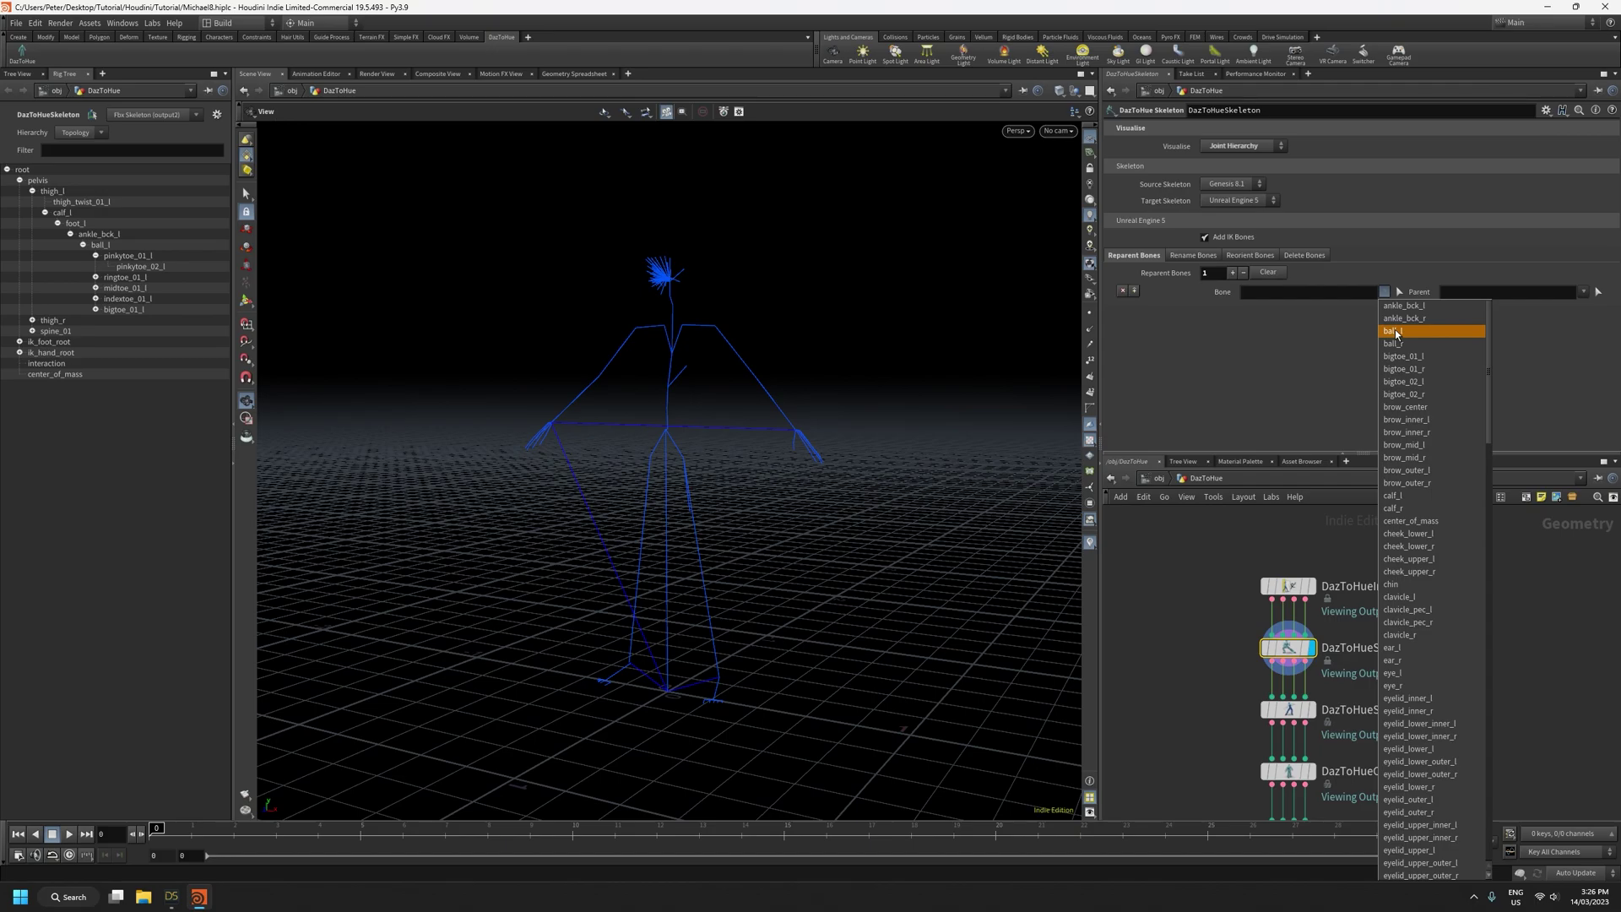
pyautogui.click(1396, 332)
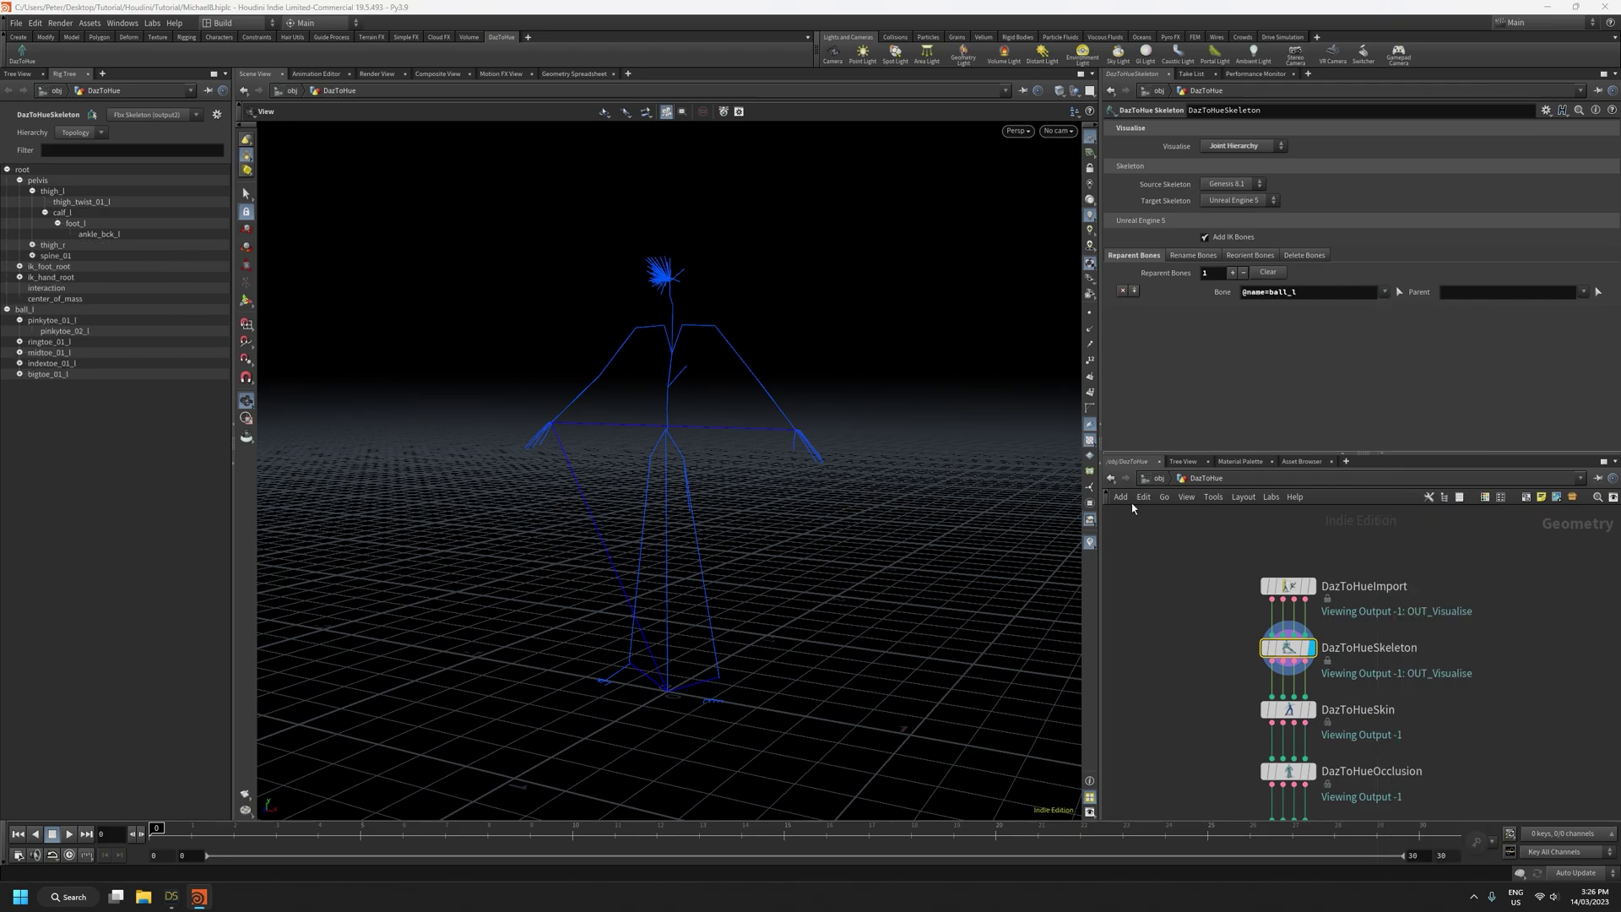
pyautogui.click(1583, 292)
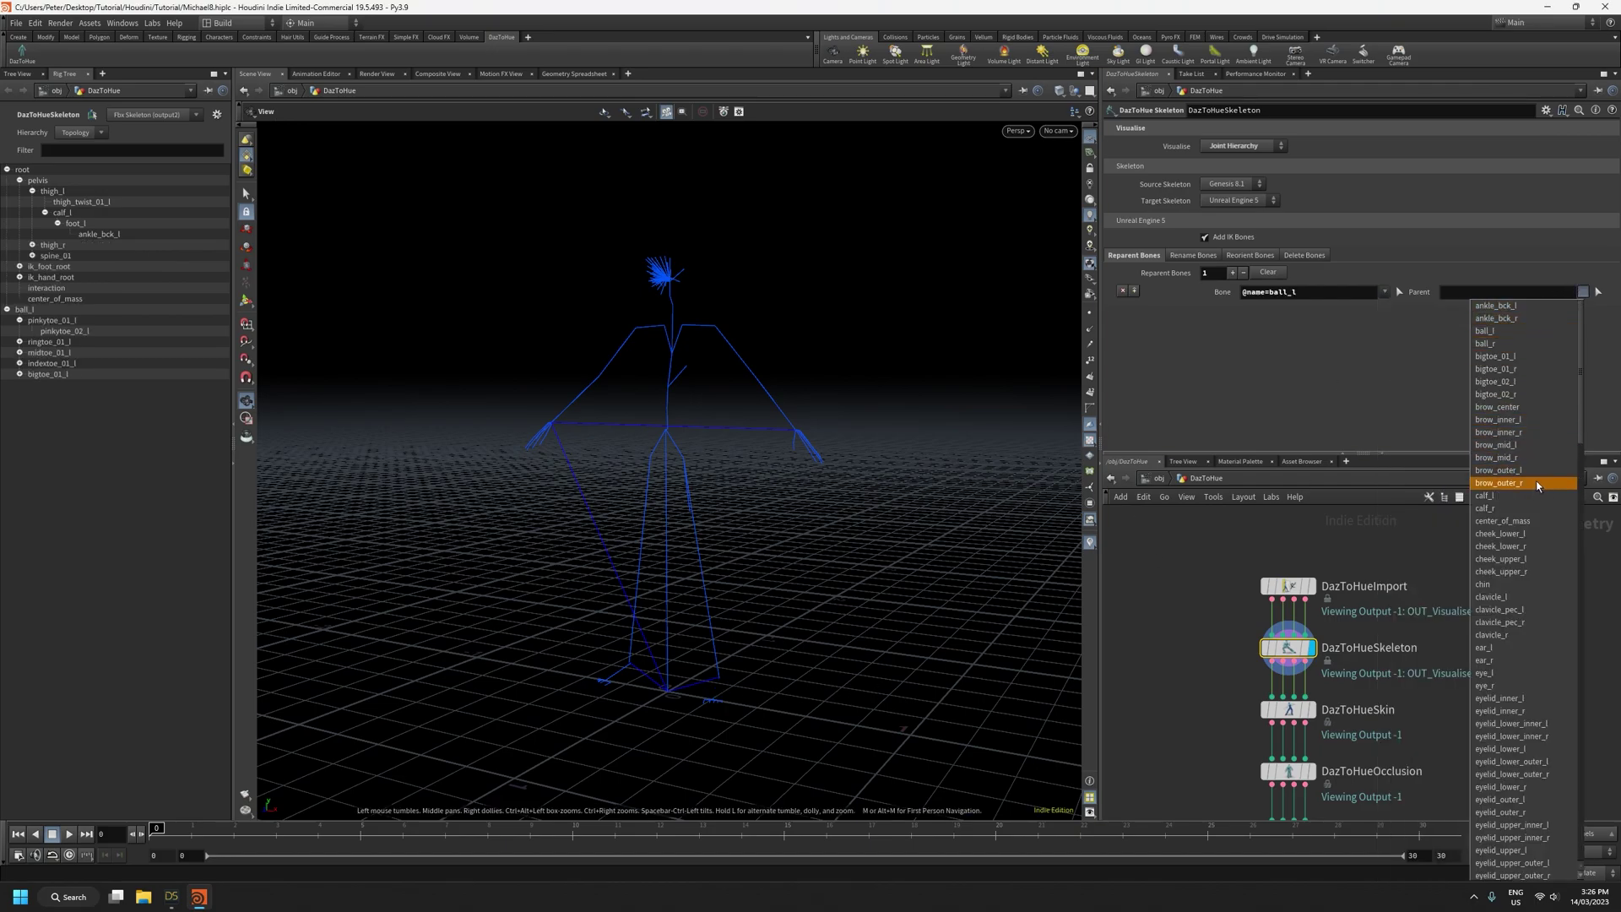
pyautogui.click(1527, 501)
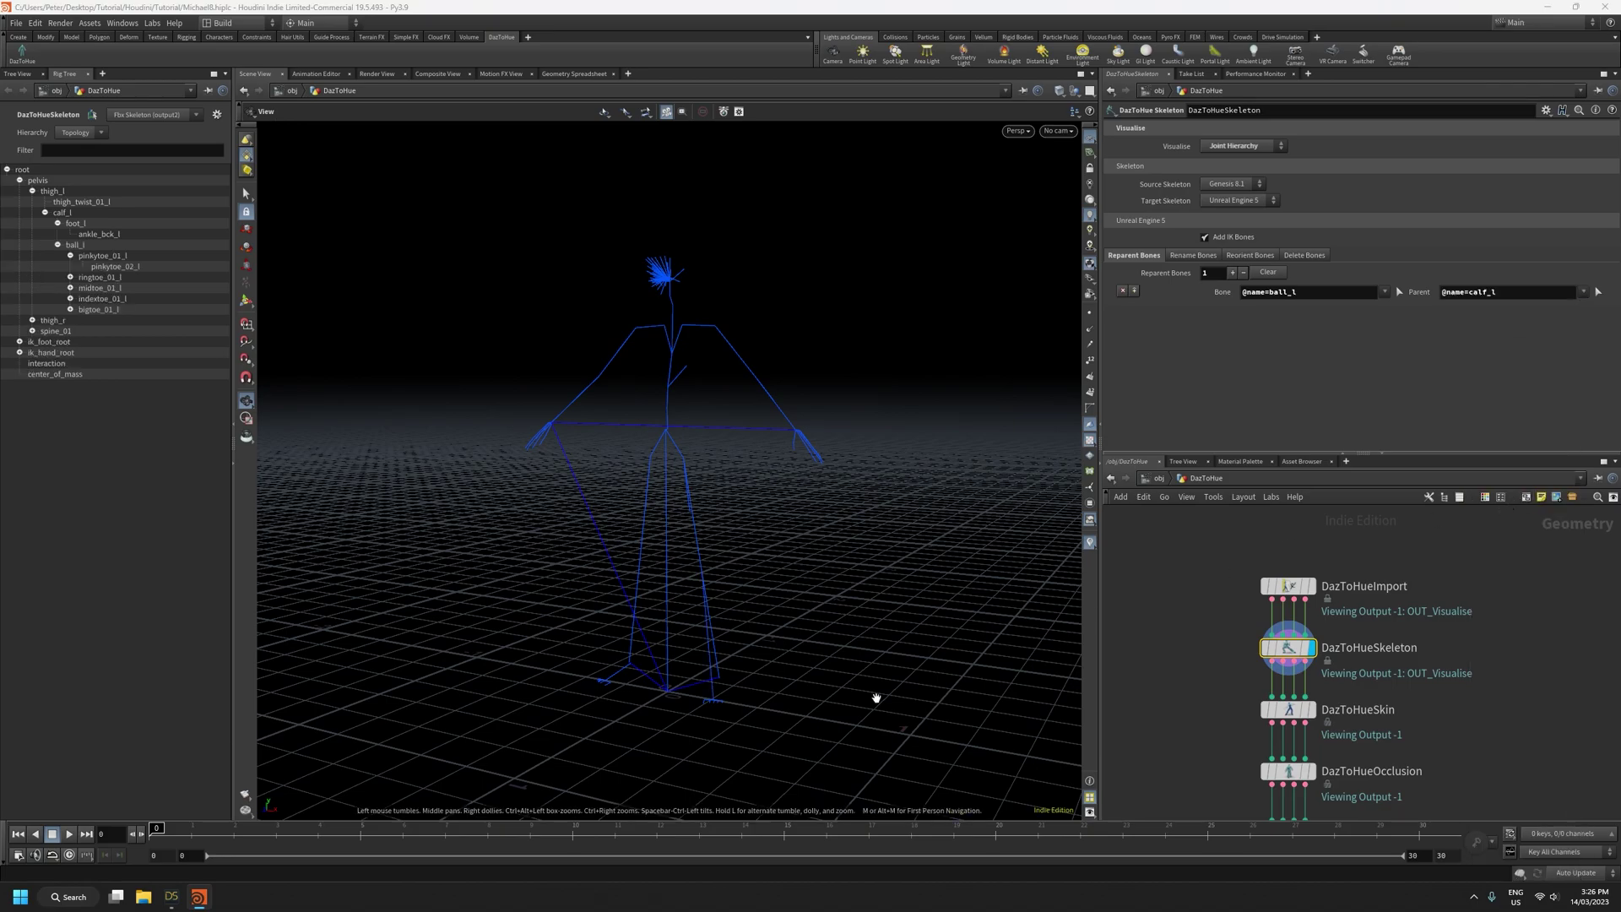
pyautogui.moveTo(777, 709); pyautogui.dragTo(719, 709)
pyautogui.moveTo(718, 708); pyautogui.dragTo(717, 431, button='right')
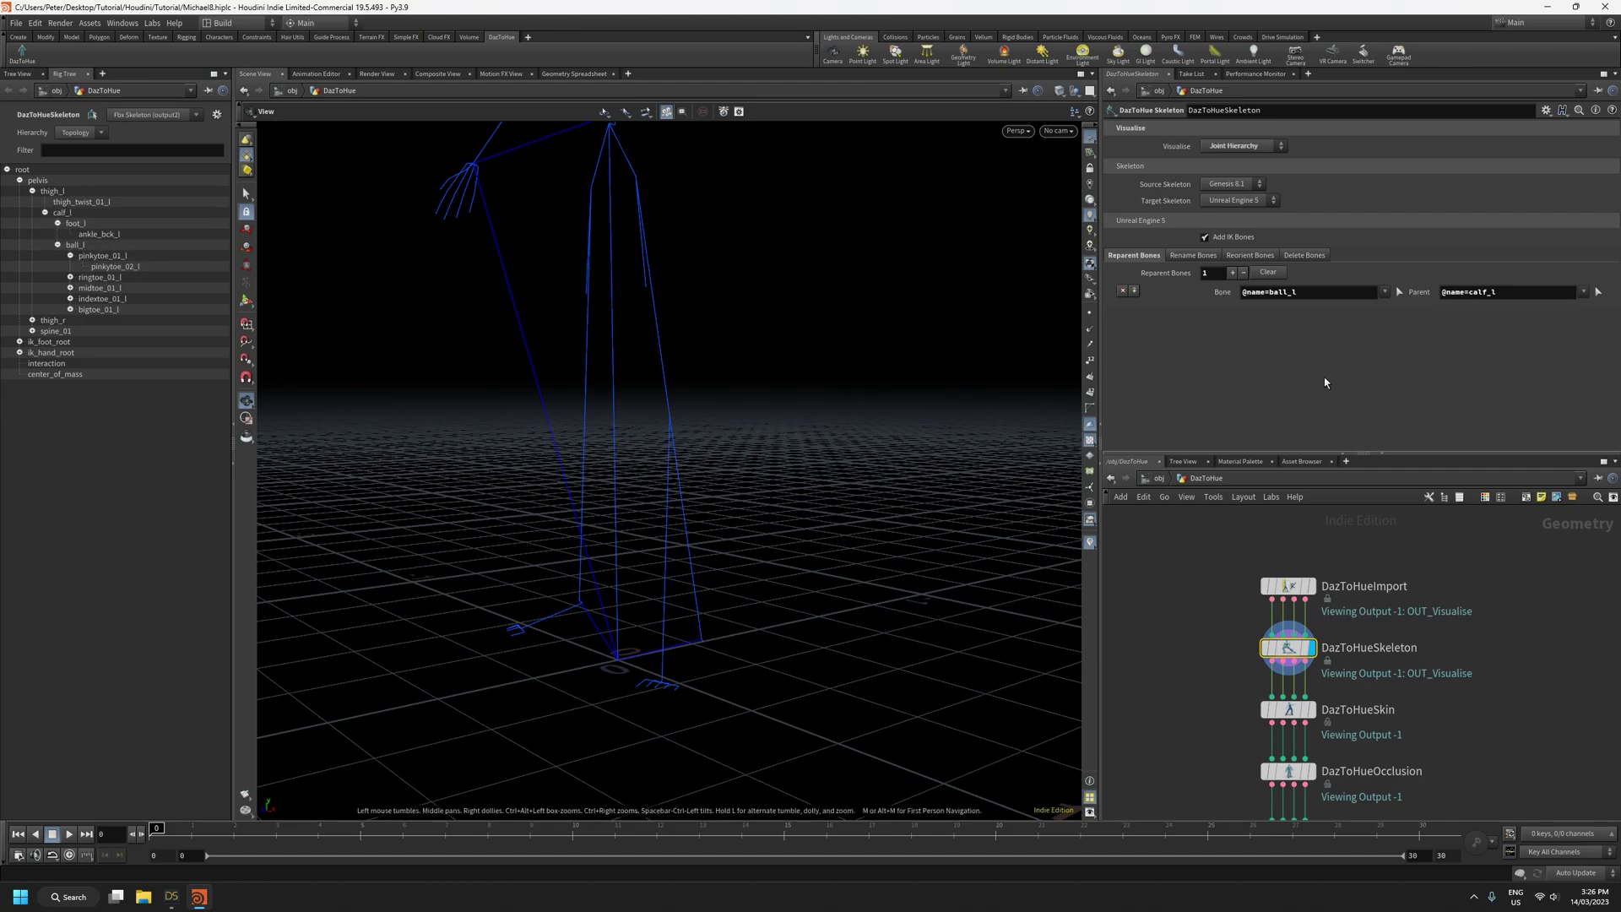
pyautogui.click(1274, 275)
# Rename the pelvis bone to hip with a Rename Bones entry, and clear that entry
pyautogui.click(1186, 255)
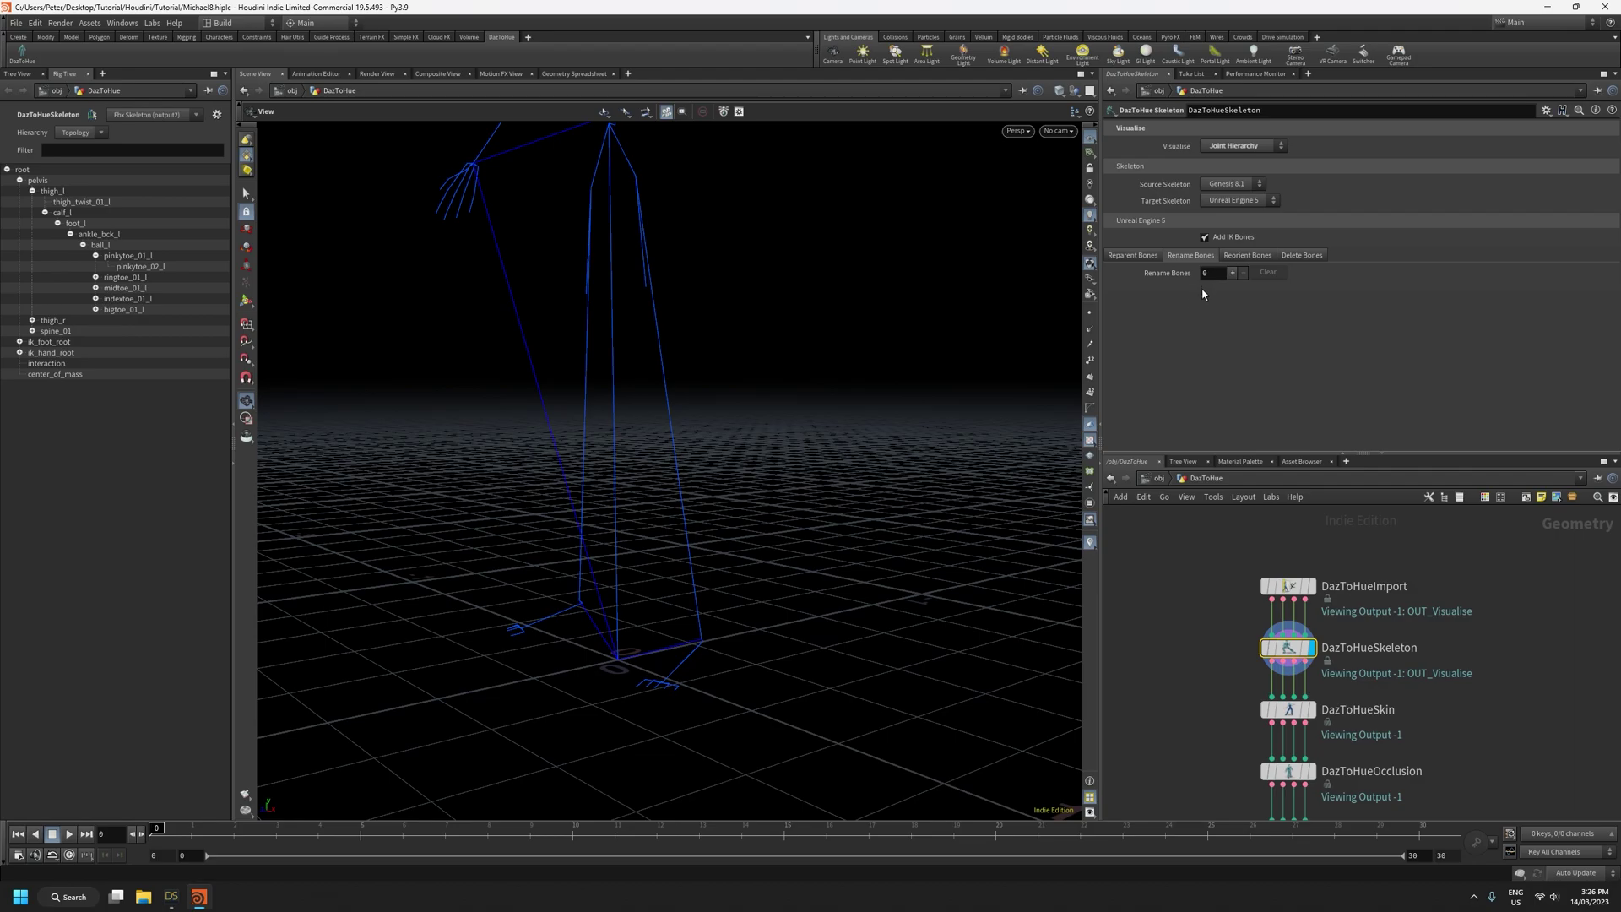
pyautogui.click(1233, 272)
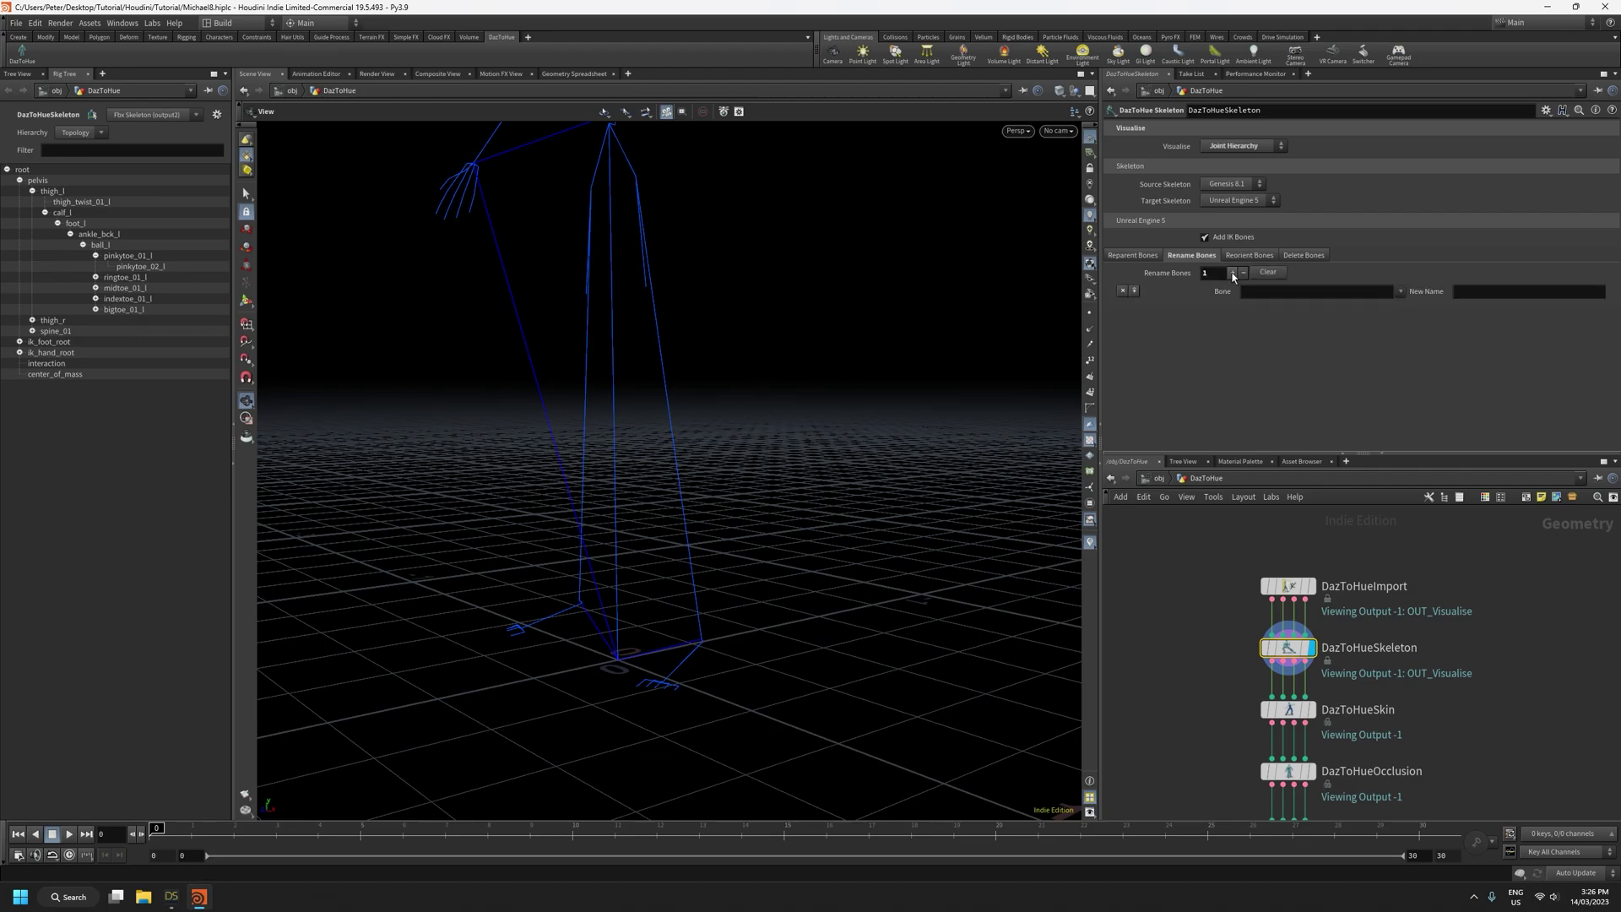
pyautogui.click(1400, 291)
pyautogui.click(1409, 318)
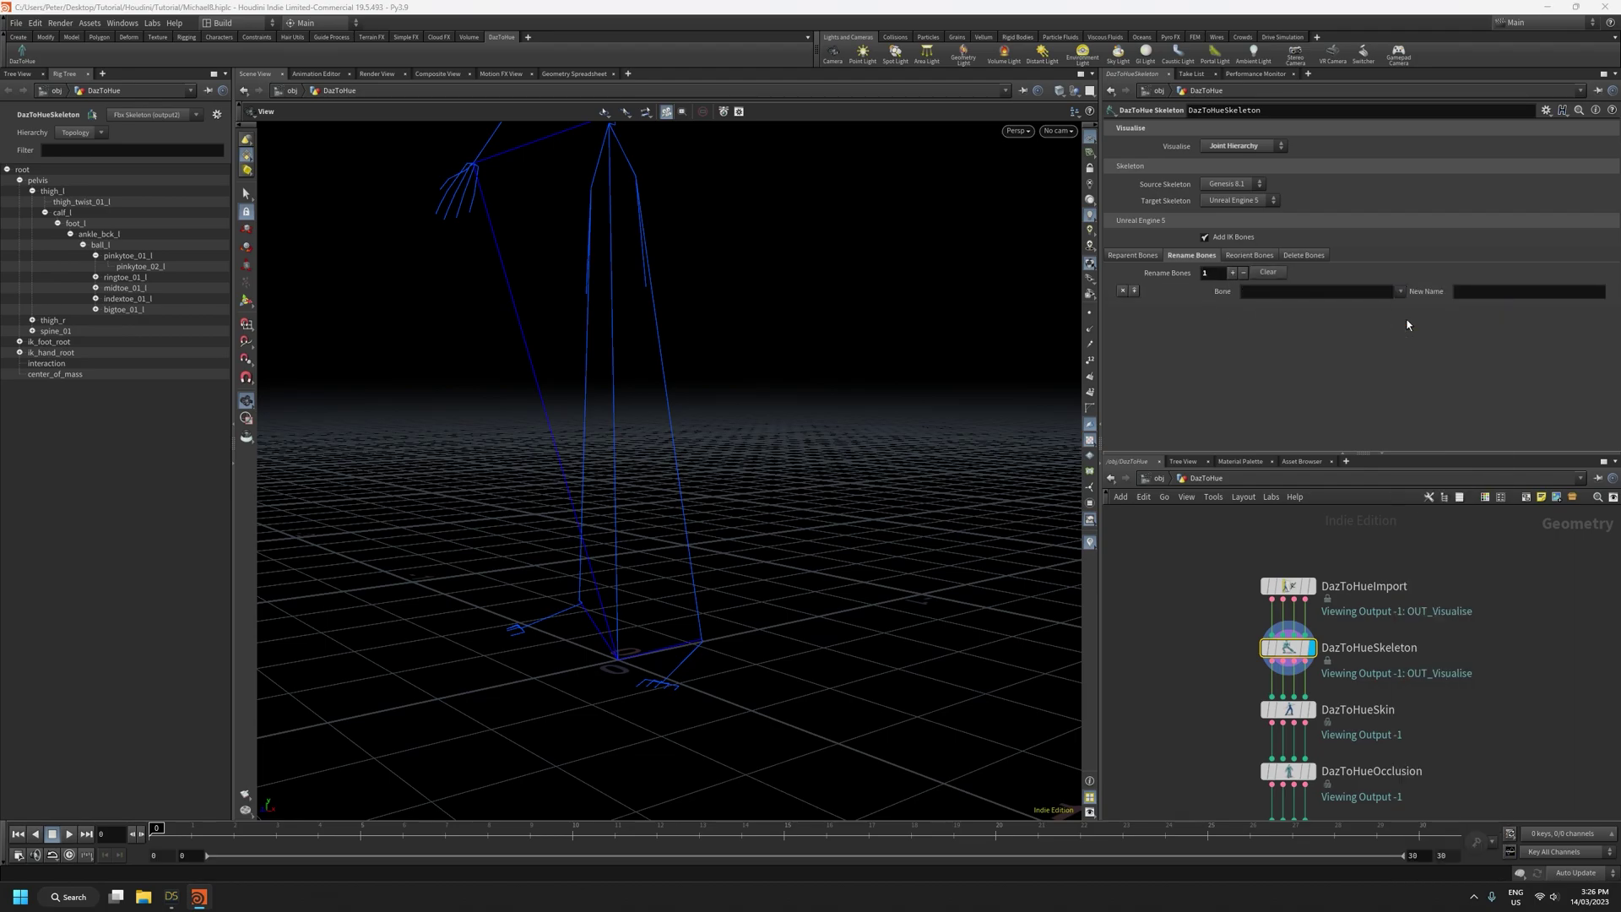
pyautogui.click(1485, 293)
pyautogui.write('hip')
pyautogui.press('Tab')
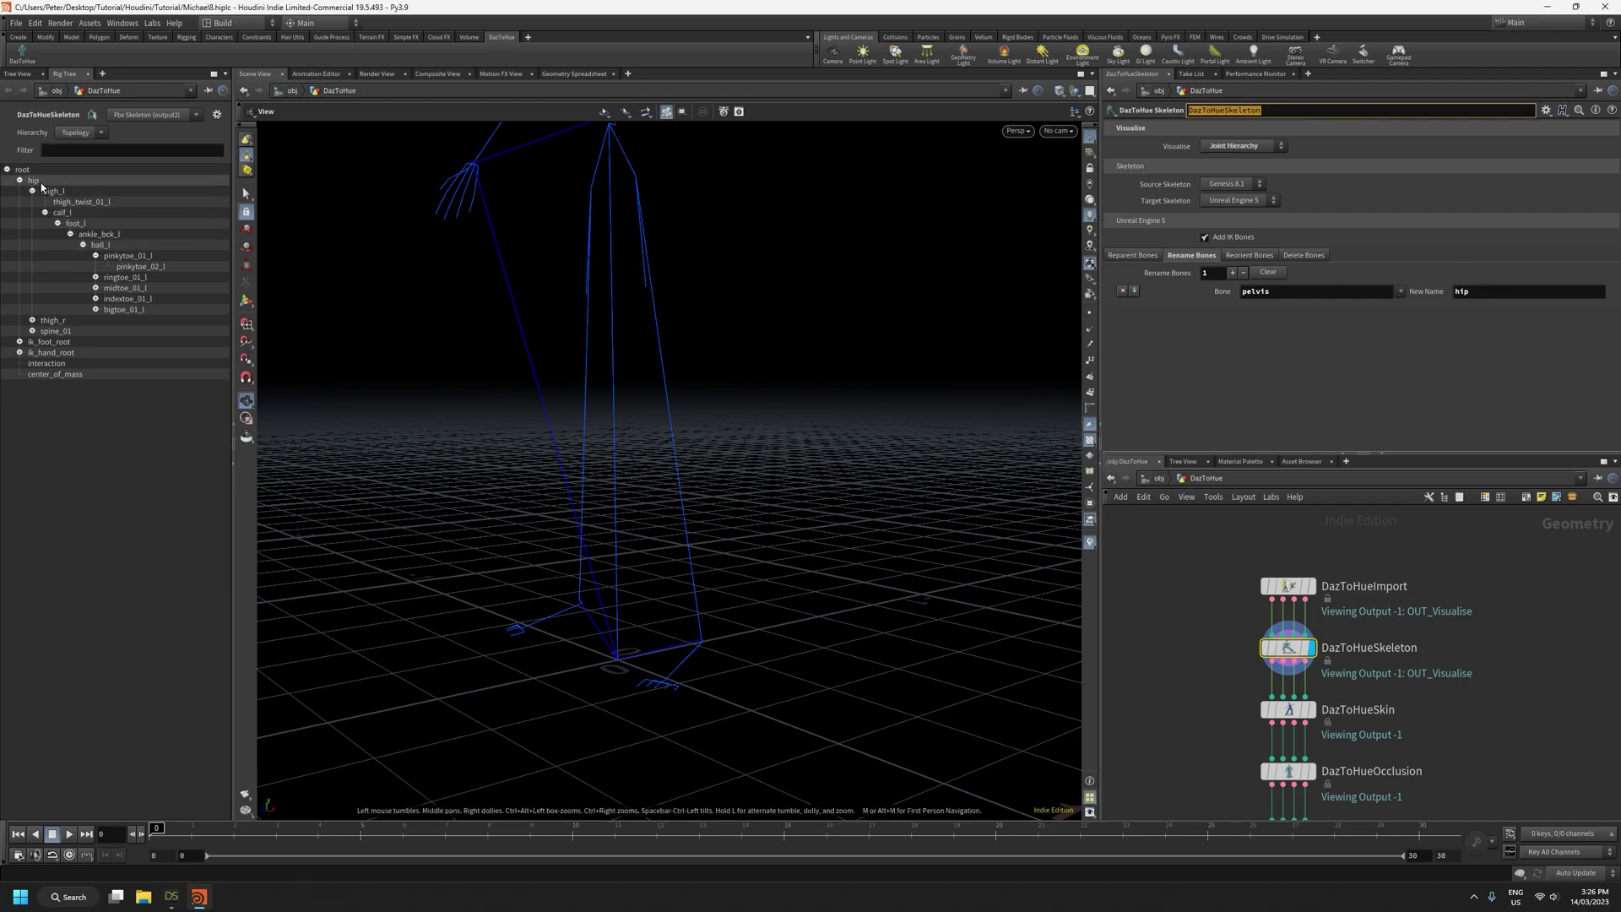
# Add one Reorient Bones entry and choose calf_l as its bone
pyautogui.click(1248, 255)
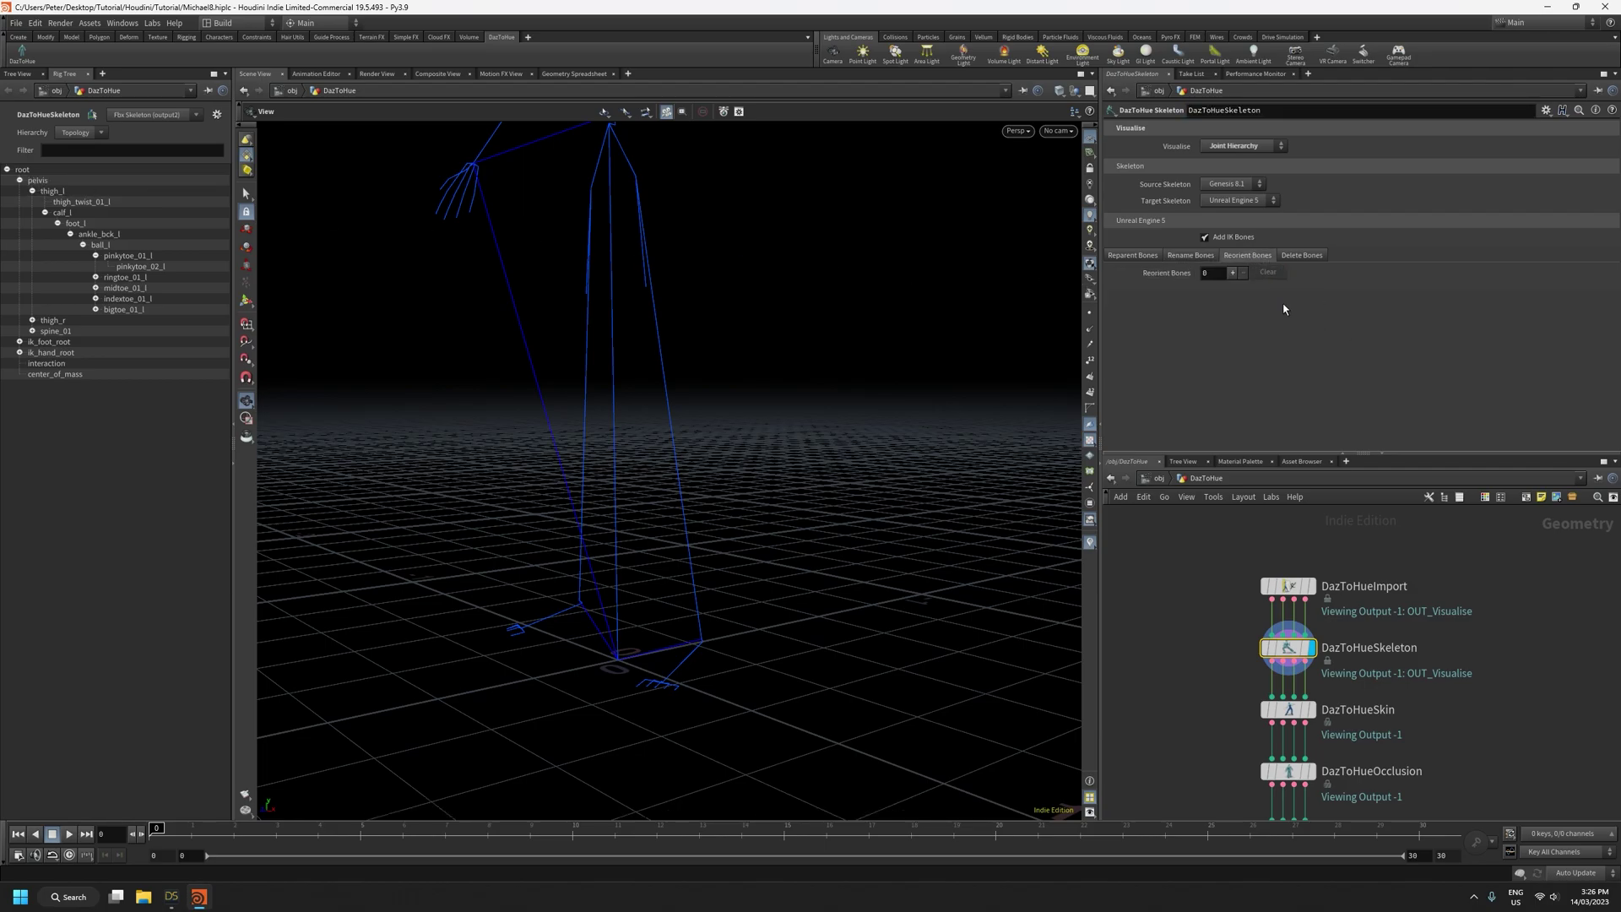
pyautogui.click(1234, 272)
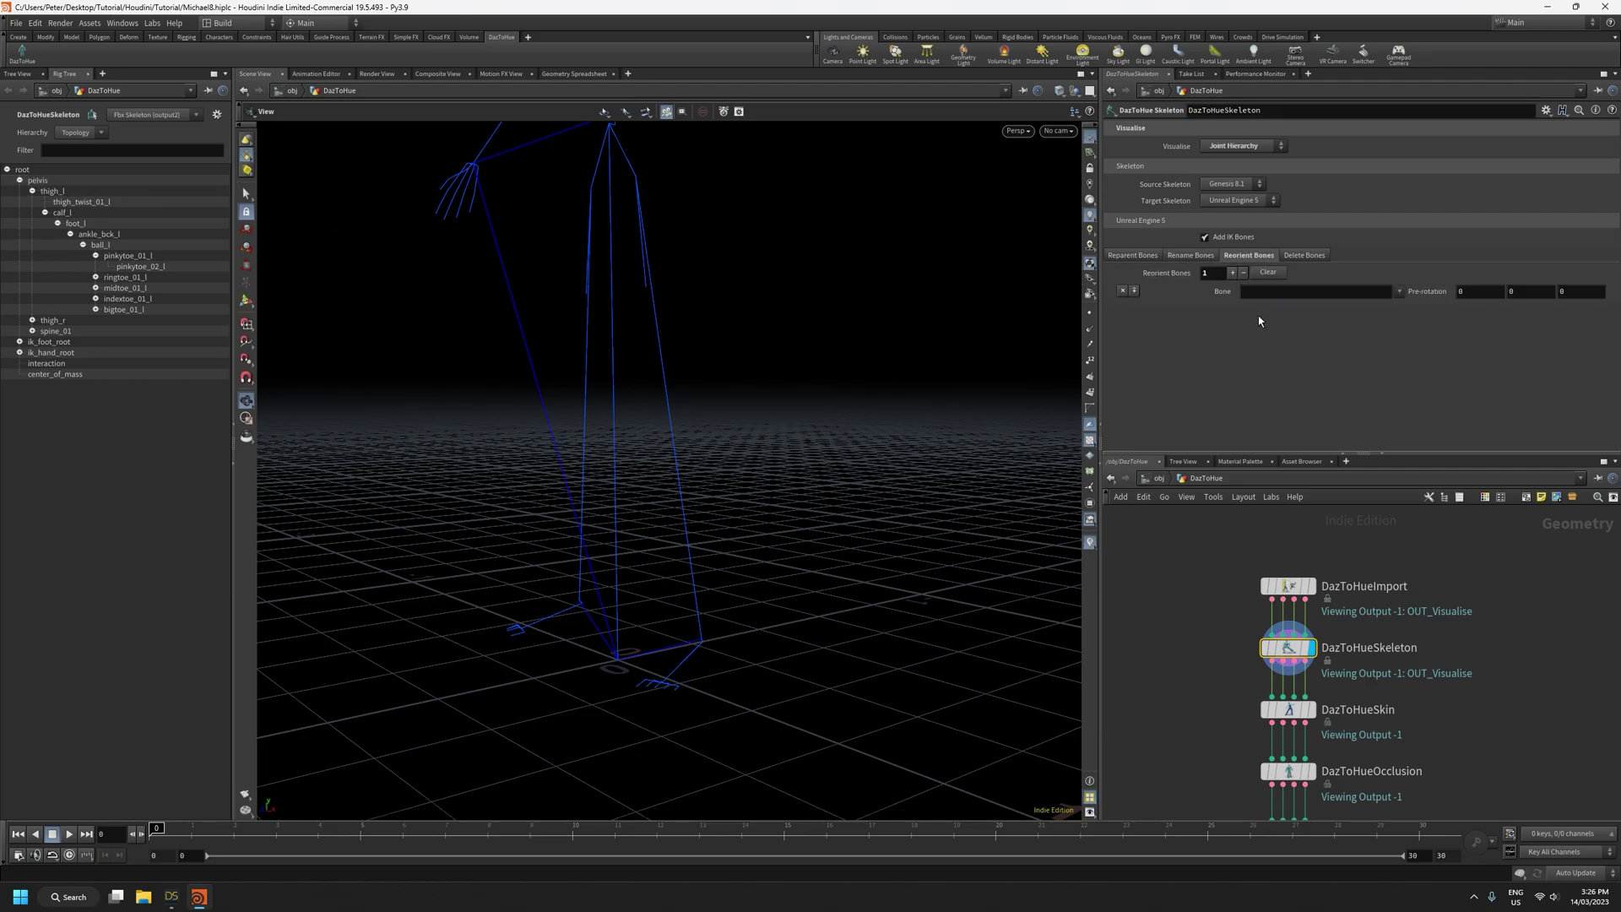
pyautogui.click(1399, 291)
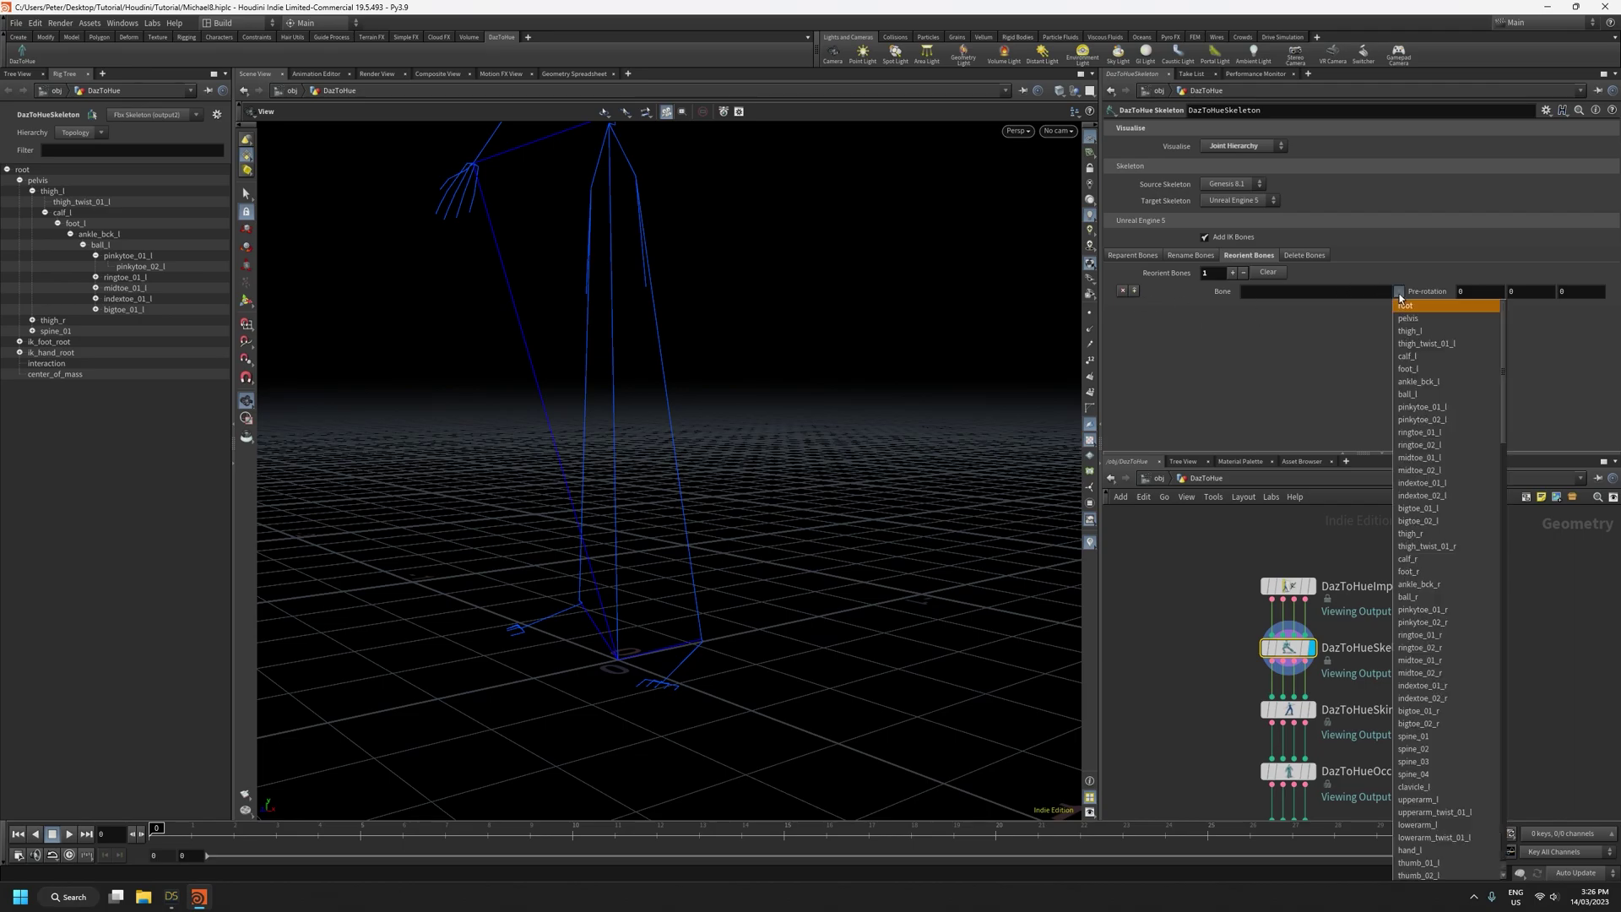
pyautogui.click(1407, 355)
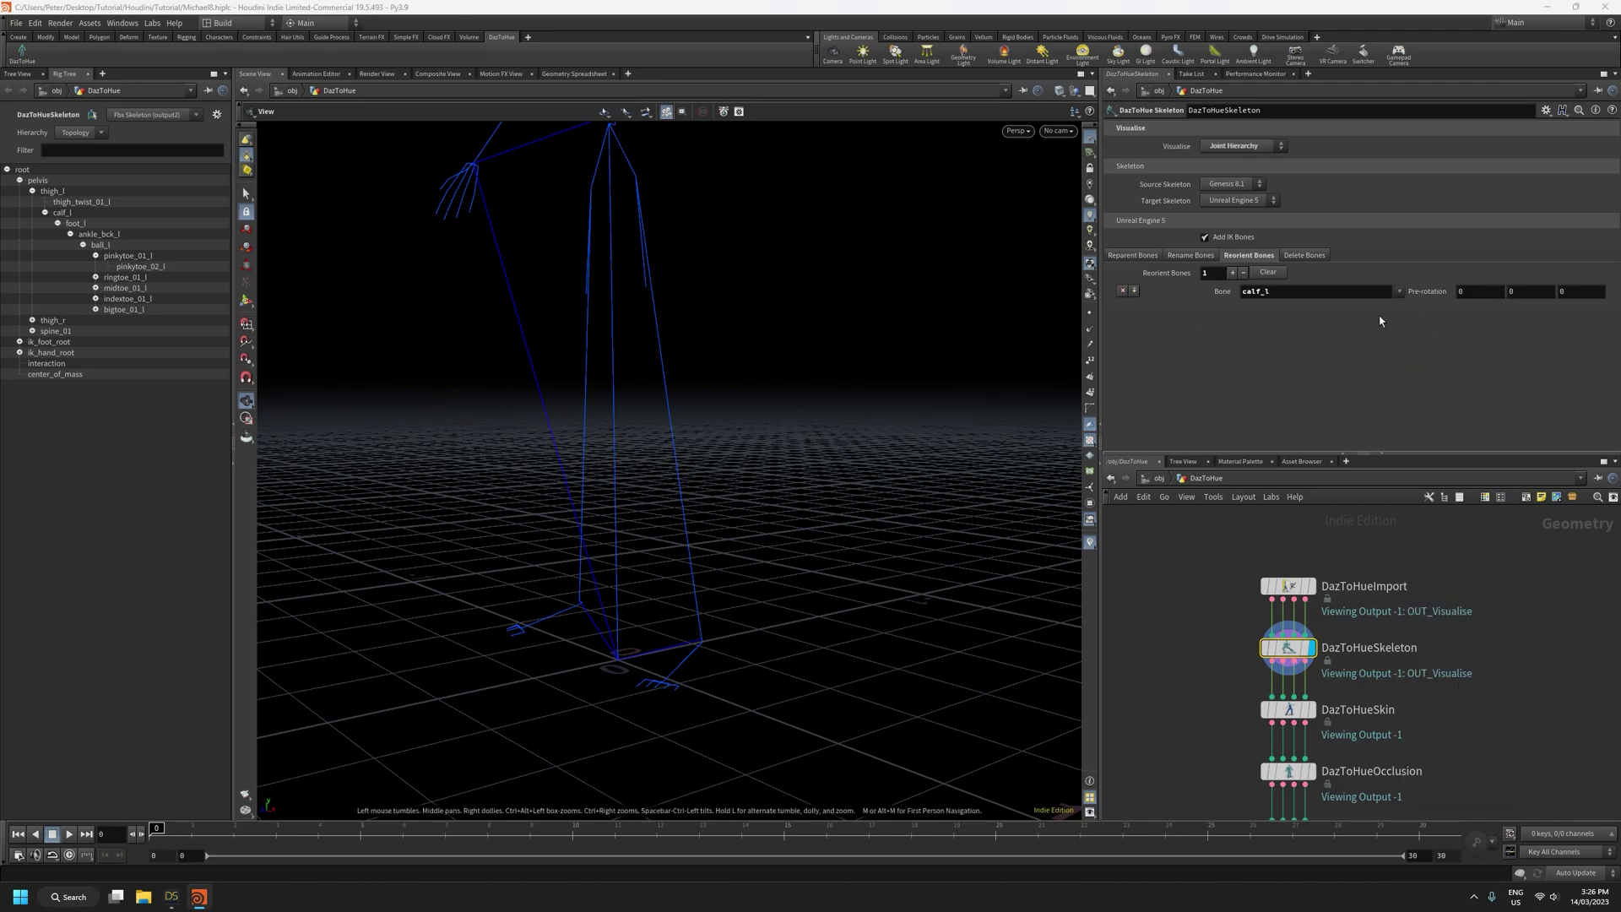
# Set the skeleton visualisation to Joint Orientations and examine the left calf joint's axes up close
pyautogui.click(1236, 147)
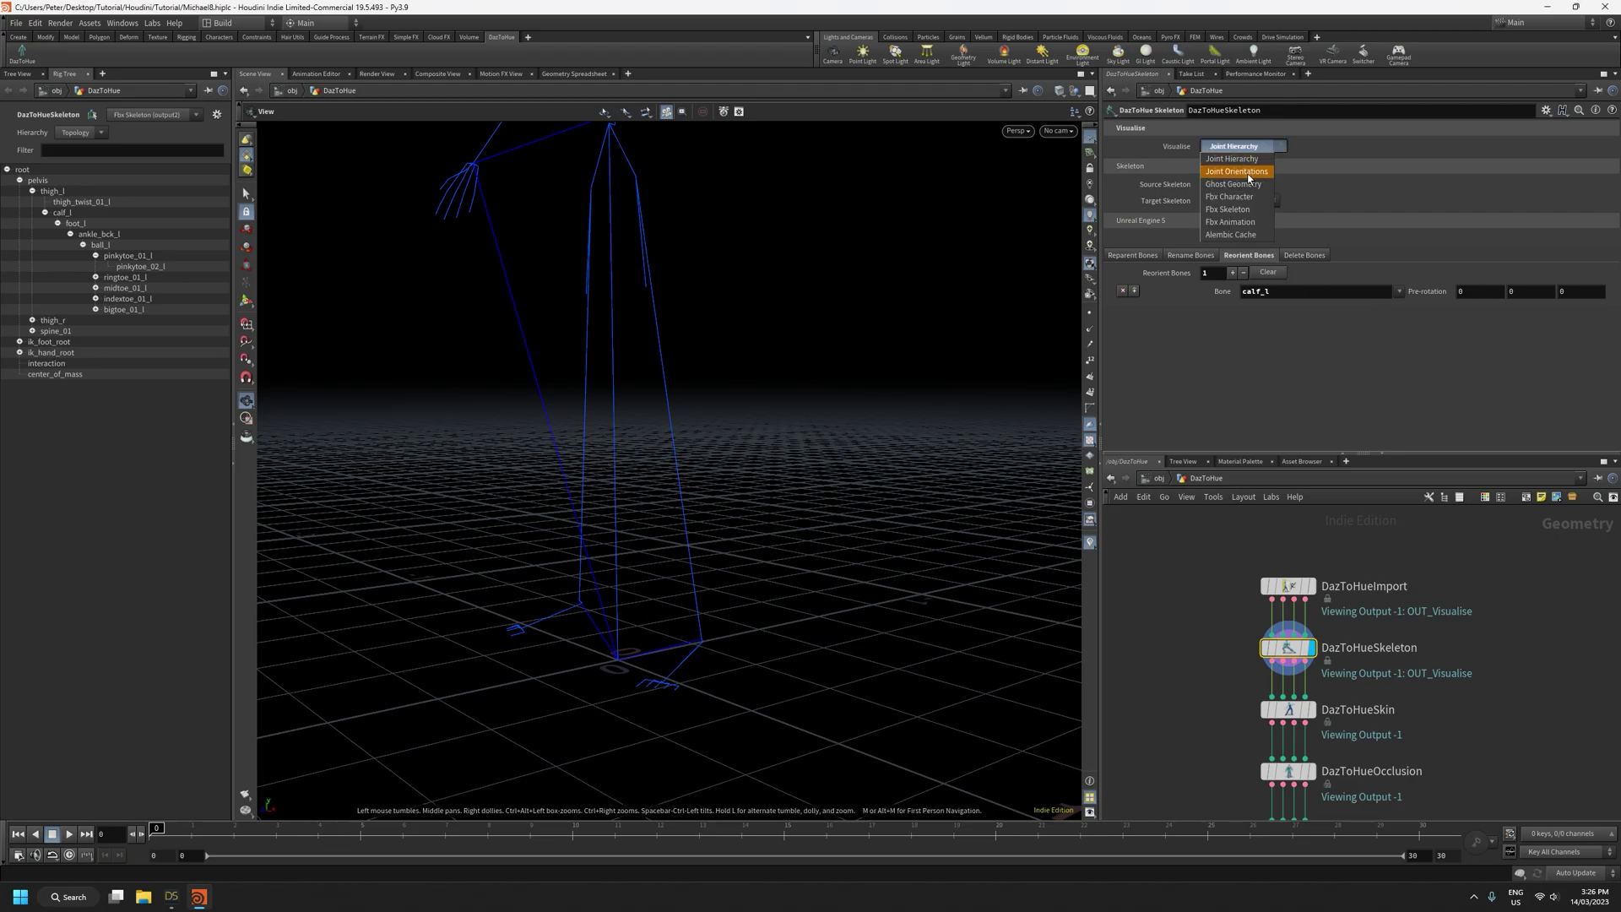
pyautogui.click(1235, 171)
pyautogui.moveTo(689, 379); pyautogui.dragTo(612, 238, button='right')
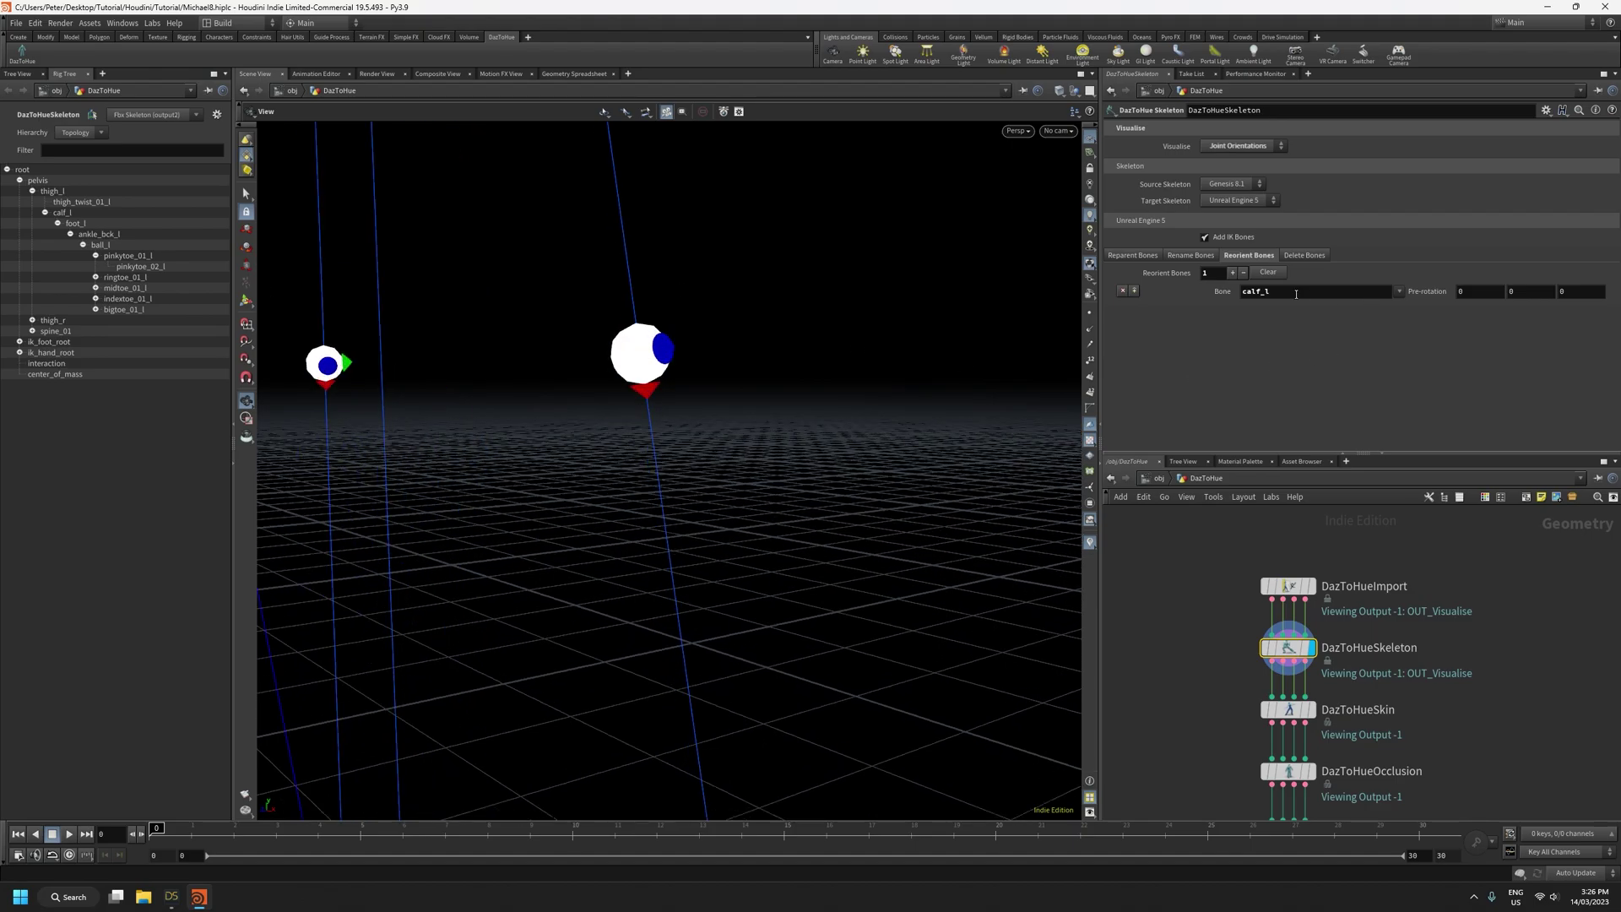
pyautogui.moveTo(1101, 253); pyautogui.dragTo(1091, 253)
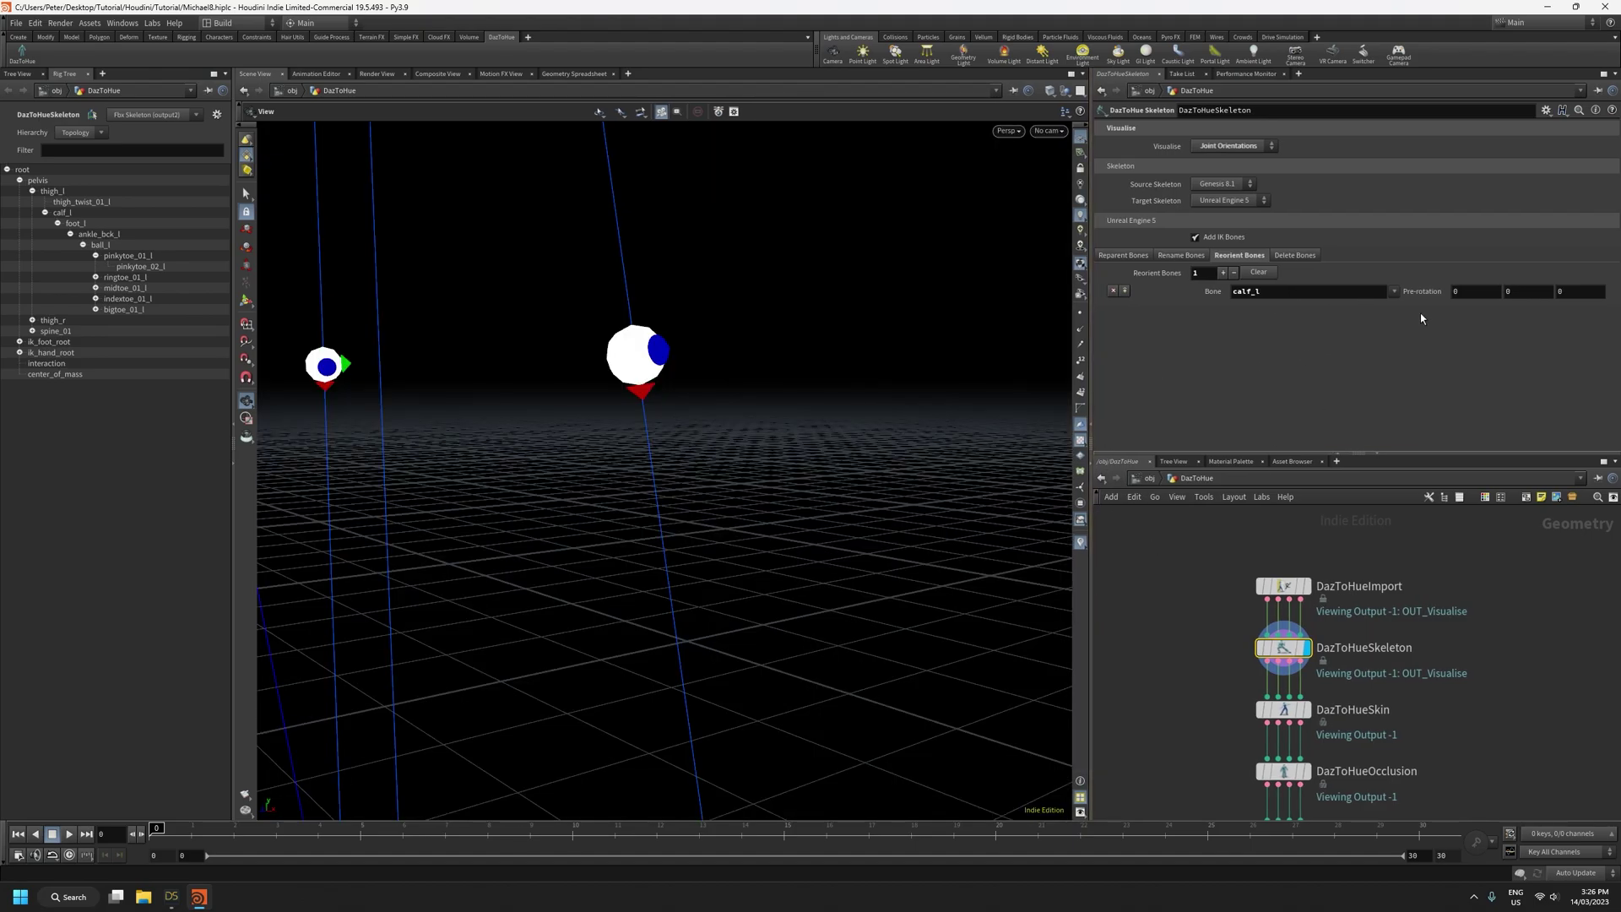
# Try an X pre-rotation of 90 on calf_l, and change the value to -90
pyautogui.doubleClick(1466, 290)
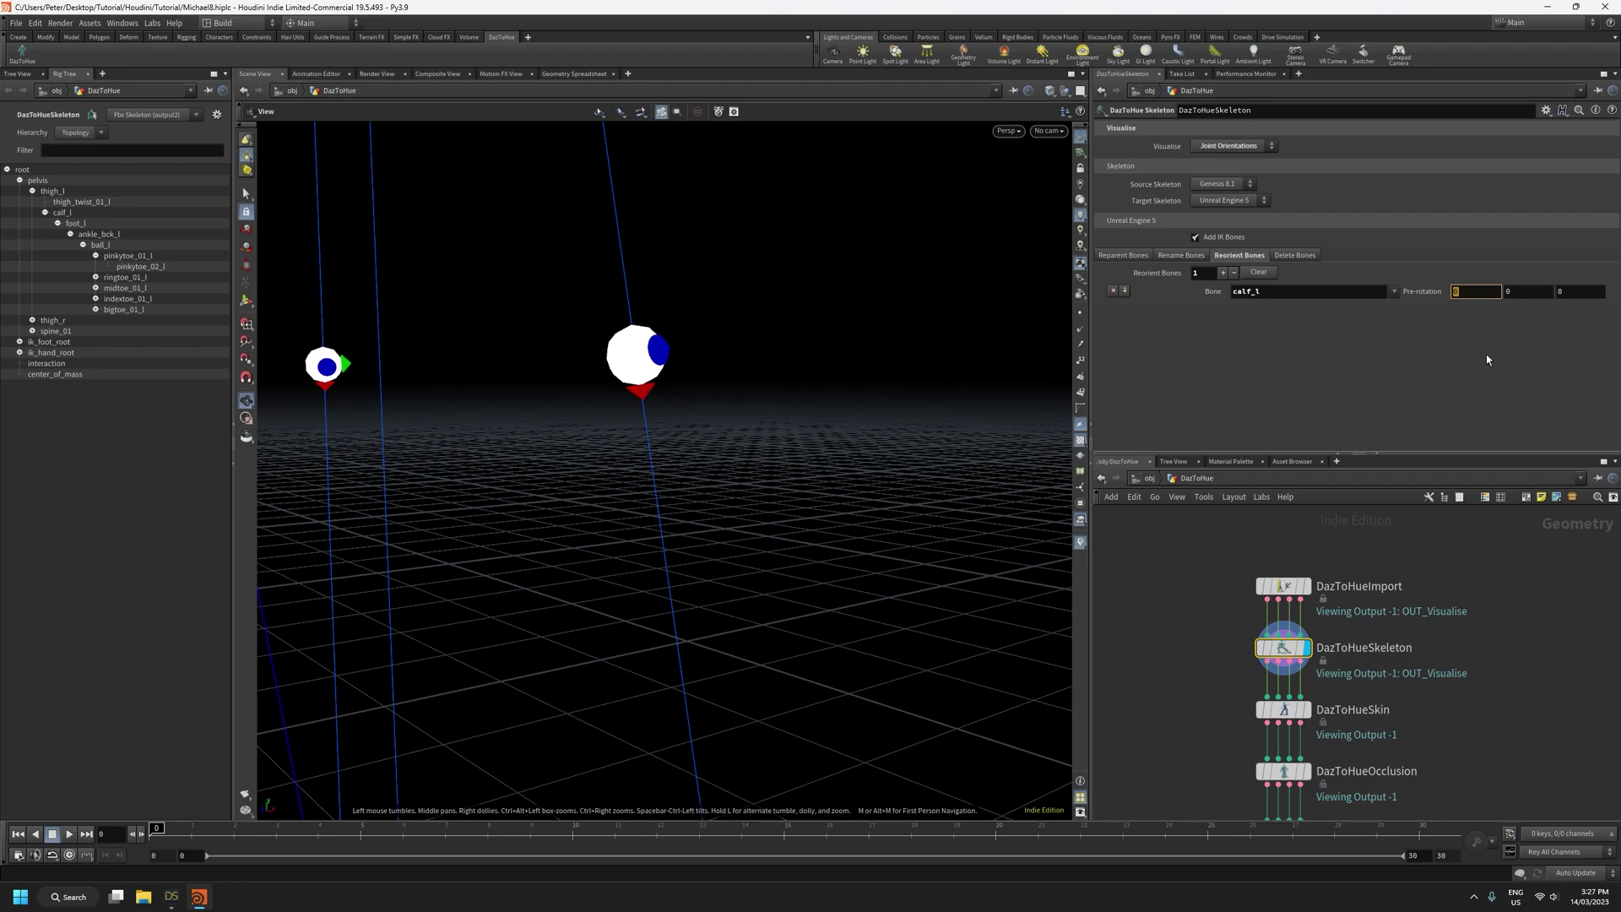
pyautogui.write('90')
pyautogui.press('Return')
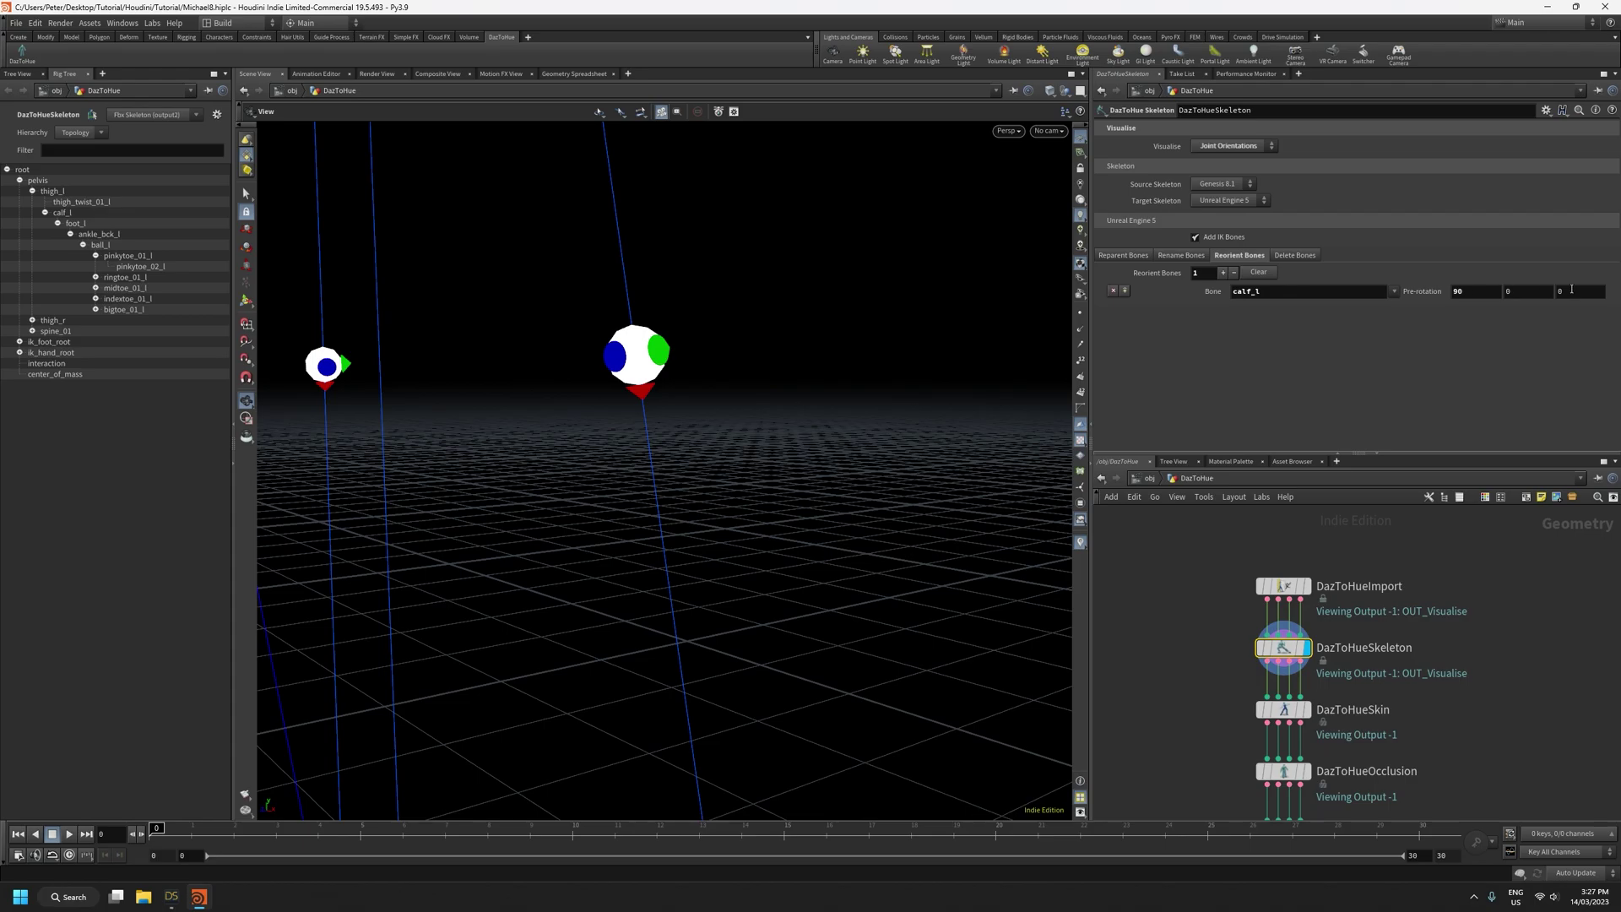
pyautogui.click(1459, 292)
pyautogui.write('-')
pyautogui.press('Return')
pyautogui.moveTo(1498, 296); pyautogui.dragTo(1248, 287)
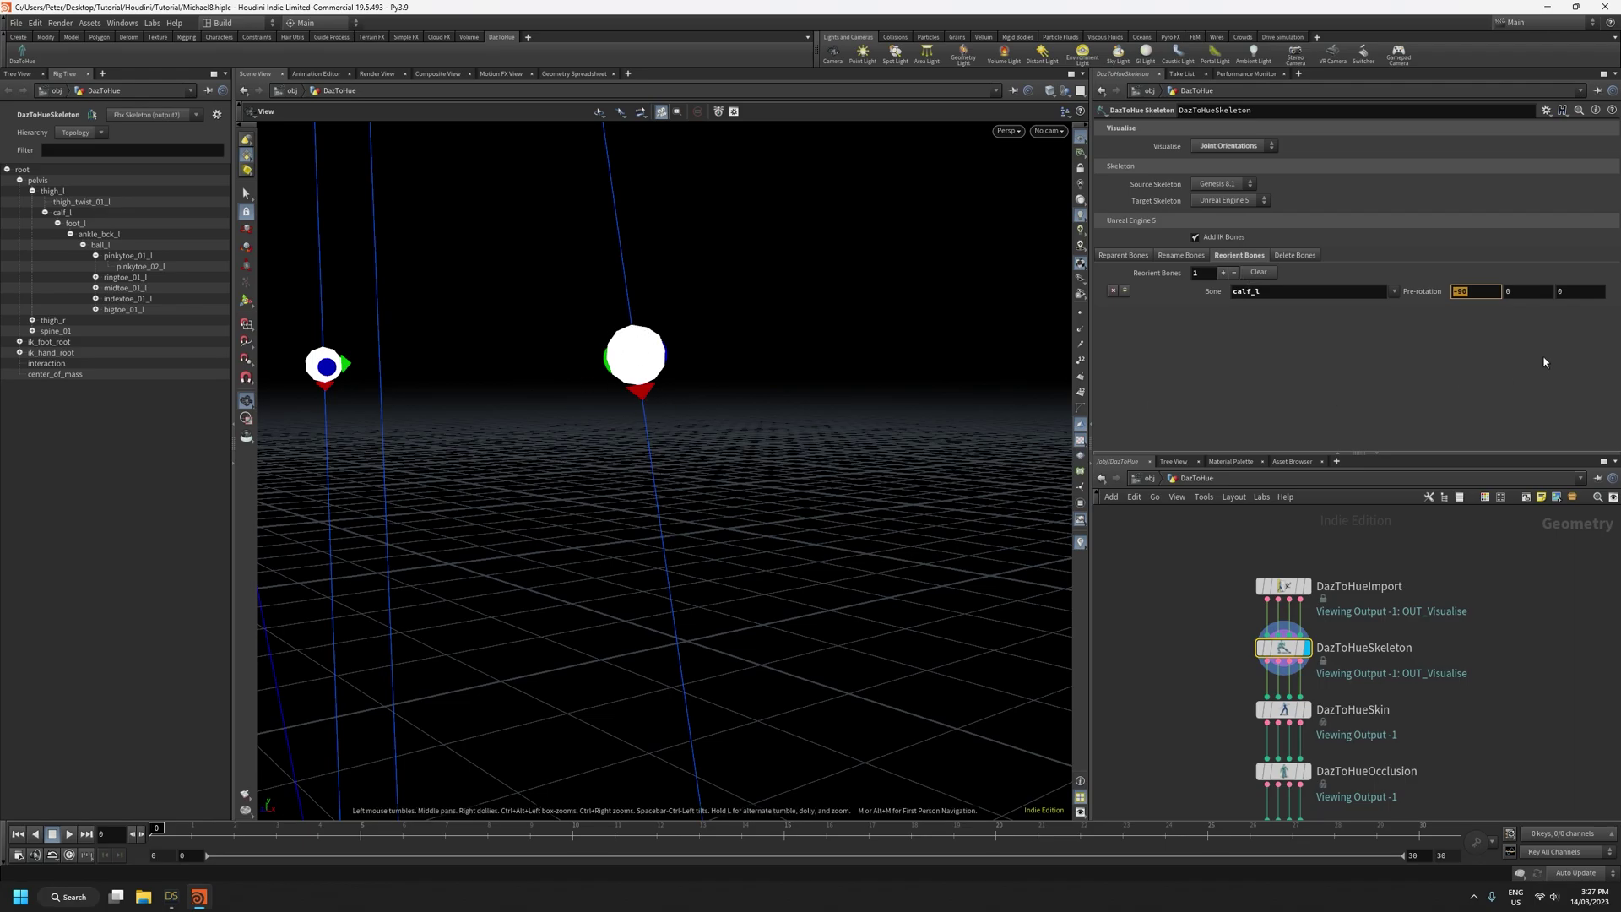
# Clear the Reorient Bones entry and bring up the Delete Bones settings with both lower legs in view
pyautogui.click(1259, 273)
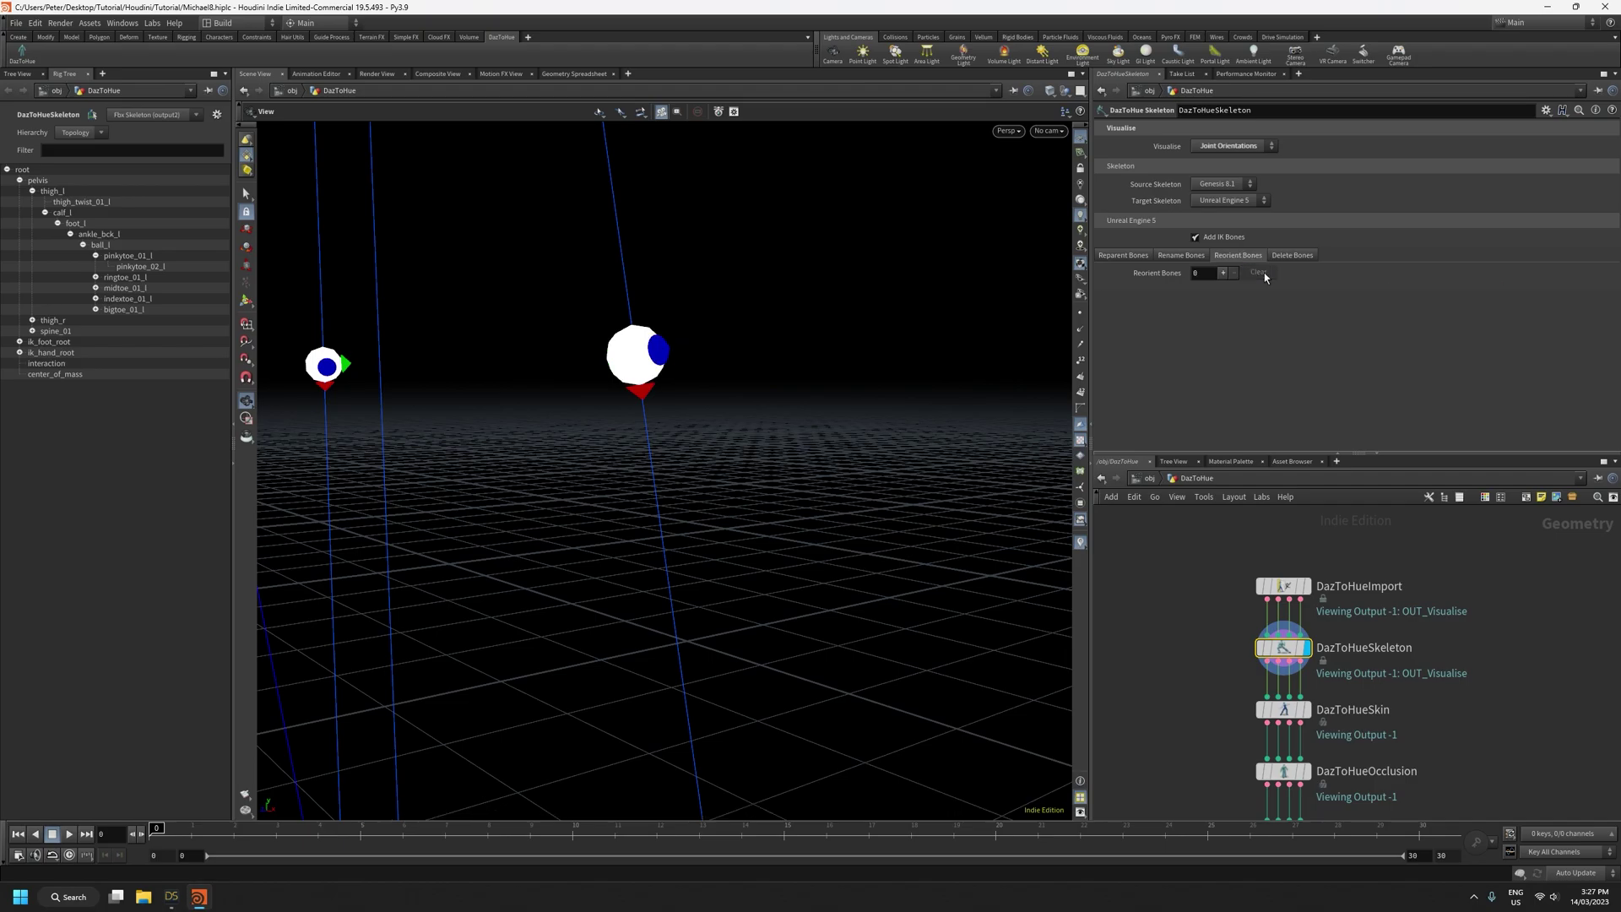
pyautogui.click(1292, 255)
pyautogui.moveTo(934, 369); pyautogui.dragTo(893, 700, button='right')
pyautogui.moveTo(893, 701); pyautogui.dragTo(799, 597, button='middle')
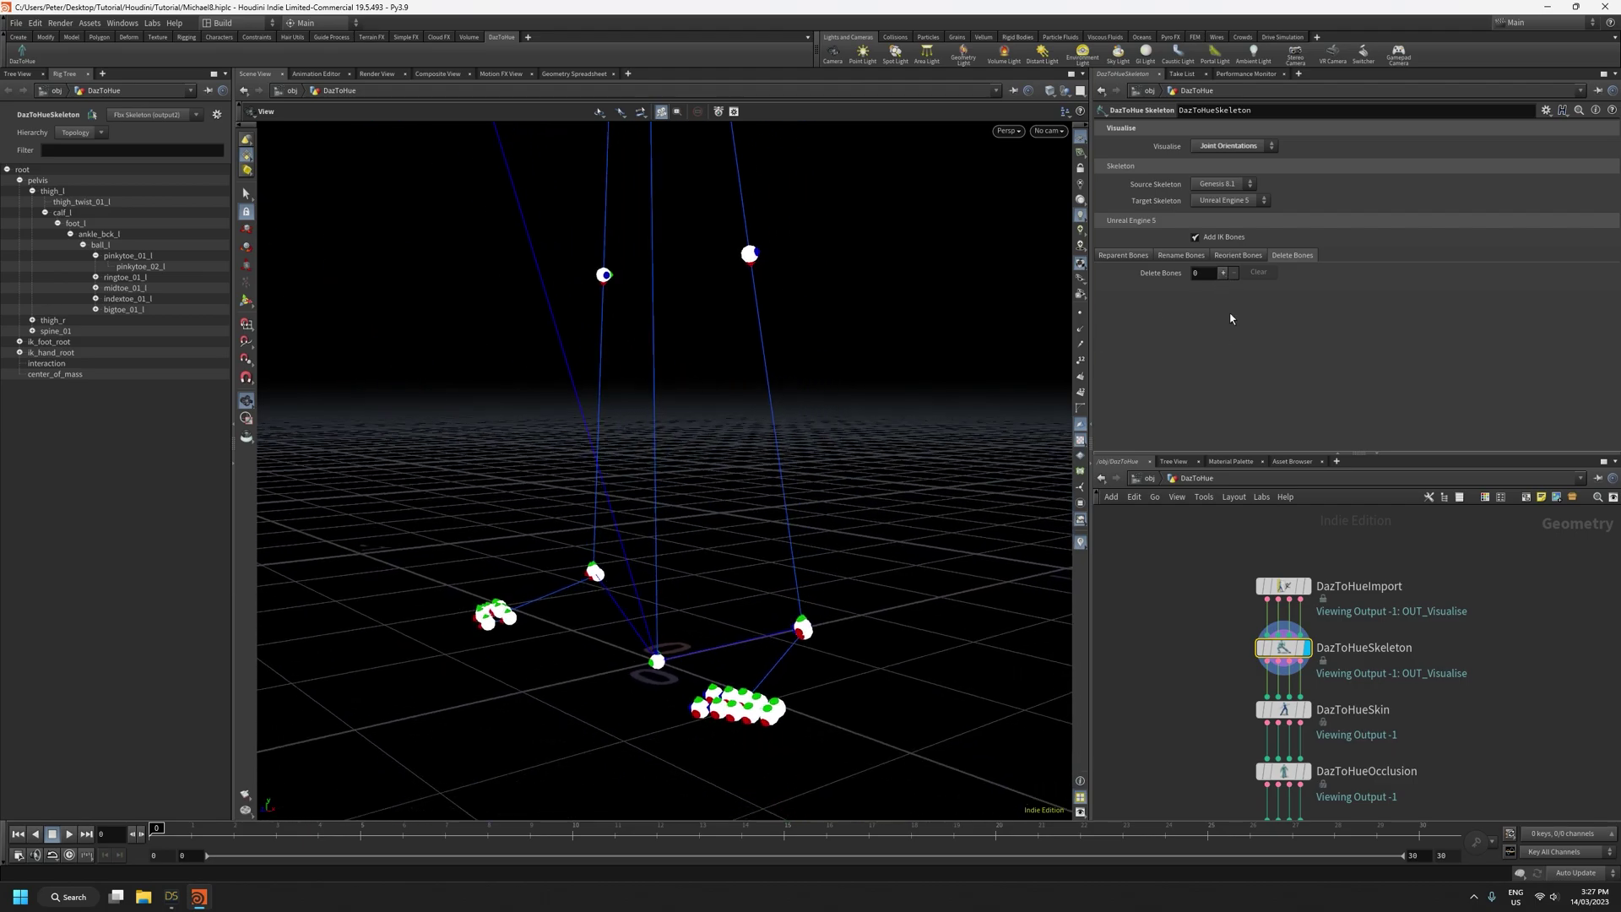
# Add one Delete Bones entry and choose calf_l as its bone
pyautogui.click(1223, 273)
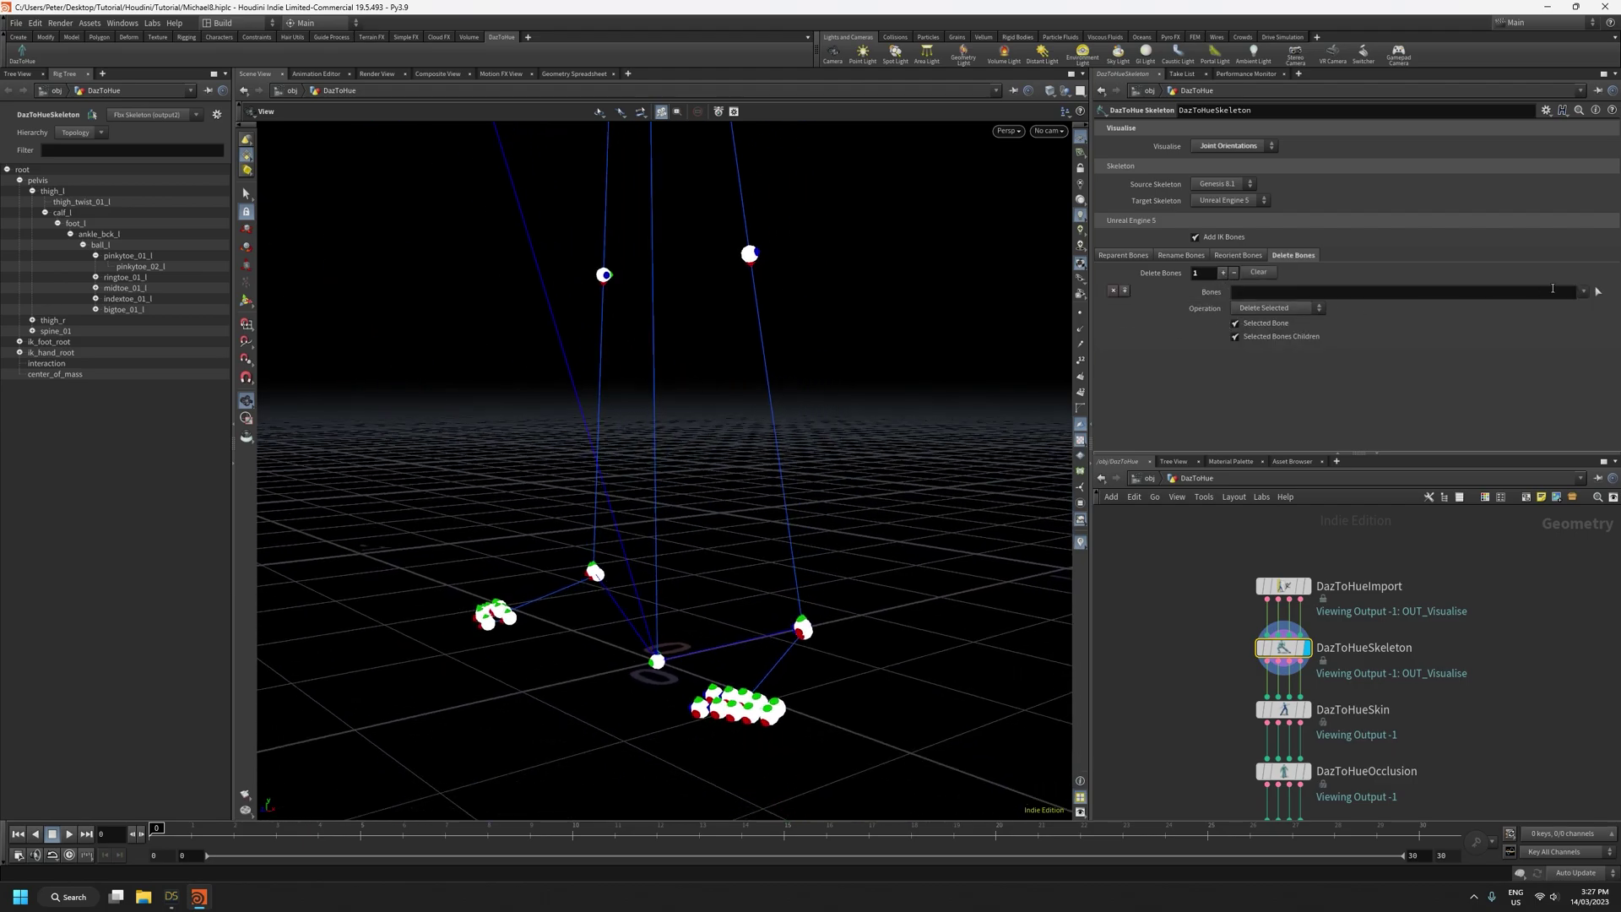
pyautogui.click(1581, 293)
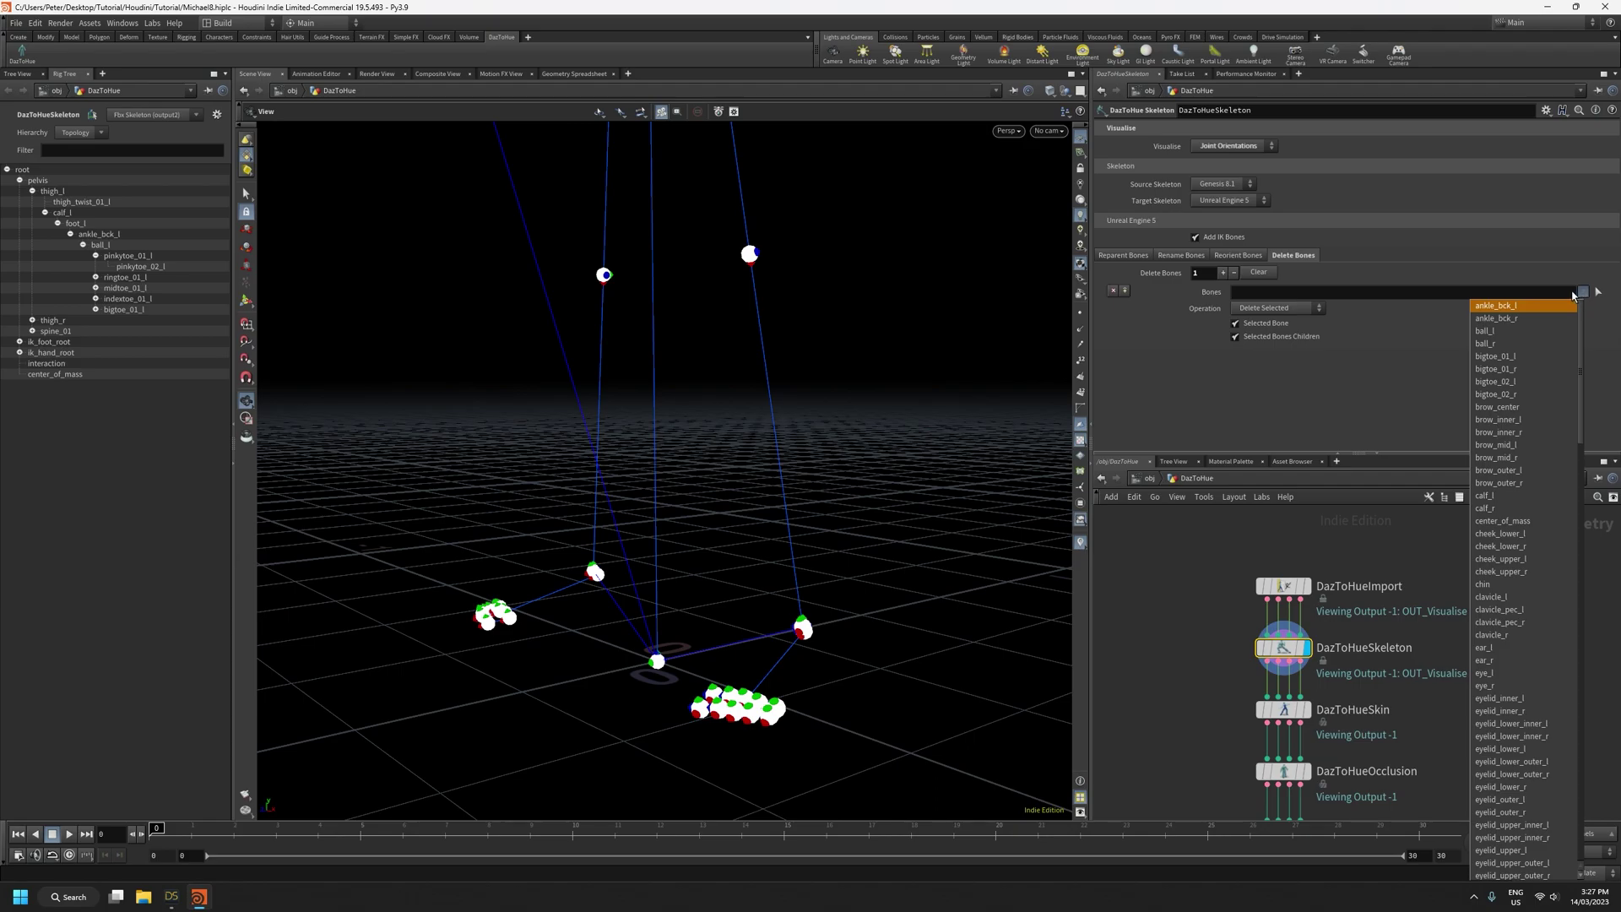
pyautogui.click(1522, 503)
pyautogui.scroll(-4, 897, 524)
pyautogui.scroll(-4, 891, 480)
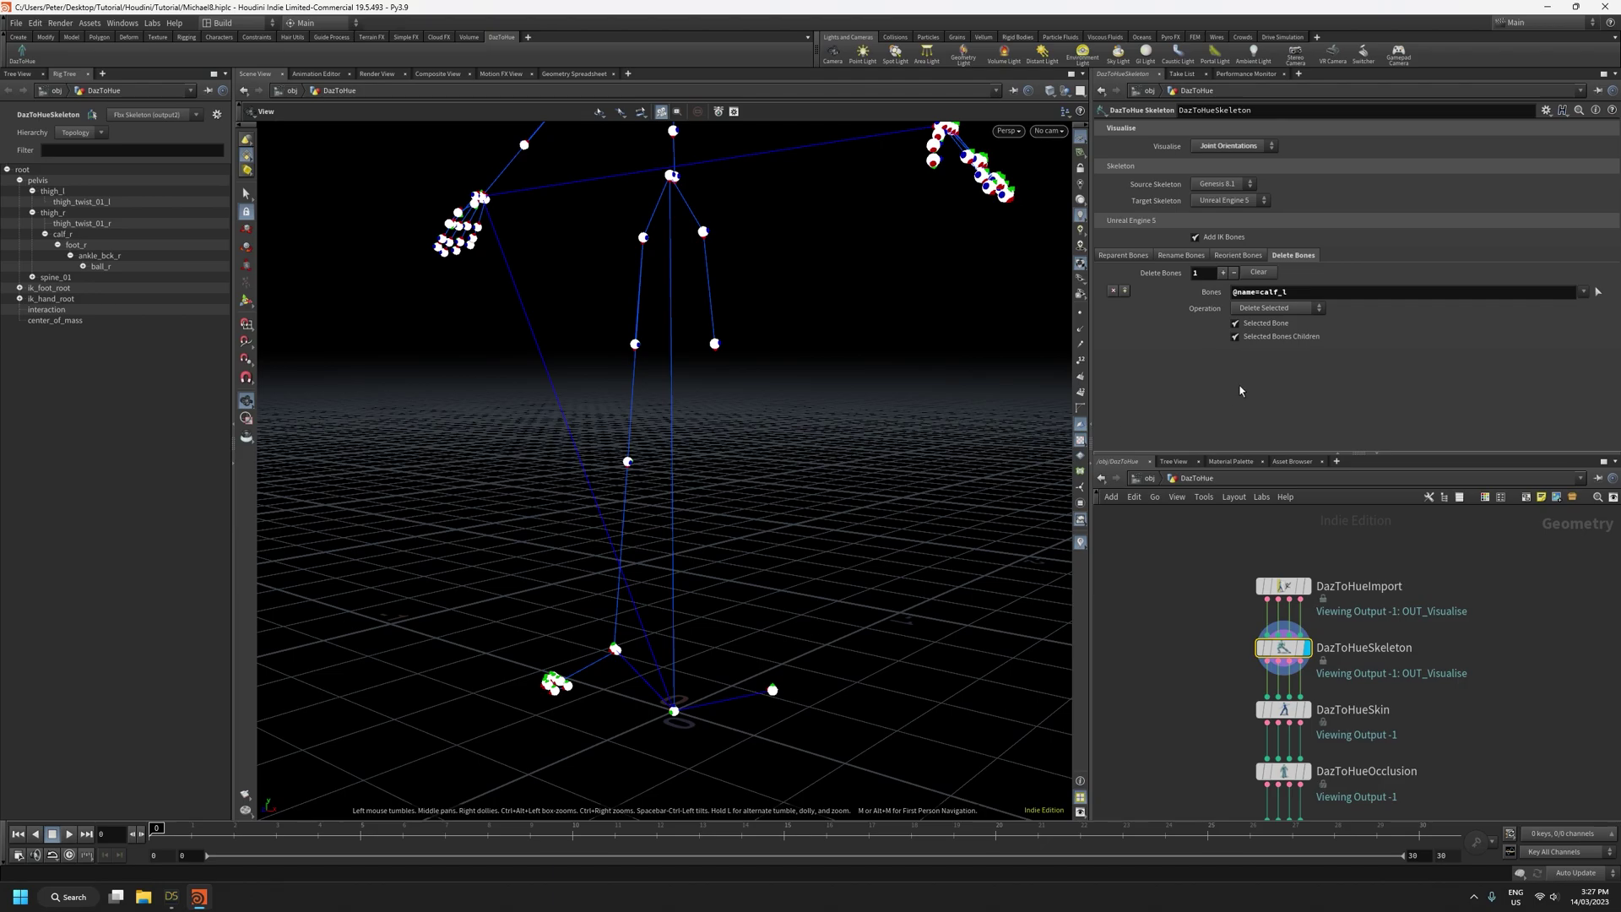
# Try the calf_l deletion without Selected Bones Children and without Selected Bone, re-enabling each option after its test
pyautogui.click(1234, 337)
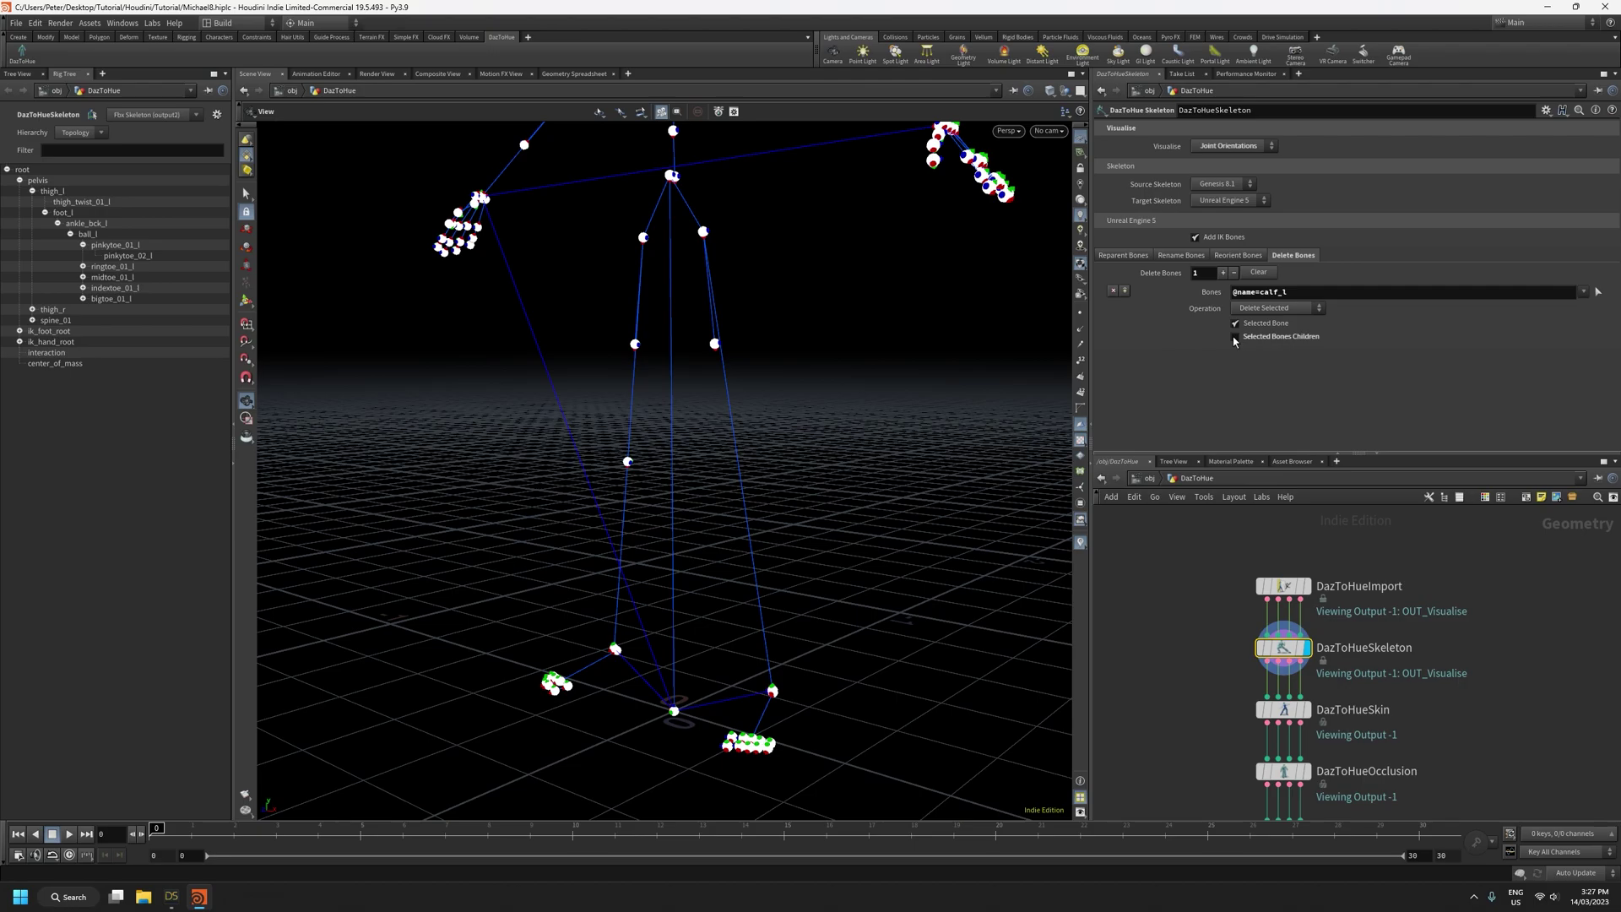
pyautogui.click(1234, 337)
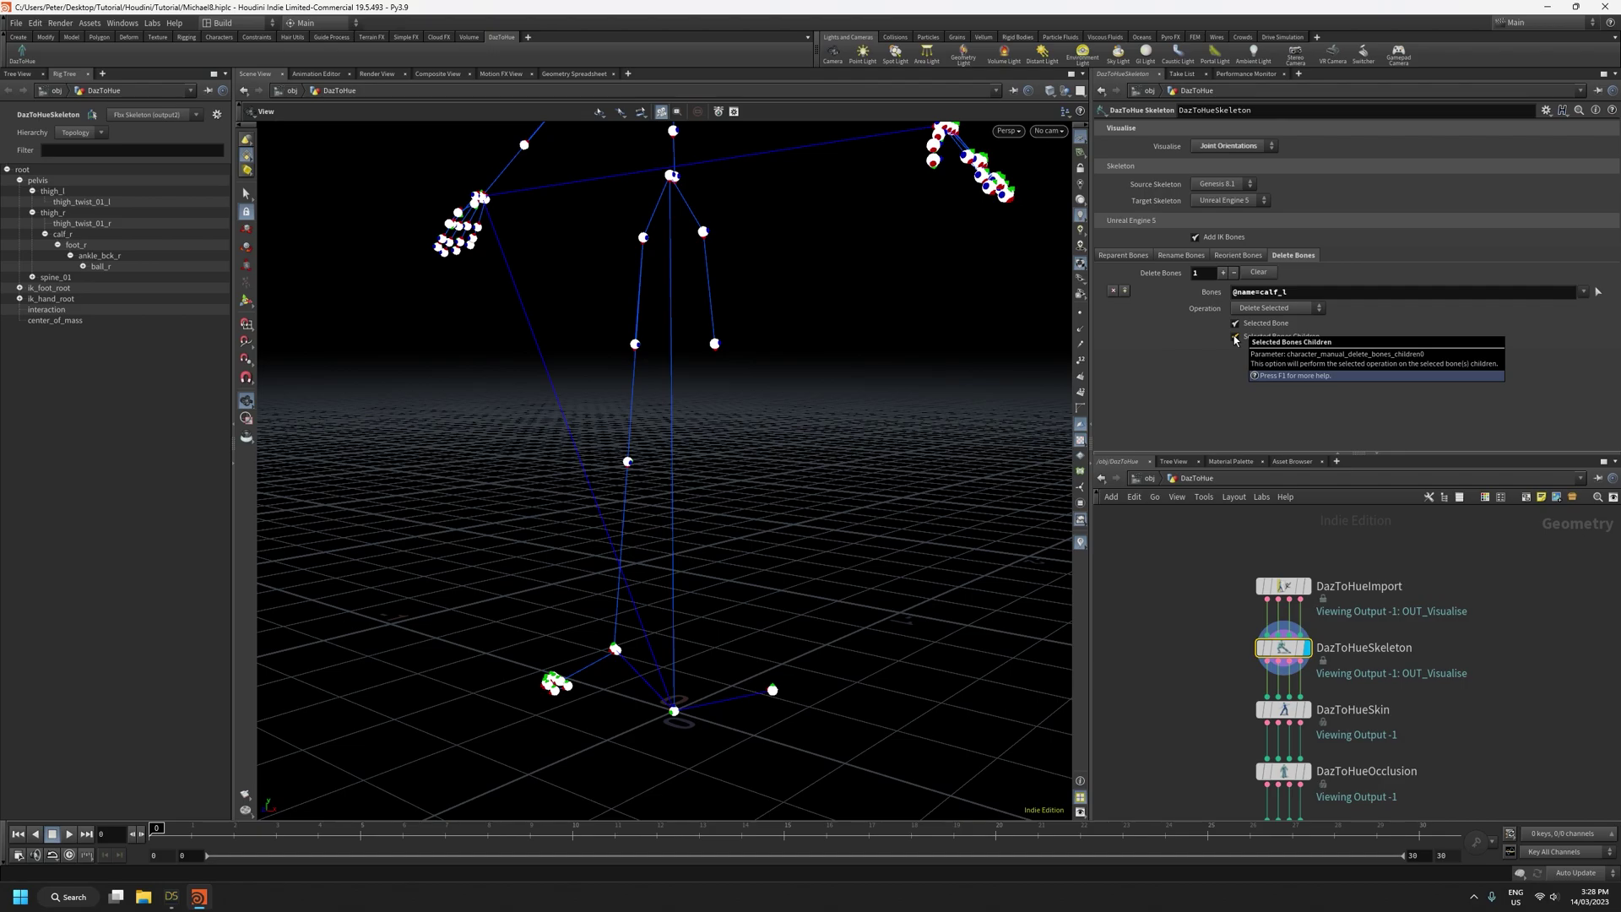
pyautogui.click(1234, 323)
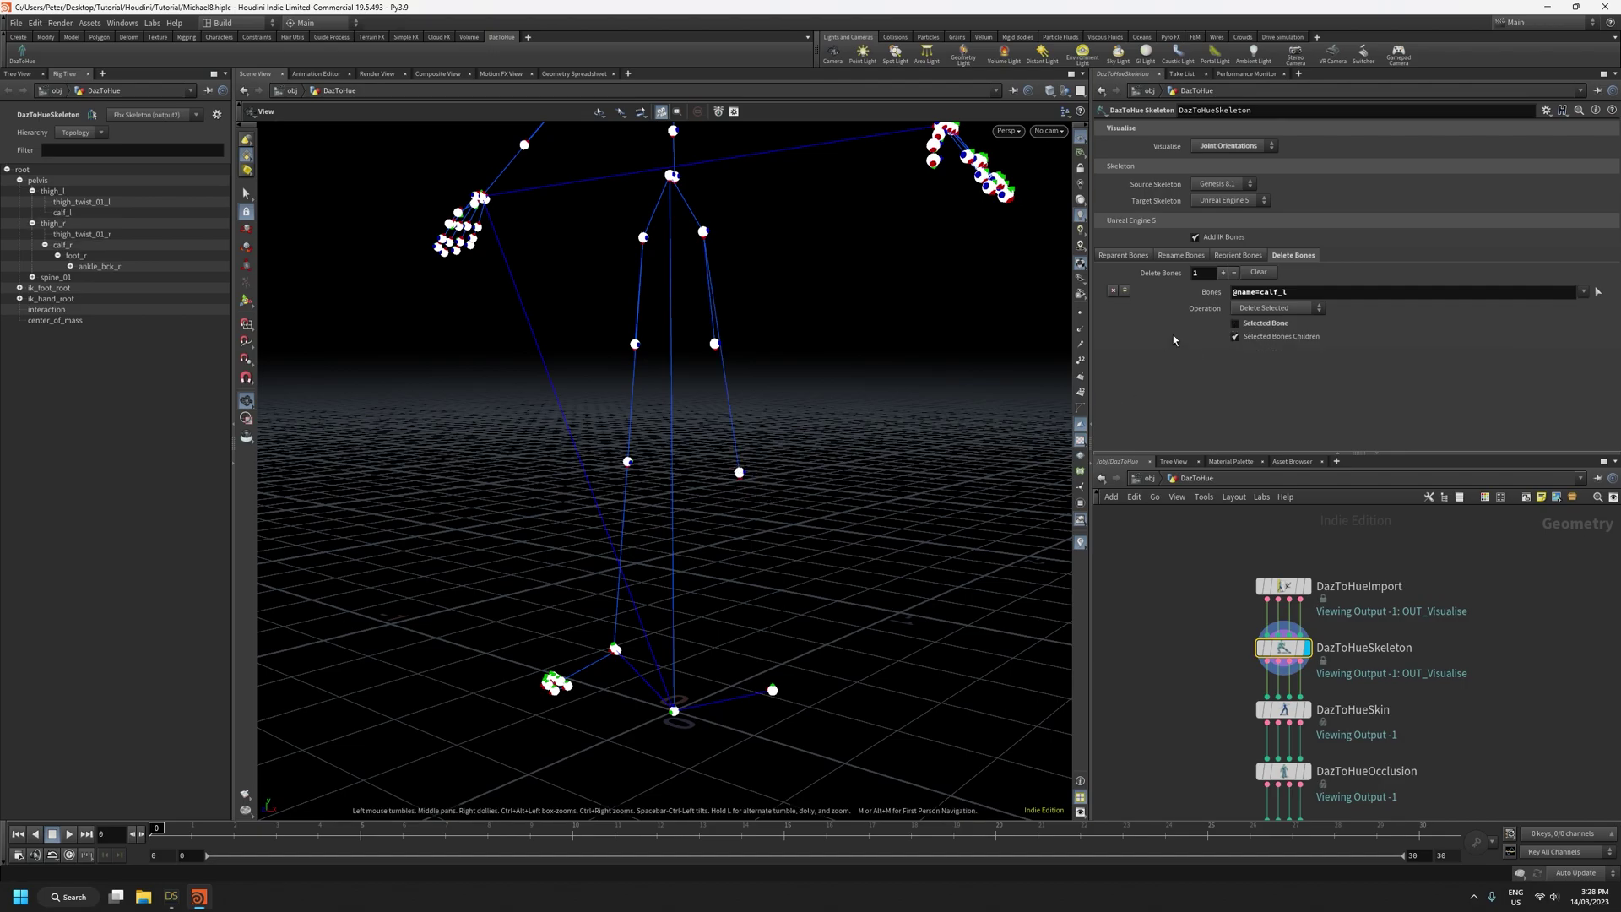
pyautogui.click(1236, 326)
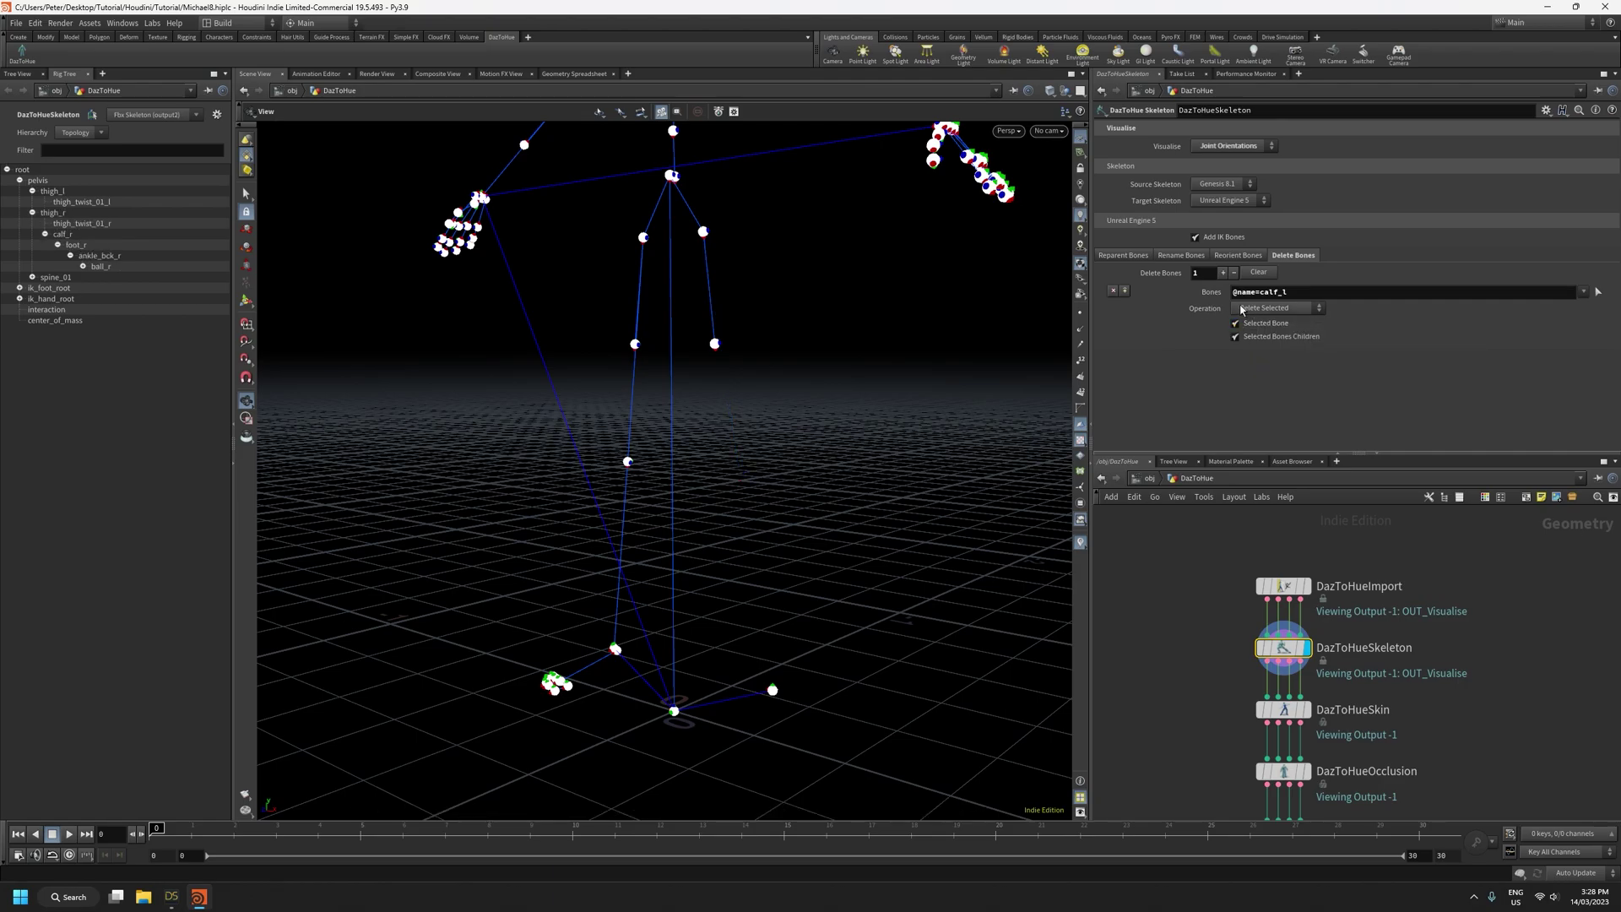
# Try the Delete Non-Selected operation on calf_l, return it to Delete Selected and clear the Delete Bones entry
pyautogui.click(1271, 309)
pyautogui.click(1269, 324)
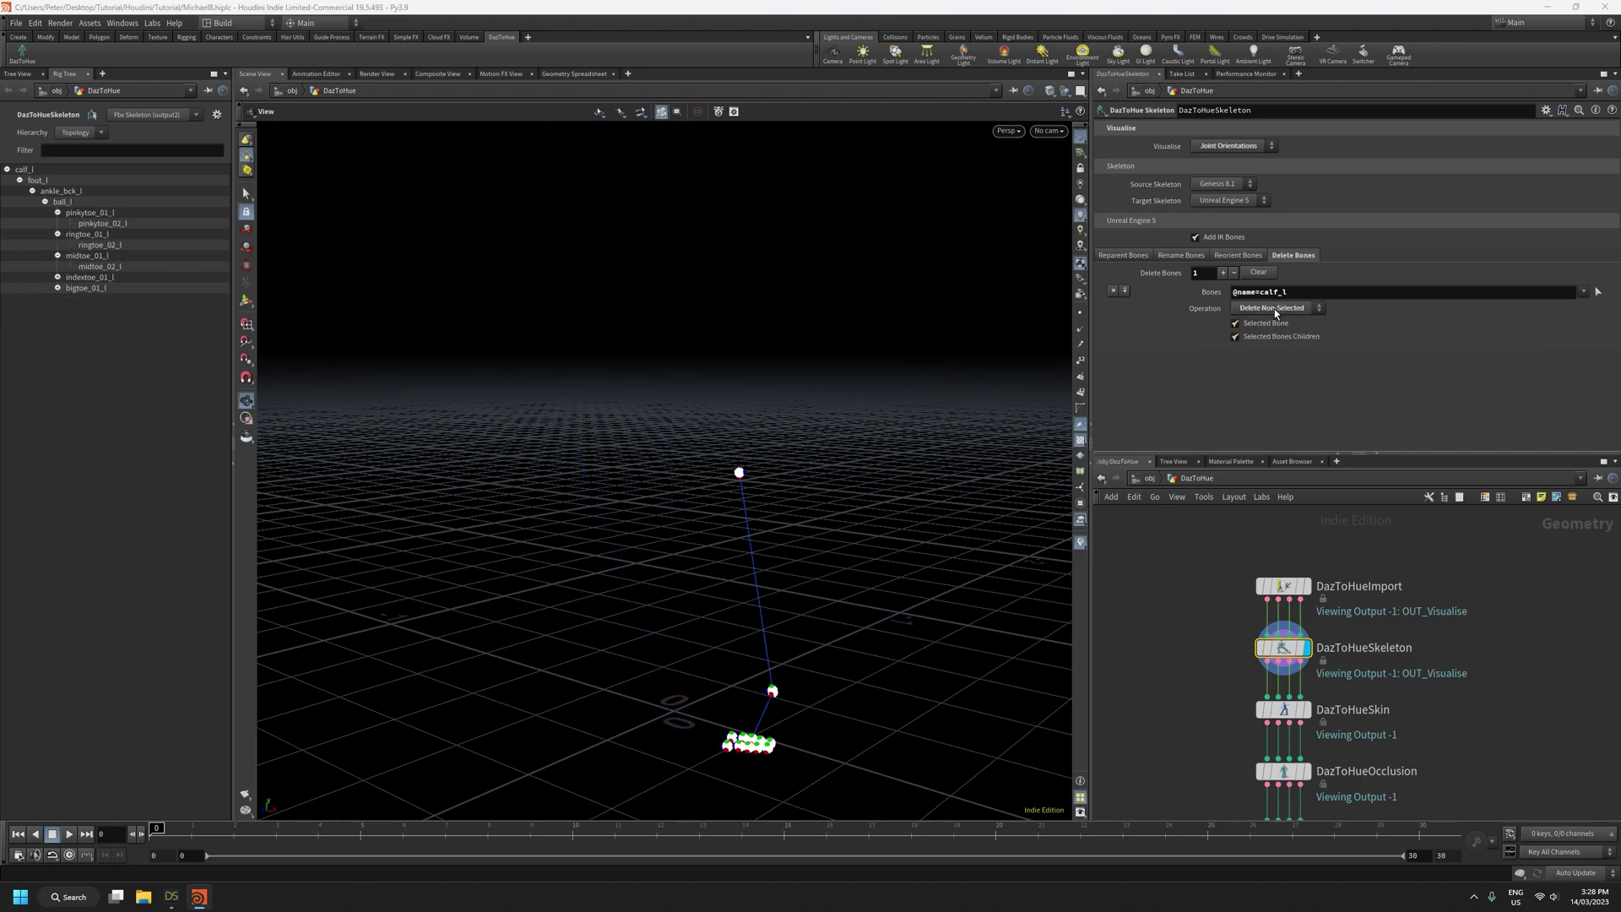
pyautogui.click(1274, 307)
pyautogui.click(1274, 311)
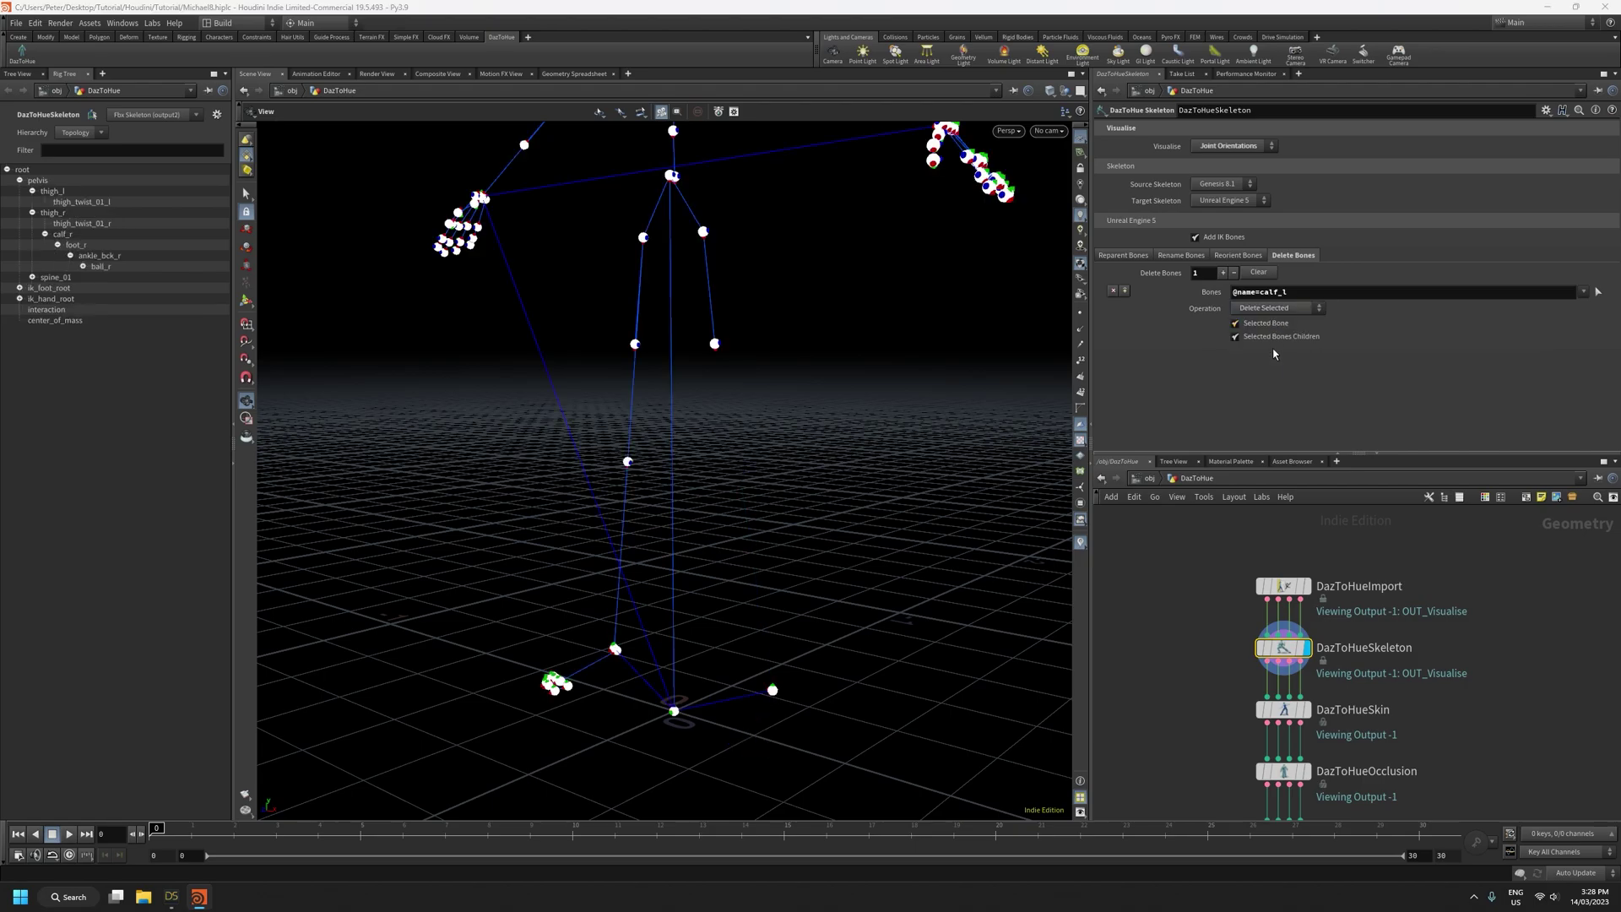
pyautogui.click(1257, 272)
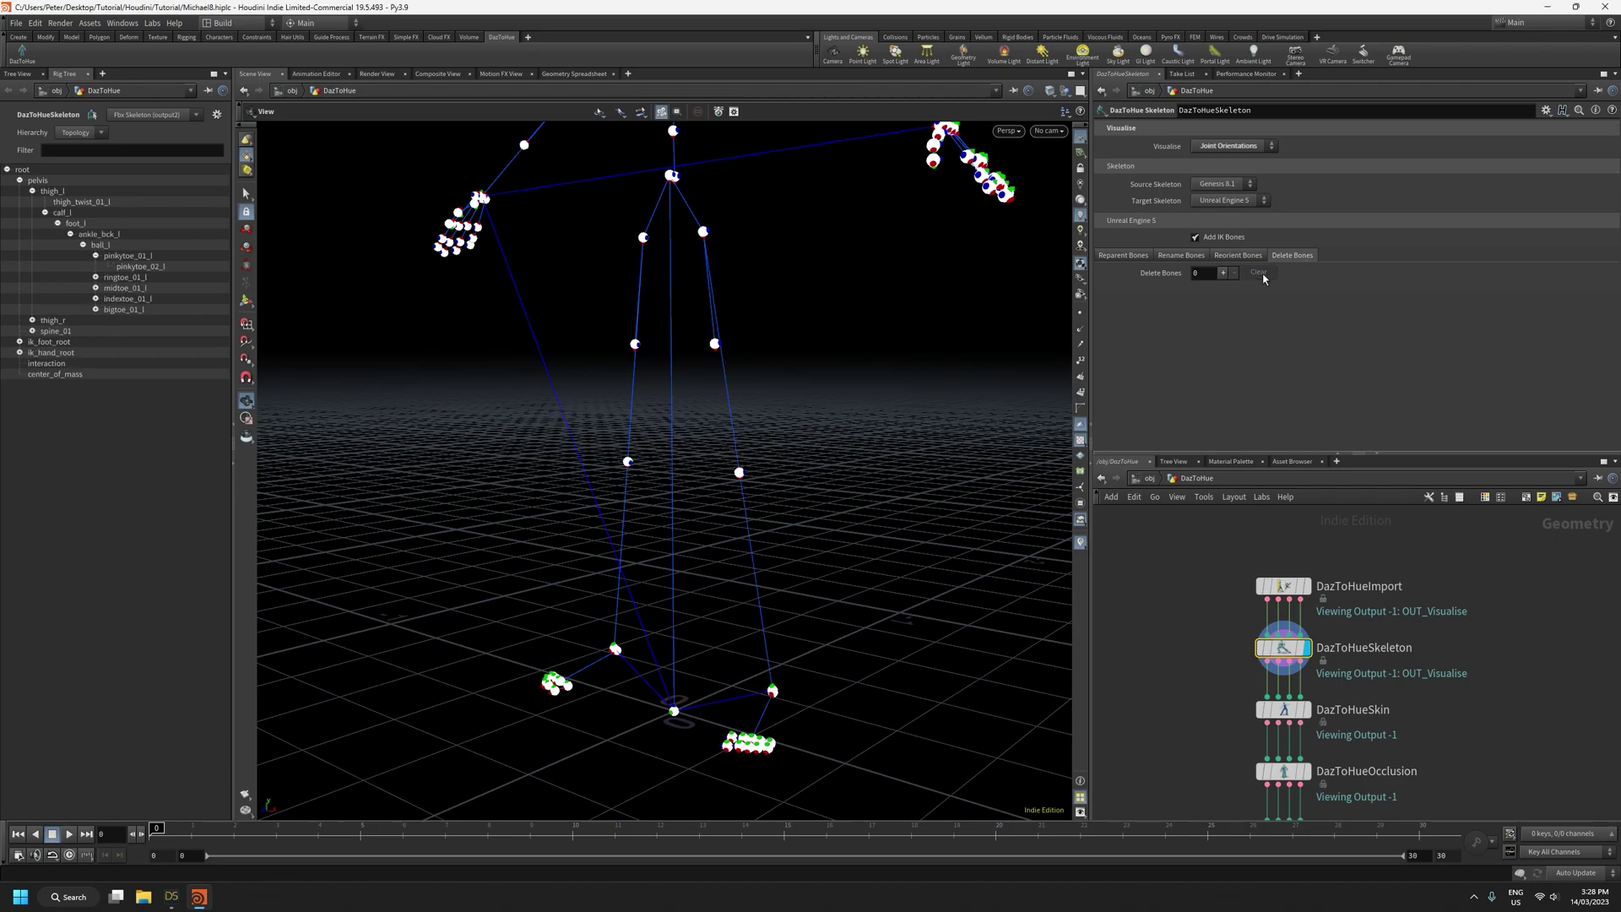
# Scrub the timeline to frame 13 and back to frame 0 to check the full skeleton's motion
pyautogui.scroll(-5, 903, 227)
pyautogui.moveTo(902, 226); pyautogui.dragTo(802, 451, button='middle')
pyautogui.moveTo(802, 450); pyautogui.dragTo(792, 517)
pyautogui.moveTo(793, 517); pyautogui.dragTo(722, 489, button='middle')
pyautogui.click(319, 833)
pyautogui.moveTo(320, 834); pyautogui.dragTo(700, 831)
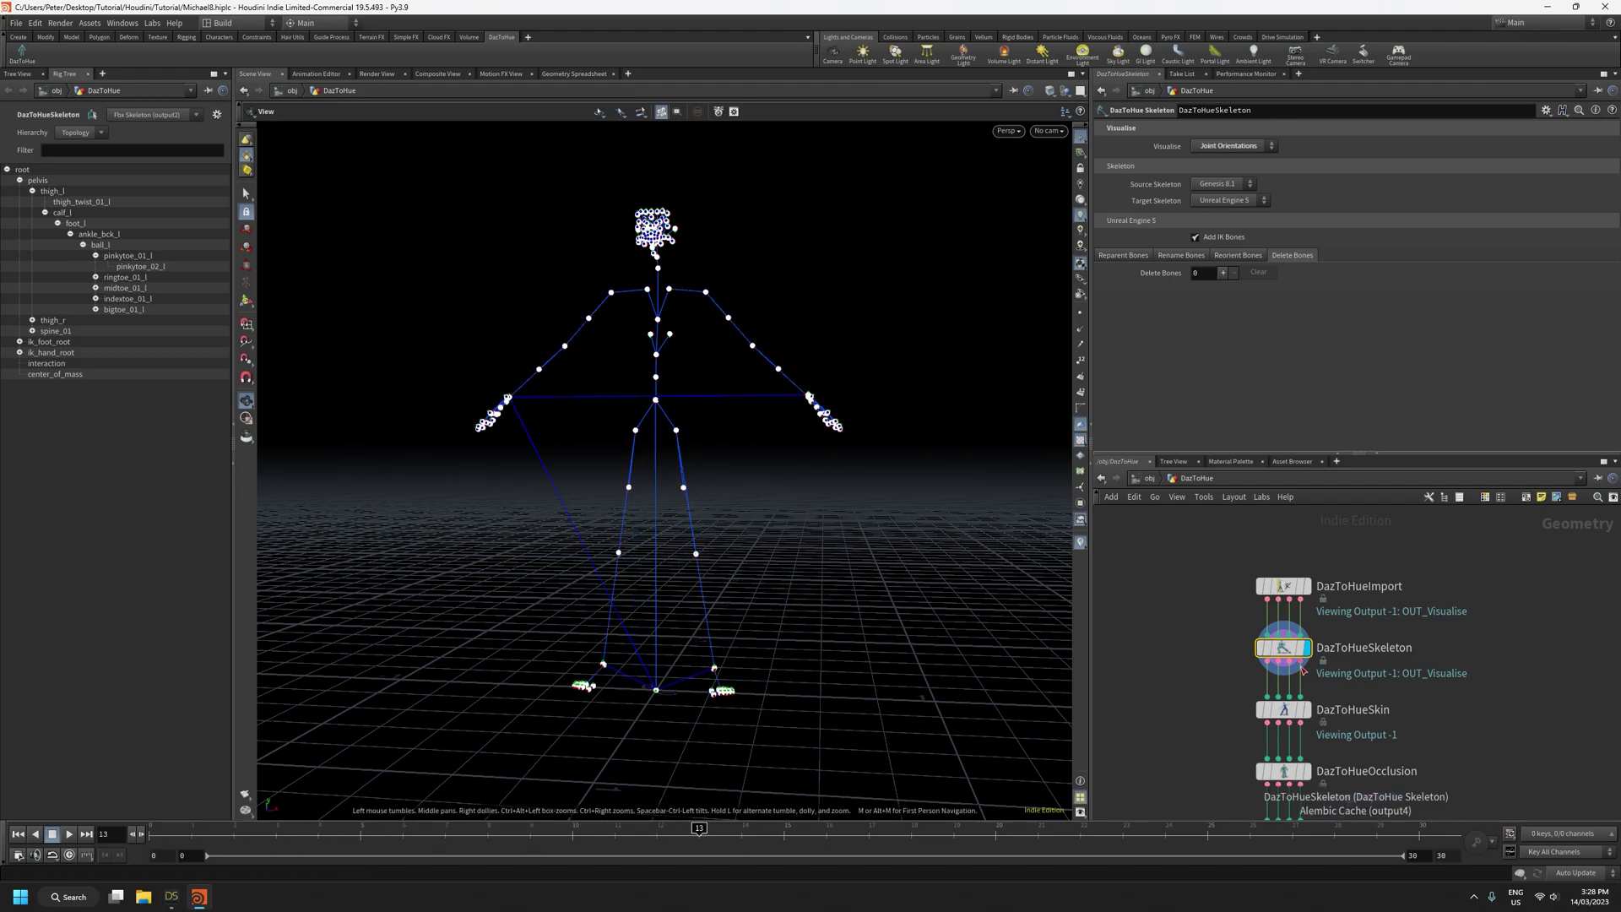
pyautogui.moveTo(699, 829); pyautogui.dragTo(155, 830)
# Set the skeleton visualisation to Ghost Geometry and collapse the pane holding the scene tree and rig tree
pyautogui.click(1229, 146)
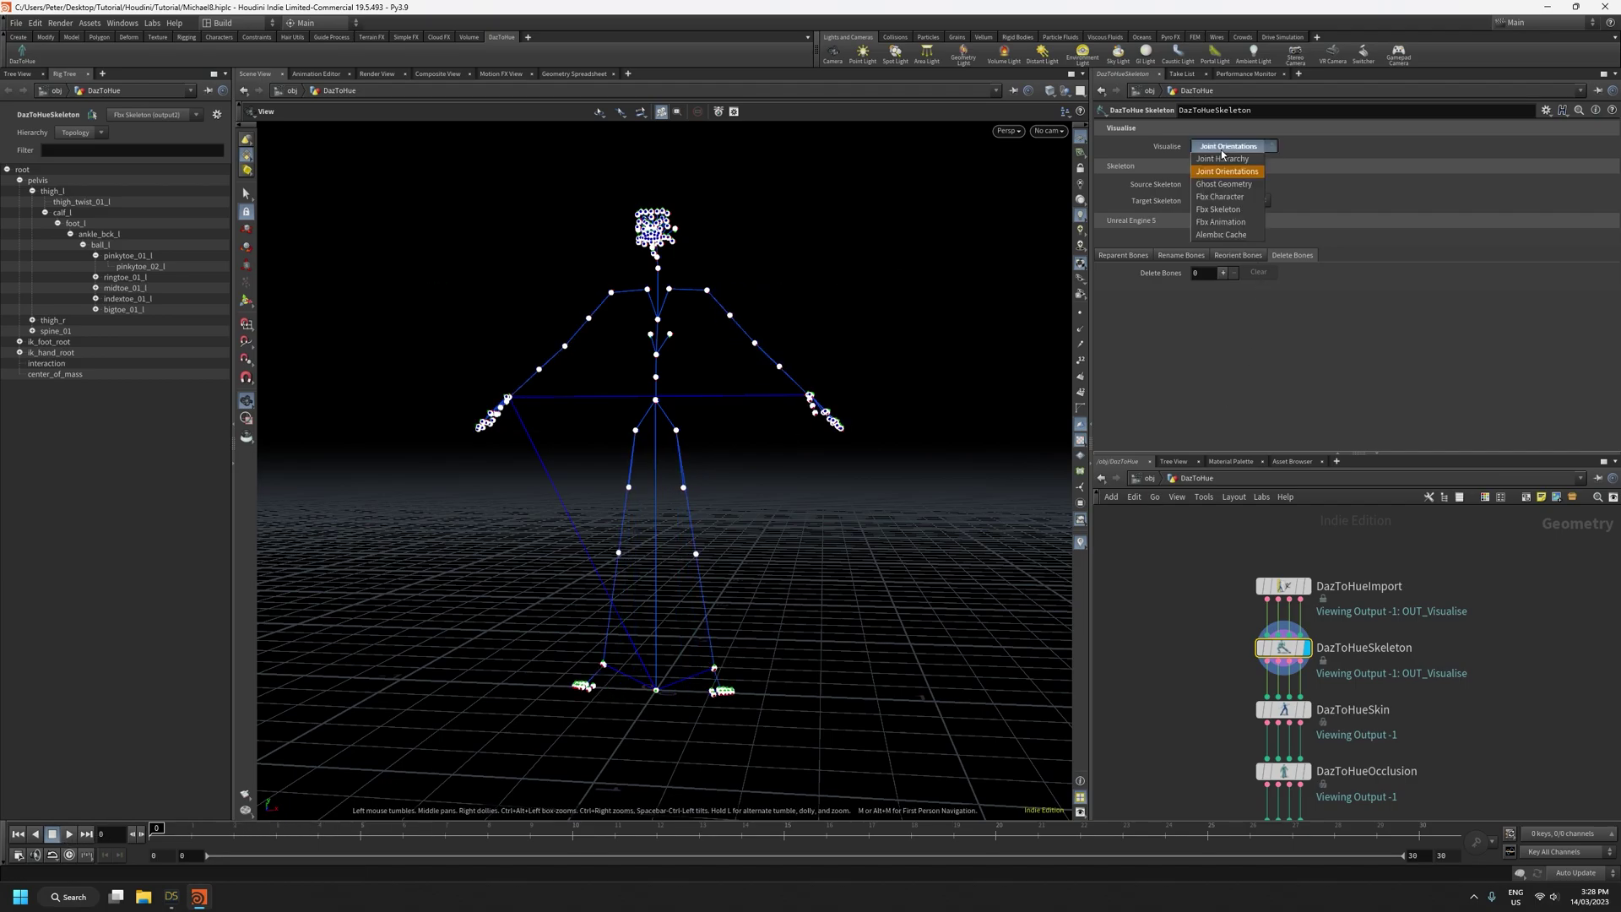
pyautogui.click(1223, 183)
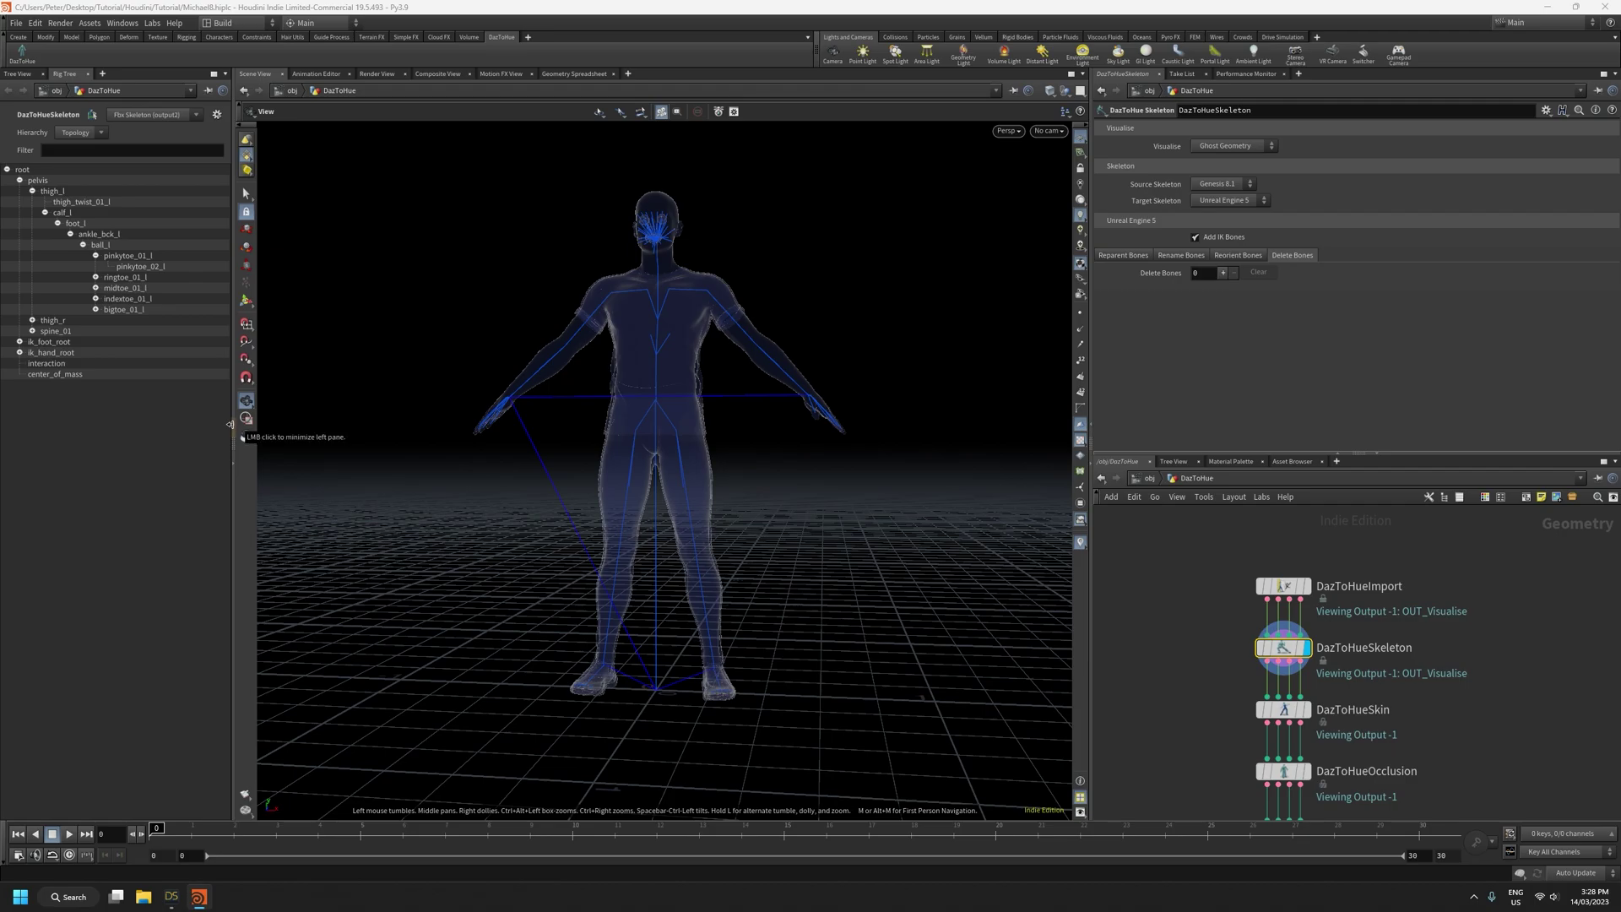
pyautogui.click(88, 75)
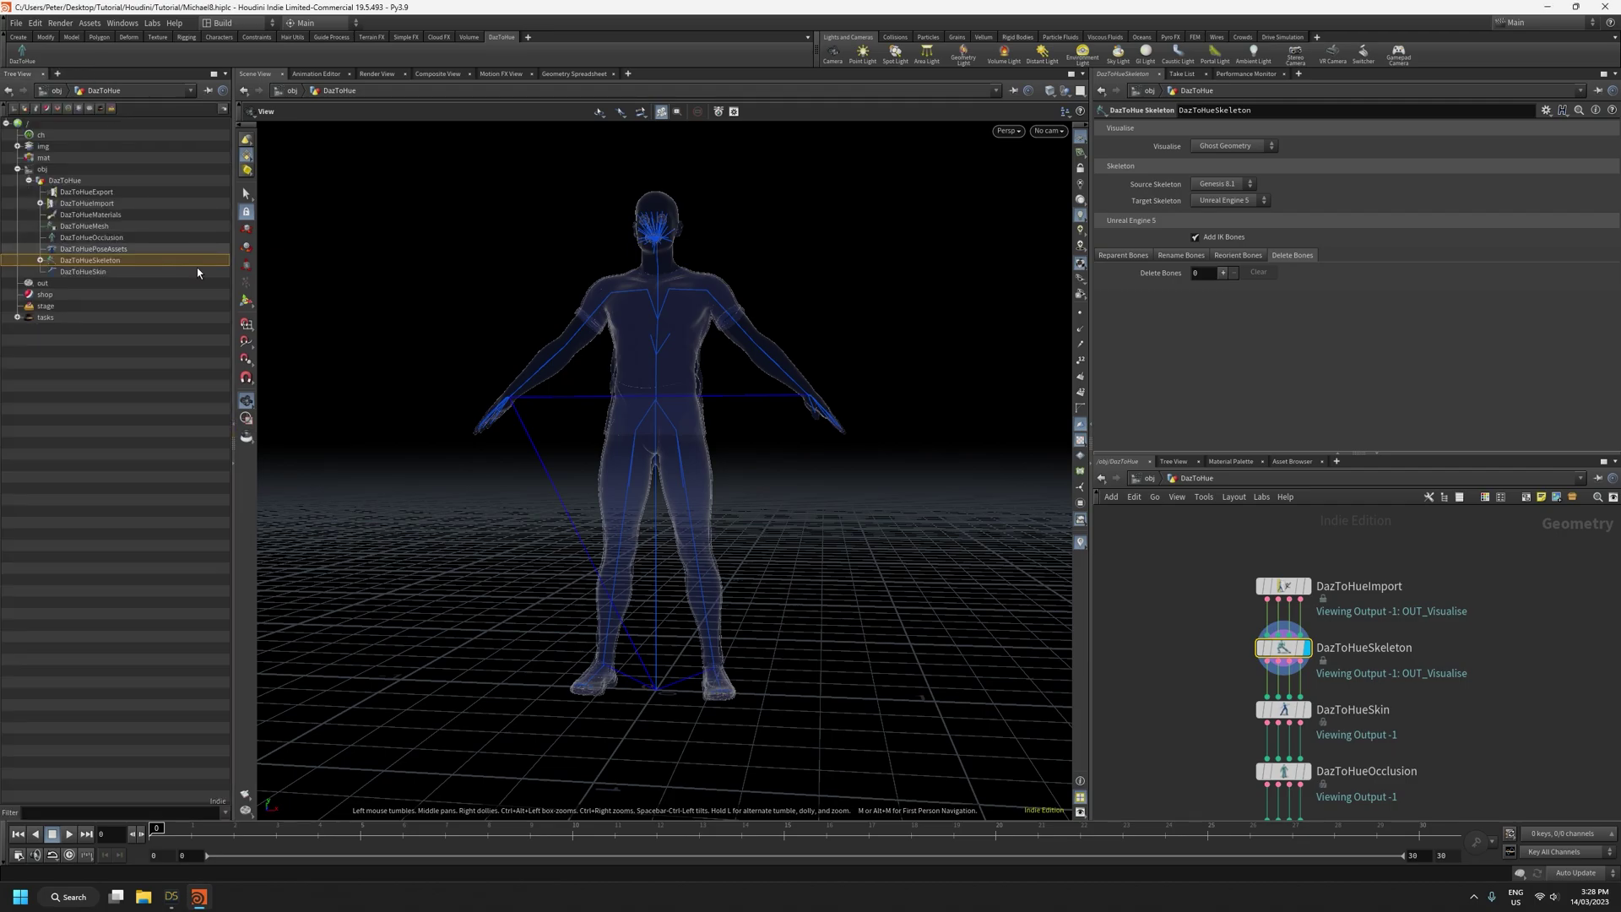
pyautogui.click(232, 427)
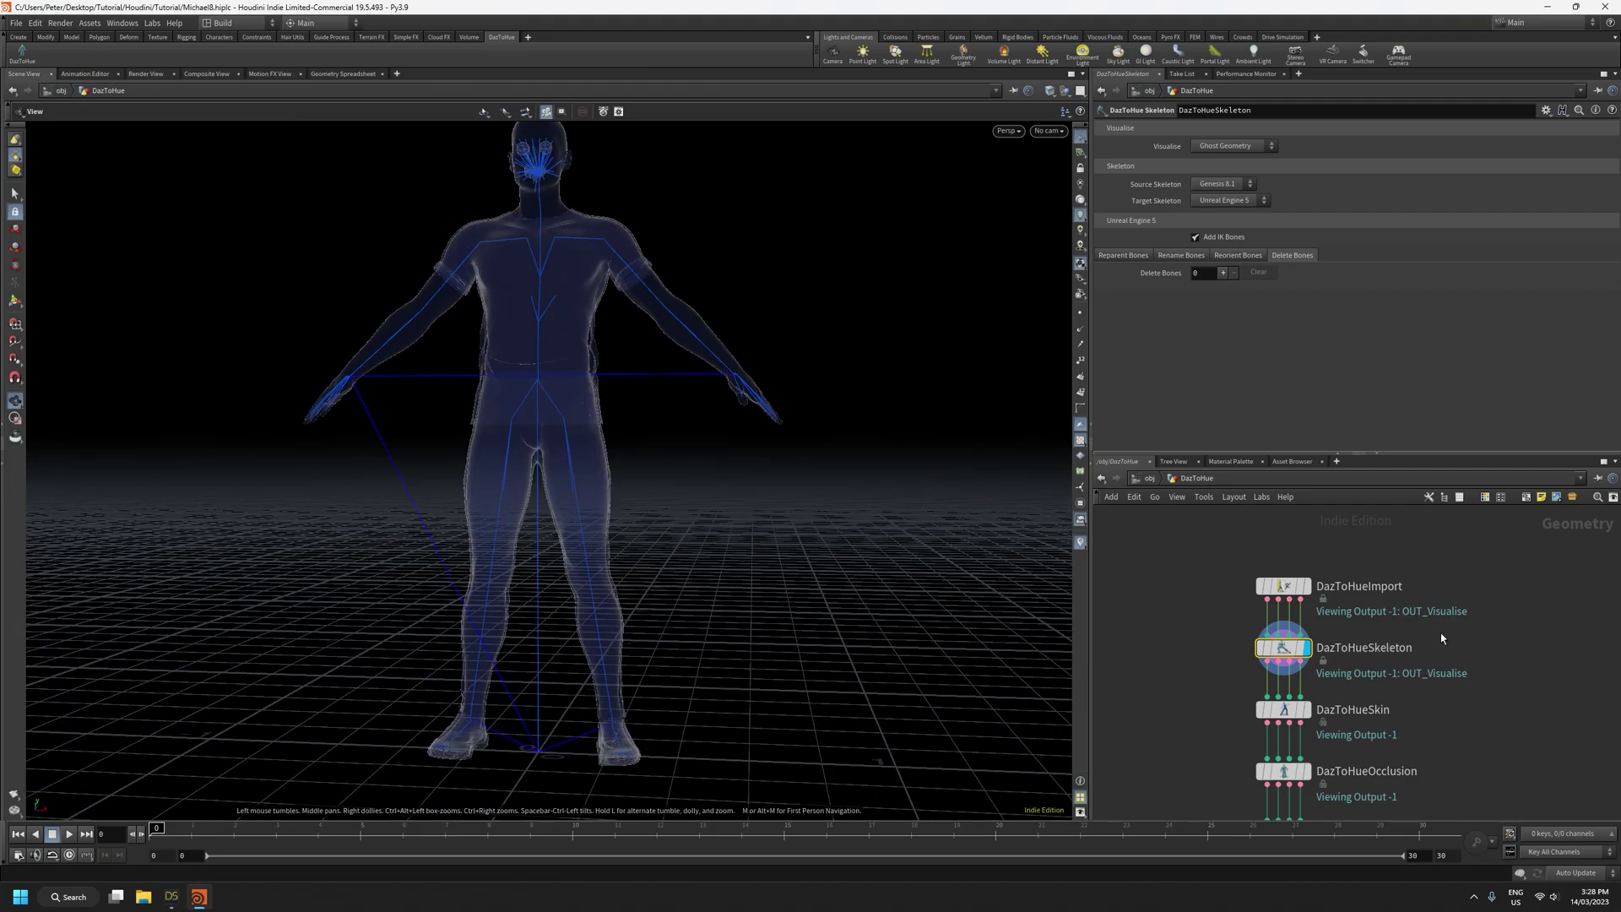
# Display the DazToHueSkin node's output and set the viewport shading to Smooth Wire Shaded
pyautogui.click(1308, 716)
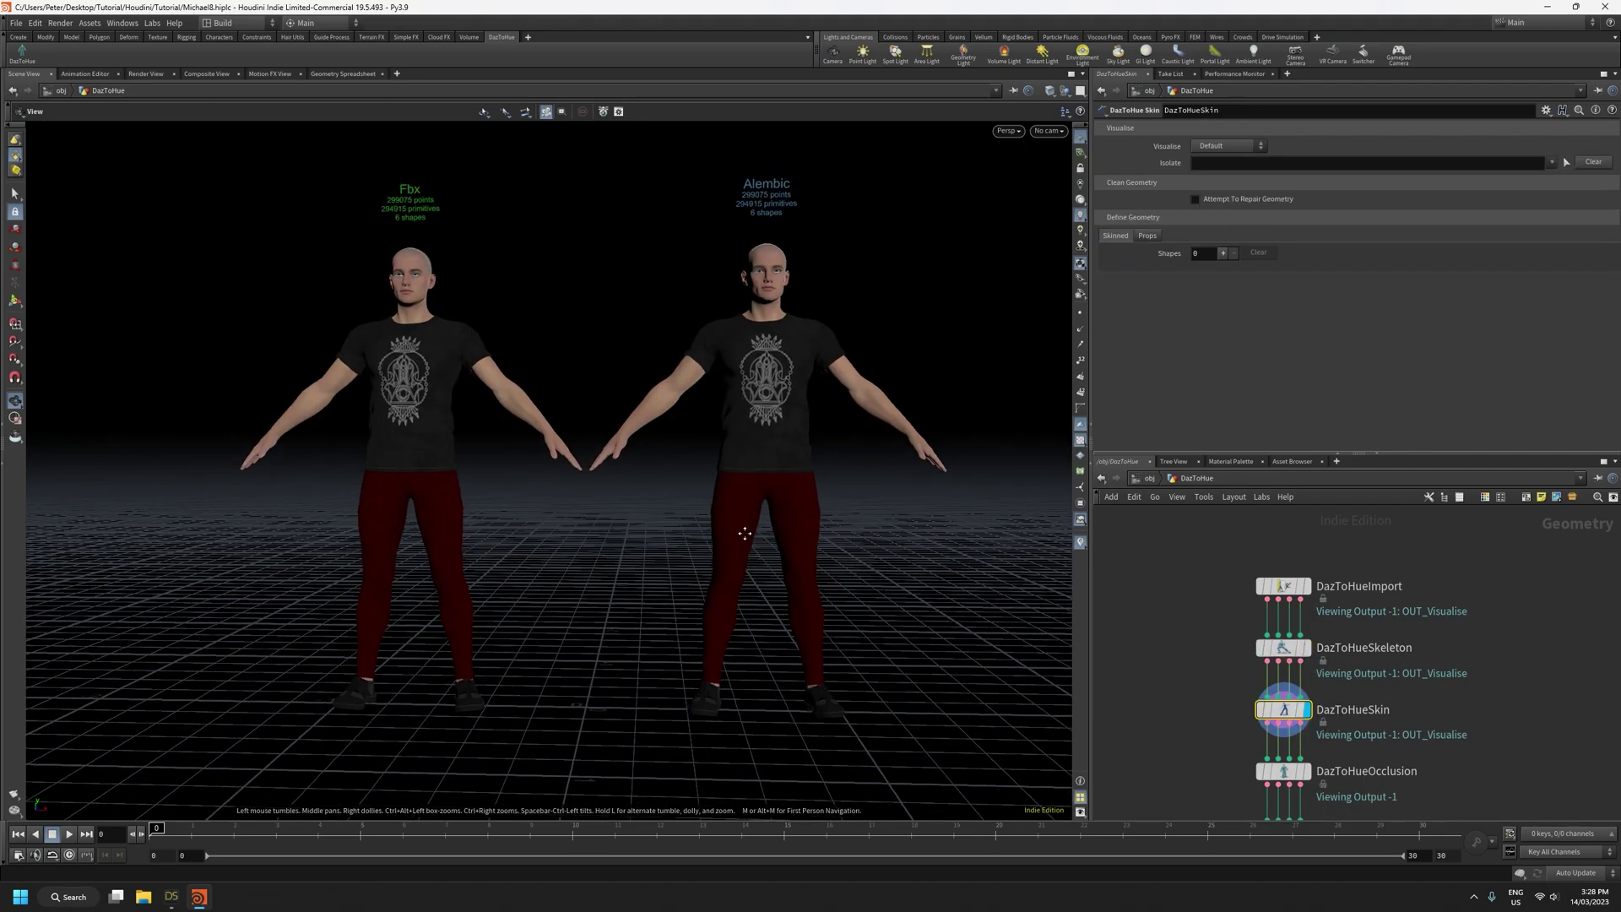
pyautogui.moveTo(745, 535); pyautogui.dragTo(738, 553, button='middle')
pyautogui.moveTo(738, 553); pyautogui.dragTo(738, 562)
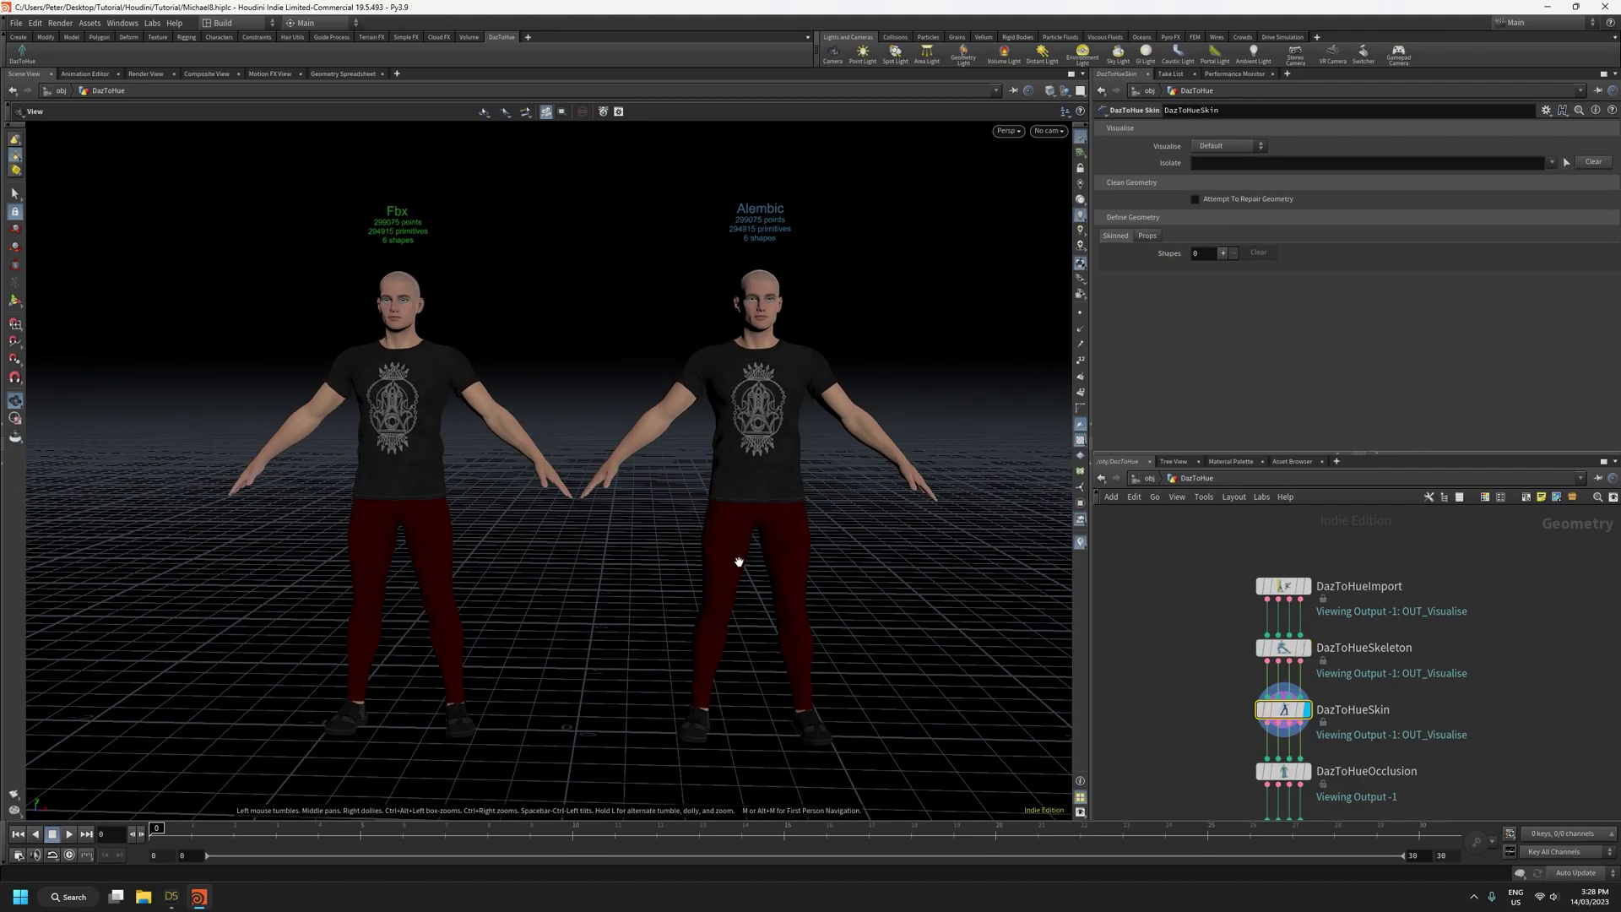
pyautogui.click(1049, 90)
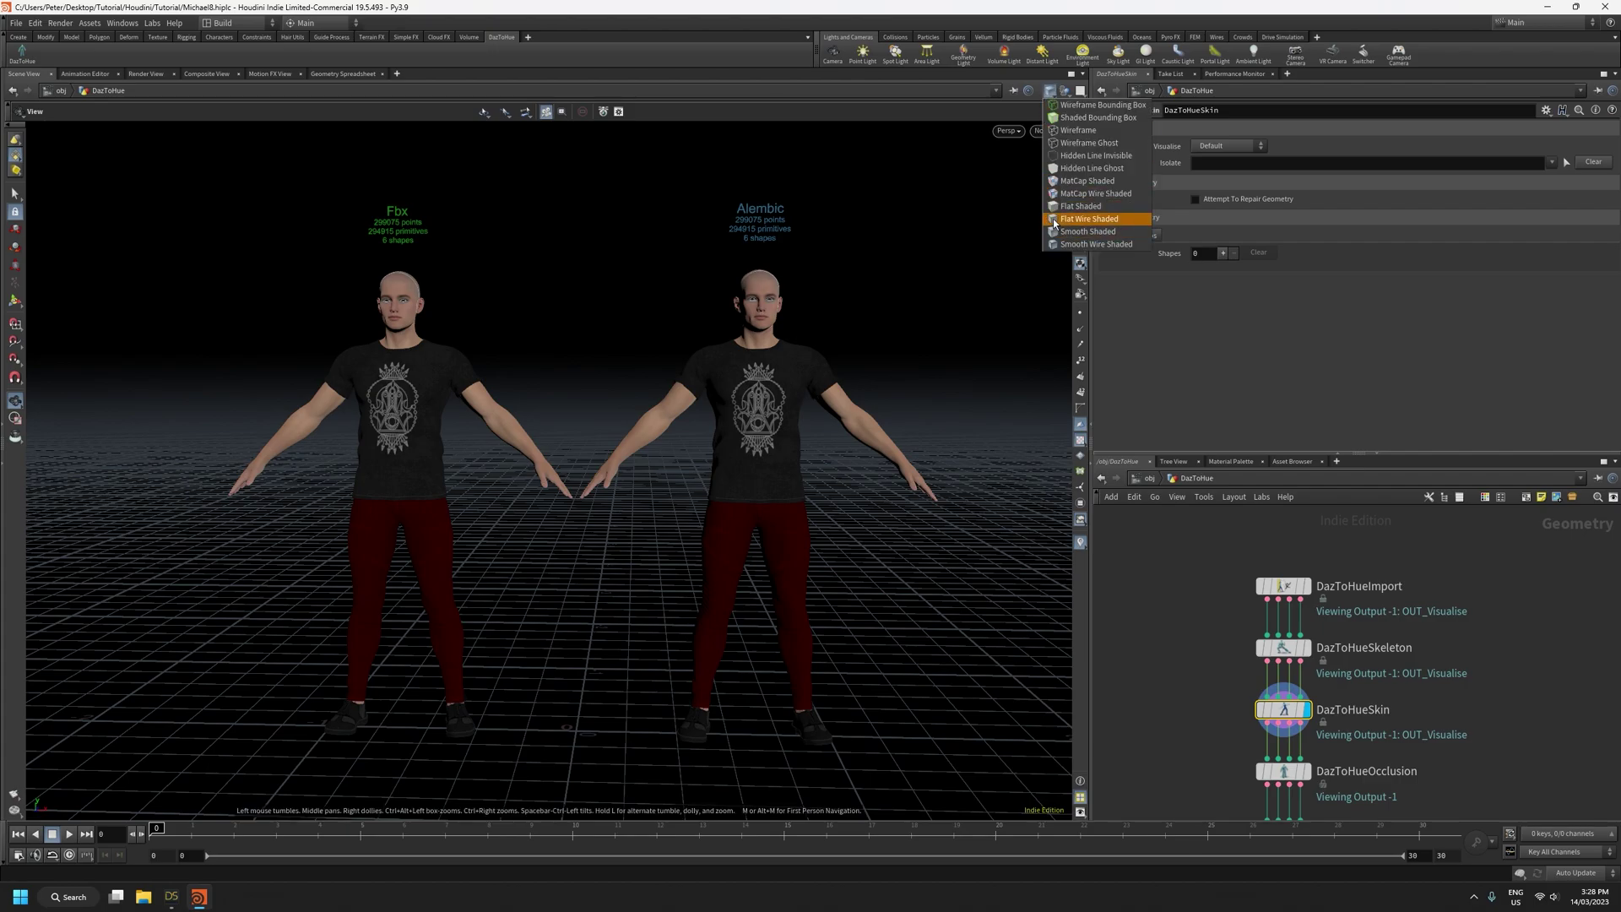
pyautogui.click(1096, 244)
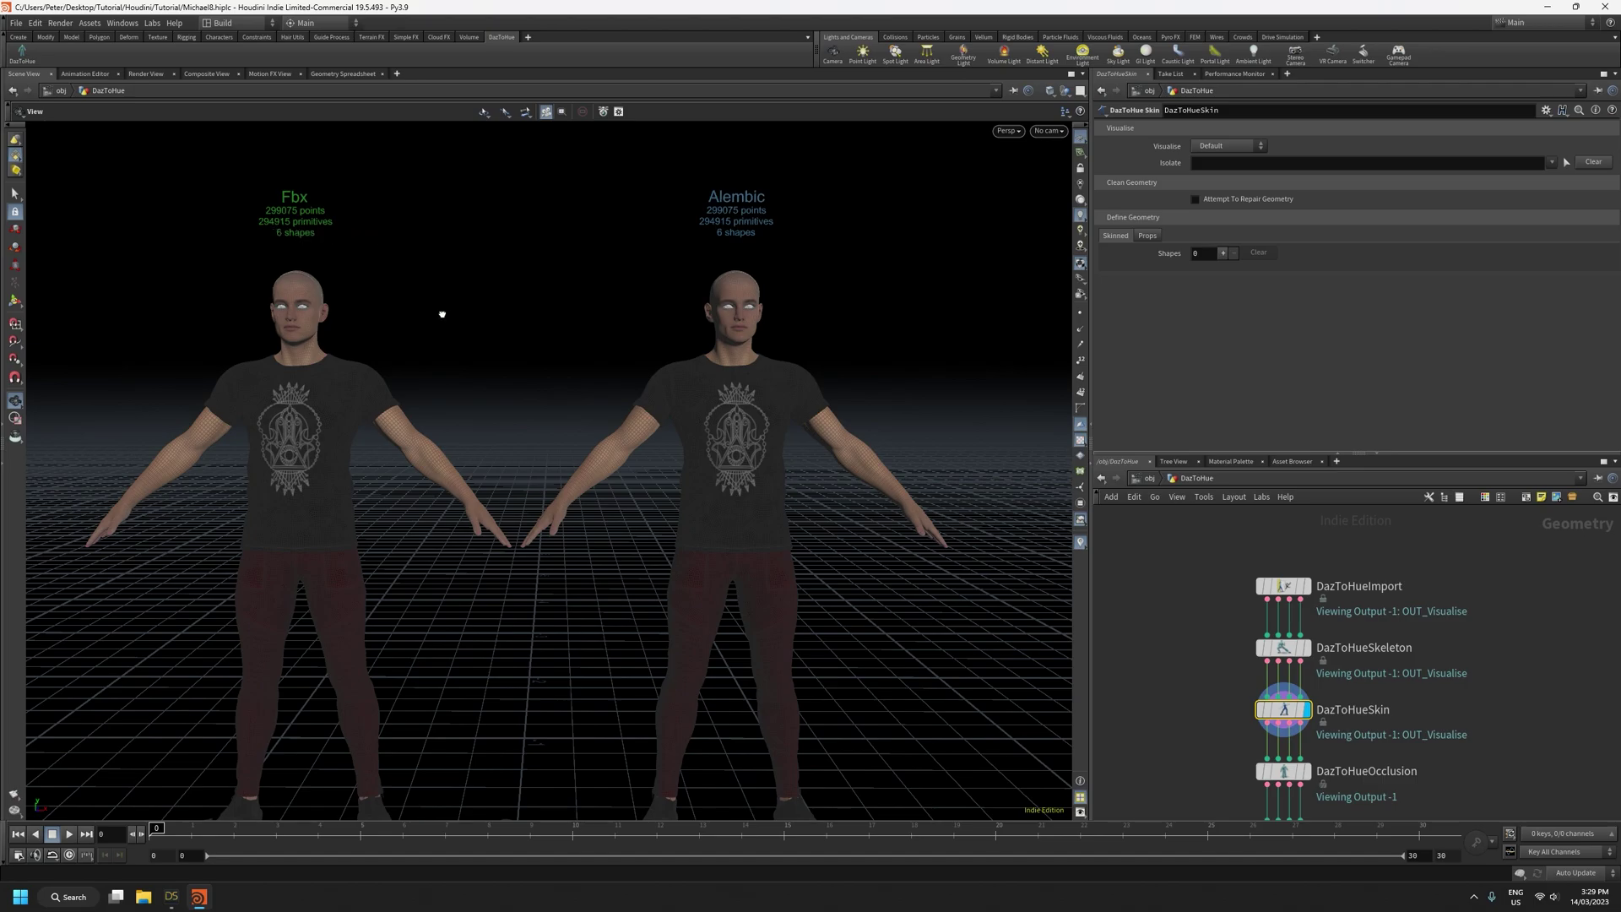
pyautogui.moveTo(444, 315); pyautogui.dragTo(373, 412)
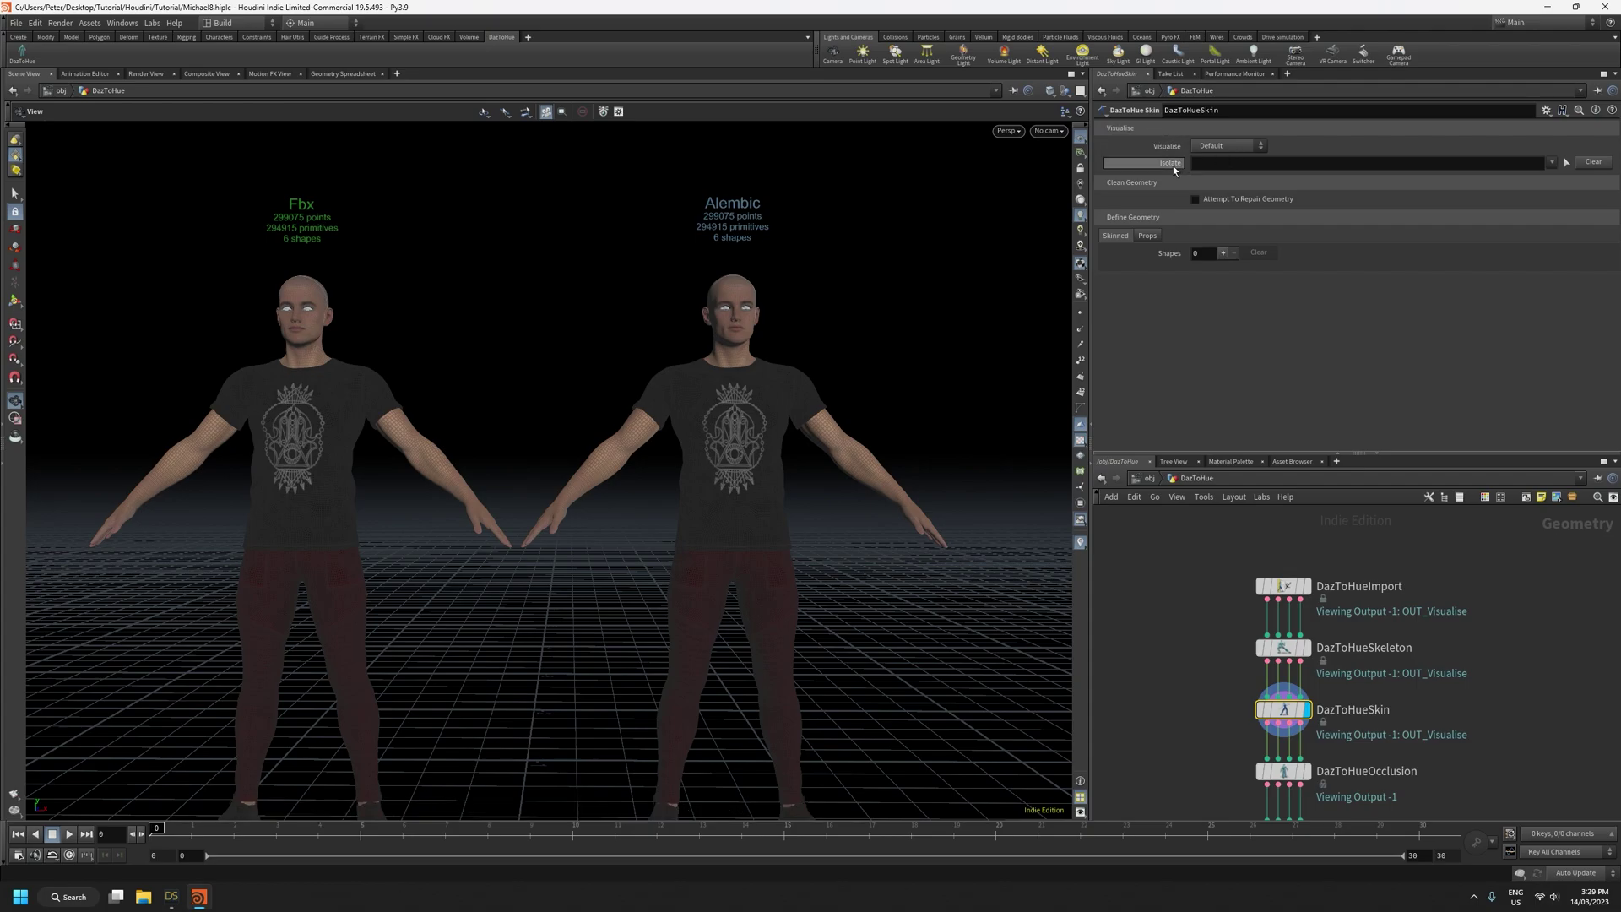
# Isolate Genesis8_1Male.Shape in the skin node's visualisation, and clear the isolation
pyautogui.click(1551, 163)
pyautogui.scroll(-5, 1450, 475)
pyautogui.scroll(-3, 1450, 475)
pyautogui.scroll(2, 1450, 476)
pyautogui.scroll(-3, 1451, 475)
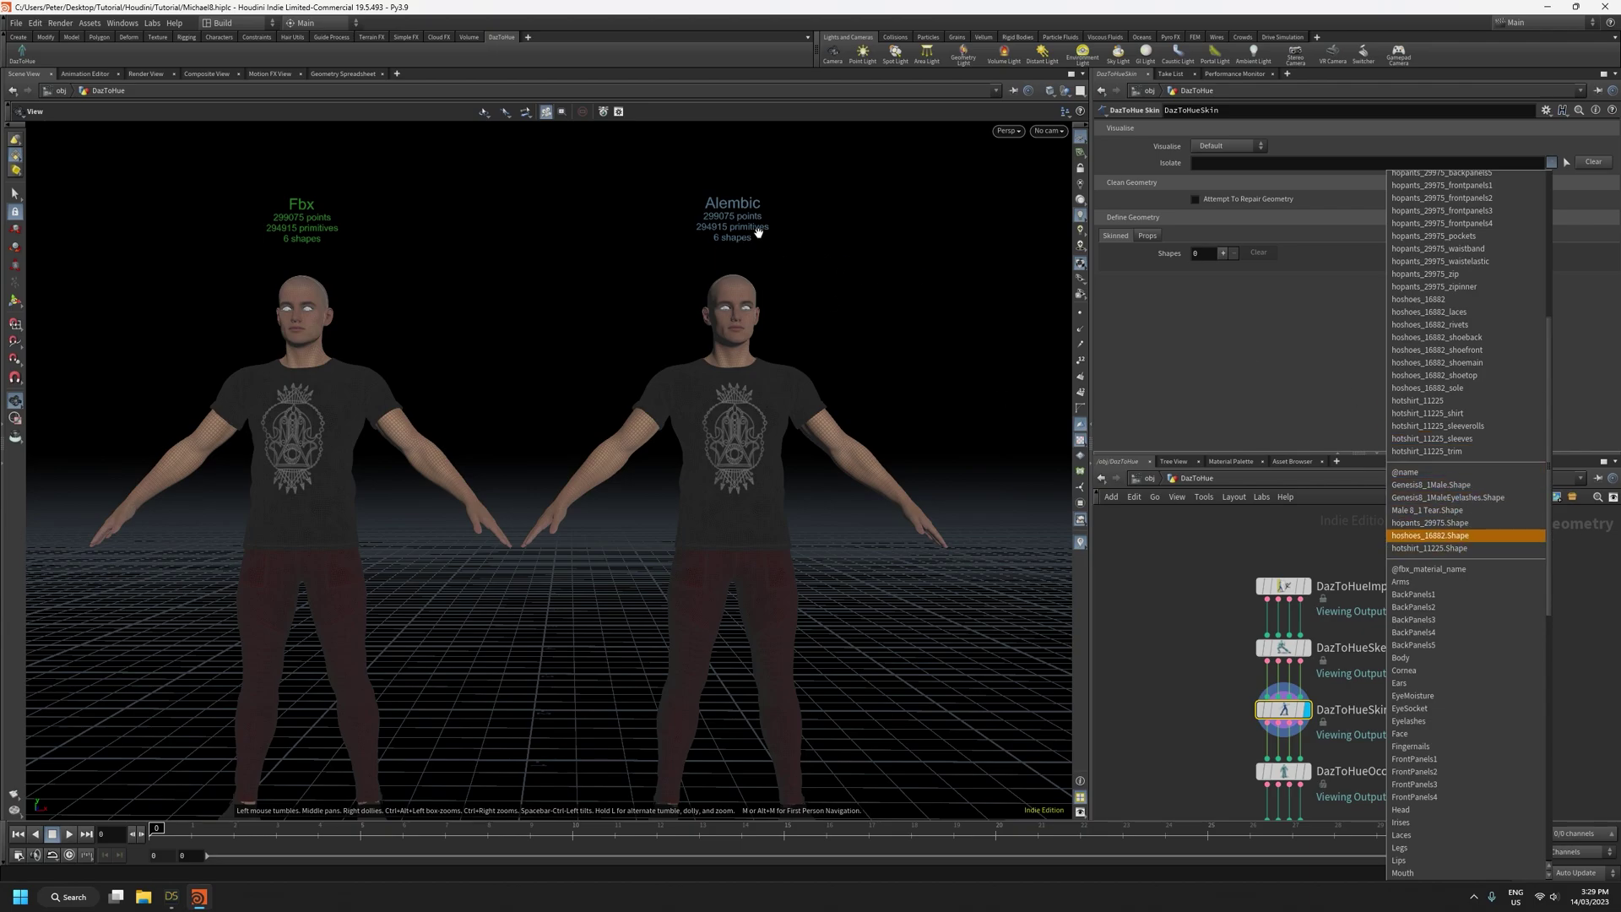
pyautogui.click(1435, 486)
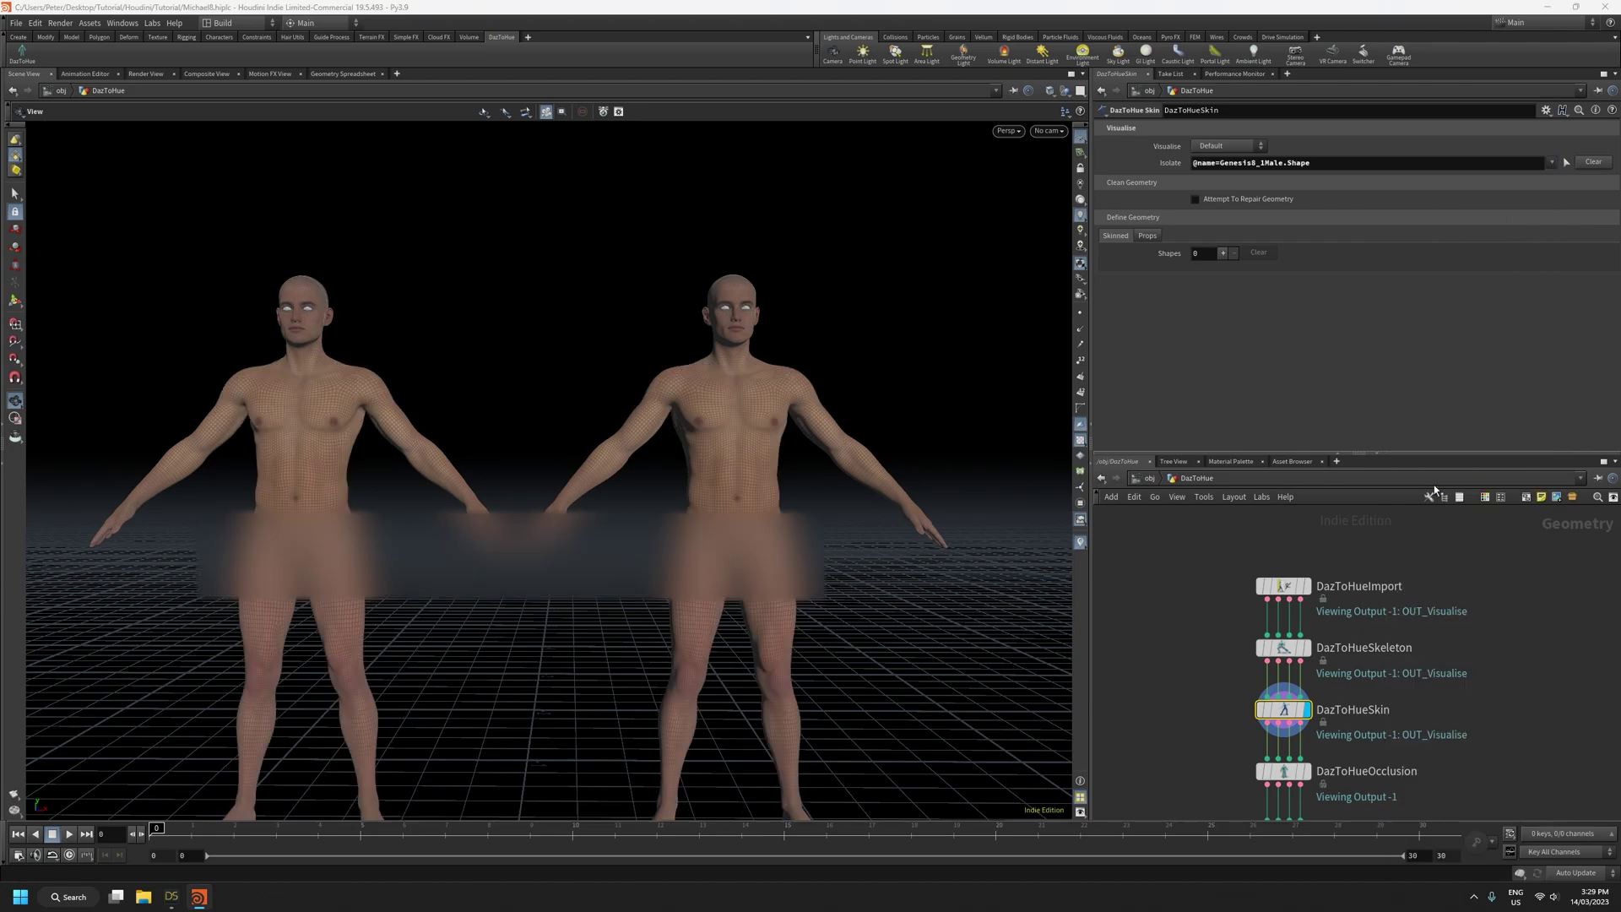
pyautogui.click(1587, 163)
# Isolate hotshirt_11225.Shape in the skin node's visualisation, and clear the isolation
pyautogui.click(1550, 162)
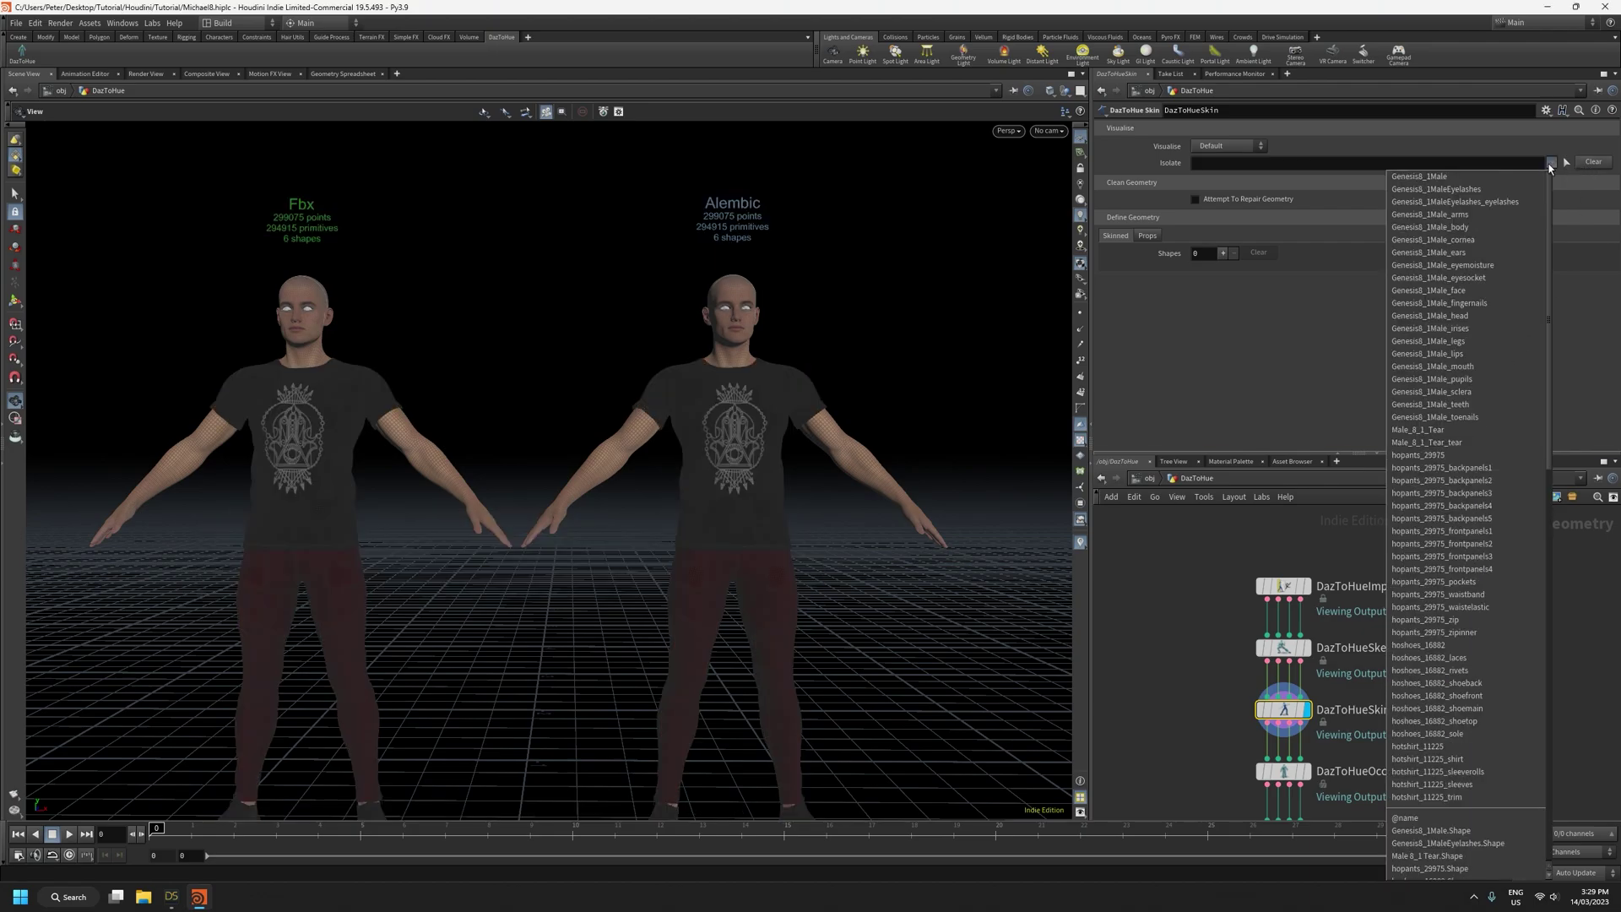
pyautogui.scroll(-2, 1508, 347)
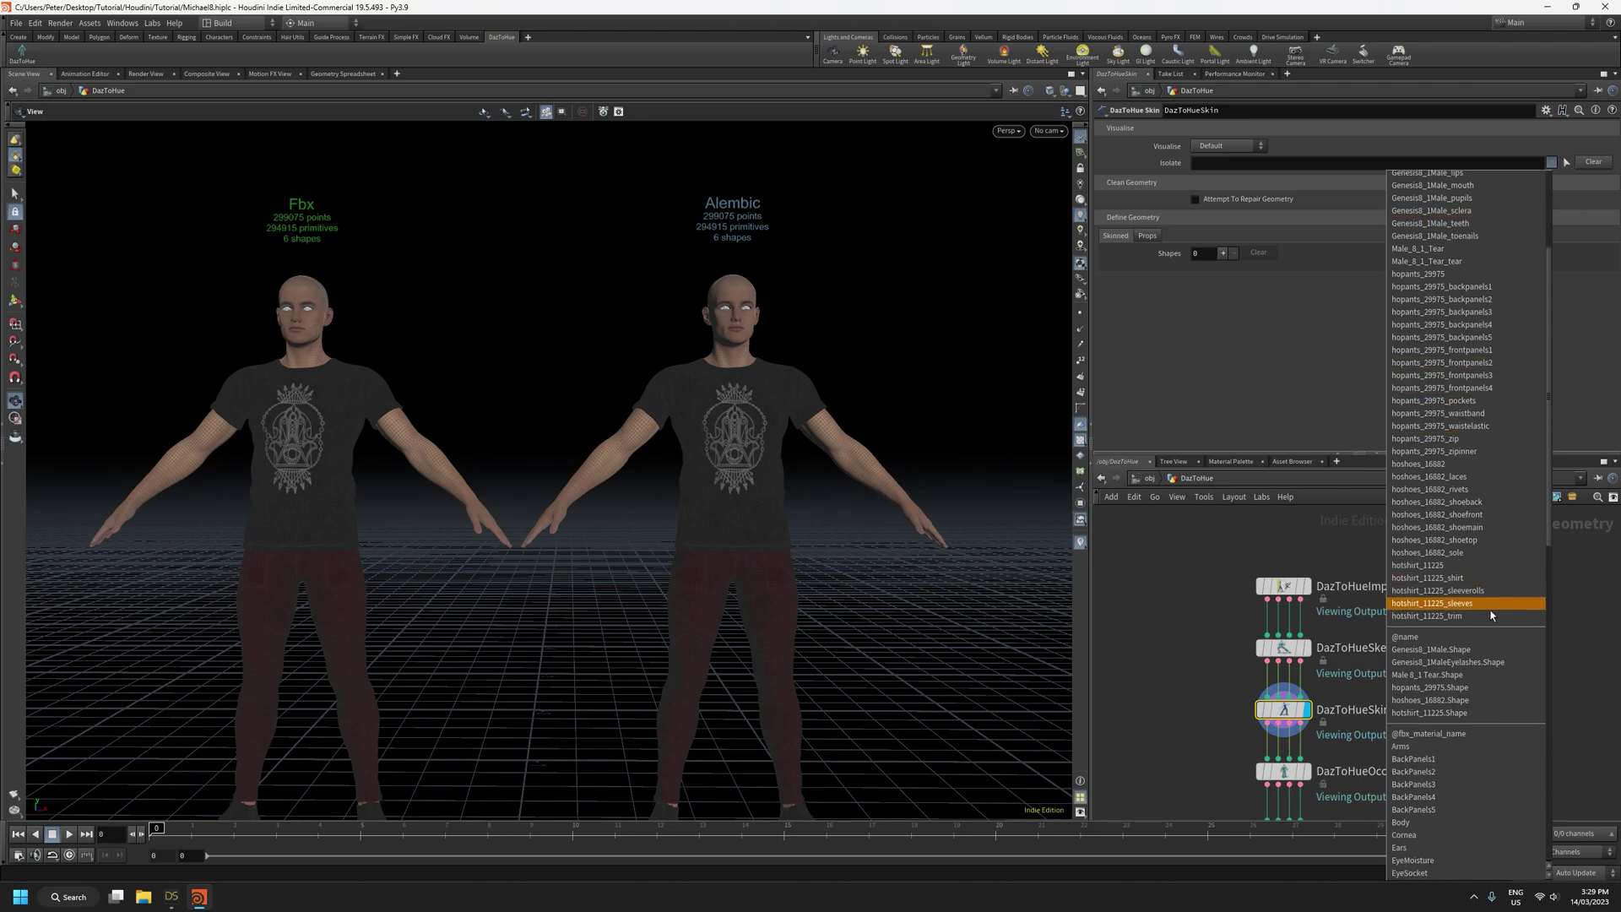
pyautogui.click(1451, 711)
pyautogui.moveTo(919, 469); pyautogui.dragTo(914, 505)
pyautogui.click(1593, 163)
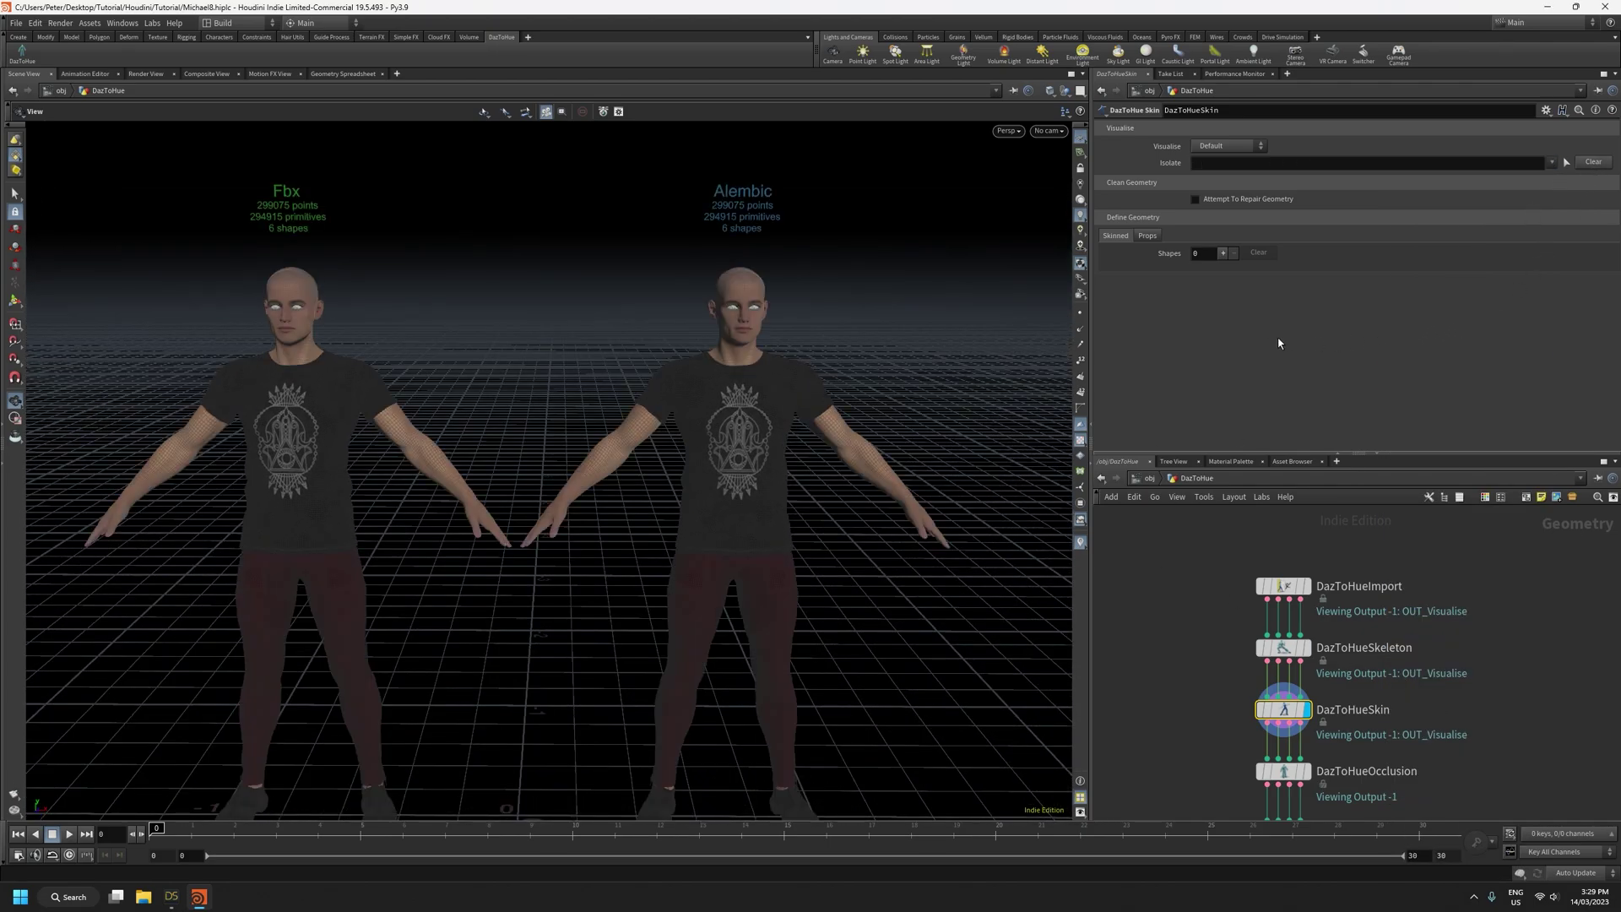
# Compare the Fbx and Alembic characters from several angles and look over the rest of the DazToHue node chain
pyautogui.moveTo(902, 386); pyautogui.dragTo(899, 378)
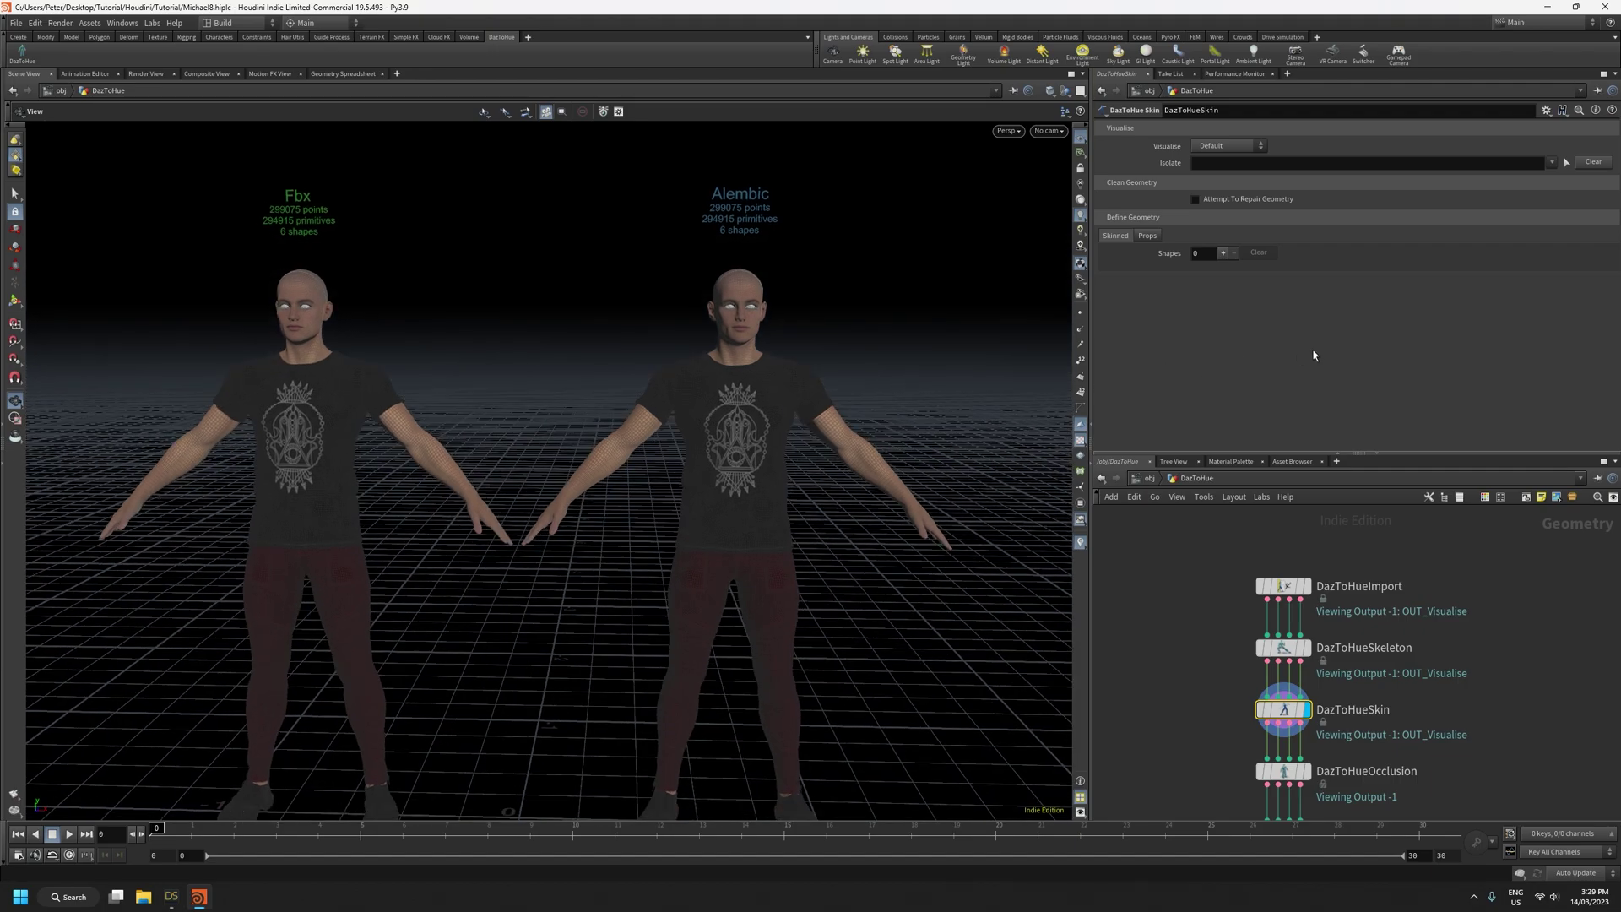
pyautogui.moveTo(924, 370); pyautogui.dragTo(907, 335, button='middle')
pyautogui.scroll(-1, 906, 376)
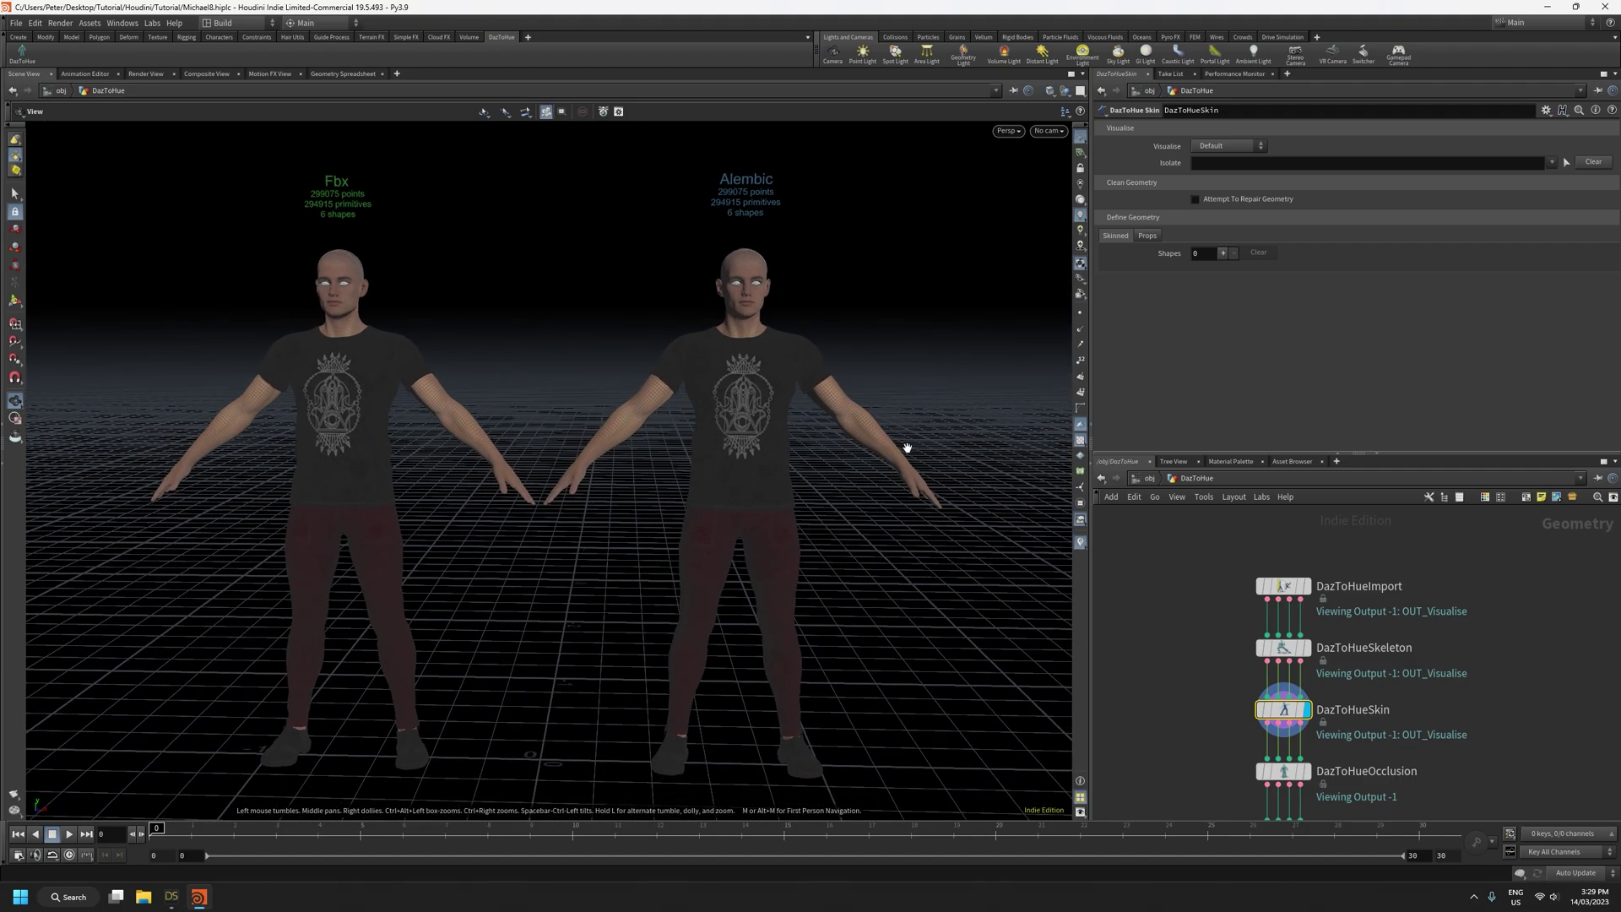
pyautogui.moveTo(872, 393); pyautogui.dragTo(873, 401)
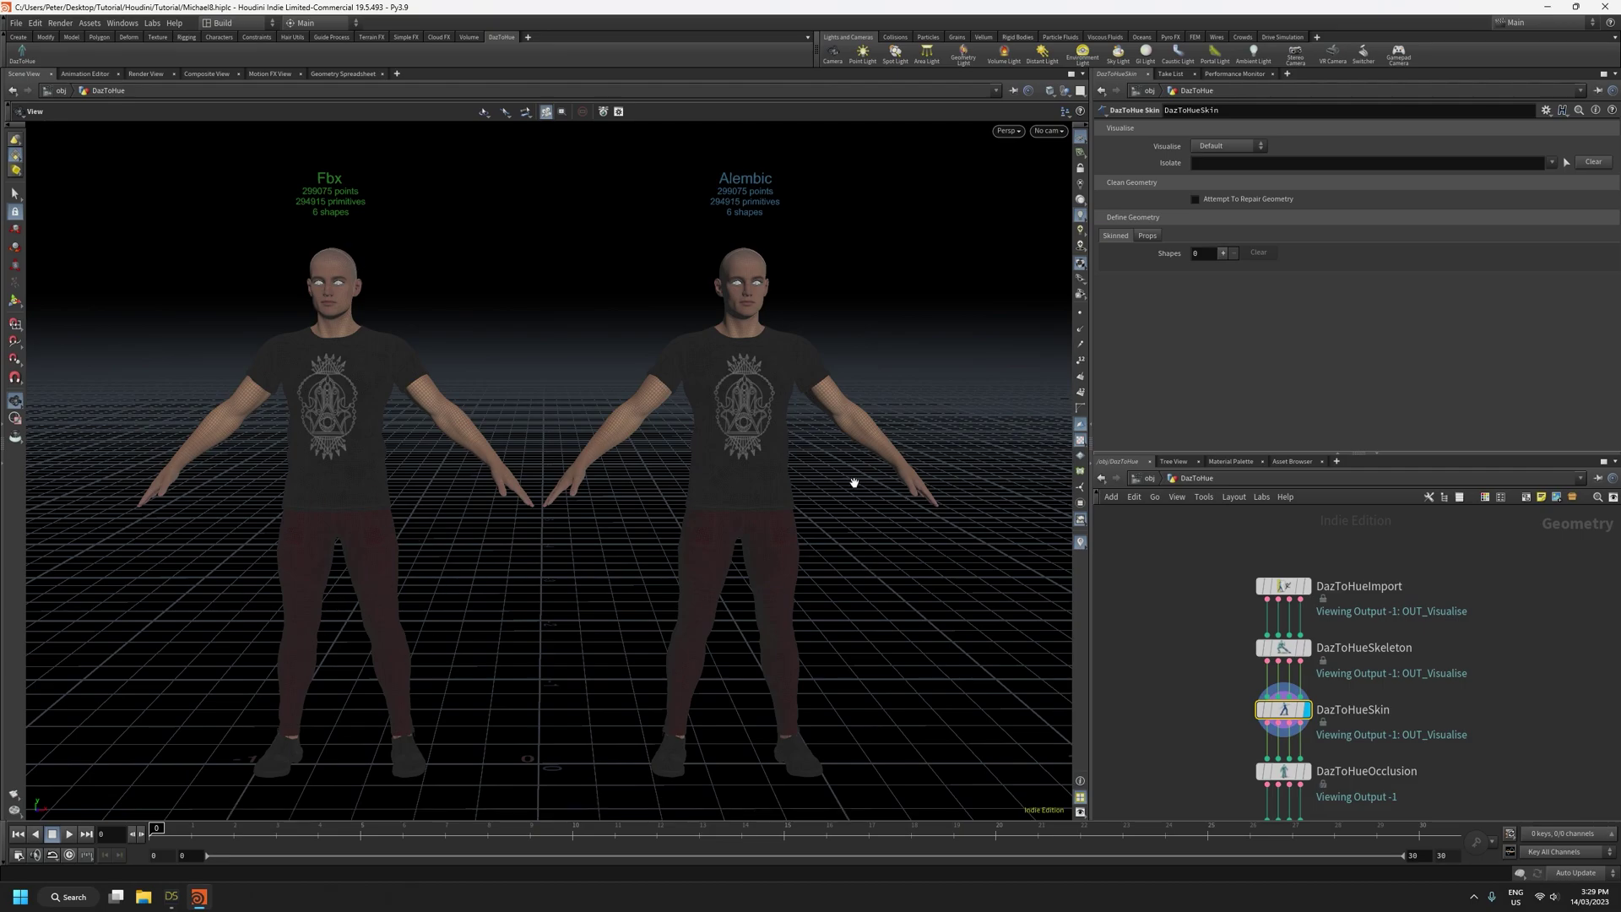
pyautogui.scroll(-2, 699, 557)
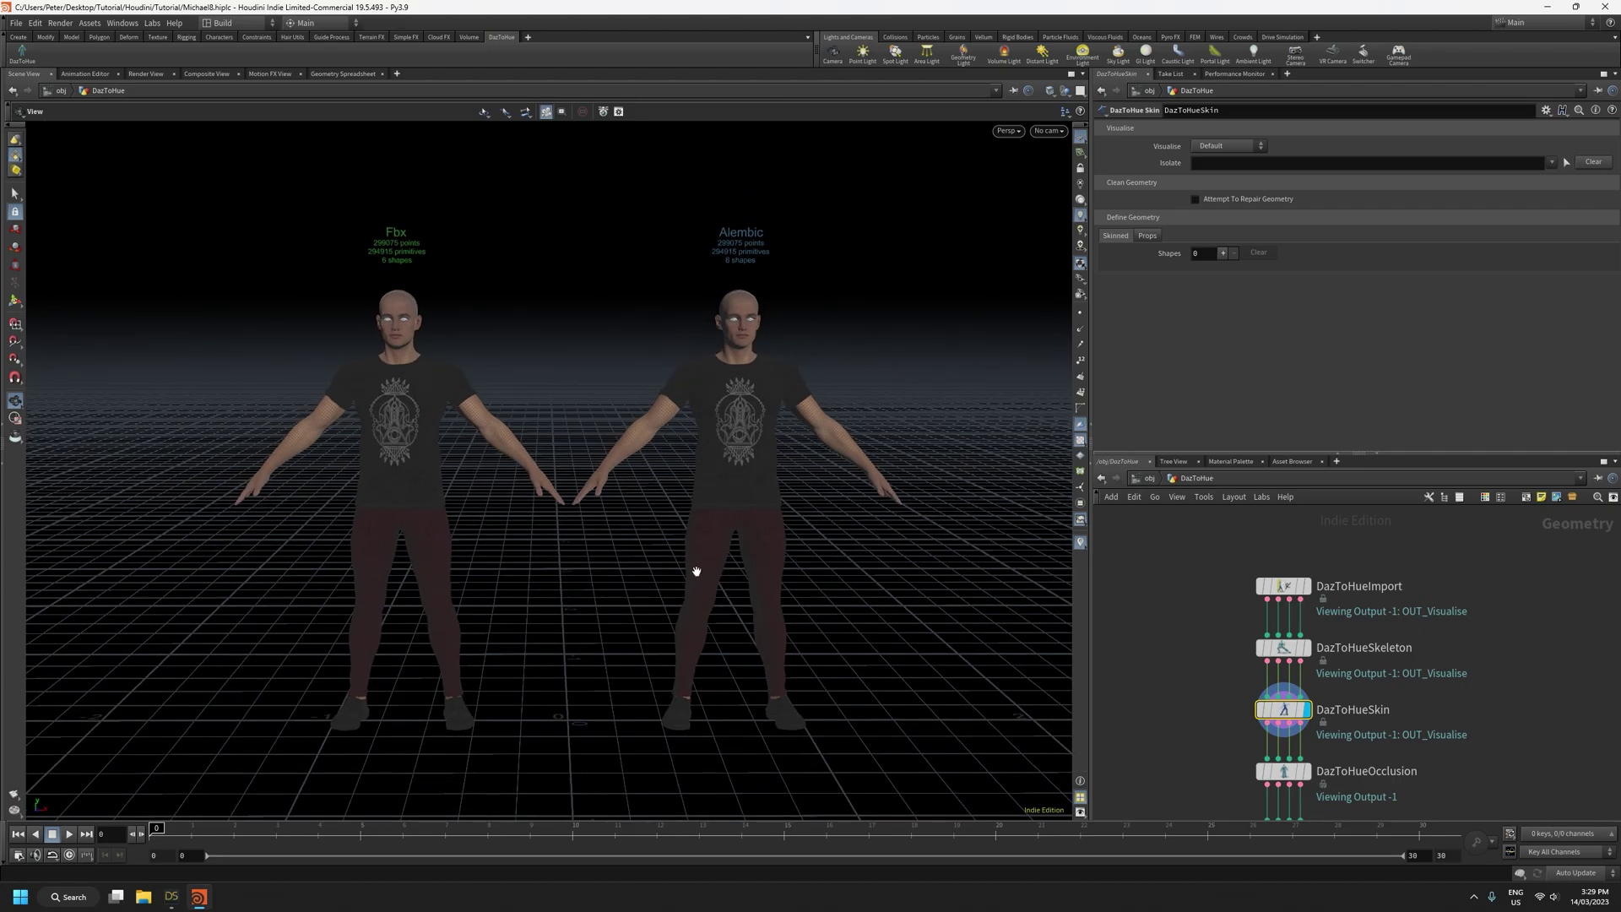
pyautogui.moveTo(695, 569); pyautogui.dragTo(691, 555)
pyautogui.scroll(3, 671, 566)
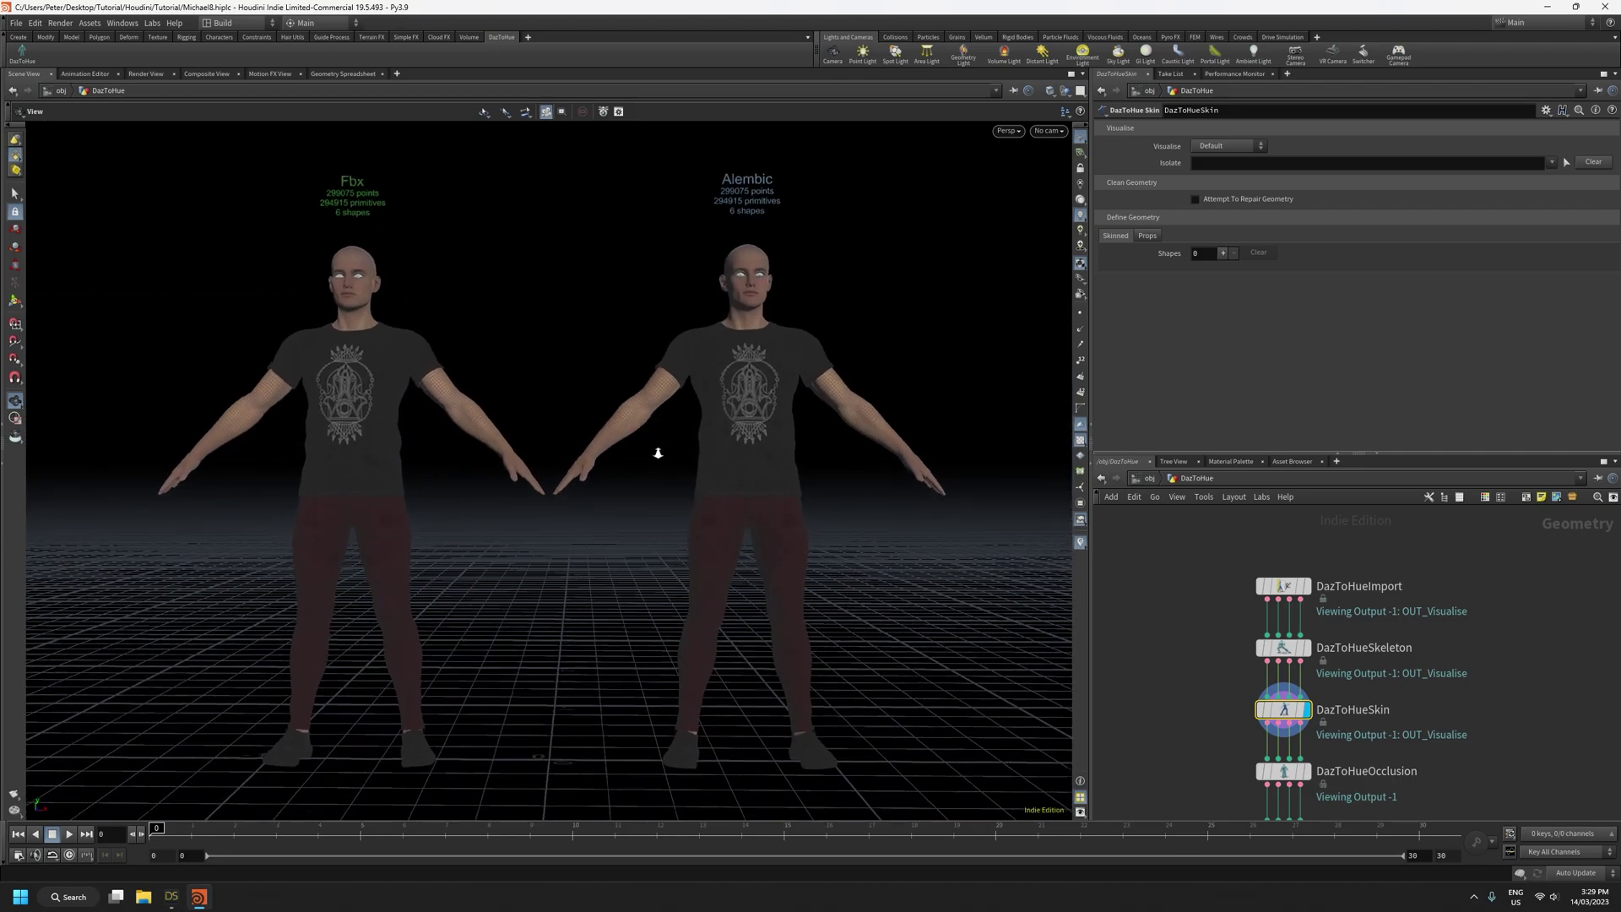
pyautogui.scroll(-3, 1199, 576)
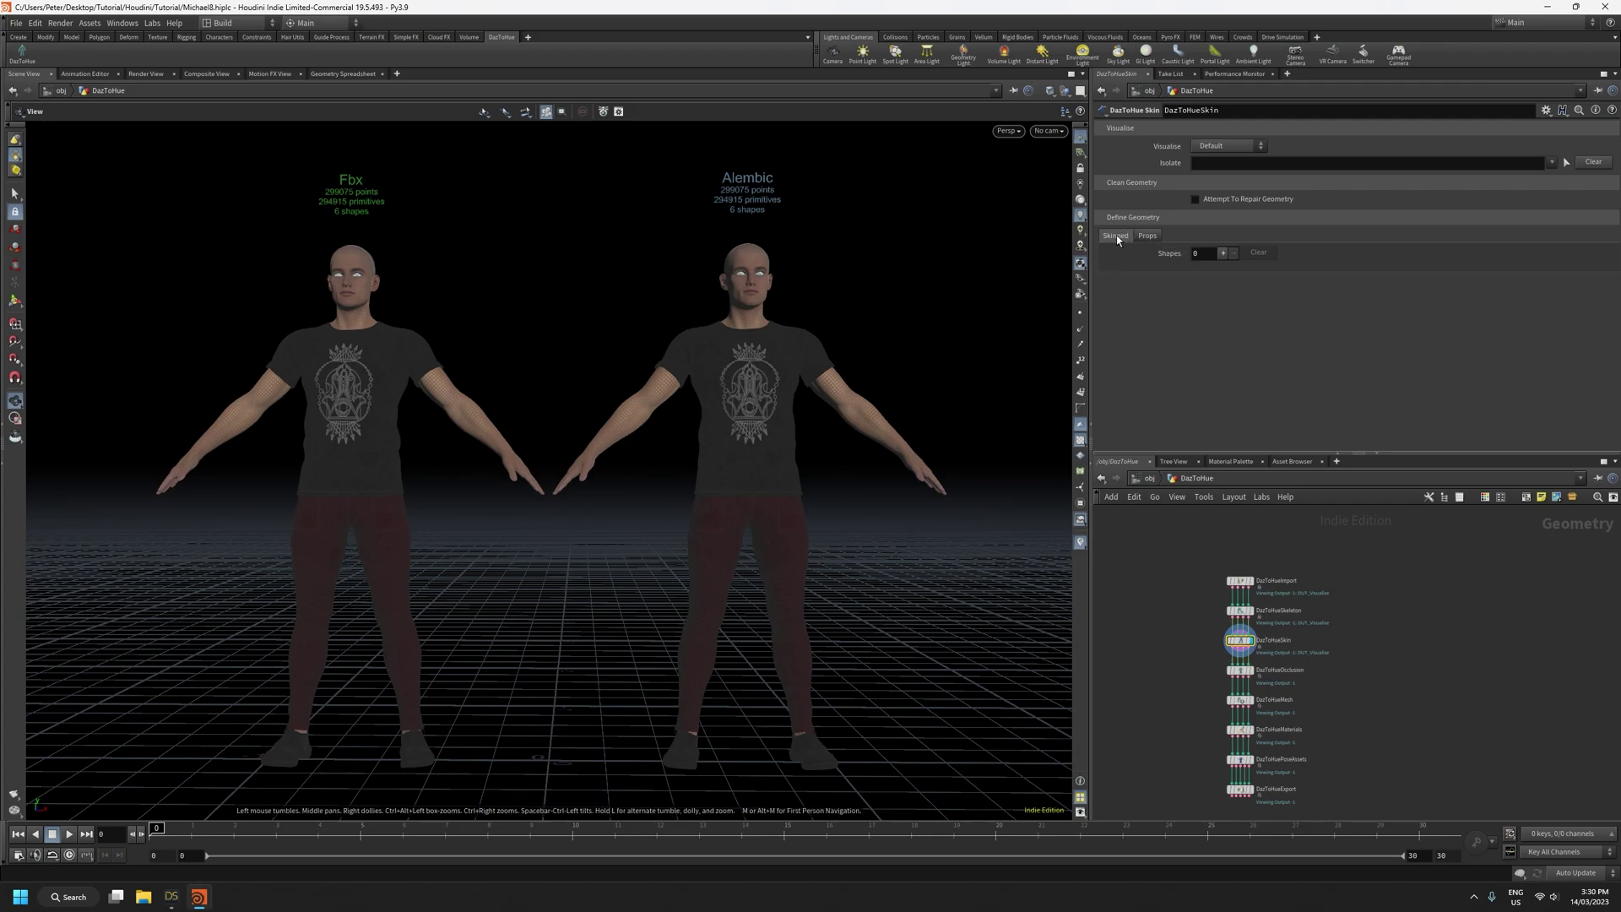
pyautogui.scroll(3, 1213, 758)
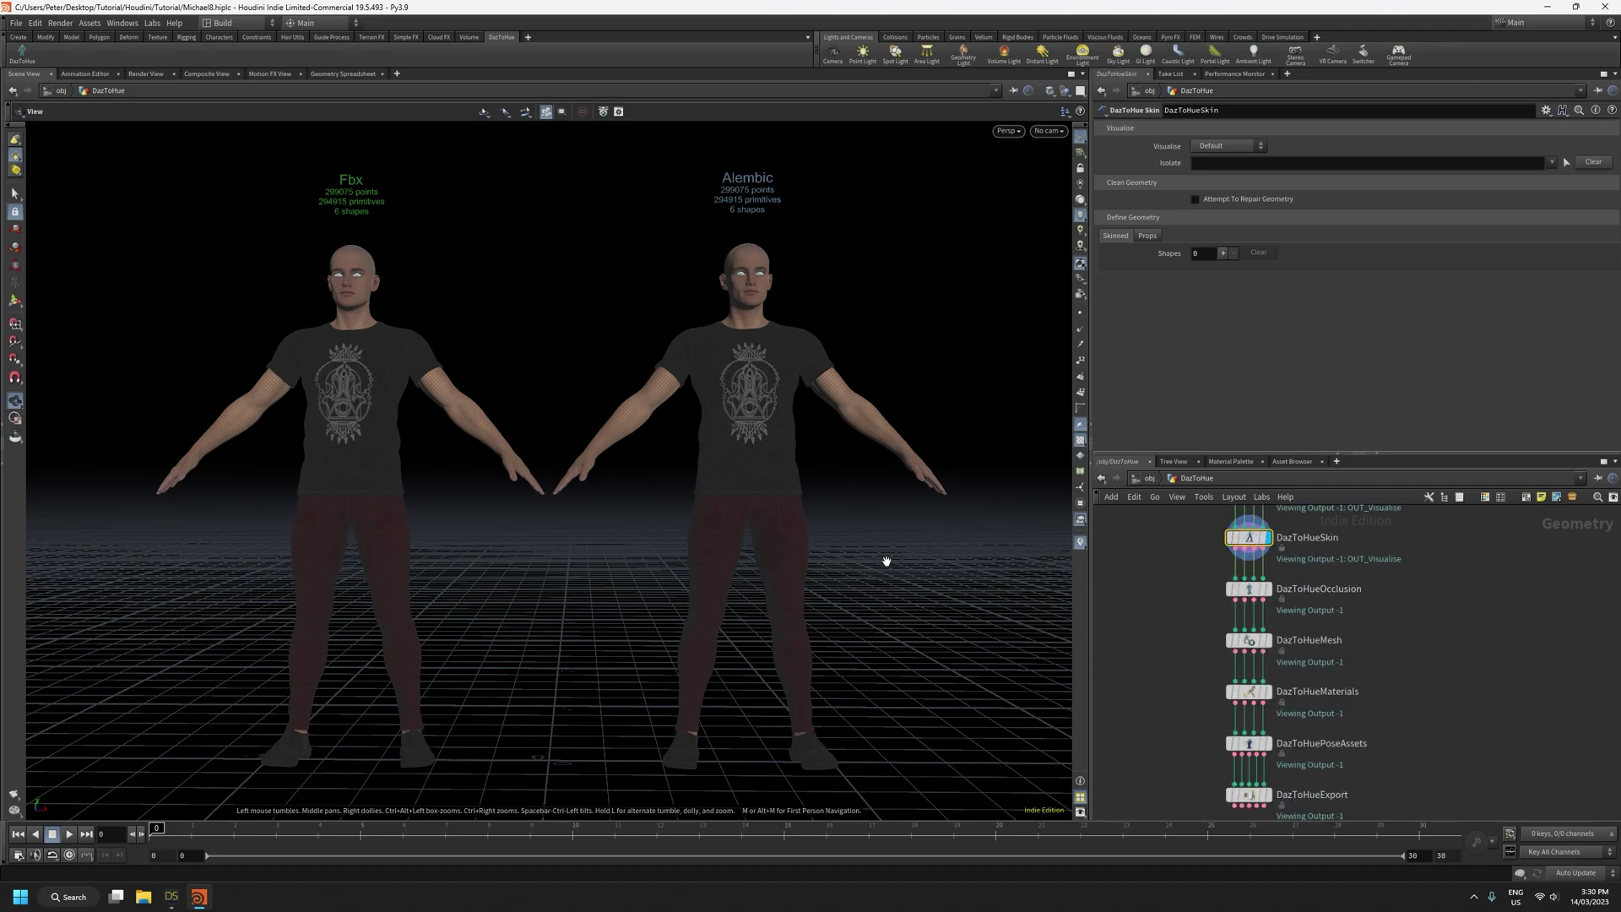
pyautogui.moveTo(878, 530); pyautogui.dragTo(793, 562)
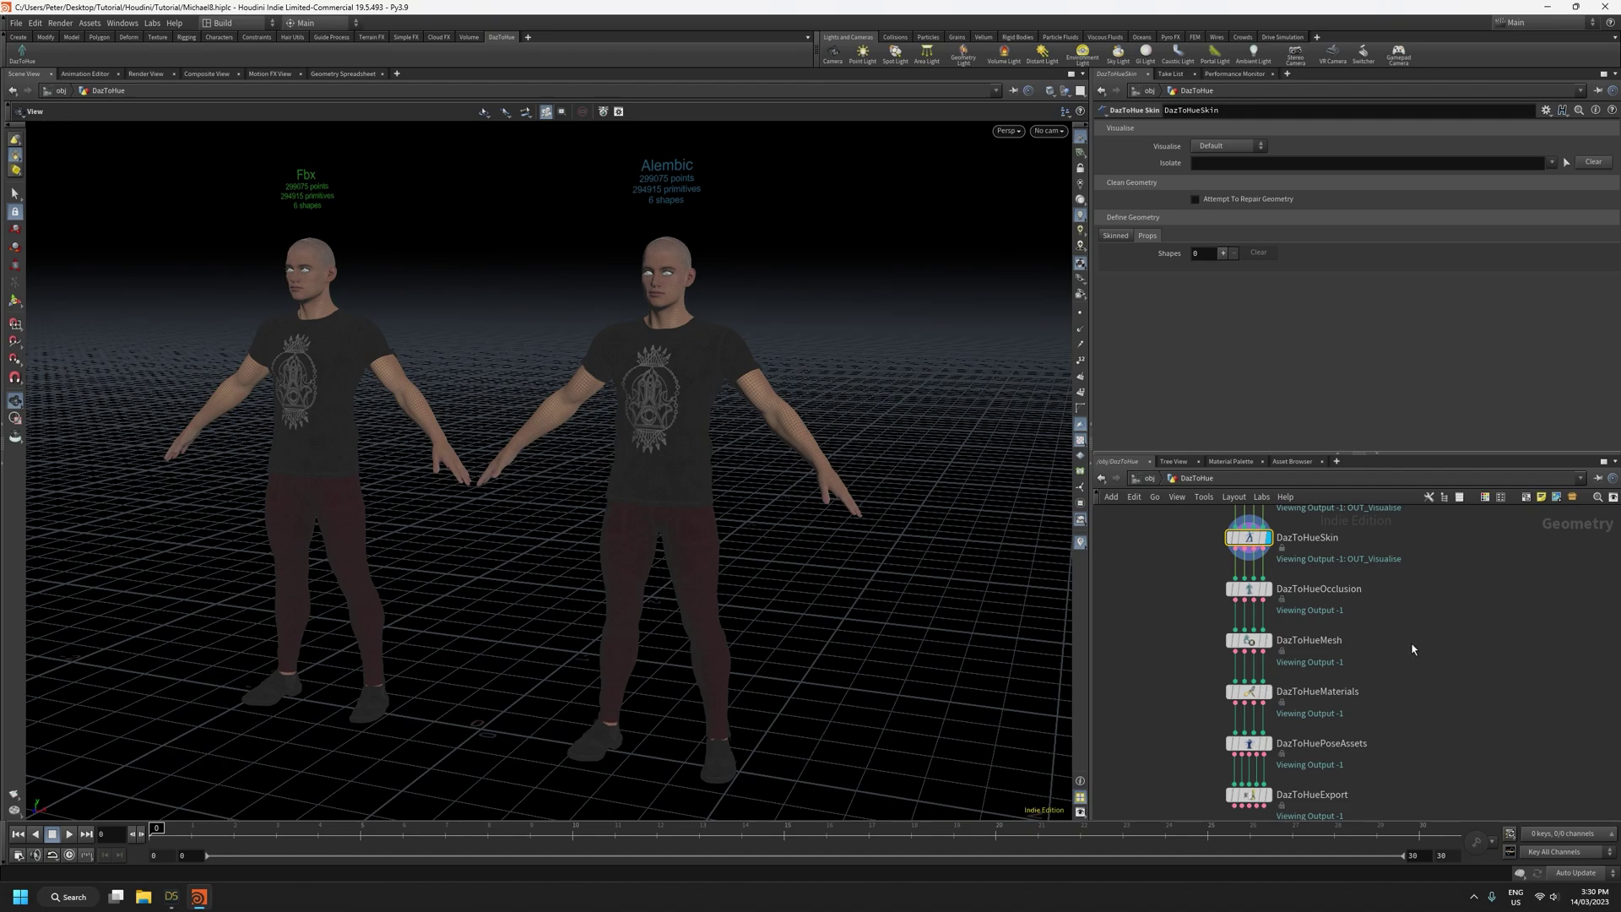
# Inspect the Fbx and Alembic characters and their shape labels from the front, close up and at a slight angle
pyautogui.moveTo(894, 575); pyautogui.dragTo(858, 550)
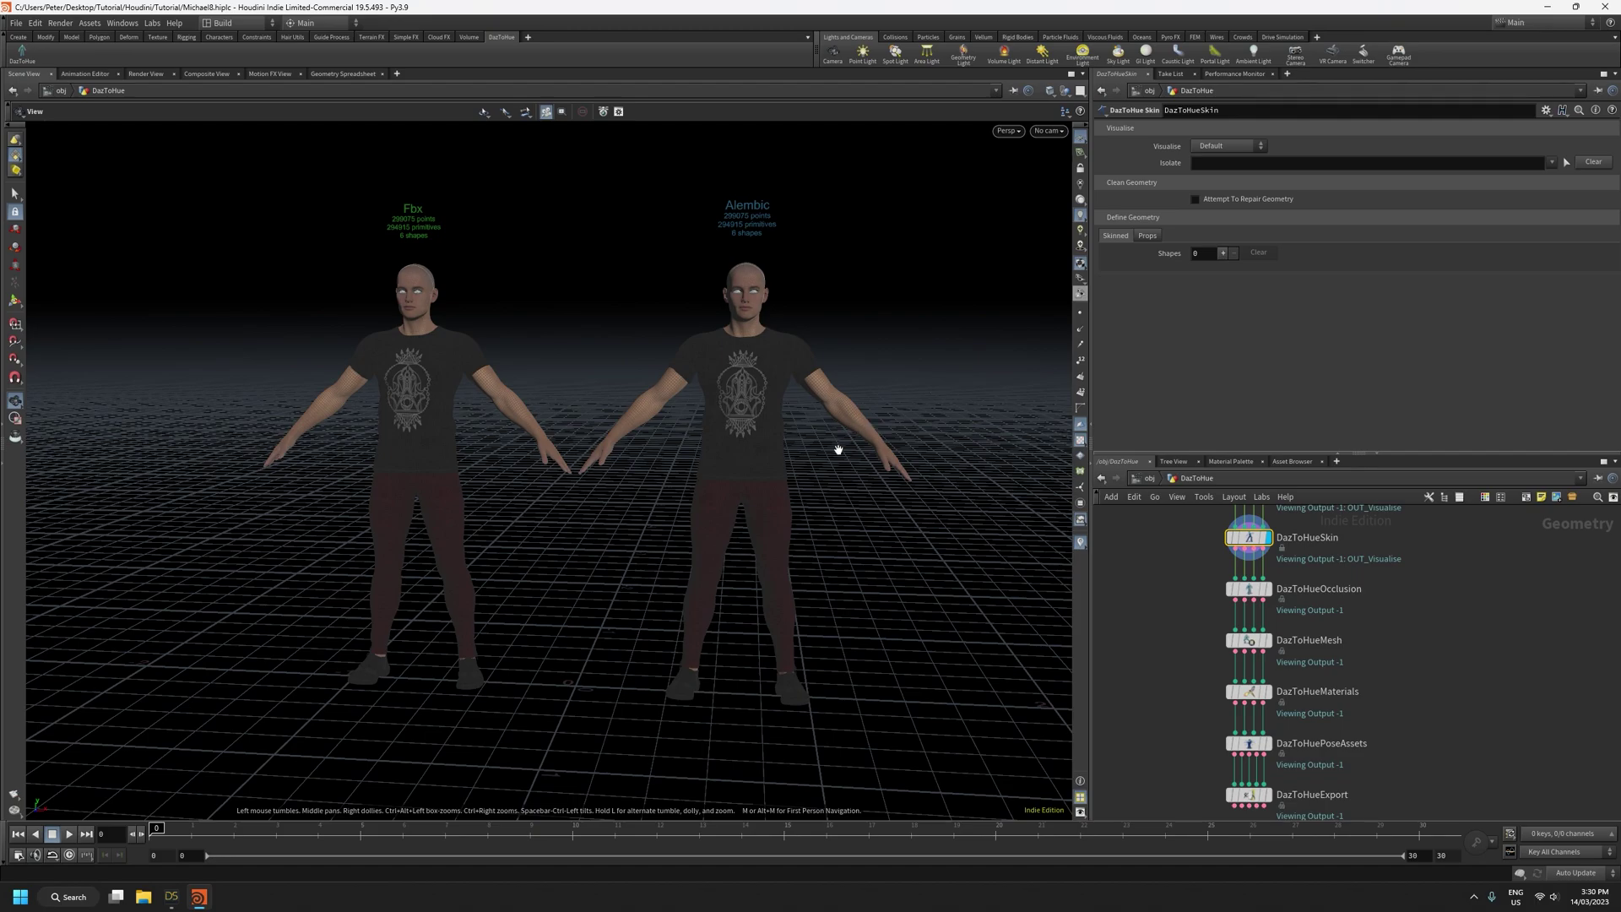
pyautogui.moveTo(727, 428); pyautogui.dragTo(730, 407)
pyautogui.moveTo(720, 447); pyautogui.dragTo(721, 399, button='right')
pyautogui.moveTo(722, 402); pyautogui.dragTo(723, 428, button='middle')
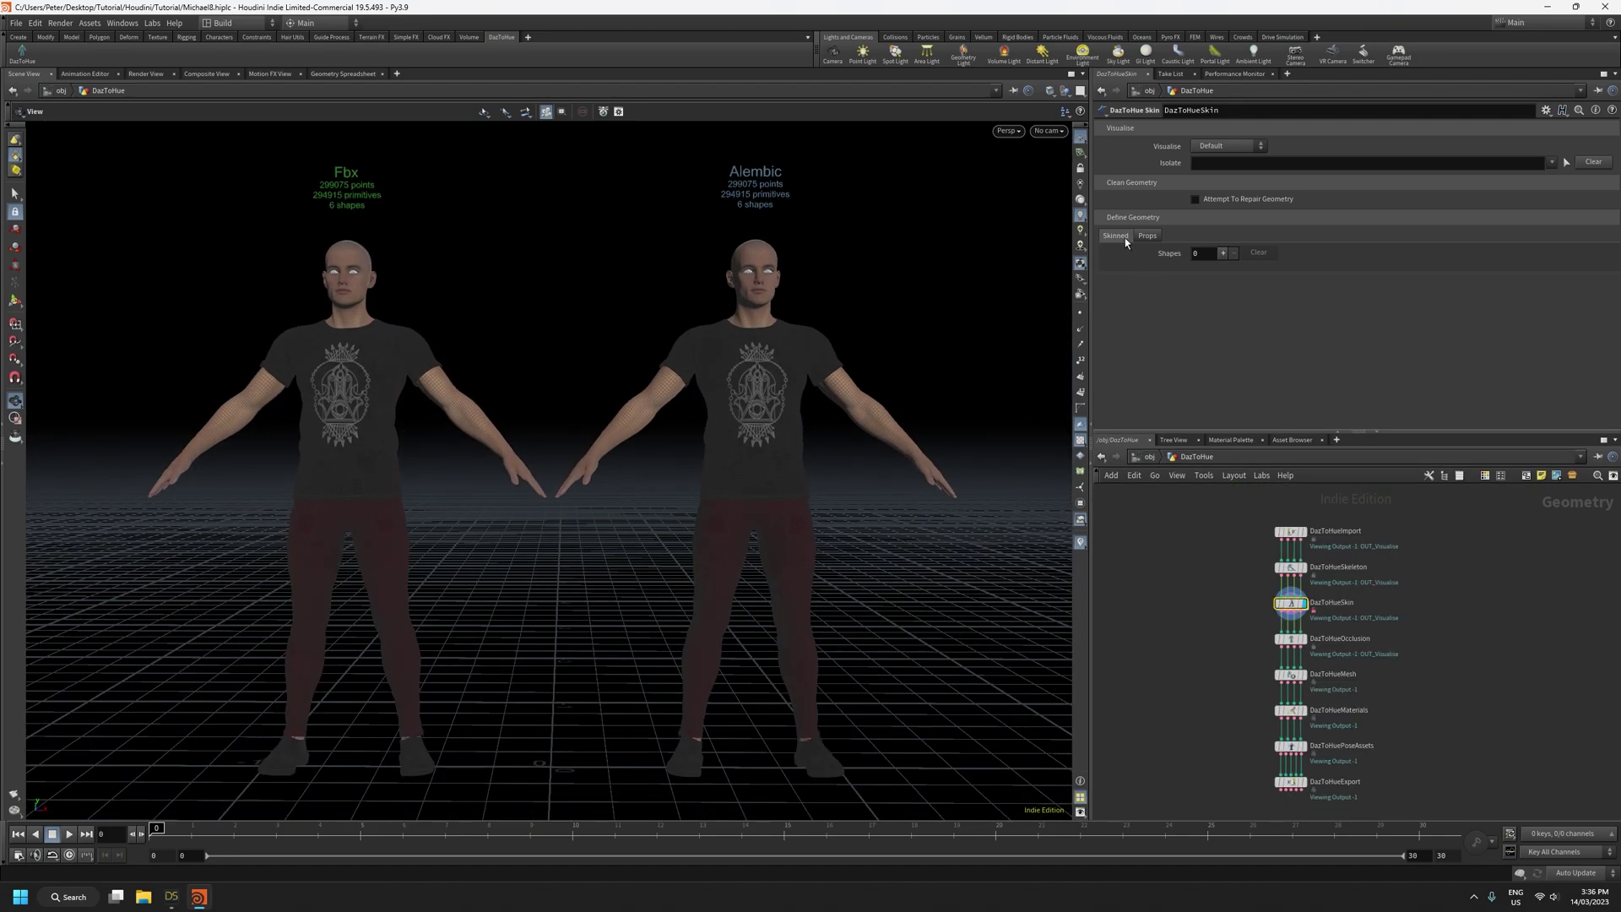
pyautogui.moveTo(668, 493)
pyautogui.mouseDown()
pyautogui.moveTo(651, 496)
pyautogui.moveTo(685, 507)
pyautogui.mouseUp()
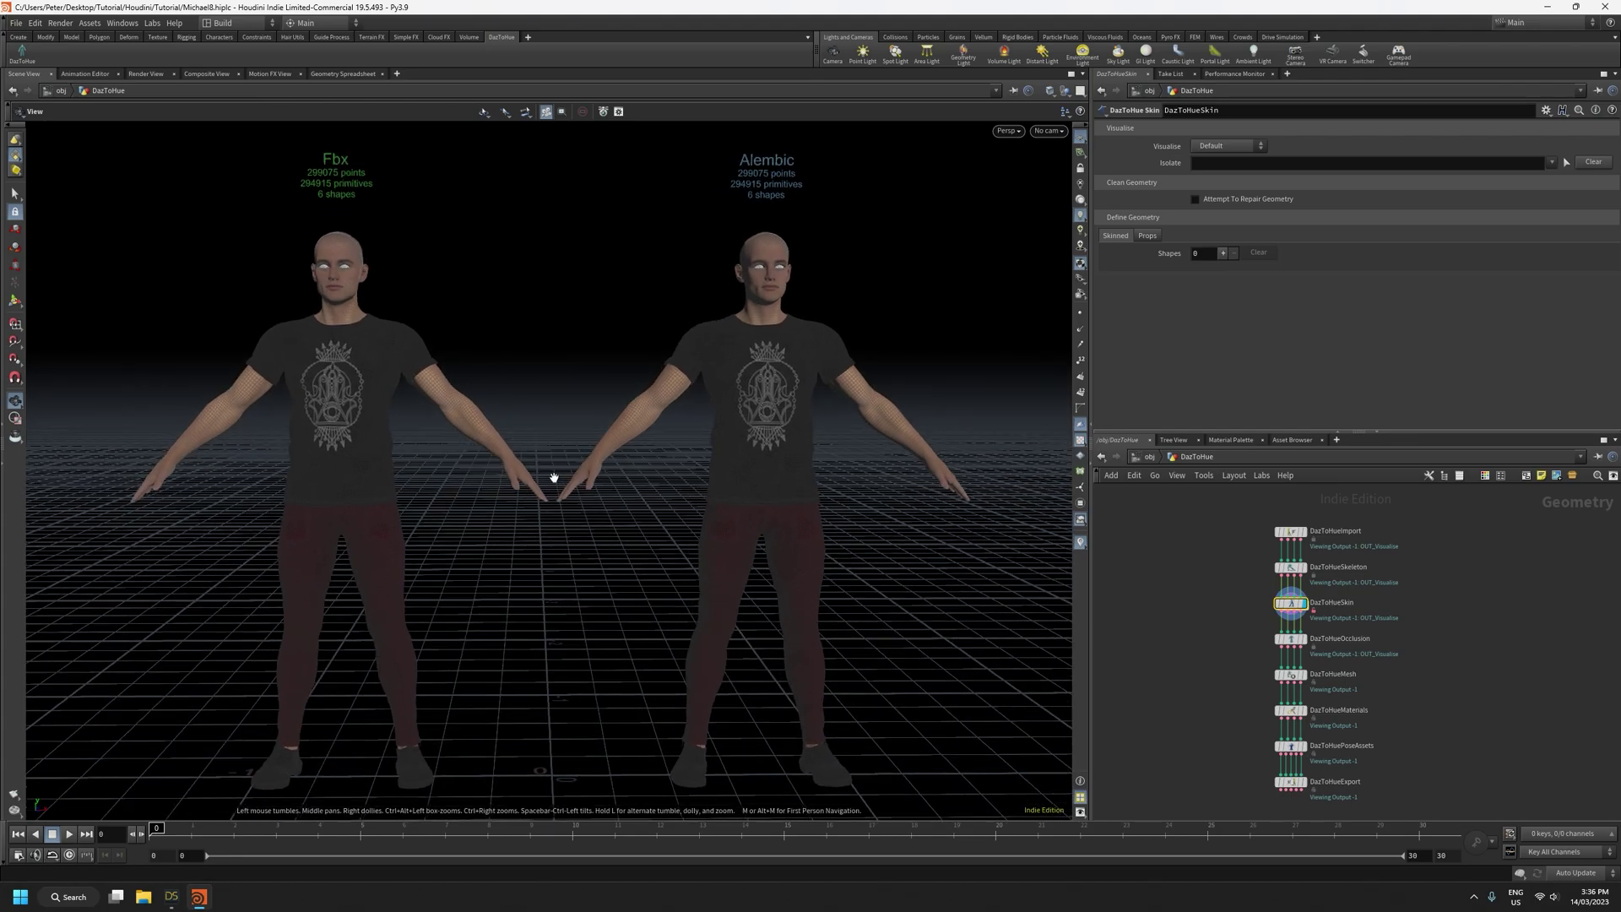
pyautogui.scroll(-2, 554, 477)
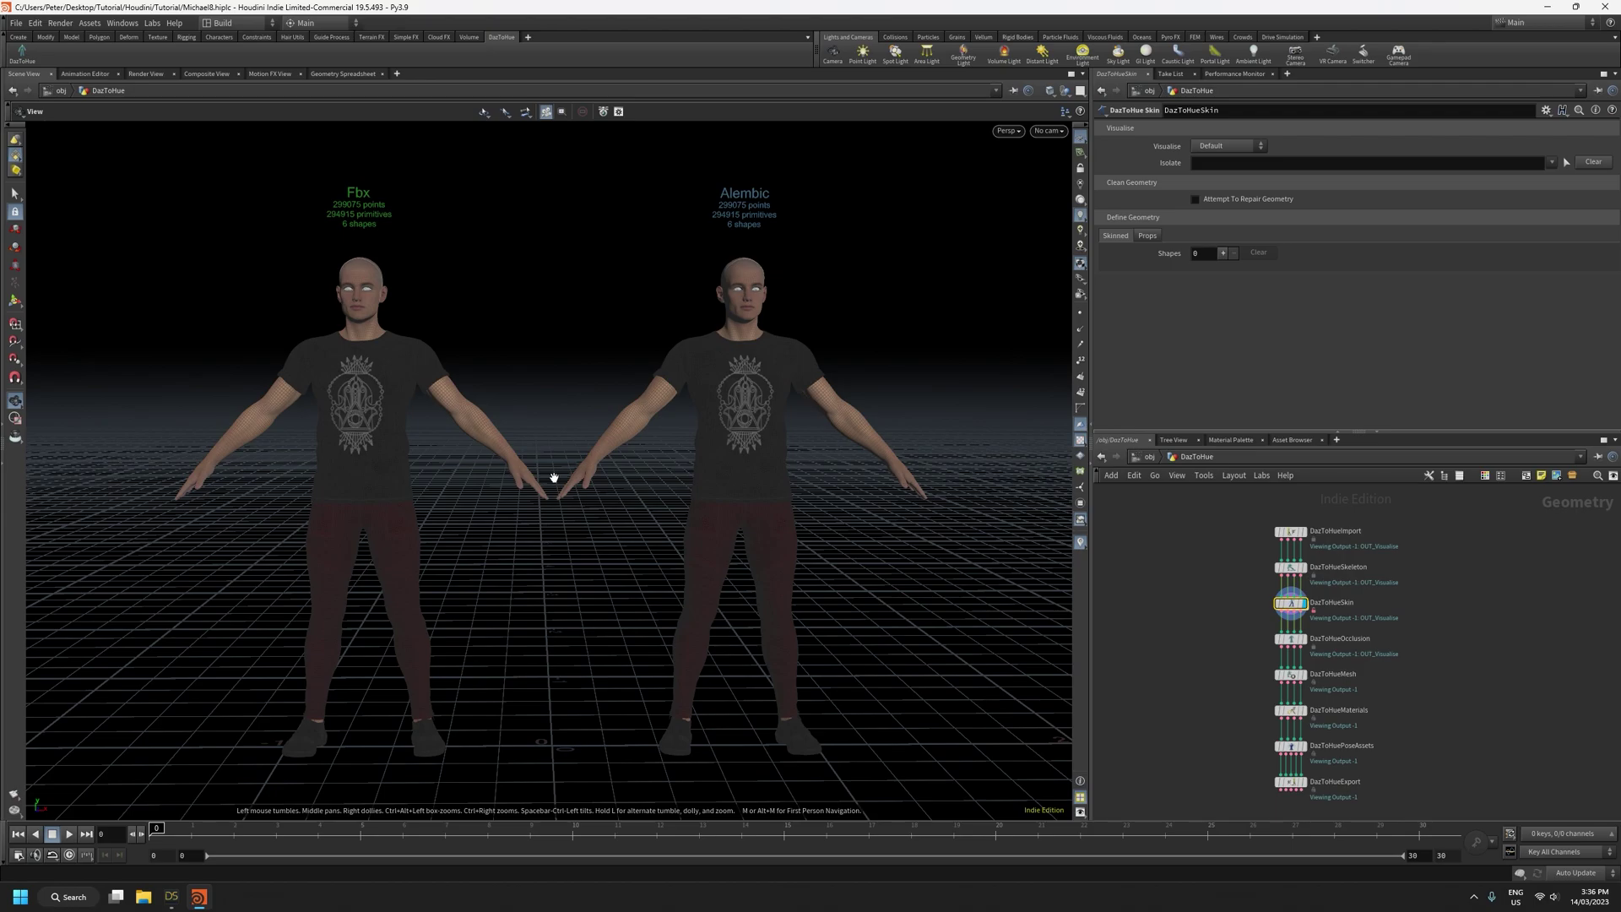
pyautogui.moveTo(557, 459)
pyautogui.mouseDown()
pyautogui.moveTo(590, 463)
pyautogui.moveTo(555, 456)
pyautogui.mouseUp()
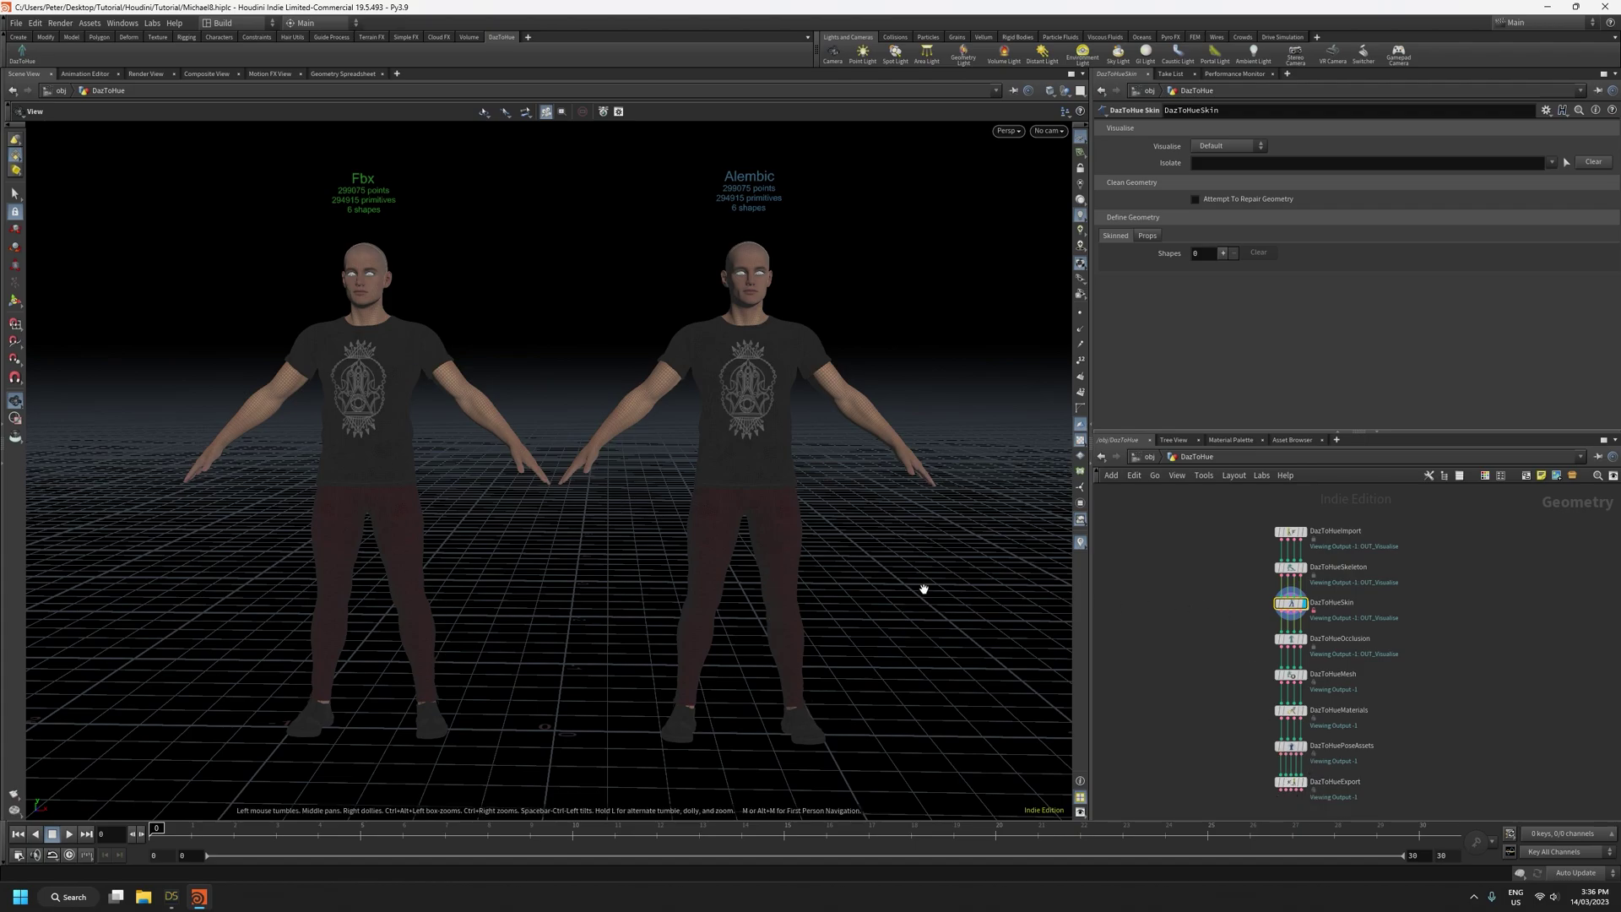
pyautogui.moveTo(948, 585); pyautogui.dragTo(970, 582)
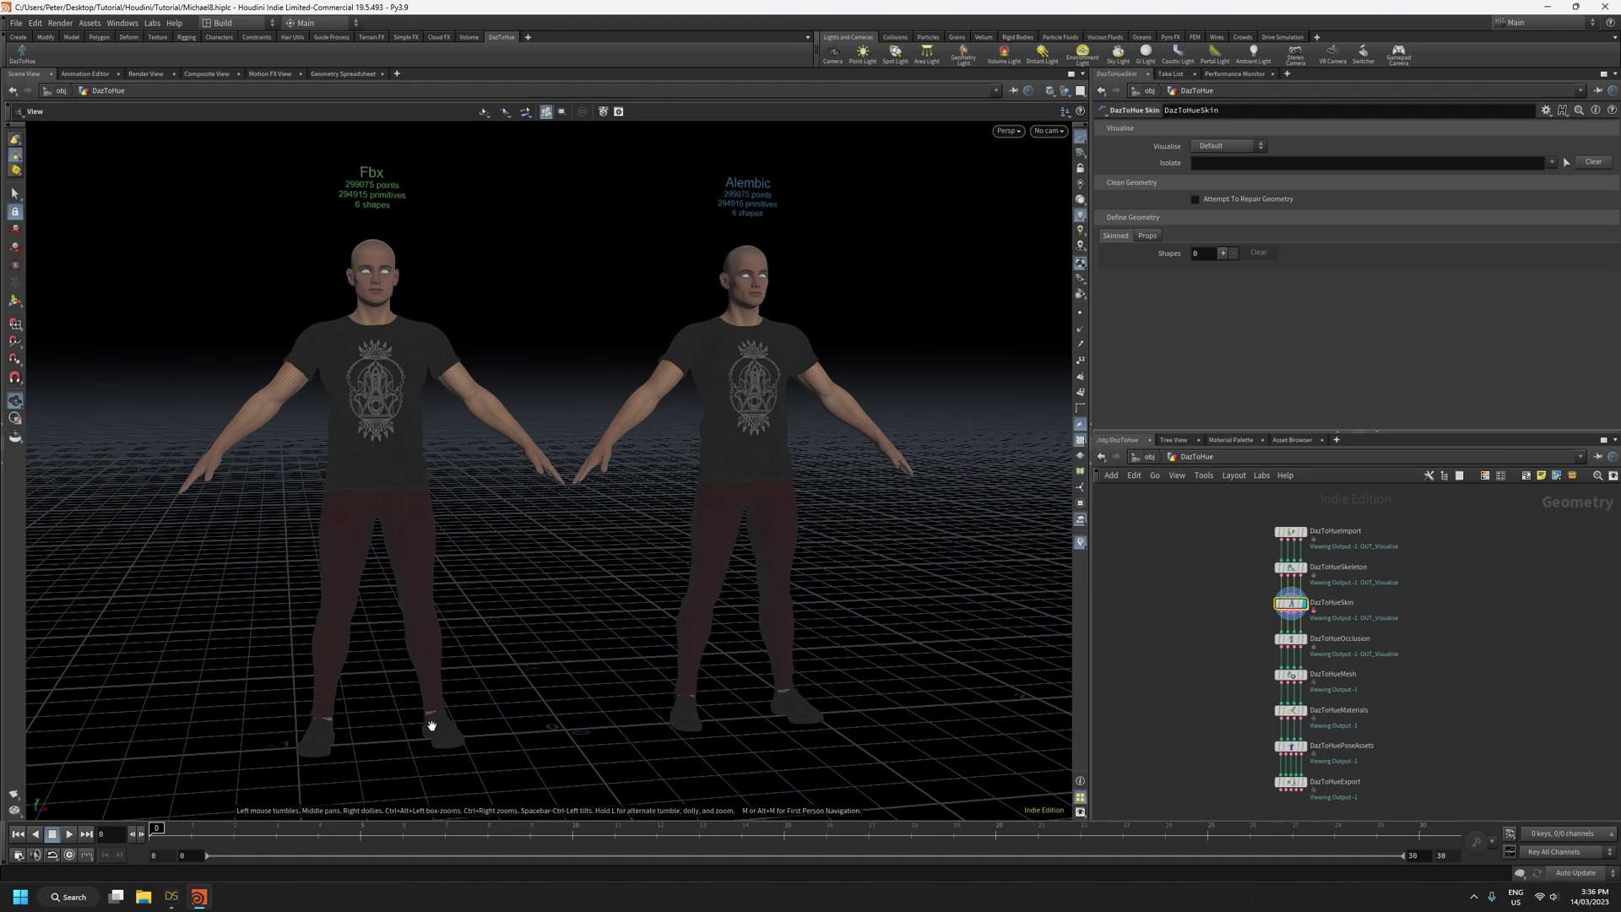
pyautogui.moveTo(554, 560)
pyautogui.mouseDown()
pyautogui.moveTo(609, 563)
pyautogui.moveTo(546, 561)
pyautogui.mouseUp()
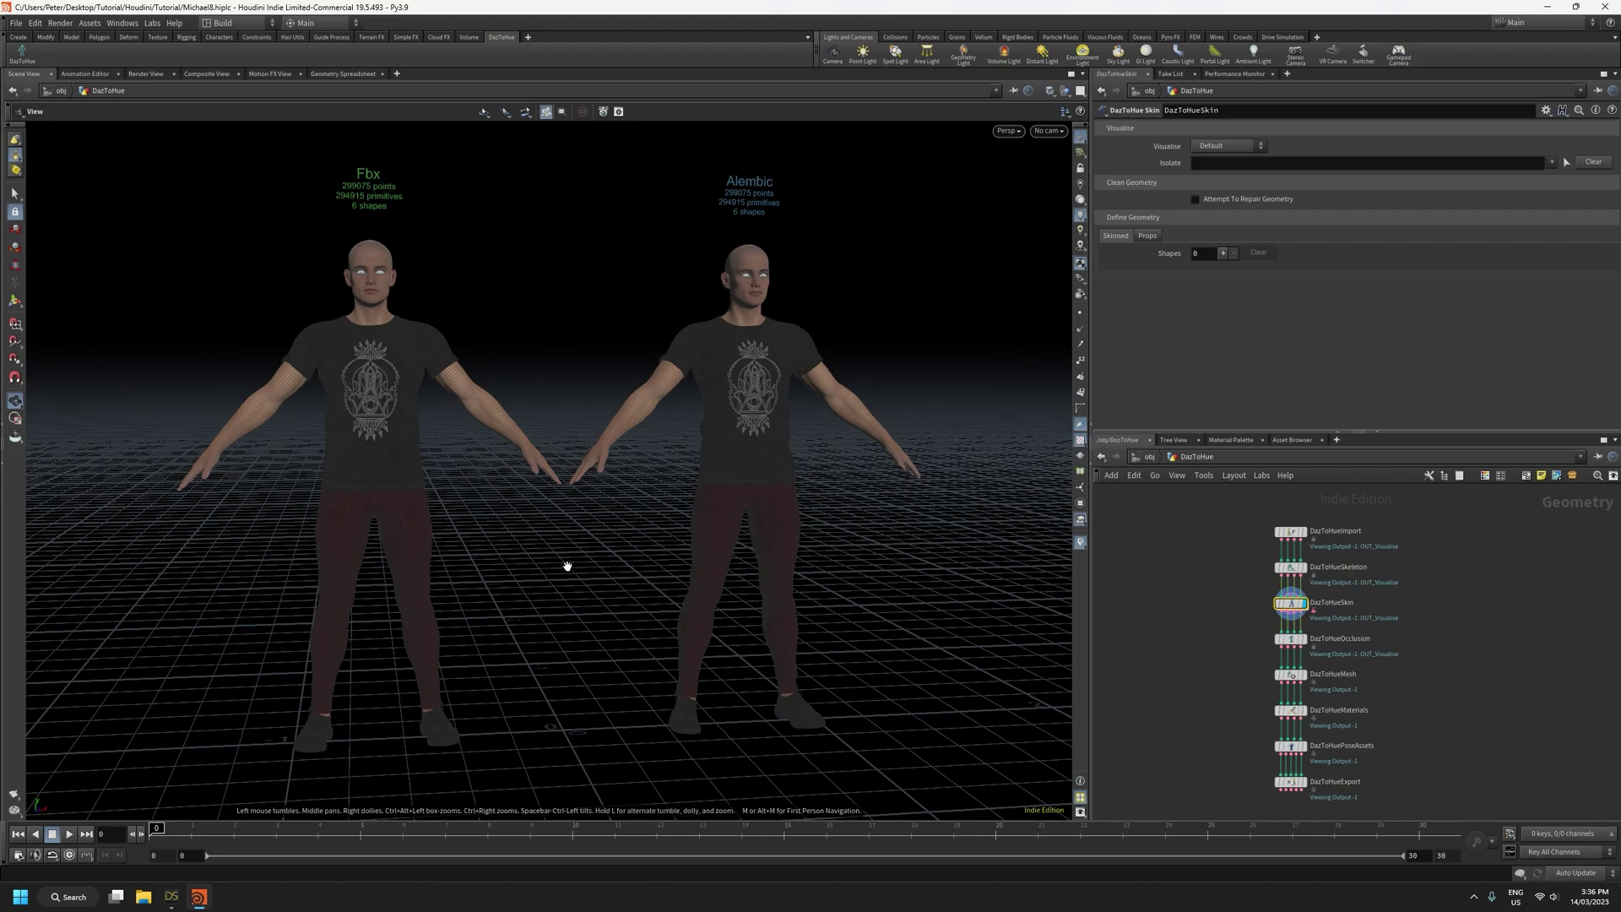
pyautogui.moveTo(593, 561)
pyautogui.mouseDown()
pyautogui.moveTo(554, 568)
pyautogui.moveTo(605, 550)
pyautogui.mouseUp()
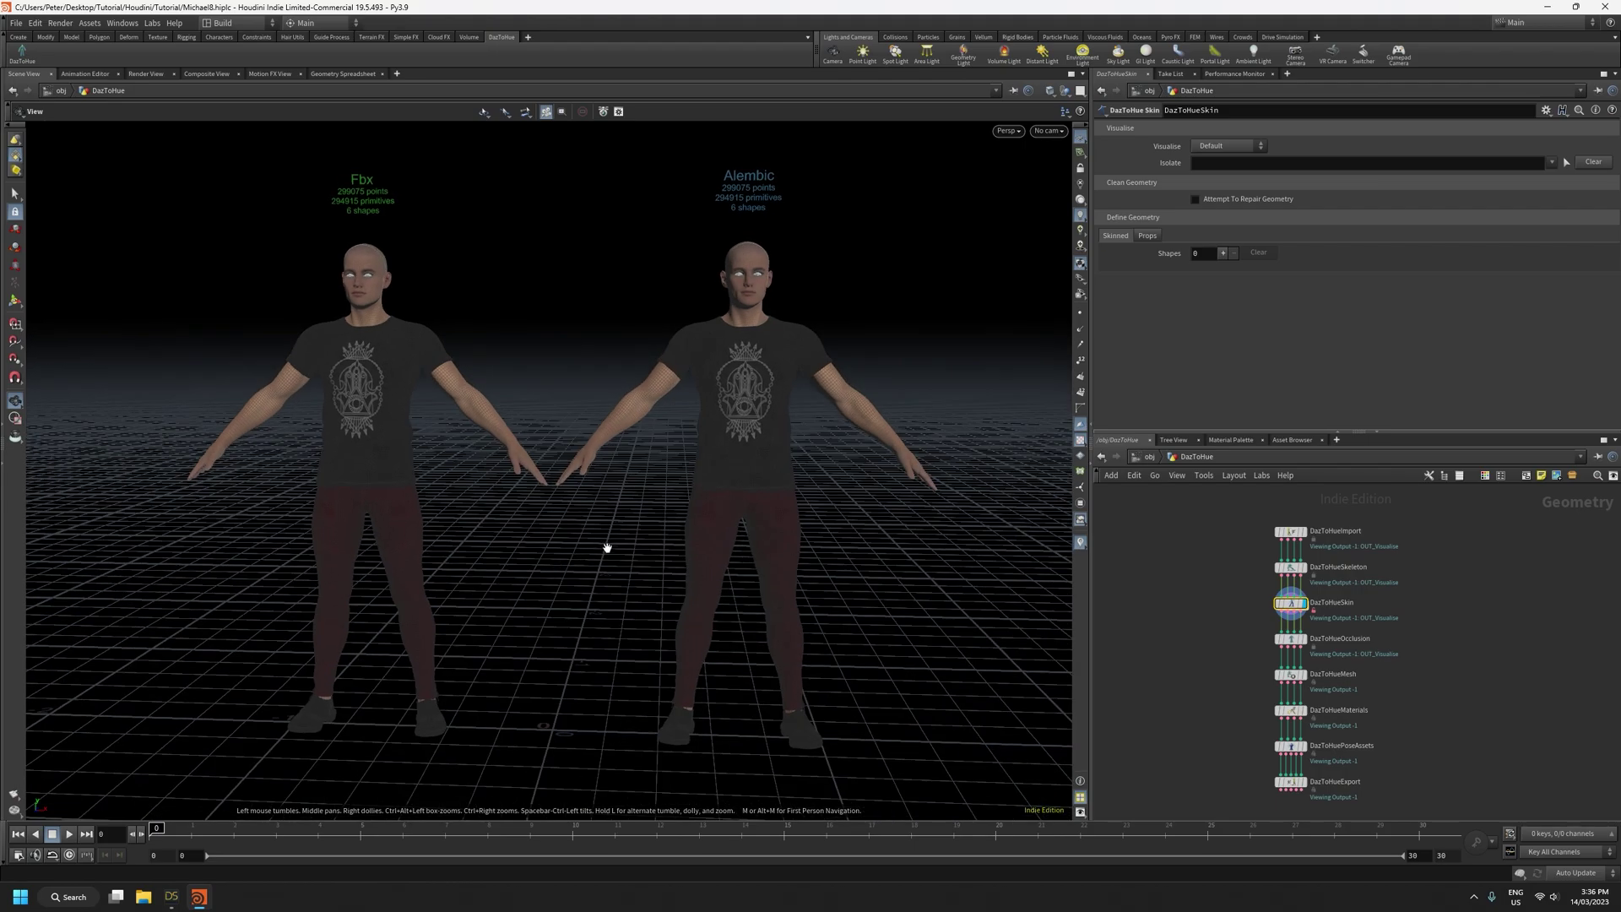
# Add a skinned shape named Body in the skin node, grouping Genesis8_1Male.Shape, Genesis8_1MaleEyelashes.Shape and Male 8_1 Tear.Shape
pyautogui.click(1223, 254)
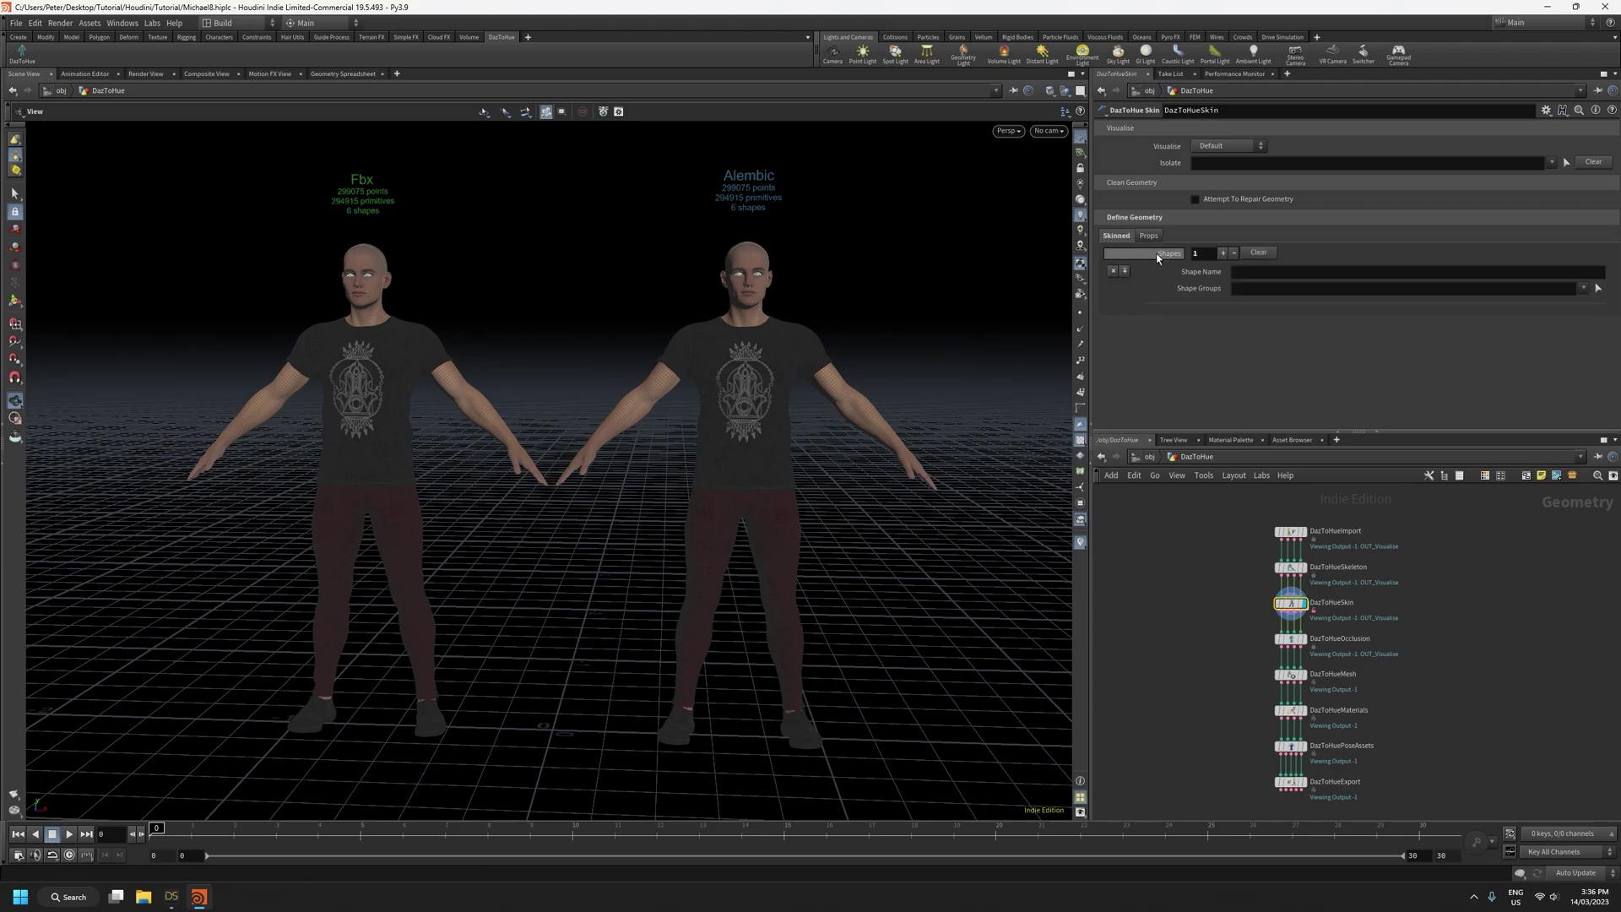
pyautogui.click(1295, 273)
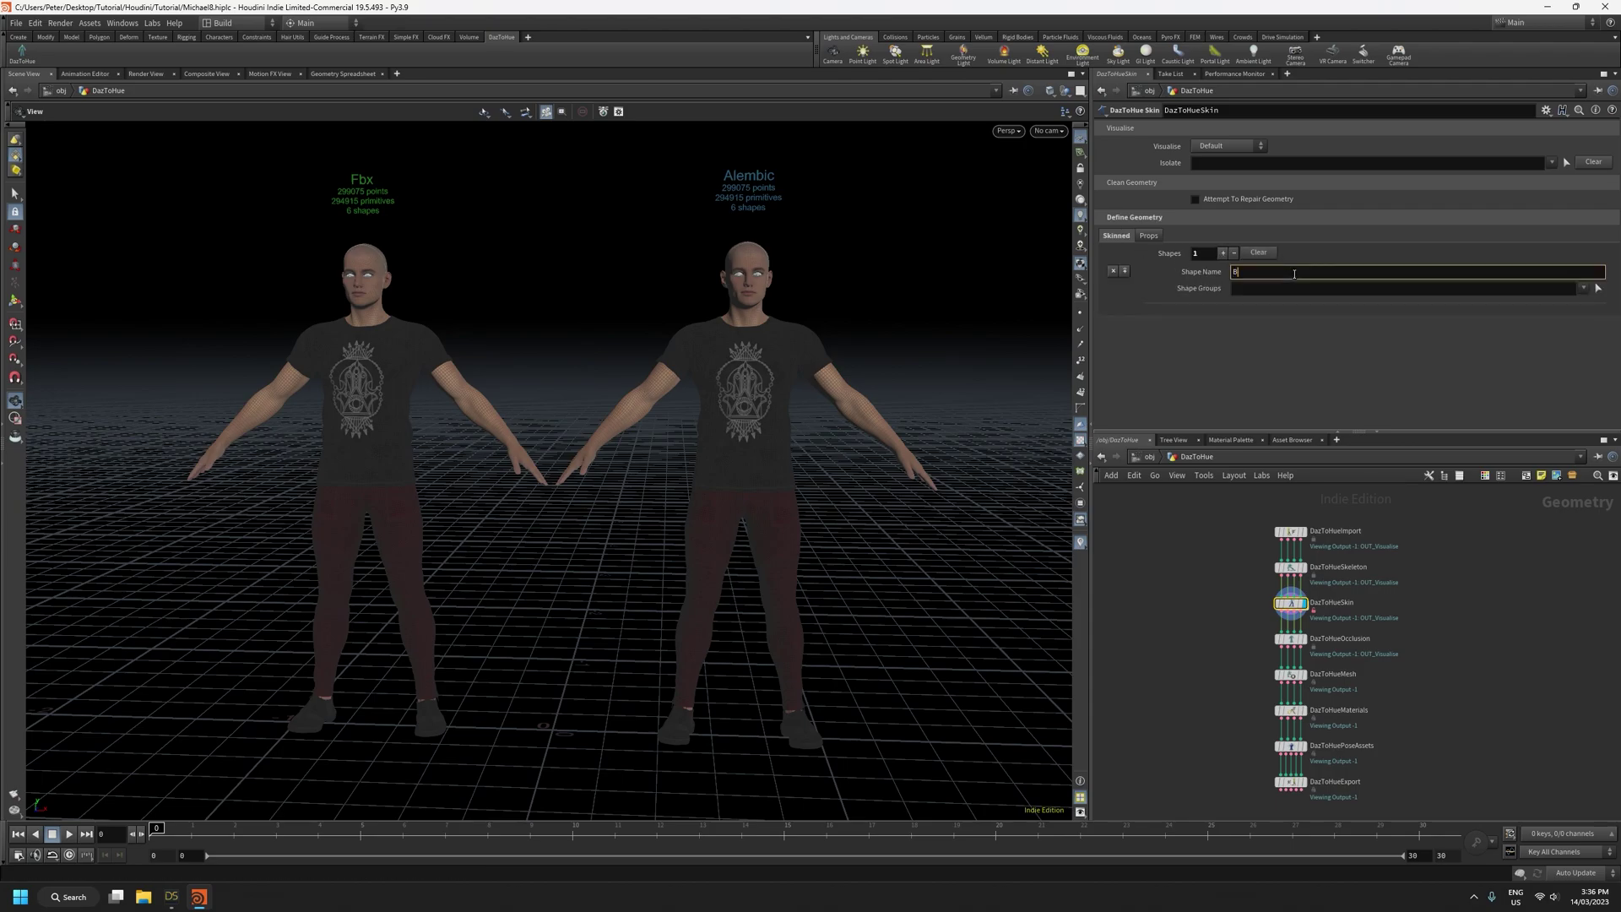
pyautogui.click(1583, 288)
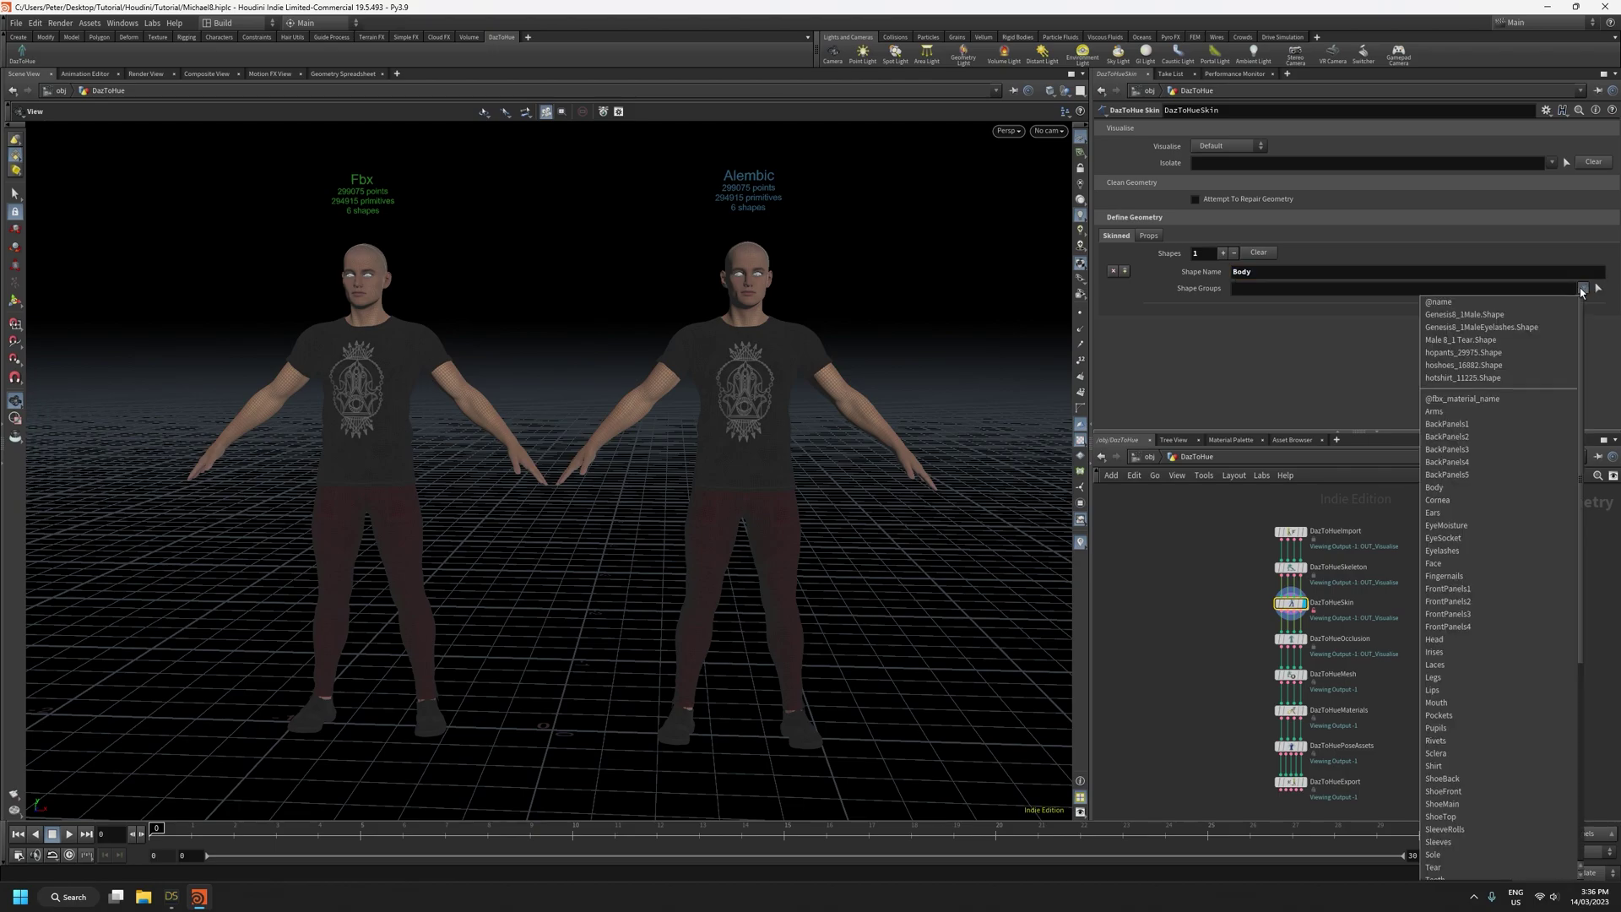
pyautogui.click(1485, 314)
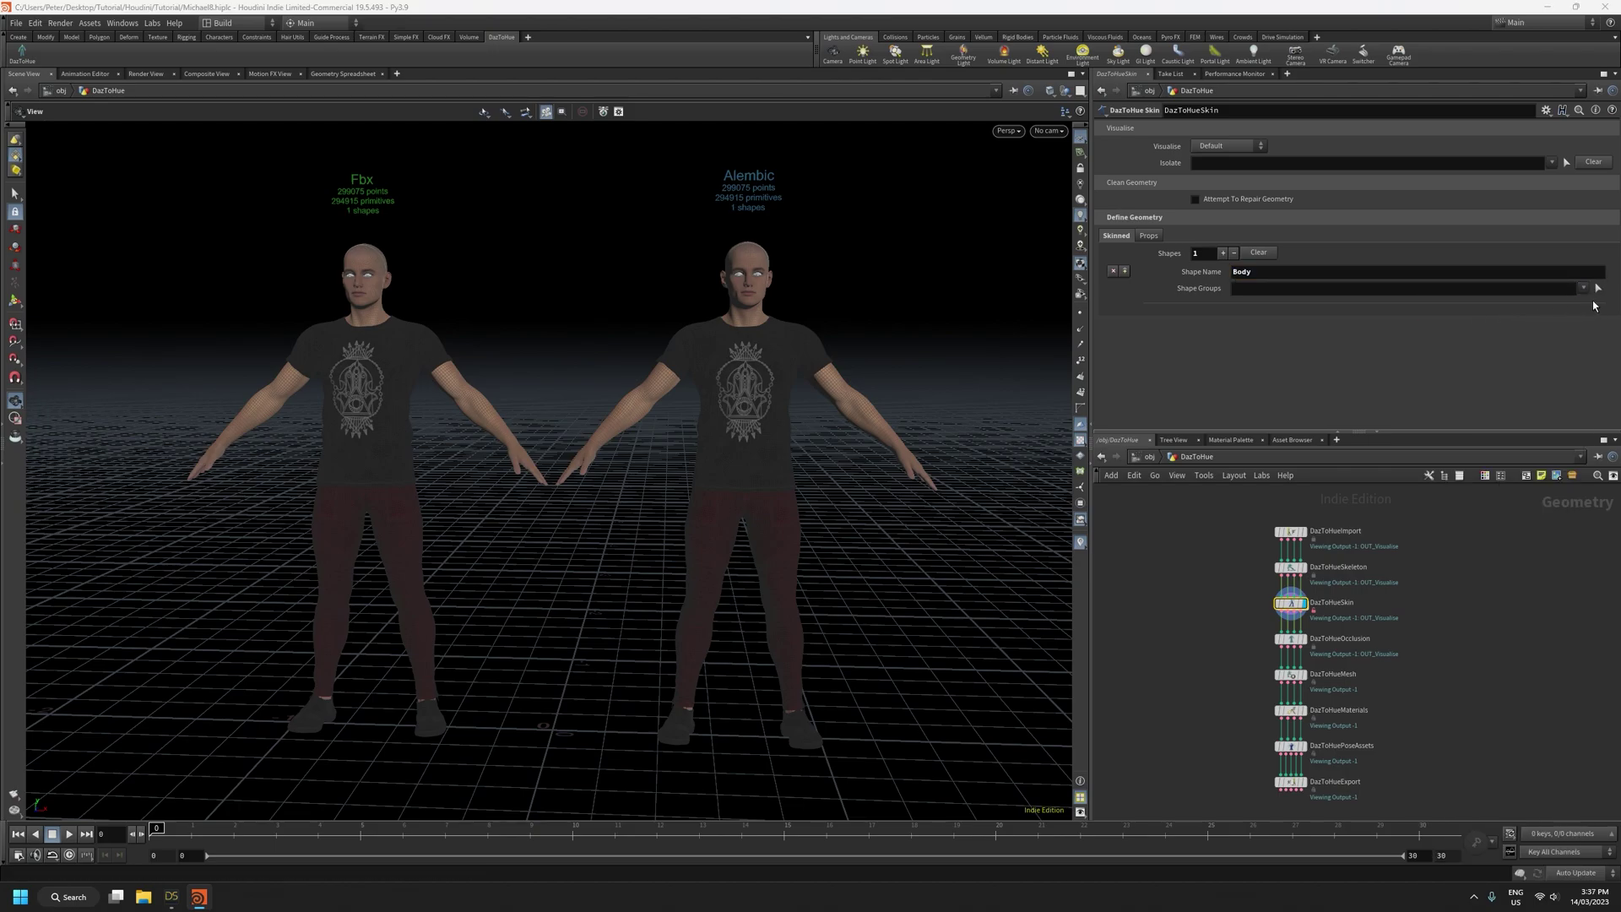
pyautogui.click(1584, 289)
pyautogui.click(1544, 326)
pyautogui.click(1584, 290)
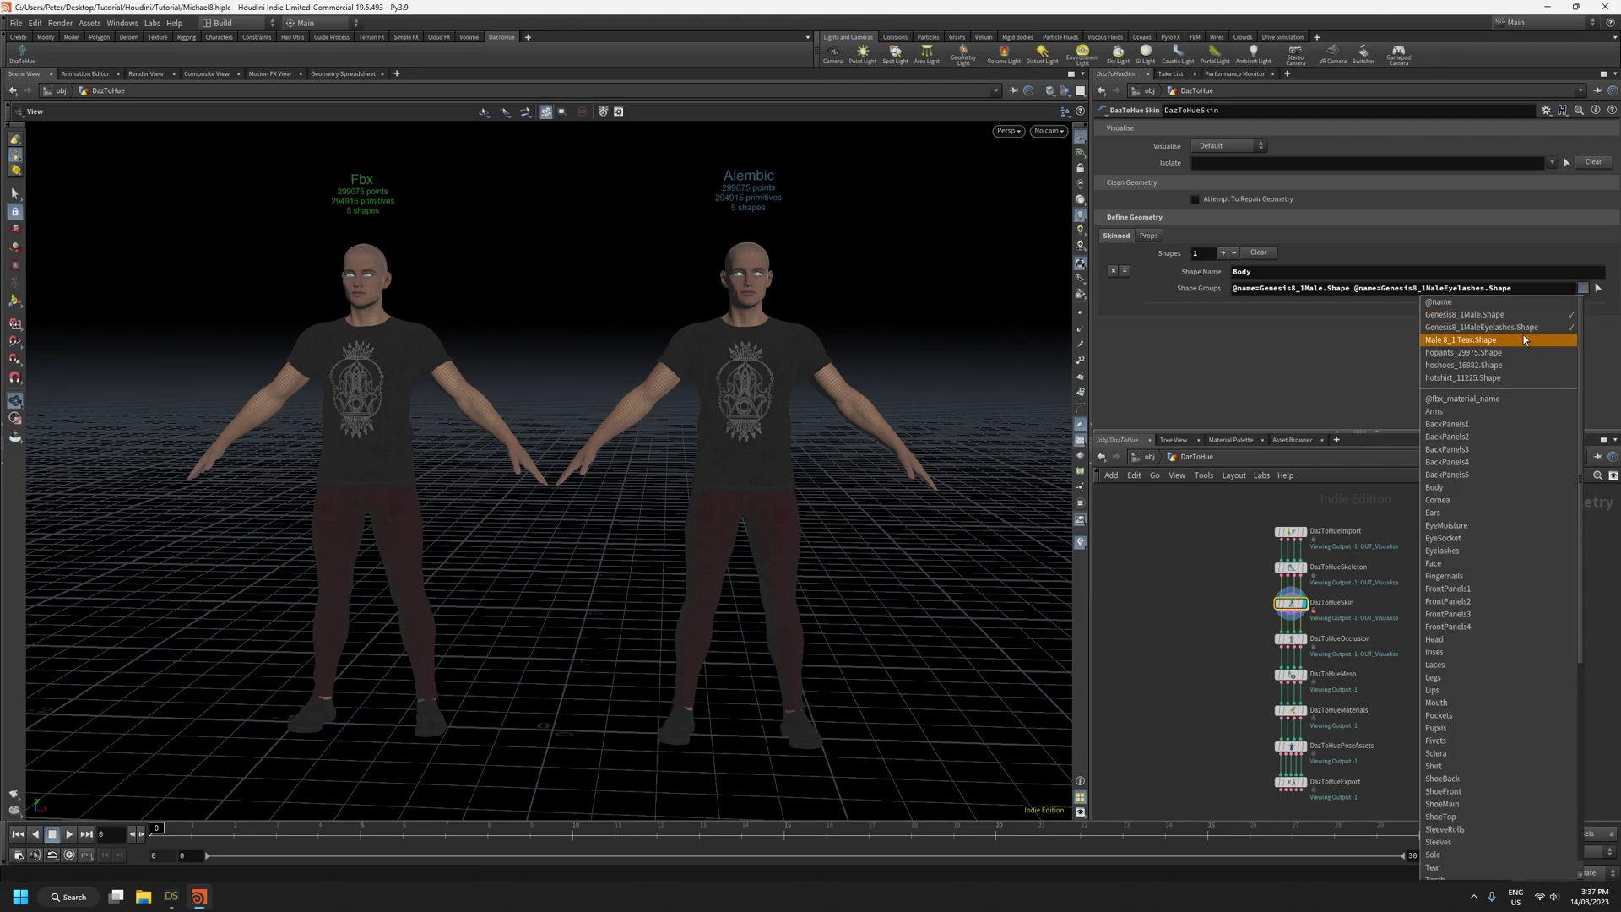
pyautogui.click(1486, 332)
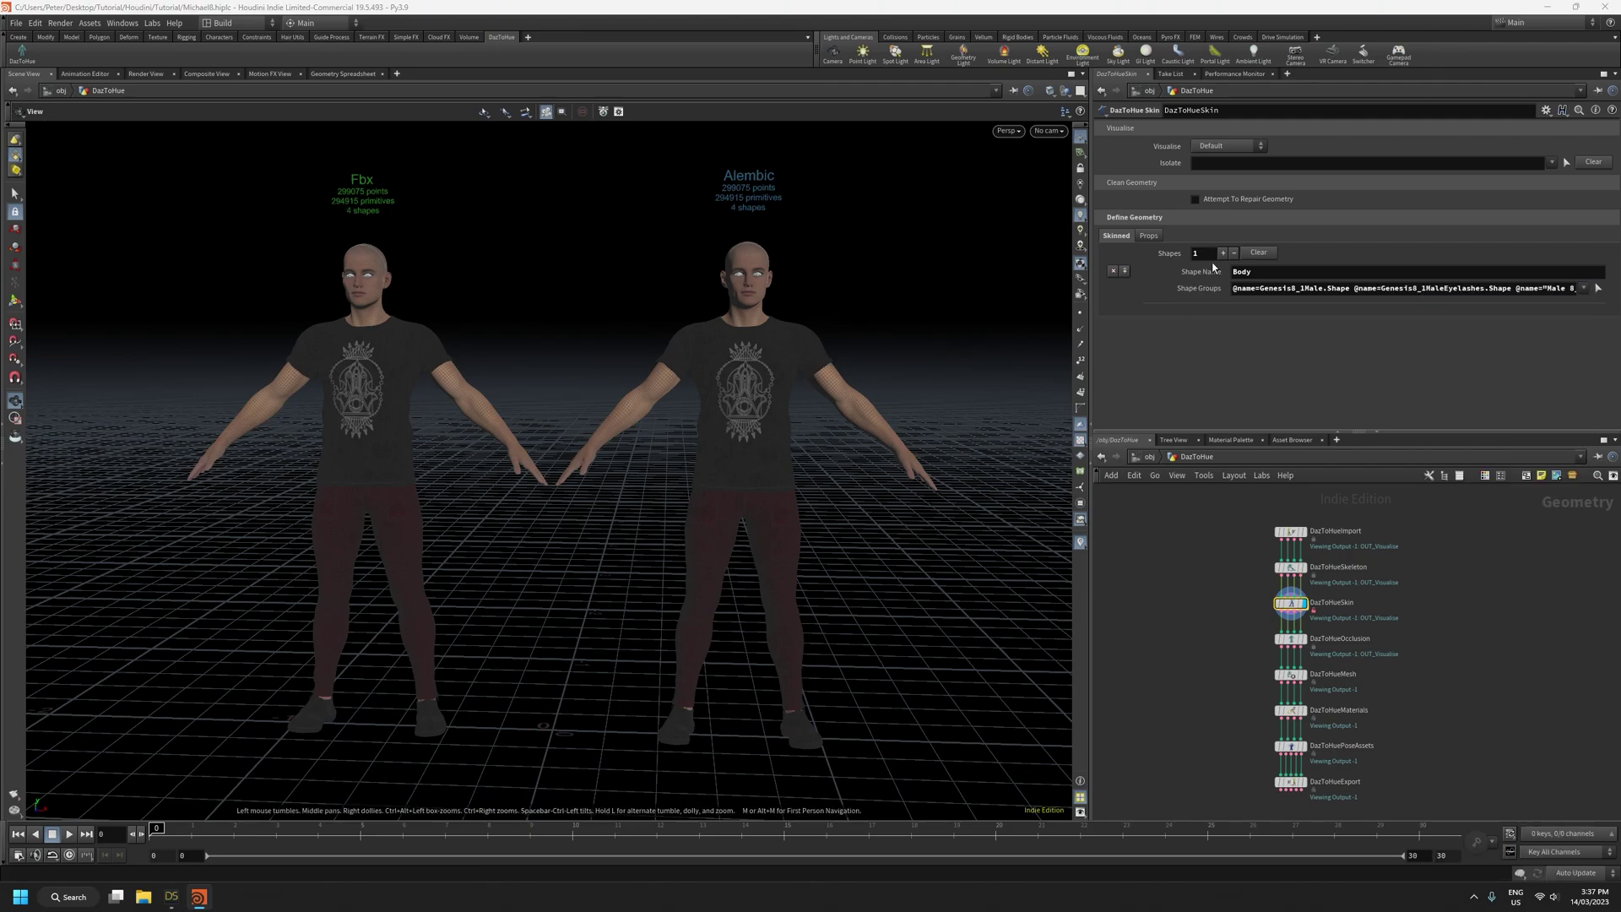
# Add a second skinned shape named Clothing, grouping hopants_29975.Shape, hoshoes_16882.Shape and hotshirt_11225.Shape
pyautogui.click(1223, 252)
pyautogui.click(1261, 318)
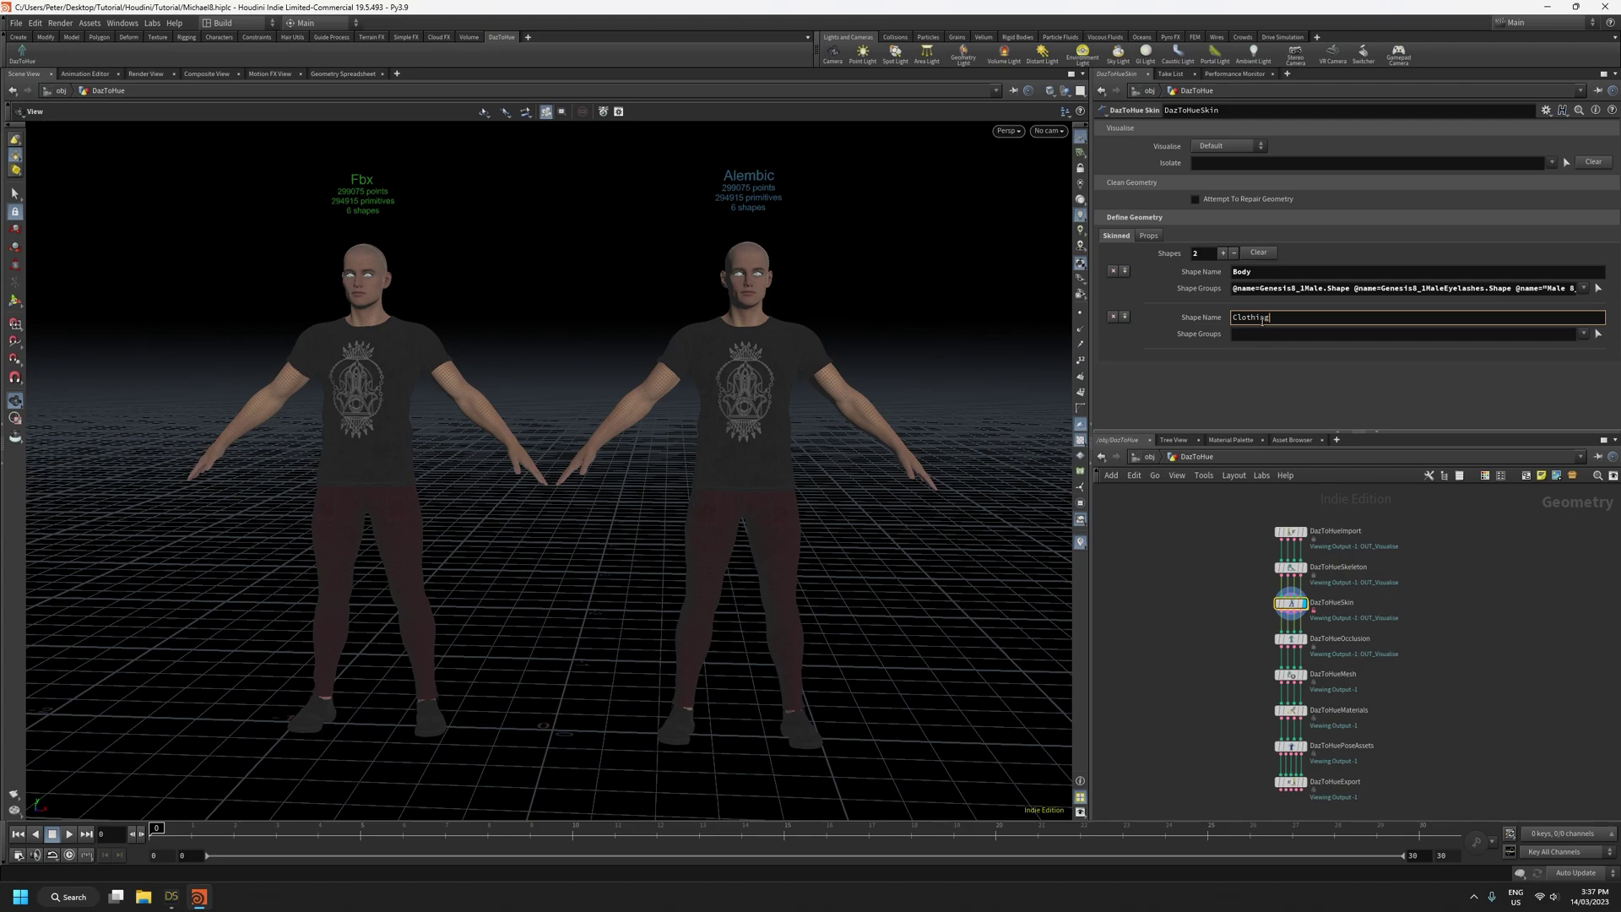
pyautogui.click(1584, 334)
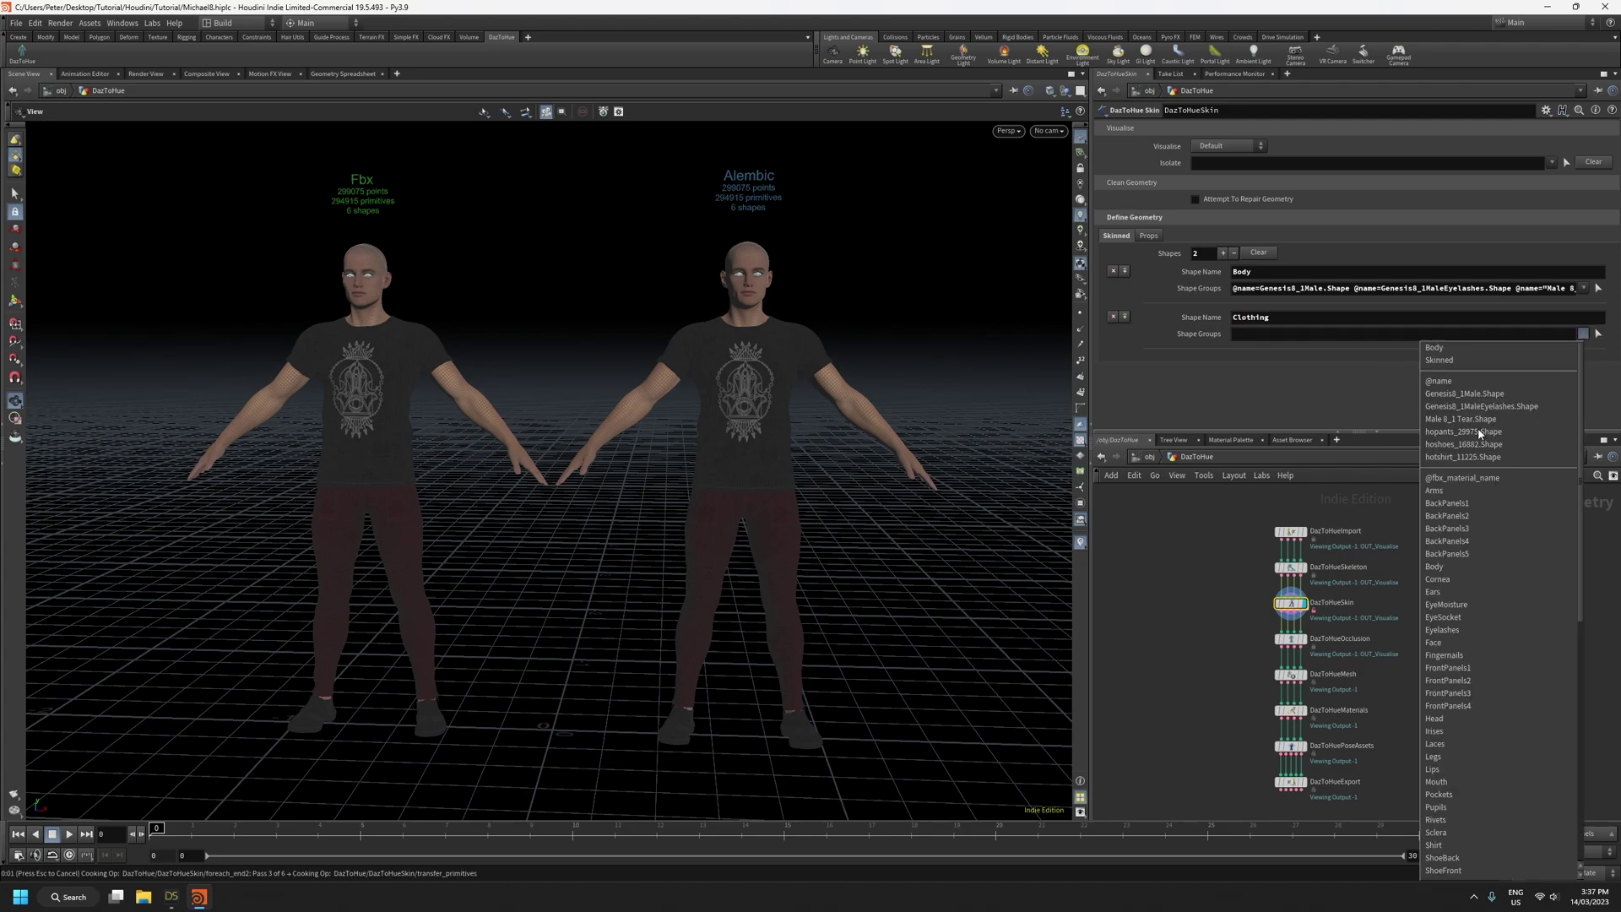
pyautogui.click(1479, 430)
pyautogui.click(1584, 334)
pyautogui.click(1501, 439)
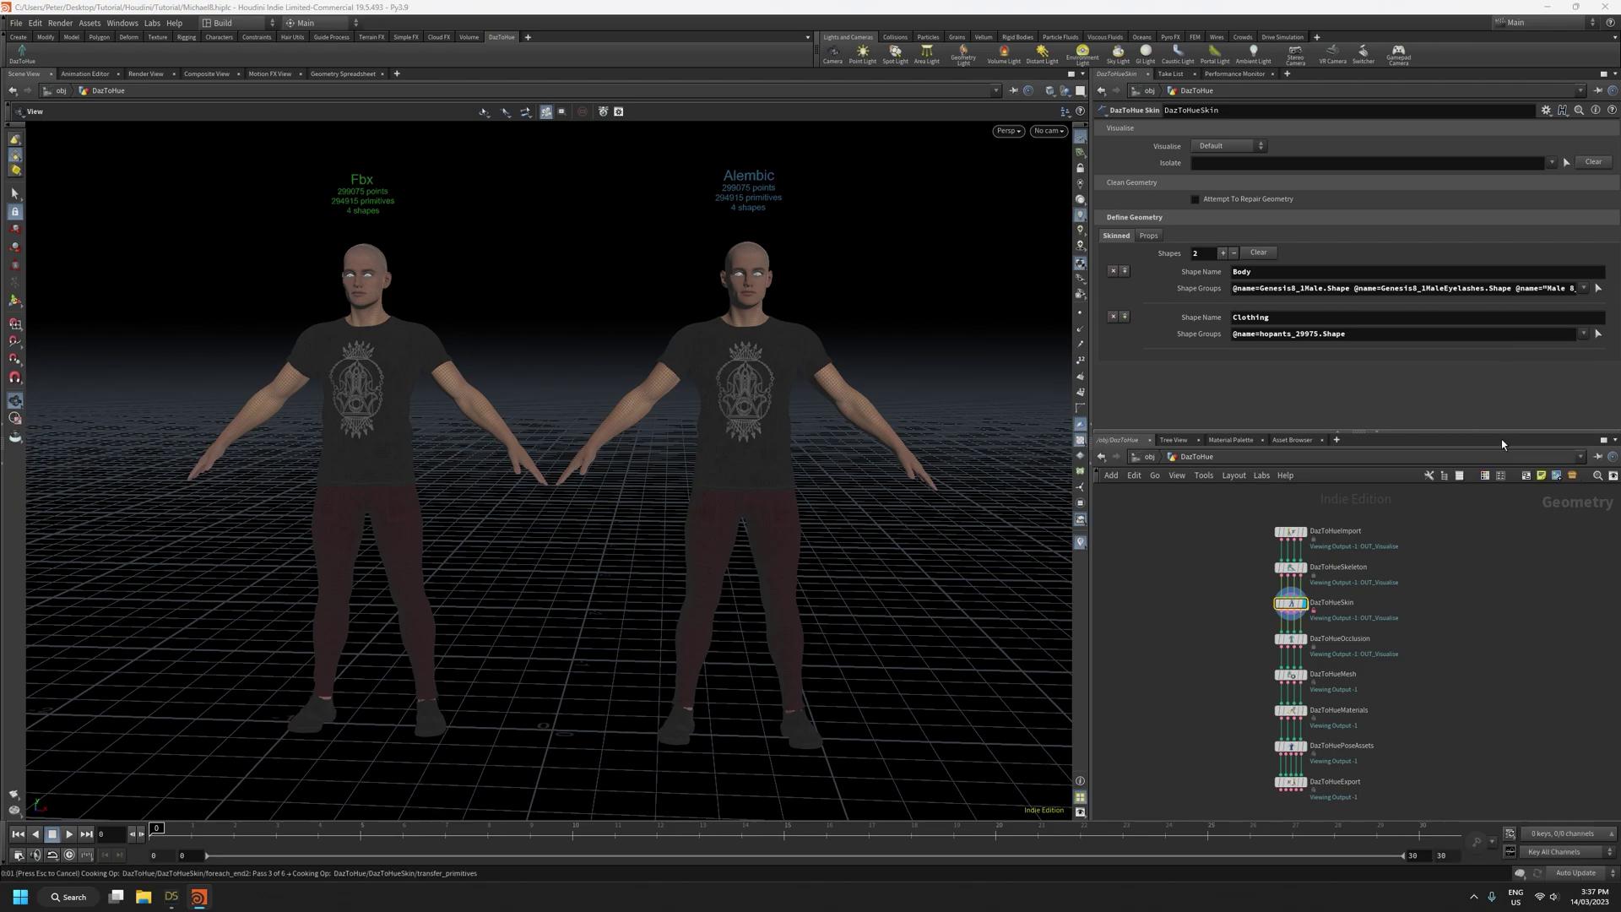
pyautogui.click(1584, 334)
pyautogui.click(1499, 456)
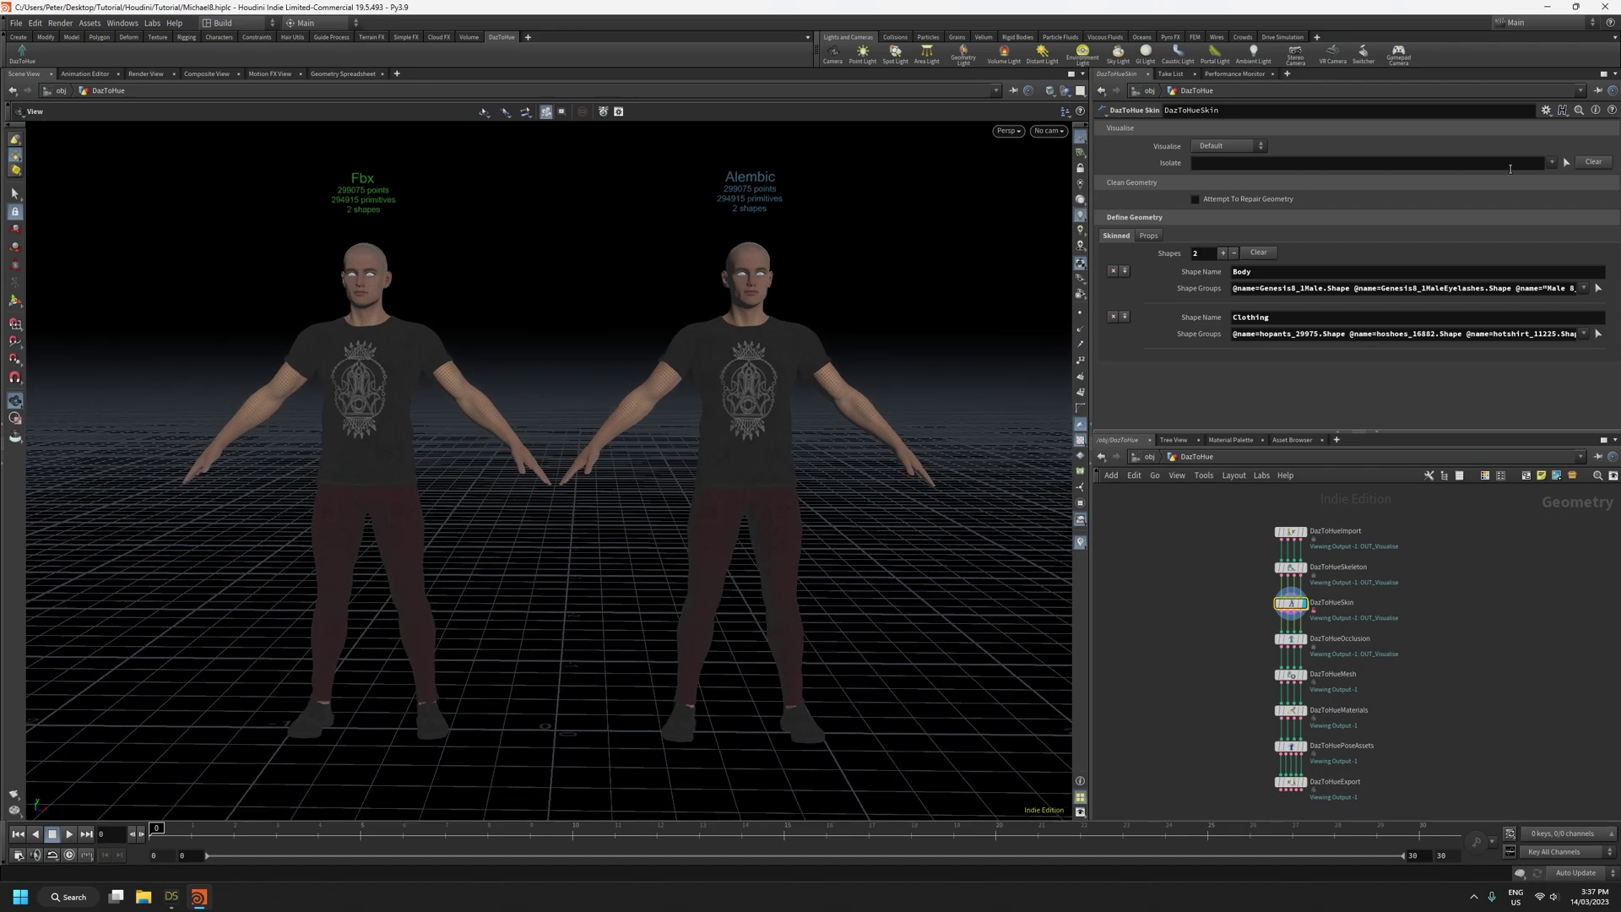
# Isolate the Clothing shape in the skin node's visualisation
pyautogui.click(1552, 163)
pyautogui.scroll(-9, 1460, 417)
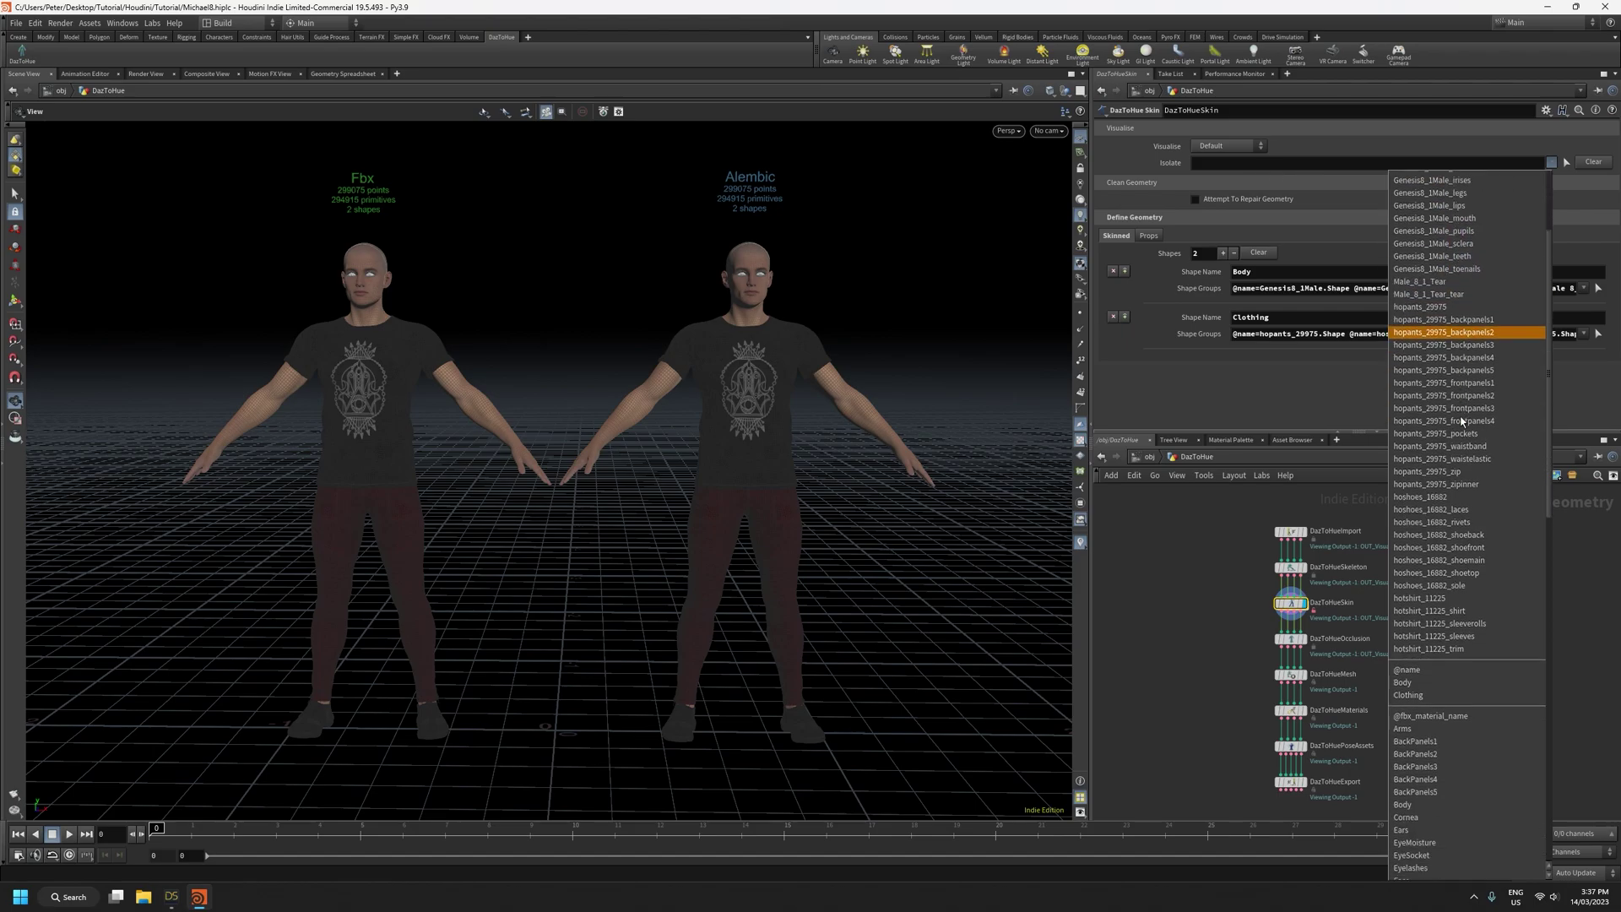
pyautogui.click(1445, 697)
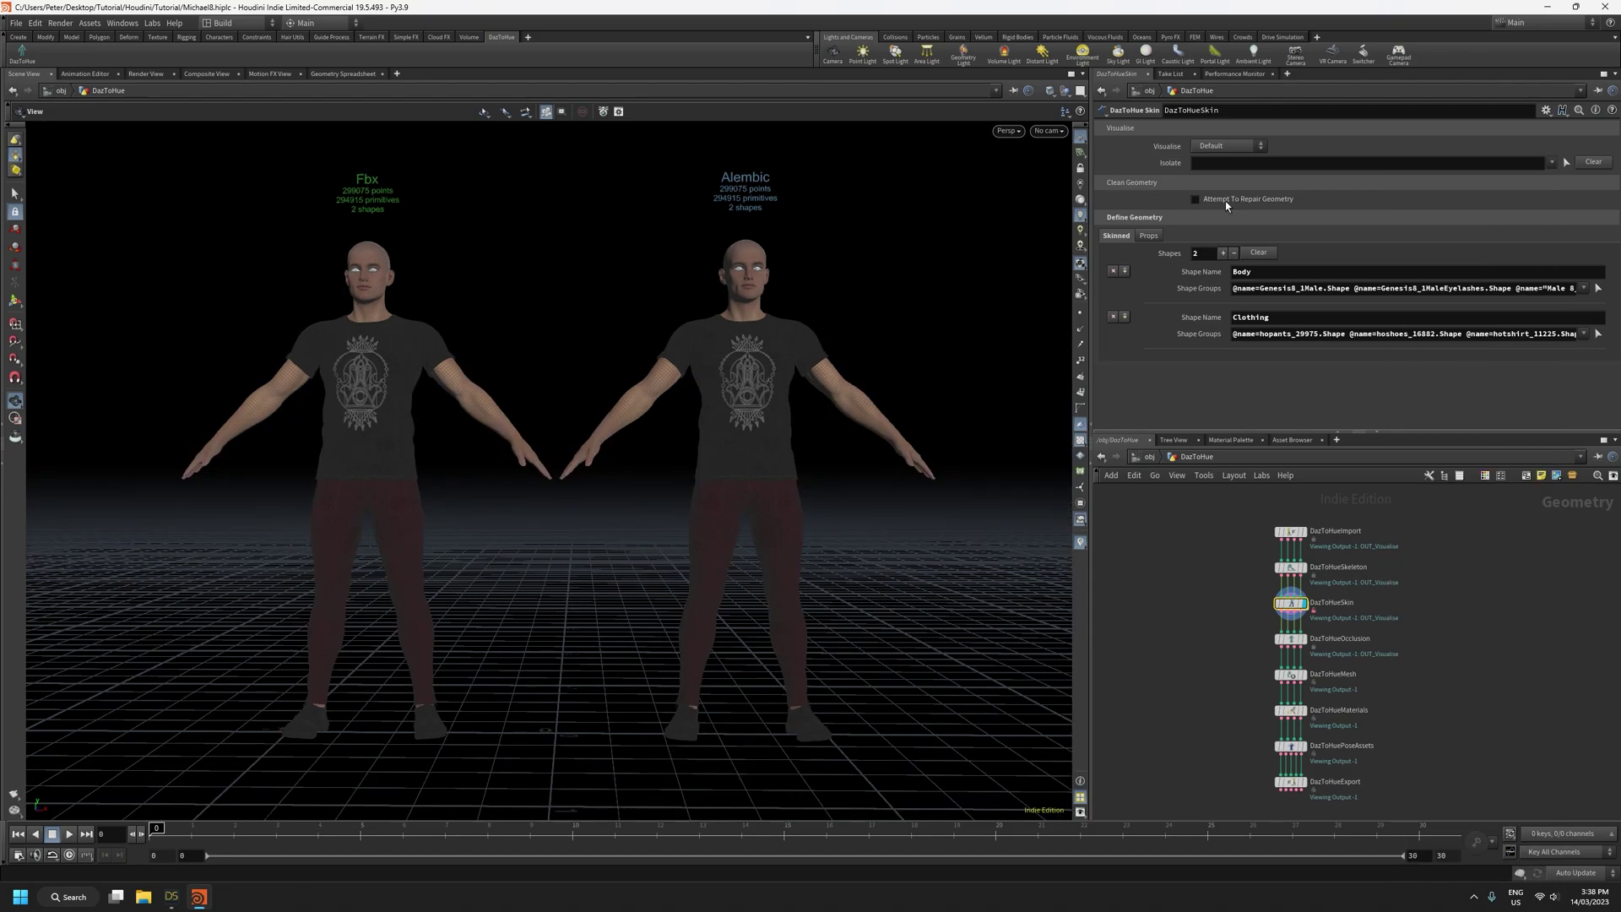
# Examine both characters with the grouped Body and Clothing shapes from the front and side, including the clothed torso and legs
pyautogui.moveTo(904, 262); pyautogui.dragTo(961, 273)
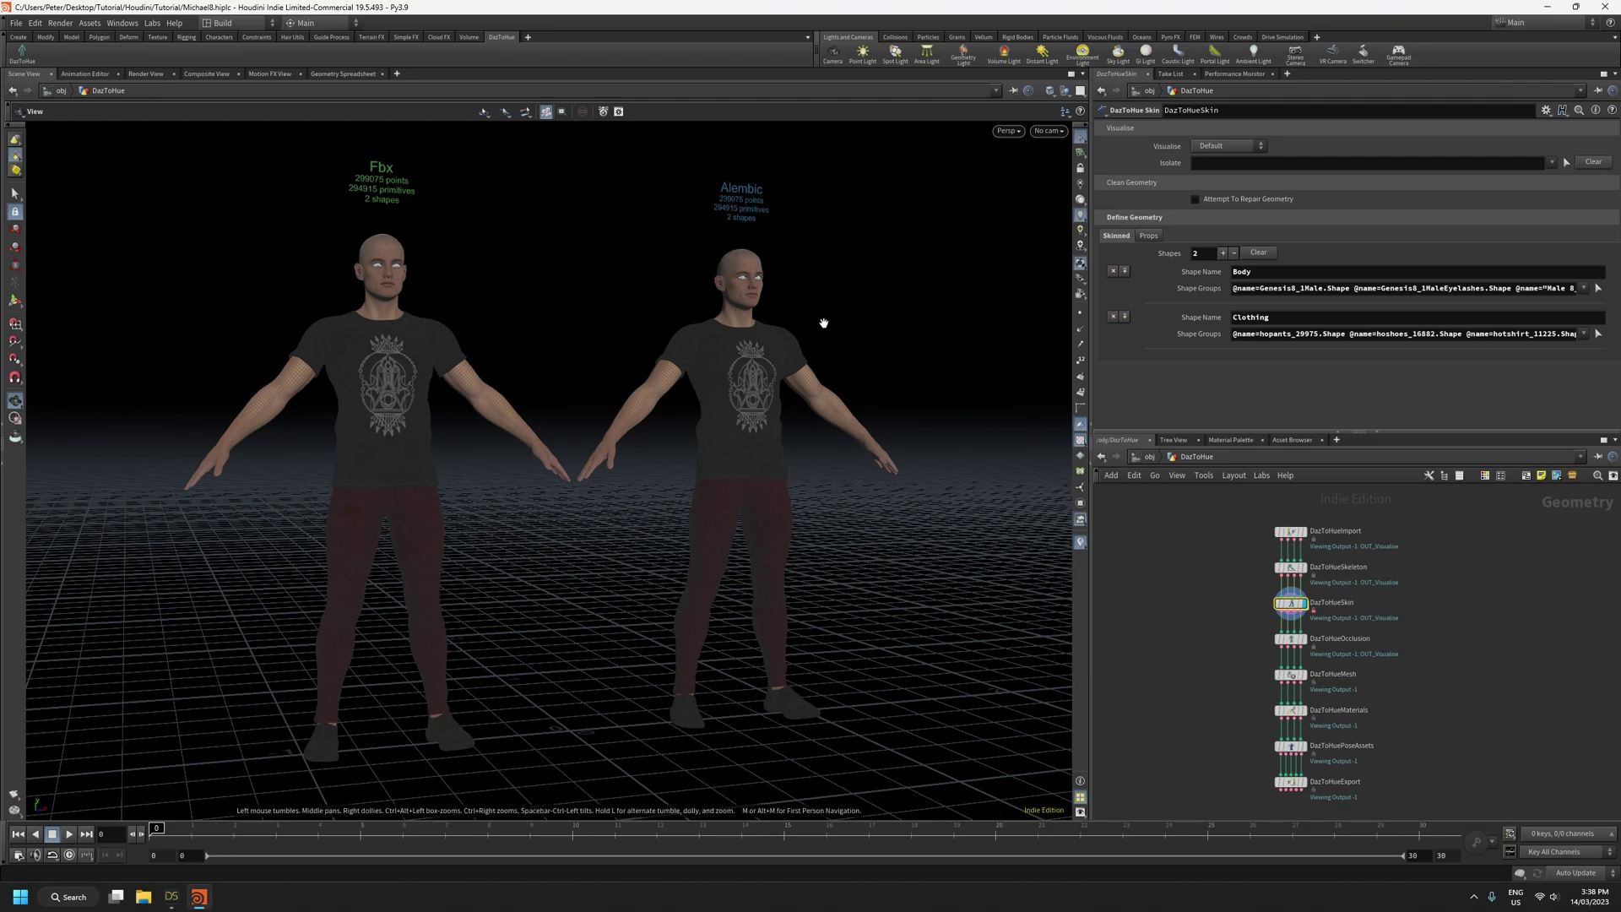
pyautogui.moveTo(823, 323); pyautogui.dragTo(885, 301)
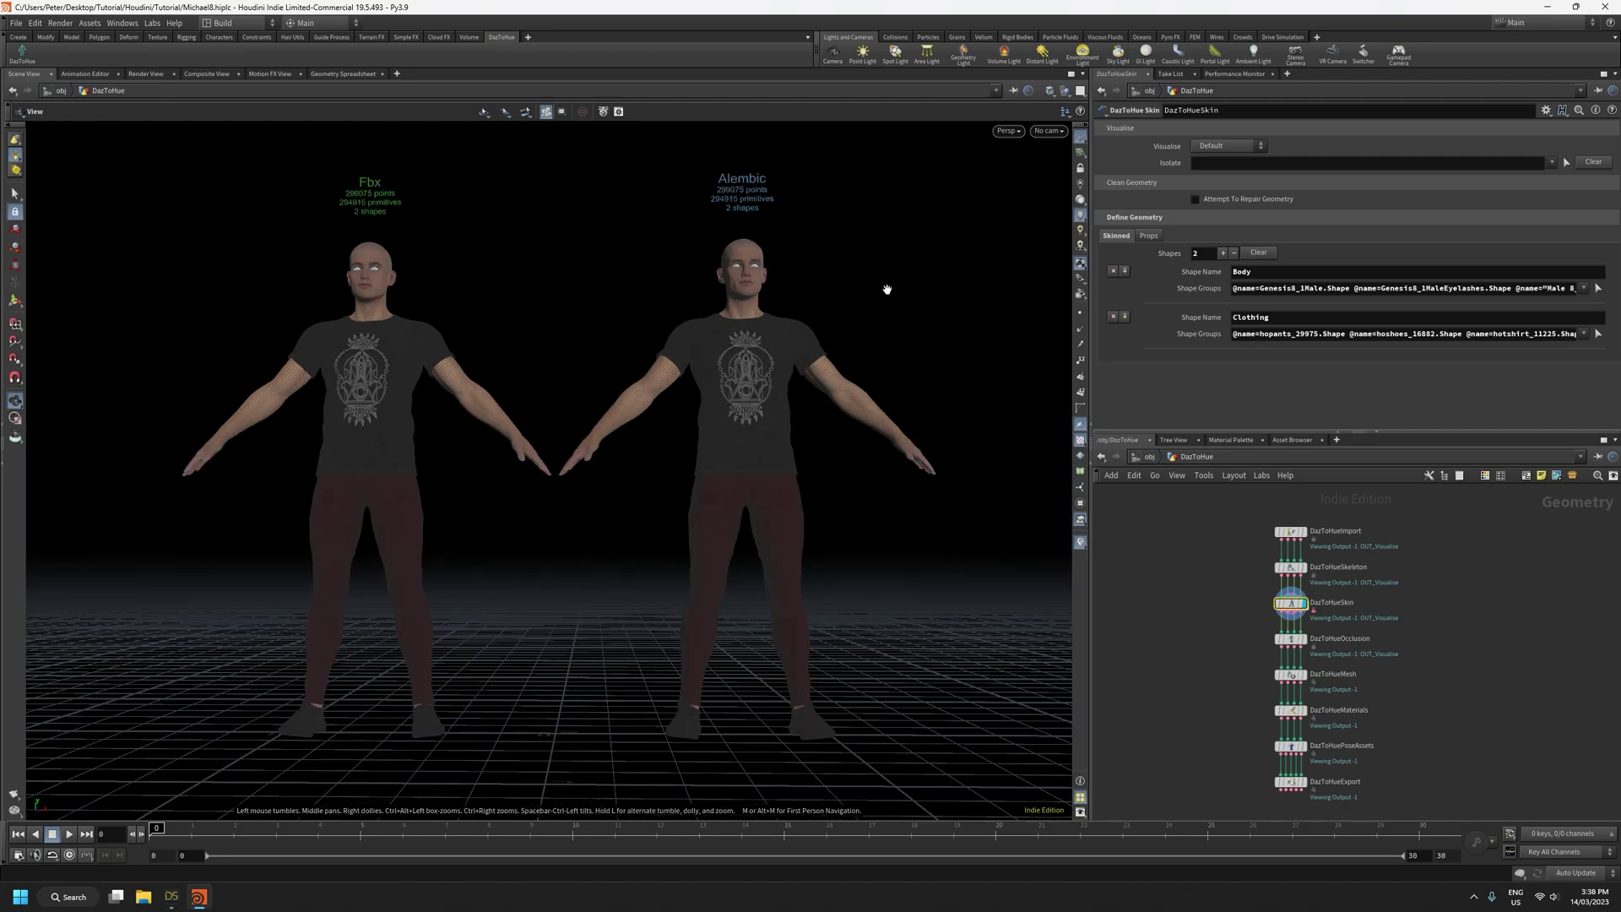
pyautogui.moveTo(891, 275); pyautogui.dragTo(823, 278)
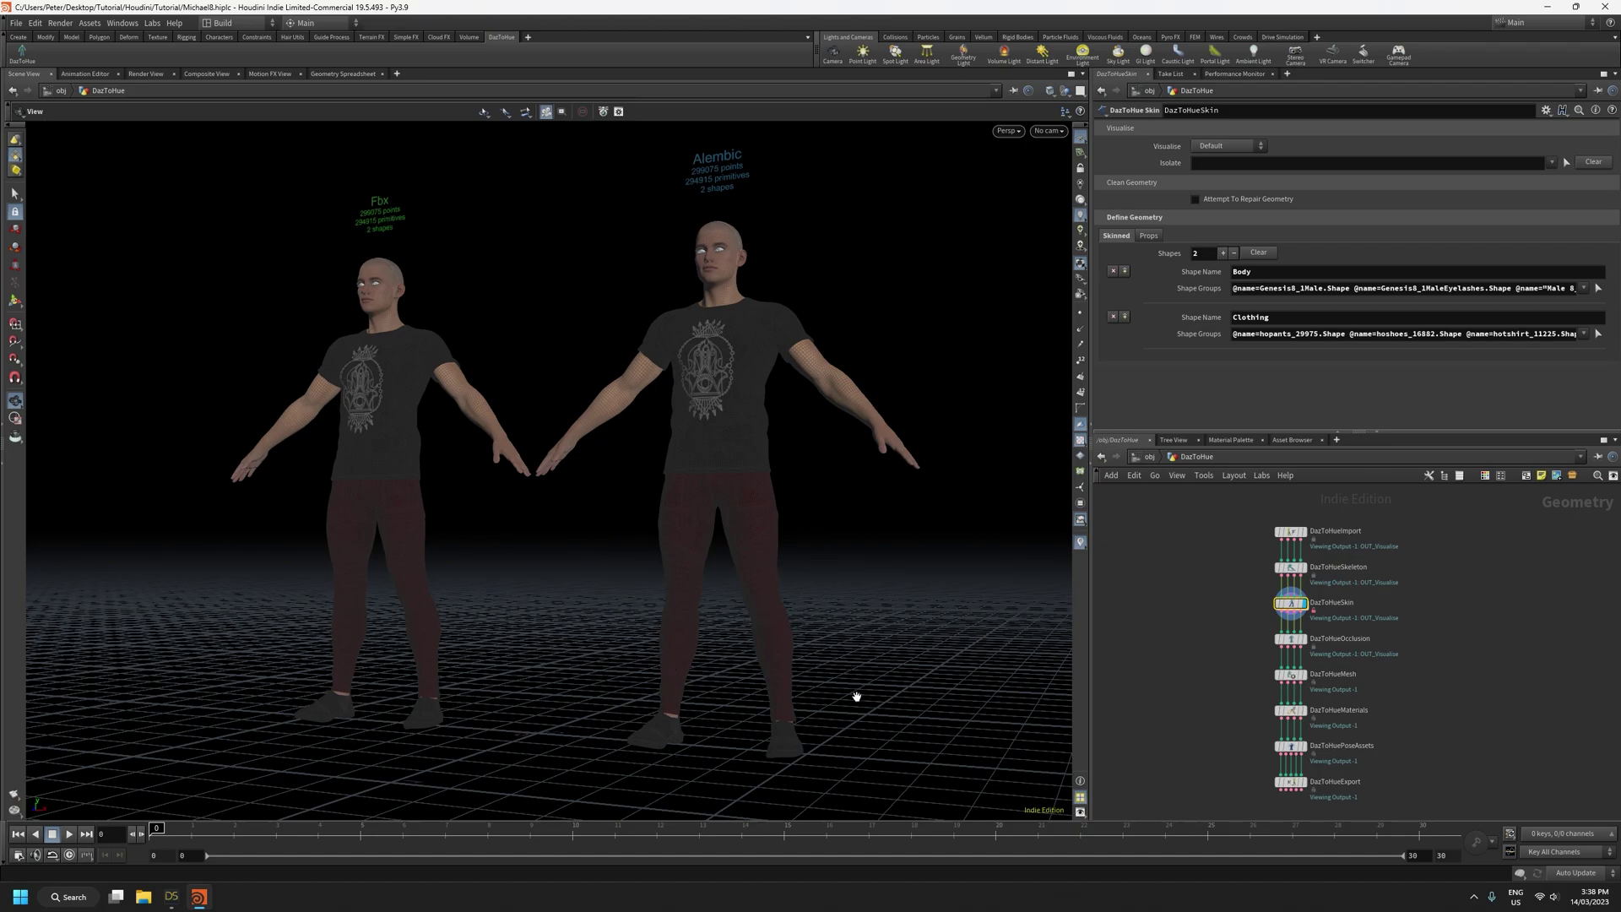
pyautogui.moveTo(903, 573); pyautogui.dragTo(805, 575)
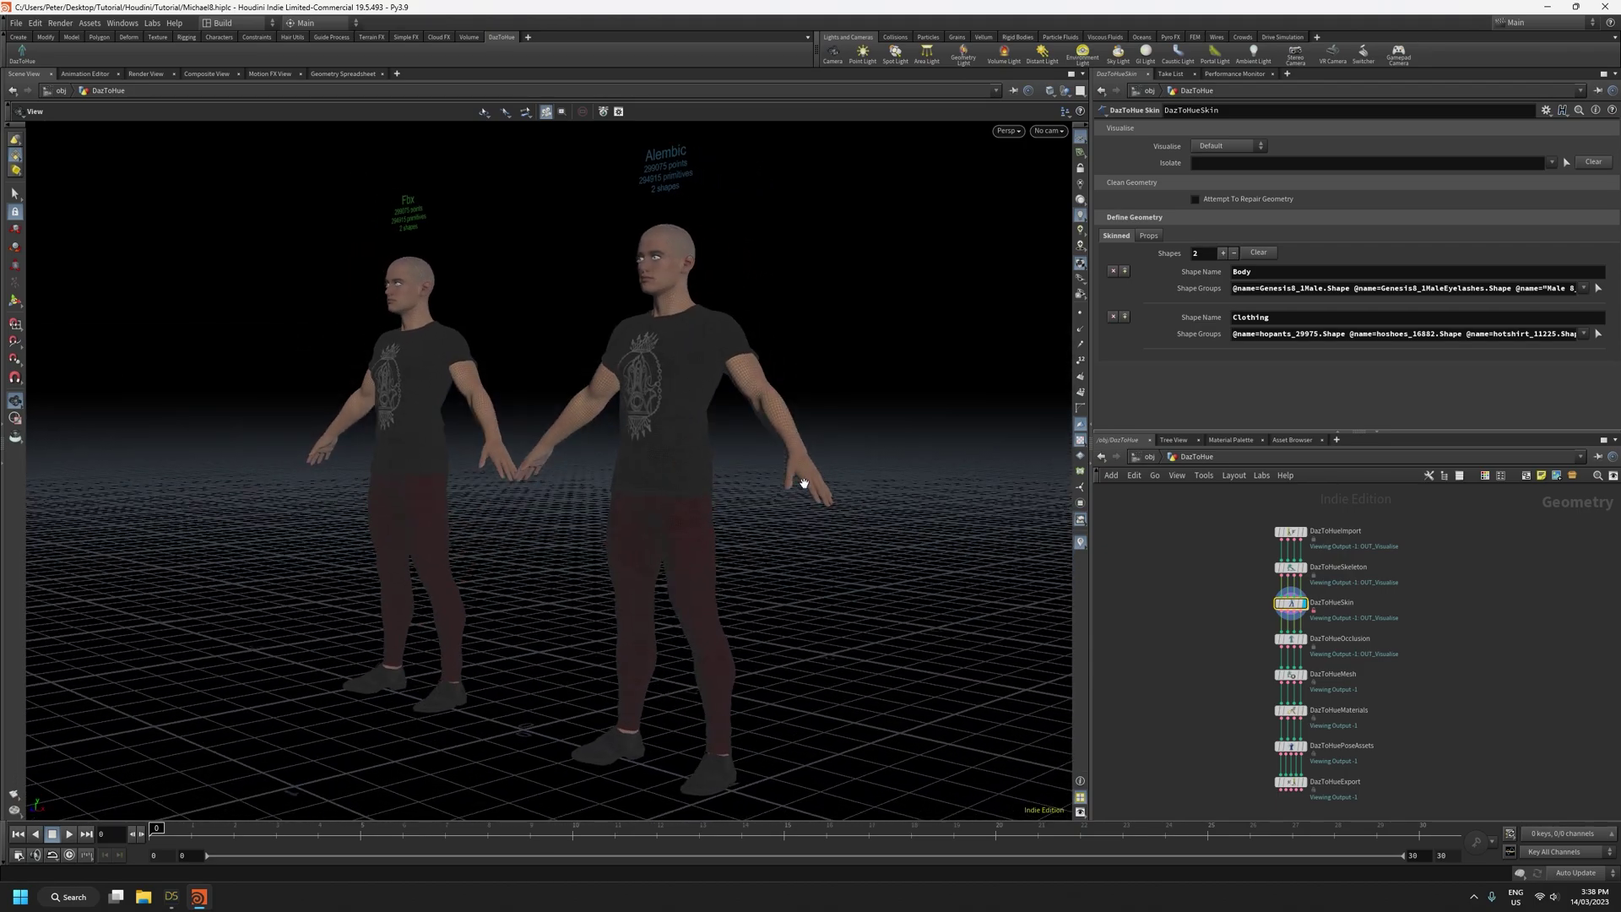
pyautogui.moveTo(831, 595); pyautogui.dragTo(720, 579)
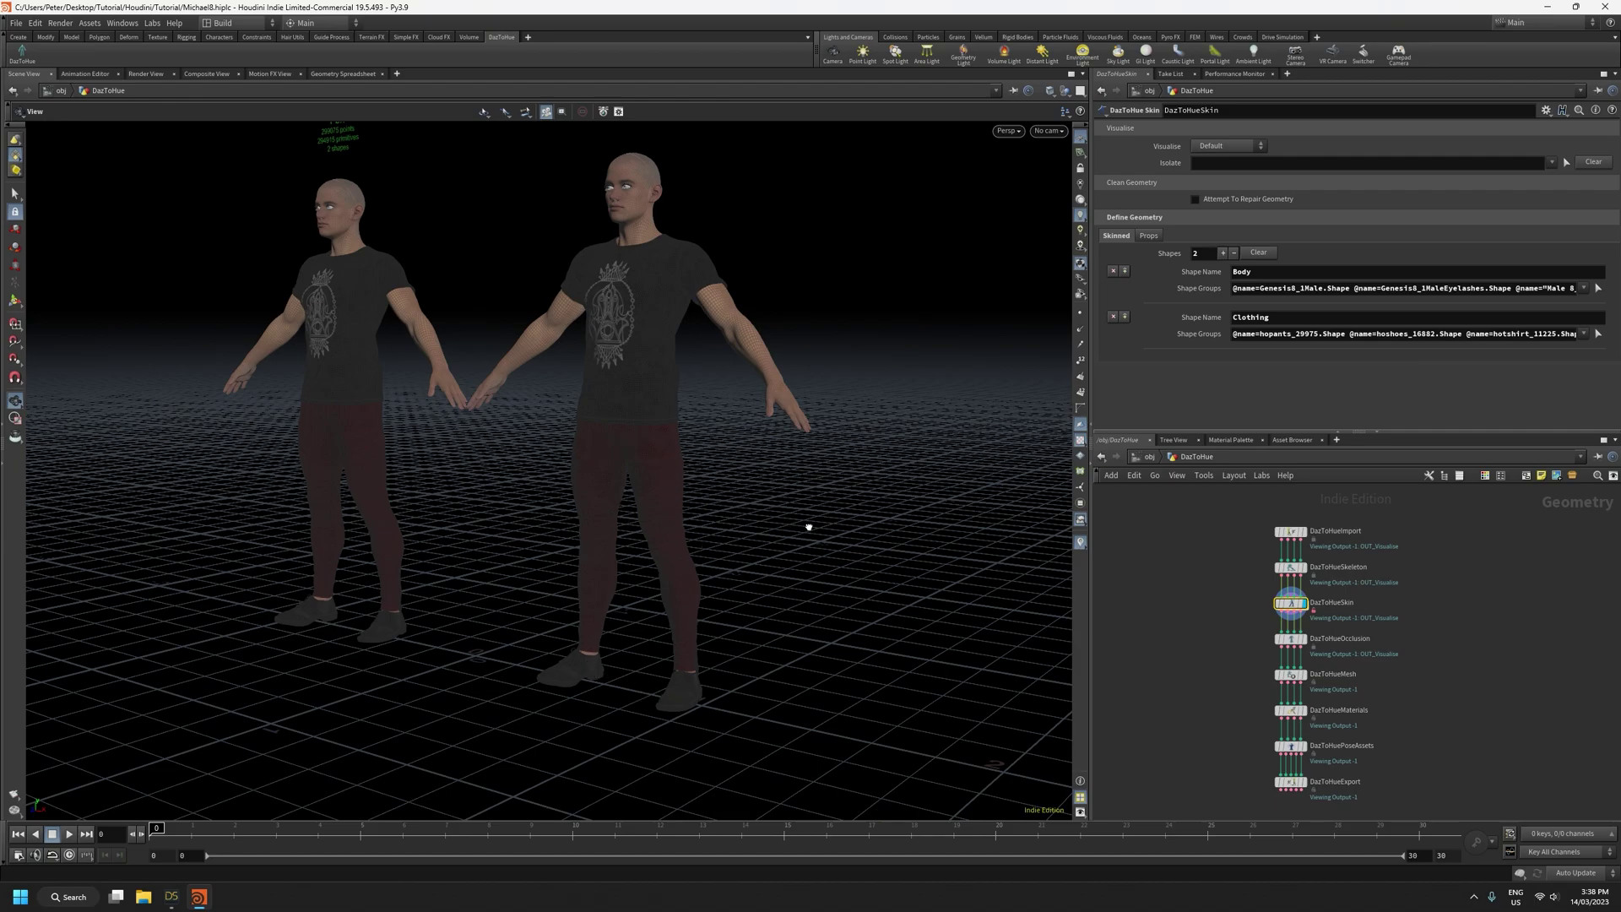
pyautogui.moveTo(797, 529); pyautogui.dragTo(909, 514)
pyautogui.moveTo(806, 459); pyautogui.dragTo(840, 525, button='right')
pyautogui.moveTo(839, 525); pyautogui.dragTo(846, 592, button='middle')
pyautogui.moveTo(846, 628); pyautogui.dragTo(812, 642)
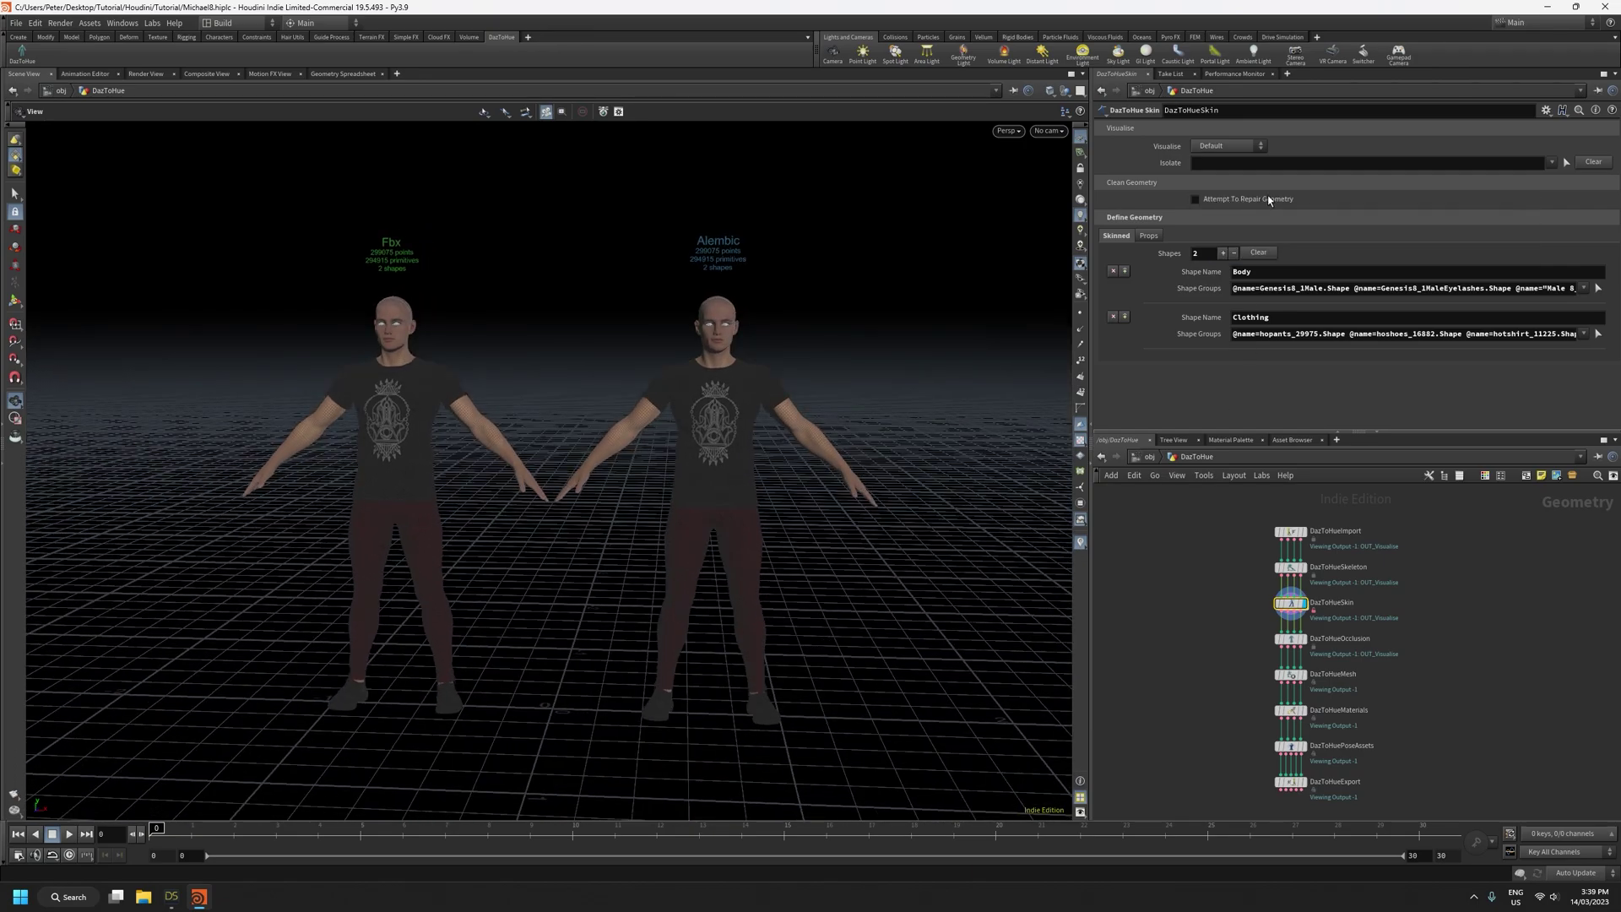
pyautogui.moveTo(792, 583); pyautogui.dragTo(907, 455)
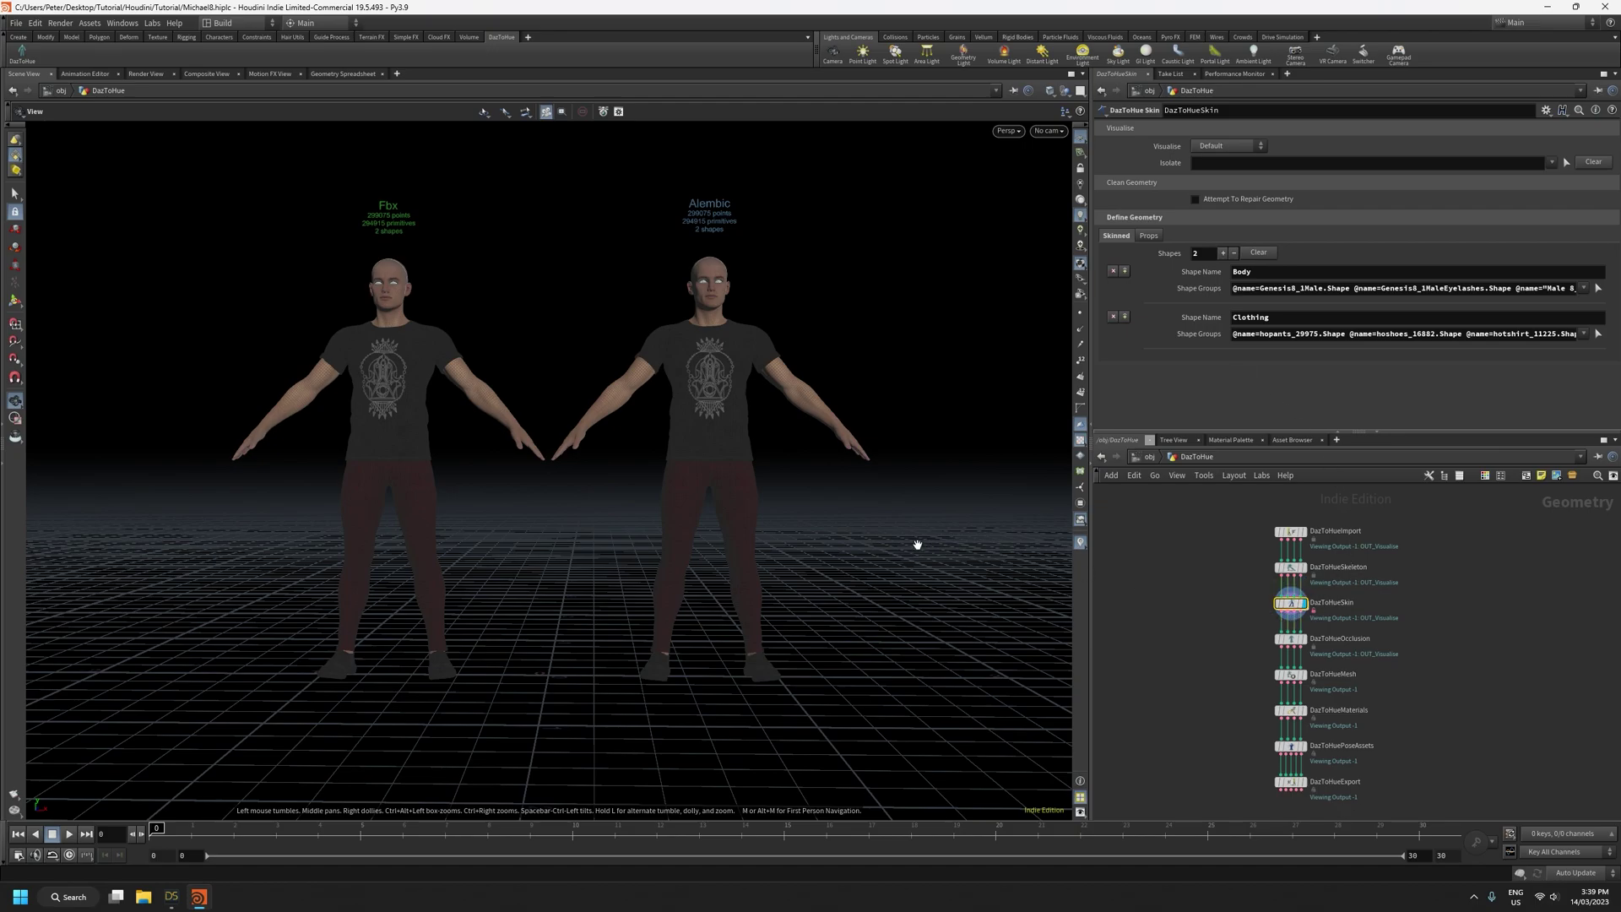
pyautogui.moveTo(867, 561); pyautogui.dragTo(867, 562)
pyautogui.moveTo(621, 513); pyautogui.dragTo(627, 339, button='right')
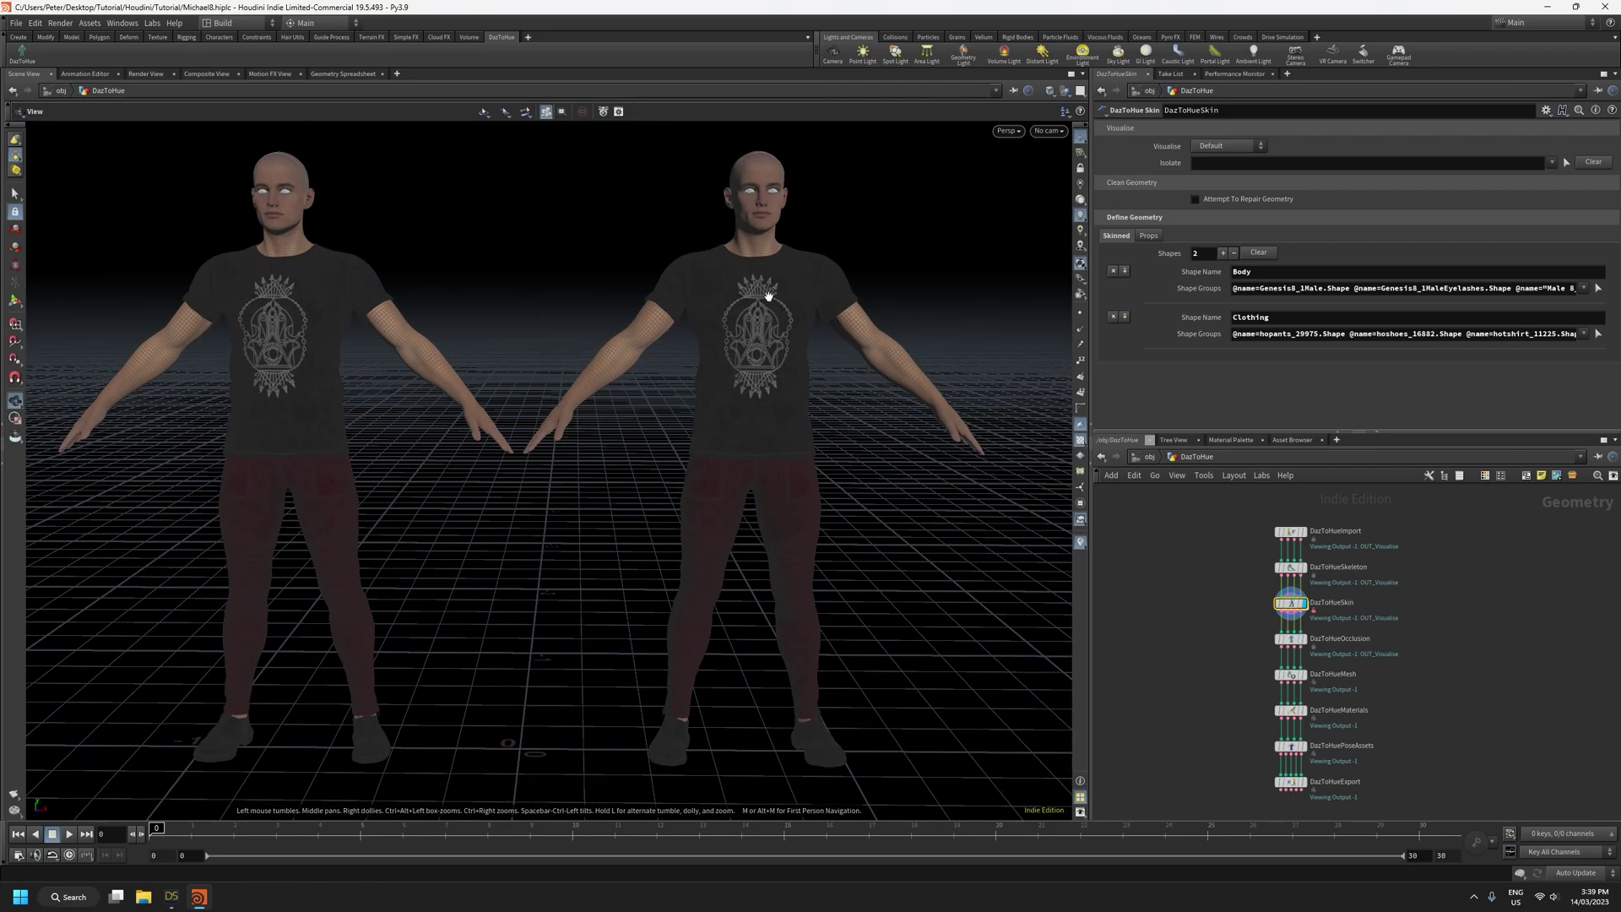
pyautogui.moveTo(671, 411); pyautogui.dragTo(662, 531, button='right')
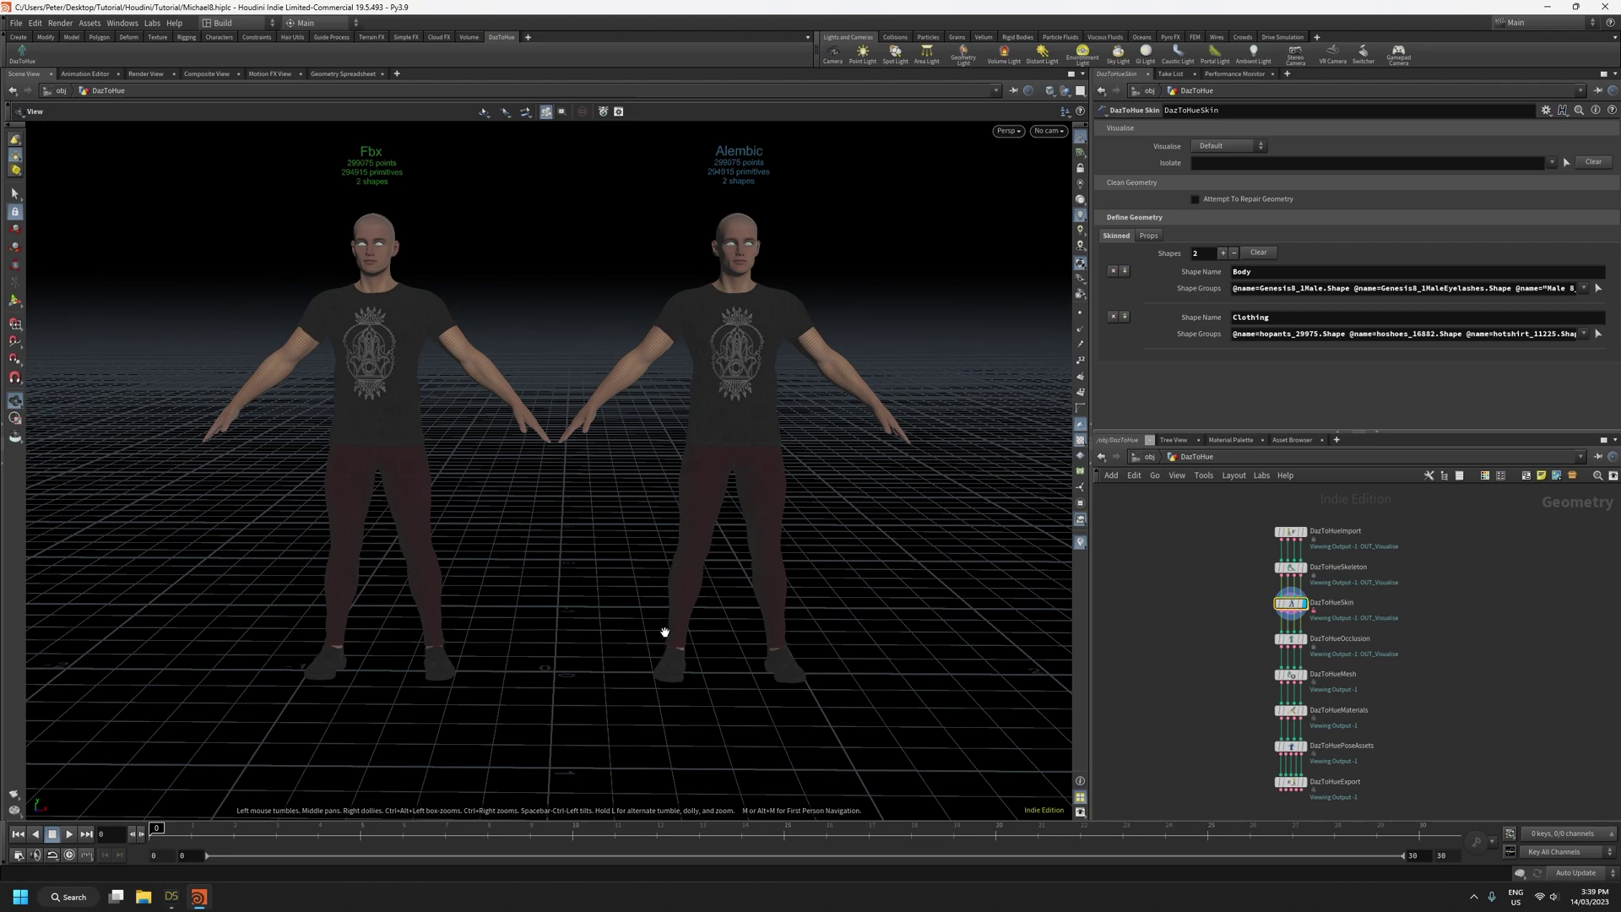
pyautogui.moveTo(817, 455)
pyautogui.mouseDown()
pyautogui.moveTo(875, 450)
pyautogui.moveTo(819, 457)
pyautogui.moveTo(816, 443)
pyautogui.mouseUp()
pyautogui.moveTo(821, 437); pyautogui.dragTo(836, 509, button='middle')
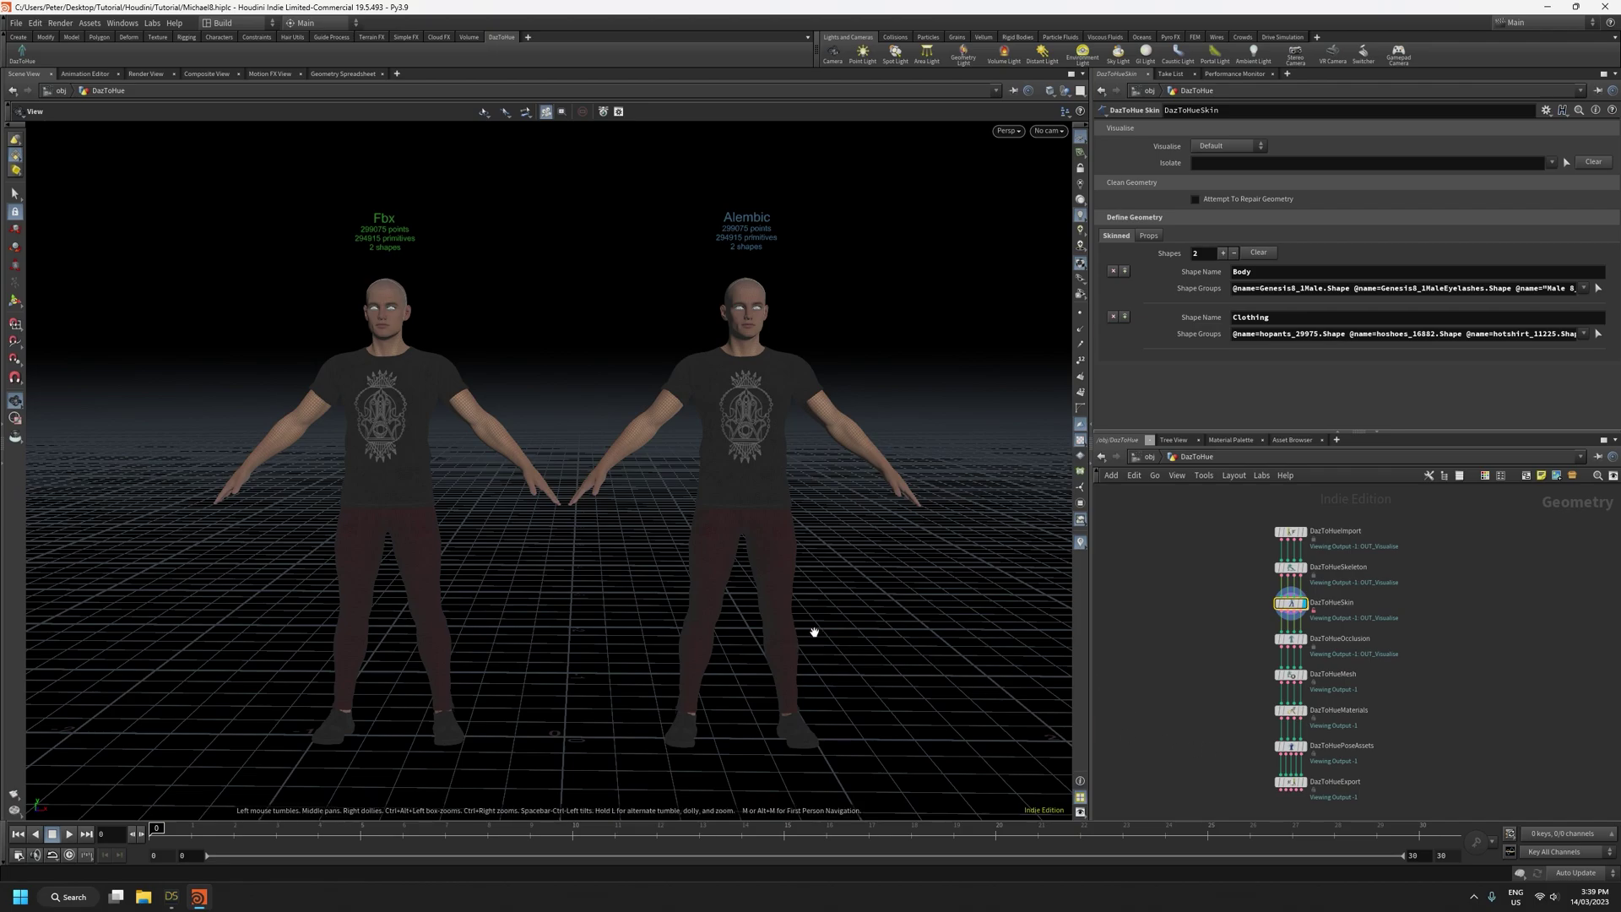
pyautogui.moveTo(885, 590)
pyautogui.mouseDown()
pyautogui.moveTo(847, 590)
pyautogui.moveTo(866, 580)
pyautogui.mouseUp()
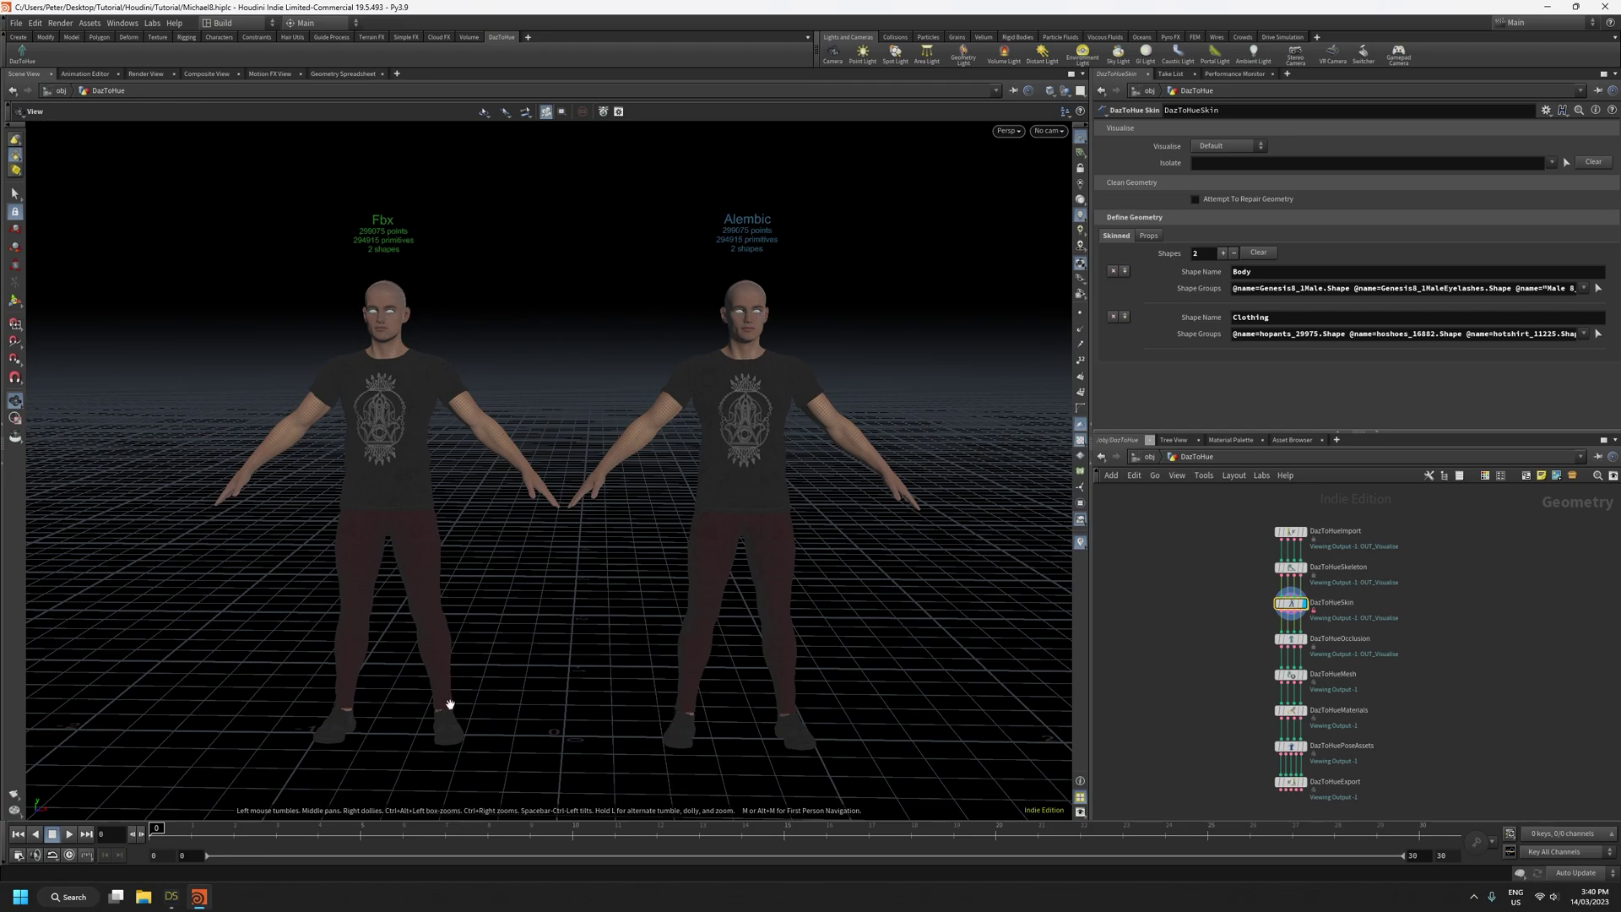
pyautogui.moveTo(330, 724); pyautogui.dragTo(606, 540)
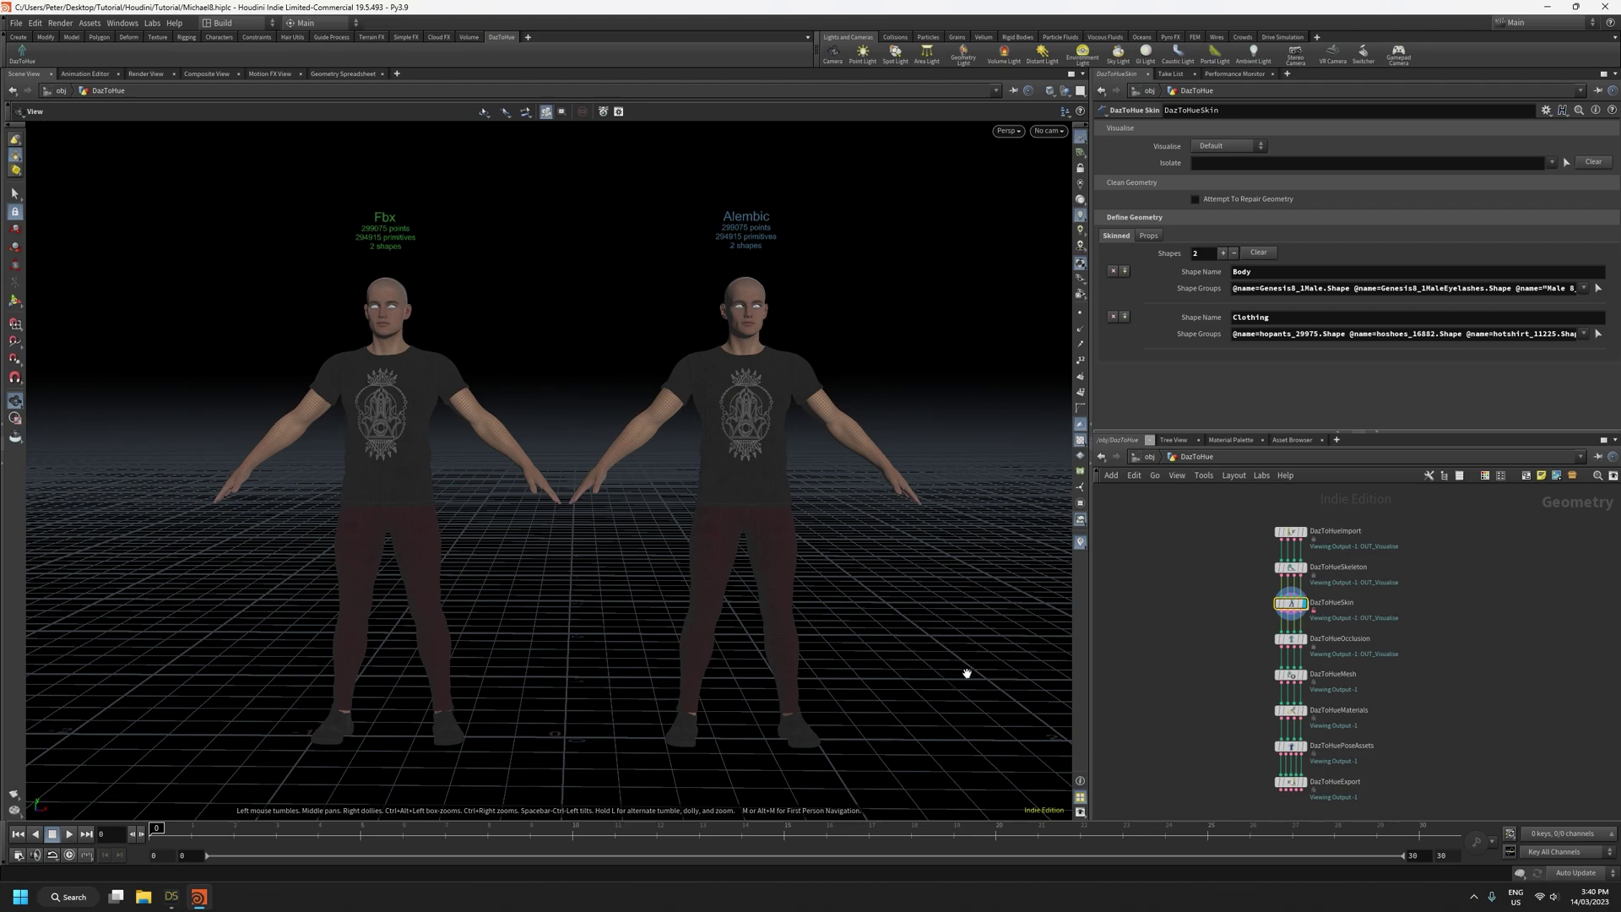
# Display the DazToHueOcclusion node's output in the viewport
pyautogui.scroll(2, 1239, 646)
pyautogui.scroll(1, 1239, 646)
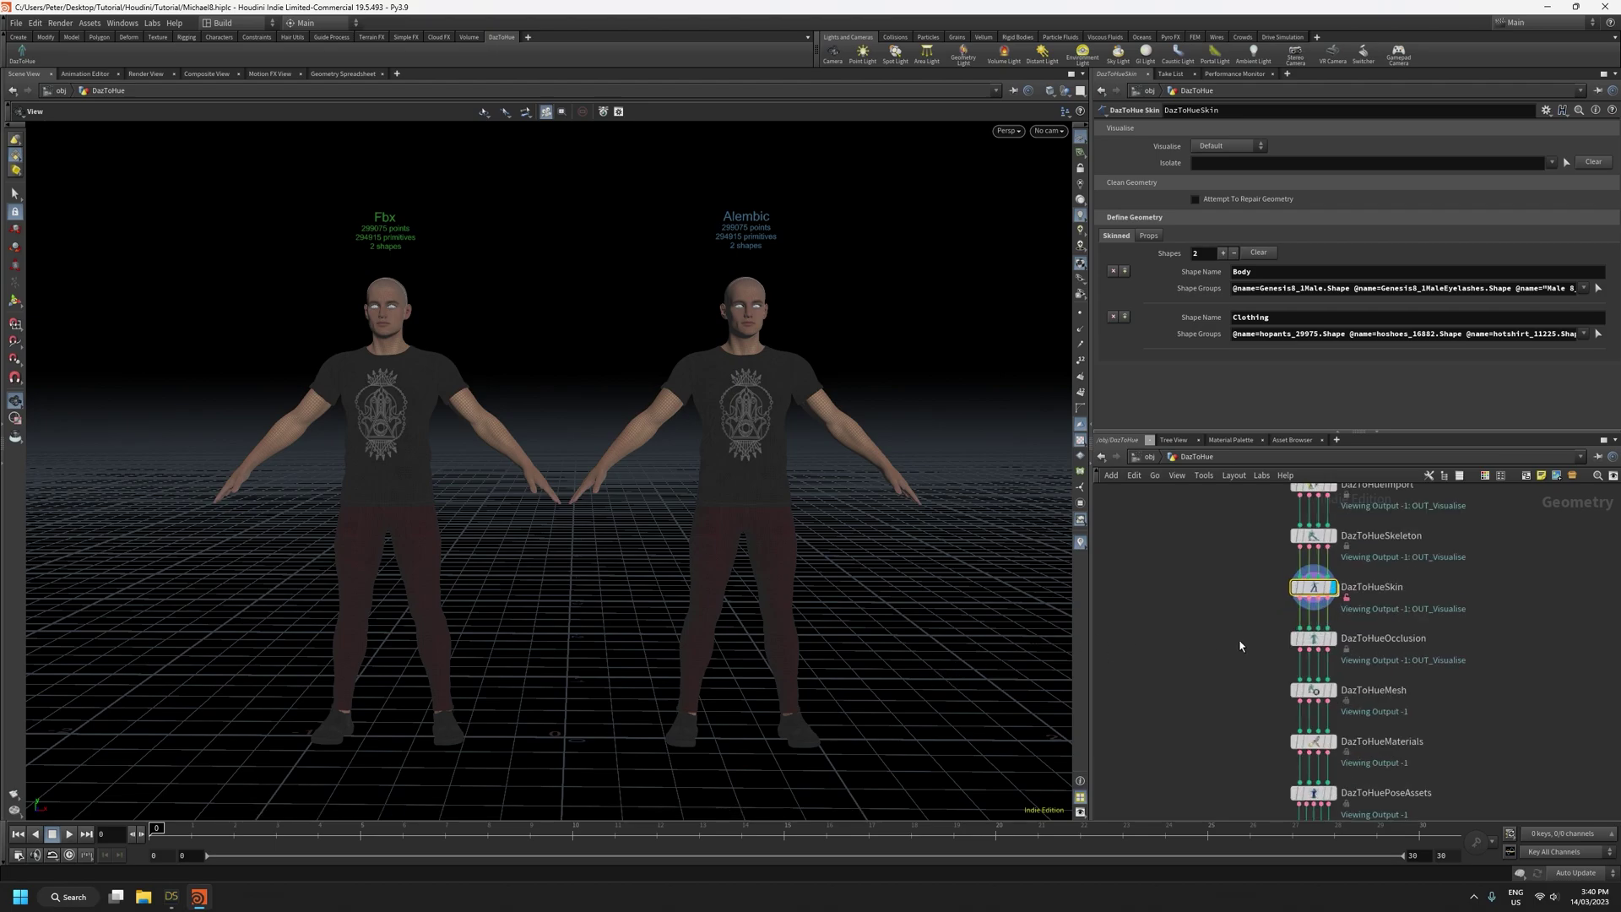
pyautogui.scroll(1, 1359, 644)
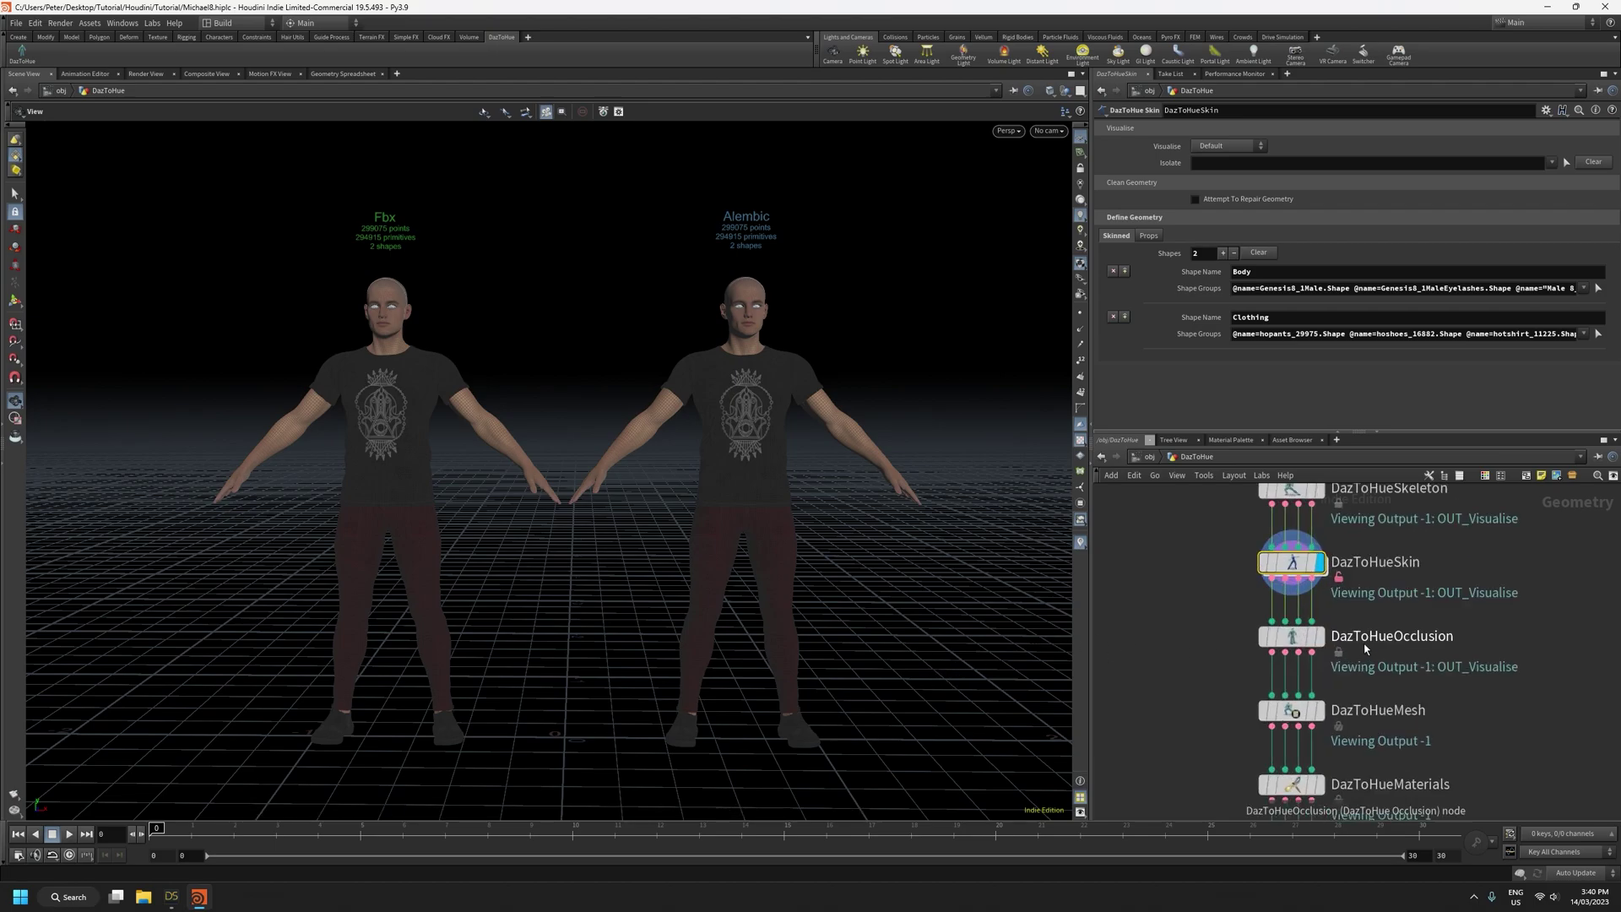
pyautogui.click(1319, 642)
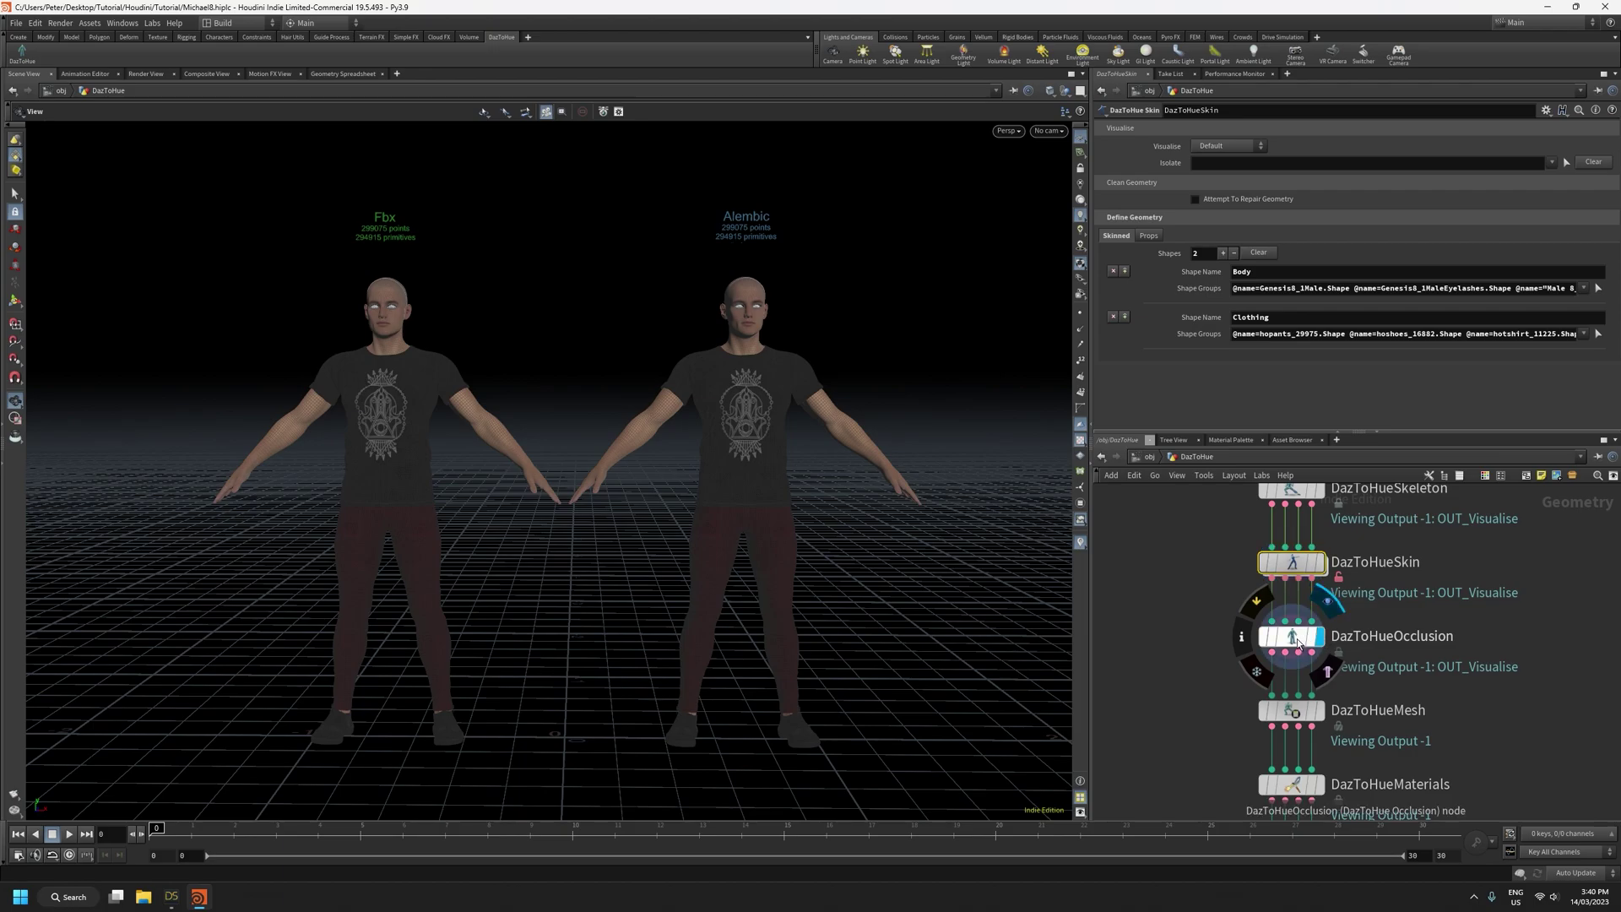
# Enable occlusion culling on the DazToHueOcclusion node and add one occlusion group
pyautogui.click(1298, 644)
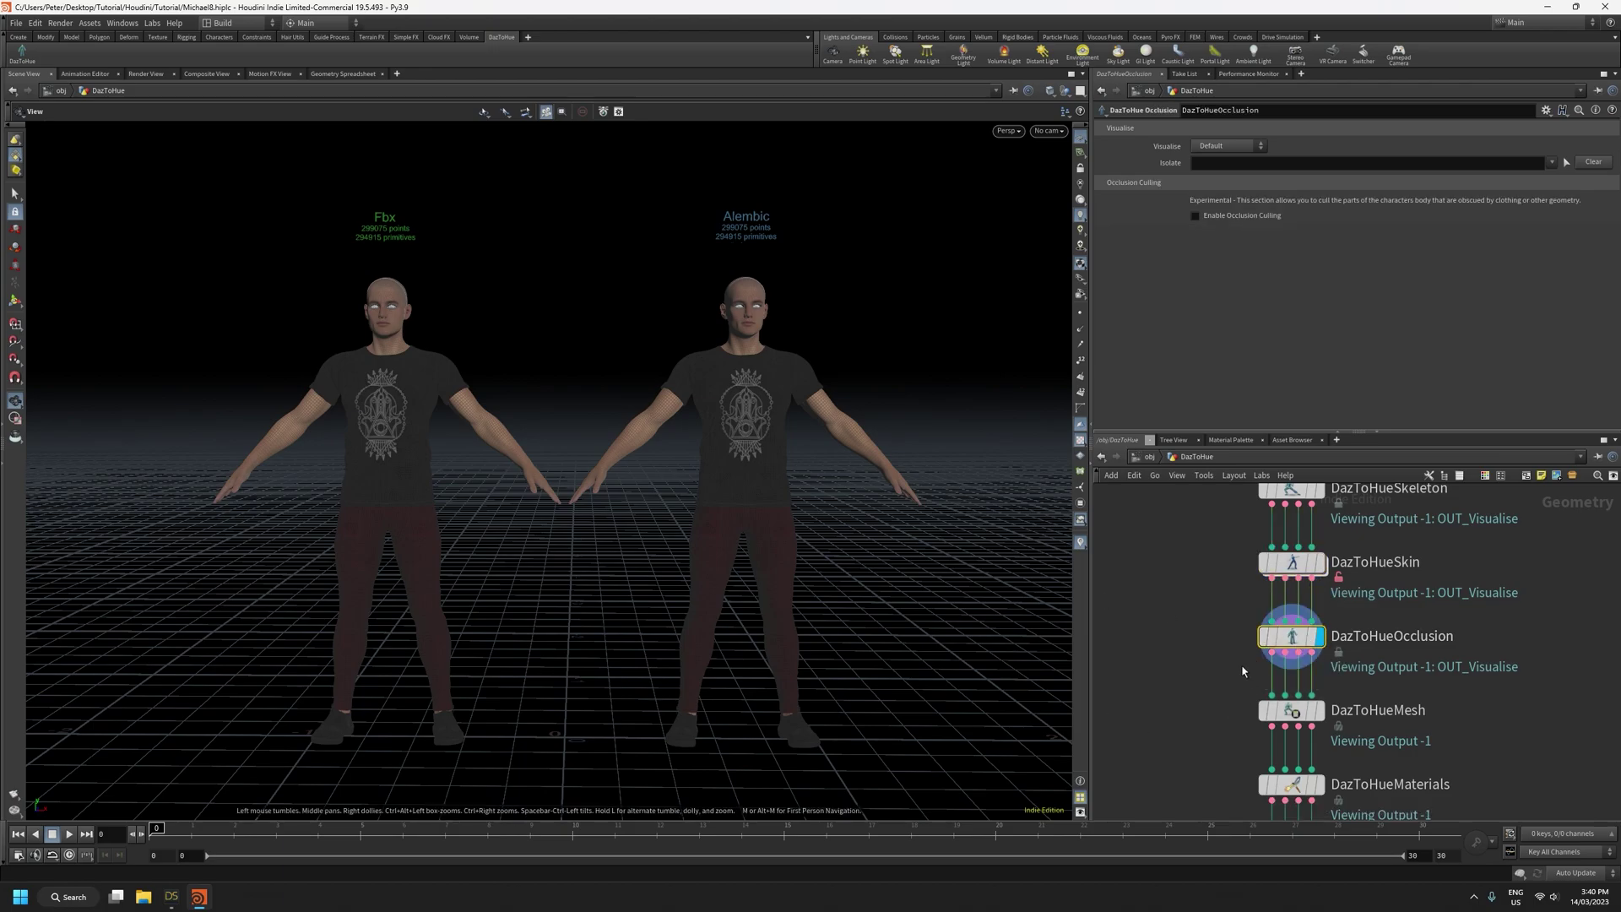
pyautogui.moveTo(846, 503); pyautogui.dragTo(781, 557)
pyautogui.moveTo(782, 558); pyautogui.dragTo(745, 405, button='right')
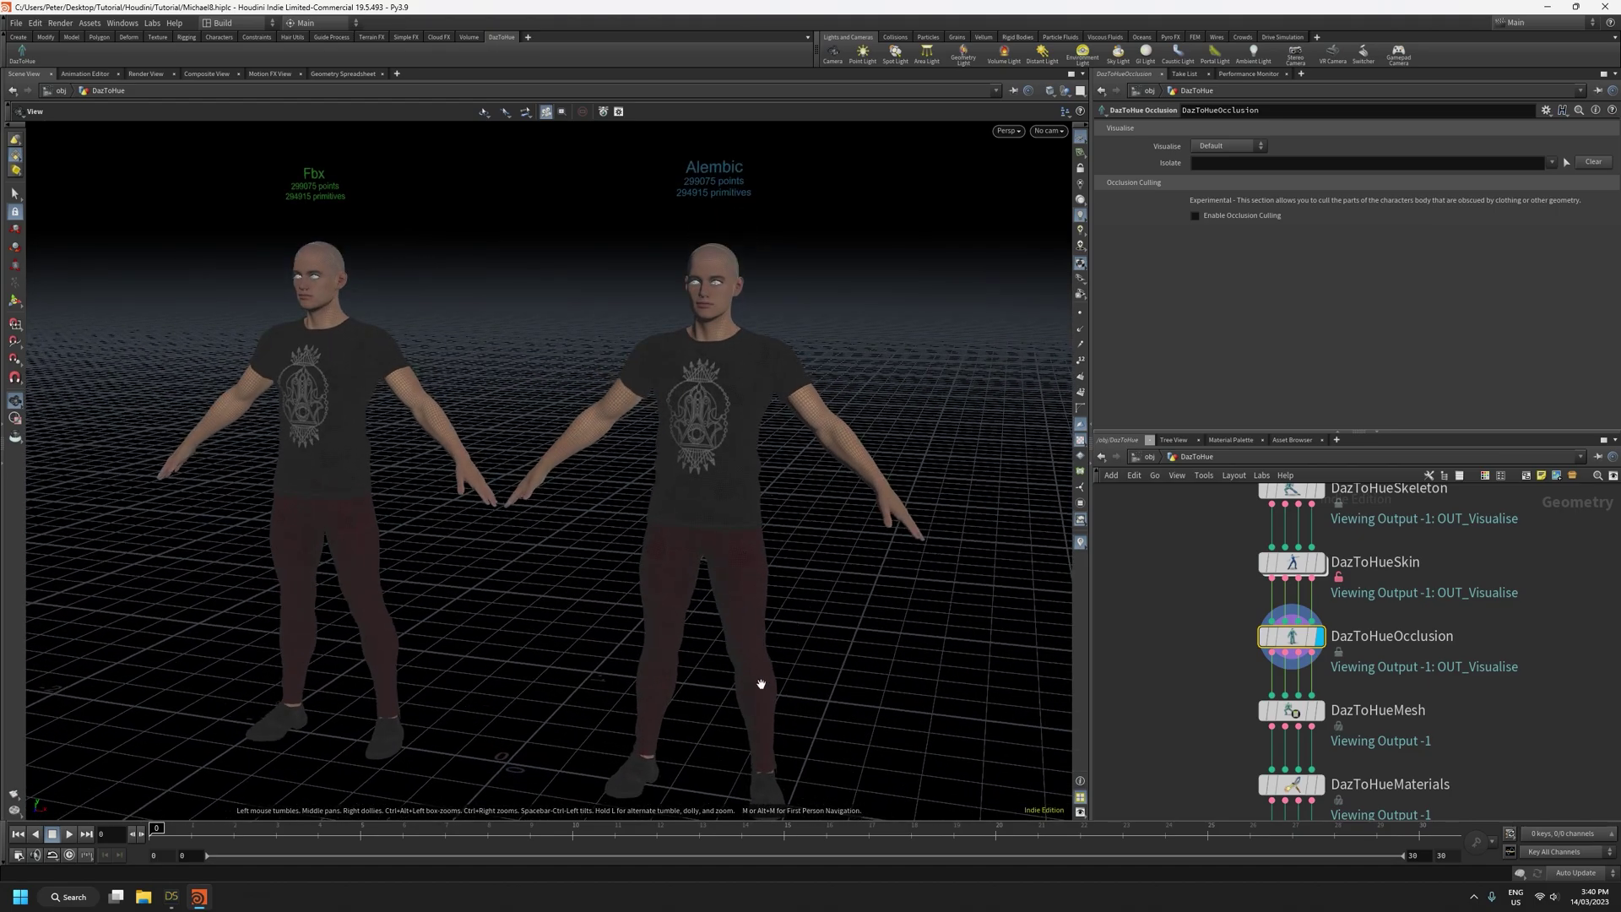
pyautogui.moveTo(760, 684); pyautogui.dragTo(790, 625)
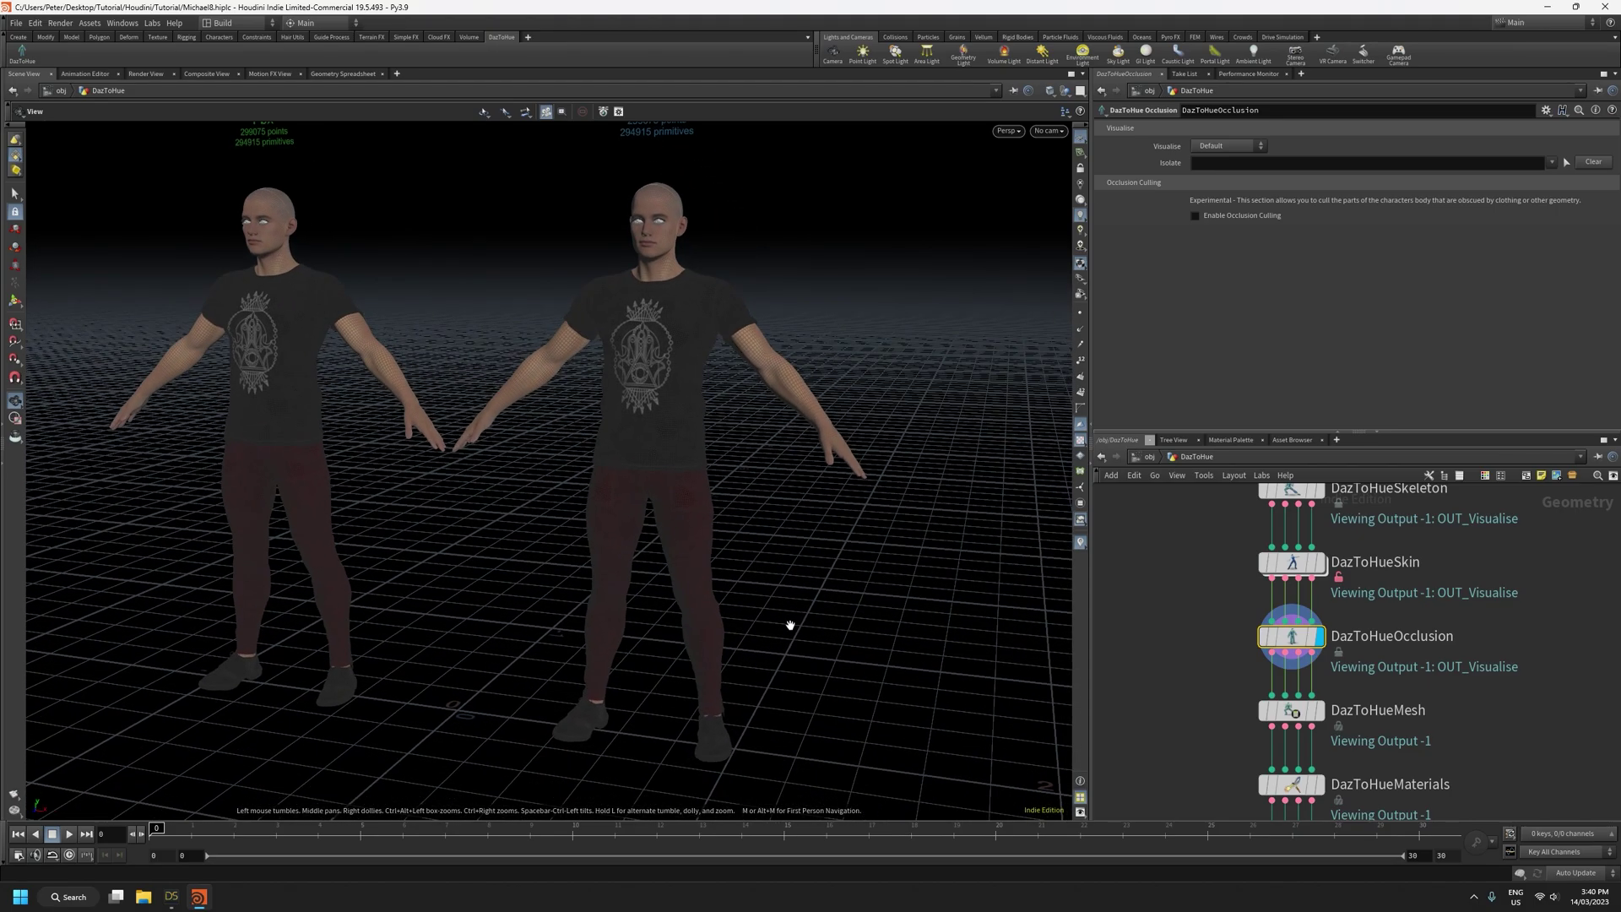
pyautogui.moveTo(781, 445); pyautogui.dragTo(887, 475)
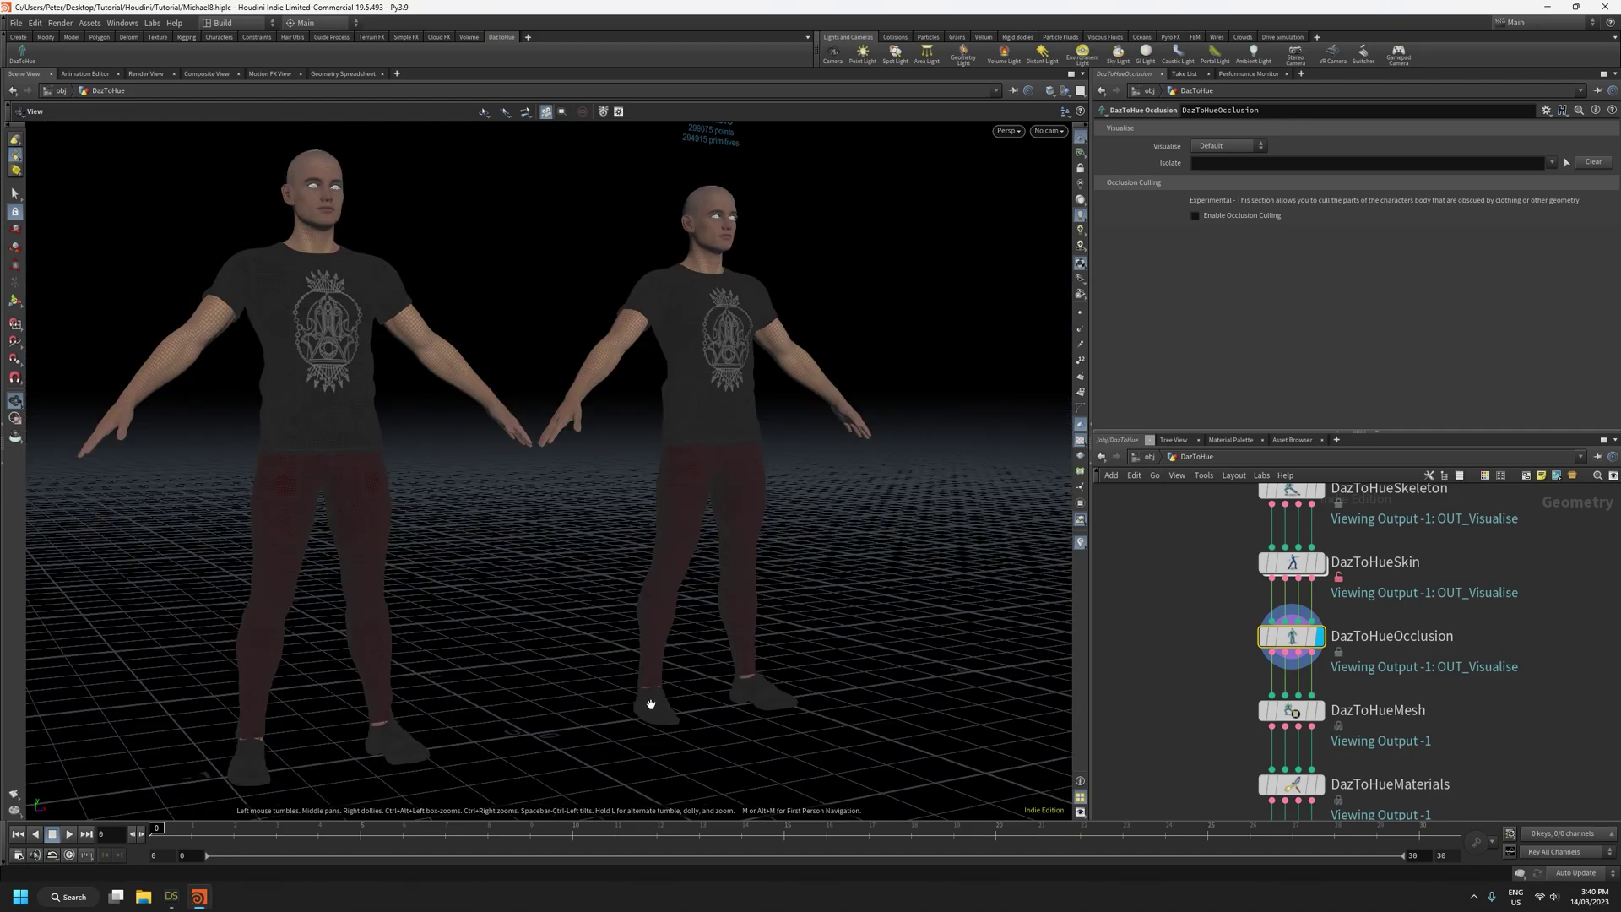
pyautogui.moveTo(824, 522); pyautogui.dragTo(822, 618, button='middle')
pyautogui.moveTo(753, 498); pyautogui.dragTo(712, 246, button='right')
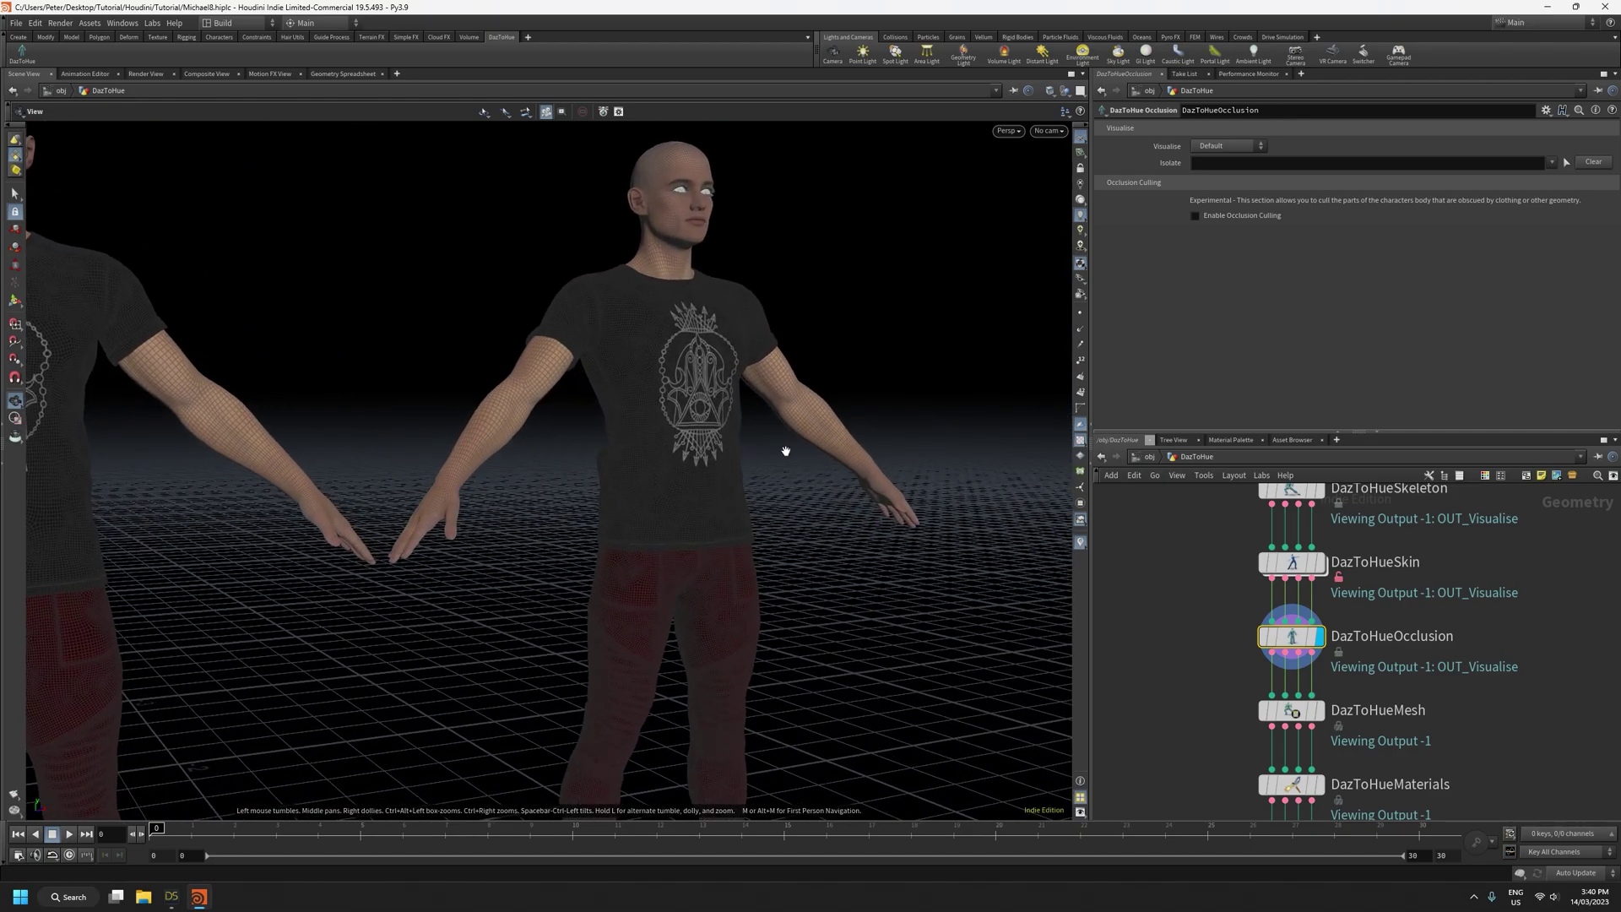
pyautogui.press('h')
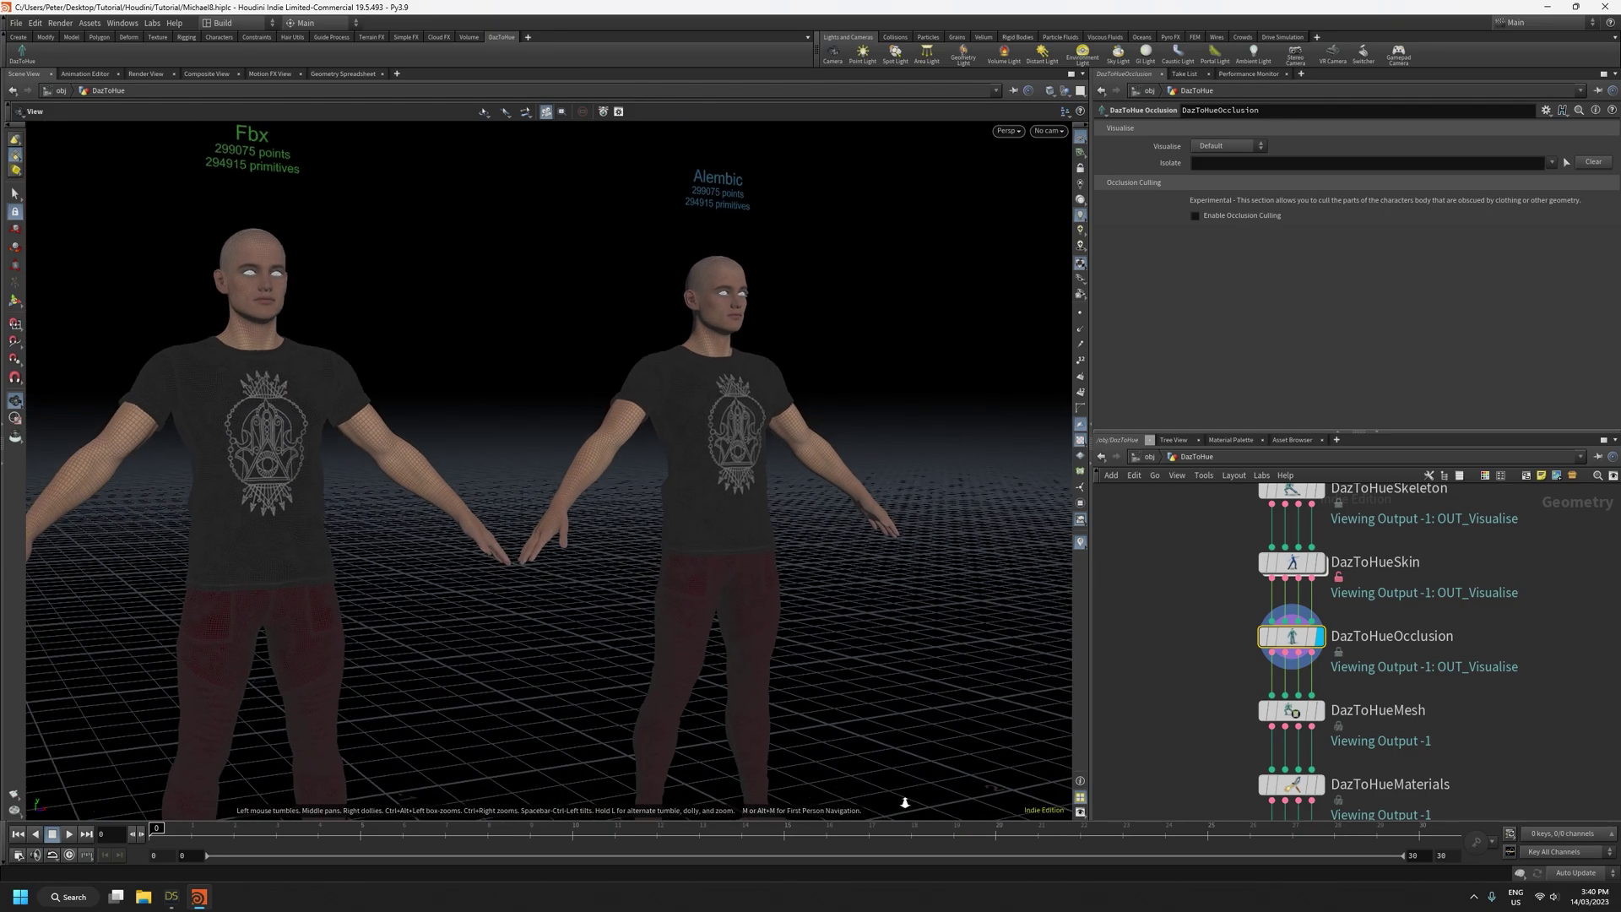
pyautogui.click(1194, 217)
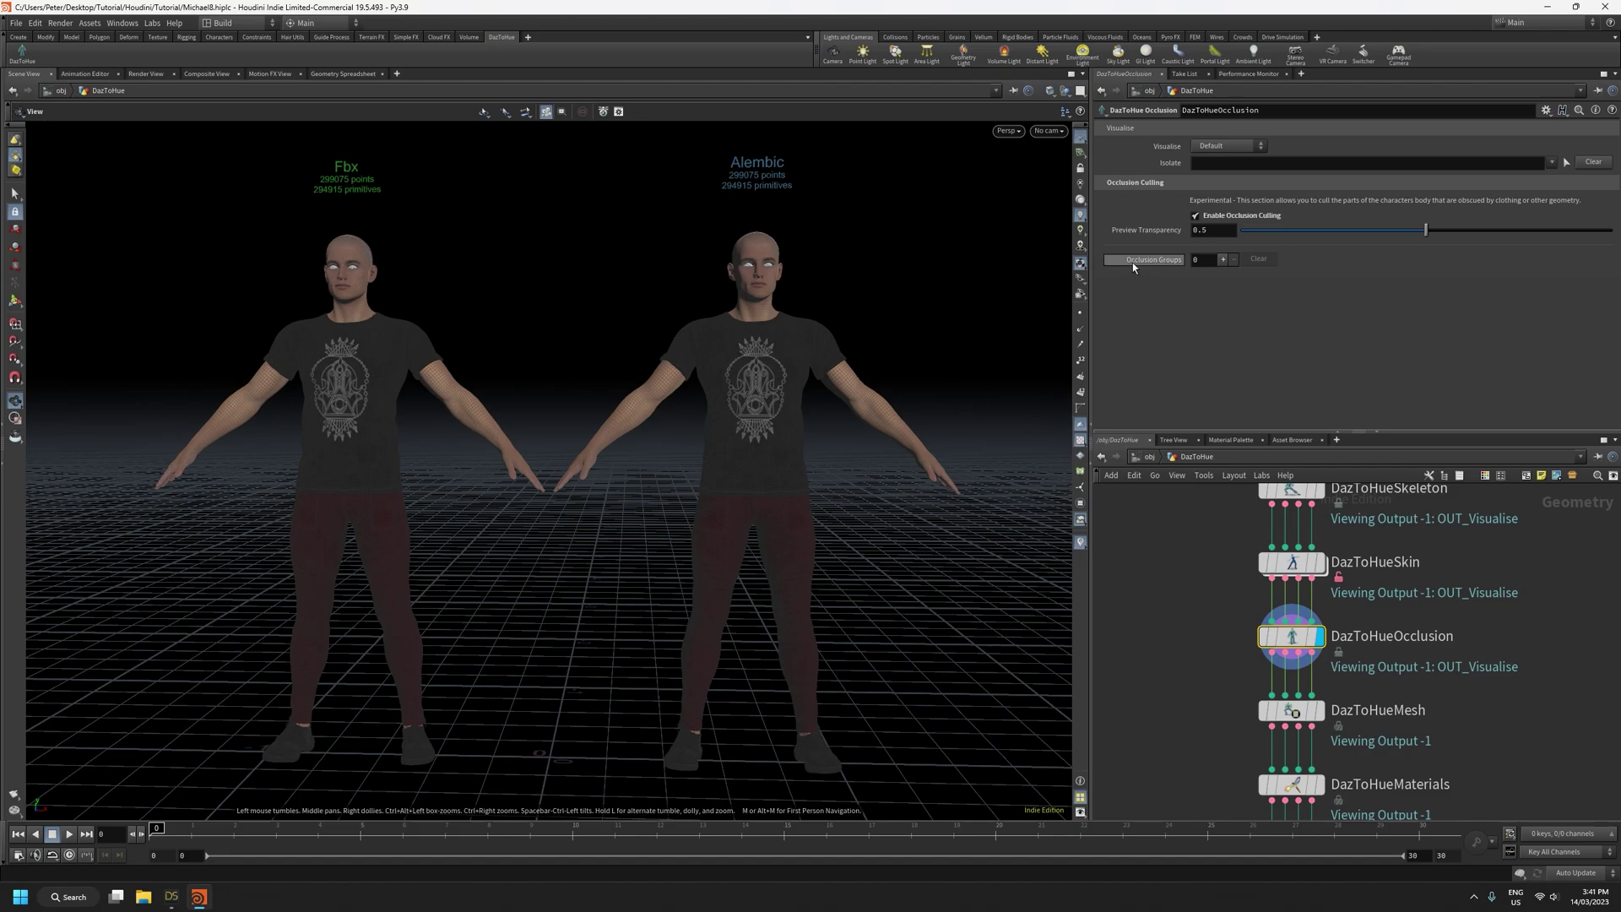
pyautogui.click(1222, 260)
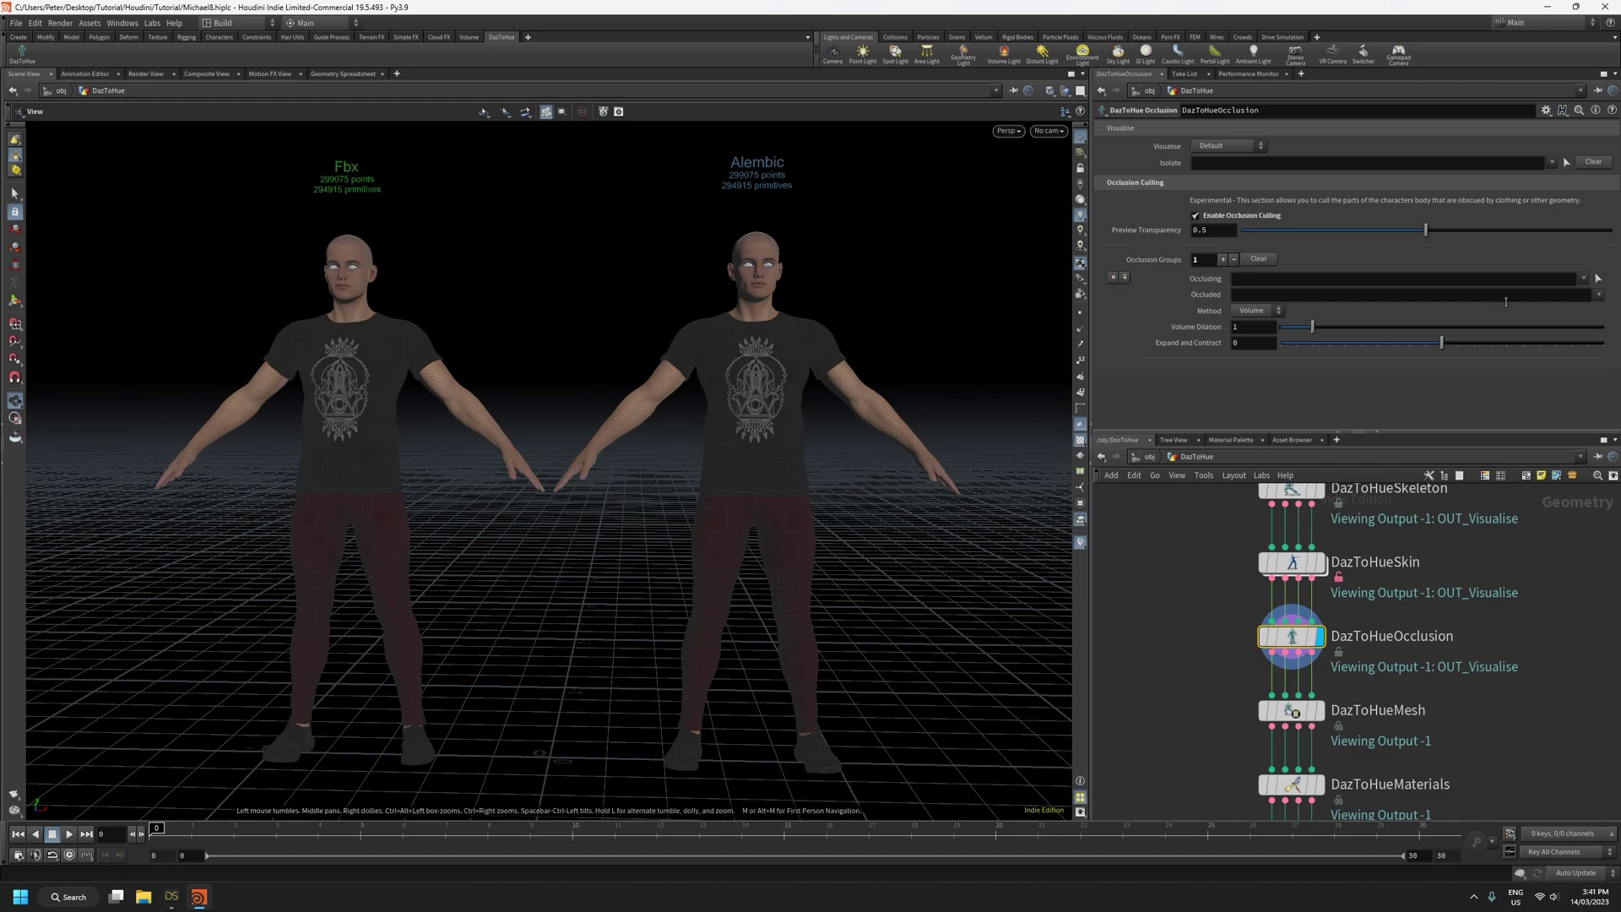
# Set the occlusion group's occluding geometry to the shirt group hotshirt_11225
pyautogui.click(1583, 279)
pyautogui.scroll(-5, 1551, 441)
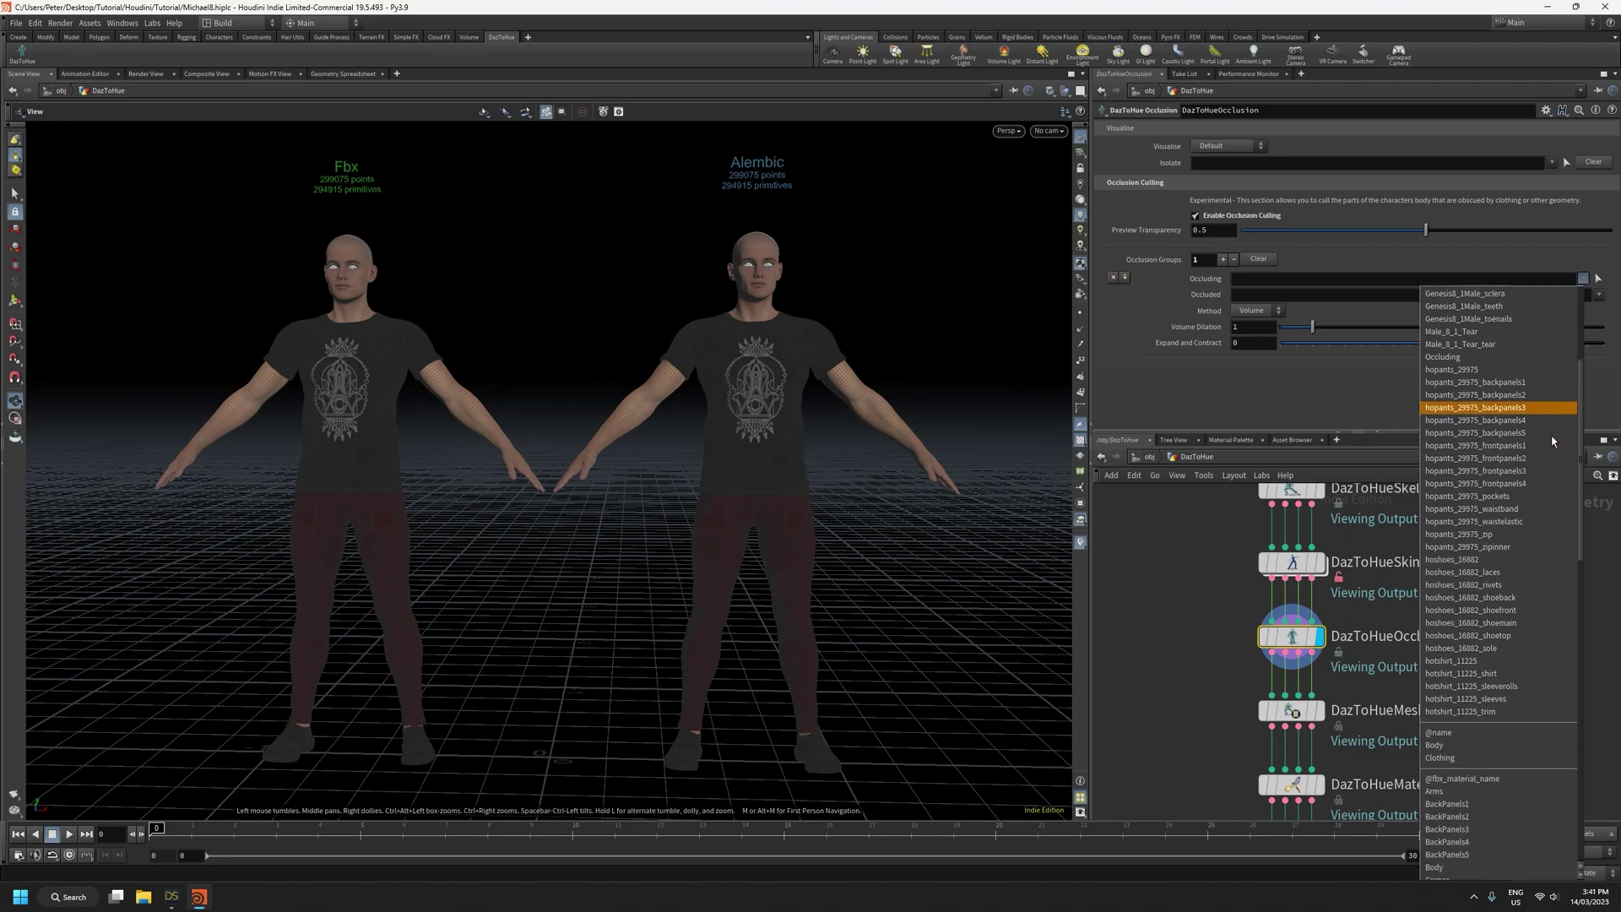
pyautogui.scroll(3, 1551, 441)
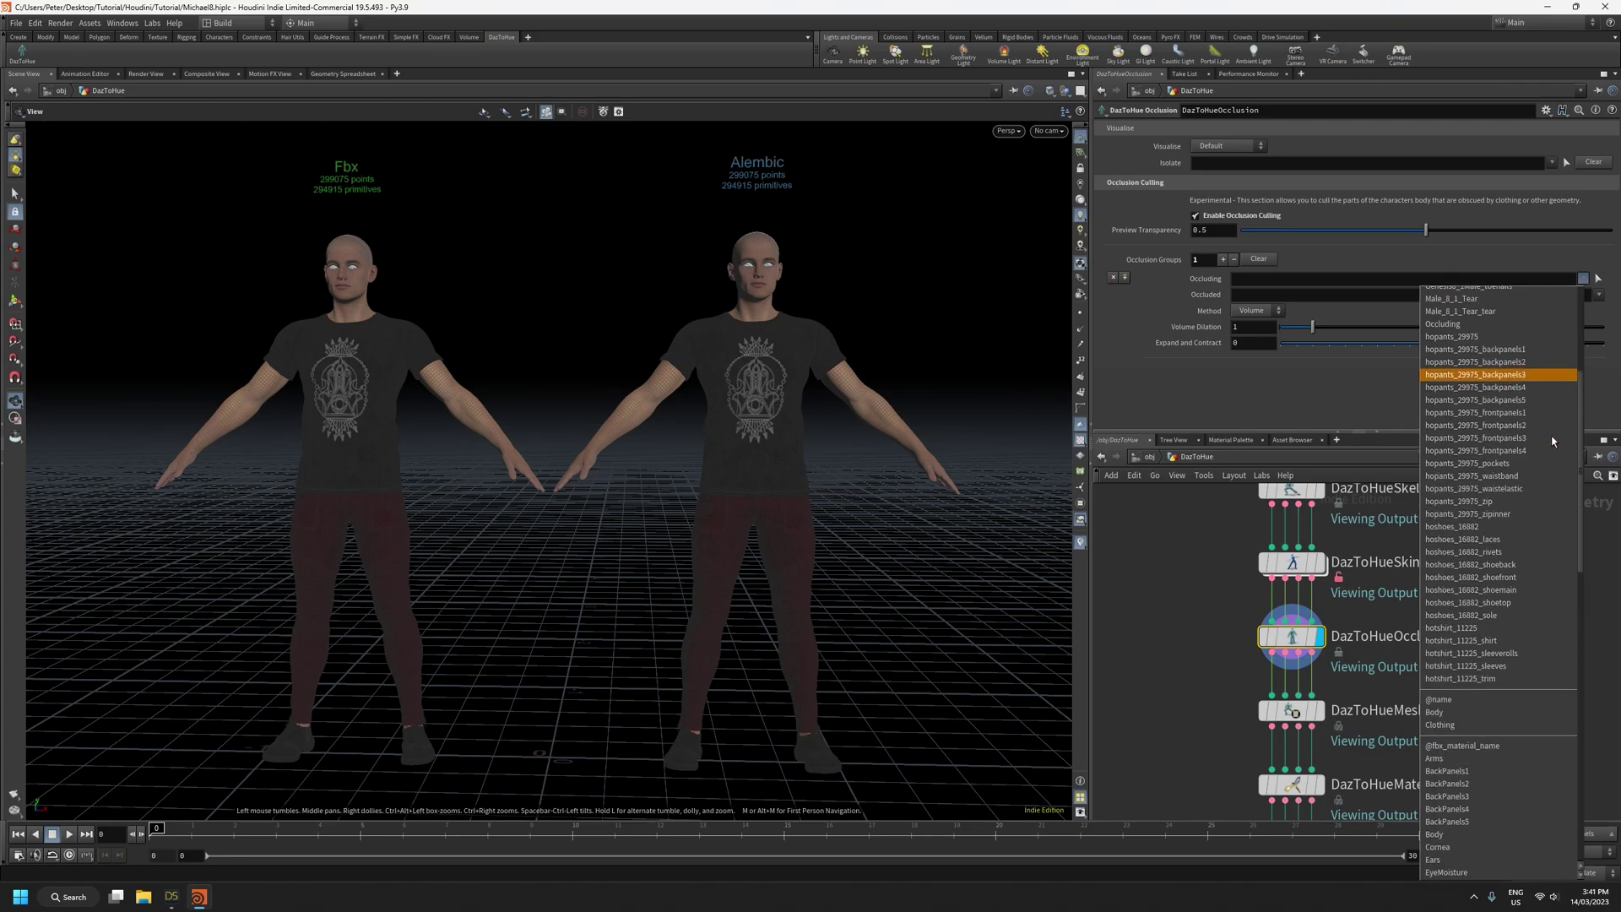
pyautogui.click(1496, 628)
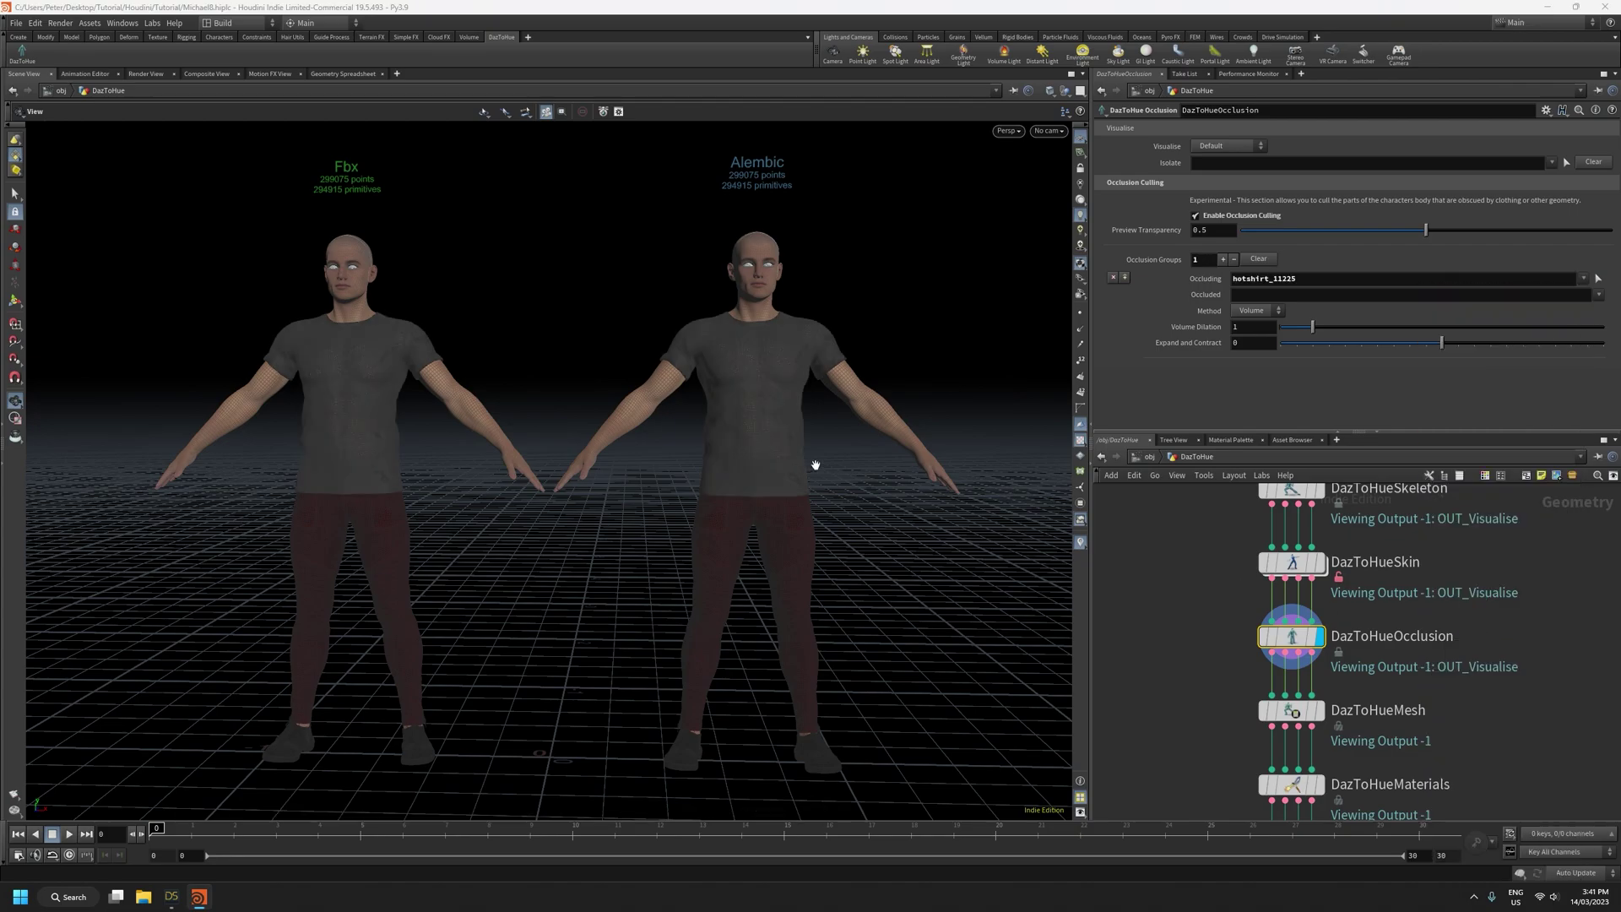
# Show the characters smooth shaded without wireframe and set the occlusion preview transparency to 0.265
pyautogui.moveTo(843, 452); pyautogui.dragTo(788, 234, button='right')
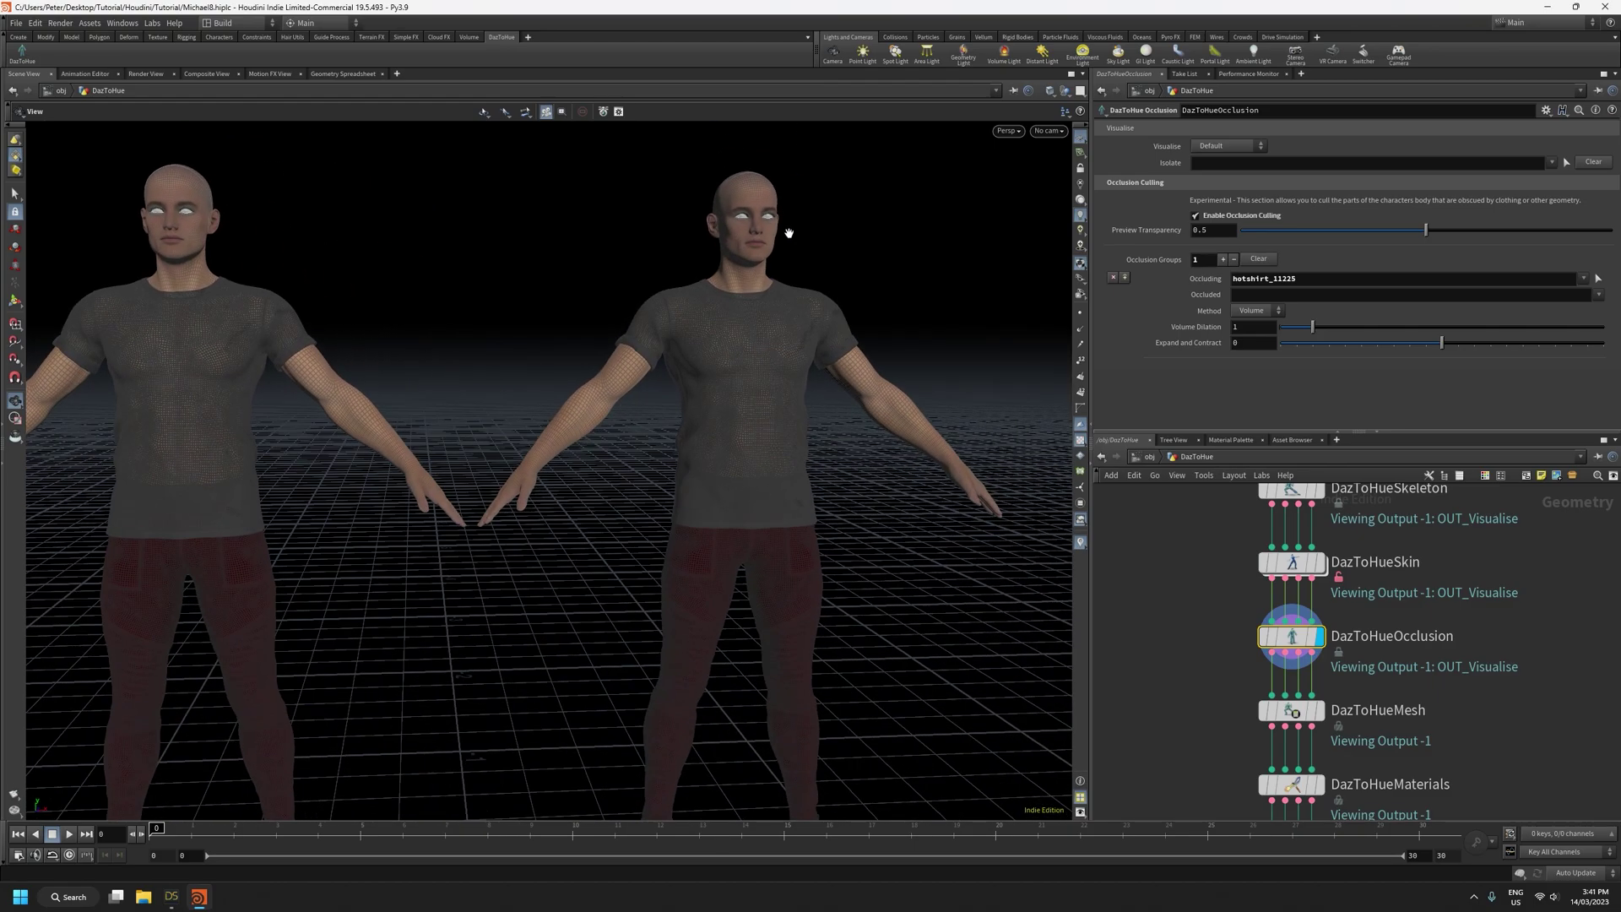
pyautogui.moveTo(1367, 246); pyautogui.dragTo(1483, 246)
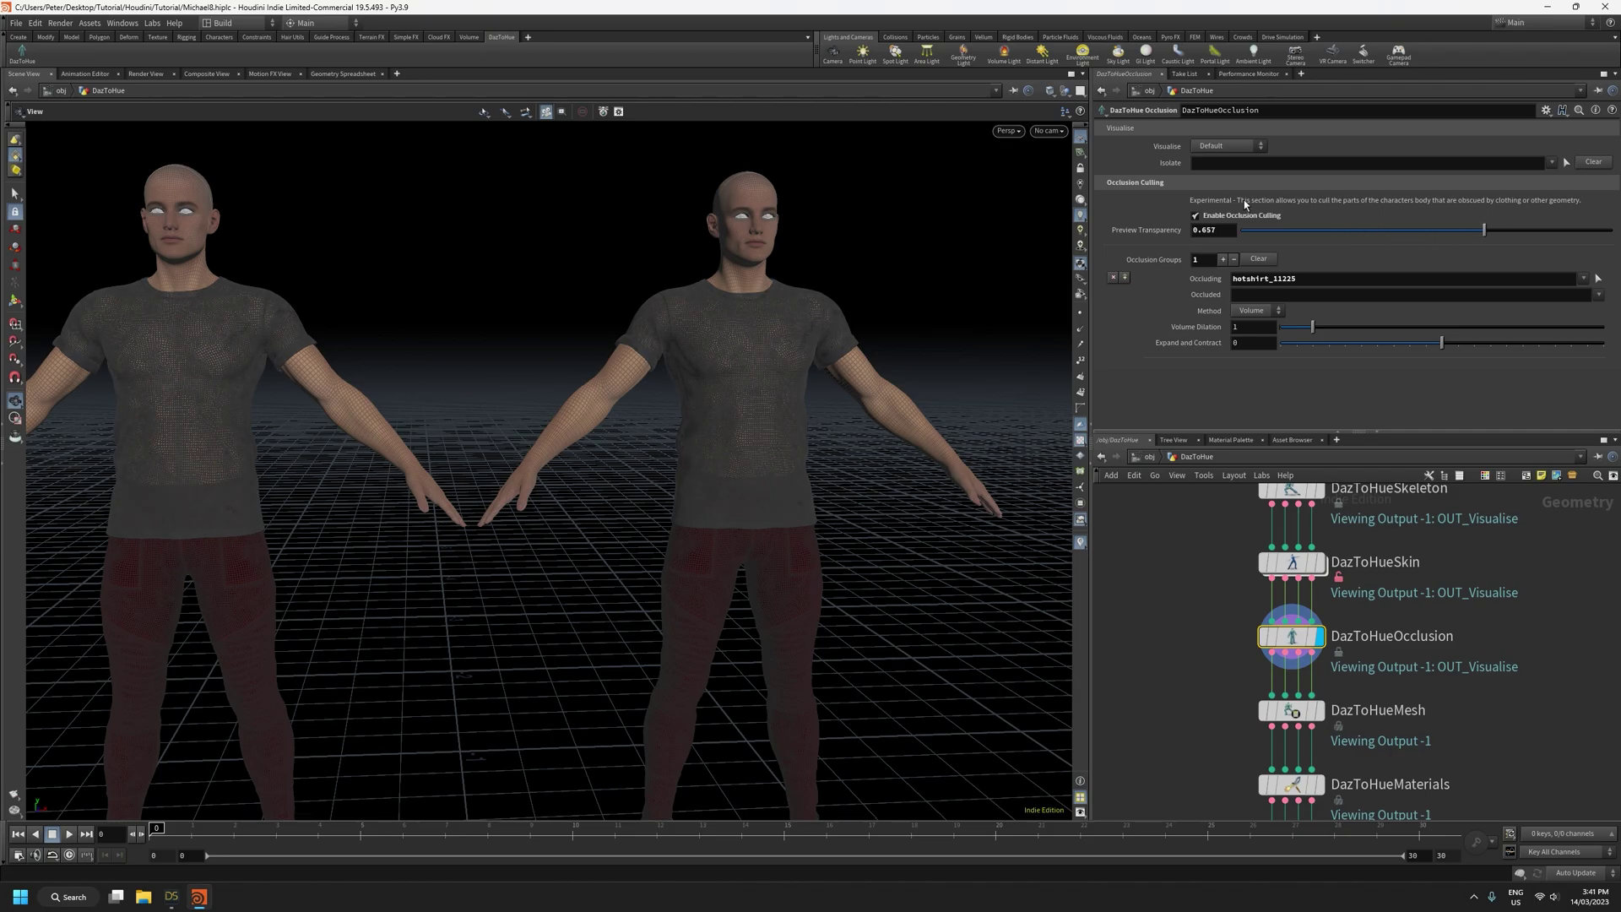
pyautogui.click(1048, 95)
pyautogui.click(1081, 237)
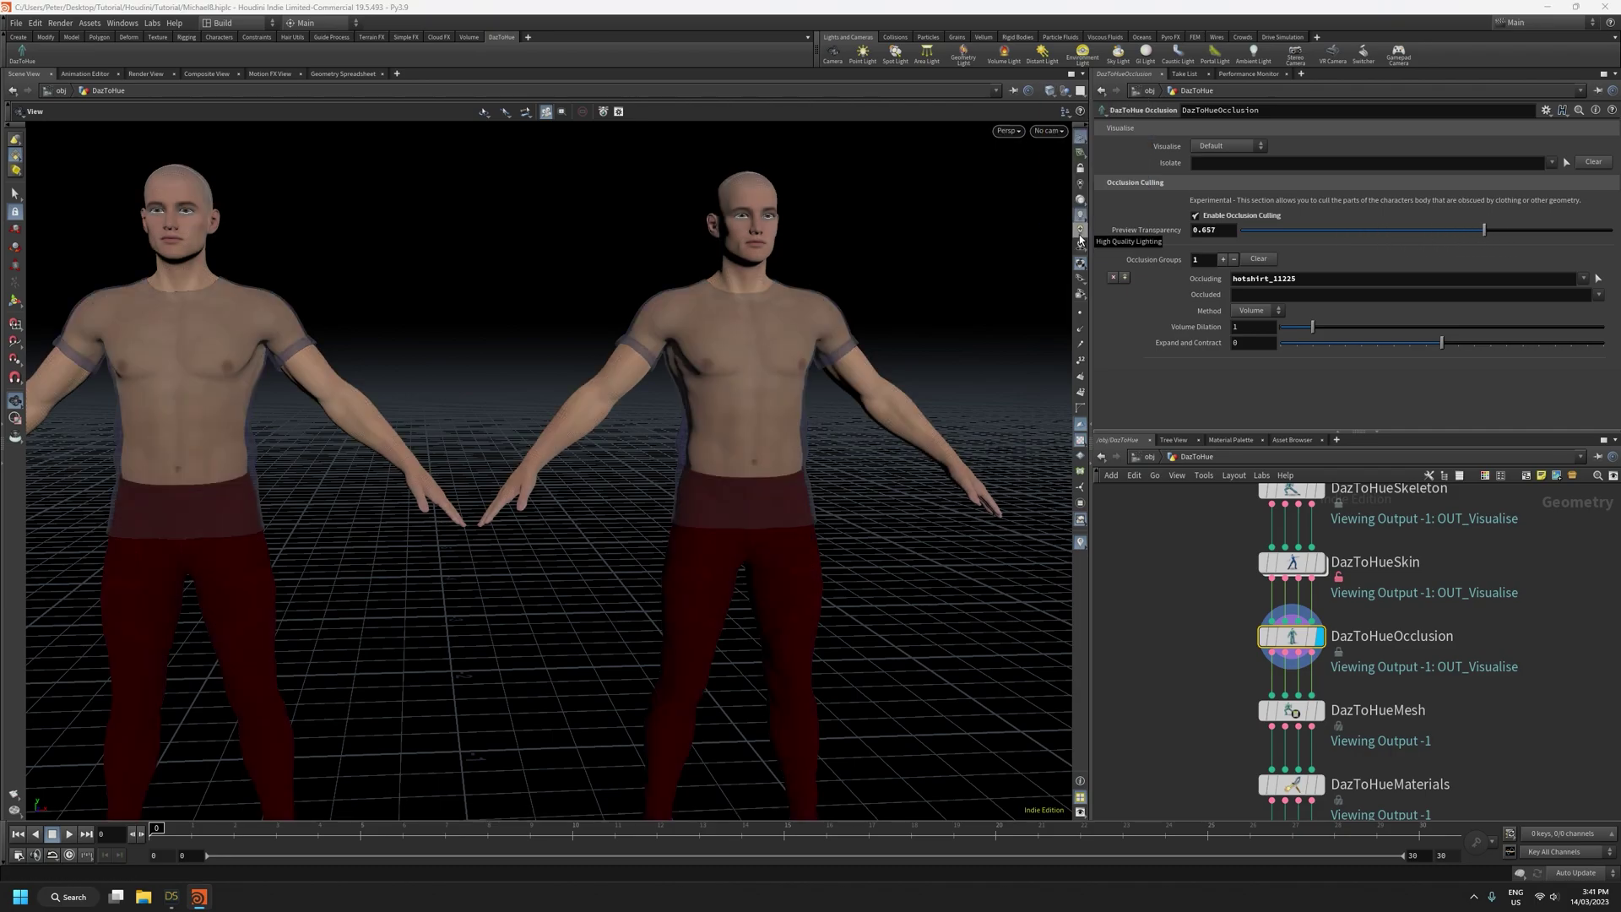
pyautogui.moveTo(1483, 246); pyautogui.dragTo(1340, 247)
pyautogui.moveTo(831, 456); pyautogui.dragTo(868, 448)
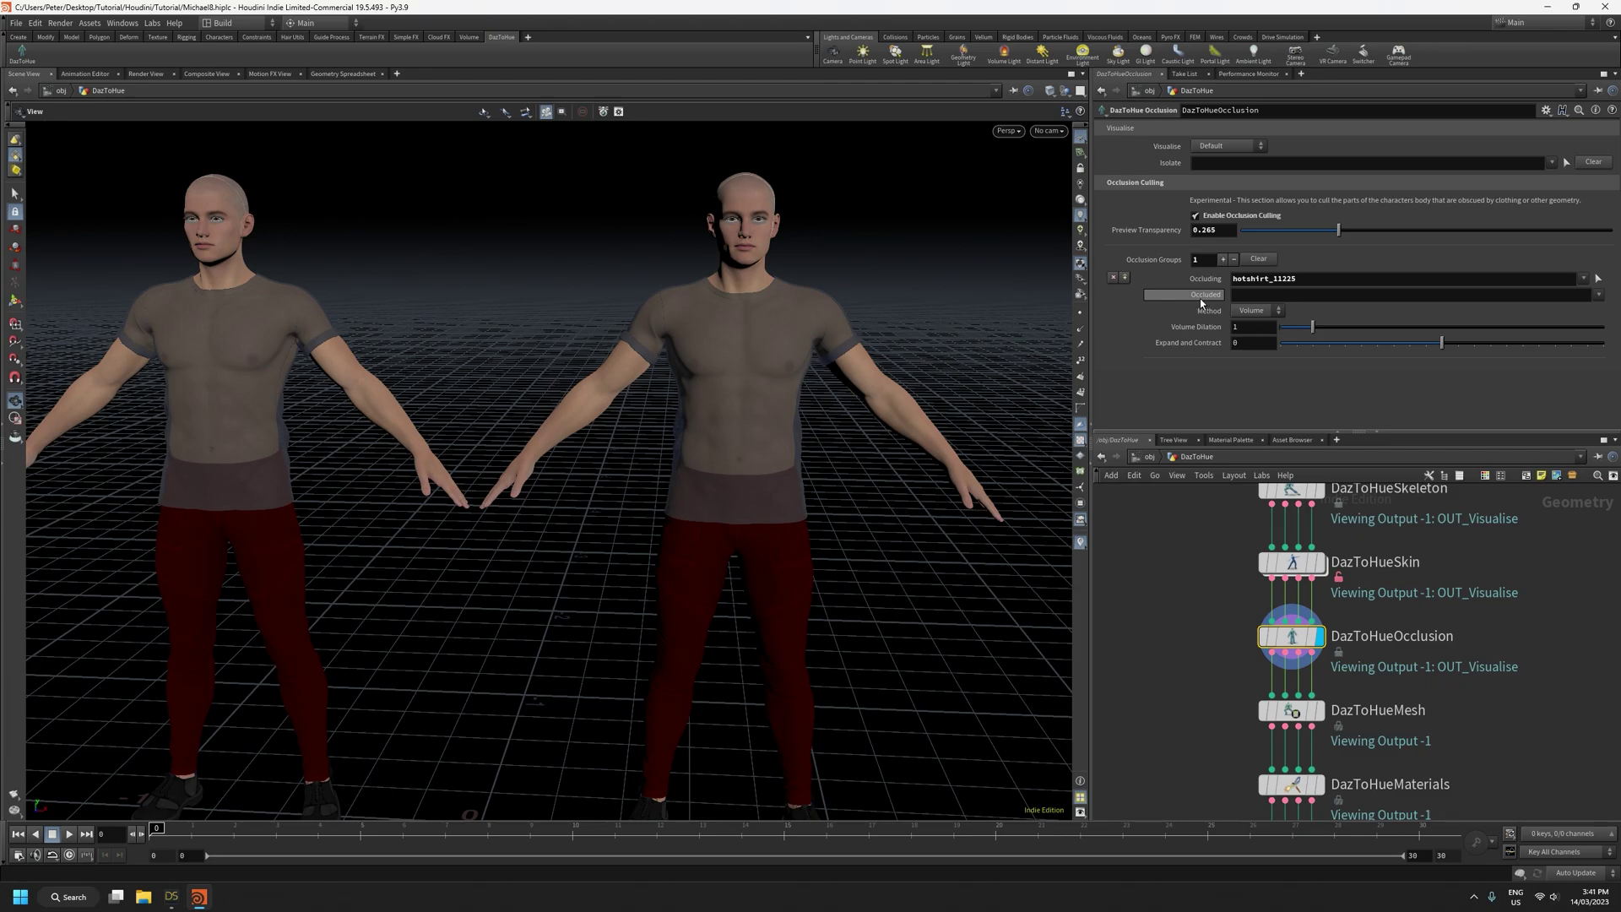
pyautogui.moveTo(915, 344); pyautogui.dragTo(946, 329)
# Set the occluded geometry to Genesis8_1Male_body and inspect the shirt's collar and sleeves
pyautogui.click(1598, 295)
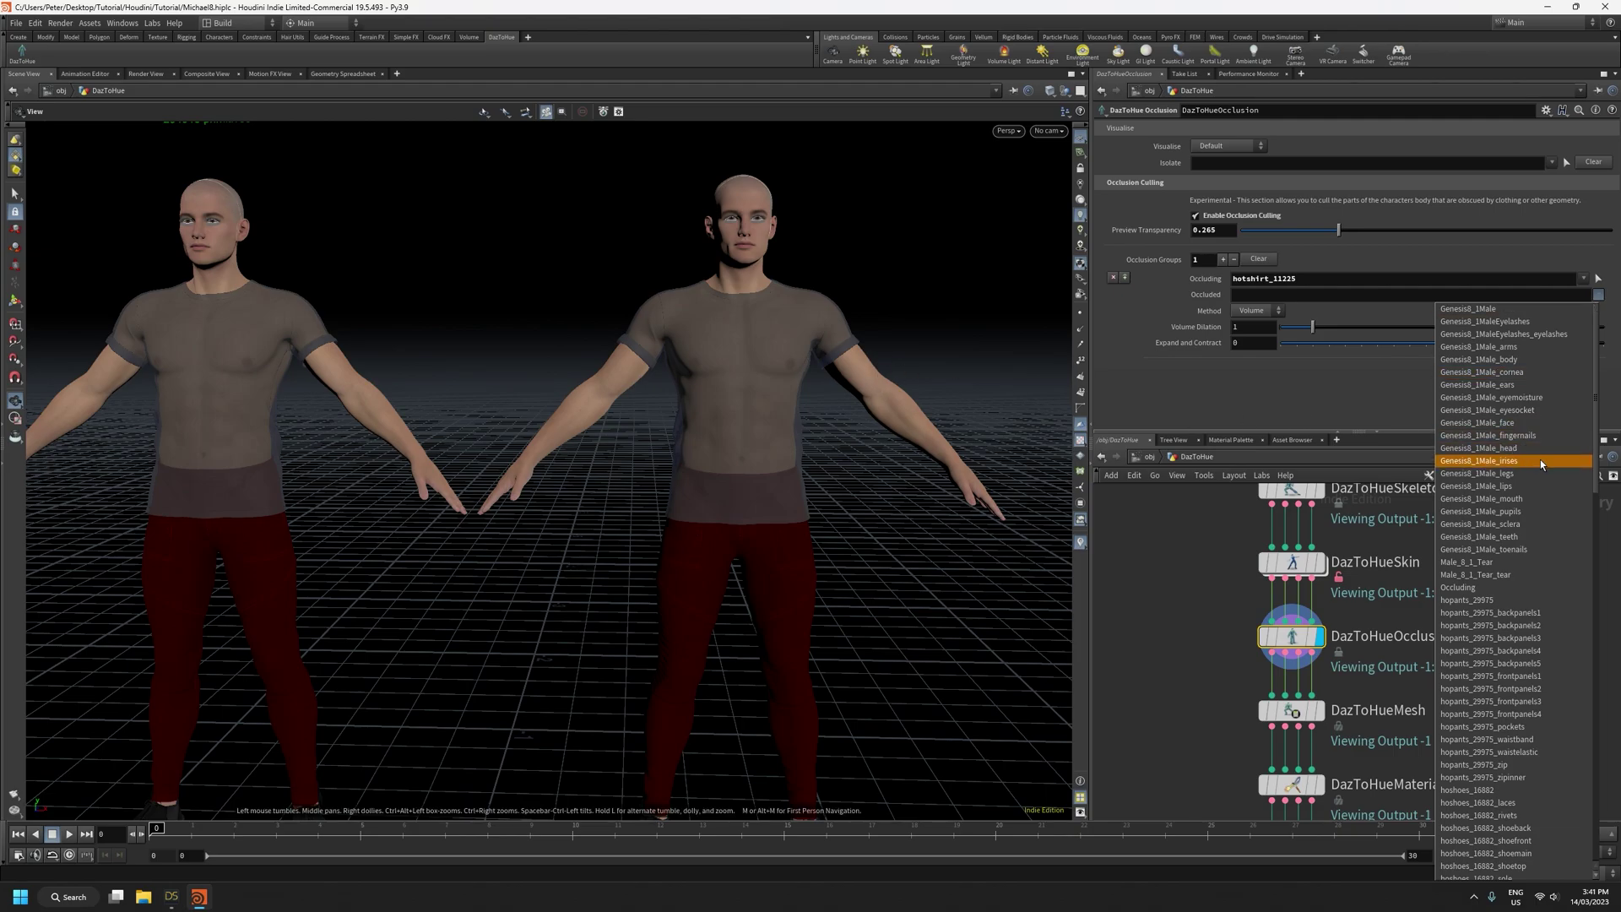
pyautogui.click(1511, 361)
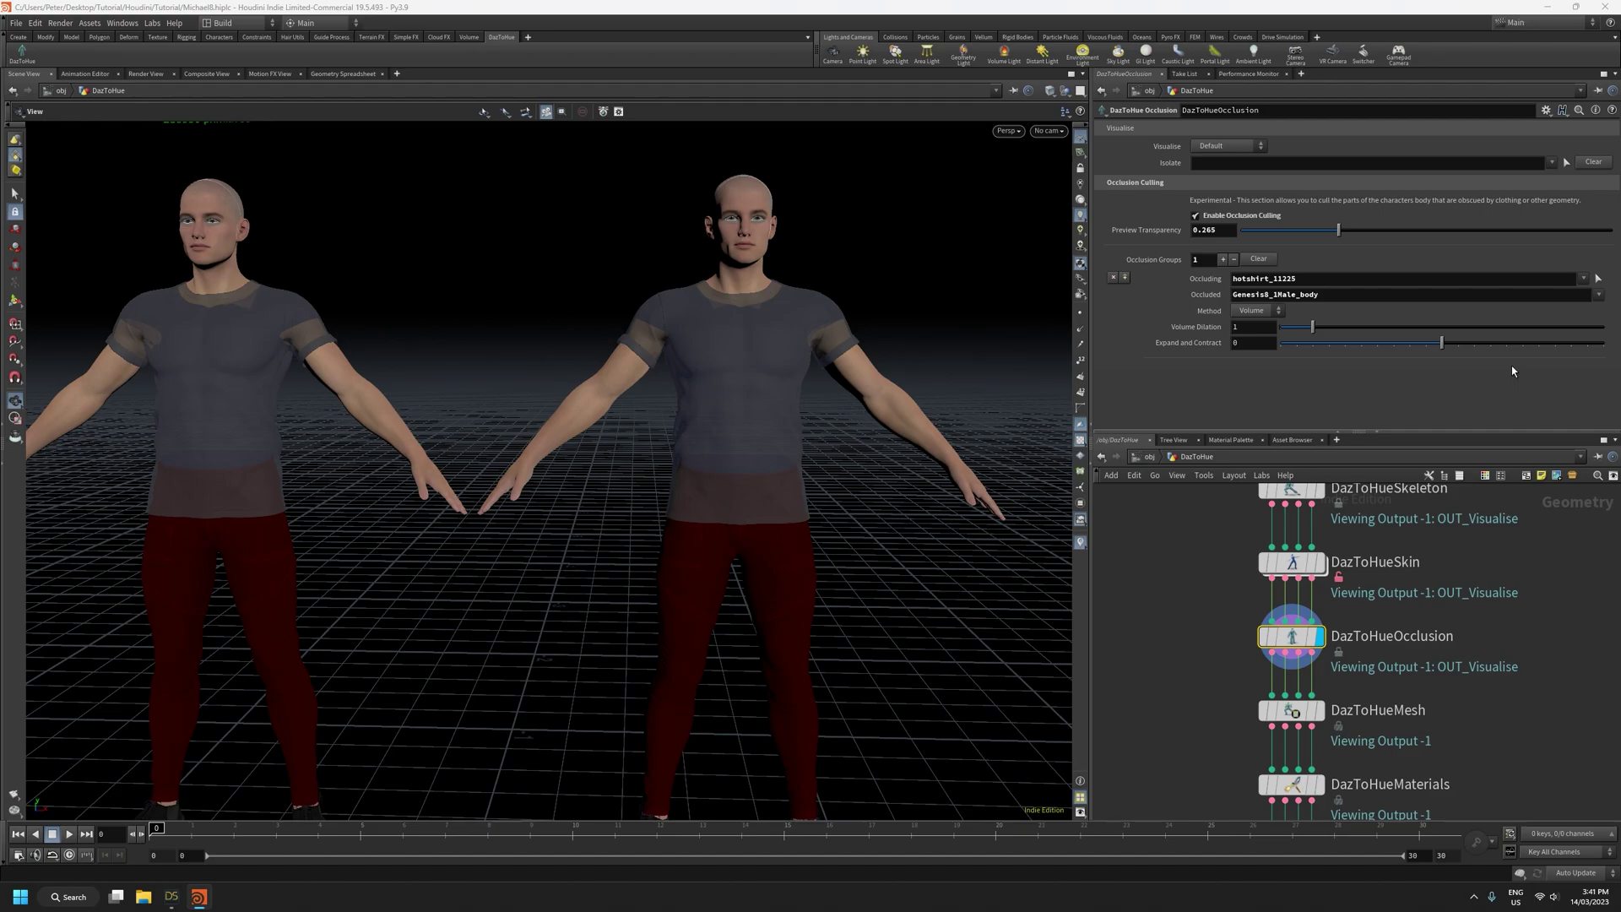
pyautogui.scroll(5, 797, 410)
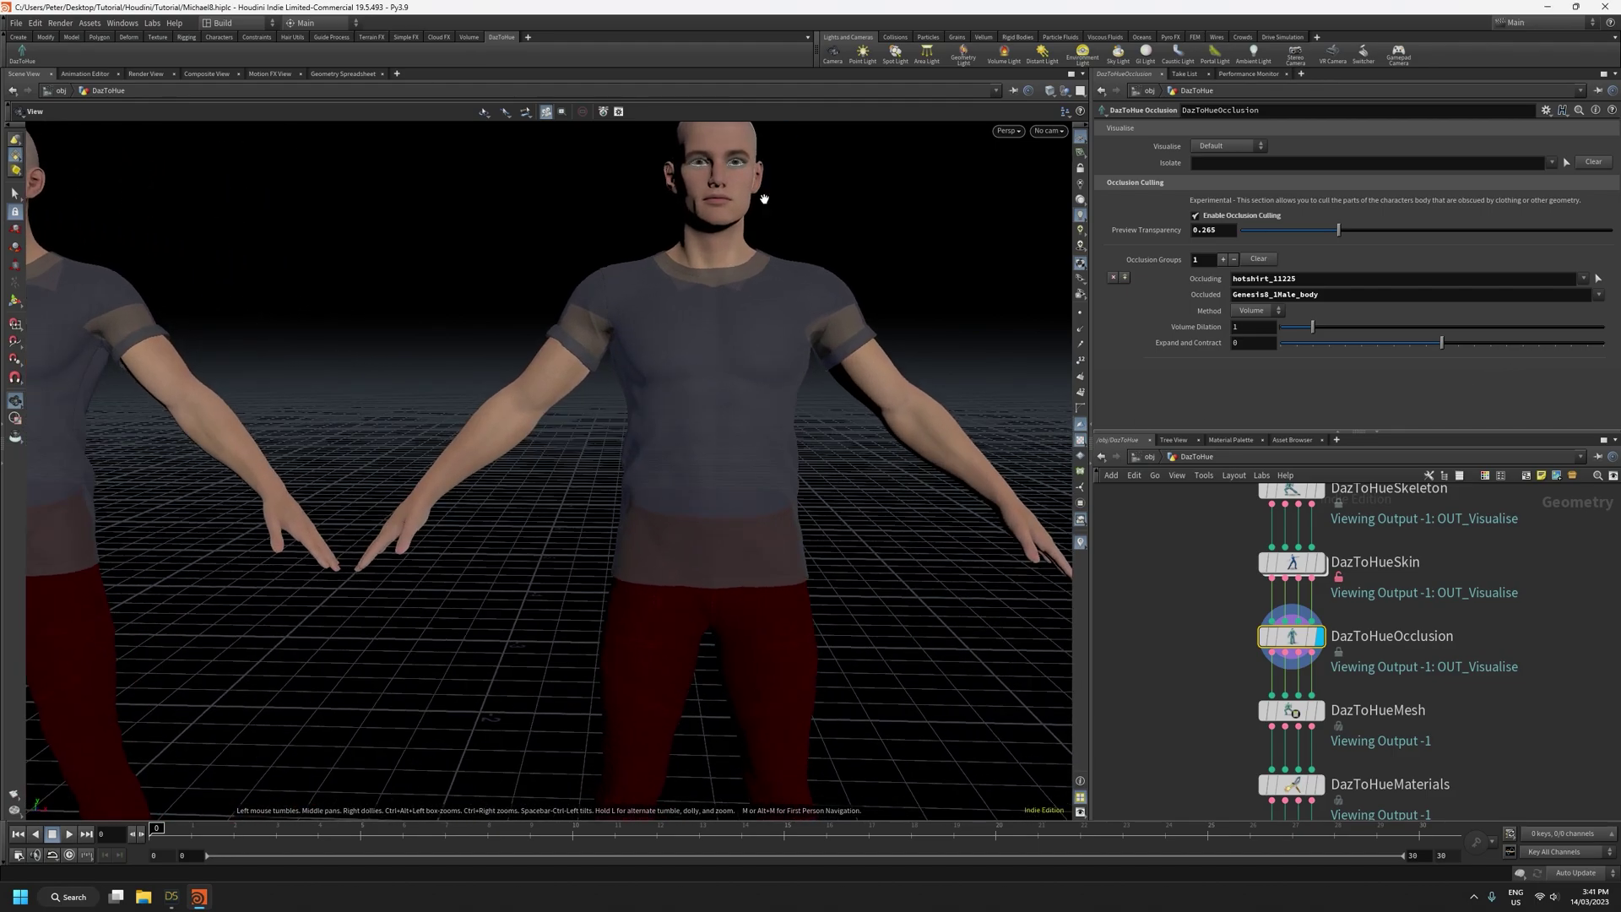
pyautogui.scroll(1, 730, 381)
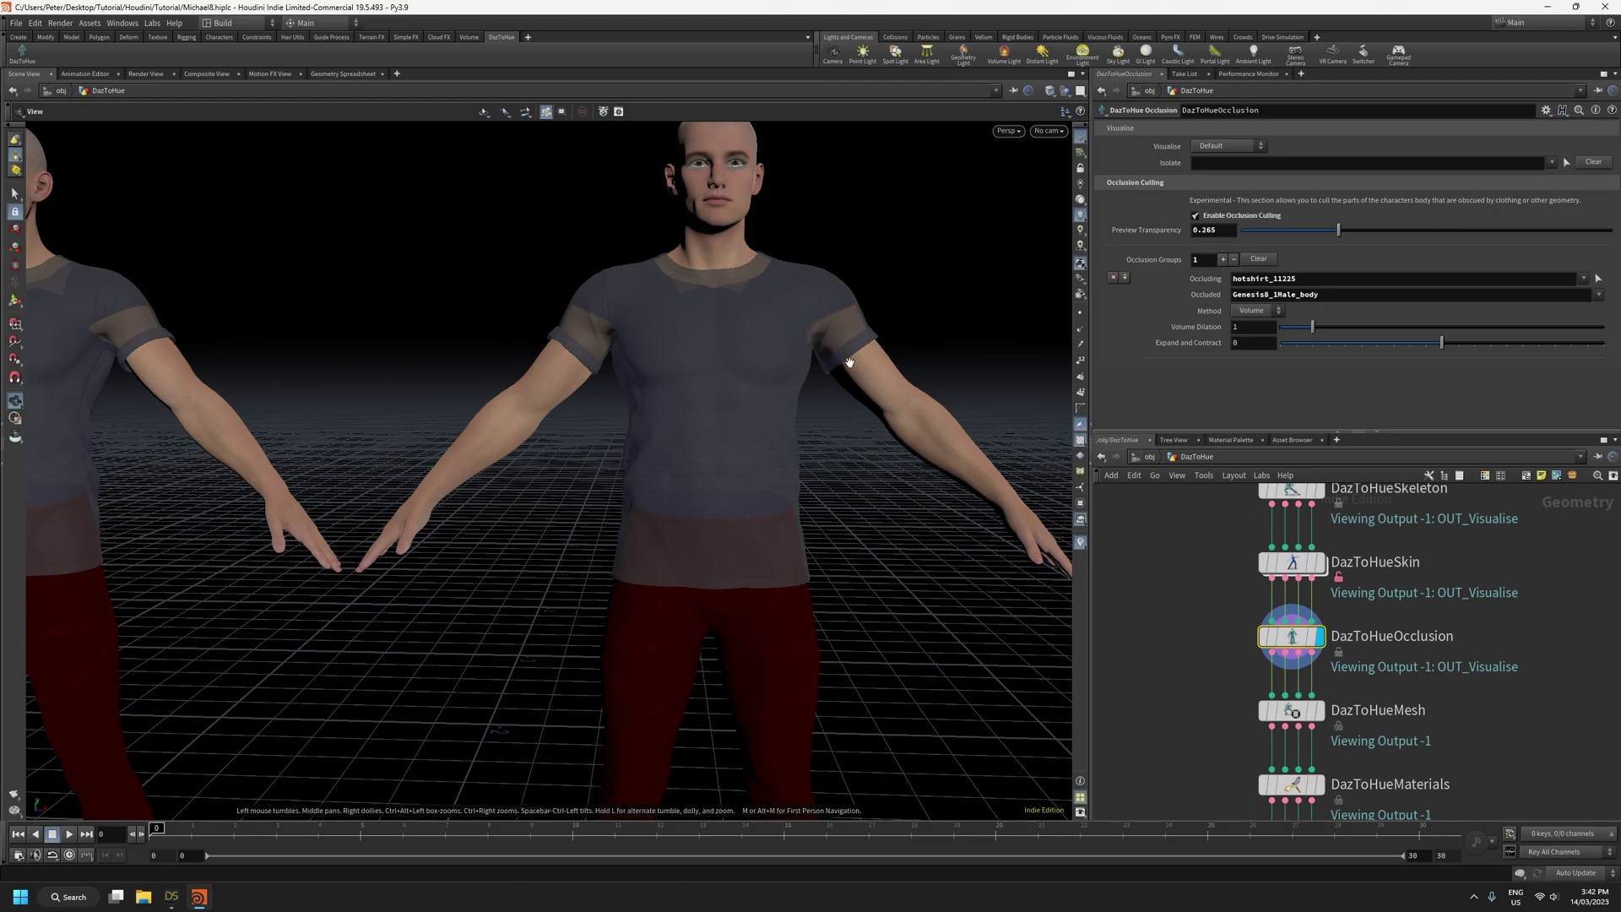
pyautogui.doubleClick(1313, 294)
pyautogui.press('BackSpace')
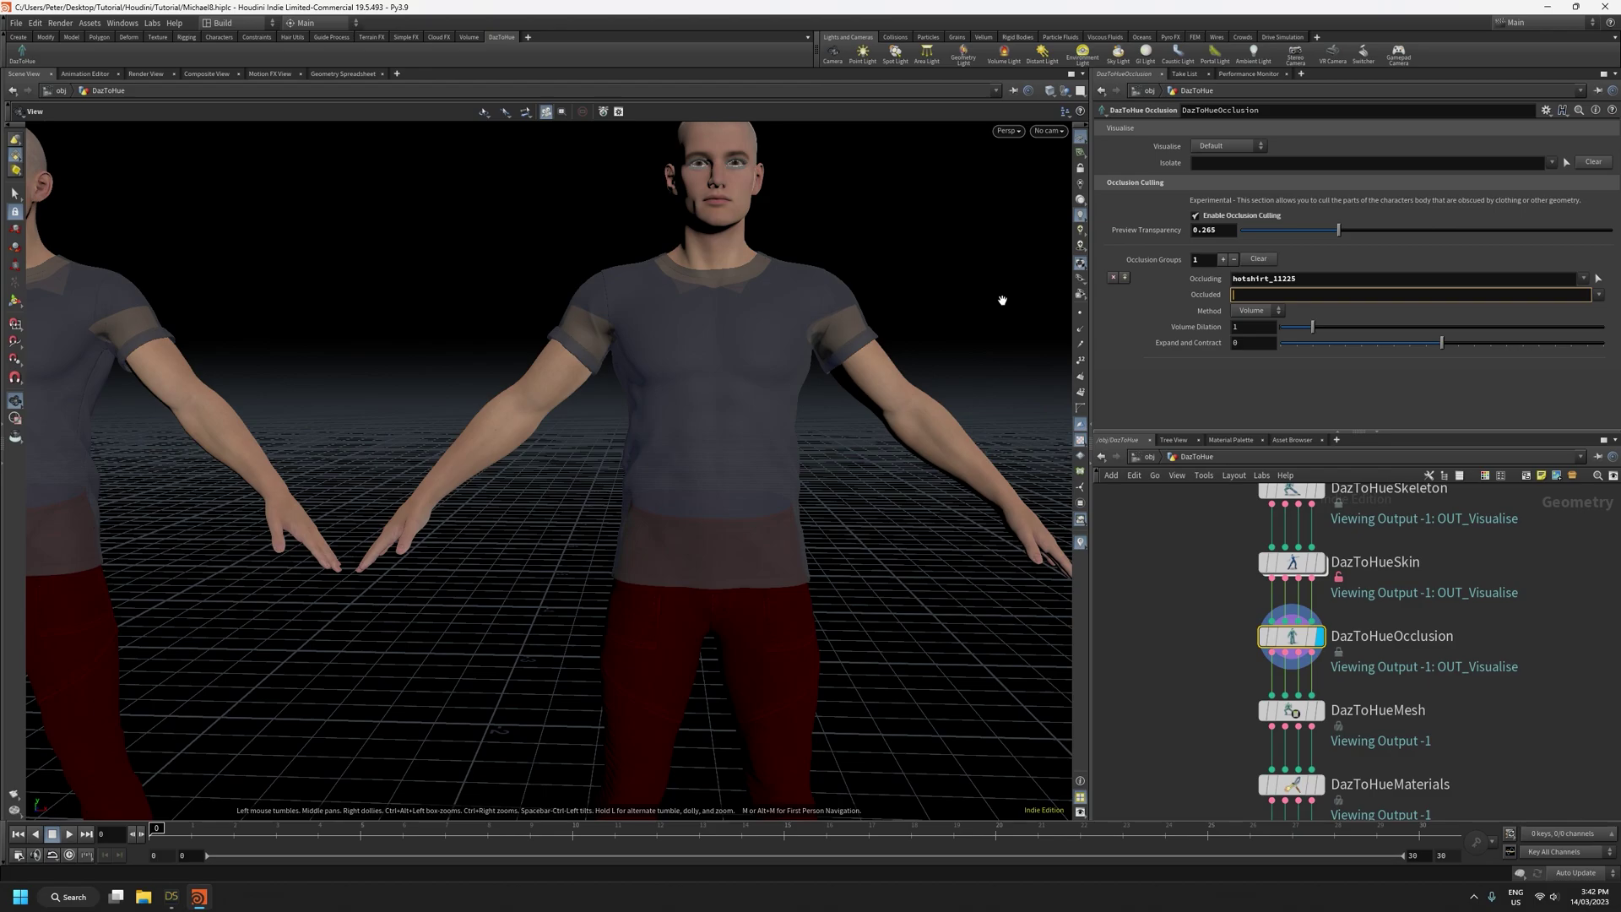
pyautogui.click(1598, 295)
pyautogui.scroll(-5, 1584, 411)
pyautogui.click(1499, 682)
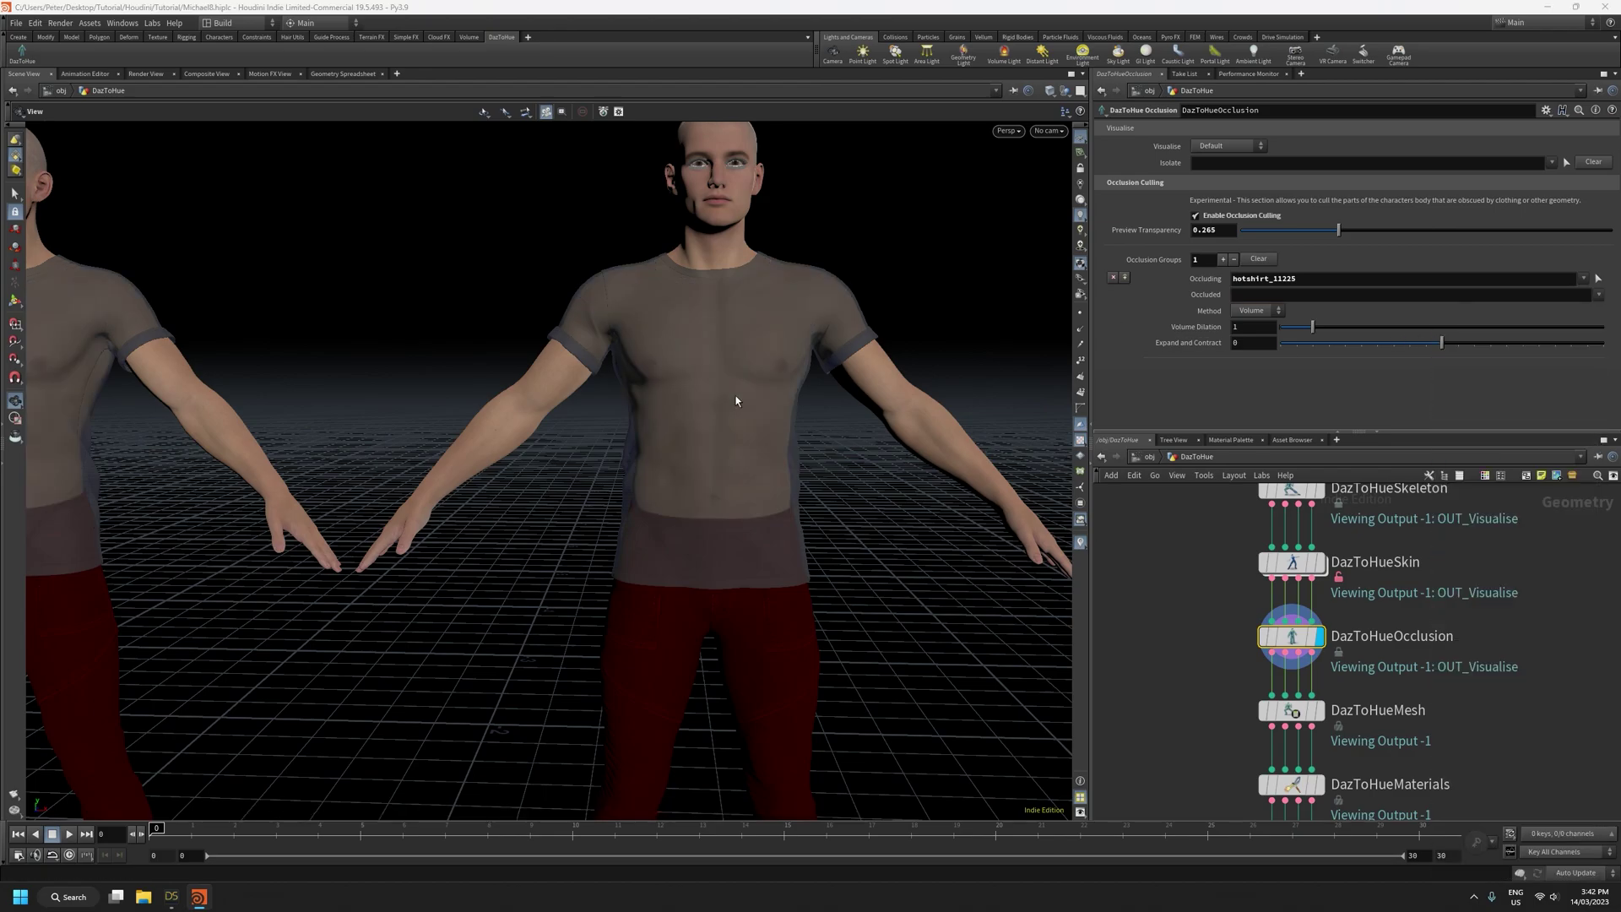
pyautogui.moveTo(853, 420); pyautogui.dragTo(872, 434)
pyautogui.moveTo(812, 384); pyautogui.dragTo(814, 242, button='right')
pyautogui.moveTo(848, 451); pyautogui.dragTo(909, 463)
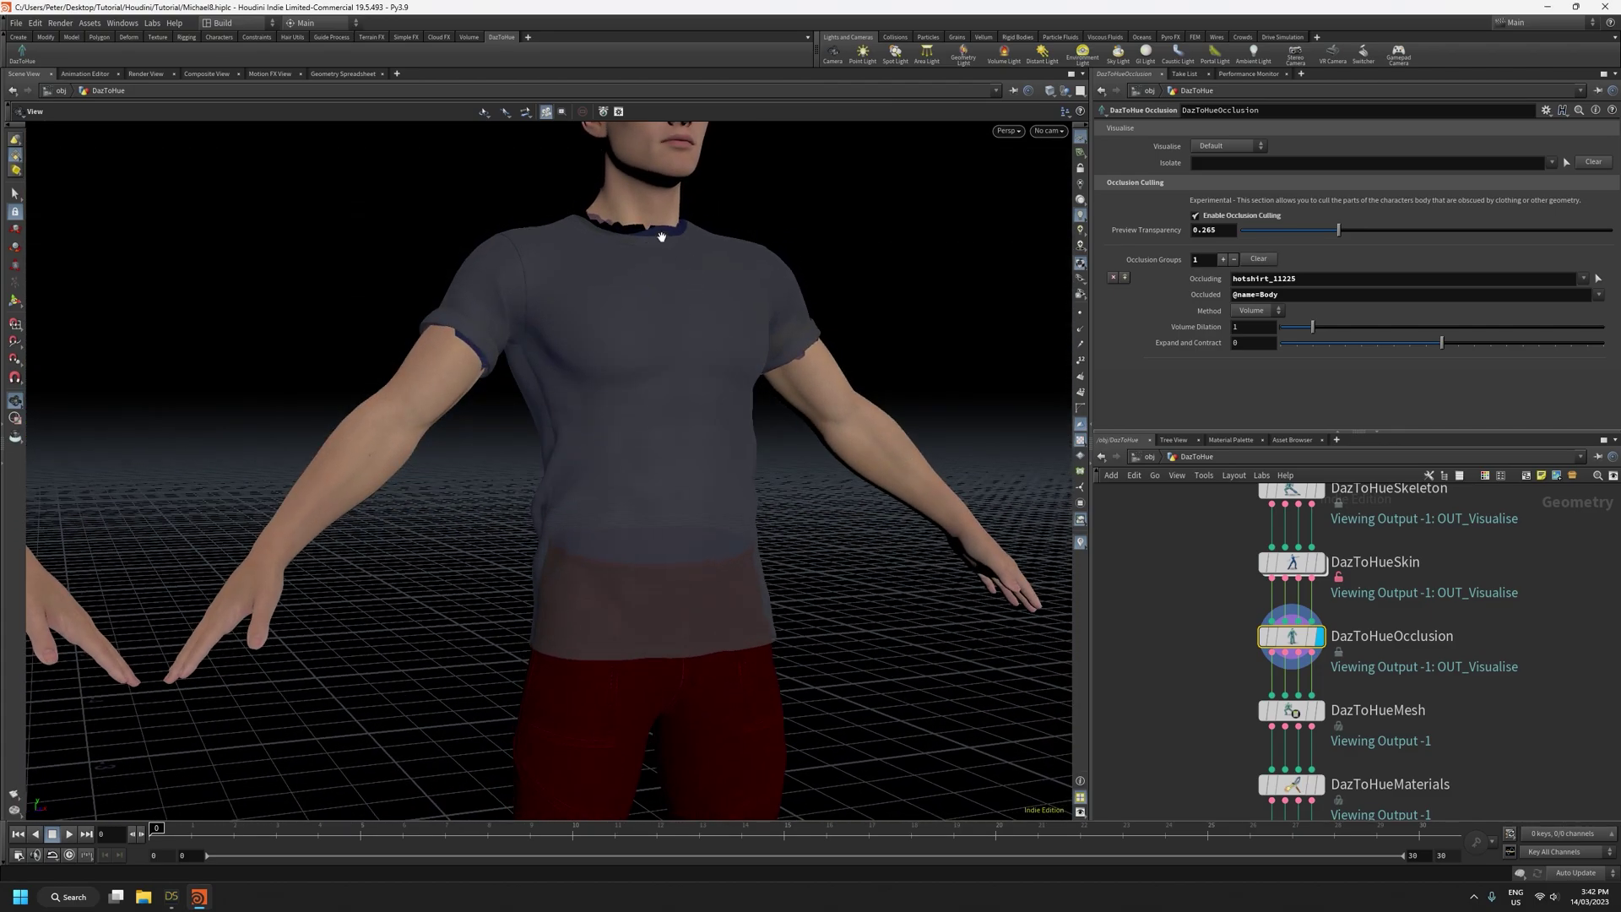
# Change the viewport shading to Smooth Wire Shaded and examine the culled body mesh at the neck and arms from several angles
pyautogui.click(1051, 92)
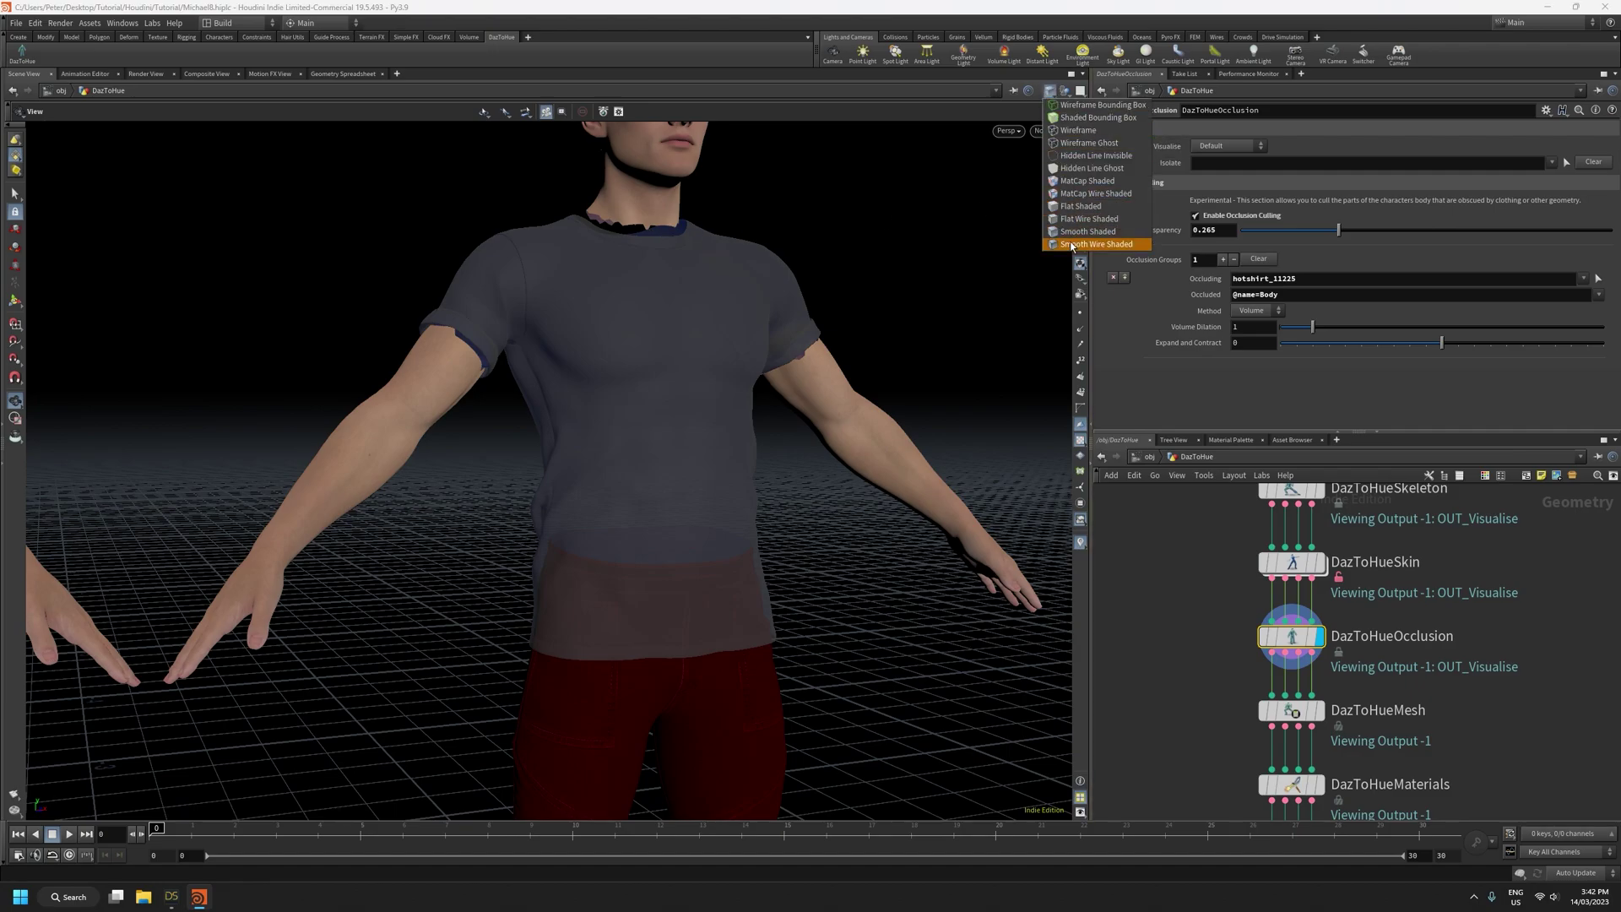
pyautogui.click(1071, 245)
pyautogui.moveTo(660, 263); pyautogui.dragTo(677, 491, button='middle')
pyautogui.moveTo(677, 492); pyautogui.dragTo(700, 542, button='right')
pyautogui.moveTo(716, 582); pyautogui.dragTo(712, 505, button='middle')
pyautogui.moveTo(746, 520); pyautogui.dragTo(662, 533)
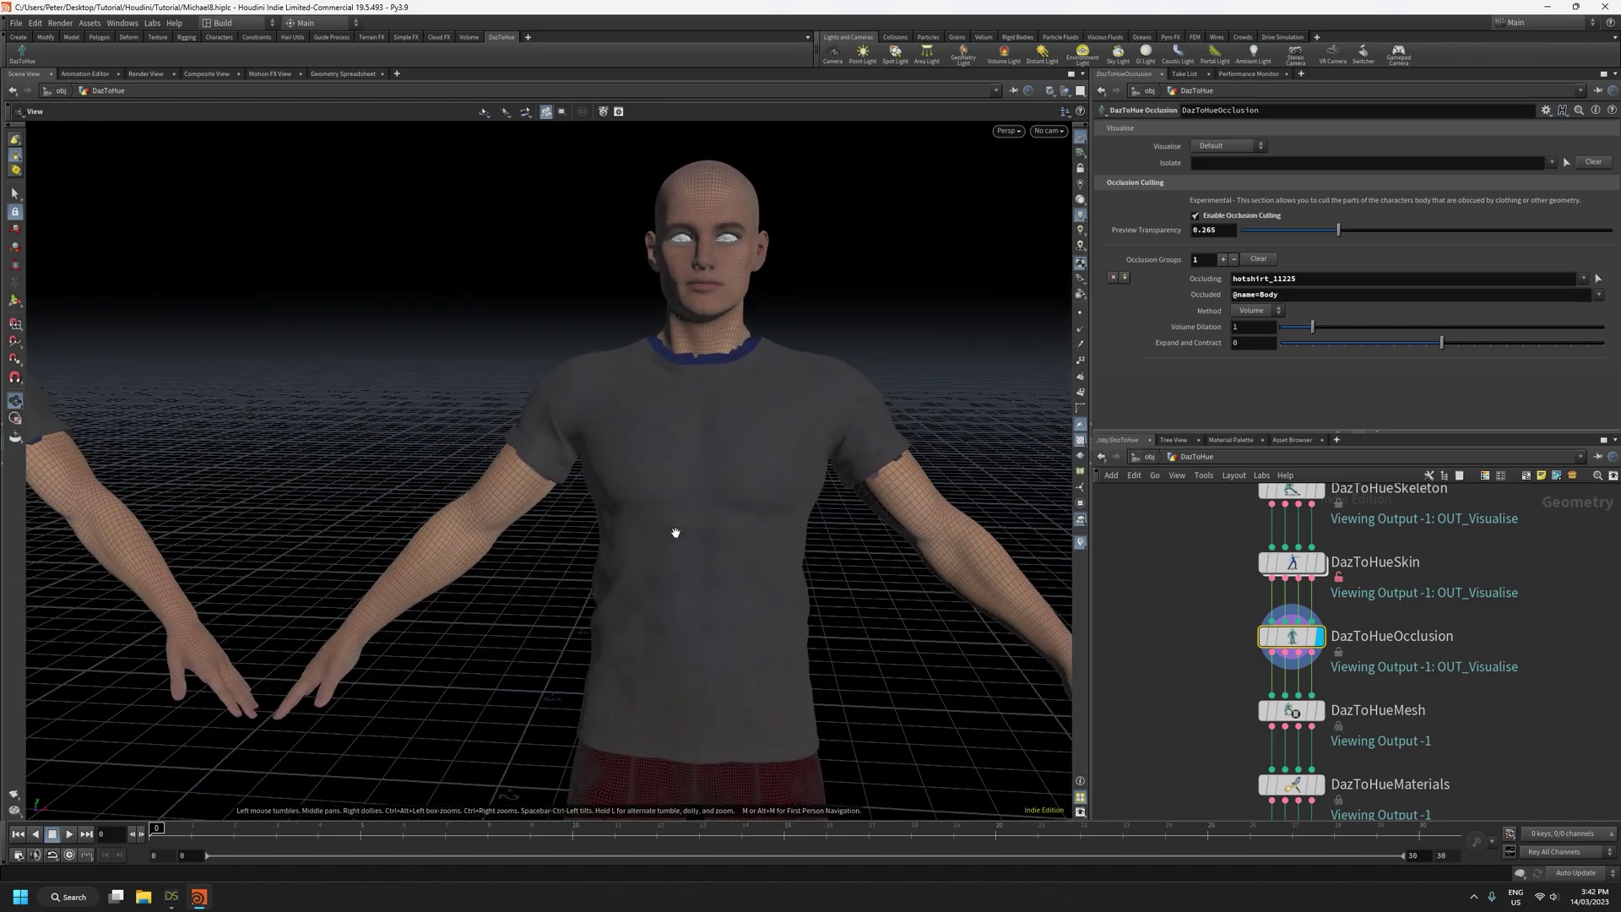
pyautogui.moveTo(767, 519); pyautogui.dragTo(720, 398, button='right')
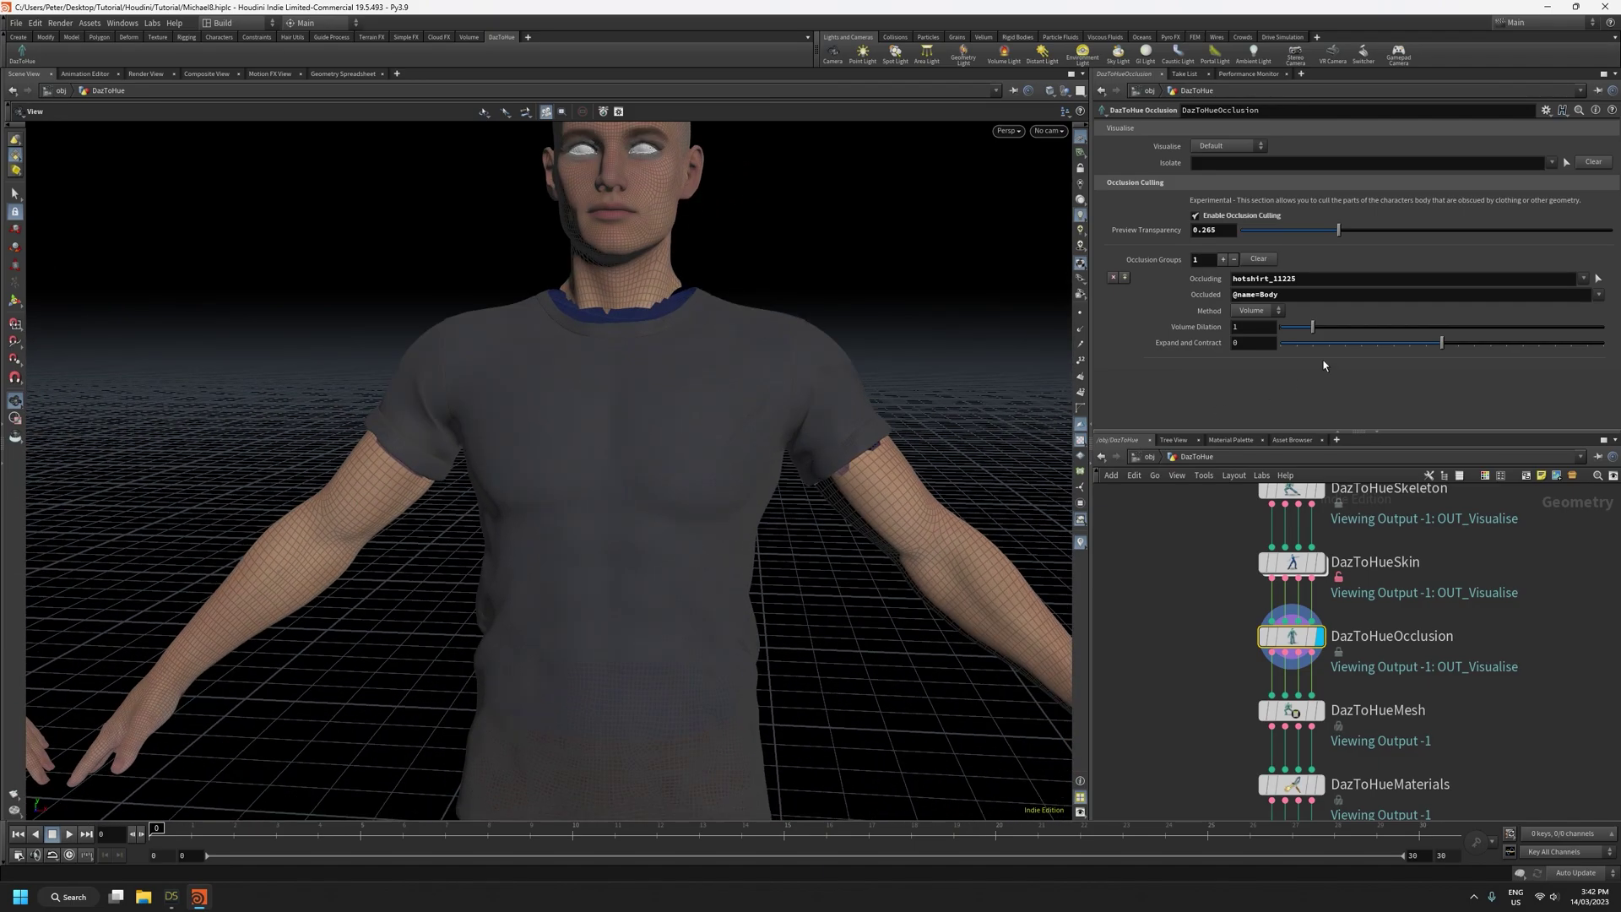
pyautogui.moveTo(754, 450); pyautogui.dragTo(836, 497)
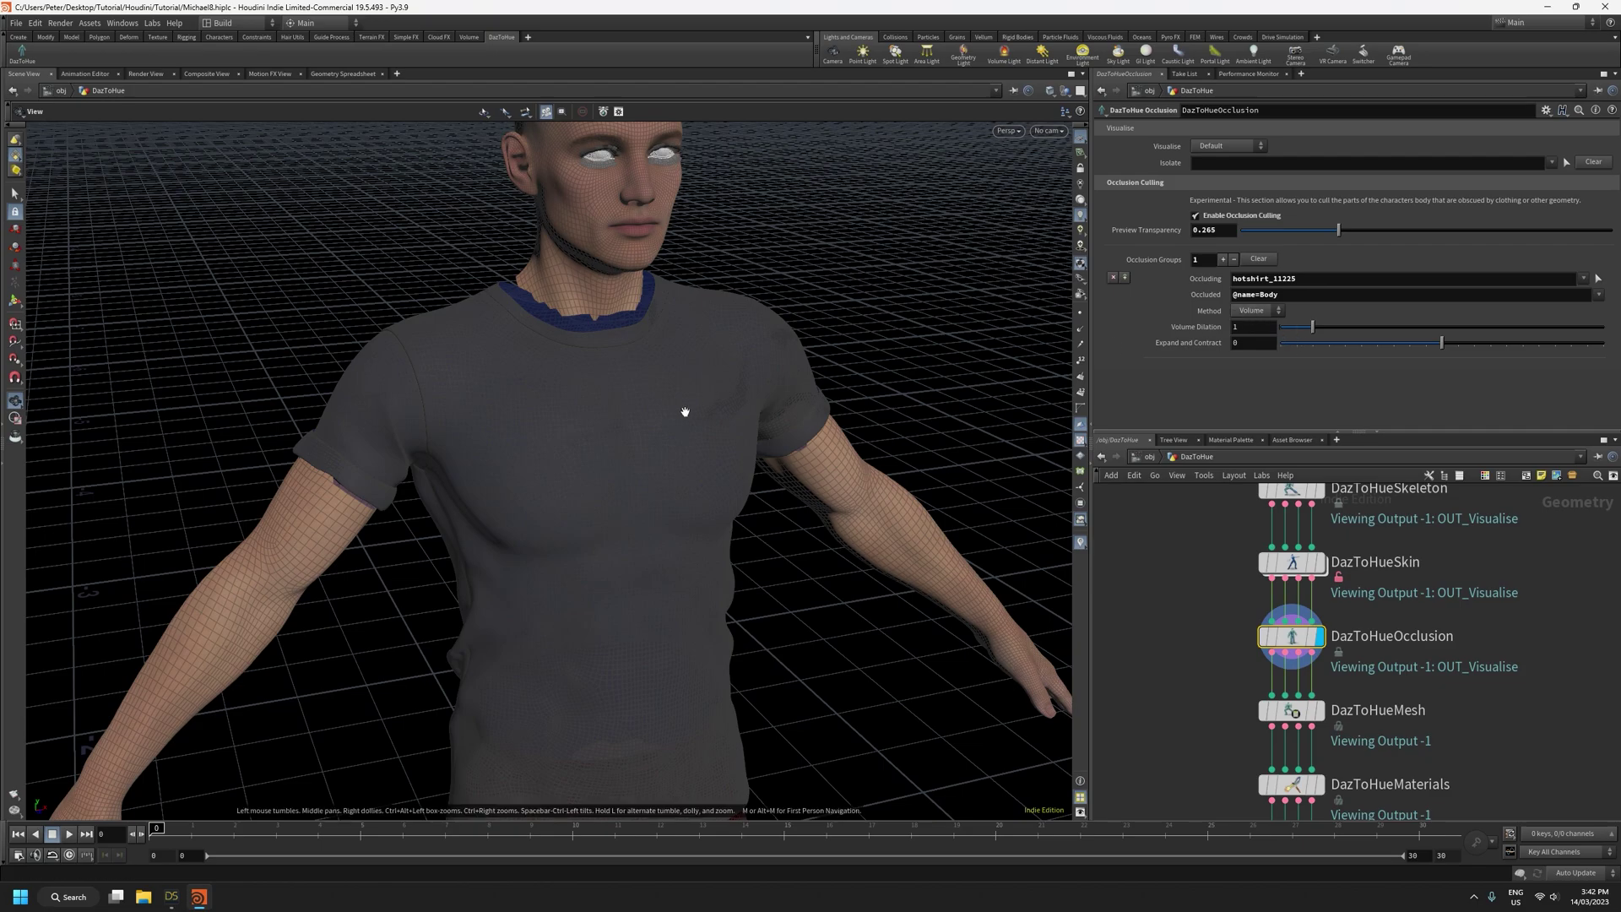
pyautogui.moveTo(625, 418); pyautogui.dragTo(610, 370)
pyautogui.moveTo(609, 370); pyautogui.dragTo(797, 369, button='right')
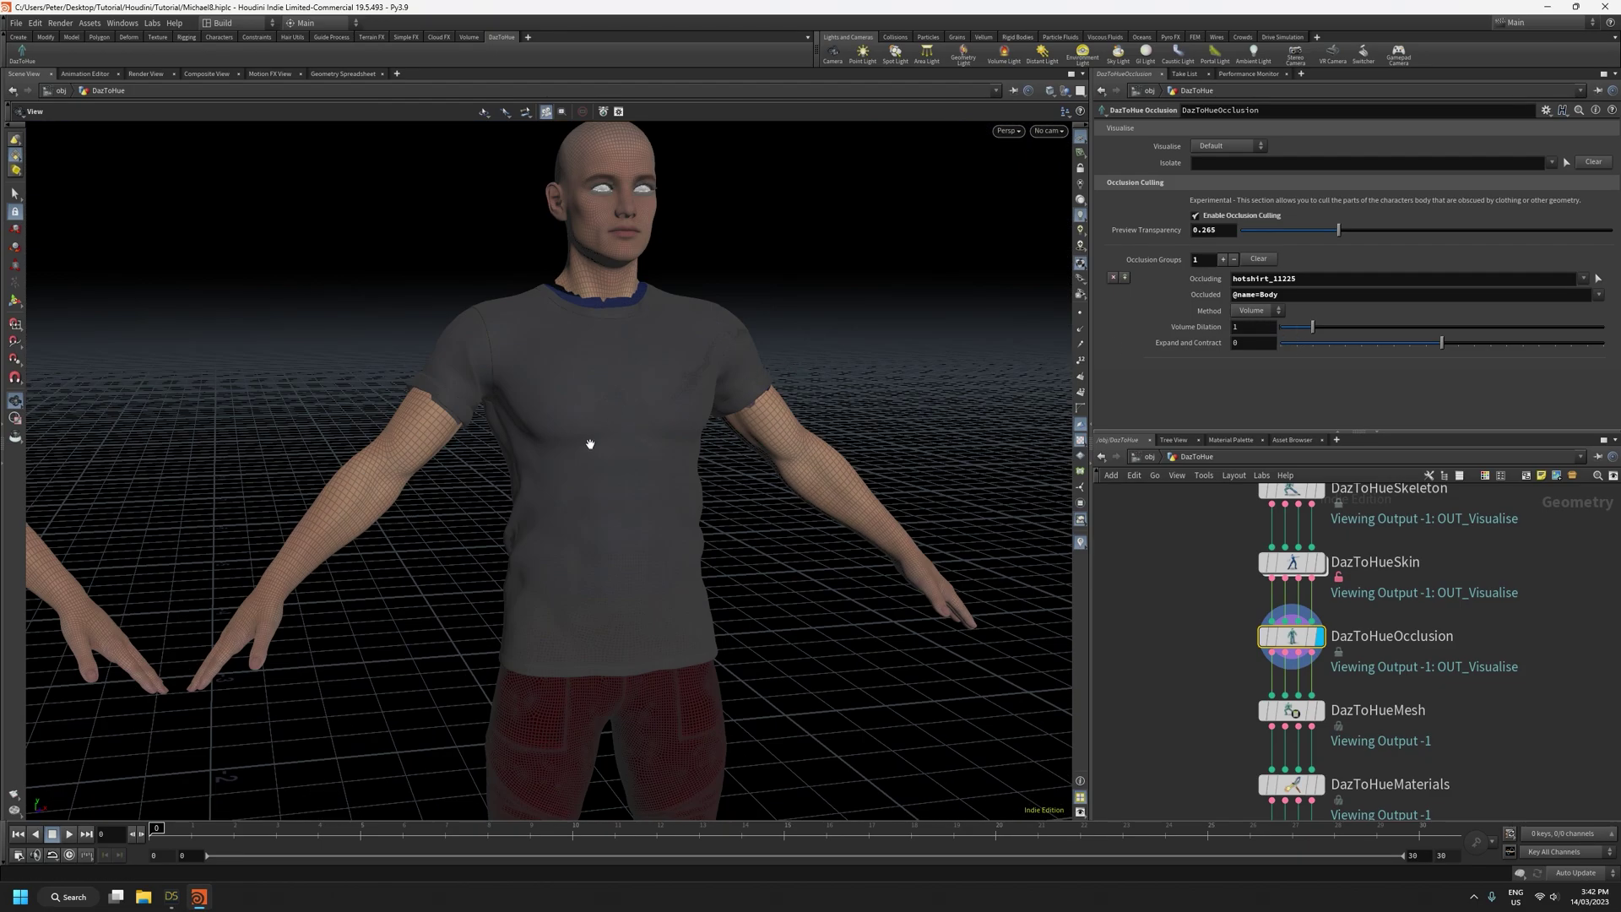
pyautogui.scroll(-1, 599, 456)
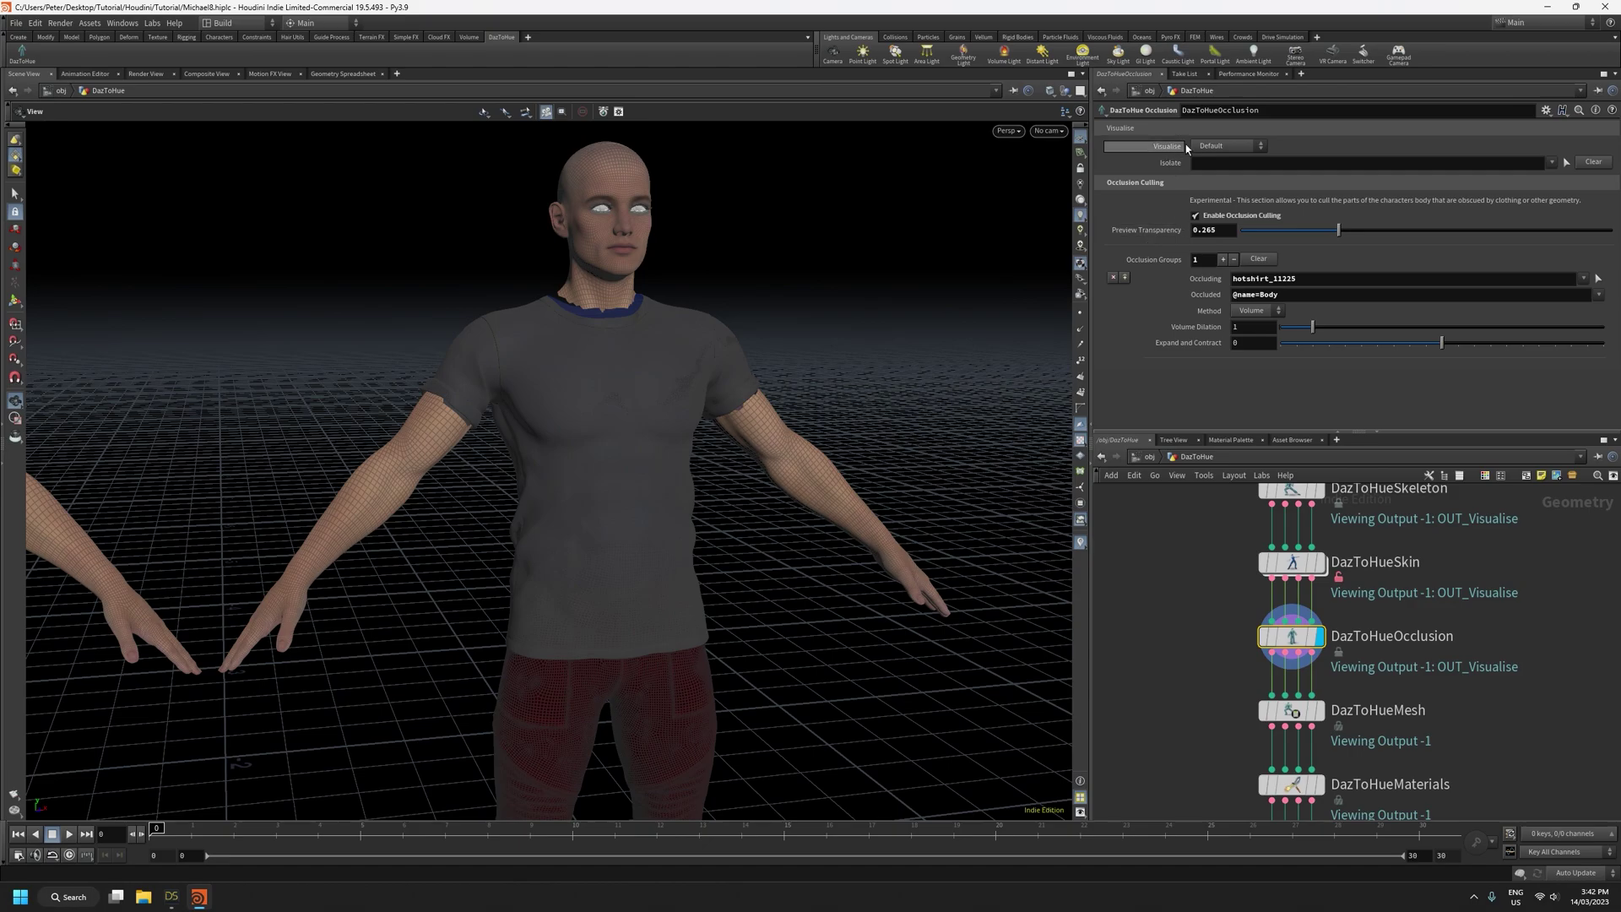
# Set the occlusion node's visualisation to Volumes and examine the shirt volume from the front and side
pyautogui.click(1239, 148)
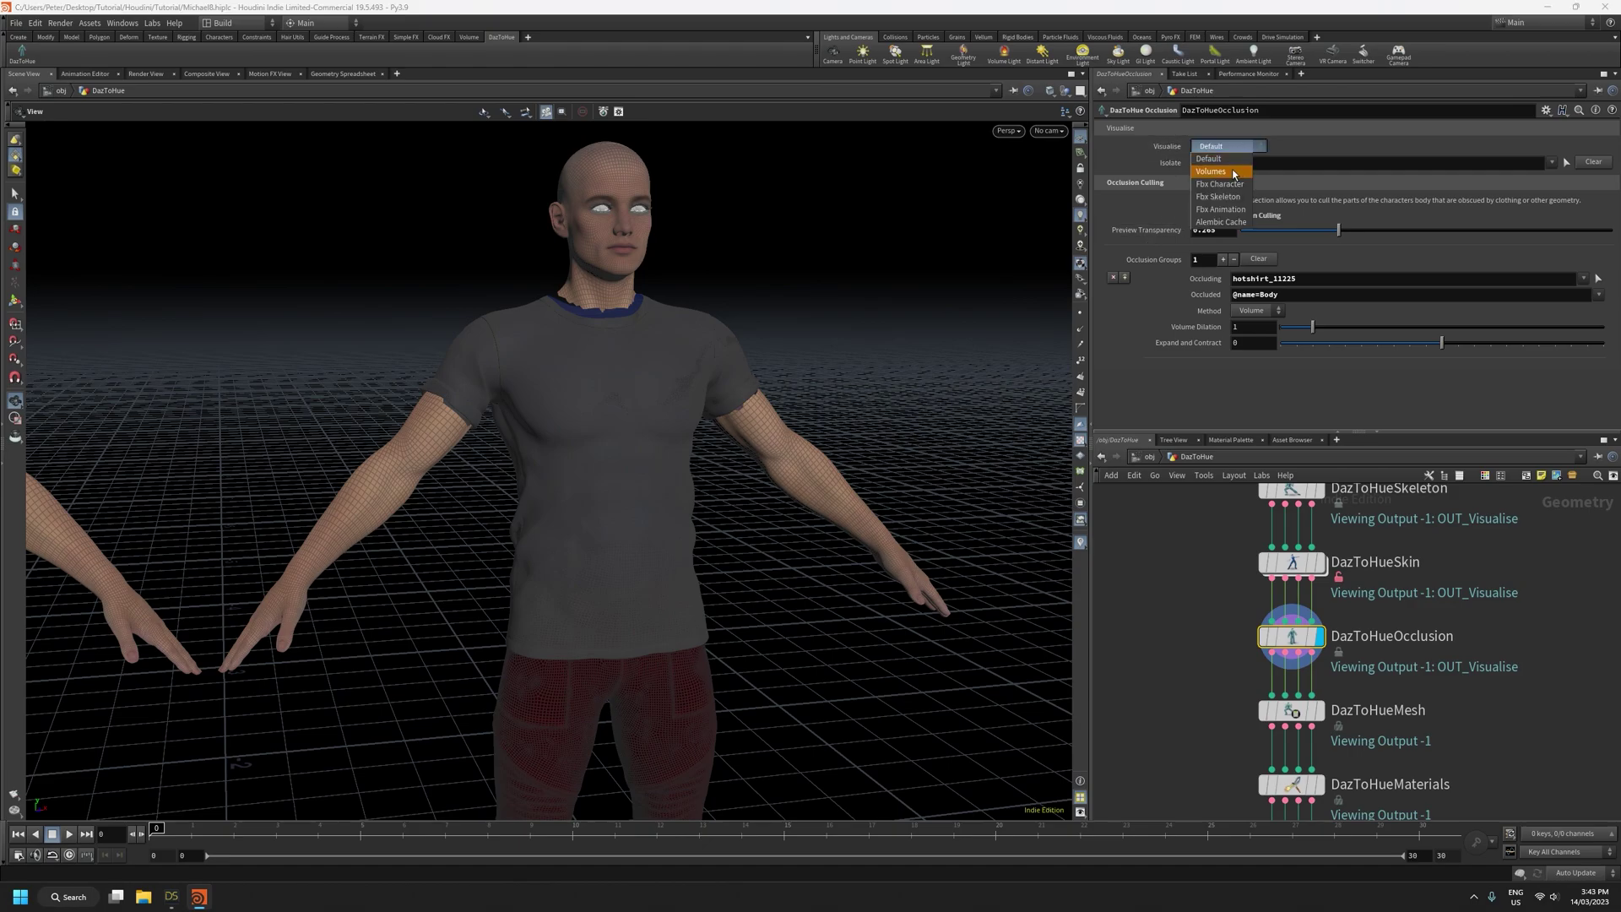
pyautogui.click(1216, 172)
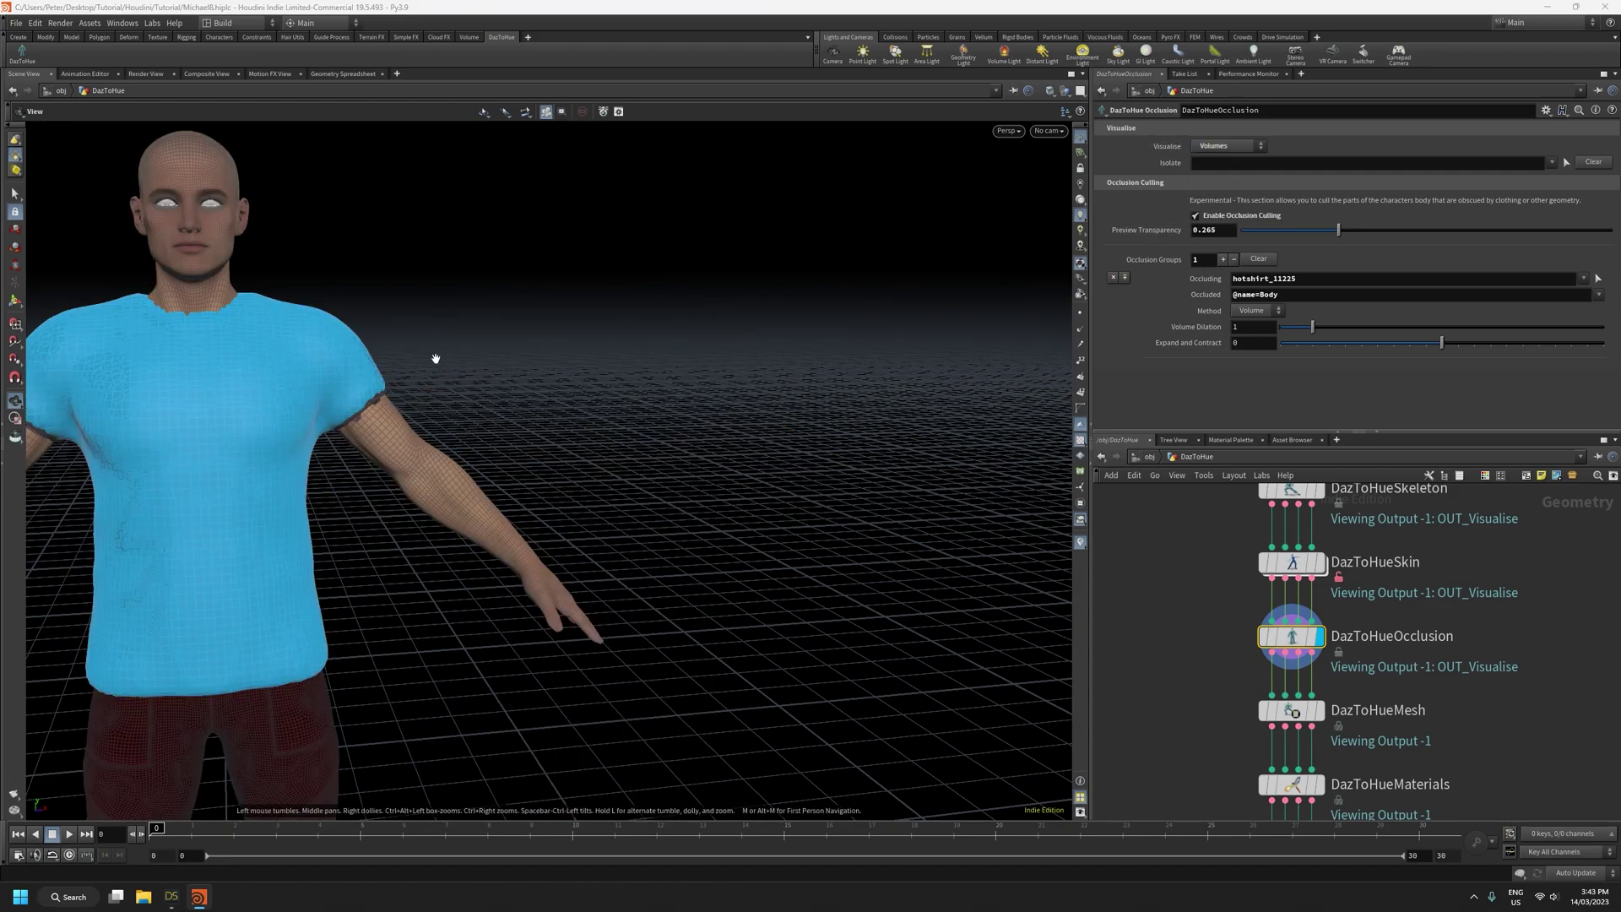
pyautogui.scroll(-2, 431, 422)
pyautogui.moveTo(296, 473); pyautogui.dragTo(518, 503, button='middle')
pyautogui.scroll(3, 521, 380)
pyautogui.moveTo(546, 410); pyautogui.dragTo(627, 424)
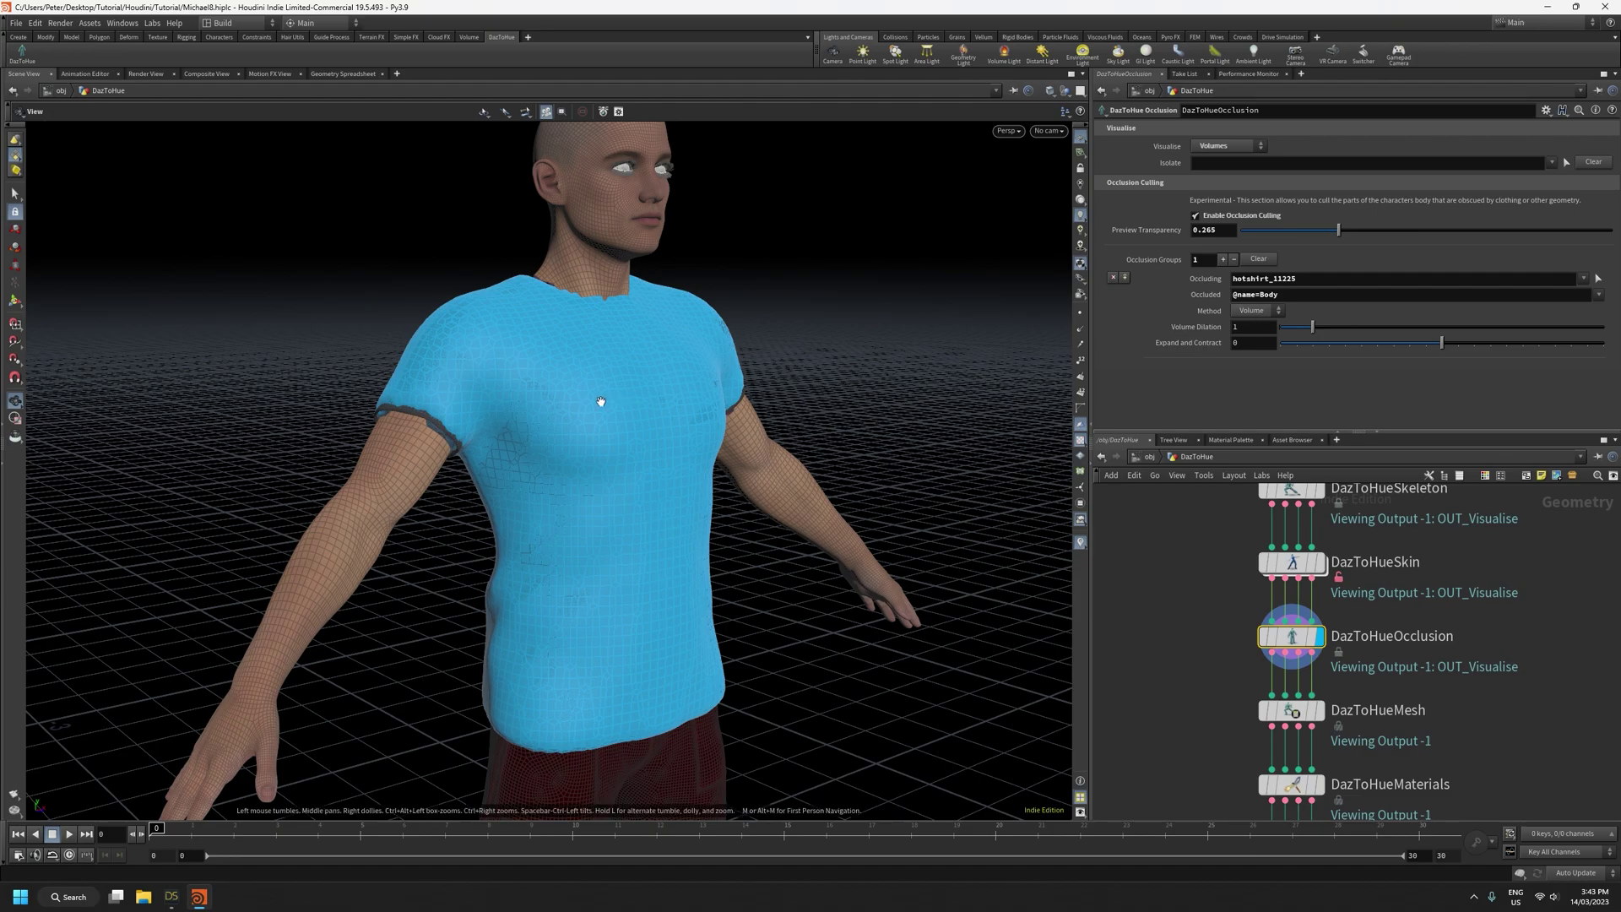
pyautogui.moveTo(726, 403); pyautogui.dragTo(786, 406)
pyautogui.moveTo(546, 414); pyautogui.dragTo(499, 138, button='right')
pyautogui.moveTo(540, 355); pyautogui.dragTo(522, 611)
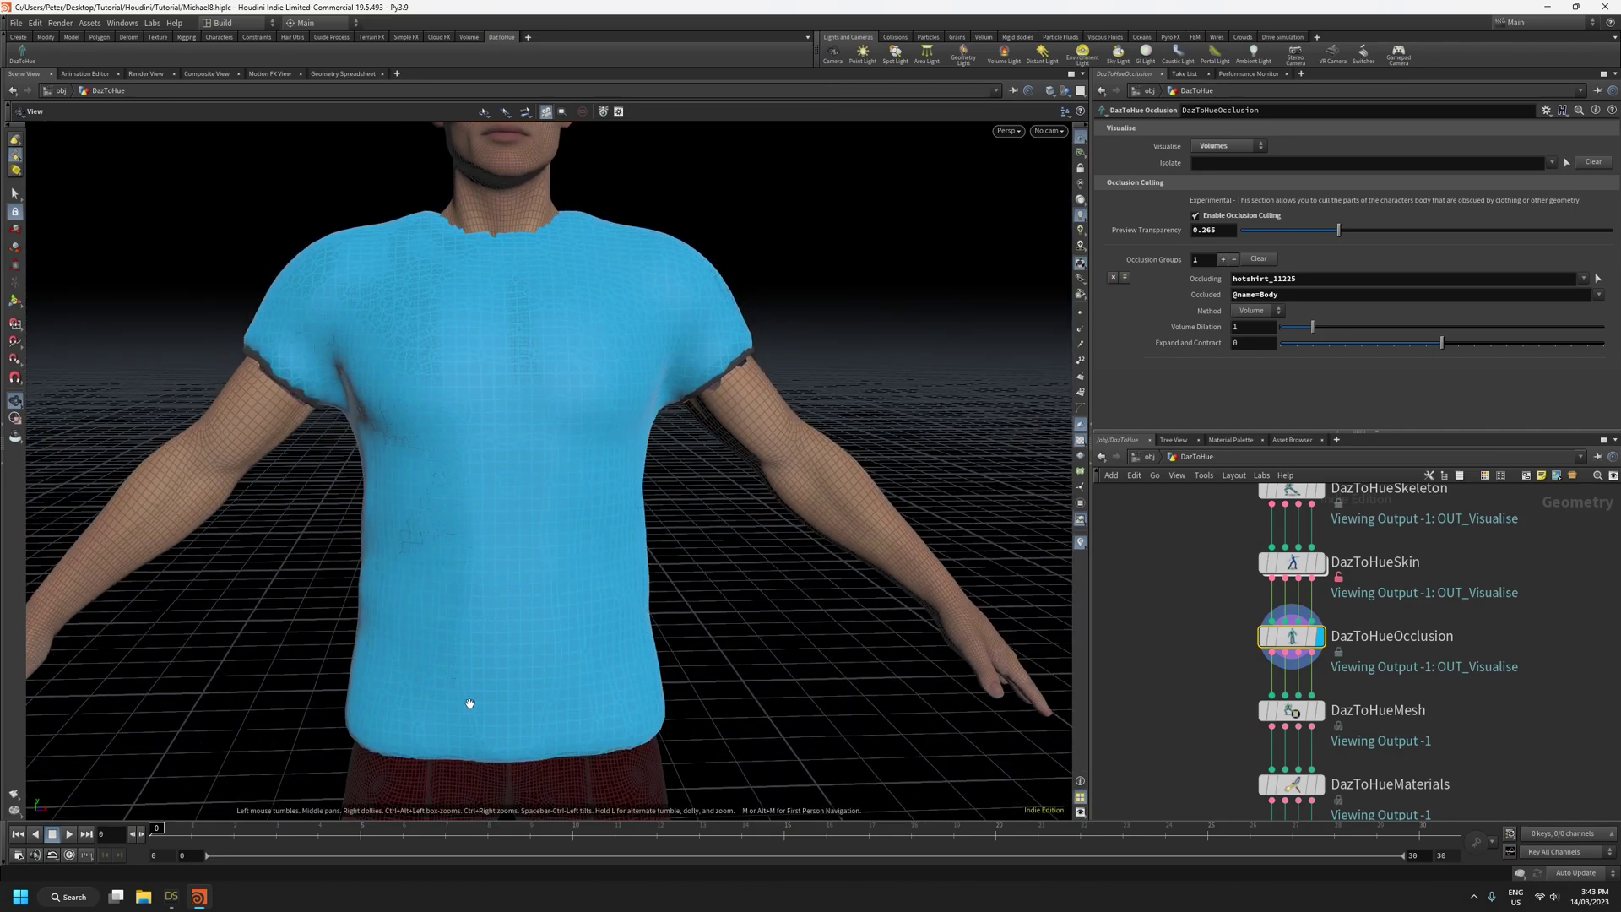
pyautogui.moveTo(450, 528); pyautogui.dragTo(545, 557)
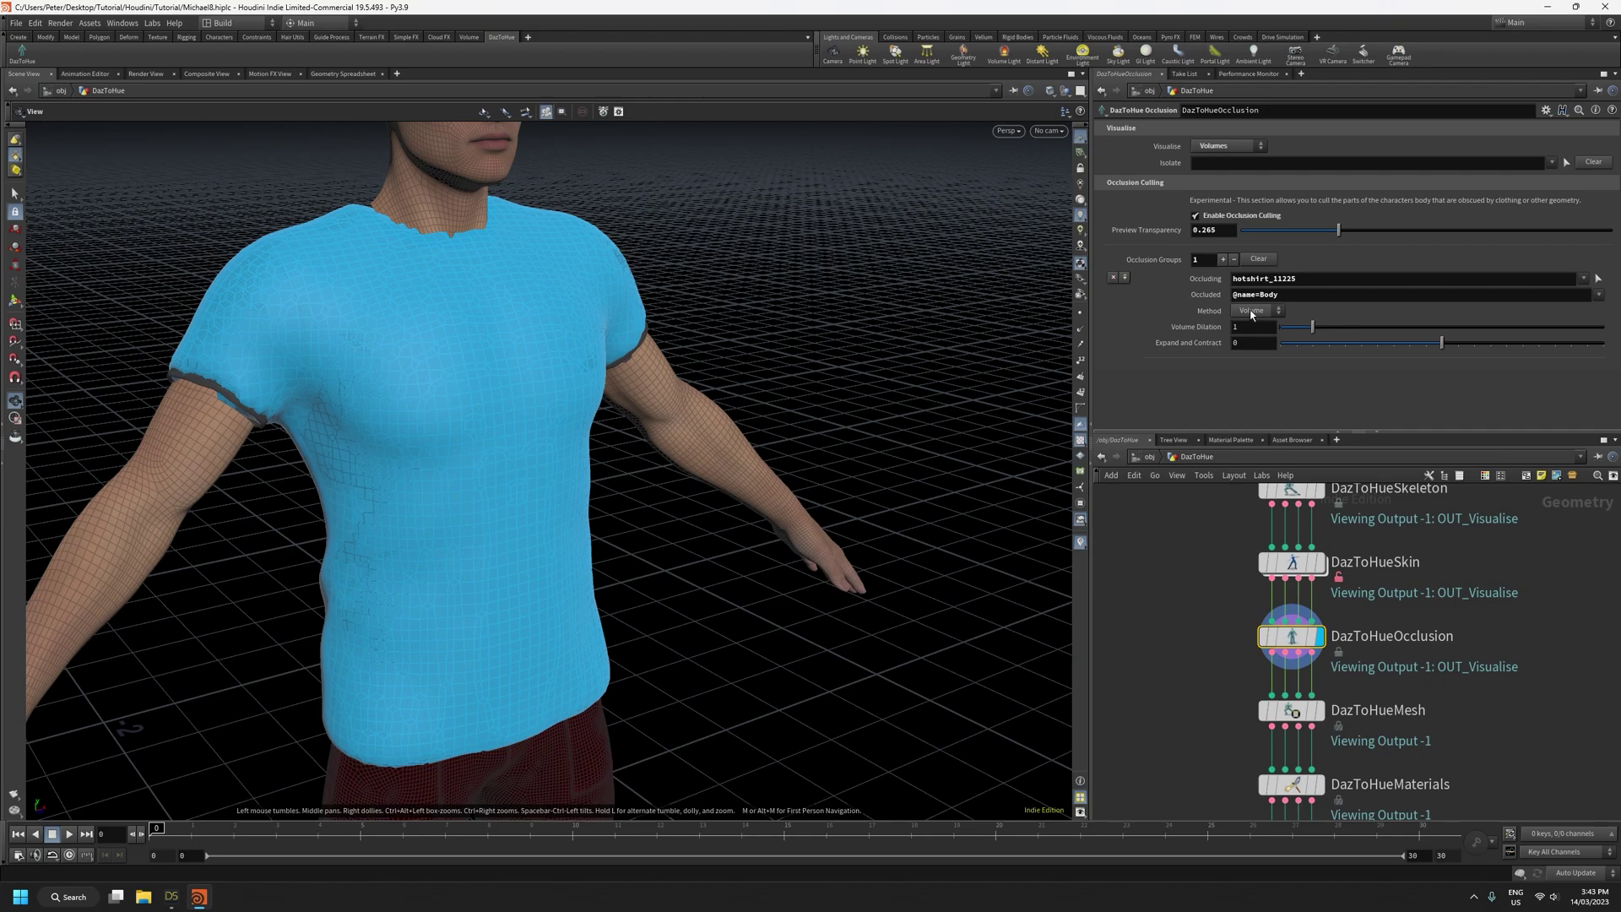
# Set the occlusion group's volume dilation to 1.18 and inspect the shirt volume around the armpit and sleeve
pyautogui.moveTo(1311, 331)
pyautogui.mouseDown()
pyautogui.moveTo(1348, 330)
pyautogui.moveTo(1299, 330)
pyautogui.moveTo(1311, 355)
pyautogui.mouseUp()
pyautogui.moveTo(713, 608); pyautogui.dragTo(513, 589)
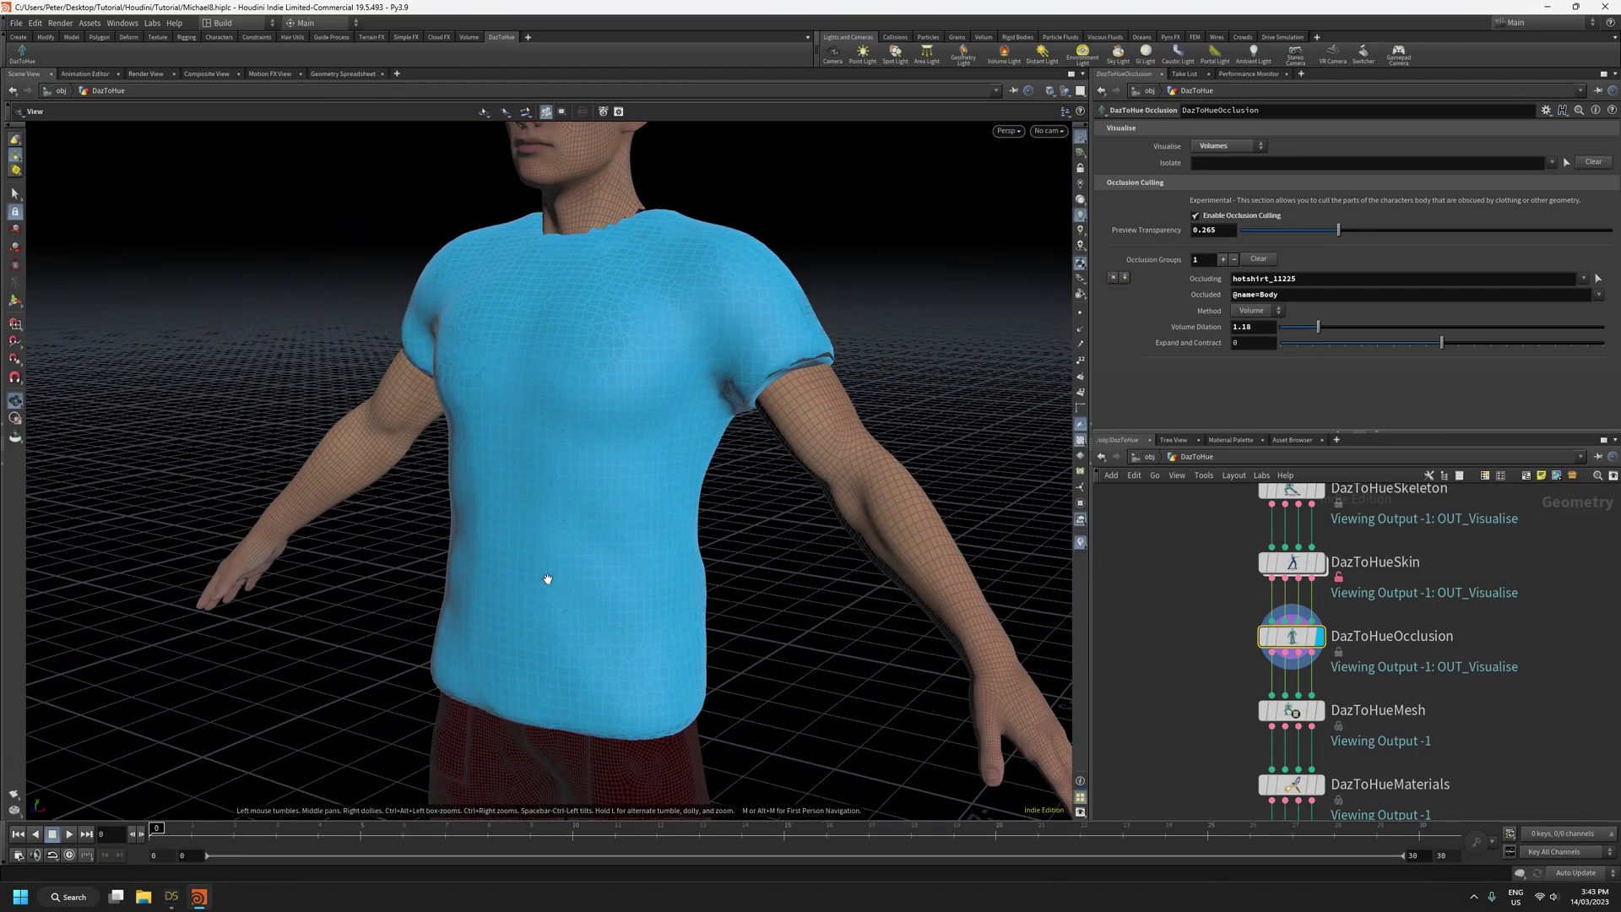
pyautogui.moveTo(687, 457); pyautogui.dragTo(742, 179, button='right')
pyautogui.moveTo(793, 424); pyautogui.dragTo(817, 434)
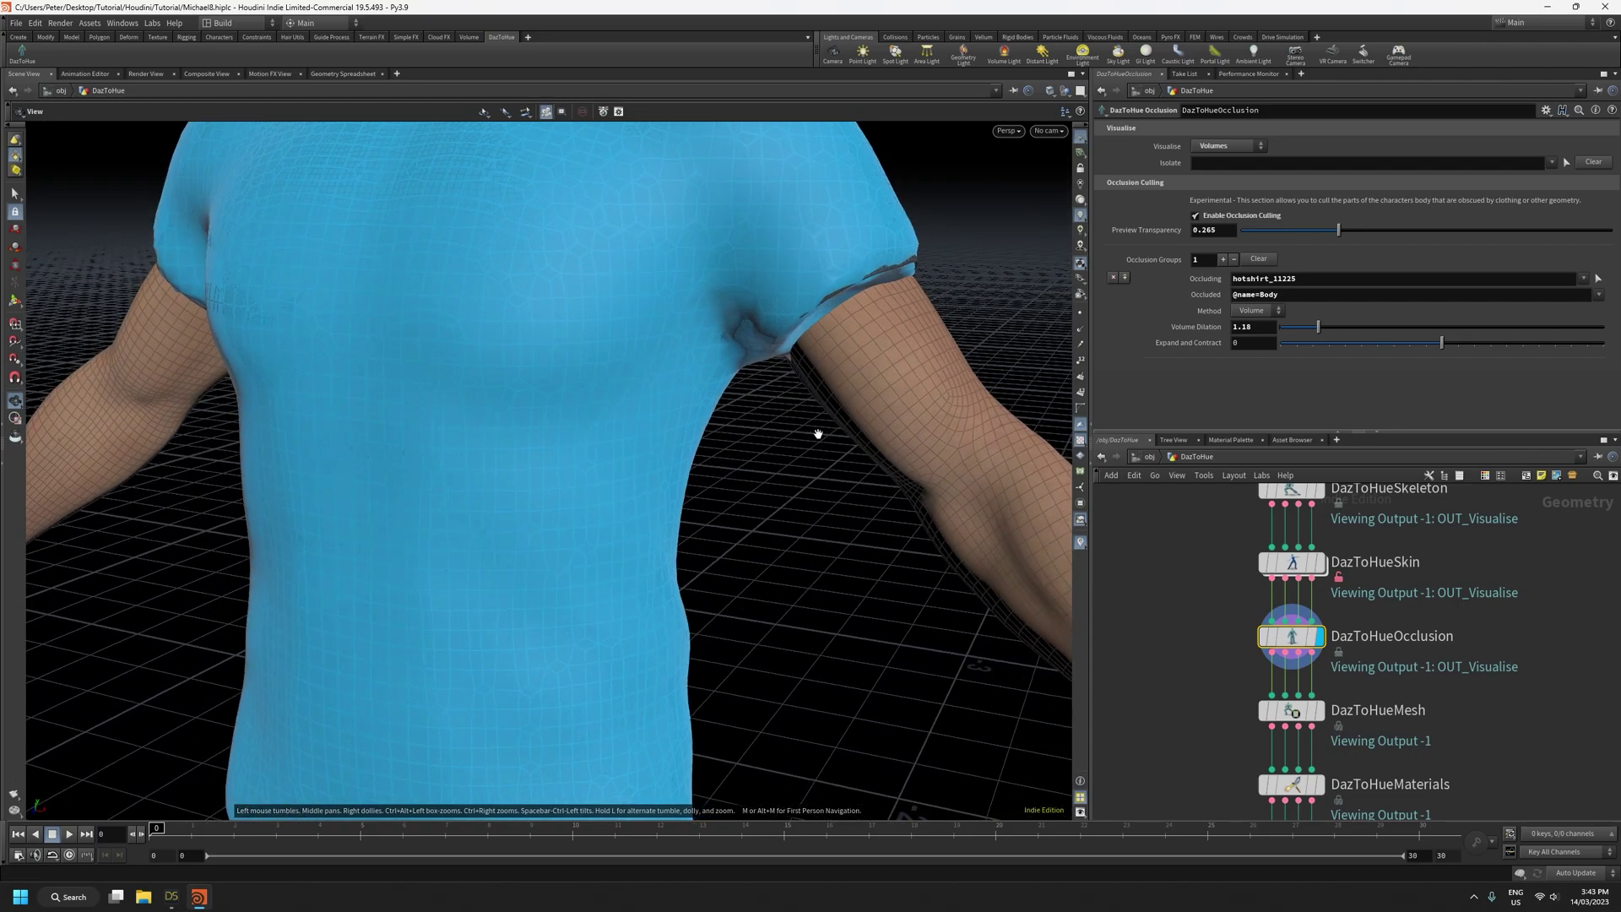
# Examine the fit of the shirt volume around the armpit and sleeve hem
pyautogui.moveTo(749, 515); pyautogui.dragTo(743, 629, button='right')
pyautogui.moveTo(743, 629); pyautogui.dragTo(774, 611)
pyautogui.moveTo(768, 563); pyautogui.dragTo(811, 383, button='right')
pyautogui.moveTo(811, 383); pyautogui.dragTo(749, 552, button='middle')
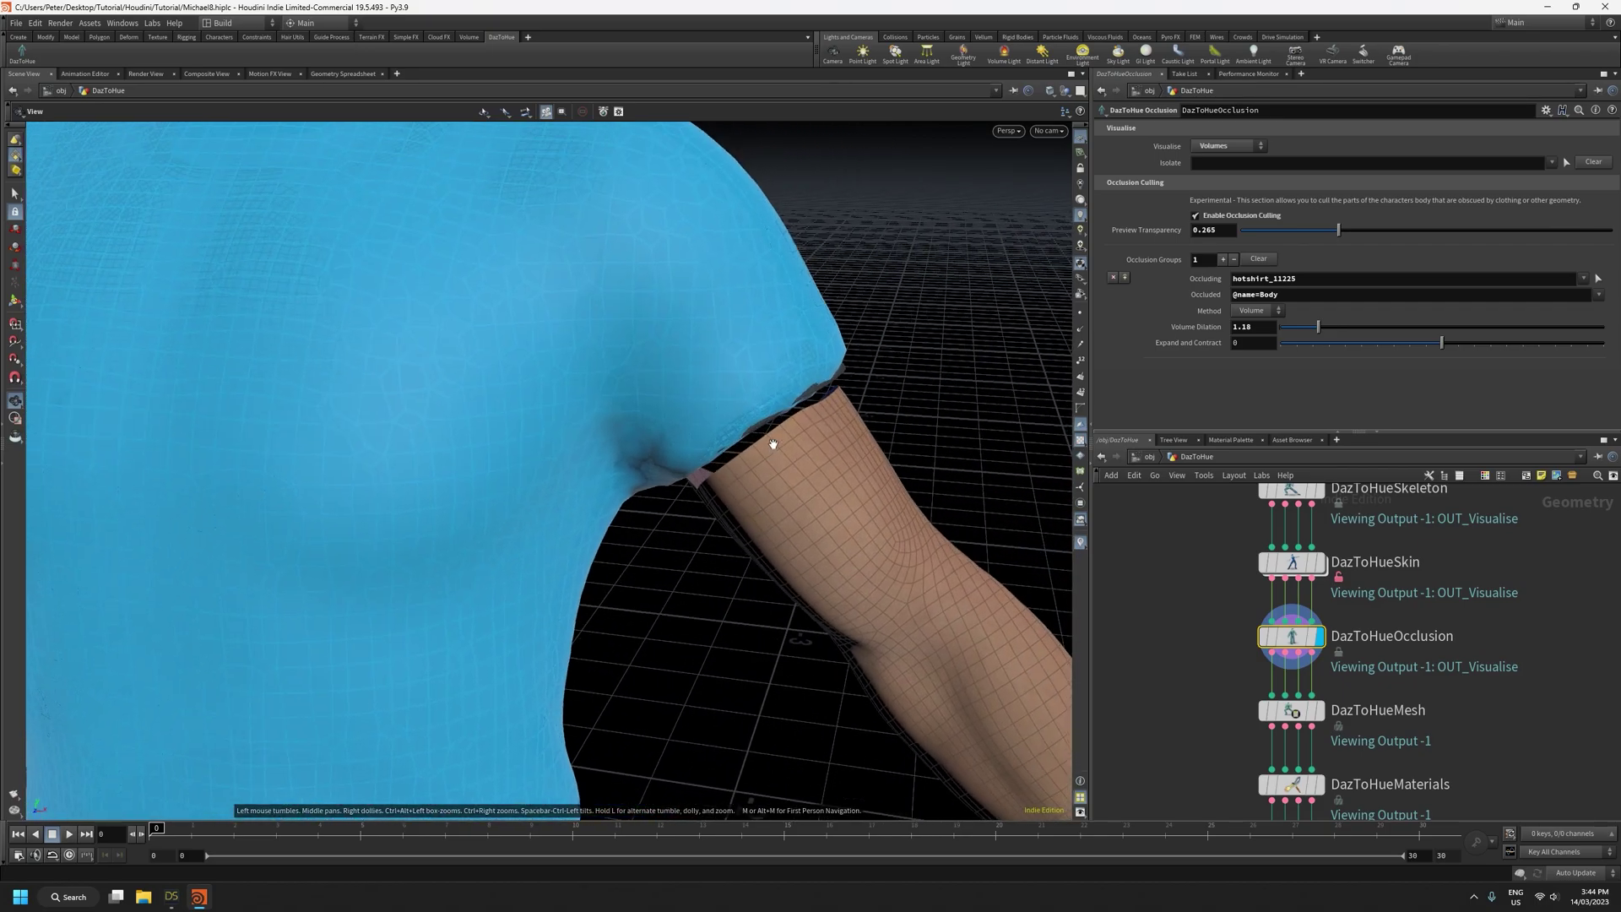
pyautogui.moveTo(748, 452); pyautogui.dragTo(775, 264, button='right')
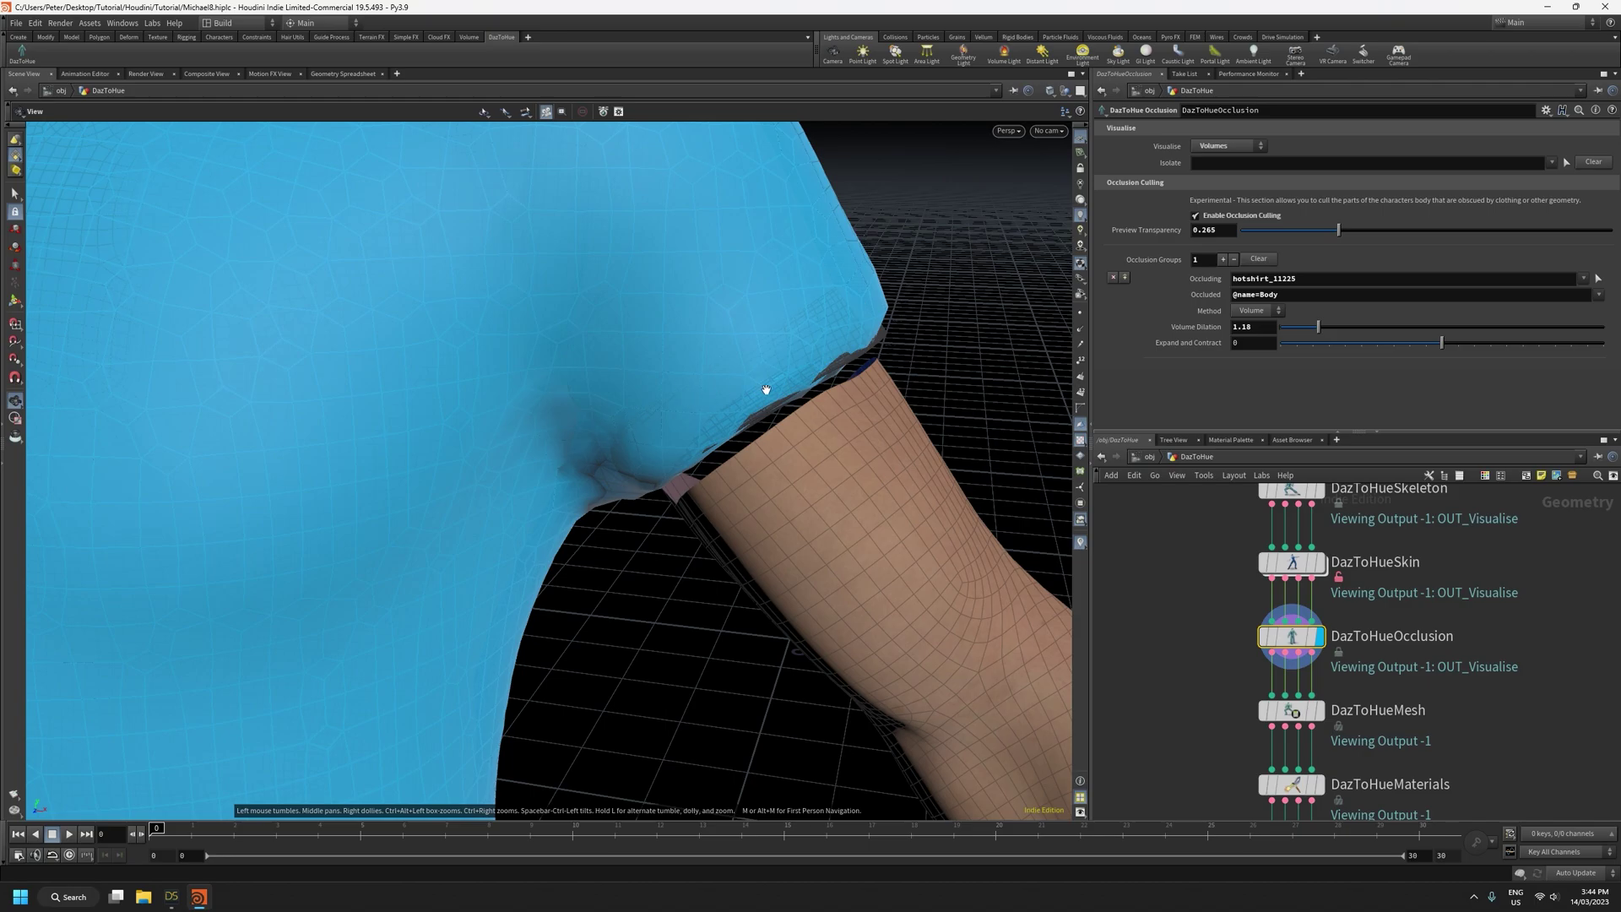
# Set the occlusion node's visualisation to Default and bring the clothed character into view
pyautogui.click(1231, 147)
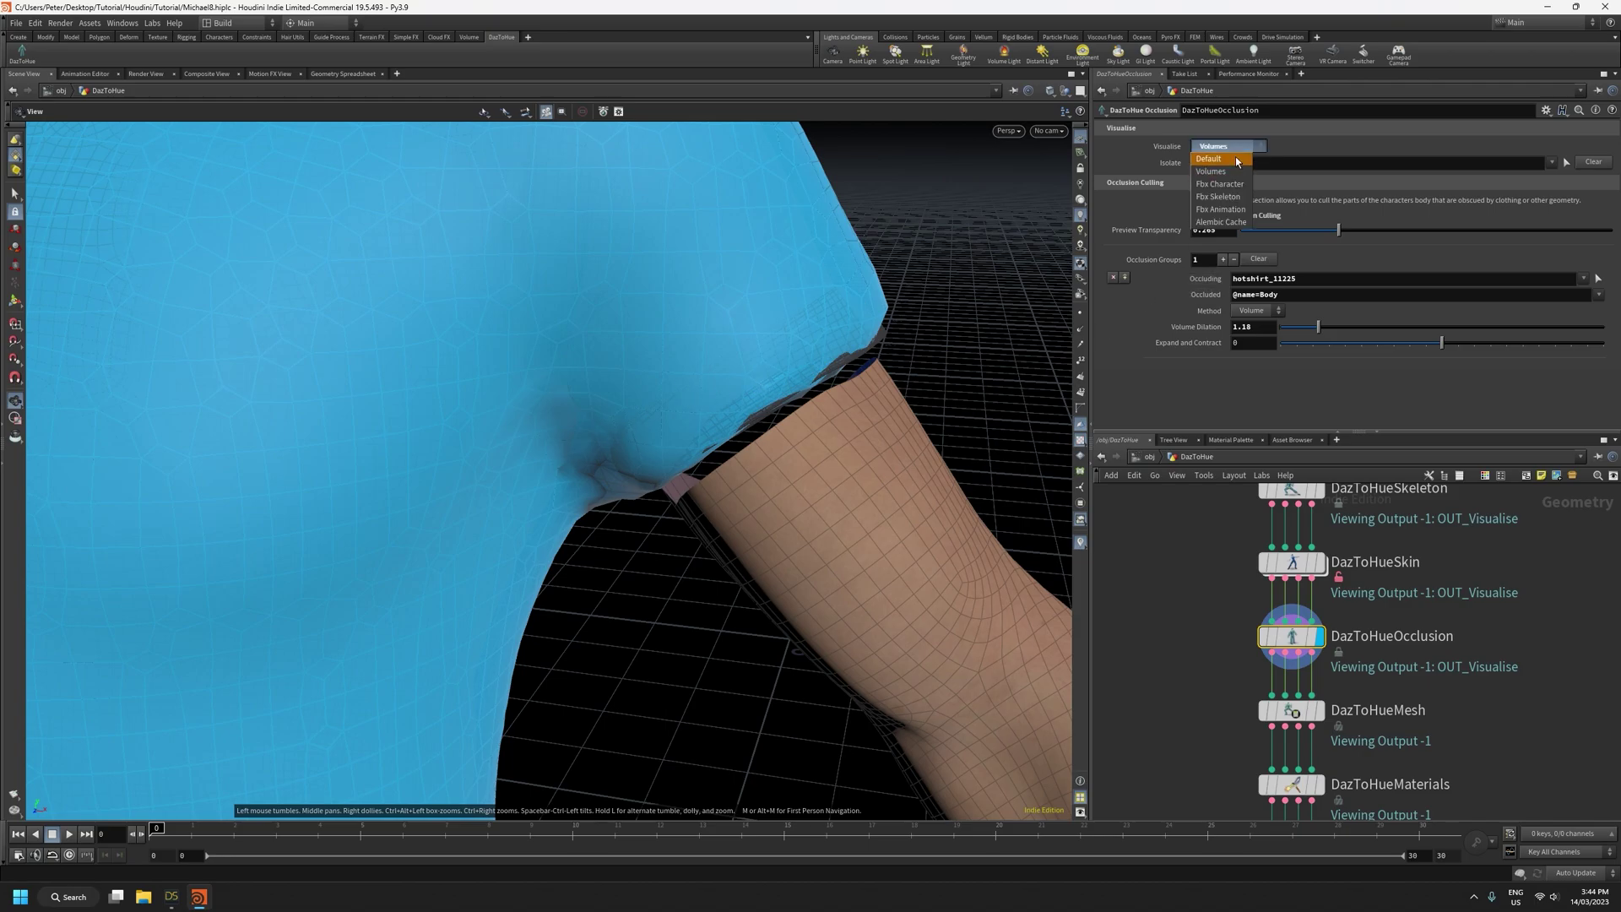
pyautogui.click(1238, 162)
pyautogui.moveTo(565, 416); pyautogui.dragTo(630, 905, button='right')
pyautogui.moveTo(626, 438); pyautogui.dragTo(637, 861, button='right')
pyautogui.moveTo(373, 473); pyautogui.dragTo(747, 541, button='middle')
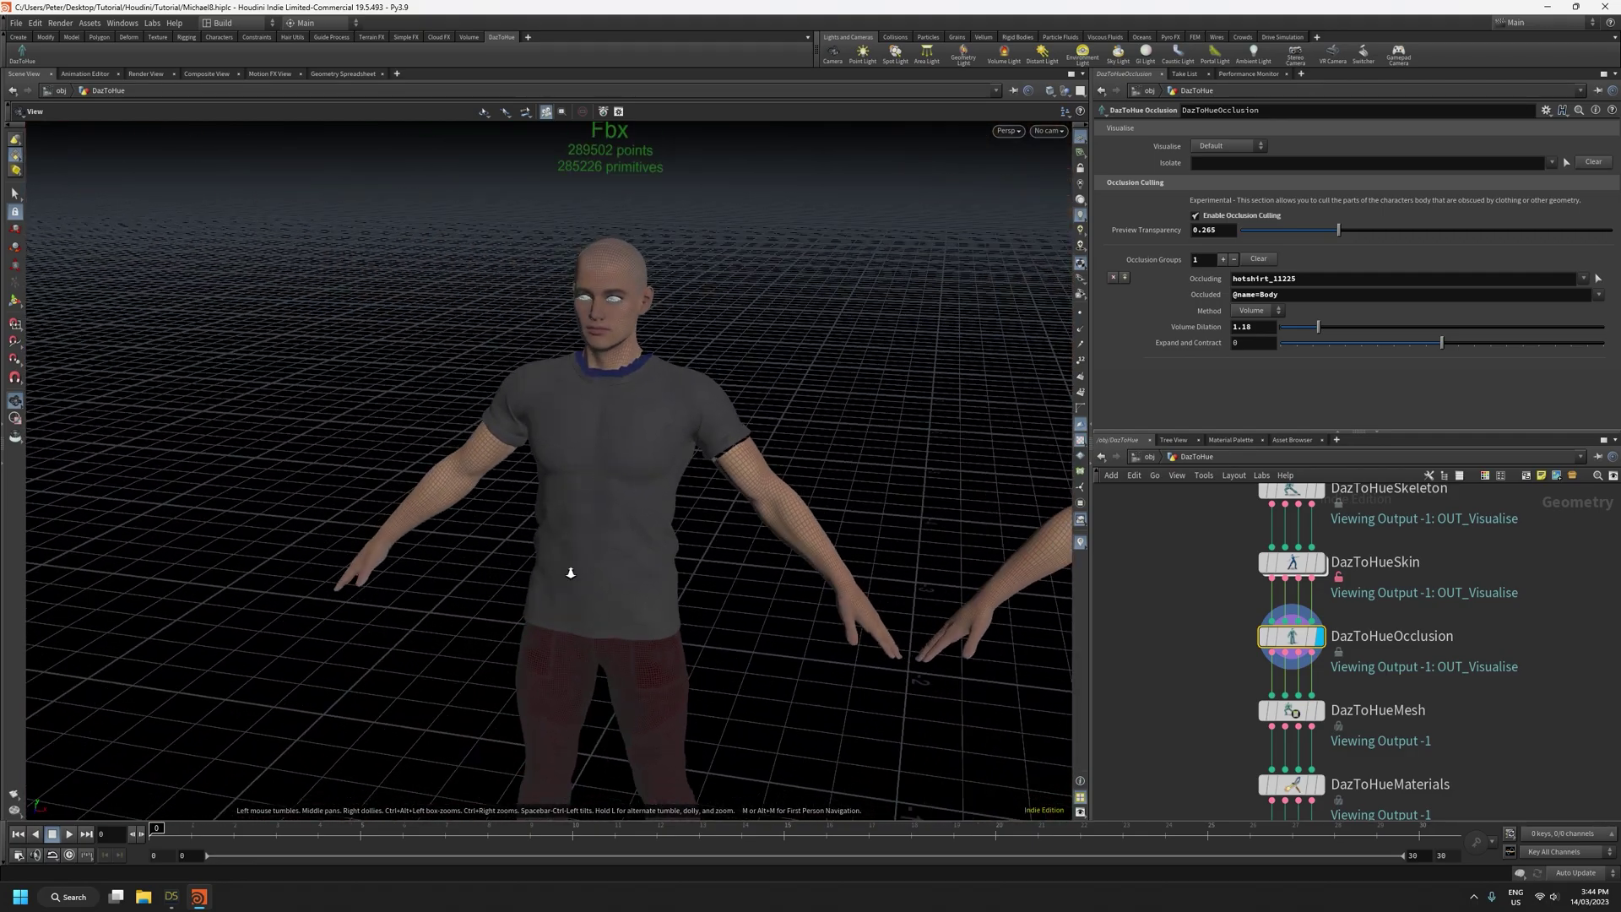
# Set the occlusion group's volume dilation to 0.39 and check the culling at the collar and sleeves
pyautogui.moveTo(565, 568); pyautogui.dragTo(638, 380, button='right')
pyautogui.moveTo(667, 376); pyautogui.dragTo(660, 337, button='middle')
pyautogui.moveTo(660, 338); pyautogui.dragTo(709, 316)
pyautogui.moveTo(685, 430); pyautogui.dragTo(669, 332, button='right')
pyautogui.moveTo(670, 333); pyautogui.dragTo(733, 443)
pyautogui.moveTo(1317, 333); pyautogui.dragTo(1294, 336)
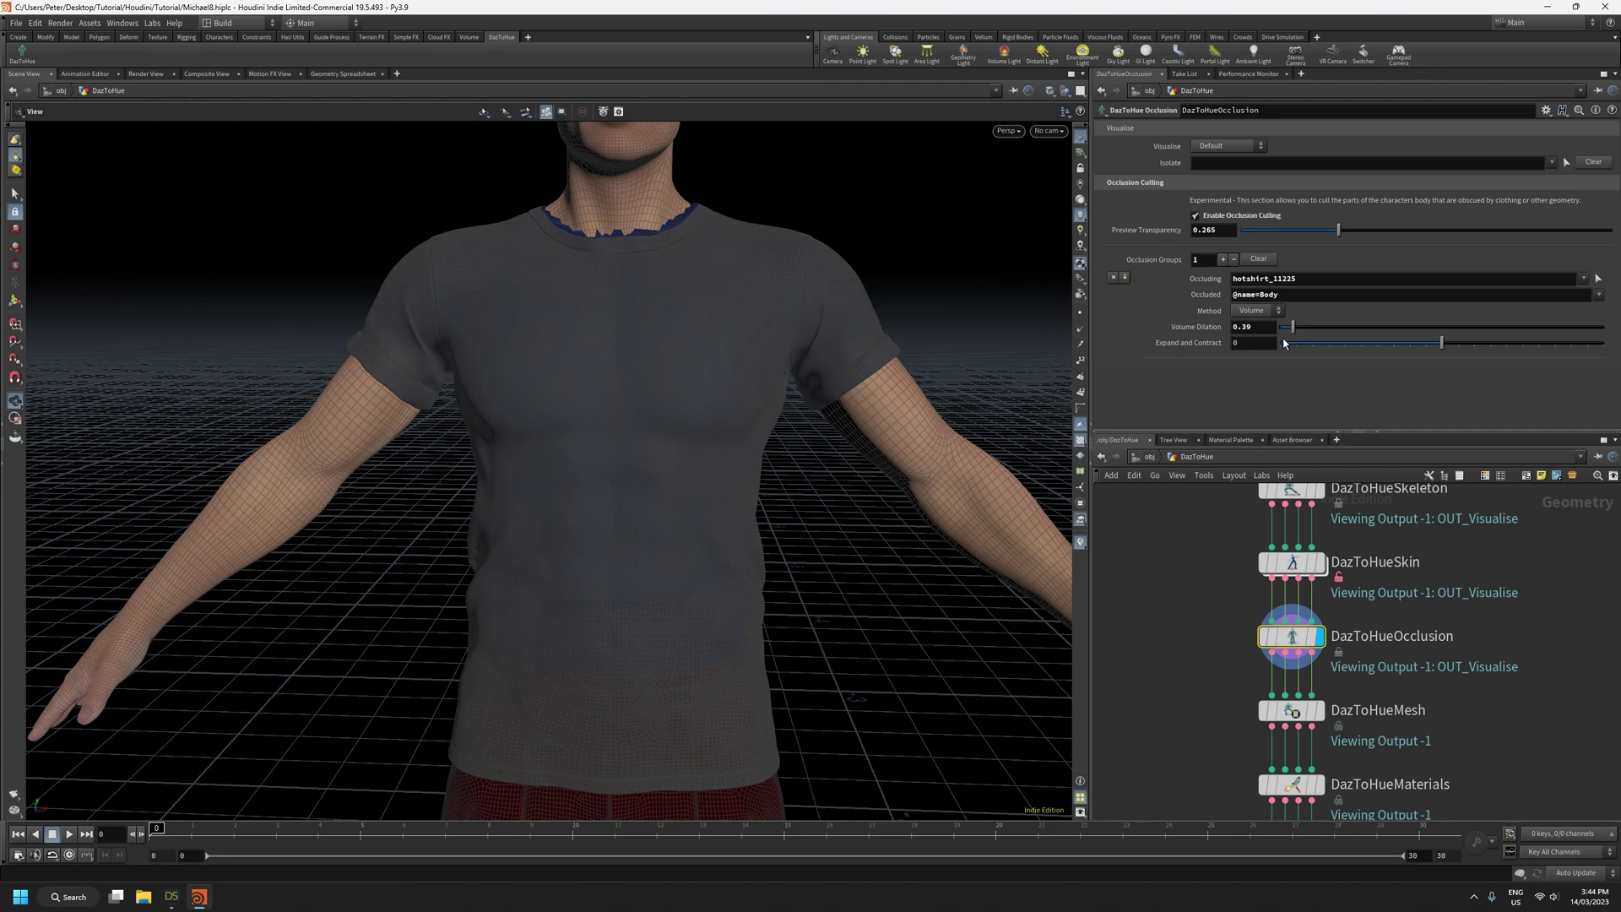
pyautogui.moveTo(821, 361); pyautogui.dragTo(800, 161, button='right')
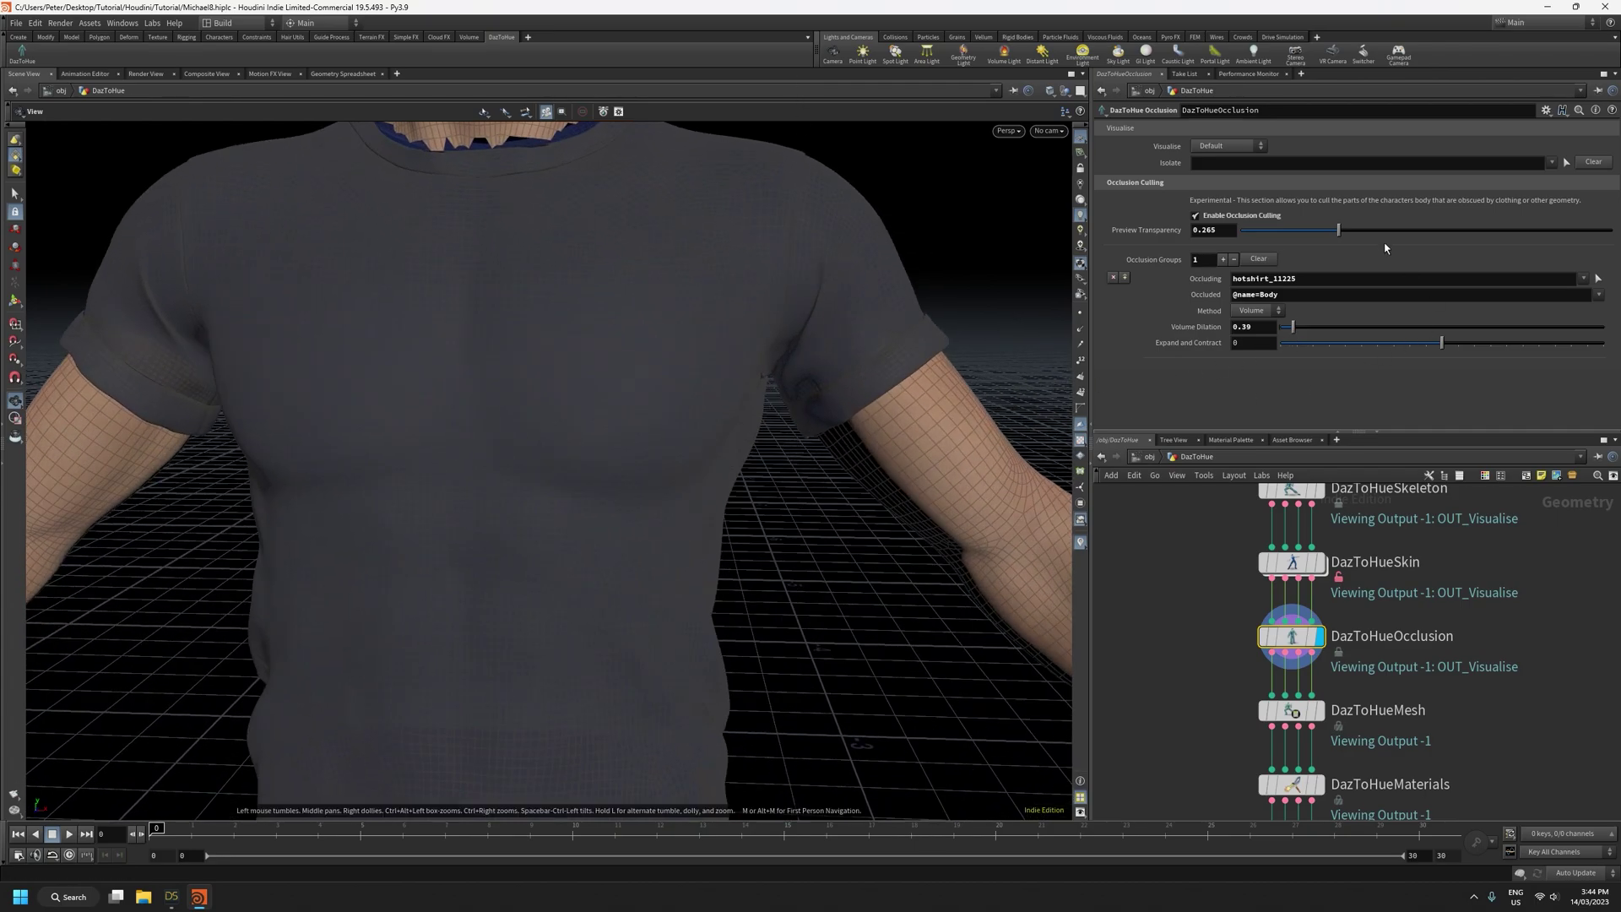
# Raise the preview transparency to 0.766 and set Expand and Contract to -3, checking the body left under the shirt edges
pyautogui.click(1523, 230)
pyautogui.moveTo(1441, 344); pyautogui.dragTo(1411, 346)
pyautogui.moveTo(672, 402); pyautogui.dragTo(653, 504, button='middle')
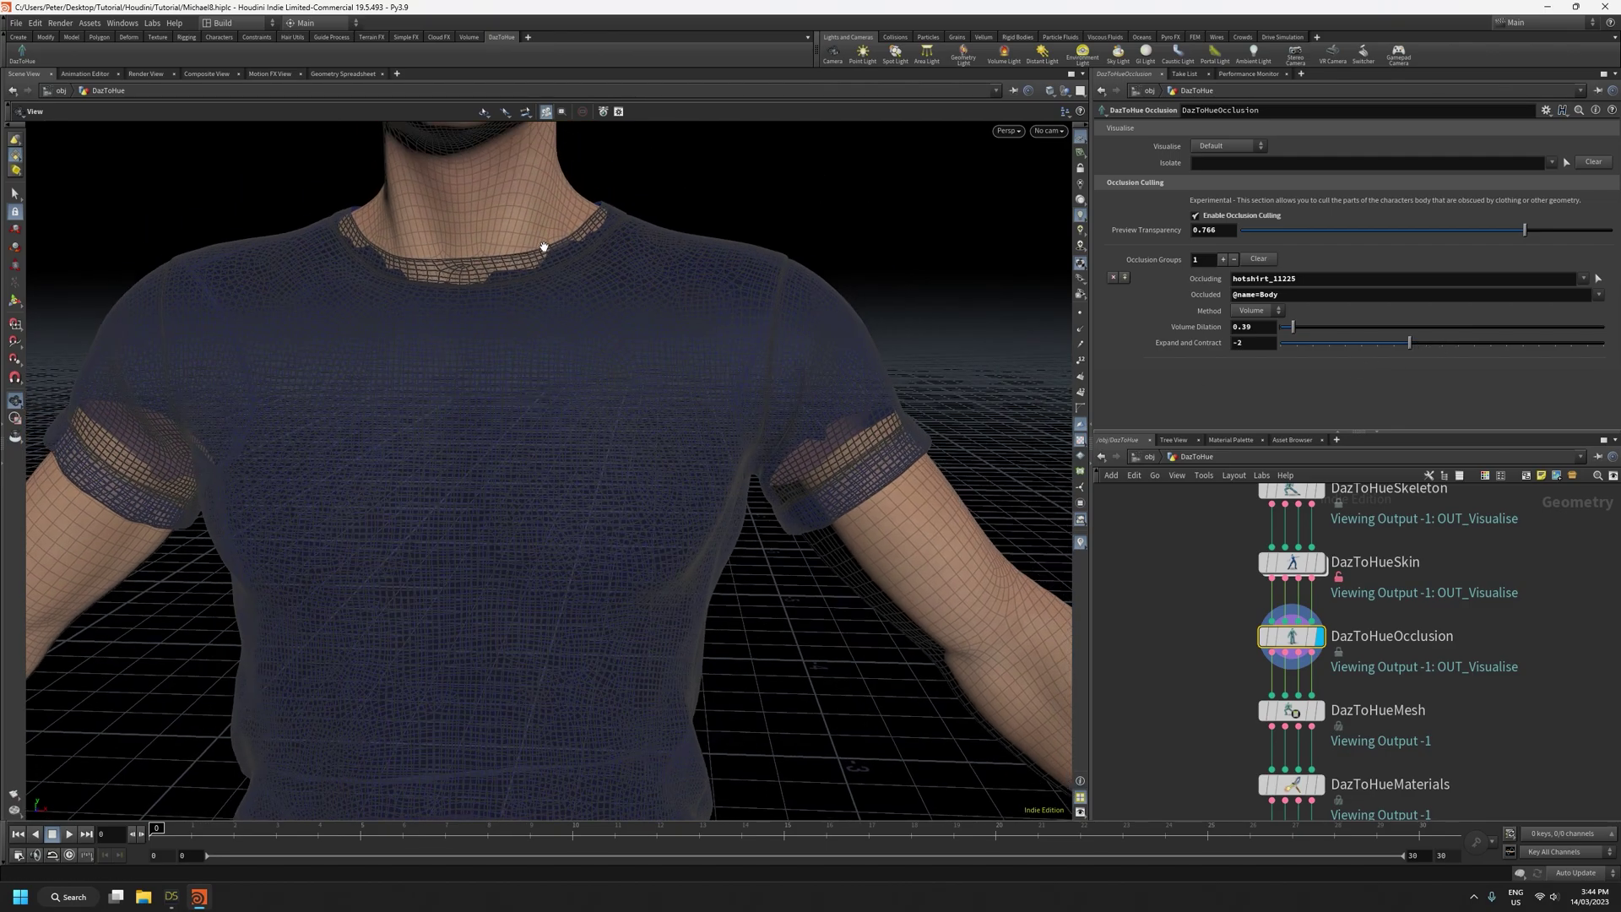
pyautogui.click(1395, 342)
pyautogui.moveTo(654, 409); pyautogui.dragTo(528, 493)
pyautogui.moveTo(527, 493); pyautogui.dragTo(517, 687, button='right')
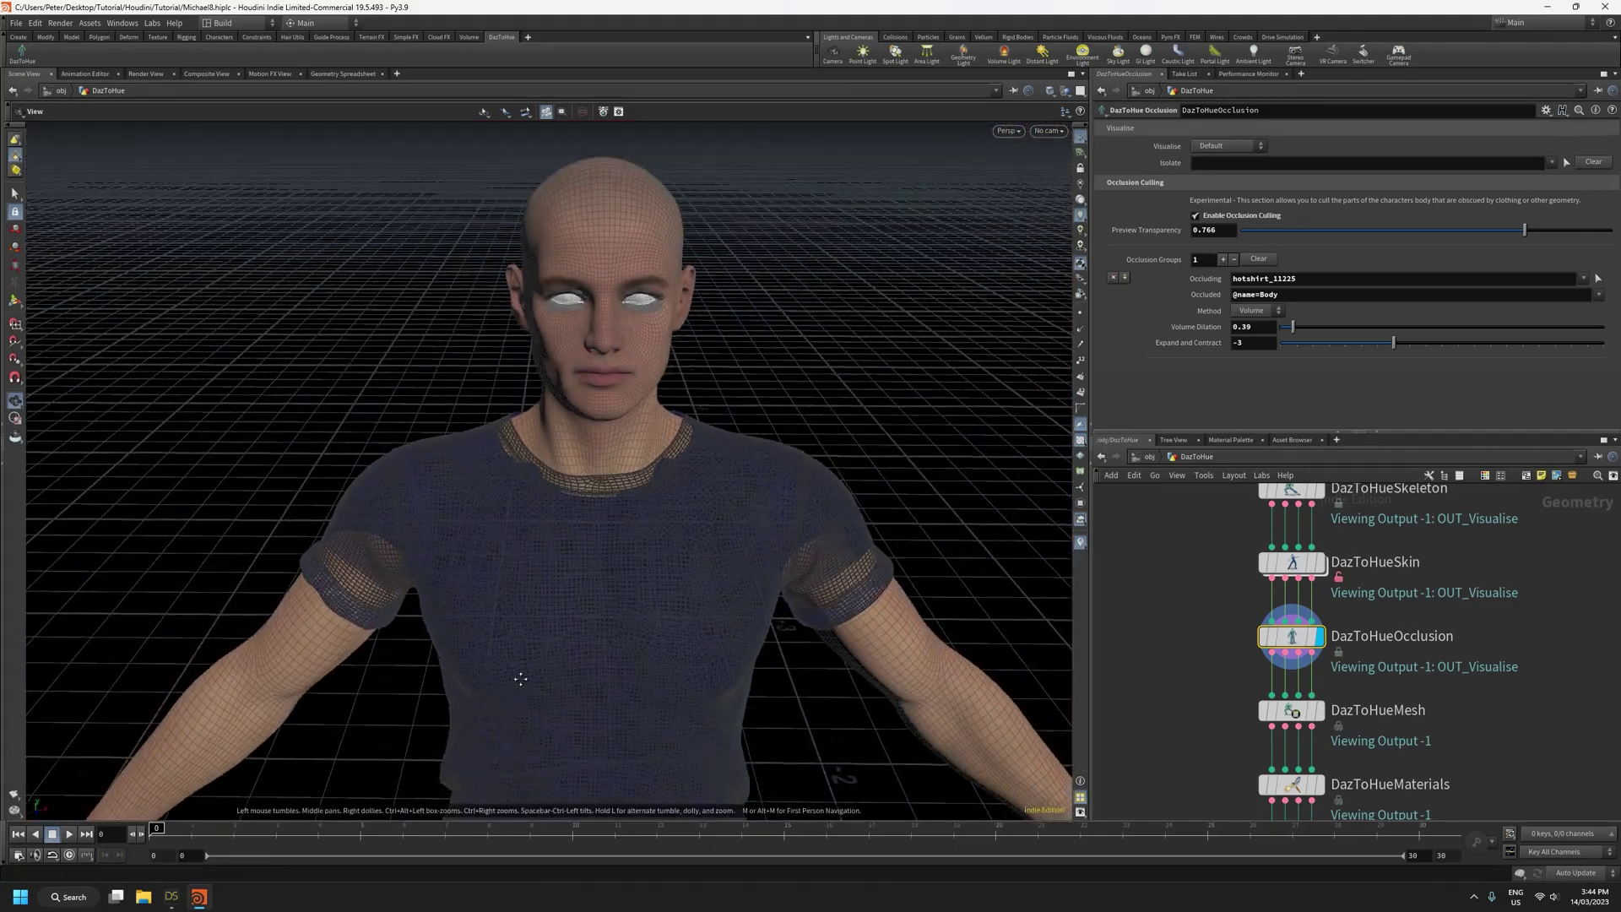
pyautogui.moveTo(518, 687); pyautogui.dragTo(499, 413, button='middle')
pyautogui.moveTo(499, 413); pyautogui.dragTo(546, 514)
pyautogui.moveTo(546, 514); pyautogui.dragTo(535, 495, button='middle')
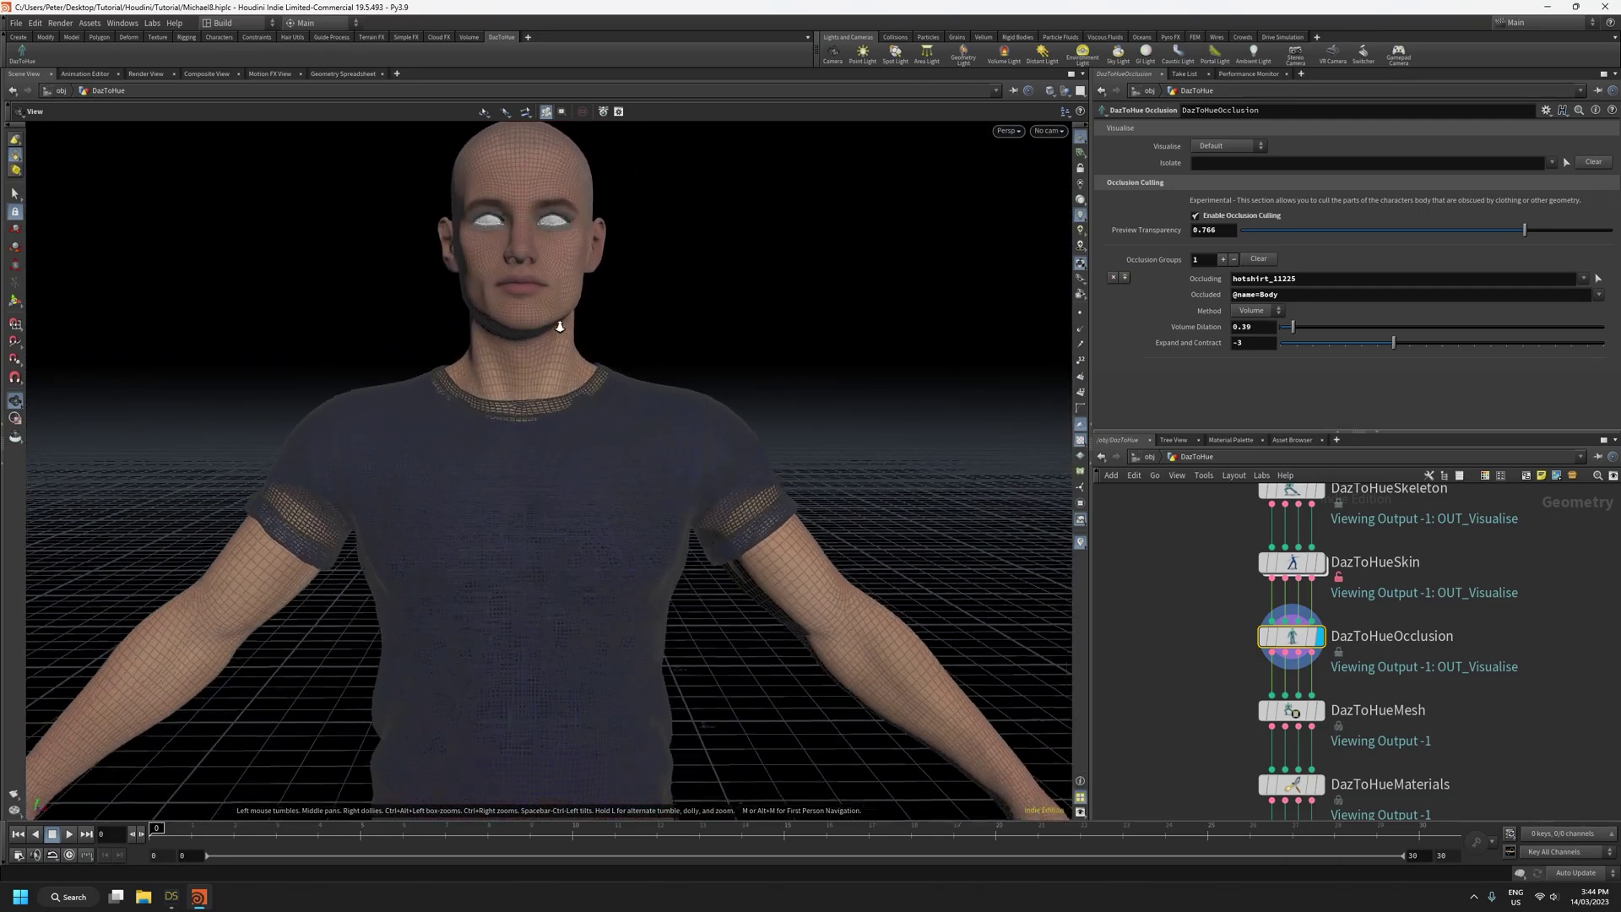
# Visualise the occlusion volumes and change the occlusion group's method to Surface
pyautogui.click(1222, 147)
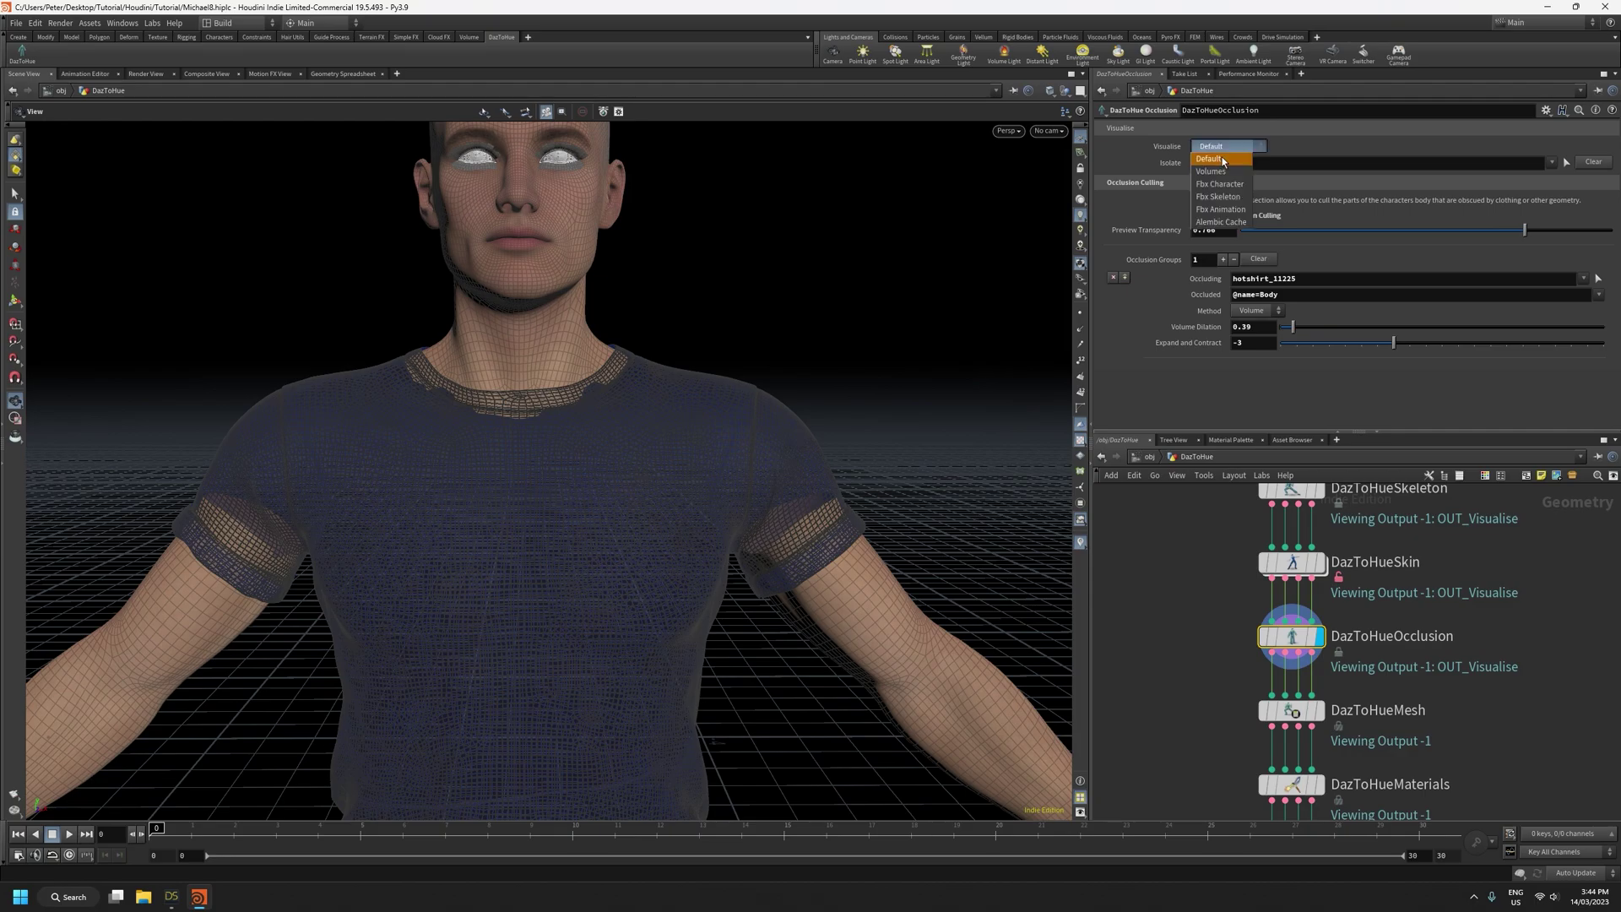
pyautogui.click(1221, 170)
pyautogui.click(1252, 311)
pyautogui.click(1251, 329)
pyautogui.moveTo(998, 489); pyautogui.dragTo(267, 338, button='middle')
pyautogui.moveTo(710, 453); pyautogui.dragTo(633, 239, button='right')
pyautogui.moveTo(760, 410); pyautogui.dragTo(568, 391)
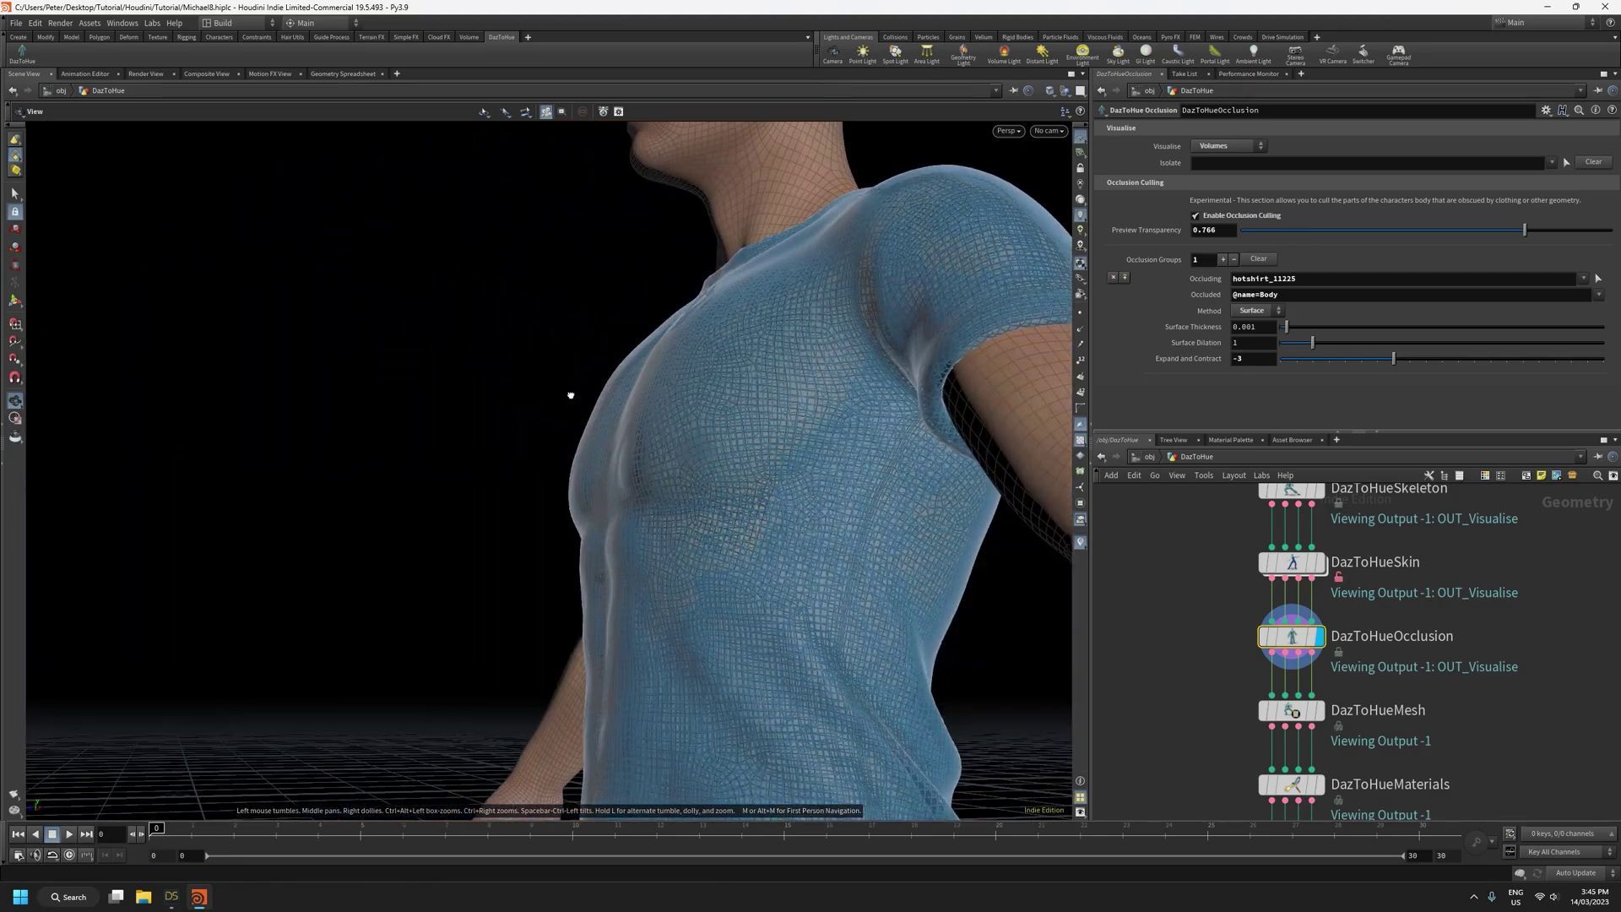
pyautogui.moveTo(690, 359); pyautogui.dragTo(633, 524, button='right')
pyautogui.moveTo(633, 524)
pyautogui.mouseDown()
pyautogui.moveTo(872, 636)
pyautogui.moveTo(652, 534)
pyautogui.mouseUp()
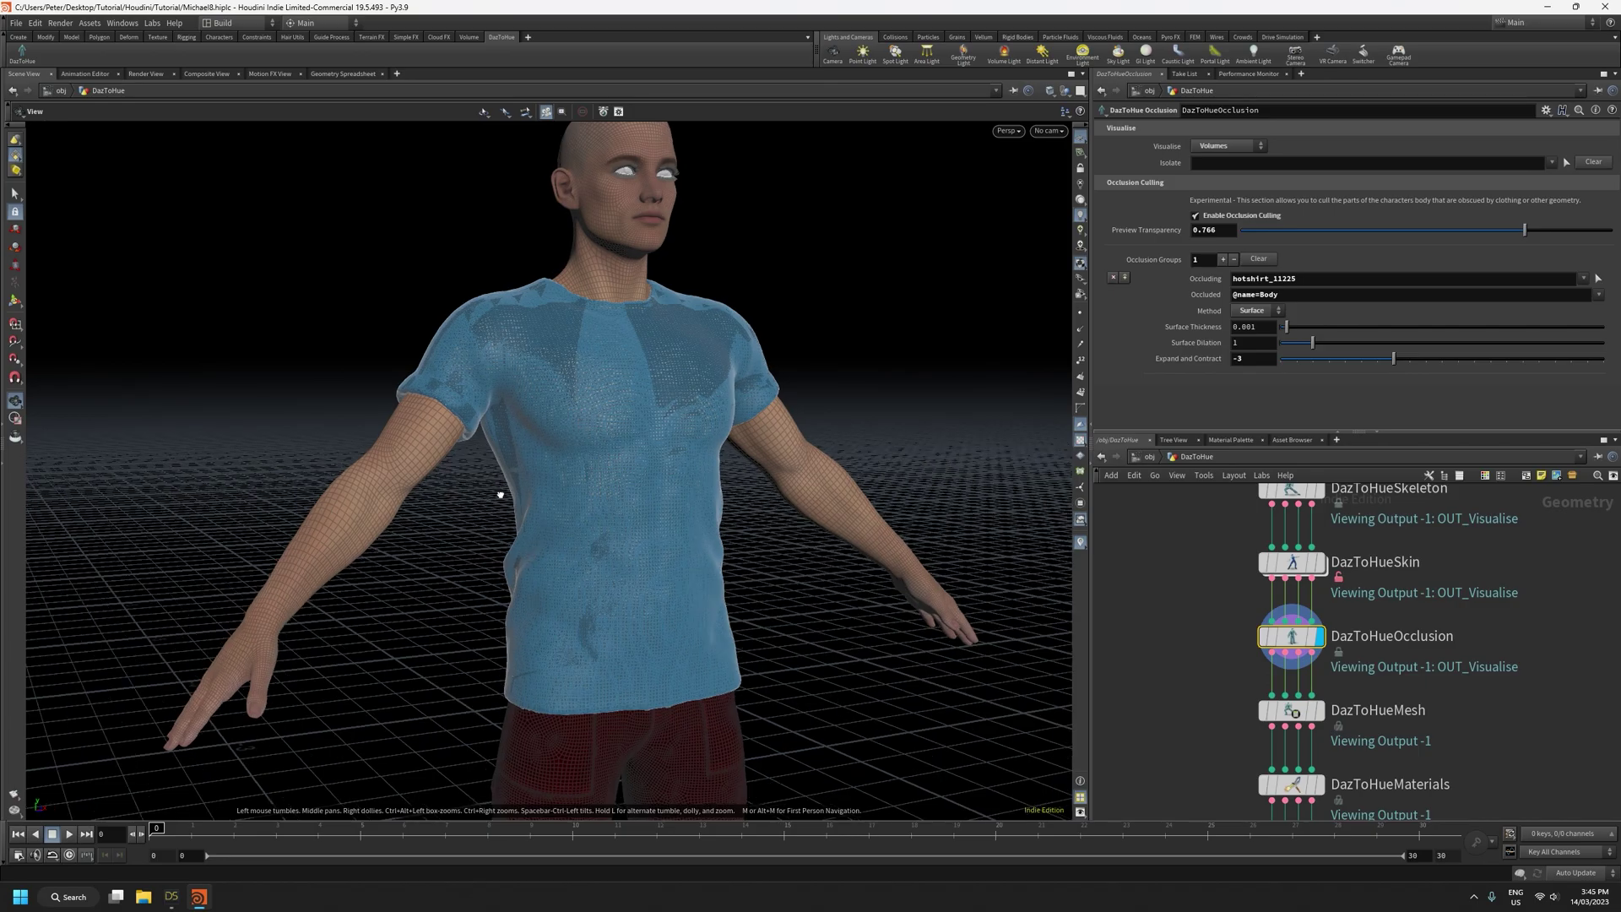
# Examine the surface-based shirt volume at the sleeve opening, armpits, chest and collar
pyautogui.moveTo(493, 495); pyautogui.dragTo(634, 510)
pyautogui.moveTo(466, 444); pyautogui.dragTo(506, 135, button='right')
pyautogui.moveTo(456, 397); pyautogui.dragTo(586, 463, button='middle')
pyautogui.moveTo(585, 464); pyautogui.dragTo(534, 385)
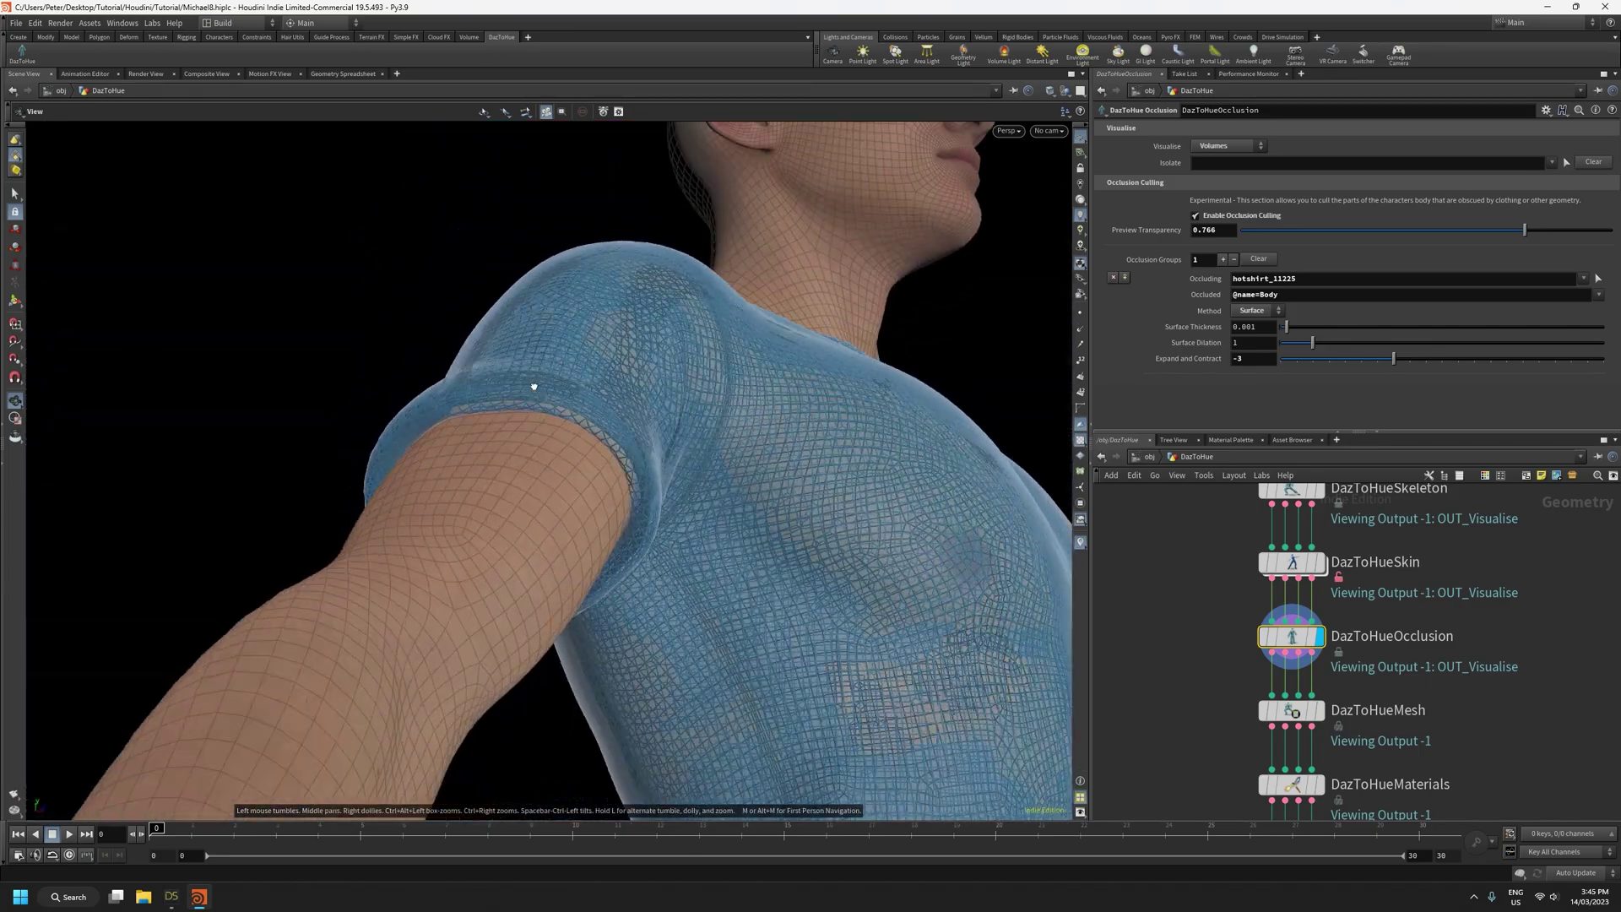
pyautogui.moveTo(775, 391); pyautogui.dragTo(911, 831, button='right')
pyautogui.moveTo(844, 549); pyautogui.dragTo(416, 430)
pyautogui.moveTo(416, 431); pyautogui.dragTo(659, 547, button='right')
pyautogui.moveTo(671, 529); pyautogui.dragTo(682, 450)
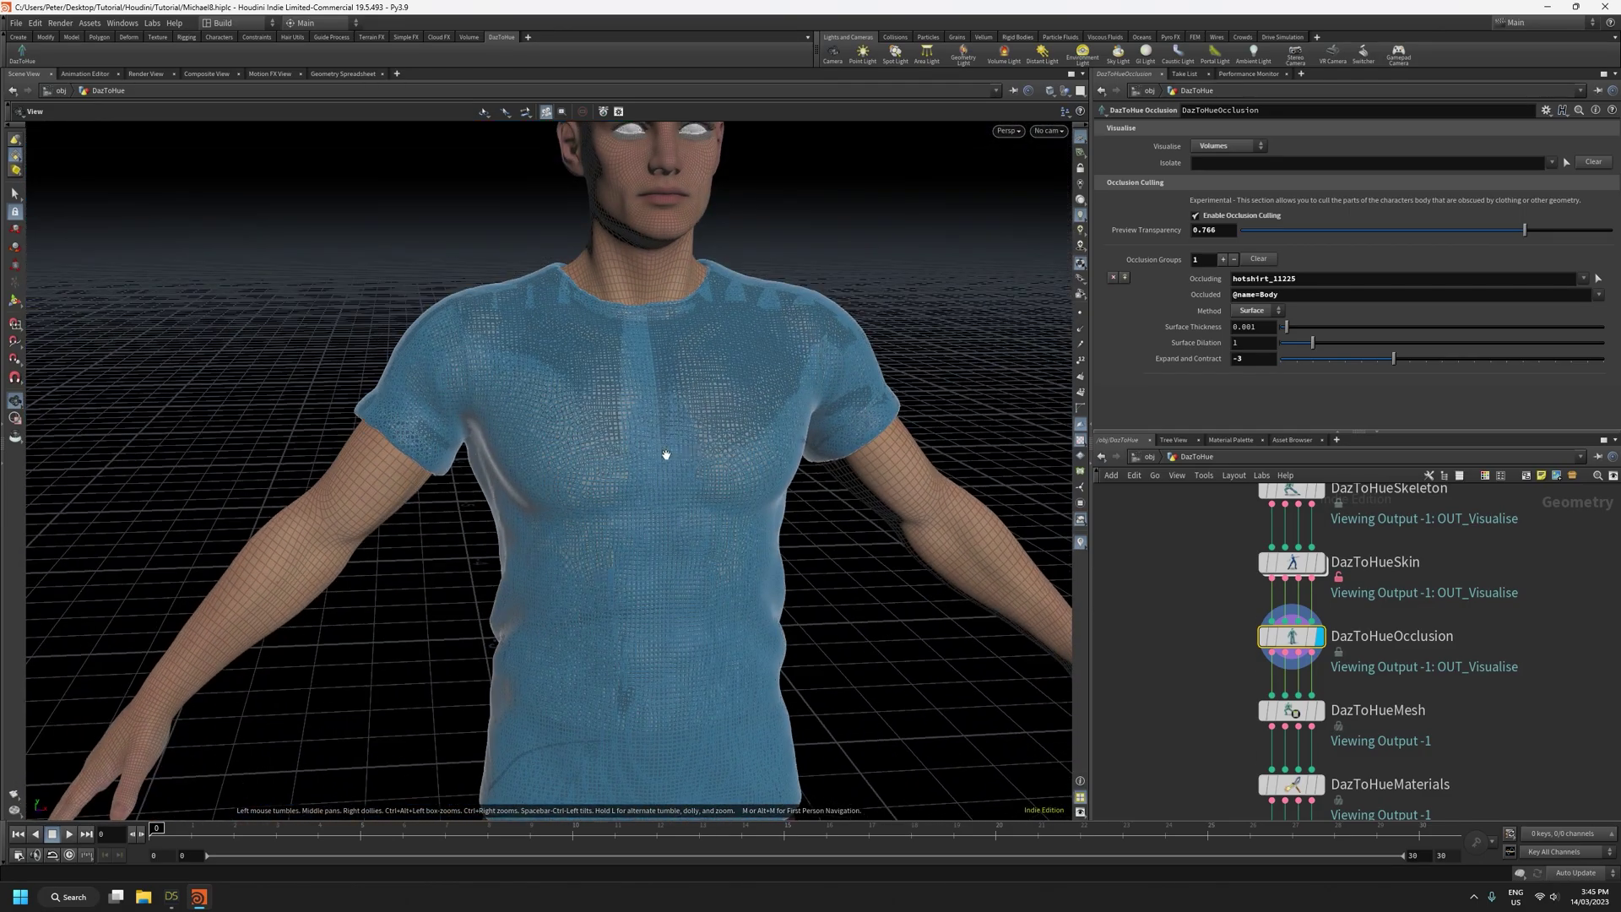
pyautogui.moveTo(817, 458); pyautogui.dragTo(878, 473)
pyautogui.moveTo(635, 381); pyautogui.dragTo(695, 206, button='right')
pyautogui.moveTo(757, 486)
pyautogui.mouseDown(button='right')
pyautogui.moveTo(811, 532)
pyautogui.moveTo(622, 597)
pyautogui.moveTo(661, 568)
pyautogui.moveTo(650, 551)
pyautogui.moveTo(731, 499)
pyautogui.mouseUp(button='right')
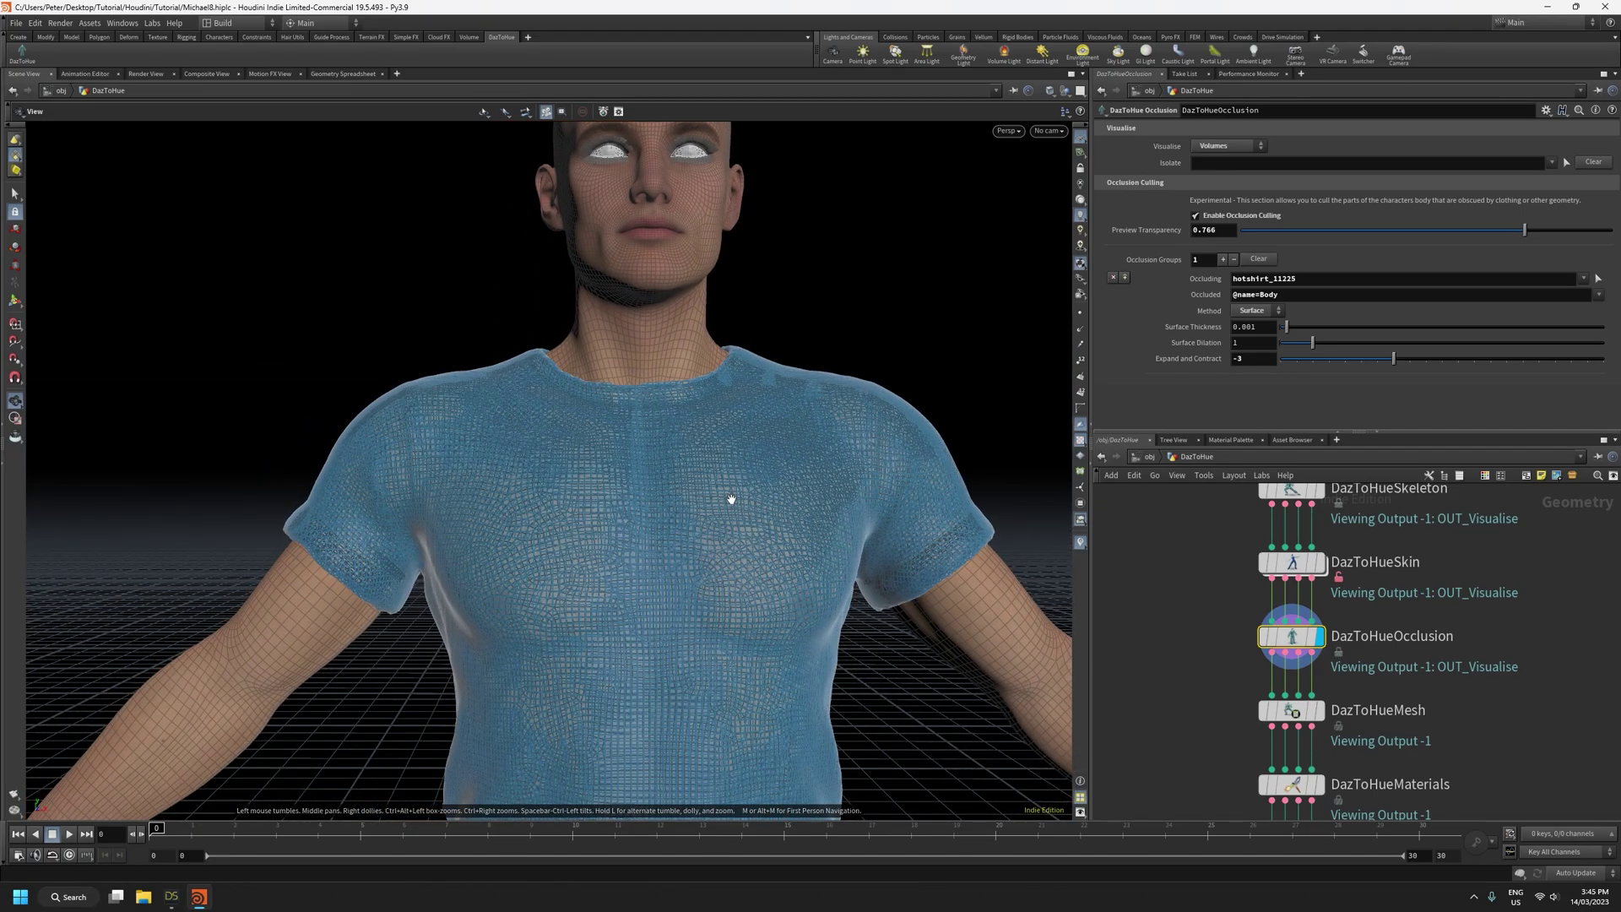
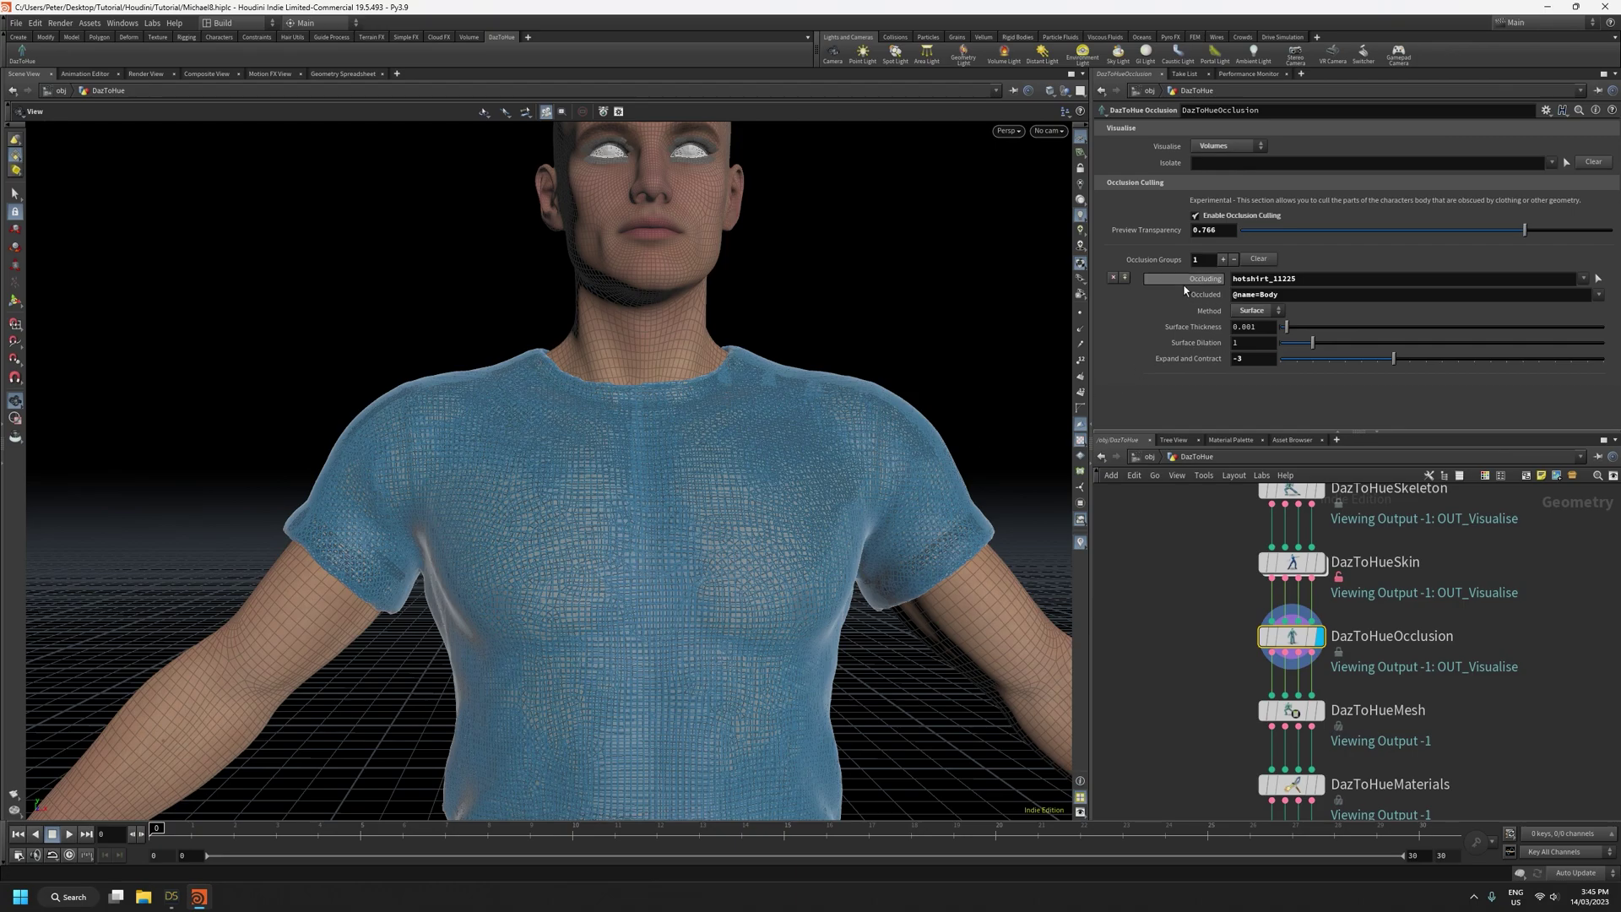
# Switch the occlusion method to Volume and back to Surface to compare the resulting shirt volumes
pyautogui.click(1255, 310)
pyautogui.click(1249, 324)
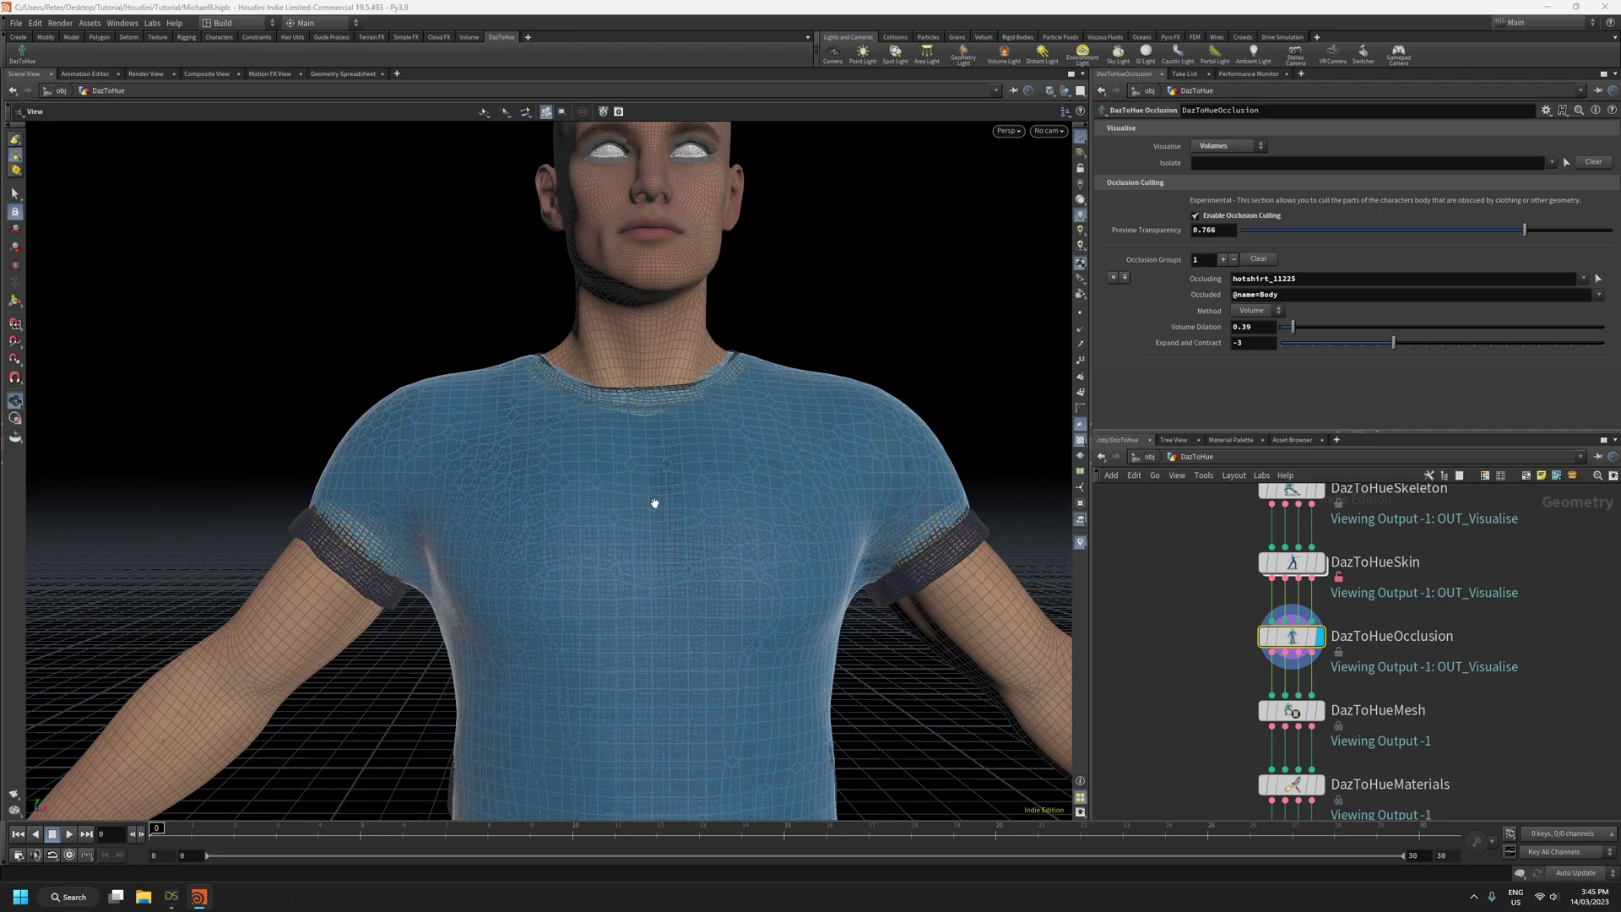
pyautogui.click(1256, 311)
pyautogui.click(1249, 336)
pyautogui.moveTo(683, 502); pyautogui.dragTo(726, 553)
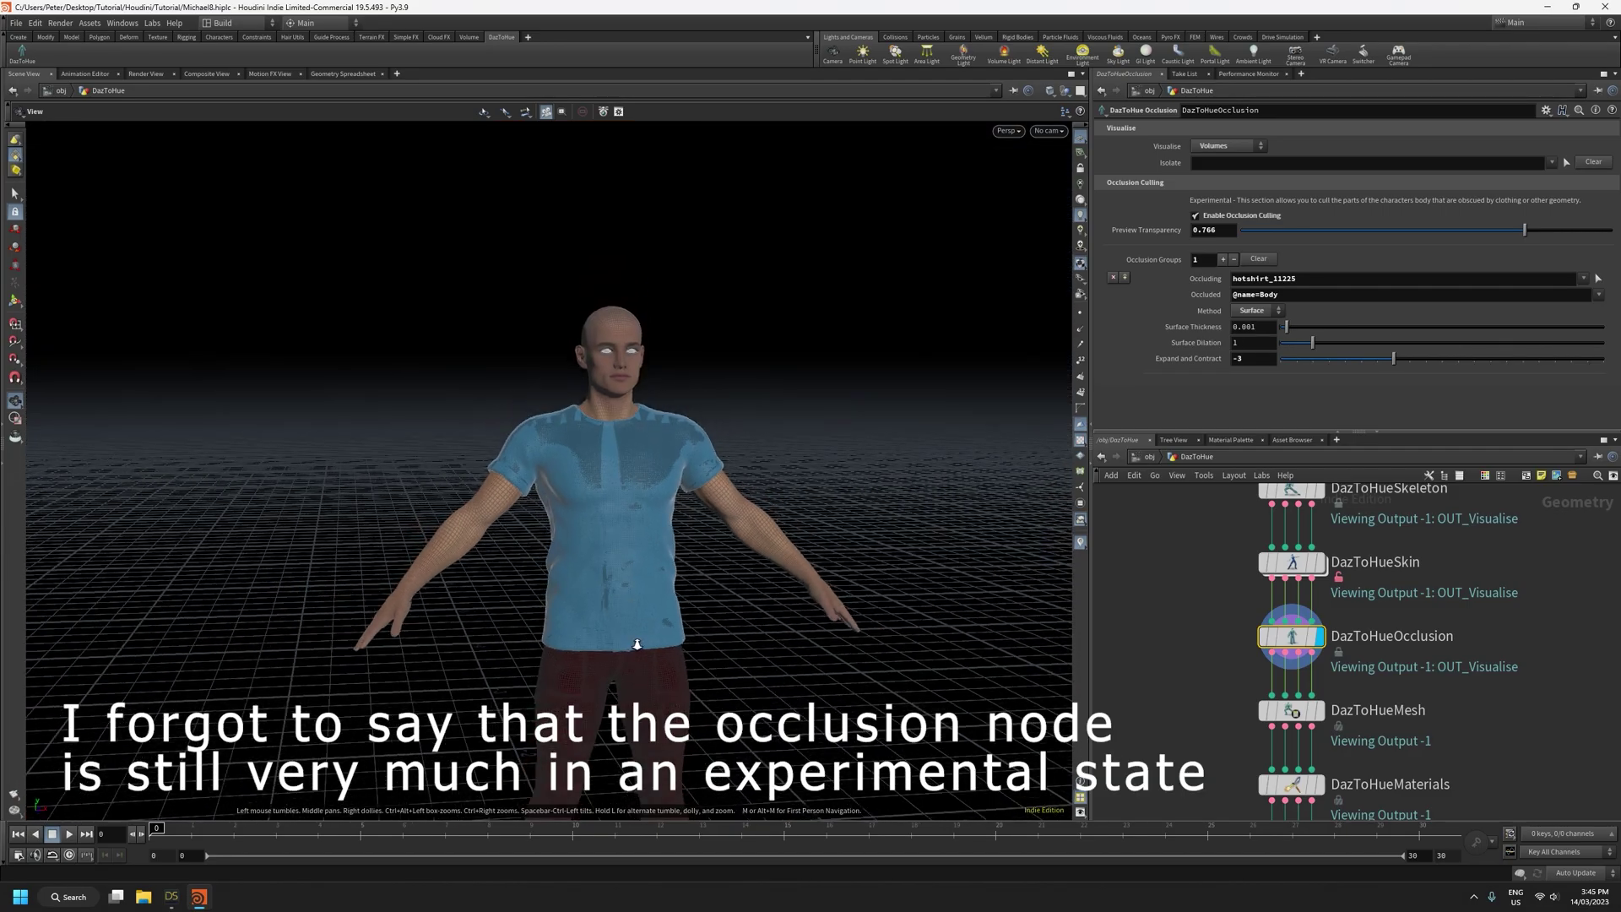
pyautogui.scroll(3, 638, 467)
pyautogui.moveTo(619, 514); pyautogui.dragTo(568, 510)
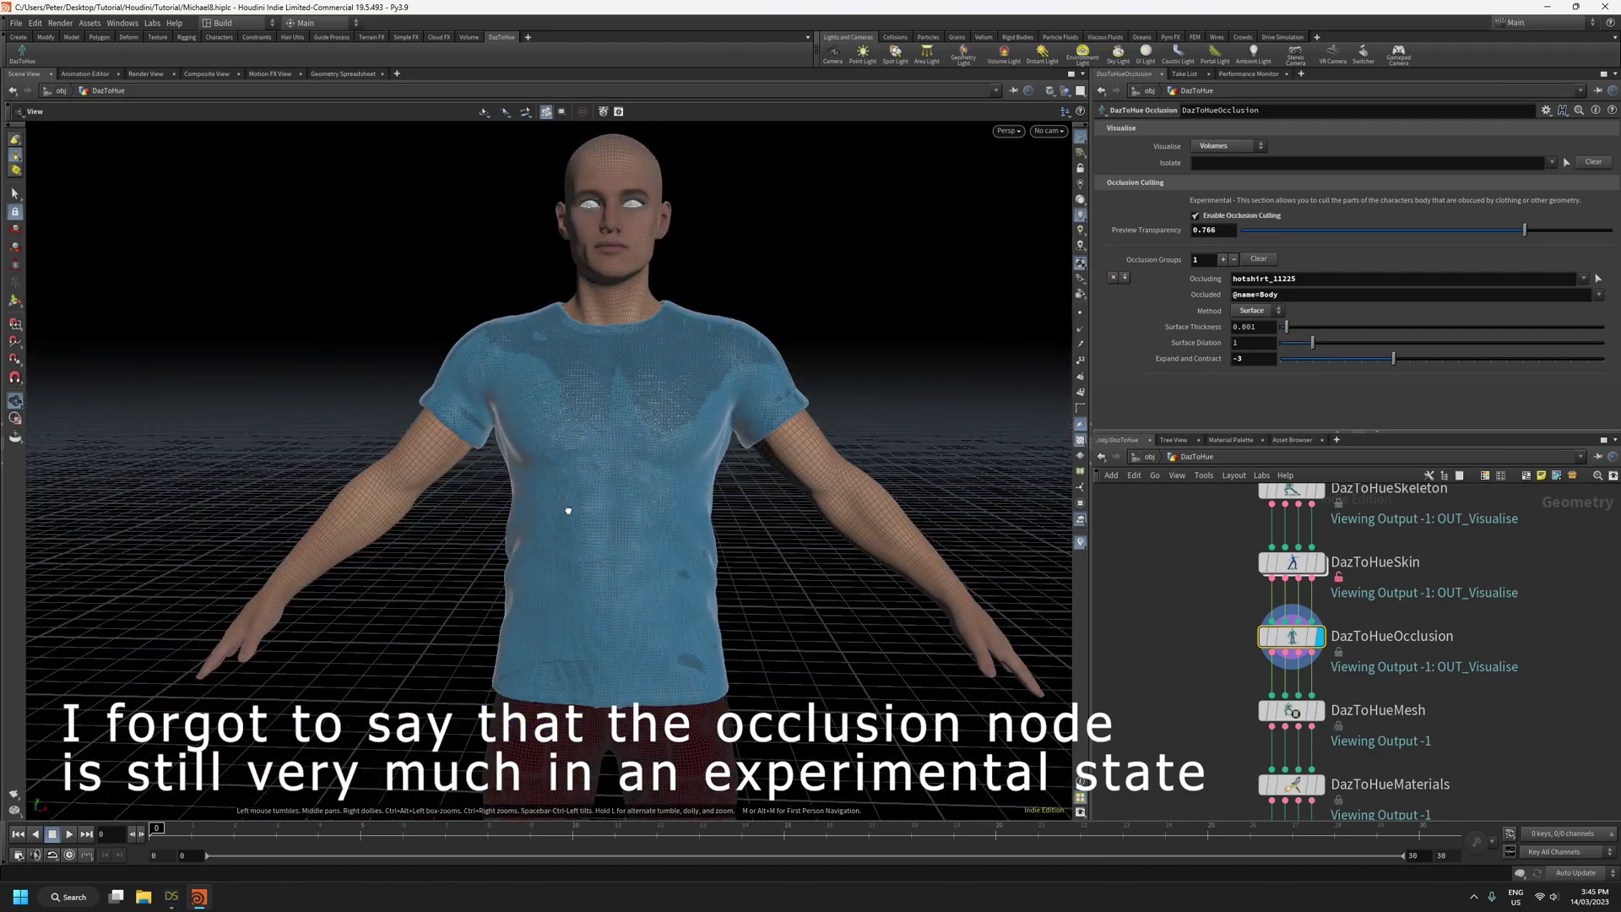
# Set the occlusion method to Volume and the visualisation to Default, and check the culling on the whole figure
pyautogui.click(1253, 312)
pyautogui.click(1251, 328)
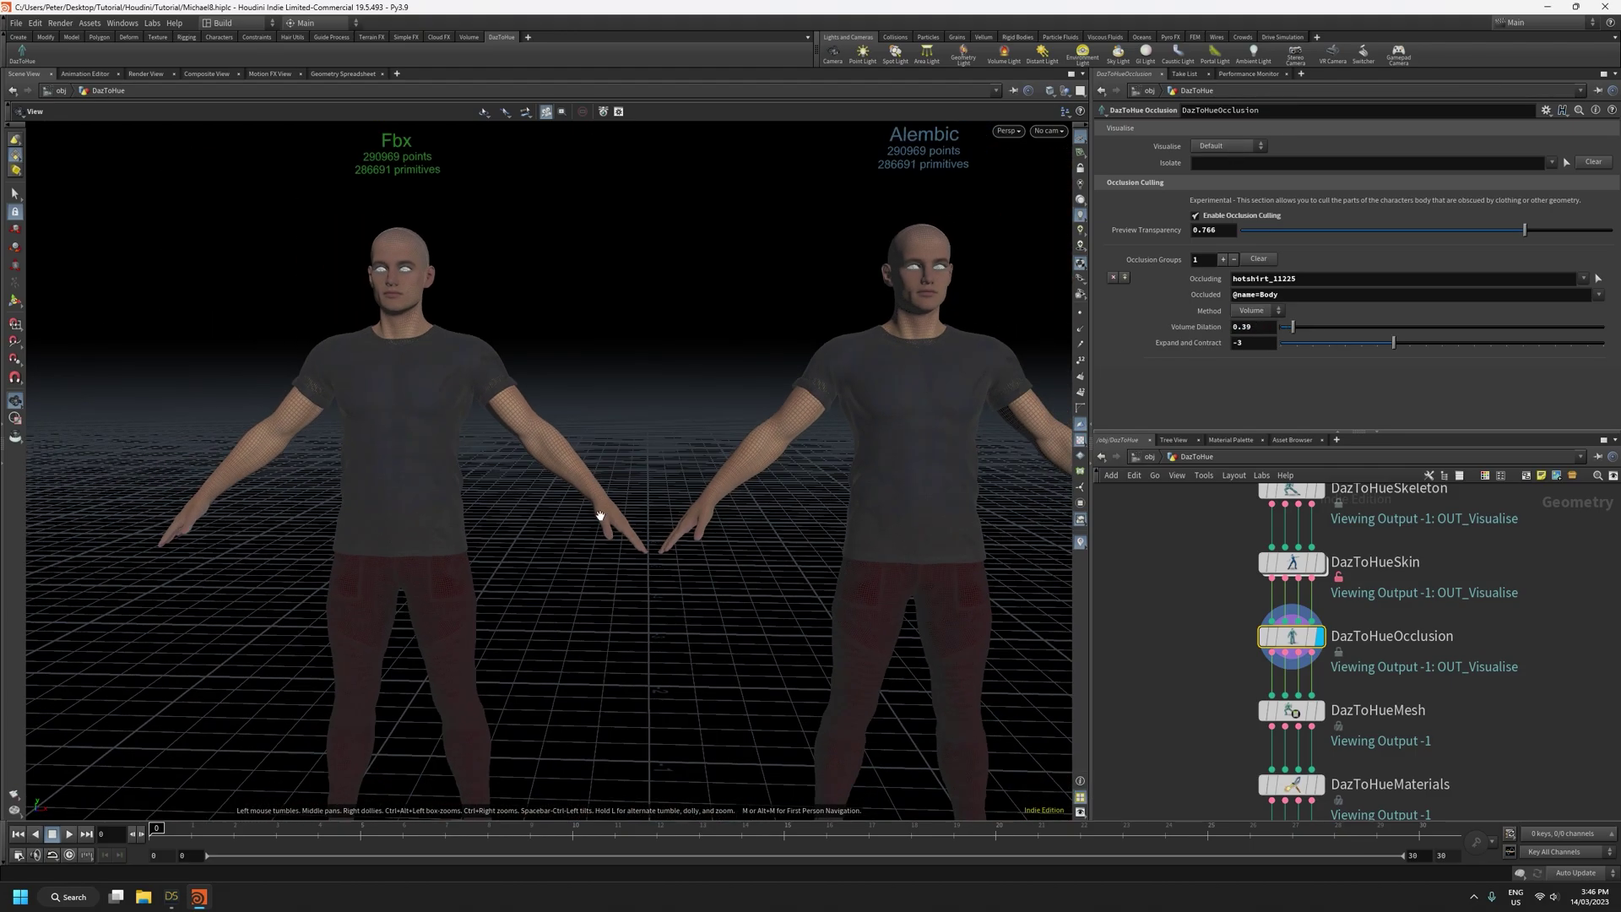
pyautogui.moveTo(601, 517); pyautogui.dragTo(670, 504)
pyautogui.moveTo(648, 509); pyautogui.dragTo(601, 146, button='right')
pyautogui.moveTo(642, 427)
pyautogui.mouseDown()
pyautogui.moveTo(812, 437)
pyautogui.moveTo(597, 431)
pyautogui.moveTo(699, 459)
pyautogui.moveTo(733, 519)
pyautogui.moveTo(632, 410)
pyautogui.mouseUp()
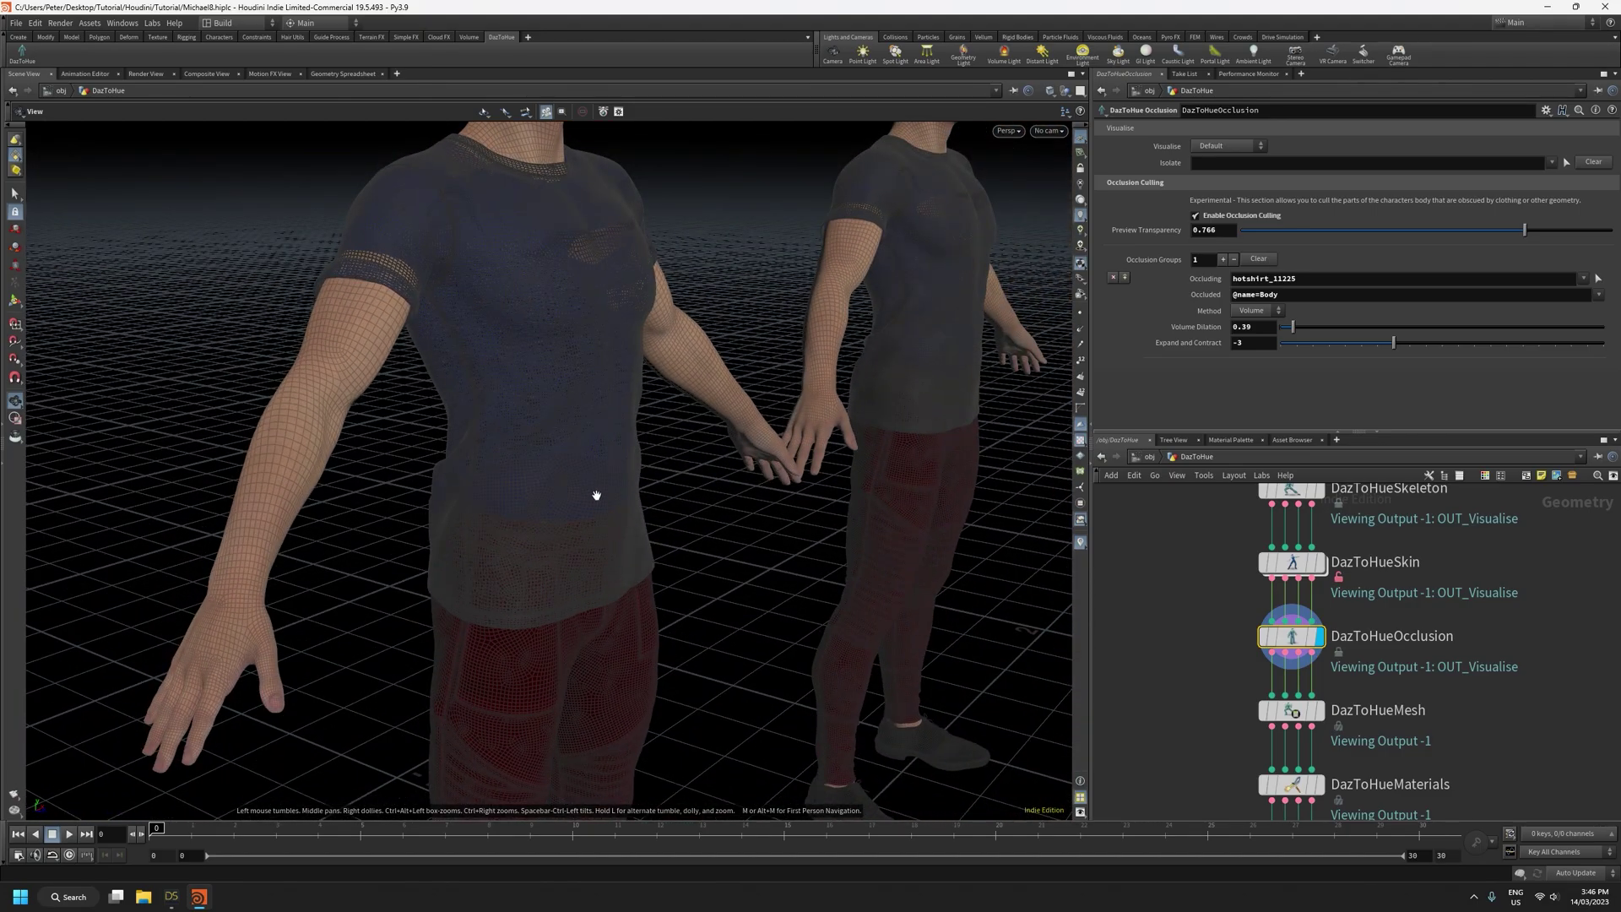
pyautogui.moveTo(749, 578); pyautogui.dragTo(717, 619, button='right')
pyautogui.moveTo(717, 619); pyautogui.dragTo(591, 574)
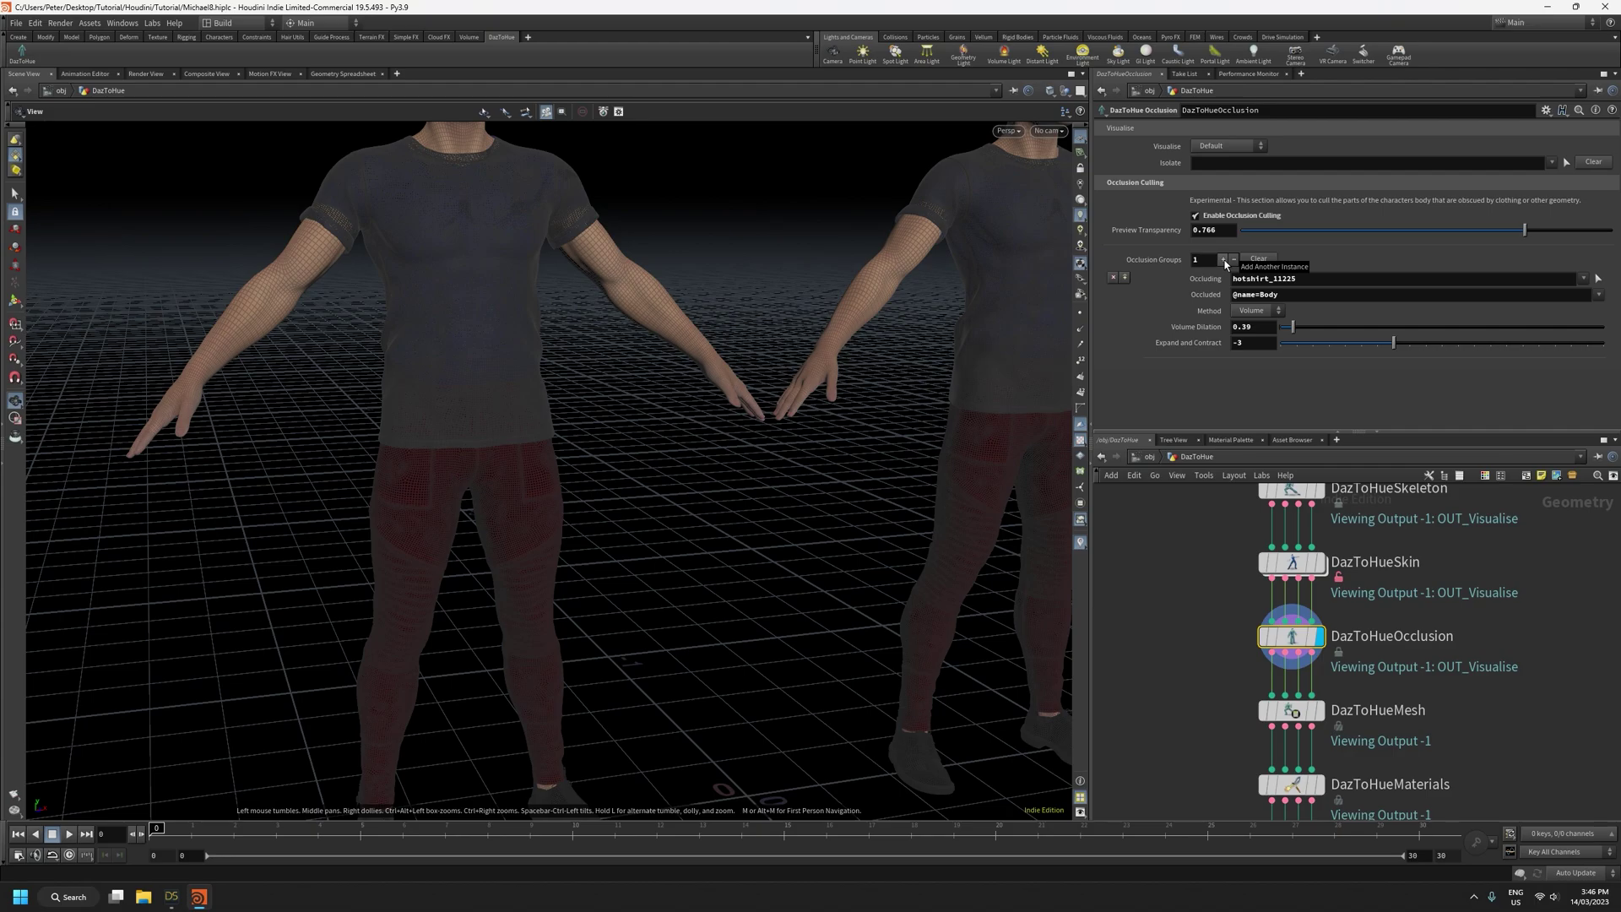
# Add the trousers, hopants_29975, to the occluding geometry alongside the shirt
pyautogui.click(1583, 277)
pyautogui.scroll(-3, 1512, 519)
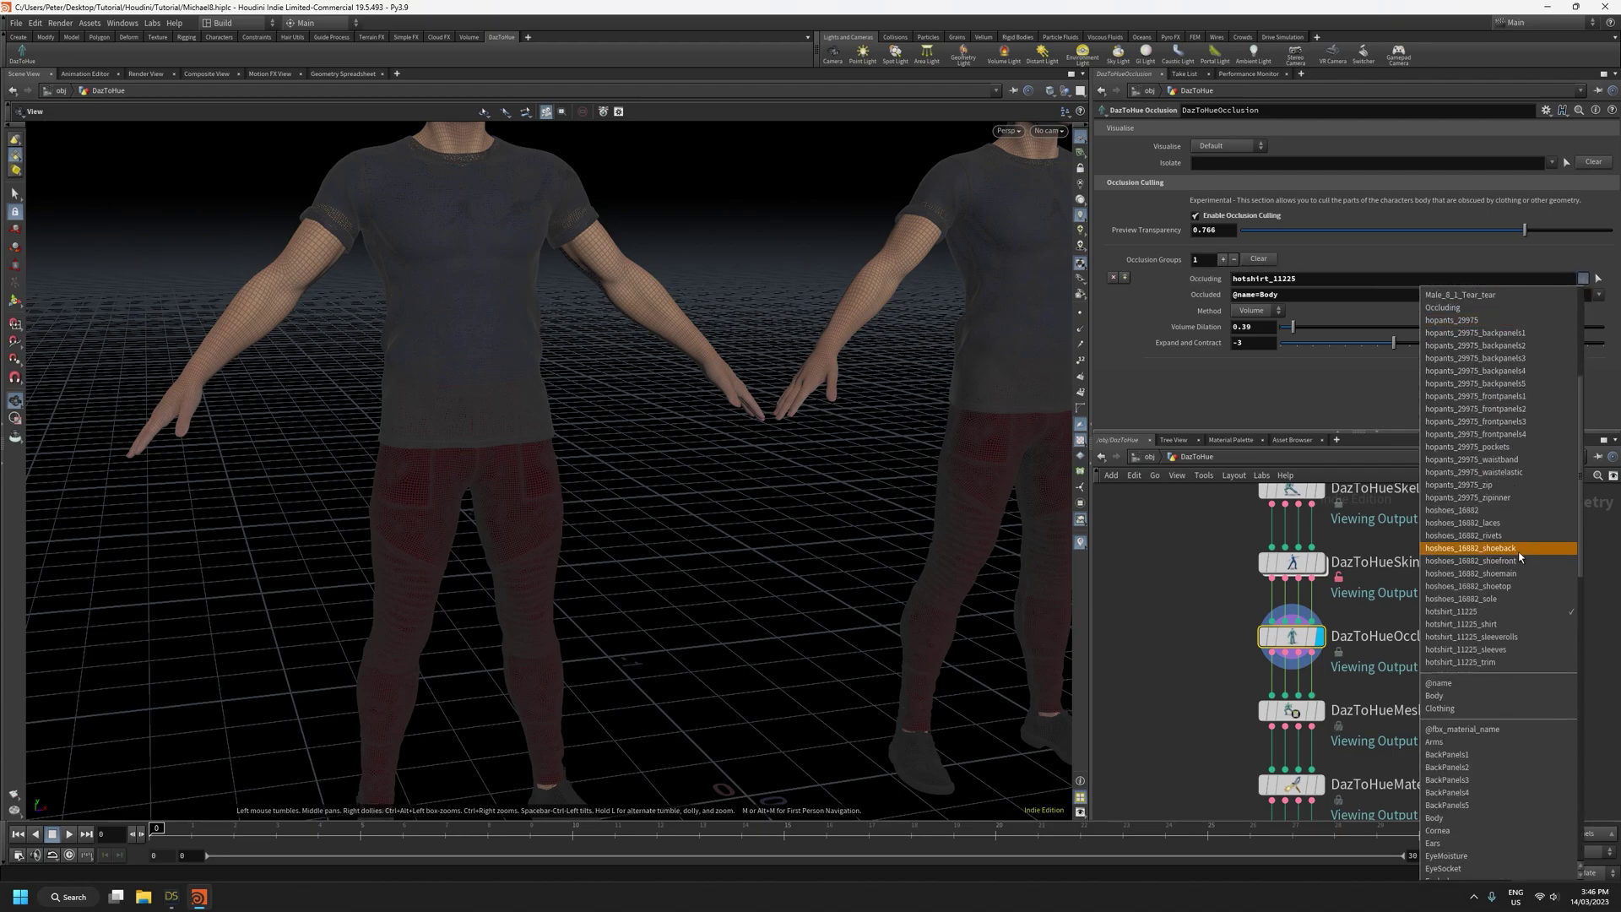
pyautogui.scroll(3, 1520, 555)
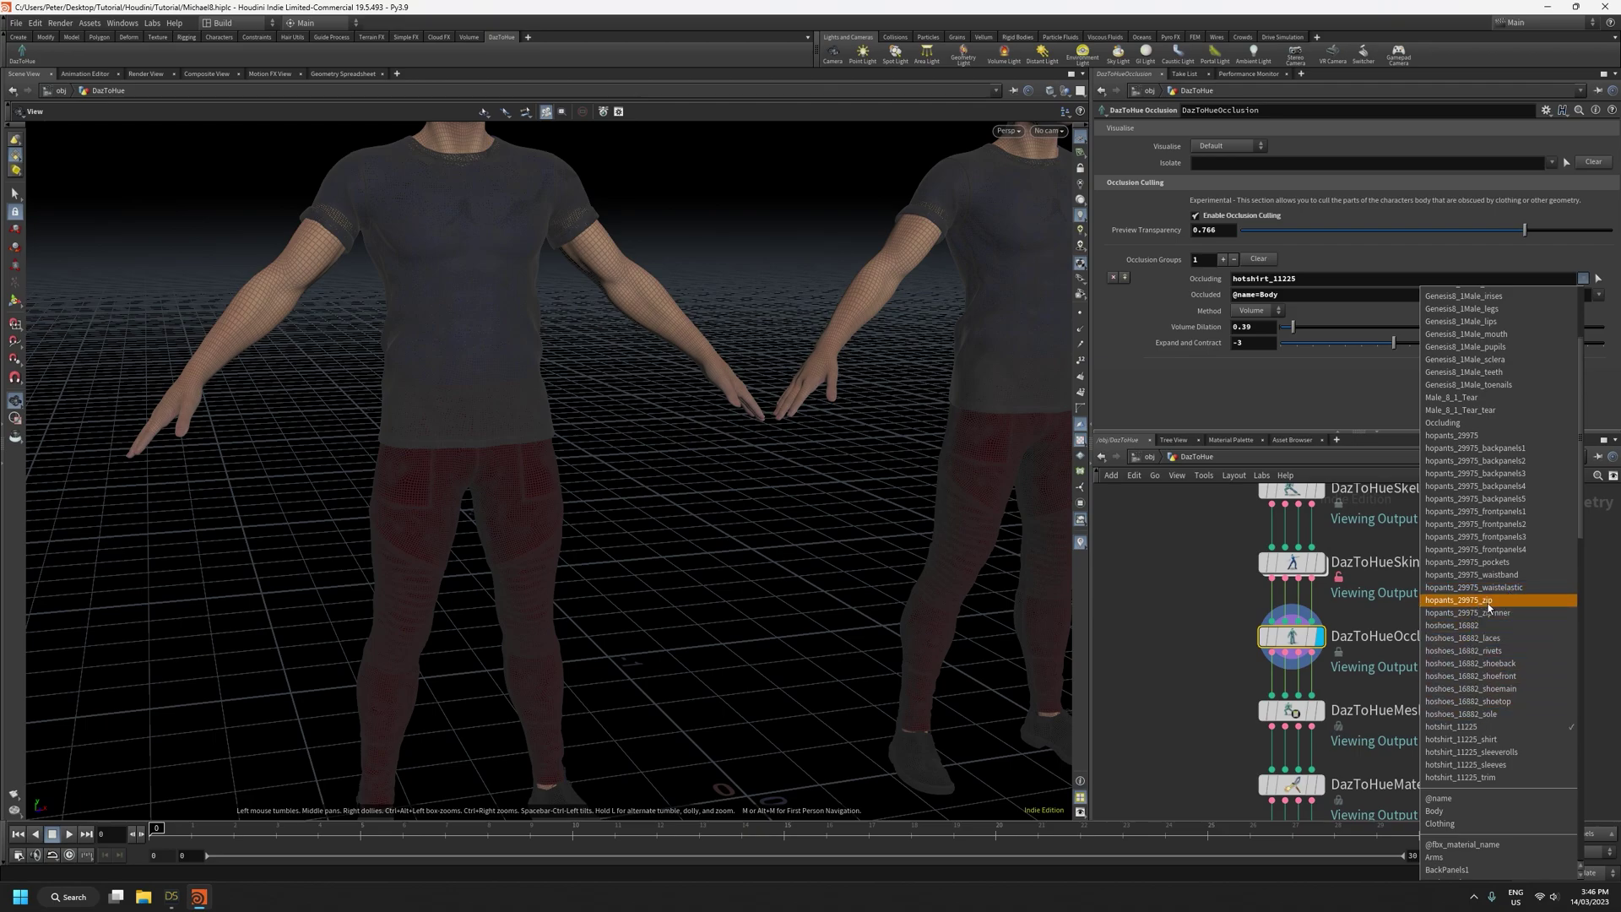
pyautogui.click(1469, 435)
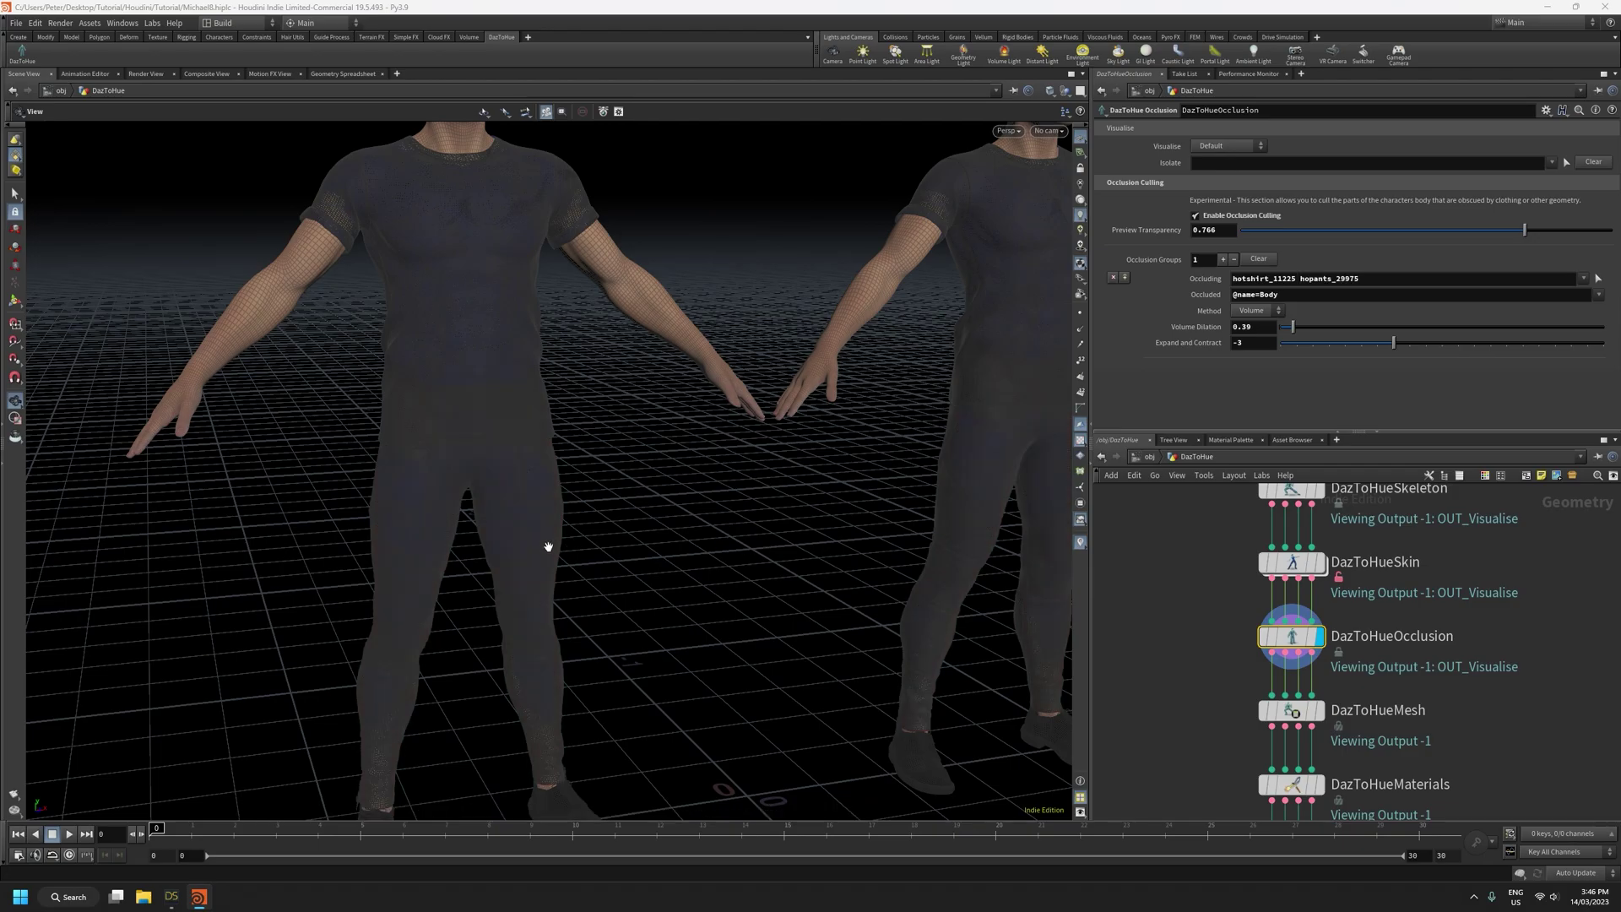
# Examine the body culling beneath the trousers and shirt, from the collar and sleeves down to the legs
pyautogui.moveTo(427, 532); pyautogui.dragTo(415, 219, button='right')
pyautogui.moveTo(497, 569); pyautogui.dragTo(448, 545)
pyautogui.moveTo(746, 434); pyautogui.dragTo(732, 674, button='right')
pyautogui.moveTo(732, 601); pyautogui.dragTo(616, 447, button='middle')
pyautogui.moveTo(606, 422); pyautogui.dragTo(598, 667, button='right')
pyautogui.moveTo(601, 312); pyautogui.dragTo(672, 655, button='middle')
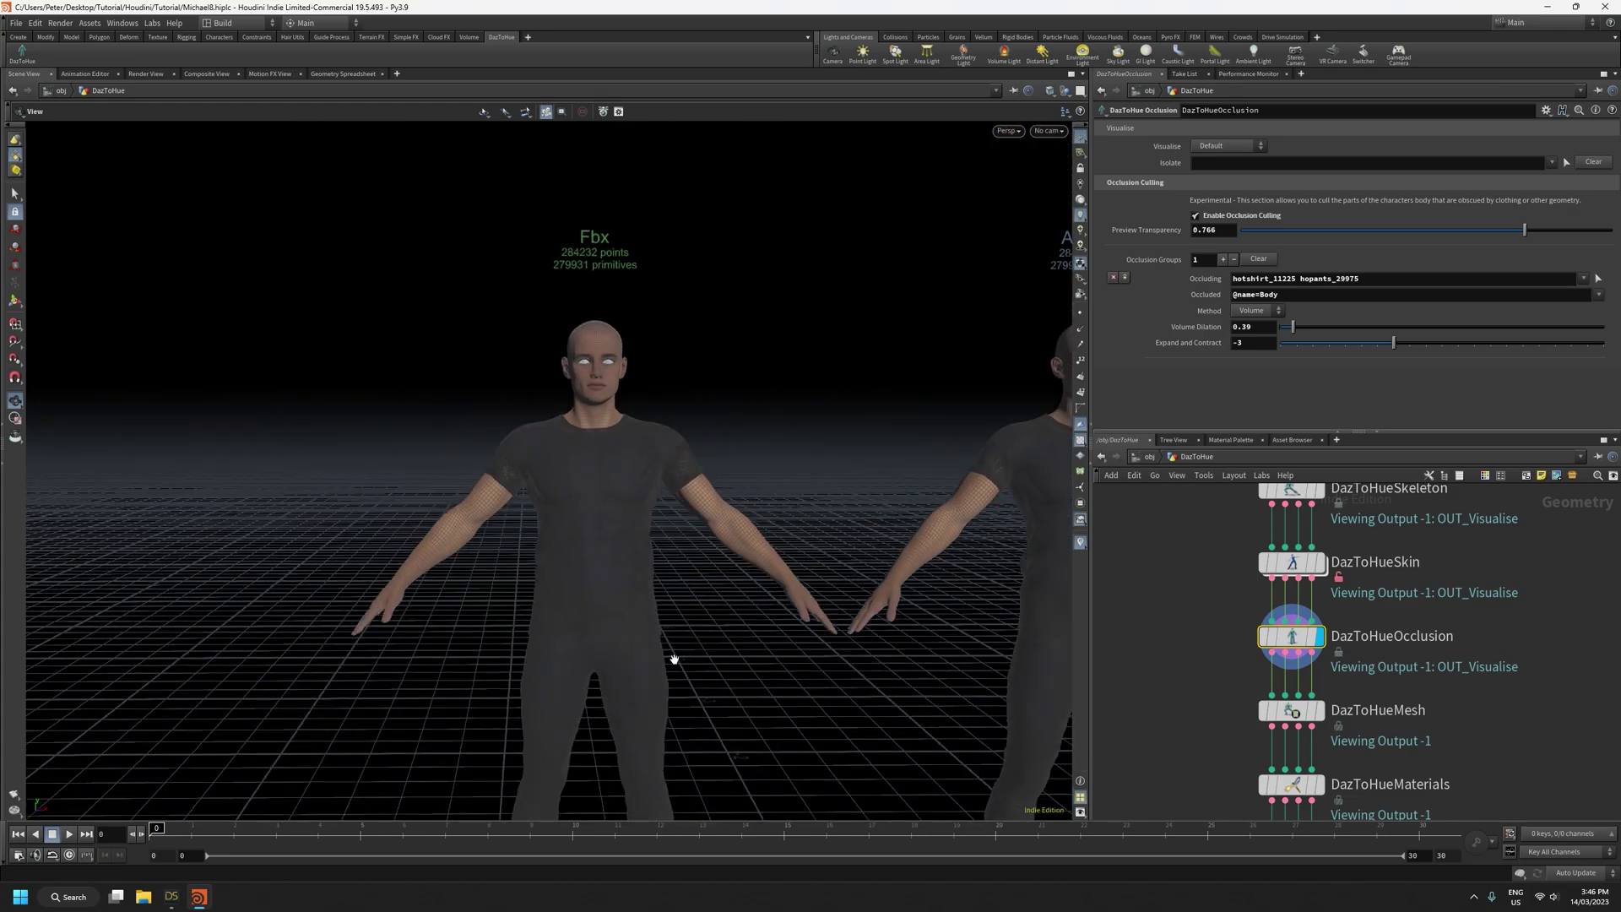
pyautogui.moveTo(608, 492); pyautogui.dragTo(609, 204, button='right')
pyautogui.moveTo(666, 423); pyautogui.dragTo(694, 445)
pyautogui.moveTo(695, 445); pyautogui.dragTo(713, 188, button='right')
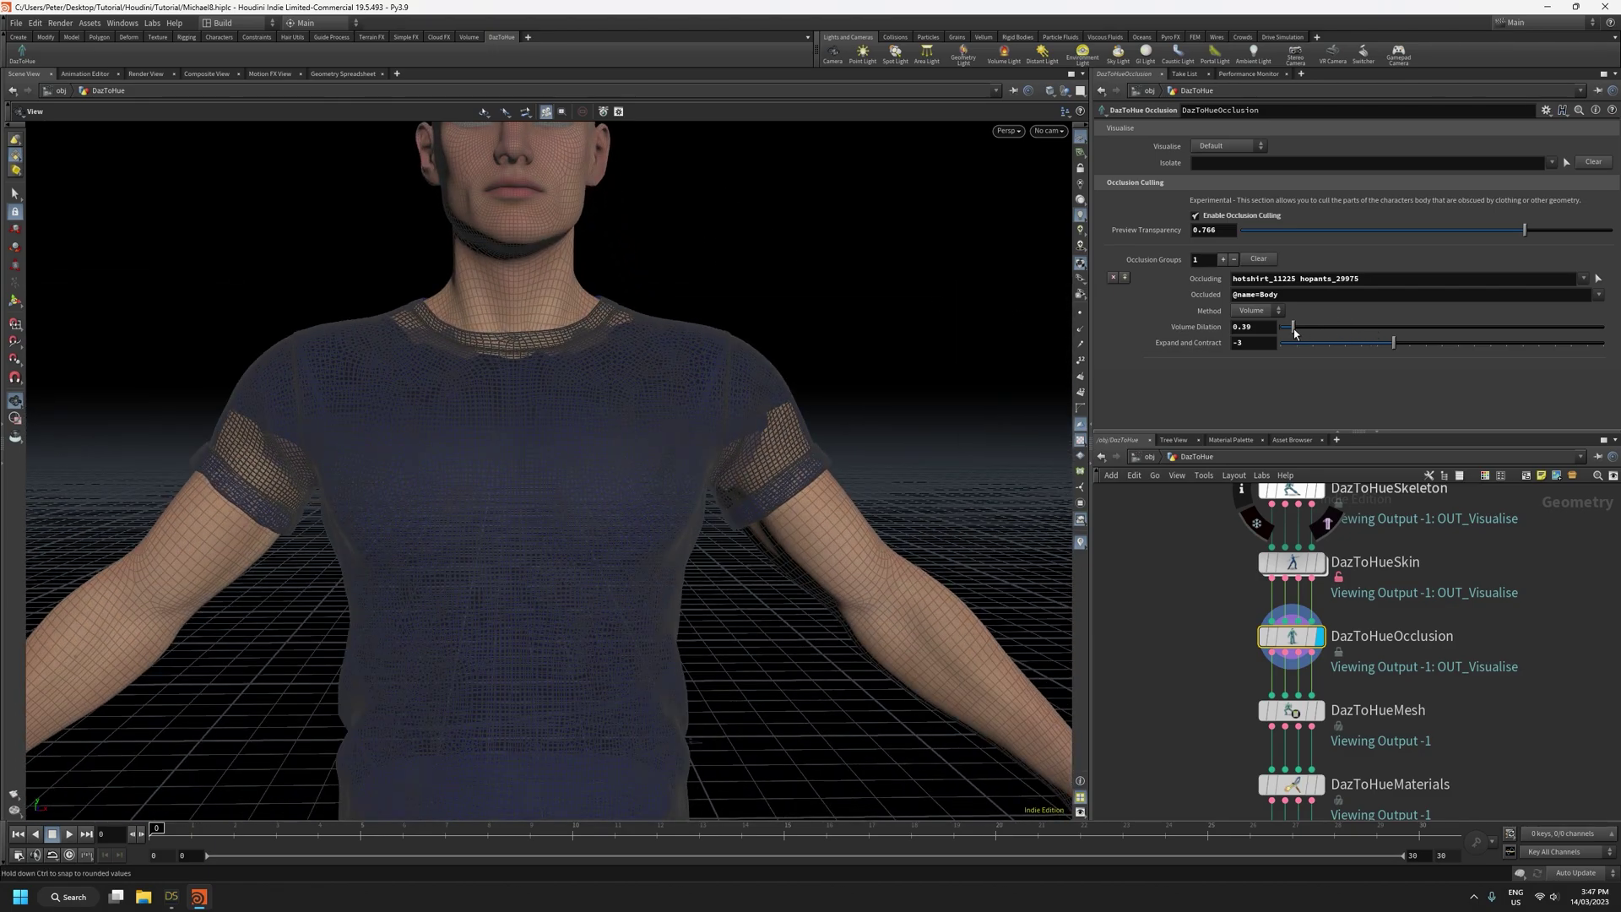
pyautogui.moveTo(751, 486); pyautogui.dragTo(774, 575, button='right')
pyautogui.moveTo(774, 575); pyautogui.dragTo(747, 306, button='middle')
pyautogui.moveTo(748, 647); pyautogui.dragTo(752, 428, button='middle')
pyautogui.moveTo(783, 543); pyautogui.dragTo(772, 511)
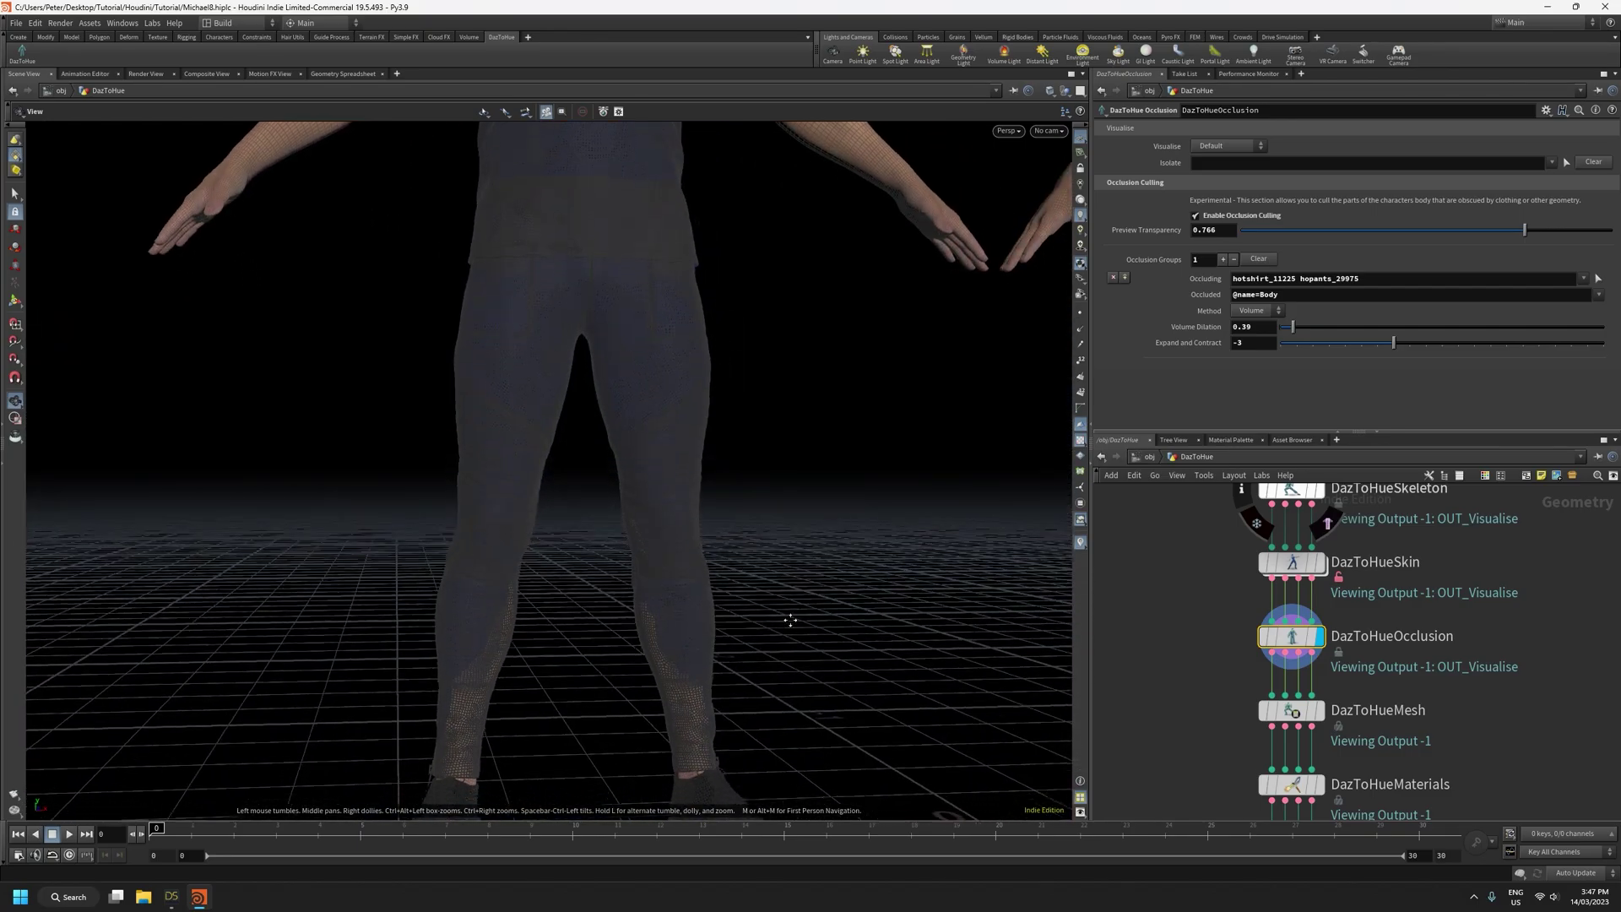
# Set the volume dilation to 1.04 and check the culling around the ankles
pyautogui.moveTo(764, 515); pyautogui.dragTo(754, 367, button='middle')
pyautogui.moveTo(666, 681); pyautogui.dragTo(682, 369, button='right')
pyautogui.moveTo(1295, 334); pyautogui.dragTo(1314, 335)
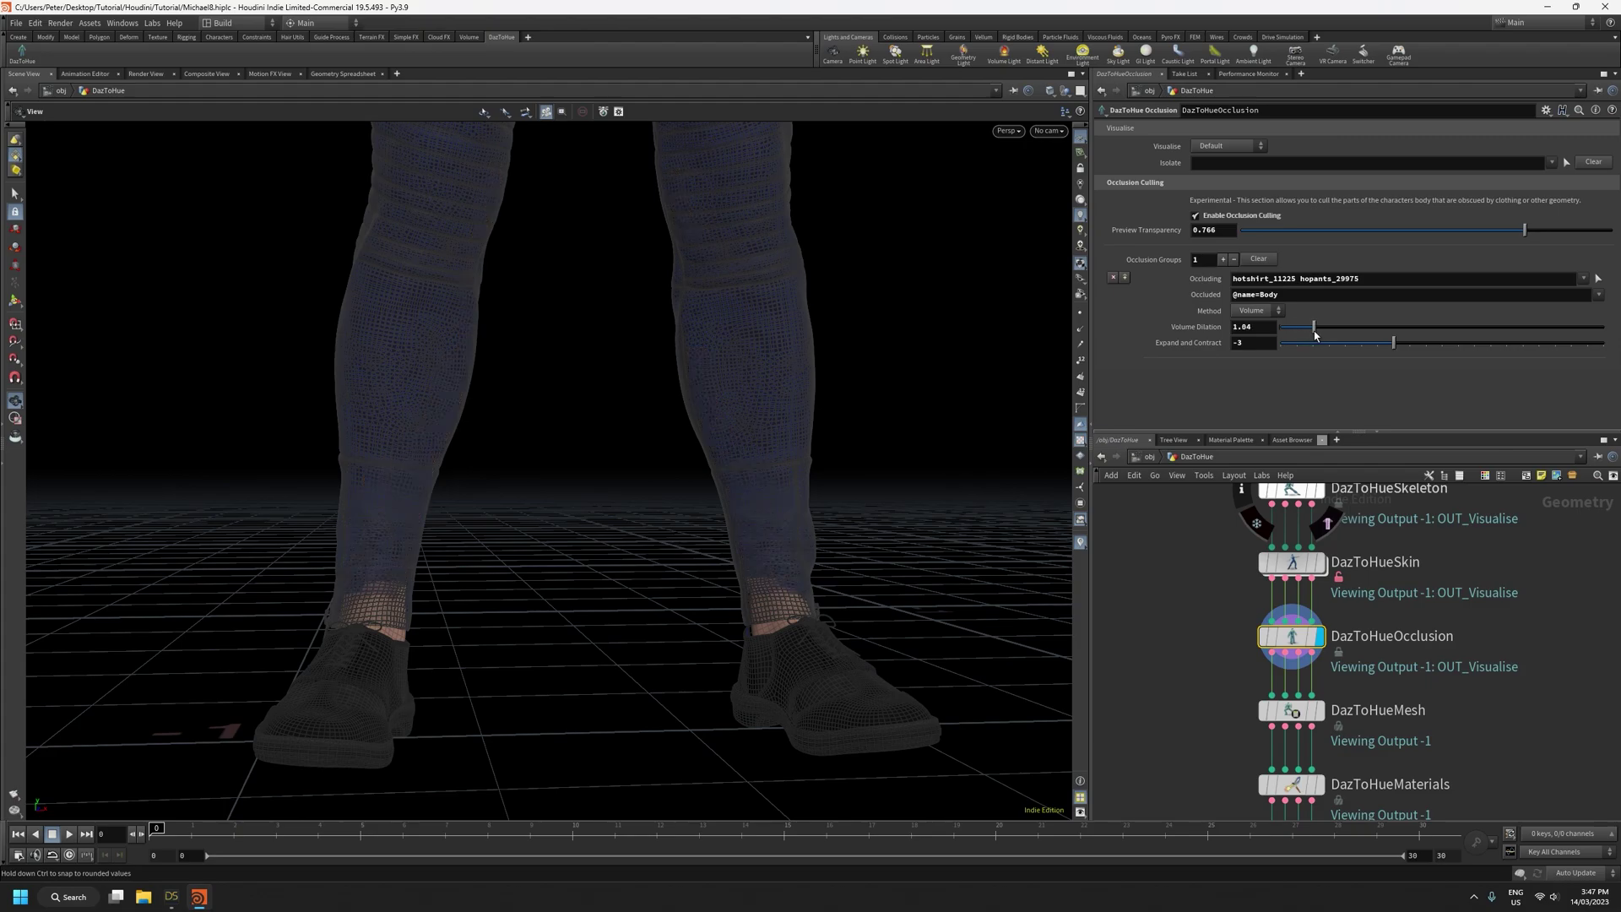
pyautogui.moveTo(851, 408); pyautogui.dragTo(836, 363, button='right')
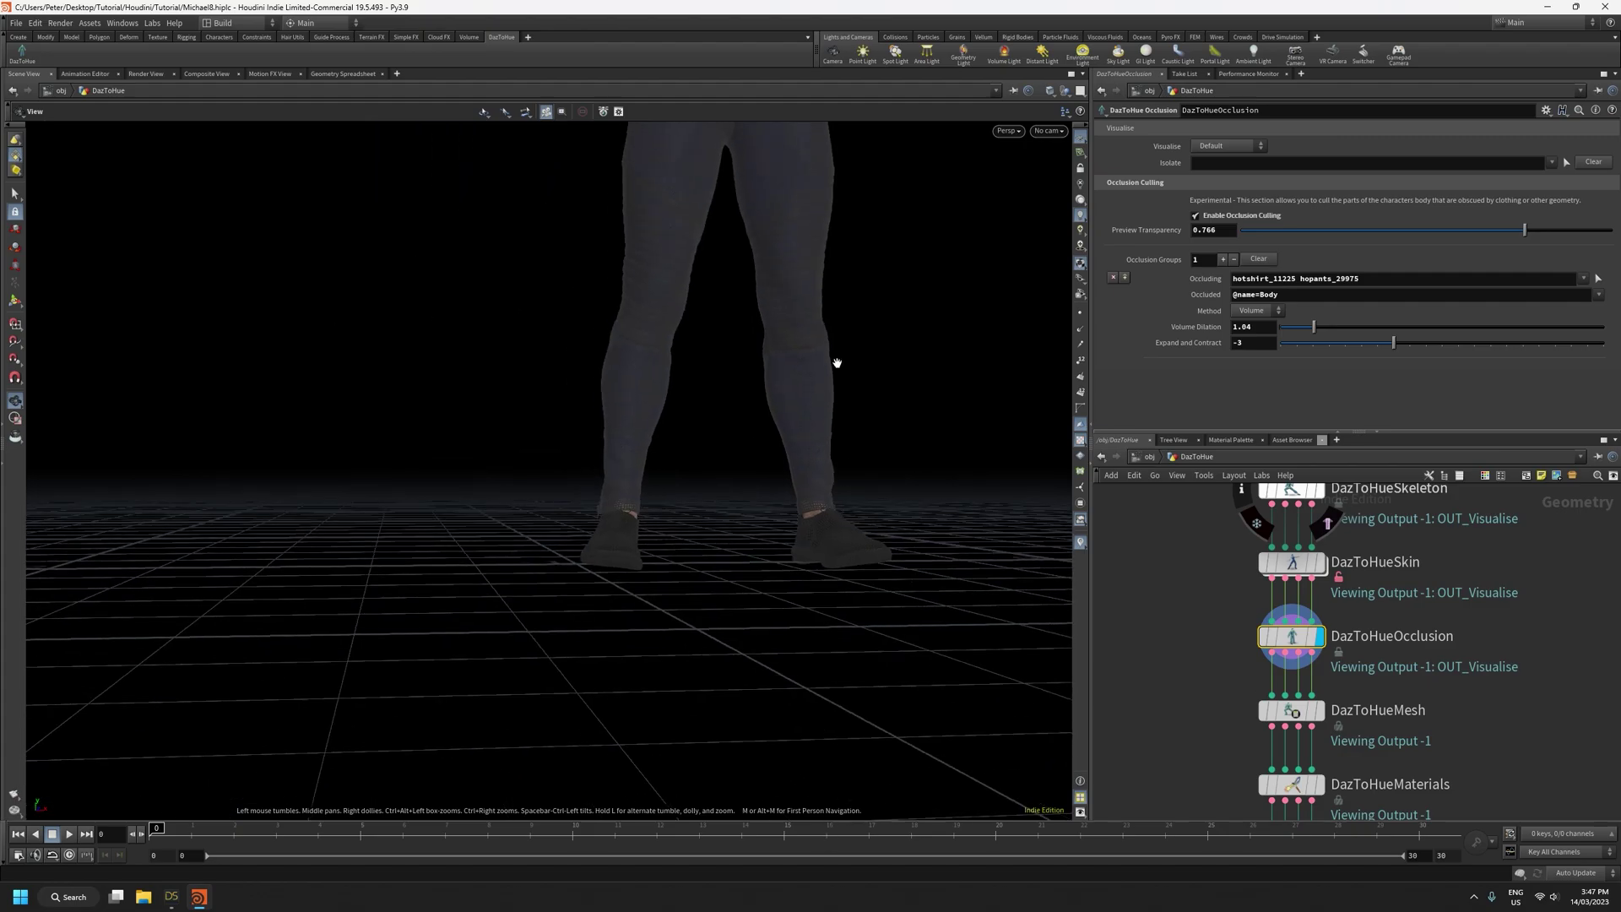
# Set Expand and Contract to -6 to keep more of the body under the collar and sleeve edges
pyautogui.moveTo(837, 363); pyautogui.dragTo(749, 717, button='middle')
pyautogui.moveTo(749, 717); pyautogui.dragTo(718, 544, button='right')
pyautogui.moveTo(712, 369); pyautogui.dragTo(667, 486, button='middle')
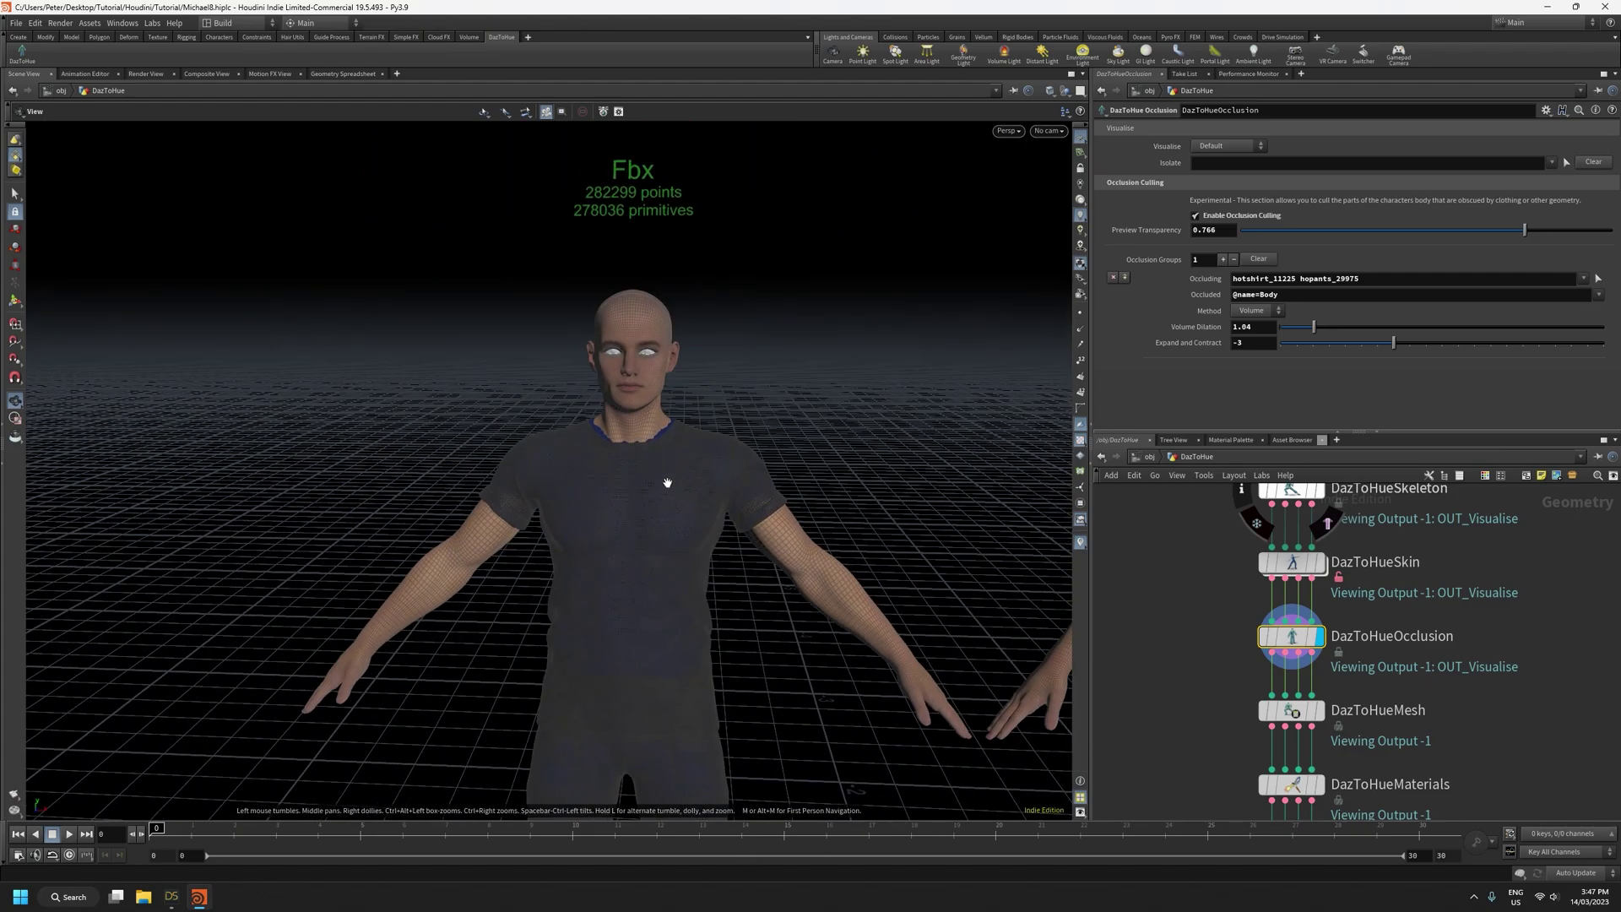
pyautogui.scroll(3, 668, 486)
pyautogui.moveTo(1378, 350); pyautogui.dragTo(1368, 350)
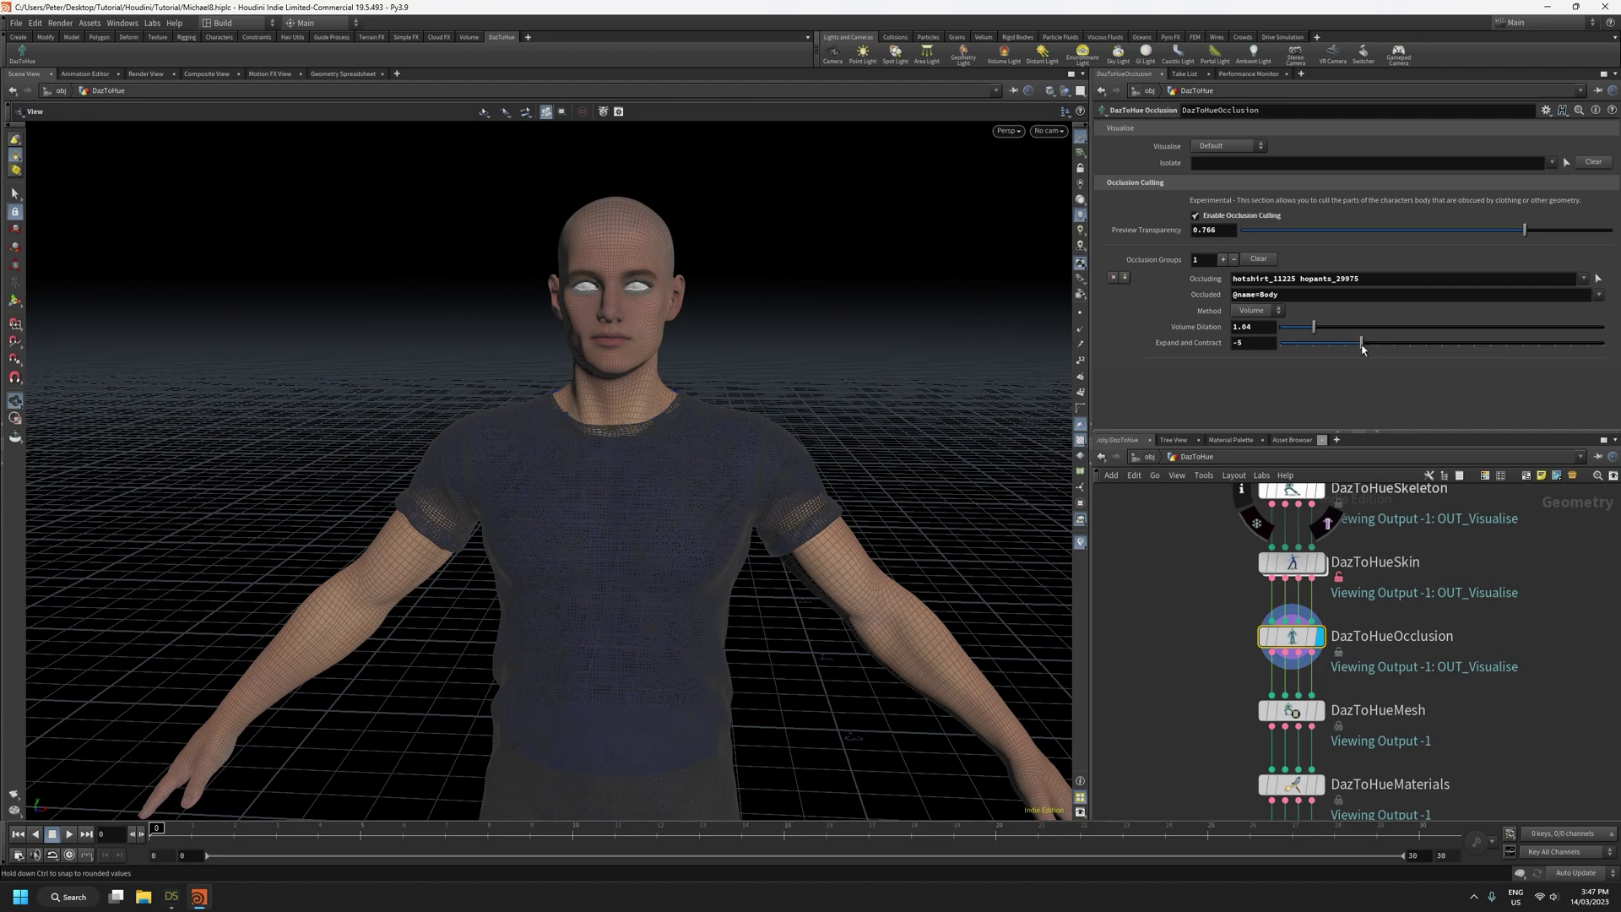
pyautogui.moveTo(1355, 351); pyautogui.dragTo(1342, 350)
pyautogui.scroll(-4, 687, 524)
pyautogui.moveTo(666, 701); pyautogui.dragTo(723, 574, button='middle')
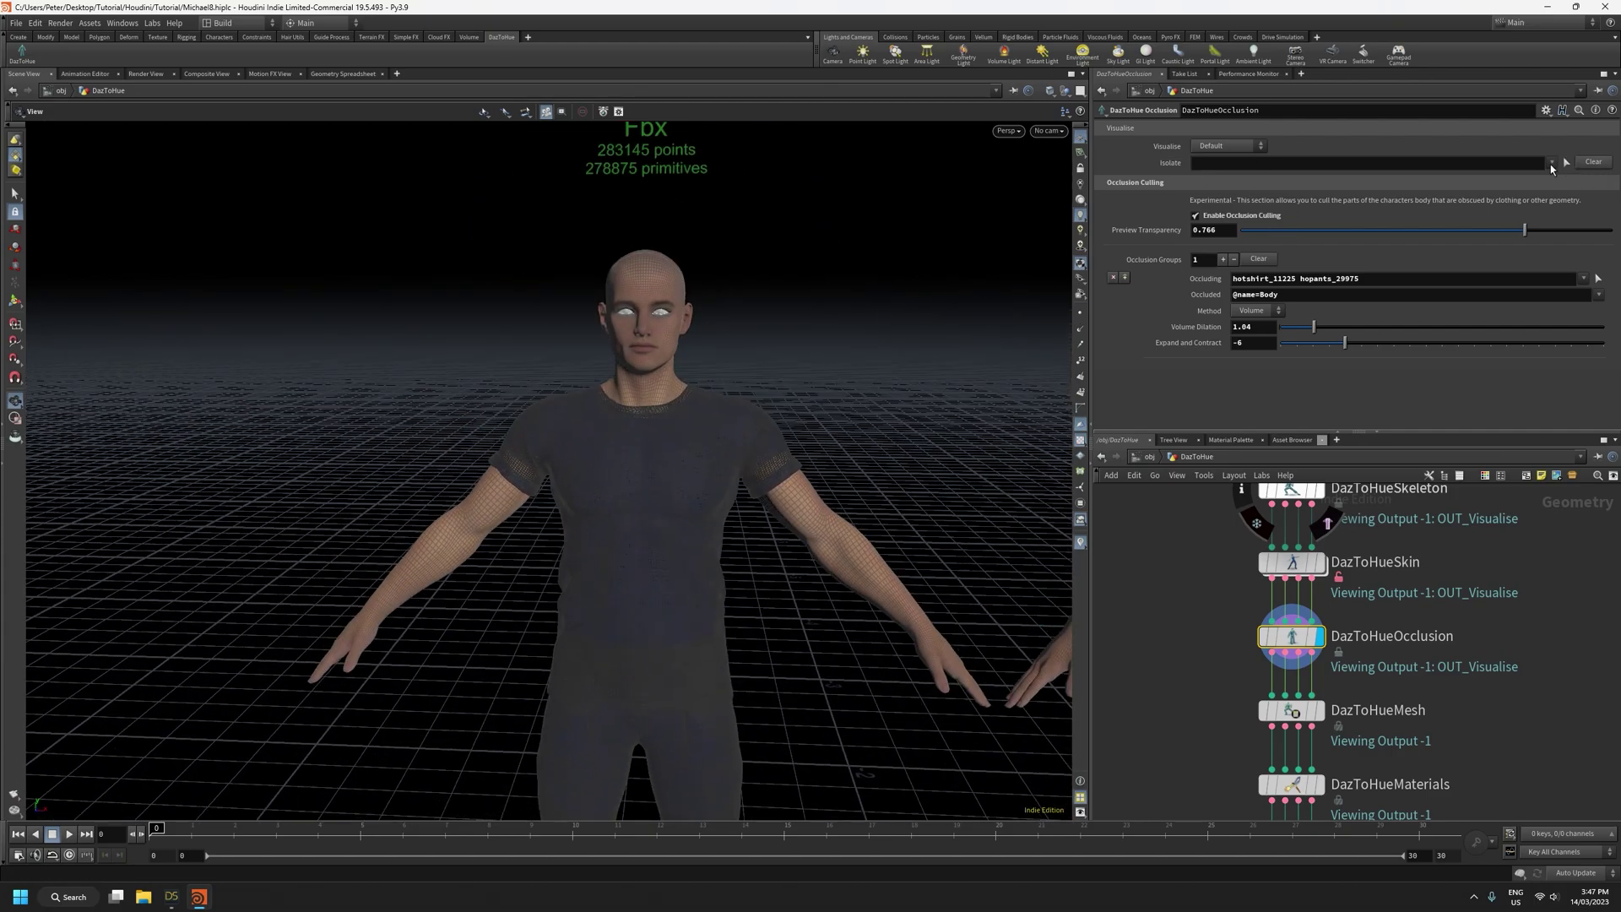
pyautogui.click(1551, 164)
pyautogui.scroll(-2, 1432, 760)
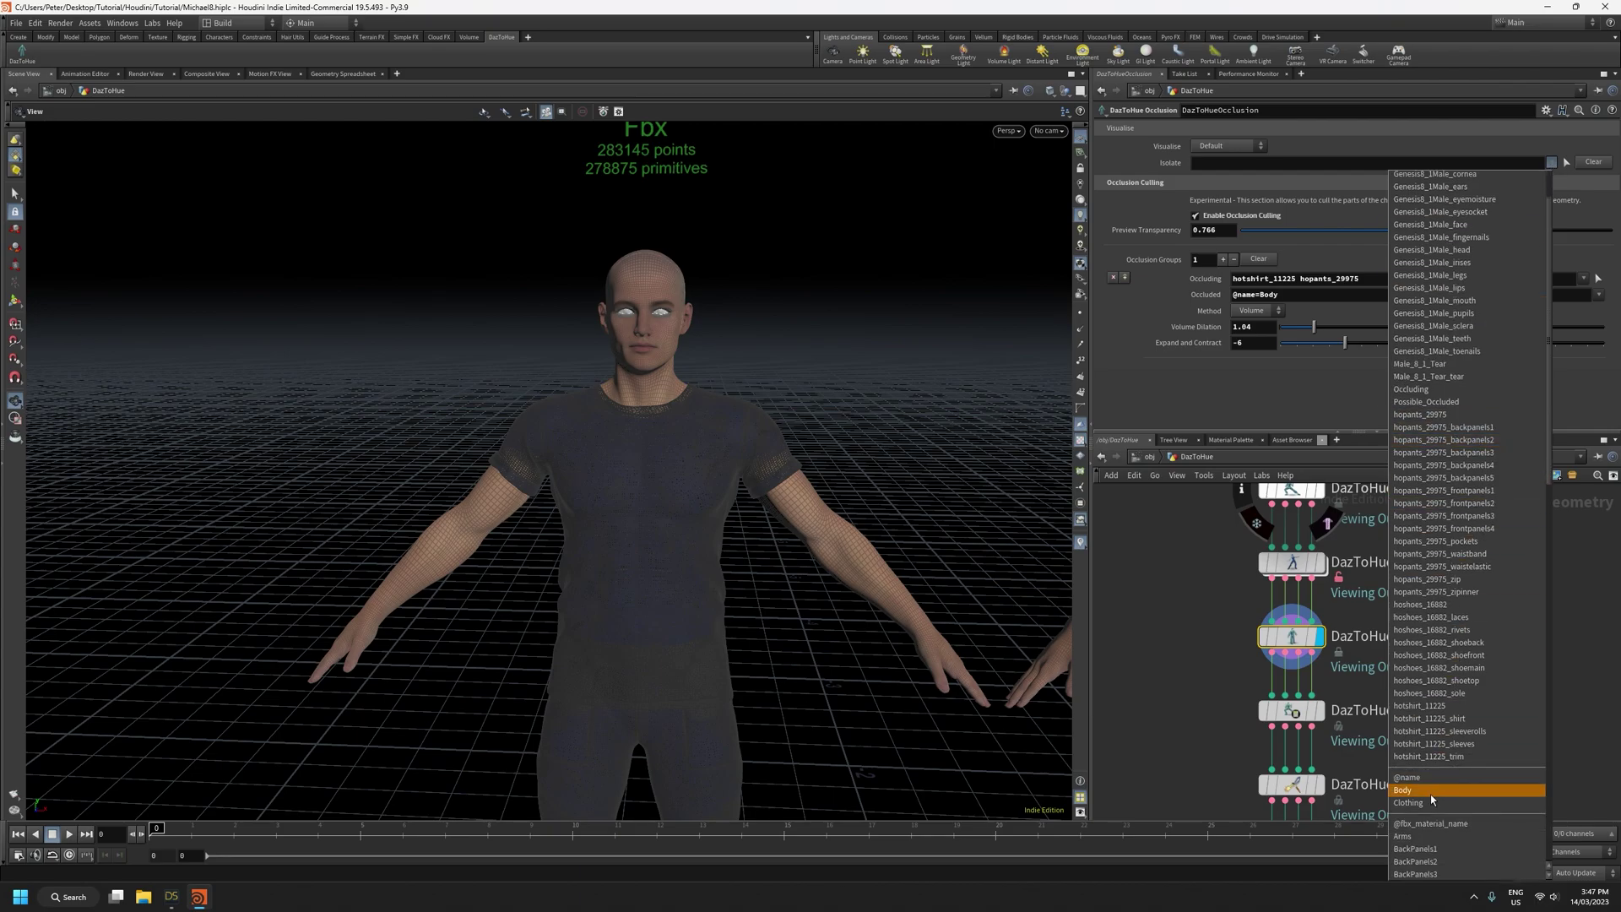
pyautogui.click(1407, 792)
pyautogui.moveTo(780, 539); pyautogui.dragTo(783, 695, button='right')
pyautogui.moveTo(782, 694); pyautogui.dragTo(733, 571, button='middle')
pyautogui.moveTo(775, 643); pyautogui.dragTo(832, 639)
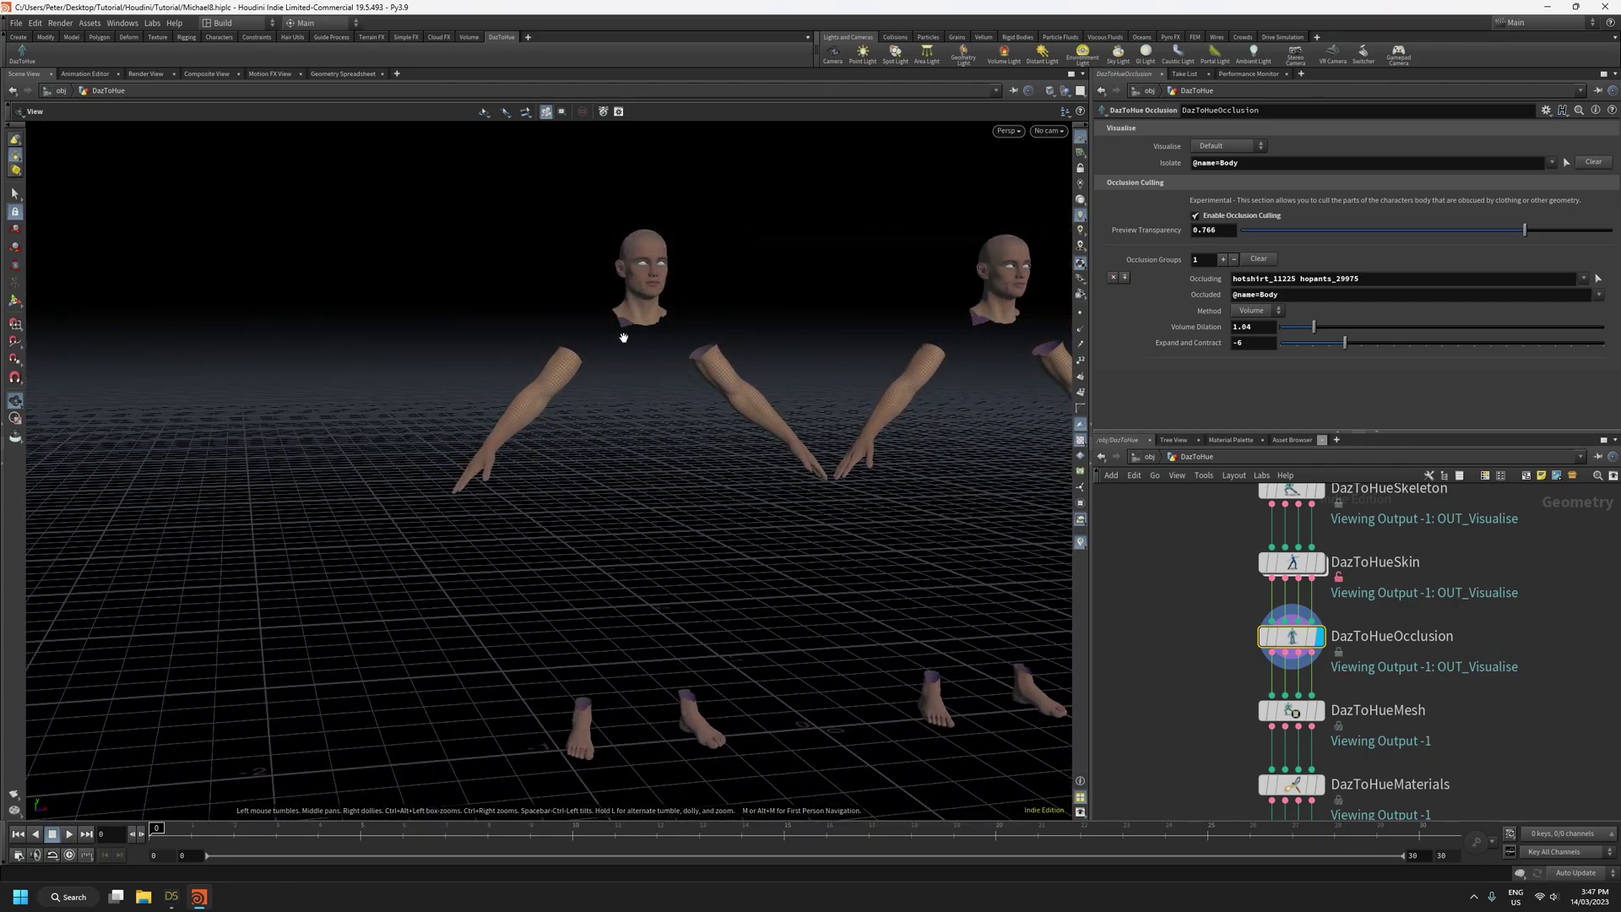
pyautogui.moveTo(762, 672)
pyautogui.mouseDown()
pyautogui.moveTo(764, 652)
pyautogui.moveTo(680, 680)
pyautogui.moveTo(738, 673)
pyautogui.mouseUp()
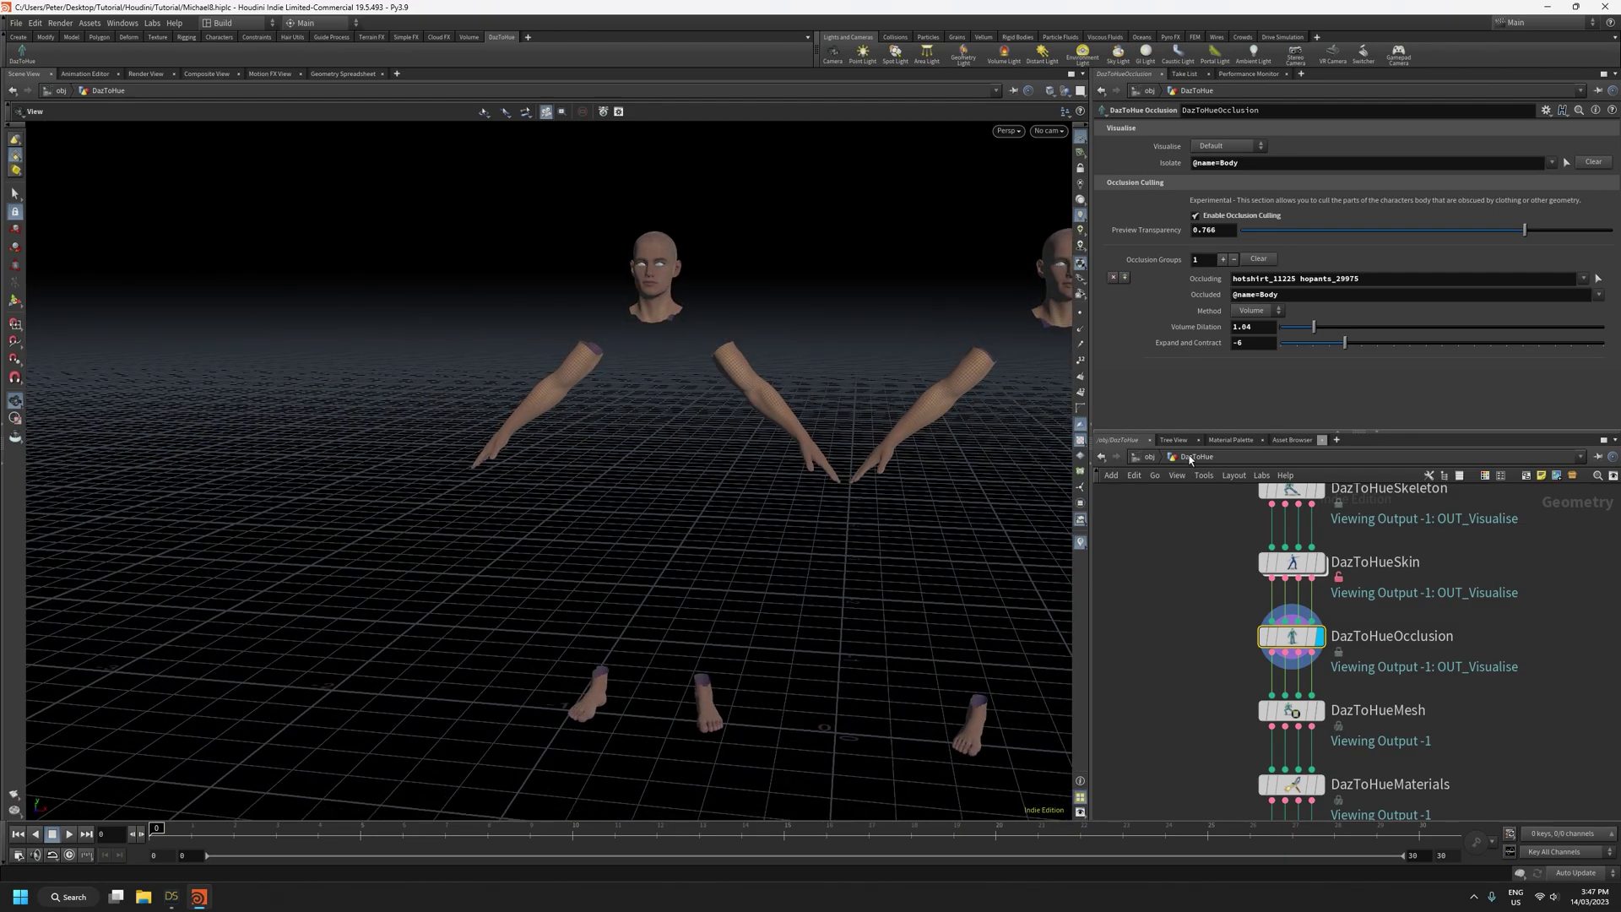
pyautogui.click(1593, 161)
pyautogui.moveTo(890, 517); pyautogui.dragTo(652, 578)
# Add a second occlusion group and choose the shoes, hoshoes_16882, as its occluding object
pyautogui.click(1223, 260)
pyautogui.click(1574, 372)
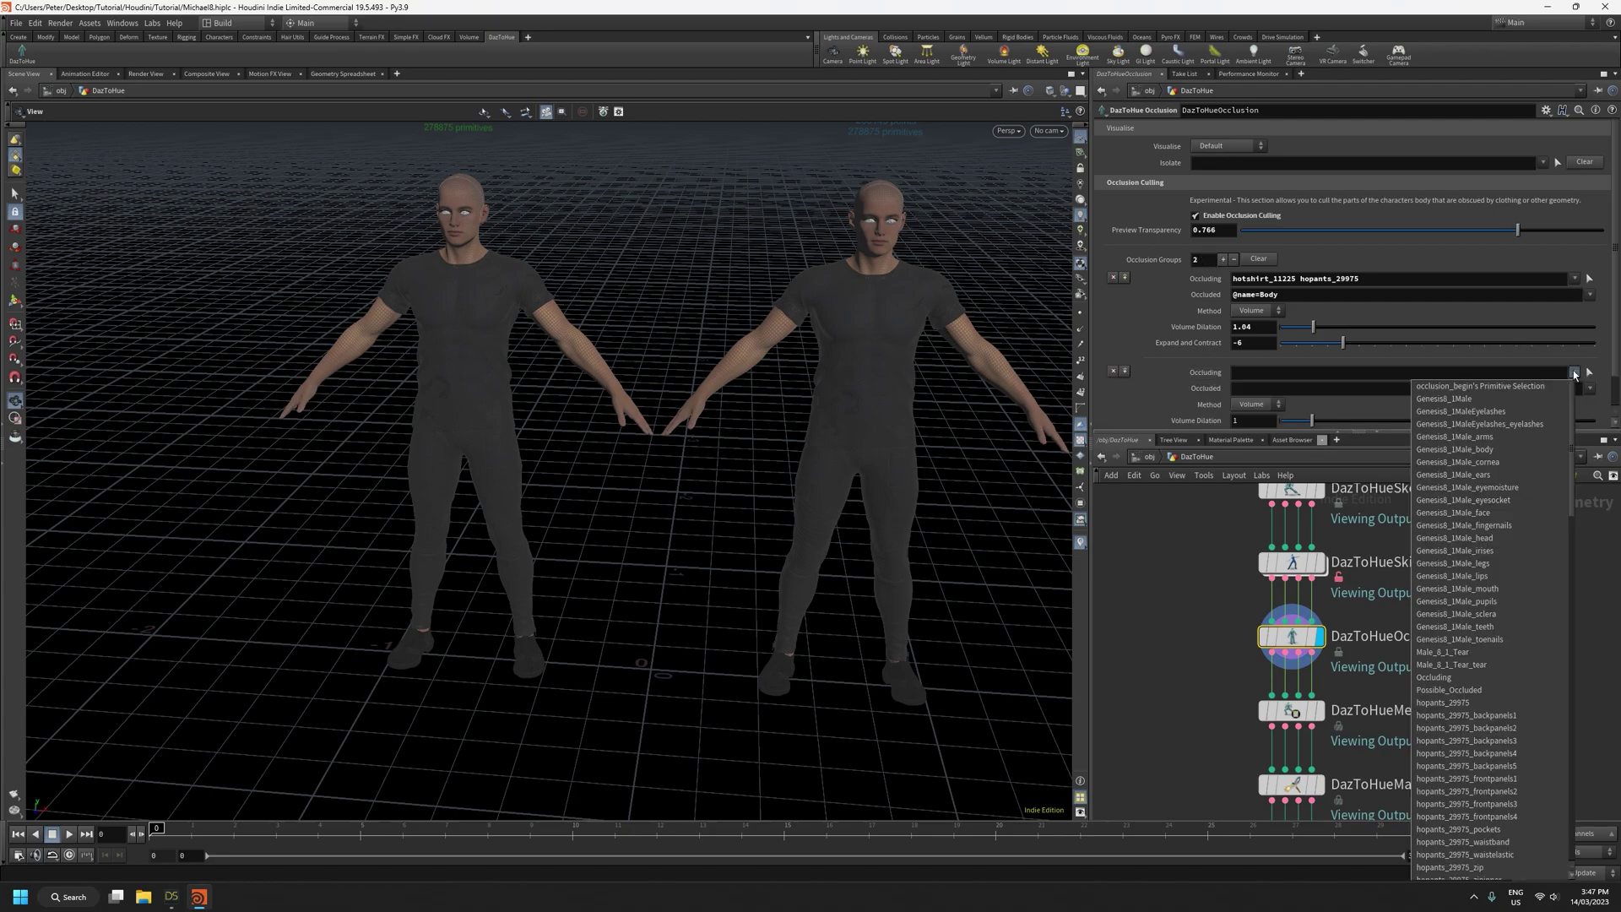
pyautogui.scroll(-6, 1522, 545)
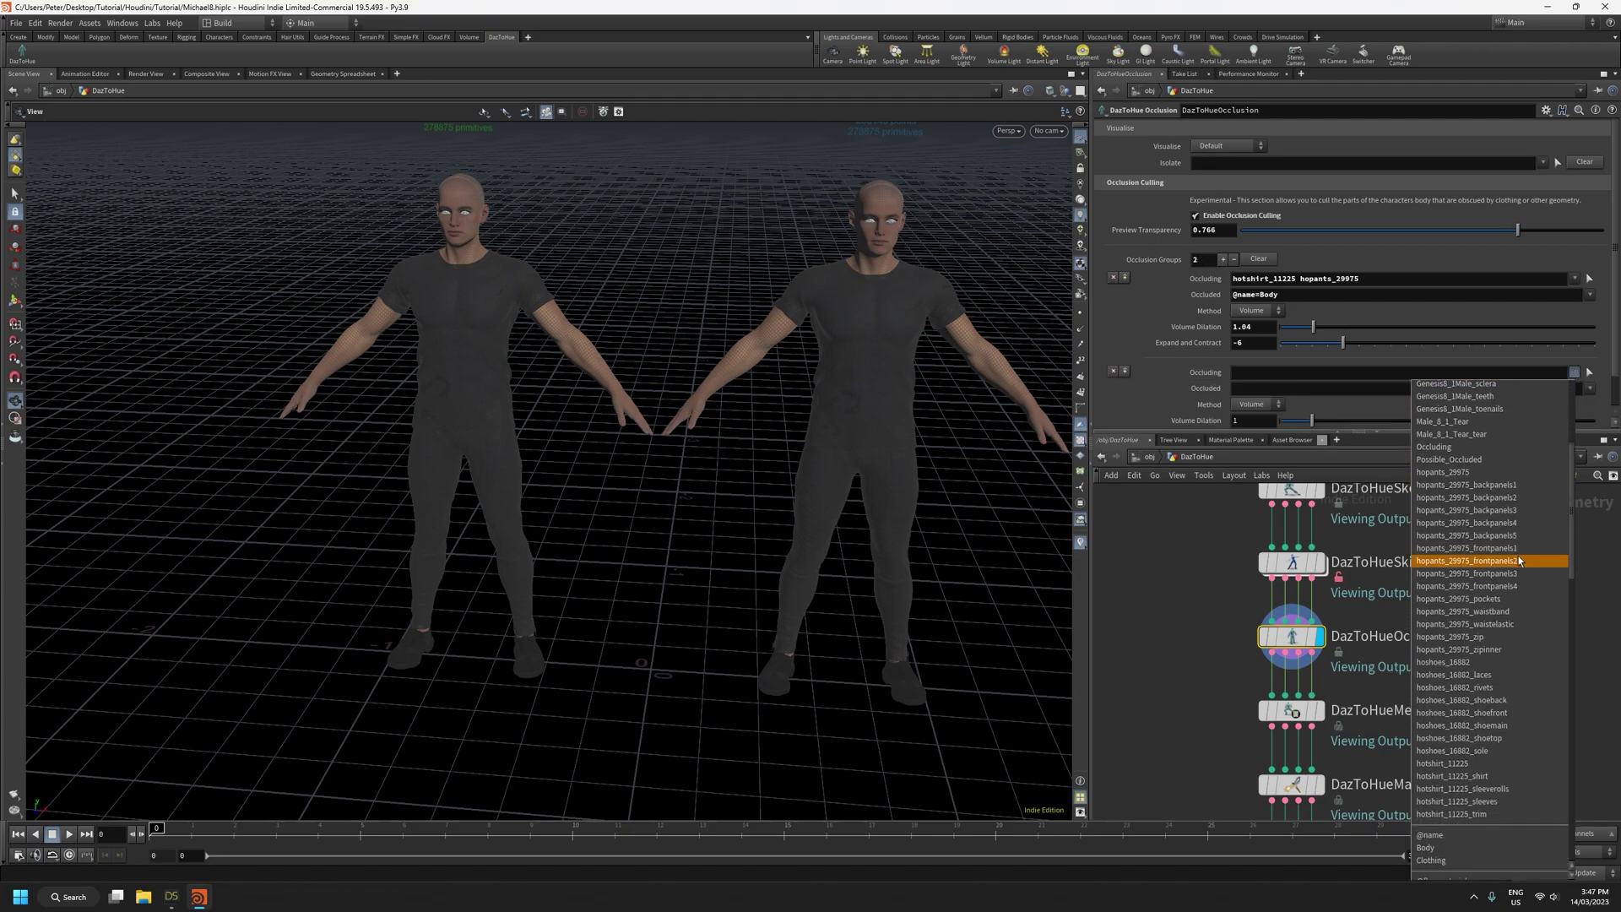
pyautogui.click(1472, 662)
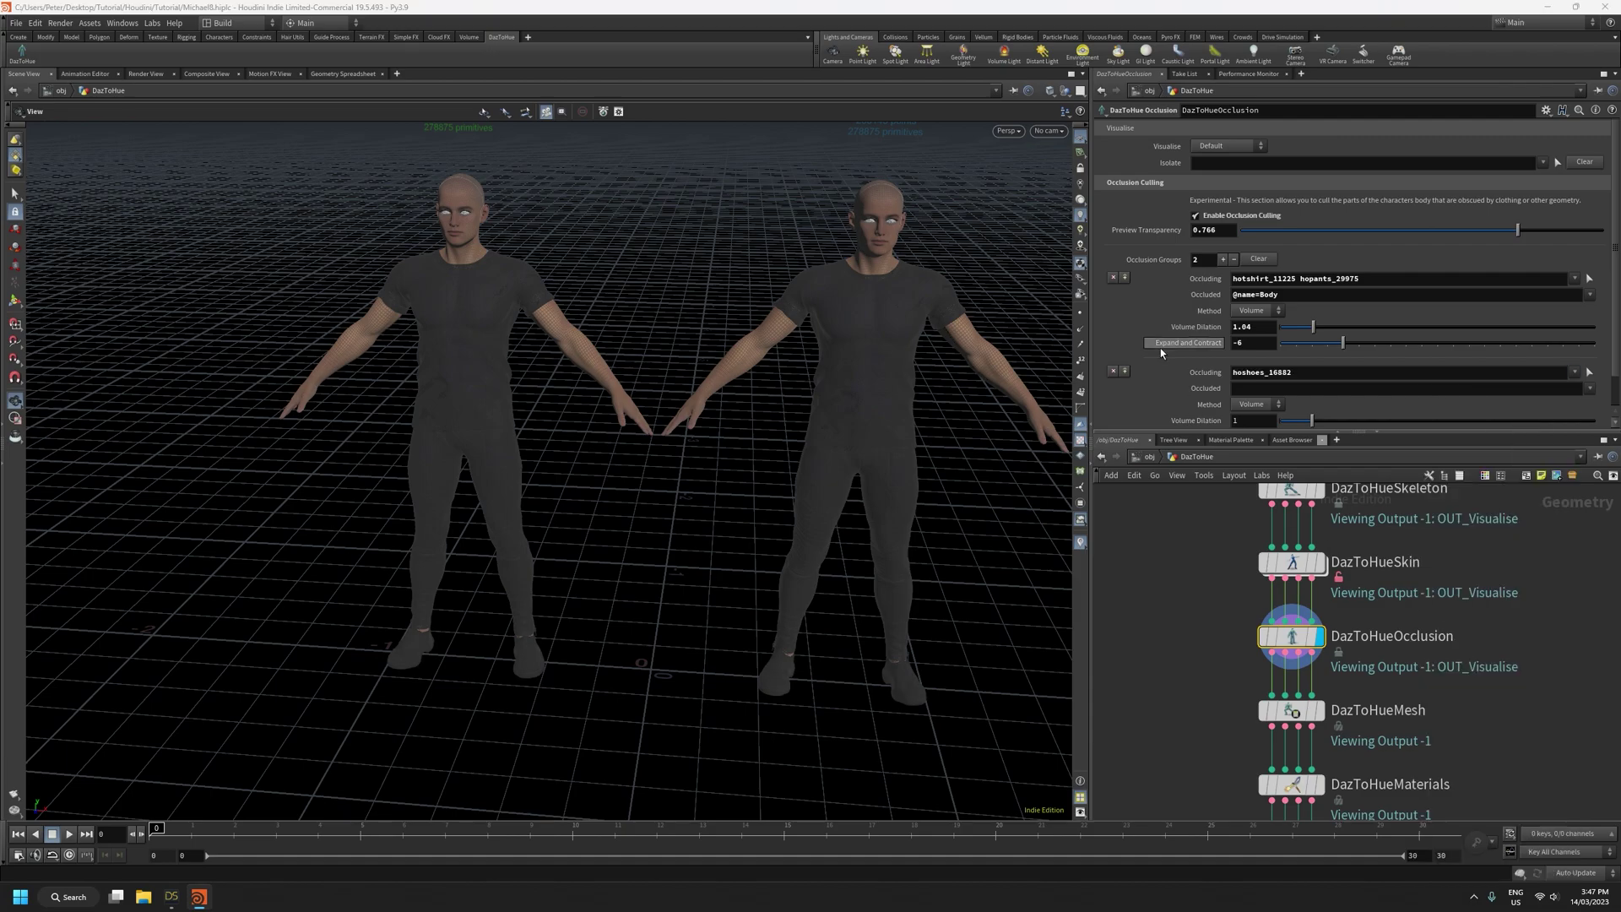
# Set the shoe group's occluded geometry to Genesis8_1Male_legs
pyautogui.moveTo(546, 702); pyautogui.dragTo(521, 250, button='right')
pyautogui.moveTo(567, 507); pyautogui.dragTo(746, 484)
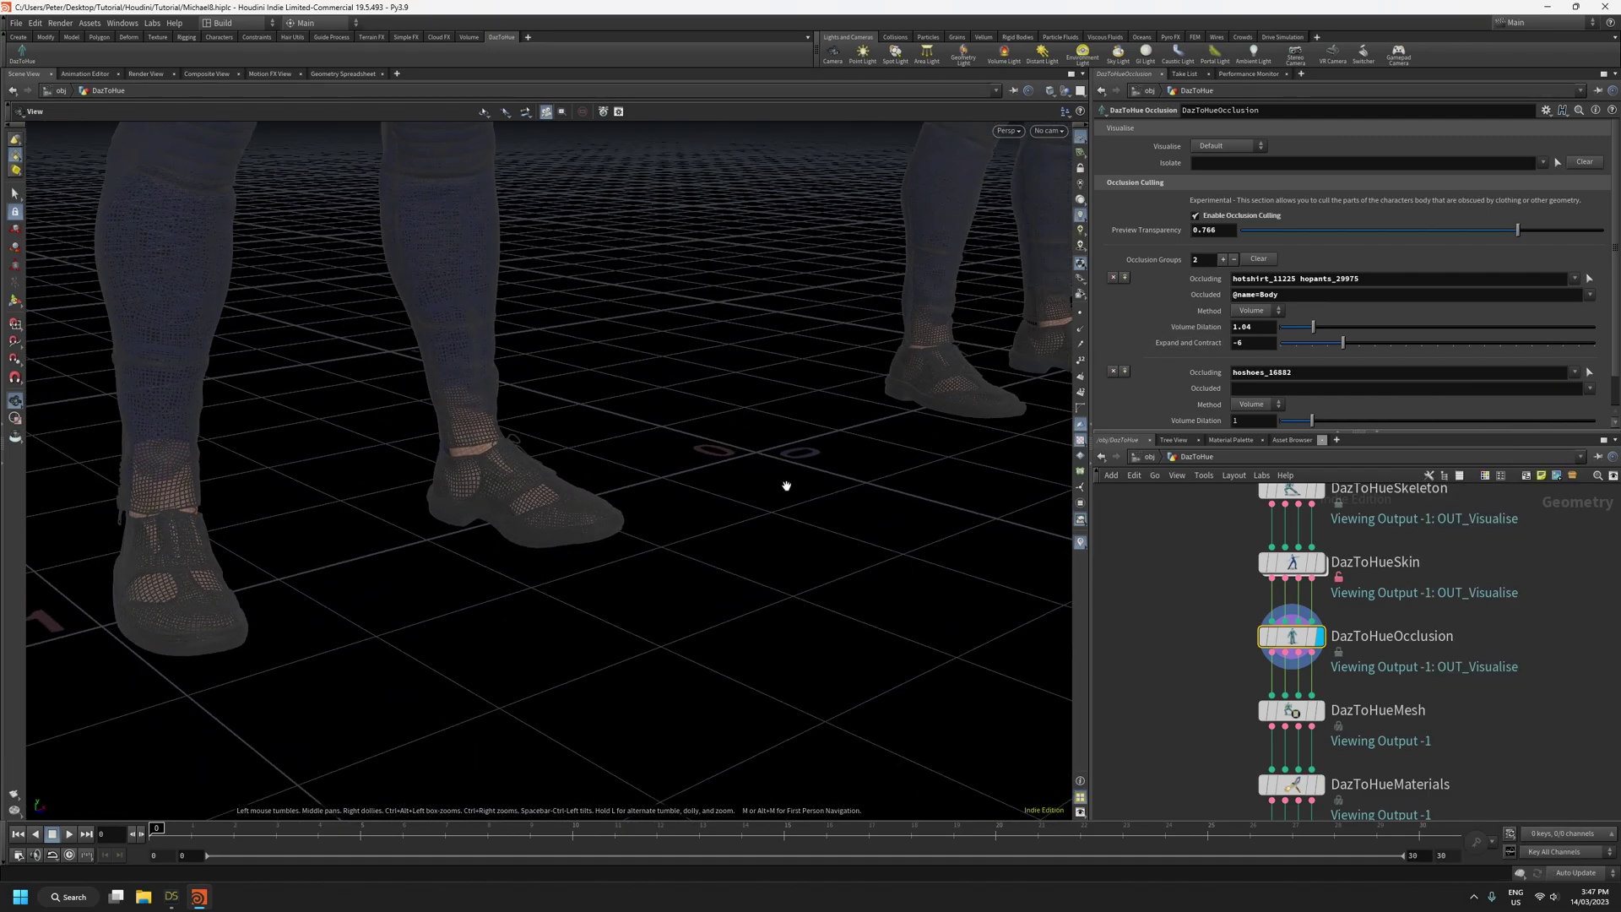
pyautogui.click(1590, 390)
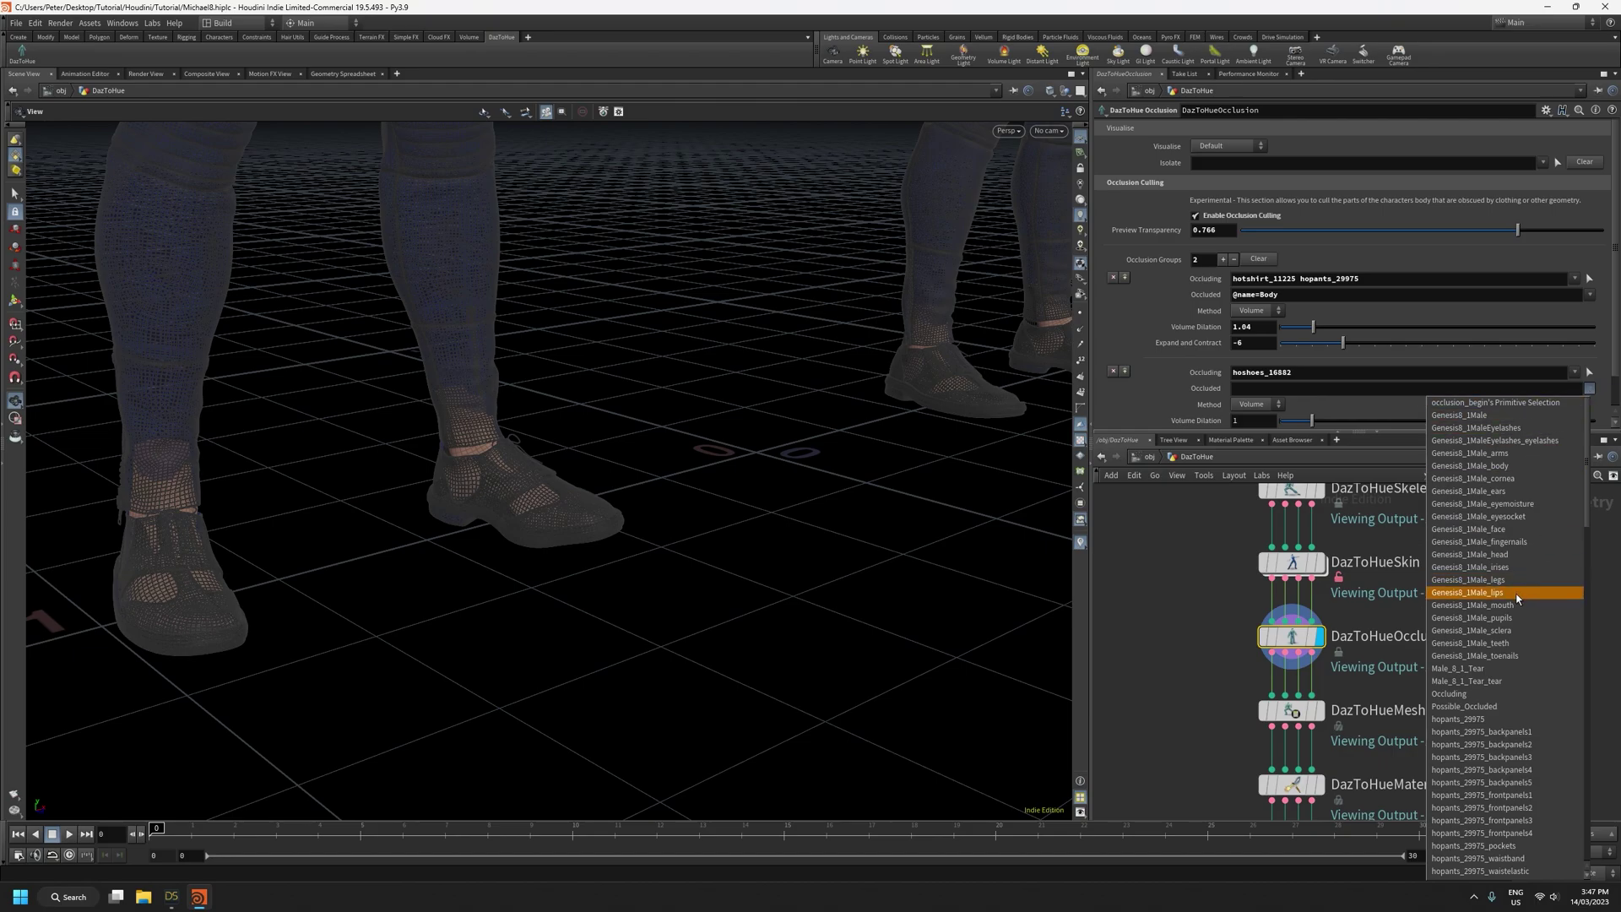
pyautogui.scroll(-4, 1517, 598)
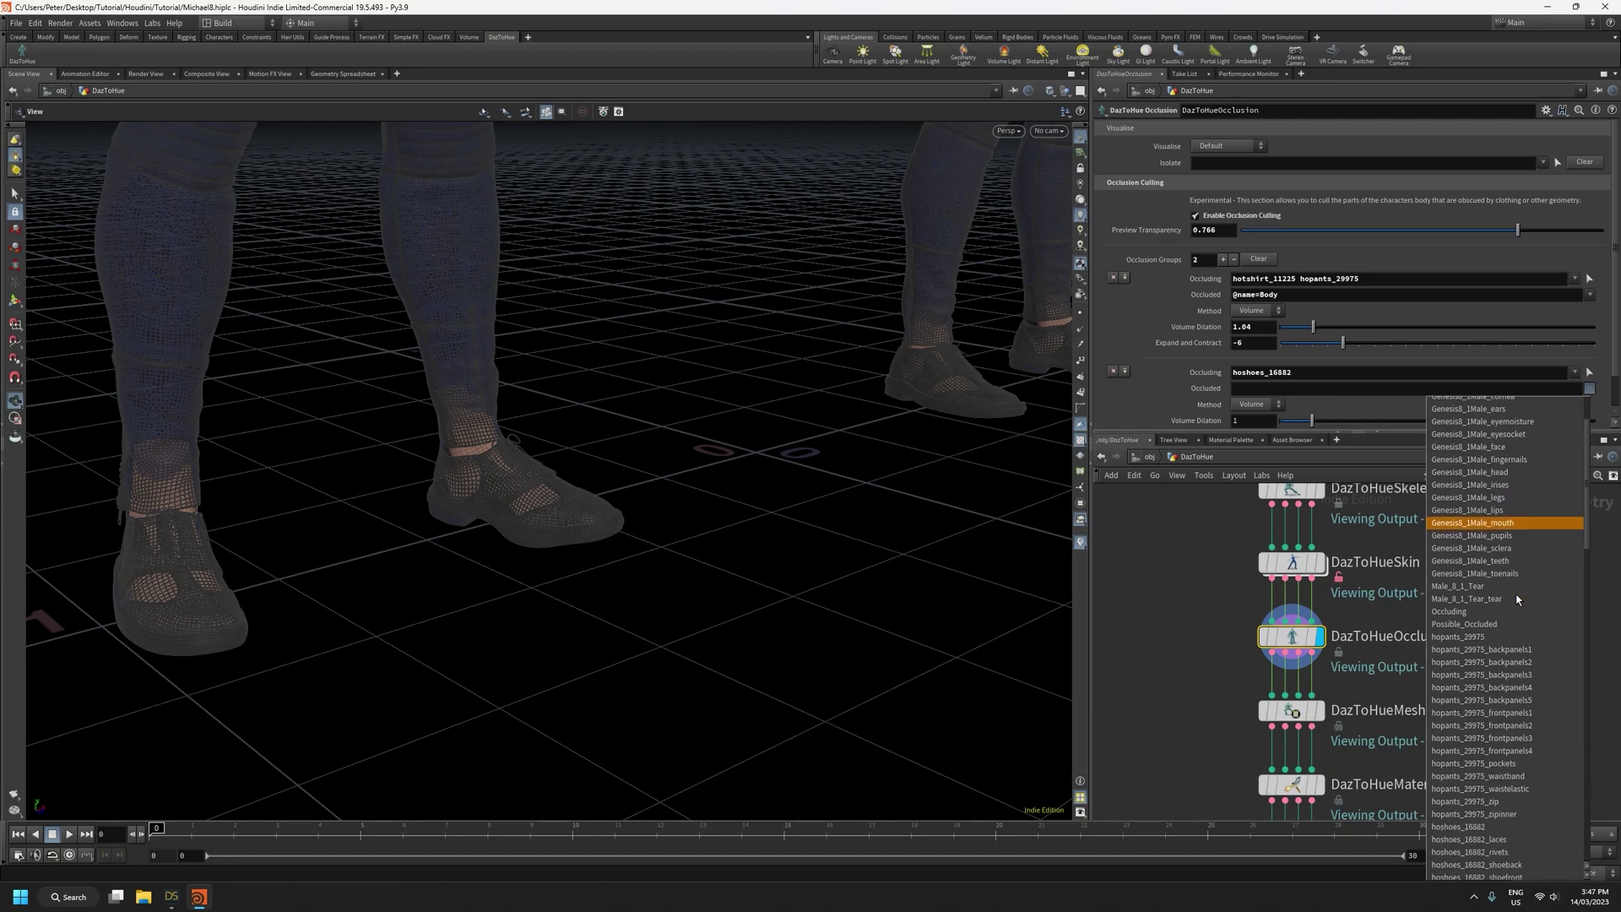
pyautogui.scroll(3, 1517, 599)
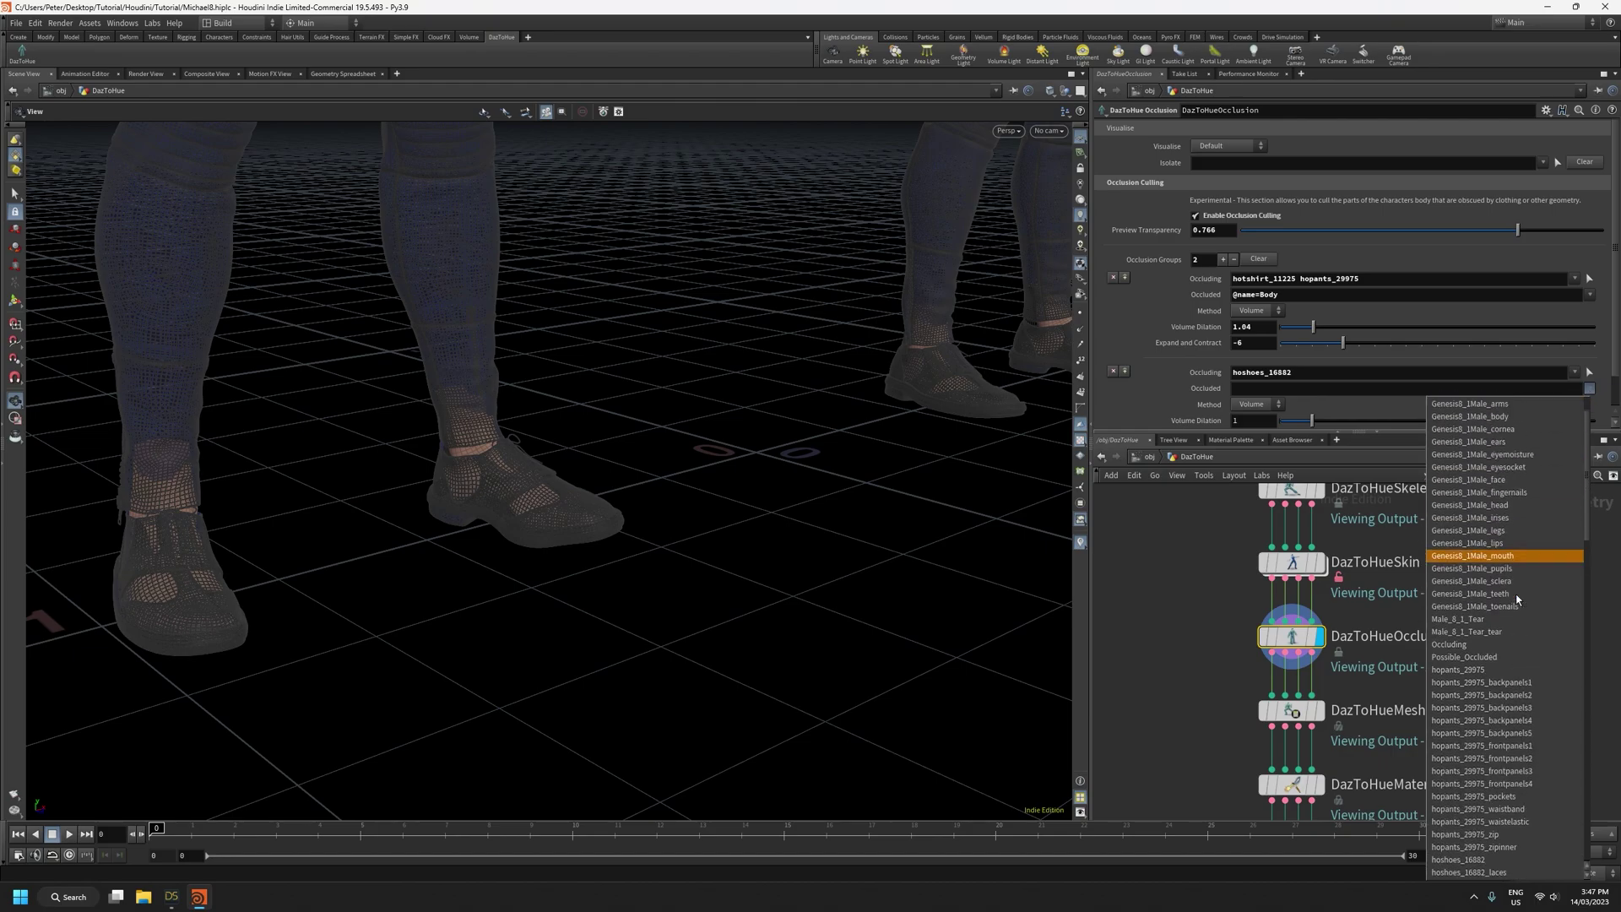
pyautogui.click(1493, 529)
# Check the toes inside the shoe and add Genesis8_1Male_toenails to the first group's occluding objects
pyautogui.moveTo(521, 539); pyautogui.dragTo(599, 434, button='right')
pyautogui.moveTo(599, 434); pyautogui.dragTo(565, 547)
pyautogui.moveTo(592, 596); pyautogui.dragTo(616, 329, button='right')
pyautogui.moveTo(617, 338); pyautogui.dragTo(417, 512)
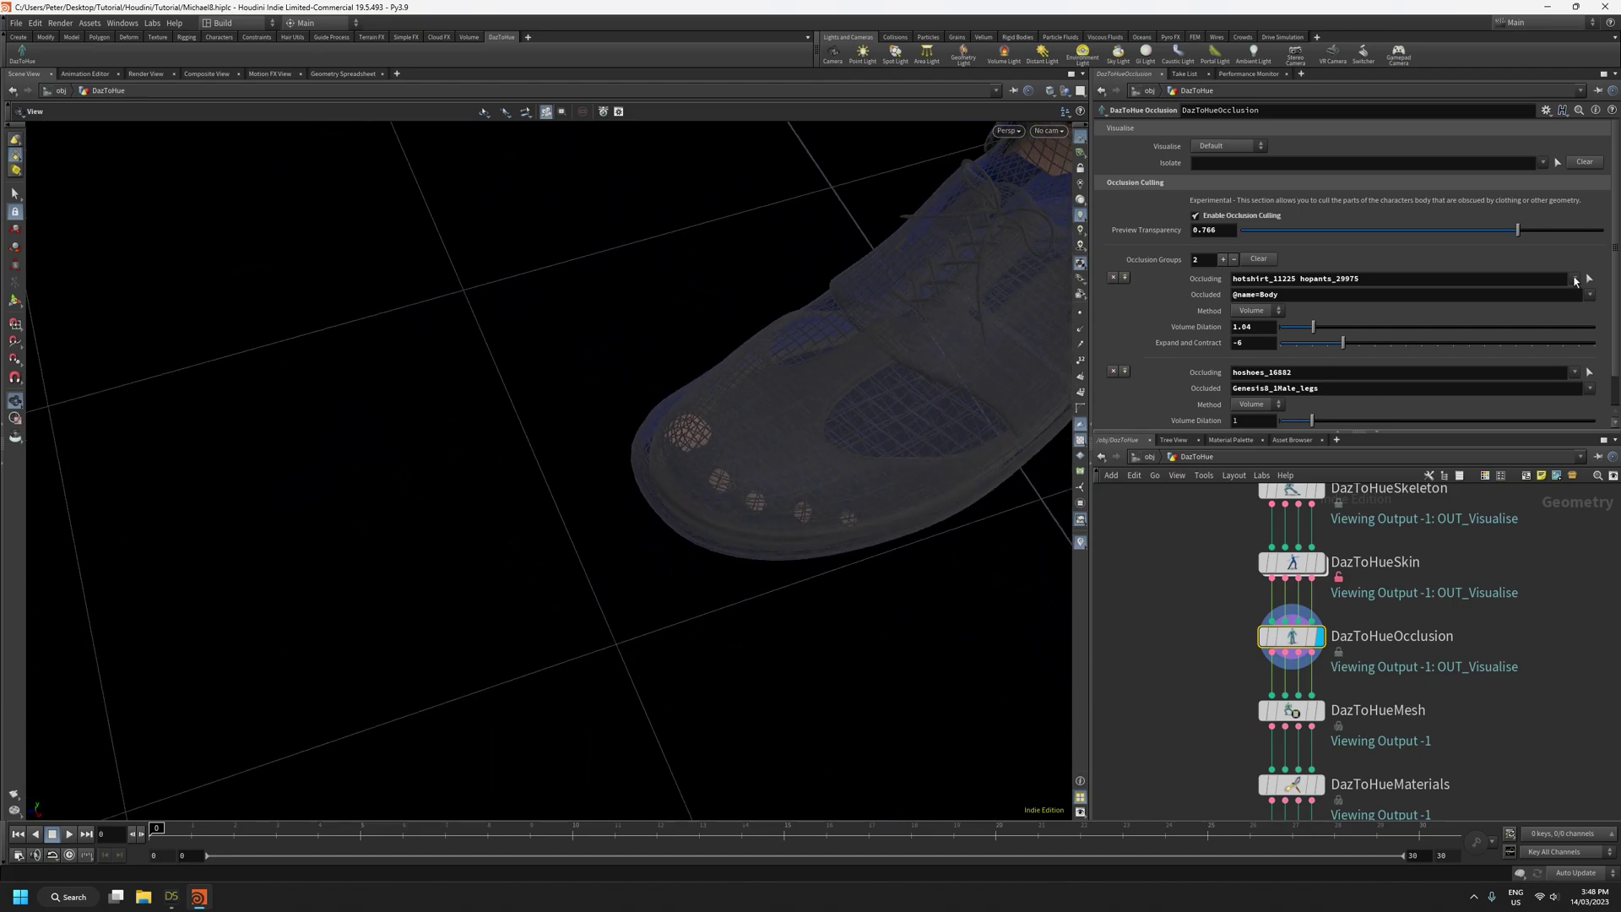
pyautogui.click(1574, 280)
pyautogui.click(1511, 550)
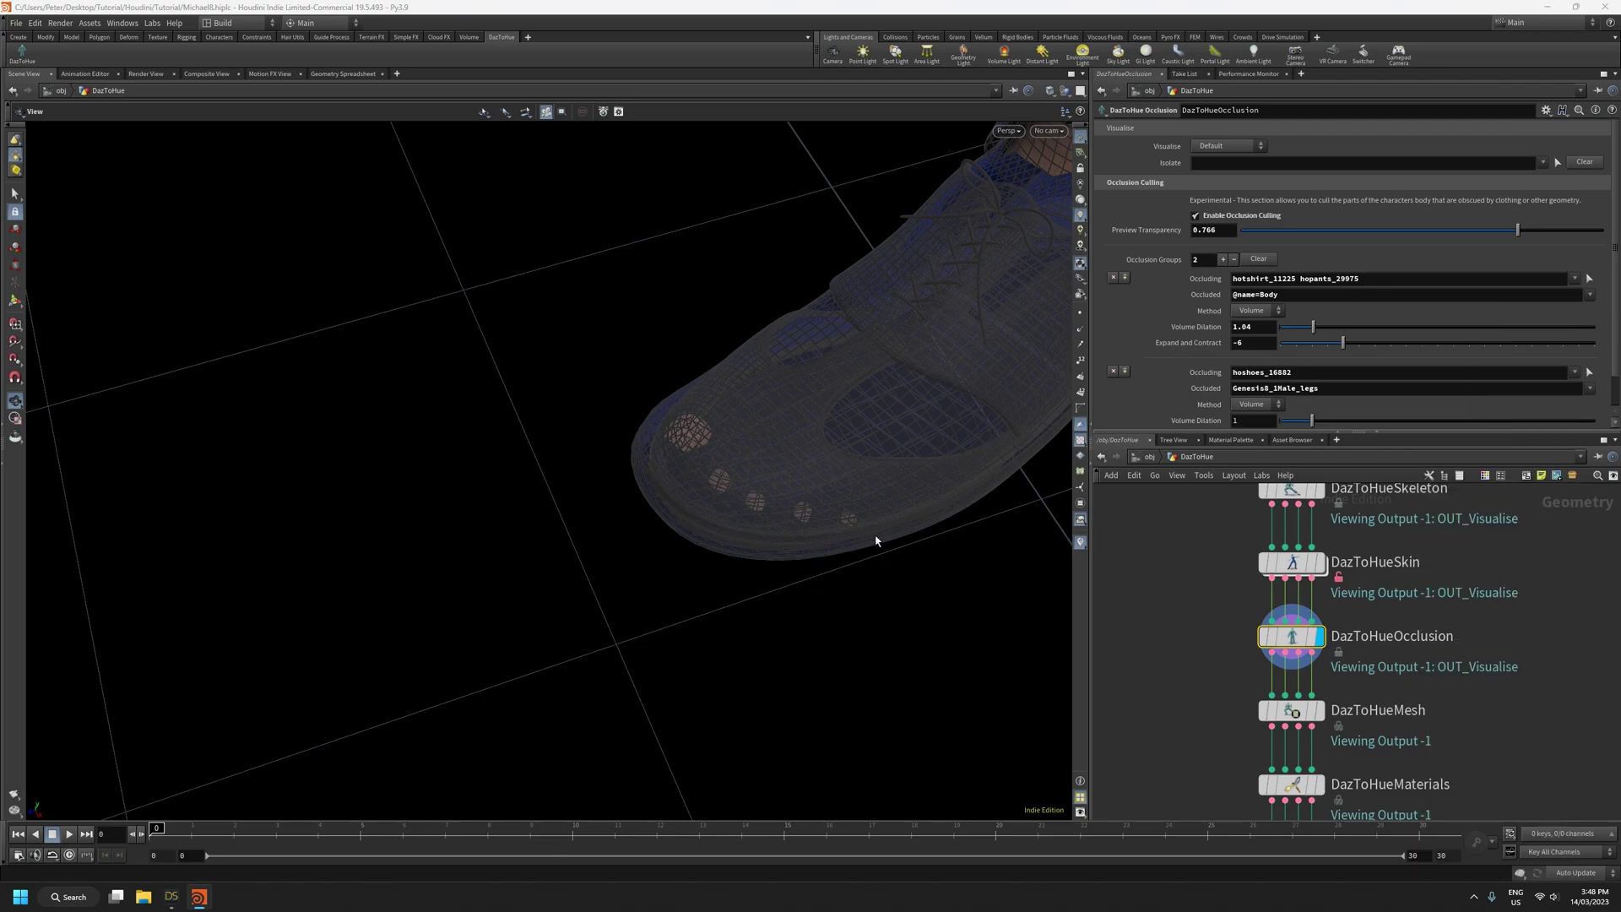
# Examine the culled foot geometry inside the shoe, from the toes back to the ankle and heel
pyautogui.moveTo(680, 366); pyautogui.dragTo(648, 718, button='right')
pyautogui.moveTo(704, 389); pyautogui.dragTo(778, 287)
pyautogui.moveTo(778, 287); pyautogui.dragTo(641, 434, button='middle')
pyautogui.moveTo(640, 434); pyautogui.dragTo(683, 206, button='right')
pyautogui.moveTo(694, 494); pyautogui.dragTo(707, 405)
pyautogui.moveTo(719, 428); pyautogui.dragTo(691, 180, button='right')
pyautogui.moveTo(714, 407); pyautogui.dragTo(1154, 376)
pyautogui.moveTo(785, 445); pyautogui.dragTo(763, 471)
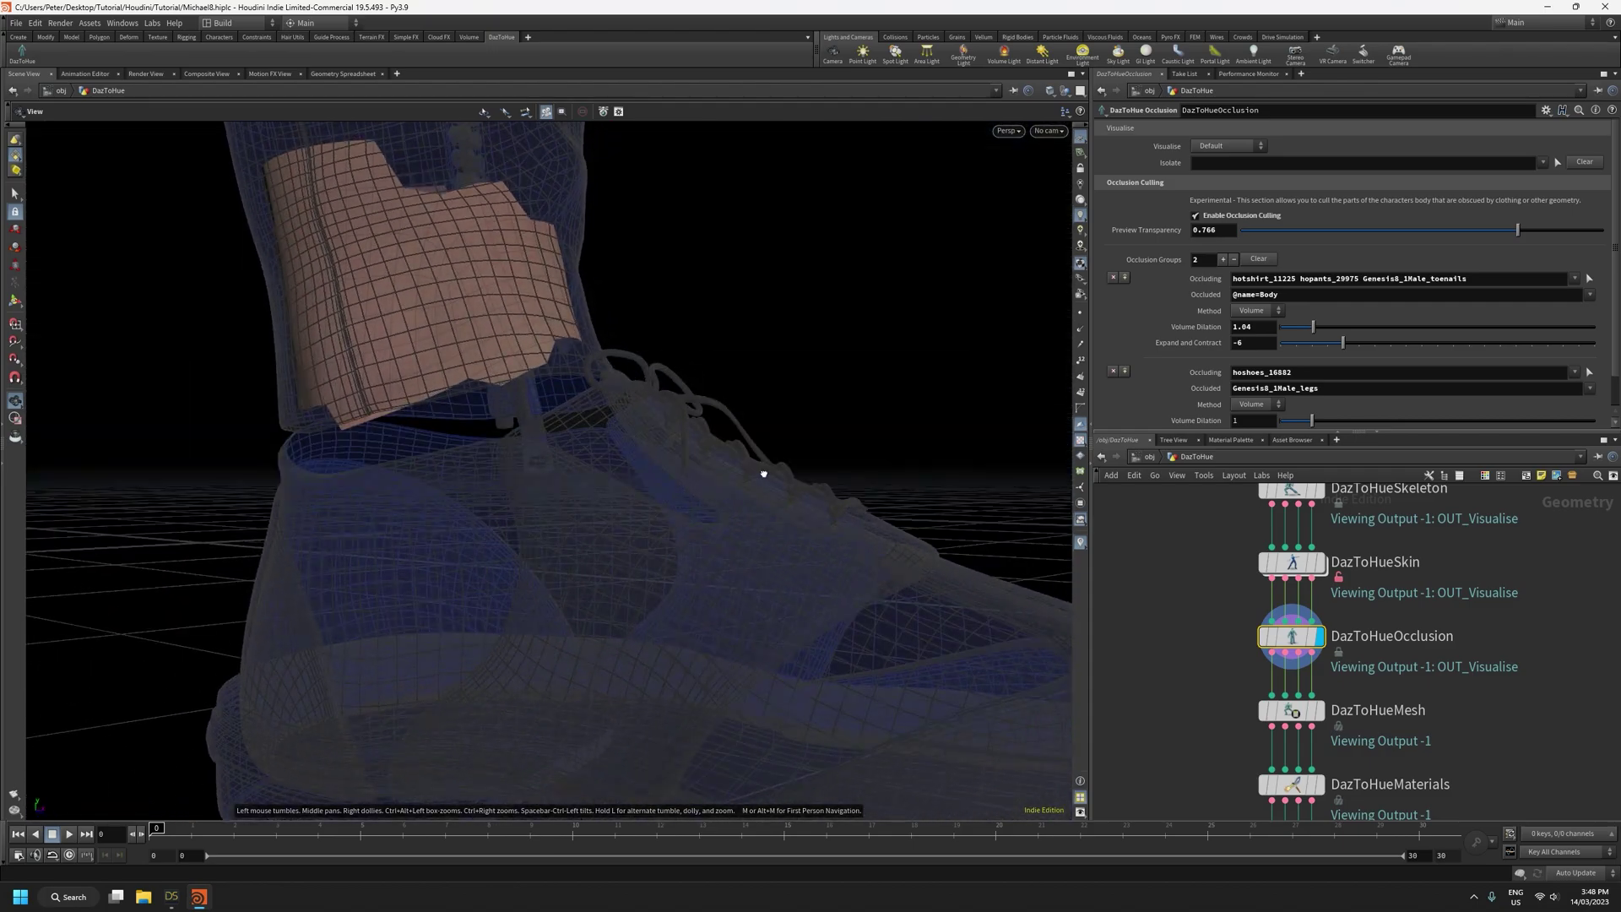
# Lower the shoe group's volume dilation to 0.5 and check the culling across the foot and toes
pyautogui.scroll(-1, 1127, 405)
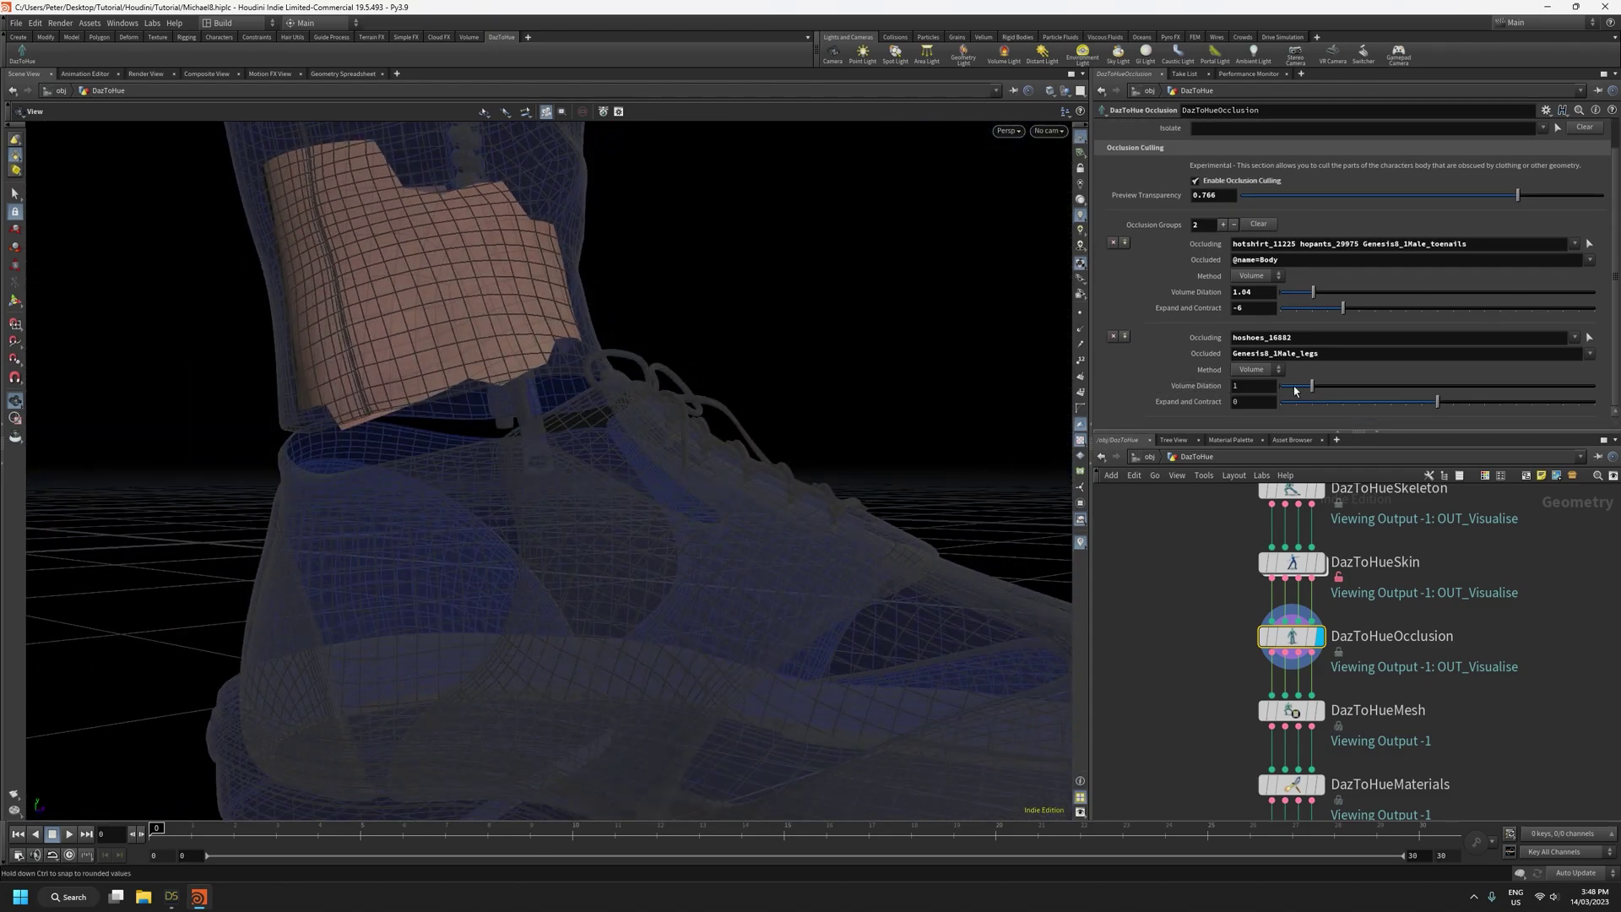
pyautogui.moveTo(1312, 388); pyautogui.dragTo(1290, 393)
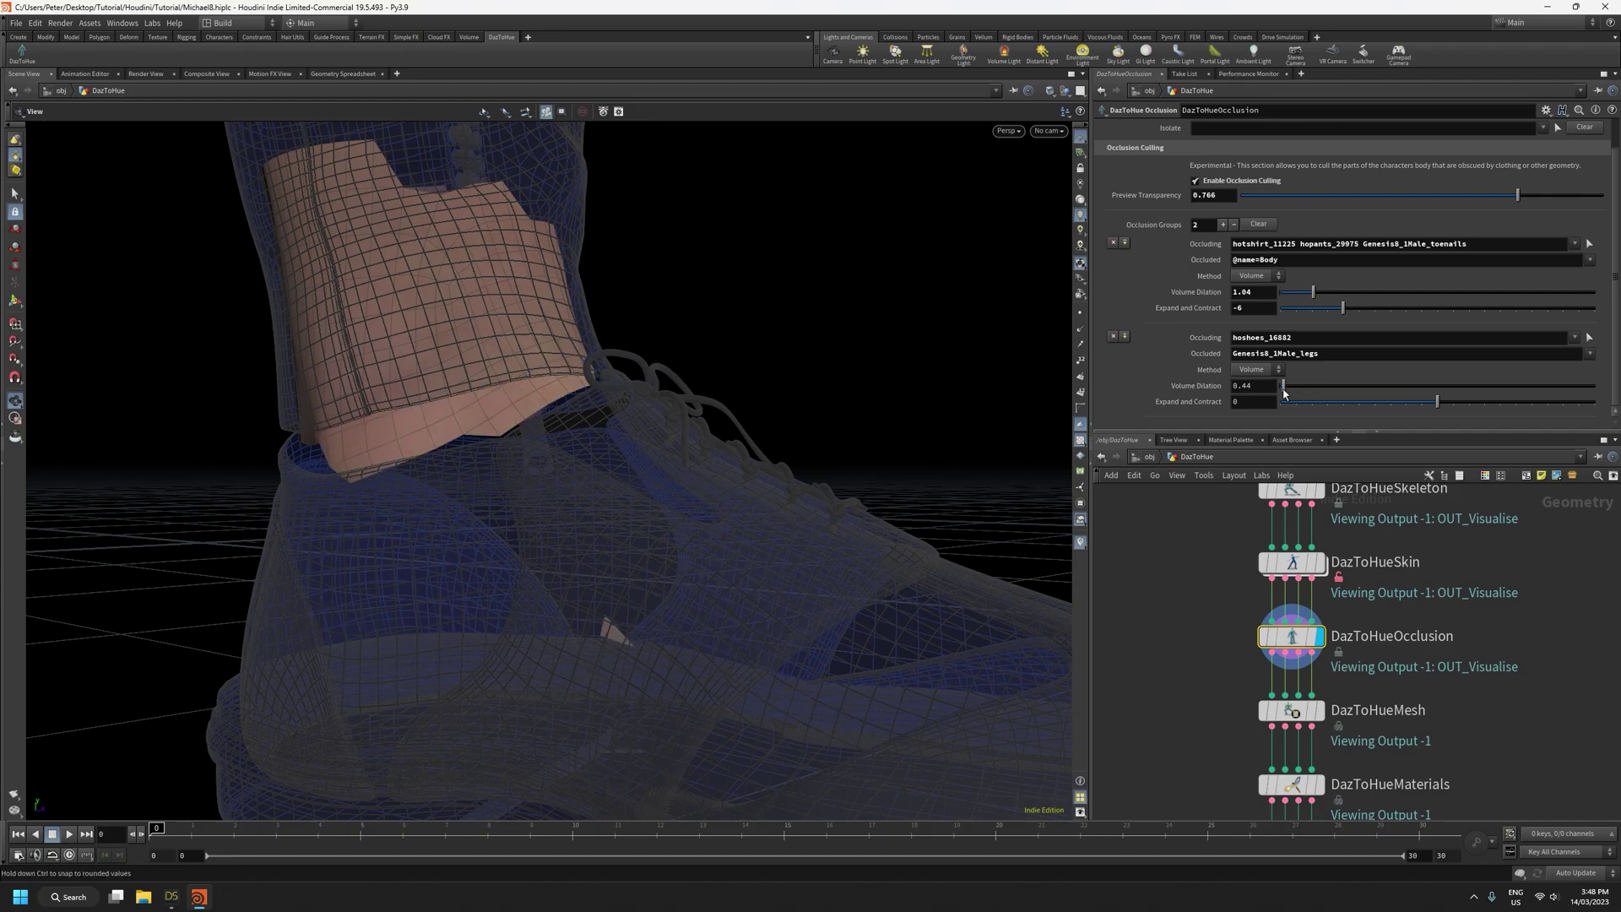
pyautogui.click(1410, 405)
pyautogui.moveTo(1408, 409); pyautogui.dragTo(1439, 413)
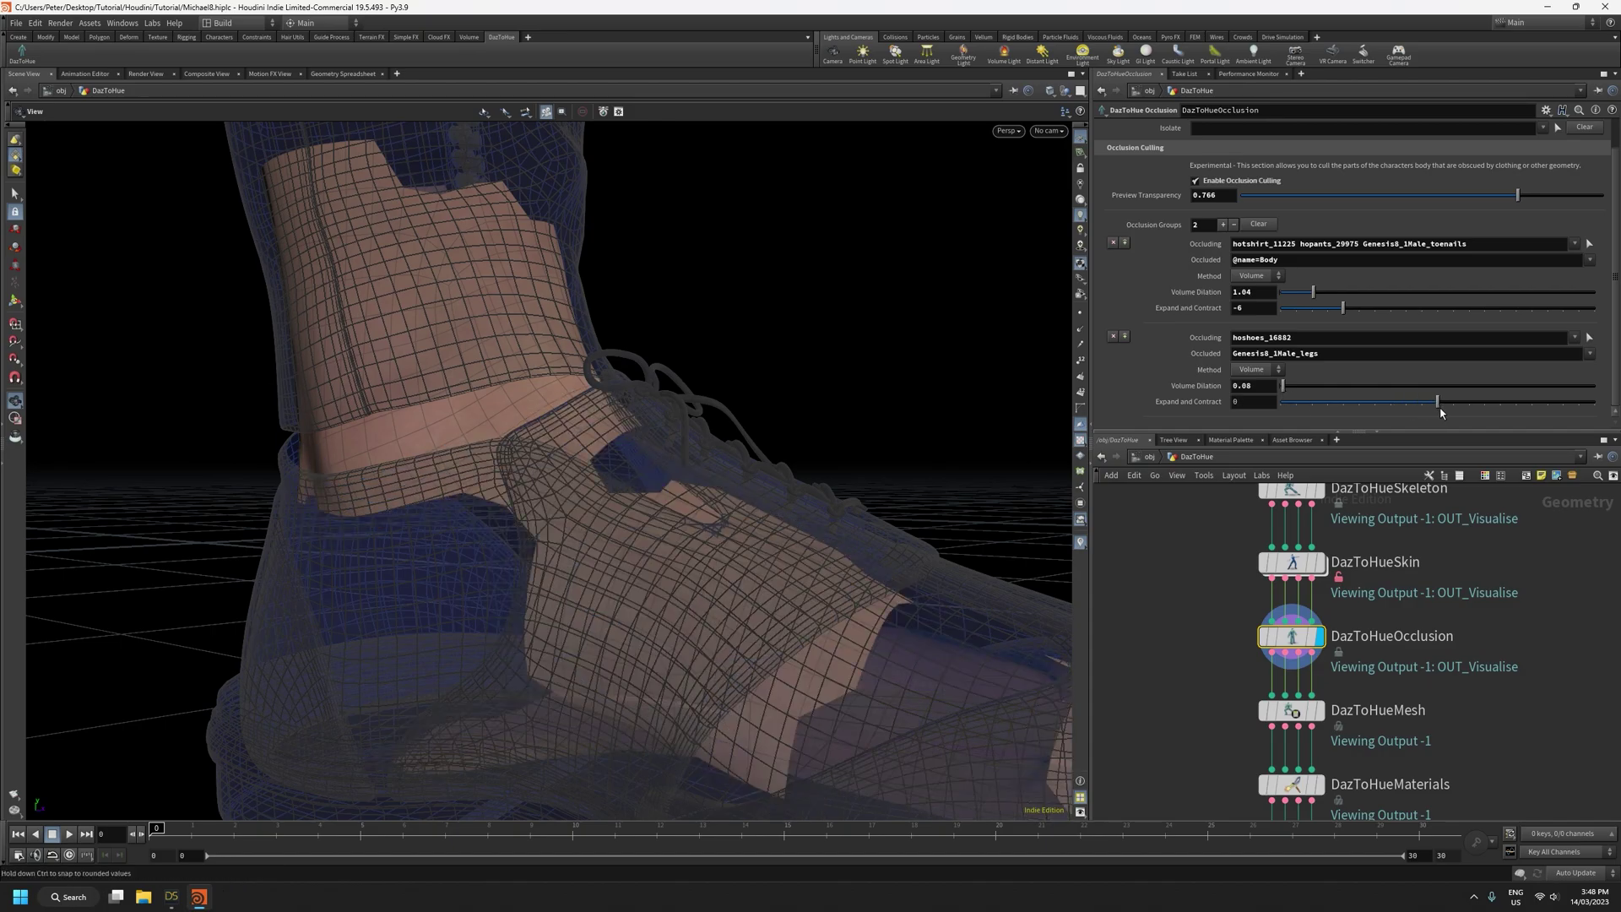
pyautogui.moveTo(1289, 391); pyautogui.dragTo(1296, 387)
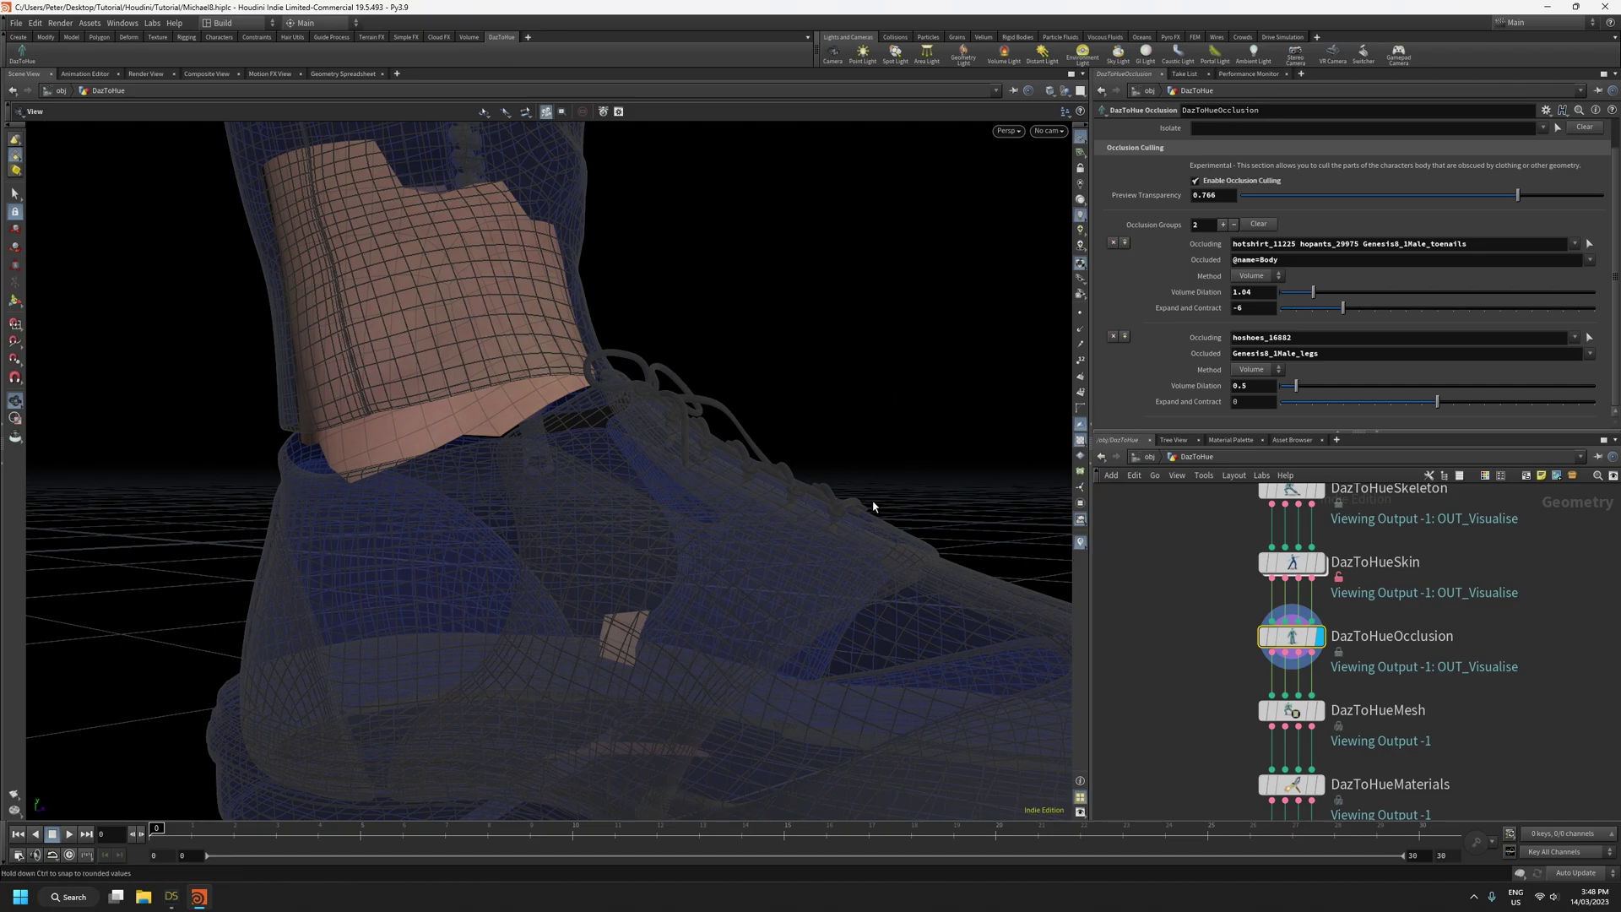
pyautogui.moveTo(869, 507); pyautogui.dragTo(867, 633)
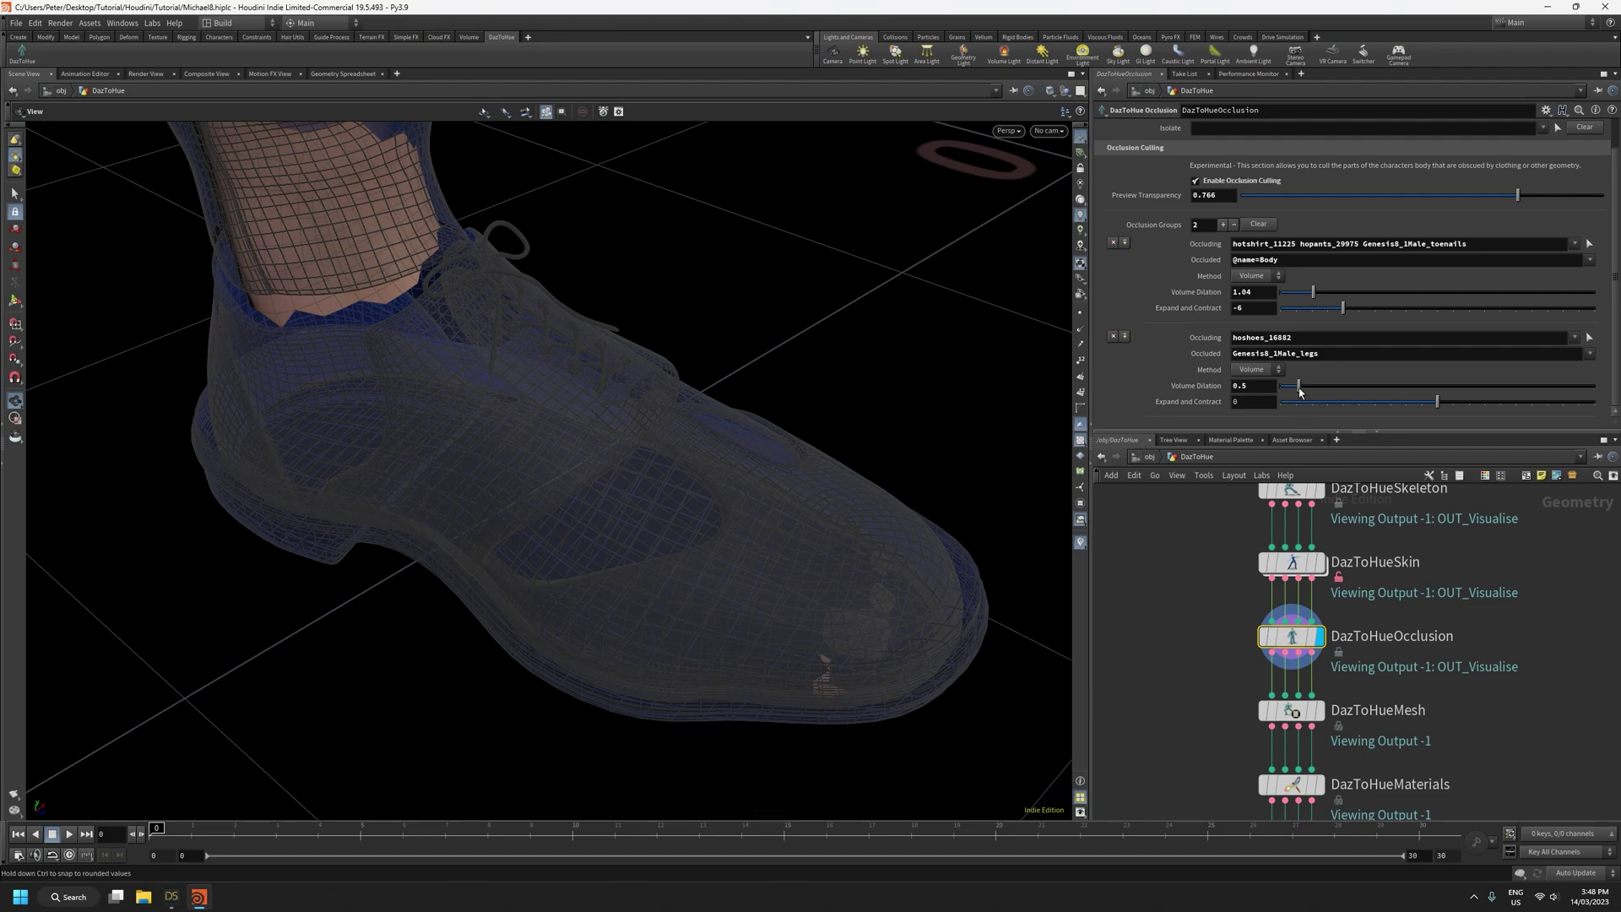
# Try an Expand and Contract of -4 with a volume dilation of 1.75 on the shoe group
pyautogui.moveTo(1300, 390); pyautogui.dragTo(1310, 391)
pyautogui.click(1388, 405)
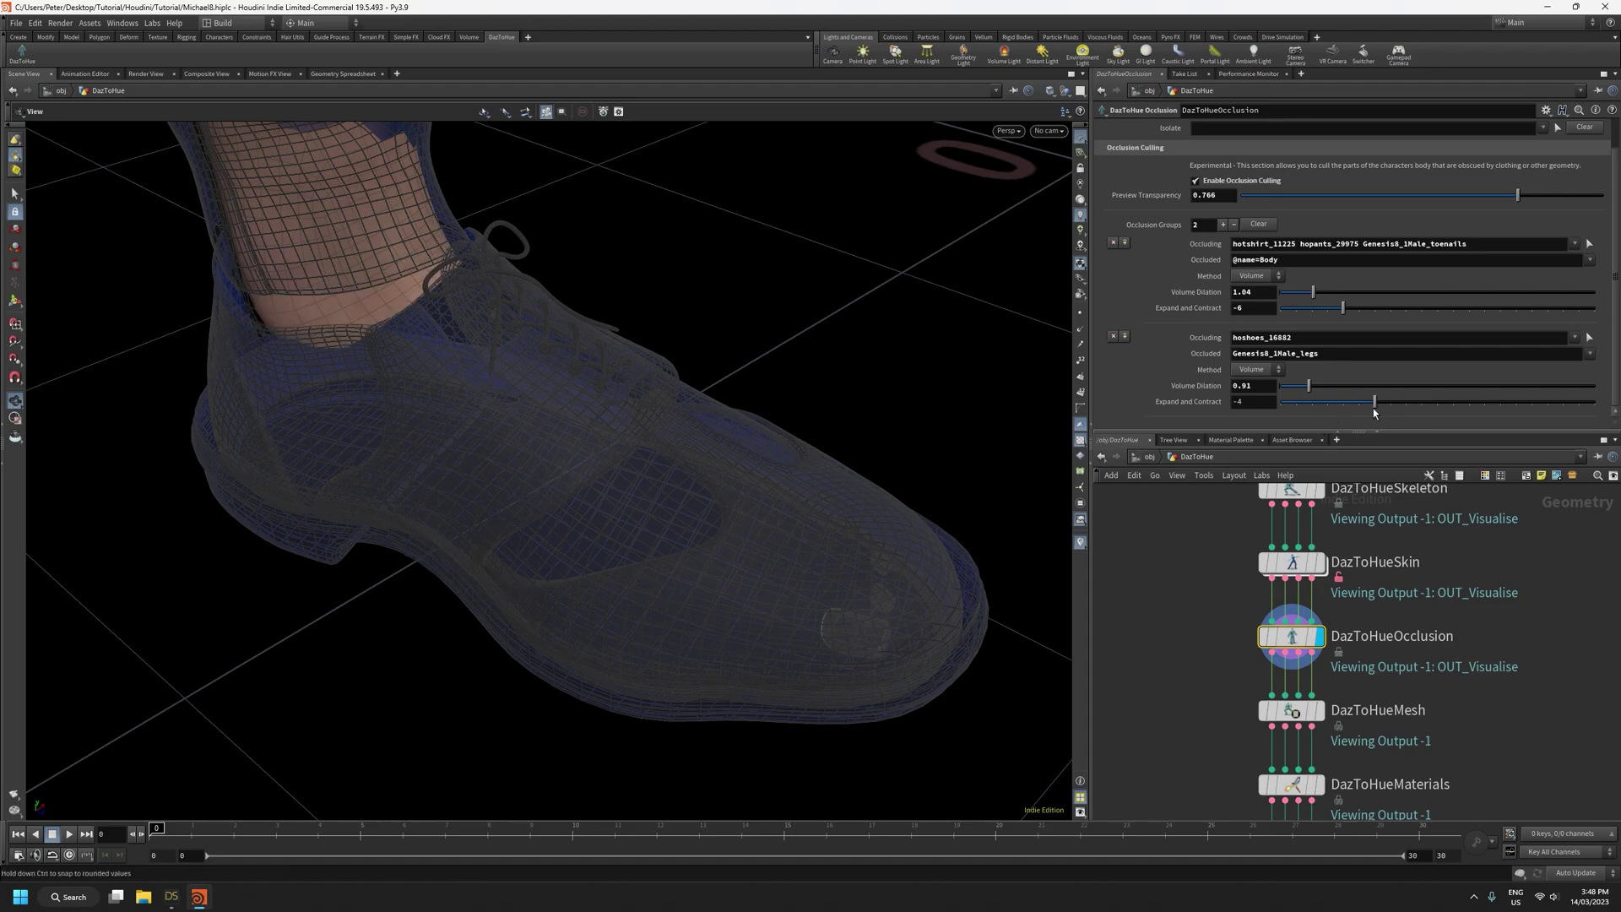
pyautogui.click(1334, 385)
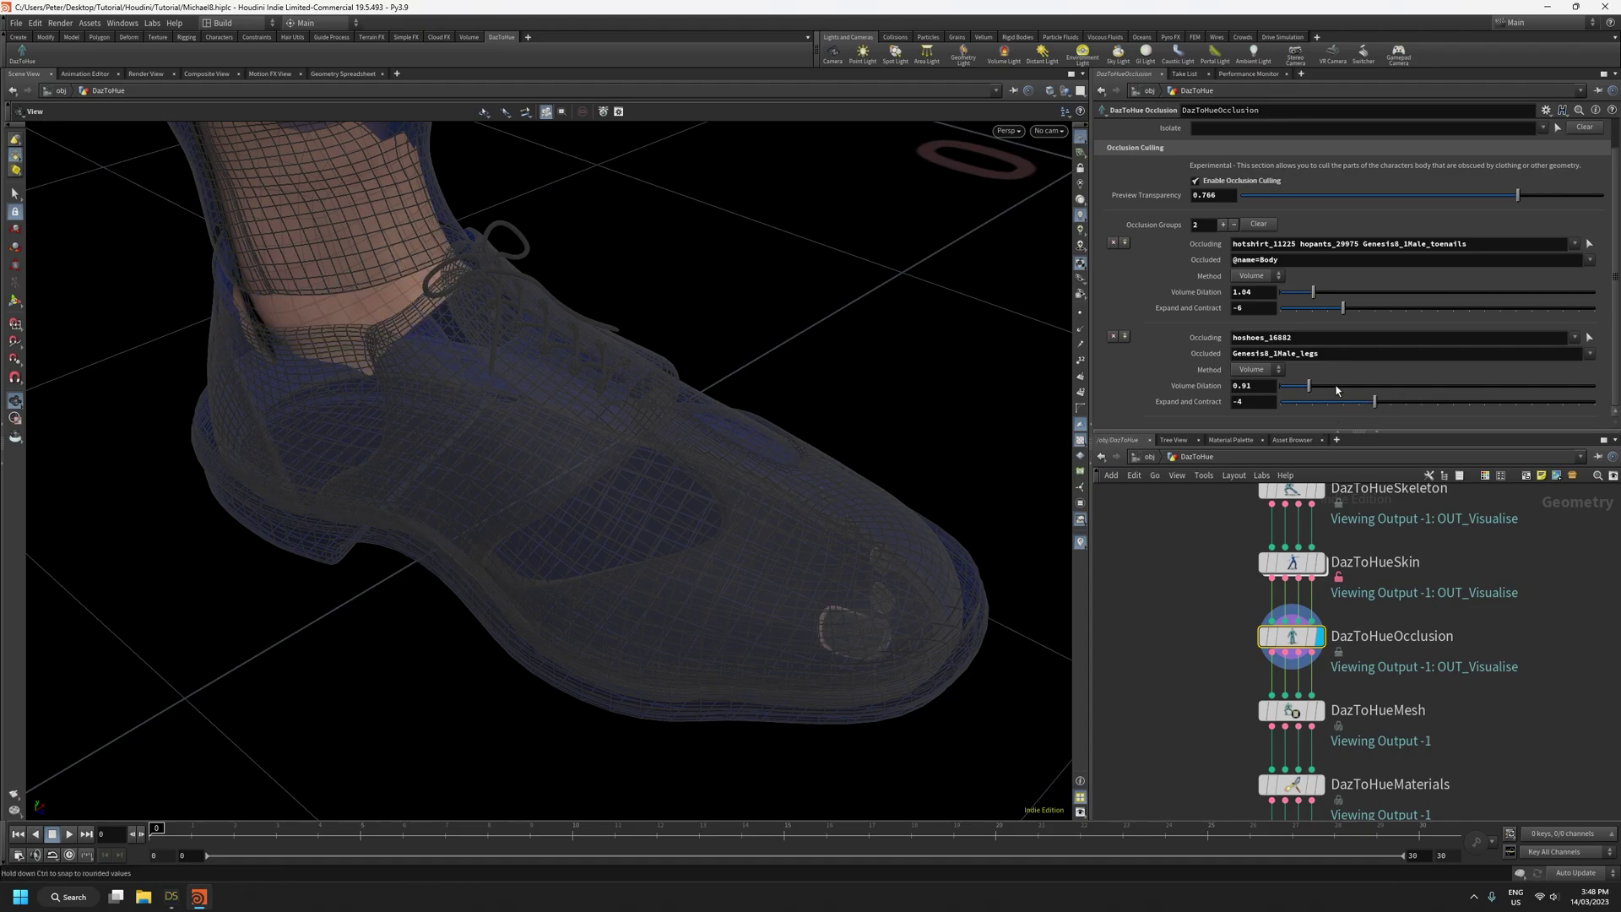
pyautogui.moveTo(945, 474); pyautogui.dragTo(911, 464)
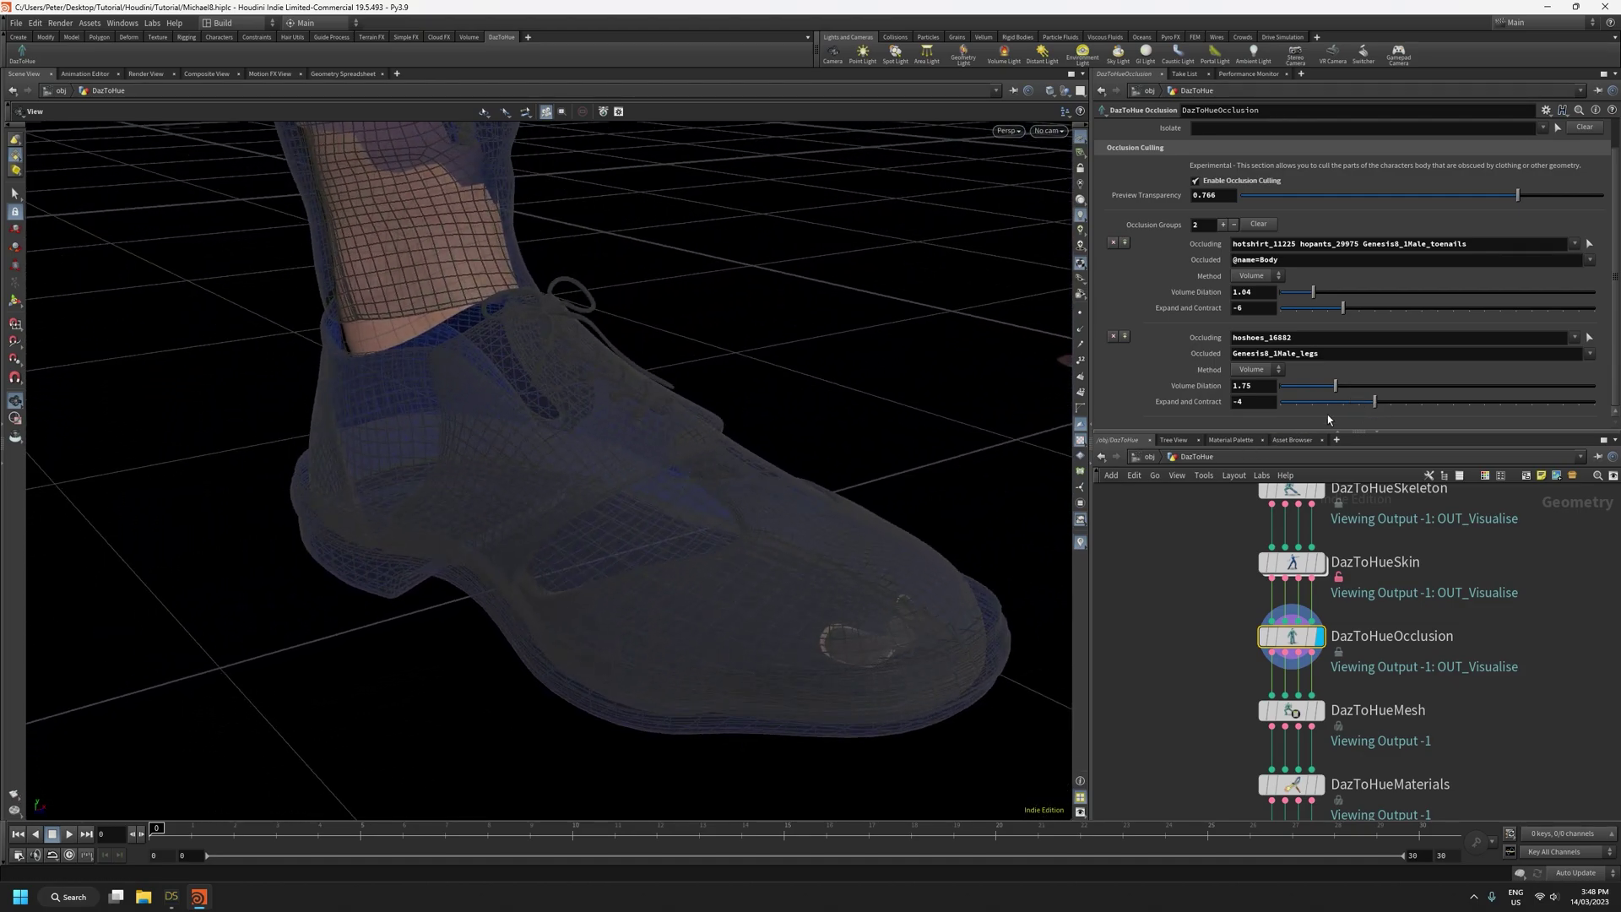
# Try a volume dilation of 4.92 with Expand and Contract at 0 on the shoe group
pyautogui.moveTo(1345, 390); pyautogui.dragTo(1387, 391)
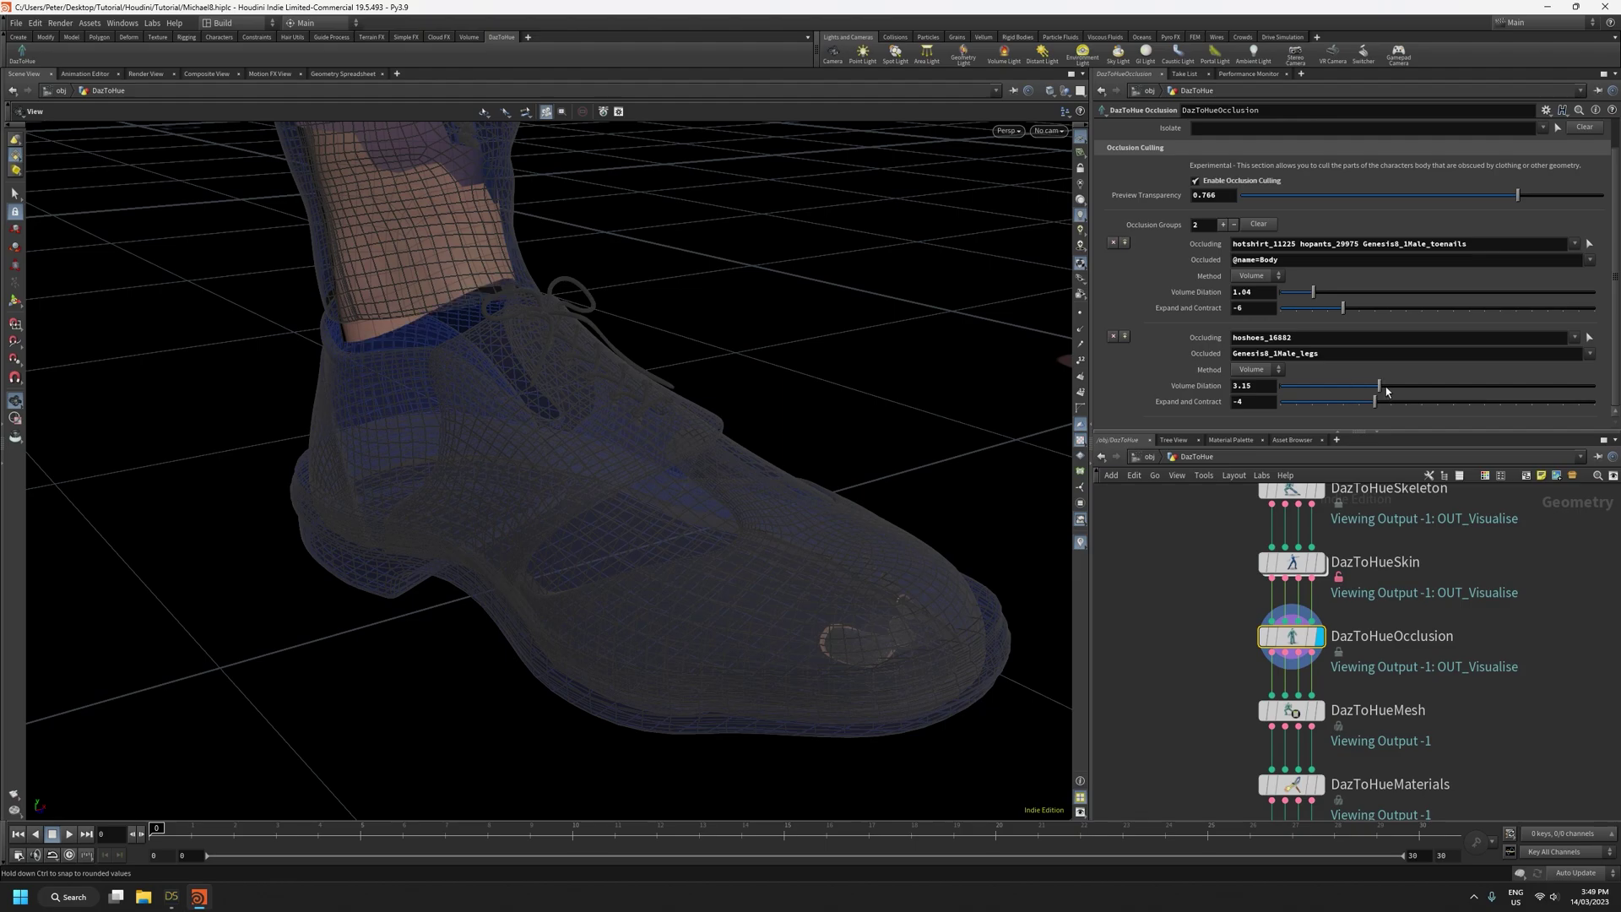
pyautogui.click(1435, 386)
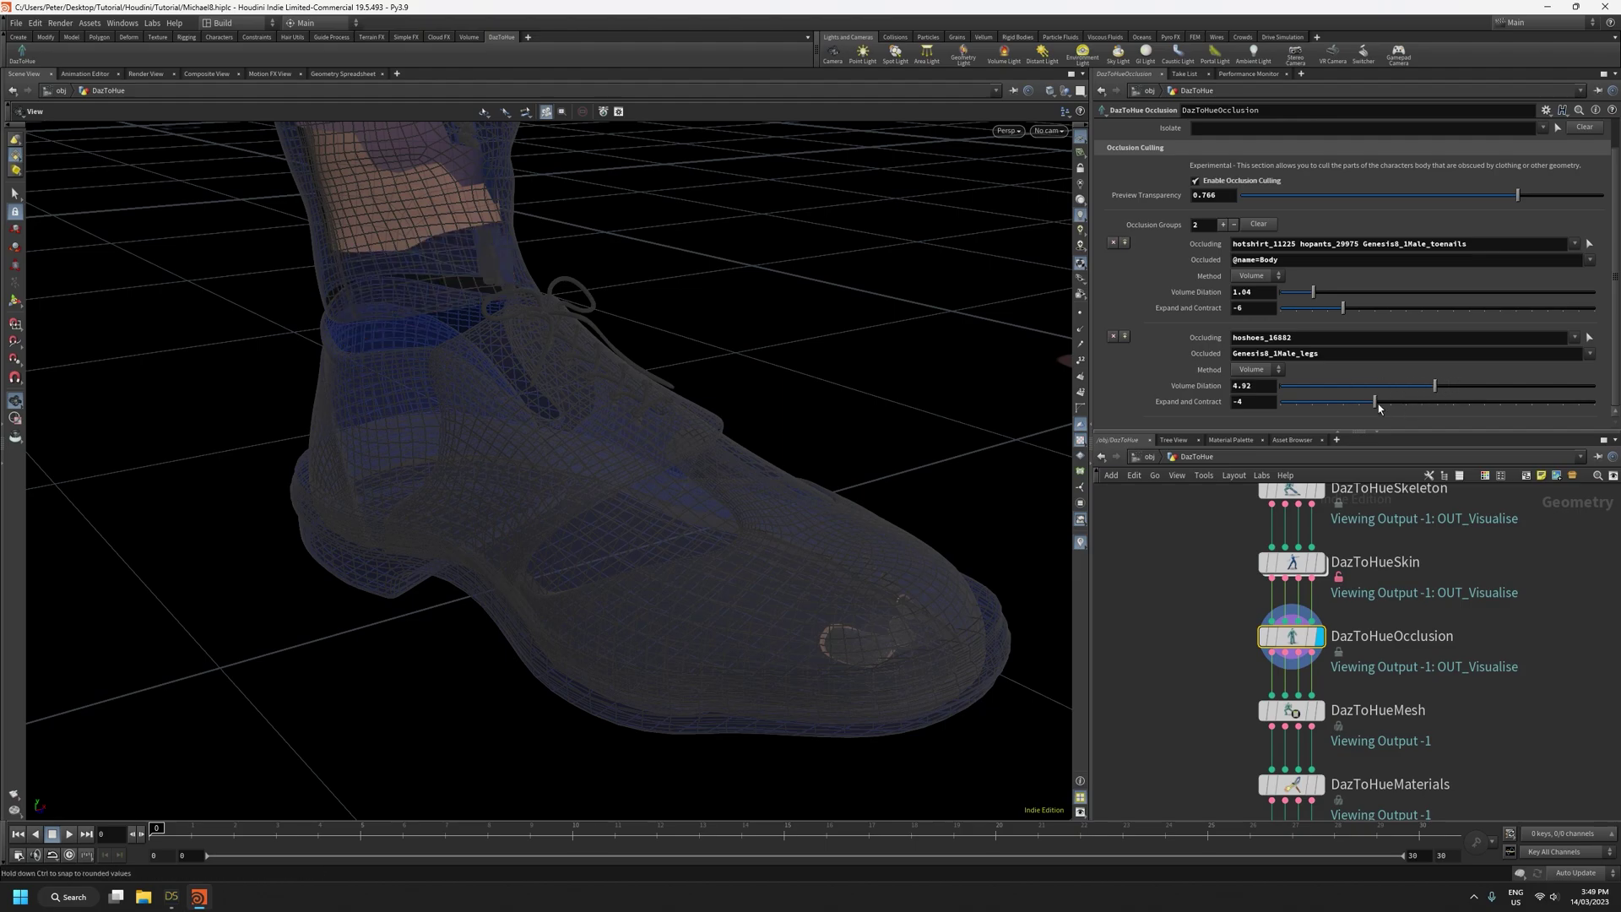
pyautogui.click(1403, 403)
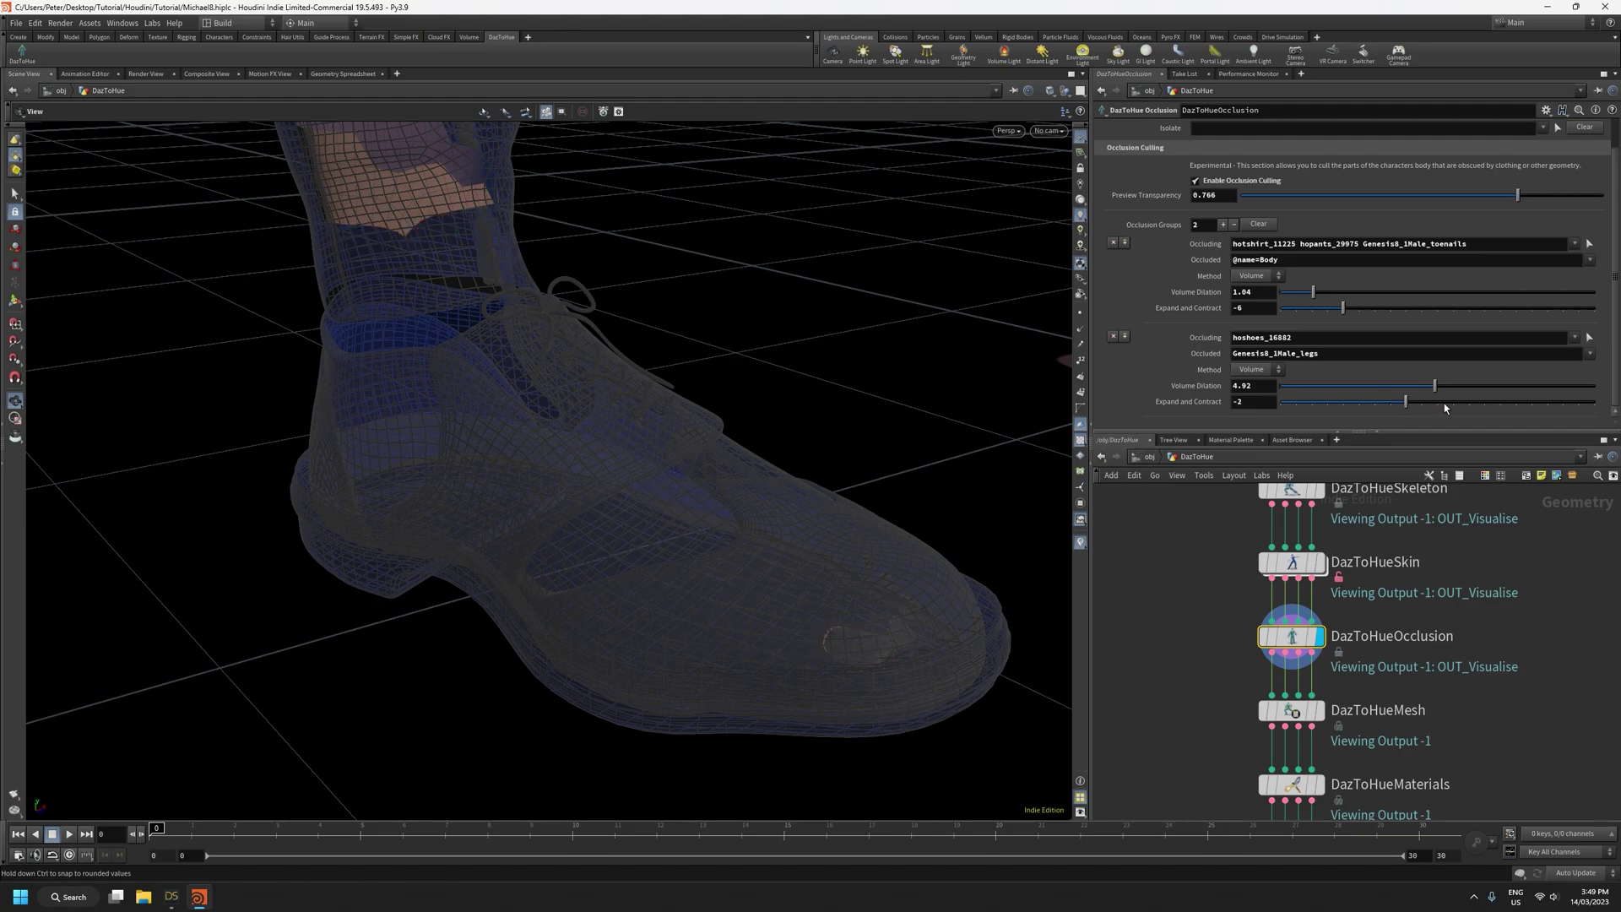
pyautogui.click(1443, 403)
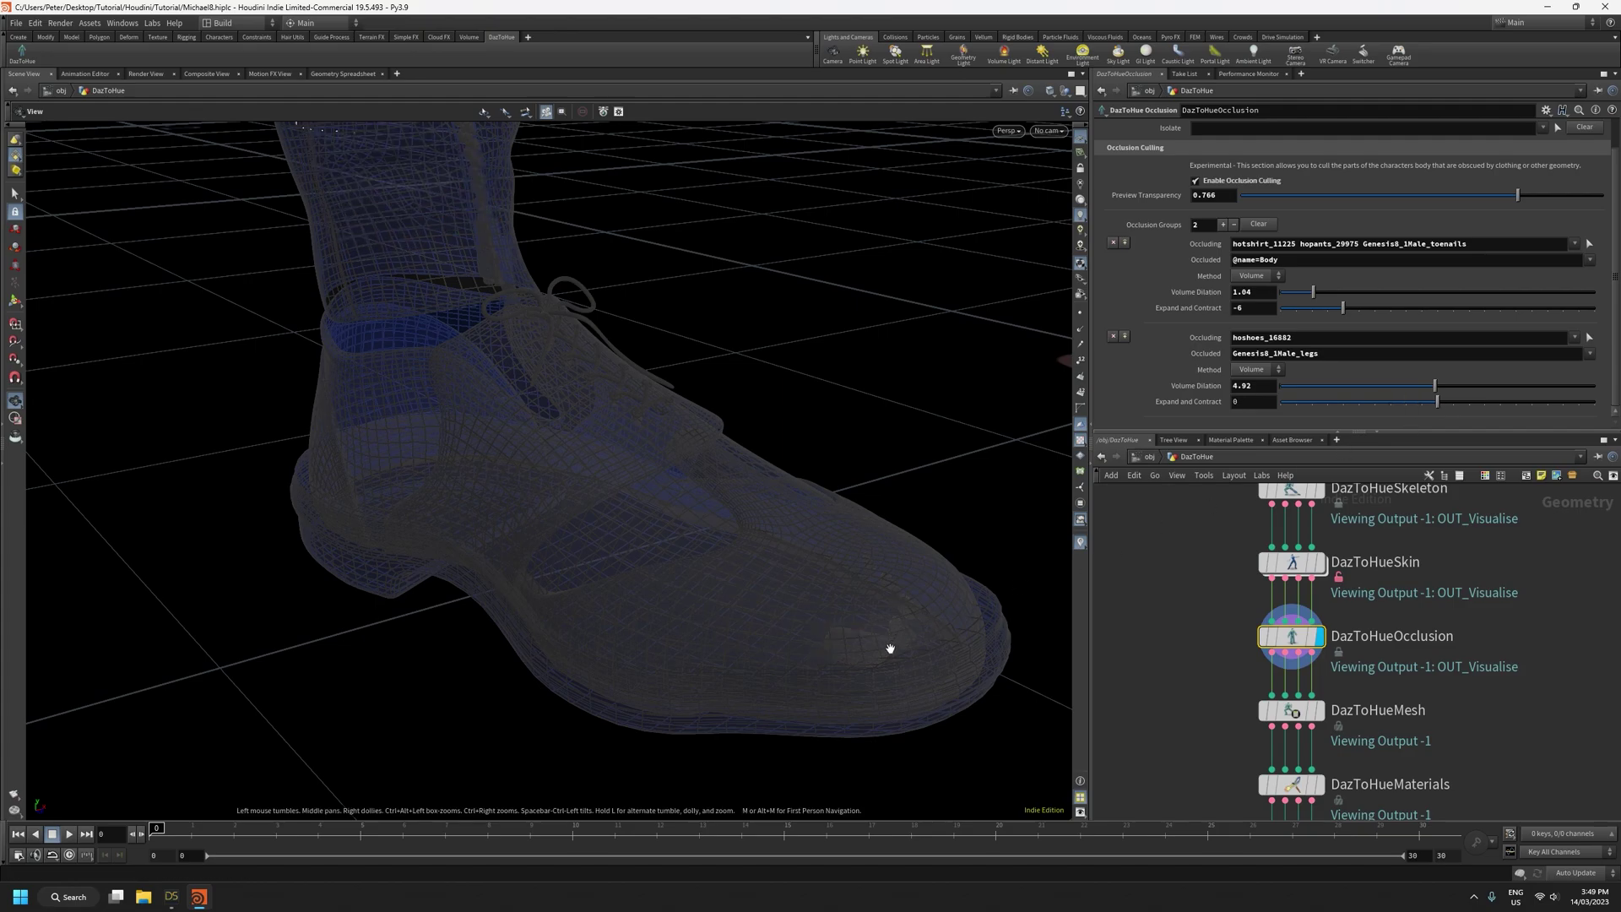
# Move Genesis8_1Male_toenails from the shirt and trousers group's occluding objects to the shoe group's occluding objects
pyautogui.moveTo(890, 644); pyautogui.dragTo(912, 402, button='right')
pyautogui.moveTo(912, 402); pyautogui.dragTo(861, 493)
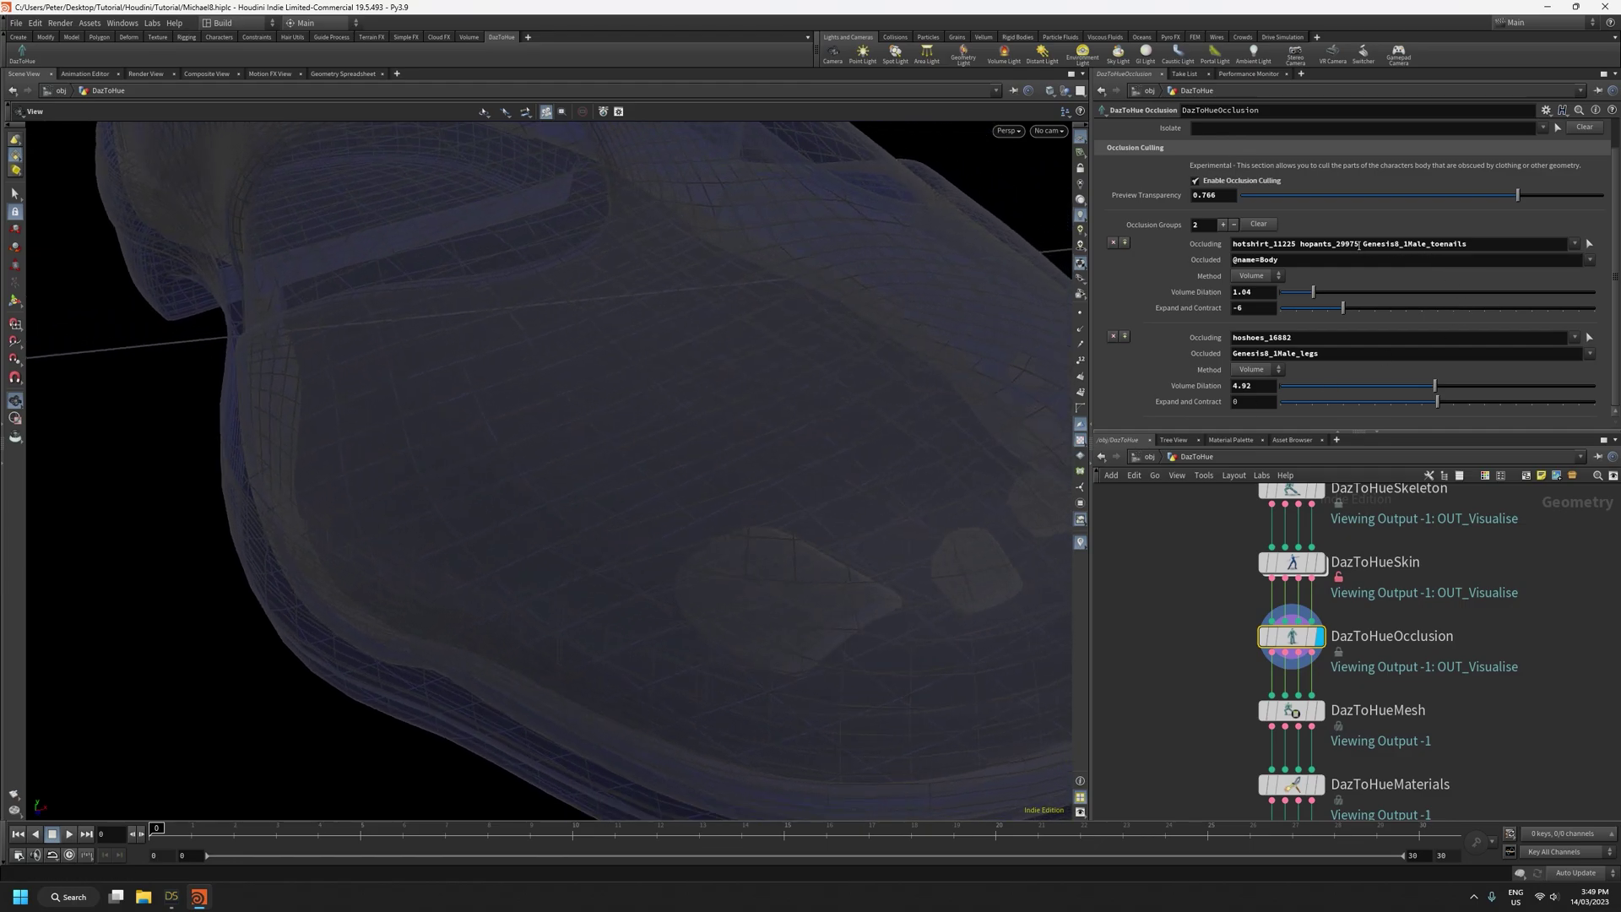
pyautogui.moveTo(1362, 245); pyautogui.dragTo(1545, 244)
pyautogui.hotkey('ctrl', 'c')
pyautogui.press('BackSpace')
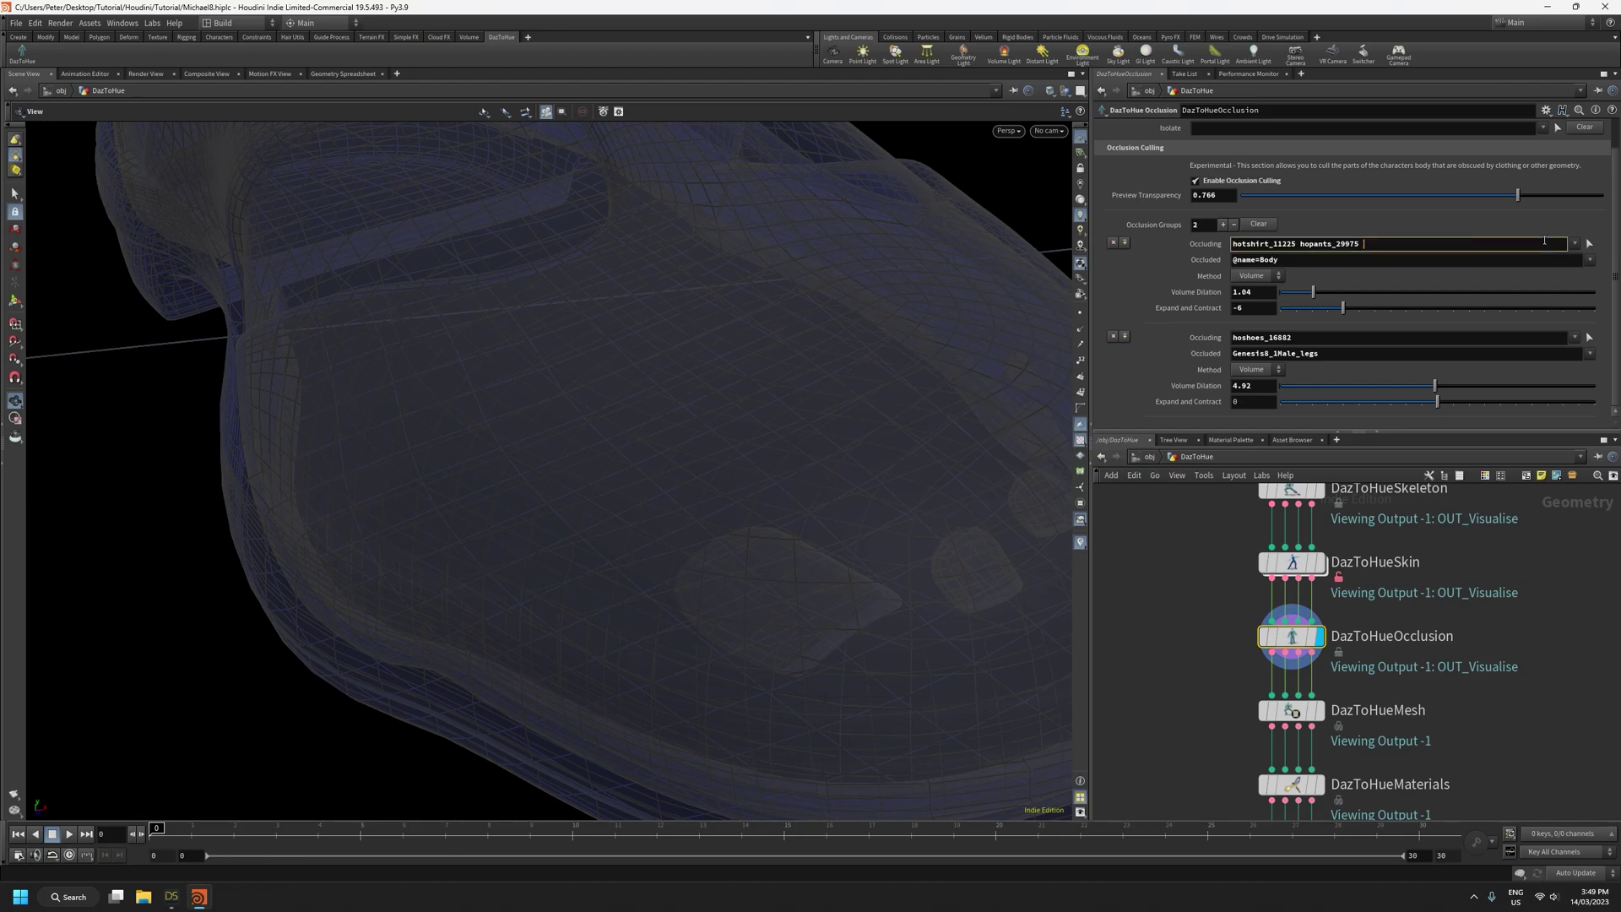
pyautogui.click(1361, 338)
pyautogui.hotkey('ctrl', 'v')
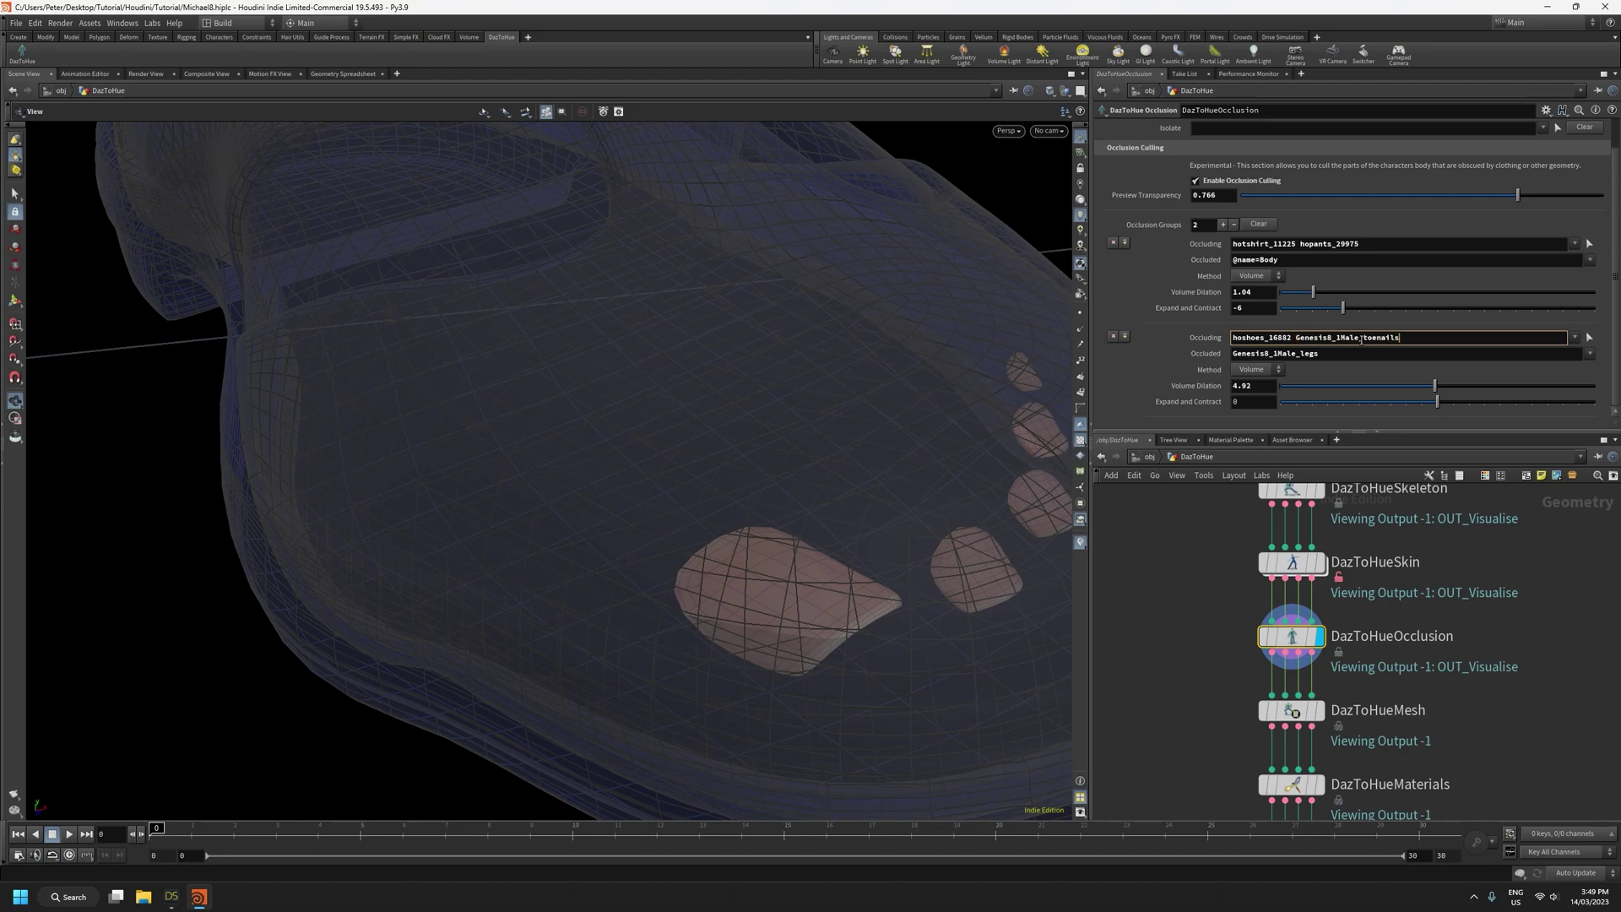
pyautogui.press('Return')
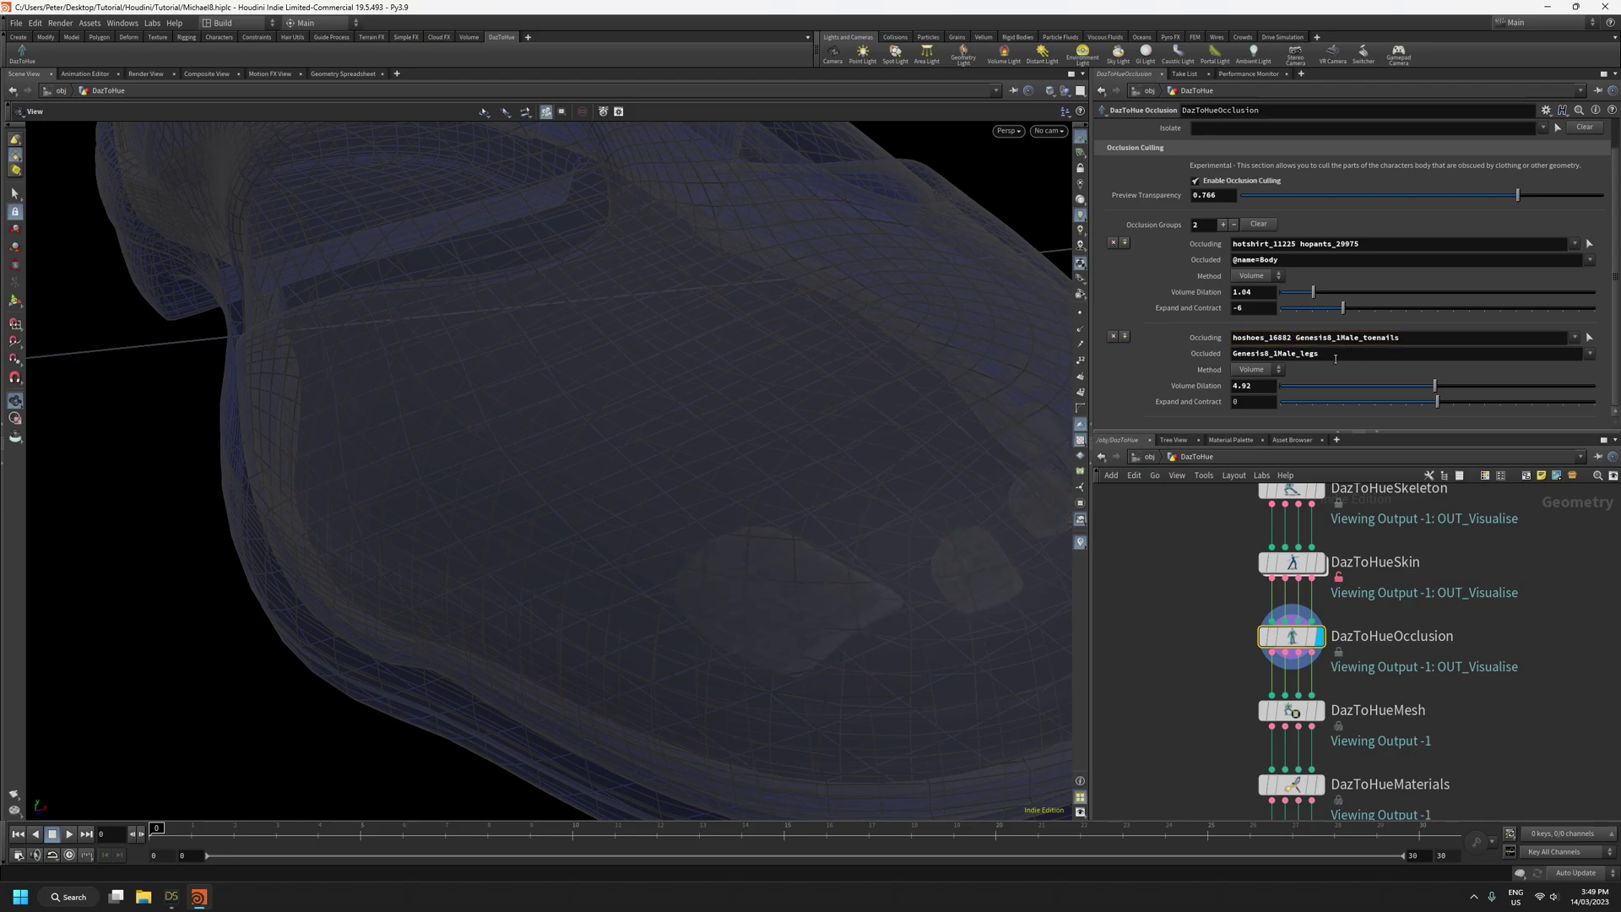
# Reduce the shoe group's volume dilation to 1.51 and move Genesis8_1Male_toenails from its occluding to its occluded geometry
pyautogui.moveTo(1435, 385); pyautogui.dragTo(1328, 388)
pyautogui.moveTo(1294, 337); pyautogui.dragTo(1401, 338)
pyautogui.hotkey('ctrl', 'c')
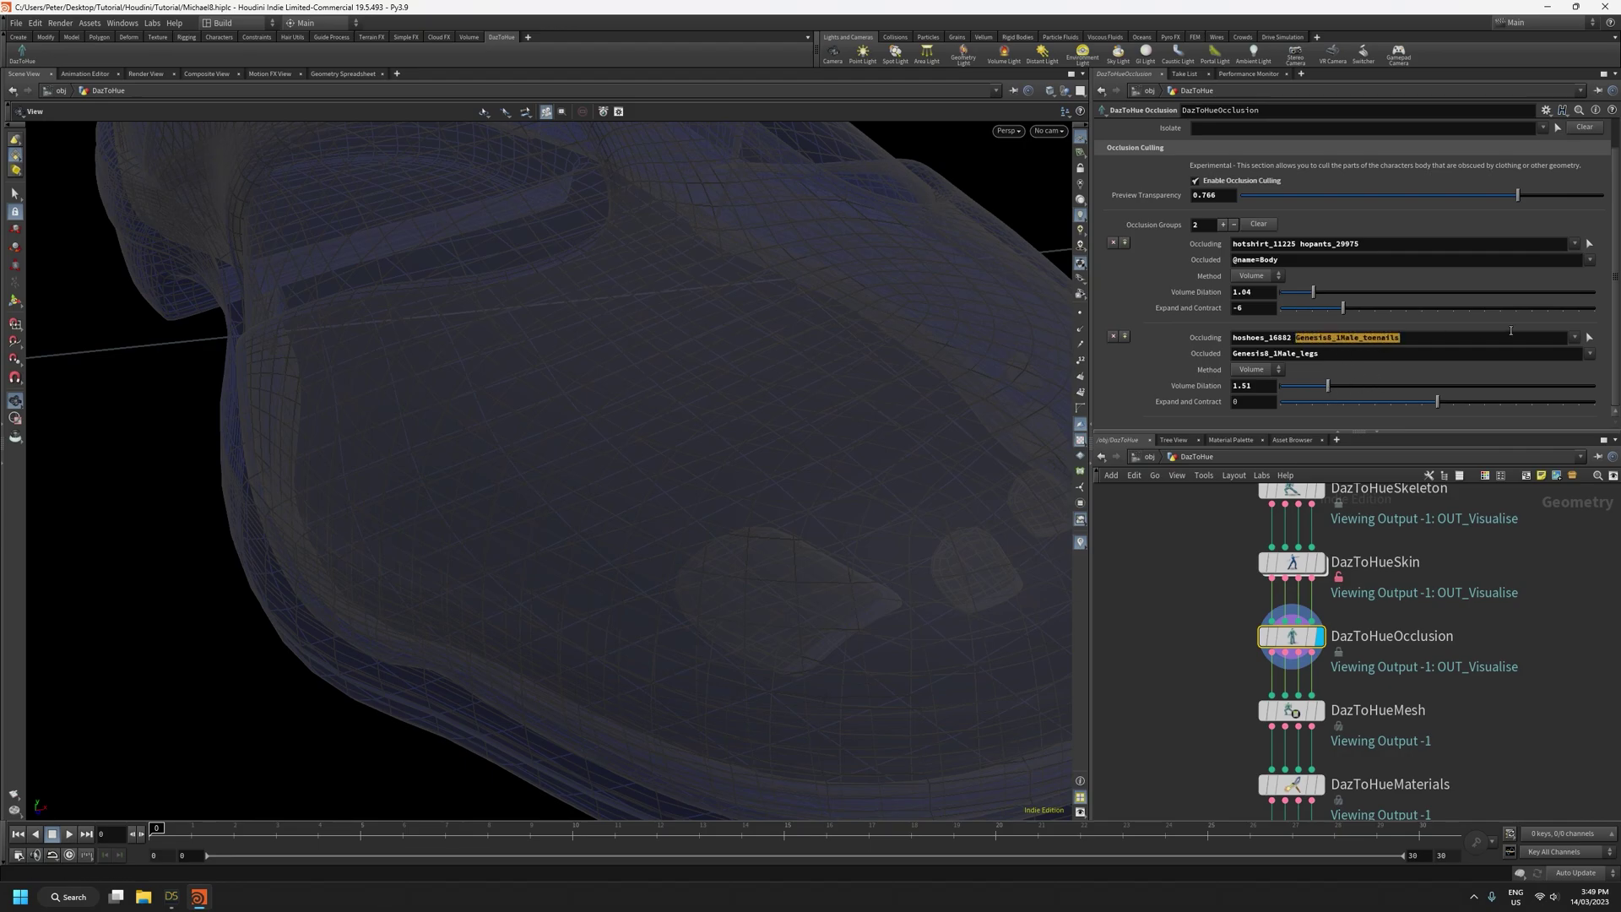
pyautogui.press('BackSpace')
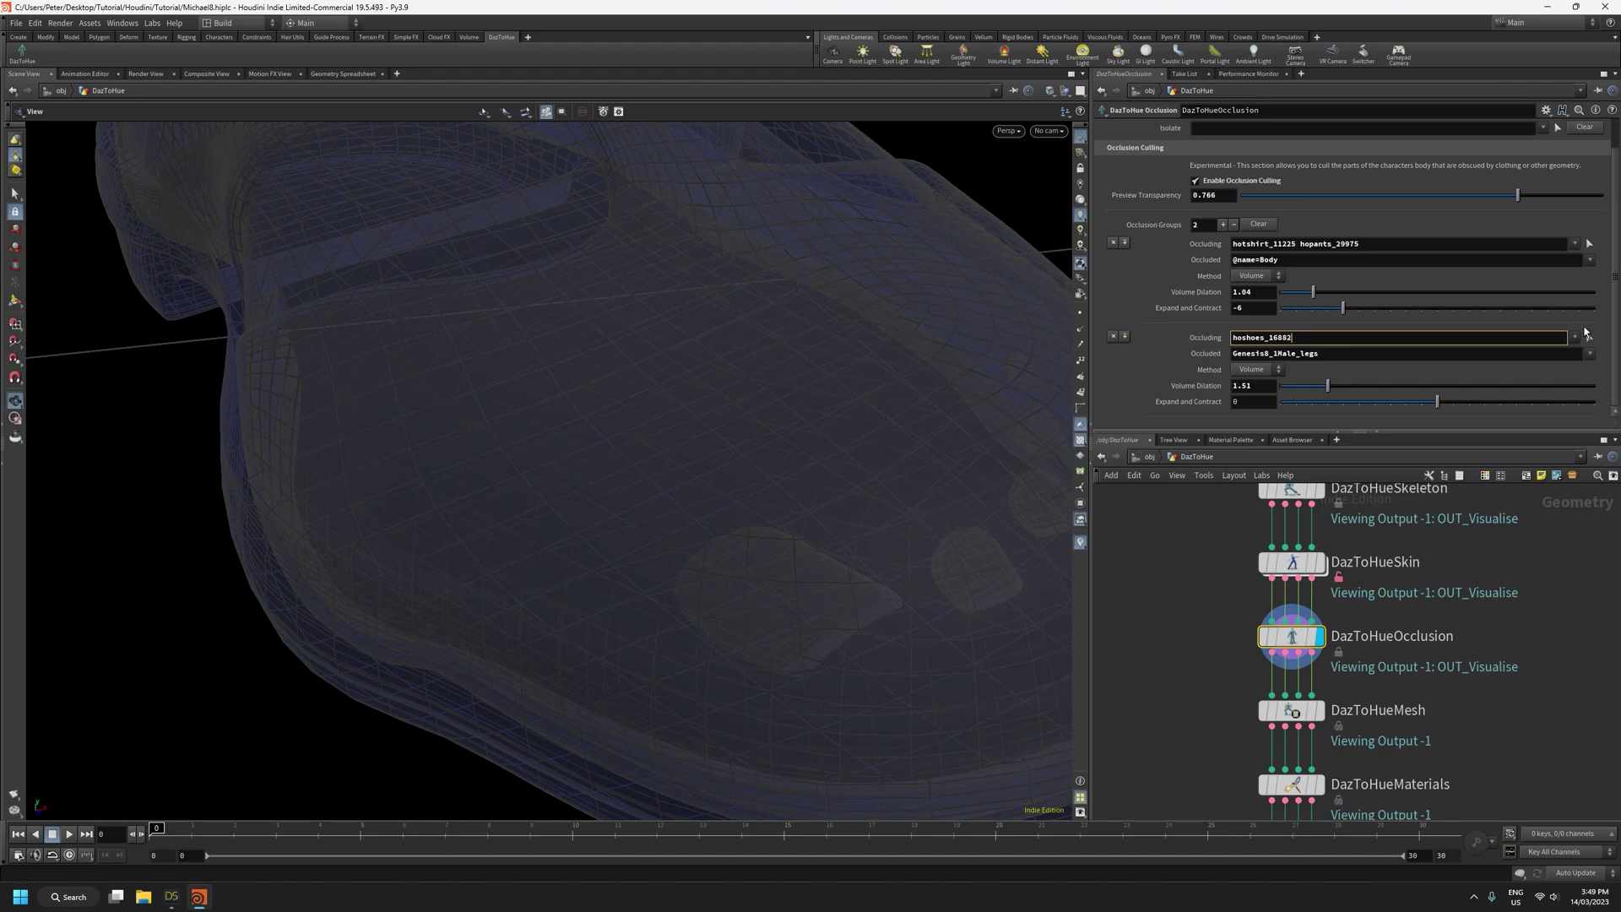
pyautogui.click(1371, 357)
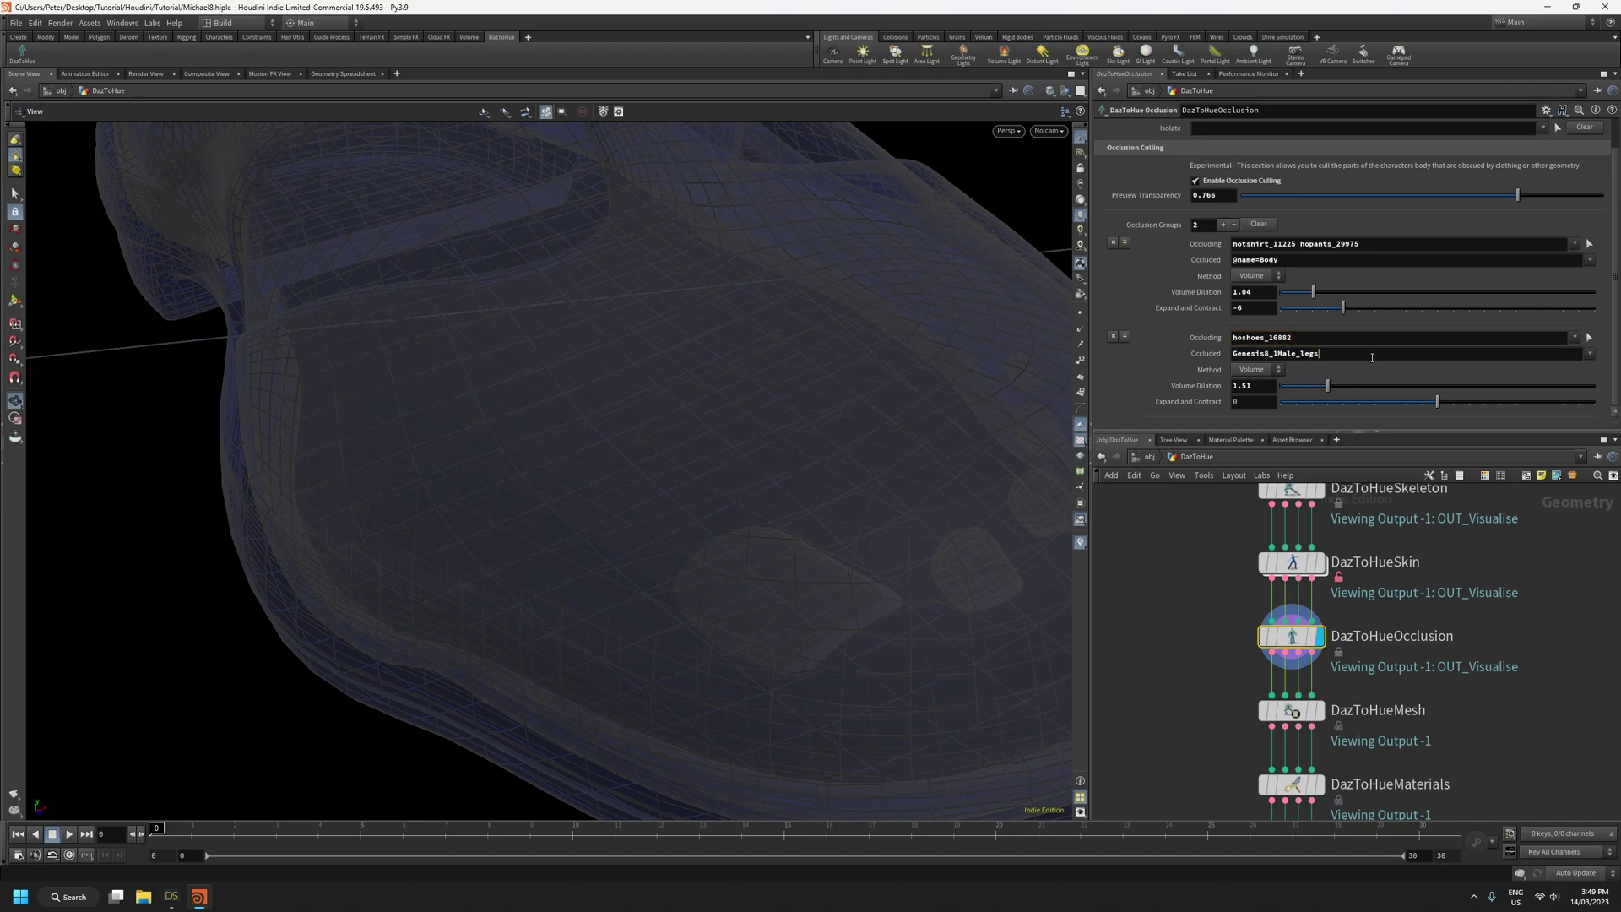
pyautogui.hotkey('ctrl', 'v')
pyautogui.press('Return')
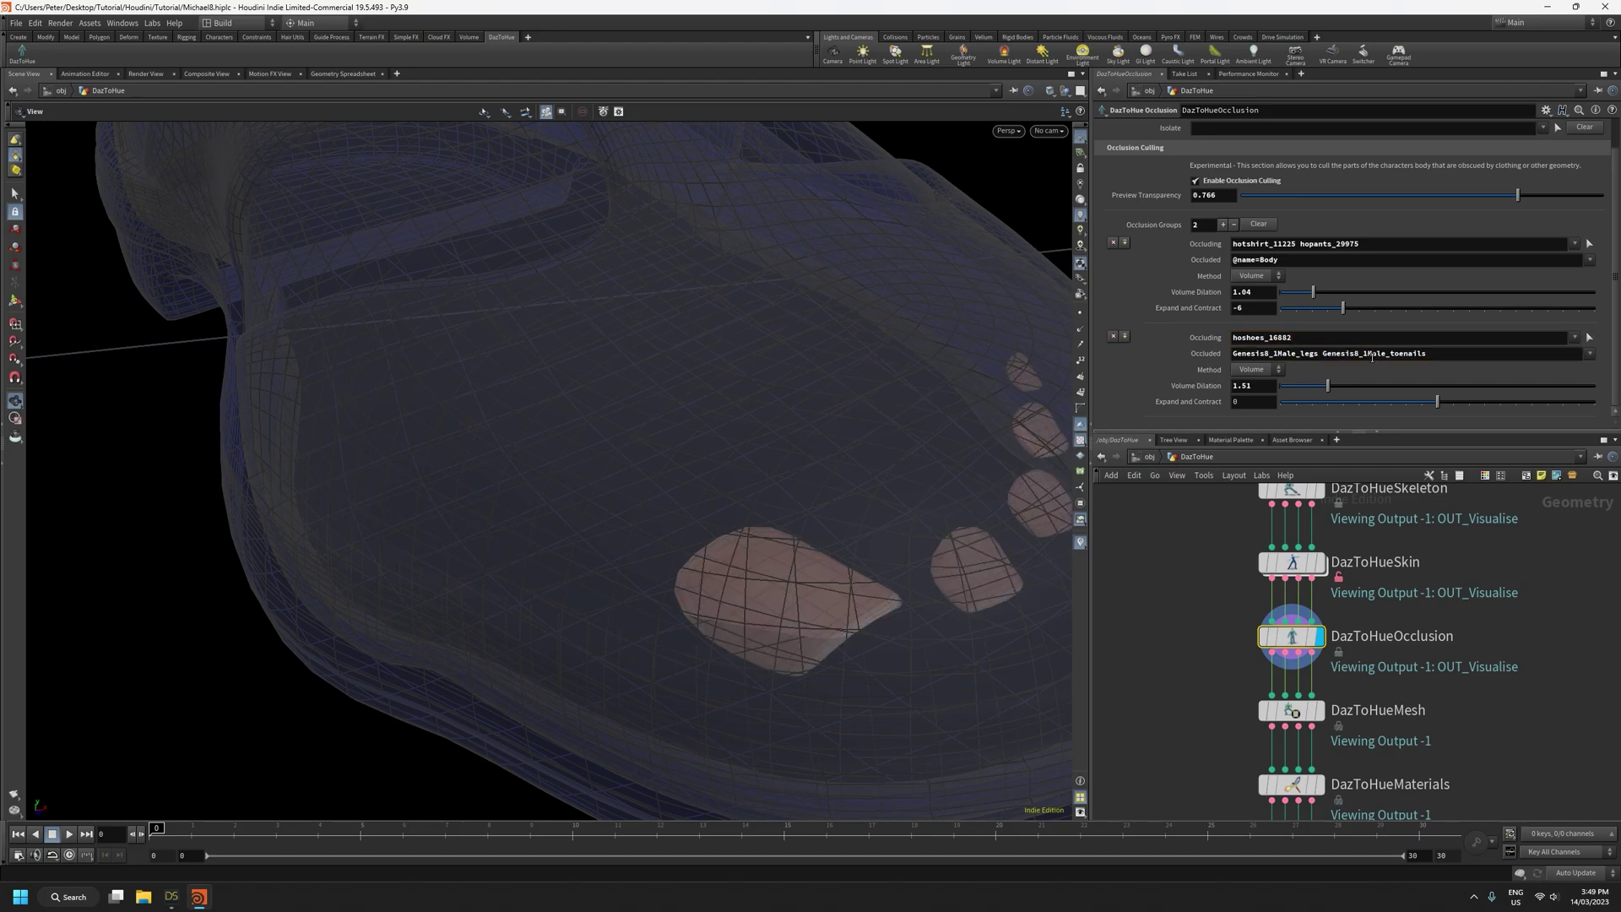
# Set the shoe group's volume dilation to 0.71 to keep more of the ankle above the shoe
pyautogui.scroll(-8, 828, 655)
pyautogui.moveTo(783, 471); pyautogui.dragTo(839, 503)
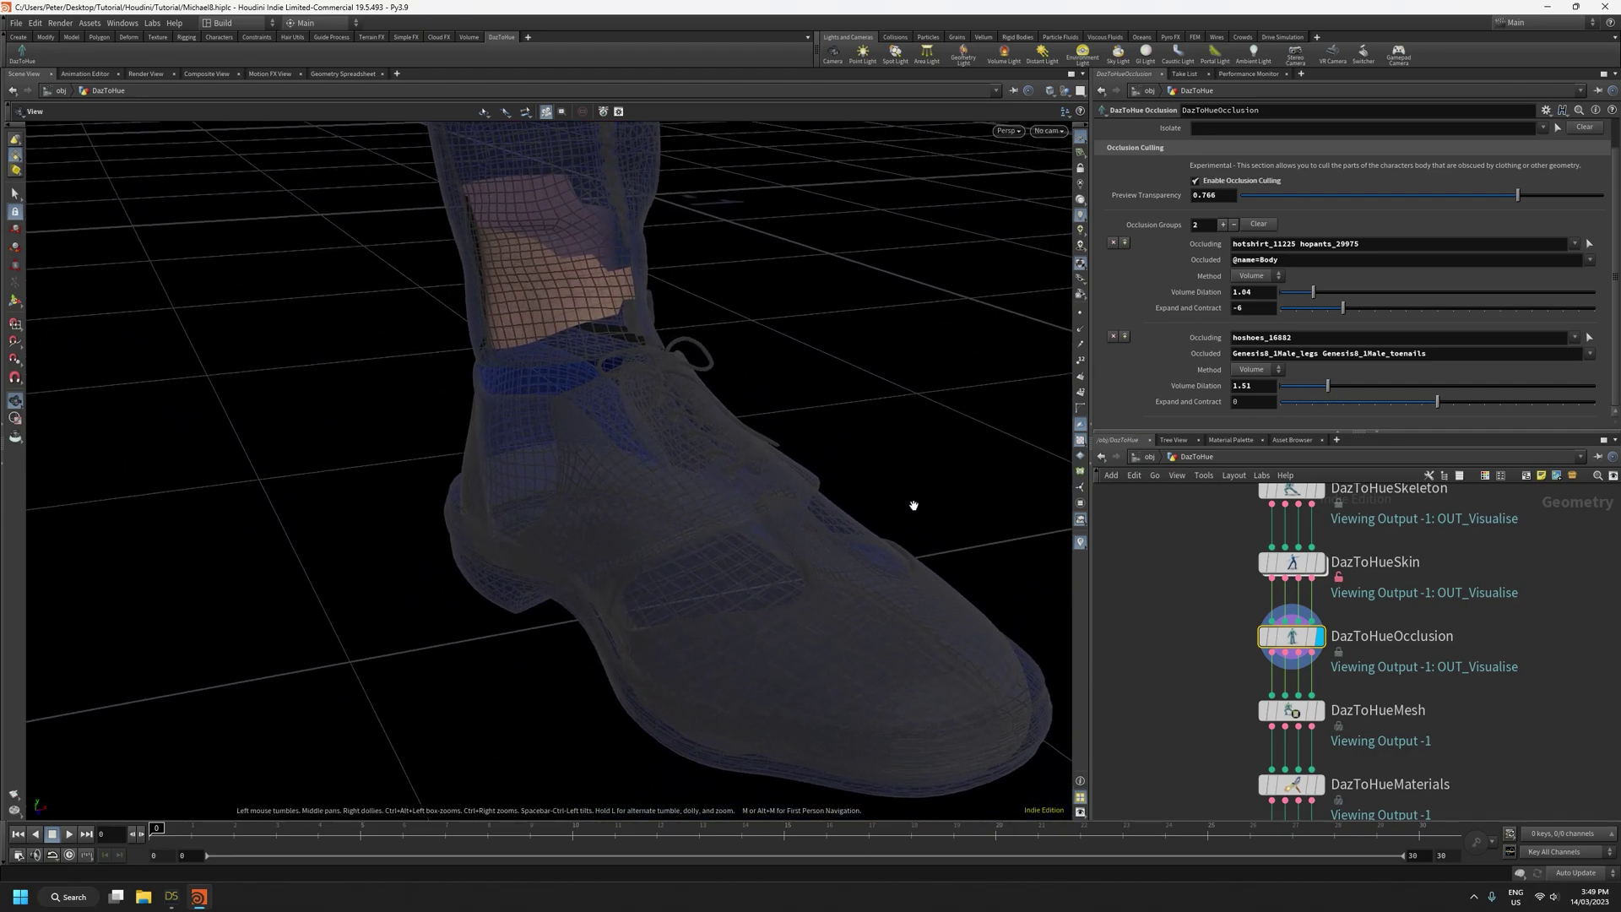
pyautogui.click(1305, 388)
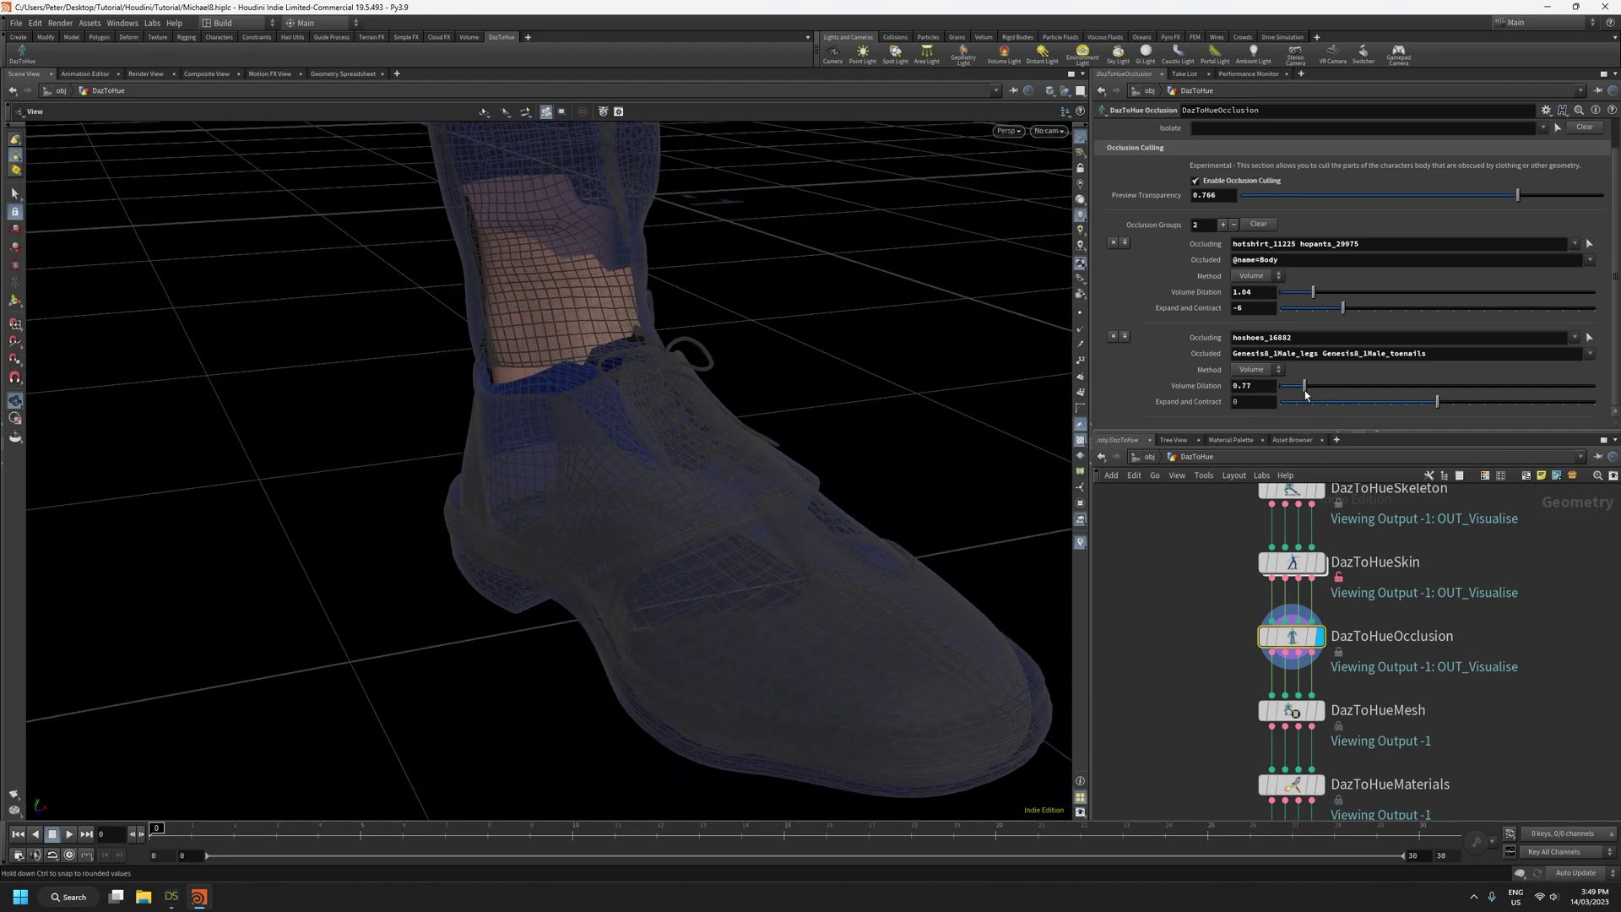
pyautogui.click(1294, 392)
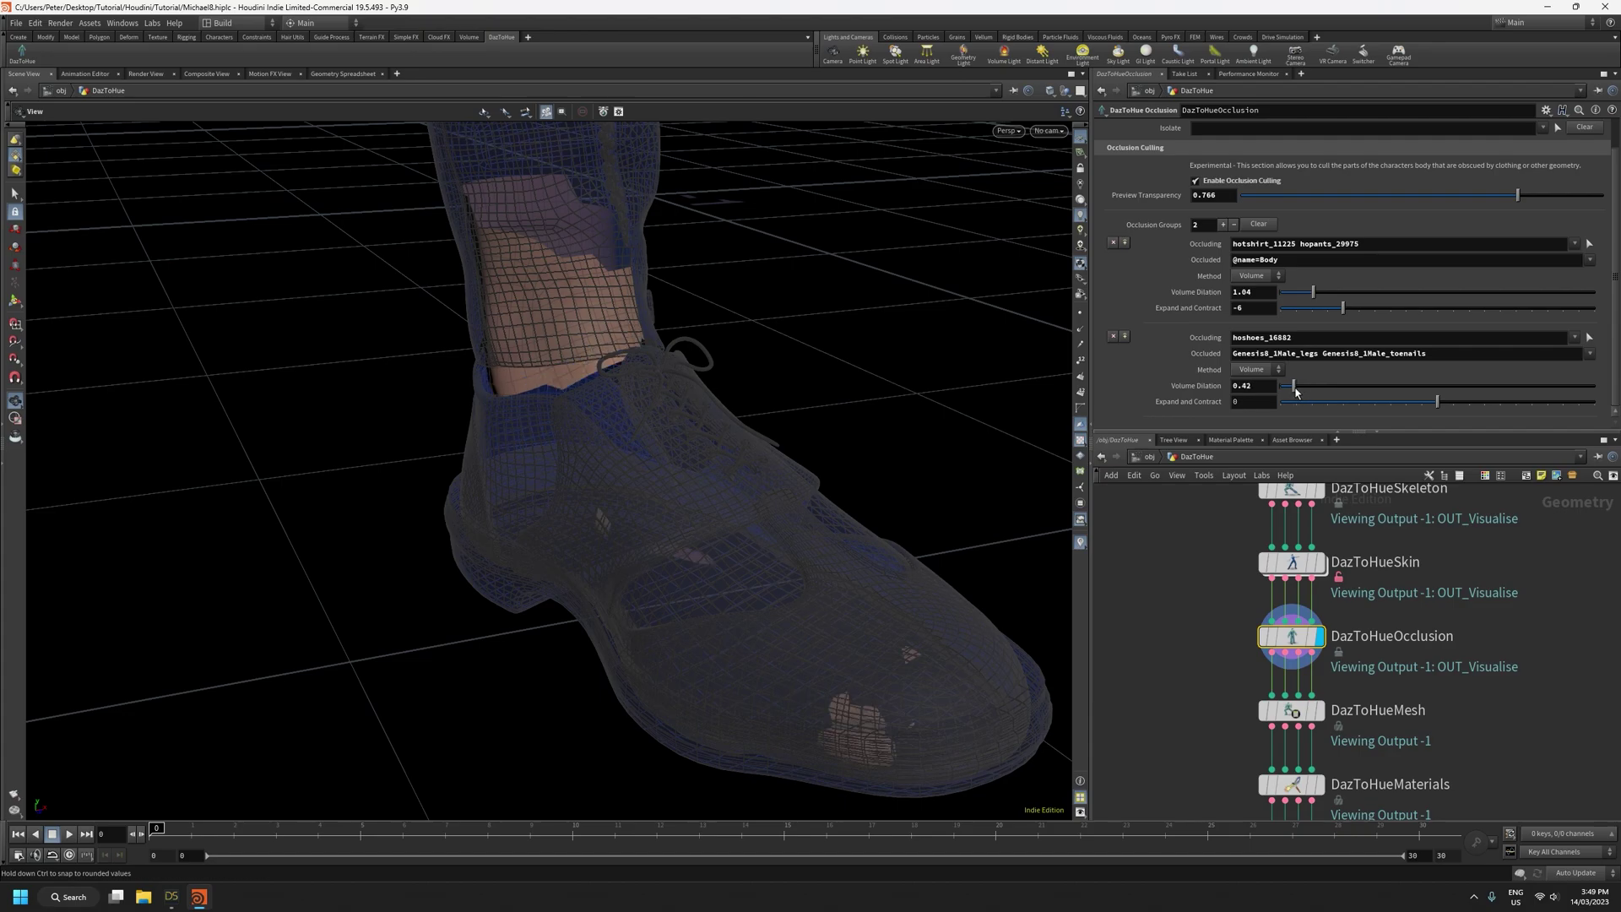
pyautogui.click(1304, 389)
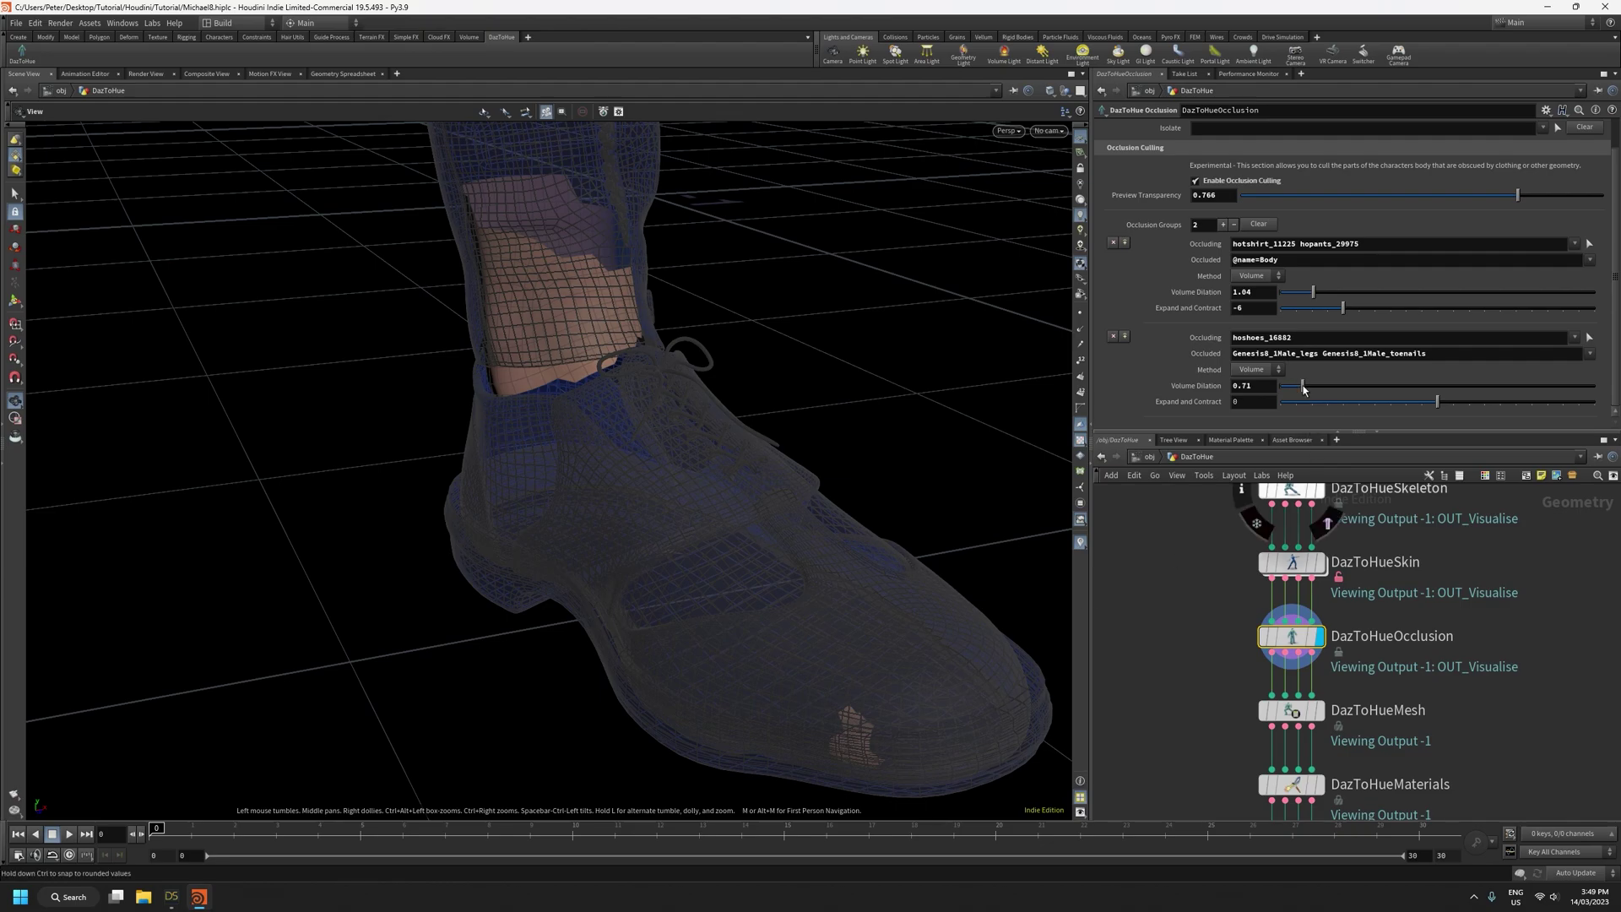
# Set the shoe group's Expand and Contract to -4 to keep extra skin inside the shoe opening
pyautogui.moveTo(1072, 561); pyautogui.dragTo(1038, 667)
pyautogui.moveTo(1437, 401); pyautogui.dragTo(1397, 408)
pyautogui.moveTo(595, 553); pyautogui.dragTo(540, 521)
pyautogui.click(1373, 402)
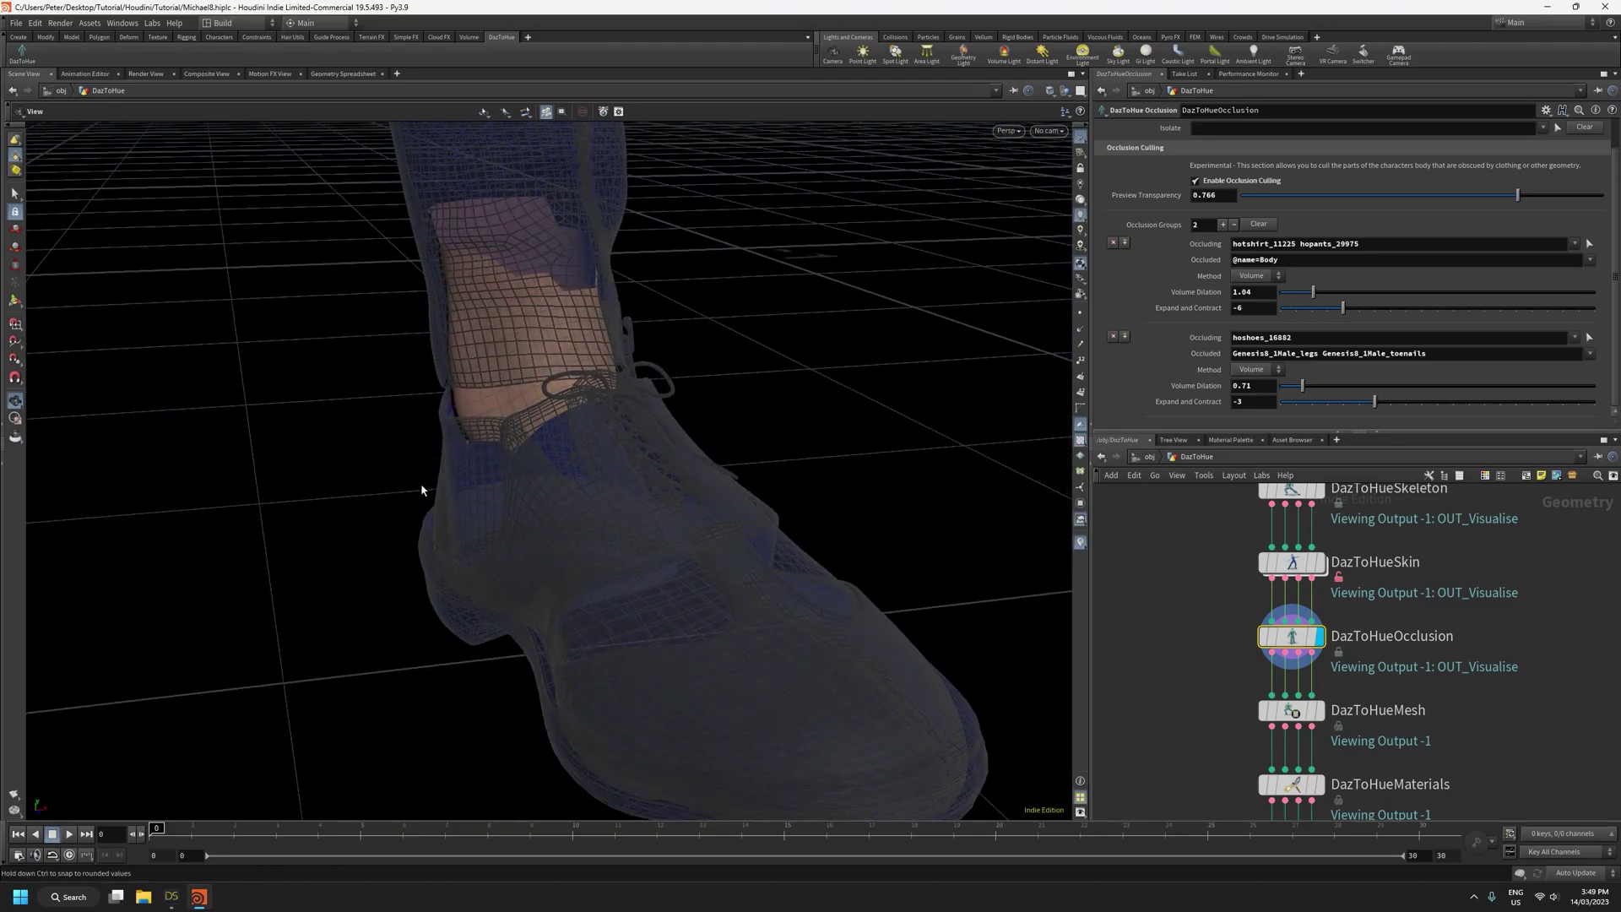
# Examine the culling over the whole character, from the shoes up to the shirt's sleeves and collar
pyautogui.moveTo(420, 487); pyautogui.dragTo(437, 767, button='right')
pyautogui.moveTo(439, 469); pyautogui.dragTo(591, 717, button='middle')
pyautogui.moveTo(592, 507); pyautogui.dragTo(607, 743, button='right')
pyautogui.moveTo(603, 540); pyautogui.dragTo(600, 395)
pyautogui.moveTo(608, 346); pyautogui.dragTo(606, 824, button='middle')
pyautogui.moveTo(559, 490); pyautogui.dragTo(564, 253, button='right')
pyautogui.moveTo(621, 448); pyautogui.dragTo(647, 349, button='middle')
pyautogui.moveTo(647, 349); pyautogui.dragTo(593, 407)
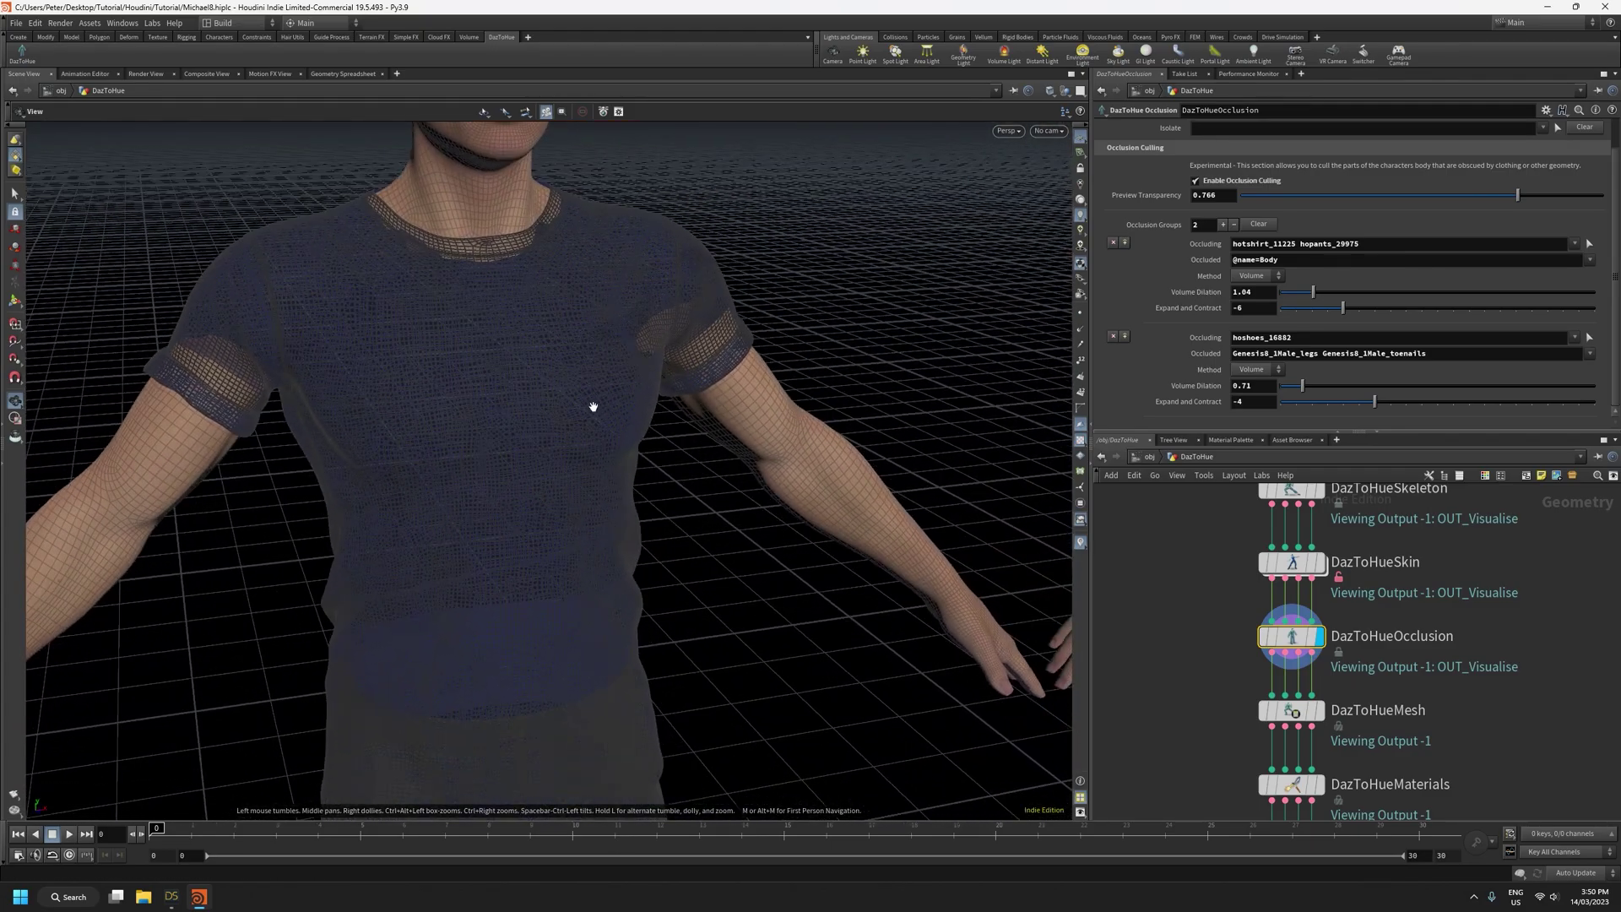
# Set the occlusion preview transparency to 0 so the clothing displays fully opaque
pyautogui.moveTo(594, 407); pyautogui.dragTo(561, 616, button='right')
pyautogui.moveTo(560, 616); pyautogui.dragTo(608, 470, button='middle')
pyautogui.moveTo(610, 582); pyautogui.dragTo(663, 527)
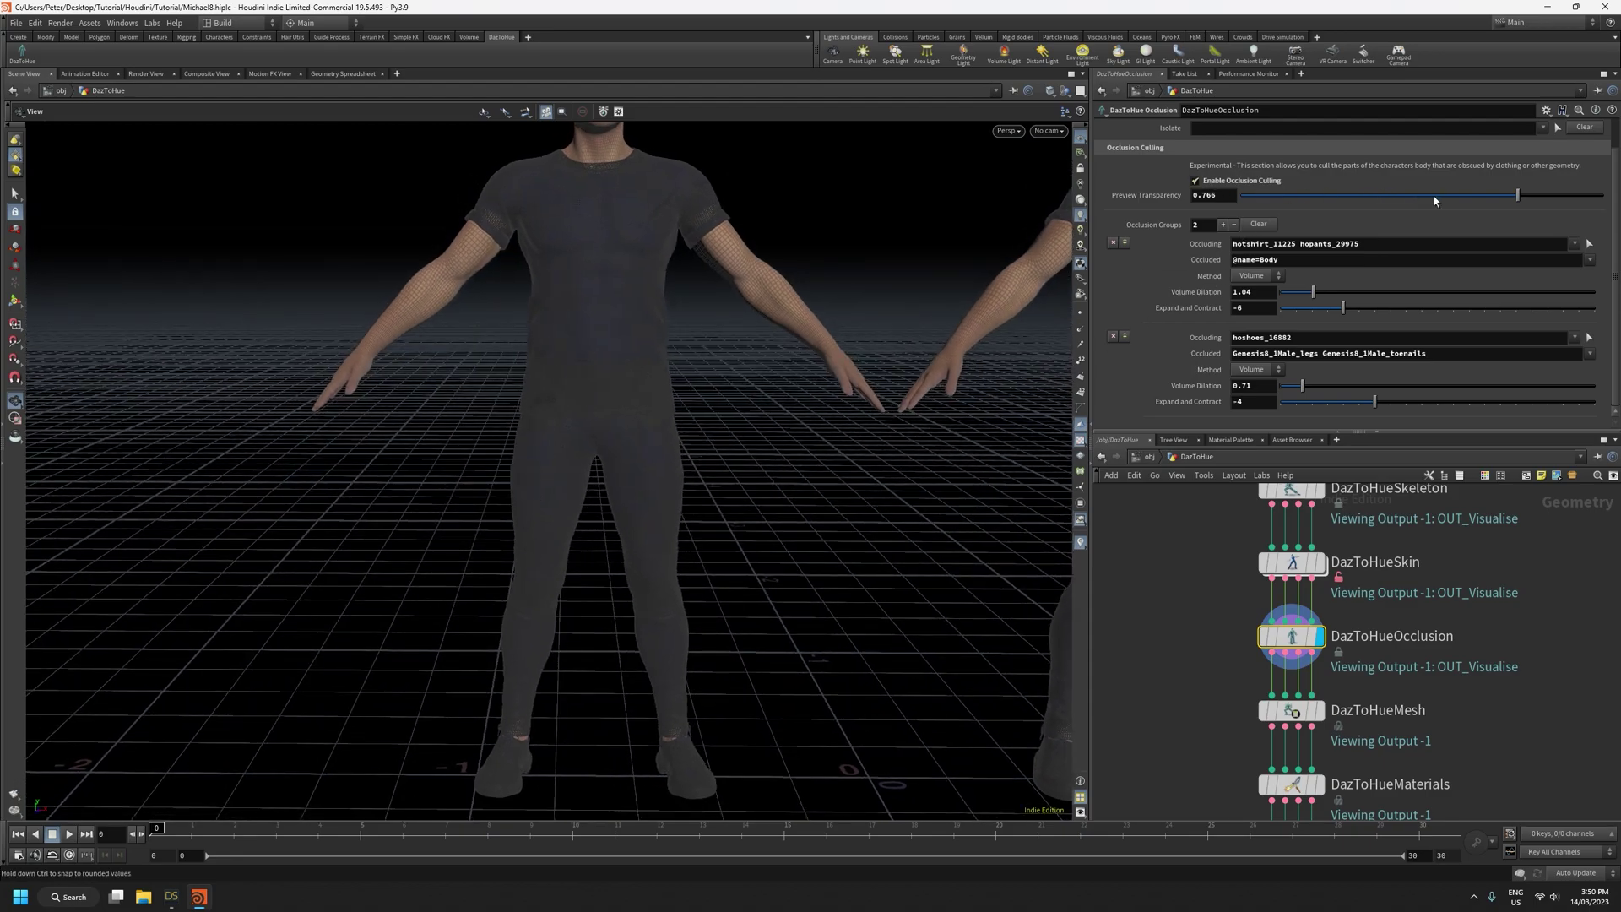
pyautogui.moveTo(1469, 199); pyautogui.dragTo(1237, 197)
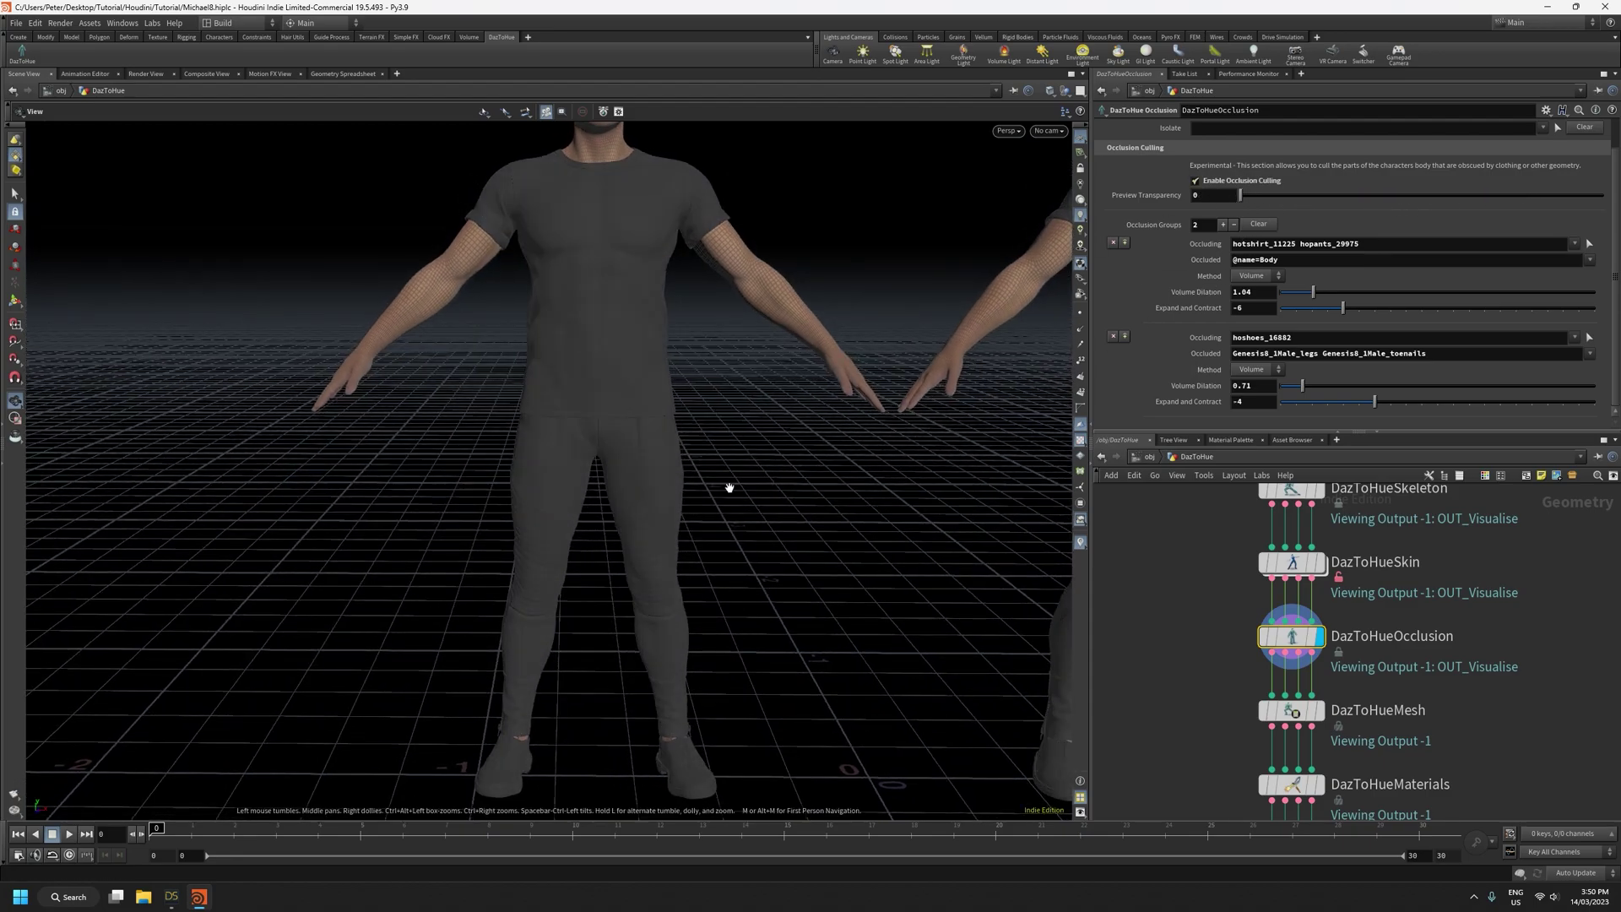
# Examine the occlusion-culled Fbx and Alembic characters up close and full length, along with their point and primitive counts
pyautogui.moveTo(763, 448); pyautogui.dragTo(680, 660, button='right')
pyautogui.moveTo(681, 660); pyautogui.dragTo(774, 579)
pyautogui.moveTo(774, 579); pyautogui.dragTo(585, 433, button='right')
pyautogui.moveTo(635, 383); pyautogui.dragTo(666, 666, button='middle')
pyautogui.moveTo(666, 666); pyautogui.dragTo(789, 565, button='right')
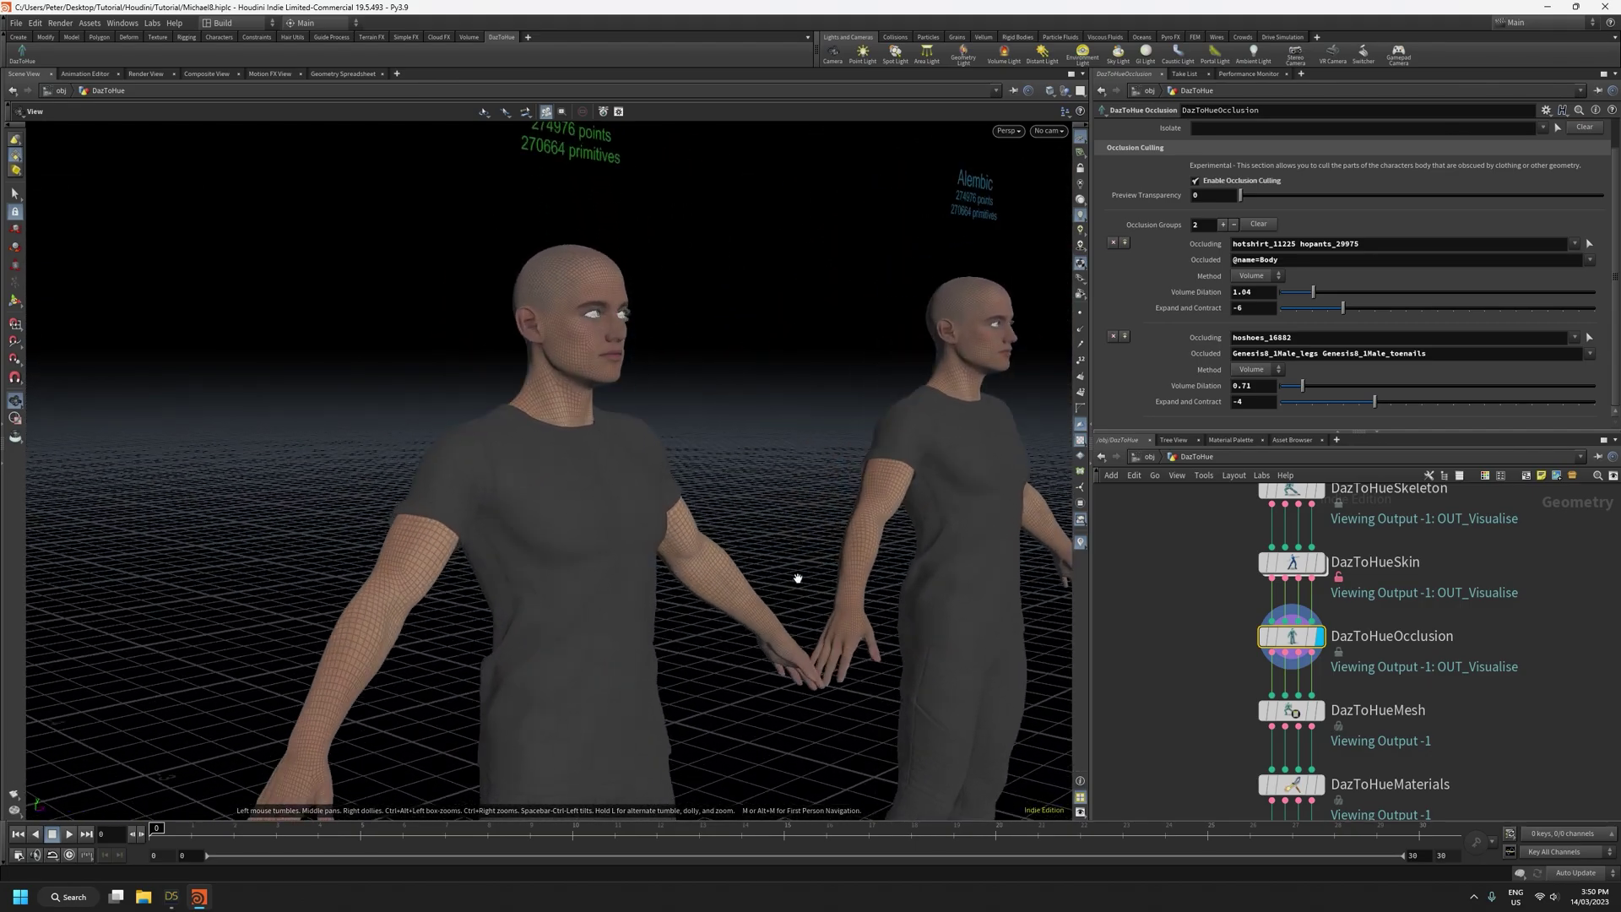
pyautogui.moveTo(788, 565); pyautogui.dragTo(598, 619)
pyautogui.moveTo(834, 613); pyautogui.dragTo(524, 532, button='middle')
pyautogui.moveTo(525, 532); pyautogui.dragTo(532, 817, button='right')
pyautogui.moveTo(532, 817); pyautogui.dragTo(611, 680)
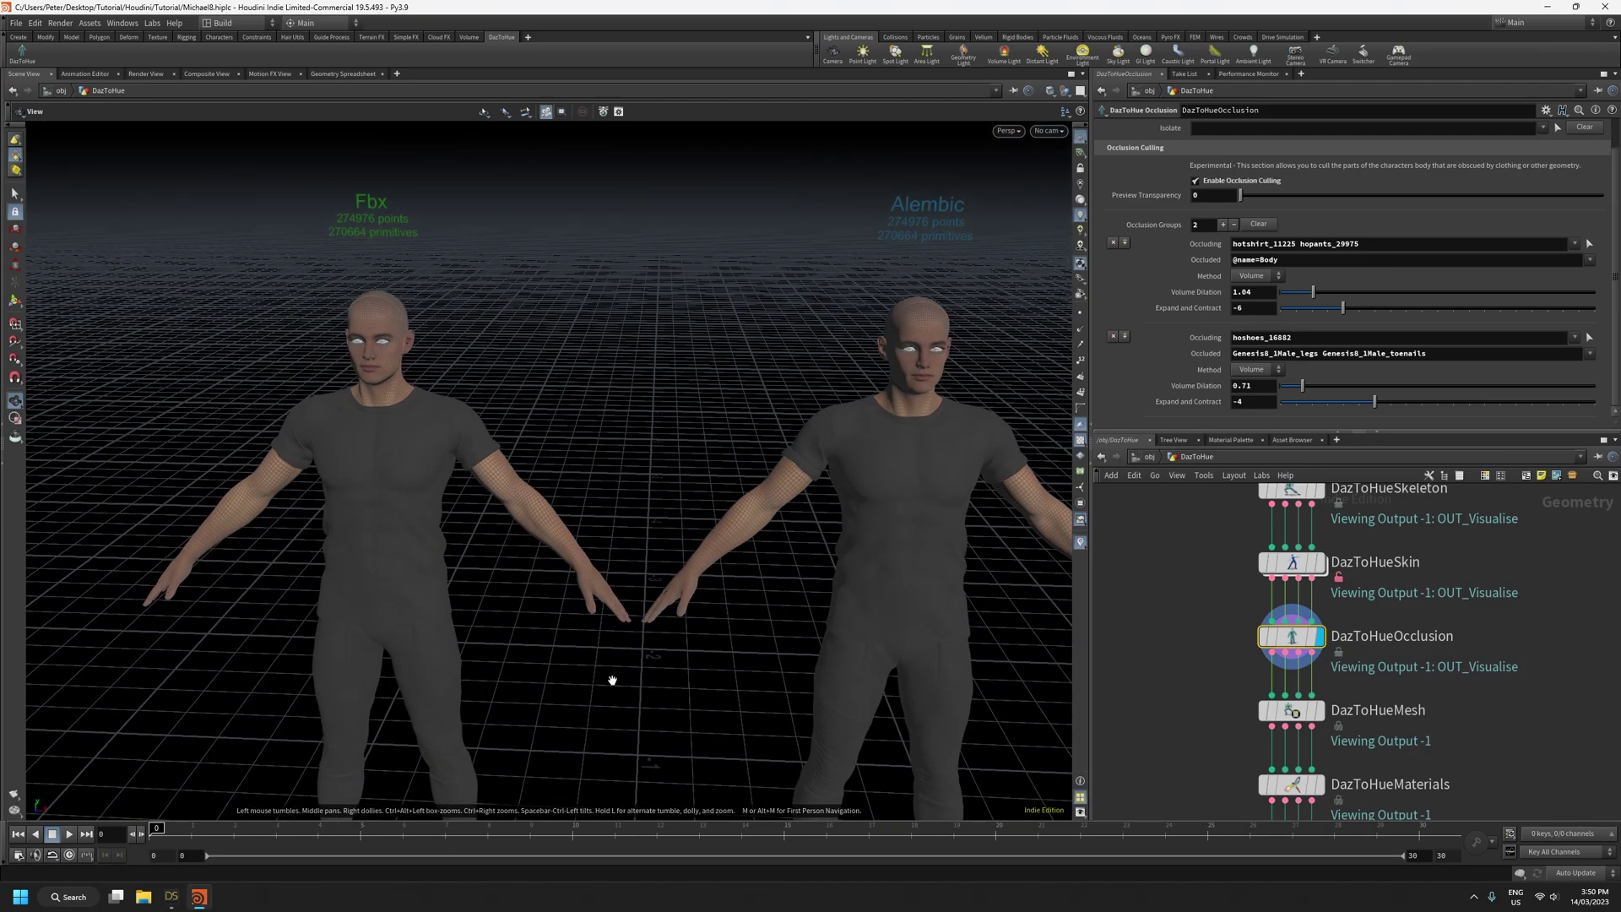
pyautogui.moveTo(623, 669); pyautogui.dragTo(602, 572, button='middle')
pyautogui.moveTo(602, 572); pyautogui.dragTo(553, 734, button='right')
pyautogui.moveTo(554, 735); pyautogui.dragTo(572, 590)
pyautogui.moveTo(548, 359); pyautogui.dragTo(608, 340)
pyautogui.moveTo(608, 340); pyautogui.dragTo(674, 233, button='right')
pyautogui.moveTo(674, 233); pyautogui.dragTo(698, 326)
pyautogui.moveTo(699, 326); pyautogui.dragTo(697, 428, button='right')
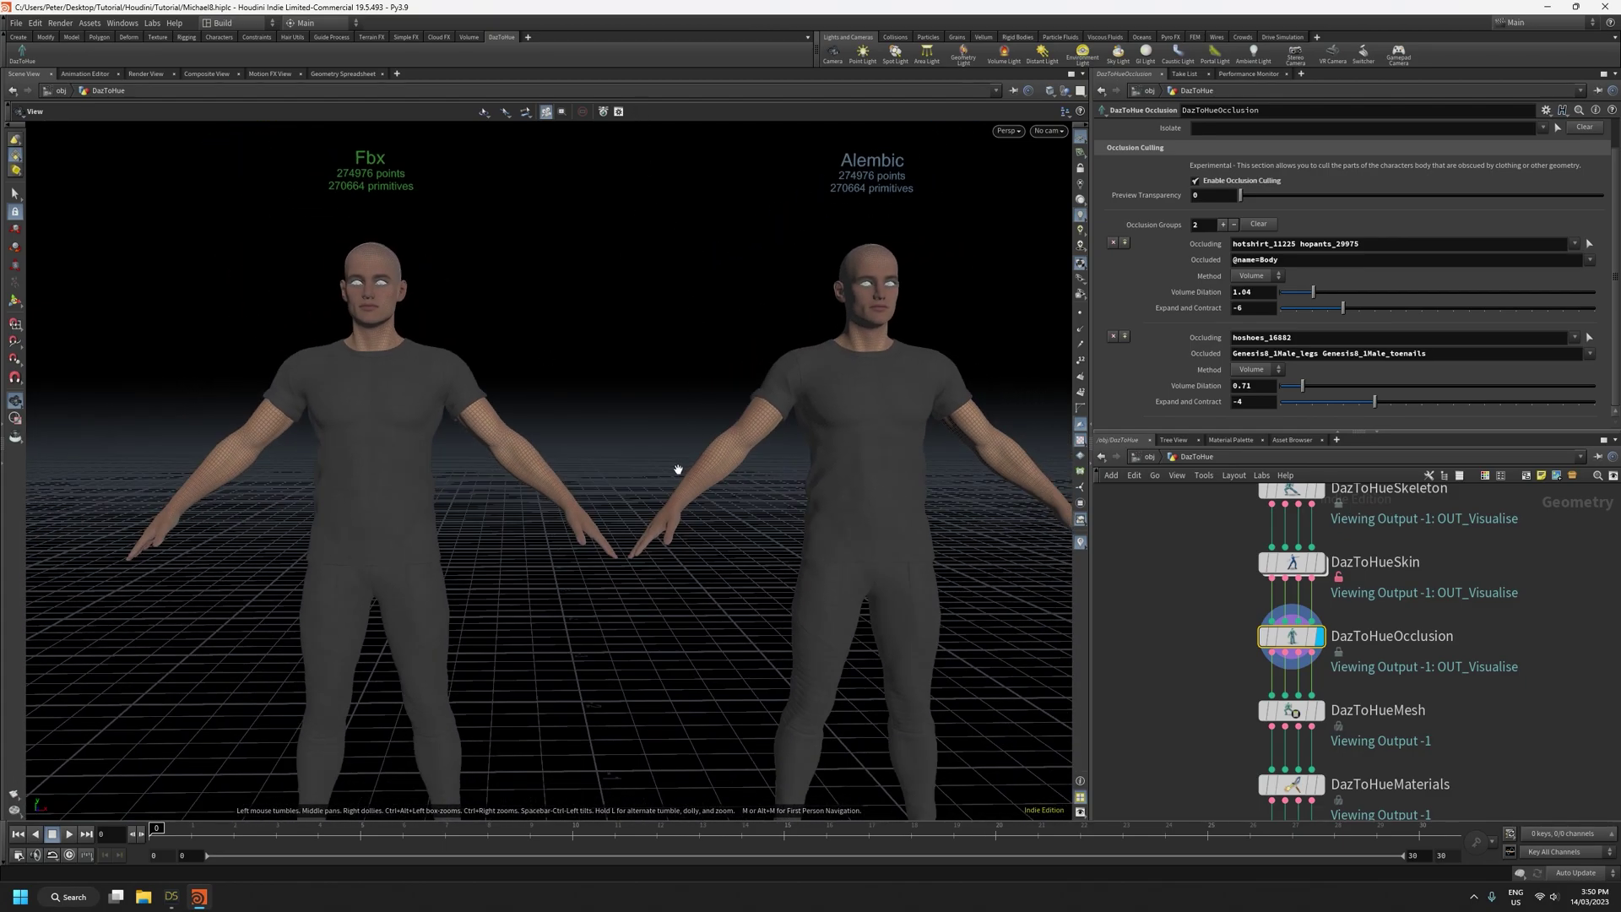
pyautogui.moveTo(1304, 646)
pyautogui.moveTo(631, 386); pyautogui.dragTo(619, 502, button='right')
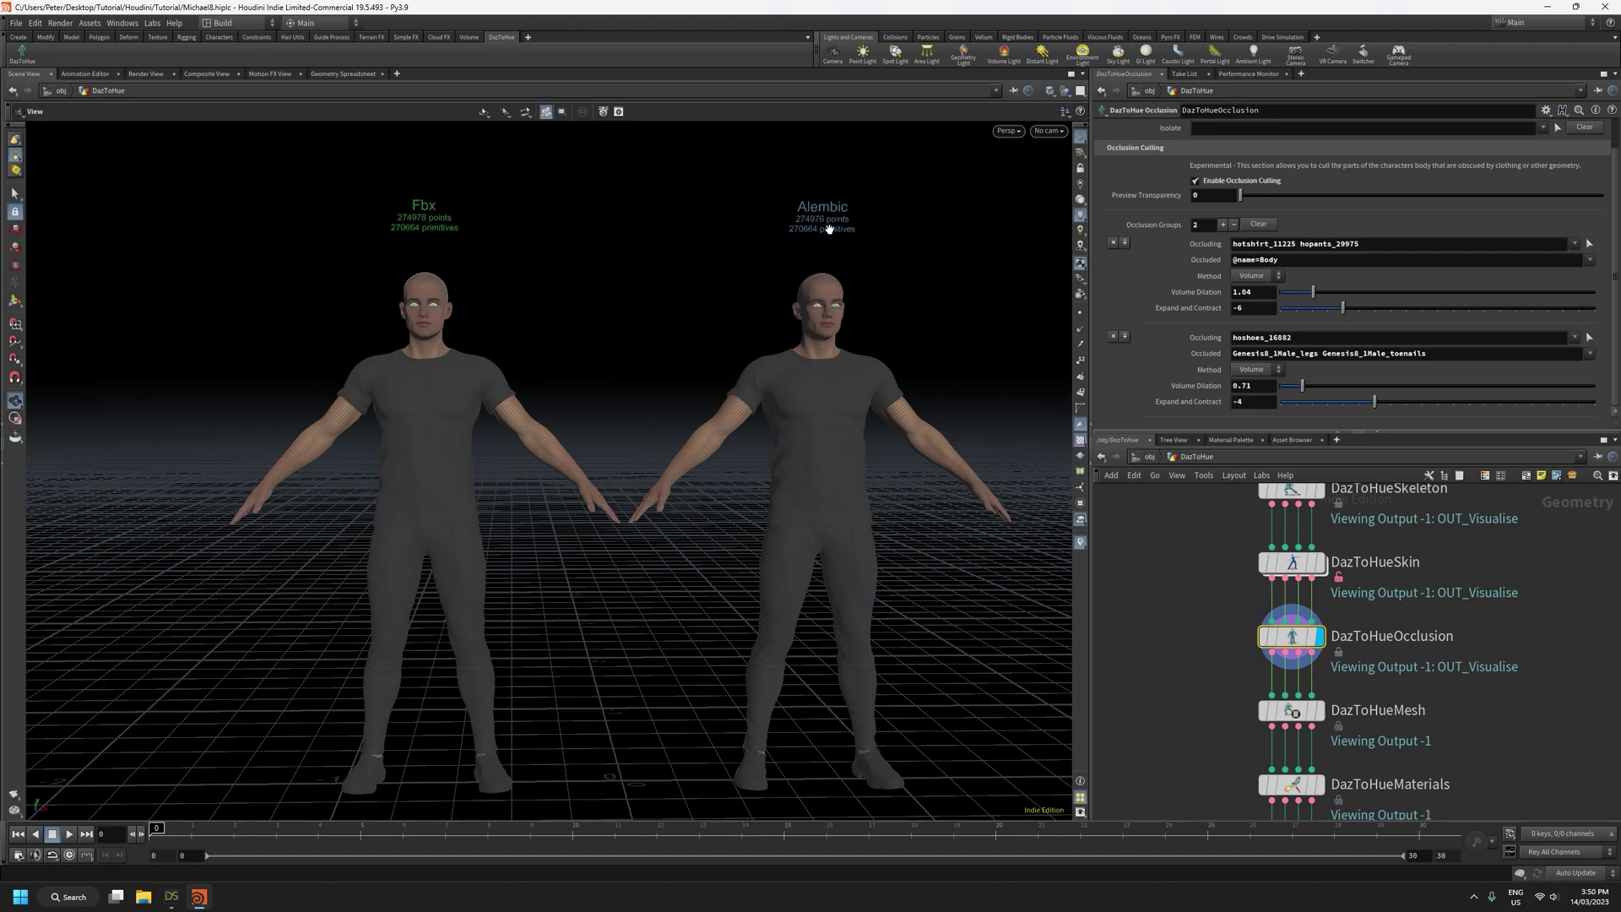
# Disable occlusion culling to compare the point and primitive counts, and re-enable it
pyautogui.scroll(1, 1138, 356)
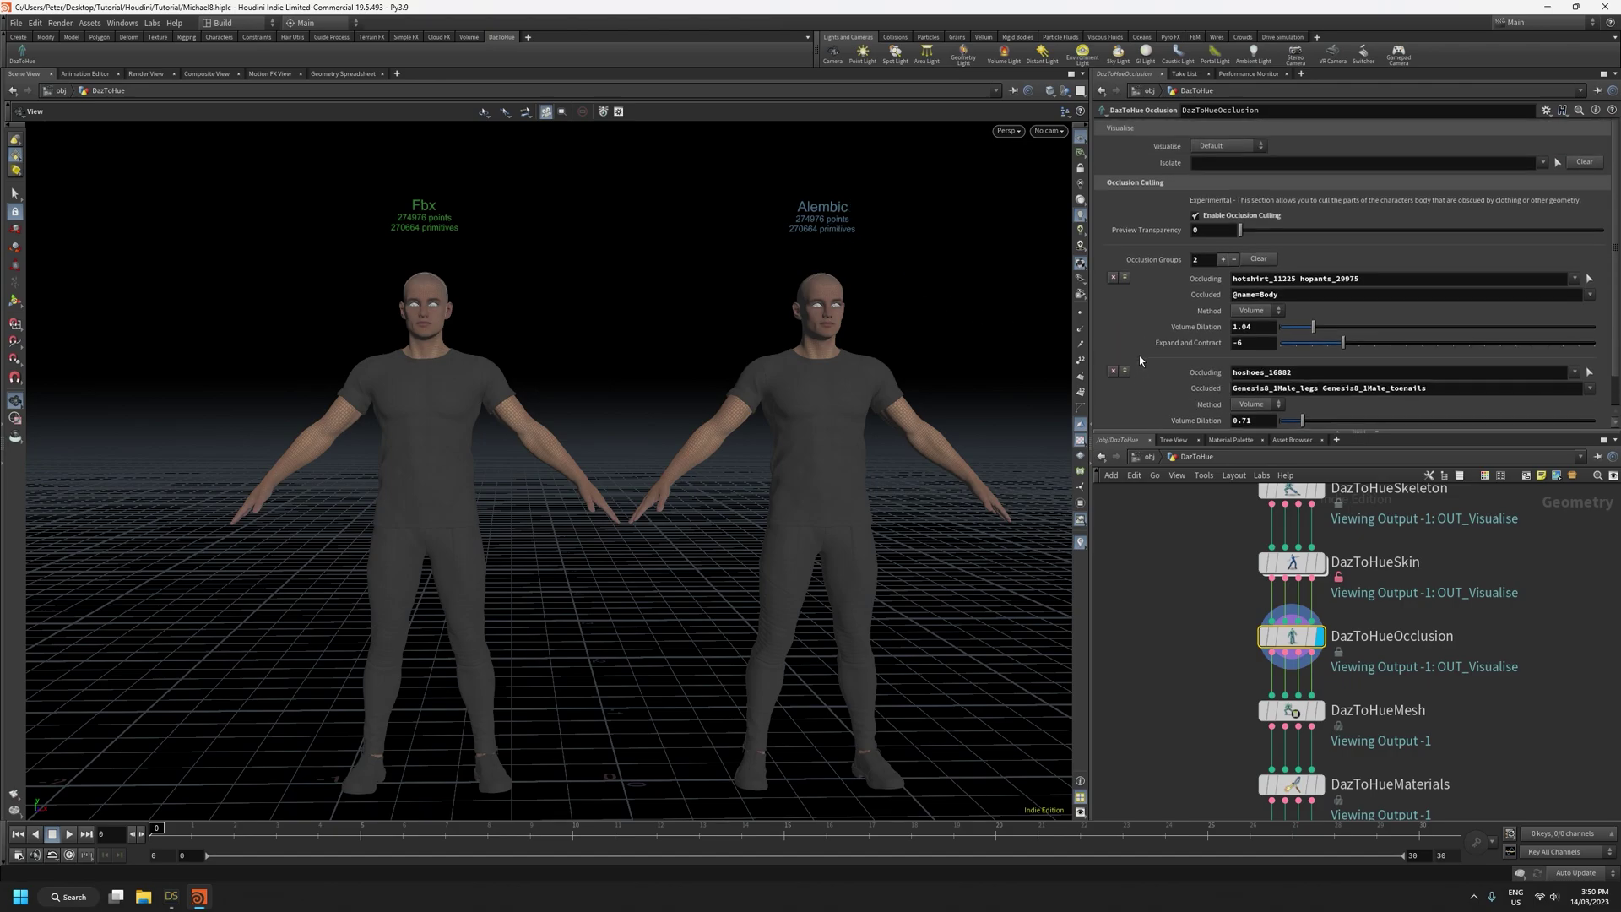
pyautogui.click(1195, 217)
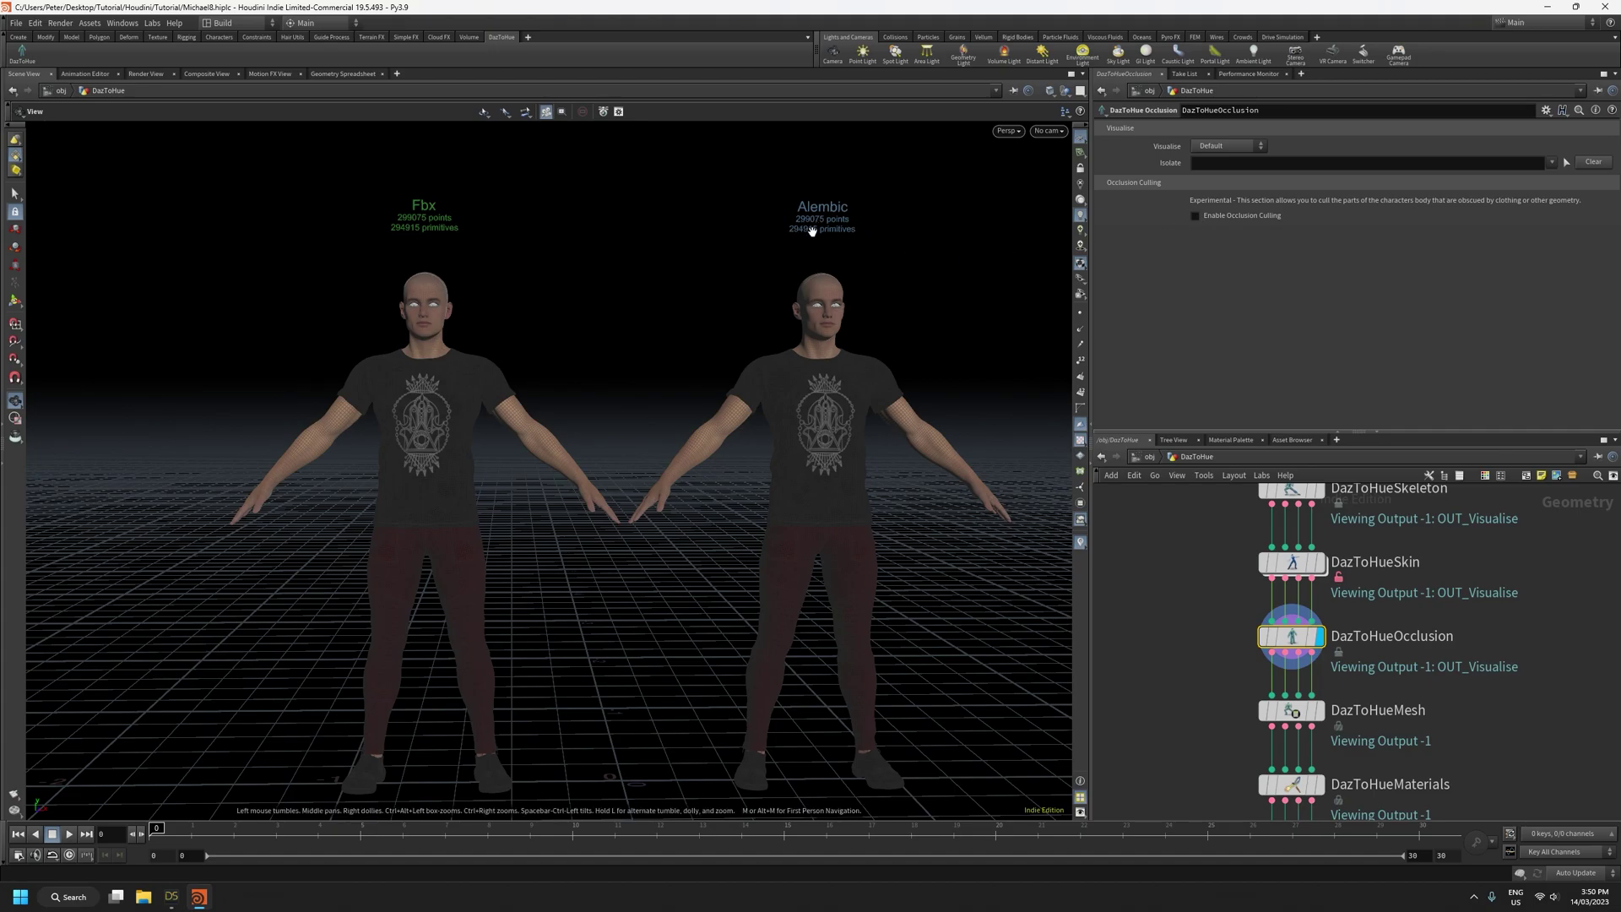
pyautogui.moveTo(715, 449); pyautogui.dragTo(682, 440, button='middle')
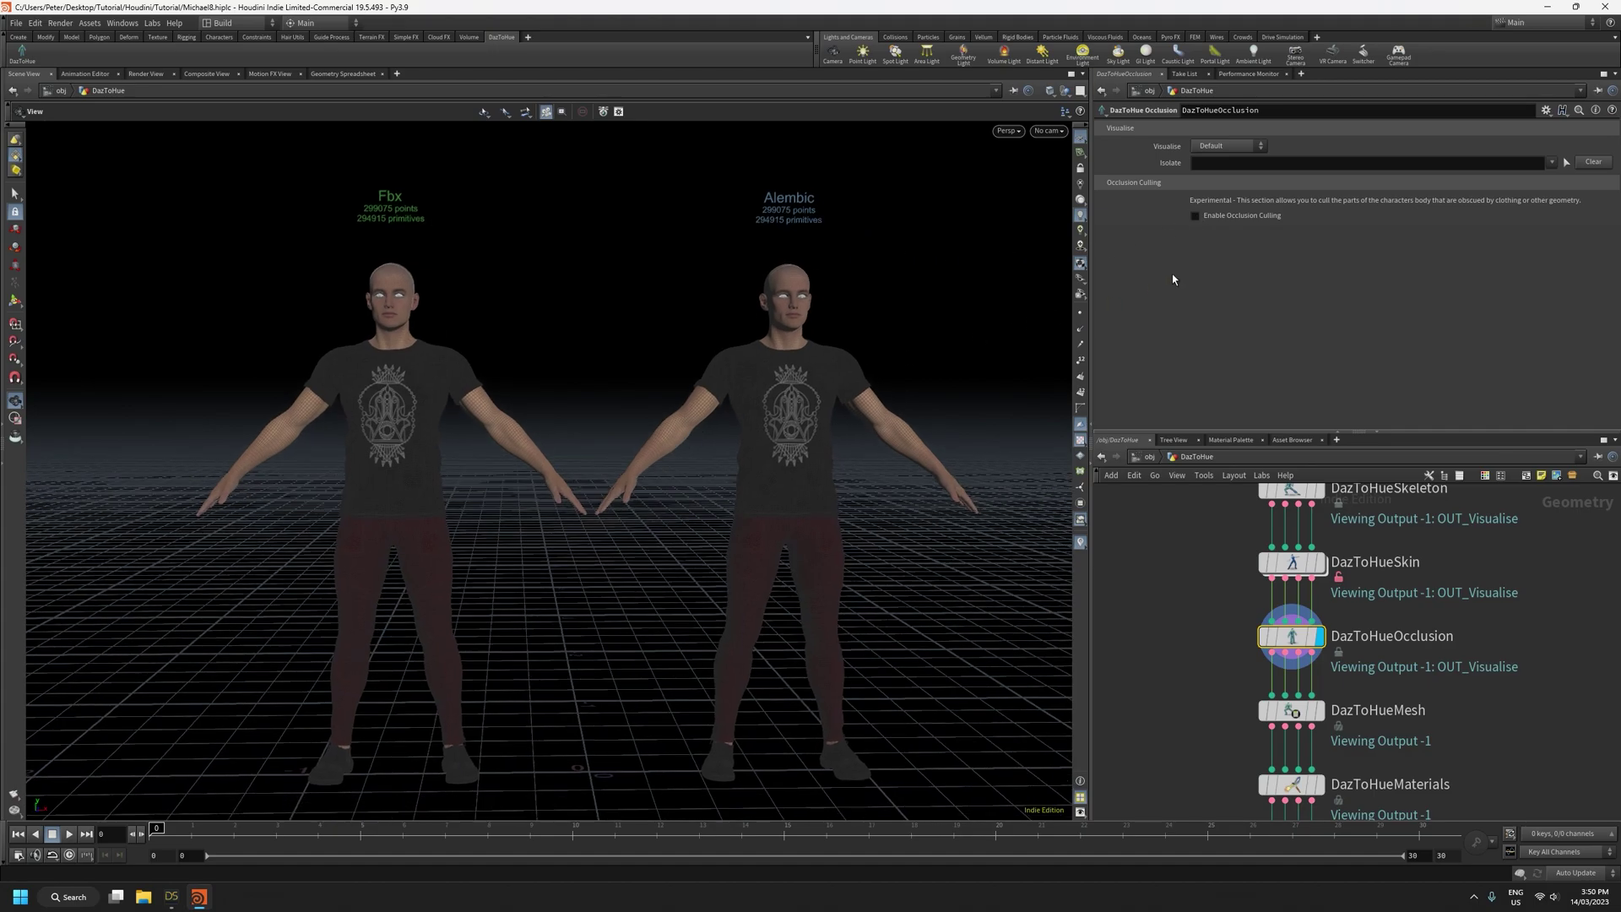
pyautogui.click(1195, 216)
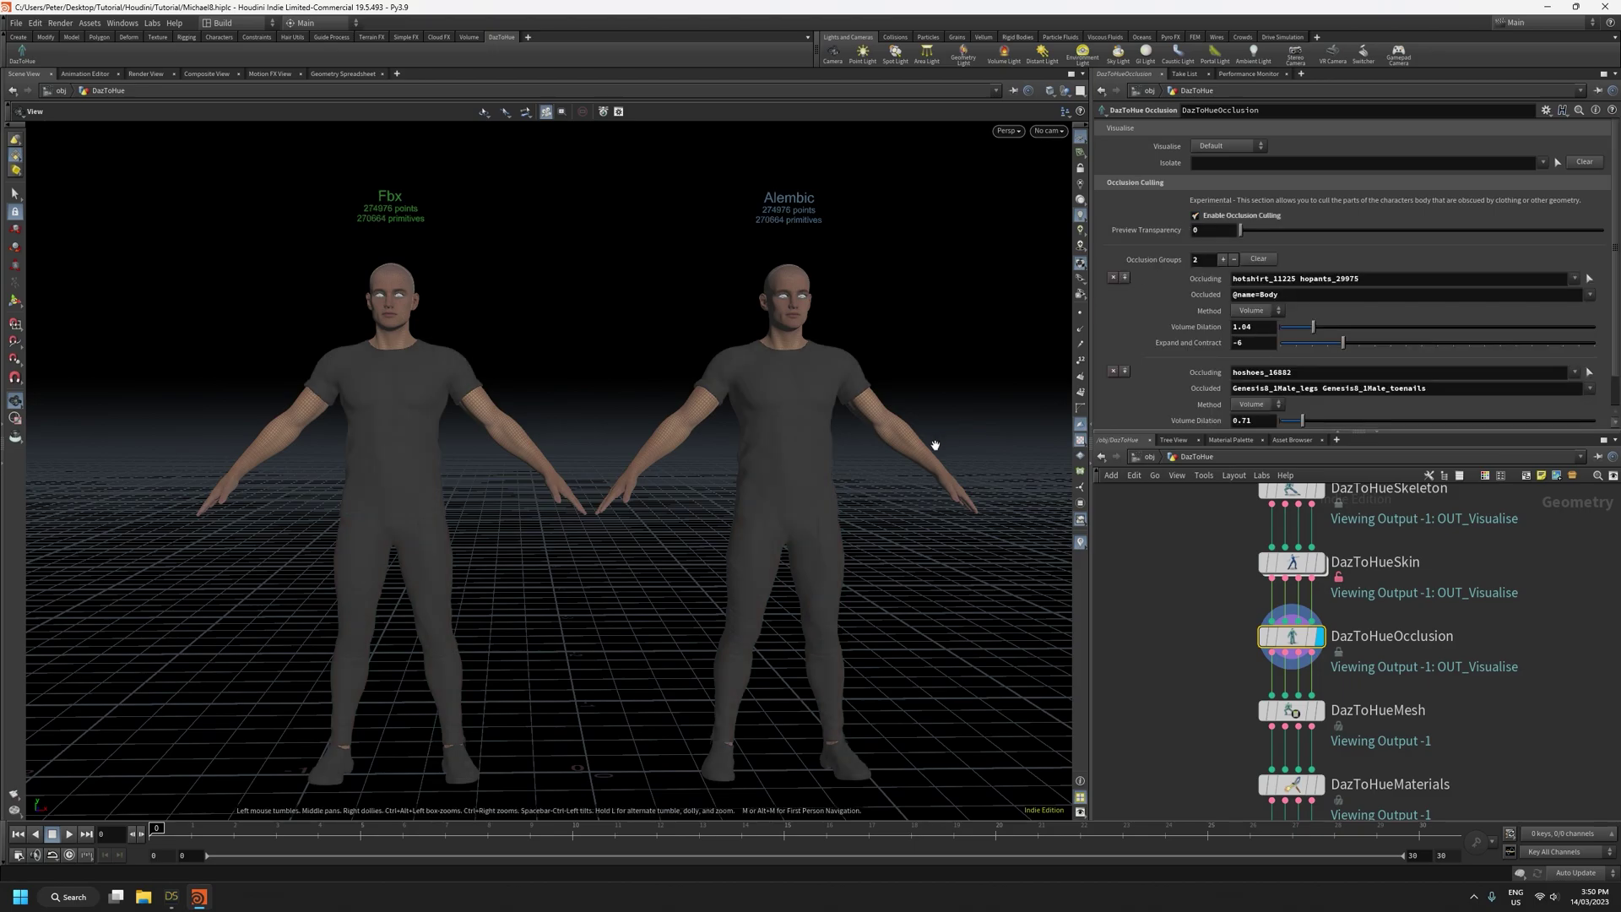
# Display the DazToHueMesh node's output in the viewport and select the node to show its parameters
pyautogui.moveTo(876, 496); pyautogui.dragTo(869, 568, button='right')
pyautogui.moveTo(869, 568); pyautogui.dragTo(825, 542, button='middle')
pyautogui.moveTo(850, 539); pyautogui.dragTo(834, 596)
pyautogui.moveTo(834, 596); pyautogui.dragTo(843, 499, button='right')
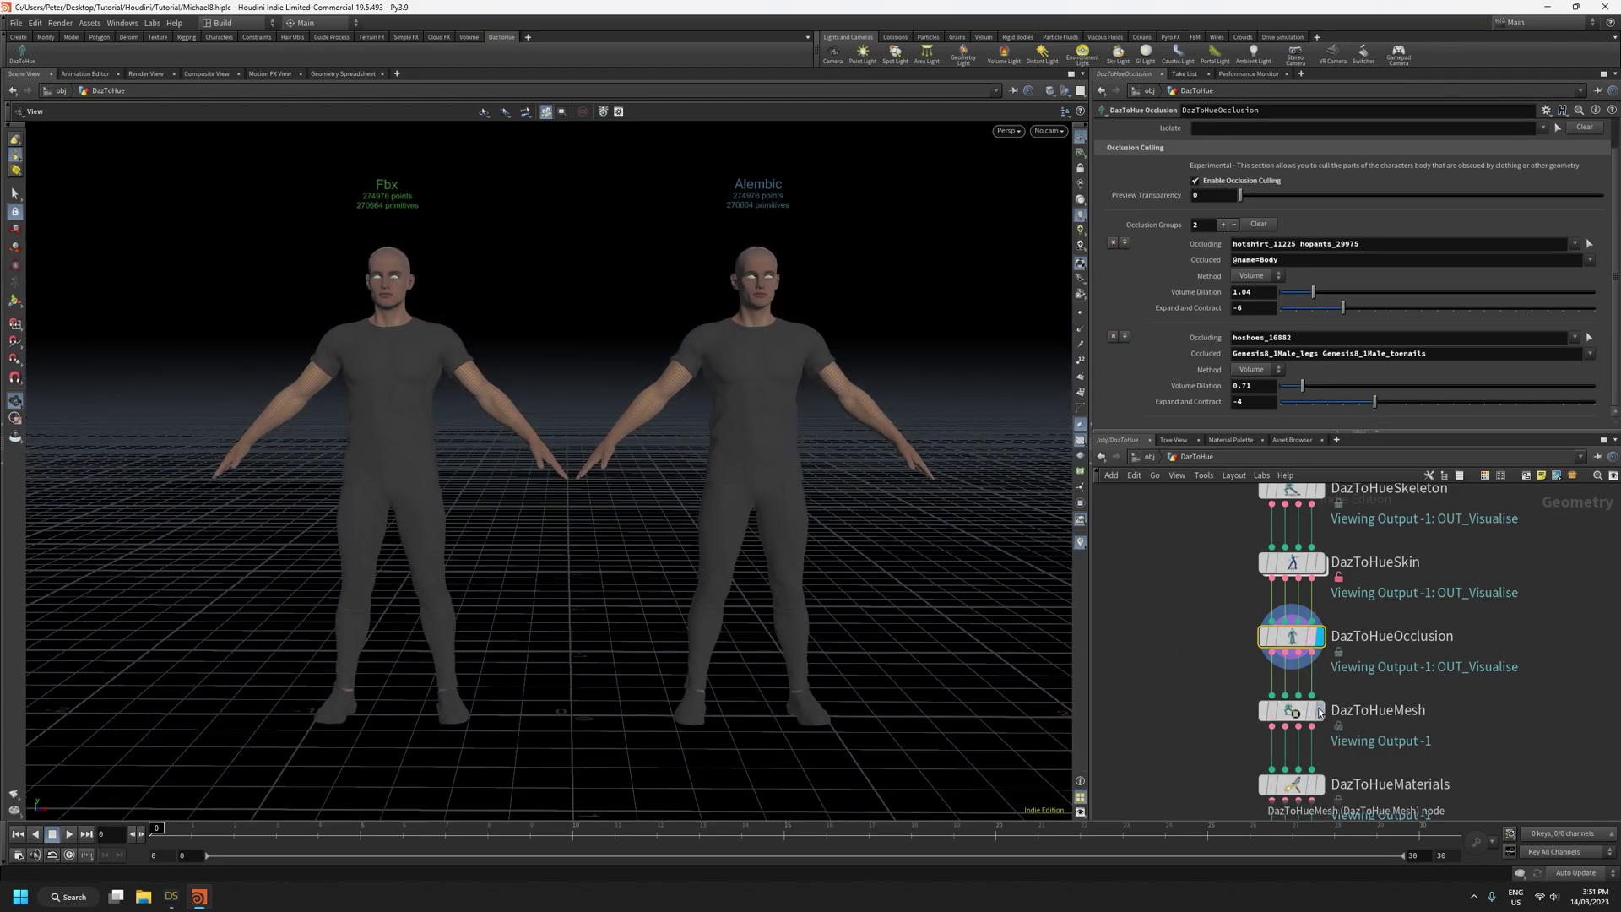
pyautogui.click(1319, 714)
pyautogui.click(1292, 711)
# Examine the textured Fbx and Alembic characters from the DazToHueMesh output, checking the mesh density on the head, arms and clothing
pyautogui.moveTo(936, 539); pyautogui.dragTo(890, 567, button='middle')
pyautogui.moveTo(834, 577); pyautogui.dragTo(803, 551, button='right')
pyautogui.moveTo(821, 561); pyautogui.dragTo(804, 569)
pyautogui.moveTo(803, 569); pyautogui.dragTo(846, 565, button='middle')
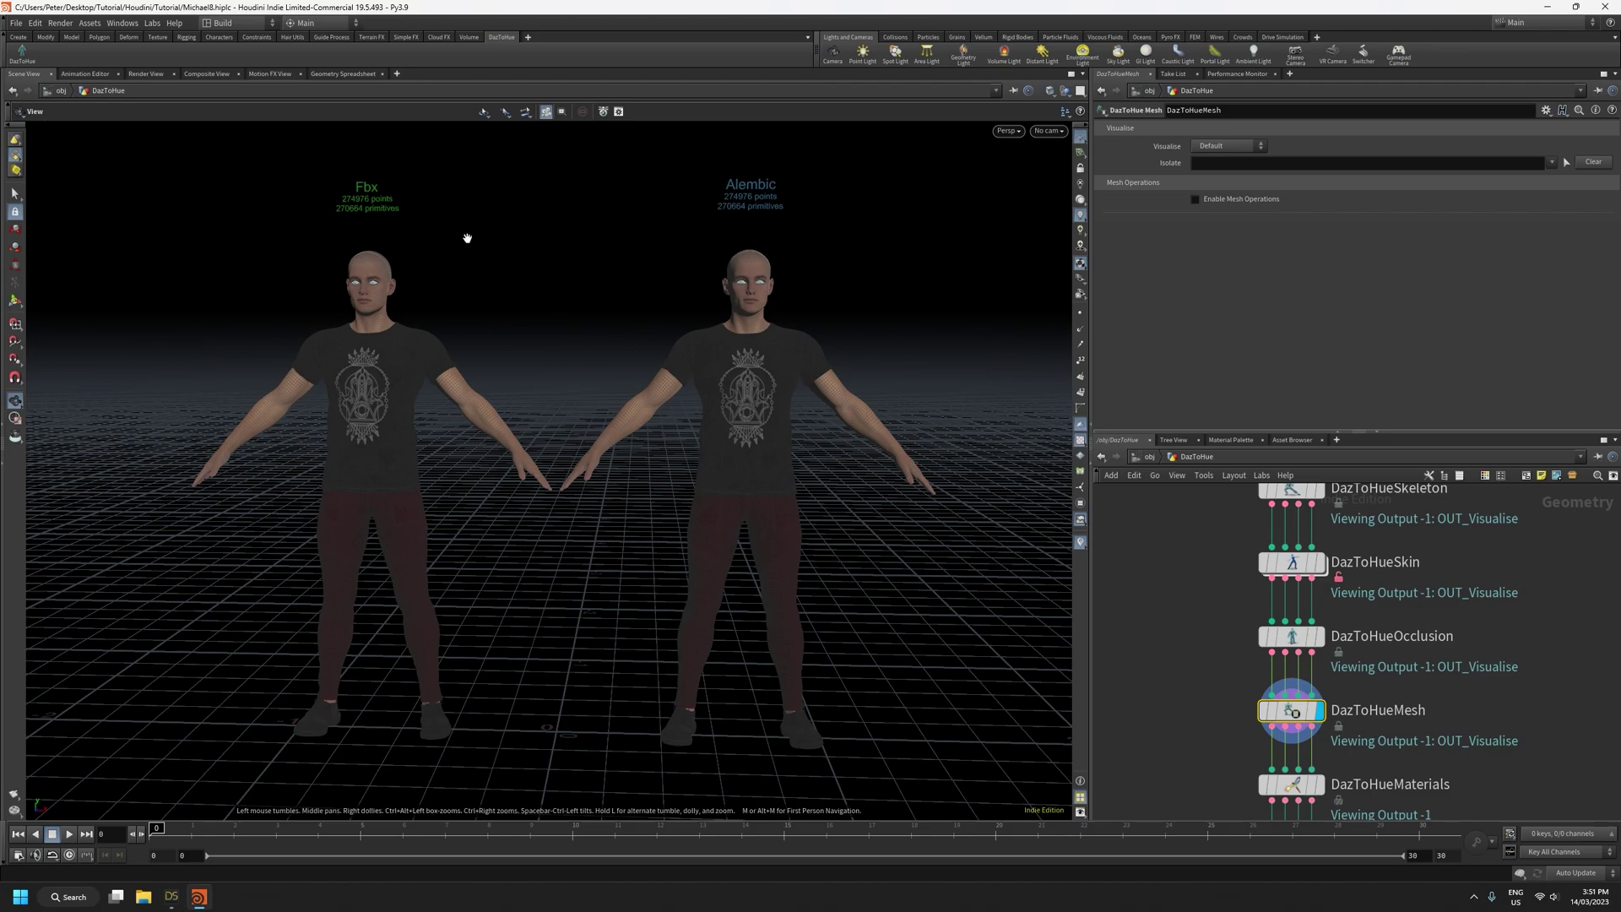
pyautogui.moveTo(438, 290); pyautogui.dragTo(487, 302)
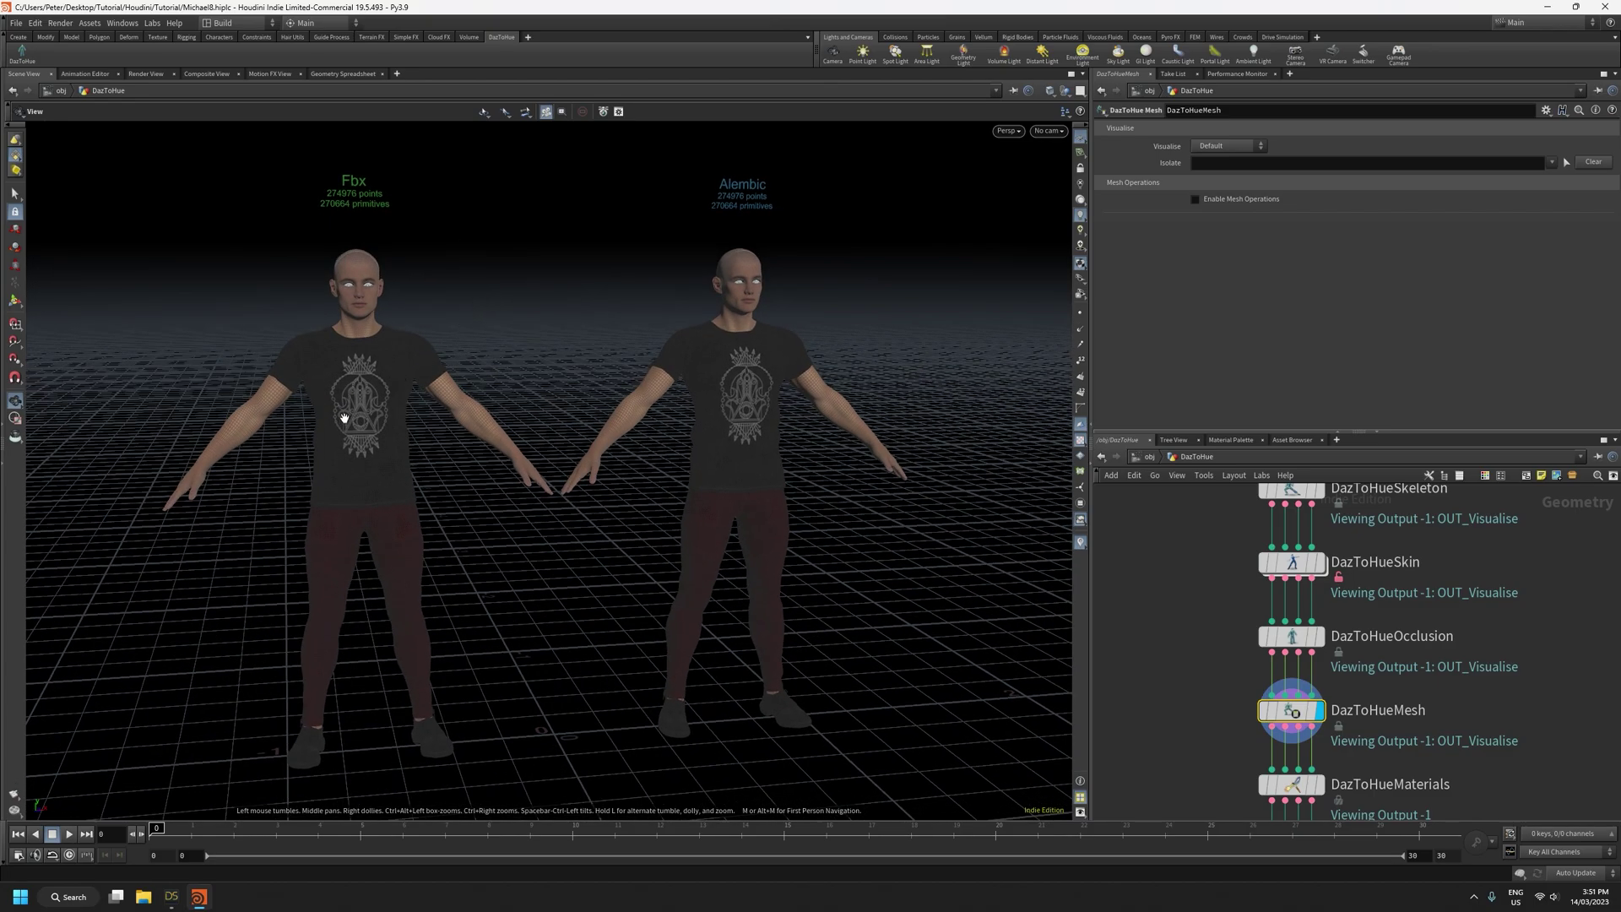
pyautogui.moveTo(343, 355); pyautogui.dragTo(355, 160, button='right')
pyautogui.moveTo(362, 302); pyautogui.dragTo(415, 534, button='middle')
pyautogui.moveTo(416, 533); pyautogui.dragTo(390, 193, button='right')
pyautogui.moveTo(449, 540); pyautogui.dragTo(464, 492)
pyautogui.moveTo(488, 461); pyautogui.dragTo(677, 709, button='right')
pyautogui.moveTo(677, 709); pyautogui.dragTo(561, 482, button='middle')
pyautogui.moveTo(623, 507); pyautogui.dragTo(673, 622, button='right')
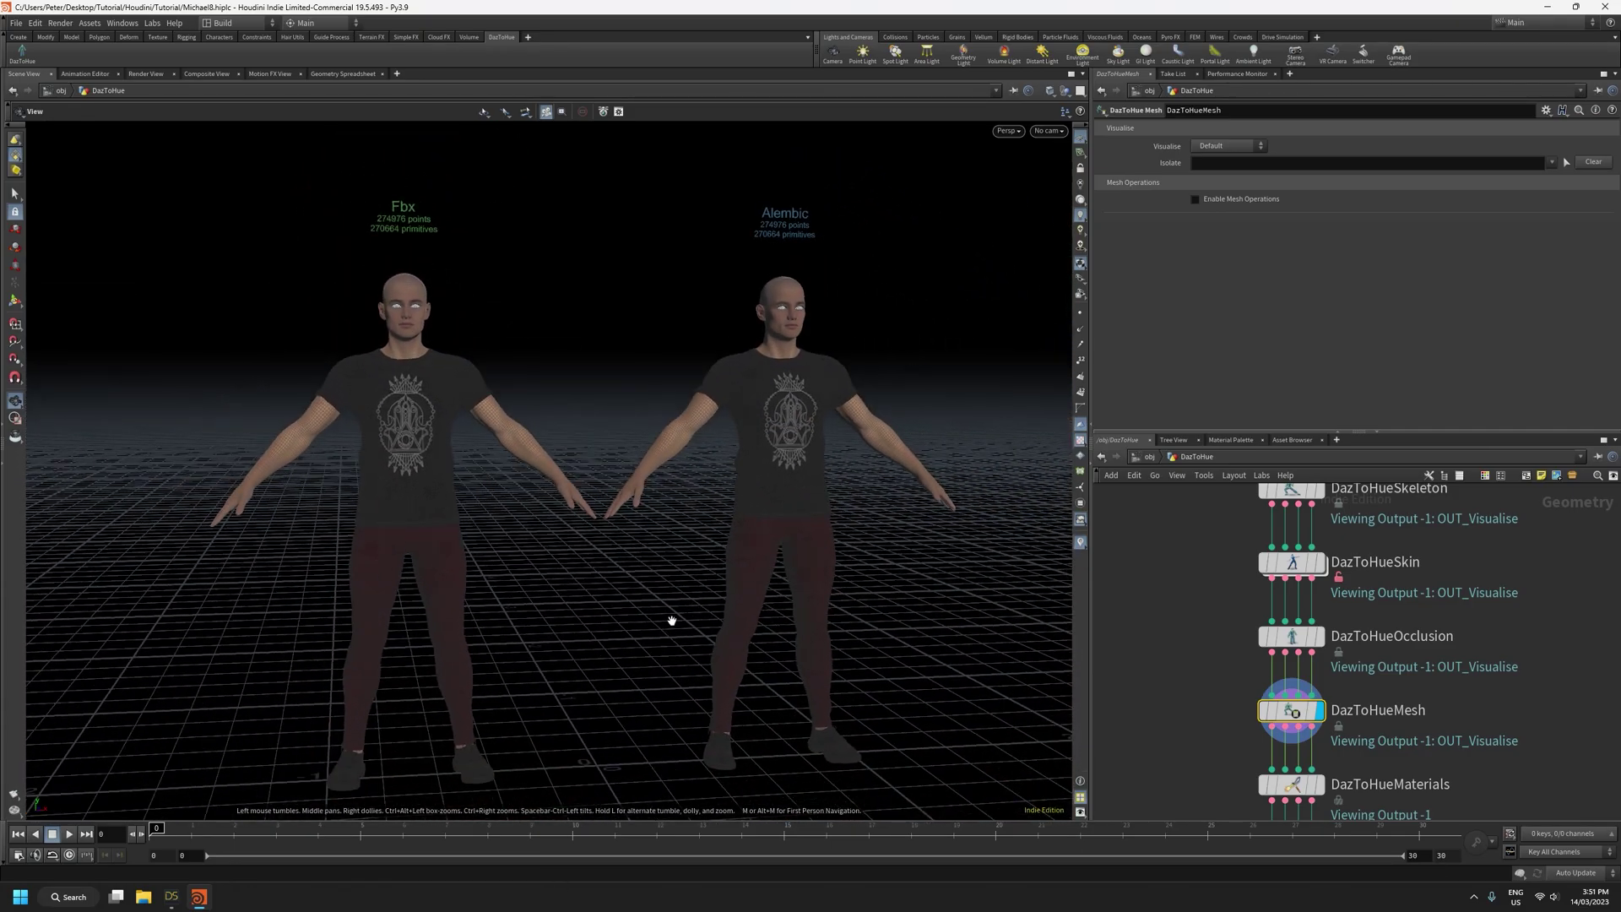
pyautogui.moveTo(673, 623); pyautogui.dragTo(633, 623)
pyautogui.moveTo(630, 623); pyautogui.dragTo(557, 605, button='middle')
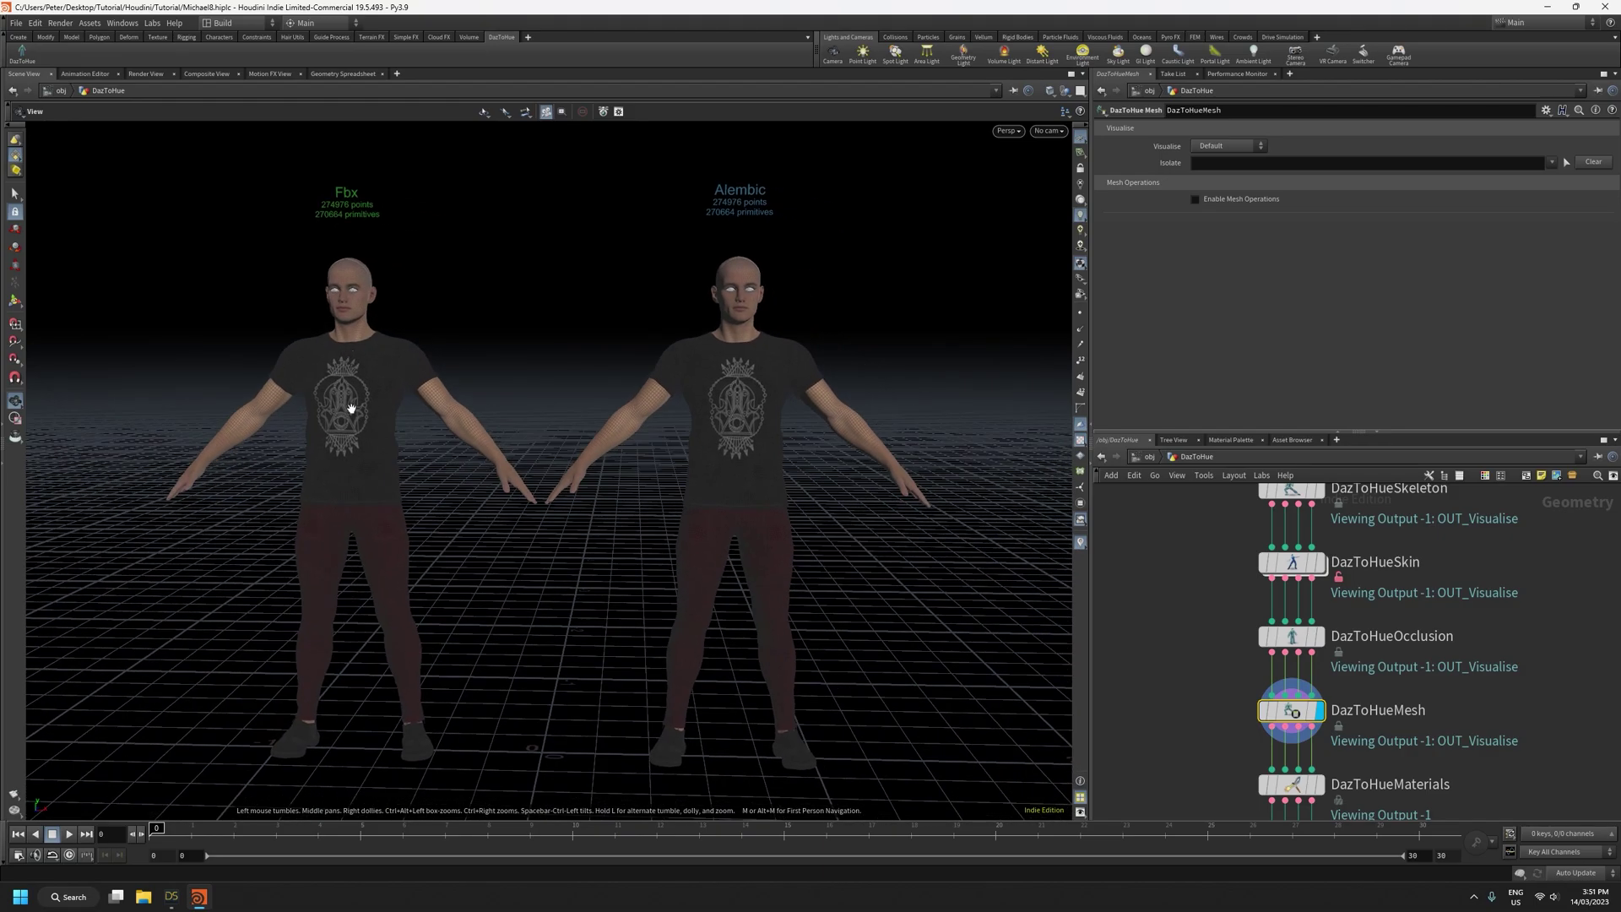
pyautogui.moveTo(361, 380); pyautogui.dragTo(387, 206, button='right')
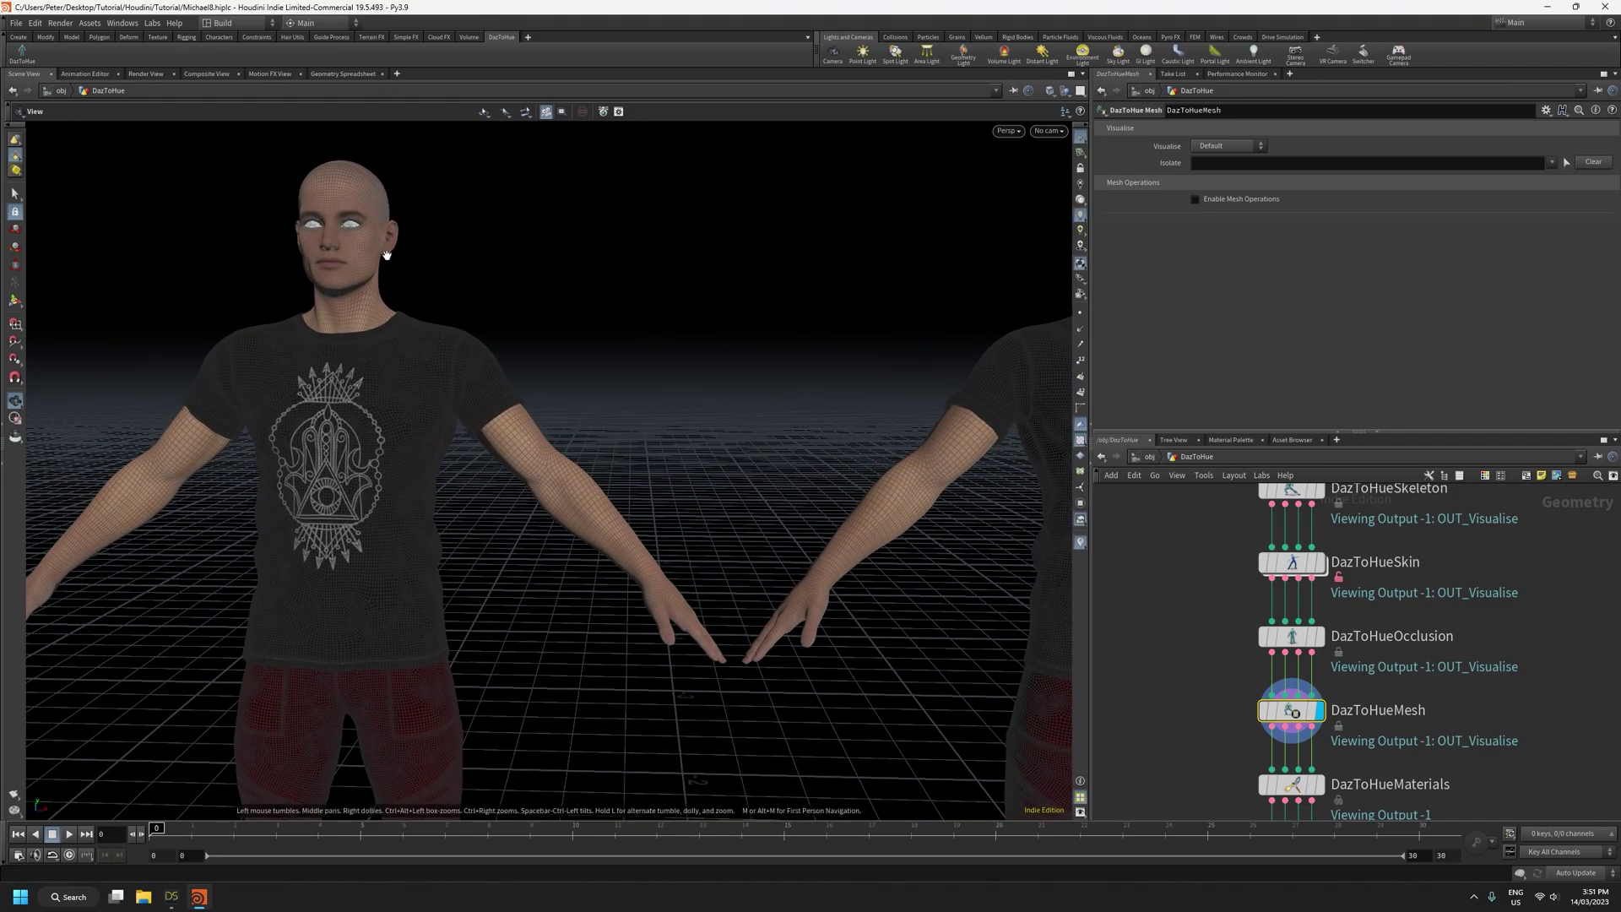
pyautogui.moveTo(520, 369); pyautogui.dragTo(554, 669, button='right')
pyautogui.moveTo(591, 601); pyautogui.dragTo(634, 600)
pyautogui.moveTo(633, 601); pyautogui.dragTo(583, 564, button='middle')
# Enable mesh operations on the DazToHueMesh node and add one operation
pyautogui.click(1194, 200)
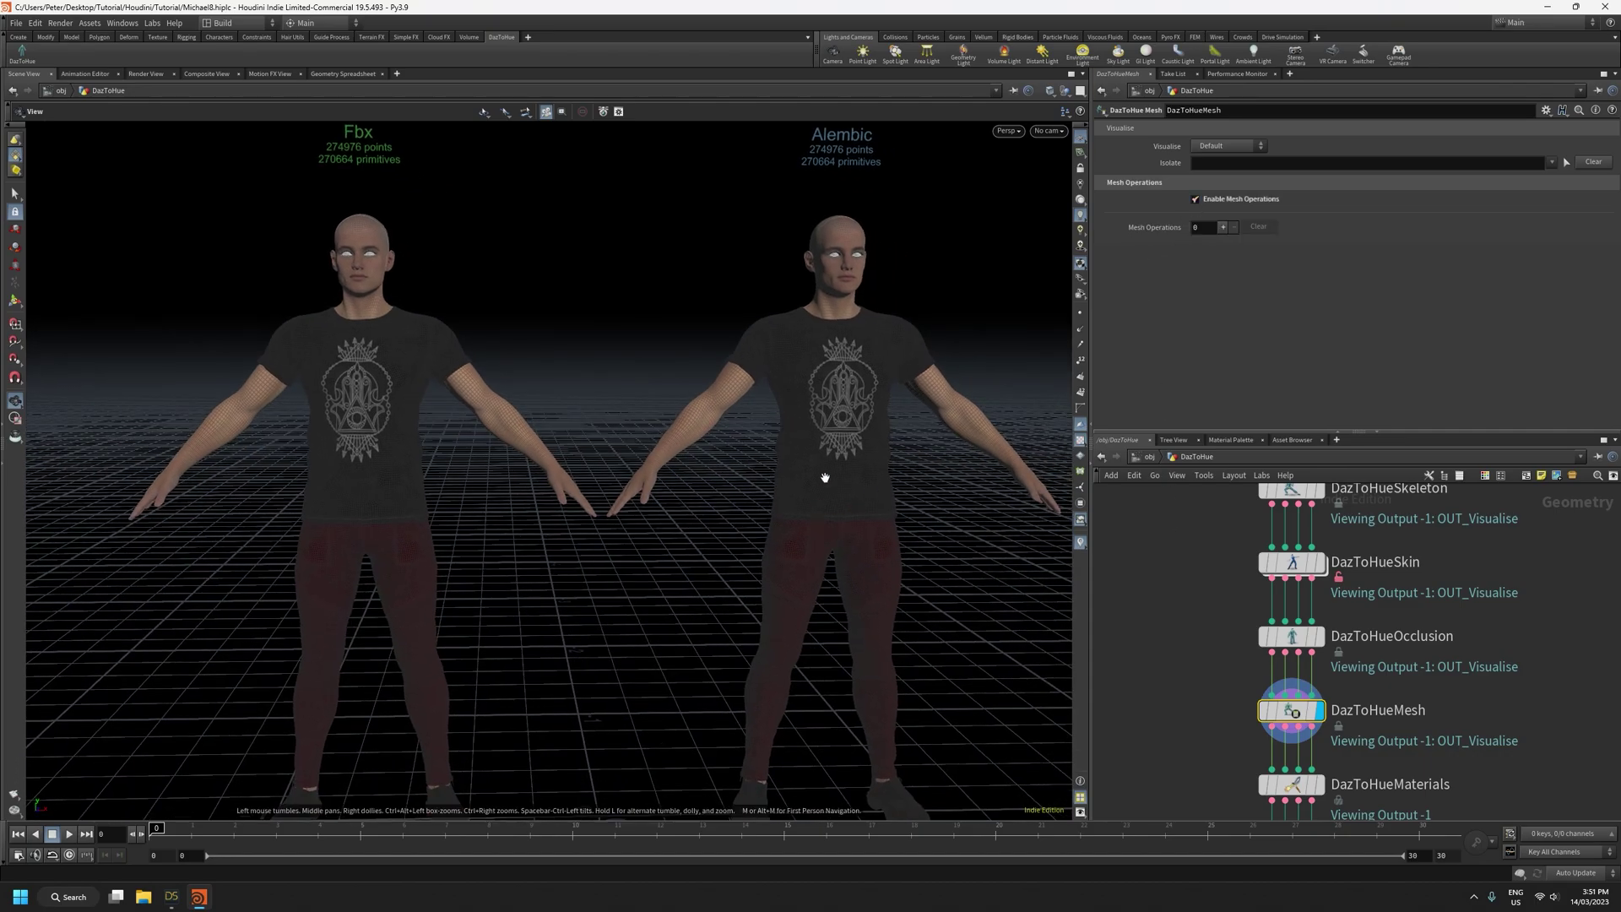
pyautogui.moveTo(775, 465); pyautogui.dragTo(784, 547, button='right')
pyautogui.moveTo(790, 520); pyautogui.dragTo(711, 496, button='middle')
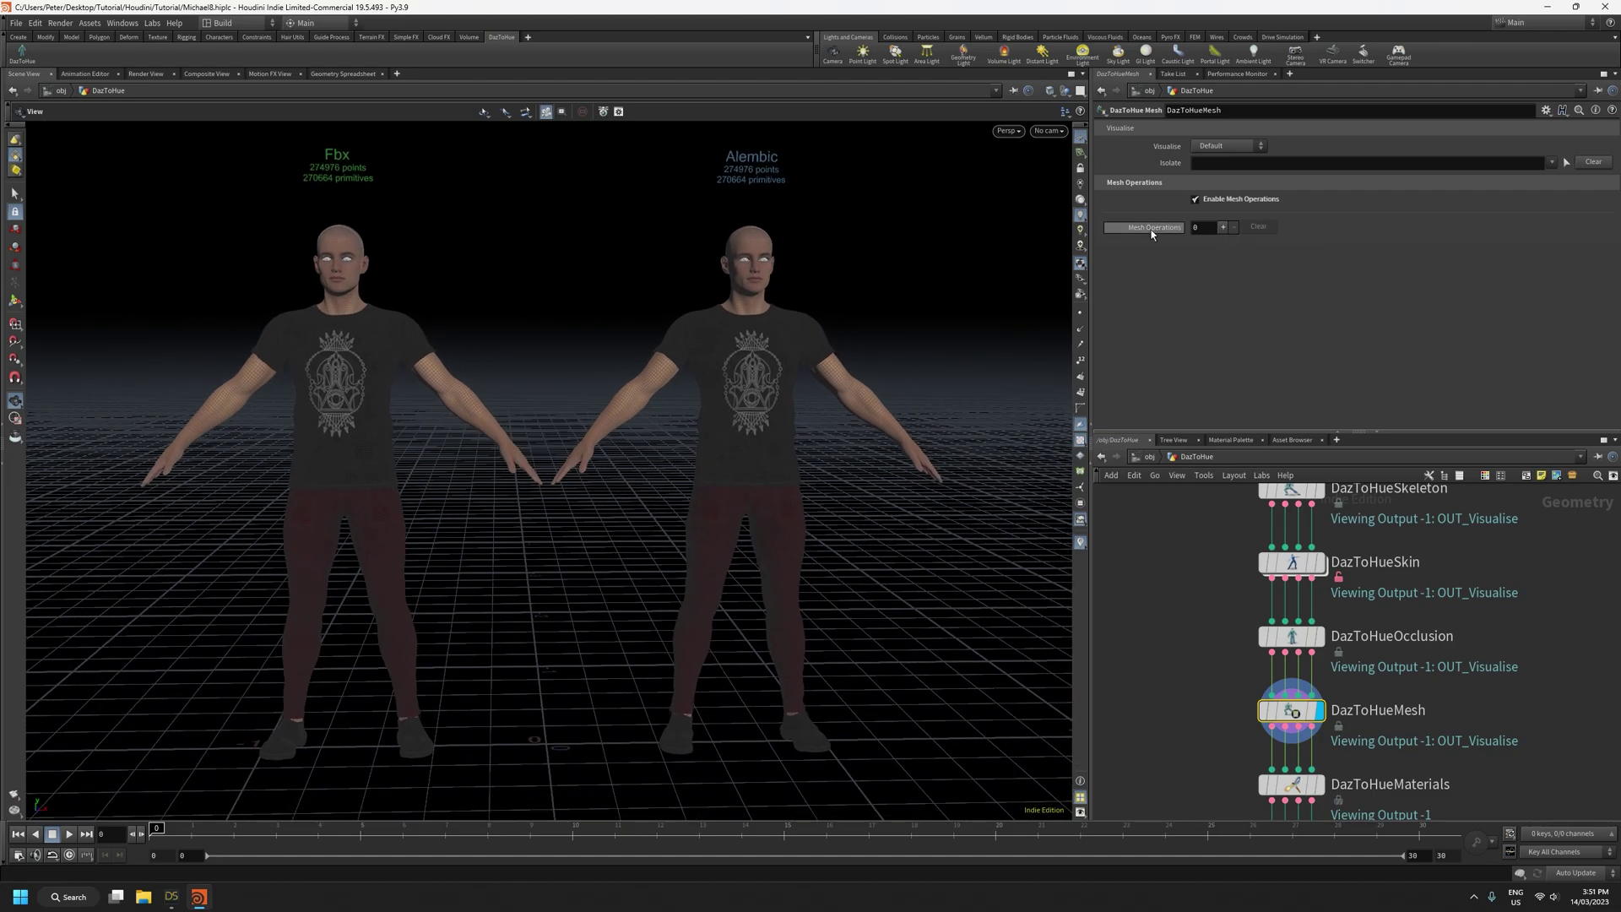
pyautogui.click(1221, 227)
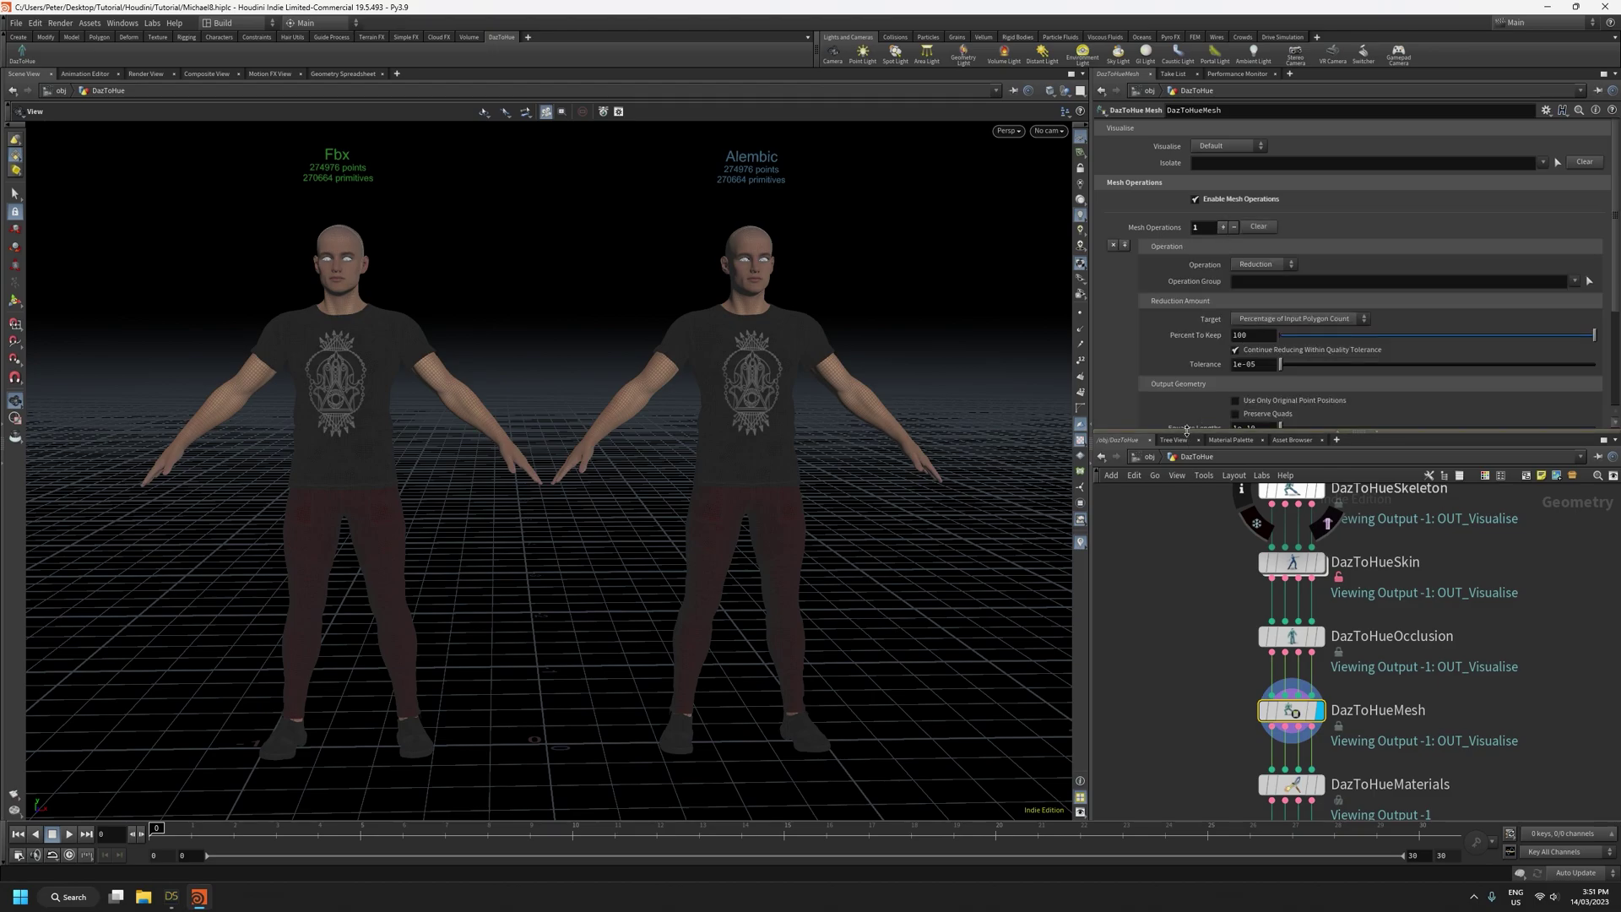
# Enlarge the parameter area and set the mesh operation's type to Subdivision
pyautogui.moveTo(1188, 433); pyautogui.dragTo(1182, 558)
pyautogui.moveTo(545, 324); pyautogui.dragTo(776, 510, button='middle')
pyautogui.moveTo(565, 491); pyautogui.dragTo(551, 130, button='right')
pyautogui.click(1262, 264)
pyautogui.click(1258, 280)
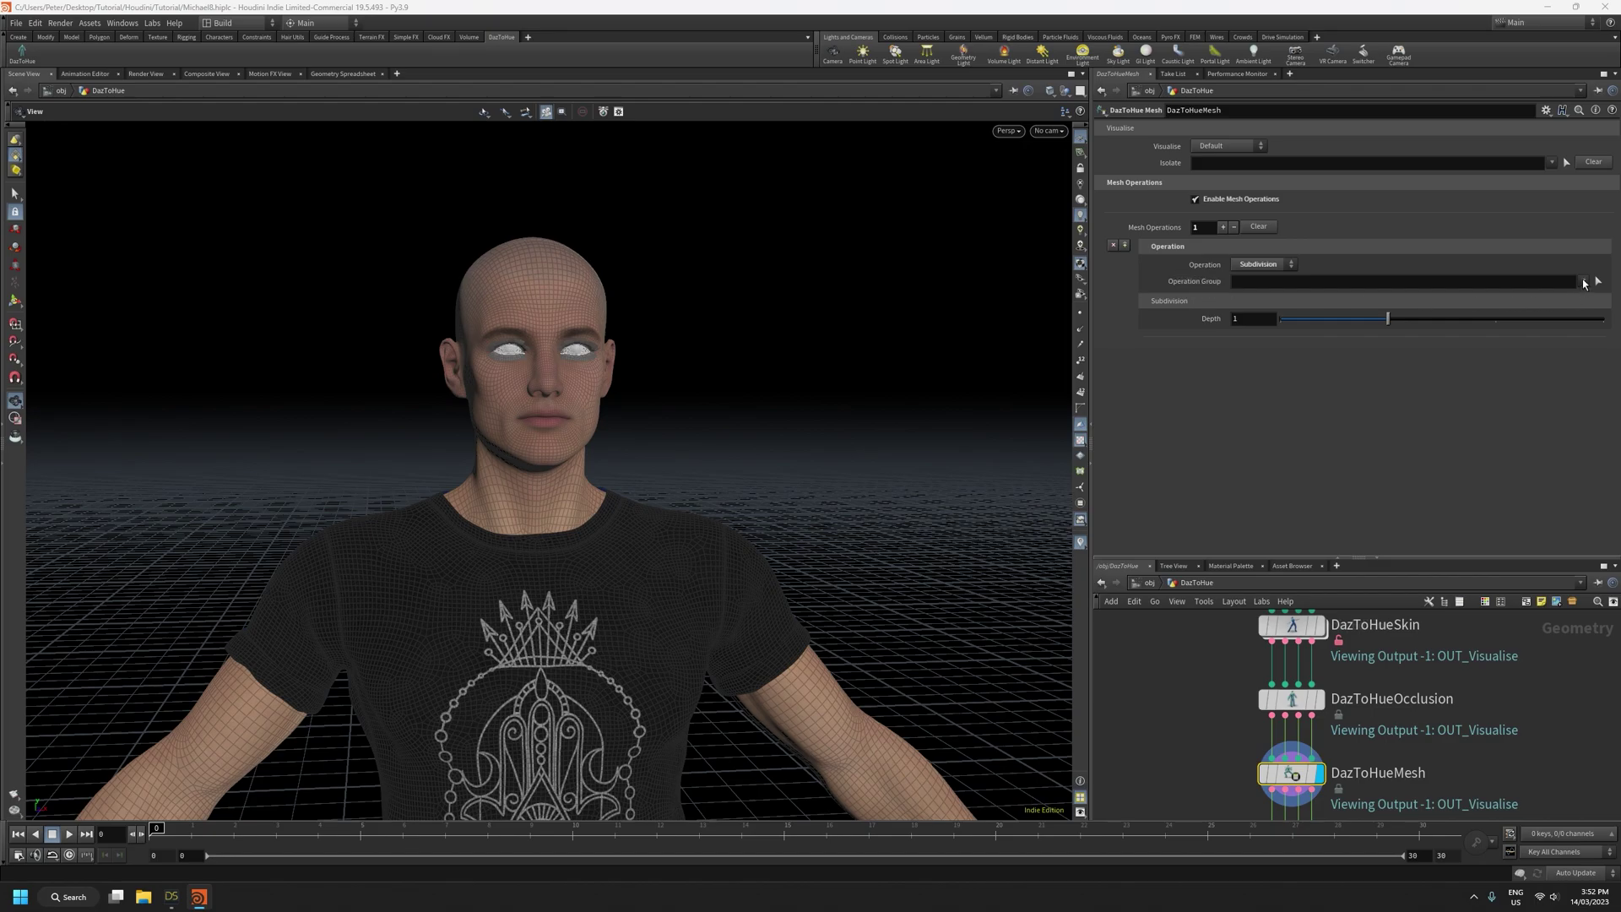
# Restrict the subdivision to the Genesis8_1Male_lips group with the character's face in close view
pyautogui.click(1584, 282)
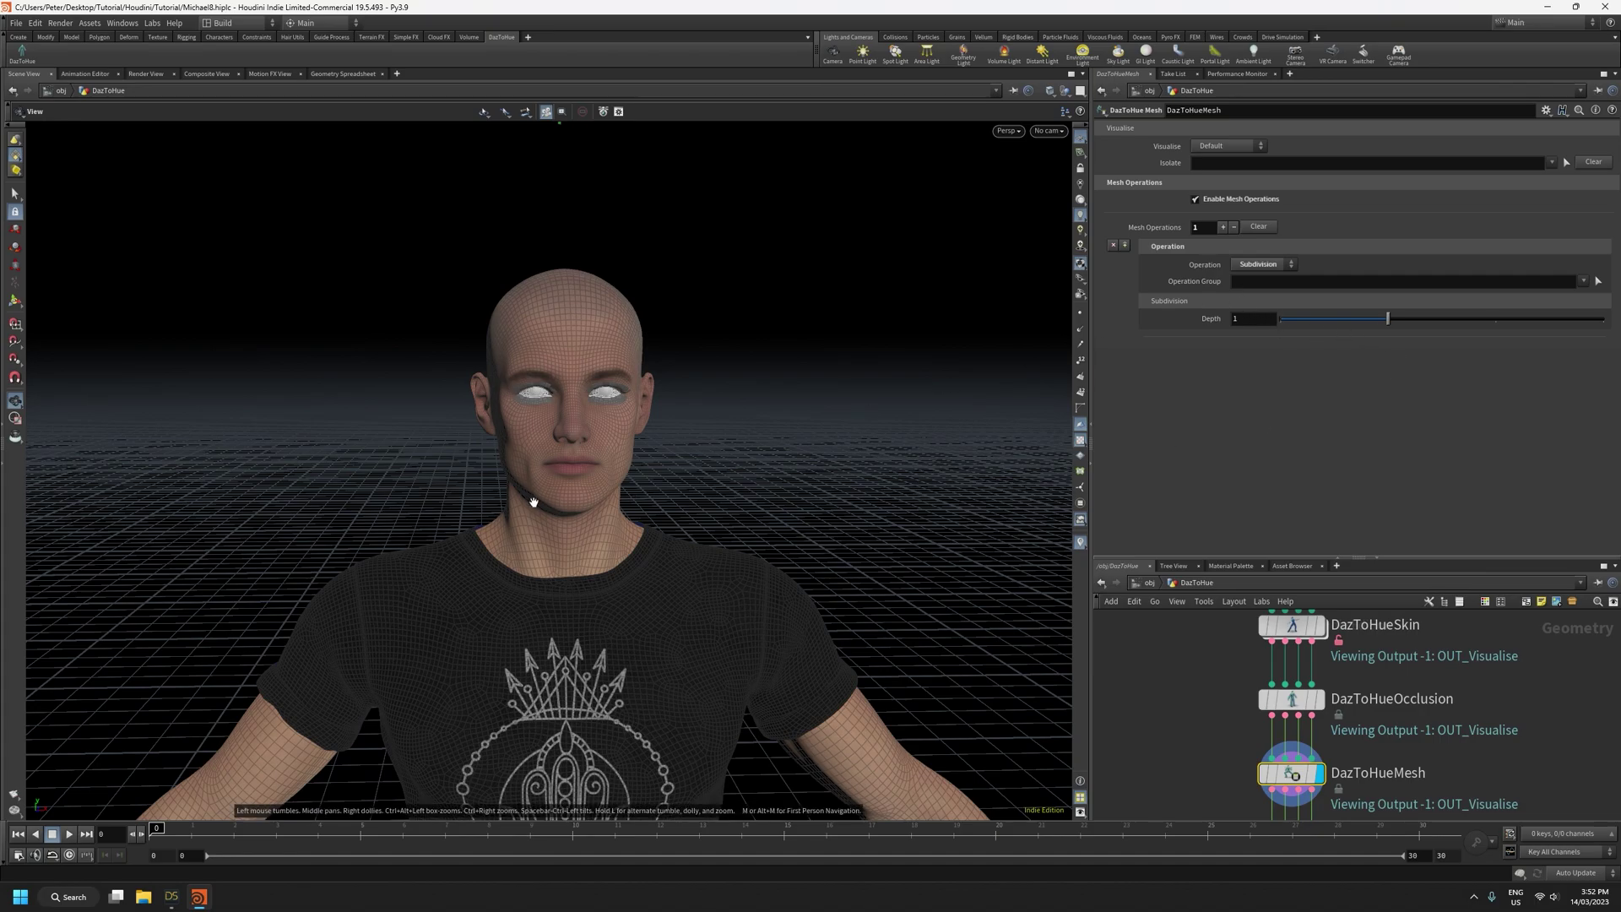
pyautogui.scroll(5, 620, 345)
pyautogui.moveTo(609, 463); pyautogui.dragTo(684, 420)
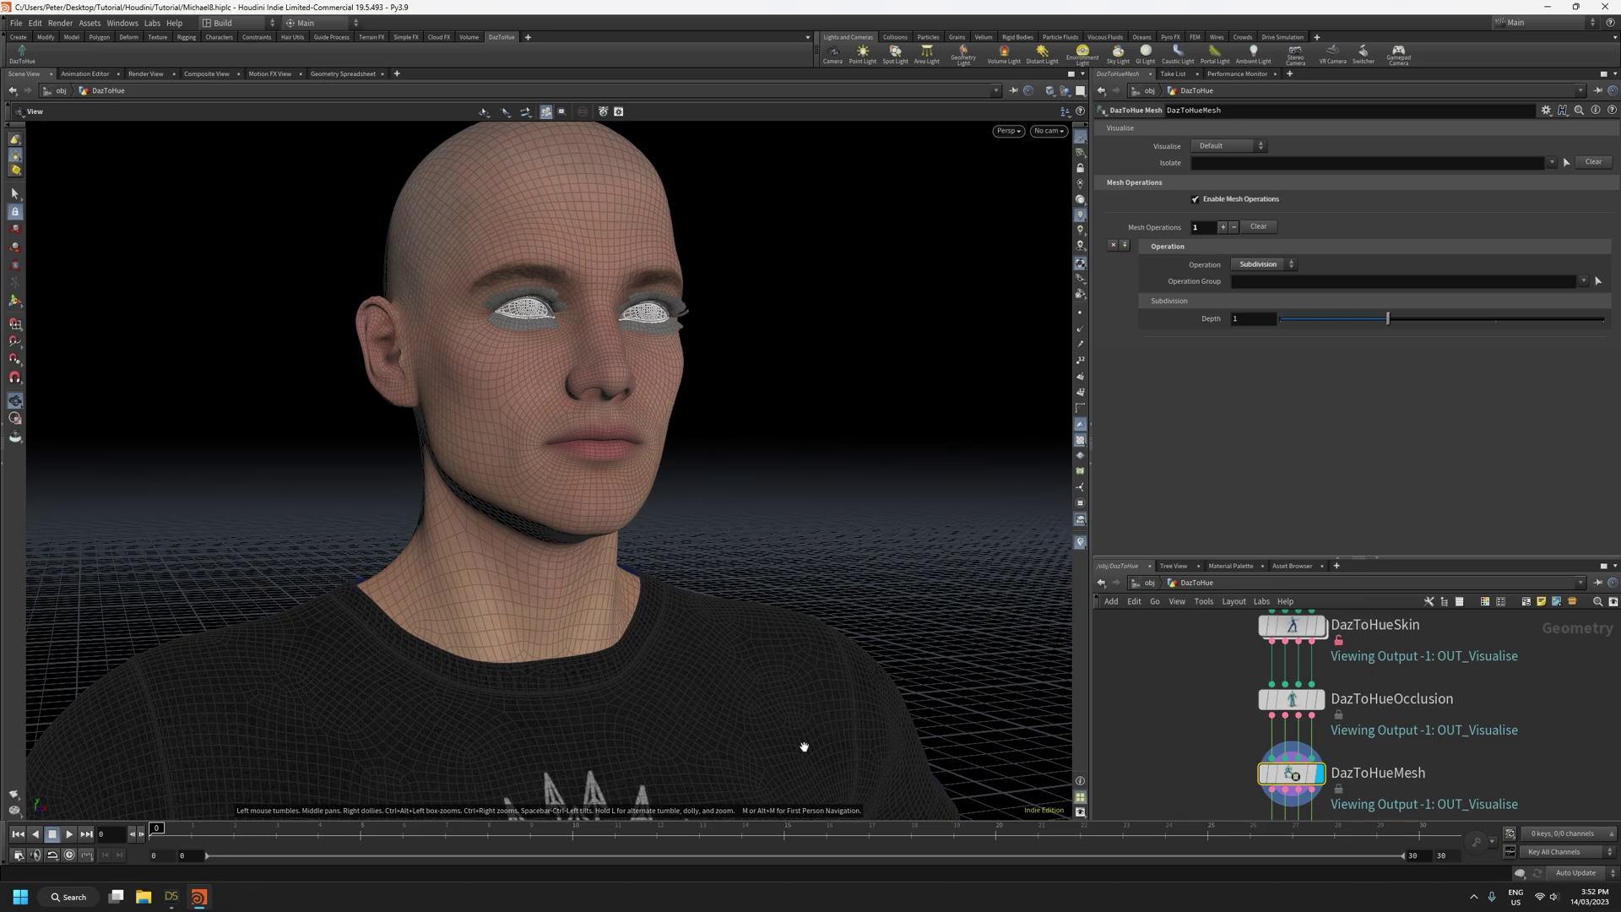
pyautogui.scroll(3, 535, 422)
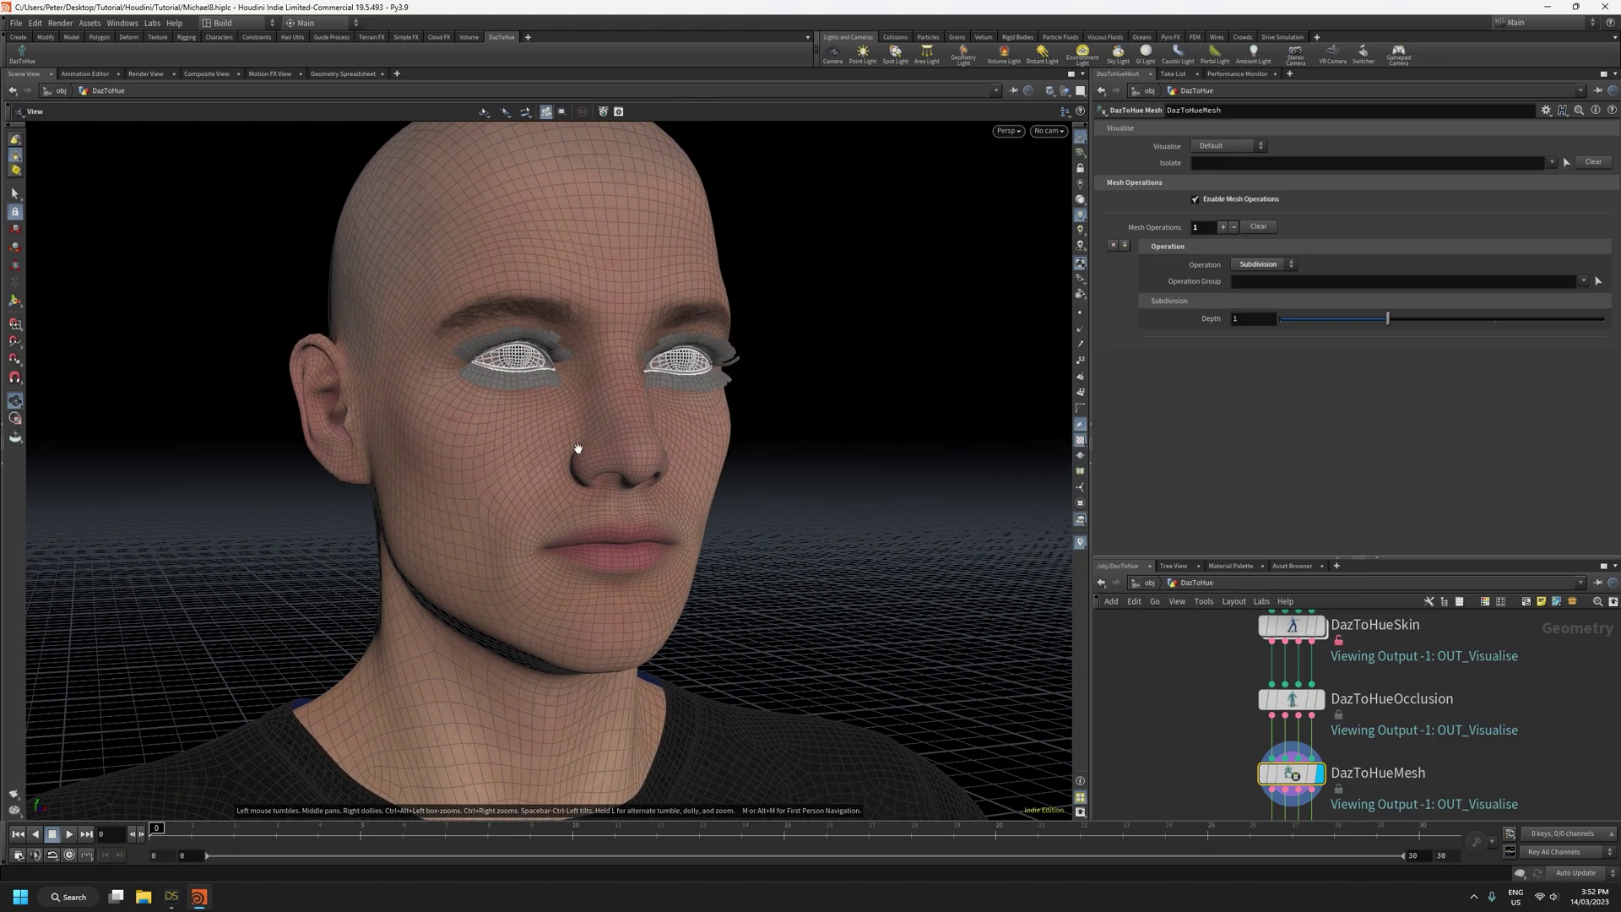
pyautogui.scroll(4, 586, 540)
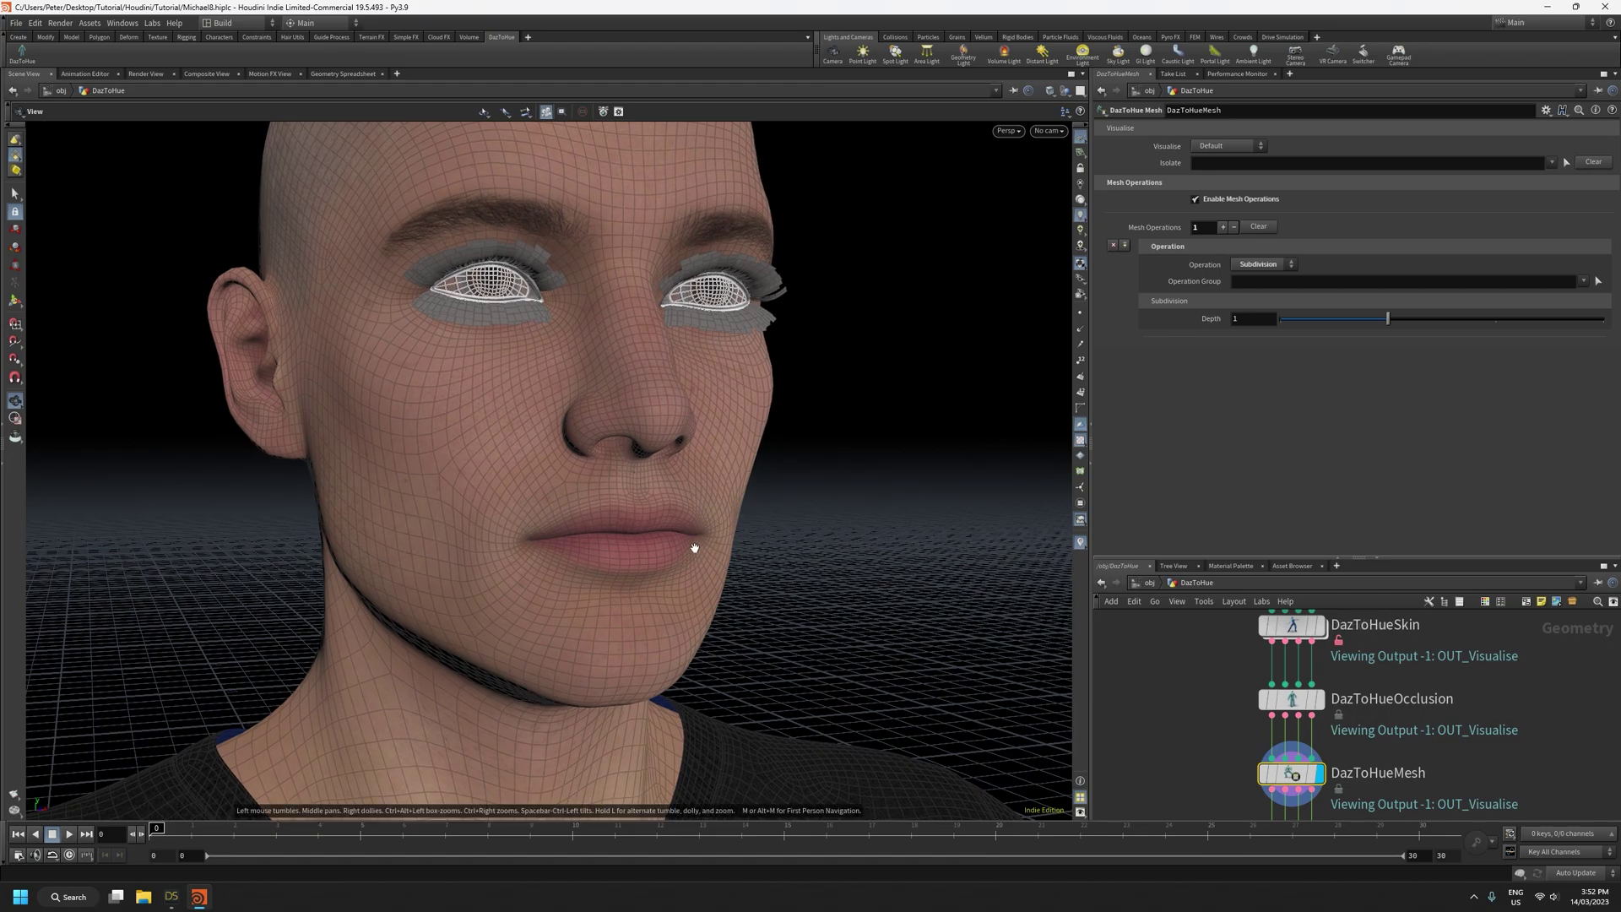
pyautogui.scroll(3, 558, 540)
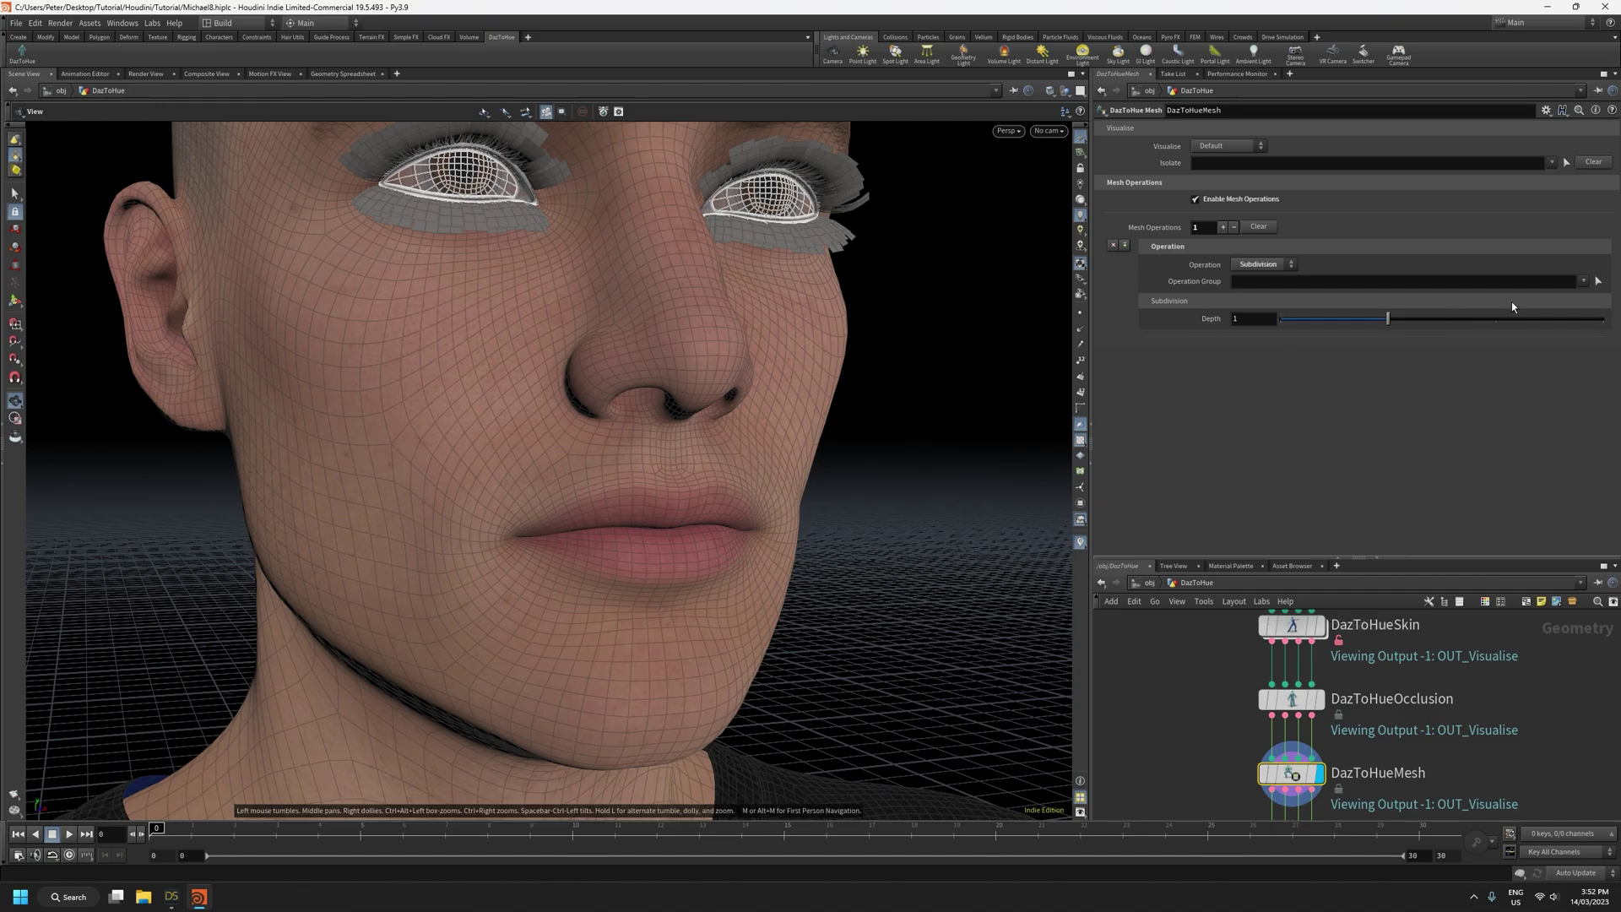
pyautogui.click(1583, 281)
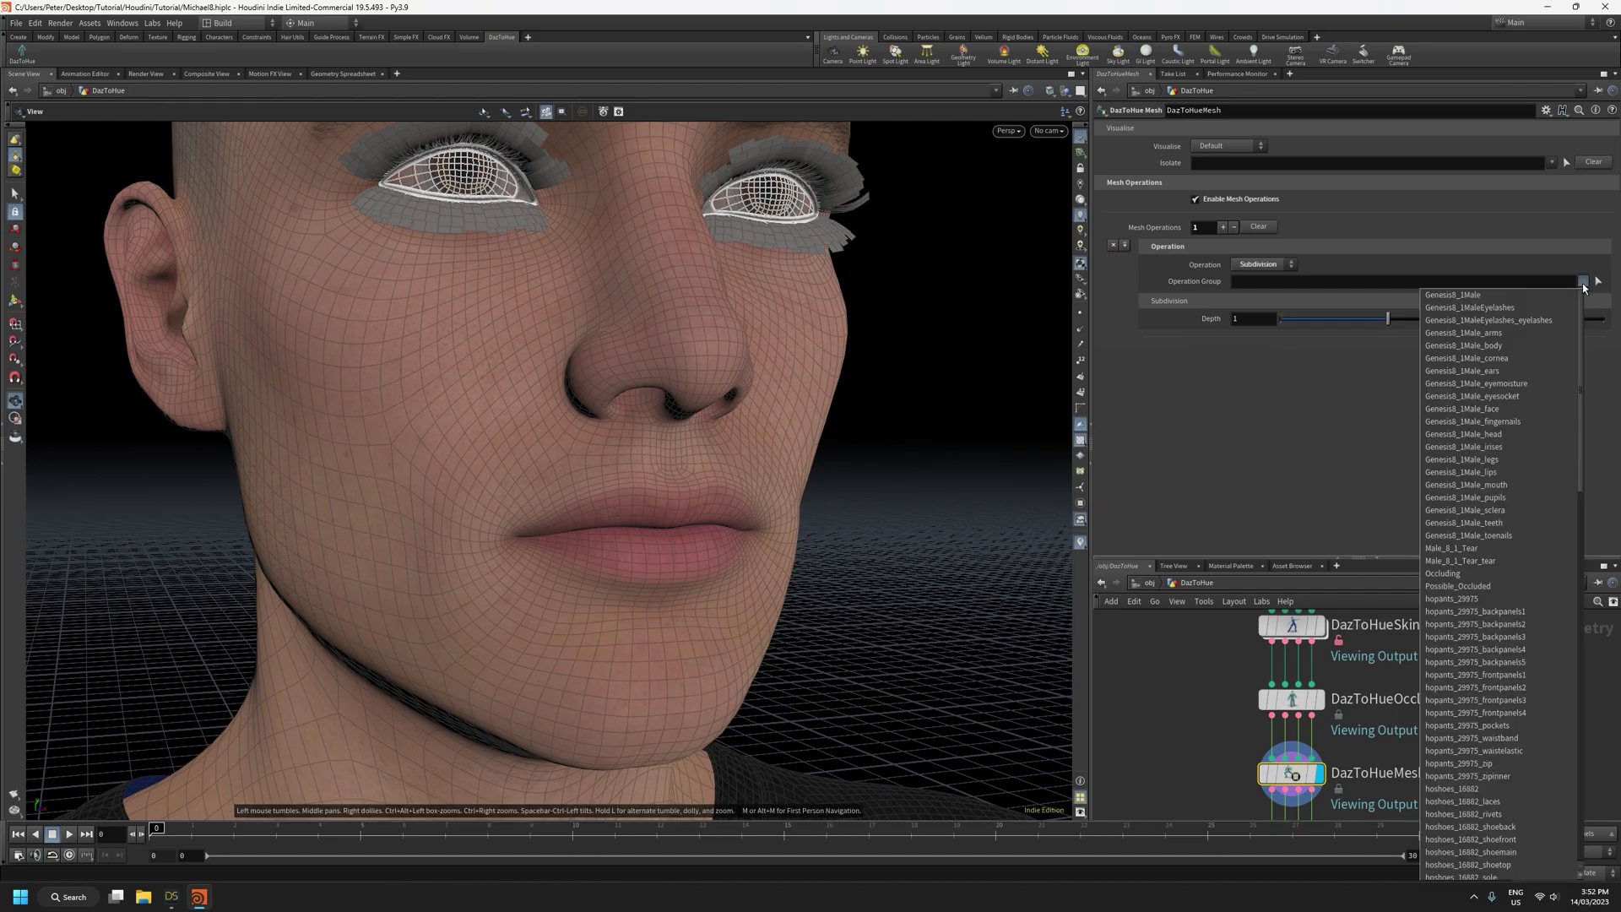
pyautogui.click(1497, 472)
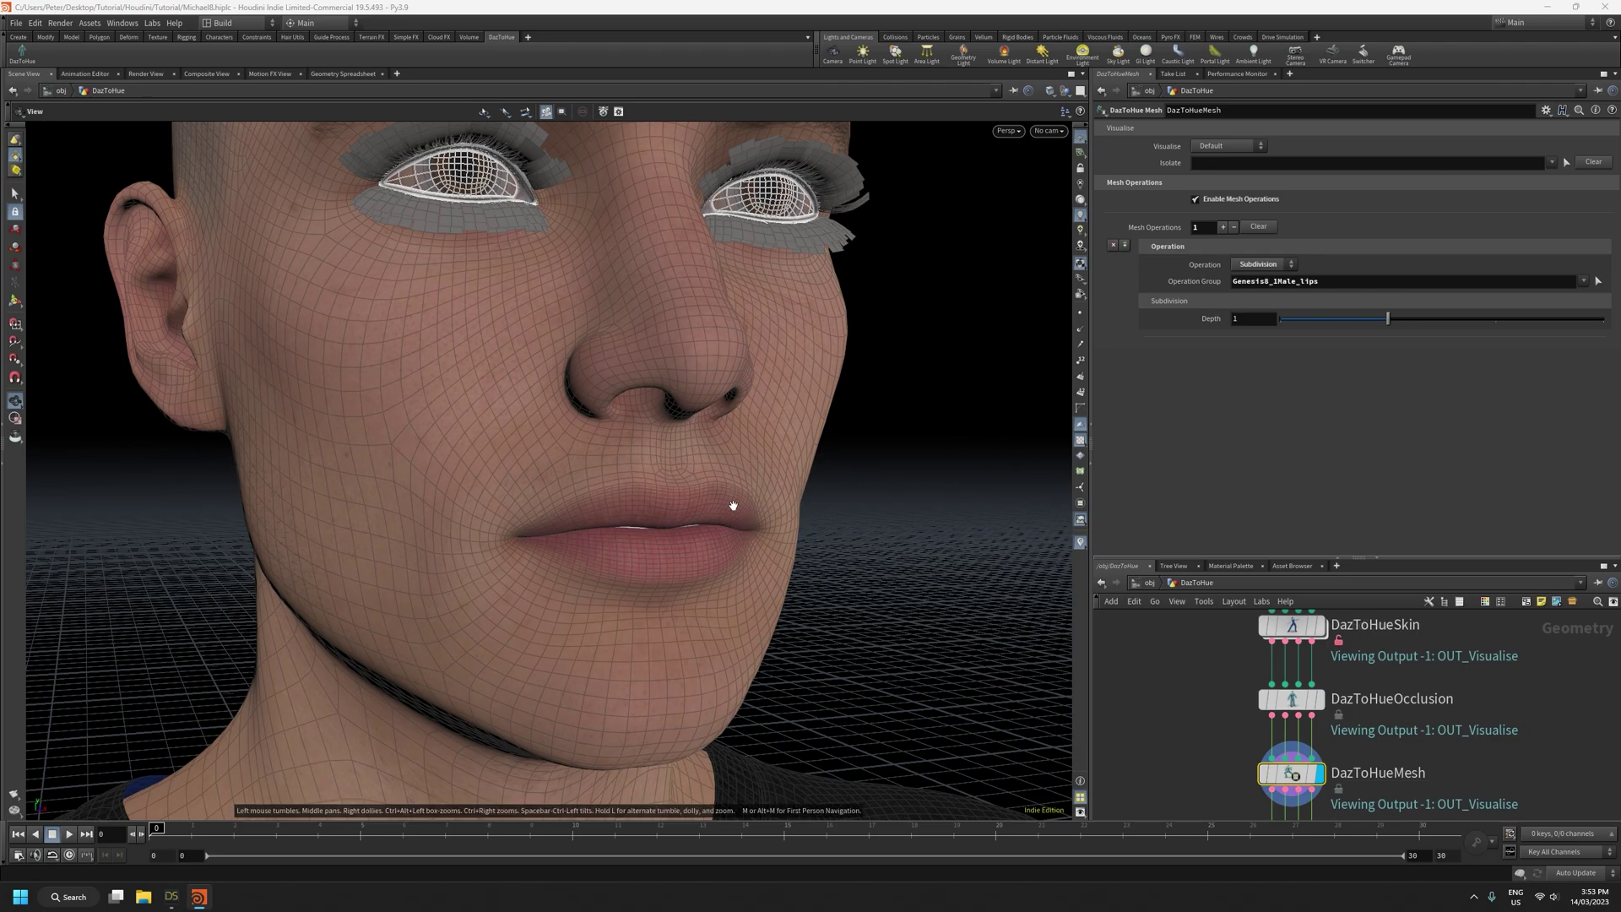
# Inspect the seam between the subdivided lips and the surrounding face, and clear the operation group
pyautogui.moveTo(665, 498); pyautogui.dragTo(653, 344, button='right')
pyautogui.moveTo(675, 449); pyautogui.dragTo(734, 499)
pyautogui.moveTo(593, 453); pyautogui.dragTo(599, 367, button='right')
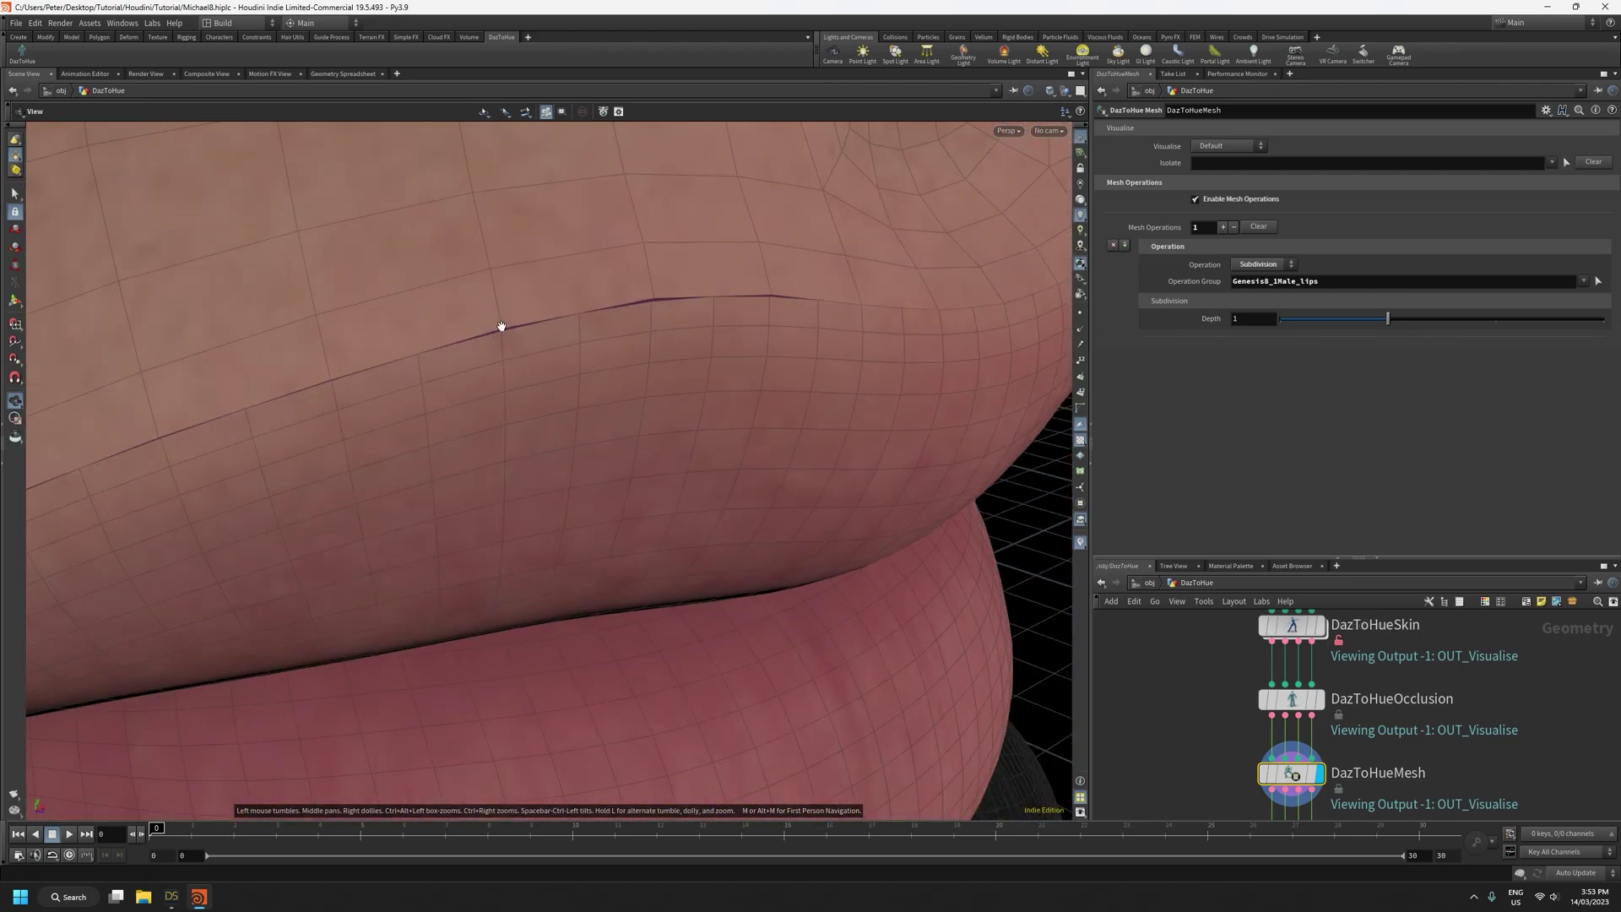
pyautogui.moveTo(558, 333); pyautogui.dragTo(553, 381, button='right')
pyautogui.doubleClick(1452, 282)
pyautogui.press('BackSpace')
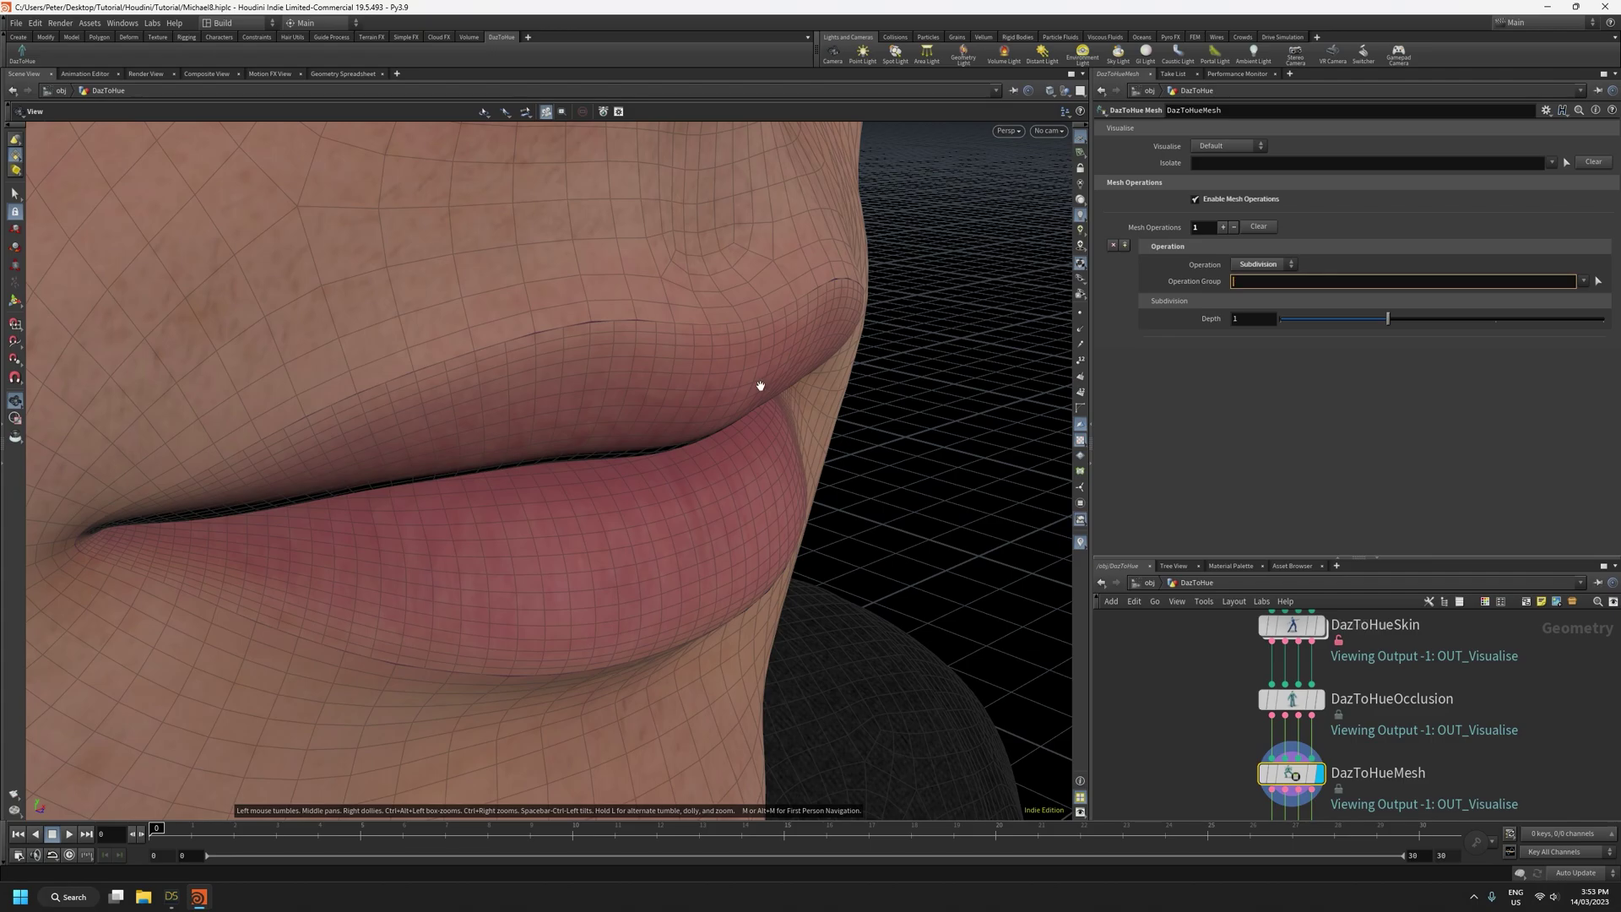
# Set the subdivision's operation group to Genesis8_1Male to cover the whole body mesh
pyautogui.moveTo(799, 451); pyautogui.dragTo(624, 500, button='right')
pyautogui.moveTo(624, 500); pyautogui.dragTo(589, 483)
pyautogui.moveTo(694, 444); pyautogui.dragTo(617, 580, button='right')
pyautogui.moveTo(617, 581); pyautogui.dragTo(608, 492, button='middle')
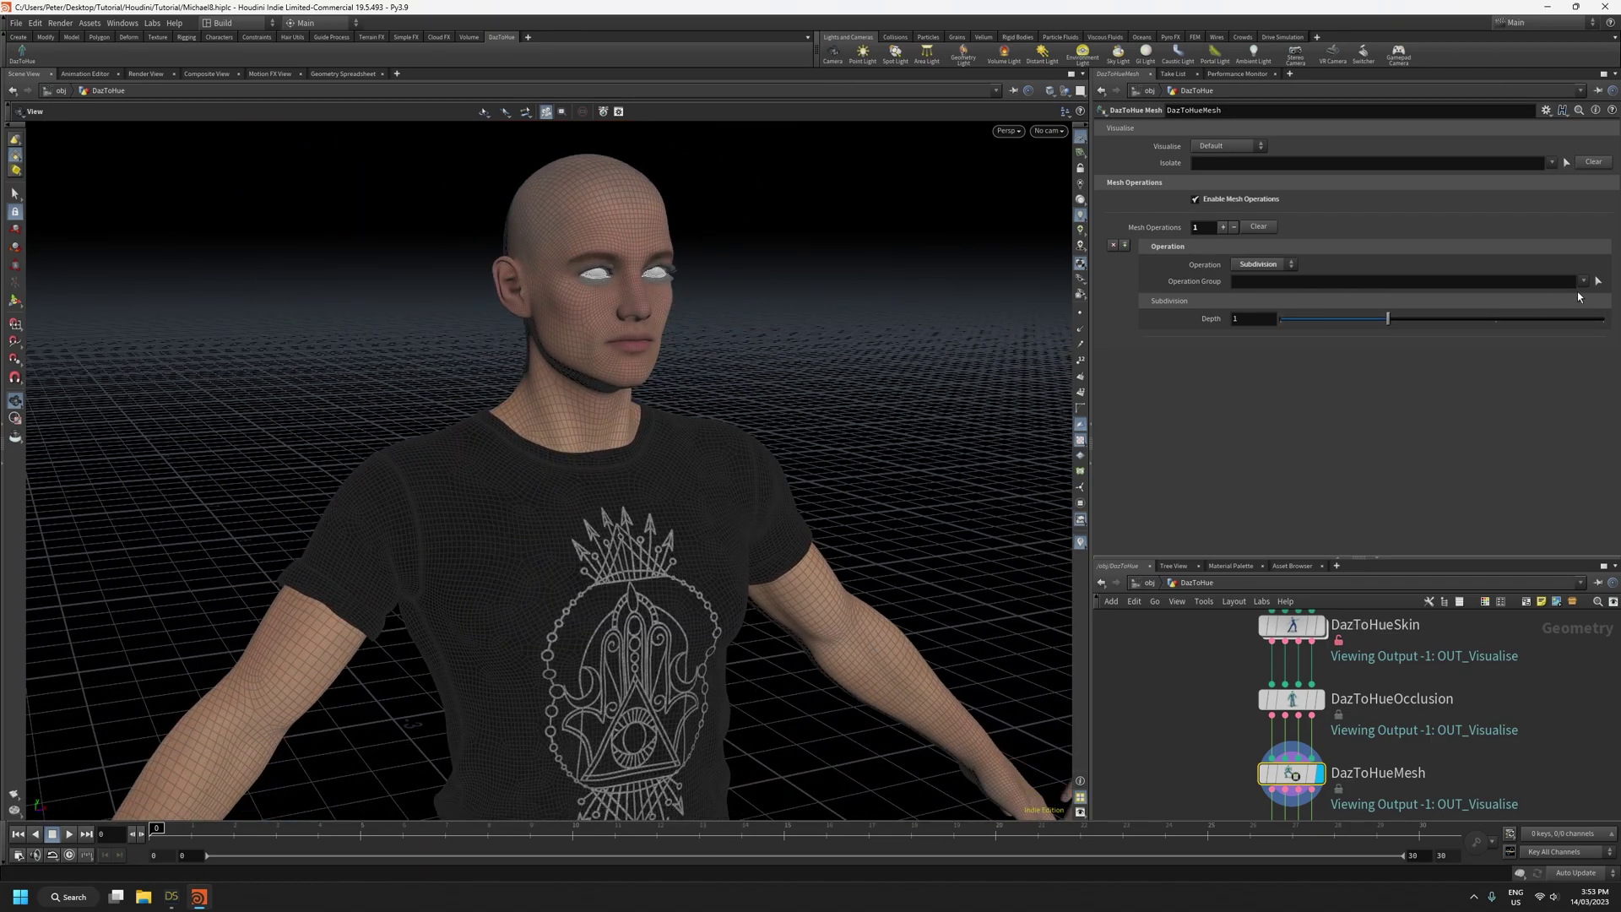
pyautogui.click(1583, 281)
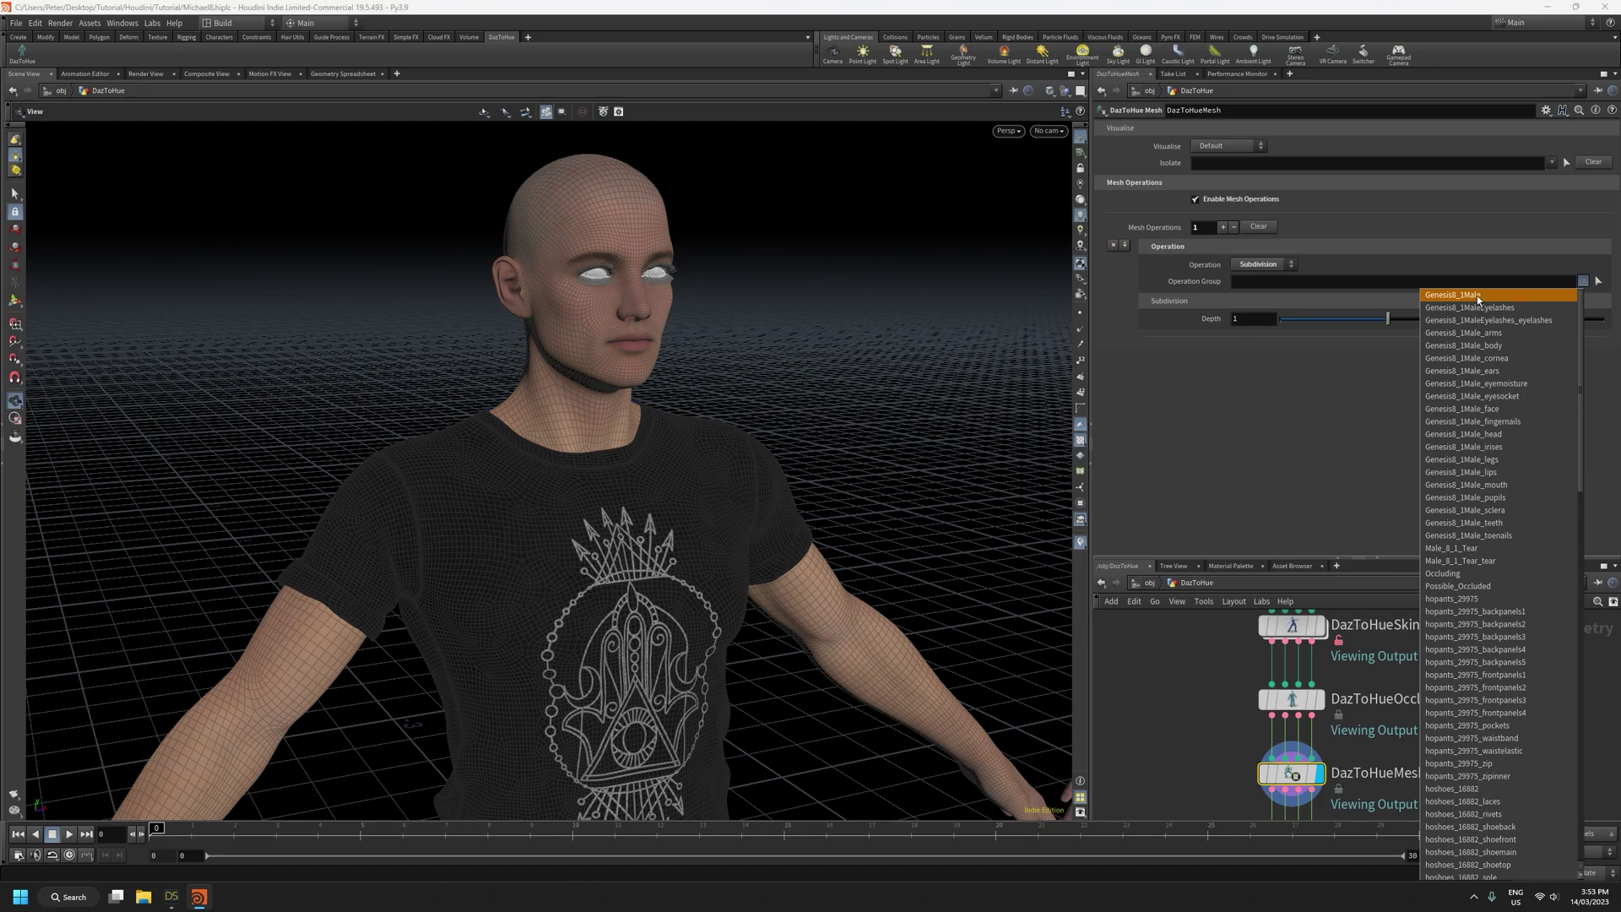
pyautogui.click(1542, 297)
# Examine the subdivided body mesh on the head and neck and the Fbx point and primitive counts
pyautogui.scroll(5, 596, 341)
pyautogui.scroll(-8, 589, 406)
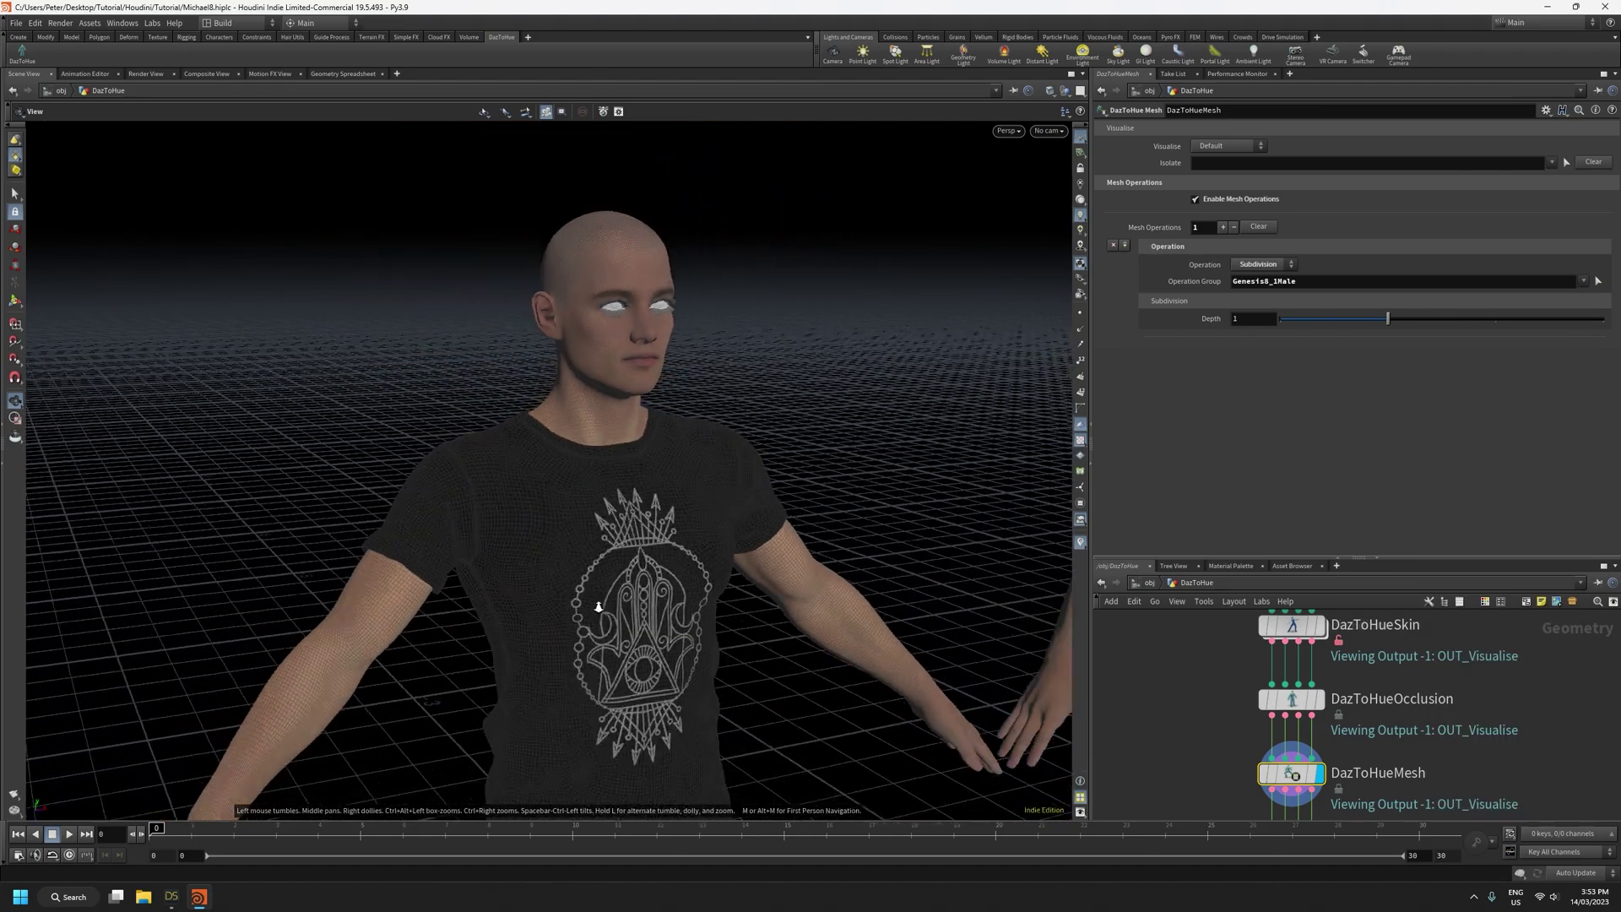
pyautogui.scroll(1, 541, 605)
pyautogui.scroll(3, 589, 490)
pyautogui.moveTo(589, 490); pyautogui.dragTo(510, 655, button='middle')
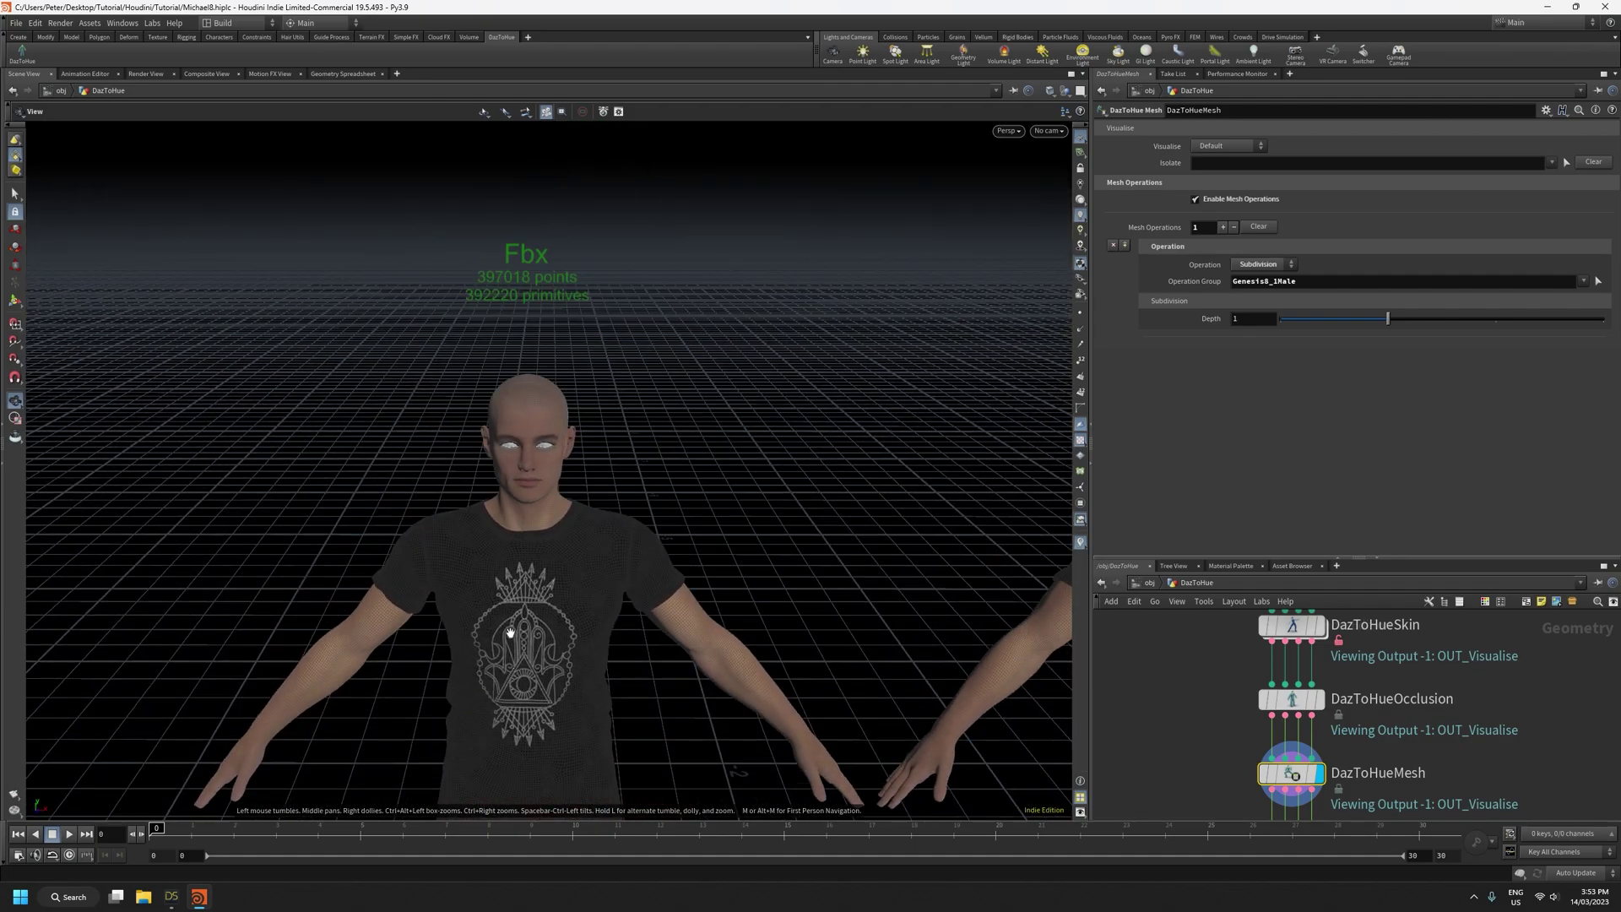
pyautogui.moveTo(510, 656); pyautogui.dragTo(515, 298, button='right')
pyautogui.moveTo(563, 347); pyautogui.dragTo(601, 315)
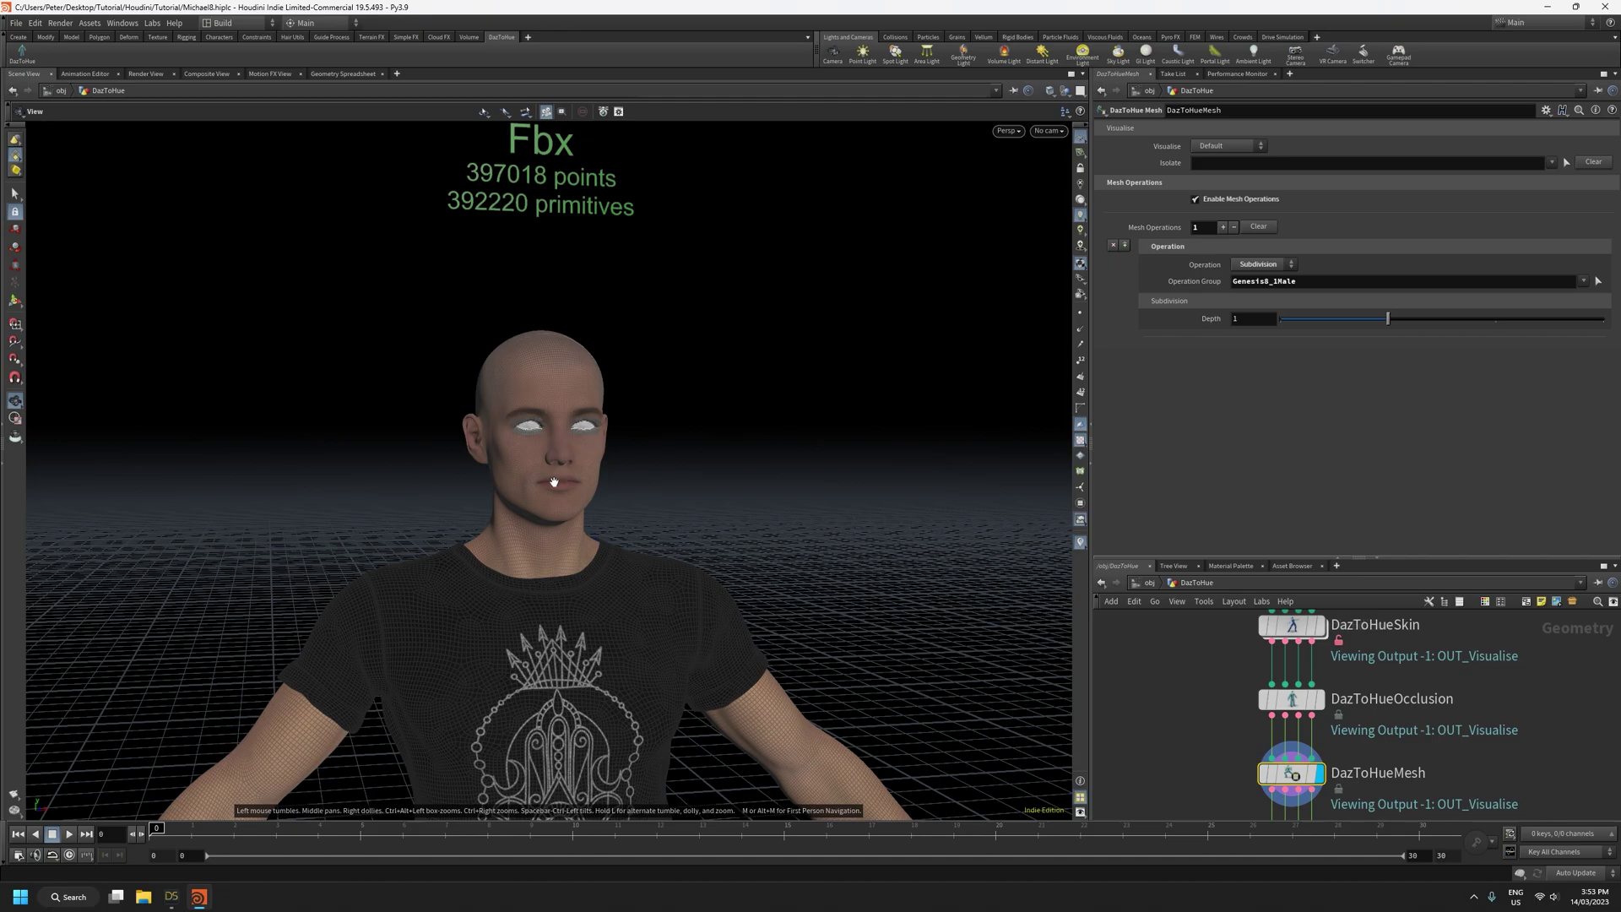
pyautogui.moveTo(534, 441); pyautogui.dragTo(586, 254, button='right')
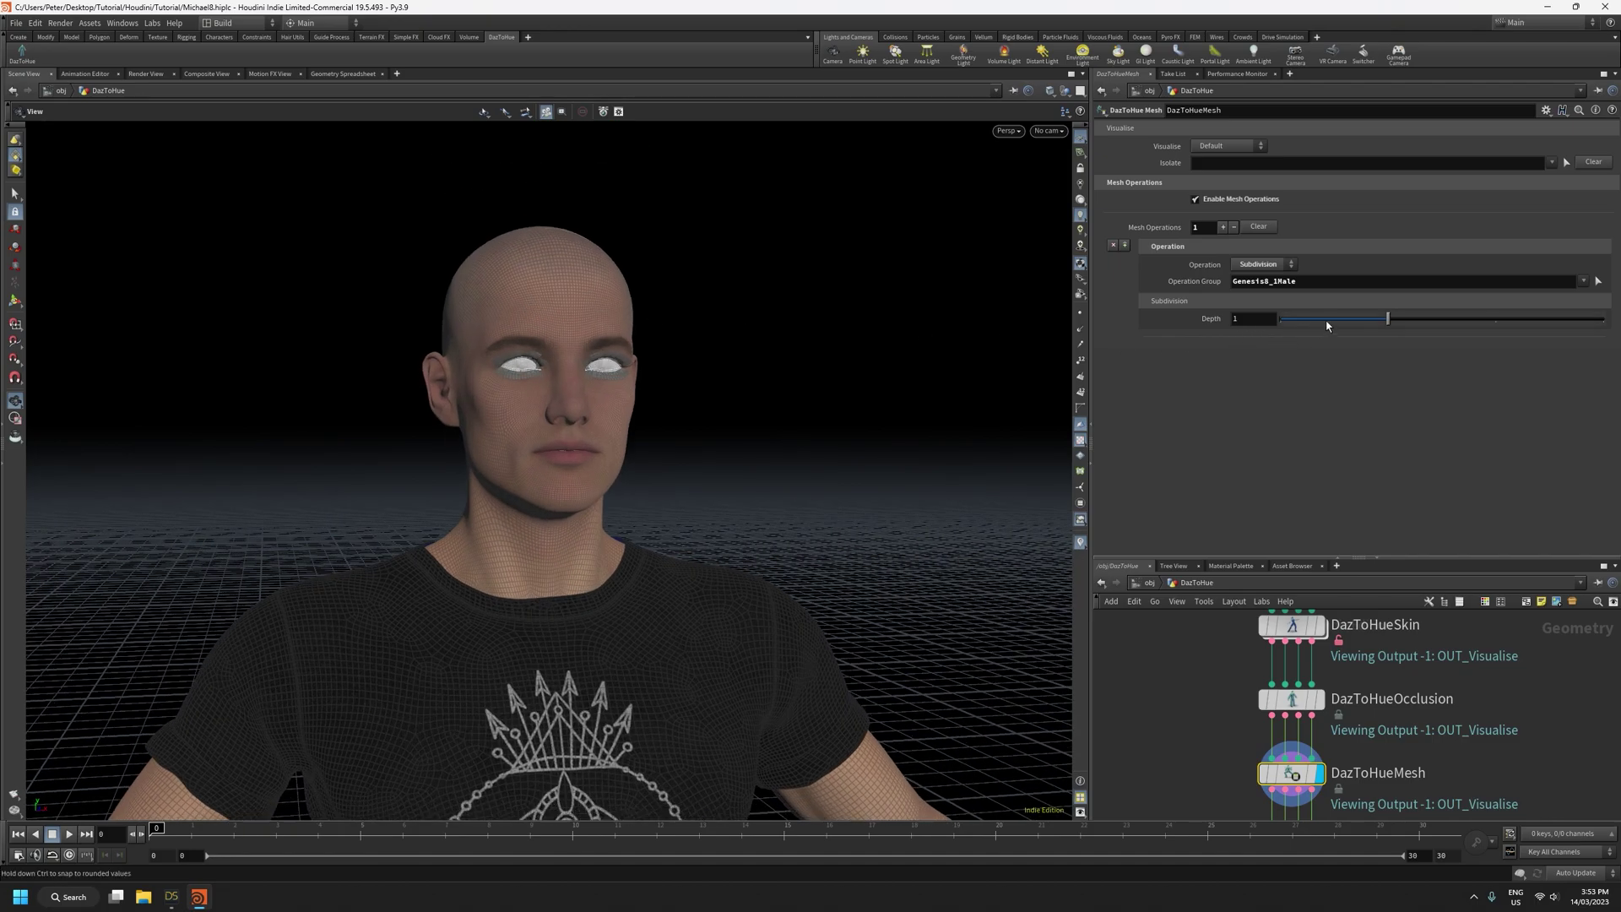
pyautogui.moveTo(496, 567); pyautogui.dragTo(485, 345, button='right')
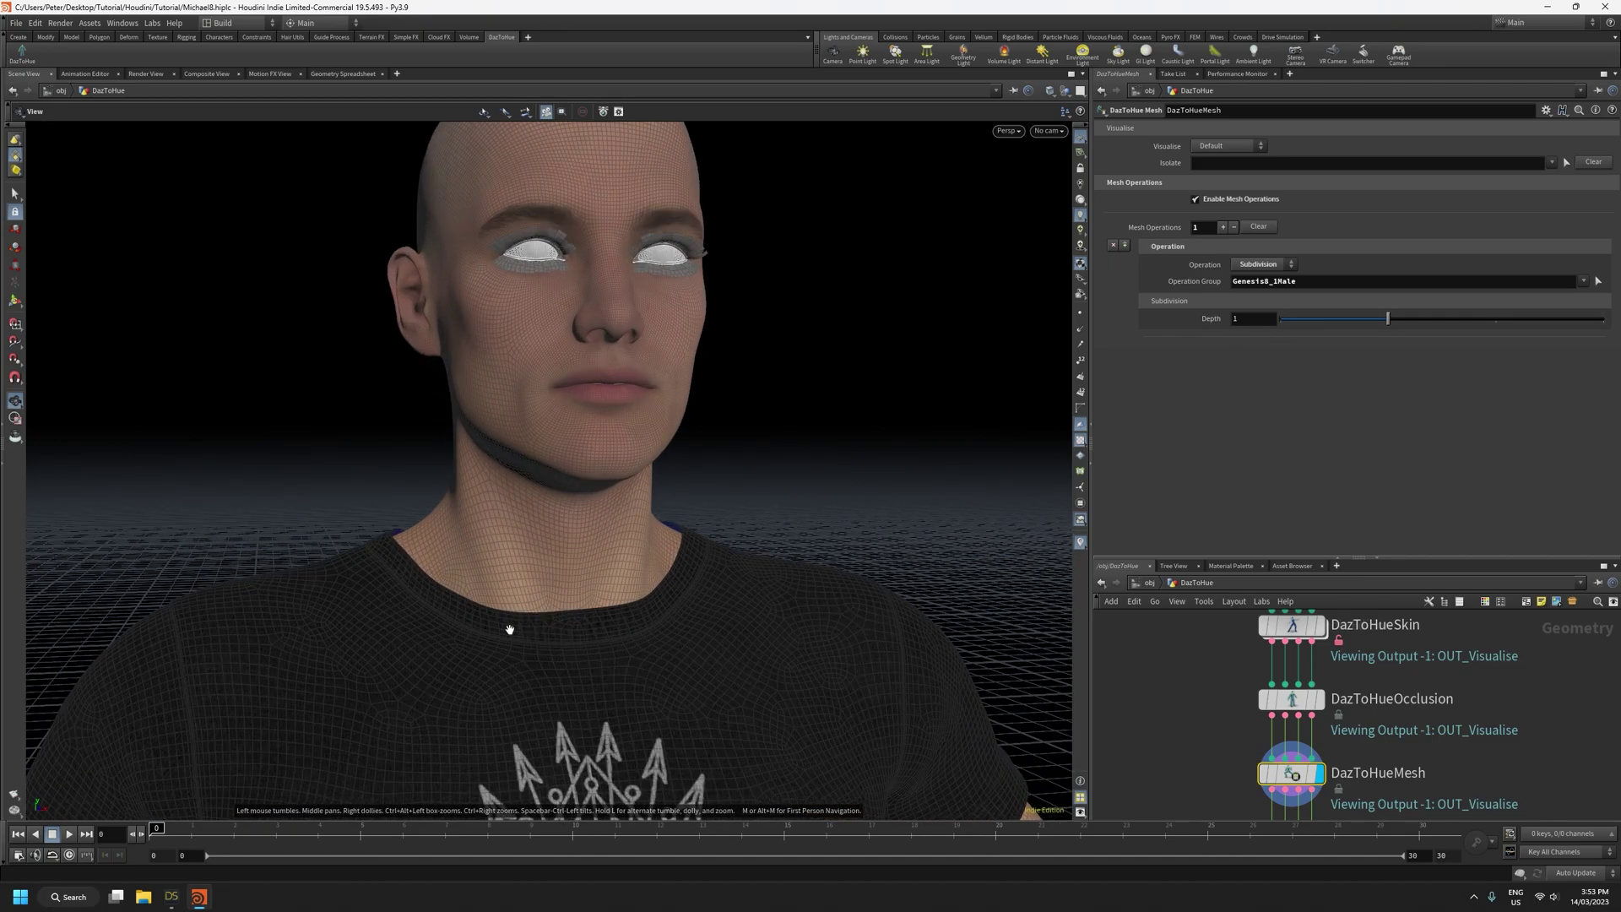
pyautogui.scroll(-5, 682, 442)
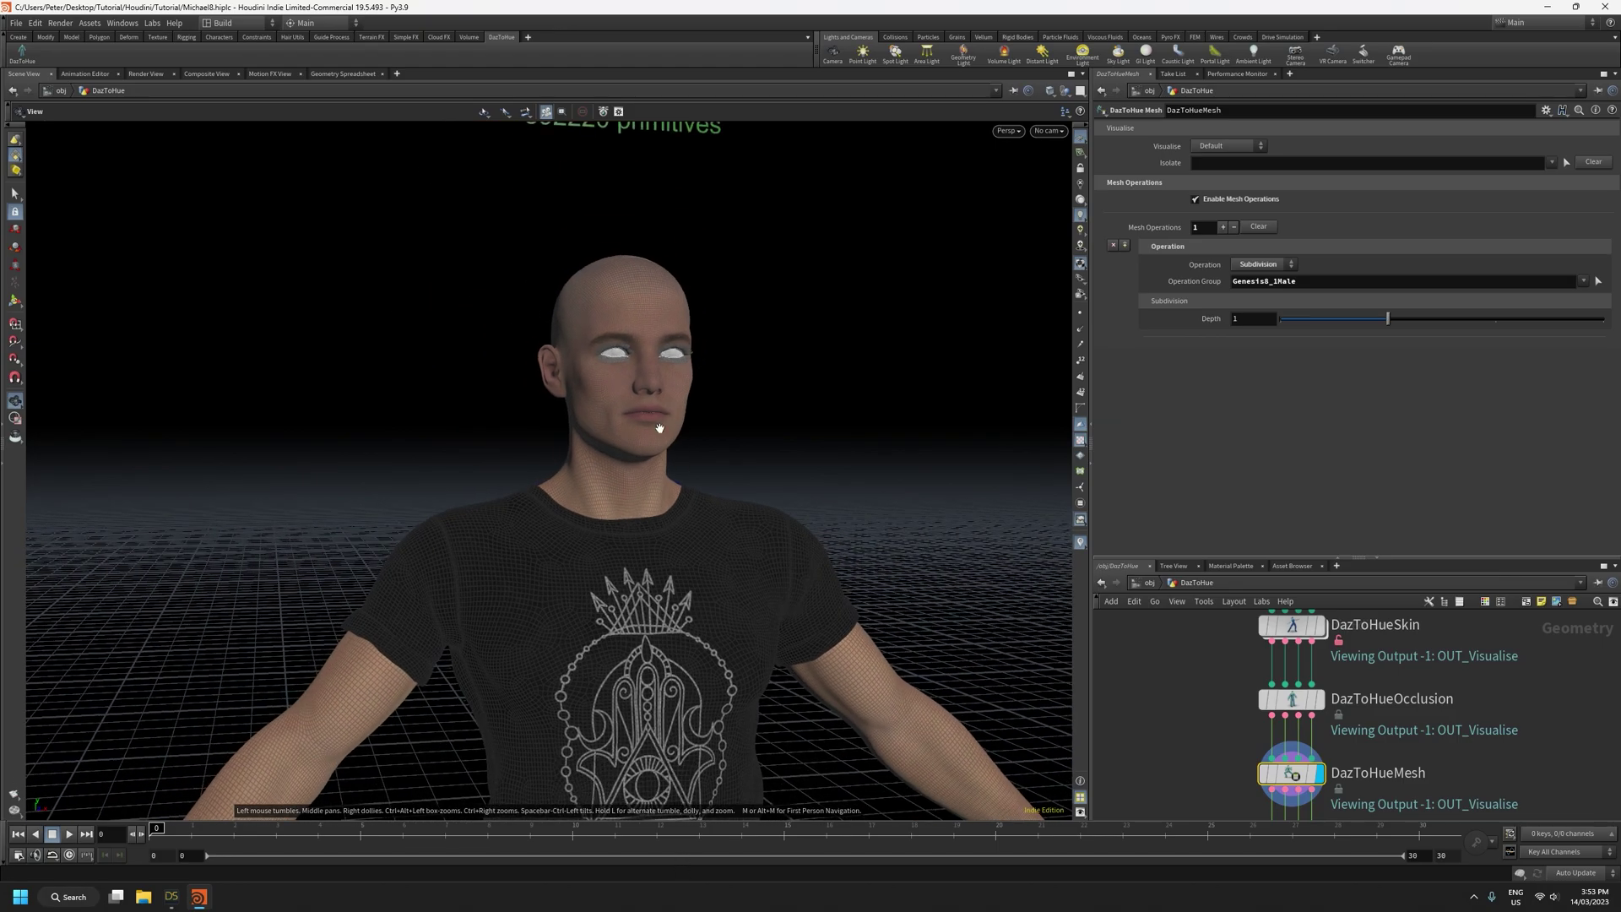
# Clear the mesh operations list to remove the subdivision from the body mesh, with the Fbx and Alembic figures in view
pyautogui.moveTo(659, 437); pyautogui.dragTo(661, 583, button='right')
pyautogui.moveTo(662, 582); pyautogui.dragTo(414, 581, button='middle')
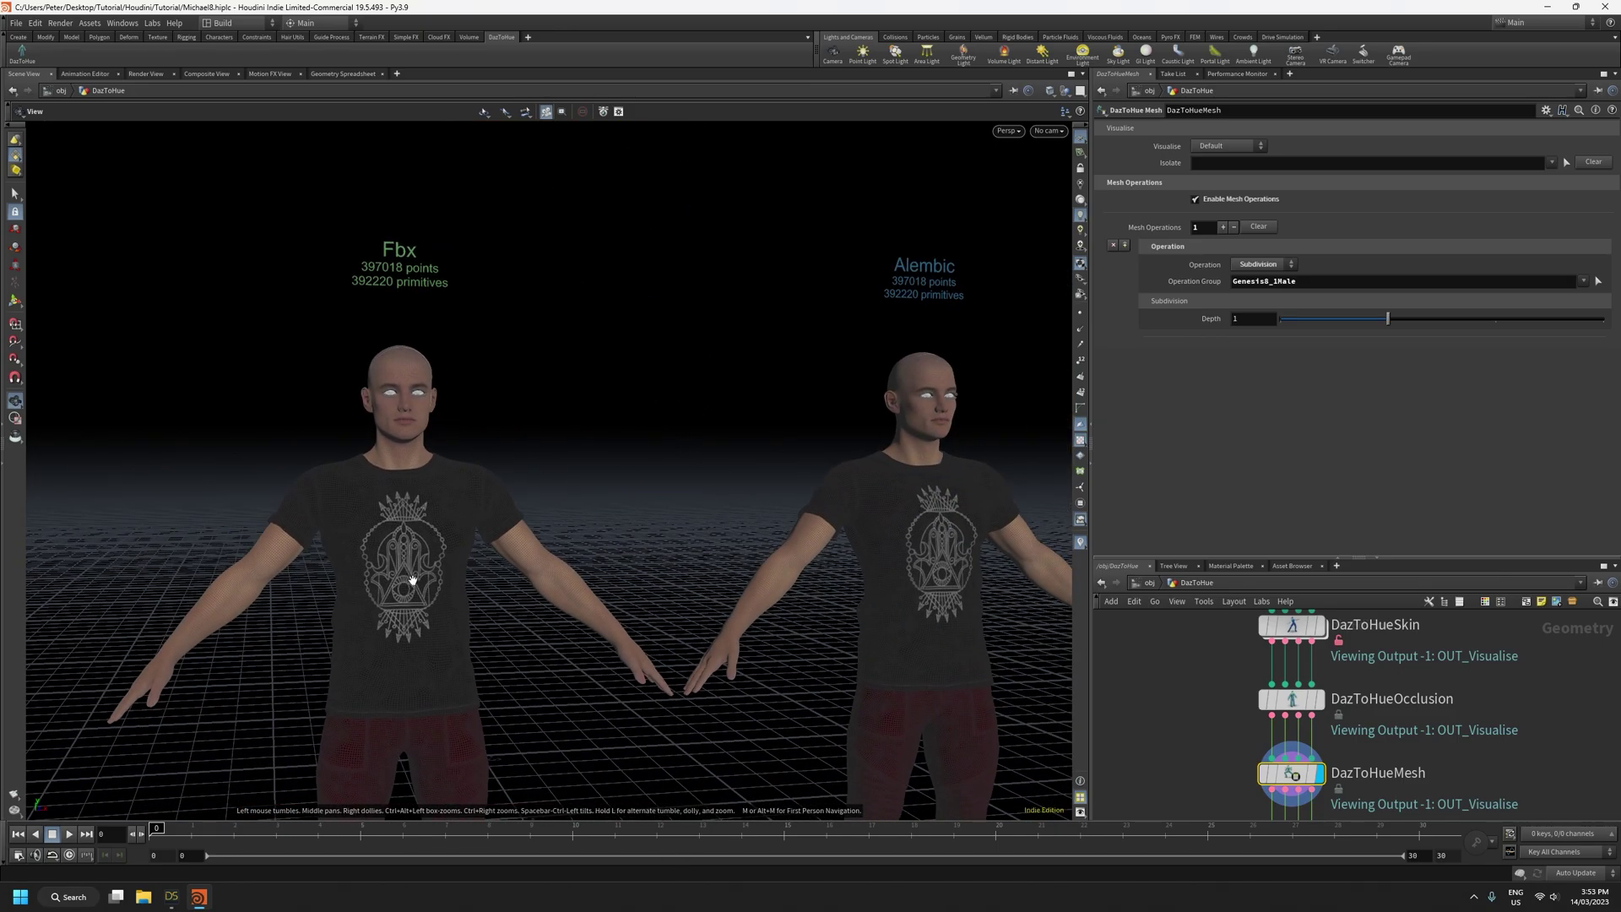
pyautogui.moveTo(391, 441); pyautogui.dragTo(411, 138, button='right')
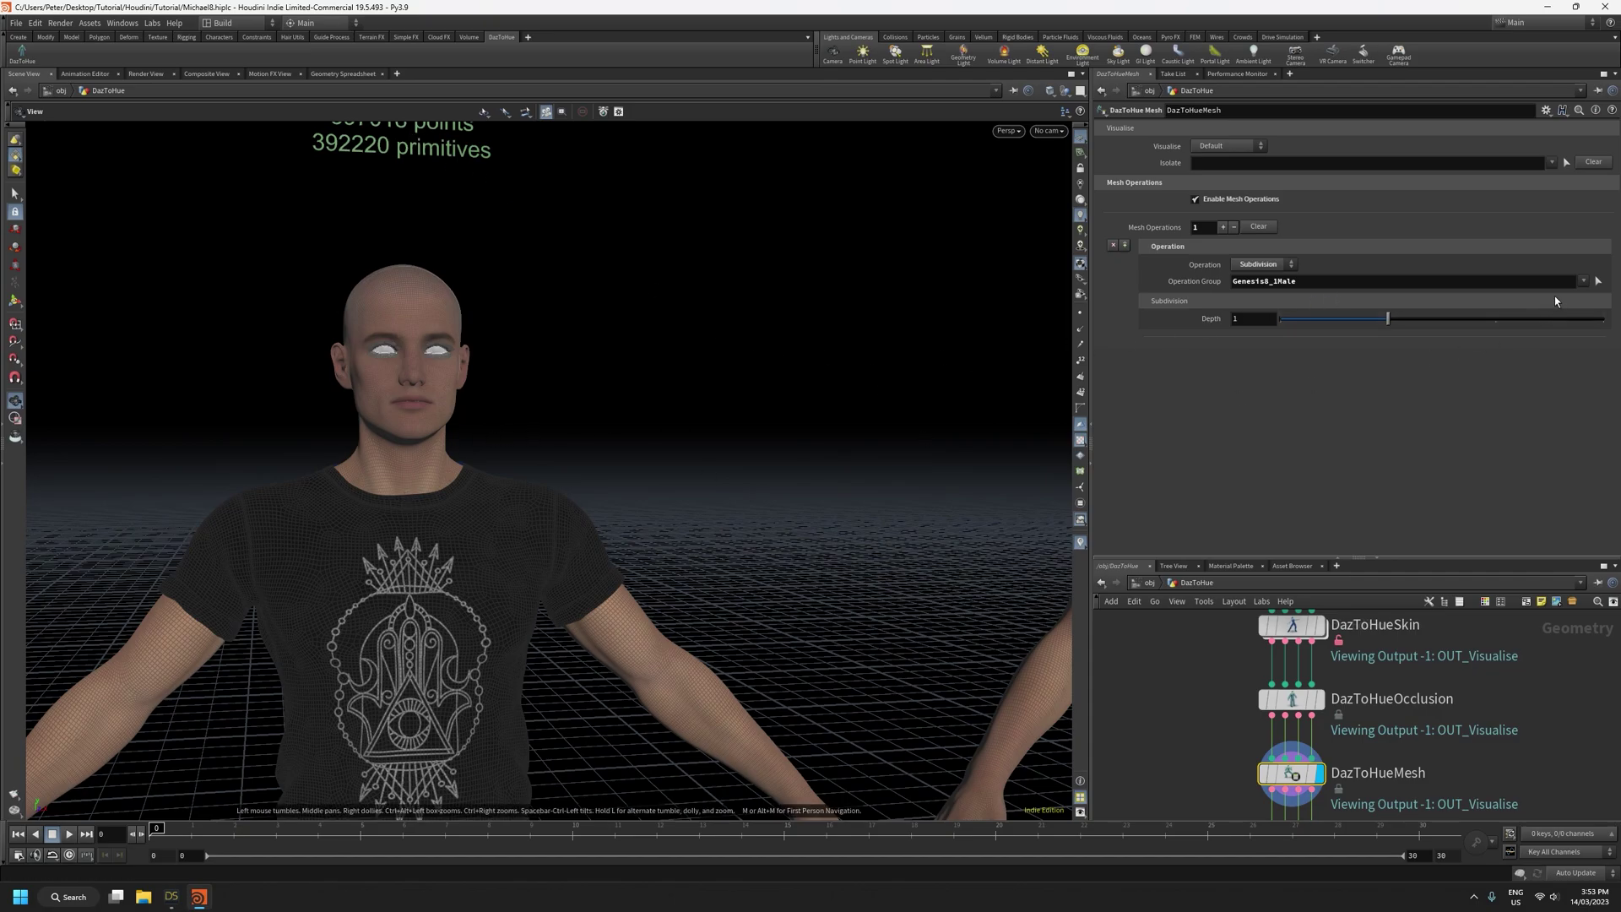
pyautogui.click(1258, 226)
pyautogui.moveTo(566, 506); pyautogui.dragTo(539, 768, button='right')
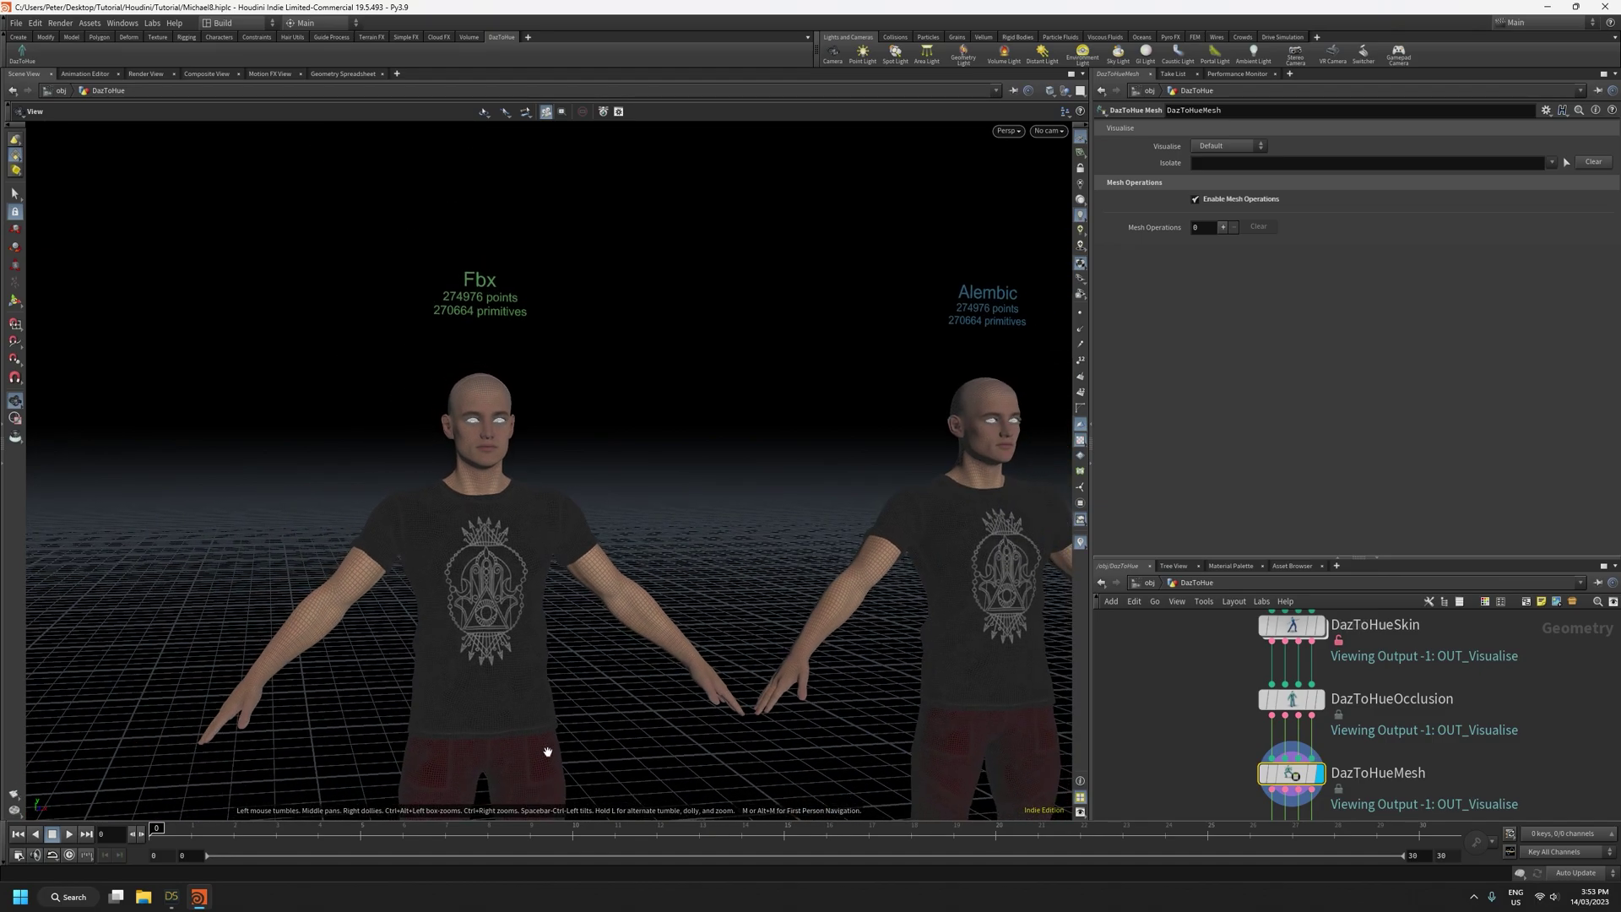
pyautogui.moveTo(662, 625); pyautogui.dragTo(598, 647)
pyautogui.moveTo(659, 646); pyautogui.dragTo(502, 644, button='middle')
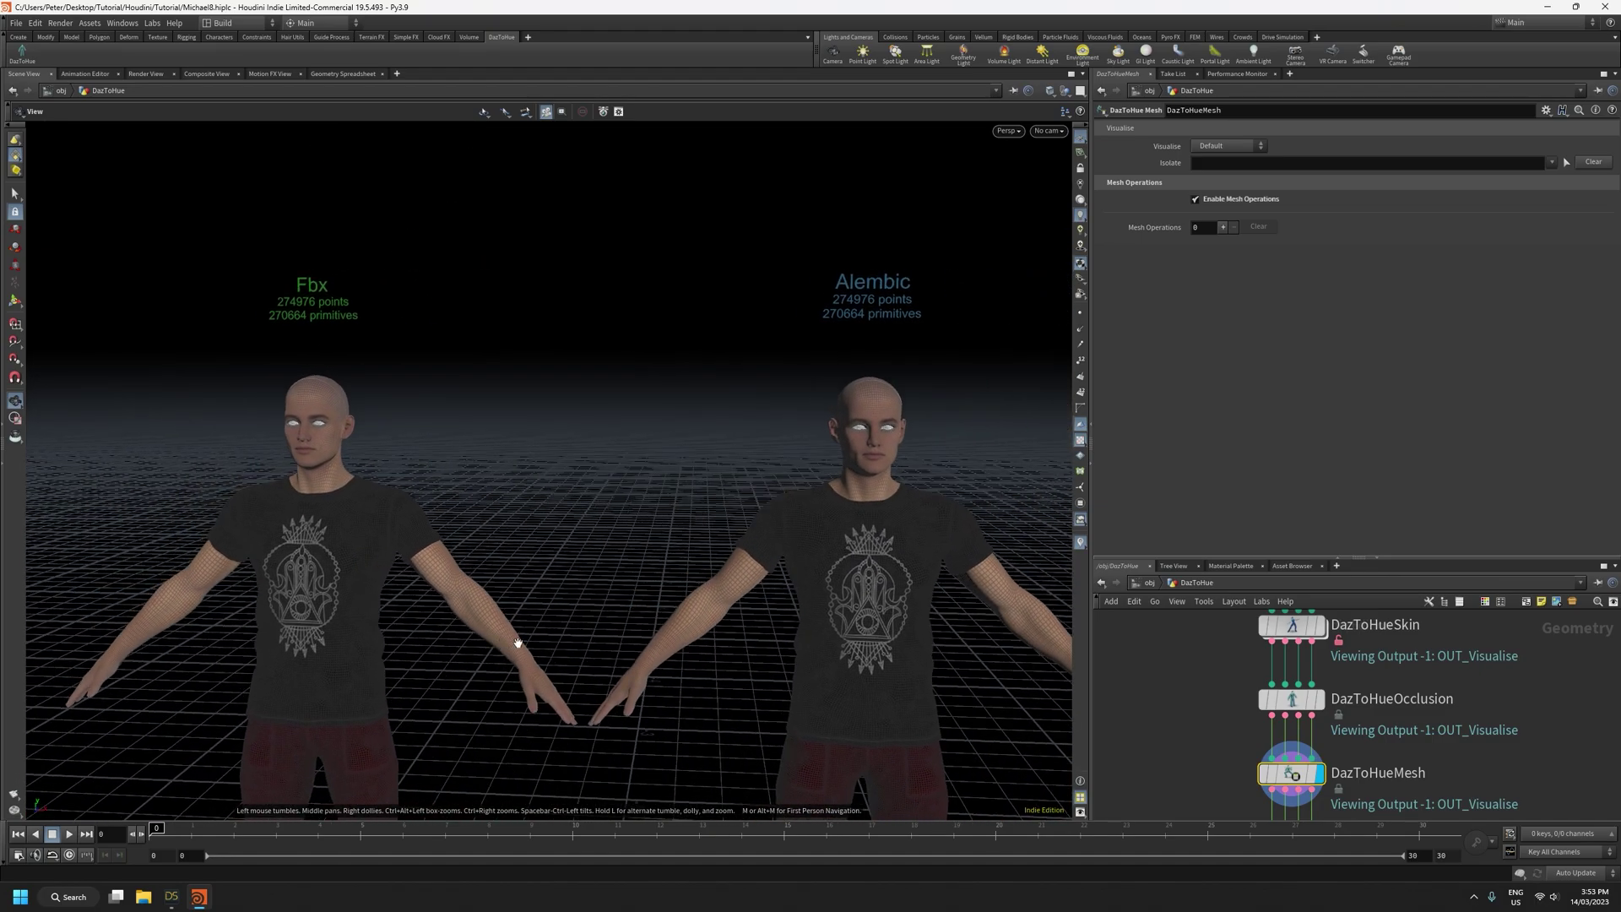
pyautogui.click(1222, 227)
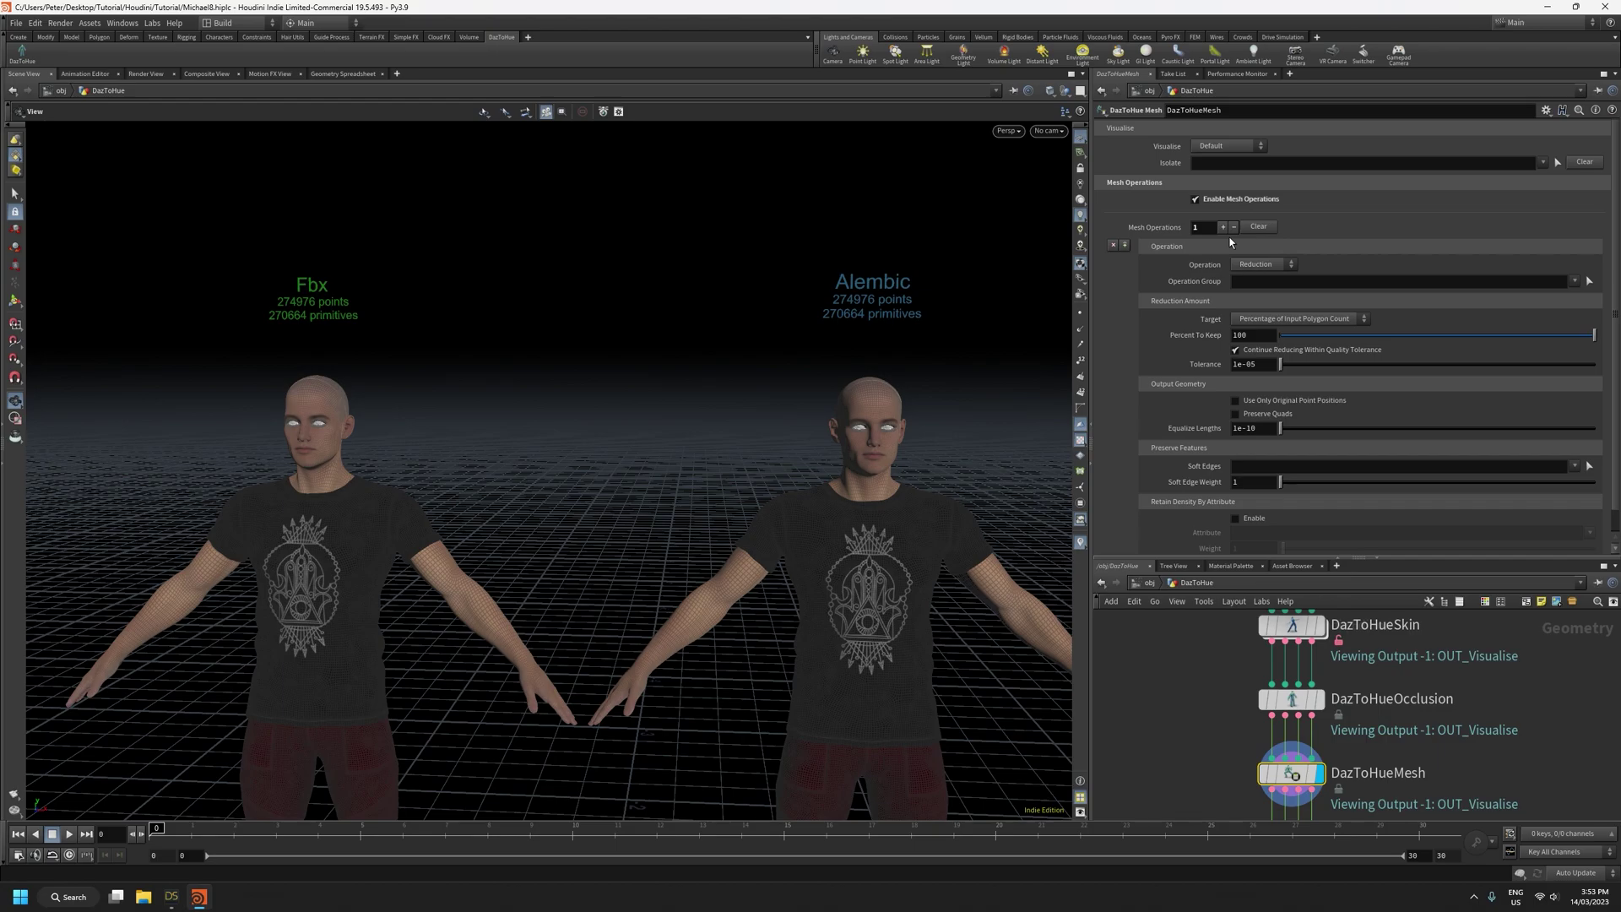
pyautogui.moveTo(623, 372); pyautogui.dragTo(650, 352)
pyautogui.moveTo(650, 353); pyautogui.dragTo(687, 359, button='middle')
pyautogui.scroll(5, 567, 460)
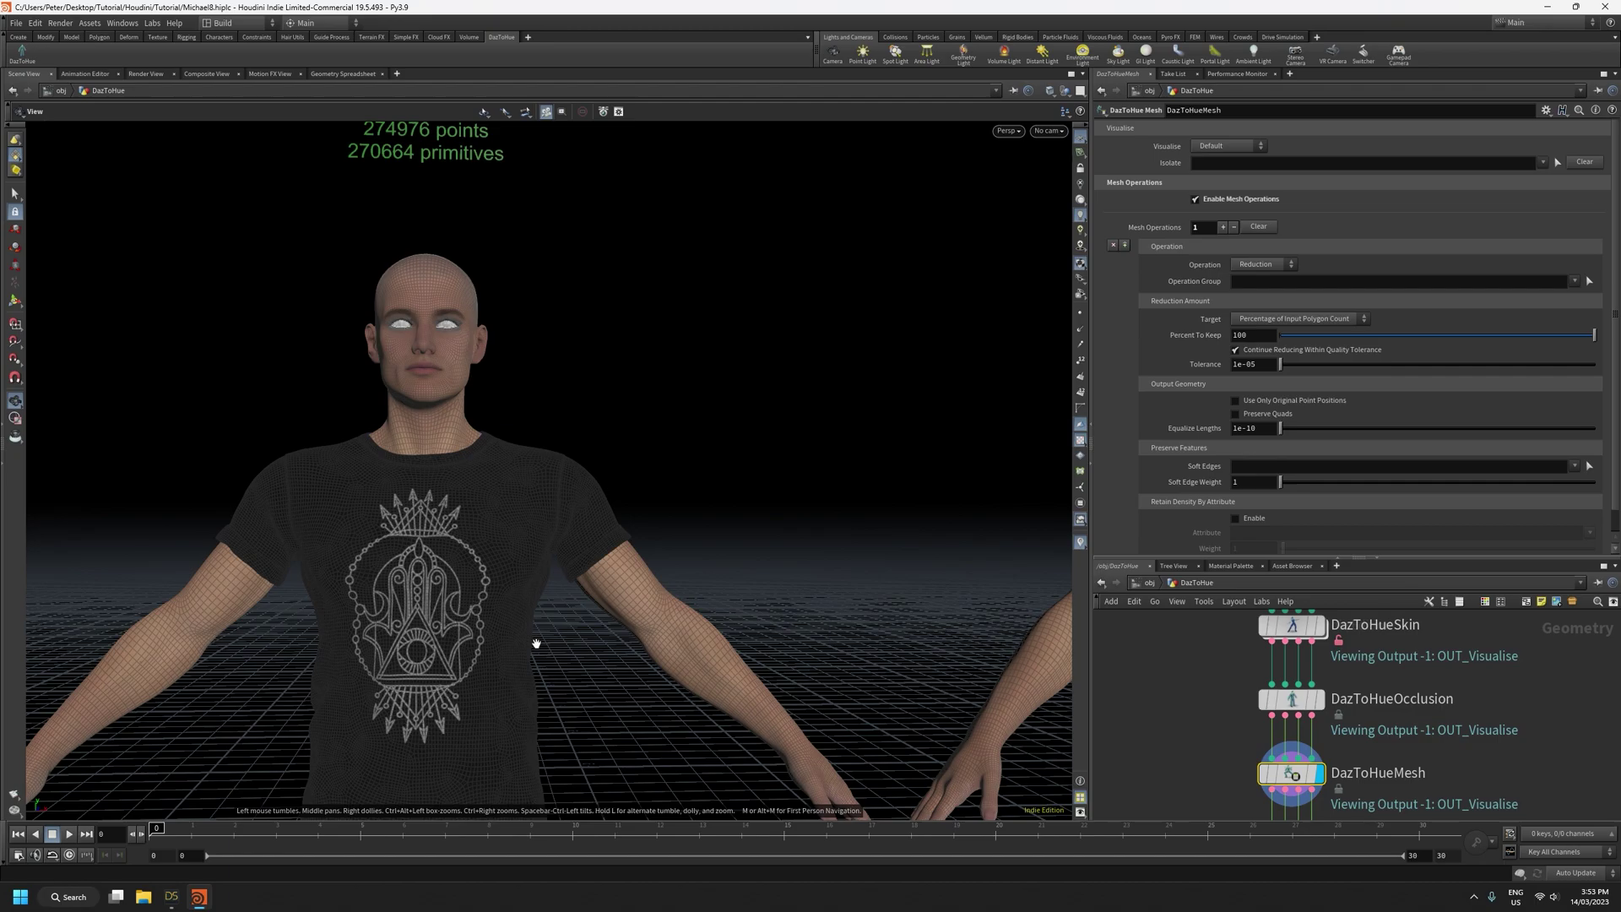
pyautogui.scroll(-5, 466, 540)
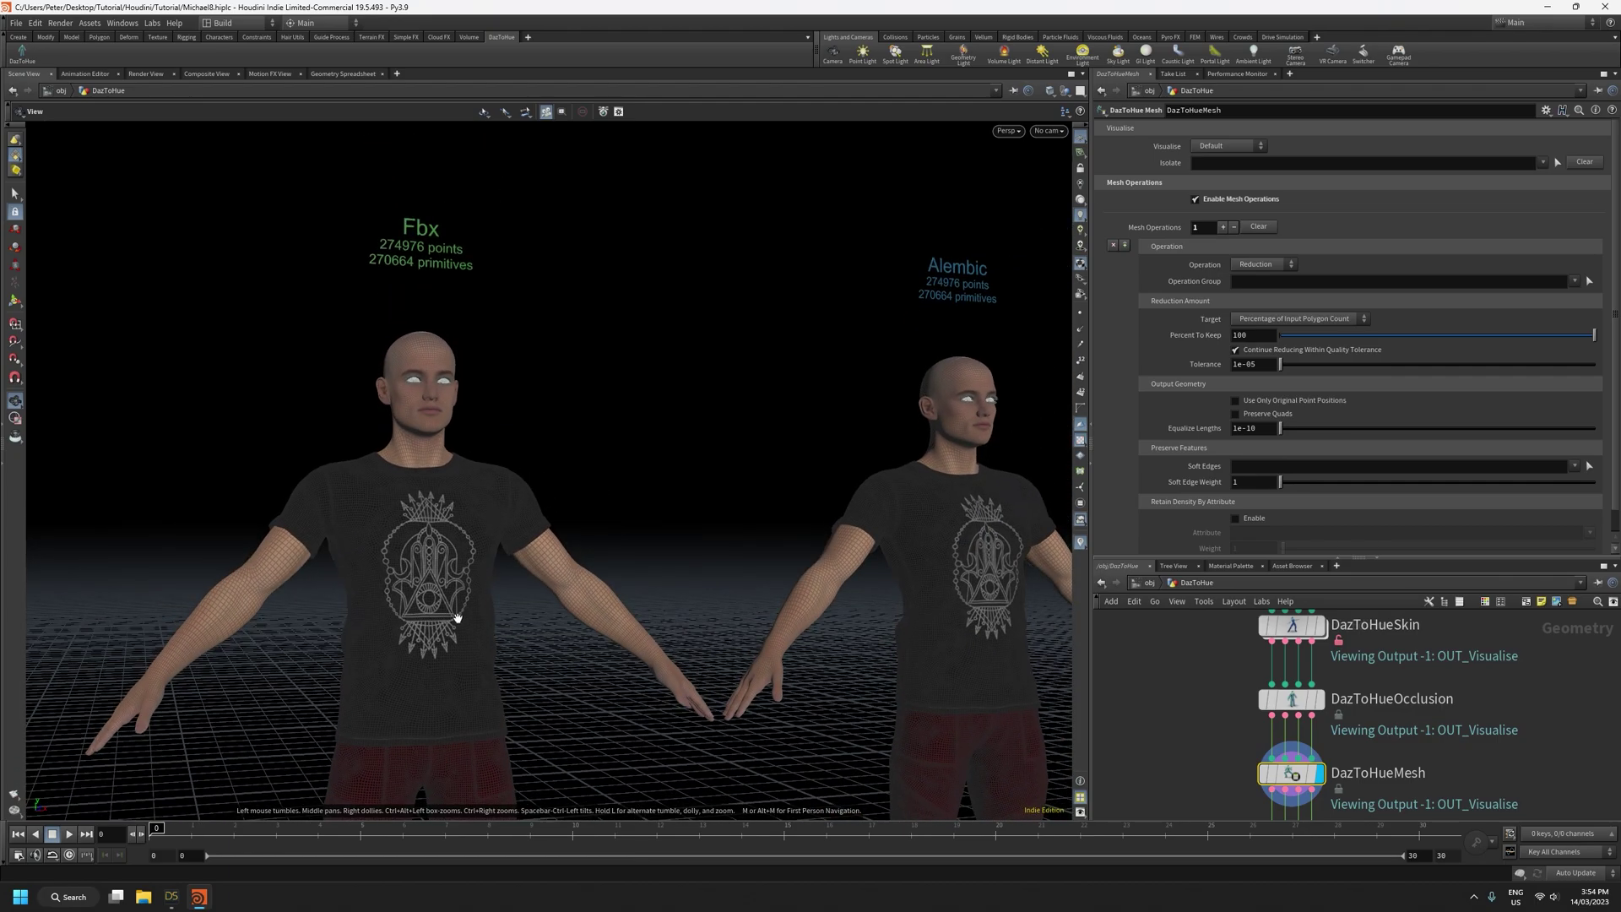
pyautogui.scroll(3, 501, 566)
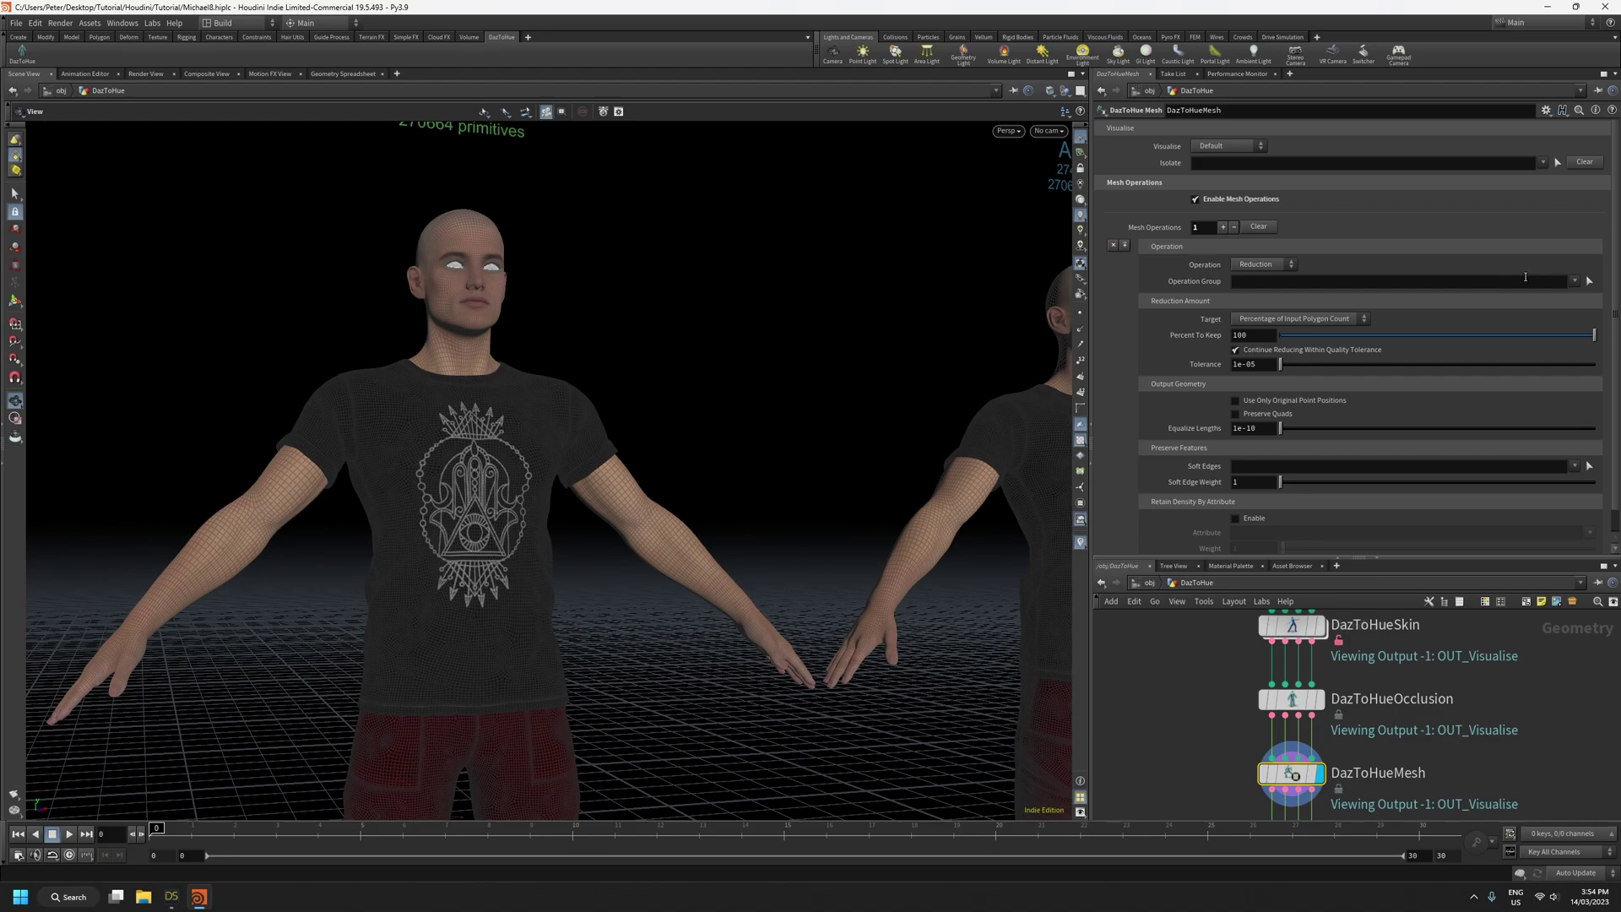
pyautogui.click(1575, 282)
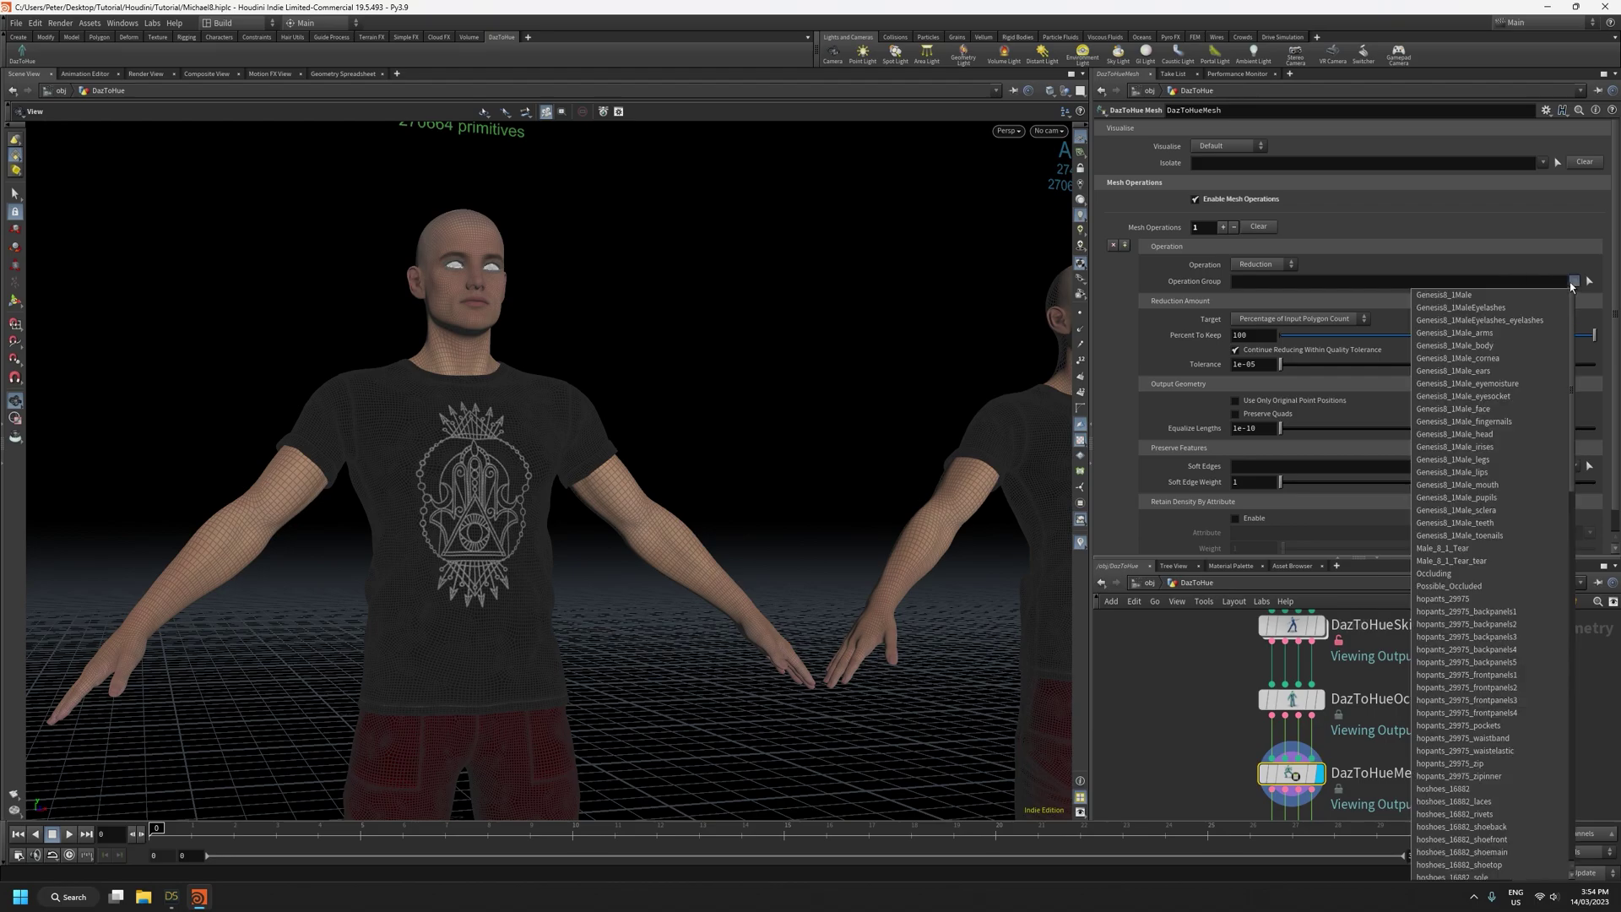
pyautogui.scroll(-7, 1553, 430)
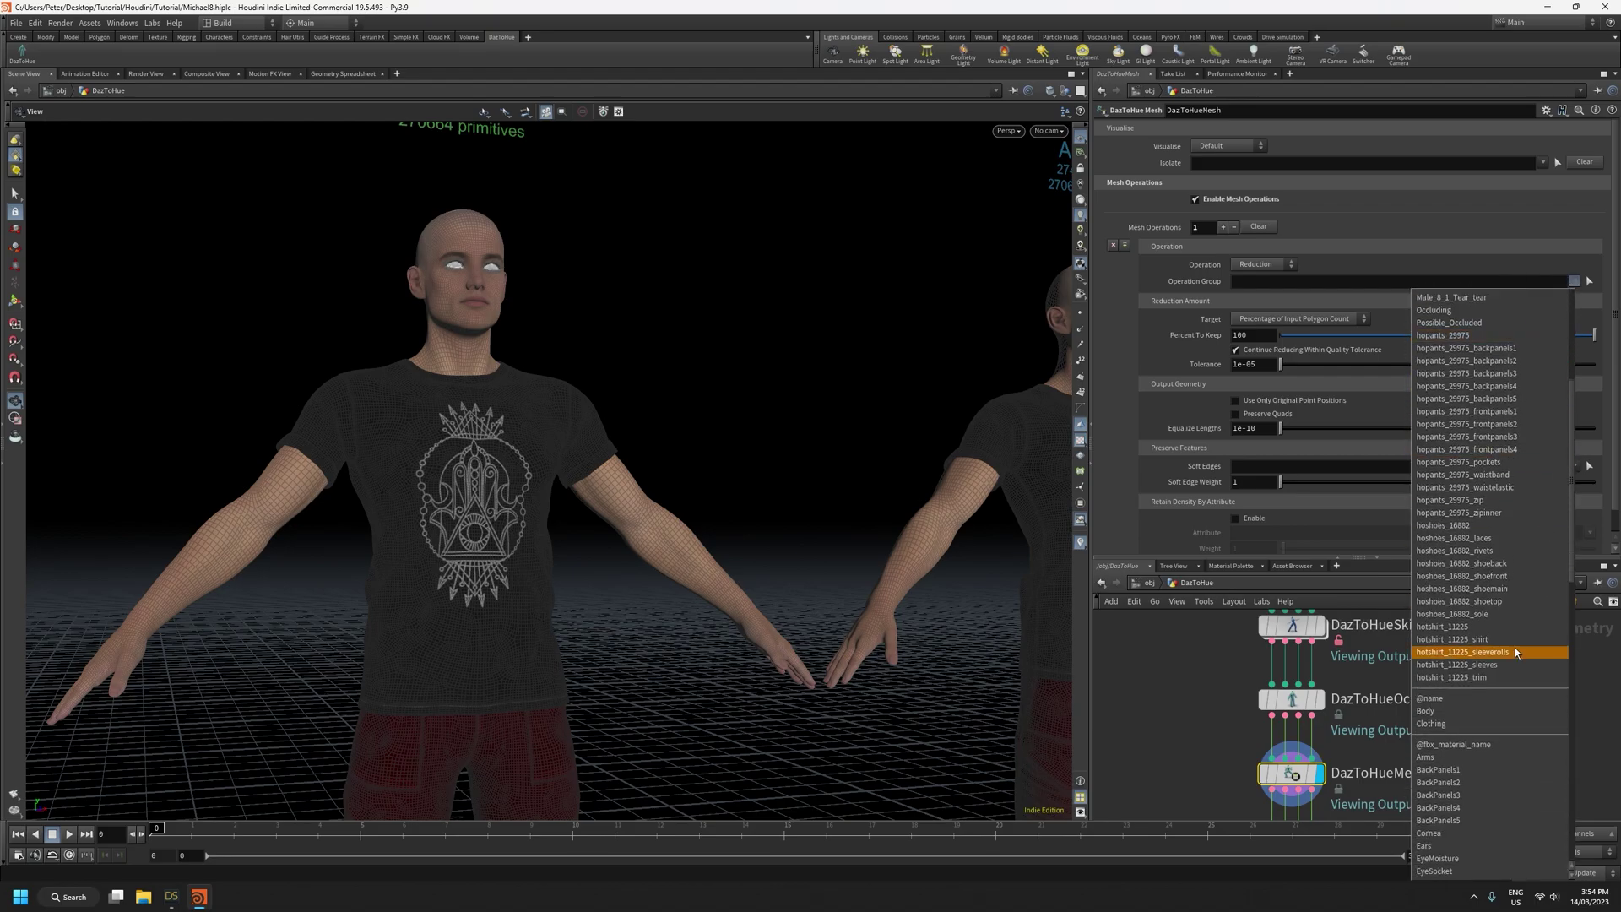
pyautogui.click(1467, 724)
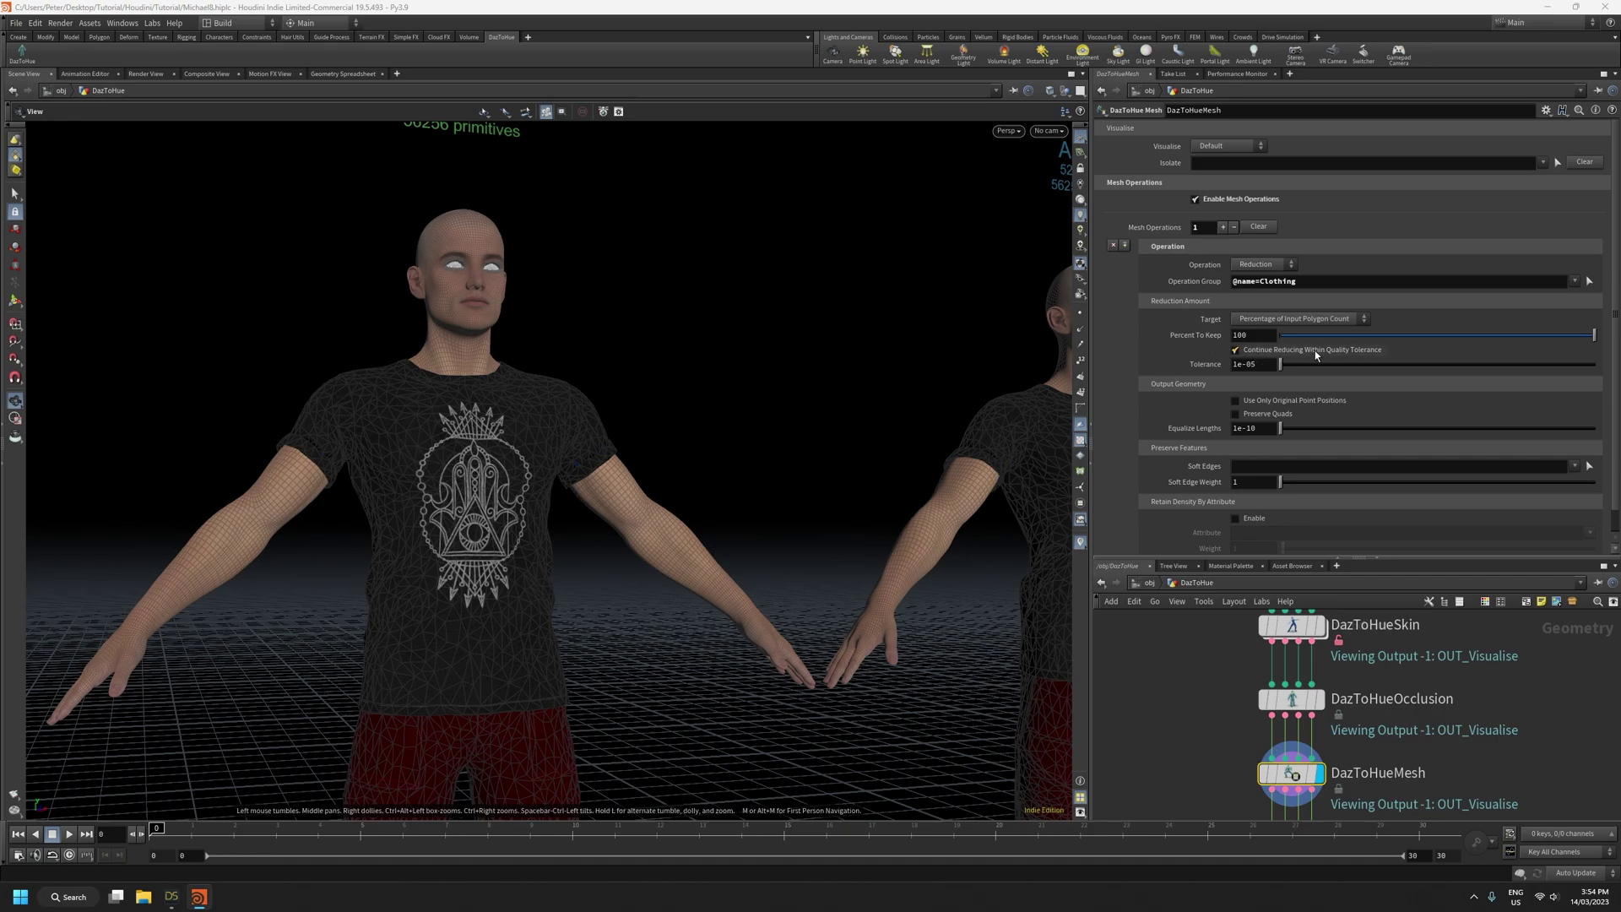
# Examine the reduced wireframe of the shirt and trousers from several angles and distances
pyautogui.moveTo(520, 541); pyautogui.dragTo(508, 743, button='right')
pyautogui.moveTo(503, 671); pyautogui.dragTo(485, 528, button='middle')
pyautogui.moveTo(485, 528); pyautogui.dragTo(524, 611)
pyautogui.moveTo(454, 525); pyautogui.dragTo(426, 259, button='right')
pyautogui.moveTo(453, 409); pyautogui.dragTo(438, 359)
pyautogui.moveTo(533, 401); pyautogui.dragTo(335, 405)
pyautogui.moveTo(514, 409); pyautogui.dragTo(447, 597, button='middle')
pyautogui.moveTo(448, 597); pyautogui.dragTo(640, 418)
pyautogui.moveTo(497, 456); pyautogui.dragTo(518, 596, button='right')
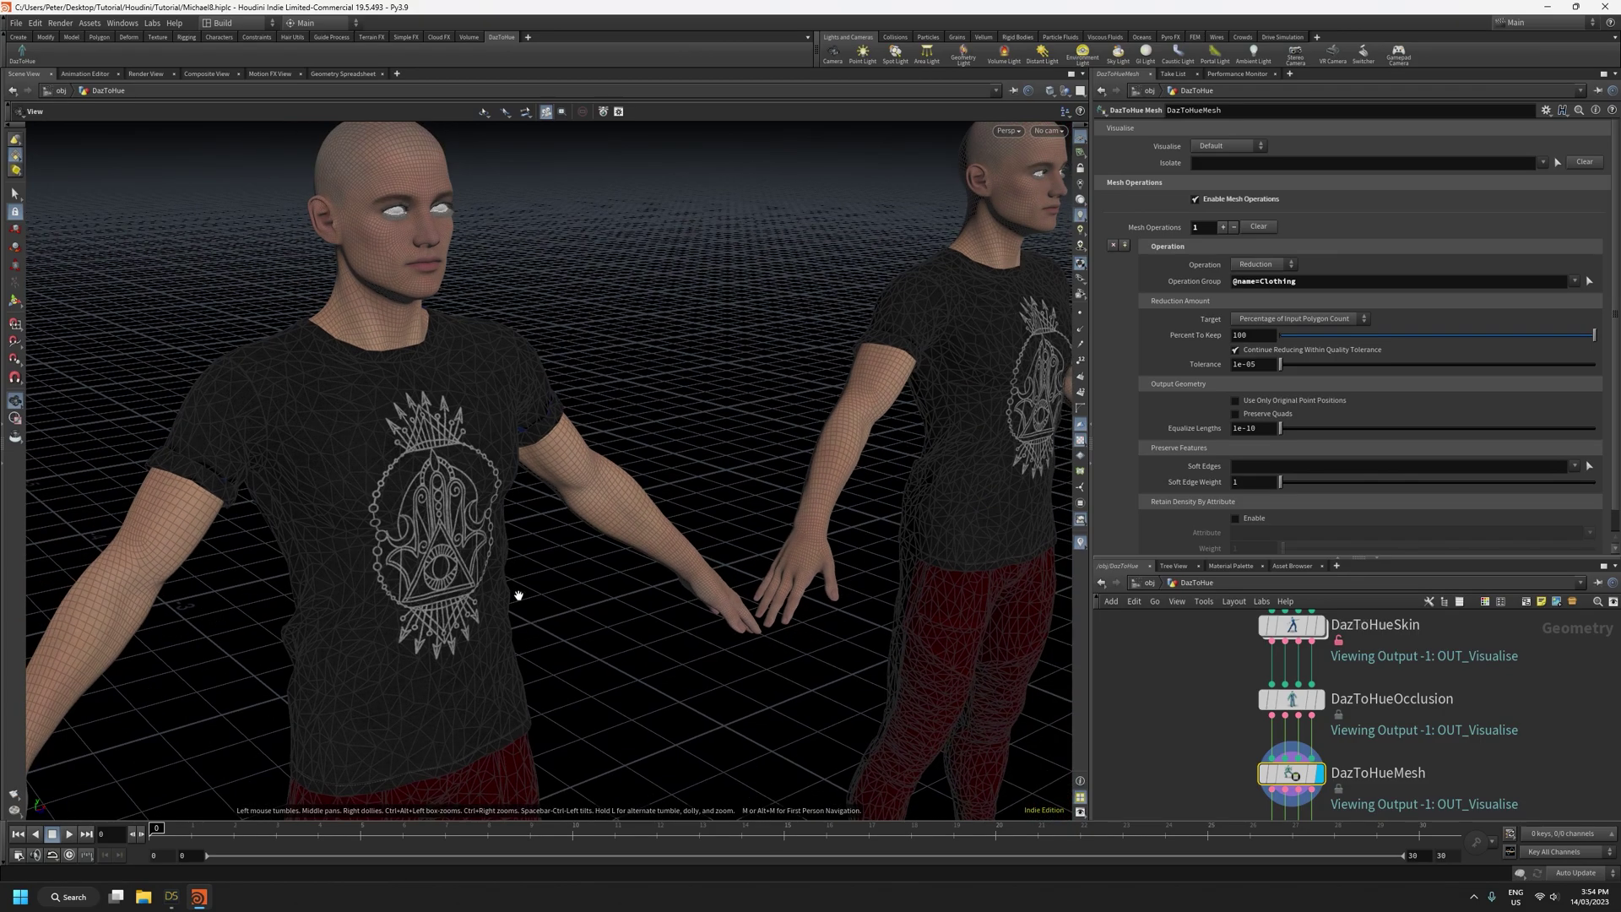
pyautogui.moveTo(517, 597); pyautogui.dragTo(423, 590)
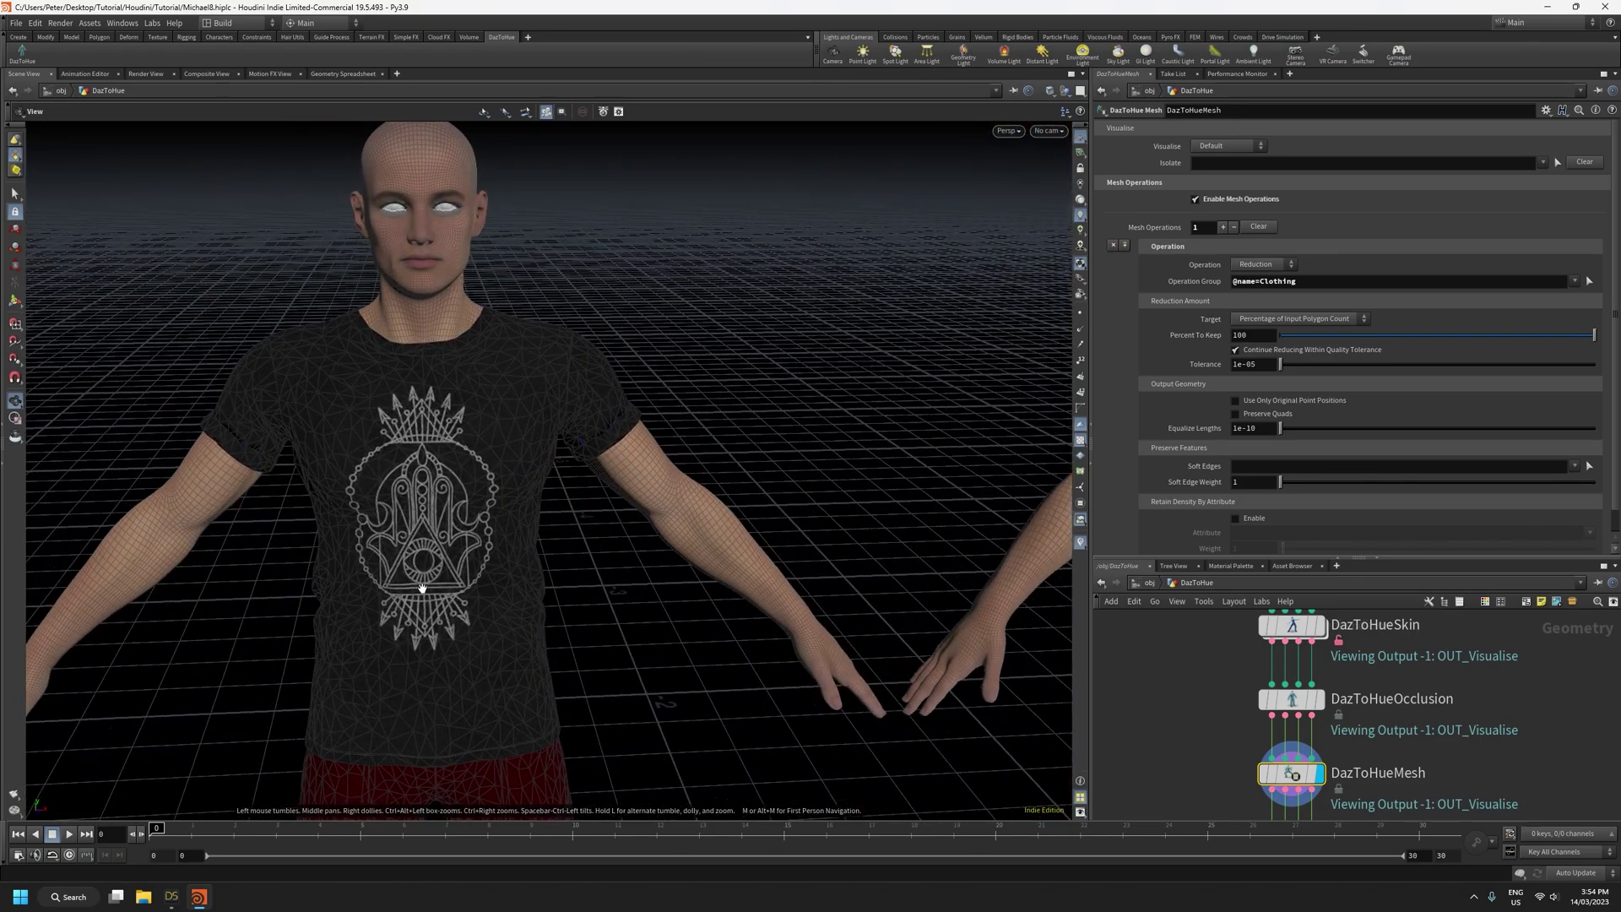
# Turn off Continue Reducing Within Quality Tolerance and set the clothing reduction's Percent To Keep to 8.5
pyautogui.click(1235, 352)
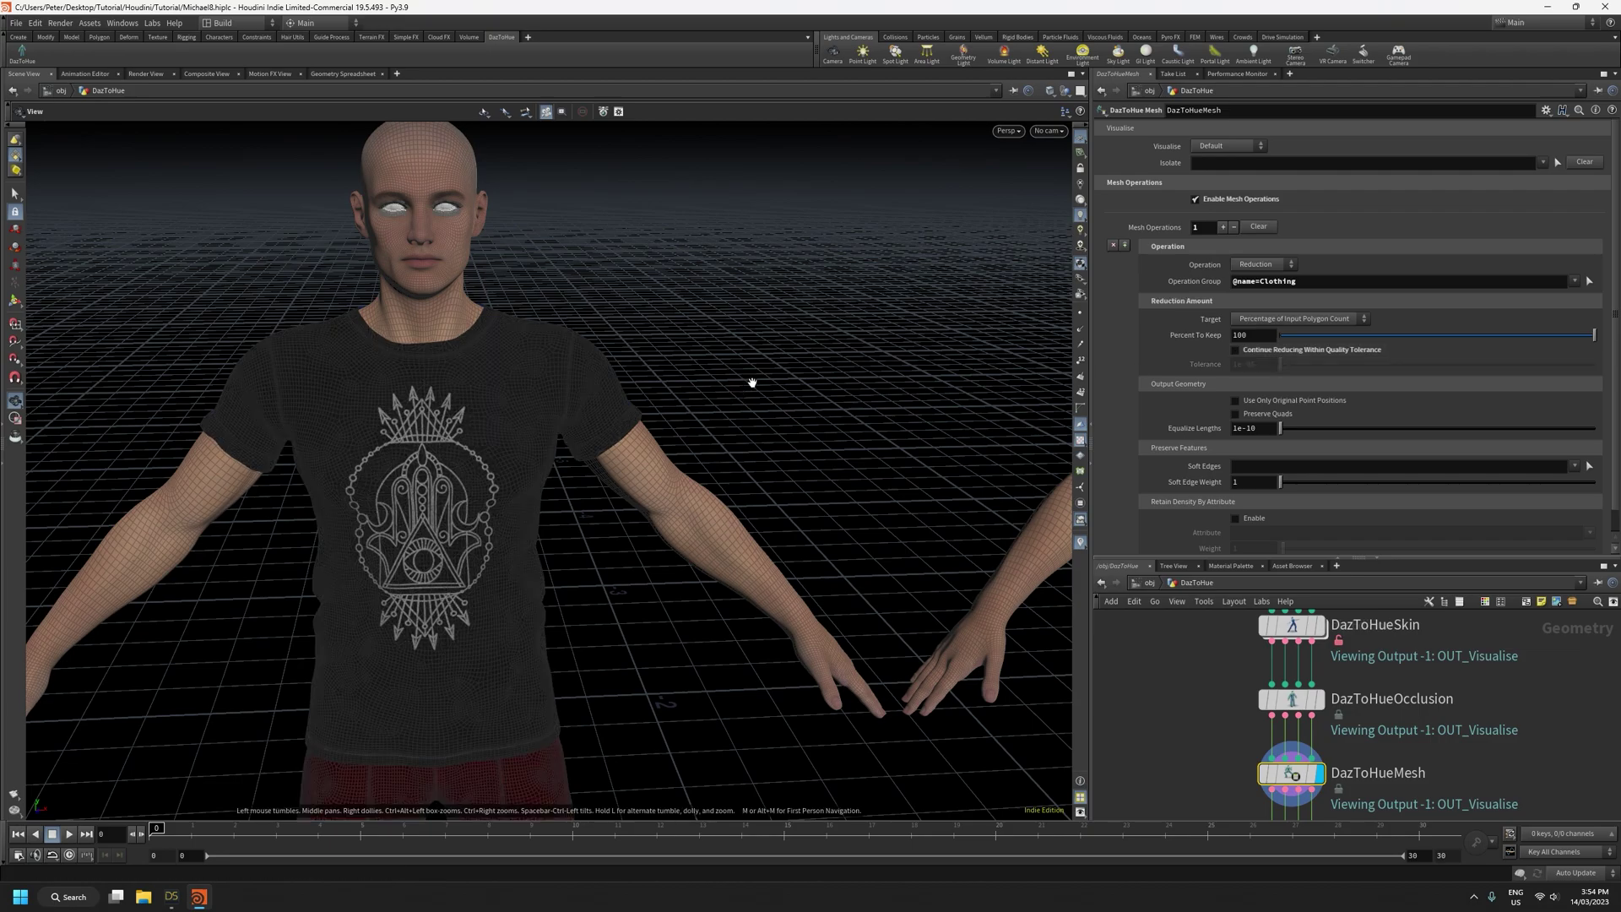
pyautogui.click(1307, 339)
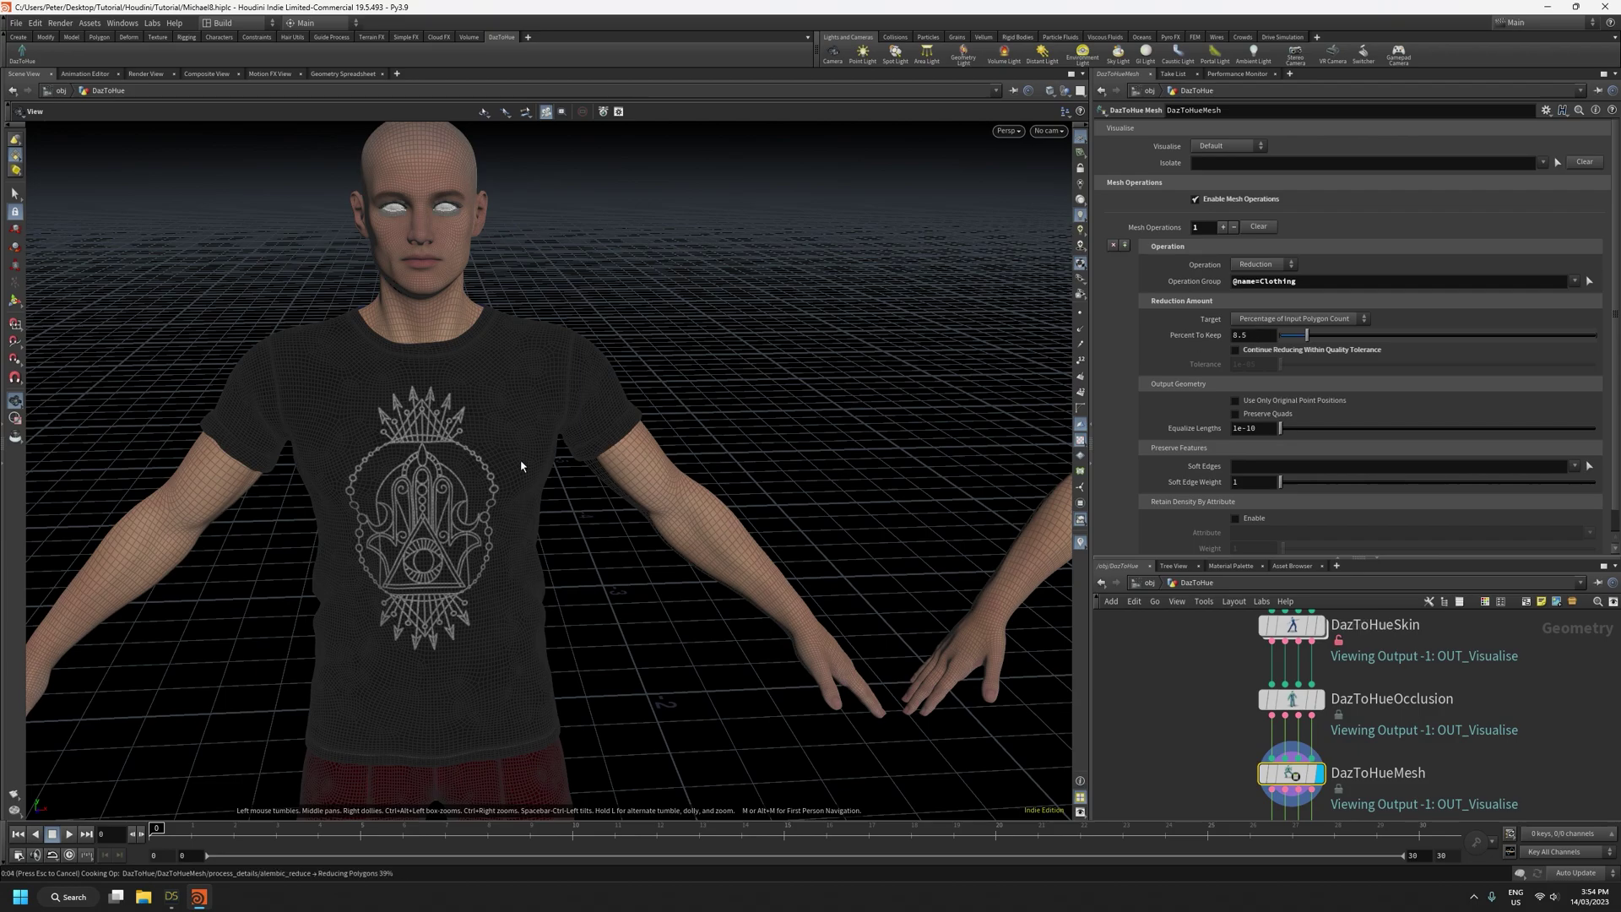
pyautogui.moveTo(517, 470); pyautogui.dragTo(510, 644, button='right')
pyautogui.moveTo(509, 645); pyautogui.dragTo(558, 513, button='middle')
pyautogui.moveTo(558, 513); pyautogui.dragTo(622, 449)
# Set the clothing reduction's Percent To Keep to 4 and bring the Fbx figure's upper body into view
pyautogui.click(1261, 338)
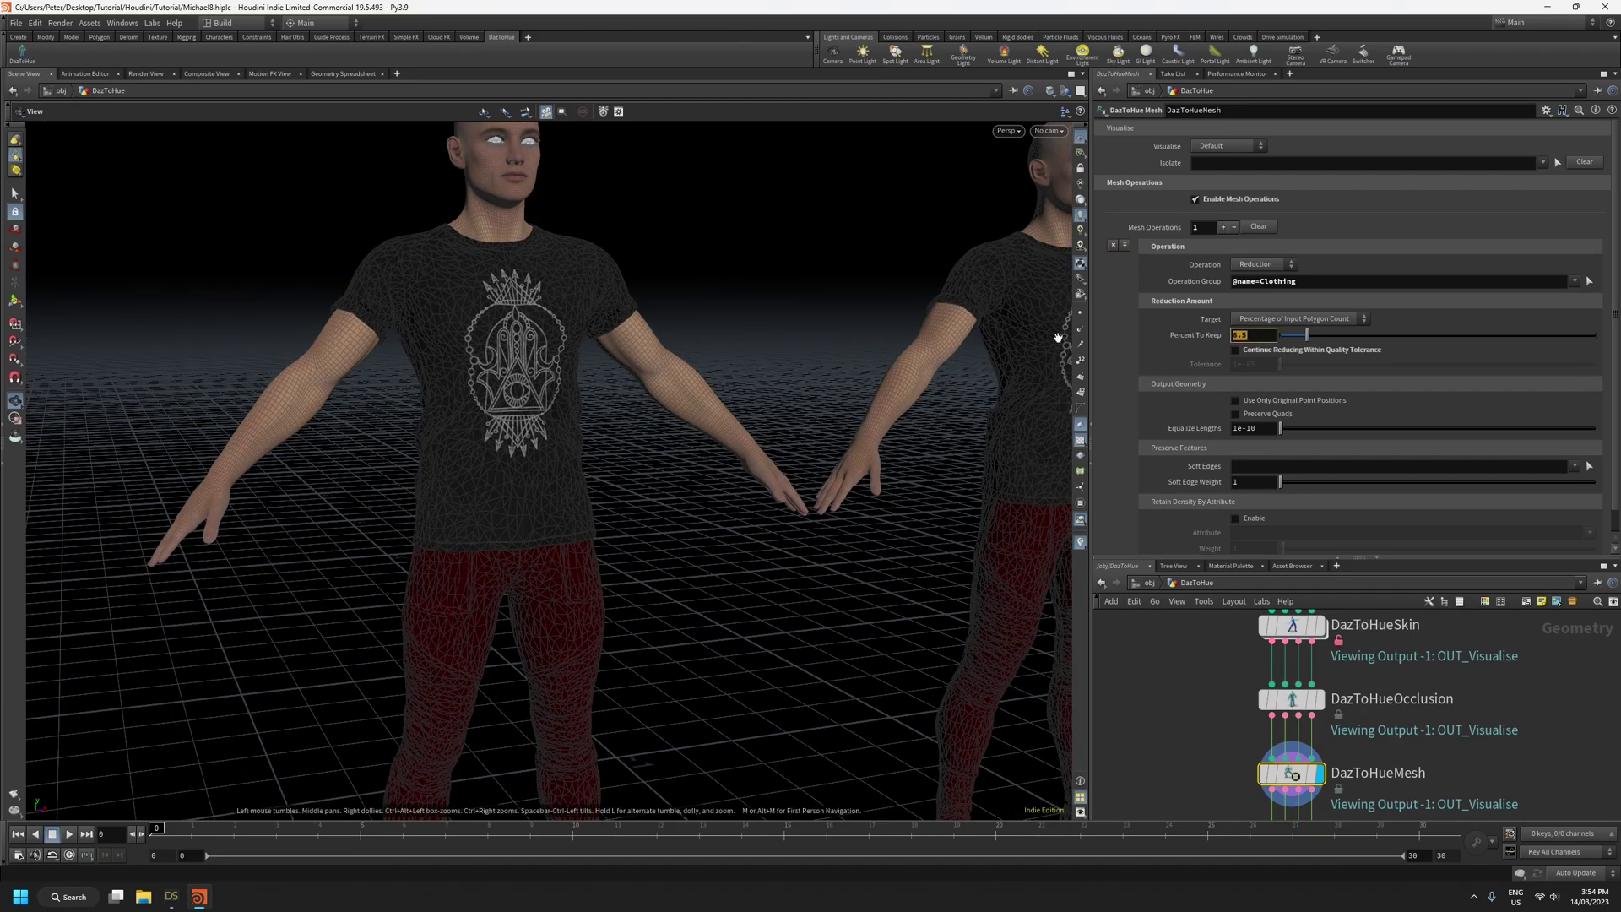
pyautogui.write('4')
pyautogui.press('Return')
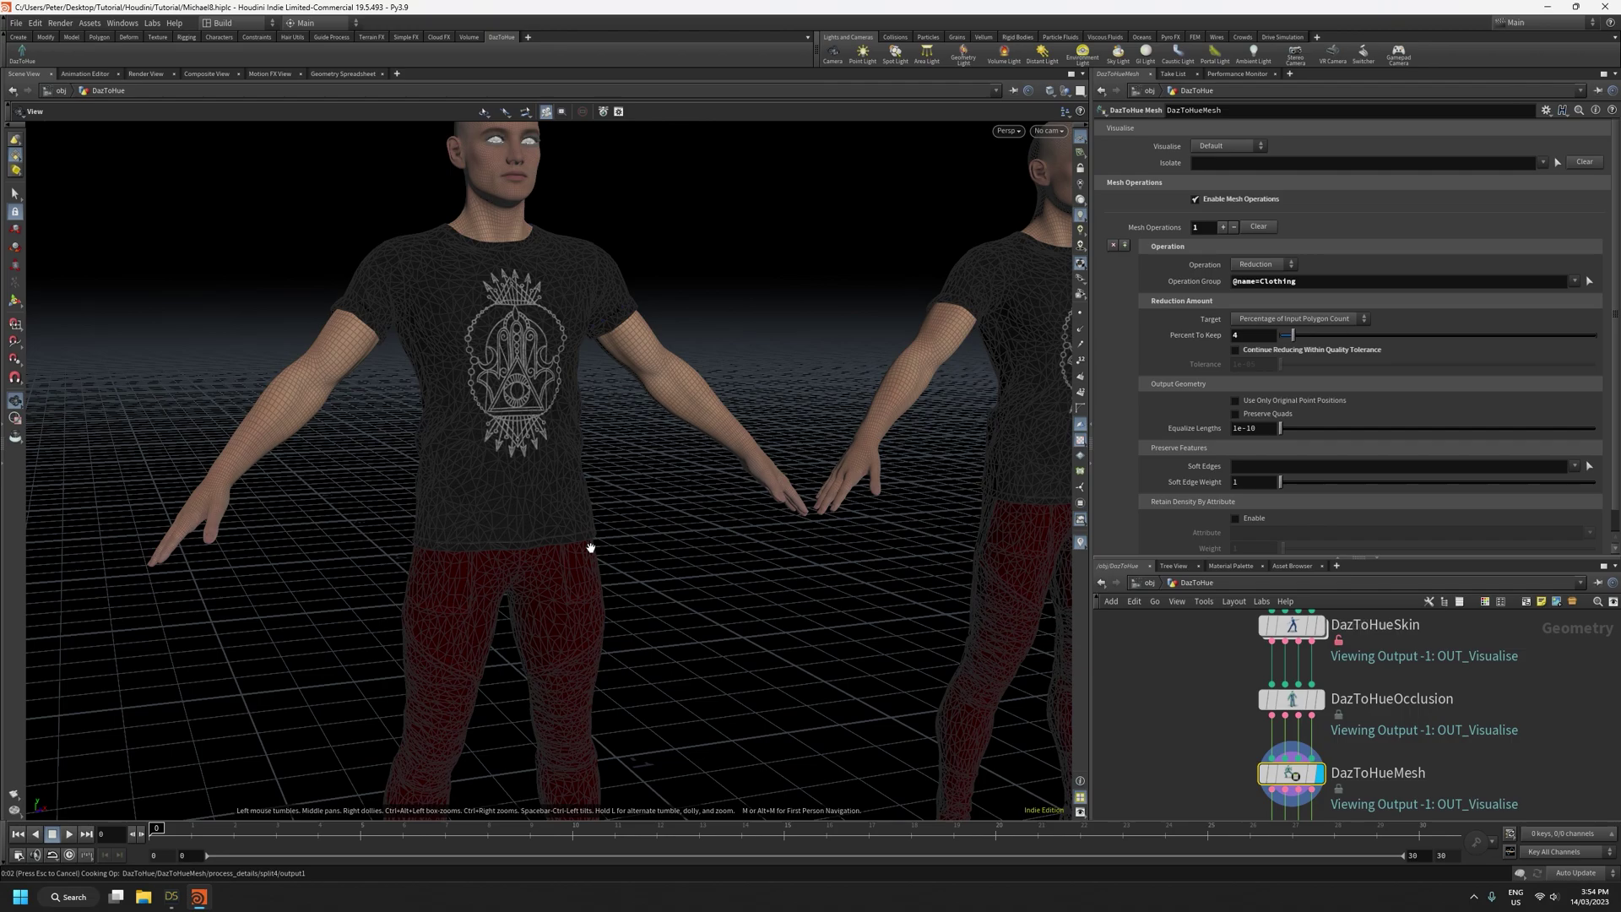
pyautogui.moveTo(590, 548); pyautogui.dragTo(560, 463, button='right')
pyautogui.moveTo(609, 501); pyautogui.dragTo(598, 595, button='middle')
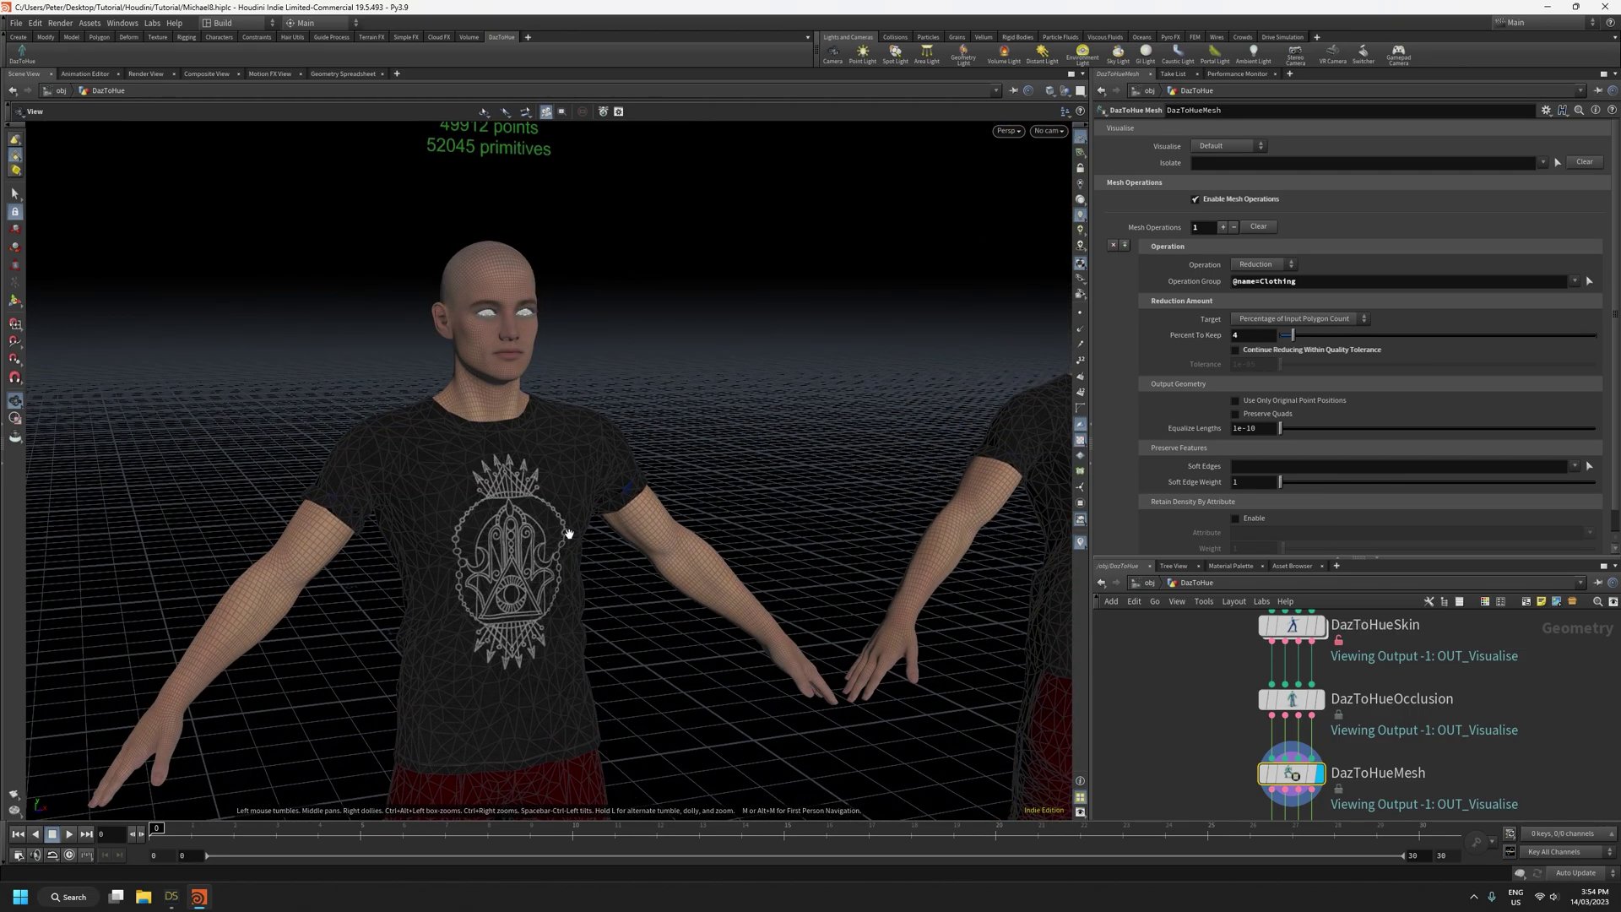
# Switch the reduction target to Output Polygon Count and set Number To Keep to 9000
pyautogui.click(1258, 321)
pyautogui.click(1267, 356)
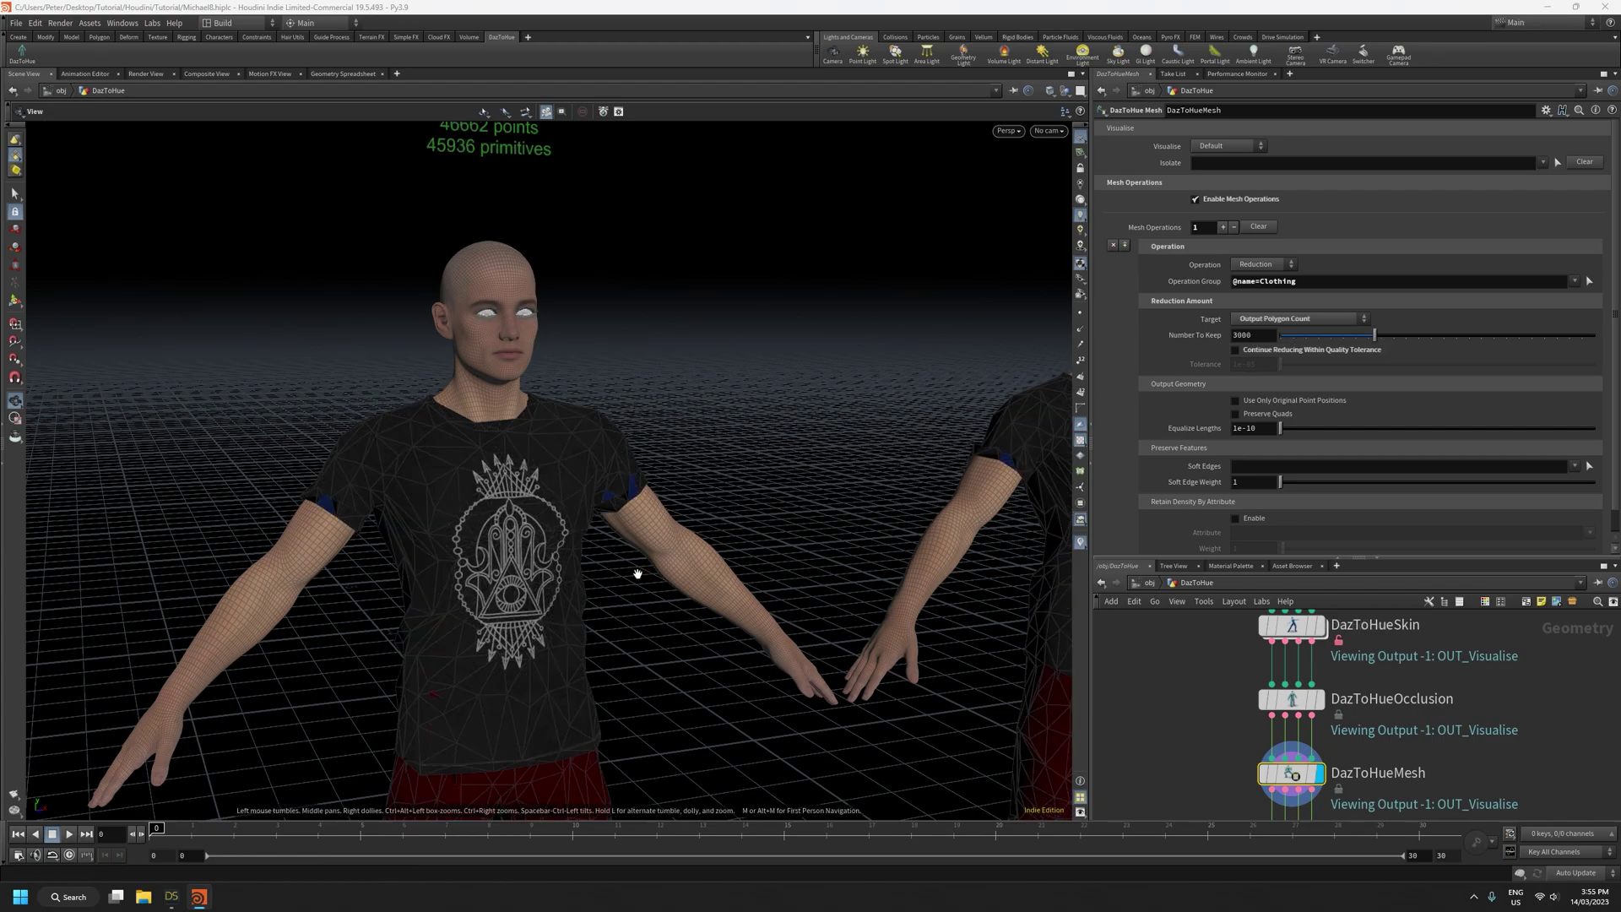
pyautogui.moveTo(641, 568); pyautogui.dragTo(611, 754, button='right')
pyautogui.moveTo(611, 754); pyautogui.dragTo(532, 465, button='middle')
pyautogui.moveTo(533, 465); pyautogui.dragTo(489, 481)
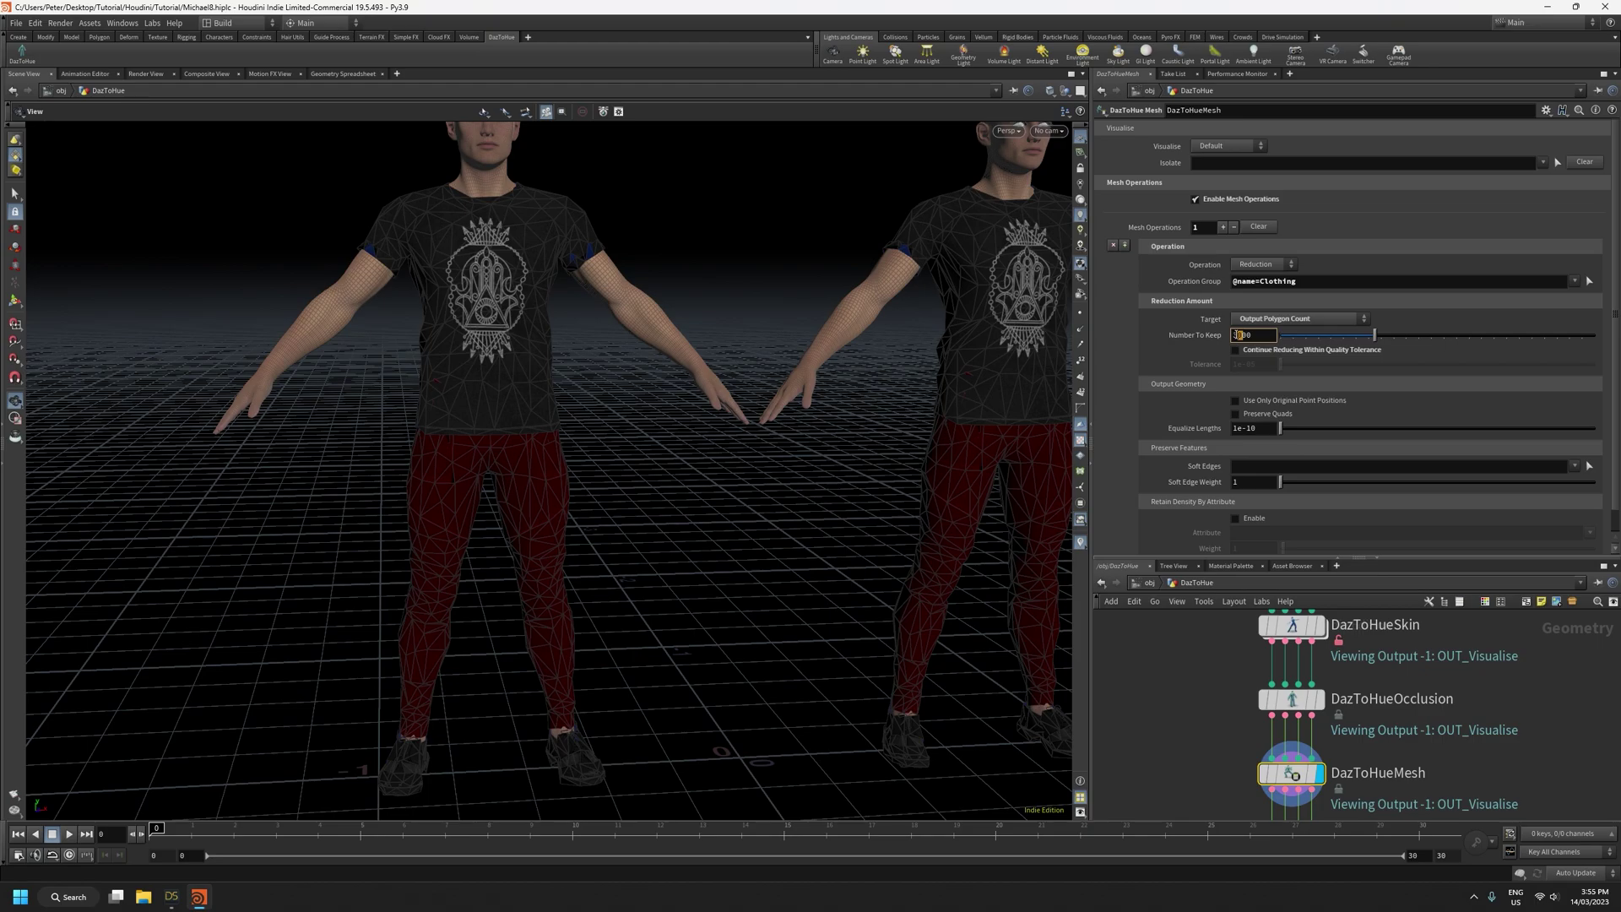
pyautogui.write('0')
pyautogui.press('Return')
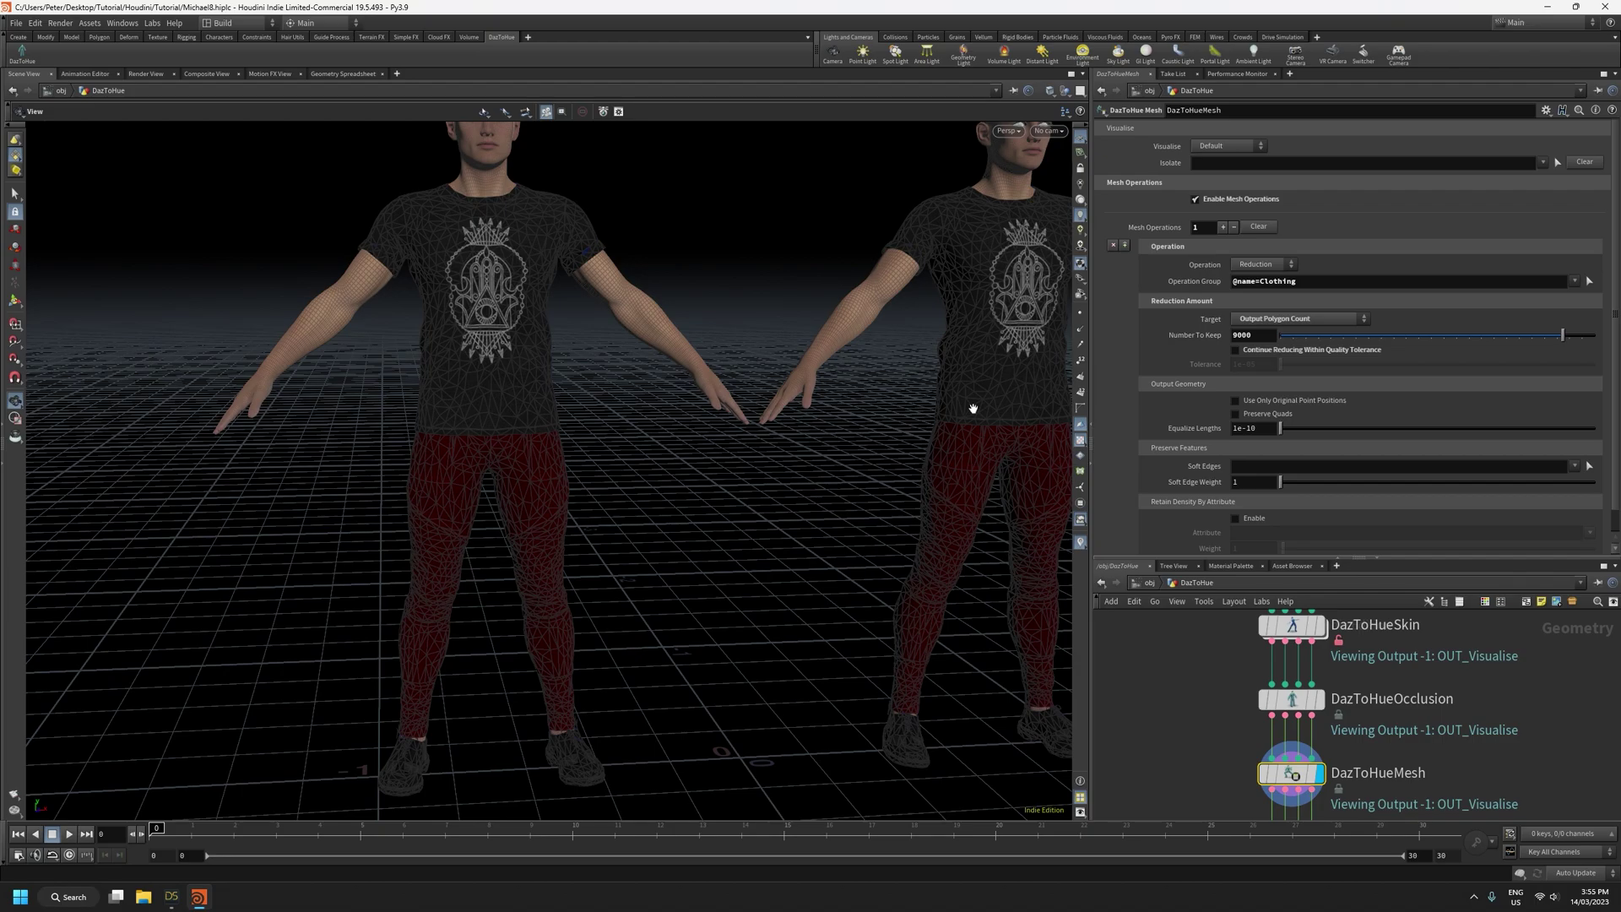
# Set the reduction target back to Percentage of Input Polygon Count and enable Continue Reducing Within Quality Tolerance
pyautogui.click(1270, 319)
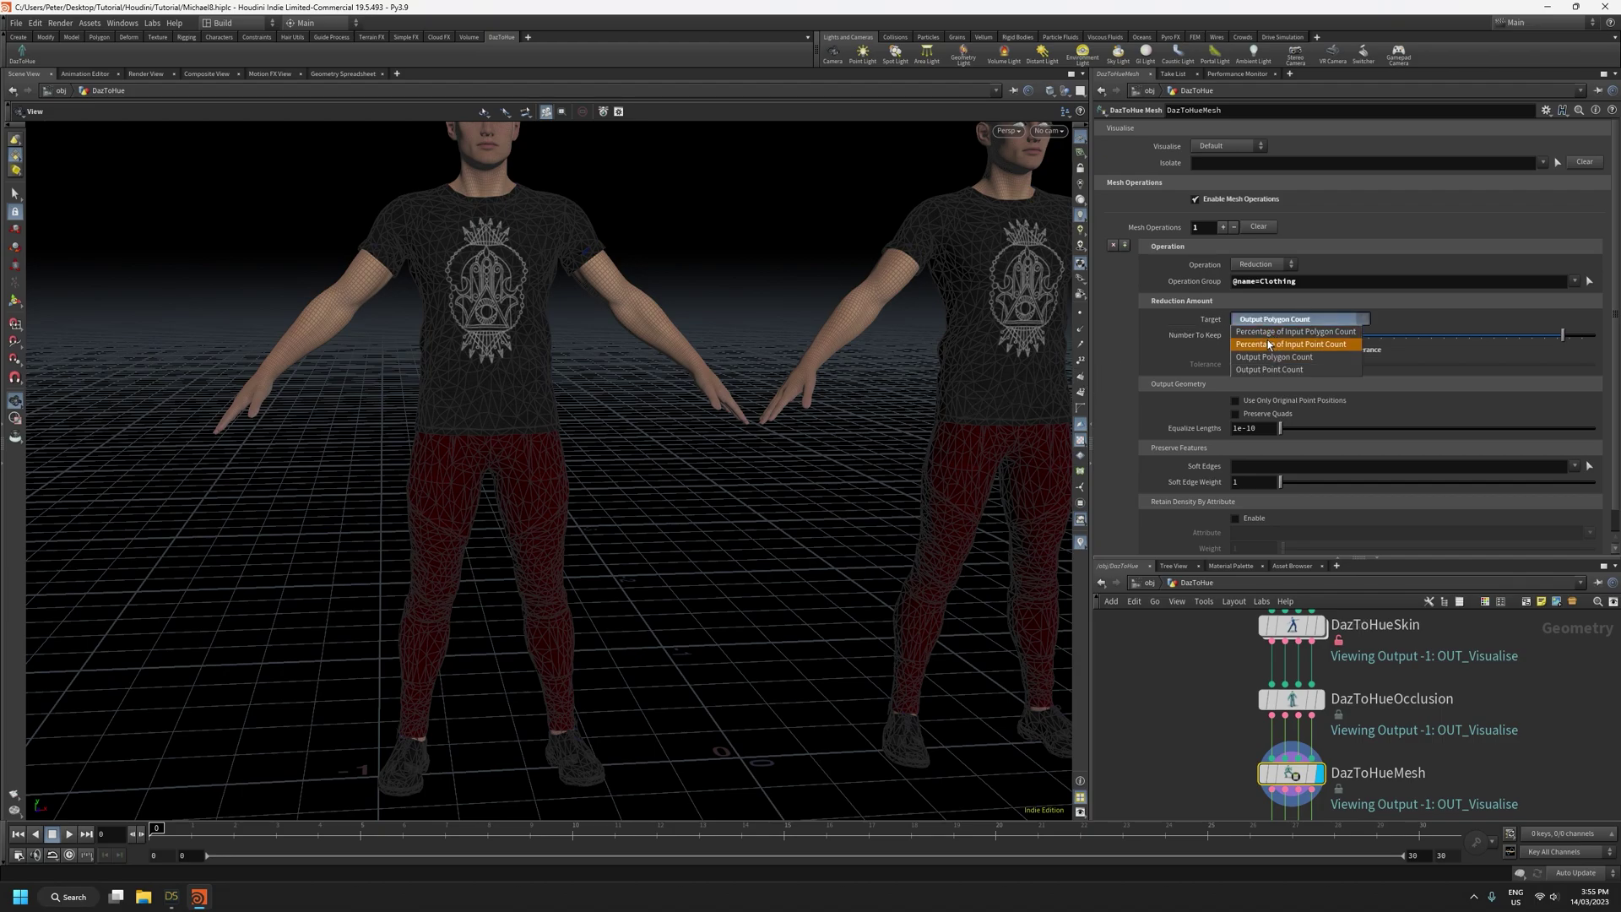
pyautogui.click(1273, 332)
pyautogui.click(1236, 350)
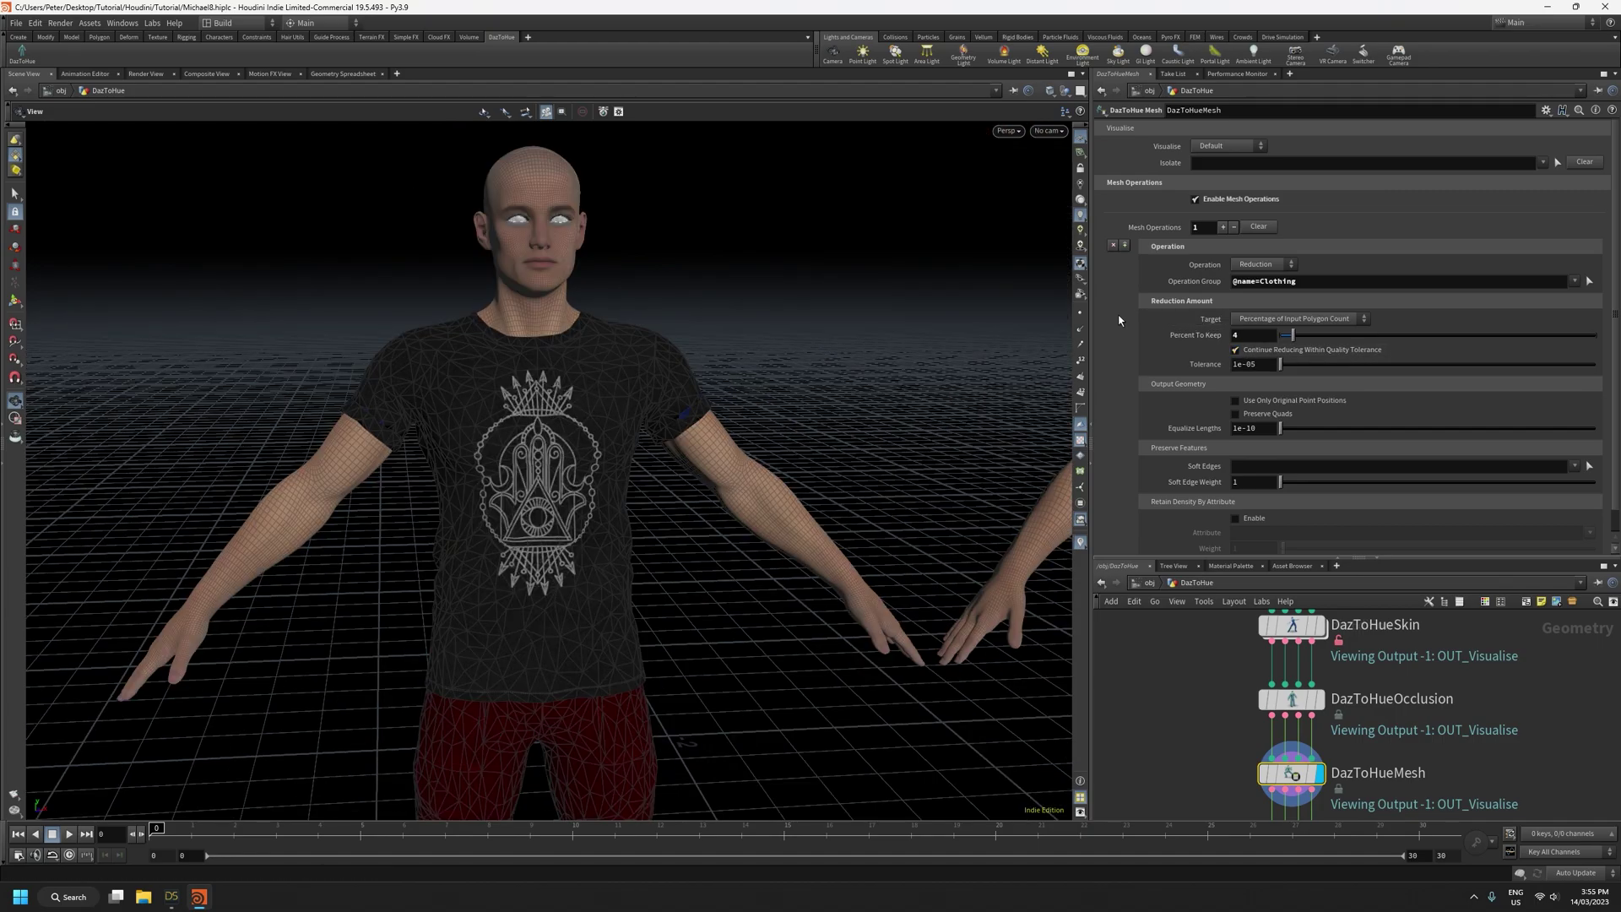
# Try Preserve Quads on the clothing reduction and inspect the shirt's wireframe
pyautogui.scroll(-1, 1218, 514)
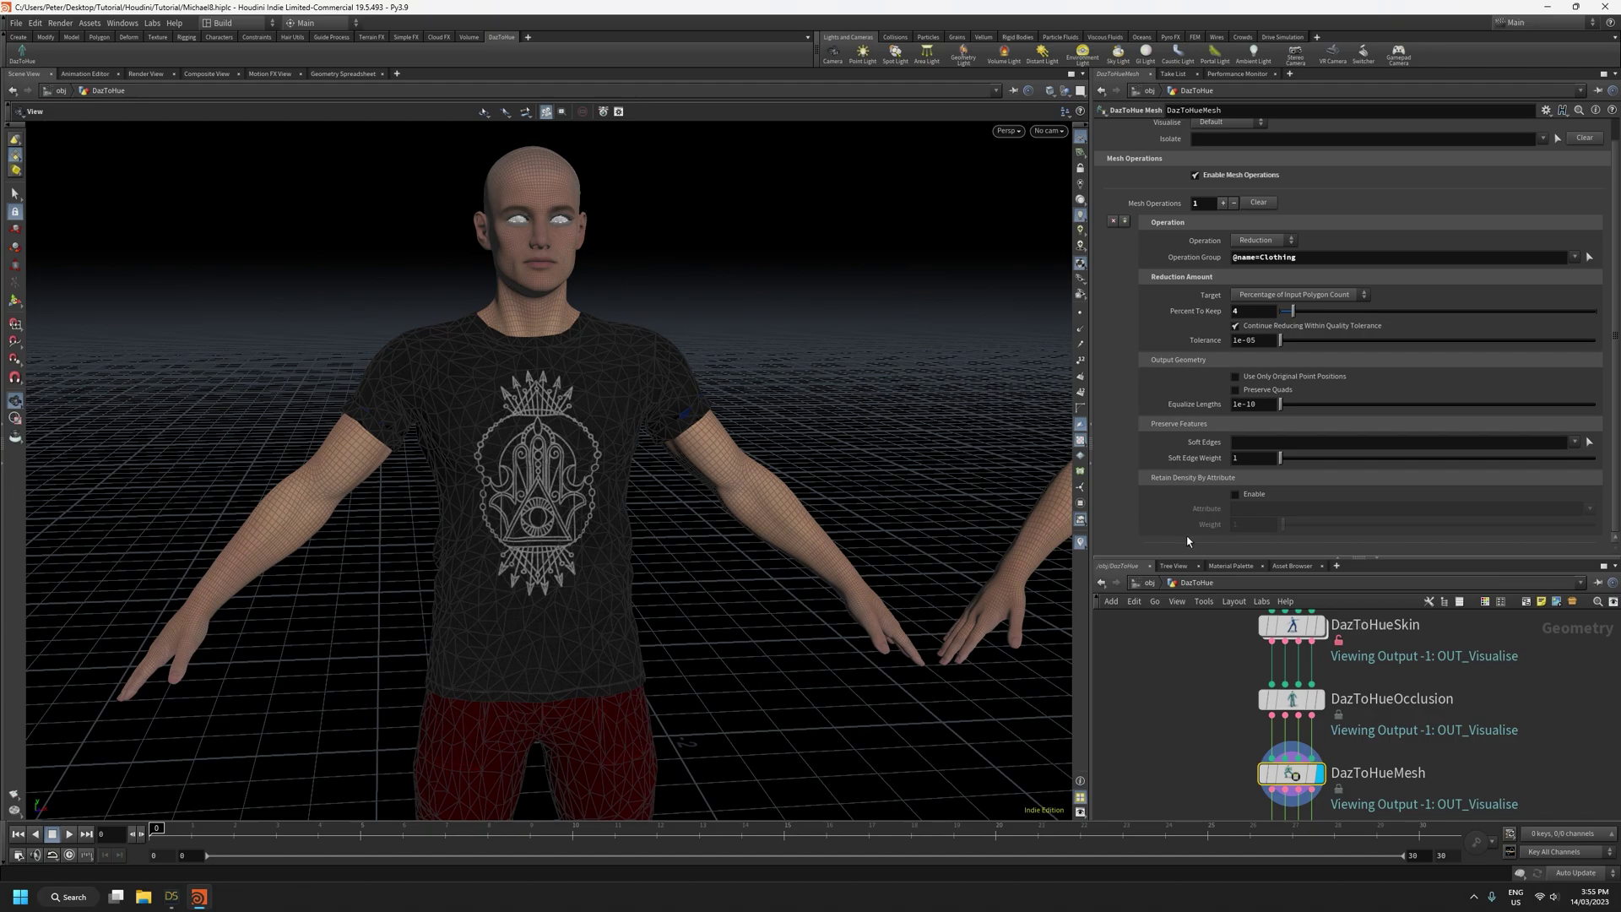
pyautogui.scroll(1, 1187, 542)
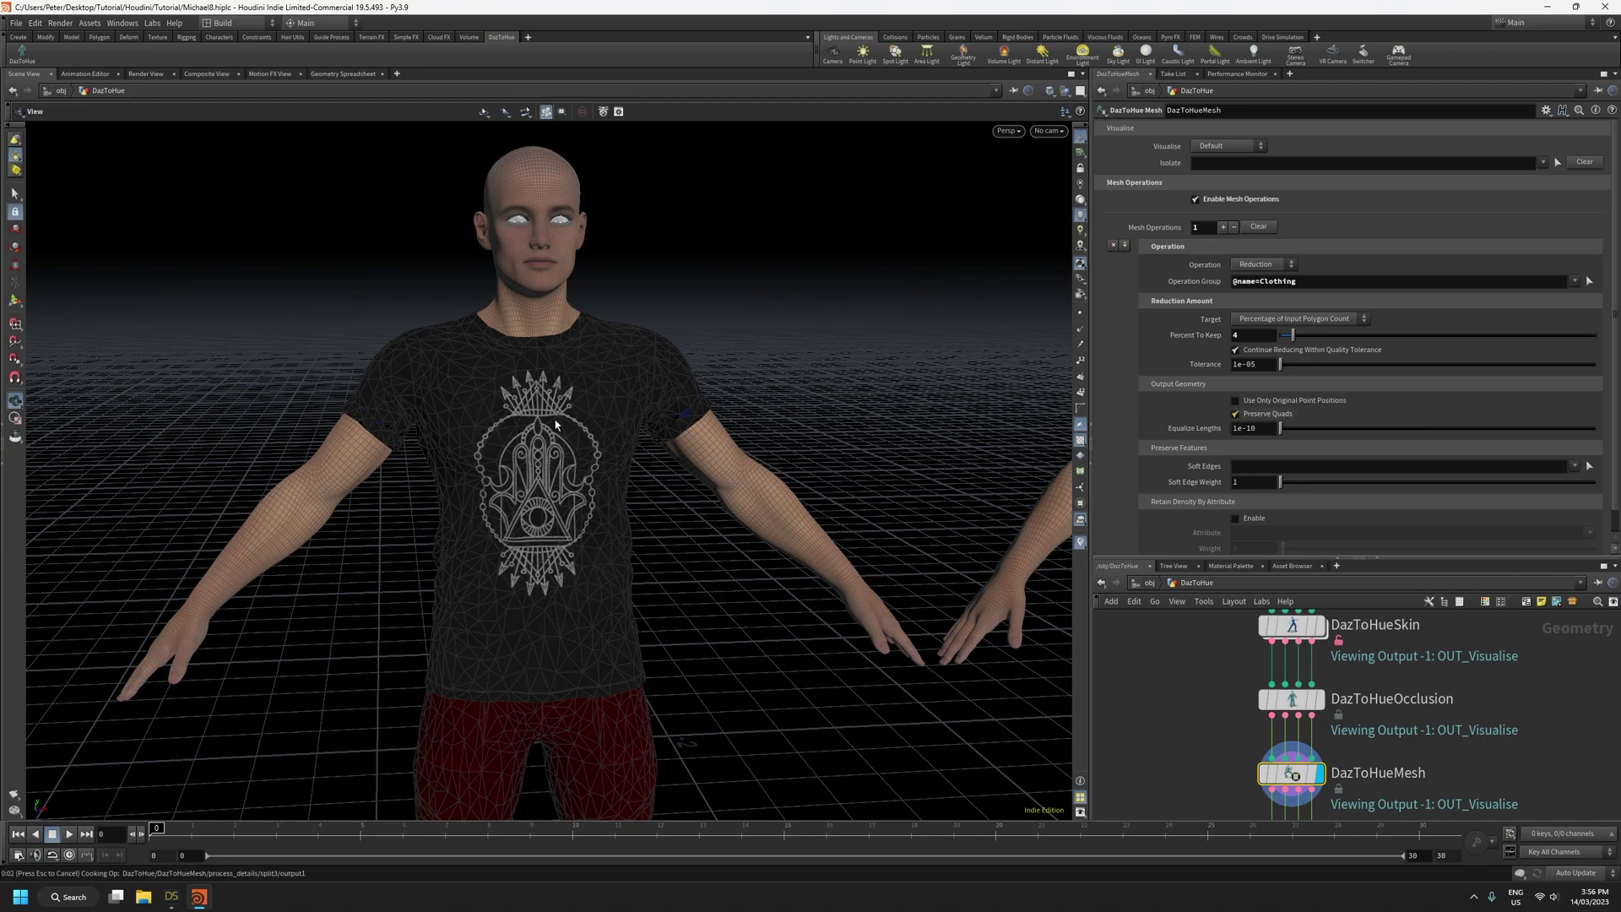
pyautogui.moveTo(557, 511); pyautogui.dragTo(419, 549)
pyautogui.moveTo(582, 681); pyautogui.dragTo(552, 415, button='right')
pyautogui.moveTo(552, 415); pyautogui.dragTo(685, 571)
pyautogui.moveTo(521, 405); pyautogui.dragTo(543, 561, button='right')
pyautogui.moveTo(543, 561); pyautogui.dragTo(739, 469)
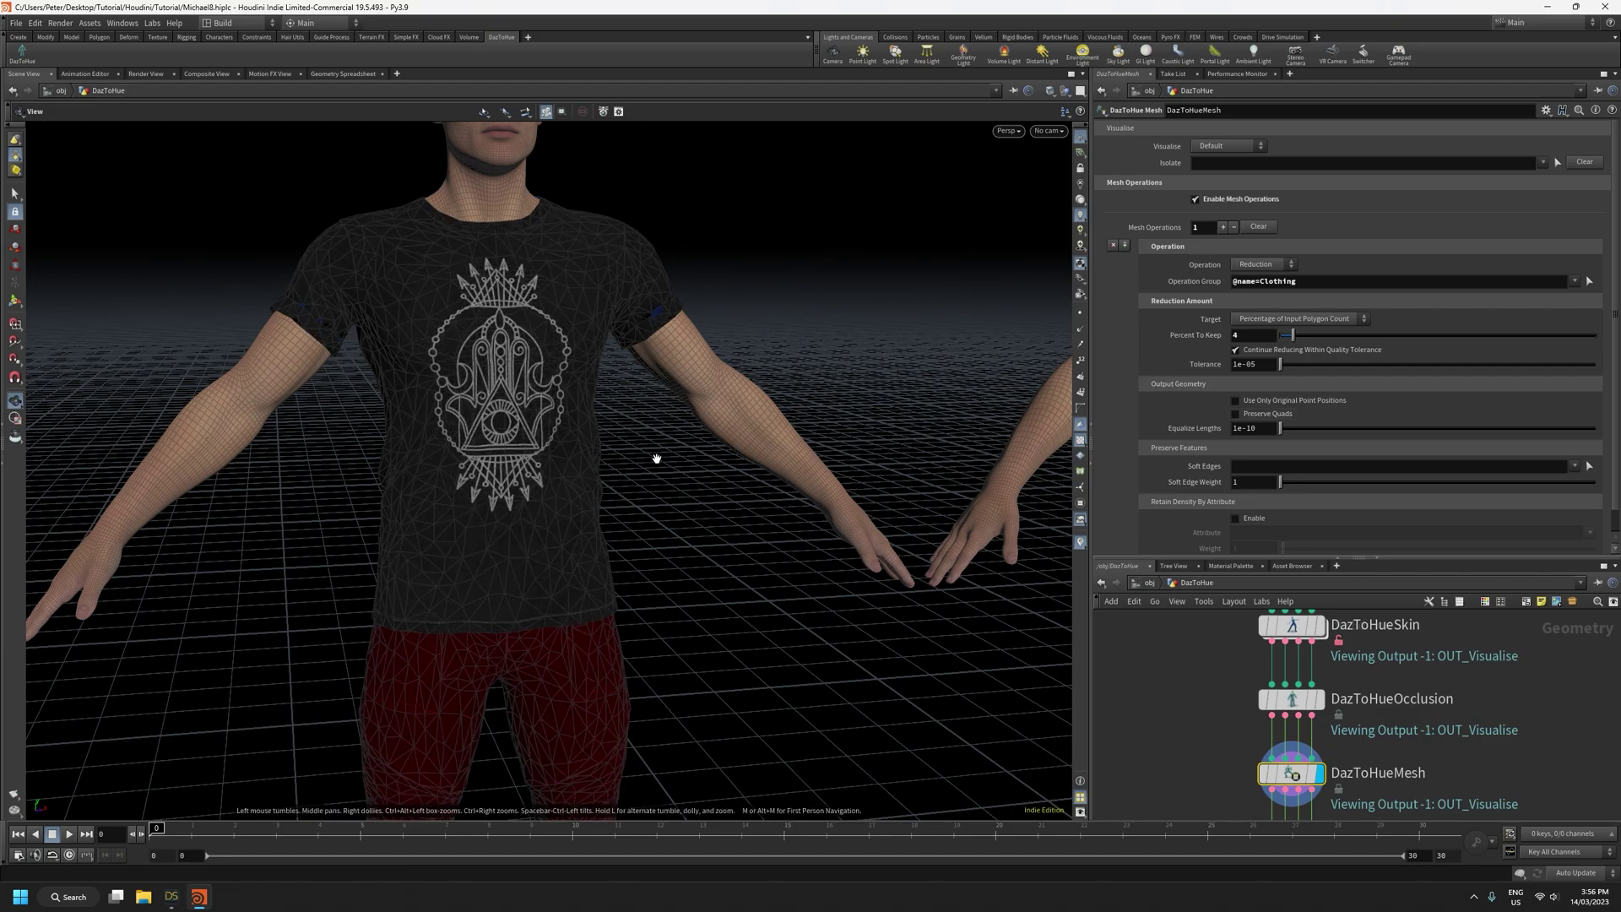
# Examine the triangle distribution across the reduced shirt, sleeves and trousers from several angles
pyautogui.moveTo(657, 458); pyautogui.dragTo(687, 692, button='right')
pyautogui.moveTo(687, 692); pyautogui.dragTo(680, 627)
pyautogui.moveTo(720, 553); pyautogui.dragTo(716, 717, button='right')
pyautogui.moveTo(716, 716); pyautogui.dragTo(646, 564, button='middle')
pyautogui.moveTo(692, 550); pyautogui.dragTo(802, 539)
pyautogui.moveTo(638, 529); pyautogui.dragTo(605, 332, button='right')
pyautogui.moveTo(643, 504); pyautogui.dragTo(620, 440)
pyautogui.moveTo(619, 432); pyautogui.dragTo(640, 551, button='middle')
pyautogui.moveTo(659, 543); pyautogui.dragTo(543, 550)
pyautogui.moveTo(581, 482); pyautogui.dragTo(594, 524, button='right')
pyautogui.moveTo(593, 524); pyautogui.dragTo(724, 535)
pyautogui.moveTo(549, 583); pyautogui.dragTo(582, 280, button='right')
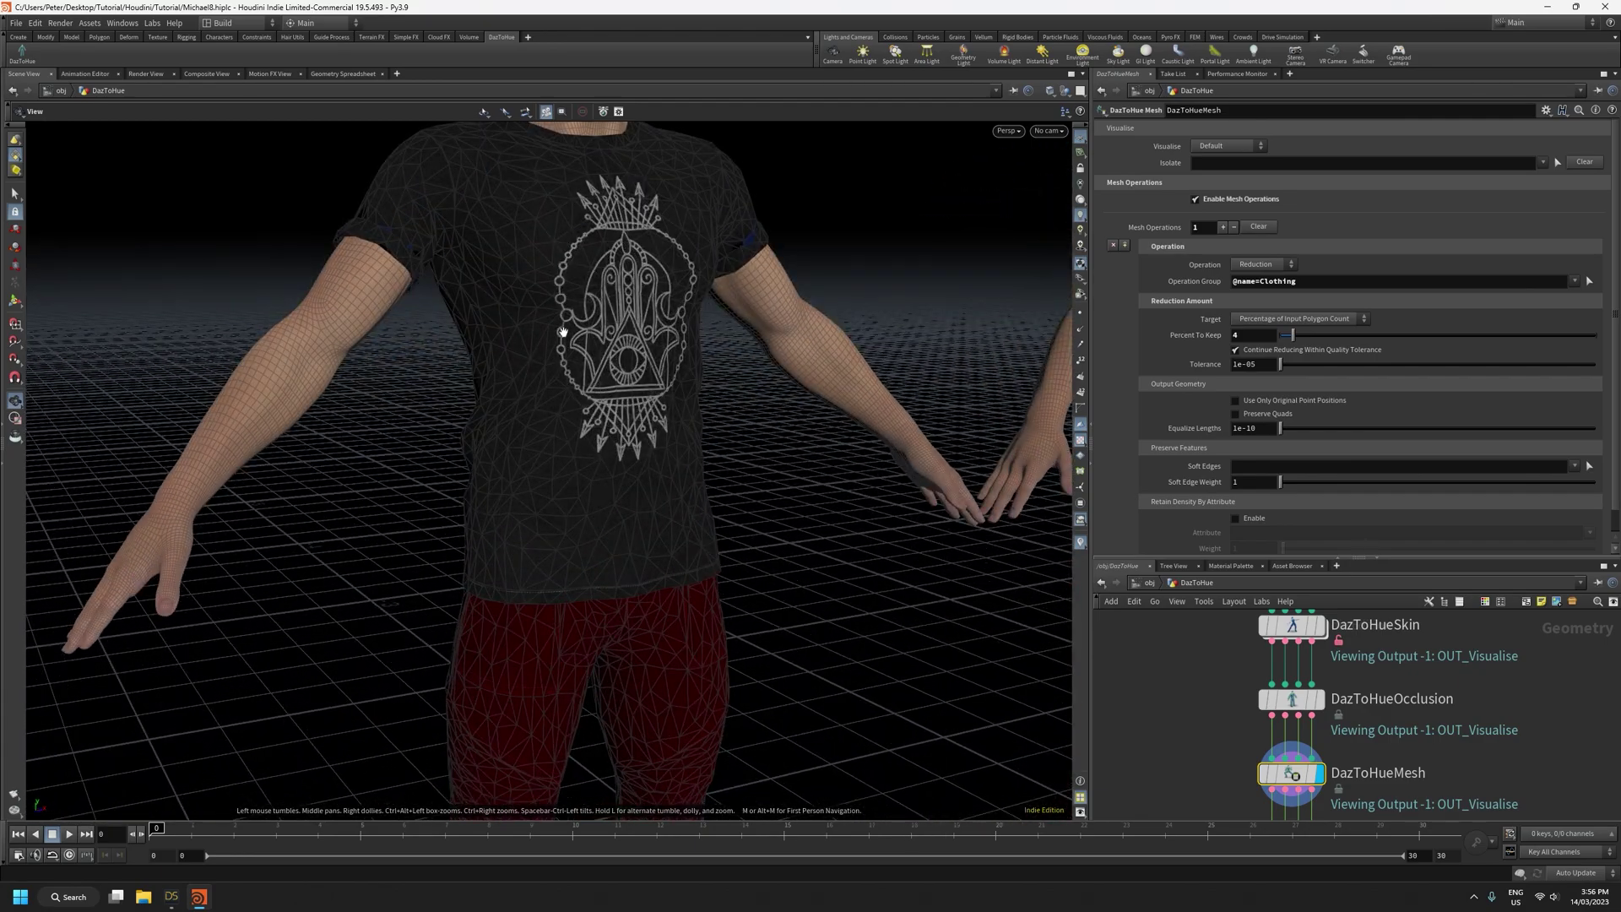
pyautogui.moveTo(820, 561); pyautogui.dragTo(782, 557)
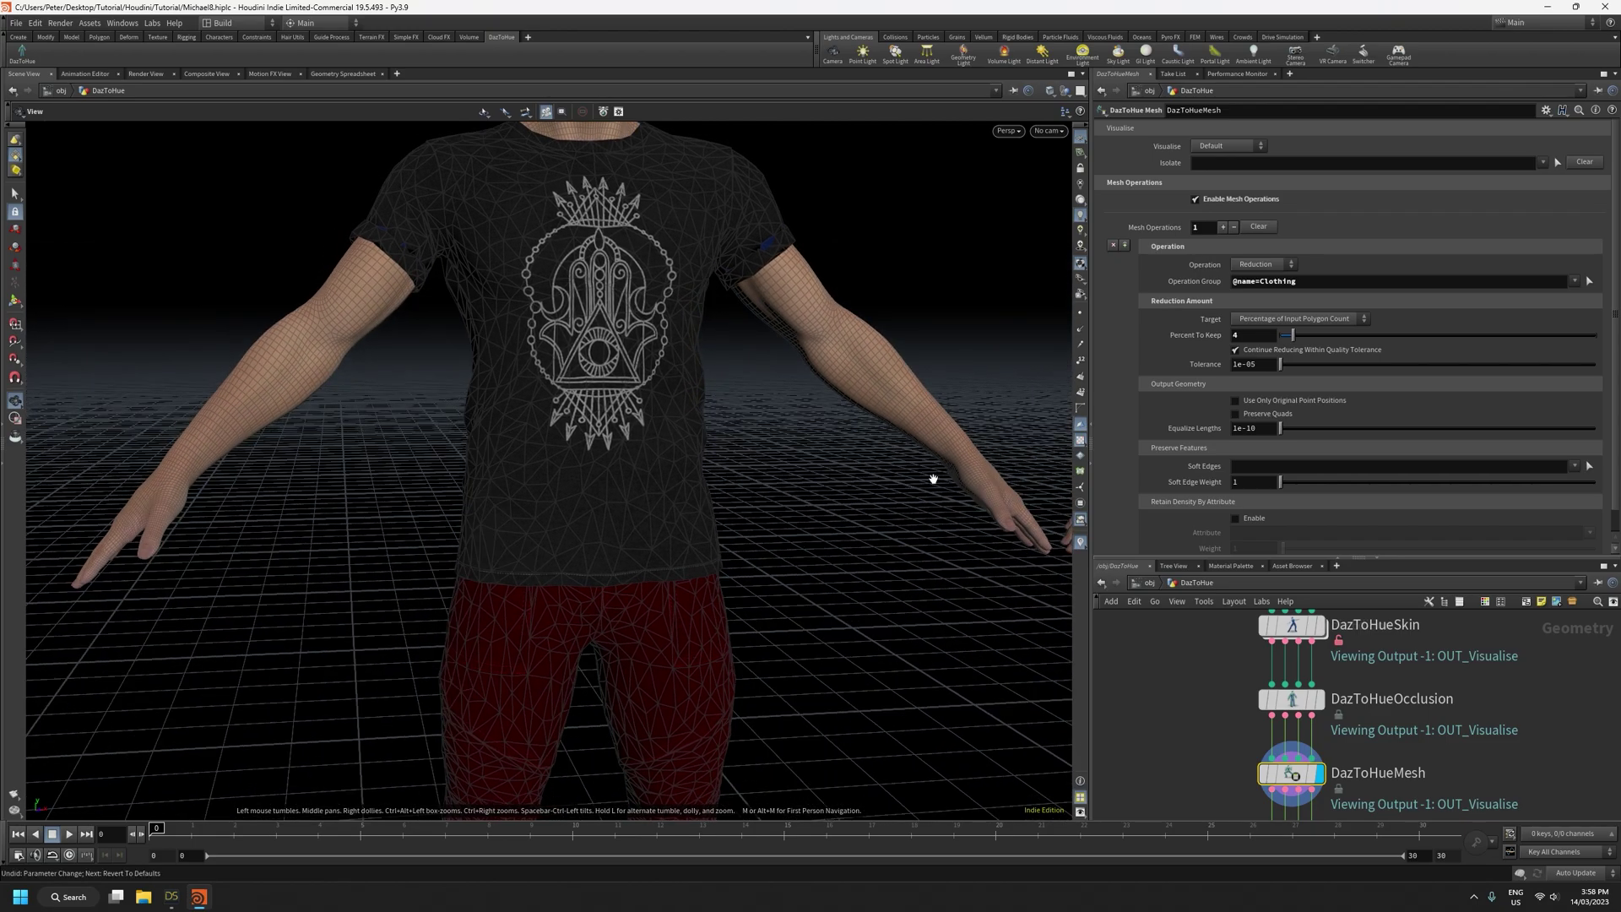
# Try Use Only Original Point Positions on the clothing reduction and check the clothing's wireframe
pyautogui.click(1236, 402)
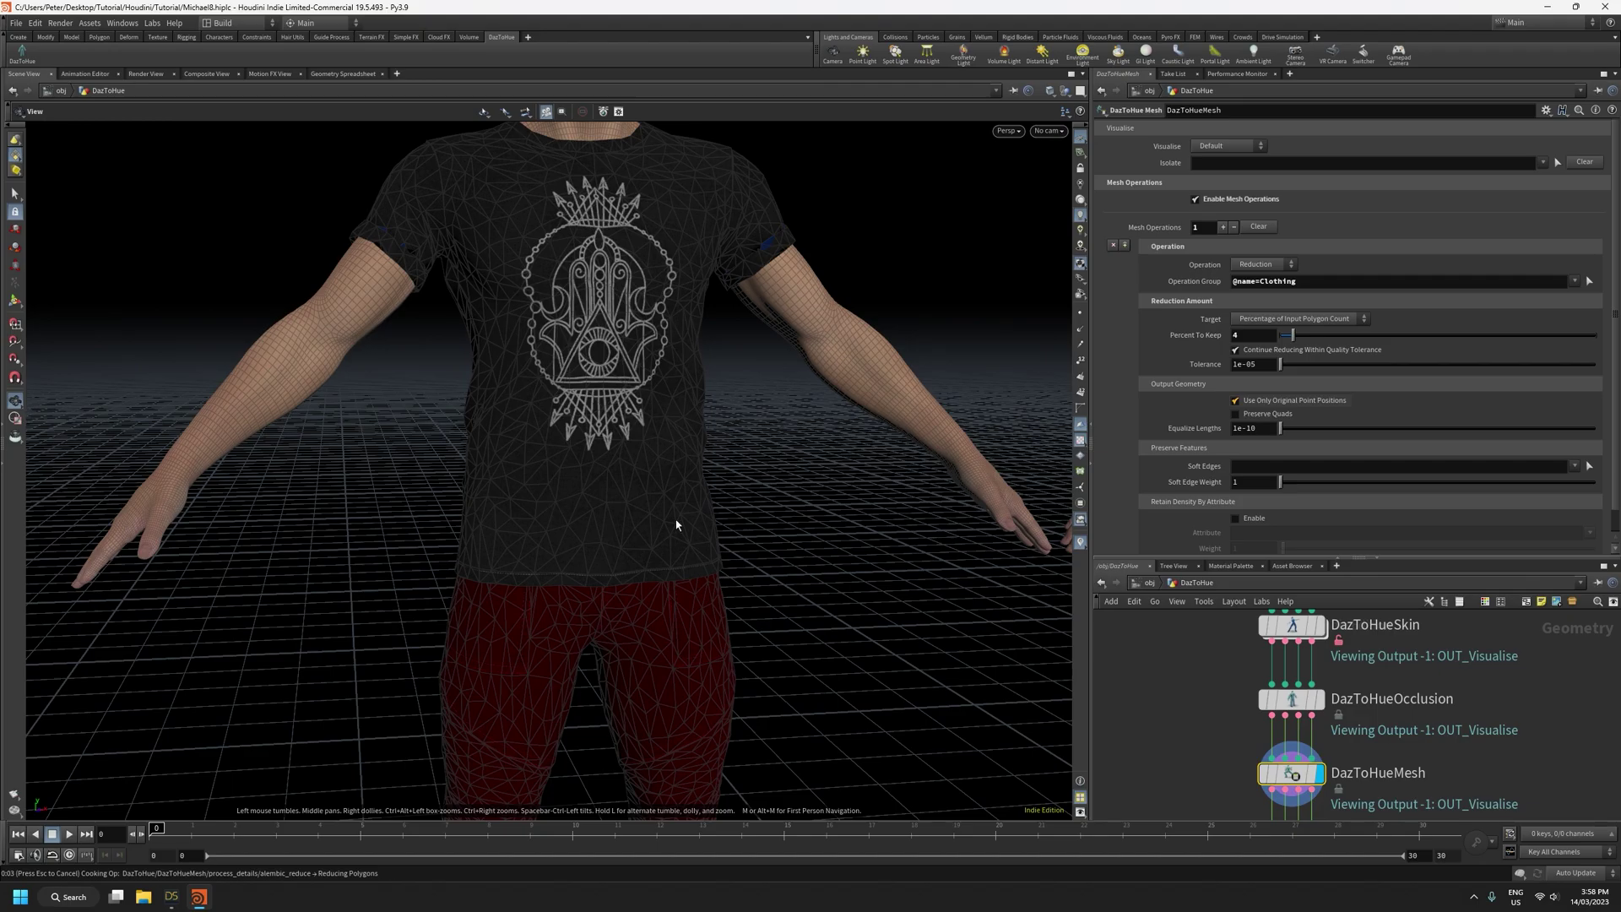
pyautogui.moveTo(680, 528)
pyautogui.mouseDown()
pyautogui.moveTo(921, 539)
pyautogui.moveTo(665, 541)
pyautogui.mouseUp()
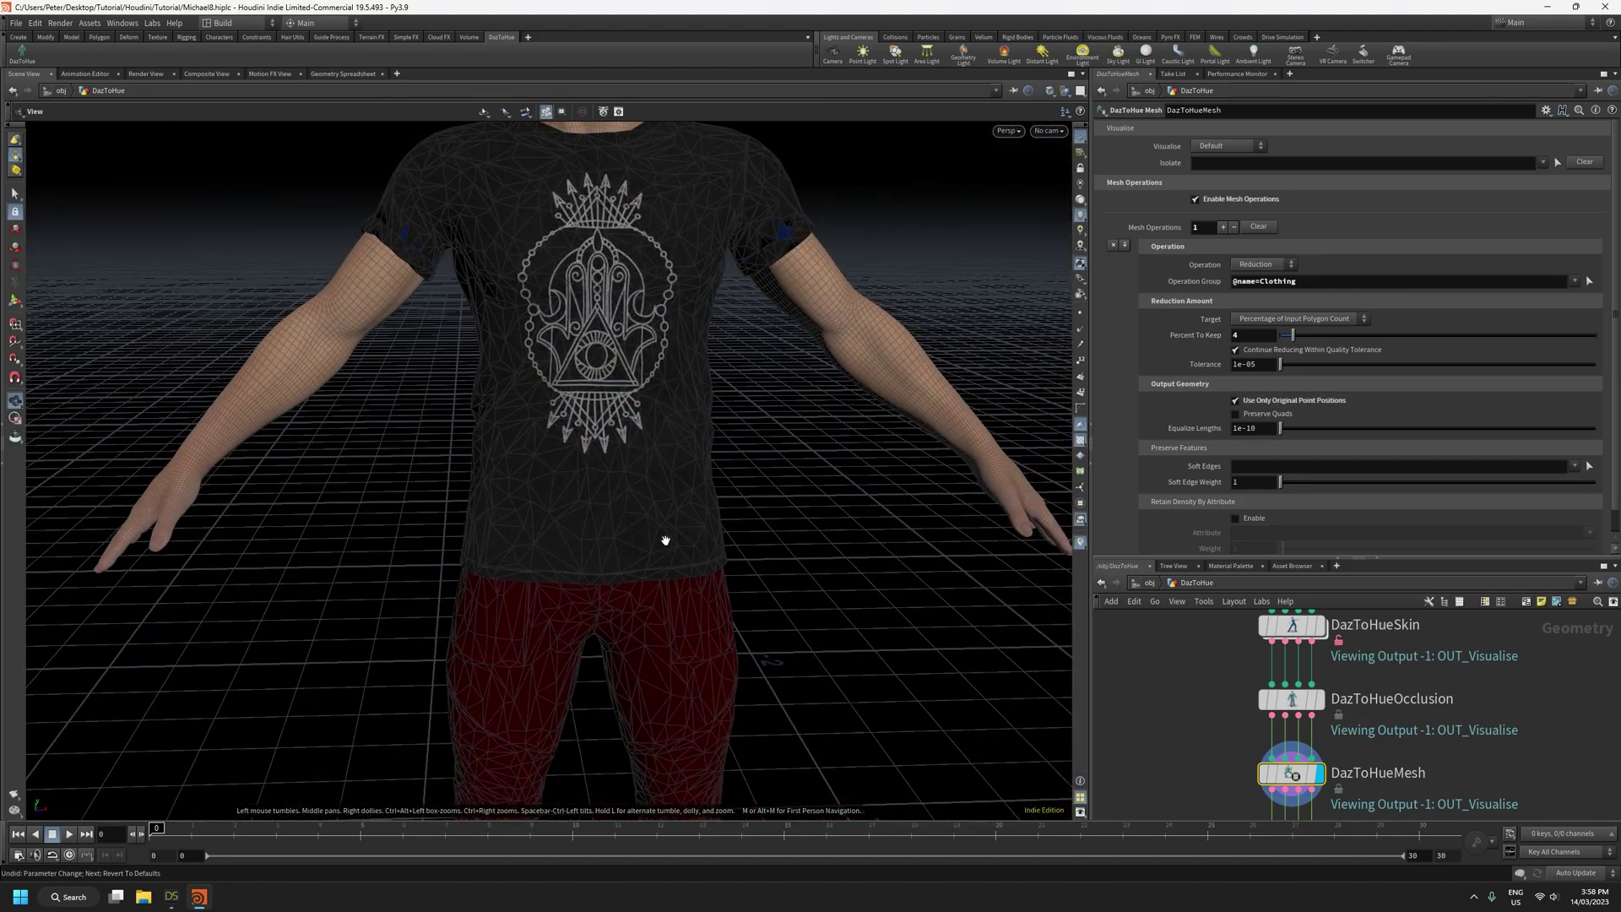
pyautogui.moveTo(706, 481)
pyautogui.mouseDown()
pyautogui.moveTo(575, 461)
pyautogui.moveTo(687, 470)
pyautogui.mouseUp()
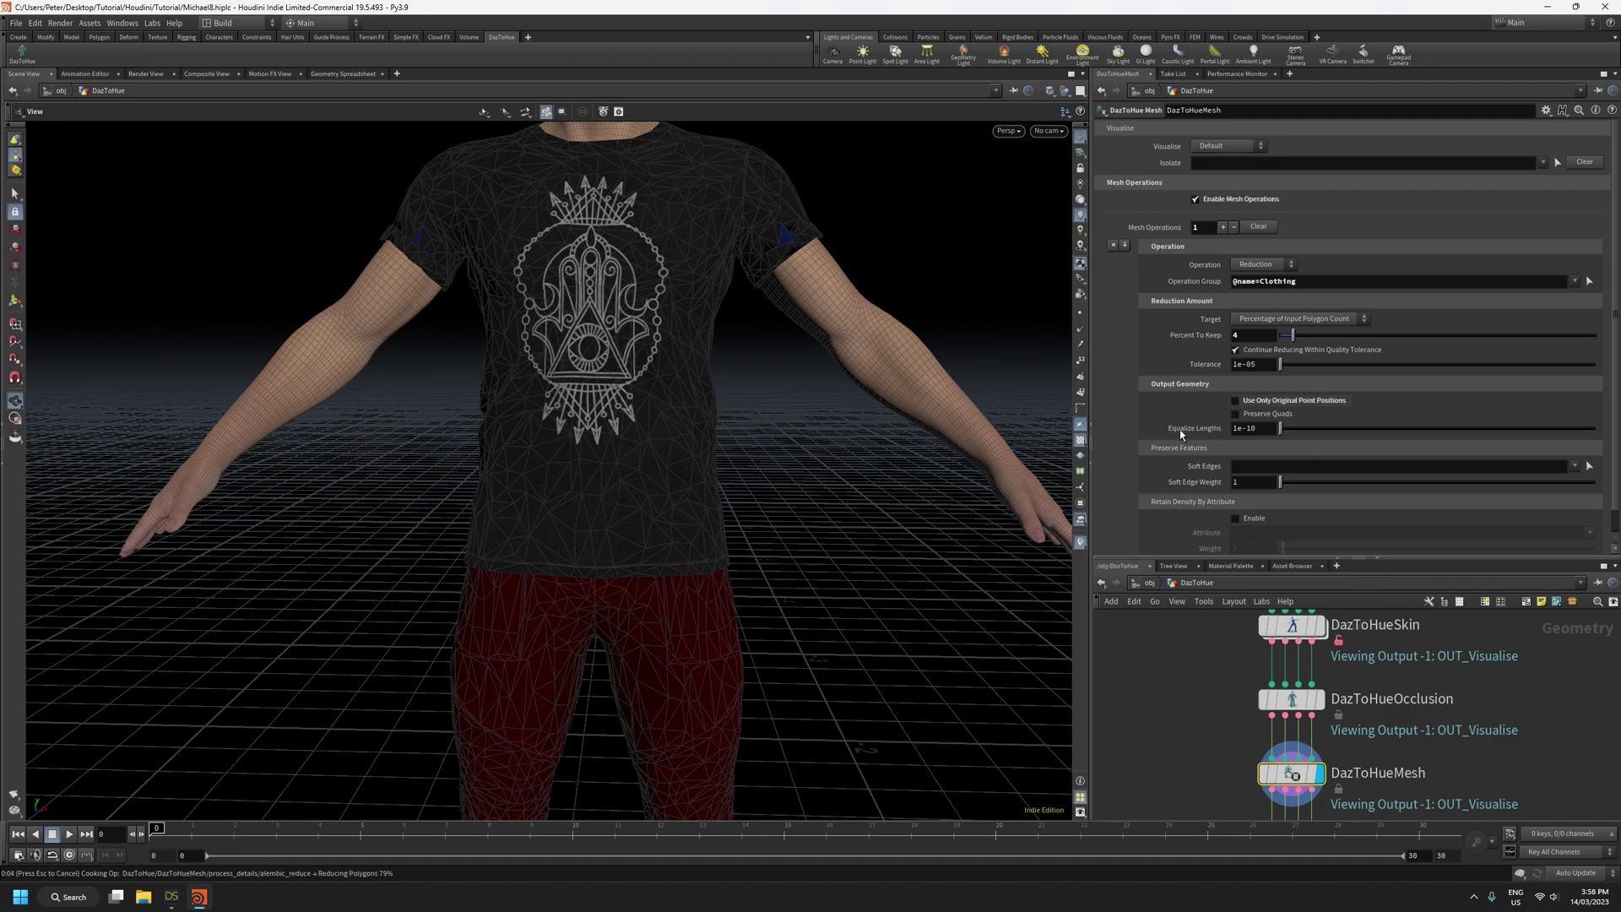
# Set the clothing reduction's Equalize Lengths to 1e-1 with the shirt hem and upper trousers in close view
pyautogui.moveTo(803, 507); pyautogui.dragTo(601, 567)
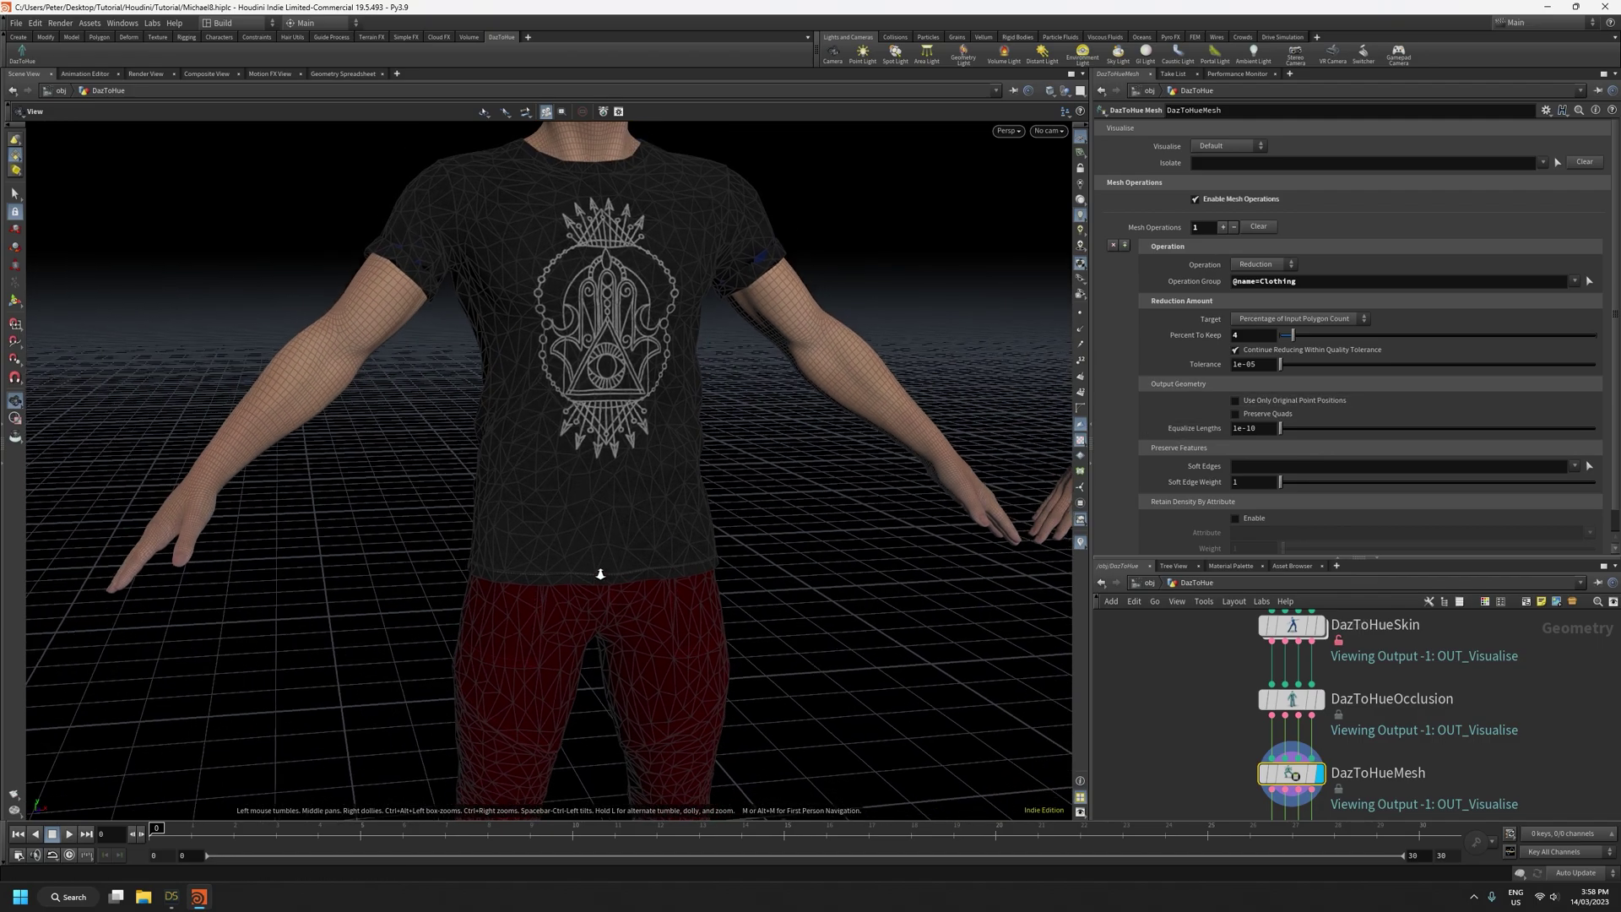
pyautogui.moveTo(601, 567); pyautogui.dragTo(586, 380, button='right')
pyautogui.moveTo(616, 486); pyautogui.dragTo(560, 470)
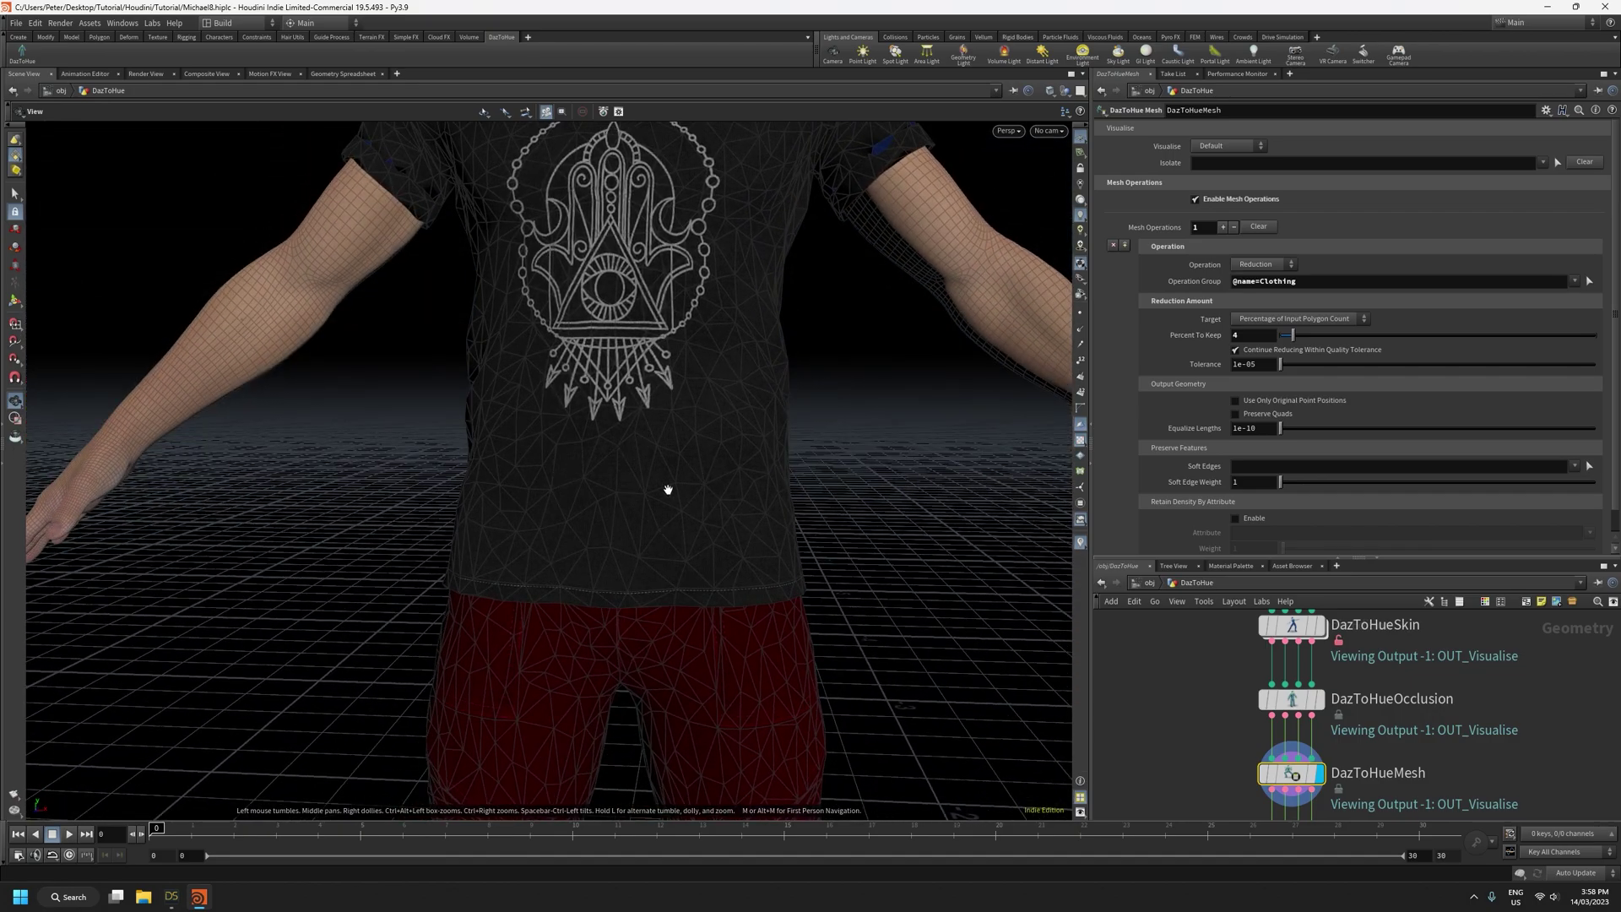
pyautogui.moveTo(688, 495); pyautogui.dragTo(707, 416)
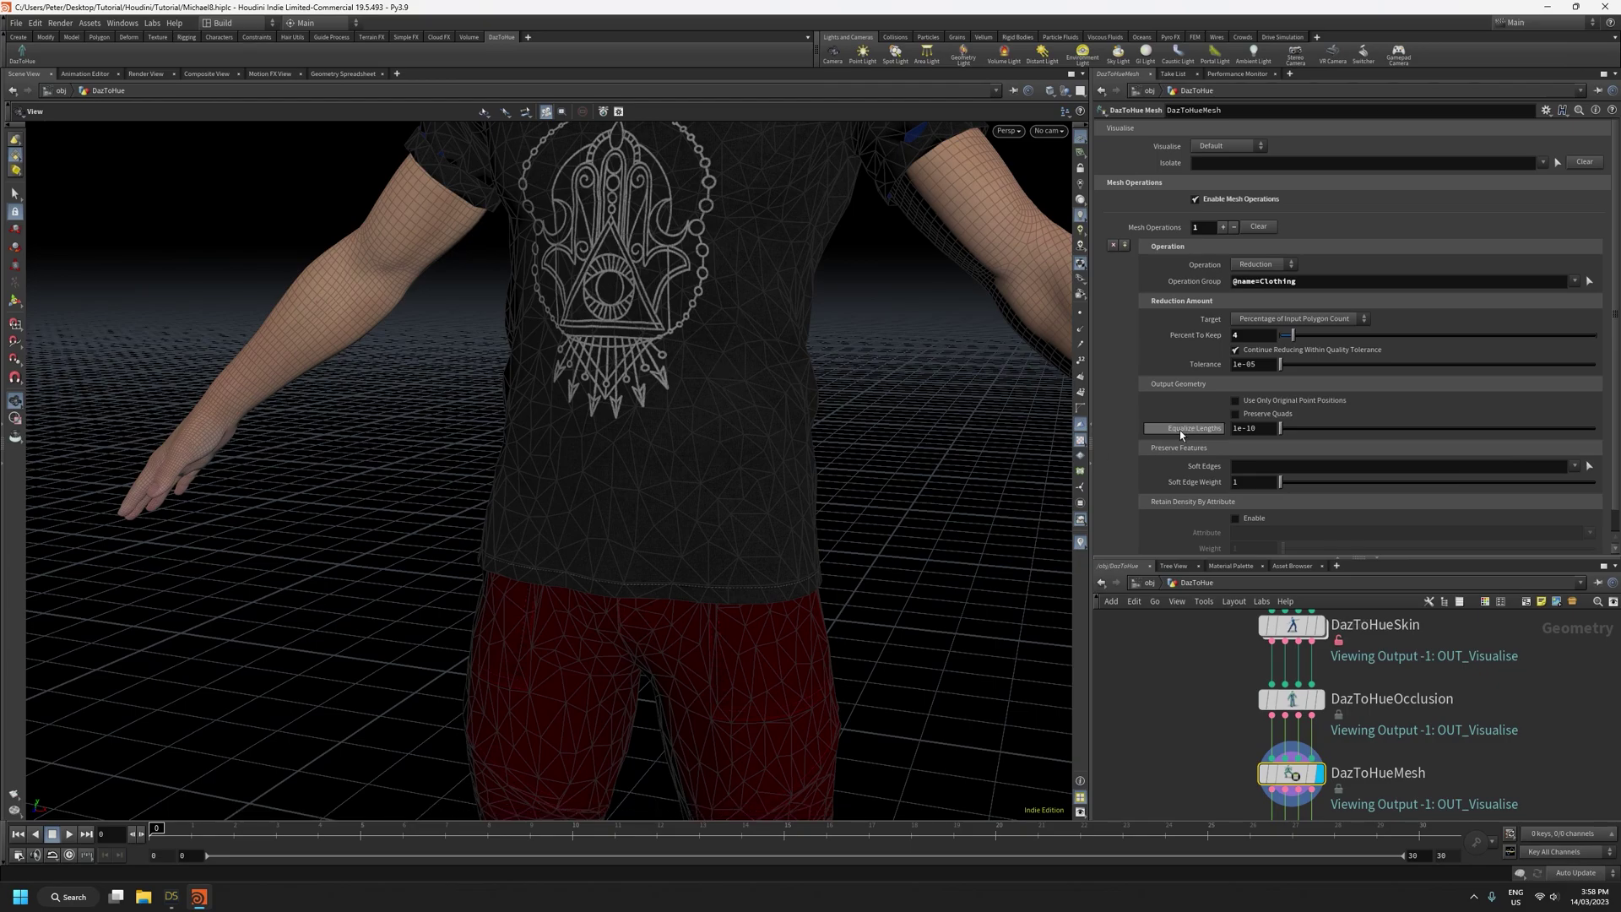
pyautogui.click(1255, 428)
pyautogui.press('BackSpace')
pyautogui.press('Return')
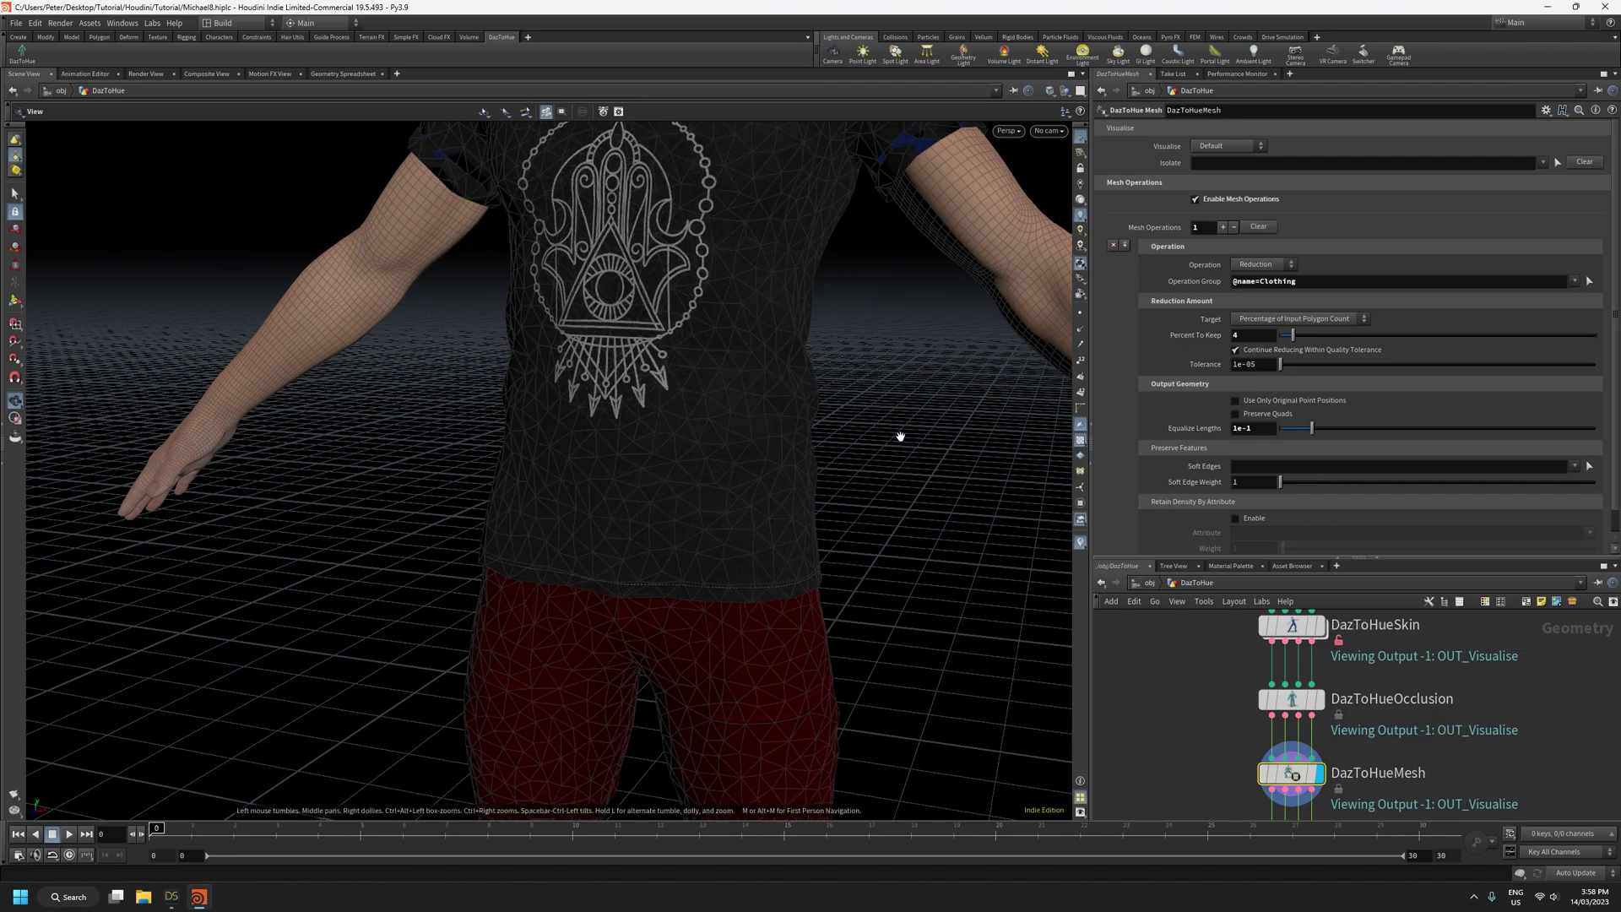
# Check the shirt and trousers wireframe from several angles and undo the clothing reduction's last Equalize Lengths change
pyautogui.moveTo(878, 443); pyautogui.dragTo(953, 442)
pyautogui.moveTo(768, 419); pyautogui.dragTo(734, 543, button='right')
pyautogui.moveTo(720, 421); pyautogui.dragTo(651, 515)
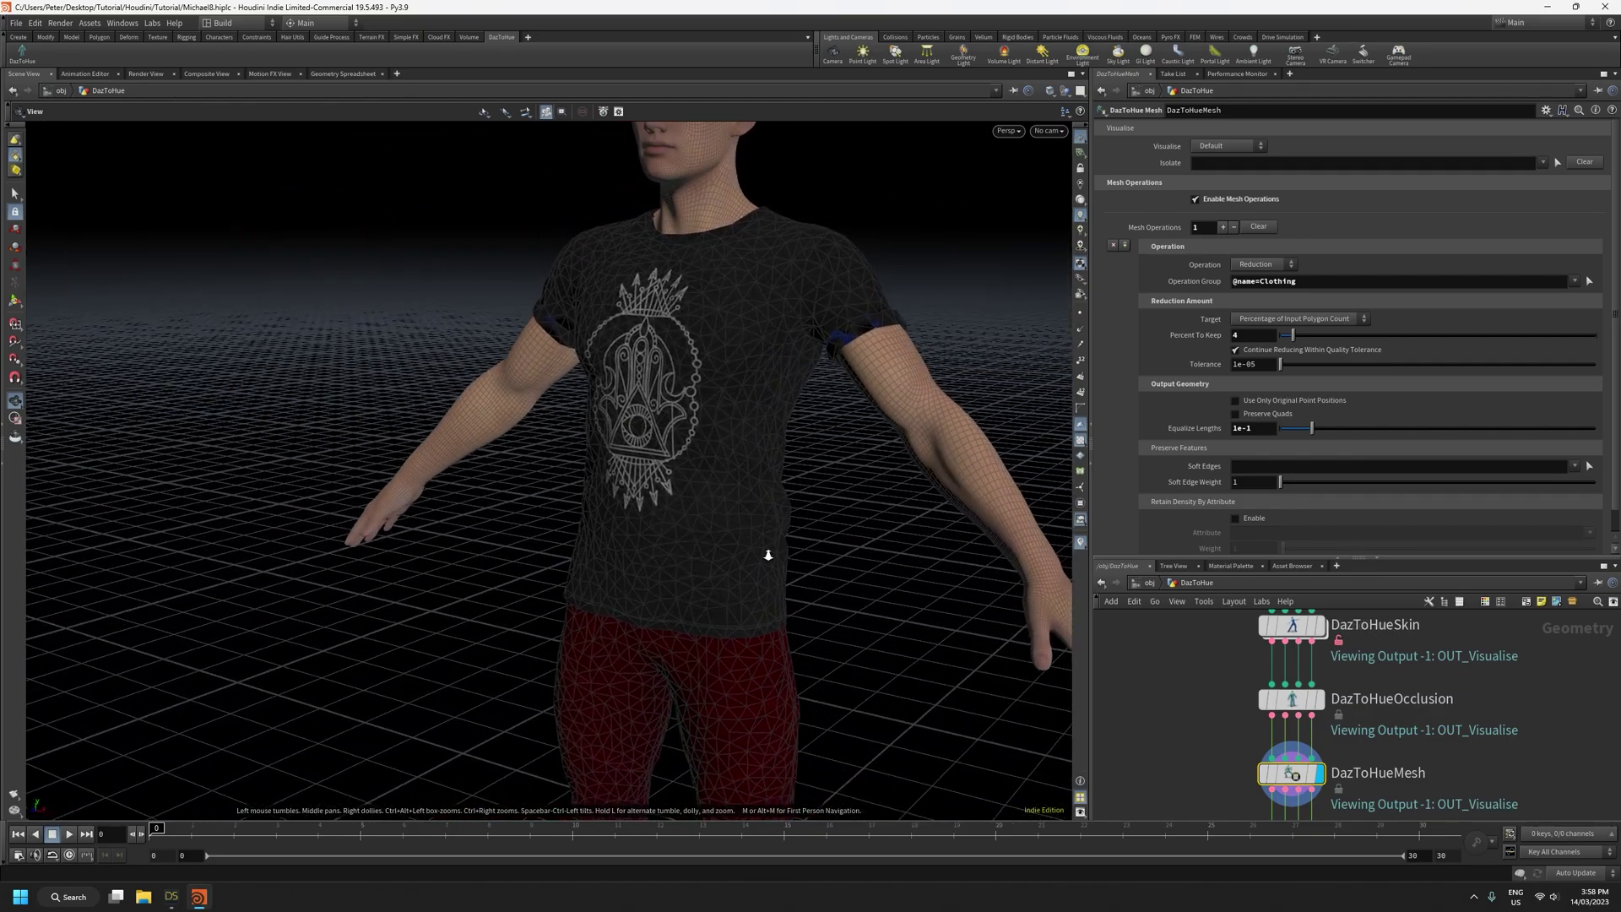
pyautogui.moveTo(762, 545); pyautogui.dragTo(739, 220, button='right')
pyautogui.moveTo(748, 498)
pyautogui.mouseDown()
pyautogui.moveTo(785, 510)
pyautogui.moveTo(759, 507)
pyautogui.mouseUp()
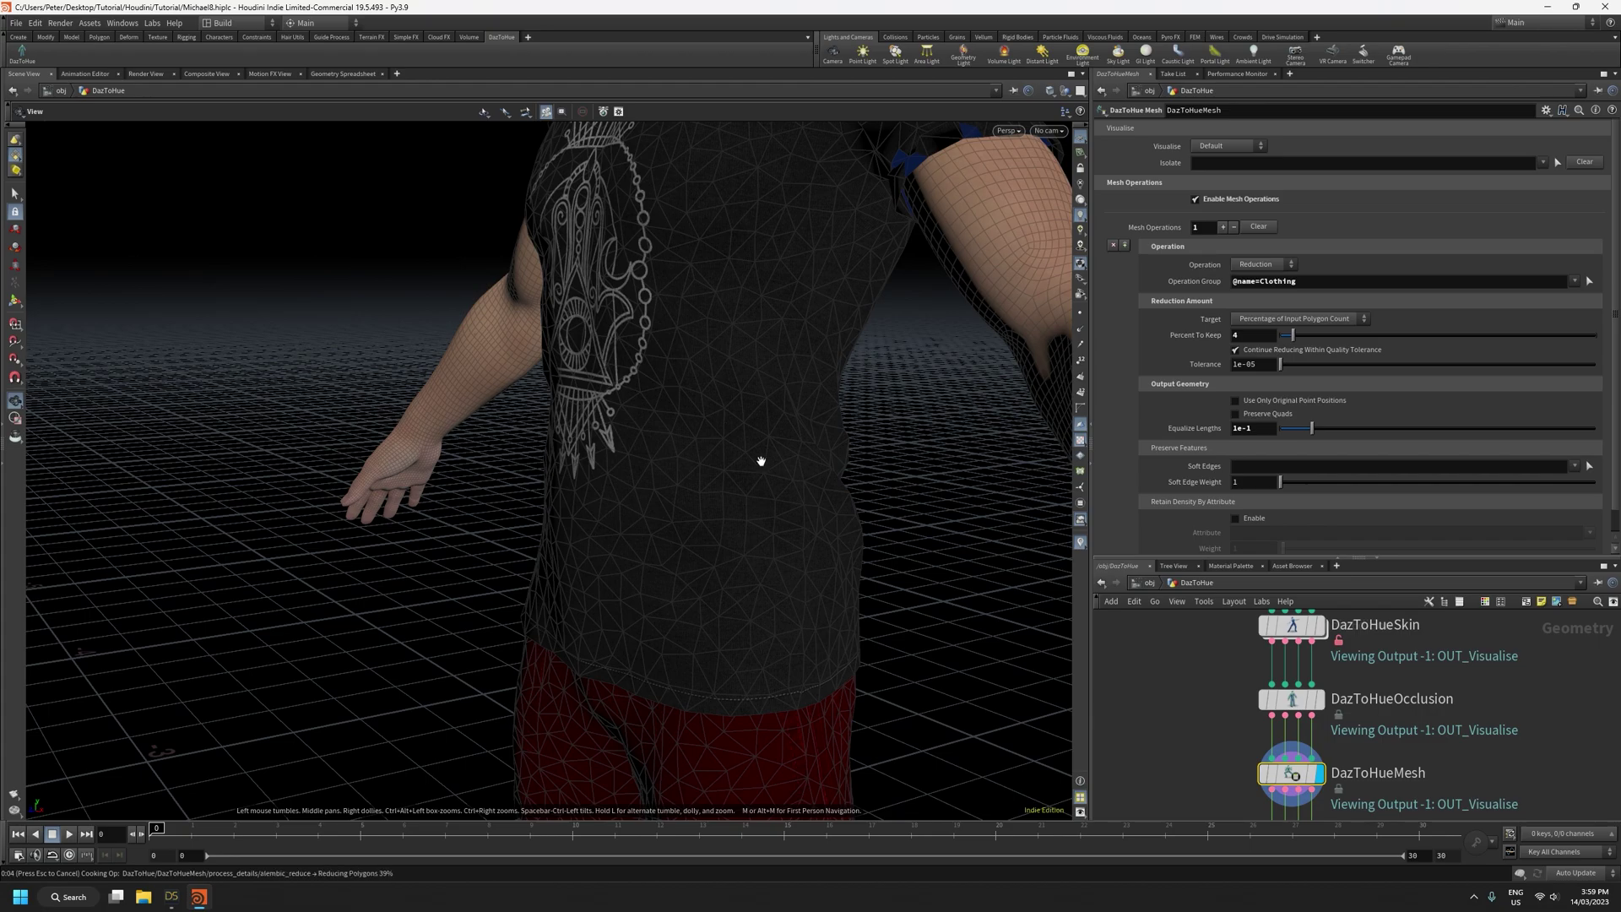
pyautogui.hotkey('ctrl', 'z')
# Examine the triangle distribution across the shirt and trousers with the previous Equalize Lengths setting
pyautogui.moveTo(732, 494); pyautogui.dragTo(836, 463)
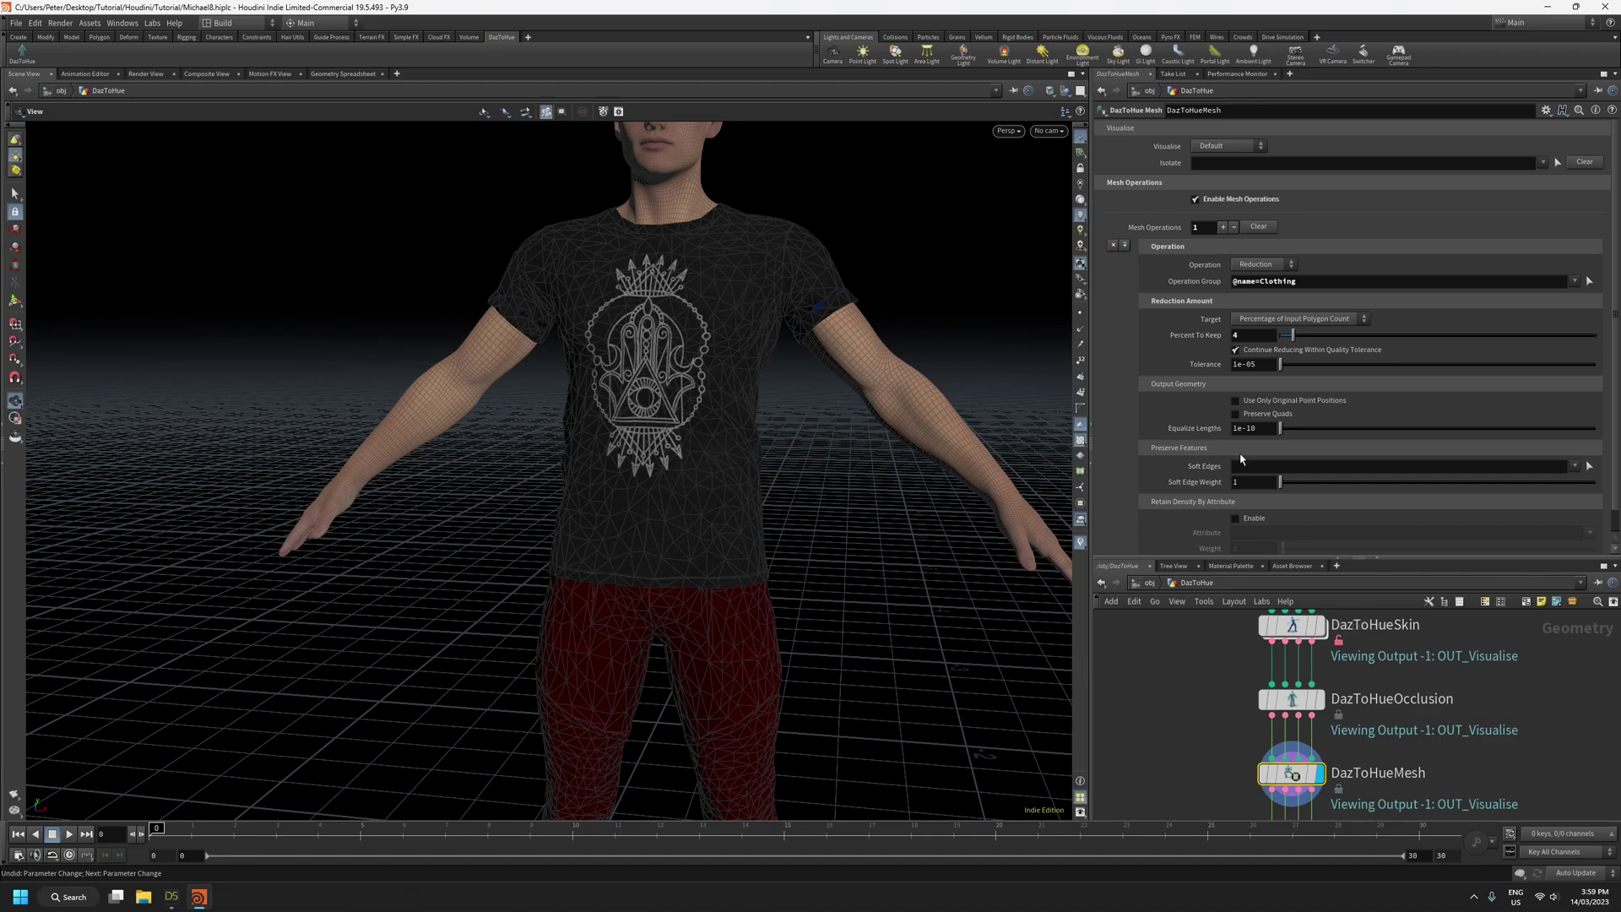
pyautogui.scroll(-2, 665, 299)
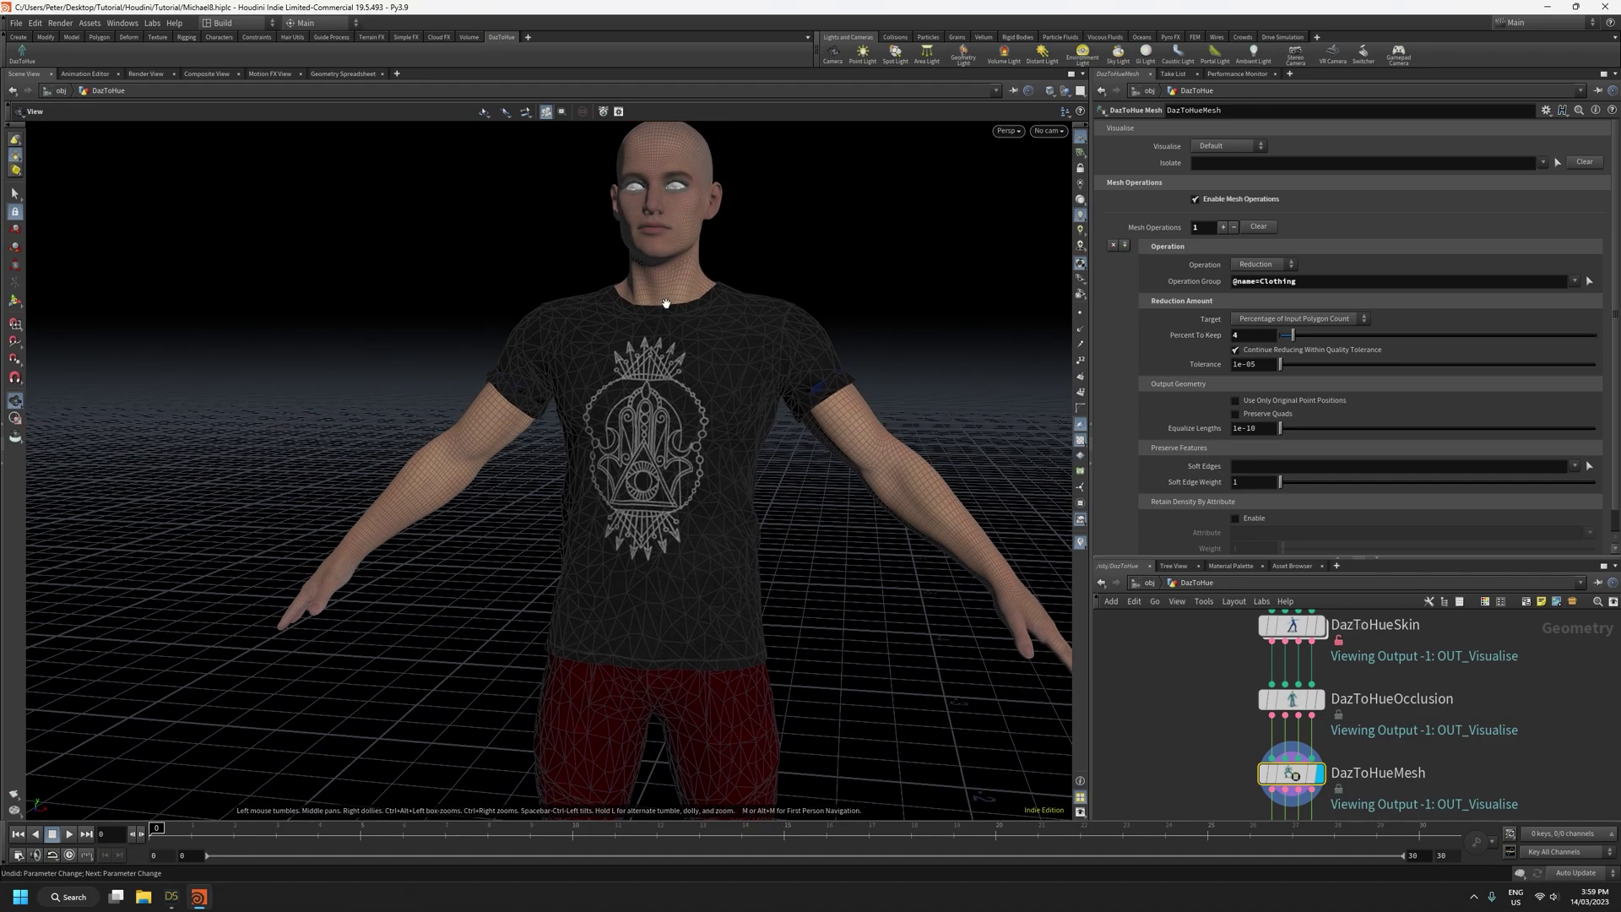
pyautogui.scroll(4, 707, 661)
pyautogui.moveTo(818, 527); pyautogui.dragTo(677, 538)
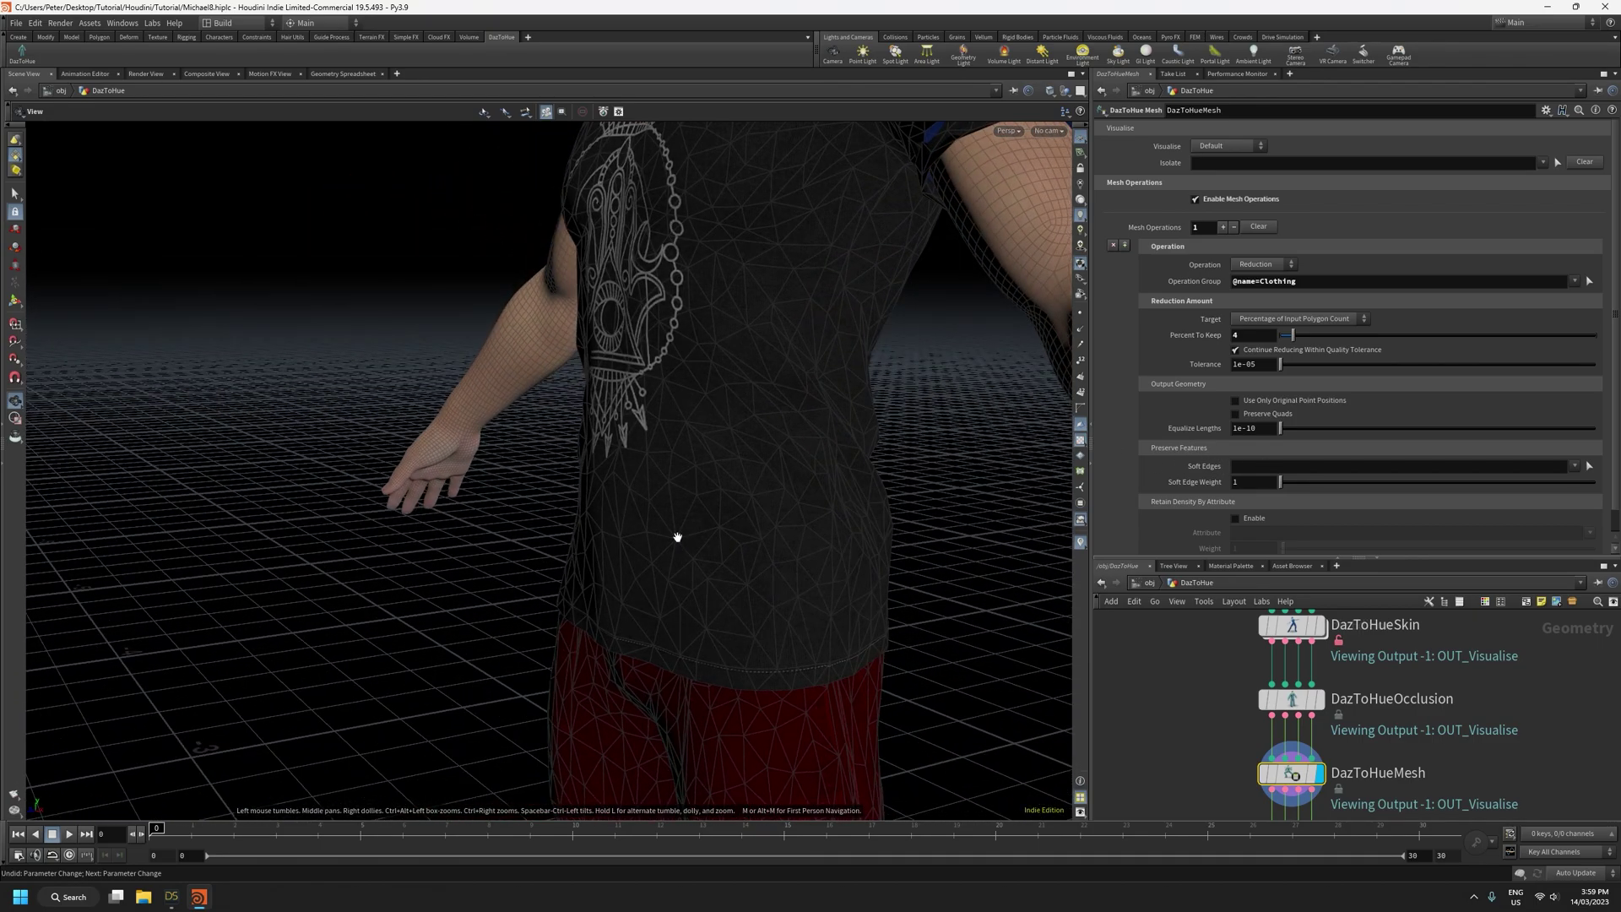
pyautogui.moveTo(778, 552); pyautogui.dragTo(692, 554)
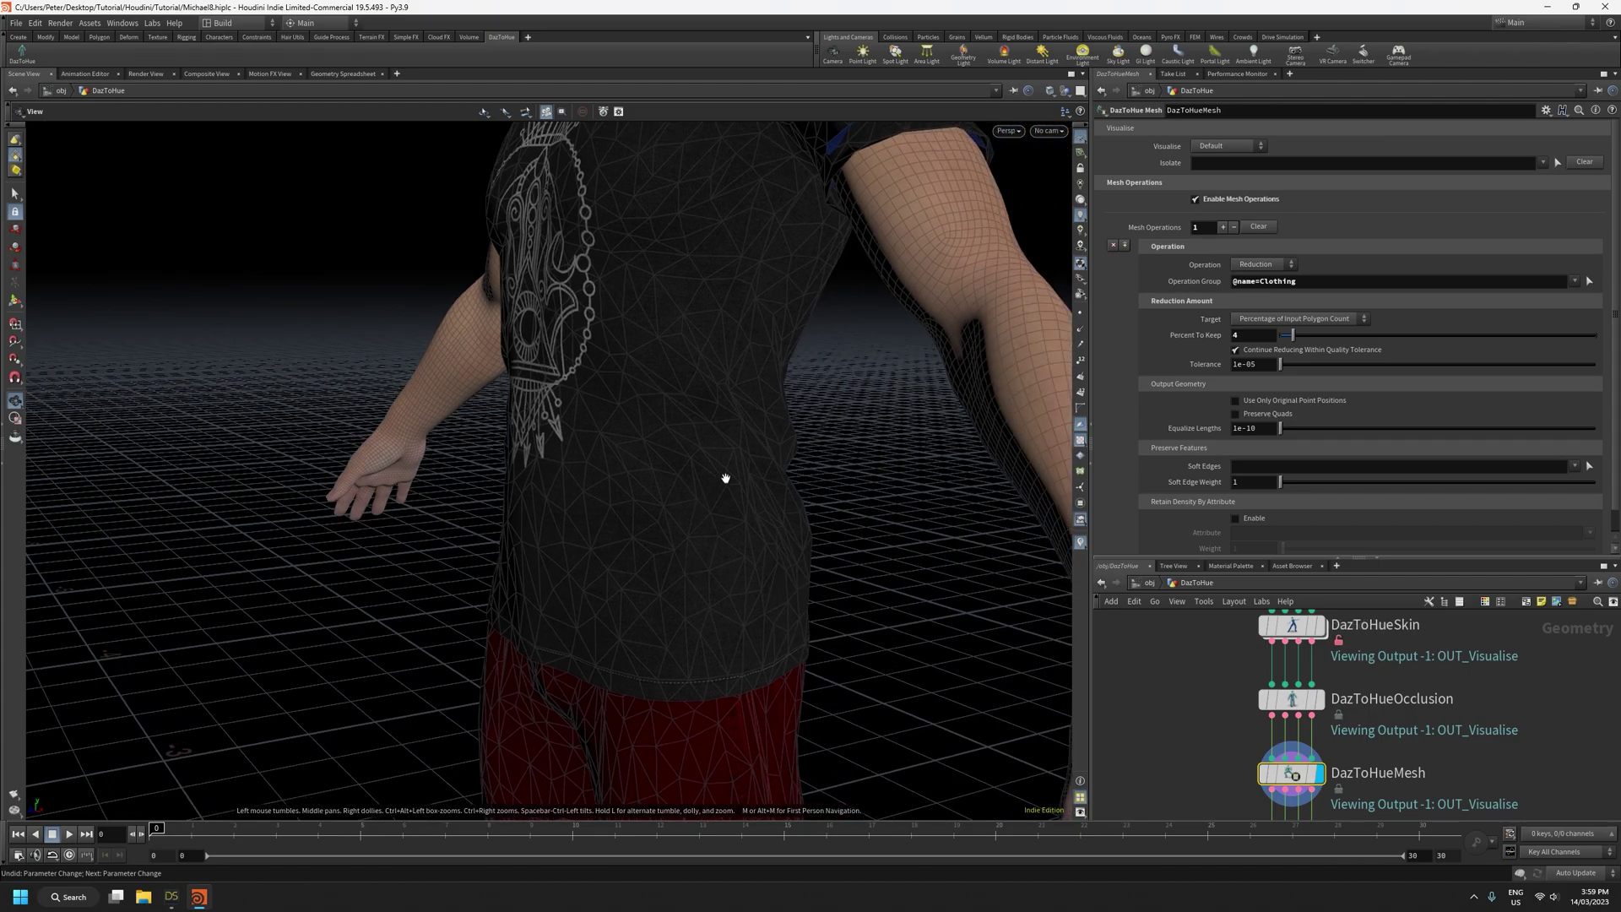
pyautogui.moveTo(712, 479); pyautogui.dragTo(644, 654)
pyautogui.moveTo(644, 655); pyautogui.dragTo(630, 501, button='right')
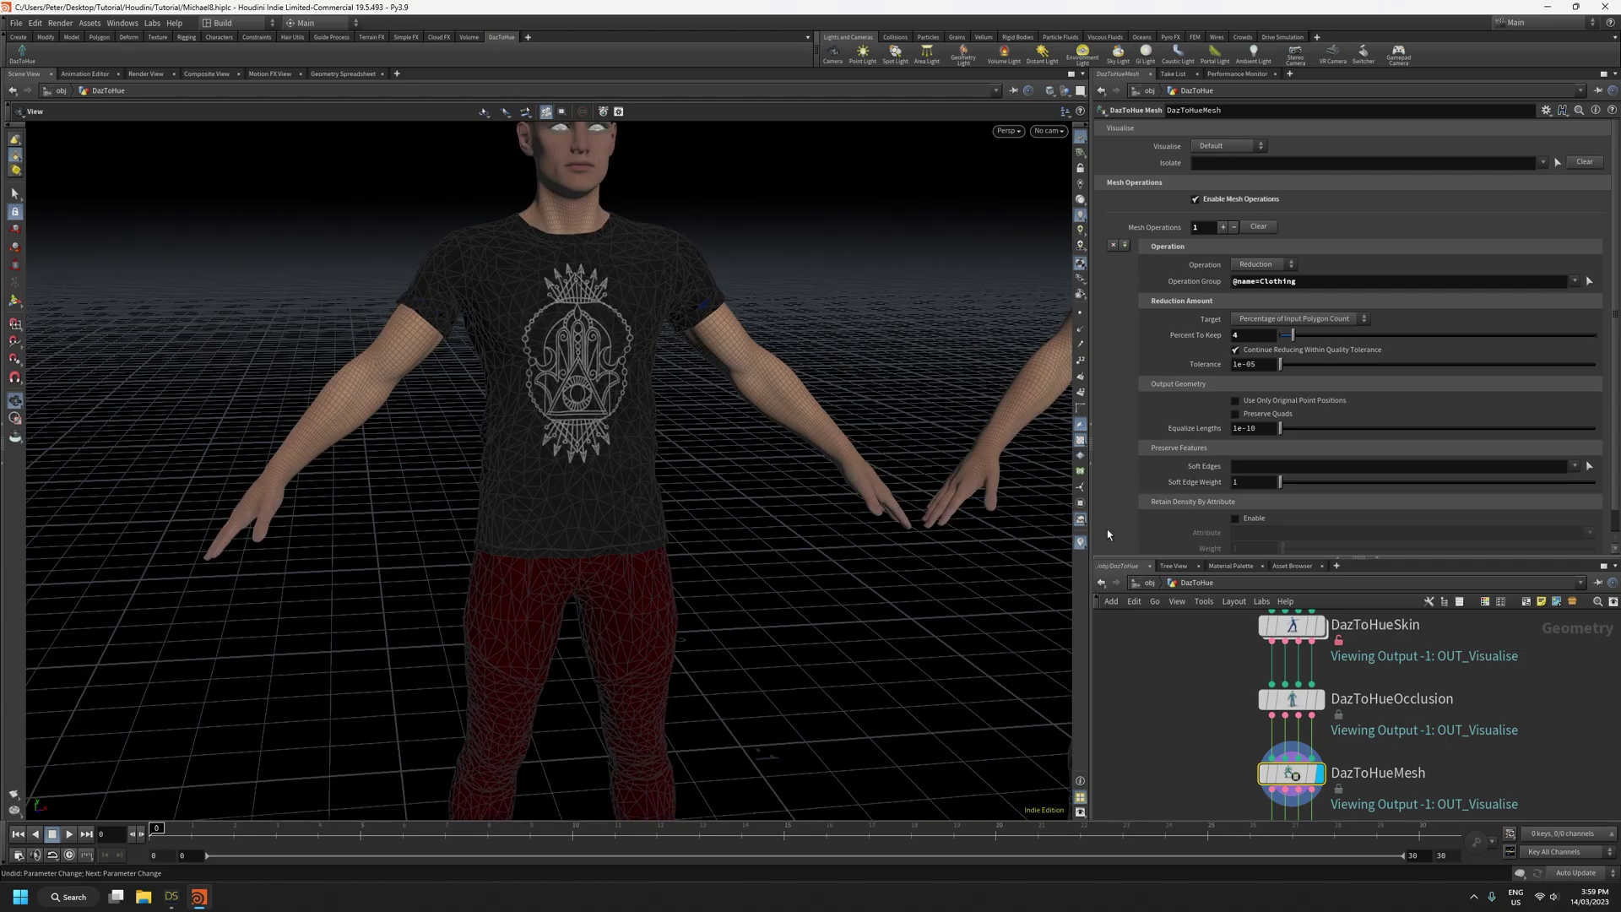
# Check the point and primitive counts above the Fbx and Alembic characters after the clothing reduction
pyautogui.scroll(-1, 1120, 520)
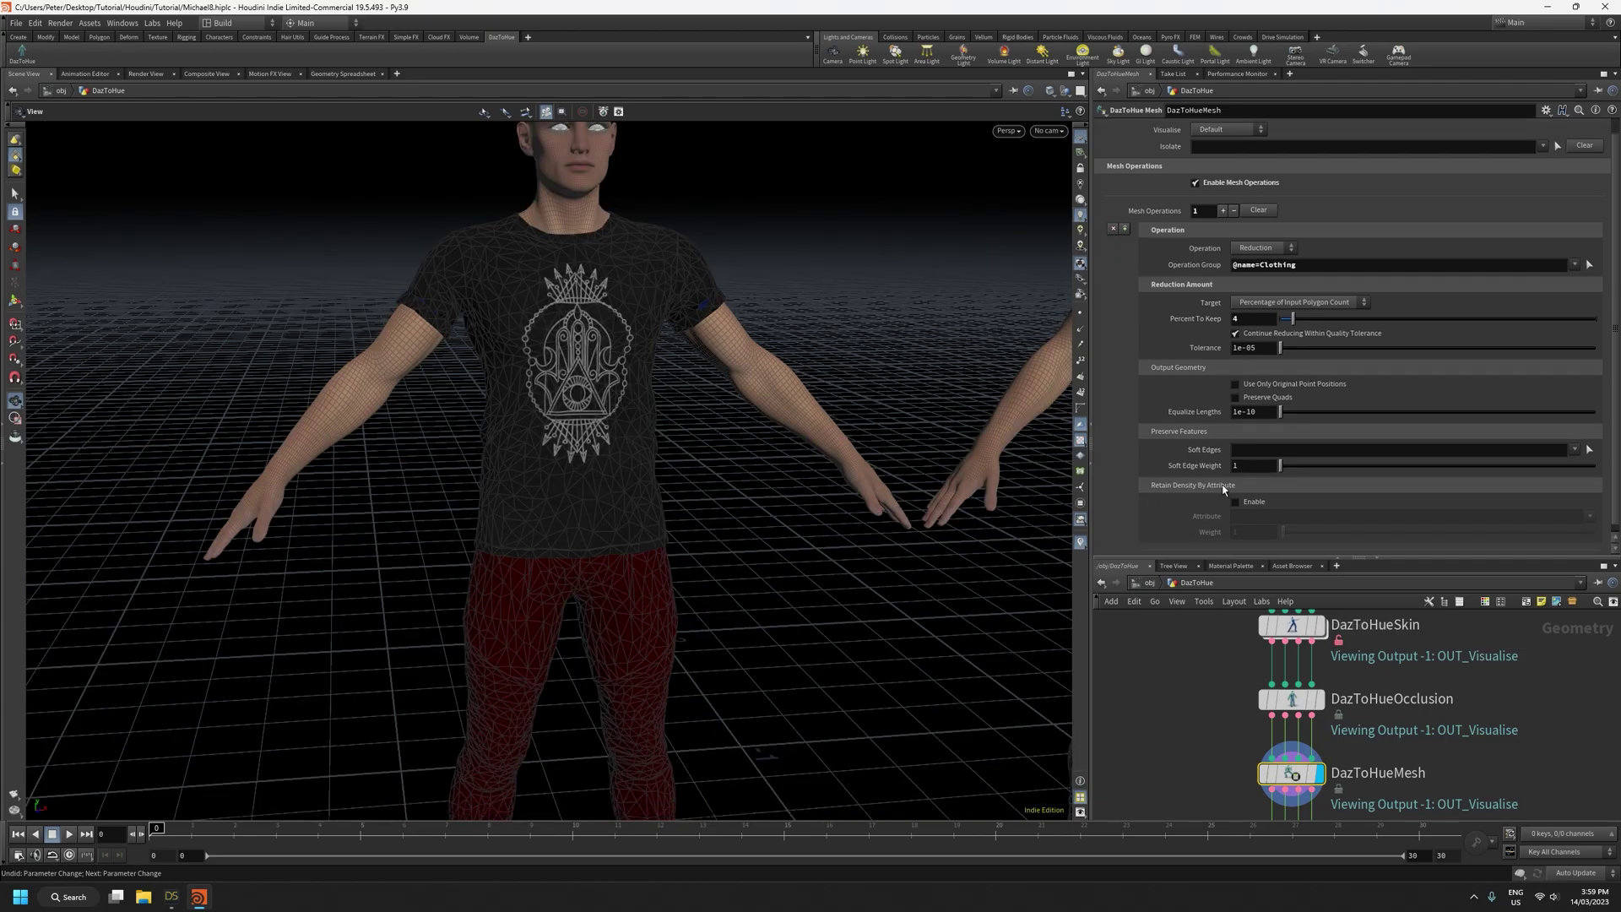
pyautogui.press('h')
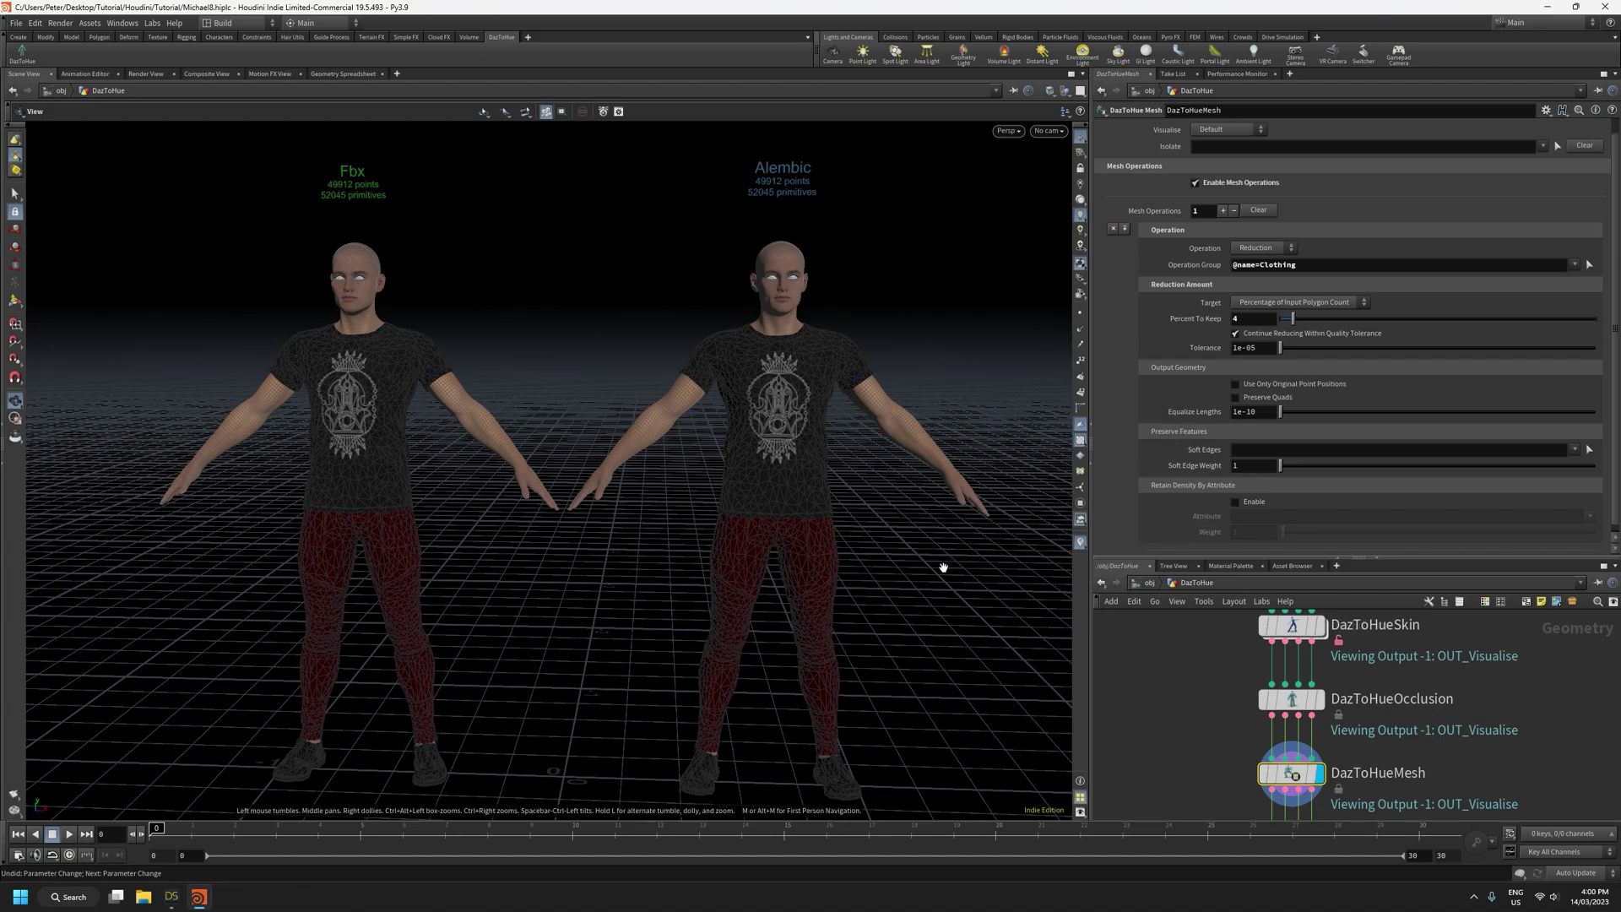
pyautogui.moveTo(925, 567); pyautogui.dragTo(819, 743)
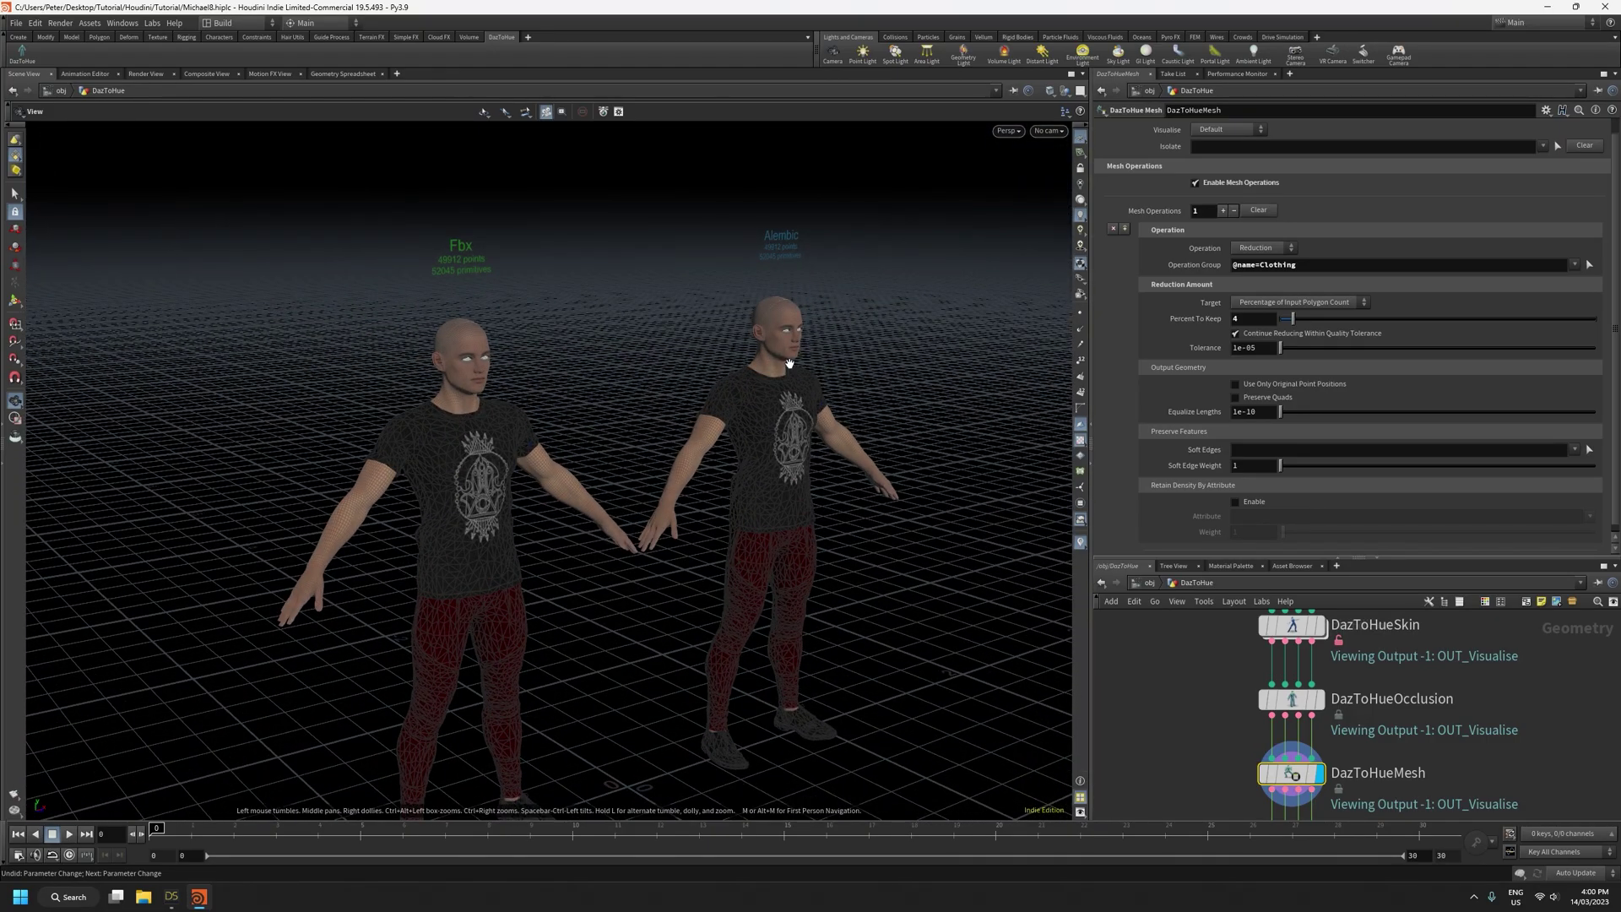
pyautogui.scroll(5, 789, 363)
pyautogui.moveTo(878, 536); pyautogui.dragTo(779, 430)
pyautogui.moveTo(778, 431); pyautogui.dragTo(762, 677, button='middle')
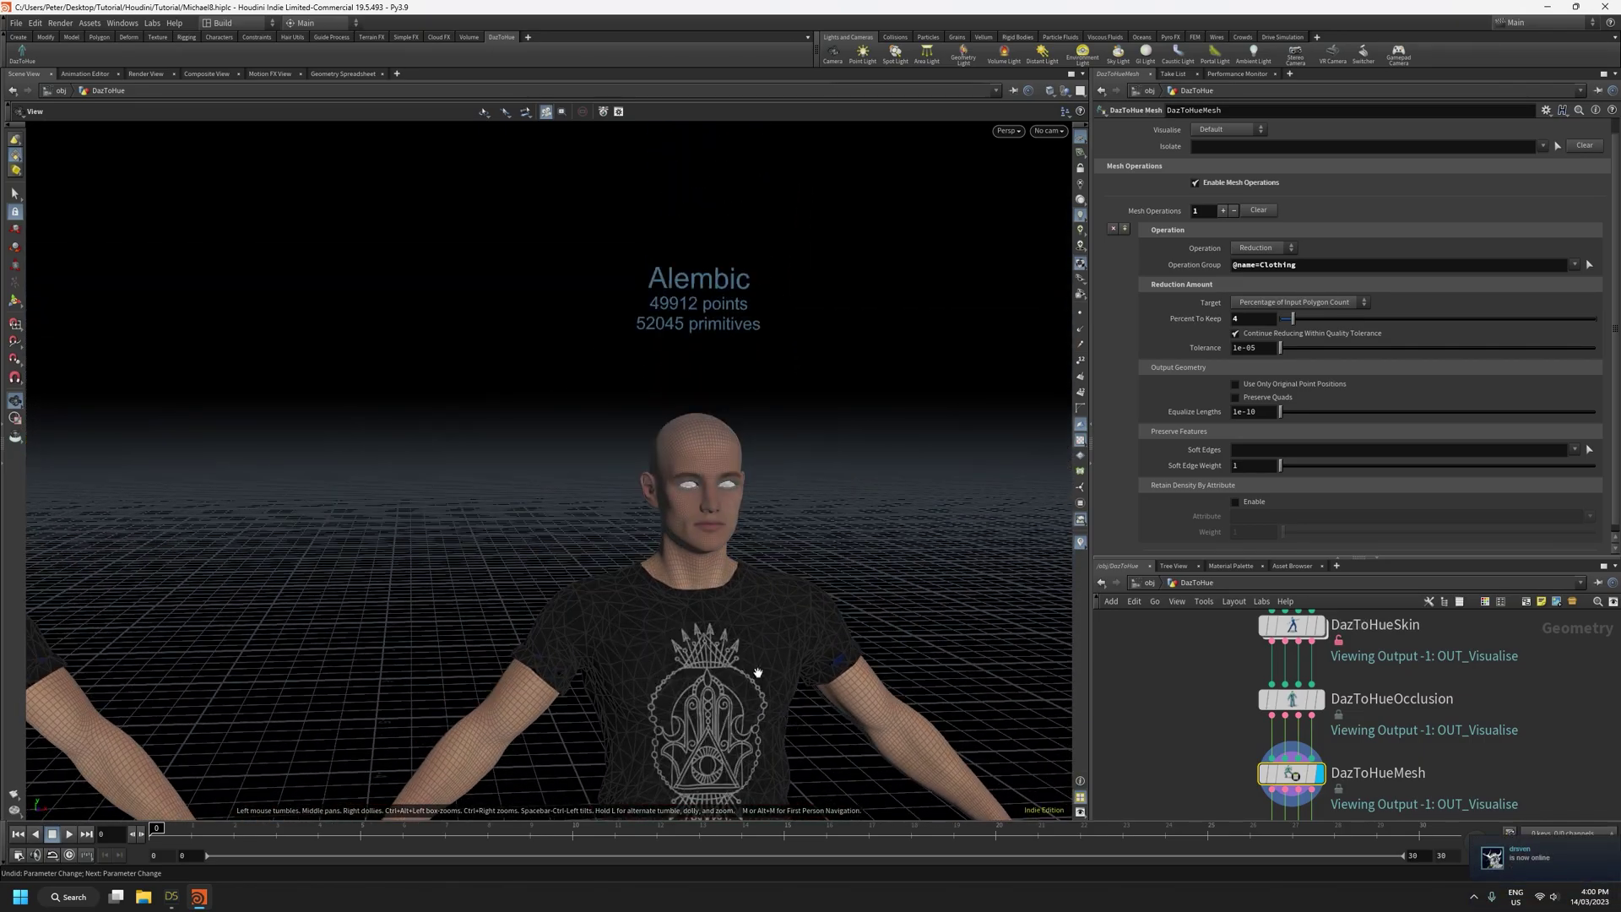
pyautogui.scroll(3, 731, 644)
pyautogui.moveTo(716, 485); pyautogui.dragTo(792, 604)
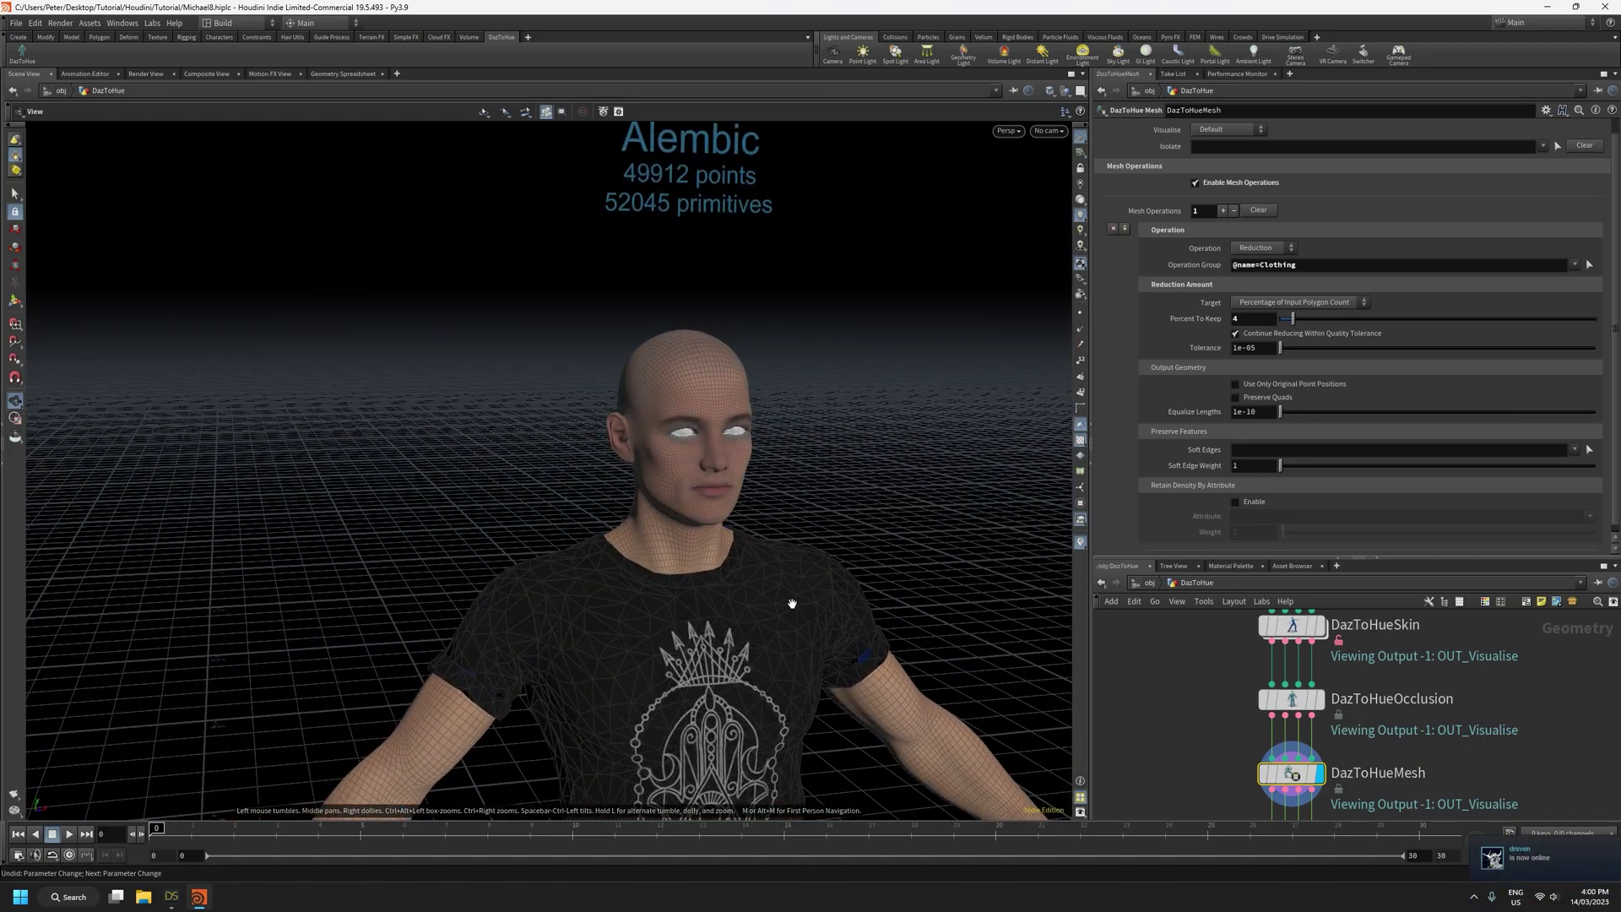
pyautogui.scroll(-6, 792, 604)
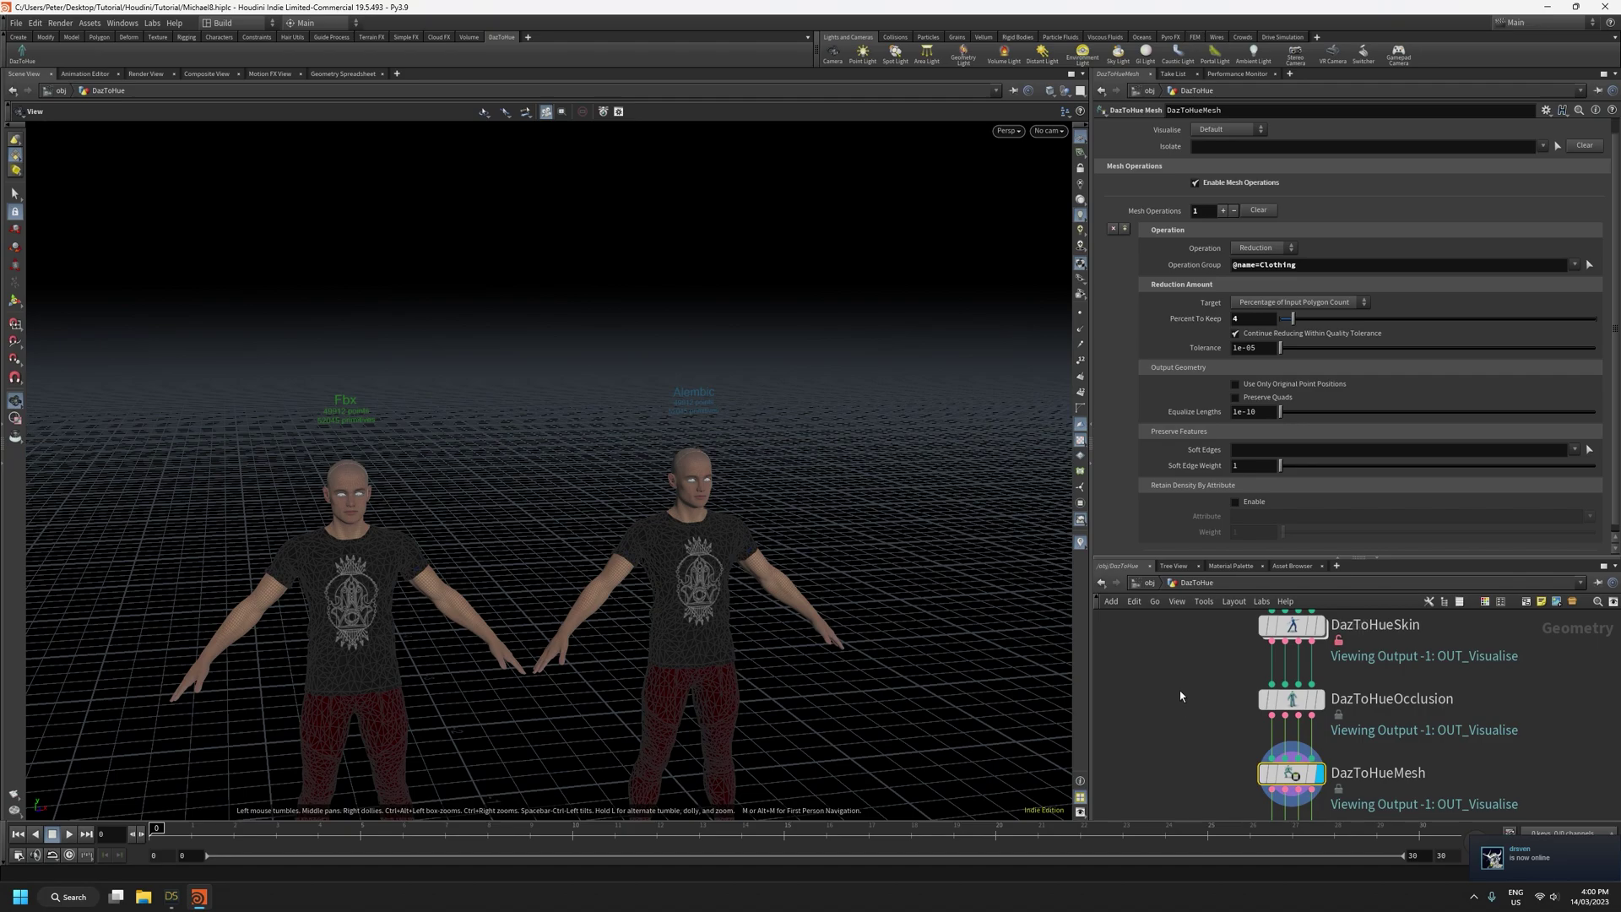
# Isolate the Body name group in DazToHueMesh to view the remaining body geometry, and clear the isolation
pyautogui.moveTo(1180, 696); pyautogui.dragTo(1182, 740, button='middle')
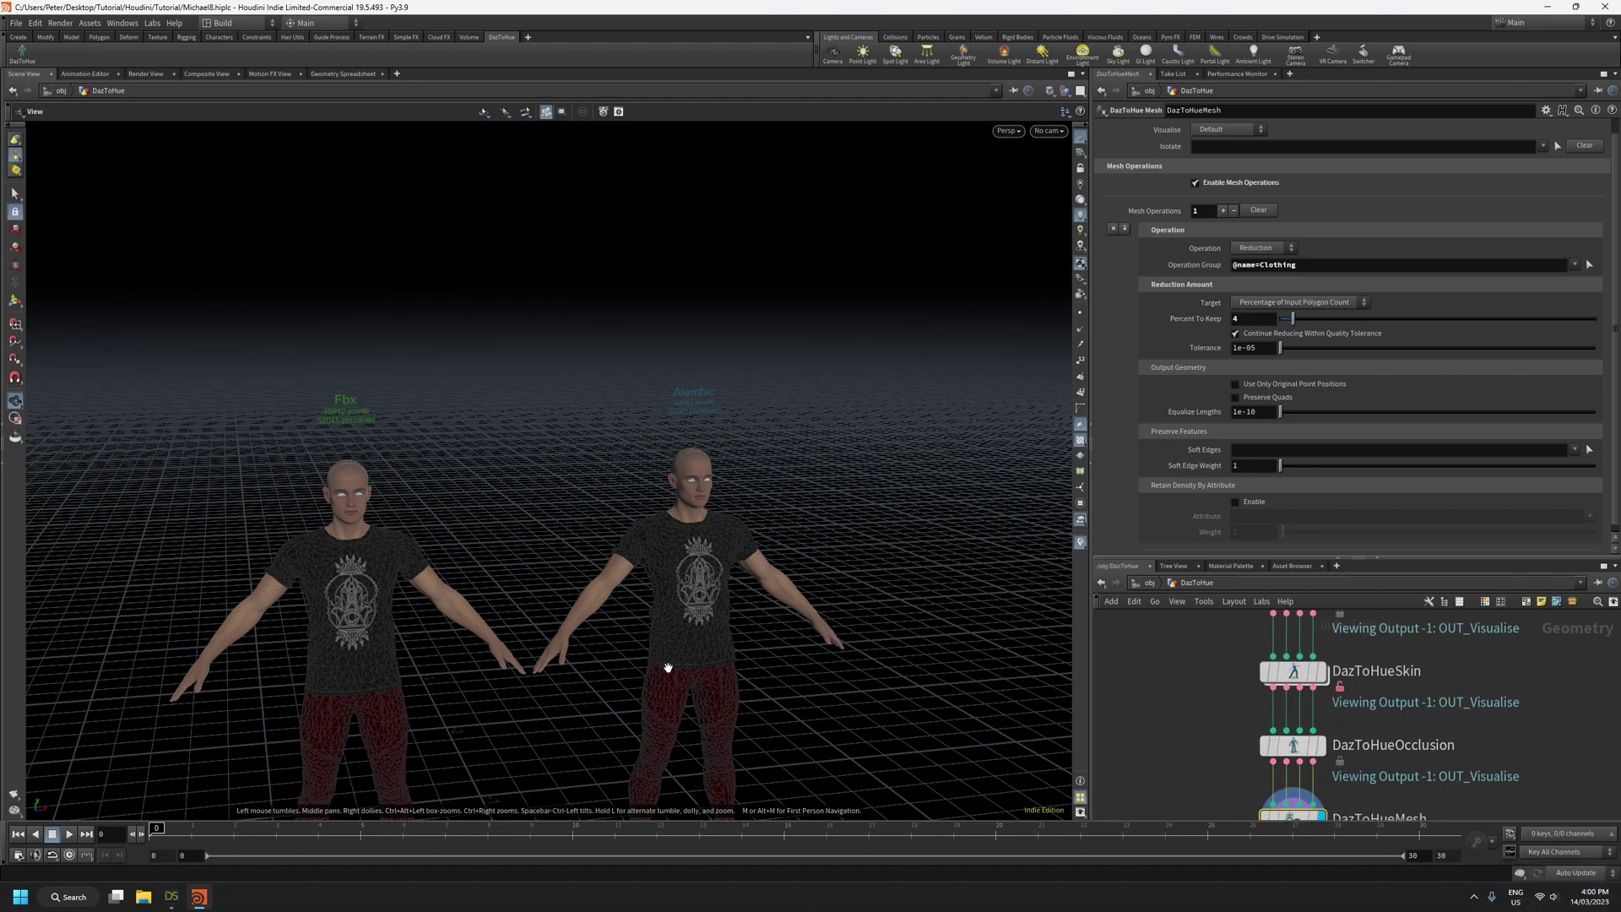
pyautogui.moveTo(667, 668); pyautogui.dragTo(667, 612, button='middle')
pyautogui.click(1542, 146)
pyautogui.scroll(-3, 1481, 501)
pyautogui.click(1466, 765)
pyautogui.moveTo(770, 662); pyautogui.dragTo(738, 678)
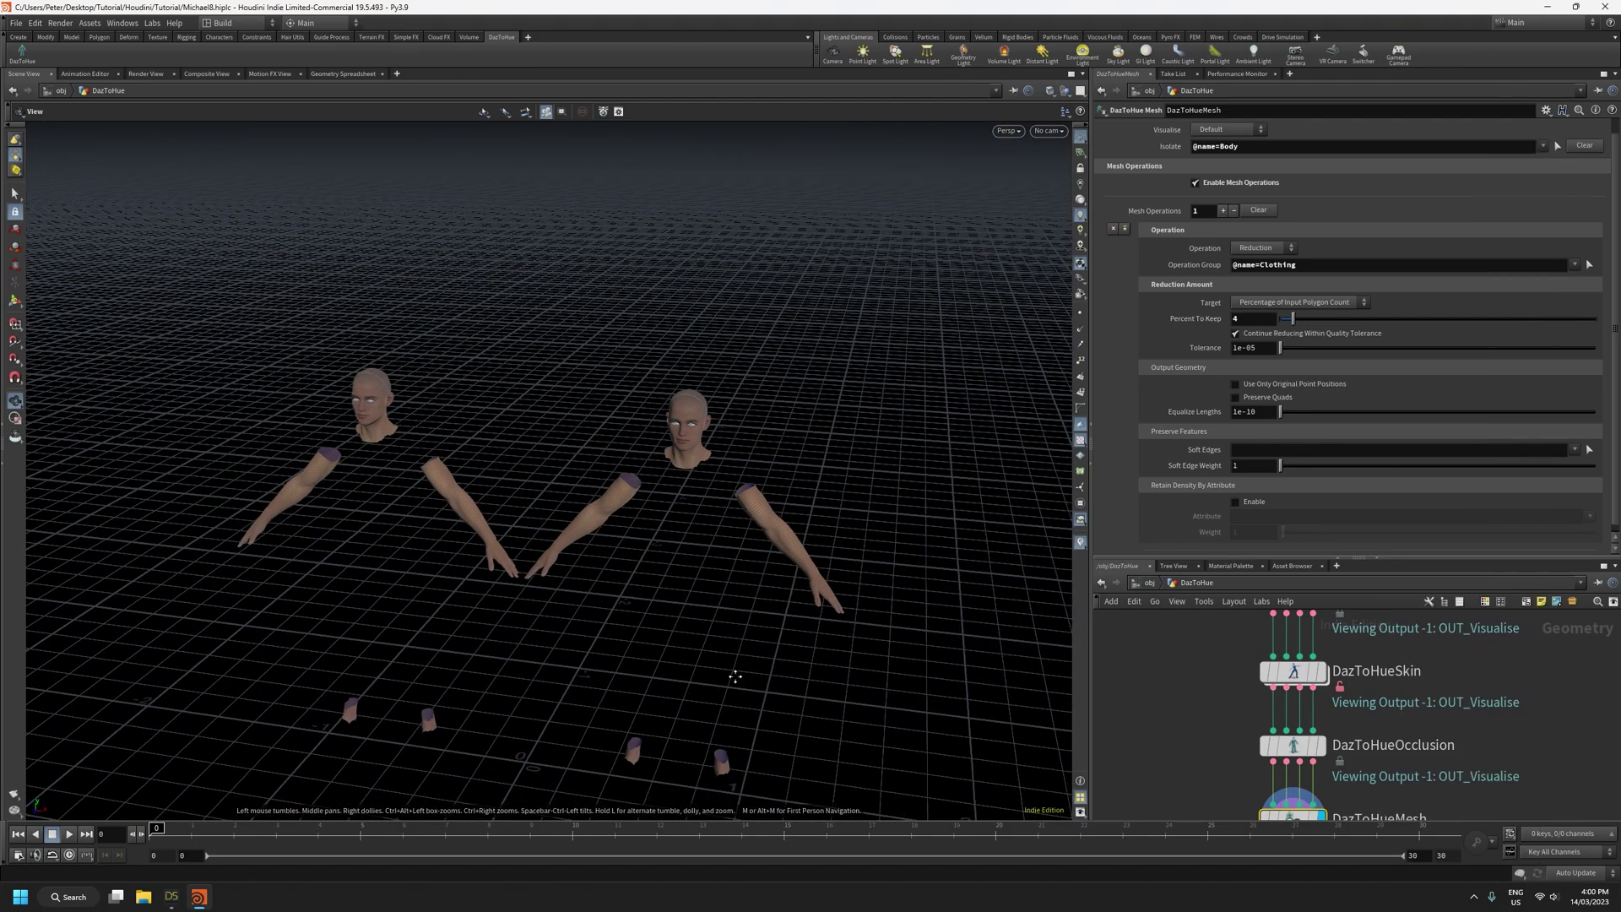
pyautogui.moveTo(738, 678); pyautogui.dragTo(703, 644, button='middle')
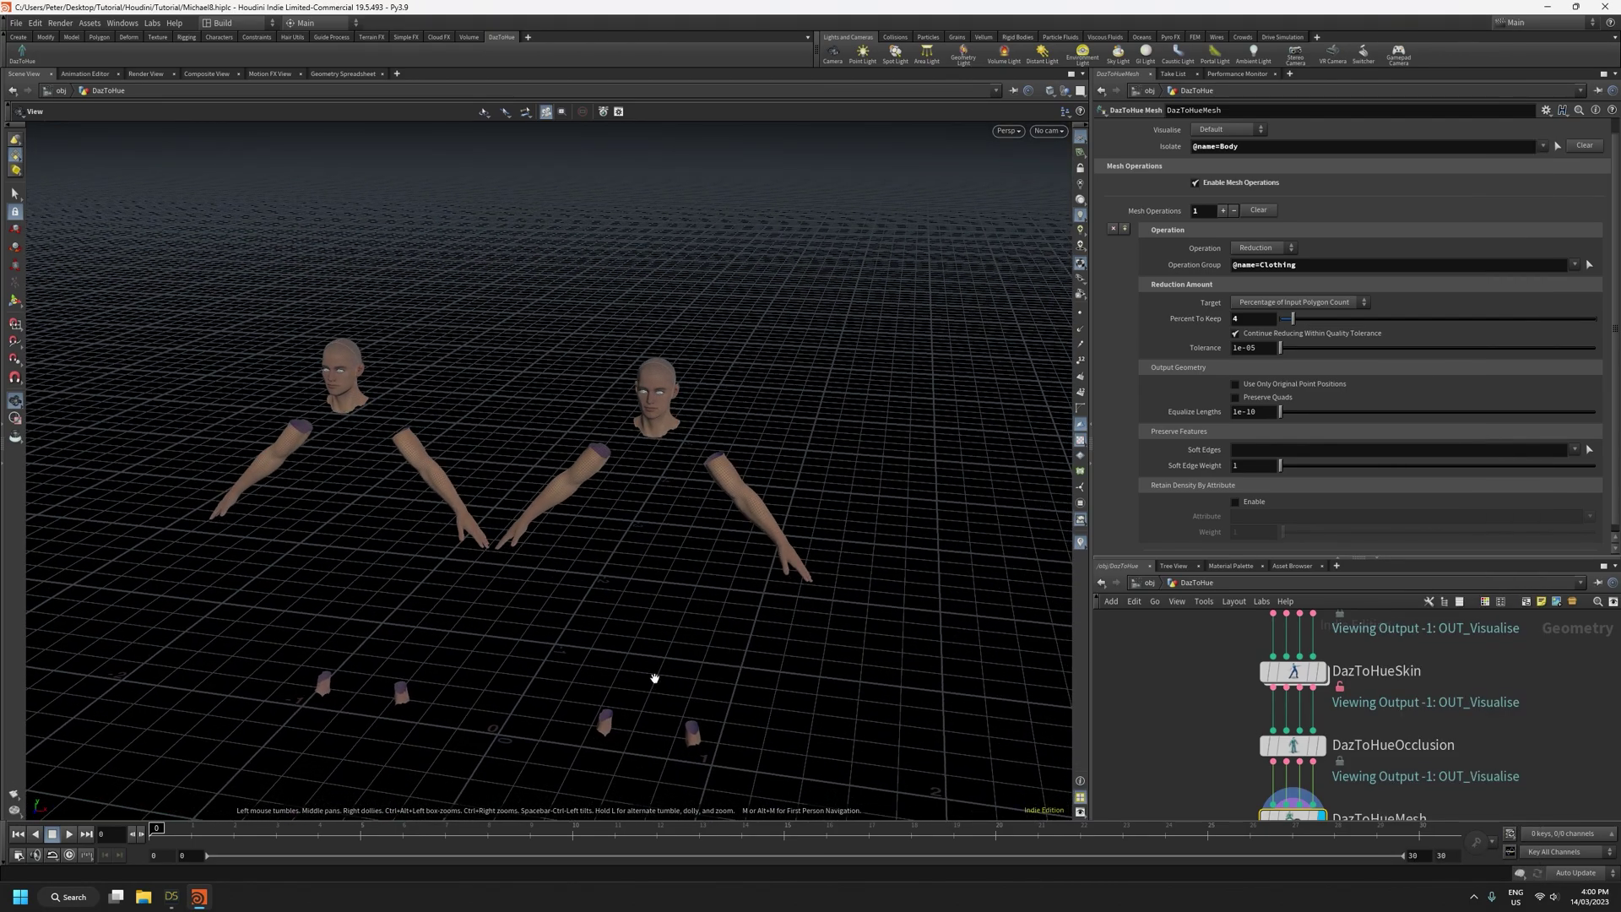
pyautogui.click(1584, 147)
pyautogui.moveTo(759, 673); pyautogui.dragTo(809, 627)
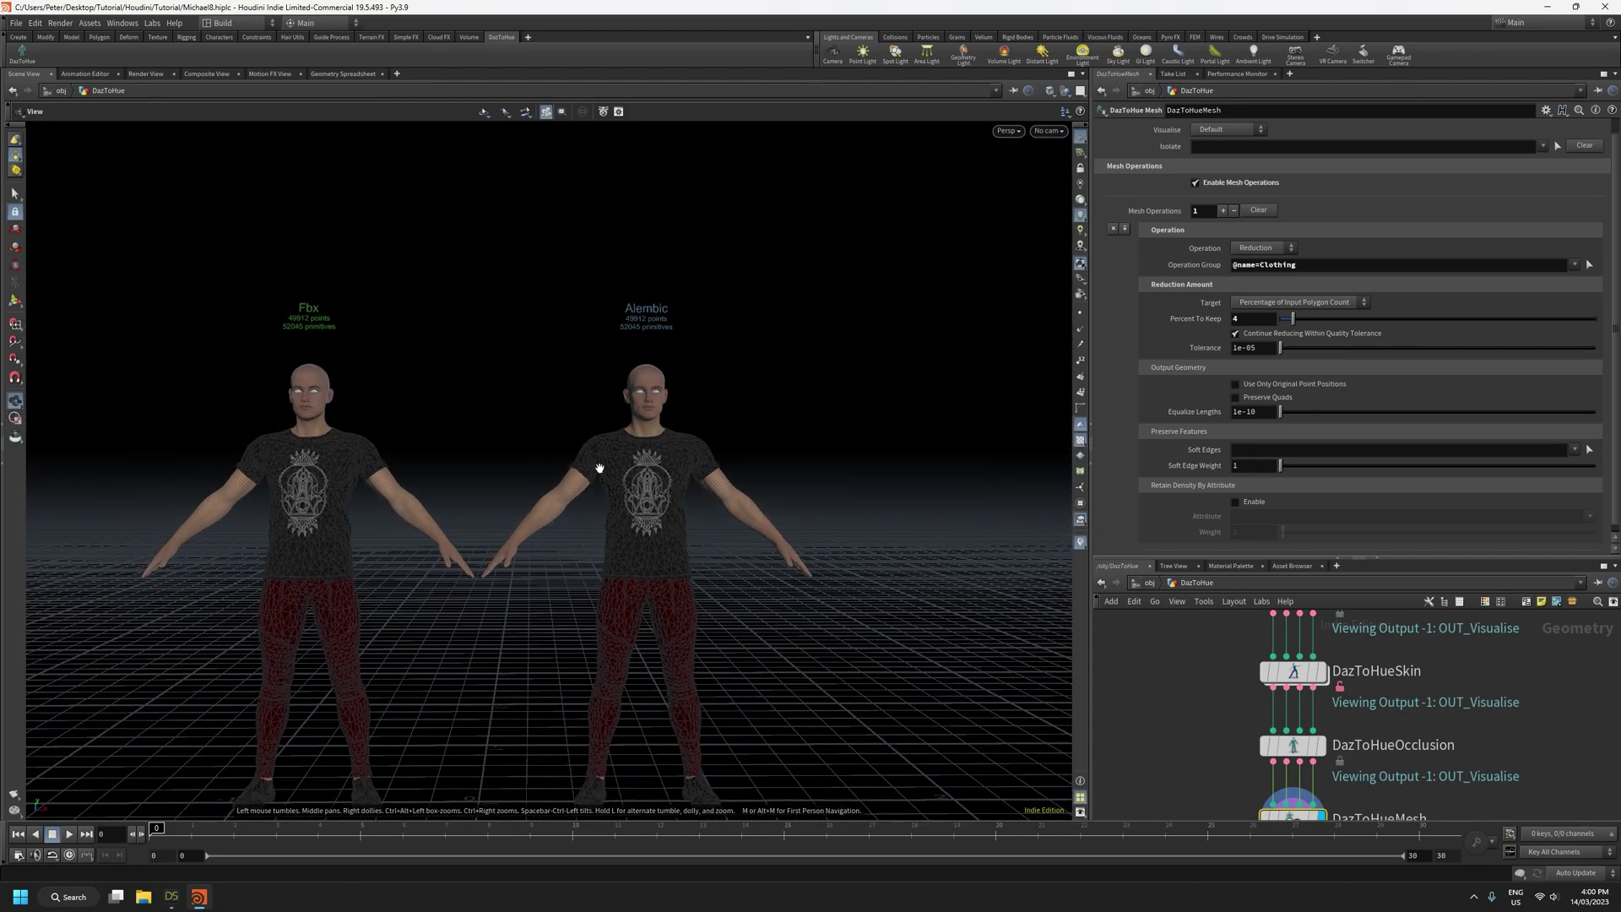
# Select the DazToHueMaterials node and display its output with the full character in view
pyautogui.moveTo(519, 651); pyautogui.dragTo(489, 547, button='right')
pyautogui.moveTo(489, 580); pyautogui.dragTo(515, 528)
pyautogui.moveTo(535, 655); pyautogui.dragTo(570, 539, button='middle')
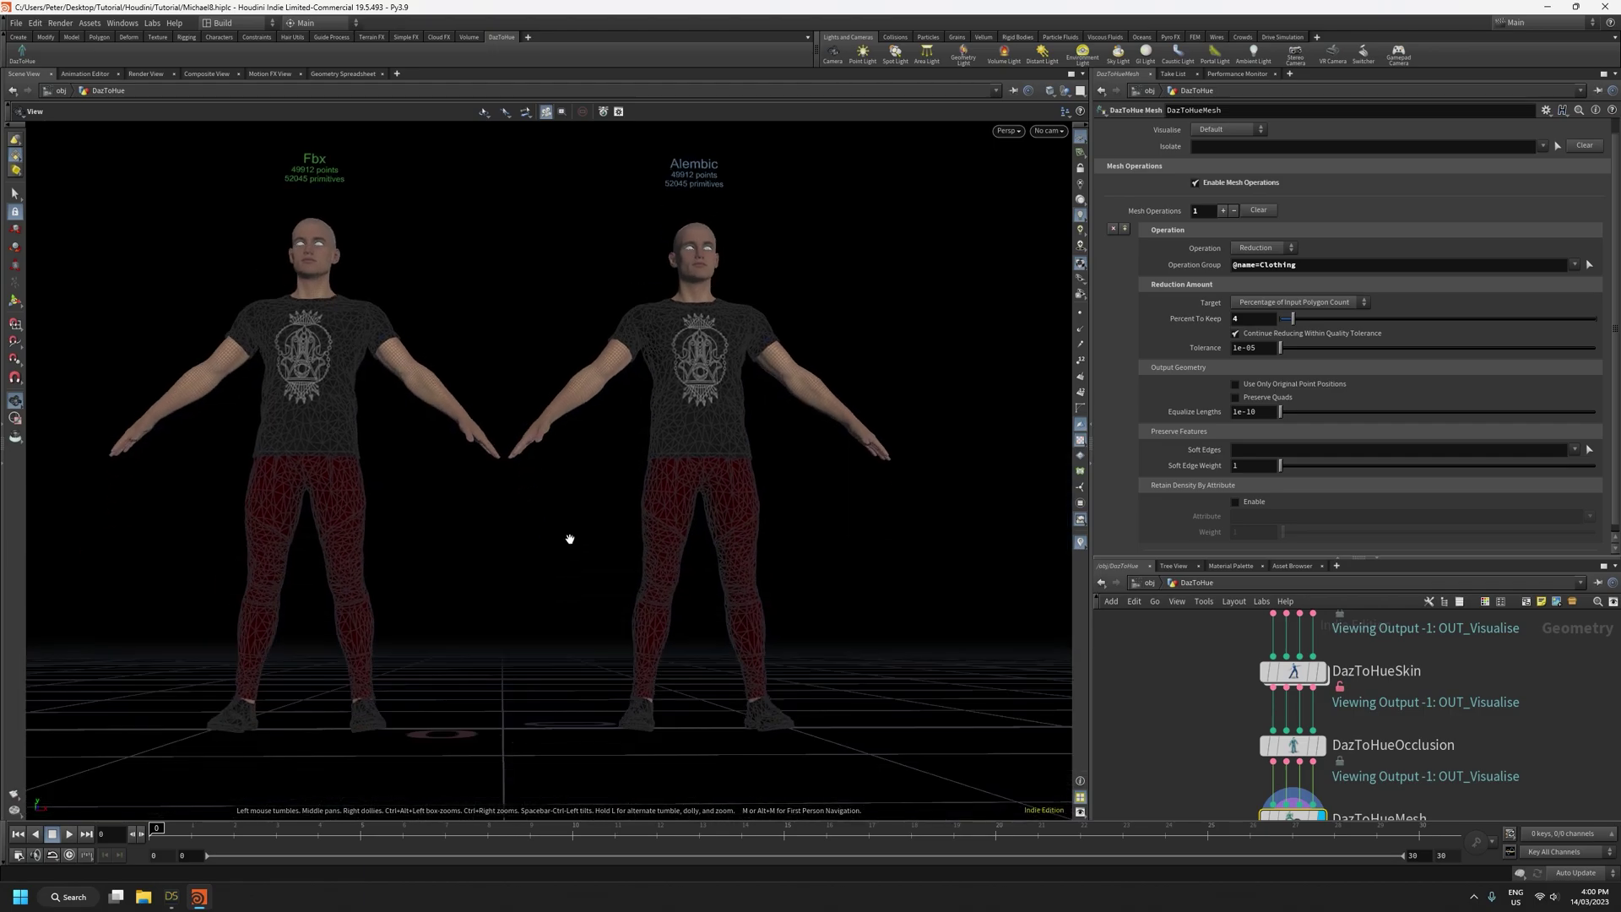
pyautogui.moveTo(589, 531); pyautogui.dragTo(583, 553)
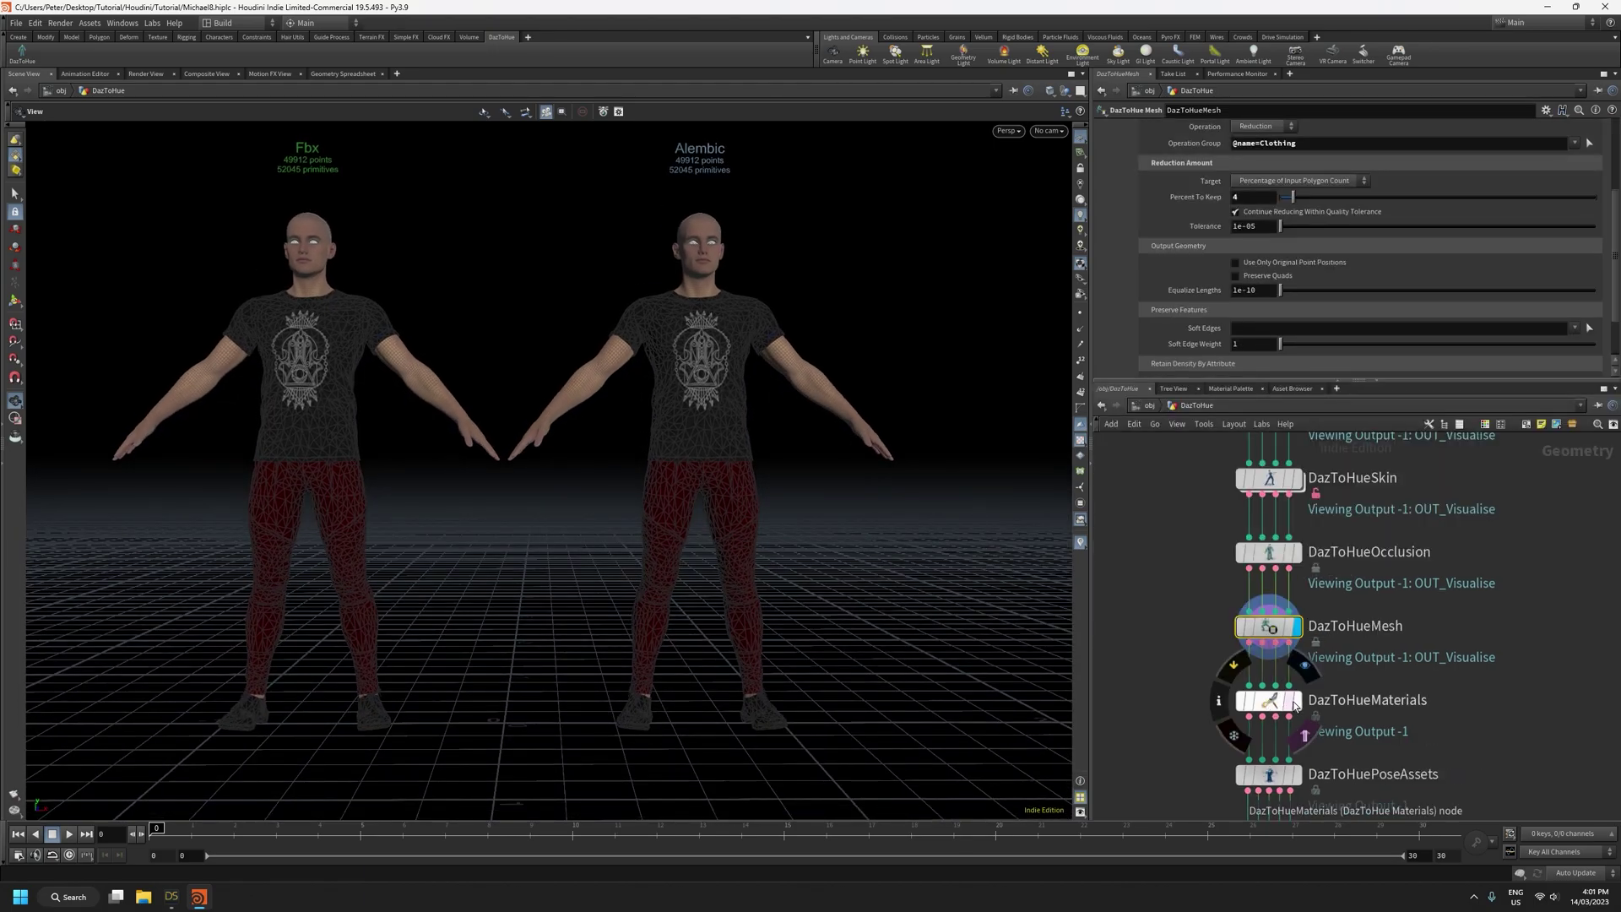
pyautogui.click(1296, 701)
pyautogui.click(1269, 701)
# Examine the Fbx character and the material count in its label at the DazToHueMaterials node
pyautogui.moveTo(667, 420); pyautogui.dragTo(611, 425, button='right')
pyautogui.moveTo(611, 424); pyautogui.dragTo(597, 394)
pyautogui.moveTo(581, 393); pyautogui.dragTo(609, 445, button='middle')
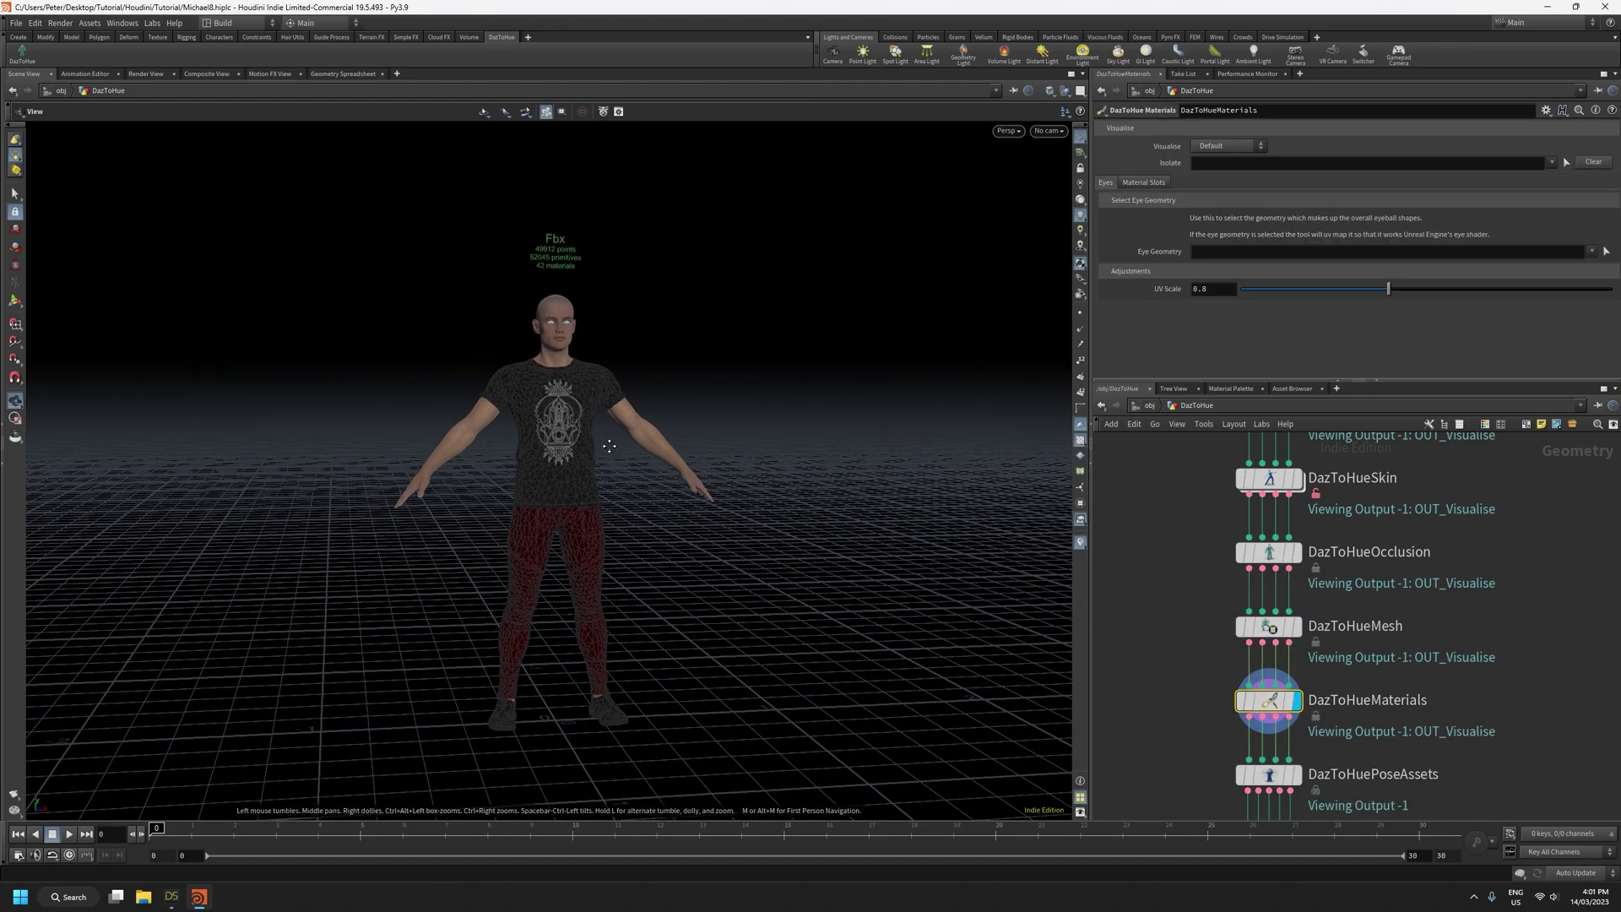
pyautogui.moveTo(608, 445); pyautogui.dragTo(632, 460, button='right')
pyautogui.moveTo(631, 460); pyautogui.dragTo(519, 424)
pyautogui.moveTo(518, 425); pyautogui.dragTo(623, 402, button='right')
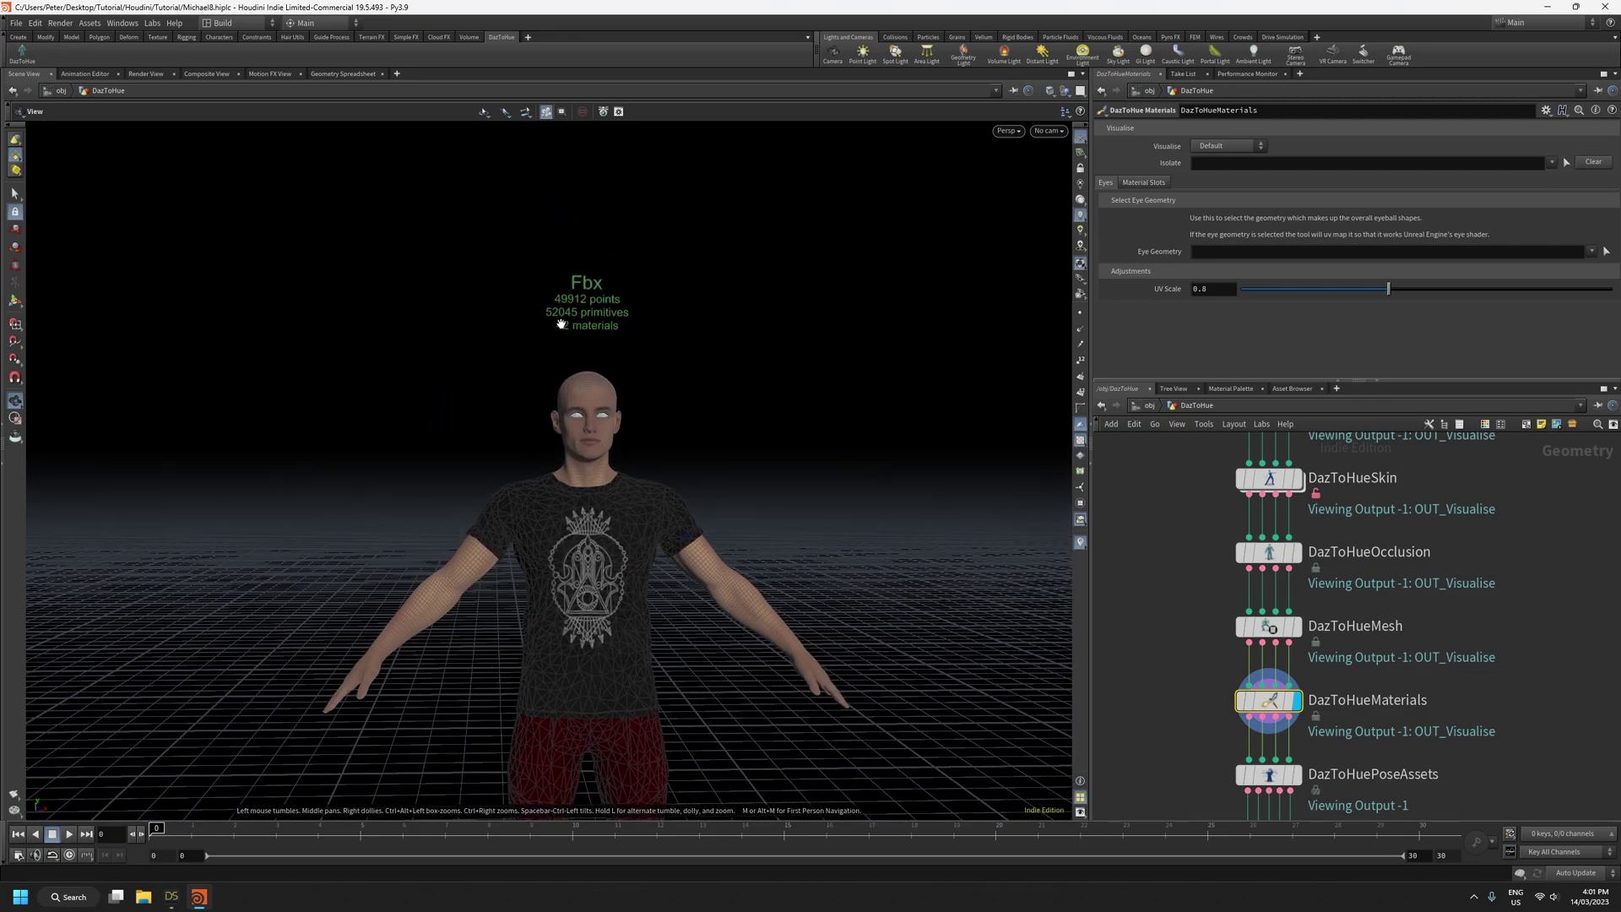
pyautogui.moveTo(630, 560); pyautogui.dragTo(659, 570)
pyautogui.moveTo(614, 590); pyautogui.dragTo(588, 515, button='middle')
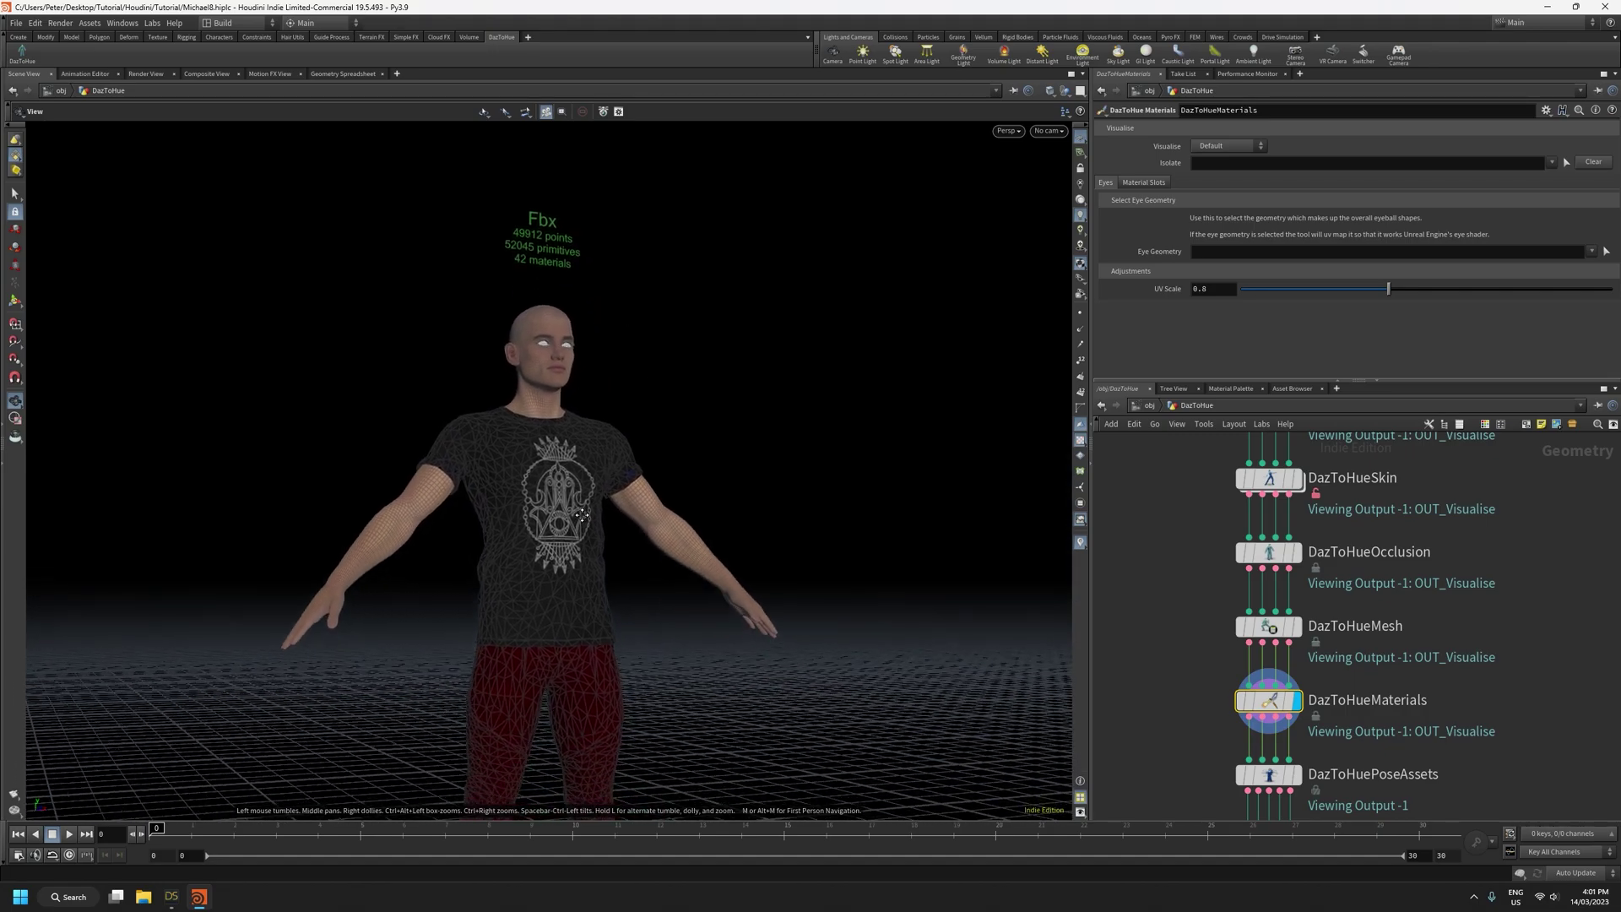
pyautogui.moveTo(588, 515); pyautogui.dragTo(589, 667, button='right')
pyautogui.moveTo(585, 620)
pyautogui.mouseDown()
pyautogui.moveTo(542, 641)
pyautogui.moveTo(559, 637)
pyautogui.mouseUp()
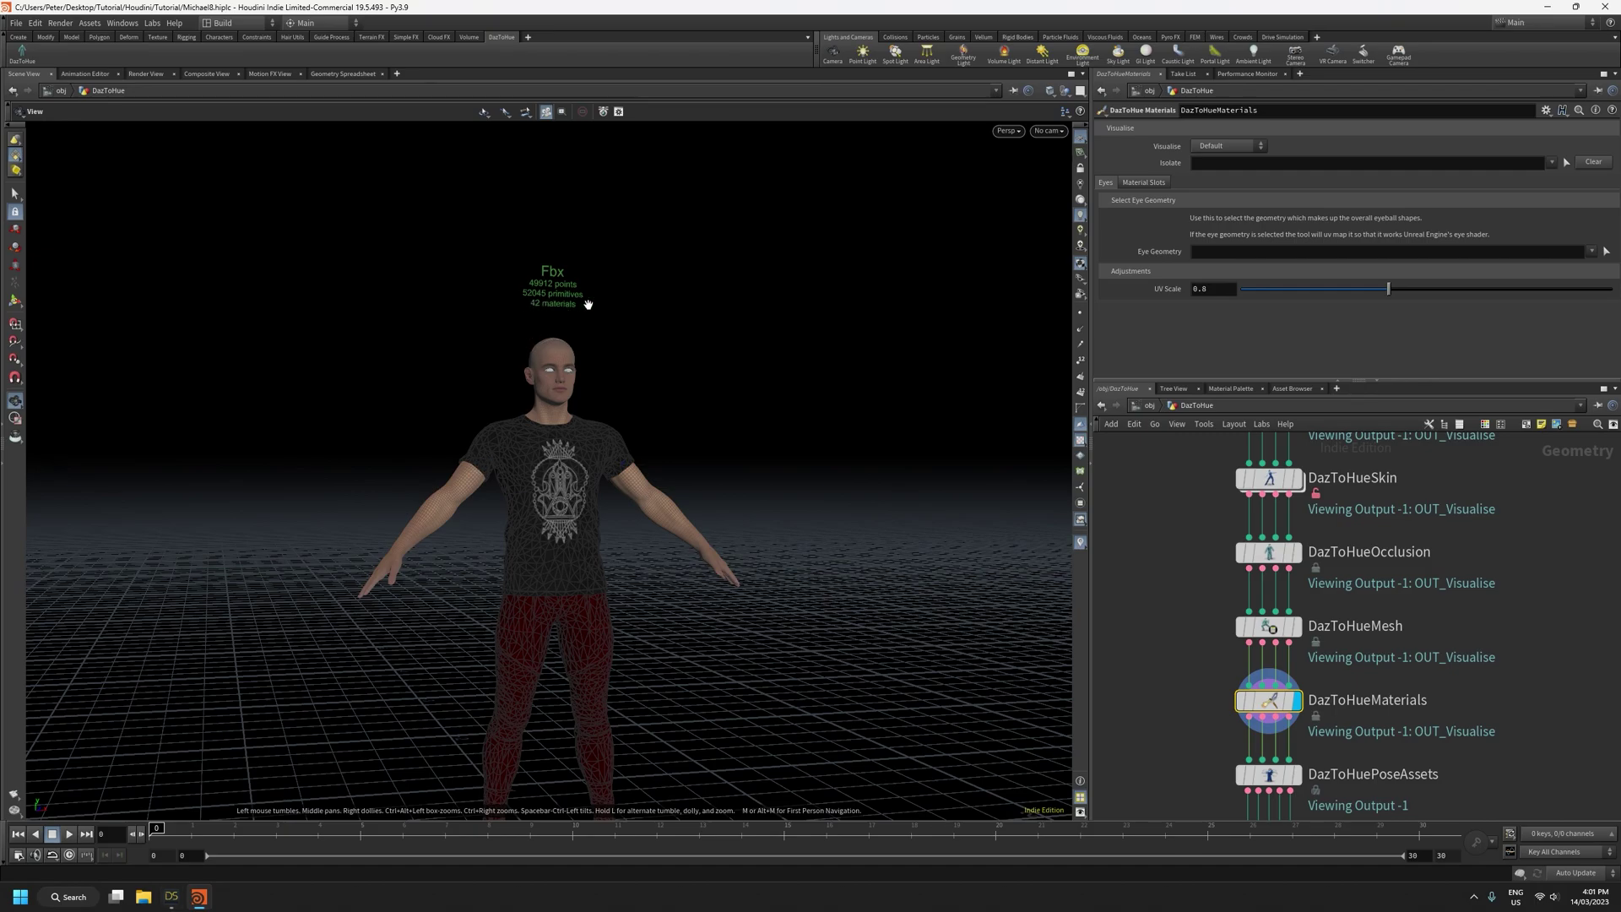
pyautogui.moveTo(597, 548)
pyautogui.mouseDown()
pyautogui.moveTo(499, 536)
pyautogui.moveTo(581, 531)
pyautogui.mouseUp()
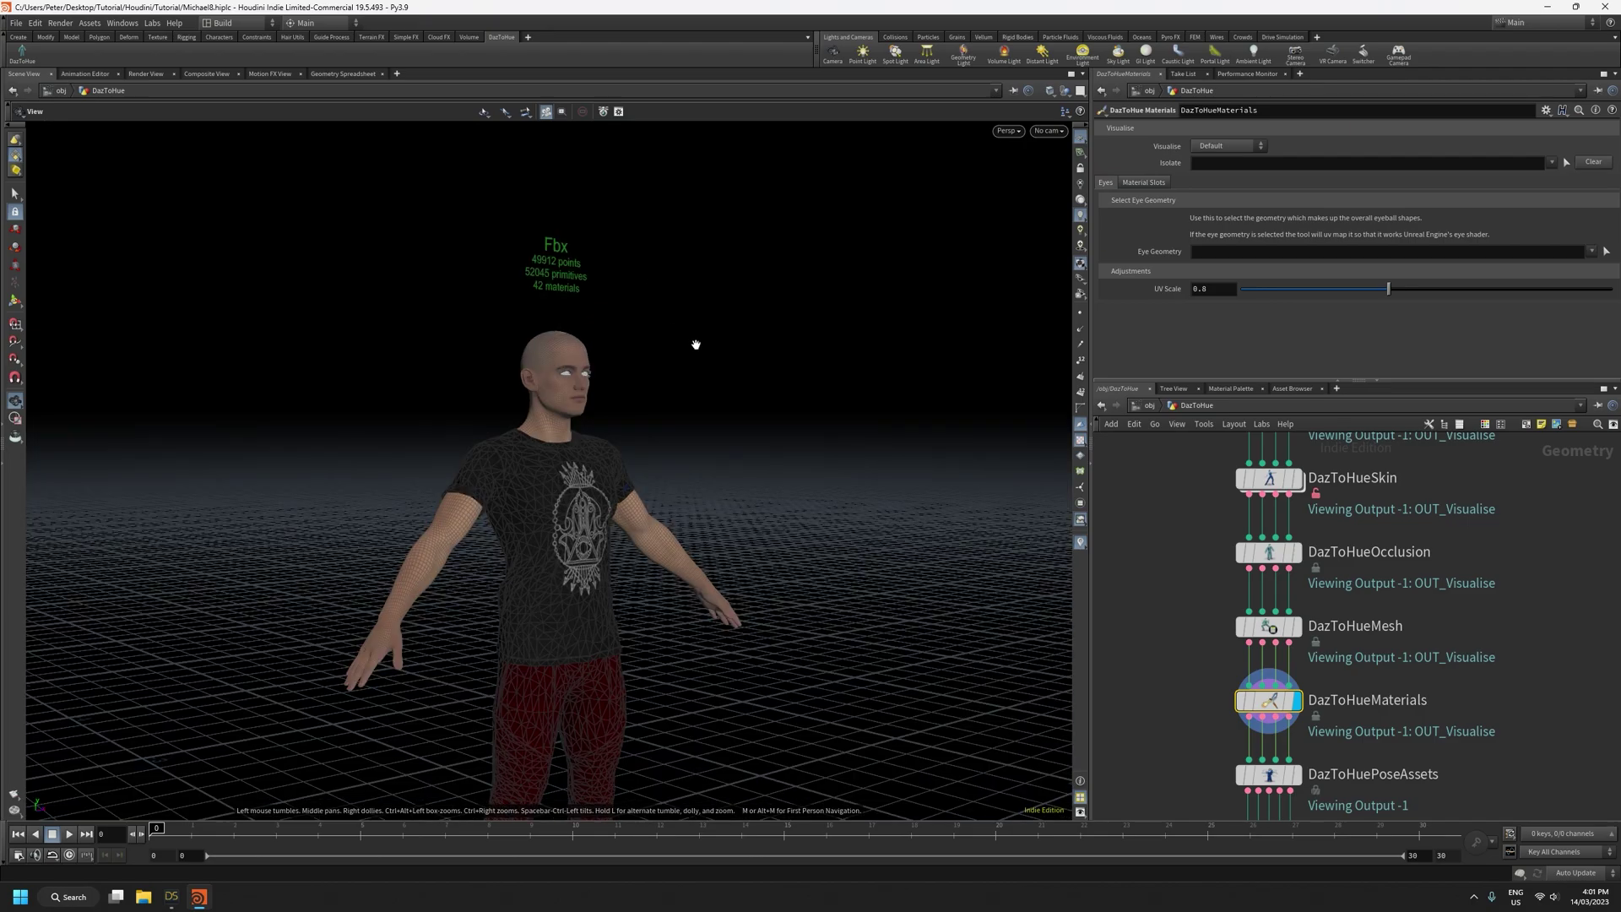
pyautogui.moveTo(713, 449); pyautogui.dragTo(574, 375)
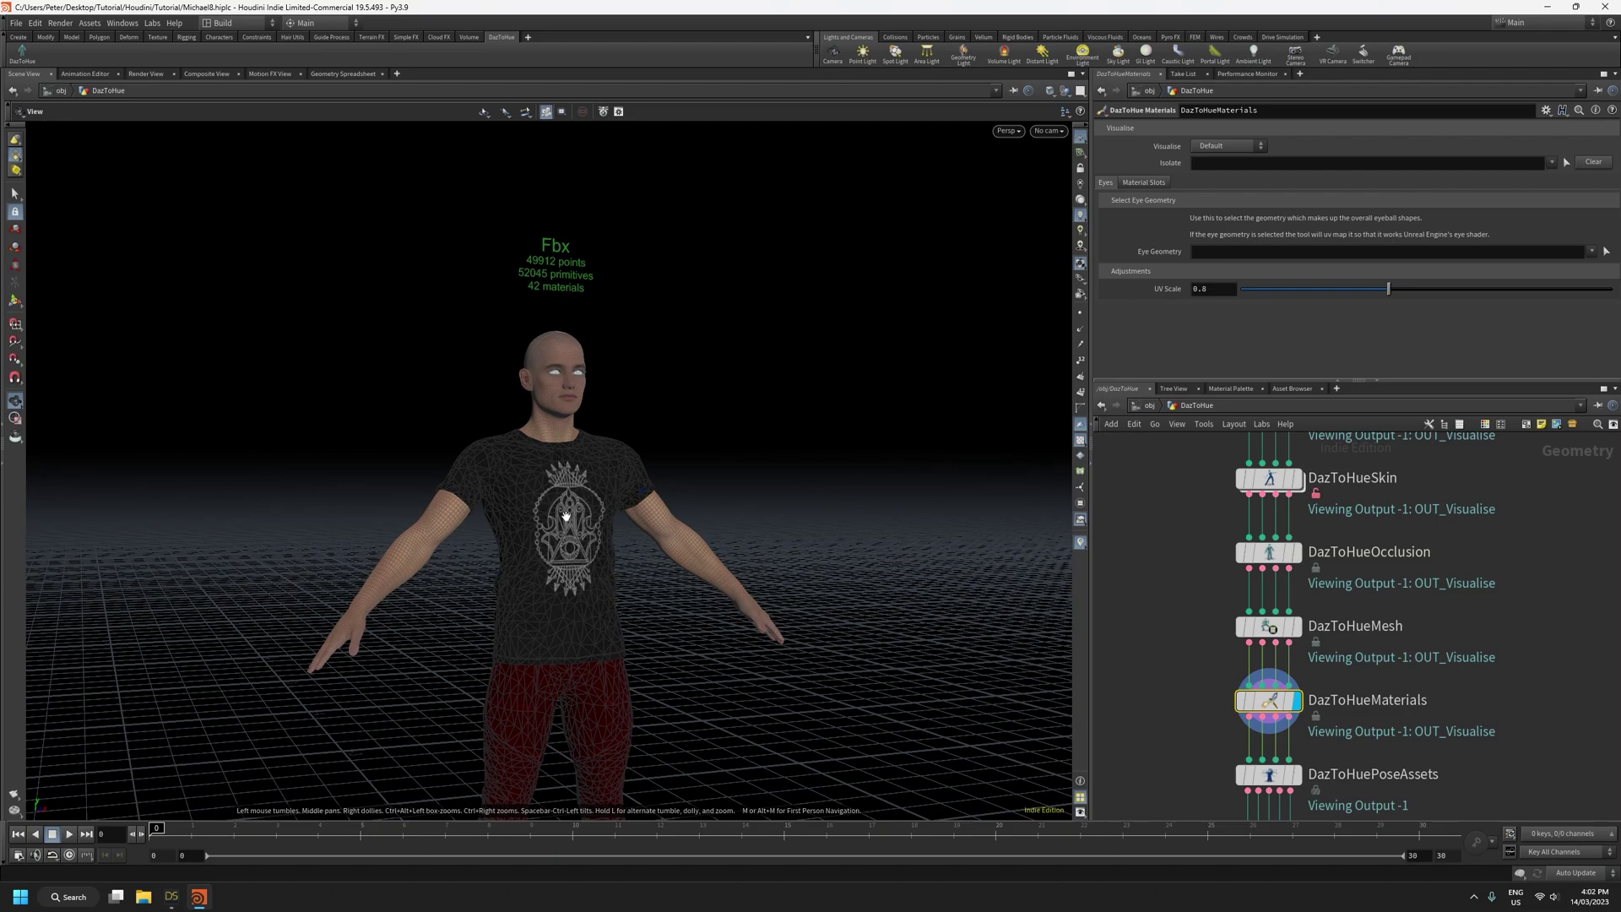
# Inspect the character's face and eye geometry in close view
pyautogui.moveTo(598, 422); pyautogui.dragTo(560, 479)
pyautogui.moveTo(559, 388); pyautogui.dragTo(545, 329, button='right')
pyautogui.moveTo(545, 338); pyautogui.dragTo(604, 347)
pyautogui.moveTo(605, 347); pyautogui.dragTo(627, 498, button='middle')
pyautogui.moveTo(583, 483); pyautogui.dragTo(568, 326, button='right')
pyautogui.moveTo(591, 472); pyautogui.dragTo(687, 497)
pyautogui.moveTo(549, 509); pyautogui.dragTo(550, 301, button='right')
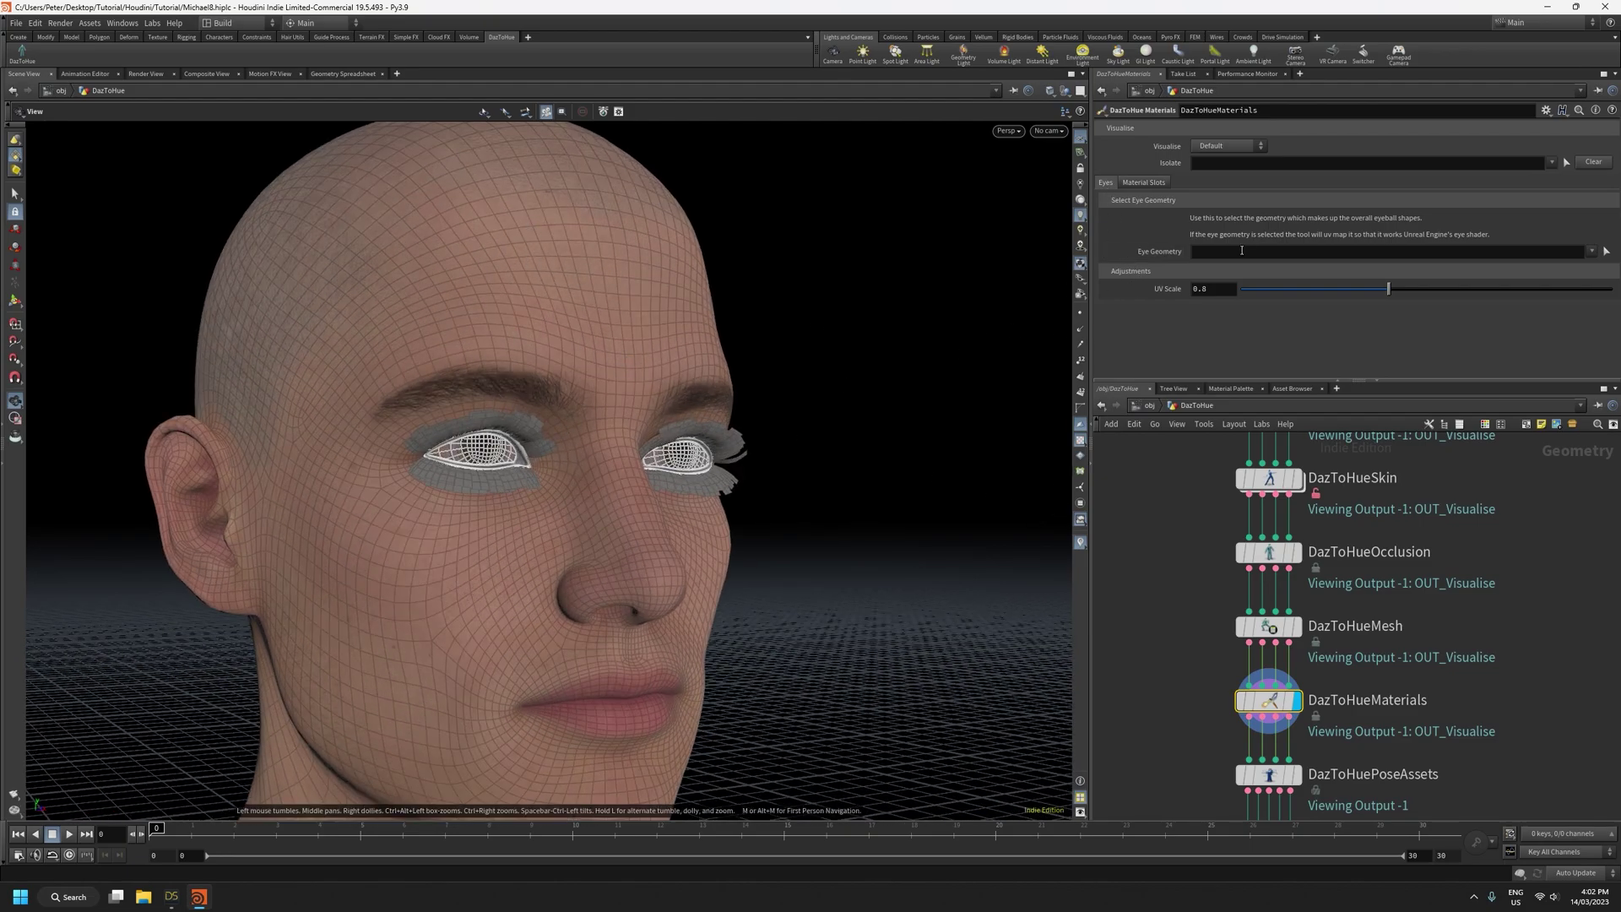
# Isolate the Genesis8_1Male cornea, eyemoisture, irises, pupils and sclera groups in DazToHueMaterials
pyautogui.click(1551, 164)
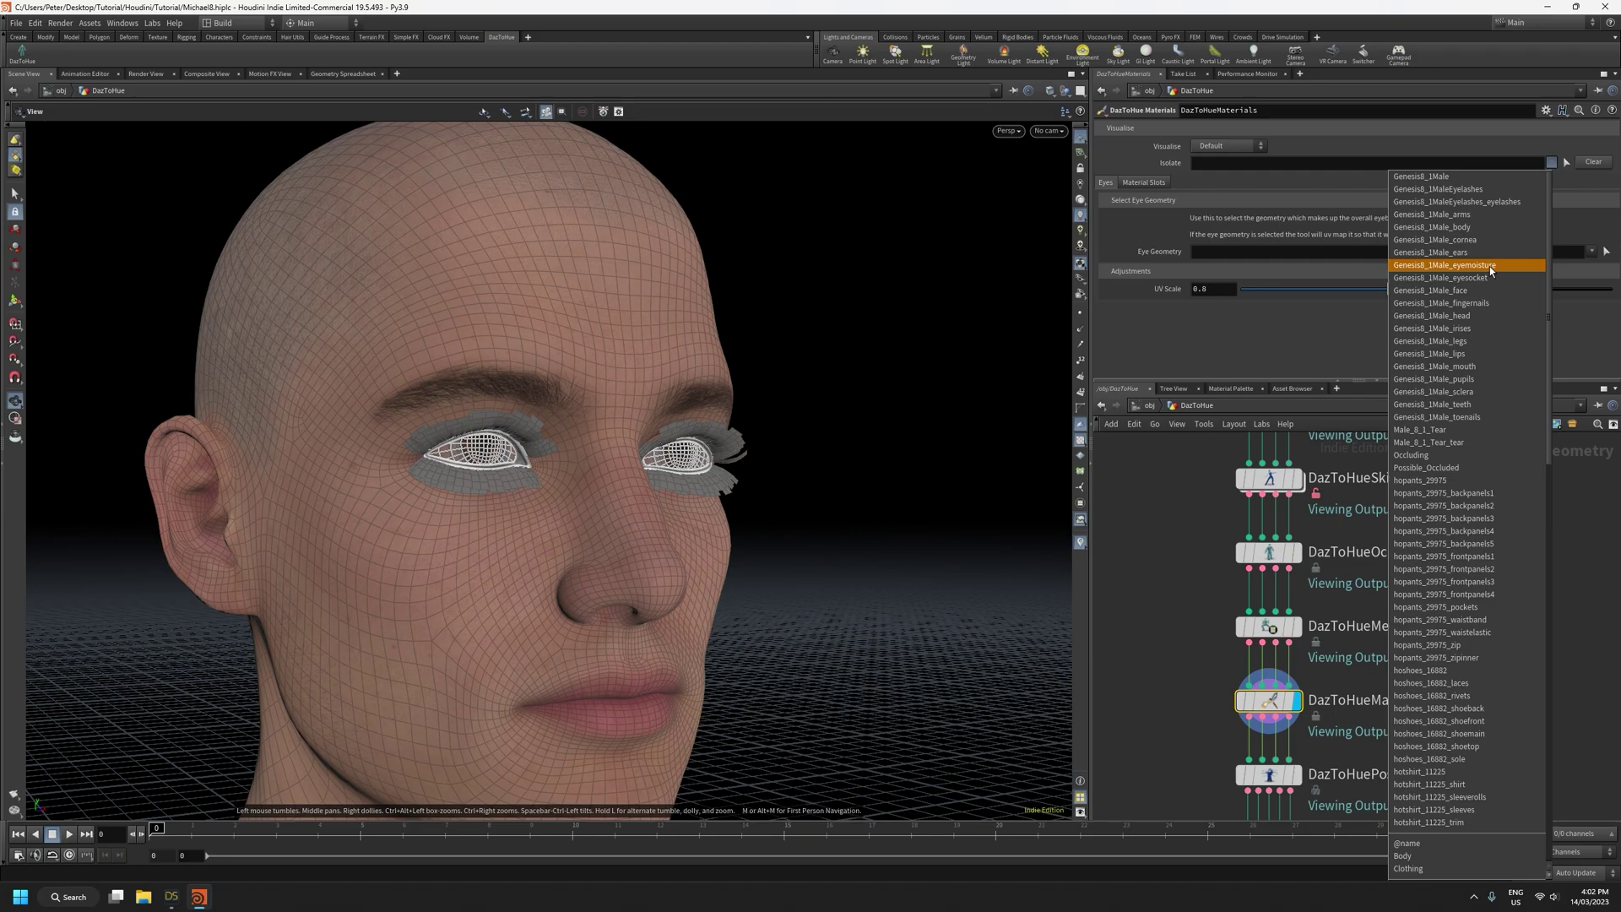
pyautogui.click(1486, 239)
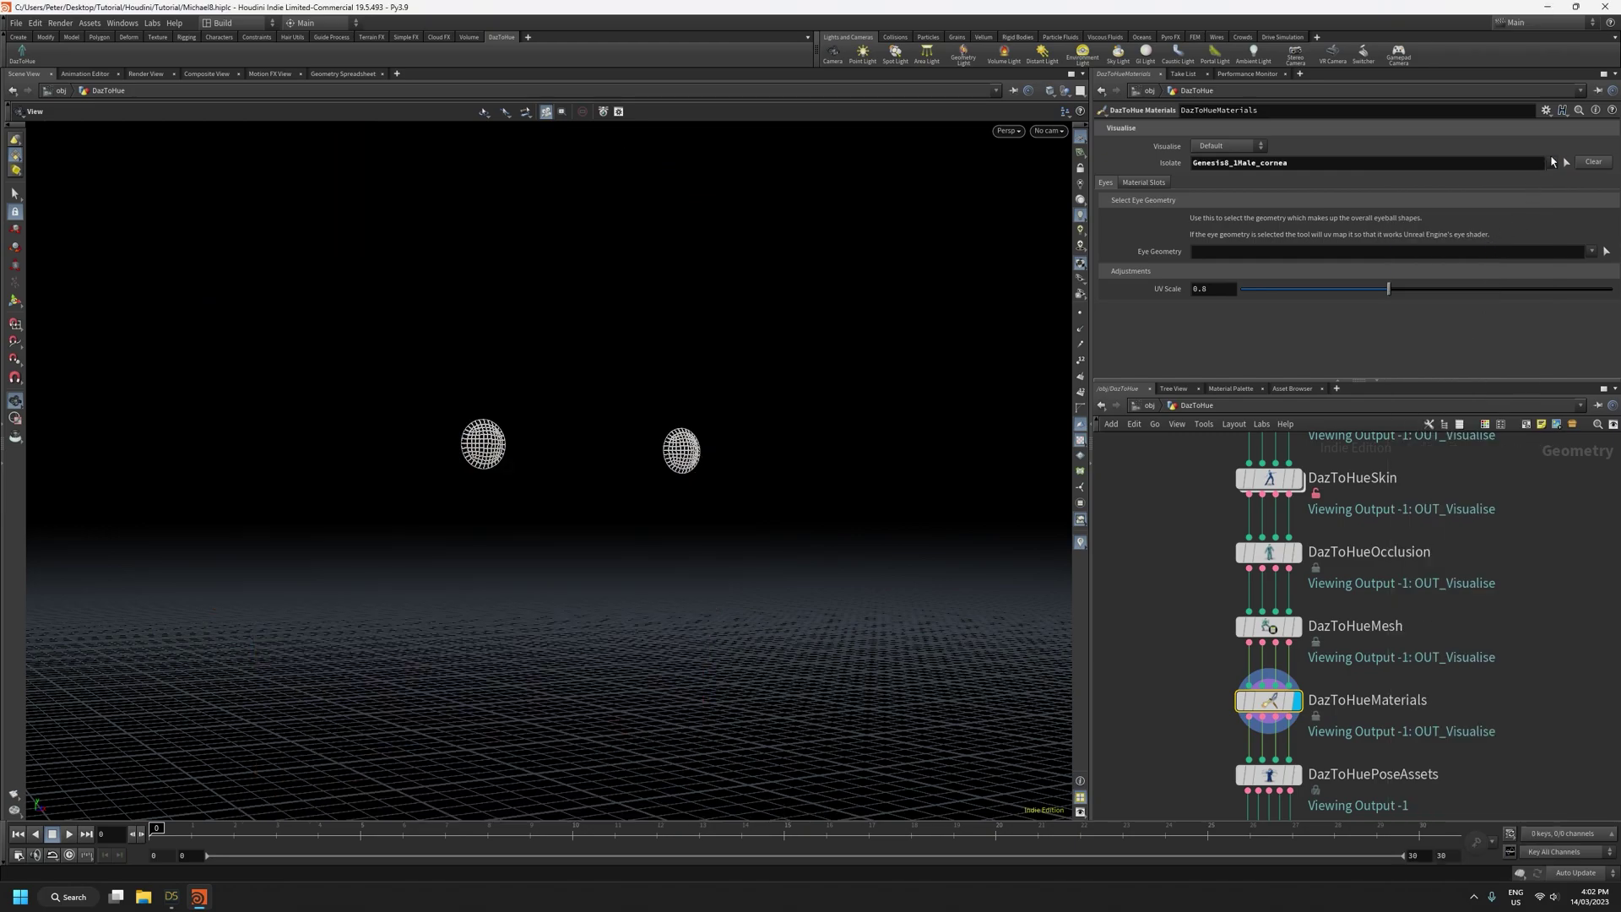
pyautogui.click(1552, 164)
pyautogui.click(1493, 264)
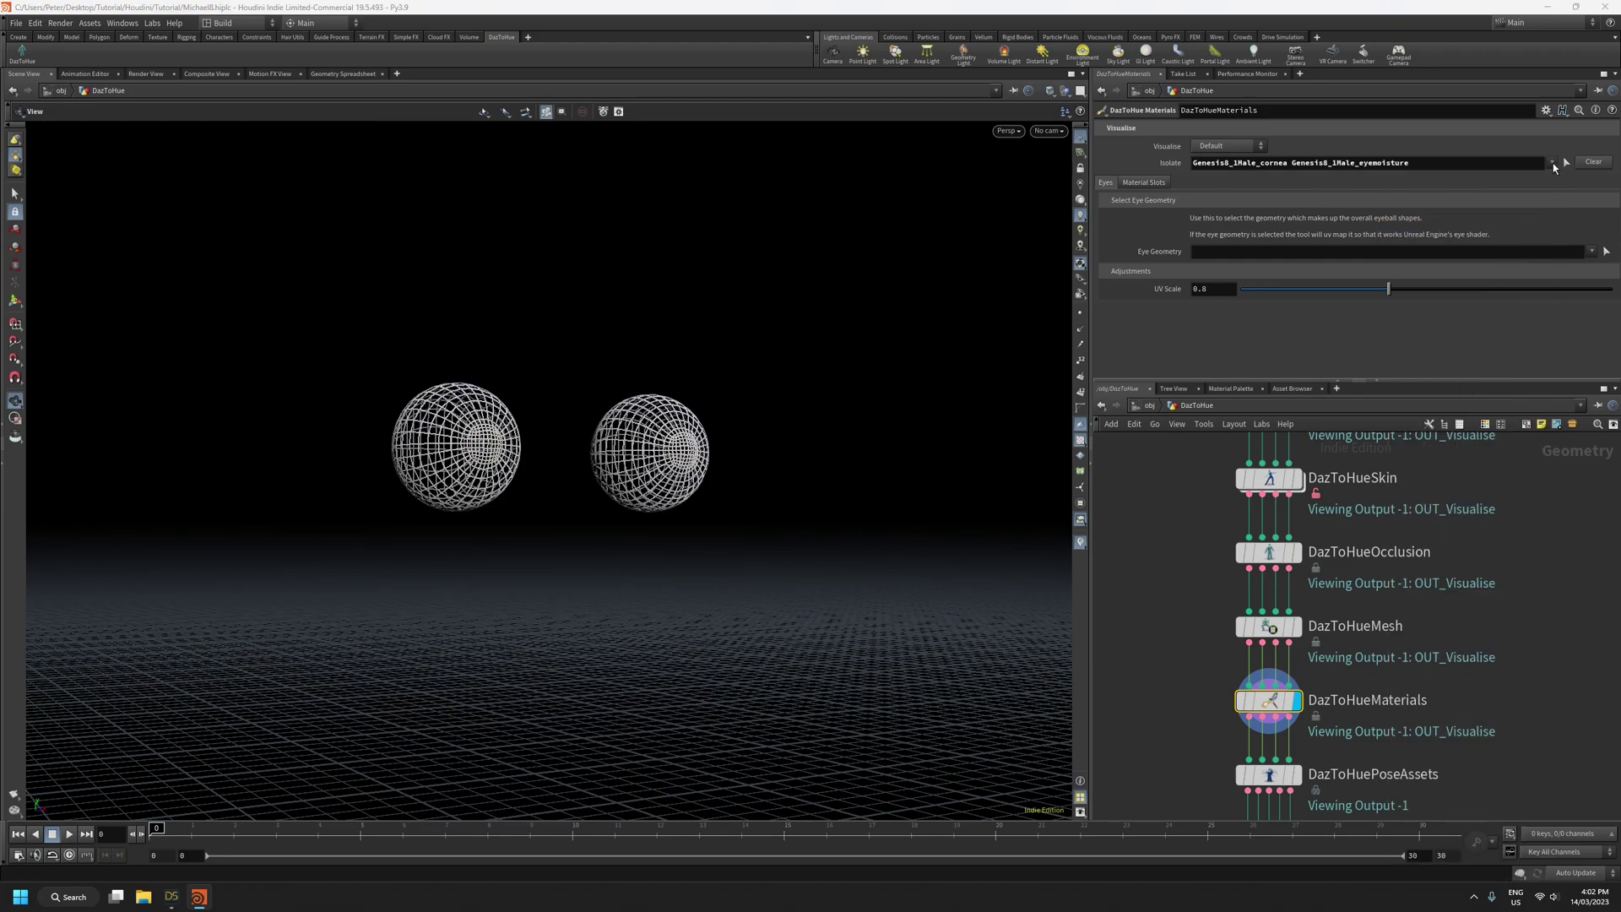
pyautogui.click(1553, 164)
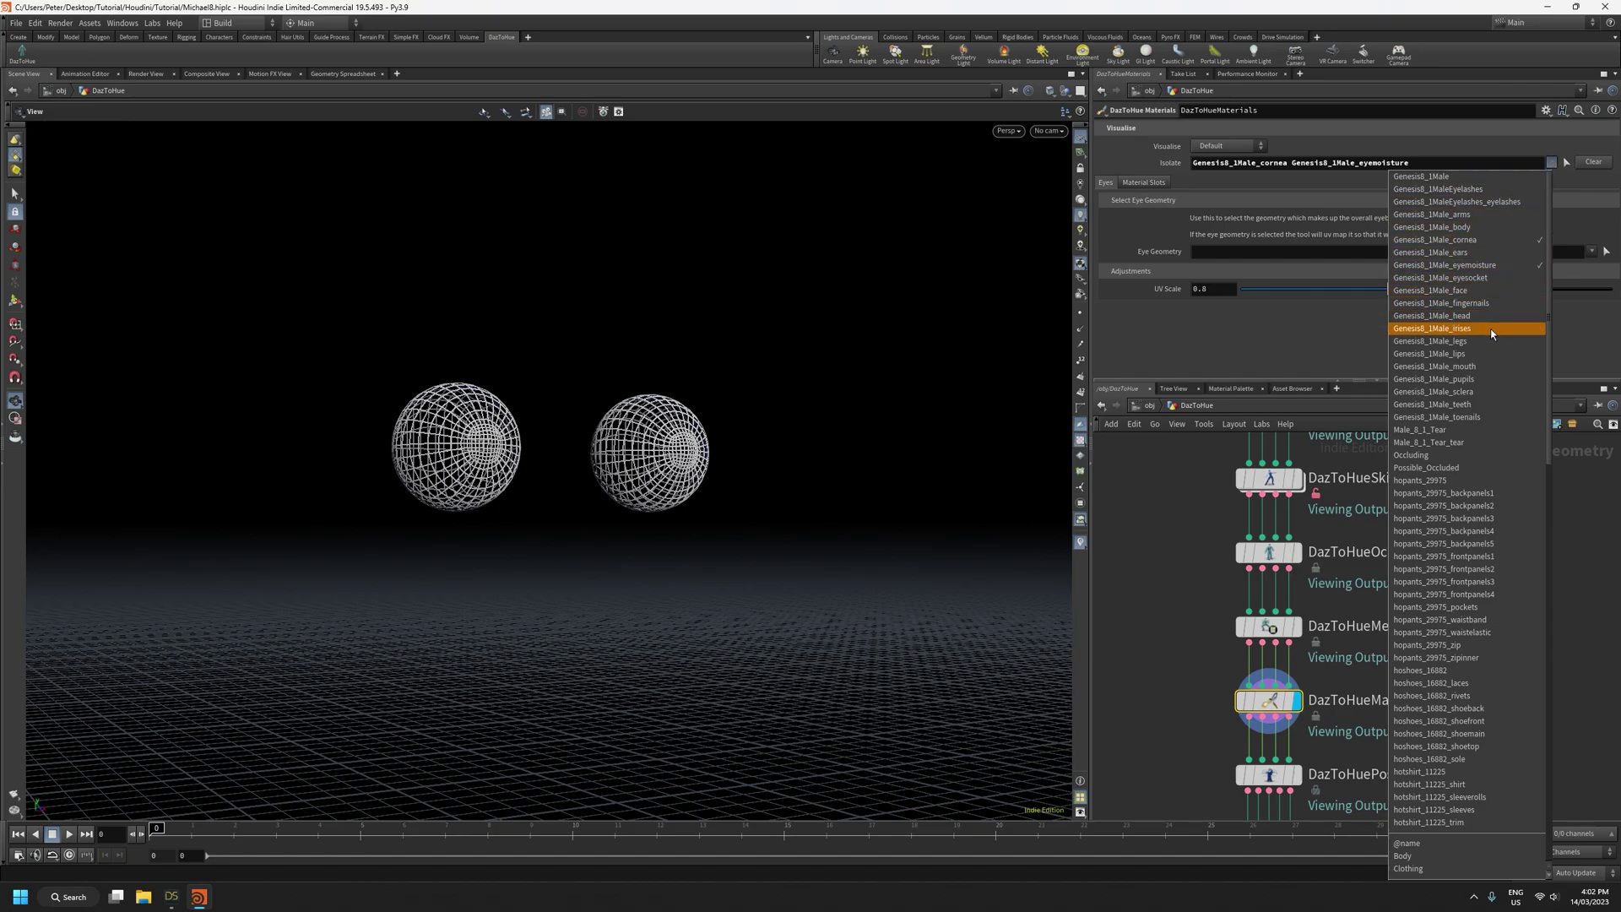
pyautogui.click(1492, 329)
pyautogui.click(1551, 164)
pyautogui.click(1490, 379)
pyautogui.click(1552, 164)
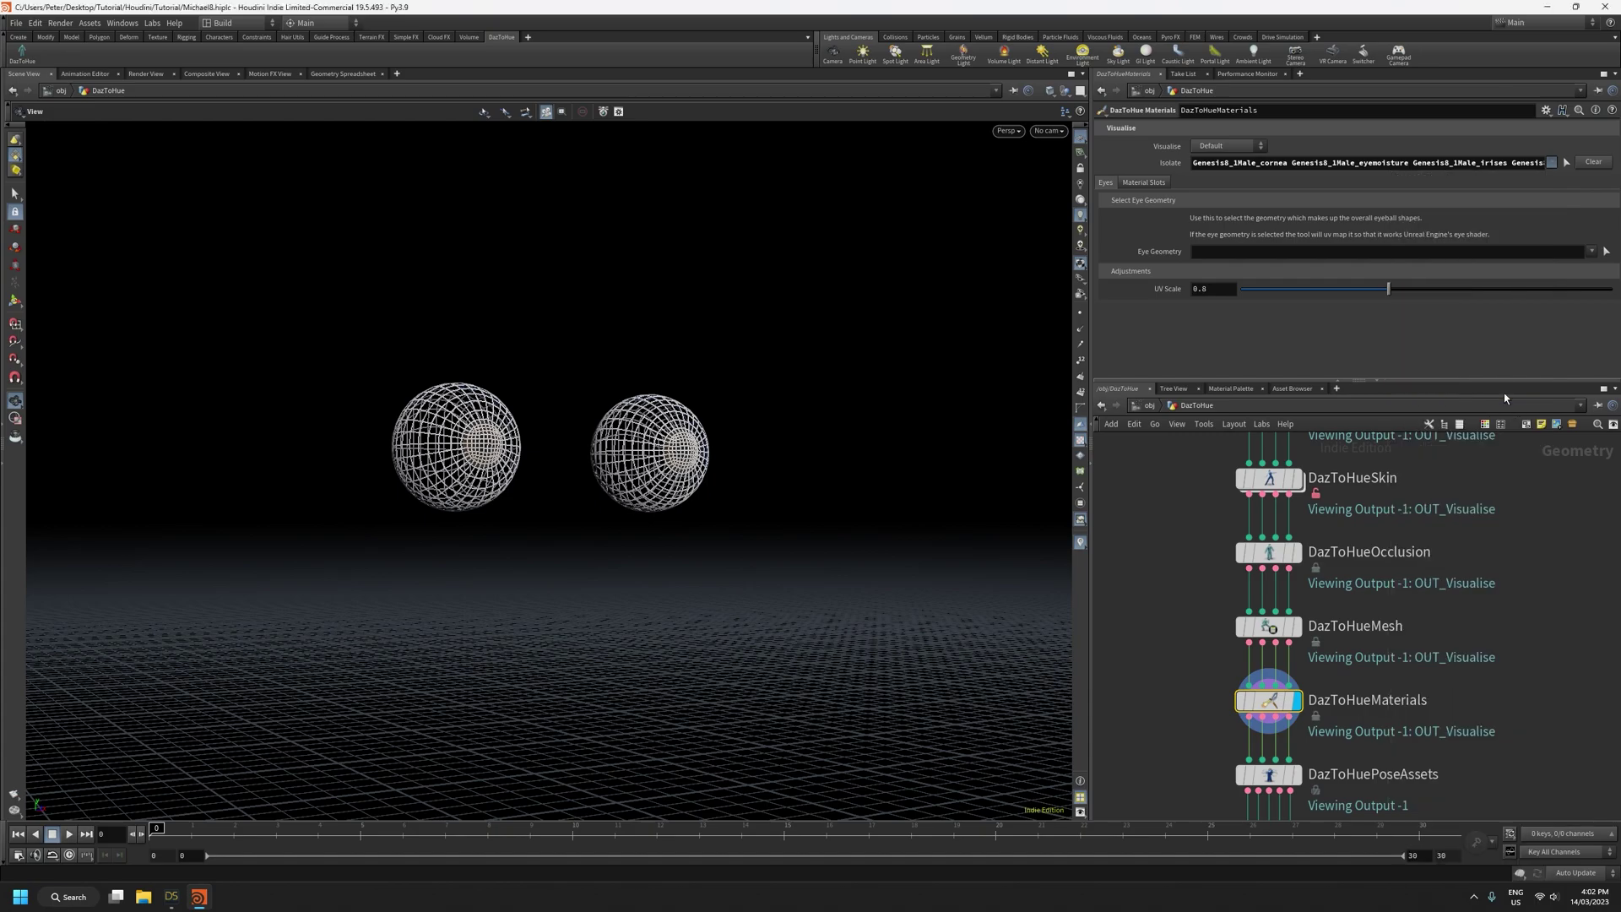
pyautogui.click(1503, 392)
pyautogui.click(1553, 164)
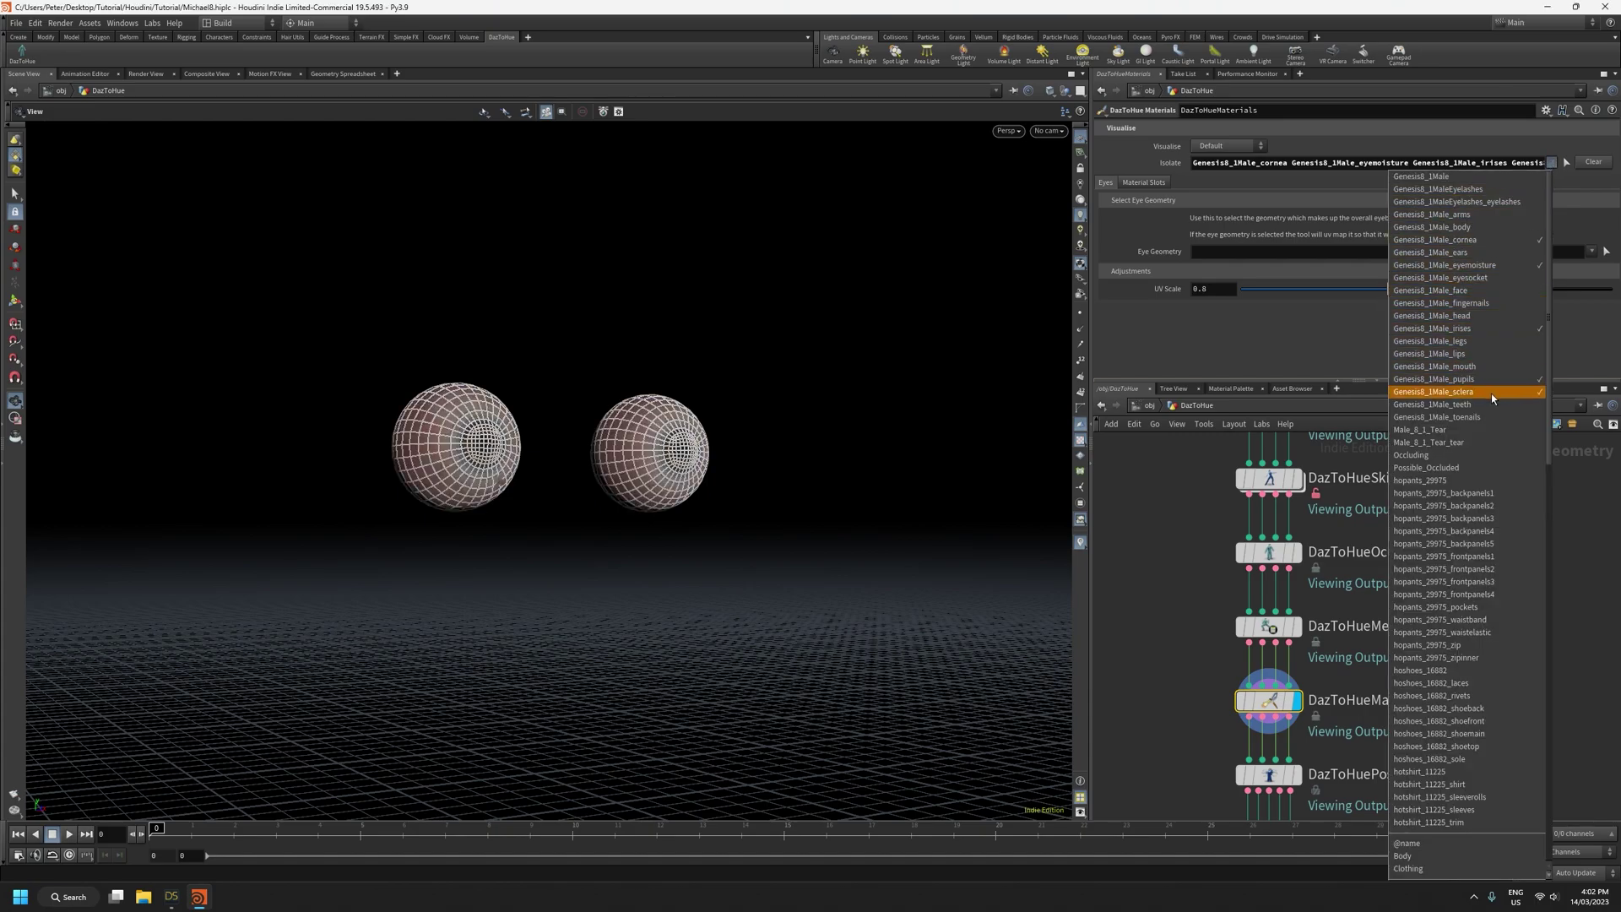
pyautogui.click(1238, 336)
# Examine the isolated eyeballs closely from the front and from above
pyautogui.moveTo(590, 510); pyautogui.dragTo(618, 190, button='right')
pyautogui.moveTo(649, 282); pyautogui.dragTo(659, 355, button='right')
pyautogui.moveTo(659, 354); pyautogui.dragTo(680, 388)
pyautogui.moveTo(681, 388); pyautogui.dragTo(676, 495, button='right')
pyautogui.moveTo(680, 438); pyautogui.dragTo(695, 479, button='middle')
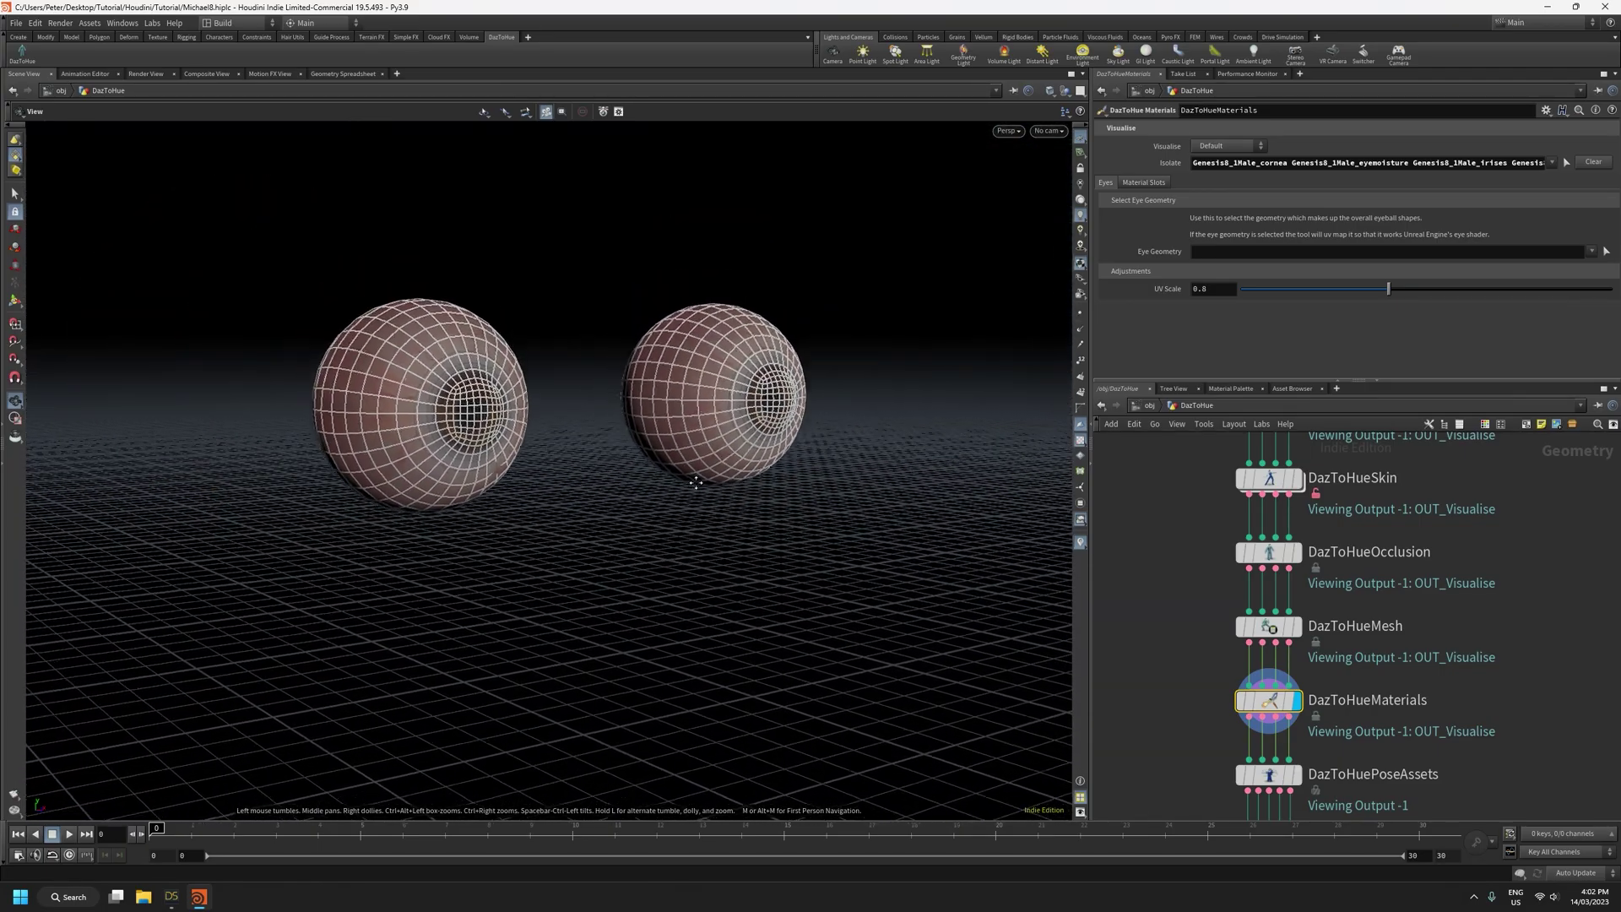
pyautogui.moveTo(690, 446)
pyautogui.mouseDown()
pyautogui.moveTo(626, 448)
pyautogui.moveTo(681, 431)
pyautogui.mouseUp()
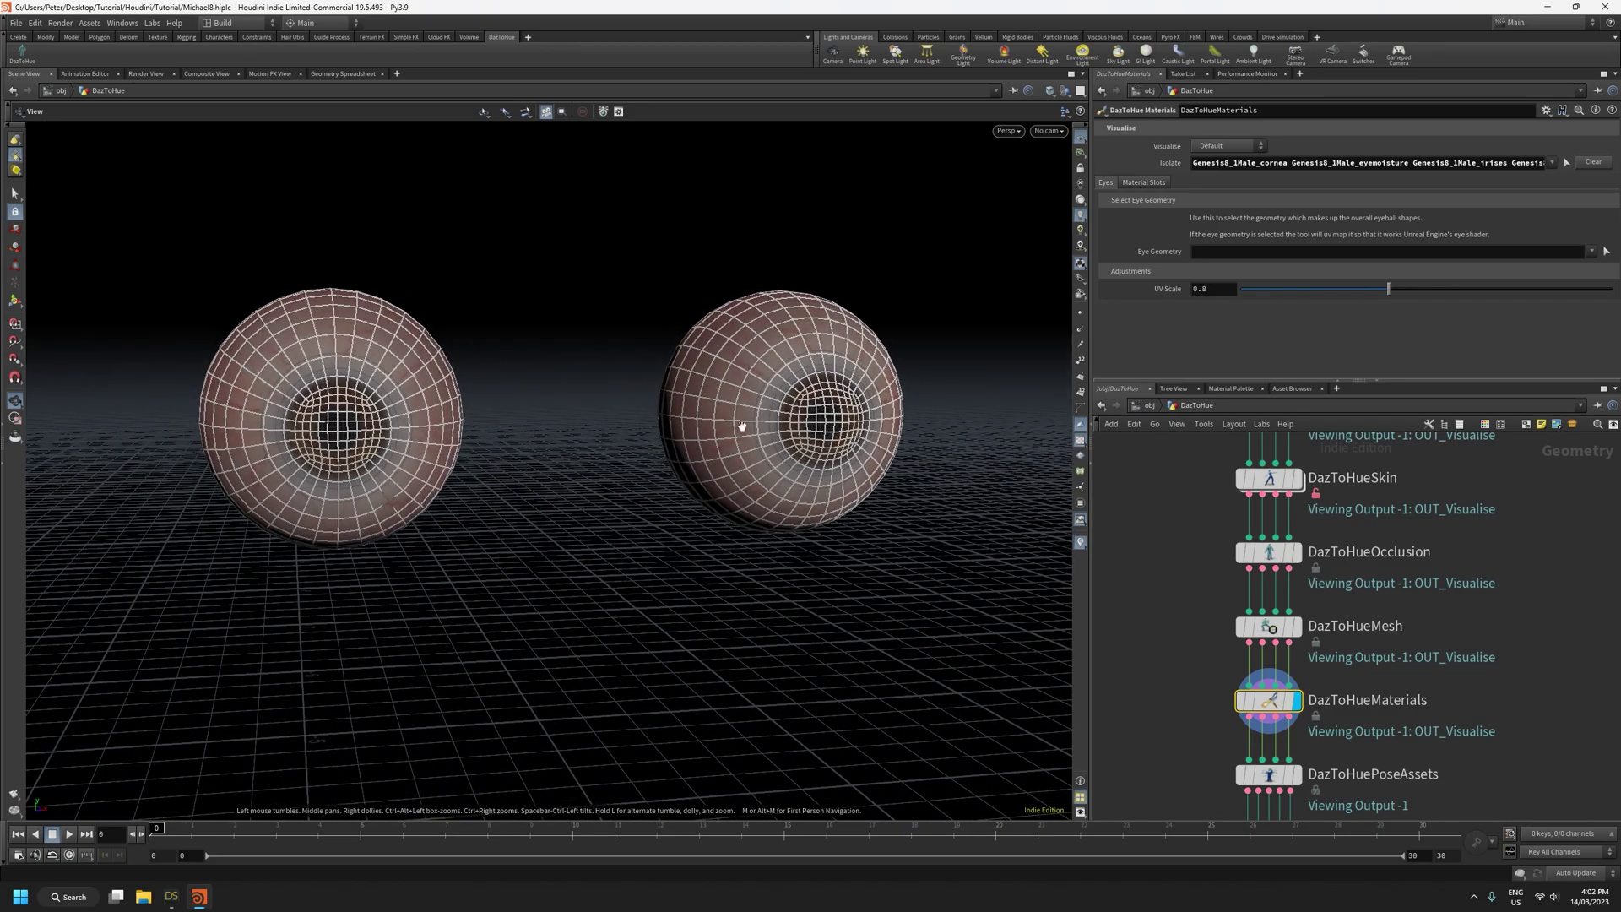
pyautogui.moveTo(565, 430); pyautogui.dragTo(500, 597)
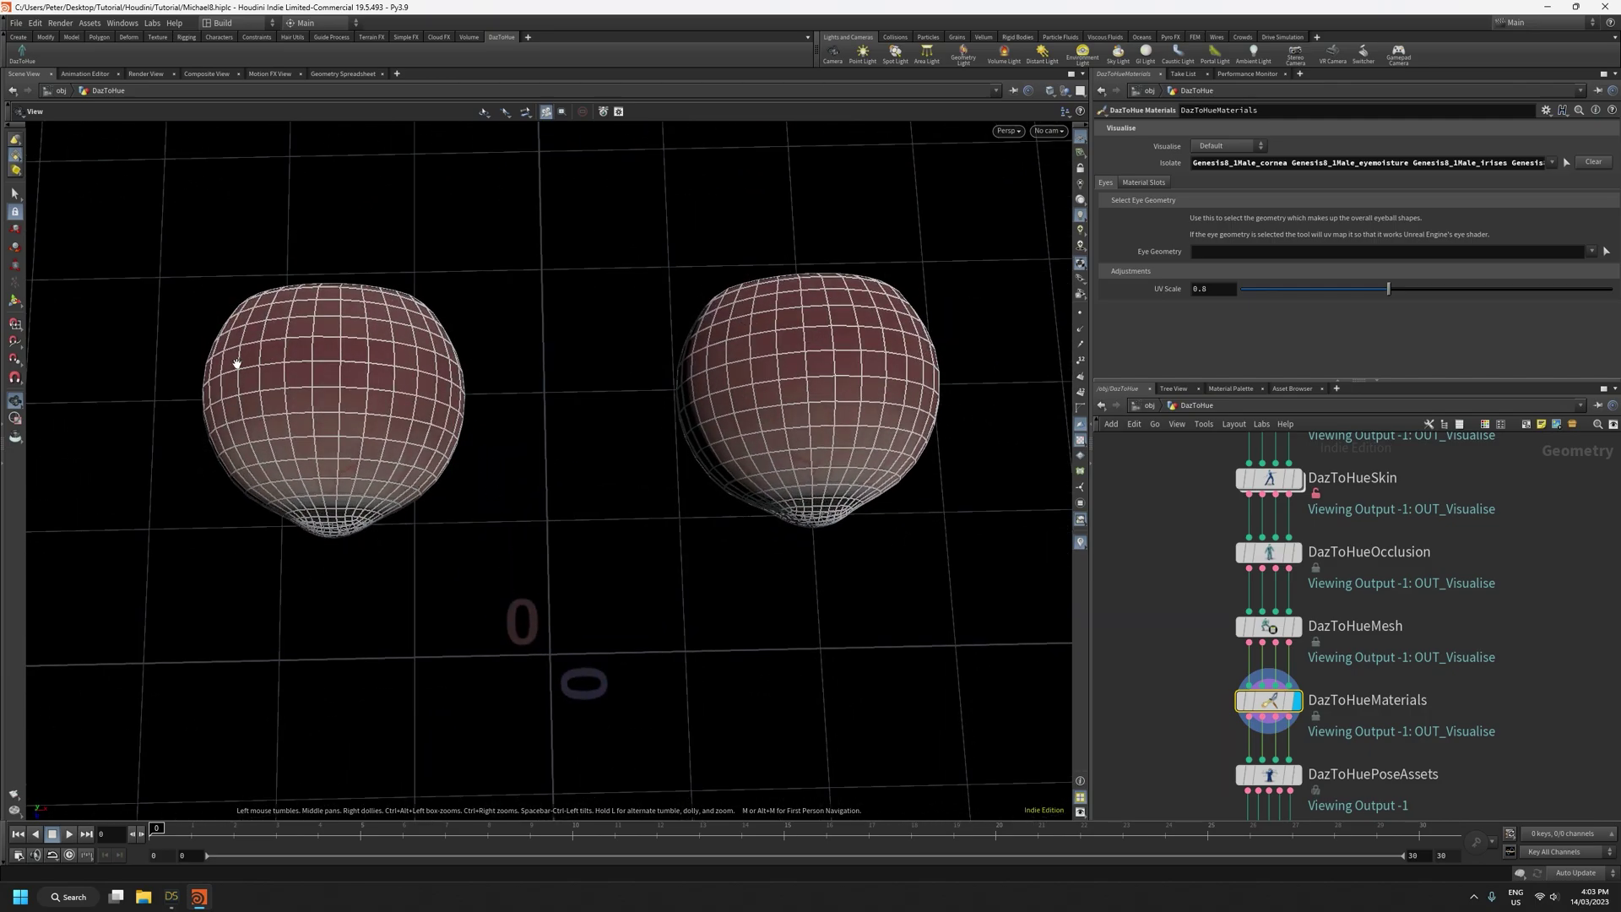
# Inspect the shape of the isolated eyeballs and the corneal bulge from the front, the side and at an angle
pyautogui.moveTo(514, 534); pyautogui.dragTo(618, 391)
pyautogui.moveTo(434, 568); pyautogui.dragTo(457, 493, button='right')
pyautogui.moveTo(457, 492); pyautogui.dragTo(344, 455)
pyautogui.moveTo(343, 455); pyautogui.dragTo(470, 724, button='right')
pyautogui.moveTo(615, 472); pyautogui.dragTo(689, 285)
pyautogui.moveTo(689, 291); pyautogui.dragTo(634, 413, button='middle')
pyautogui.moveTo(604, 435); pyautogui.dragTo(600, 394, button='right')
pyautogui.moveTo(600, 394); pyautogui.dragTo(521, 401)
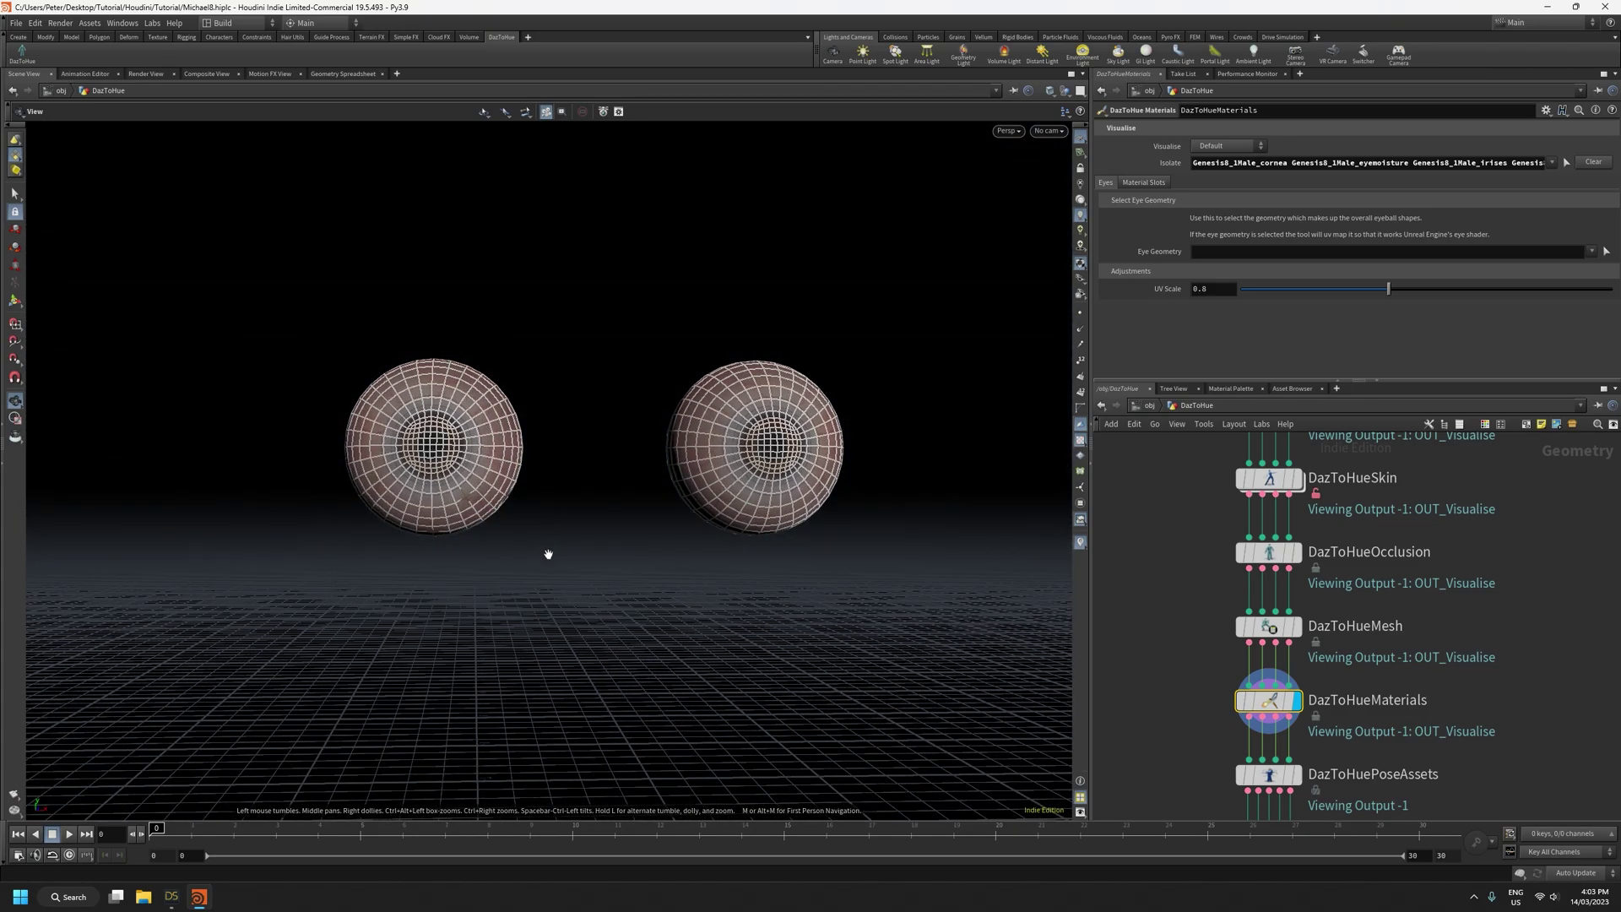
pyautogui.moveTo(575, 382); pyautogui.dragTo(641, 460)
pyautogui.moveTo(640, 460); pyautogui.dragTo(565, 407, button='right')
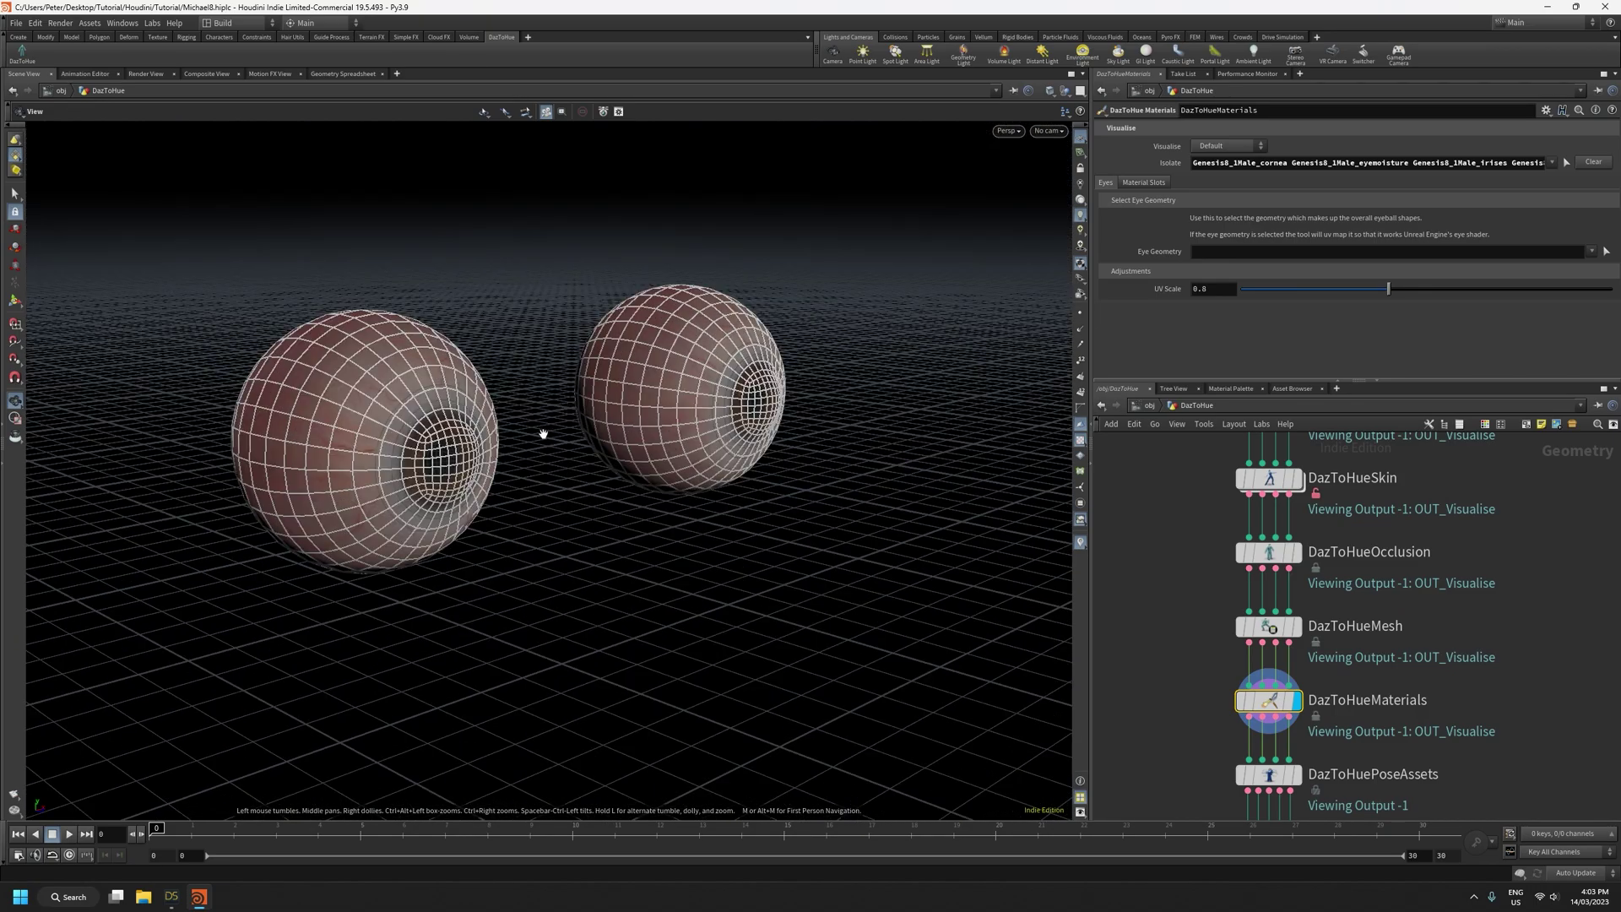
pyautogui.moveTo(524, 478); pyautogui.dragTo(518, 391, button='right')
pyautogui.moveTo(553, 413); pyautogui.dragTo(653, 462)
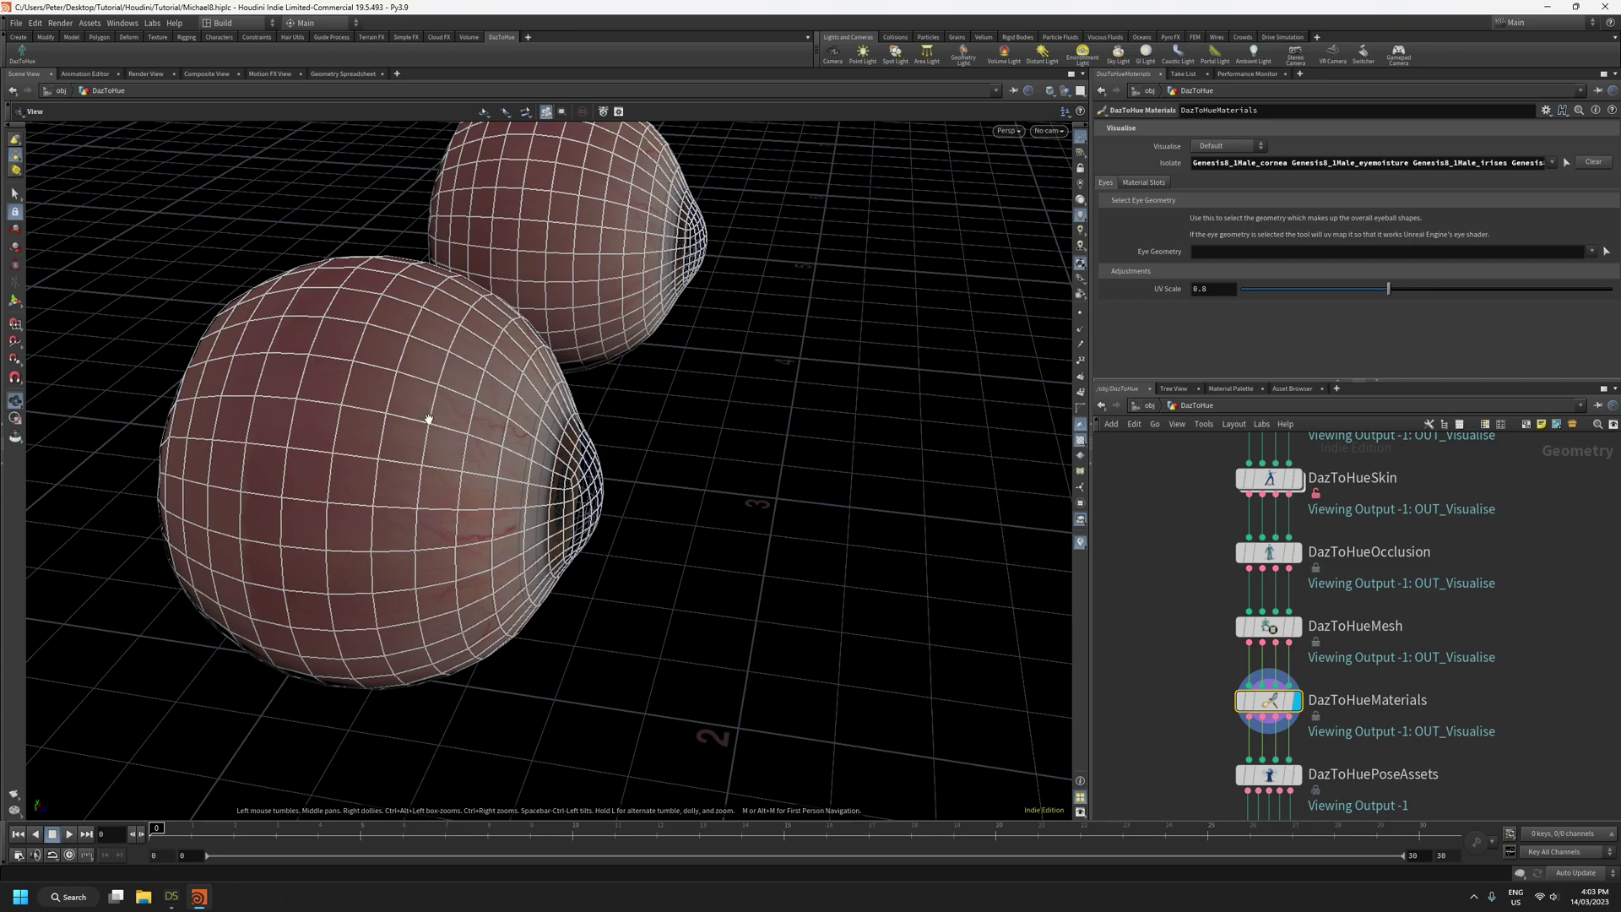
pyautogui.moveTo(603, 555); pyautogui.dragTo(631, 523)
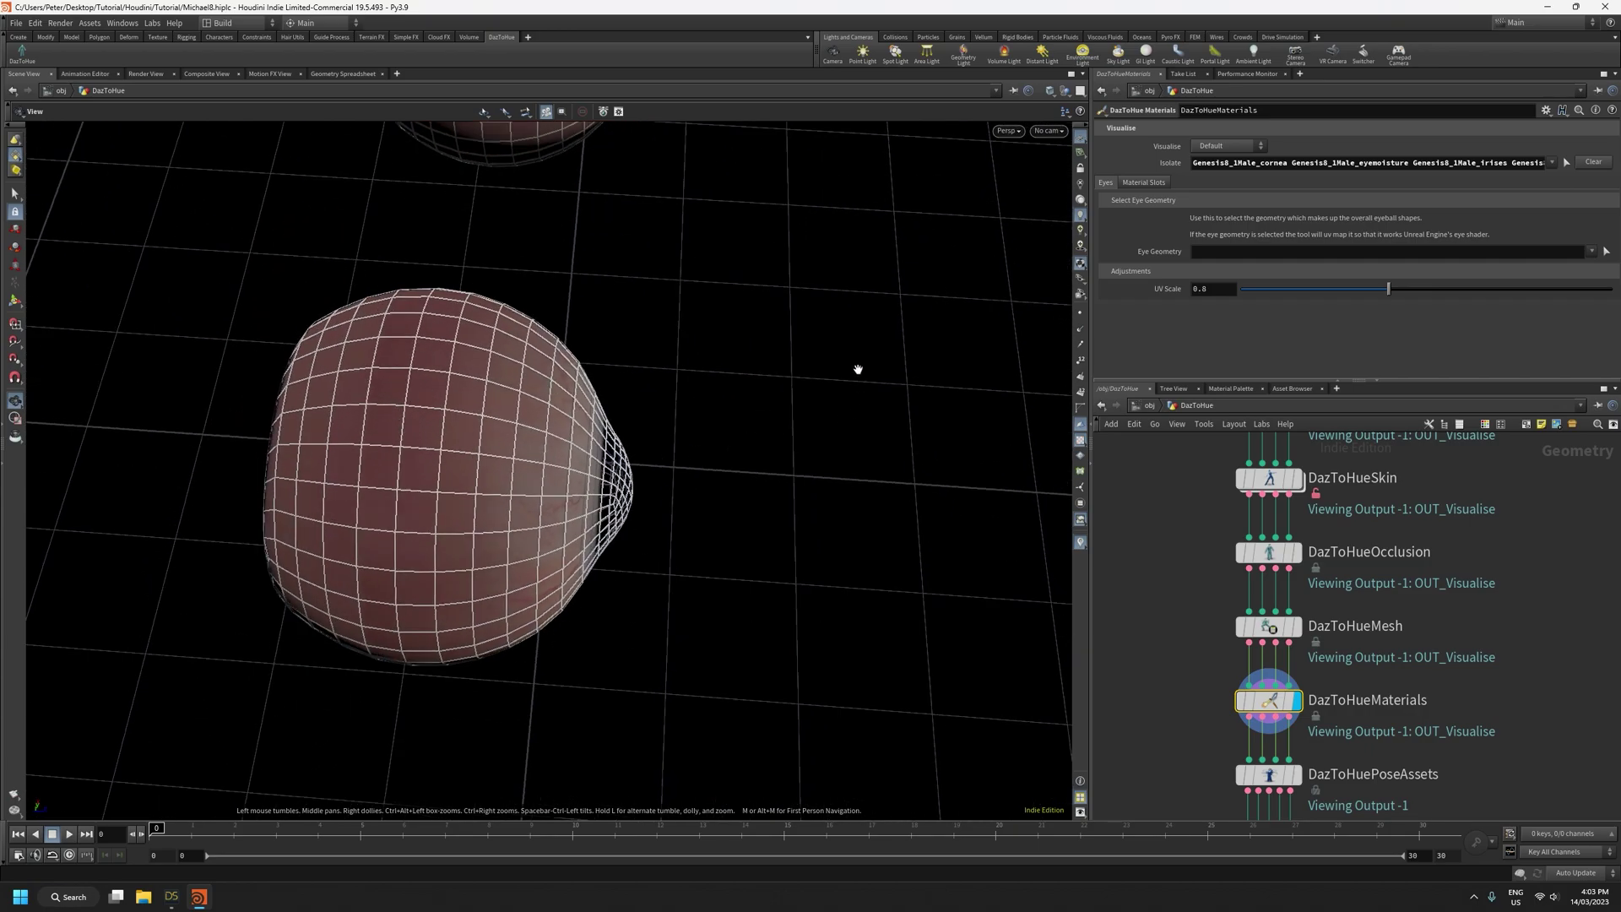
# Replace the isolated groups in DazToHueMaterials with only Genesis8_1Male_eyemoisture and Genesis8_1Male_cornea
pyautogui.click(1593, 162)
pyautogui.moveTo(889, 405); pyautogui.dragTo(776, 253)
pyautogui.click(1550, 162)
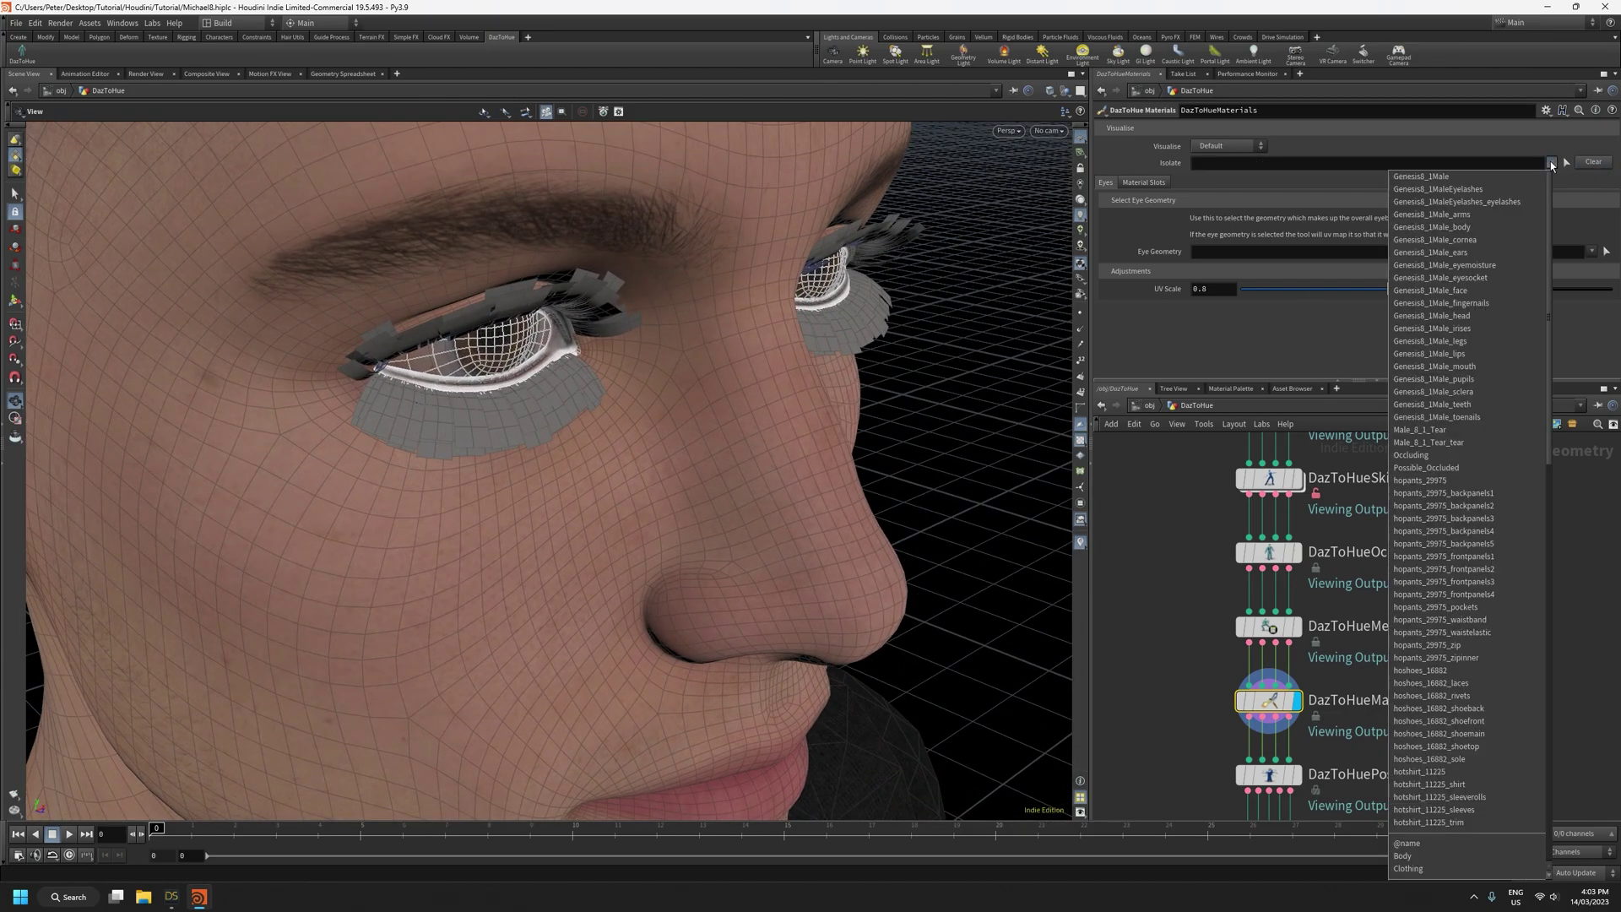
pyautogui.click(1464, 266)
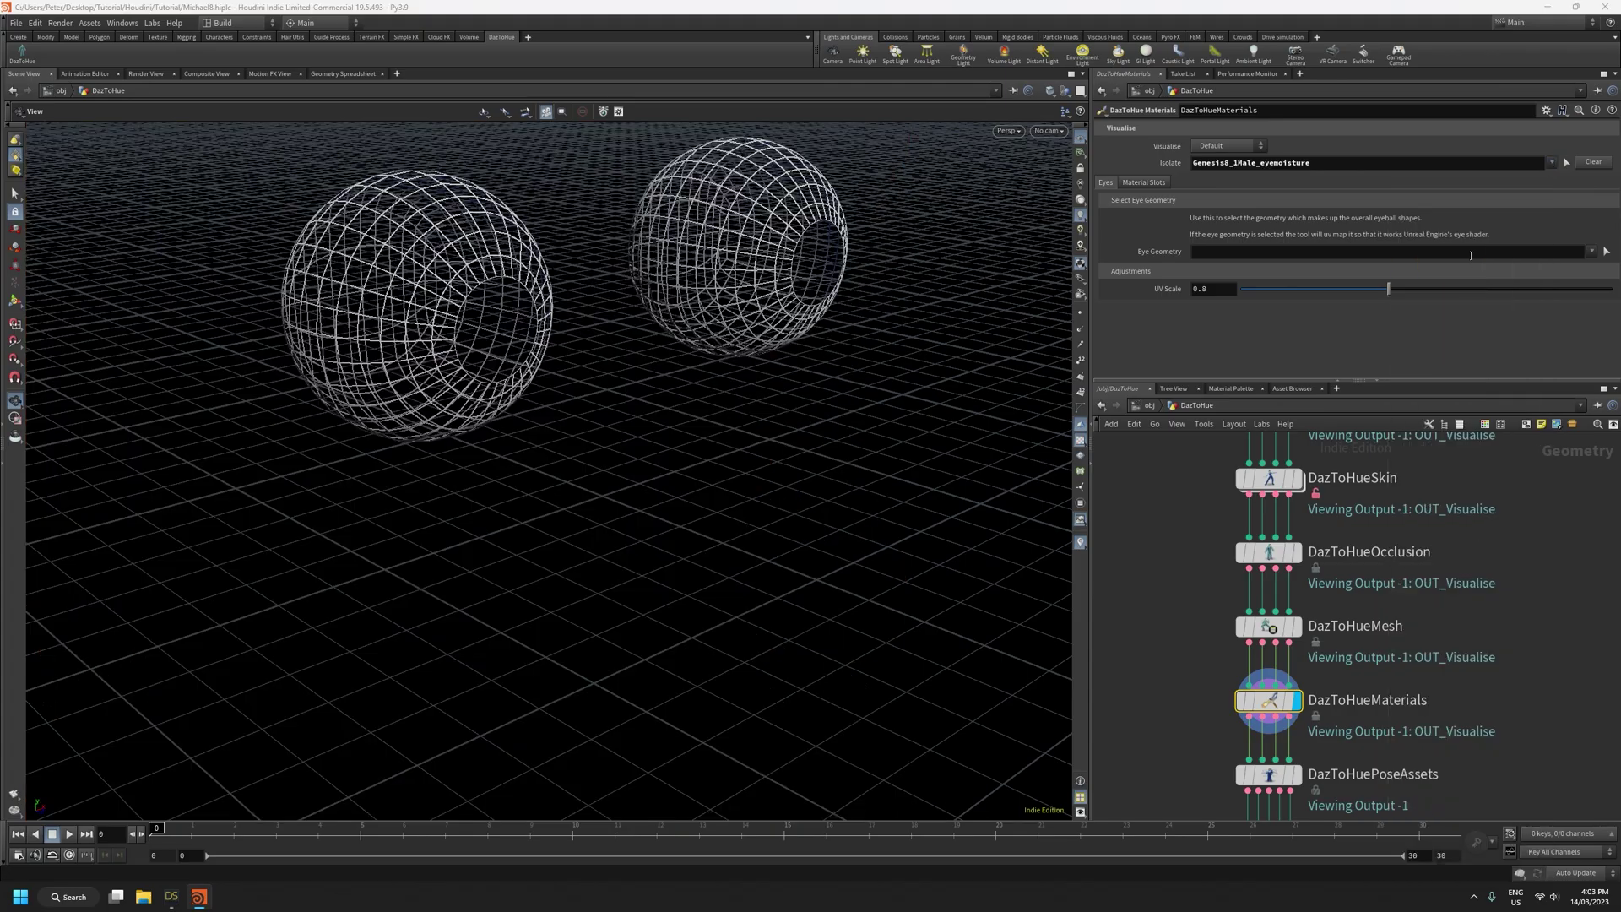
pyautogui.click(1551, 162)
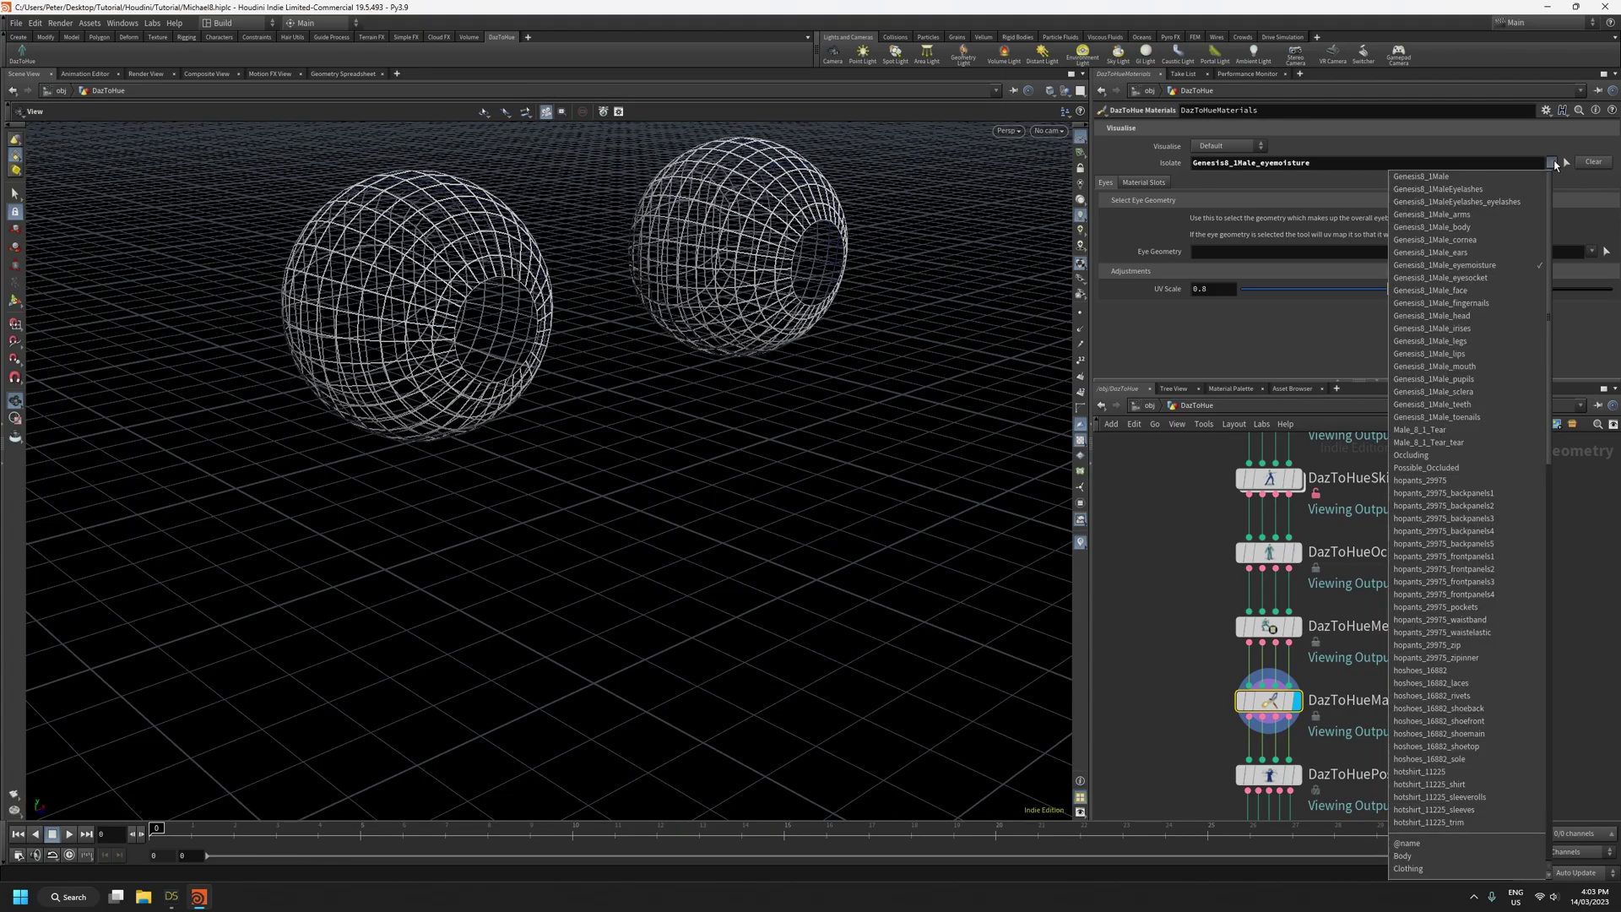
pyautogui.click(1489, 244)
pyautogui.moveTo(742, 344); pyautogui.dragTo(510, 471)
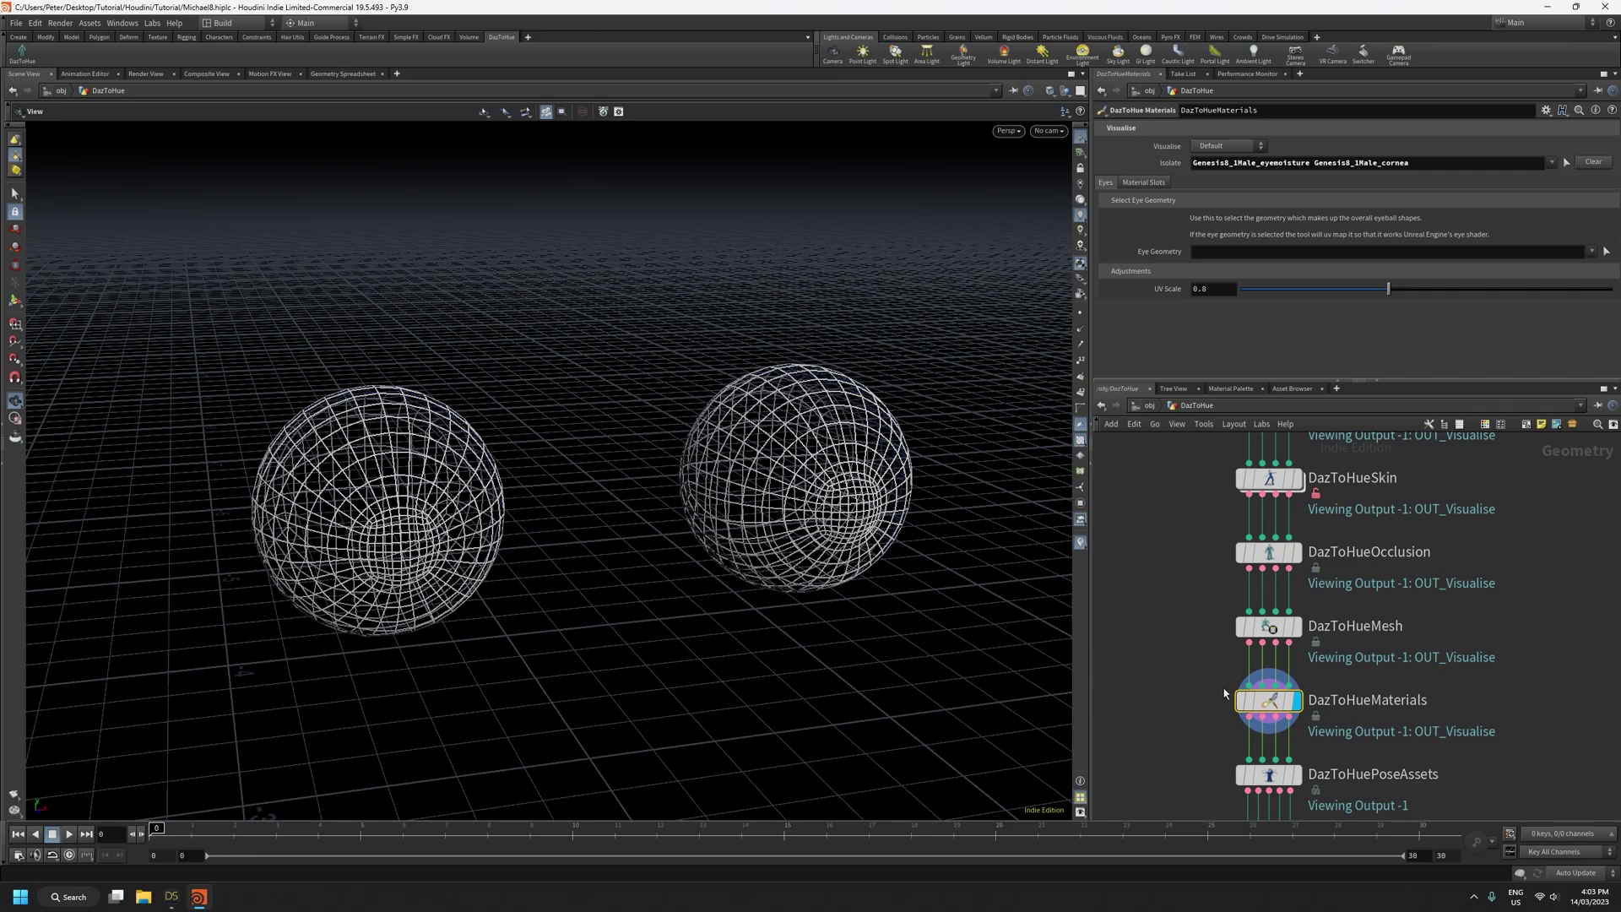
# Copy the isolated eyemoisture and cornea group names into Eye Geometry and view the eyeballs from the front
pyautogui.moveTo(1435, 166); pyautogui.dragTo(1076, 198)
pyautogui.hotkey('ctrl', 'c')
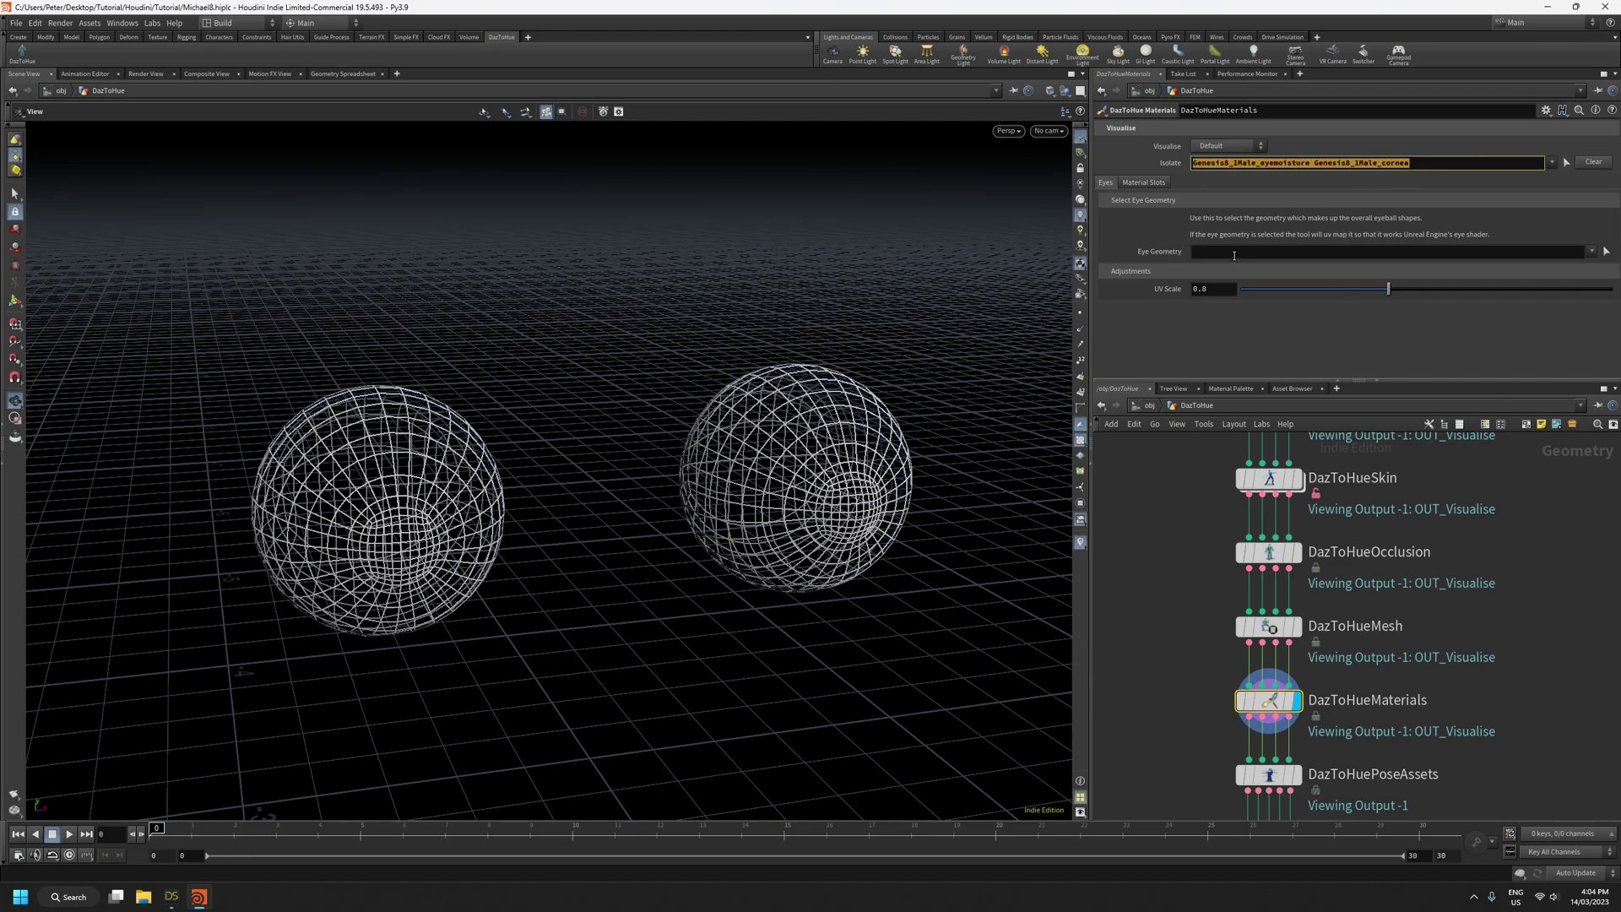
pyautogui.click(1235, 255)
pyautogui.hotkey('ctrl', 'v')
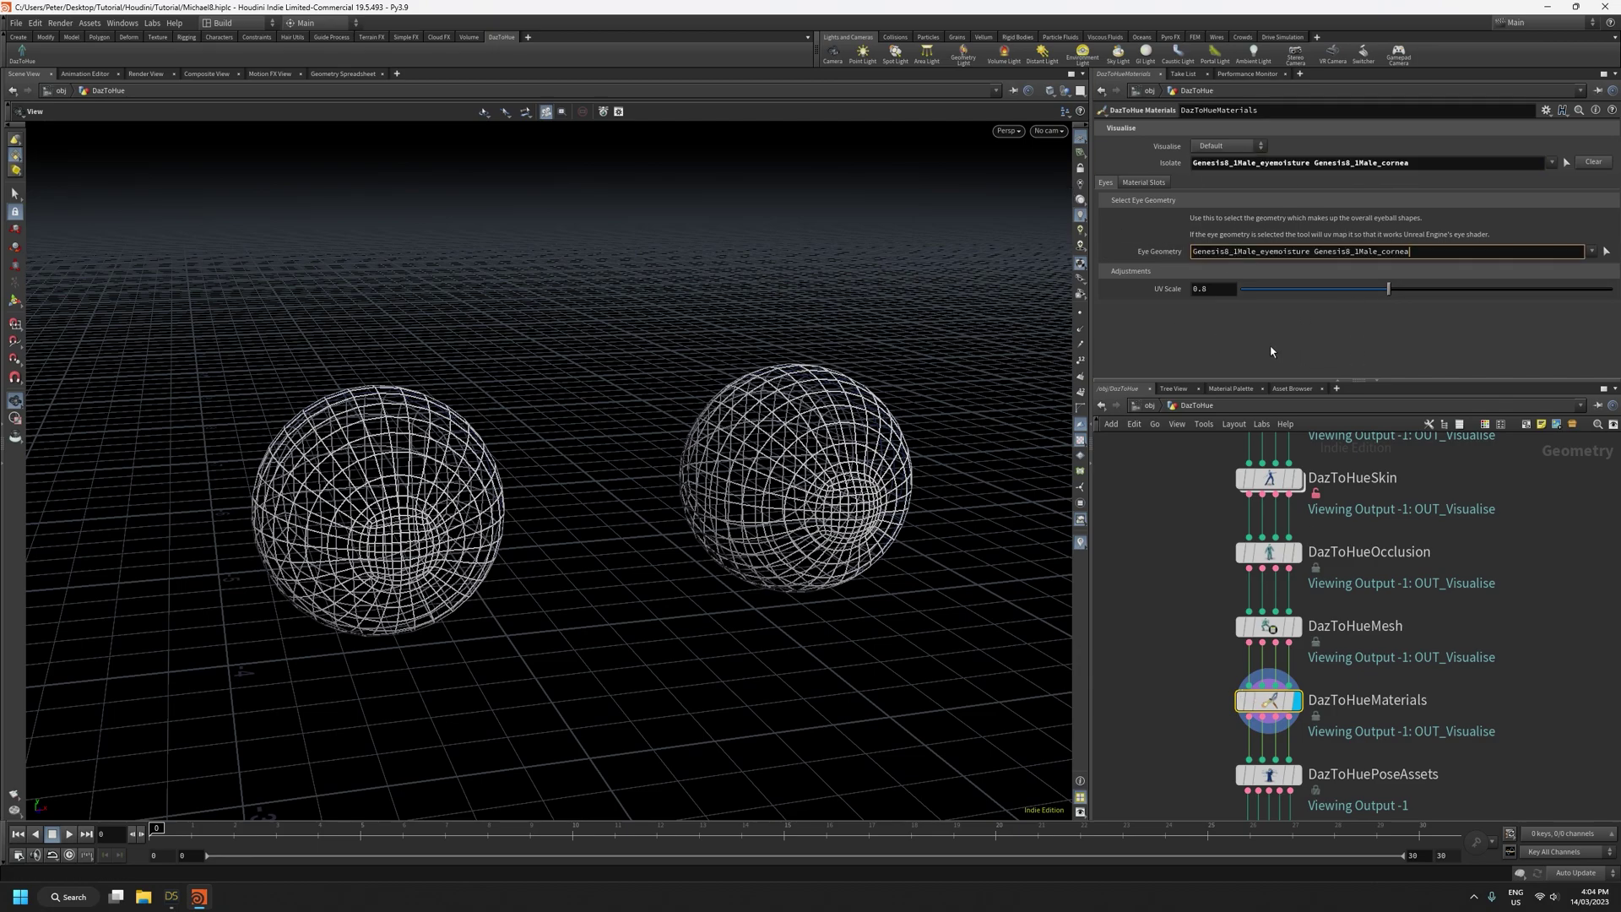
pyautogui.press('Return')
pyautogui.moveTo(709, 415)
pyautogui.mouseDown()
pyautogui.moveTo(713, 441)
pyautogui.moveTo(726, 404)
pyautogui.mouseUp()
pyautogui.moveTo(684, 532); pyautogui.dragTo(951, 498)
pyautogui.moveTo(752, 518); pyautogui.dragTo(695, 464)
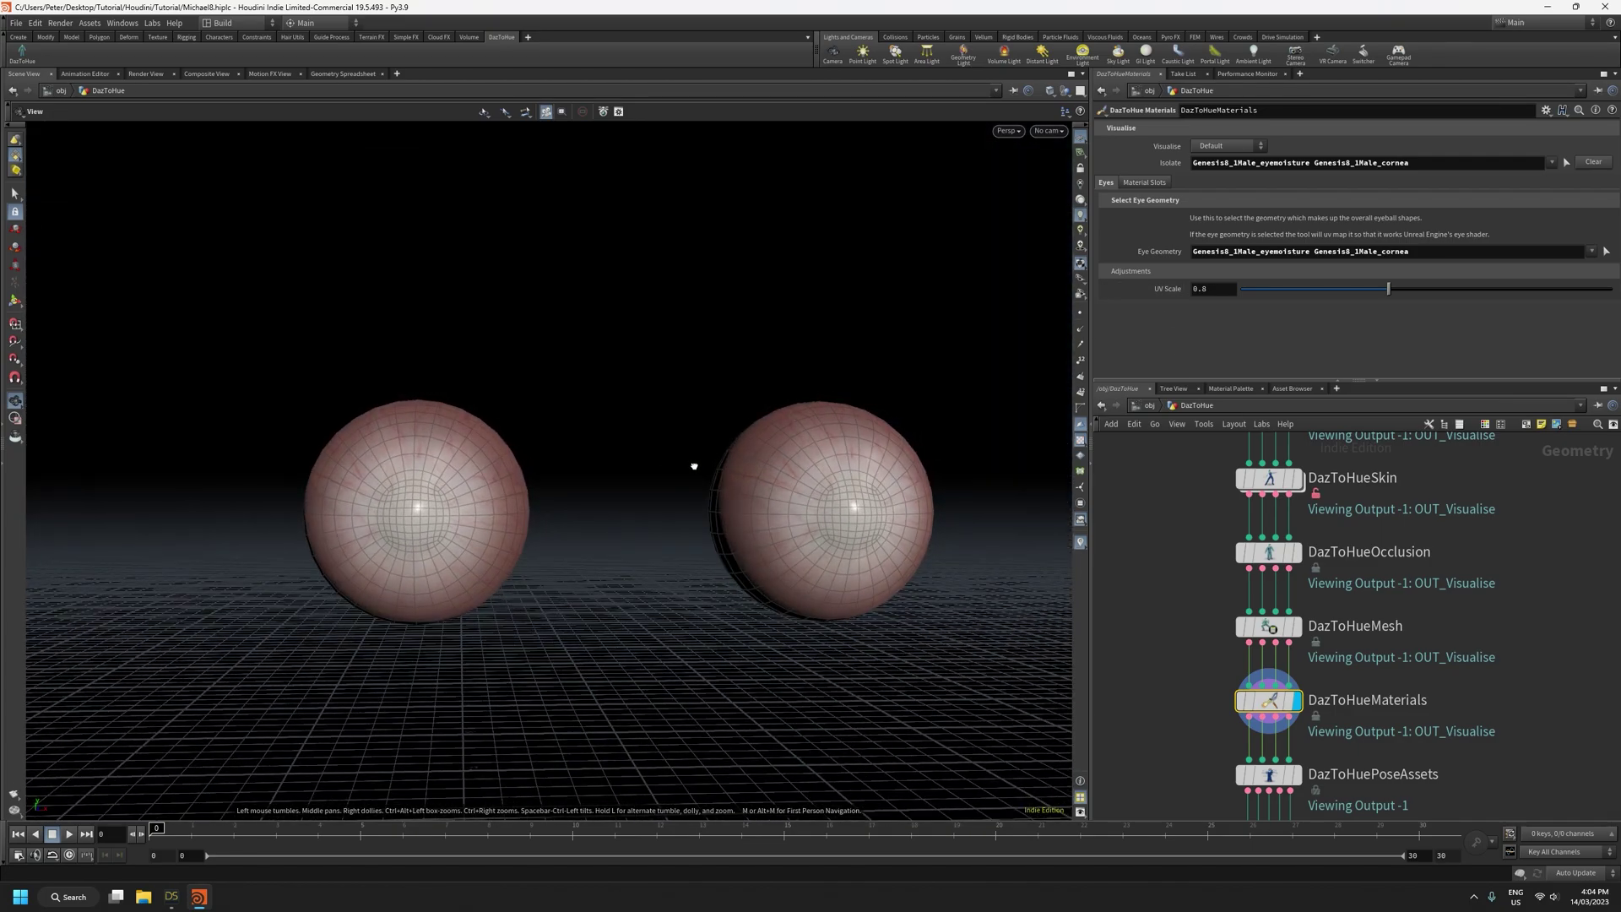
# Split the viewport into two side-by-side views and show the eyeballs' UV layout in close-up in one of them
pyautogui.click(1079, 91)
pyautogui.click(1131, 142)
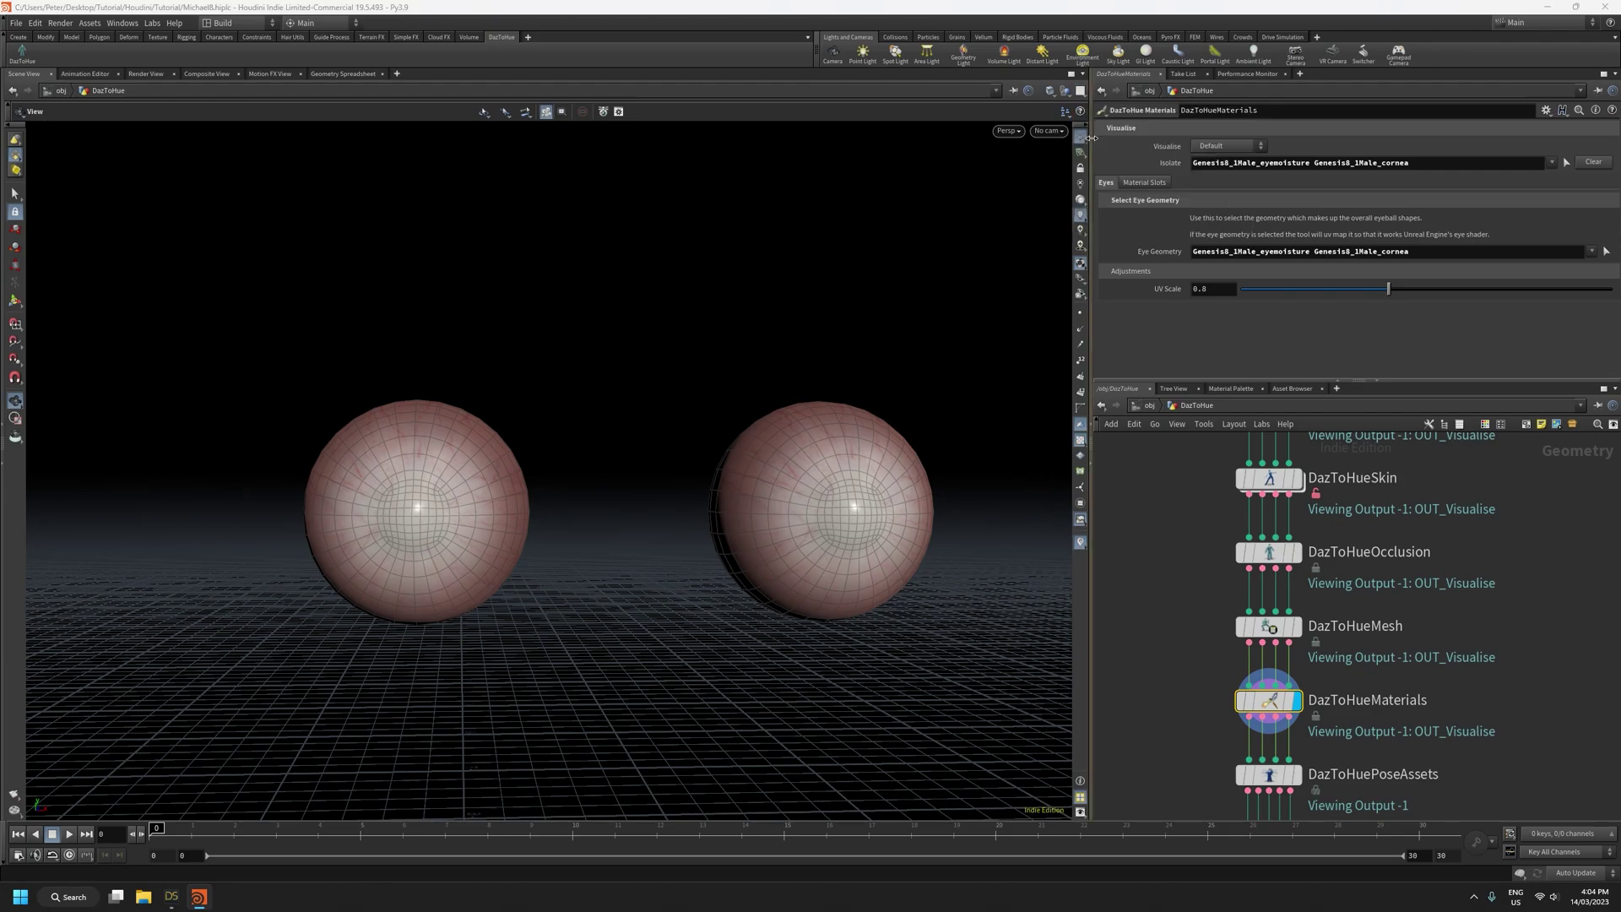
pyautogui.click(488, 131)
pyautogui.moveTo(500, 157)
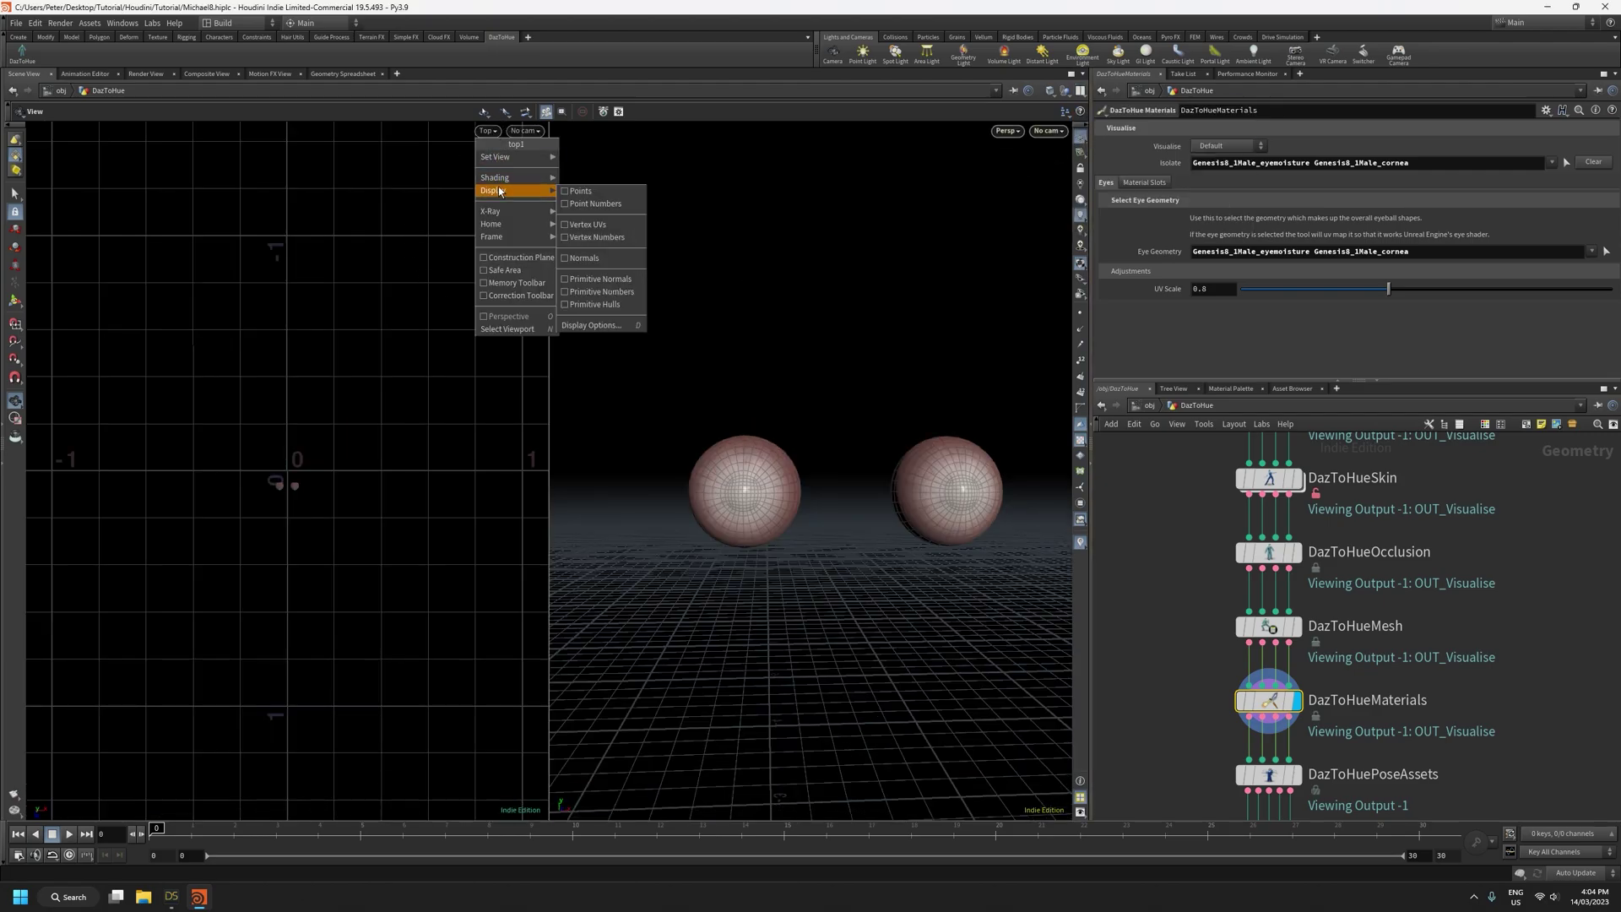
pyautogui.click(604, 203)
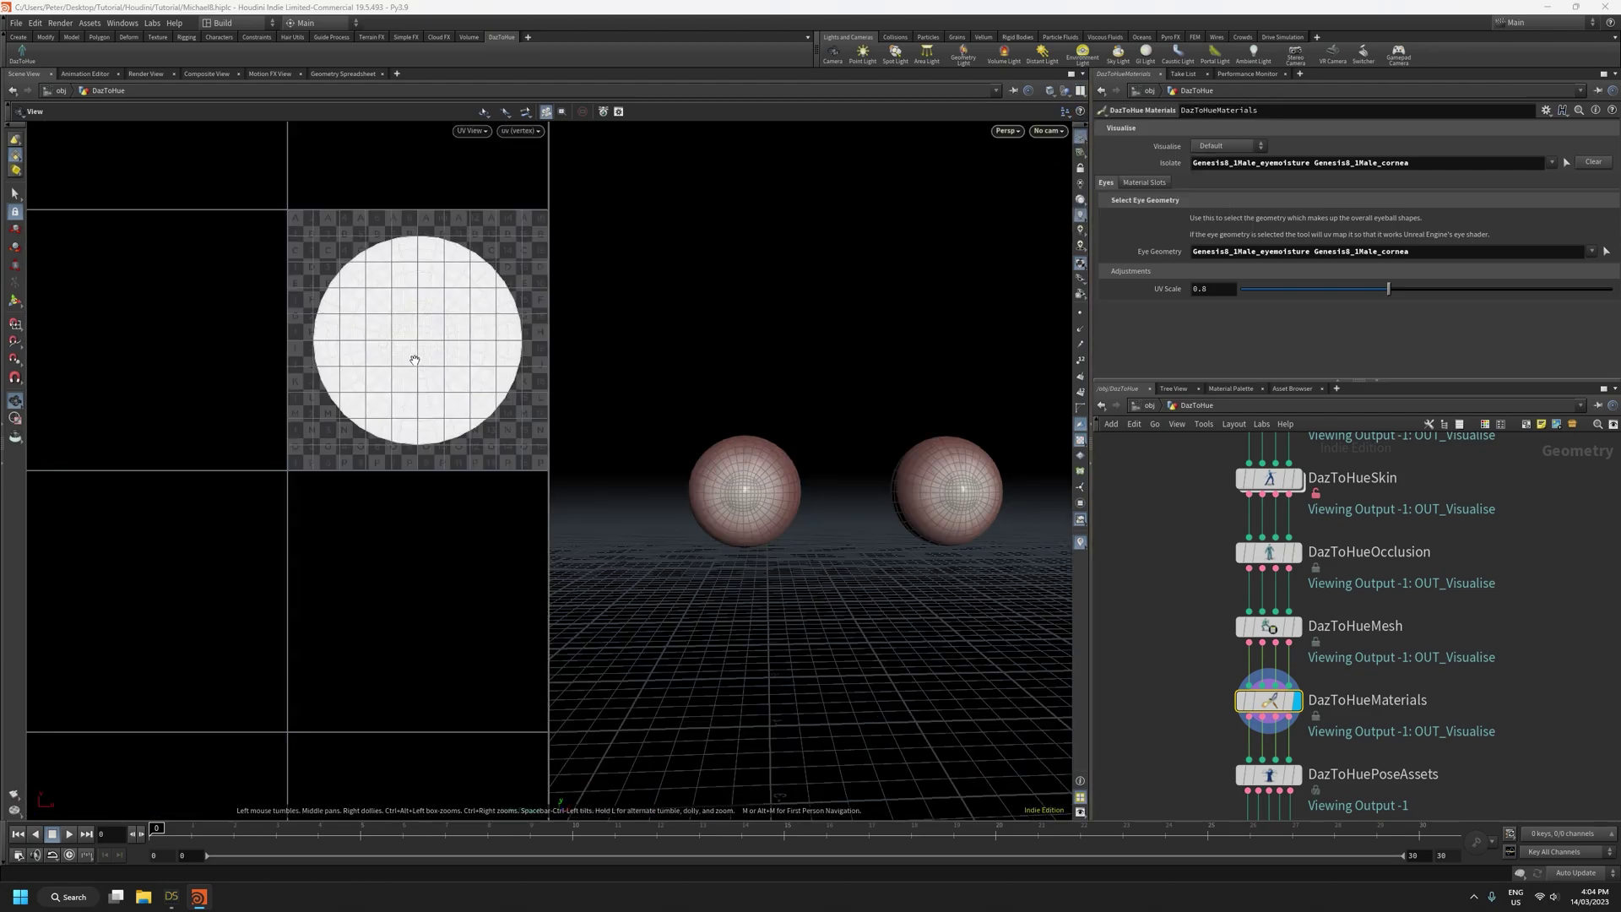
pyautogui.moveTo(415, 359); pyautogui.dragTo(420, 250, button='right')
pyautogui.moveTo(427, 285); pyautogui.dragTo(308, 412, button='middle')
pyautogui.moveTo(307, 411); pyautogui.dragTo(324, 329, button='right')
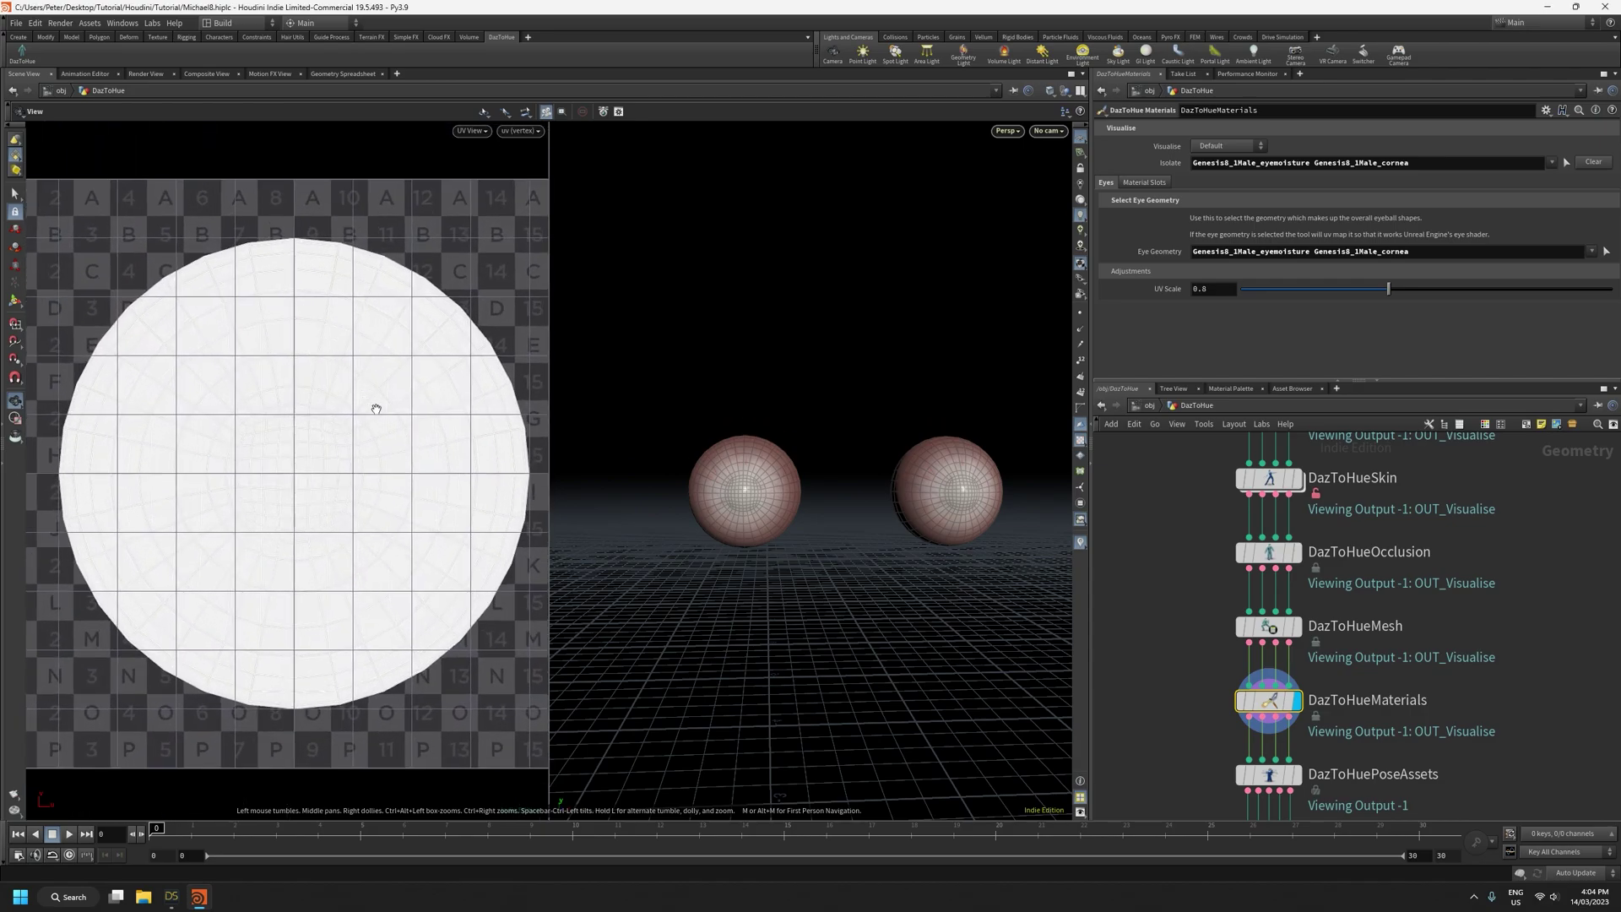
# Clear the Eye Geometry groups, keeping a copy, and examine the eyes' original UV layout
pyautogui.moveTo(1427, 258); pyautogui.dragTo(1042, 228)
pyautogui.hotkey('ctrl', 'c')
pyautogui.press('BackSpace')
pyautogui.click(1292, 355)
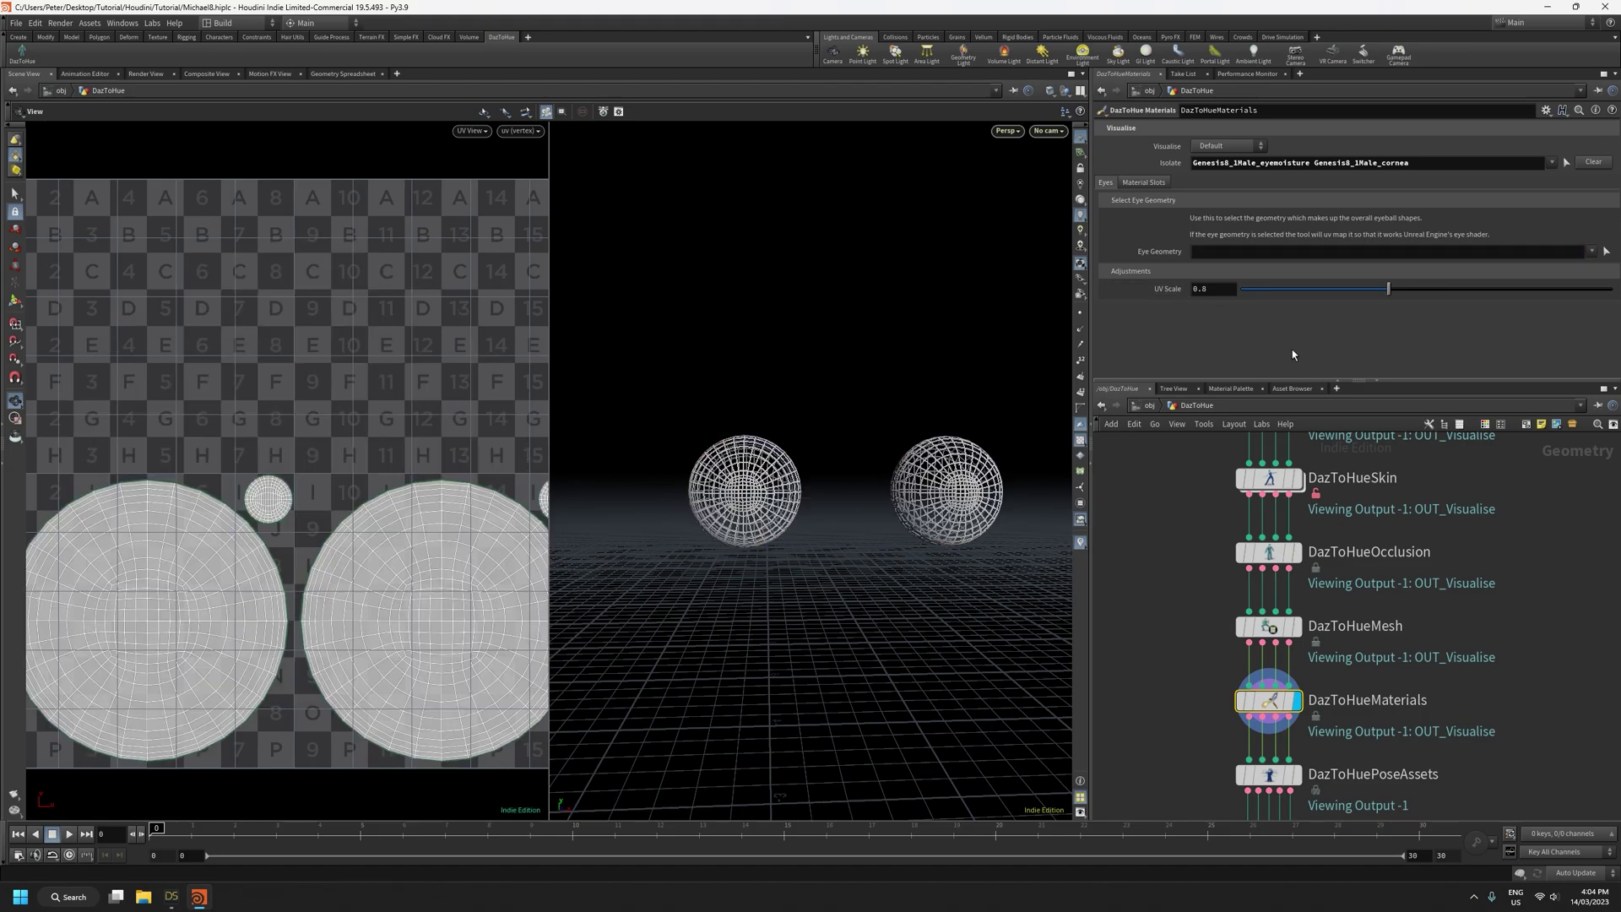
pyautogui.moveTo(391, 476); pyautogui.dragTo(388, 556, button='right')
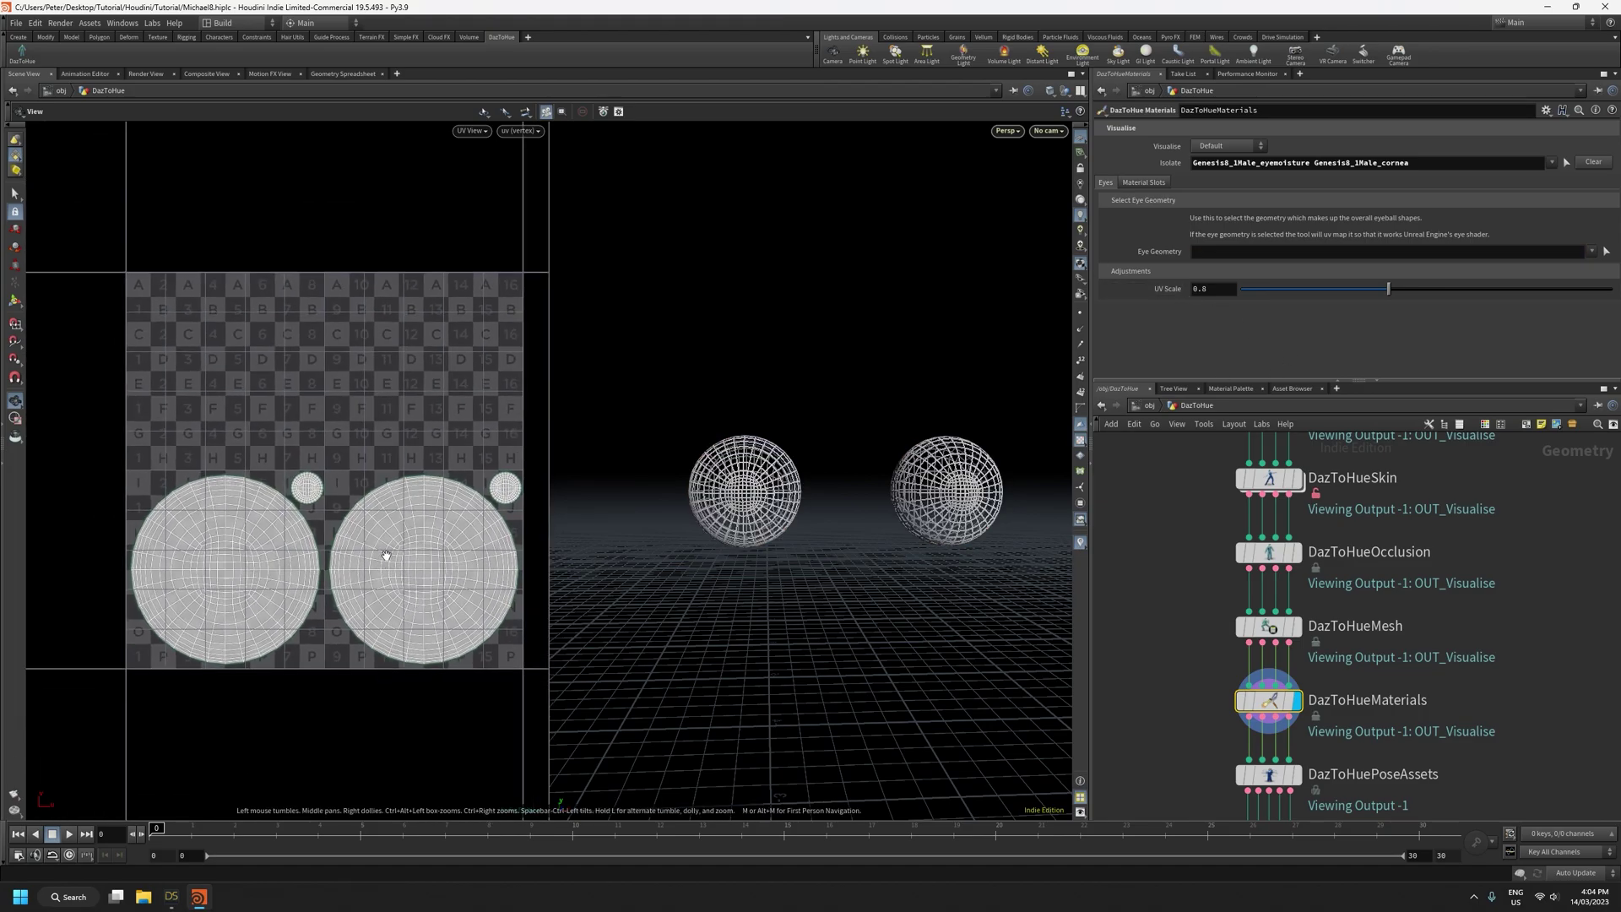
# Restore the Genesis8_1Male_eyemoisture and Genesis8_1Male_cornea groups in Eye Geometry and check the eyeballs
pyautogui.click(1213, 253)
pyautogui.hotkey('ctrl', 'v')
pyautogui.click(1281, 323)
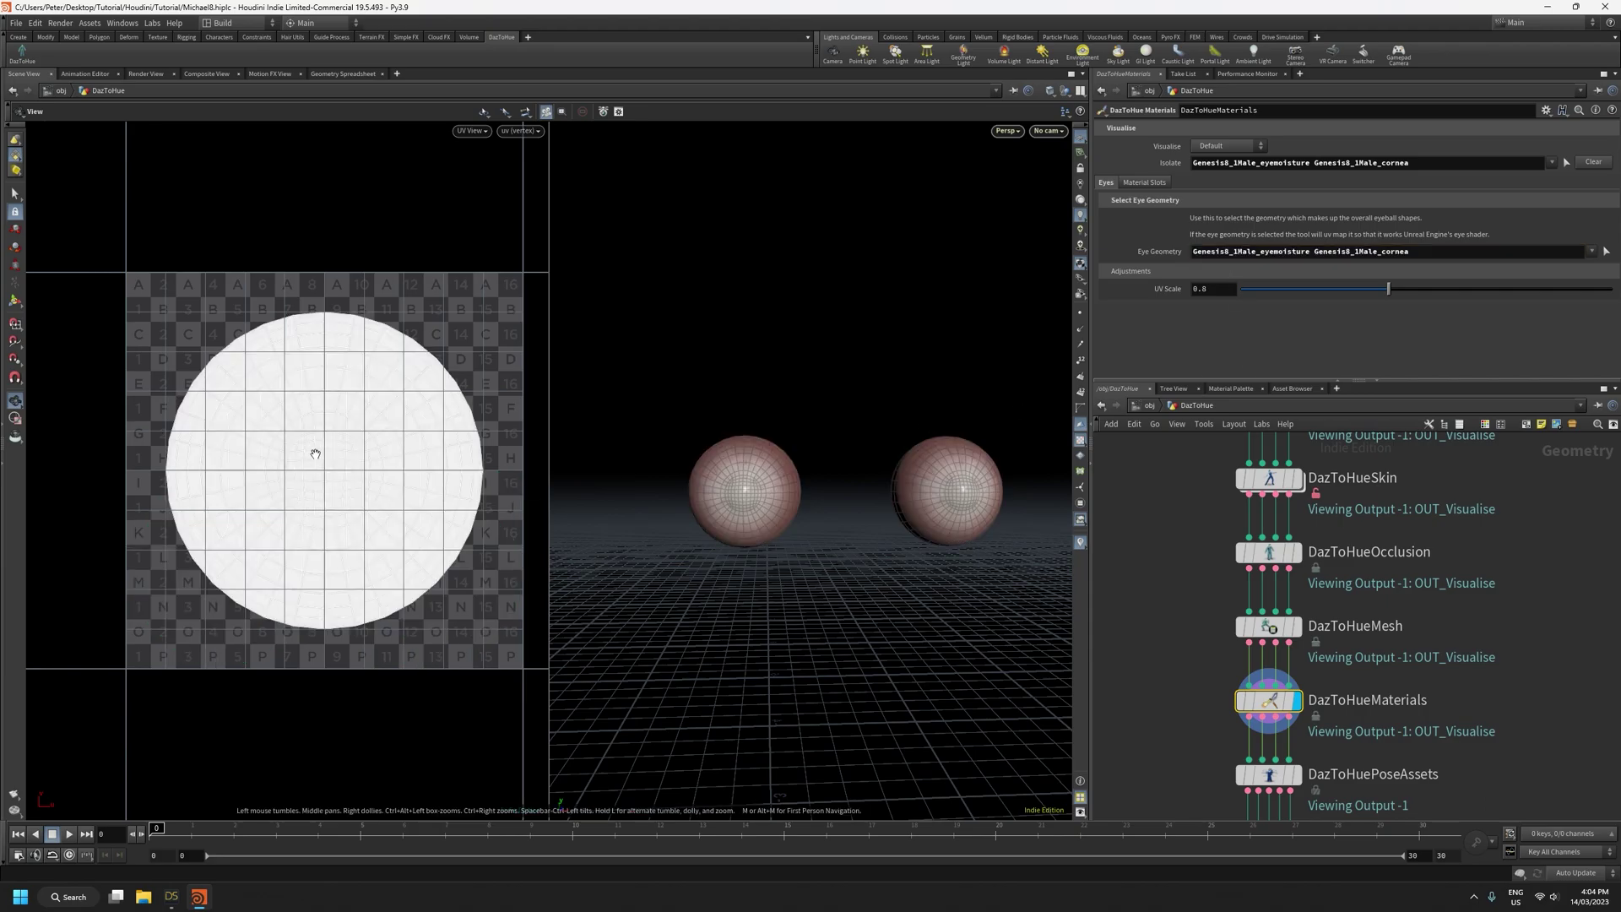
pyautogui.moveTo(734, 550); pyautogui.dragTo(766, 575)
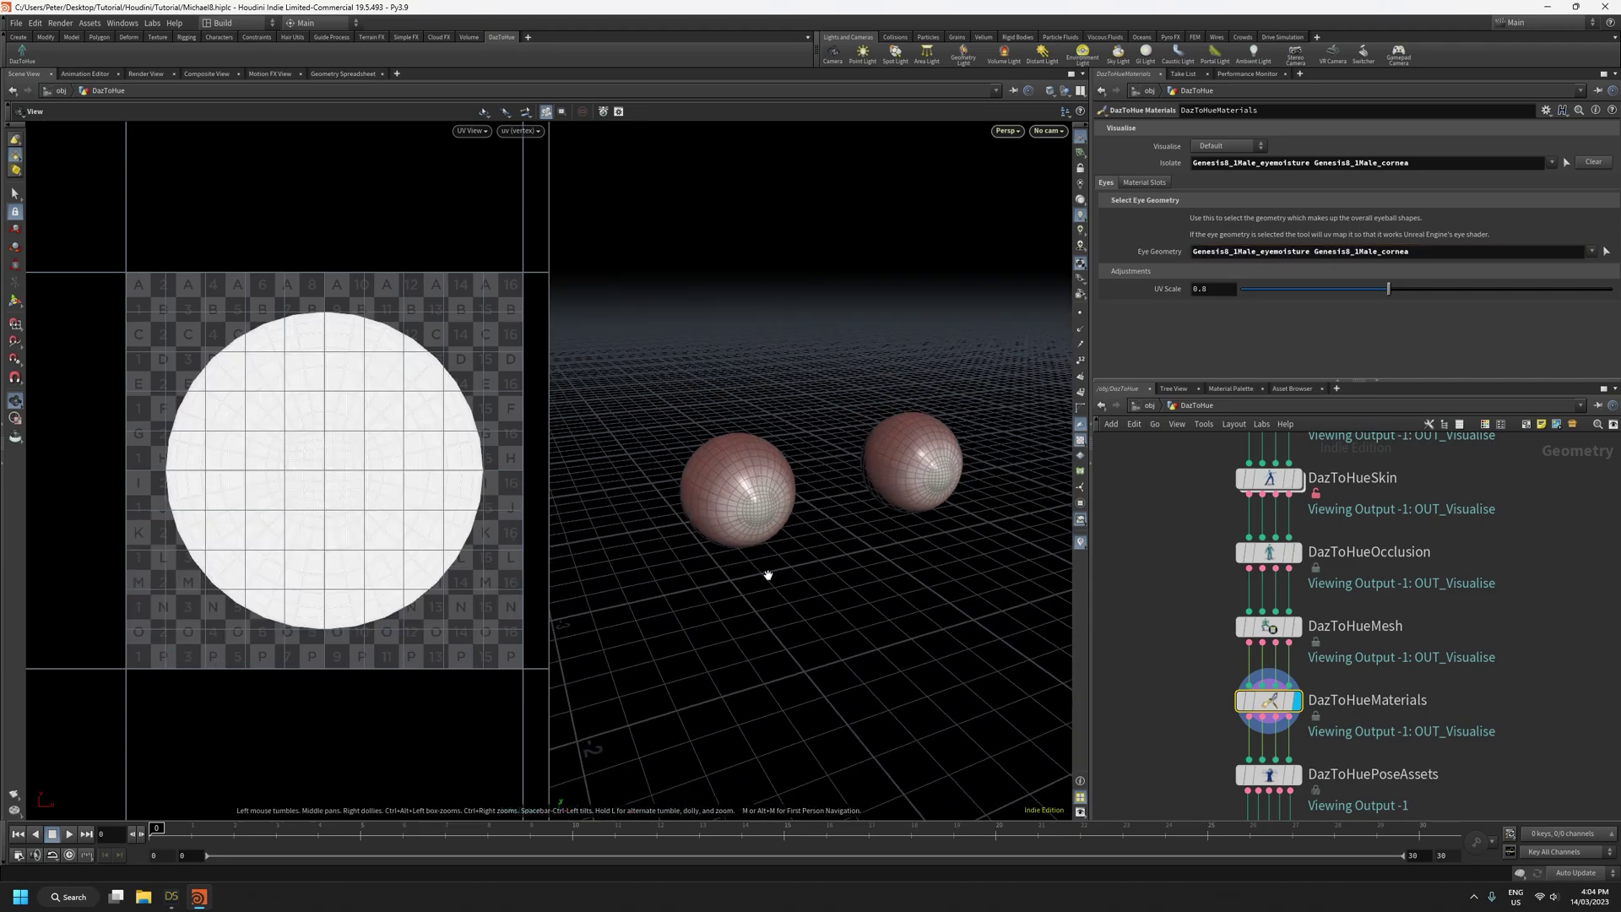
# Try a higher UV Scale for the eye geometry
pyautogui.scroll(5, 766, 575)
pyautogui.moveTo(1387, 297)
pyautogui.mouseDown()
pyautogui.moveTo(1364, 298)
pyautogui.moveTo(1409, 297)
pyautogui.mouseUp()
pyautogui.hotkey('ctrl', 'z')
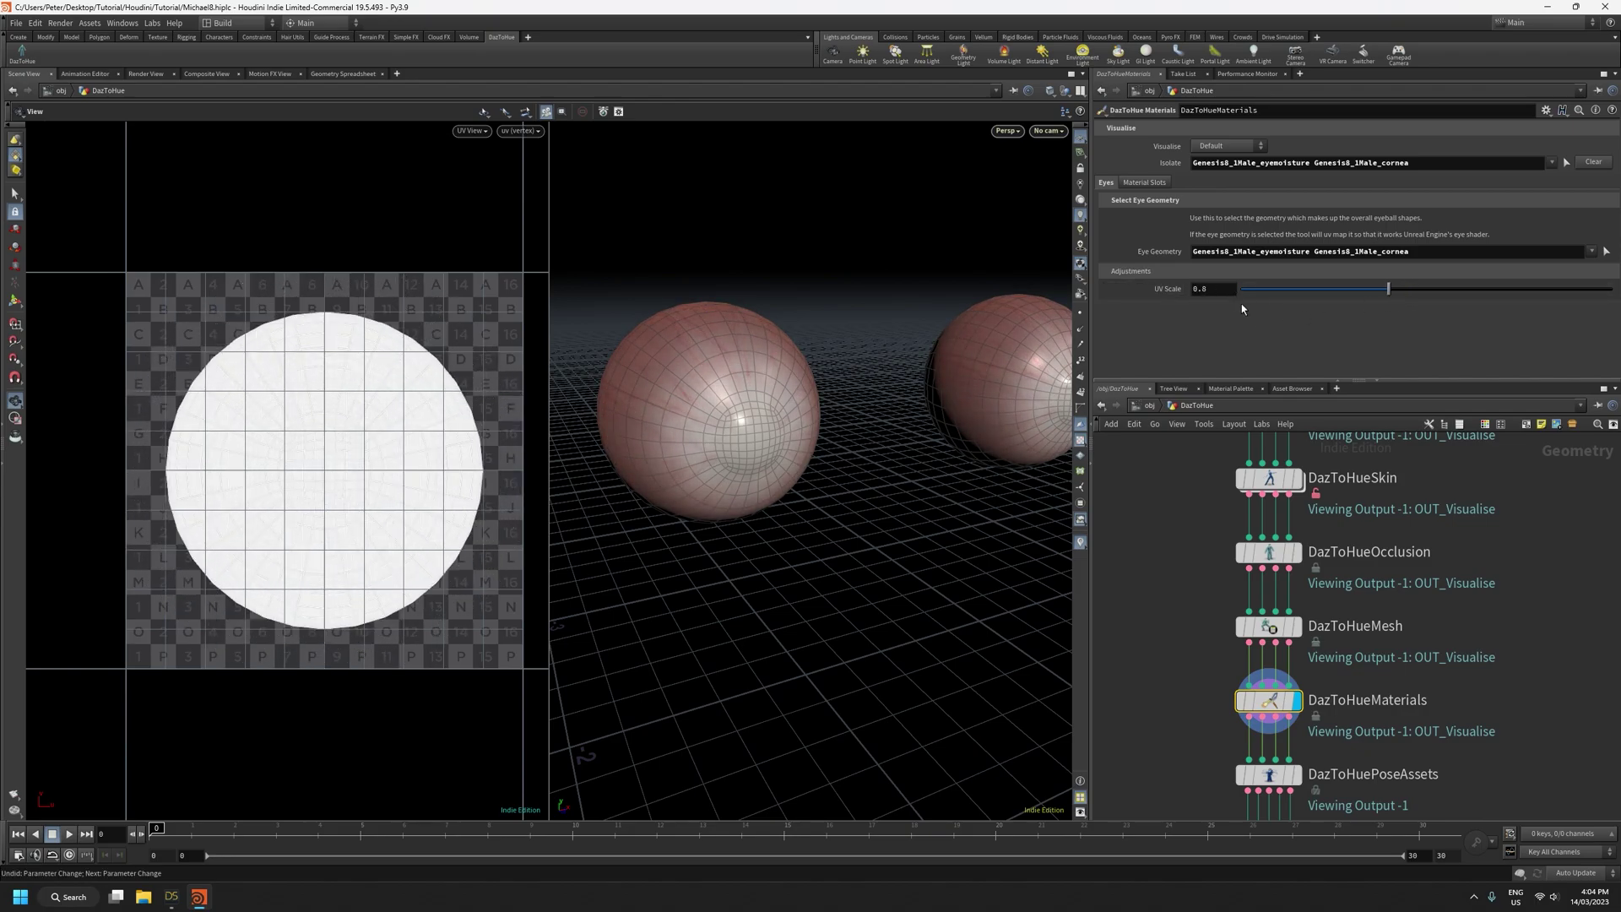
# Return to a single perspective viewport and view both eyeballs at an angle
pyautogui.moveTo(821, 461); pyautogui.dragTo(836, 538, button='right')
pyautogui.moveTo(836, 537); pyautogui.dragTo(832, 509)
pyautogui.moveTo(832, 509); pyautogui.dragTo(765, 558, button='middle')
pyautogui.moveTo(782, 525)
pyautogui.mouseDown()
pyautogui.moveTo(897, 545)
pyautogui.moveTo(772, 540)
pyautogui.mouseUp()
pyautogui.click(1080, 90)
pyautogui.click(1095, 104)
pyautogui.moveTo(603, 464); pyautogui.dragTo(728, 548)
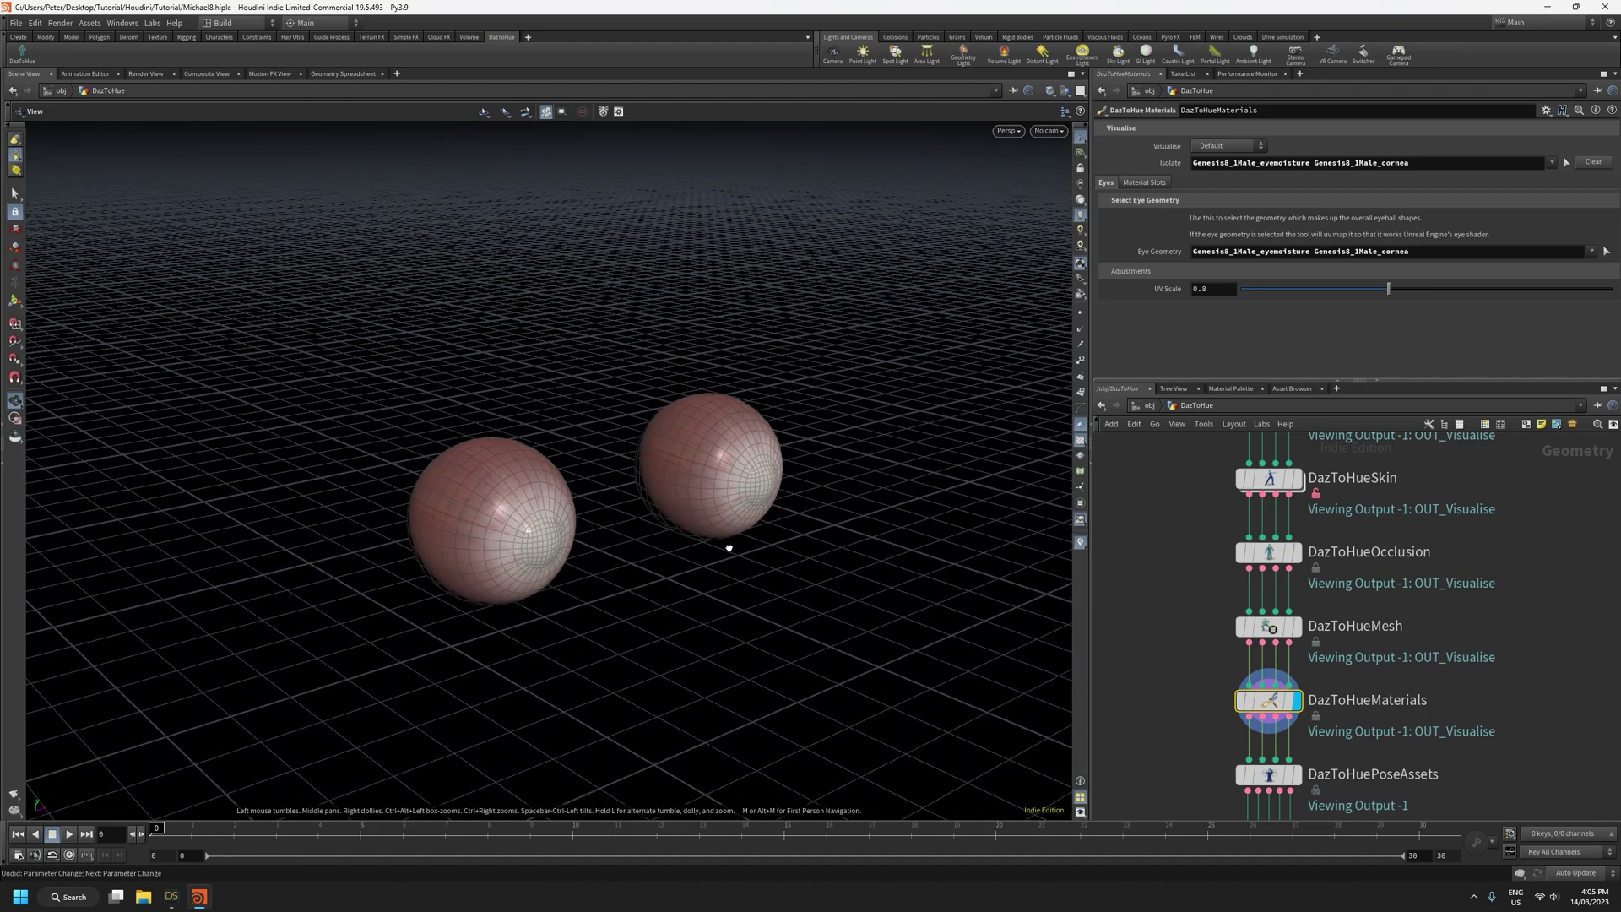
pyautogui.scroll(3, 568, 583)
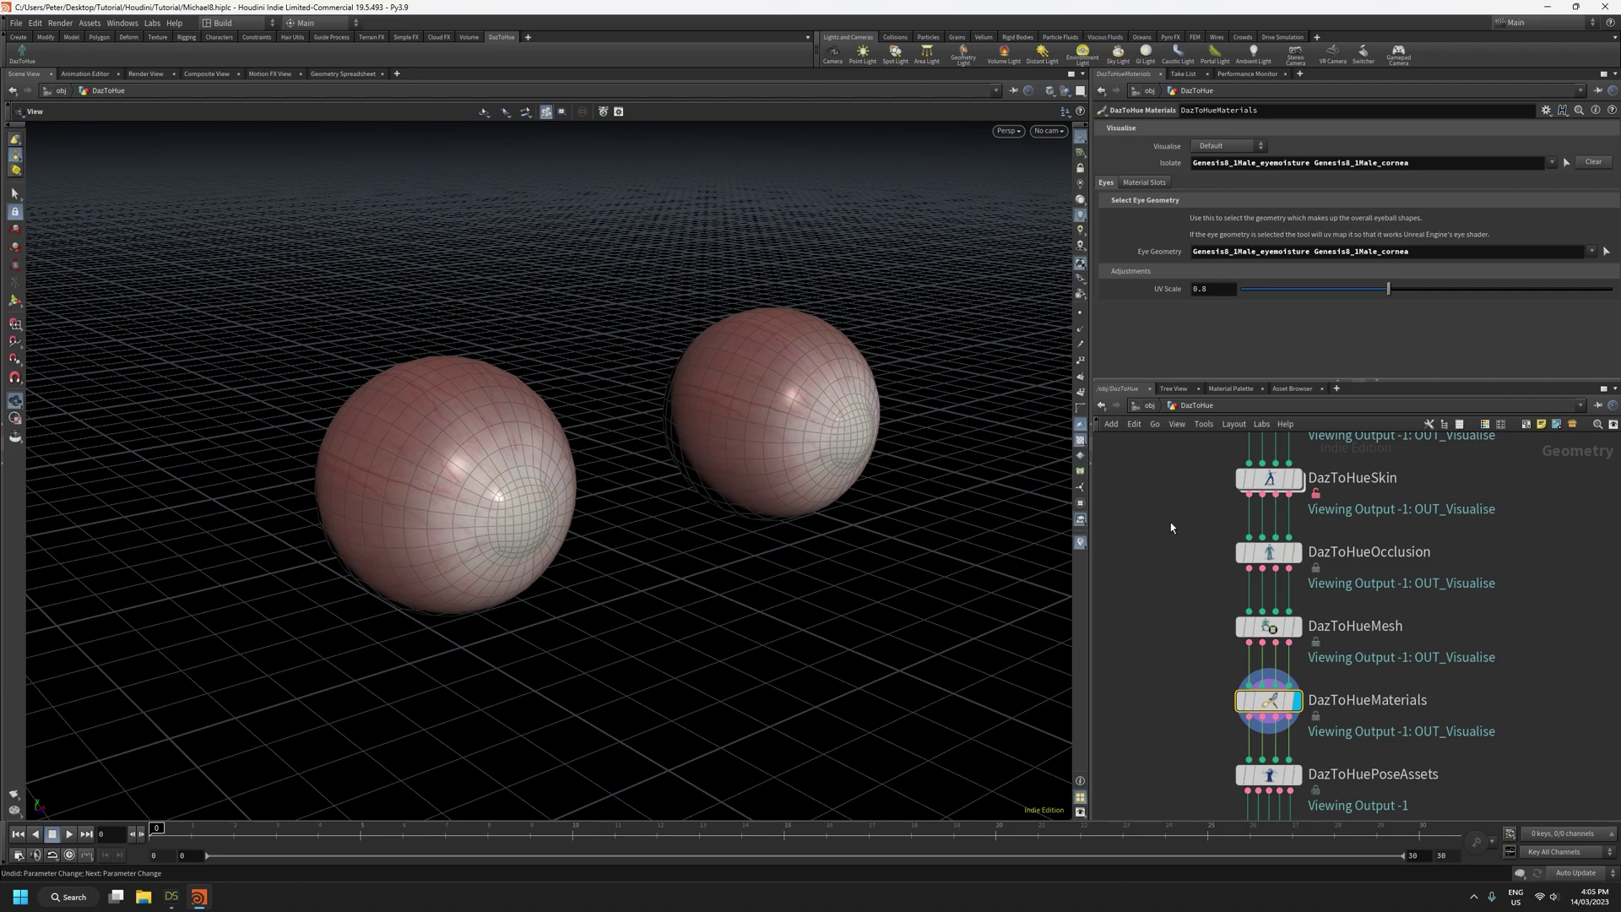
# Display the DazToHueImport node's output with its parameters and examine the Fbx character's eyes up close
pyautogui.scroll(-4, 1170, 522)
pyautogui.moveTo(1170, 522); pyautogui.dragTo(1178, 660, button='middle')
pyautogui.scroll(5, 1215, 563)
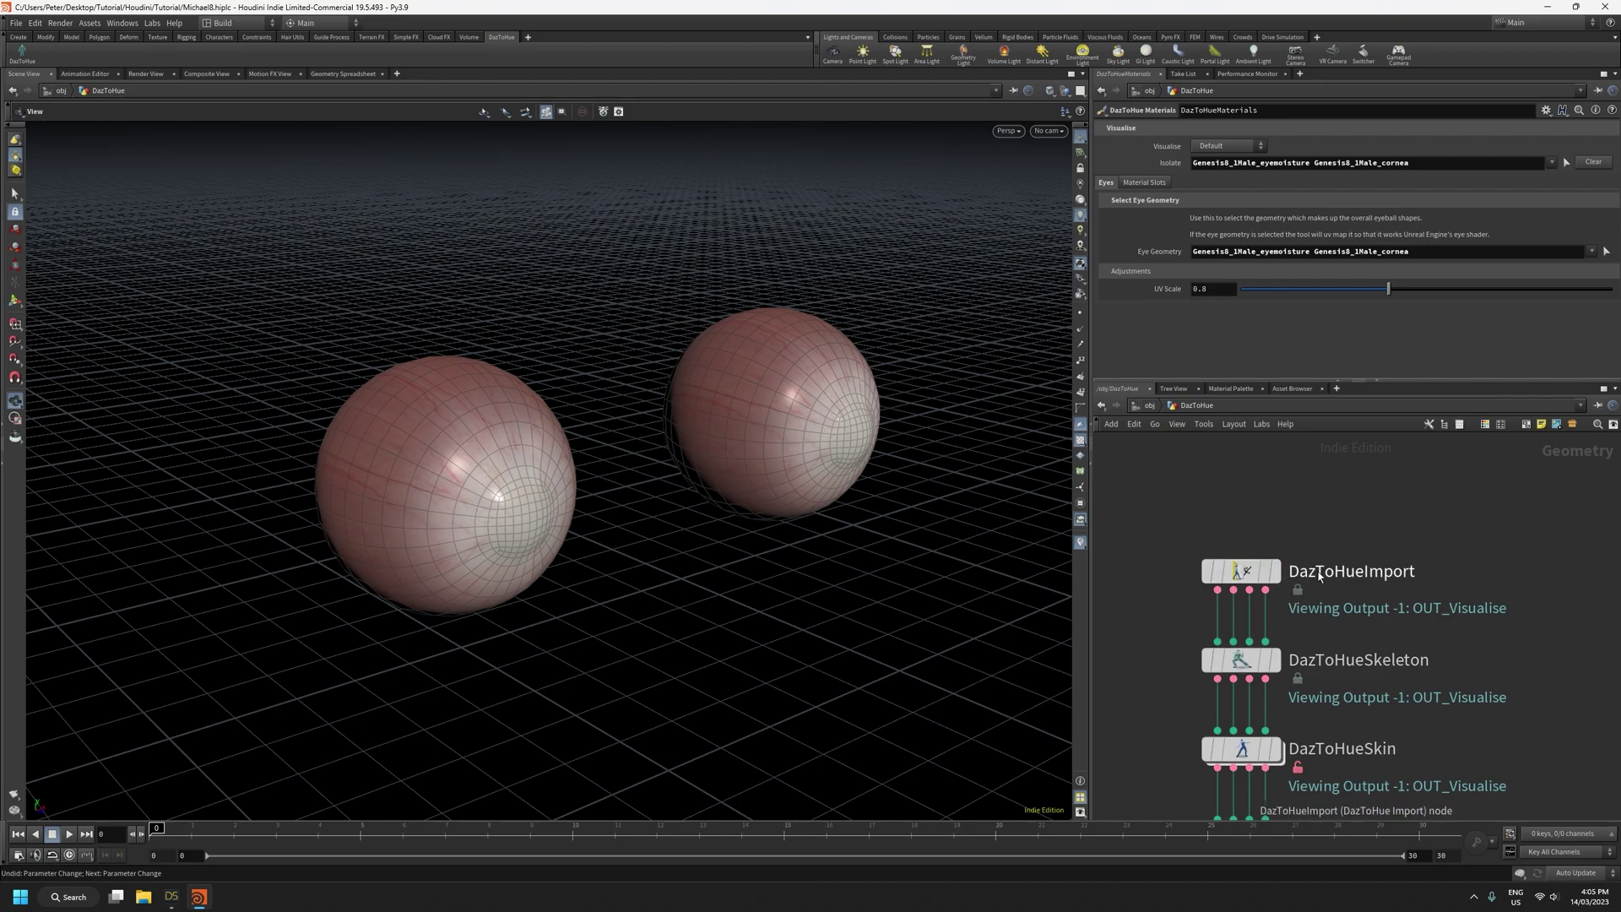
pyautogui.click(1274, 571)
pyautogui.moveTo(907, 435); pyautogui.dragTo(549, 438, button='right')
pyautogui.moveTo(590, 382); pyautogui.dragTo(632, 468, button='right')
pyautogui.moveTo(468, 367); pyautogui.dragTo(1004, 484, button='middle')
pyautogui.moveTo(1004, 483); pyautogui.dragTo(892, 550)
pyautogui.moveTo(427, 500); pyautogui.dragTo(609, 285, button='right')
pyautogui.moveTo(675, 397); pyautogui.dragTo(795, 302)
pyautogui.moveTo(795, 302); pyautogui.dragTo(745, 378, button='middle')
pyautogui.moveTo(671, 471); pyautogui.dragTo(679, 366, button='right')
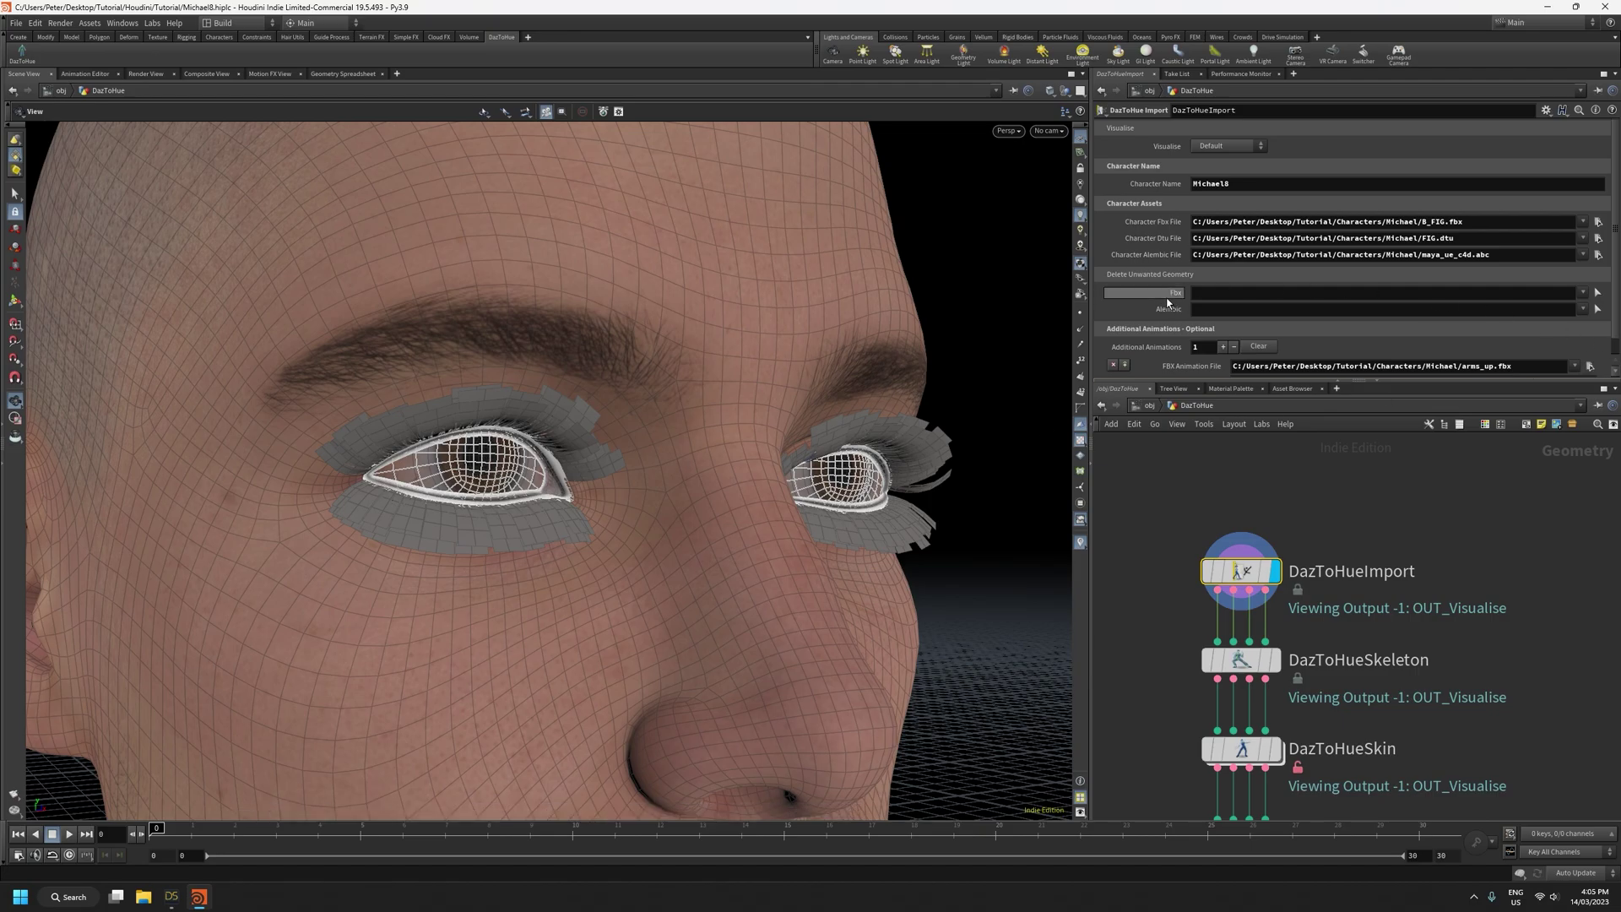
# Set the Fbx entry of Delete Unwanted Geometry to remove the Sclera, Irises and Pupils materials
pyautogui.click(1584, 293)
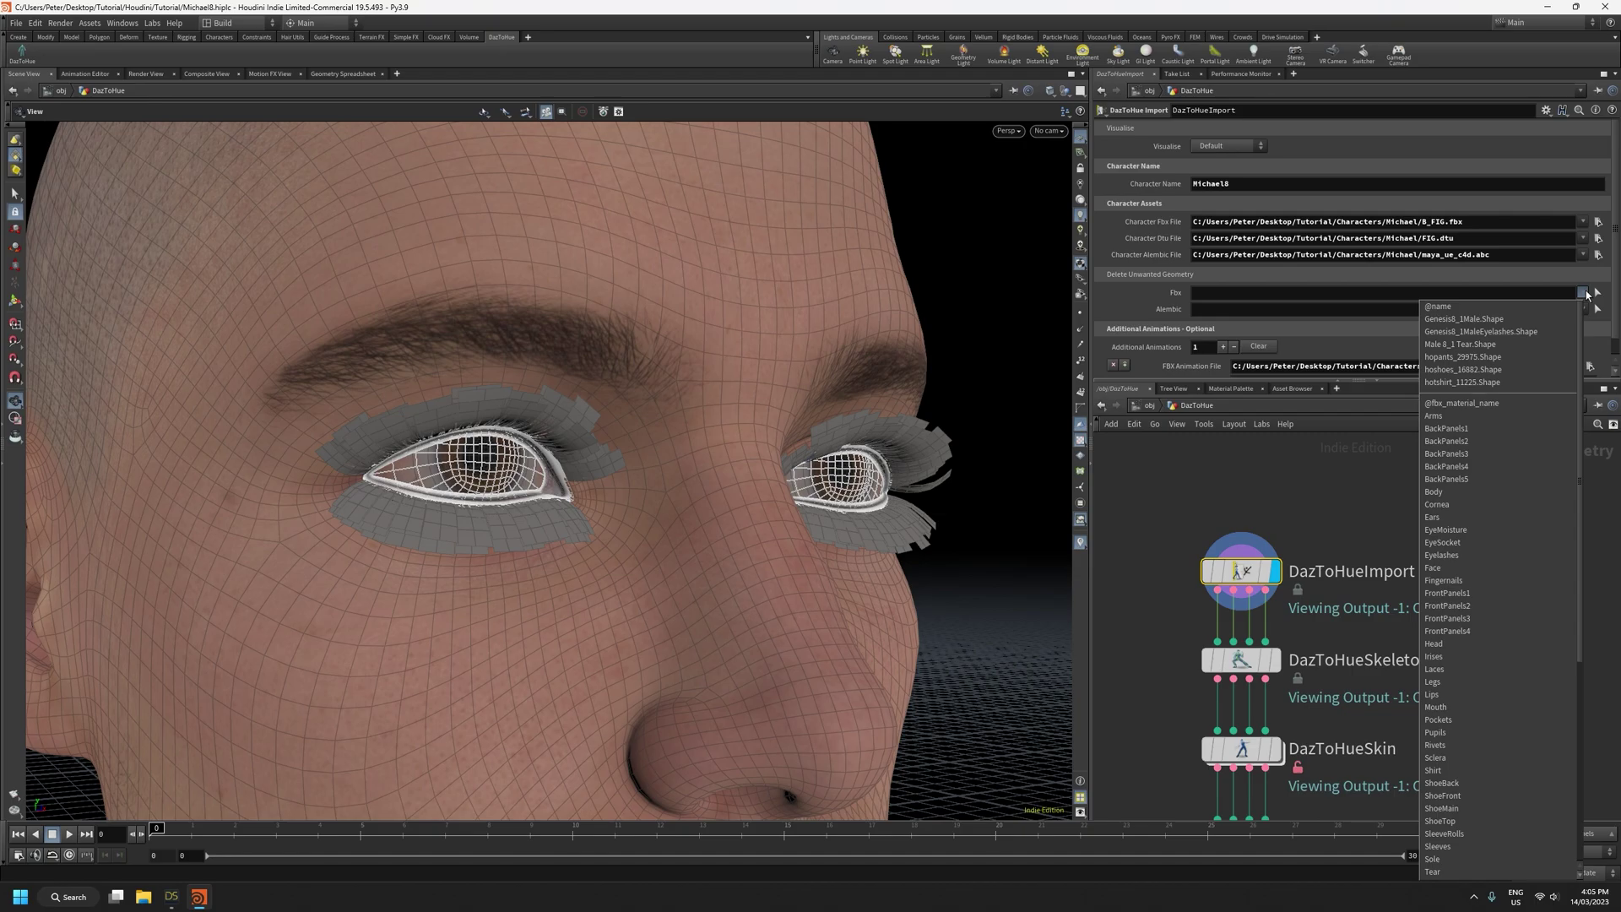
pyautogui.scroll(-2, 1562, 339)
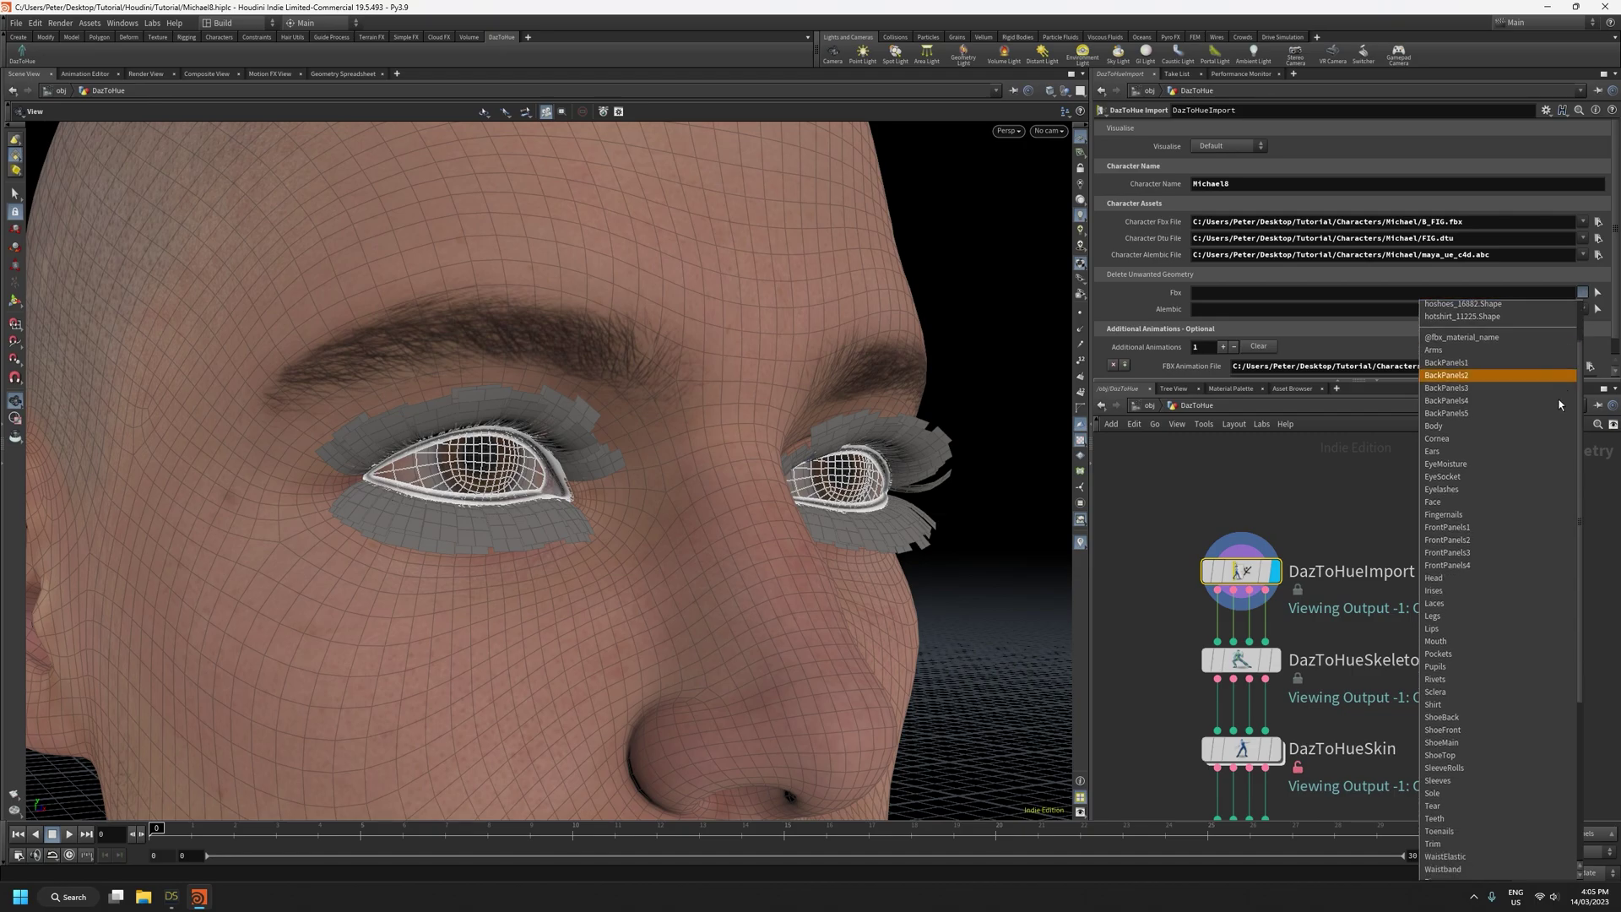
pyautogui.click(1583, 292)
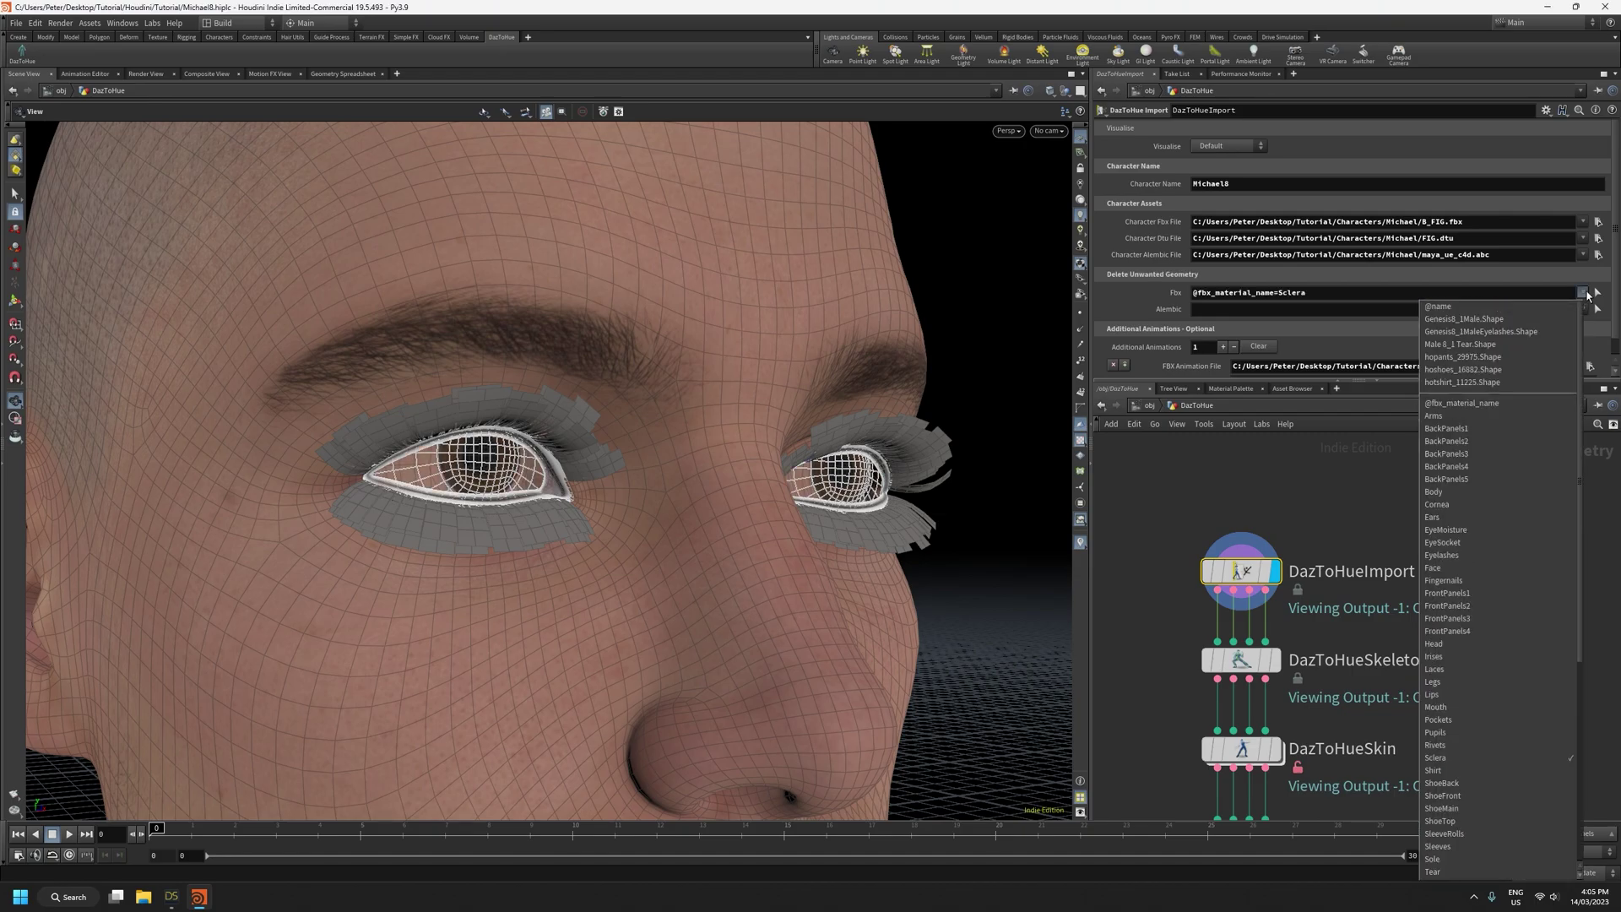
pyautogui.scroll(-2, 1523, 447)
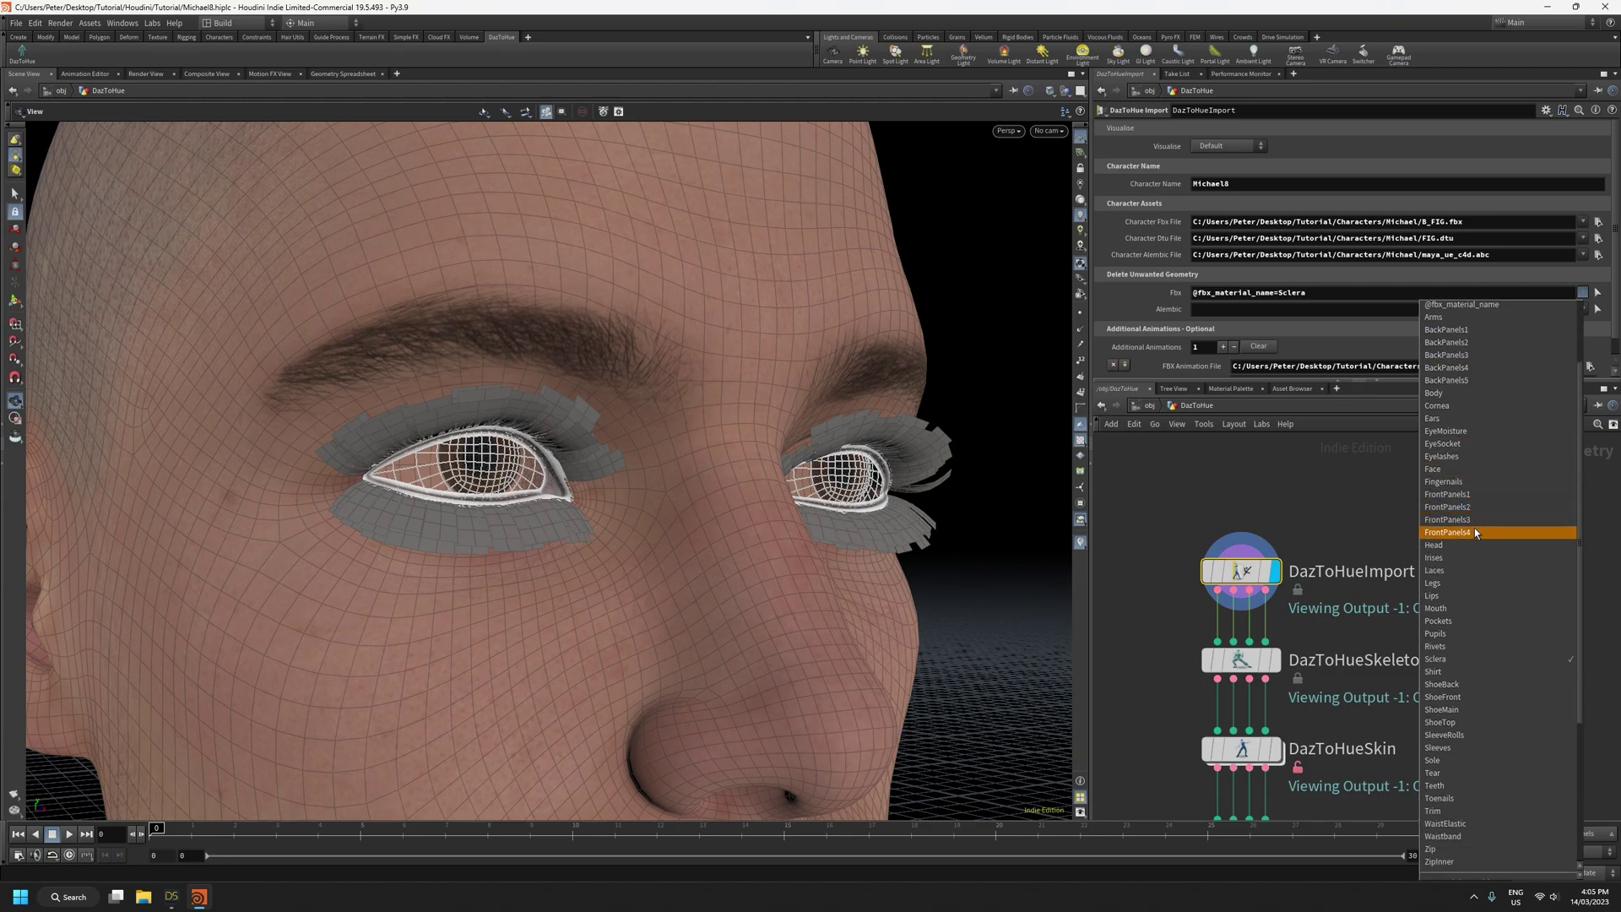
pyautogui.click(1452, 607)
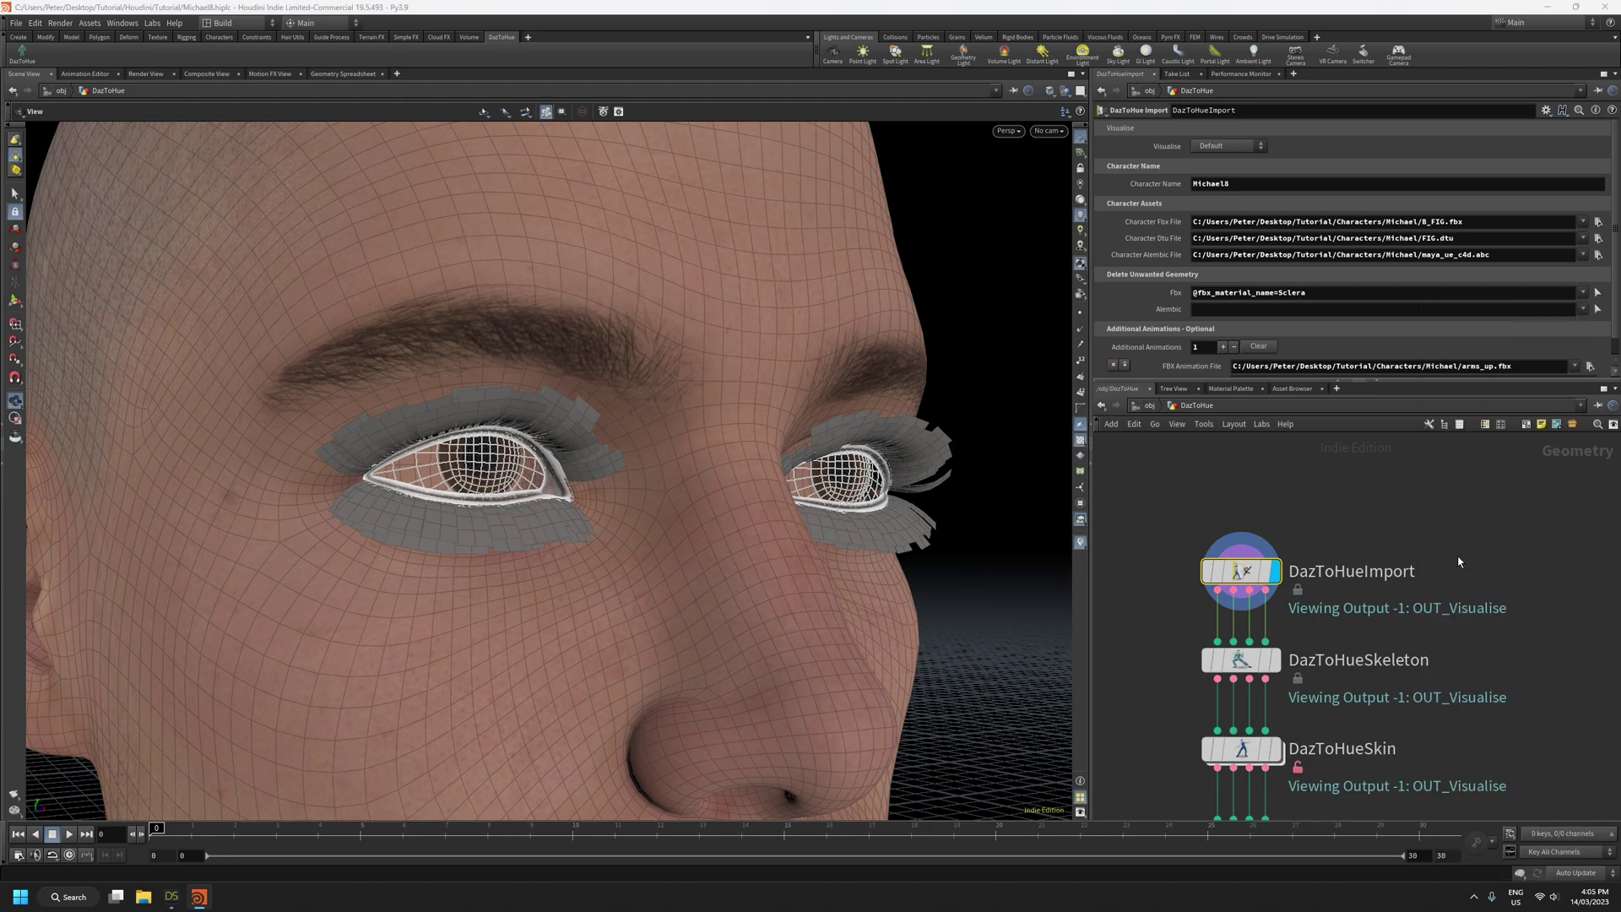
pyautogui.click(1583, 293)
pyautogui.scroll(-2, 1476, 506)
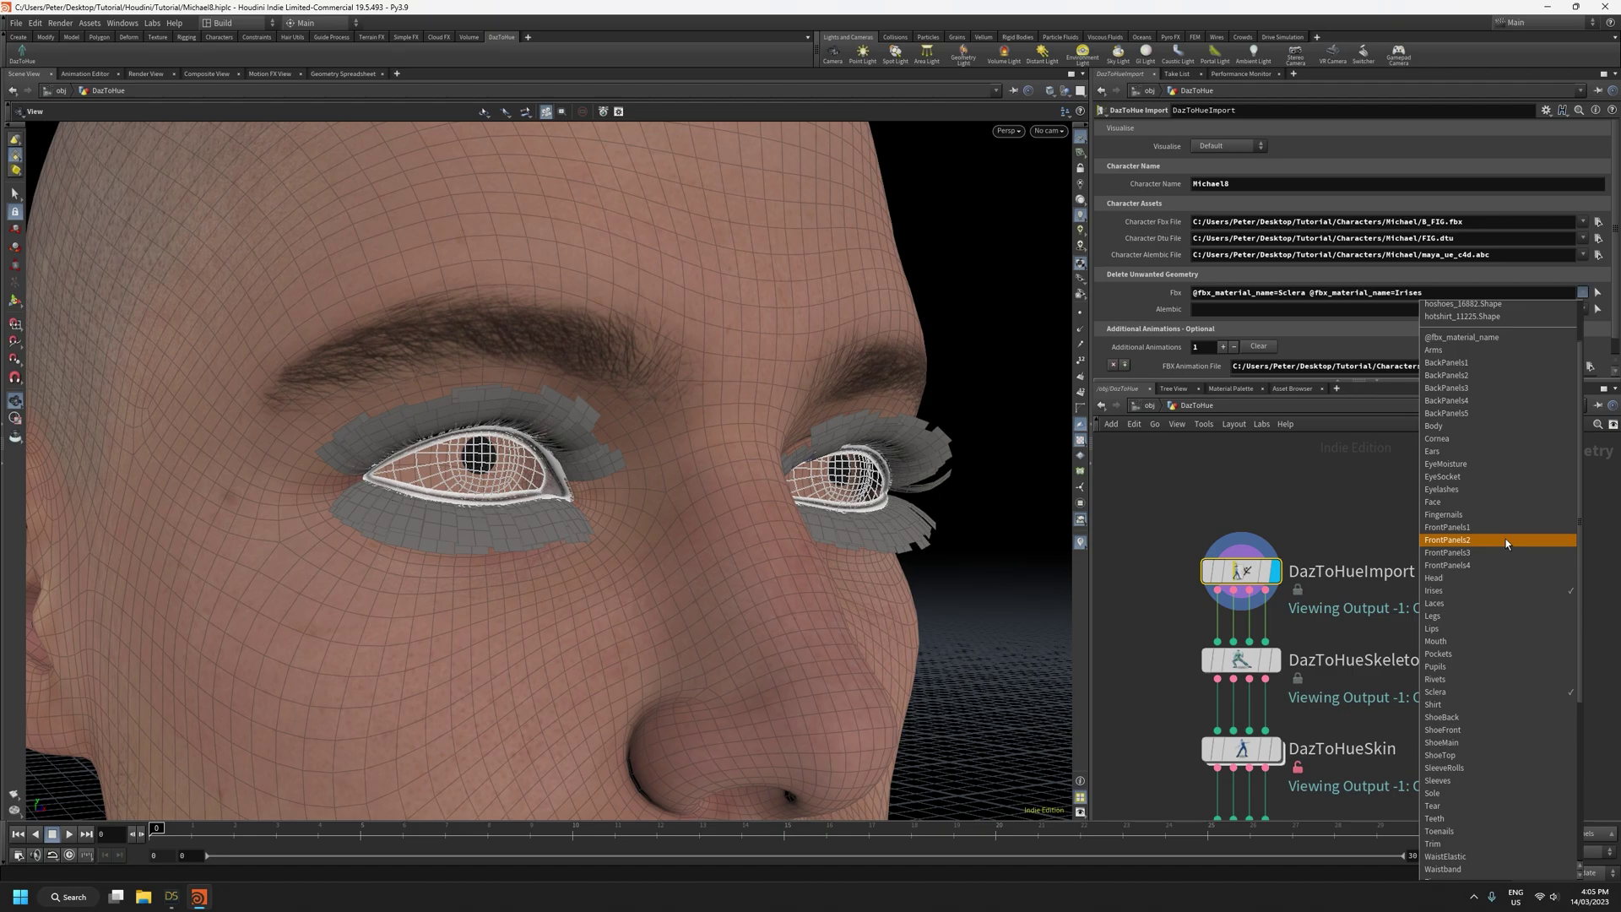
pyautogui.click(1488, 667)
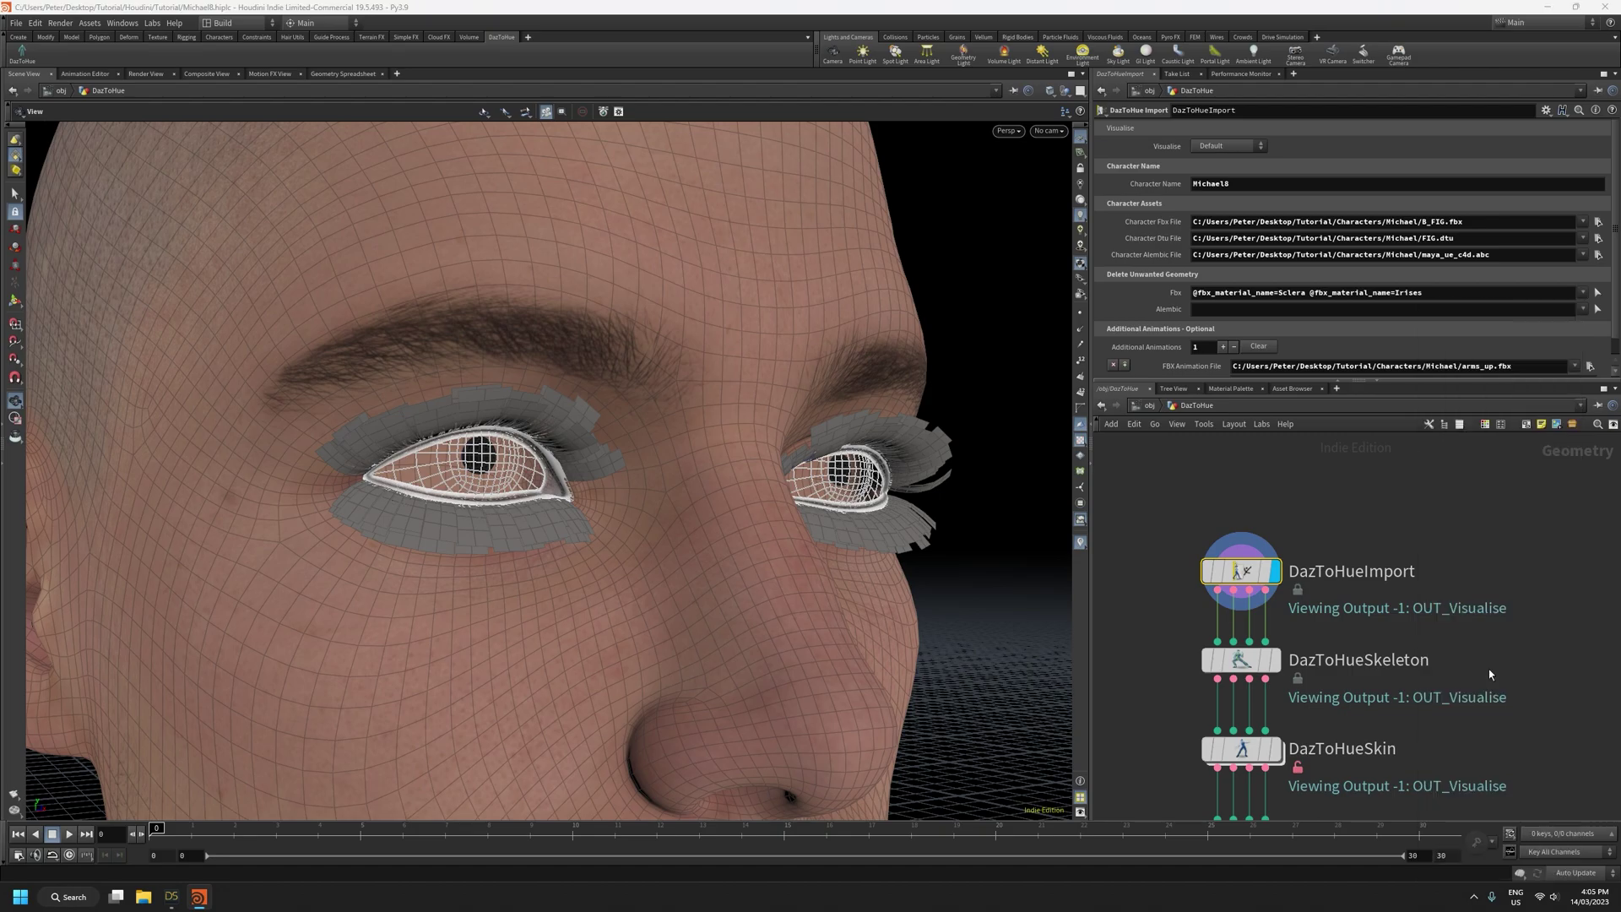
pyautogui.moveTo(626, 578)
pyautogui.mouseDown()
pyautogui.moveTo(619, 557)
pyautogui.moveTo(665, 614)
pyautogui.moveTo(629, 569)
pyautogui.mouseUp()
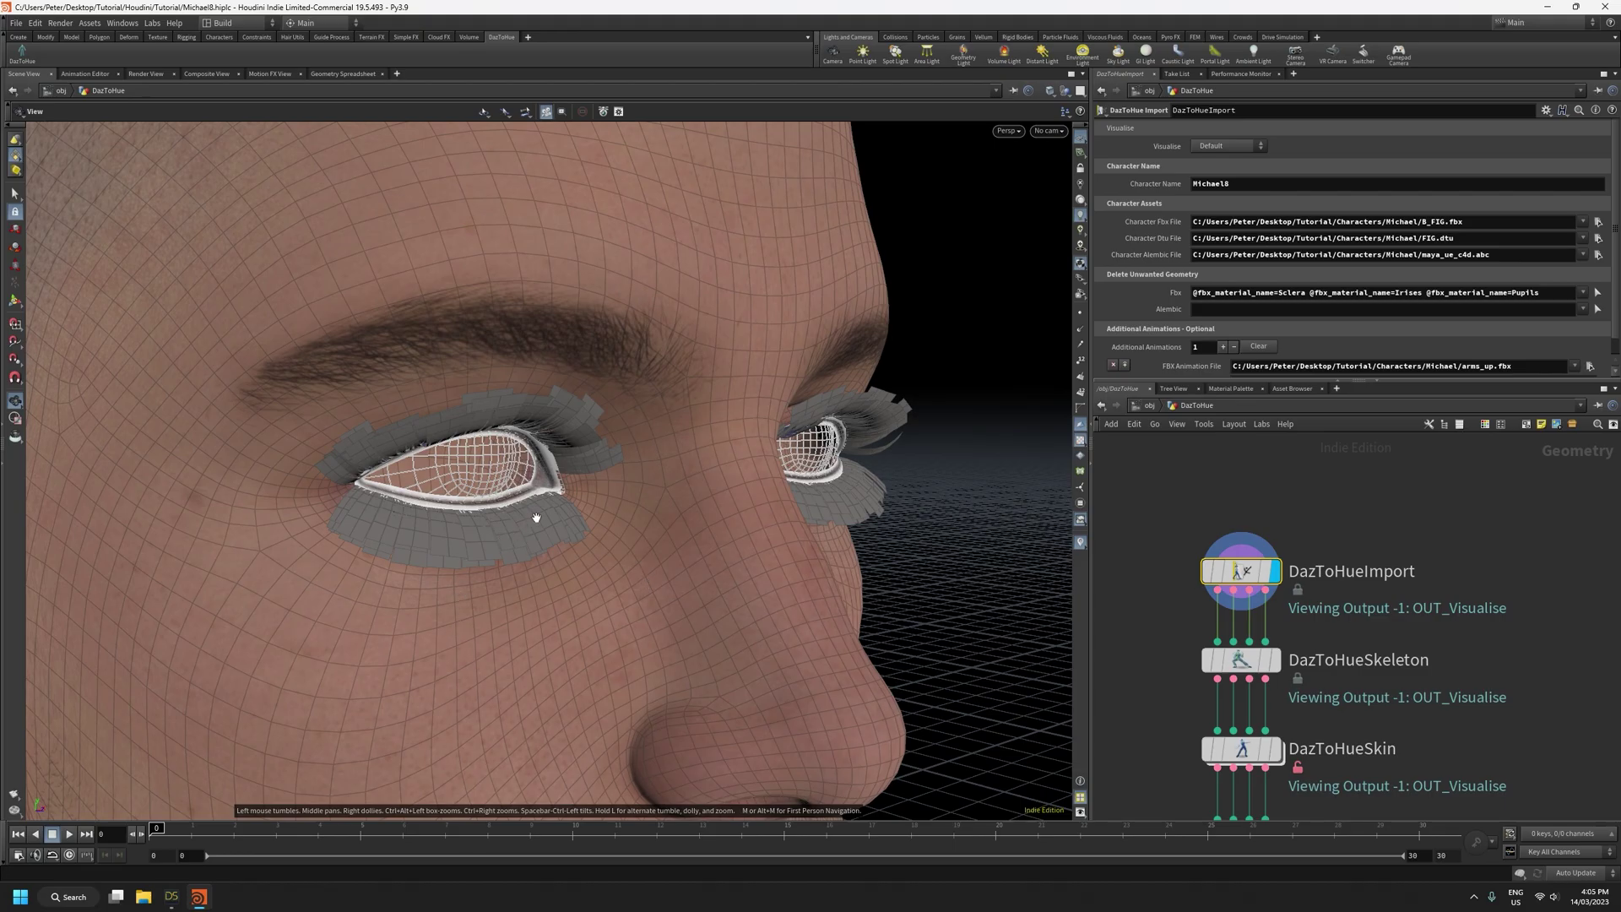
# Compare the Fbx and Alembic characters side by side, including the point and primitive counts in their labels
pyautogui.moveTo(607, 393); pyautogui.dragTo(680, 905, button='right')
pyautogui.moveTo(841, 552); pyautogui.dragTo(285, 522, button='middle')
pyautogui.moveTo(651, 448); pyautogui.dragTo(786, 758, button='right')
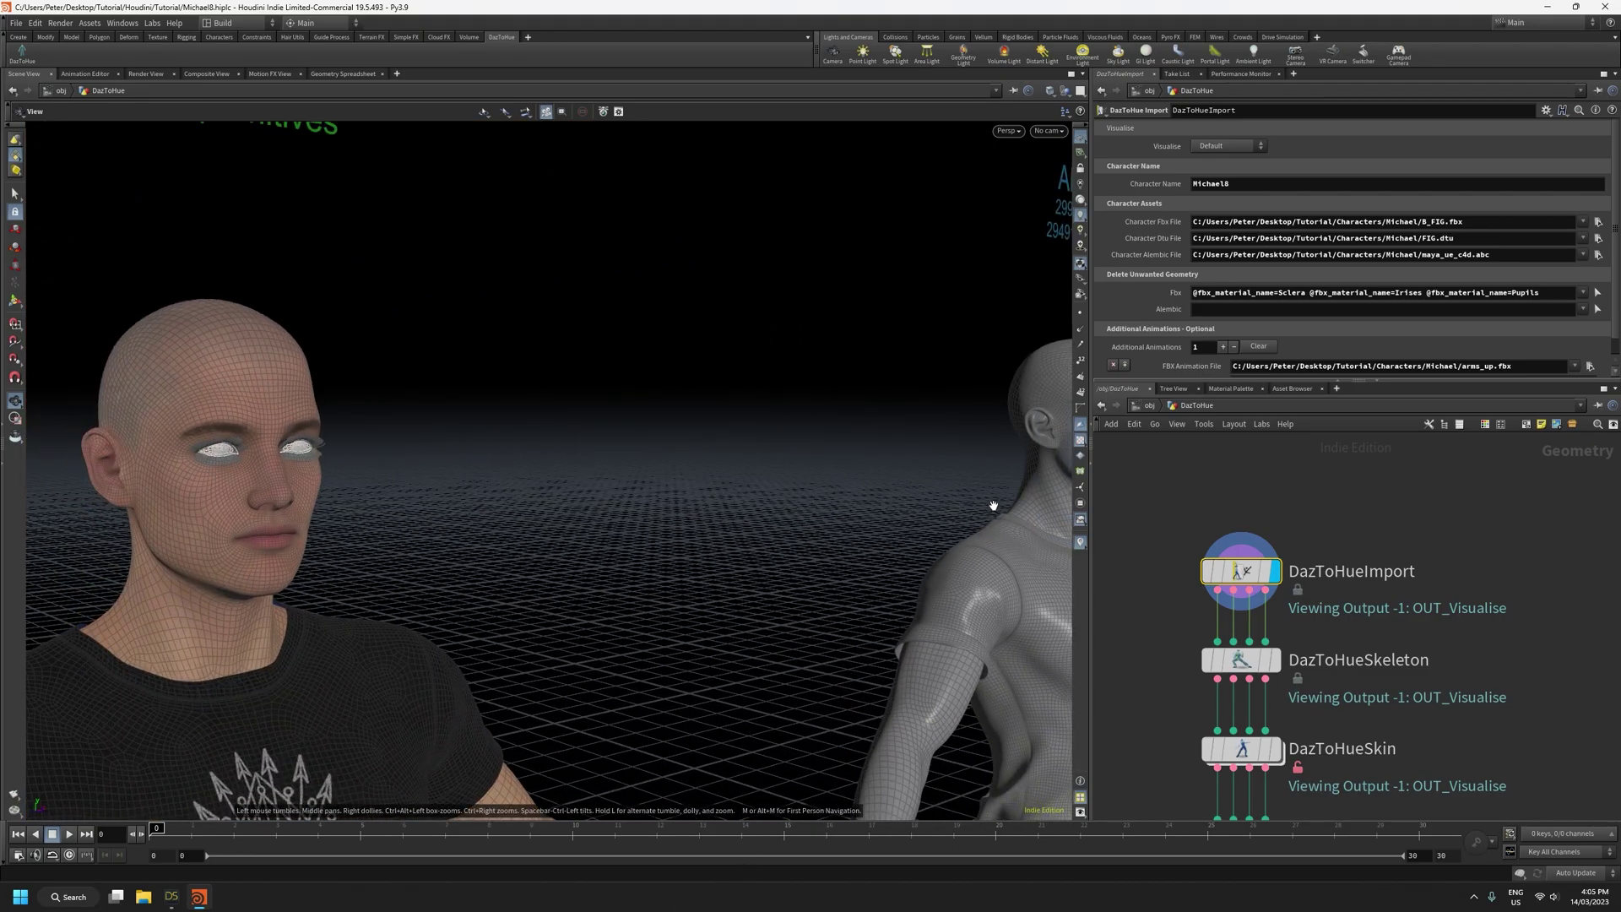
pyautogui.moveTo(825, 373); pyautogui.dragTo(861, 673, button='right')
pyautogui.moveTo(861, 673); pyautogui.dragTo(807, 608)
pyautogui.moveTo(821, 591); pyautogui.dragTo(623, 621, button='middle')
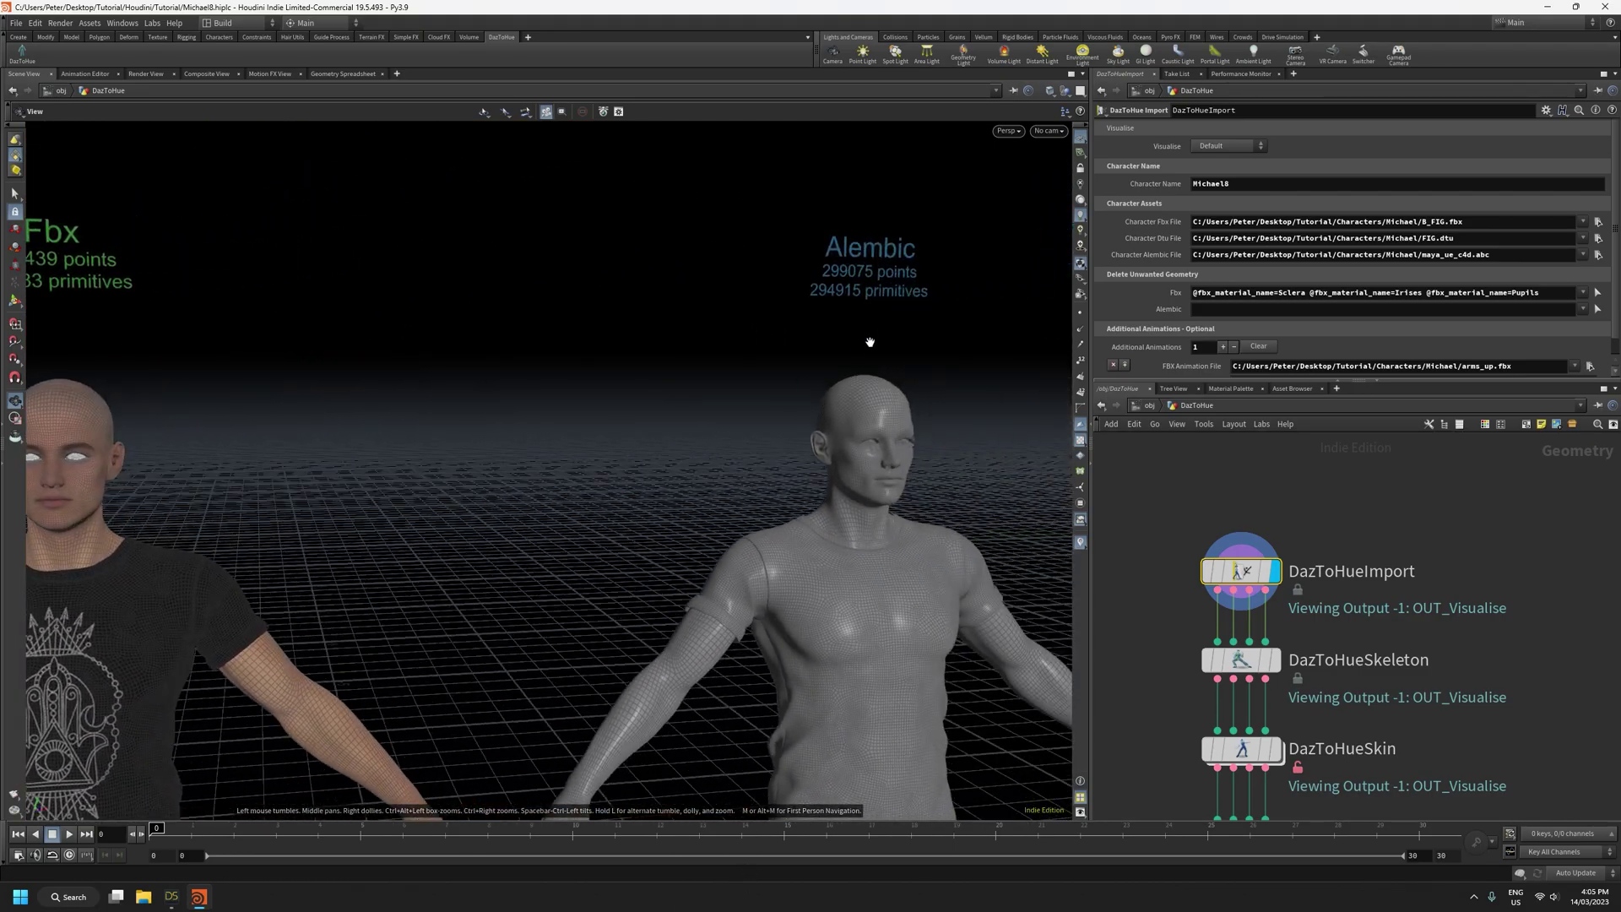
pyautogui.moveTo(388, 332); pyautogui.dragTo(413, 460, button='right')
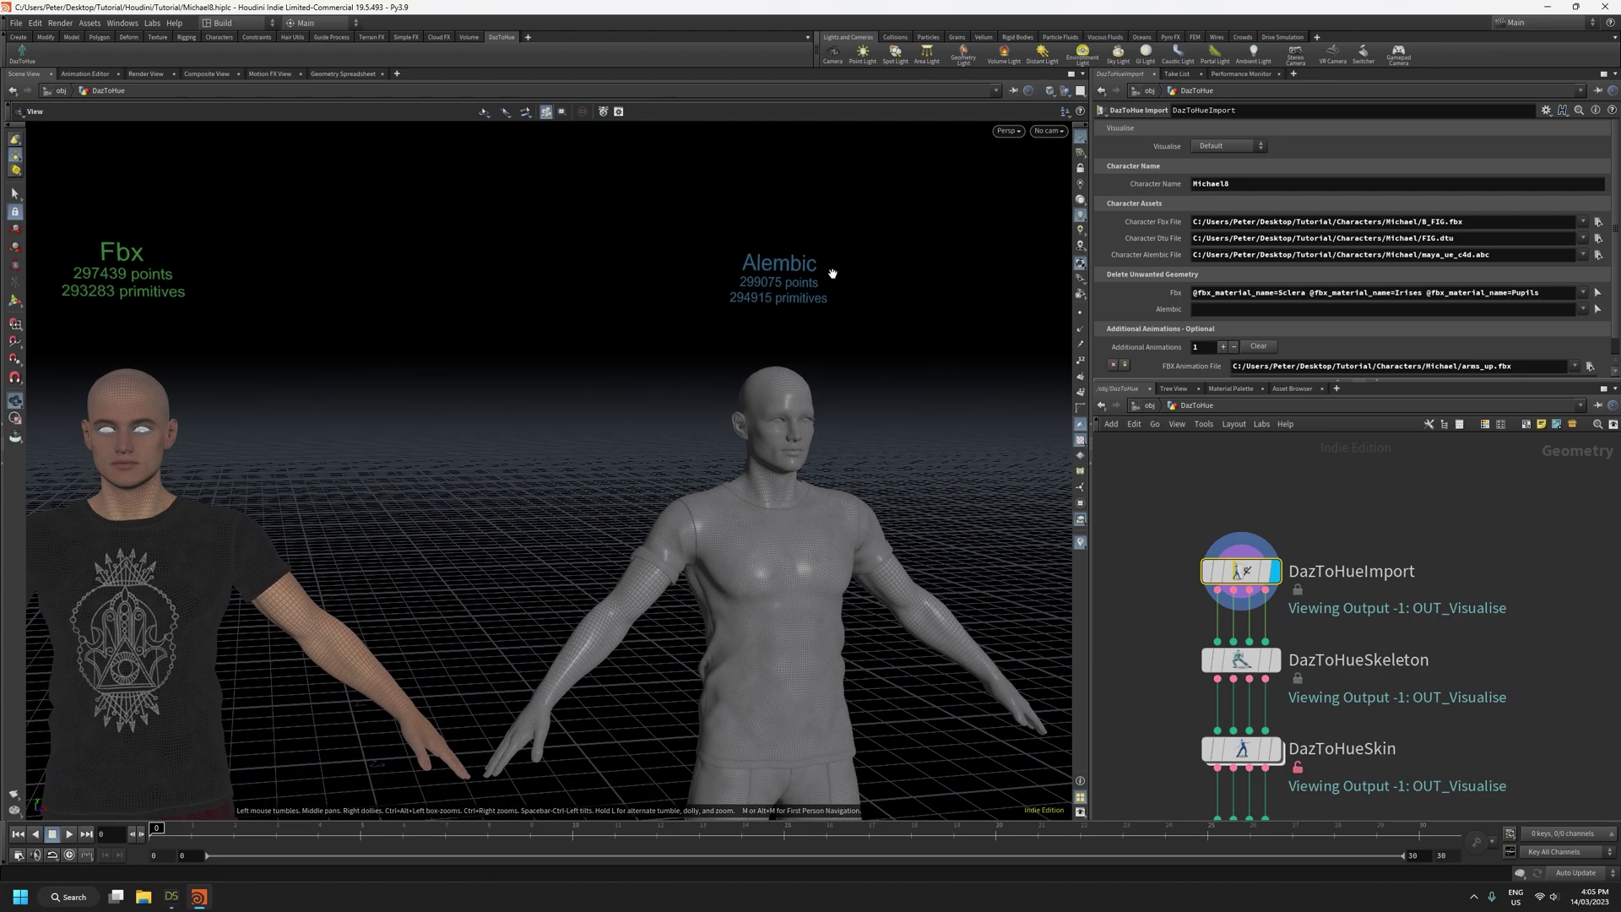
# Set the Alembic entry of Delete Unwanted Geometry to remove the Genesis8_1Male_irises, Genesis8_1Male_pupils and Genesis8_1Male_sclera groups
pyautogui.moveTo(846, 373); pyautogui.dragTo(853, 109, button='right')
pyautogui.moveTo(820, 412); pyautogui.dragTo(801, 510, button='middle')
pyautogui.moveTo(793, 565); pyautogui.dragTo(771, 384, button='right')
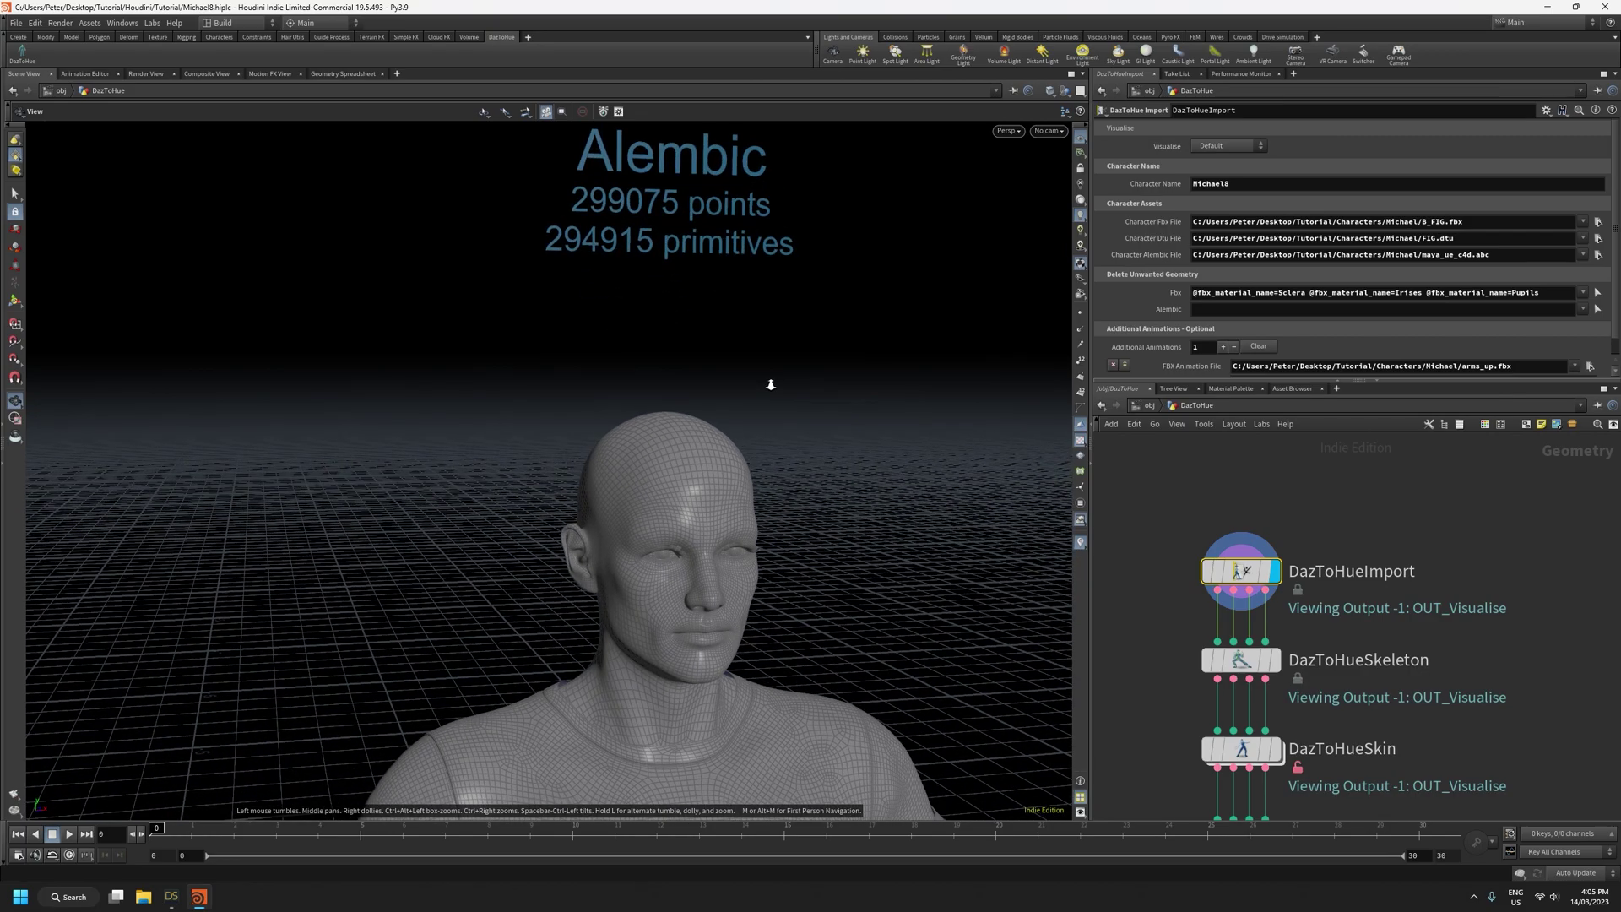
pyautogui.moveTo(1271, 379); pyautogui.dragTo(1270, 449)
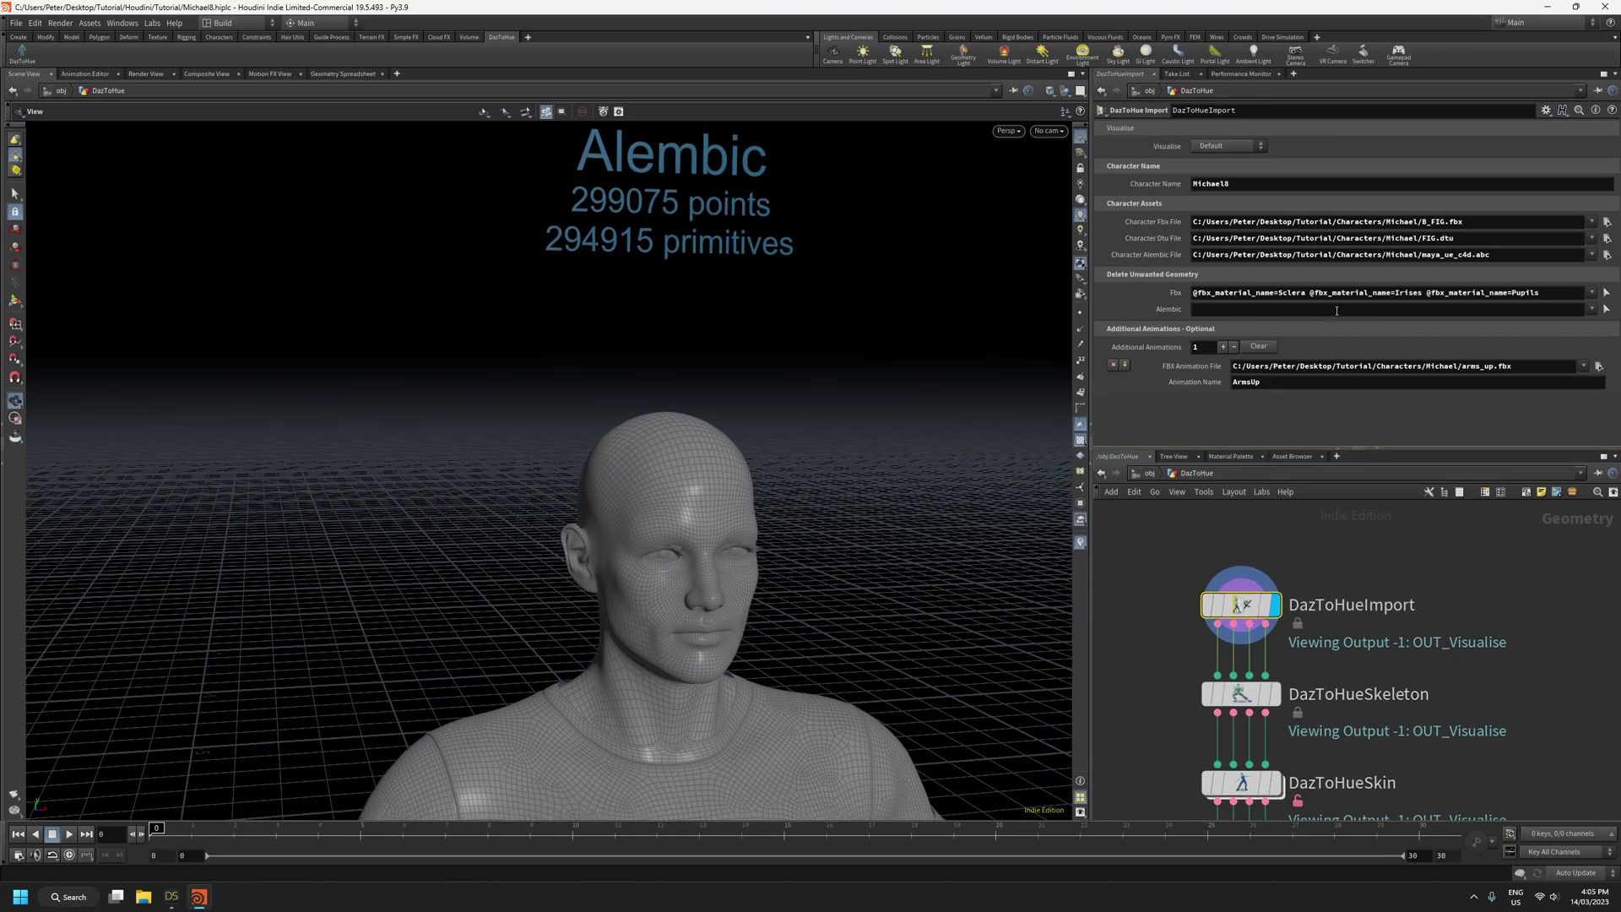
pyautogui.moveTo(803, 636); pyautogui.dragTo(774, 290, button='right')
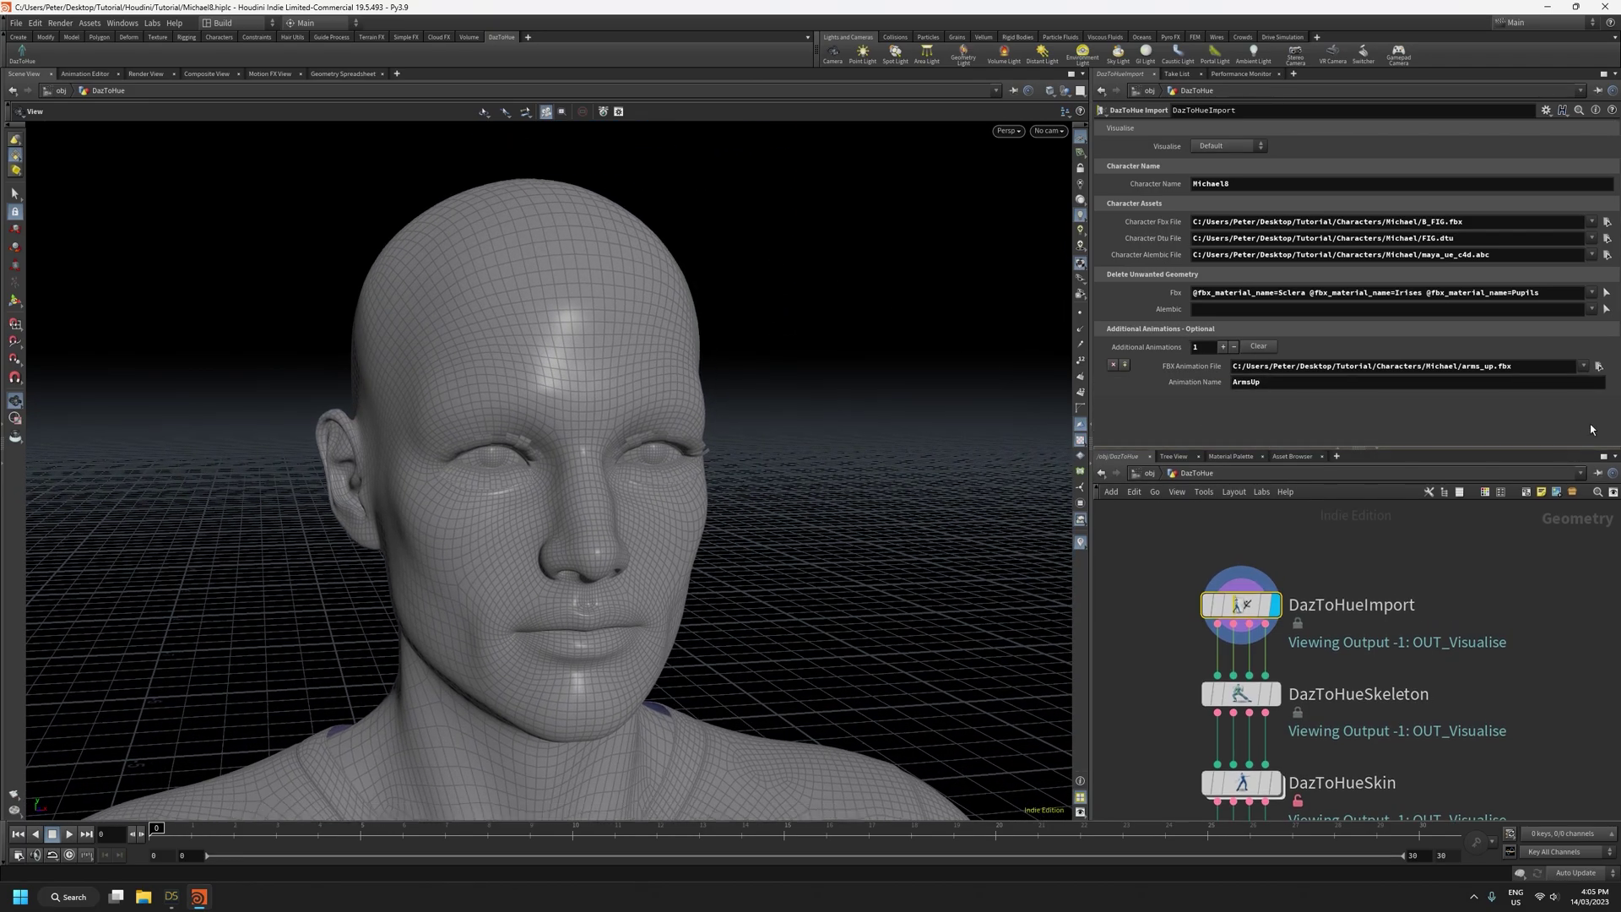
pyautogui.click(1592, 309)
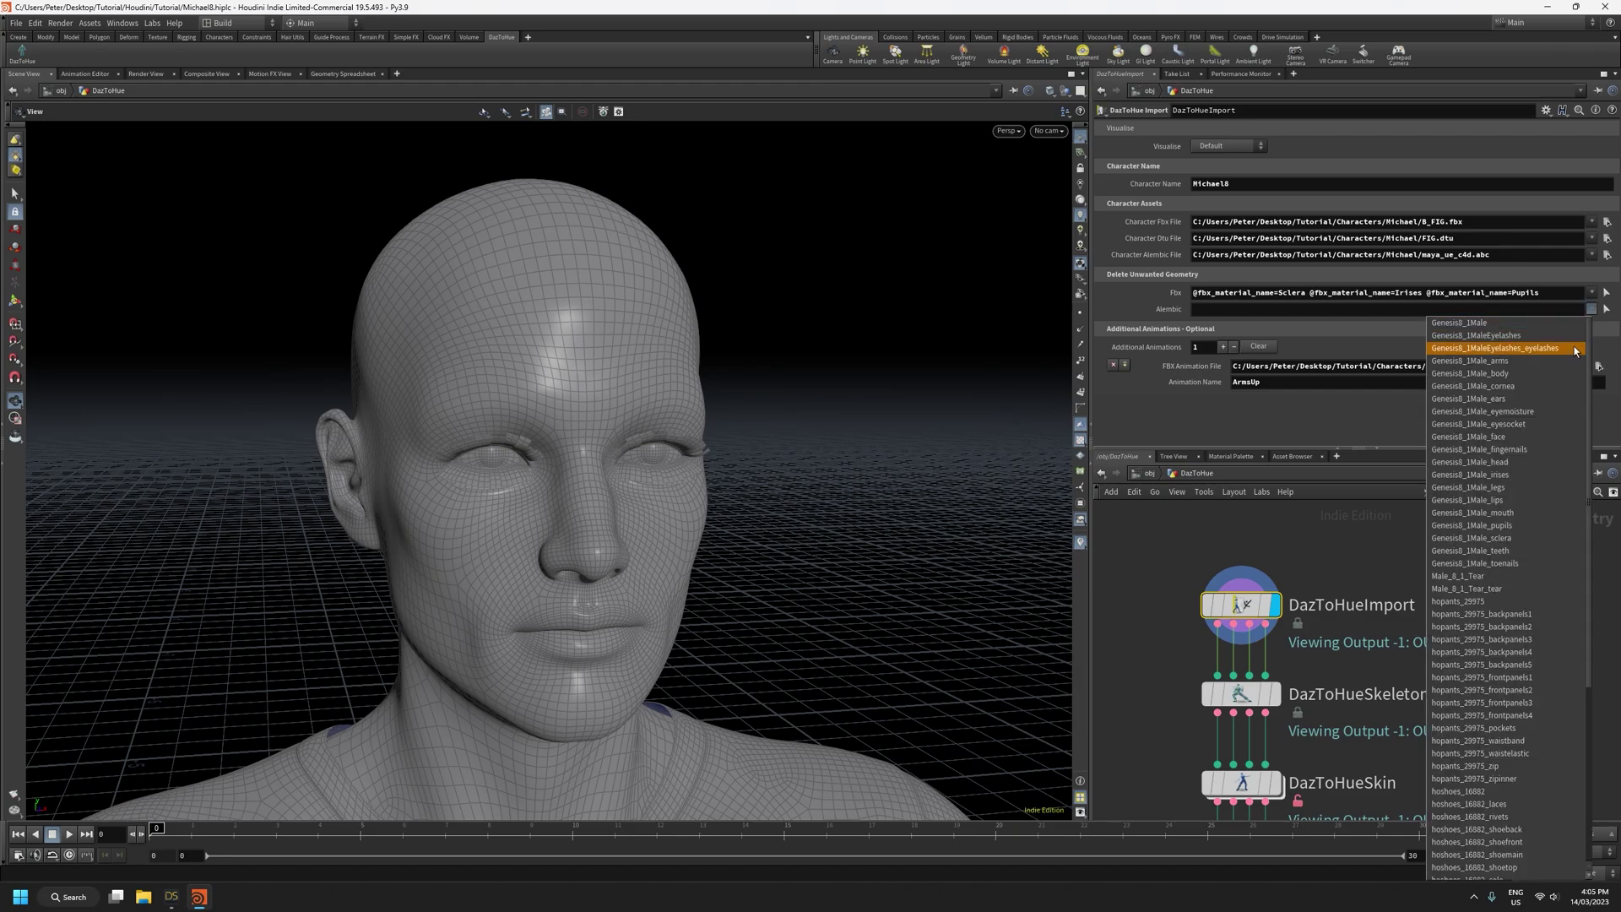
pyautogui.click(1507, 476)
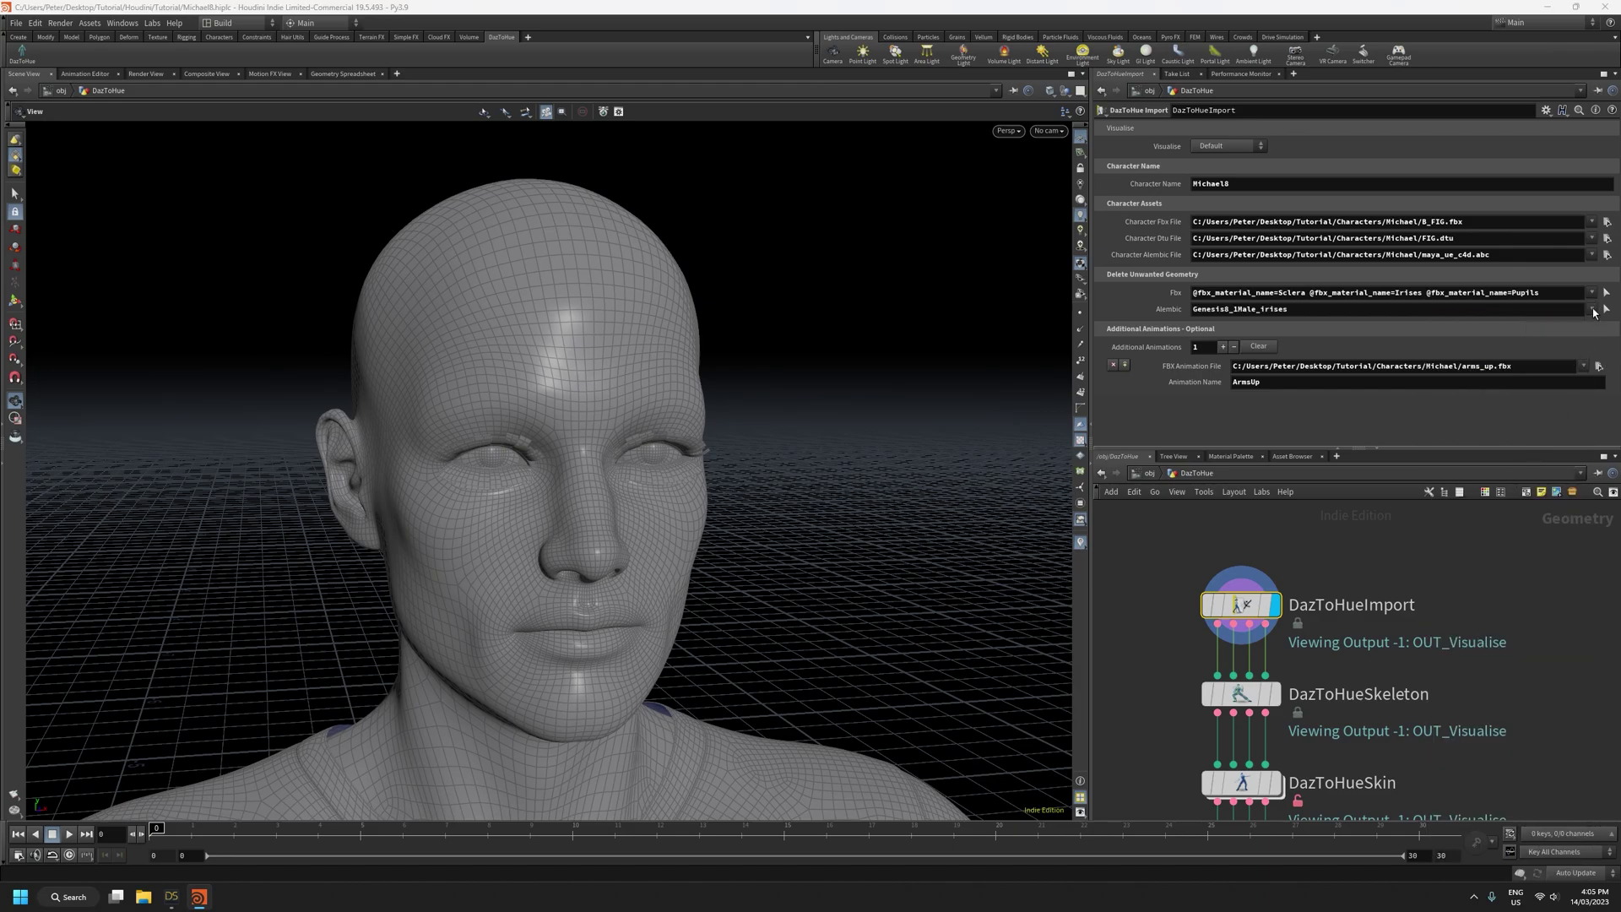
pyautogui.click(1592, 309)
pyautogui.click(1500, 527)
pyautogui.click(1591, 311)
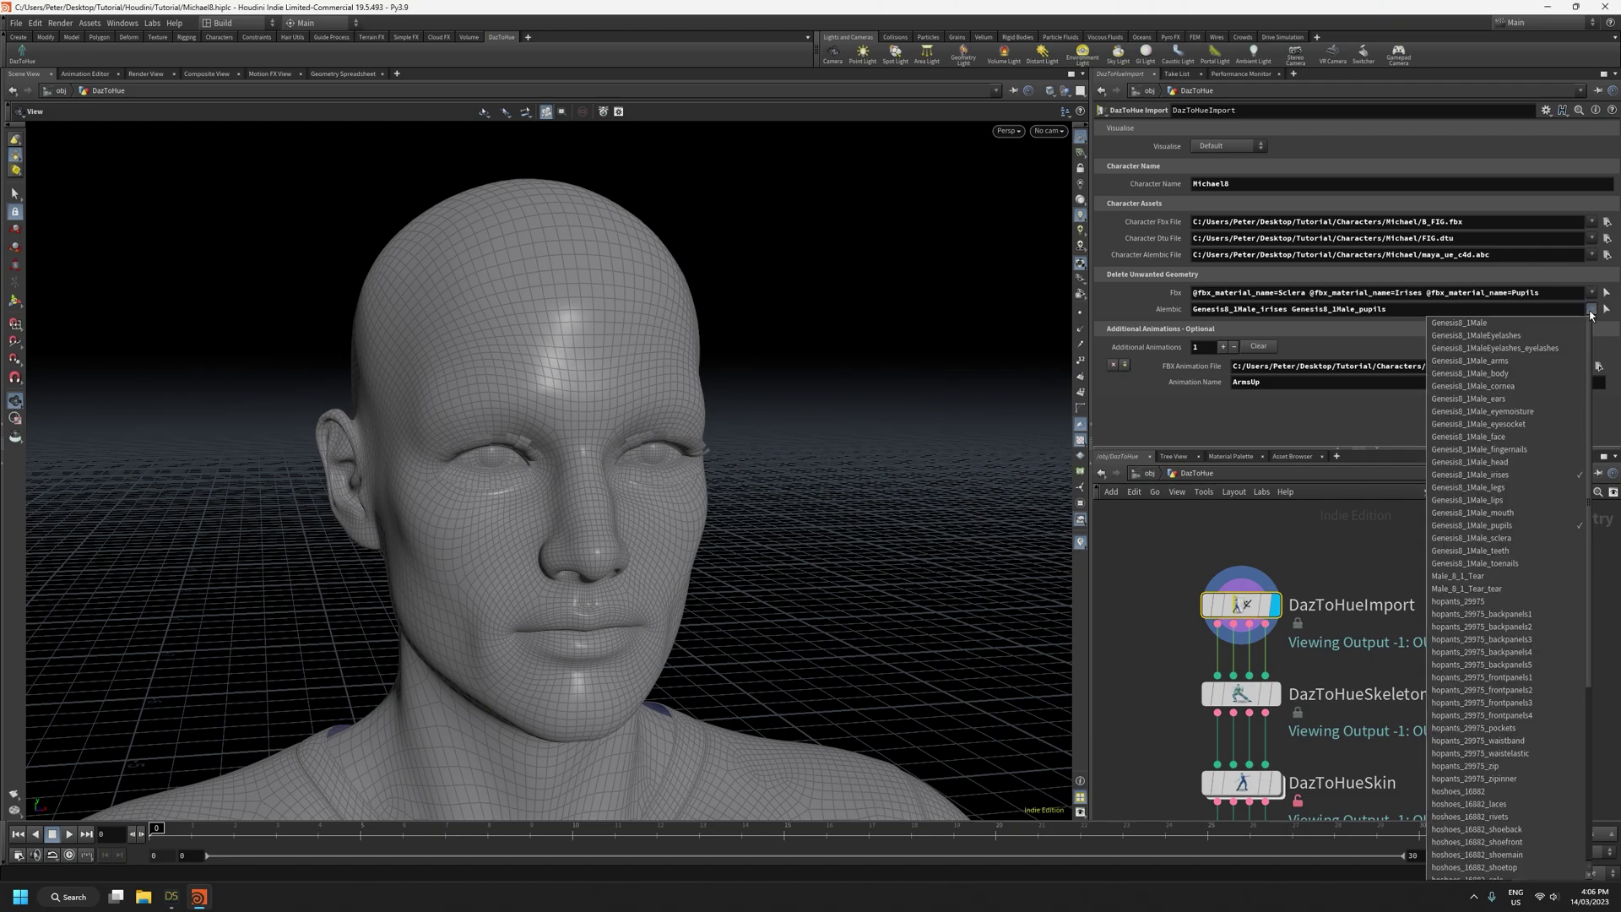
pyautogui.click(1511, 538)
# Compare the Fbx and Alembic labels' point and primitive counts with both full characters in view
pyautogui.scroll(-12, 492, 615)
pyautogui.moveTo(485, 643); pyautogui.dragTo(816, 628, button='middle')
pyautogui.moveTo(816, 628); pyautogui.dragTo(793, 621)
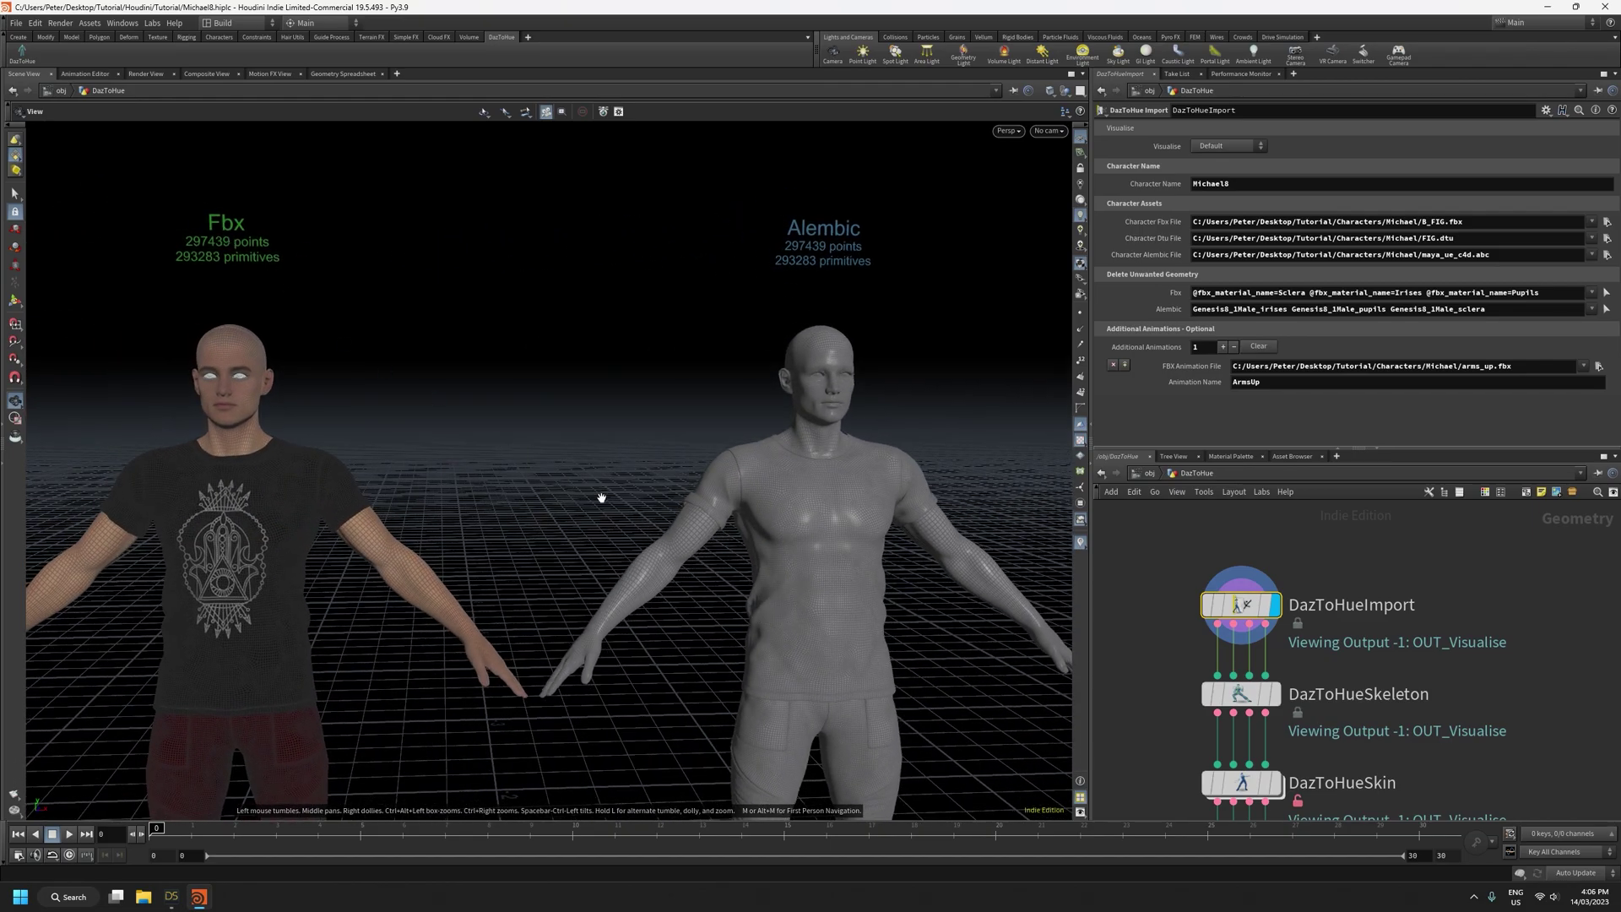
pyautogui.scroll(-10, 601, 498)
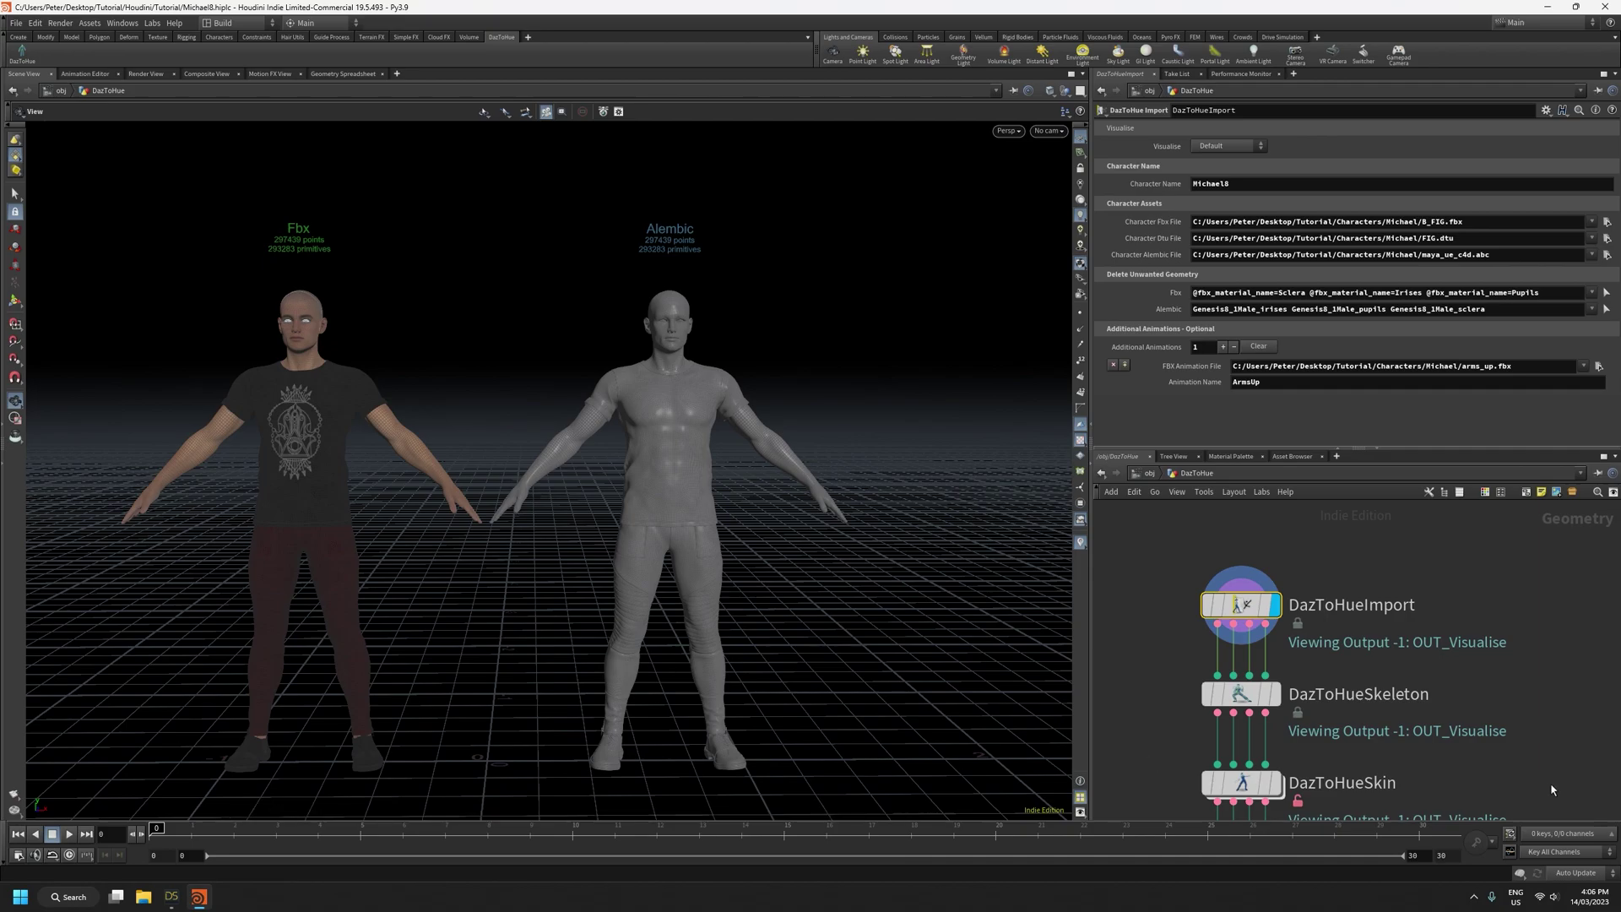
# Display the DazToHueMaterials node's output with its parameters and clear its Isolate filter
pyautogui.moveTo(1520, 801); pyautogui.dragTo(1488, 645, button='middle')
pyautogui.scroll(-3, 1487, 688)
pyautogui.moveTo(1489, 749); pyautogui.dragTo(1476, 677, button='middle')
pyautogui.scroll(4, 1356, 769)
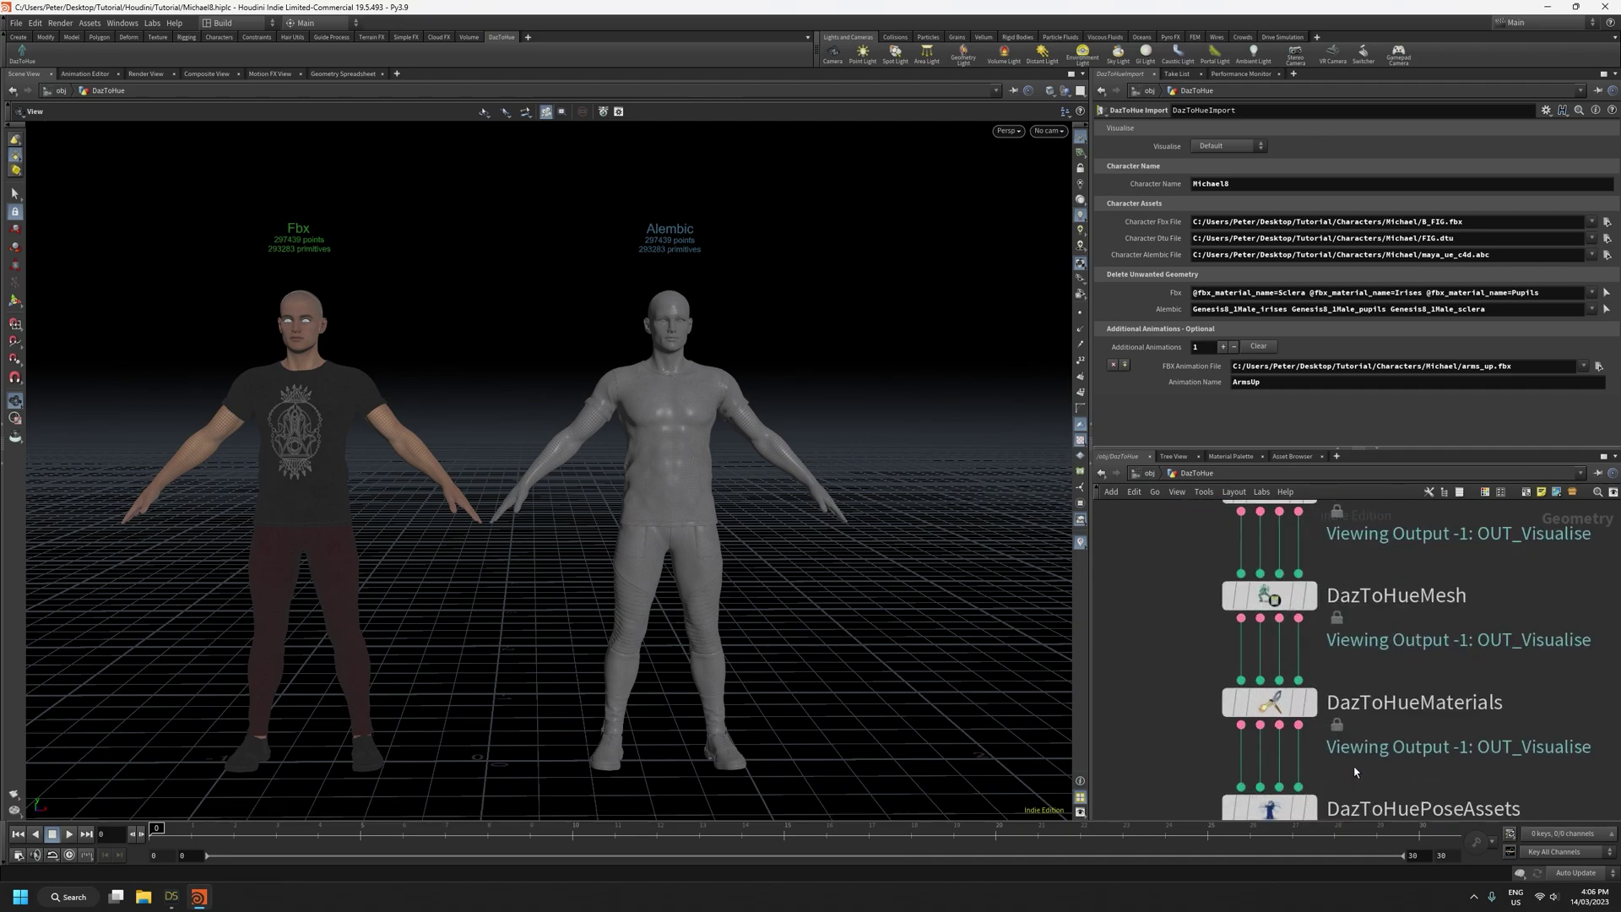
pyautogui.moveTo(1283, 703)
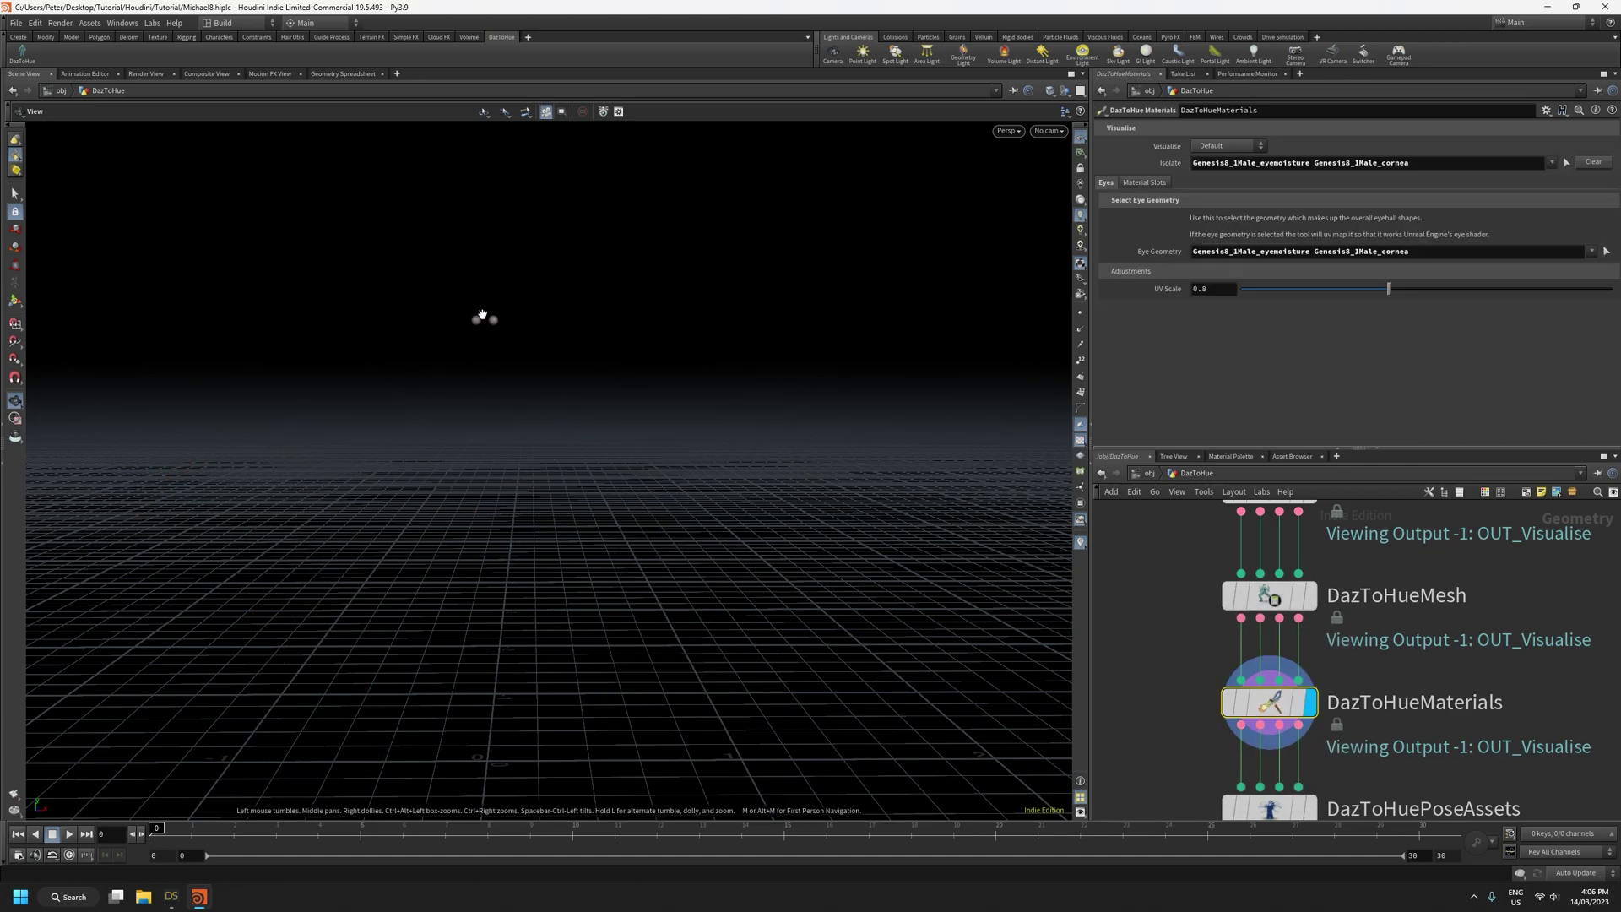
pyautogui.moveTo(484, 318); pyautogui.dragTo(499, 333)
pyautogui.moveTo(499, 333); pyautogui.dragTo(492, 123, button='right')
pyautogui.moveTo(490, 384); pyautogui.dragTo(542, 252, button='right')
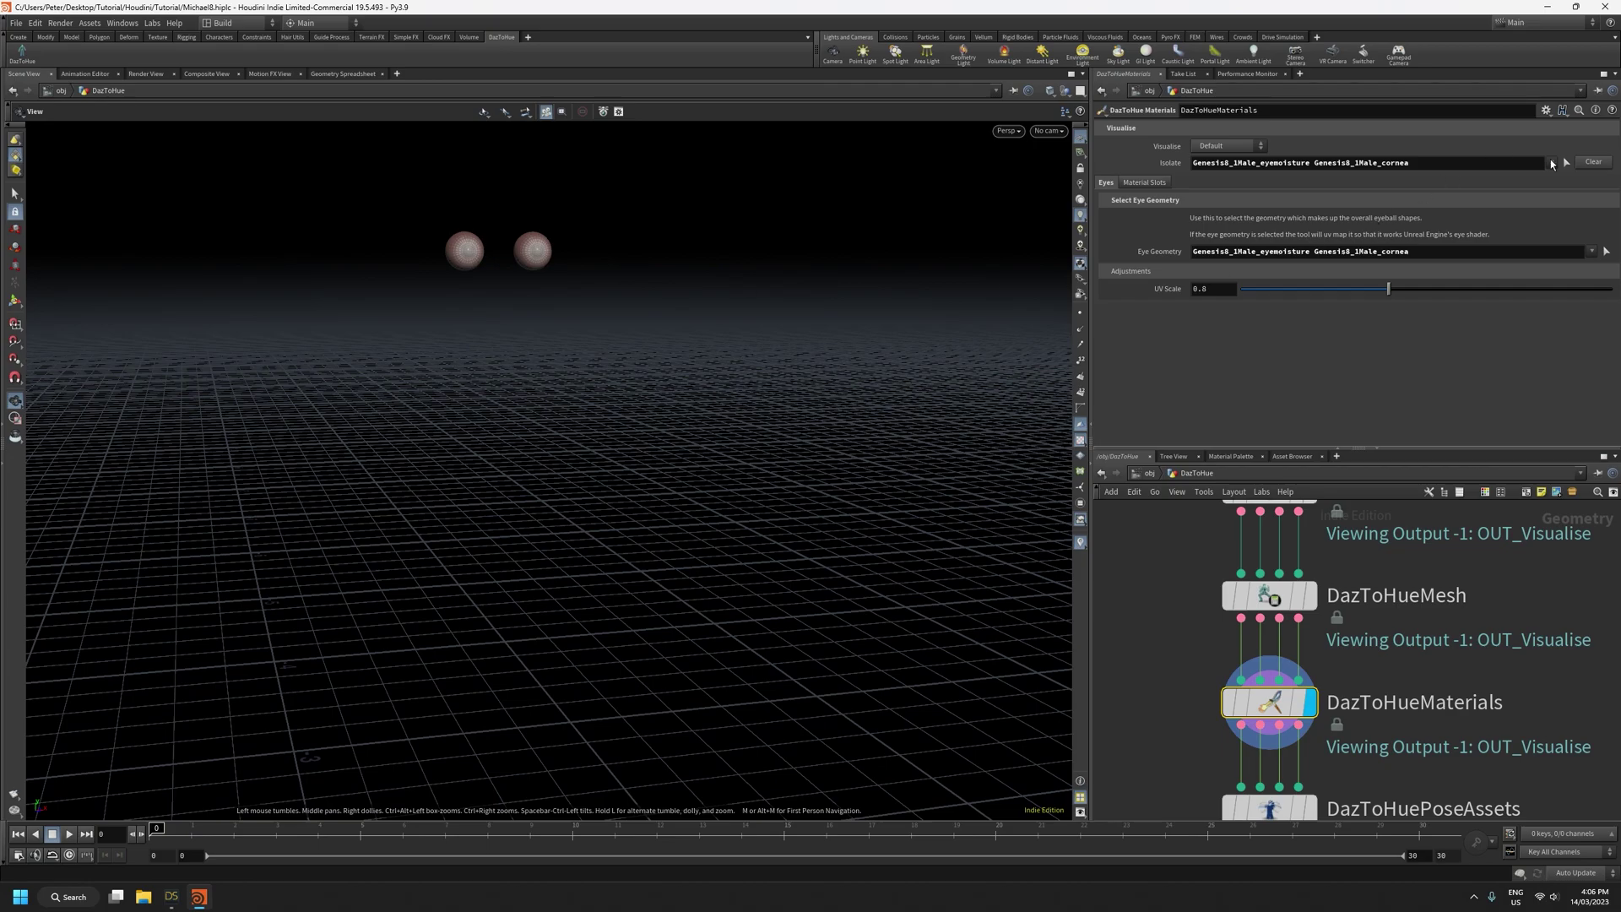
pyautogui.click(1592, 165)
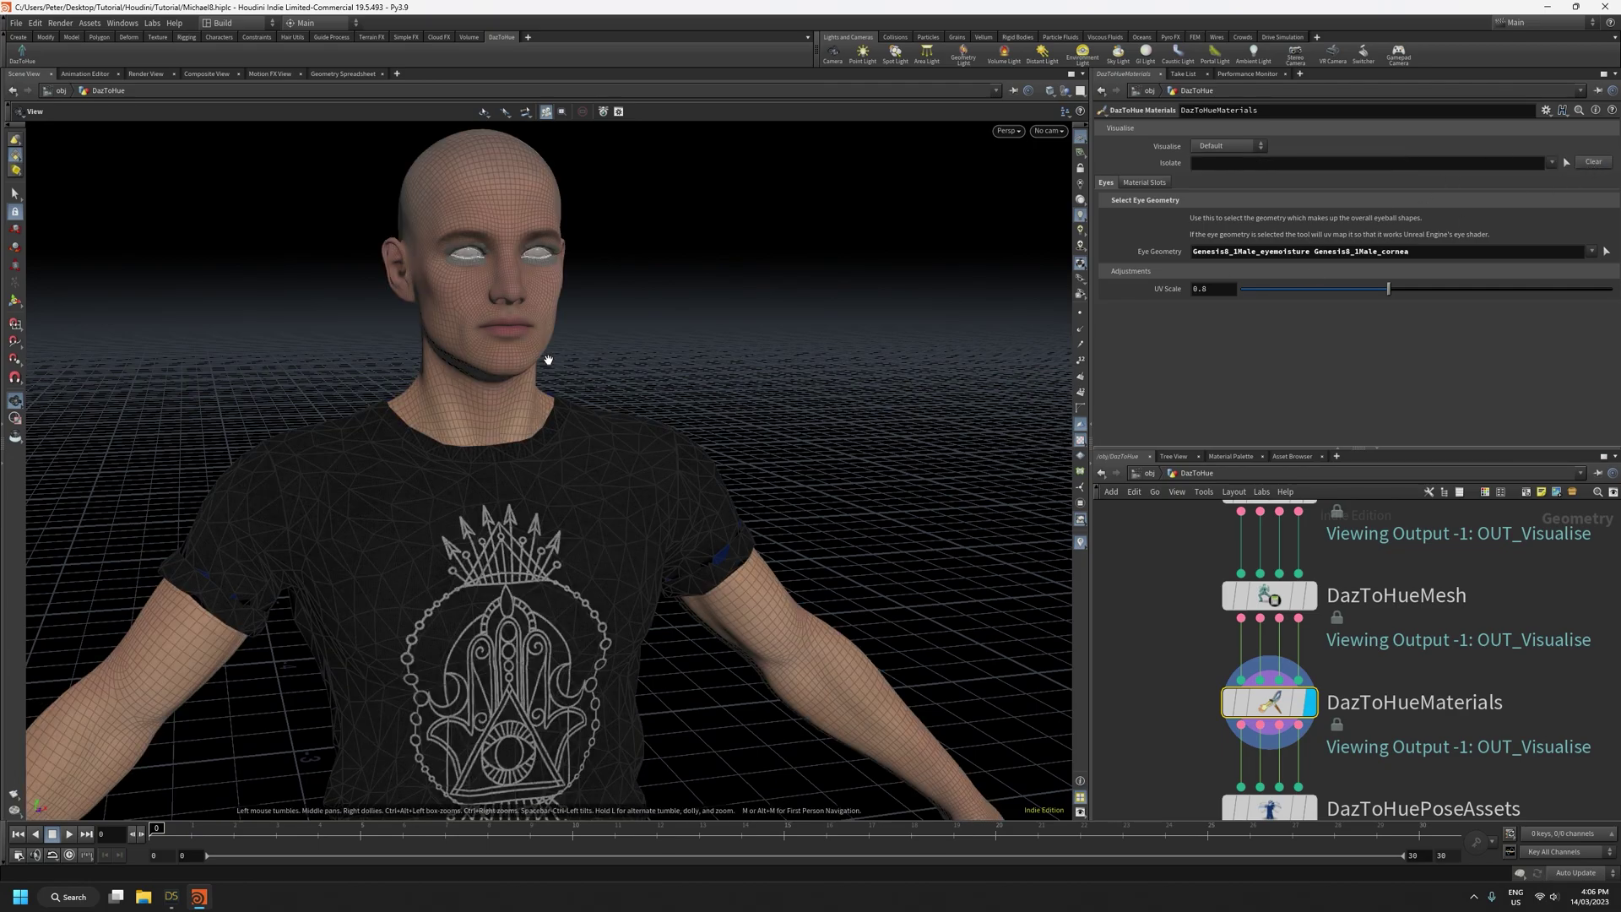
# View the Fbx character from the front and examine the material count in its label
pyautogui.moveTo(513, 440); pyautogui.dragTo(504, 572, button='right')
pyautogui.moveTo(594, 409); pyautogui.dragTo(554, 388)
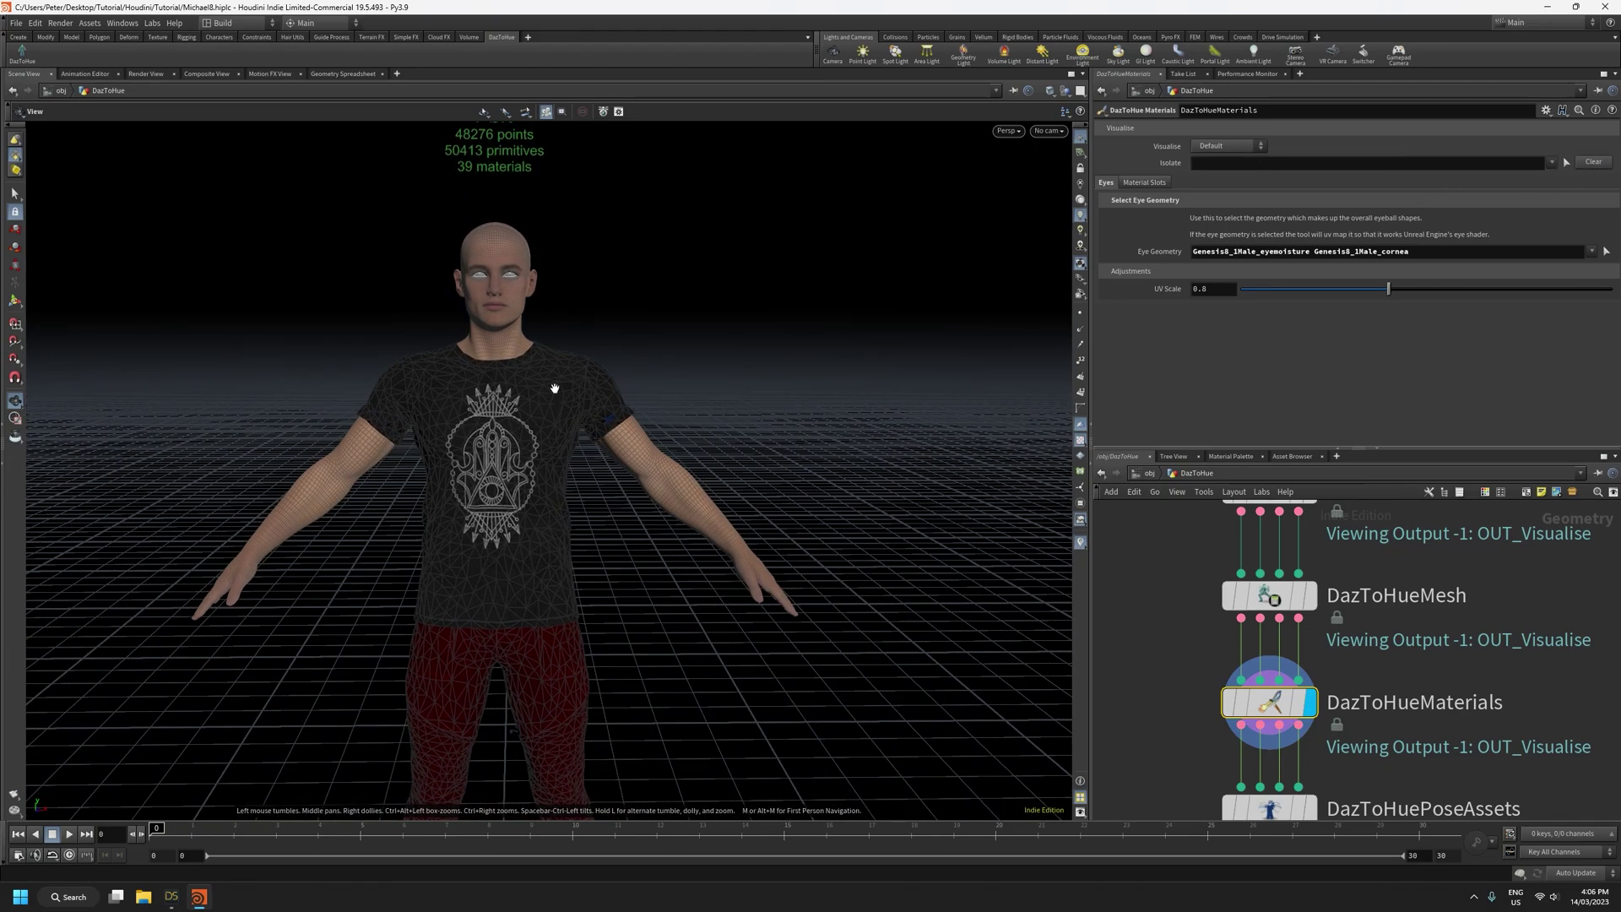
pyautogui.moveTo(553, 387); pyautogui.dragTo(579, 507, button='middle')
pyautogui.moveTo(579, 507); pyautogui.dragTo(577, 570, button='right')
pyautogui.moveTo(578, 569); pyautogui.dragTo(565, 571)
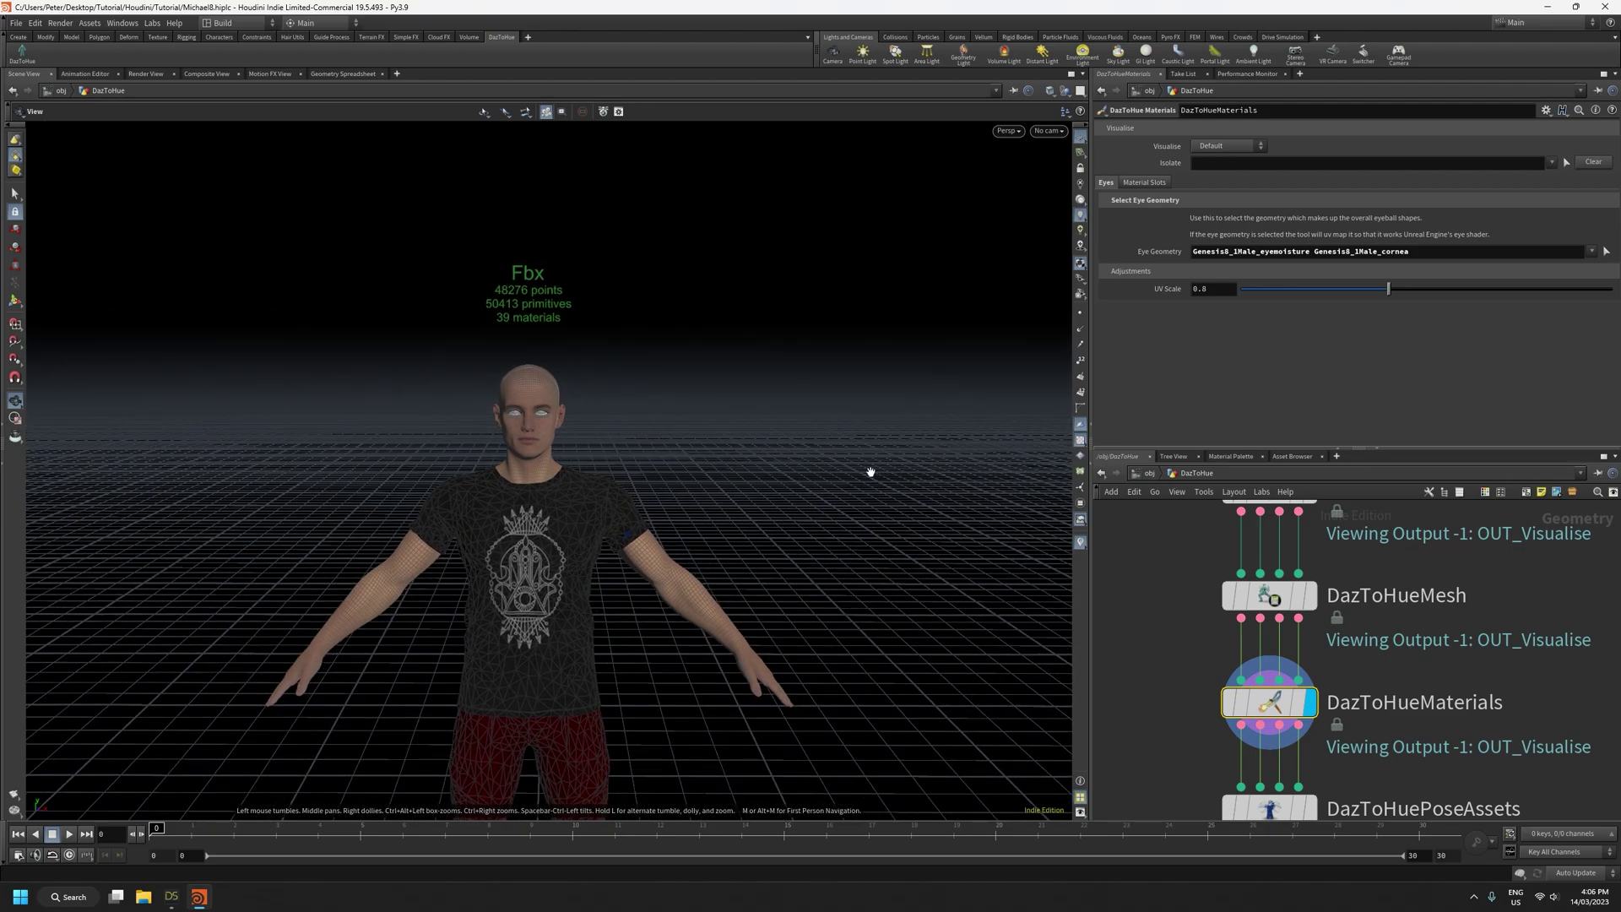
pyautogui.moveTo(509, 347); pyautogui.dragTo(502, 325)
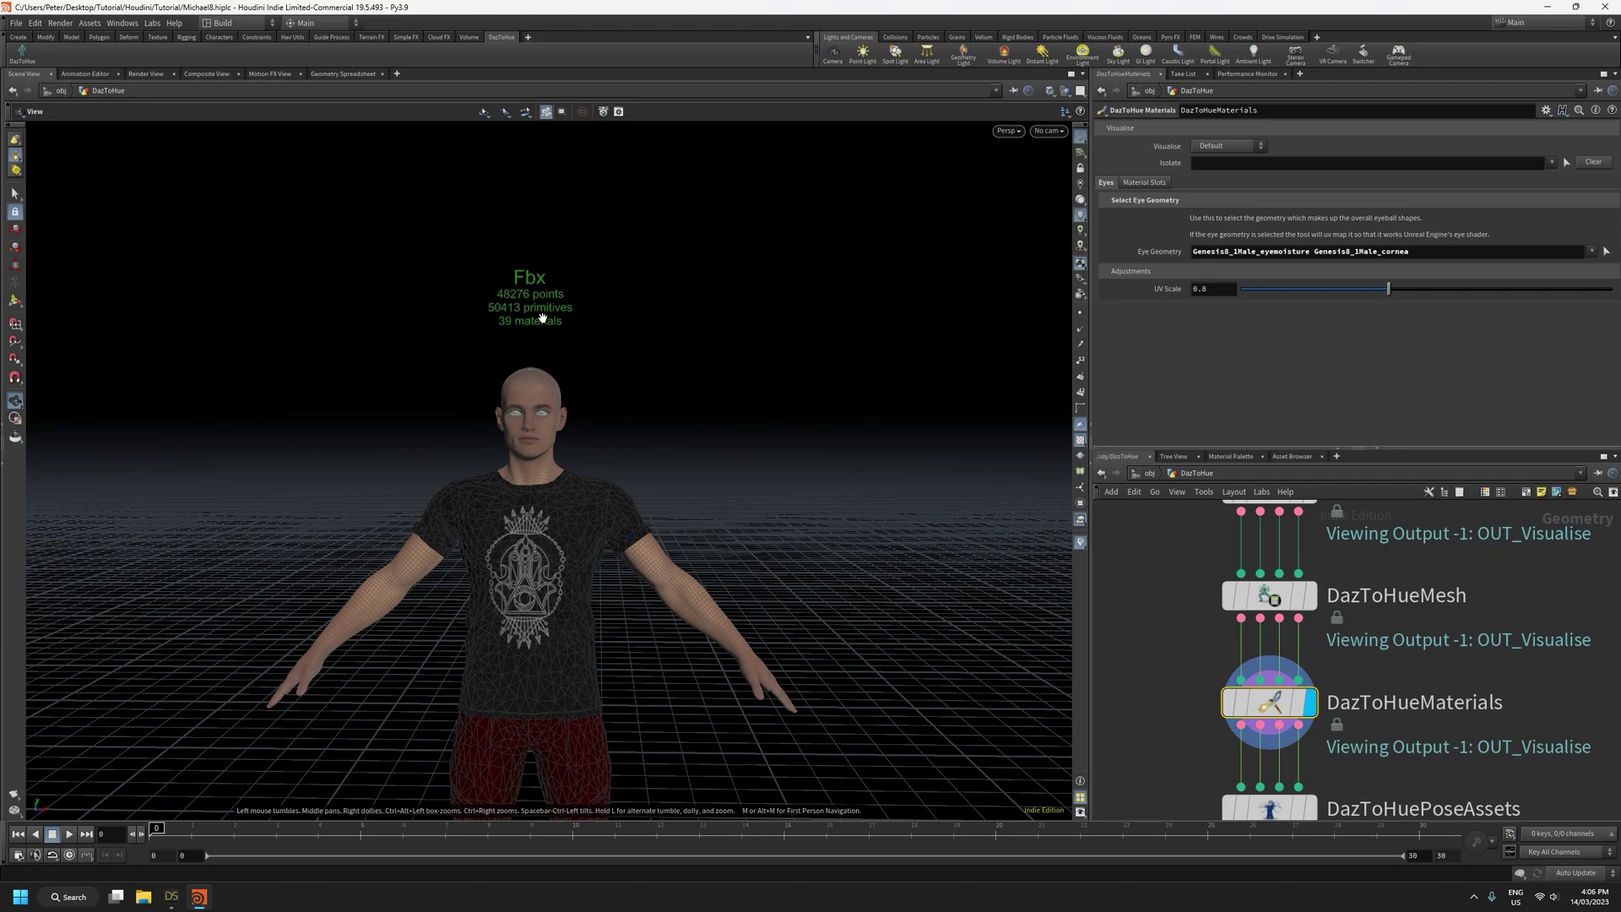
pyautogui.scroll(3, 533, 346)
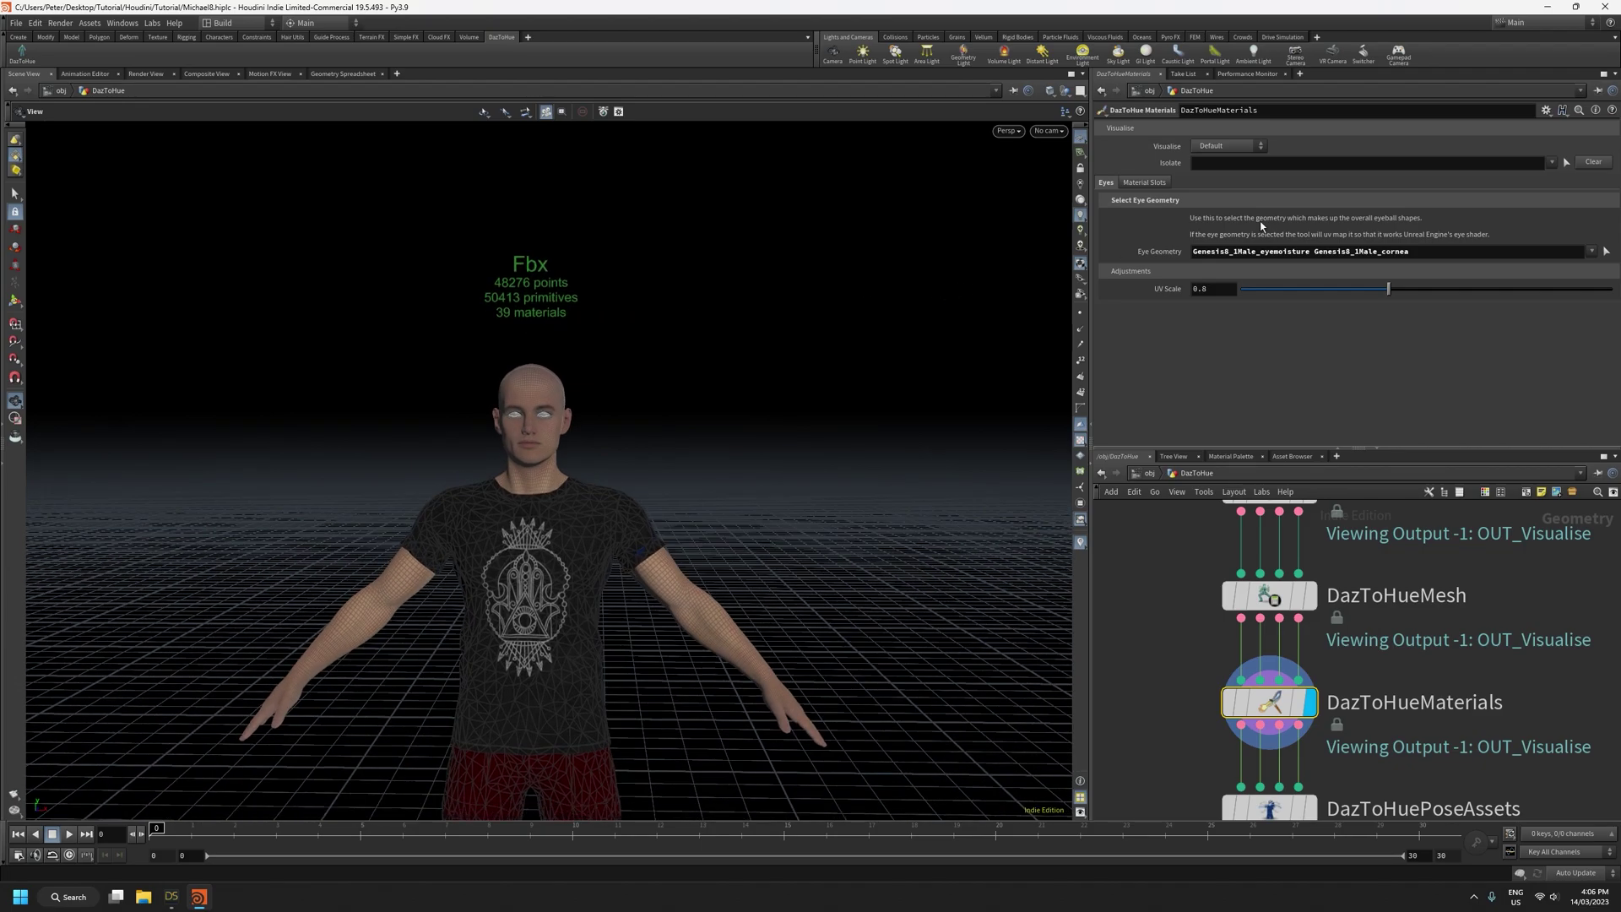
# Look through the fbx_material_name entries available for Isolate without choosing any
pyautogui.click(1551, 162)
pyautogui.scroll(-2, 1525, 378)
pyautogui.scroll(-8, 1525, 380)
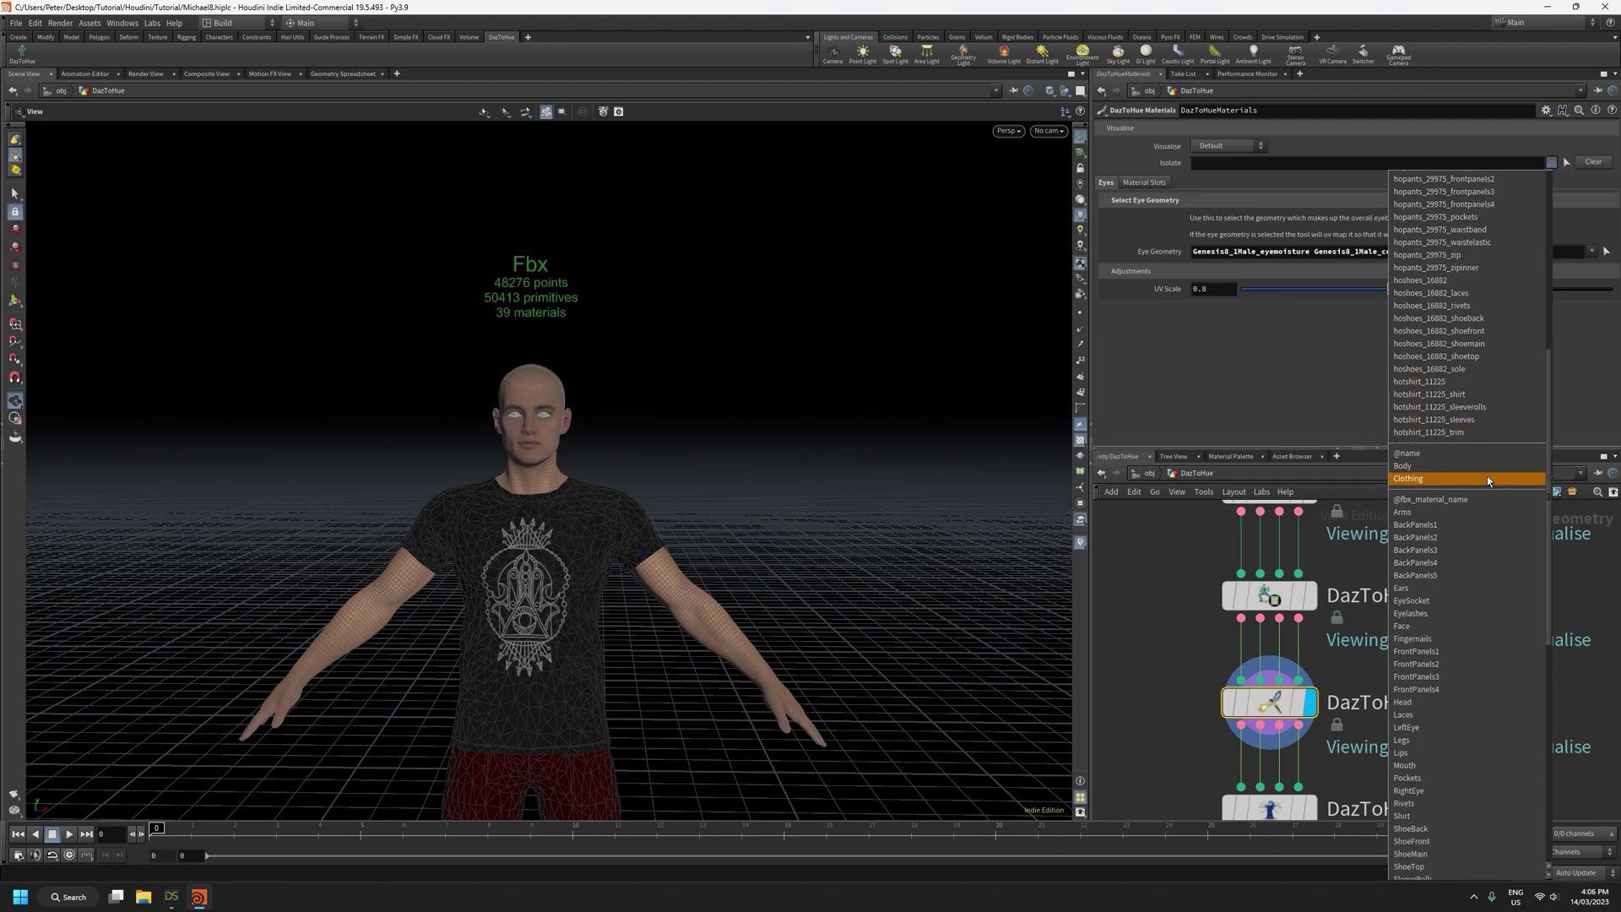
pyautogui.scroll(-5, 1457, 498)
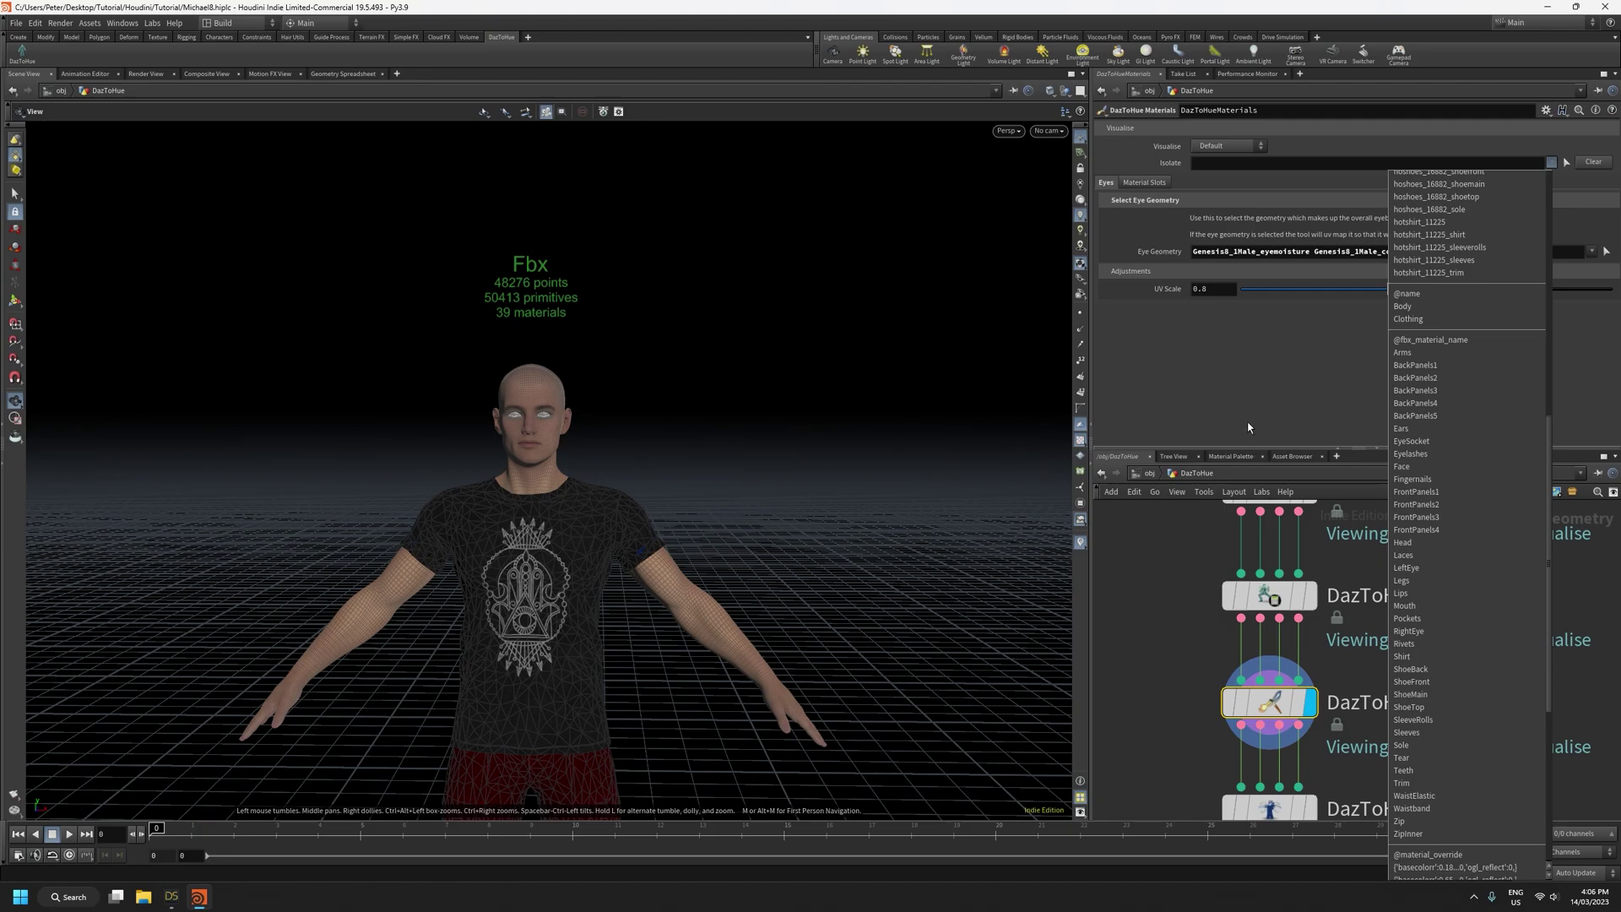
pyautogui.scroll(-1, 1248, 428)
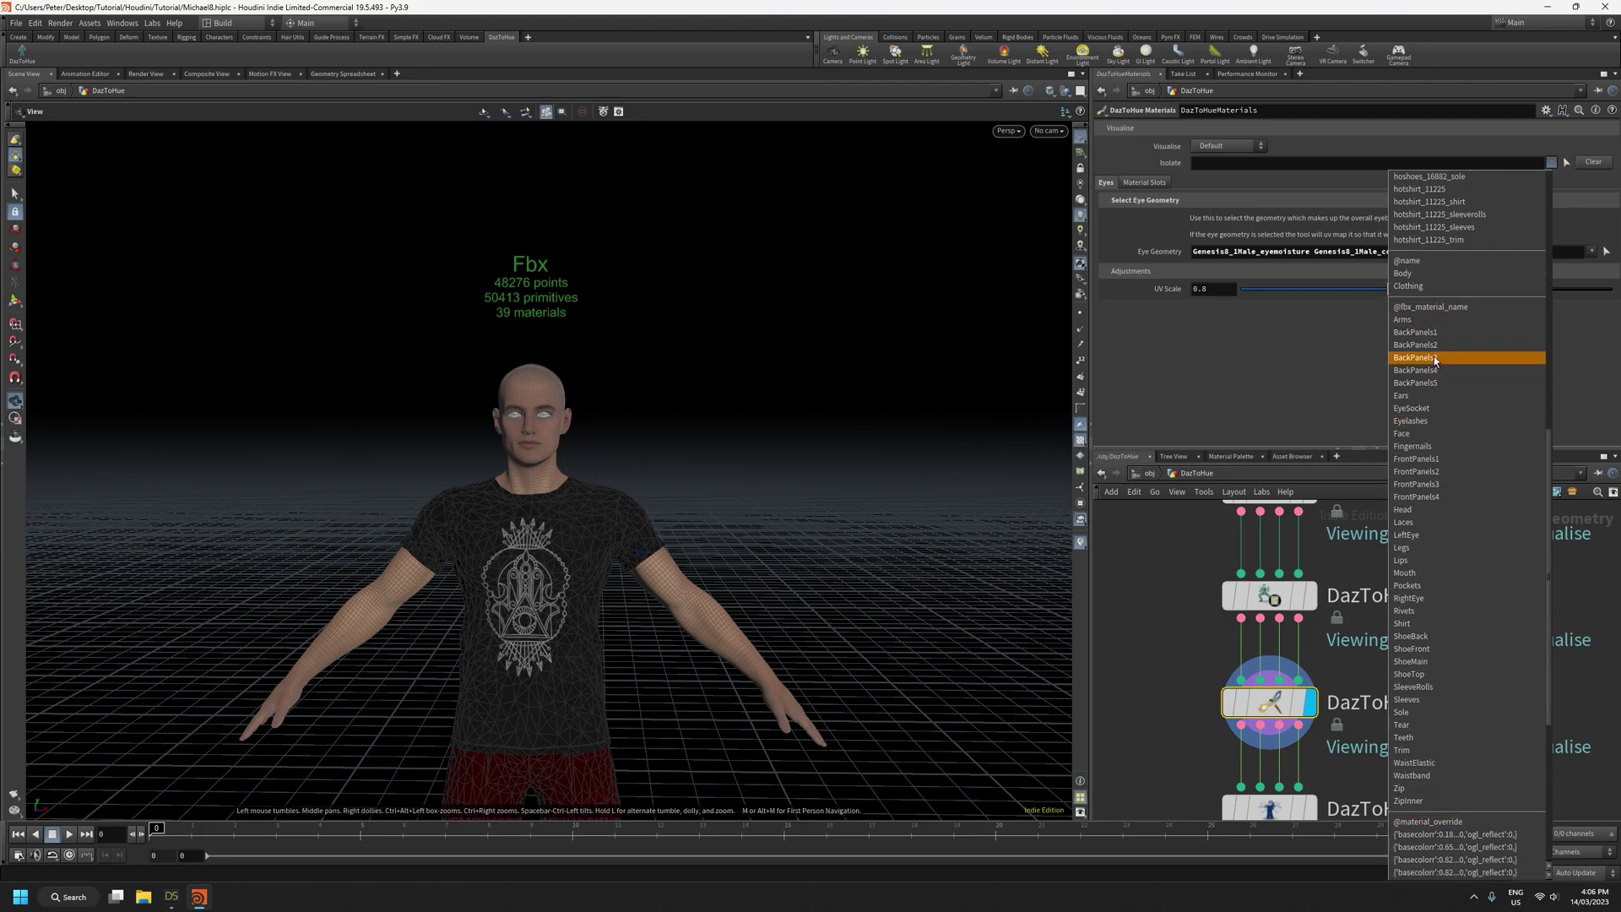
pyautogui.click(1278, 386)
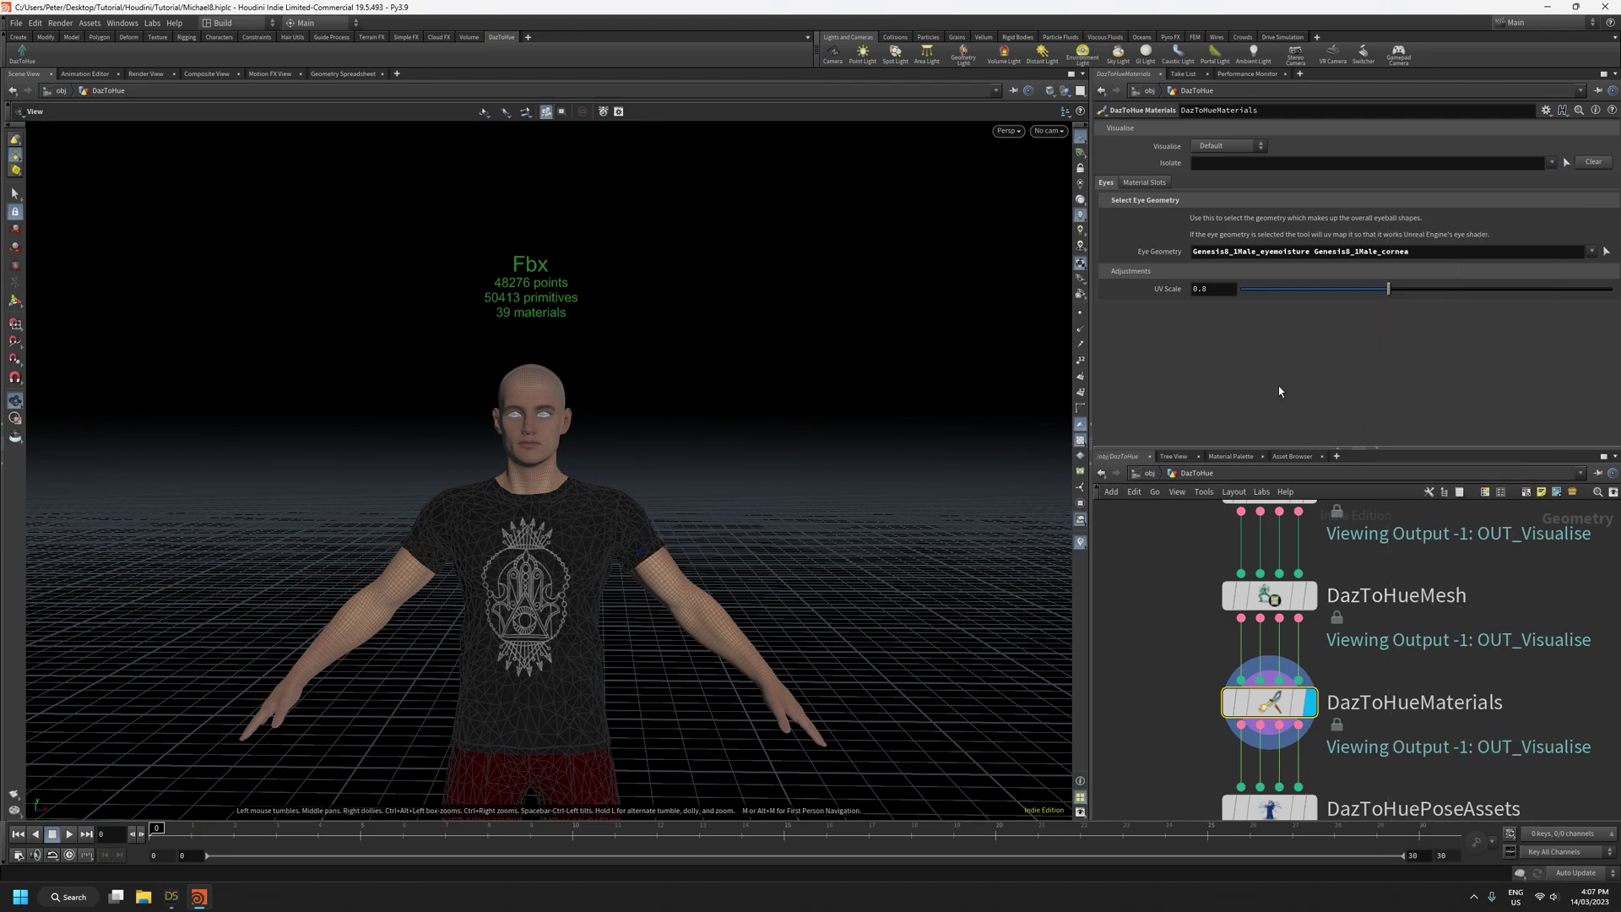
pyautogui.moveTo(645, 596); pyautogui.dragTo(743, 436, button='middle')
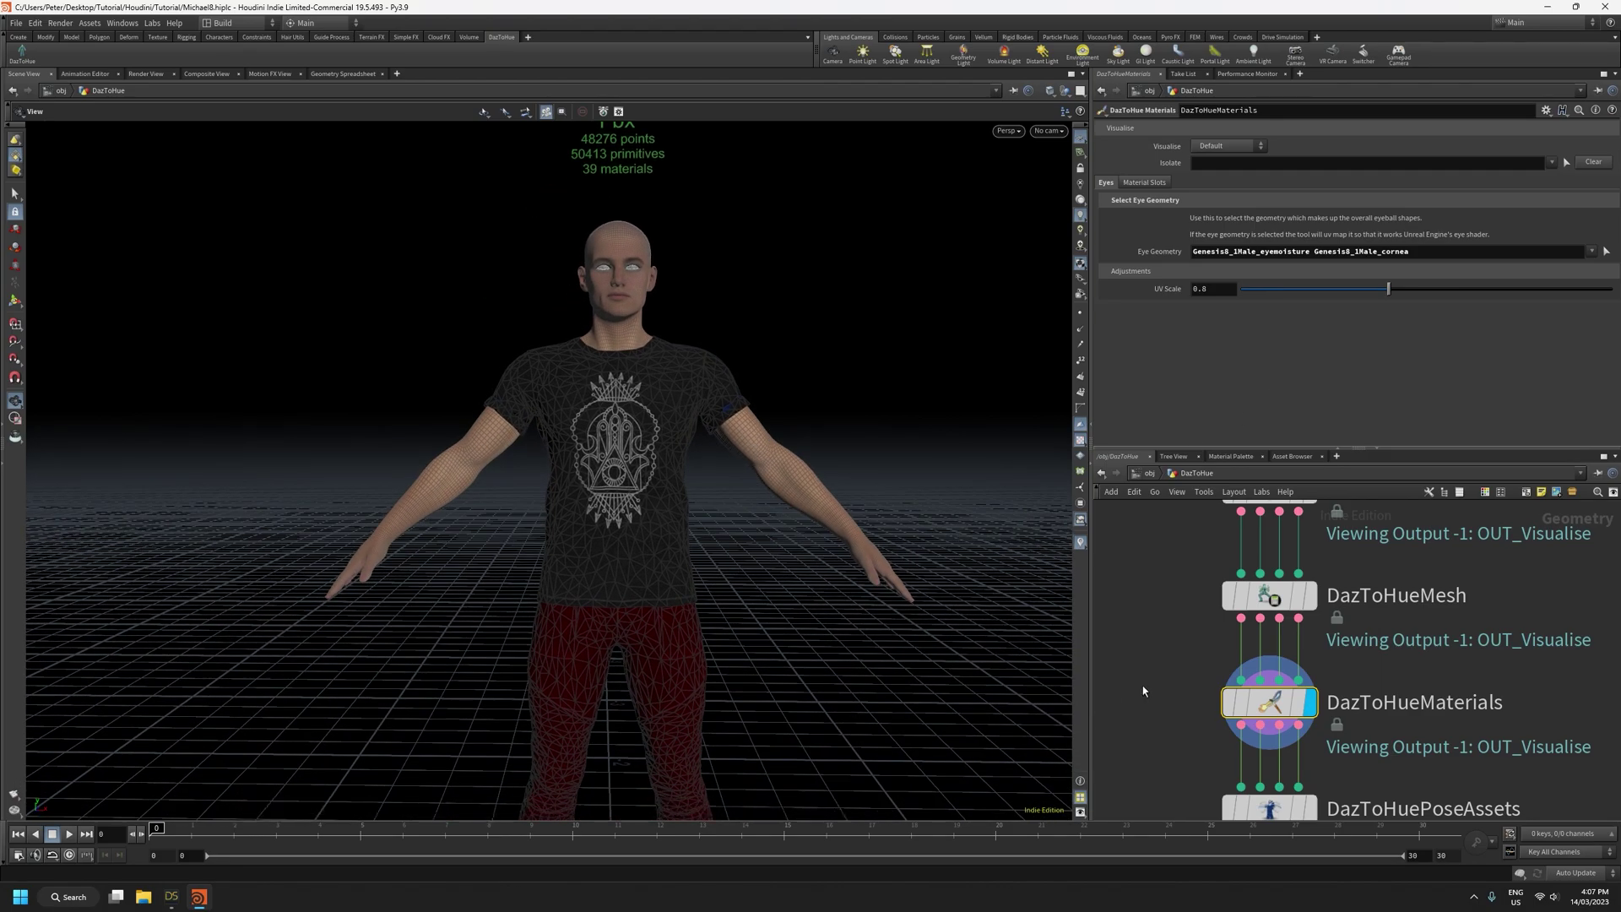
pyautogui.moveTo(825, 549)
pyautogui.mouseDown()
pyautogui.moveTo(724, 579)
pyautogui.moveTo(678, 533)
pyautogui.moveTo(847, 527)
pyautogui.mouseUp()
pyautogui.moveTo(712, 576)
pyautogui.mouseDown()
pyautogui.moveTo(672, 600)
pyautogui.moveTo(709, 600)
pyautogui.moveTo(719, 620)
pyautogui.moveTo(710, 594)
pyautogui.mouseUp()
pyautogui.moveTo(710, 594); pyautogui.dragTo(750, 623, button='right')
pyautogui.moveTo(751, 623); pyautogui.dragTo(693, 589)
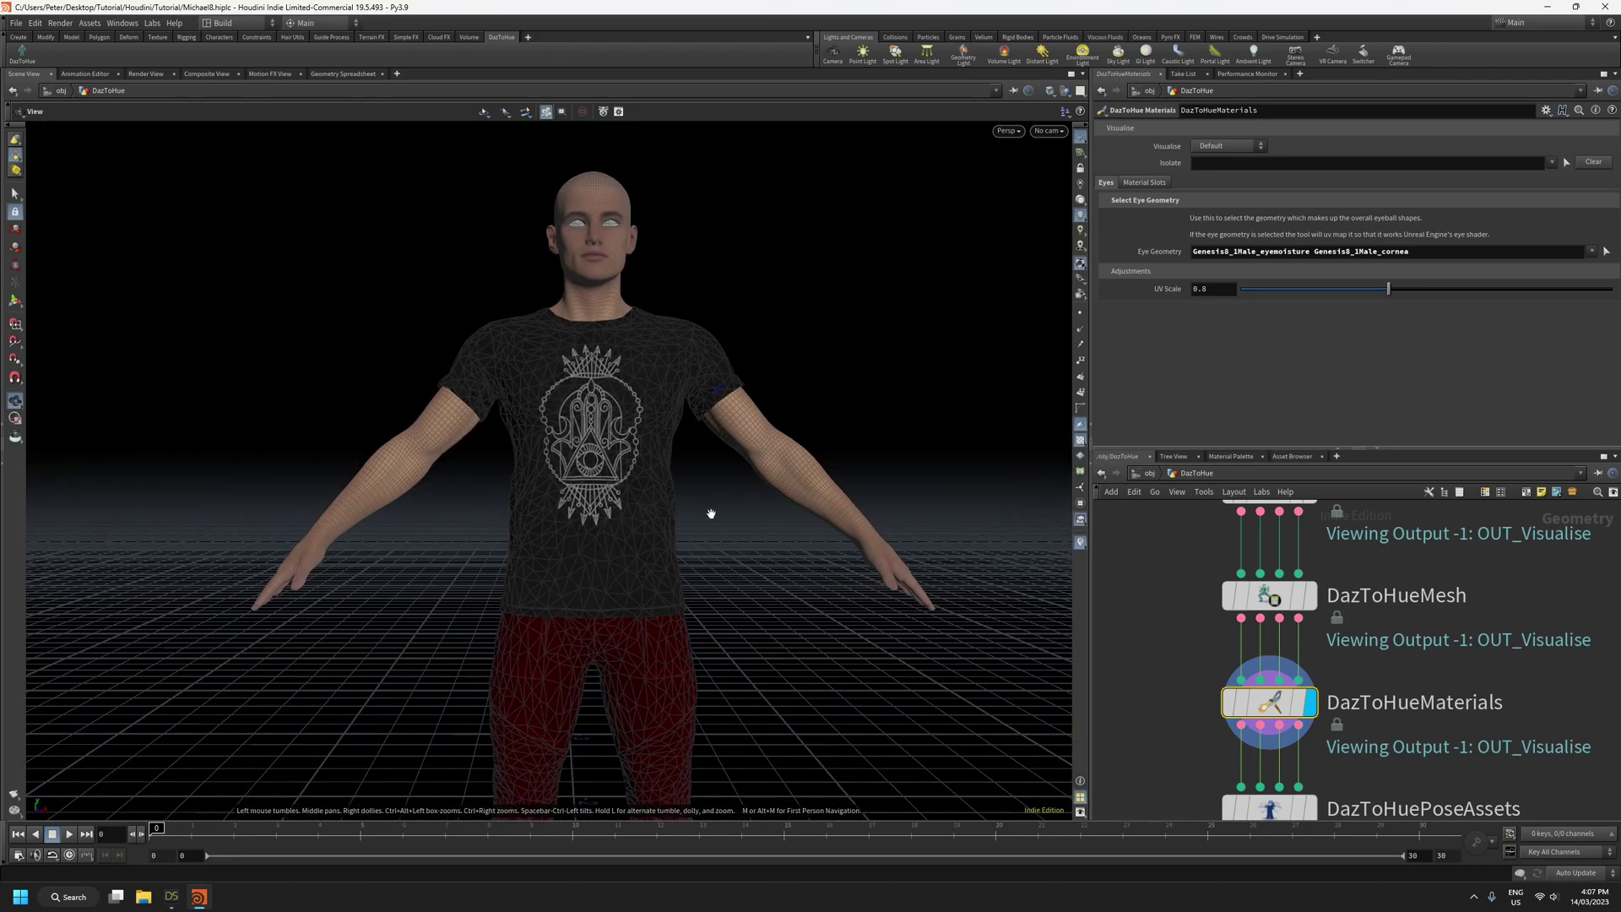
pyautogui.moveTo(691, 468)
pyautogui.mouseDown()
pyautogui.moveTo(771, 489)
pyautogui.moveTo(695, 488)
pyautogui.mouseUp()
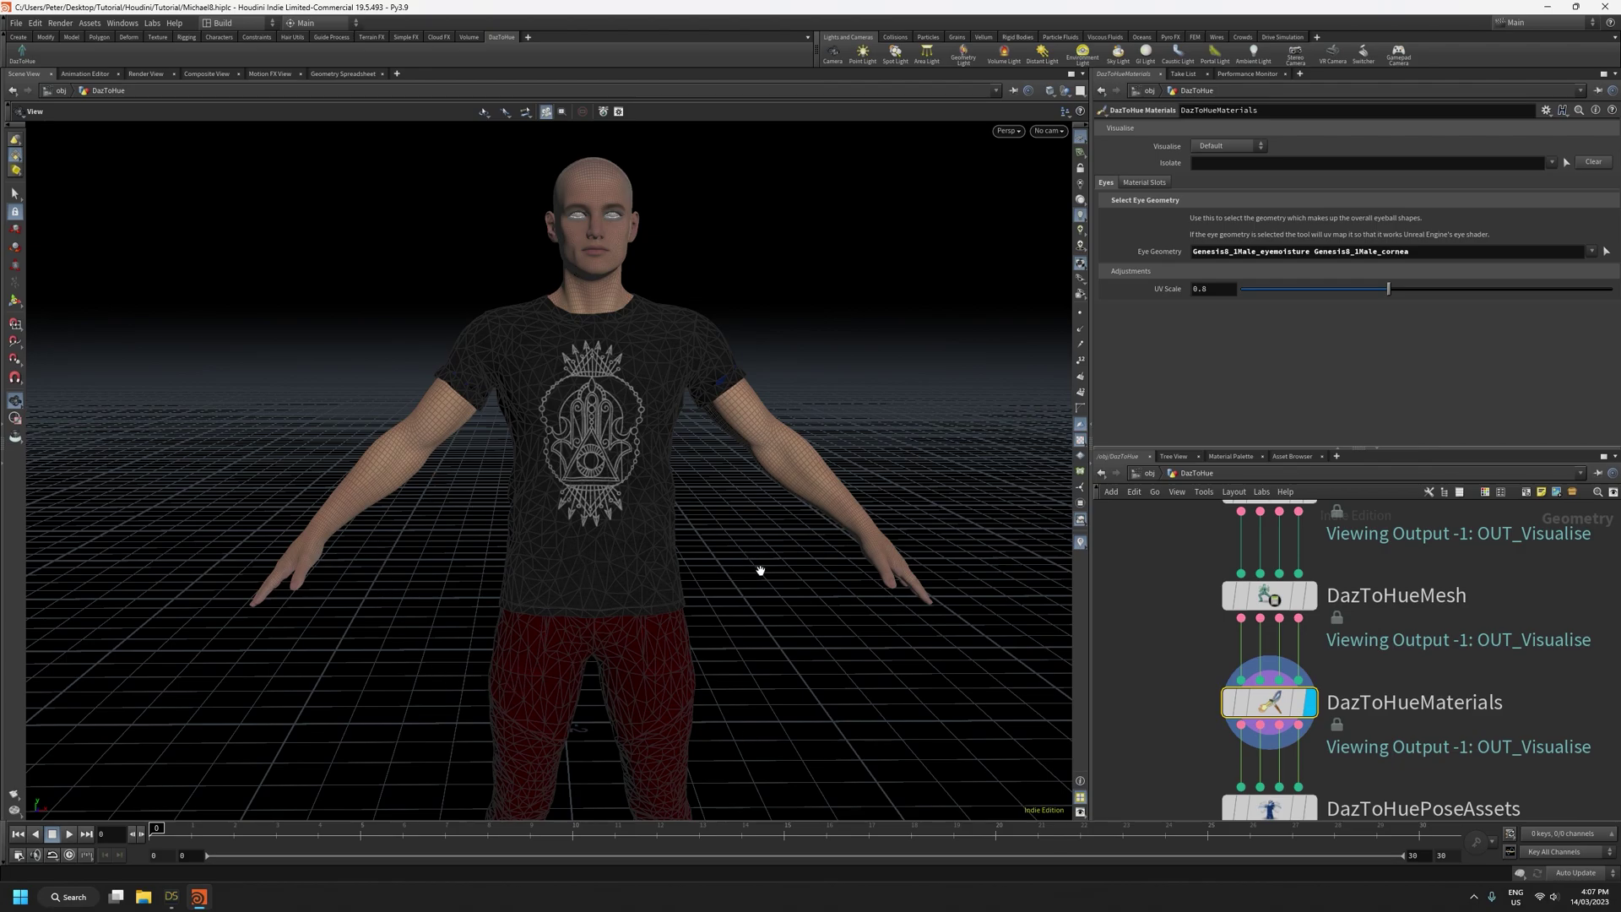
pyautogui.moveTo(811, 595)
pyautogui.mouseDown()
pyautogui.moveTo(743, 620)
pyautogui.moveTo(816, 615)
pyautogui.mouseUp()
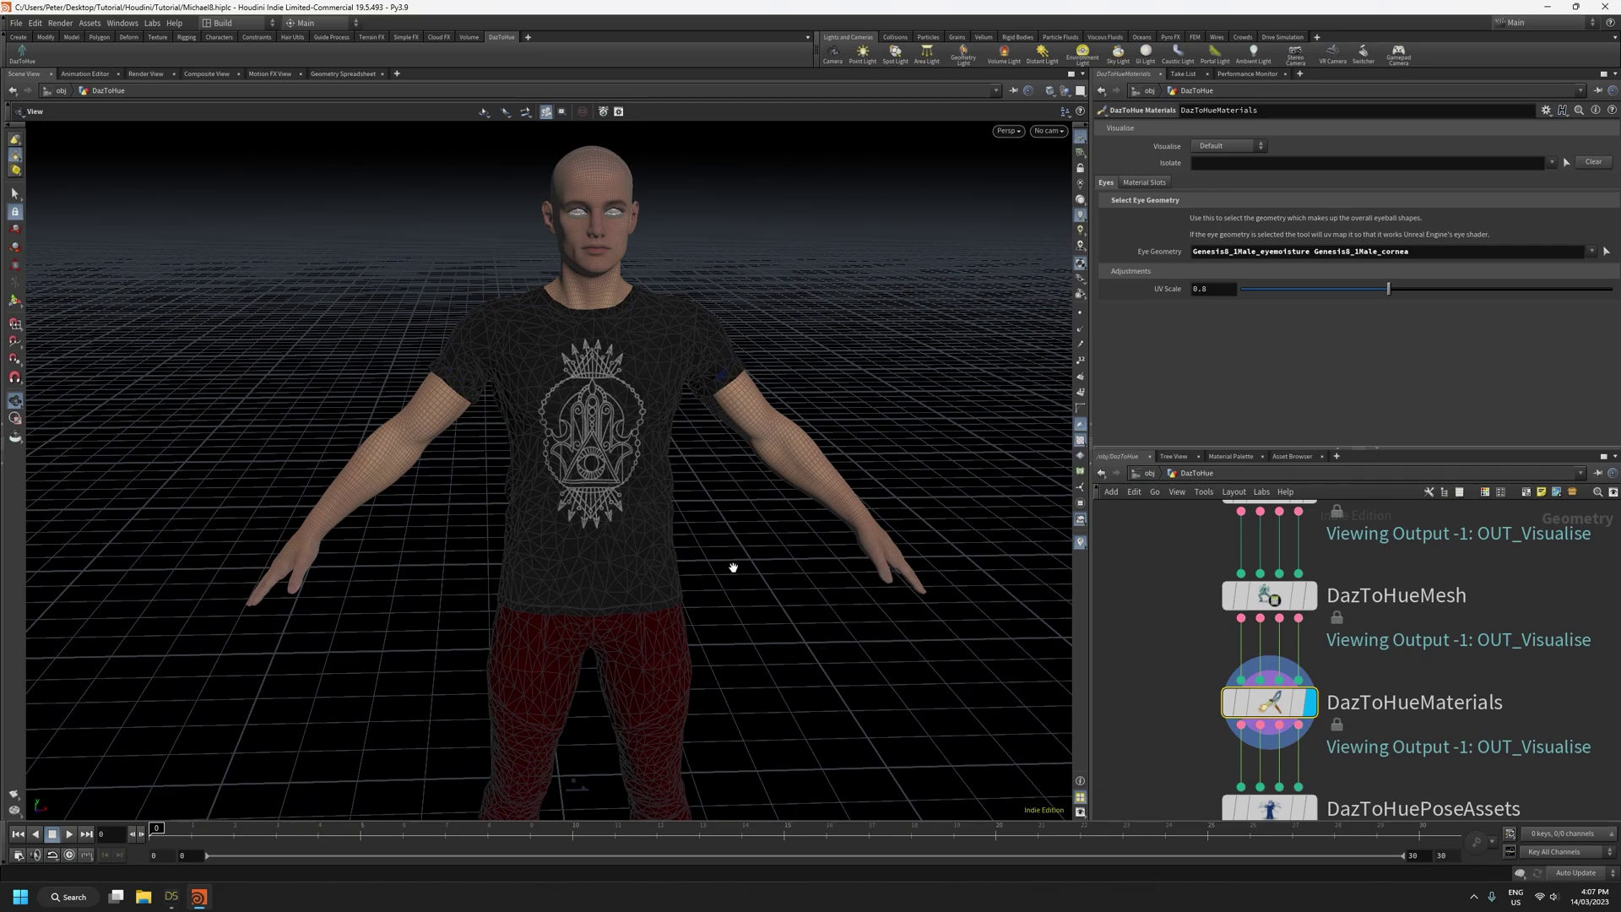
pyautogui.moveTo(735, 568); pyautogui.dragTo(745, 693)
pyautogui.moveTo(710, 571); pyautogui.dragTo(699, 536)
pyautogui.scroll(5, 693, 485)
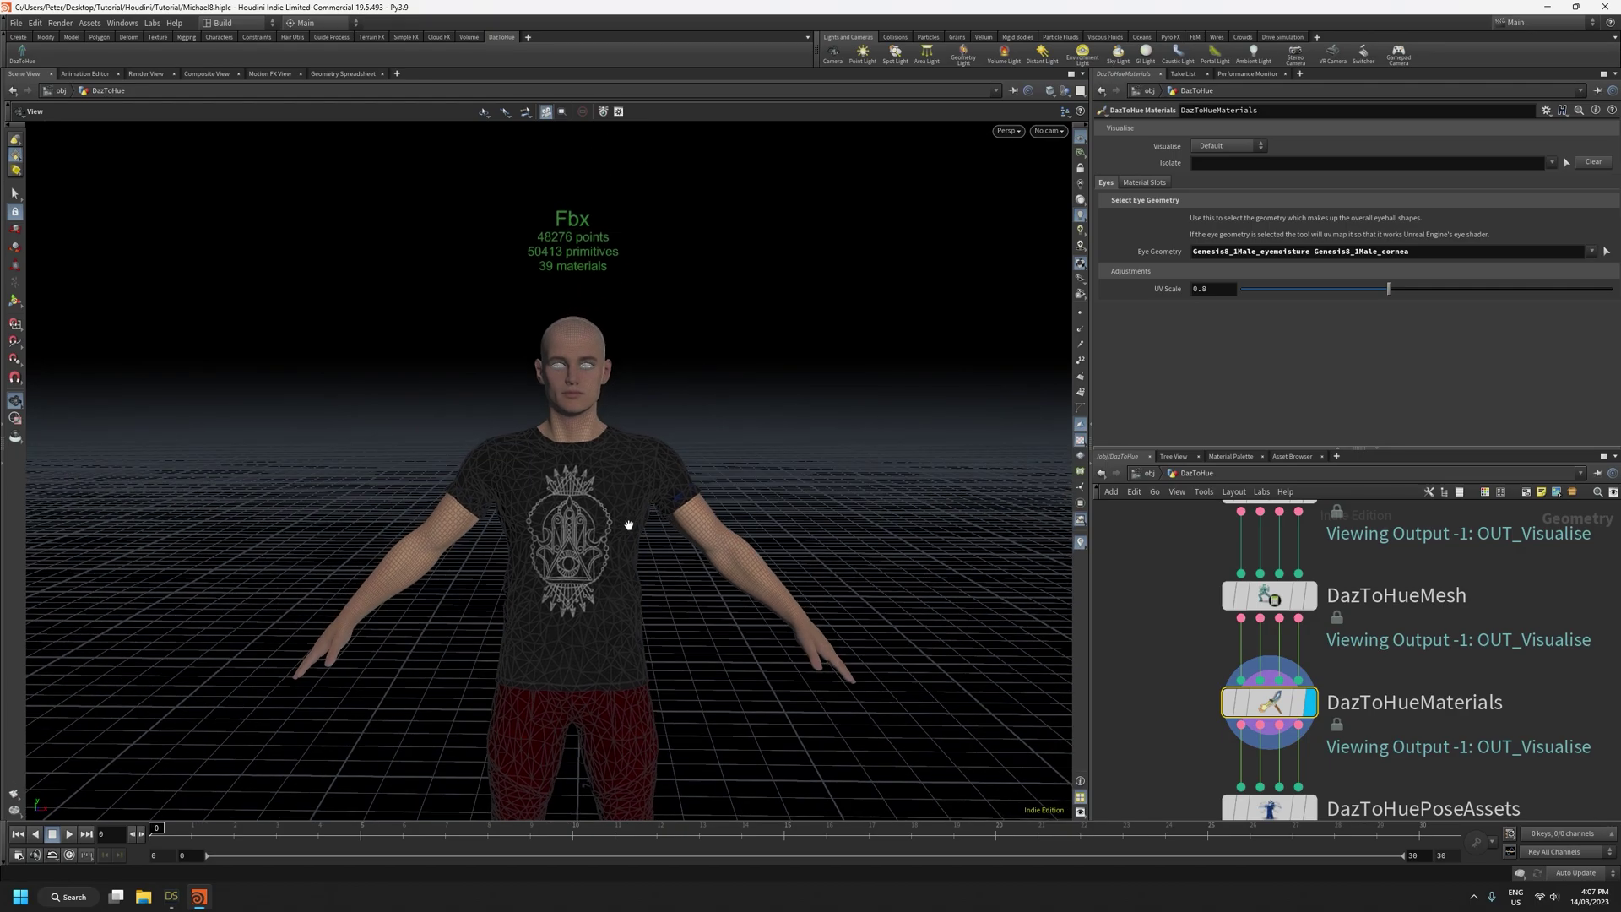
pyautogui.moveTo(624, 515); pyautogui.dragTo(707, 549)
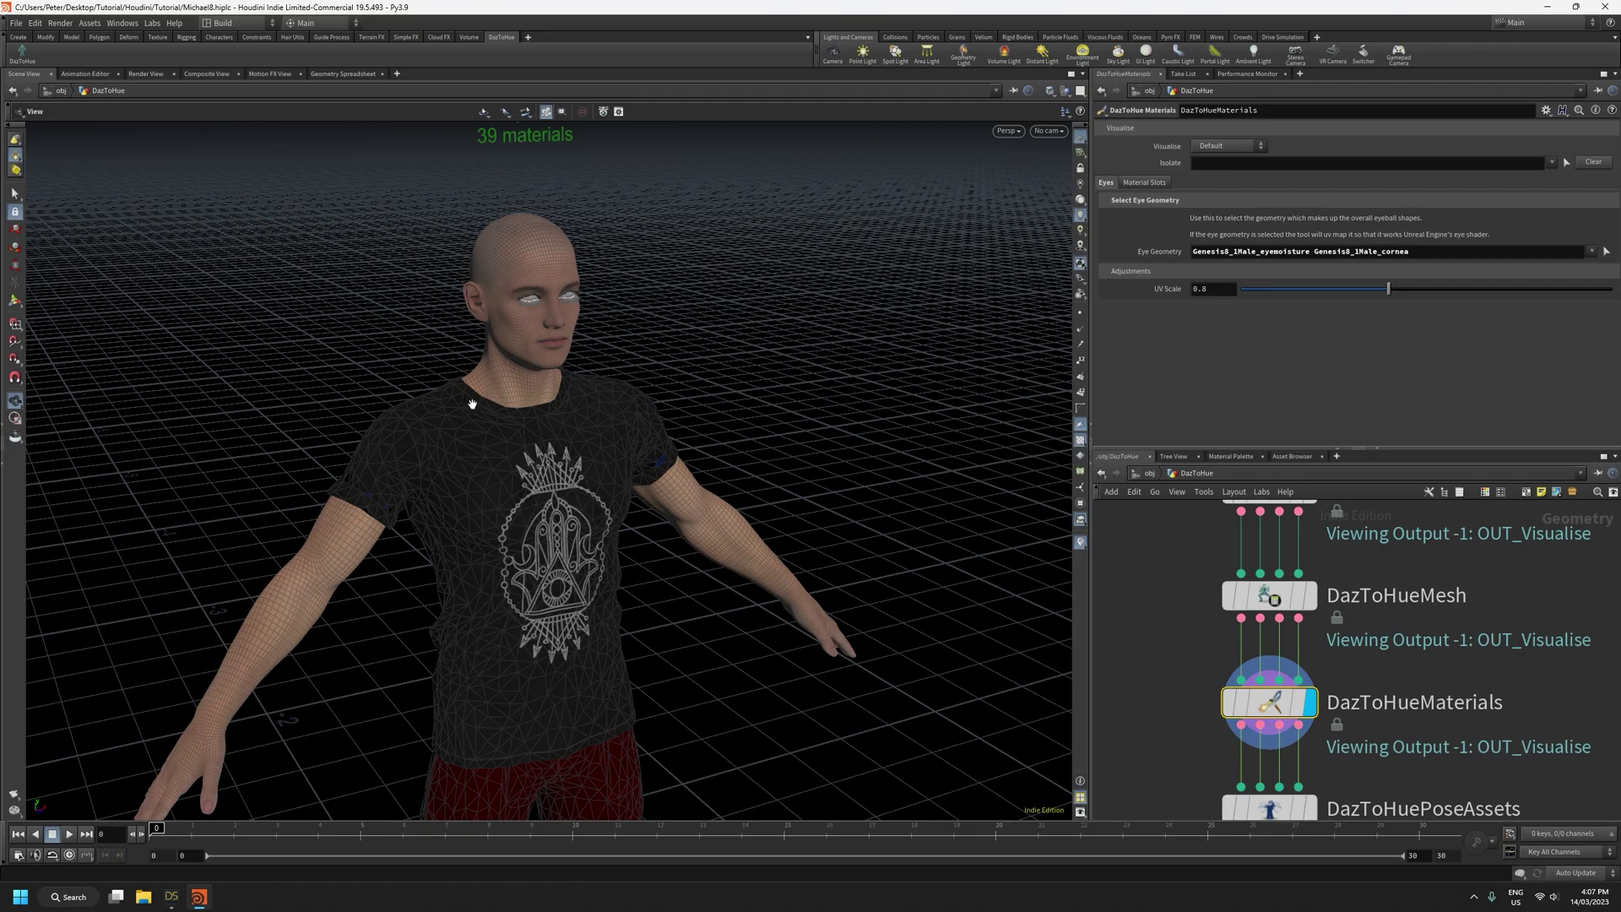
pyautogui.moveTo(547, 448); pyautogui.dragTo(513, 438)
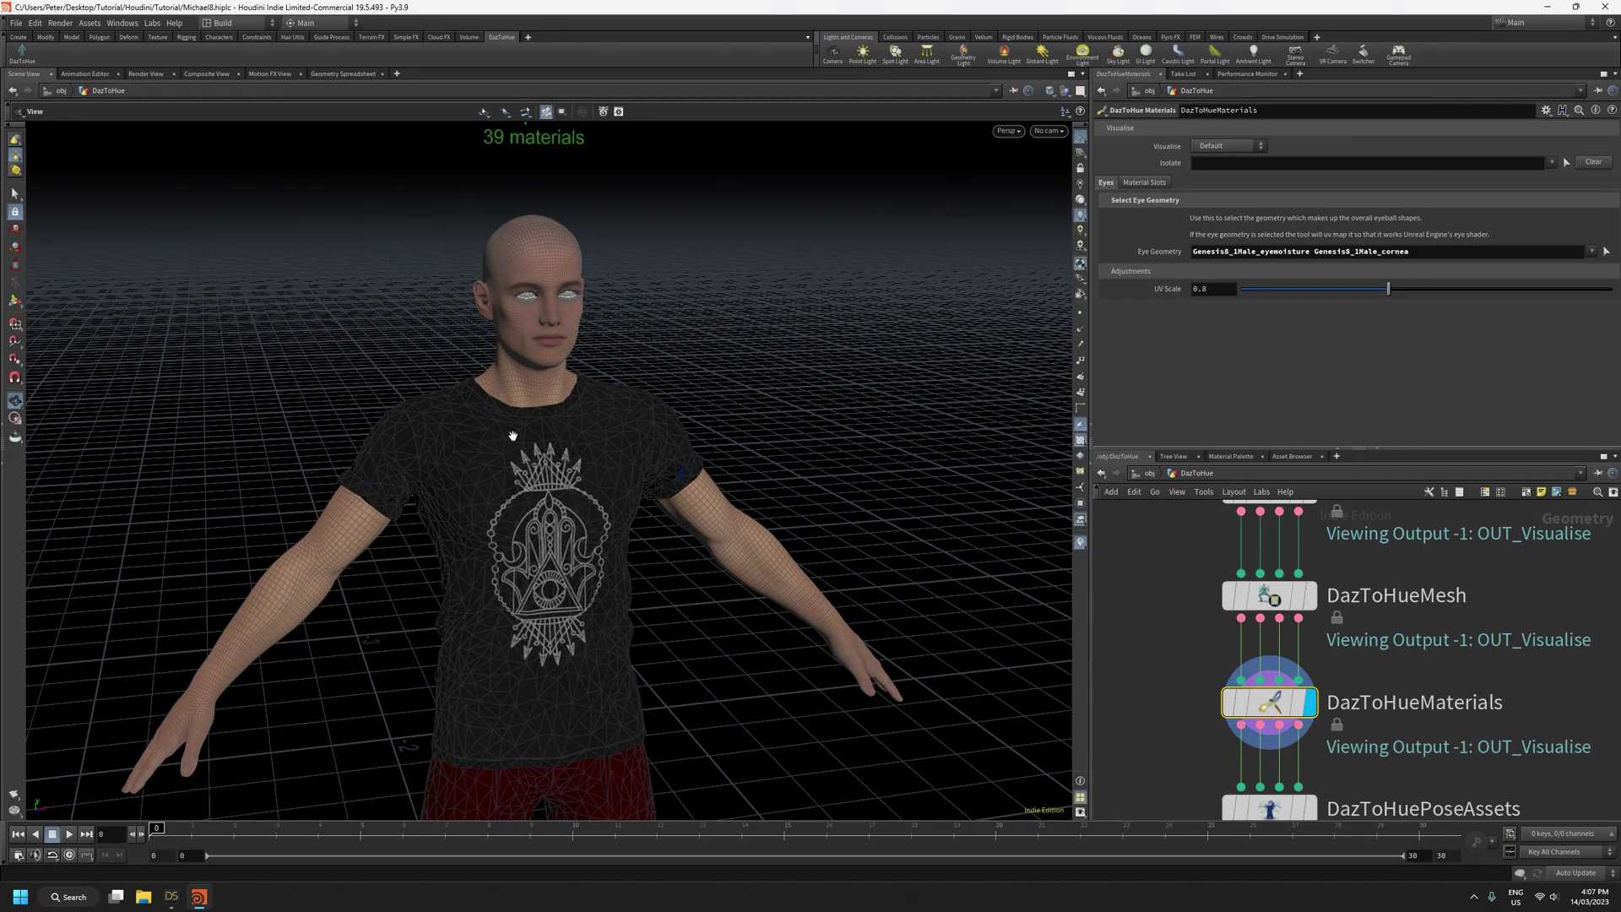
# Add one material slot to DazToHueMaterials and name it Body
pyautogui.click(1142, 182)
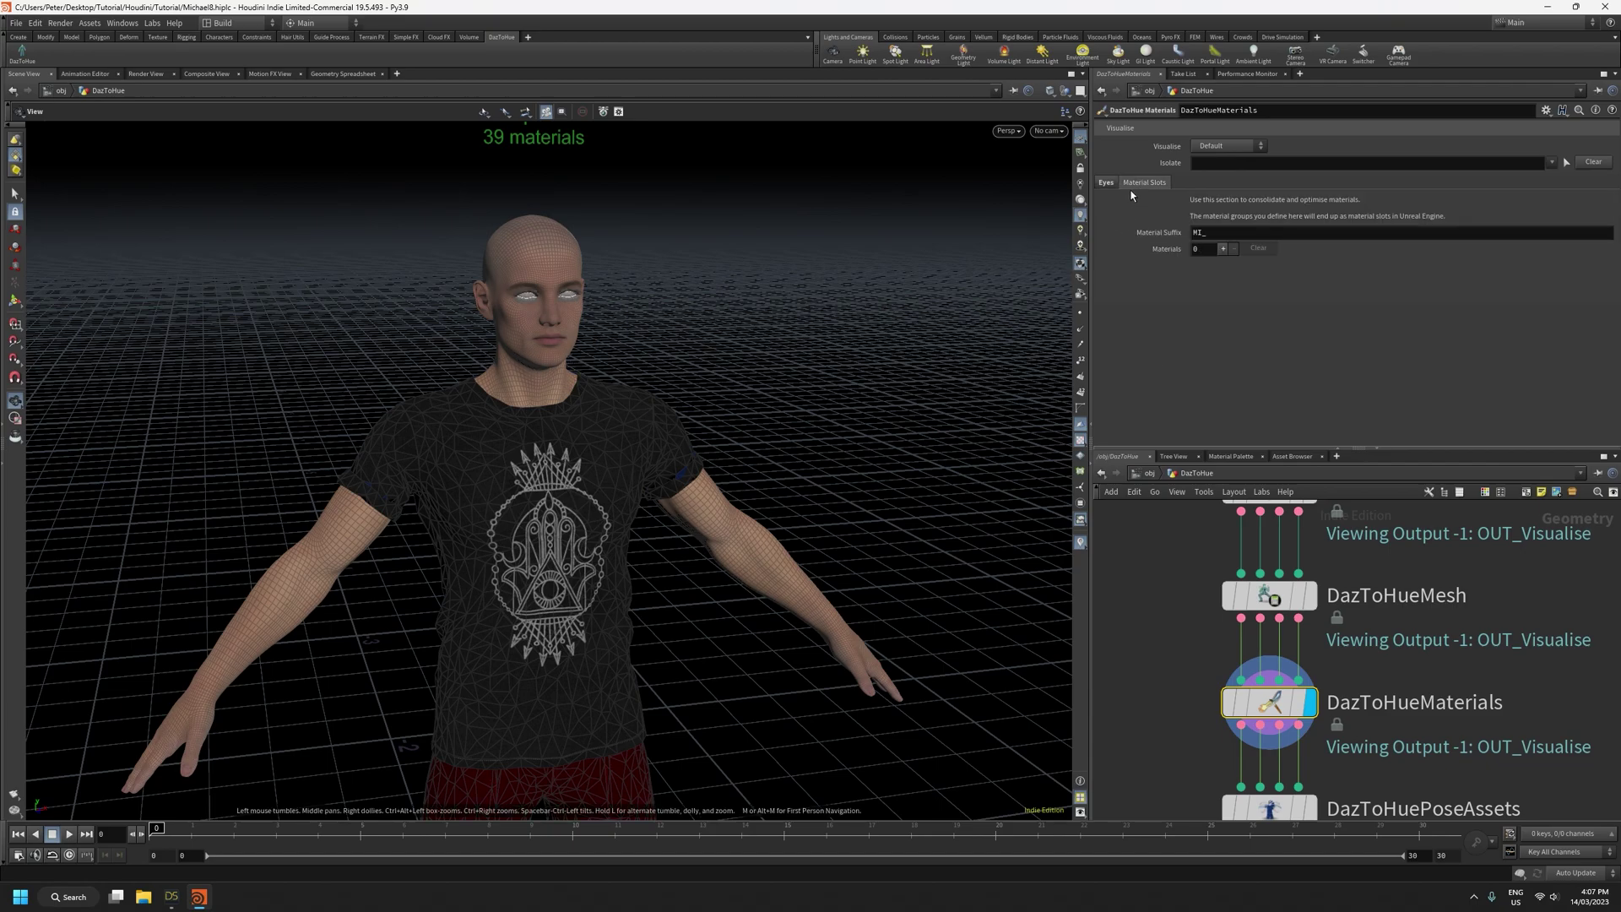
pyautogui.click(1223, 248)
pyautogui.click(1246, 268)
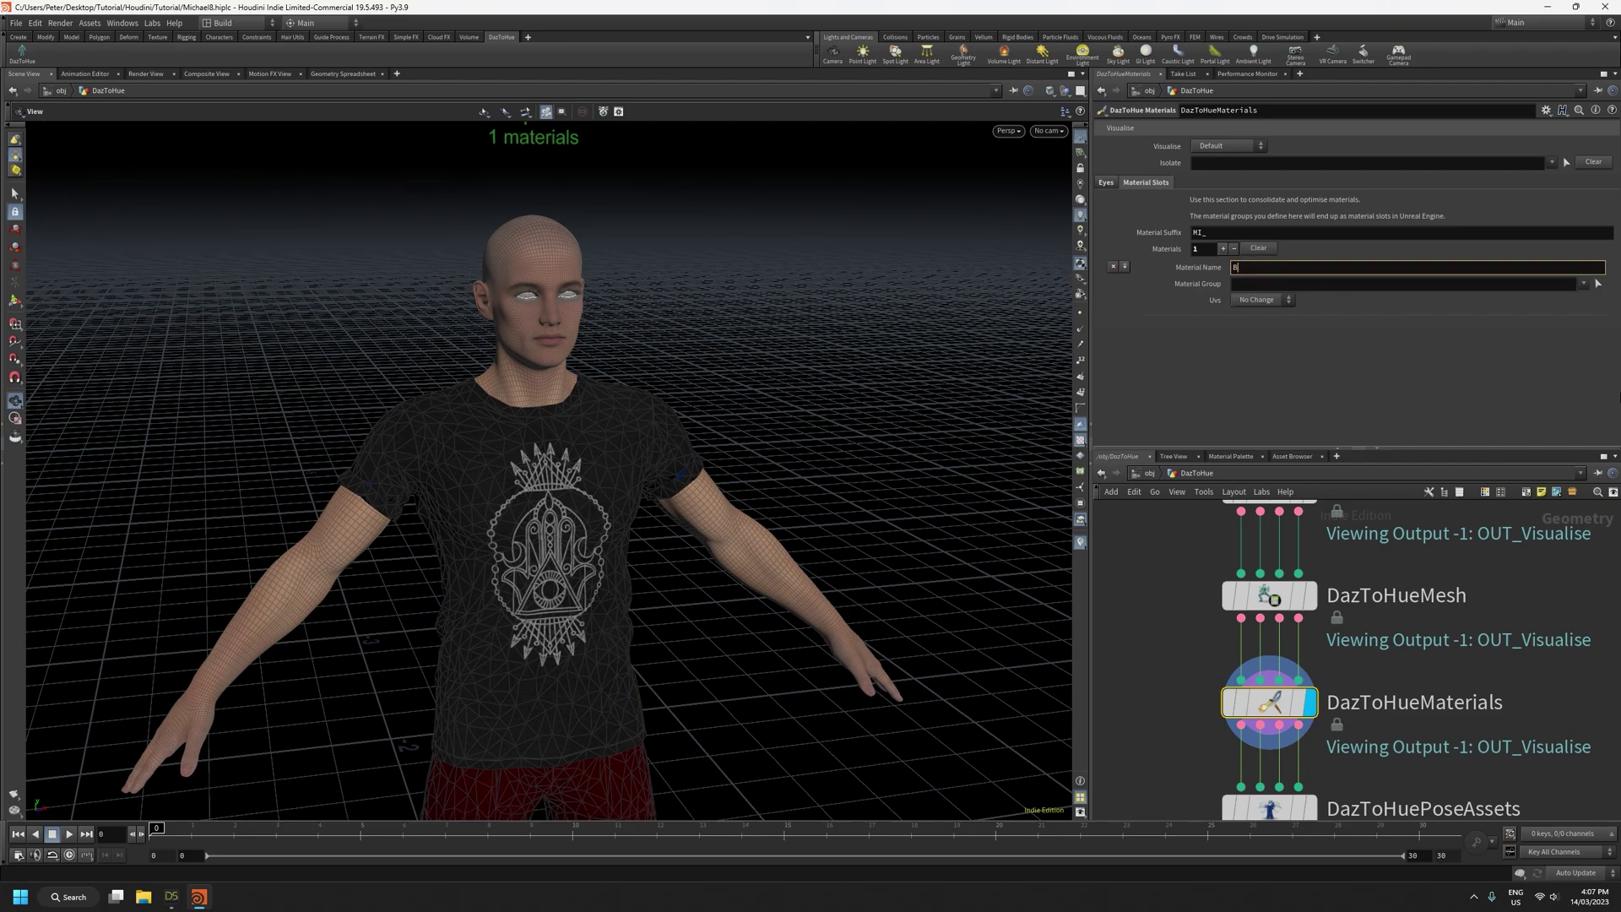
pyautogui.press('Return')
# Add Genesis8_1Male_head, Genesis8_1Male_body and Genesis8_1Male_arms to the Body slot's Material Group
pyautogui.click(1583, 284)
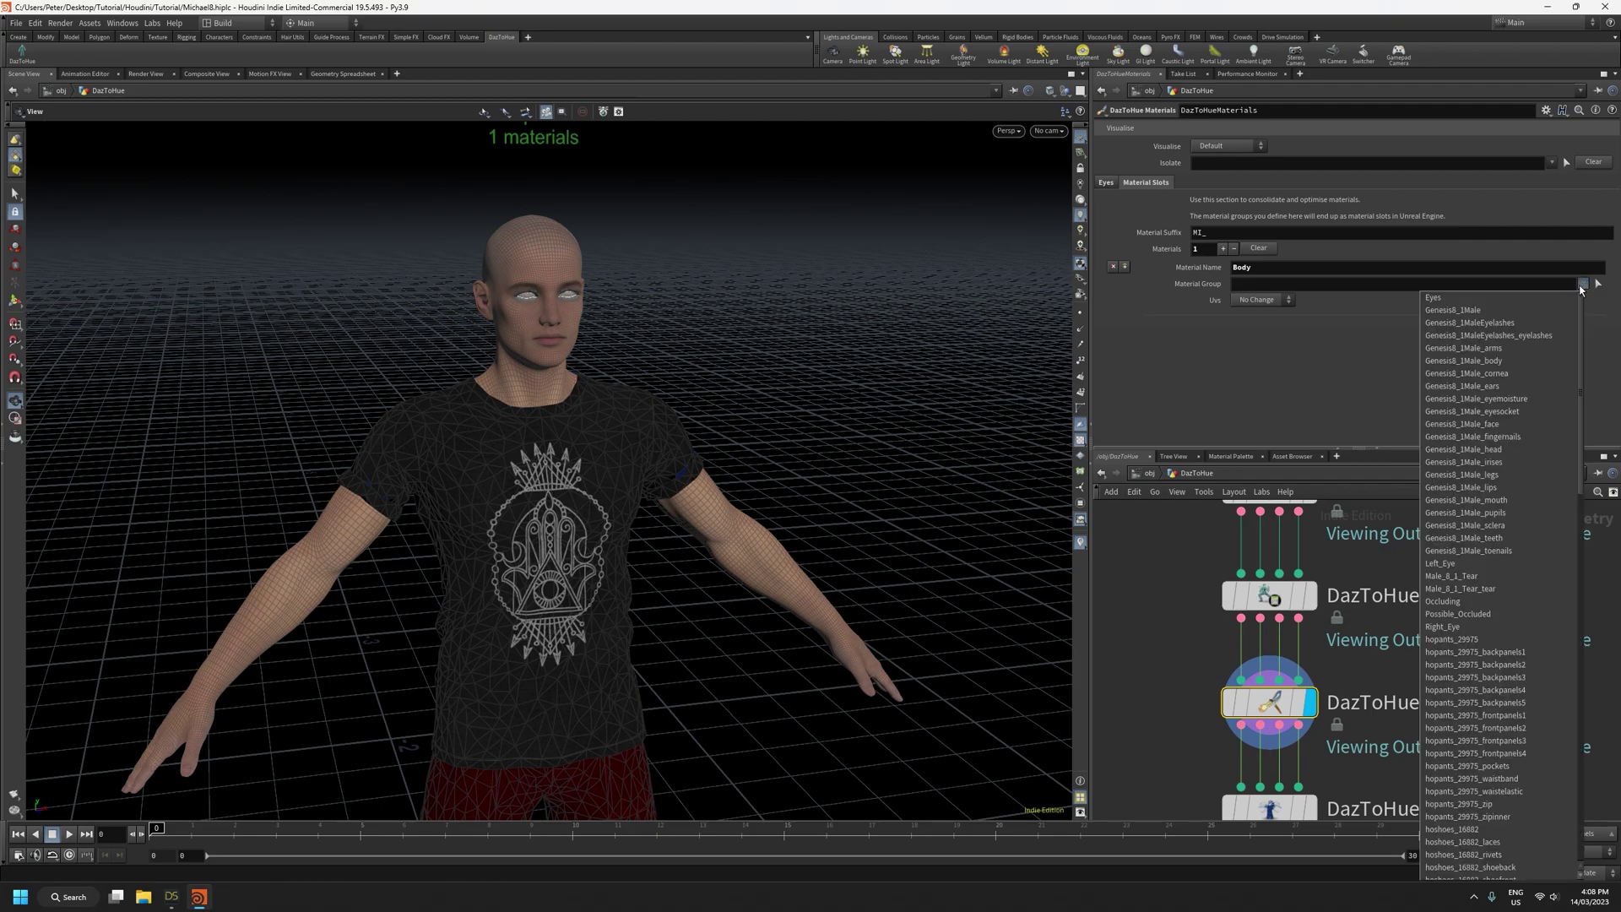
pyautogui.click(1513, 449)
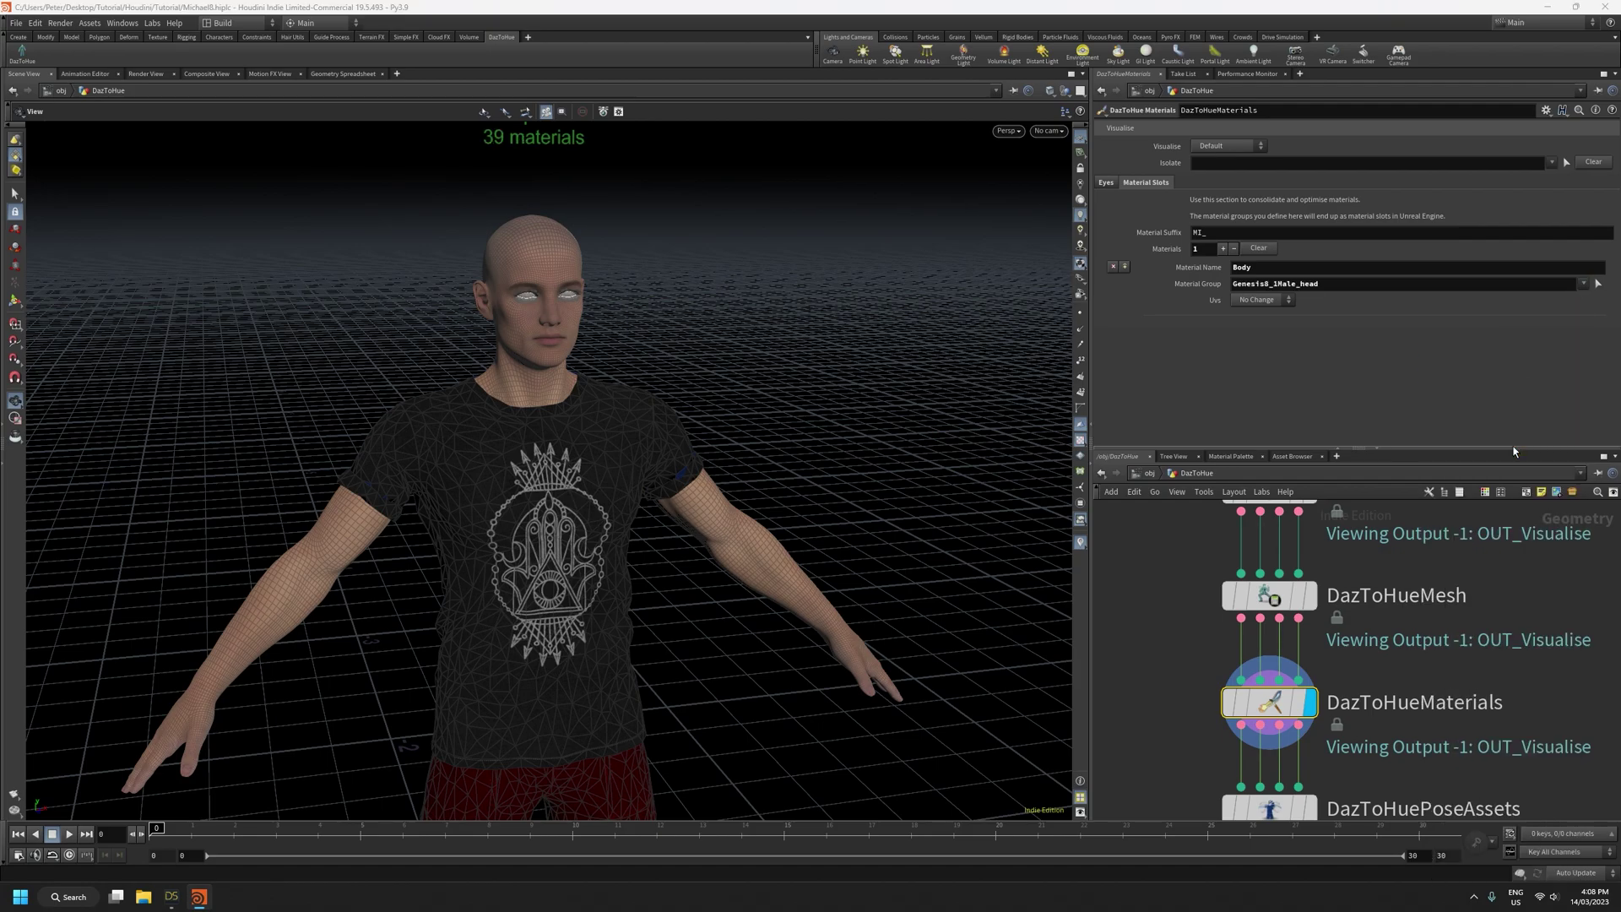
pyautogui.click(1583, 285)
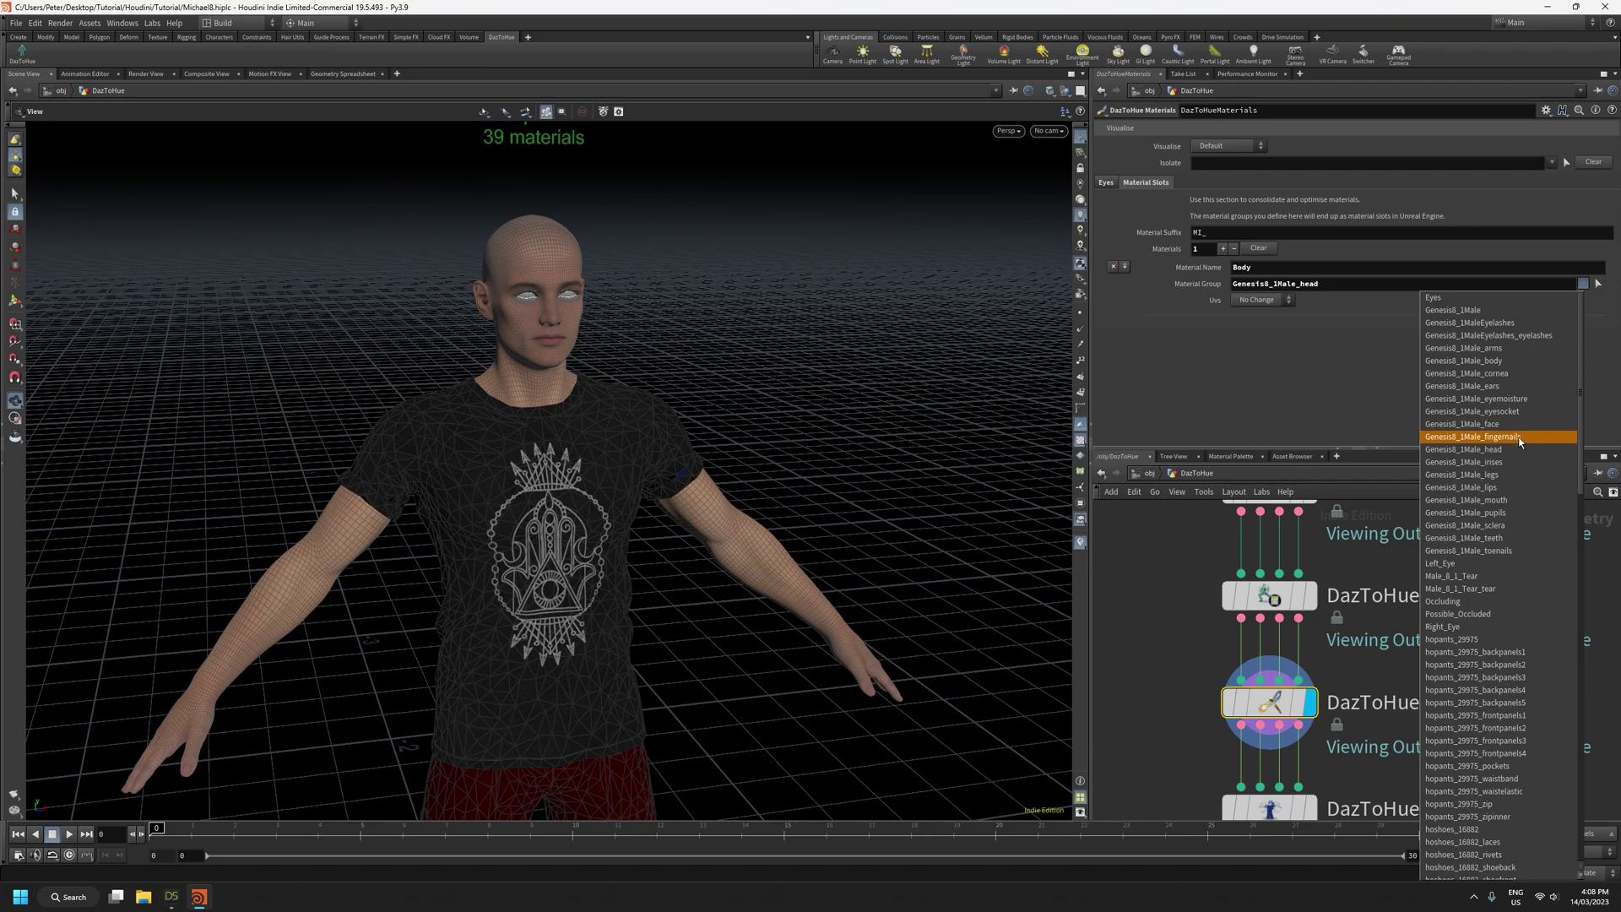
pyautogui.click(1483, 361)
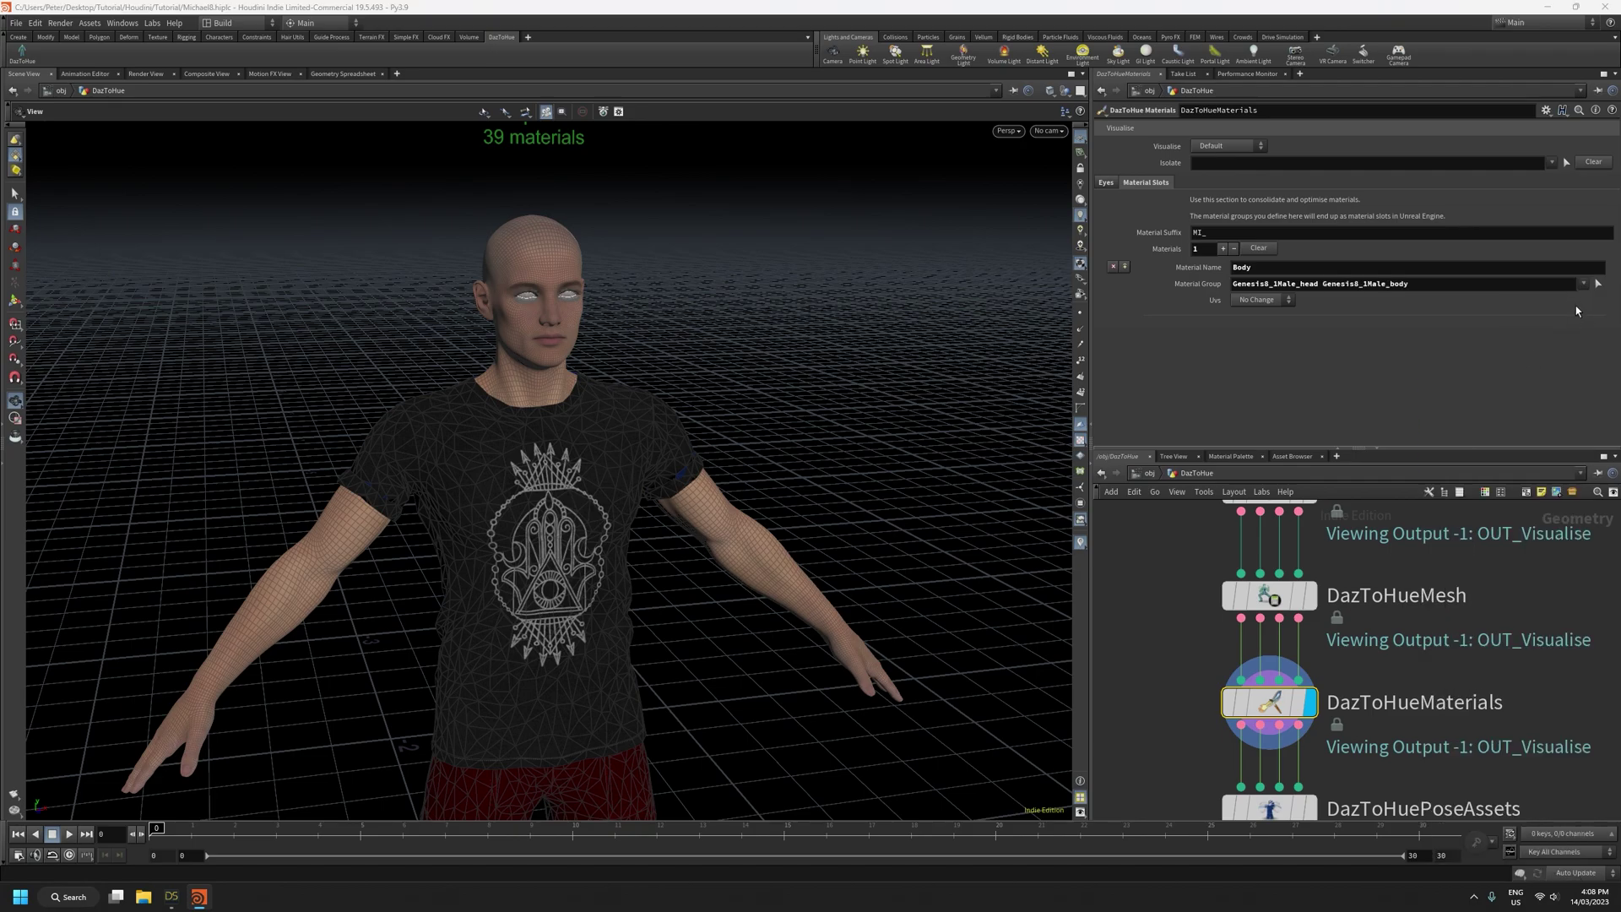
pyautogui.click(1583, 285)
pyautogui.click(1532, 346)
# Extend the Body slot's Material Group with the Genesis8_1Male legs, fingernails and toenails groups
pyautogui.click(1585, 286)
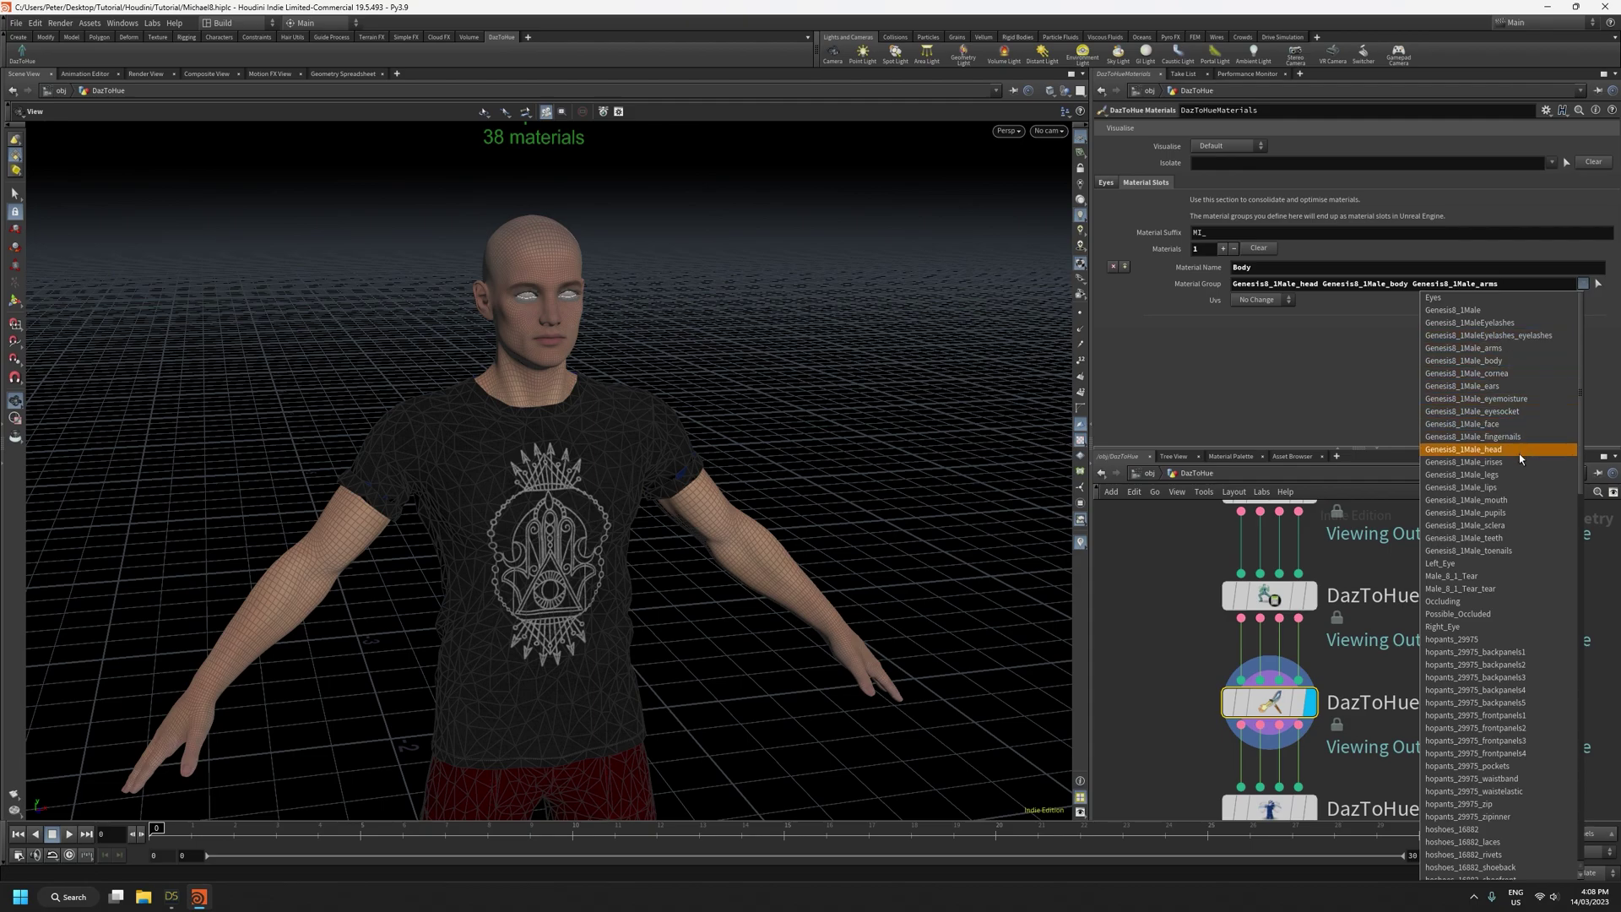
pyautogui.click(1514, 488)
pyautogui.click(1584, 285)
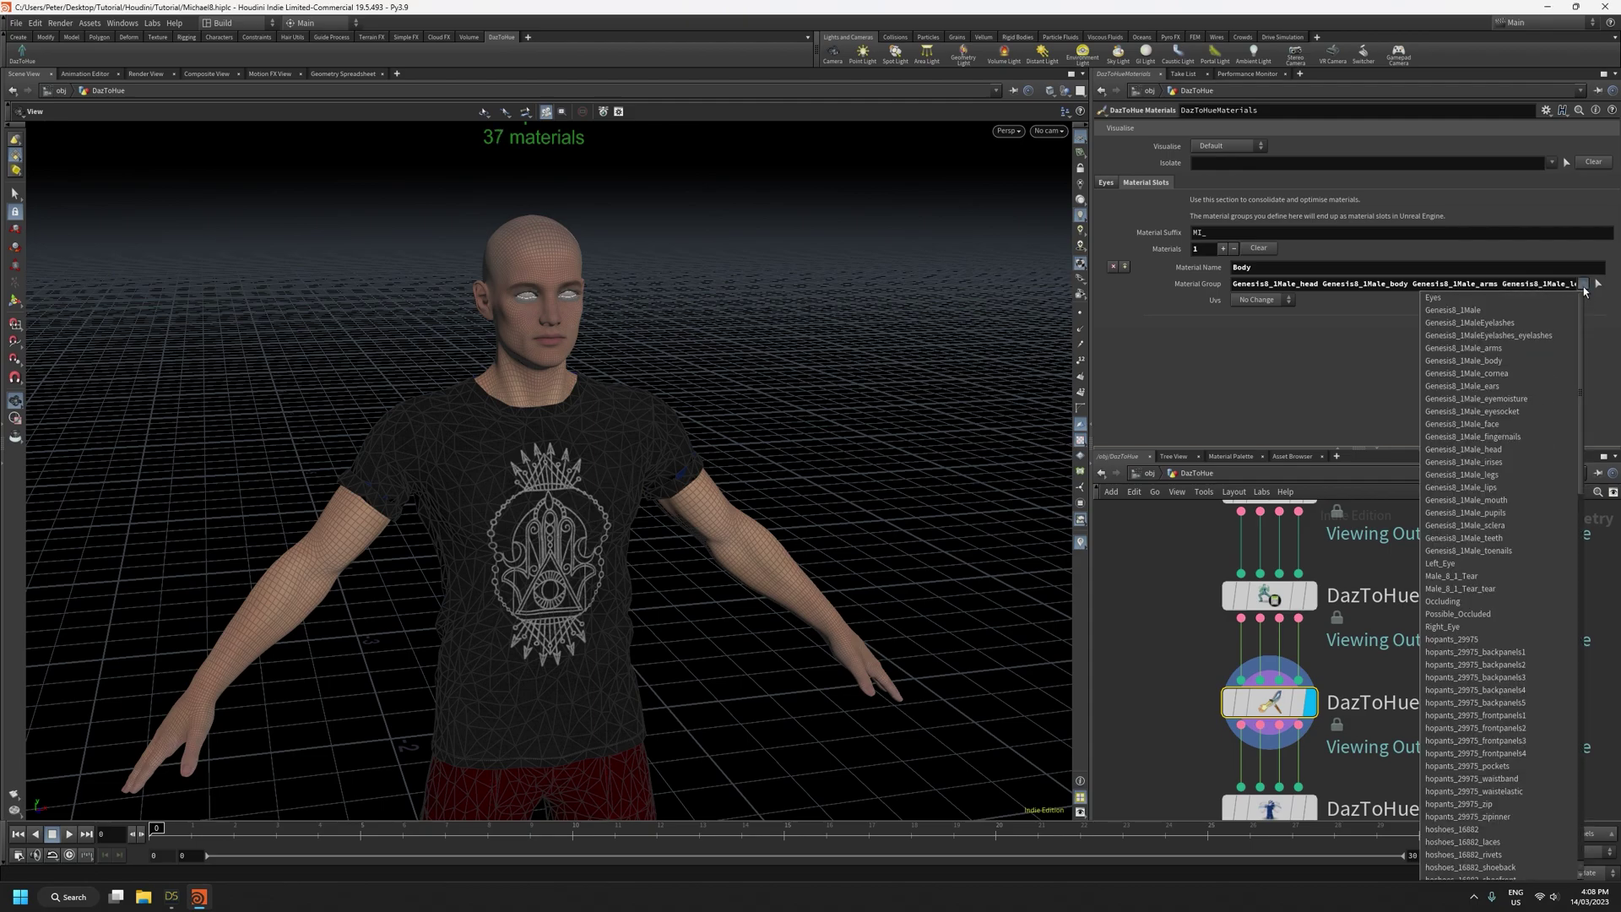
pyautogui.click(1533, 424)
pyautogui.click(1584, 284)
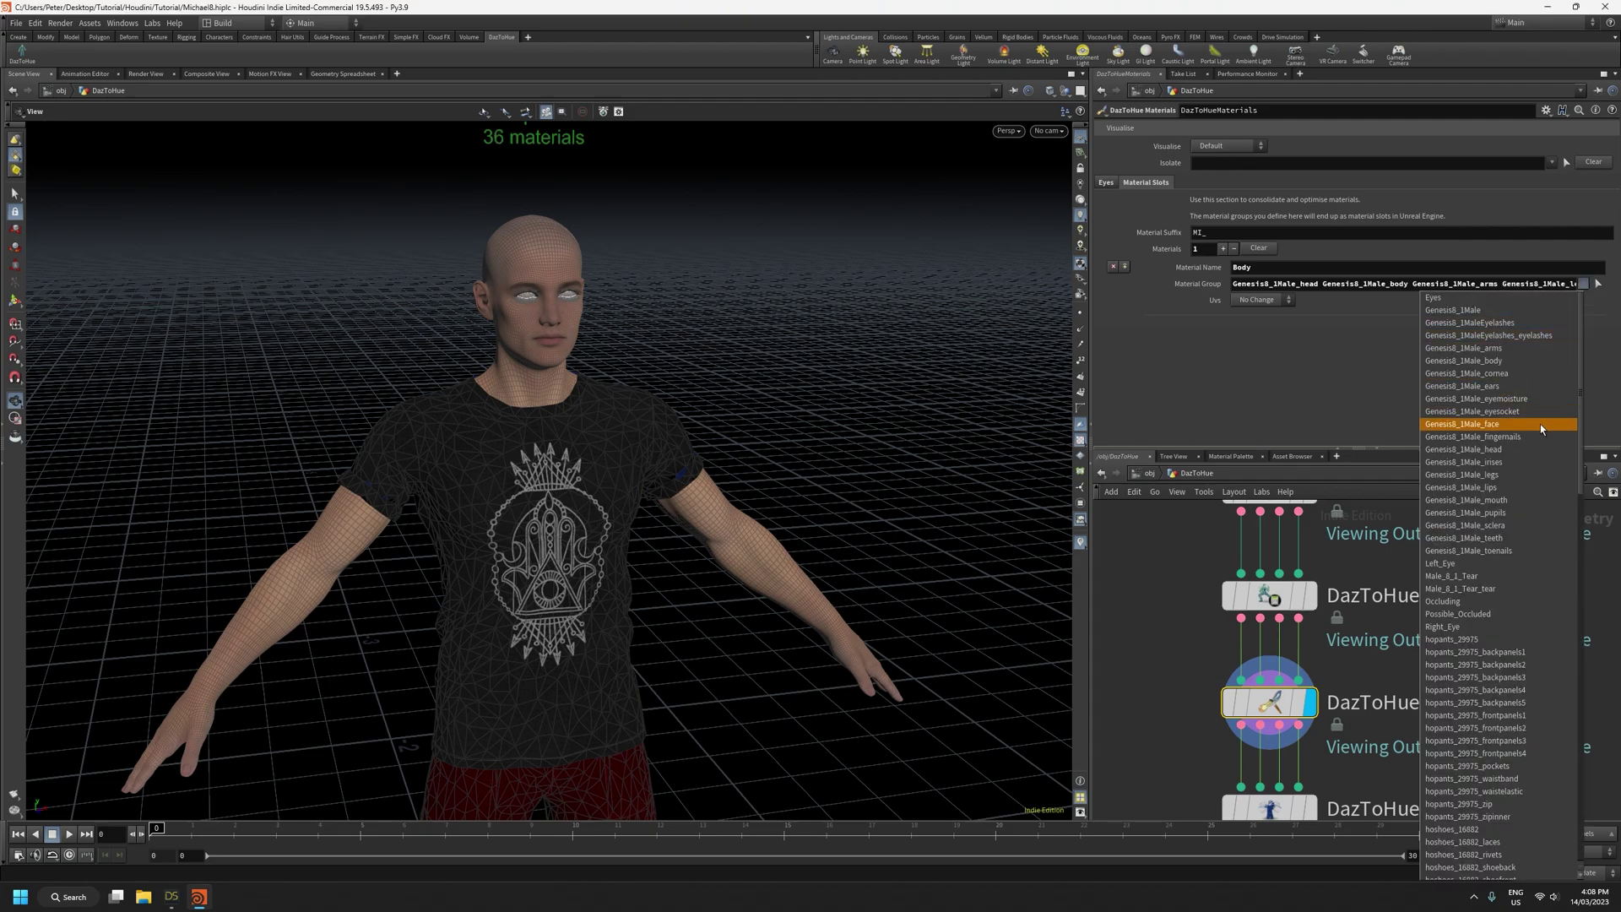
pyautogui.click(1514, 552)
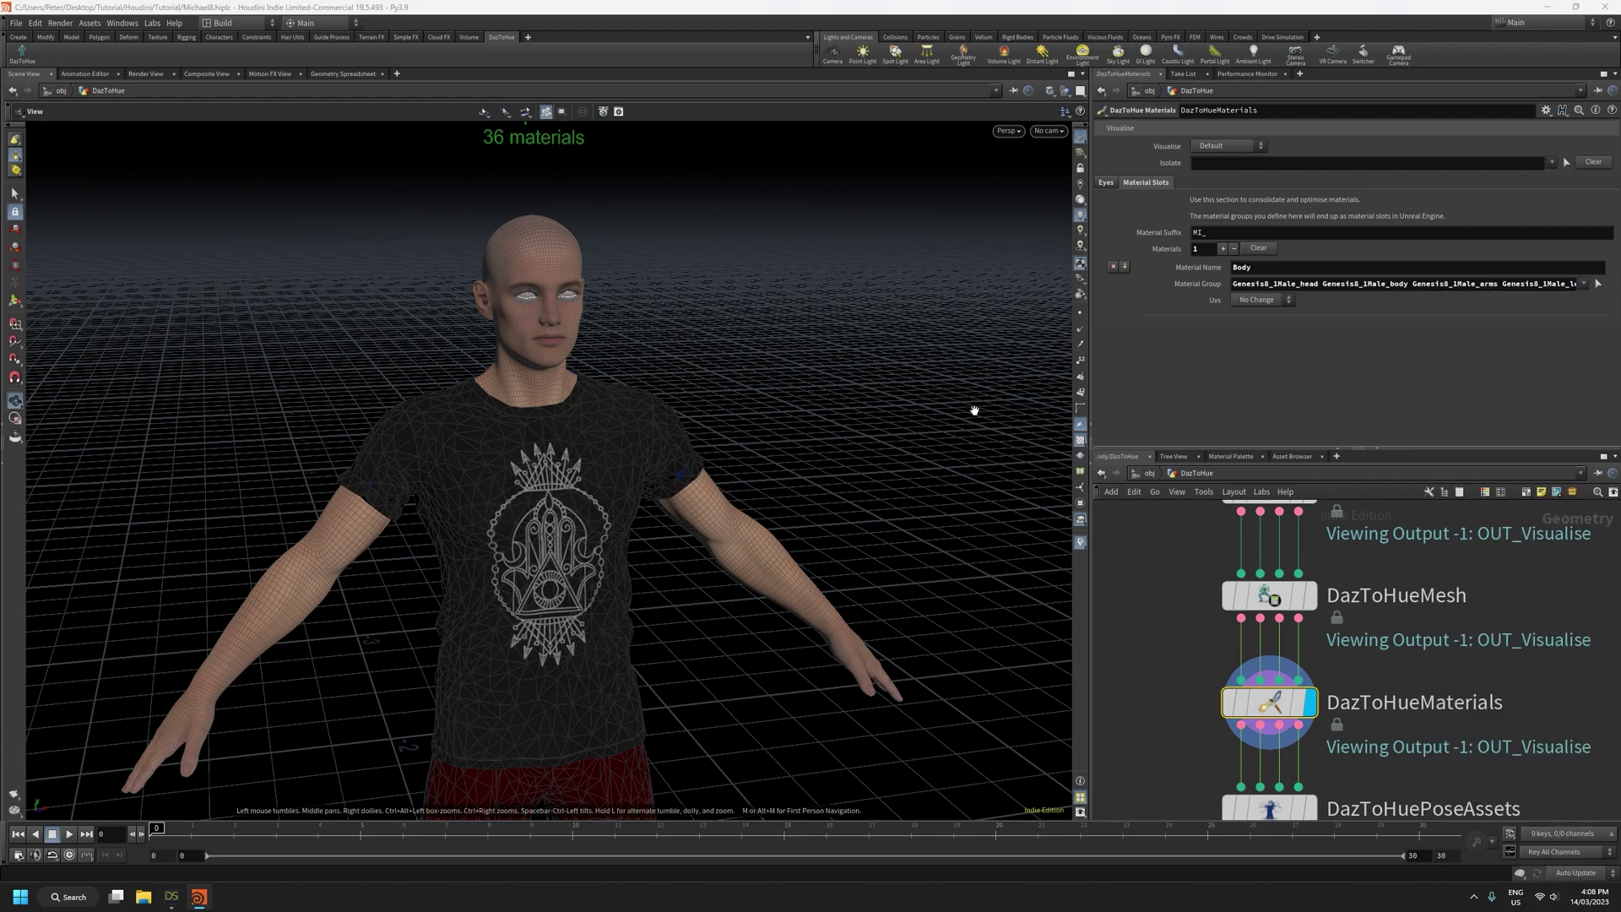
# Compare the fbx_material_name entries offered for Isolate with those offered for the Body slot's Material Group, without choosing any
pyautogui.click(1550, 162)
pyautogui.scroll(-10, 1479, 498)
pyautogui.scroll(-3, 1483, 504)
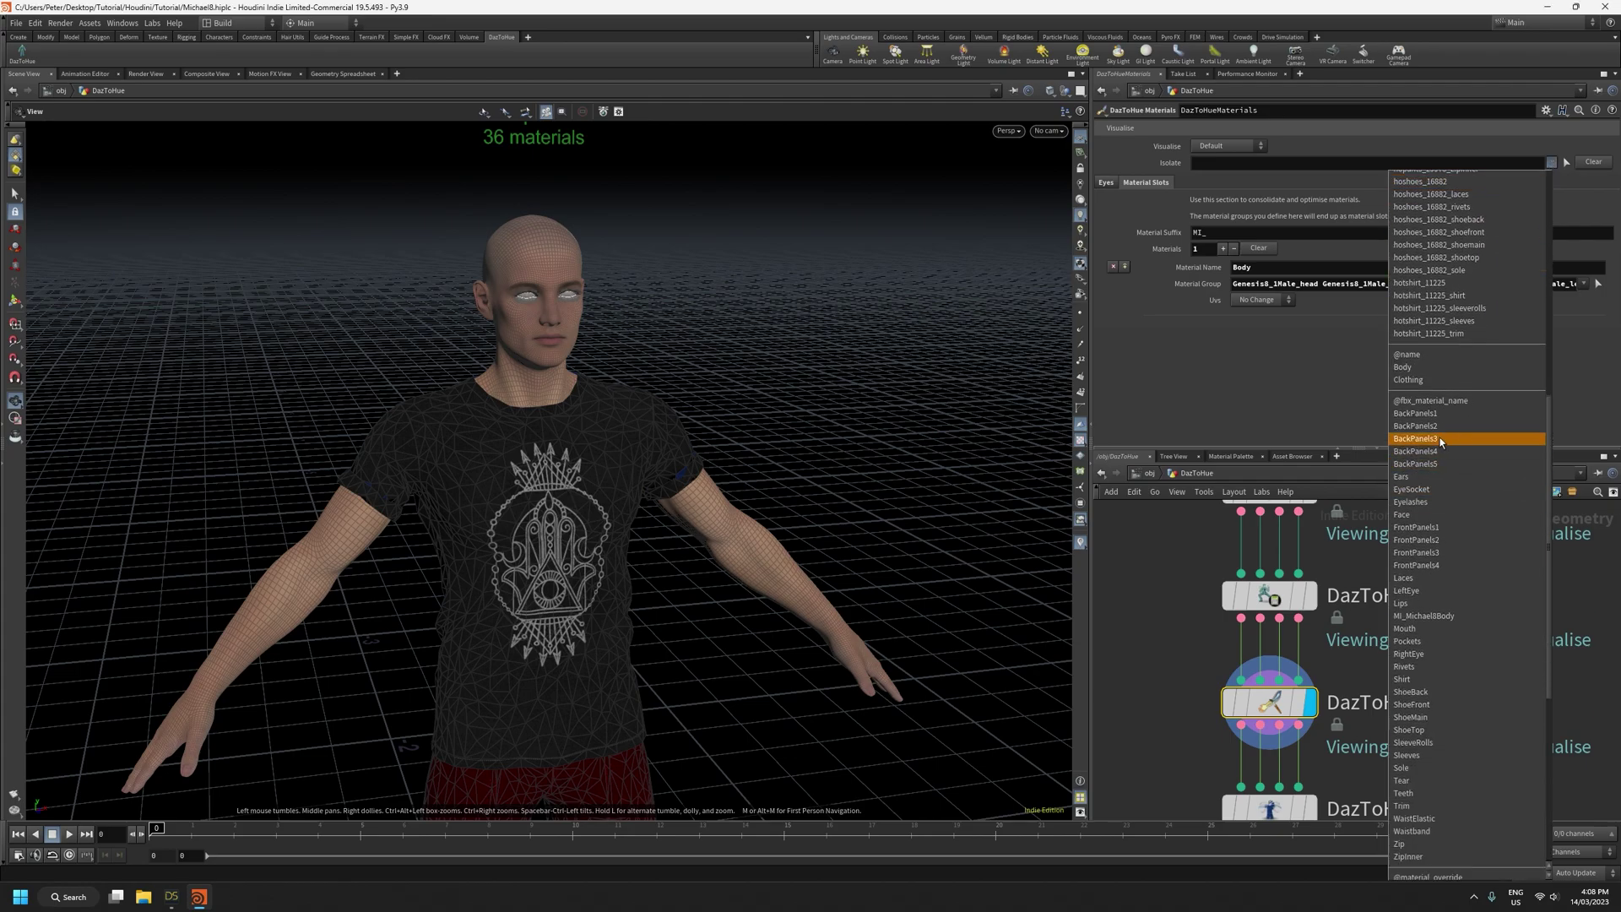
pyautogui.scroll(-1, 1431, 405)
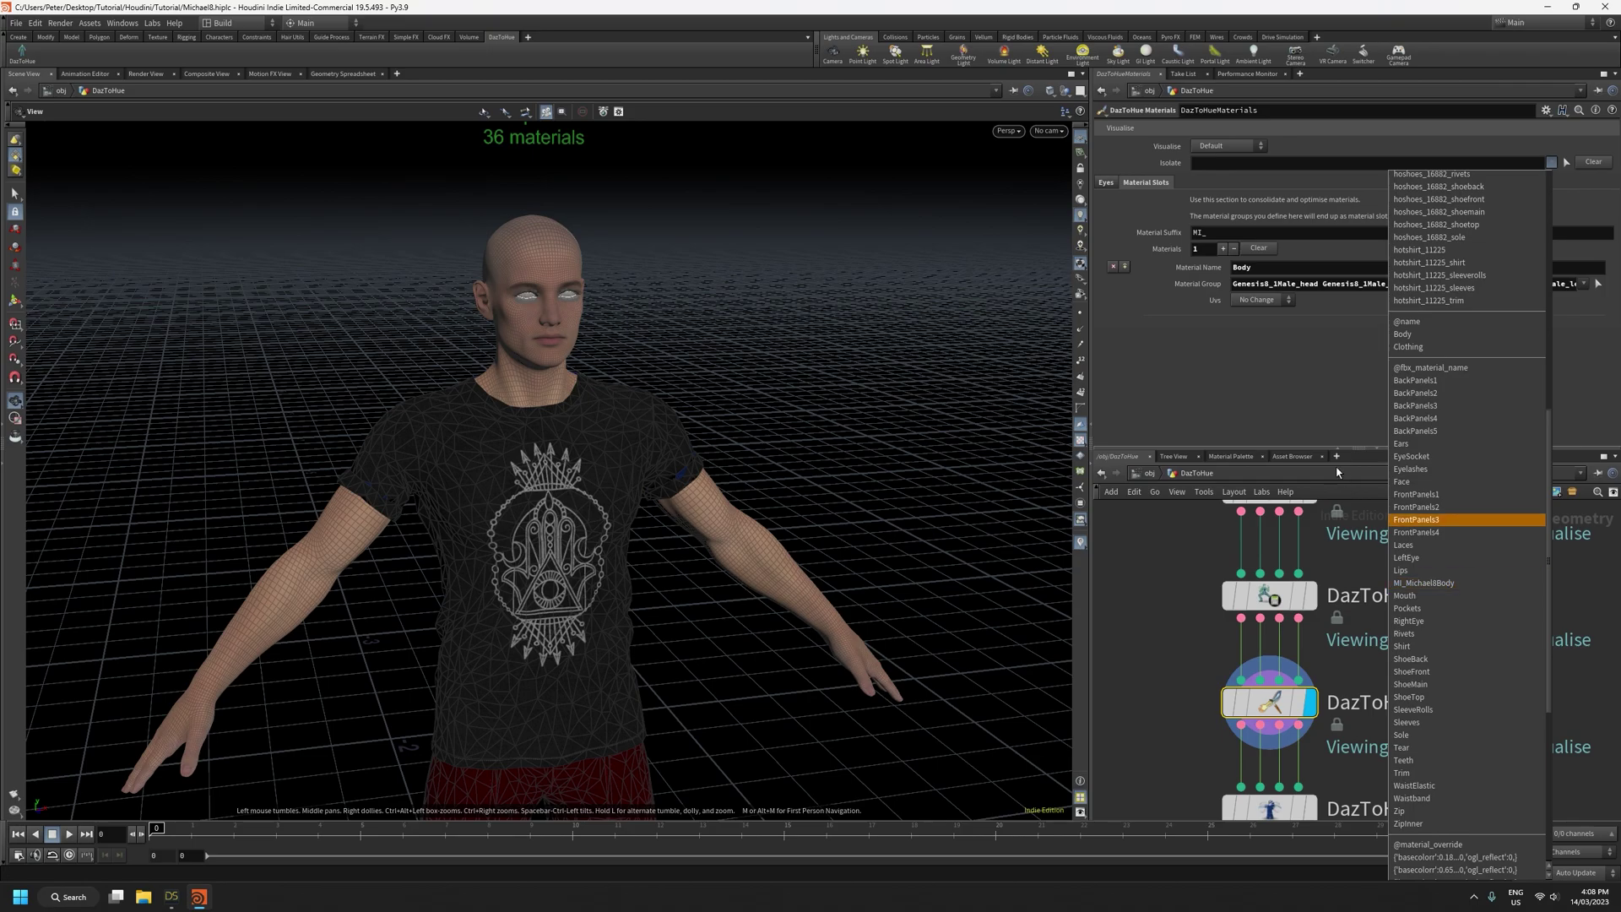
pyautogui.click(1239, 350)
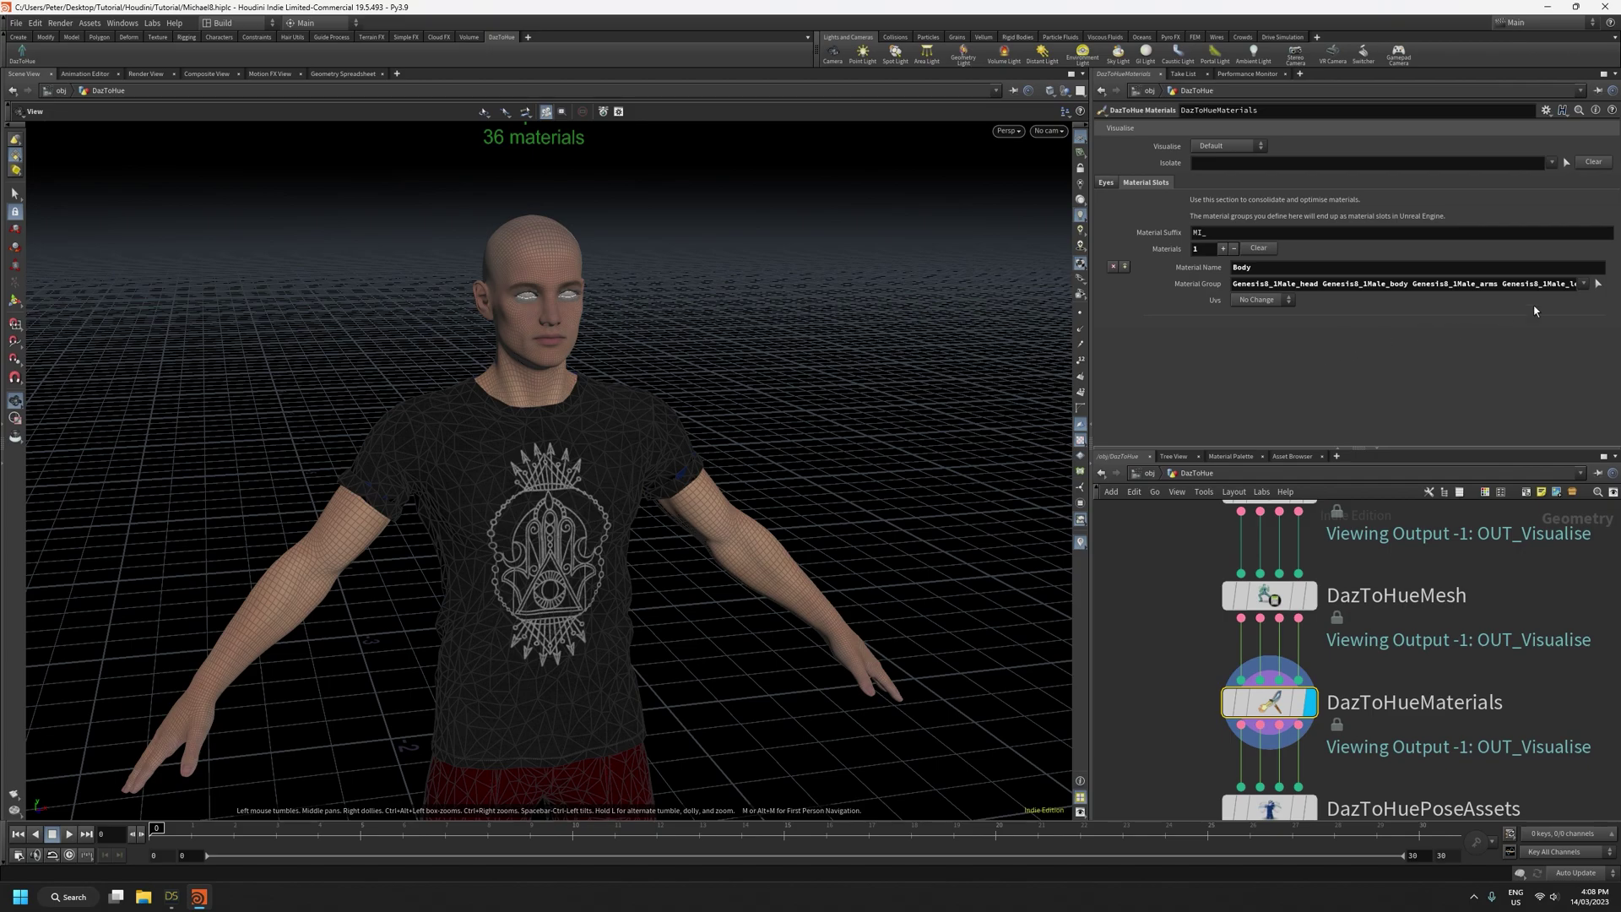
pyautogui.click(1583, 285)
pyautogui.scroll(-5, 1530, 498)
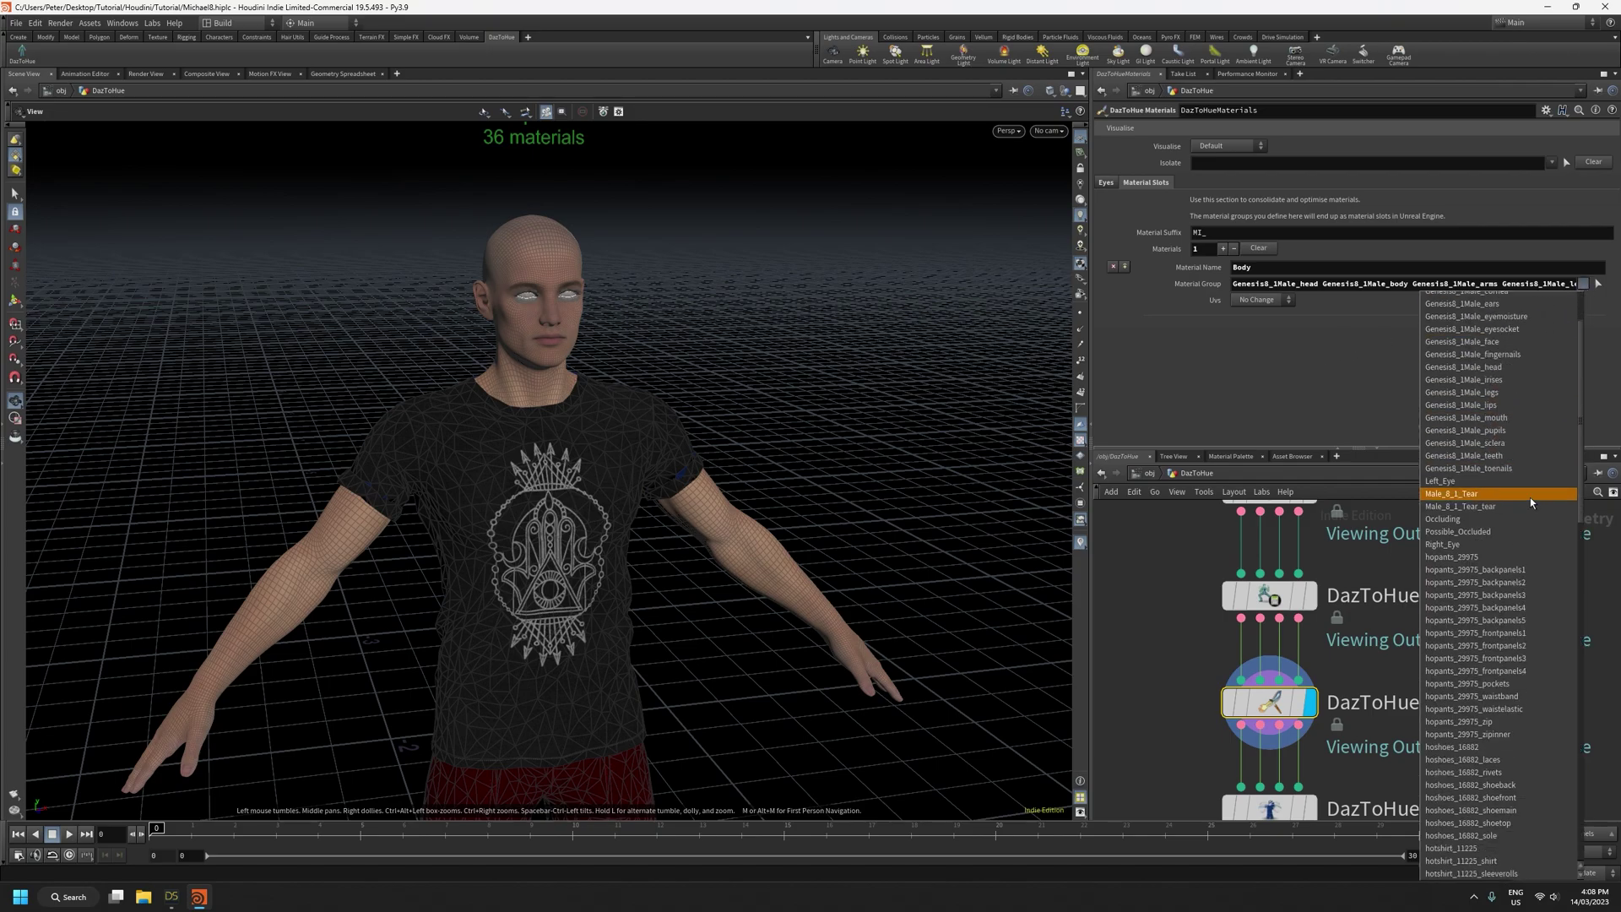
pyautogui.scroll(-5, 1530, 498)
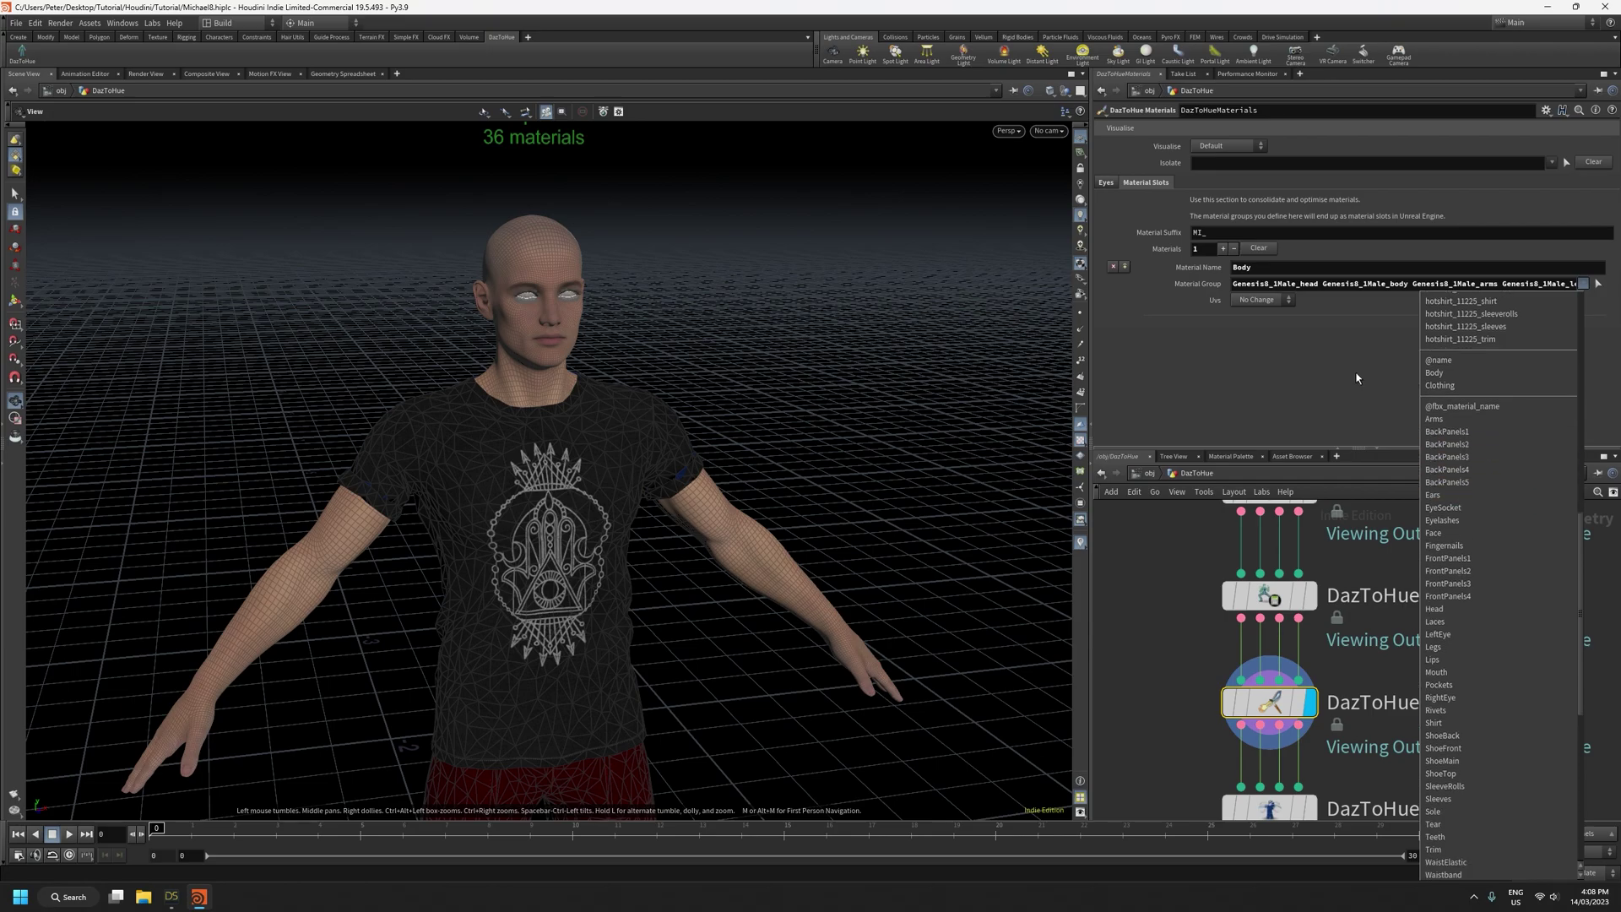
pyautogui.click(1252, 345)
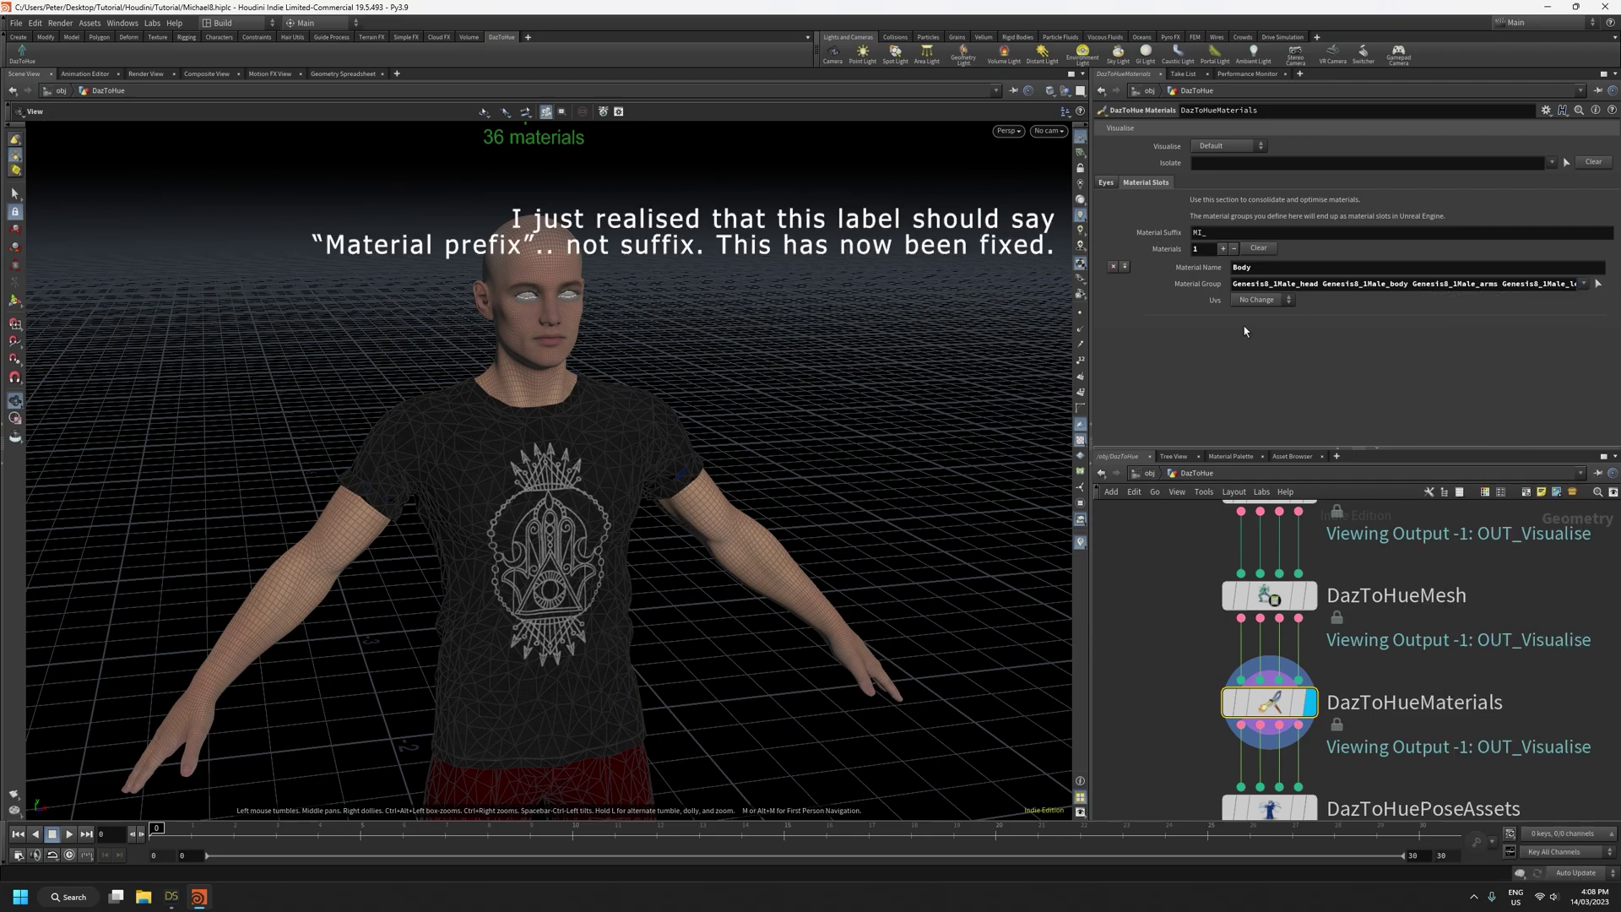
# View the full Fbx label above the character and examine the Material Suffix value without changing it
pyautogui.moveTo(577, 521); pyautogui.dragTo(559, 610, button='right')
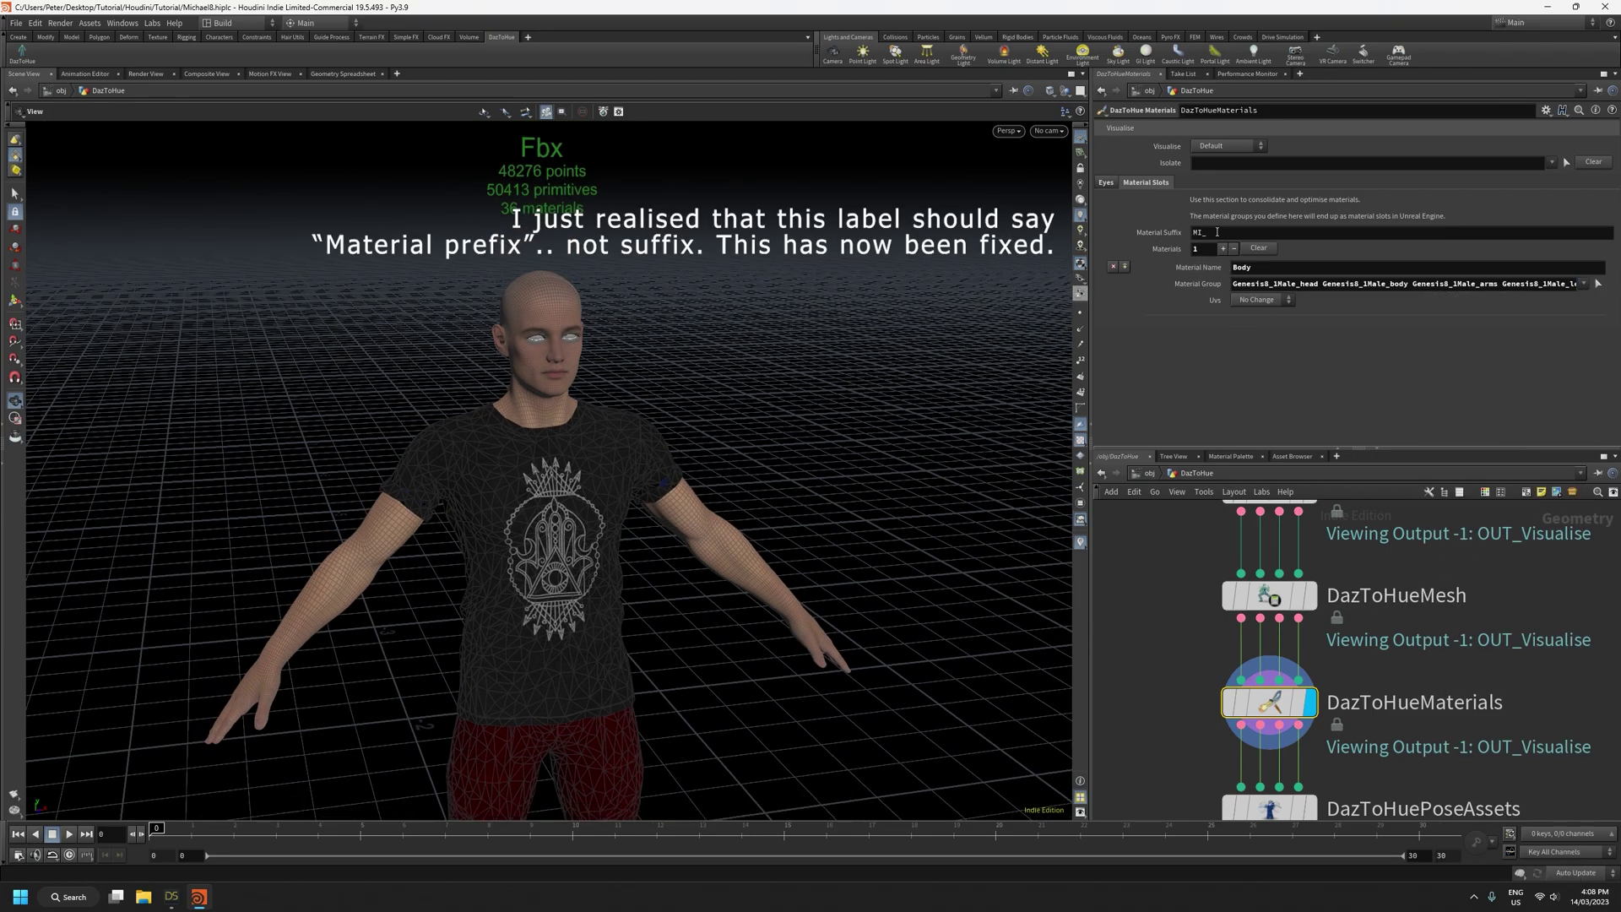
pyautogui.moveTo(700, 494); pyautogui.dragTo(771, 506)
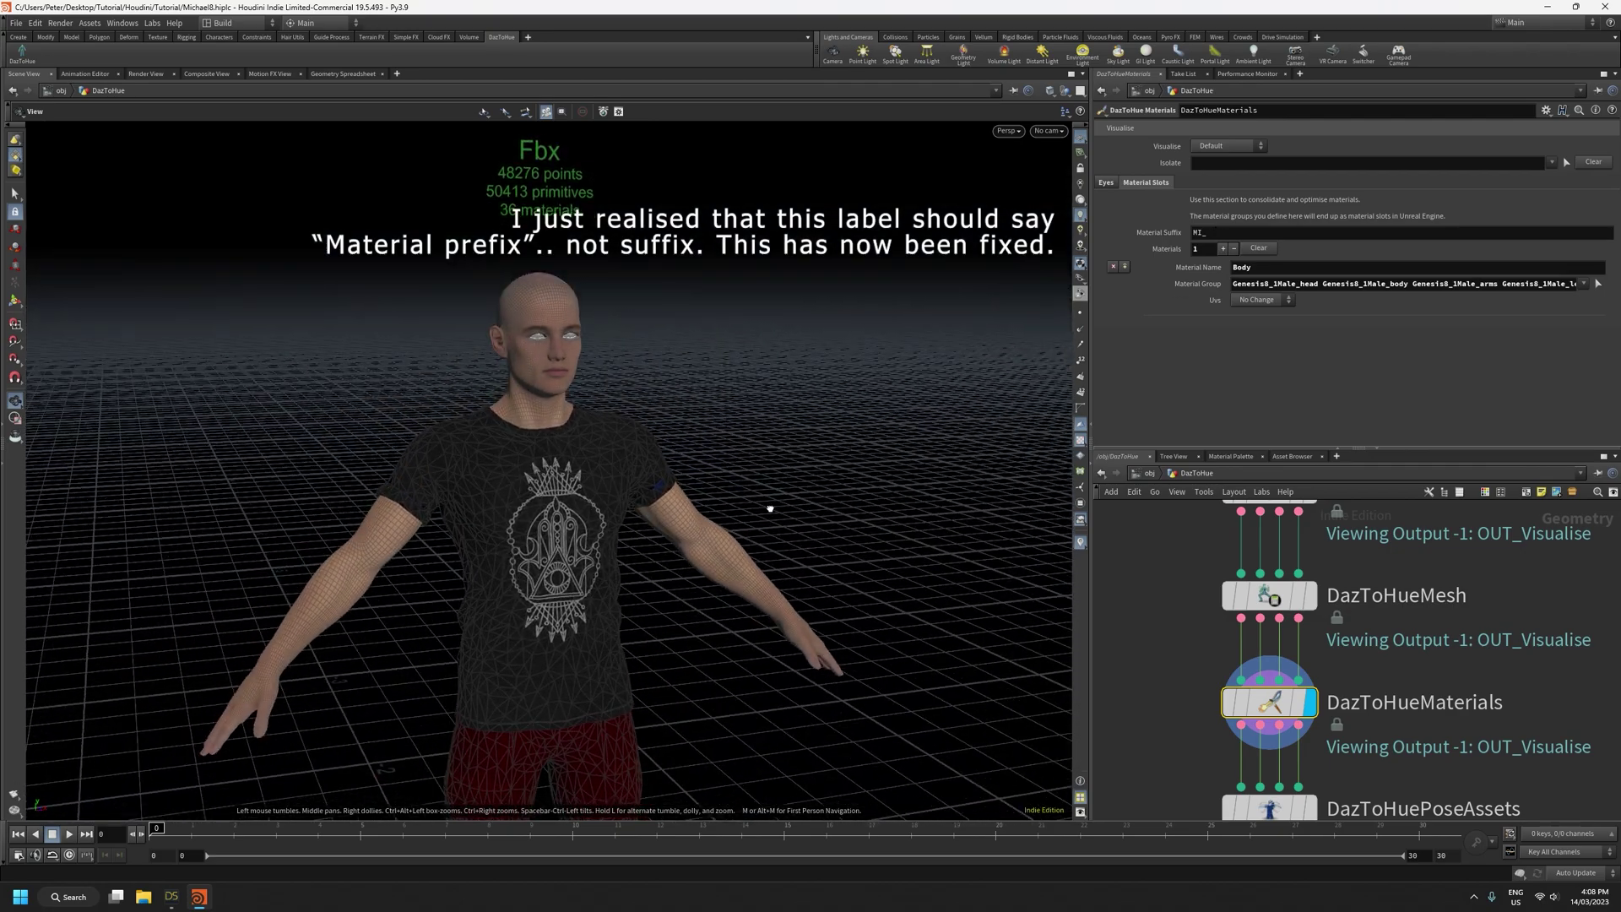
pyautogui.click(1193, 233)
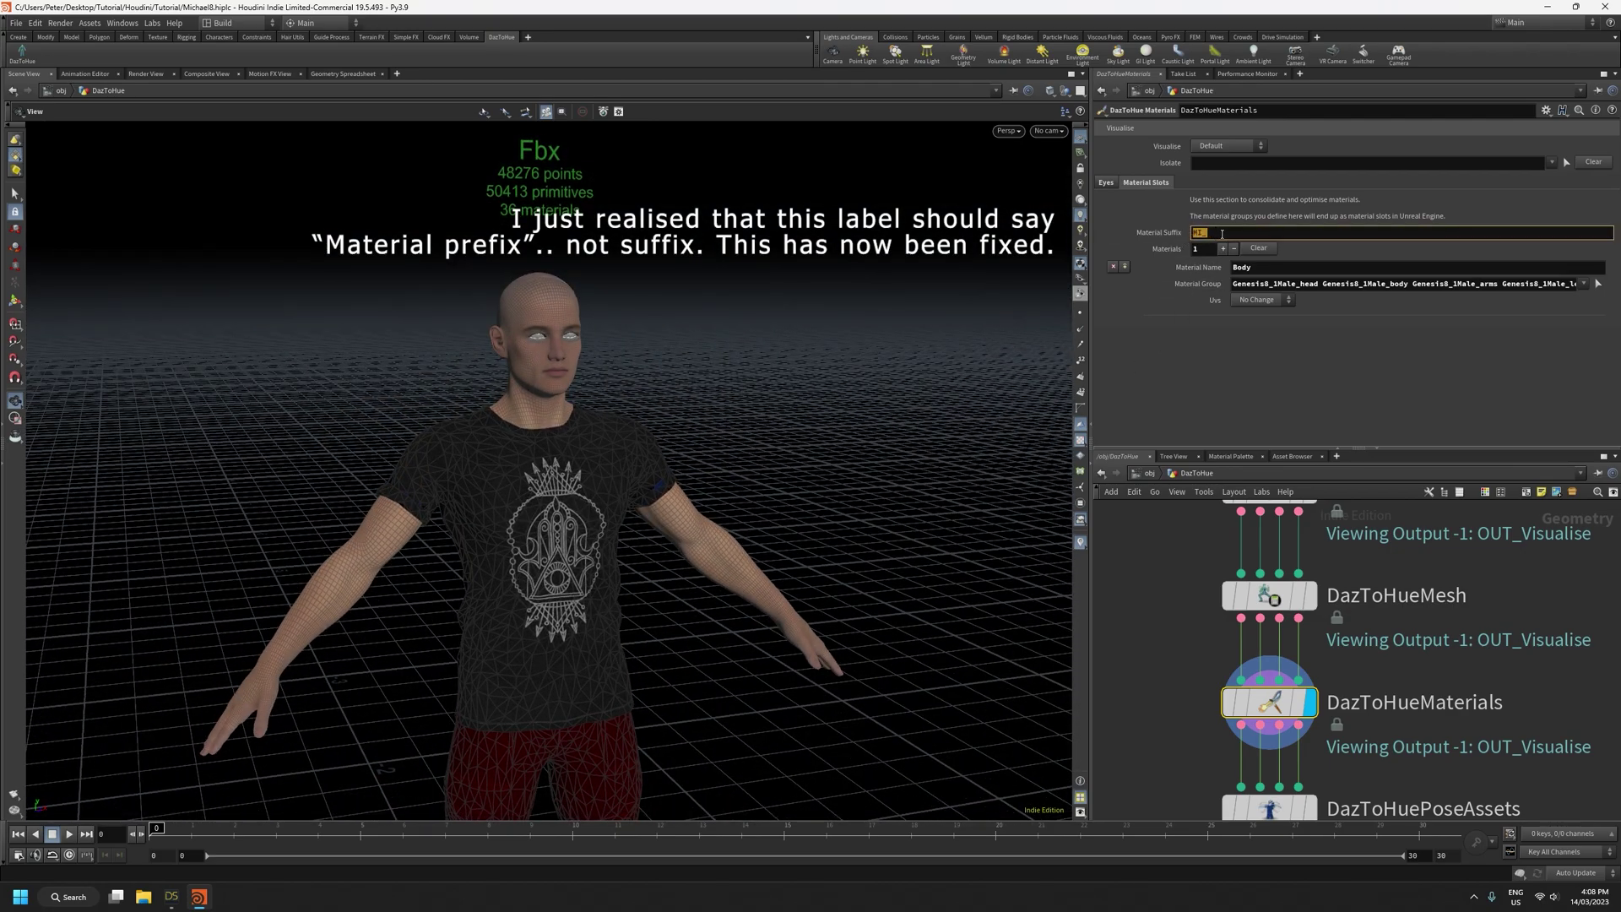
pyautogui.click(1222, 234)
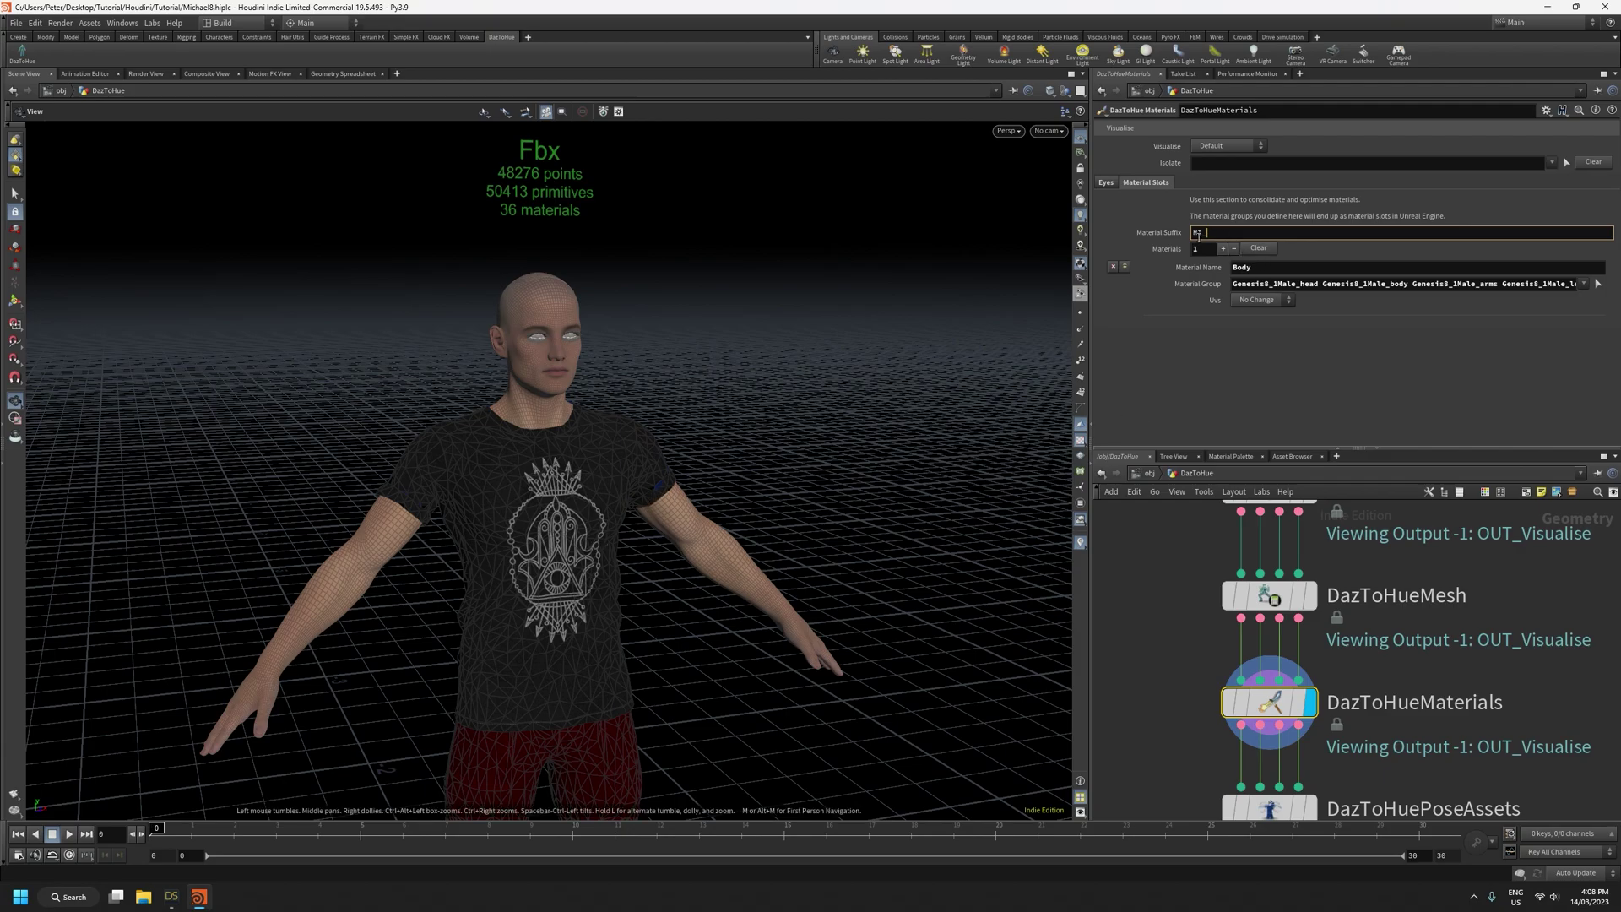
pyautogui.moveTo(765, 461); pyautogui.dragTo(615, 532)
pyautogui.moveTo(615, 532)
pyautogui.mouseDown(button='right')
pyautogui.moveTo(594, 431)
pyautogui.moveTo(606, 553)
pyautogui.mouseUp(button='right')
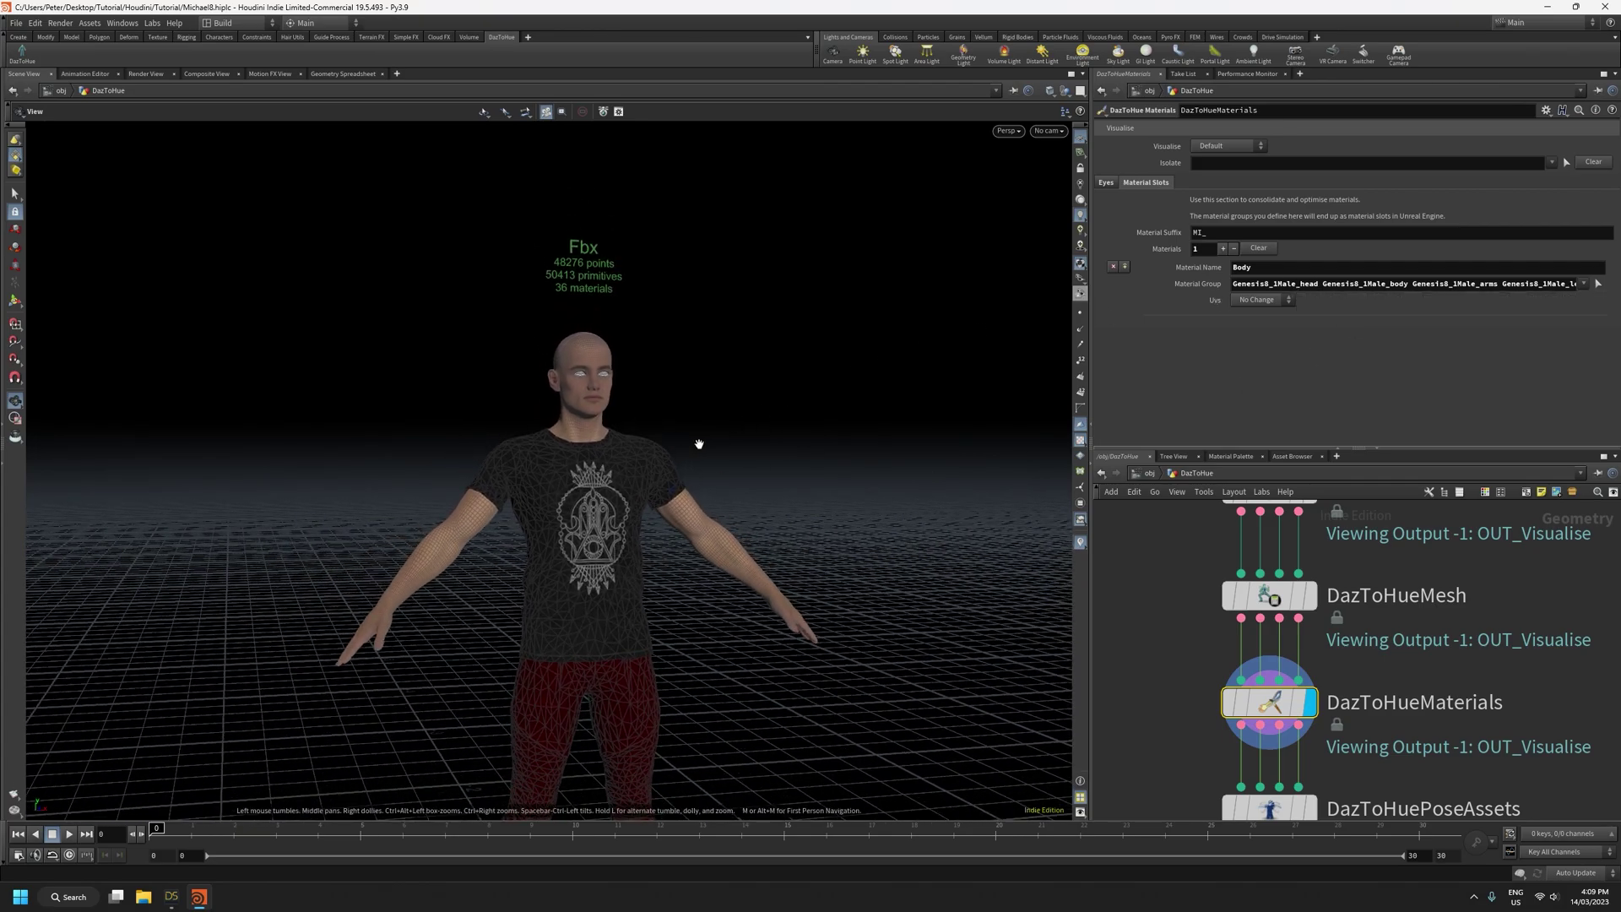
# Set the Body slot's UV option to Pack 2x2 and show a UV view beside the perspective view
pyautogui.click(1261, 301)
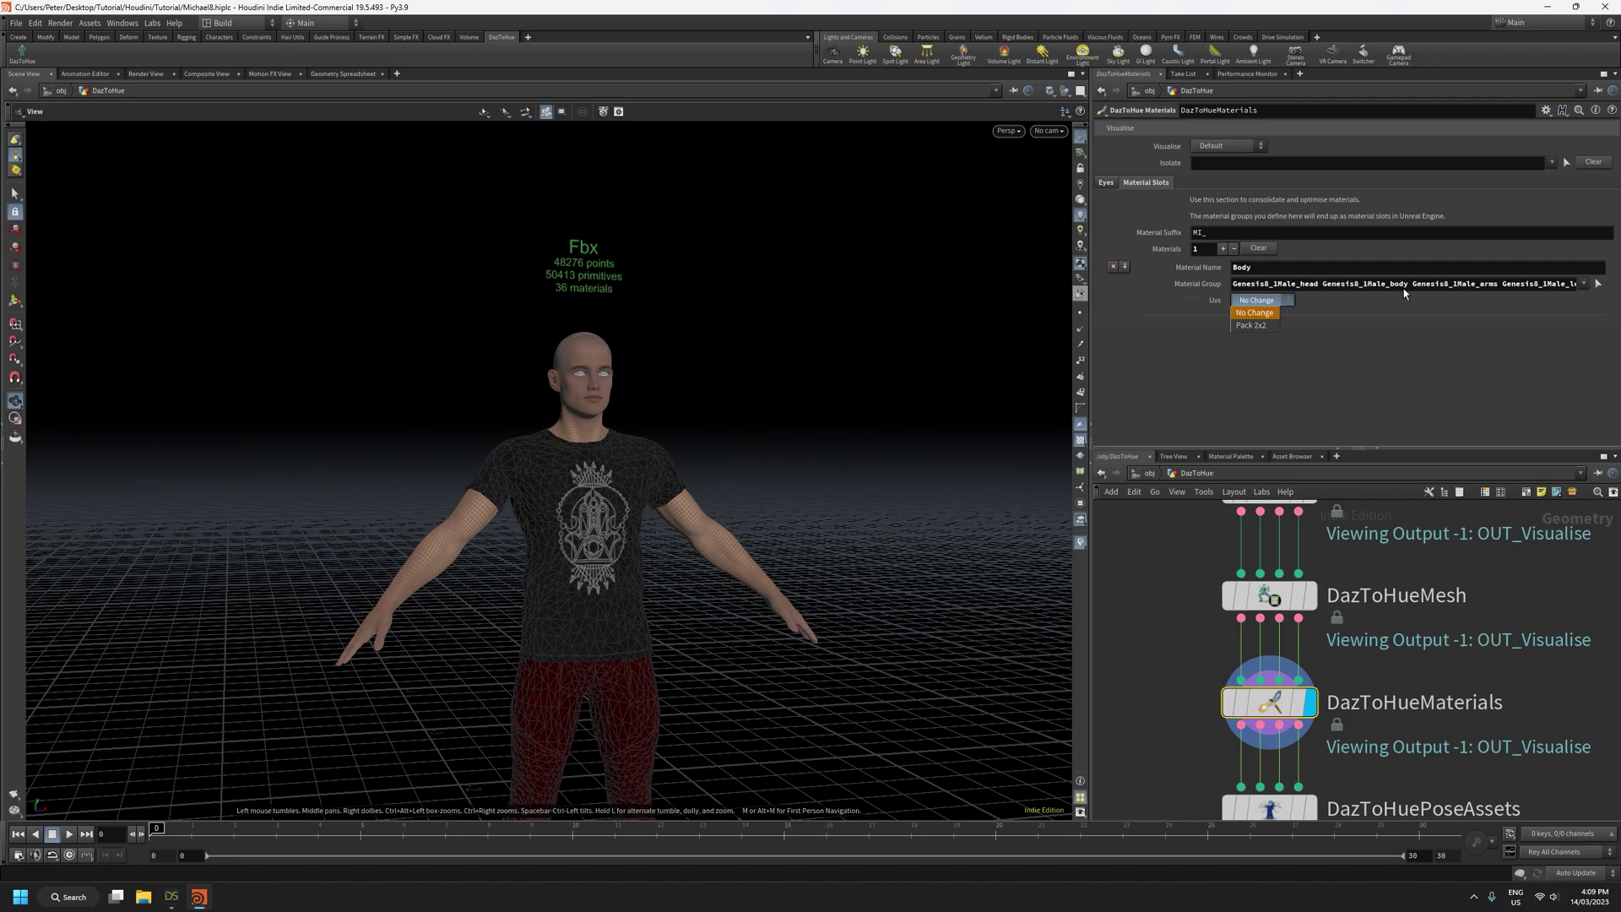
pyautogui.click(1243, 326)
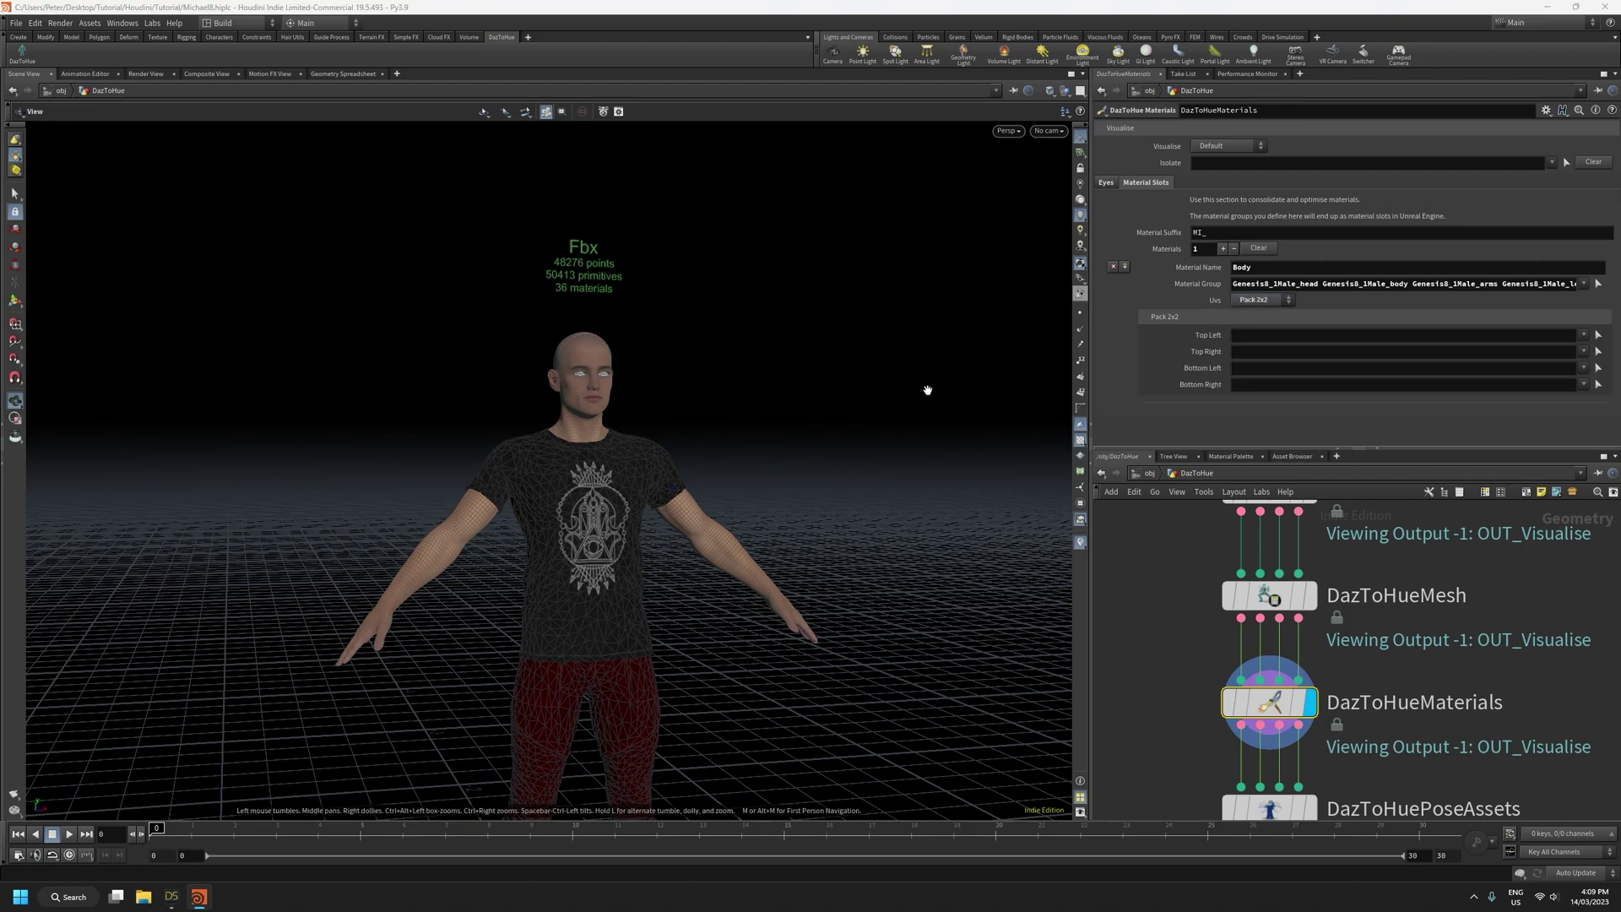
pyautogui.click(1080, 90)
pyautogui.click(1106, 143)
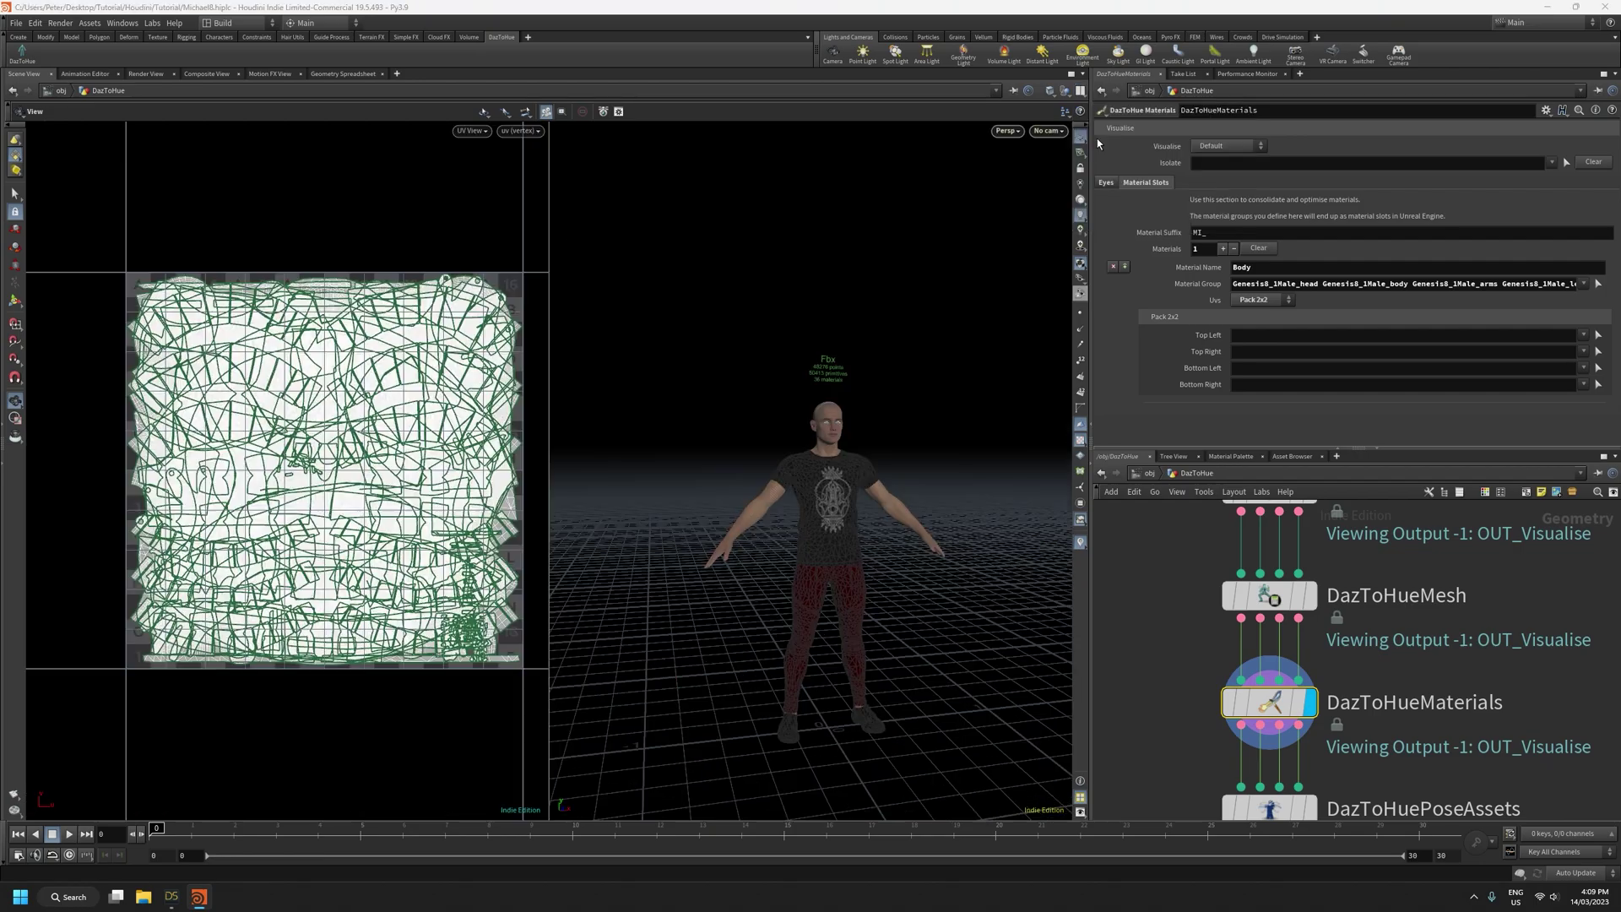
pyautogui.click(474, 135)
pyautogui.click(328, 440)
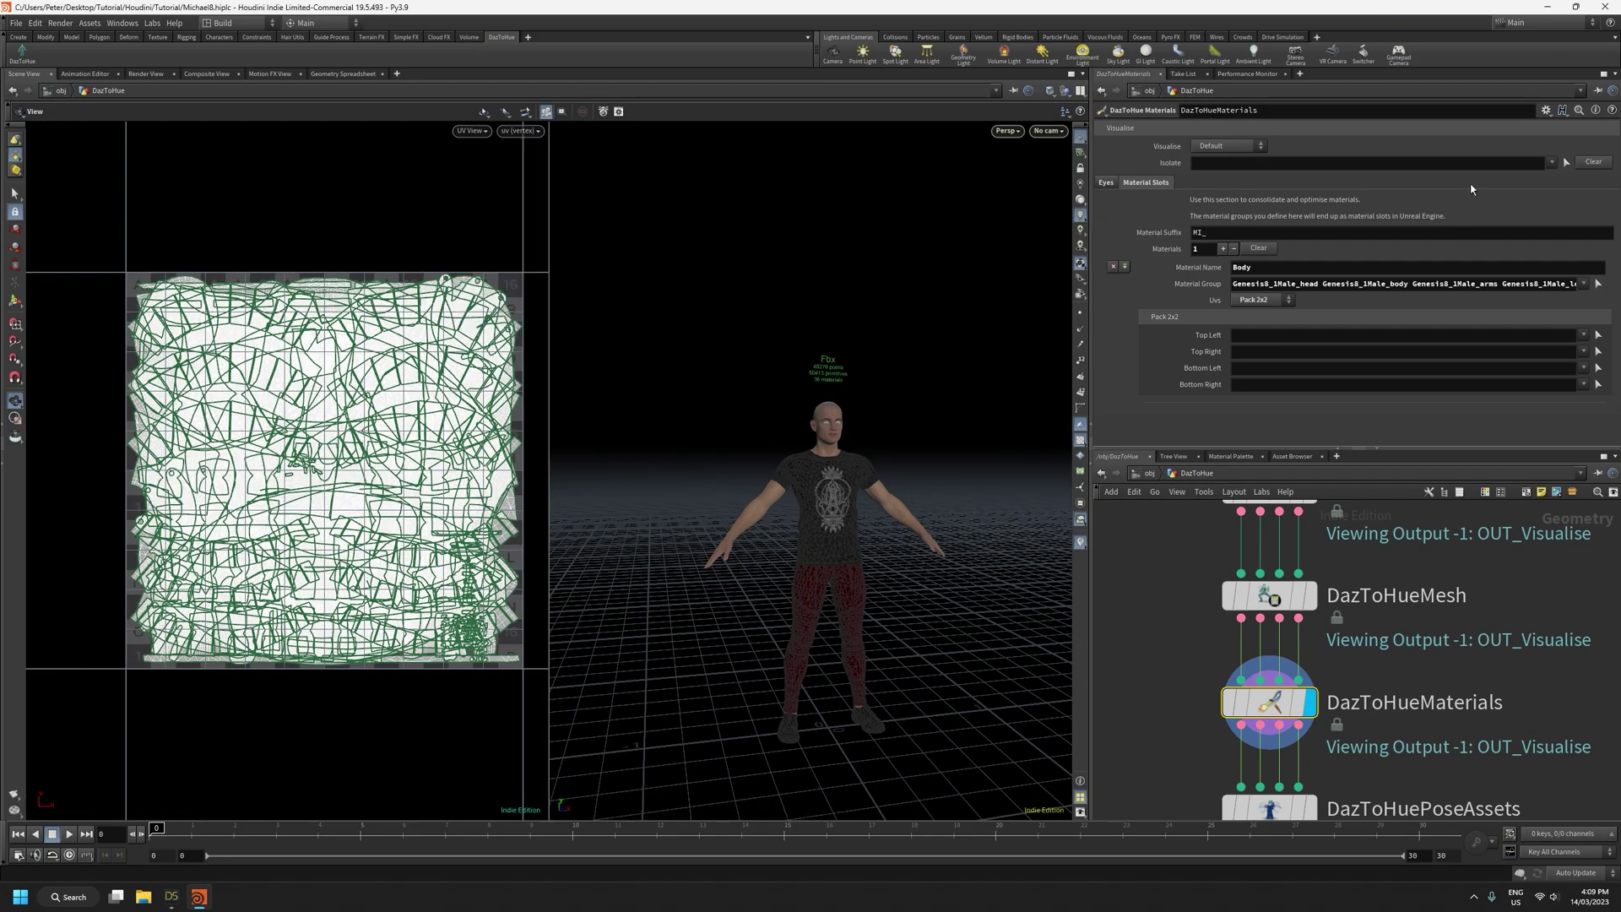
# Isolate Genesis8_1Male_head to show only the head's UVs
pyautogui.click(1551, 163)
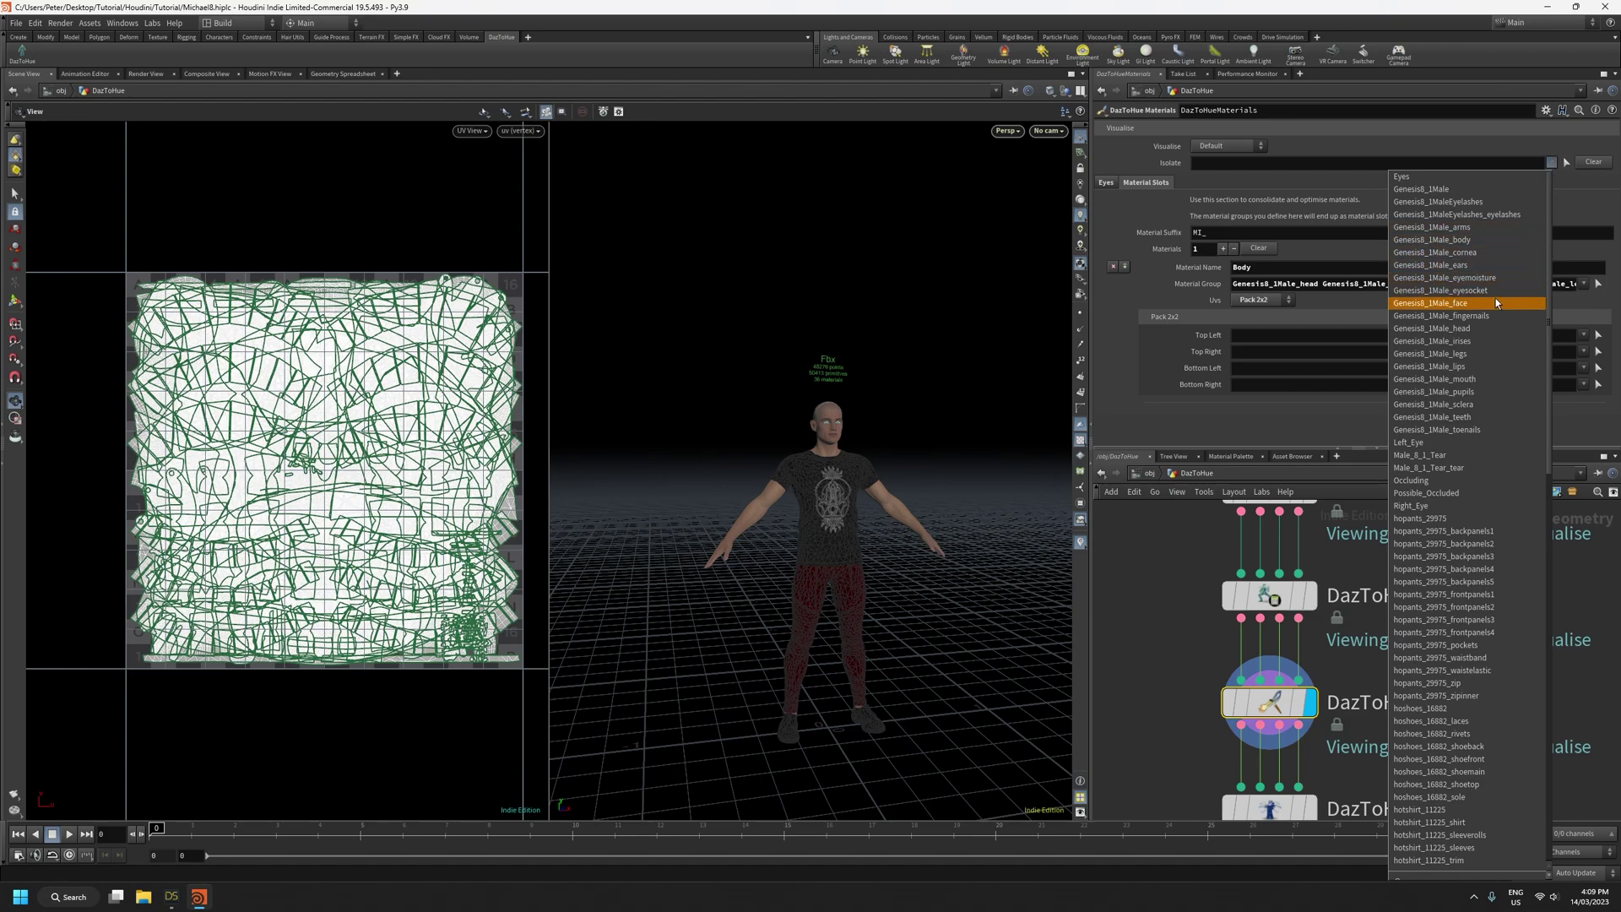
pyautogui.click(1484, 329)
pyautogui.click(1552, 163)
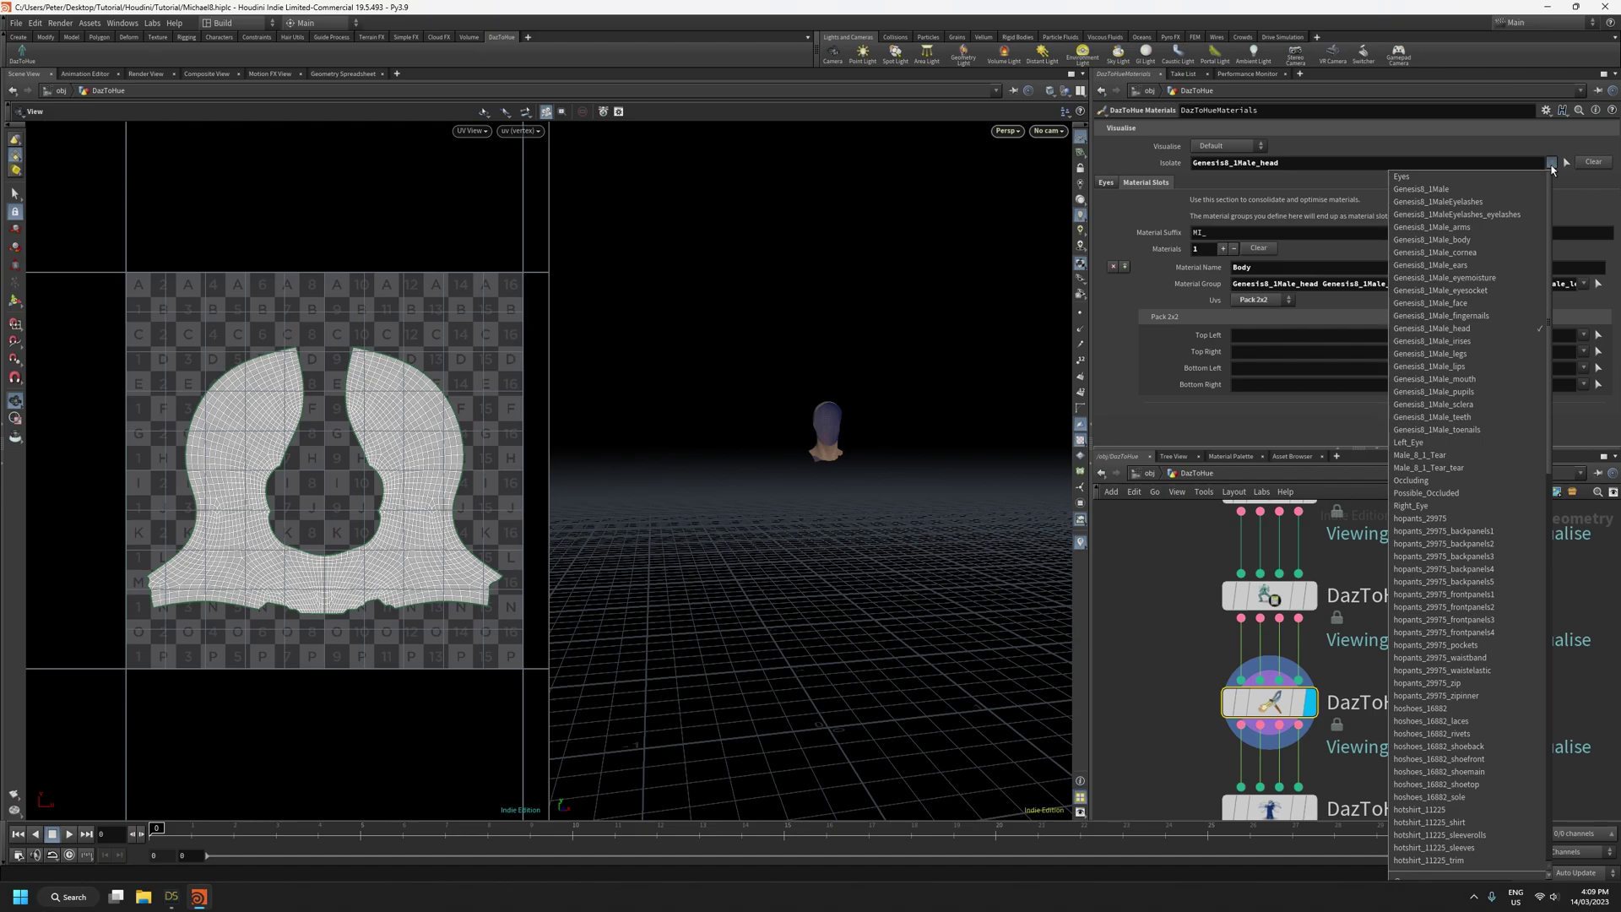
pyautogui.click(1389, 151)
# Copy the Body slot's whole Material Group list into Isolate, replacing its entry, and view the overlapping UVs
pyautogui.click(1334, 285)
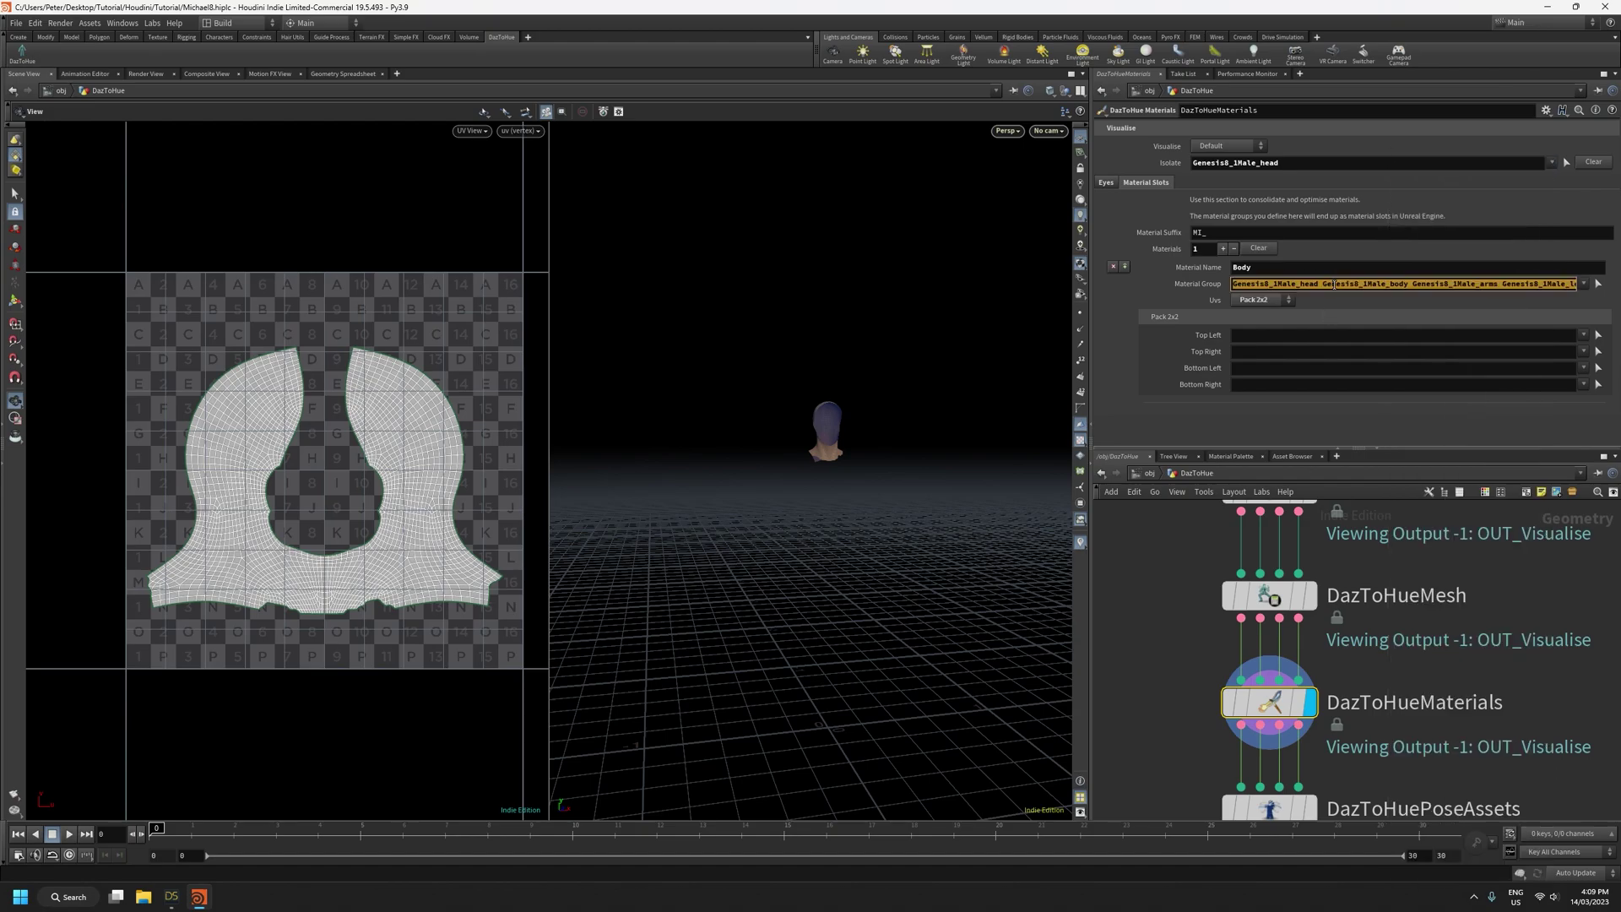
pyautogui.hotkey('ctrl', 'c')
pyautogui.moveTo(1302, 162); pyautogui.dragTo(1152, 165)
pyautogui.hotkey('ctrl', 'v')
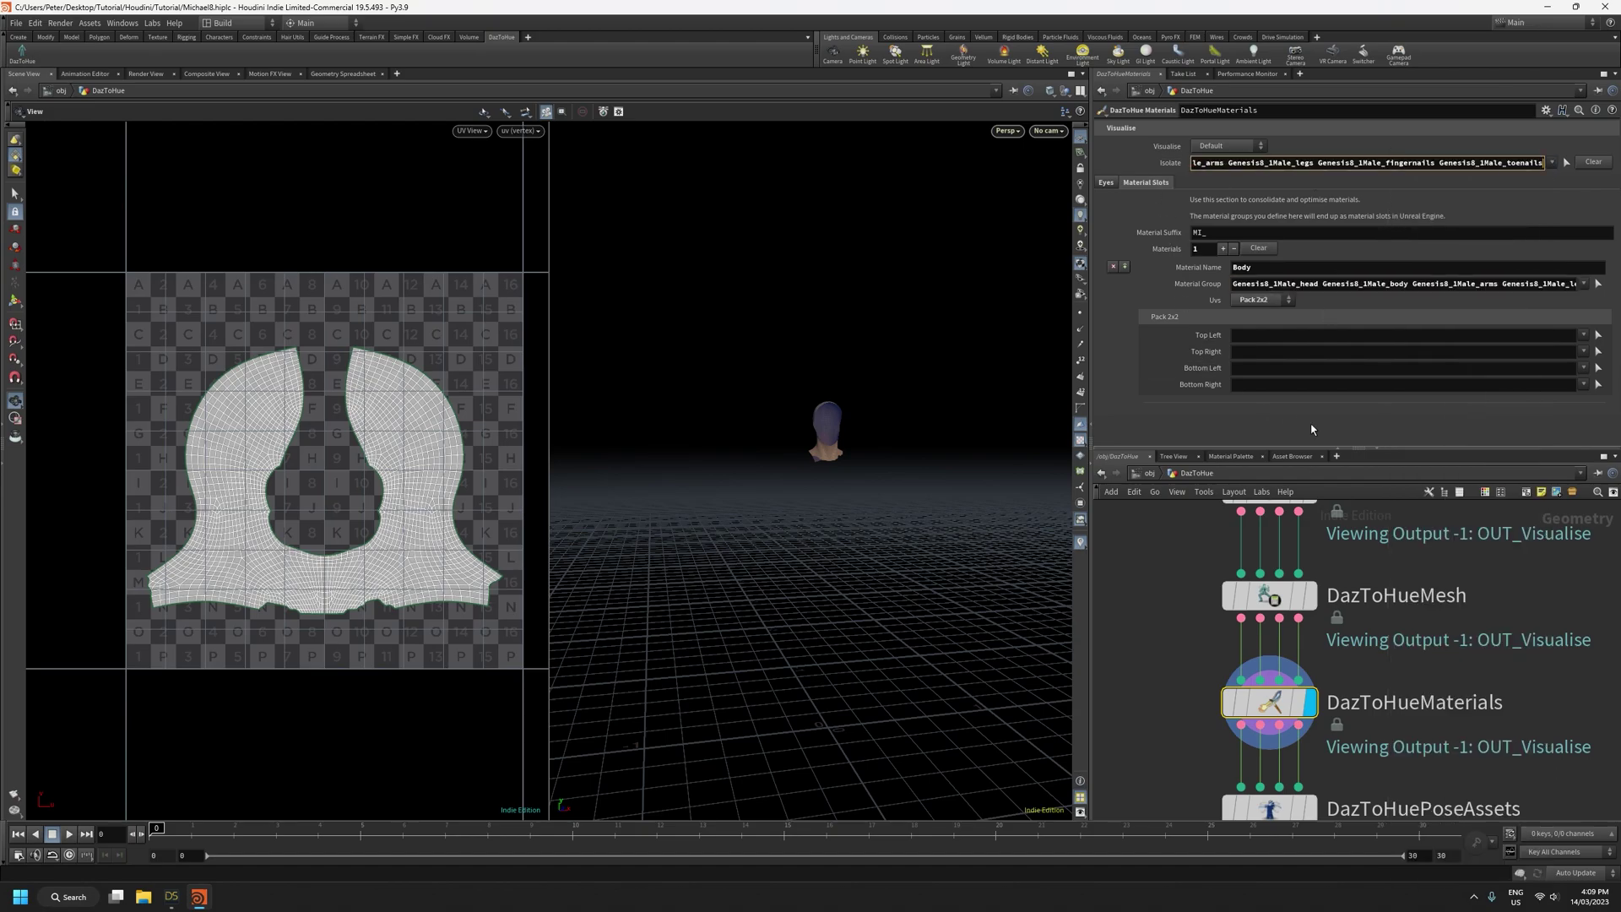
pyautogui.click(1312, 429)
pyautogui.scroll(3, 416, 477)
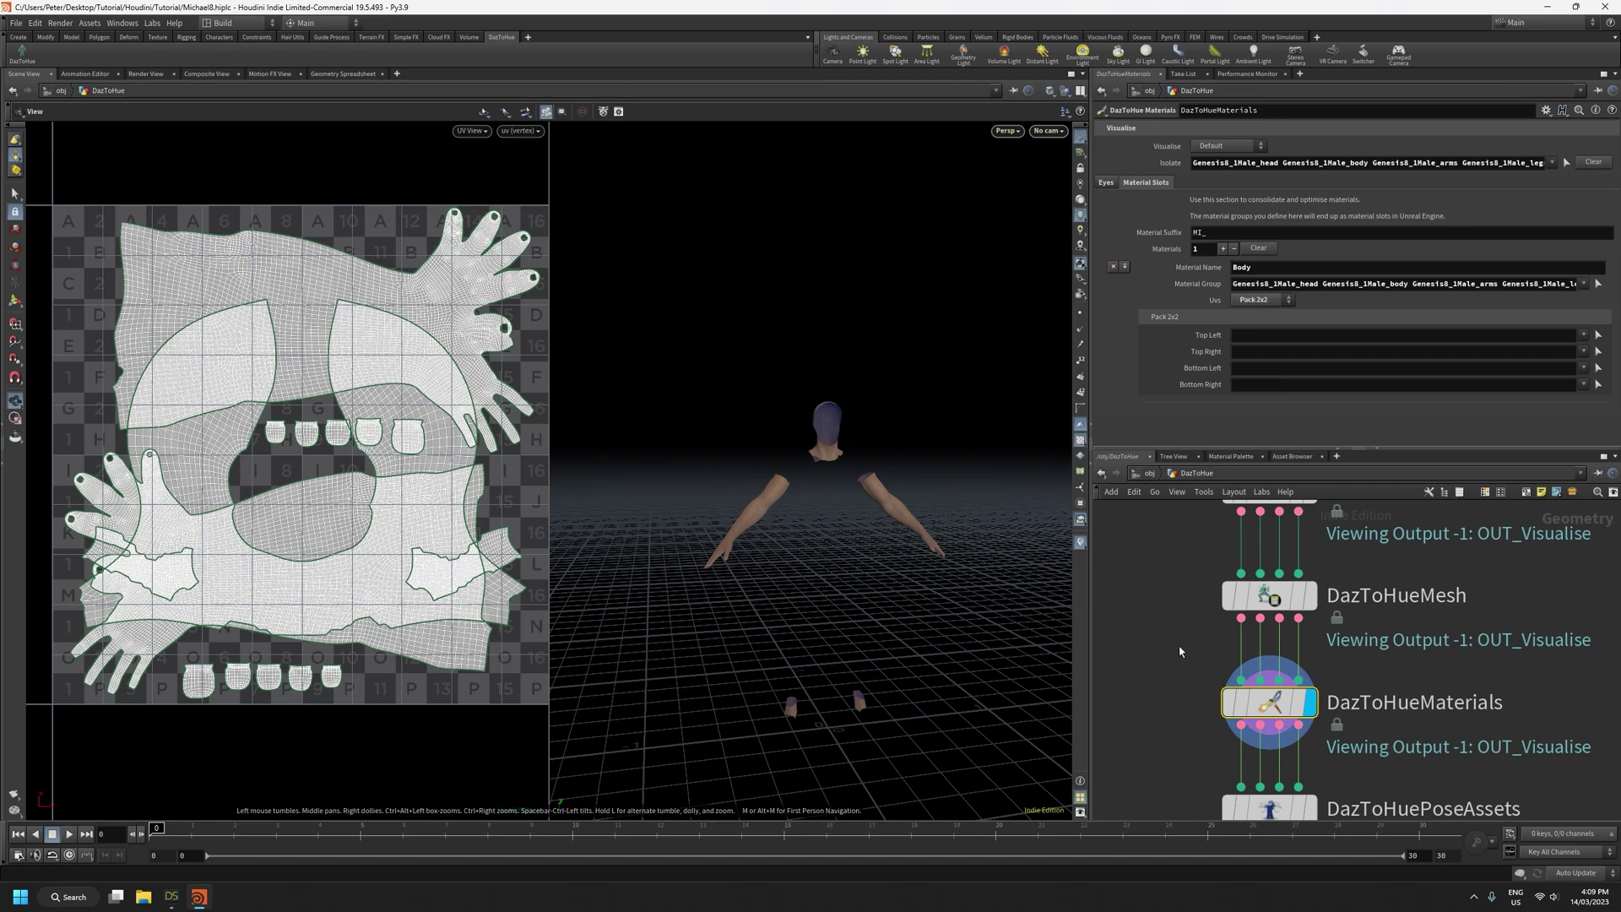
pyautogui.scroll(-4, 1179, 651)
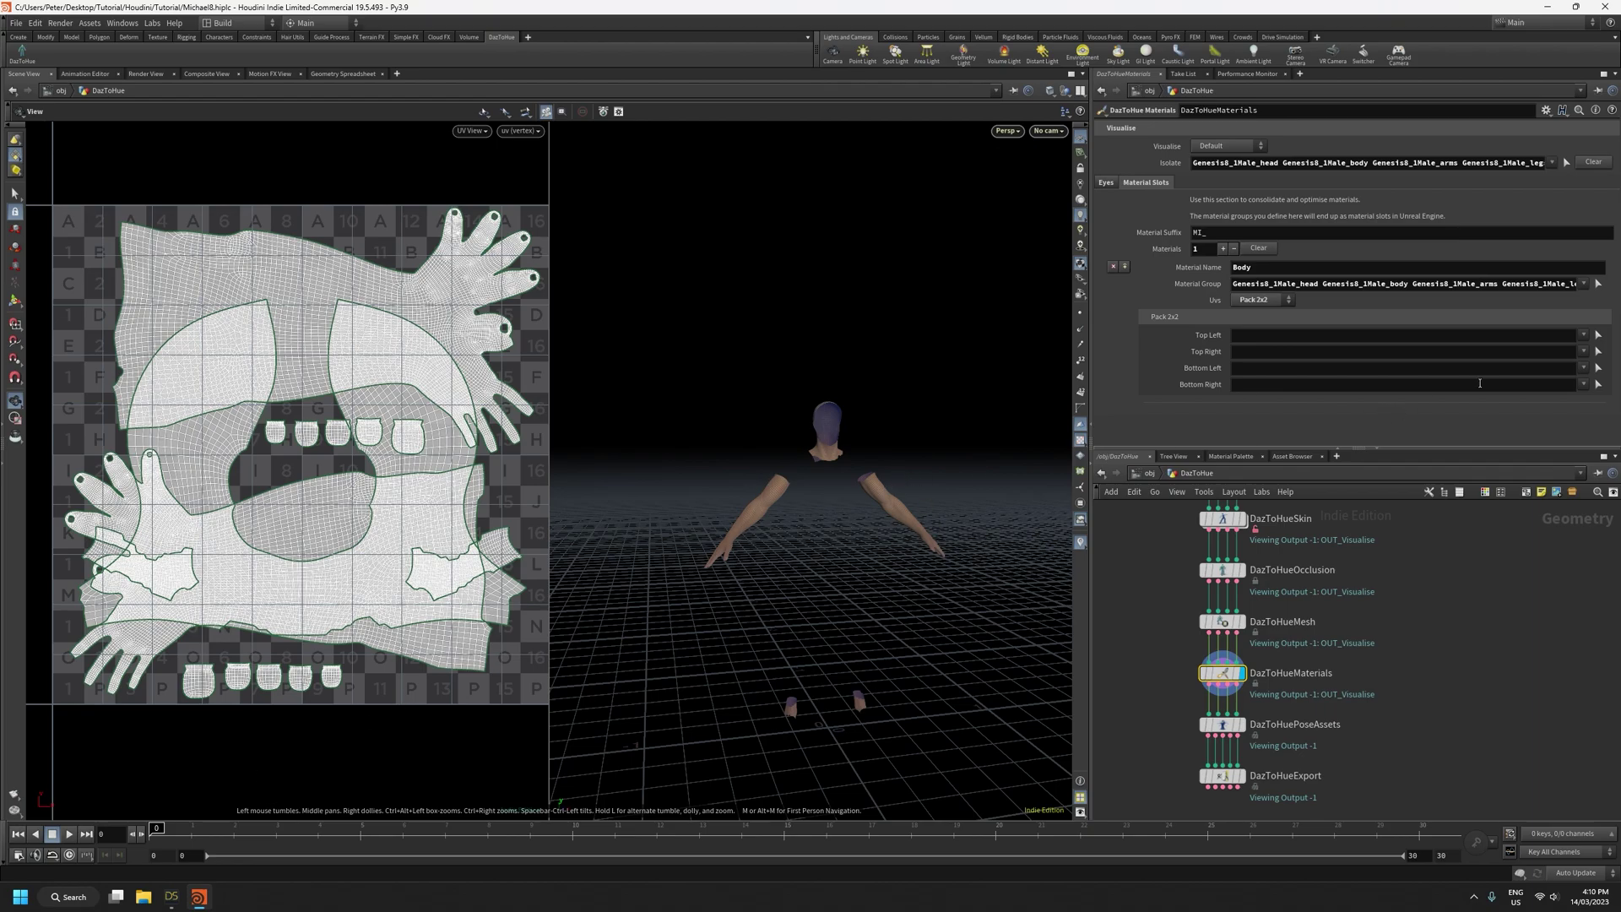
# Assign Genesis8_1Male_head to the Top Left and Genesis8_1Male_body to the Top Right of the Body slot's Pack 2x2 layout
pyautogui.click(1584, 336)
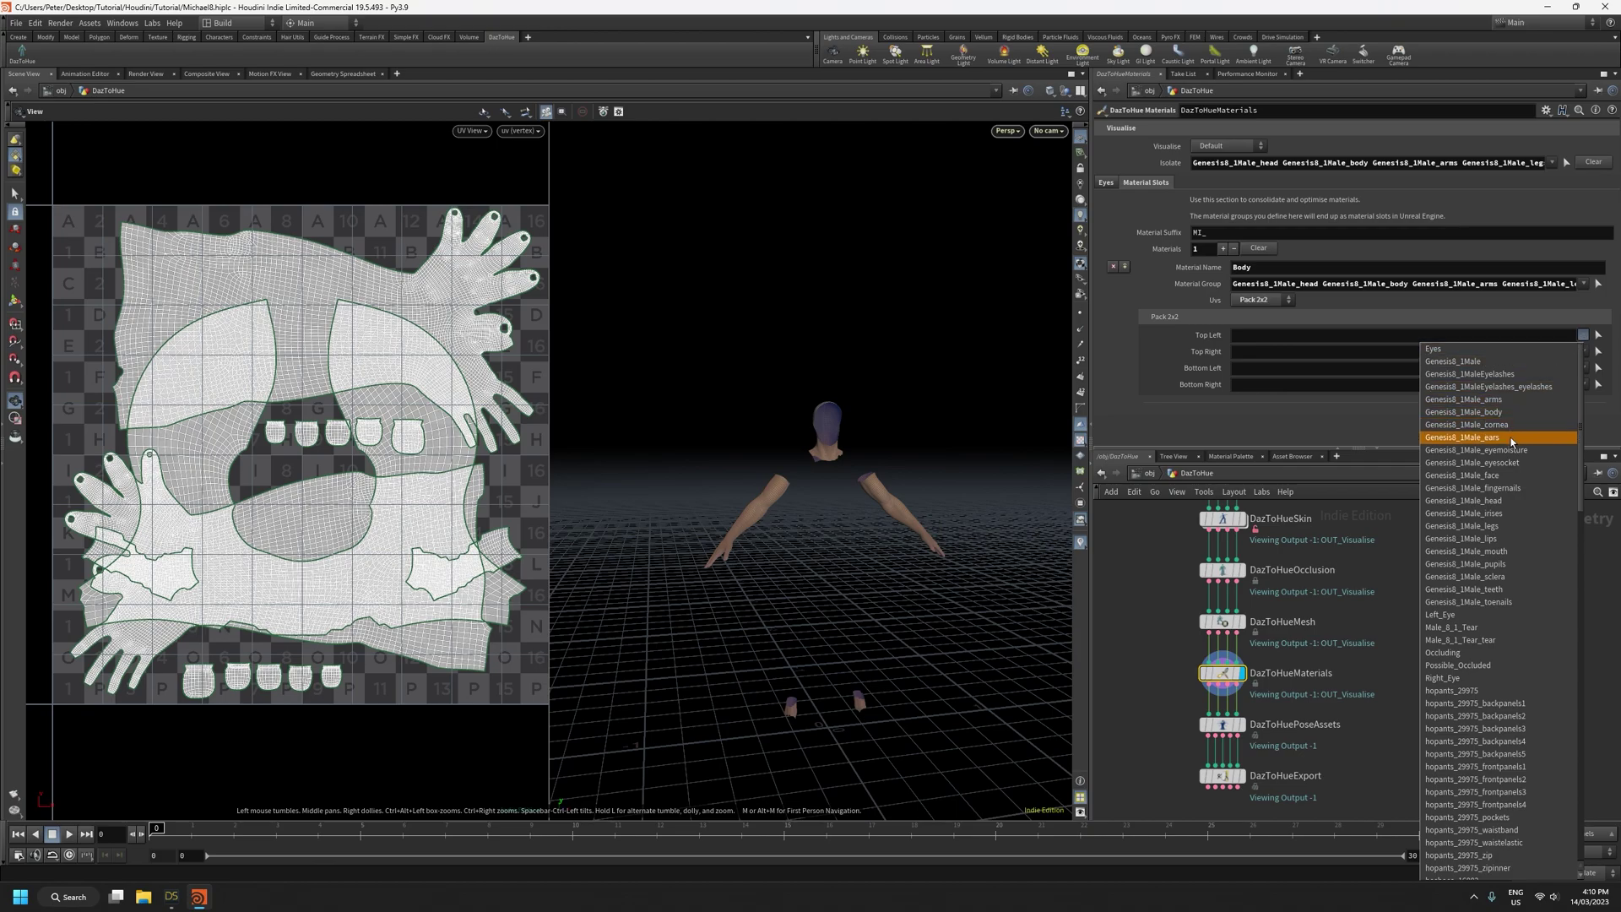
pyautogui.click(1501, 502)
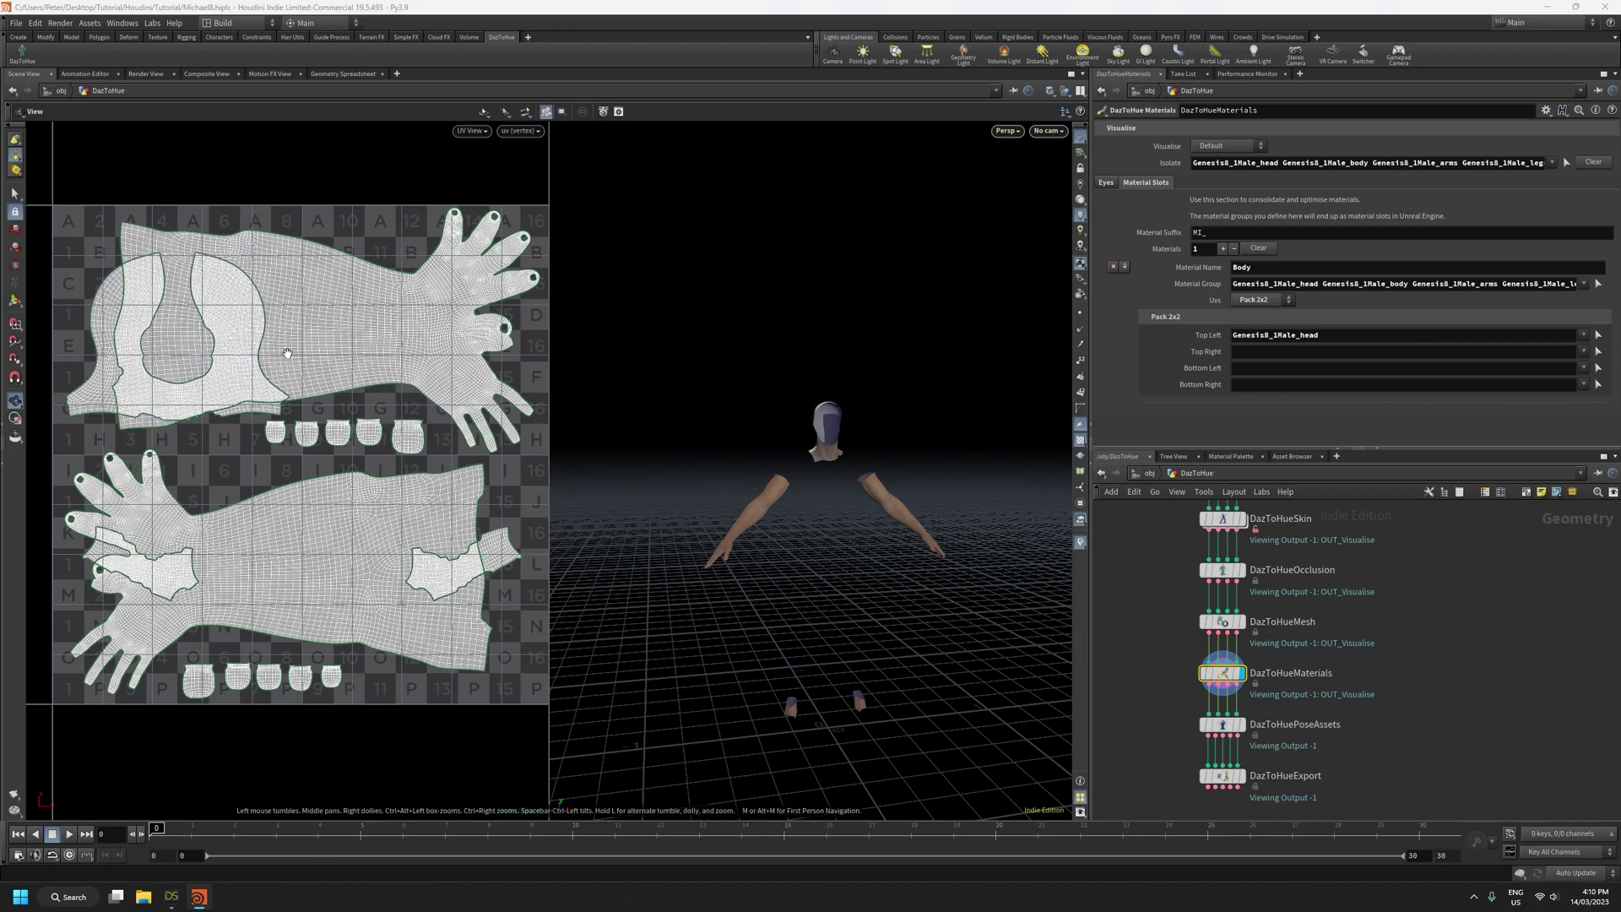
pyautogui.click(1584, 352)
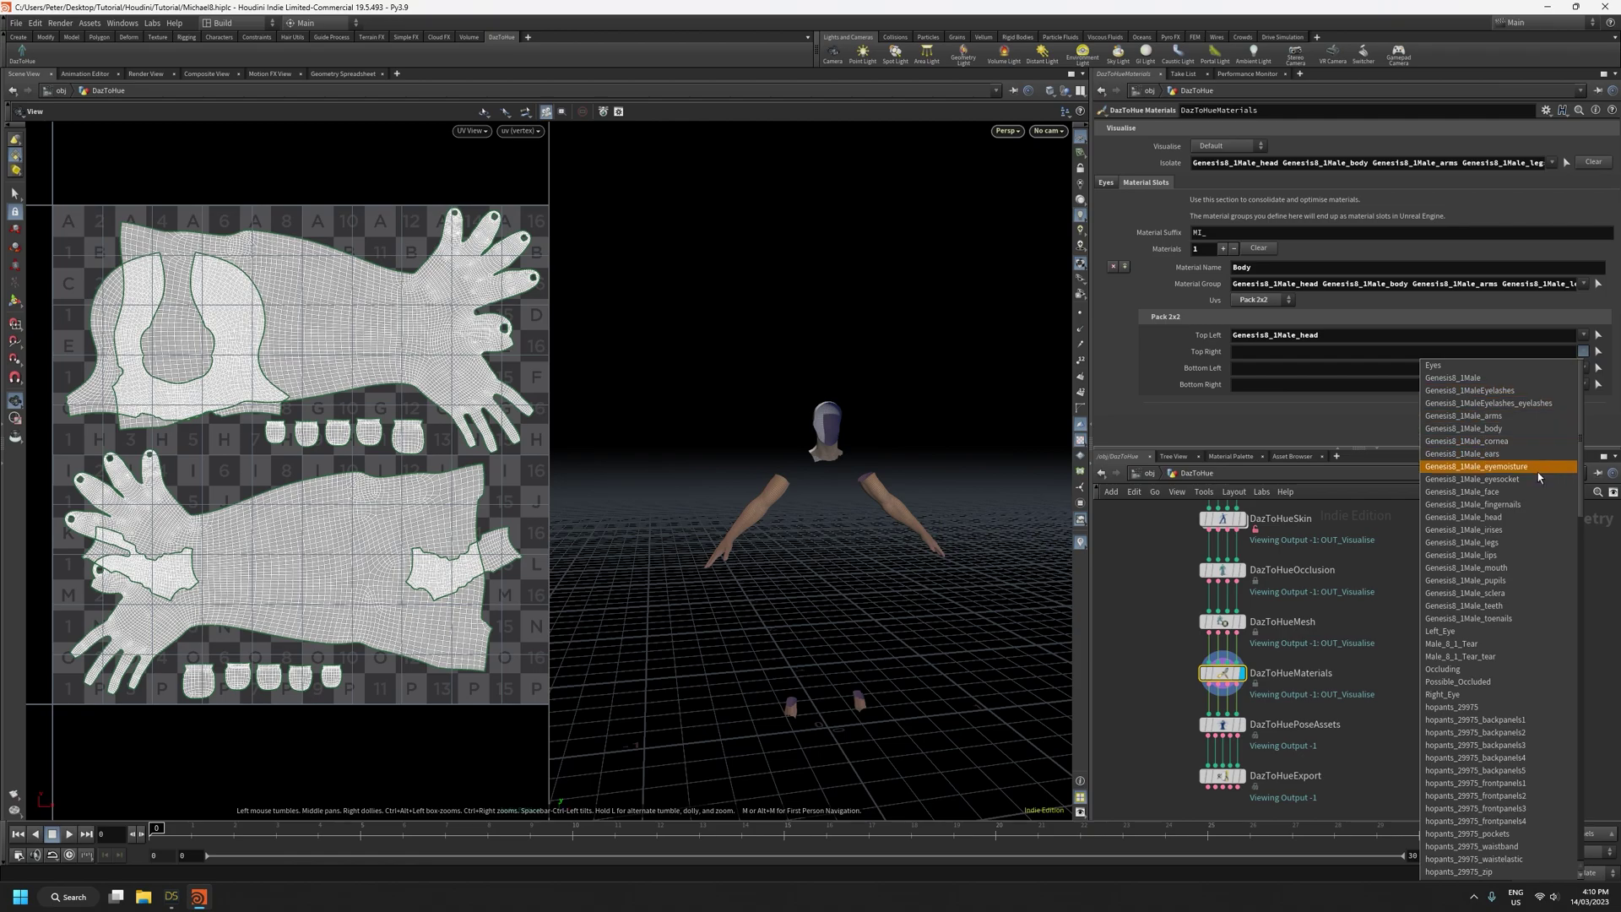
pyautogui.click(1491, 429)
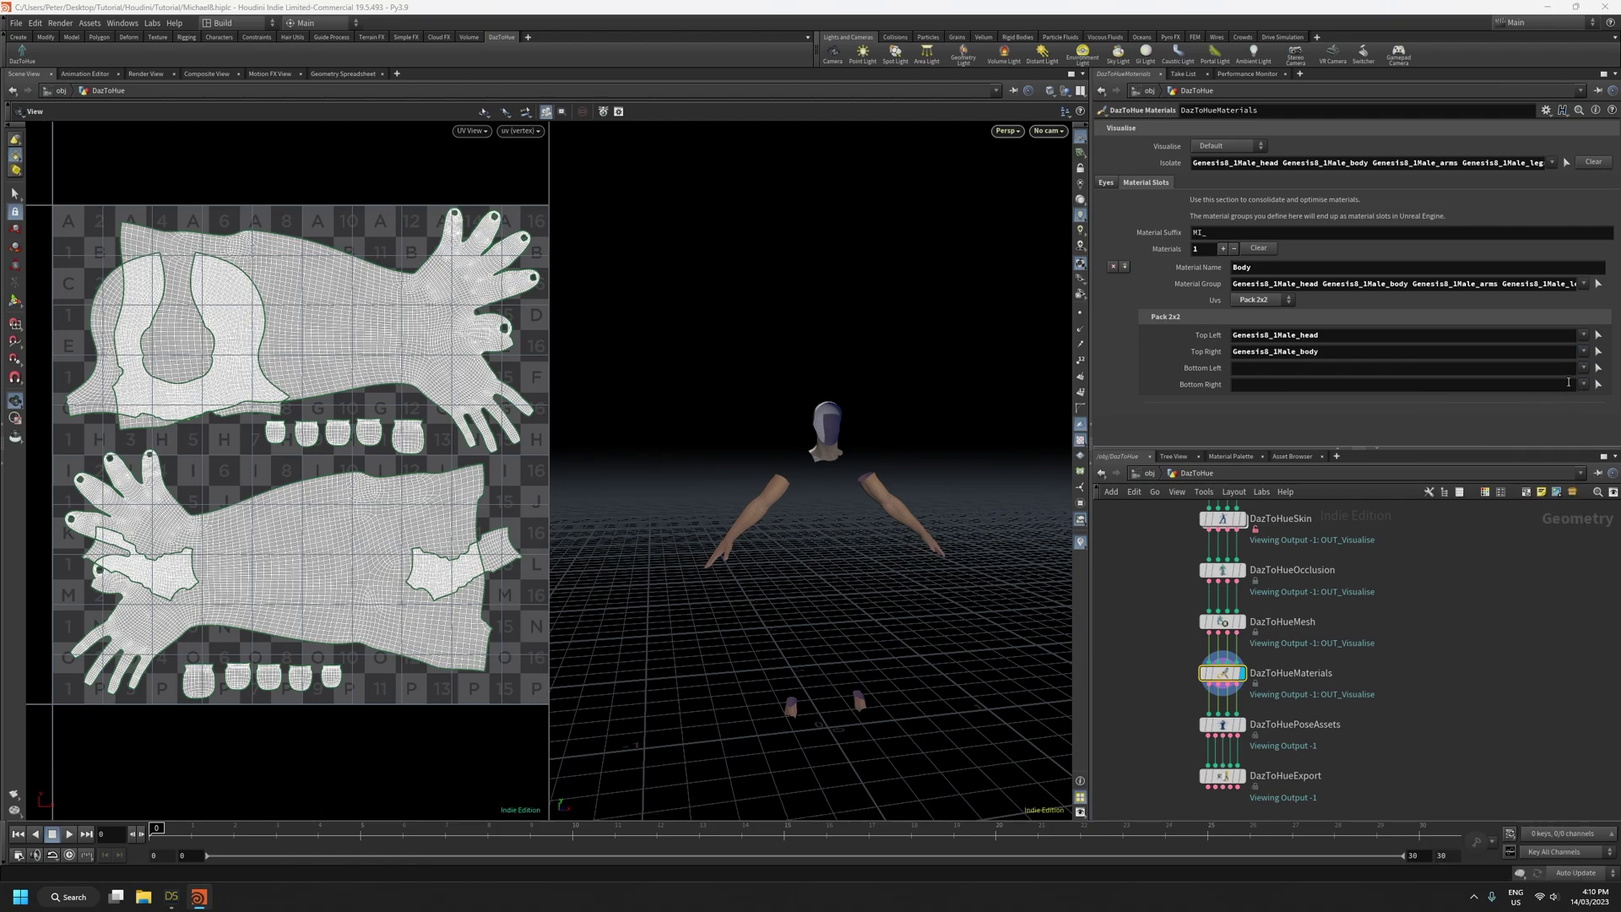
# Assign Genesis8_1Male_arms and Genesis8_1Male_fingernails to the Bottom Left of the Body slot's Pack 2x2 layout
pyautogui.click(1583, 369)
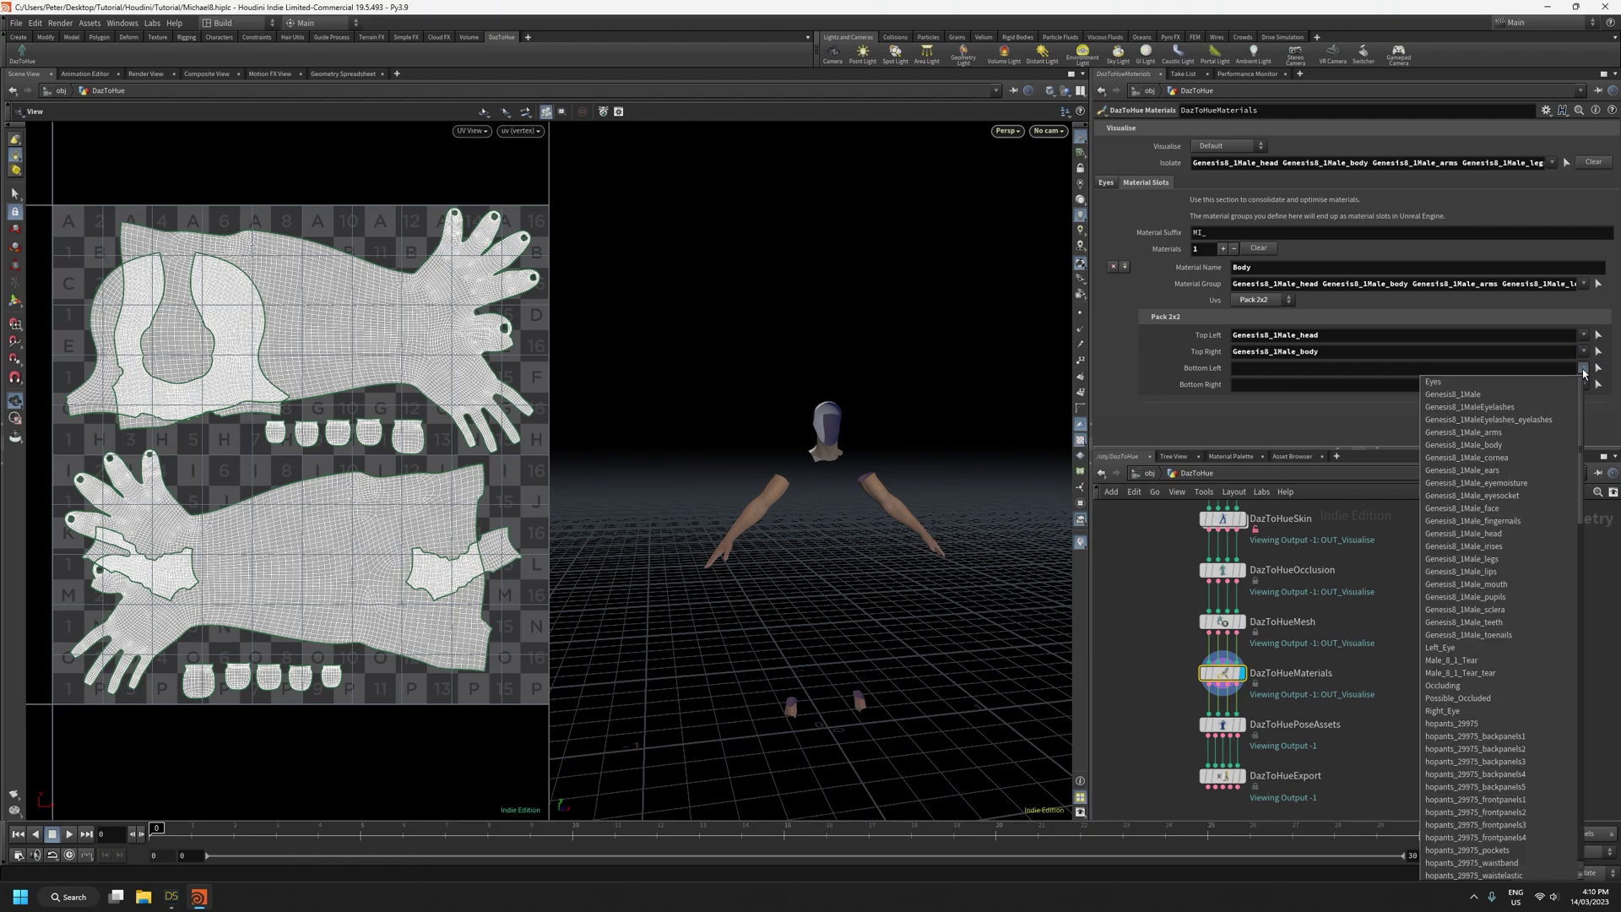
pyautogui.click(1498, 432)
pyautogui.click(1584, 369)
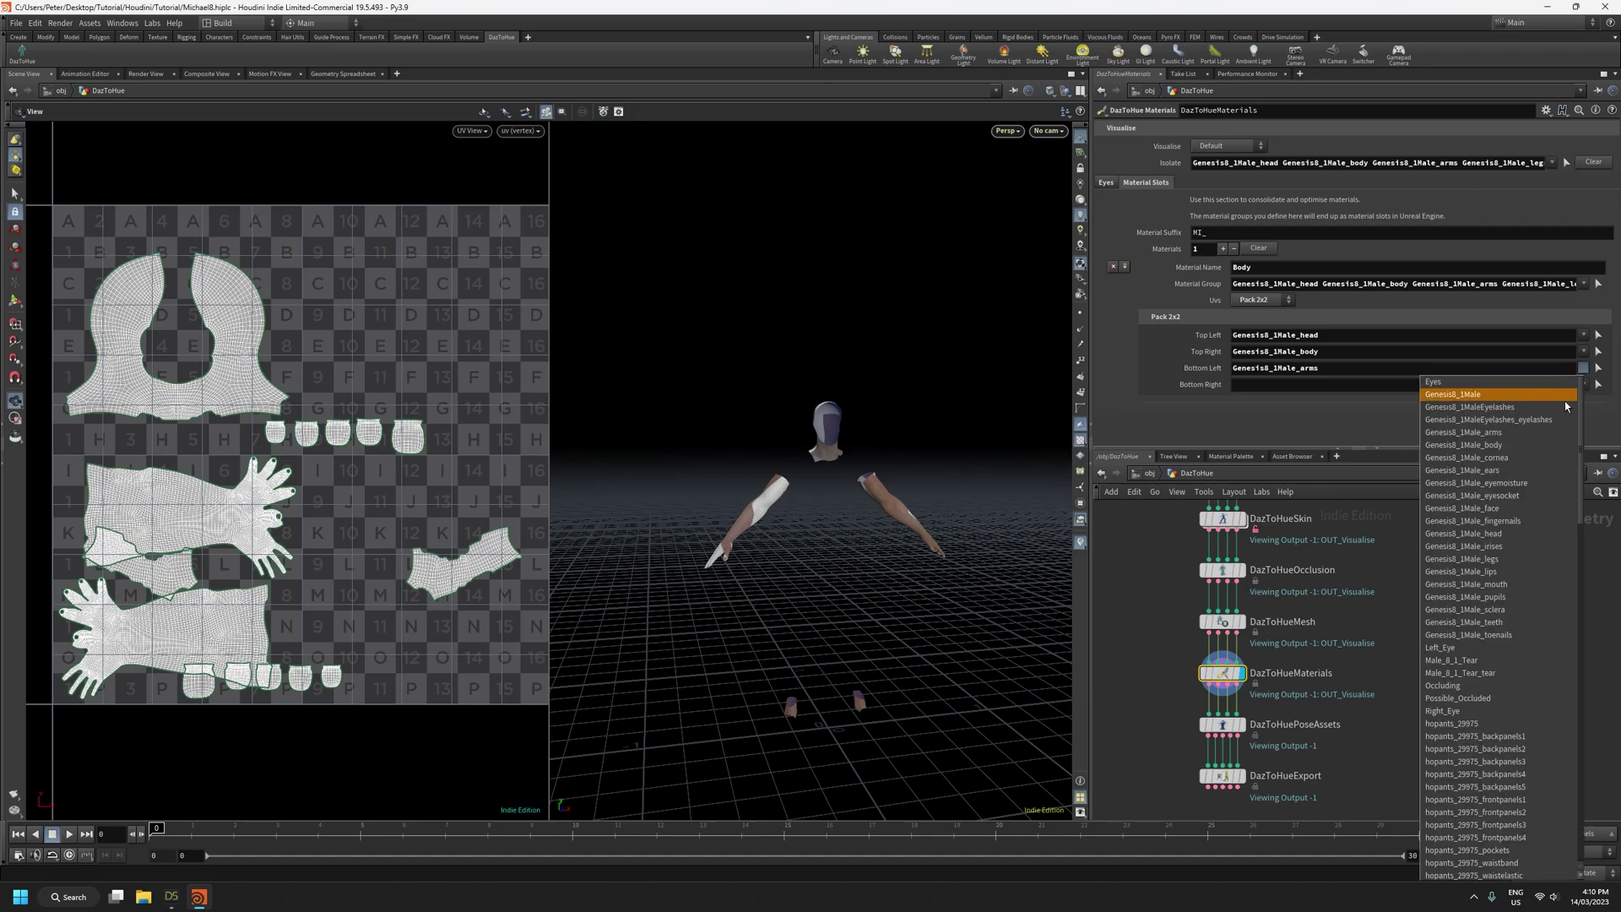
pyautogui.click(1517, 521)
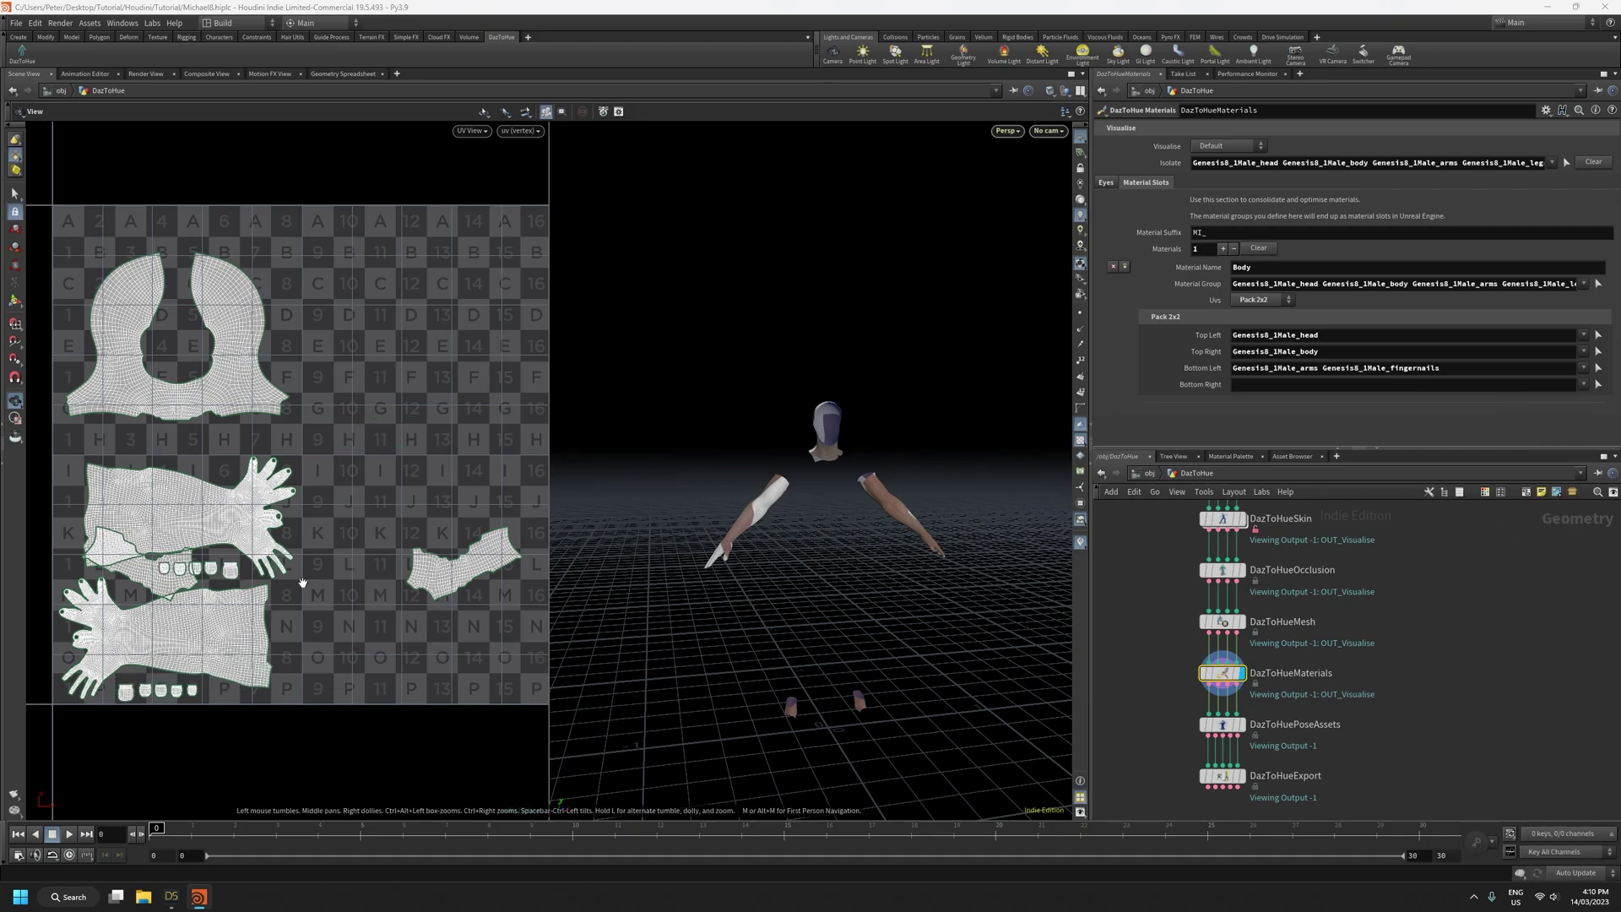
# Assign Genesis8_1Male_legs and Genesis8_1Male_toenails to the Bottom Right of the Body slot's Pack 2x2 layout
pyautogui.click(1585, 385)
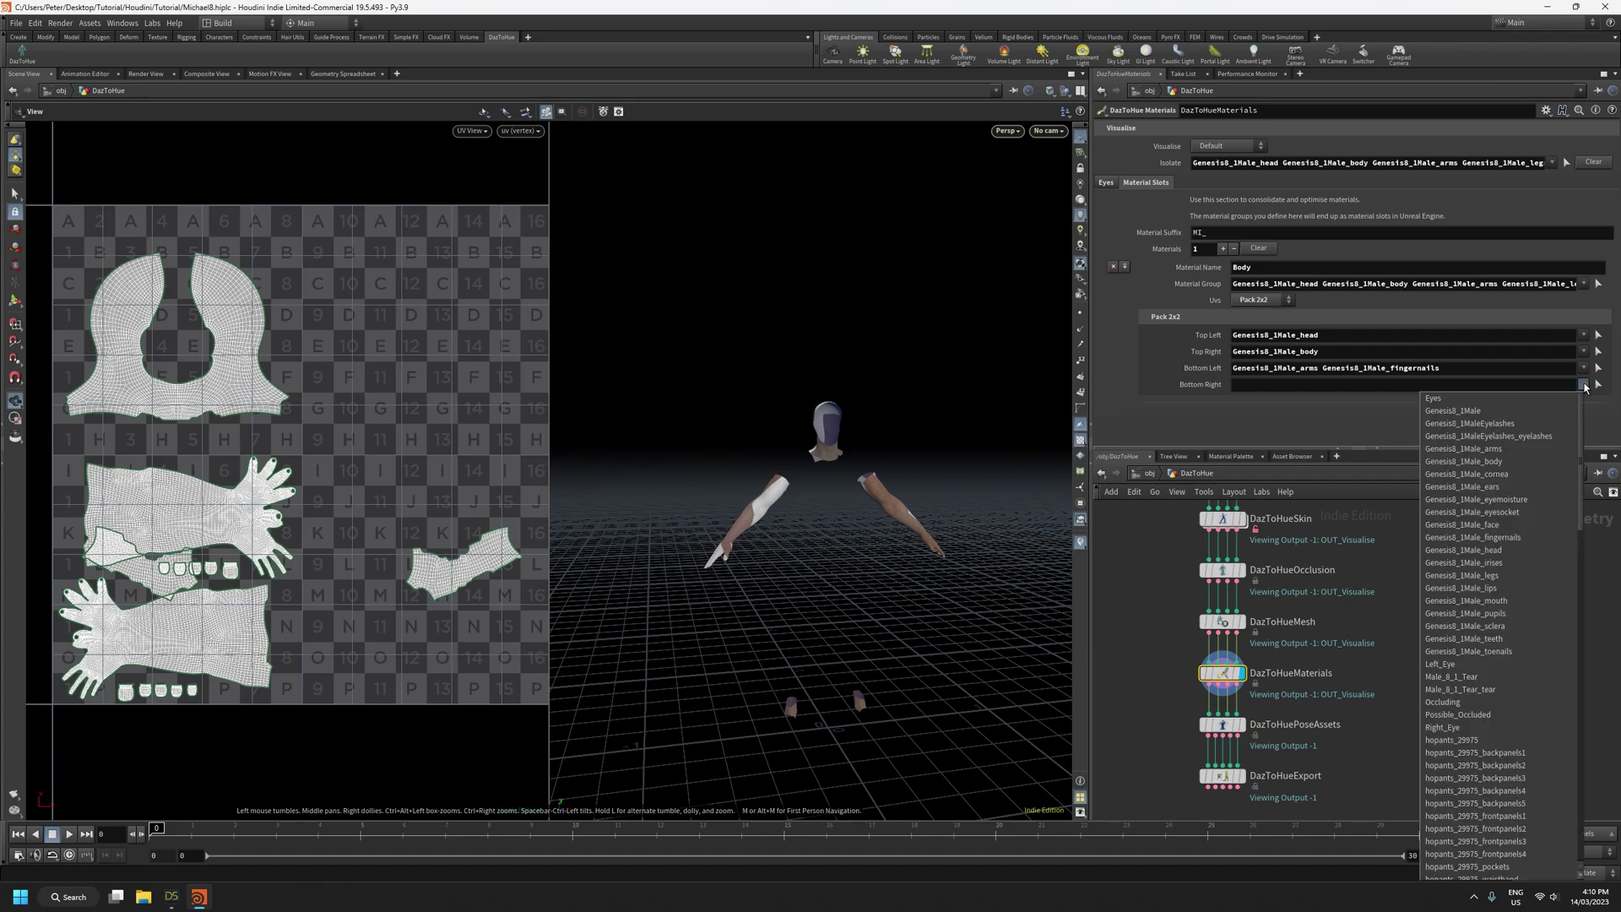
pyautogui.click(1462, 575)
pyautogui.click(1585, 387)
pyautogui.click(1557, 651)
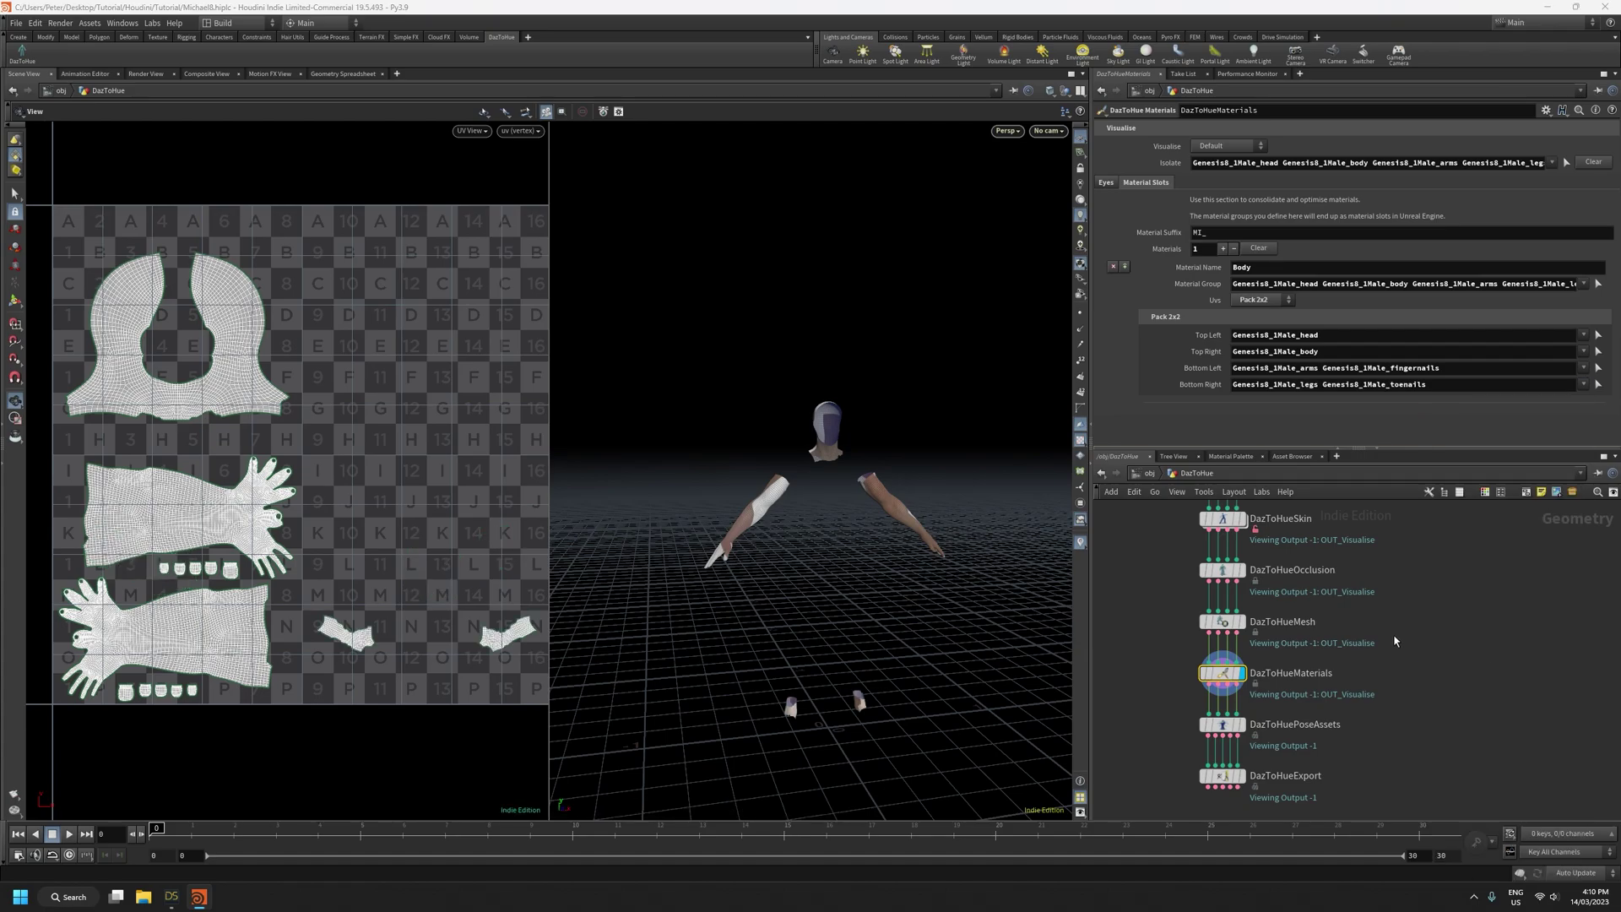
pyautogui.moveTo(1465, 586); pyautogui.dragTo(1485, 651, button='middle')
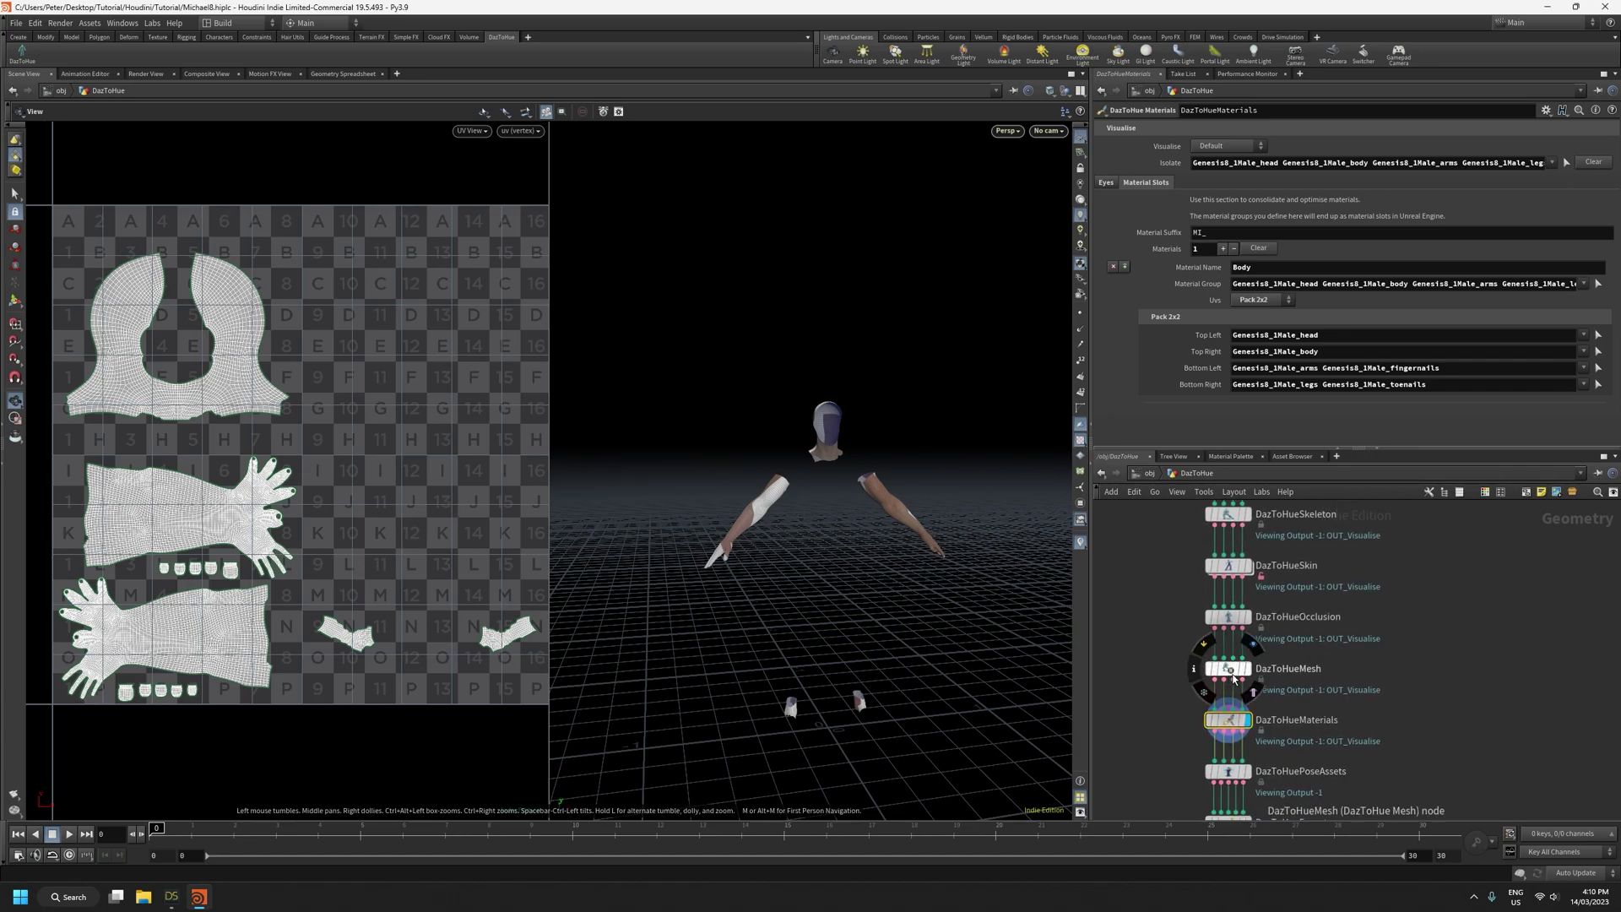
pyautogui.click(1239, 669)
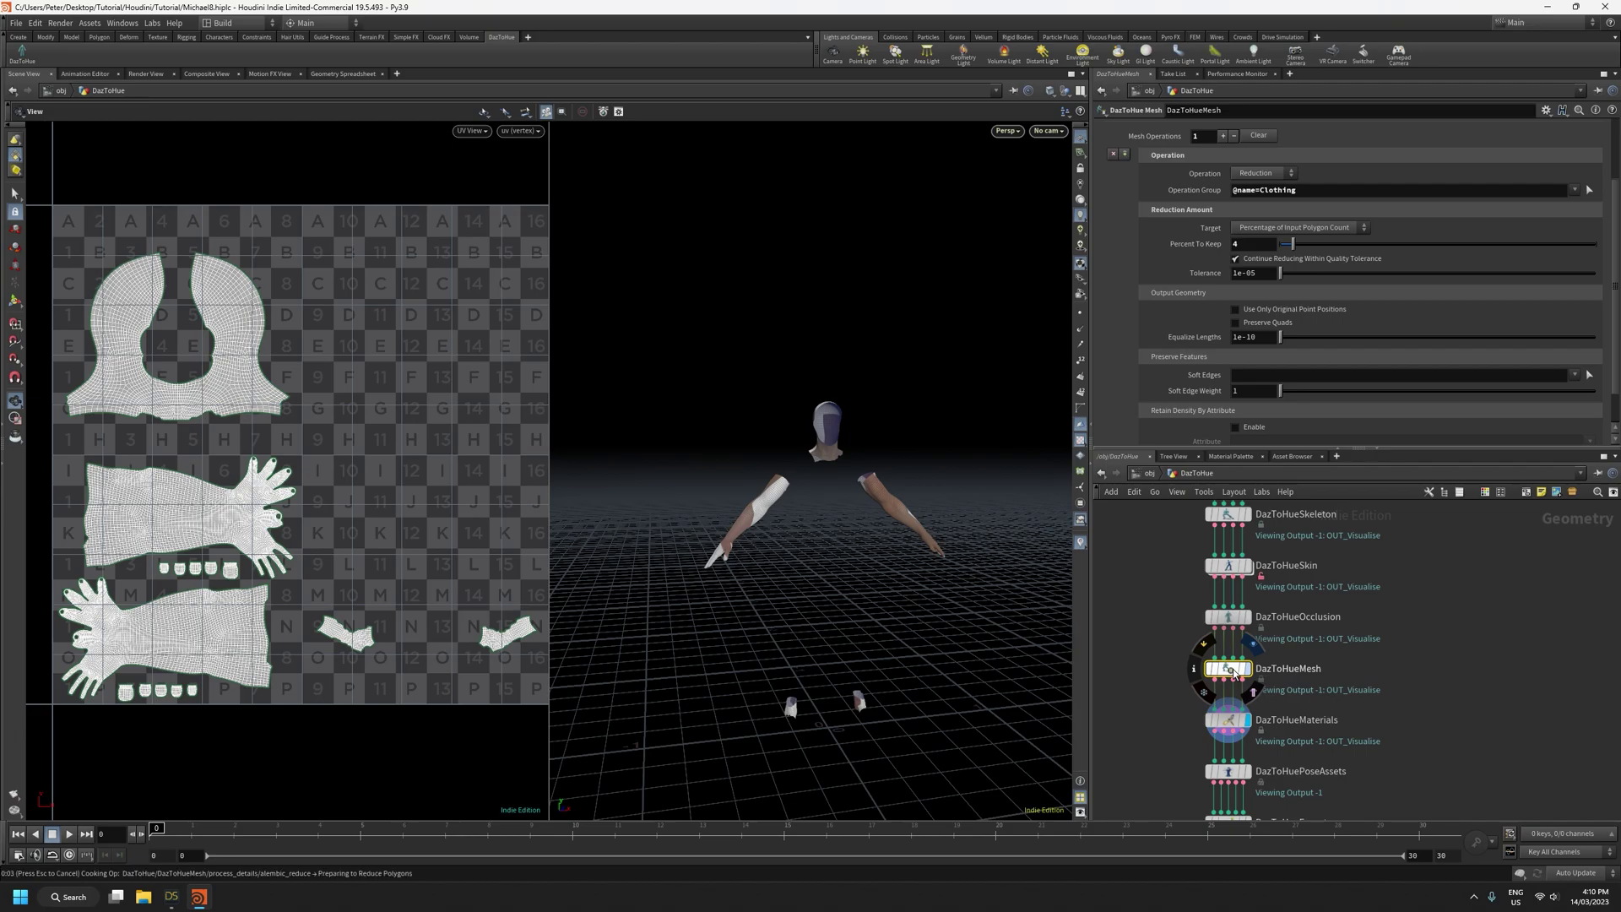
pyautogui.scroll(2, 1212, 145)
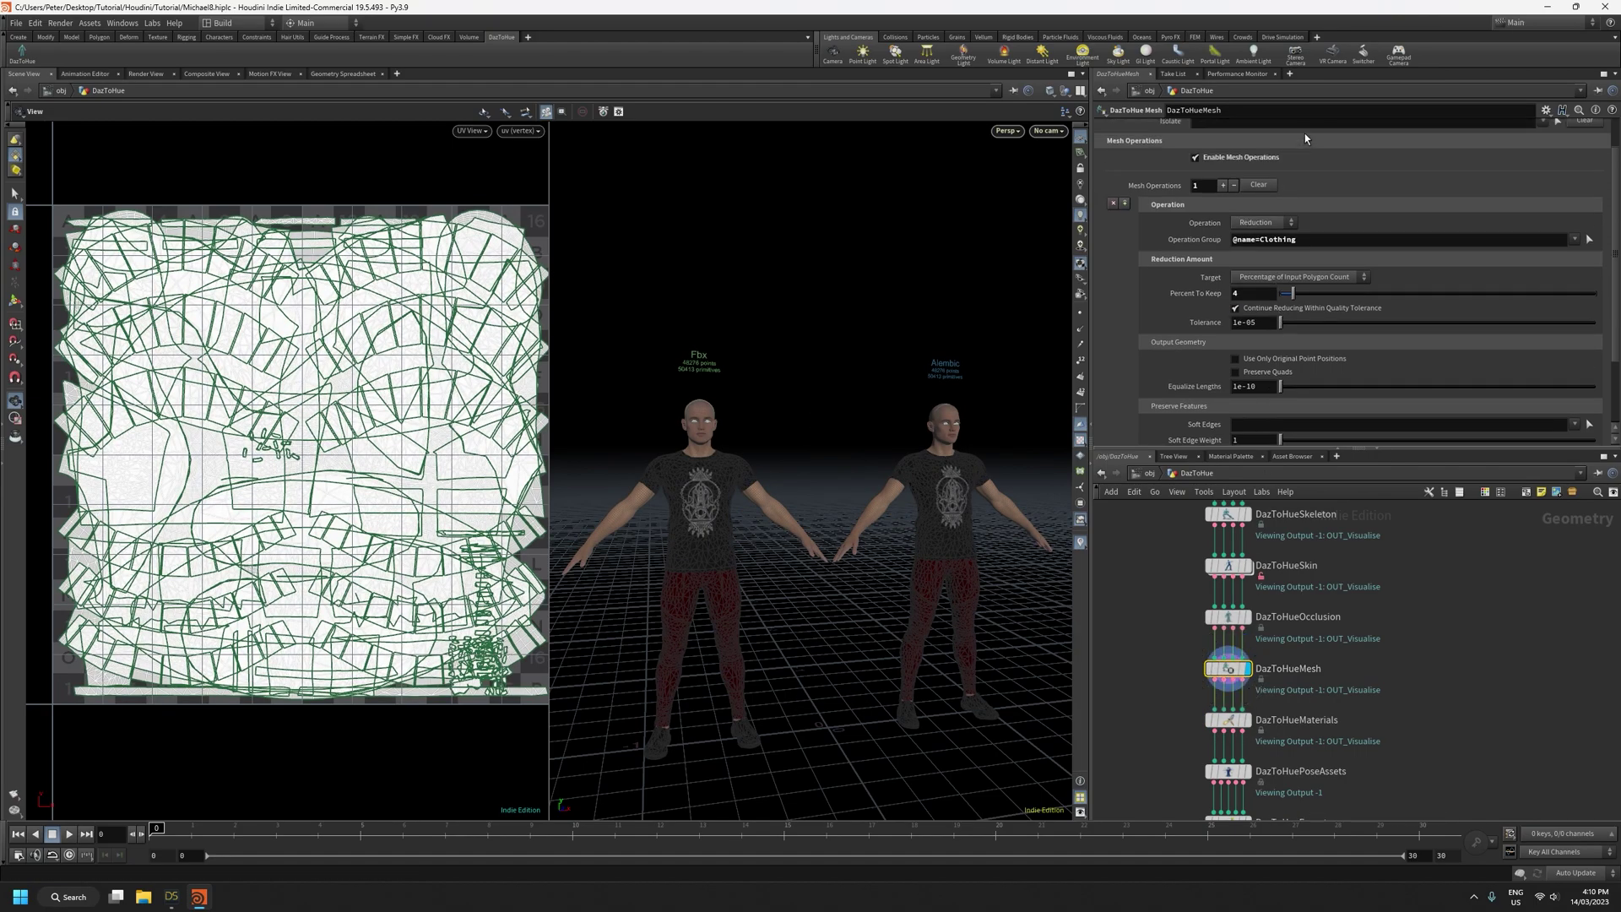
pyautogui.click(1196, 158)
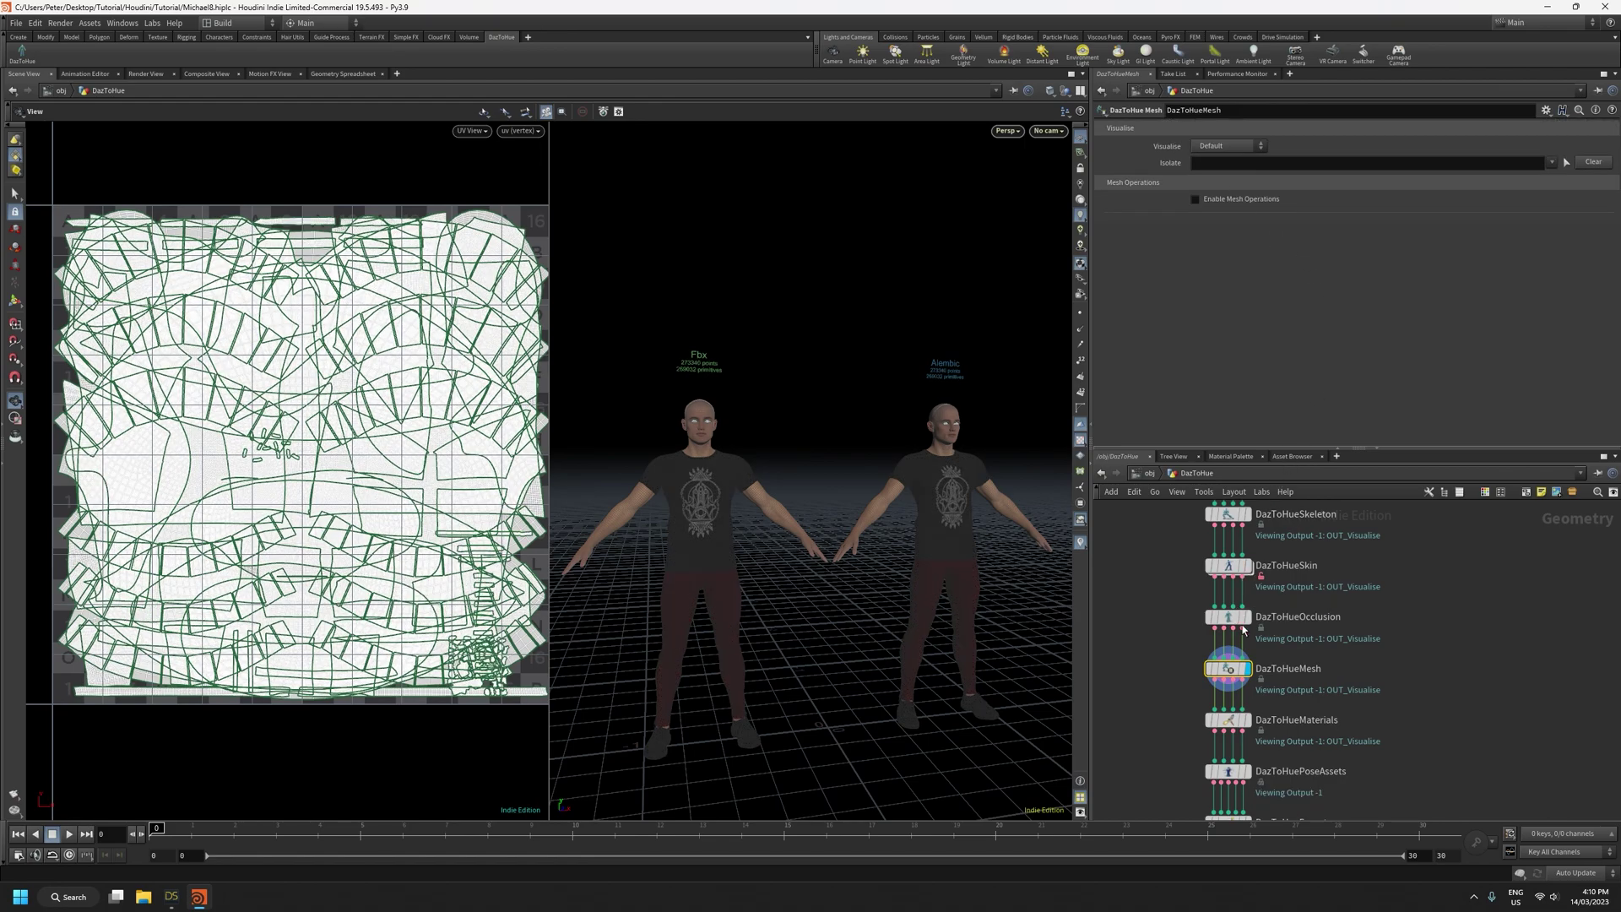
pyautogui.moveTo(1250, 621)
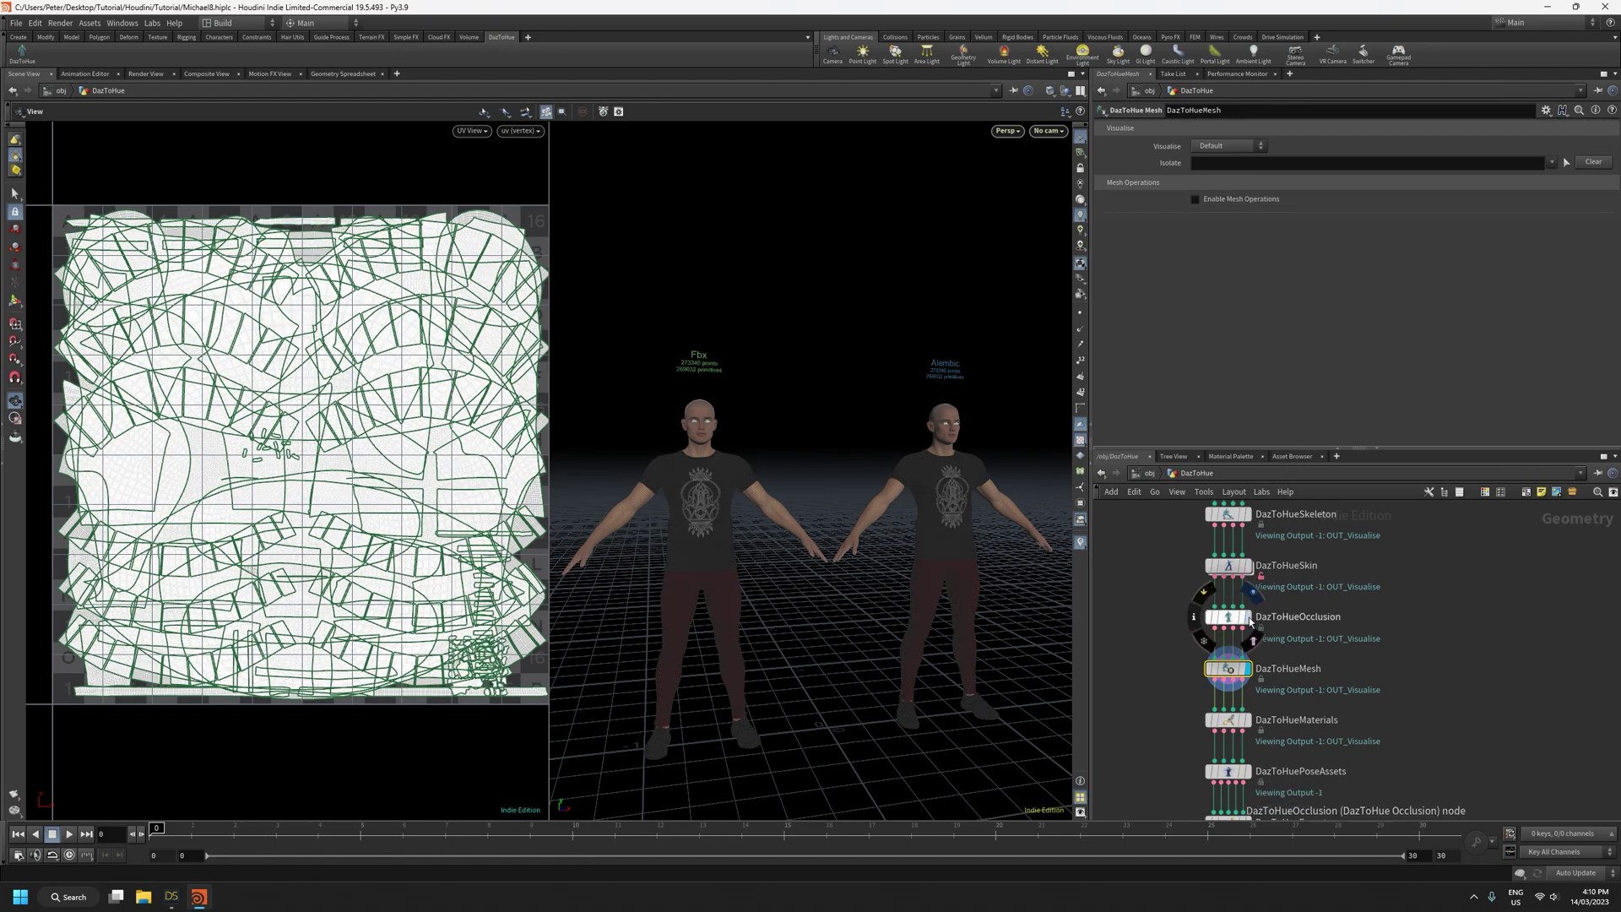
pyautogui.click(1194, 200)
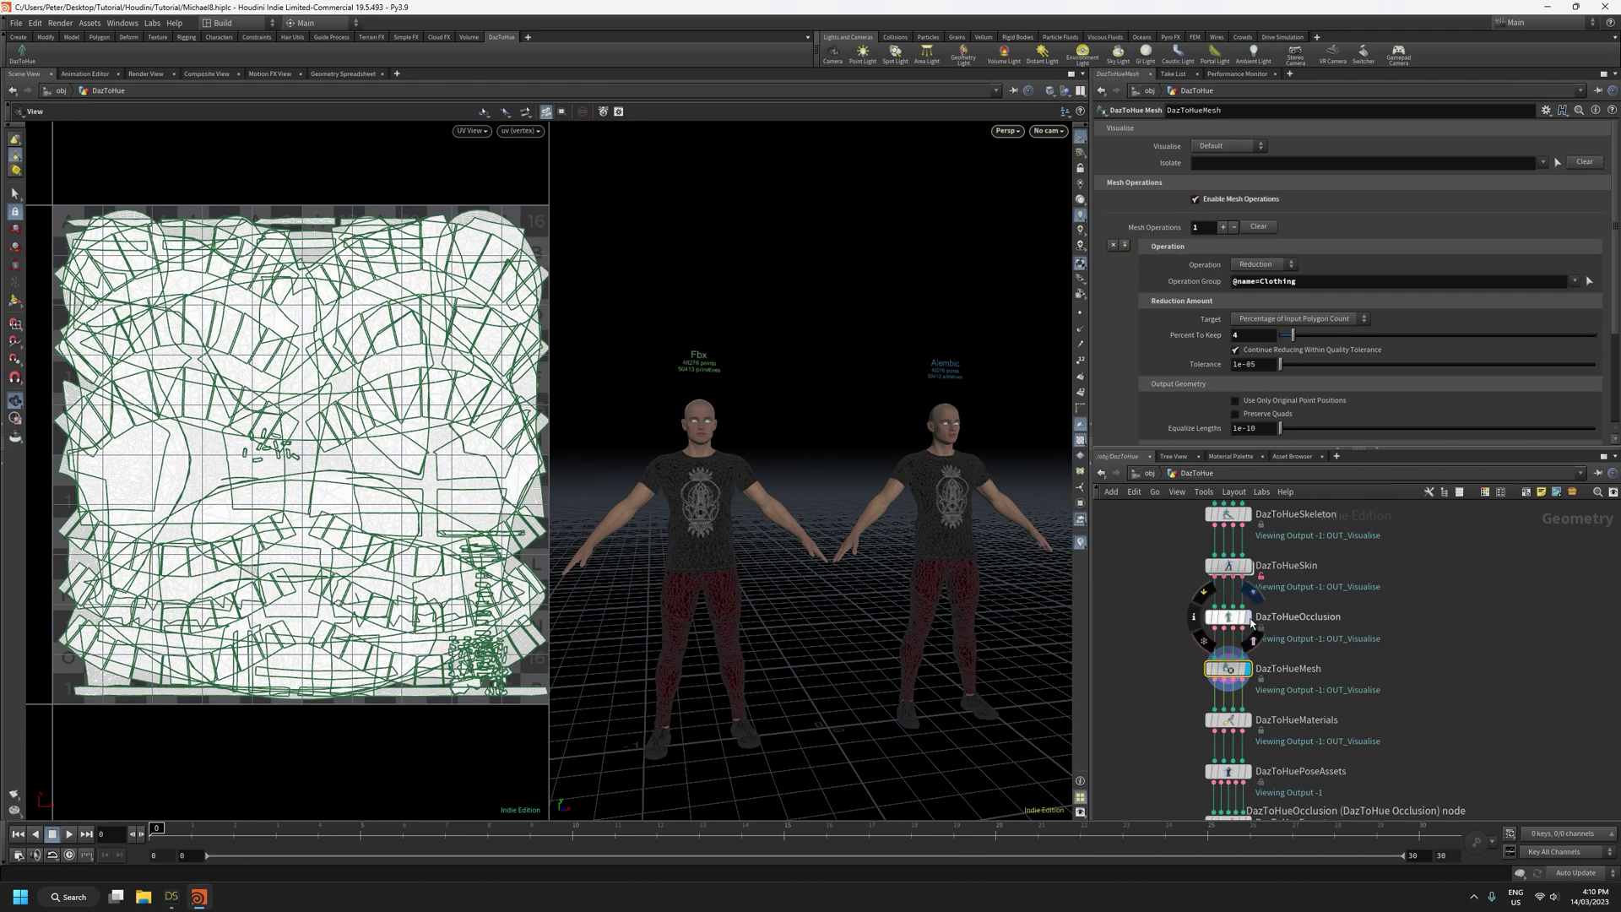
# Disable occlusion culling in the DazToHueOcclusion node and return to the DazToHueMaterials node
pyautogui.click(1241, 622)
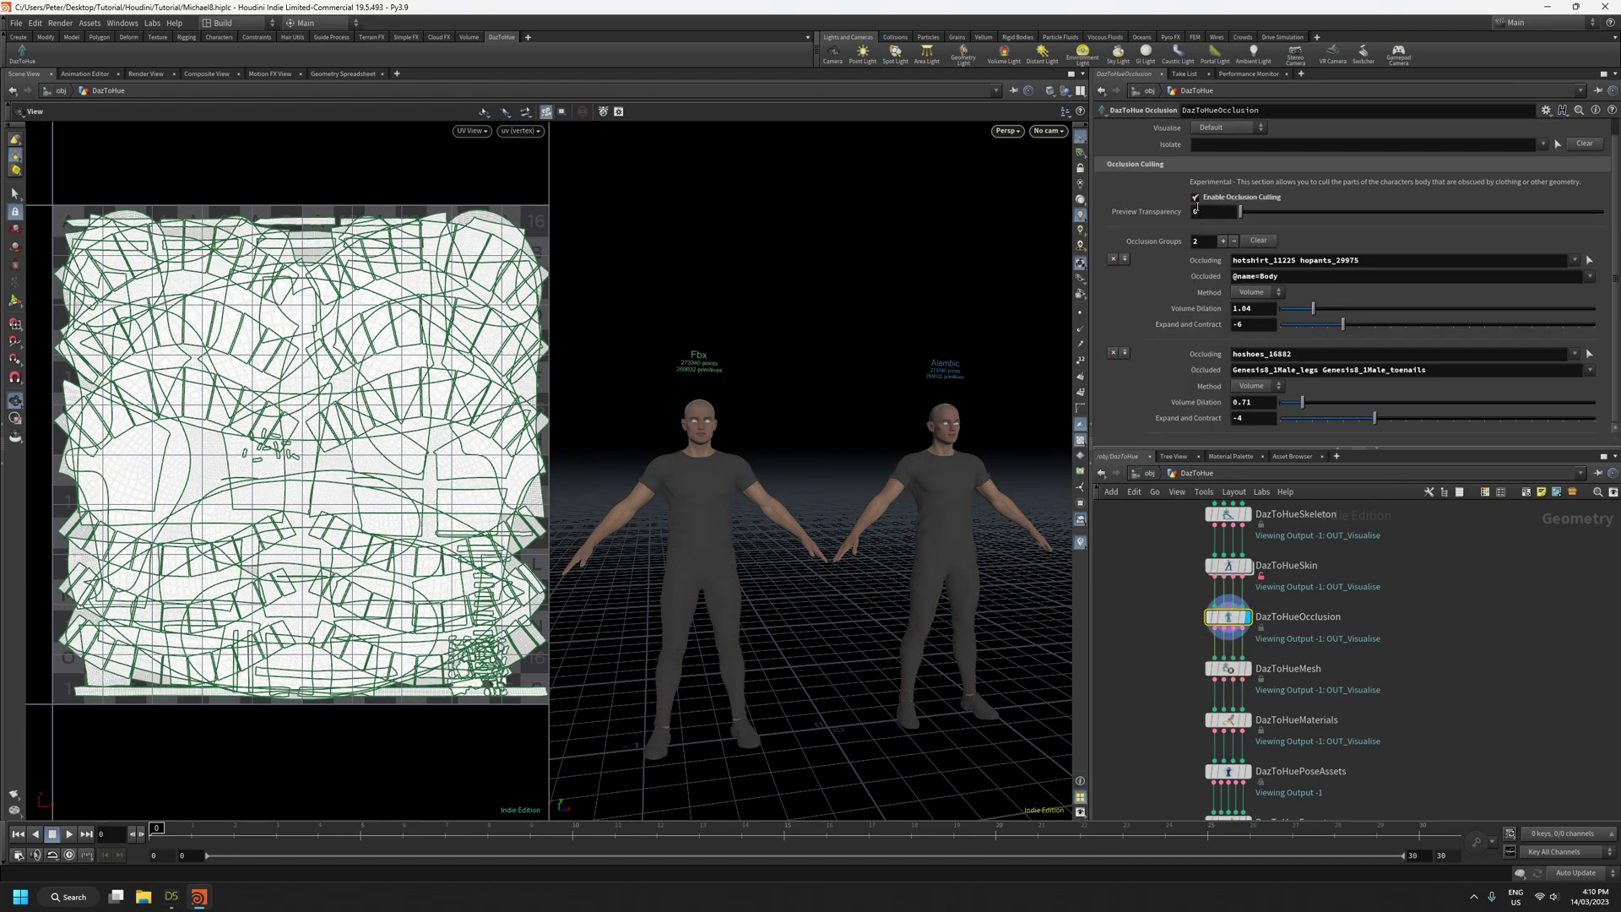
pyautogui.click(1195, 198)
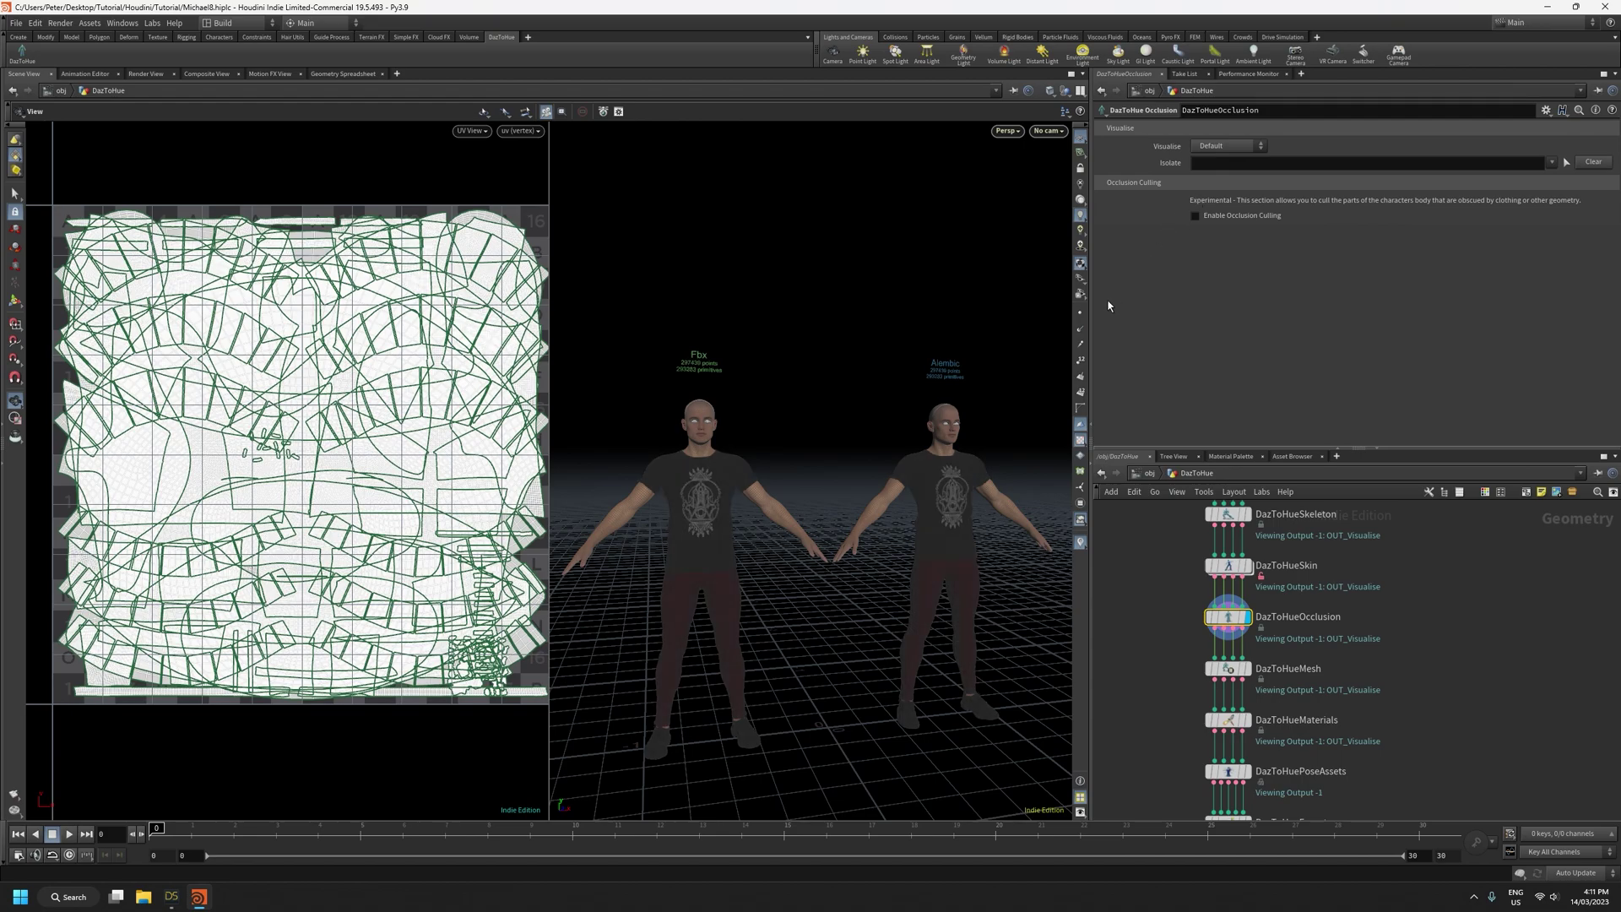
pyautogui.moveTo(1375, 714); pyautogui.dragTo(1390, 630, button='middle')
pyautogui.moveTo(1254, 639)
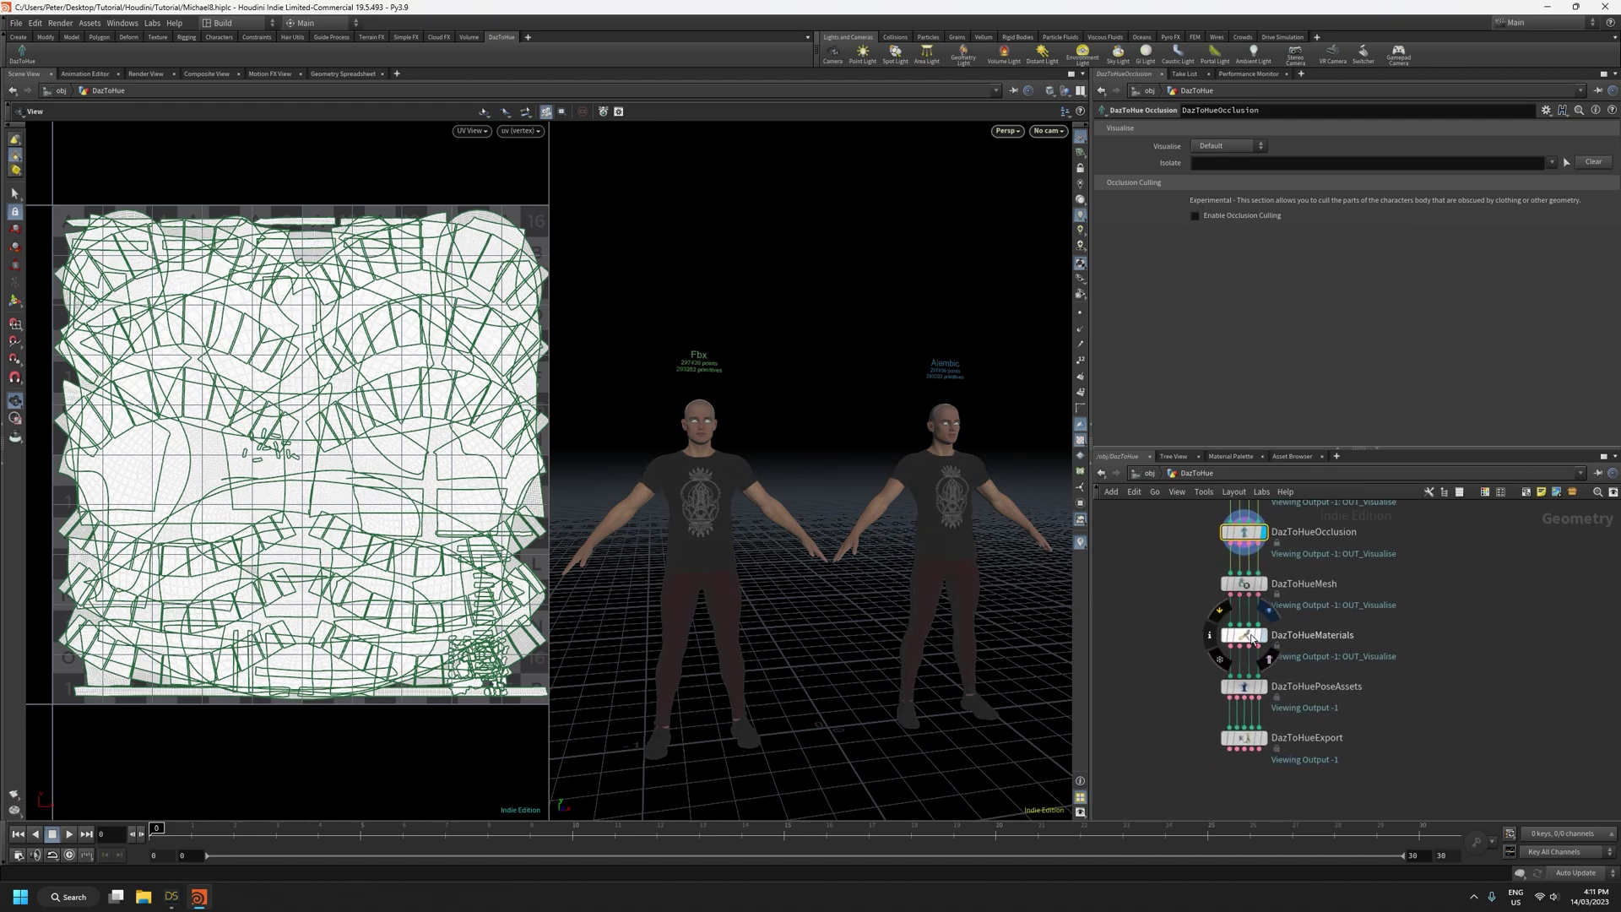
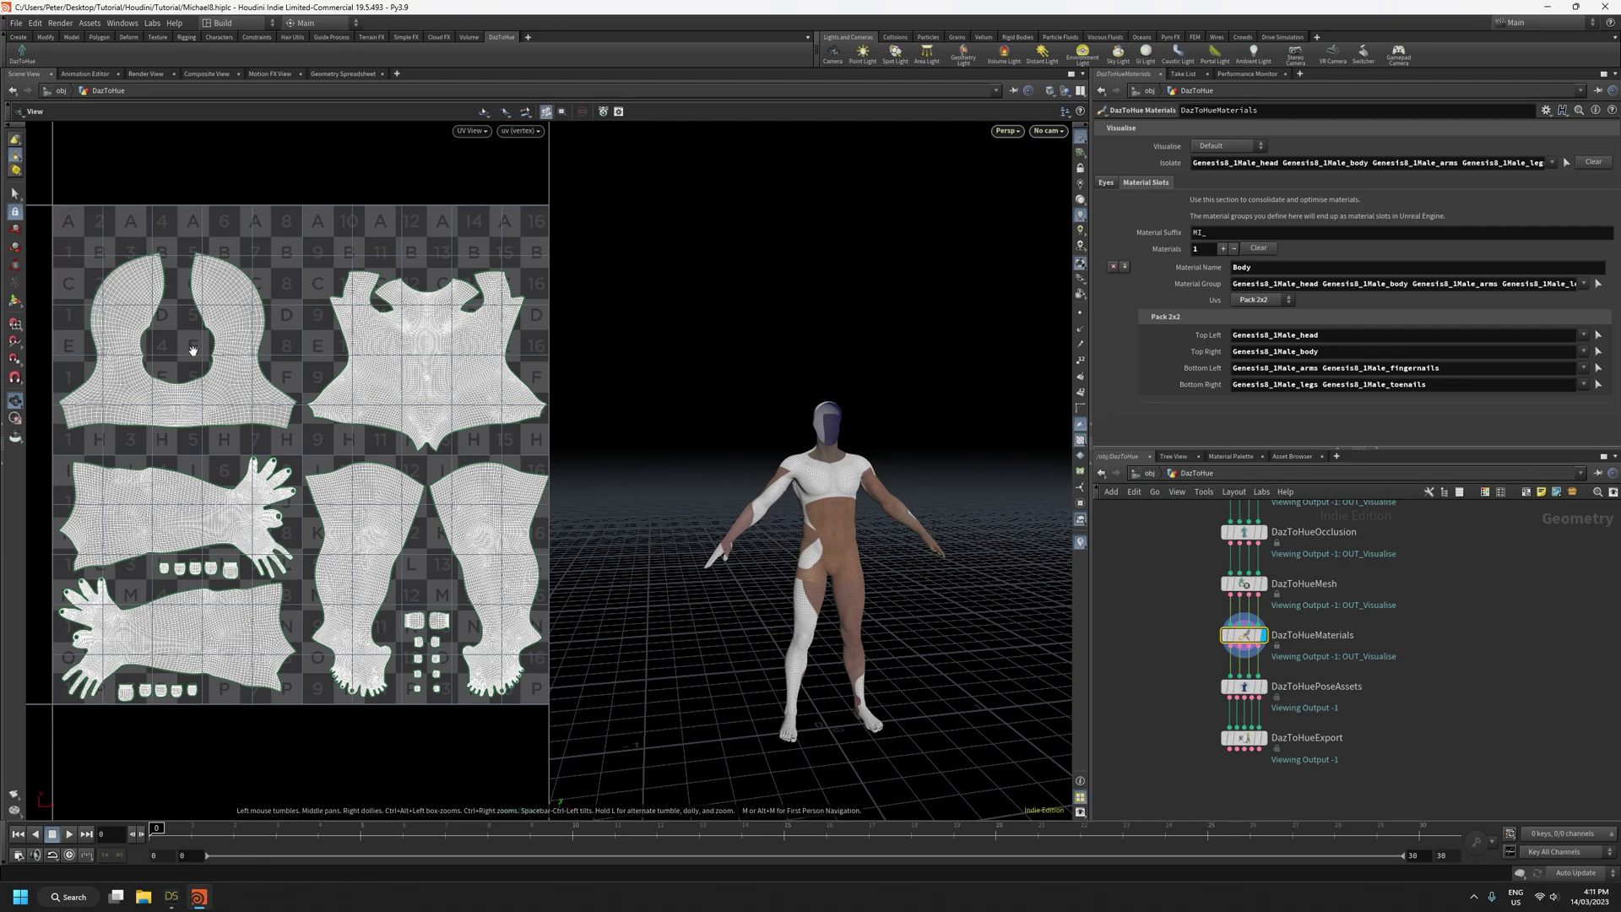
# Examine the isolated body's skin materials from several angles beside the packed UV layout
pyautogui.scroll(4, 872, 593)
pyautogui.moveTo(872, 593); pyautogui.dragTo(872, 589)
pyautogui.moveTo(892, 641); pyautogui.dragTo(871, 504, button='middle')
pyautogui.moveTo(870, 504); pyautogui.dragTo(875, 561)
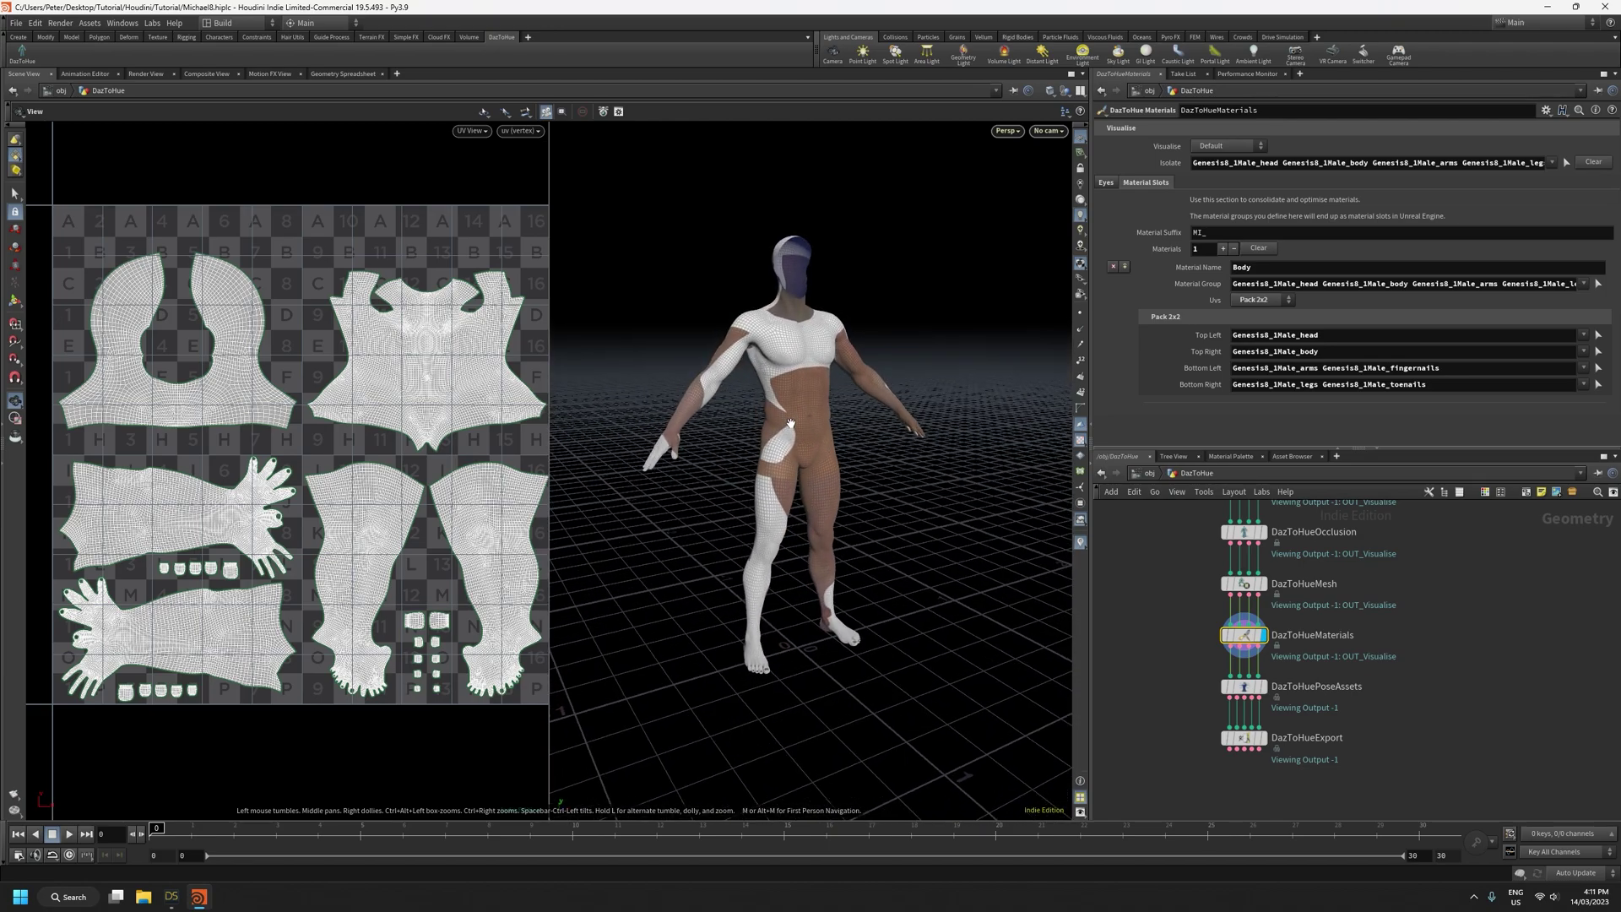
pyautogui.scroll(3, 789, 421)
pyautogui.moveTo(789, 420); pyautogui.dragTo(853, 447)
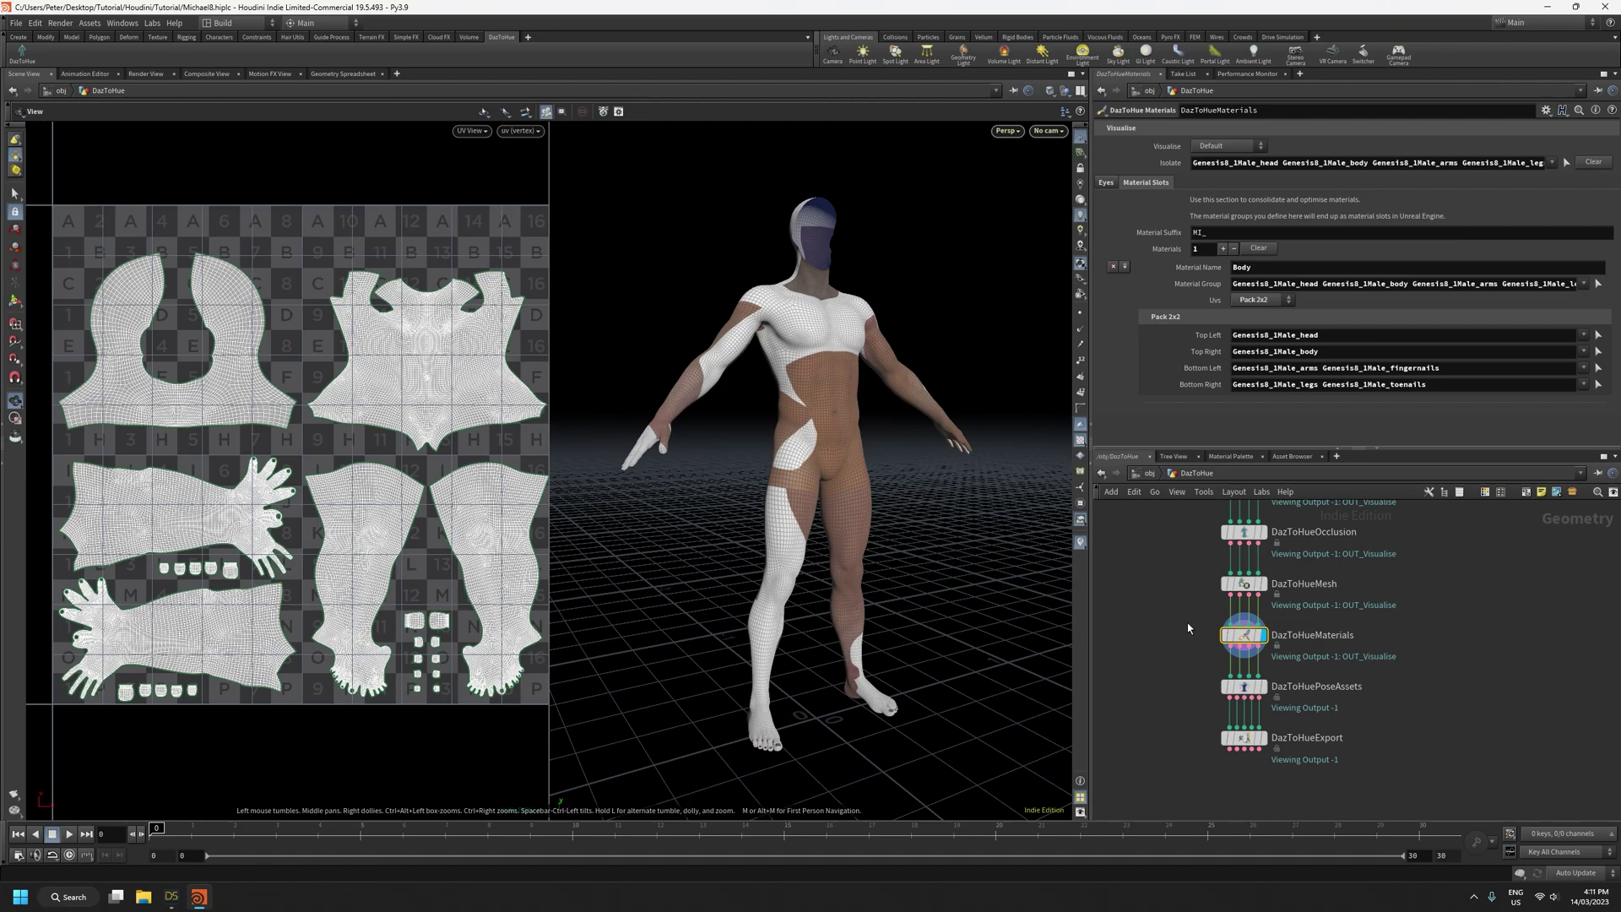
pyautogui.scroll(-3, 909, 527)
pyautogui.moveTo(908, 600); pyautogui.dragTo(894, 655)
pyautogui.scroll(3, 894, 655)
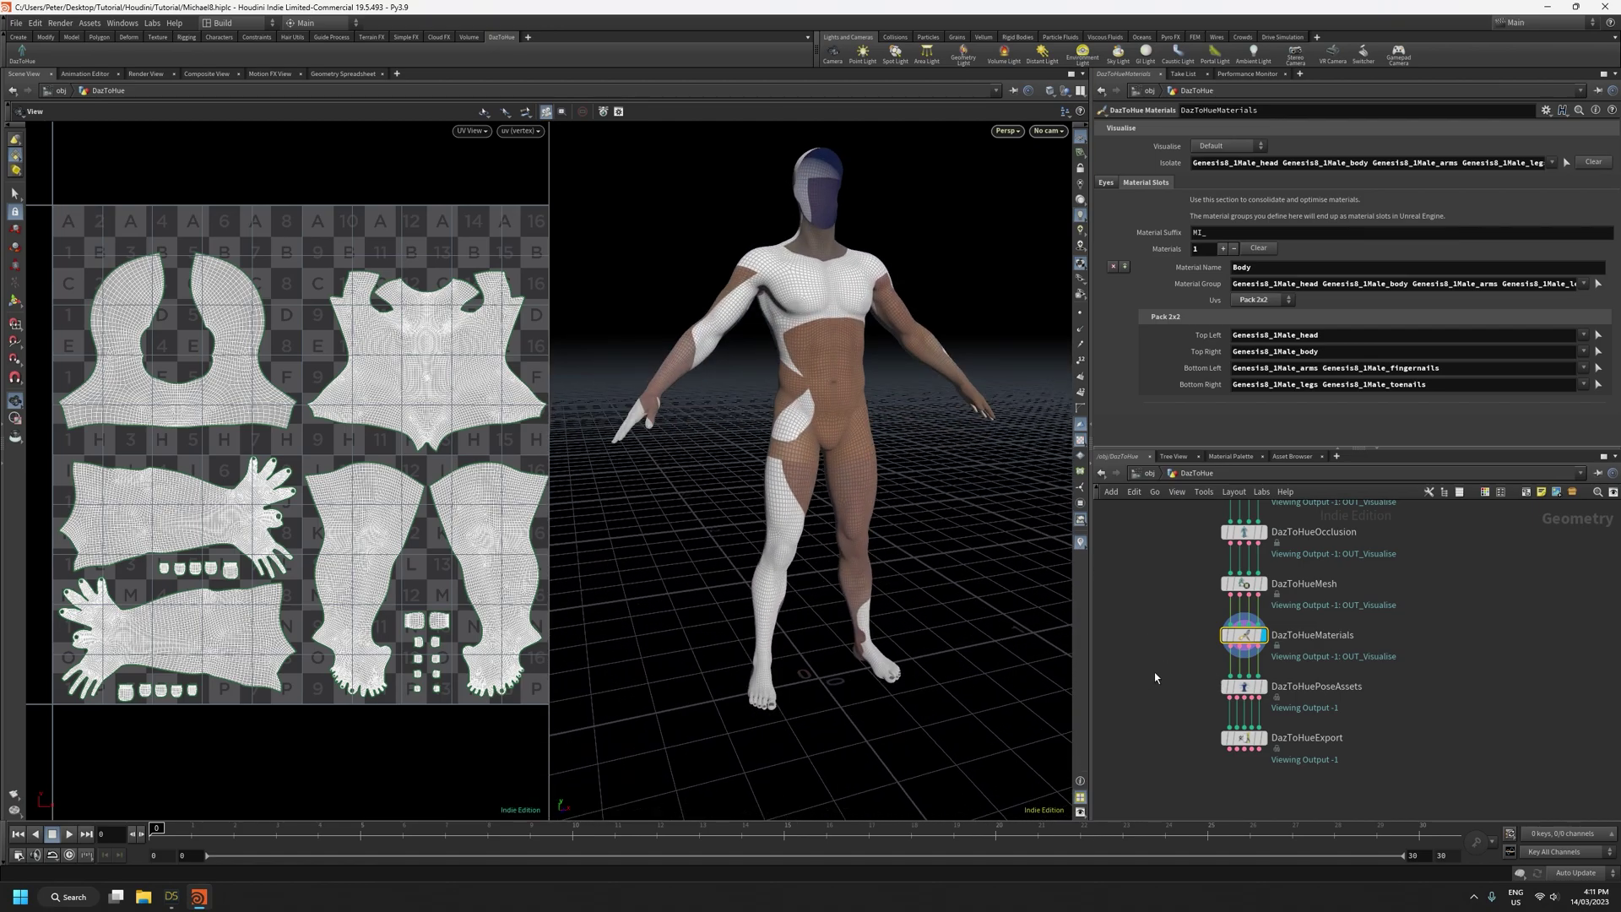
pyautogui.moveTo(920, 497); pyautogui.dragTo(927, 481)
pyautogui.moveTo(929, 515); pyautogui.dragTo(880, 572, button='middle')
pyautogui.moveTo(879, 572); pyautogui.dragTo(855, 541)
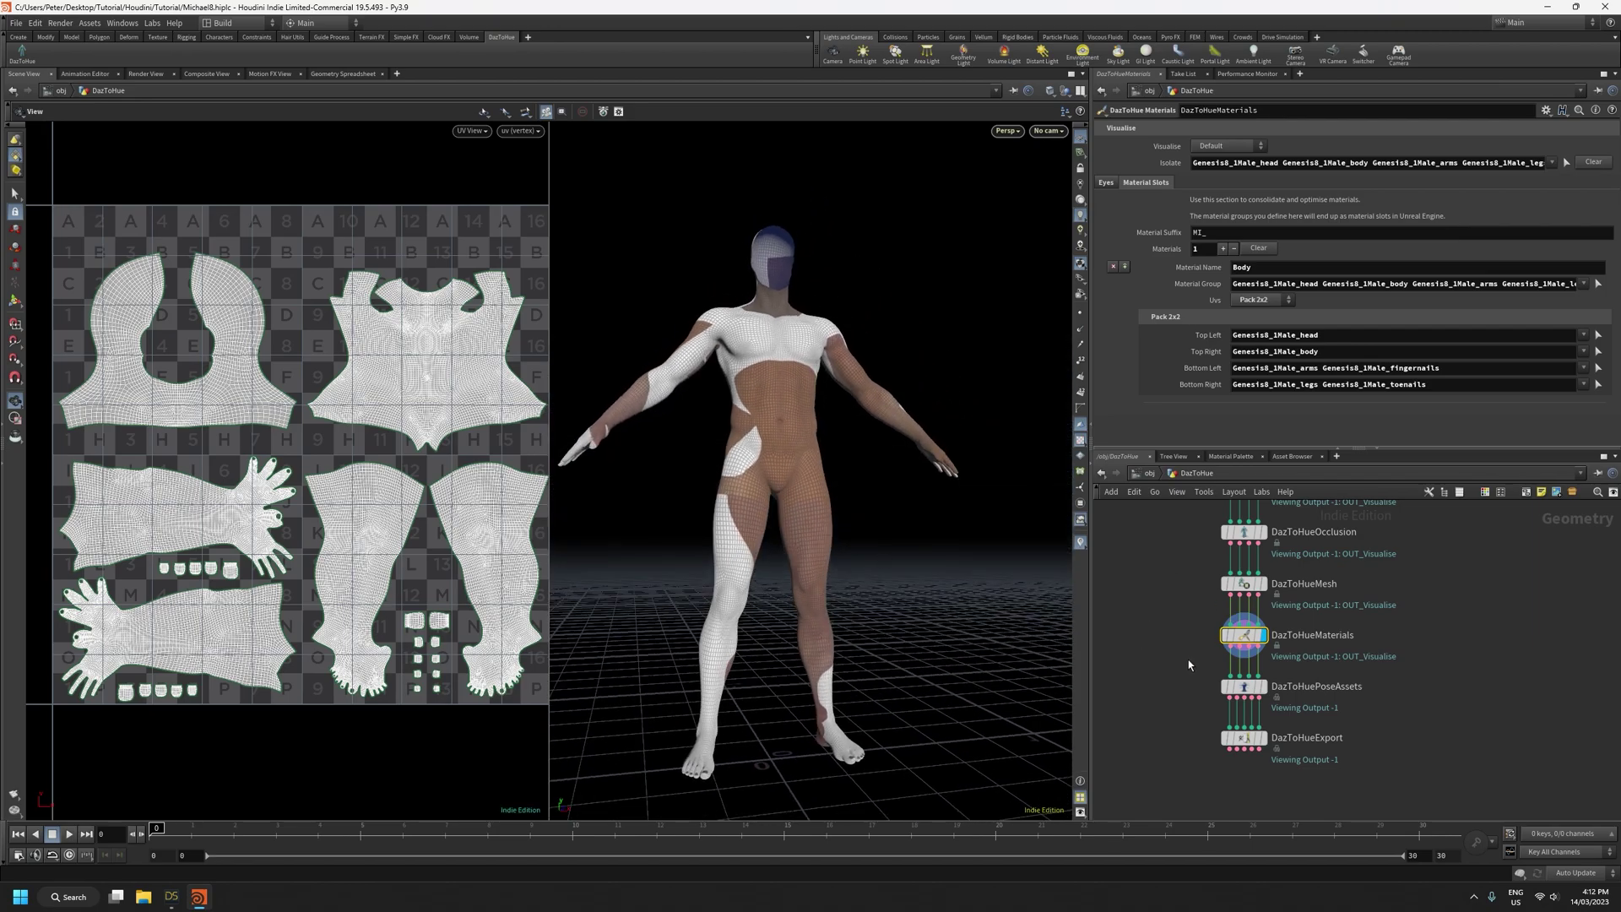
pyautogui.moveTo(920, 622); pyautogui.dragTo(887, 706)
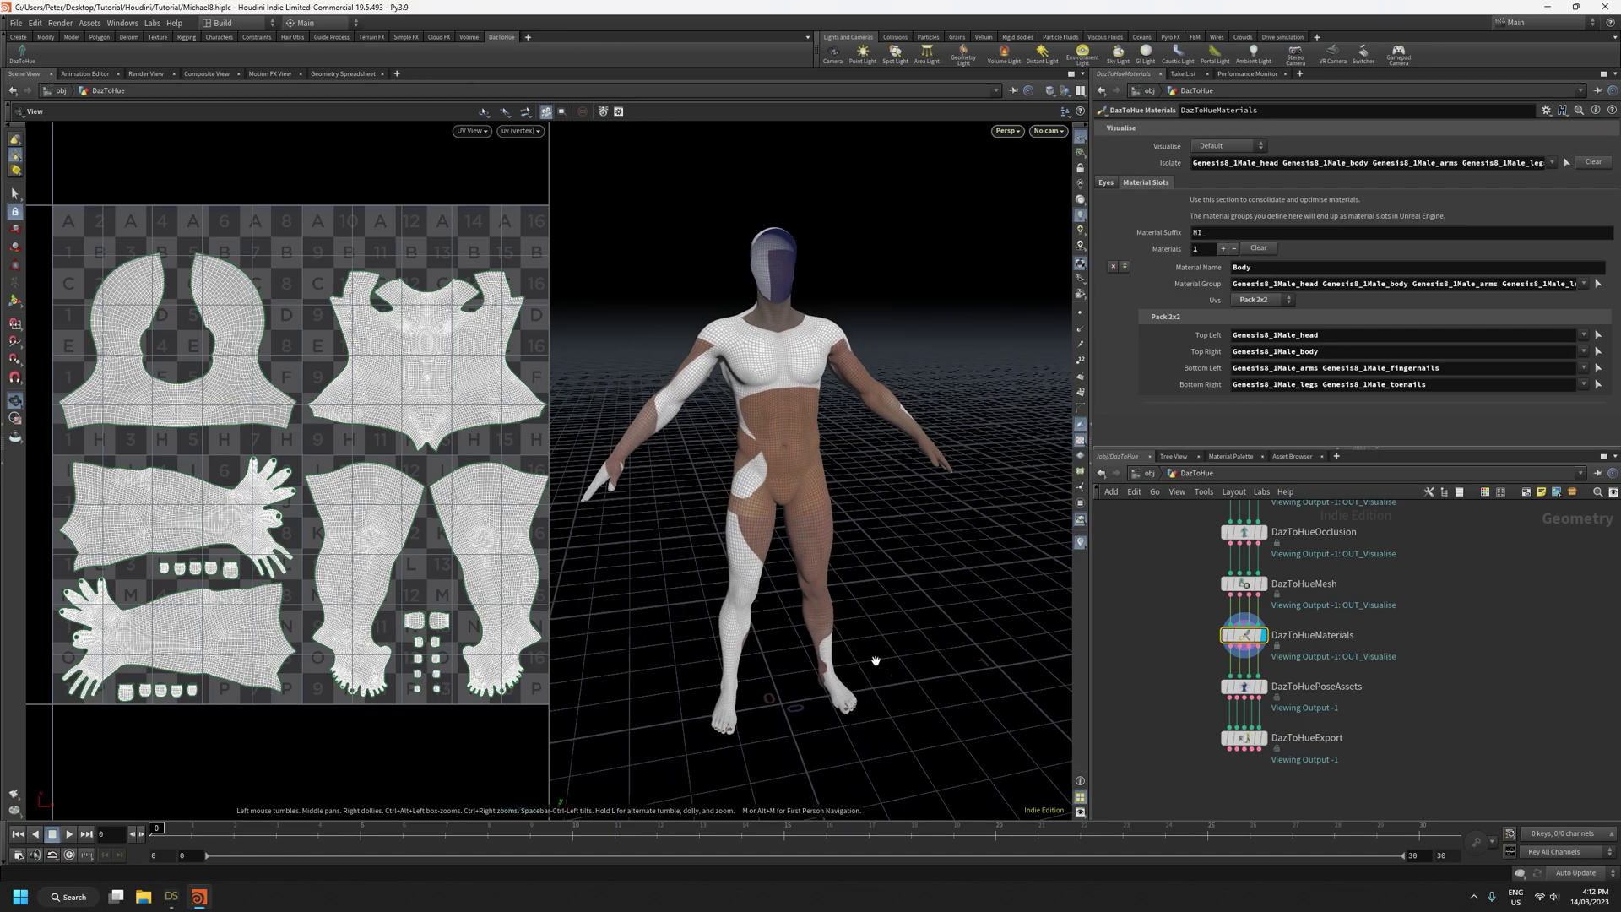
# Switch the viewport to a single perspective view and clear the Isolate entry to show the whole character
pyautogui.click(1081, 91)
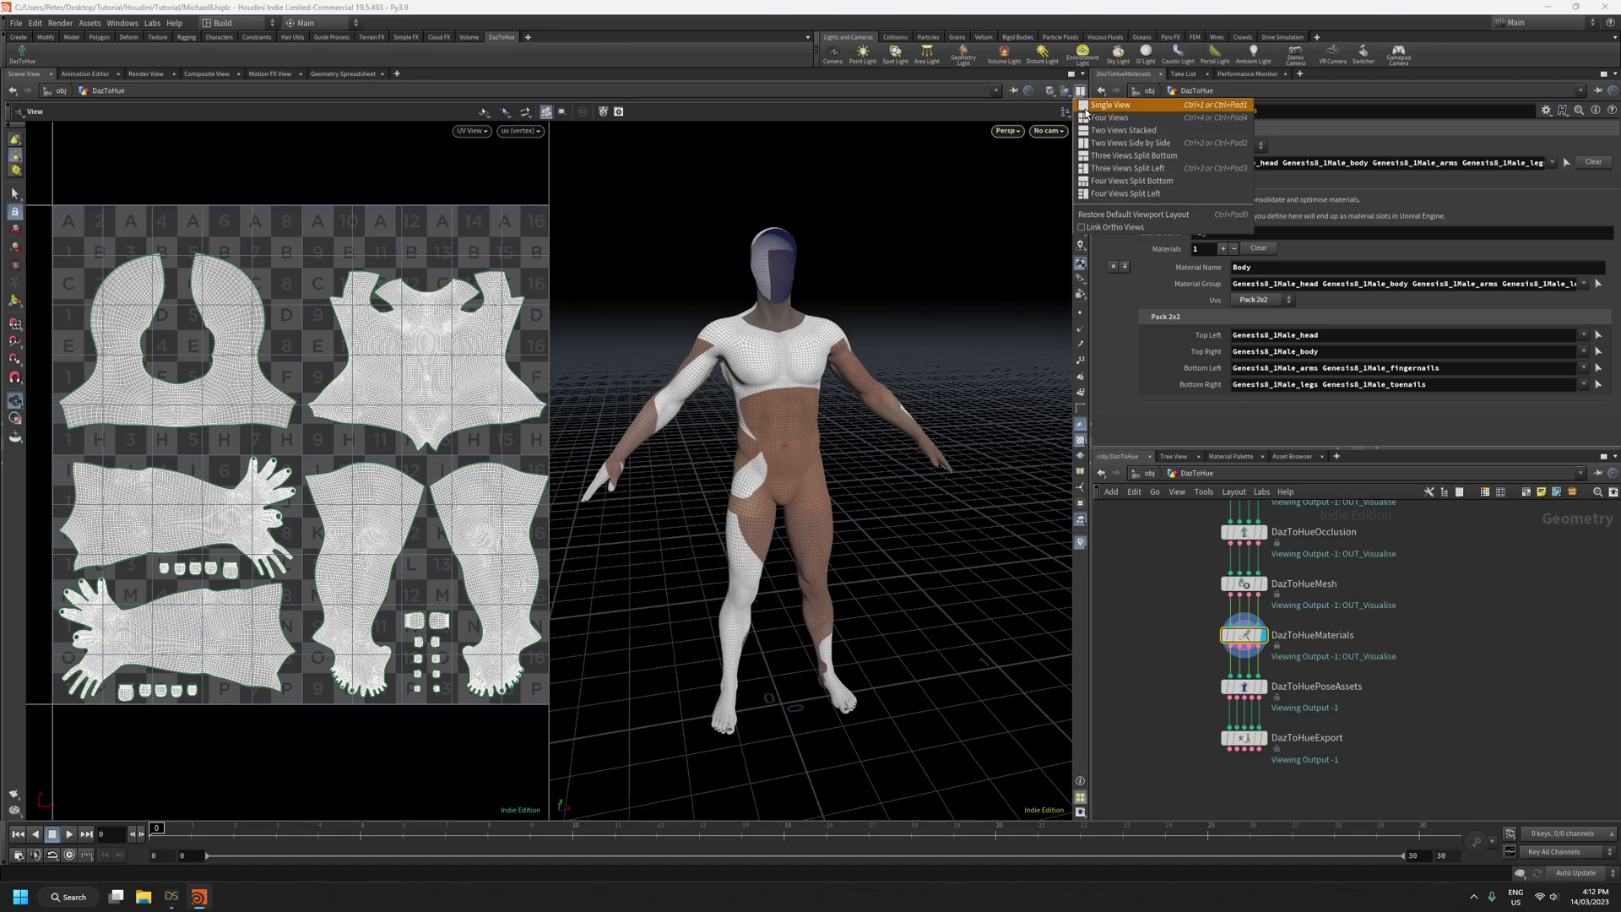
pyautogui.click(1110, 105)
pyautogui.scroll(-5, 520, 393)
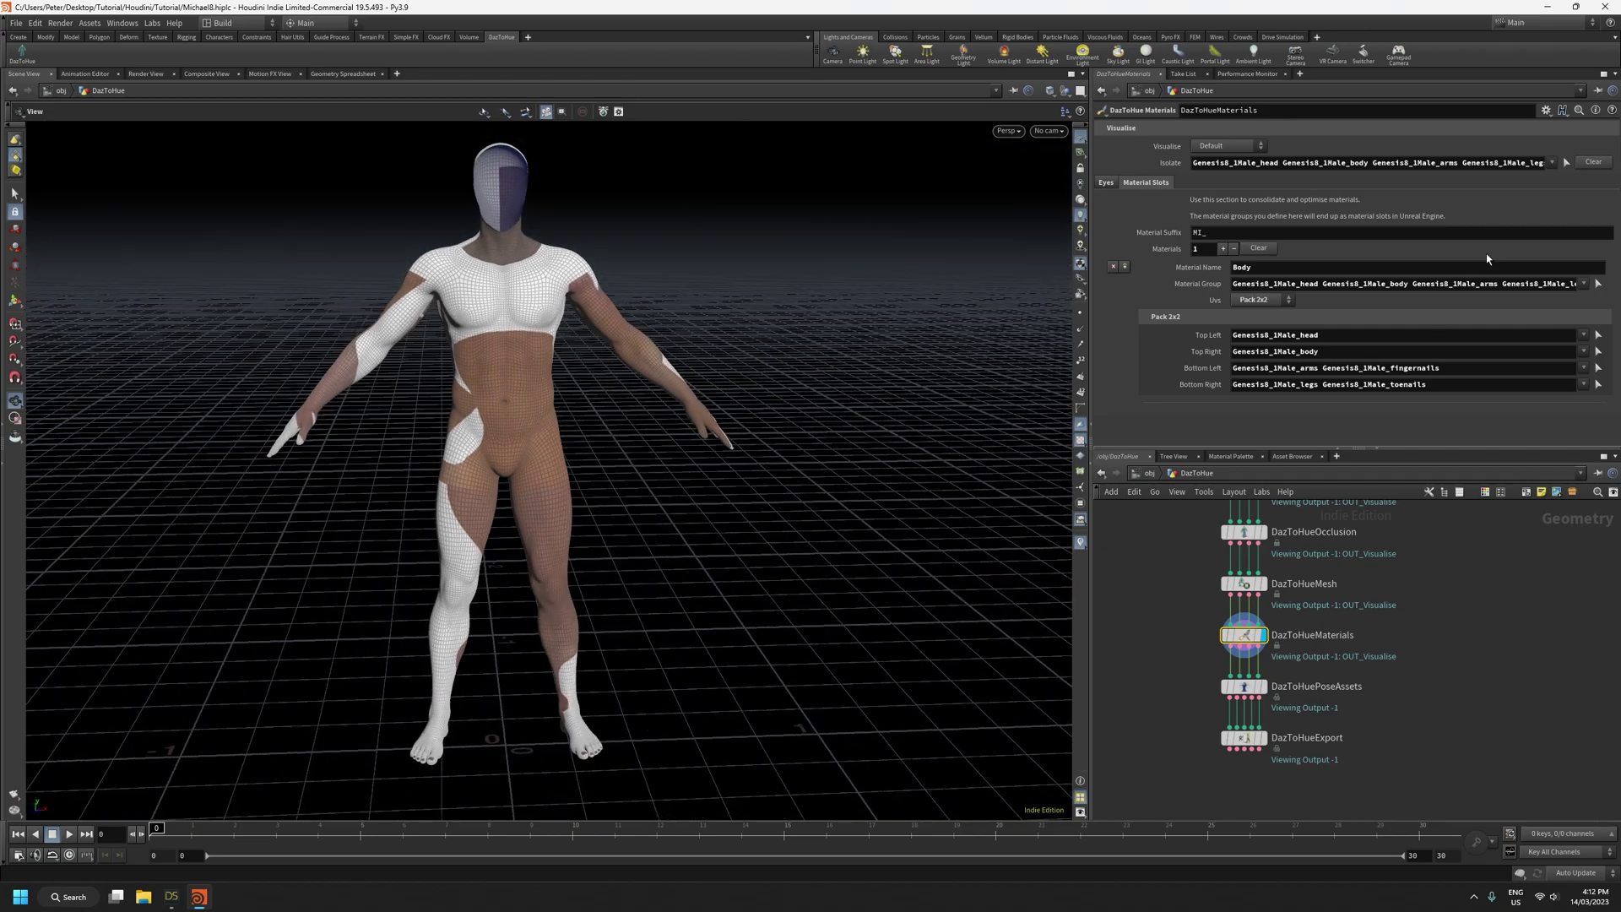
pyautogui.click(1593, 161)
pyautogui.scroll(3, 625, 470)
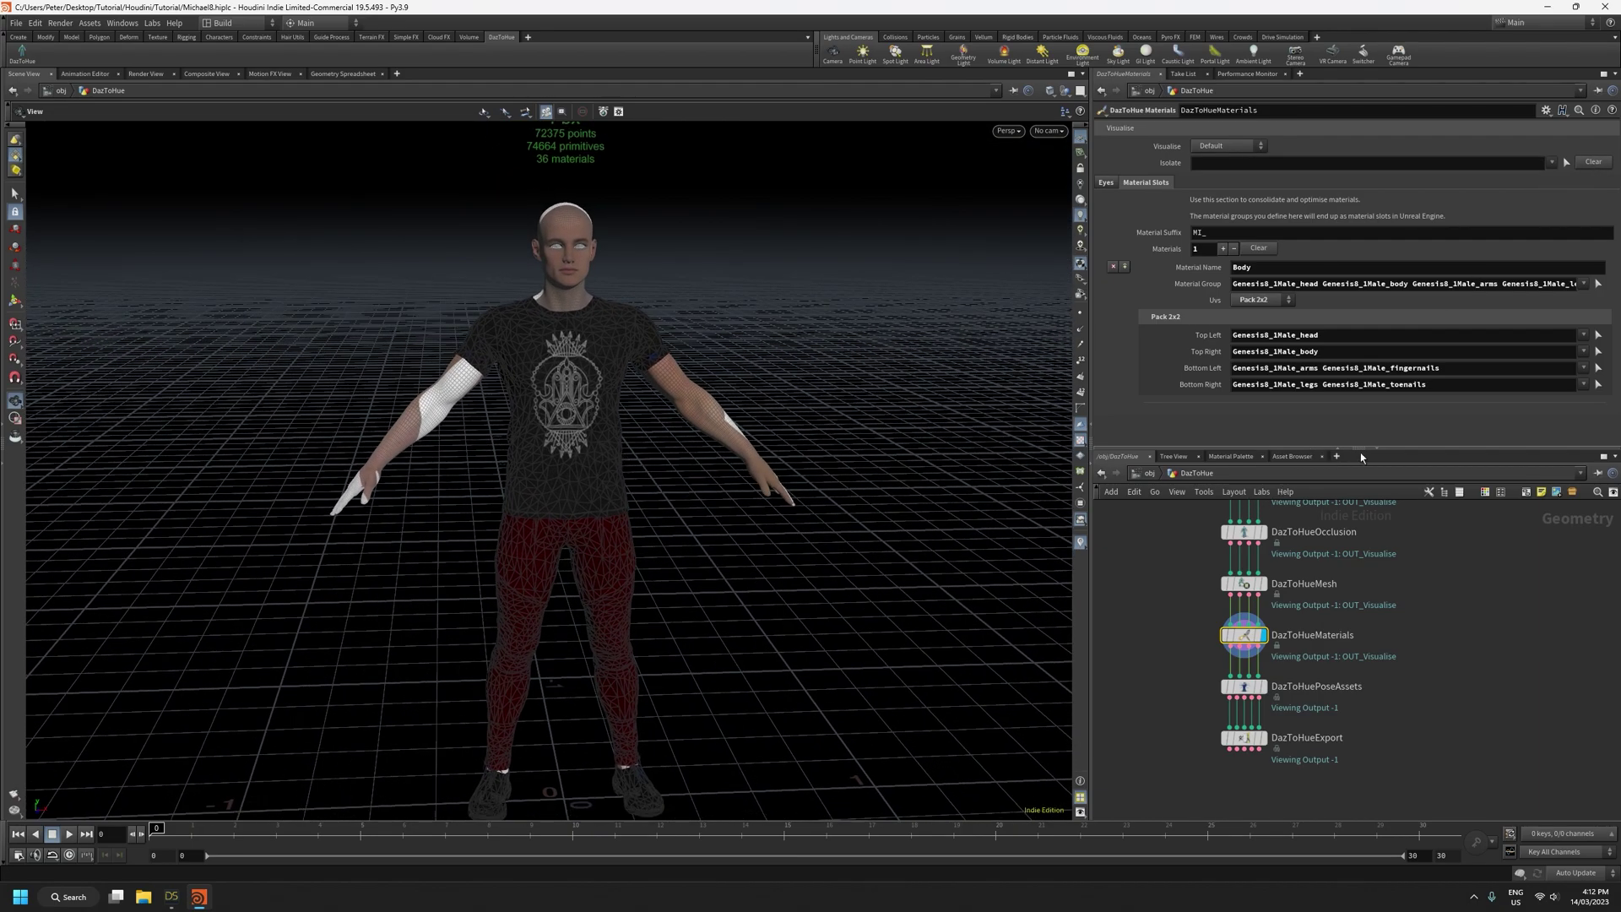
# Enlarge the parameter area and add a second material slot named Face
pyautogui.moveTo(1360, 448); pyautogui.dragTo(1329, 567)
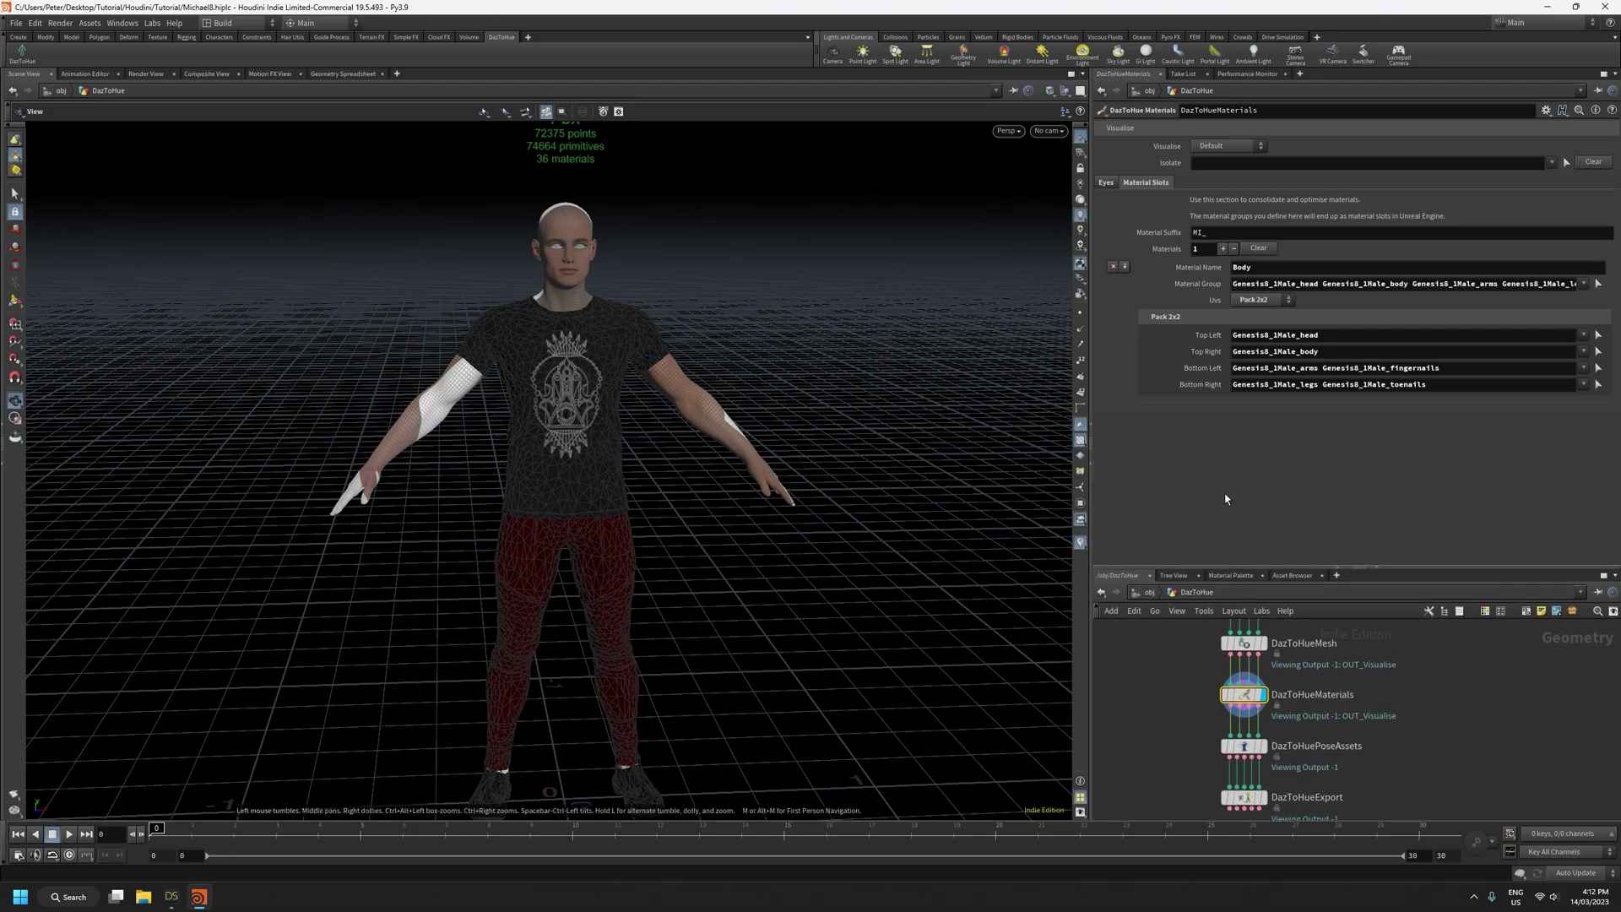
pyautogui.scroll(3, 595, 225)
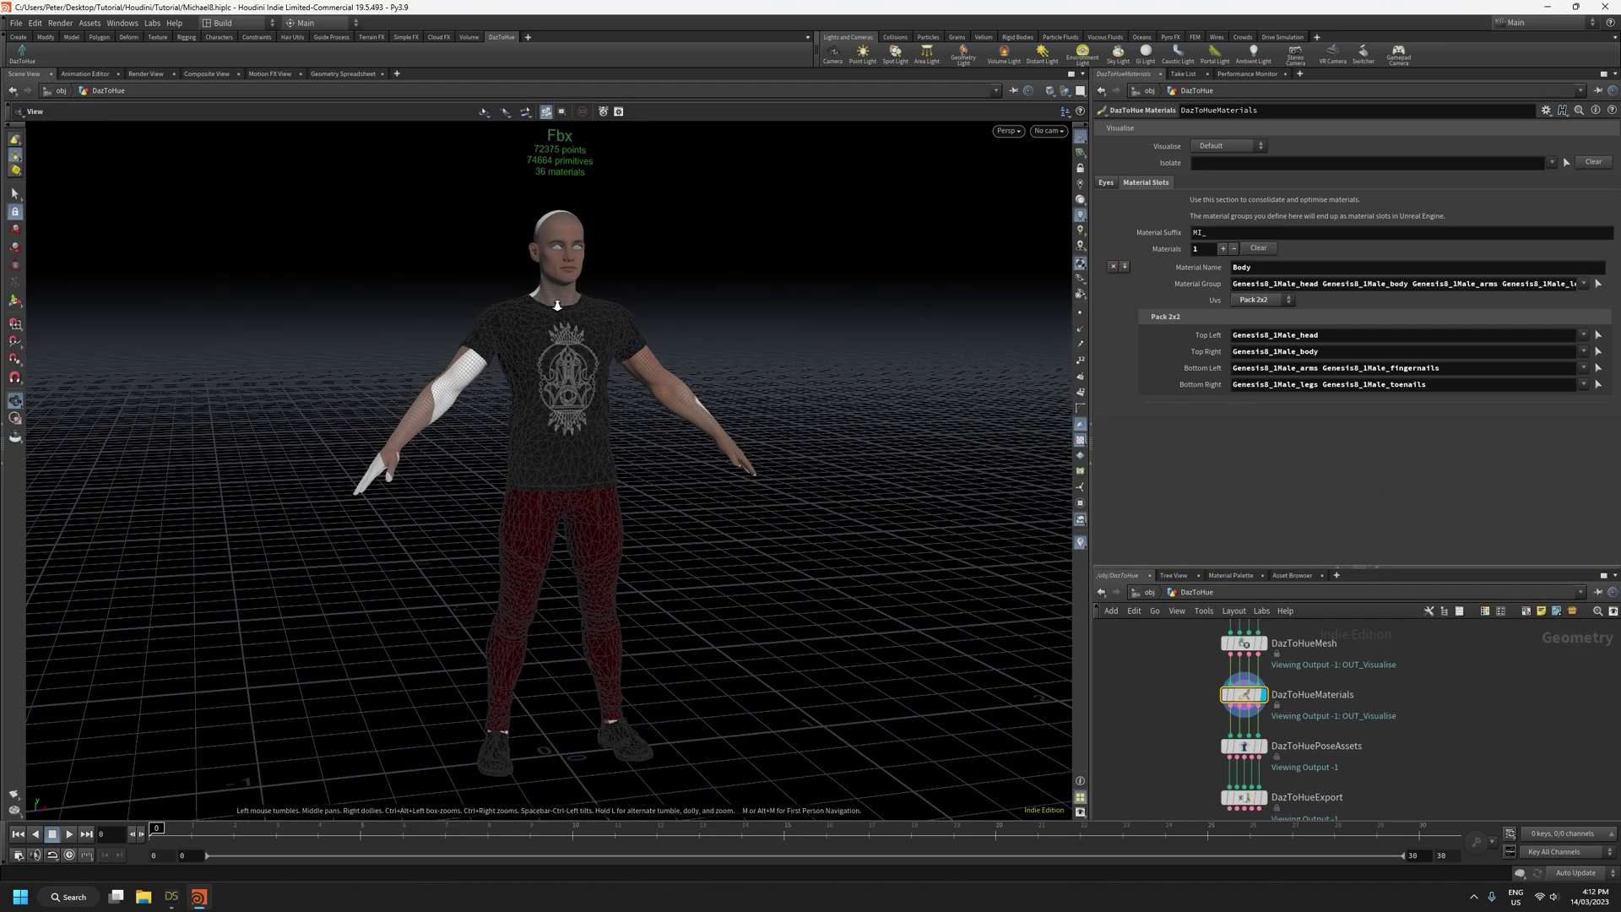
pyautogui.click(1223, 249)
pyautogui.click(1256, 416)
pyautogui.write('Face')
# Add Genesis8_1Male_face, Genesis8_1Male_ears, Genesis8_1Male_lips and Genesis8_1Male_eyesocket to the Face slot's Material Group
pyautogui.click(1583, 434)
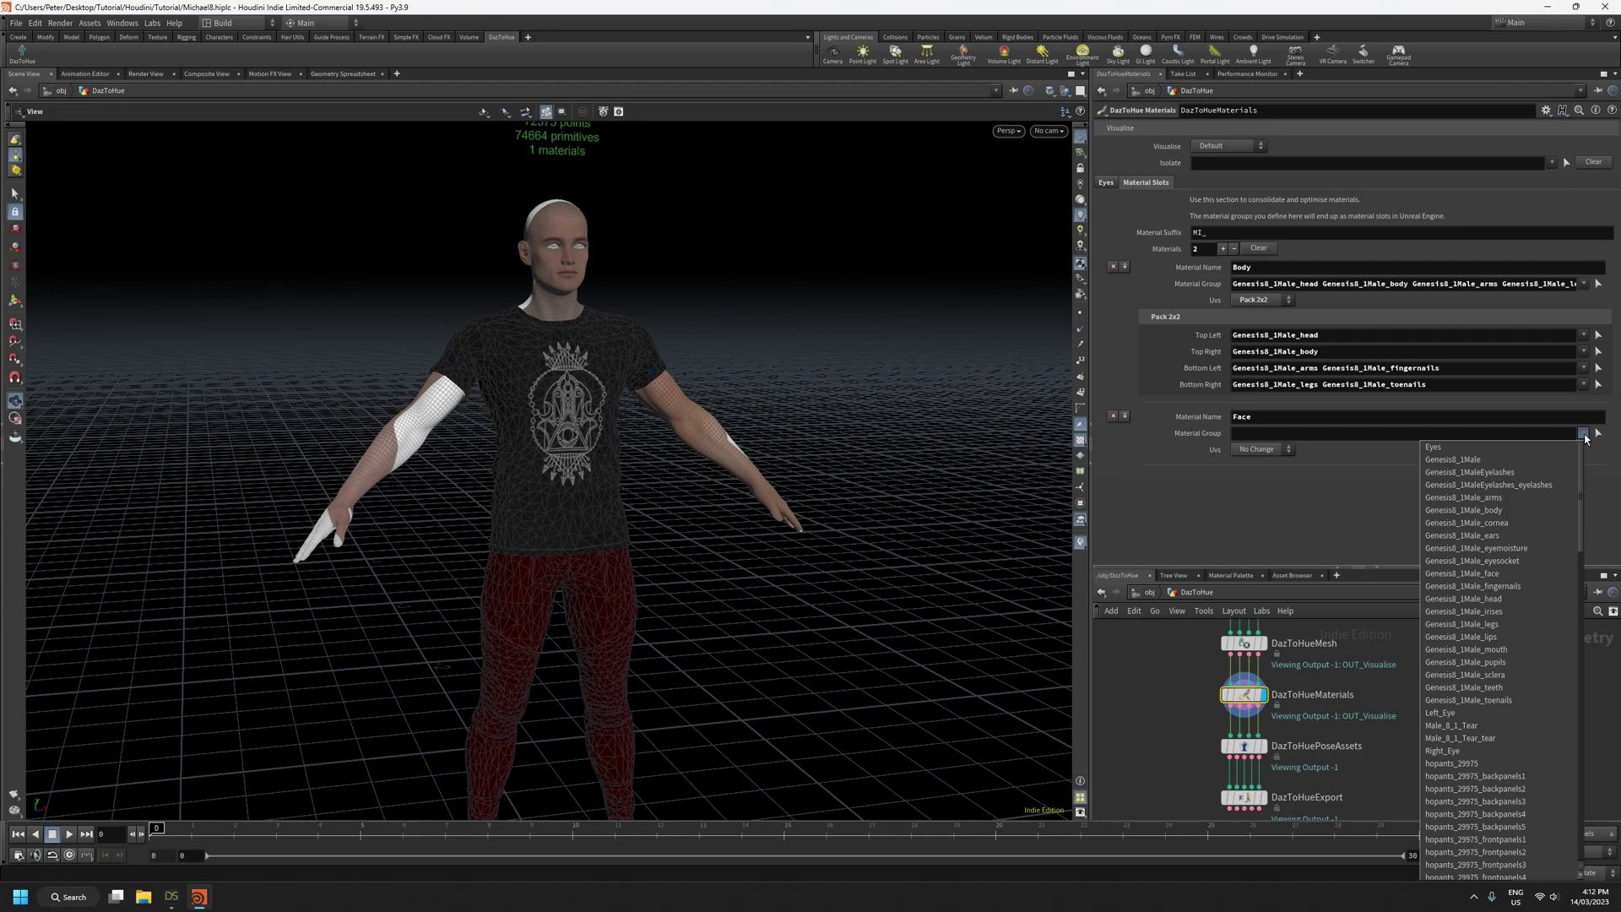
pyautogui.click(1503, 576)
pyautogui.click(1583, 434)
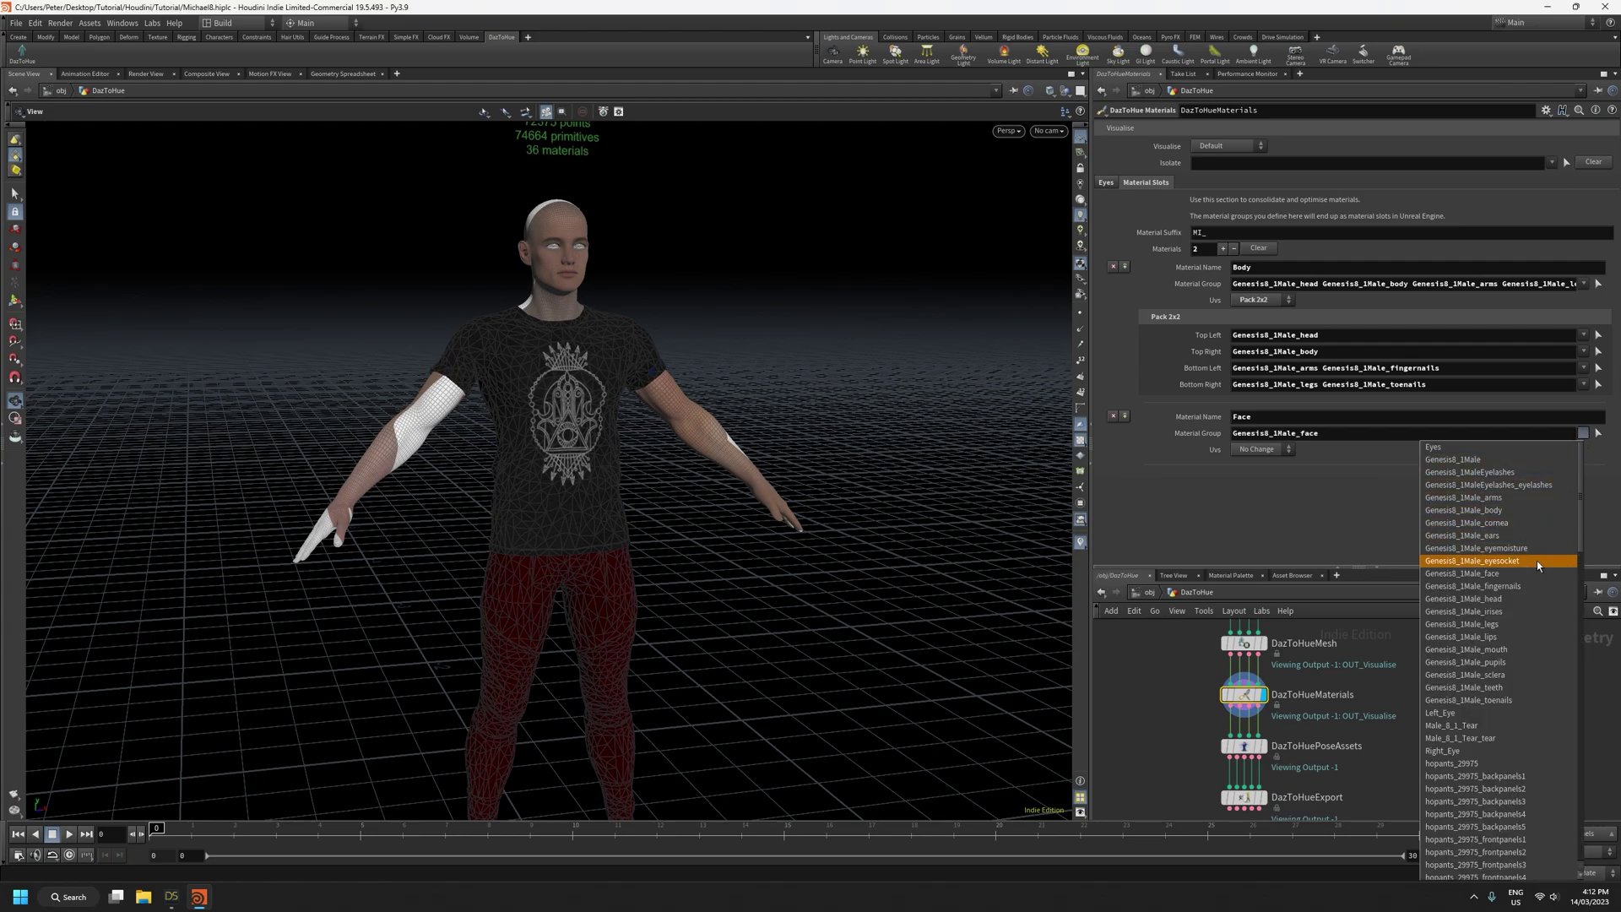
pyautogui.click(1505, 535)
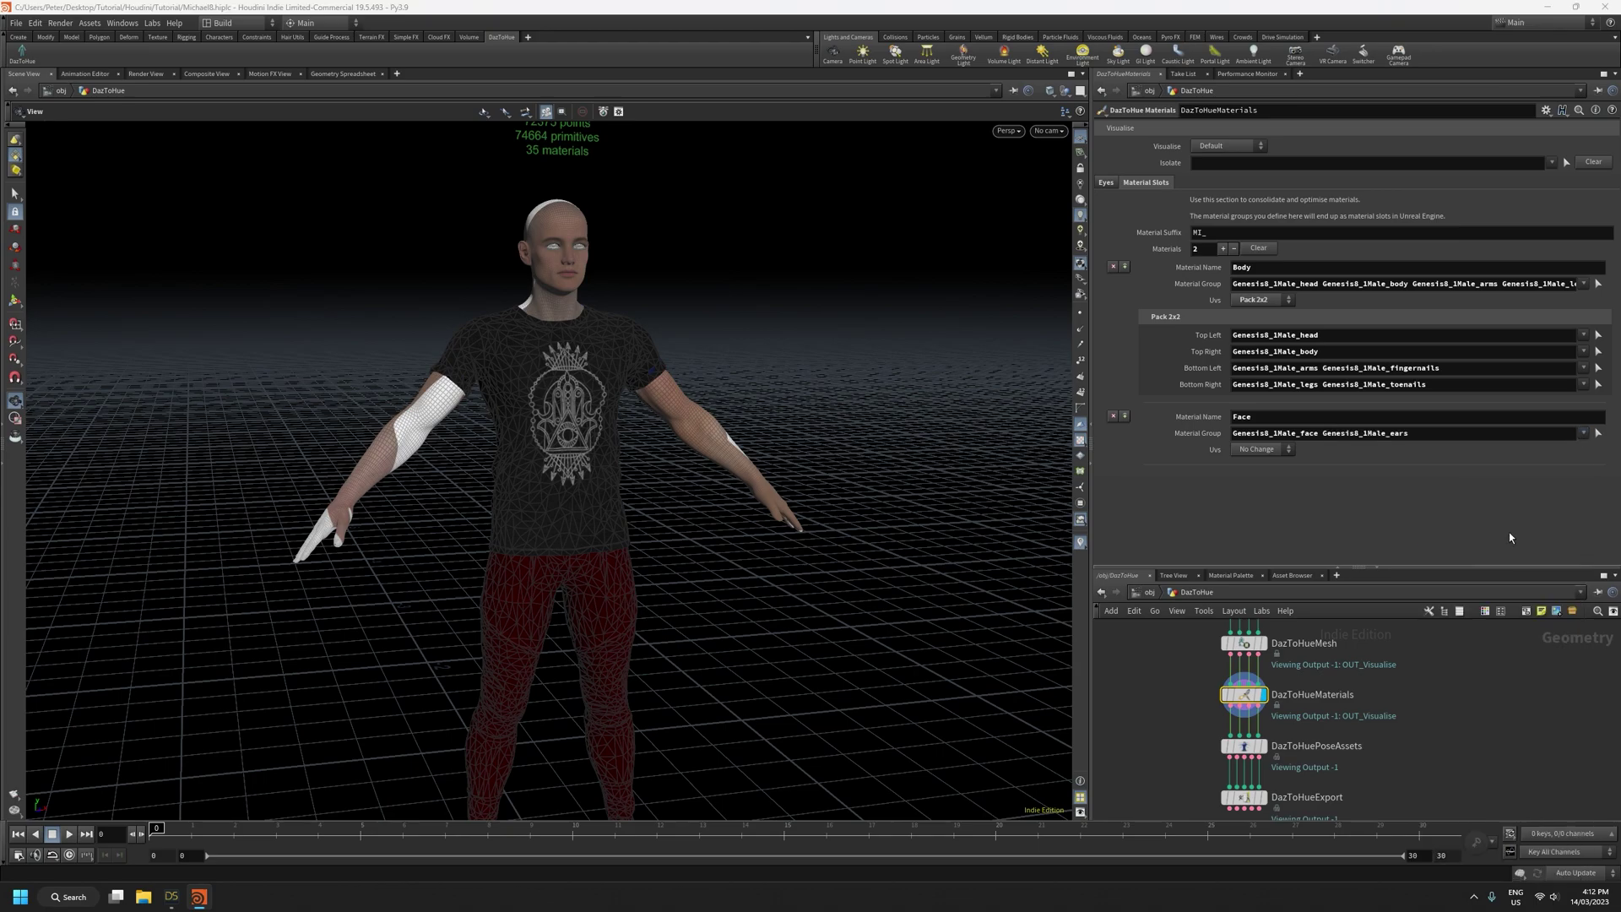
pyautogui.click(1584, 434)
pyautogui.click(1498, 637)
pyautogui.click(1584, 433)
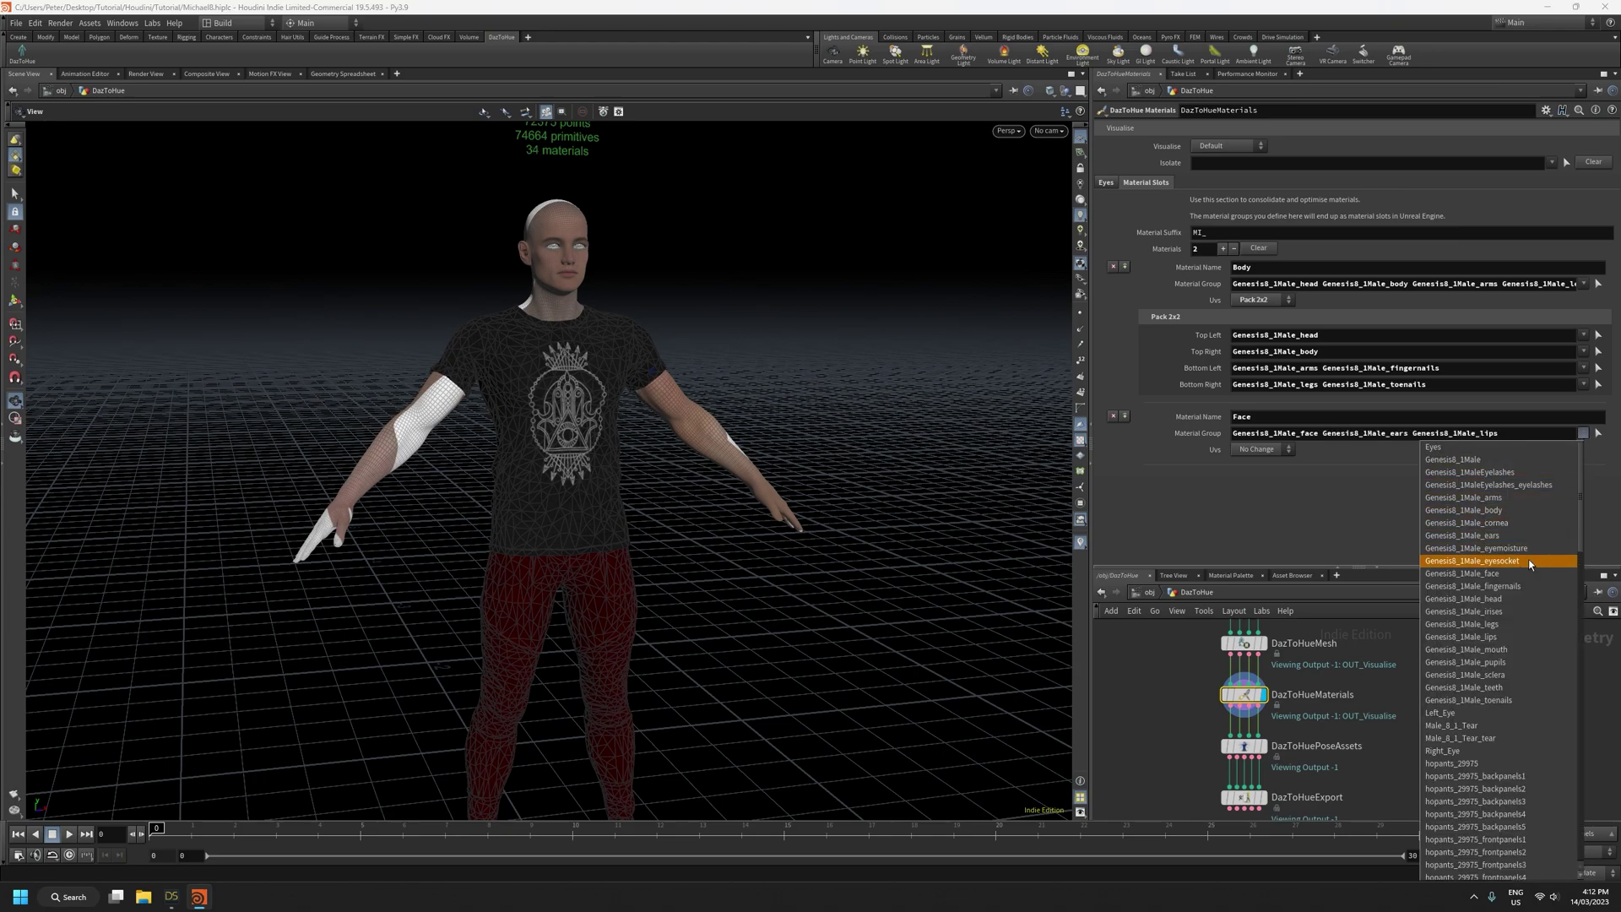
pyautogui.click(1511, 561)
pyautogui.click(1584, 434)
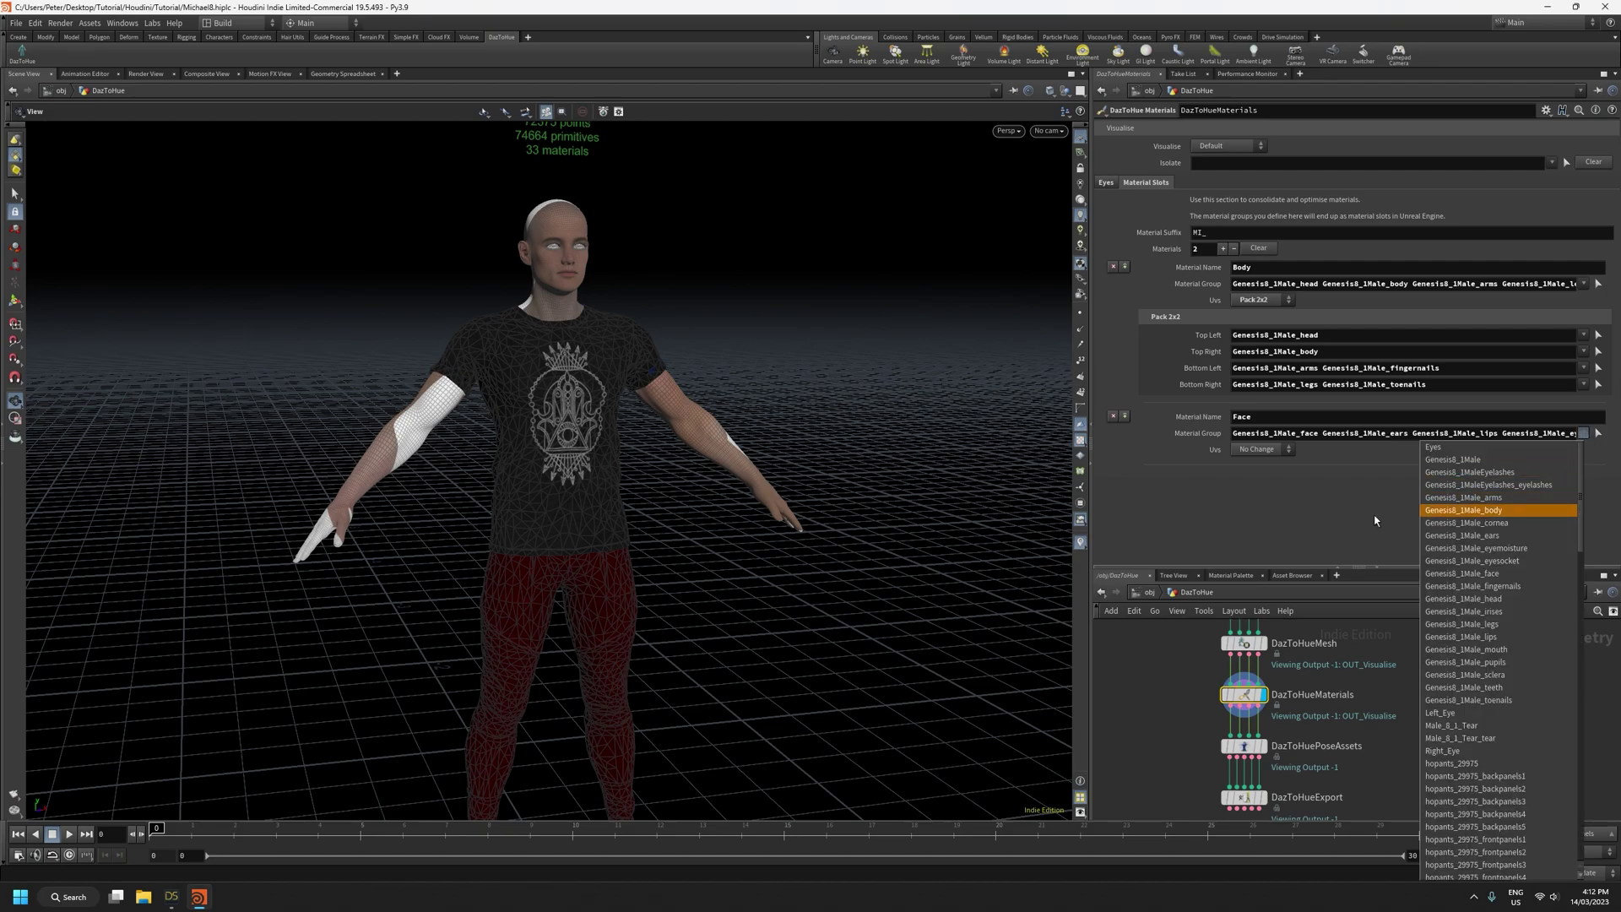
pyautogui.click(1291, 501)
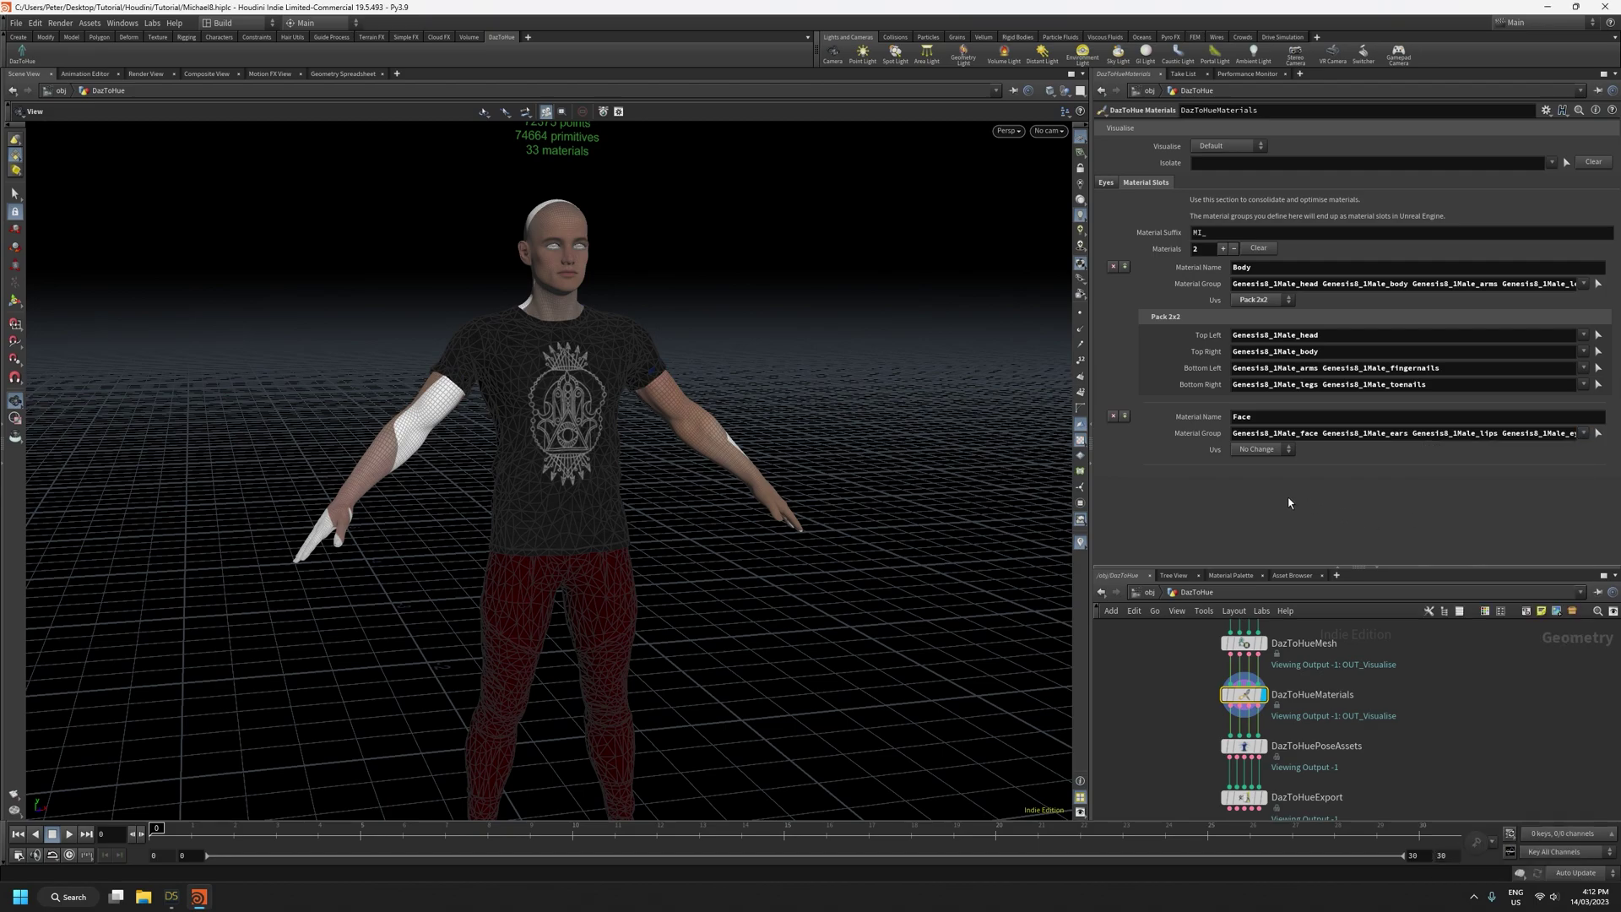
# Add a third material slot named Mouth and assign Genesis8_1Male_mouth and Genesis8_1Male_teeth to its Material Group
pyautogui.click(1223, 249)
pyautogui.click(1246, 481)
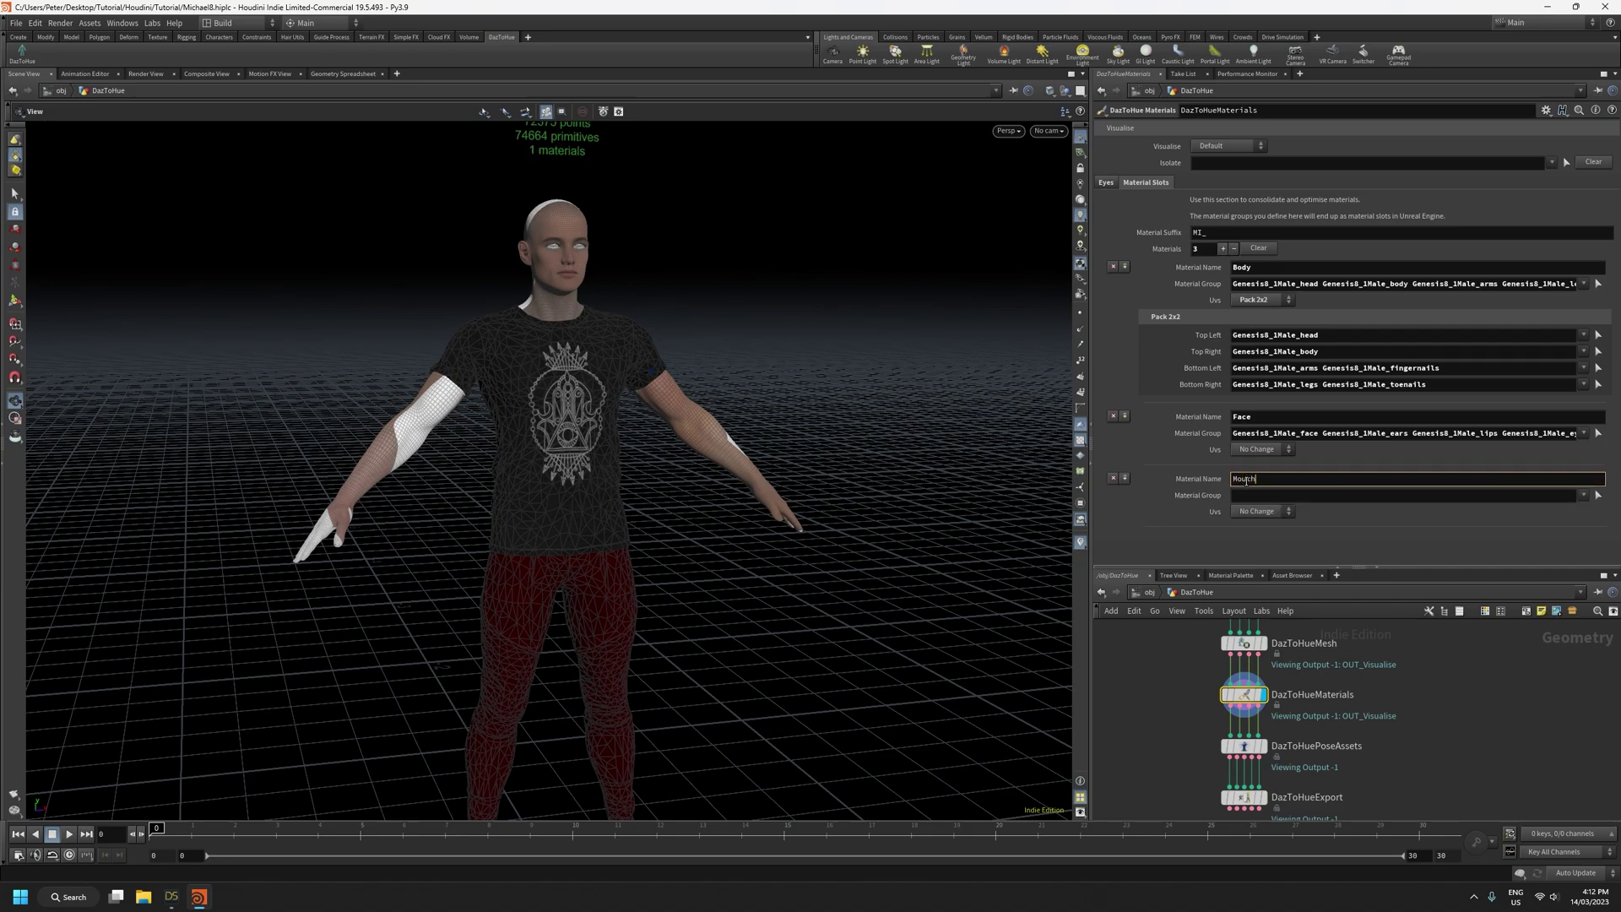
pyautogui.click(1583, 495)
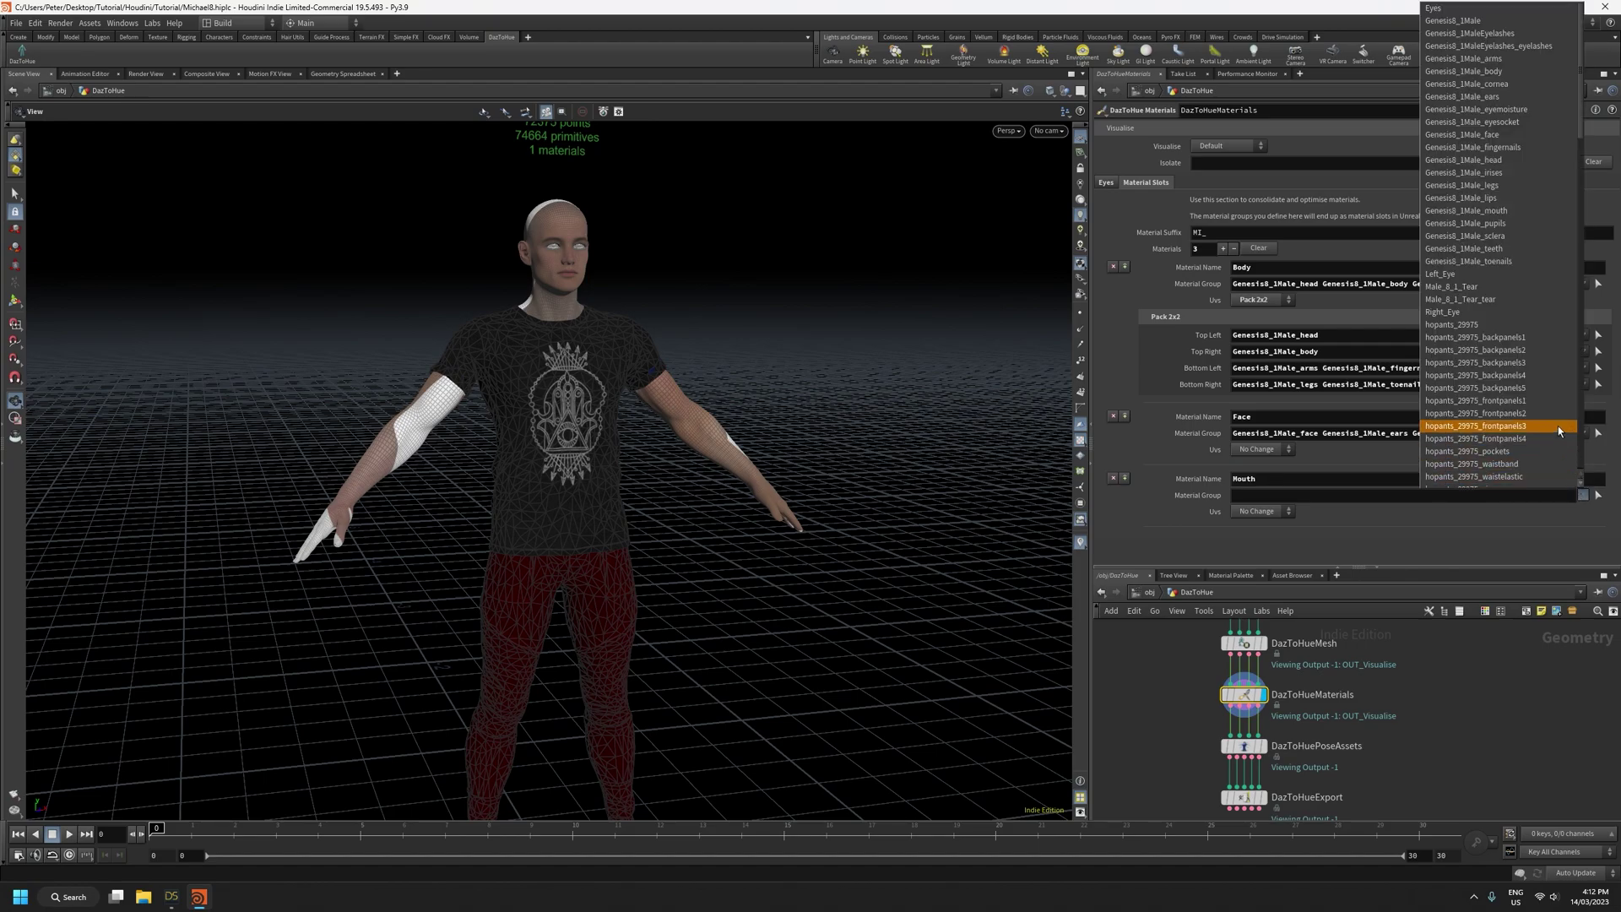
pyautogui.click(1520, 210)
pyautogui.click(1584, 495)
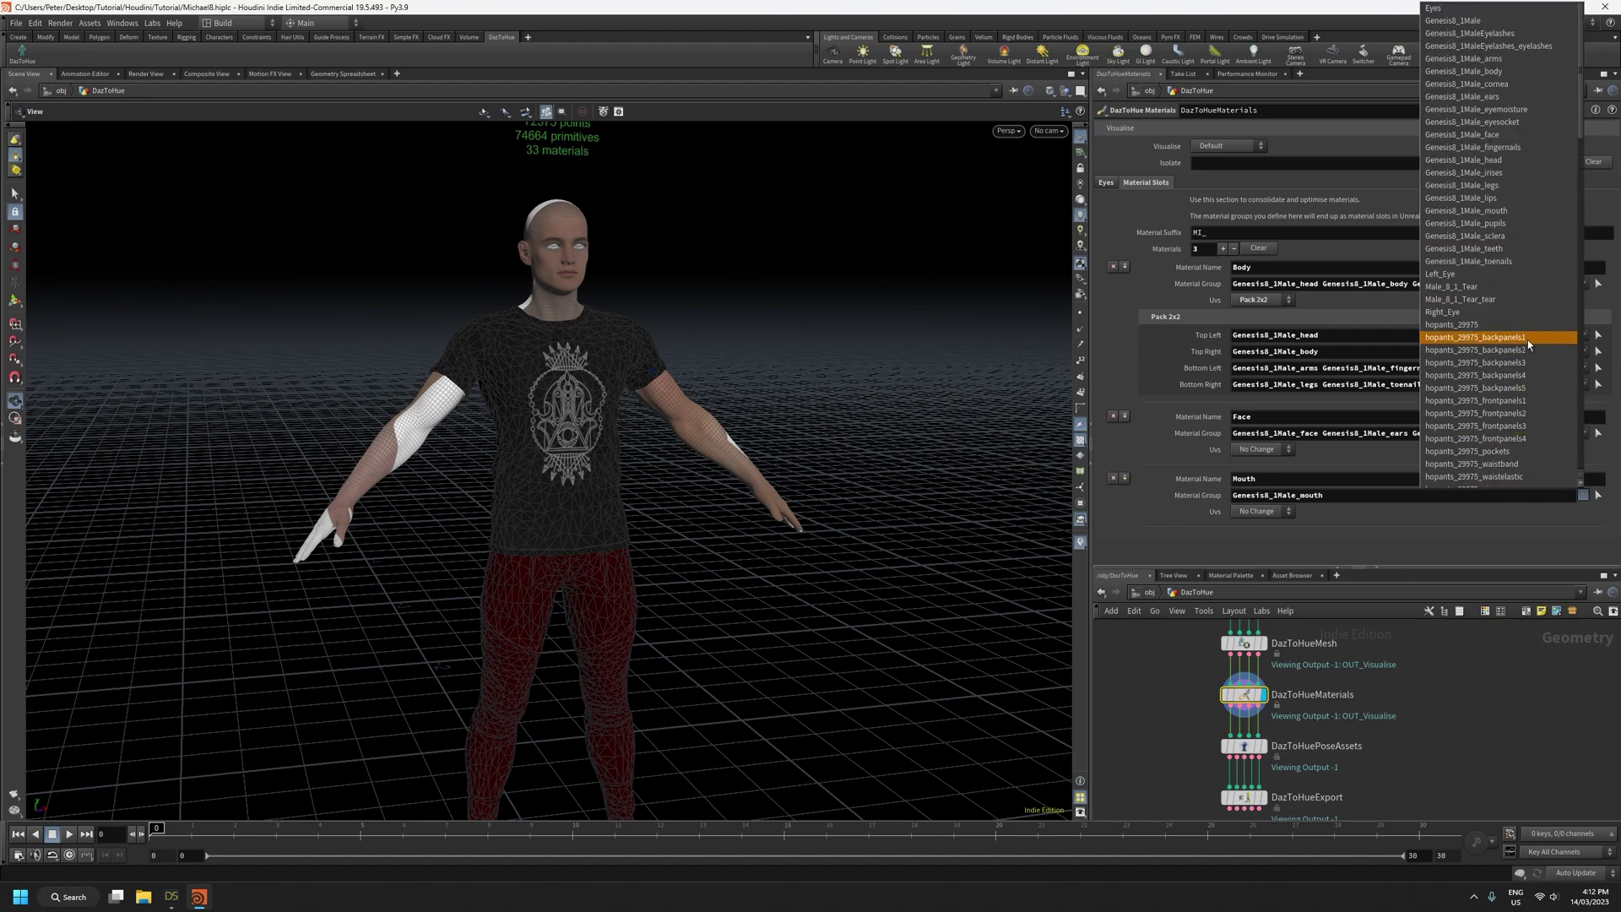
pyautogui.click(1514, 250)
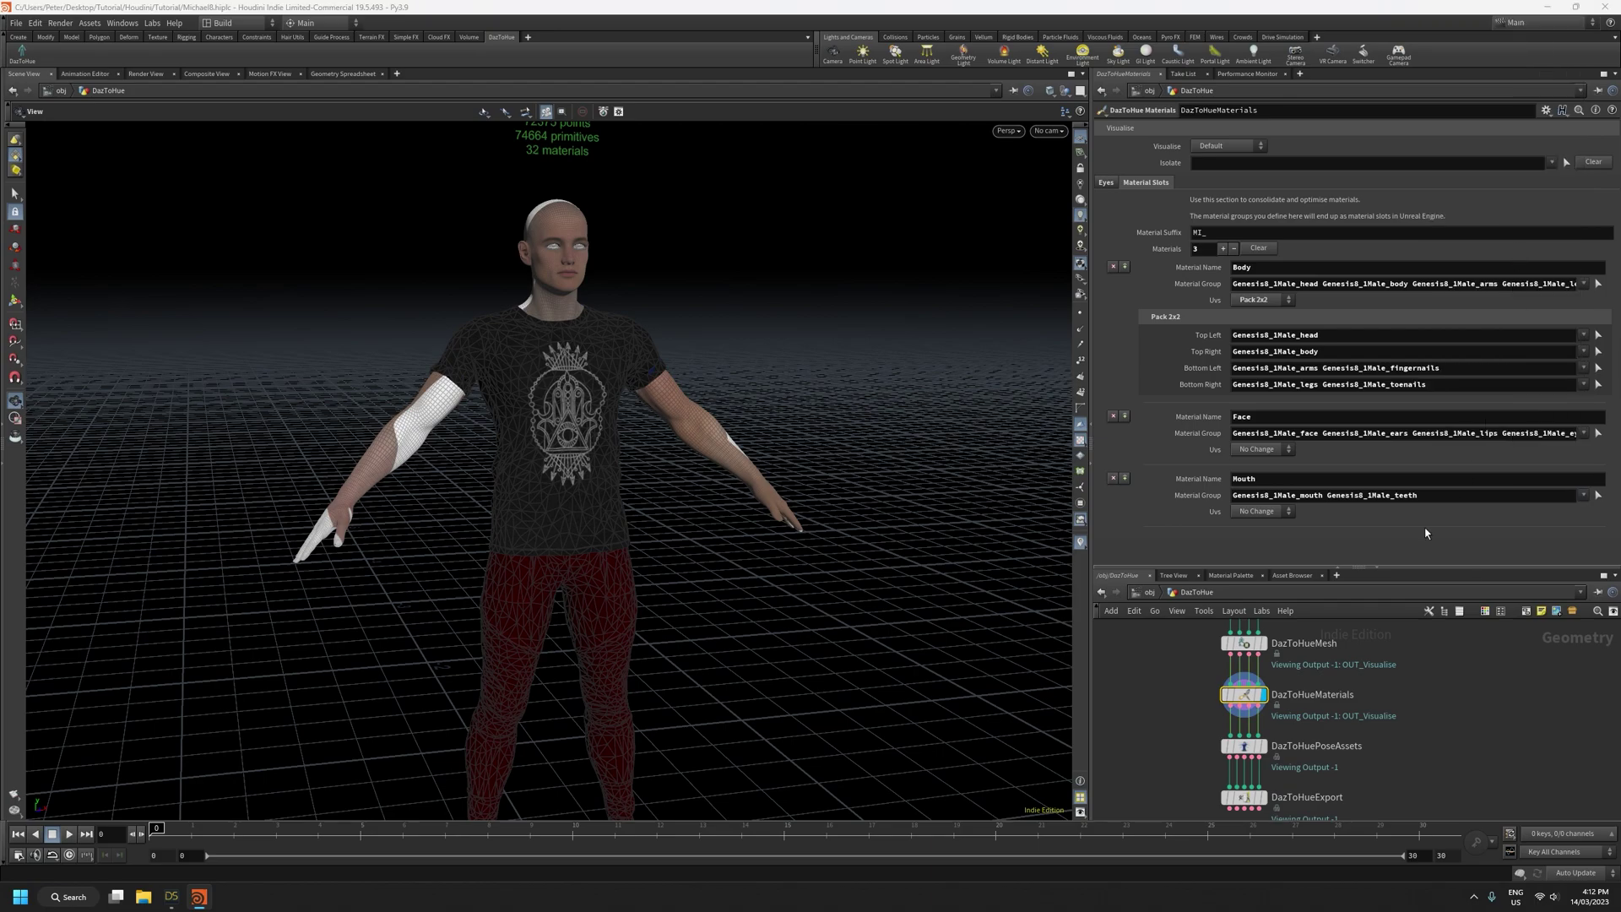
# Add a fourth material slot named Eyelashes with Genesis8_1MaleEyelashes and Genesis8_1MaleEyelashes_eyelashes in its Material Group
pyautogui.click(1223, 249)
pyautogui.click(1263, 541)
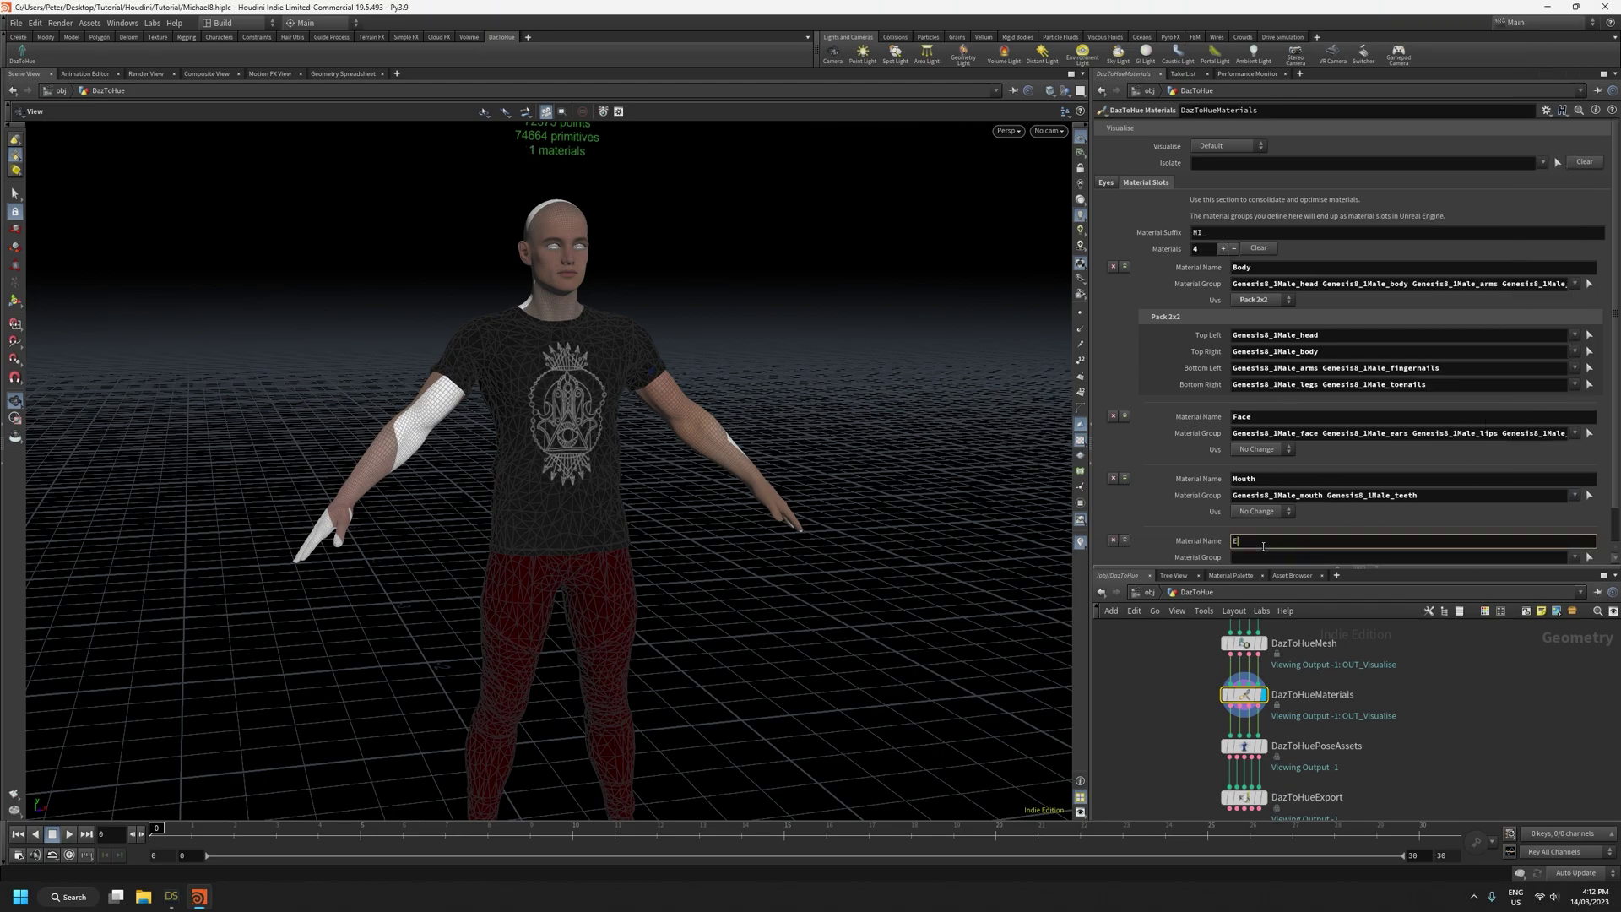
pyautogui.write('Eyelashes')
pyautogui.scroll(-1, 1582, 523)
pyautogui.click(1574, 519)
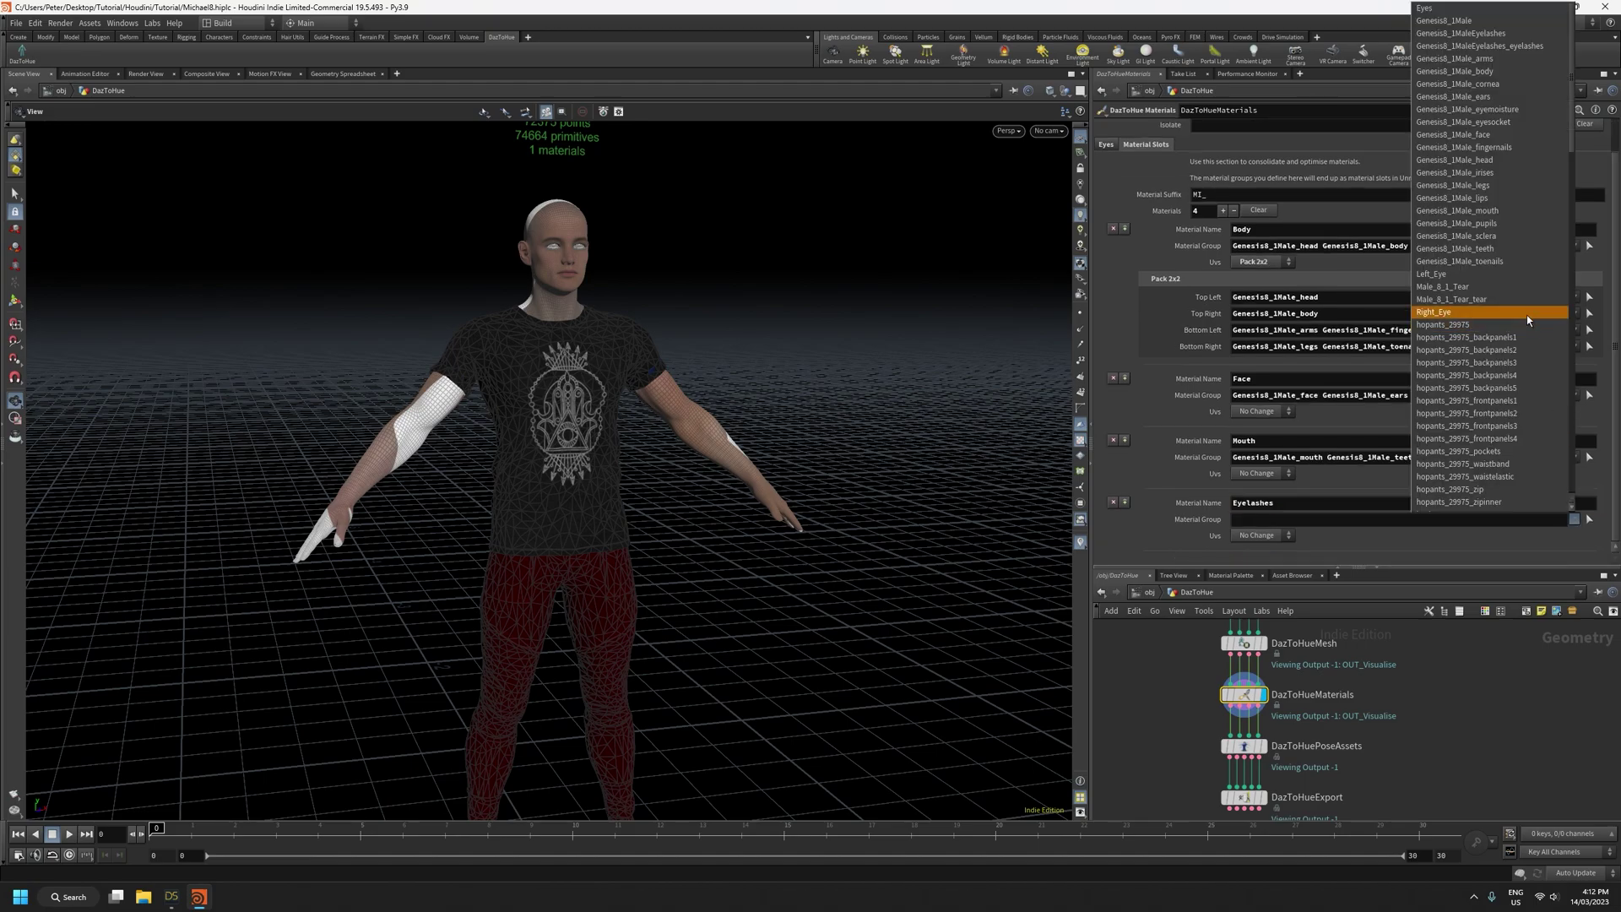
pyautogui.click(1508, 33)
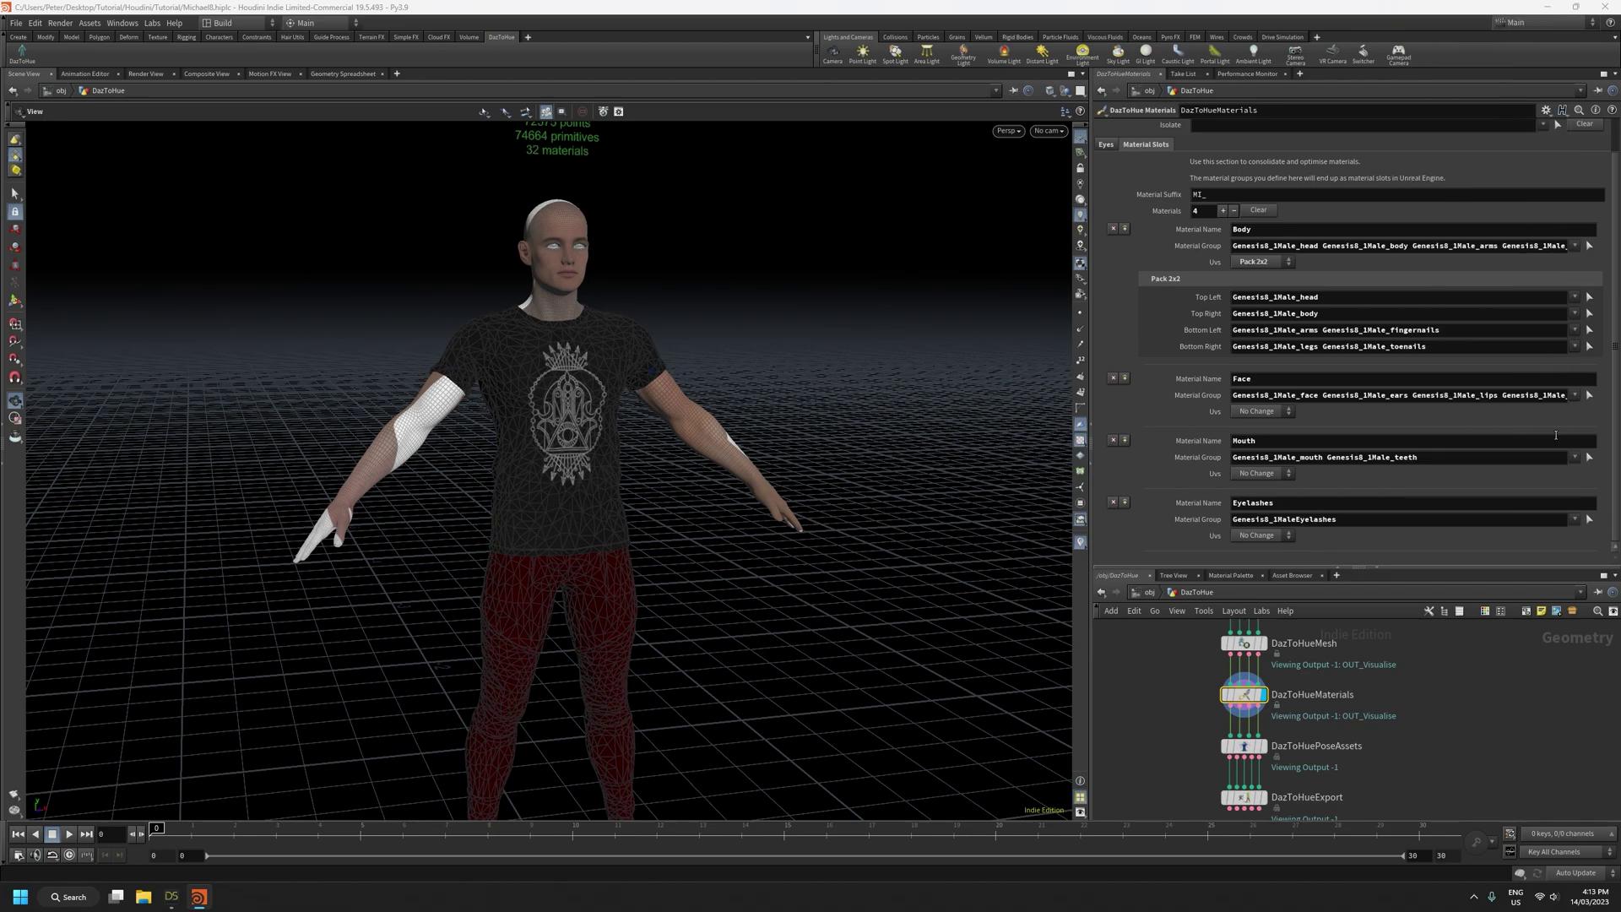
pyautogui.click(1575, 520)
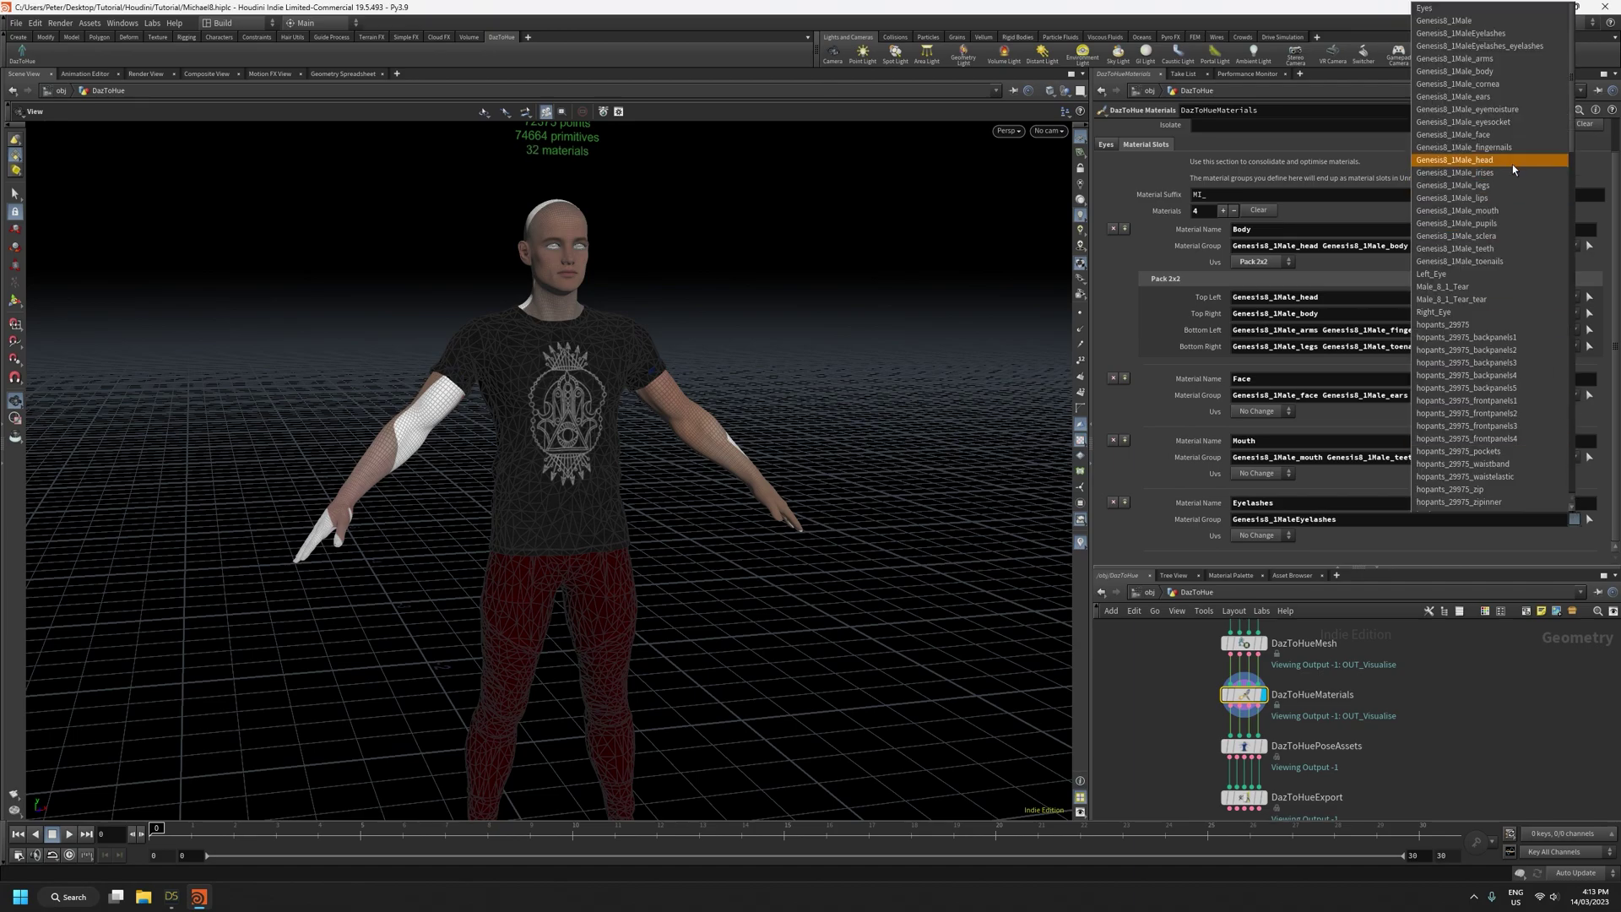
pyautogui.click(1521, 50)
# Add a fifth material slot named Tear and assign Male_8_1_Tear and Male_8_1_Tear_tear to its Material Group
pyautogui.click(1222, 210)
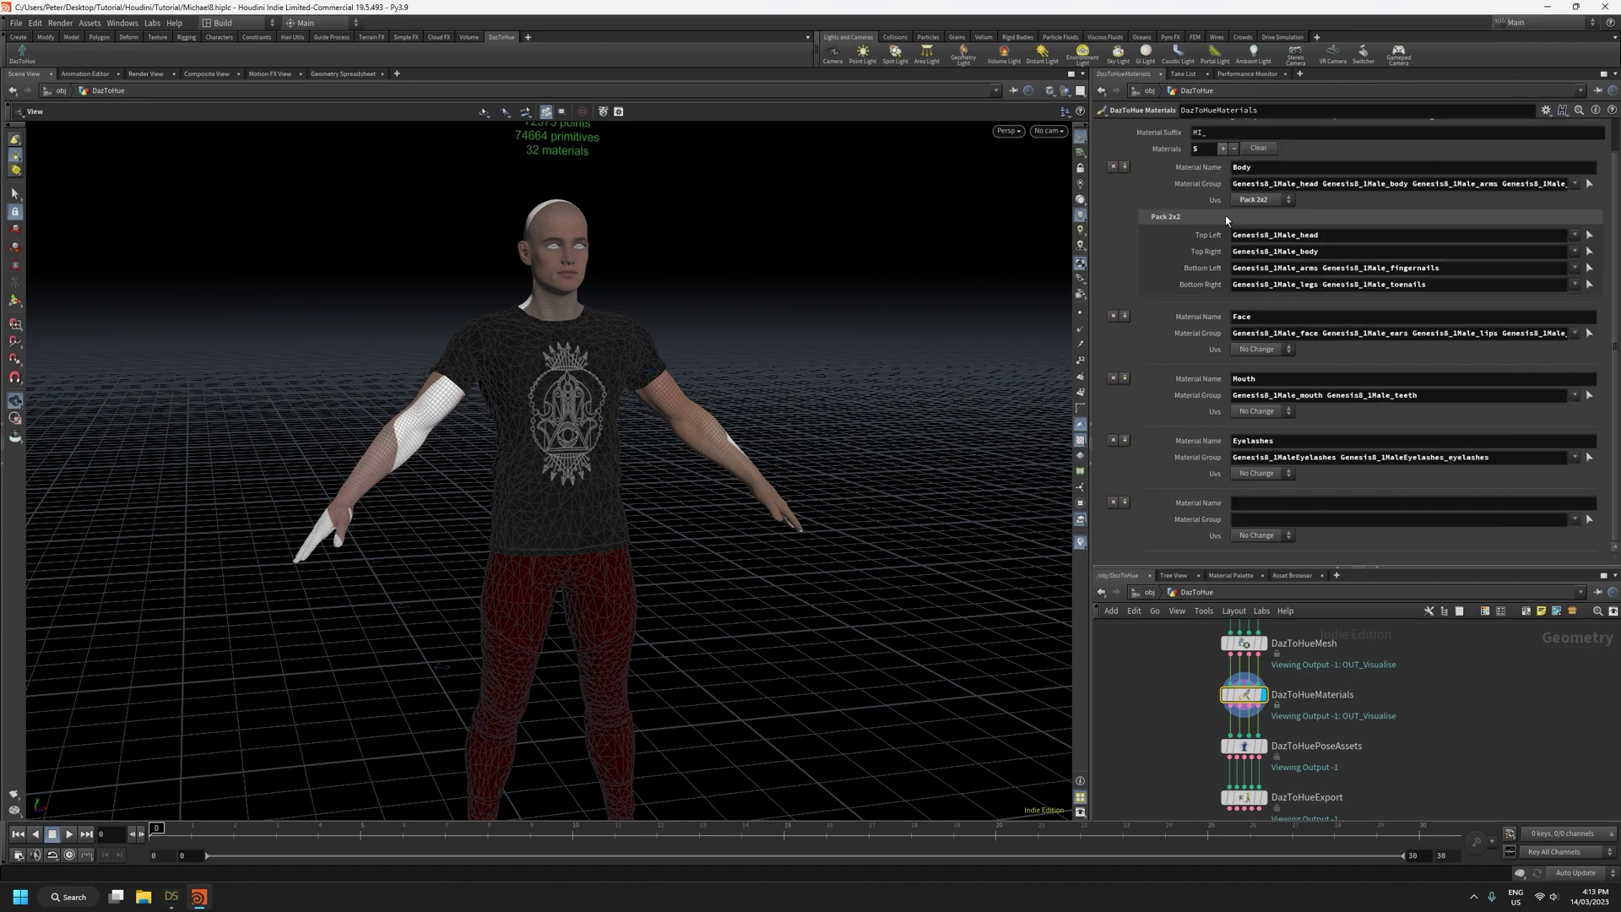
pyautogui.click(1277, 504)
pyautogui.write('Tear')
pyautogui.click(1541, 519)
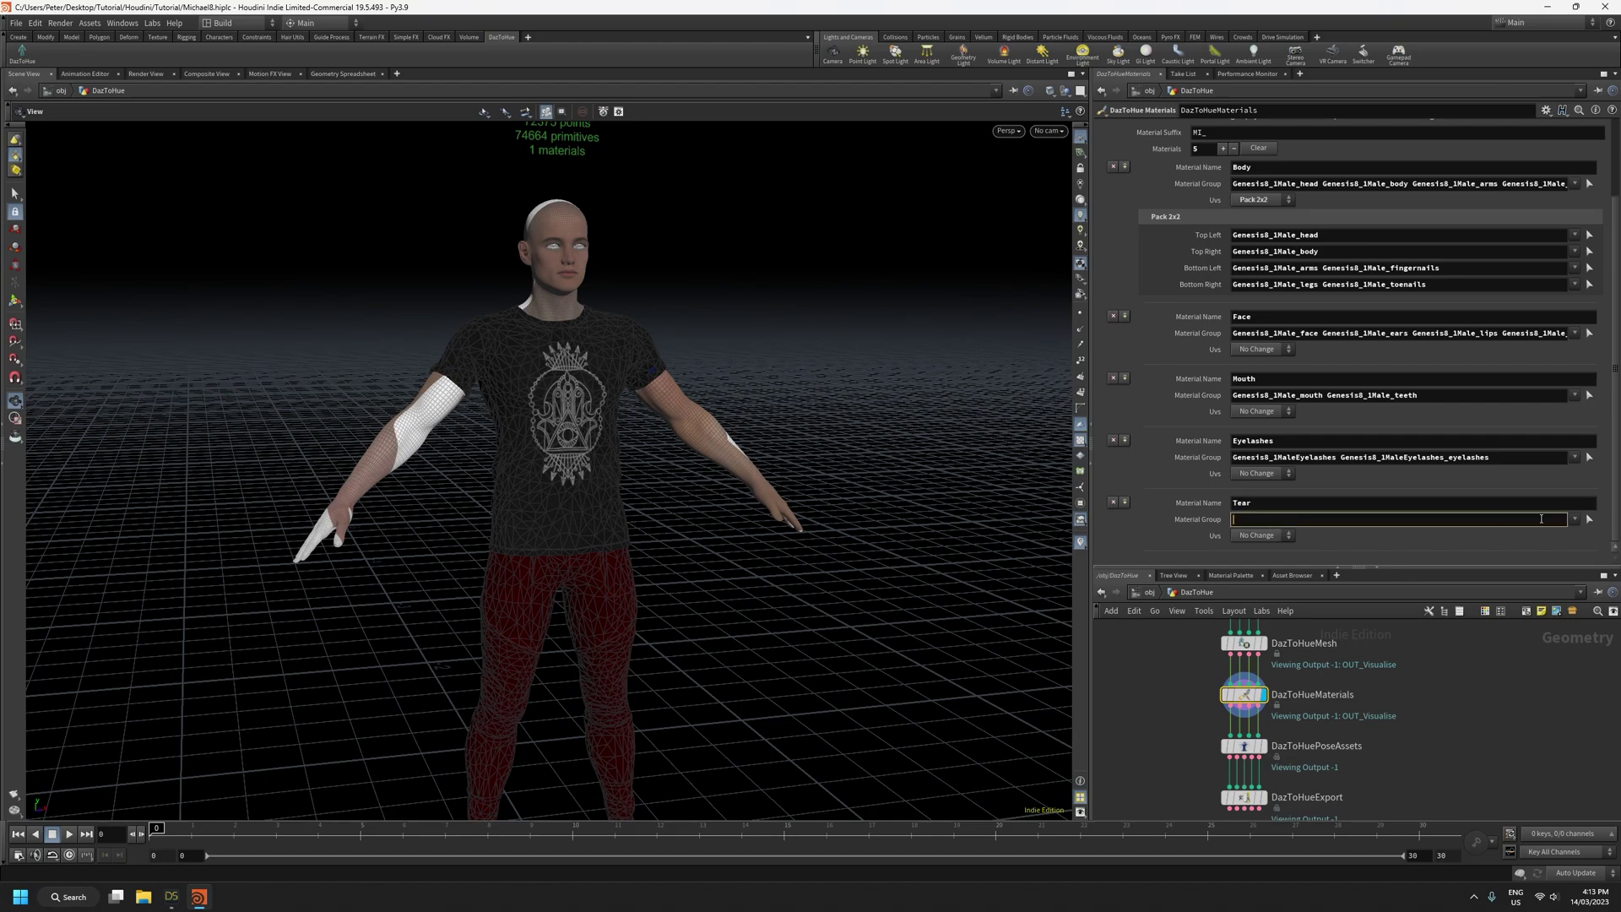
pyautogui.click(1574, 519)
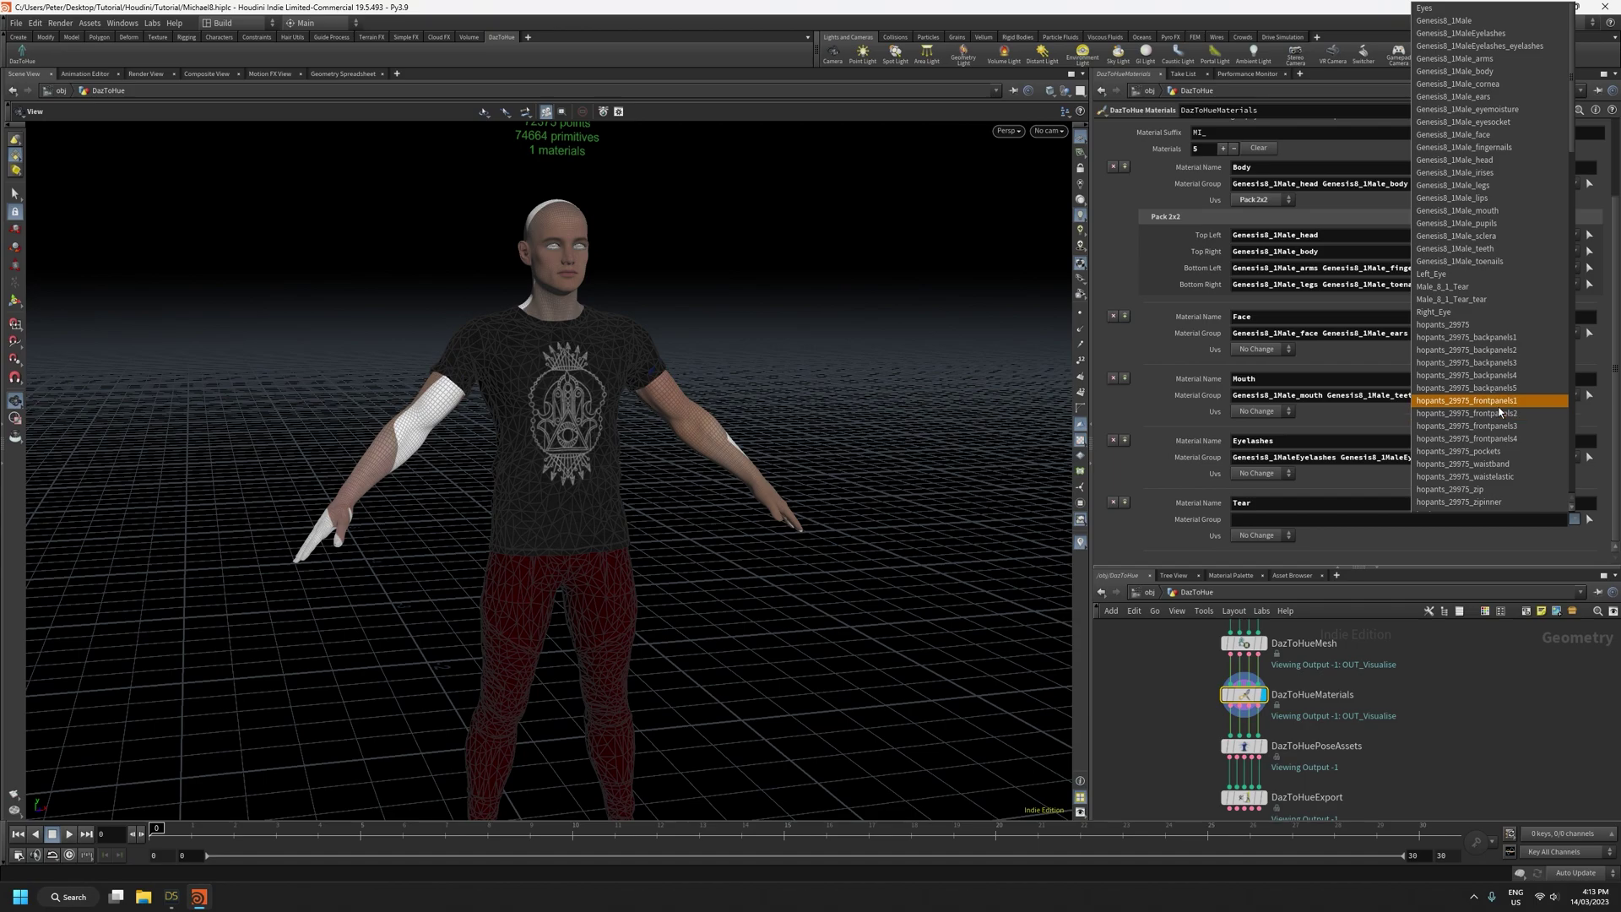
pyautogui.click(1477, 288)
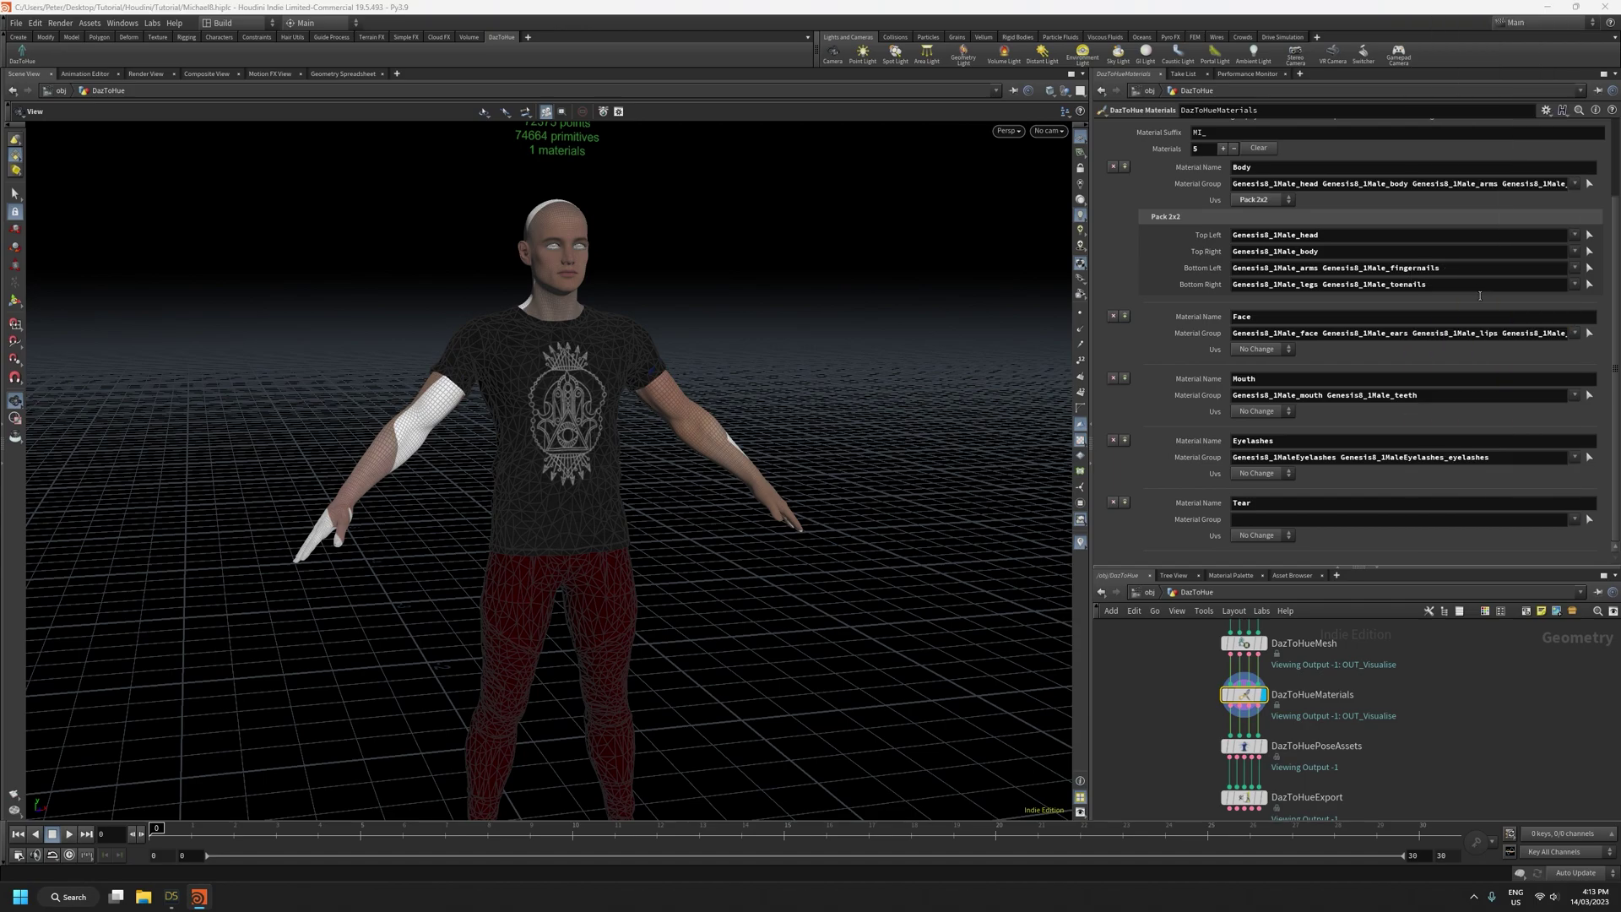
pyautogui.click(1573, 520)
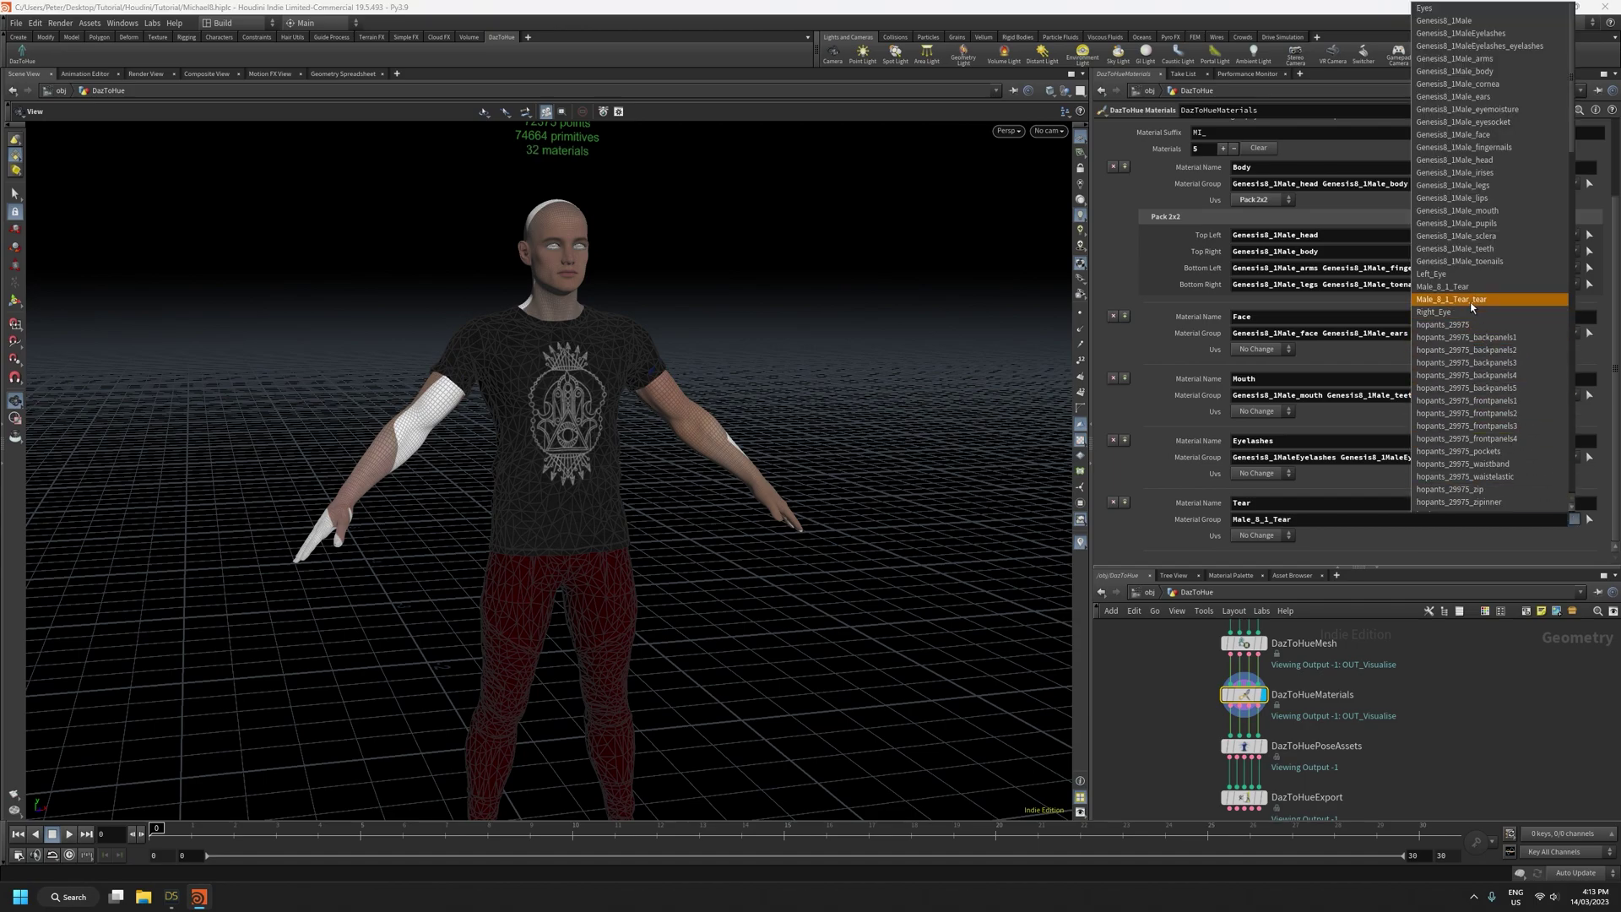
pyautogui.click(1471, 301)
# Enlarge the parameter area and check the material names available for Isolate without choosing one
pyautogui.moveTo(1445, 567); pyautogui.dragTo(1435, 672)
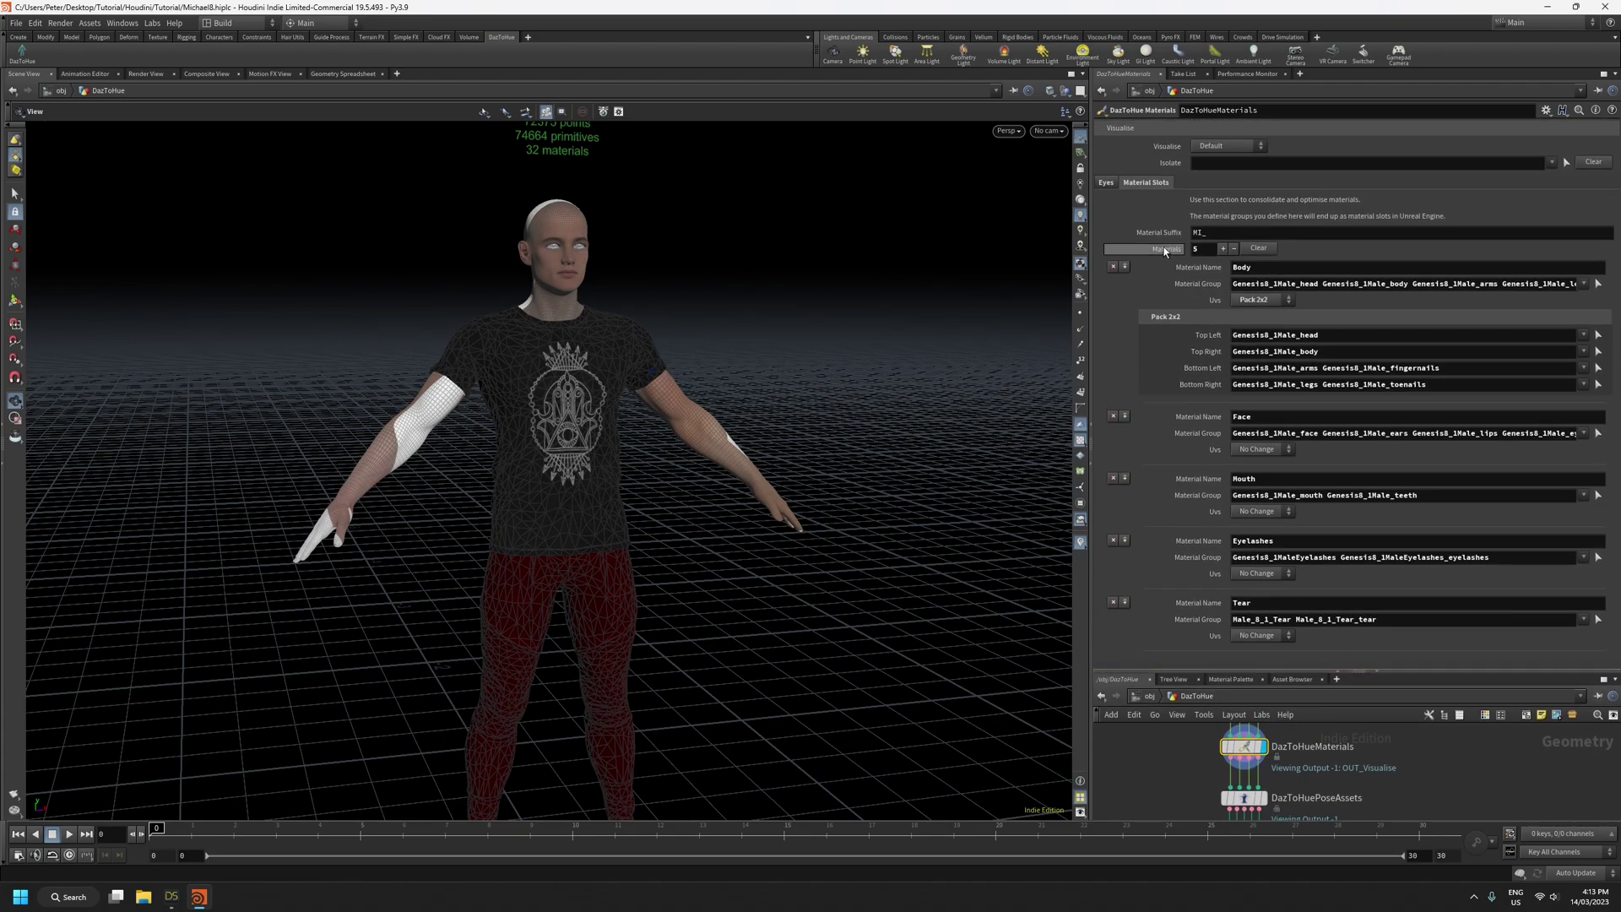
pyautogui.click(1552, 163)
pyautogui.scroll(-5, 1504, 451)
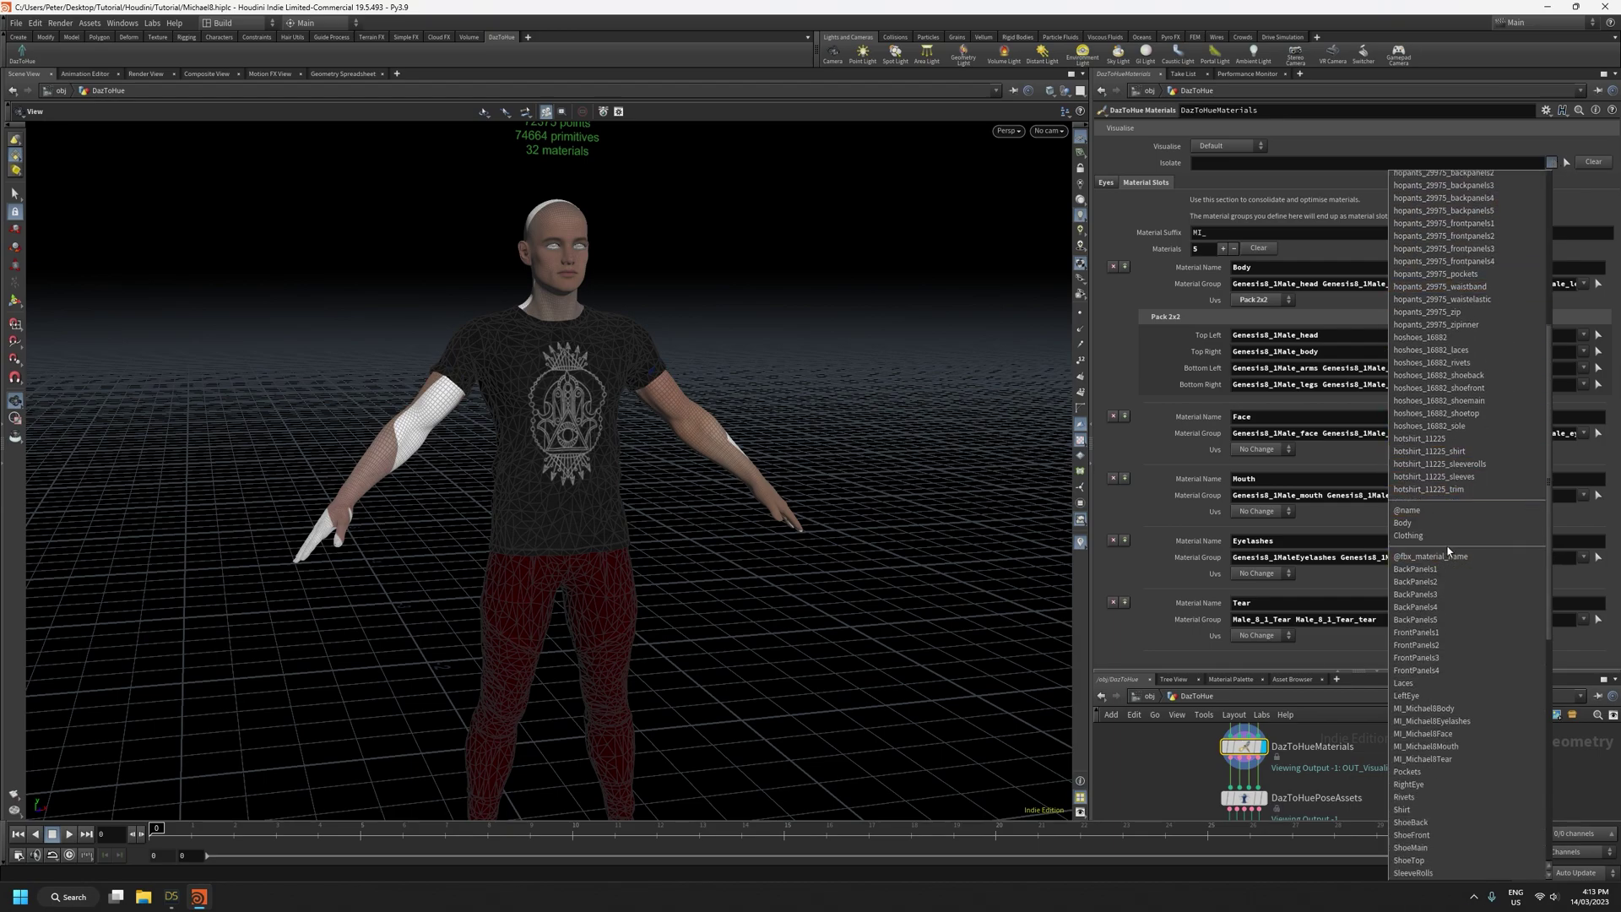
pyautogui.scroll(-4, 1446, 559)
pyautogui.scroll(-2, 1446, 557)
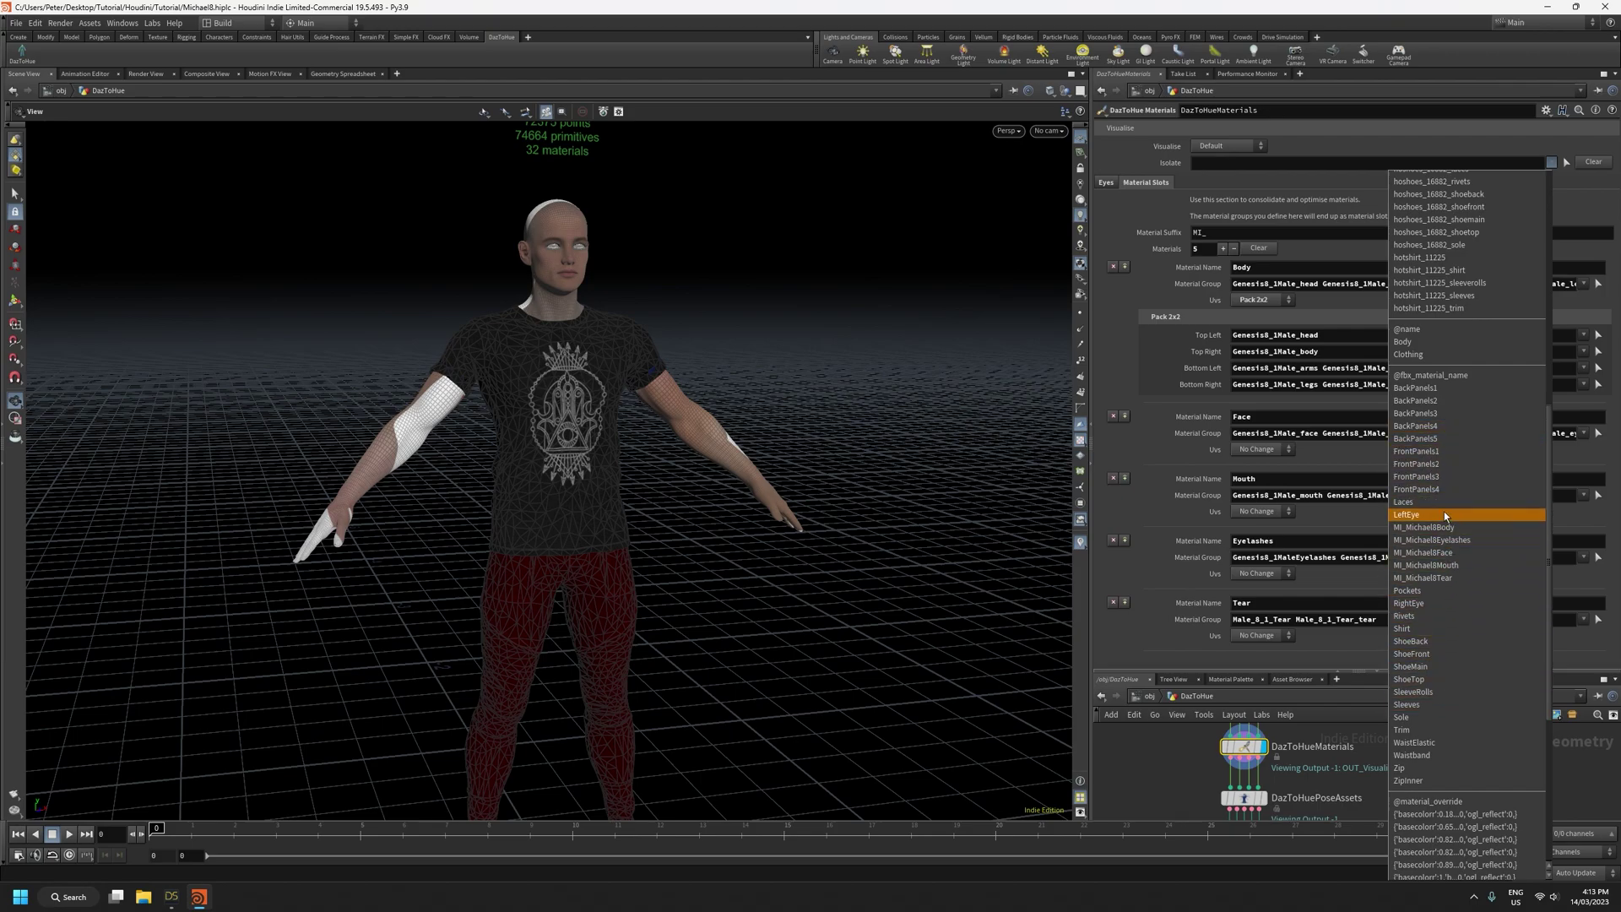
pyautogui.click(1121, 645)
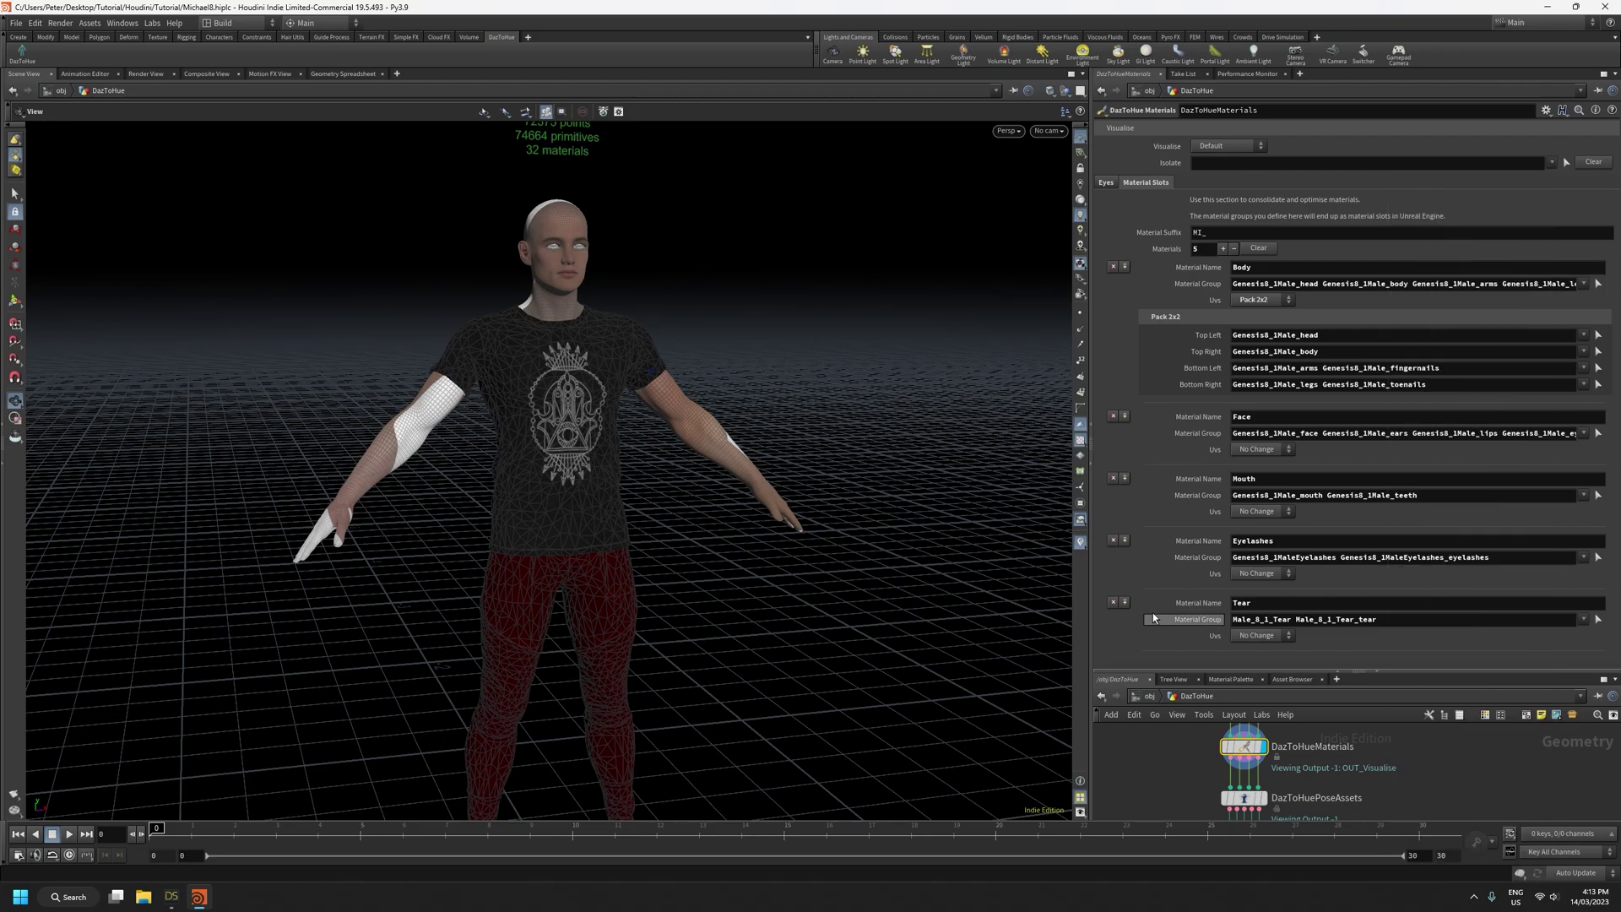
# Add a sixth material slot named Eyes and assign Left_Eye and Right_Eye to its Material Group
pyautogui.click(1223, 249)
pyautogui.click(1275, 605)
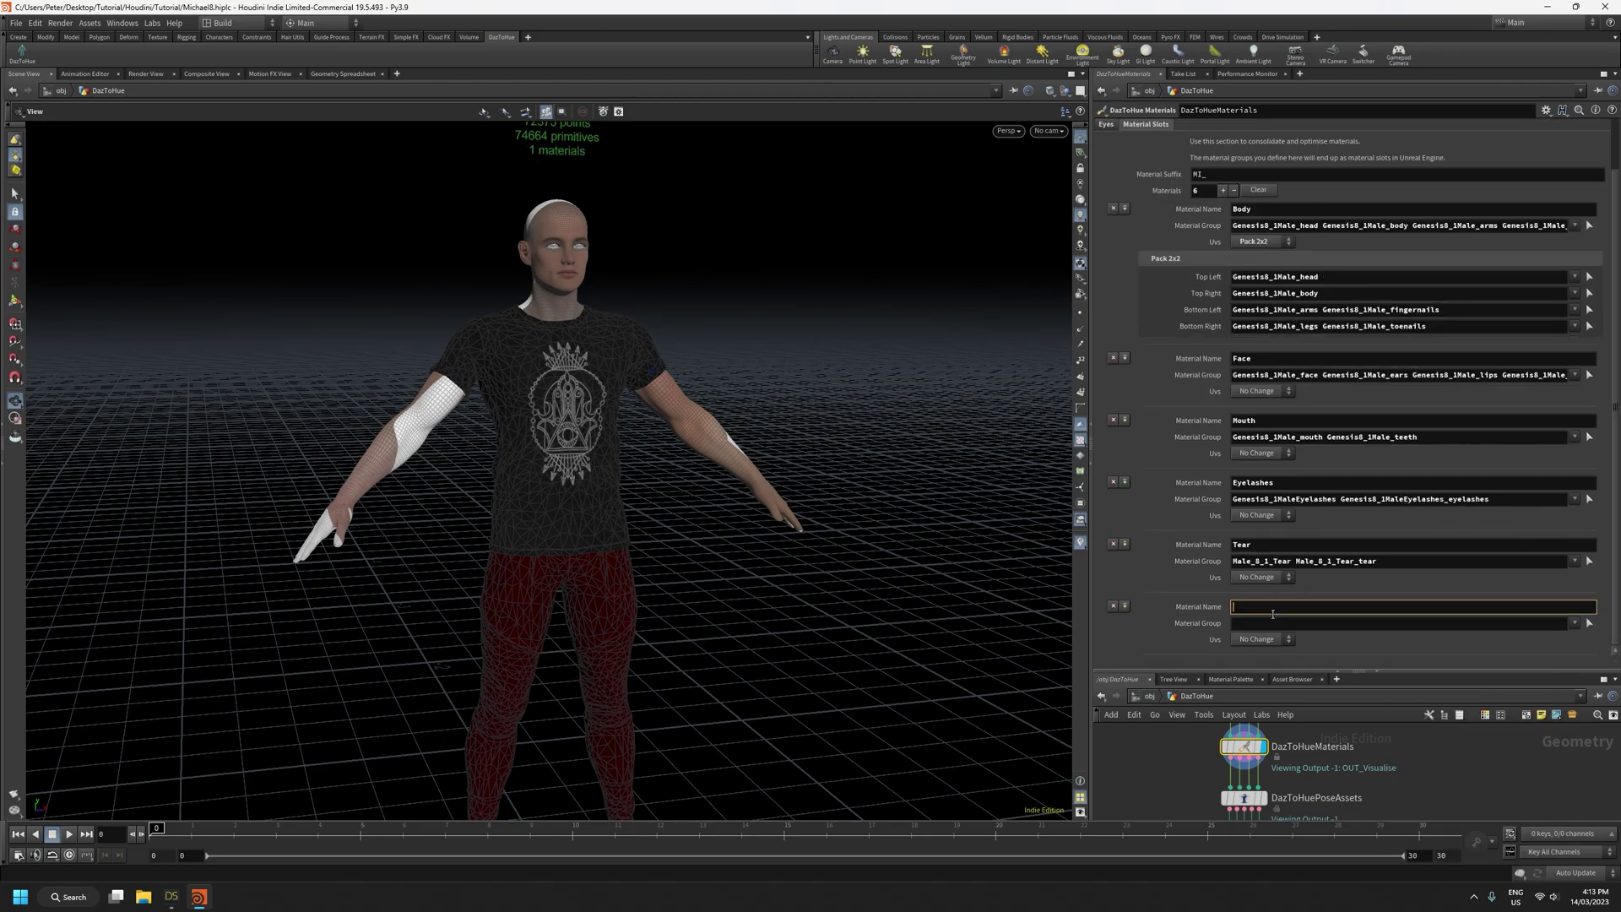
pyautogui.write('Eyes')
pyautogui.click(1162, 641)
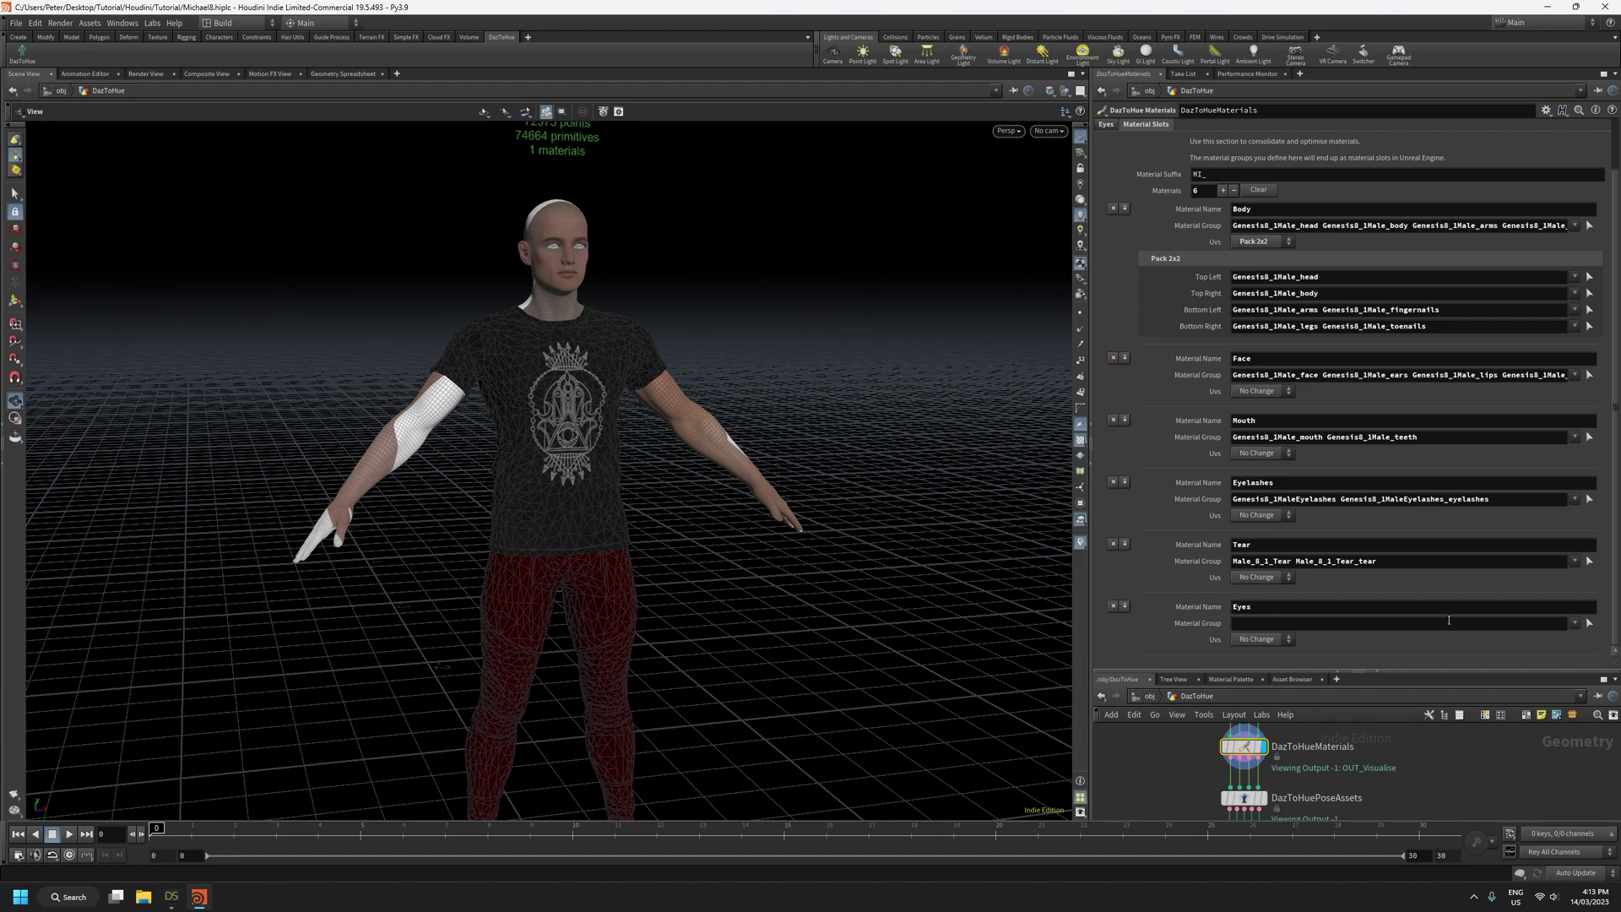
pyautogui.click(1574, 623)
pyautogui.scroll(-1, 1511, 498)
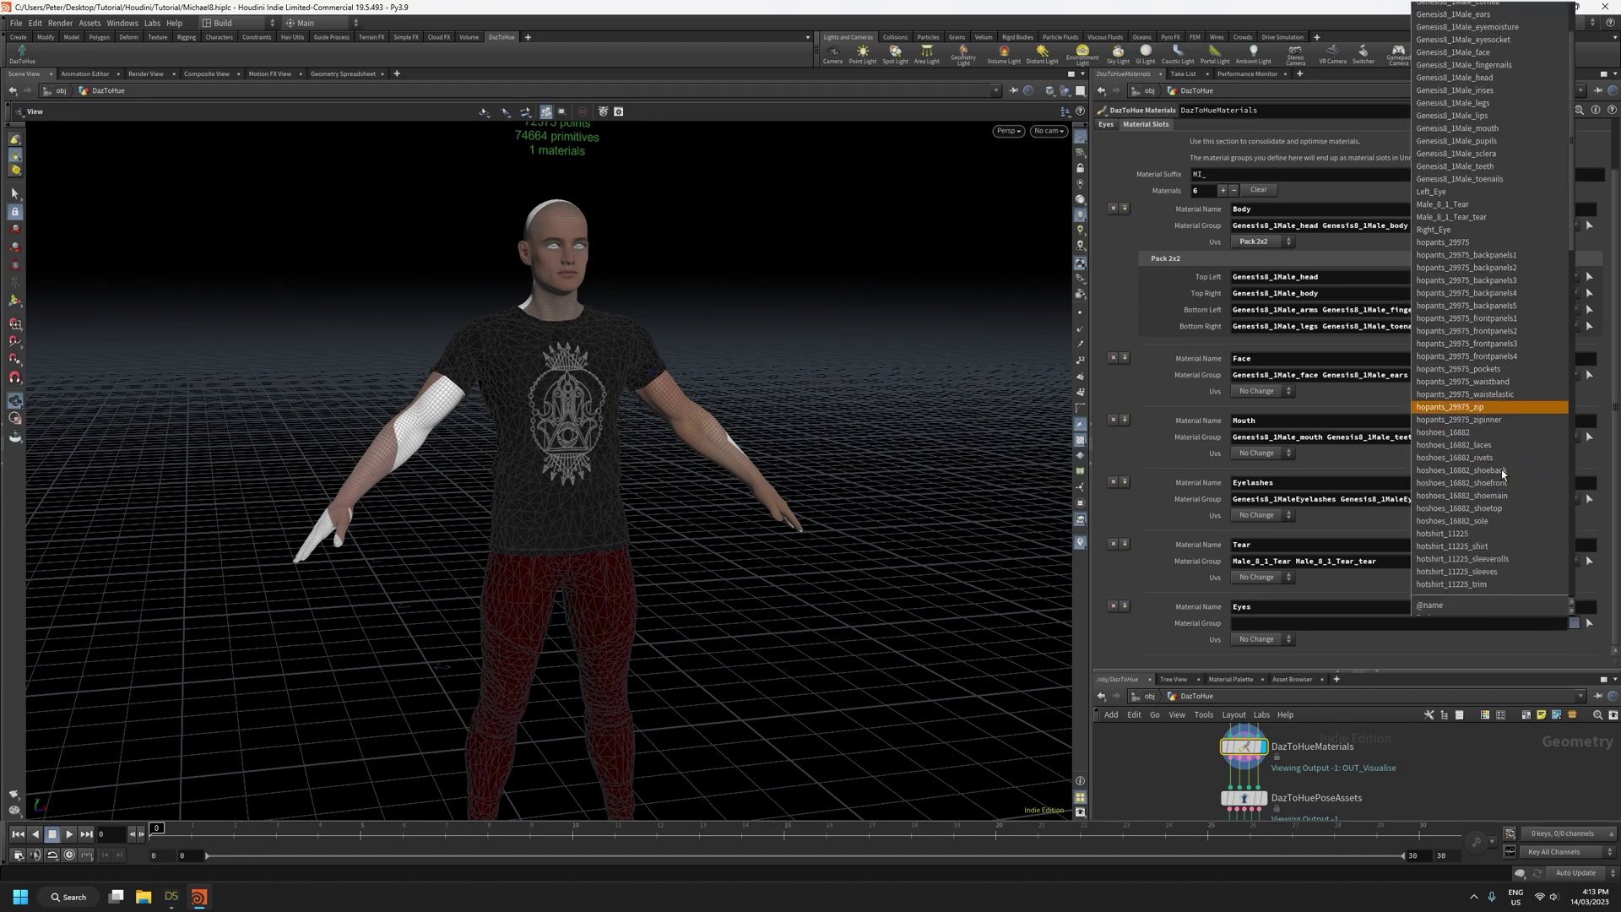
pyautogui.scroll(2, 1501, 470)
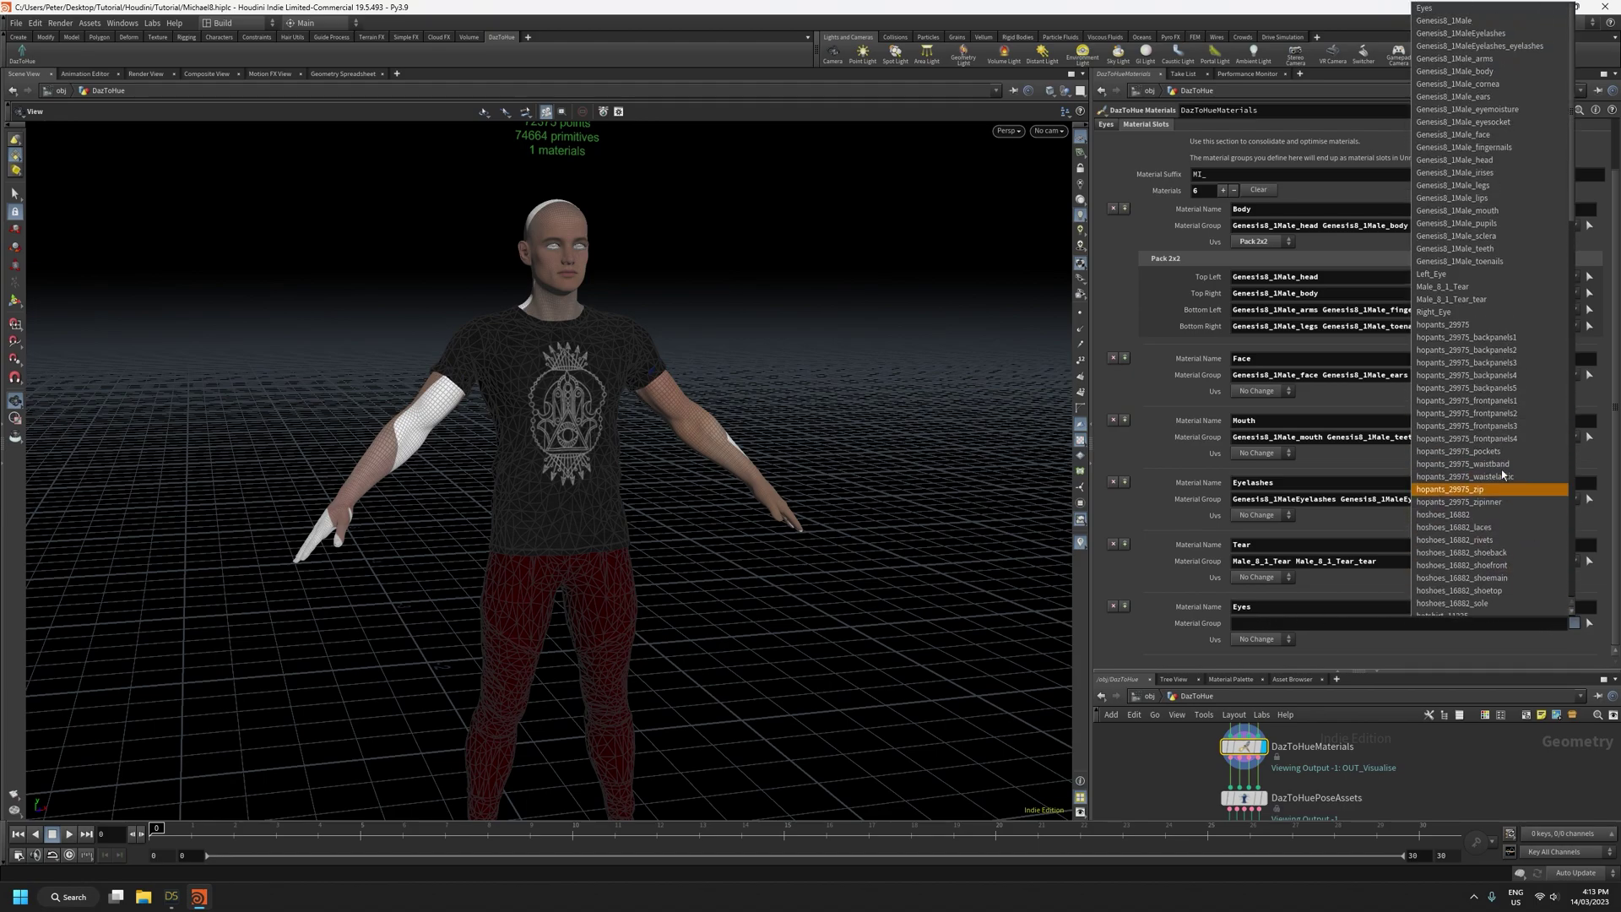
pyautogui.click(1473, 273)
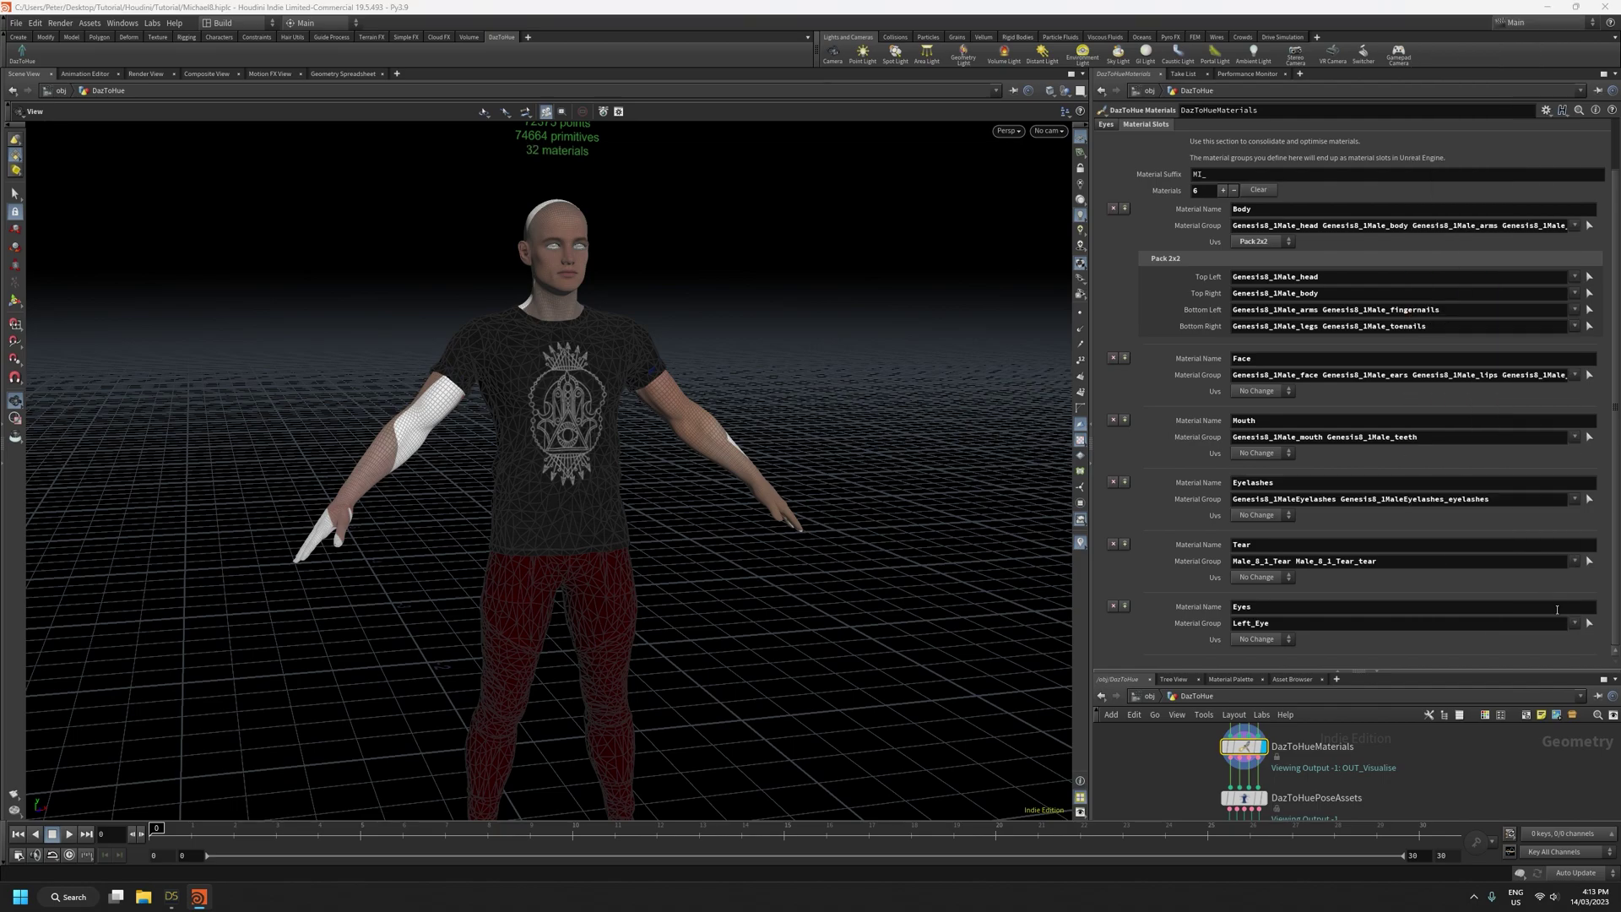
pyautogui.click(1574, 623)
pyautogui.click(1451, 314)
# Review the consolidated and remaining clothing materials offered for Isolate, leaving the entry empty
pyautogui.scroll(2, 1134, 638)
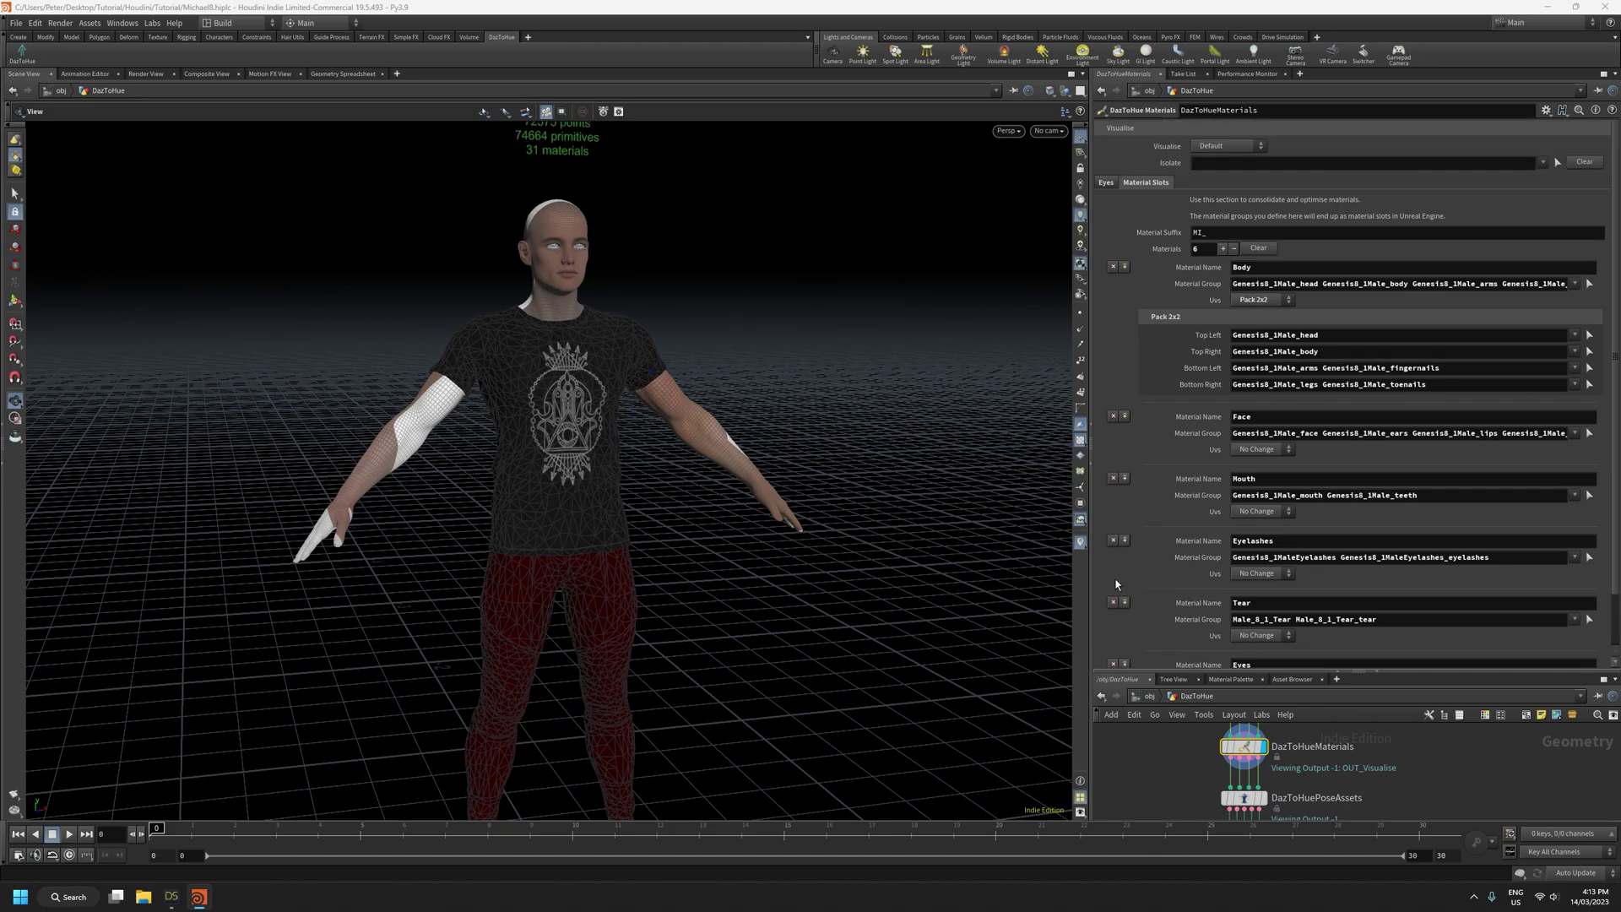
pyautogui.click(1541, 162)
pyautogui.scroll(-14, 1466, 464)
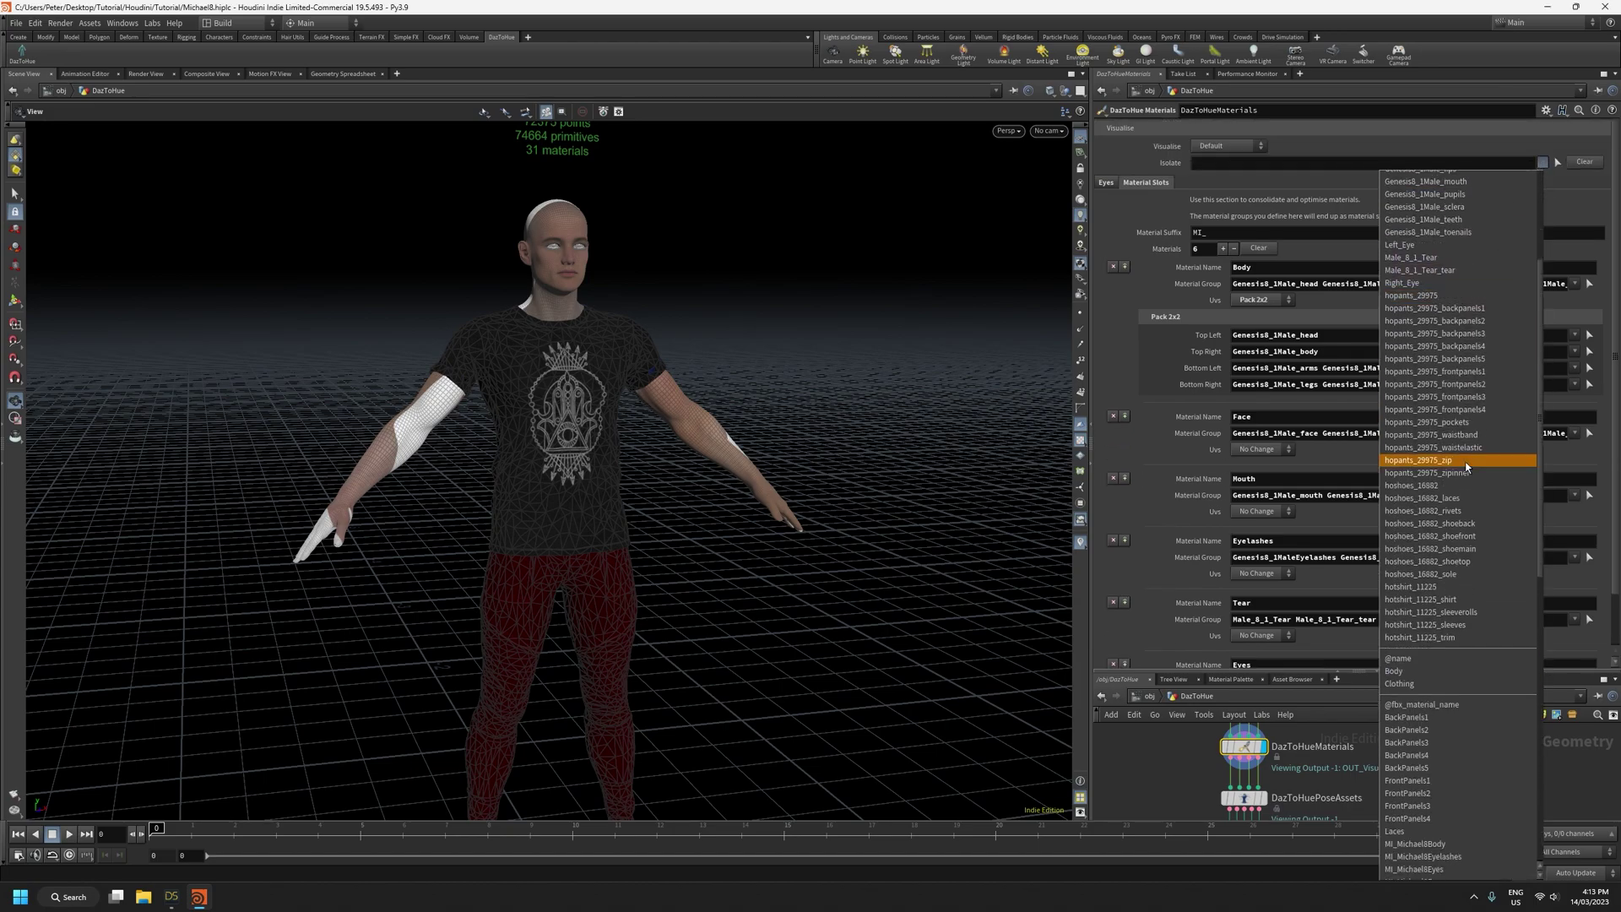
pyautogui.scroll(-2, 1431, 377)
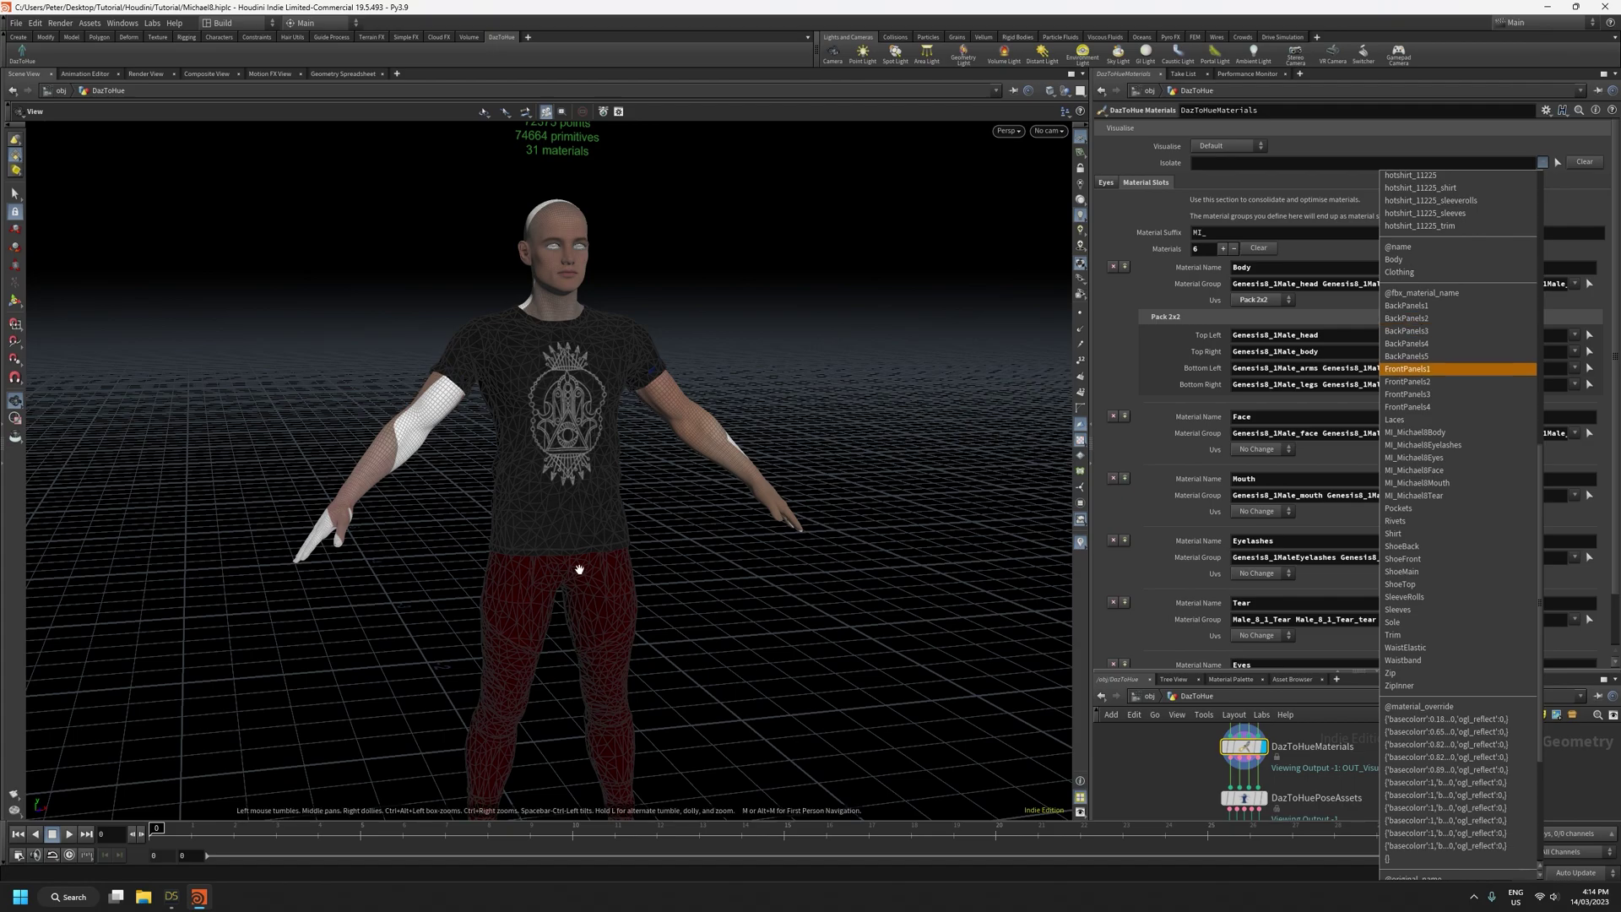
pyautogui.click(718, 634)
# Examine the clothed character from several angles and distances alongside the defined material slots
pyautogui.moveTo(681, 590); pyautogui.dragTo(647, 539)
pyautogui.moveTo(634, 419); pyautogui.dragTo(585, 428, button='right')
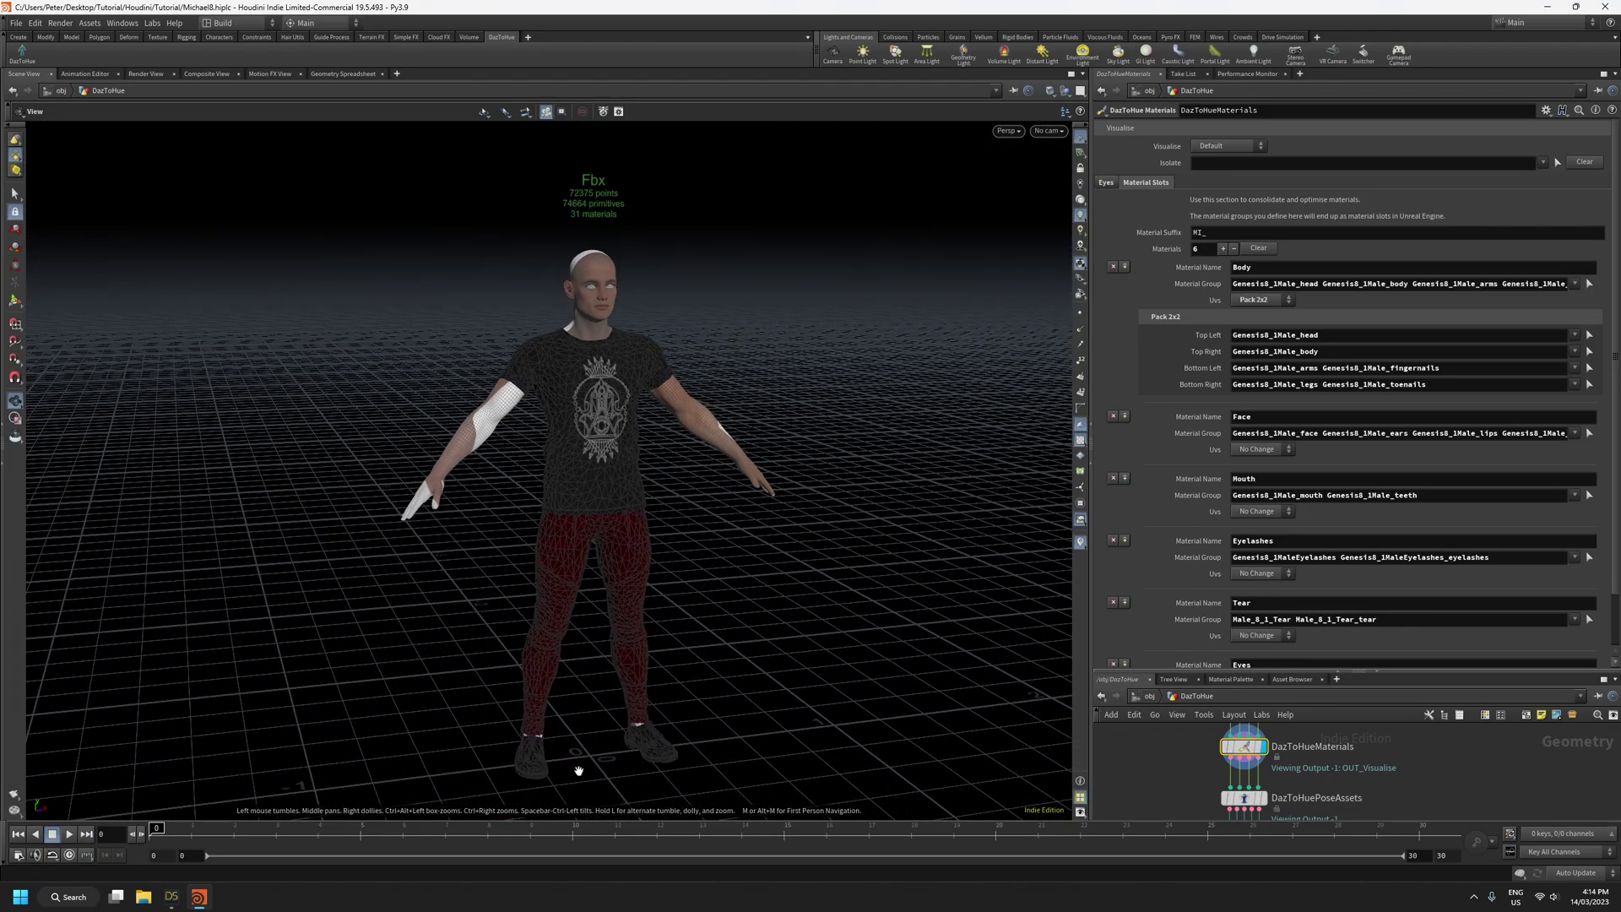
pyautogui.moveTo(694, 511)
pyautogui.mouseDown()
pyautogui.moveTo(501, 531)
pyautogui.moveTo(694, 513)
pyautogui.mouseUp()
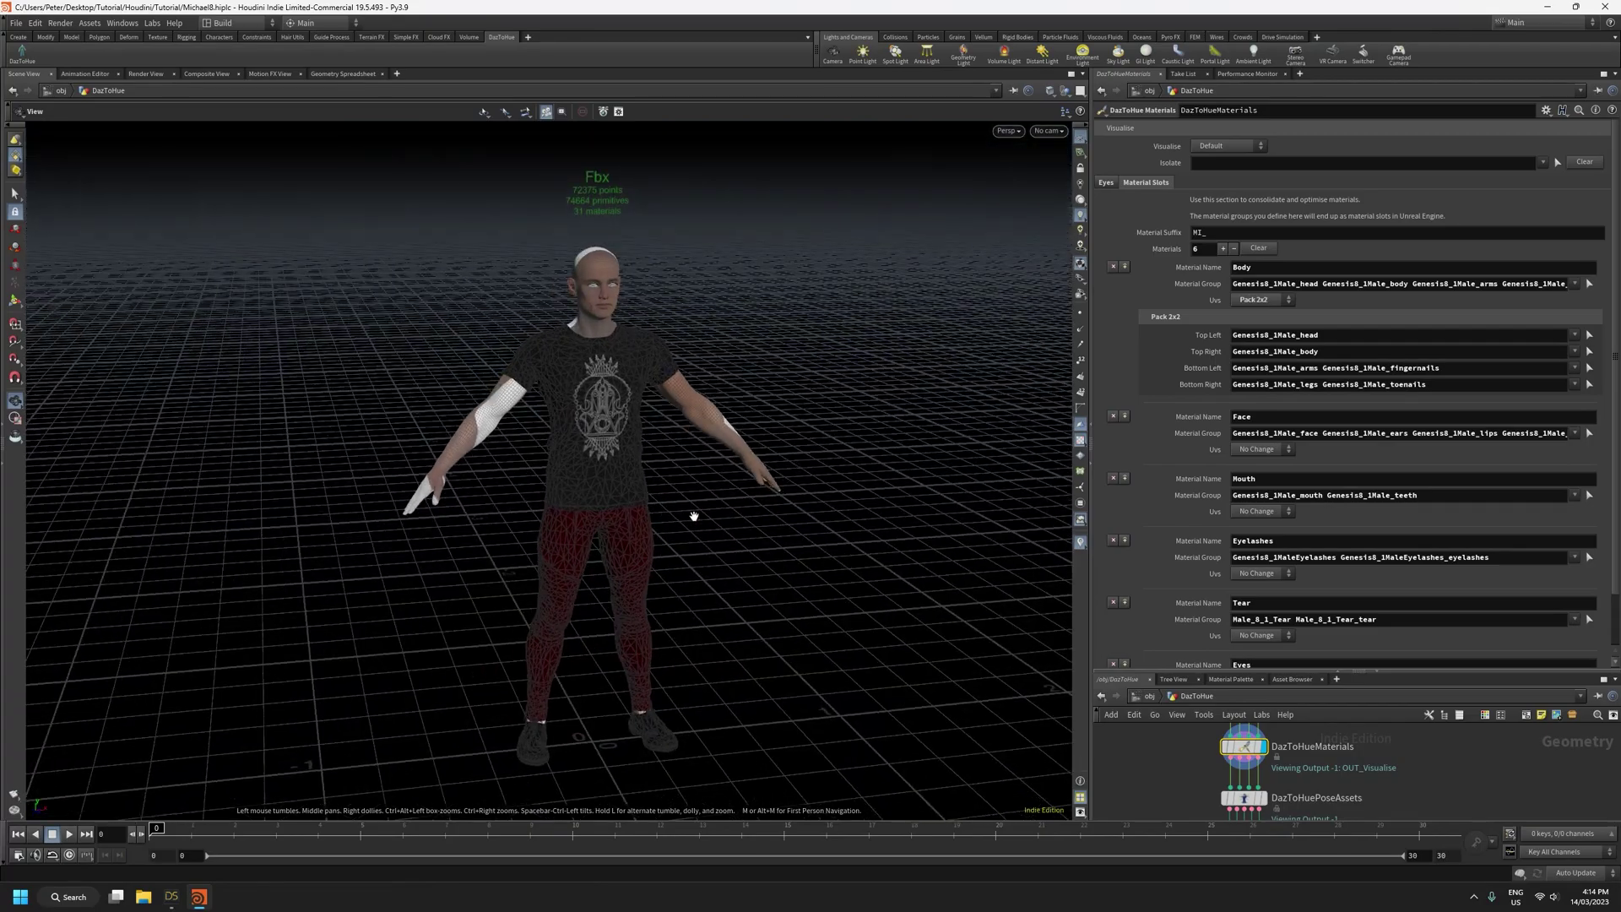
pyautogui.moveTo(673, 498); pyautogui.dragTo(665, 573, button='middle')
pyautogui.moveTo(665, 574); pyautogui.dragTo(617, 283, button='right')
pyautogui.moveTo(805, 459); pyautogui.dragTo(828, 388)
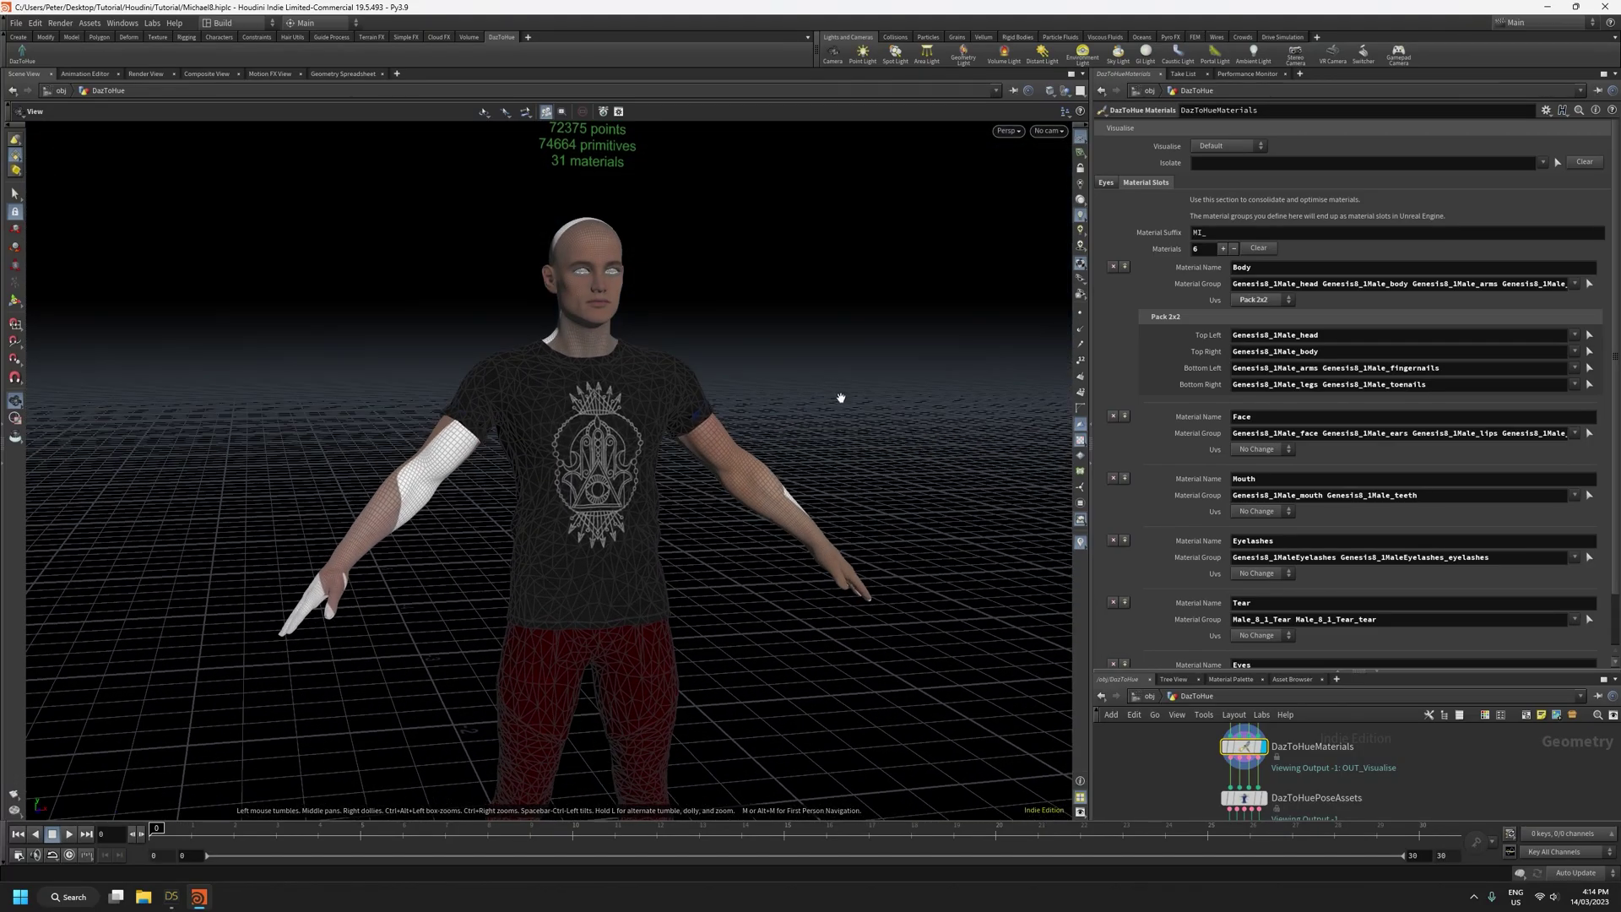
pyautogui.scroll(-1, 1128, 470)
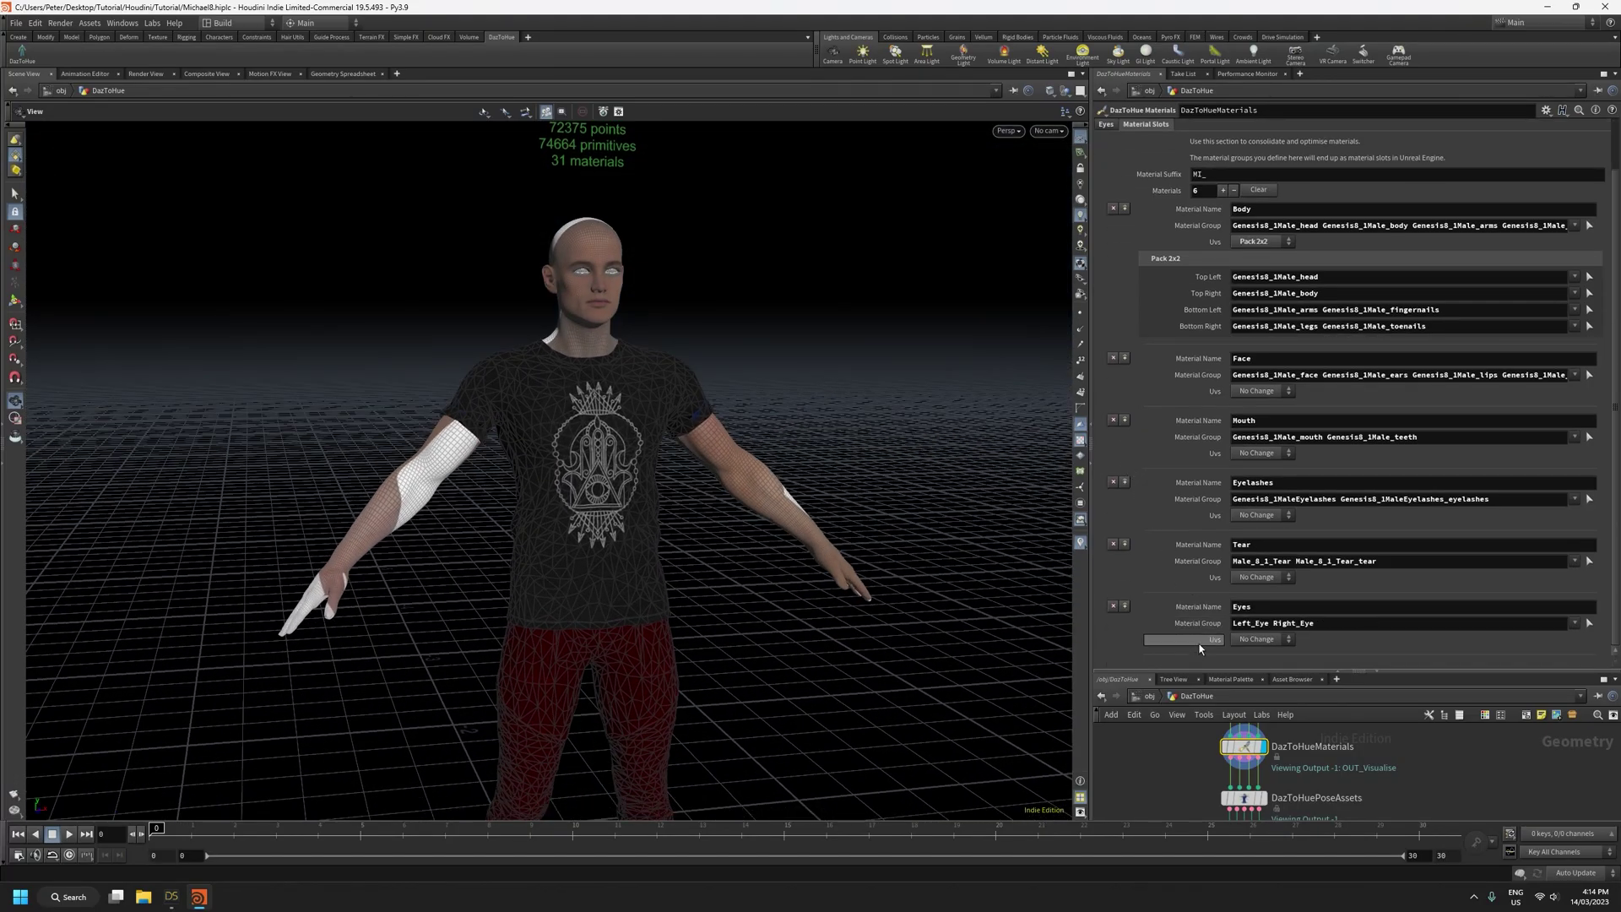
pyautogui.moveTo(647, 647); pyautogui.dragTo(717, 680)
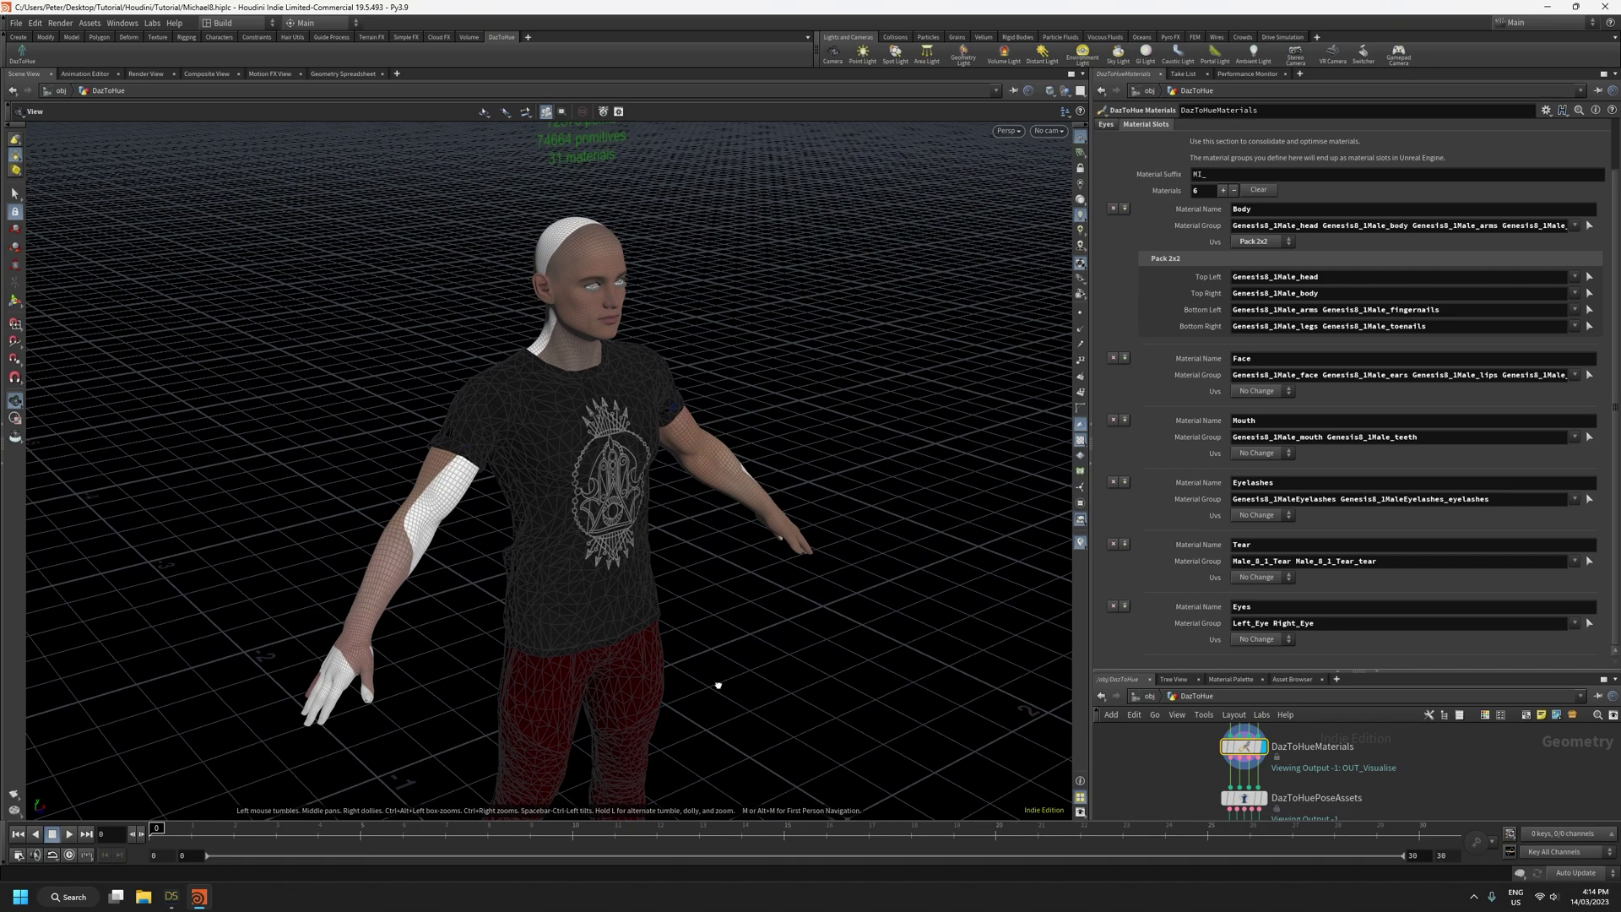
pyautogui.moveTo(763, 579); pyautogui.dragTo(681, 561)
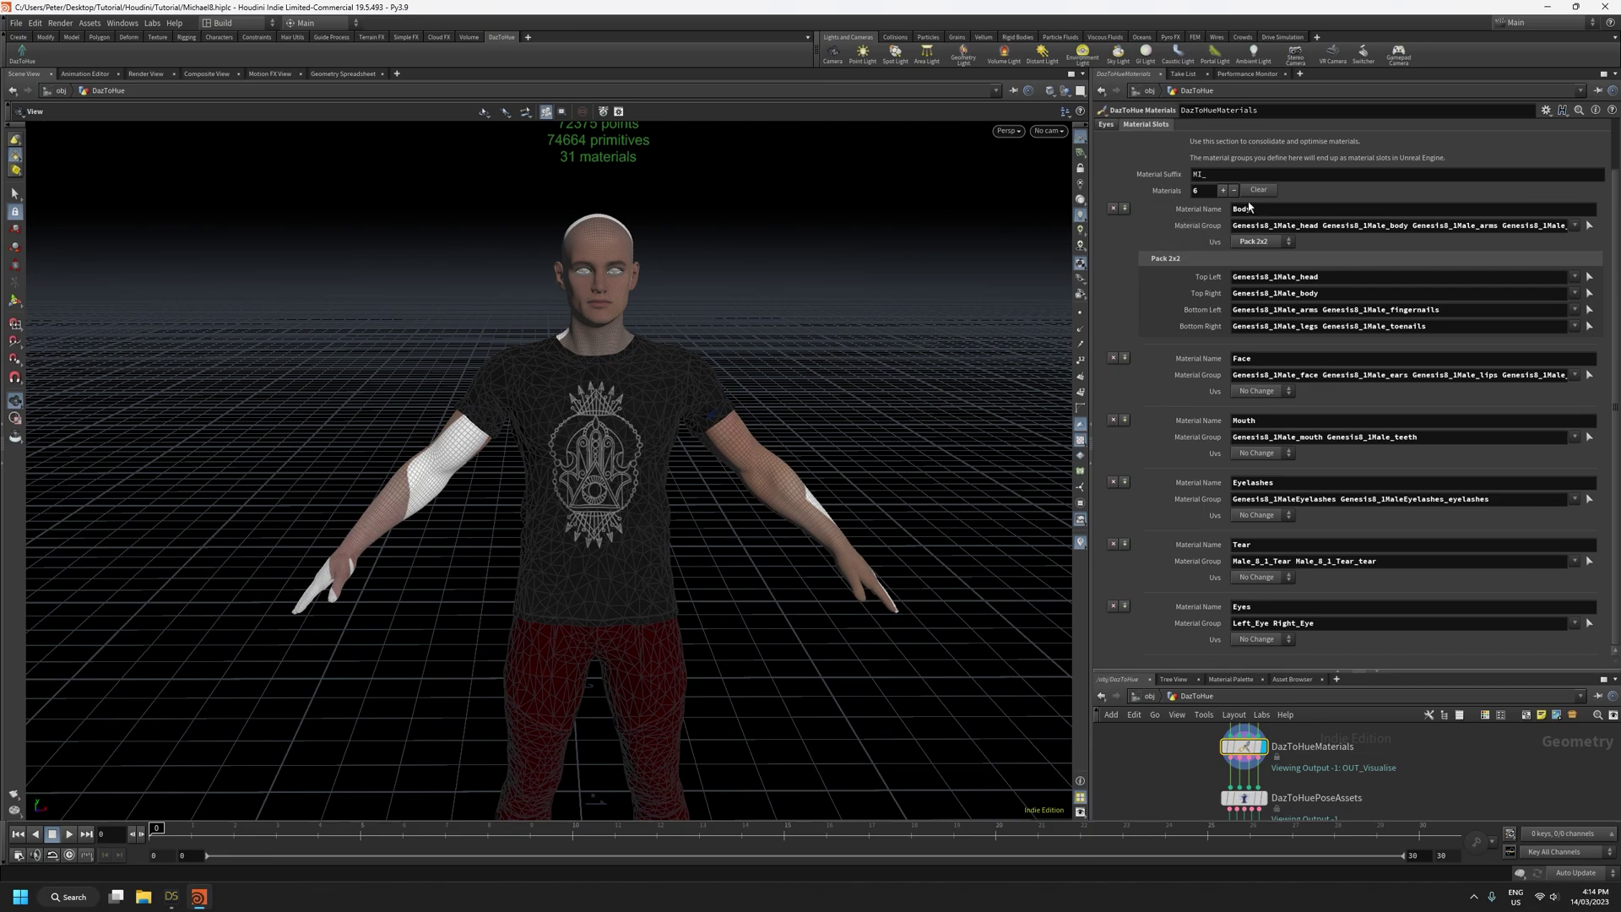
# Add a seventh material slot and name it Clothing
pyautogui.scroll(2, 1393, 219)
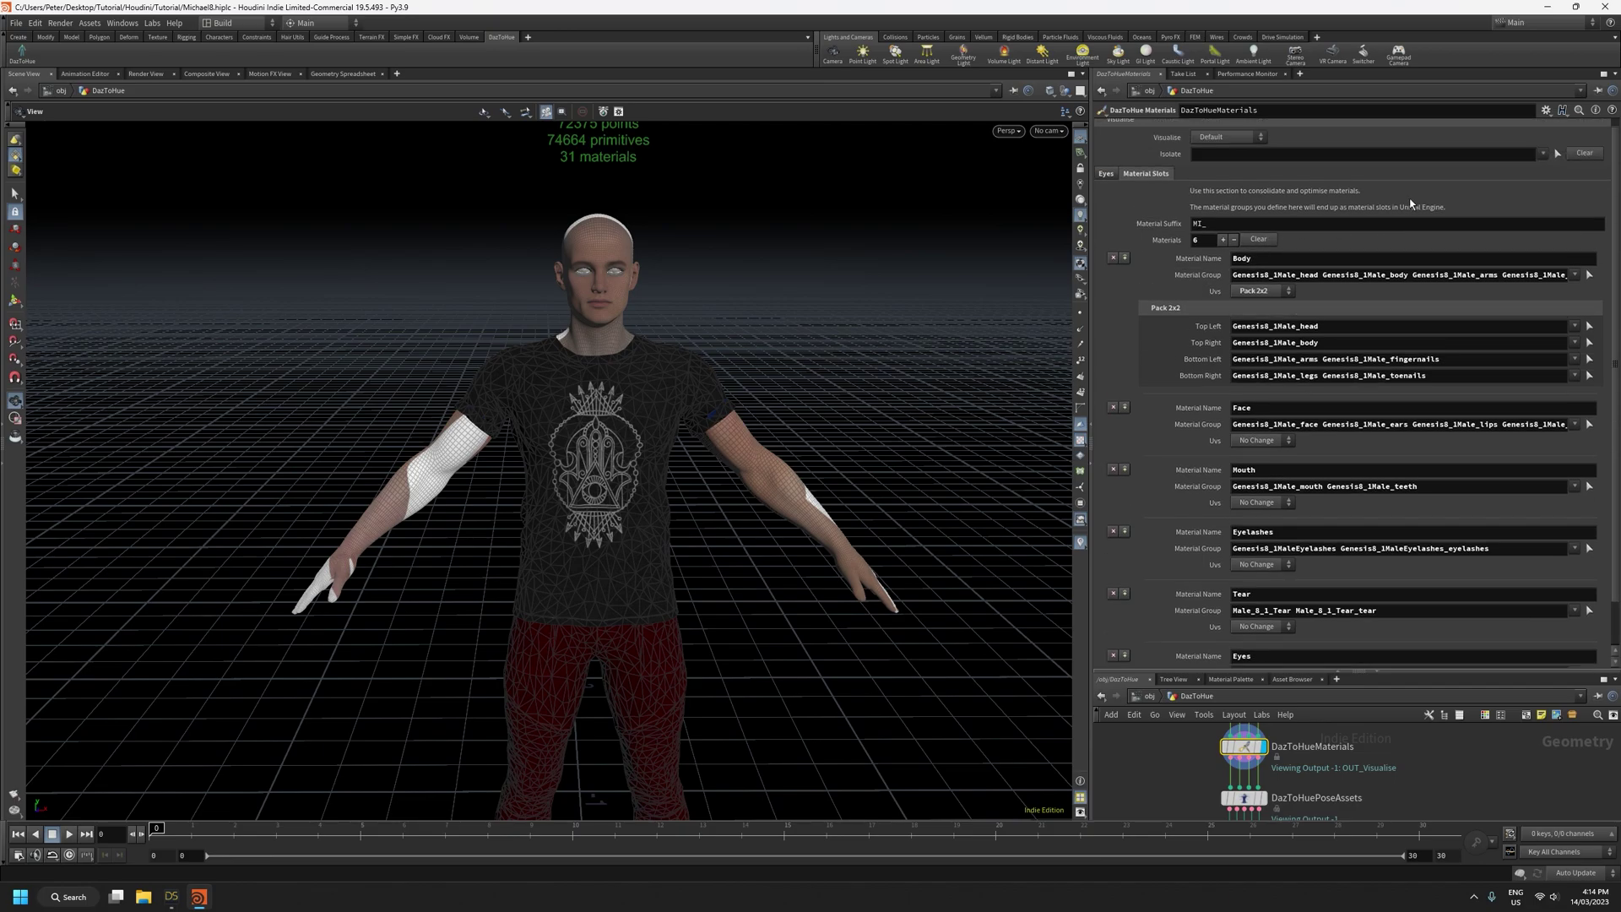
pyautogui.click(1222, 249)
pyautogui.scroll(-4, 1147, 393)
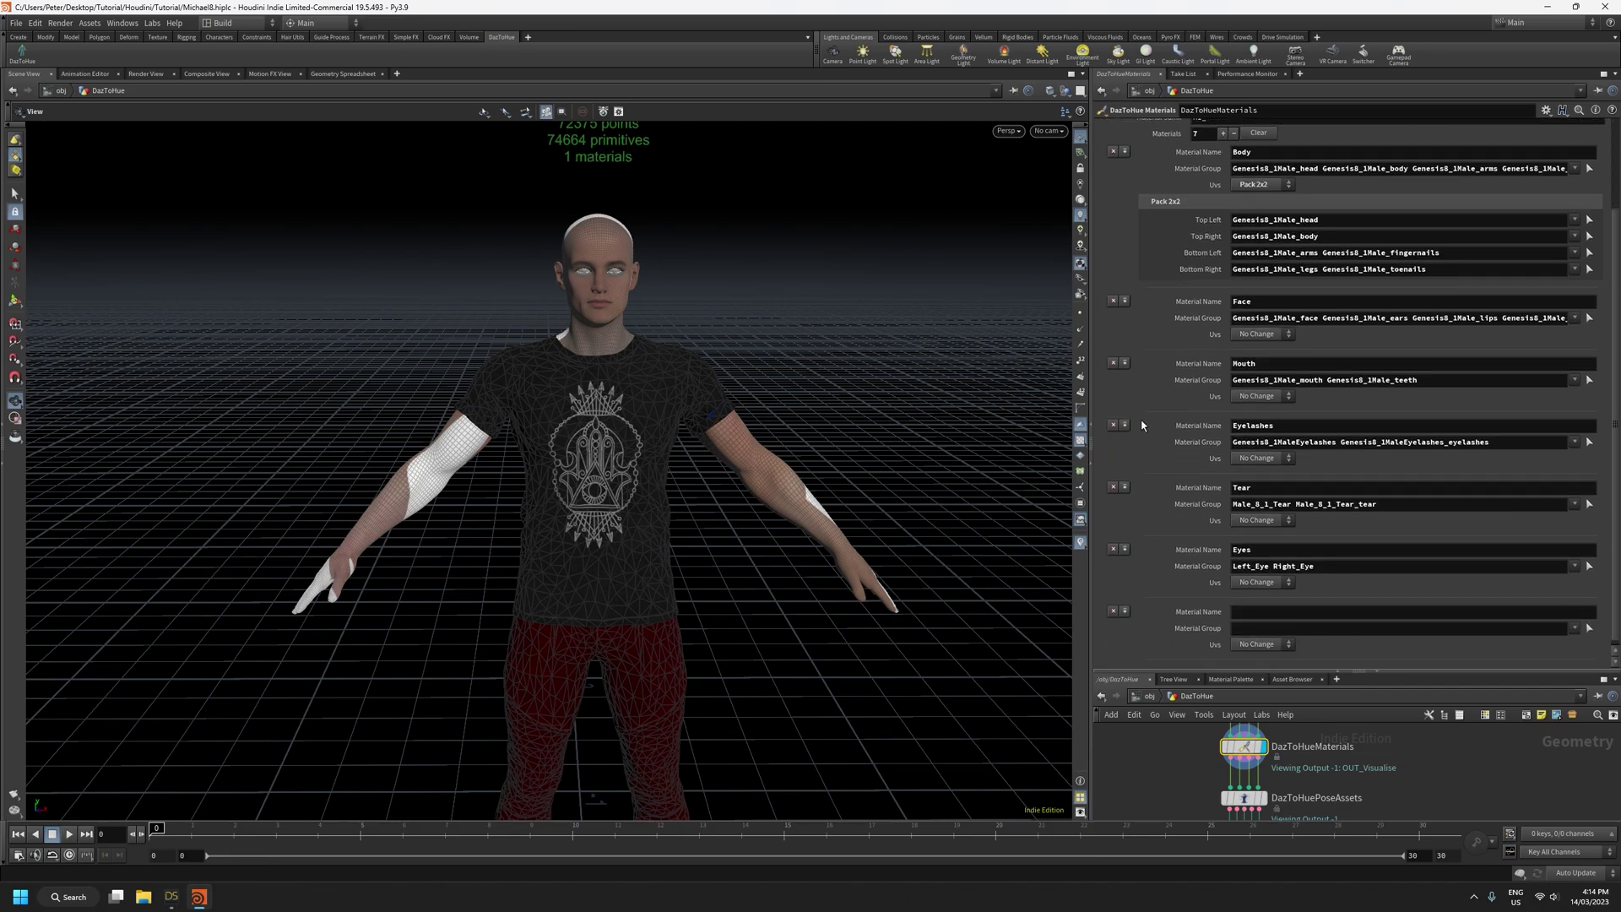
pyautogui.click(1268, 608)
pyautogui.write('Clothing')
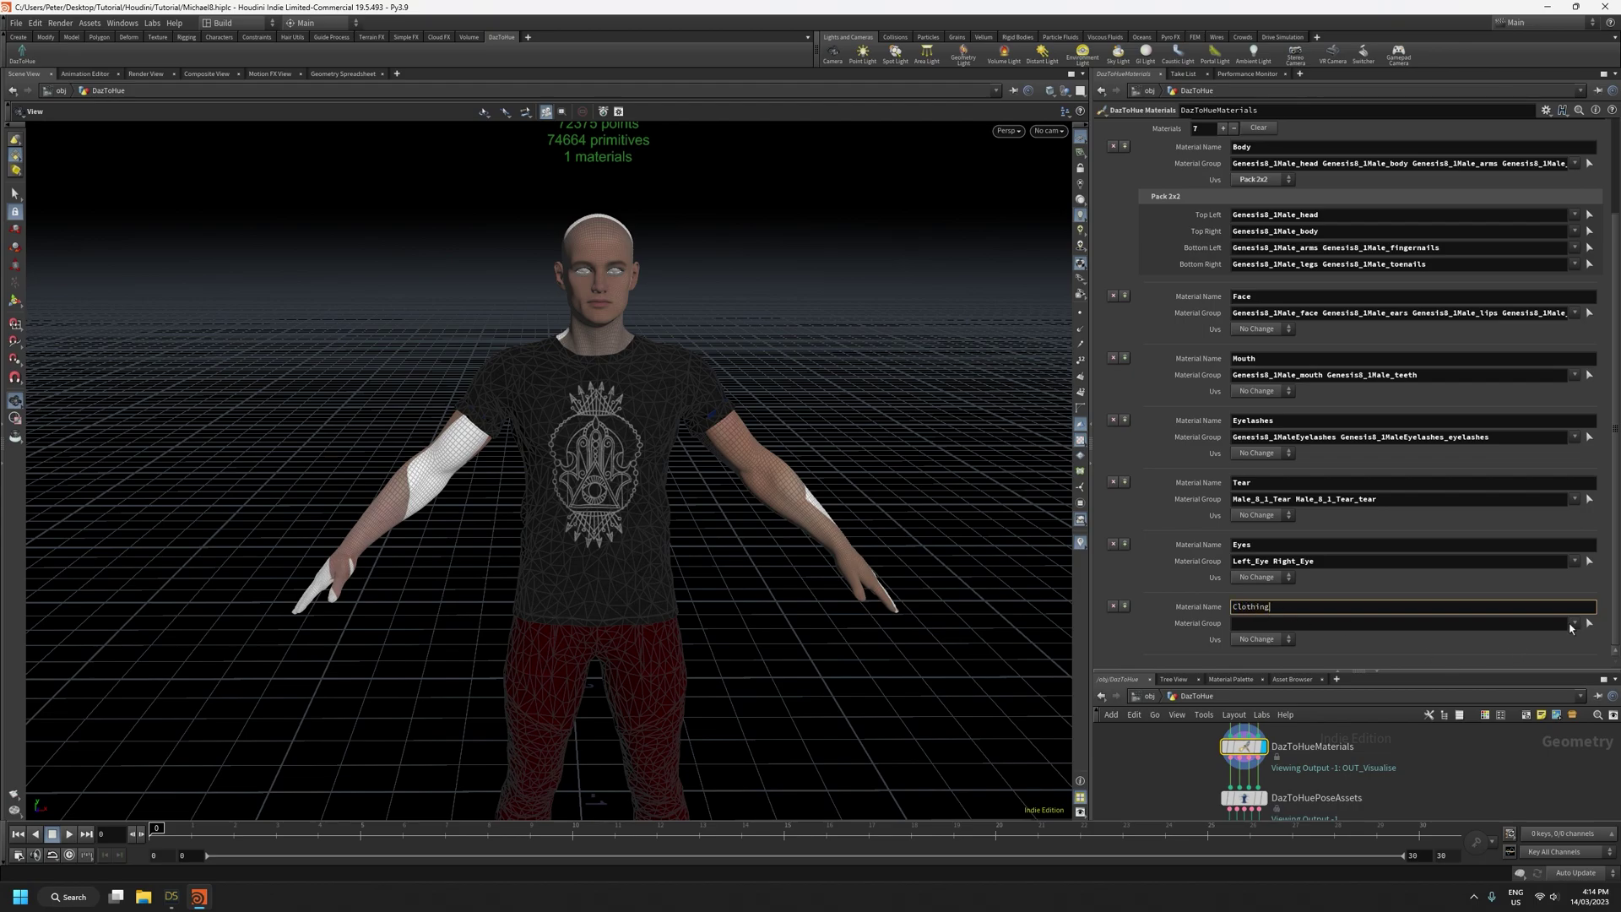
# Examine the hopants, hoshoes and hotshirt groups offered for the Clothing slot's Material Group without choosing one
pyautogui.click(1573, 623)
pyautogui.scroll(-4, 1552, 371)
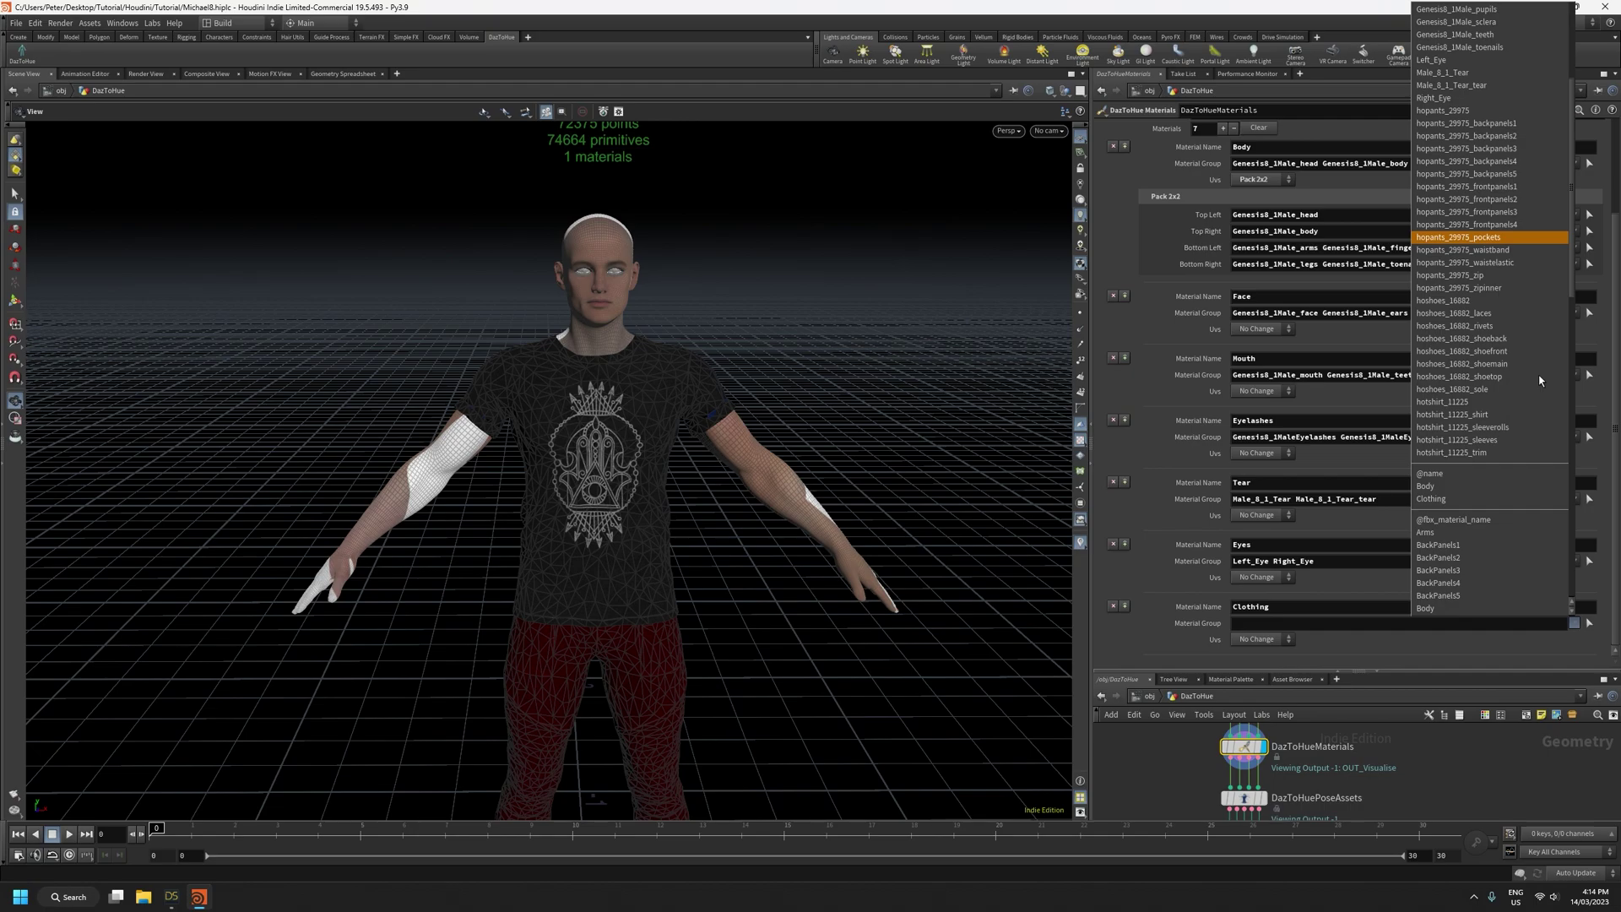
pyautogui.scroll(-7, 1539, 381)
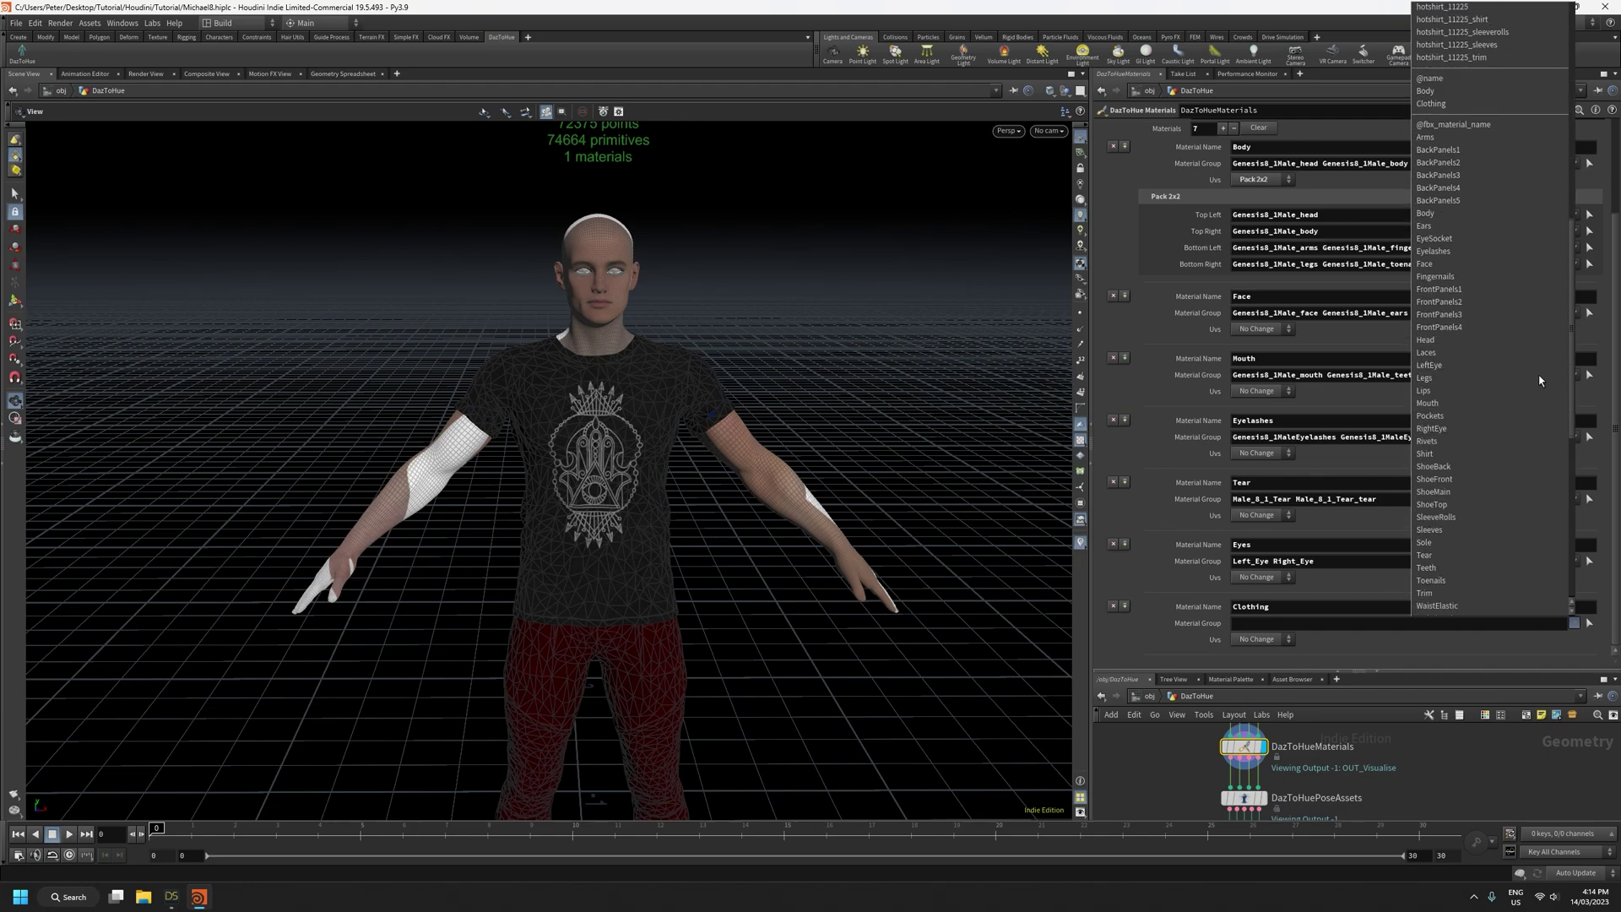
pyautogui.scroll(12, 1538, 381)
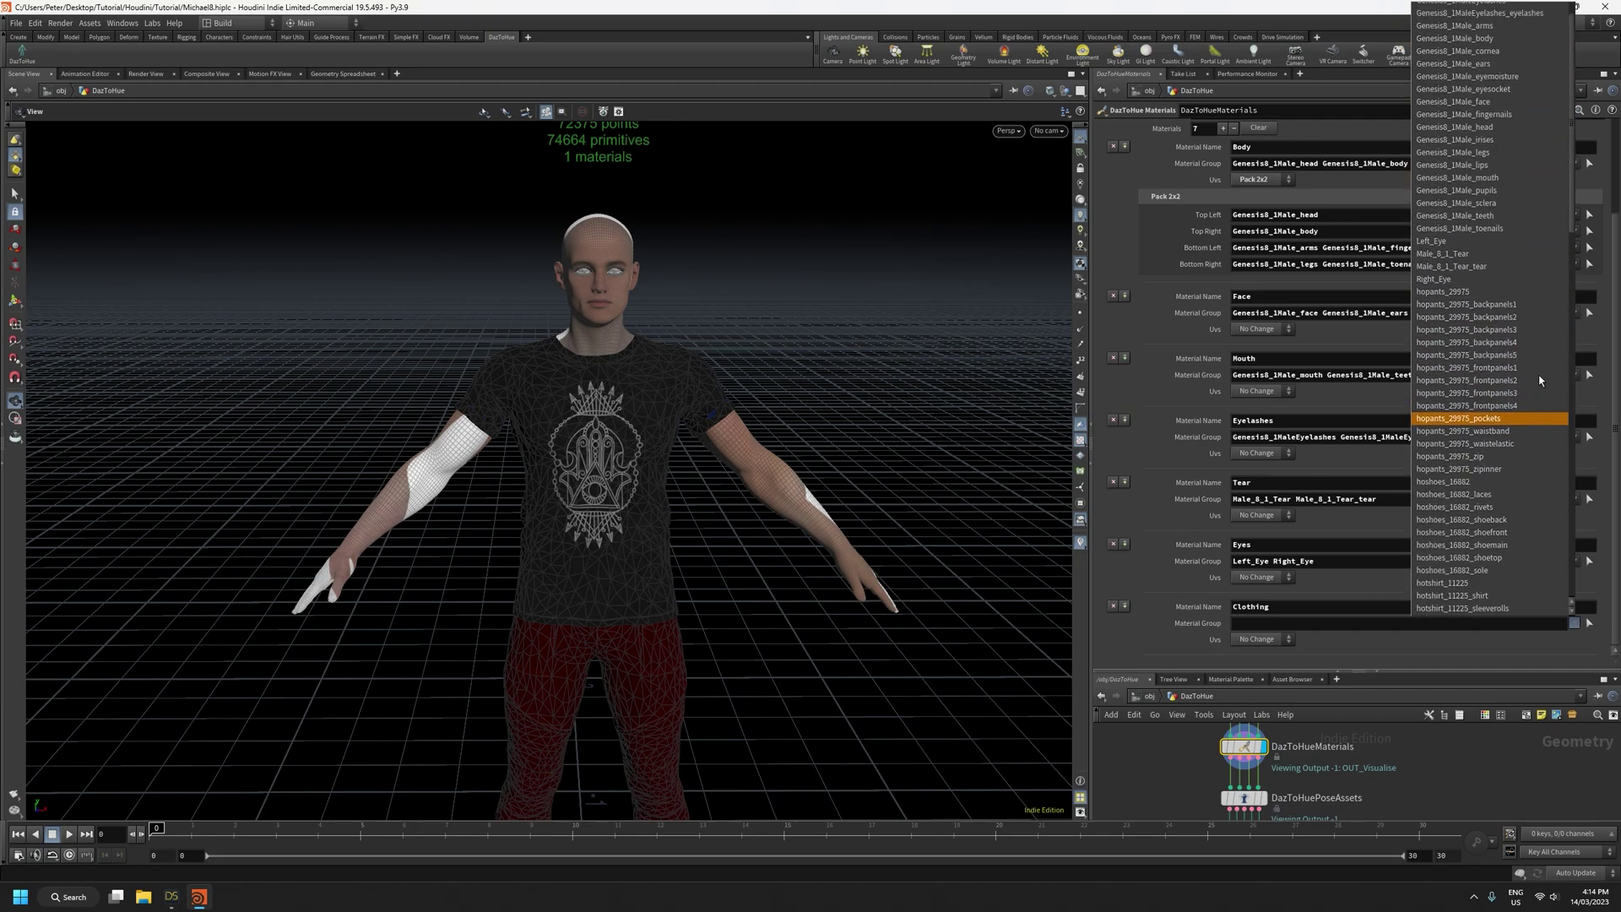
pyautogui.scroll(1, 1539, 381)
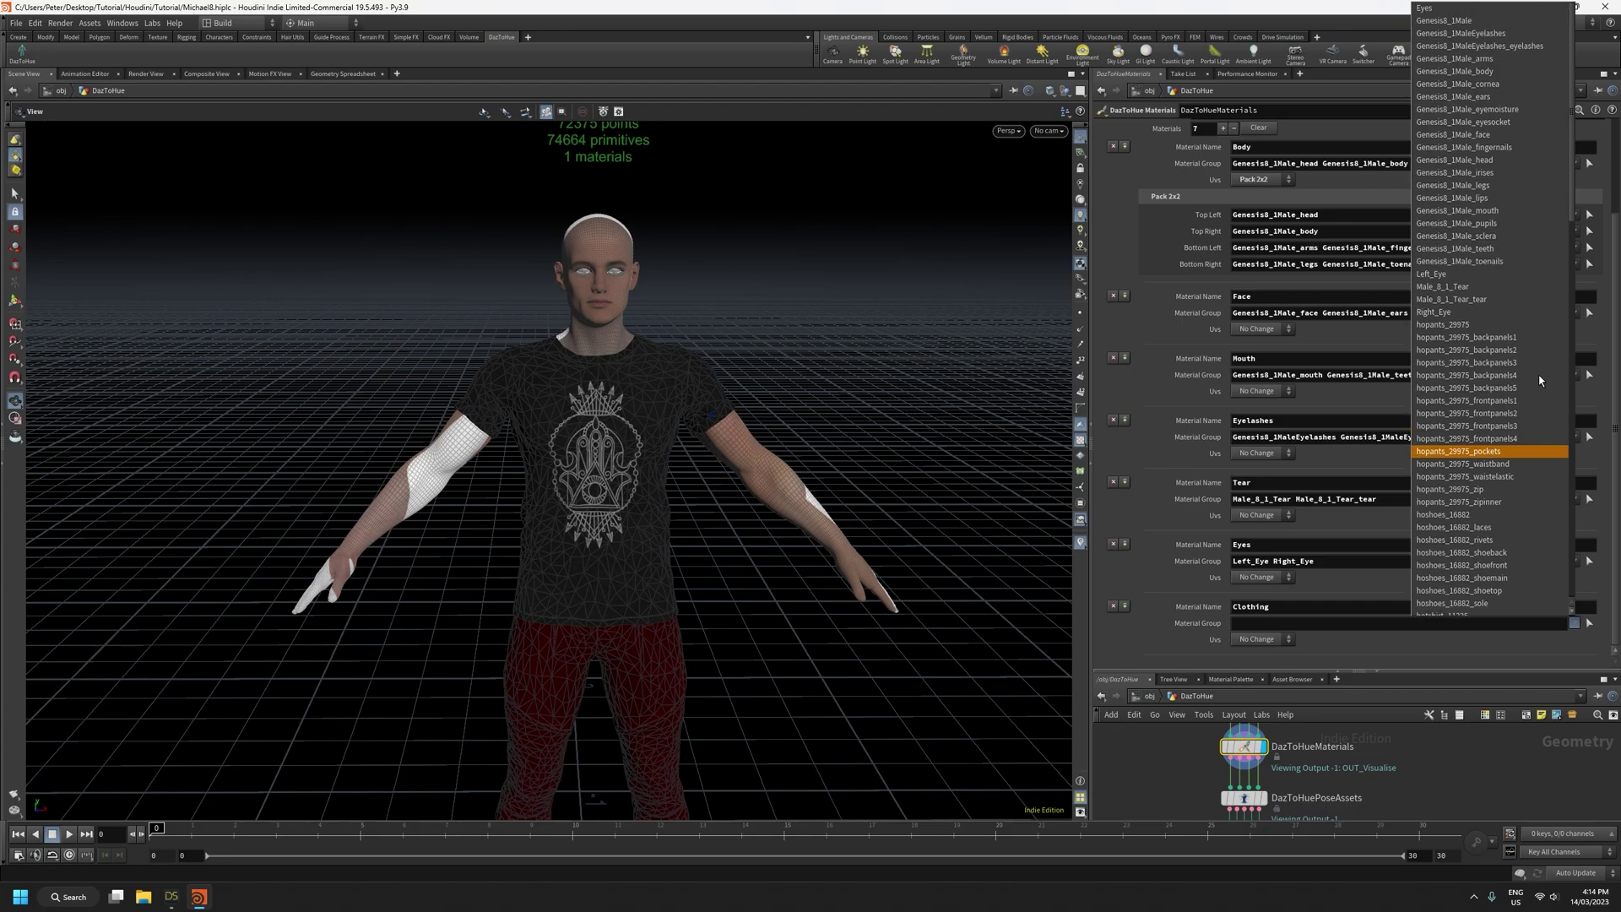
pyautogui.scroll(-2, 1499, 497)
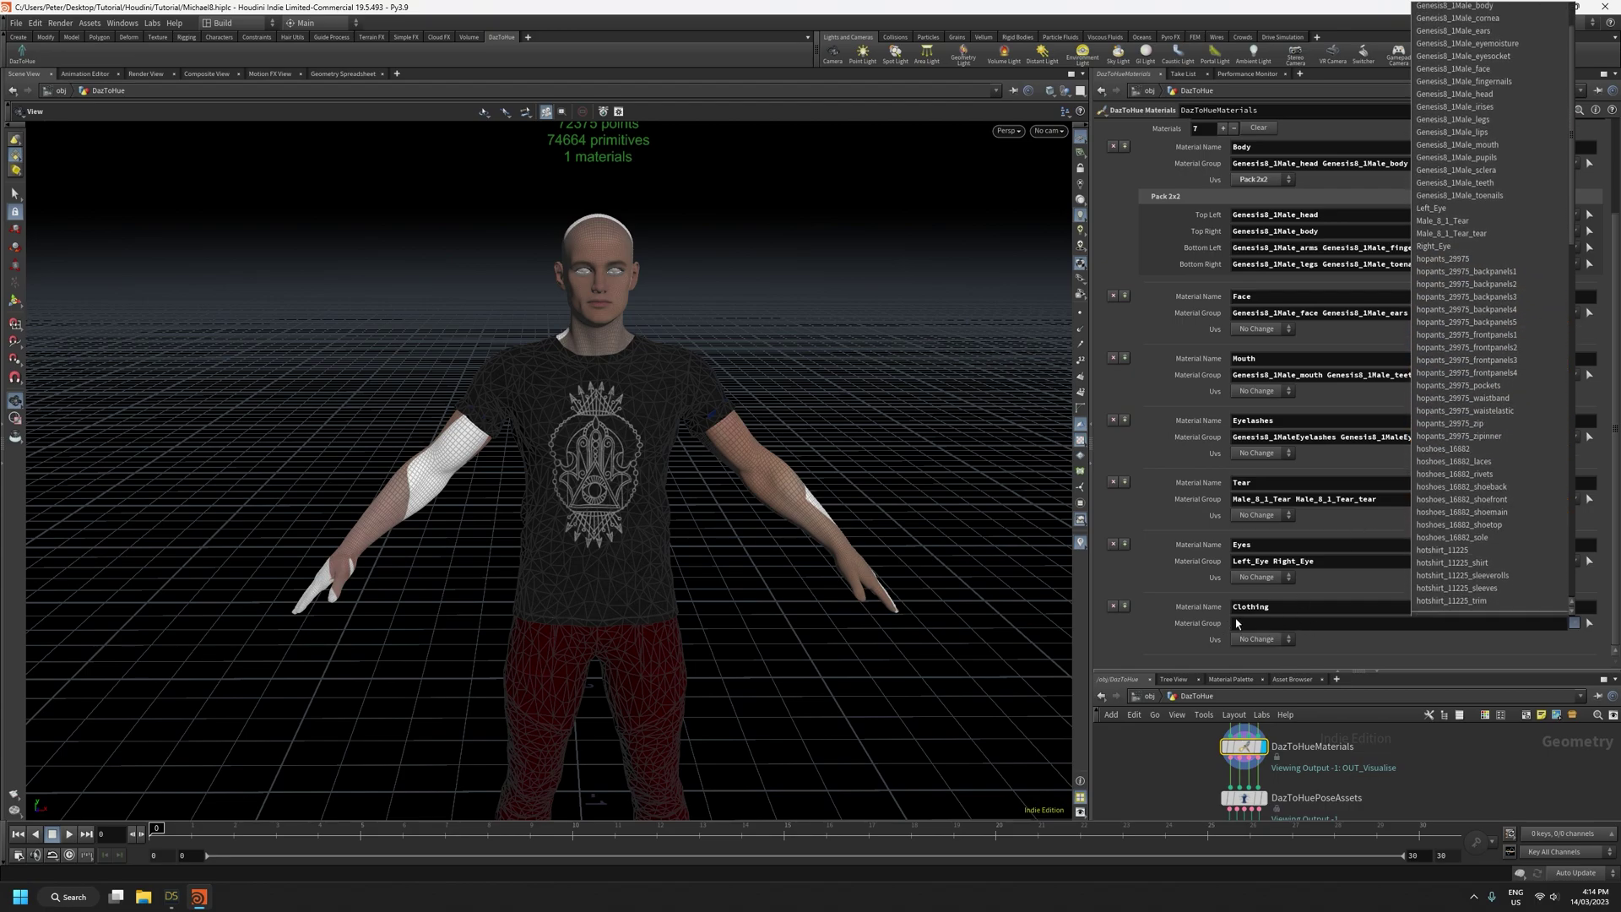
pyautogui.scroll(2, 1499, 498)
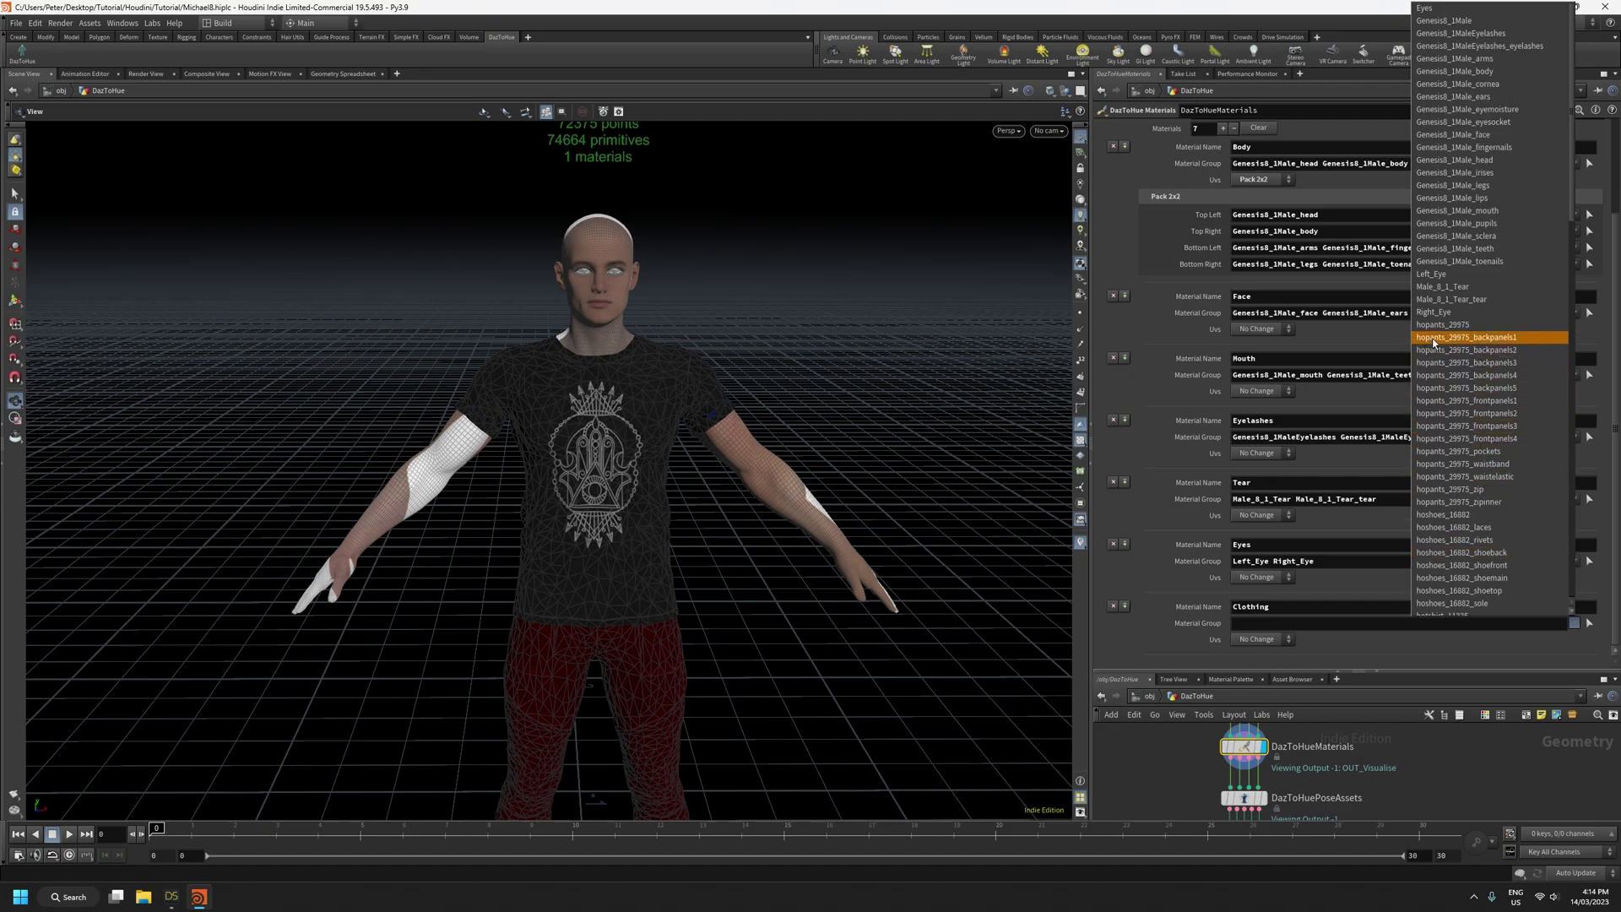
pyautogui.scroll(-2, 1432, 341)
pyautogui.scroll(-2, 1431, 479)
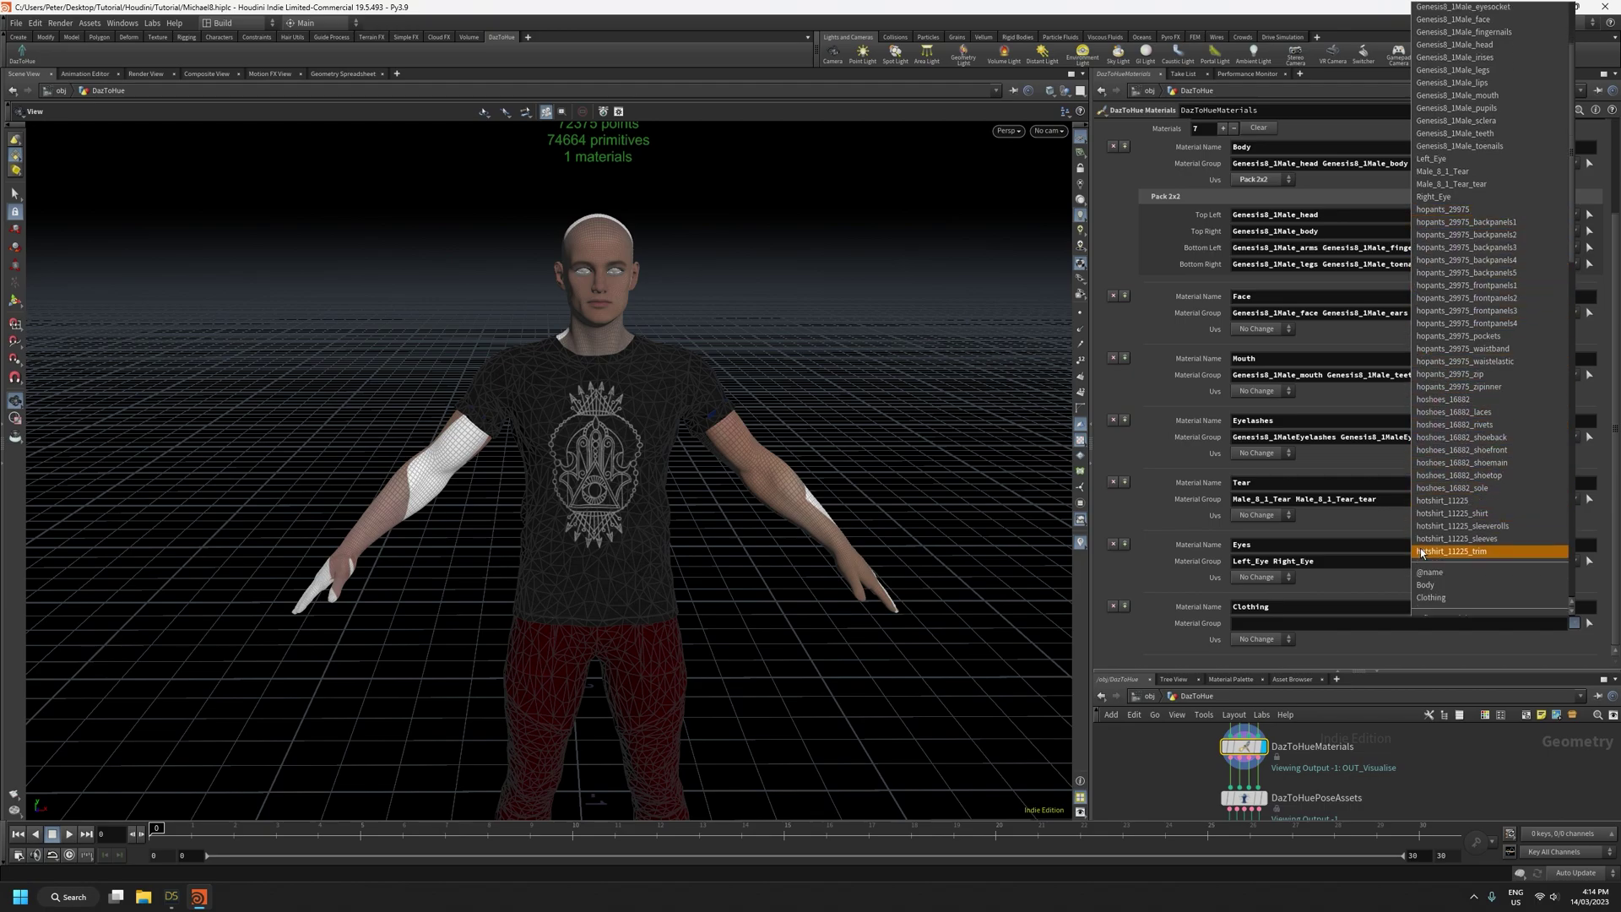
pyautogui.scroll(-2, 1502, 589)
pyautogui.click(1384, 623)
pyautogui.click(1384, 623)
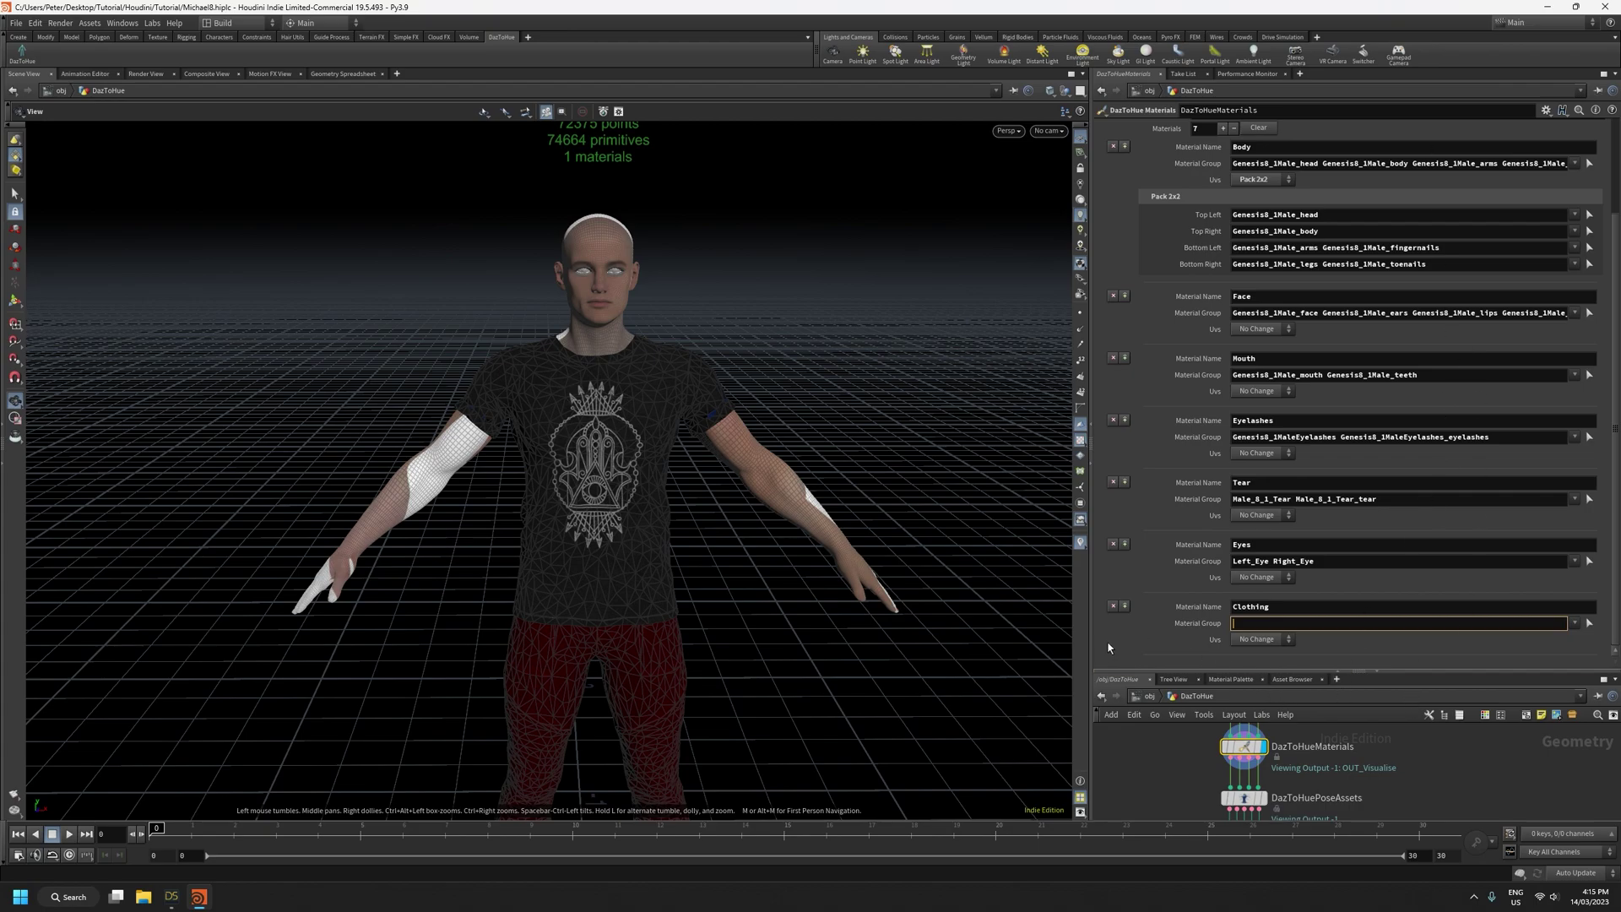
# Set the Clothing slot's Material Group to the wildcard patterns *hopants* *hoshoes* *hotshirt*
pyautogui.click(1573, 625)
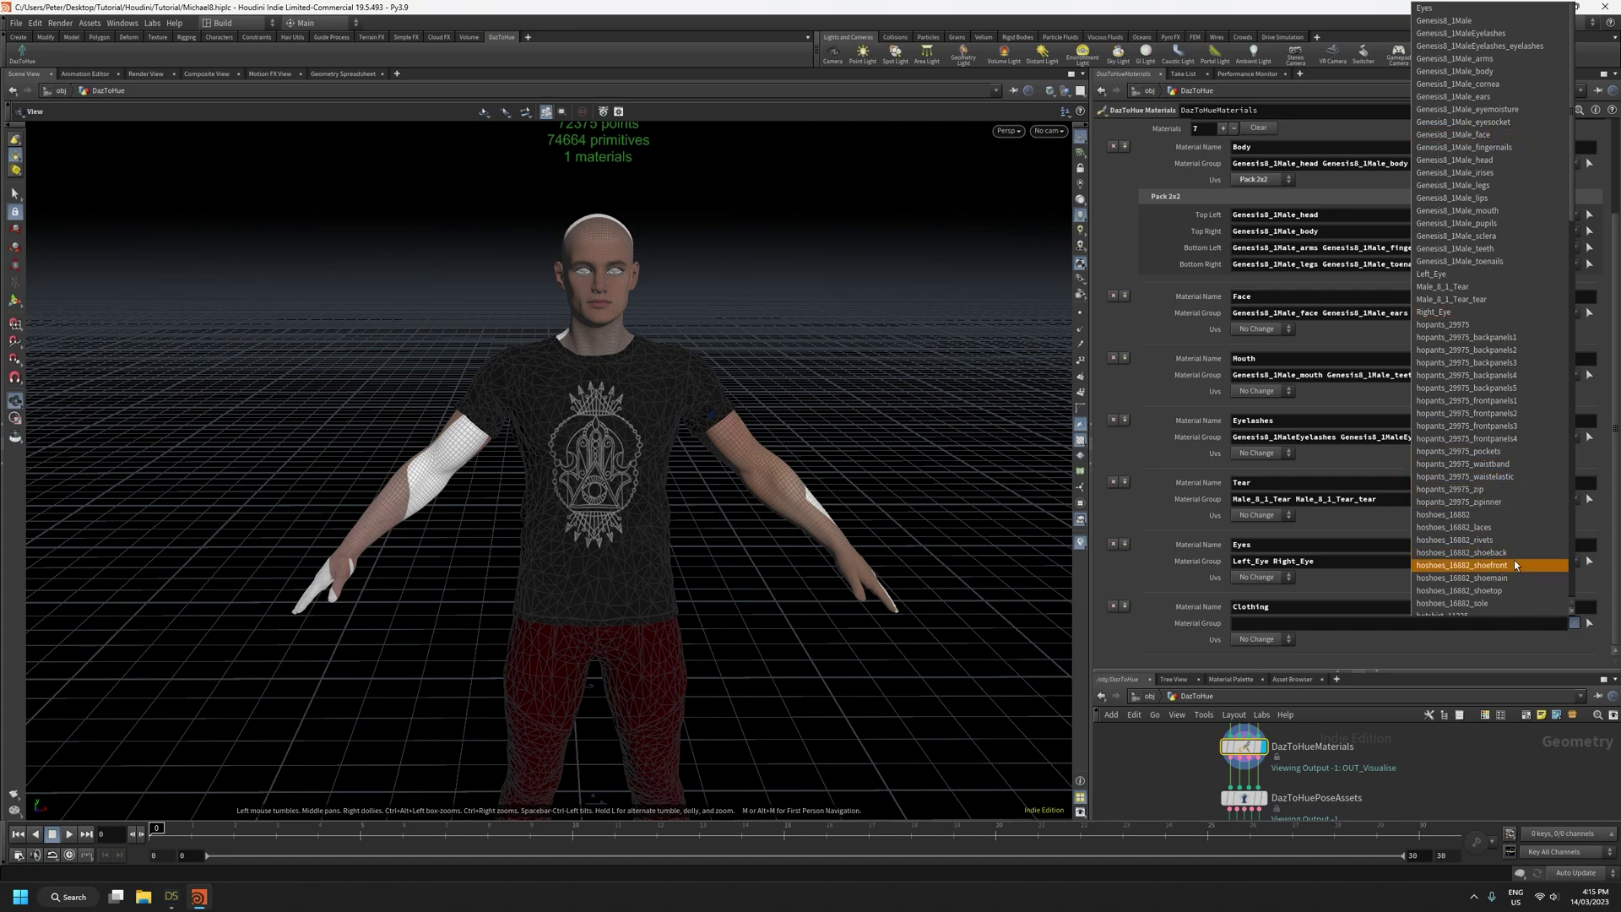
pyautogui.click(1285, 625)
pyautogui.click(1281, 627)
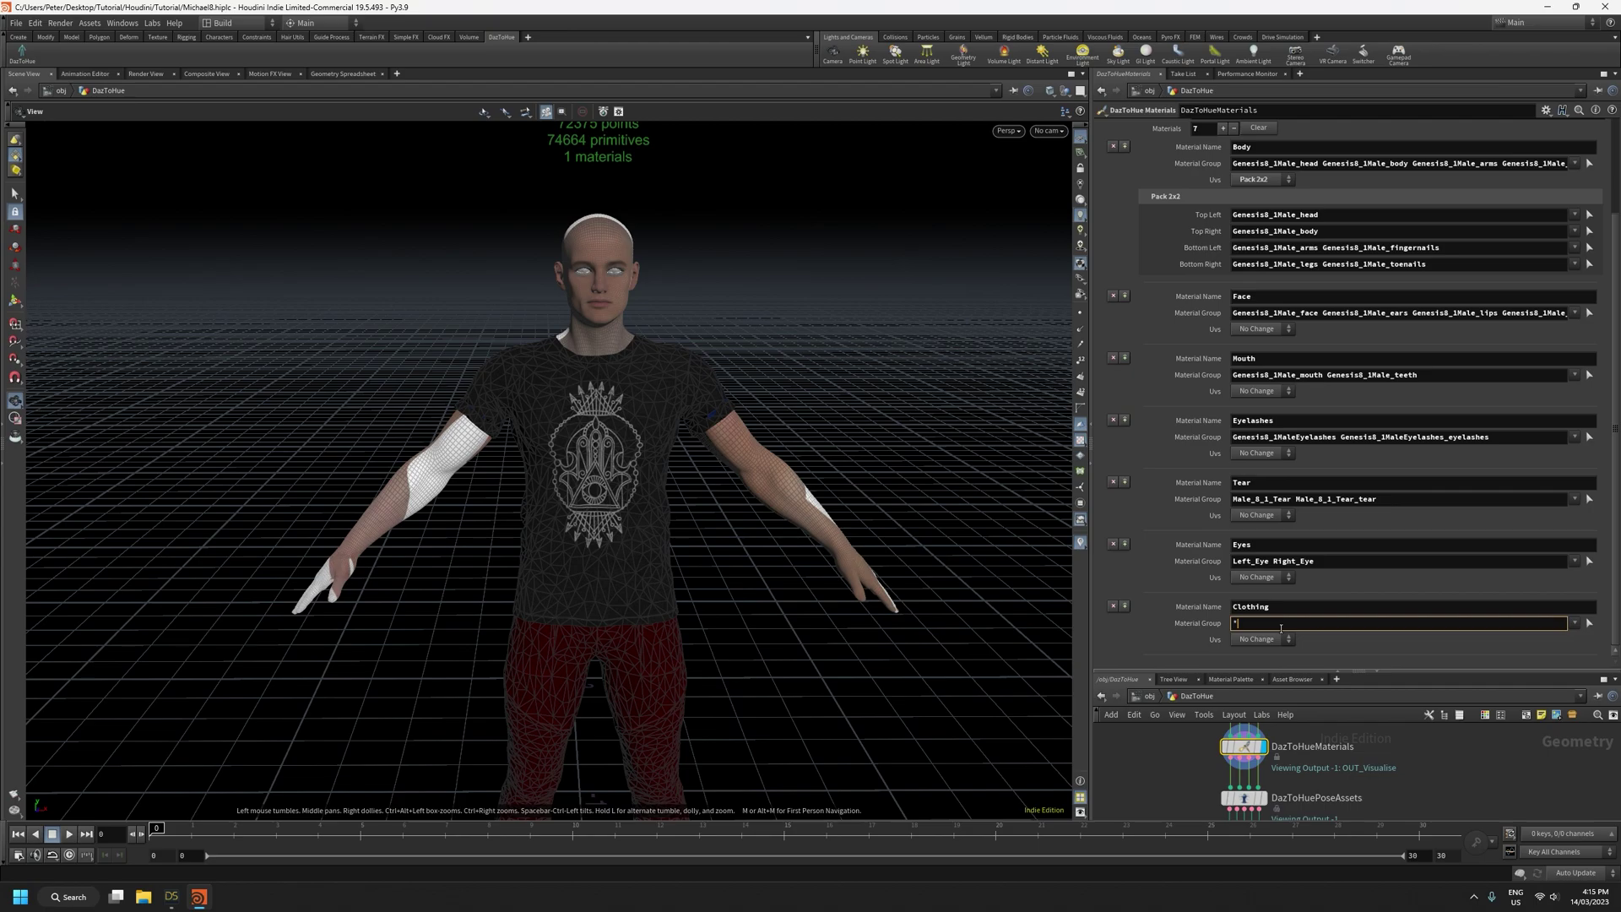
pyautogui.write('*hopants* *hoshoe')
pyautogui.write('s* *hotshir')
pyautogui.press('Tab')
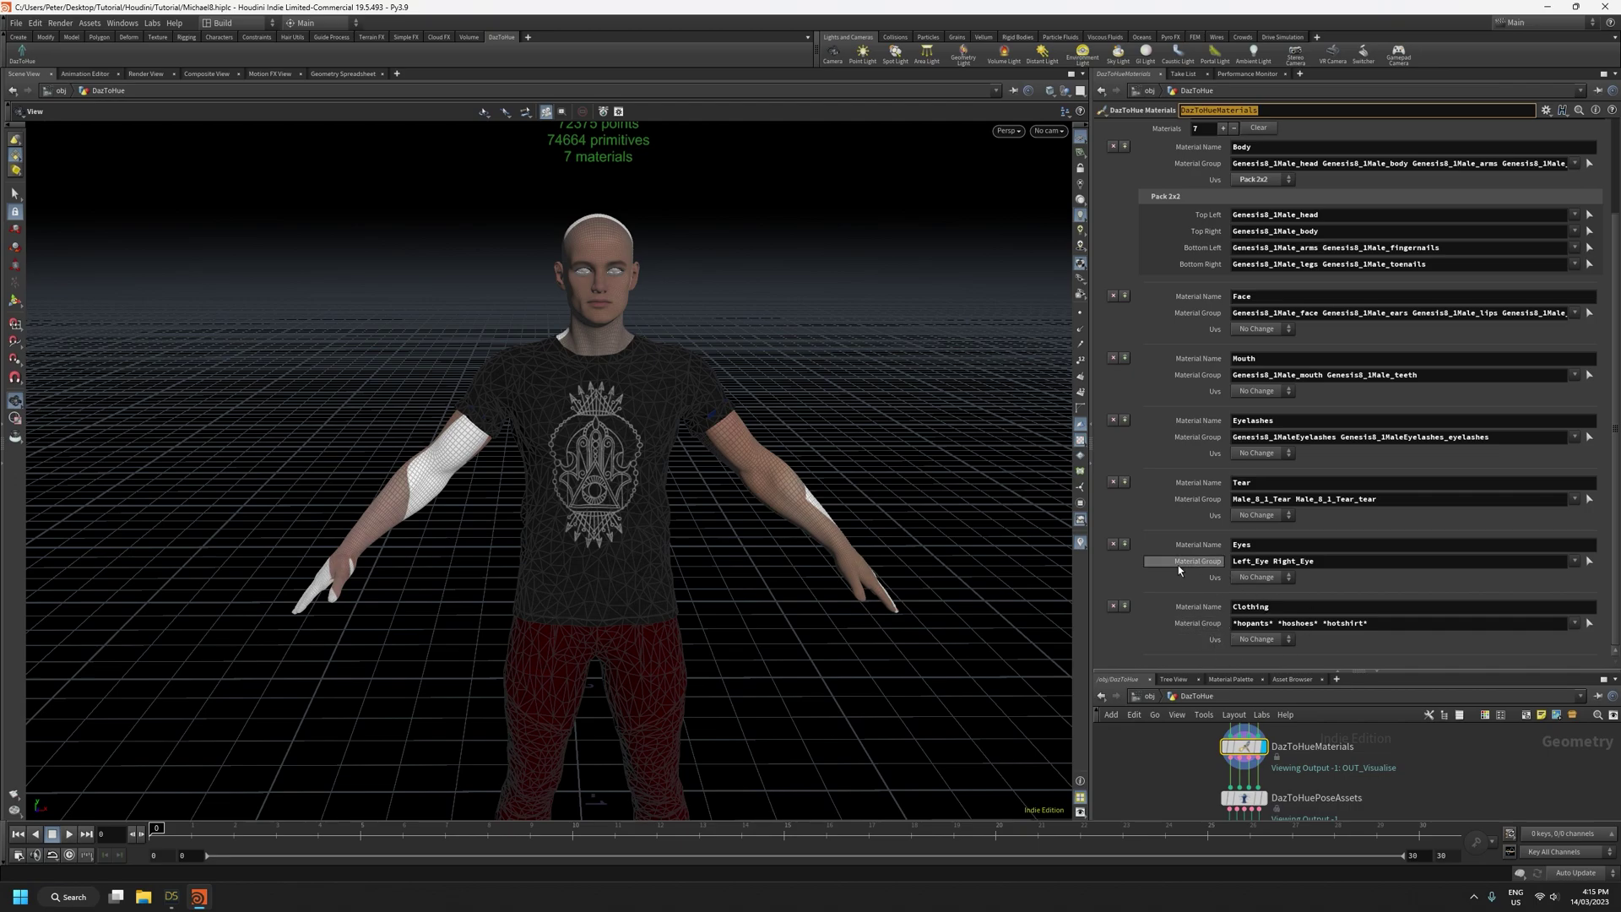
# Check the consolidated fbx_material_name entries offered for Isolate without choosing one, and view the full character
pyautogui.scroll(3, 1177, 564)
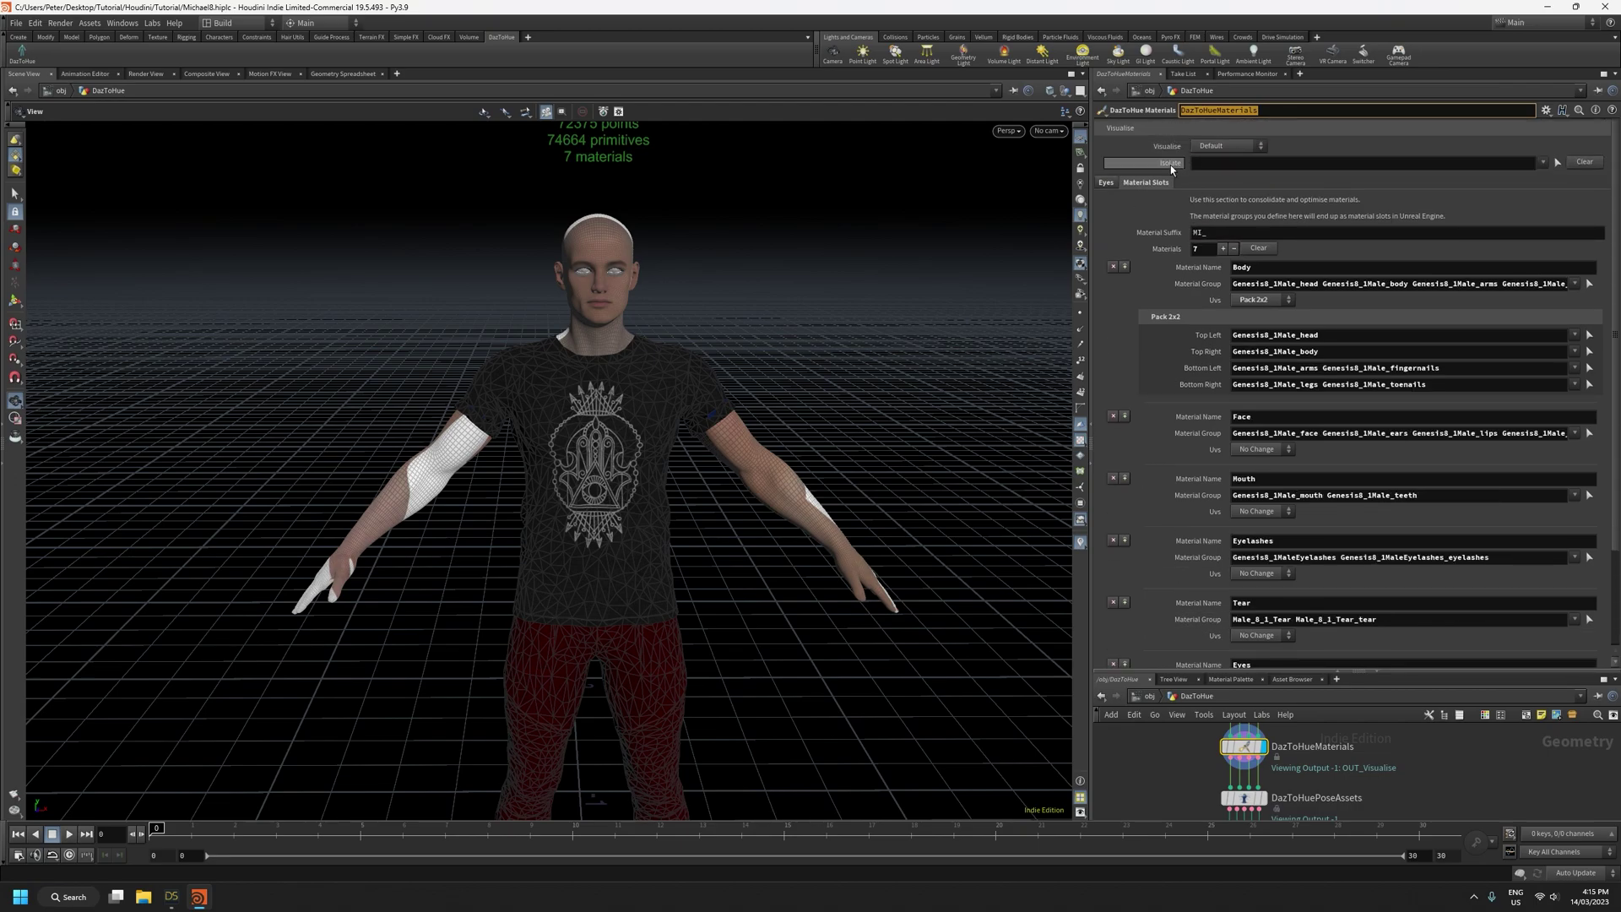
pyautogui.scroll(-10, 1506, 336)
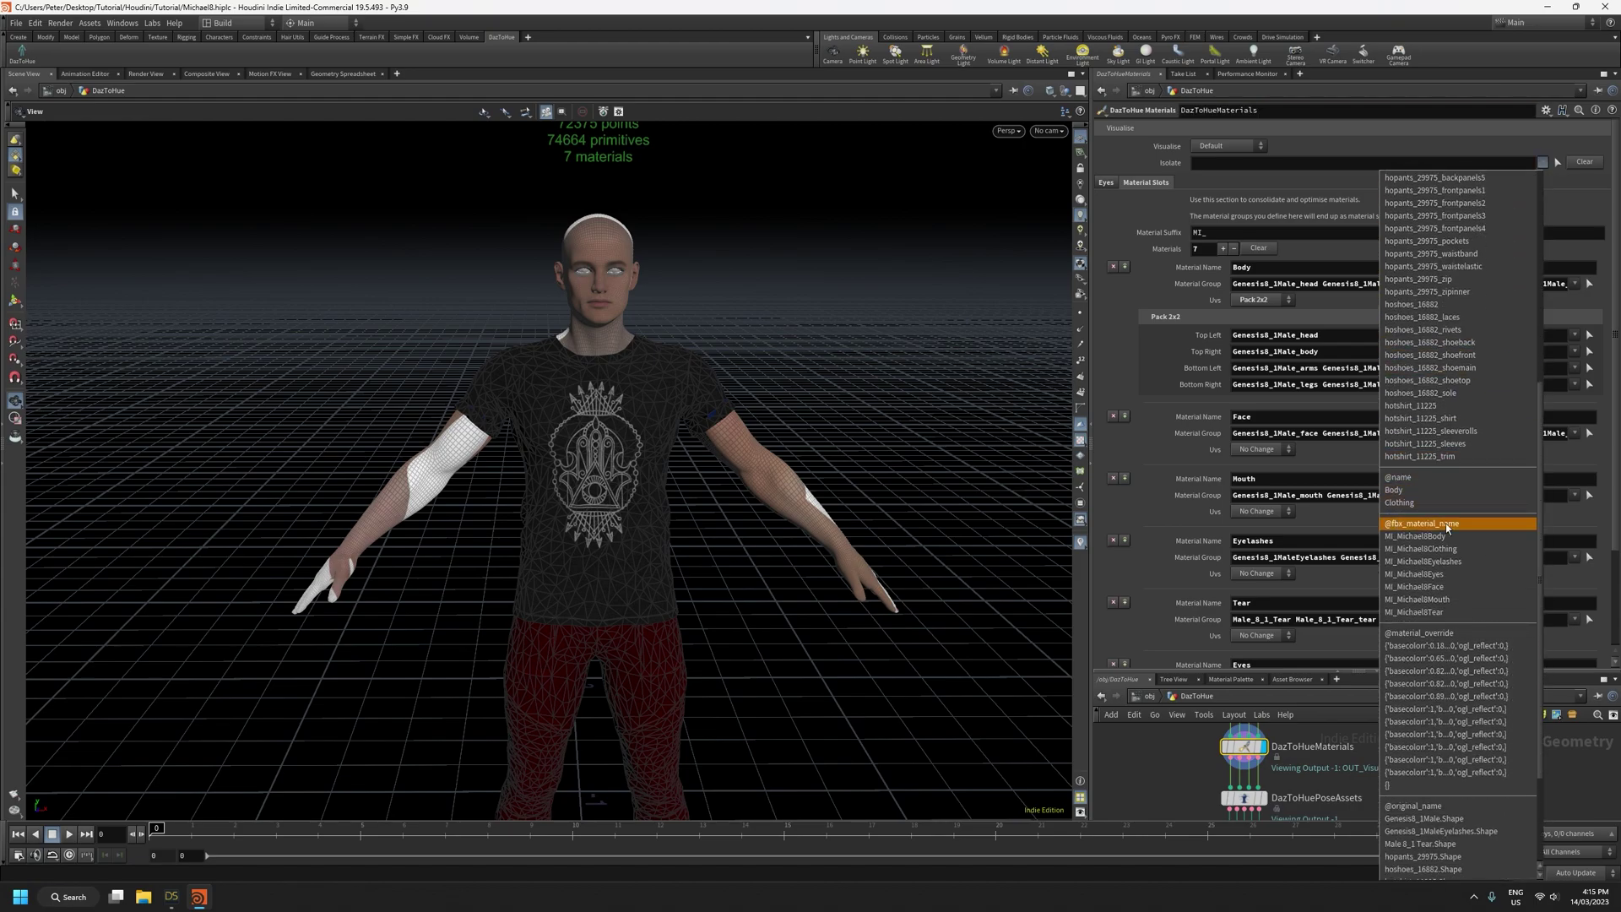
pyautogui.scroll(-1, 1447, 527)
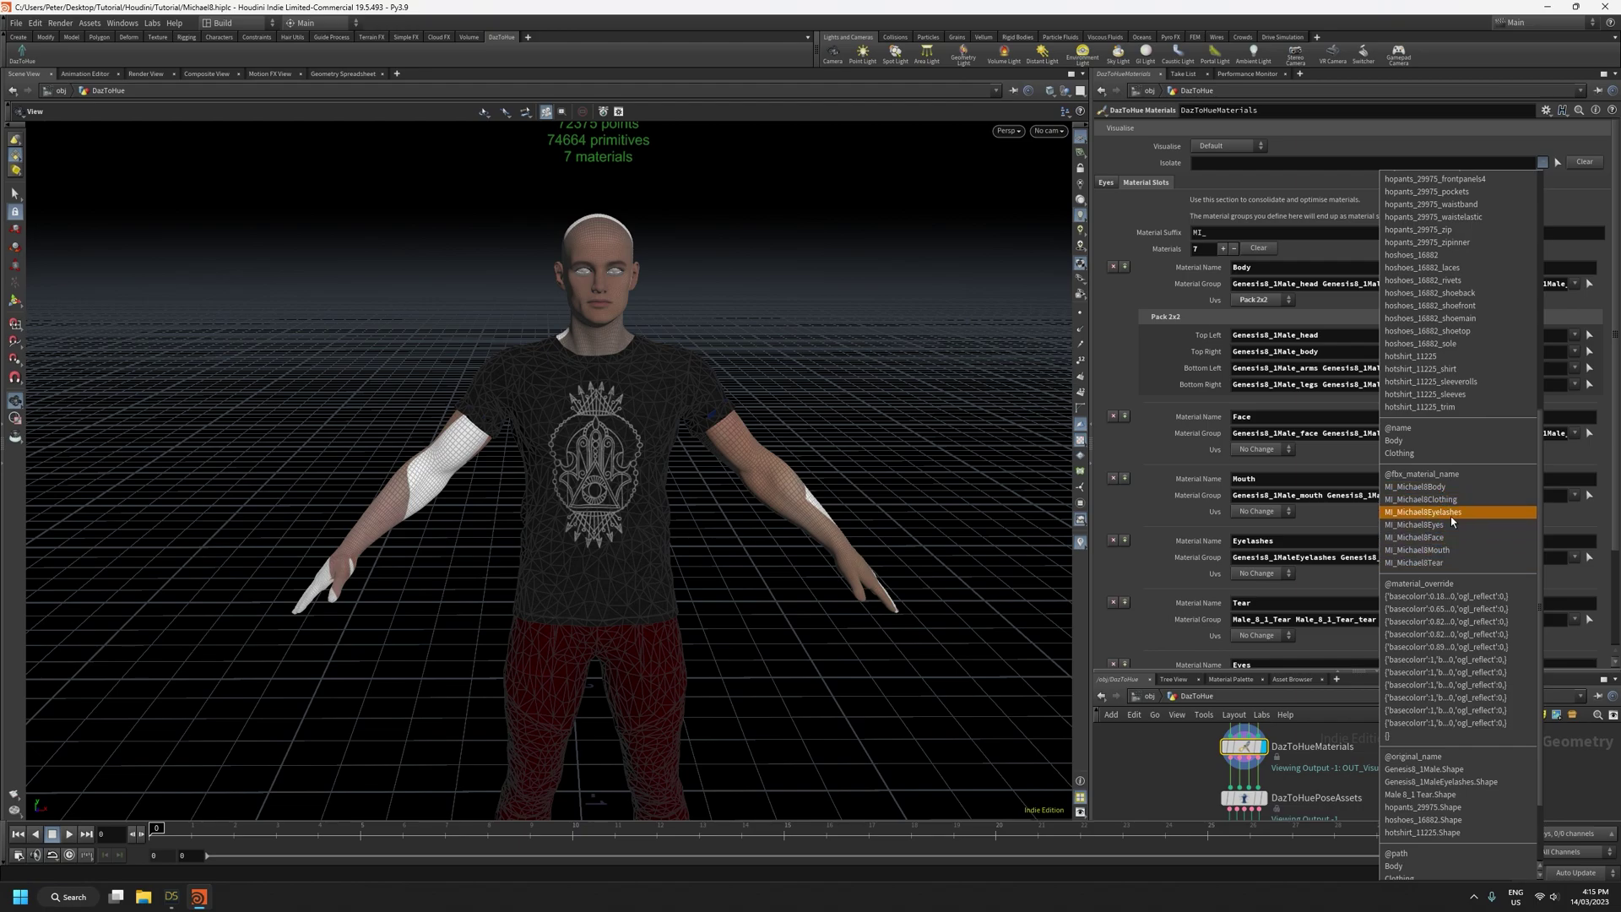
pyautogui.click(872, 260)
pyautogui.moveTo(785, 275); pyautogui.dragTo(785, 376, button='right')
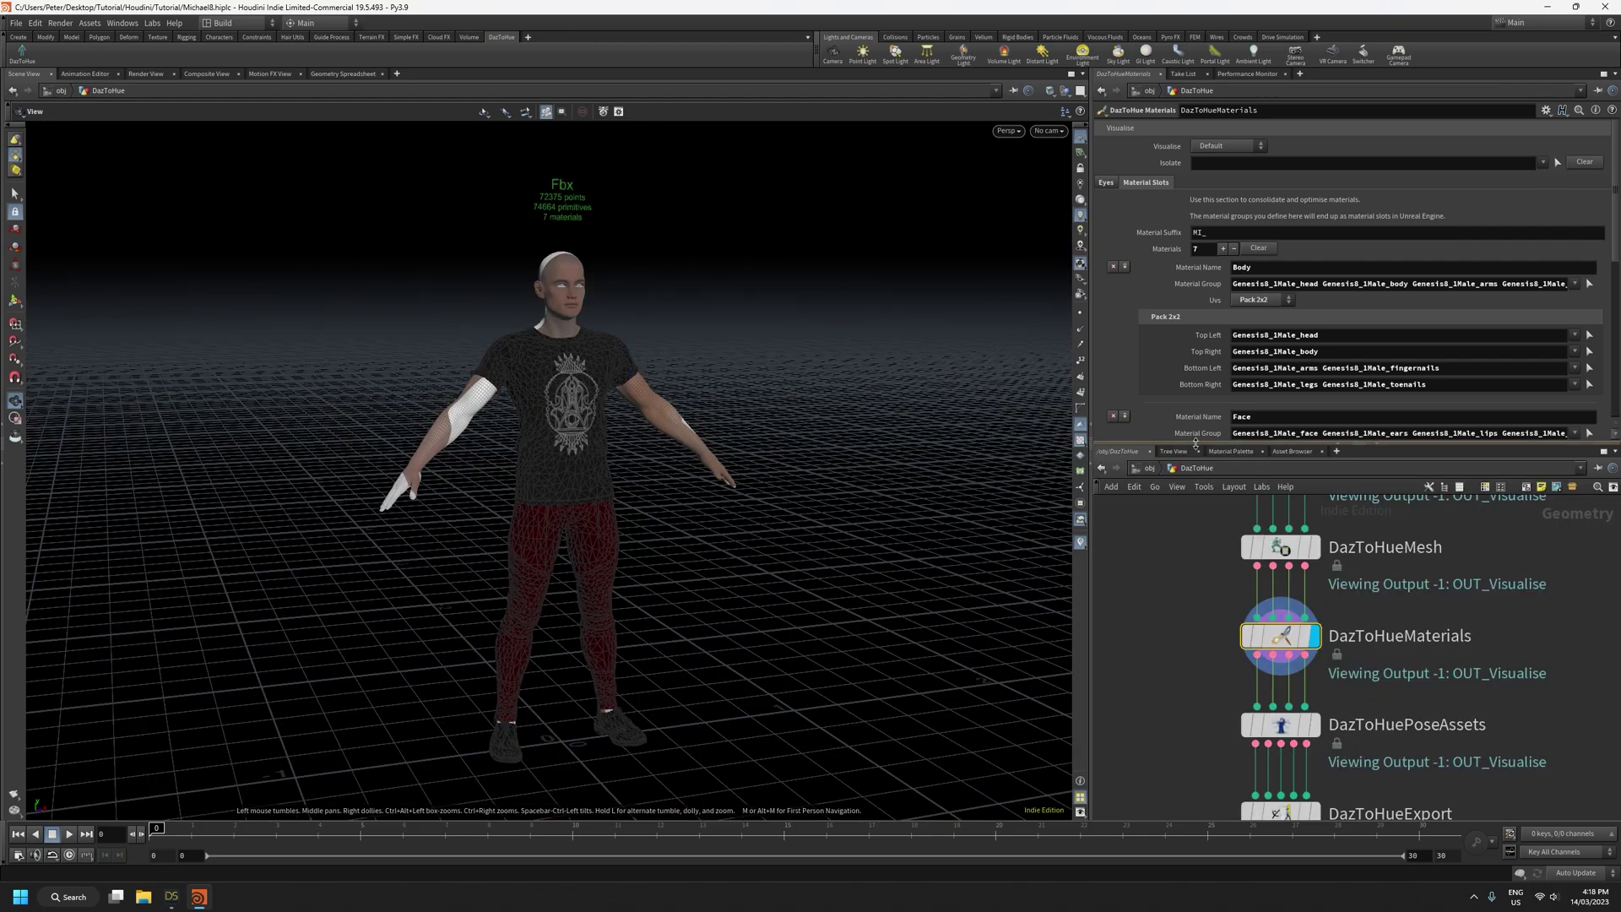
# Display the DazToHuePoseAssets node's output in the viewport
pyautogui.moveTo(1328, 568); pyautogui.dragTo(1328, 654, button='middle')
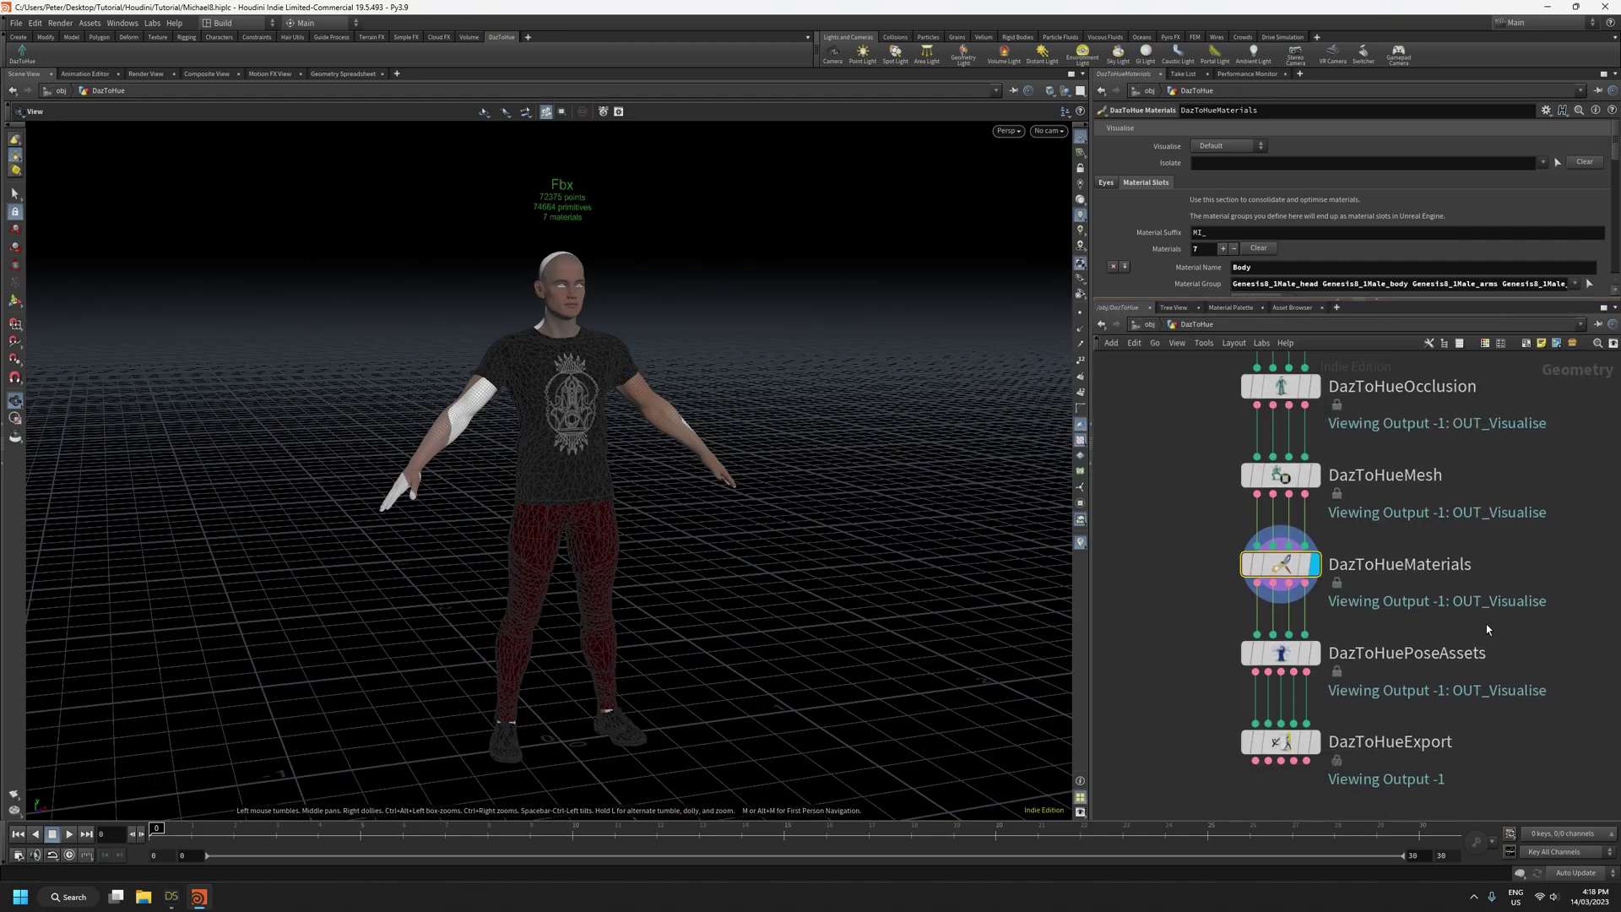
pyautogui.click(1291, 653)
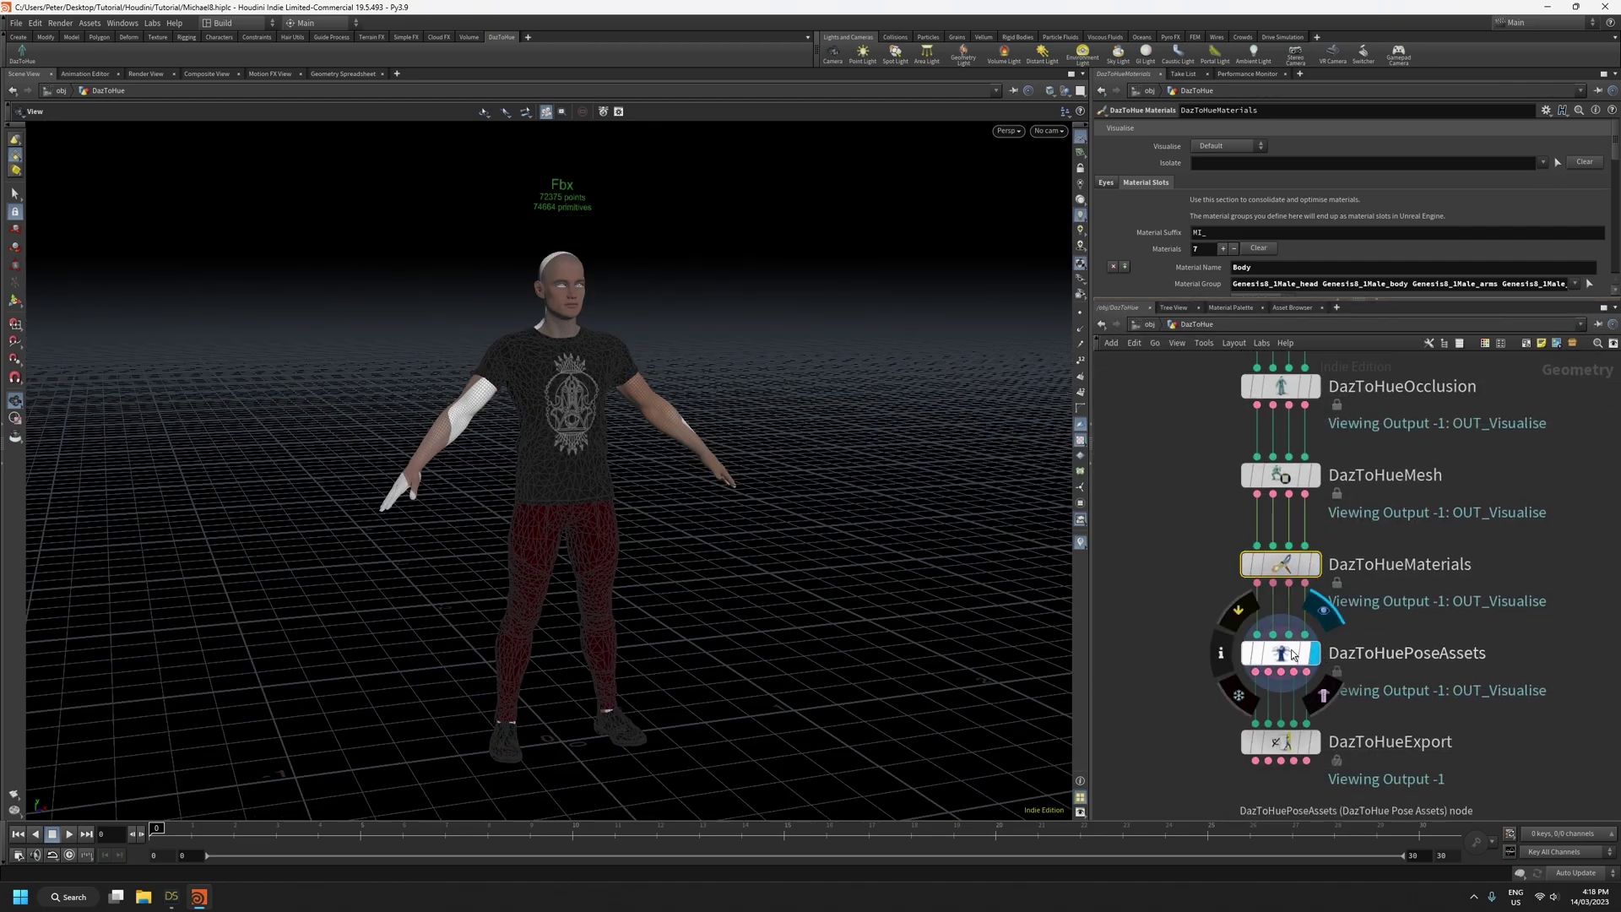
# Switch to DAZ Studio and scrub the timeline through the figure's first poses up to frame 4
pyautogui.moveTo(828, 439); pyautogui.dragTo(787, 436)
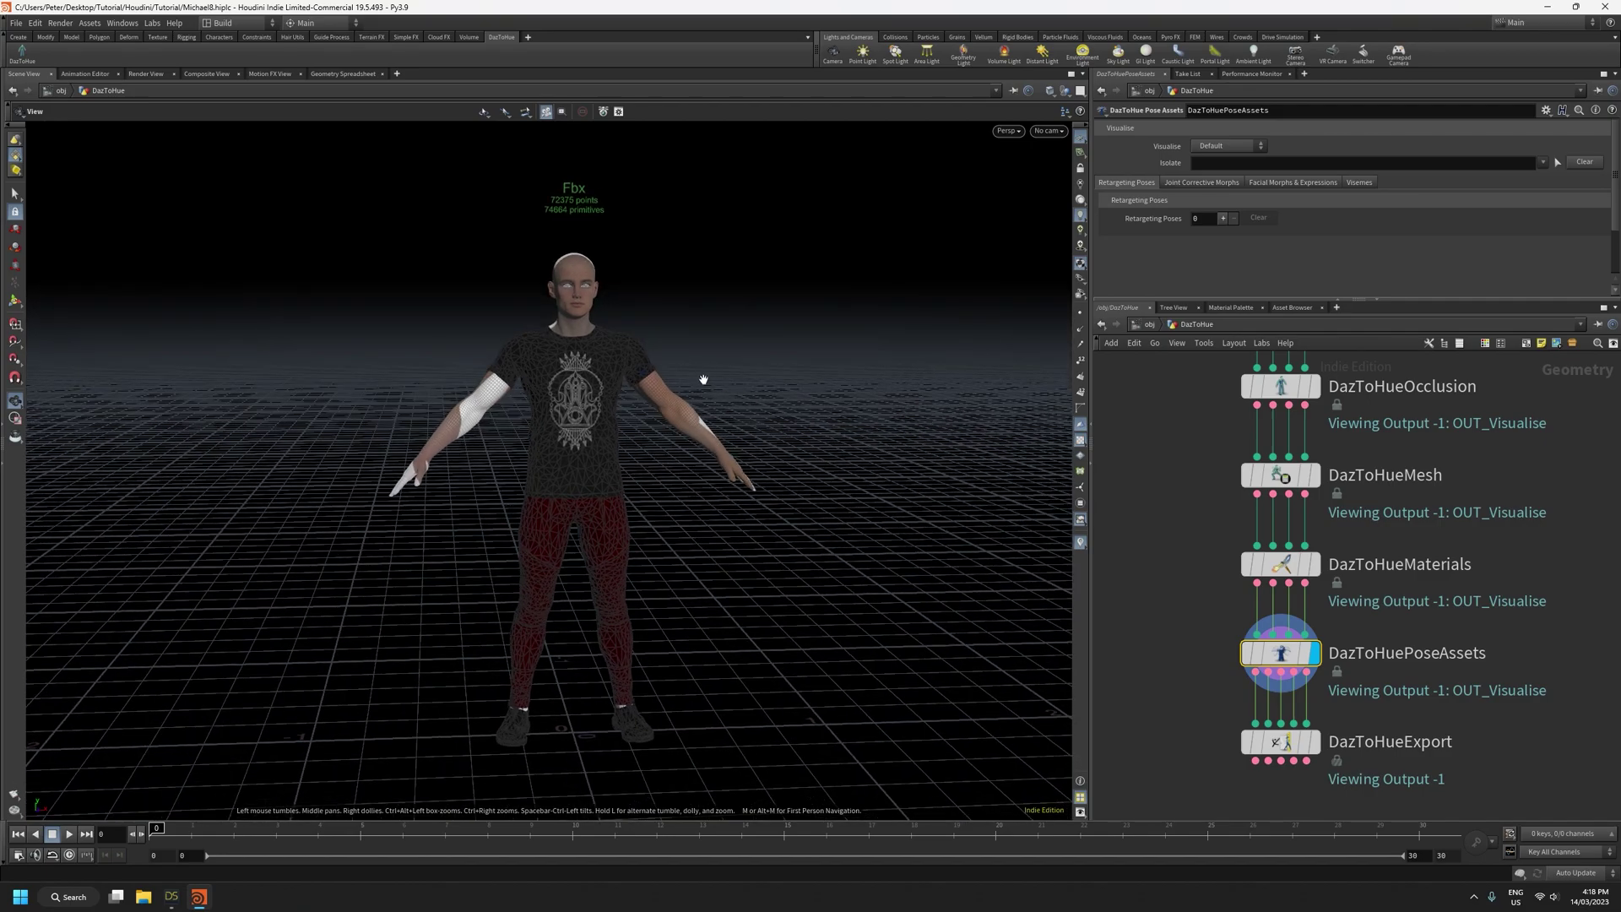
pyautogui.moveTo(694, 384); pyautogui.dragTo(722, 401)
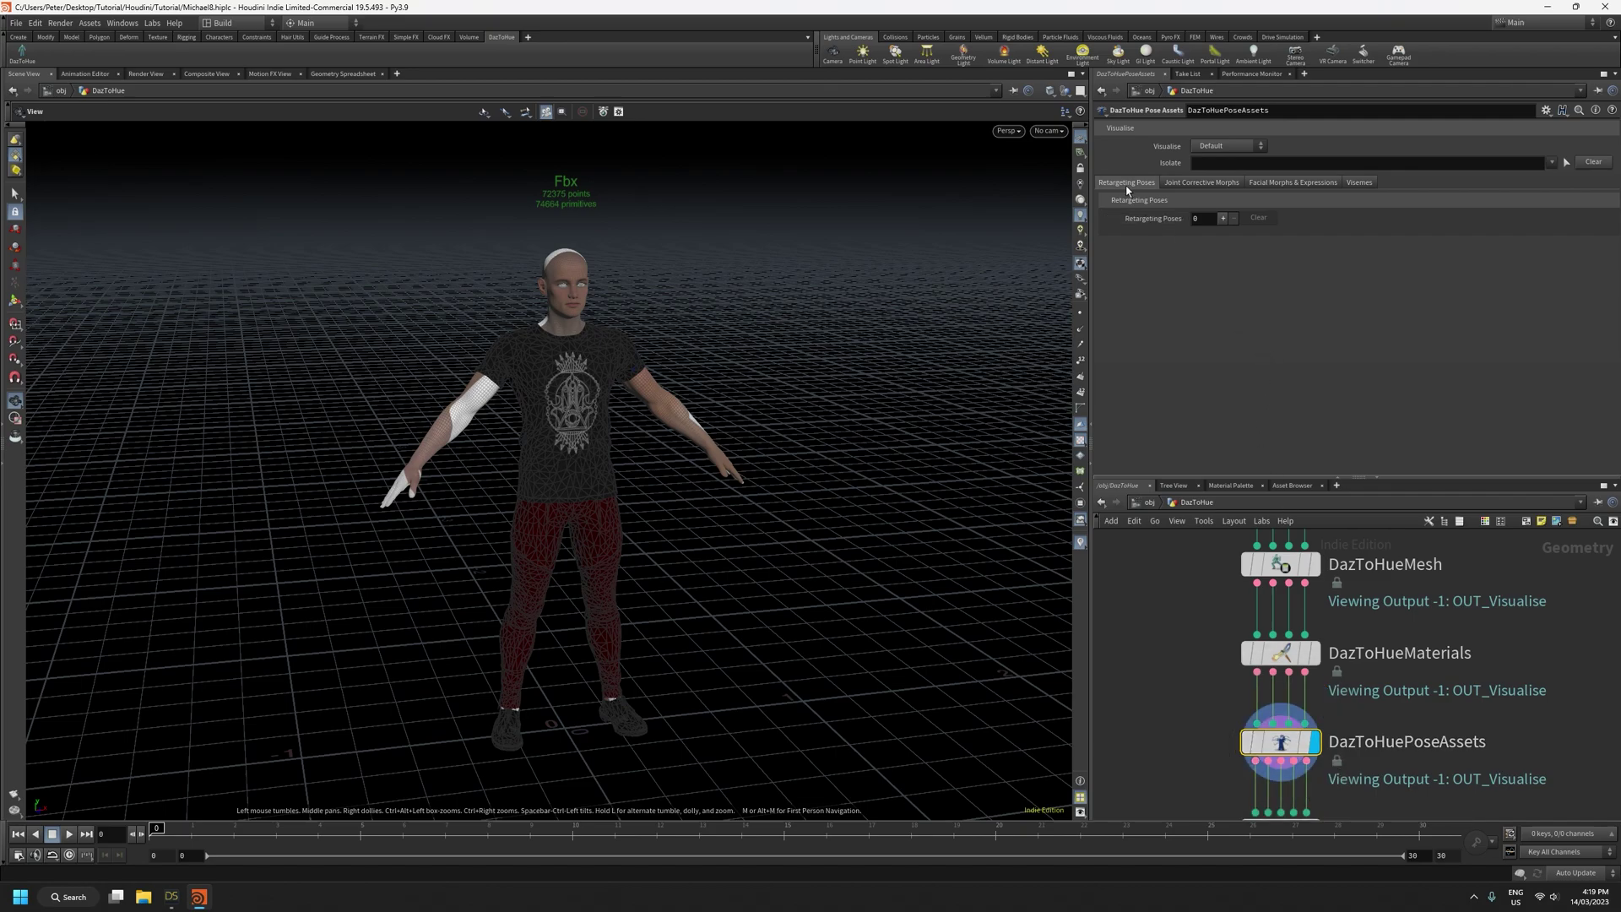
pyautogui.click(172, 897)
pyautogui.moveTo(236, 771)
pyautogui.mouseDown()
pyautogui.moveTo(1476, 785)
pyautogui.moveTo(252, 769)
pyautogui.mouseUp()
pyautogui.click(1547, 7)
pyautogui.click(173, 900)
pyautogui.click(173, 900)
pyautogui.moveTo(1092, 620); pyautogui.dragTo(1145, 629)
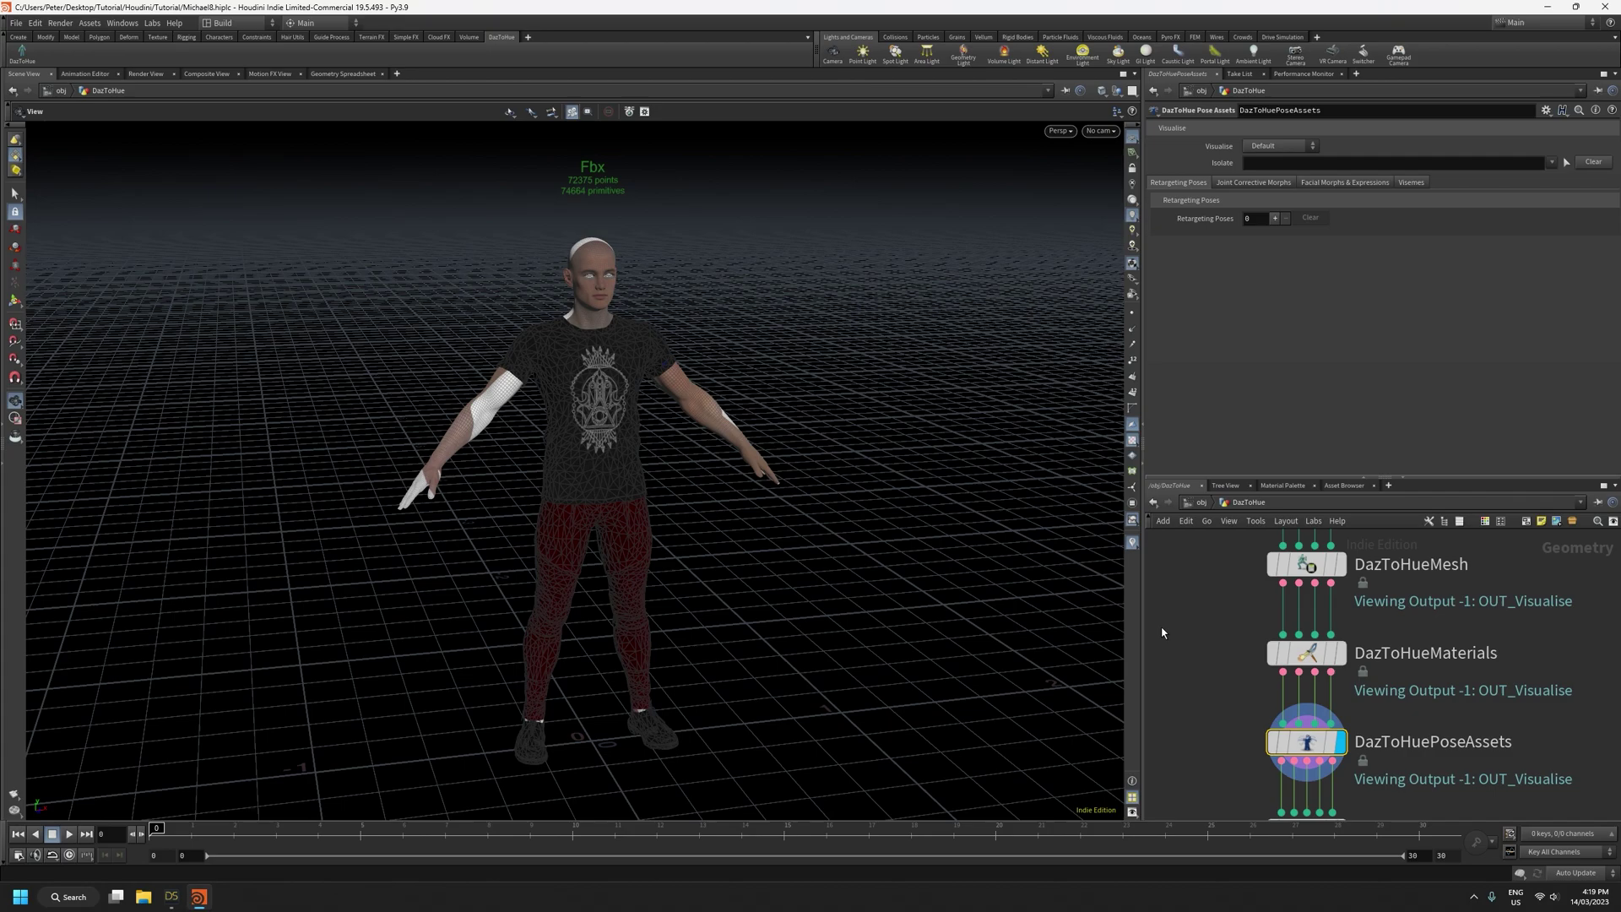
pyautogui.click(171, 897)
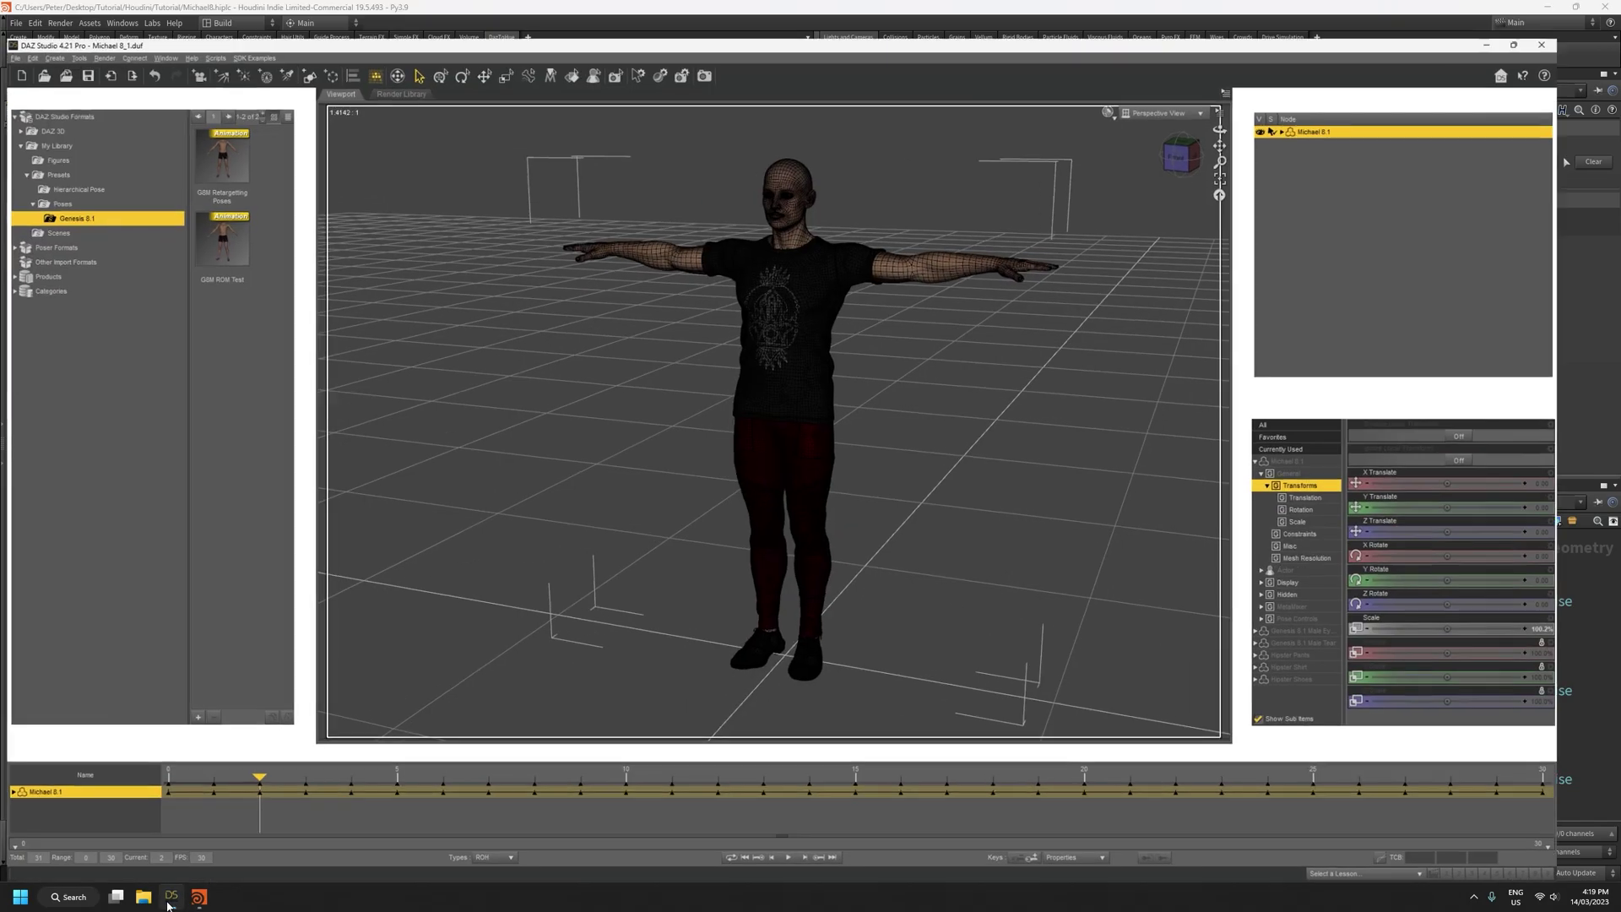
pyautogui.moveTo(271, 771); pyautogui.dragTo(359, 771)
# Look over the preset types the scene can be saved as, and switch back to Houdini
pyautogui.click(8, 20)
pyautogui.moveTo(11, 110)
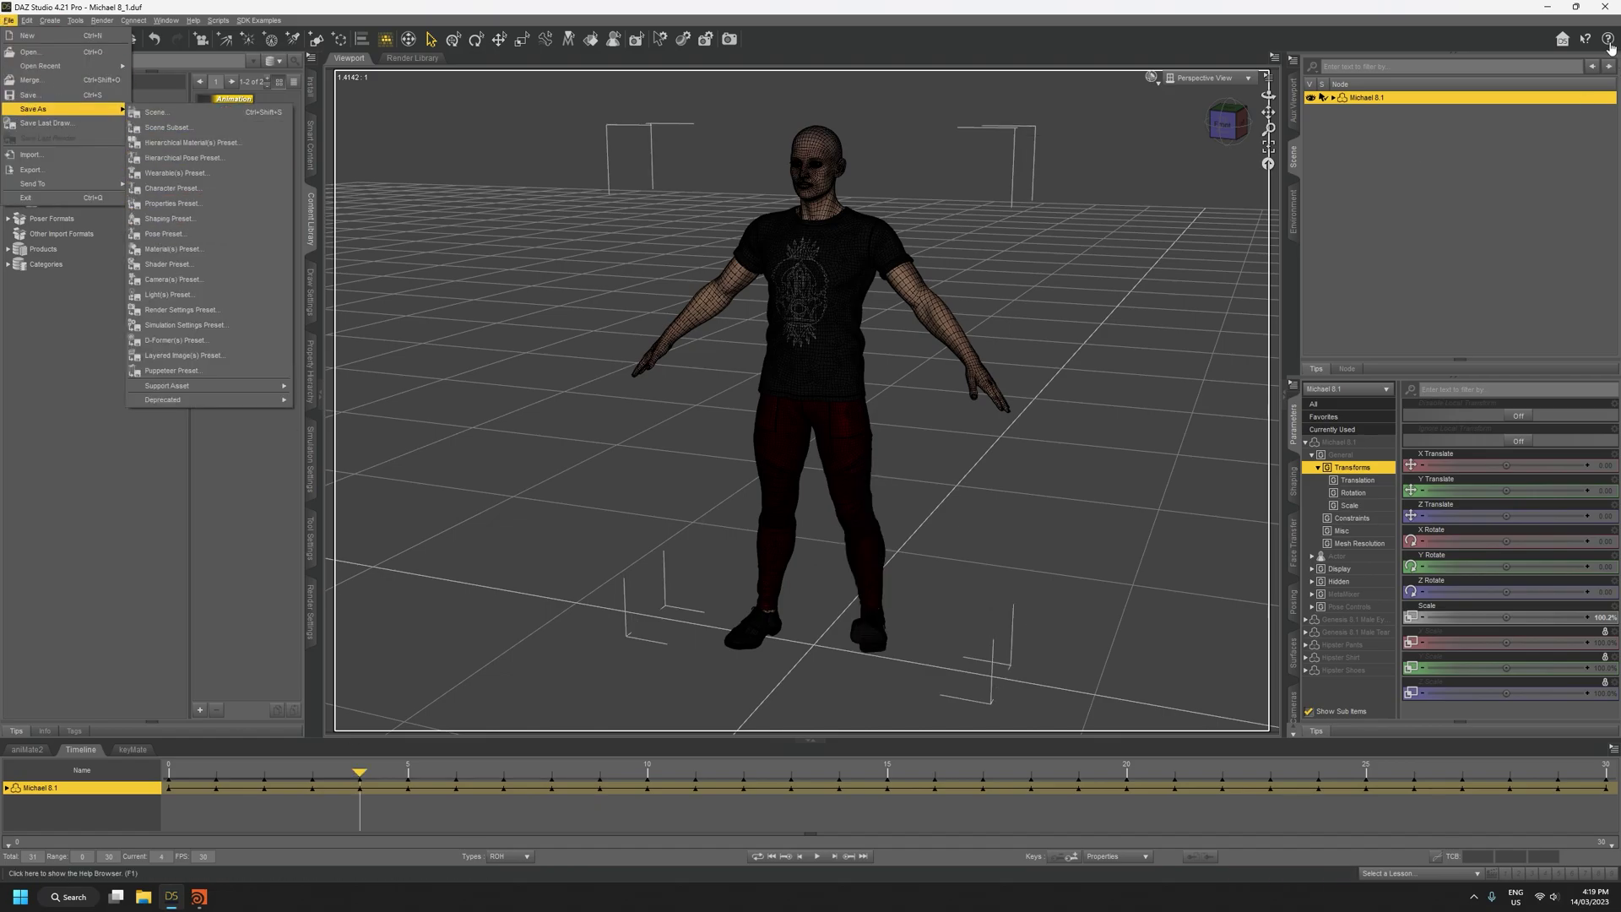
pyautogui.click(1544, 6)
pyautogui.click(1544, 6)
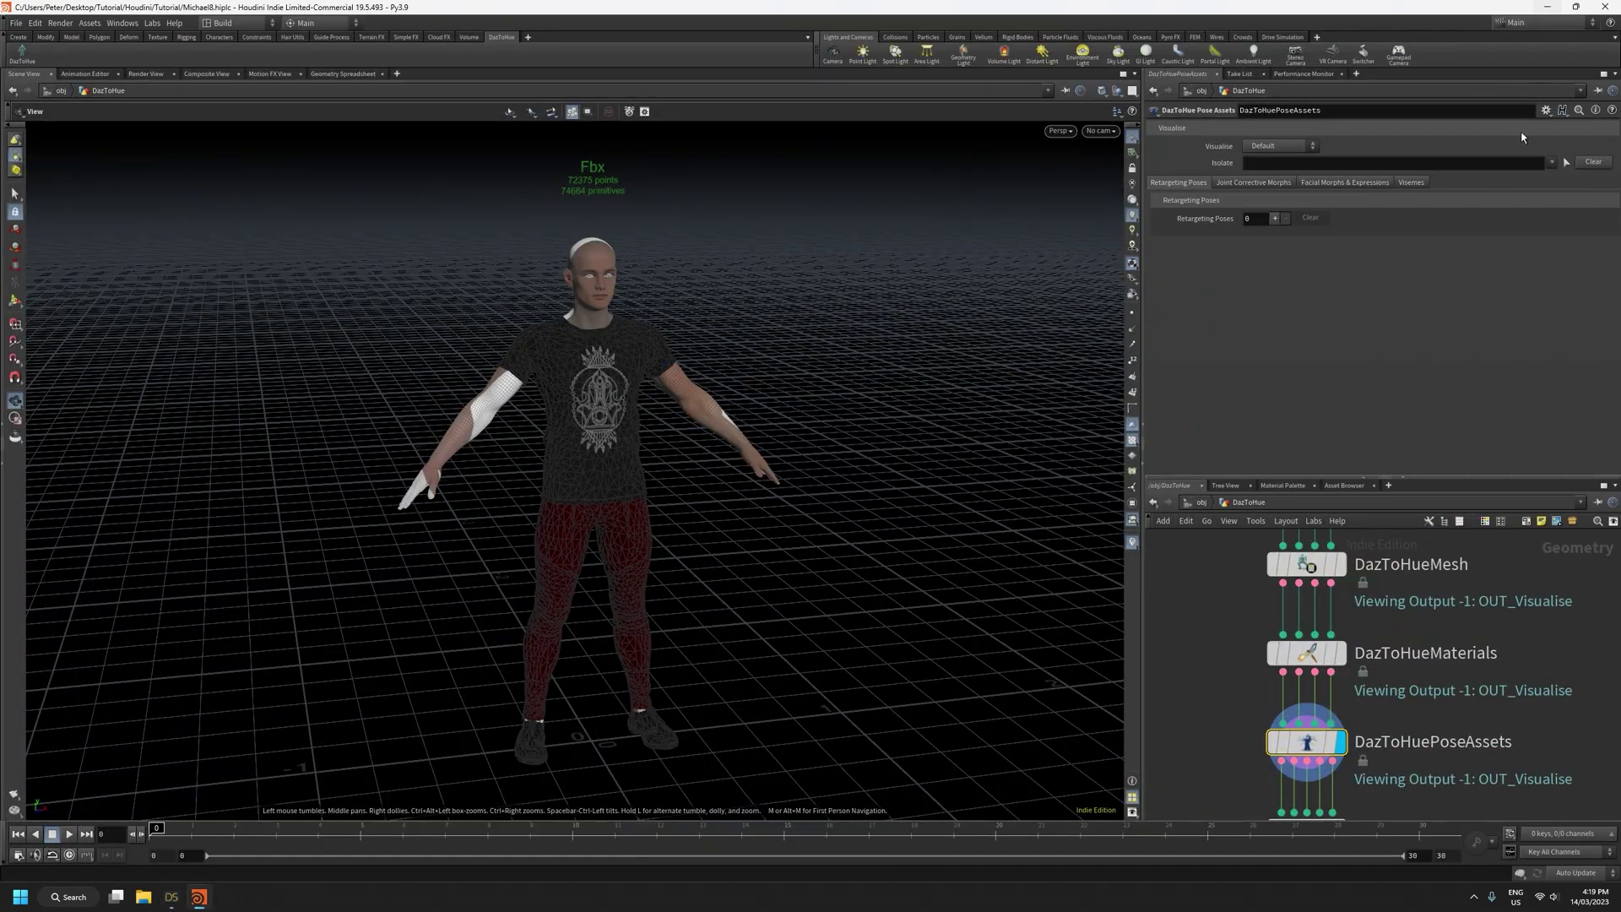
# Examine the preset name and save location options for the DazToHuePoseAssets node without saving a preset
pyautogui.moveTo(1313, 749)
pyautogui.click(1546, 110)
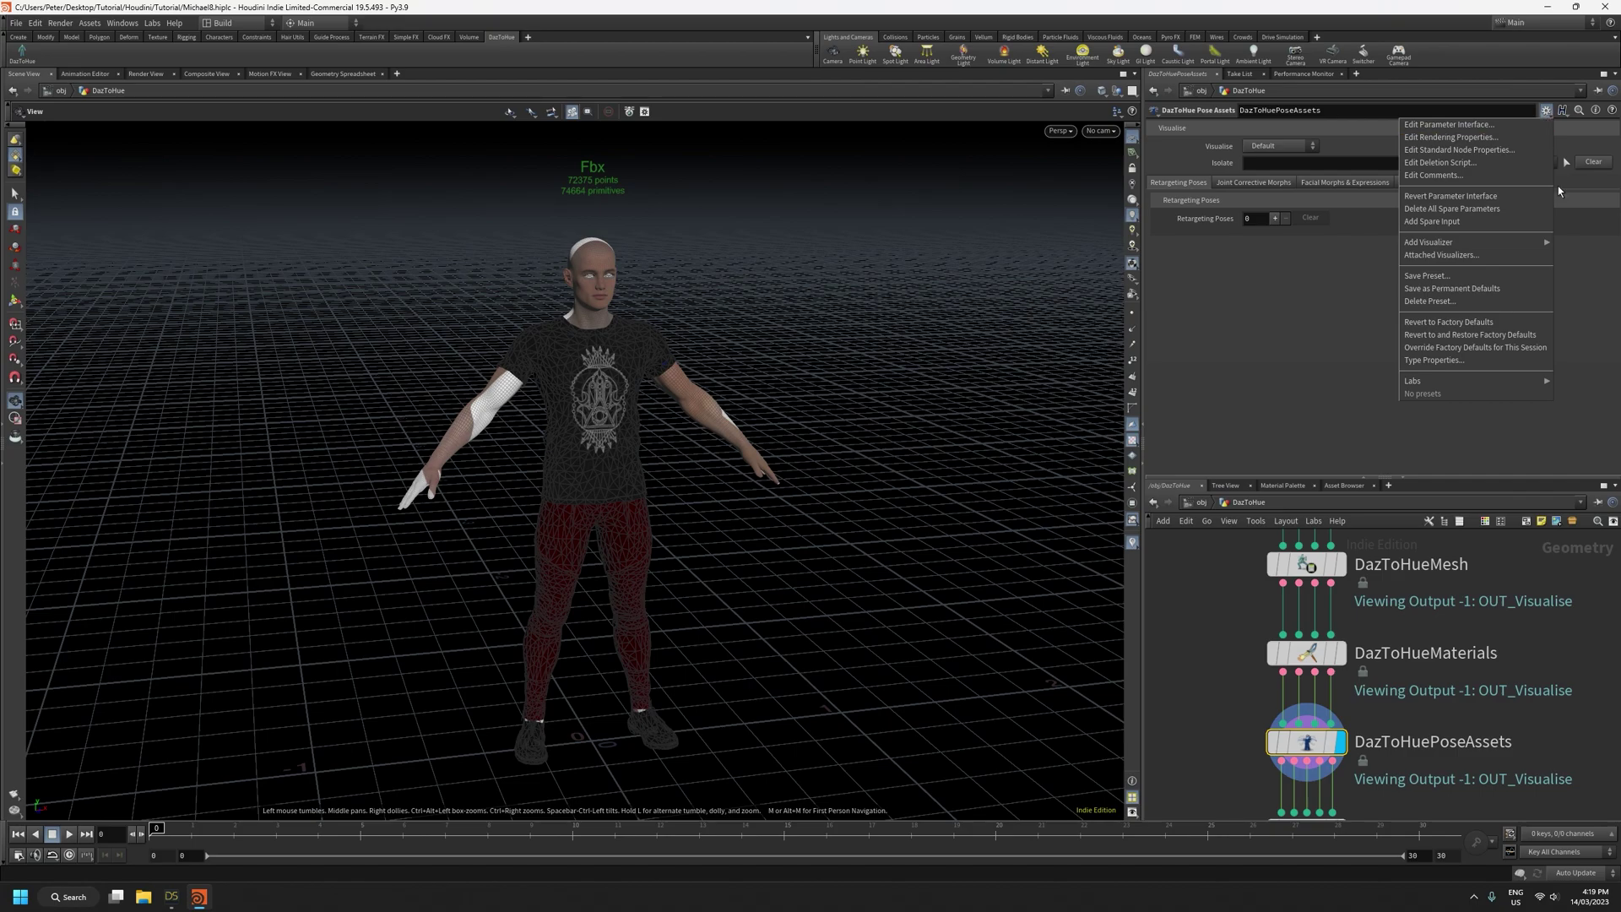
pyautogui.click(1546, 111)
pyautogui.click(1545, 111)
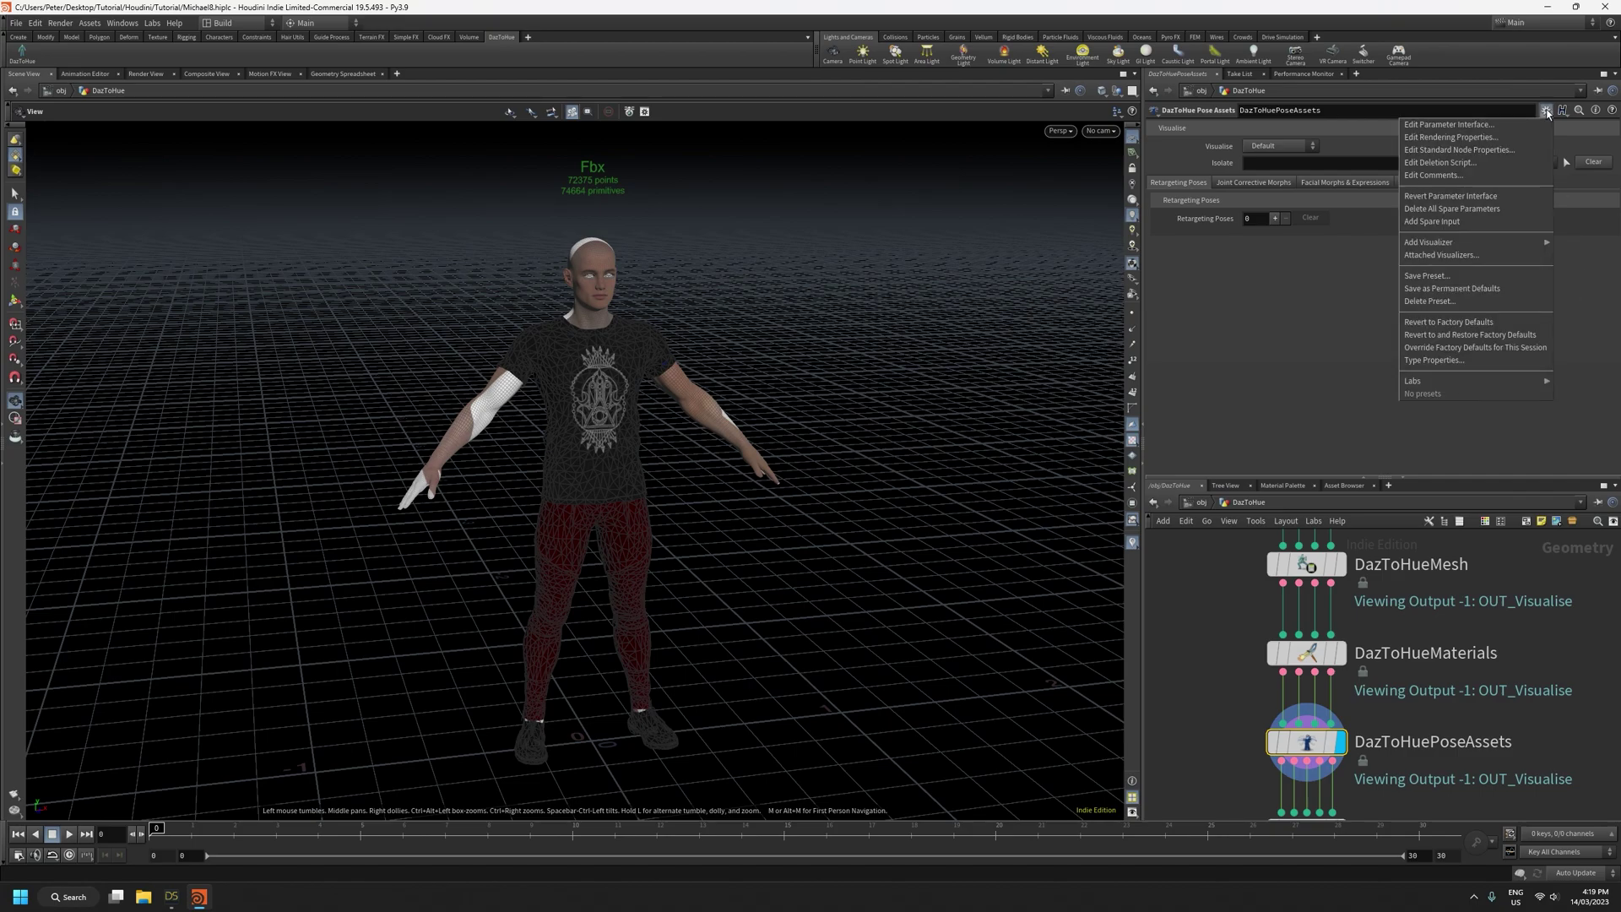
pyautogui.click(1463, 276)
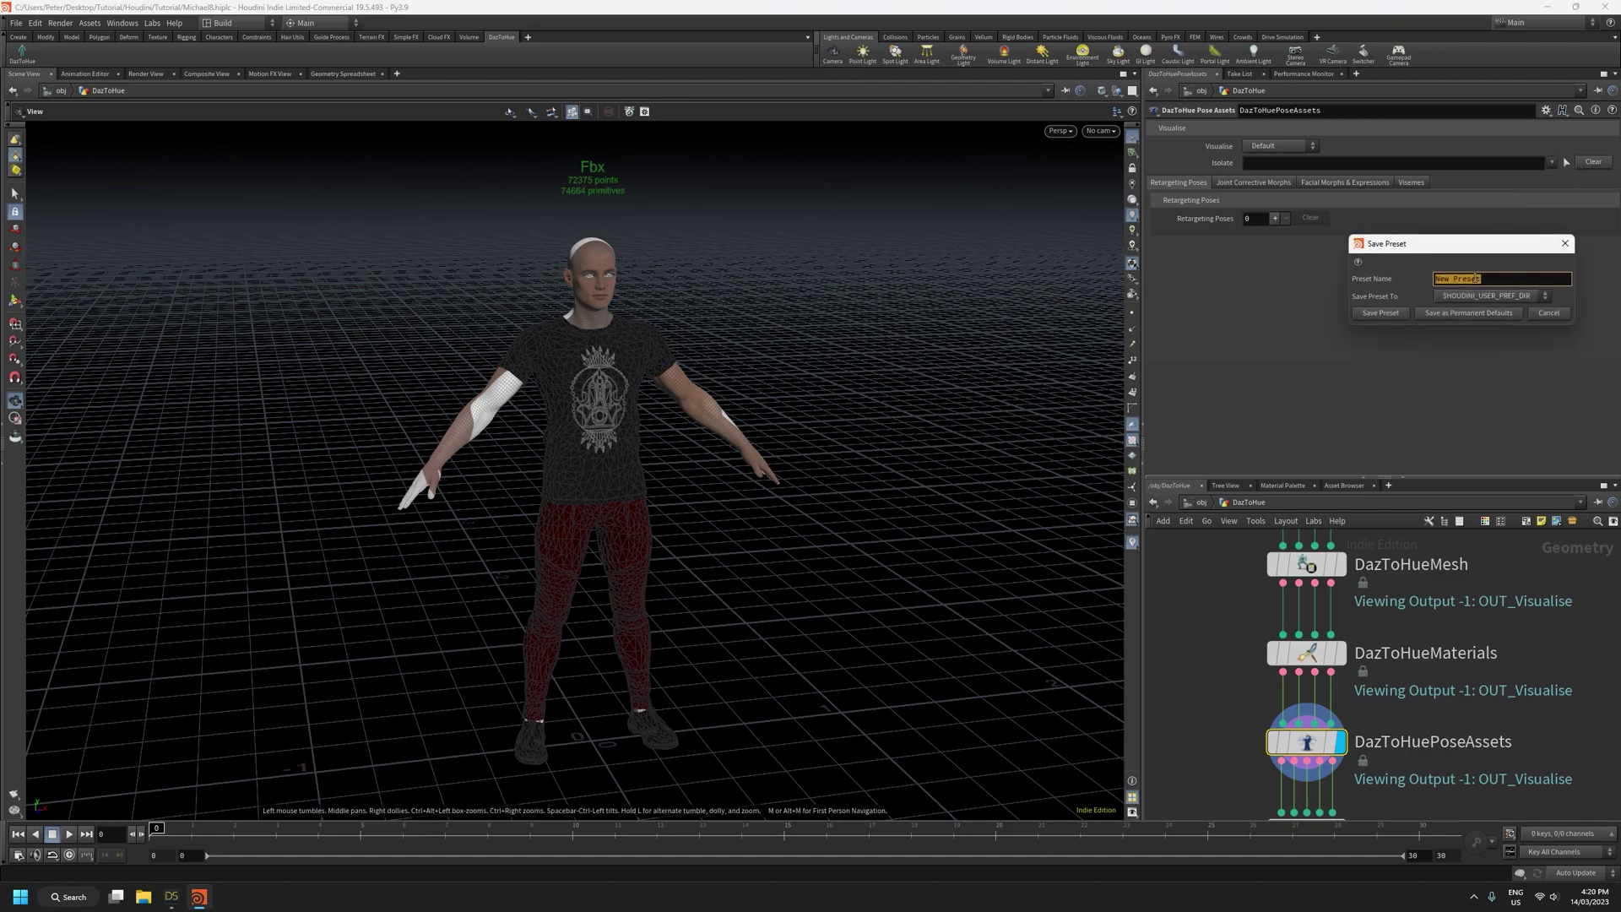
pyautogui.click(1489, 295)
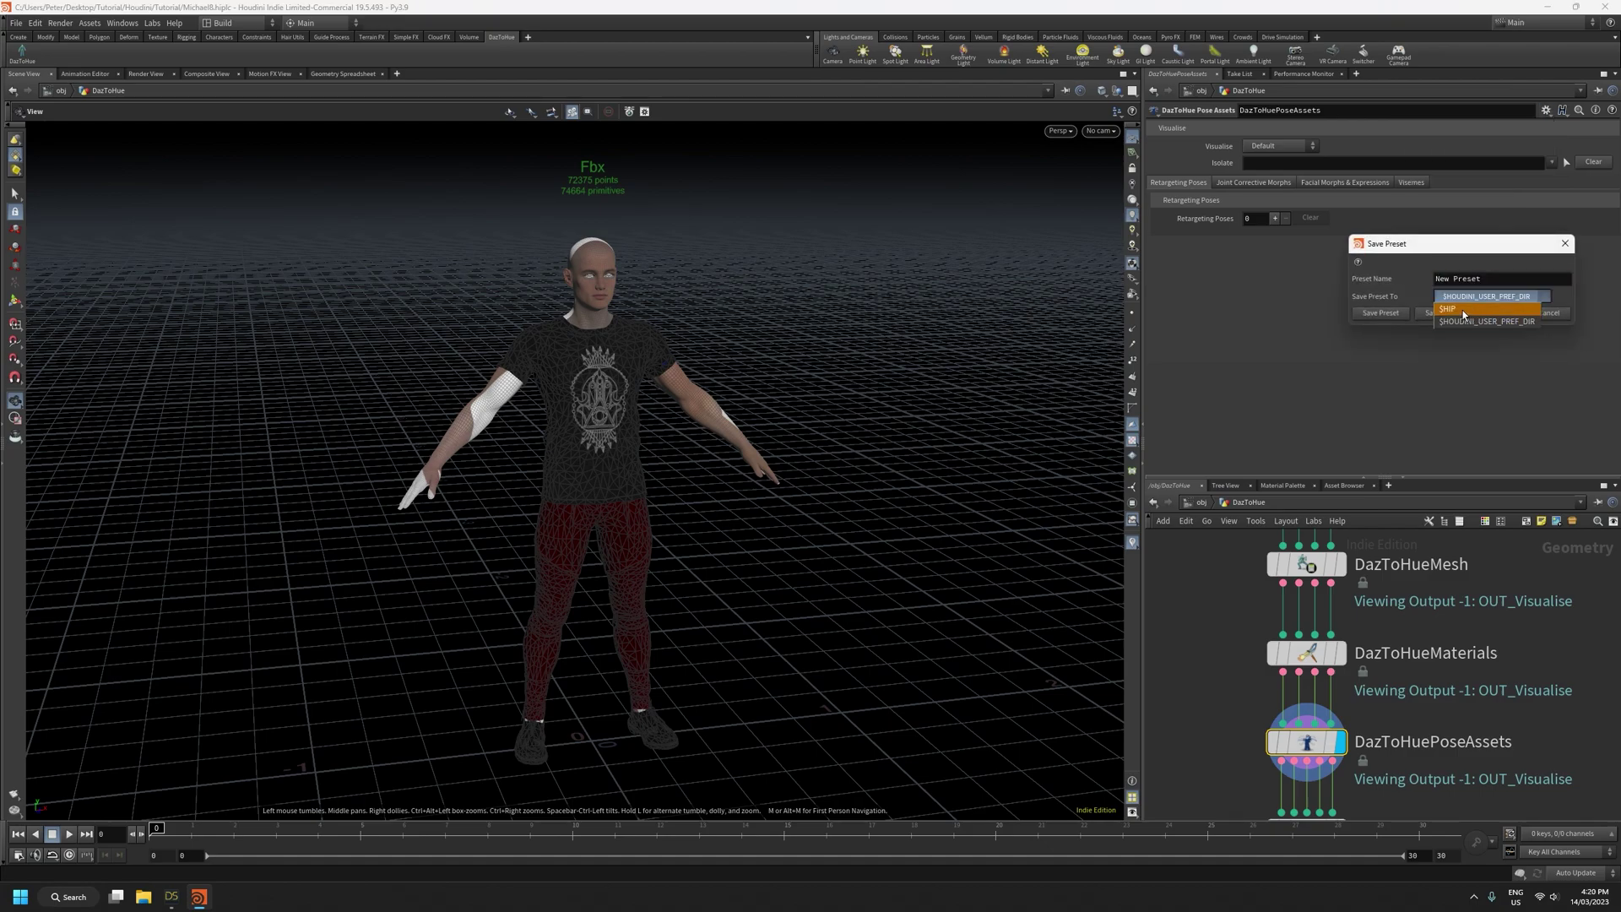
pyautogui.click(1540, 317)
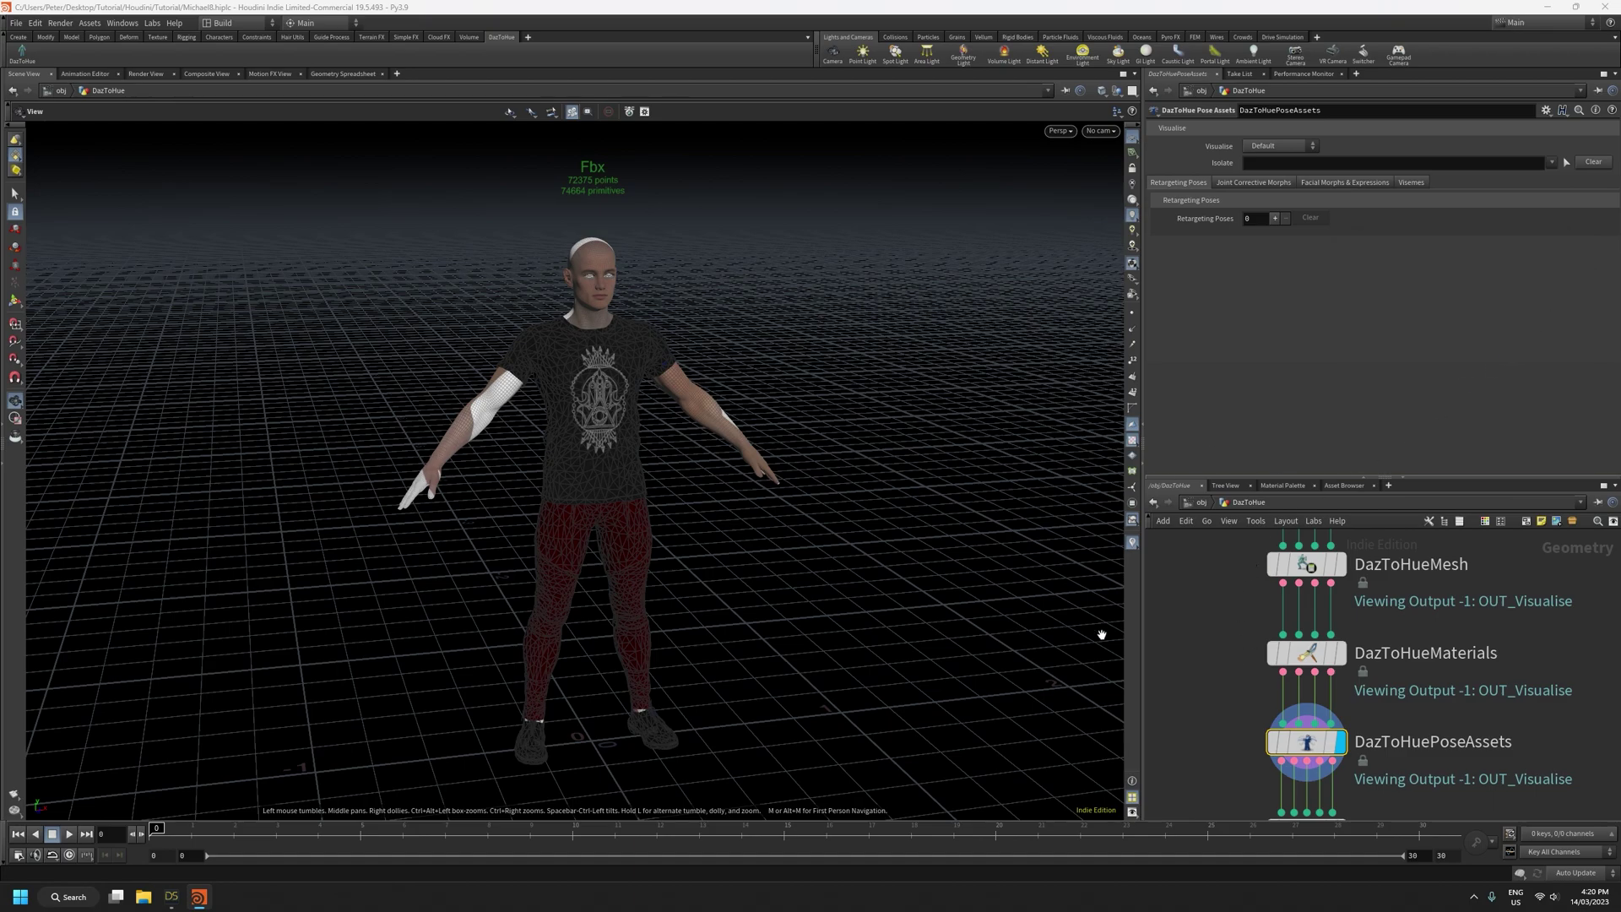
# Check the figure's pose at frame 0 in DAZ Studio, and switch back to Houdini
pyautogui.click(173, 899)
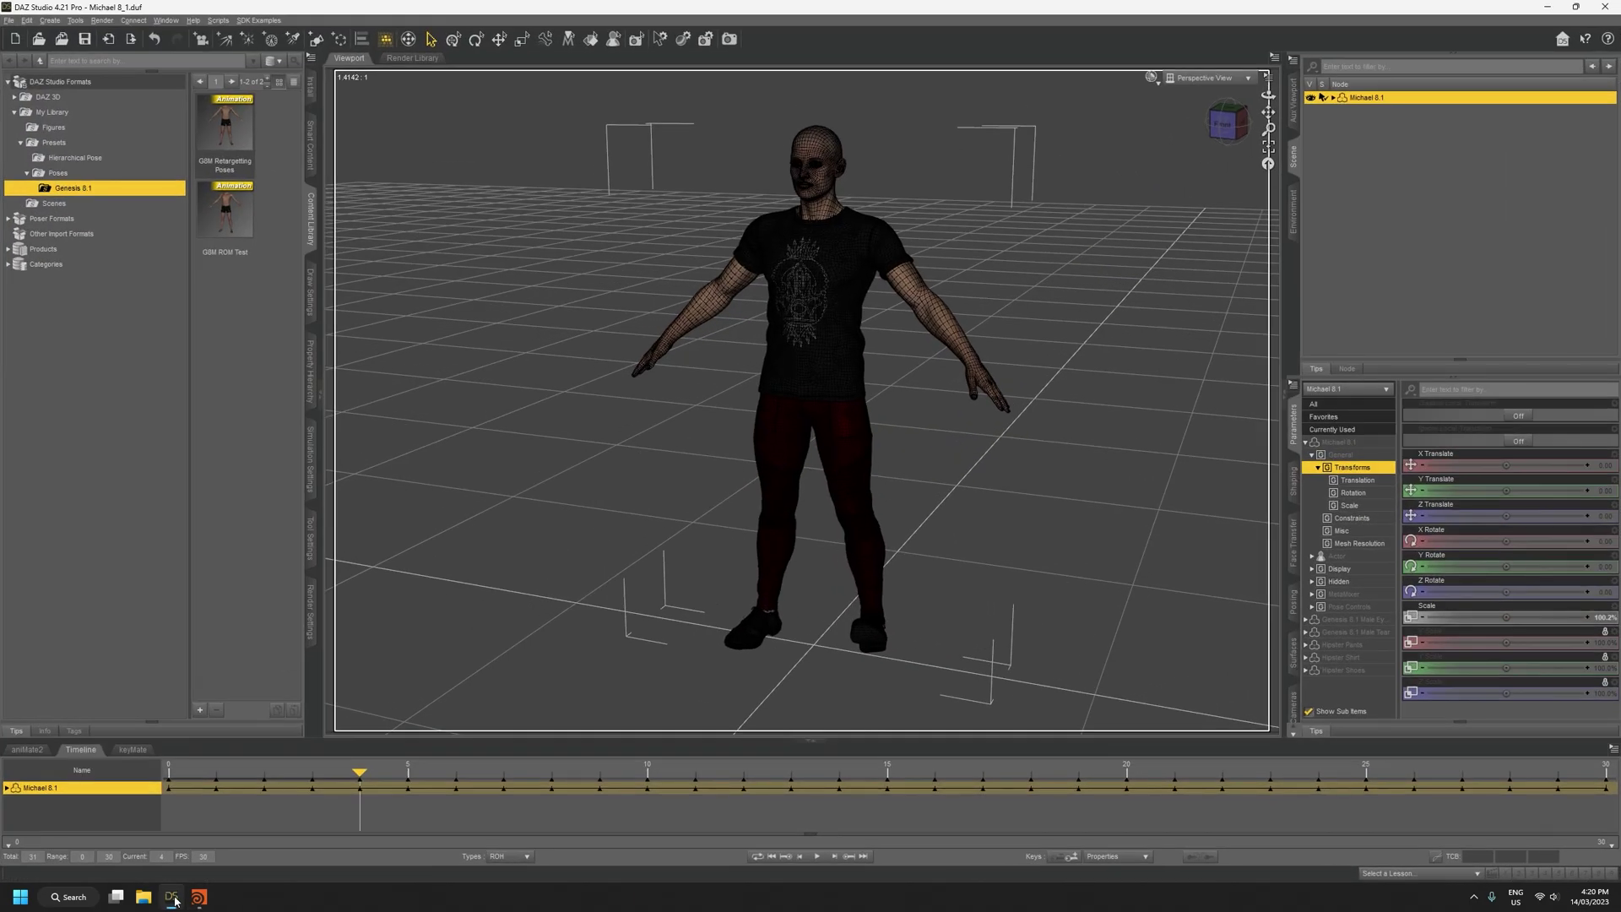
pyautogui.moveTo(330, 773); pyautogui.dragTo(144, 792)
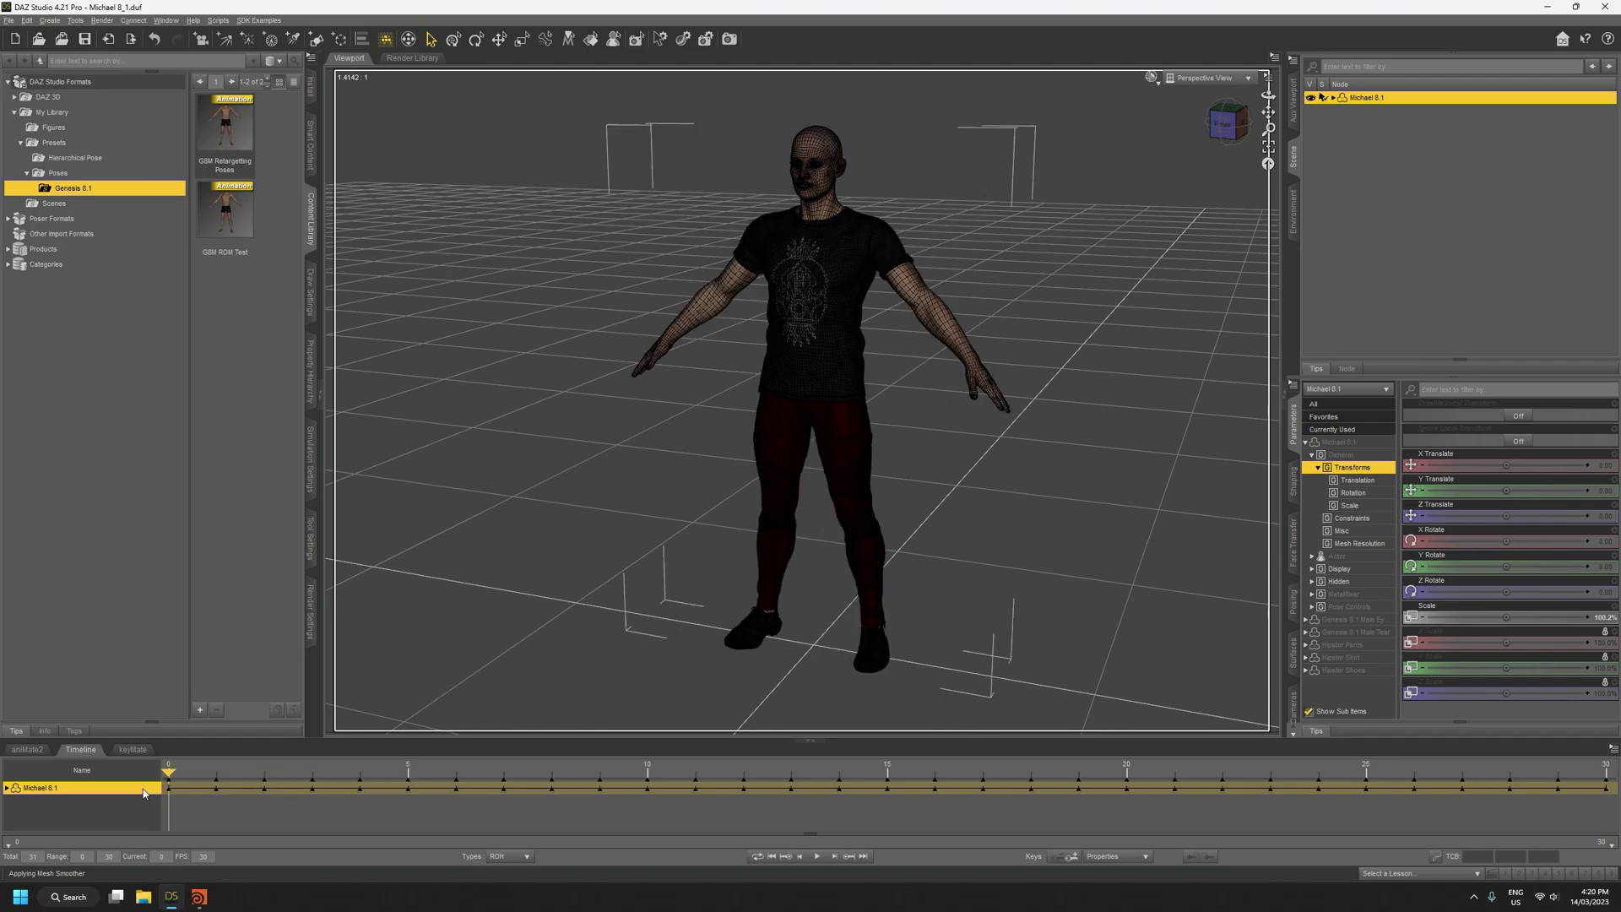
pyautogui.click(198, 897)
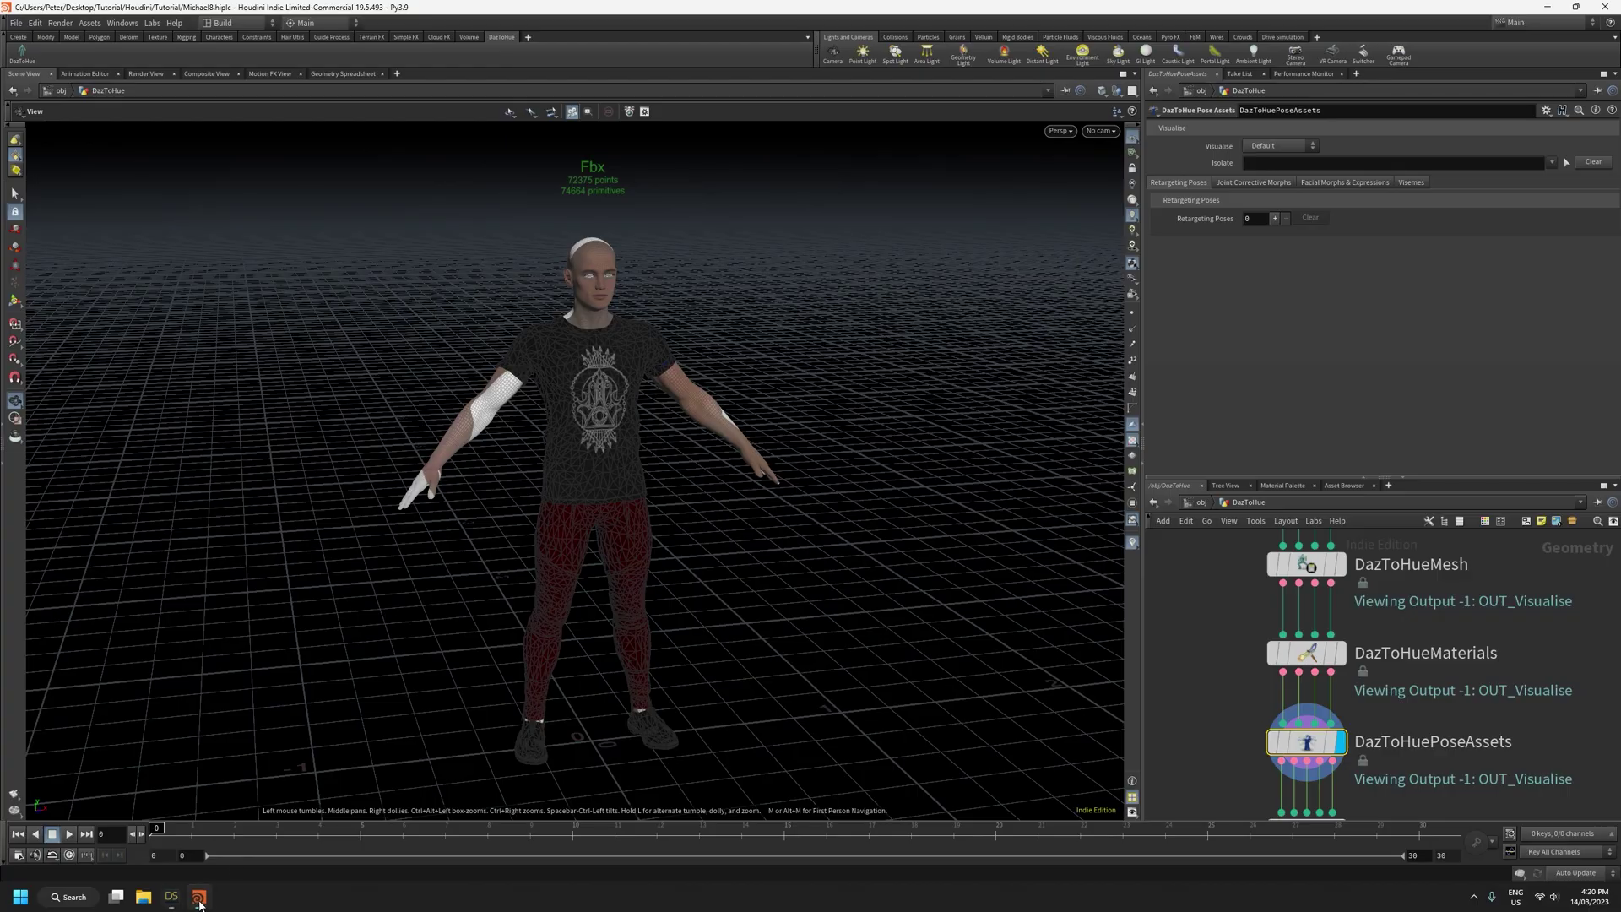
# Add three retargeting poses and set the second to frame 1 and the third to frame 2
pyautogui.click(1275, 218)
pyautogui.click(1274, 218)
pyautogui.click(1274, 219)
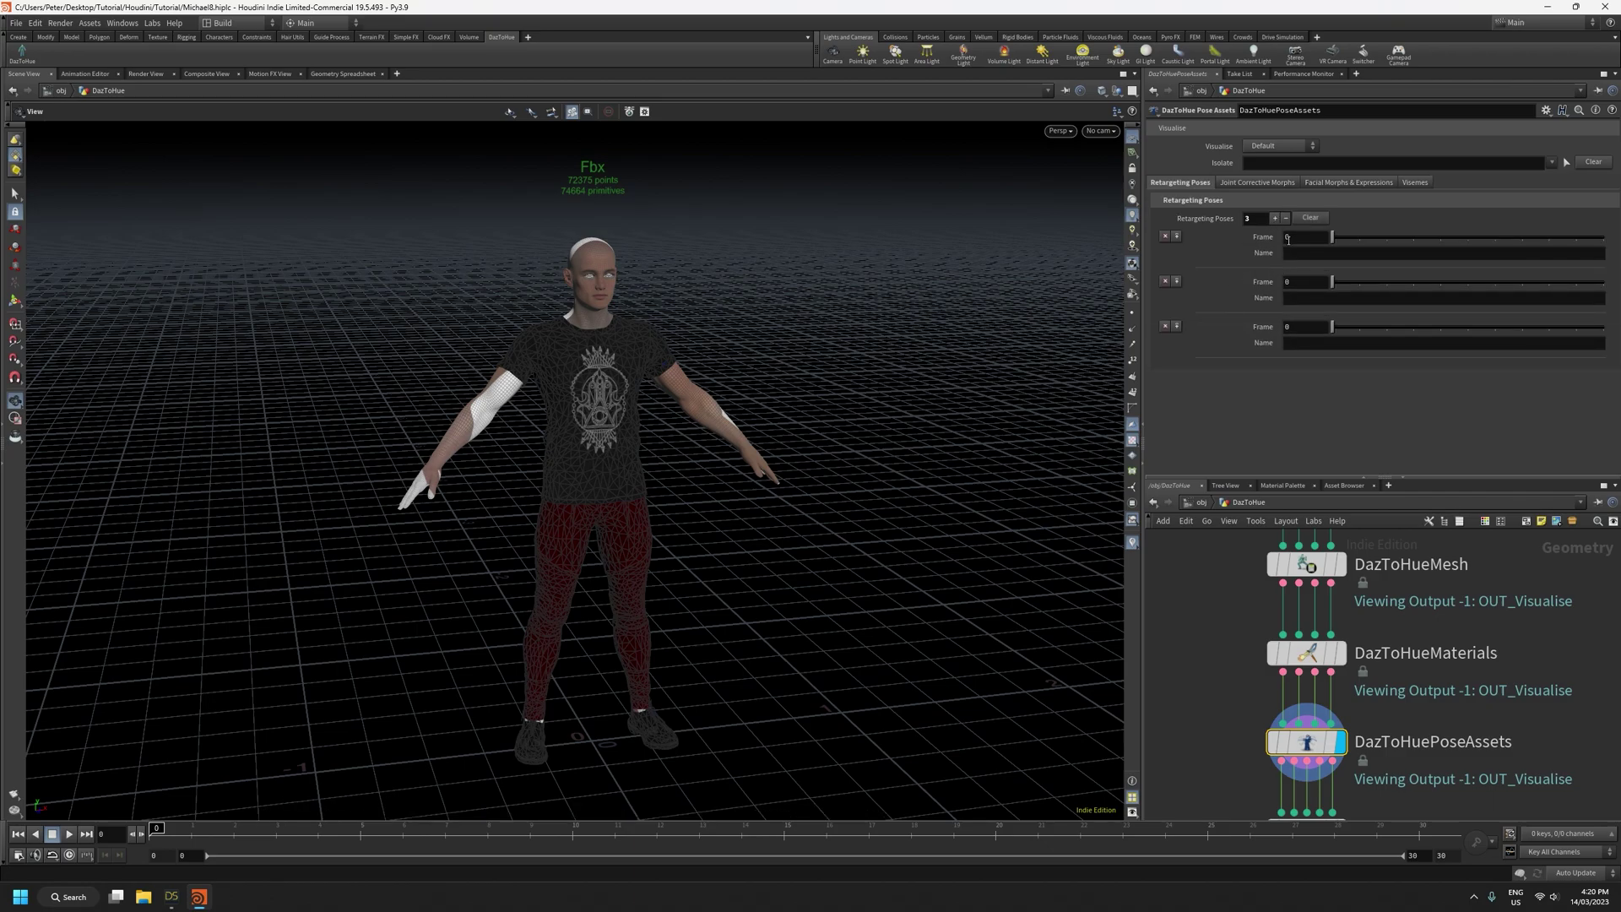
pyautogui.write('1')
pyautogui.press('Tab')
pyautogui.write('2')
# Name the three retargeting poses DazPose, MannyPose and TPose in frame order
pyautogui.click(1300, 254)
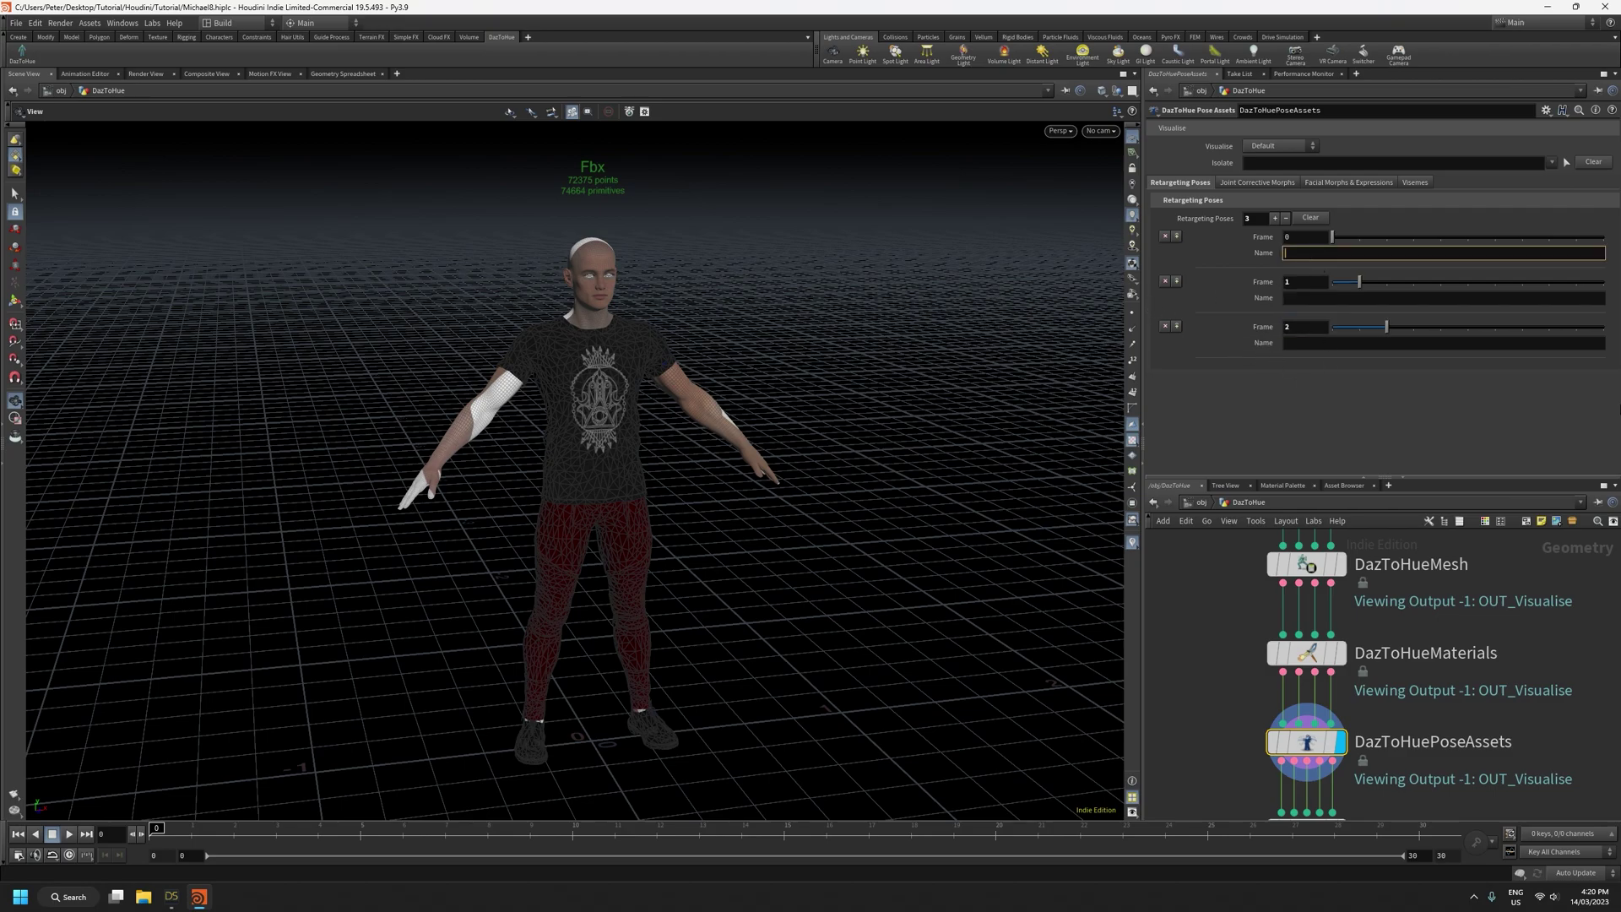
pyautogui.write('DazPose')
pyautogui.moveTo(1298, 253); pyautogui.dragTo(1328, 255)
pyautogui.click(1362, 254)
pyautogui.click(1322, 300)
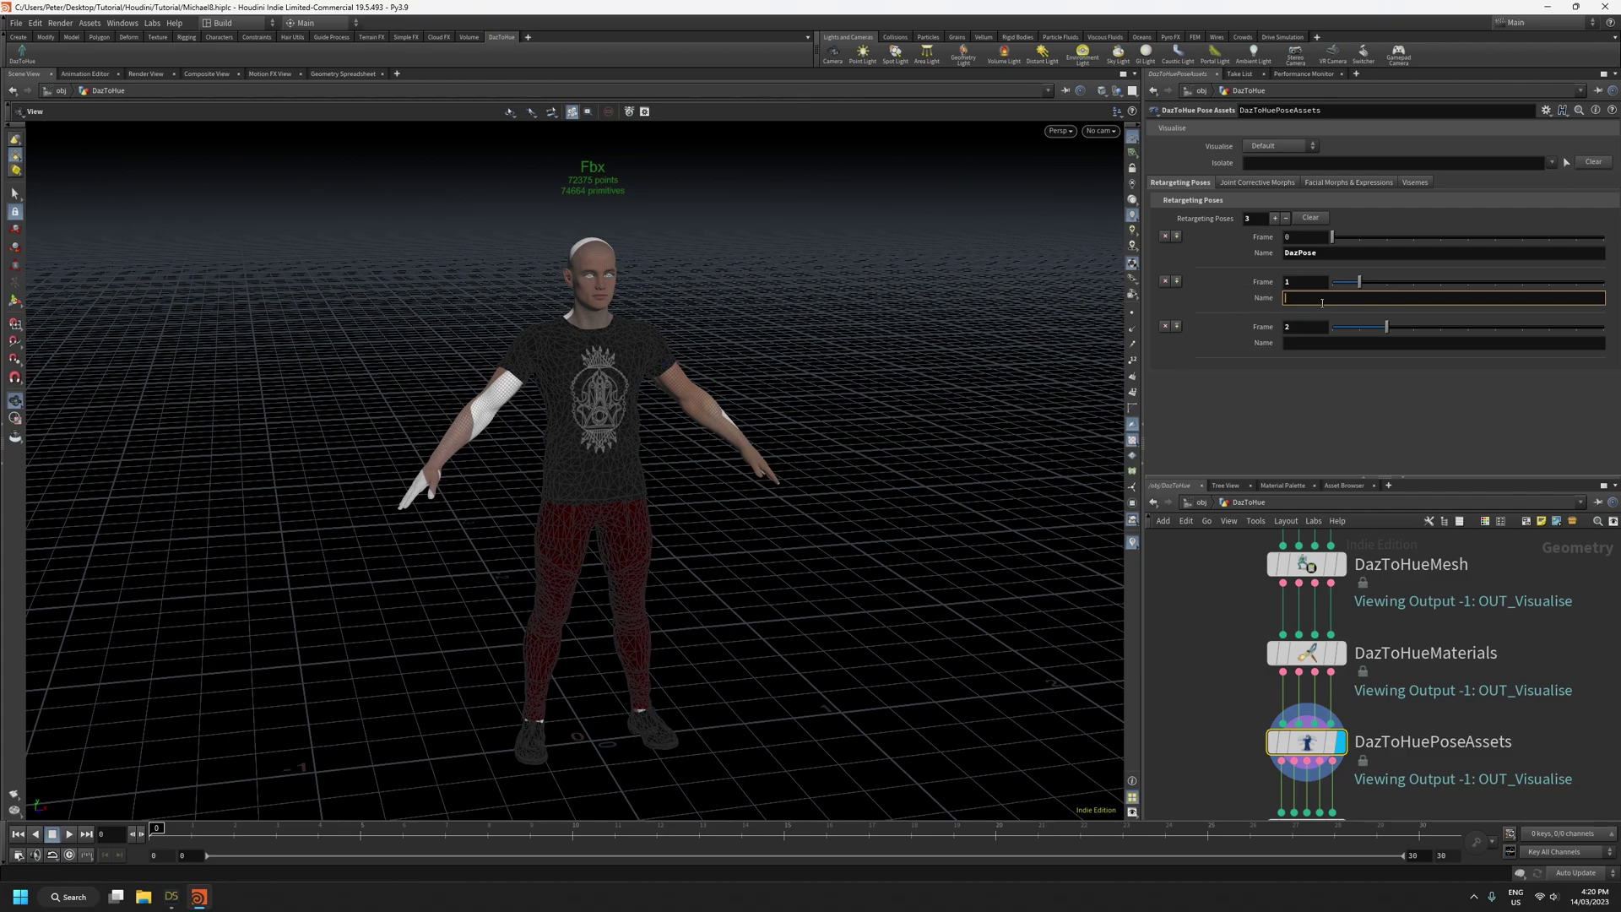
pyautogui.write('MannyPose')
pyautogui.click(1307, 345)
pyautogui.write('TPose')
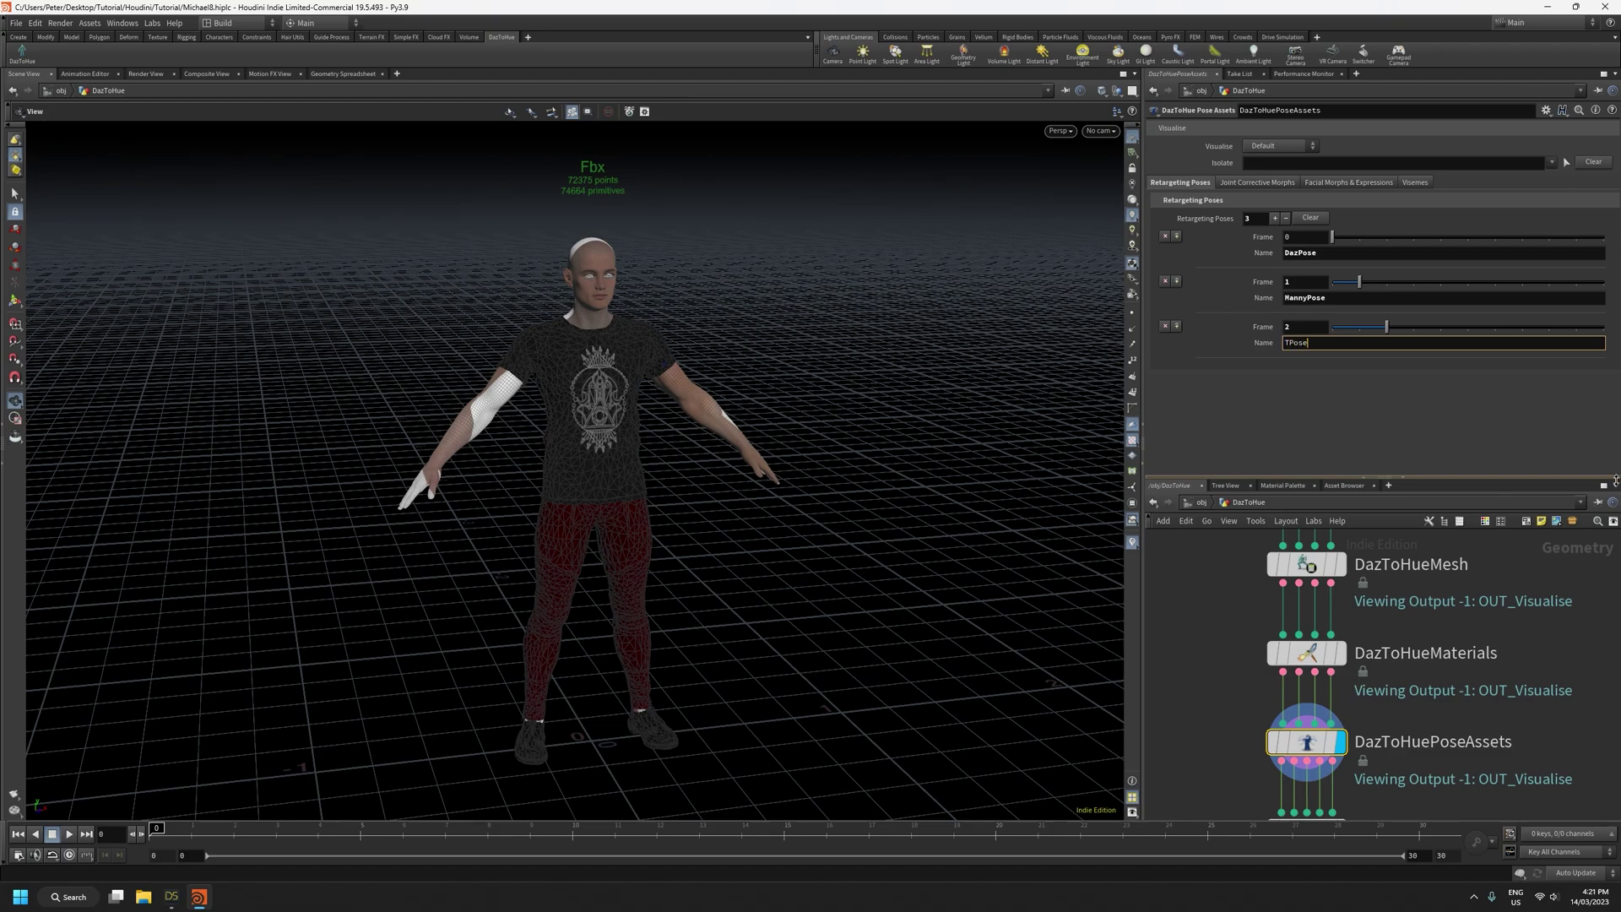
# Scrub the DAZ Studio timeline to frame 3 to check the pose there, and switch back to Houdini
pyautogui.click(174, 900)
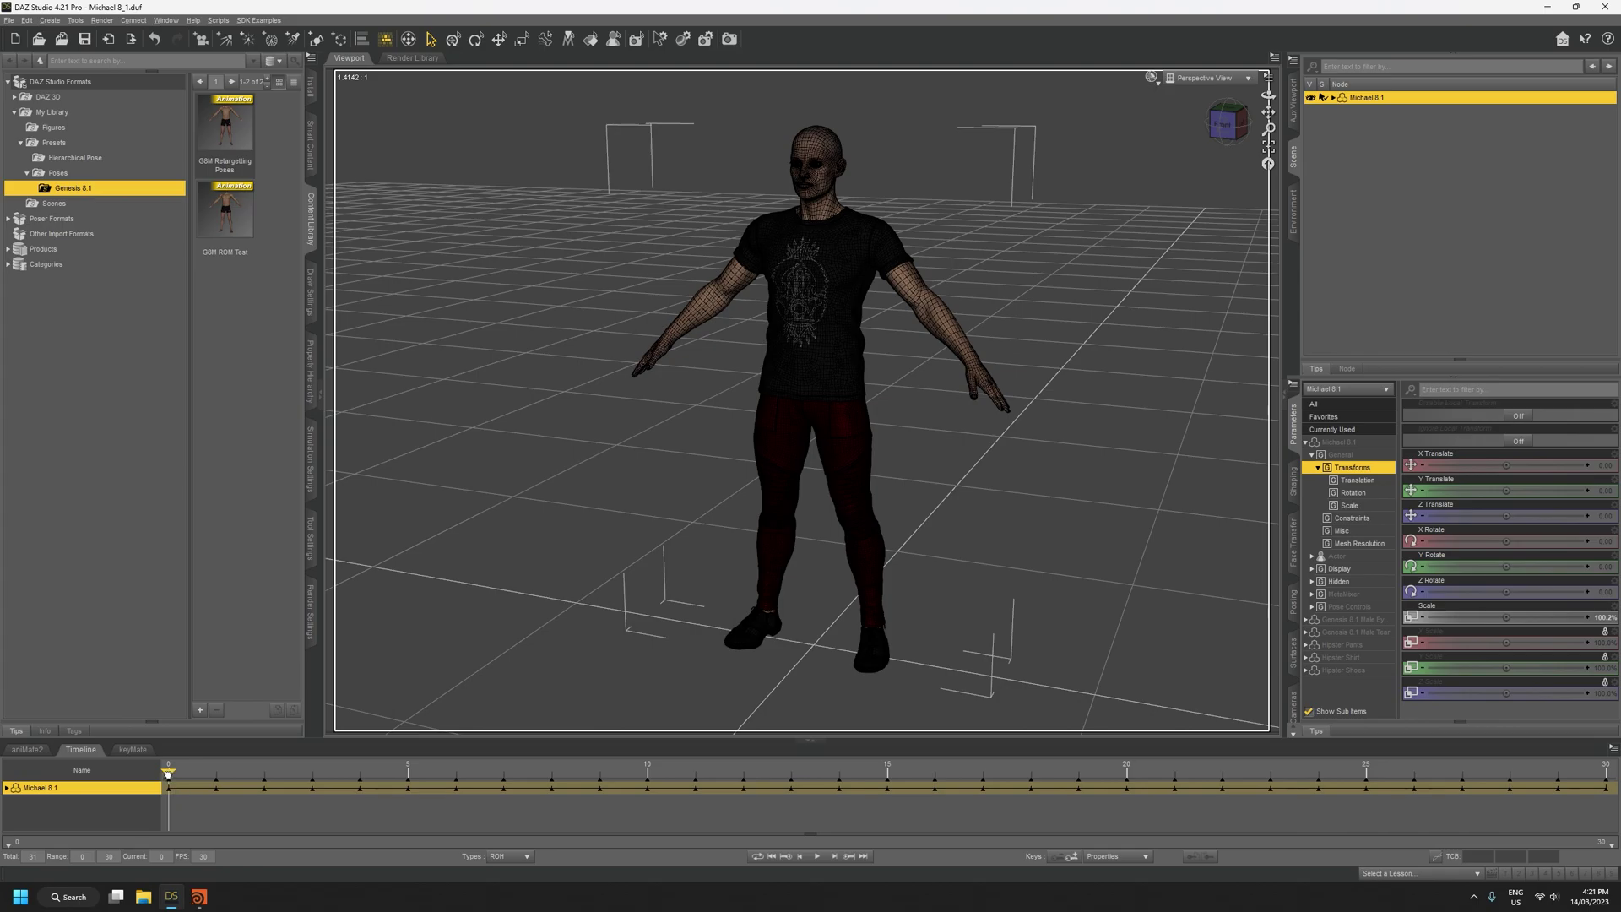
pyautogui.moveTo(176, 774); pyautogui.dragTo(310, 771)
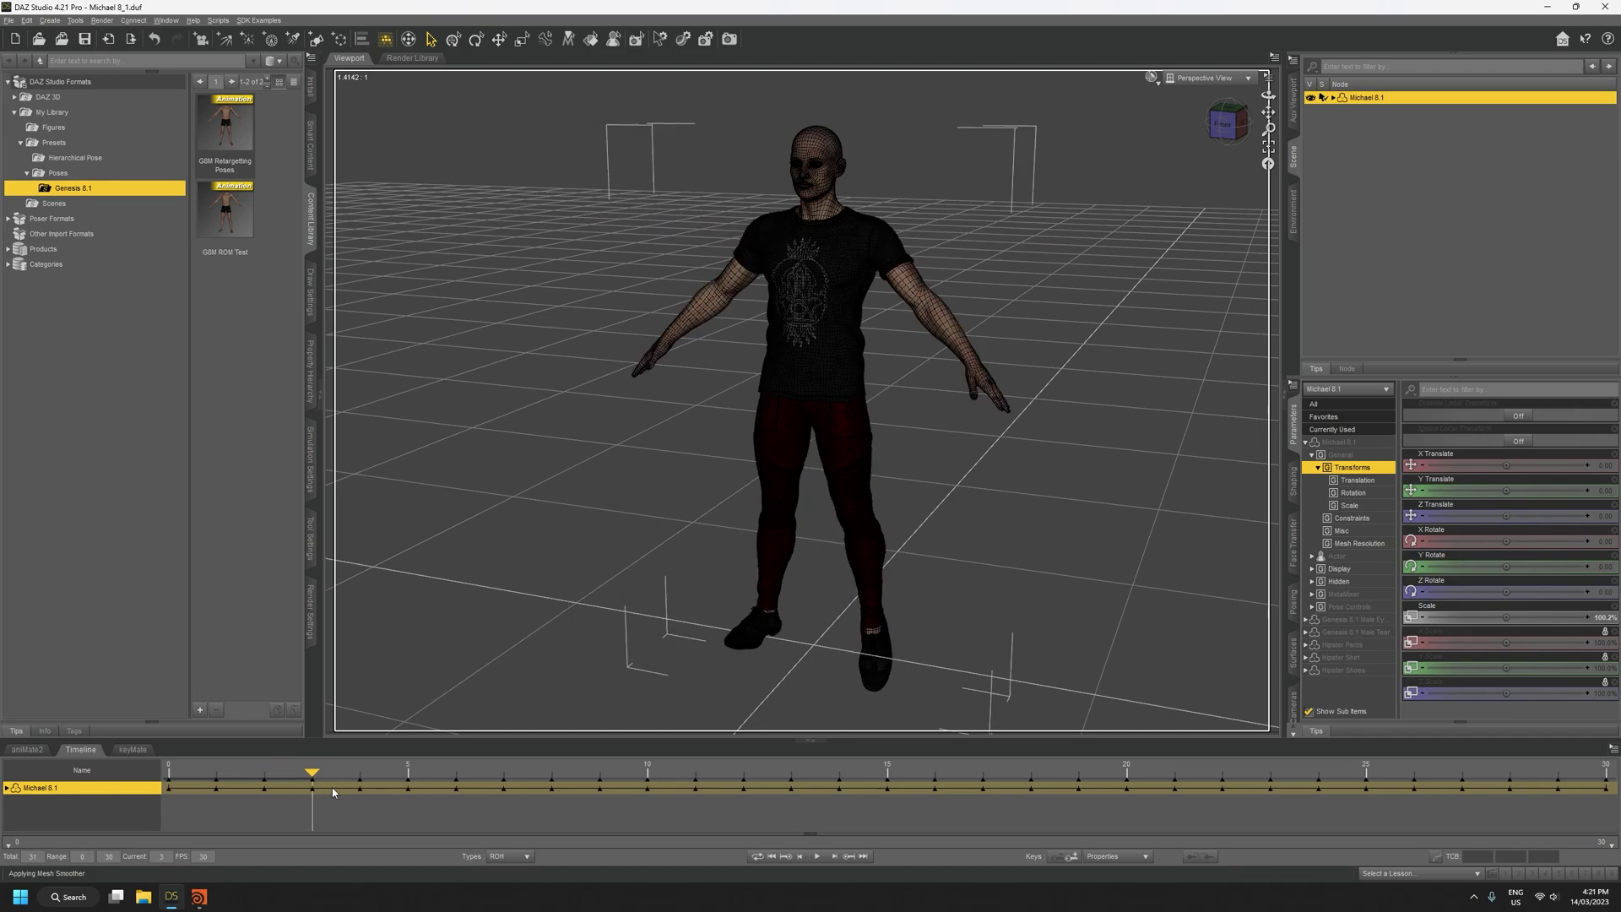
pyautogui.click(198, 896)
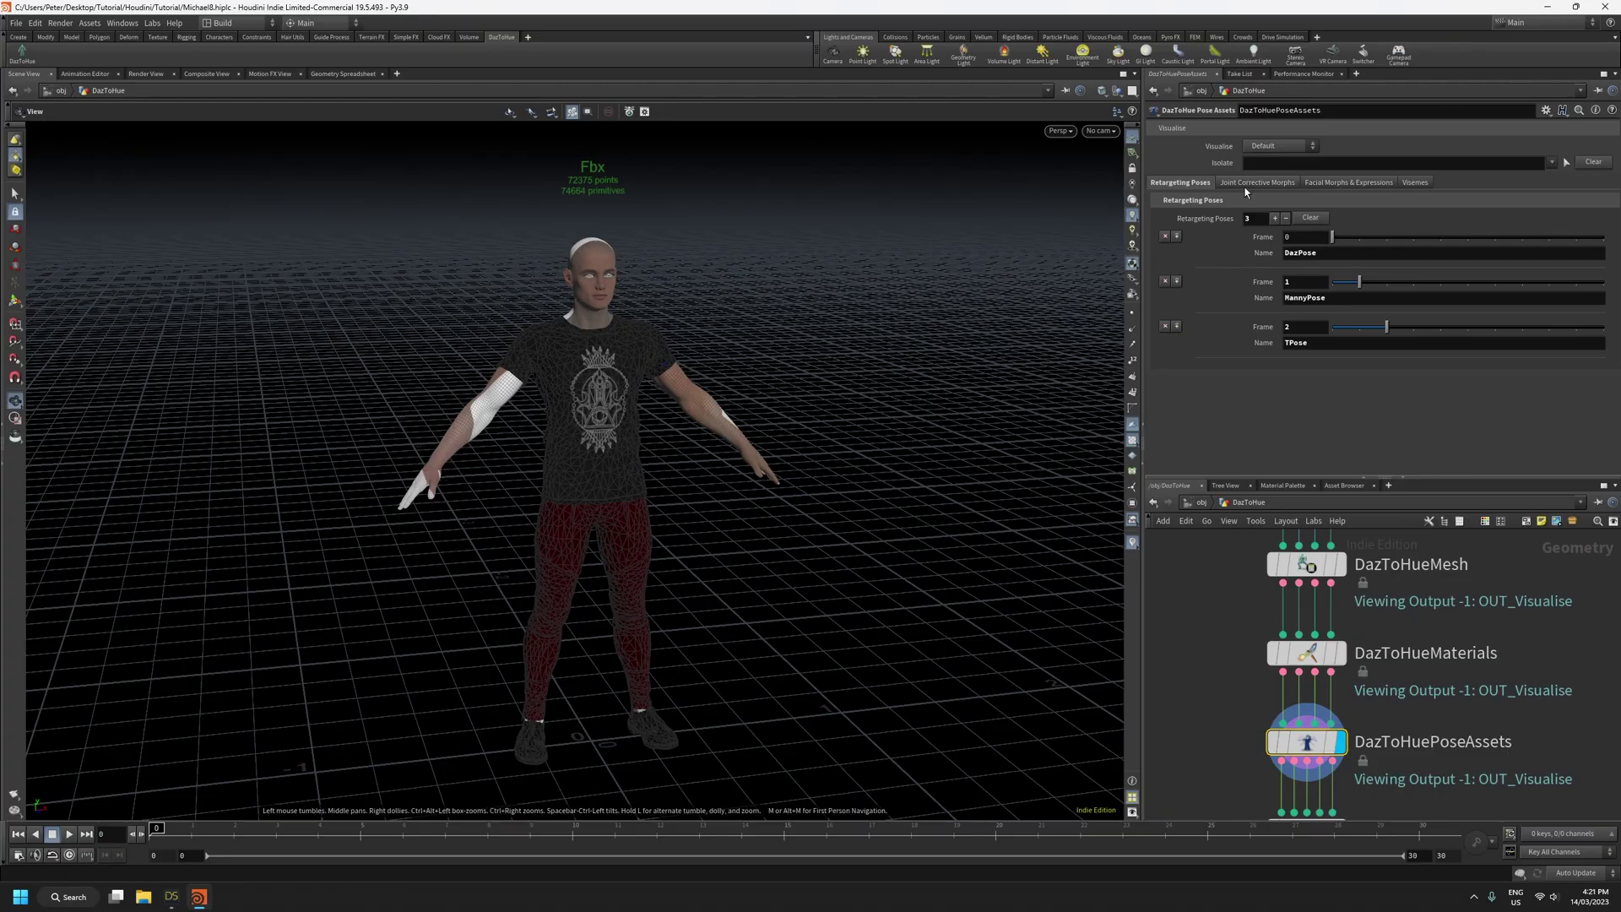
# Show the joint corrective morph settings and review the available global generation methods
pyautogui.click(1255, 184)
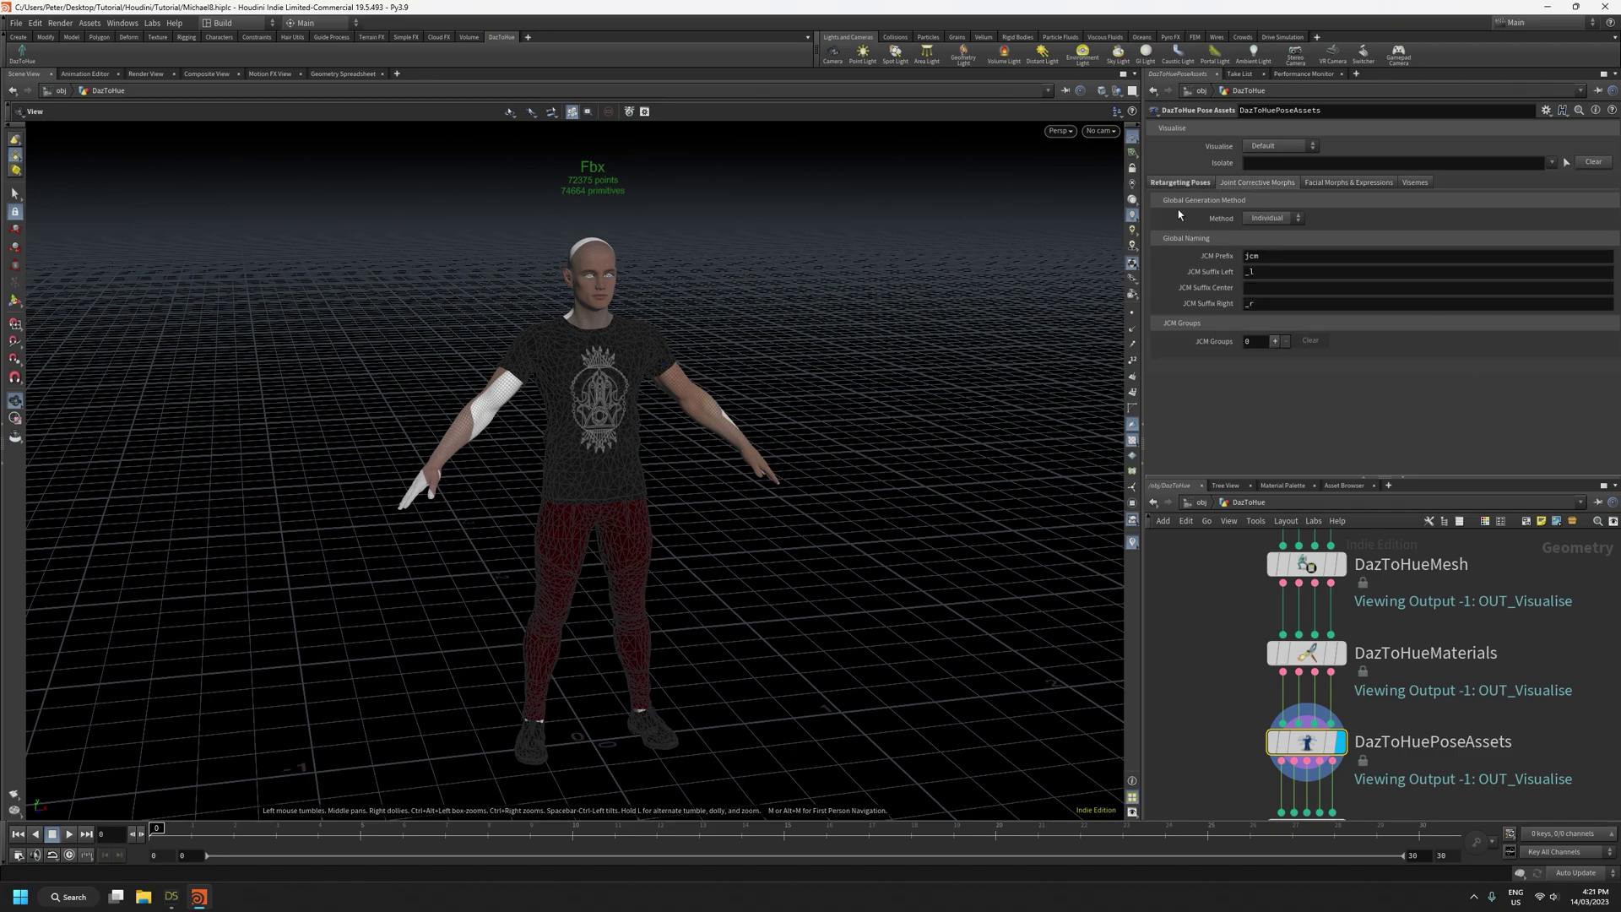
pyautogui.click(1287, 218)
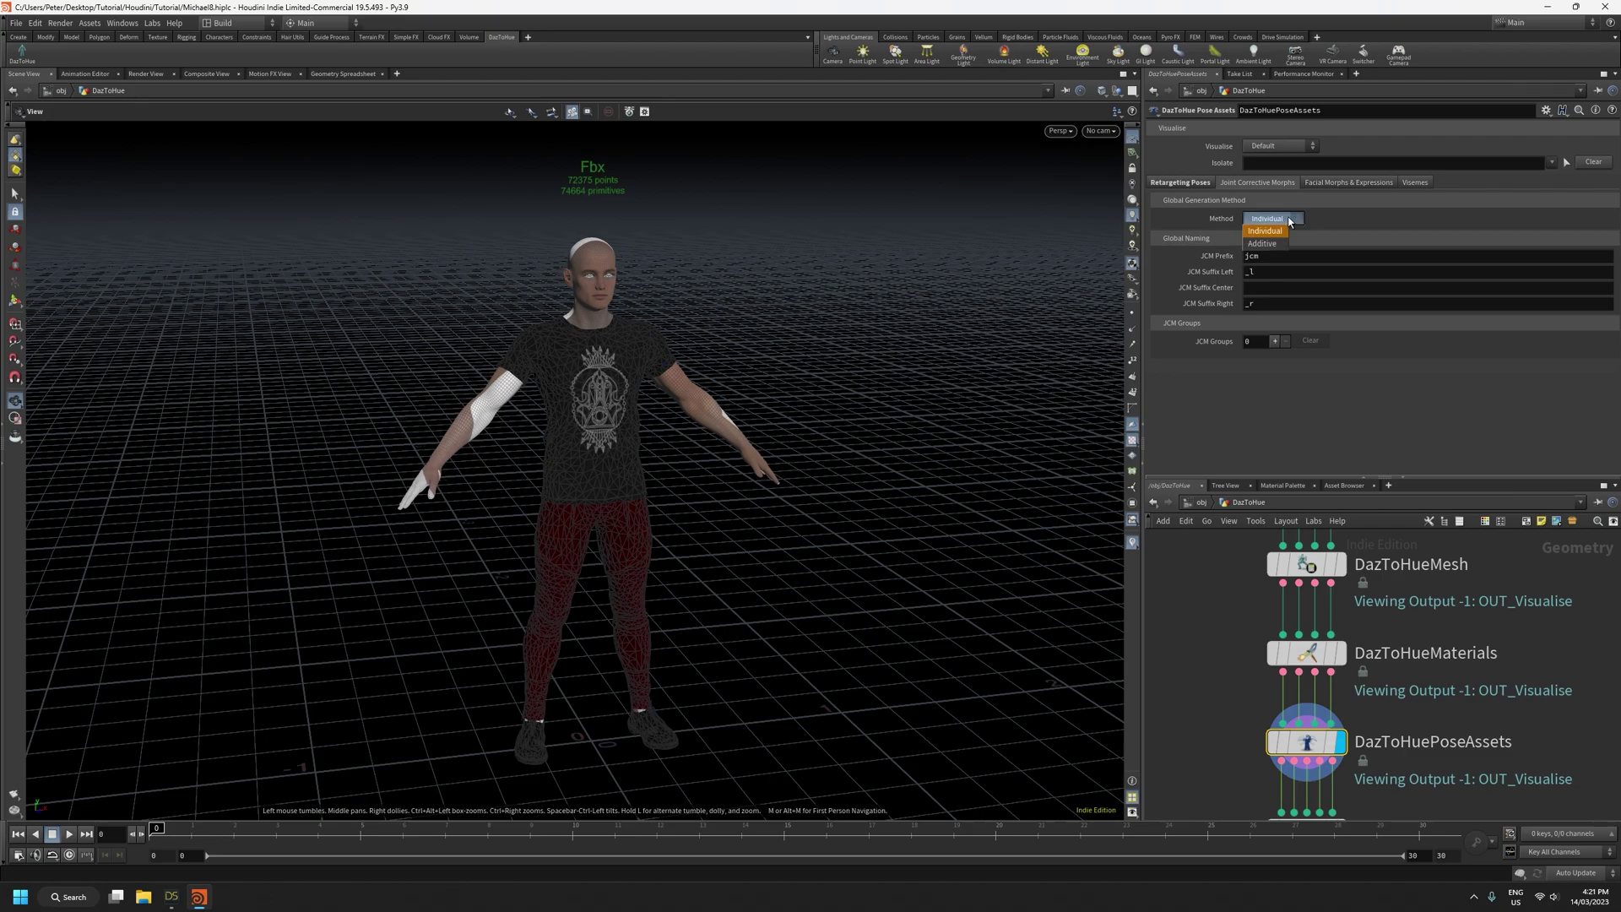
pyautogui.click(1289, 221)
pyautogui.click(1288, 220)
pyautogui.click(1347, 226)
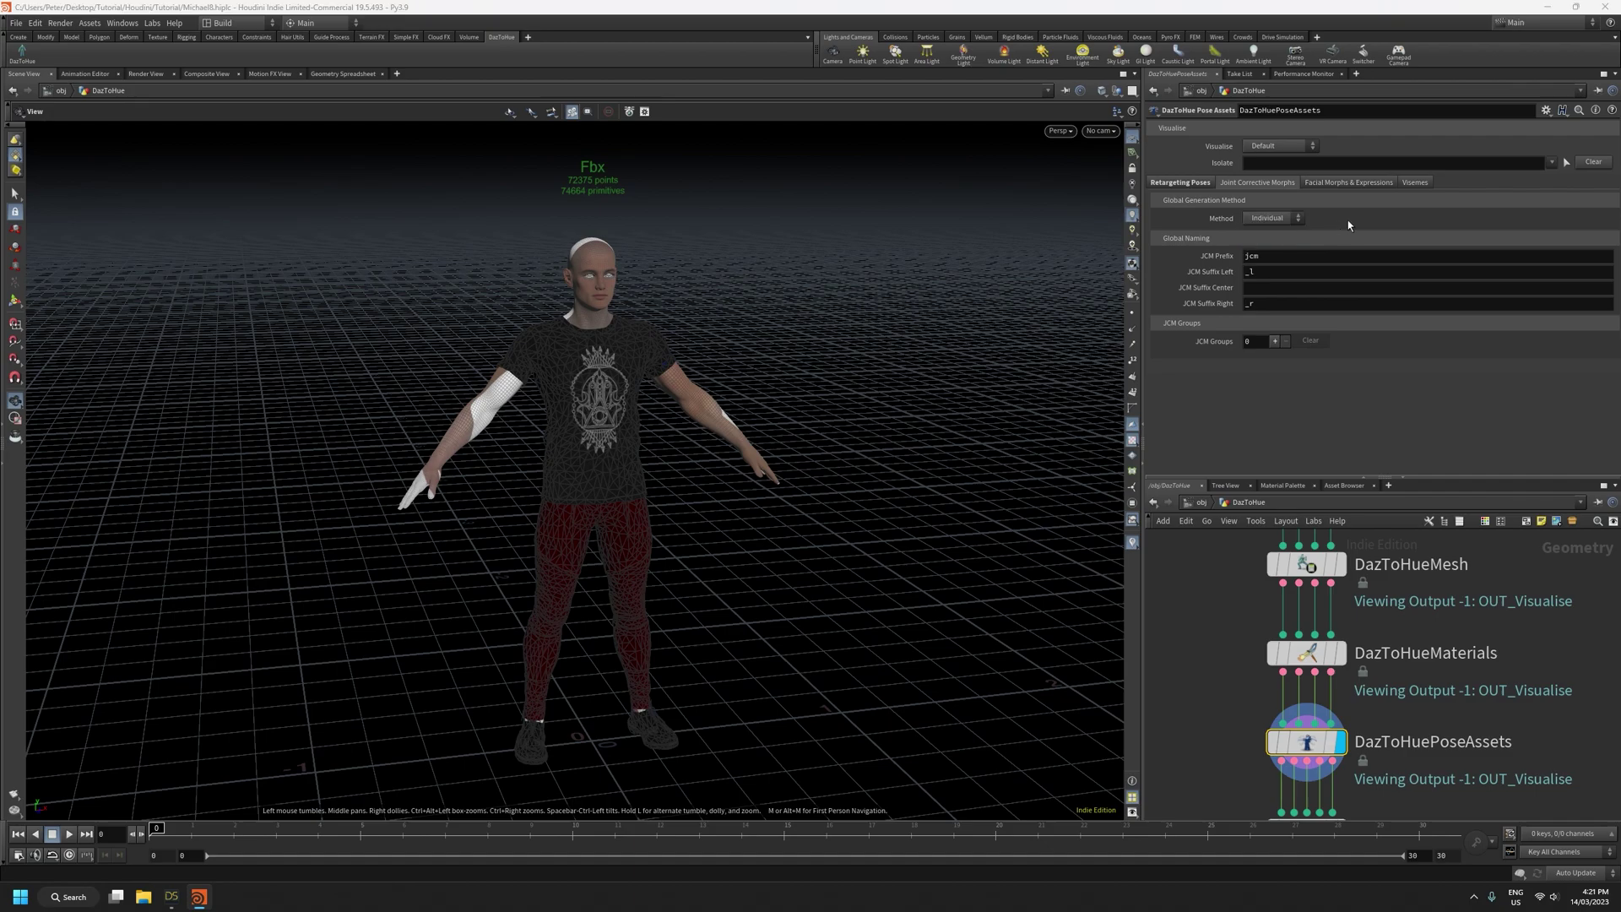
# Set the global generation method for the joint corrective morphs to Additive
pyautogui.moveTo(868, 496); pyautogui.dragTo(632, 537)
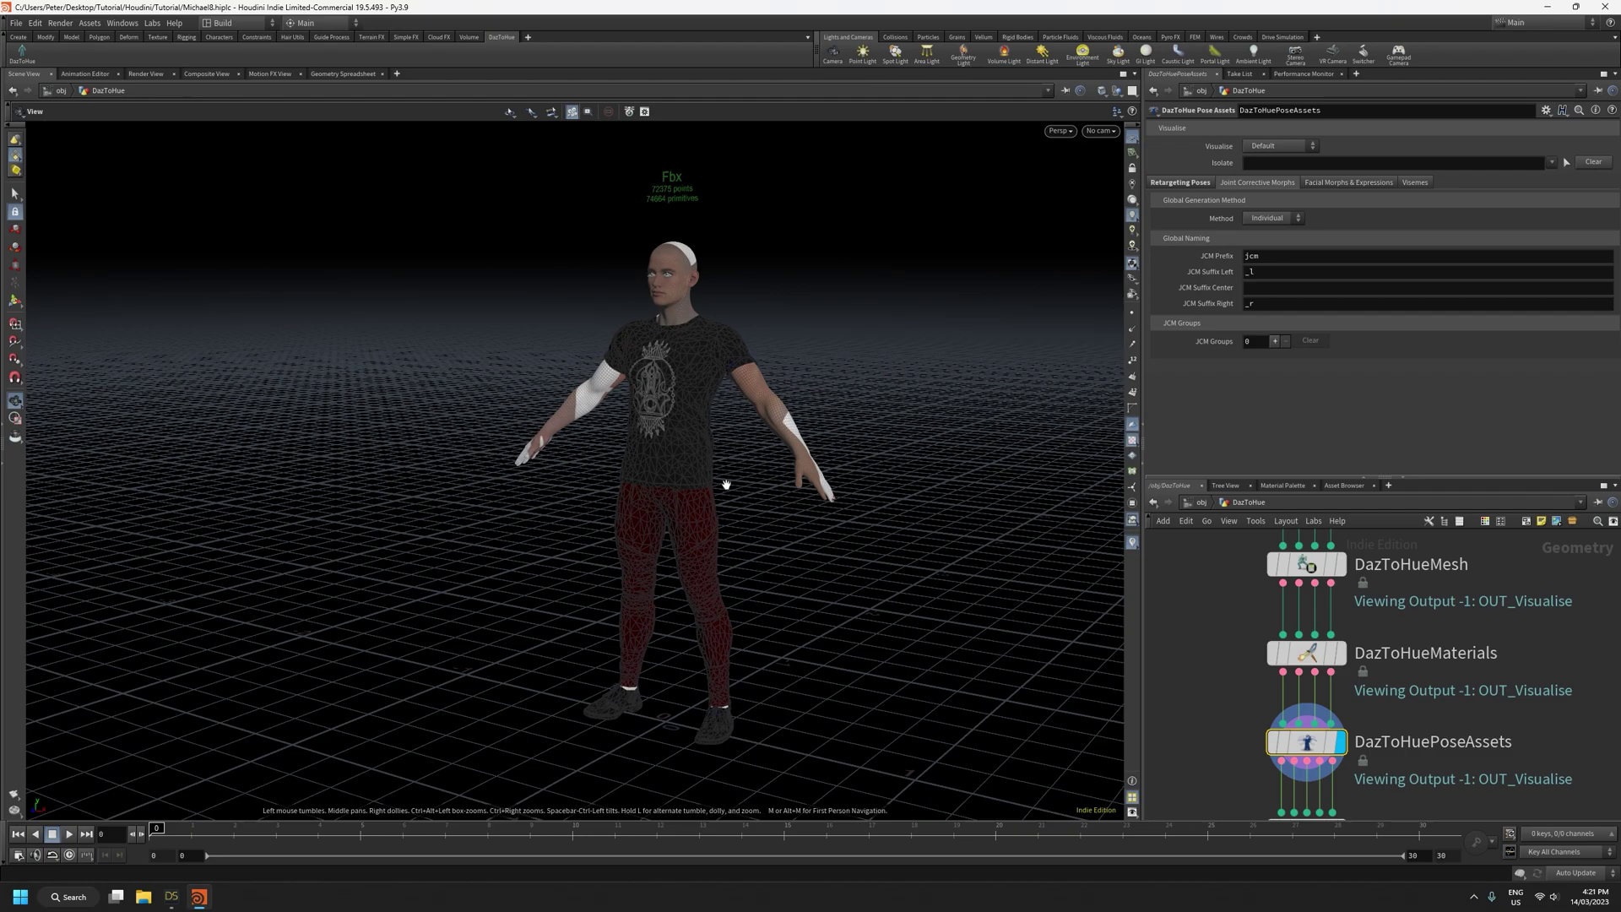
pyautogui.moveTo(742, 342); pyautogui.dragTo(713, 296)
pyautogui.scroll(3, 709, 217)
pyautogui.moveTo(754, 355); pyautogui.dragTo(842, 358)
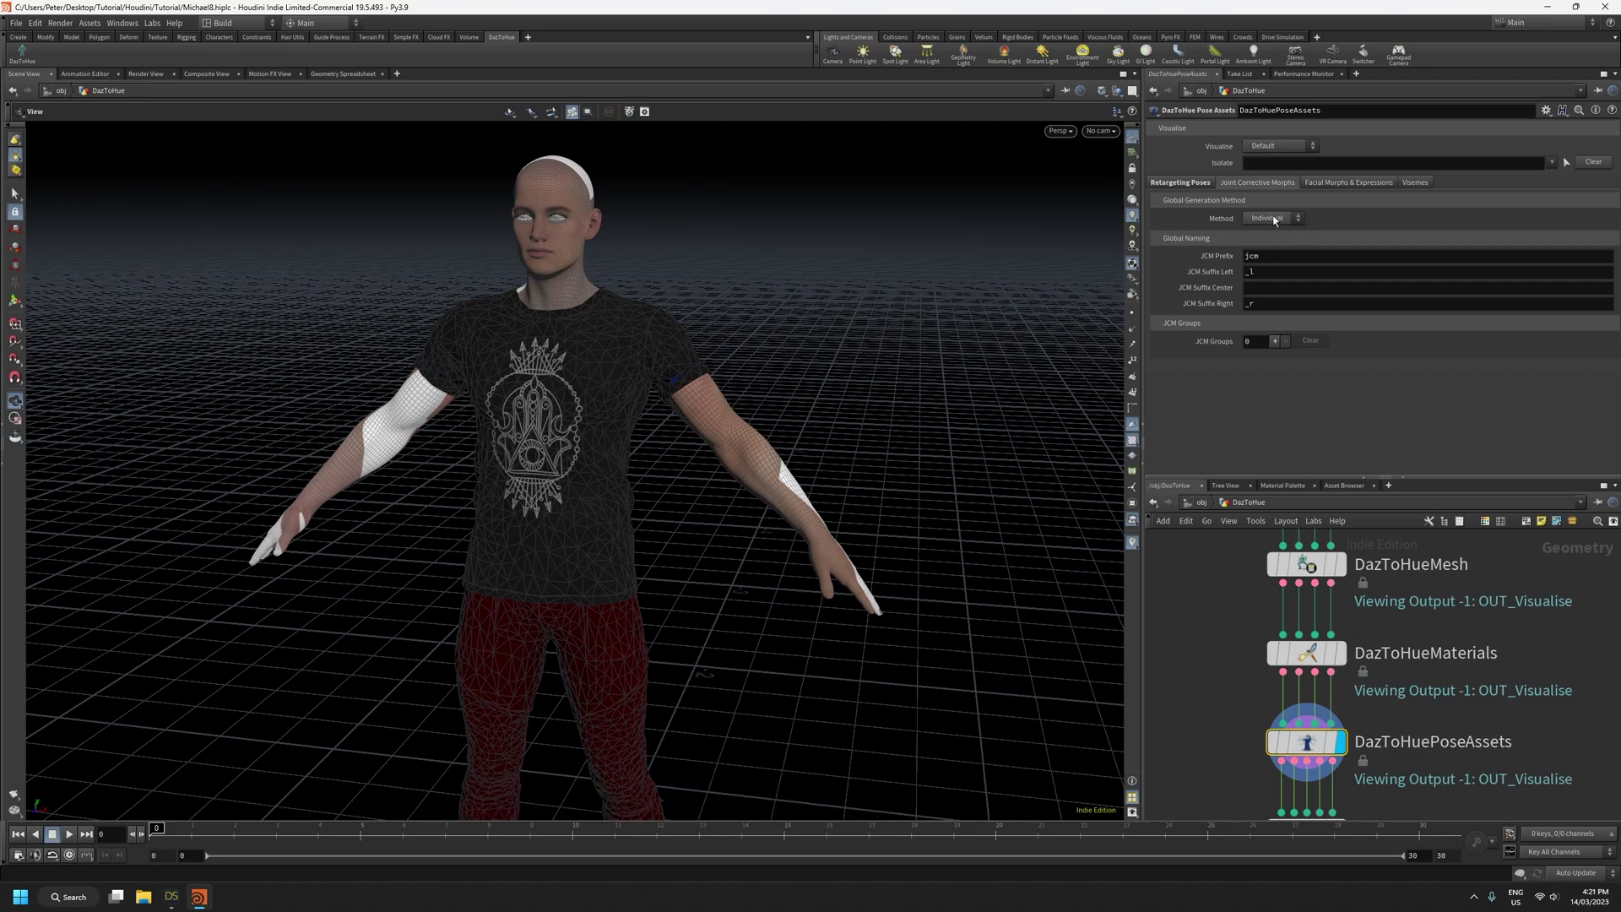
pyautogui.scroll(-3, 912, 329)
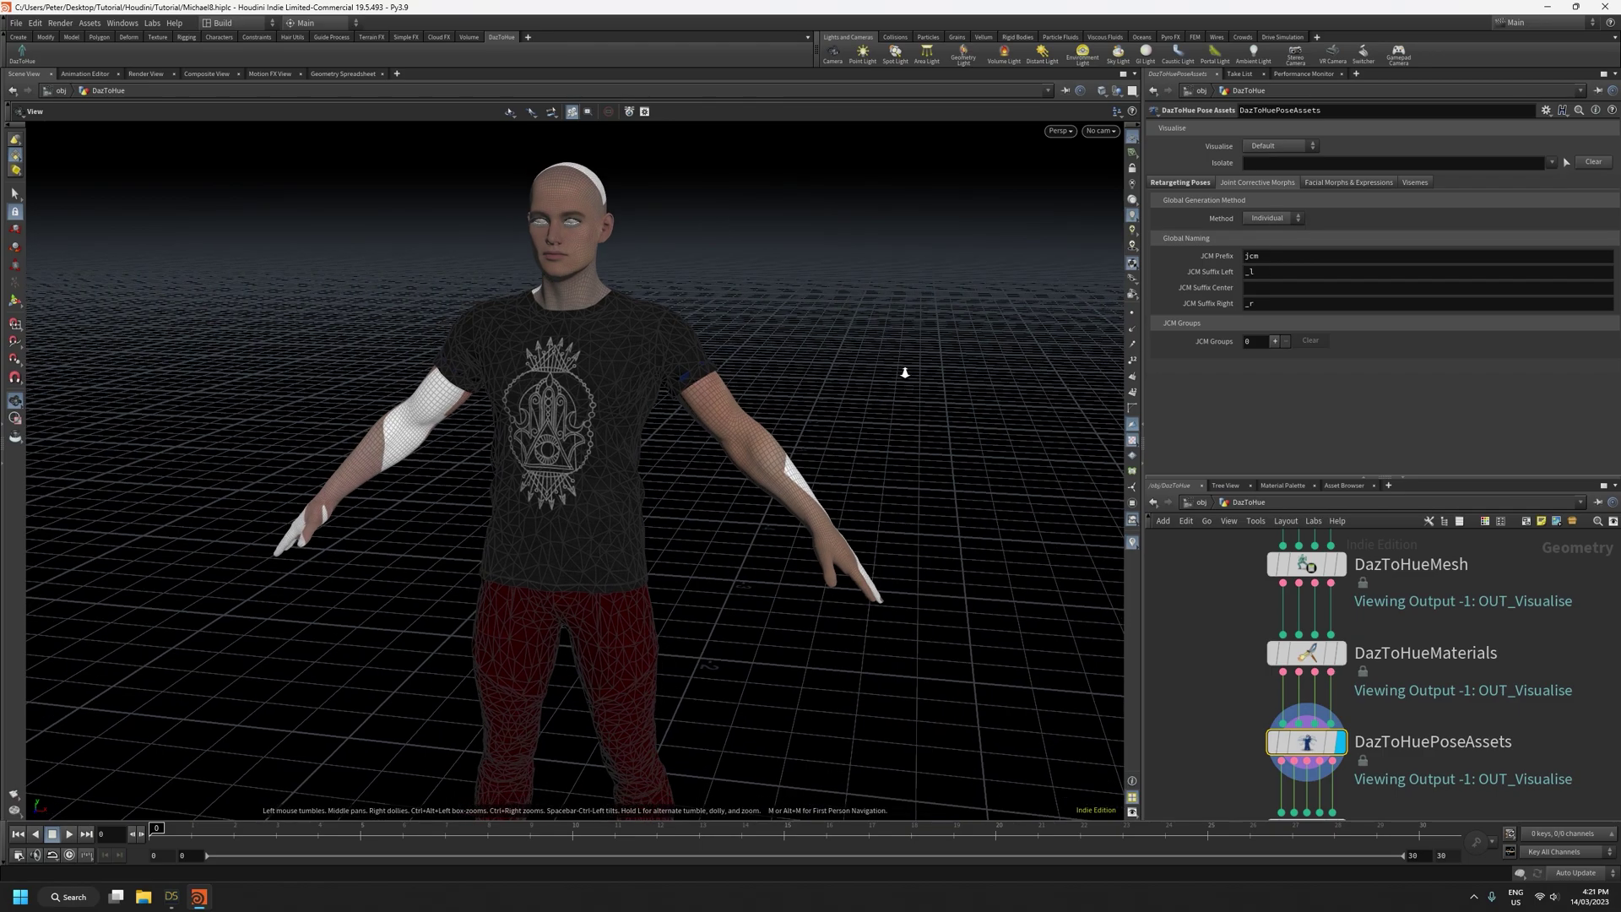
pyautogui.moveTo(702, 456); pyautogui.dragTo(702, 723, button='right')
pyautogui.moveTo(702, 724); pyautogui.dragTo(761, 677)
pyautogui.moveTo(761, 677); pyautogui.dragTo(655, 535, button='right')
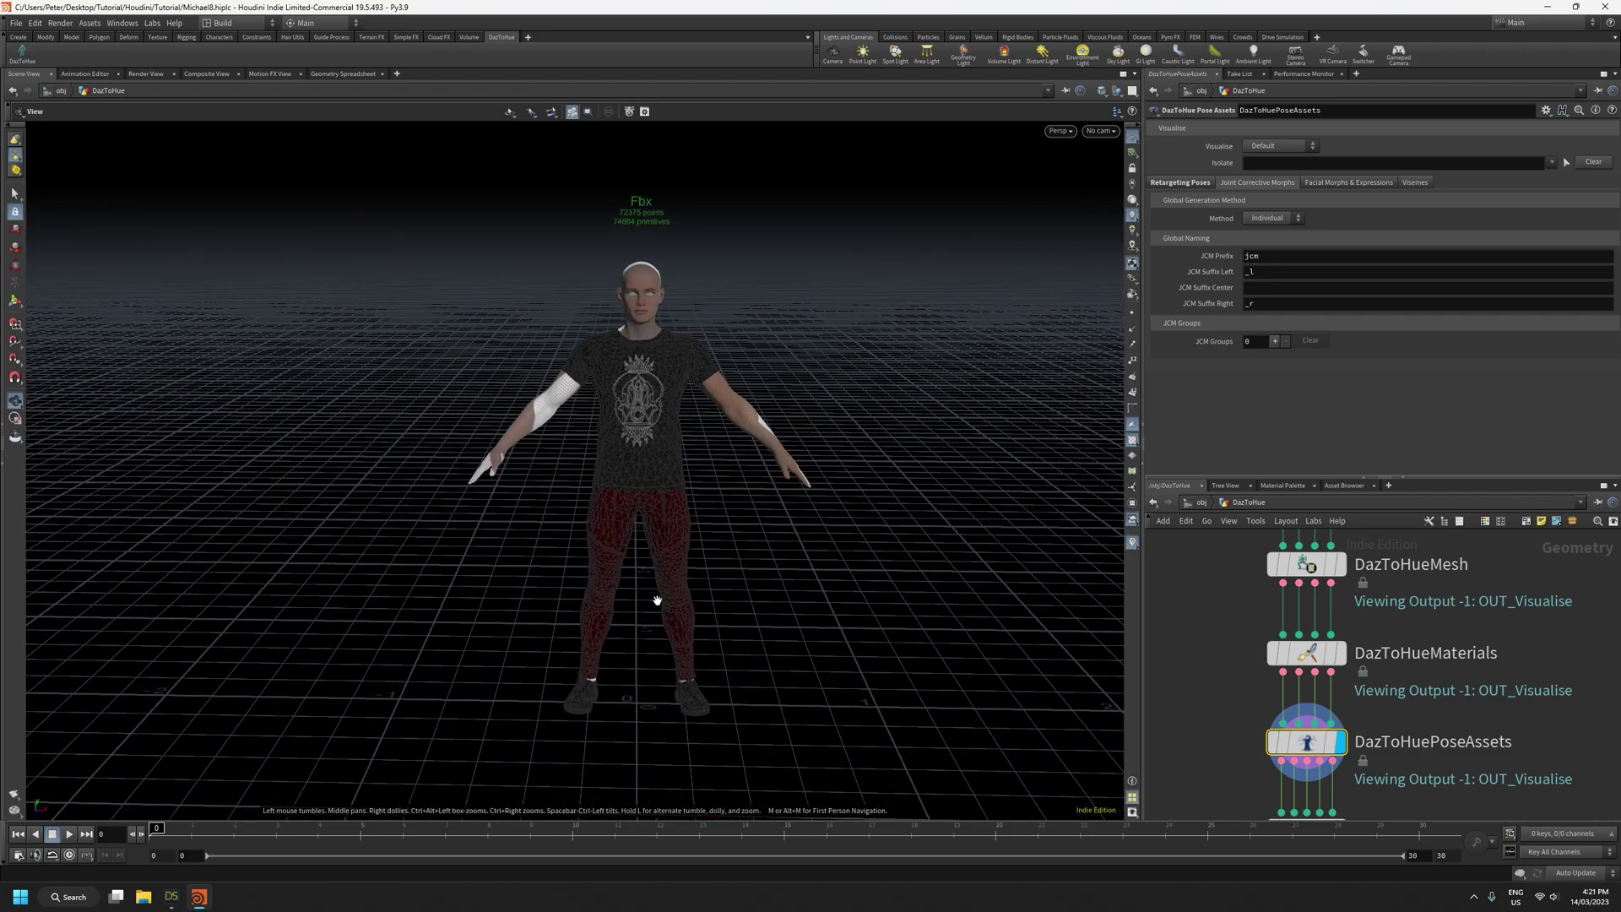
pyautogui.click(1272, 221)
pyautogui.click(1268, 245)
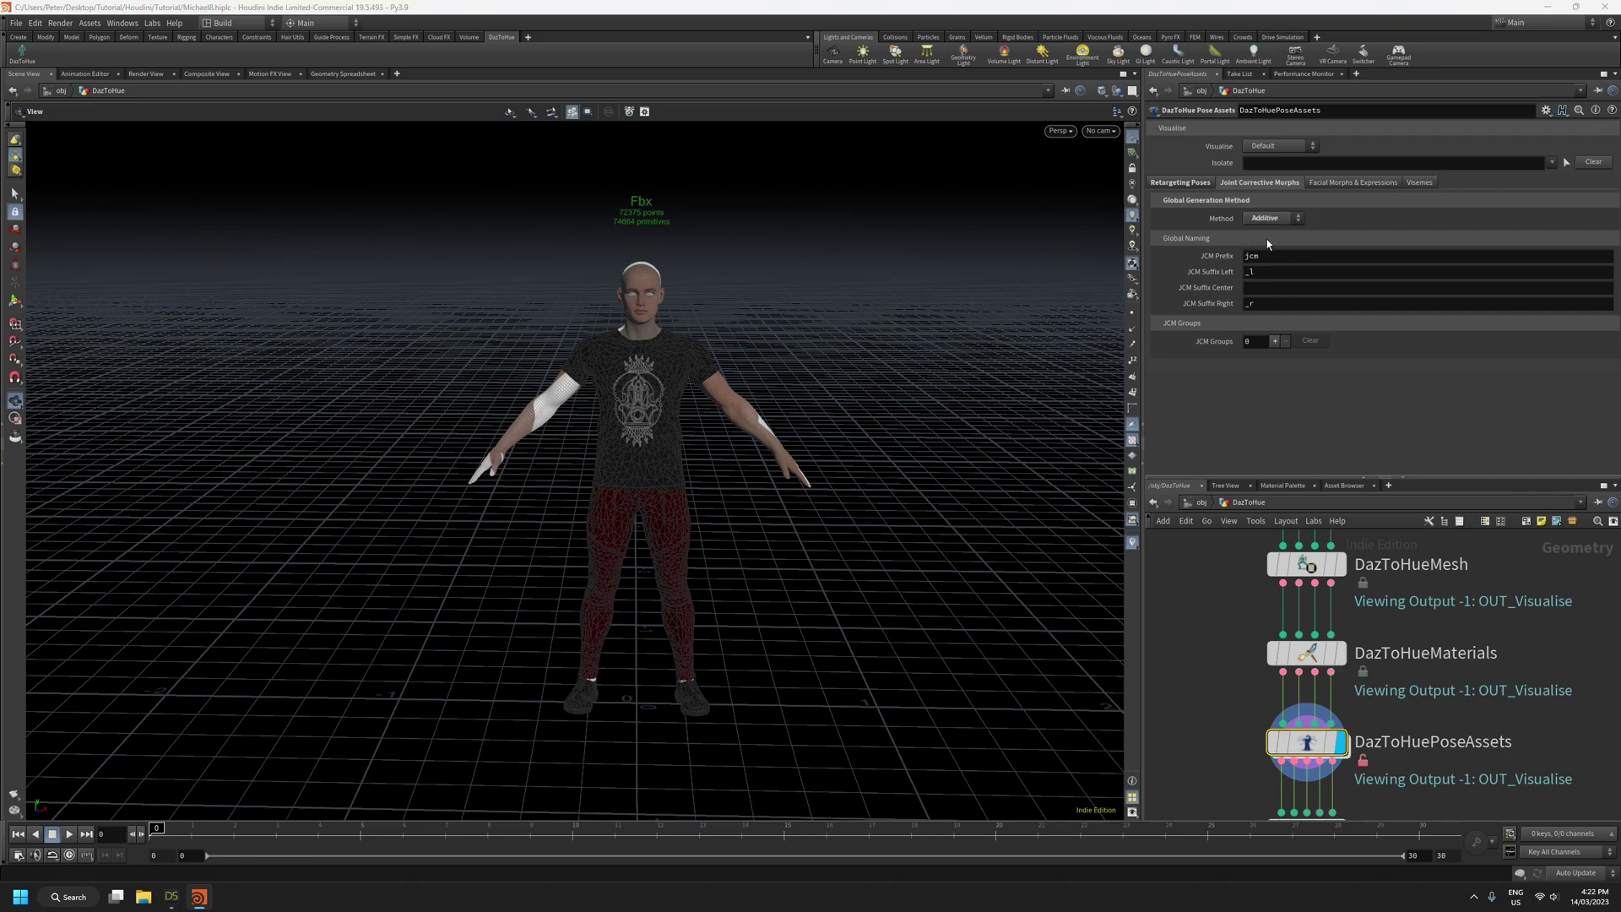
# Examine the character's bent-knee poses at frames 6, 7 and 8 on the Houdini timeline
pyautogui.moveTo(731, 543); pyautogui.dragTo(561, 535)
pyautogui.moveTo(153, 828); pyautogui.dragTo(403, 851)
pyautogui.moveTo(772, 745); pyautogui.dragTo(792, 625, button='right')
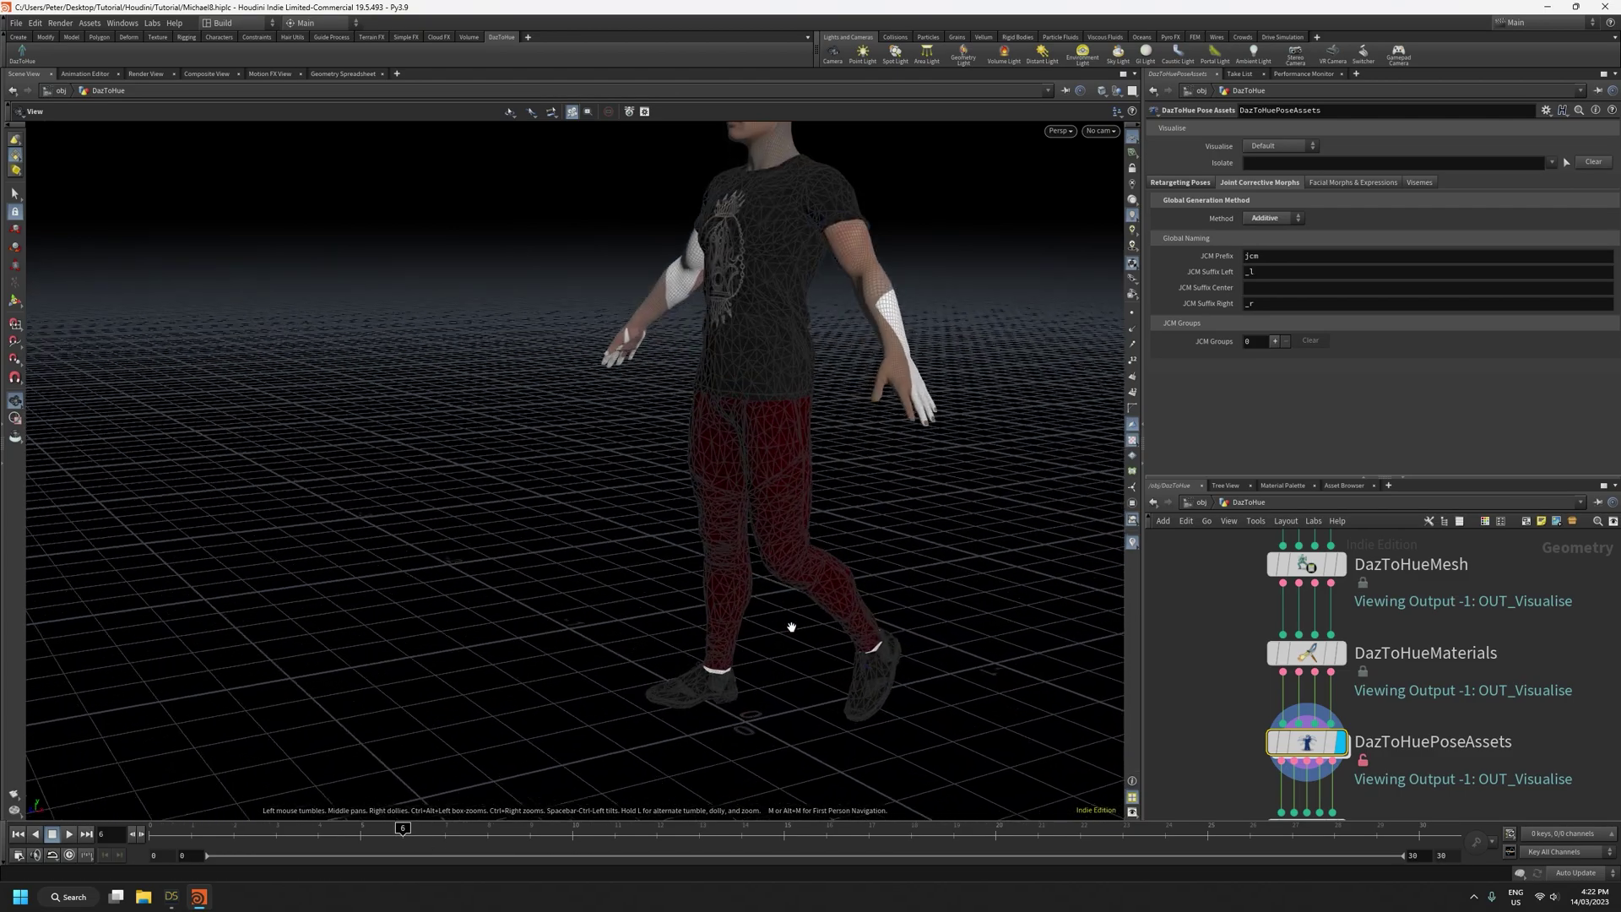
pyautogui.moveTo(792, 626); pyautogui.dragTo(781, 644)
pyautogui.moveTo(781, 644); pyautogui.dragTo(528, 561, button='middle')
pyautogui.moveTo(529, 561); pyautogui.dragTo(546, 470)
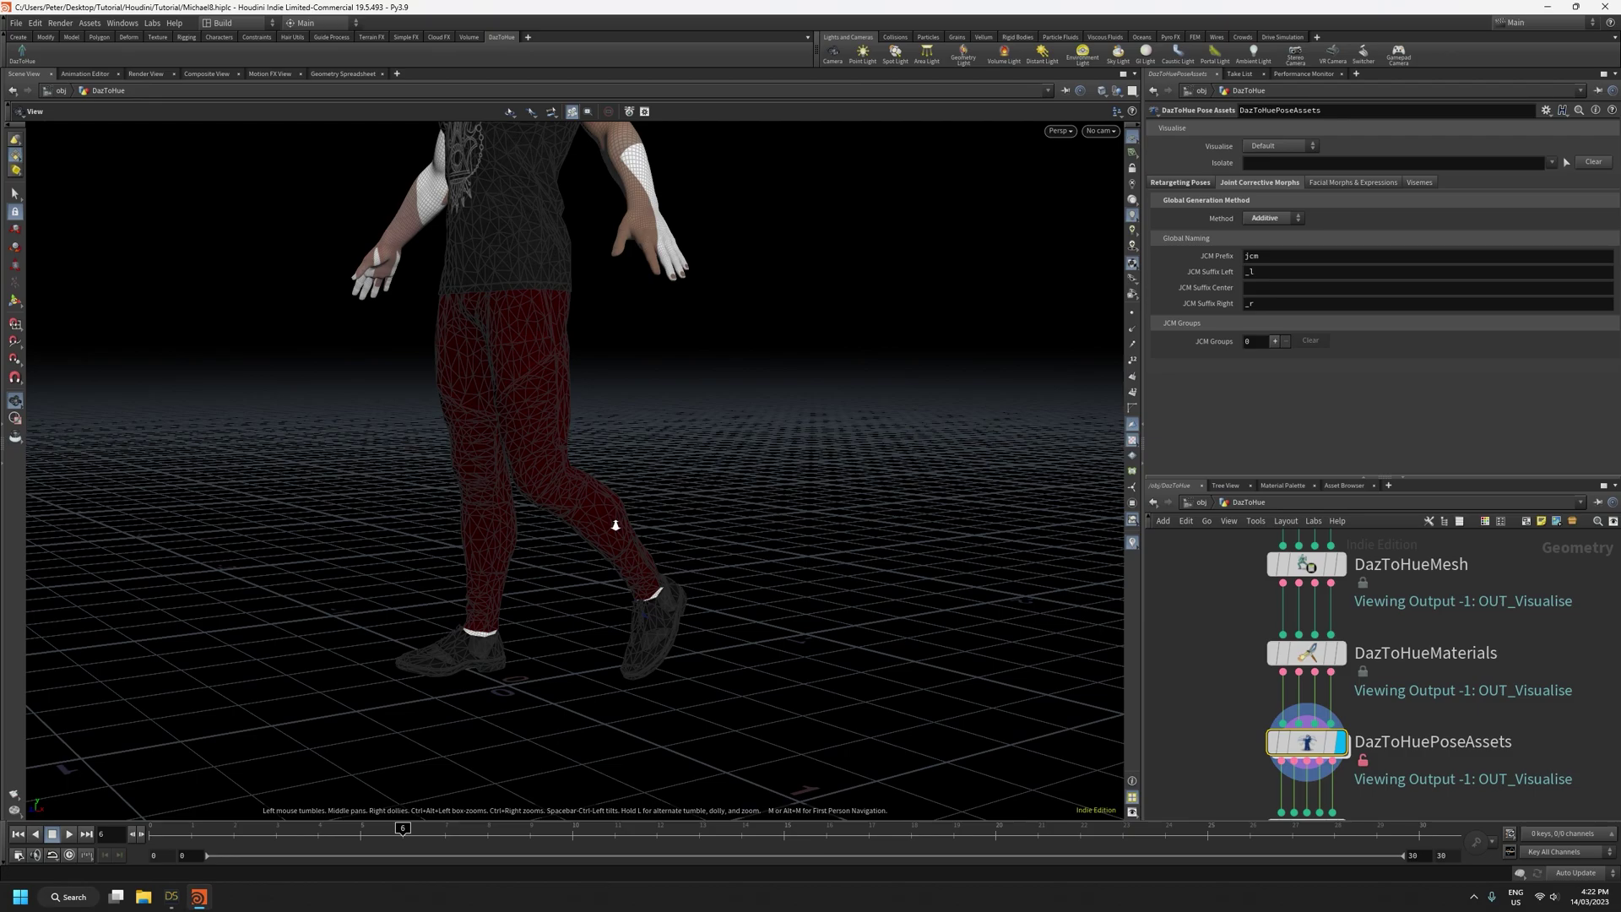
pyautogui.moveTo(617, 518); pyautogui.dragTo(571, 335, button='right')
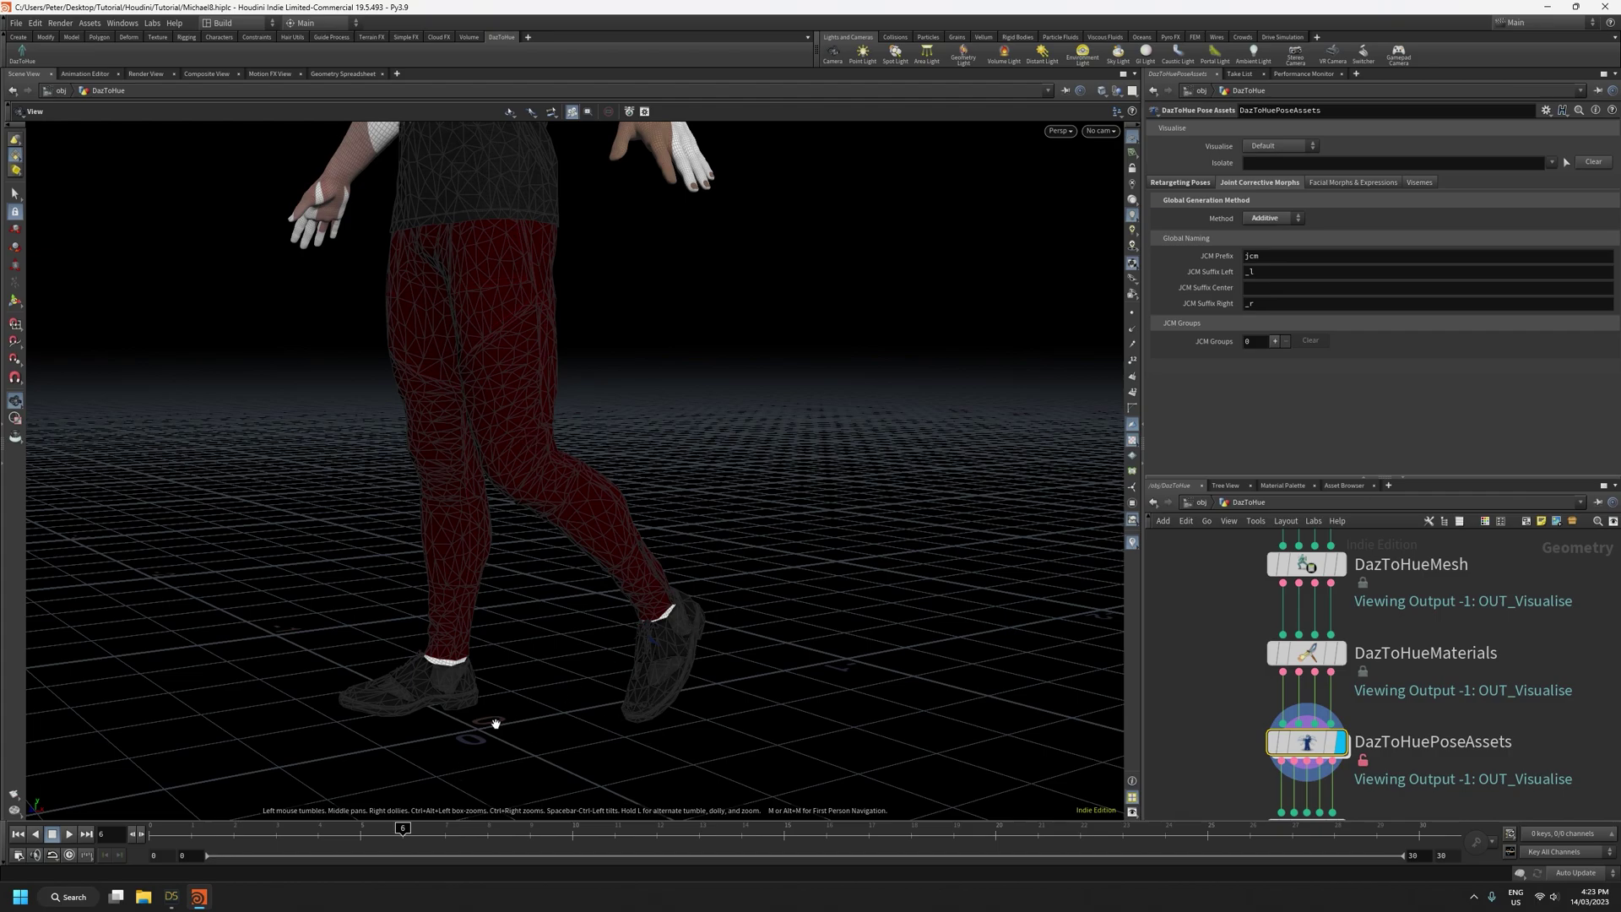
pyautogui.moveTo(405, 831)
pyautogui.mouseDown()
pyautogui.moveTo(369, 834)
pyautogui.moveTo(398, 838)
pyautogui.mouseUp()
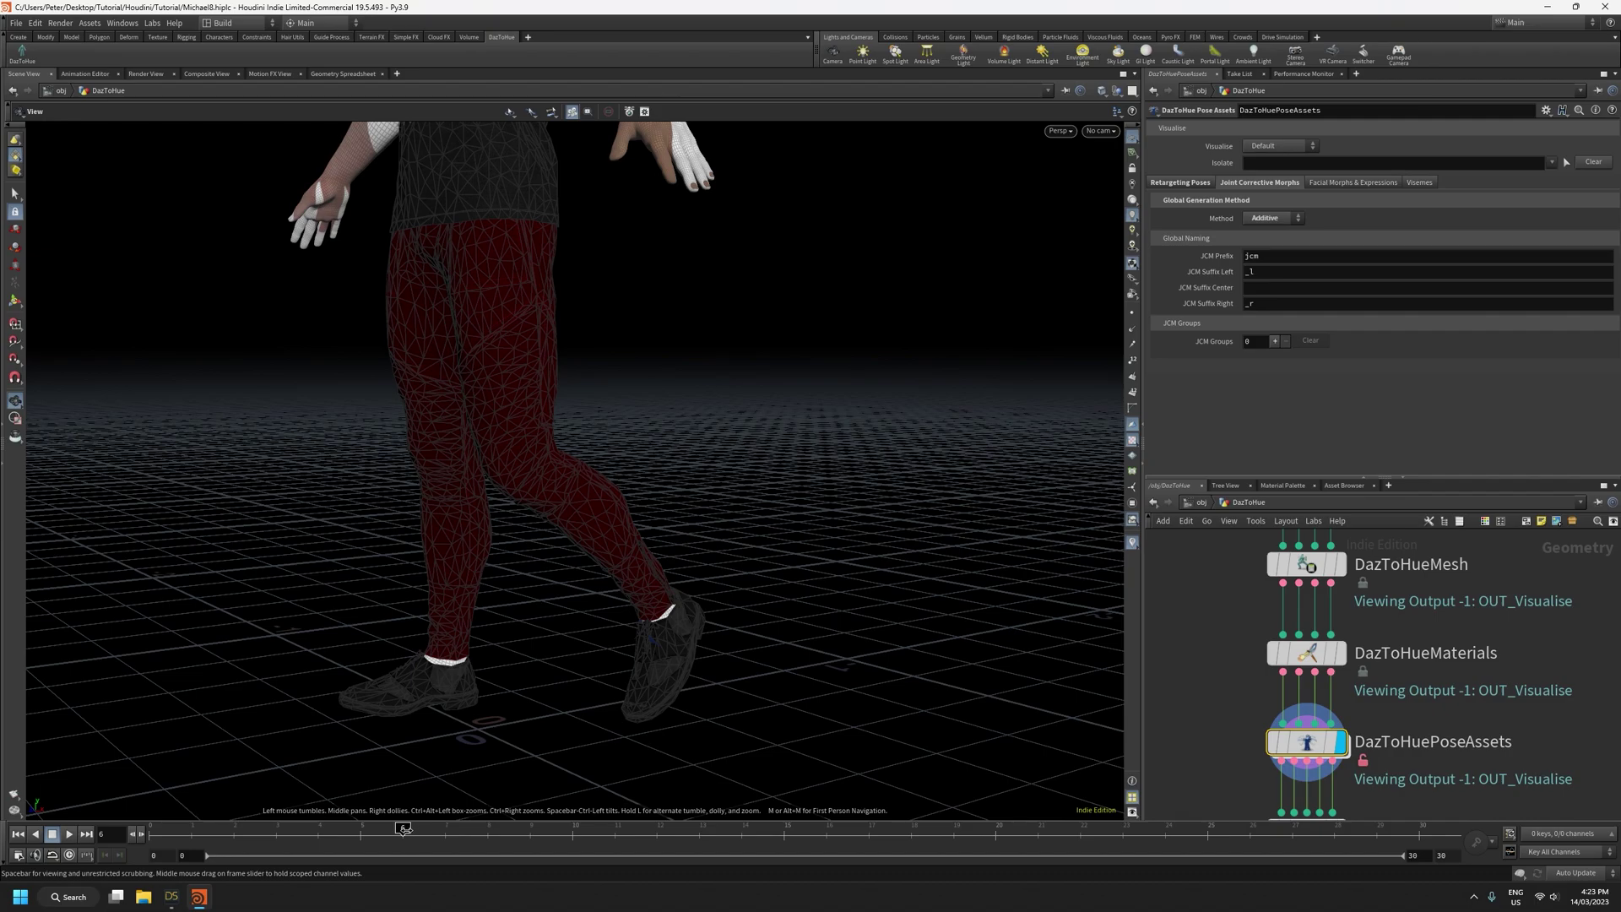
pyautogui.moveTo(407, 831); pyautogui.dragTo(434, 834)
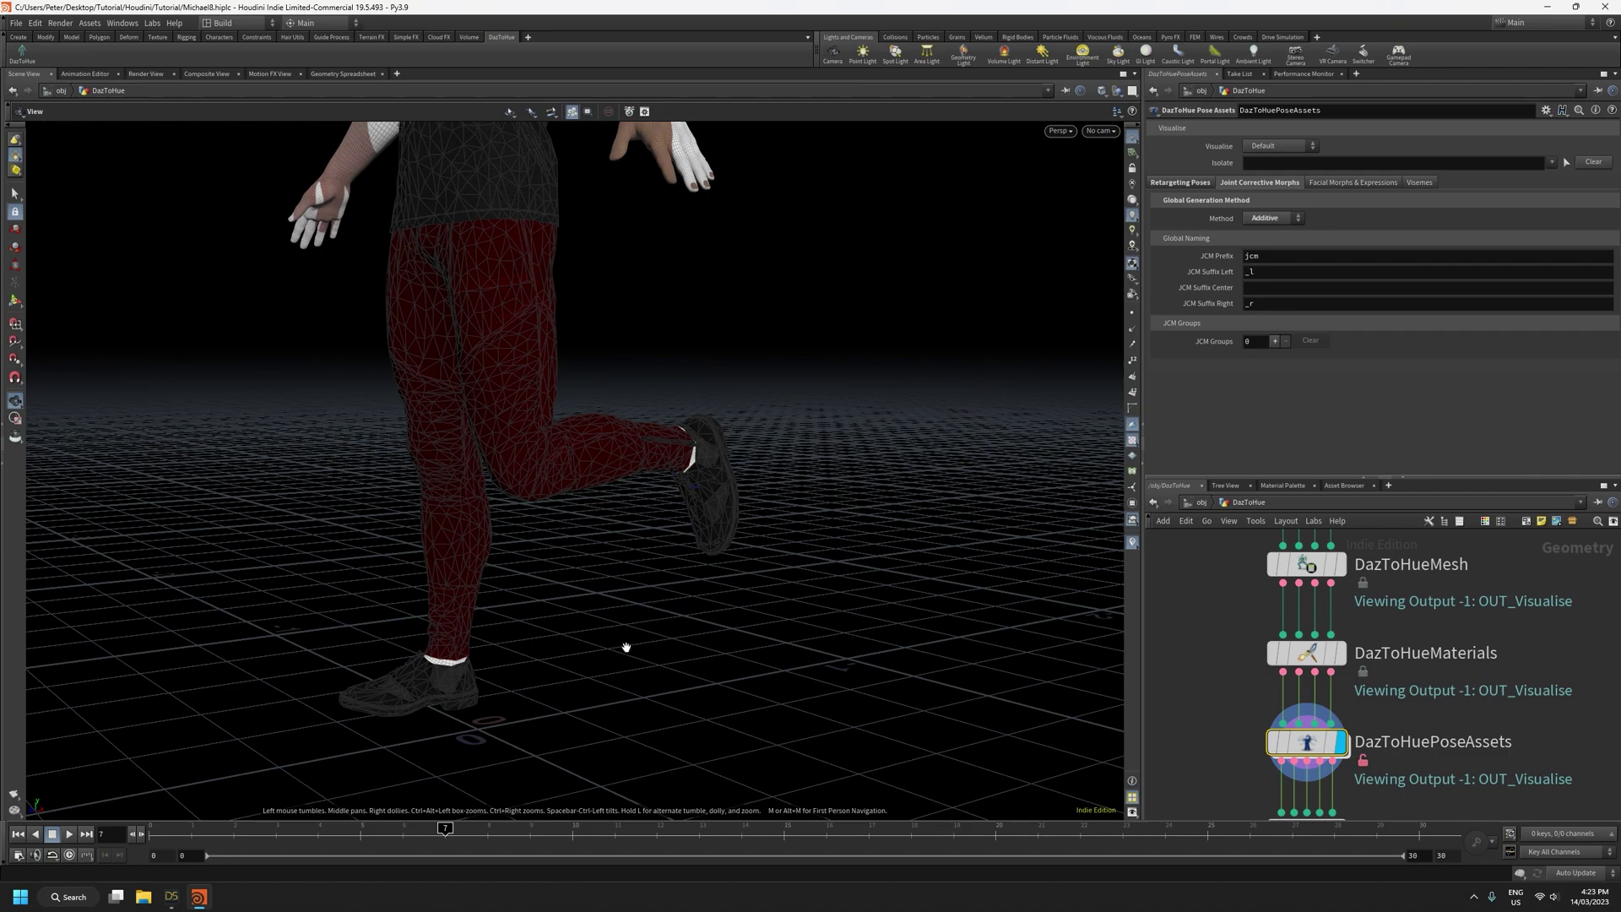
pyautogui.click(470, 834)
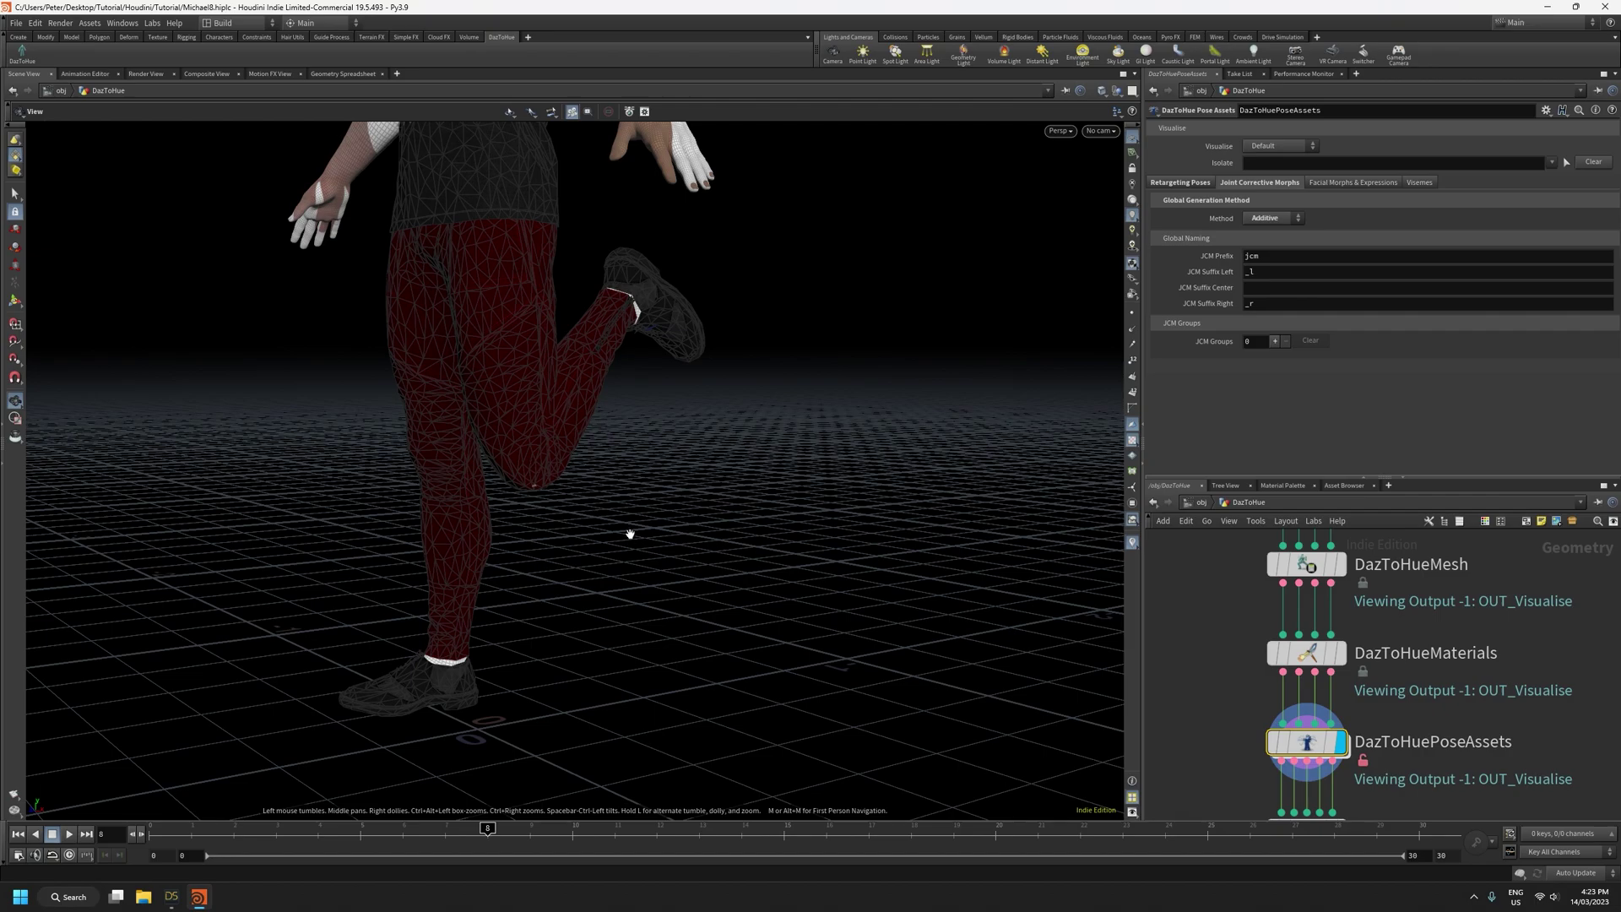
# Return the Houdini timeline to frame 0 and examine the whole character in its default pose
pyautogui.moveTo(489, 832); pyautogui.dragTo(155, 826)
pyautogui.moveTo(646, 423); pyautogui.dragTo(671, 617, button='right')
pyautogui.moveTo(676, 427); pyautogui.dragTo(763, 408)
pyautogui.moveTo(726, 409); pyautogui.dragTo(710, 511, button='right')
pyautogui.moveTo(705, 414); pyautogui.dragTo(707, 552, button='middle')
pyautogui.moveTo(691, 514)
pyautogui.mouseDown()
pyautogui.moveTo(716, 477)
pyautogui.moveTo(641, 478)
pyautogui.moveTo(681, 523)
pyautogui.mouseUp()
pyautogui.moveTo(631, 557); pyautogui.dragTo(608, 438, button='right')
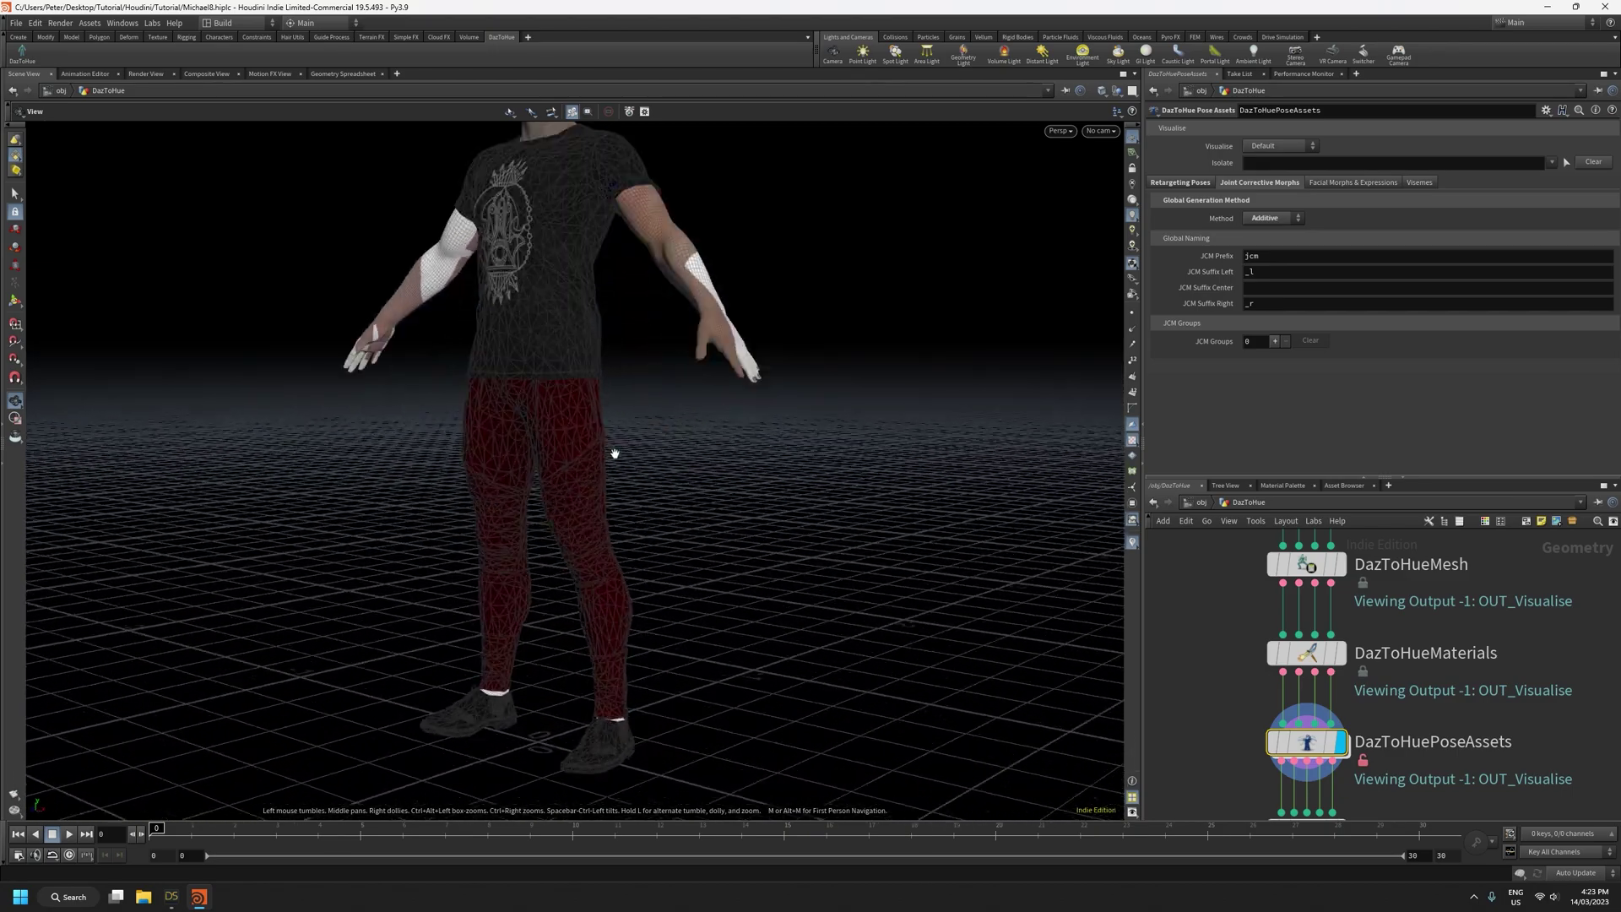
pyautogui.moveTo(608, 438); pyautogui.dragTo(623, 482)
pyautogui.moveTo(672, 534); pyautogui.dragTo(706, 521)
pyautogui.moveTo(706, 521); pyautogui.dragTo(723, 582, button='right')
pyautogui.moveTo(731, 544)
pyautogui.mouseDown()
pyautogui.moveTo(780, 529)
pyautogui.moveTo(748, 531)
pyautogui.mouseUp()
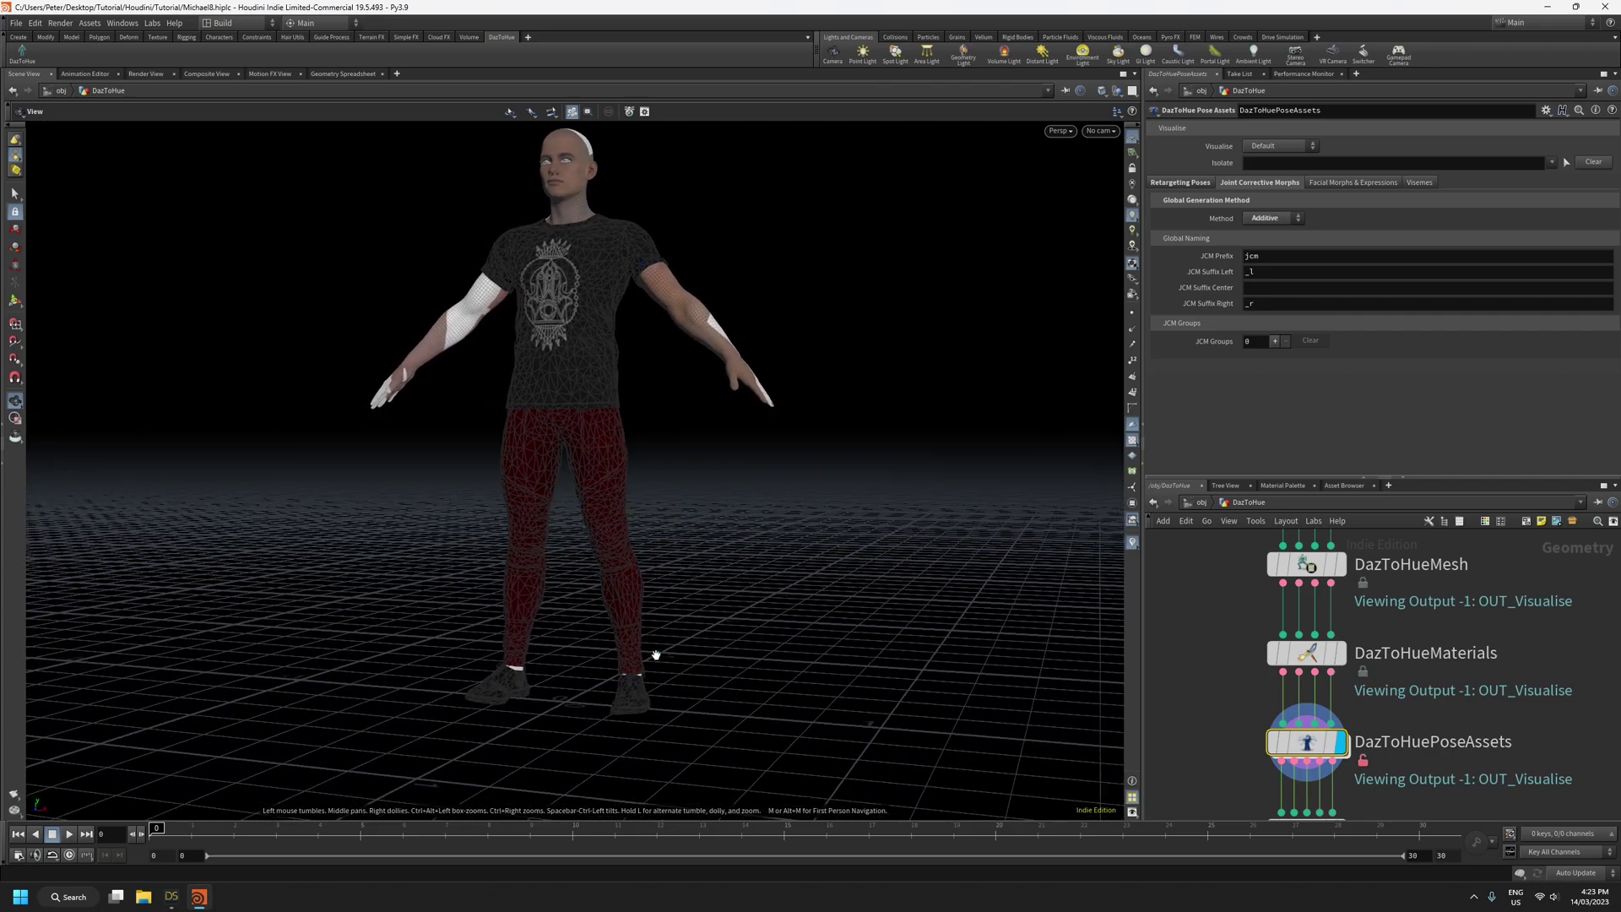
pyautogui.moveTo(159, 830)
pyautogui.mouseDown()
pyautogui.moveTo(199, 832)
pyautogui.moveTo(157, 831)
pyautogui.mouseUp()
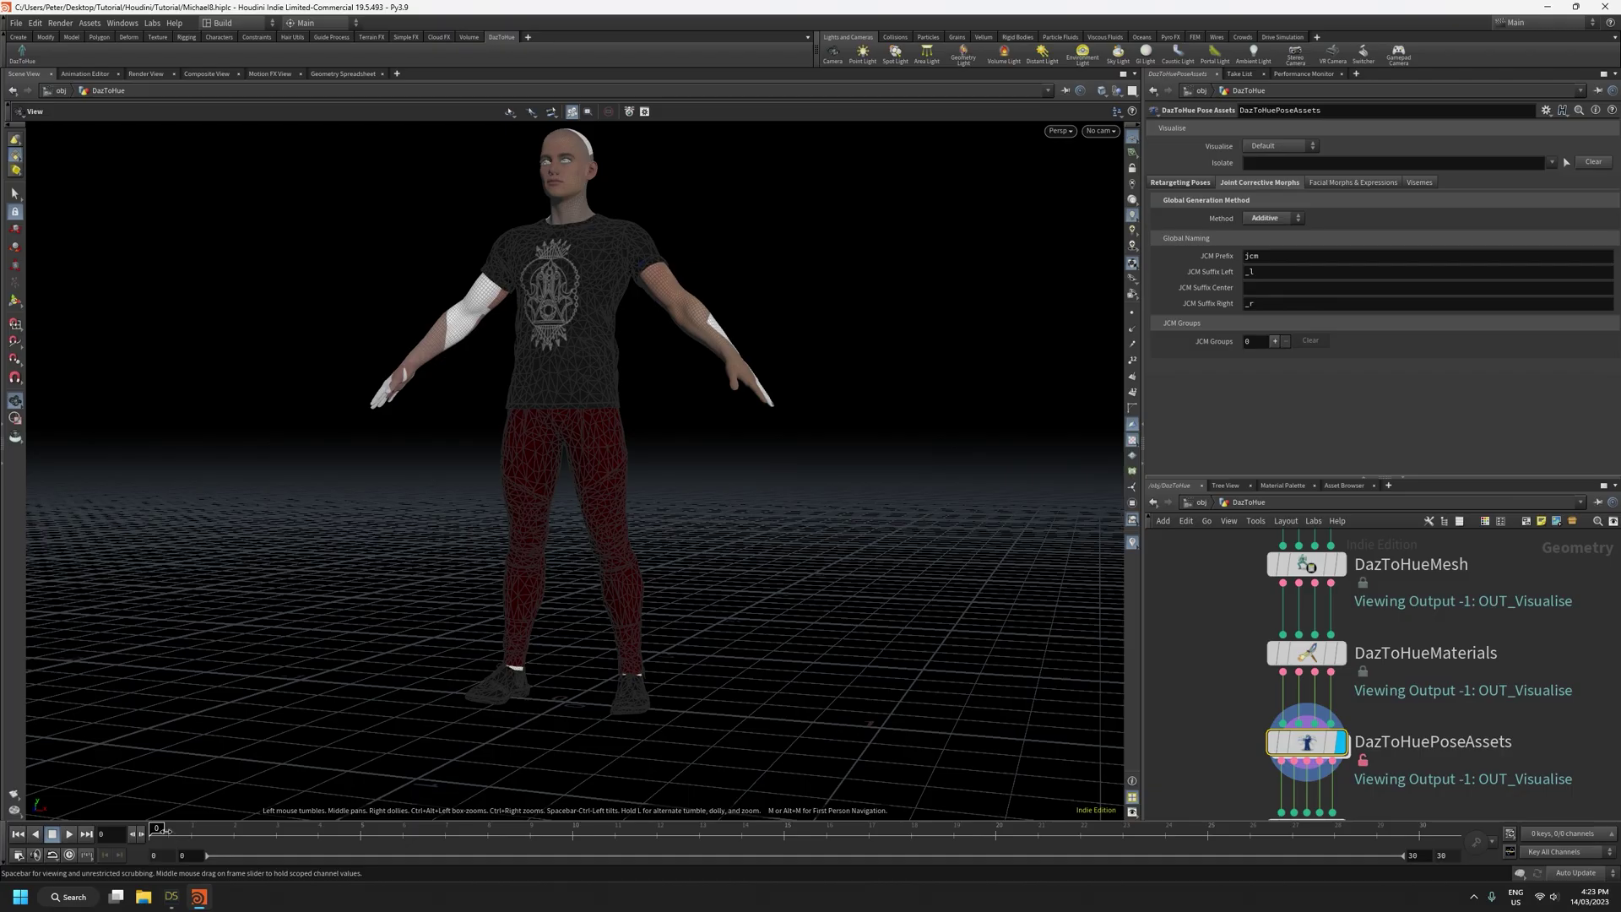
# Switch to DAZ Studio, check the left foot's Bend value at frames 3 and 4, and return to Houdini
pyautogui.click(172, 897)
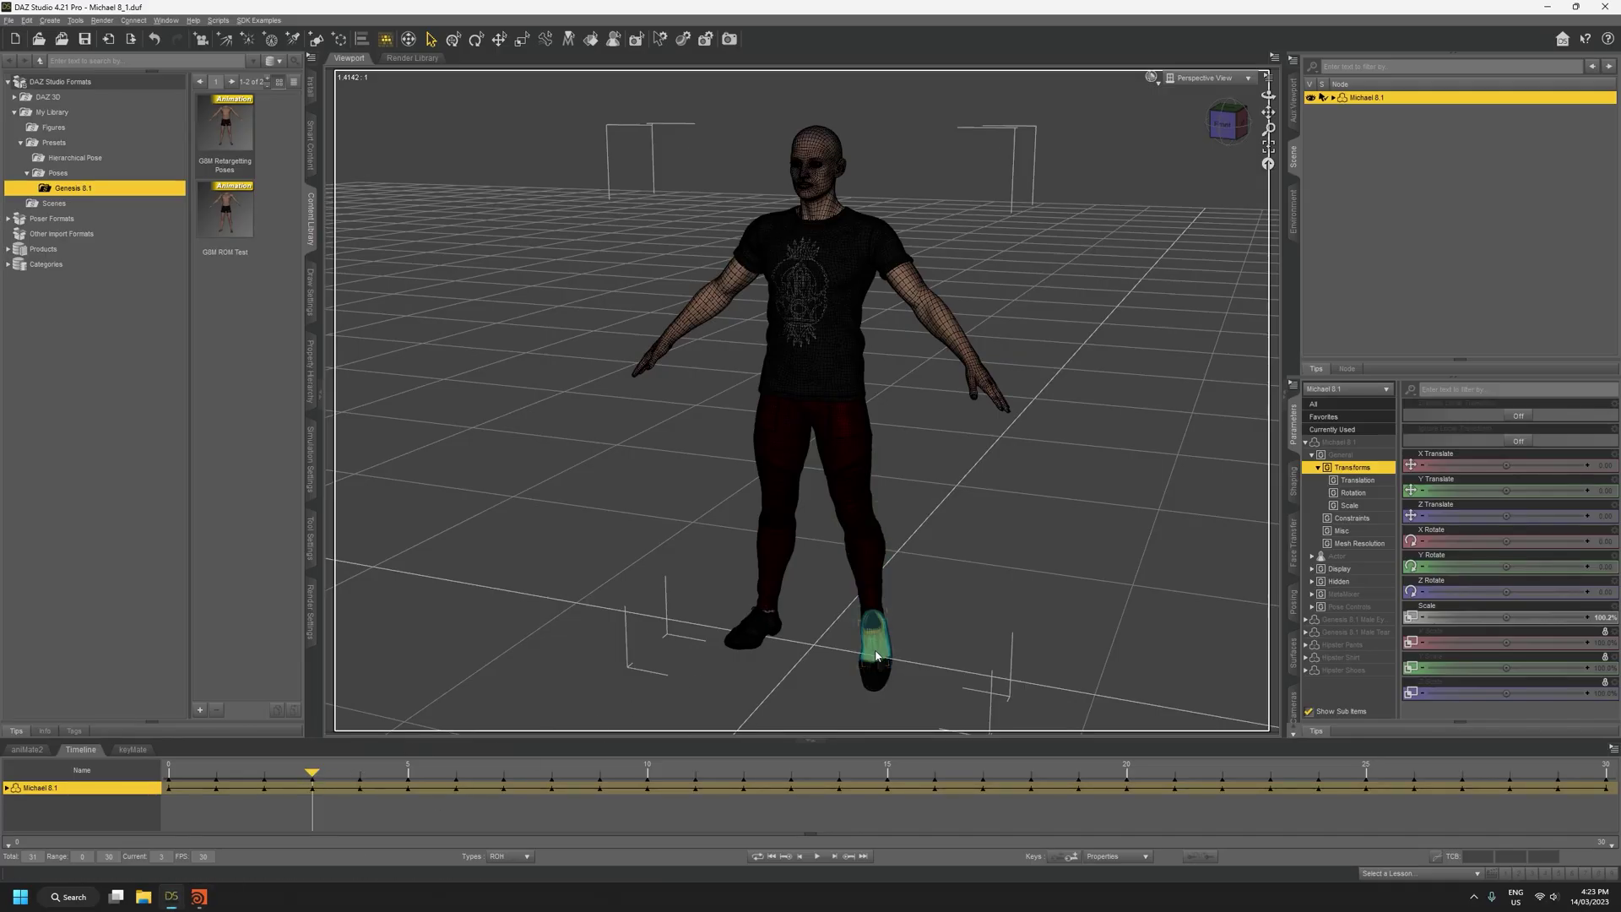
pyautogui.moveTo(313, 770); pyautogui.dragTo(305, 805)
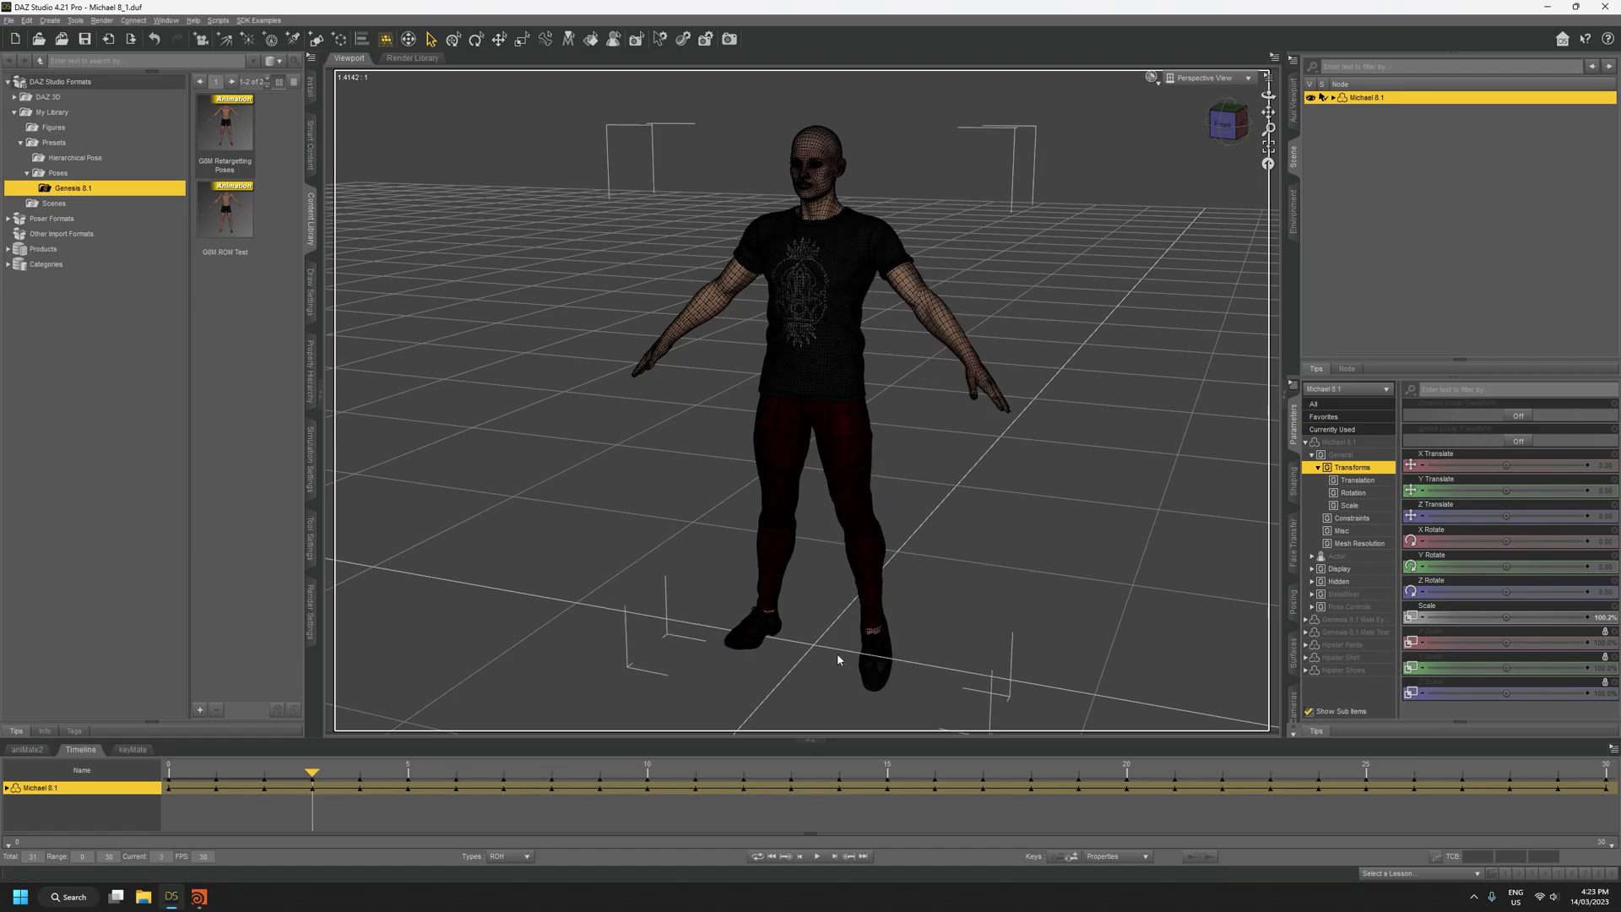
pyautogui.click(874, 650)
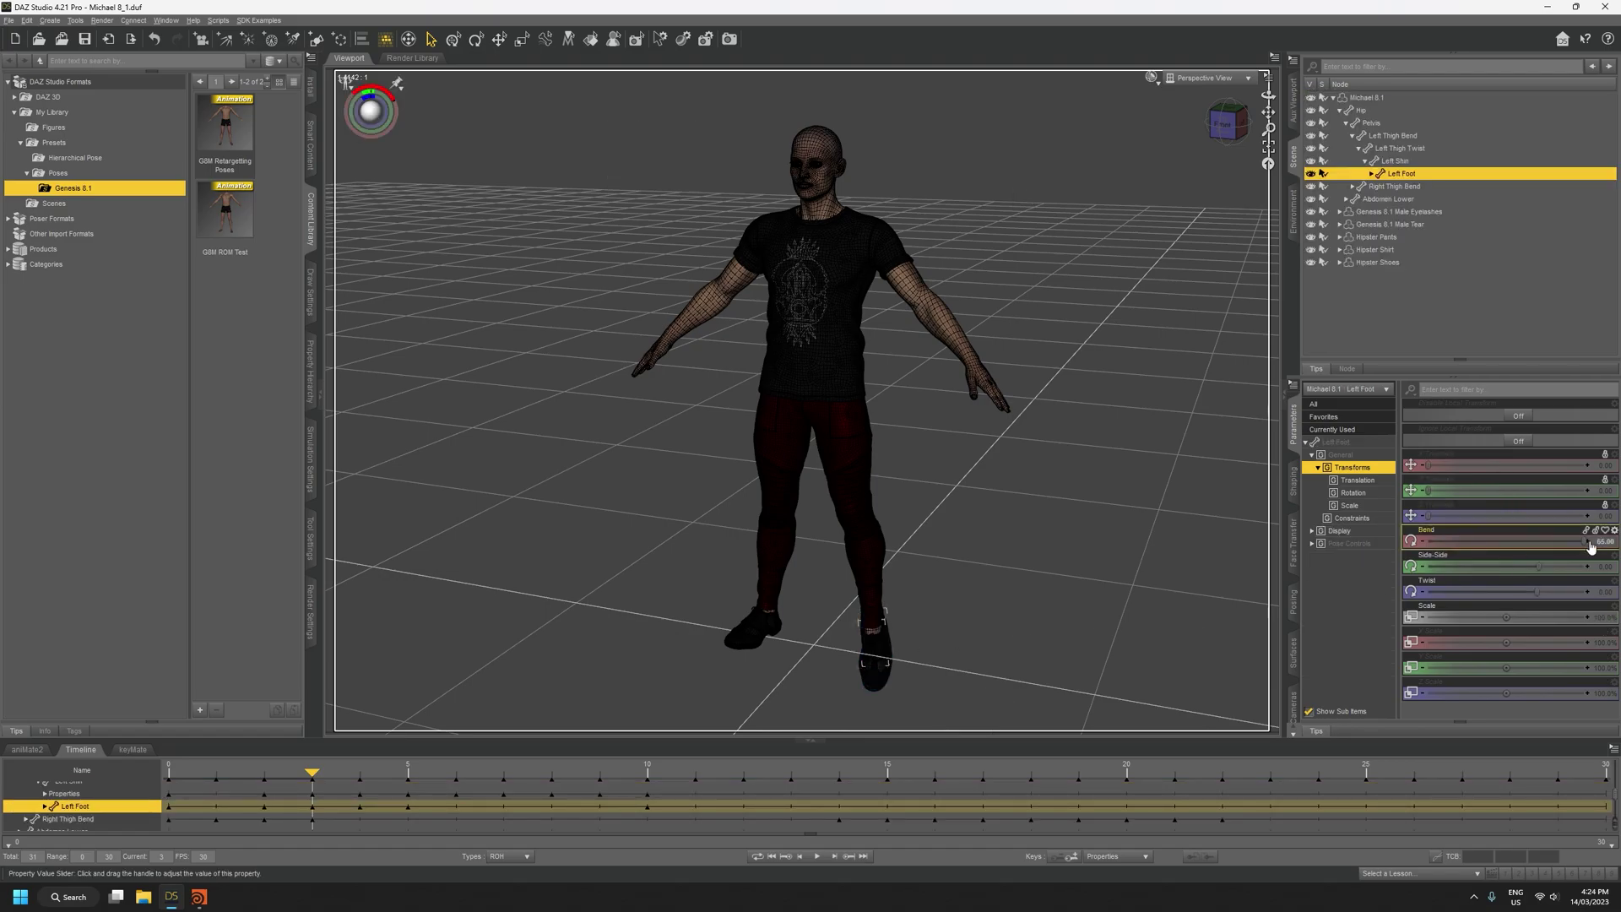
pyautogui.moveTo(314, 772); pyautogui.dragTo(343, 772)
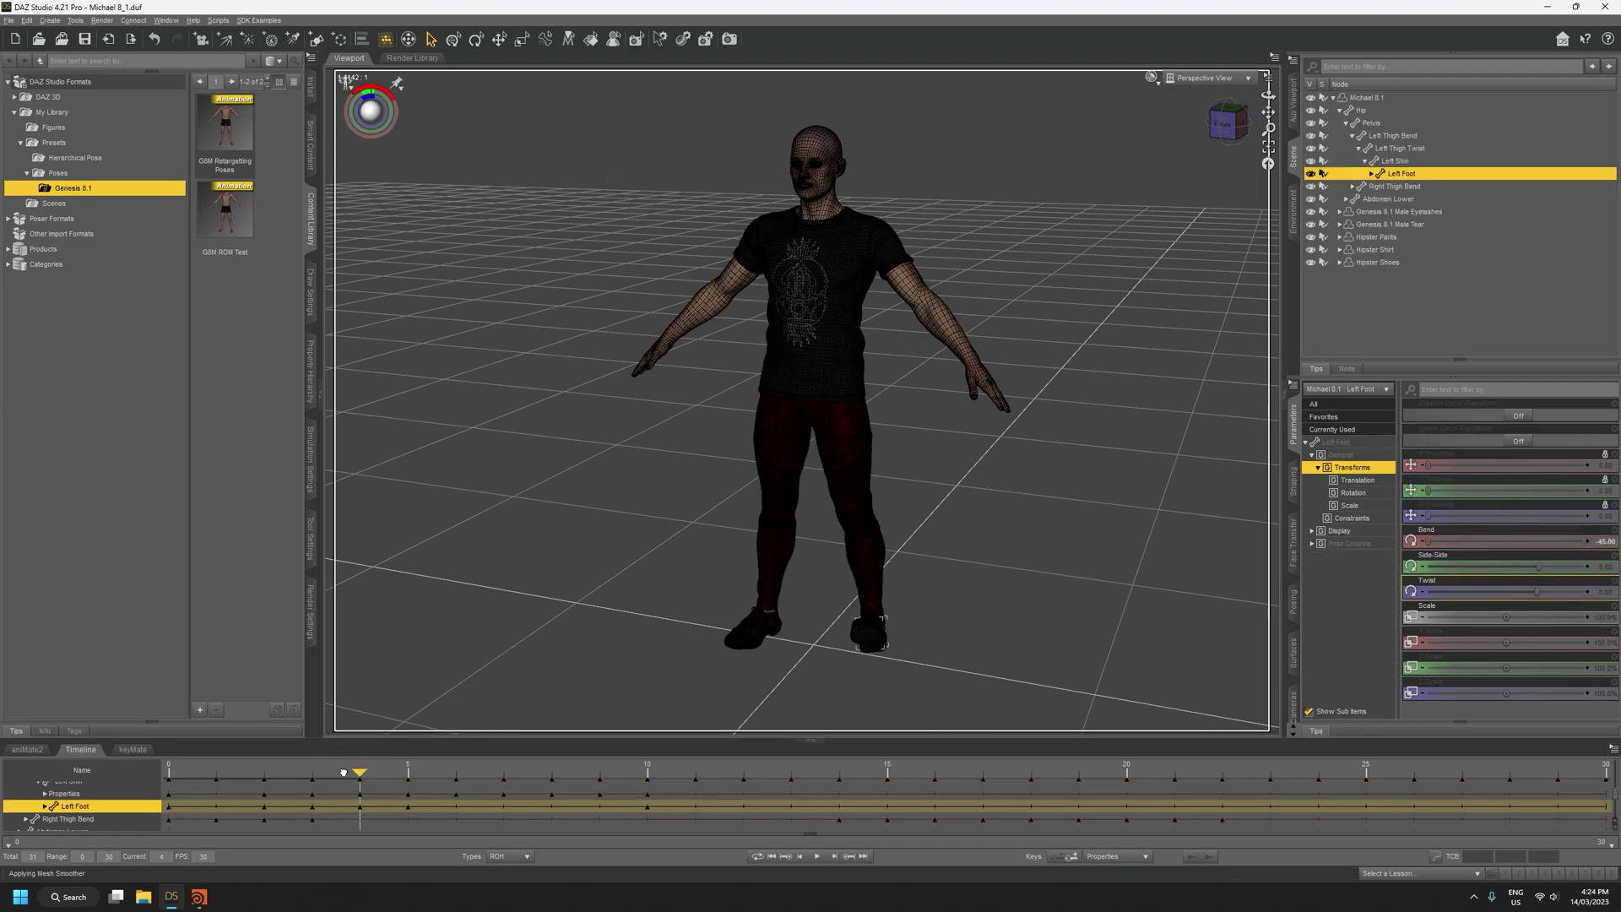
pyautogui.click(1547, 5)
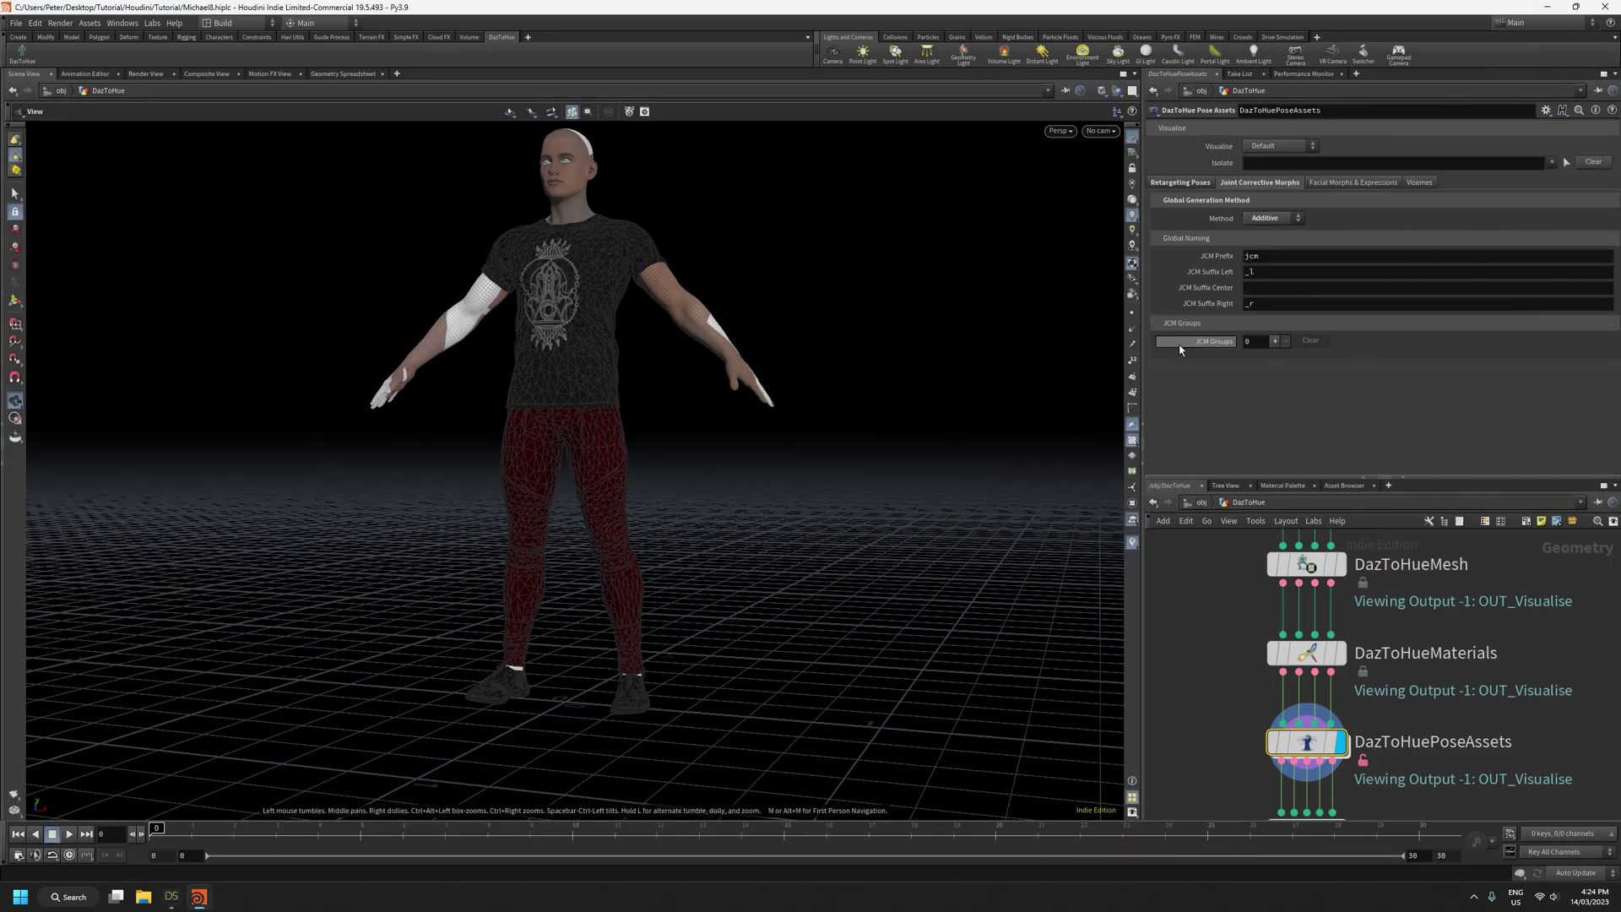
# Add two JCM groups to the pose assets node, each containing one JCM entry
pyautogui.click(1275, 341)
pyautogui.click(1274, 341)
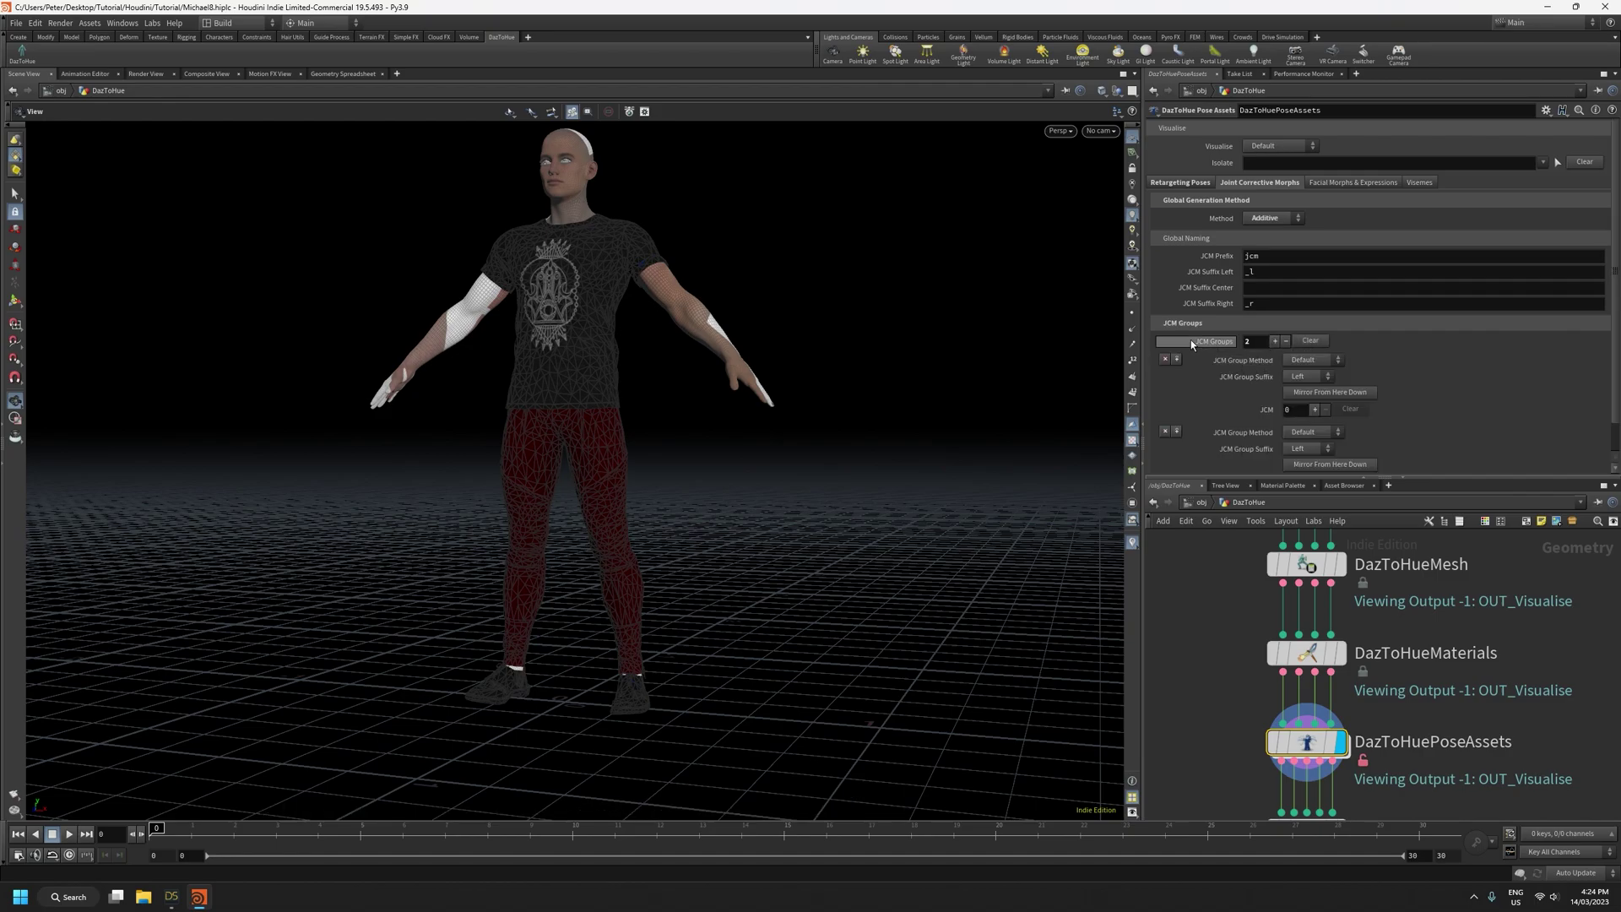
pyautogui.moveTo(1270, 477); pyautogui.dragTo(1270, 610)
pyautogui.click(1315, 409)
pyautogui.click(1315, 524)
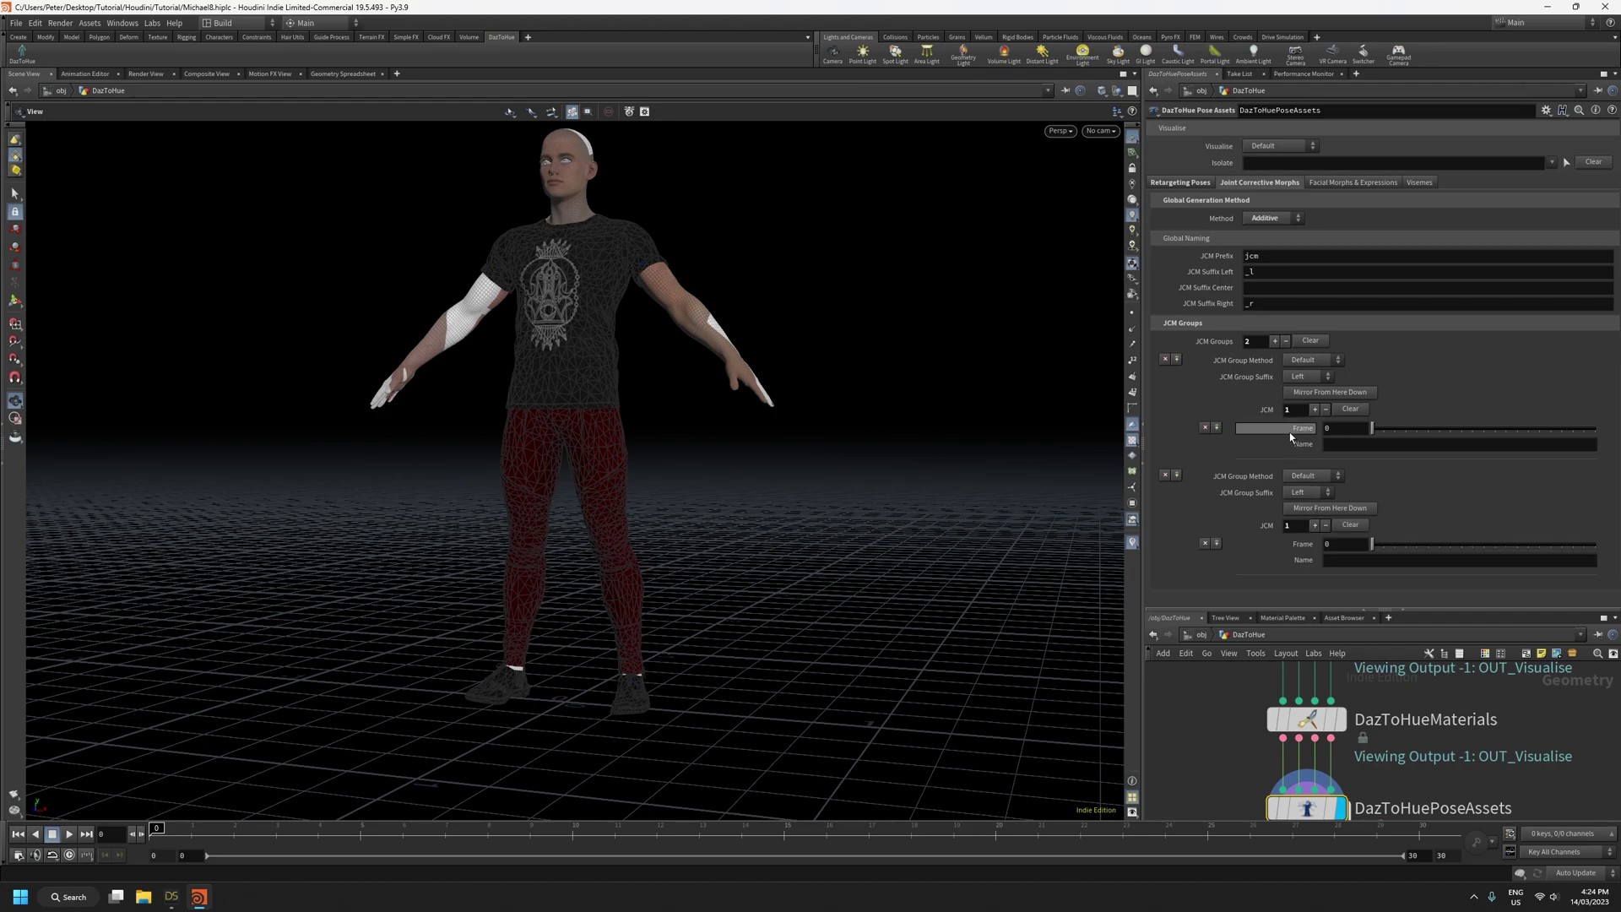
# Check the frame numbers used by the retargeting poses and return to the joint corrective morph settings
pyautogui.click(1187, 184)
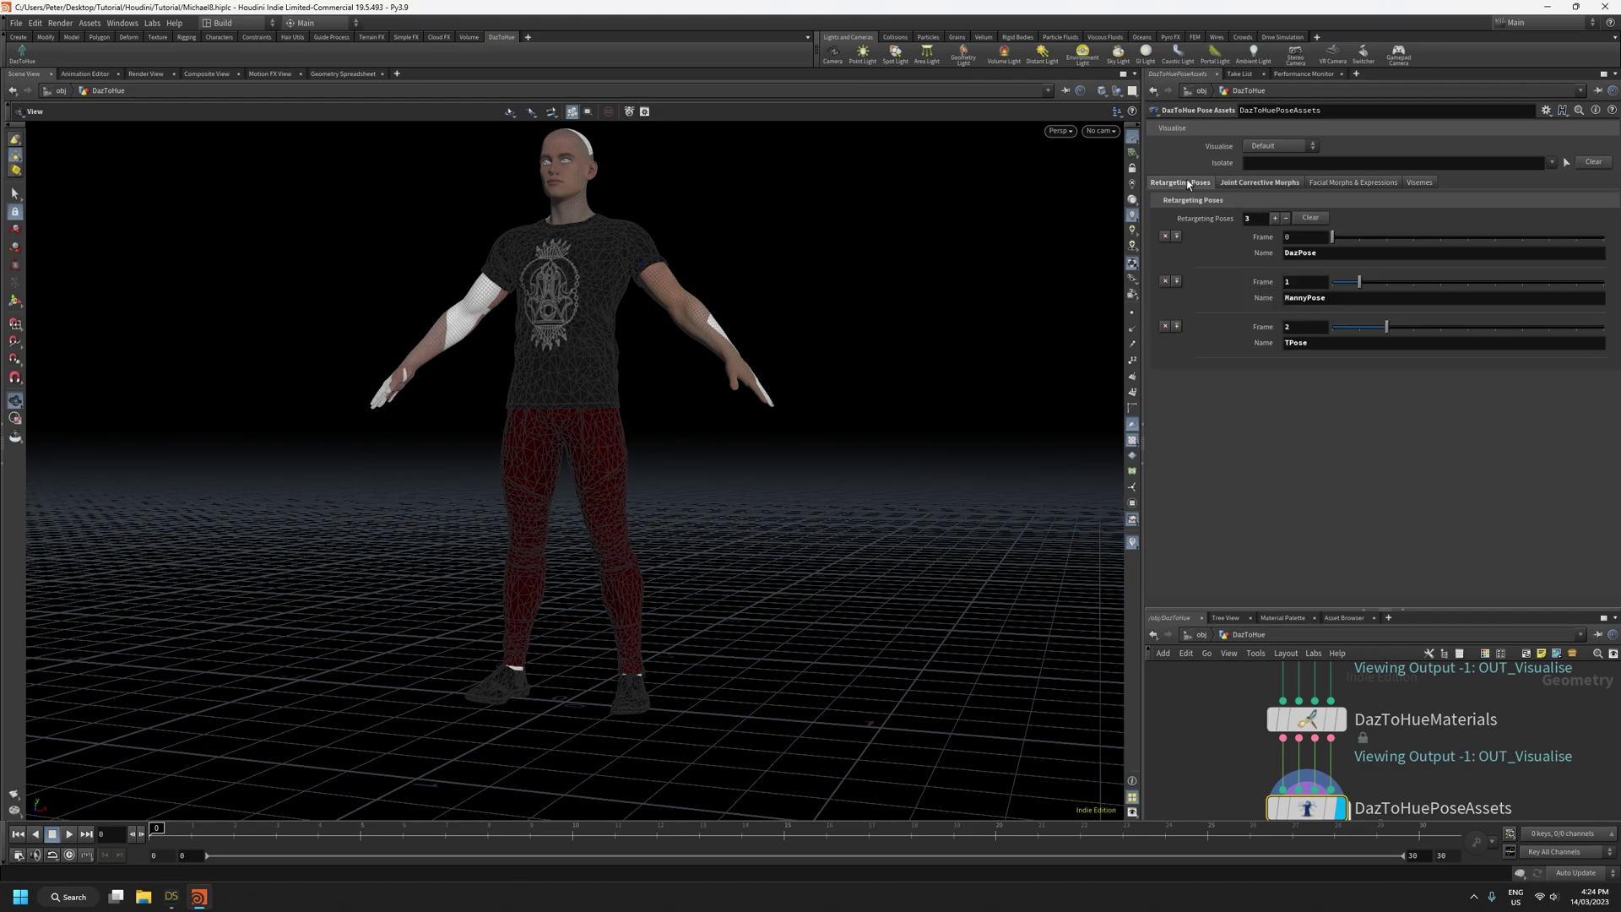
pyautogui.click(1299, 328)
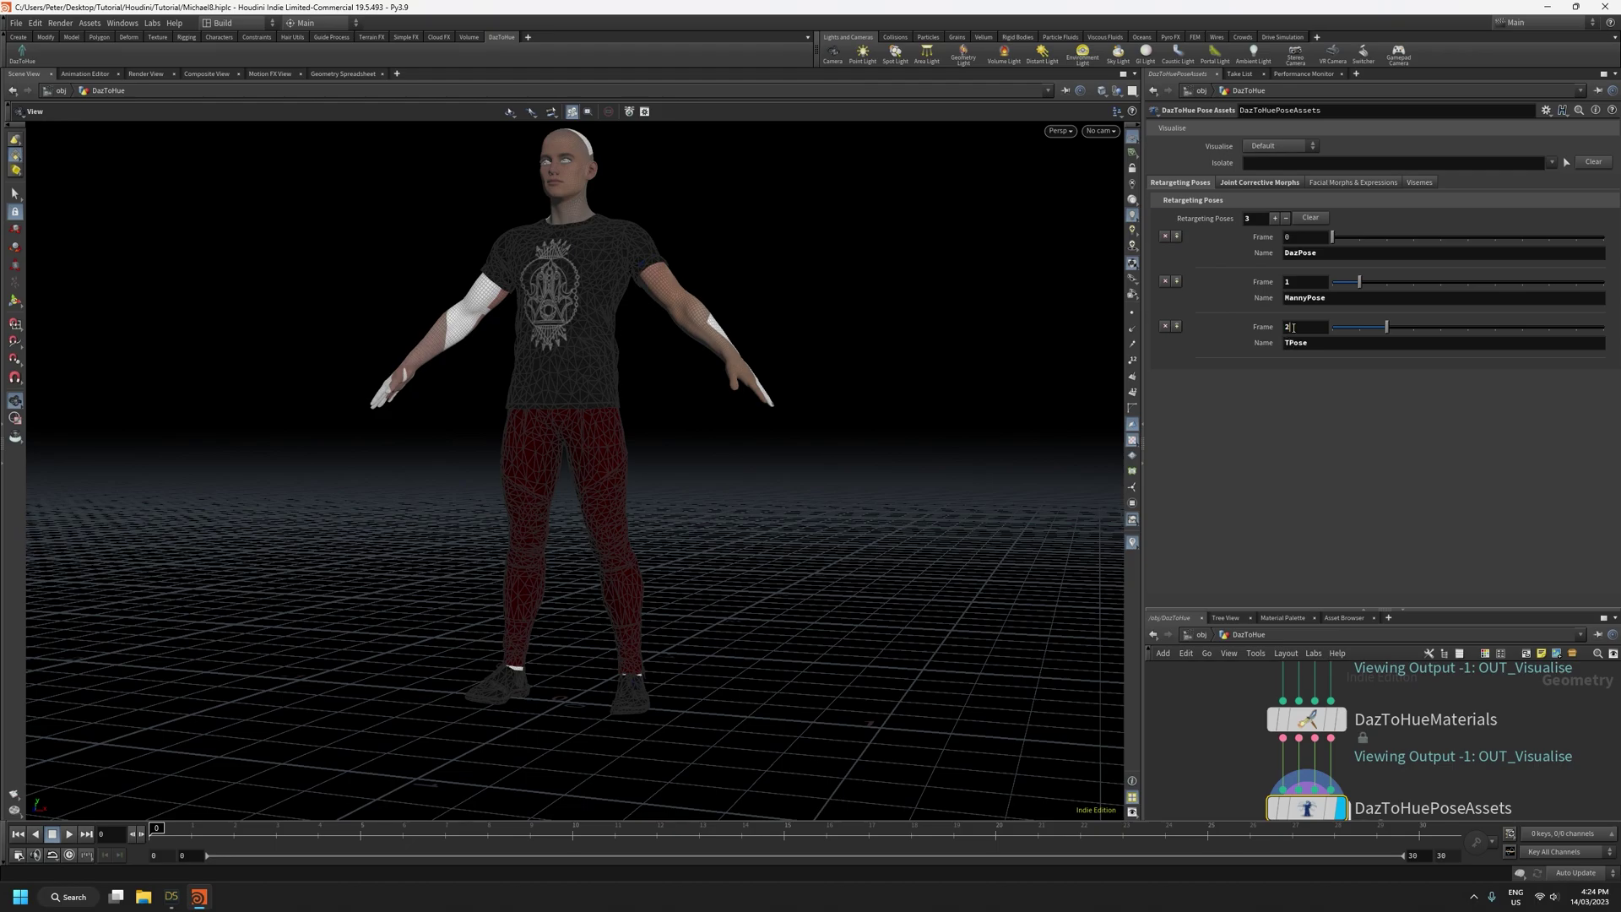
pyautogui.click(1263, 182)
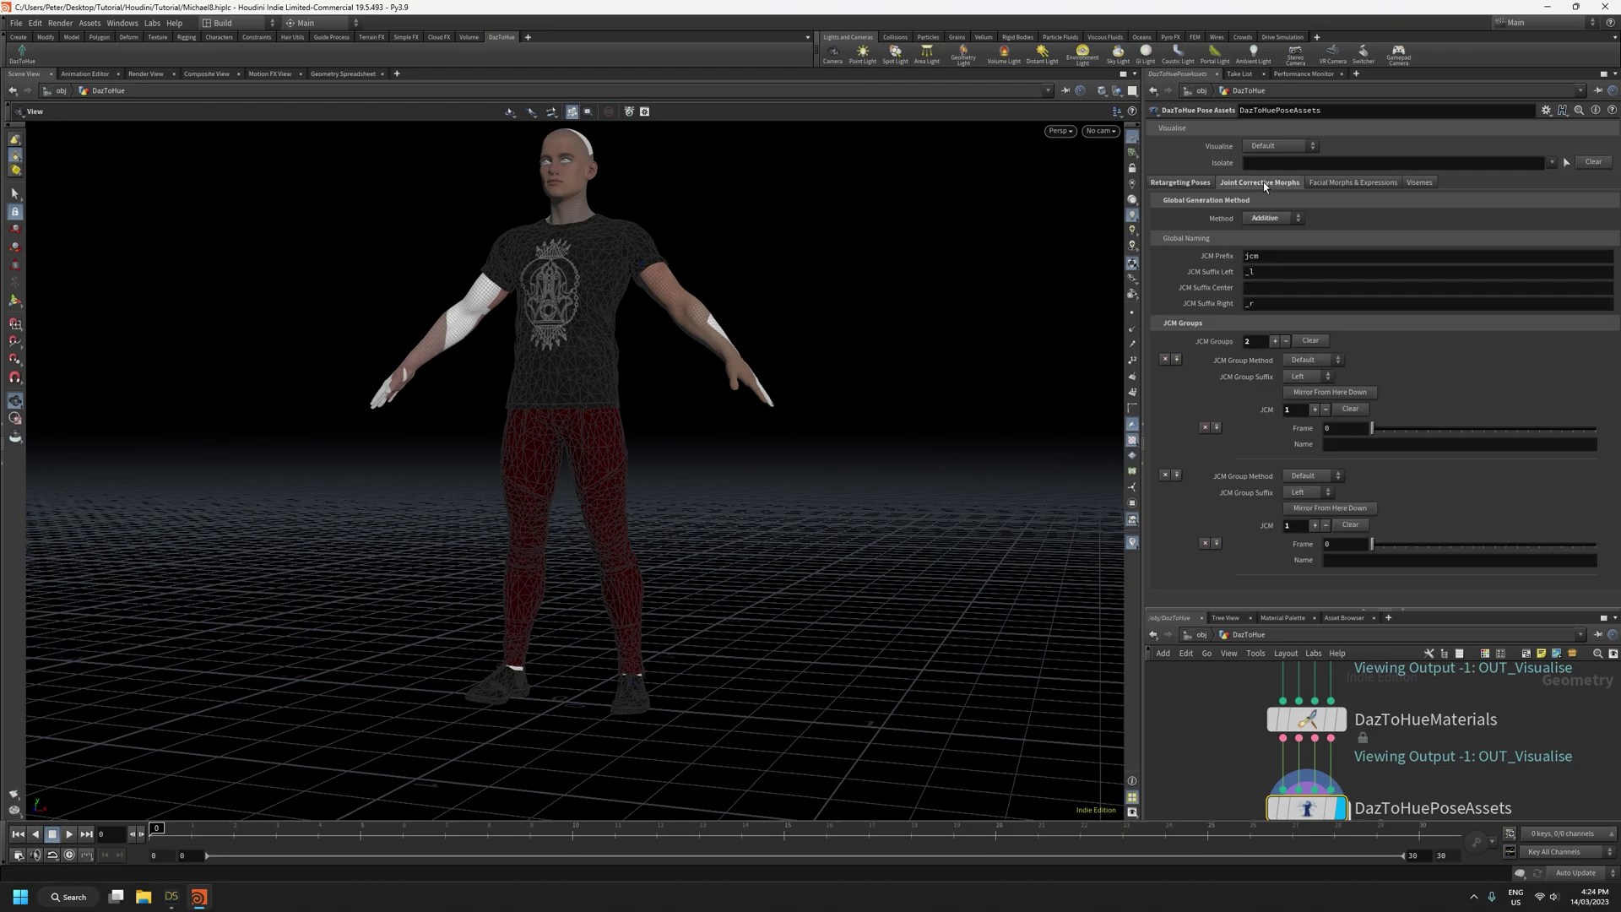
# Set the first group's JCM frame to 3 and the second group's JCM frame to 4
pyautogui.moveTo(1224, 437); pyautogui.dragTo(1205, 445)
pyautogui.moveTo(1336, 546); pyautogui.dragTo(1255, 546)
pyautogui.write('4')
# Name the frame 3 JCM FootBendDown65 and the frame 4 JCM FootBendUp45
pyautogui.click(1358, 440)
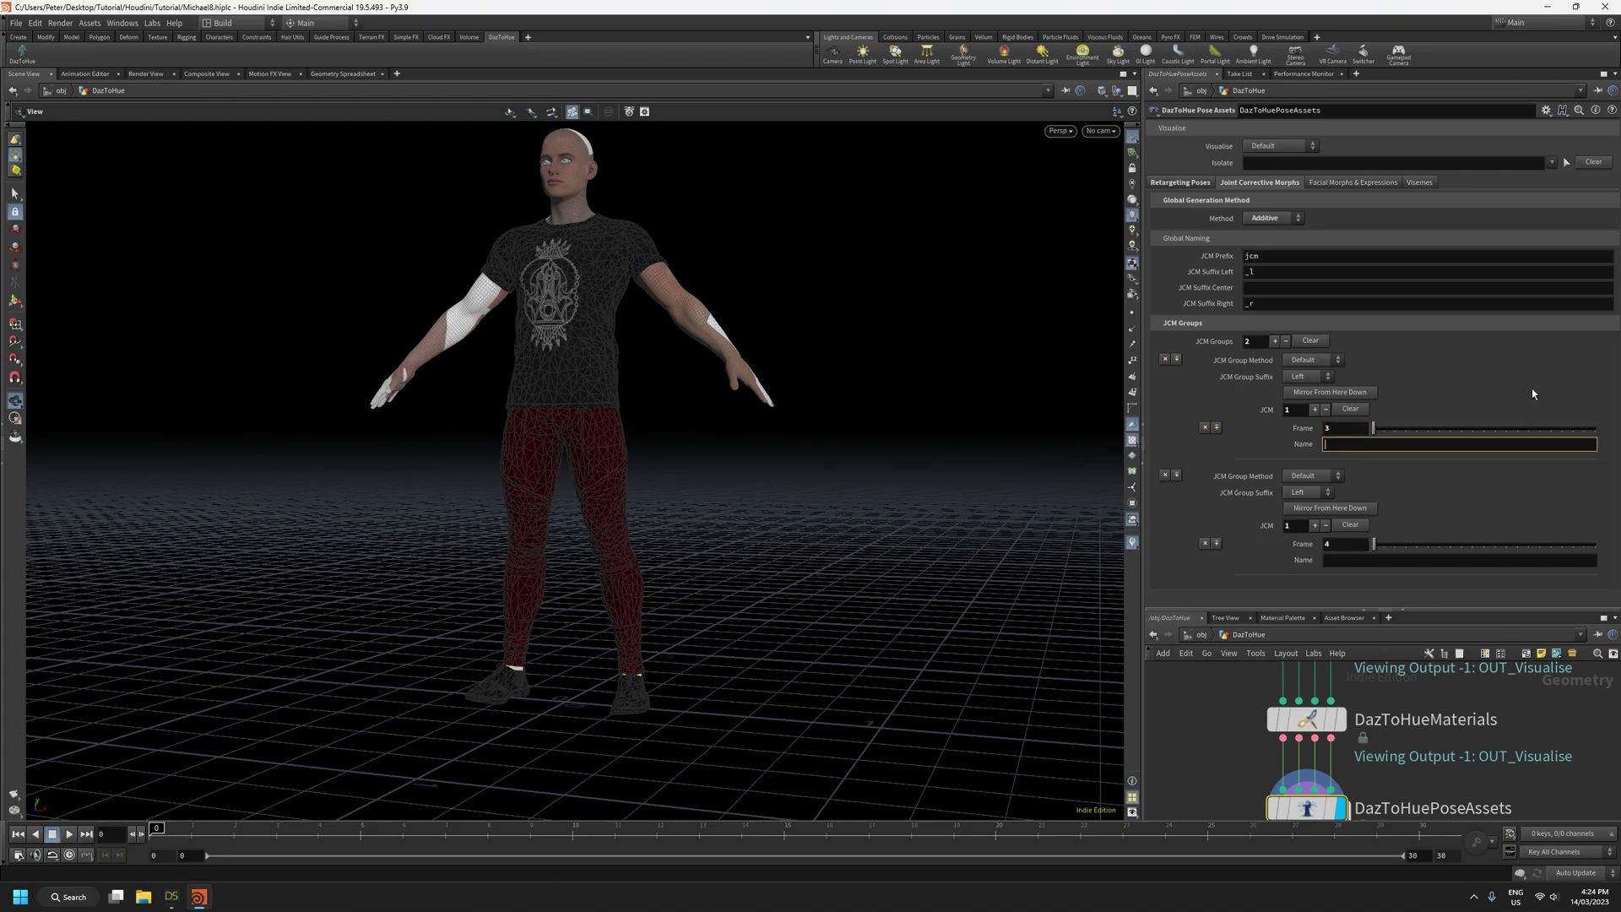
pyautogui.write('FootBendDown65')
pyautogui.click(1343, 558)
pyautogui.write('FootBend')
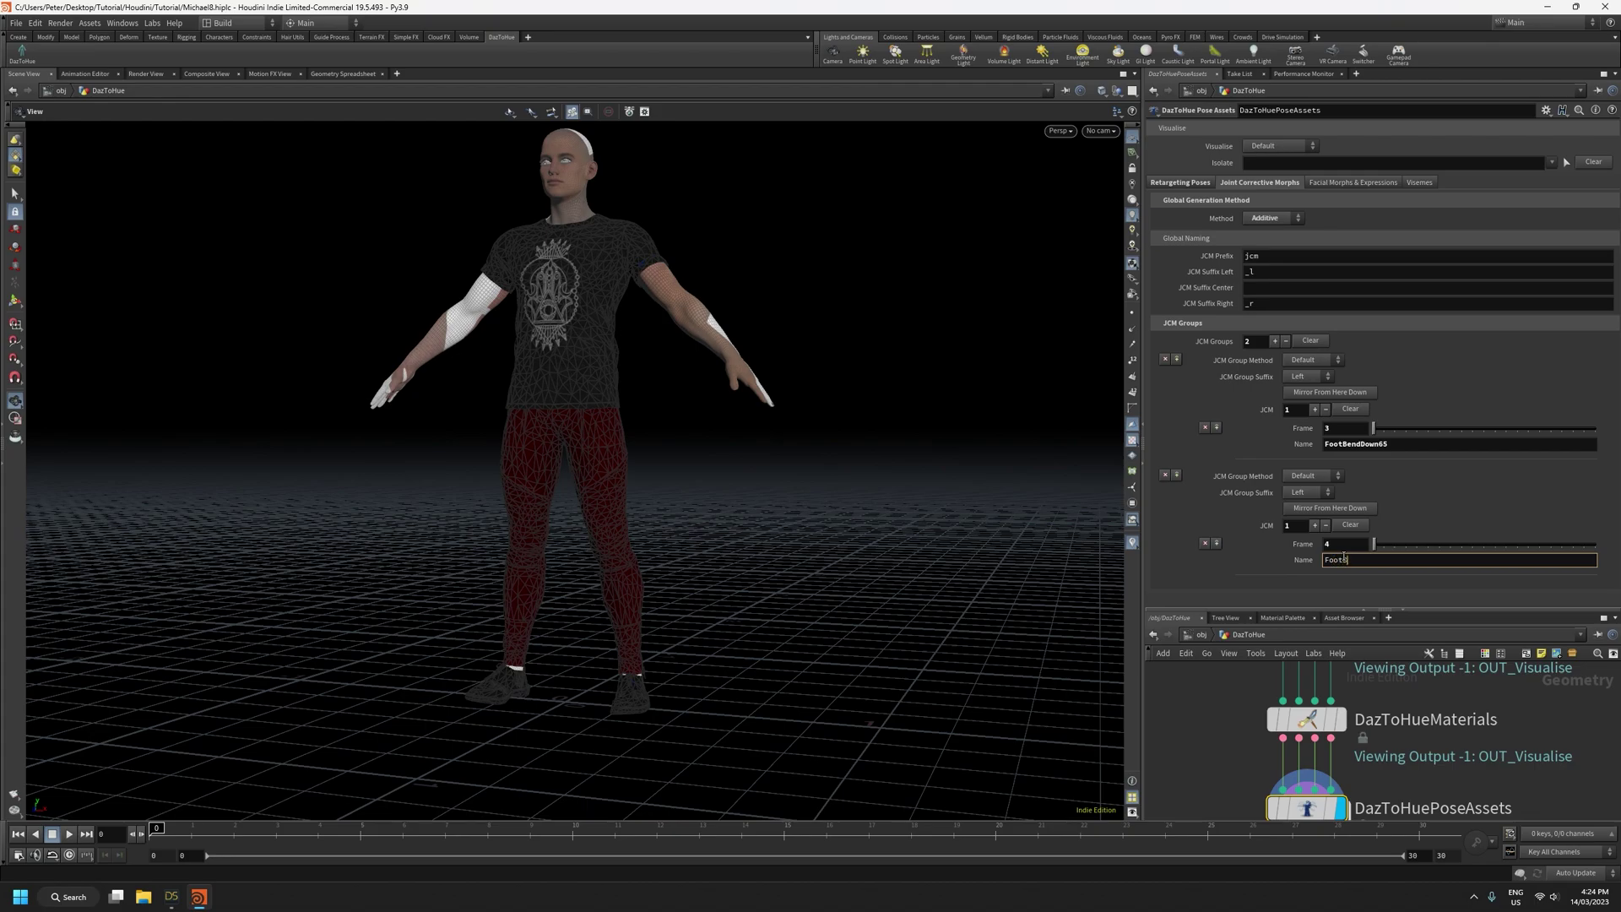
pyautogui.write('Up45')
# Switch to DAZ Studio to compare the character's left and right feet at frame 4, and return to Houdini
pyautogui.click(176, 900)
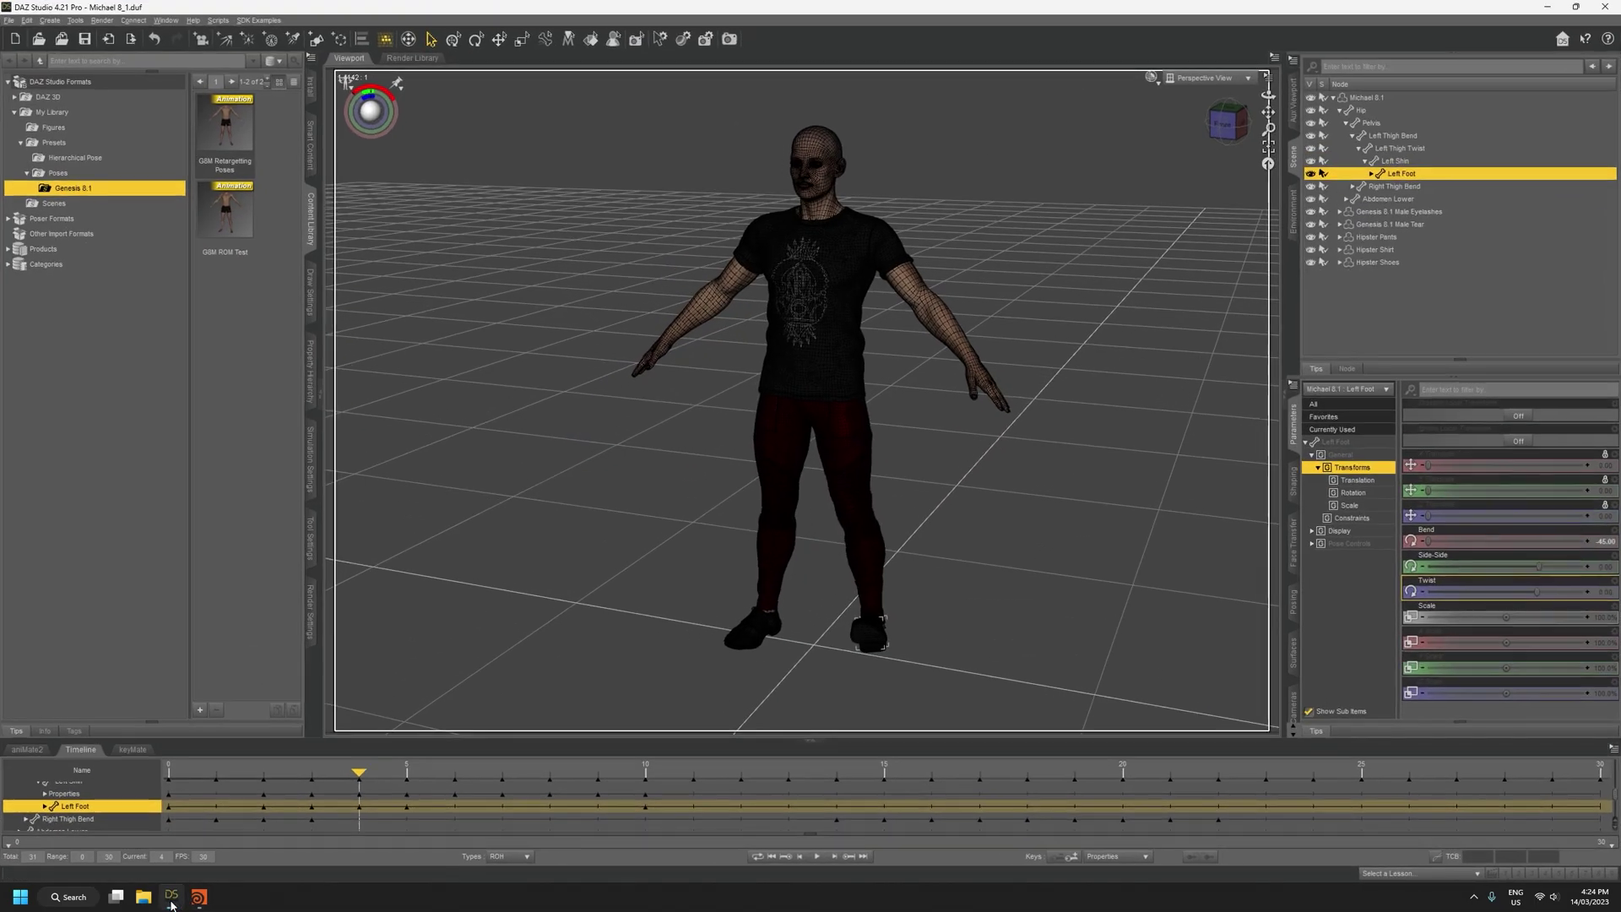
pyautogui.click(174, 898)
pyautogui.click(1402, 513)
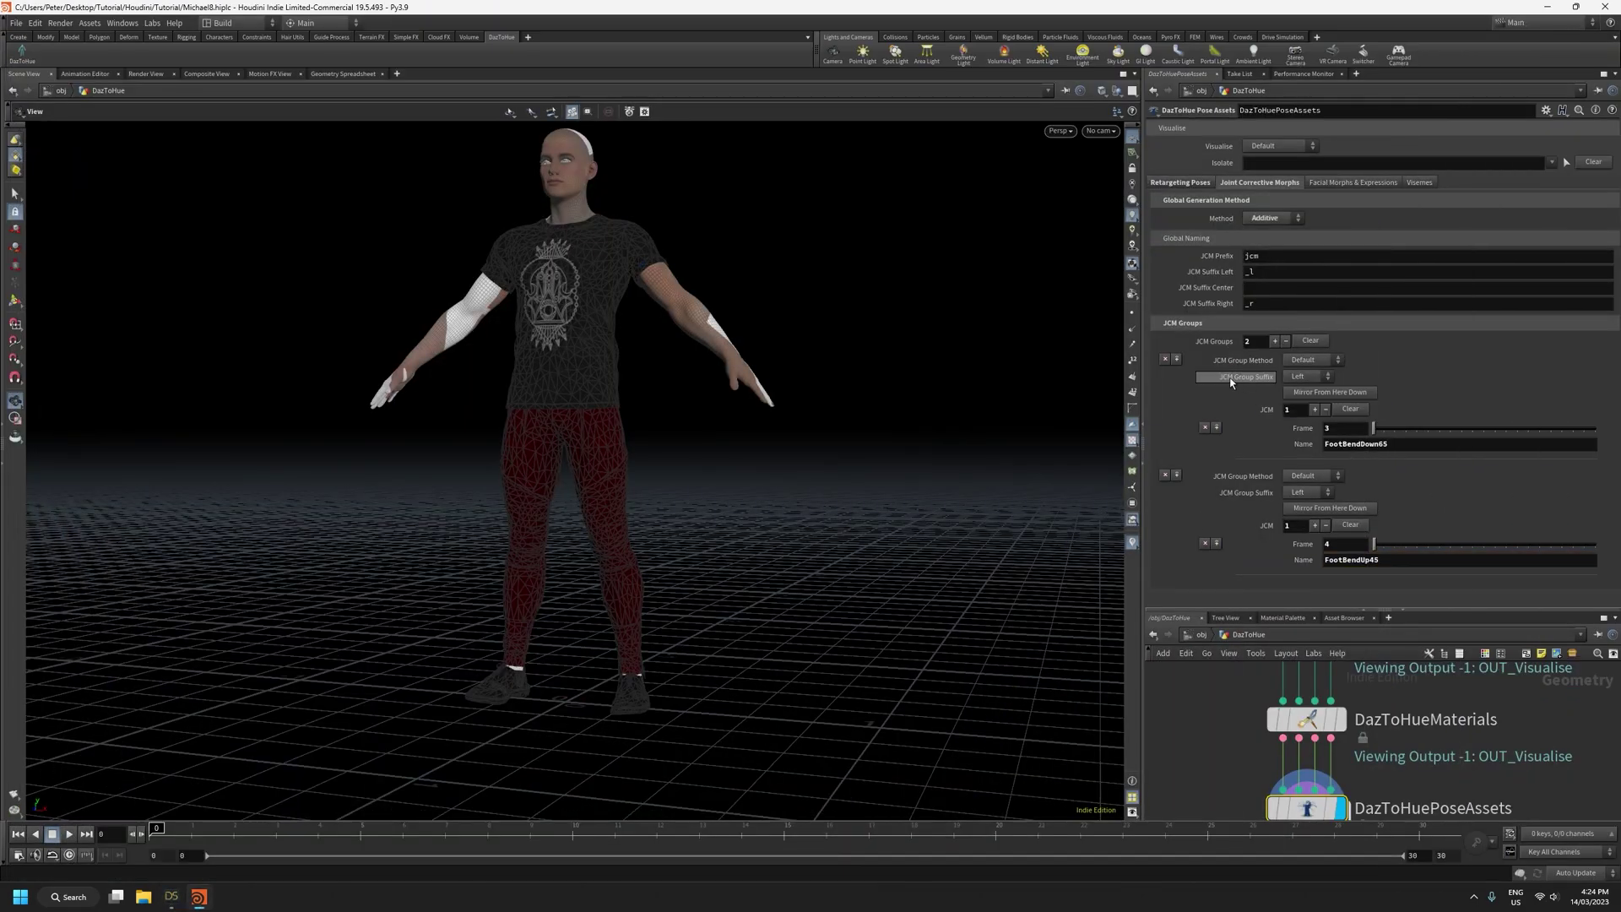
pyautogui.click(172, 899)
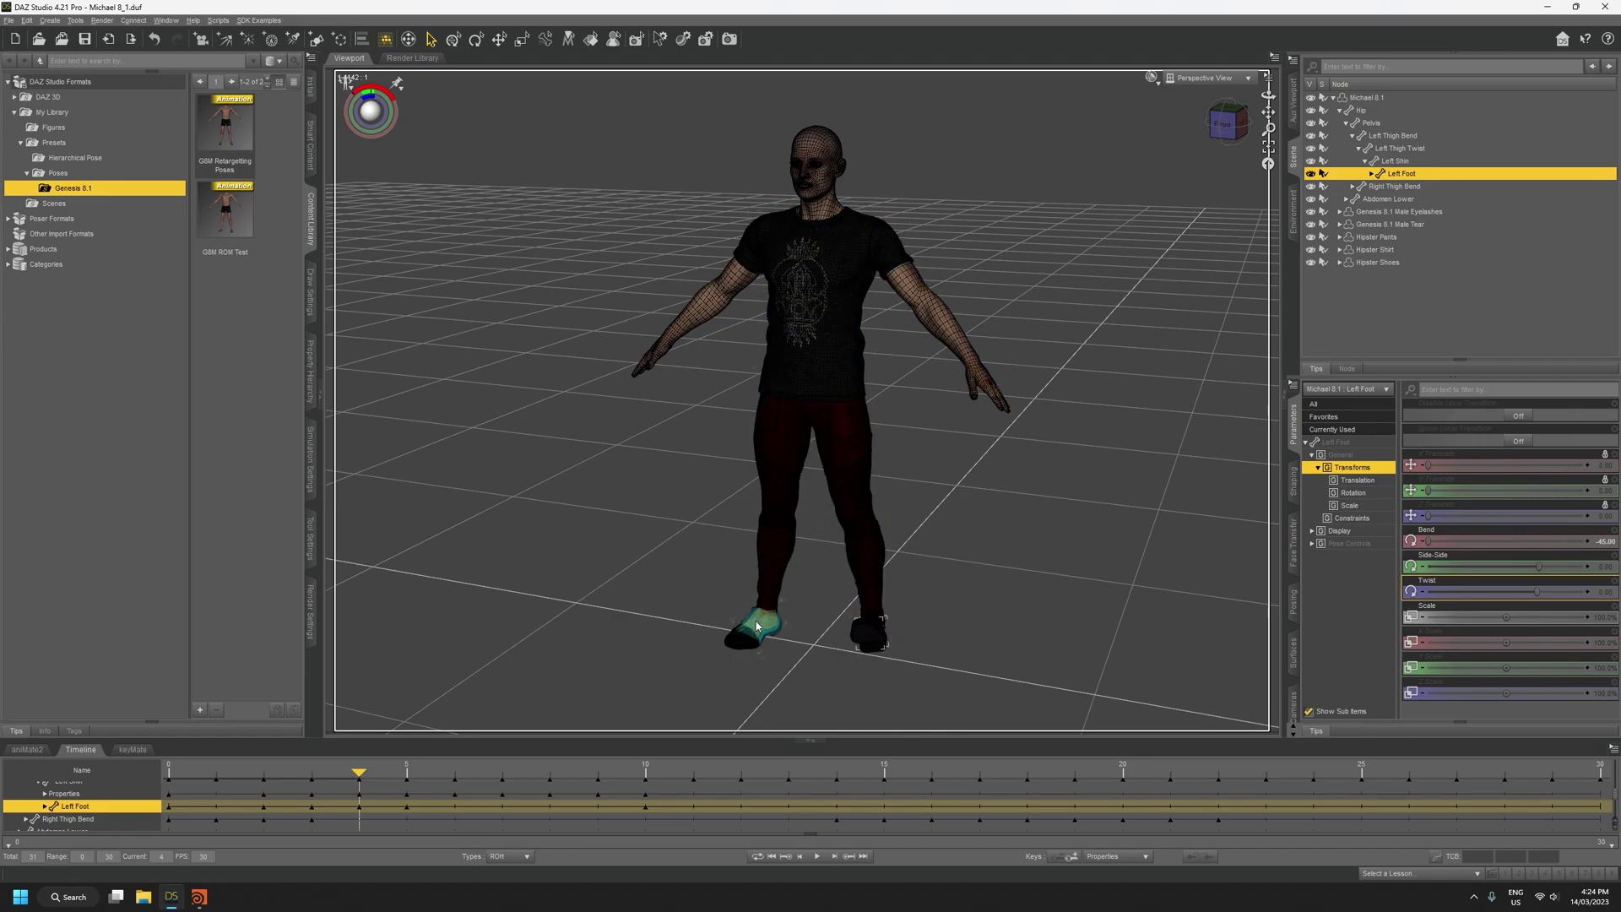
pyautogui.click(1547, 7)
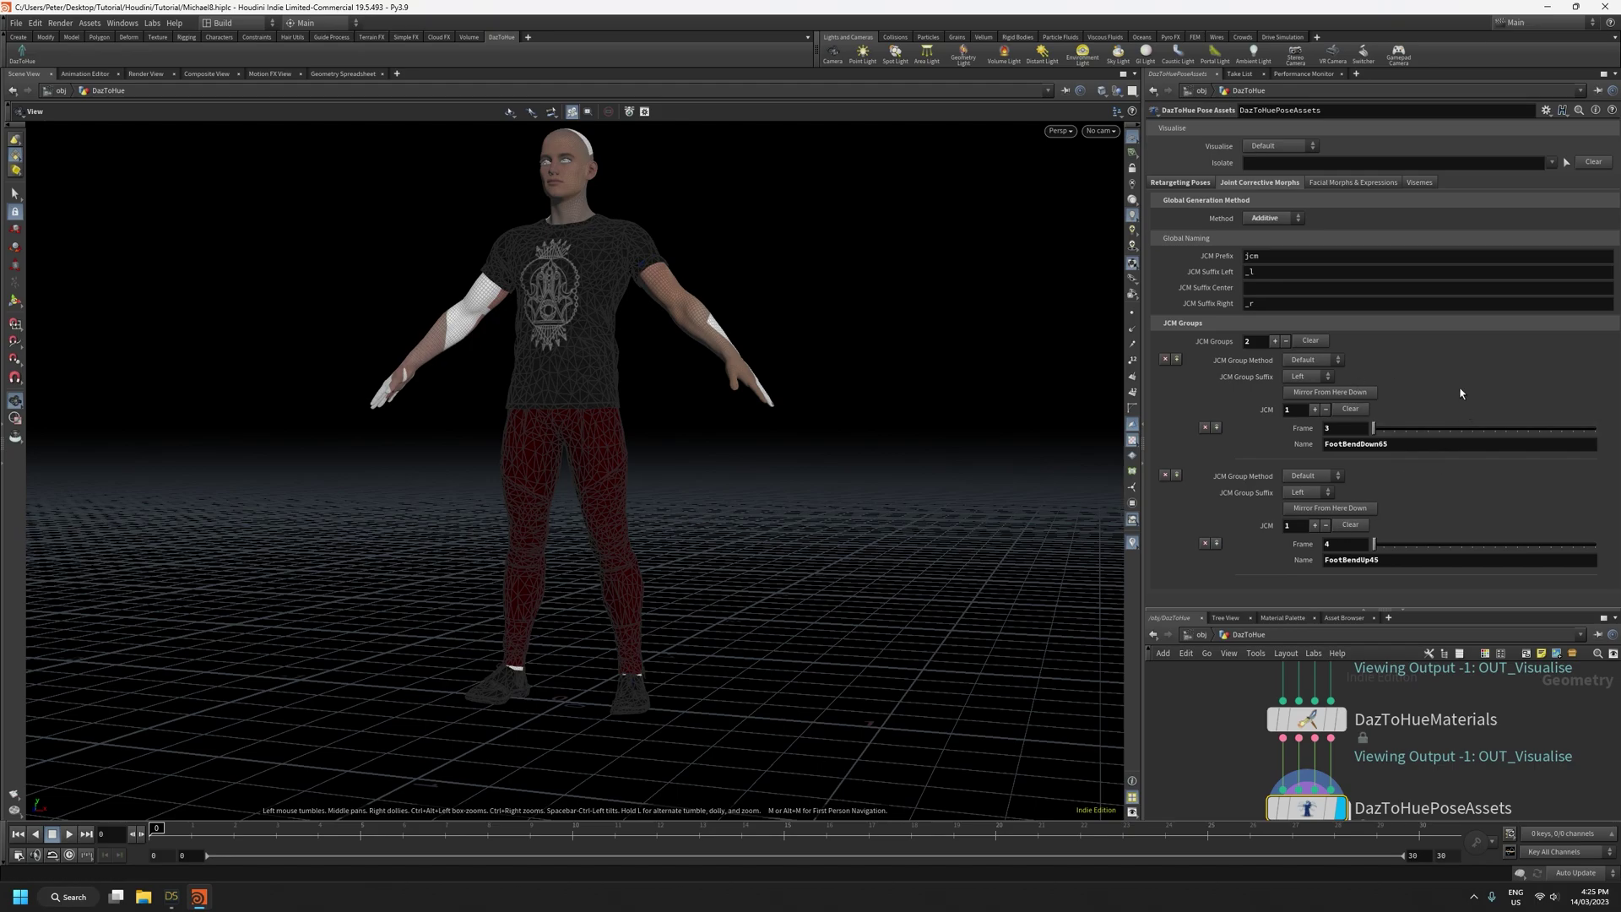
# Add a third JCM group containing one JCM entry
pyautogui.click(1278, 341)
pyautogui.scroll(-2, 1376, 439)
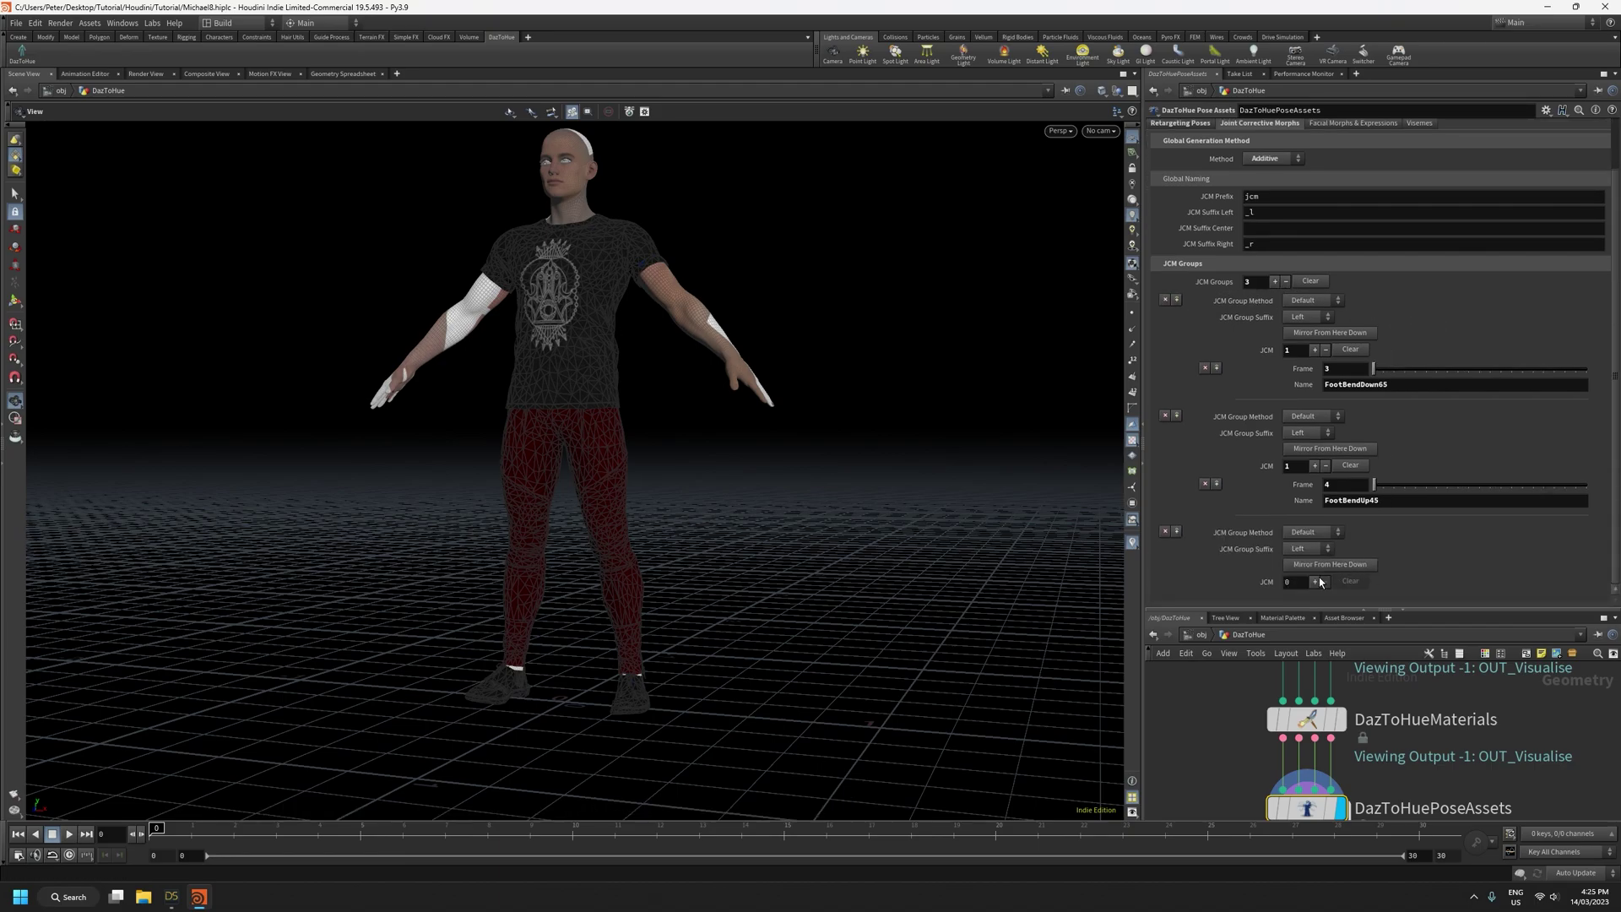
pyautogui.click(1313, 582)
pyautogui.scroll(-1, 1328, 567)
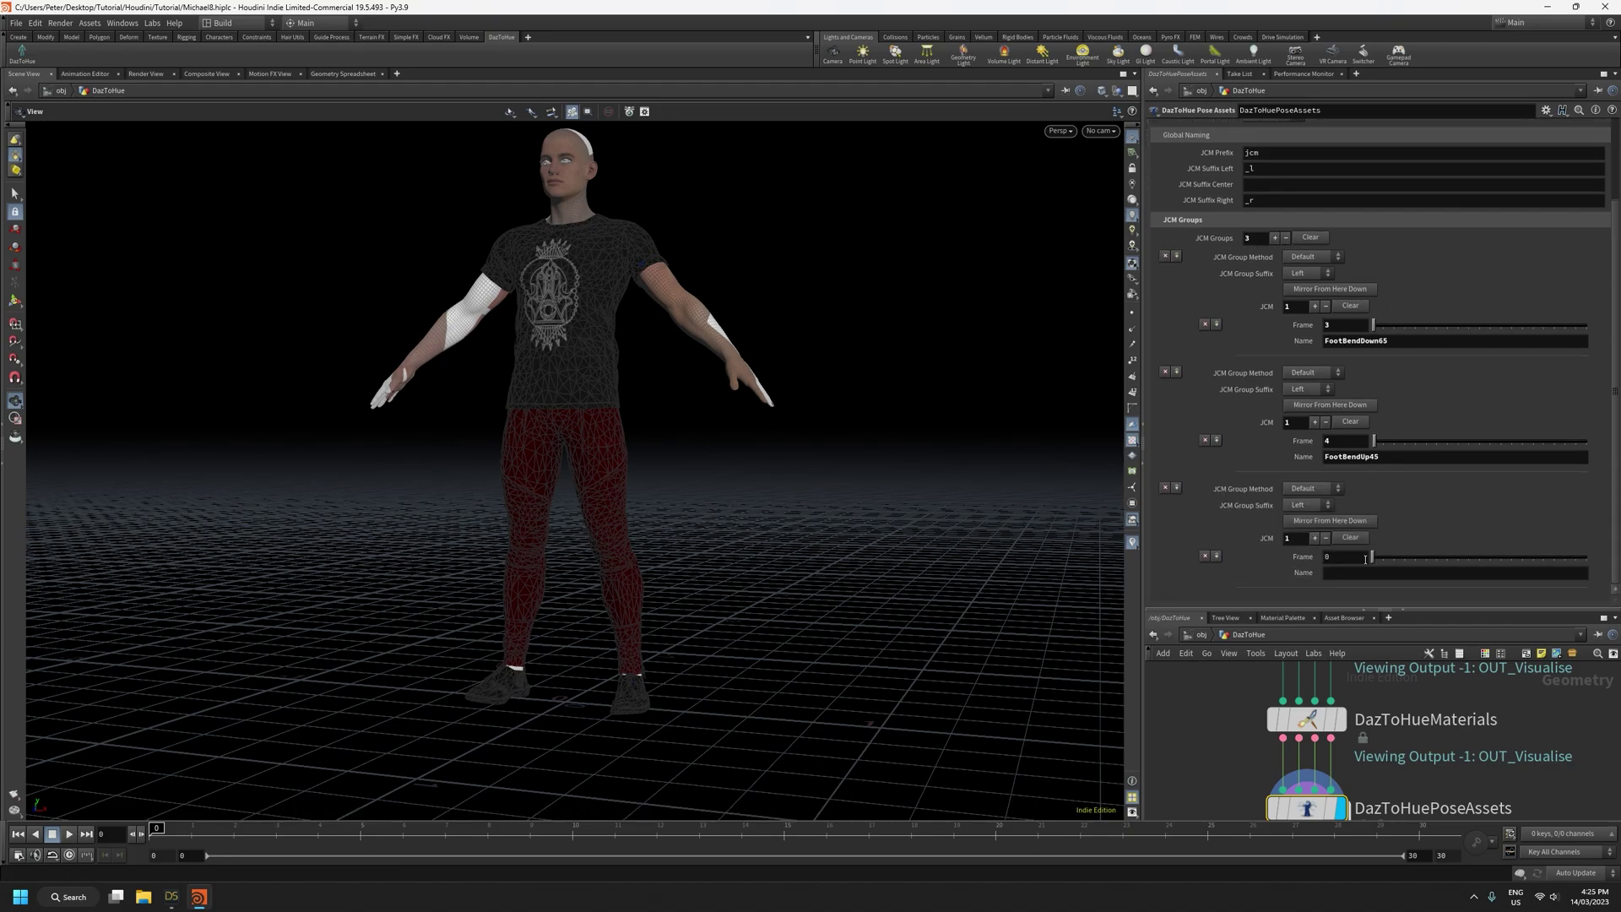
# Set the third group's JCM to frame 5 and name it CalfBendForward11
pyautogui.doubleClick(1353, 560)
pyautogui.write('5')
pyautogui.click(1350, 574)
pyautogui.write('CalfBendForward11')
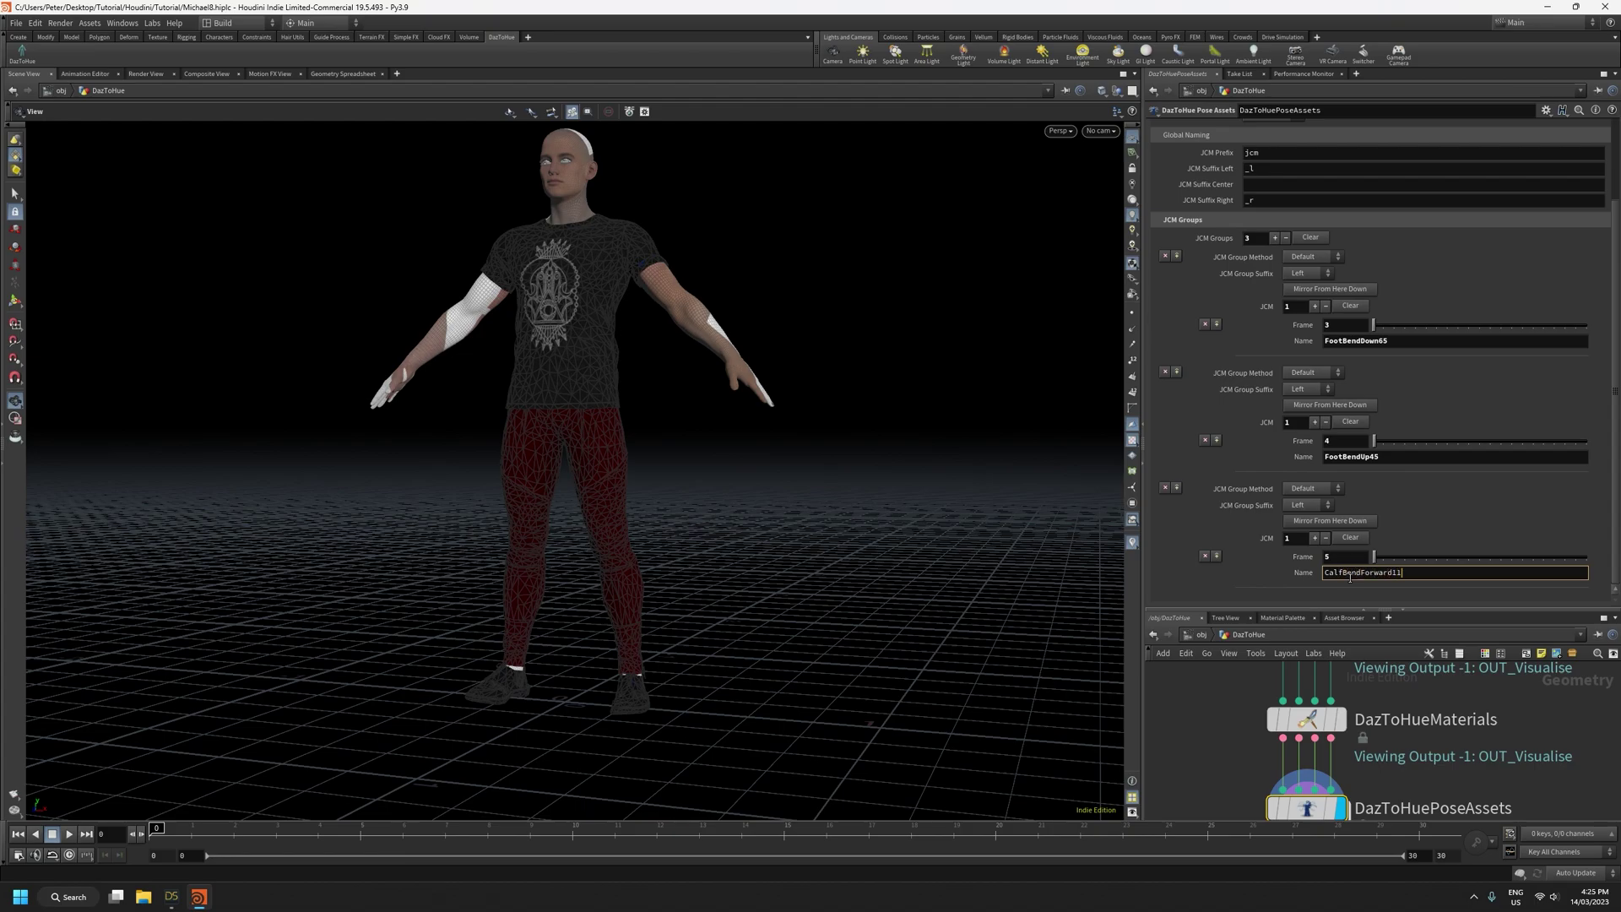
pyautogui.press('Tab')
# Switch to DAZ Studio, check the left shin's Bend value at frame 5, and return to Houdini
pyautogui.click(171, 897)
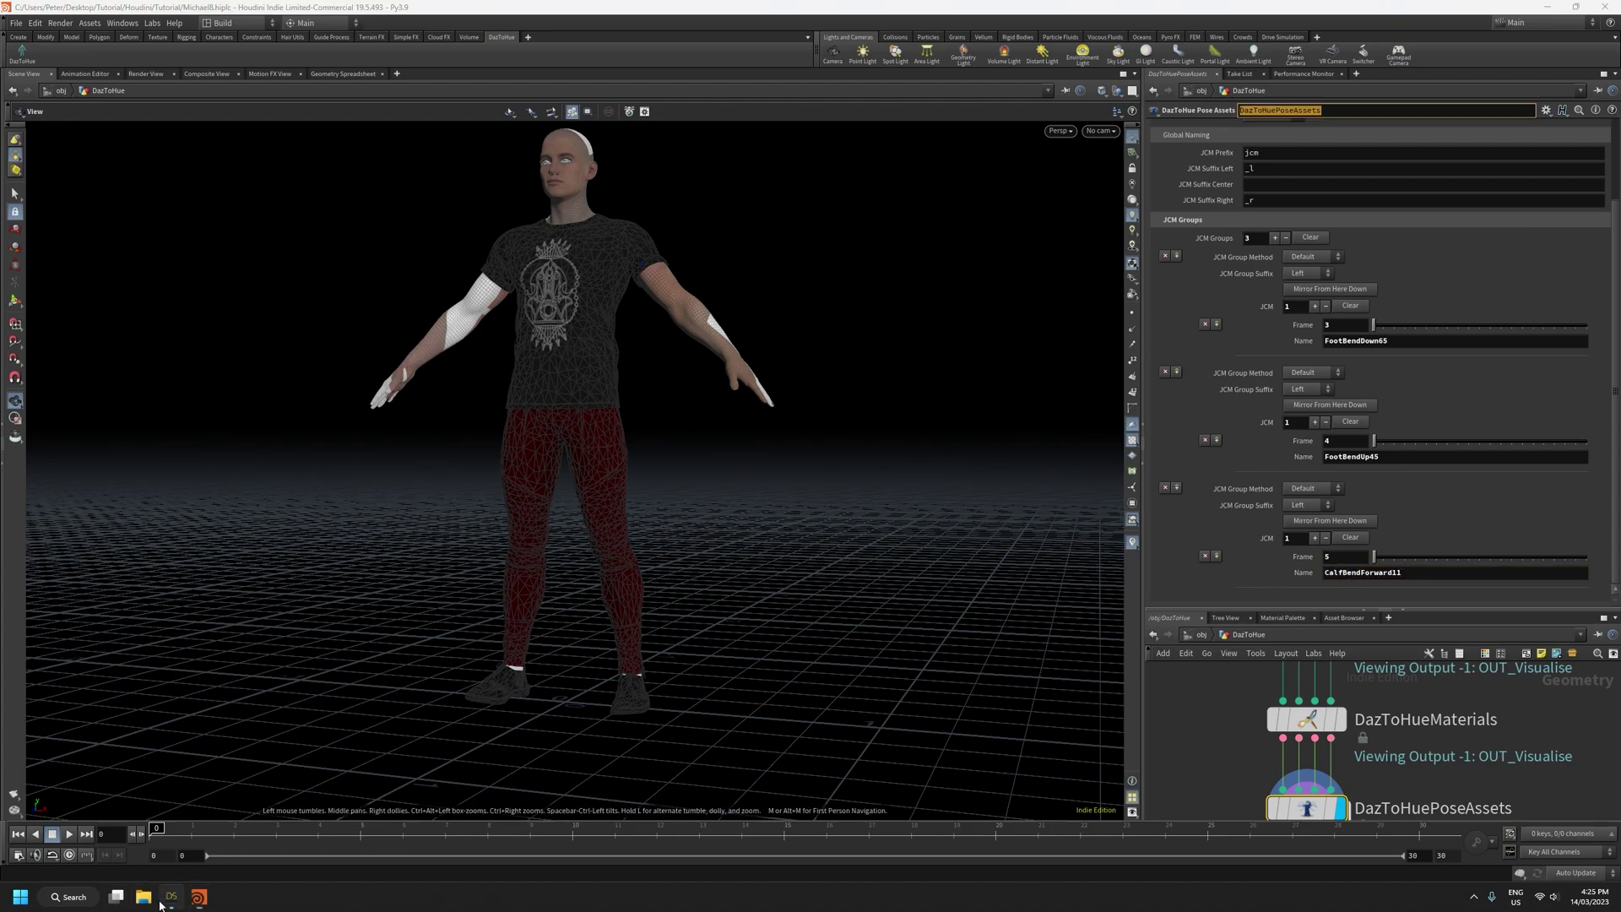
pyautogui.moveTo(361, 769); pyautogui.dragTo(406, 772)
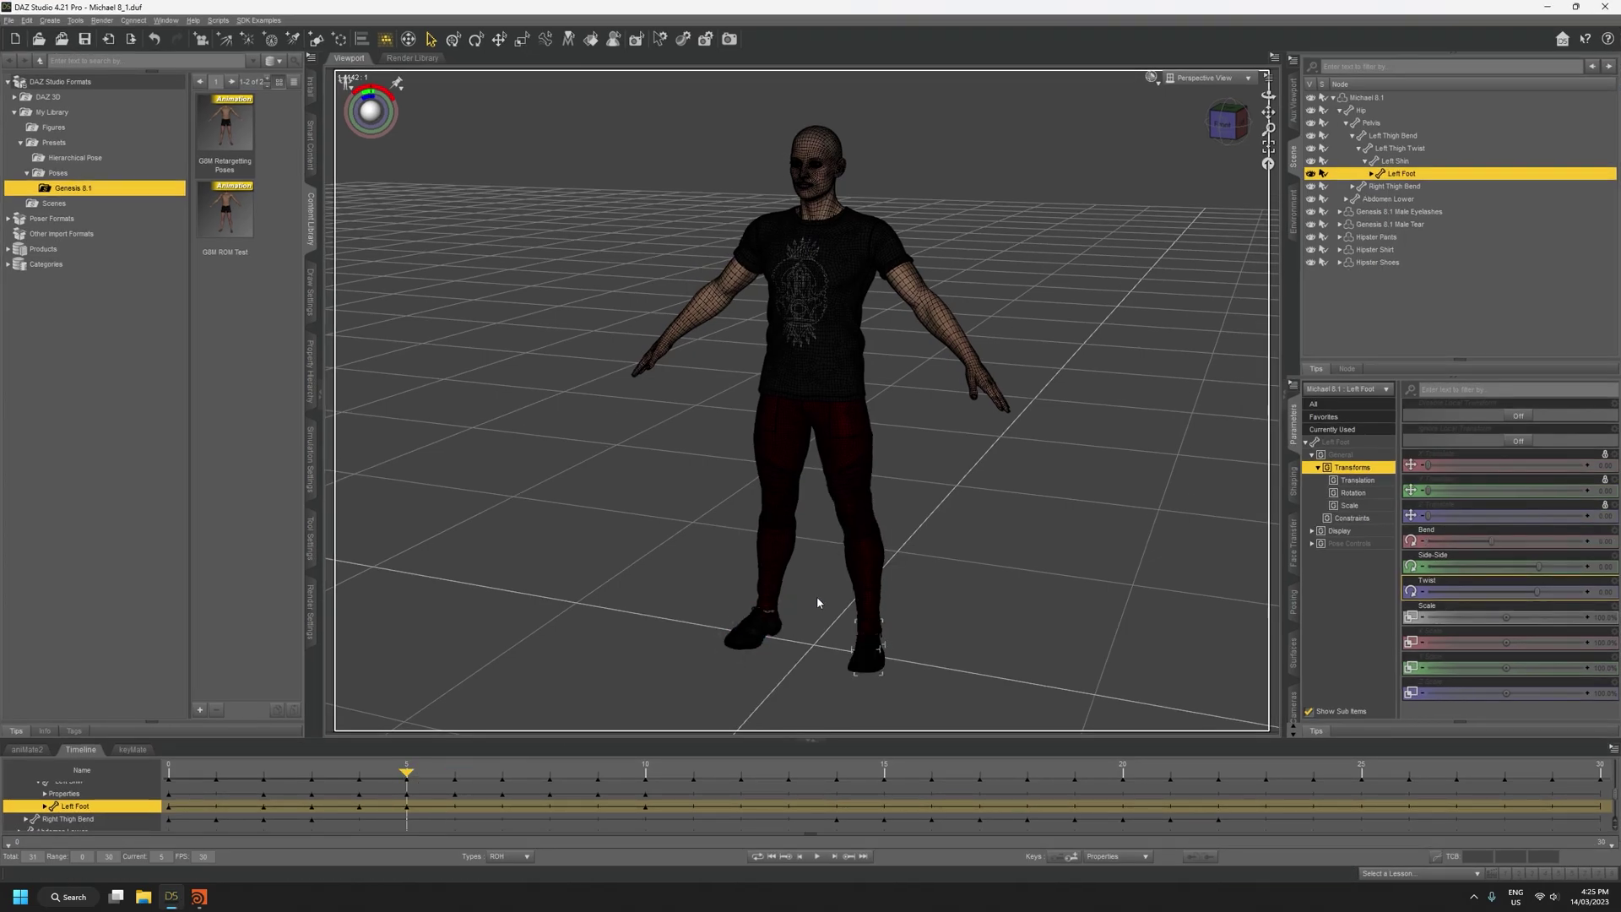
pyautogui.click(862, 550)
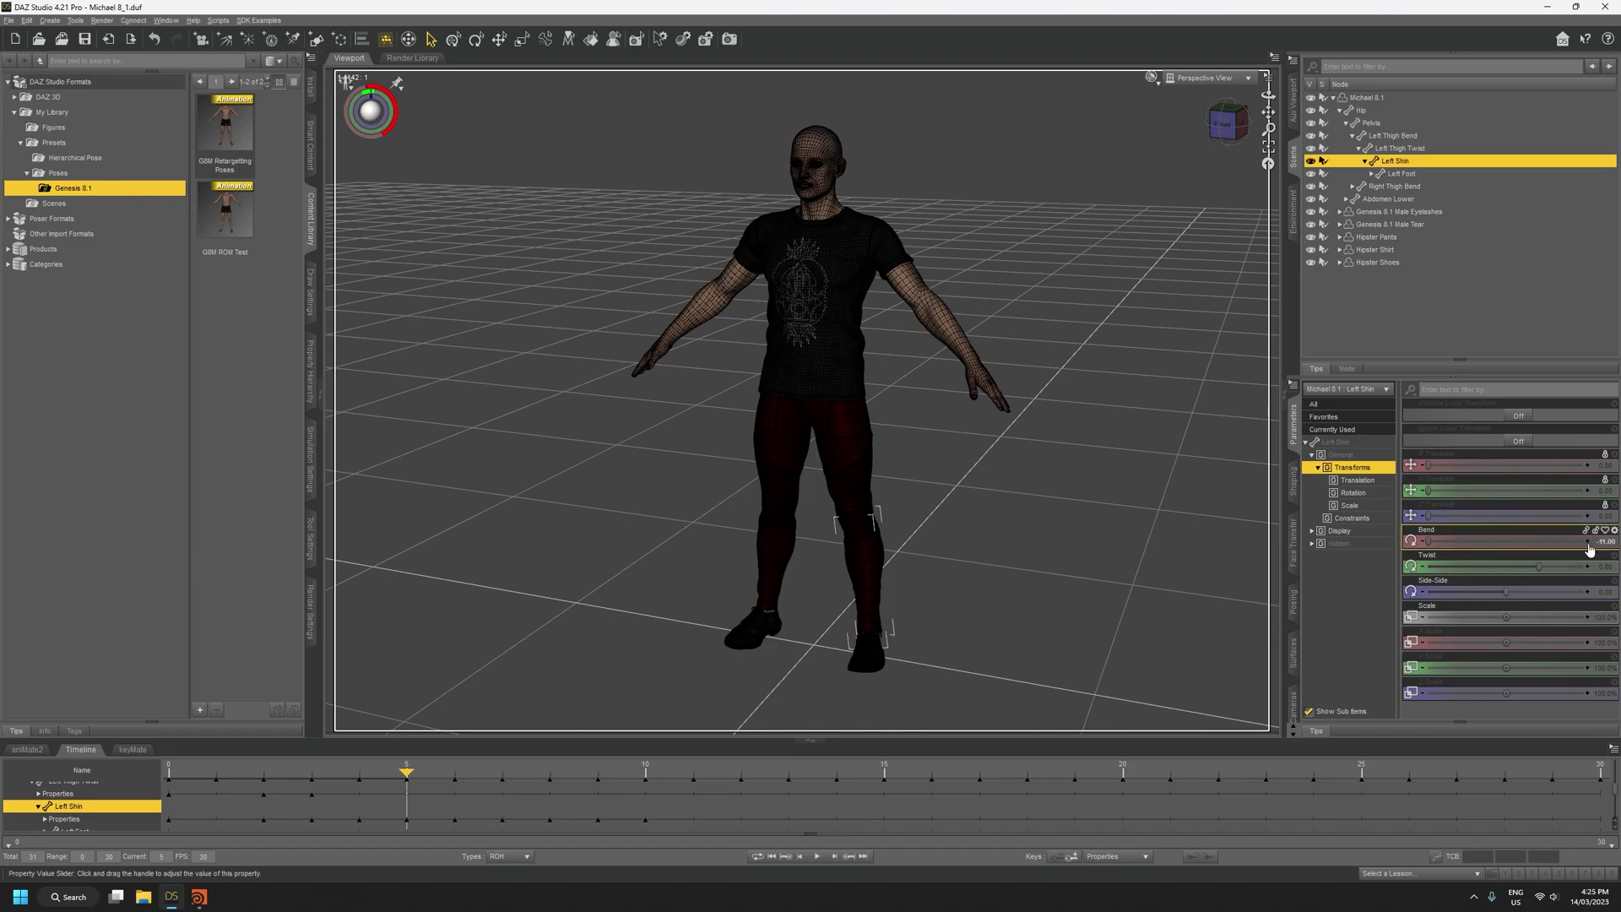
pyautogui.click(1548, 6)
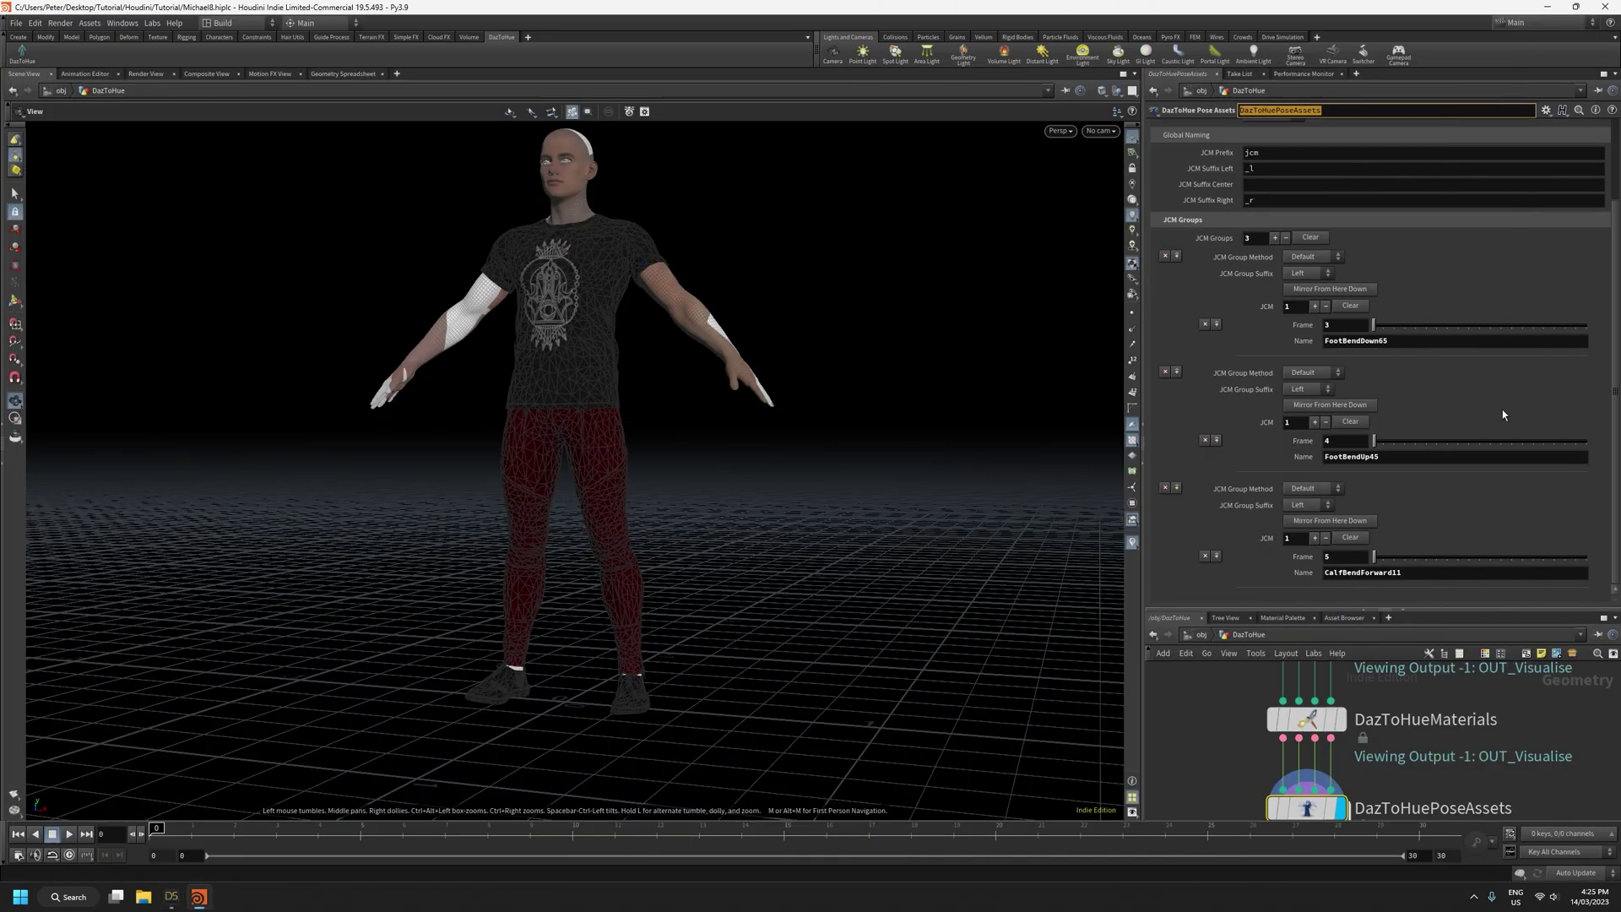
# Add a fourth JCM group containing four JCM entries
pyautogui.scroll(3, 1283, 335)
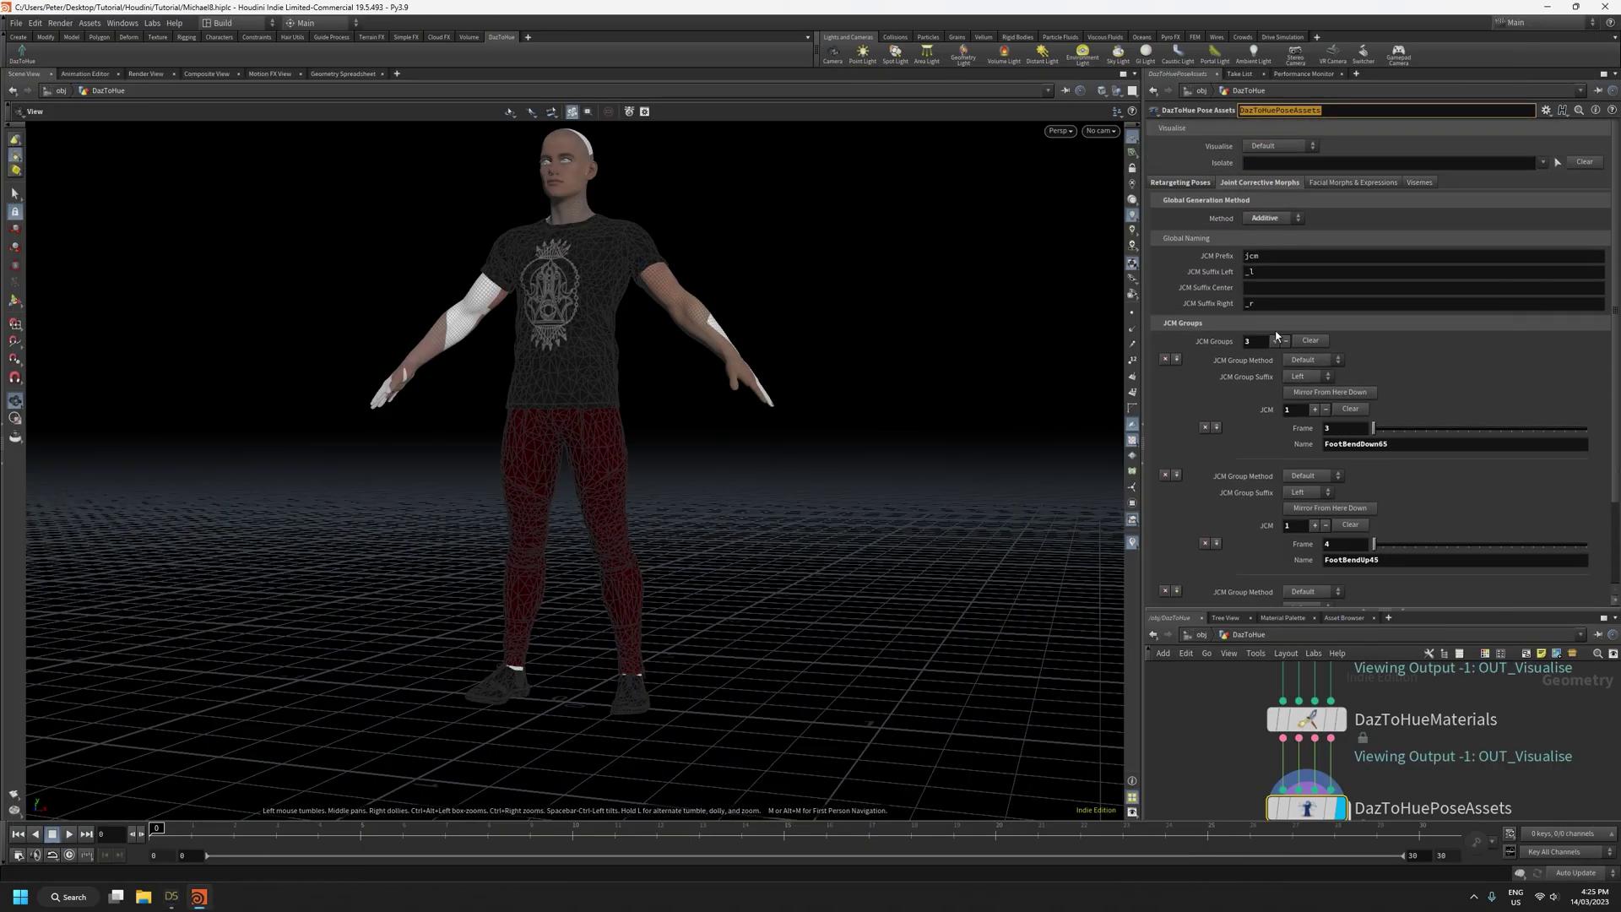
pyautogui.click(1275, 340)
pyautogui.scroll(-5, 1263, 346)
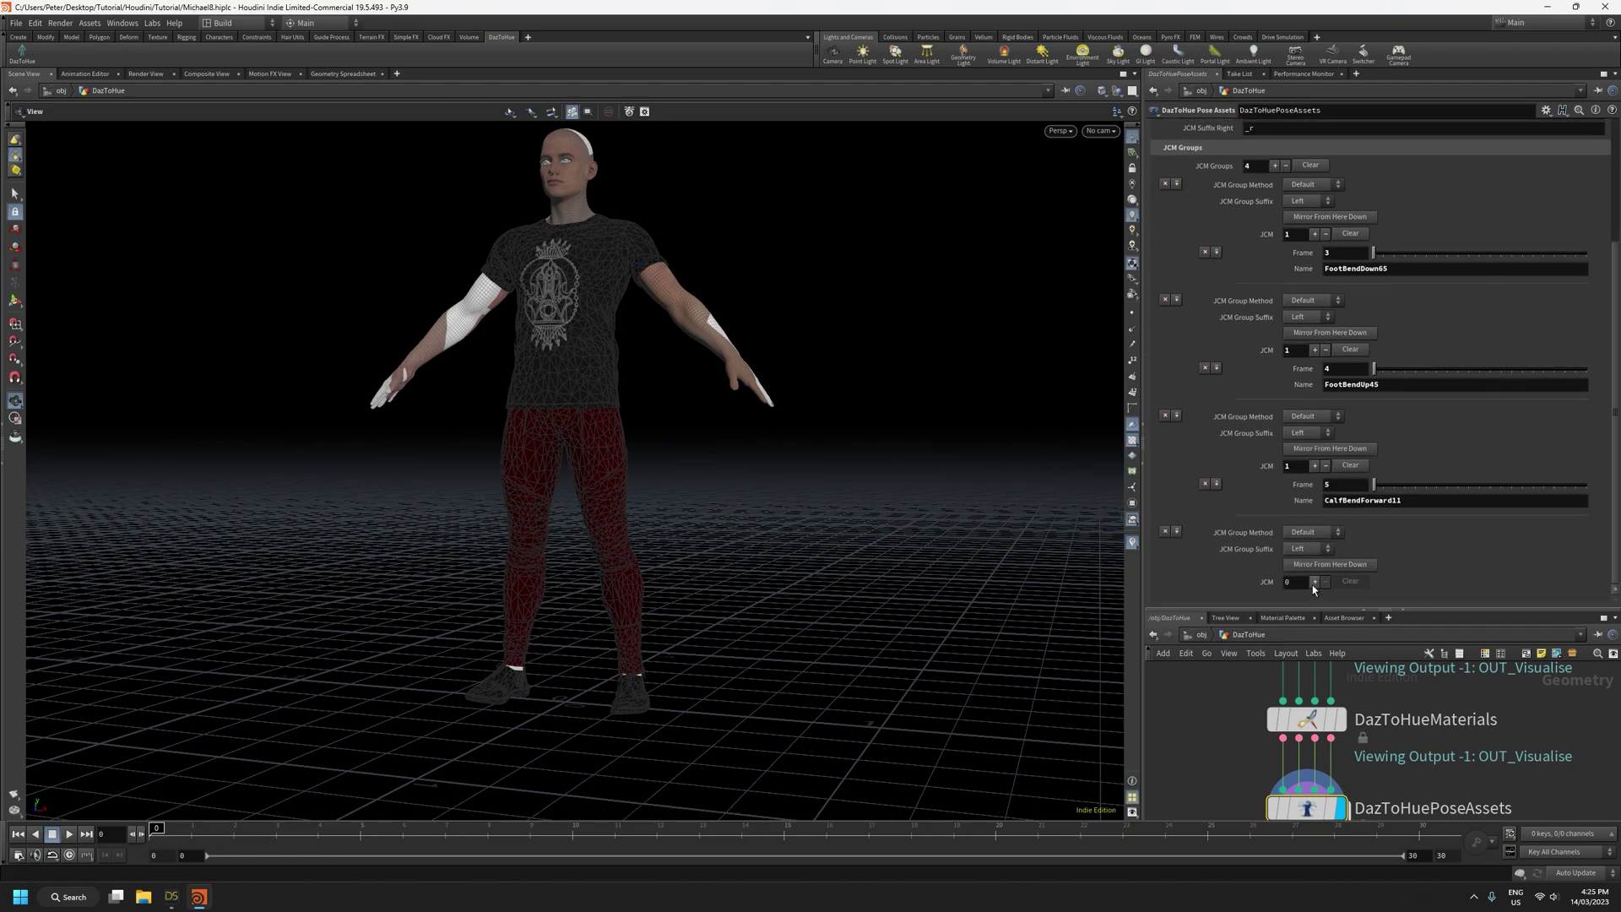
pyautogui.click(1312, 584)
pyautogui.click(1313, 540)
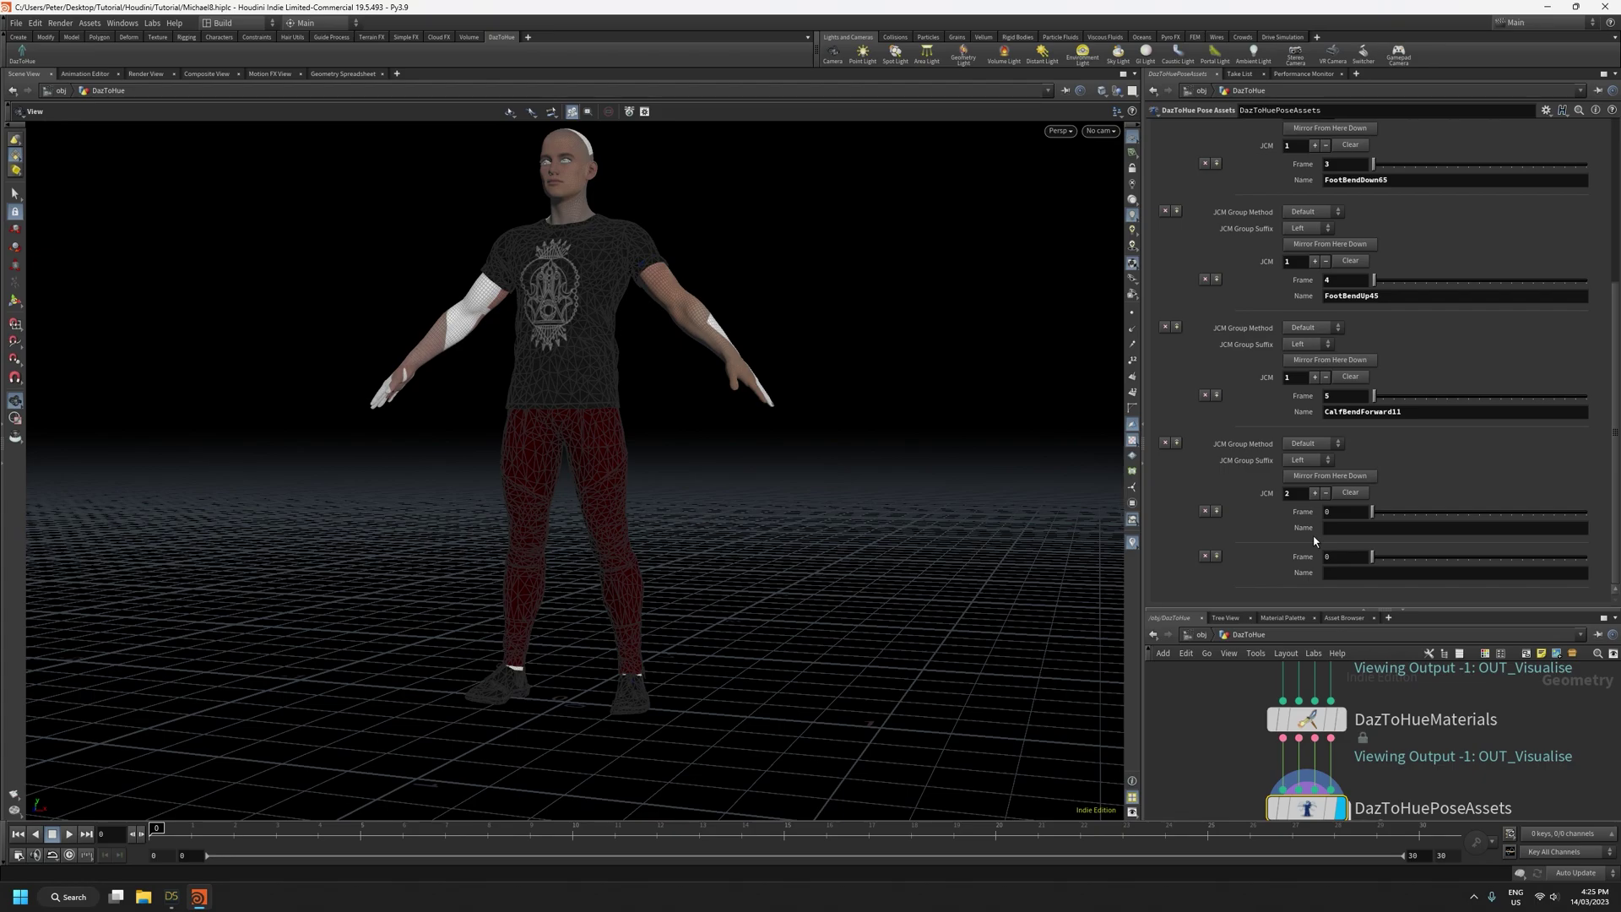
pyautogui.click(1314, 493)
pyautogui.click(1314, 447)
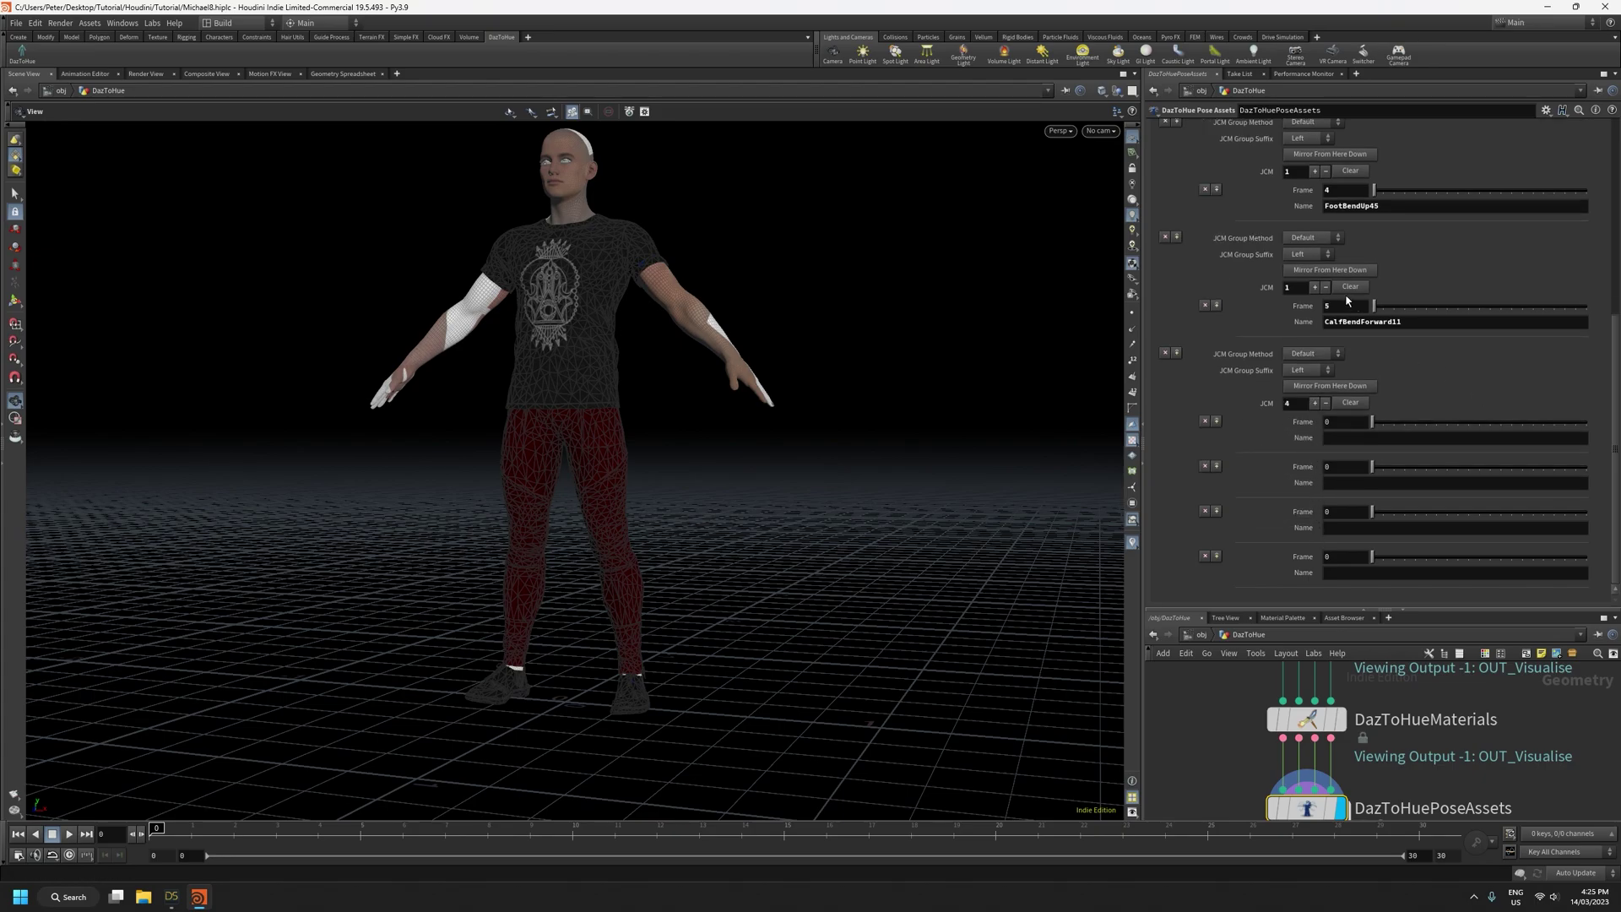
# Set the frames of the fourth group's four JCMs to 6, 7, 8 and 9 in order
pyautogui.click(1341, 419)
pyautogui.write('6')
pyautogui.press('Tab')
pyautogui.write('7')
pyautogui.press('Tab')
pyautogui.write('8')
pyautogui.press('Tab')
pyautogui.write('9')
# Name the frame 6 JCM CalfBendBackward45 and copy that name to the JCMs at frames 7, 8 and 9
pyautogui.click(1351, 438)
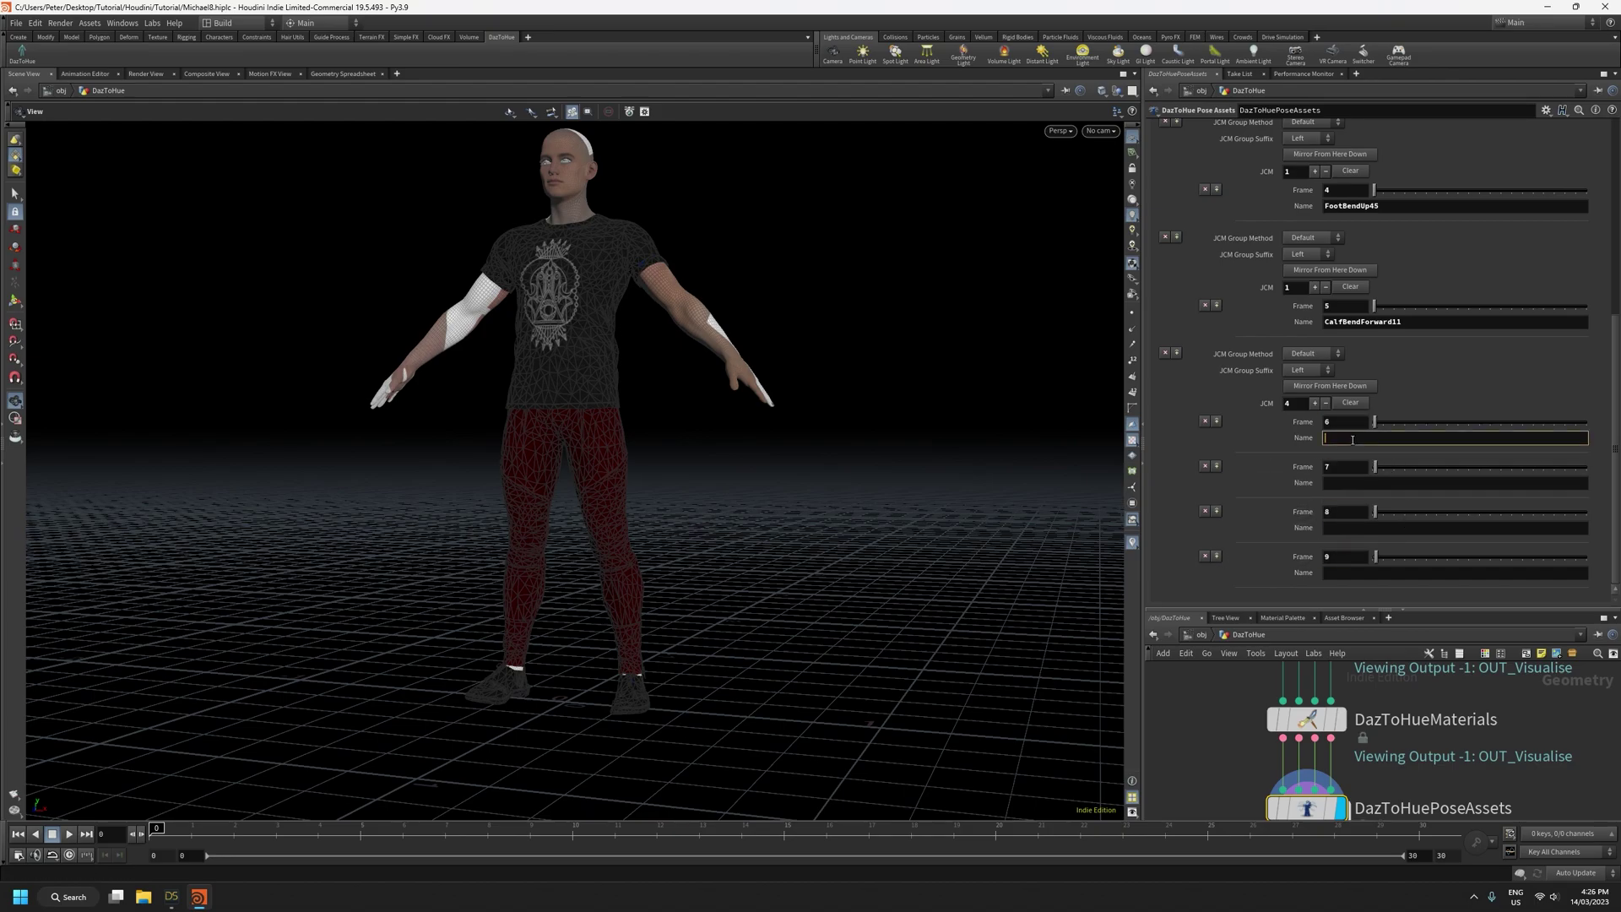
pyautogui.write('CalfBendBackward45')
pyautogui.moveTo(1418, 439); pyautogui.dragTo(1303, 450)
pyautogui.hotkey('ctrl', 'c')
pyautogui.click(1383, 484)
pyautogui.hotkey('ctrl', 'v')
pyautogui.click(1397, 525)
pyautogui.hotkey('ctrl', 'v')
pyautogui.click(1393, 572)
pyautogui.hotkey('ctrl', 'v')
# Rename the JCMs at frames 7, 8 and 9 as CalfBendBackward90, CalfBendBackward135 and CalfBendBackward155
pyautogui.moveTo(1397, 483); pyautogui.dragTo(1419, 575)
pyautogui.write('90')
pyautogui.write('135')
pyautogui.press('BackSpace')
pyautogui.write('155')
pyautogui.press('Return')
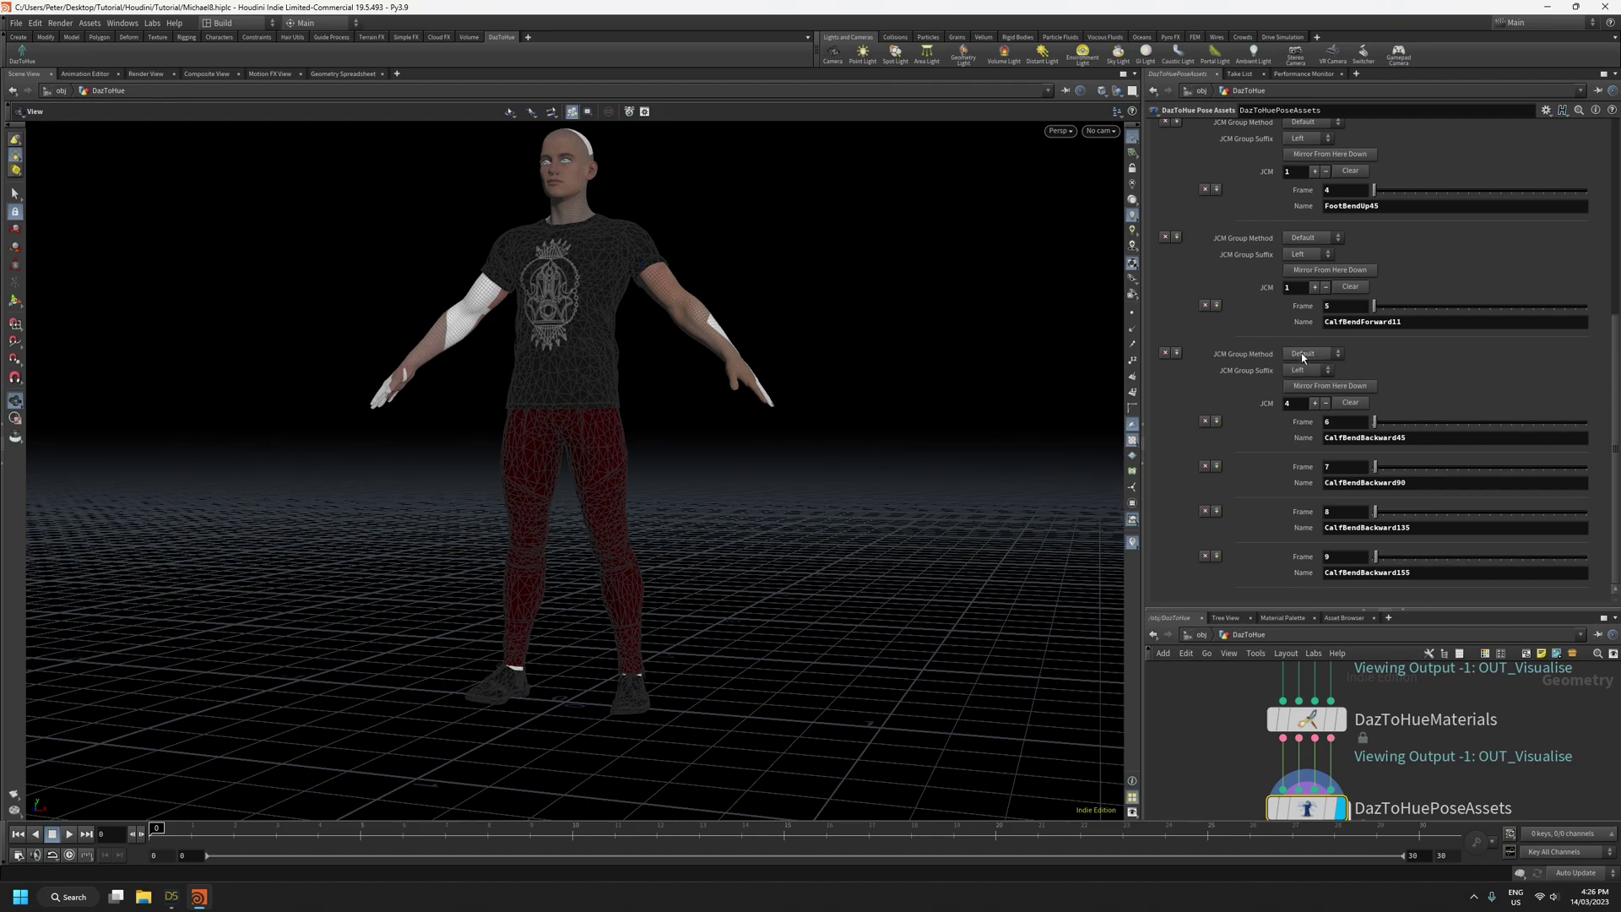
# Set the global generation method for the joint corrective morphs to Individual and review the fourth JCM group
pyautogui.moveTo(1615, 348); pyautogui.dragTo(1617, 139)
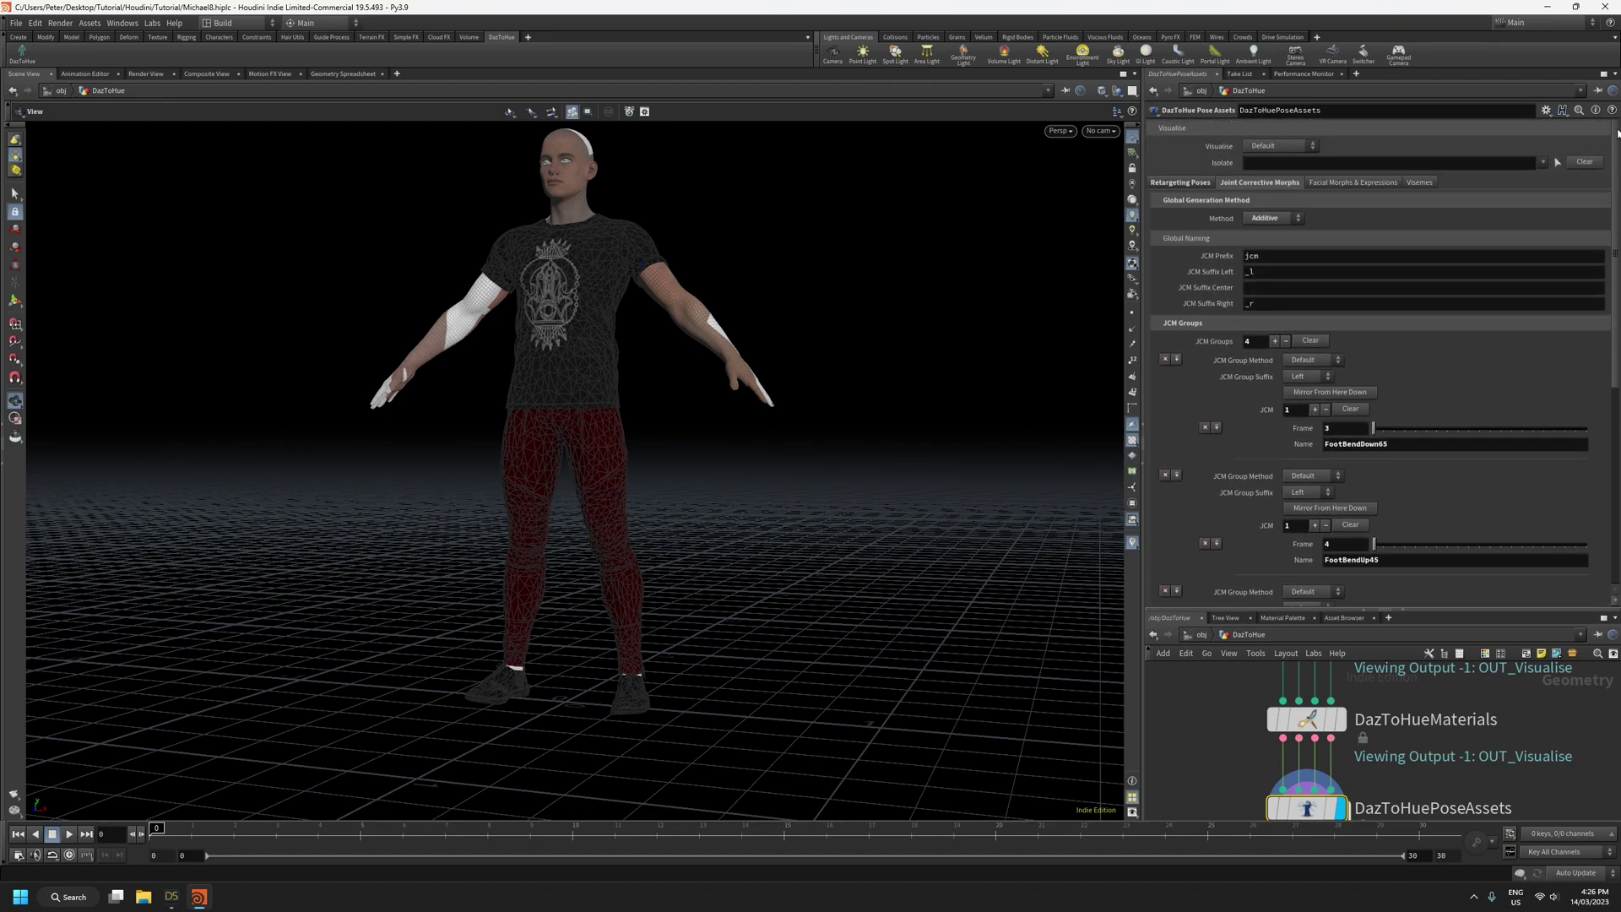
pyautogui.click(1269, 218)
pyautogui.click(1269, 234)
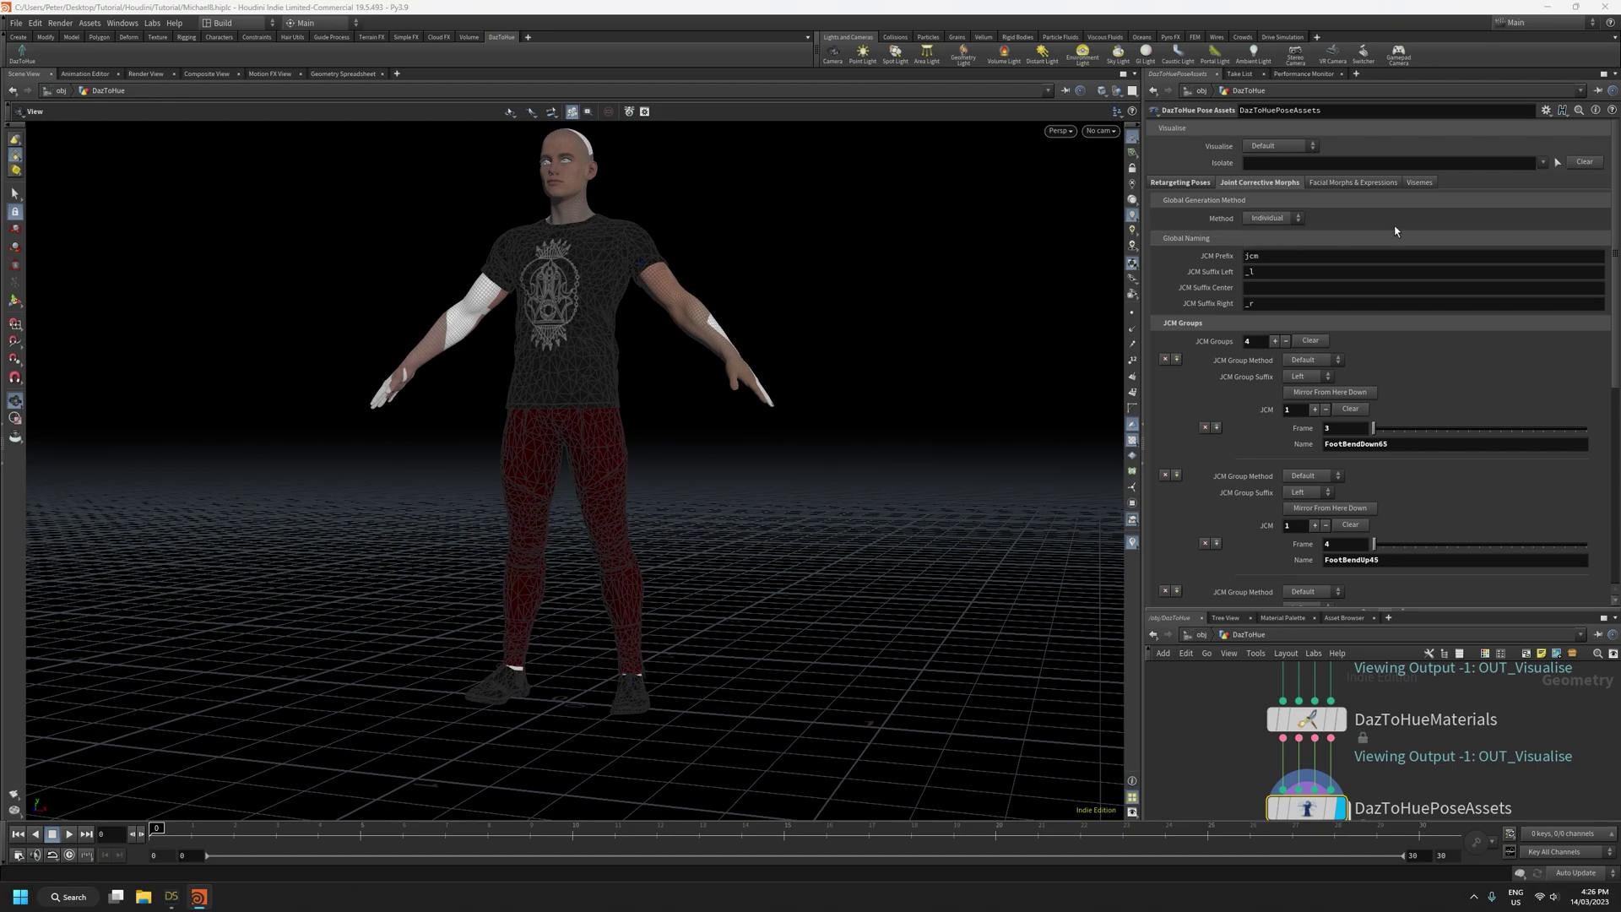
pyautogui.scroll(-5, 1455, 374)
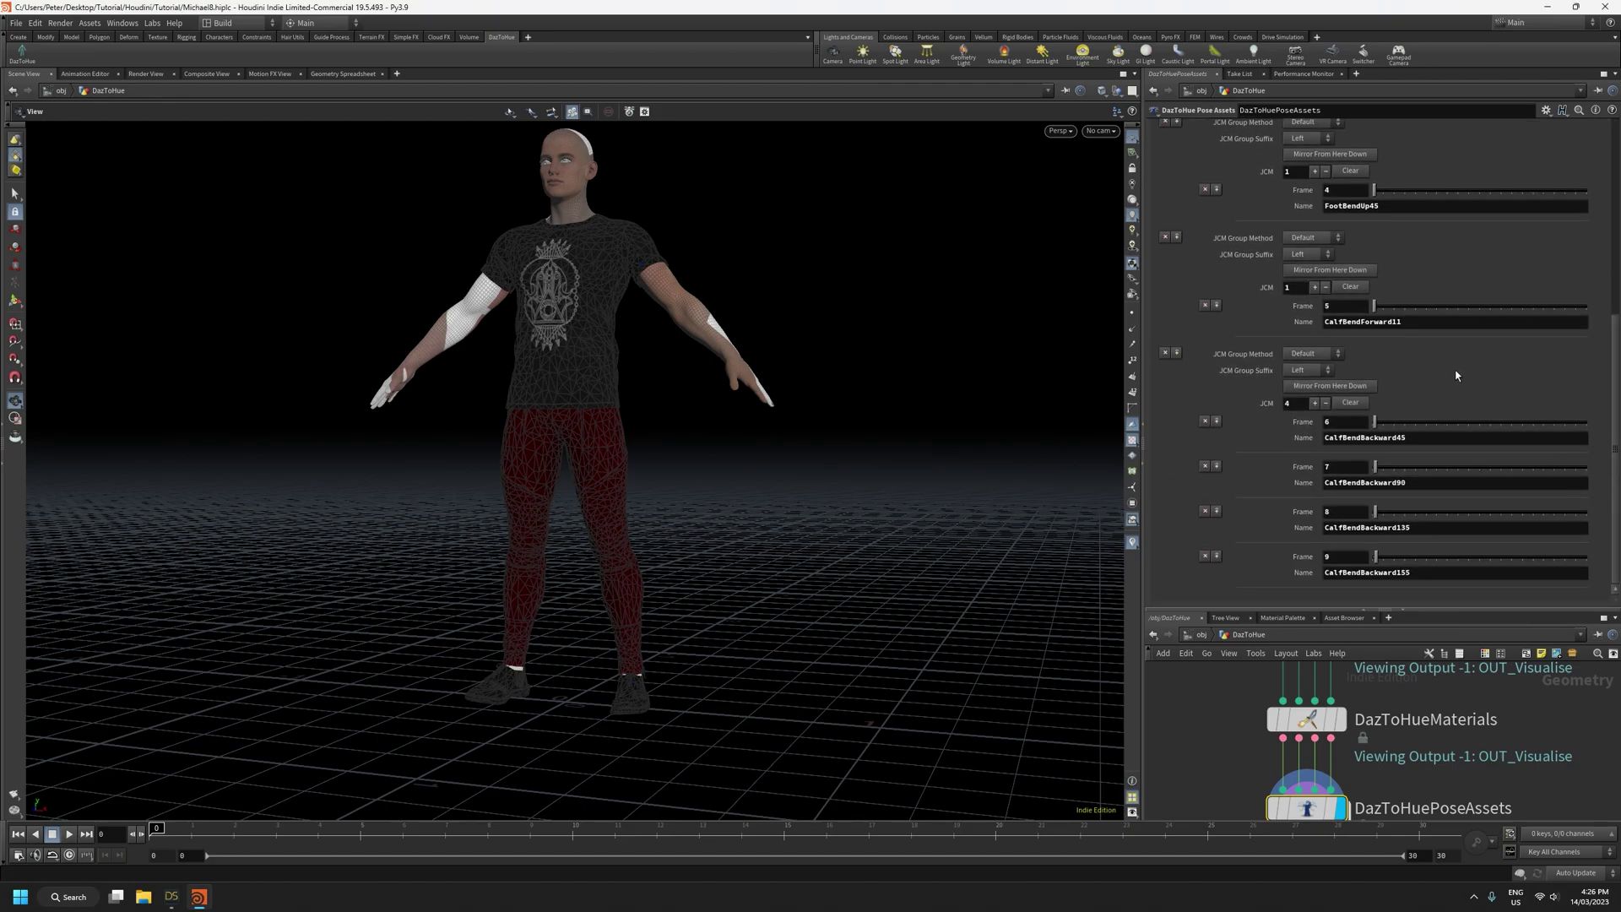
# Set the fourth JCM group's method to Additive and review the names of its four CalfBendBackward JCMs
pyautogui.click(1300, 354)
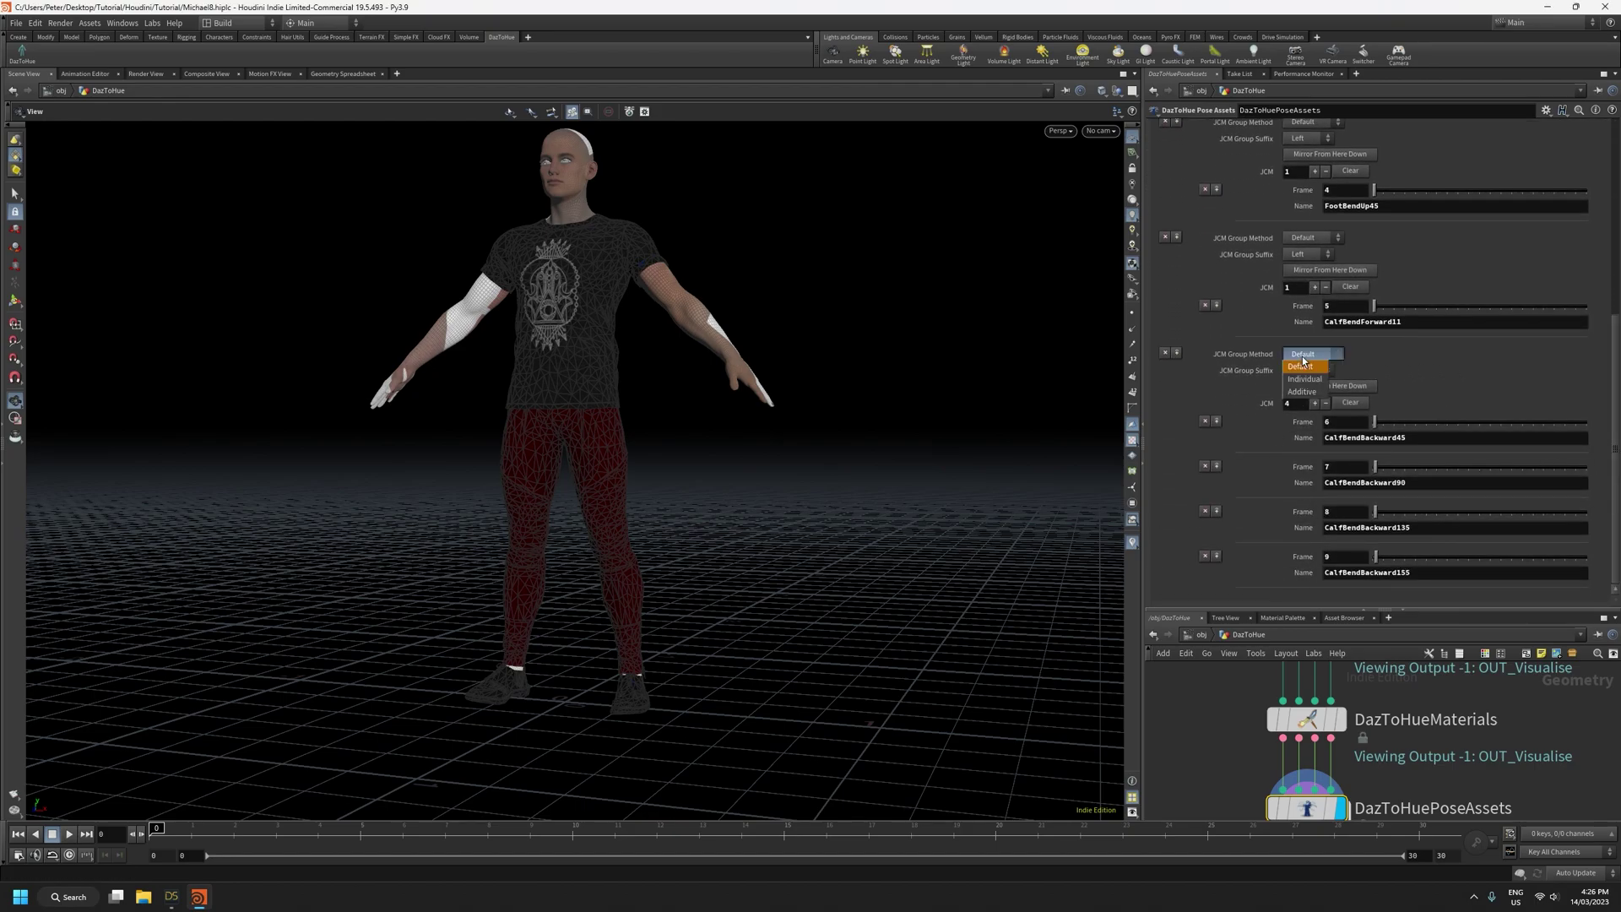
pyautogui.click(1305, 392)
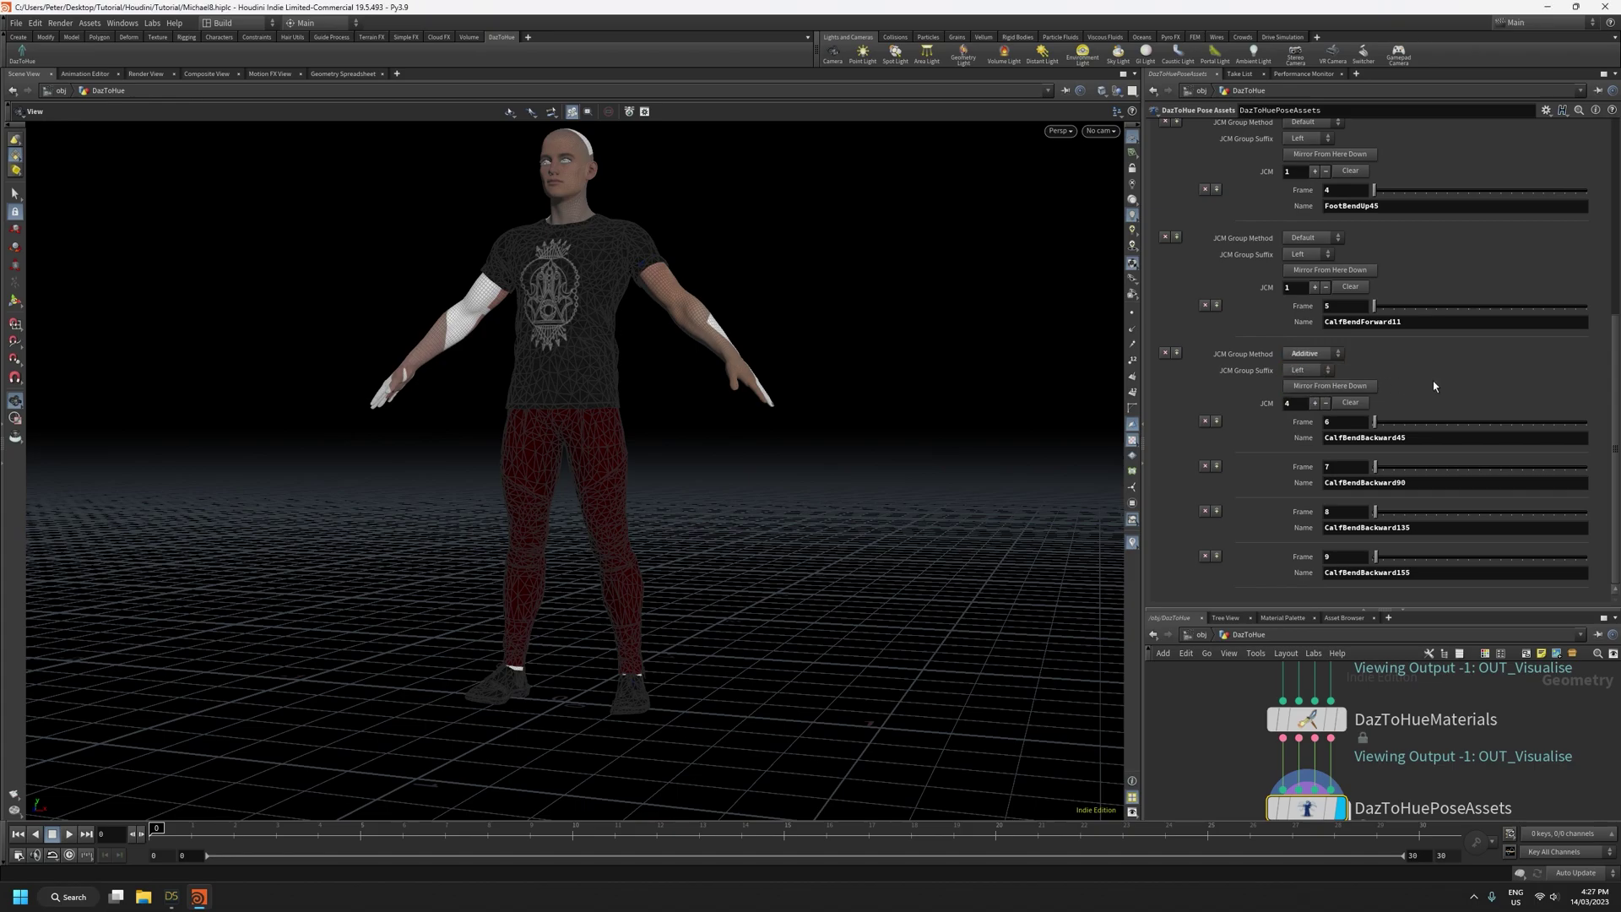
pyautogui.moveTo(757, 556); pyautogui.dragTo(665, 565)
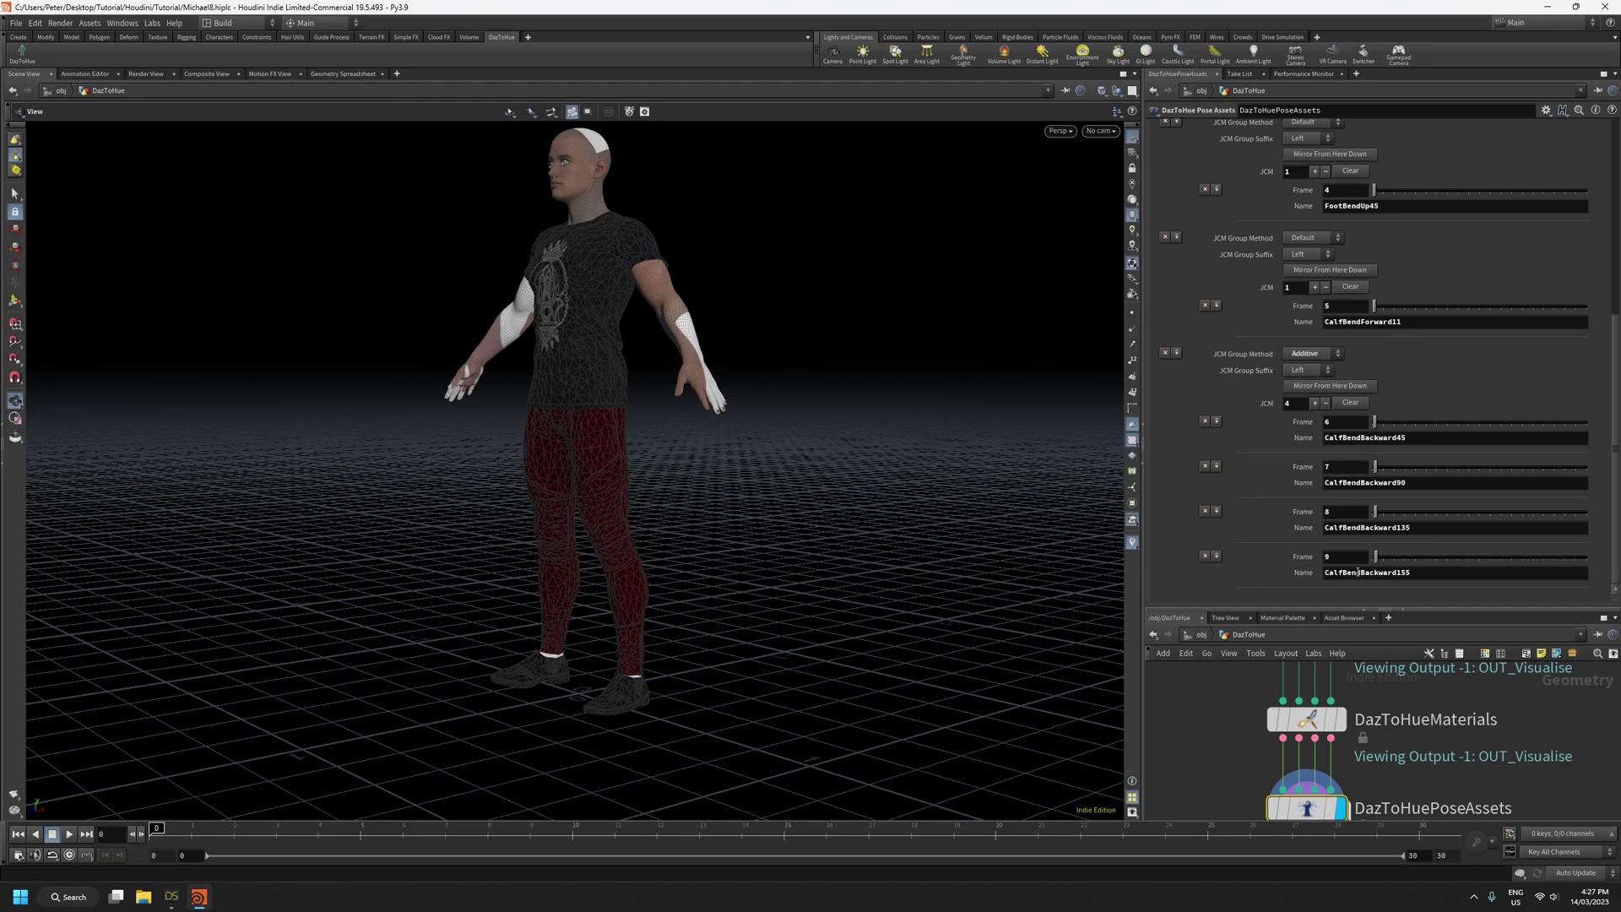
pyautogui.doubleClick(1429, 571)
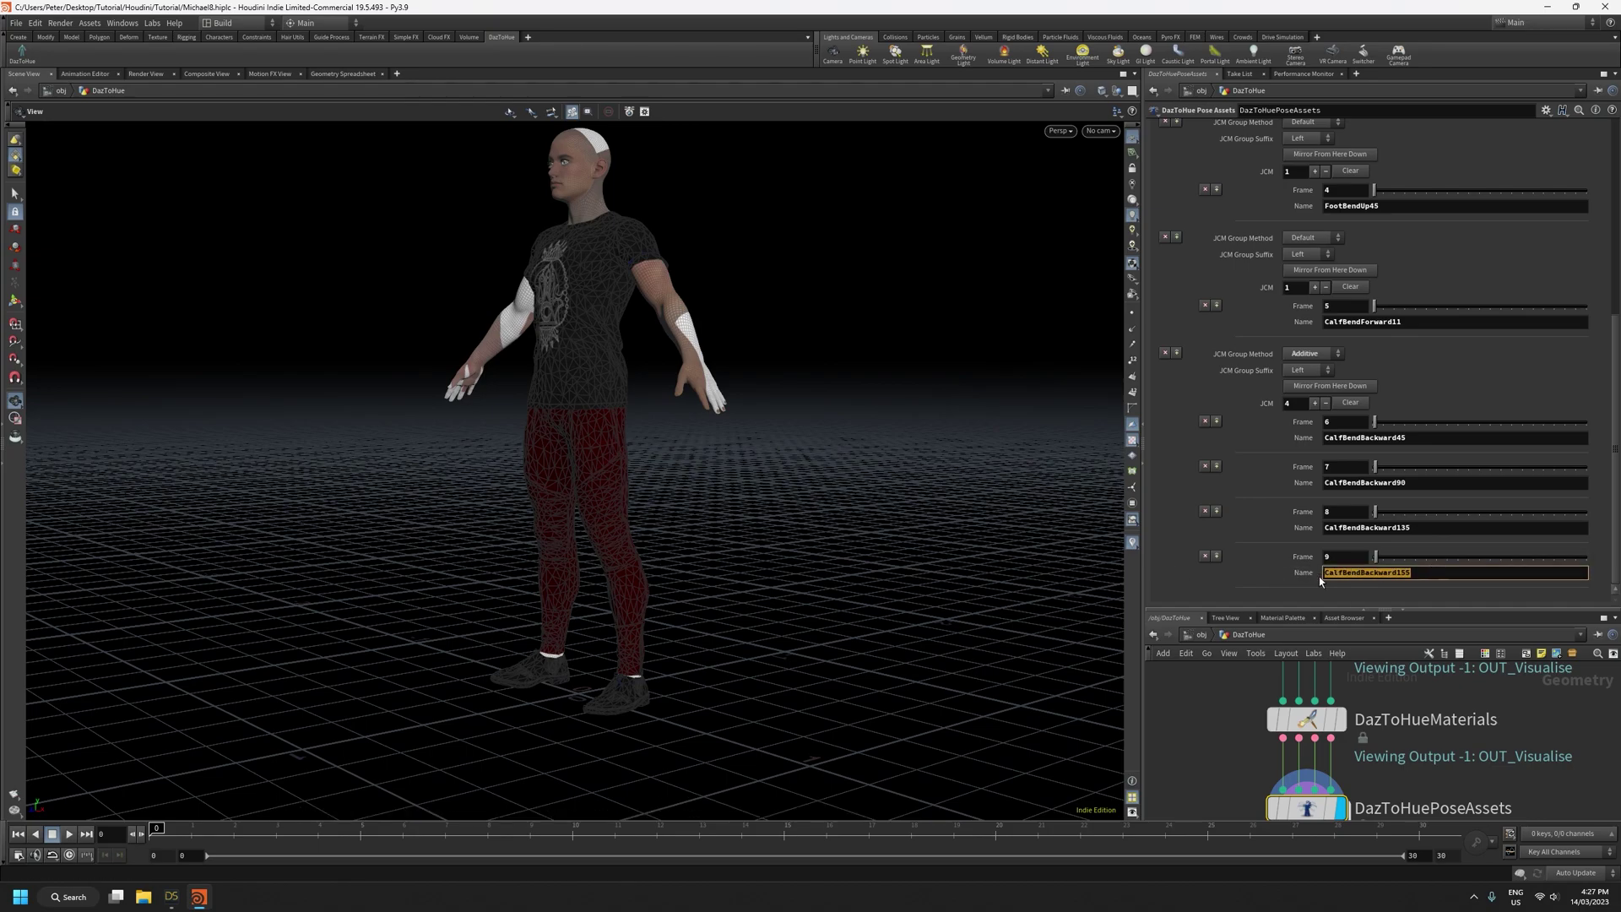
pyautogui.click(1434, 526)
pyautogui.moveTo(1434, 526); pyautogui.dragTo(1323, 526)
pyautogui.moveTo(1450, 481); pyautogui.dragTo(1323, 481)
pyautogui.click(1445, 435)
pyautogui.doubleClick(1446, 435)
pyautogui.click(1435, 375)
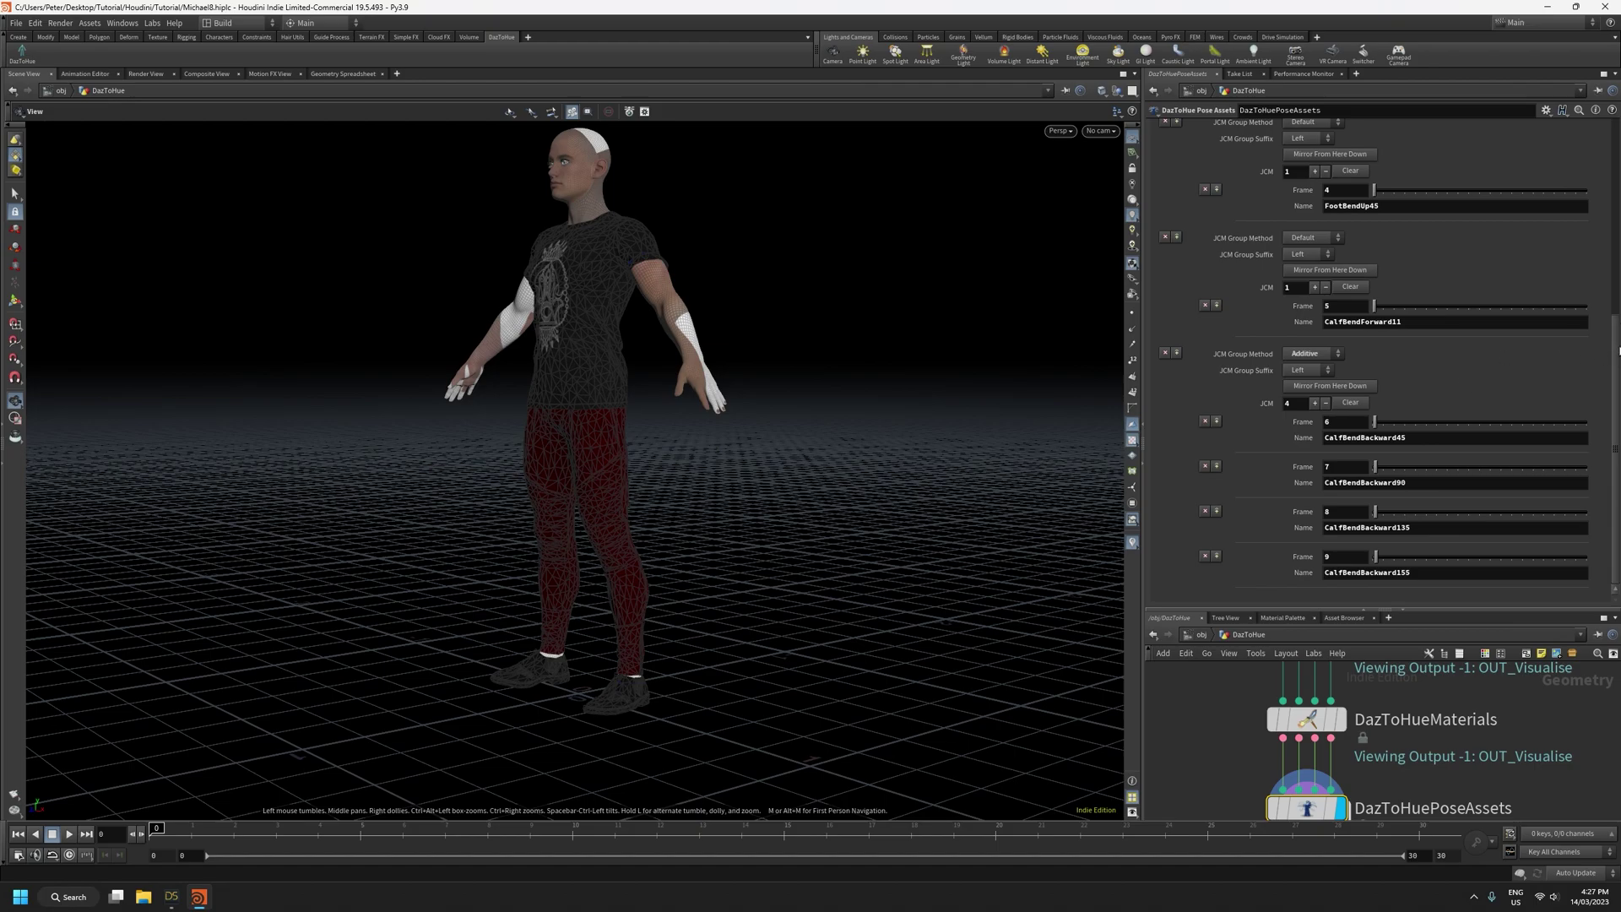
# Add a fifth JCM group to the joint corrective morphs, following the CalfBendBackward group
pyautogui.scroll(10, 1618, 356)
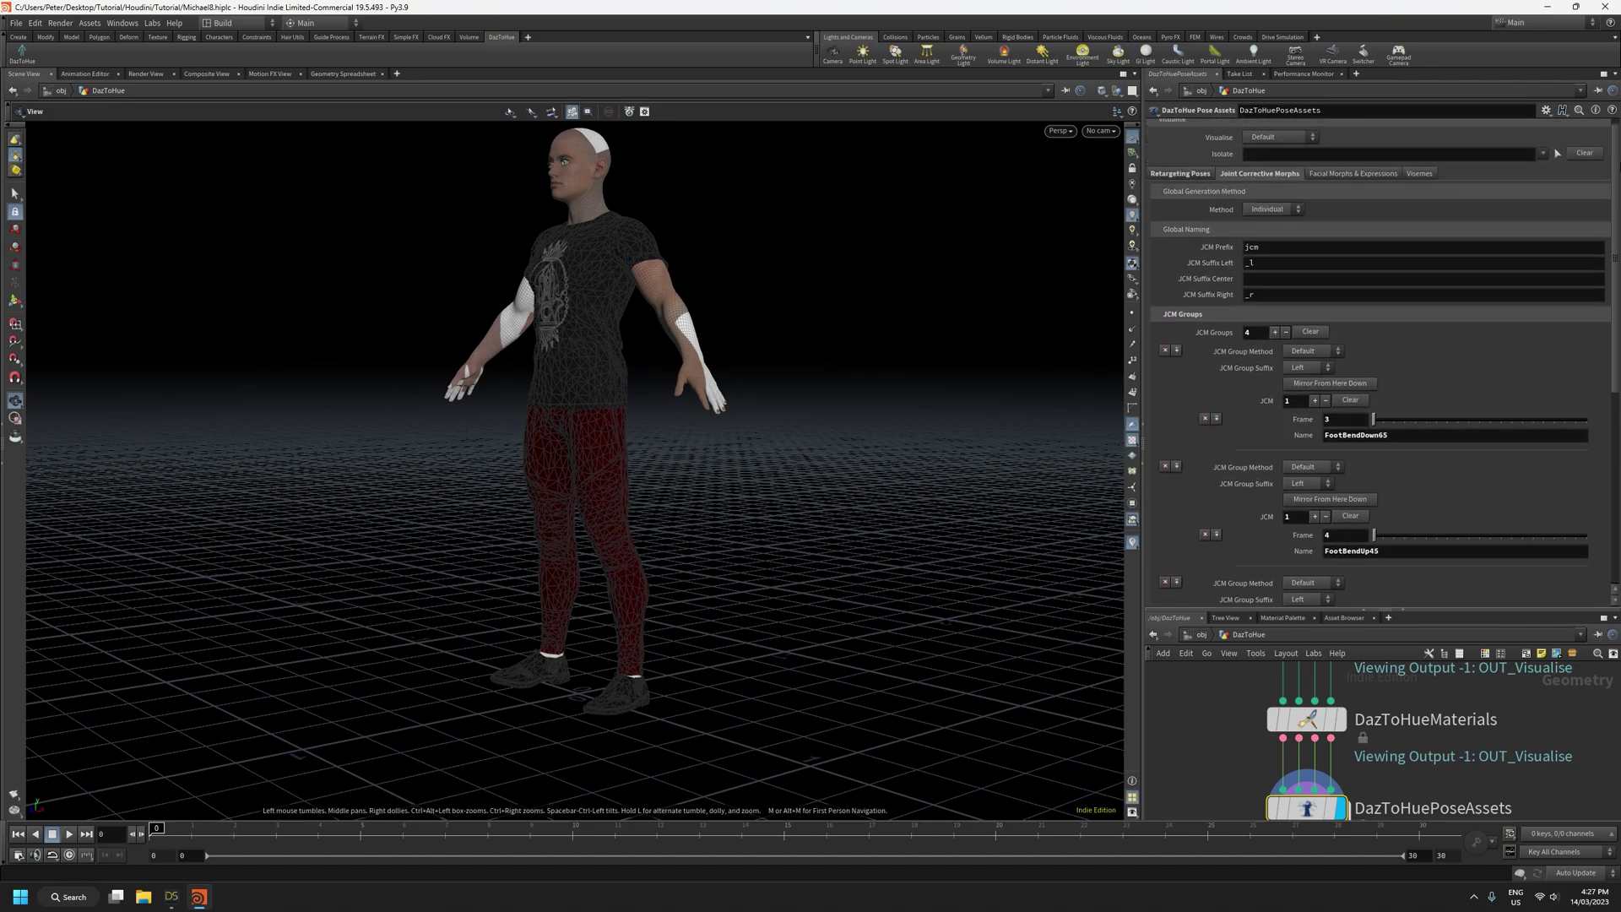
pyautogui.moveTo(1619, 156); pyautogui.dragTo(1618, 397)
pyautogui.scroll(8, 1483, 402)
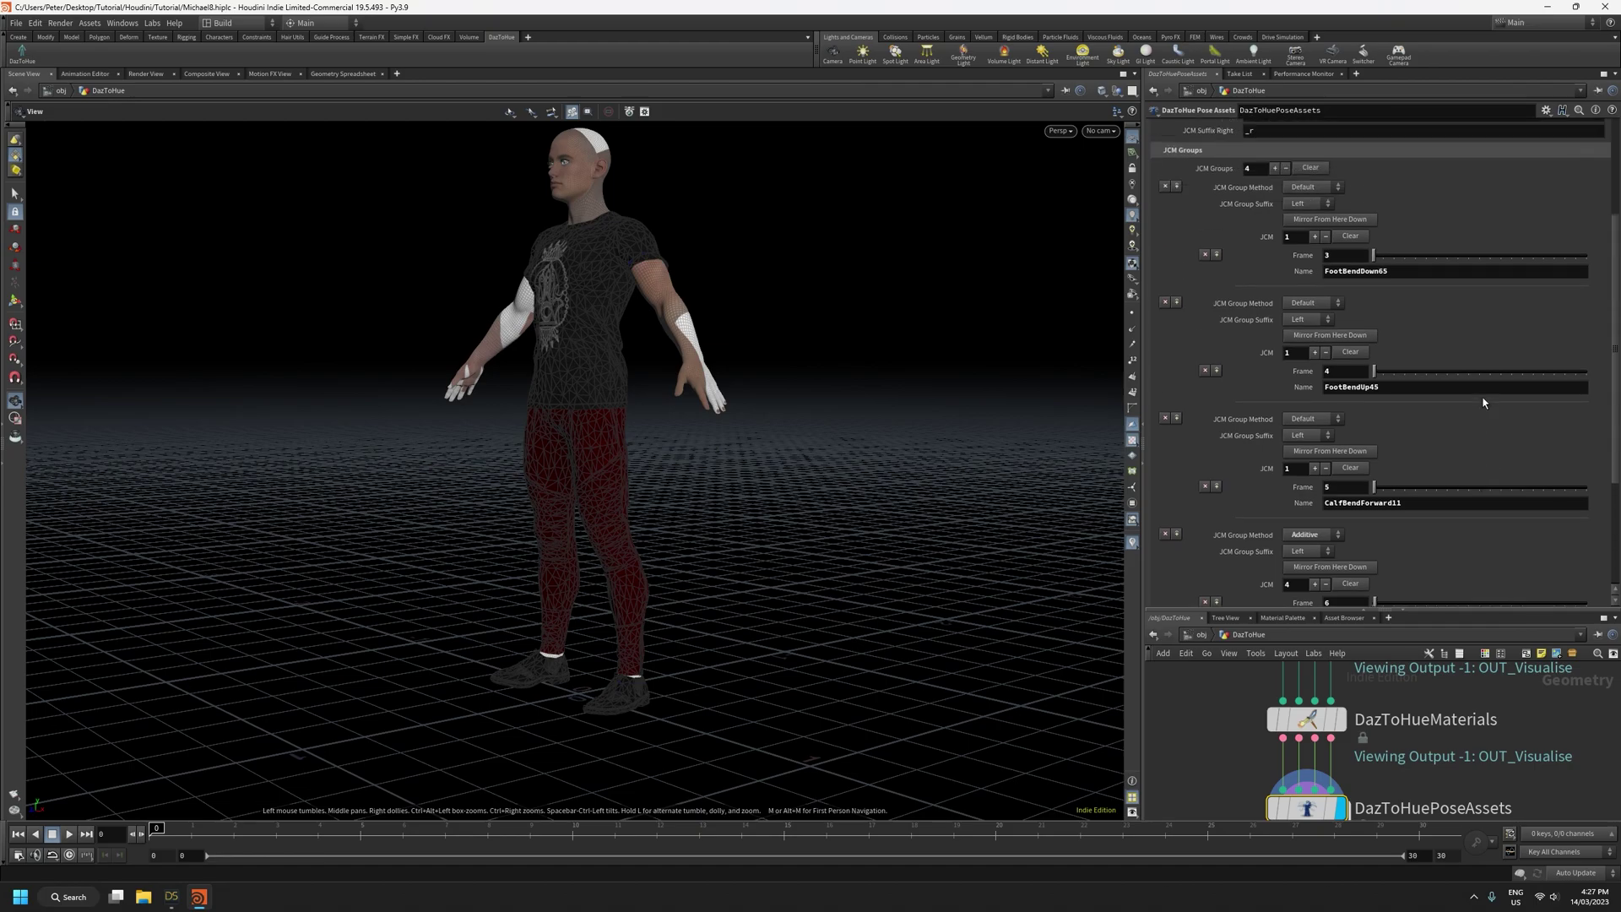
pyautogui.click(1274, 267)
pyautogui.scroll(-3, 1384, 287)
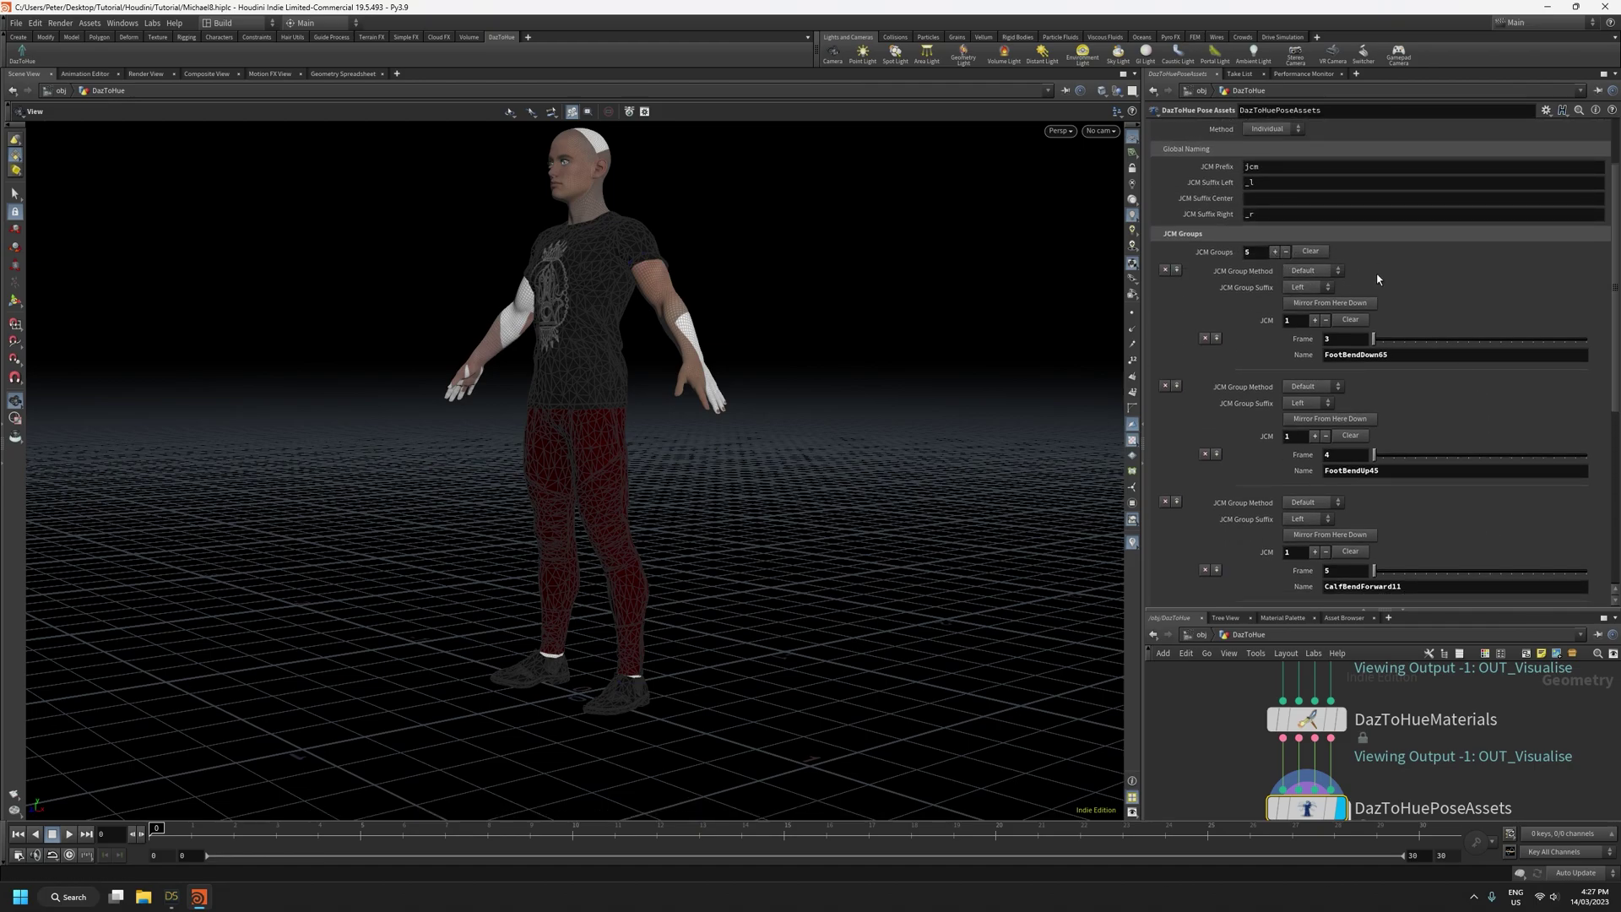
pyautogui.scroll(-5, 1416, 285)
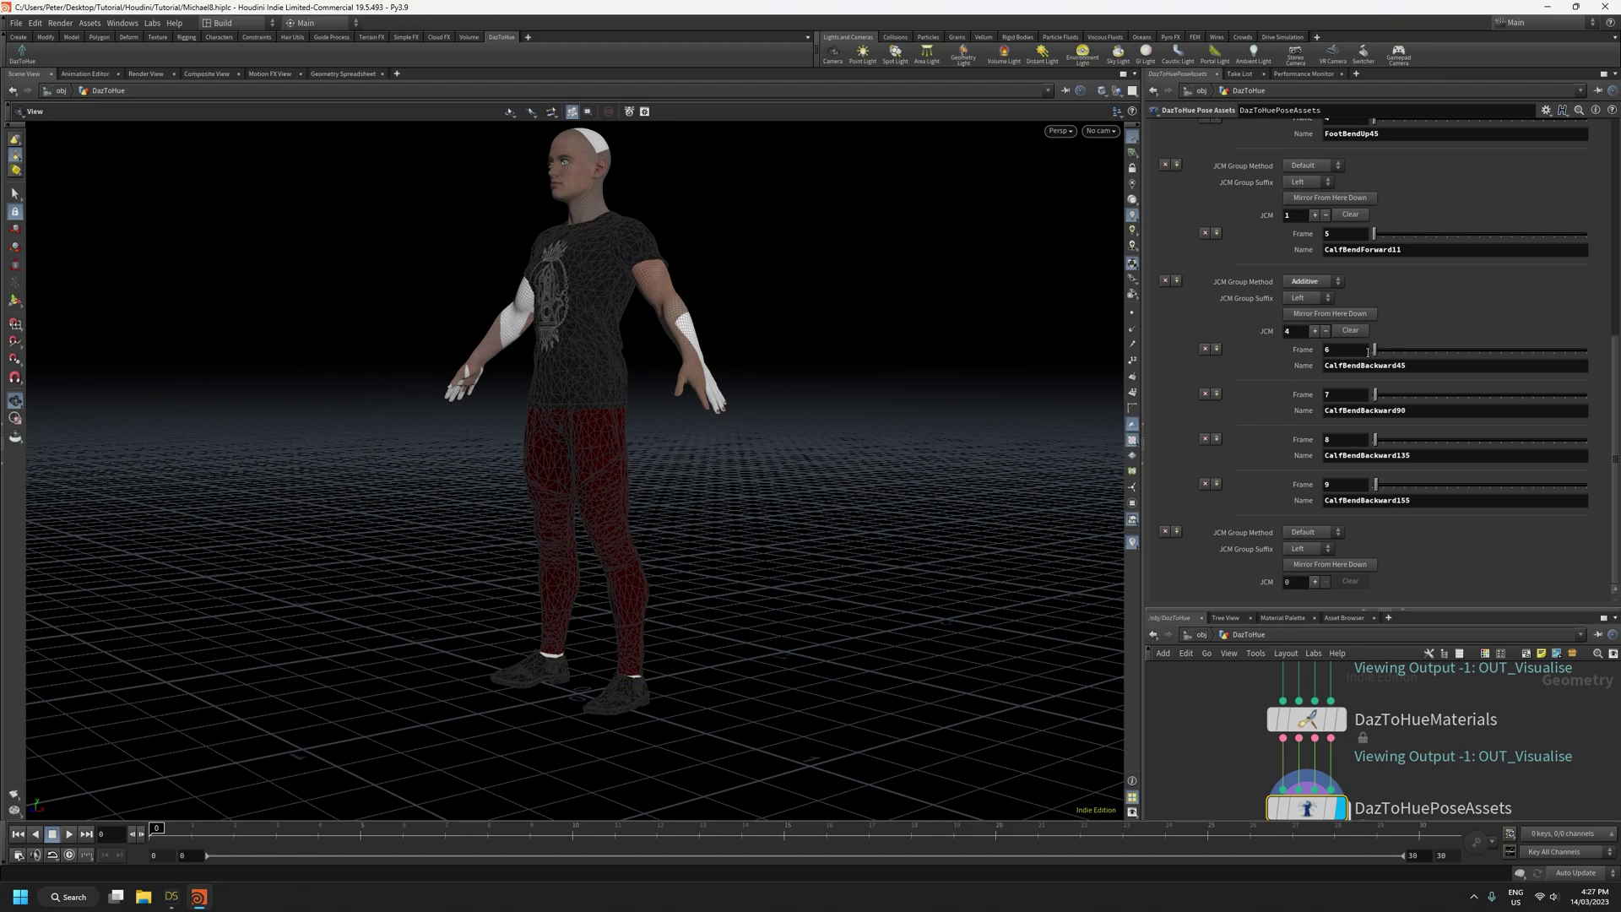
pyautogui.doubleClick(1327, 484)
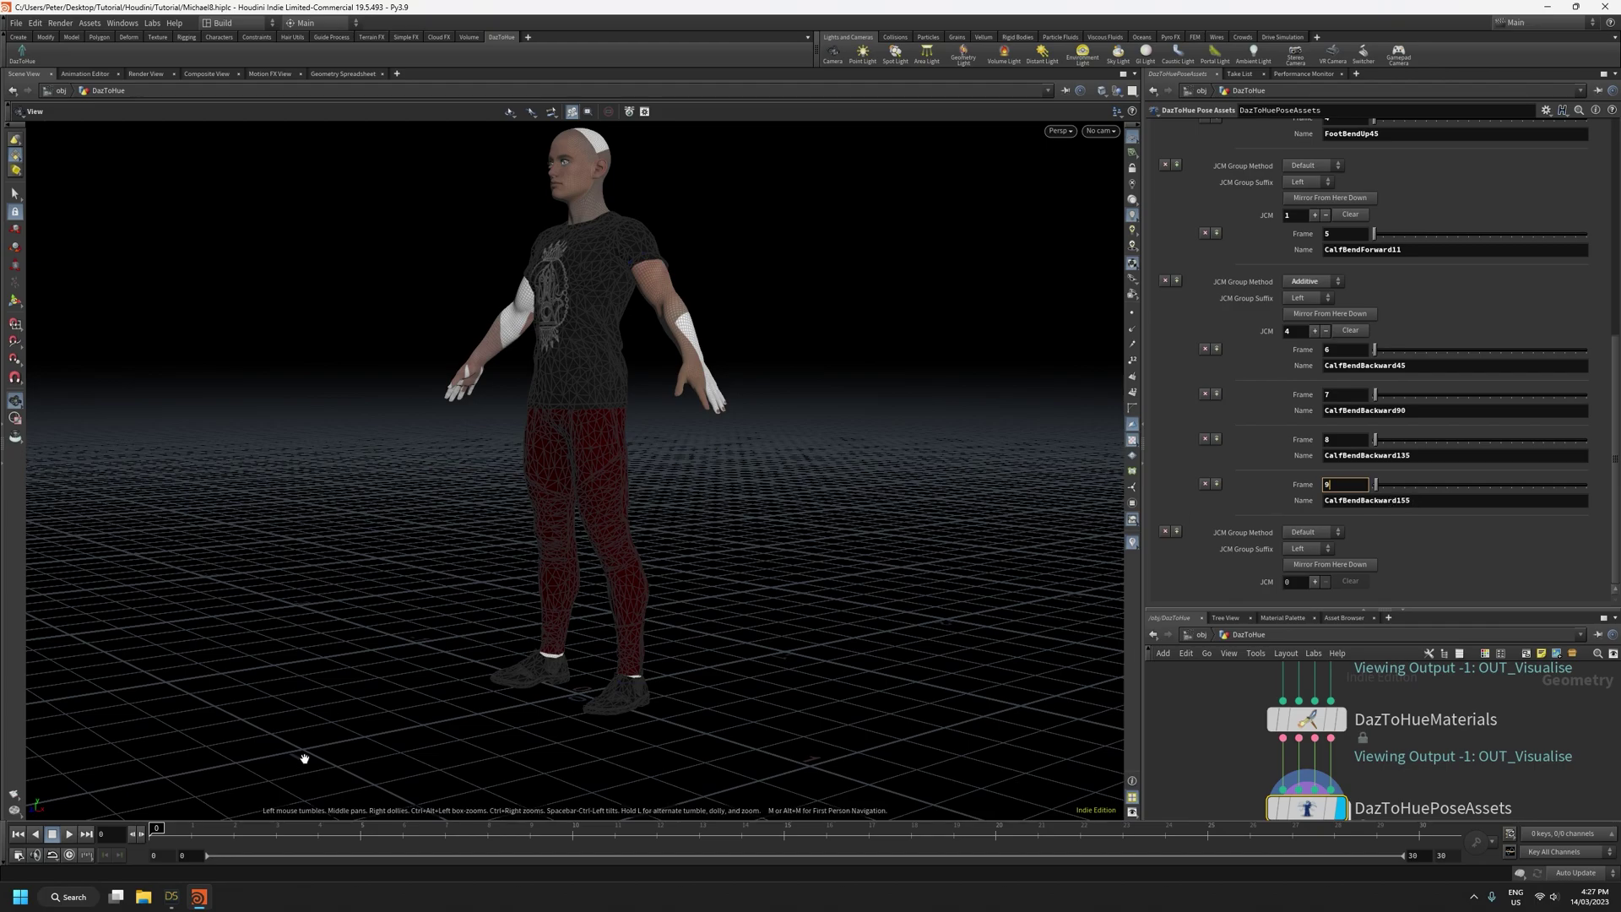
# Switch to DAZ Studio and examine the left shin and left collar poses on the timeline from frame 8 to frame 11
pyautogui.click(171, 896)
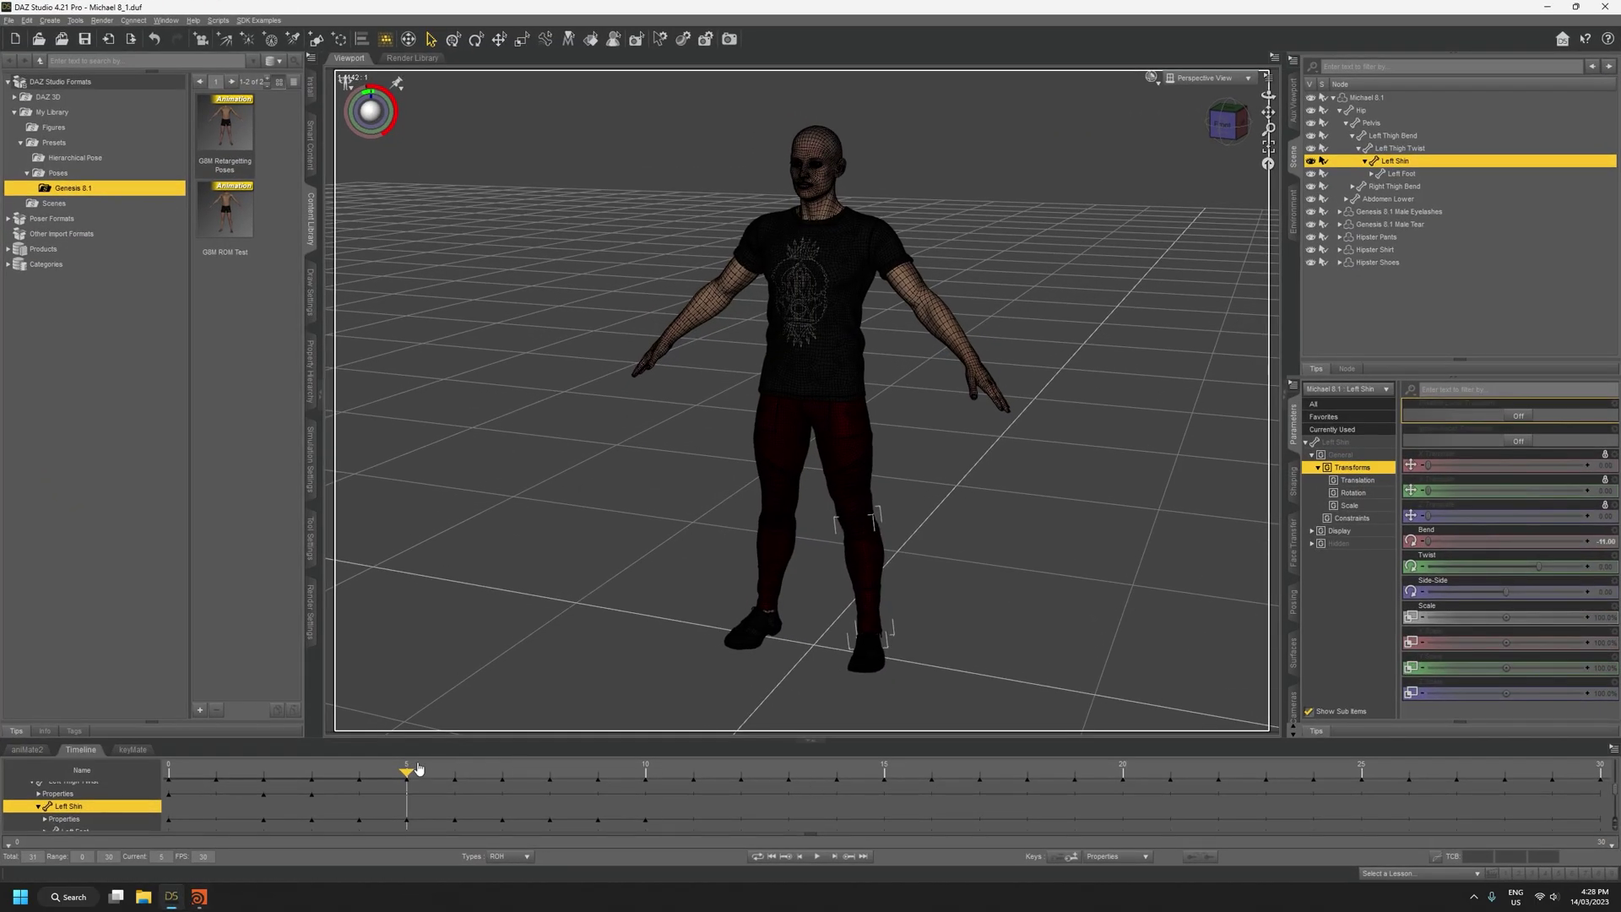
pyautogui.click(553, 774)
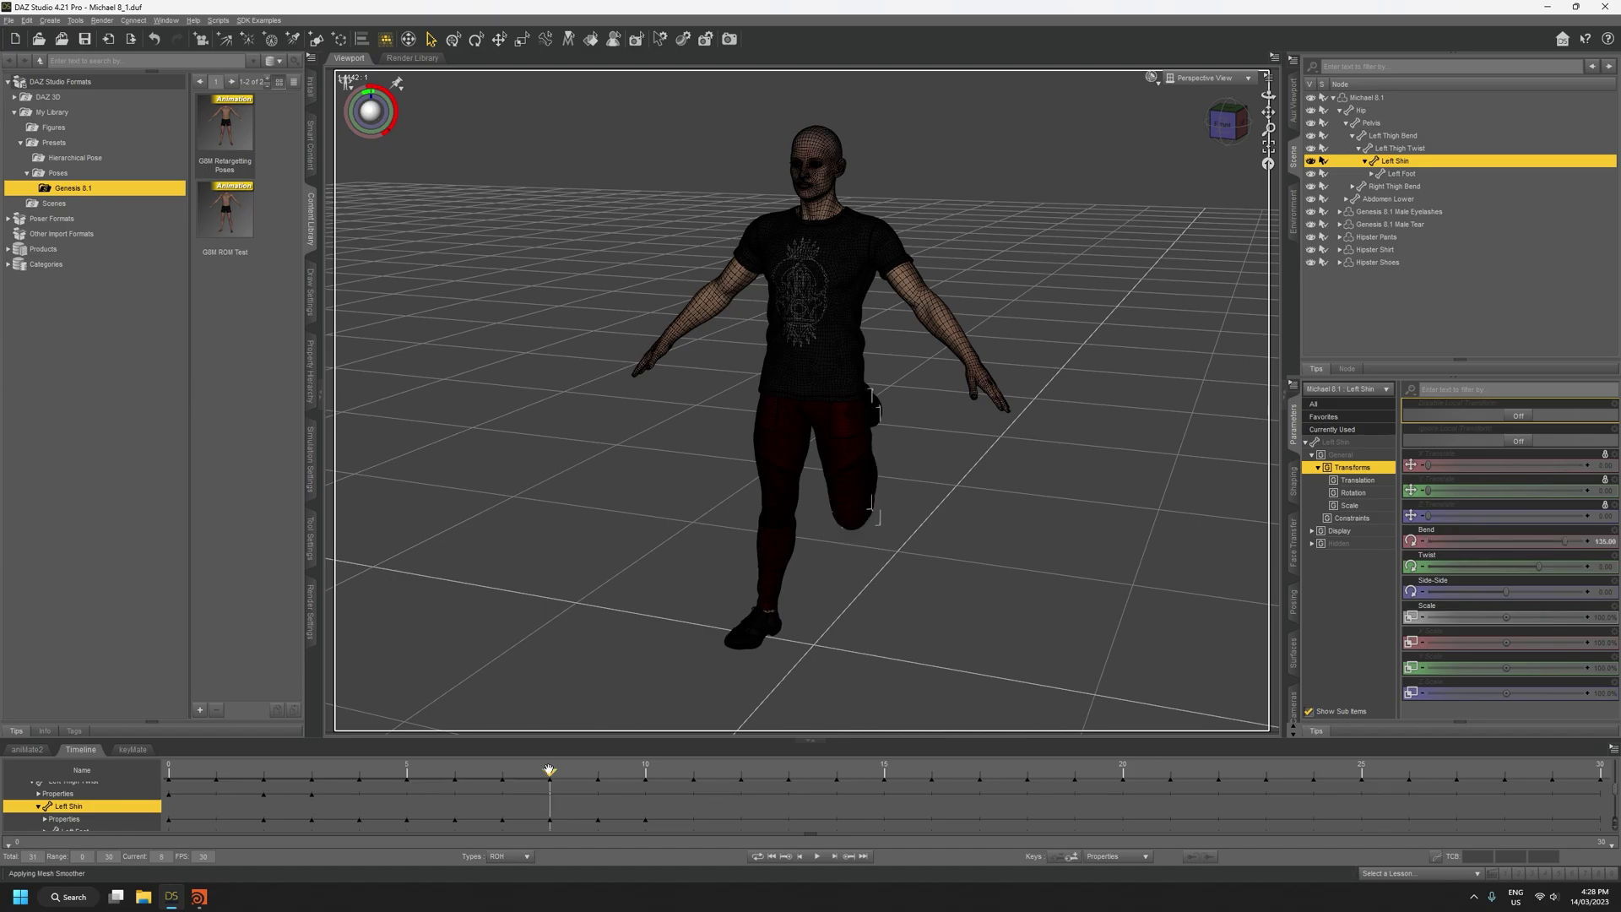
pyautogui.moveTo(550, 770); pyautogui.dragTo(598, 769)
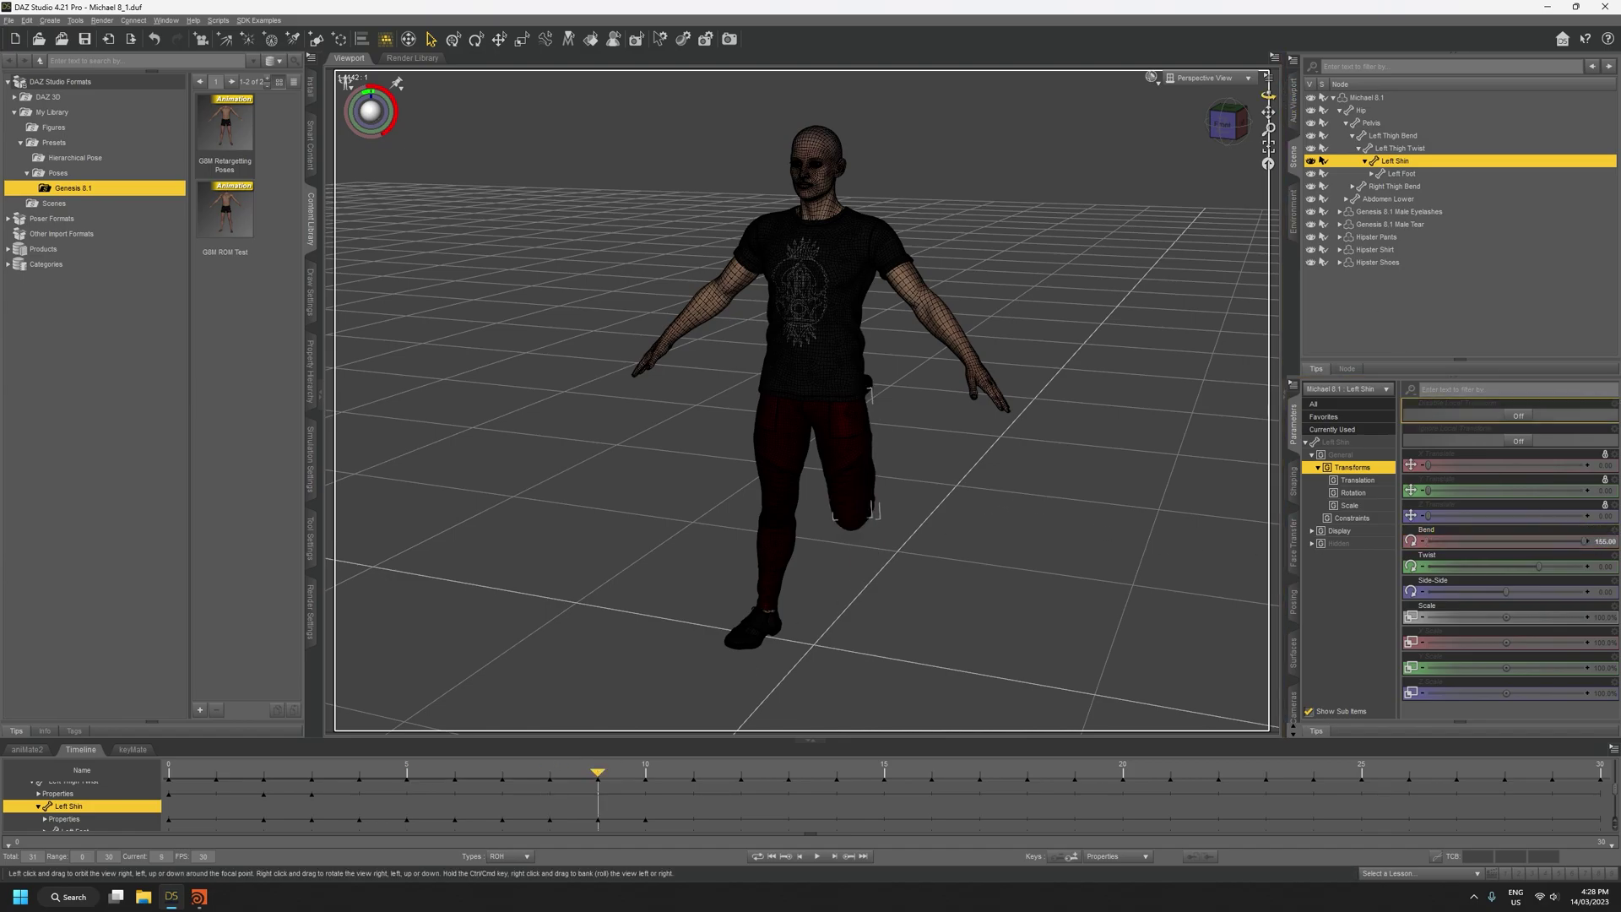
pyautogui.moveTo(1268, 95); pyautogui.dragTo(1173, 67)
pyautogui.moveTo(598, 772); pyautogui.dragTo(634, 774)
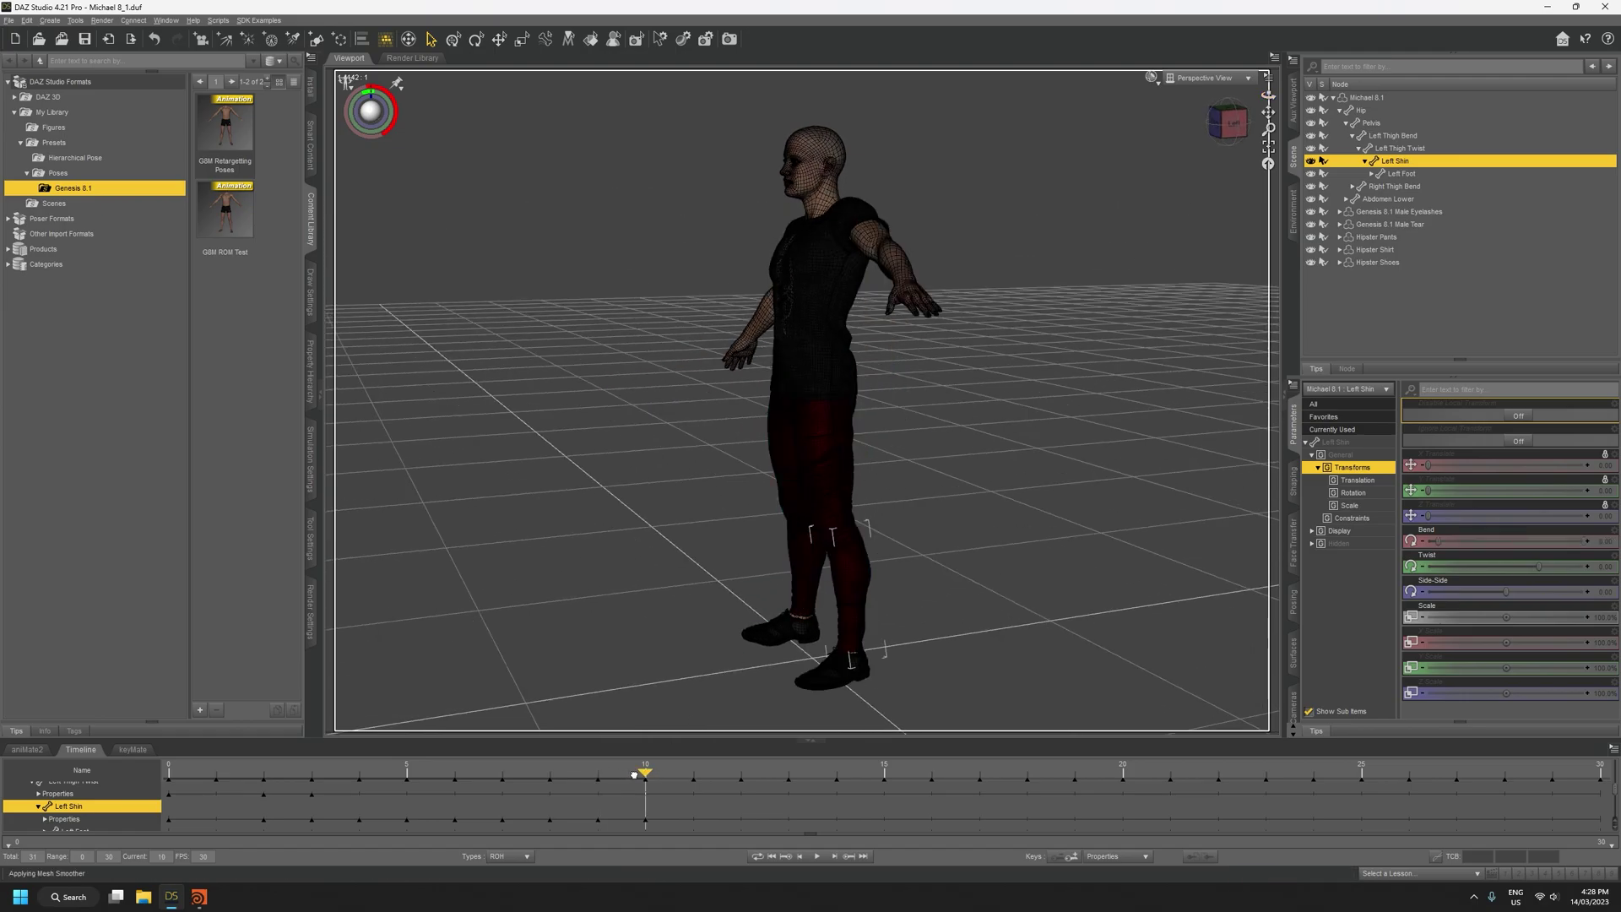
pyautogui.moveTo(1268, 95); pyautogui.dragTo(1264, 95)
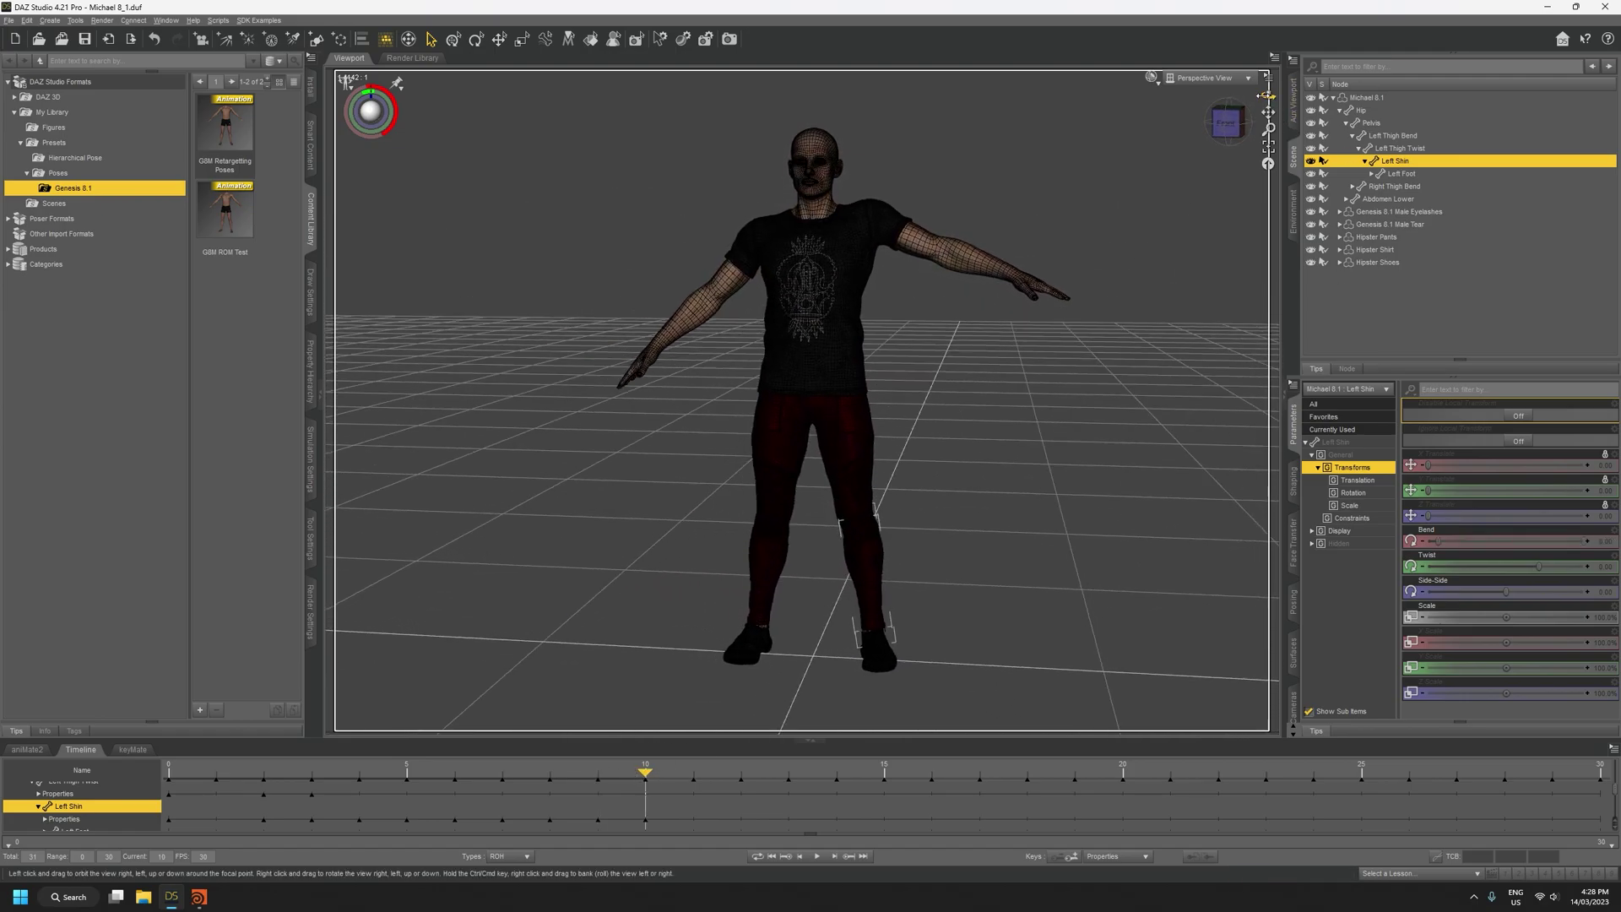
pyautogui.click(888, 227)
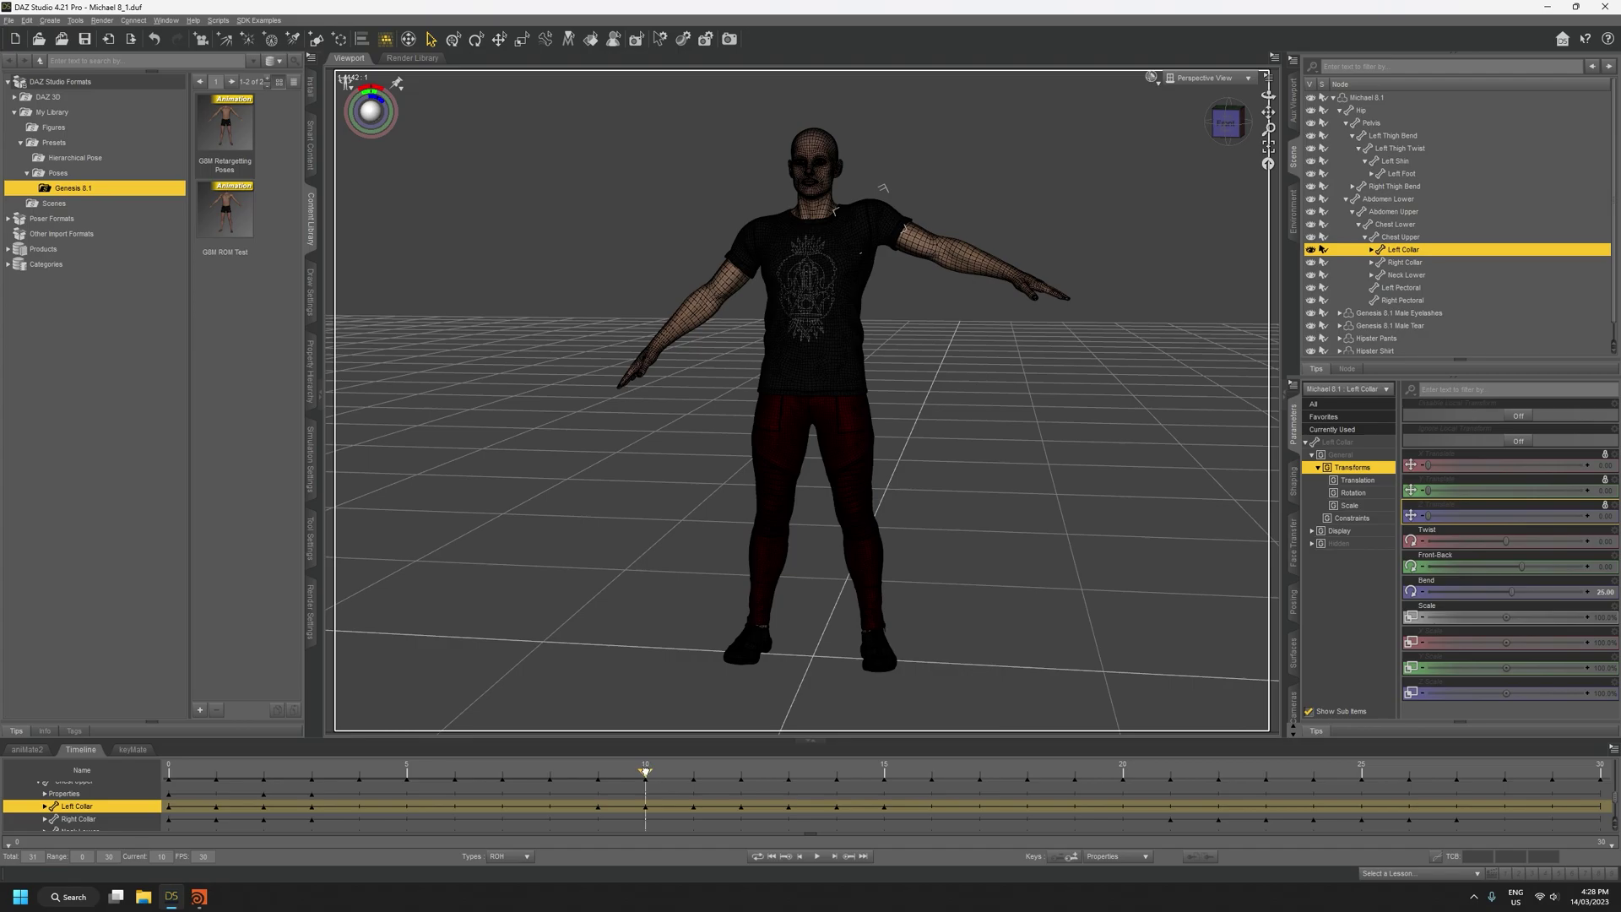
pyautogui.moveTo(644, 770); pyautogui.dragTo(692, 771)
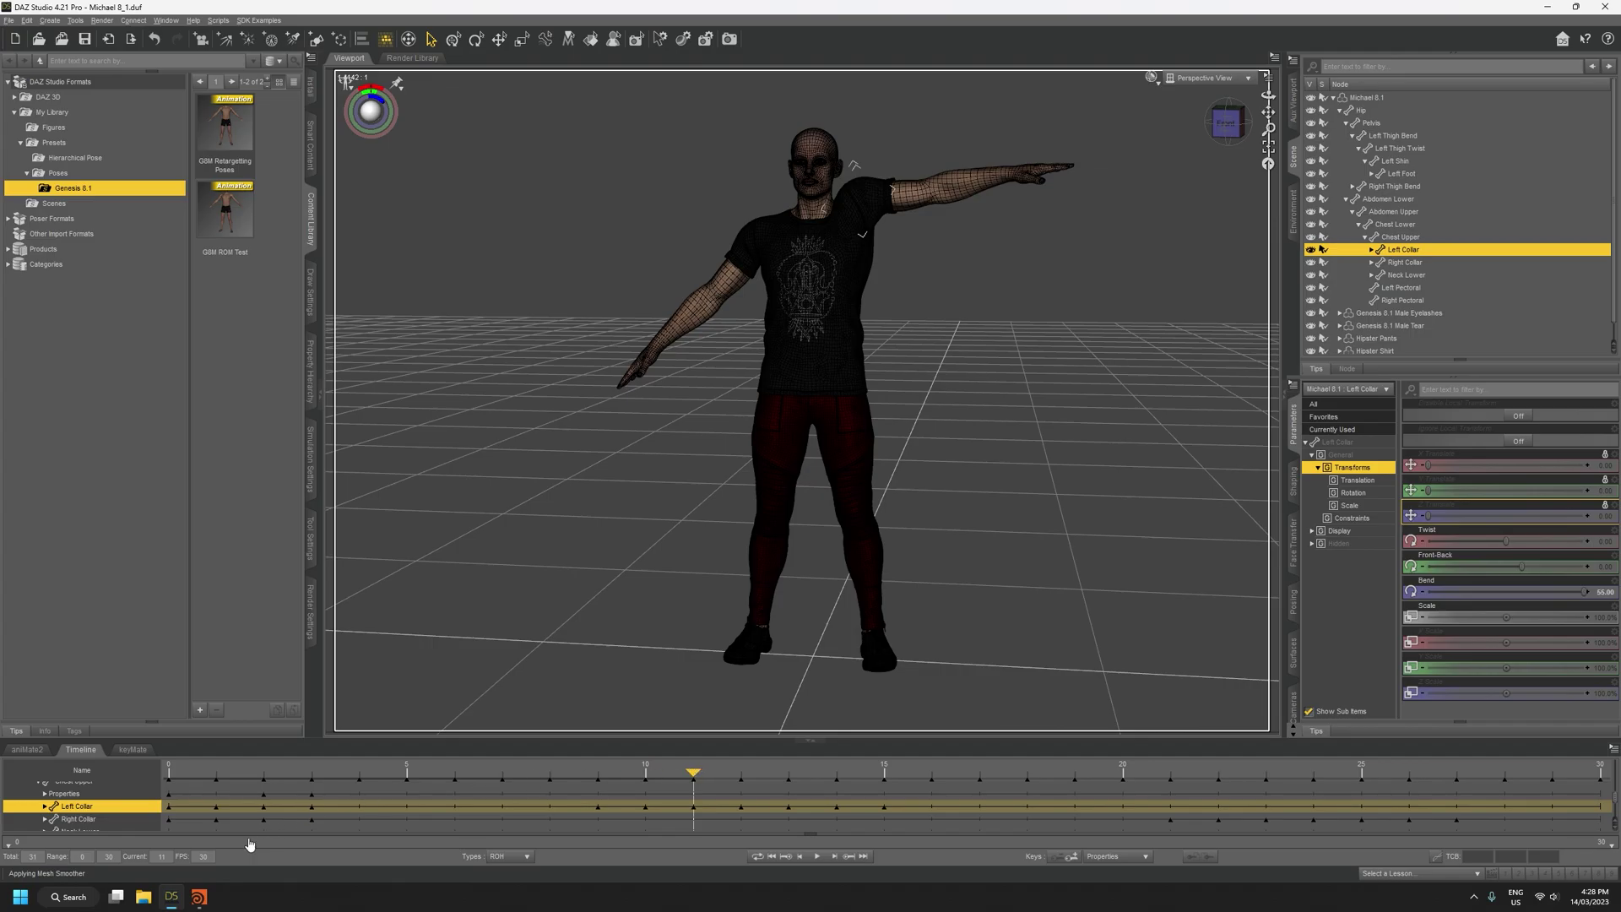
# Switch back to Houdini, add two JCMs to the fifth group and set their frames to 10 and 11
pyautogui.click(200, 896)
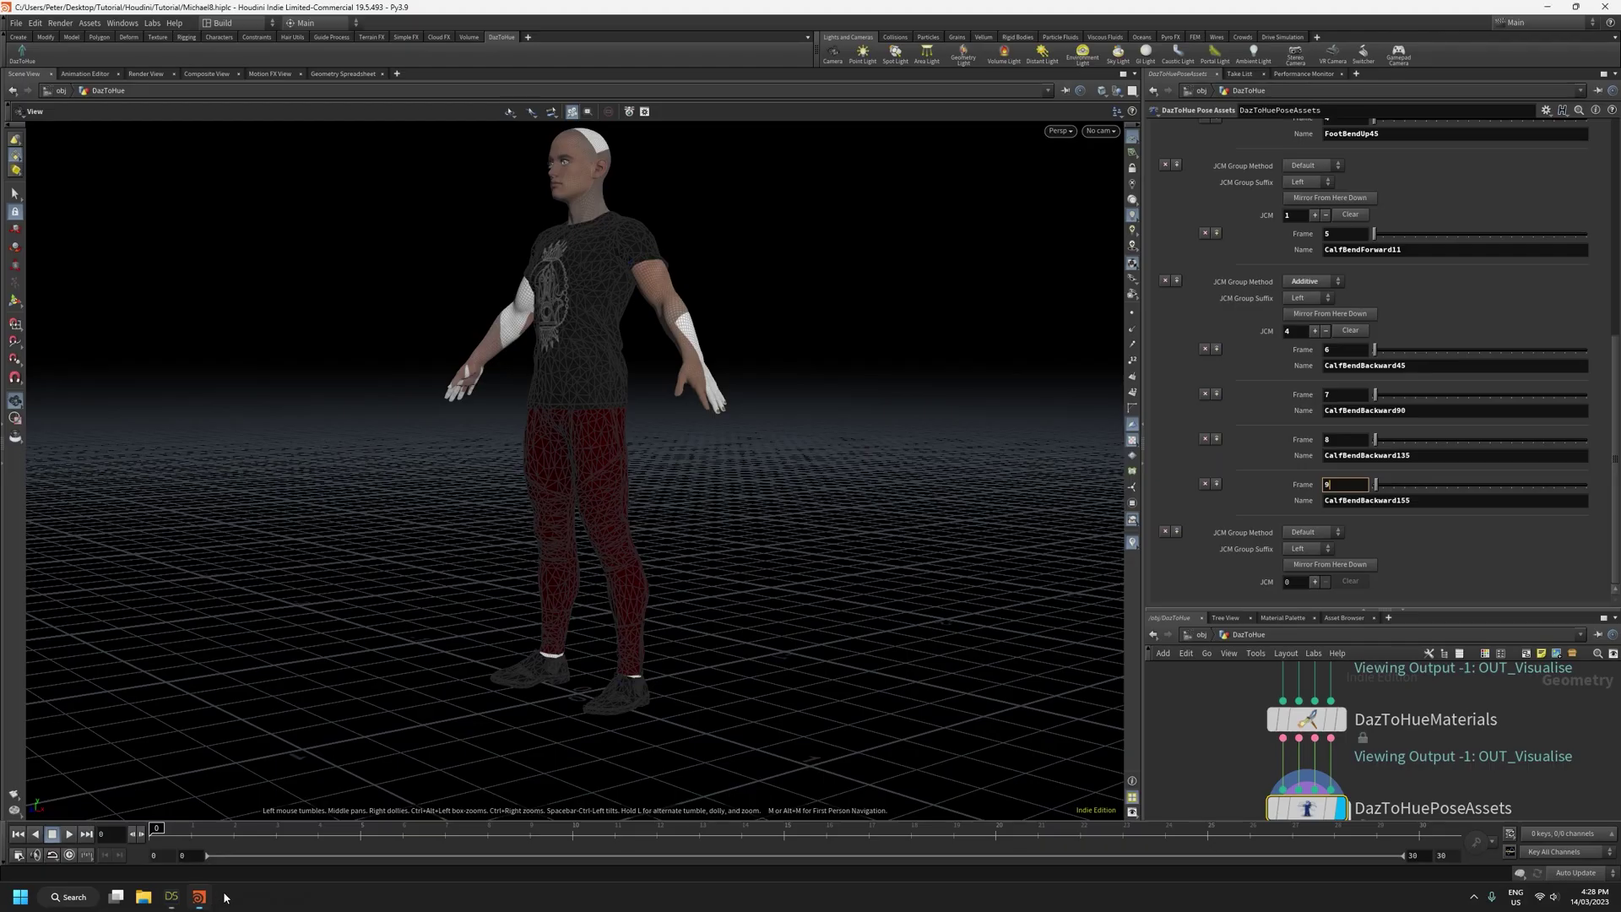
pyautogui.click(1314, 582)
pyautogui.click(1314, 538)
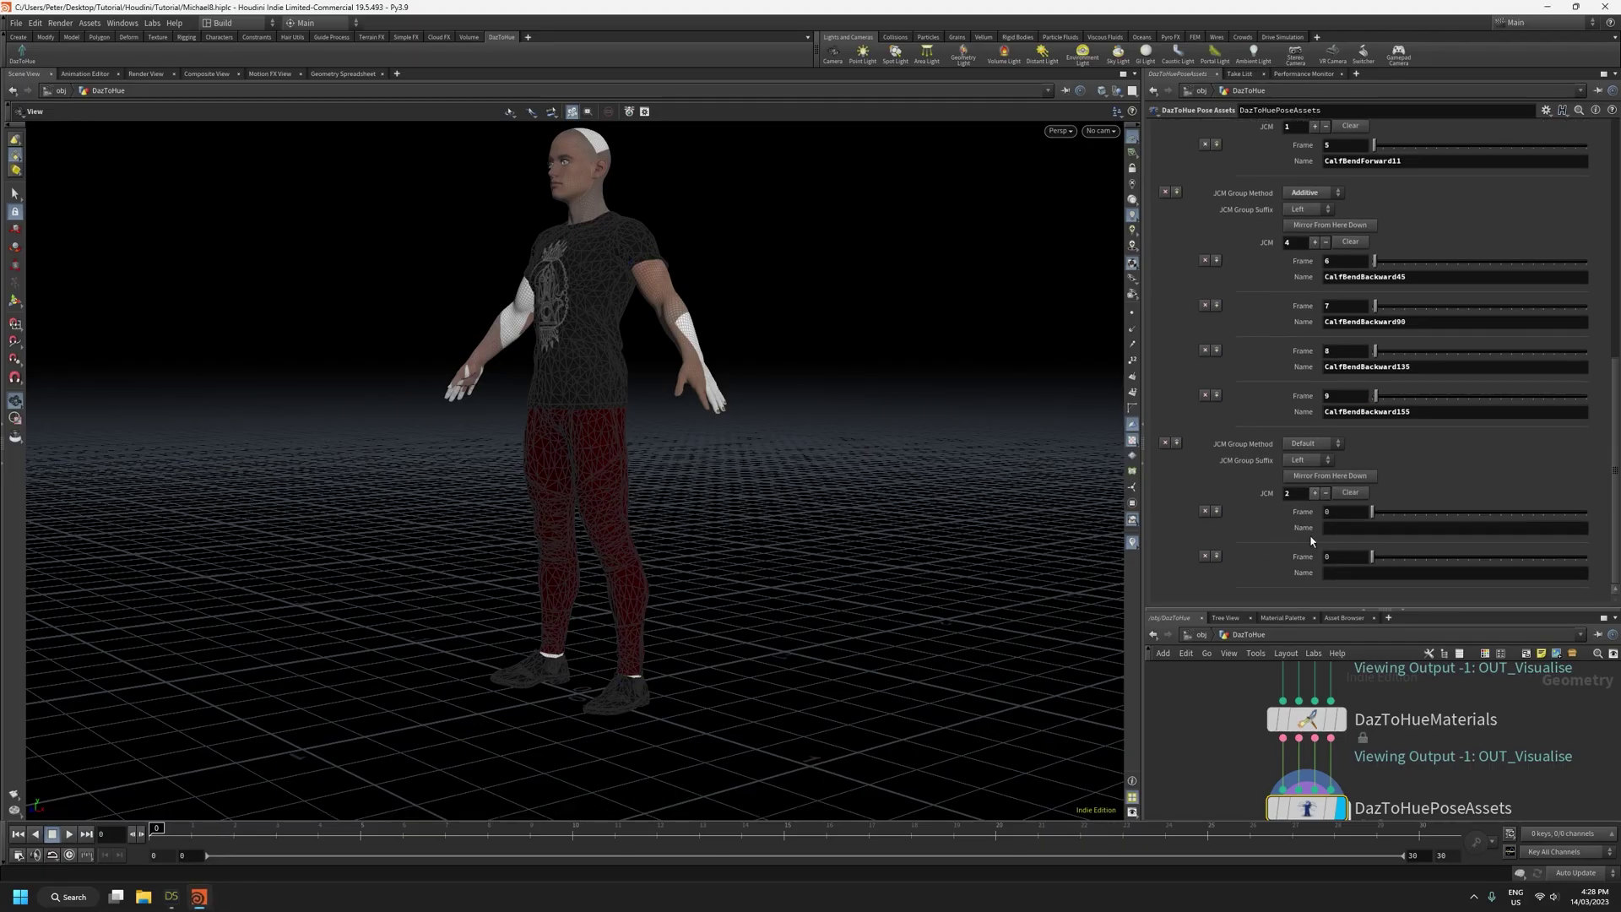
pyautogui.click(1349, 516)
pyautogui.write('10')
pyautogui.press('Return')
pyautogui.write('11')
# Name the frame 10 JCM CollarUp25 and the frame 11 JCM CollarUp55
pyautogui.click(1348, 529)
pyautogui.write('Collar')
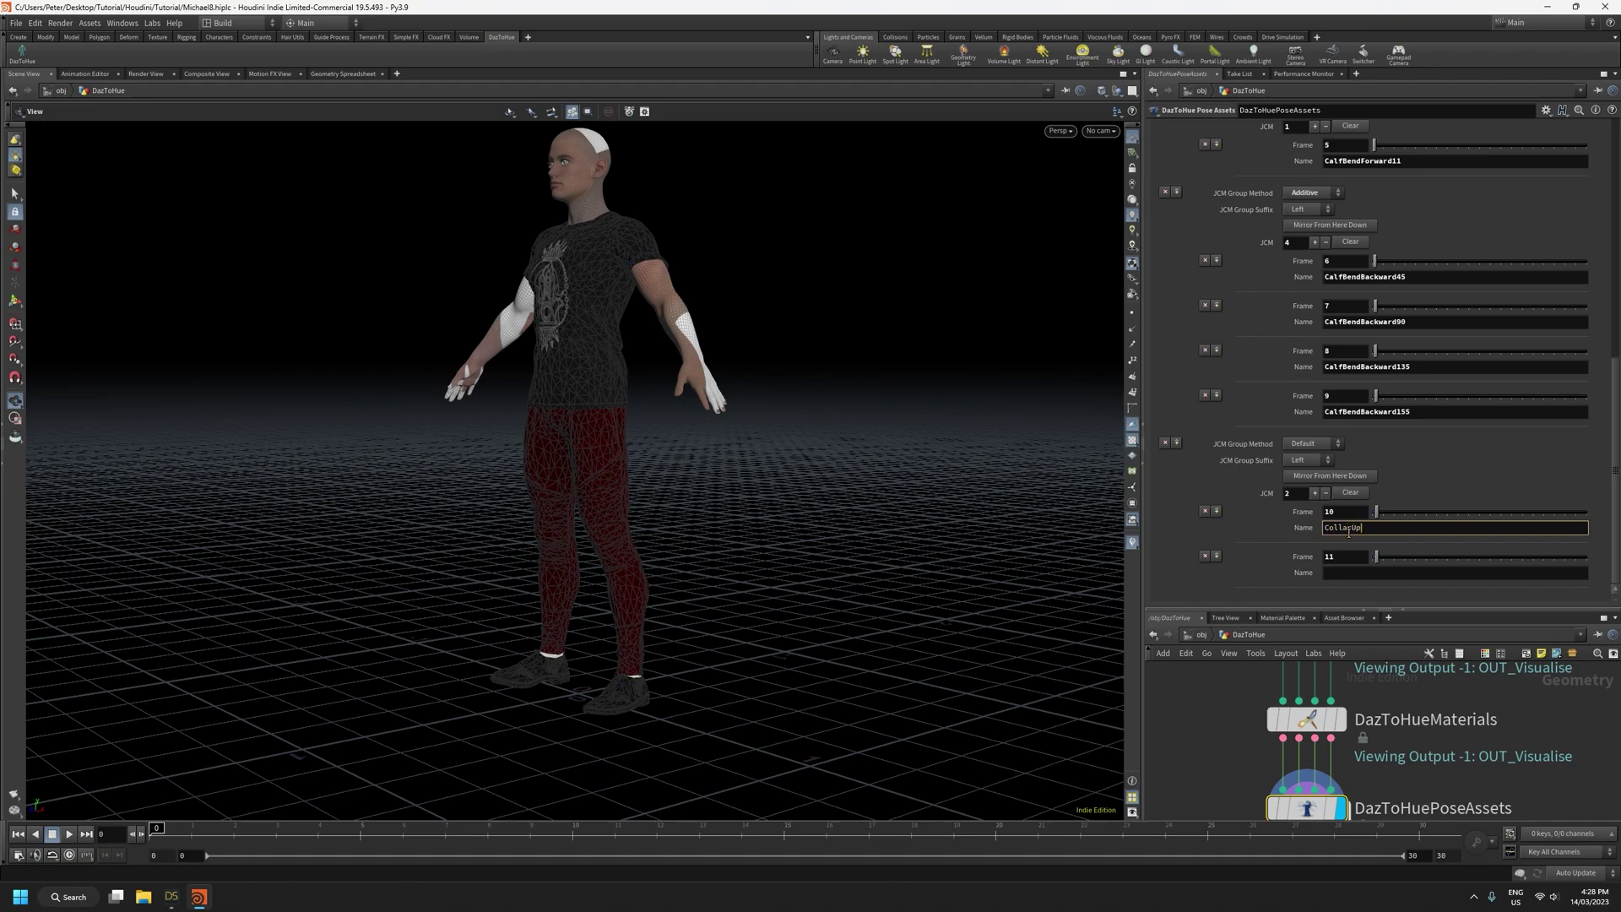
pyautogui.write('Up24')
pyautogui.click(1386, 574)
pyautogui.write('CollarUp25')
pyautogui.hotkey('shift', 'Left')
pyautogui.hotkey('shift', 'Left')
pyautogui.write('55')
pyautogui.press('Return')
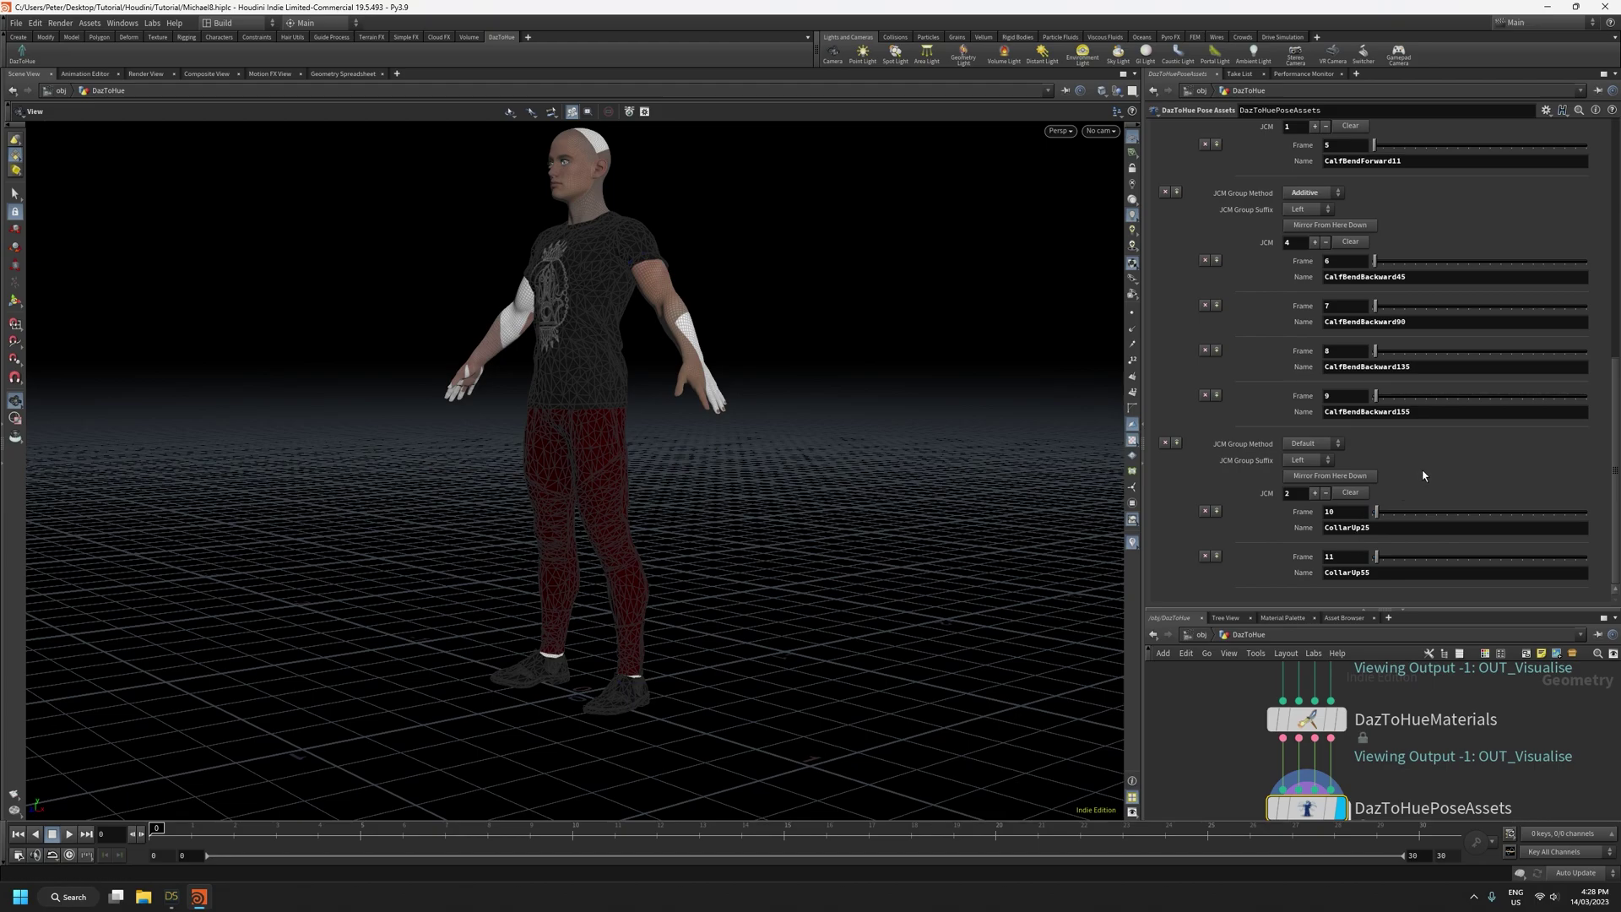
pyautogui.scroll(5, 1435, 473)
pyautogui.scroll(-5, 1448, 464)
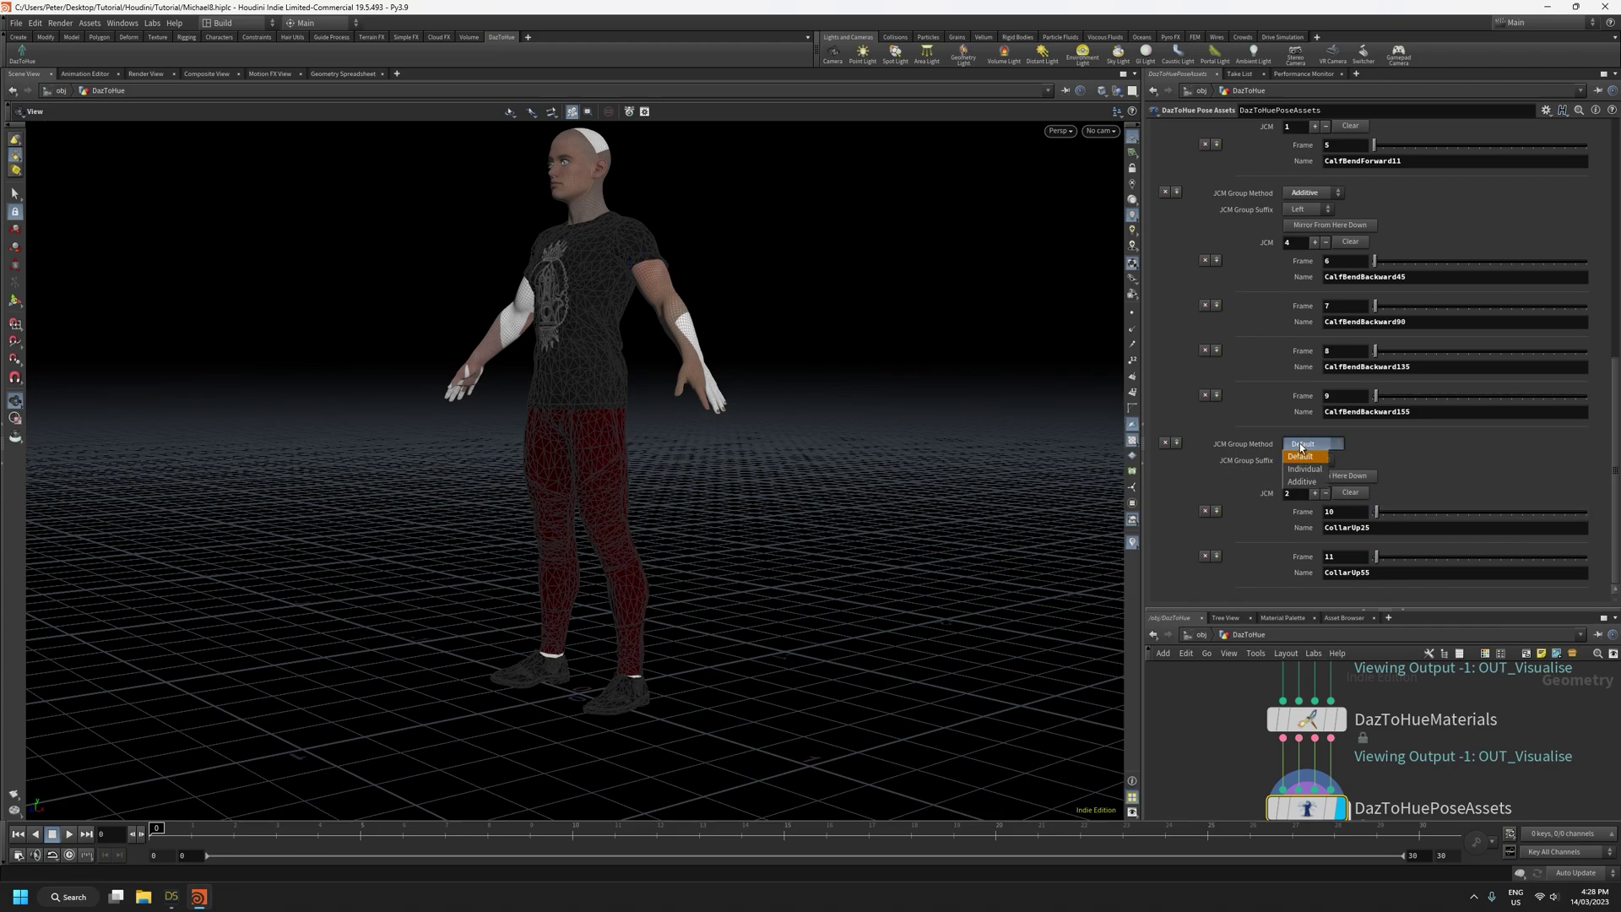
pyautogui.click(1549, 467)
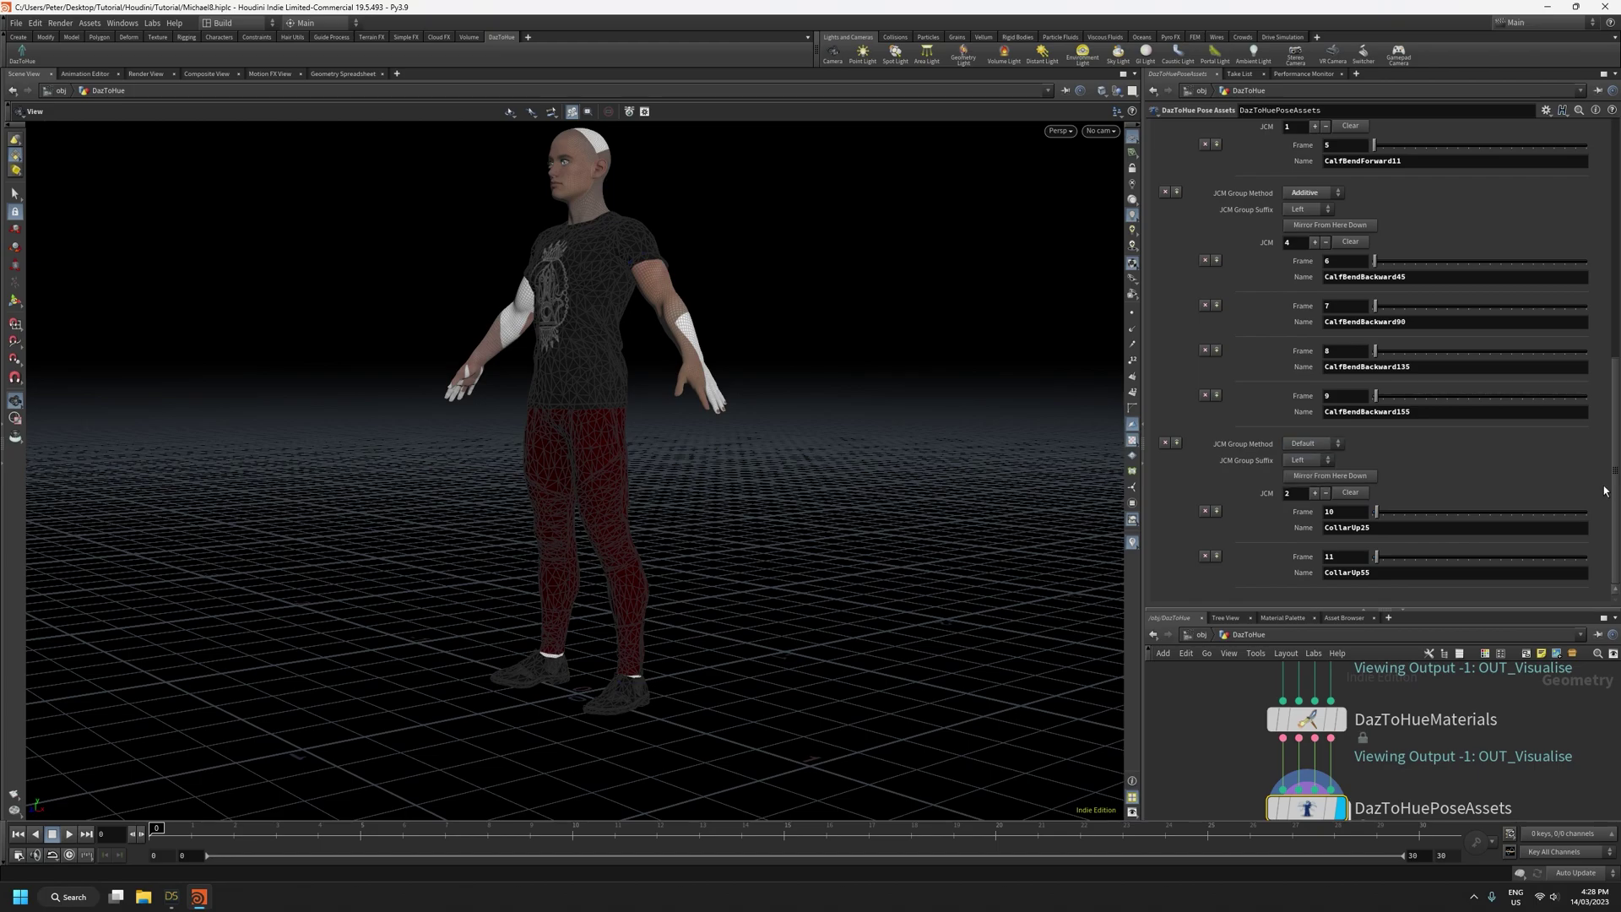
# Add a sixth JCM group containing one JCM and set that JCM's frame to 12
pyautogui.moveTo(1616, 497); pyautogui.dragTo(1619, 239)
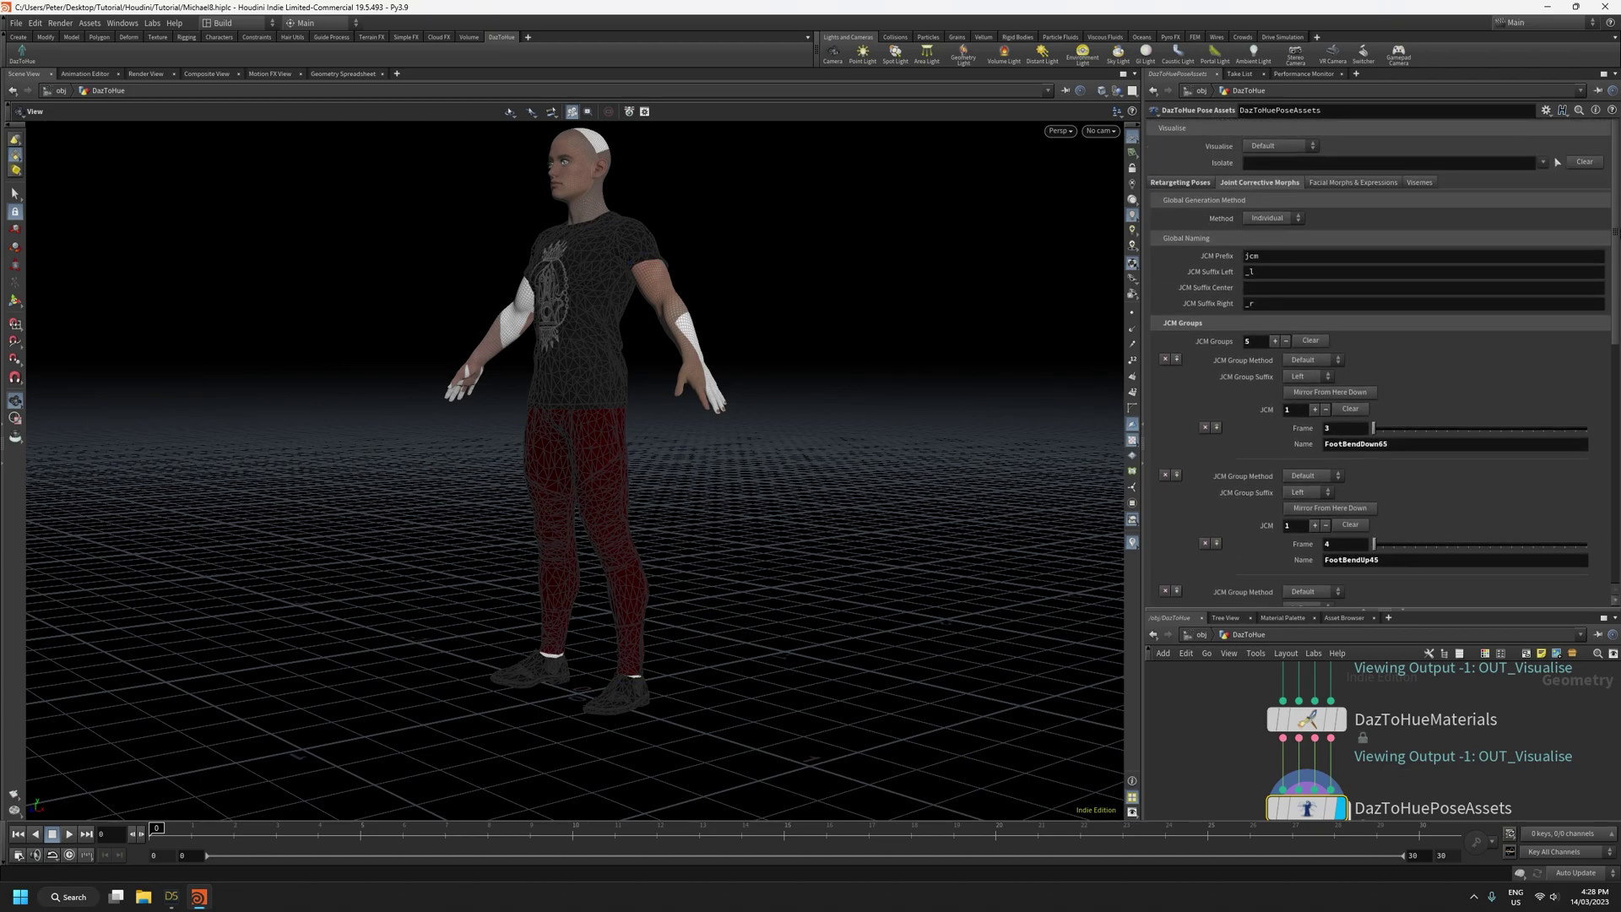
pyautogui.scroll(-10, 1557, 162)
pyautogui.moveTo(1618, 513); pyautogui.dragTo(1619, 556)
pyautogui.click(1275, 341)
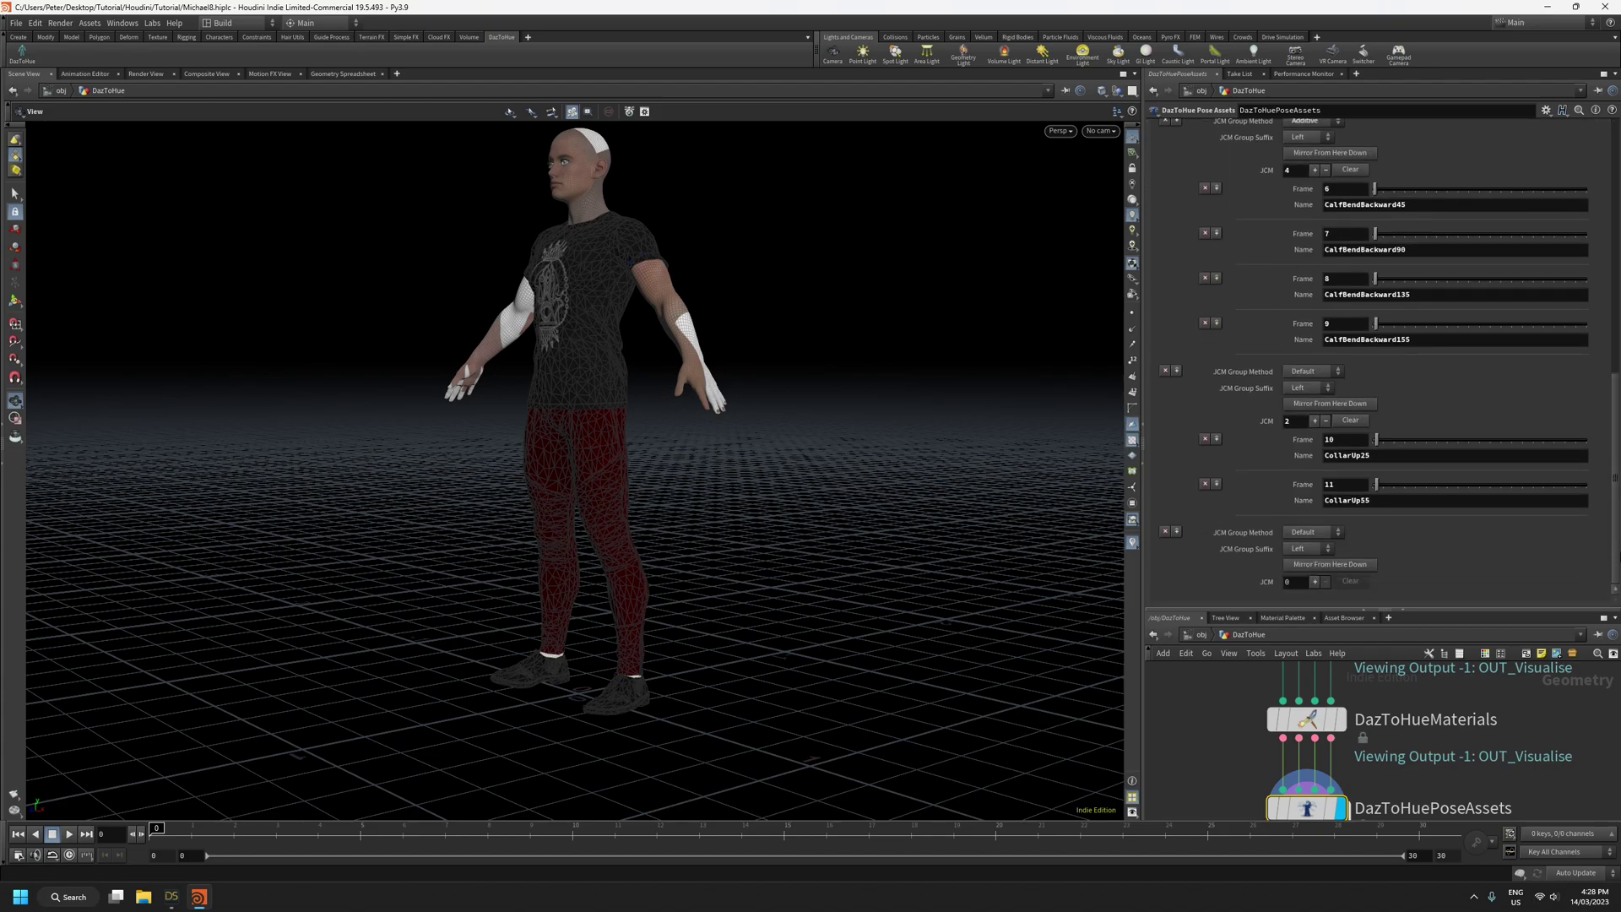
pyautogui.click(1314, 583)
pyautogui.click(1348, 557)
pyautogui.write('12')
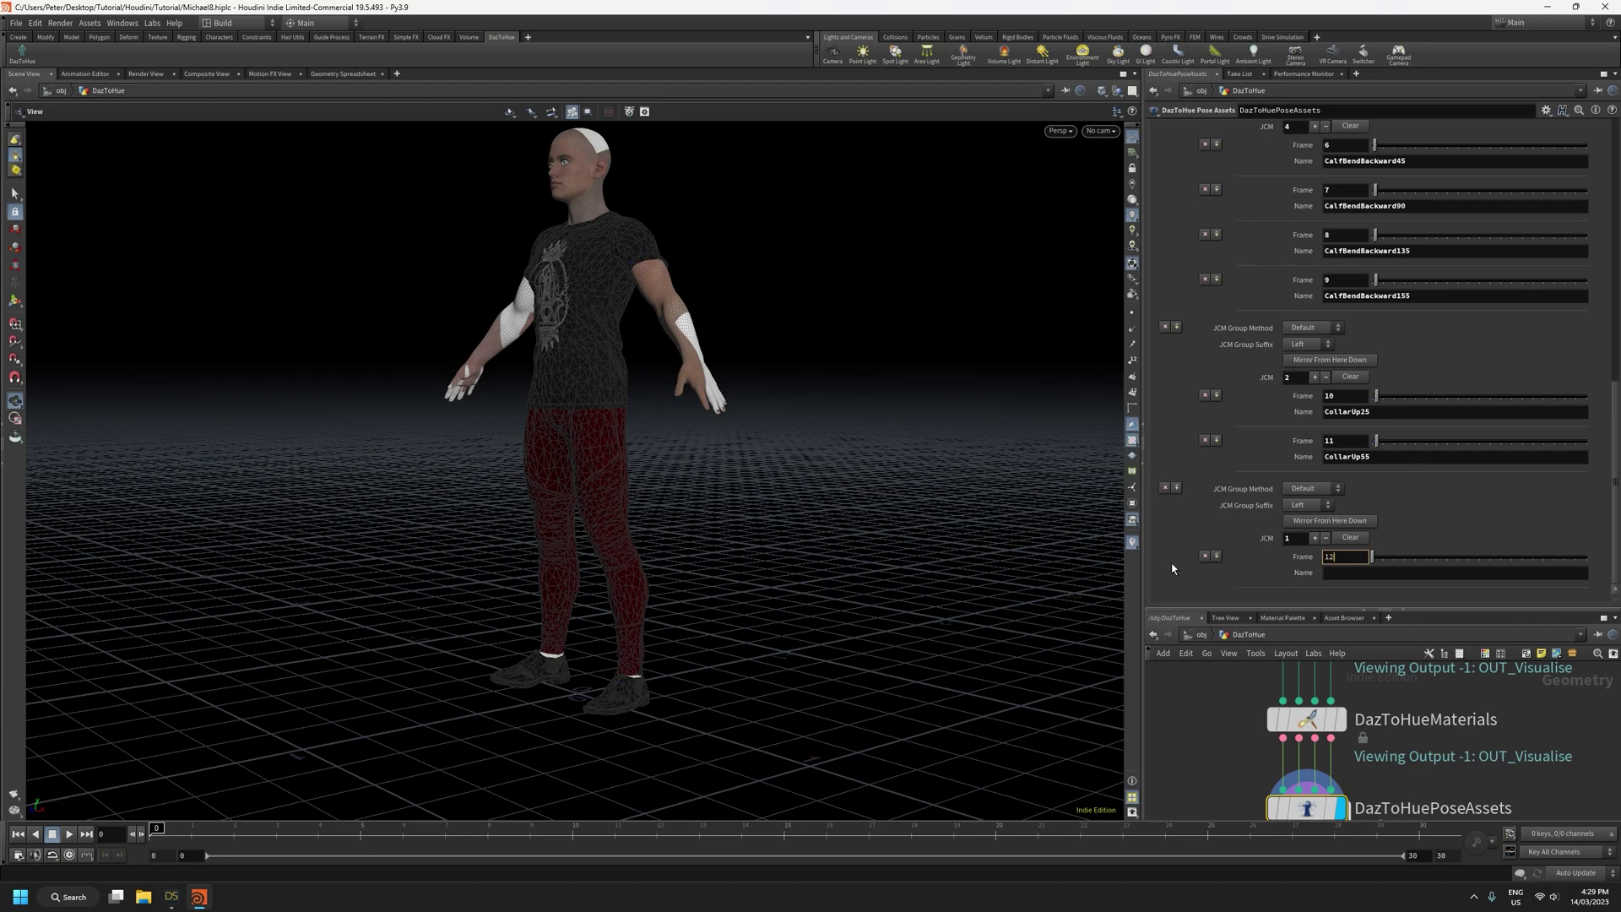
# Check the left collar's frame 12 pose in DAZ Studio and name the frame 12 JCM in Houdini CollarDown10
pyautogui.click(168, 897)
pyautogui.moveTo(695, 772); pyautogui.dragTo(737, 773)
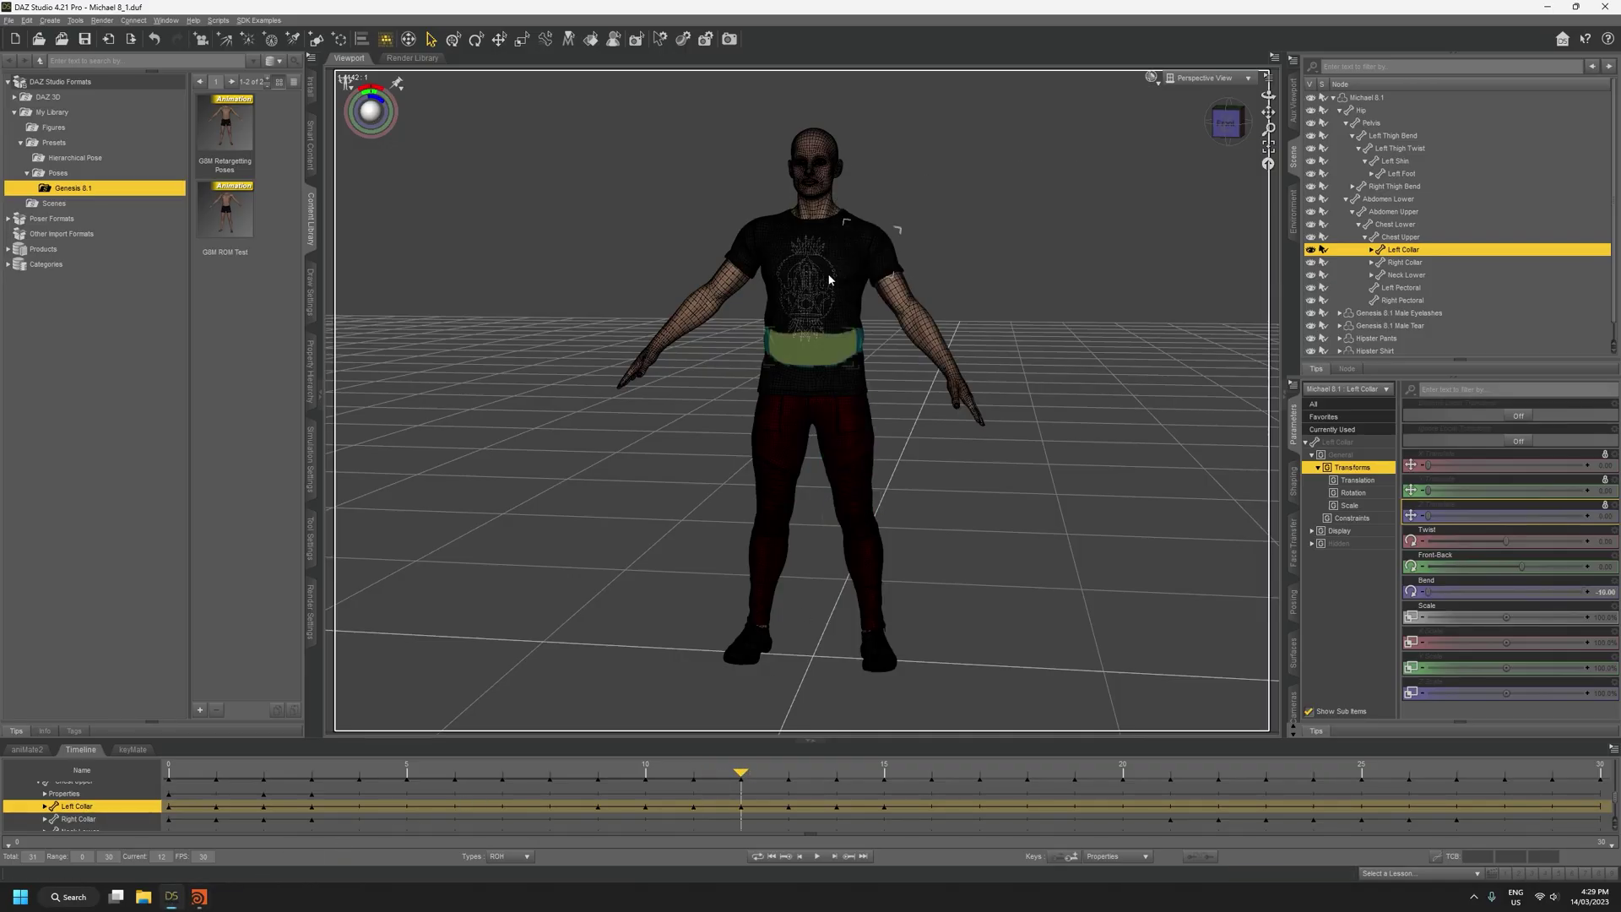
pyautogui.click(1544, 7)
pyautogui.click(1354, 573)
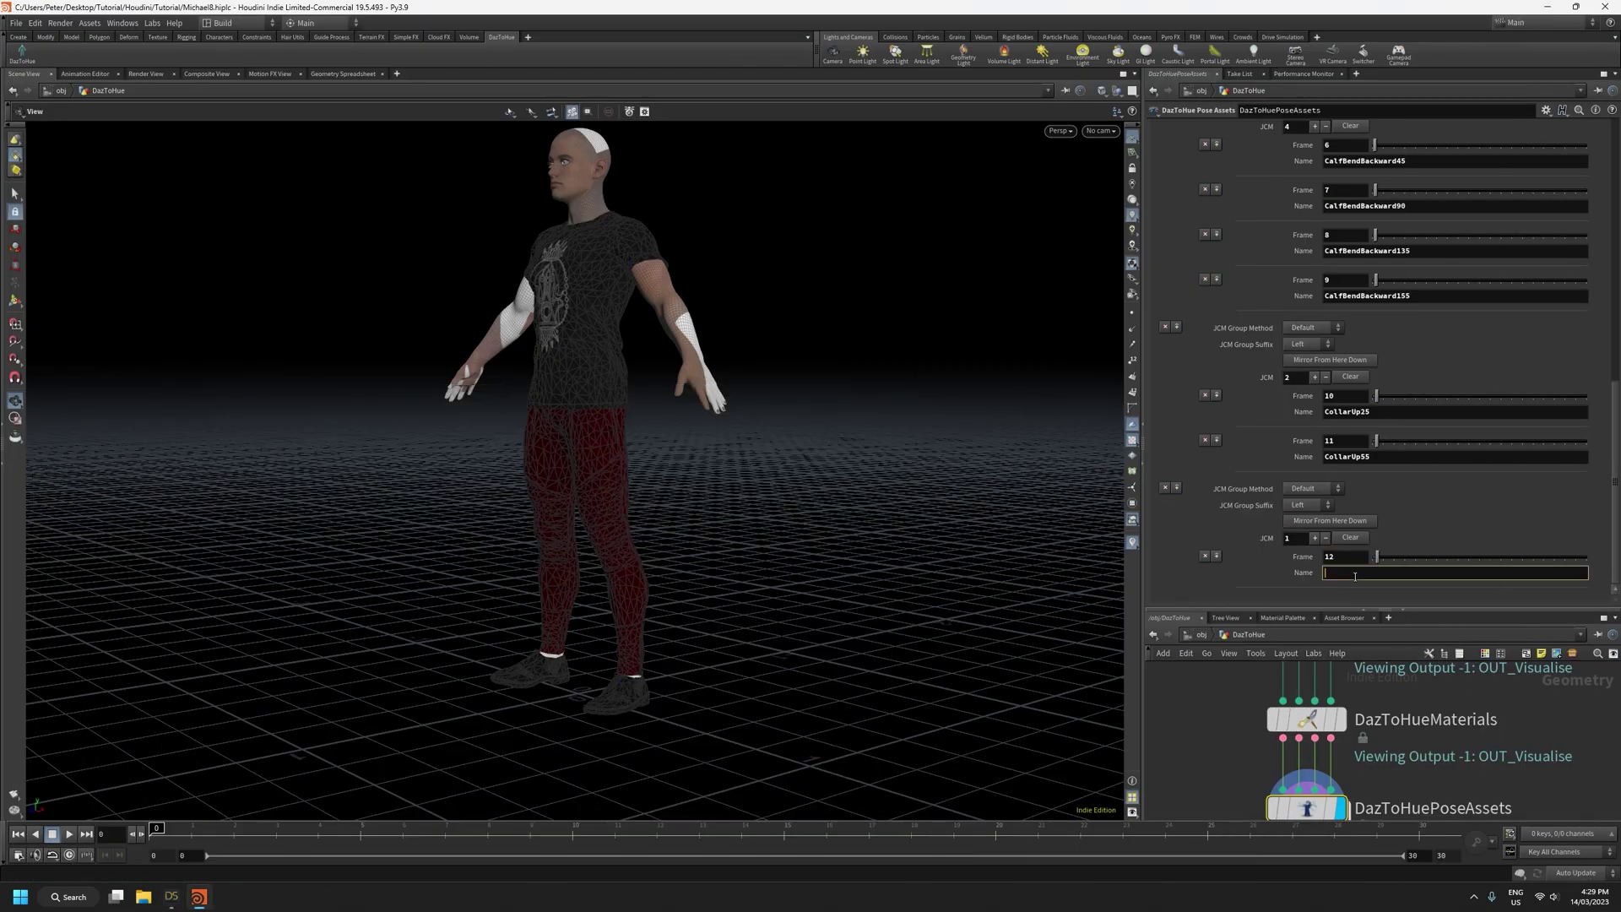
pyautogui.write('CollarDown')
pyautogui.press('Tab')
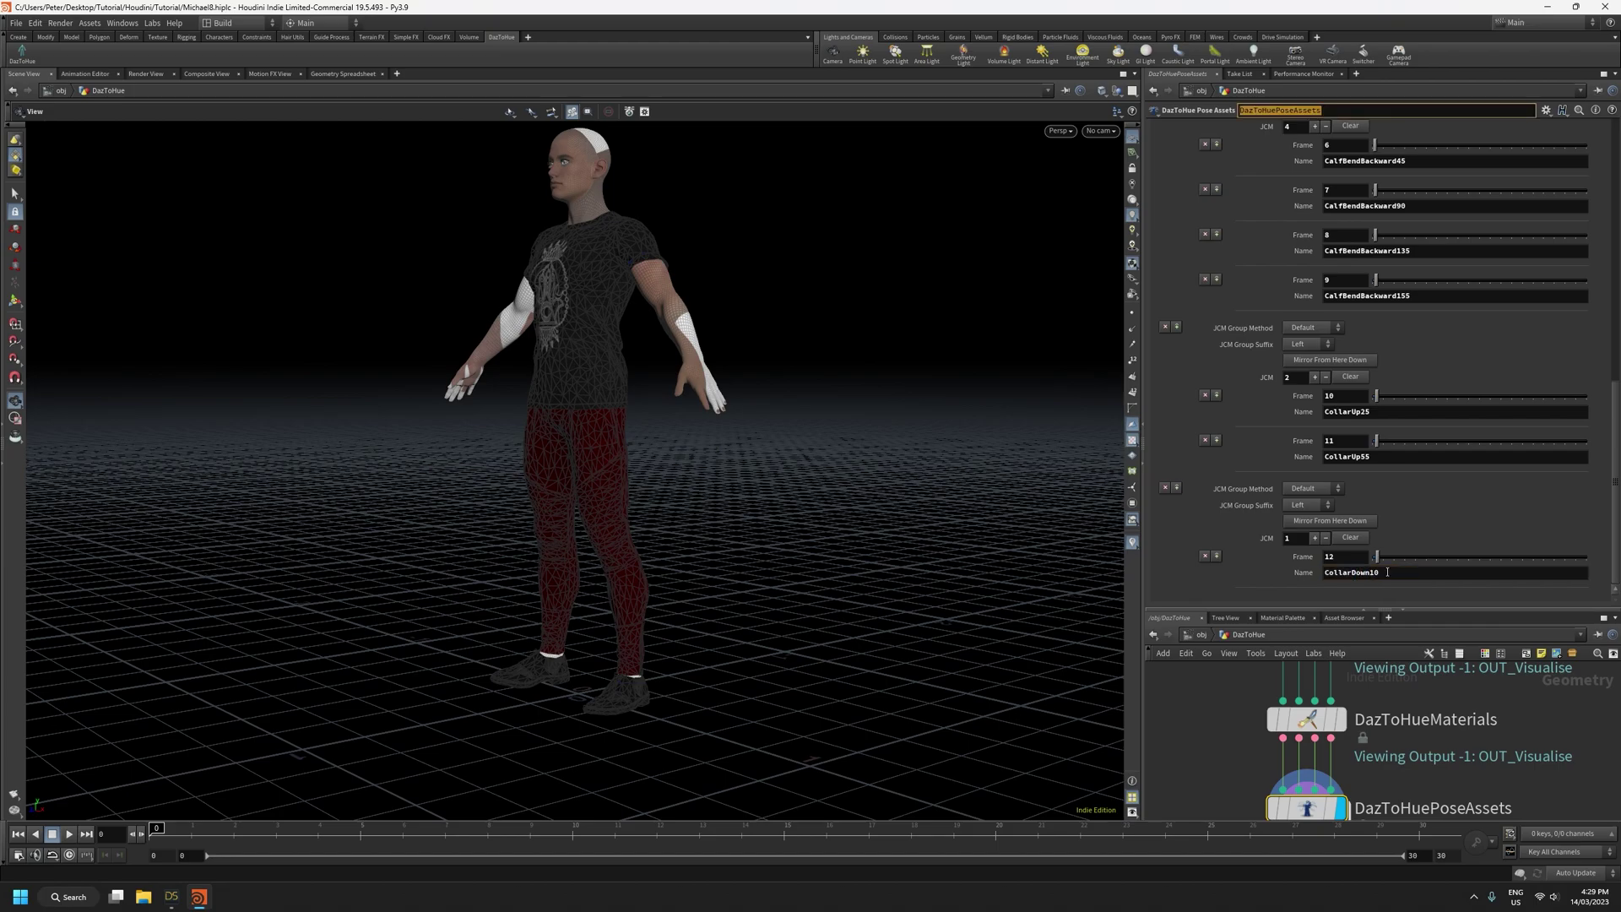
# Examine the angle suffixes in the names of the CollarUp and CollarDown JCMs
pyautogui.click(1376, 573)
pyautogui.click(1368, 572)
pyautogui.moveTo(1369, 573); pyautogui.dragTo(1382, 572)
pyautogui.moveTo(1375, 456); pyautogui.dragTo(1360, 413)
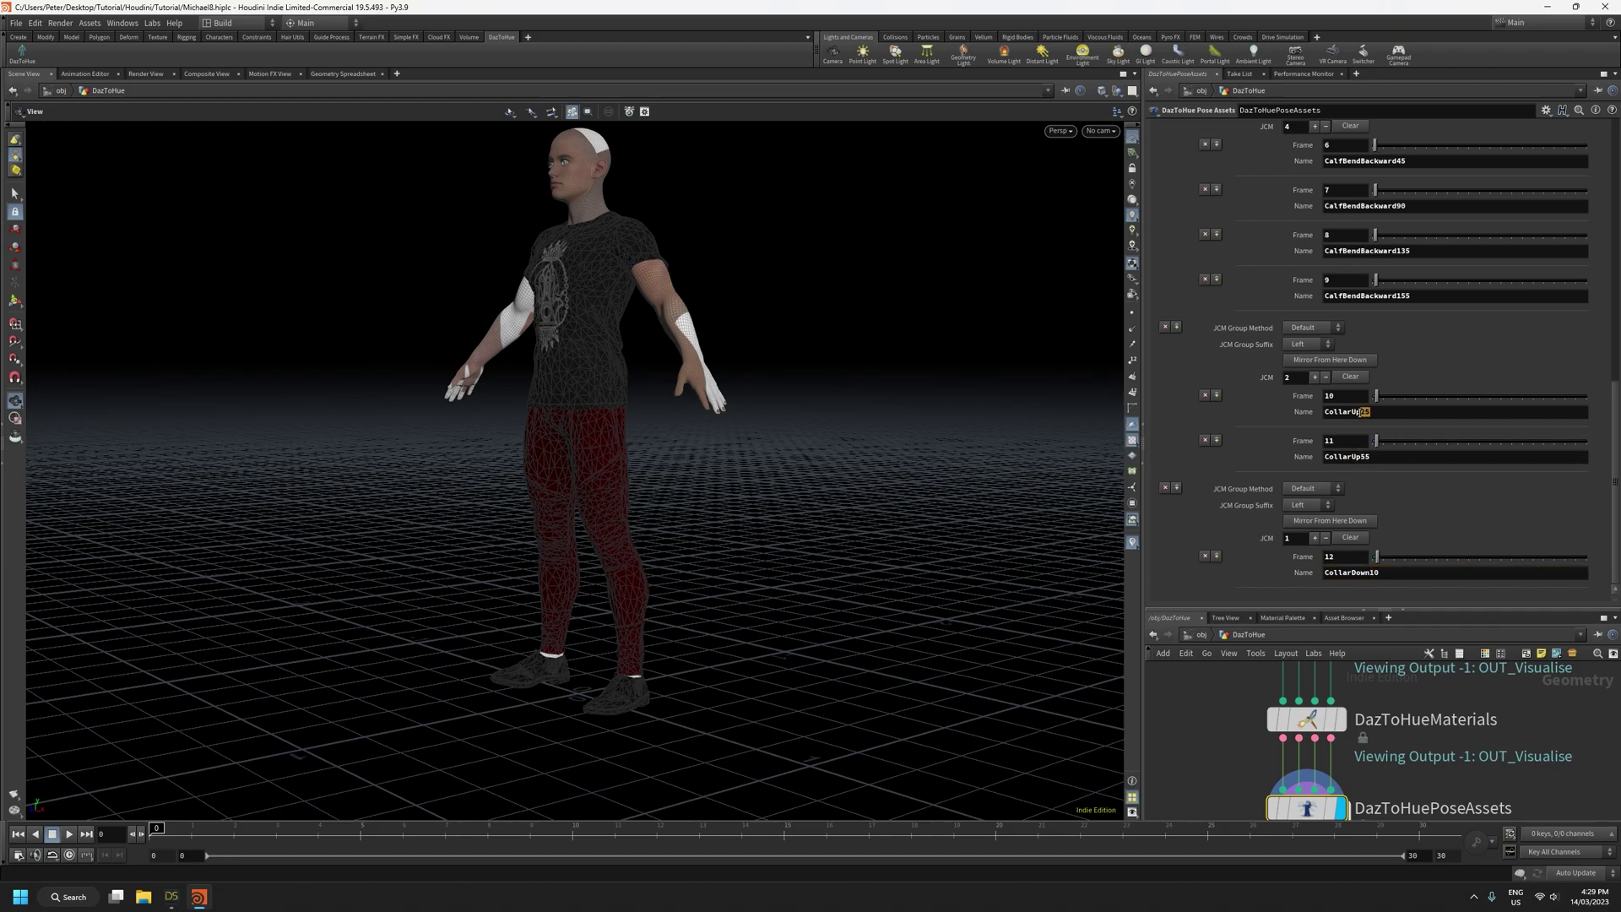
pyautogui.click(1407, 336)
pyautogui.moveTo(1614, 418); pyautogui.dragTo(1615, 454)
pyautogui.moveTo(1382, 572); pyautogui.dragTo(1369, 573)
pyautogui.click(1420, 534)
pyautogui.moveTo(1614, 534)
pyautogui.mouseDown()
pyautogui.moveTo(1613, 282)
pyautogui.moveTo(1614, 548)
pyautogui.mouseUp()
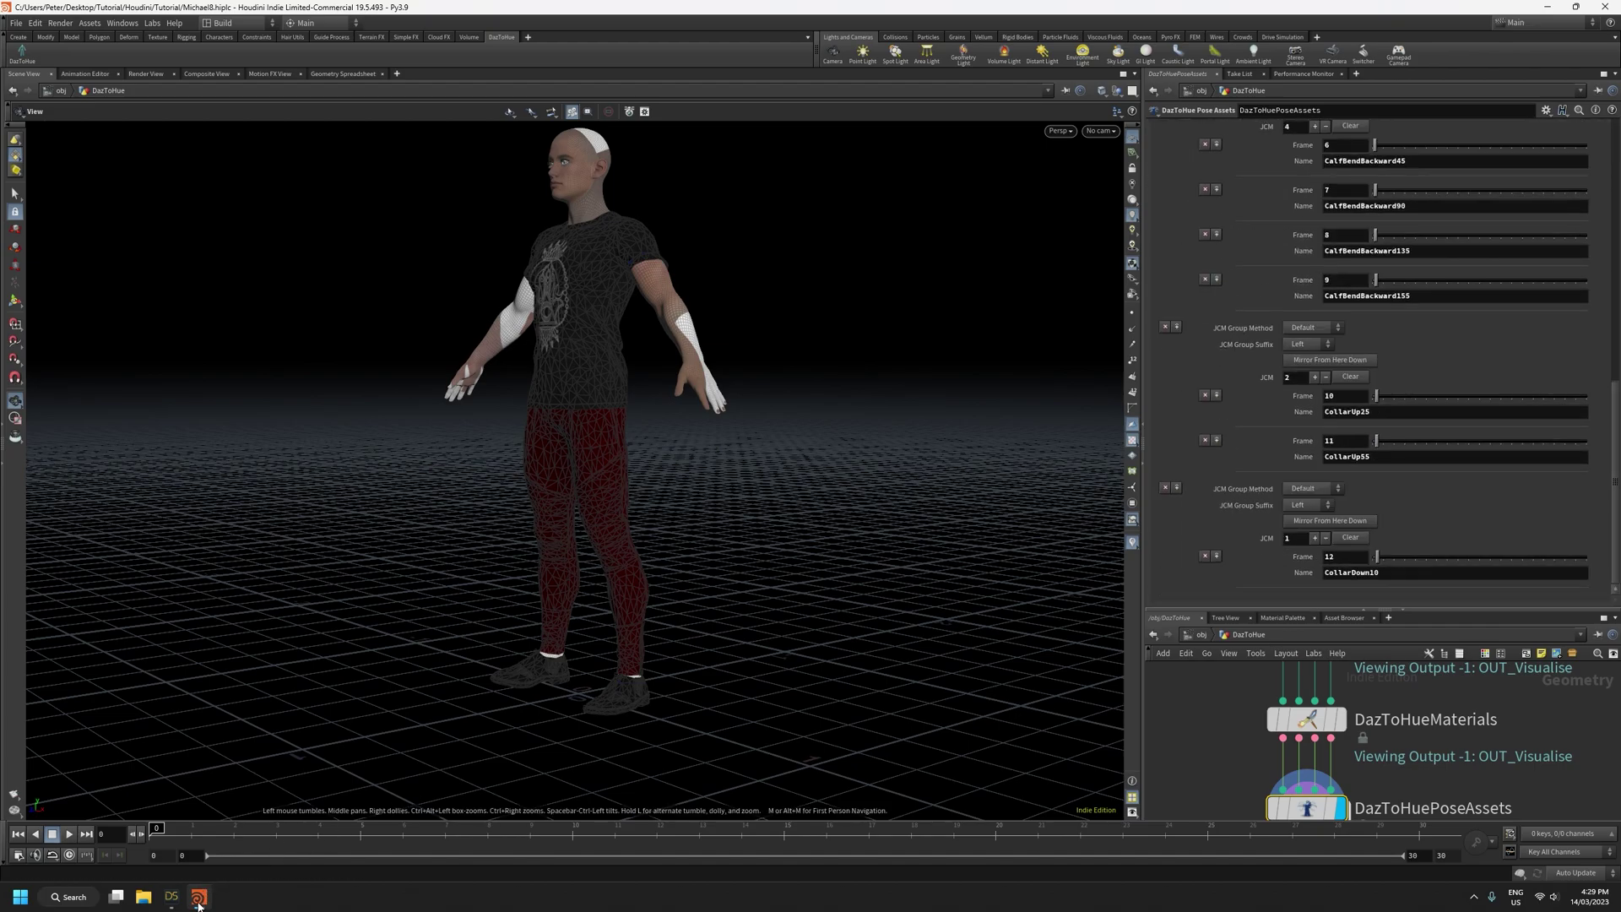
# Switch to DAZ Studio and examine the left collar poses on the timeline up to frame 14
pyautogui.click(171, 896)
pyautogui.moveTo(740, 774); pyautogui.dragTo(818, 768)
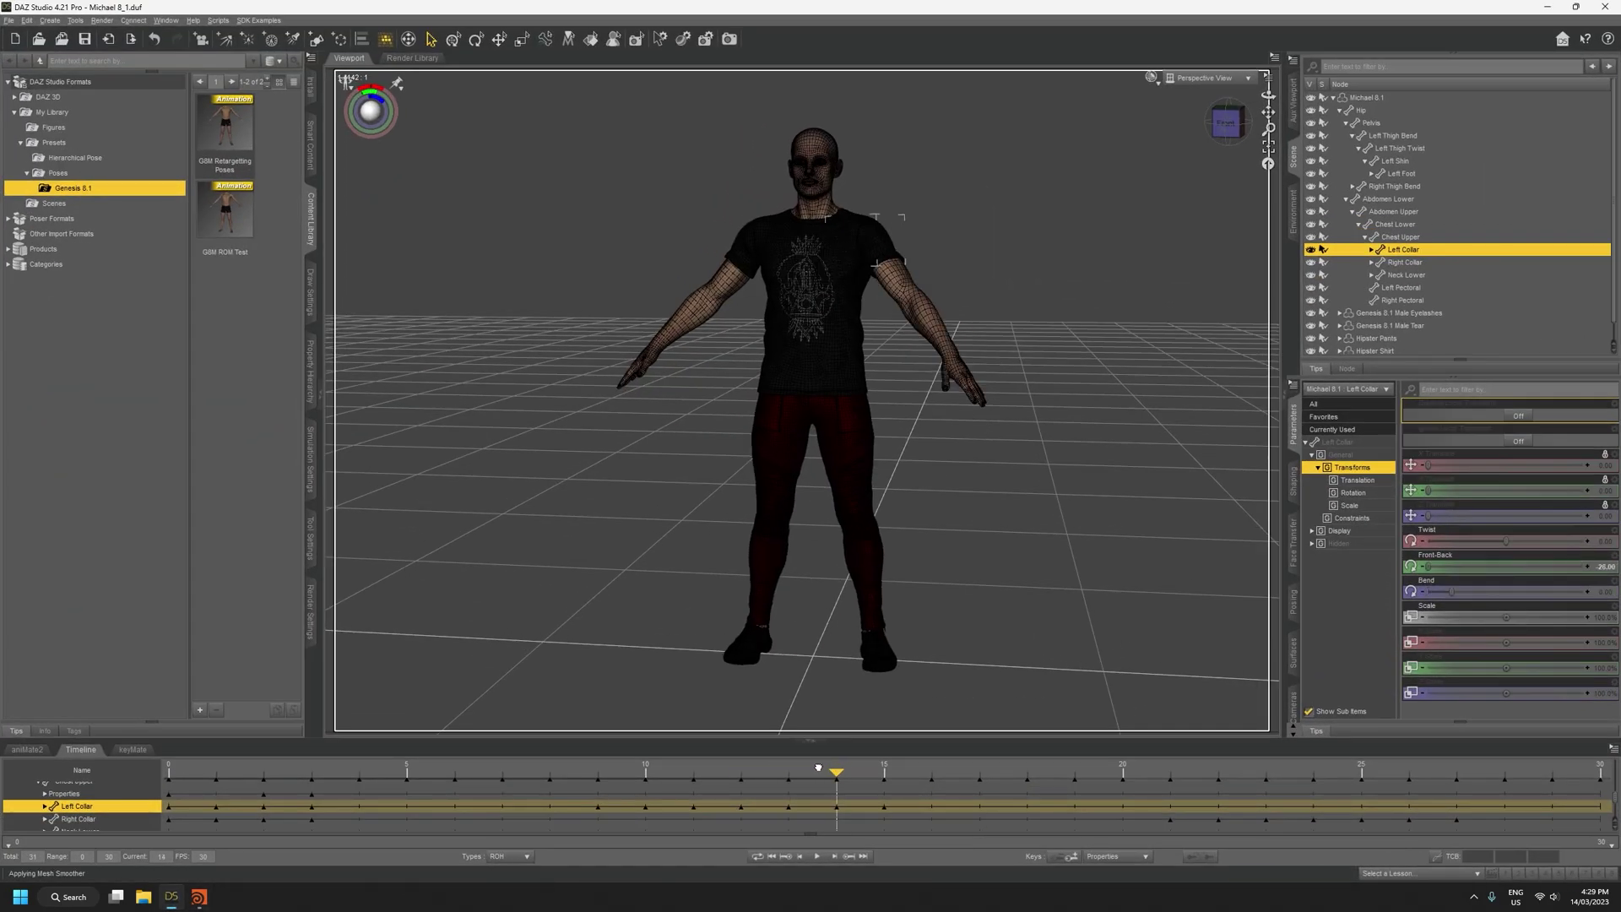
pyautogui.click(1547, 7)
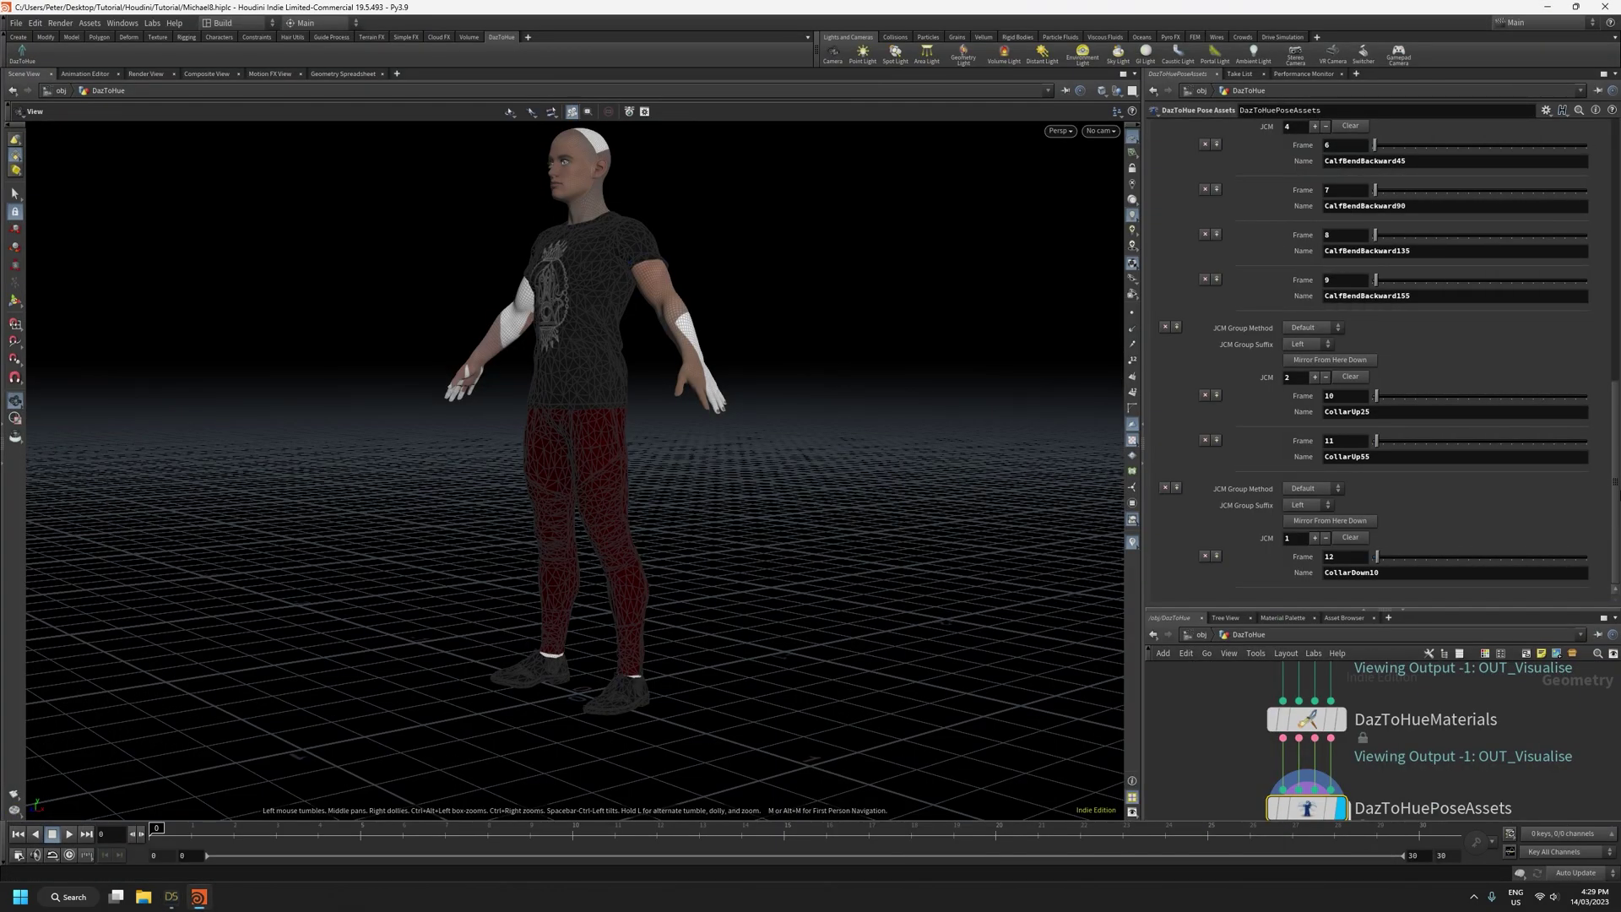
# Add a seventh and an eighth JCM group below the CollarDown10 group
pyautogui.scroll(15, 1617, 514)
pyautogui.click(1274, 340)
pyautogui.click(1274, 340)
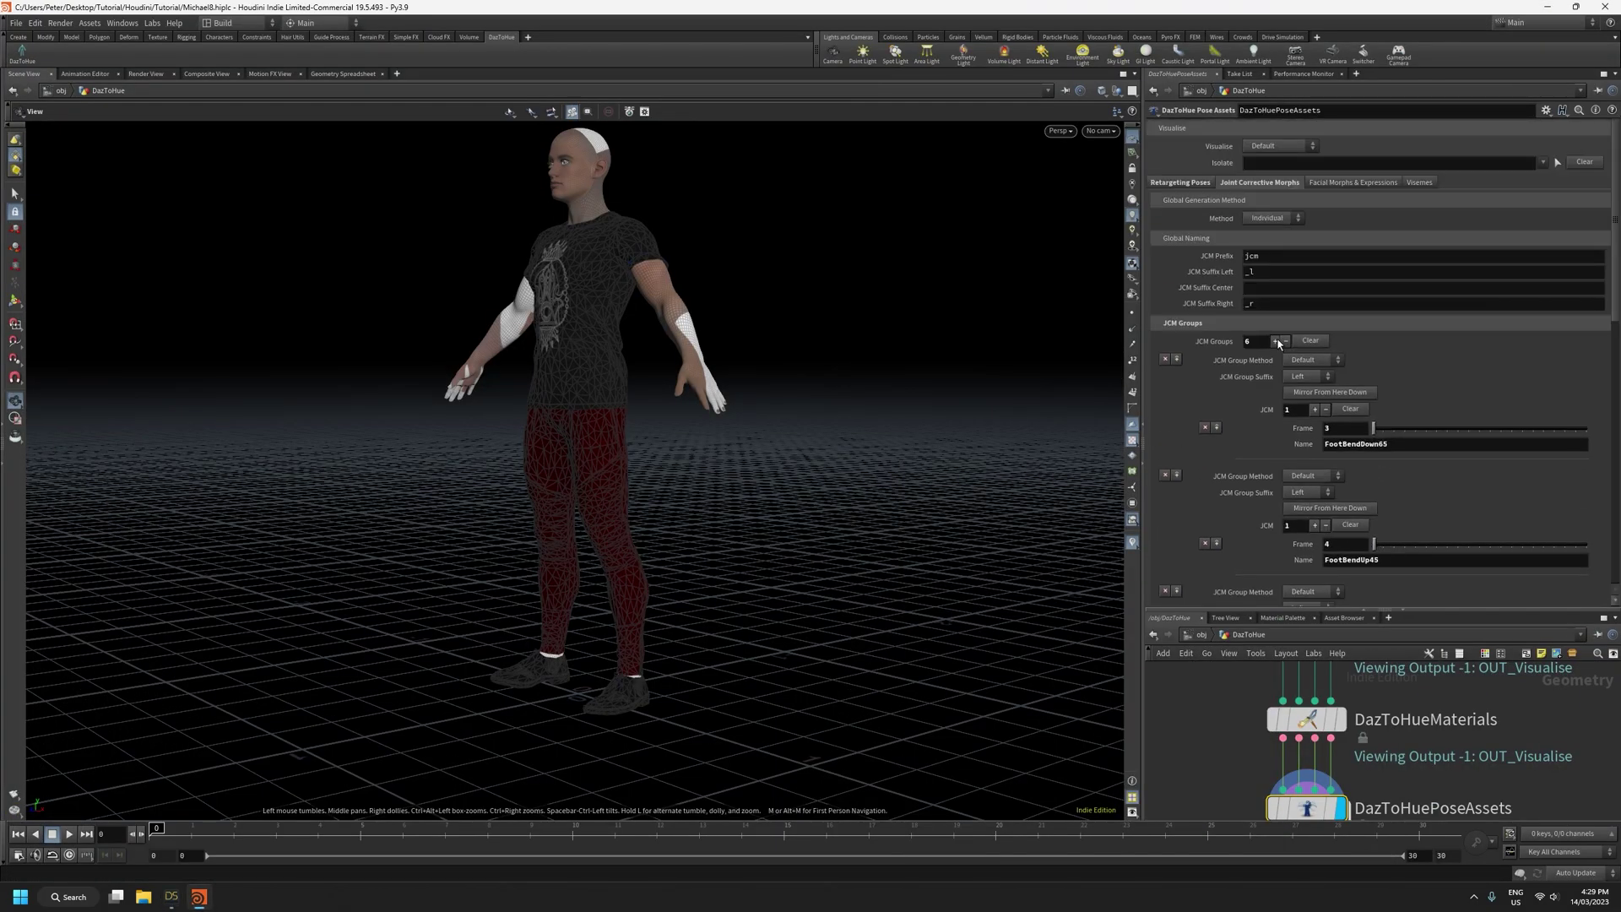
pyautogui.moveTo(1617, 245); pyautogui.dragTo(1611, 574)
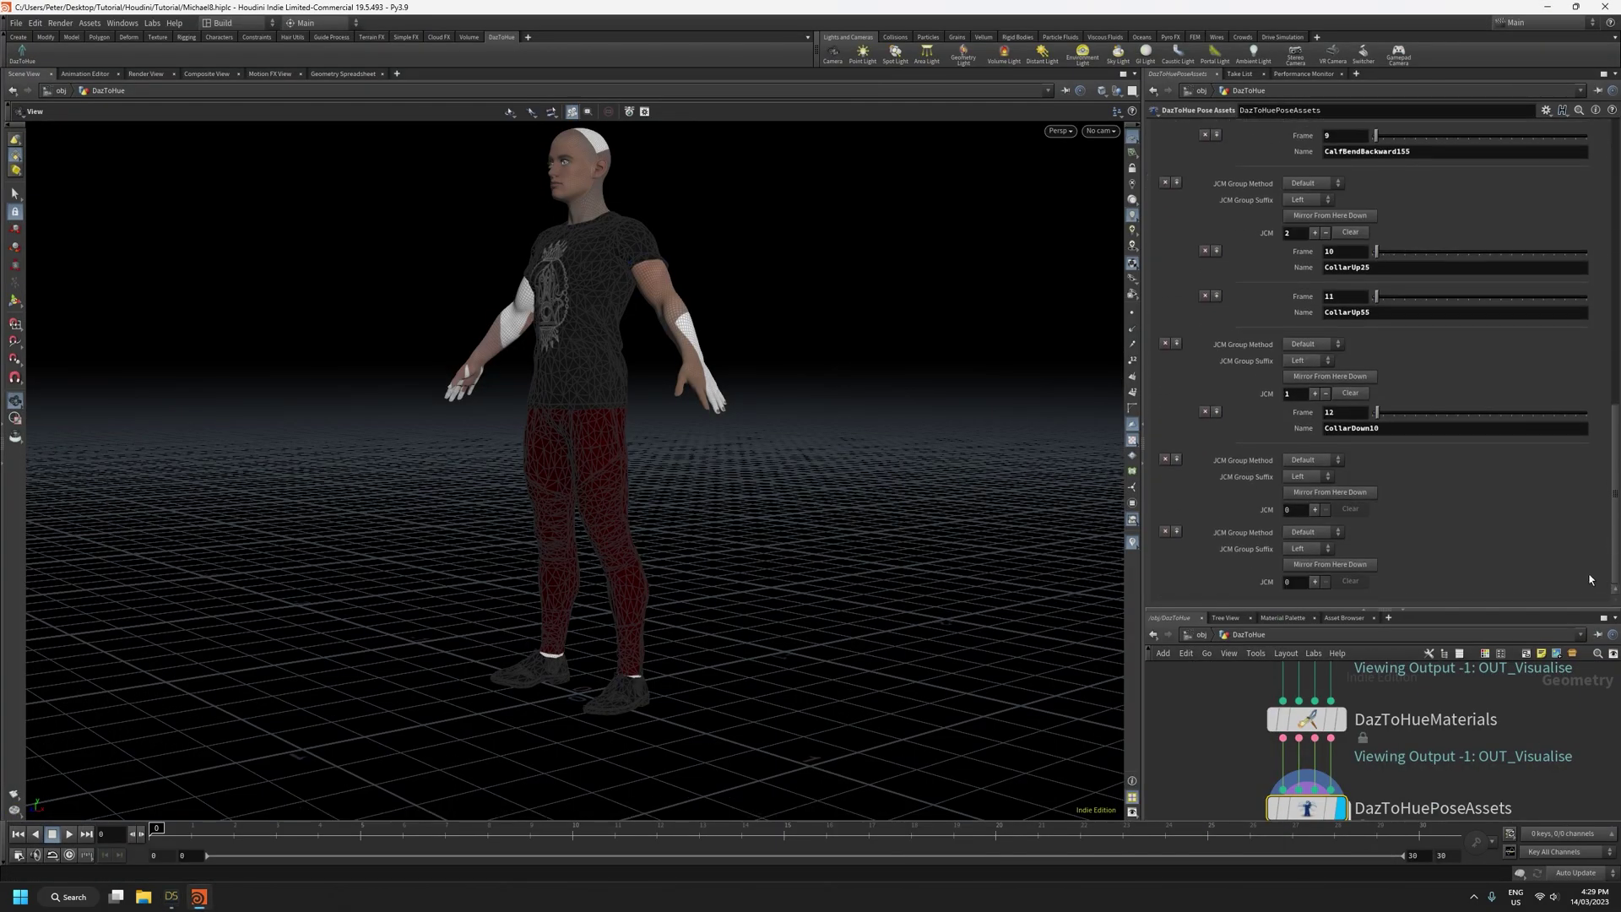
# Add one JCM to each of the seventh and eighth groups, assigning them frames 13 and 14
pyautogui.click(1315, 512)
pyautogui.click(1315, 581)
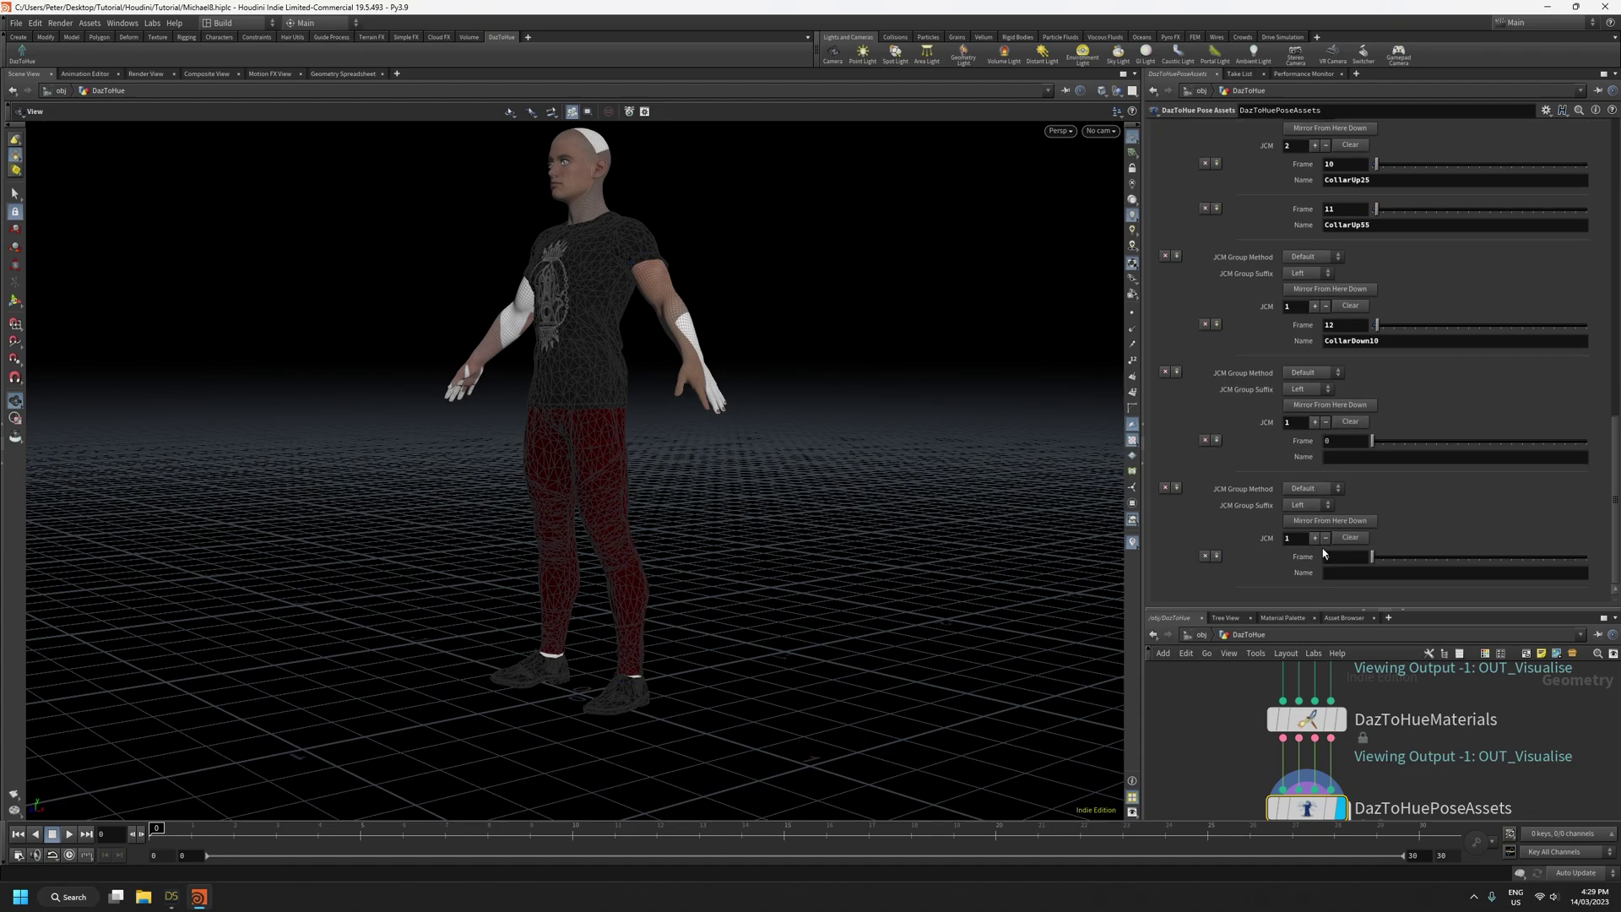
pyautogui.moveTo(1343, 443); pyautogui.dragTo(1248, 440)
pyautogui.write('1')
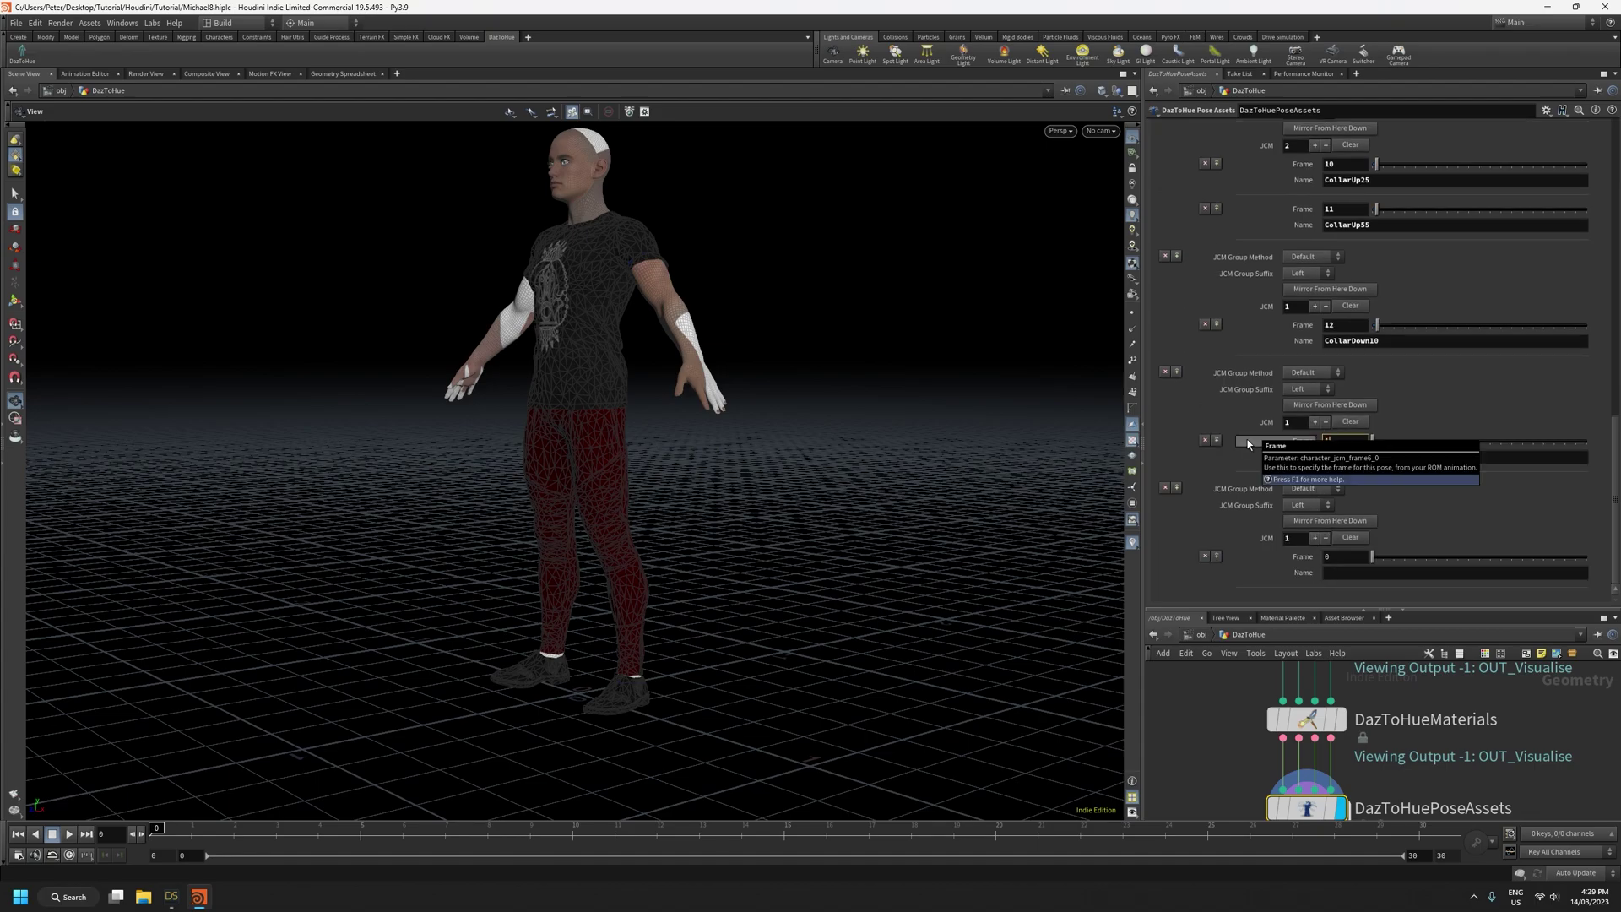
pyautogui.write('3')
pyautogui.click(1346, 557)
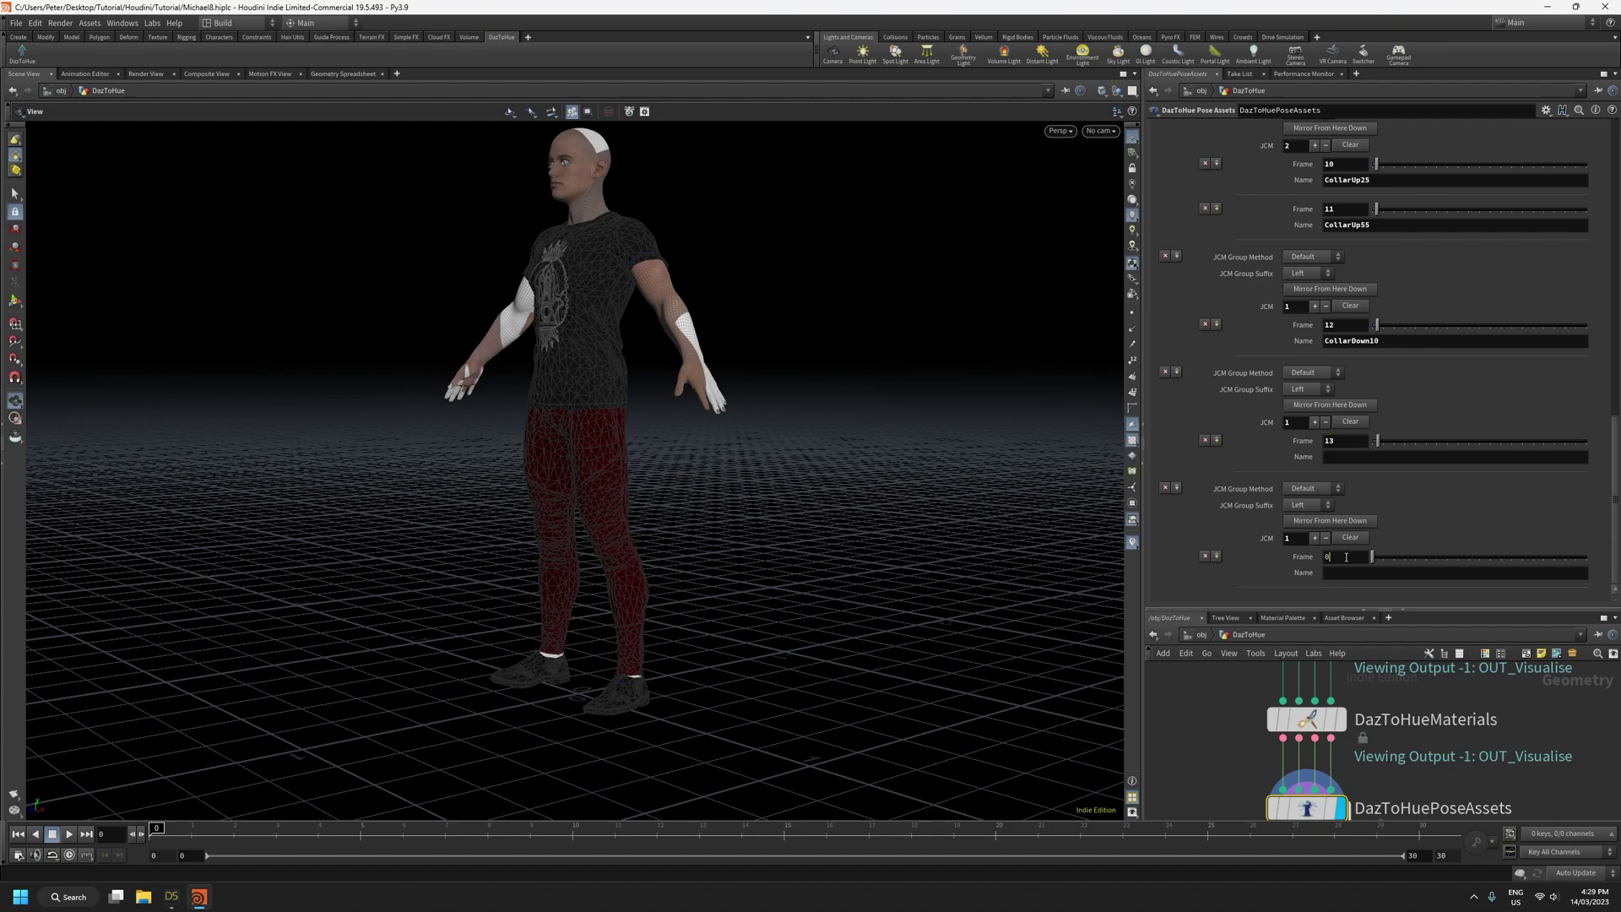
pyautogui.moveTo(1290, 564); pyautogui.dragTo(1216, 567)
# Name the frame 13 JCM CollarBack17, checking the left collar's pose at that frame in DAZ Studio
pyautogui.click(1357, 456)
pyautogui.write('CollarBack')
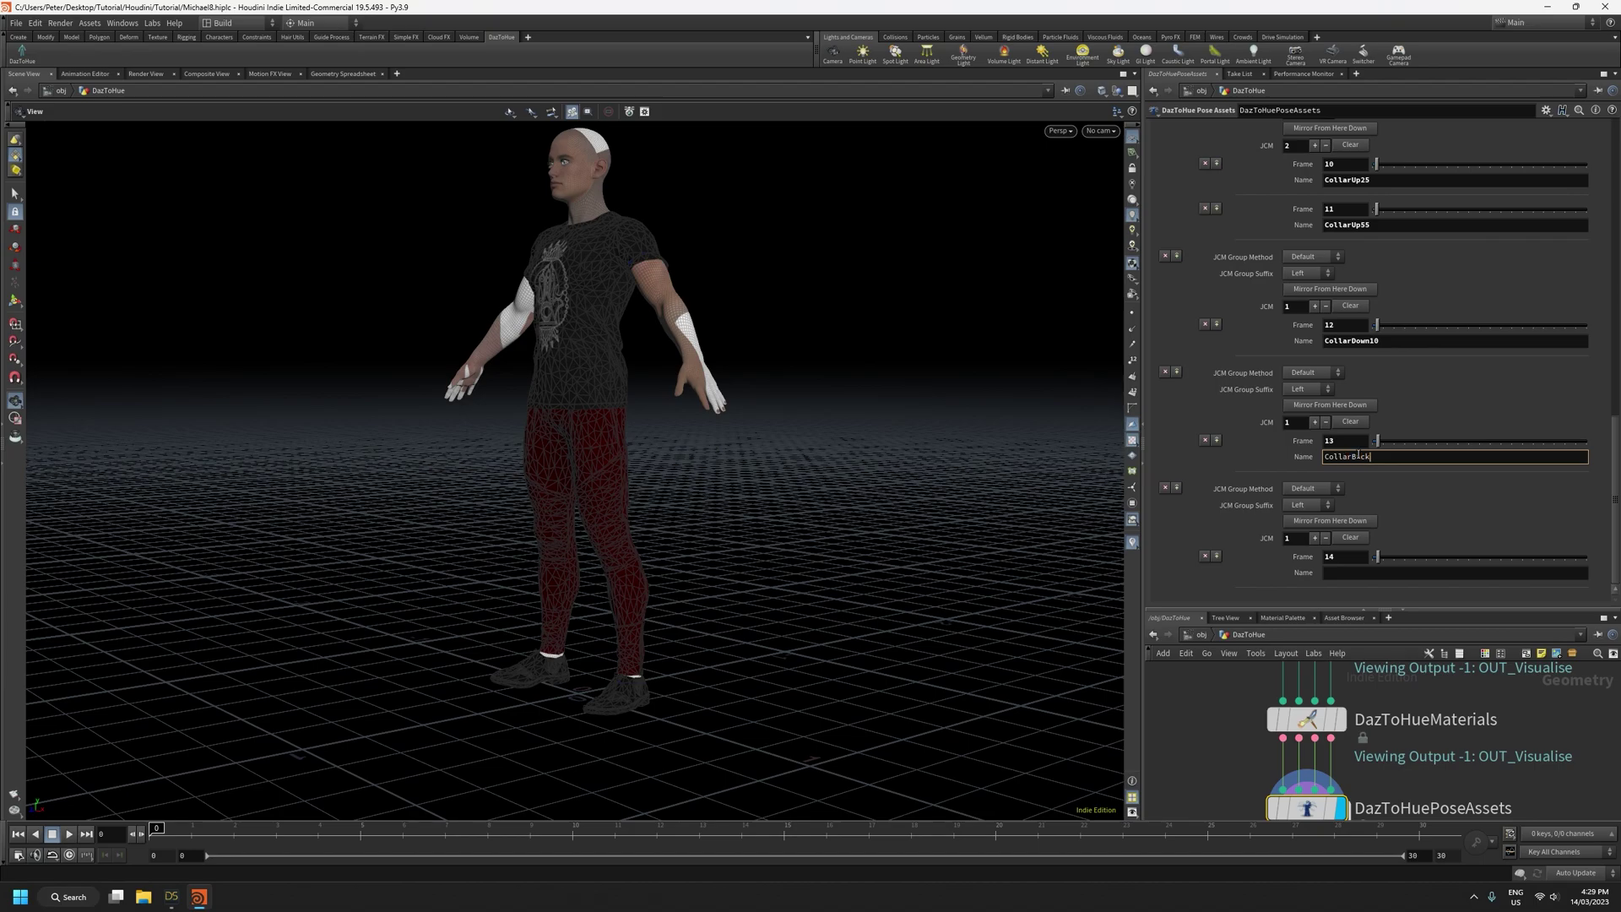
pyautogui.write('26')
pyautogui.click(171, 896)
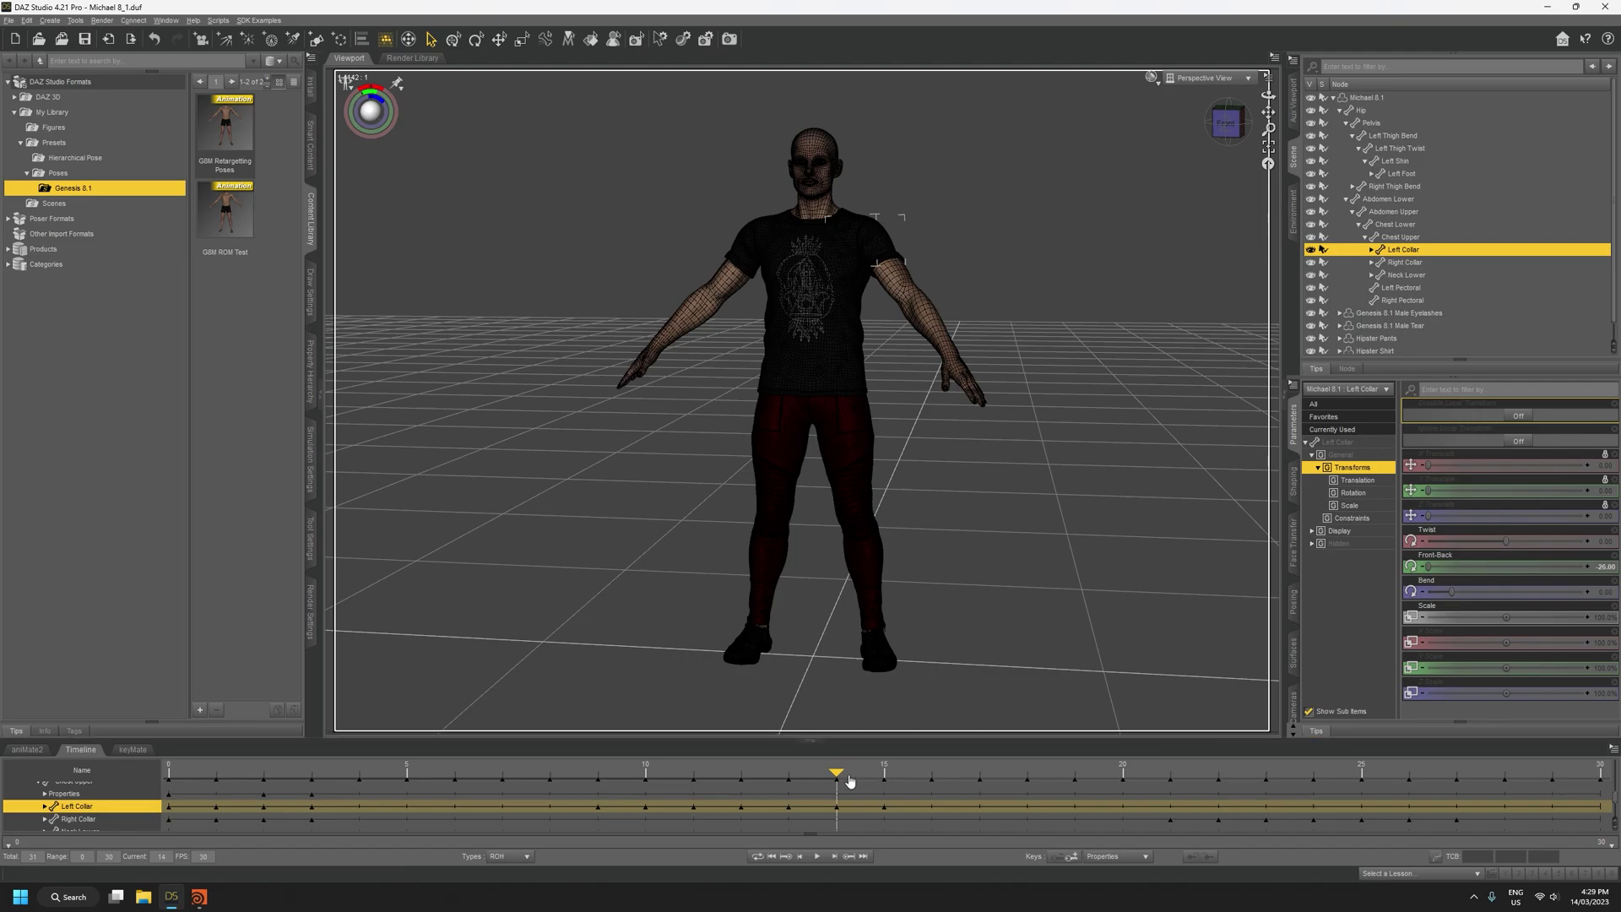
pyautogui.moveTo(835, 771); pyautogui.dragTo(801, 773)
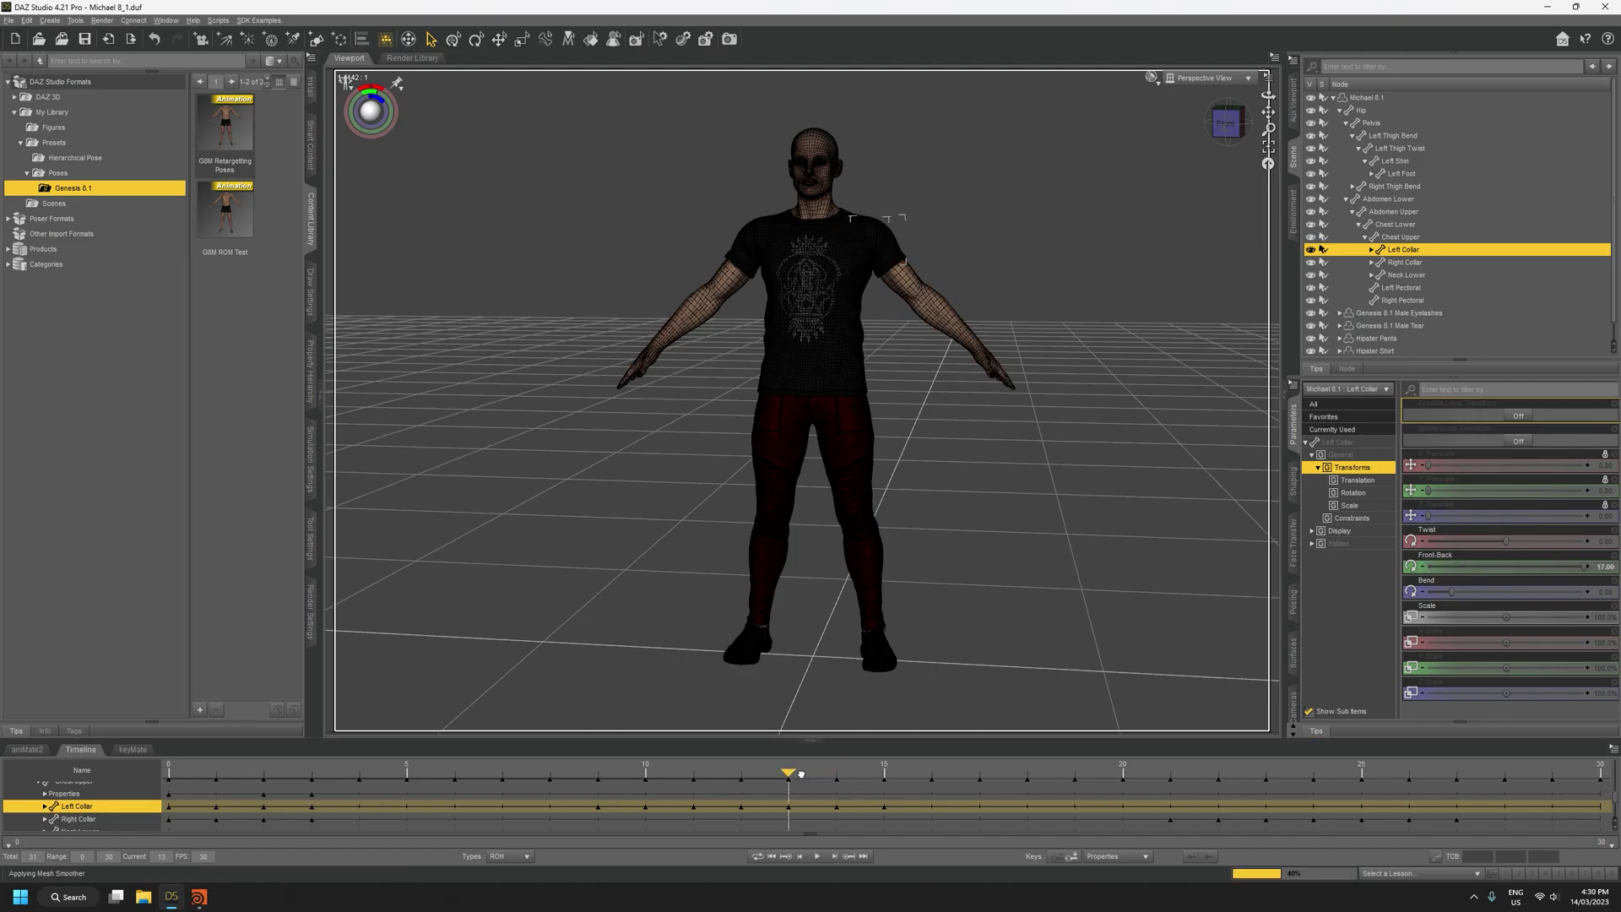
pyautogui.click(1548, 8)
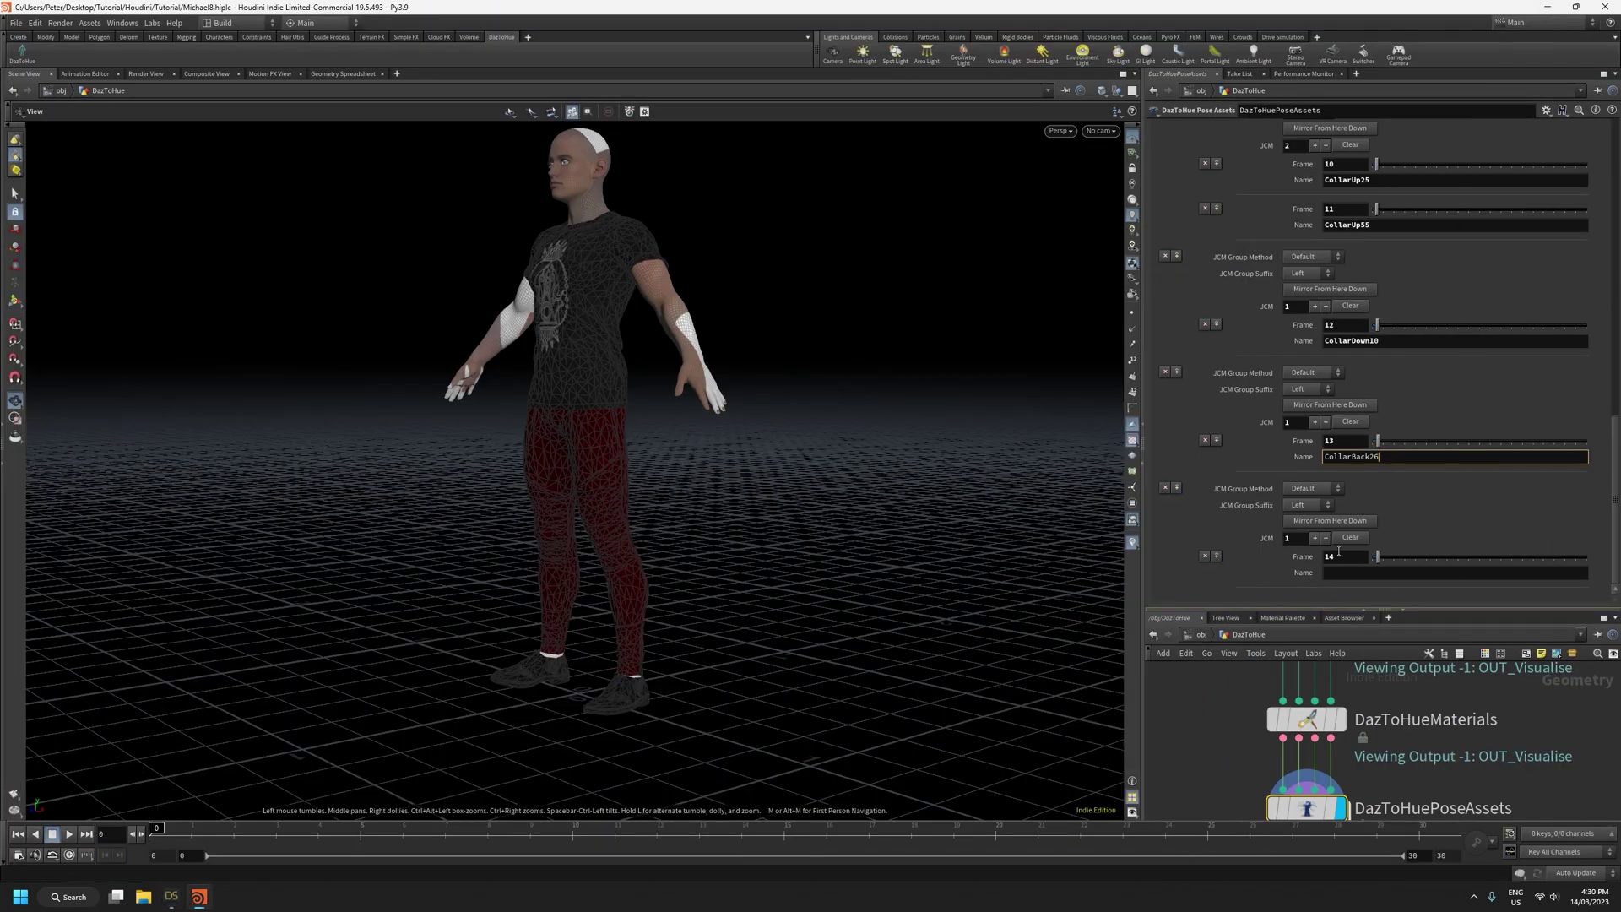
pyautogui.press('BackSpace')
pyautogui.write('7')
# Name the frame 14 JCM CollarForward17
pyautogui.click(1365, 573)
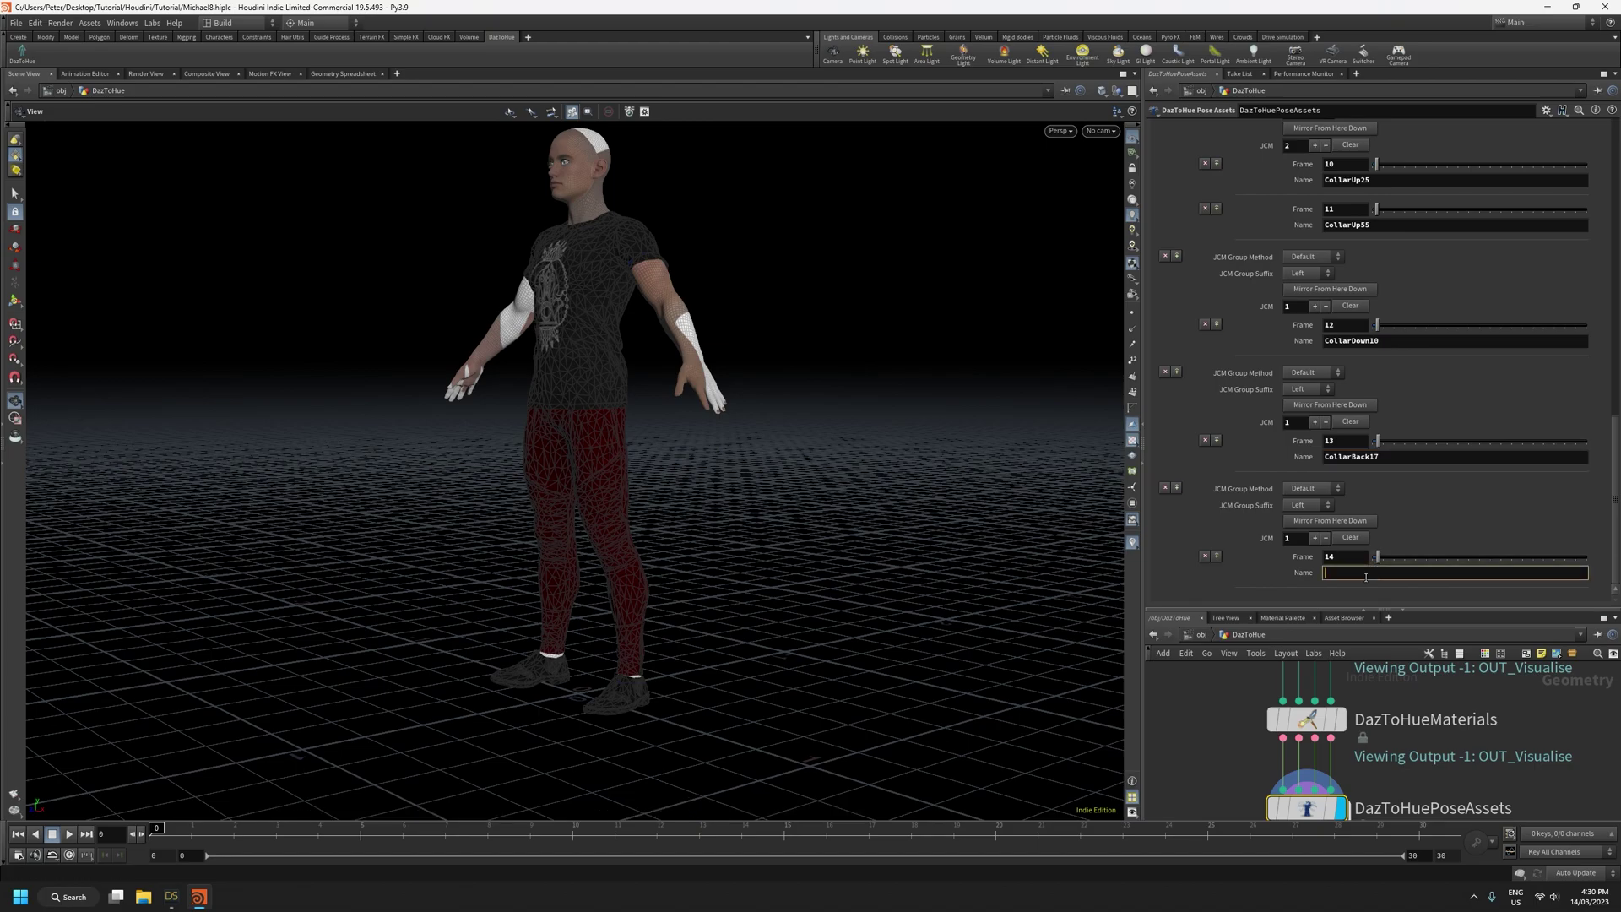
pyautogui.write('CollarForward17')
pyautogui.press('Tab')
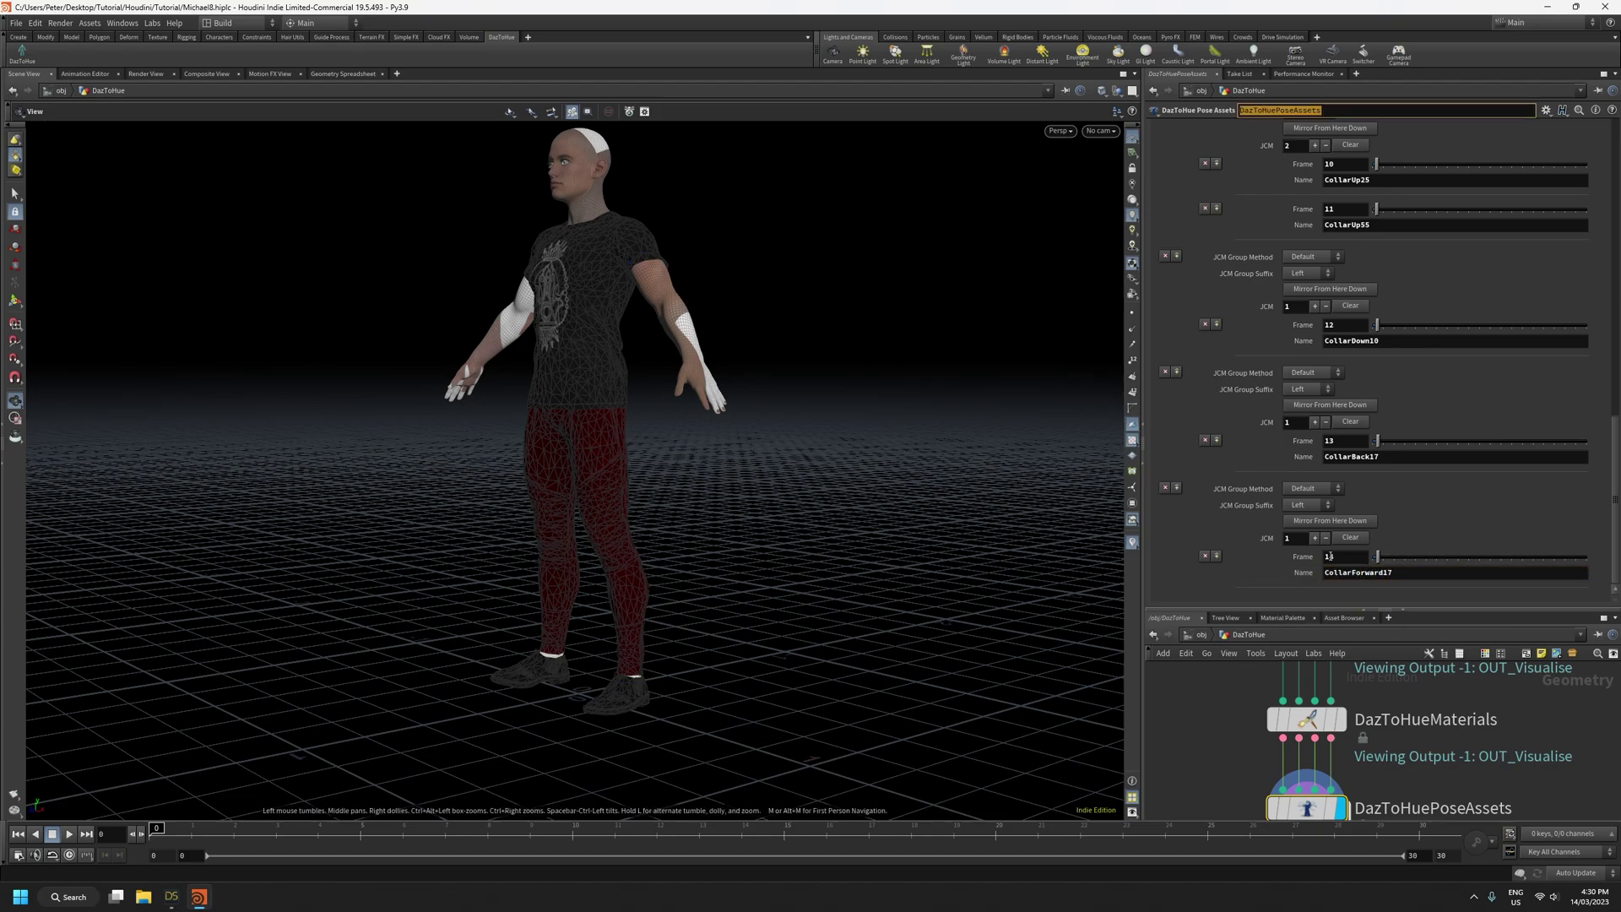
# Check the left collar's Front-Back rotation at frames 13 and 14 in DAZ Studio, and rename the frame 14 JCM in Houdini to CollarForward26
pyautogui.click(171, 897)
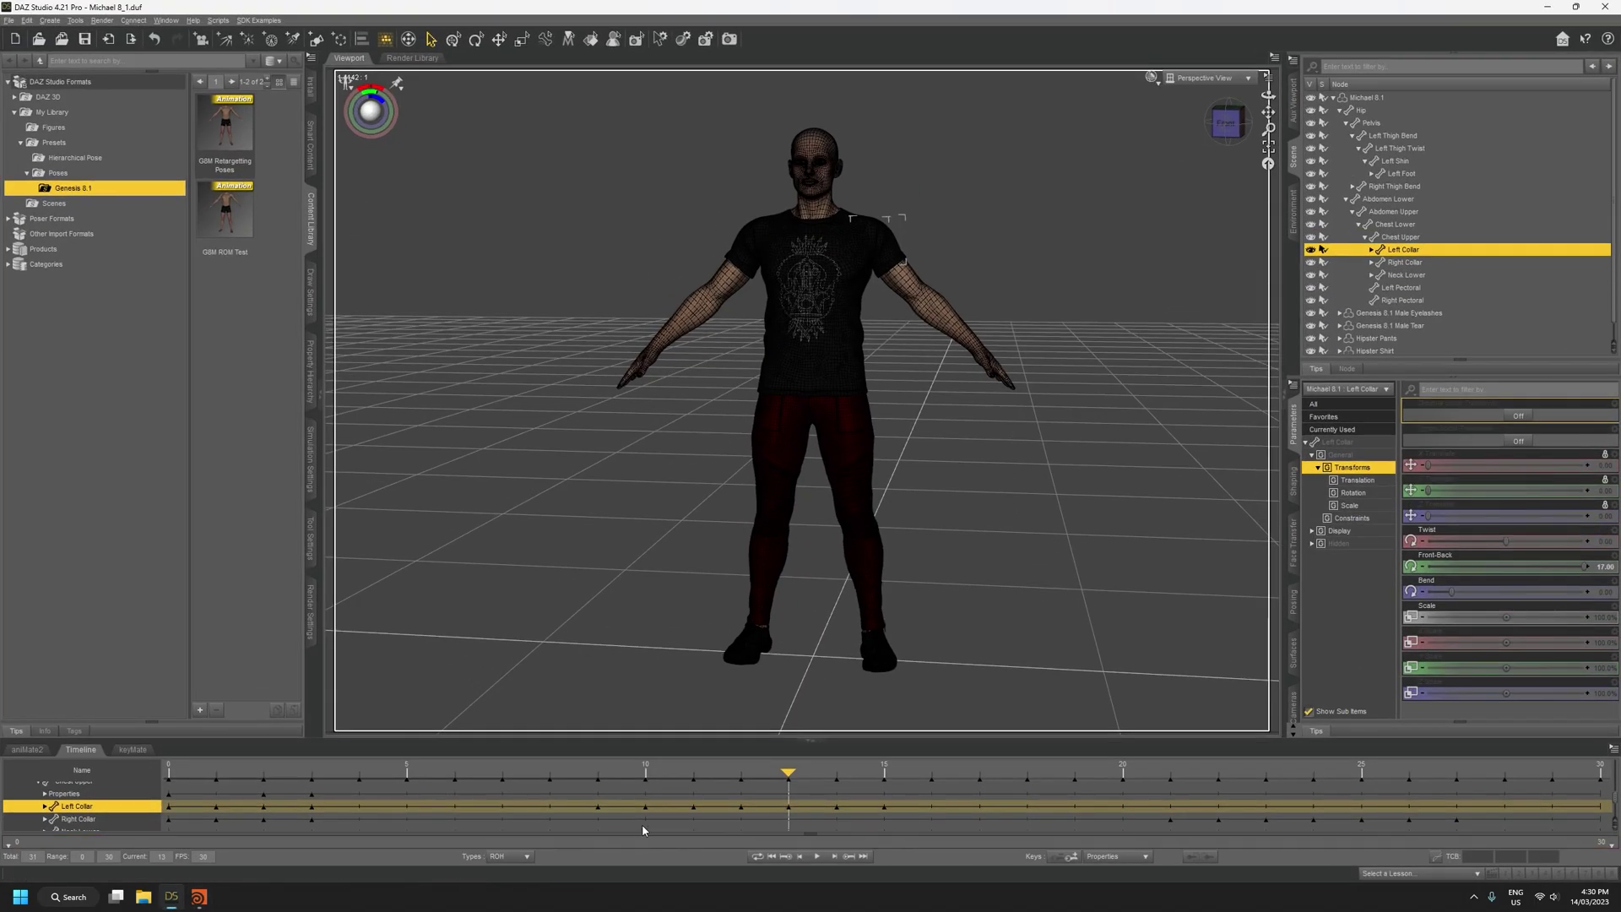
pyautogui.moveTo(788, 769); pyautogui.dragTo(811, 767)
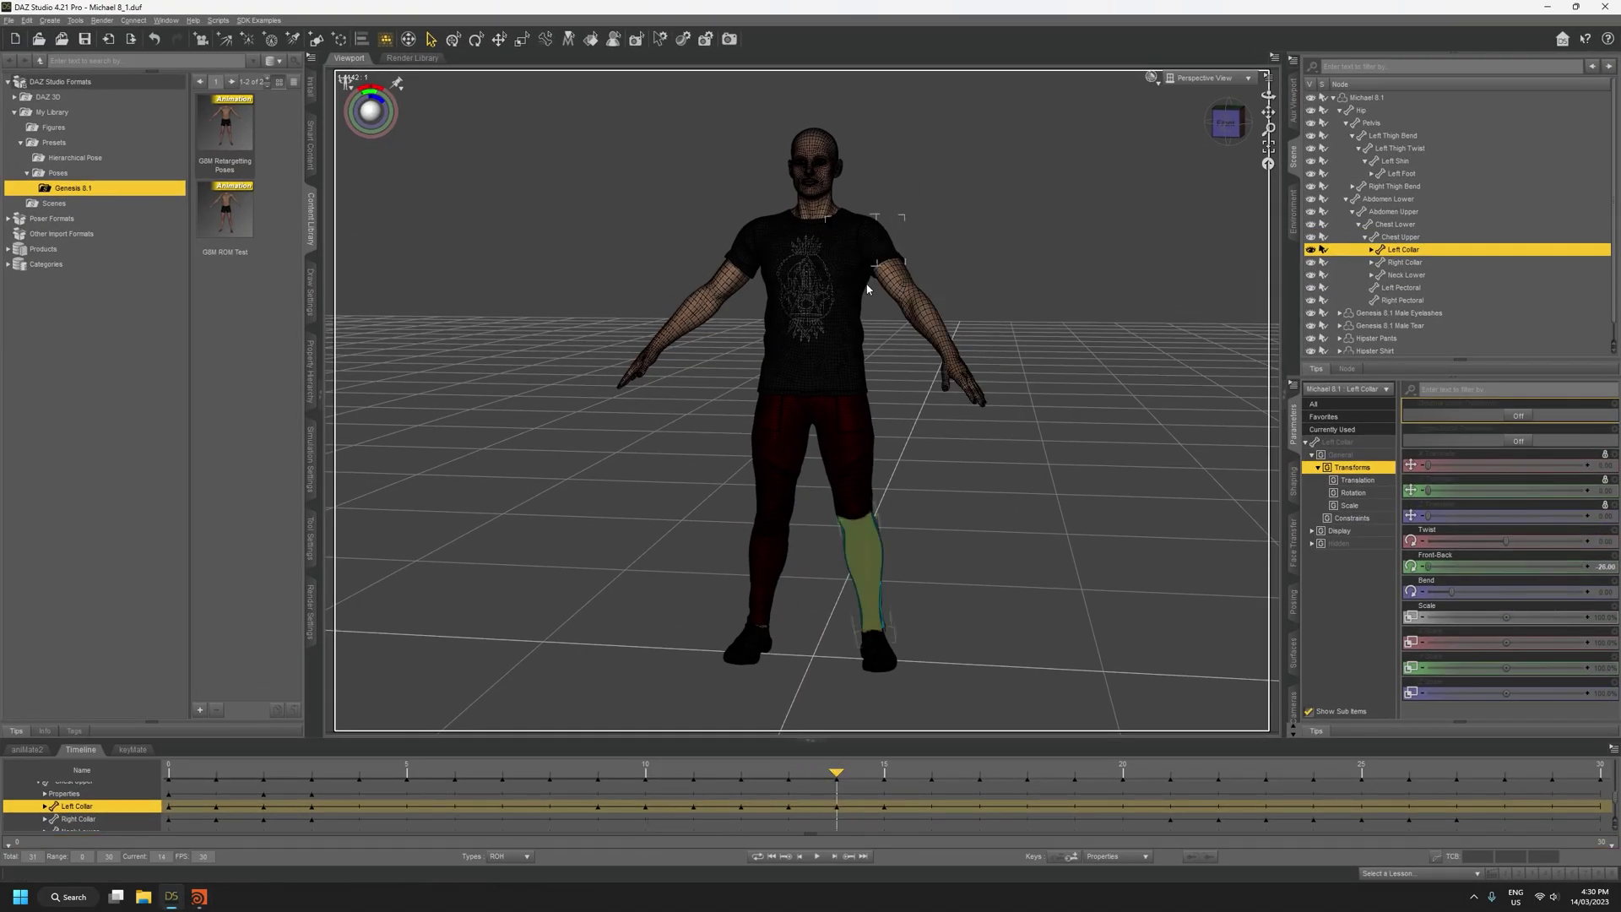
pyautogui.moveTo(1605, 576)
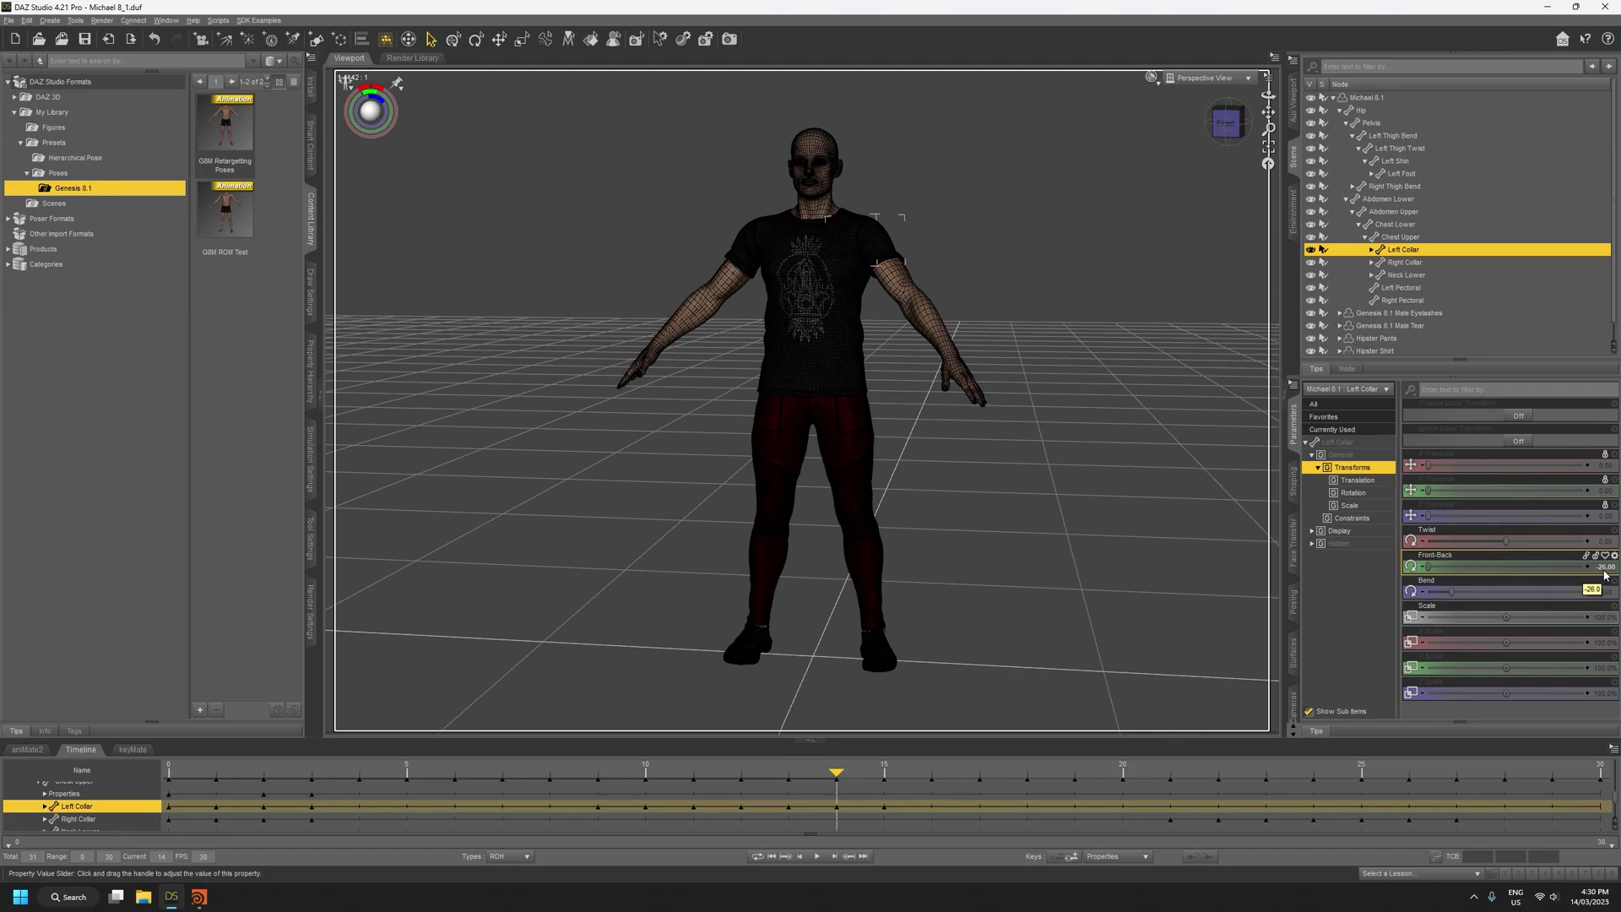
pyautogui.click(788, 770)
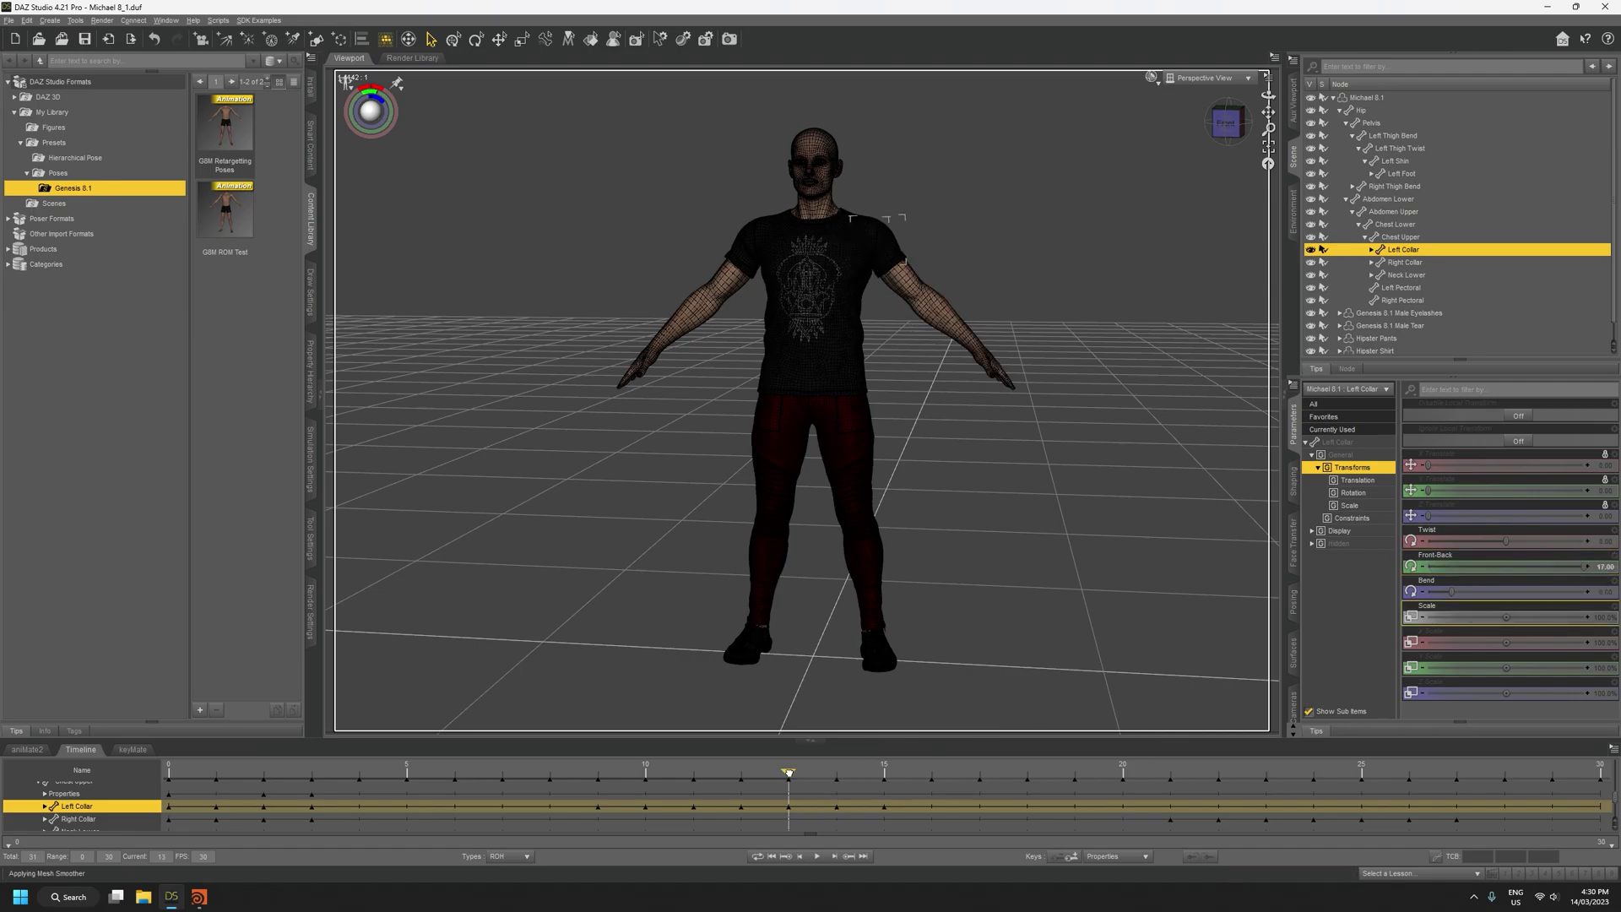
pyautogui.moveTo(788, 772); pyautogui.dragTo(837, 772)
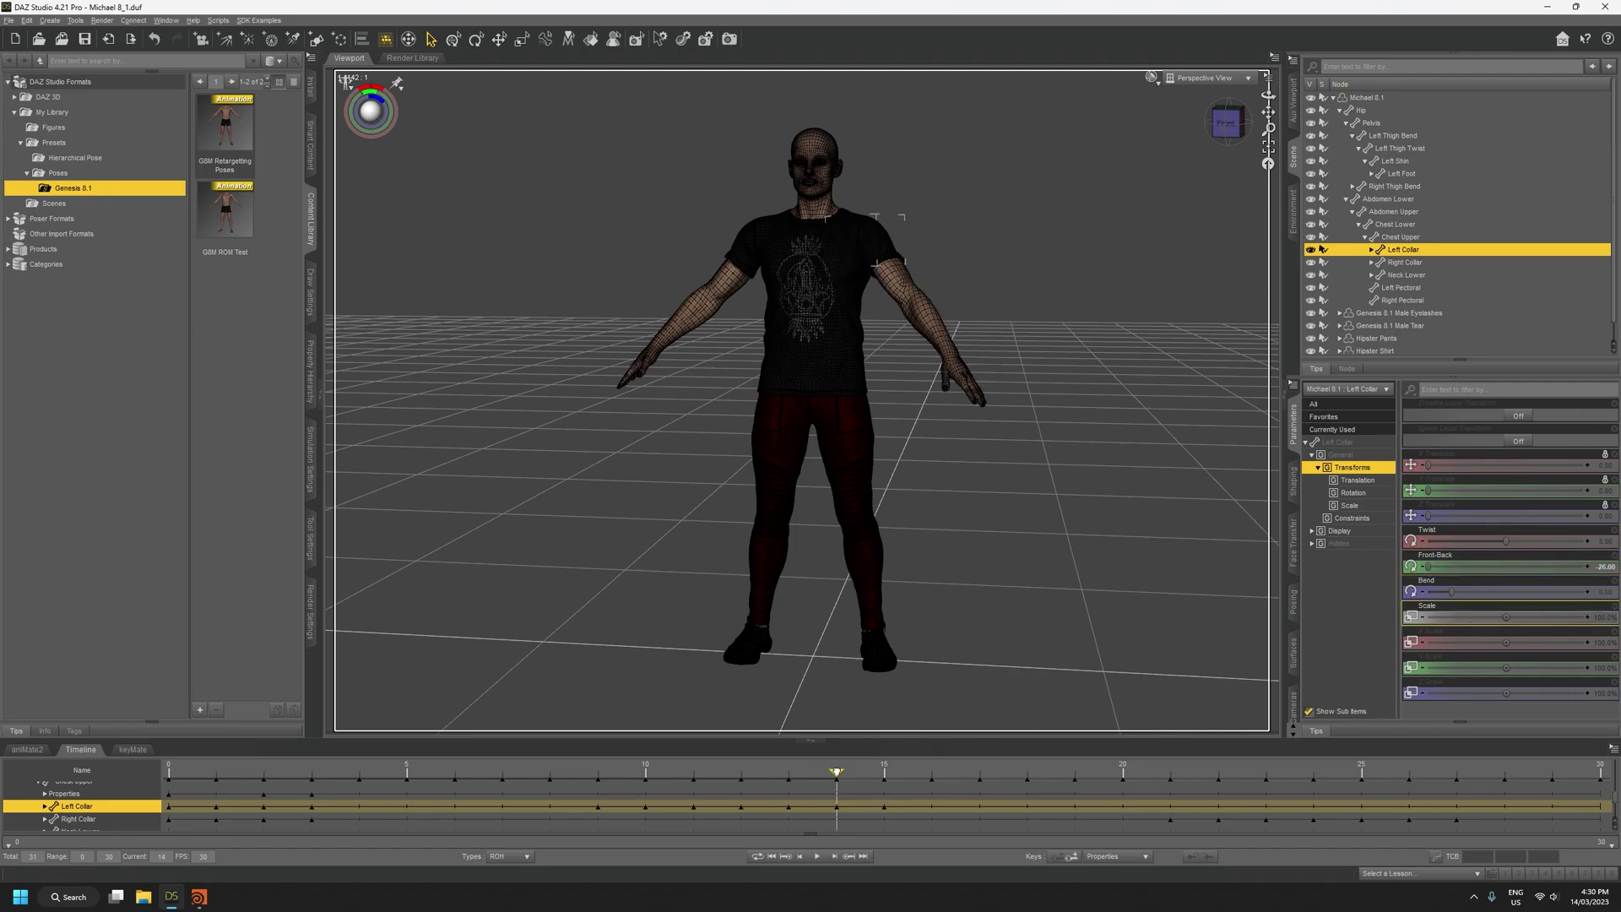
pyautogui.click(199, 897)
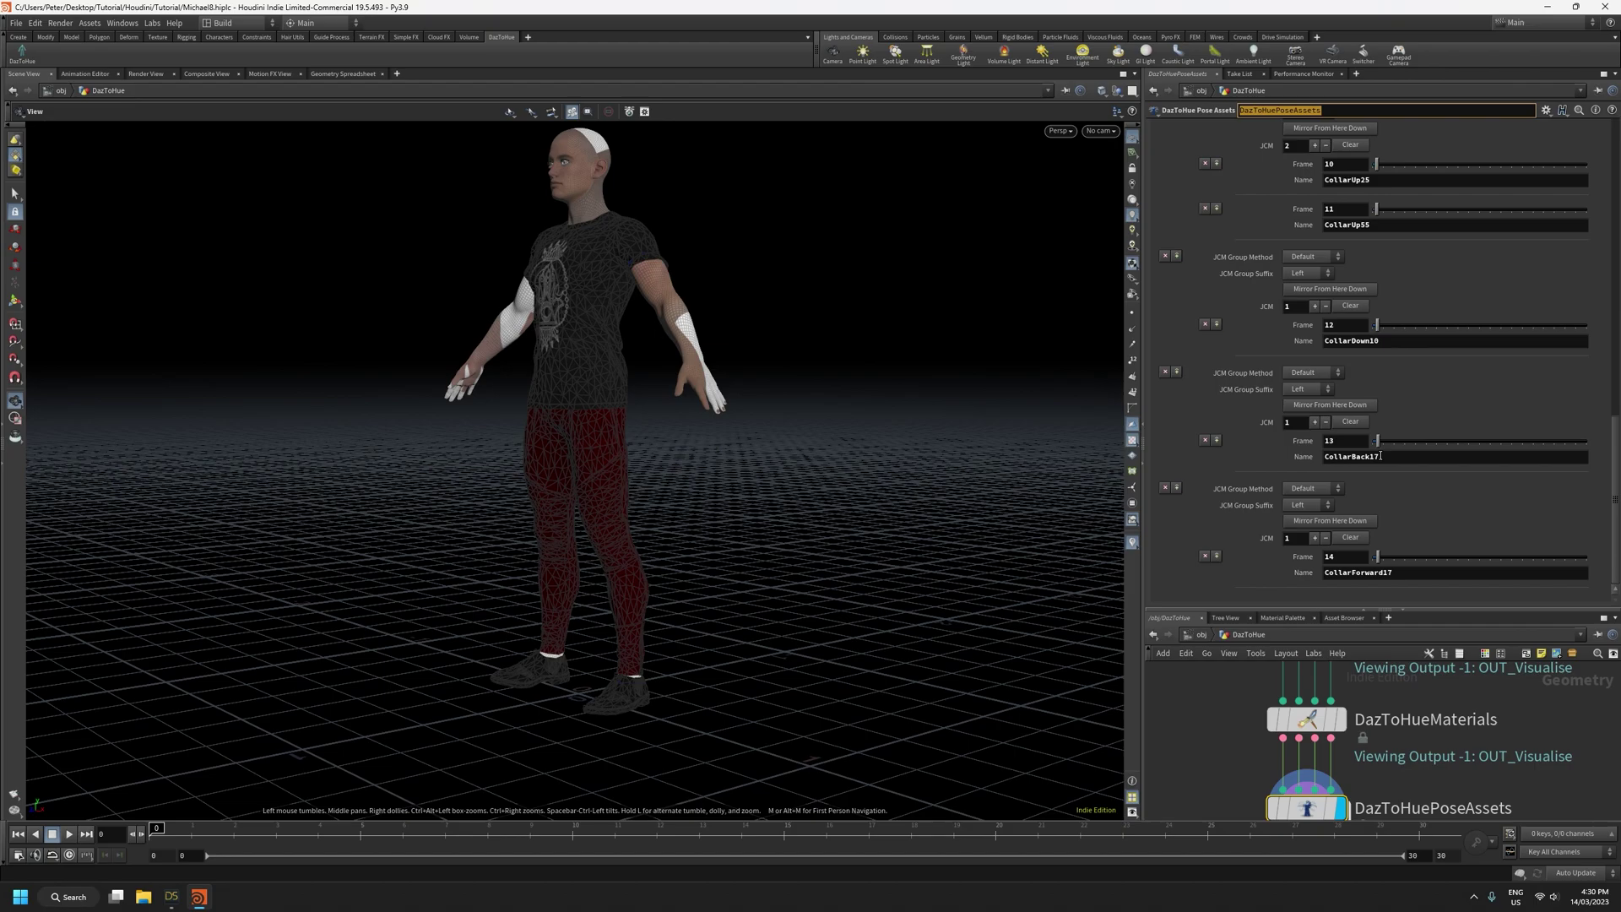
pyautogui.moveTo(1386, 573); pyautogui.dragTo(1436, 575)
pyautogui.write('26')
pyautogui.press('Tab')
pyautogui.click(1490, 517)
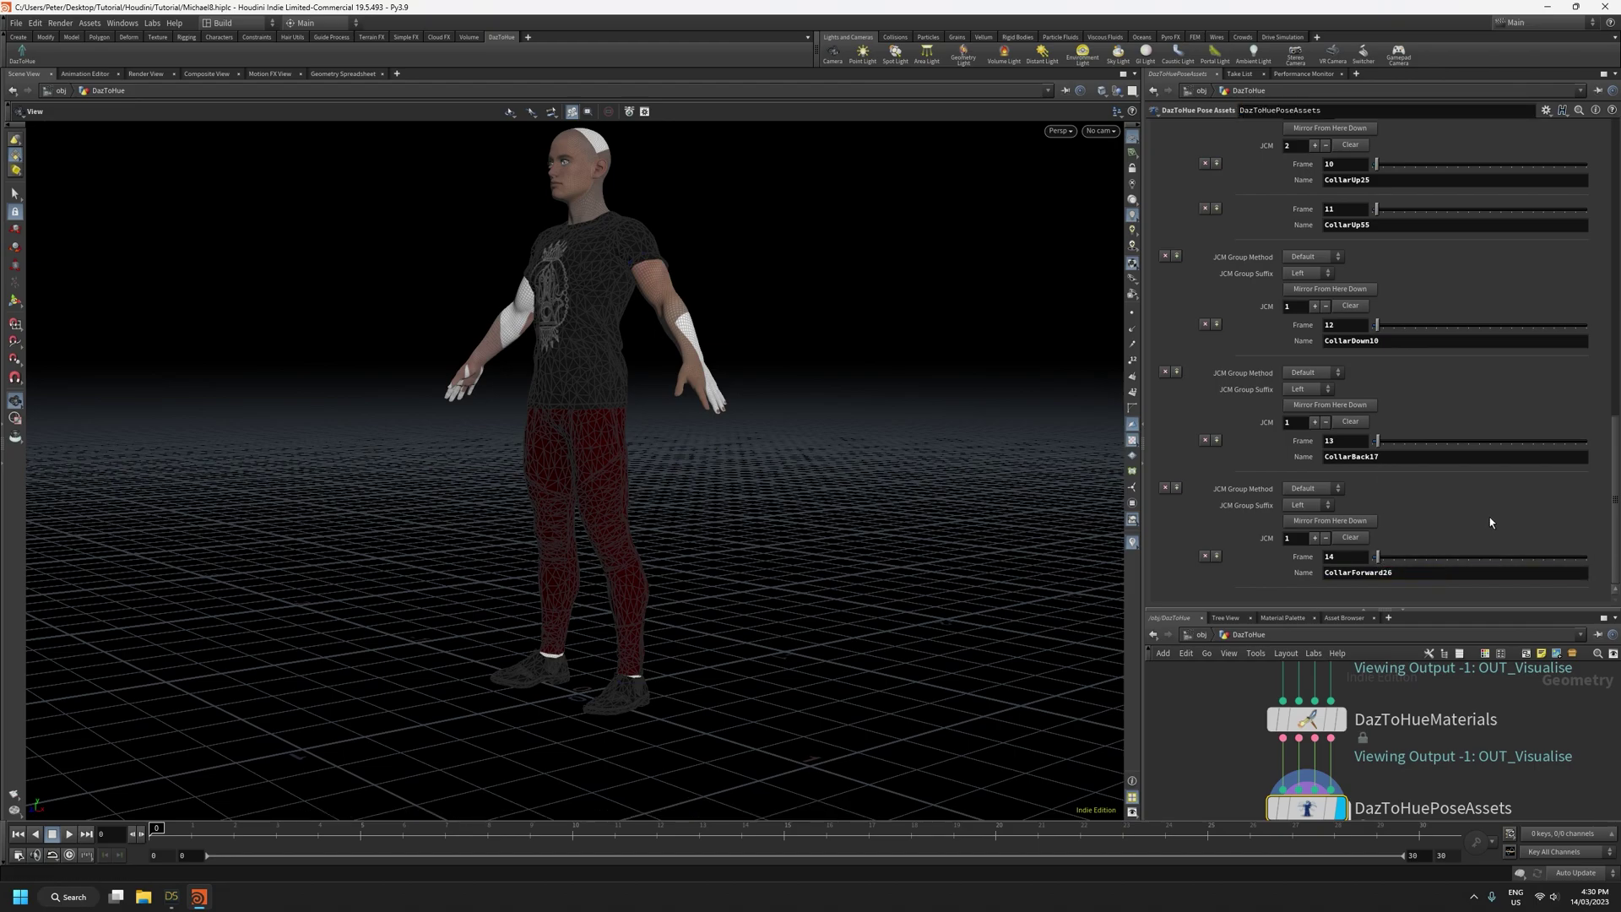
# Enlarge the parameter area to review the full list of JCM groups and save the scene
pyautogui.moveTo(1458, 619); pyautogui.dragTo(1454, 653)
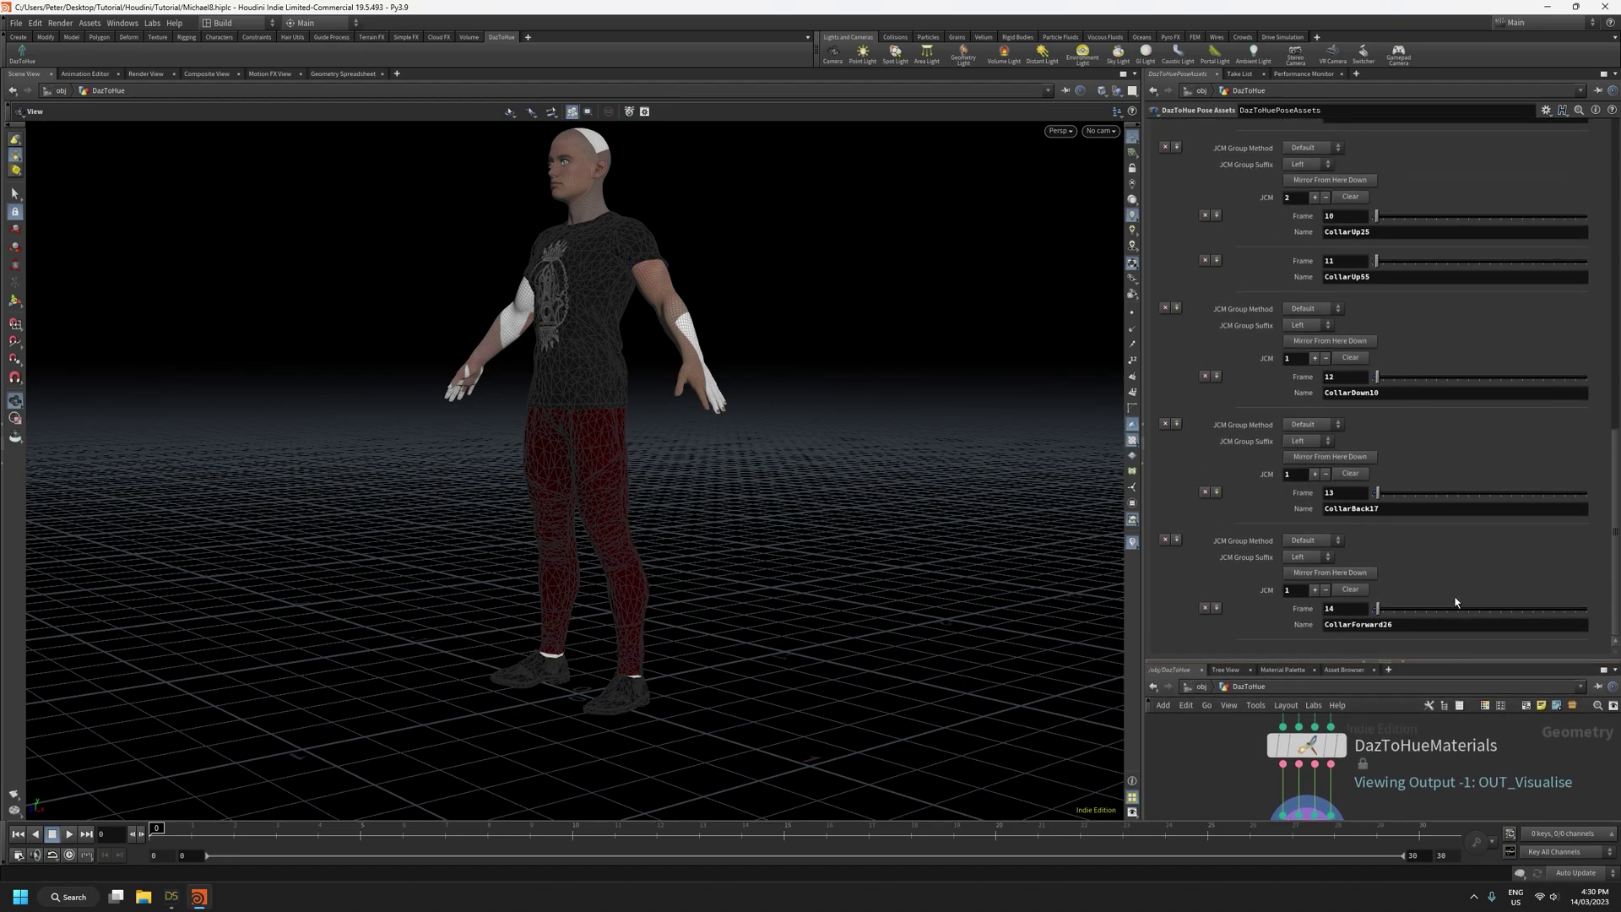
pyautogui.scroll(10, 1615, 565)
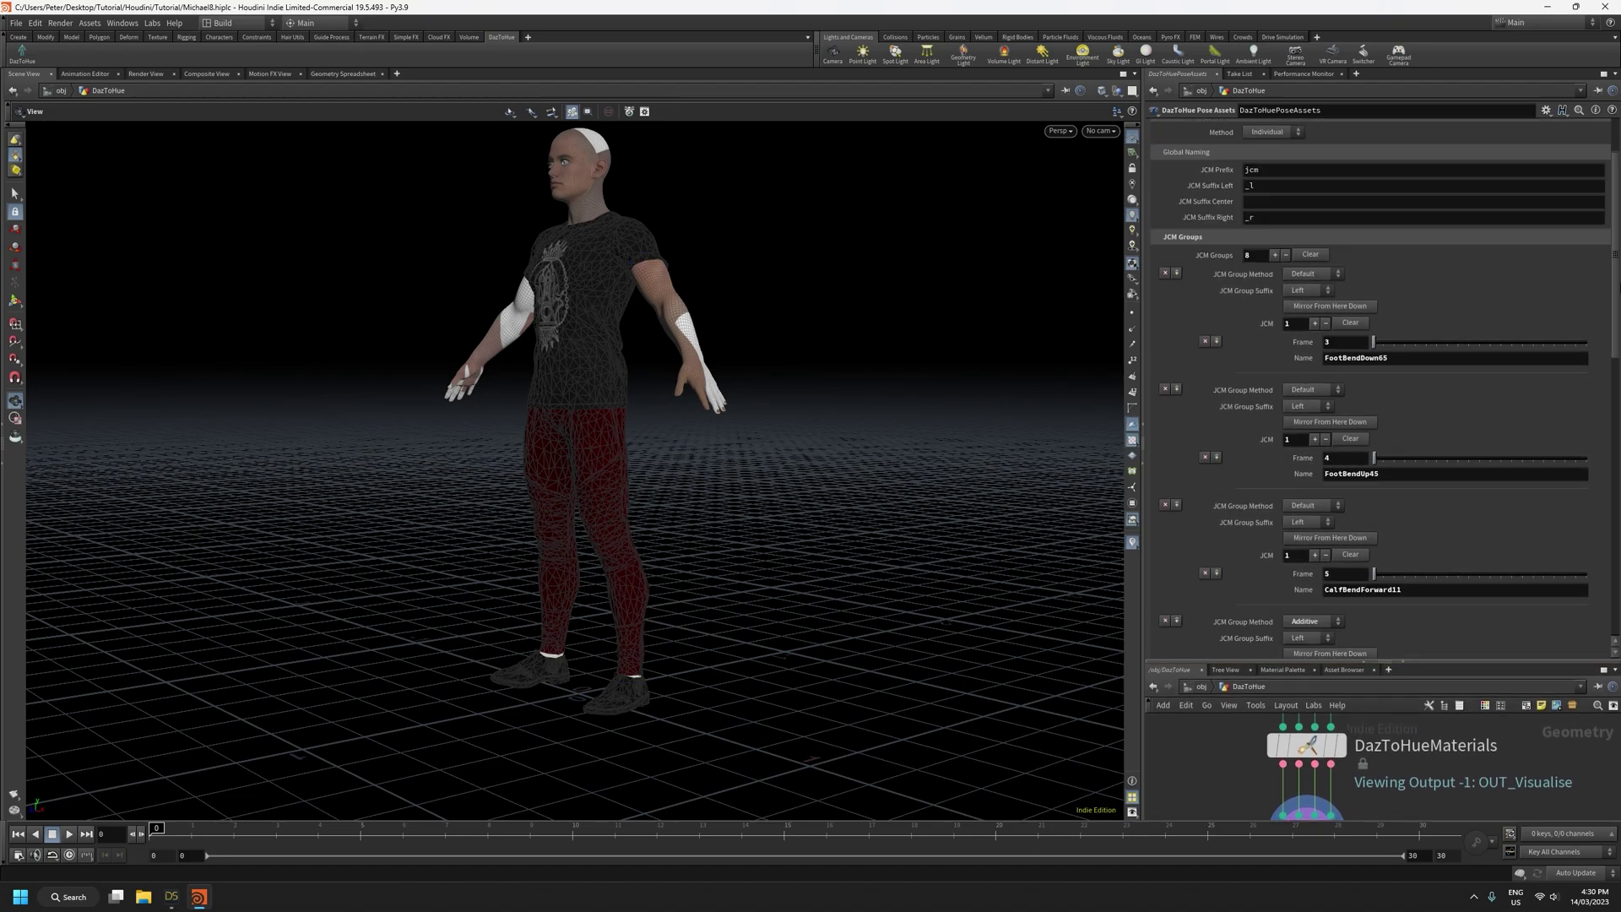
pyautogui.scroll(-10, 1447, 599)
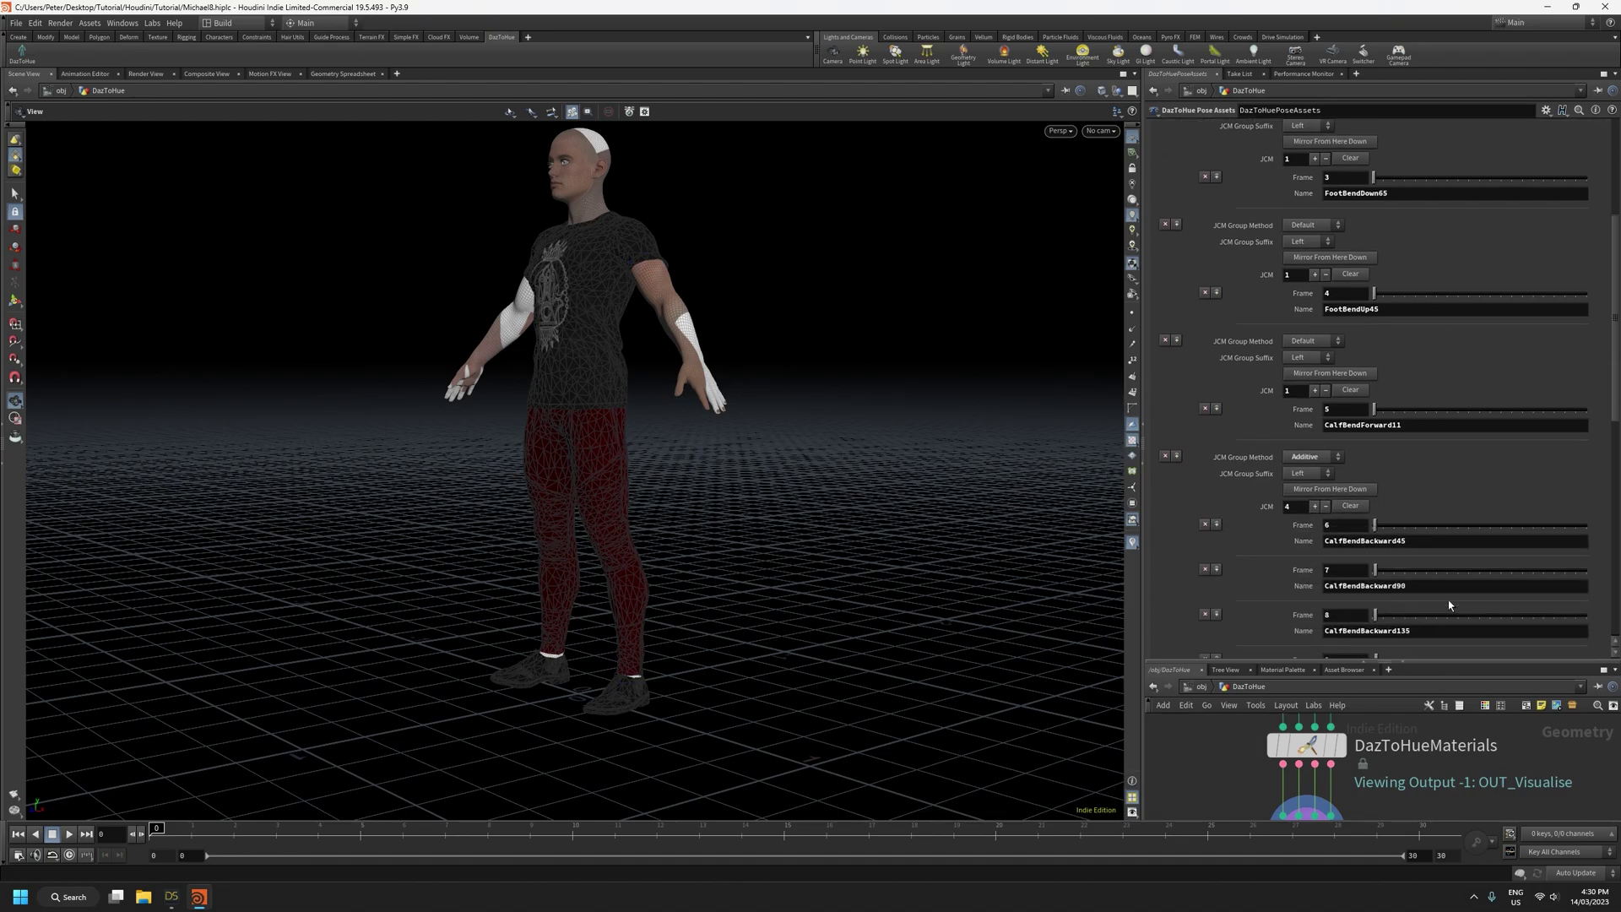
pyautogui.scroll(10, 1618, 634)
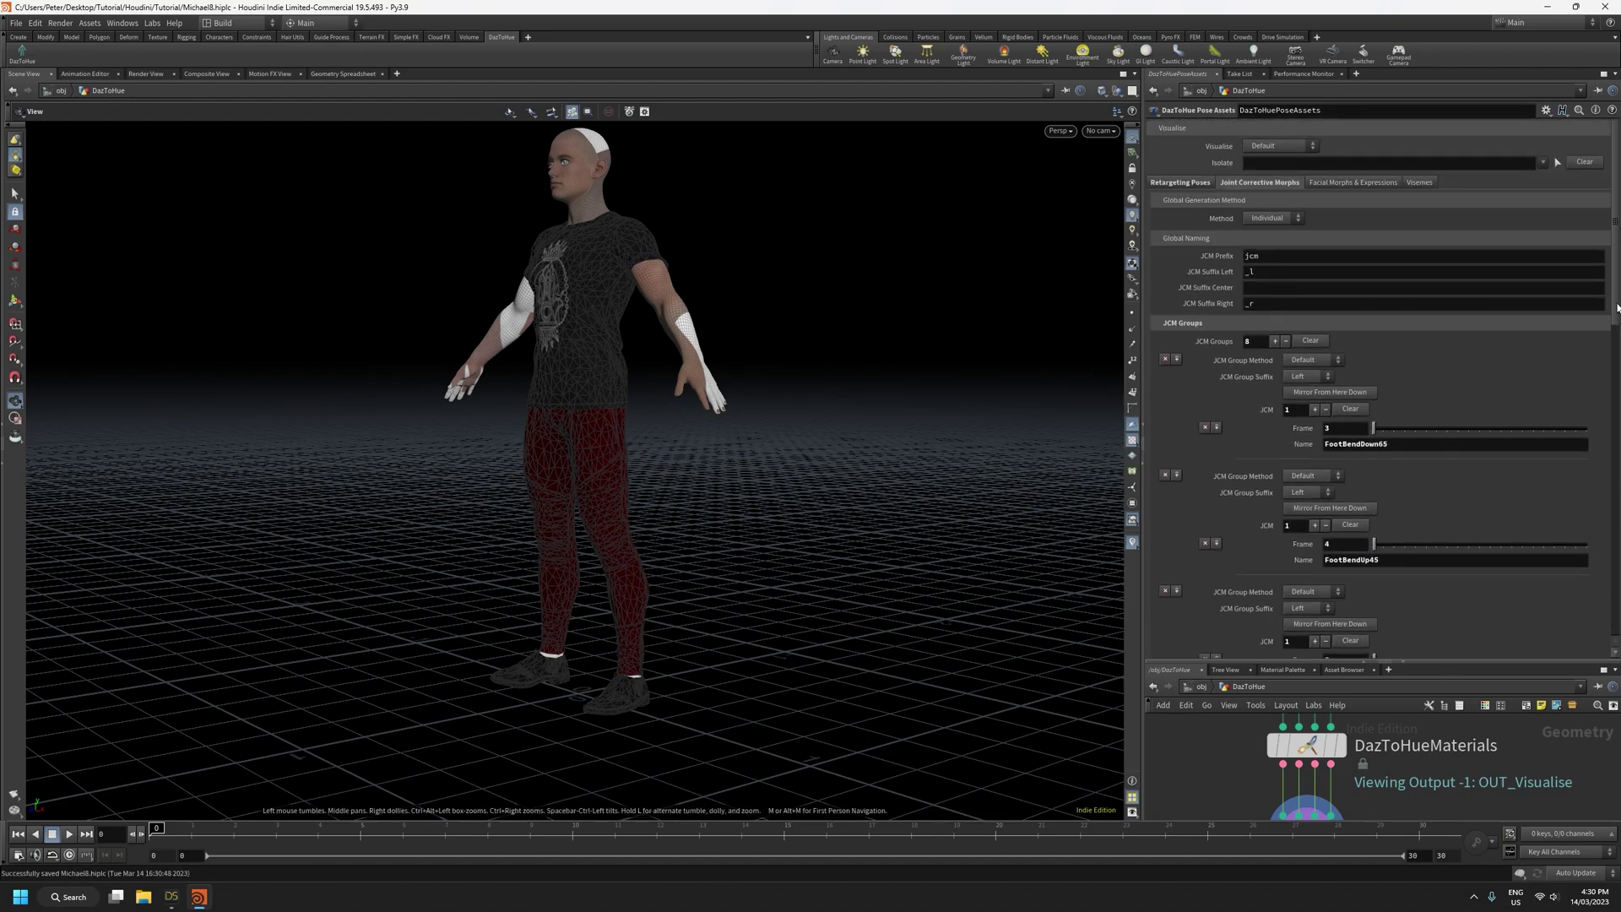
pyautogui.scroll(-5, 1489, 577)
pyautogui.scroll(5, 1489, 578)
# Switch to DAZ Studio and review the left collar poses back to frame 11
pyautogui.click(172, 896)
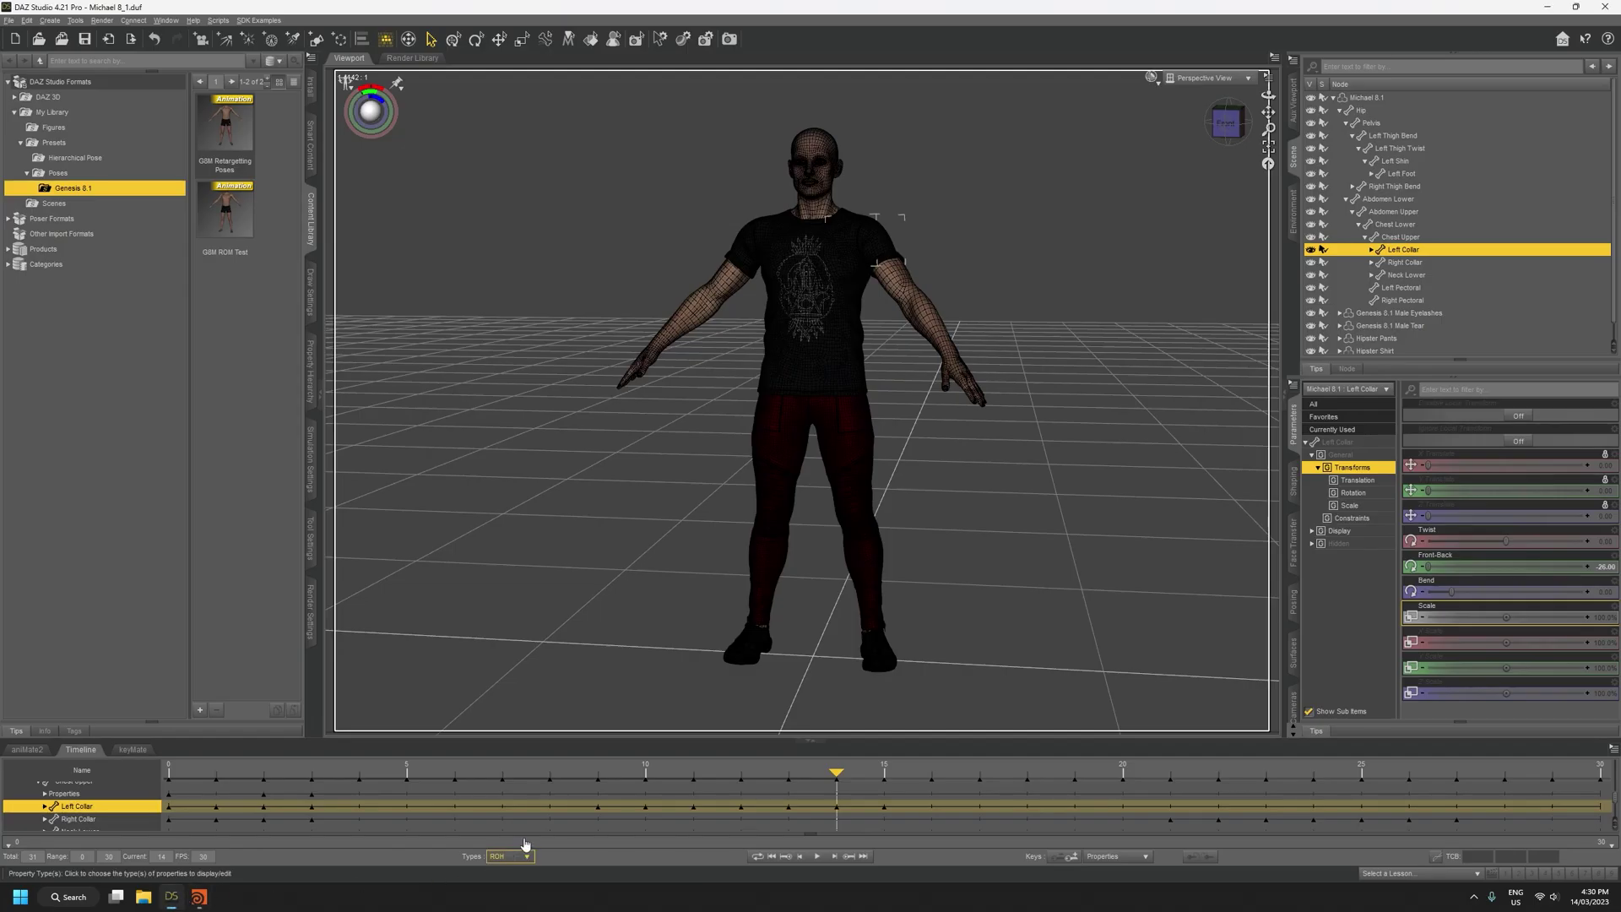
pyautogui.moveTo(836, 770); pyautogui.dragTo(694, 763)
pyautogui.click(1548, 7)
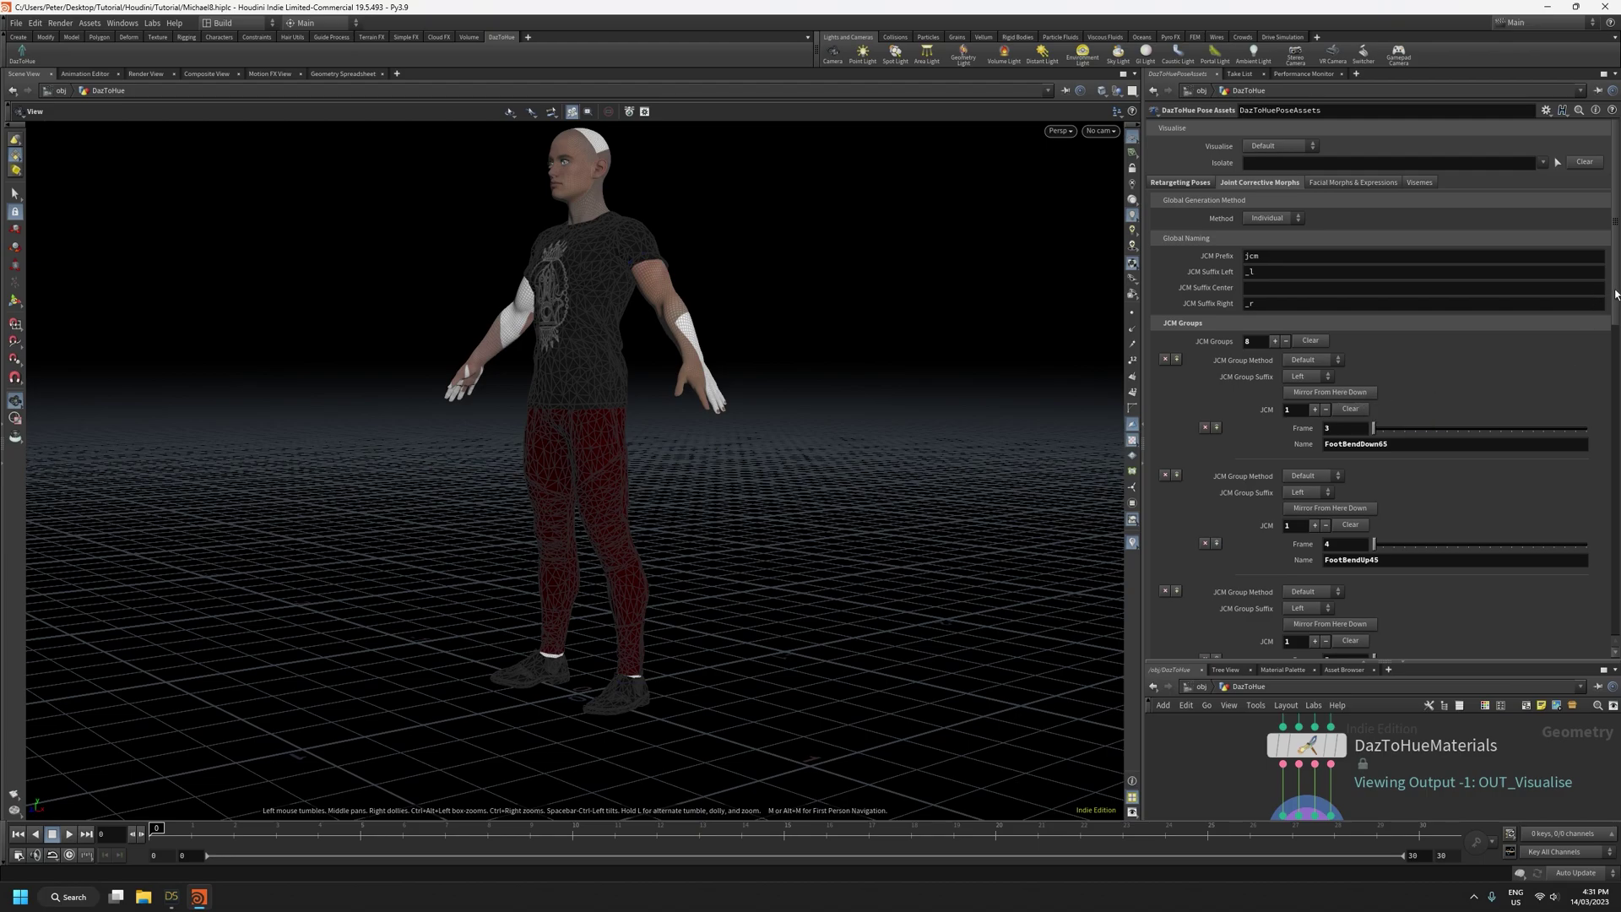
# Back in Houdini, mirror all left-side JCM groups to the right side, starting from the FootBendDown65 group
pyautogui.moveTo(1615, 295)
pyautogui.mouseDown()
pyautogui.moveTo(1615, 325)
pyautogui.moveTo(1600, 287)
pyautogui.mouseUp()
pyautogui.moveTo(1610, 146)
pyautogui.mouseDown()
pyautogui.moveTo(1612, 372)
pyautogui.moveTo(1611, 146)
pyautogui.mouseUp()
pyautogui.click(1315, 393)
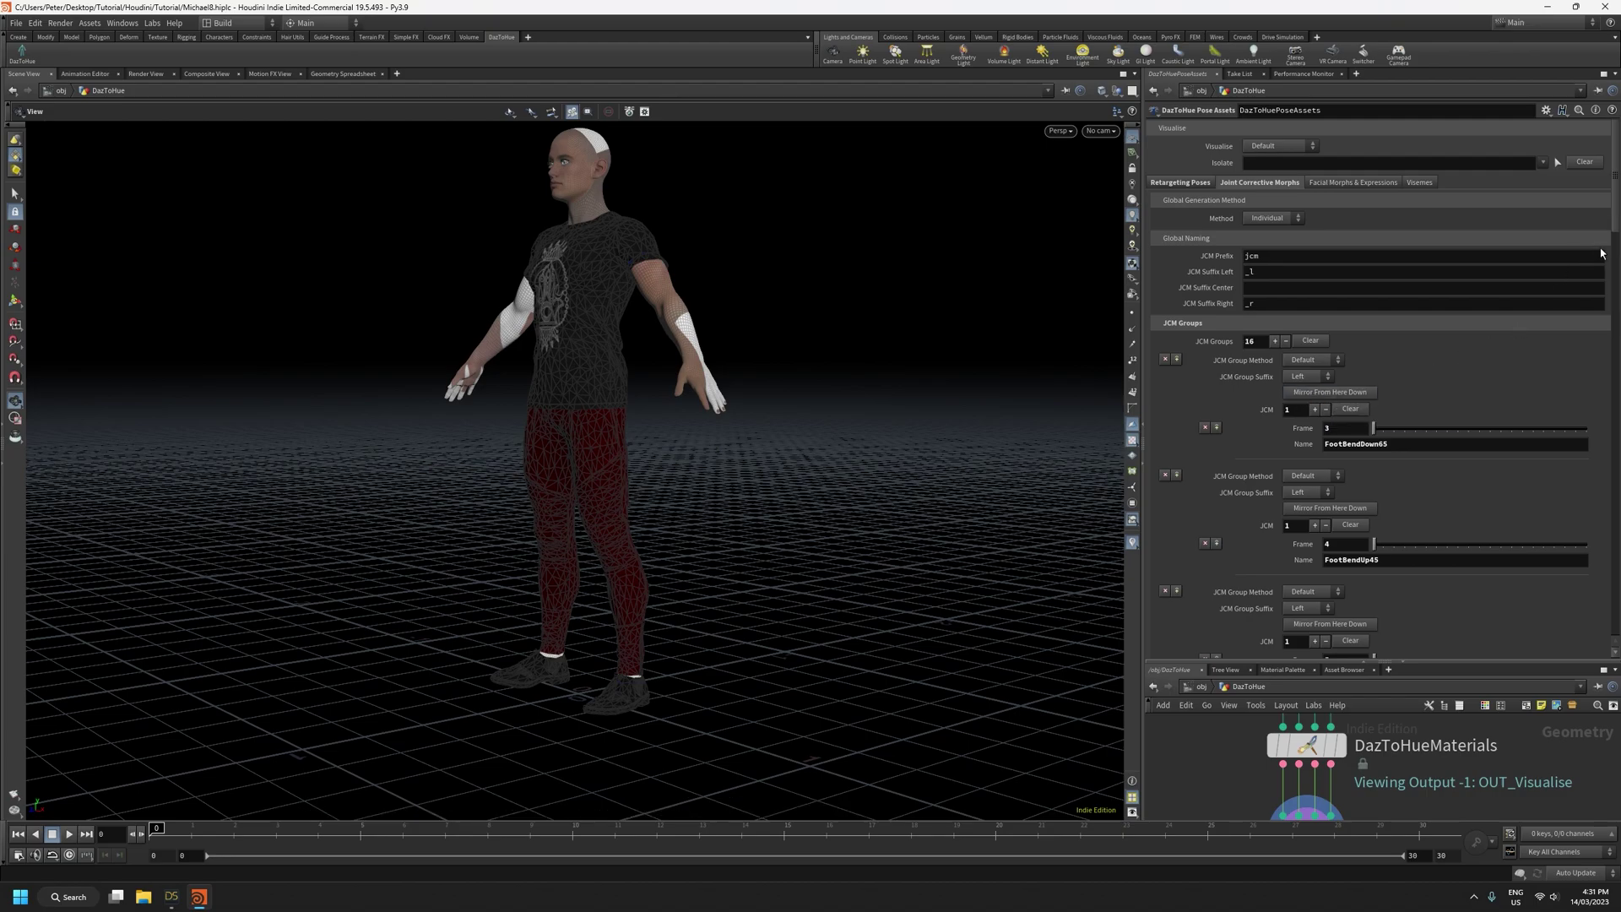
# Examine the mirrored right-side JCM groups down to frame 26, comparing the last one with the right collar's pose in DAZ Studio
pyautogui.moveTo(1611, 224); pyautogui.dragTo(1601, 425)
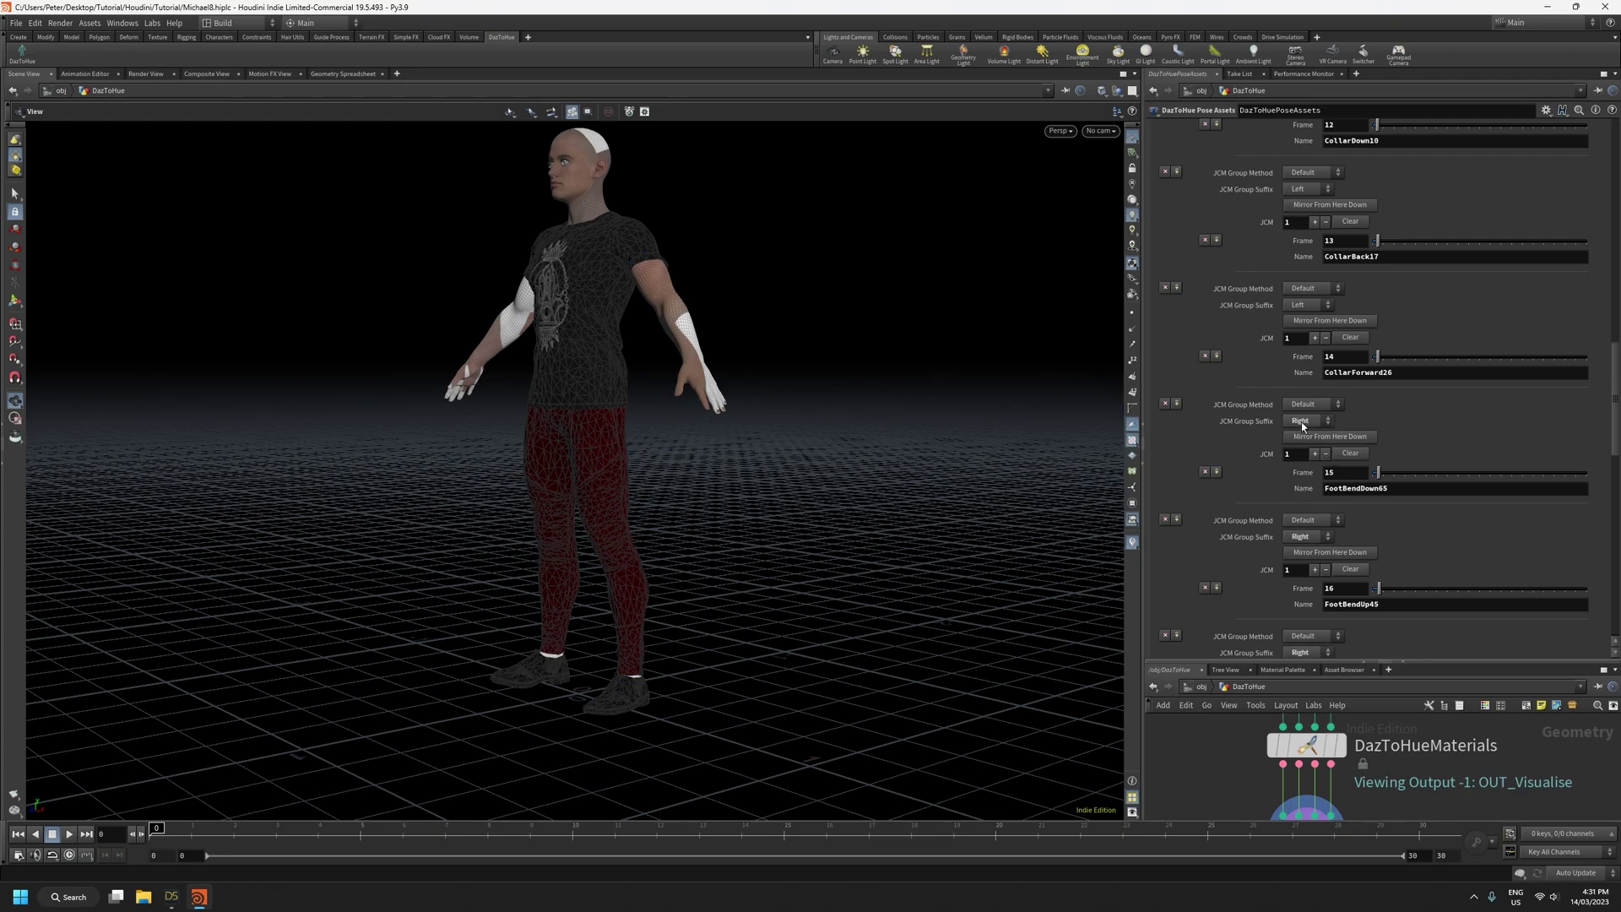
pyautogui.moveTo(1615, 403); pyautogui.dragTo(1616, 582)
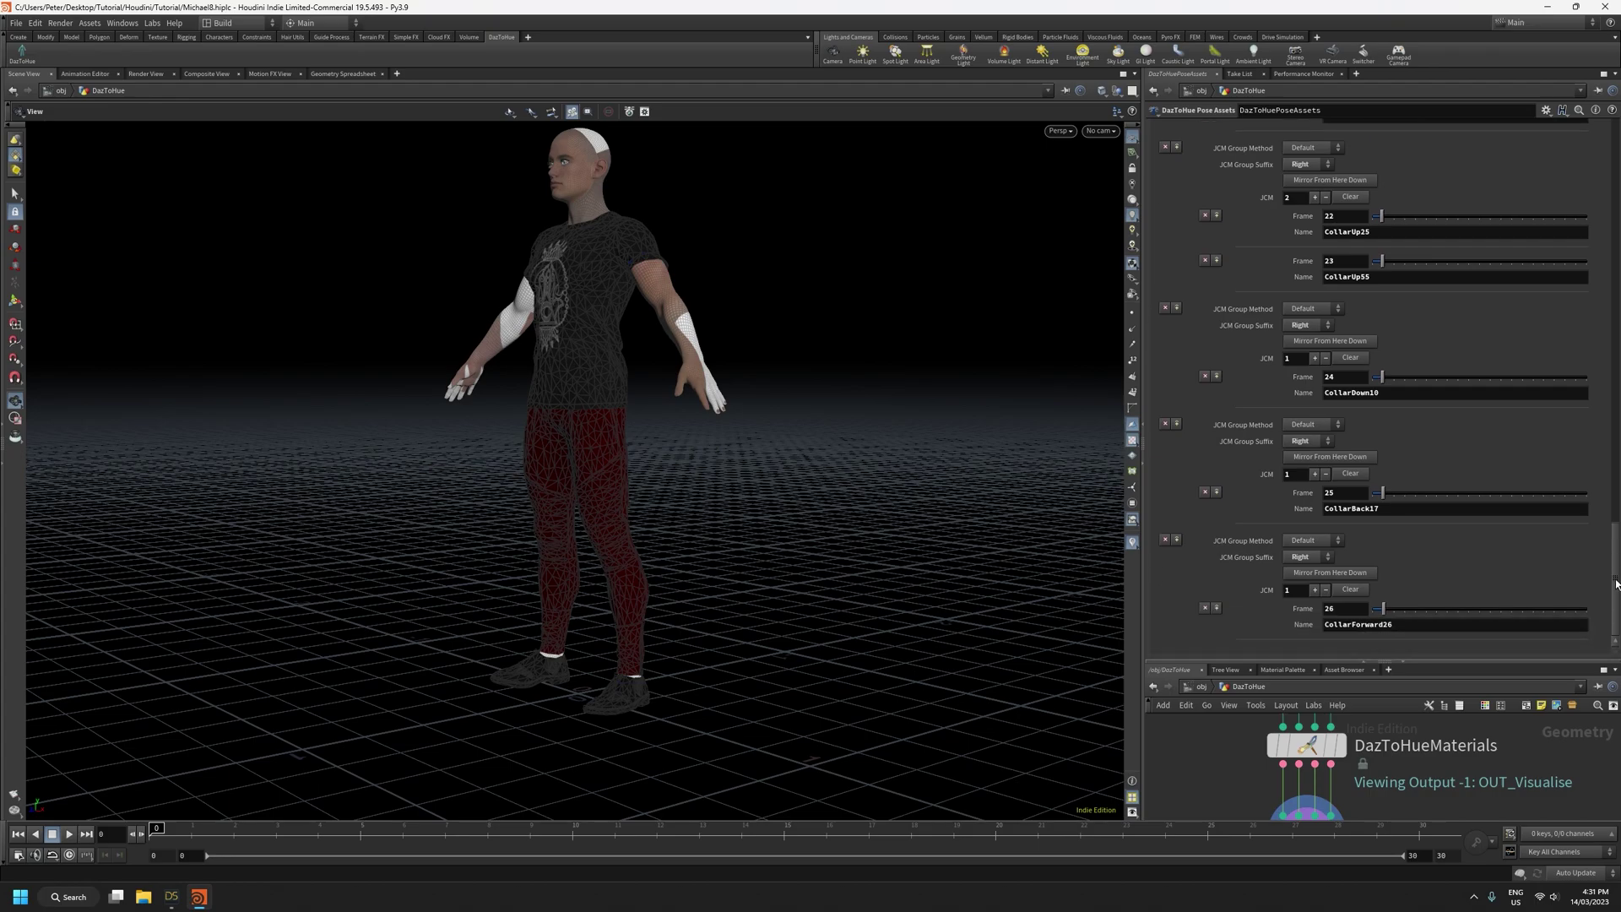
pyautogui.click(1428, 625)
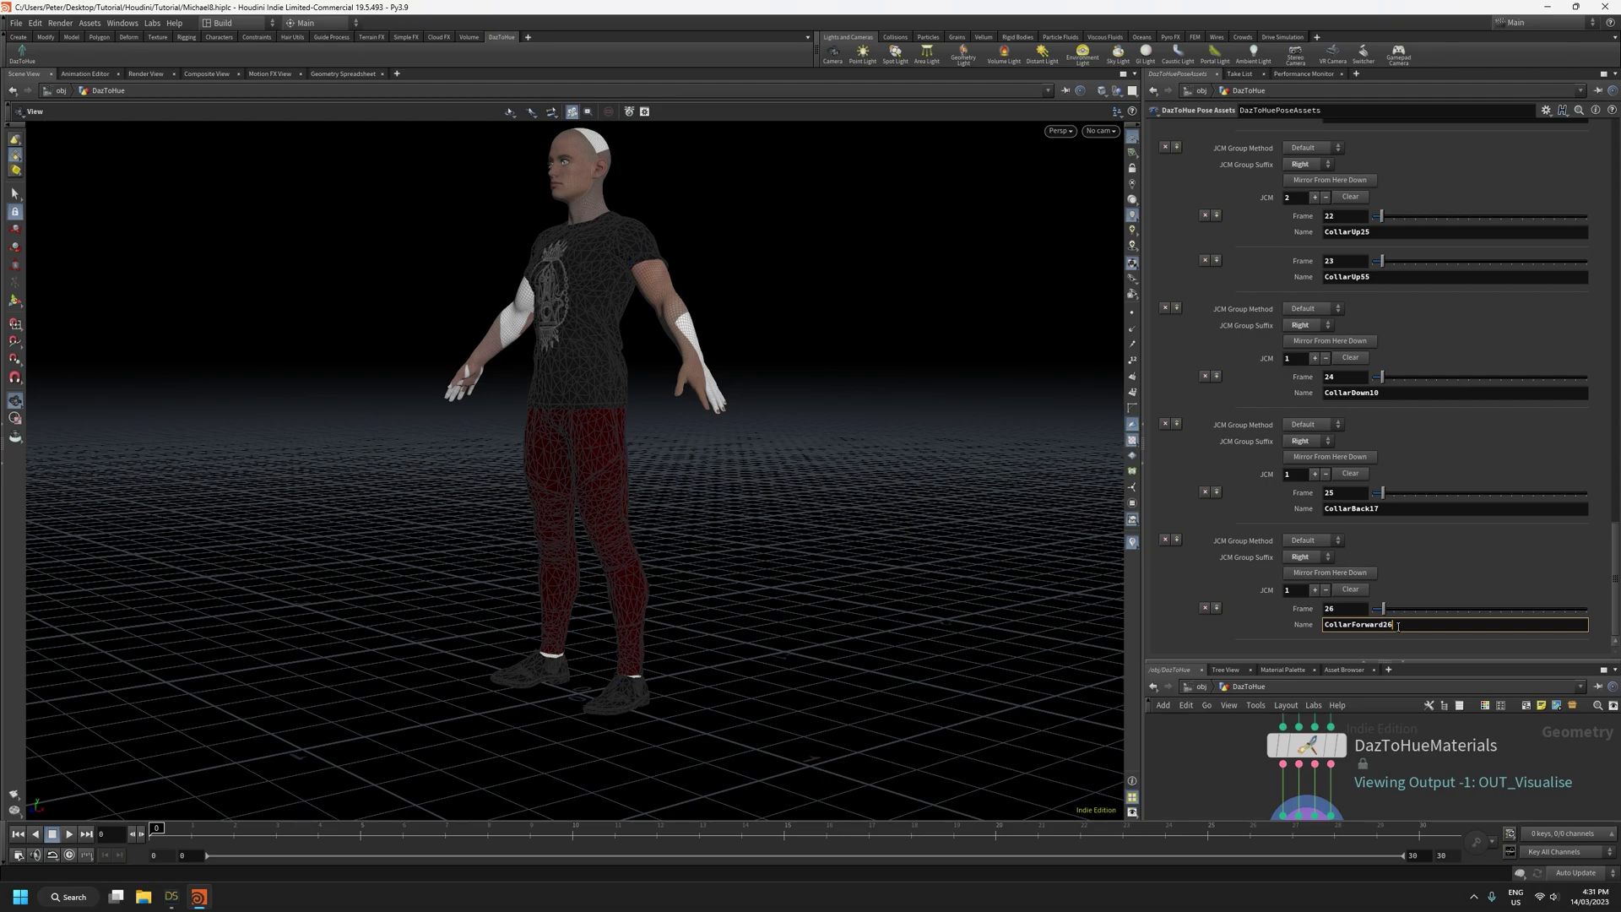
pyautogui.hotkey('alt', 'Tab')
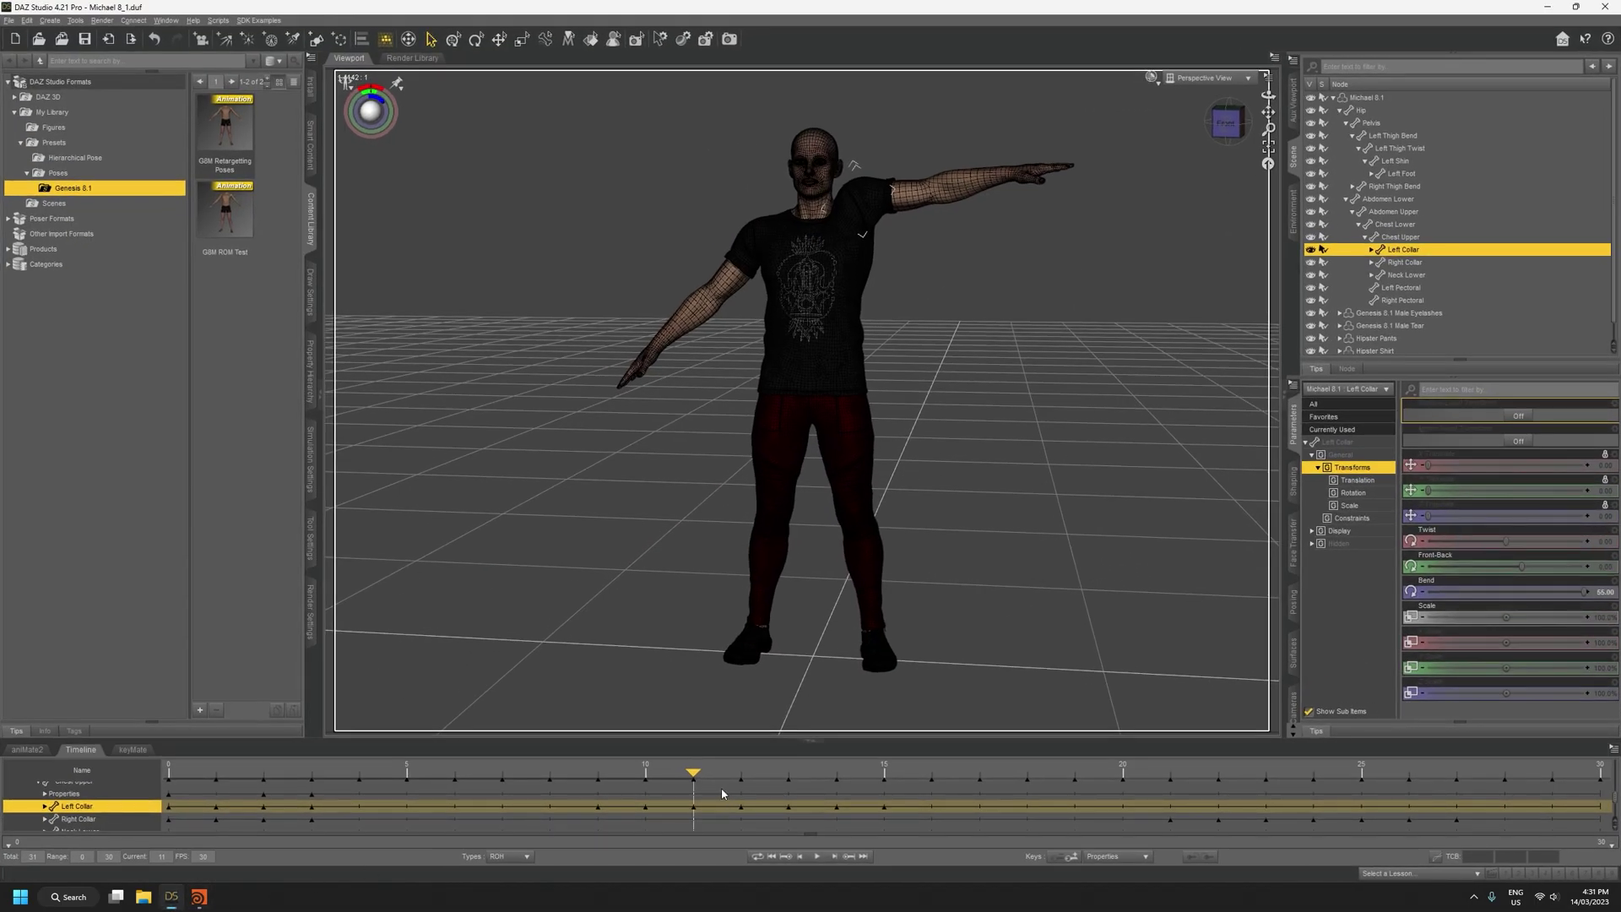
pyautogui.moveTo(694, 771); pyautogui.dragTo(1390, 769)
pyautogui.click(748, 239)
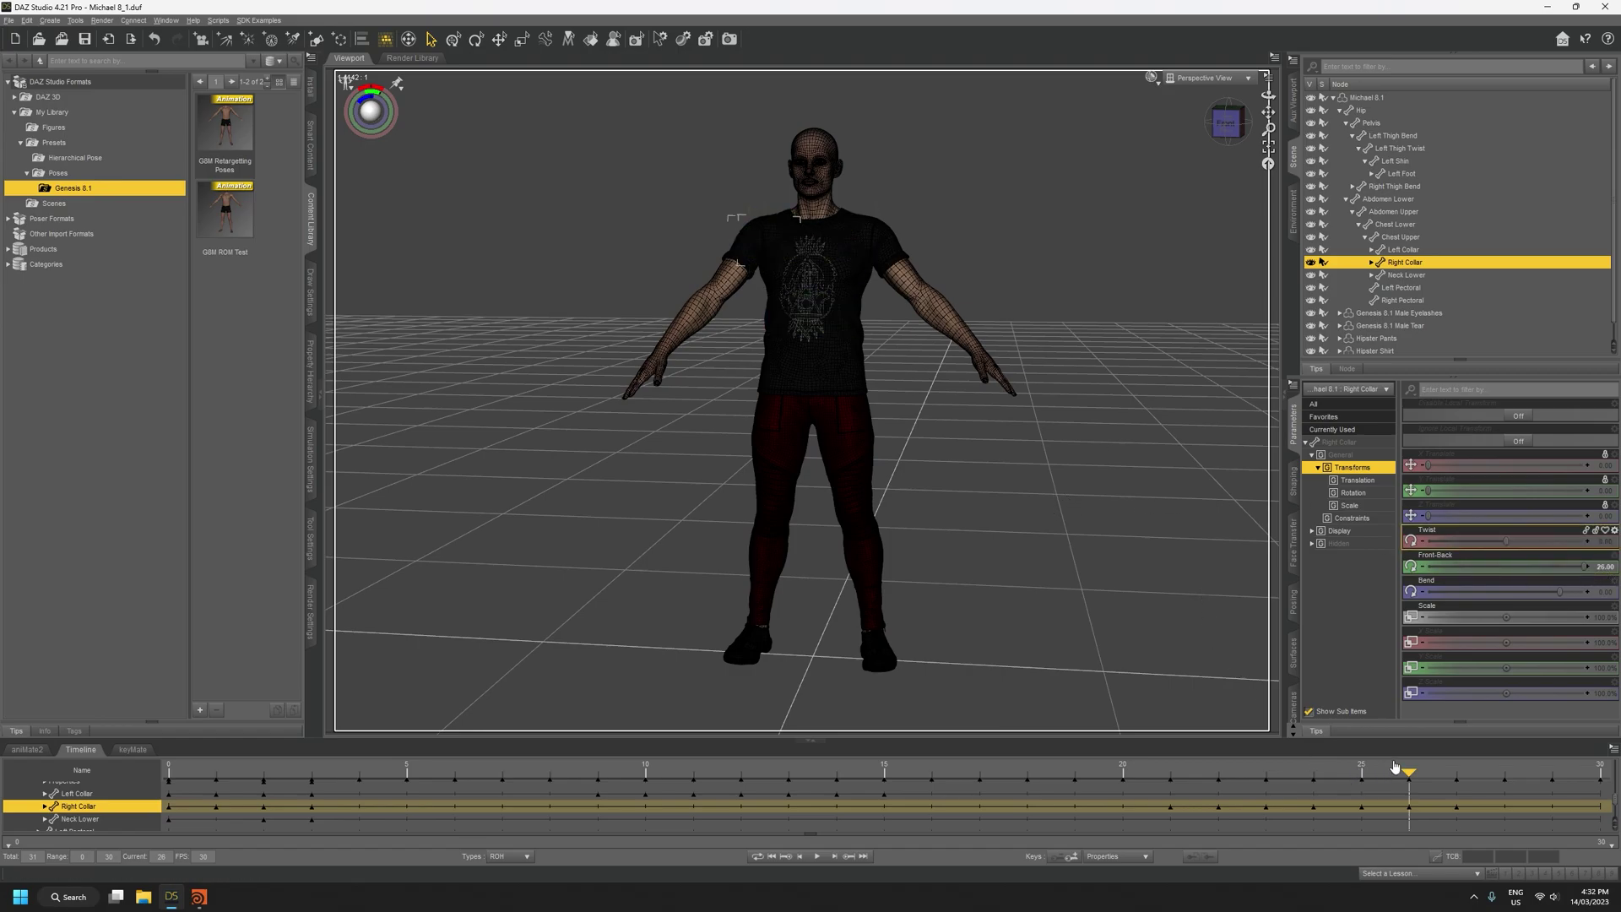
pyautogui.click(1551, 7)
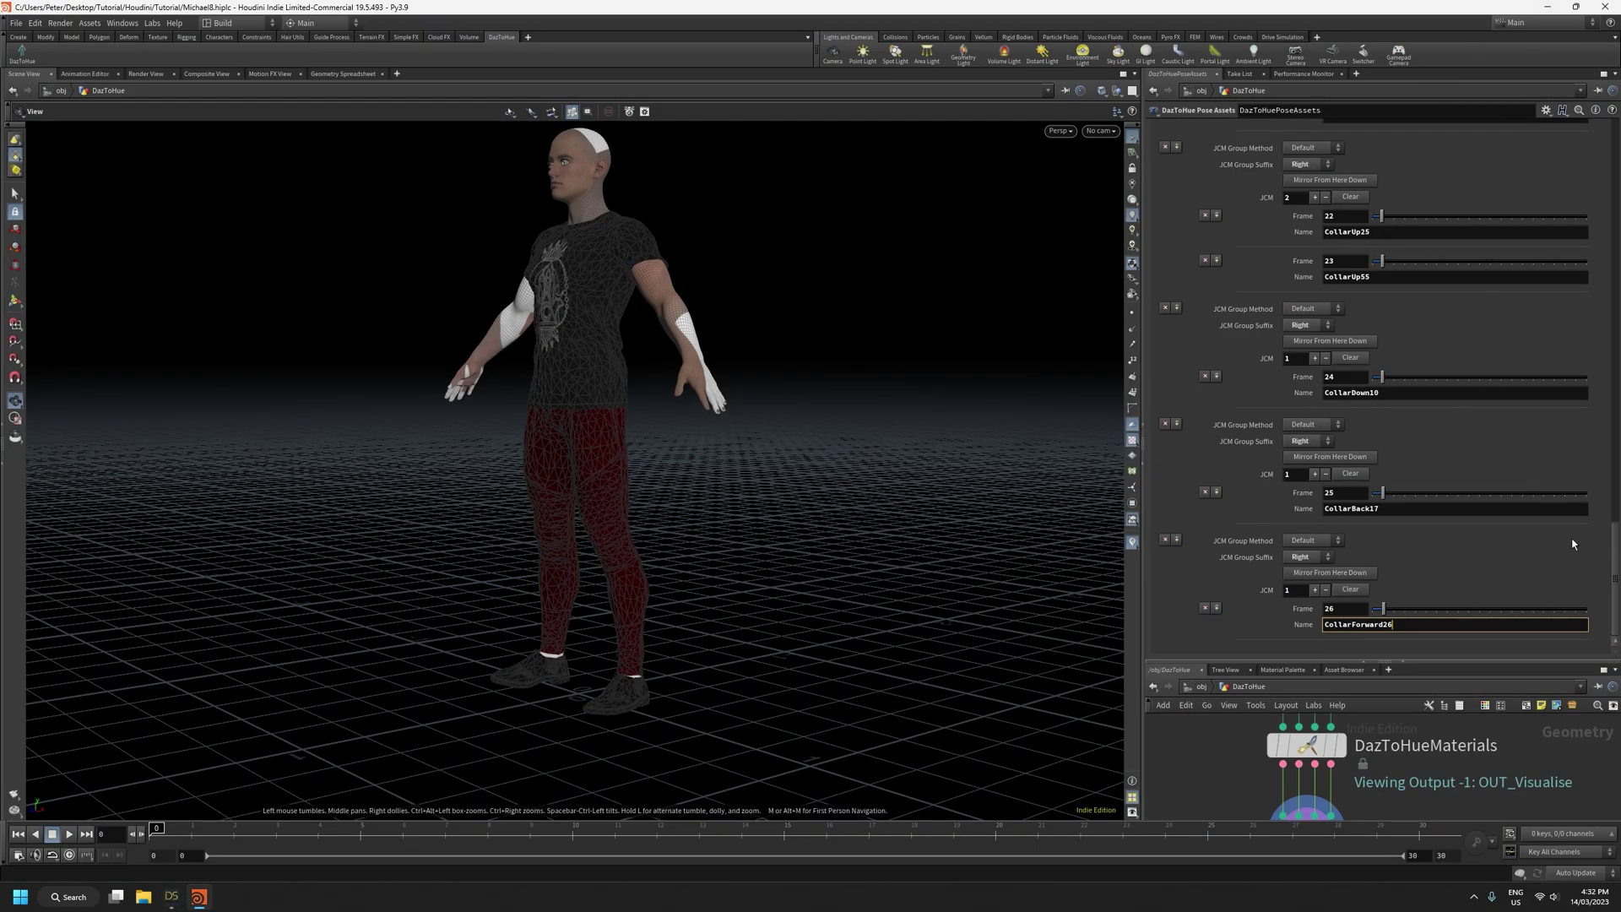
# Look over the Visemes and Facial Morphs & Expressions settings and return to the Joint Corrective Morphs settings
pyautogui.moveTo(1618, 575); pyautogui.dragTo(1585, 146)
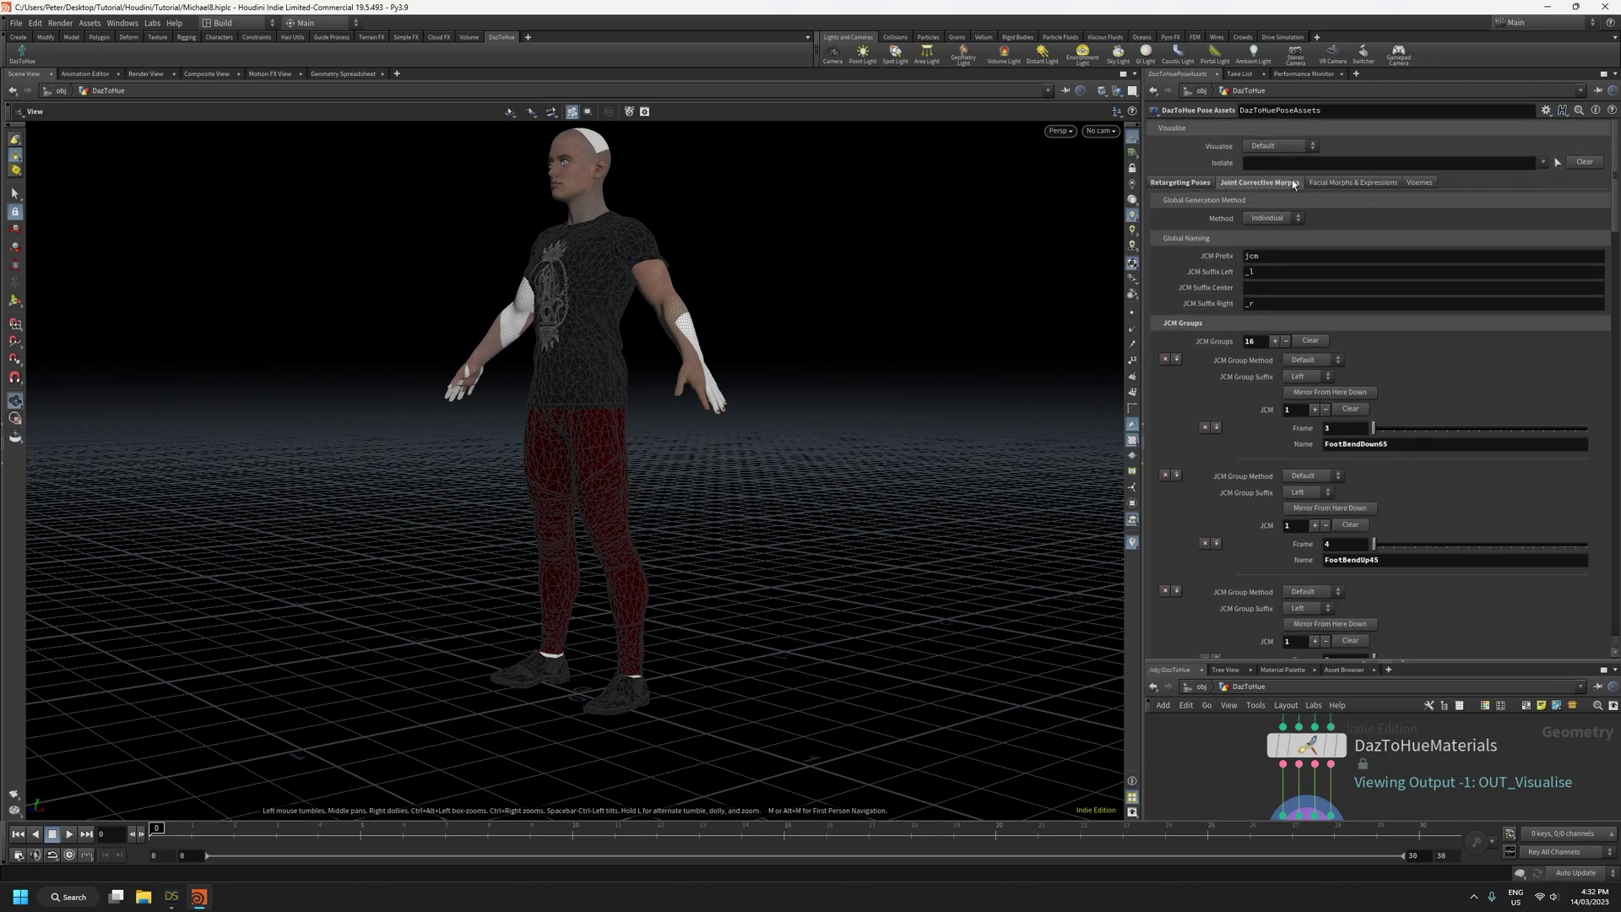
pyautogui.click(1416, 182)
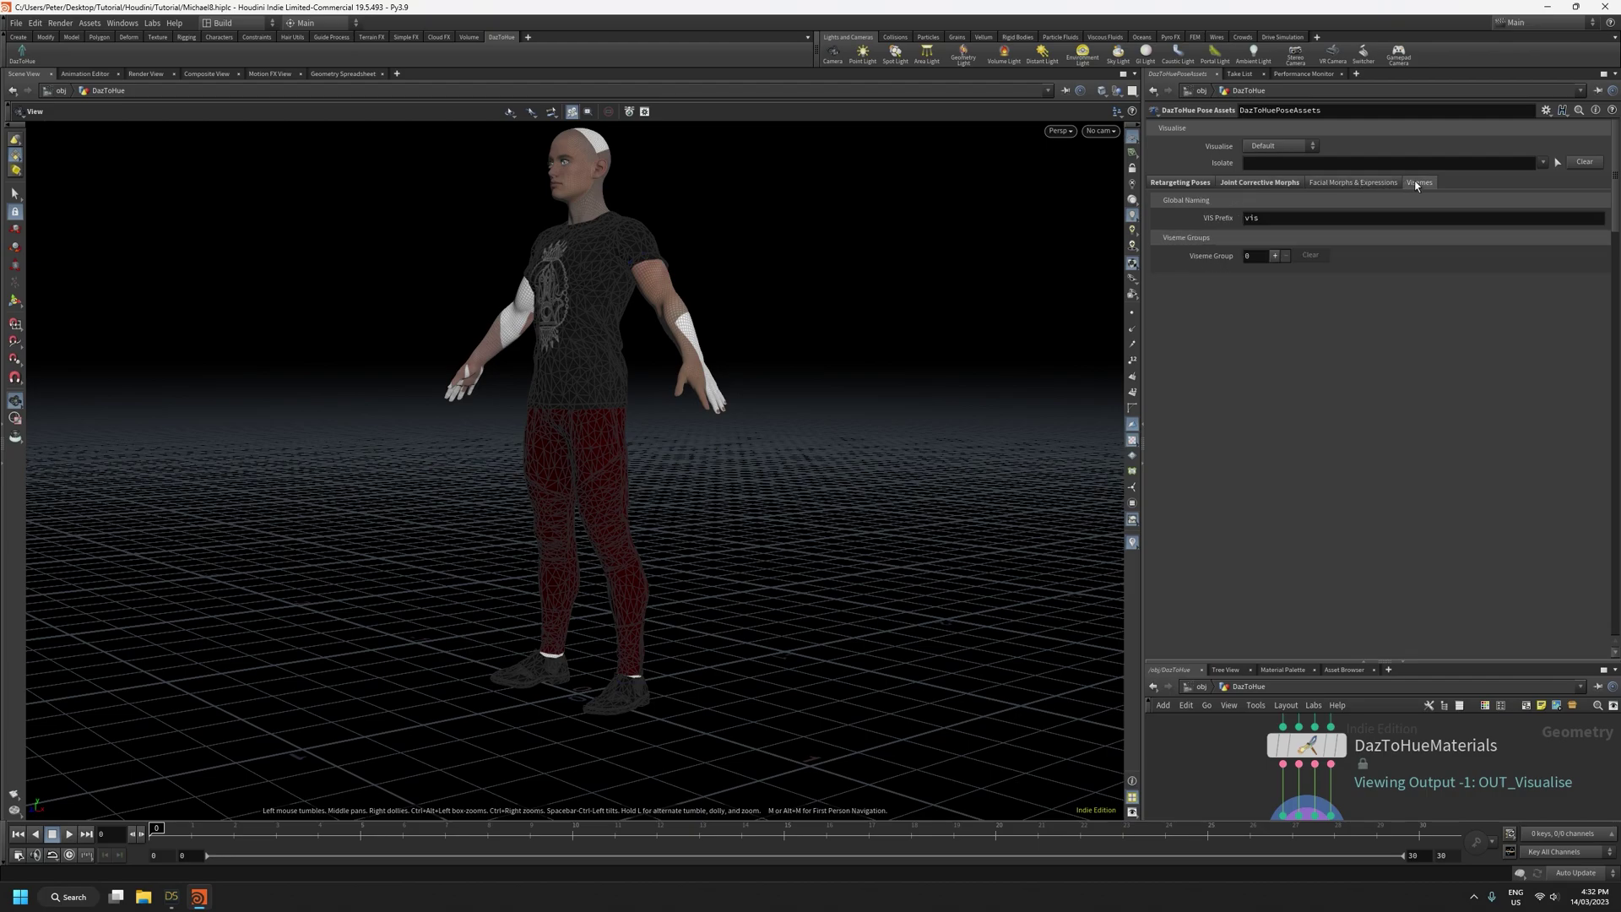
pyautogui.click(1365, 183)
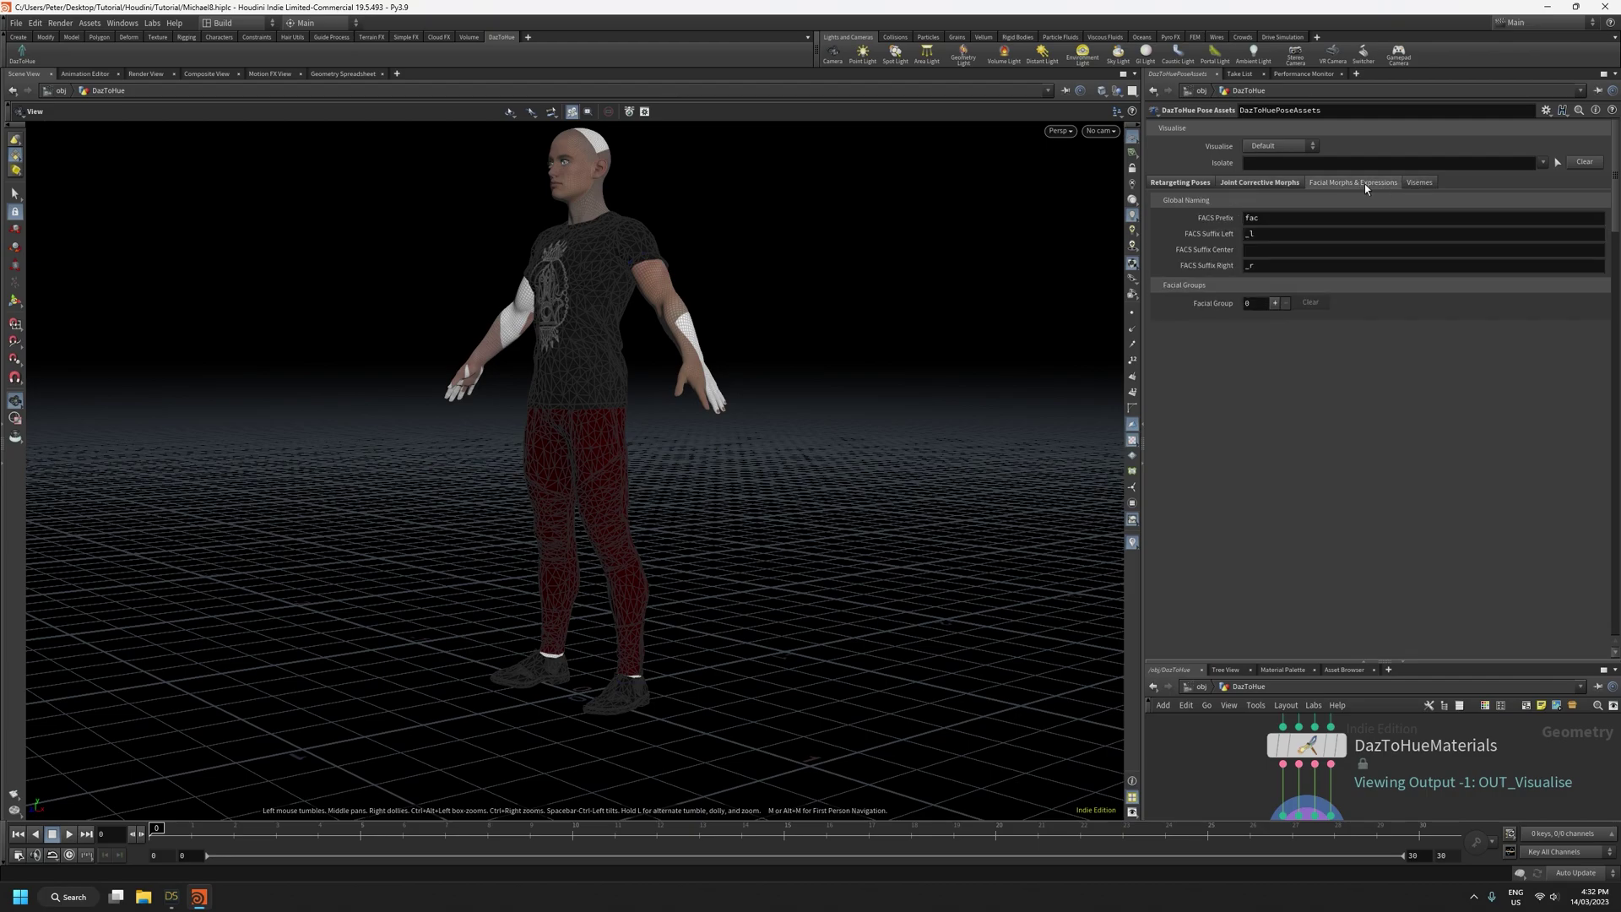
pyautogui.click(1270, 185)
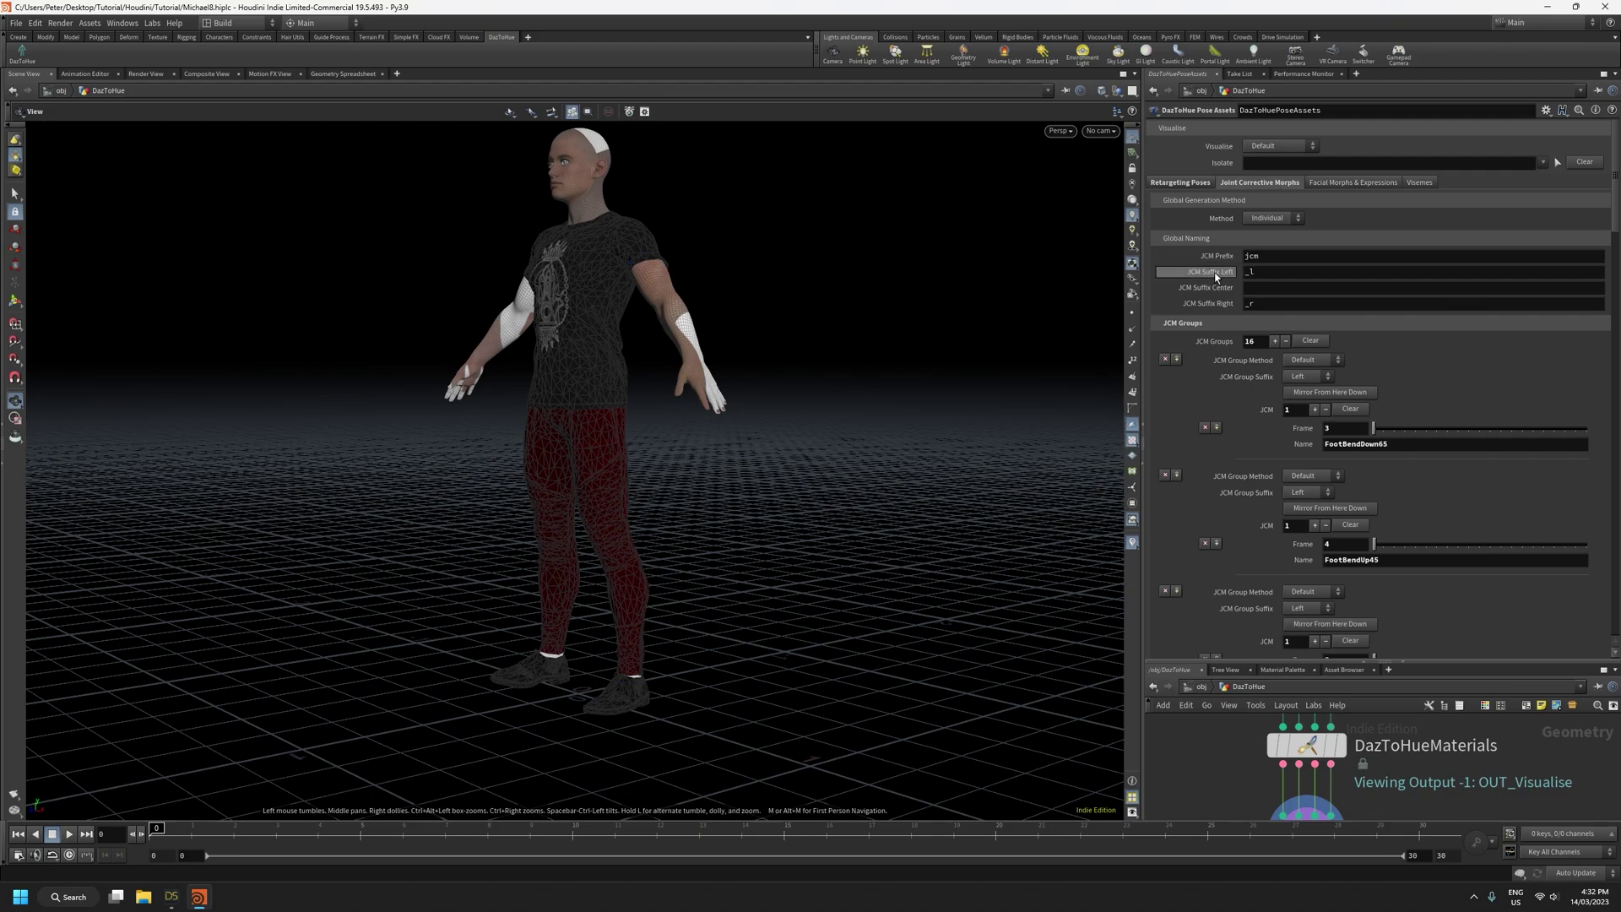
# Examine the JCM prefix and the left and right JCM suffixes in the global naming settings
pyautogui.click(1289, 257)
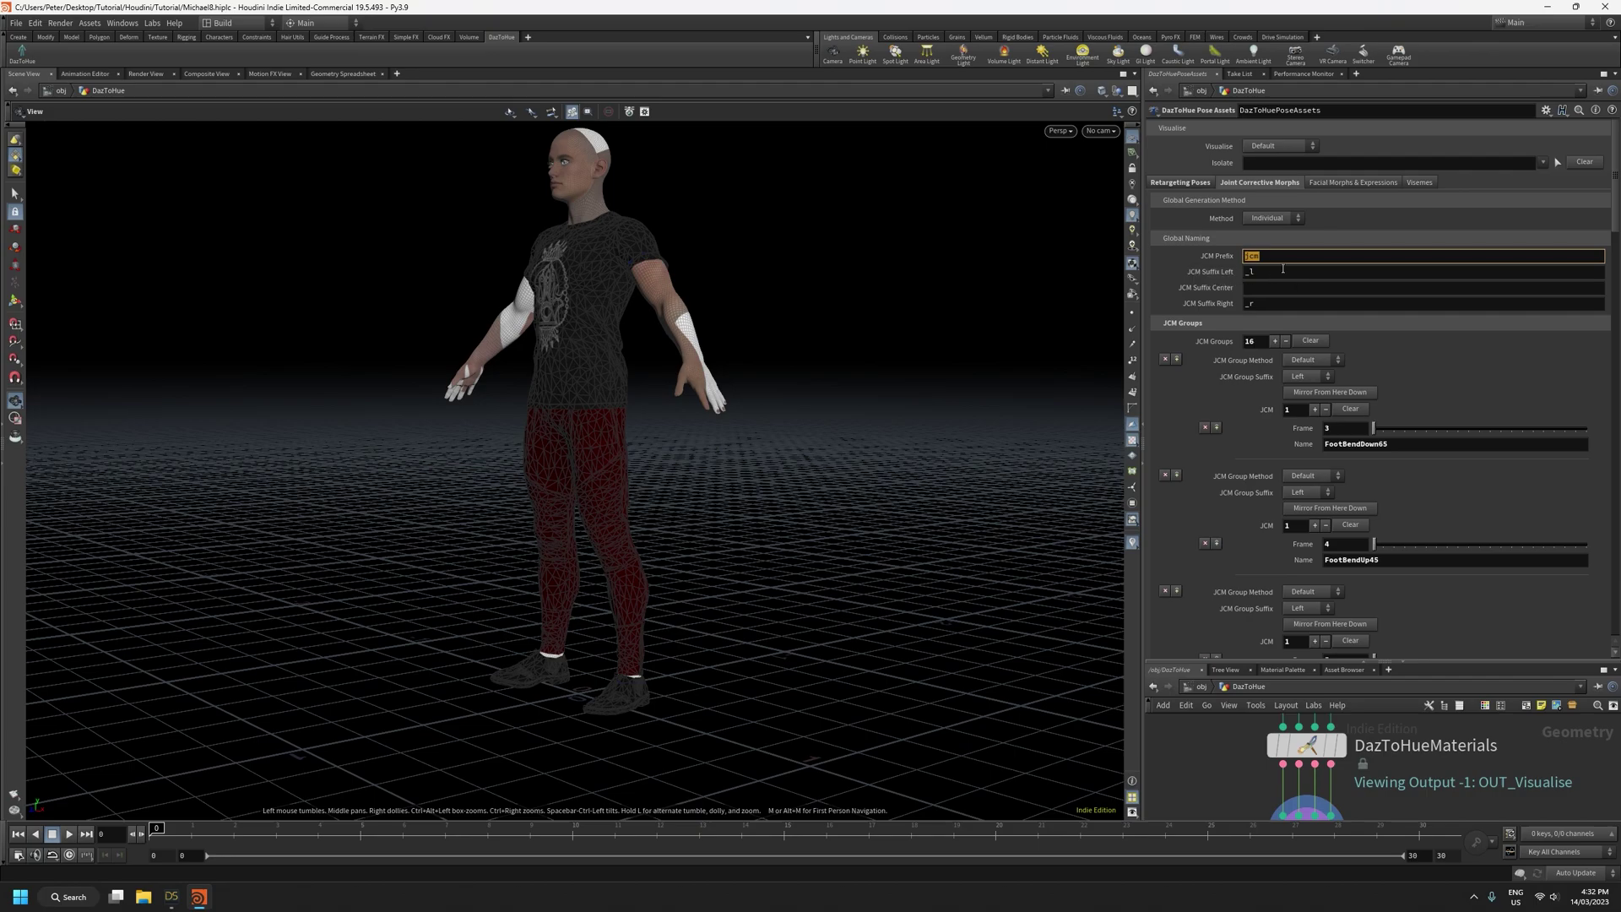
pyautogui.moveTo(1264, 275); pyautogui.dragTo(1170, 272)
pyautogui.moveTo(1269, 305); pyautogui.dragTo(1190, 307)
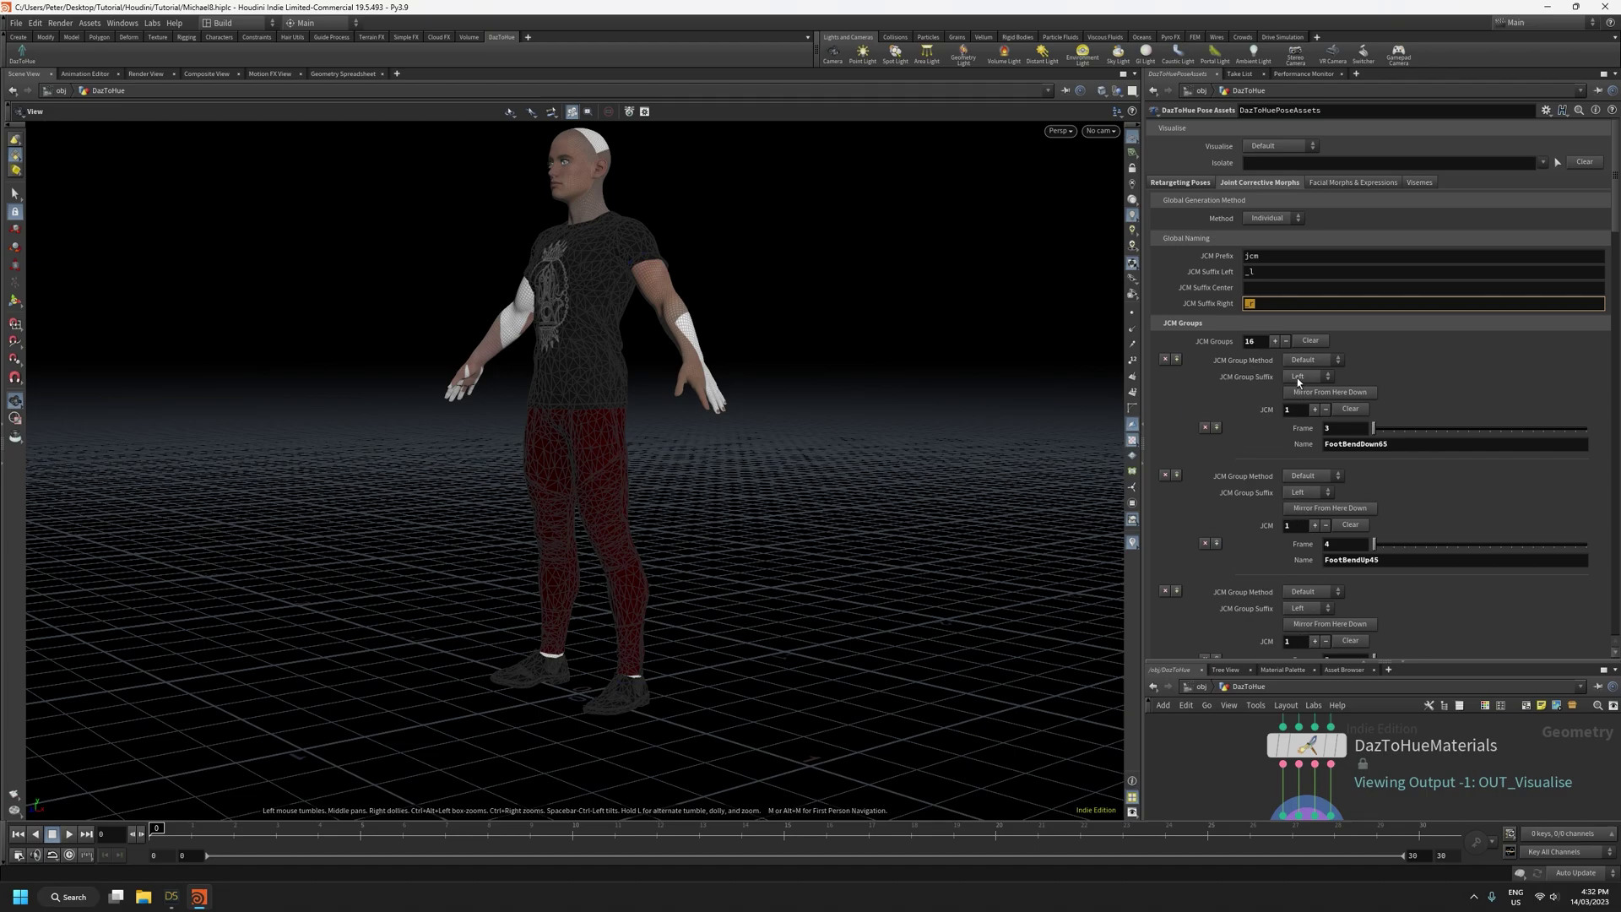
# Examine the center and right JCM suffixes, and the FACS prefix in the Facial Morphs & Expressions naming settings
pyautogui.click(1321, 285)
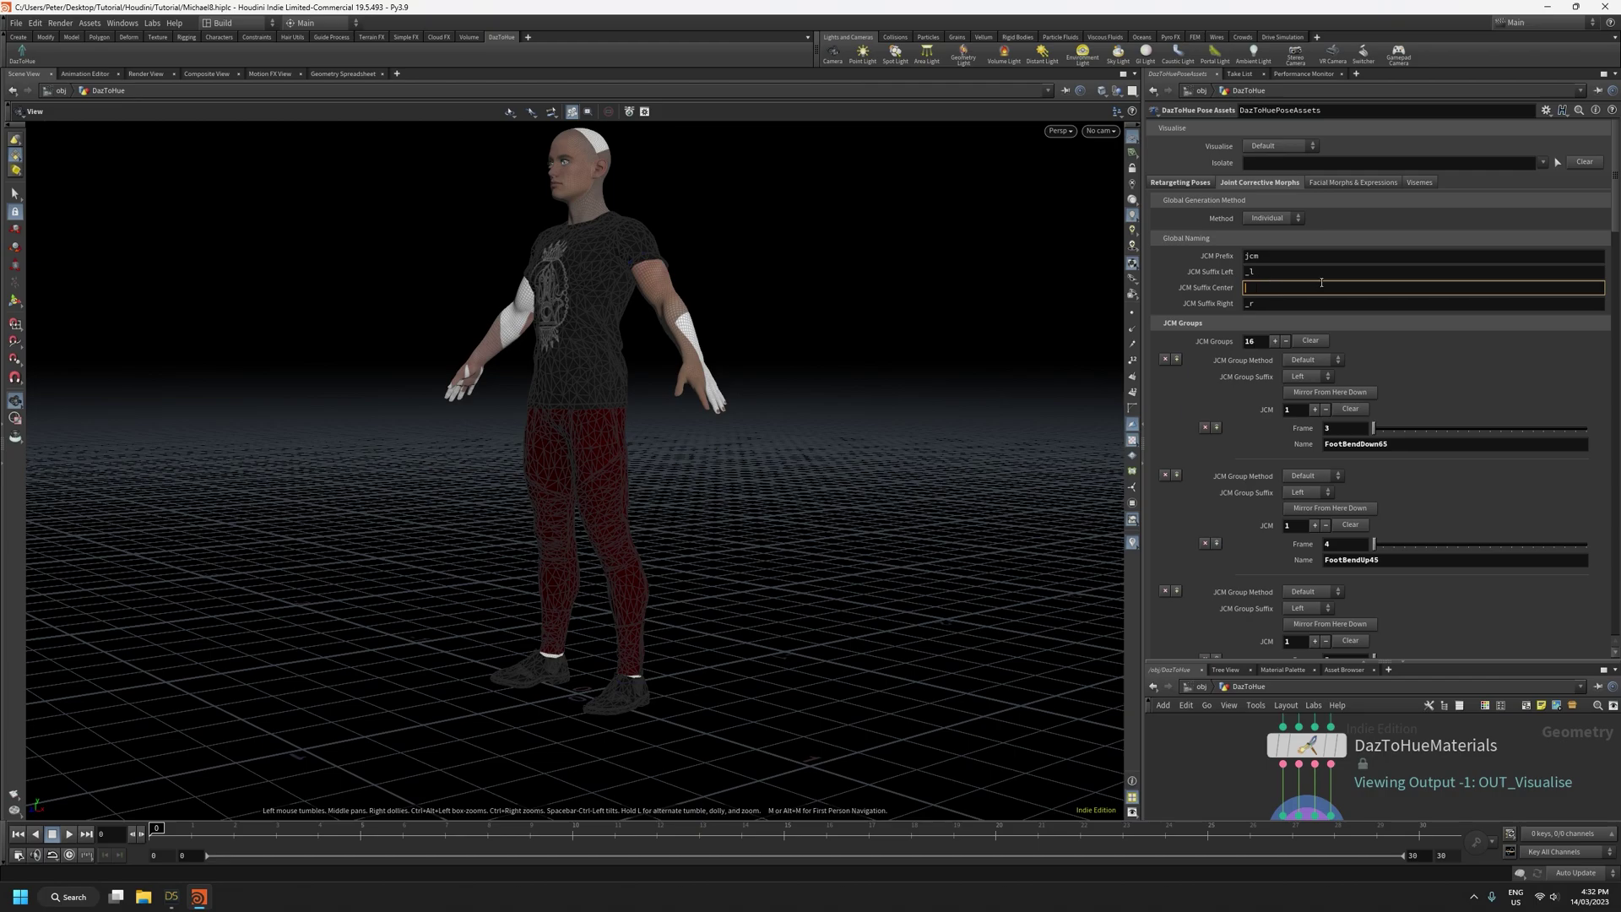
pyautogui.click(1280, 228)
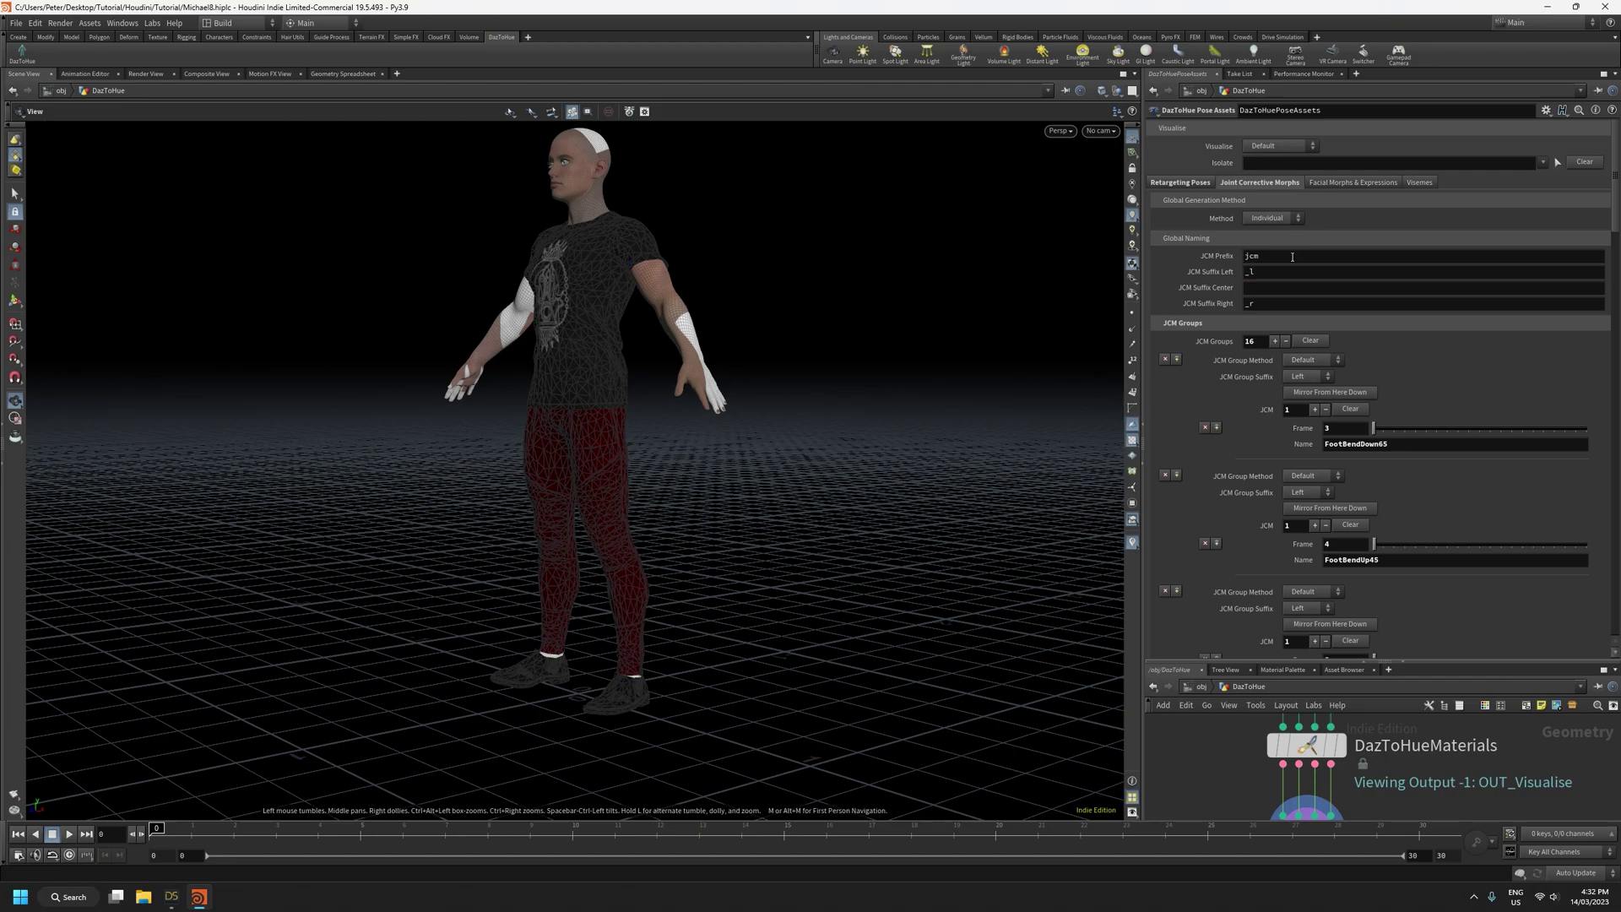
pyautogui.click(1282, 302)
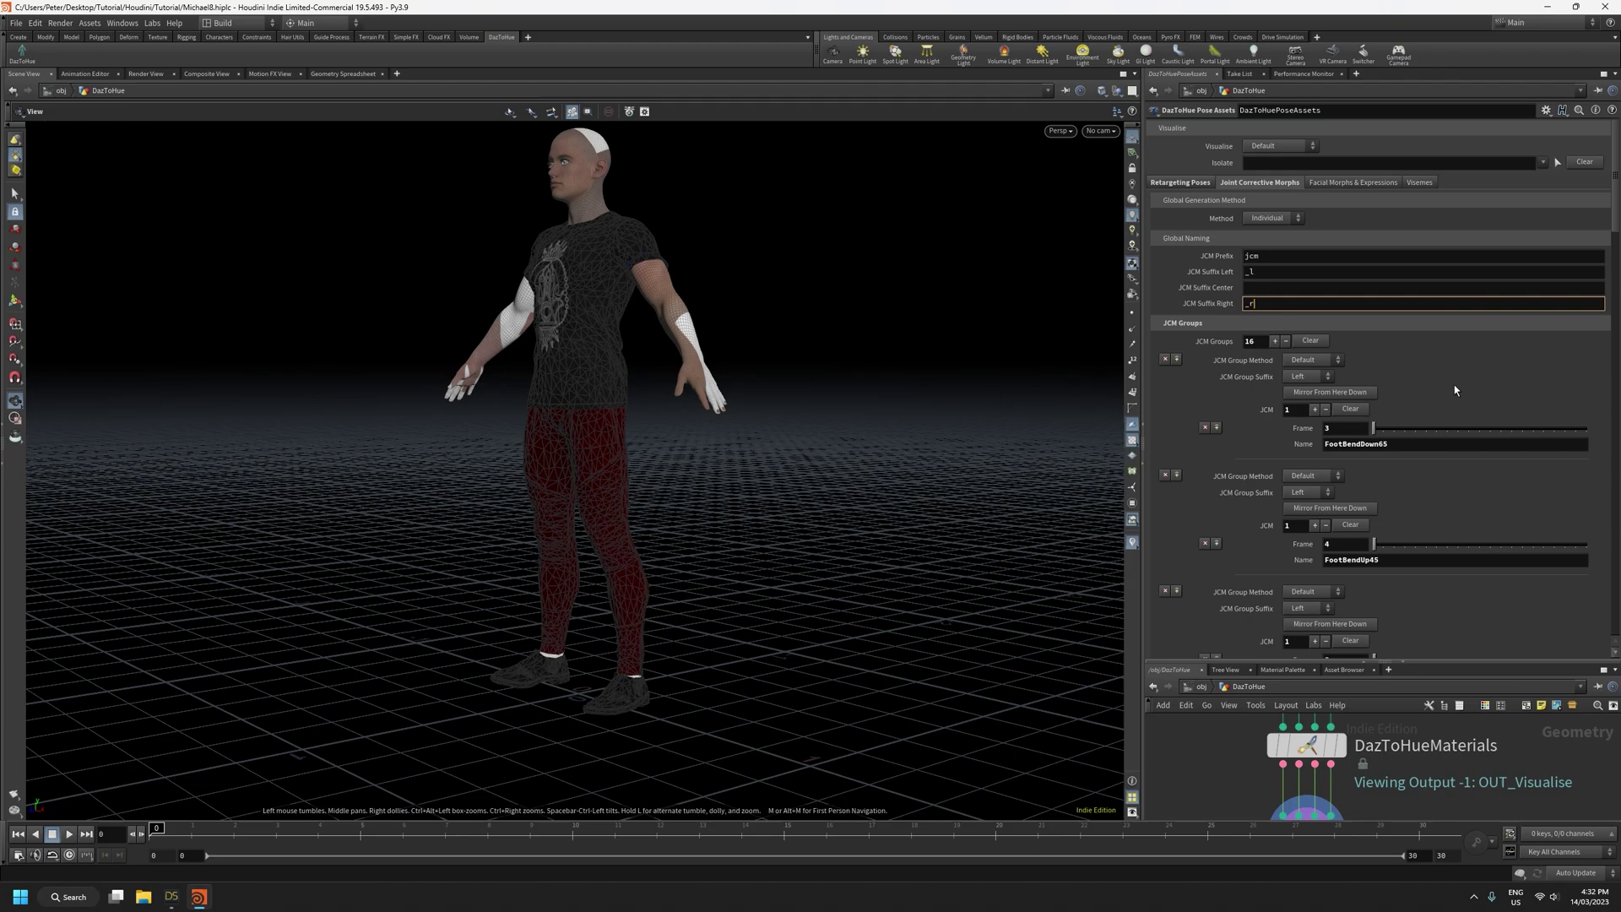
pyautogui.click(1325, 182)
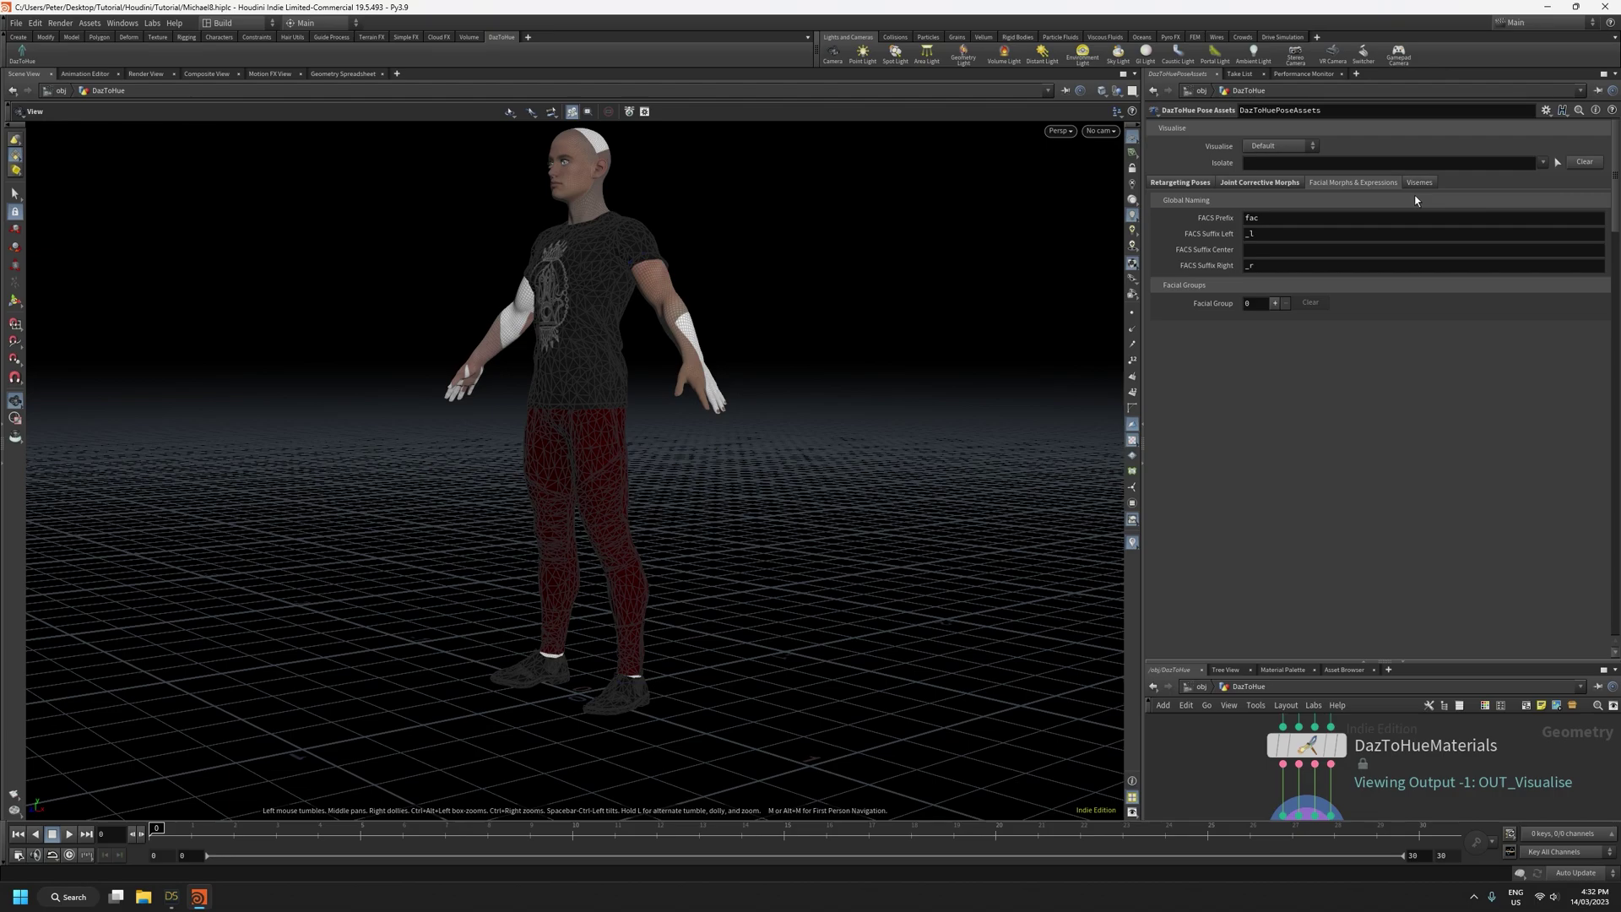
pyautogui.moveTo(1307, 218); pyautogui.dragTo(1244, 219)
pyautogui.click(1280, 220)
pyautogui.moveTo(1295, 218); pyautogui.dragTo(1223, 232)
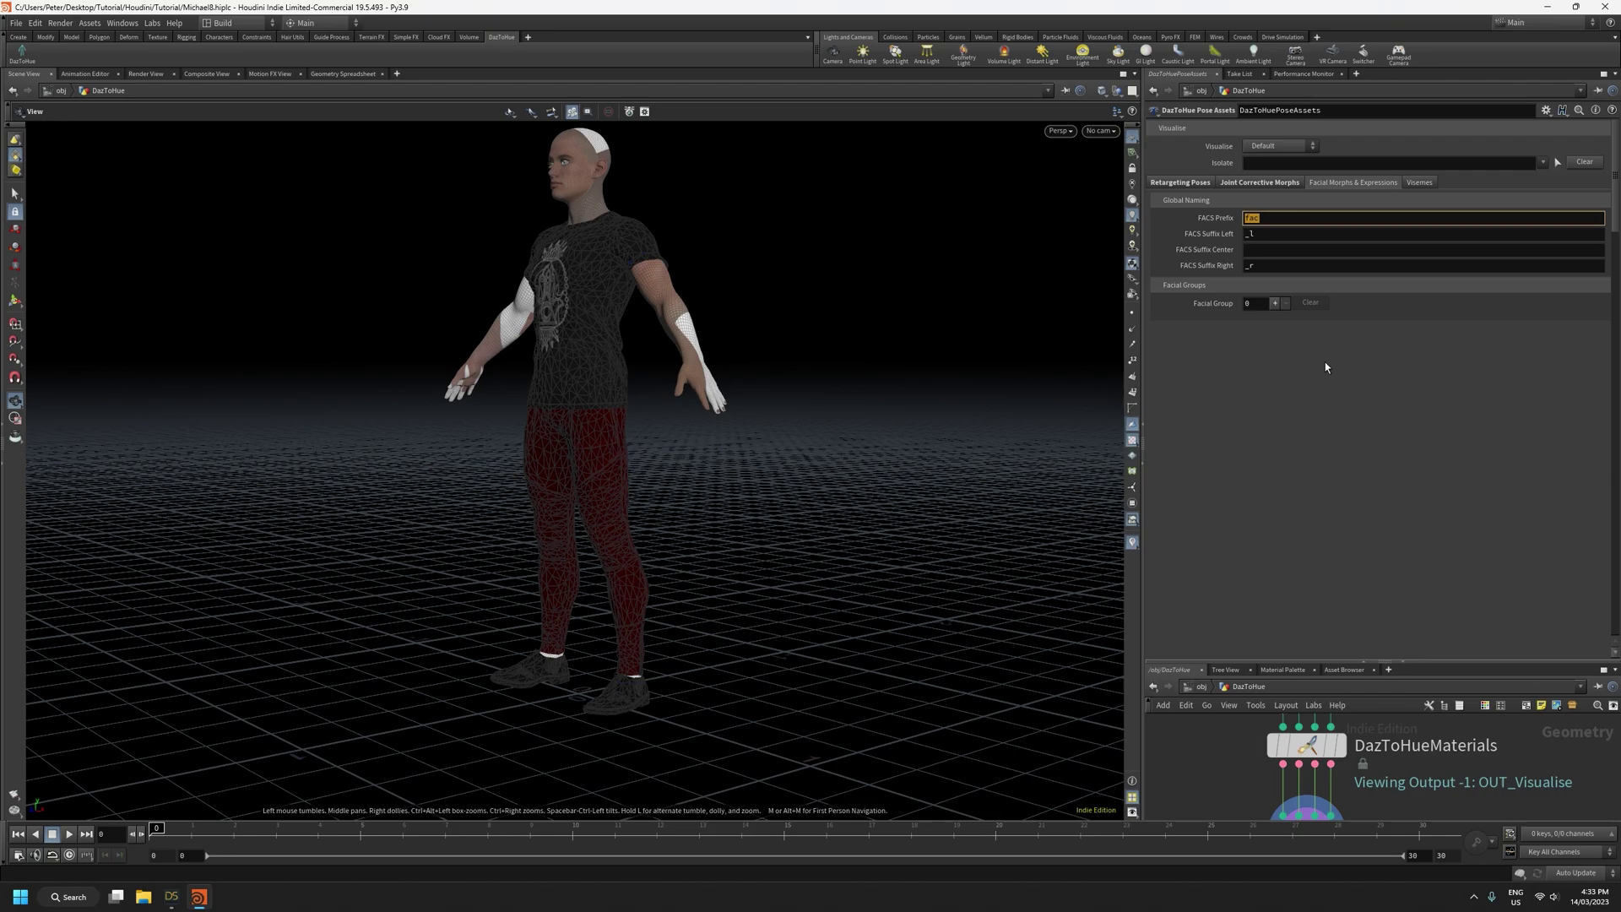
# Switch to DAZ Studio, look through the facial expression frames near the end of the timeline, and return to Houdini
pyautogui.click(178, 905)
pyautogui.moveTo(1410, 772); pyautogui.dragTo(1483, 771)
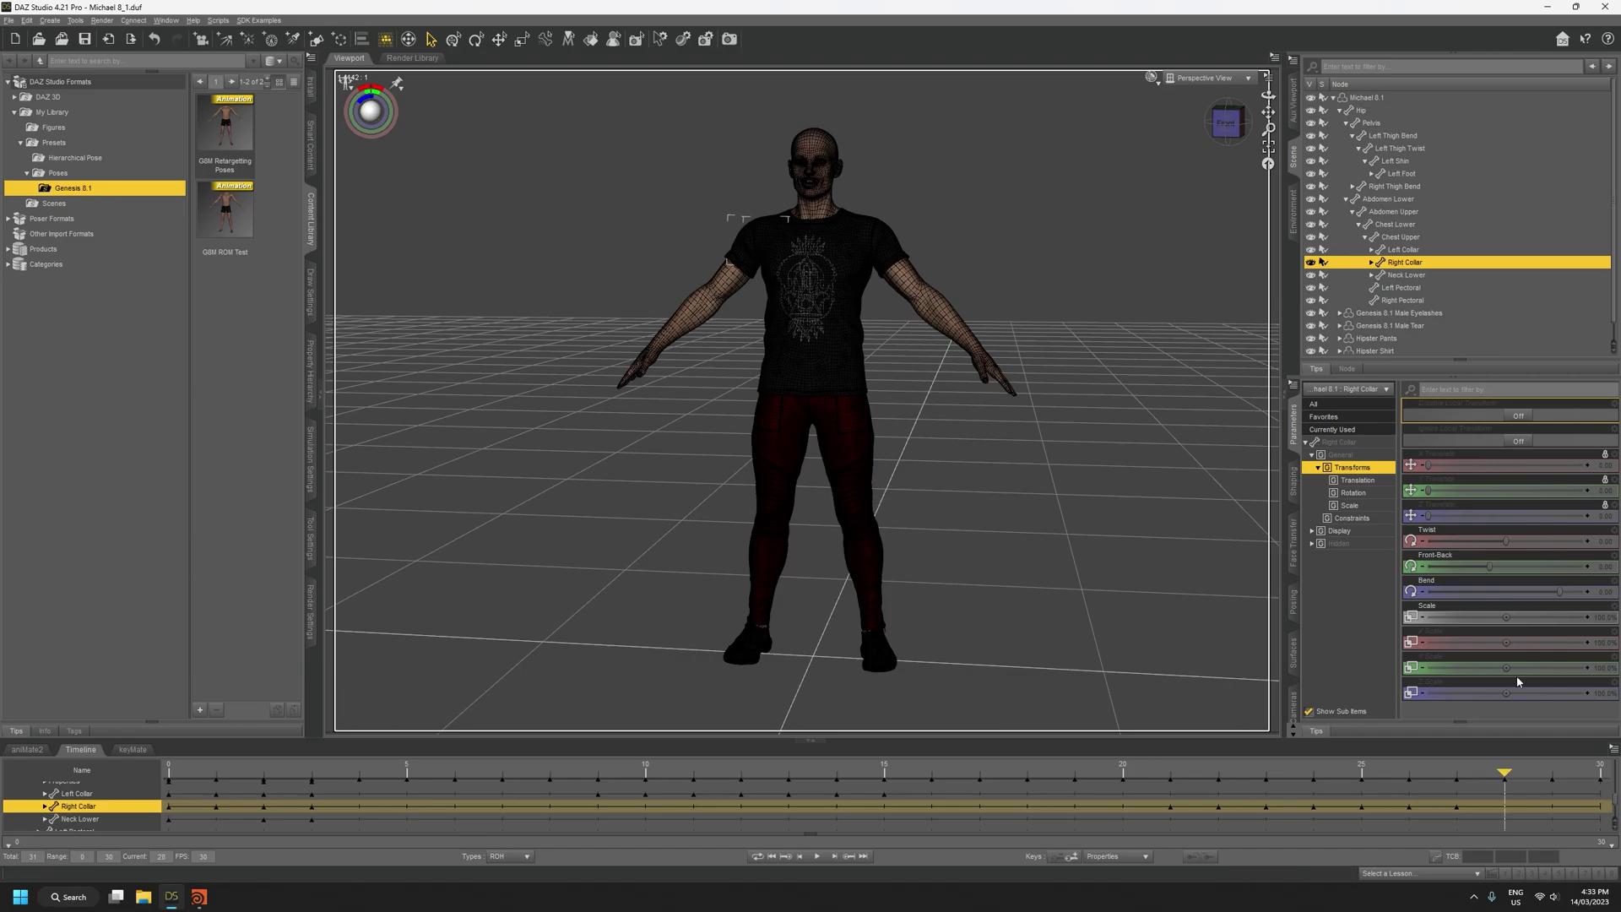
pyautogui.click(1548, 7)
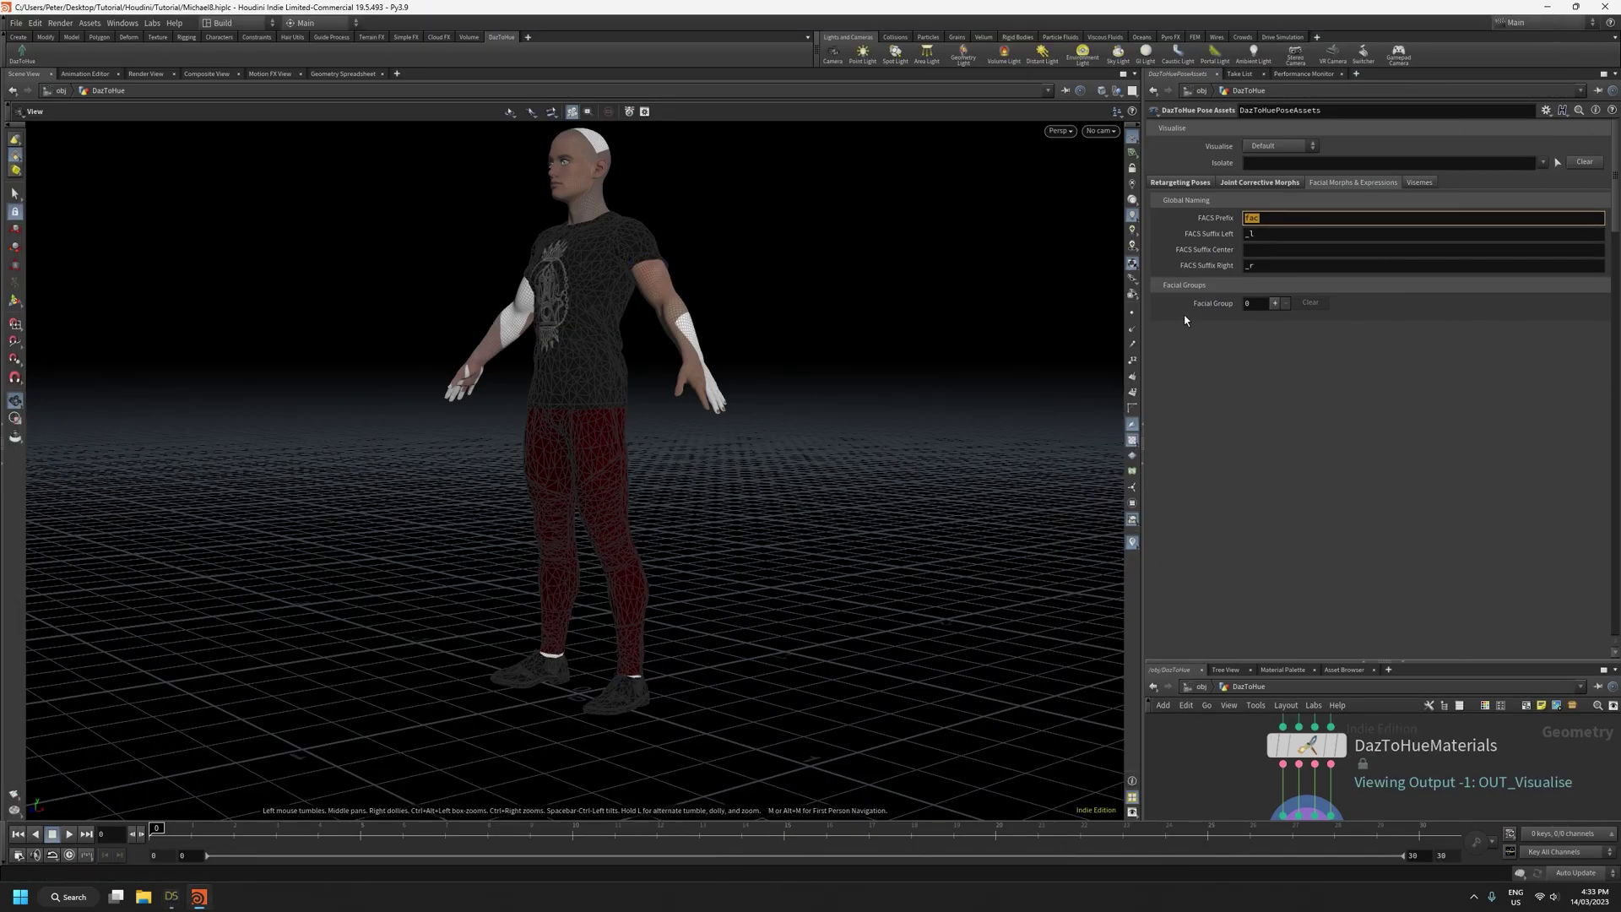
# Add two facial groups and set their frames to 27 and 28
pyautogui.click(1274, 303)
pyautogui.click(1274, 303)
pyautogui.click(1282, 339)
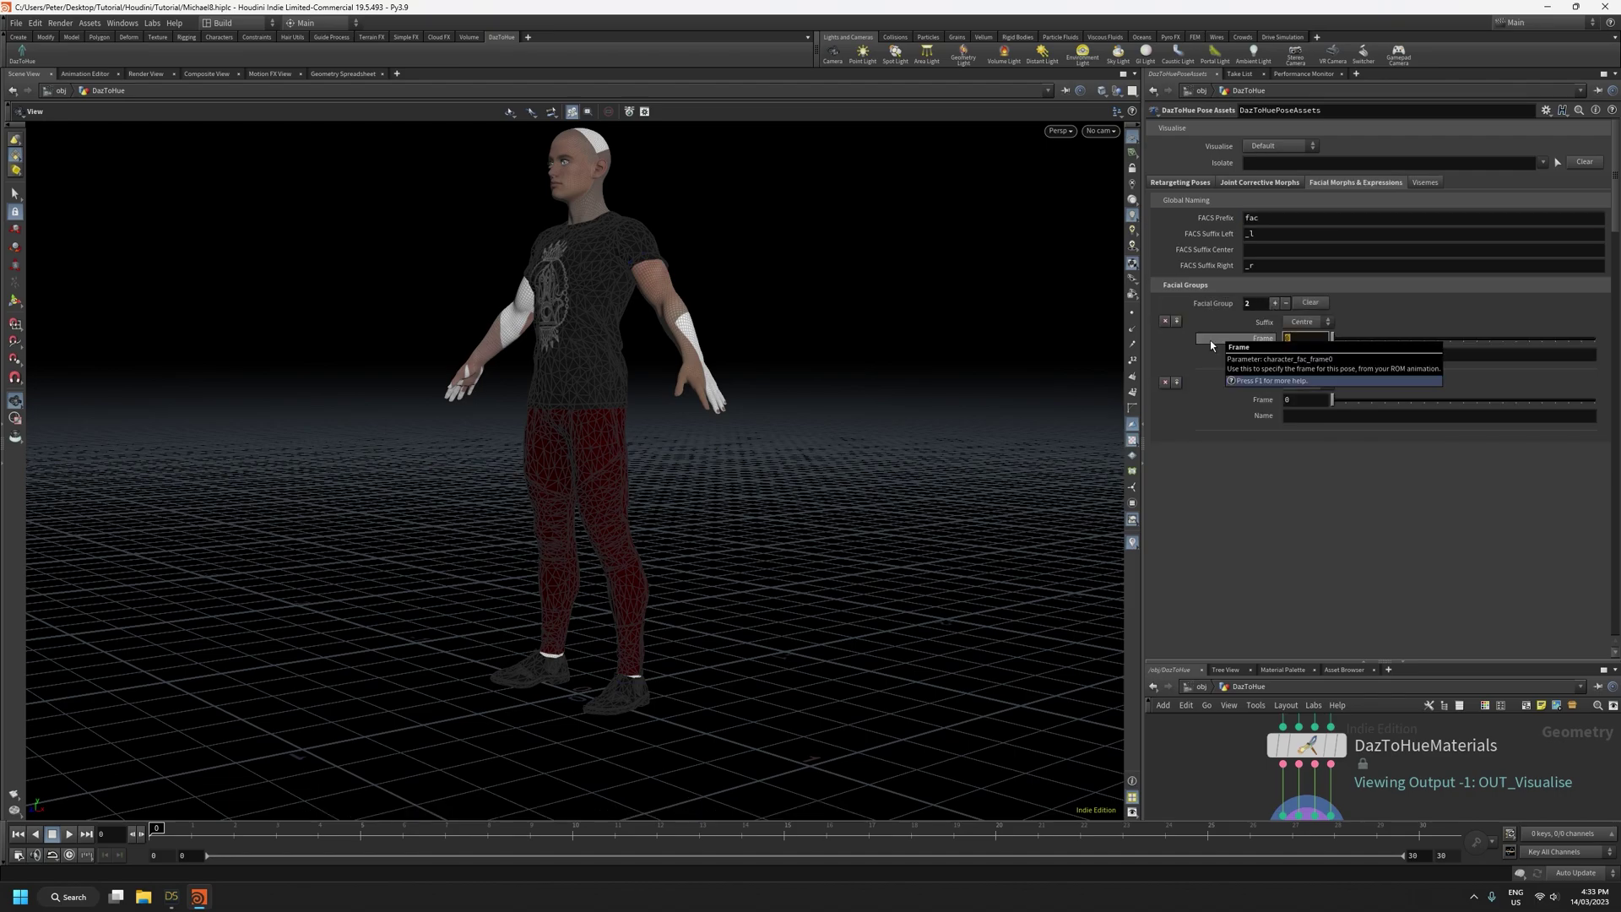
pyautogui.write('27')
pyautogui.press('Tab')
pyautogui.write('28')
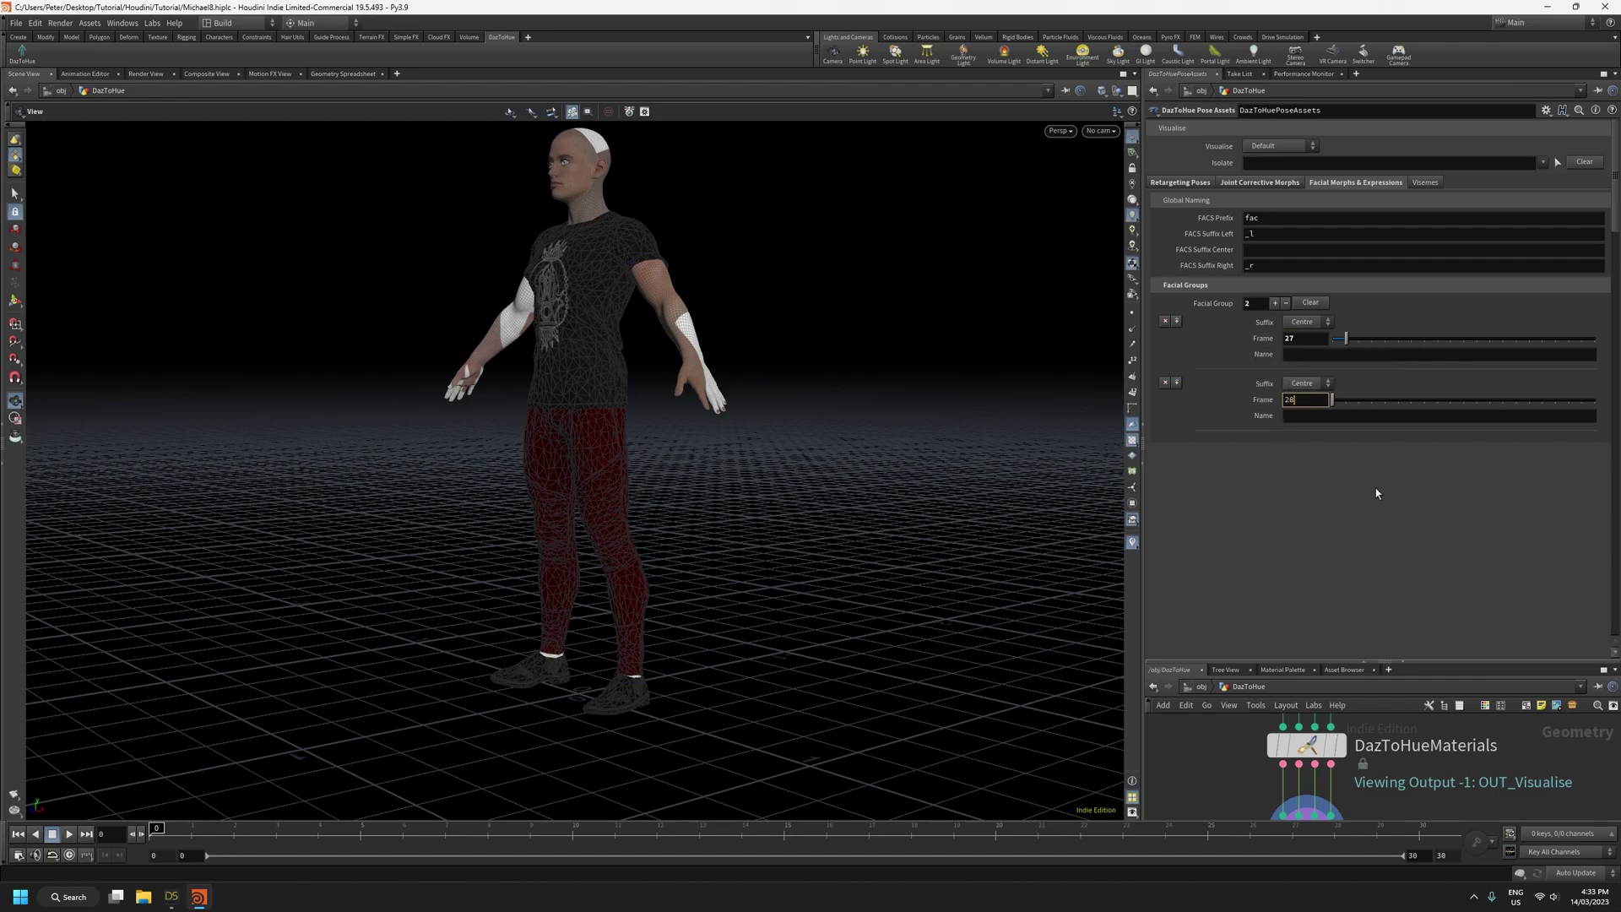
# Name the frame 27 facial group Rage and the frame 28 facial group Happy
pyautogui.click(1319, 355)
pyautogui.write('Rage')
pyautogui.click(1320, 414)
pyautogui.write('Happy')
pyautogui.press('Tab')
pyautogui.click(1393, 530)
# Examine the VIS prefix in the Visemes settings and return to the Facial Morphs & Expressions settings
pyautogui.click(1426, 183)
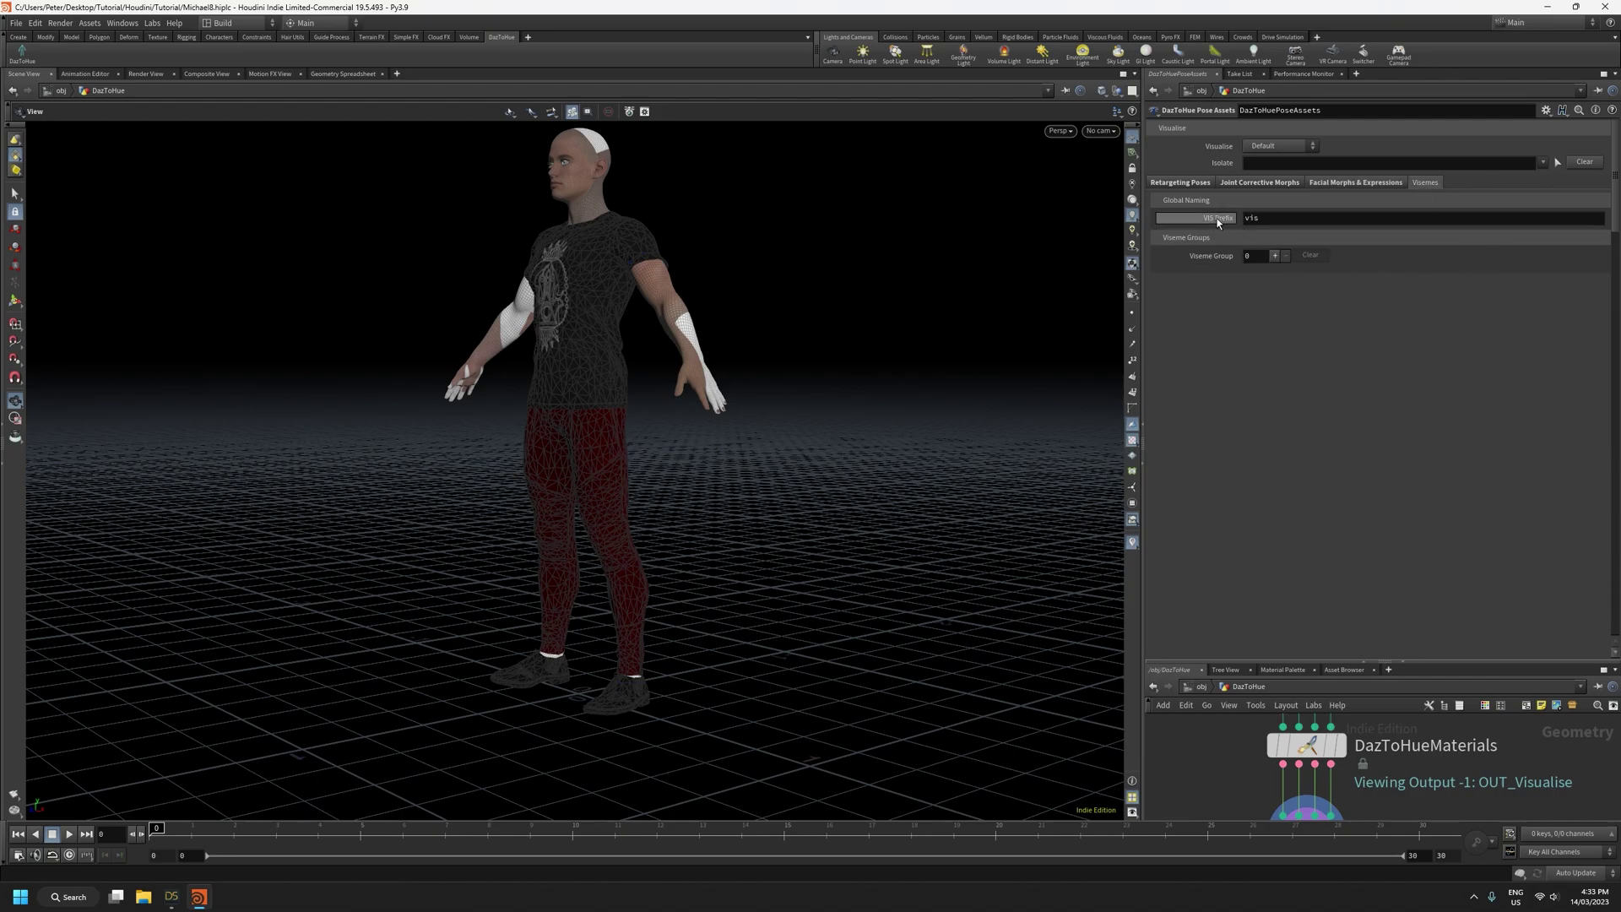
pyautogui.click(1292, 218)
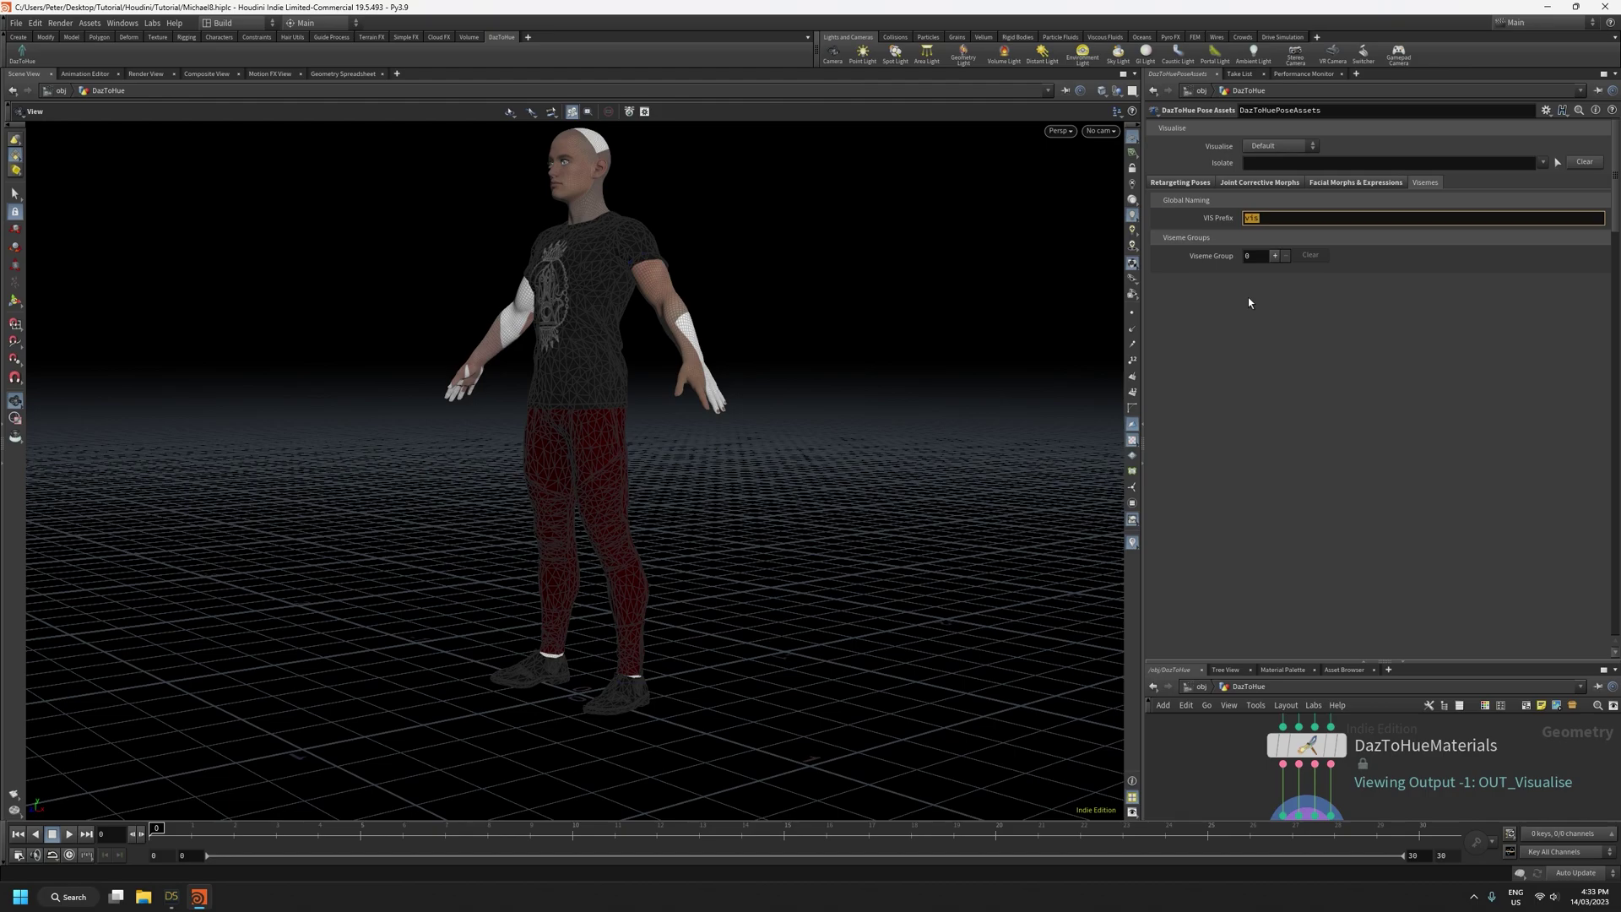
pyautogui.click(1352, 184)
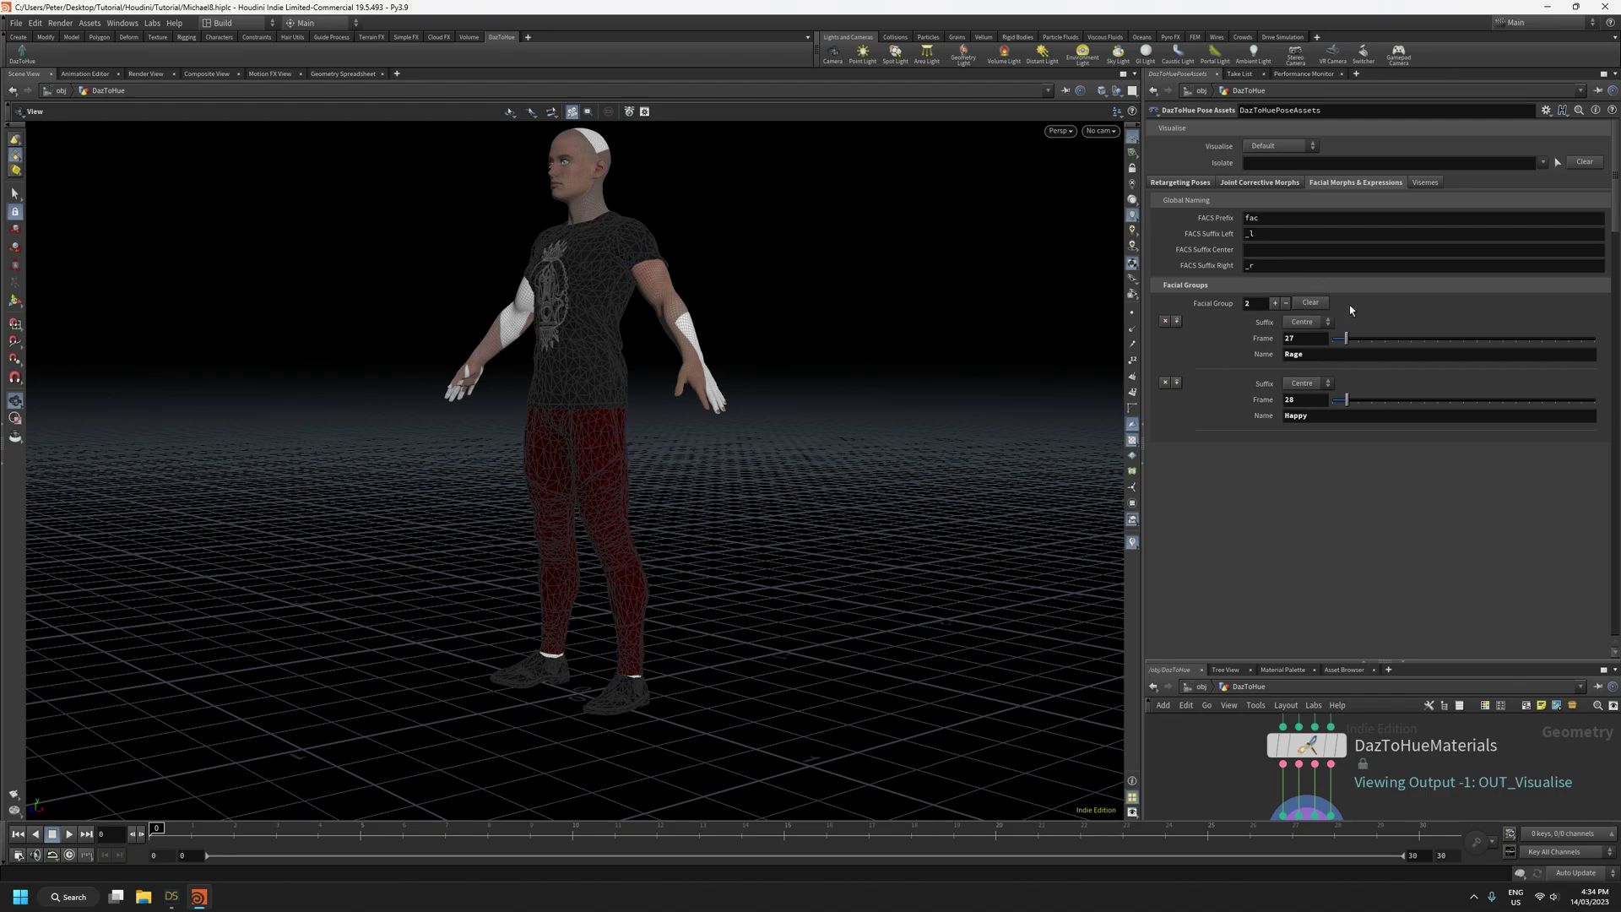
# Look at the character's face up close and review the suffix options of the Rage facial group
pyautogui.moveTo(817, 248); pyautogui.dragTo(920, 291)
pyautogui.moveTo(738, 254); pyautogui.dragTo(760, 498, button='middle')
pyautogui.moveTo(743, 473); pyautogui.dragTo(655, 144, button='right')
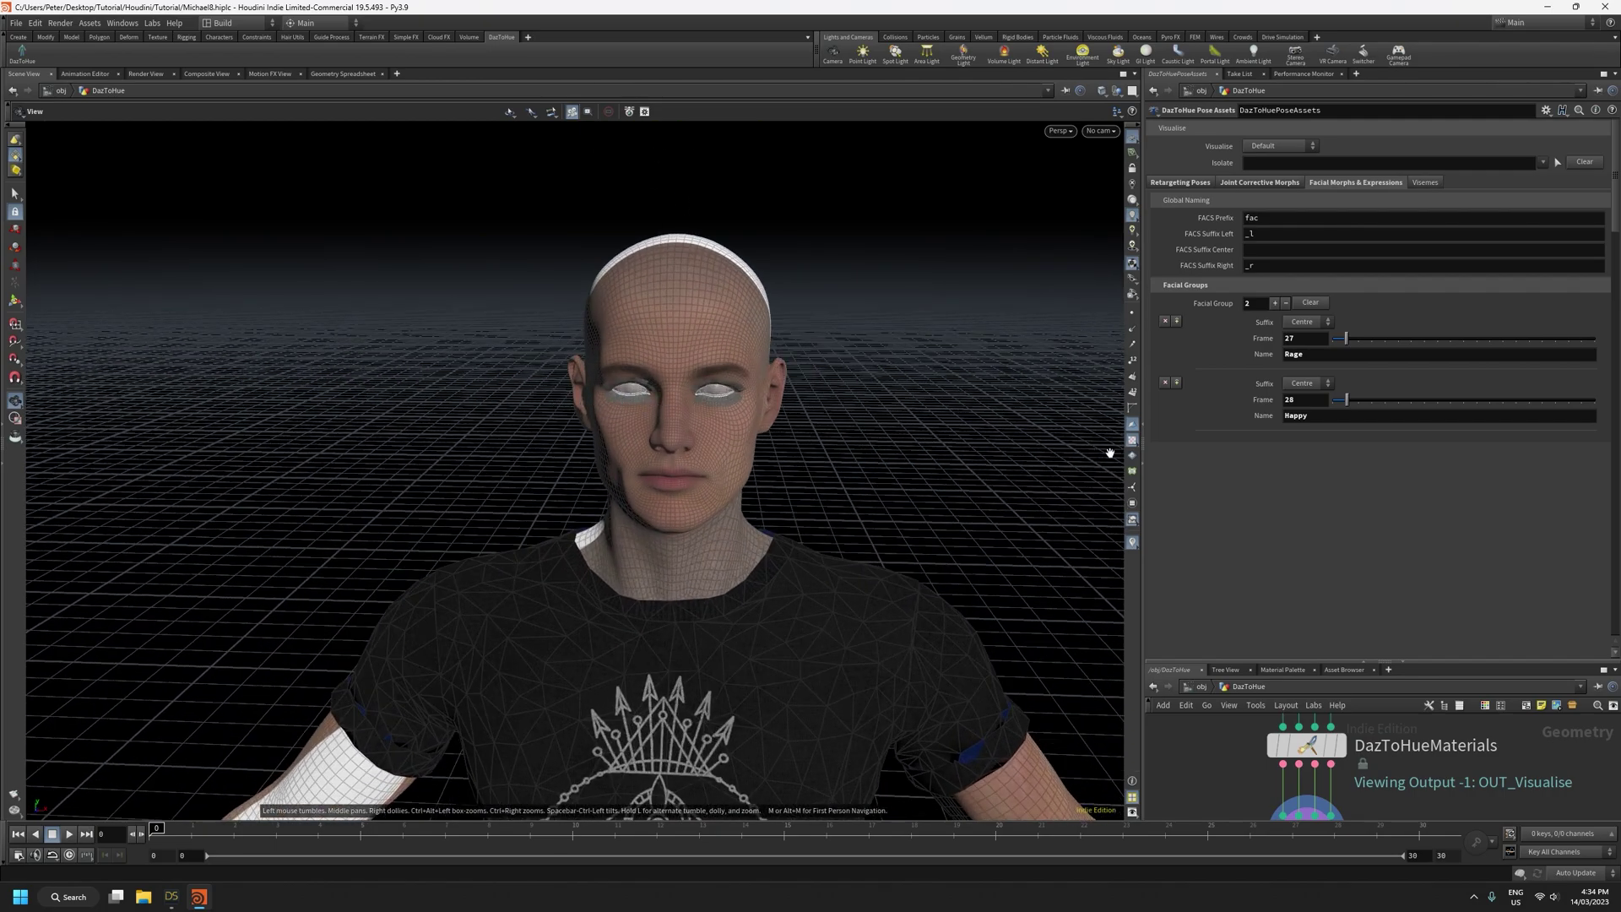
pyautogui.click(1307, 322)
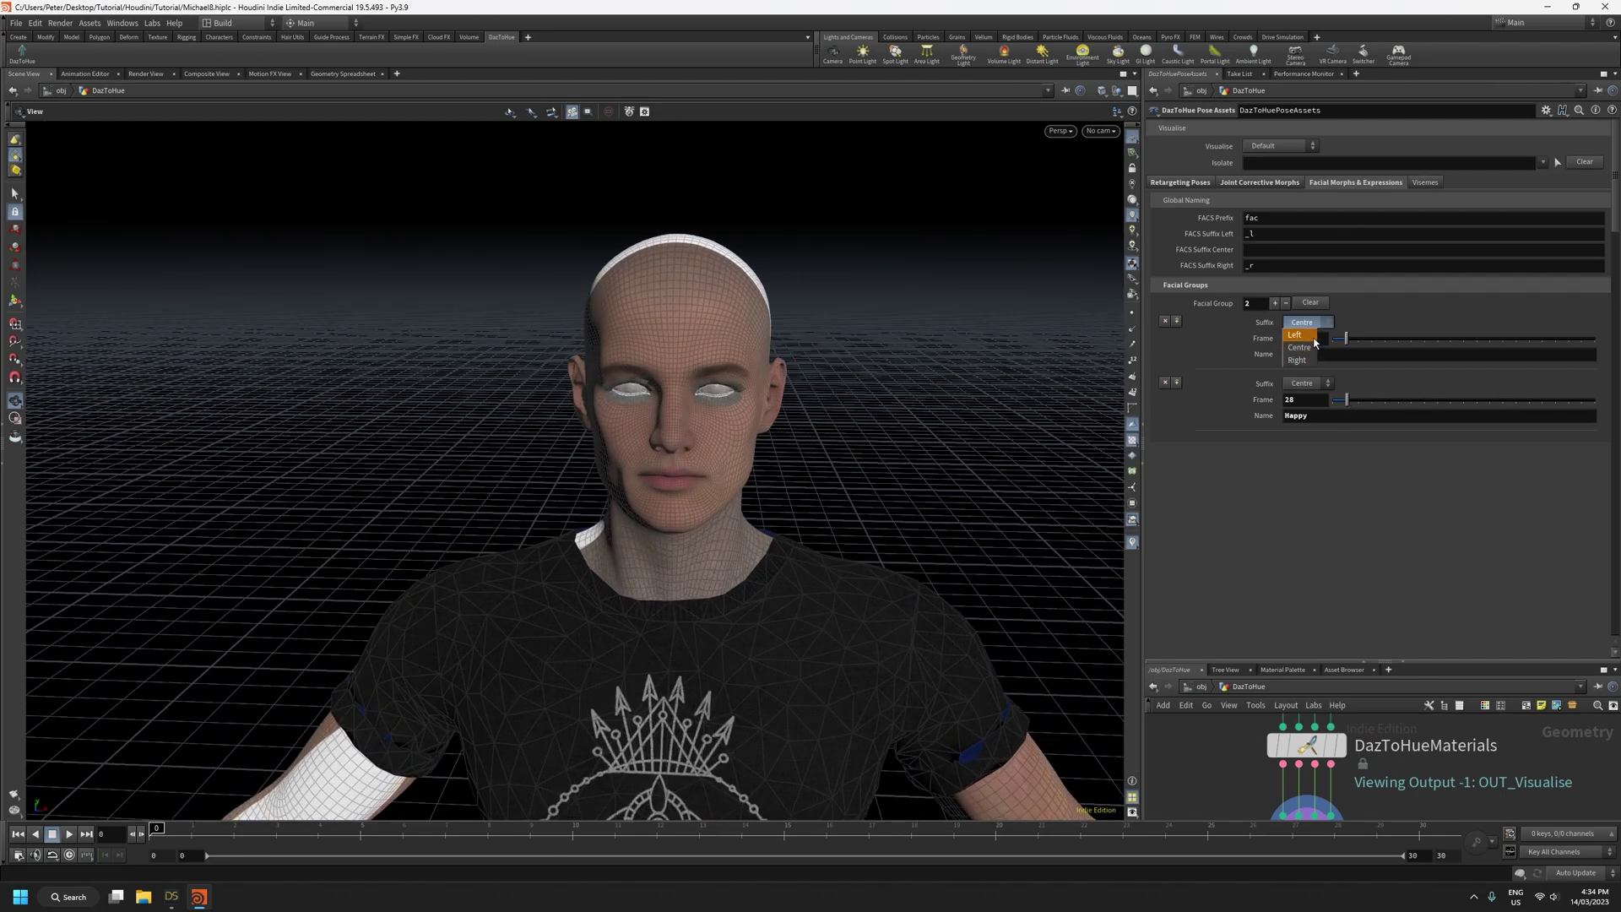
pyautogui.click(1450, 286)
# Add two viseme groups and, after checking the last timeline frames in DAZ Studio, set their frames to 29 and 30
pyautogui.click(1426, 183)
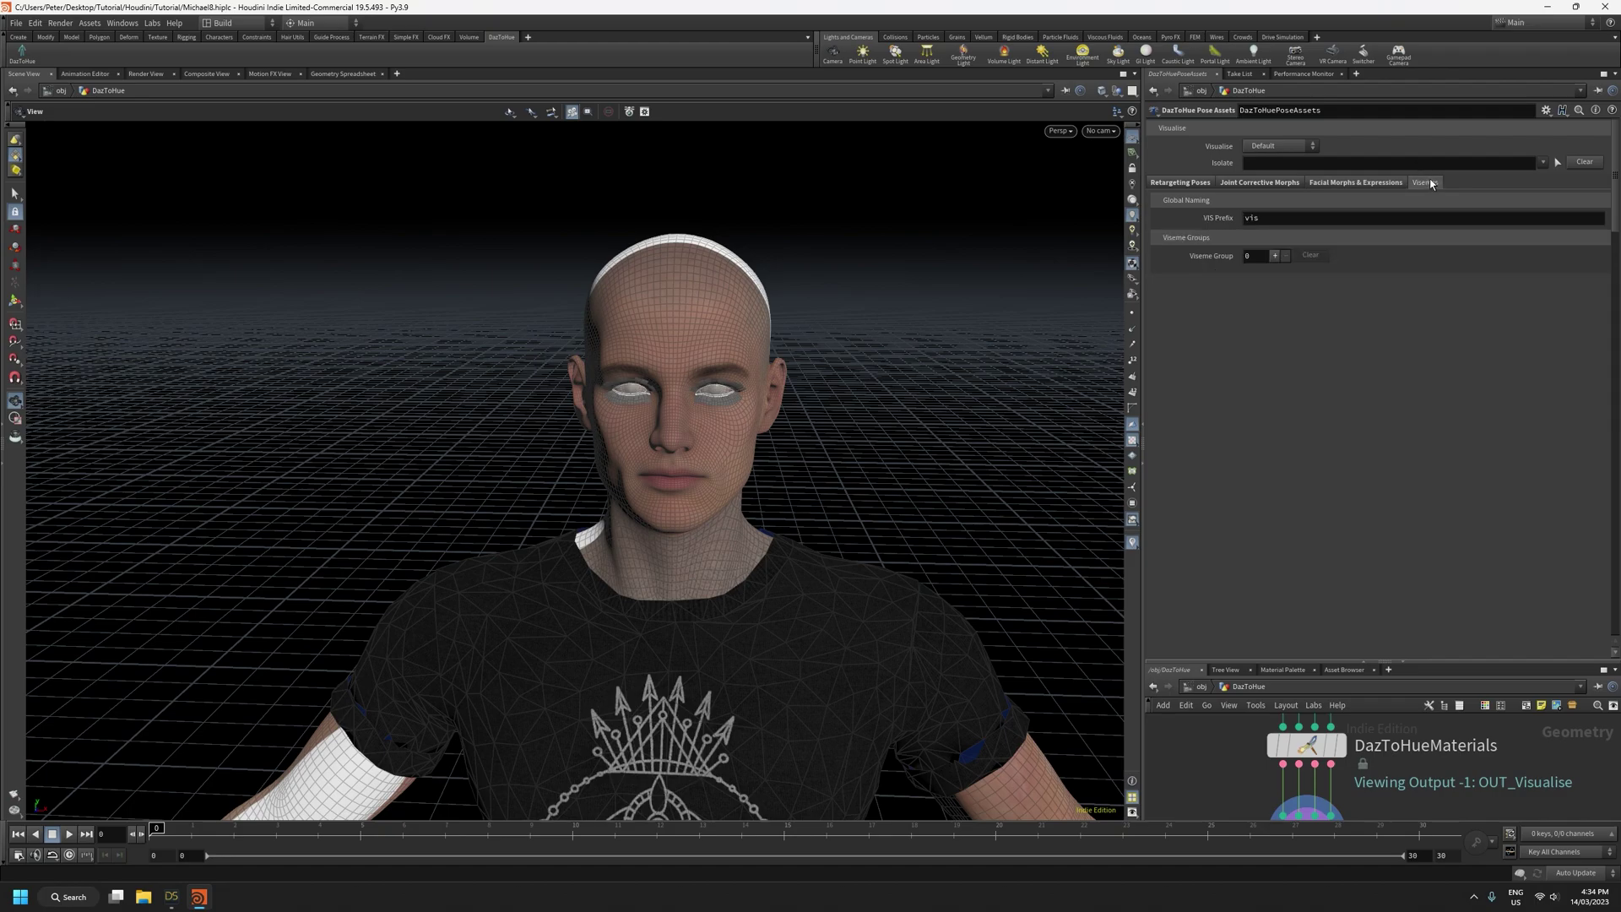
pyautogui.click(1274, 255)
pyautogui.click(1276, 258)
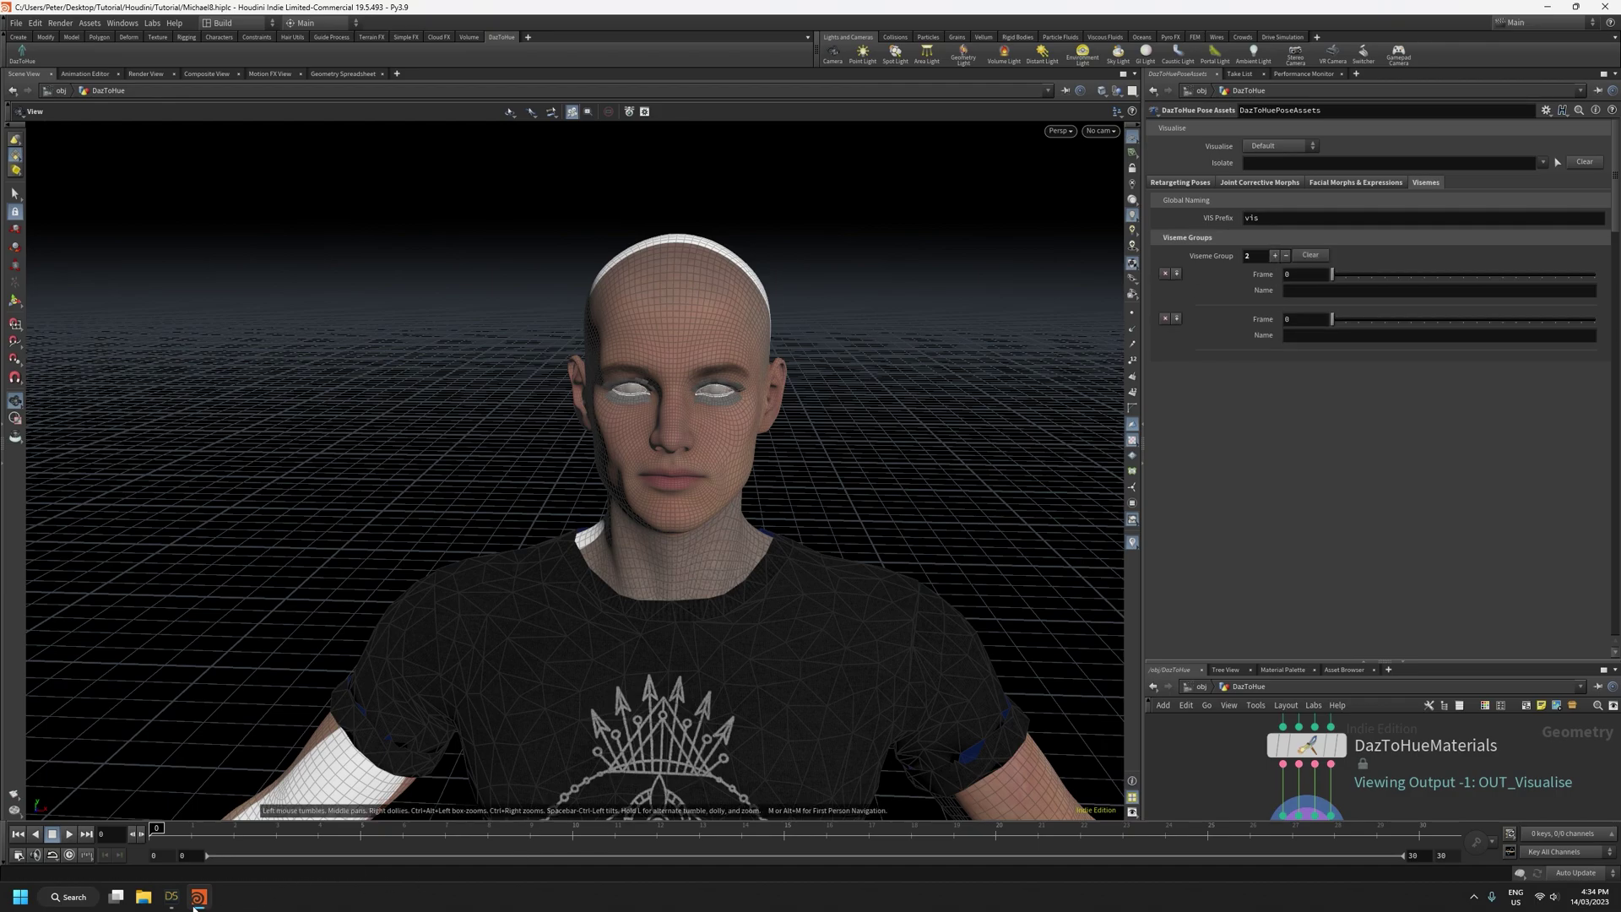
pyautogui.click(171, 896)
pyautogui.moveTo(1508, 774); pyautogui.dragTo(1597, 769)
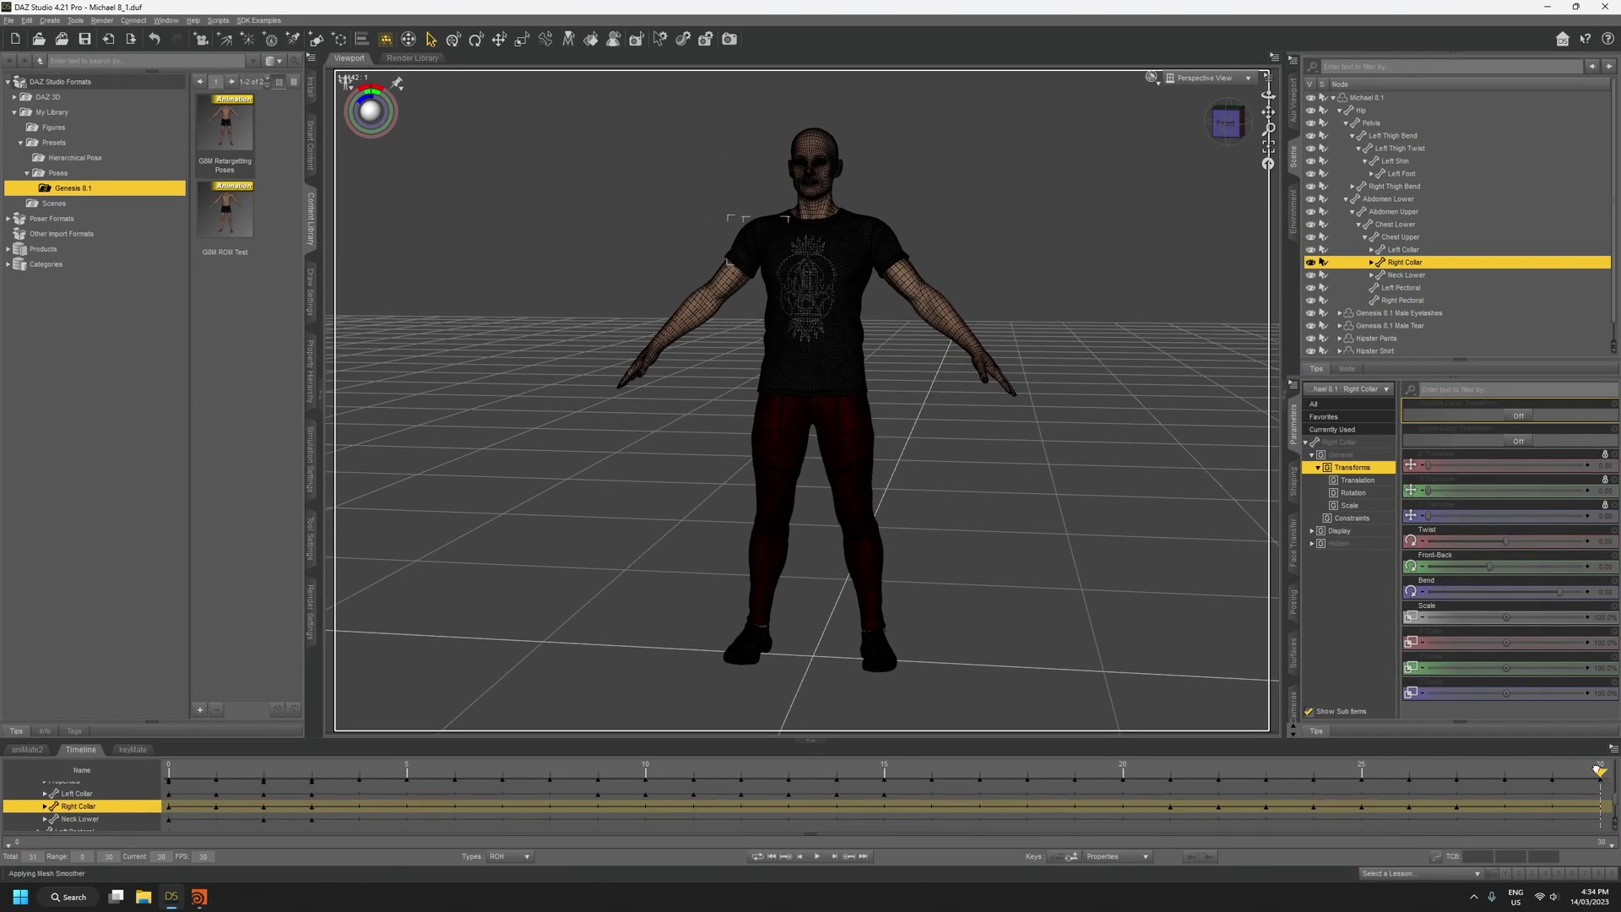
pyautogui.click(1548, 7)
pyautogui.click(1286, 273)
pyautogui.write('29')
pyautogui.click(1303, 318)
pyautogui.write('30')
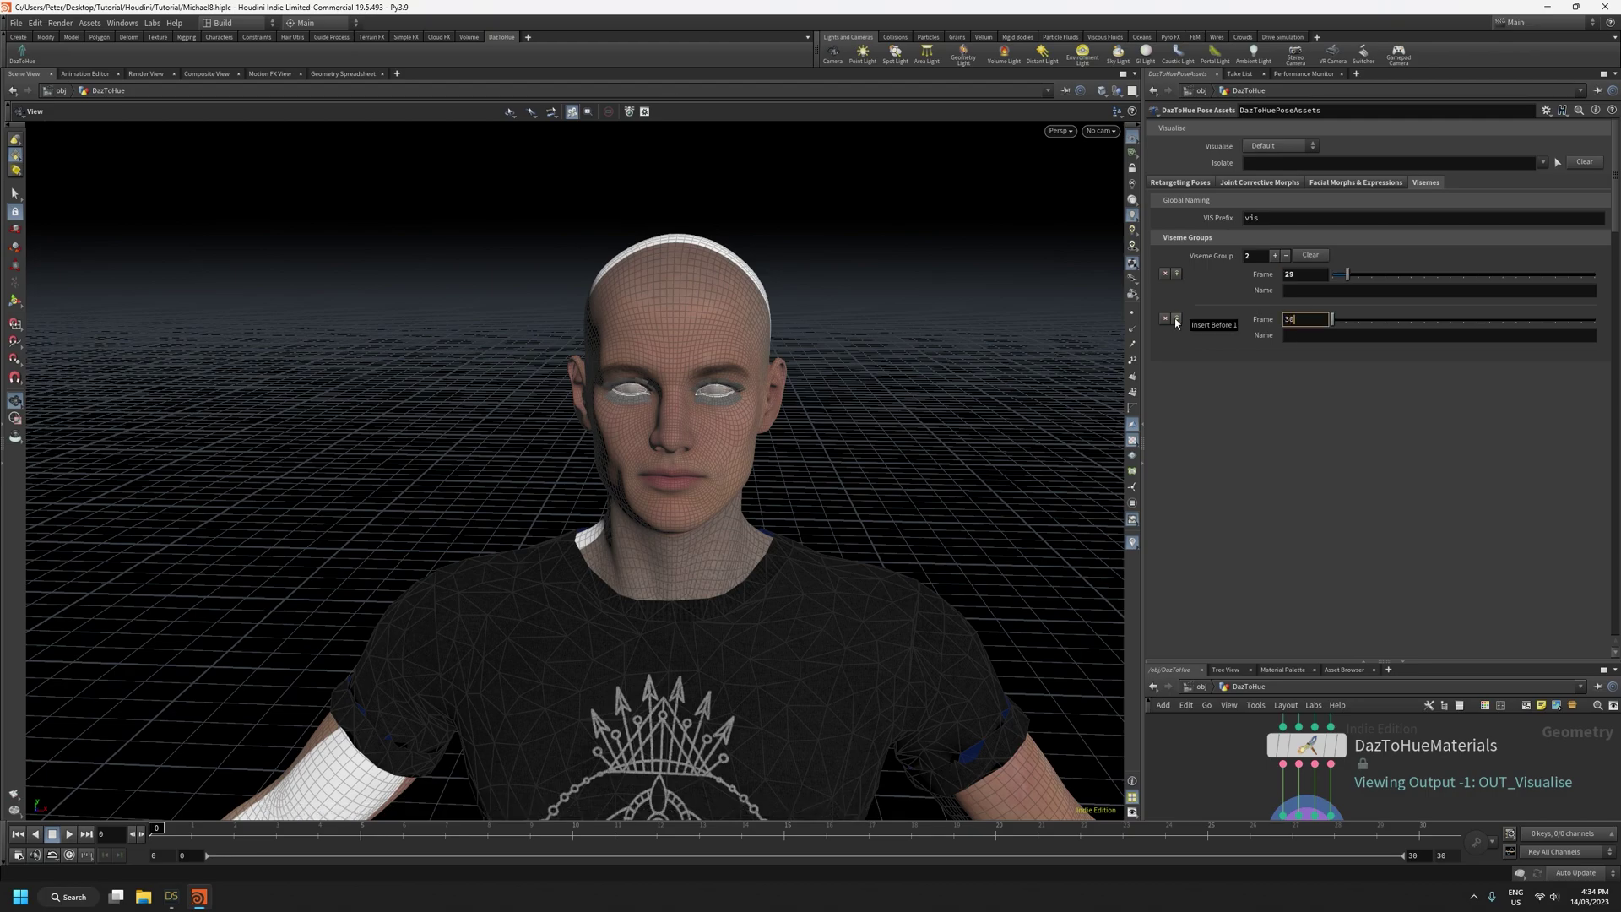
# Name the frame 29 viseme group AA and the frame 30 viseme group F
pyautogui.click(1313, 291)
pyautogui.write('AA')
pyautogui.click(1305, 336)
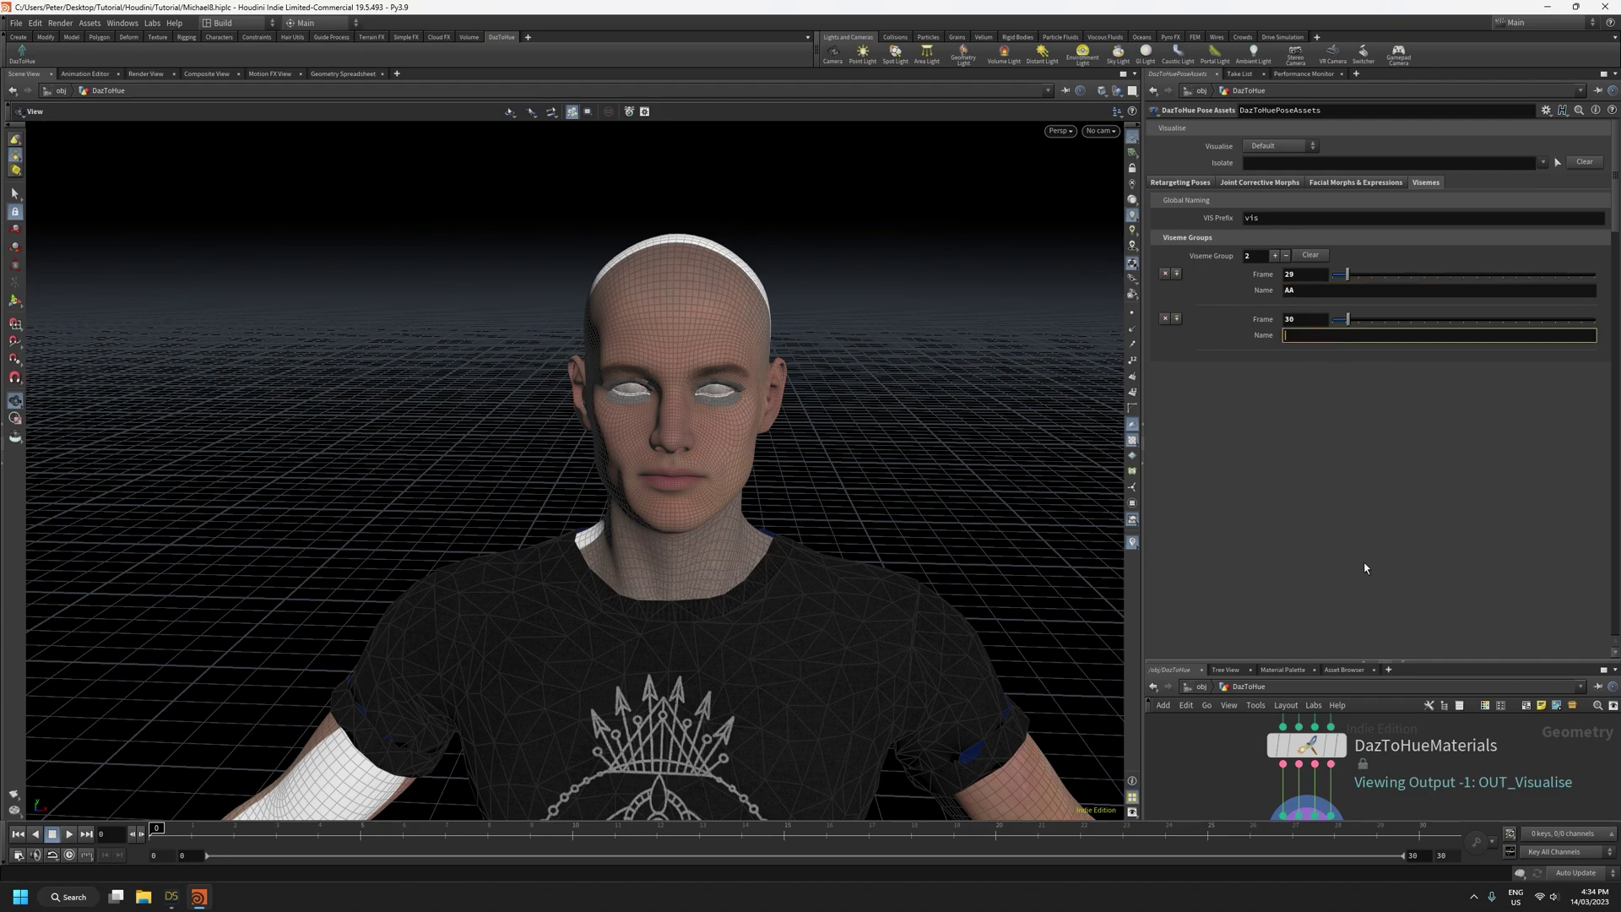
pyautogui.write('F')
pyautogui.press('Return')
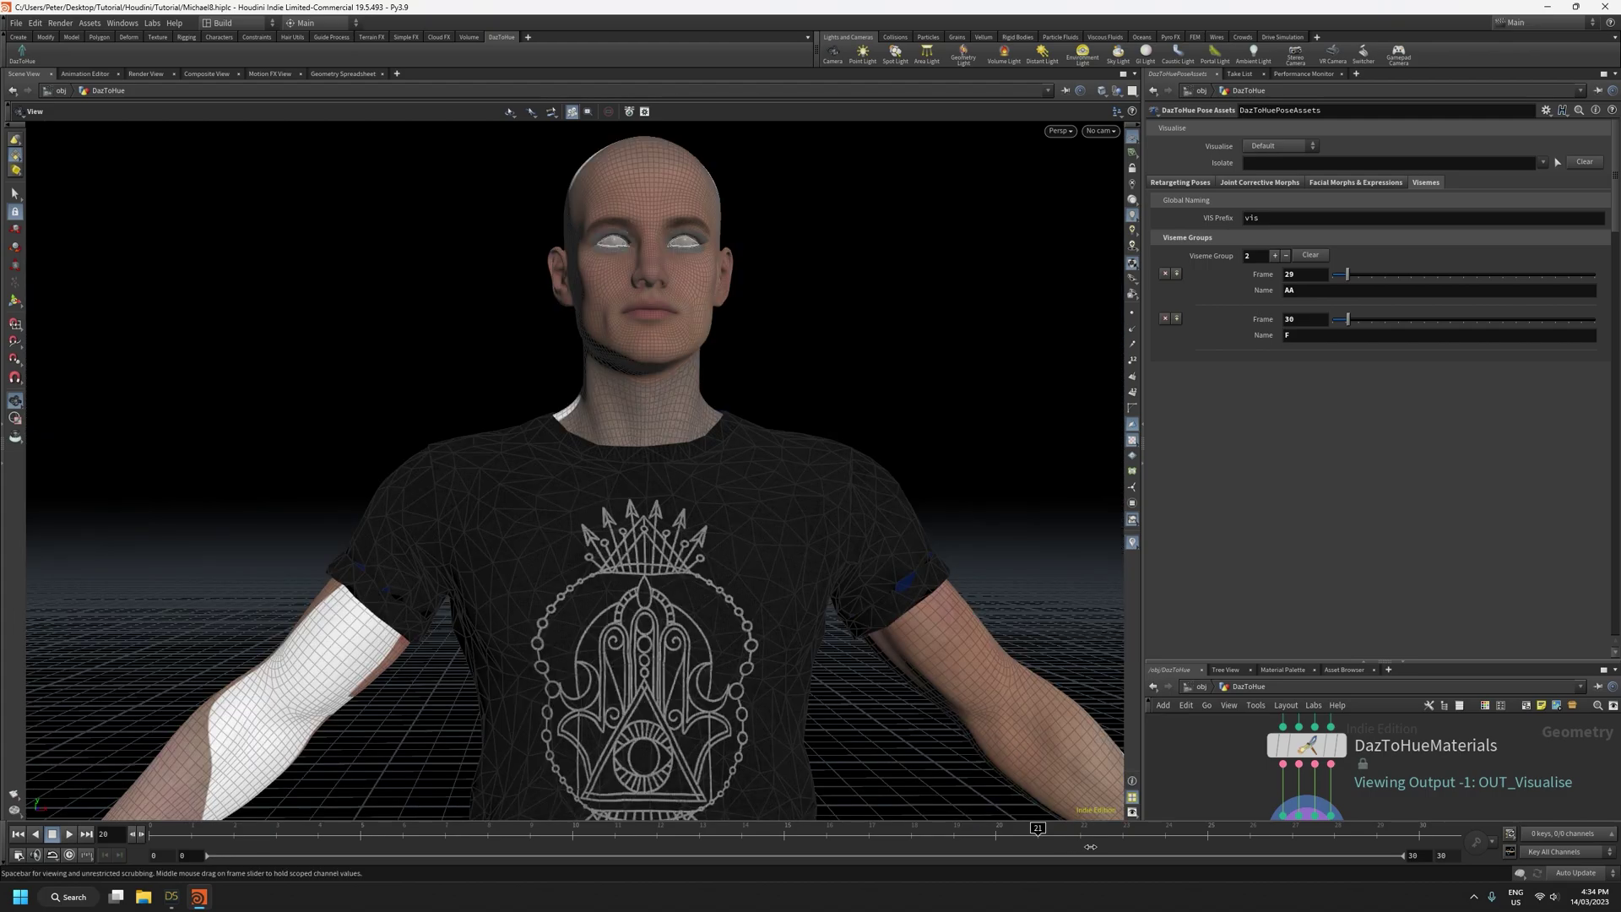
# Go to frame 27 on the timeline and examine the character's Rage expression from several angles
pyautogui.moveTo(1031, 829); pyautogui.dragTo(1292, 829)
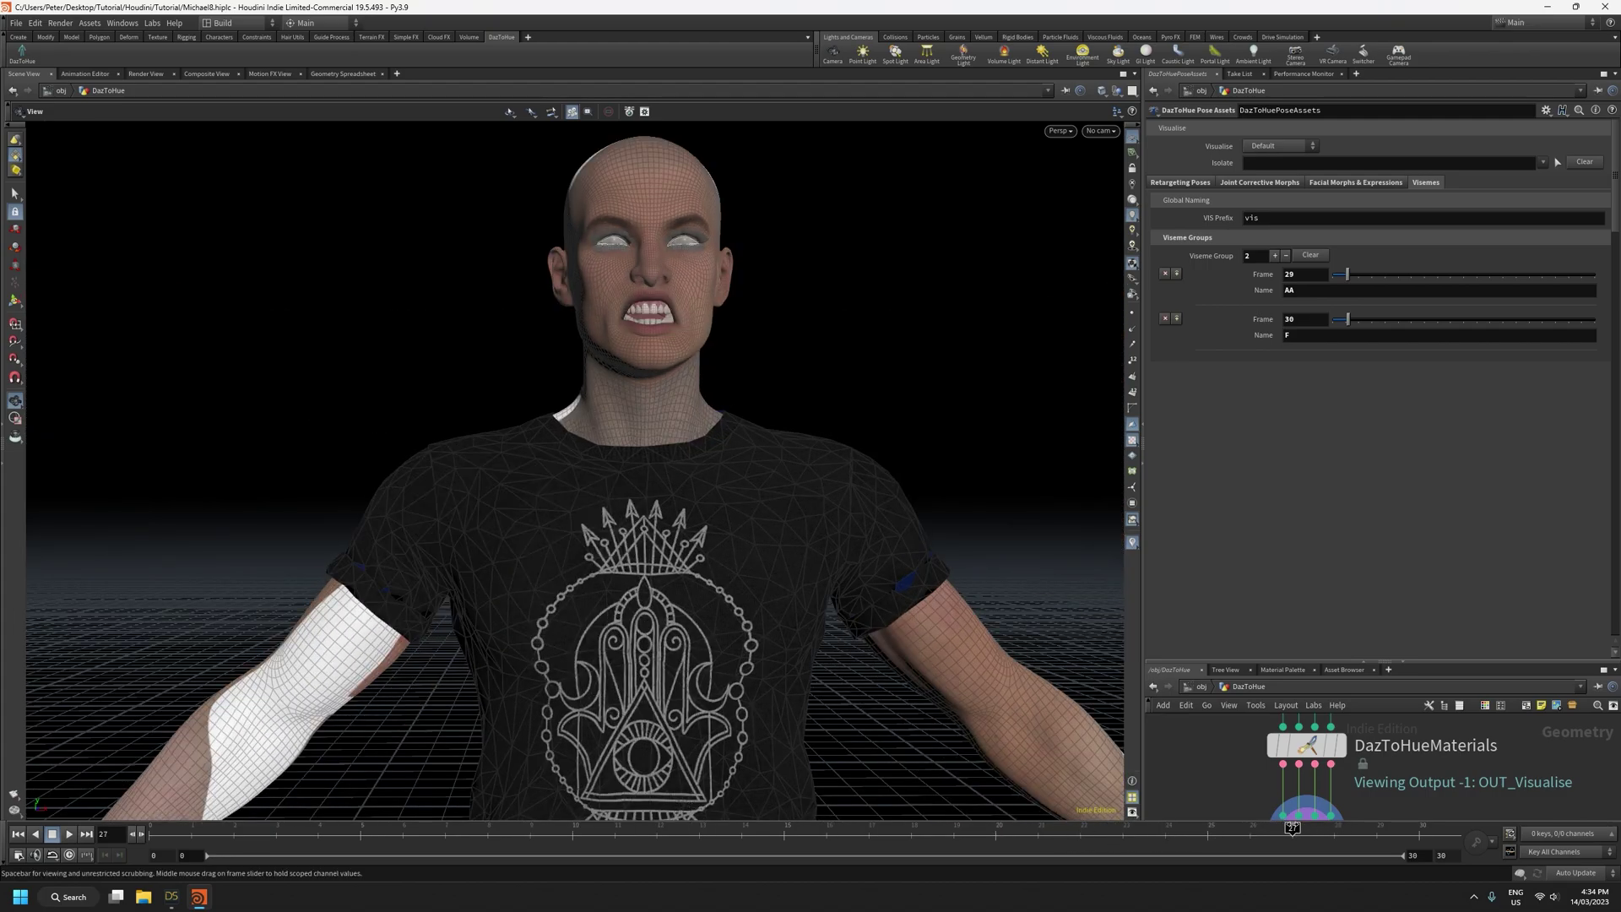
pyautogui.click(1282, 829)
pyautogui.moveTo(1282, 829); pyautogui.dragTo(1320, 845)
pyautogui.moveTo(768, 347); pyautogui.dragTo(803, 380)
pyautogui.moveTo(709, 396); pyautogui.dragTo(823, 360)
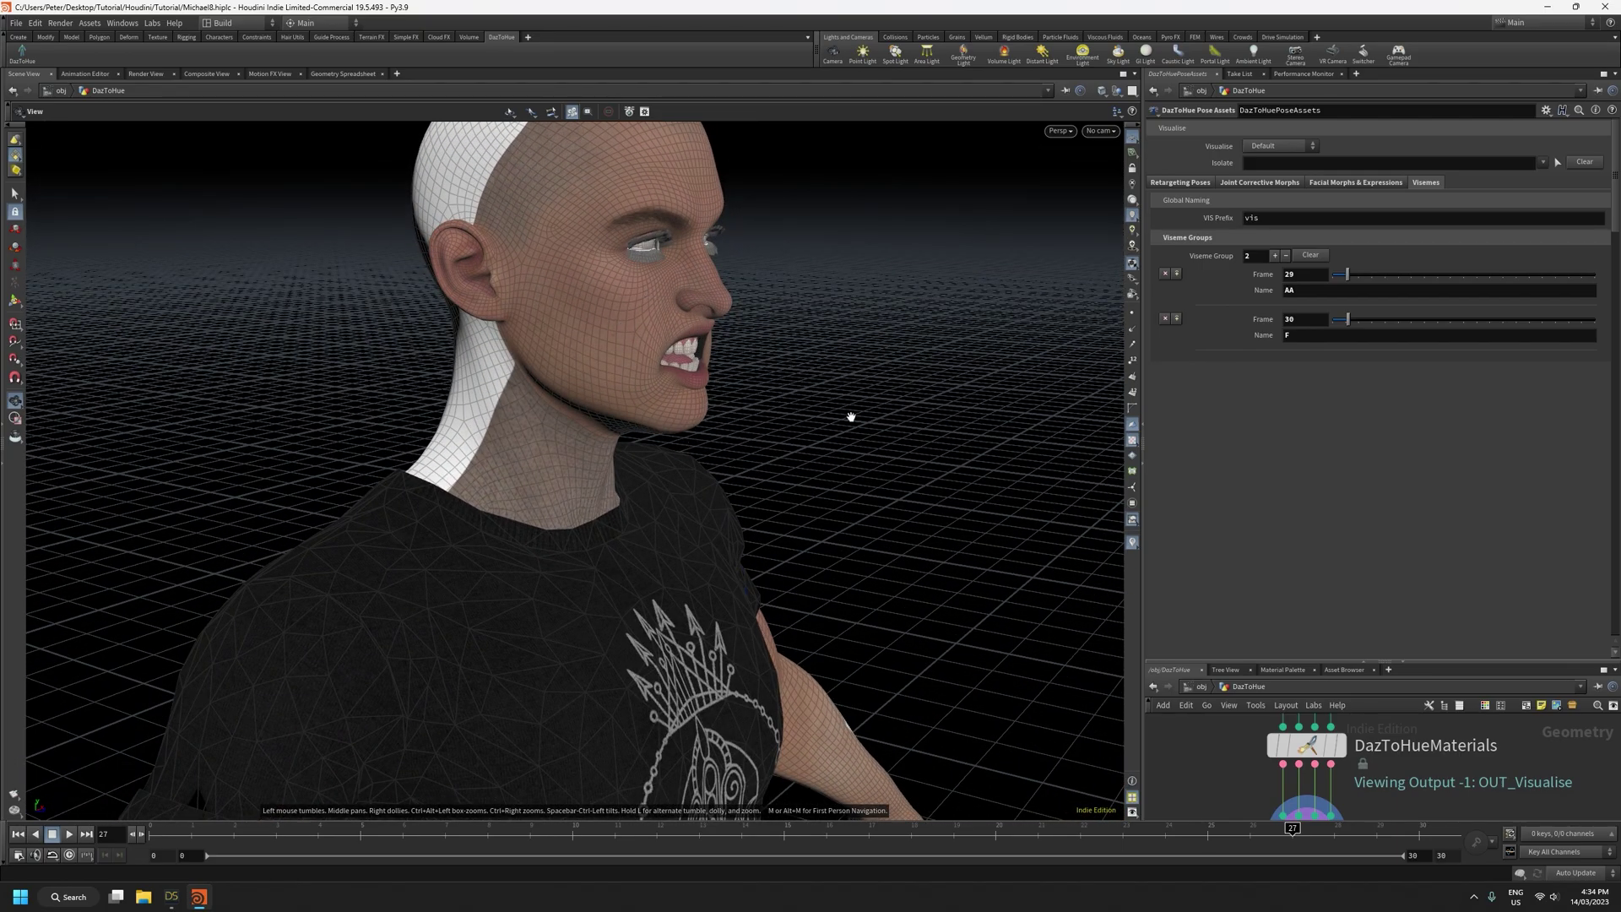
pyautogui.moveTo(872, 437); pyautogui.dragTo(893, 499, button='right')
pyautogui.moveTo(893, 499); pyautogui.dragTo(746, 437)
pyautogui.moveTo(745, 438); pyautogui.dragTo(876, 651, button='right')
pyautogui.moveTo(876, 651); pyautogui.dragTo(629, 567, button='middle')
pyautogui.moveTo(629, 567); pyautogui.dragTo(921, 680, button='right')
# Enlarge the network view, display the DazToHueImport node, and examine the Alembic character's facial expression at frame 27
pyautogui.moveTo(1439, 660); pyautogui.dragTo(1439, 412)
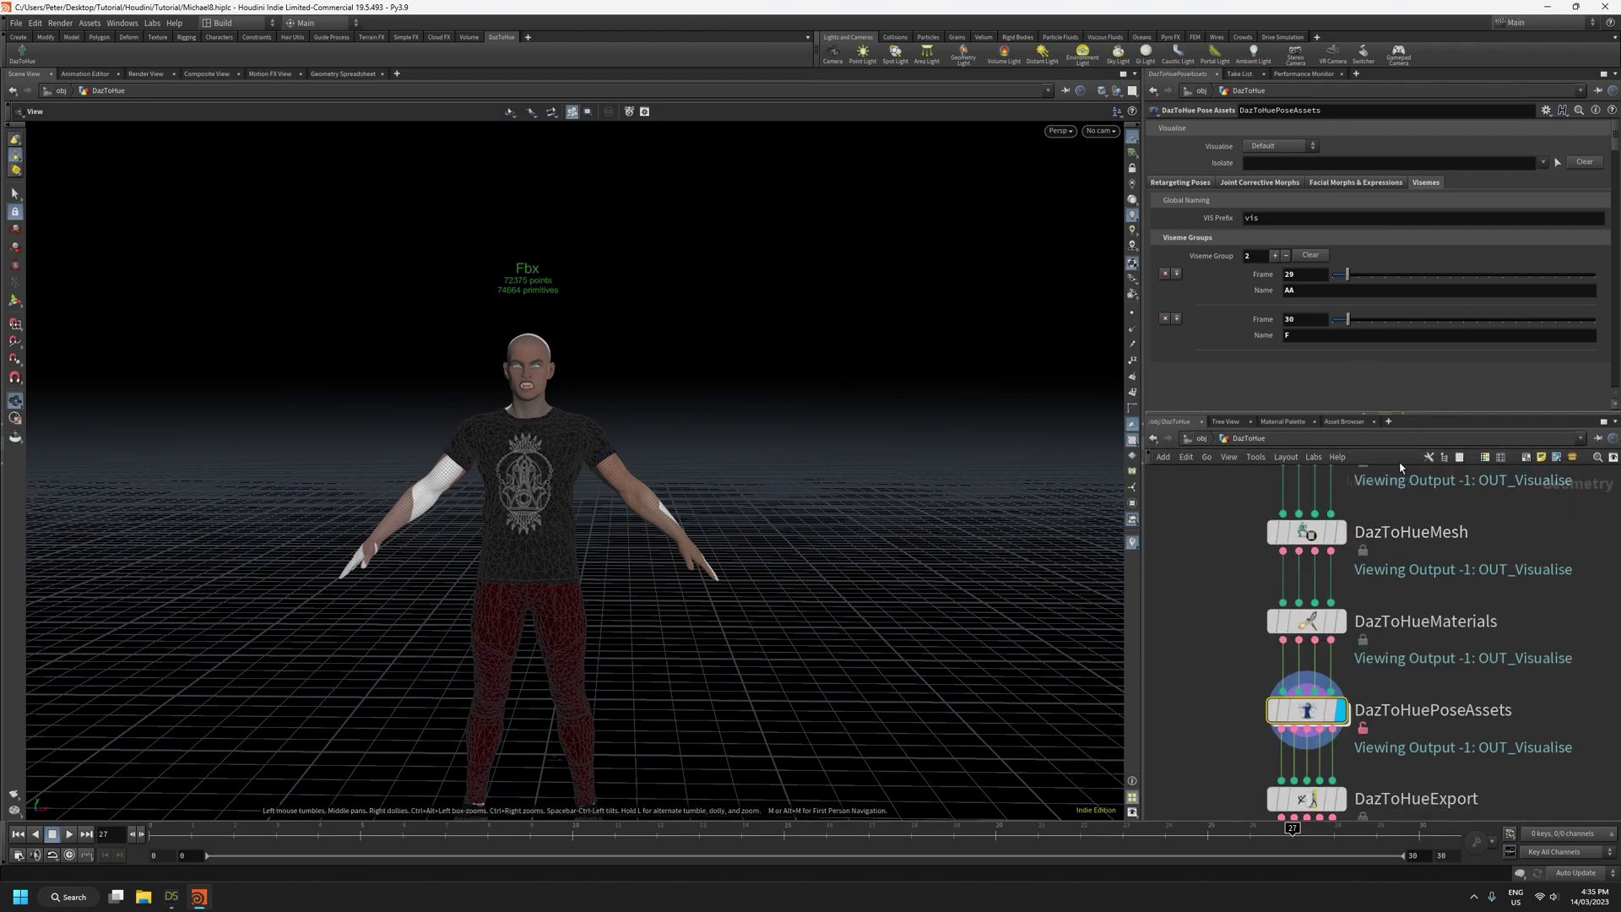
pyautogui.scroll(5, 1481, 567)
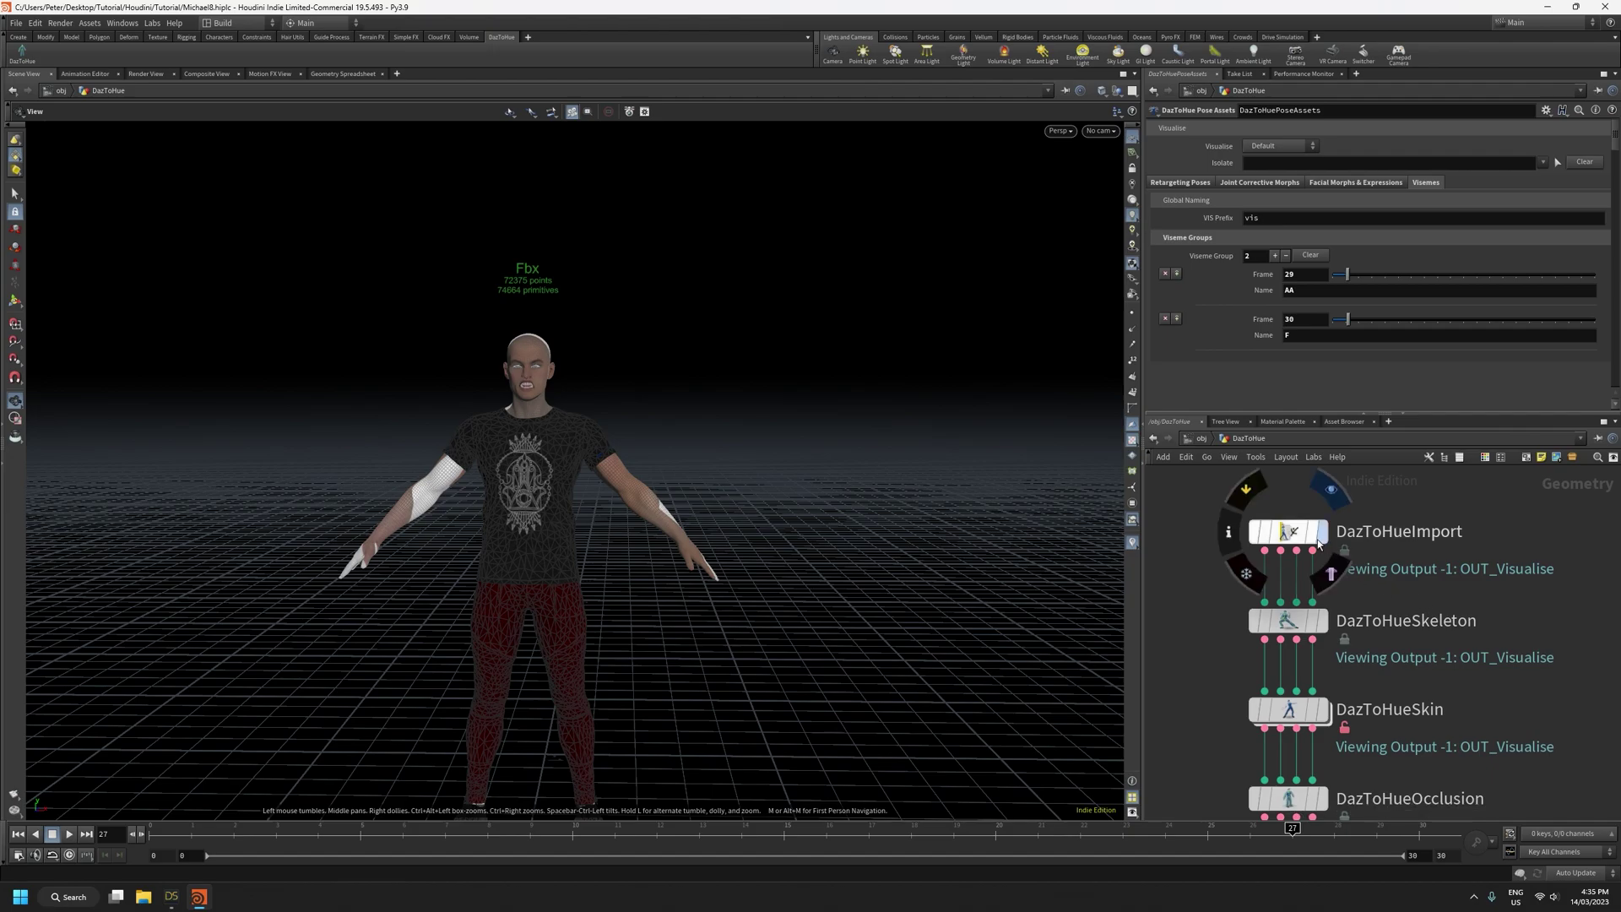
pyautogui.click(1294, 534)
pyautogui.scroll(5, 676, 408)
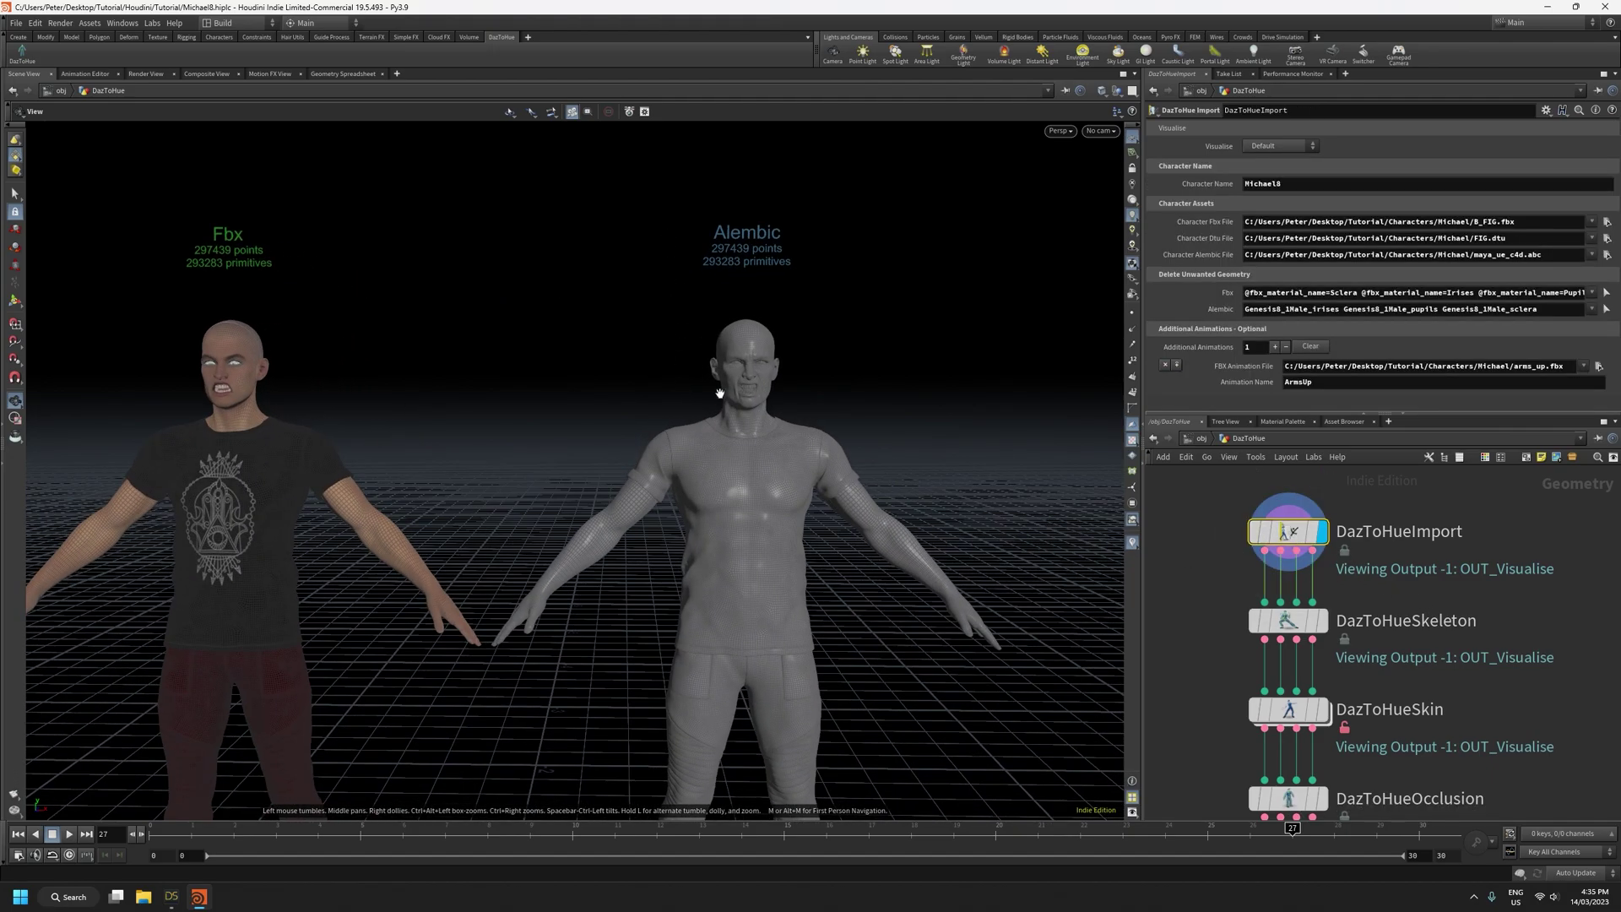
pyautogui.scroll(1, 721, 423)
pyautogui.scroll(4, 724, 431)
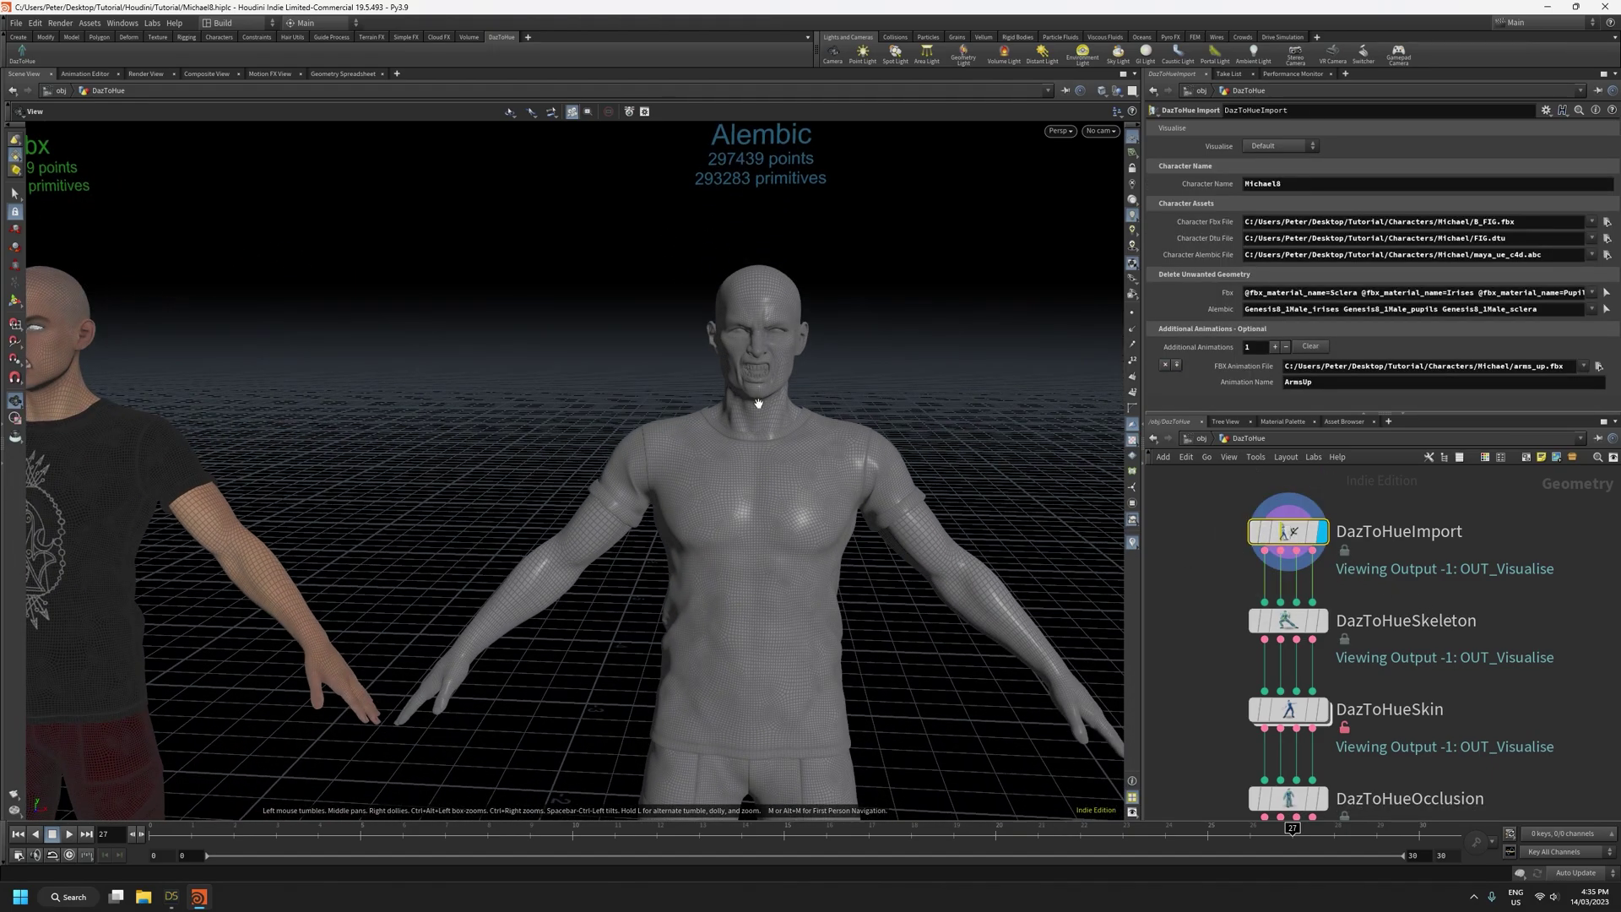
pyautogui.moveTo(863, 547); pyautogui.dragTo(980, 617, button='middle')
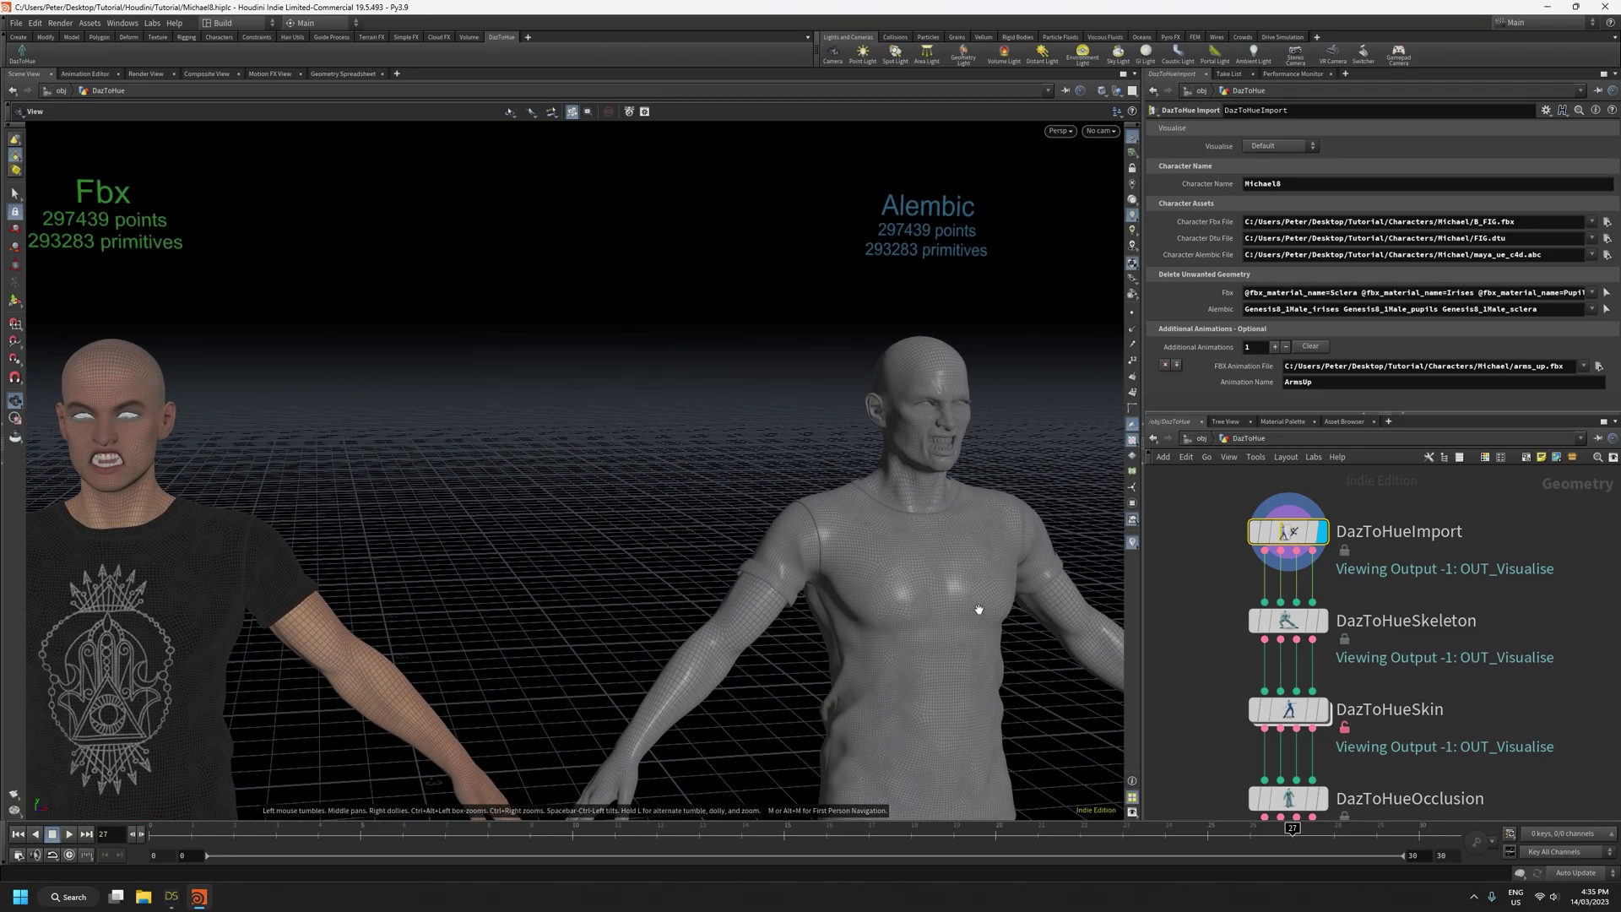
pyautogui.scroll(5, 792, 548)
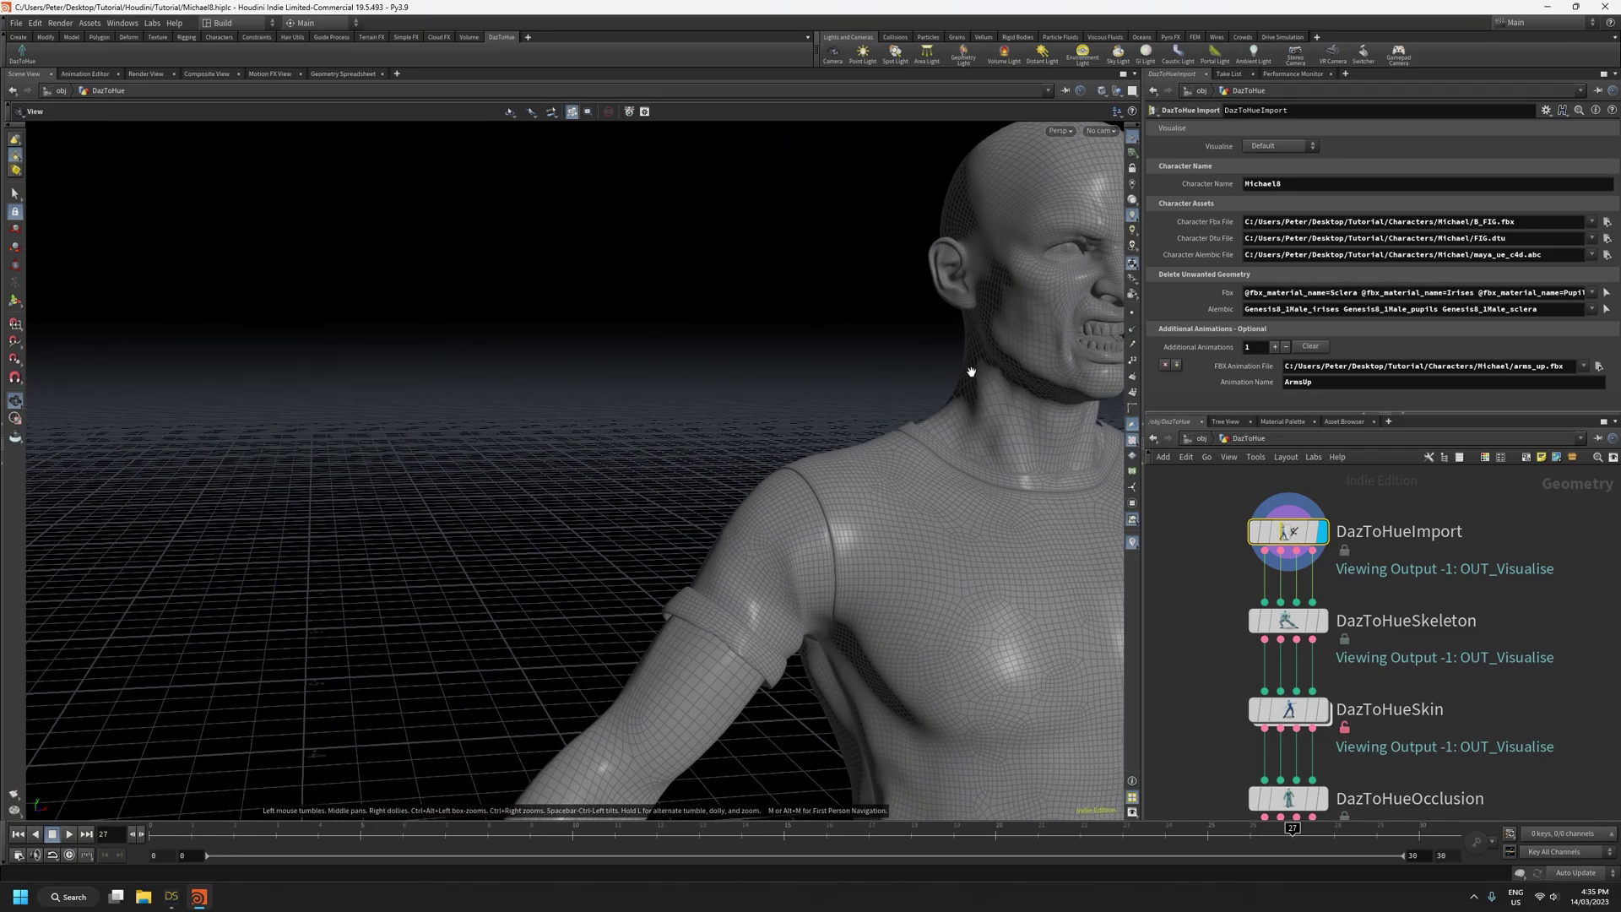
pyautogui.moveTo(966, 365); pyautogui.dragTo(727, 589, button='middle')
pyautogui.scroll(3, 807, 557)
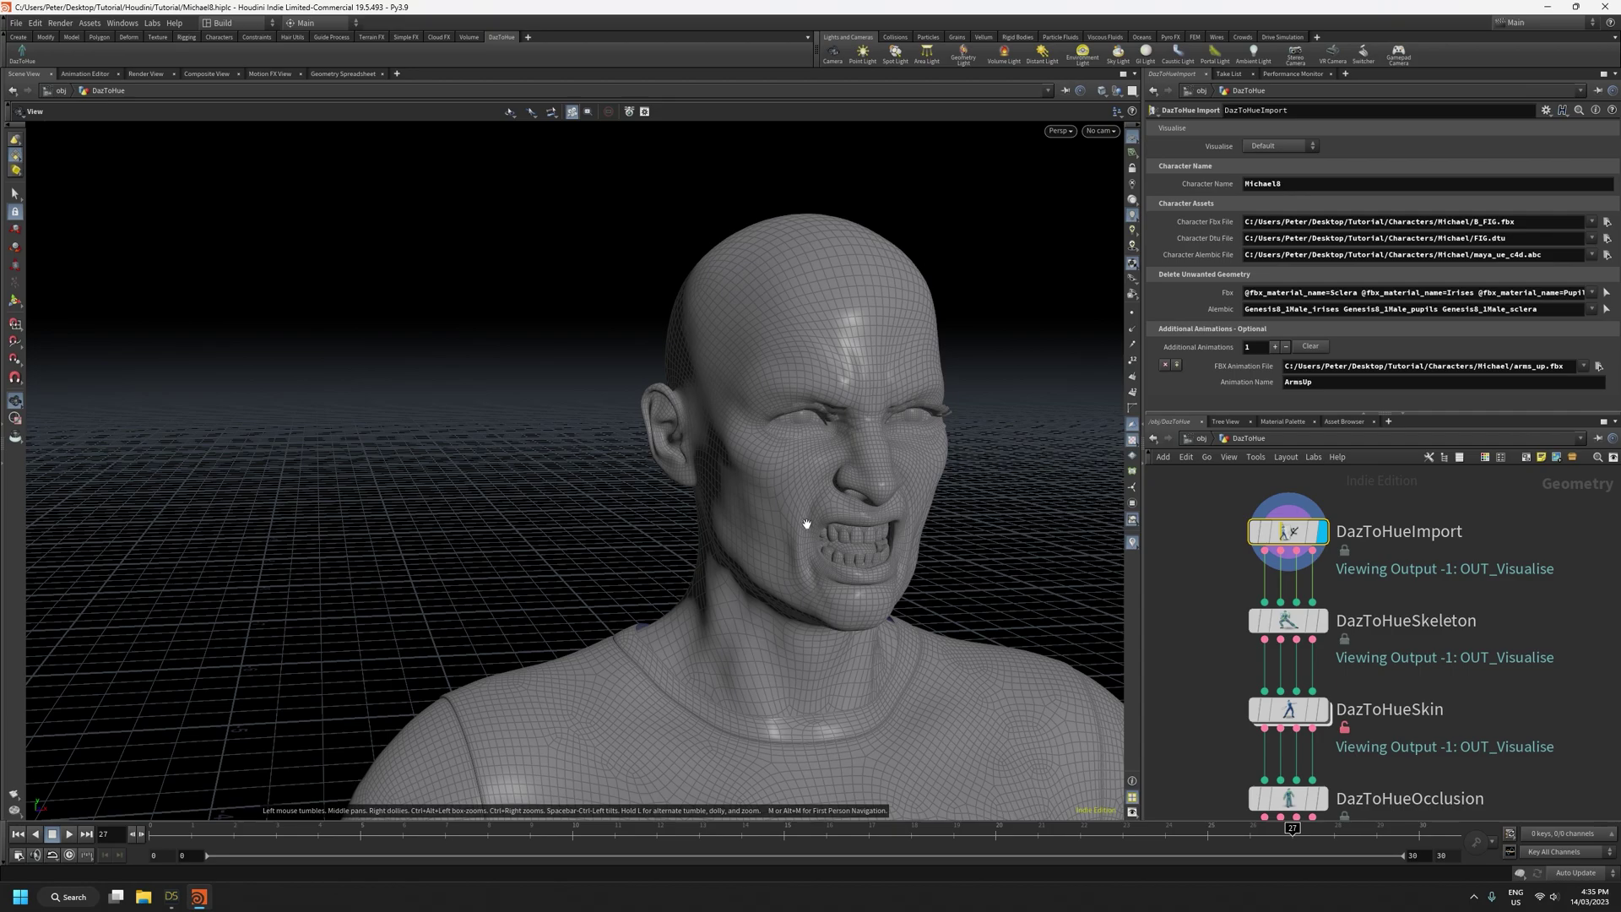
pyautogui.scroll(-3, 662, 677)
pyautogui.moveTo(507, 615); pyautogui.dragTo(606, 617, button='middle')
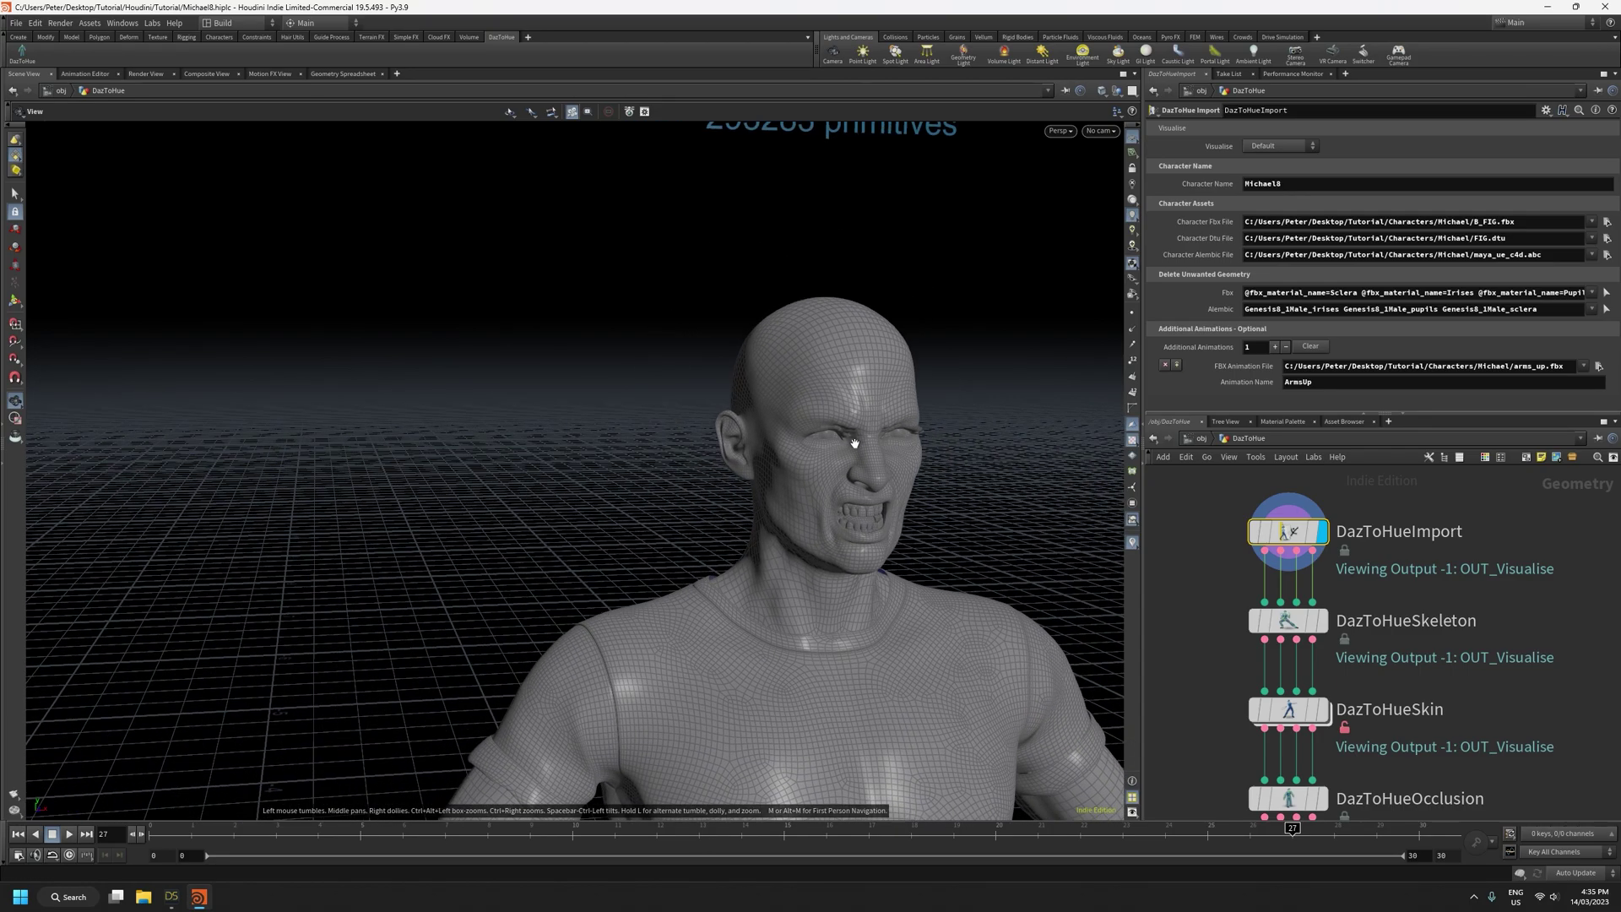
# Examine the Fbx character's face up close and compare the full Fbx and Alembic figures side by side
pyautogui.moveTo(352, 595); pyautogui.dragTo(773, 522, button='middle')
pyautogui.scroll(3, 853, 553)
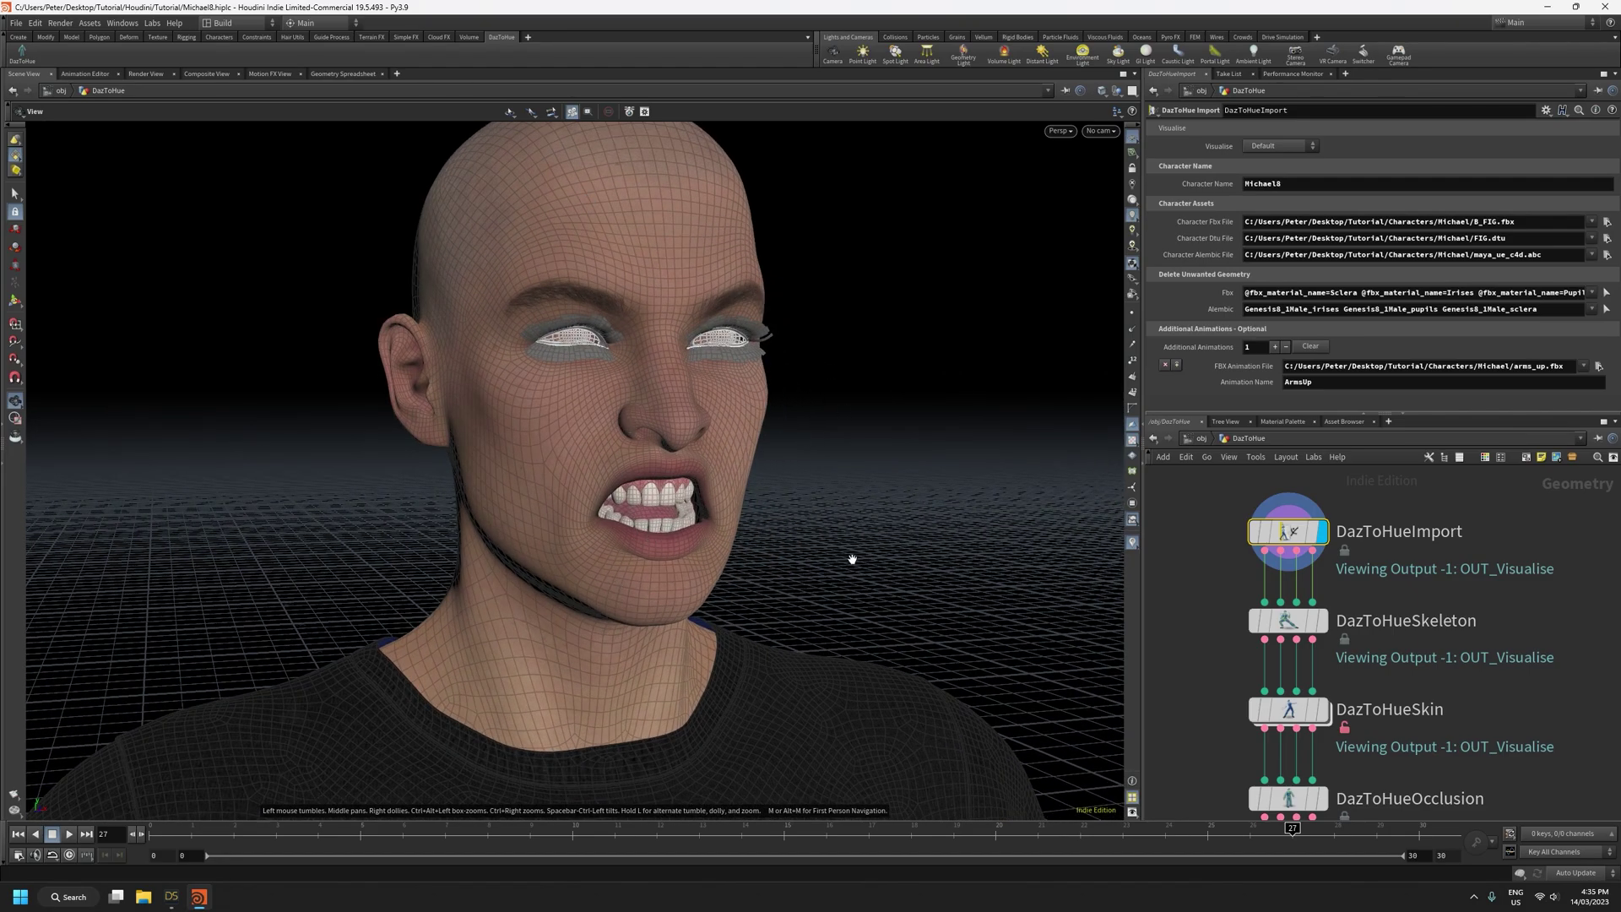
pyautogui.moveTo(841, 538); pyautogui.dragTo(857, 820, button='right')
pyautogui.moveTo(905, 551); pyautogui.dragTo(858, 528)
pyautogui.moveTo(859, 530); pyautogui.dragTo(878, 734, button='right')
pyautogui.moveTo(884, 559); pyautogui.dragTo(727, 416, button='middle')
pyautogui.moveTo(727, 416); pyautogui.dragTo(702, 586, button='right')
pyautogui.moveTo(701, 586); pyautogui.dragTo(747, 543, button='middle')
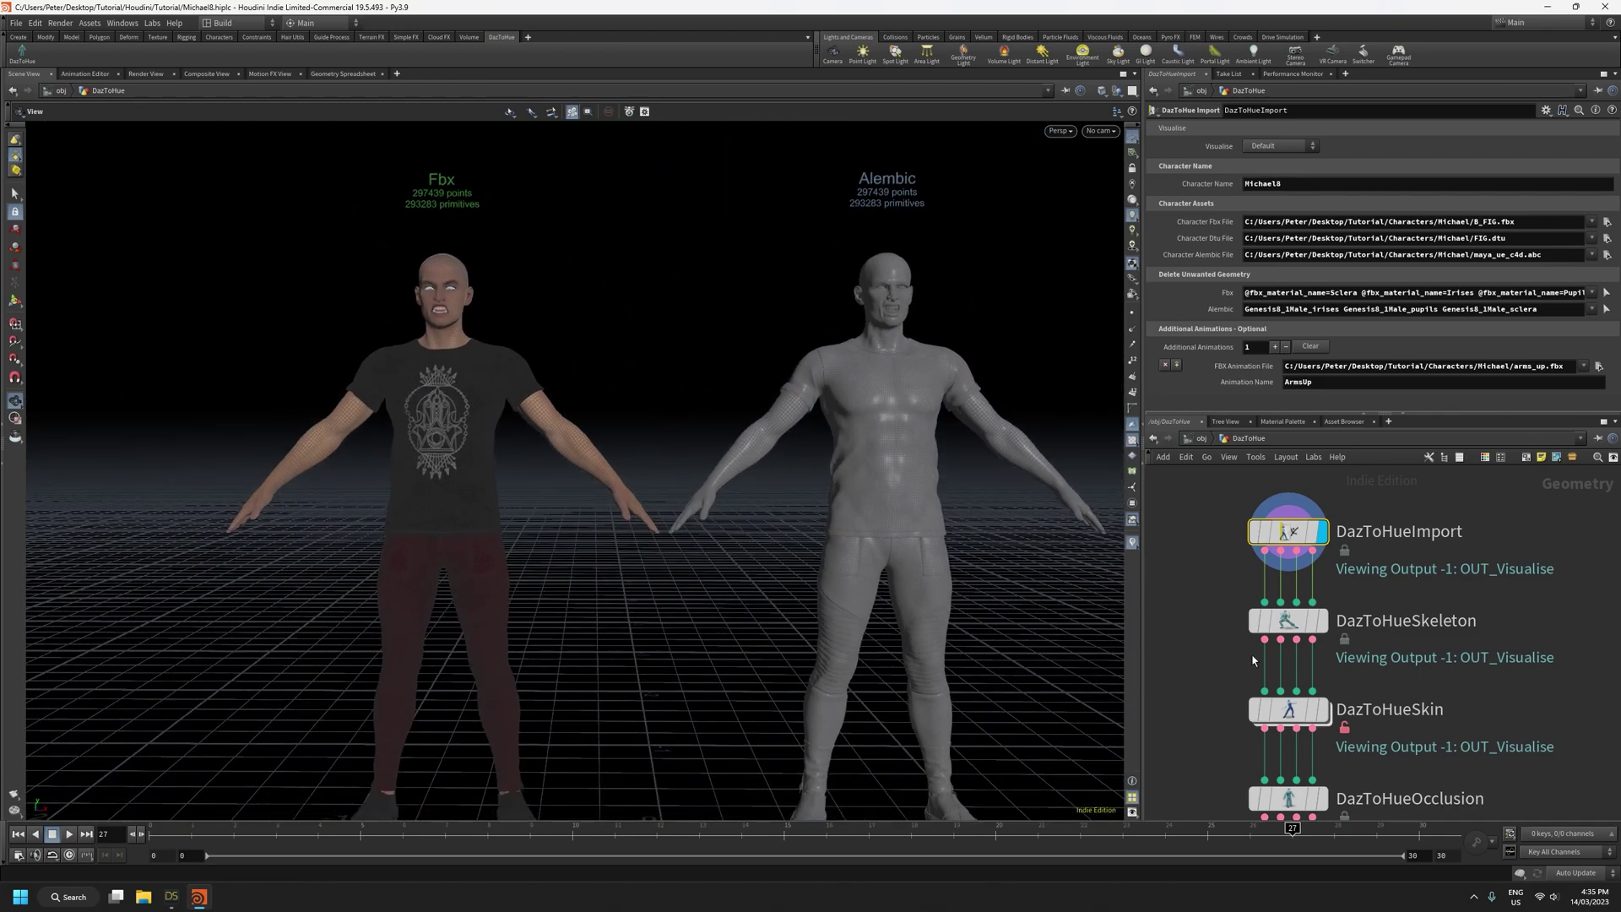
# Display and select the DazToHuePoseAssets node again, and enlarge its parameter area above the network view
pyautogui.scroll(-5, 1202, 703)
pyautogui.moveTo(1203, 802); pyautogui.dragTo(1249, 590, button='middle')
pyautogui.scroll(7, 1249, 591)
pyautogui.click(1448, 609)
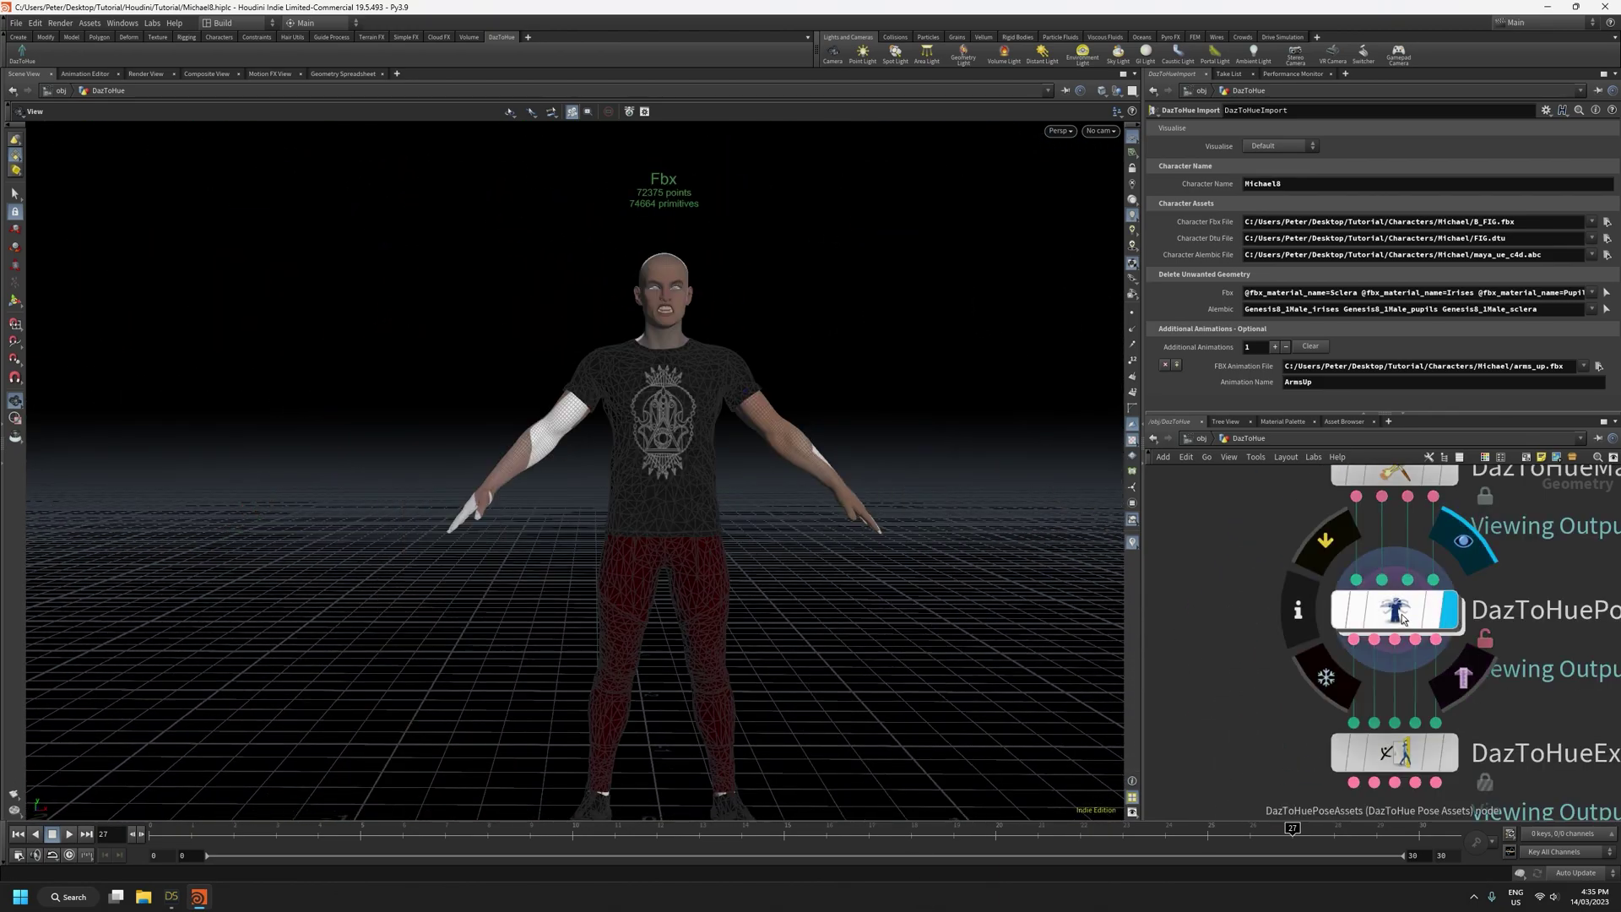
pyautogui.click(1393, 610)
pyautogui.moveTo(617, 366); pyautogui.dragTo(686, 363)
pyautogui.moveTo(685, 363); pyautogui.dragTo(575, 510, button='middle')
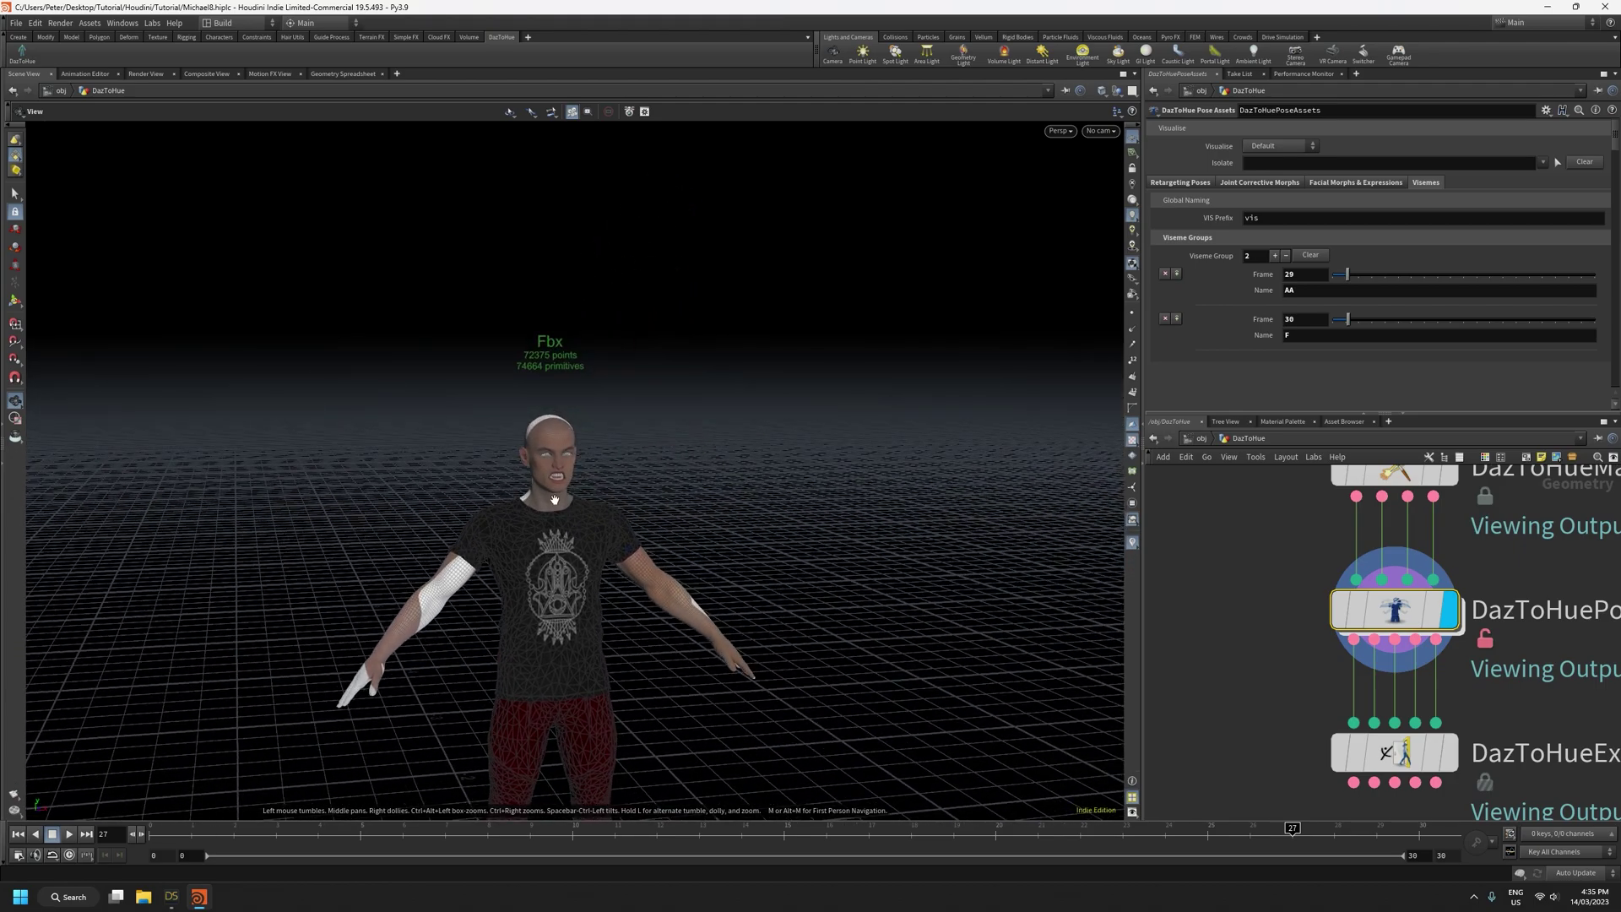
pyautogui.moveTo(1281, 415); pyautogui.dragTo(1286, 565)
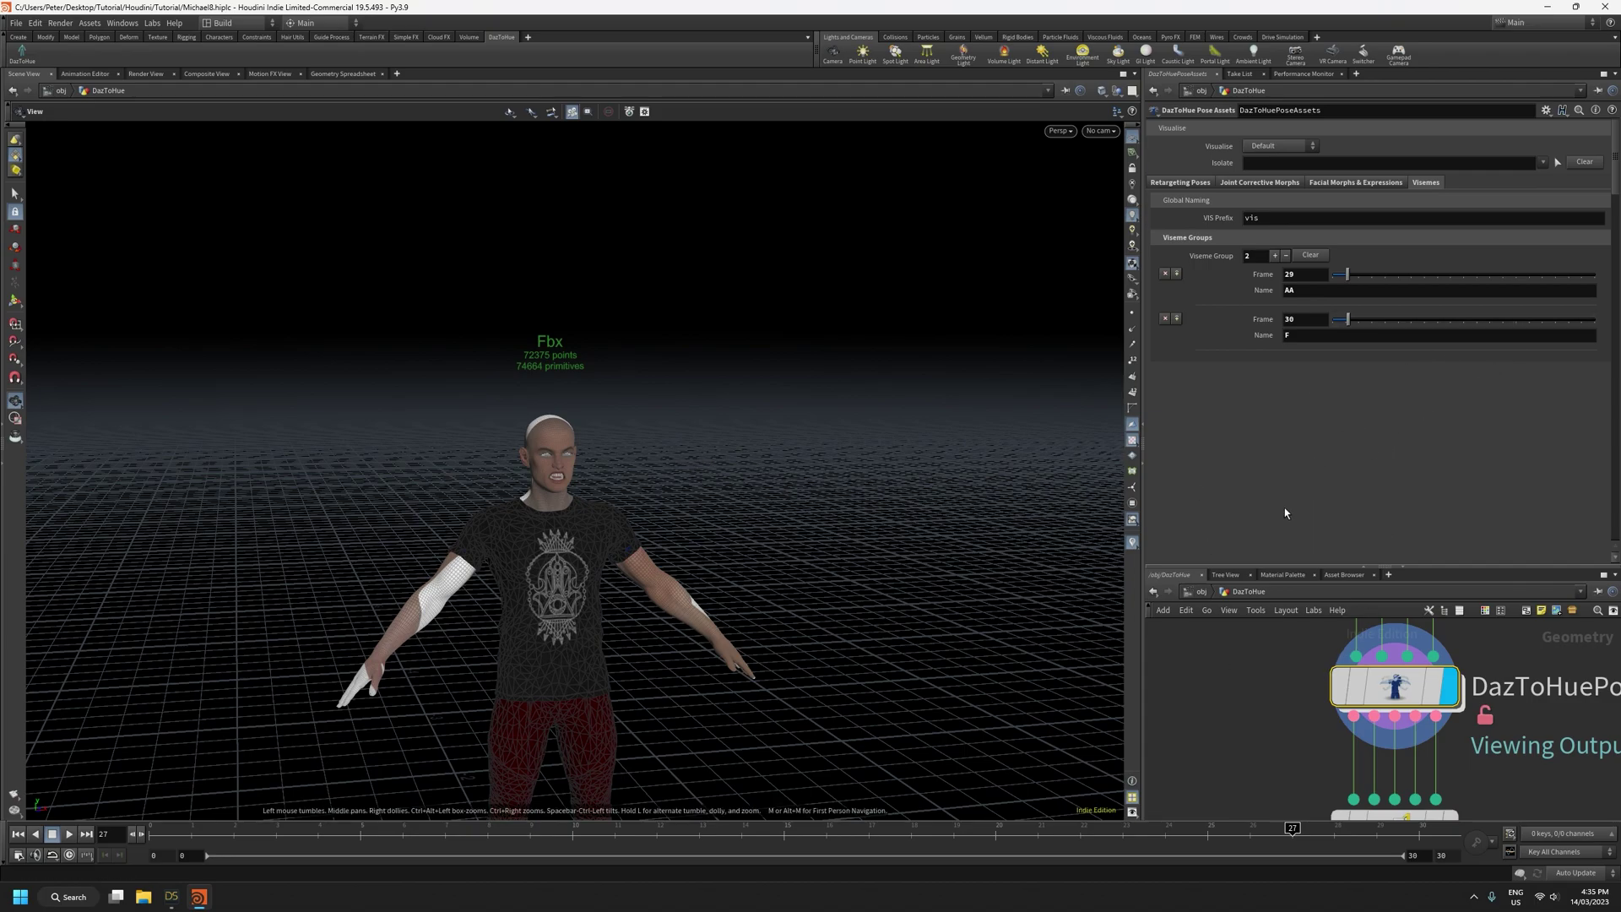
# Enlarge the network view and review the node's joint corrective morph, facial expression and viseme settings
pyautogui.moveTo(1385, 561); pyautogui.dragTo(1447, 430)
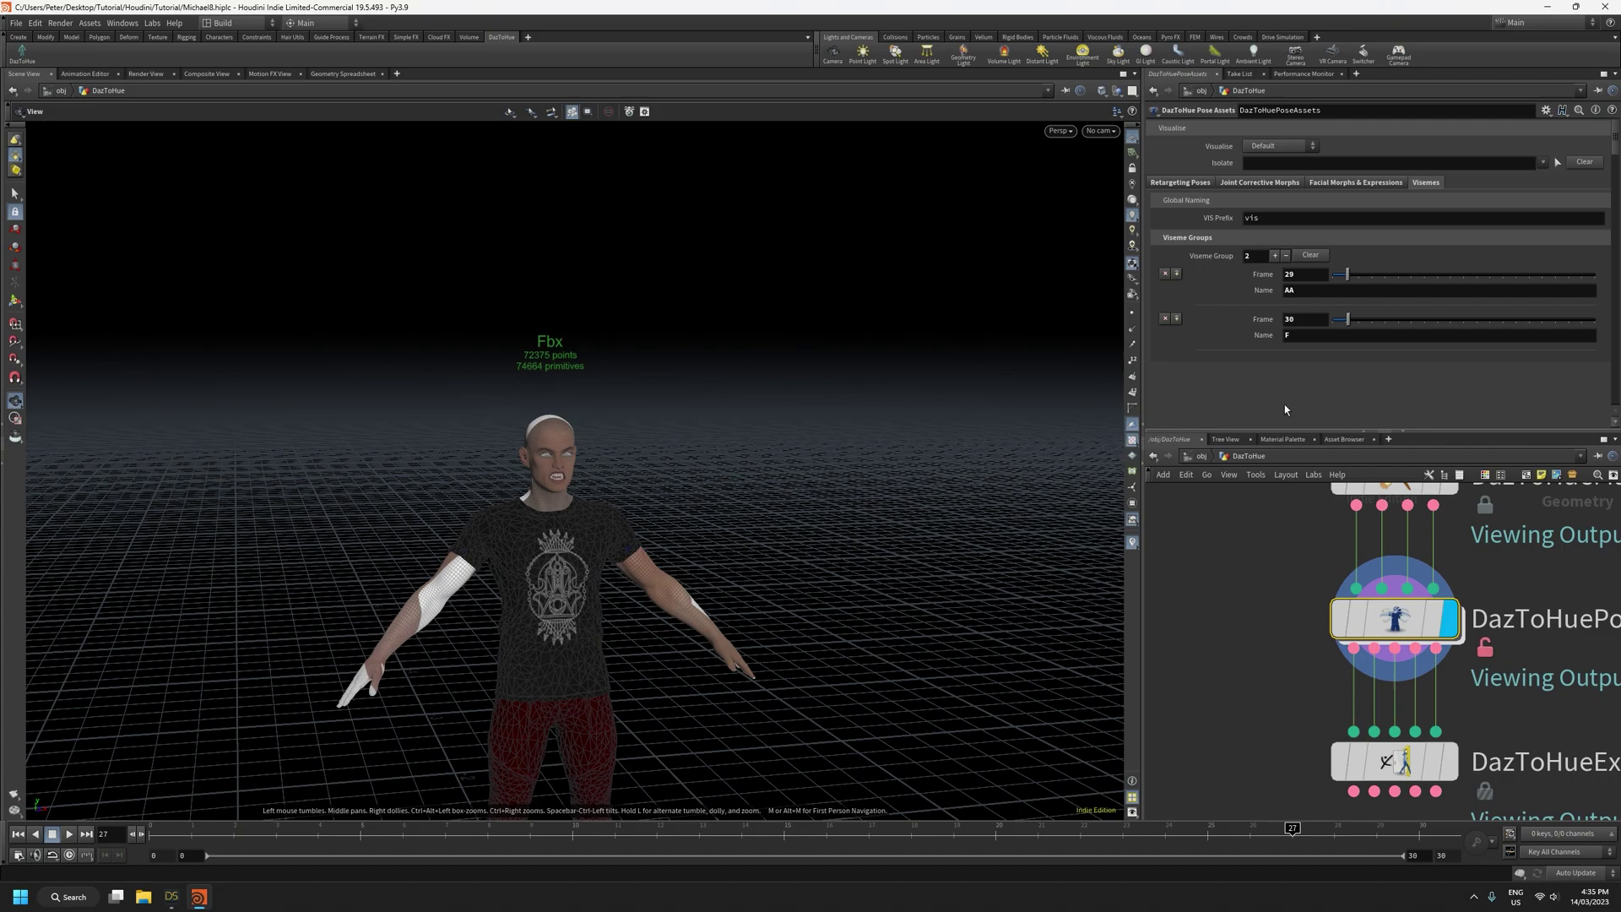
pyautogui.click(1248, 182)
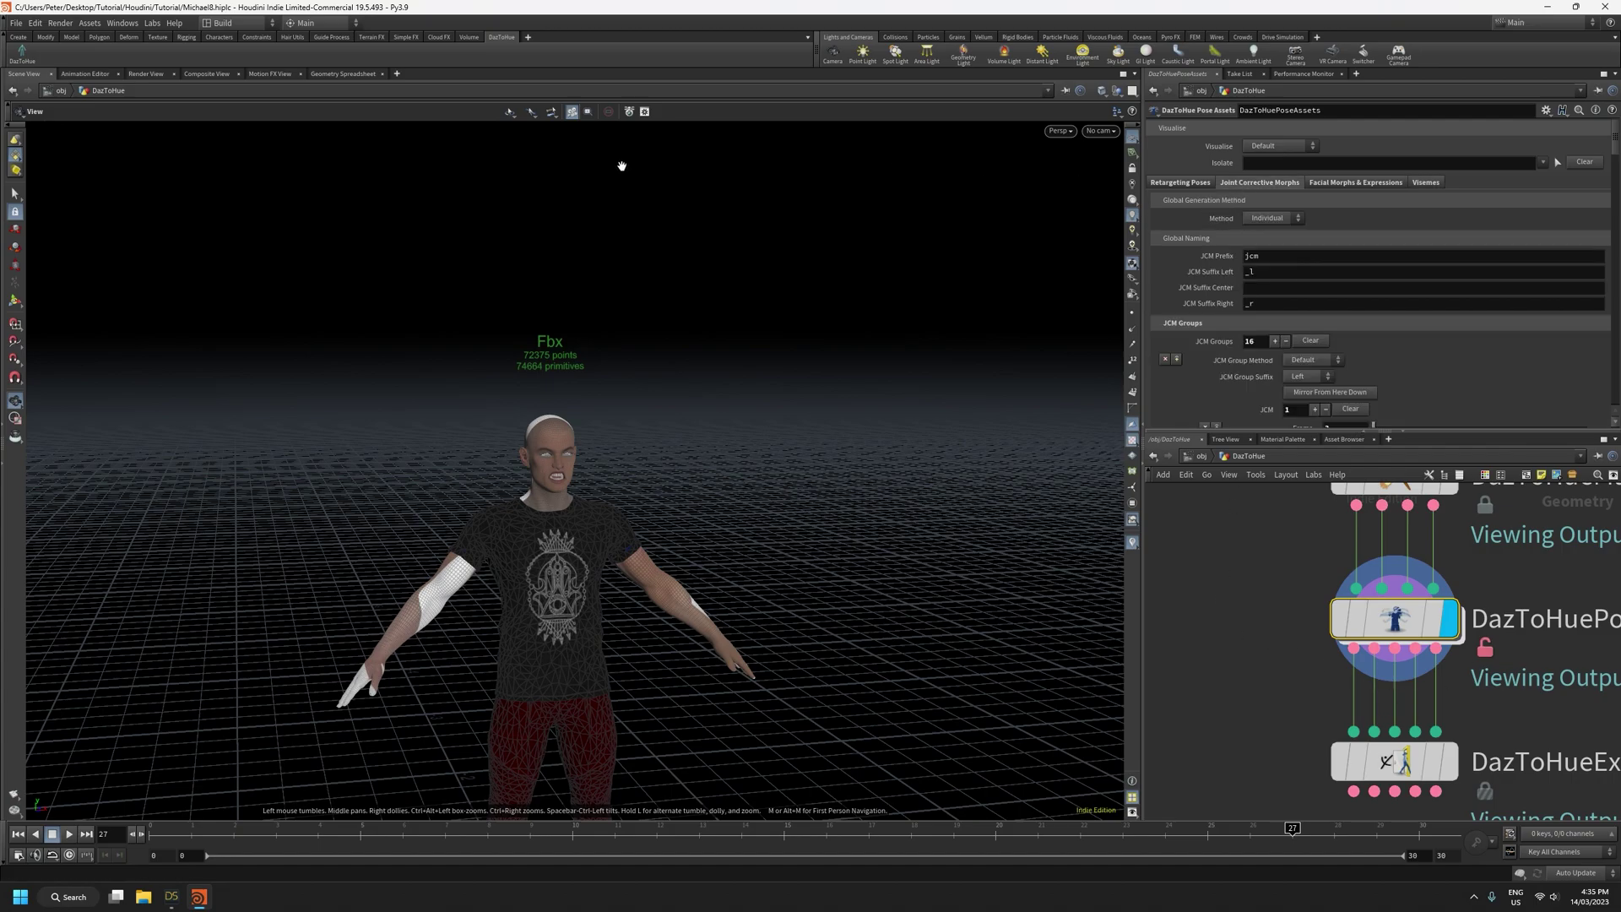
pyautogui.click(1347, 184)
pyautogui.click(1425, 182)
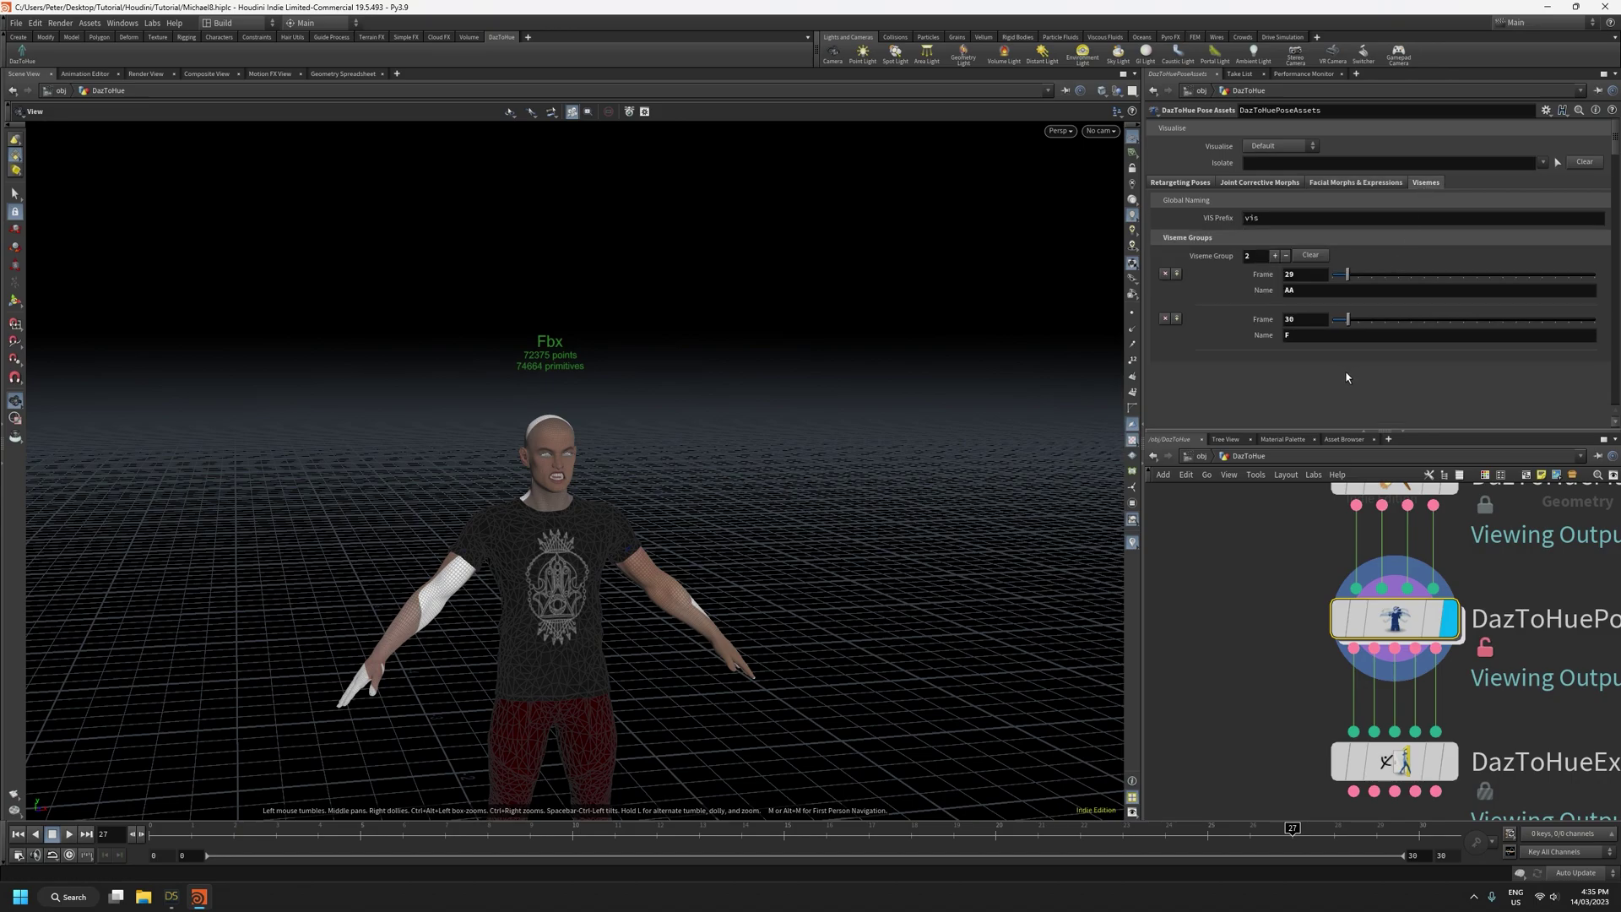
# Save the DazToHuePoseAssets settings as a preset named "Michael 8 Test" in $HIP
pyautogui.click(1545, 111)
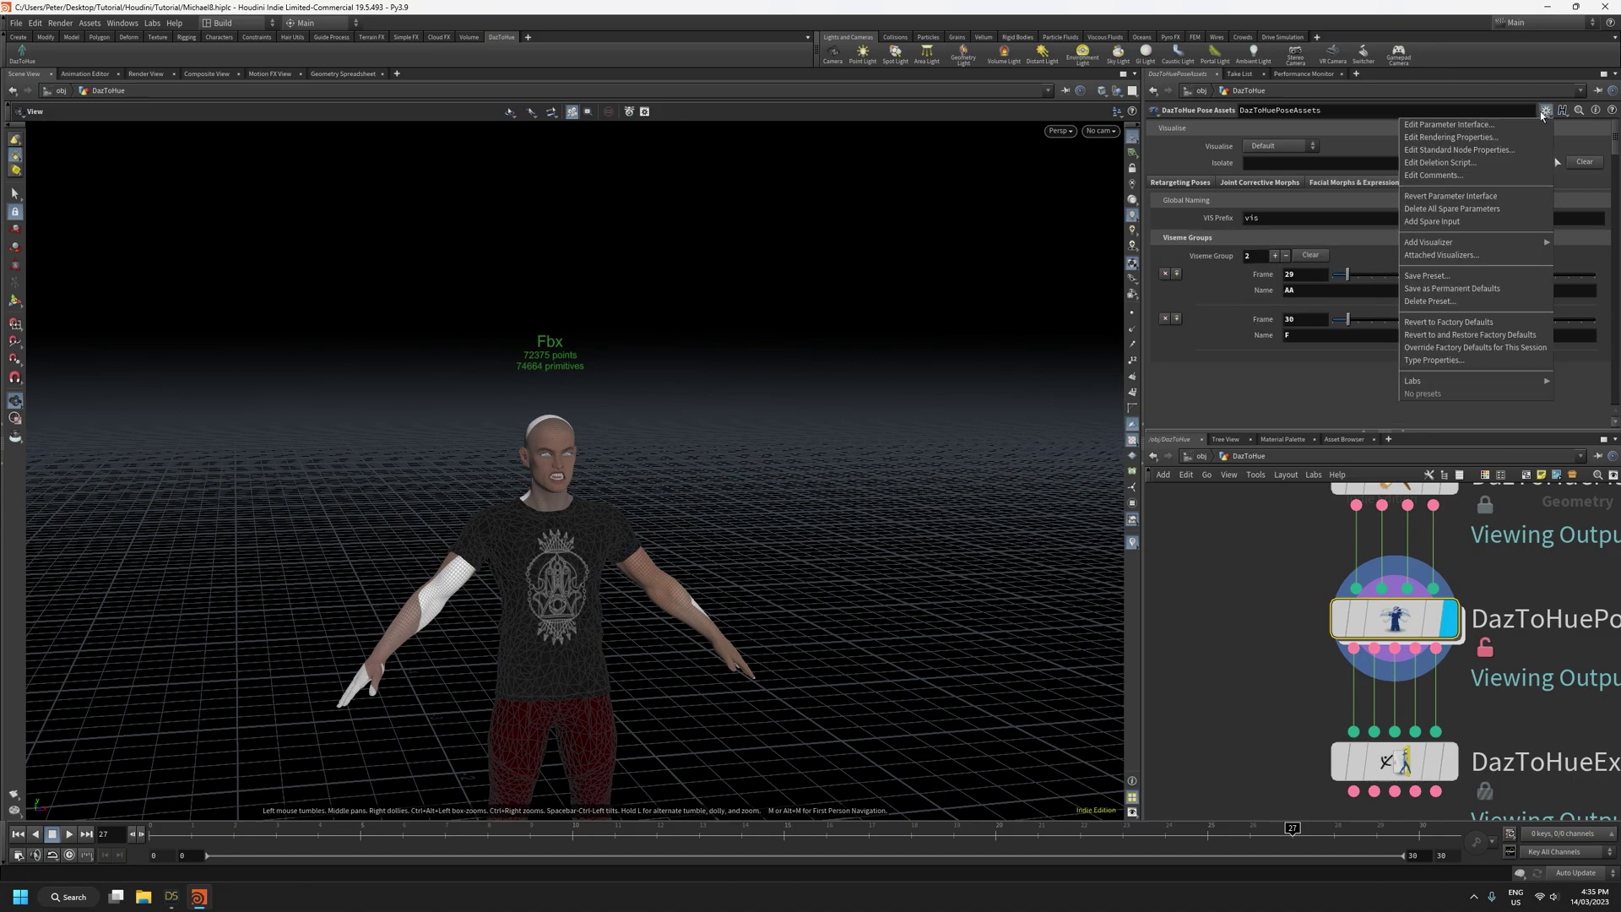
pyautogui.click(1440, 275)
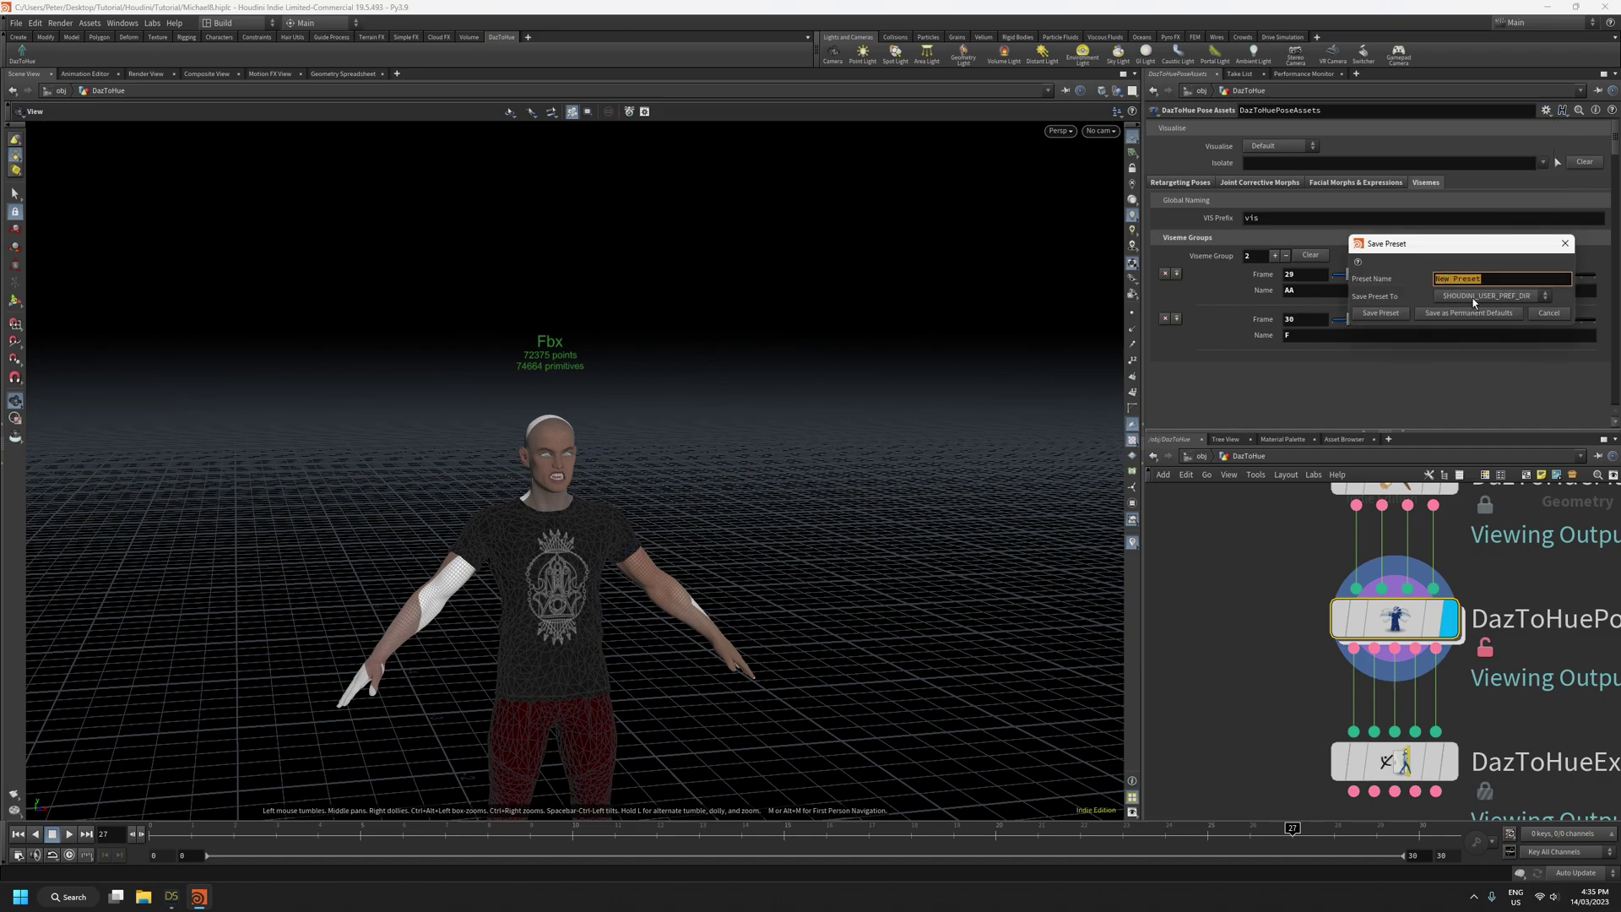
pyautogui.click(1474, 302)
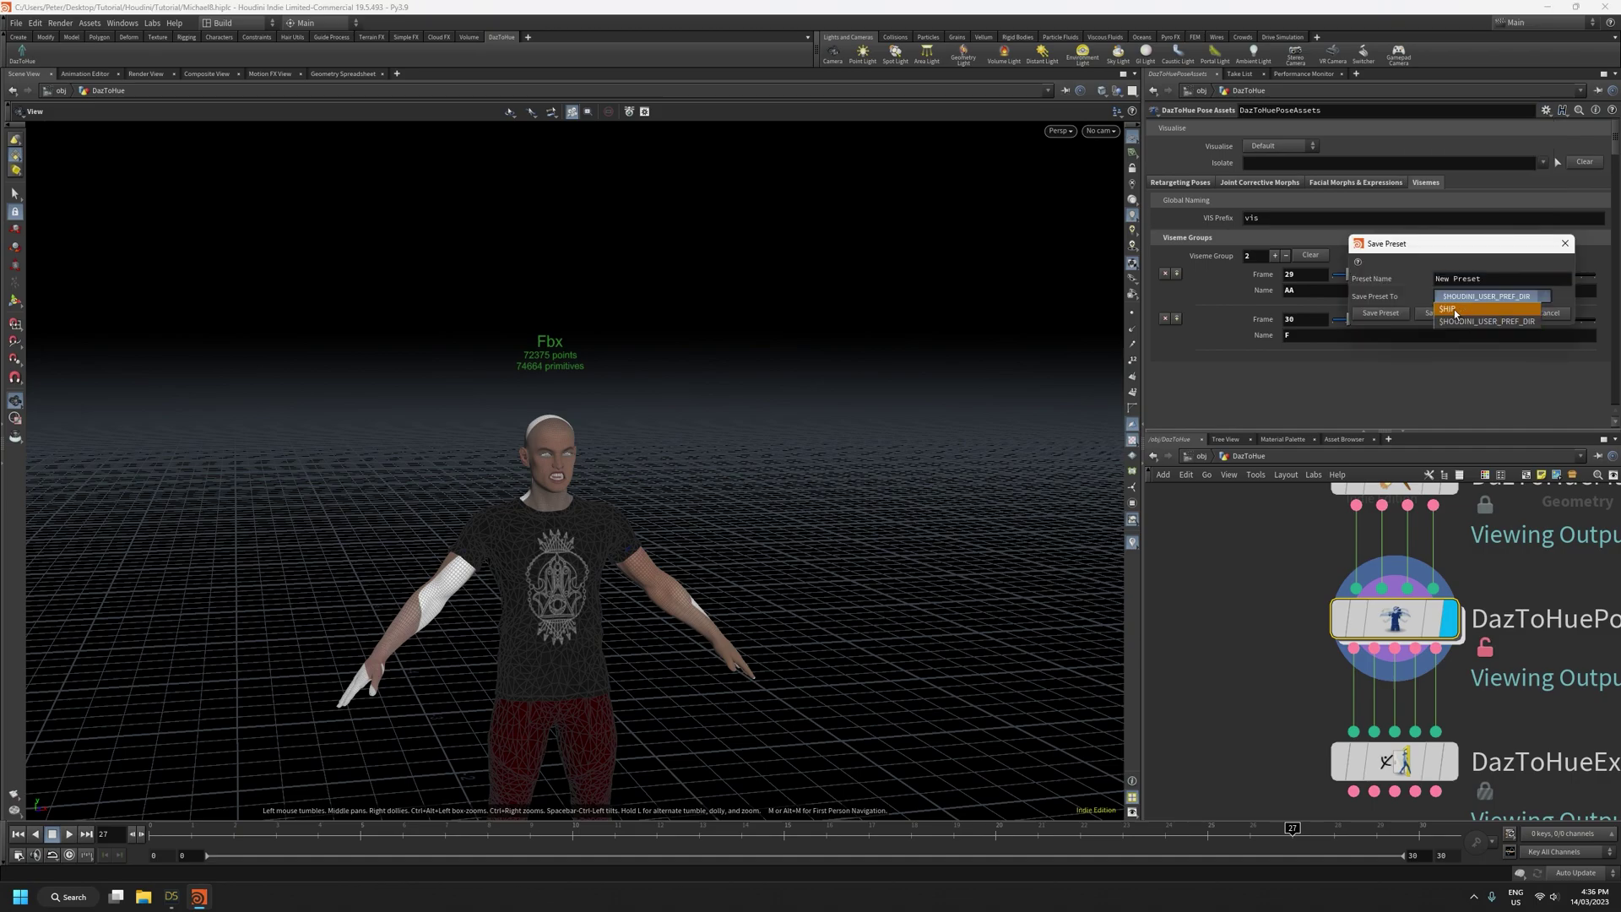
pyautogui.click(1455, 314)
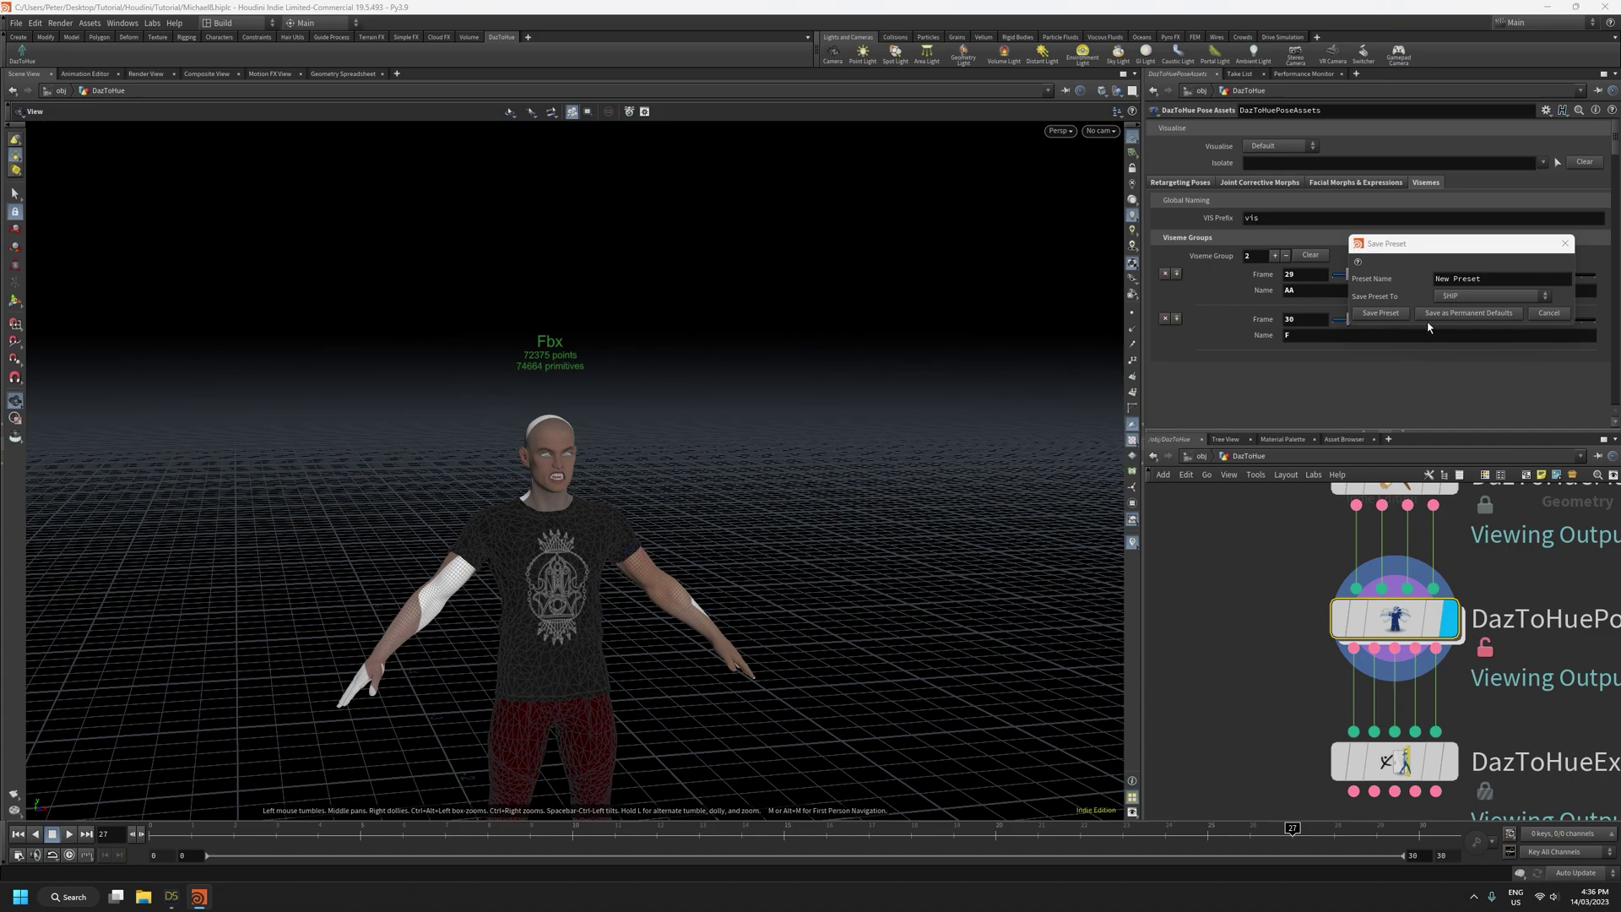
pyautogui.doubleClick(1498, 282)
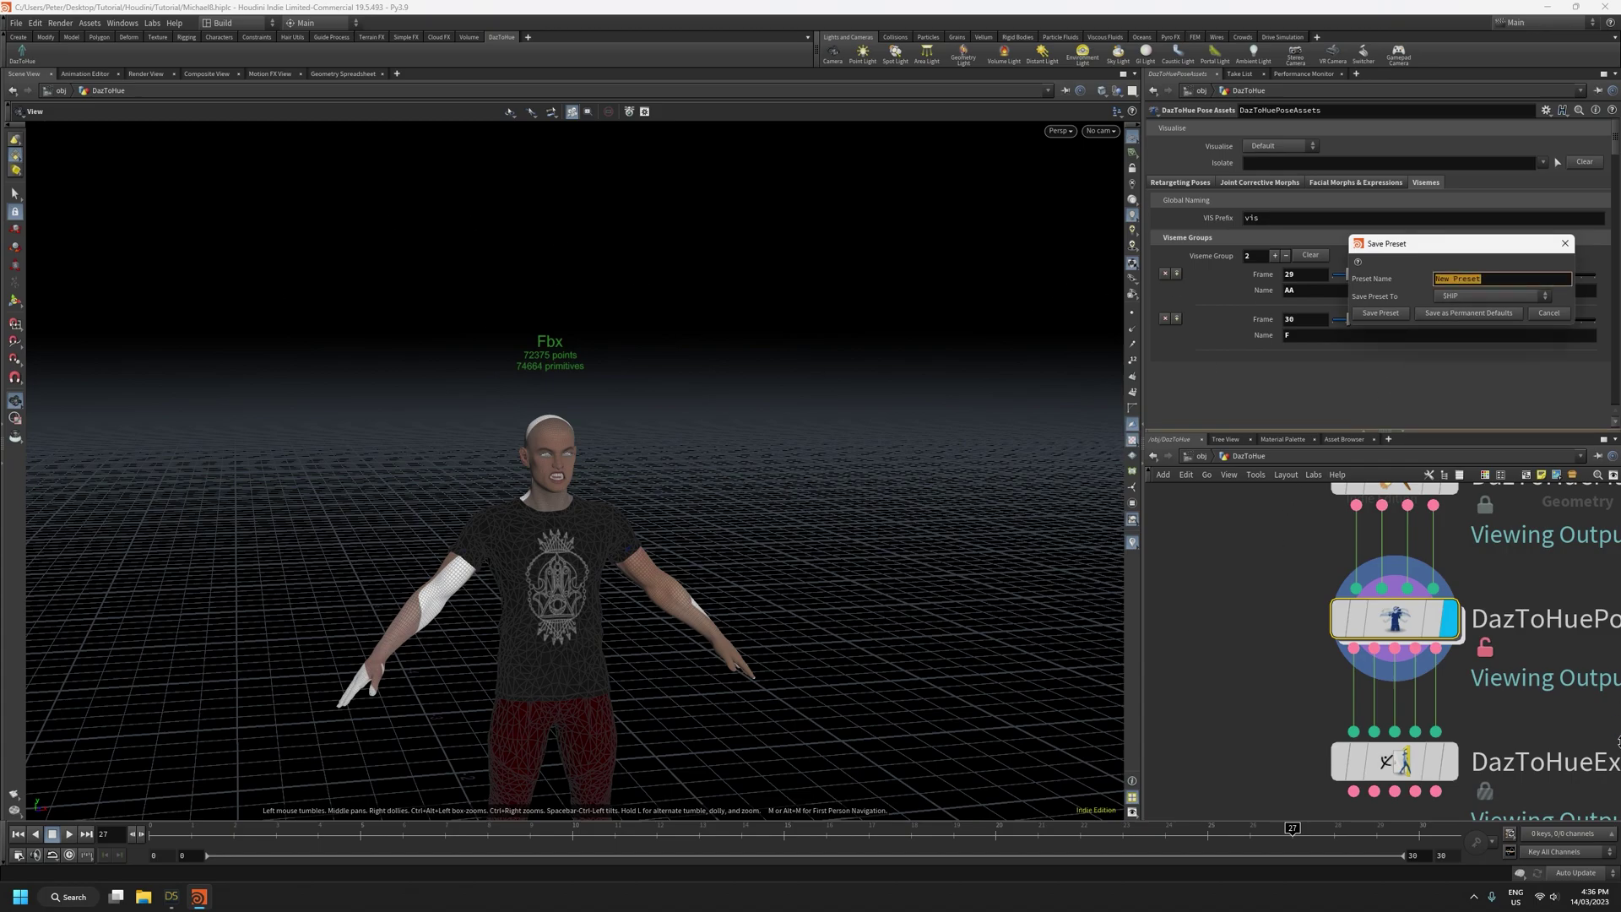
pyautogui.write('Michael 8 Test')
pyautogui.press('Return')
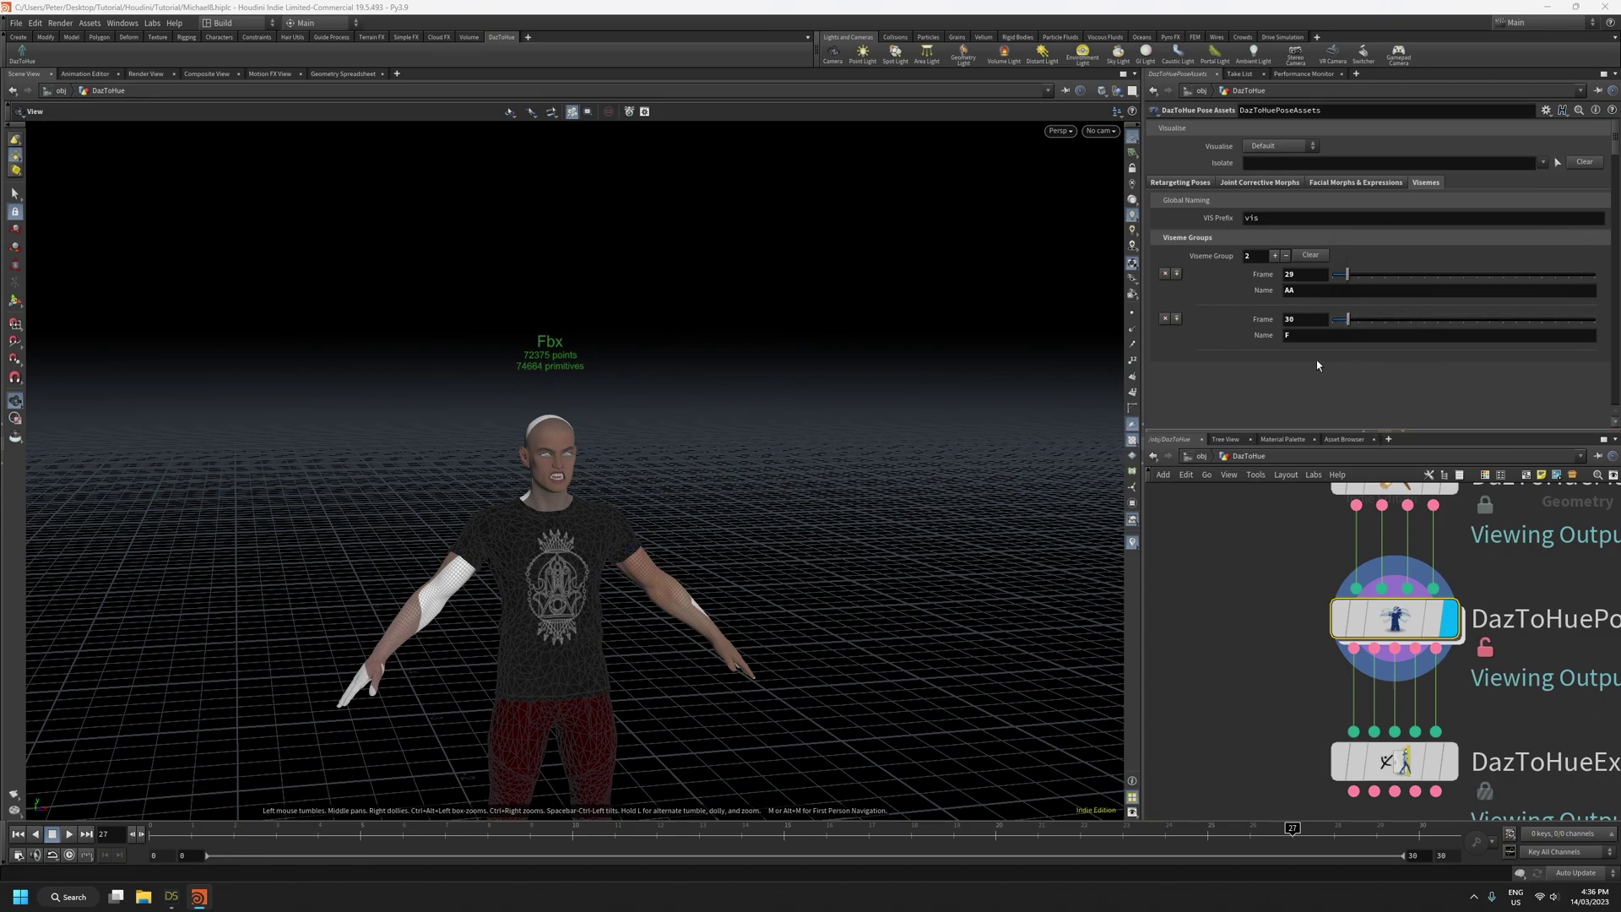
# Bring the whole end of the node chain into view and check the DazToHuePoseAssets node's presets for Michael 8 Test
pyautogui.scroll(-2, 1321, 359)
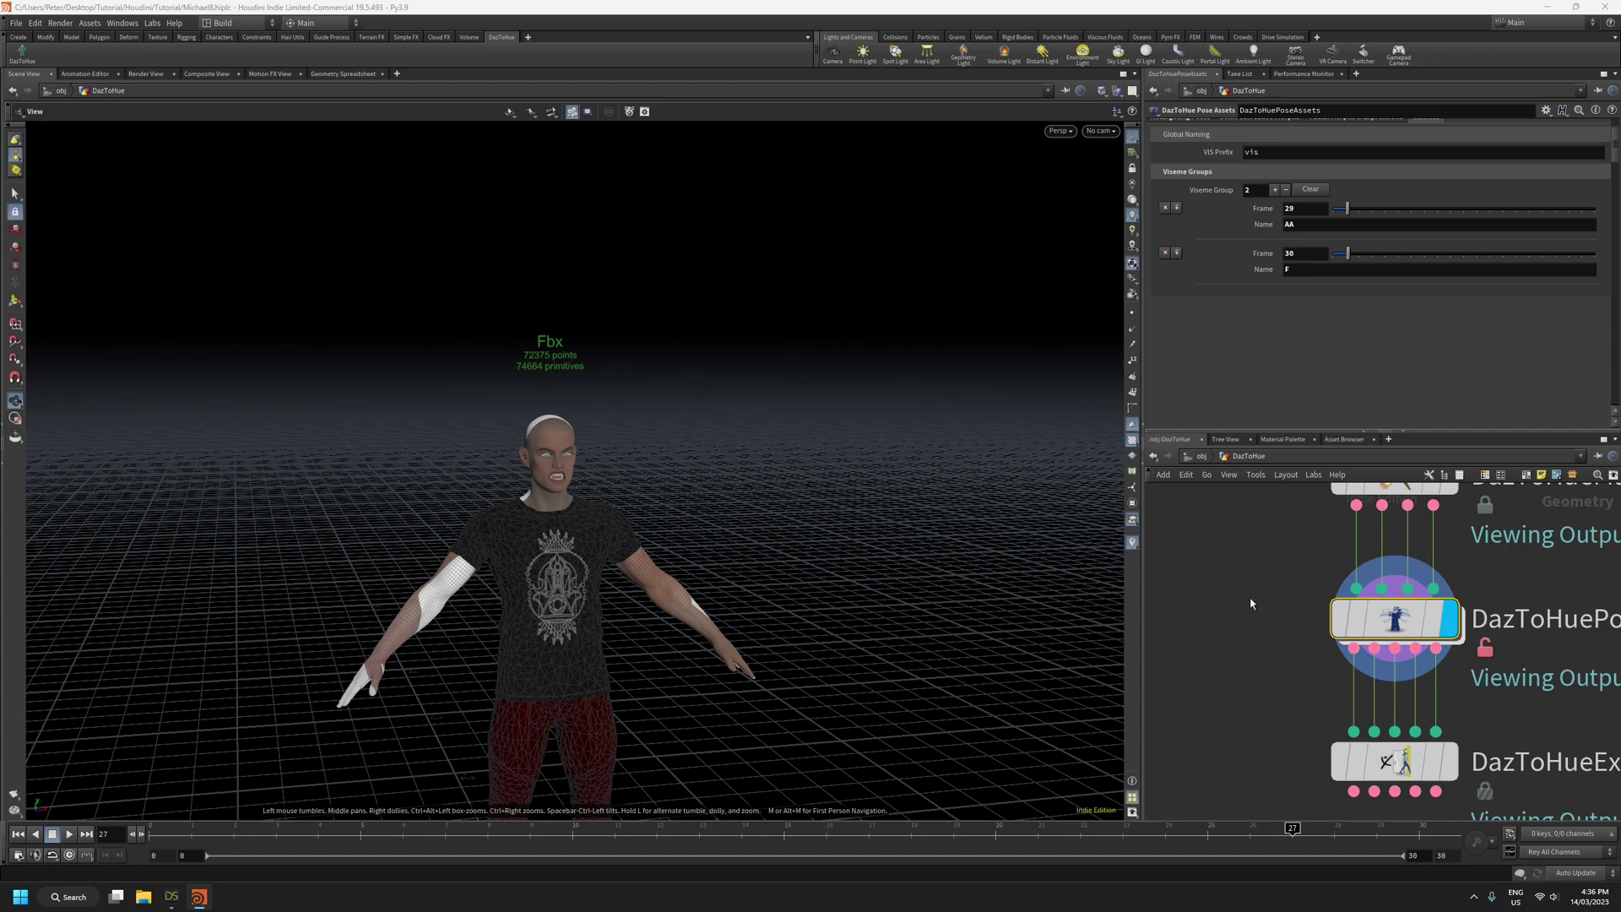
pyautogui.scroll(-5, 1251, 601)
pyautogui.moveTo(1219, 697)
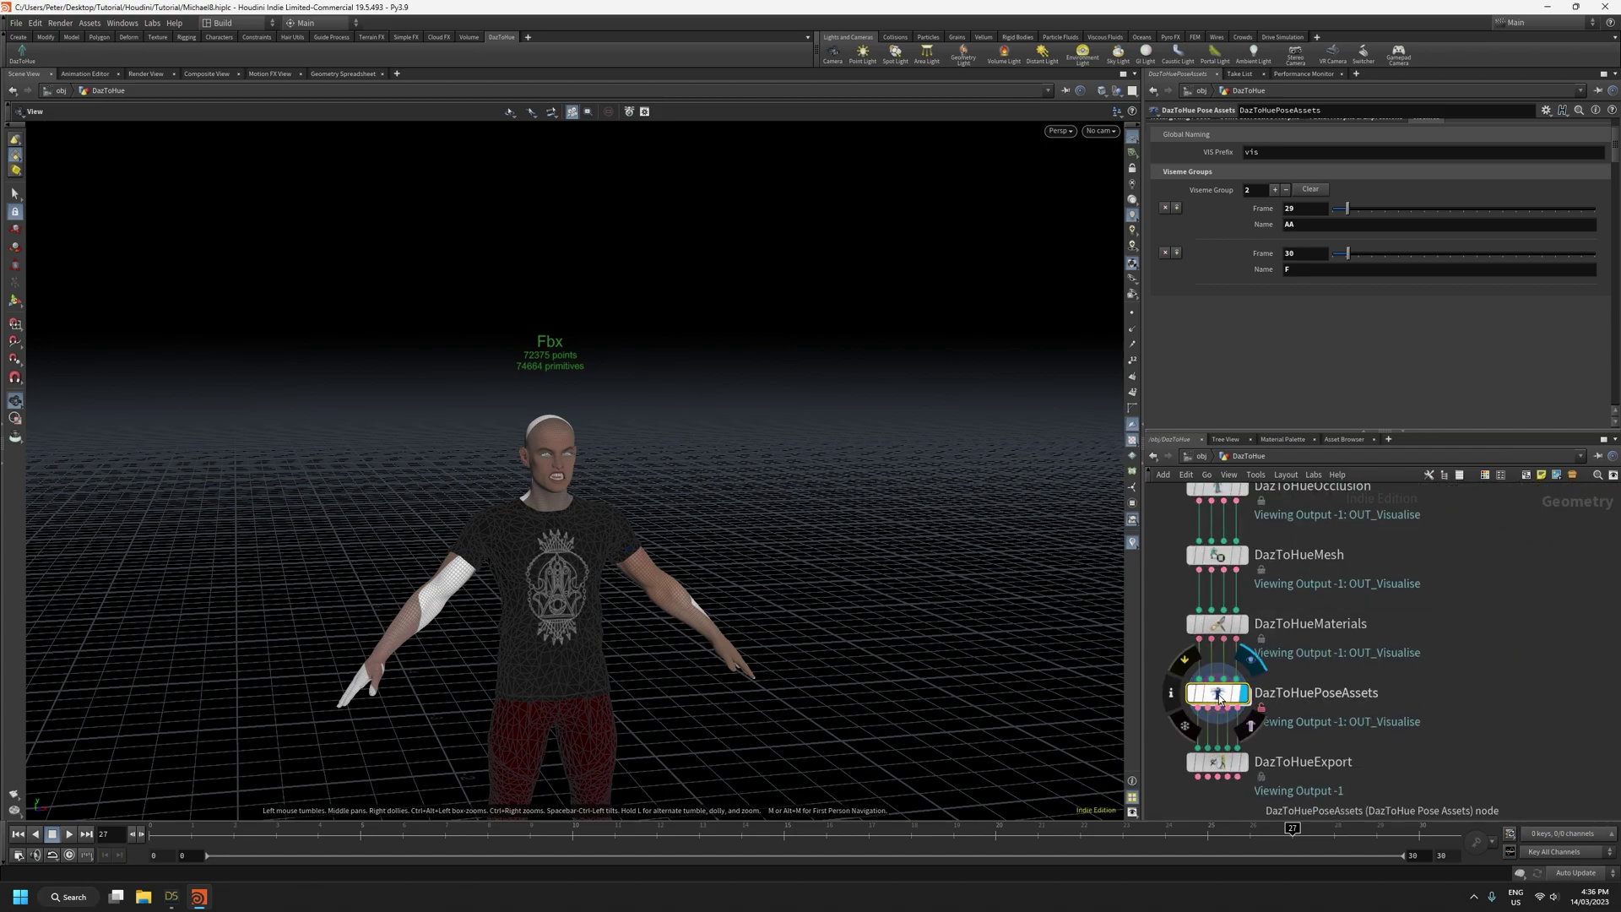
pyautogui.click(1545, 113)
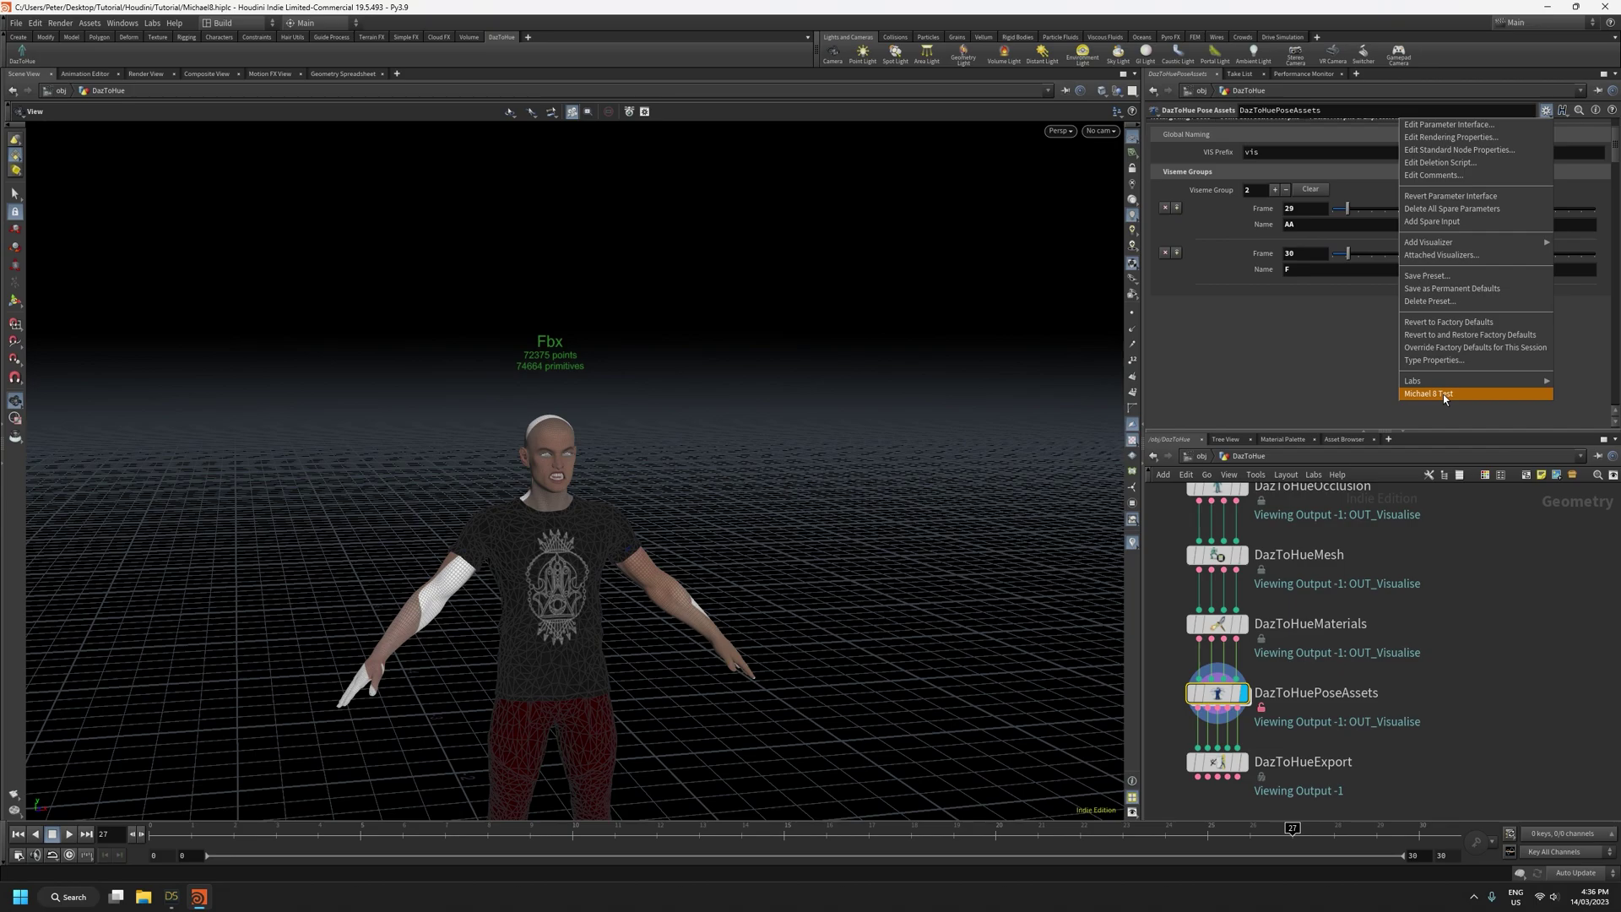
pyautogui.click(1475, 564)
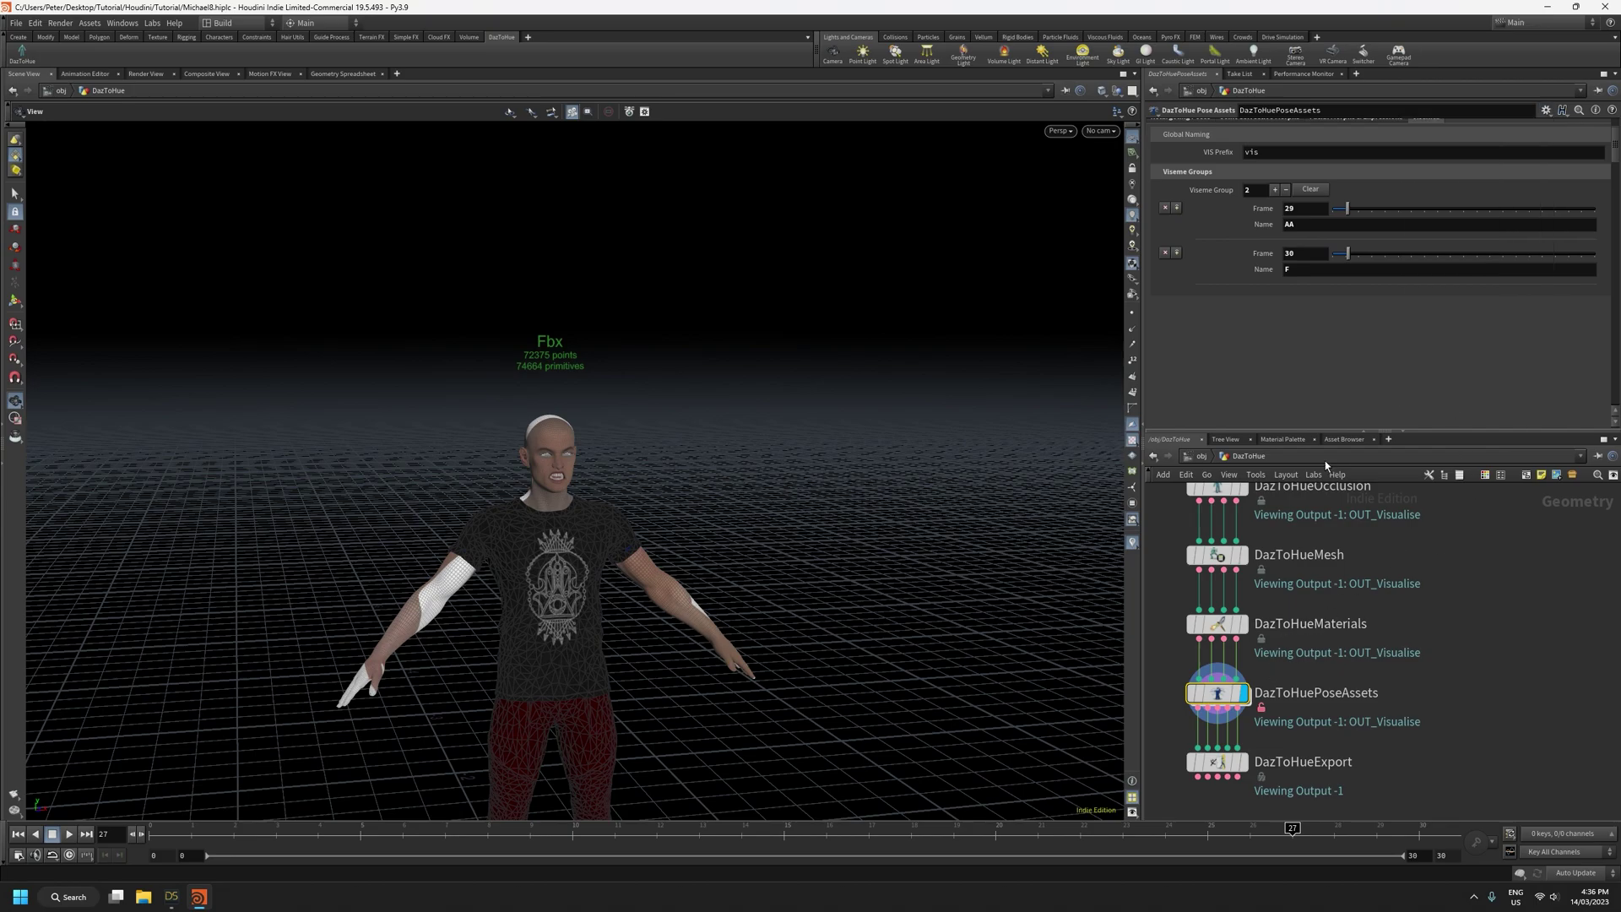
# Review the retargeting pose, joint corrective morph, facial and viseme parameter groups of the DazToHuePoseAssets node once more
pyautogui.scroll(2, 1257, 368)
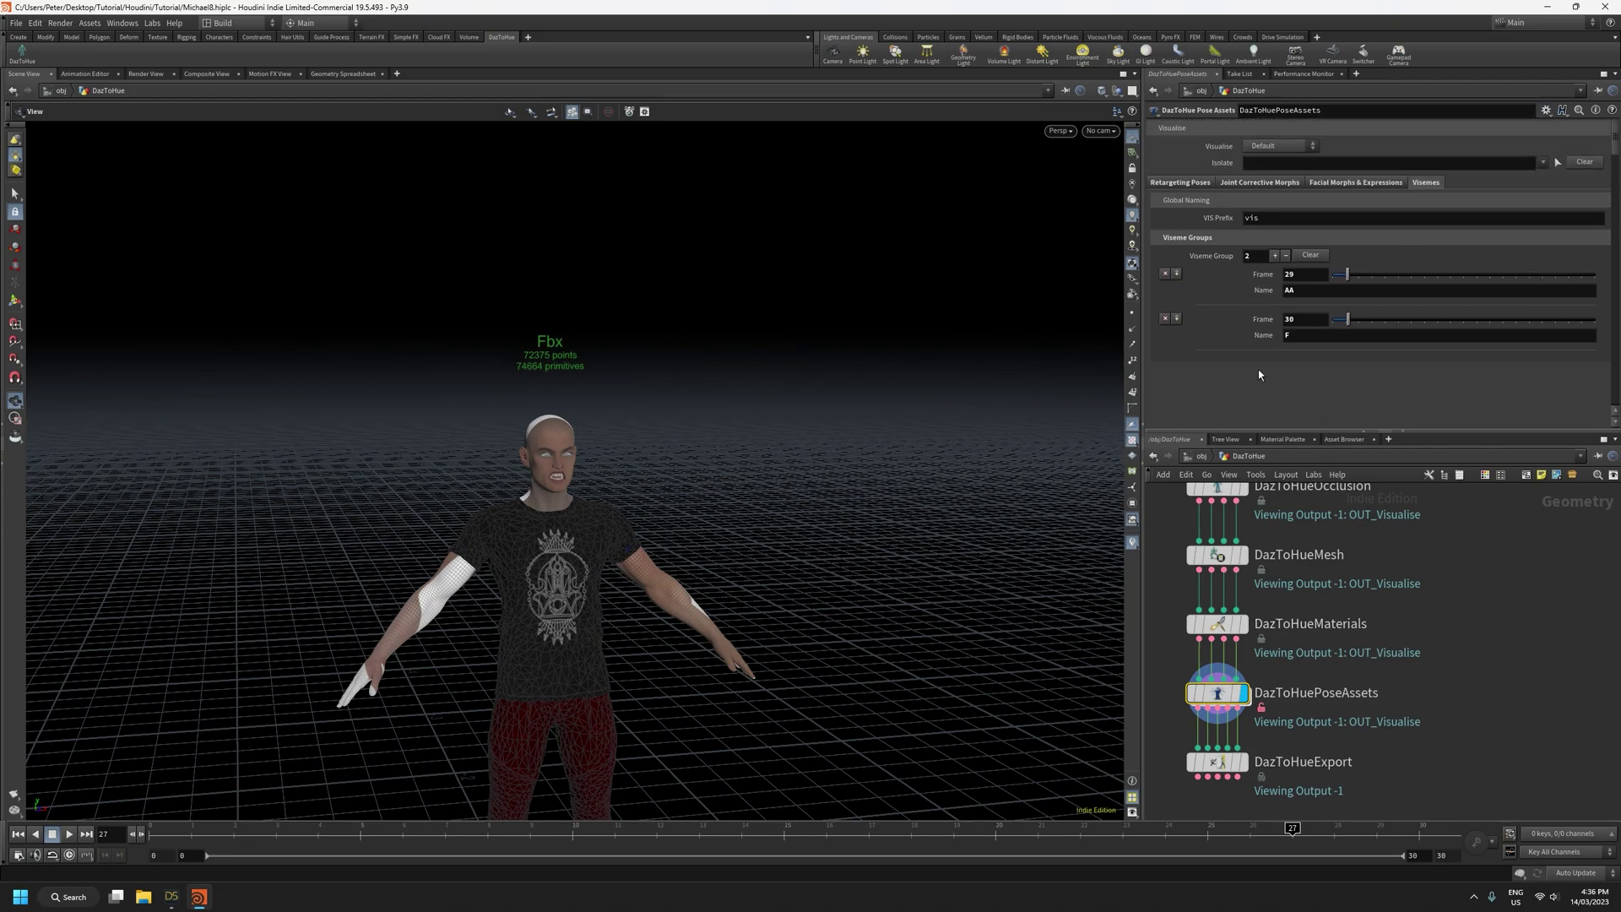
pyautogui.click(1193, 184)
pyautogui.click(1292, 182)
pyautogui.click(1383, 182)
pyautogui.click(1420, 182)
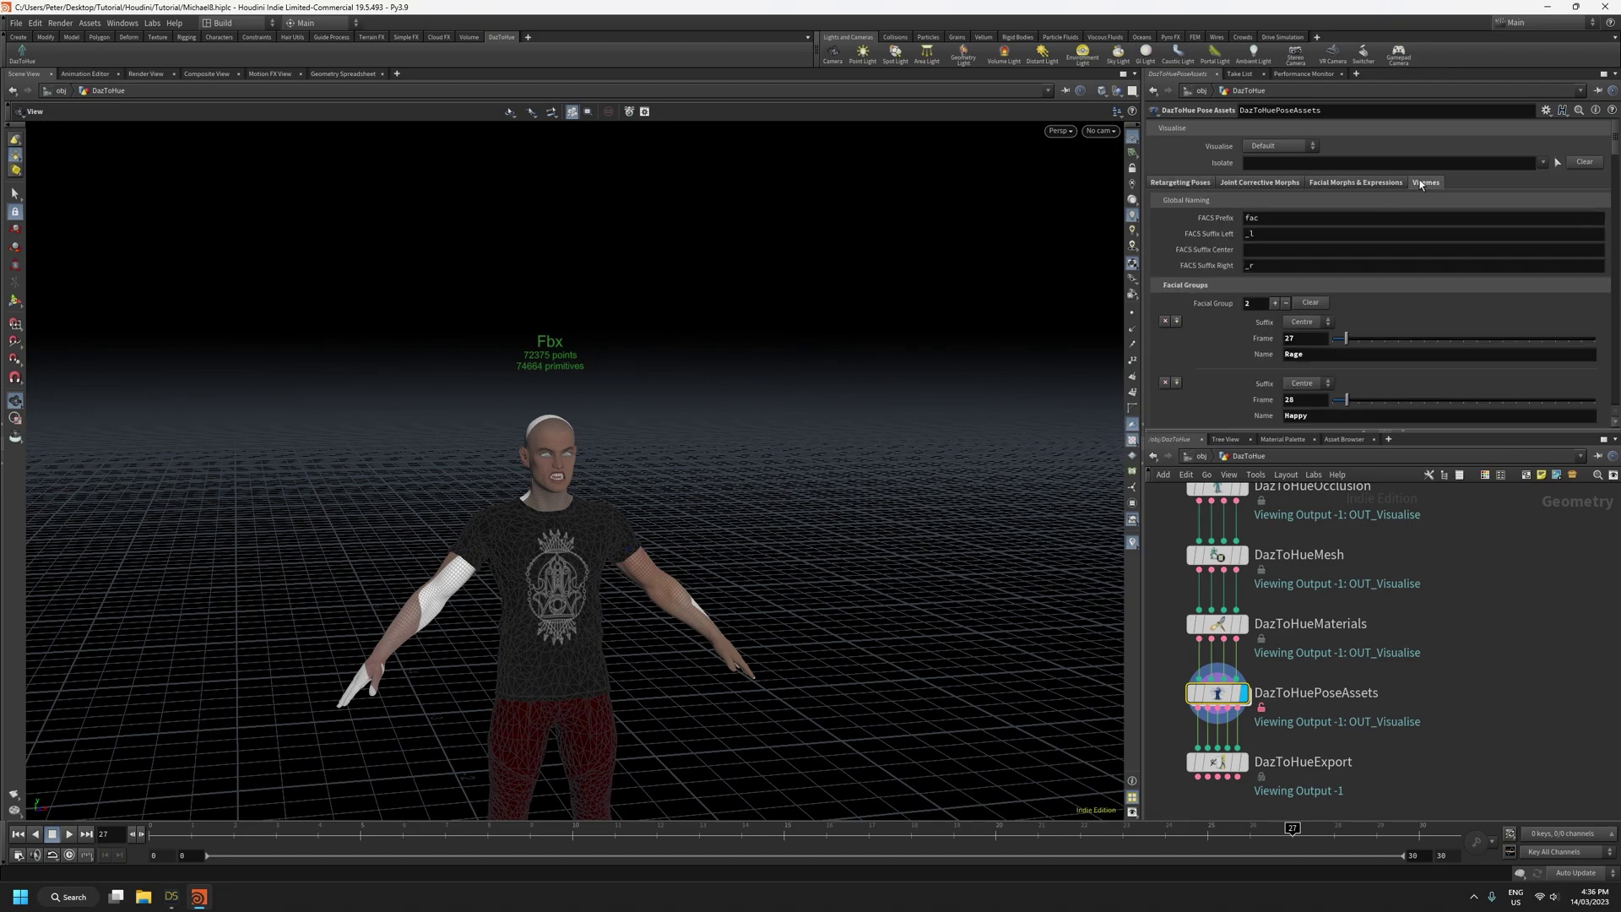
pyautogui.click(1421, 184)
pyautogui.click(1276, 184)
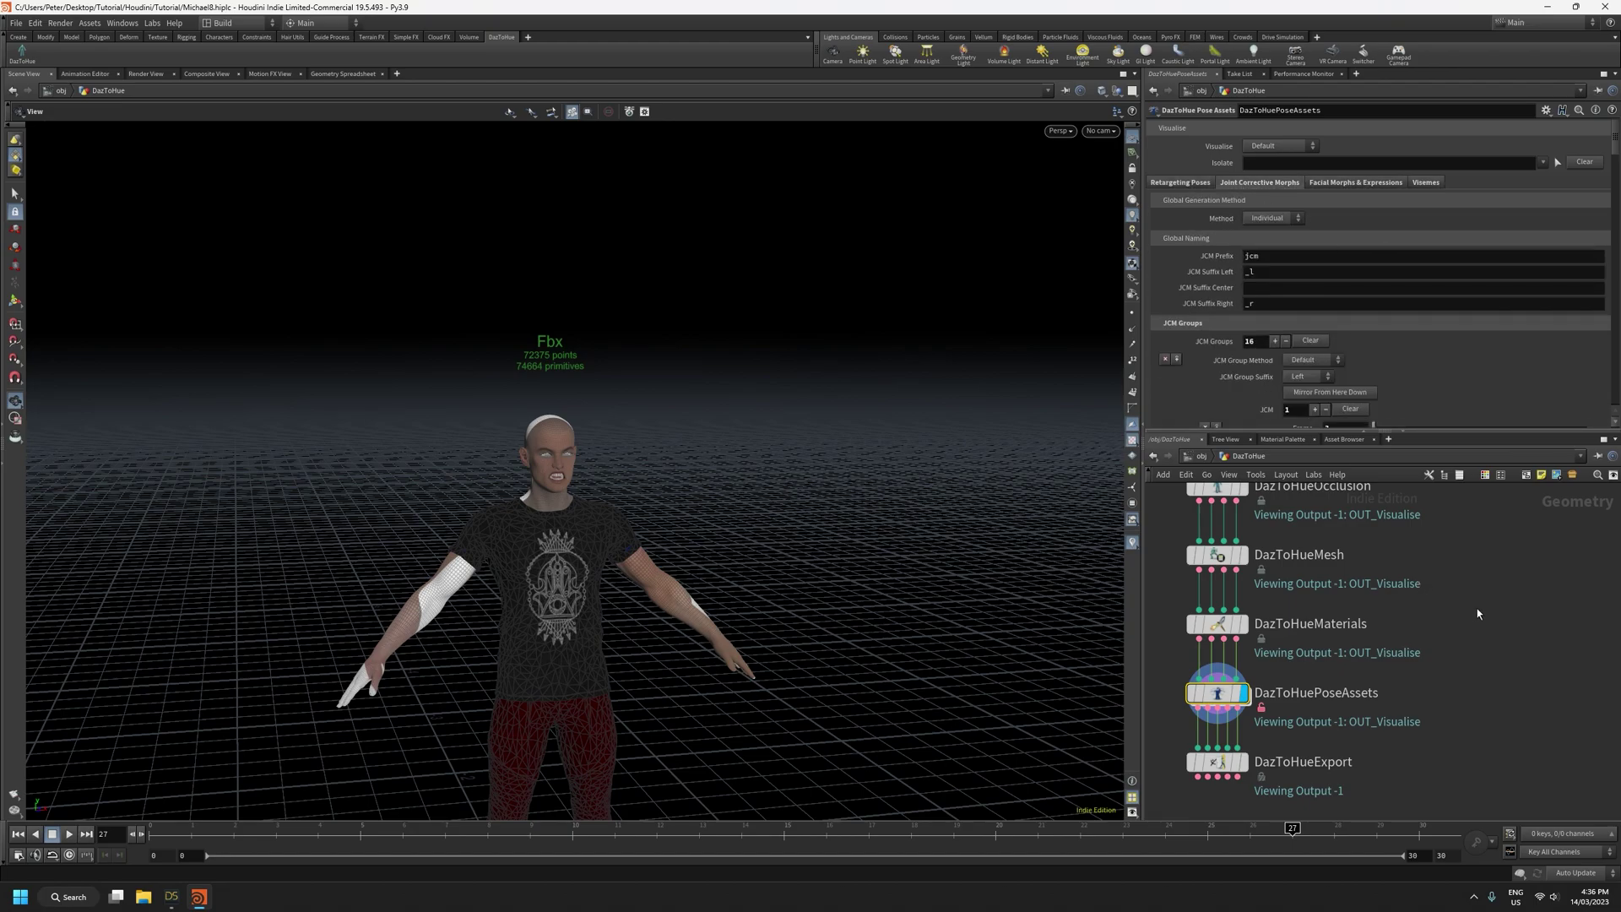
# Display and select the DazToHueExport node, and frame the Fbx character from the front
pyautogui.moveTo(1426, 751); pyautogui.dragTo(1467, 714, button='middle')
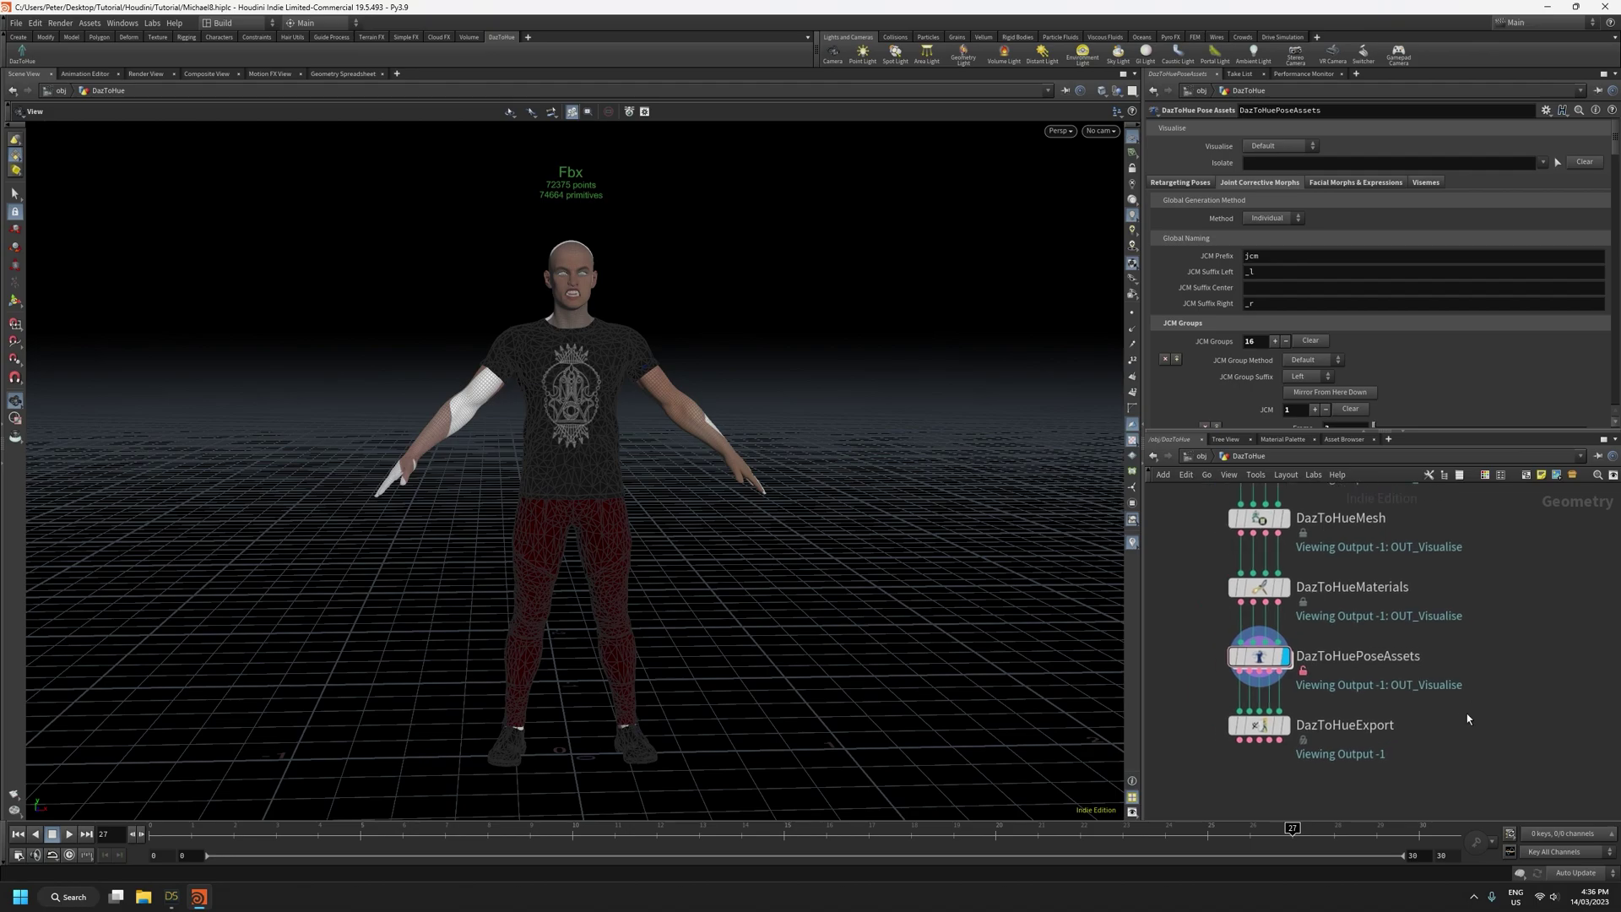
pyautogui.click(1259, 726)
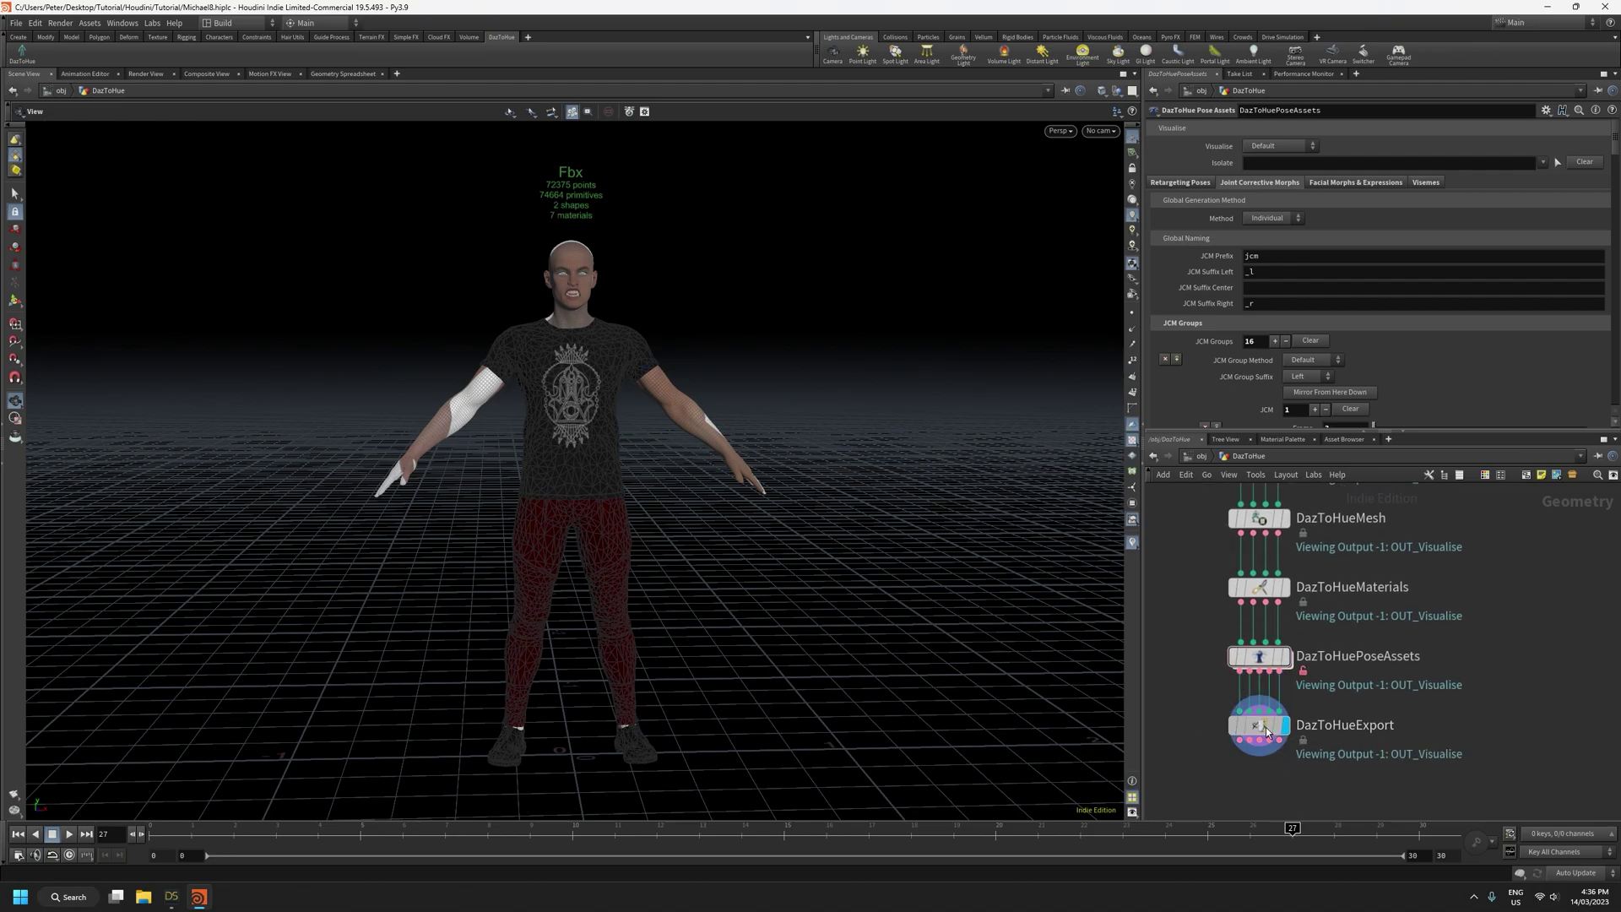
pyautogui.moveTo(803, 584); pyautogui.dragTo(864, 570)
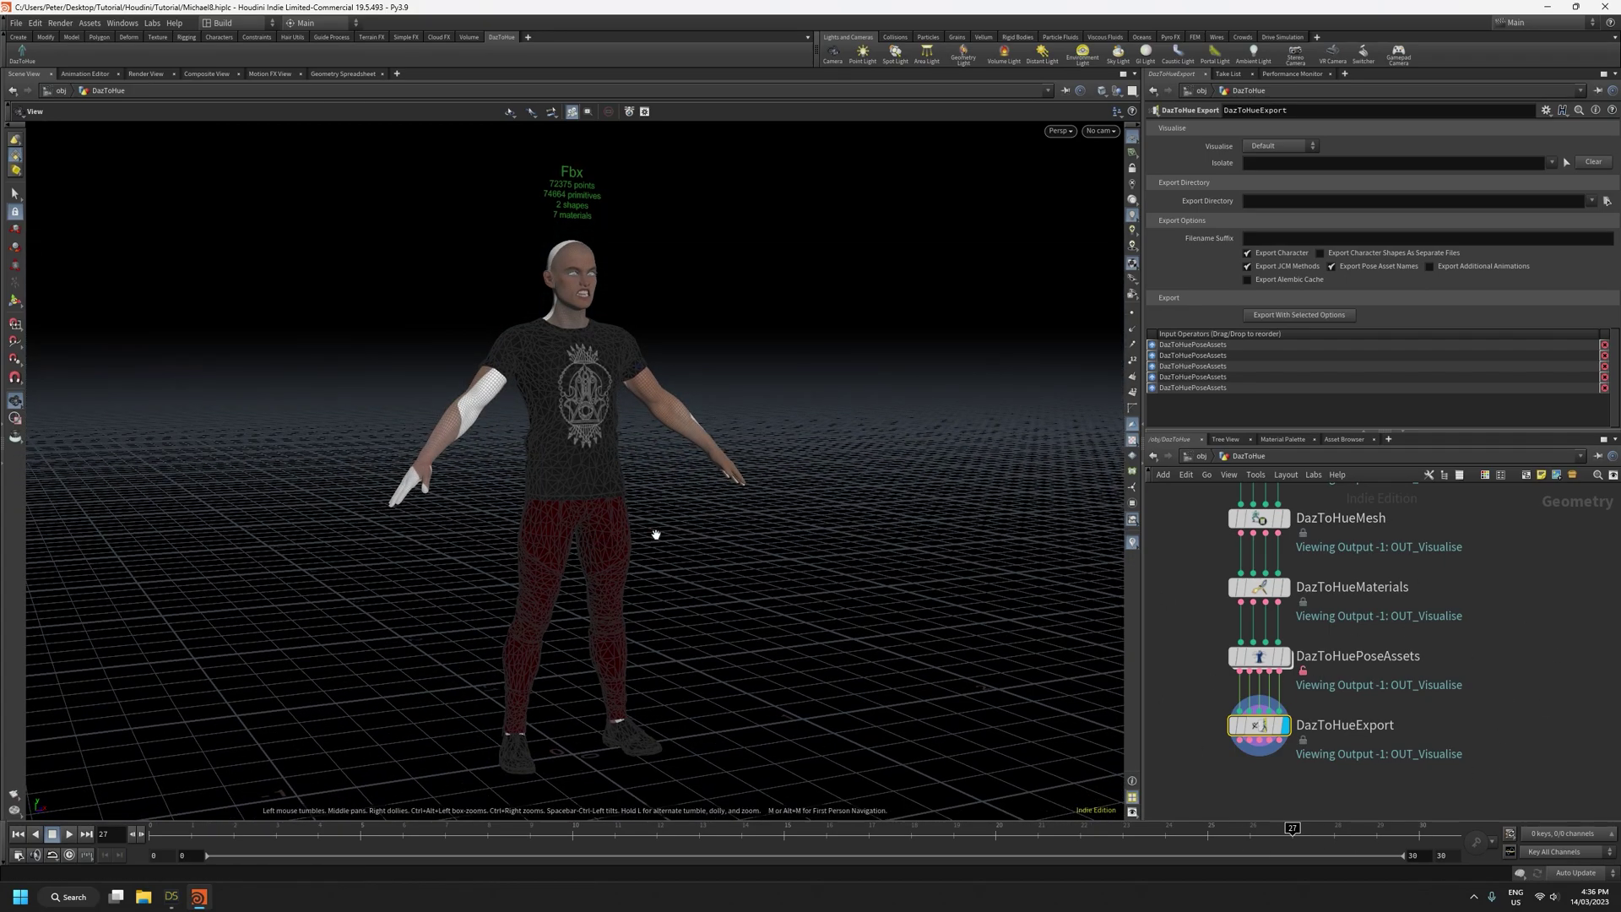
pyautogui.moveTo(672, 518); pyautogui.dragTo(609, 461)
pyautogui.scroll(1, 576, 355)
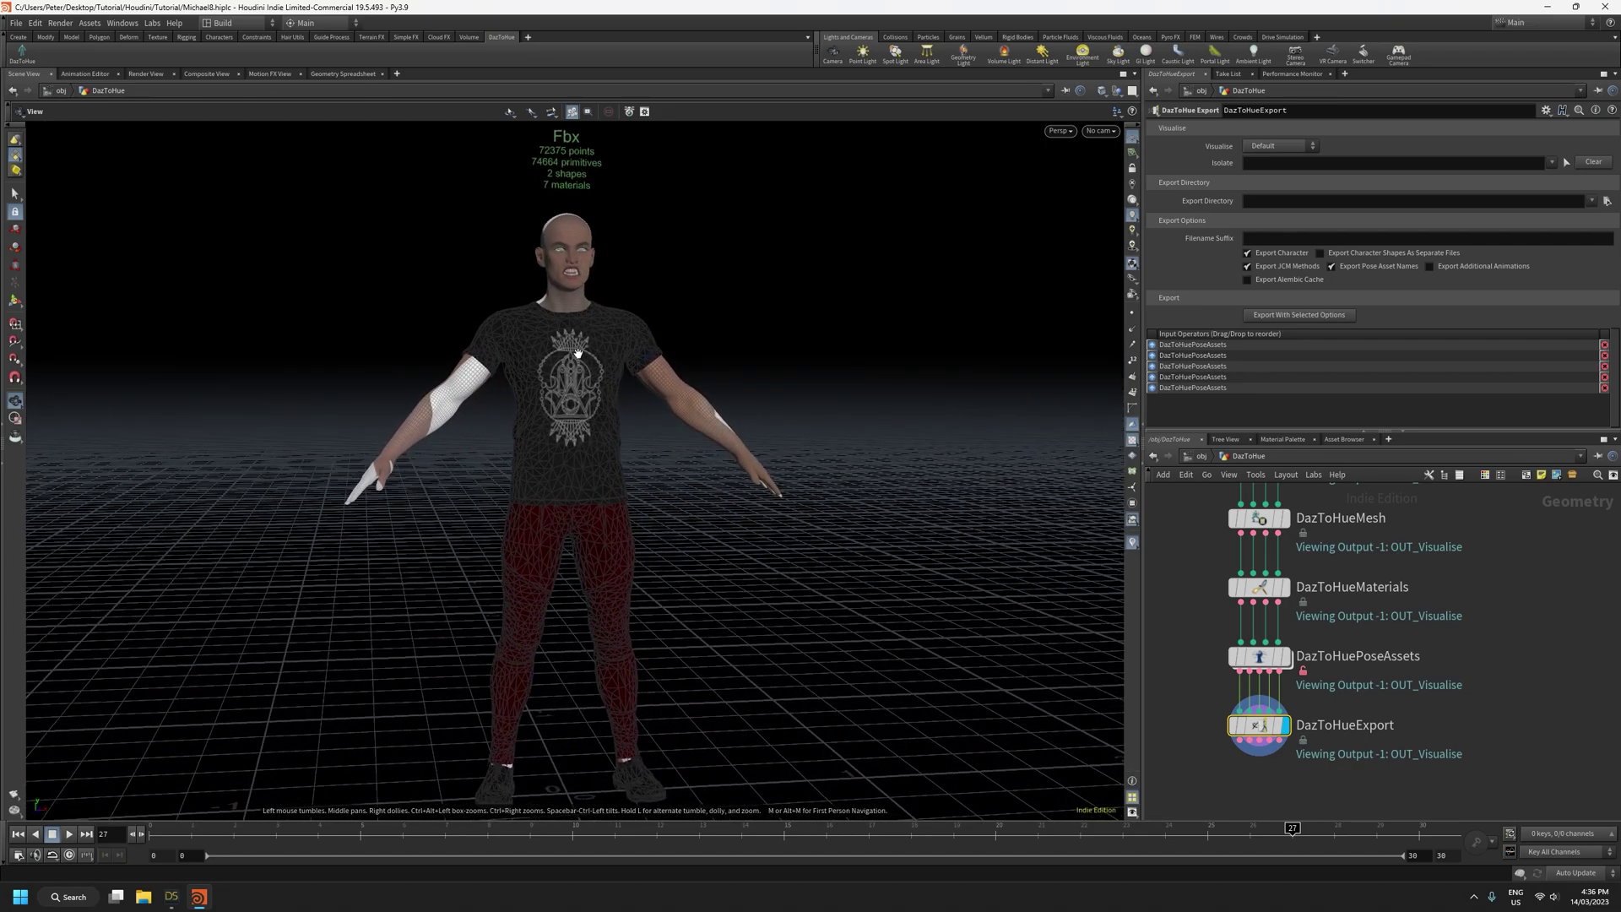
pyautogui.moveTo(576, 354); pyautogui.dragTo(589, 401, button='middle')
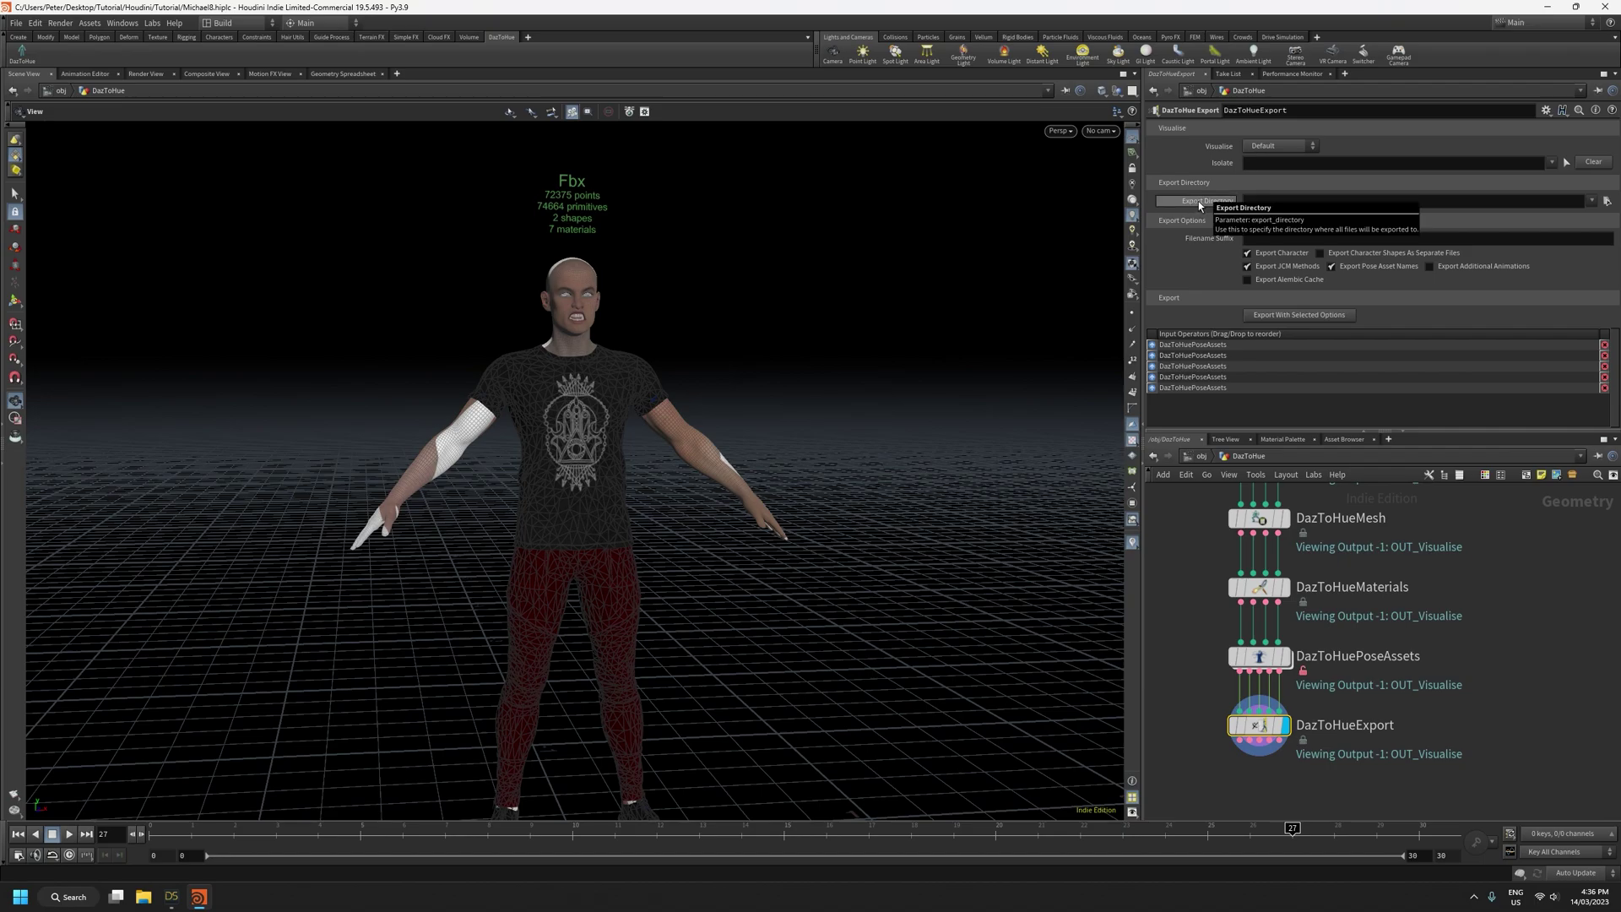
# Set the Export Directory of the DazToHueExport node to the Exports folder inside the desktop's Tutorial folder
pyautogui.click(1605, 200)
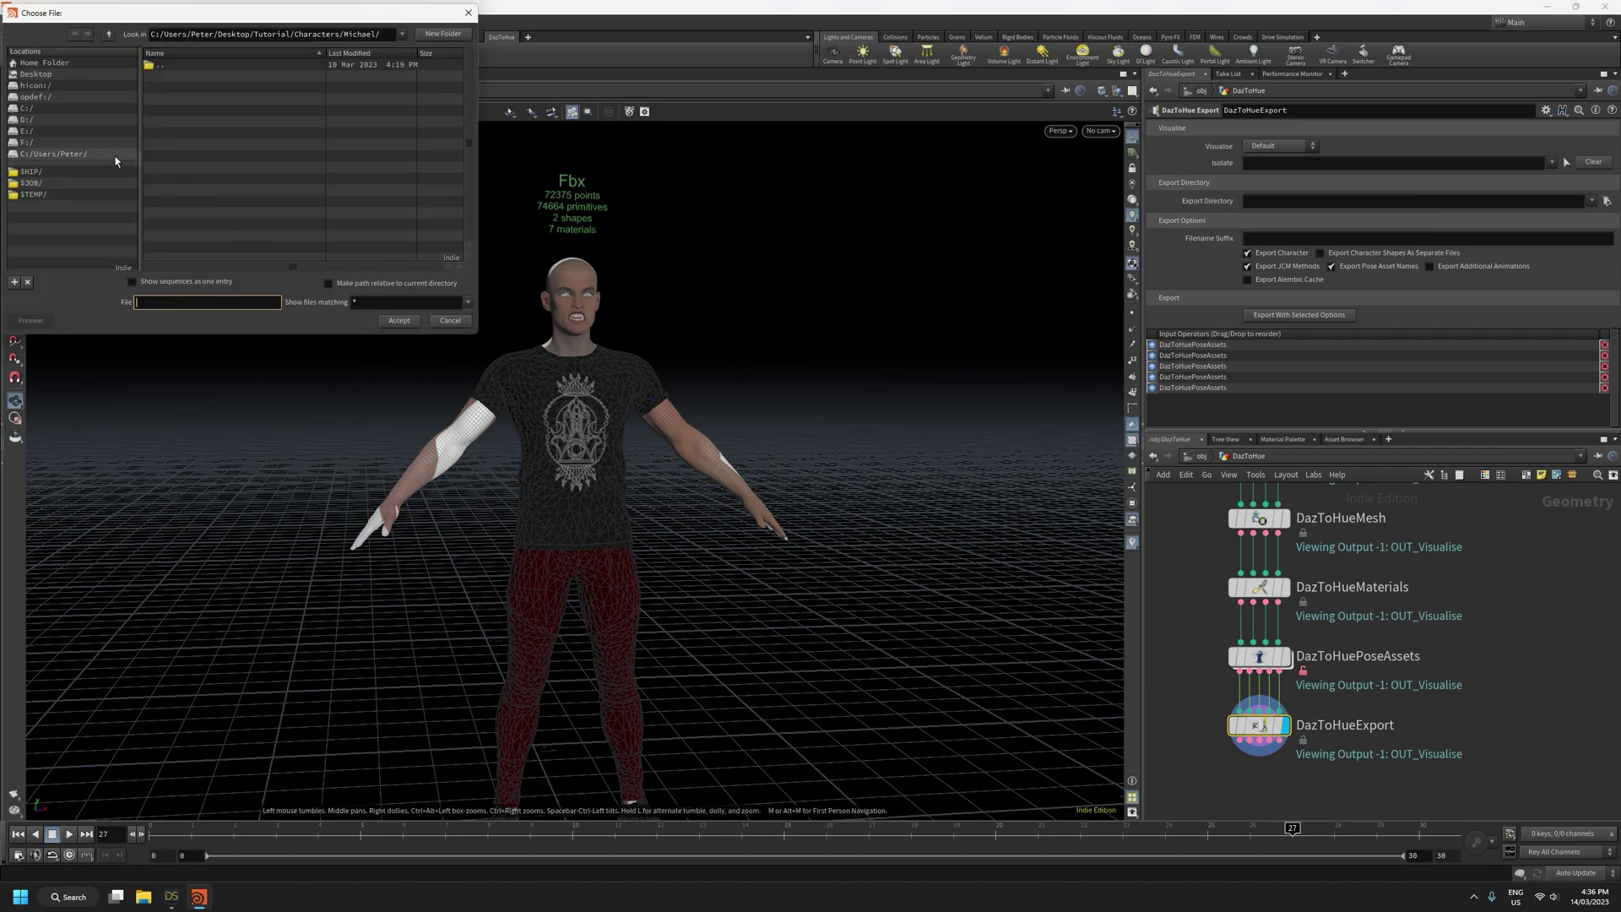
pyautogui.click(41, 75)
pyautogui.doubleClick(163, 121)
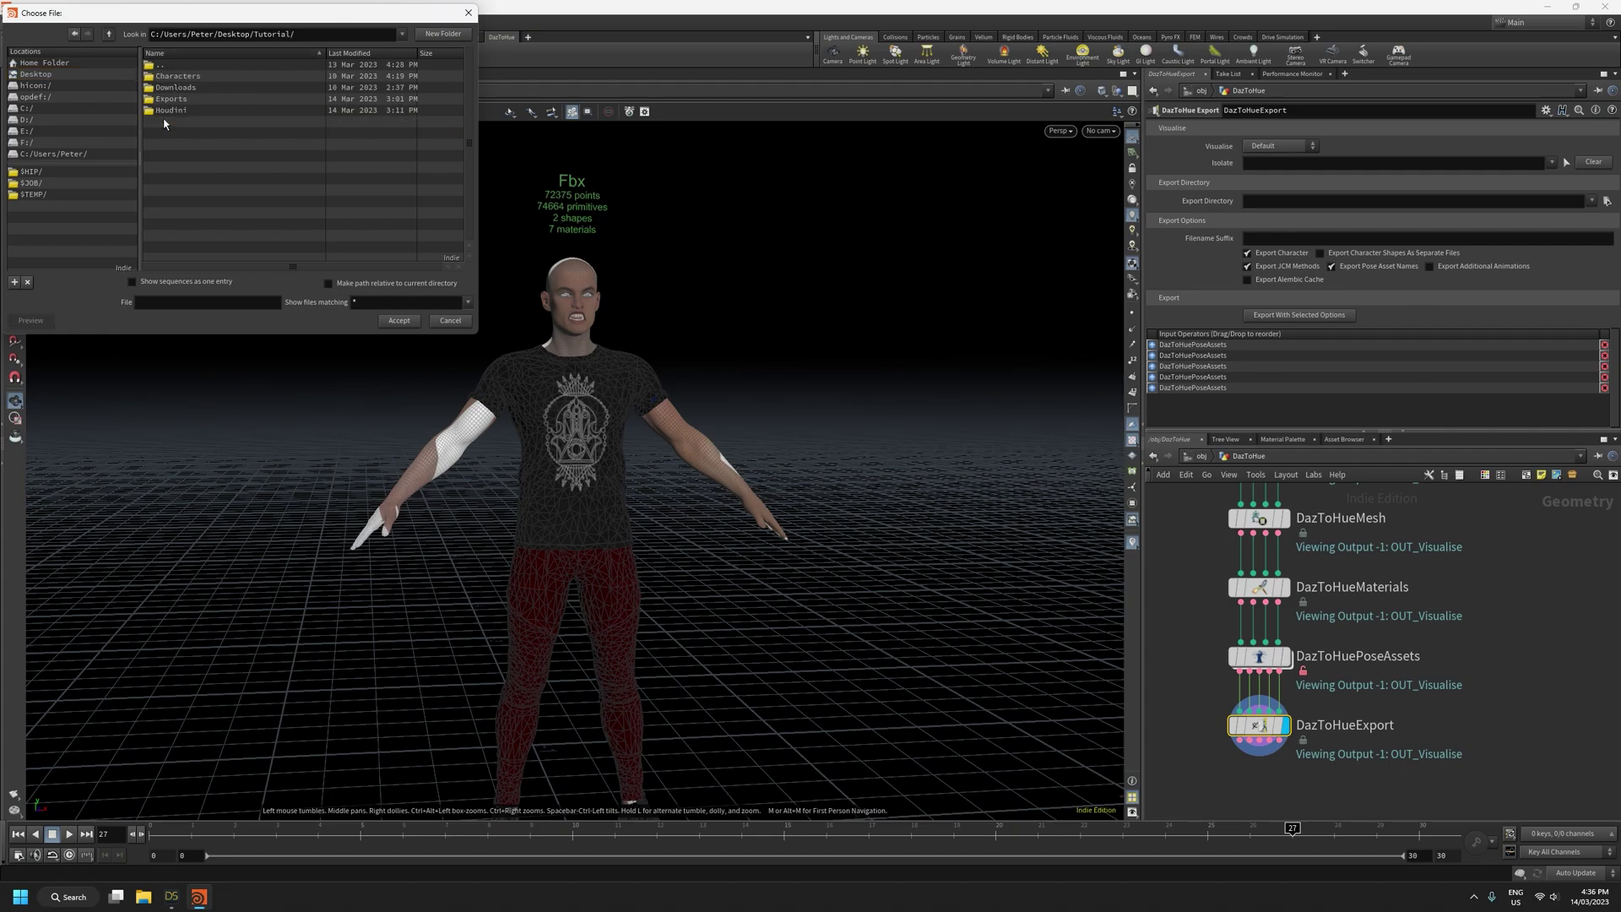
pyautogui.doubleClick(173, 99)
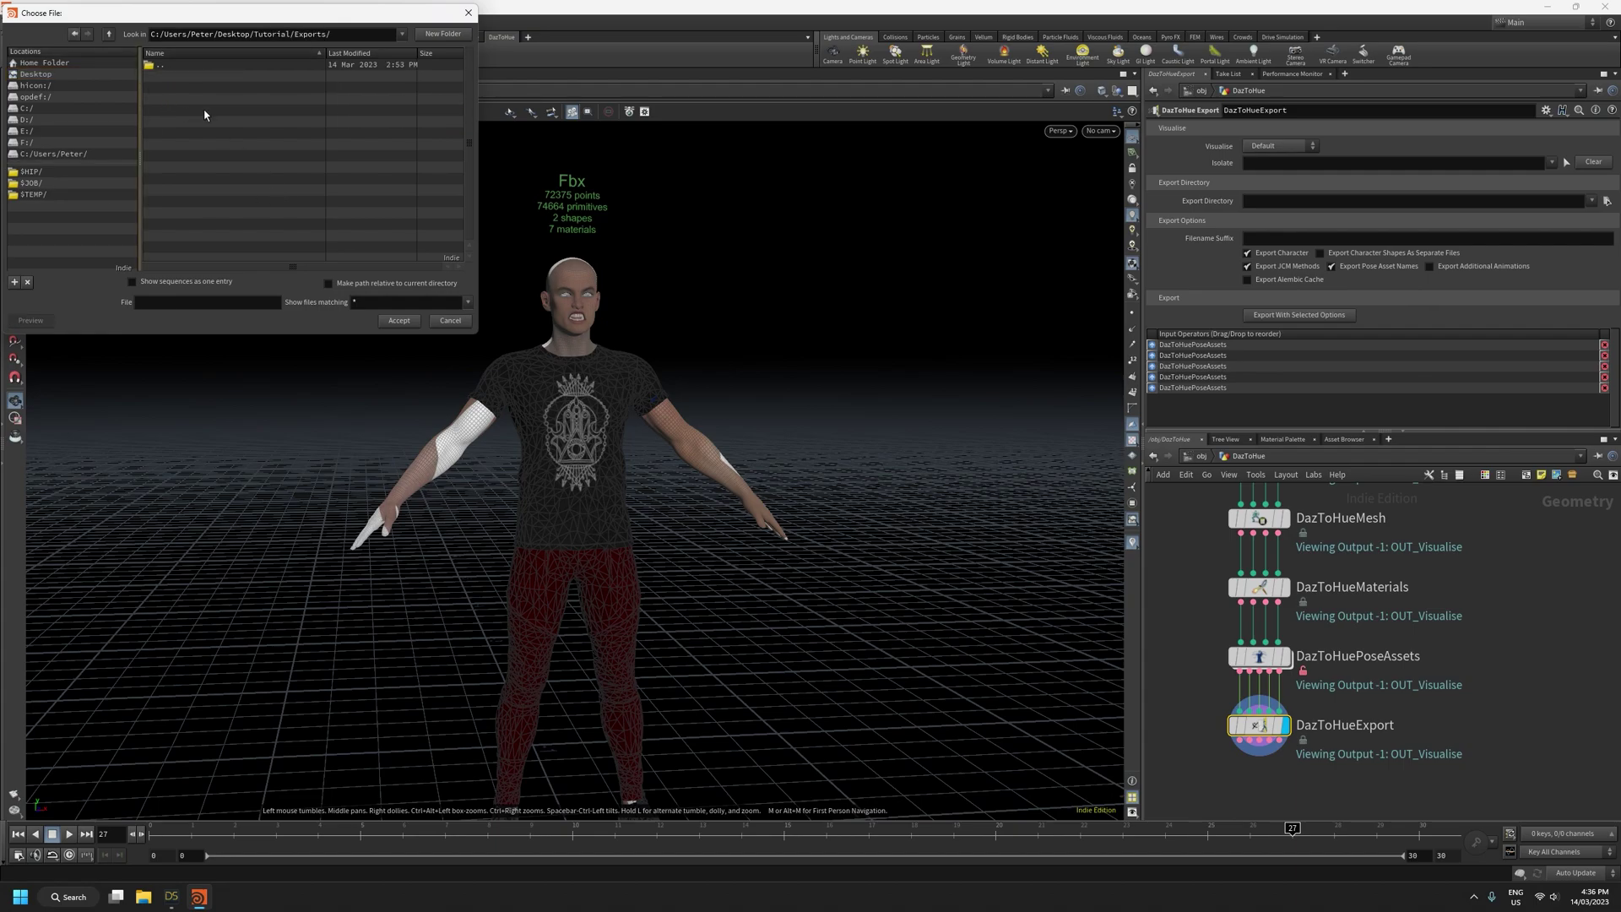
pyautogui.click(398, 321)
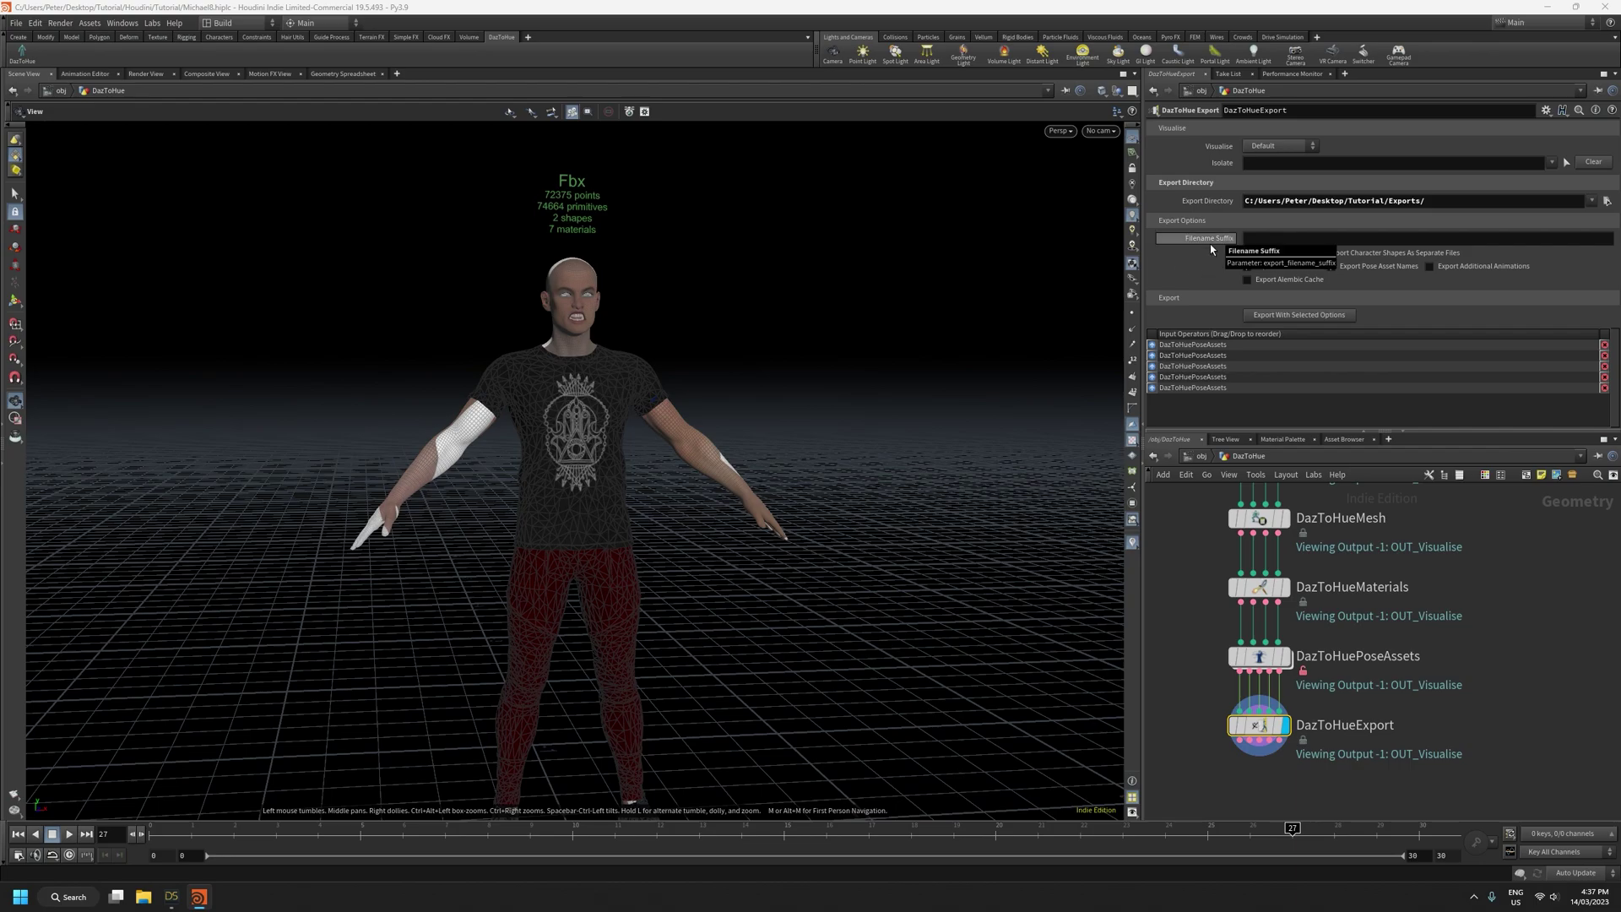
# Review the Filename Suffix and Export Character options, and examine the Fbx character up close and at full height
pyautogui.click(1252, 239)
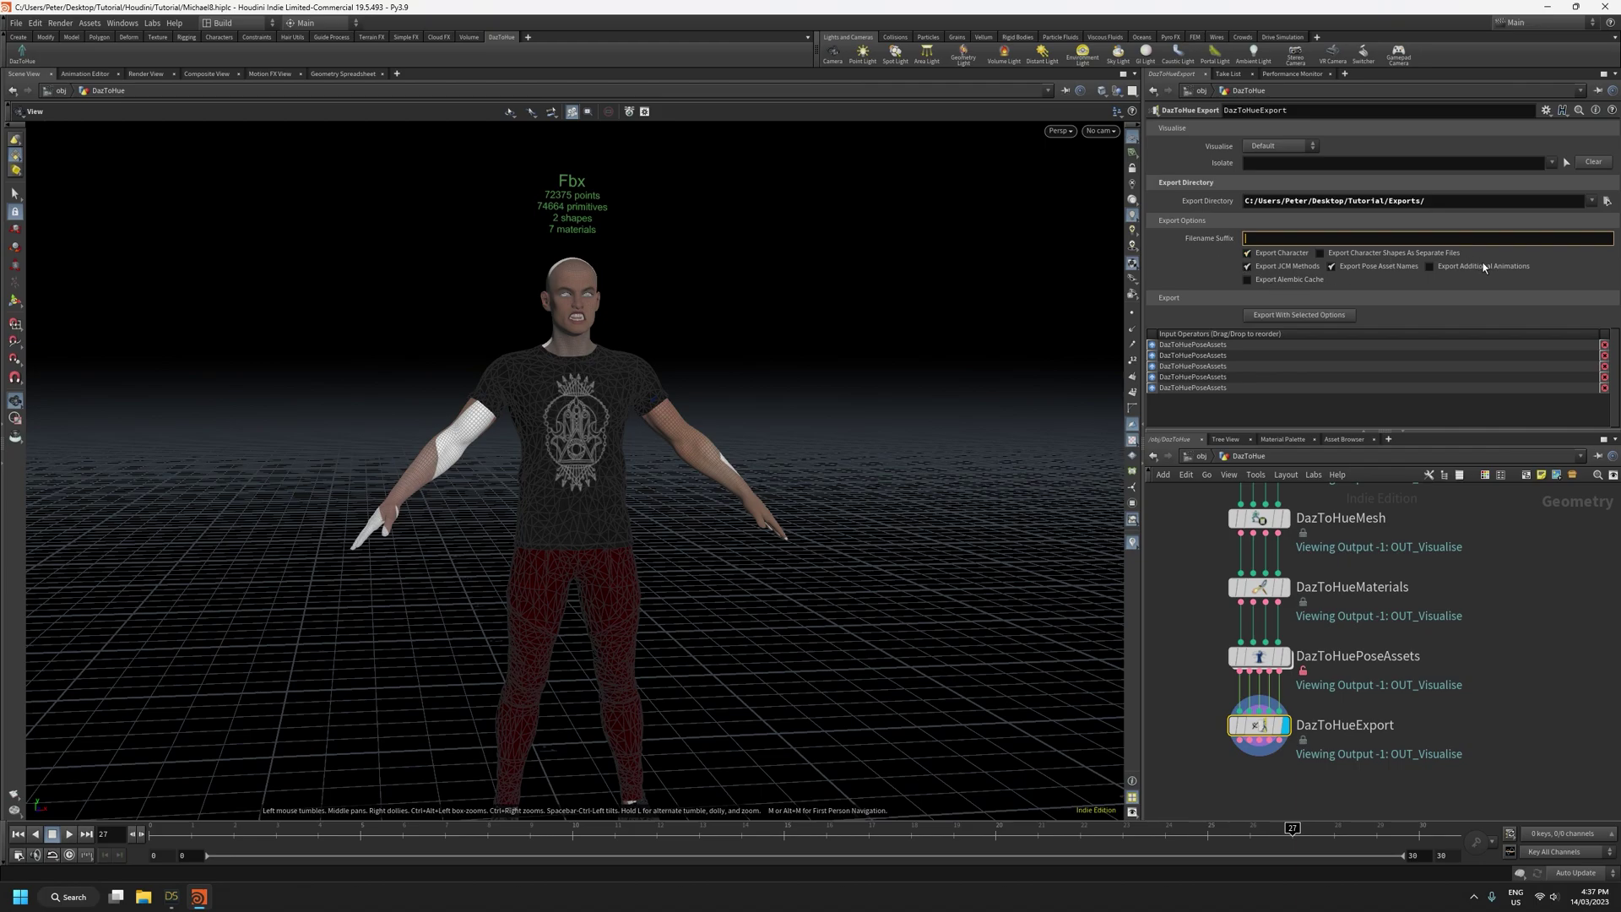
pyautogui.moveTo(849, 515); pyautogui.dragTo(758, 473)
pyautogui.moveTo(556, 398); pyautogui.dragTo(549, 348, button='right')
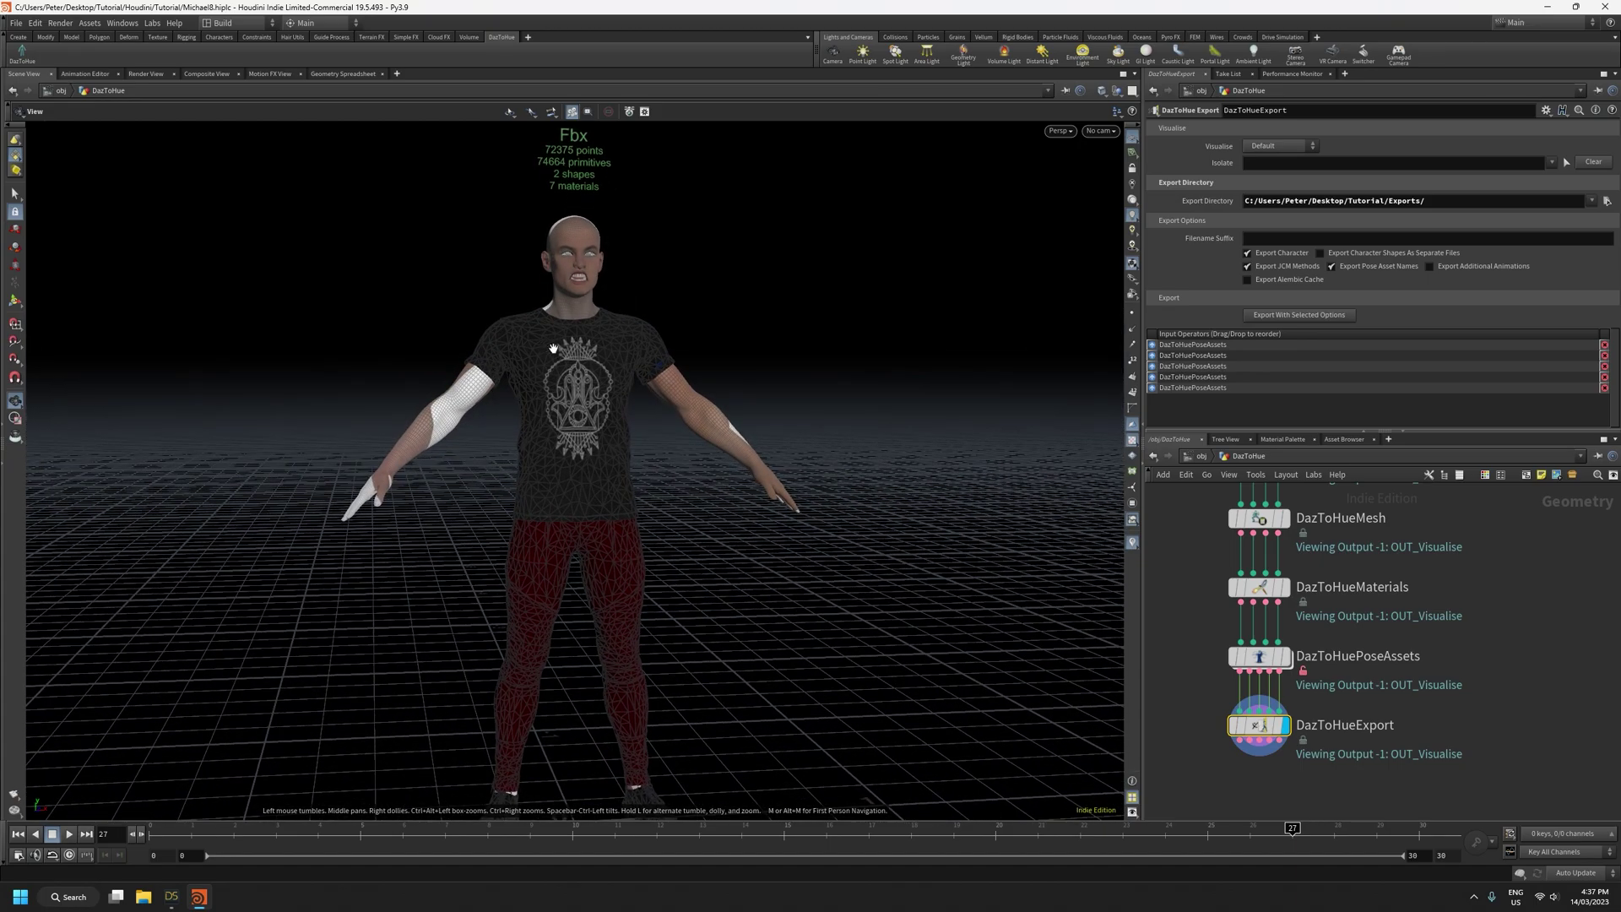
pyautogui.moveTo(549, 347); pyautogui.dragTo(590, 412, button='middle')
pyautogui.moveTo(589, 412); pyautogui.dragTo(583, 349, button='right')
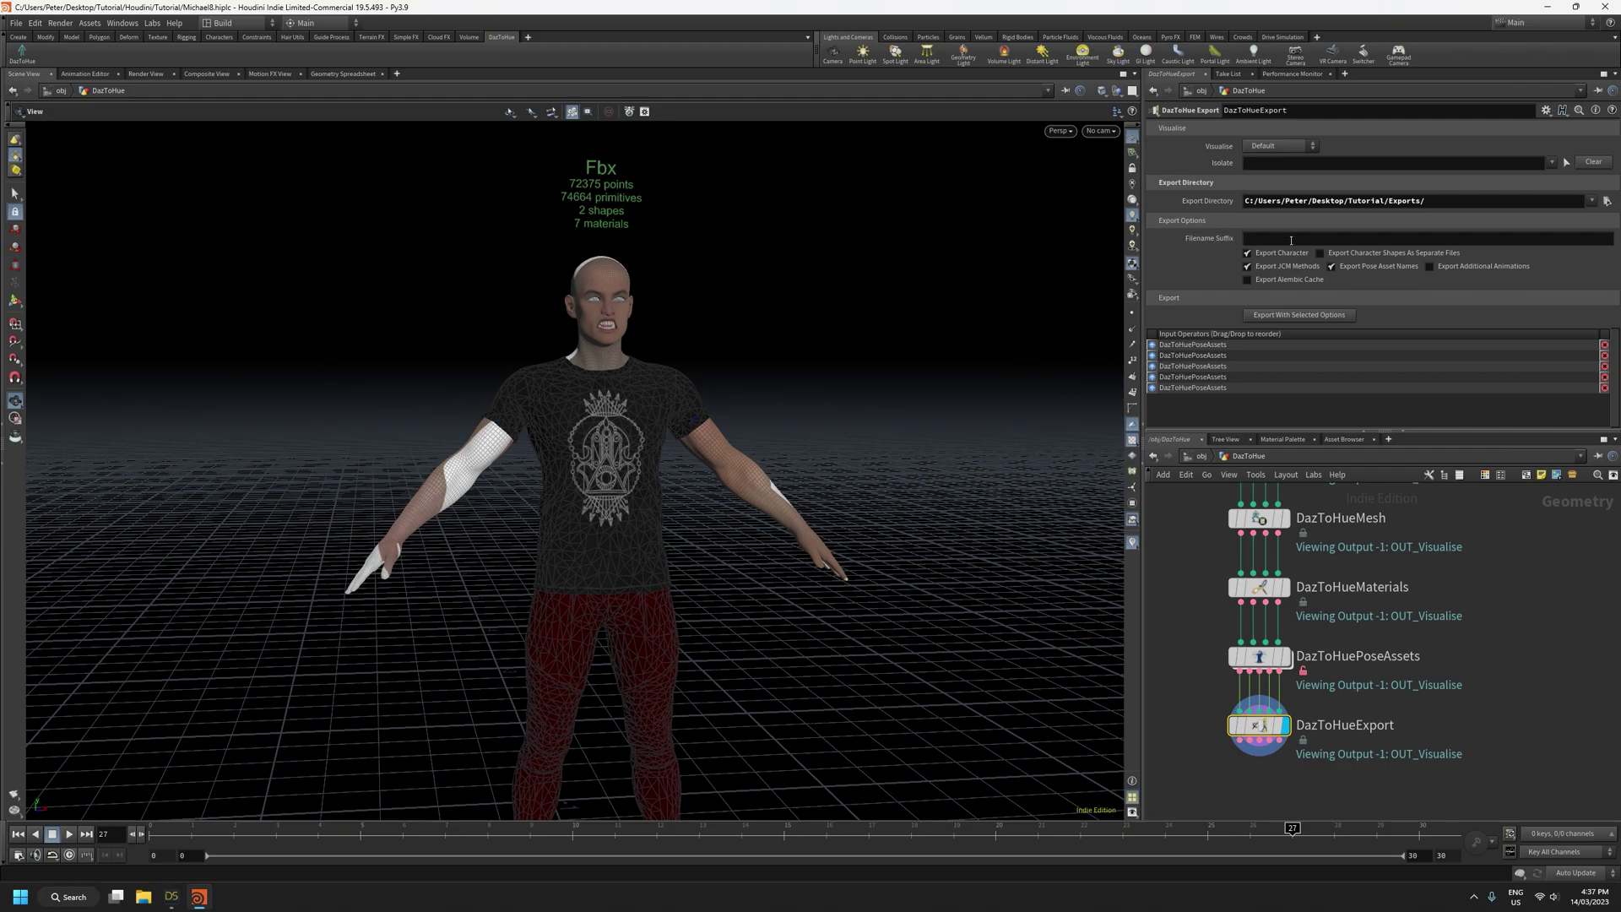
pyautogui.click(1317, 237)
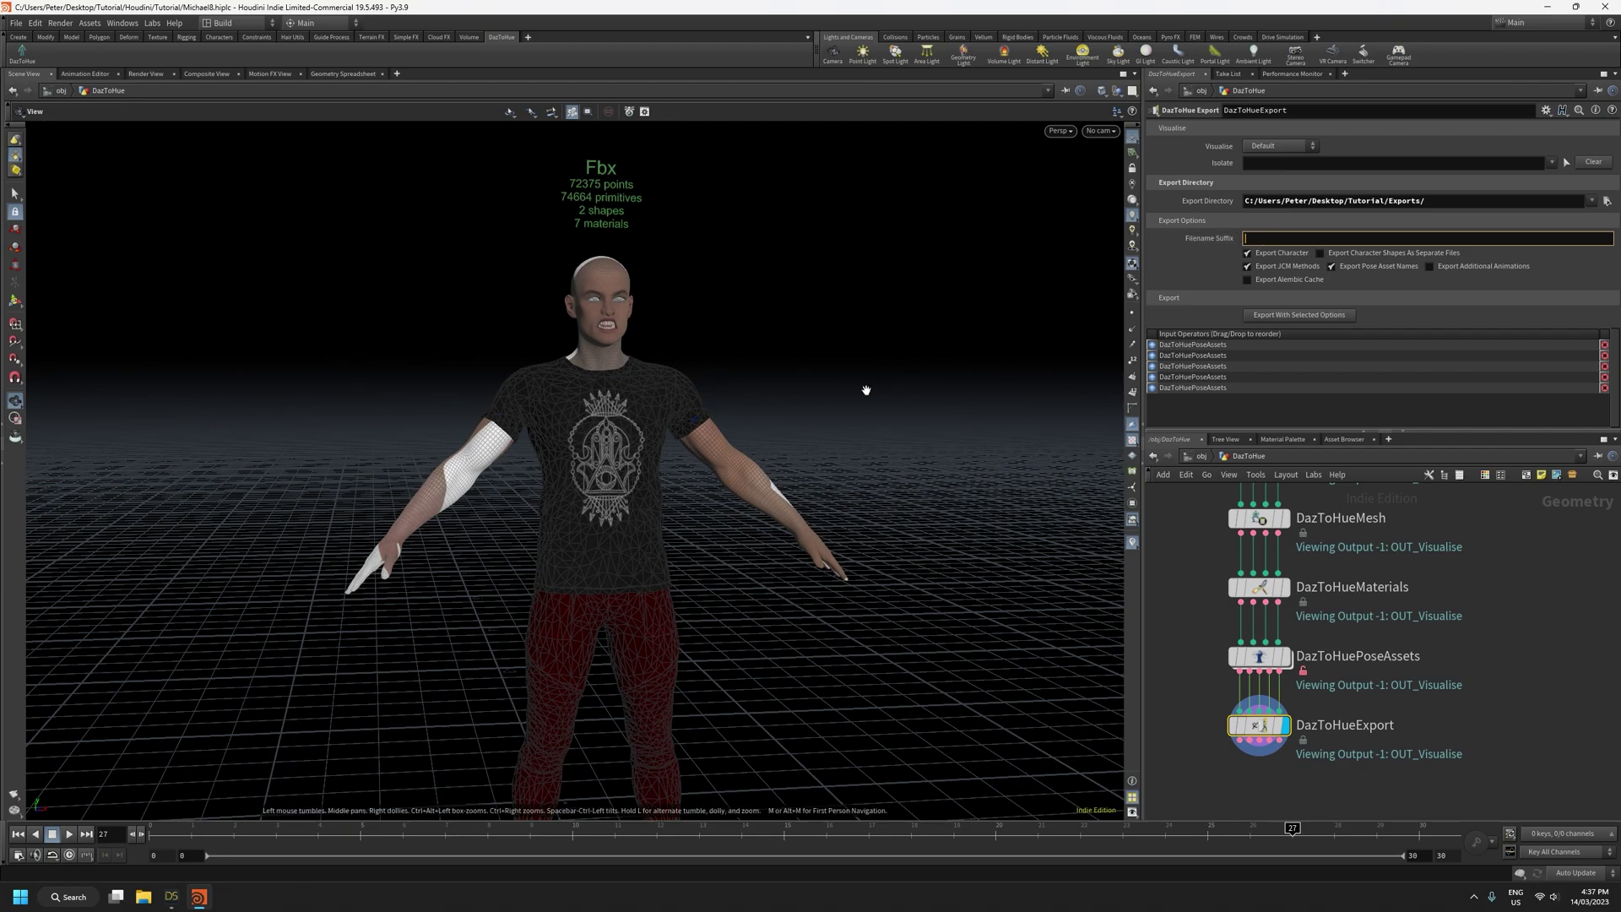
pyautogui.moveTo(854, 397); pyautogui.dragTo(839, 604, button='right')
pyautogui.moveTo(779, 524); pyautogui.dragTo(764, 524)
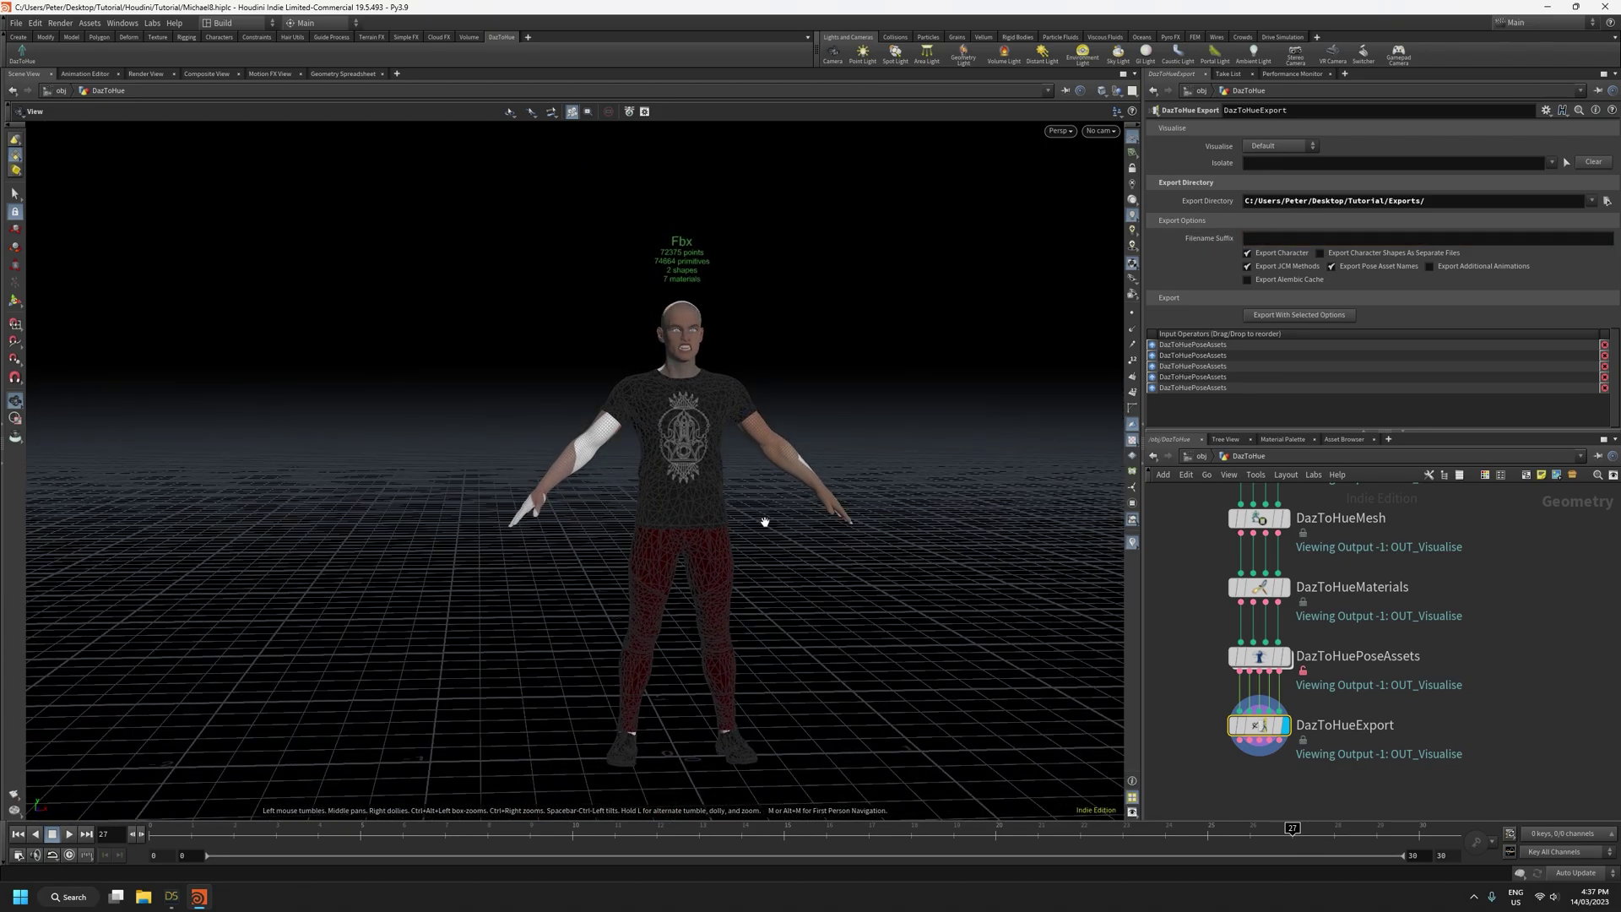
pyautogui.moveTo(764, 525); pyautogui.dragTo(680, 522, button='middle')
pyautogui.moveTo(681, 522); pyautogui.dragTo(668, 389, button='right')
pyautogui.moveTo(668, 389); pyautogui.dragTo(666, 366)
pyautogui.moveTo(646, 242); pyautogui.dragTo(627, 406, button='middle')
pyautogui.moveTo(628, 406); pyautogui.dragTo(584, 217, button='right')
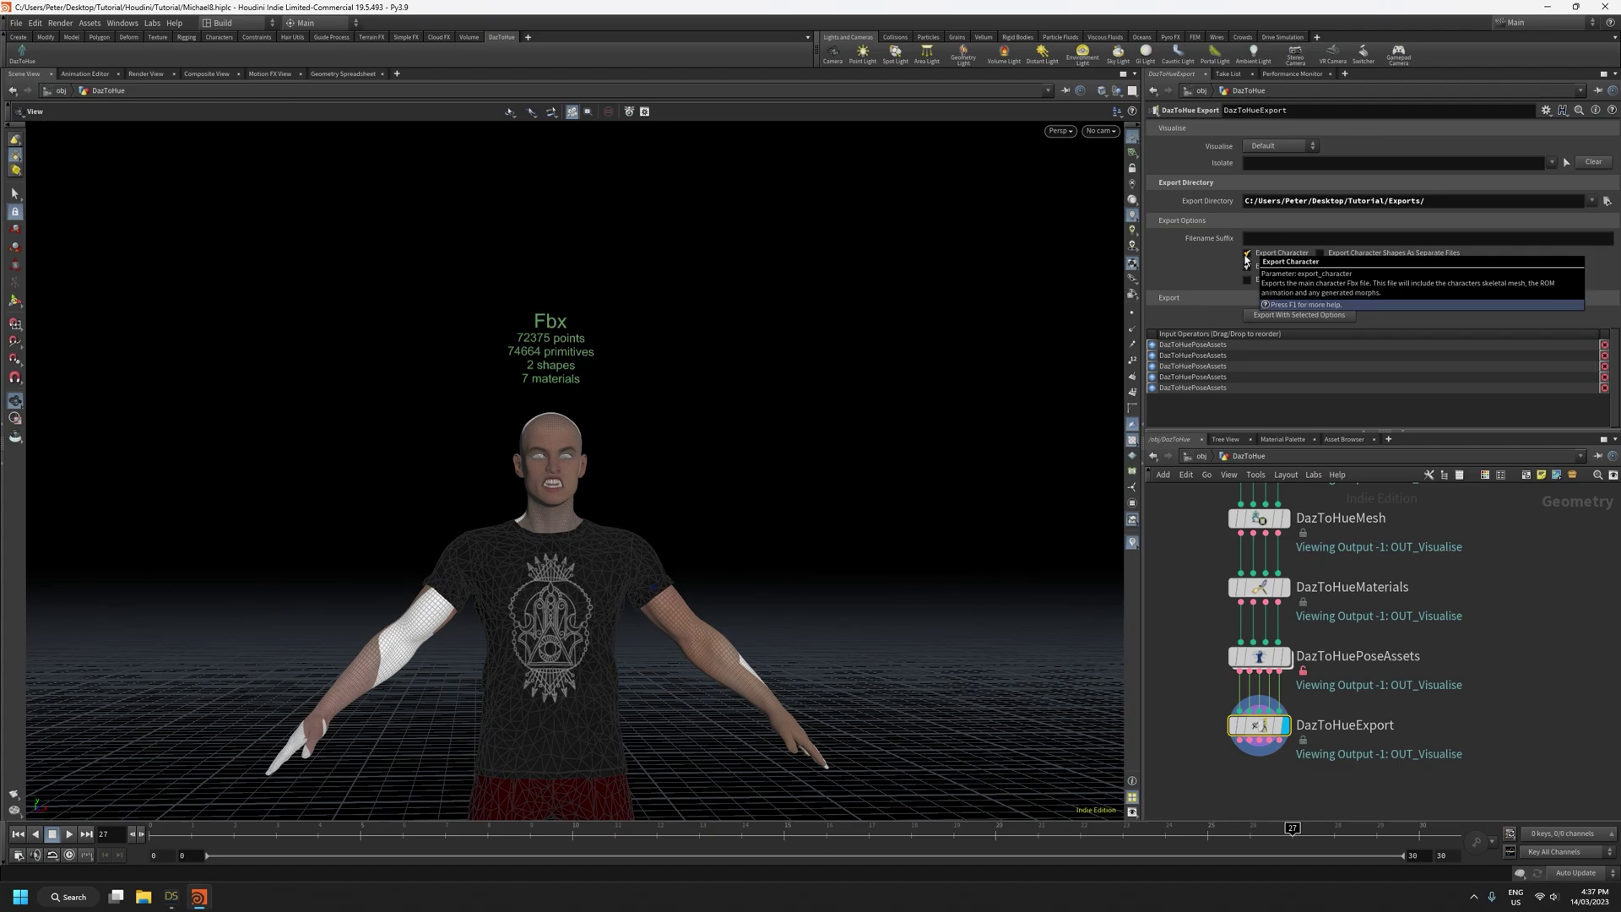
pyautogui.moveTo(615, 481); pyautogui.dragTo(653, 550)
pyautogui.moveTo(653, 551); pyautogui.dragTo(654, 453, button='middle')
pyautogui.moveTo(654, 453); pyautogui.dragTo(670, 687, button='right')
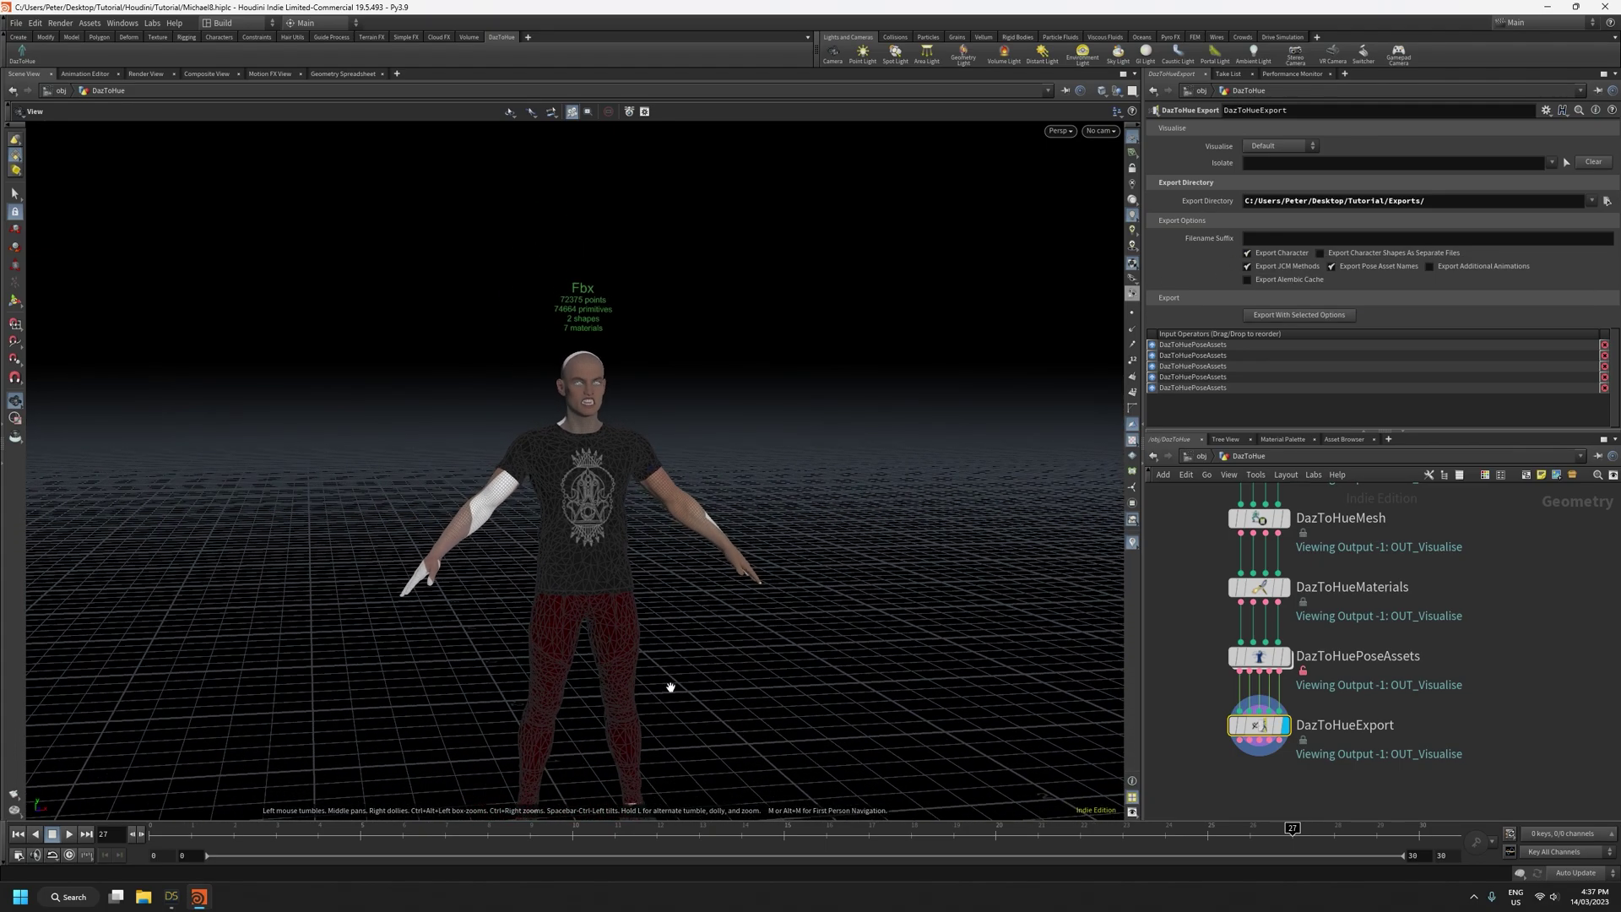
pyautogui.moveTo(692, 659); pyautogui.dragTo(656, 569, button='middle')
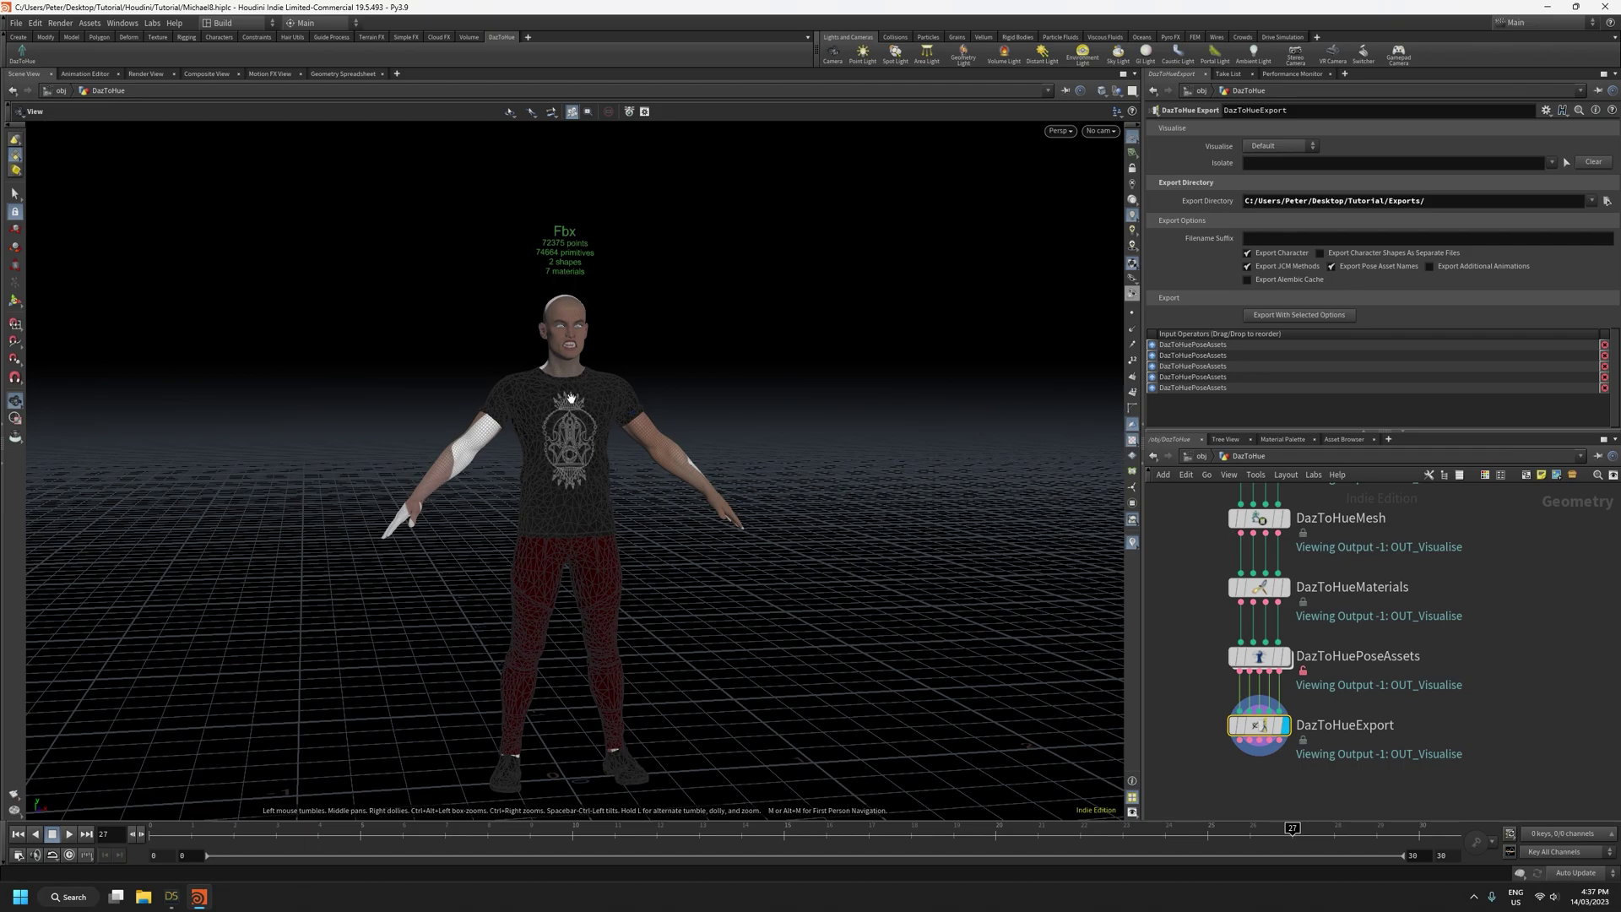
pyautogui.moveTo(561, 432)
pyautogui.mouseDown()
pyautogui.moveTo(605, 446)
pyautogui.moveTo(541, 442)
pyautogui.moveTo(553, 420)
pyautogui.mouseUp()
# Go to frame 0 on the timeline and view the full Fbx character from a slight angle
pyautogui.click(177, 831)
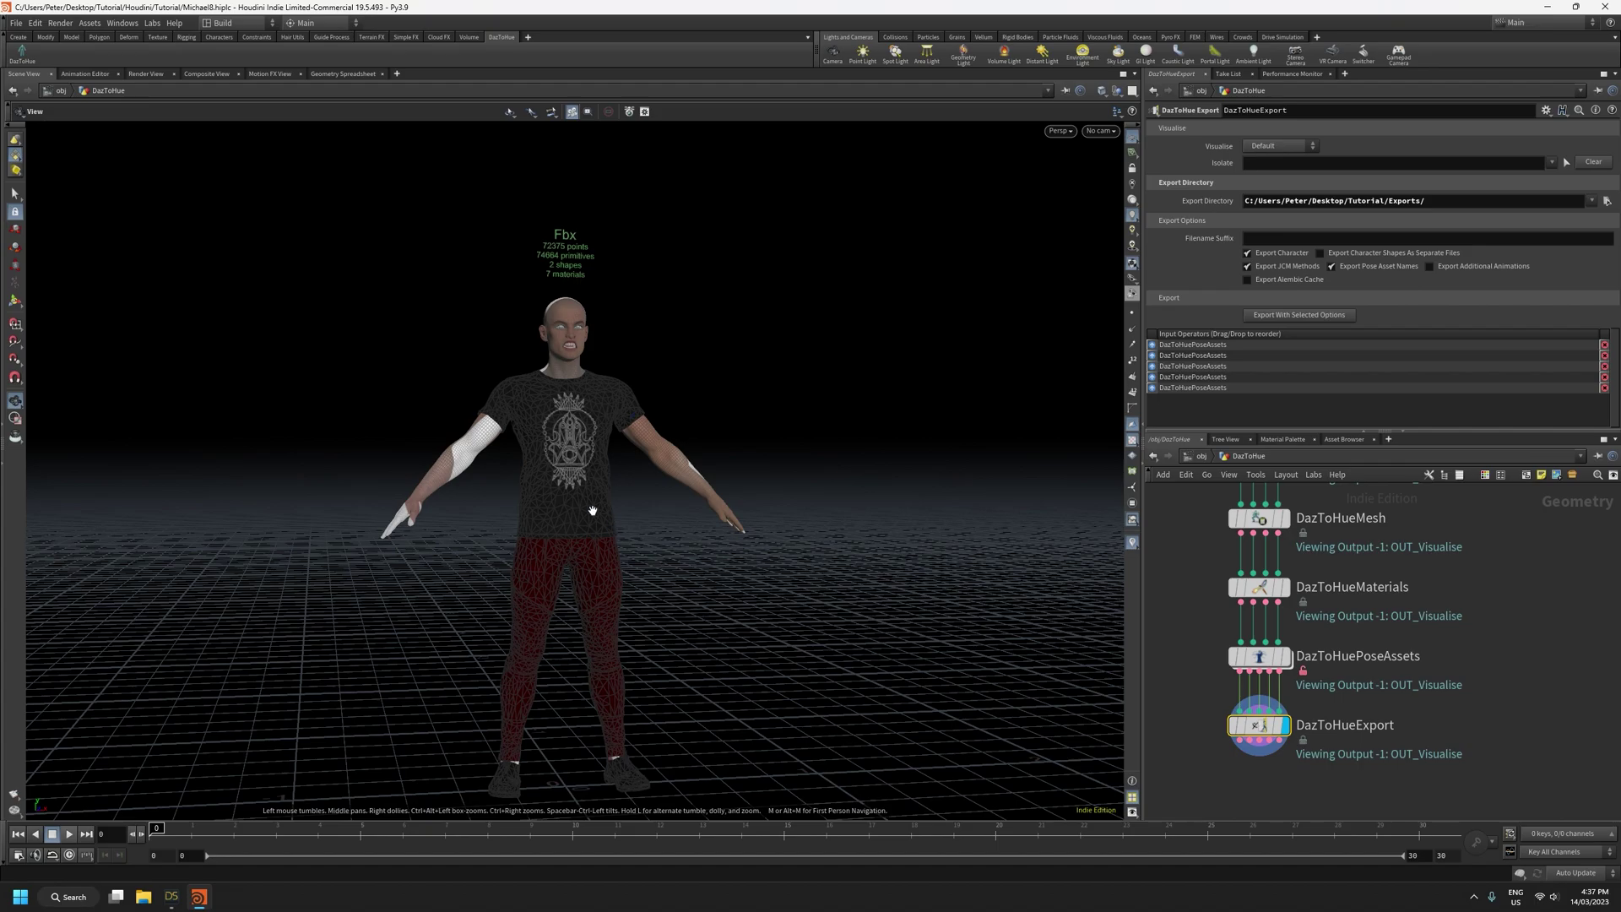
pyautogui.moveTo(578, 494); pyautogui.dragTo(608, 496)
pyautogui.moveTo(617, 555); pyautogui.dragTo(637, 508, button='middle')
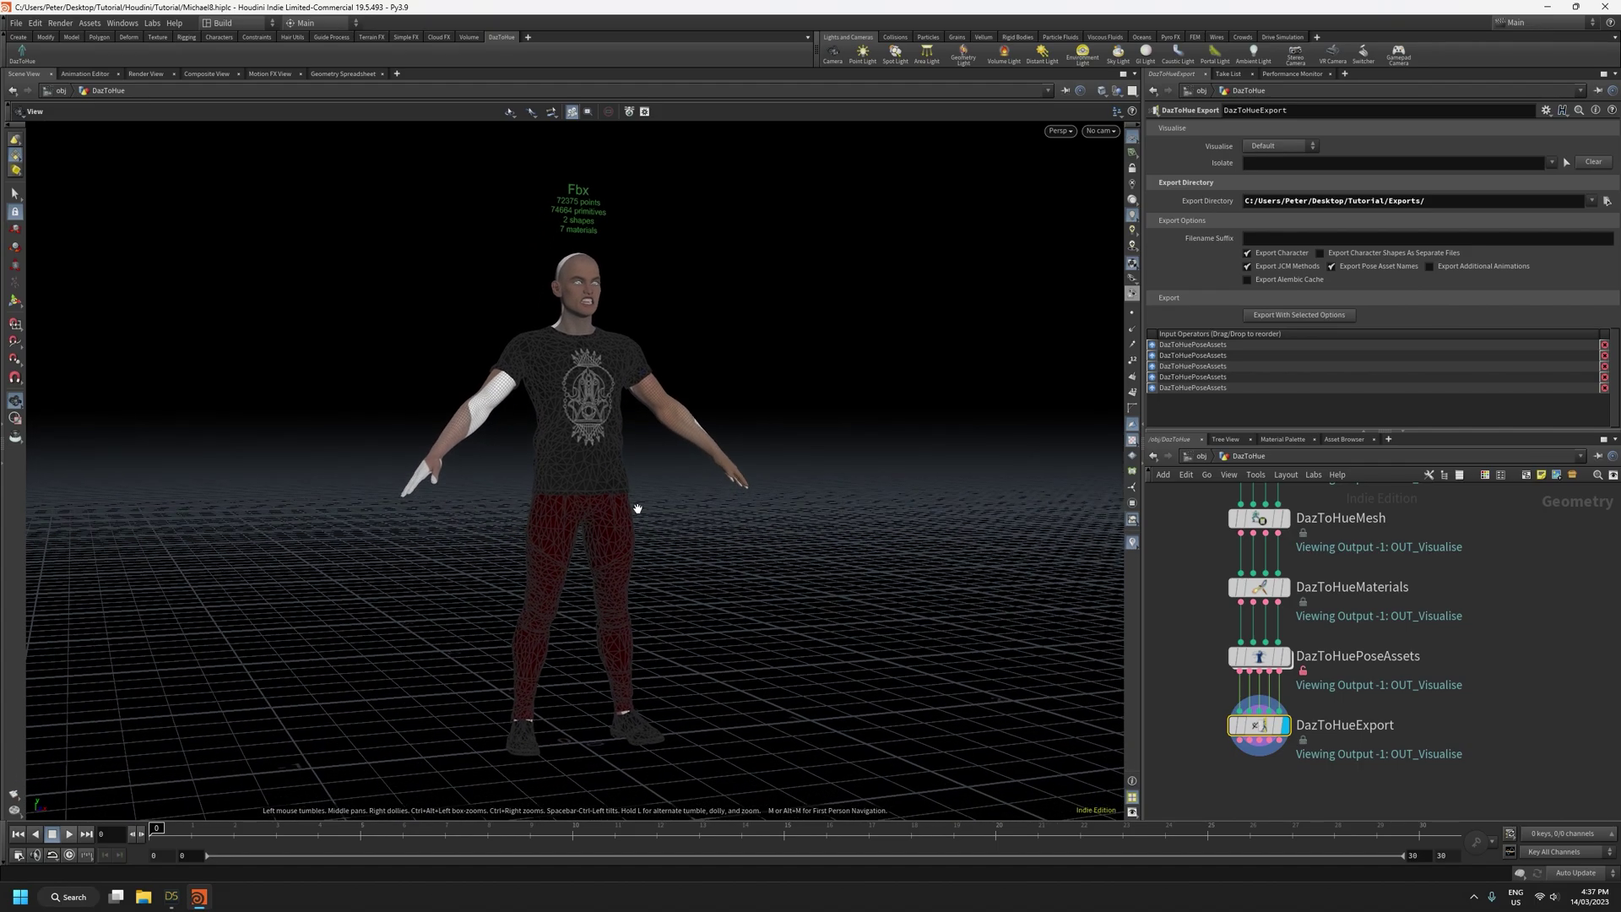
# Scrub the opening frames of the timeline to view the character's poses and return to frame 0
pyautogui.click(193, 829)
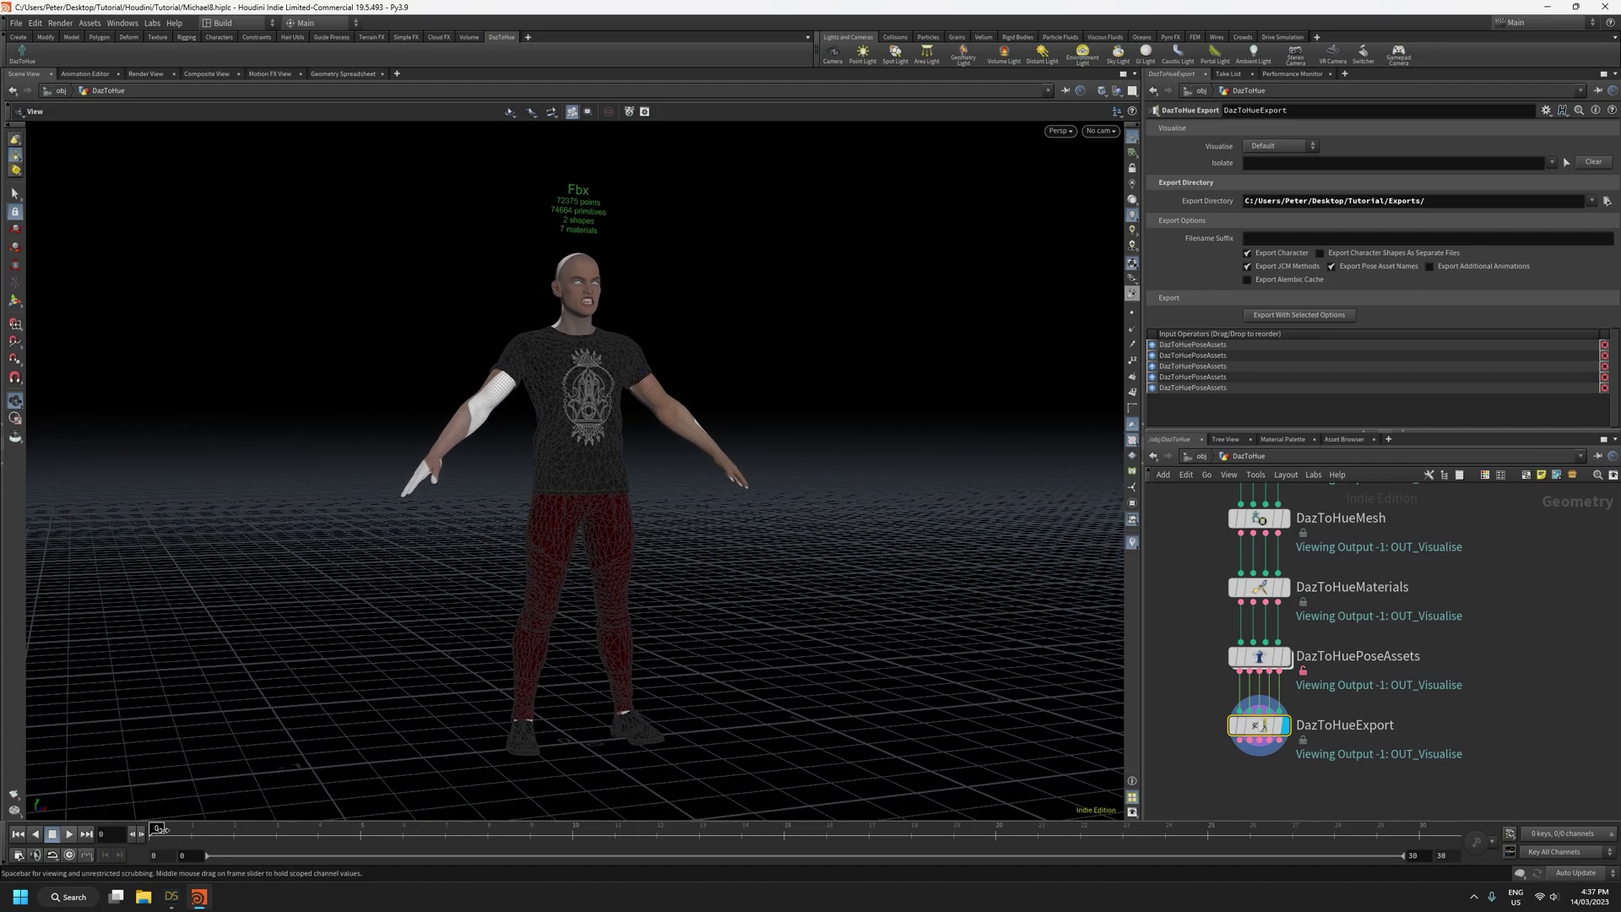
pyautogui.moveTo(193, 829); pyautogui.dragTo(141, 833)
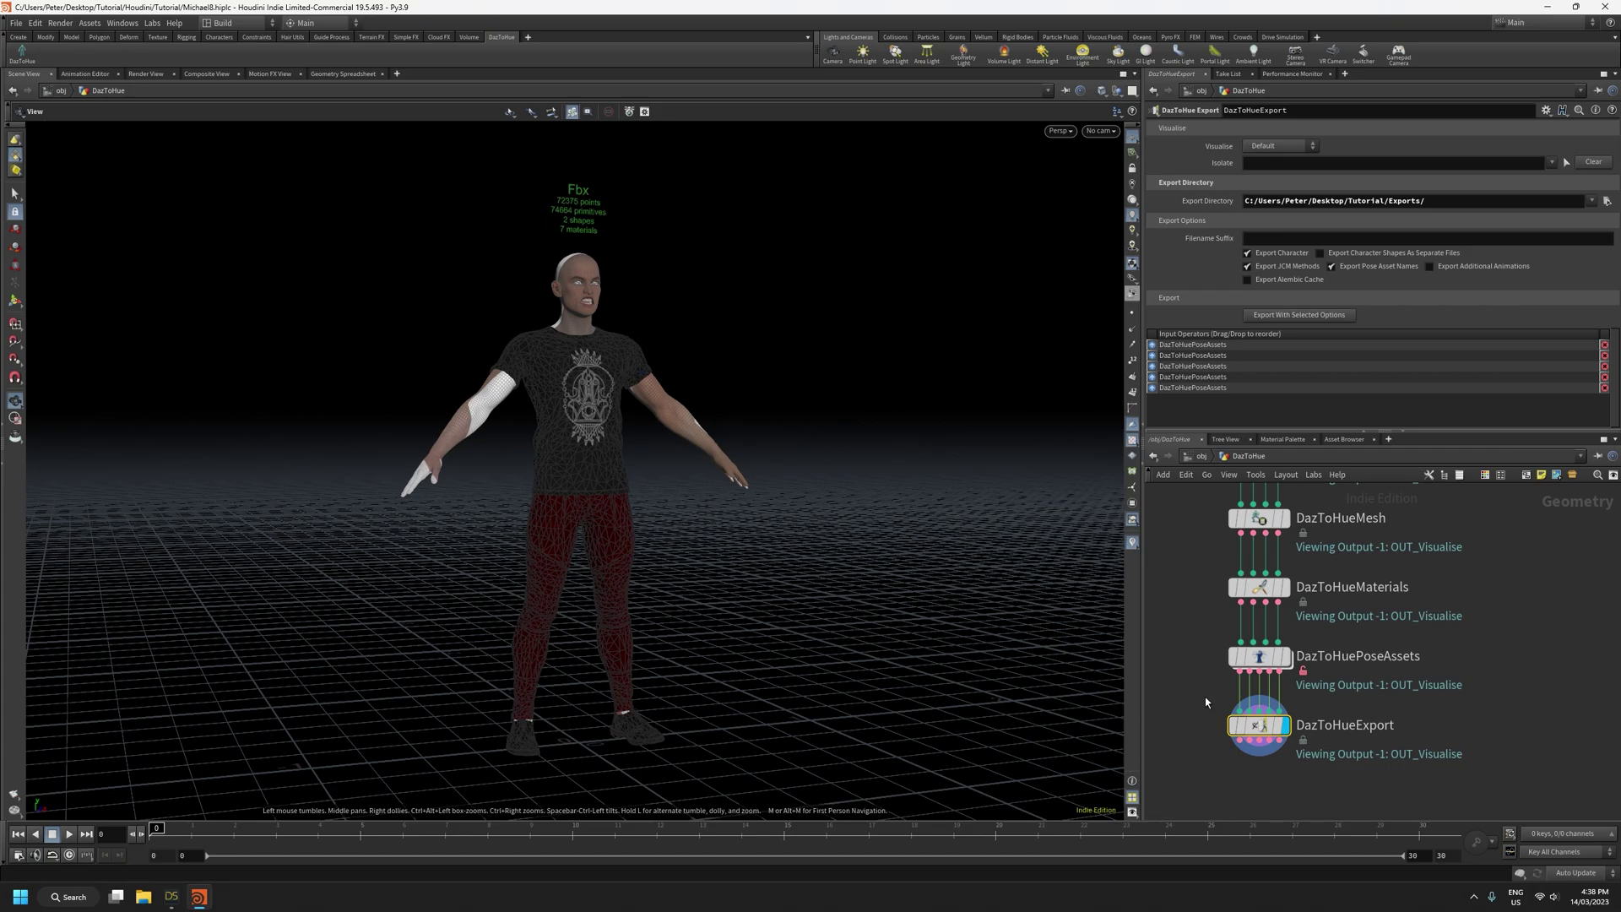
pyautogui.moveTo(314, 831); pyautogui.dragTo(150, 832)
# Display the DazToHueSkin node and review its Body and Clothing shape definitions
pyautogui.scroll(-5, 1314, 694)
pyautogui.scroll(4, 1314, 694)
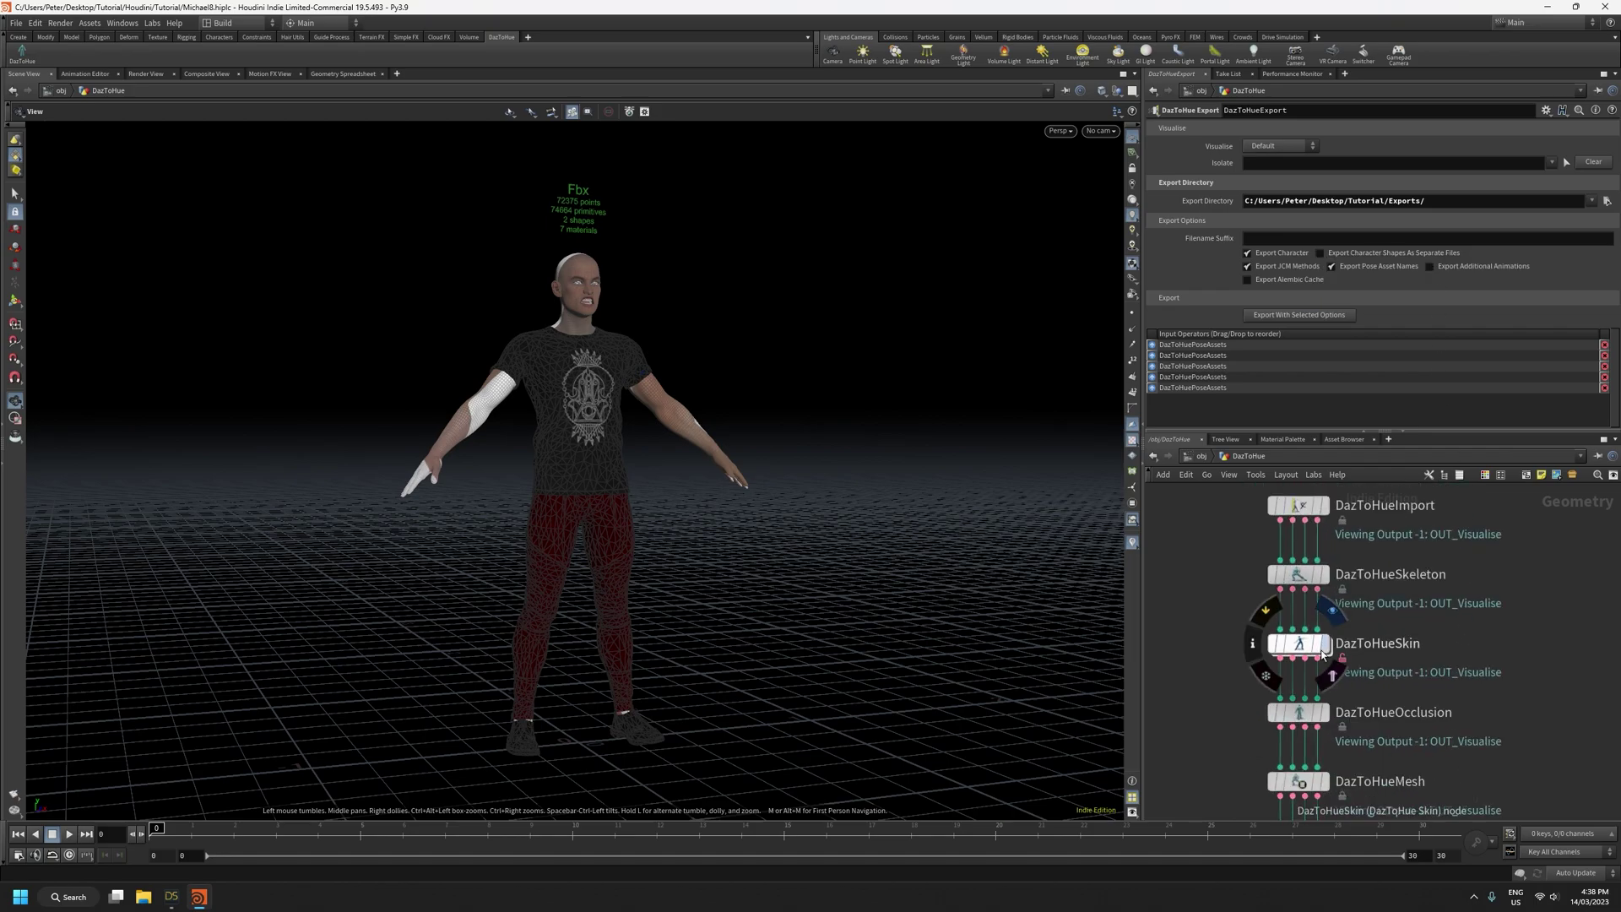
pyautogui.click(1299, 643)
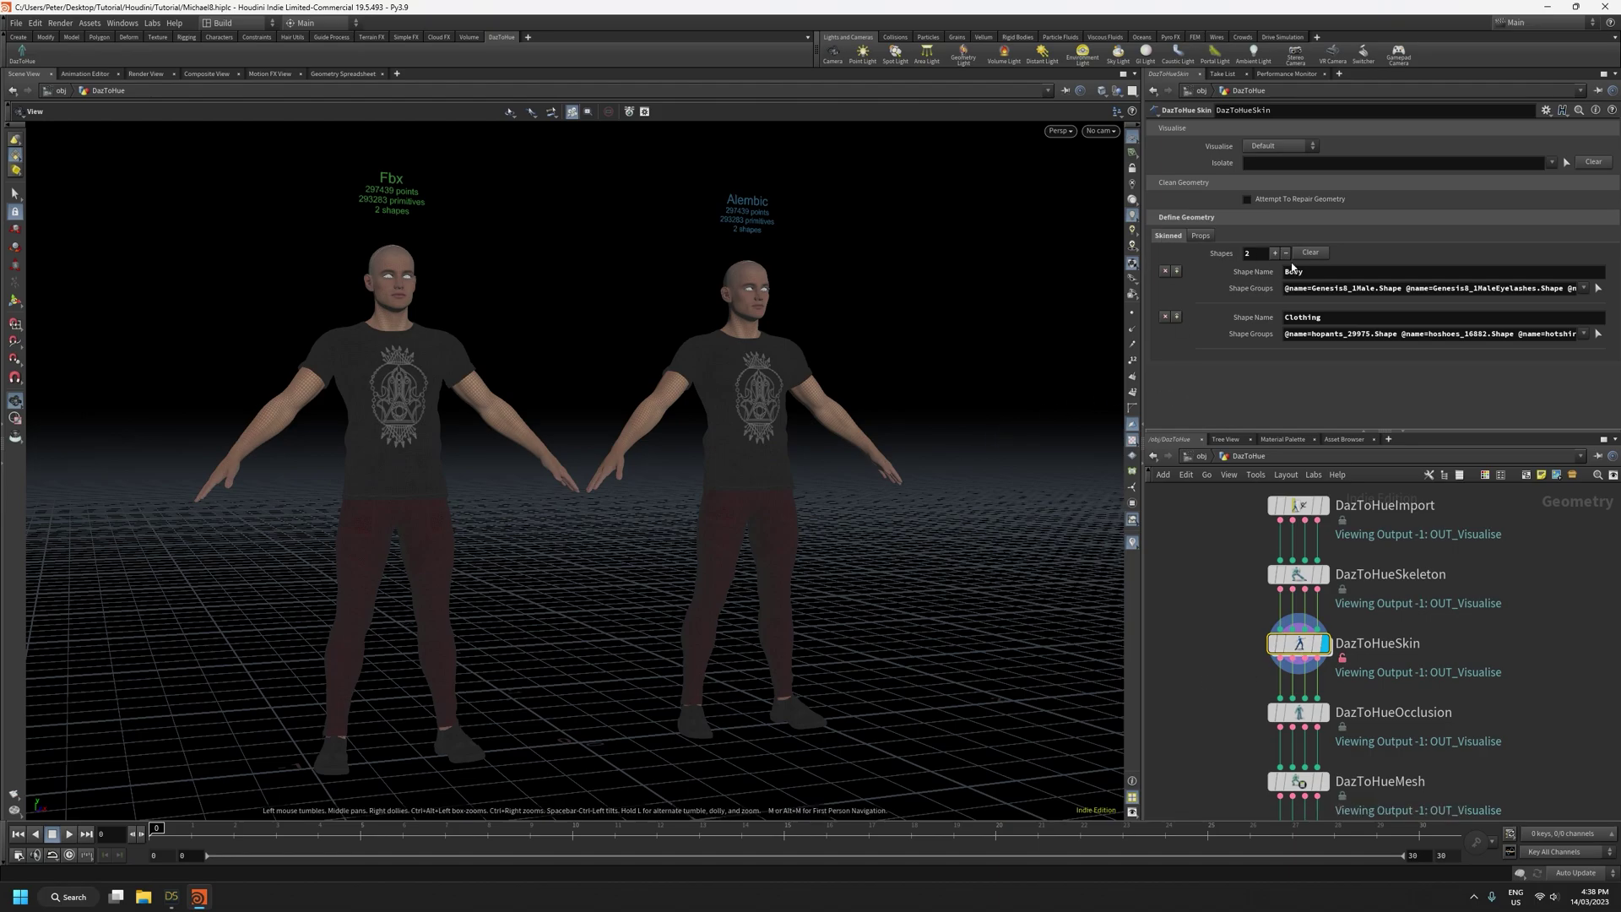
pyautogui.click(1339, 319)
# Return to the DazToHueExport node and read the description of the Export Character Shapes As Separate Files option
pyautogui.scroll(-5, 1248, 604)
pyautogui.scroll(7, 1263, 765)
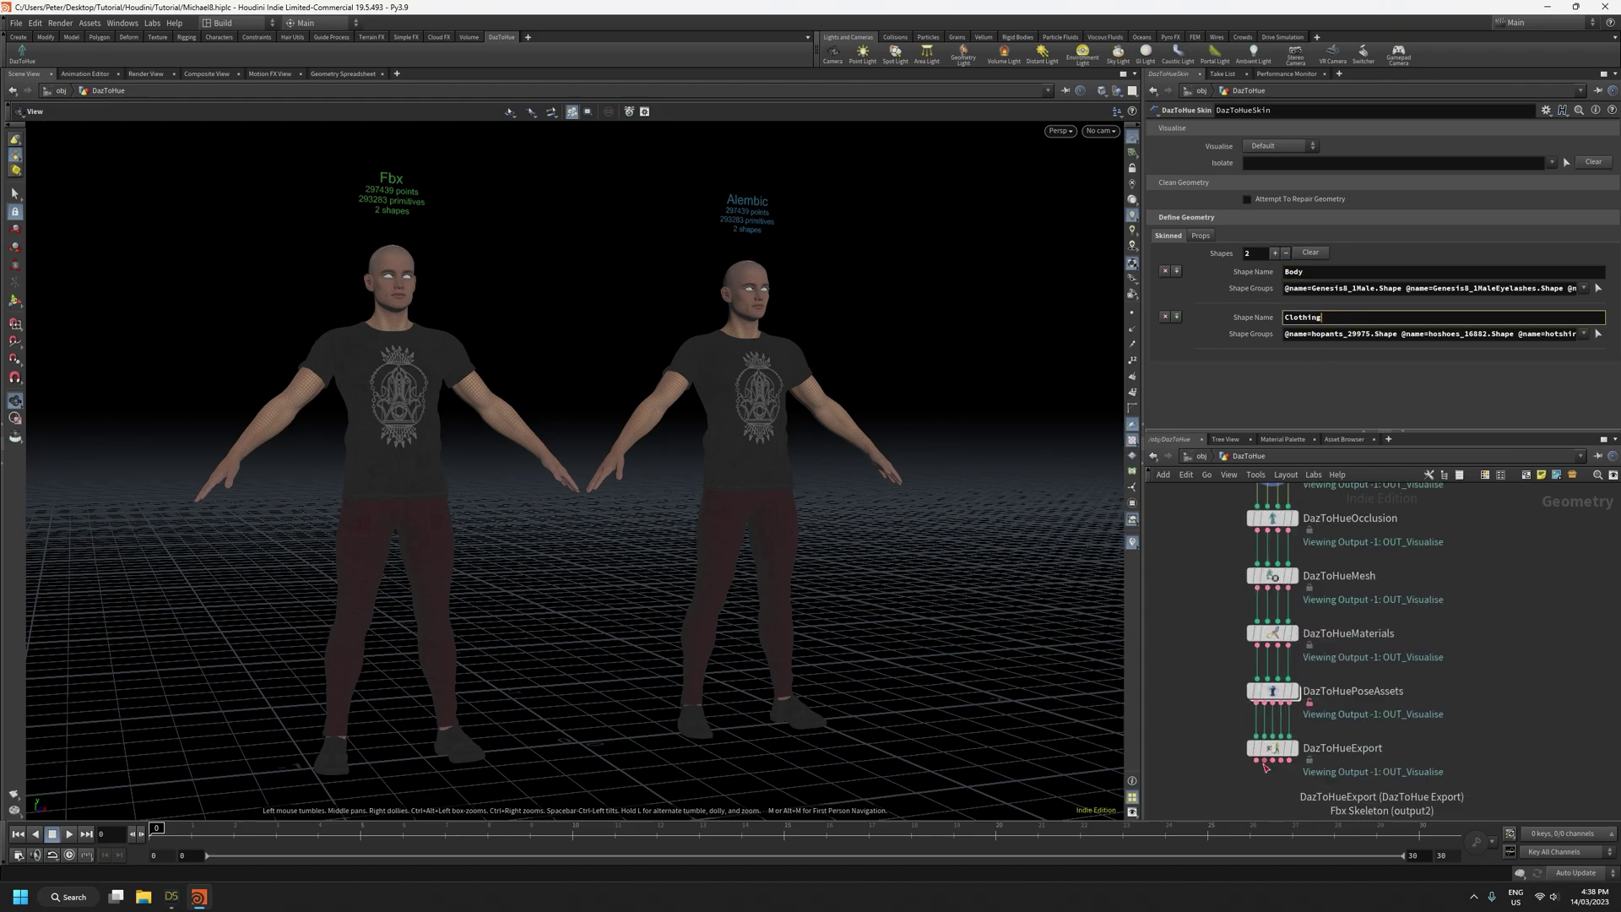
pyautogui.click(1311, 740)
pyautogui.click(1301, 750)
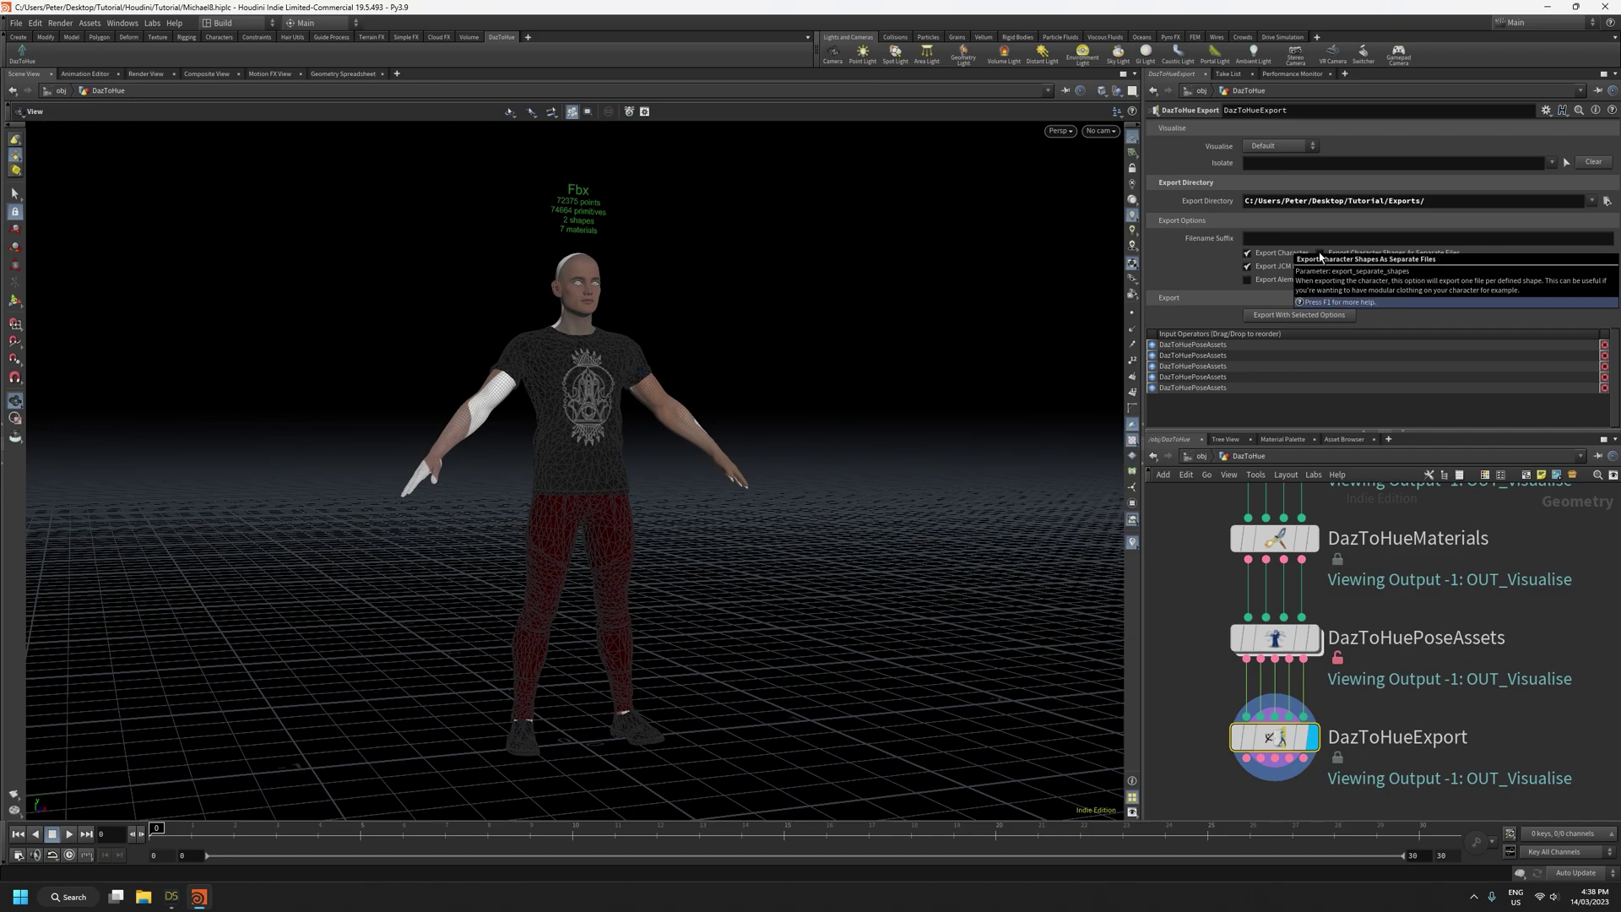
# Examine the Fbx character from several angles and at closer range, returning the timeline to frame 0
pyautogui.moveTo(752, 554); pyautogui.dragTo(724, 482)
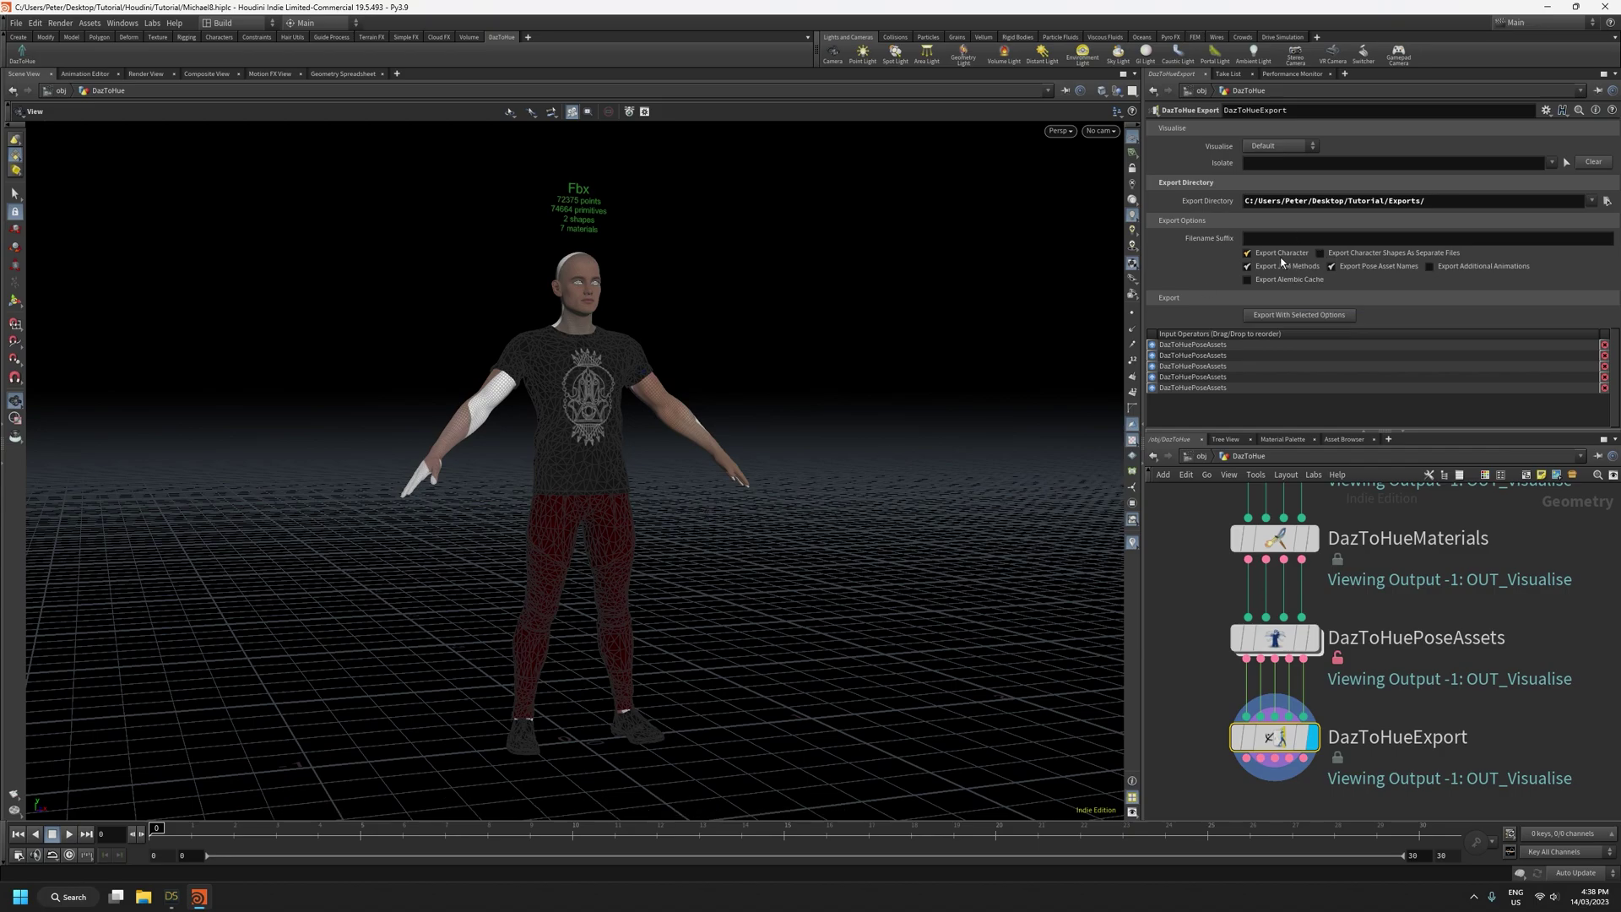
pyautogui.moveTo(788, 629); pyautogui.dragTo(796, 617)
pyautogui.moveTo(228, 834); pyautogui.dragTo(152, 834)
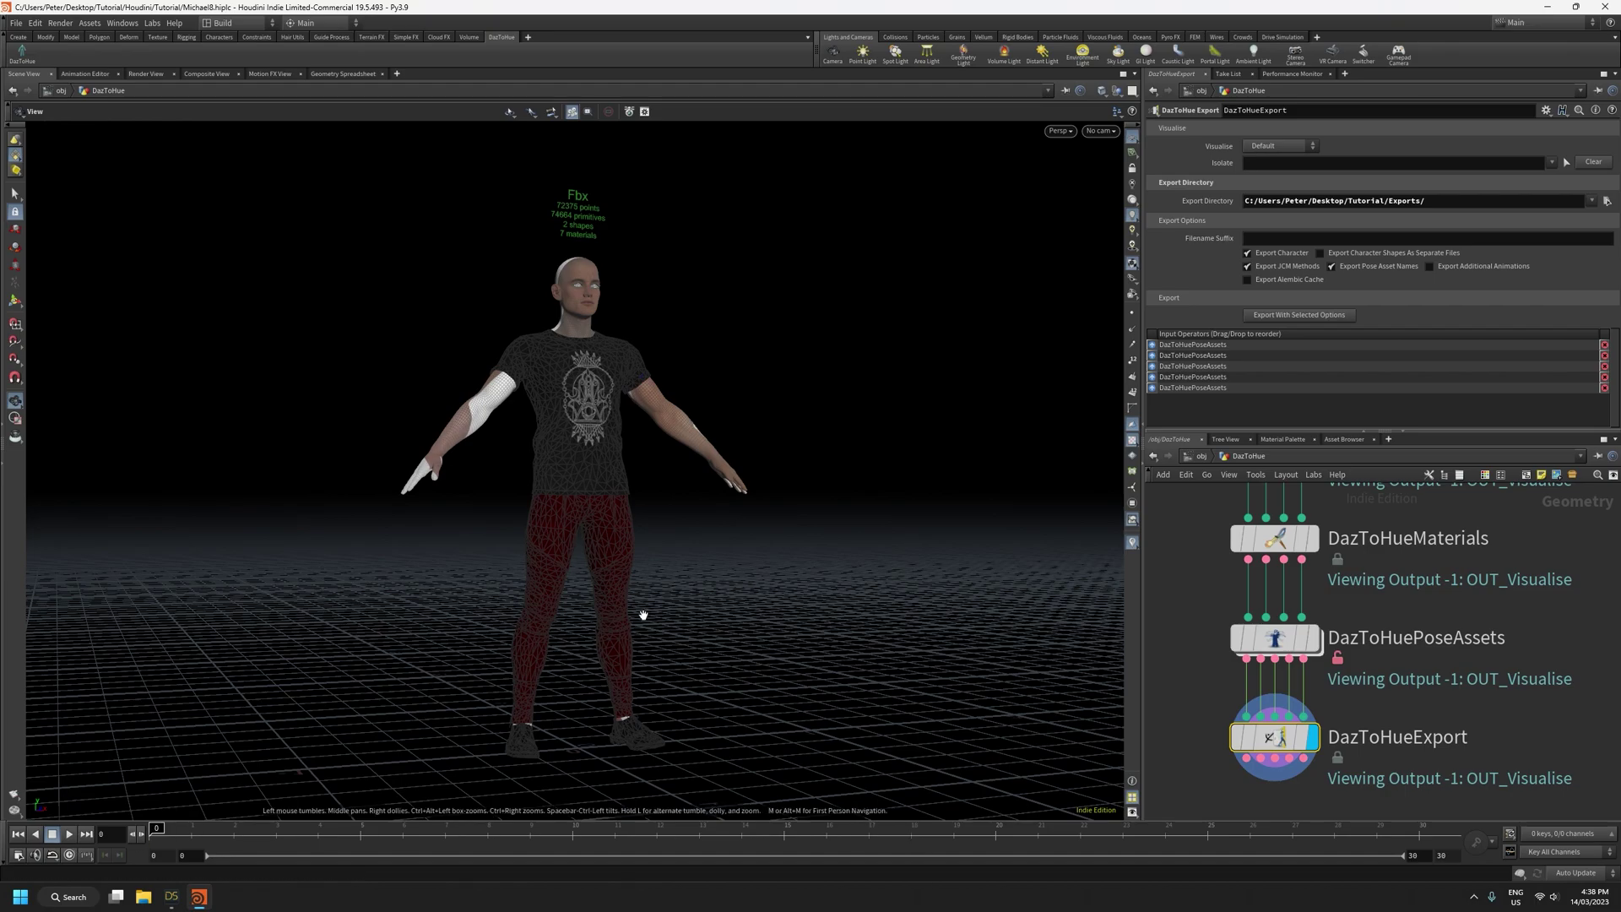
pyautogui.moveTo(653, 543); pyautogui.dragTo(664, 592)
pyautogui.moveTo(627, 567); pyautogui.dragTo(612, 460, button='right')
pyautogui.moveTo(656, 511); pyautogui.dragTo(699, 507)
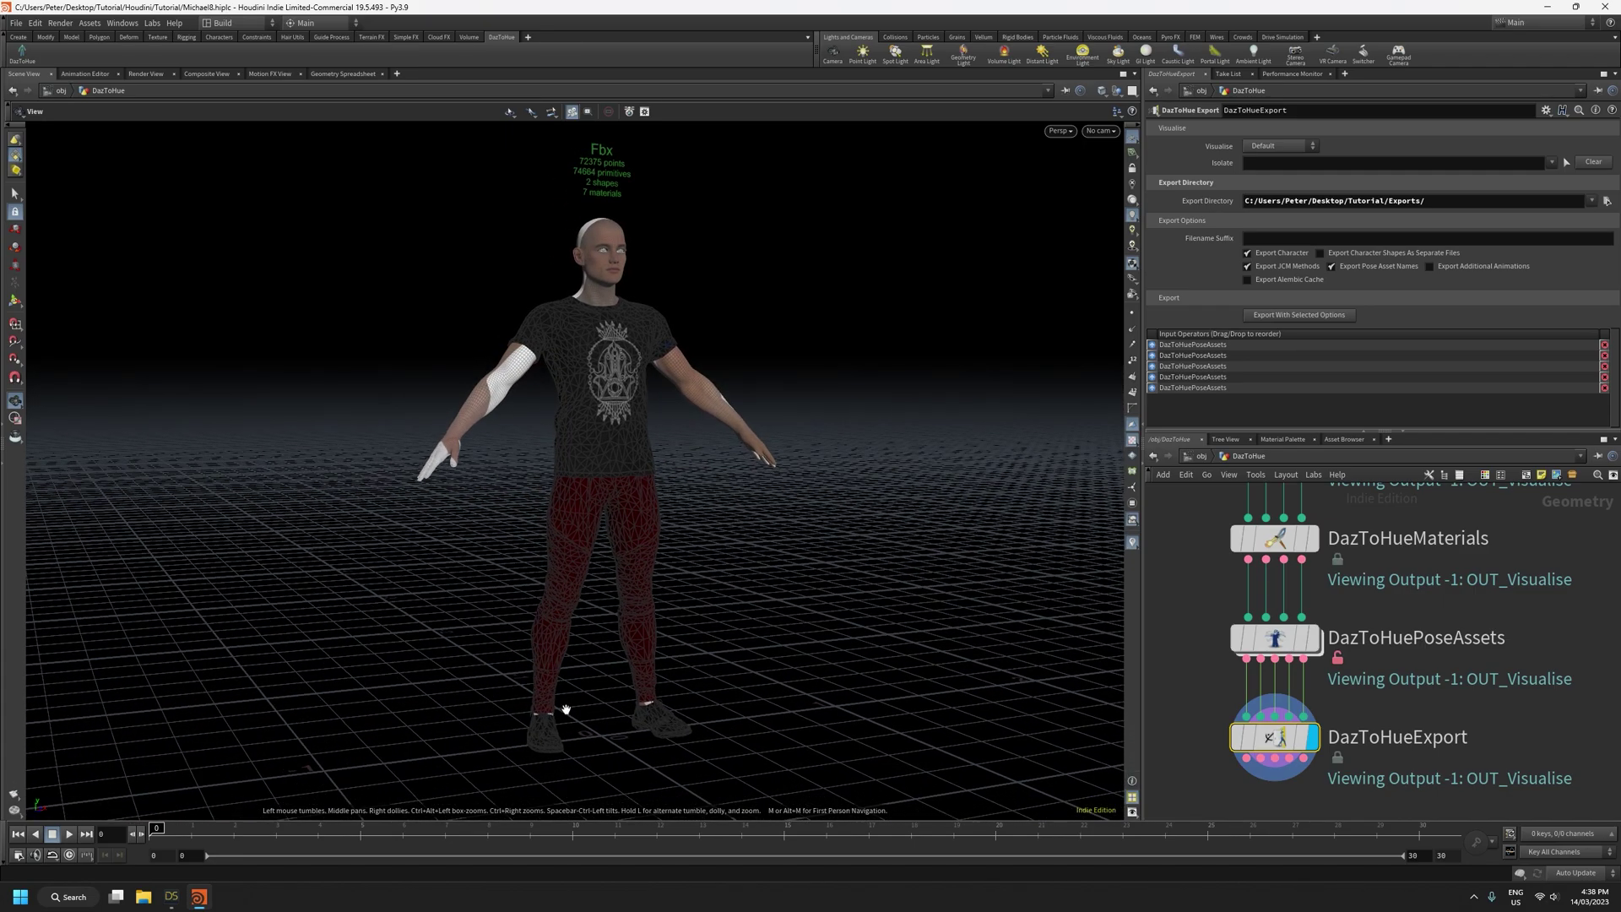
pyautogui.moveTo(757, 547); pyautogui.dragTo(680, 554)
# Display the DazToHueSkin node again to compare the Fbx and Alembic characters with the defined shapes
pyautogui.scroll(-5, 1207, 508)
pyautogui.moveTo(1208, 510); pyautogui.dragTo(1240, 761, button='middle')
pyautogui.scroll(2, 1292, 674)
pyautogui.click(1278, 644)
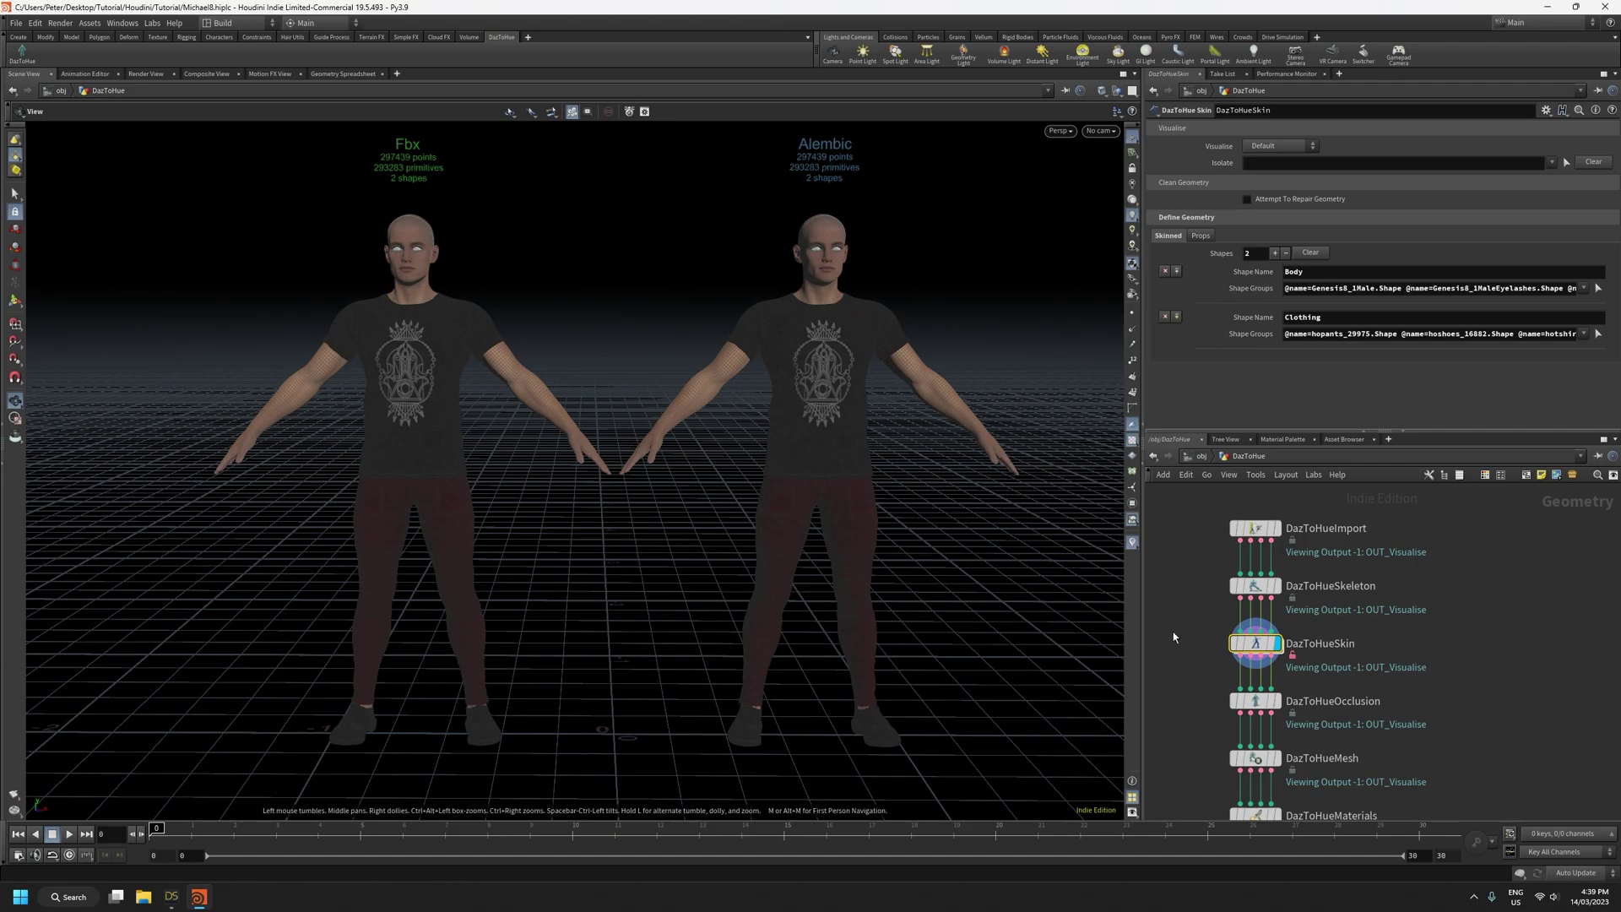
# Display the DazToHueExport node again and show its export options with the Fbx character
pyautogui.scroll(-3, 1182, 756)
pyautogui.scroll(4, 1182, 756)
pyautogui.click(1273, 667)
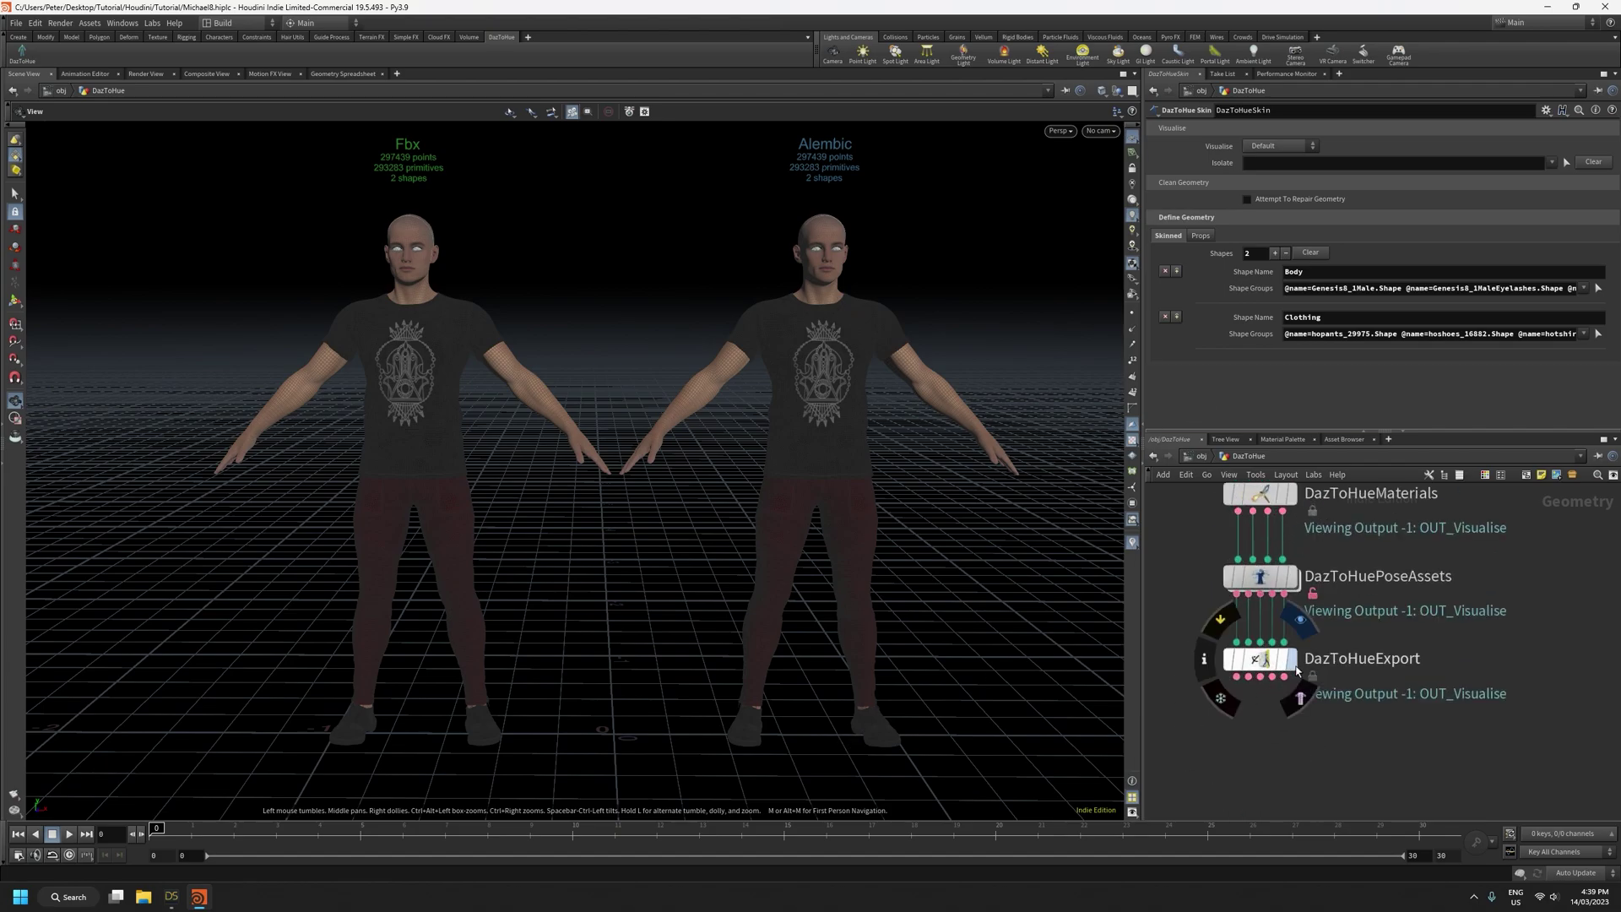
pyautogui.moveTo(648, 494); pyautogui.dragTo(709, 481)
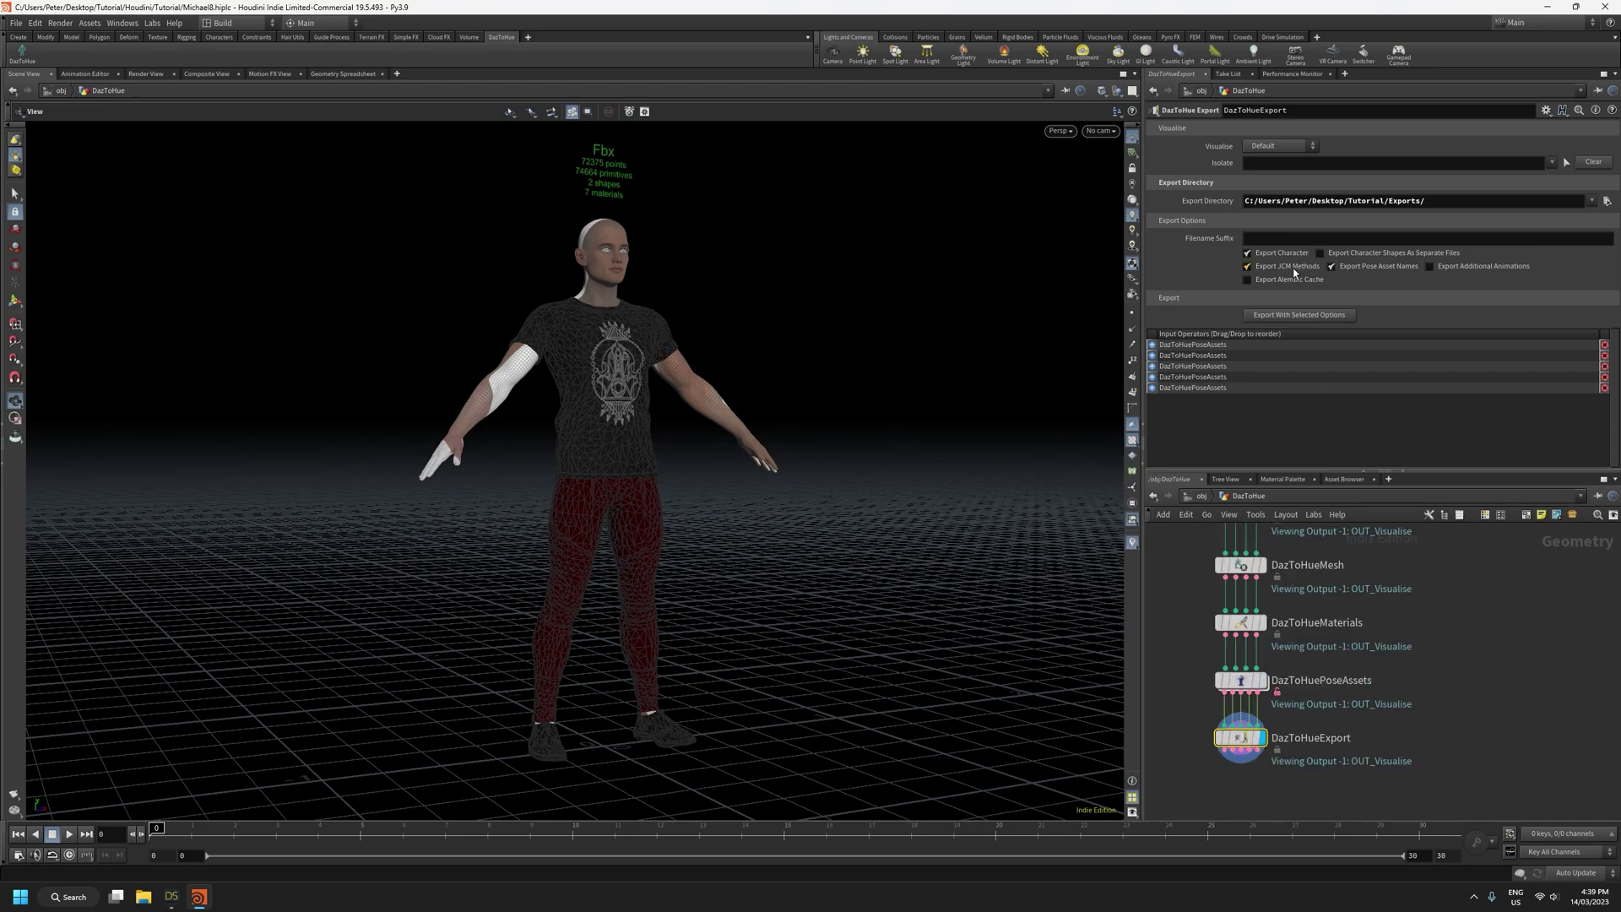
# Display the DazToHuePoseAssets node and look through its Joint Corrective Morphs groups
pyautogui.moveTo(1248, 739)
pyautogui.click(1234, 680)
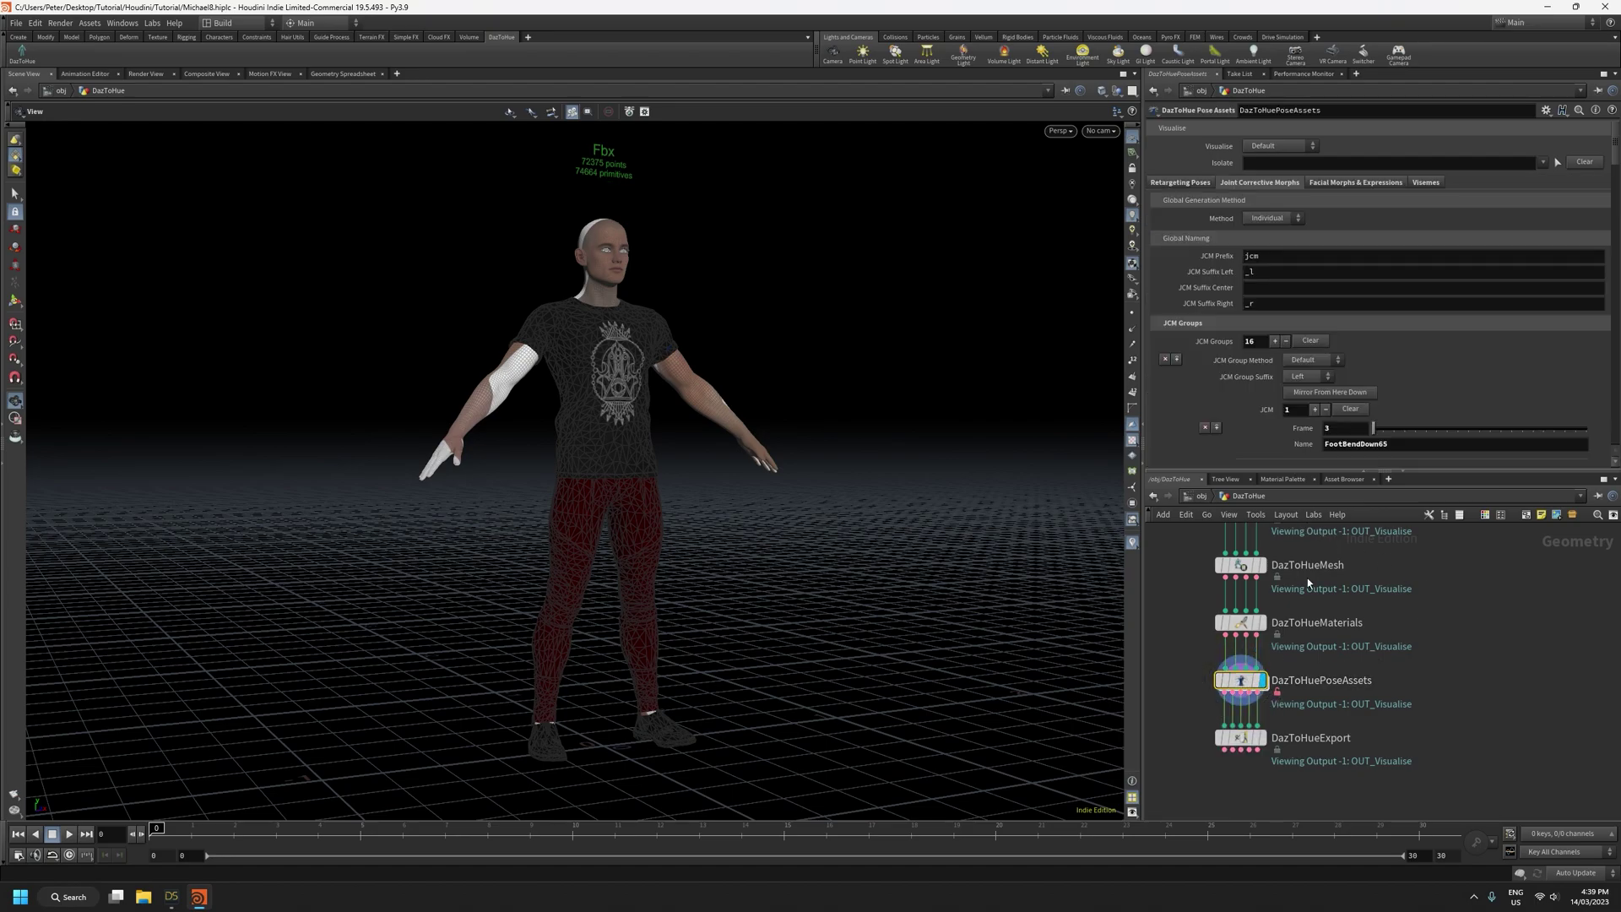
pyautogui.moveTo(1615, 178); pyautogui.dragTo(1607, 300)
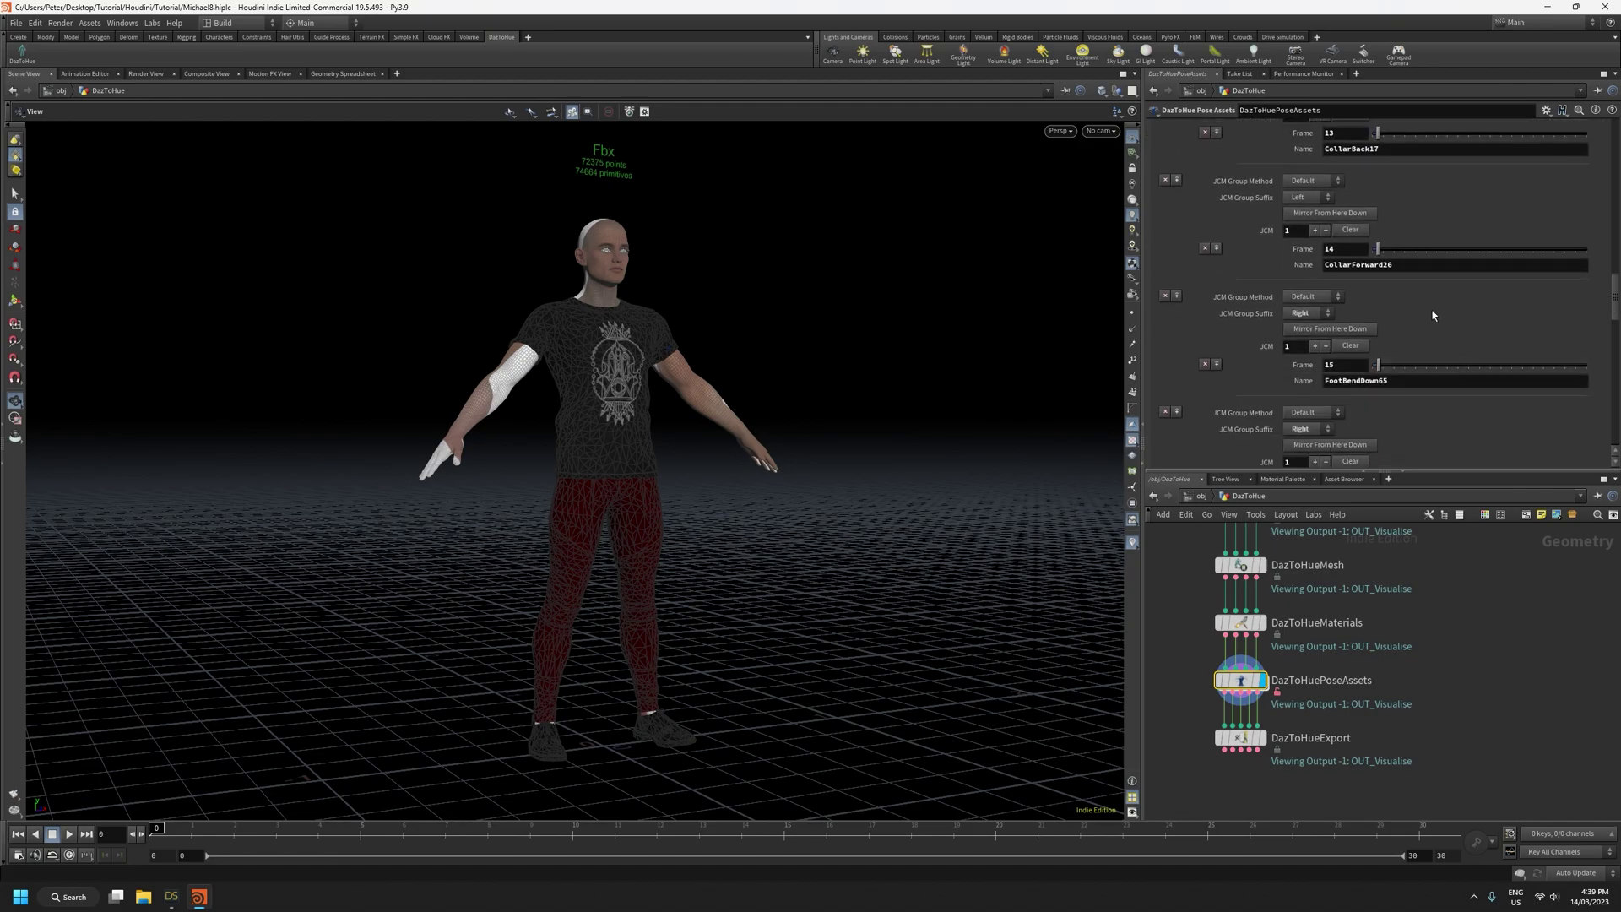
pyautogui.moveTo(1613, 302); pyautogui.dragTo(1618, 129)
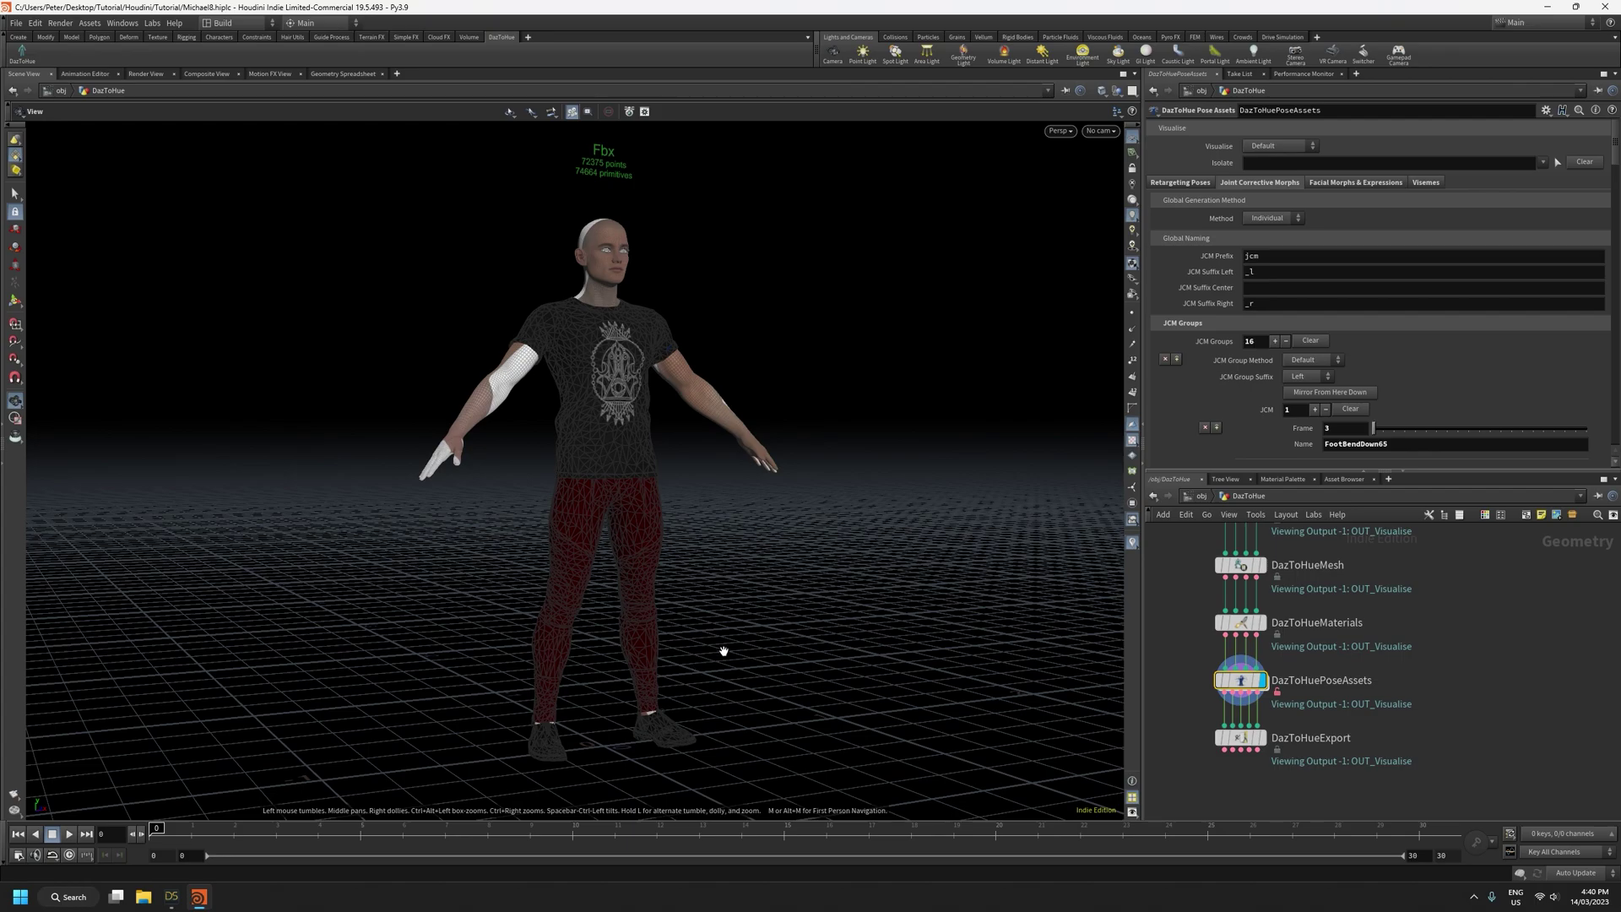
pyautogui.moveTo(722, 653)
pyautogui.mouseDown()
pyautogui.moveTo(616, 659)
pyautogui.moveTo(706, 666)
pyautogui.mouseUp()
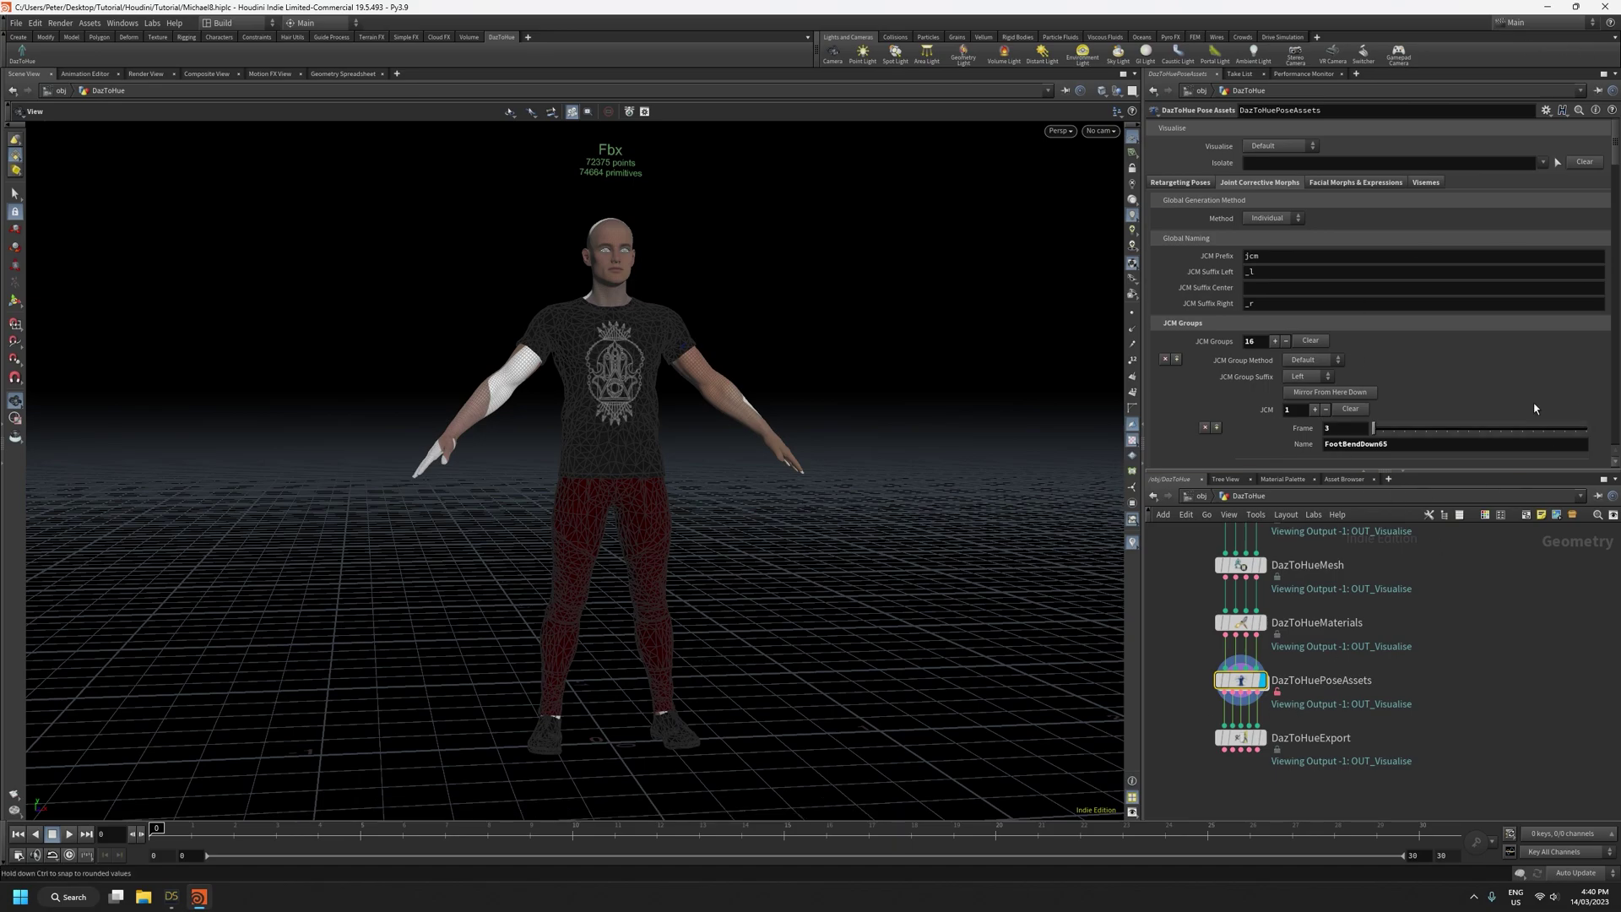
pyautogui.moveTo(1617, 162); pyautogui.dragTo(1614, 227)
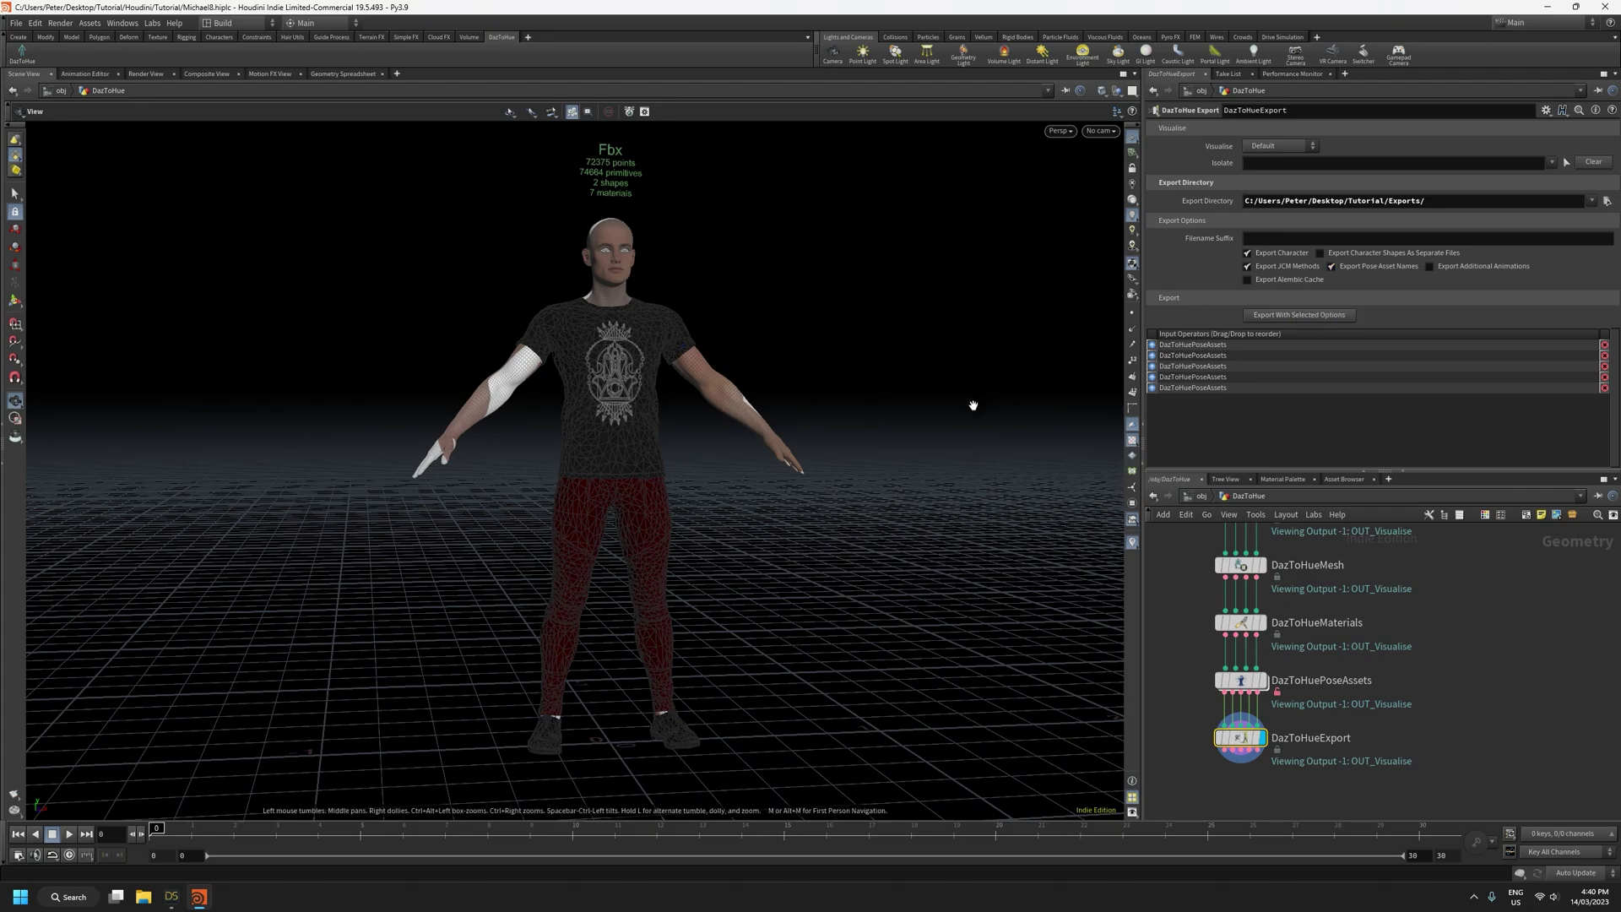
# Review the pose names defined in DazToHuePoseAssets for retargeting poses, joint corrective morphs, facial morphs and visemes
pyautogui.click(1257, 688)
pyautogui.click(1182, 183)
pyautogui.click(1301, 251)
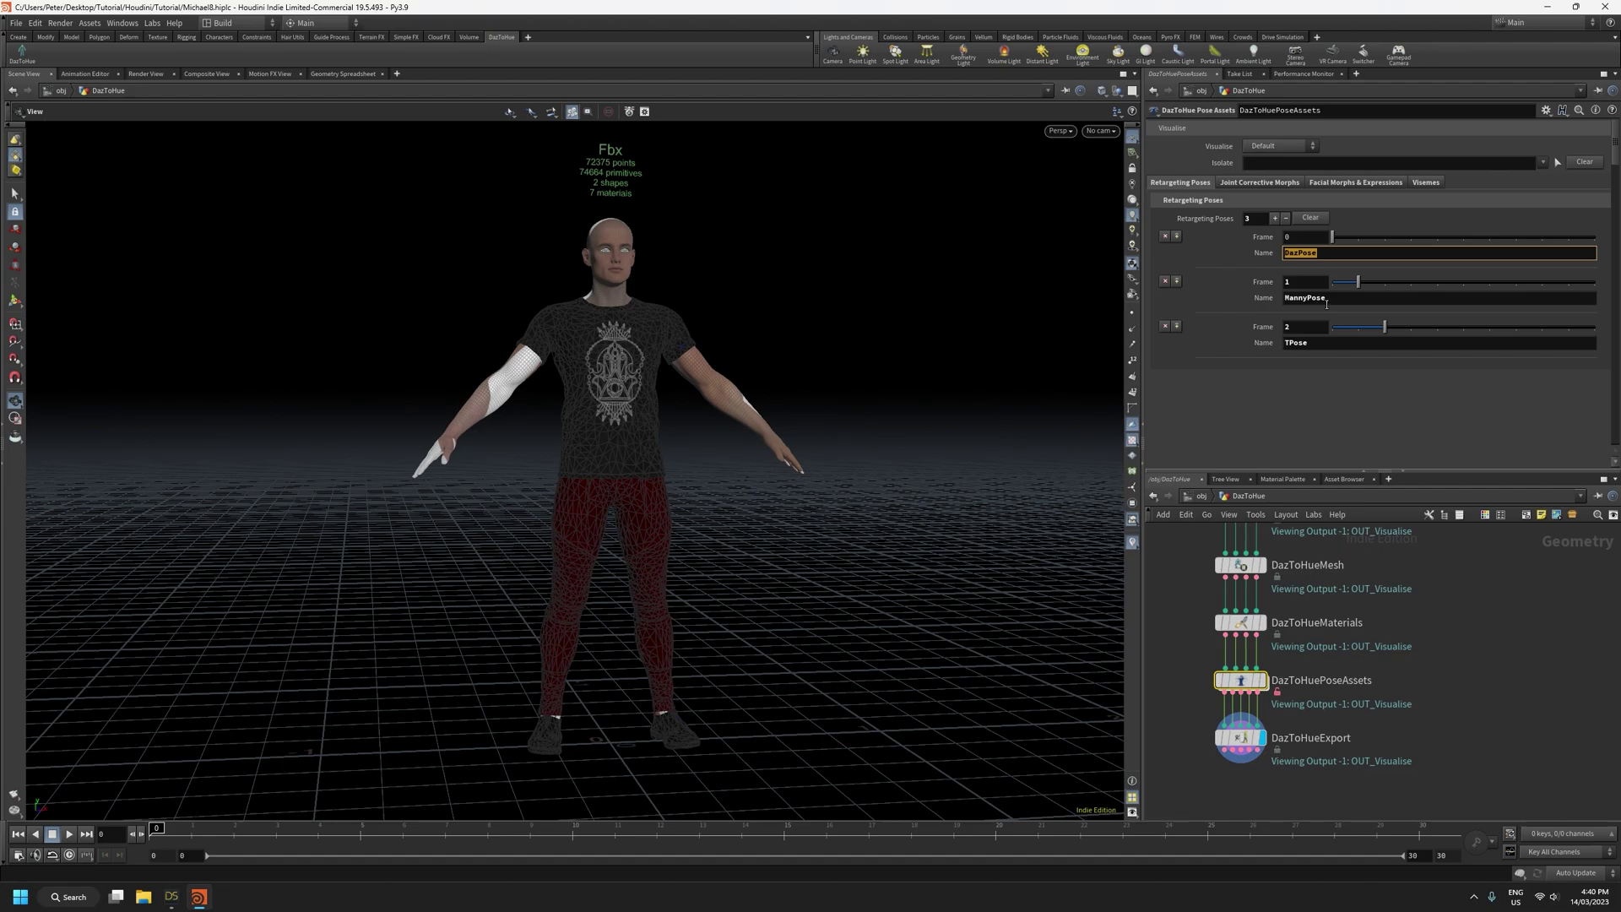
pyautogui.click(1259, 183)
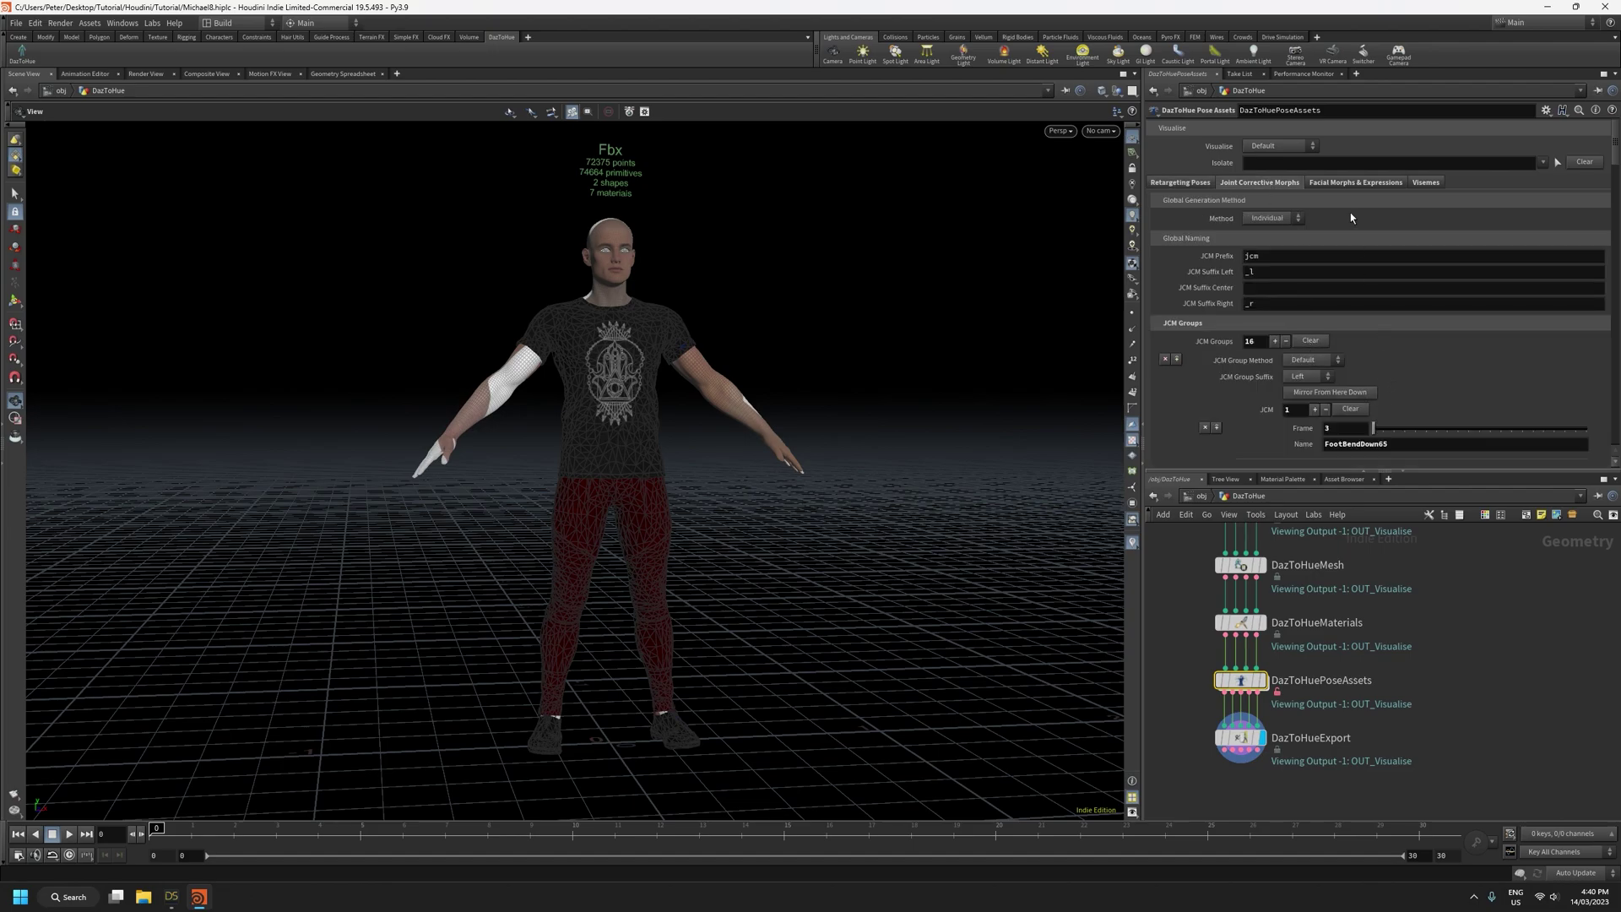
pyautogui.click(1352, 182)
pyautogui.click(1324, 355)
pyautogui.click(1425, 183)
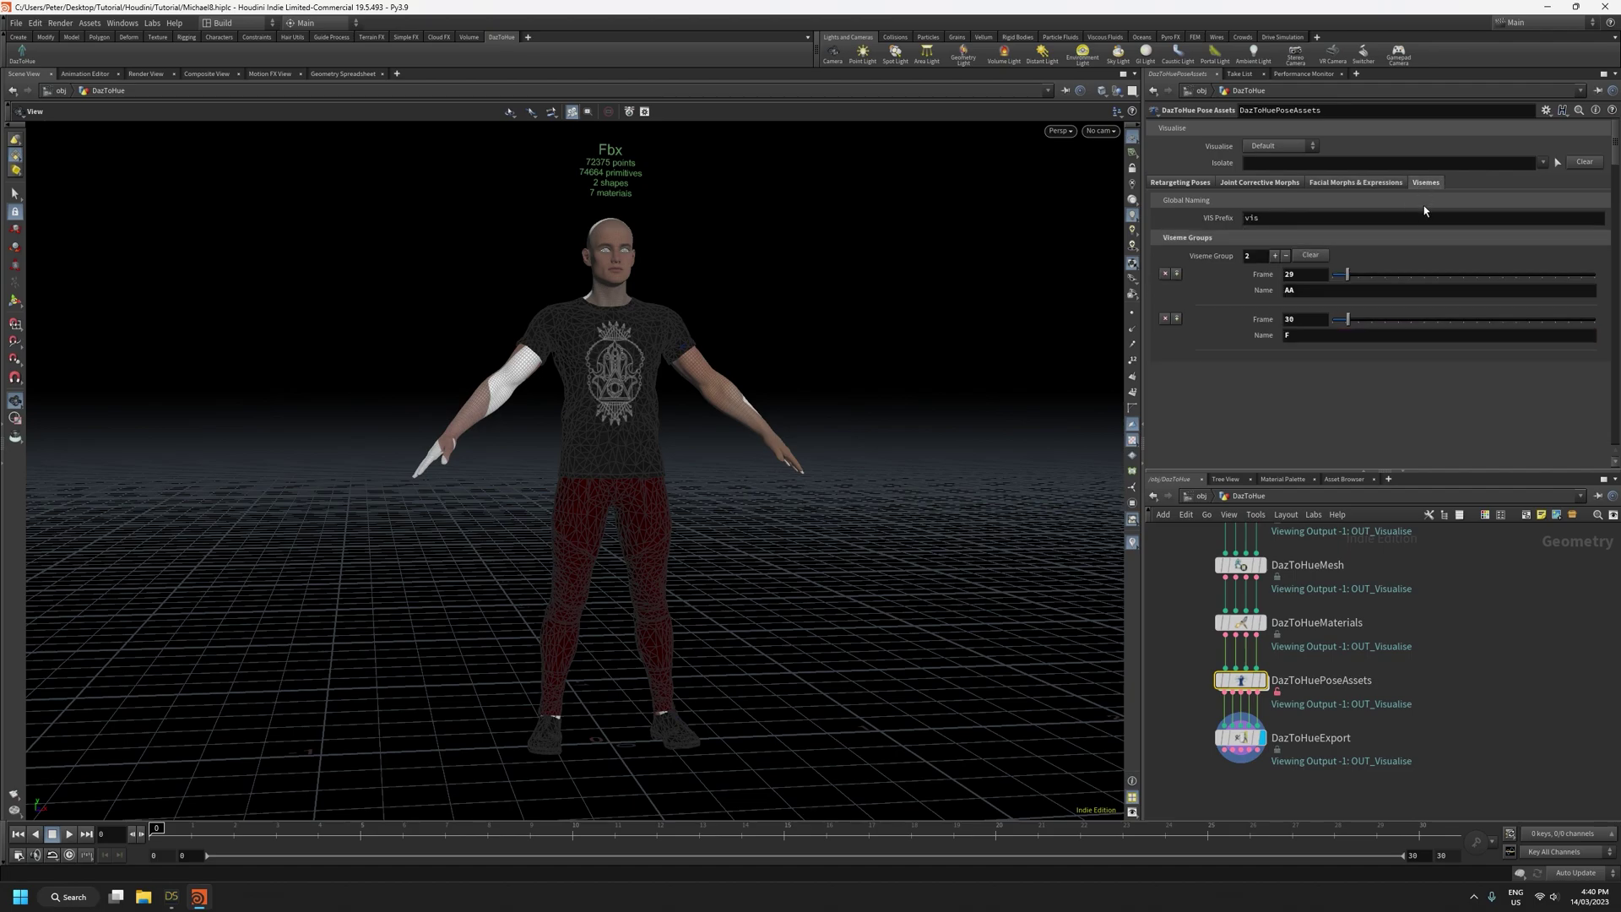
pyautogui.click(1347, 291)
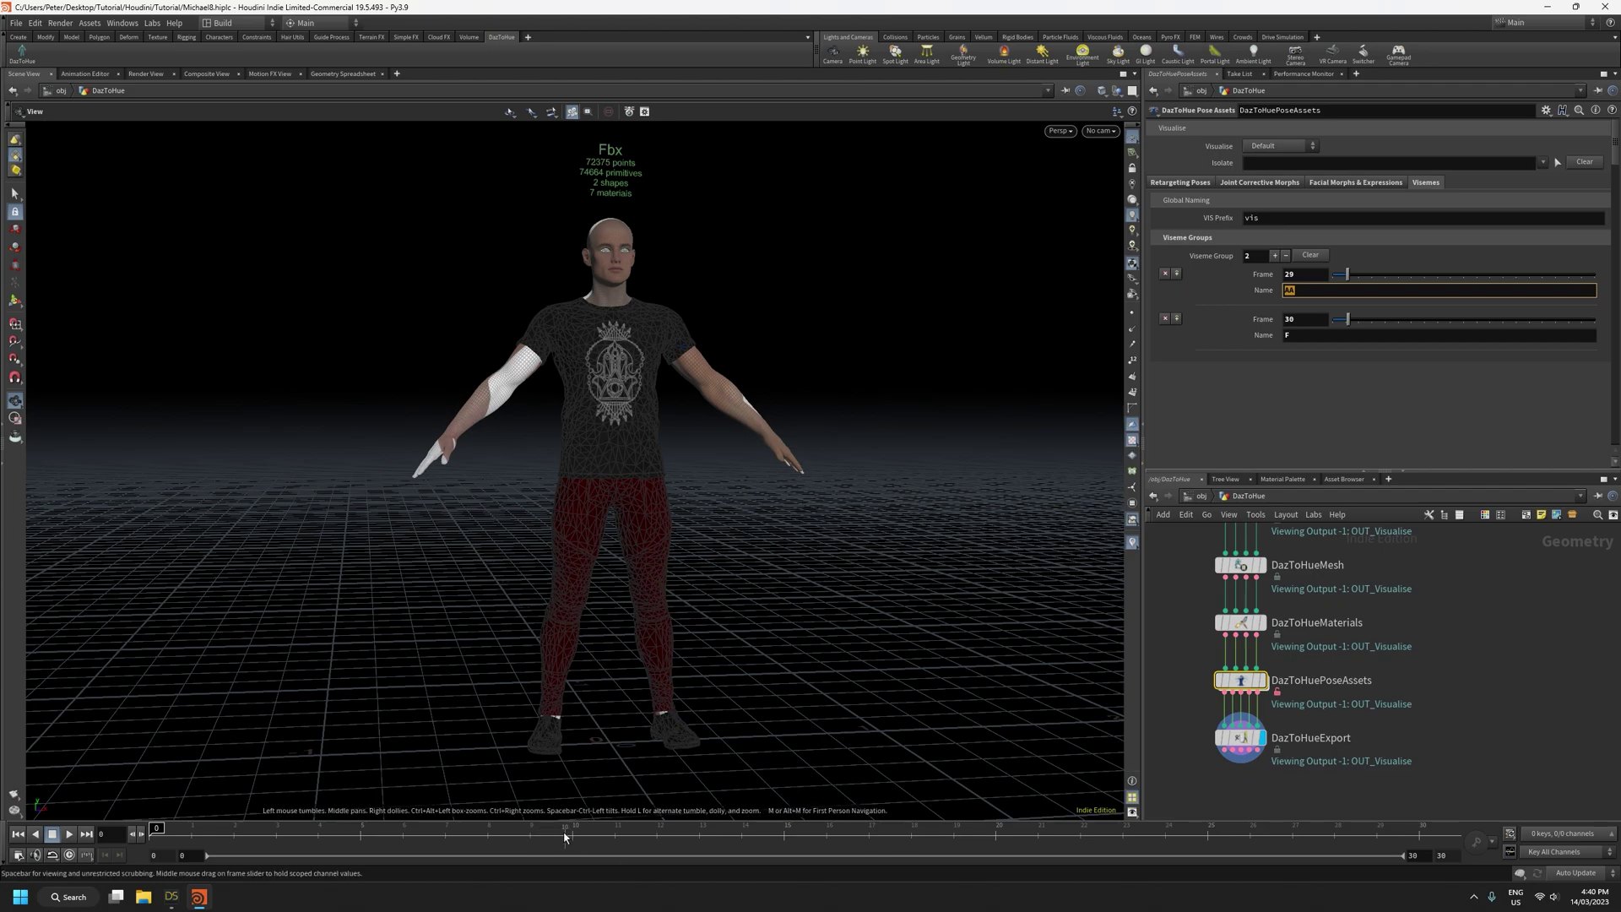
# Scrub the timeline to frame 7 and back to frame 0, and select the DazToHueExport node
pyautogui.click(444, 832)
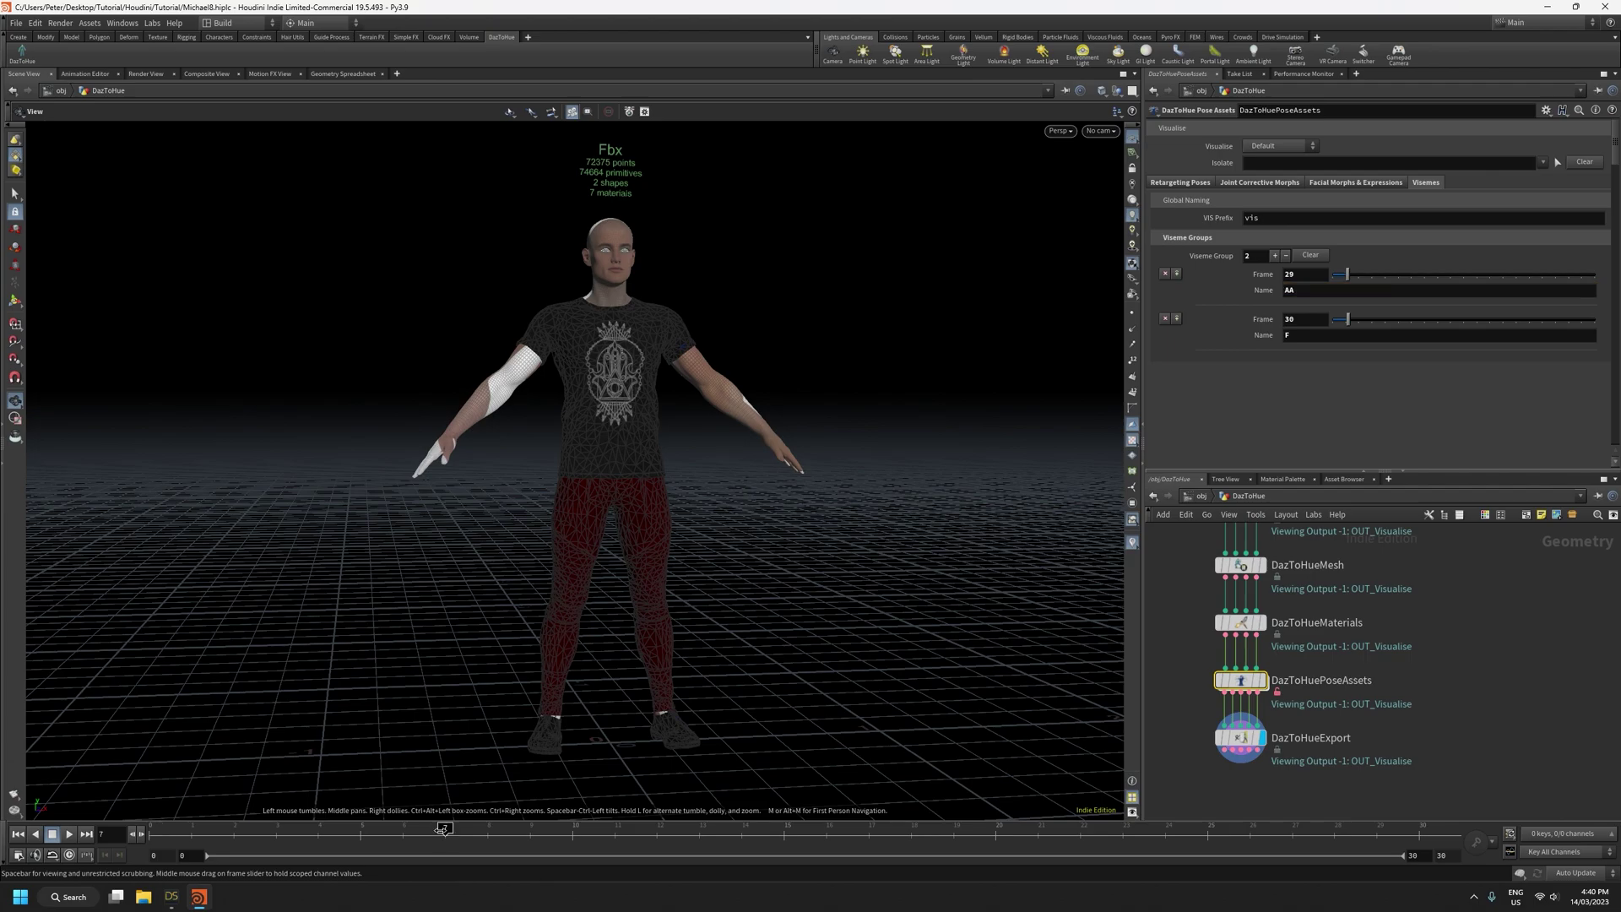
pyautogui.moveTo(445, 832); pyautogui.dragTo(154, 831)
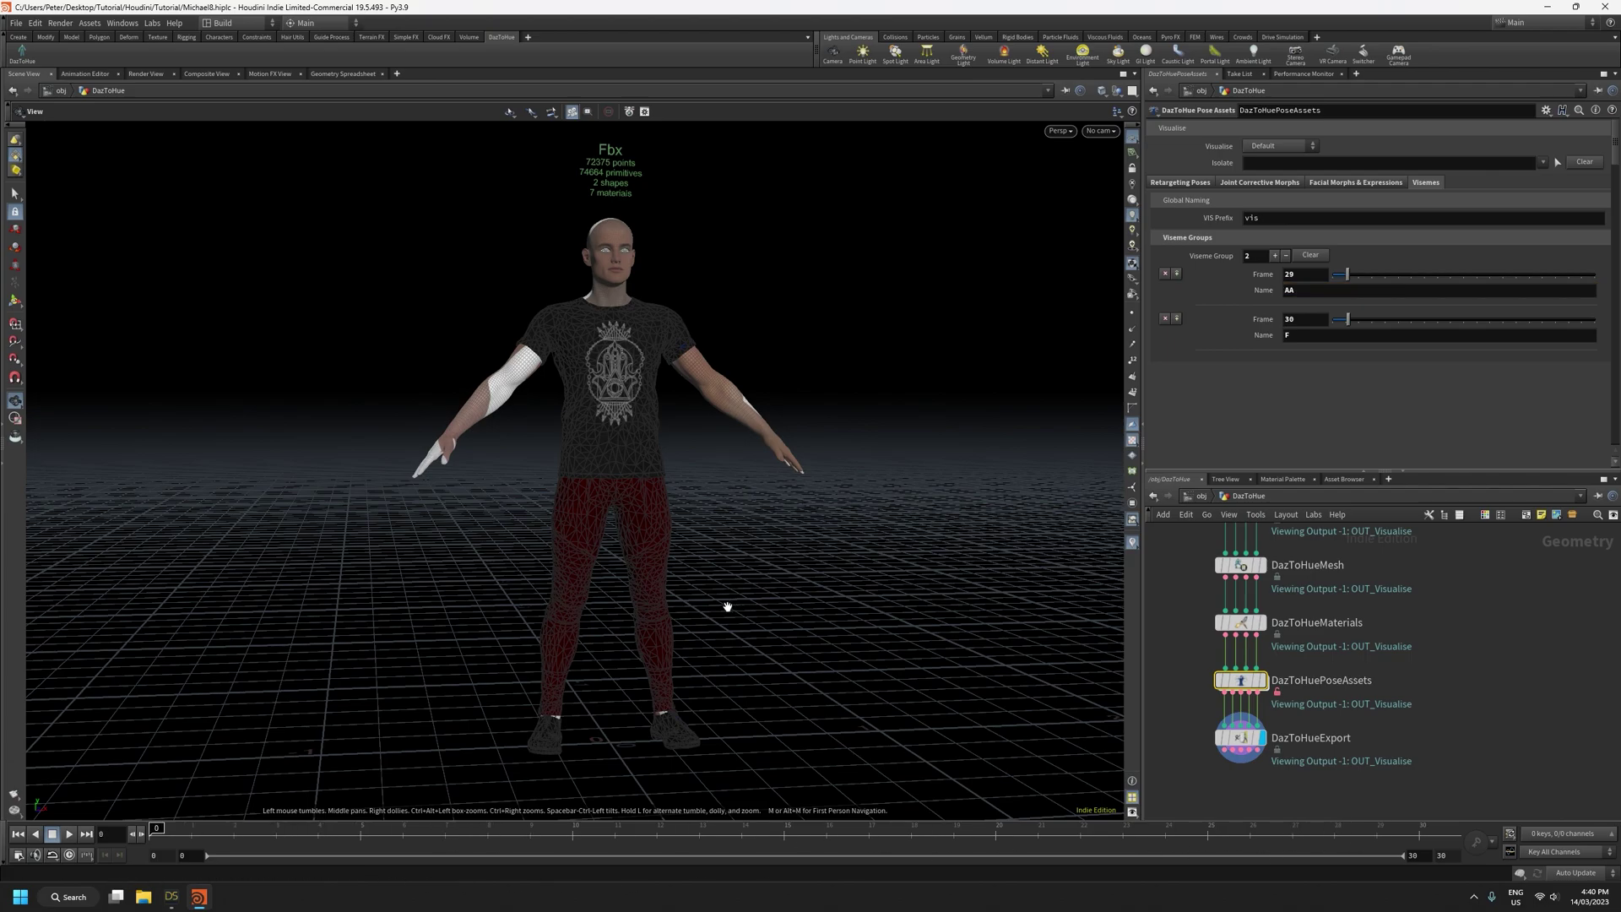
pyautogui.moveTo(163, 832)
pyautogui.mouseDown()
pyautogui.moveTo(1376, 831)
pyautogui.moveTo(156, 832)
pyautogui.mouseUp()
pyautogui.moveTo(767, 626)
pyautogui.mouseDown()
pyautogui.moveTo(714, 626)
pyautogui.moveTo(745, 623)
pyautogui.mouseUp()
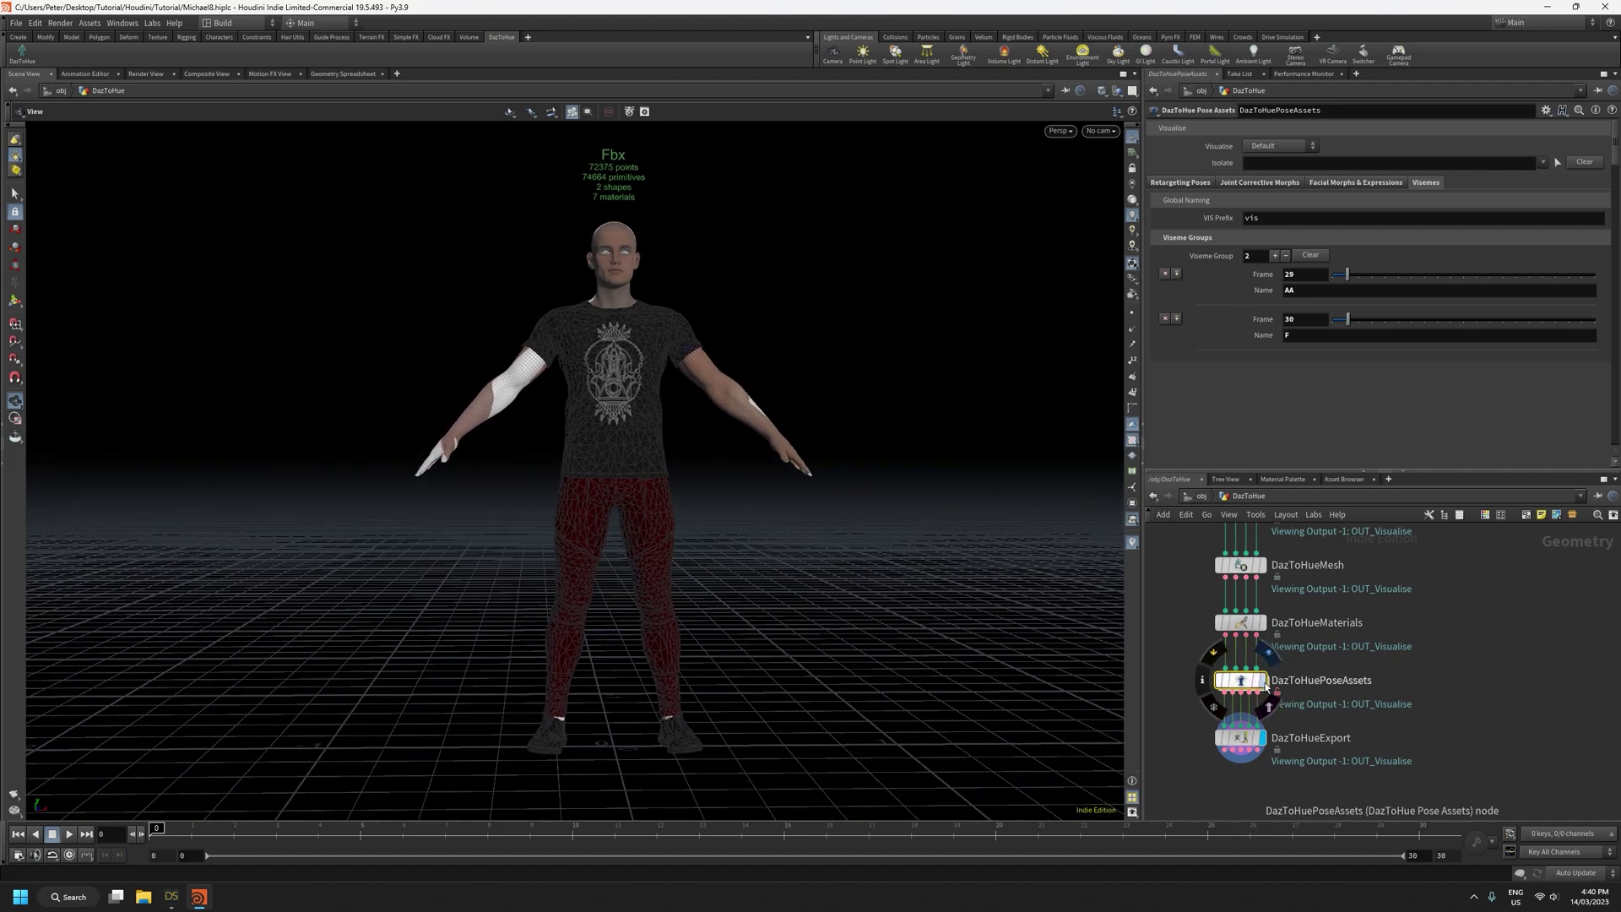
pyautogui.click(1241, 738)
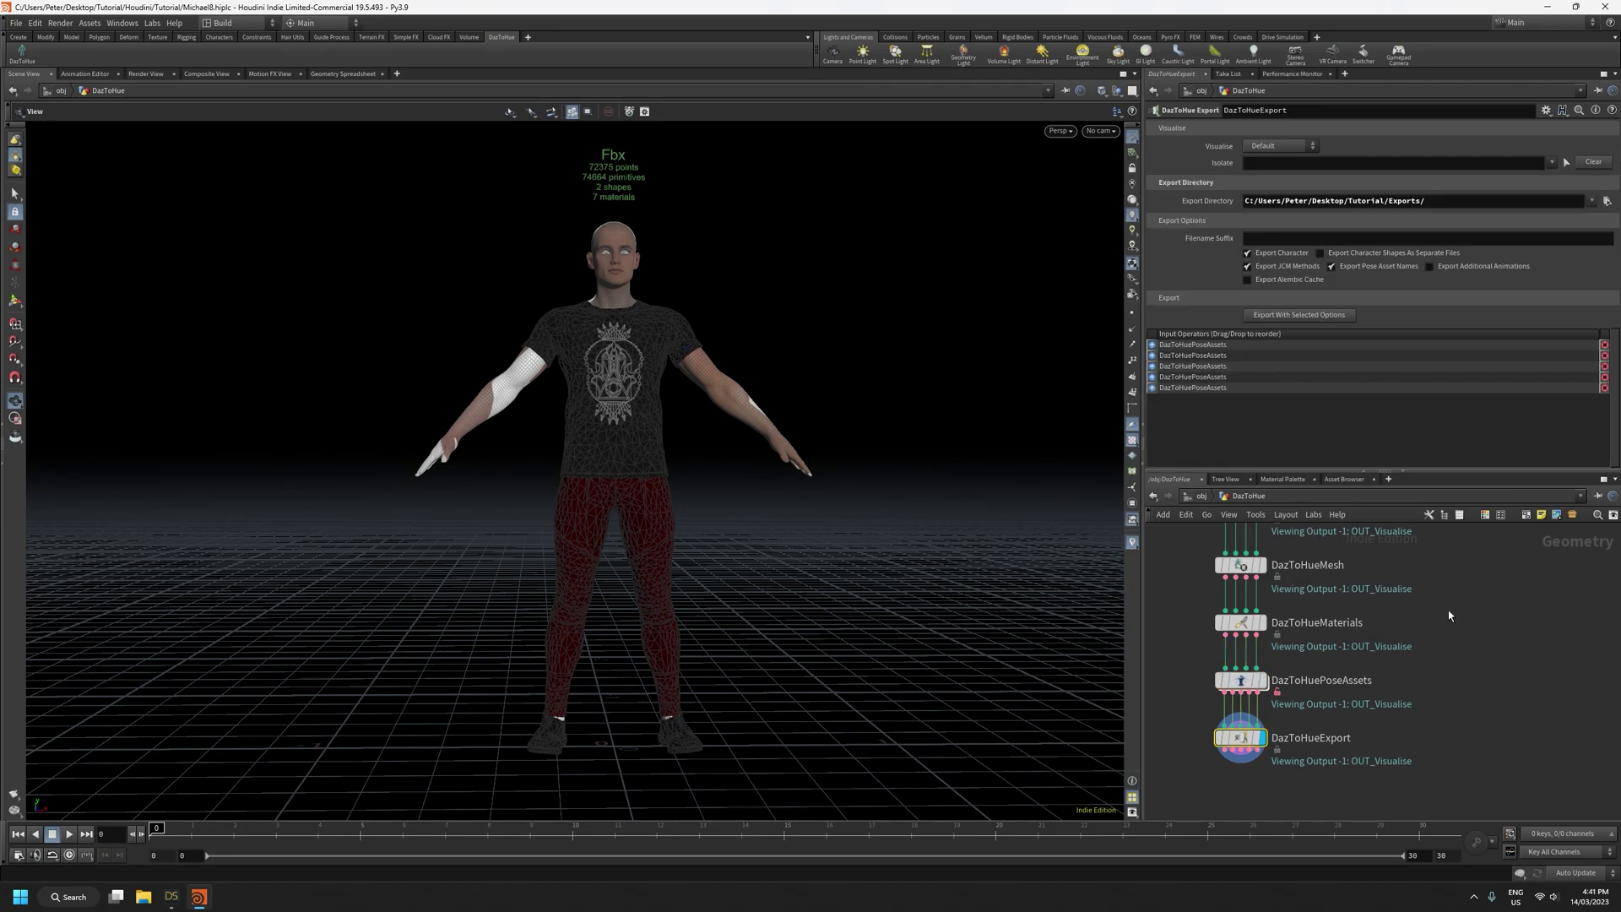
# Display the DazToHueImport node and check the ArmsUp name of its additional animation
pyautogui.scroll(-5, 1423, 683)
pyautogui.scroll(6, 1363, 599)
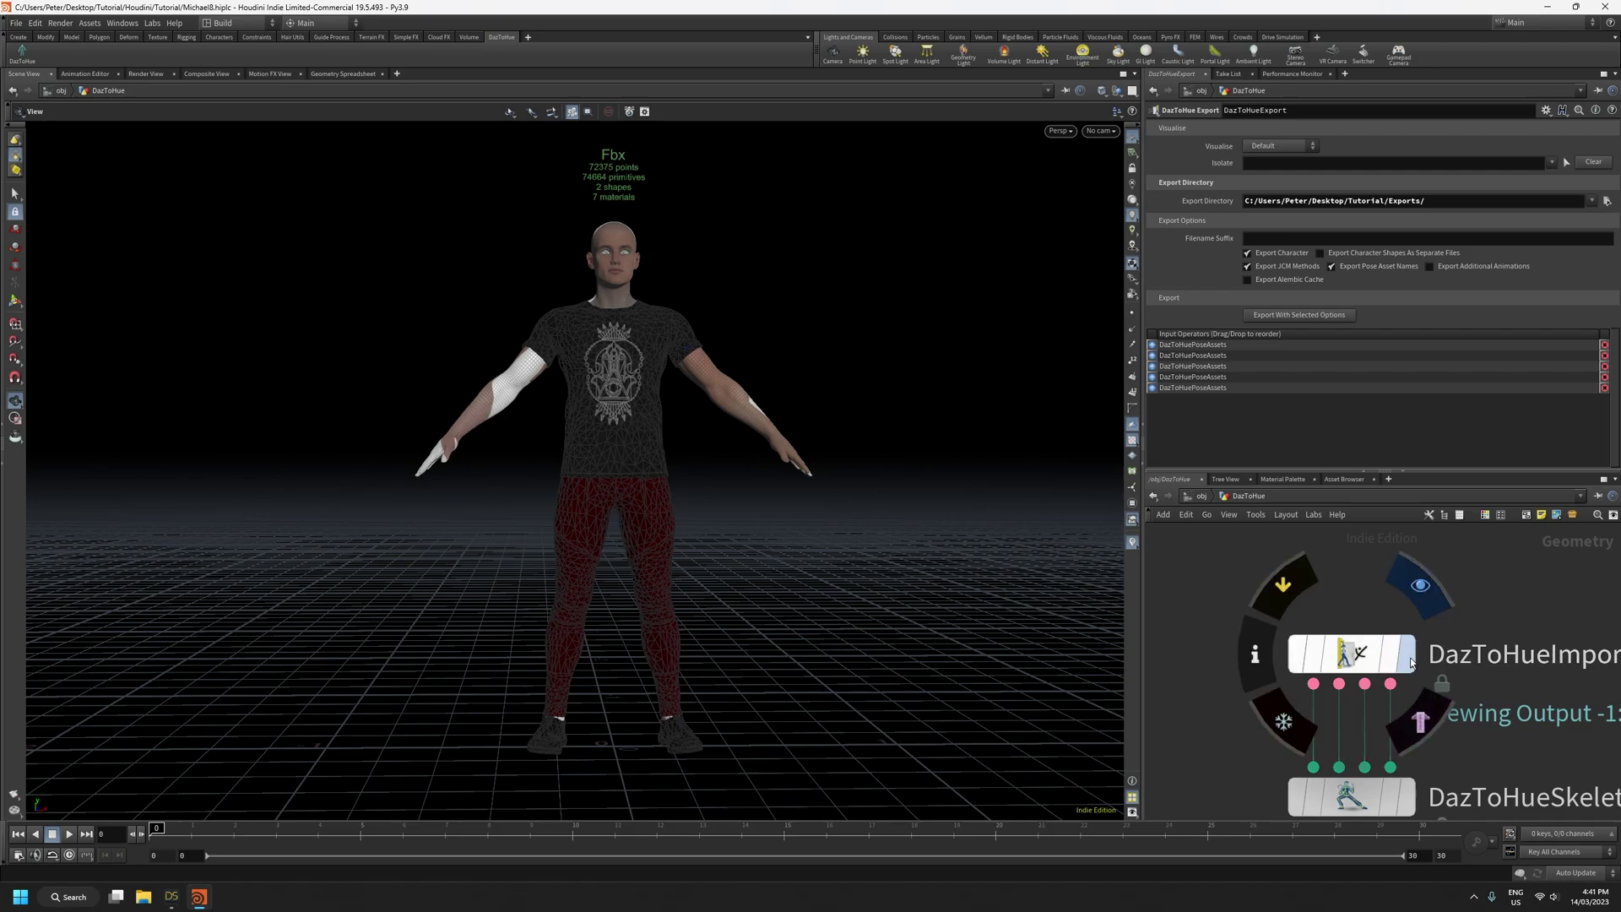
pyautogui.click(1343, 656)
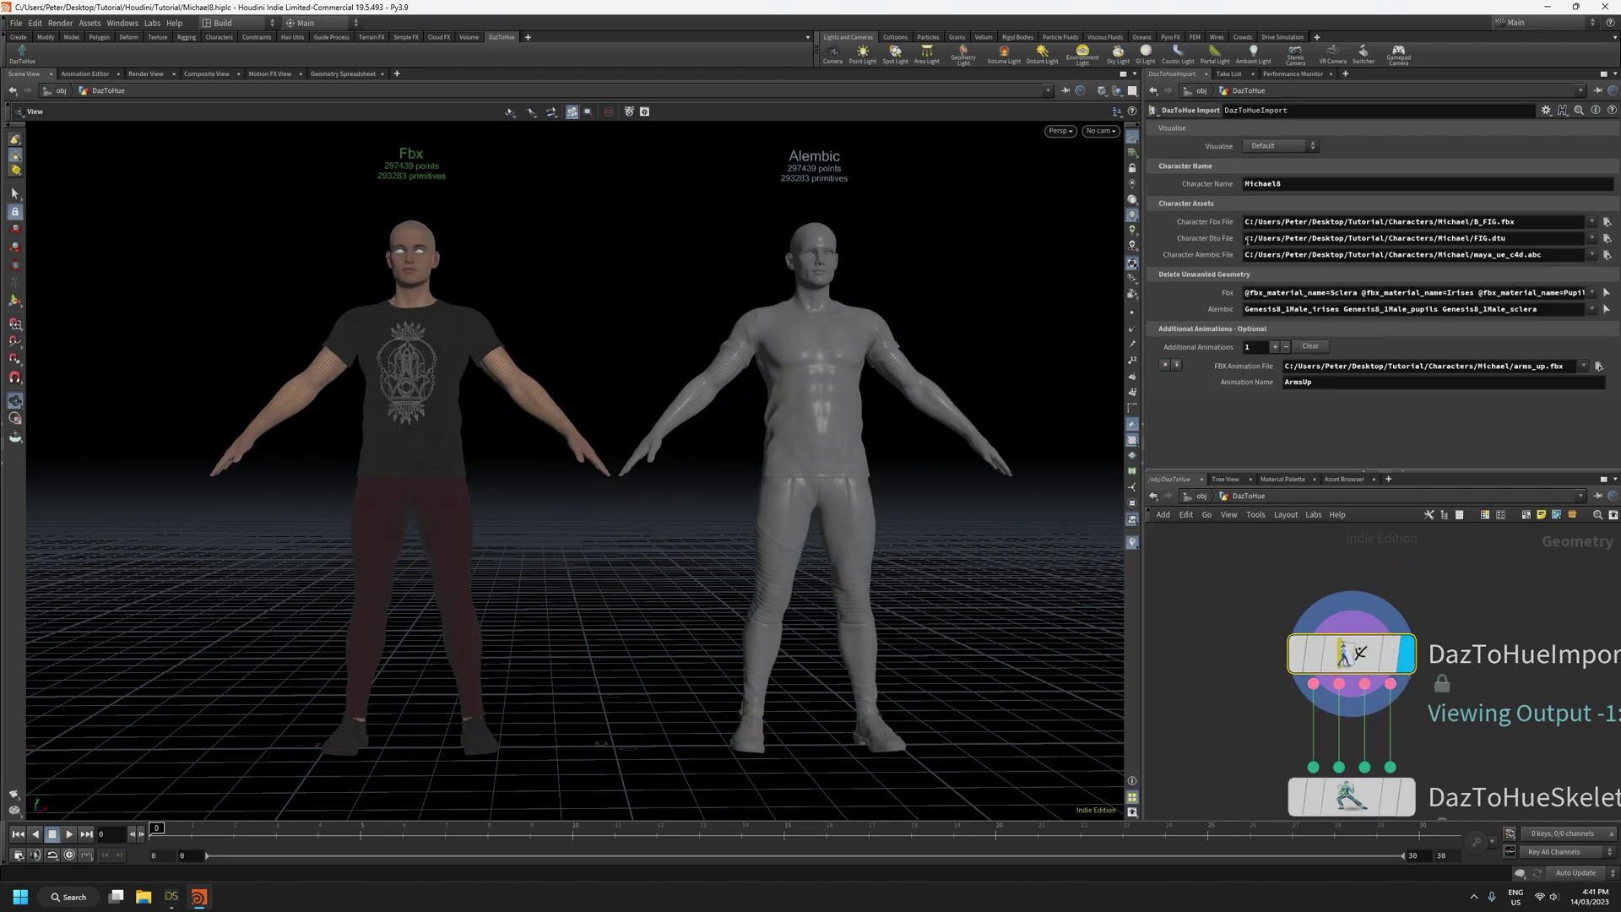
pyautogui.moveTo(1320, 382); pyautogui.dragTo(1281, 383)
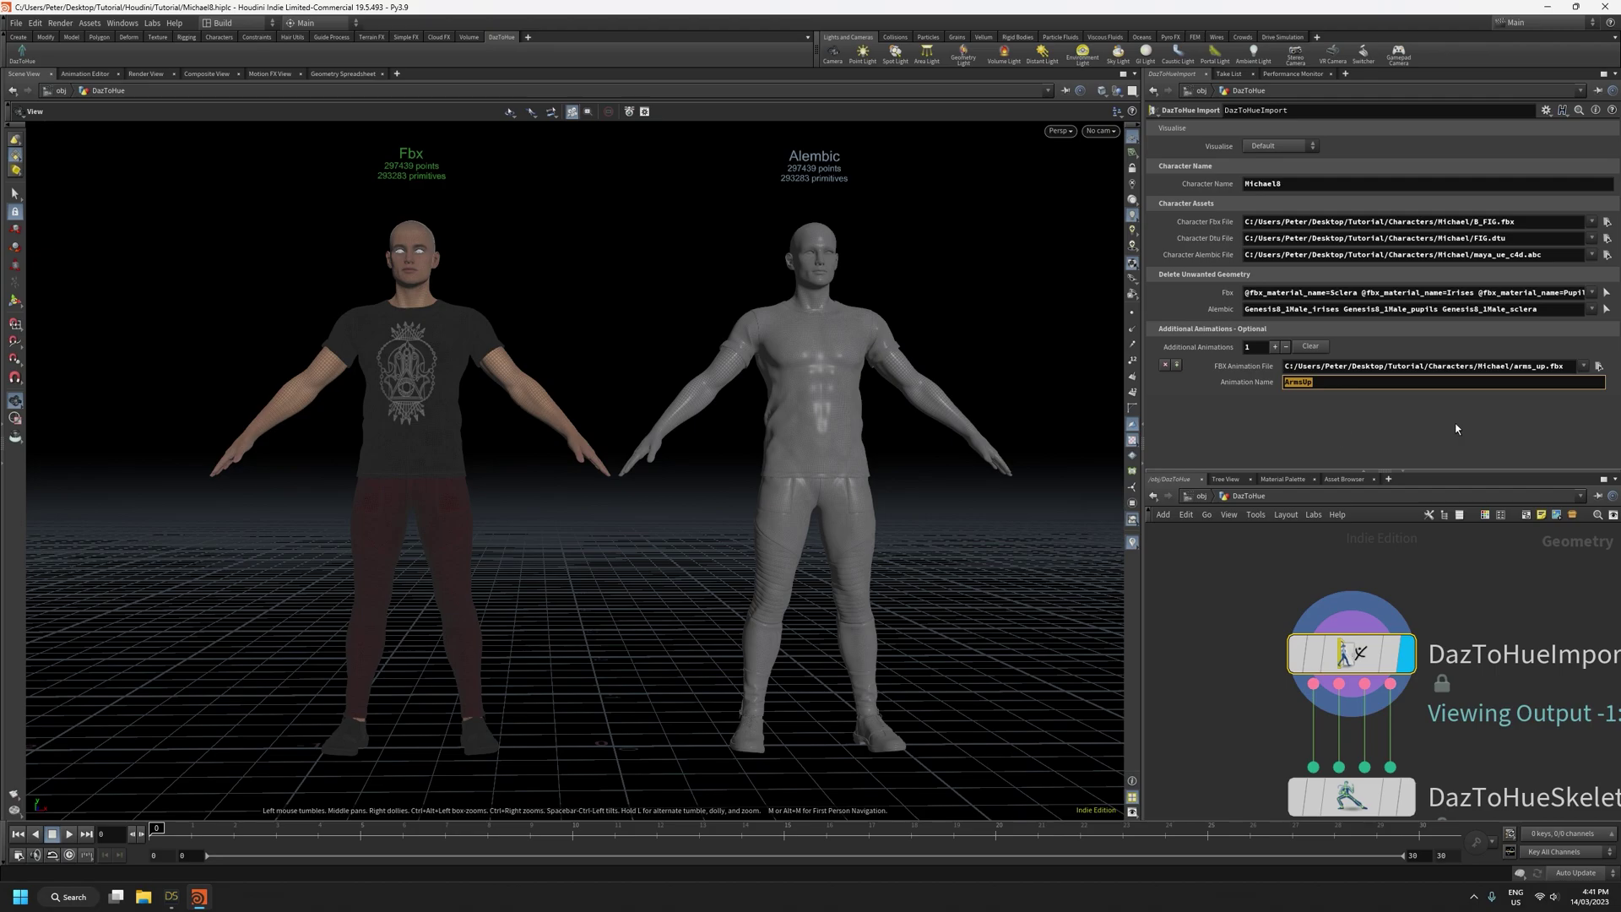
# Display the DazToHueExport node and enable Export Additional Animations
pyautogui.scroll(-8, 1489, 676)
pyautogui.scroll(7, 1494, 800)
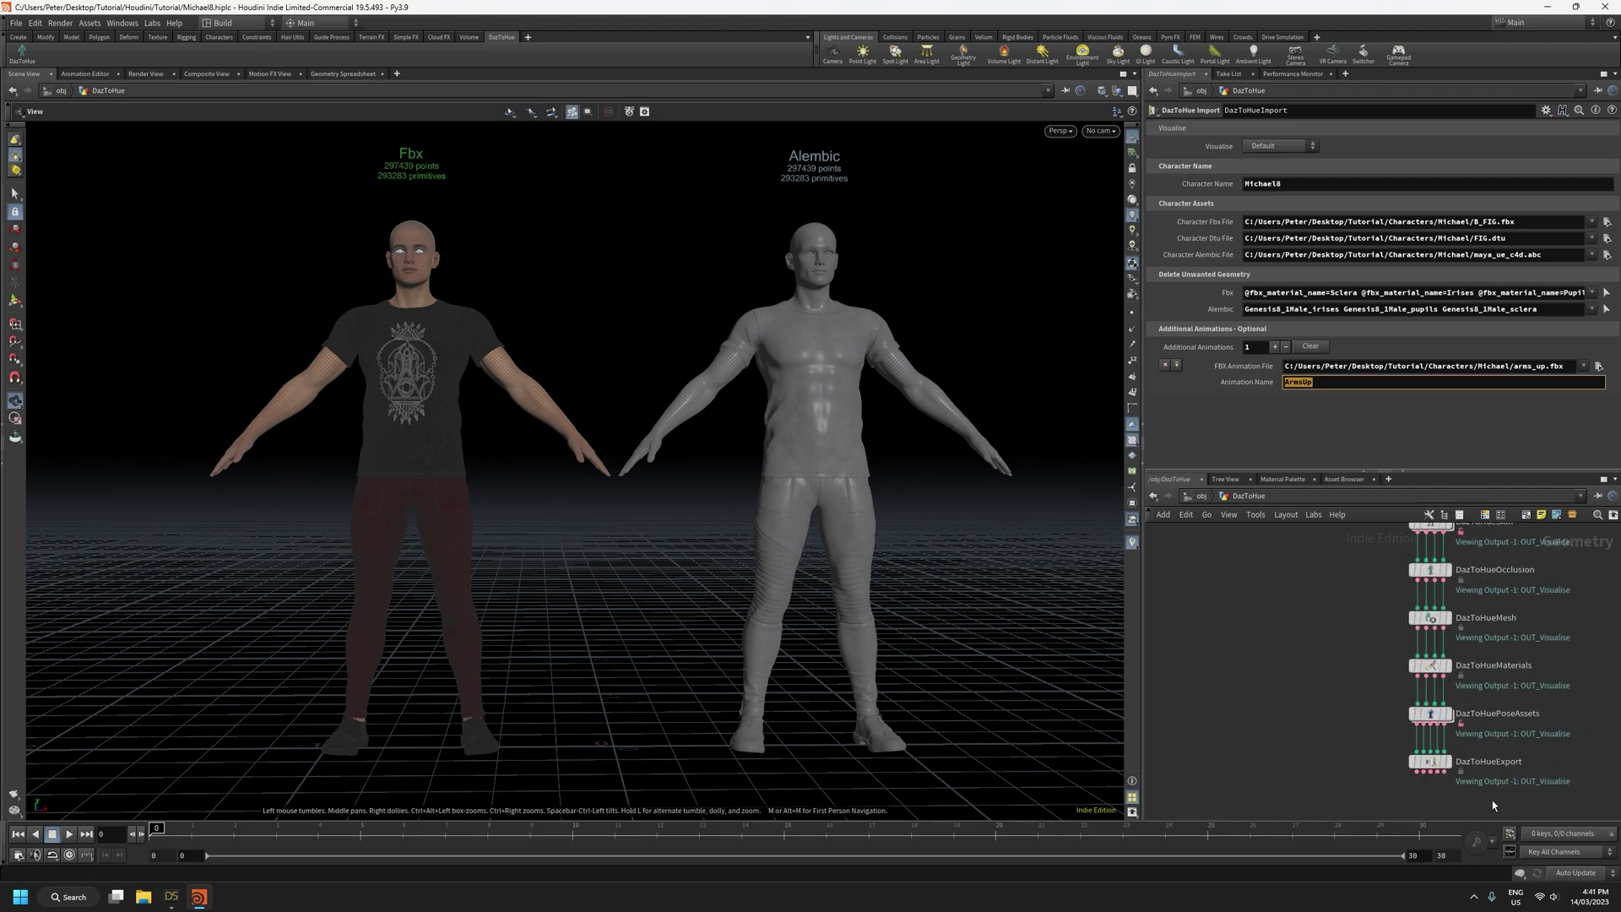
pyautogui.click(1446, 753)
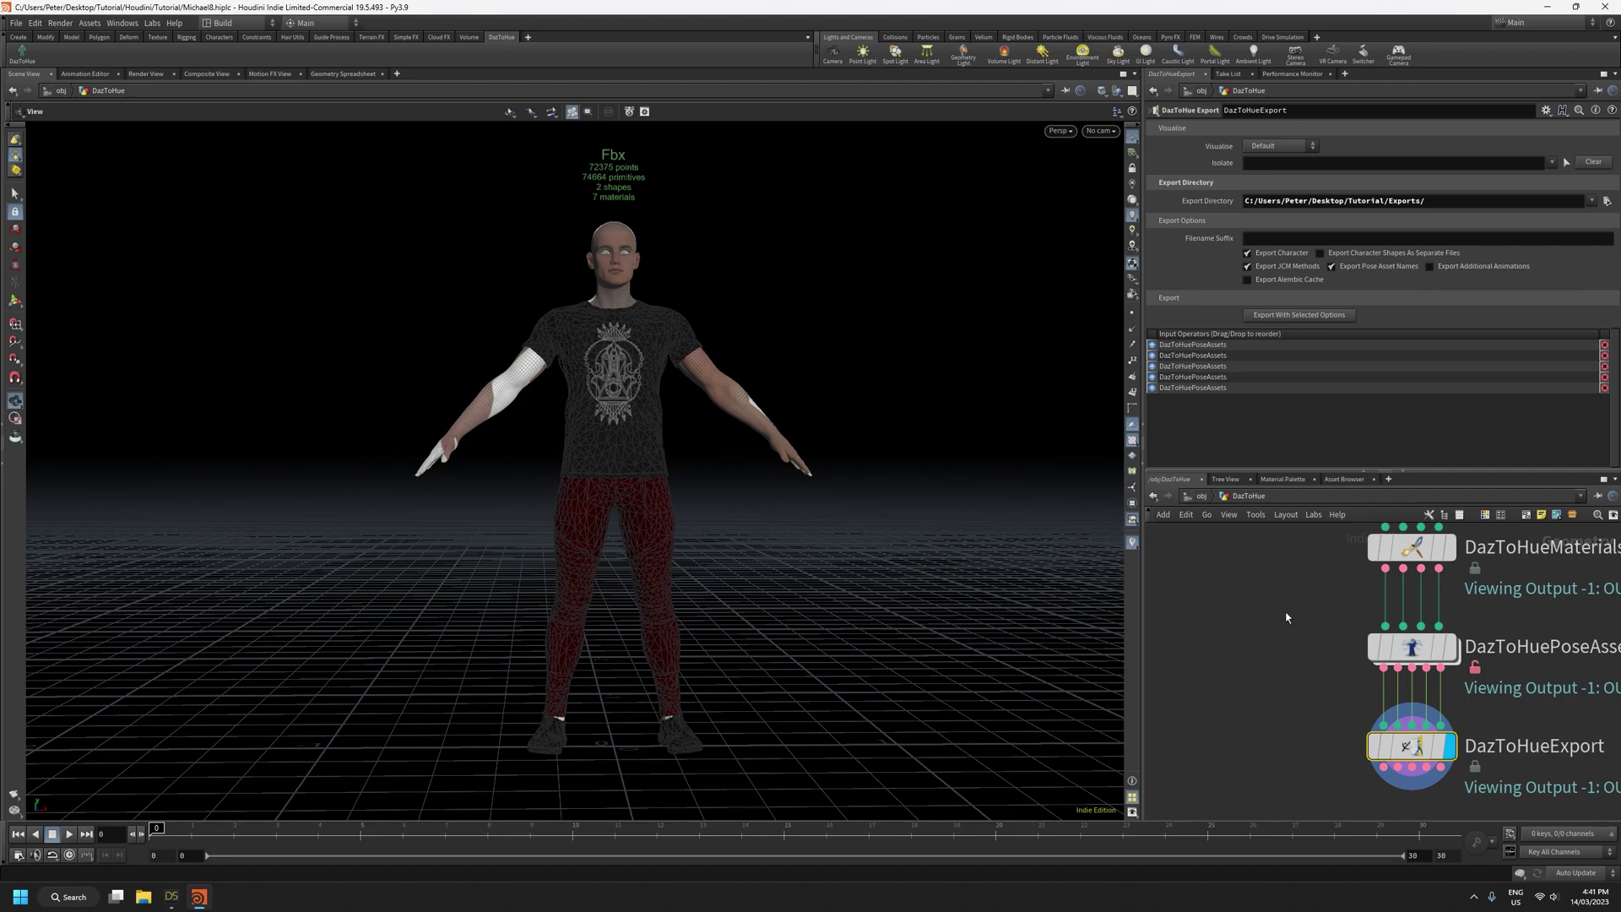
pyautogui.click(1429, 268)
pyautogui.moveTo(1327, 635); pyautogui.dragTo(1207, 647, button='middle')
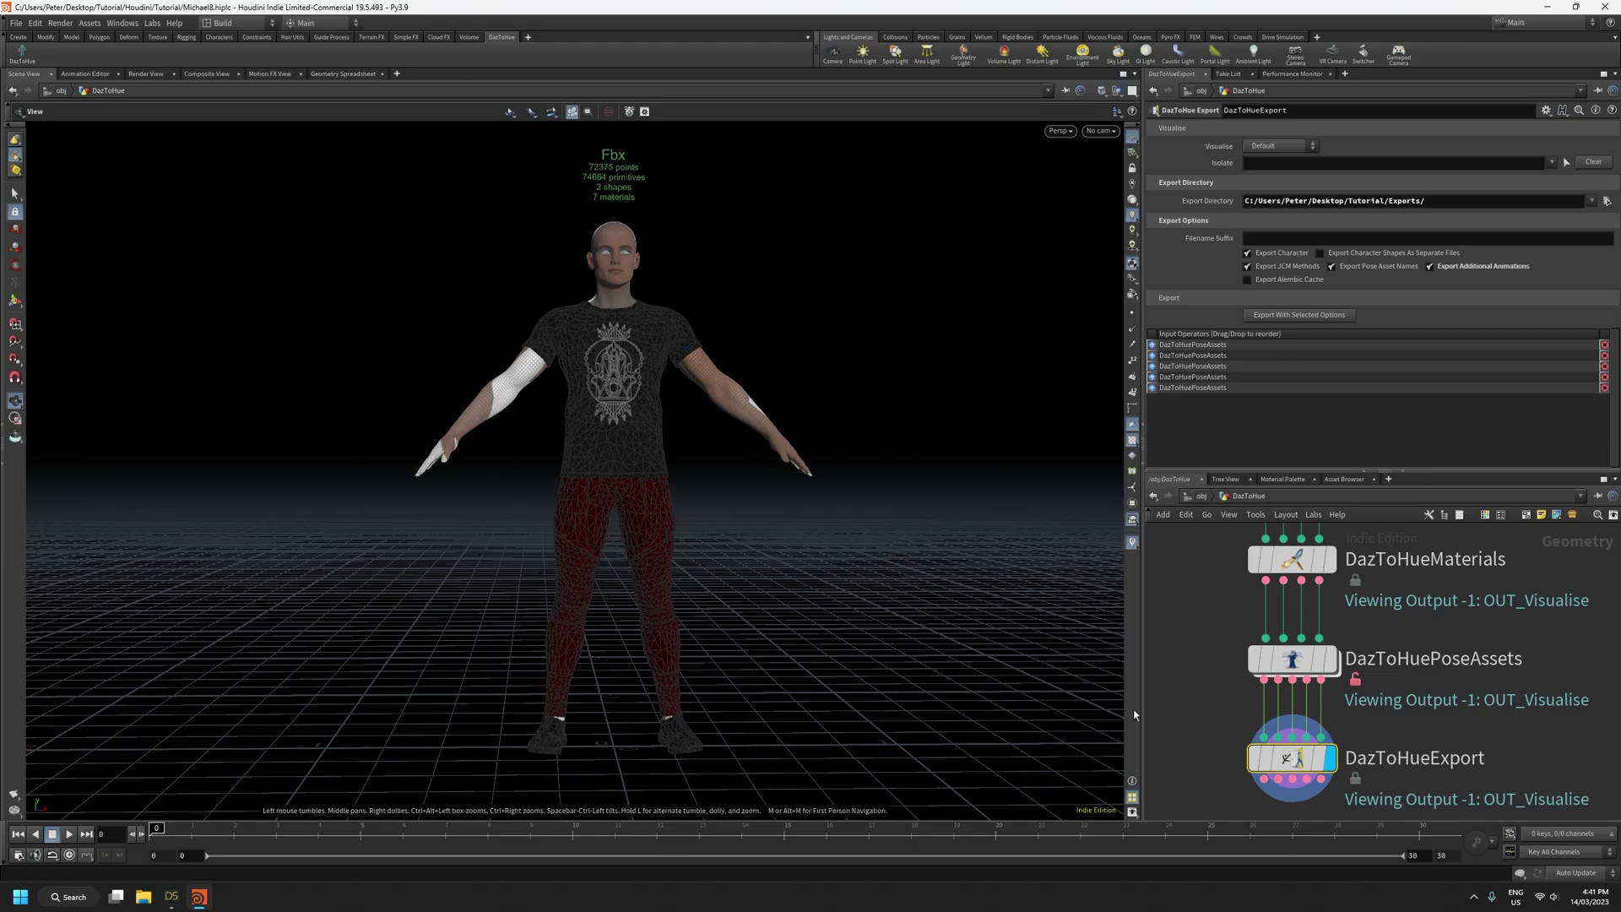
pyautogui.scroll(-2, 659, 590)
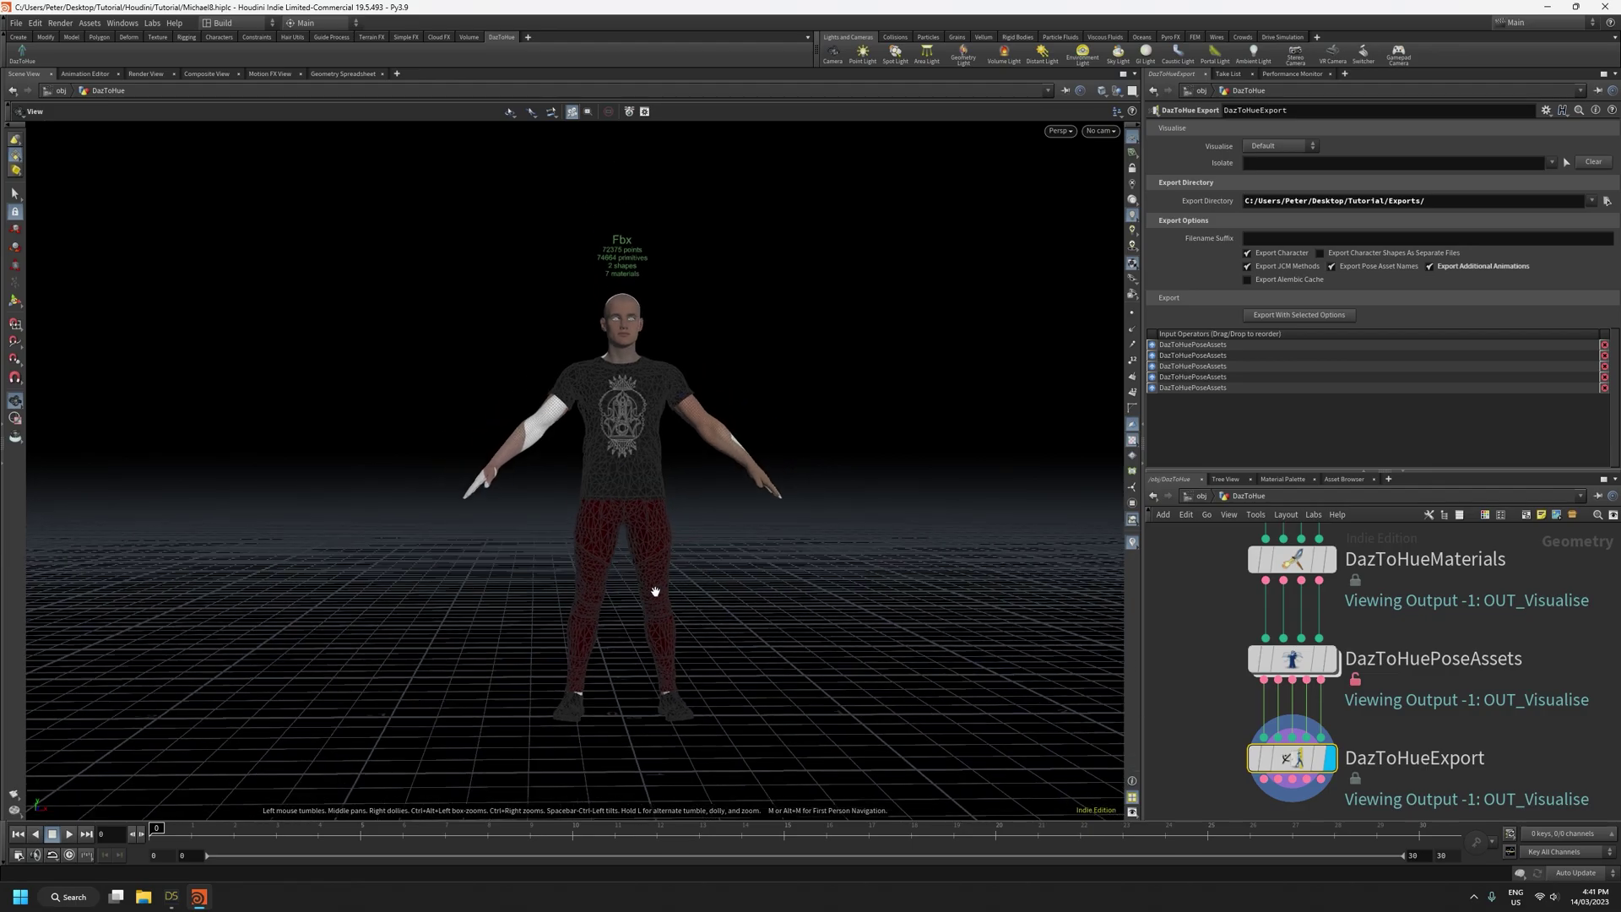
pyautogui.moveTo(698, 549)
pyautogui.mouseDown()
pyautogui.moveTo(774, 572)
pyautogui.moveTo(1080, 571)
pyautogui.moveTo(687, 572)
pyautogui.moveTo(684, 558)
pyautogui.mouseUp()
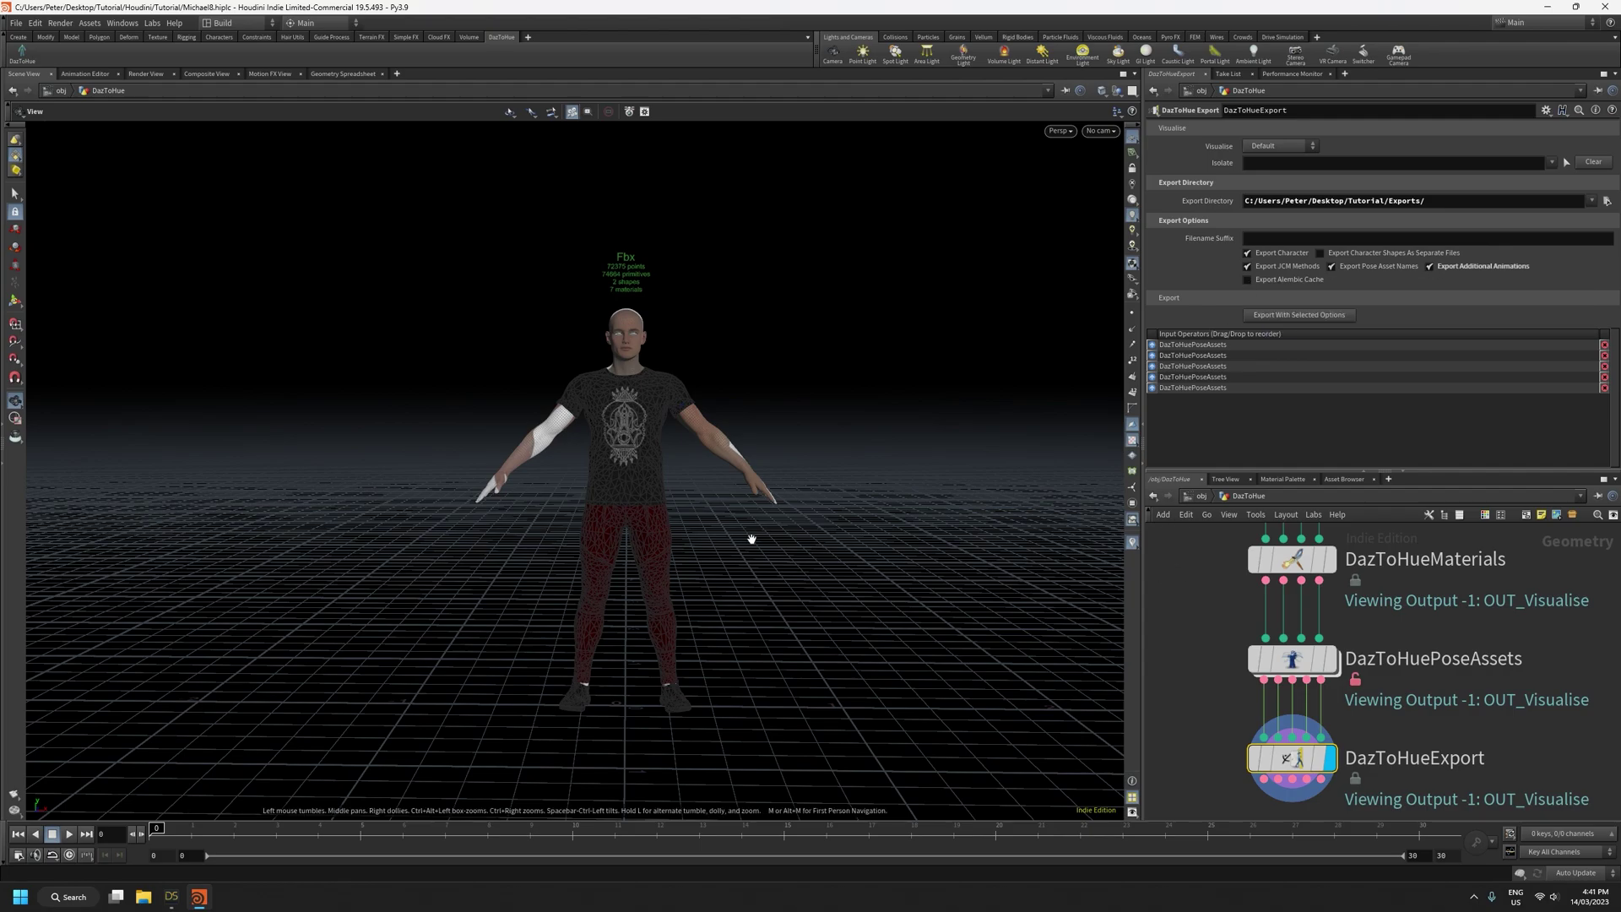
pyautogui.moveTo(834, 548); pyautogui.dragTo(881, 549)
pyautogui.moveTo(760, 591); pyautogui.dragTo(735, 451, button='right')
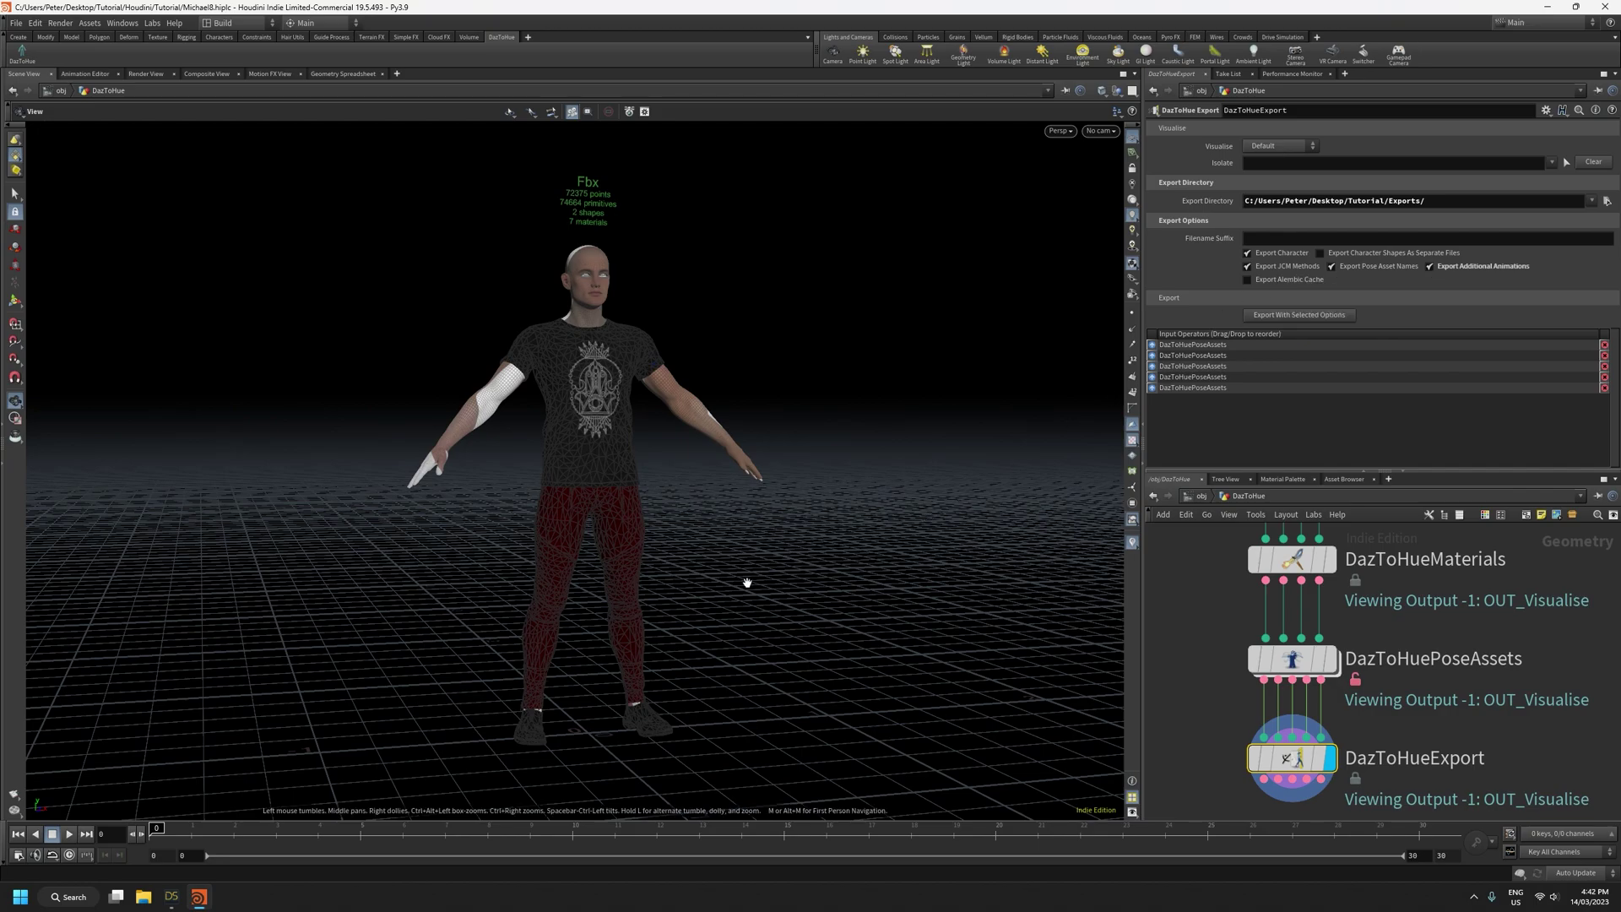
pyautogui.moveTo(718, 550)
pyautogui.mouseDown()
pyautogui.moveTo(803, 561)
pyautogui.moveTo(723, 568)
pyautogui.mouseUp()
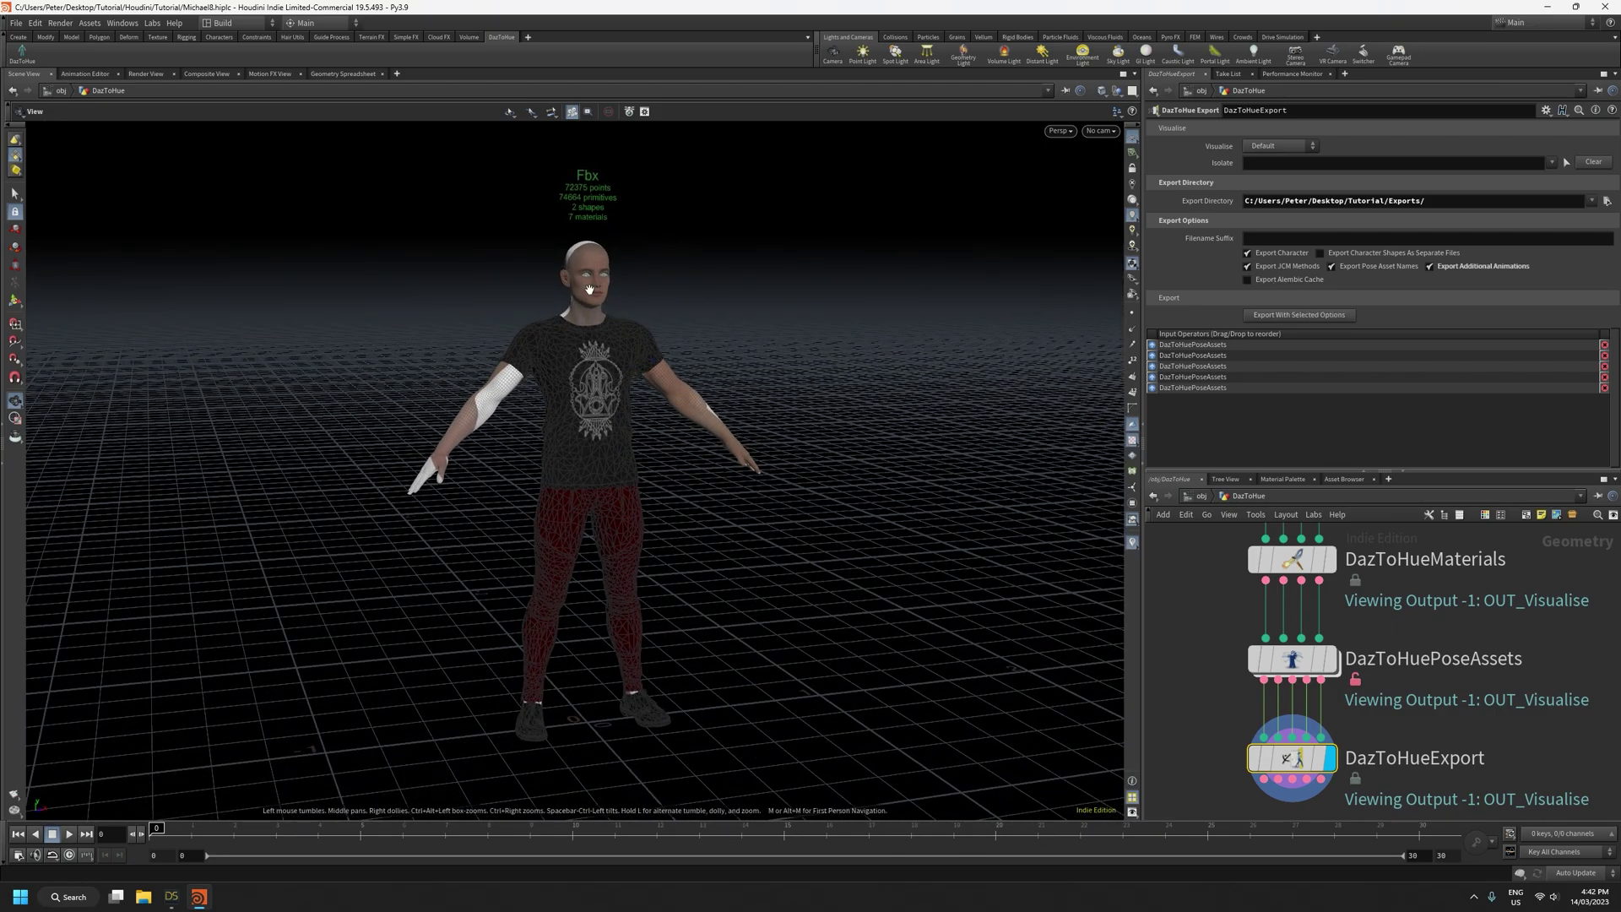
# Enable Export Alembic Cache on the DazToHueExport node, look over the node chain, and disable the option again
pyautogui.moveTo(761, 622)
pyautogui.mouseDown()
pyautogui.moveTo(691, 624)
pyautogui.moveTo(759, 606)
pyautogui.mouseUp()
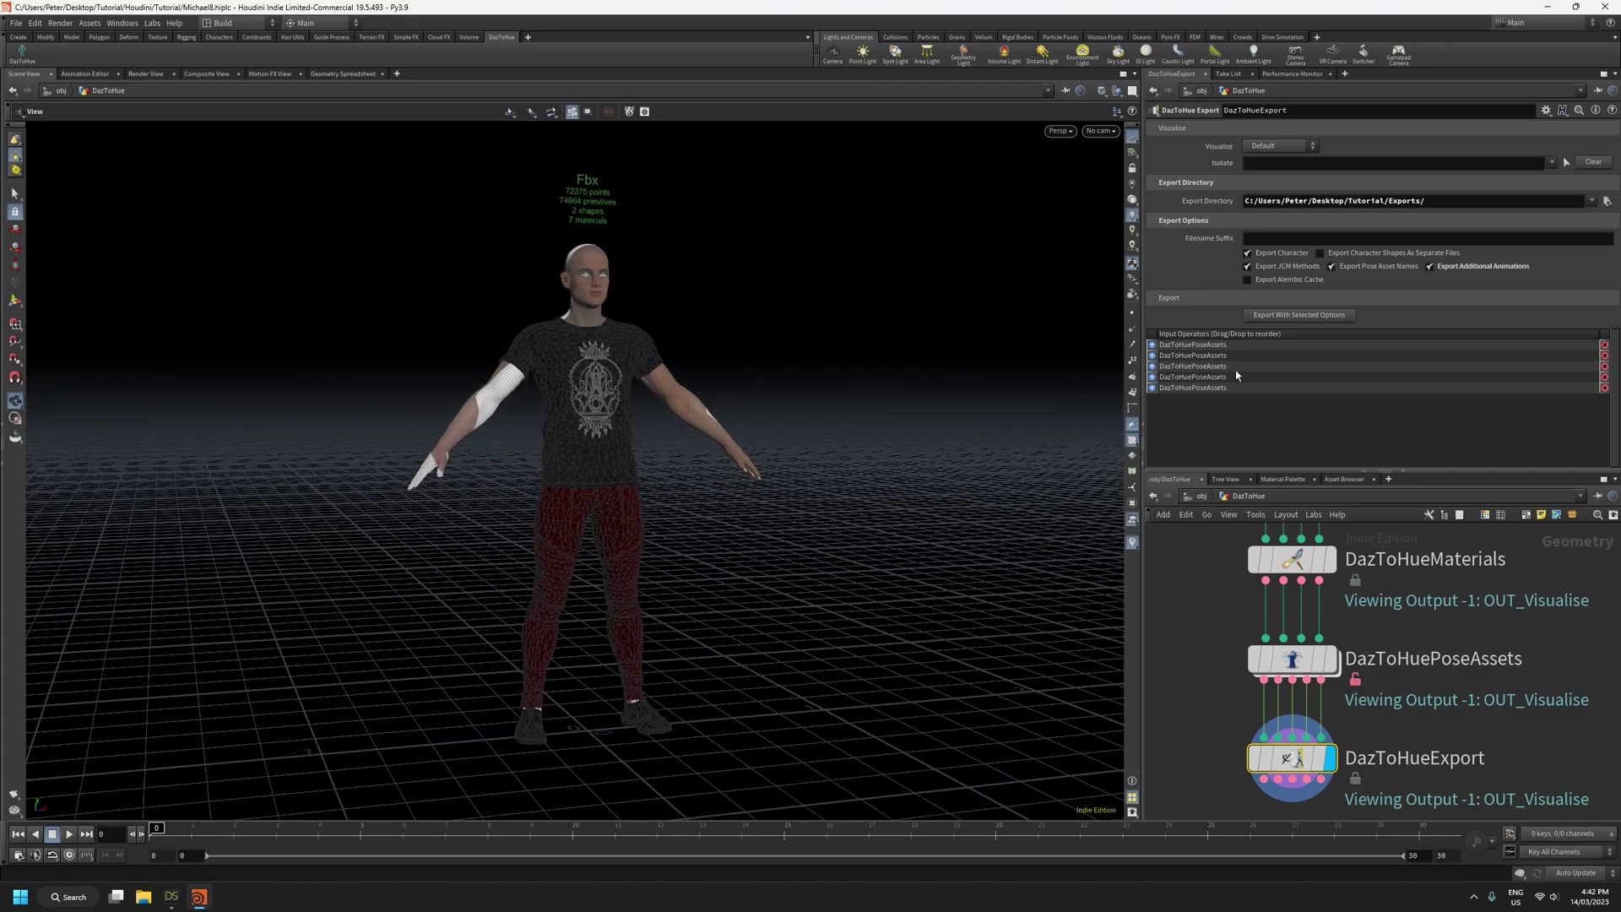
pyautogui.click(1247, 281)
pyautogui.scroll(-9, 1165, 670)
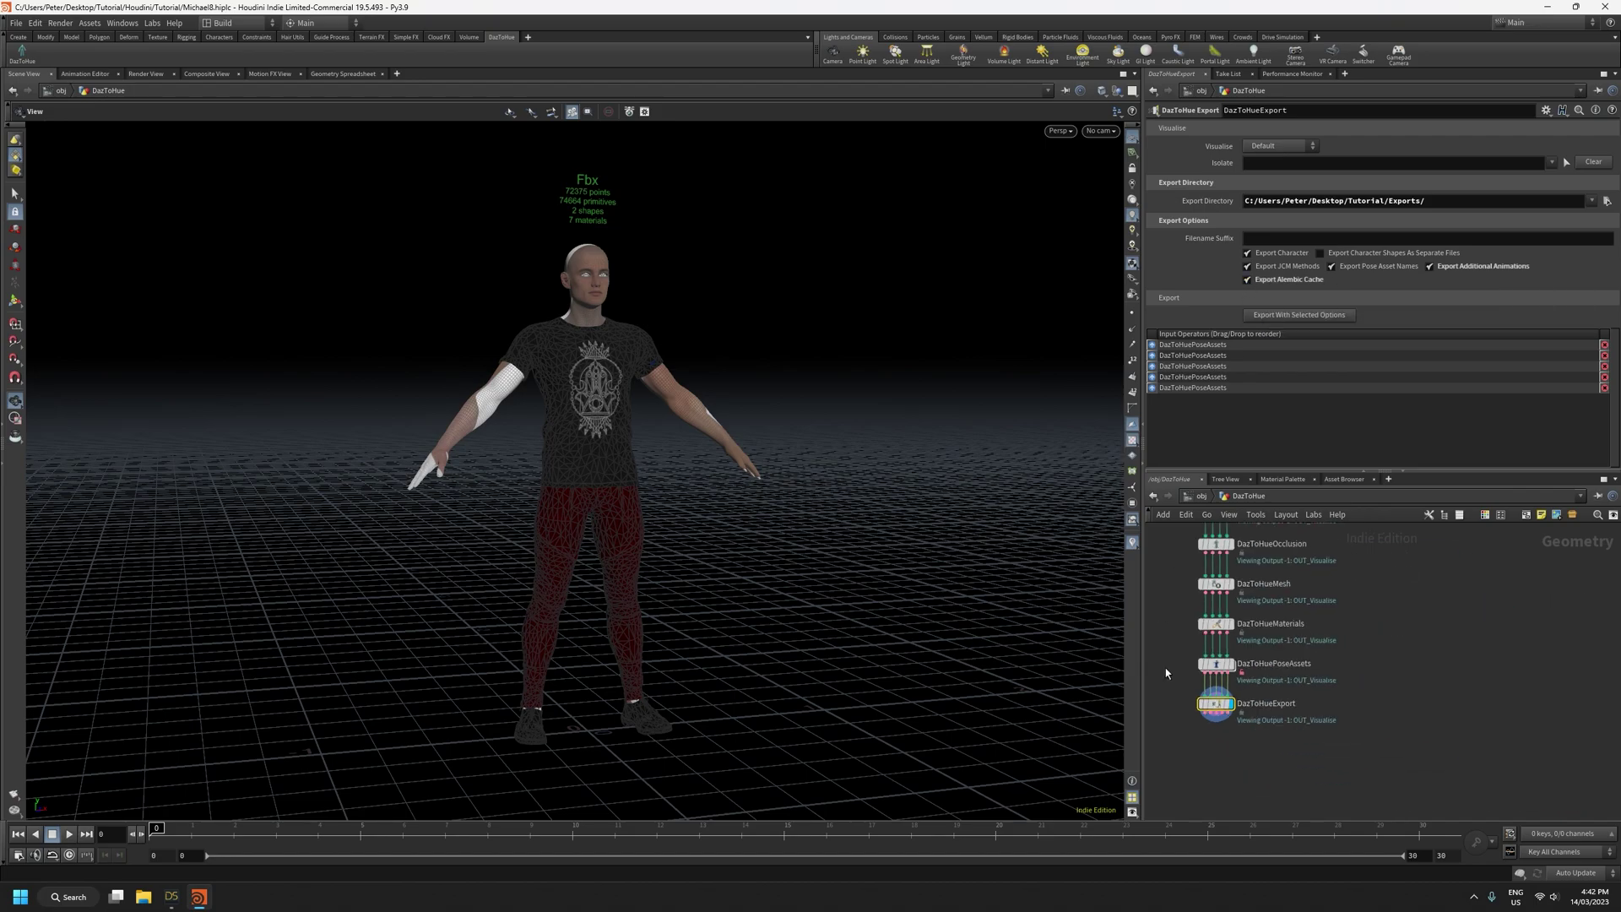
pyautogui.scroll(5, 1180, 554)
pyautogui.moveTo(1199, 545)
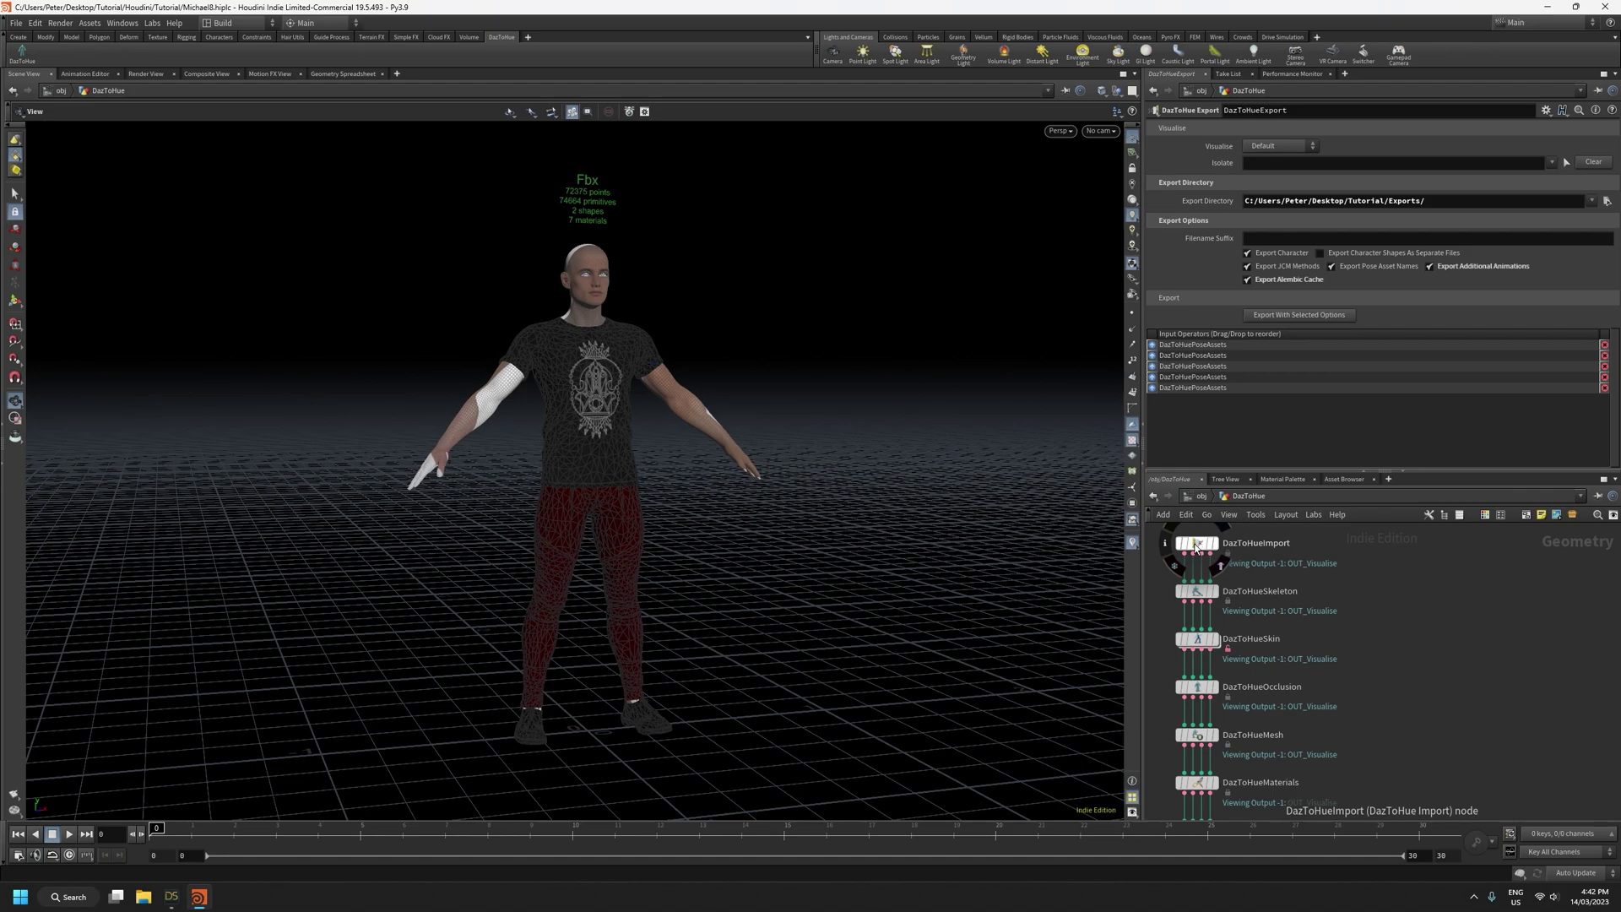
pyautogui.scroll(-4, 1198, 545)
pyautogui.moveTo(764, 566); pyautogui.dragTo(721, 570)
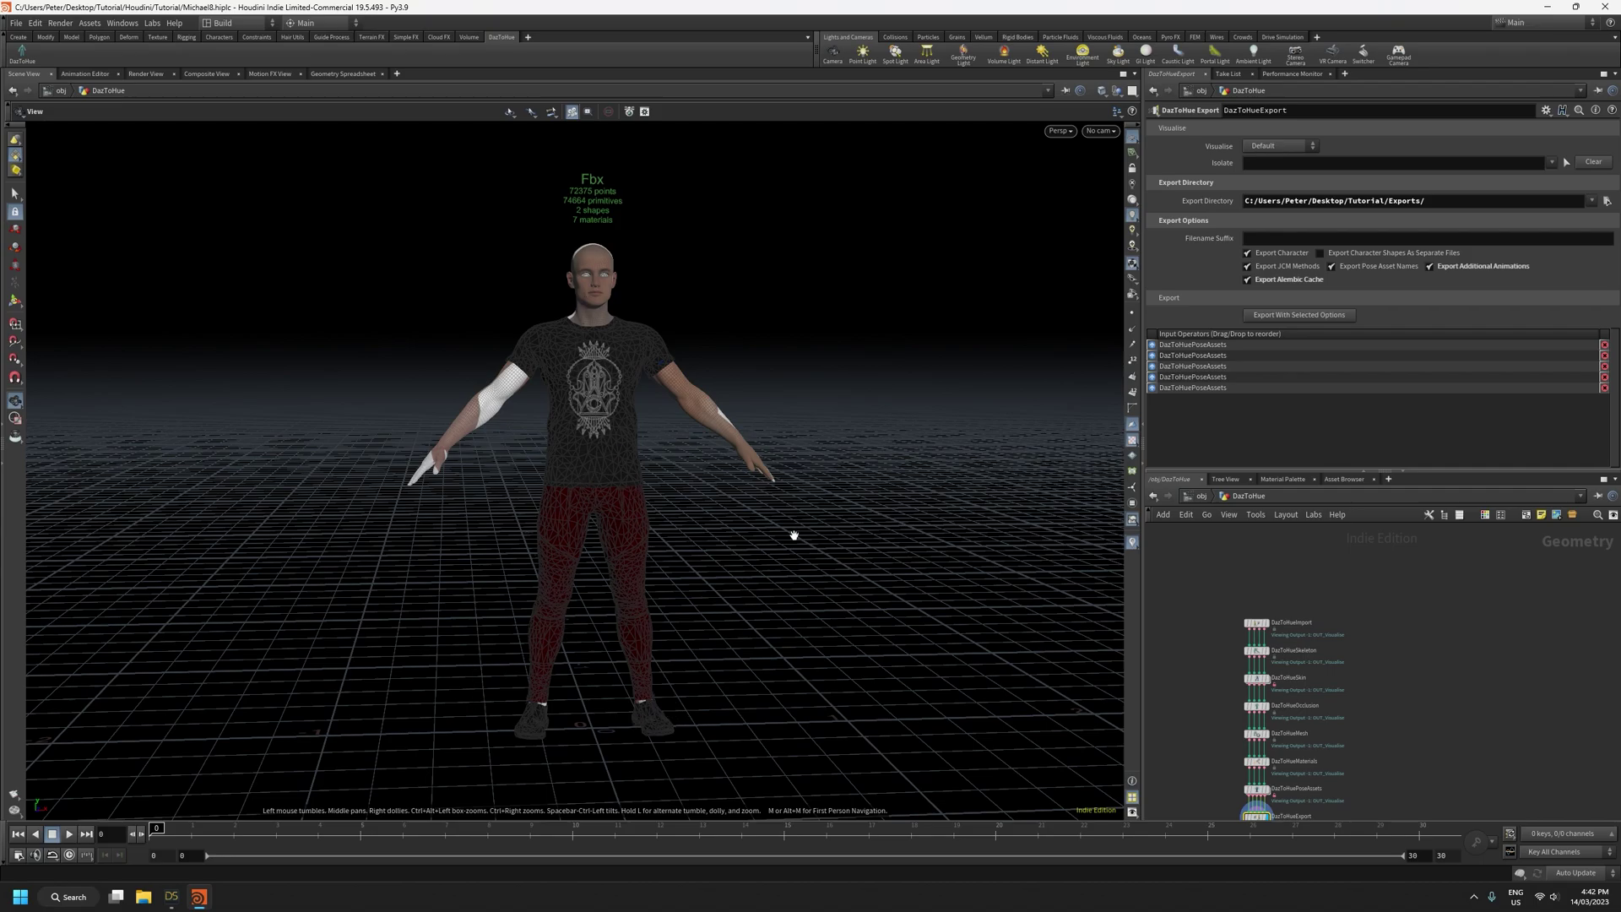
pyautogui.scroll(5, 1465, 738)
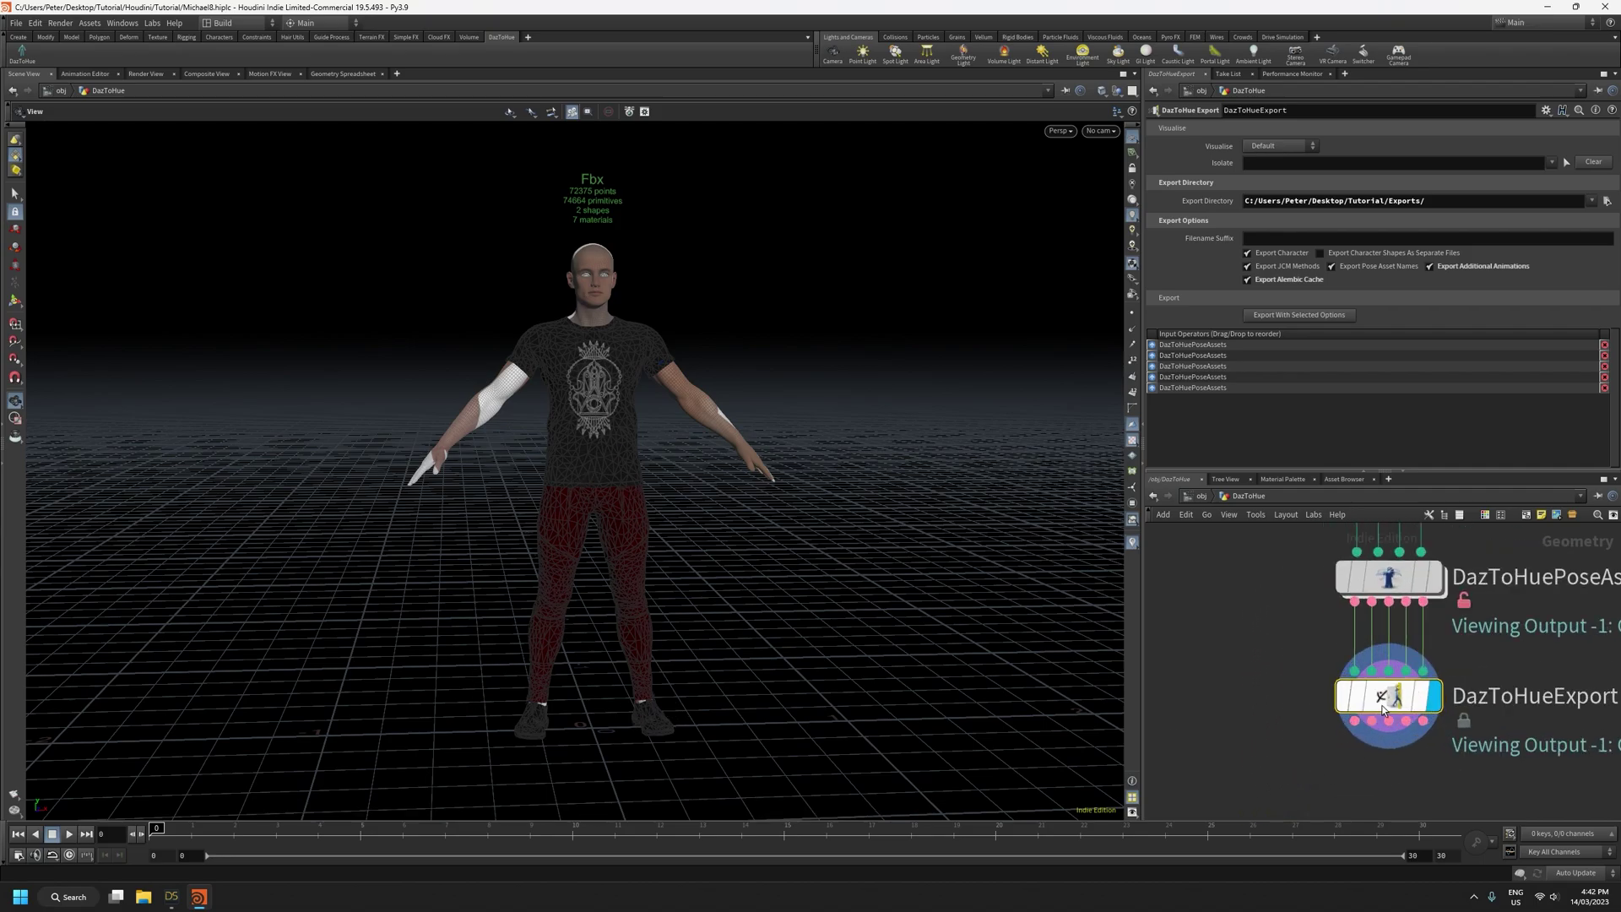
pyautogui.moveTo(749, 542)
pyautogui.mouseDown()
pyautogui.moveTo(833, 529)
pyautogui.moveTo(729, 524)
pyautogui.mouseUp()
pyautogui.click(1247, 279)
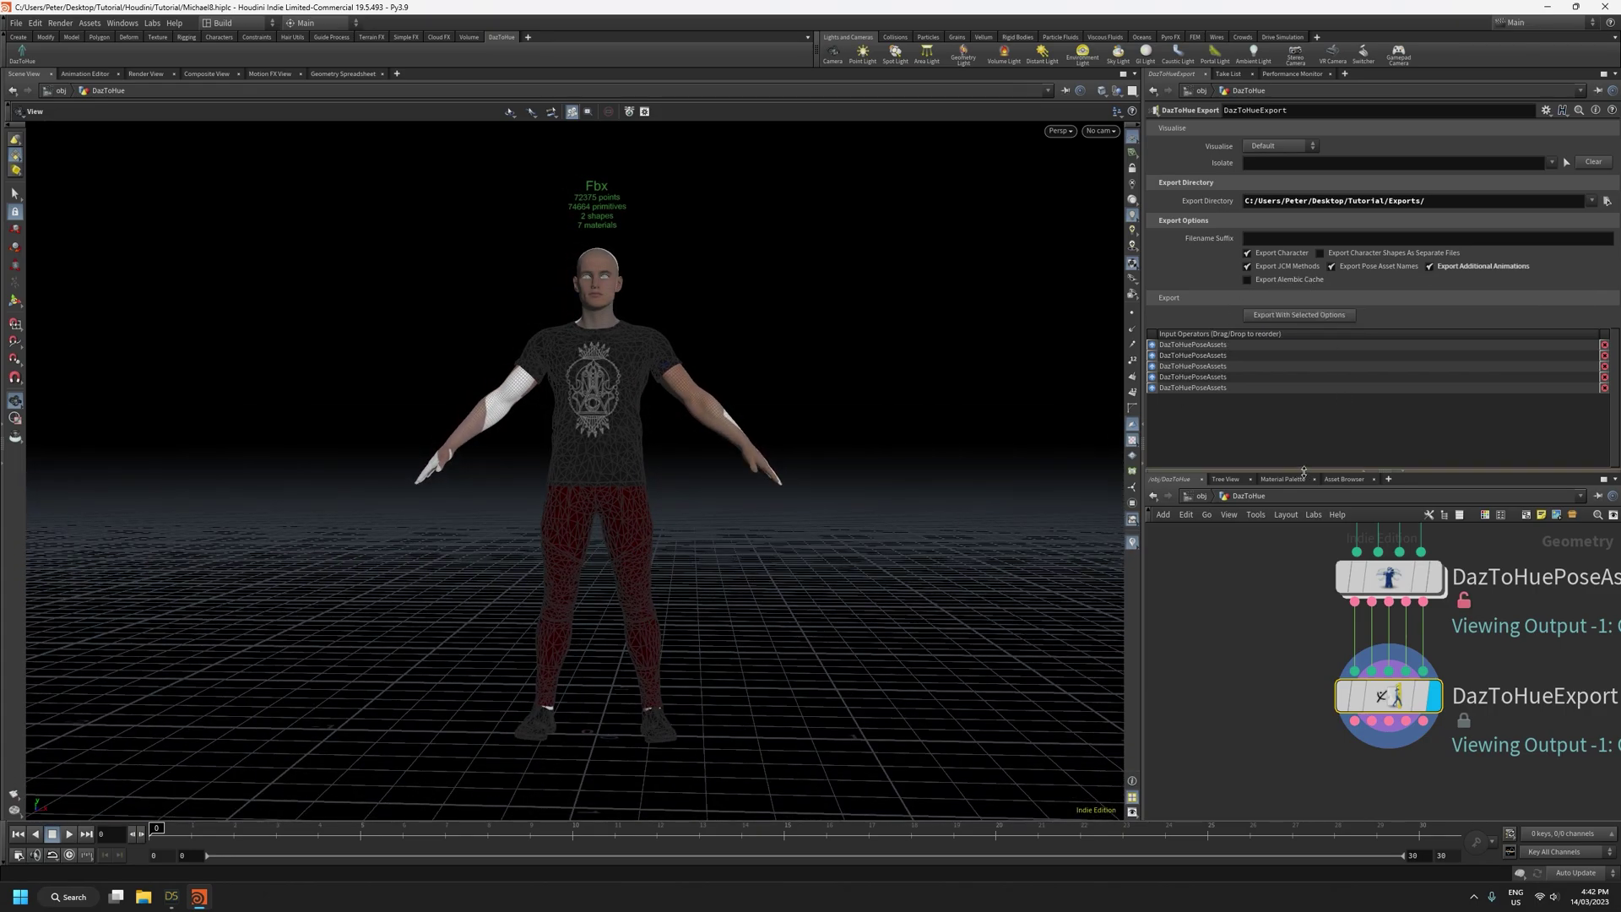
# Look over the DazToHue node chain and examine the character's head, shirt and arms up close
pyautogui.moveTo(1304, 471)
pyautogui.mouseDown()
pyautogui.moveTo(1303, 546)
pyautogui.moveTo(1303, 454)
pyautogui.mouseUp()
pyautogui.scroll(-4, 1223, 720)
pyautogui.scroll(-4, 1223, 720)
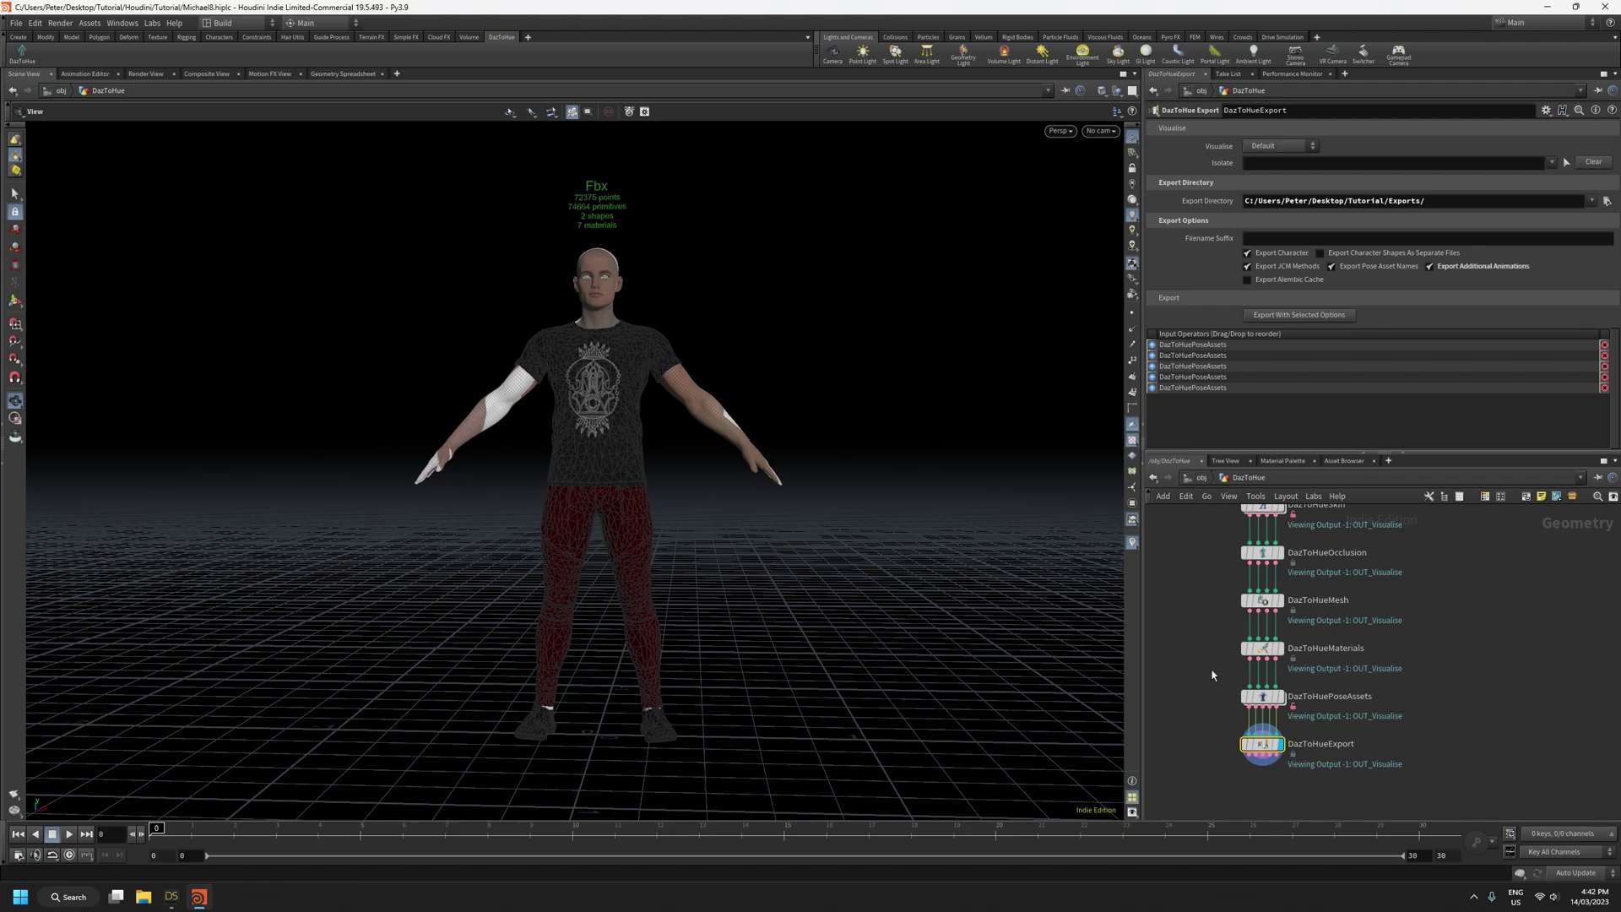
pyautogui.moveTo(1221, 658); pyautogui.dragTo(1230, 701, button='middle')
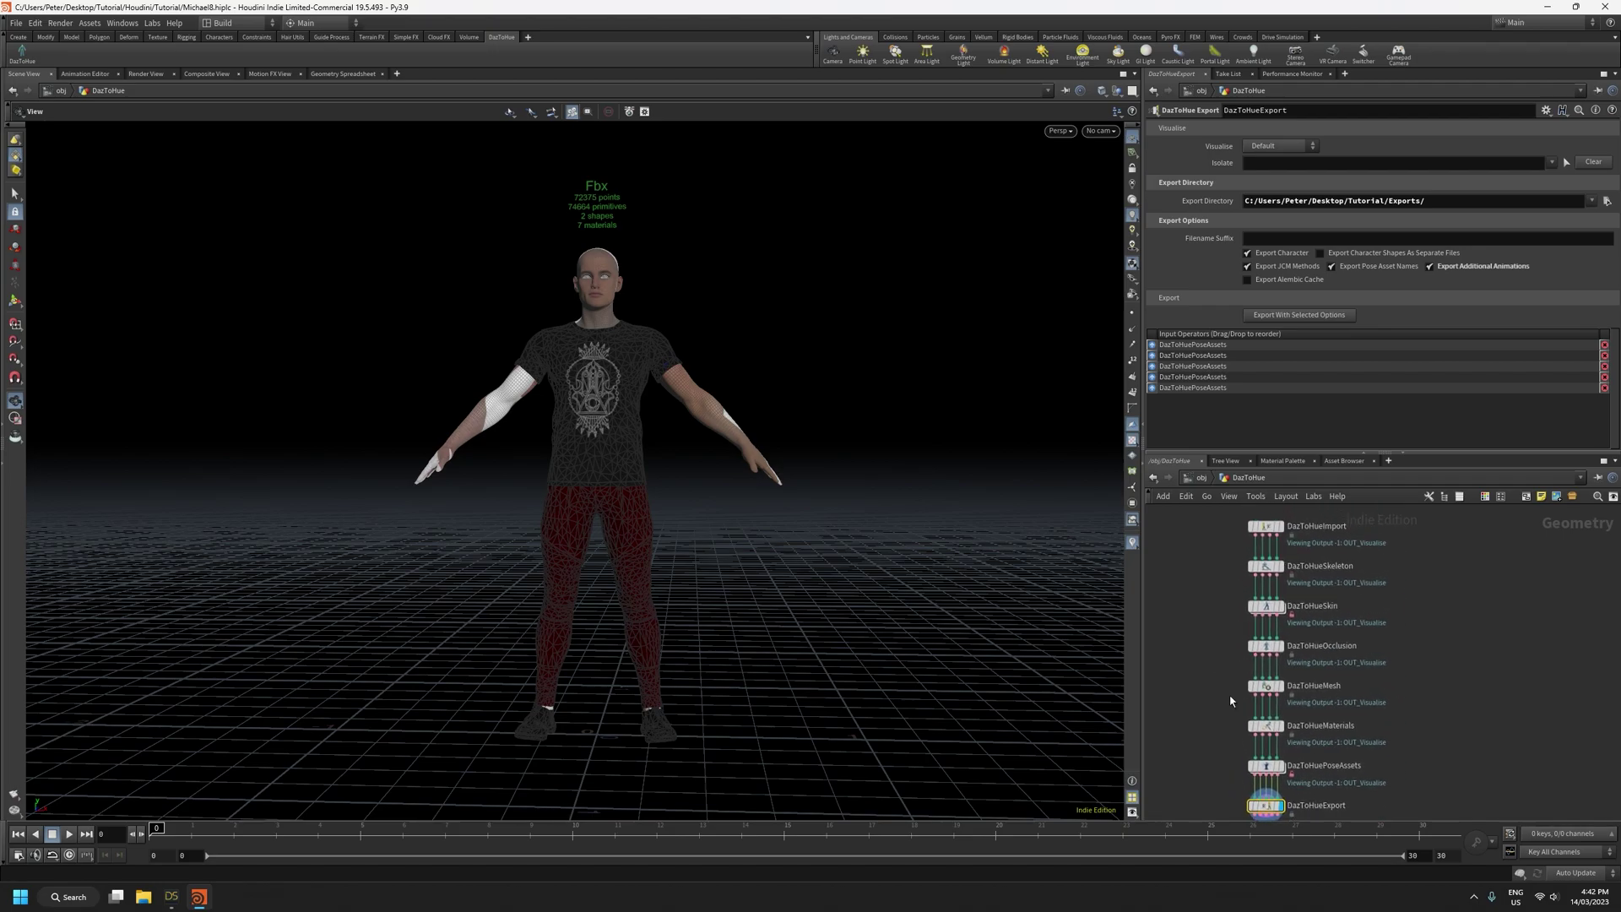
pyautogui.scroll(3, 1223, 759)
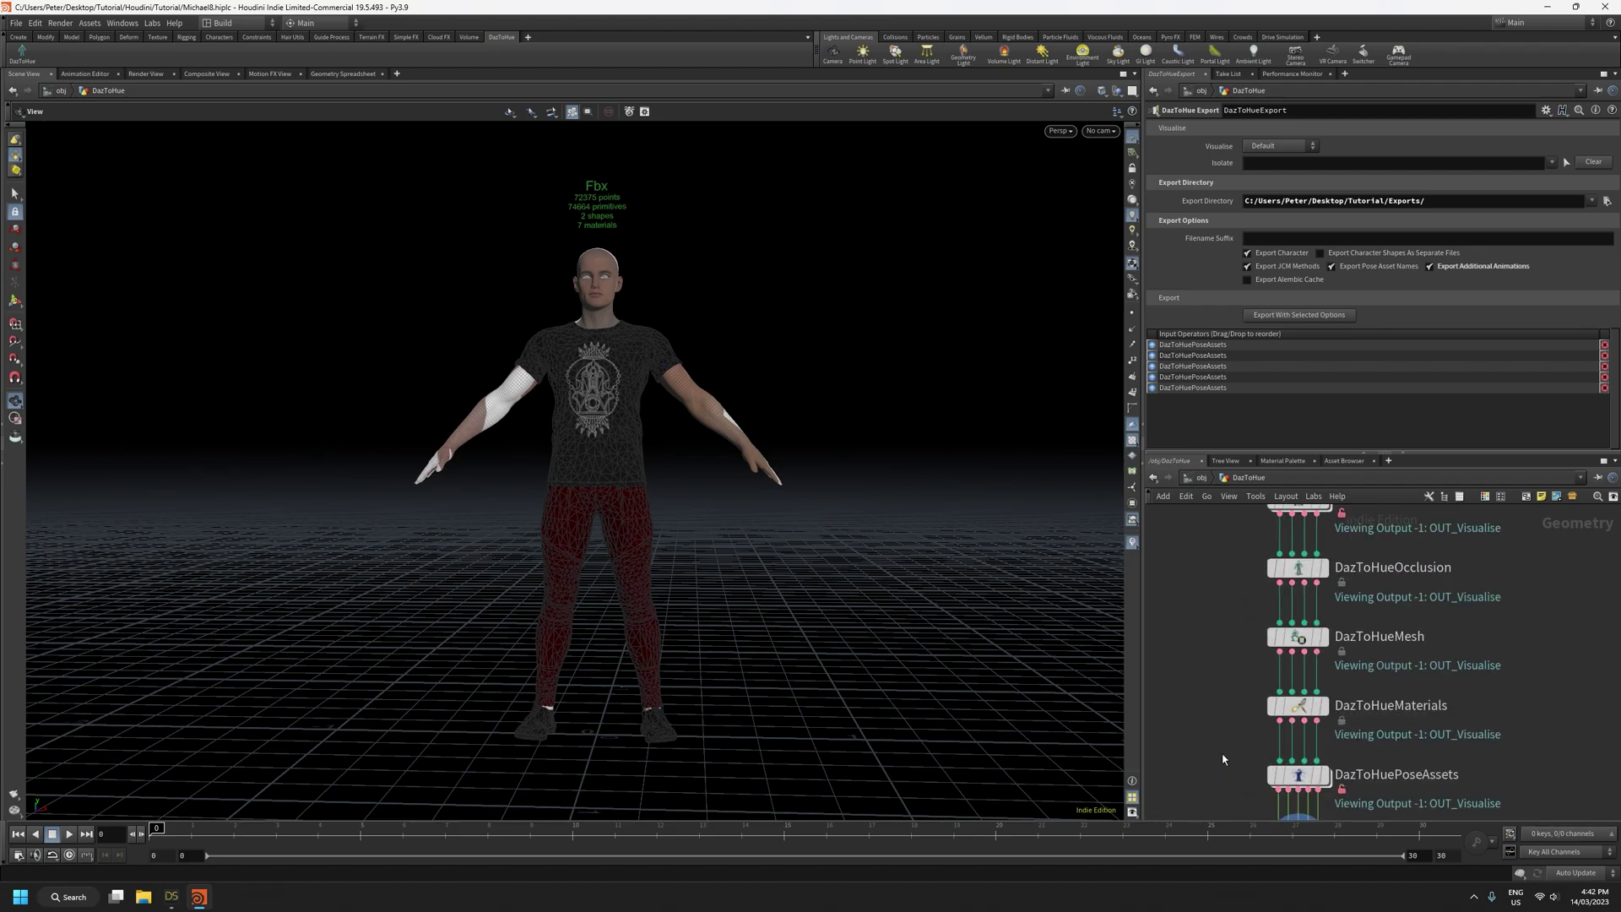
pyautogui.scroll(4, 644, 414)
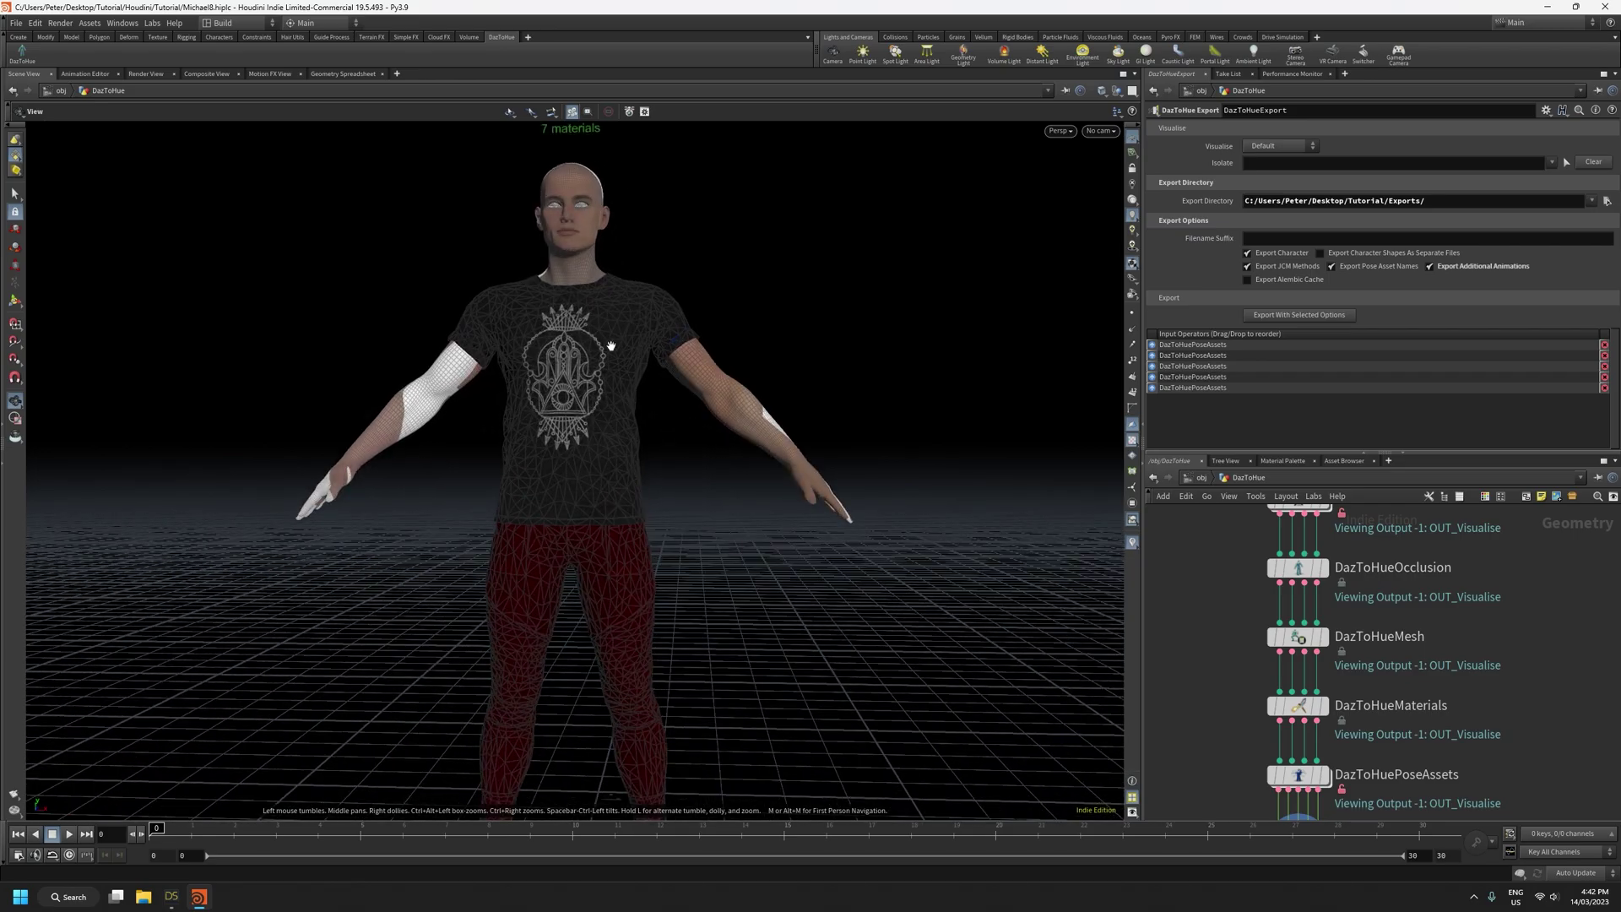
pyautogui.moveTo(607, 326); pyautogui.dragTo(708, 398)
pyautogui.moveTo(537, 375); pyautogui.dragTo(560, 563, button='middle')
pyautogui.moveTo(560, 563); pyautogui.dragTo(547, 217, button='right')
pyautogui.moveTo(546, 216); pyautogui.dragTo(616, 484)
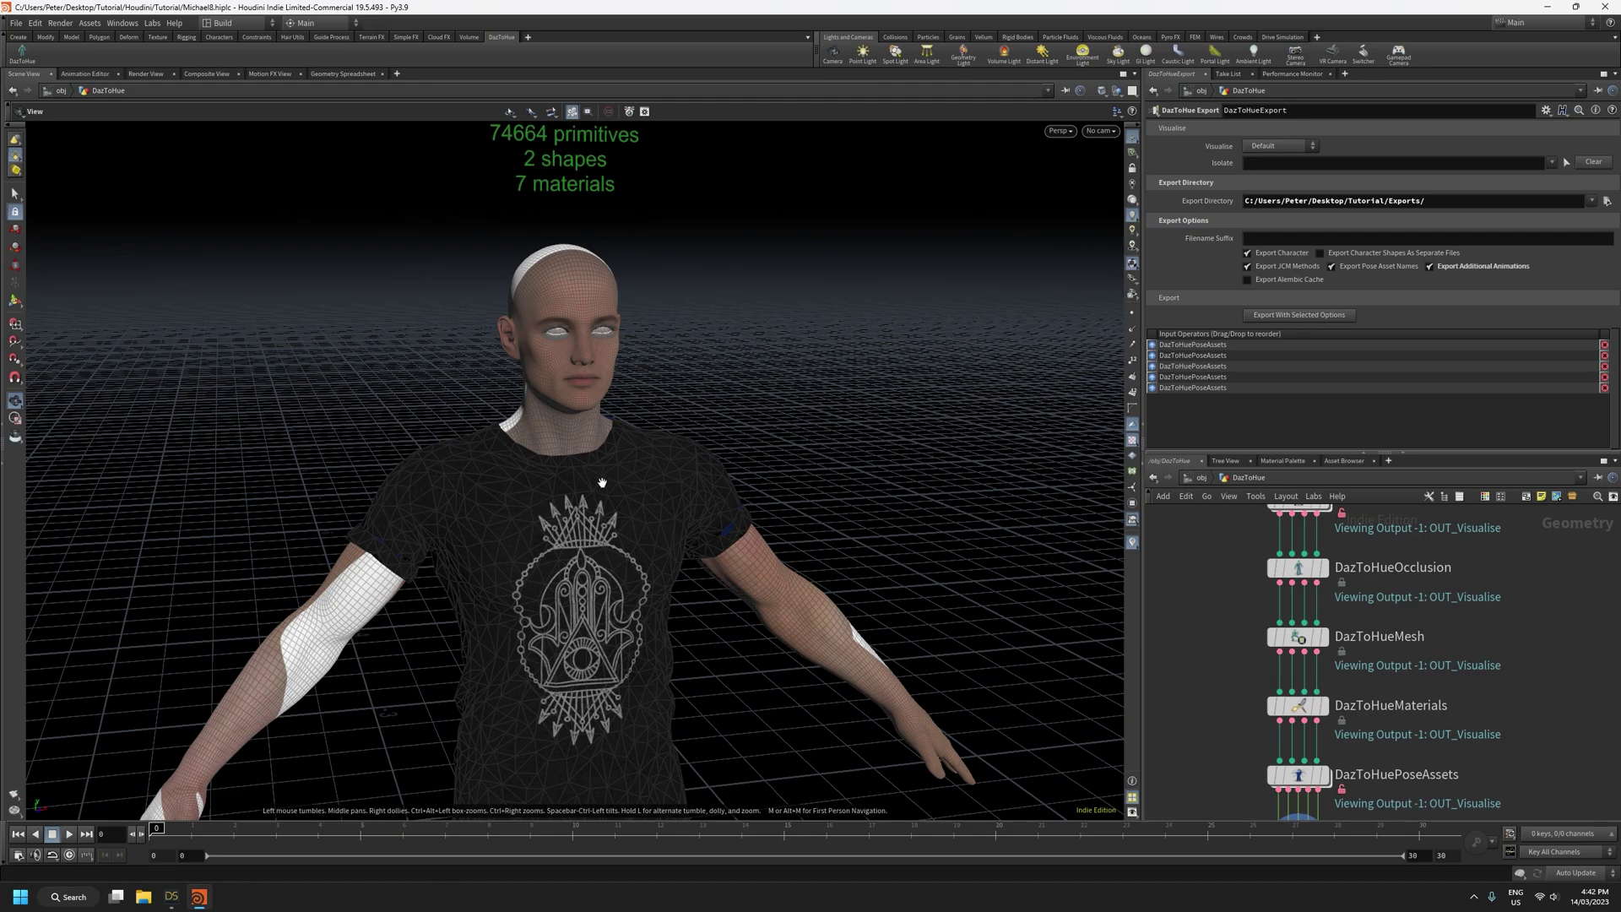
pyautogui.moveTo(594, 502); pyautogui.dragTo(658, 501, button='right')
pyautogui.moveTo(658, 500)
pyautogui.mouseDown()
pyautogui.moveTo(644, 499)
pyautogui.moveTo(668, 504)
pyautogui.mouseUp()
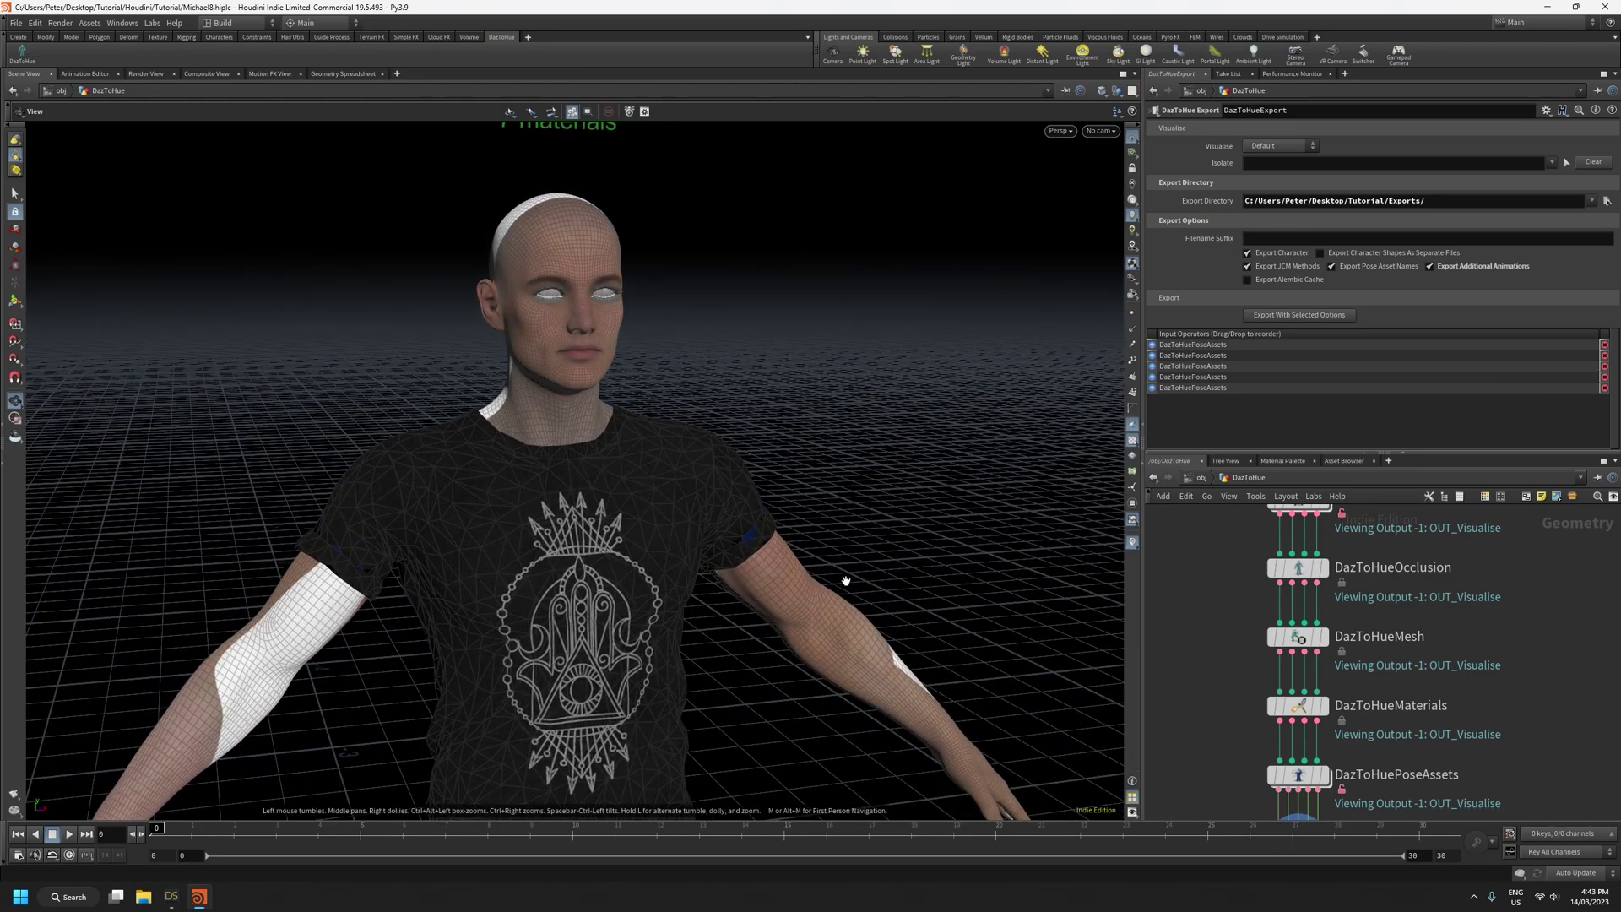
pyautogui.moveTo(598, 590); pyautogui.dragTo(671, 591)
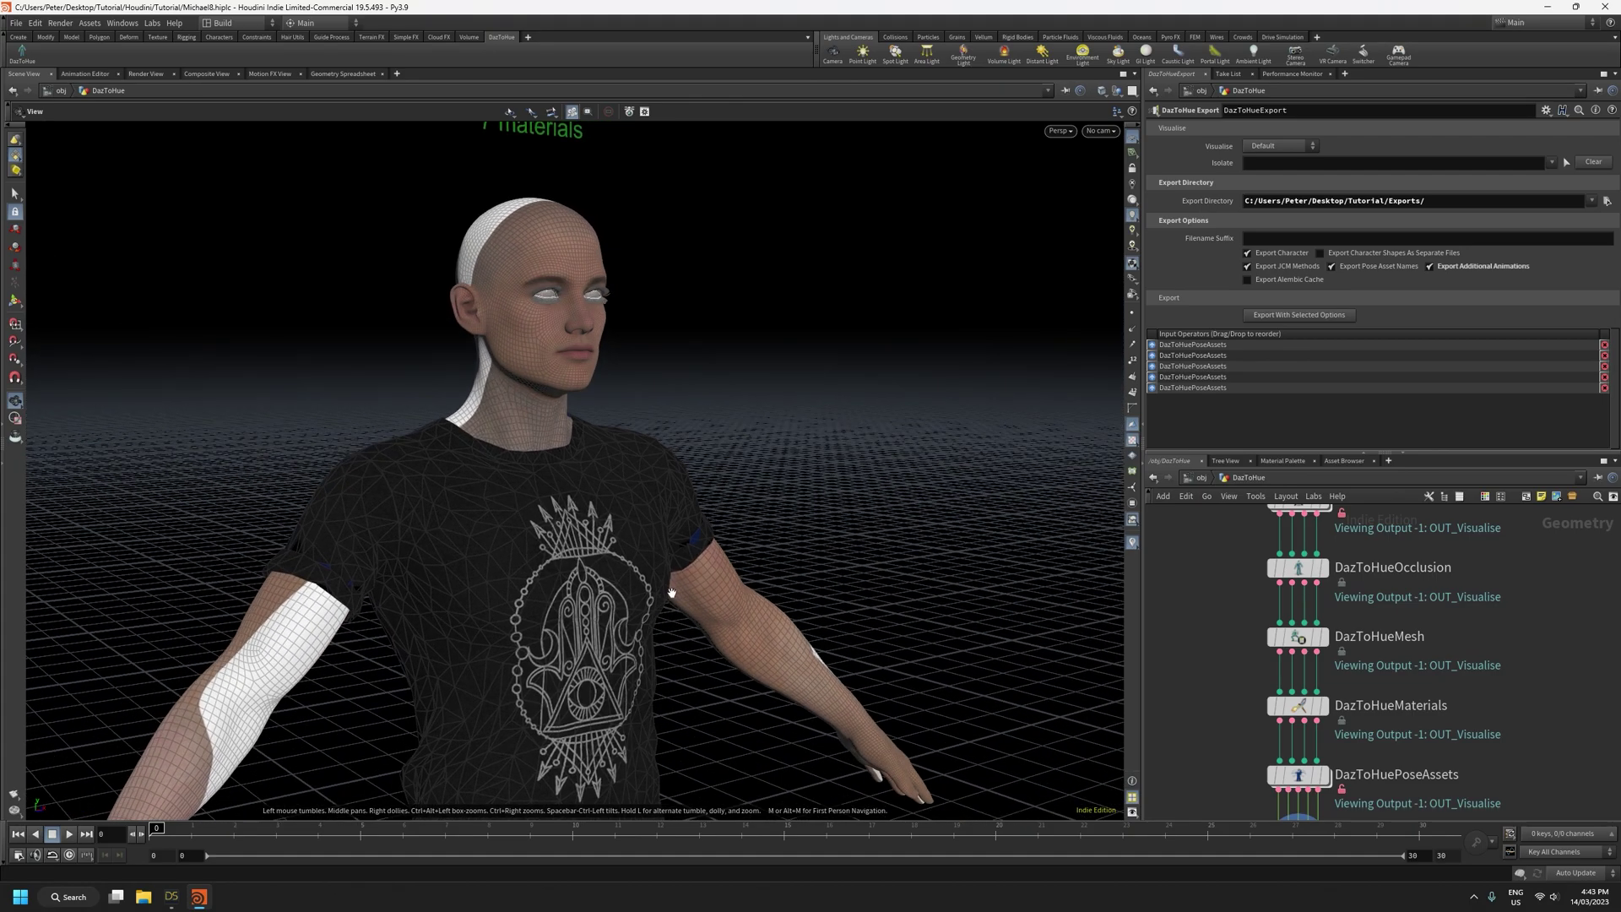
pyautogui.moveTo(559, 632); pyautogui.dragTo(560, 545)
# Review the DazToHueOcclusion and DazToHueMesh settings and inspect the clothed character mesh from close-up to full body
pyautogui.click(1299, 570)
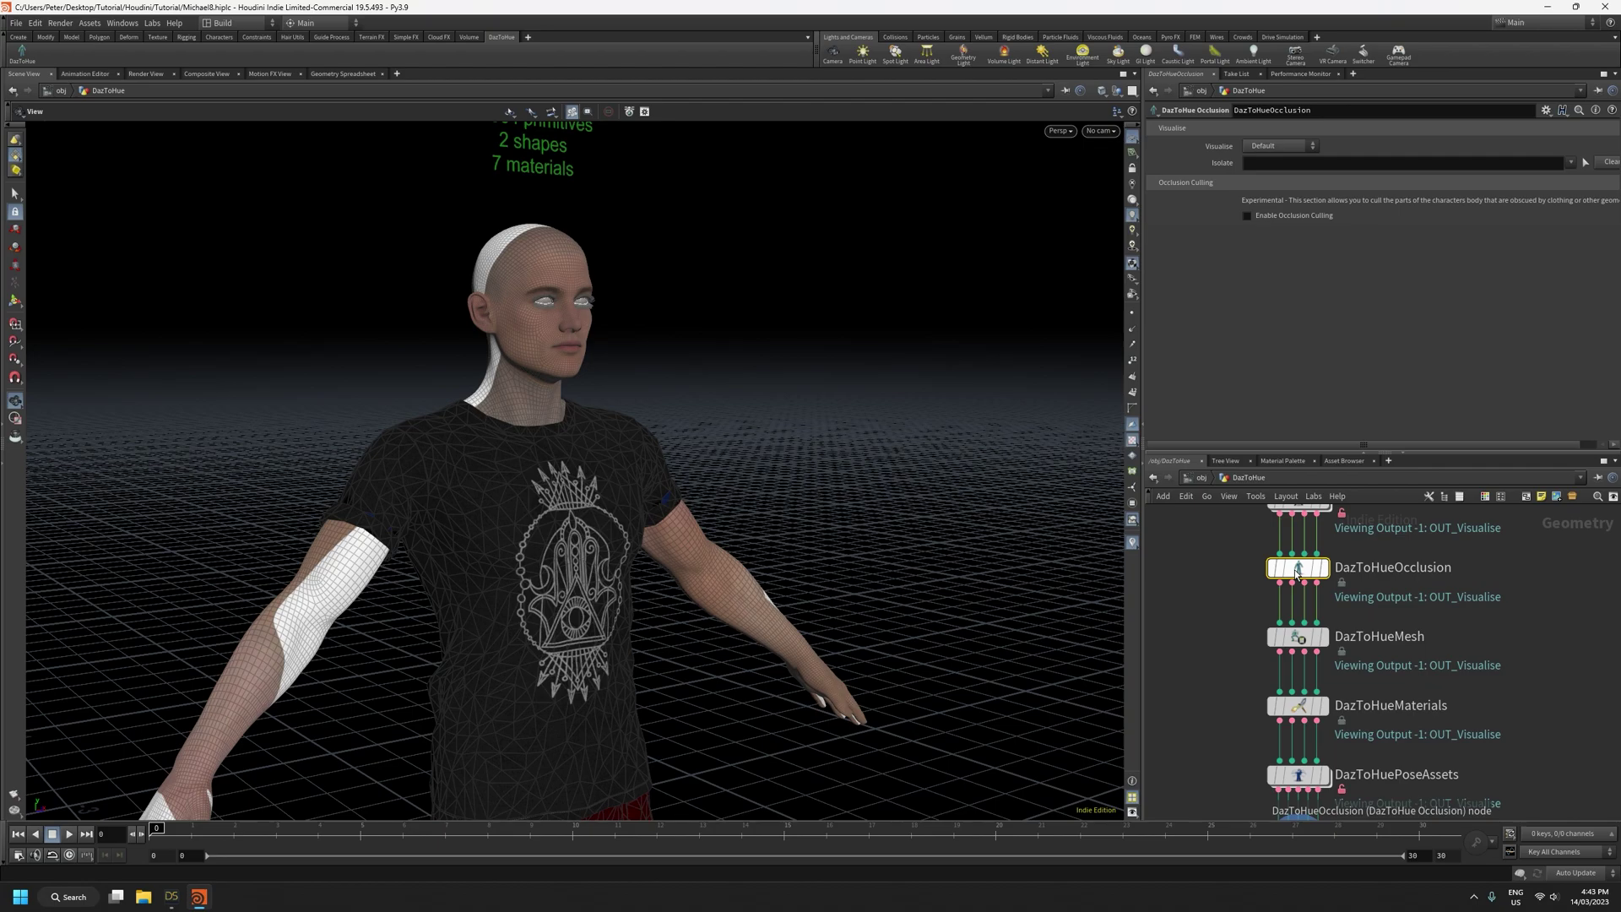
pyautogui.click(1300, 639)
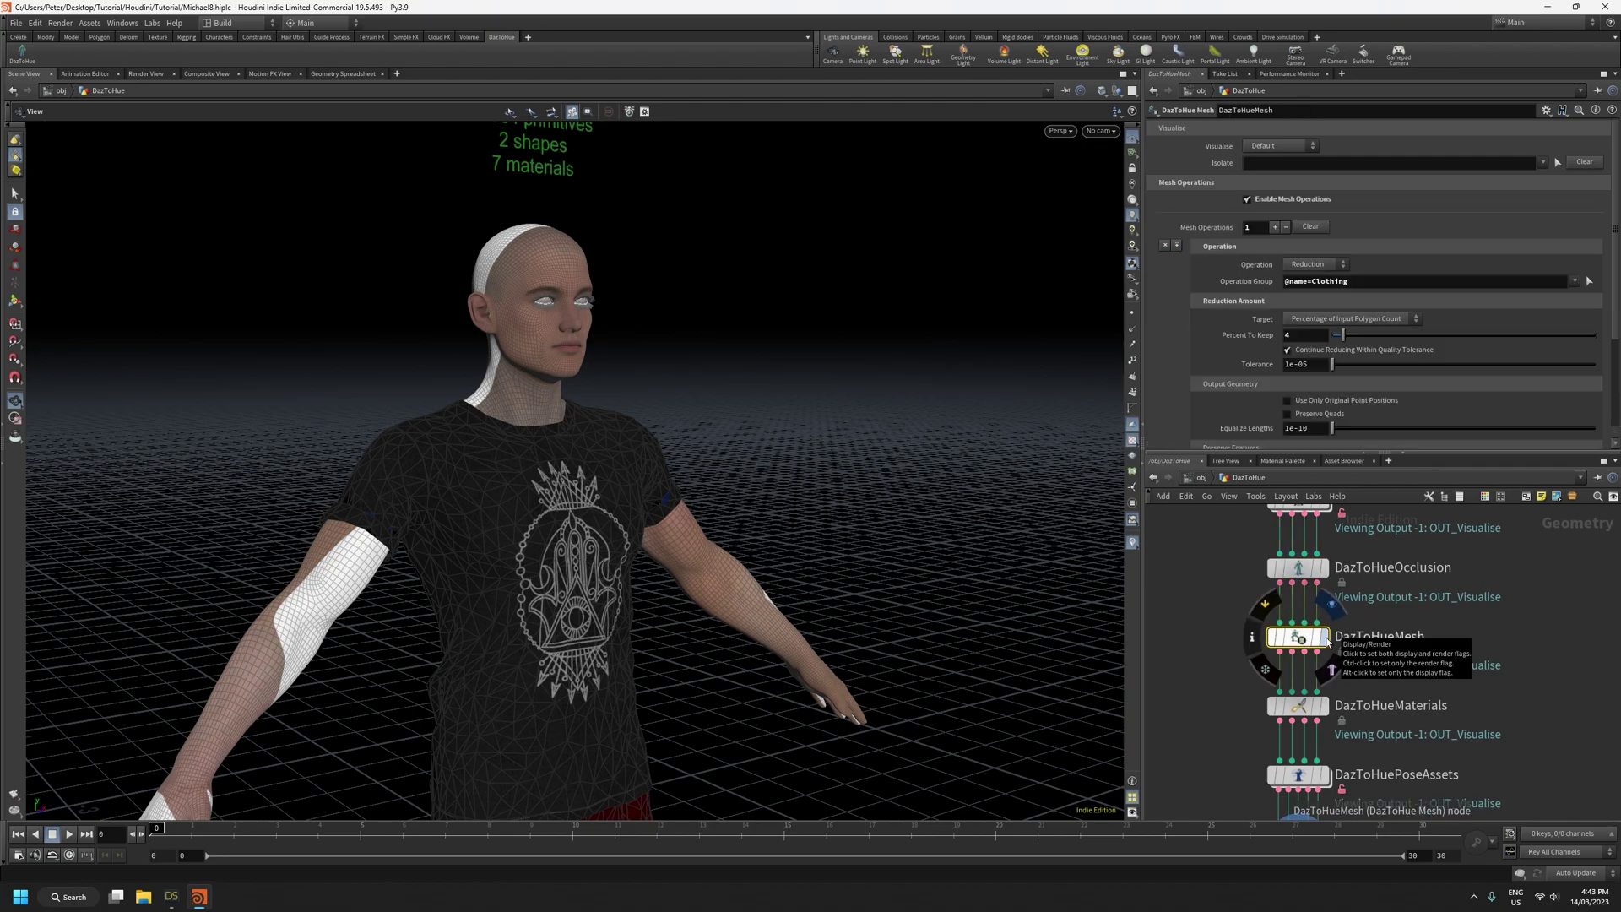
pyautogui.moveTo(724, 365); pyautogui.dragTo(746, 673, button='right')
pyautogui.moveTo(763, 639); pyautogui.dragTo(655, 644)
pyautogui.moveTo(648, 586); pyautogui.dragTo(707, 439, button='right')
pyautogui.moveTo(707, 440); pyautogui.dragTo(651, 568, button='middle')
pyautogui.moveTo(651, 568); pyautogui.dragTo(590, 413, button='right')
pyautogui.moveTo(590, 413); pyautogui.dragTo(695, 456)
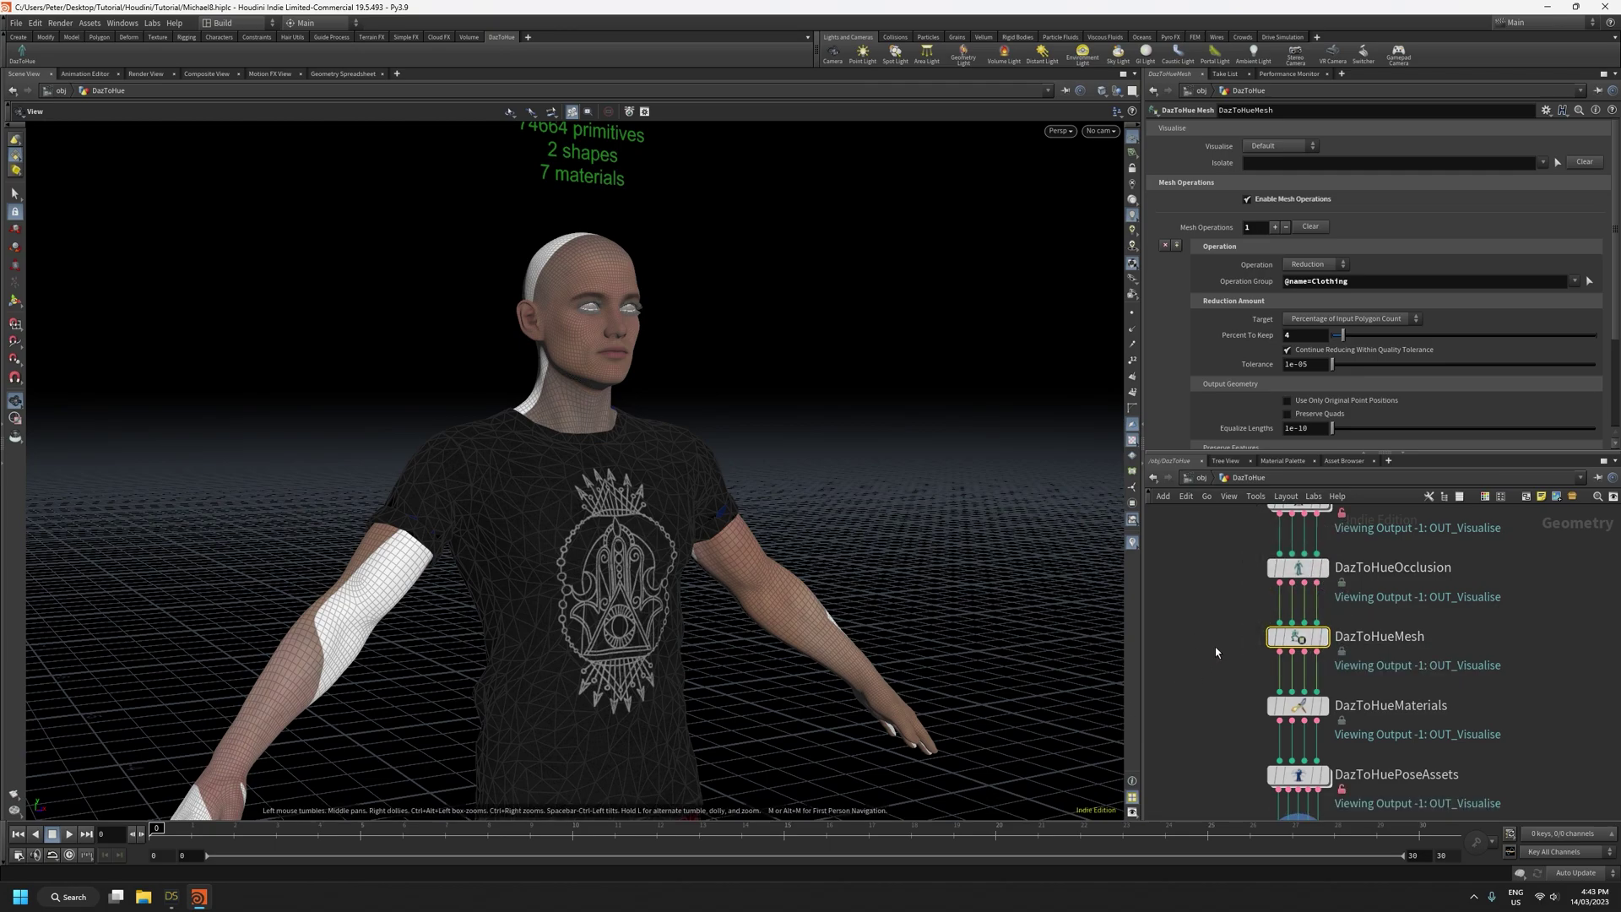
pyautogui.moveTo(1304, 647)
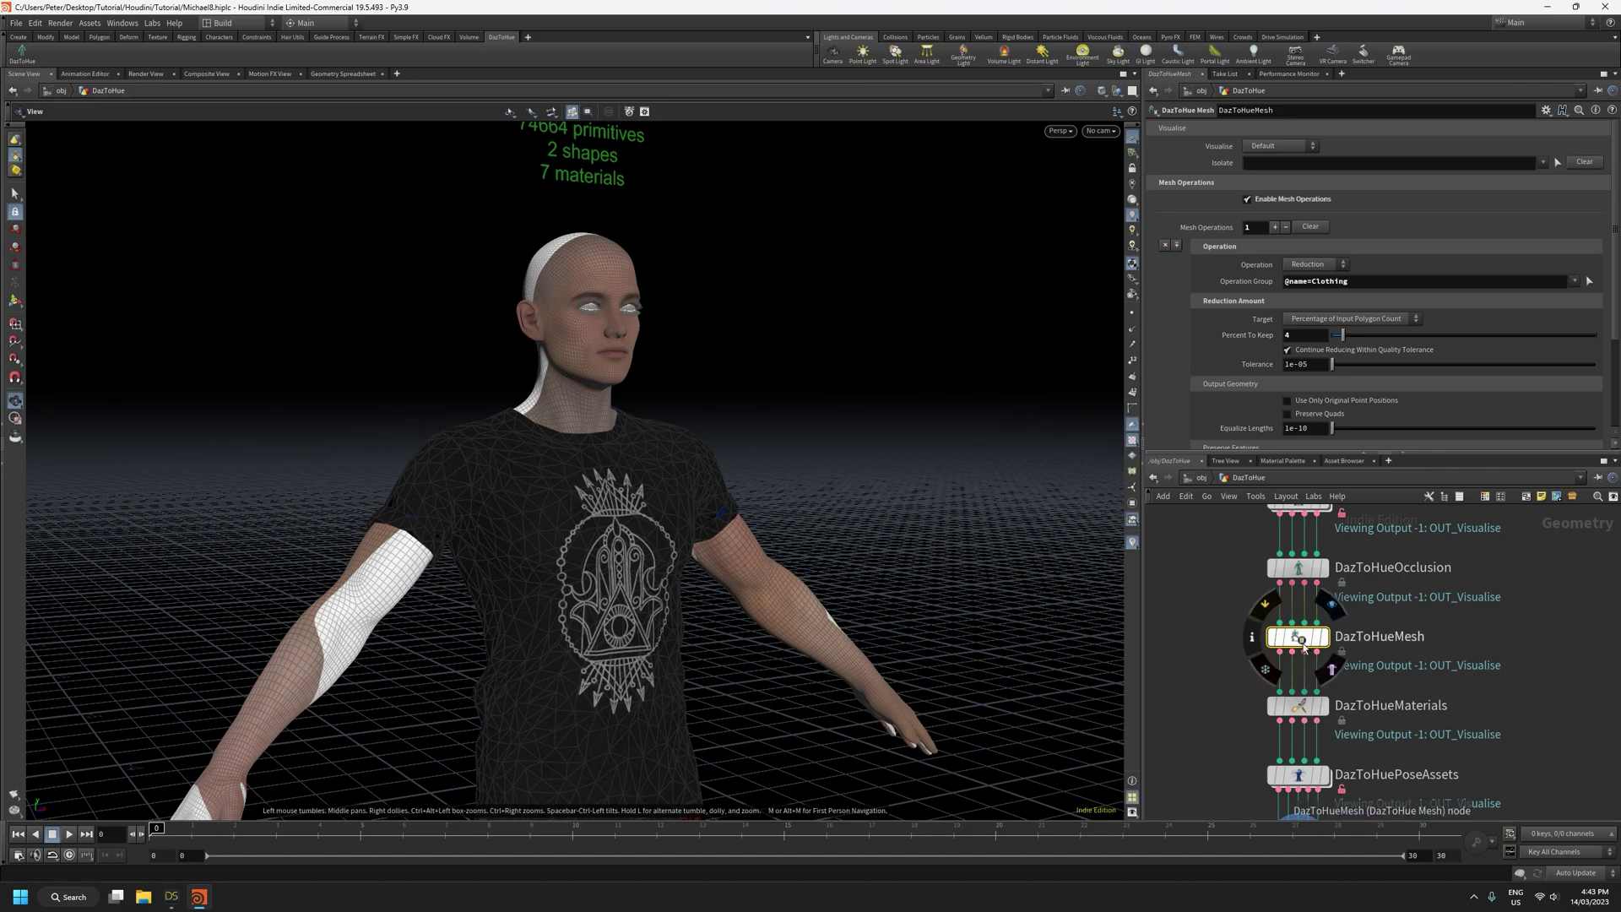
pyautogui.moveTo(996, 675); pyautogui.dragTo(954, 853, button='right')
pyautogui.moveTo(920, 705); pyautogui.dragTo(695, 662)
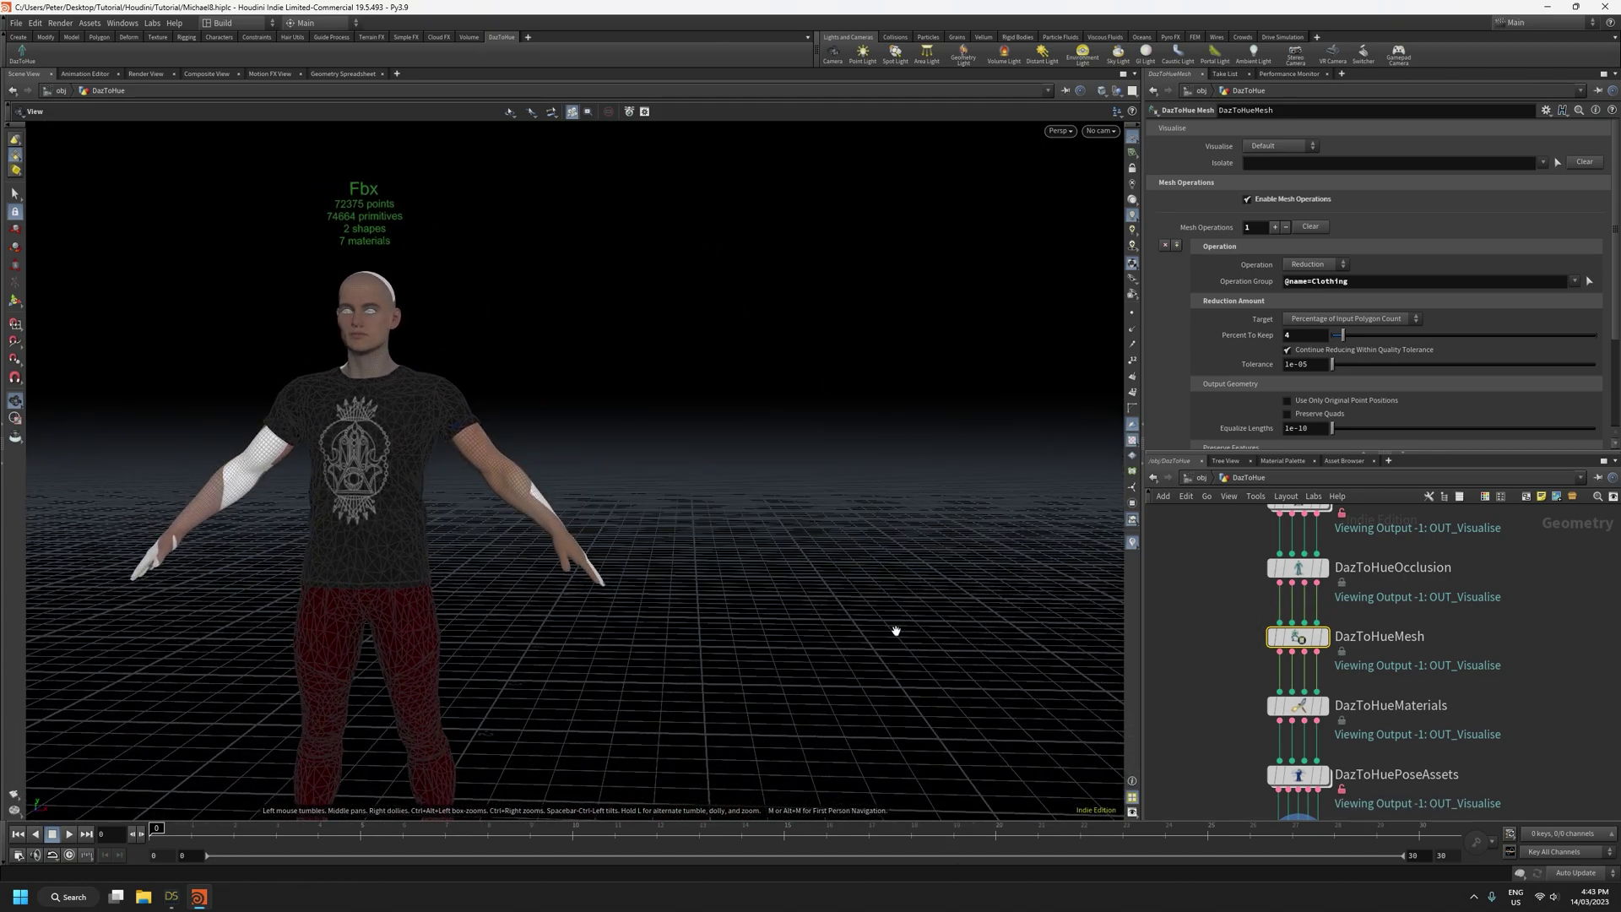
pyautogui.moveTo(643, 559); pyautogui.dragTo(688, 553)
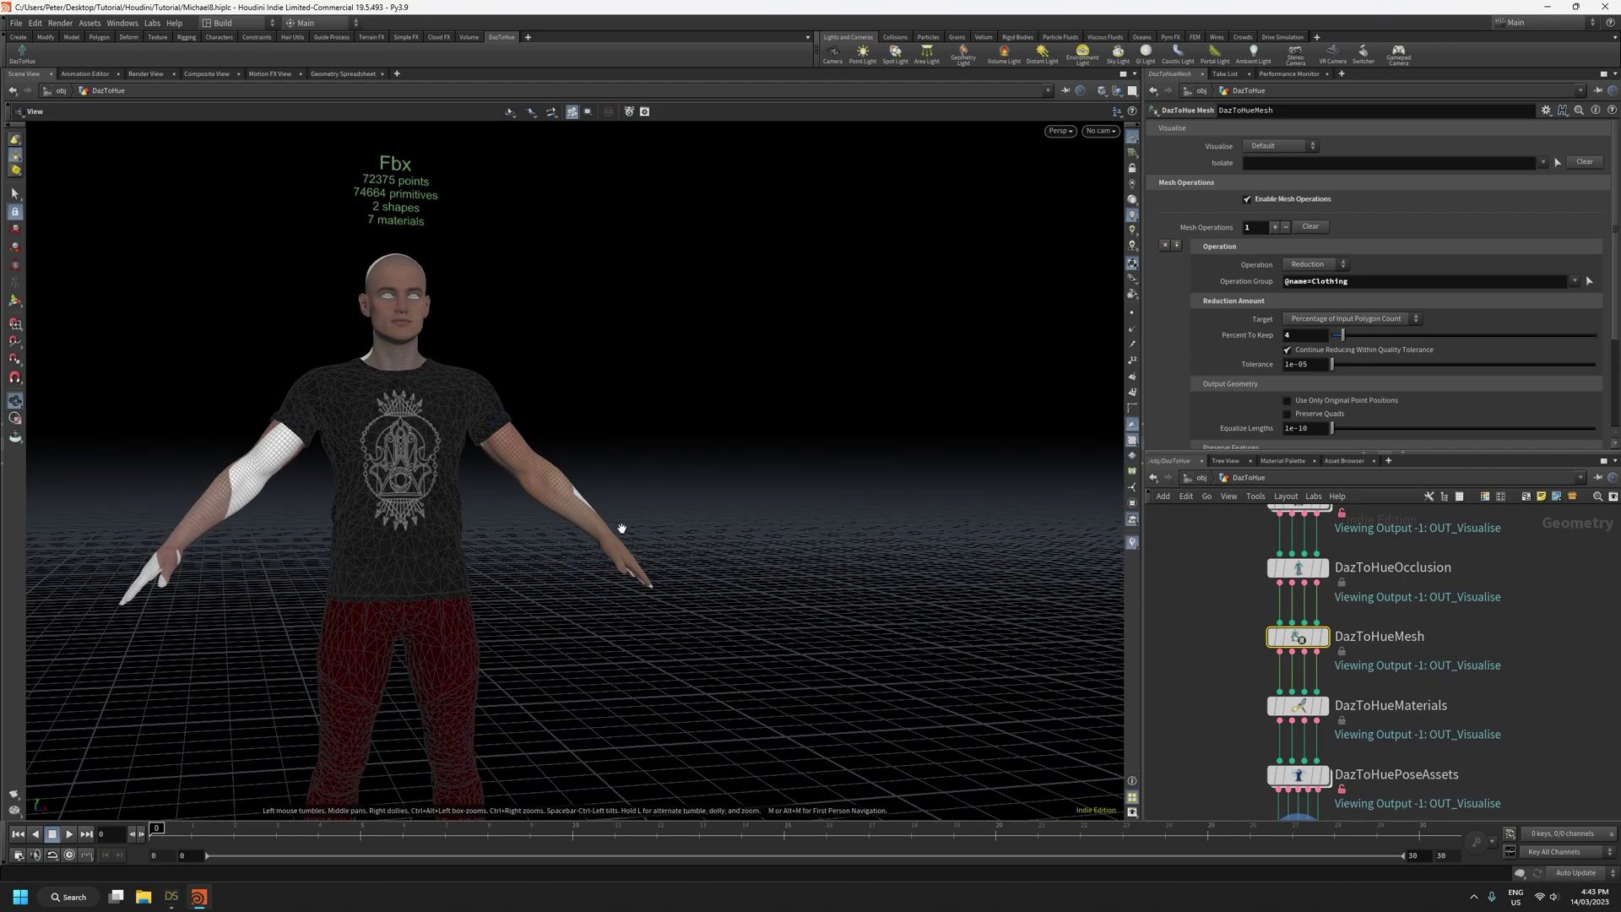
pyautogui.moveTo(623, 528); pyautogui.dragTo(637, 716, button='right')
pyautogui.moveTo(637, 716); pyautogui.dragTo(671, 628, button='middle')
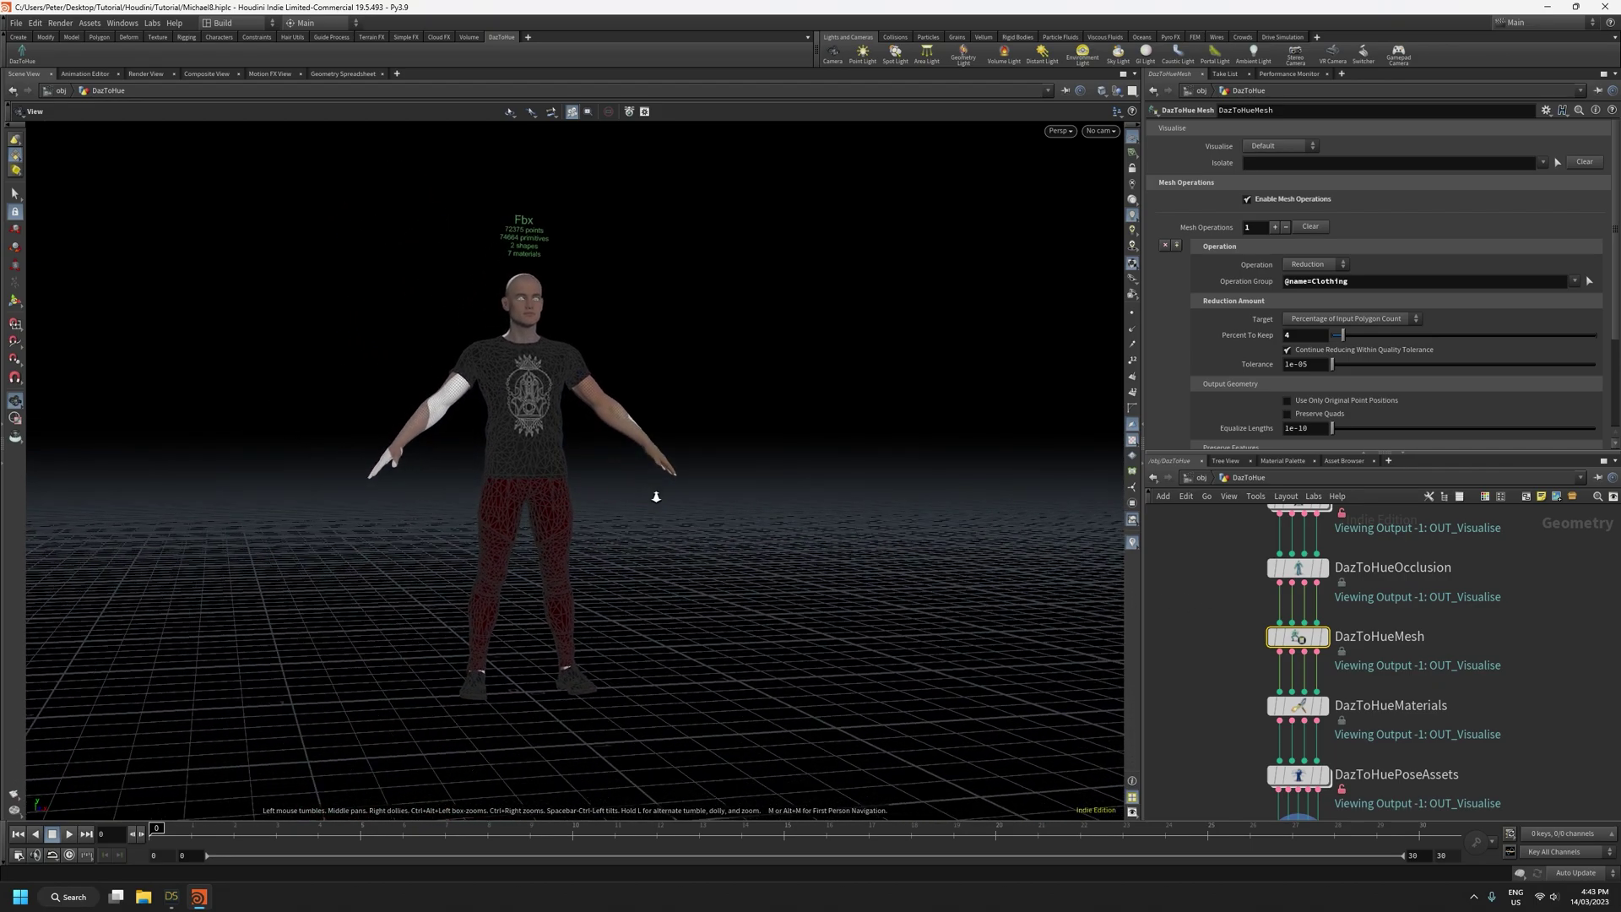
pyautogui.moveTo(654, 492); pyautogui.dragTo(615, 382, button='right')
pyautogui.moveTo(661, 497); pyautogui.dragTo(620, 510)
pyautogui.moveTo(619, 510); pyautogui.dragTo(720, 503, button='middle')
pyautogui.moveTo(680, 485); pyautogui.dragTo(706, 528)
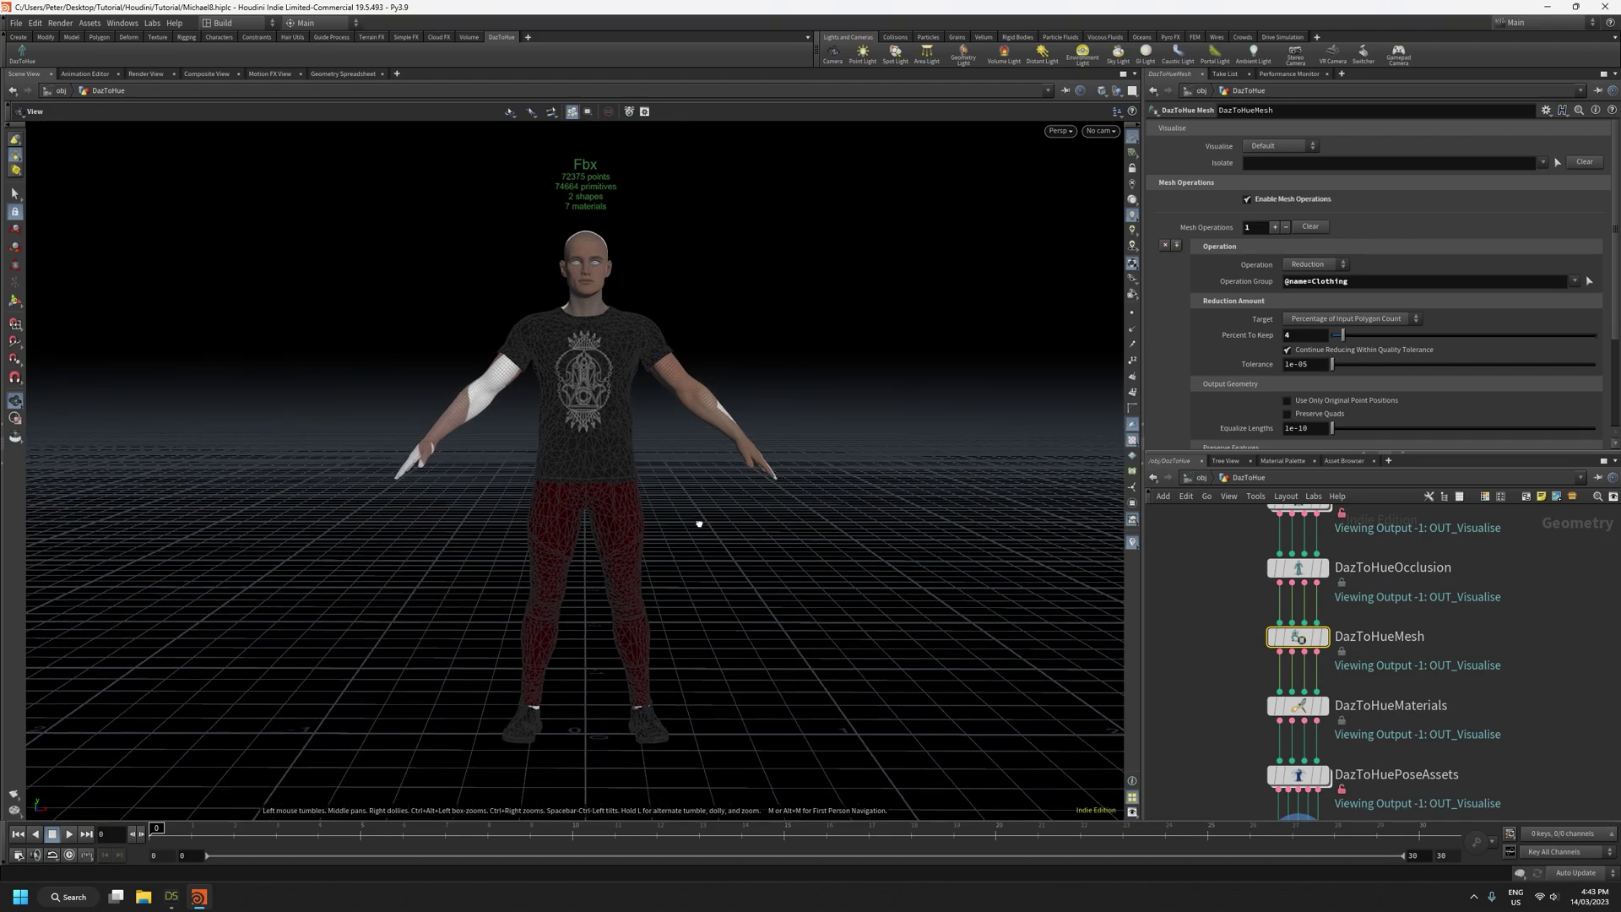
# Save the scene and export the character with the selected options from the DazToHueExport node
pyautogui.scroll(-2, 1225, 673)
pyautogui.hotkey('ctrl', 's')
pyautogui.moveTo(1491, 778); pyautogui.dragTo(1493, 685, button='middle')
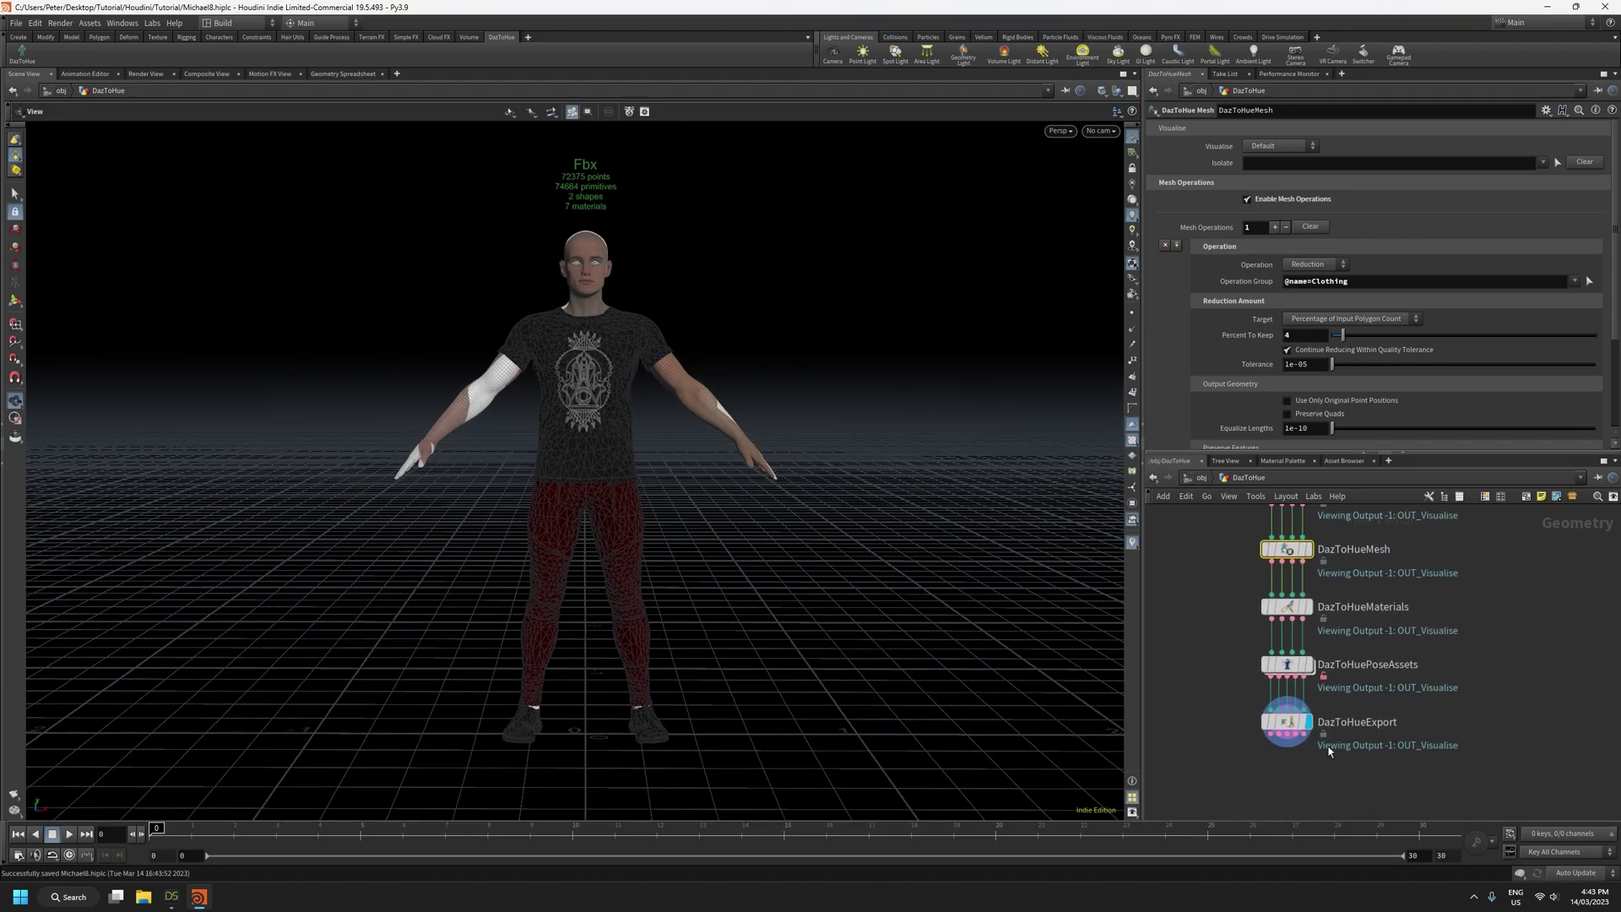
pyautogui.click(1285, 725)
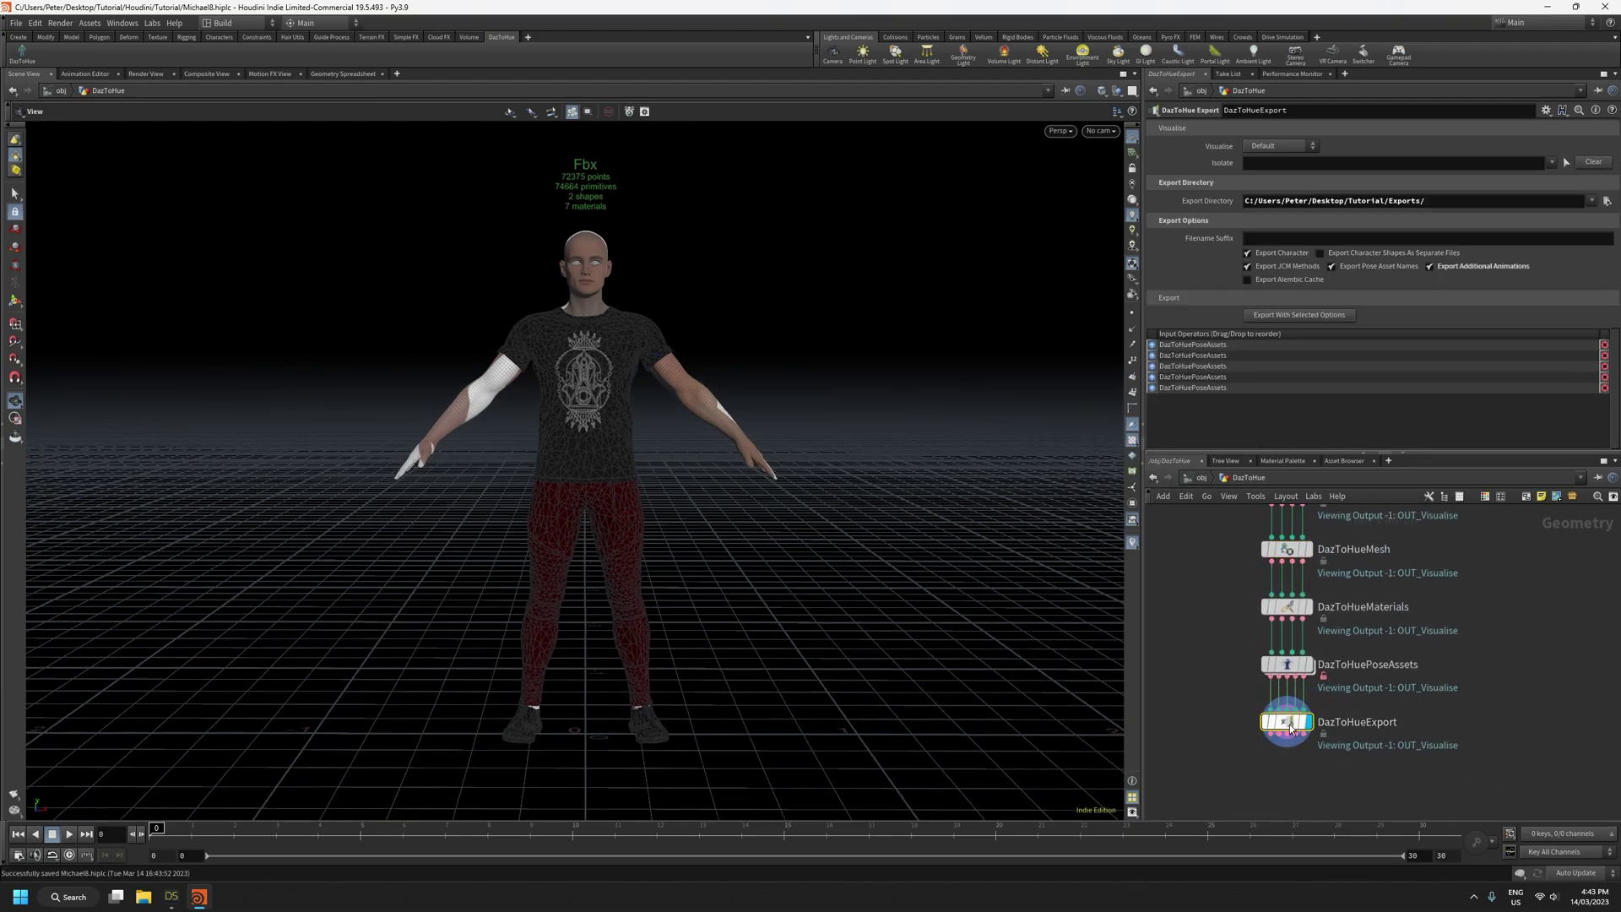
pyautogui.click(1295, 316)
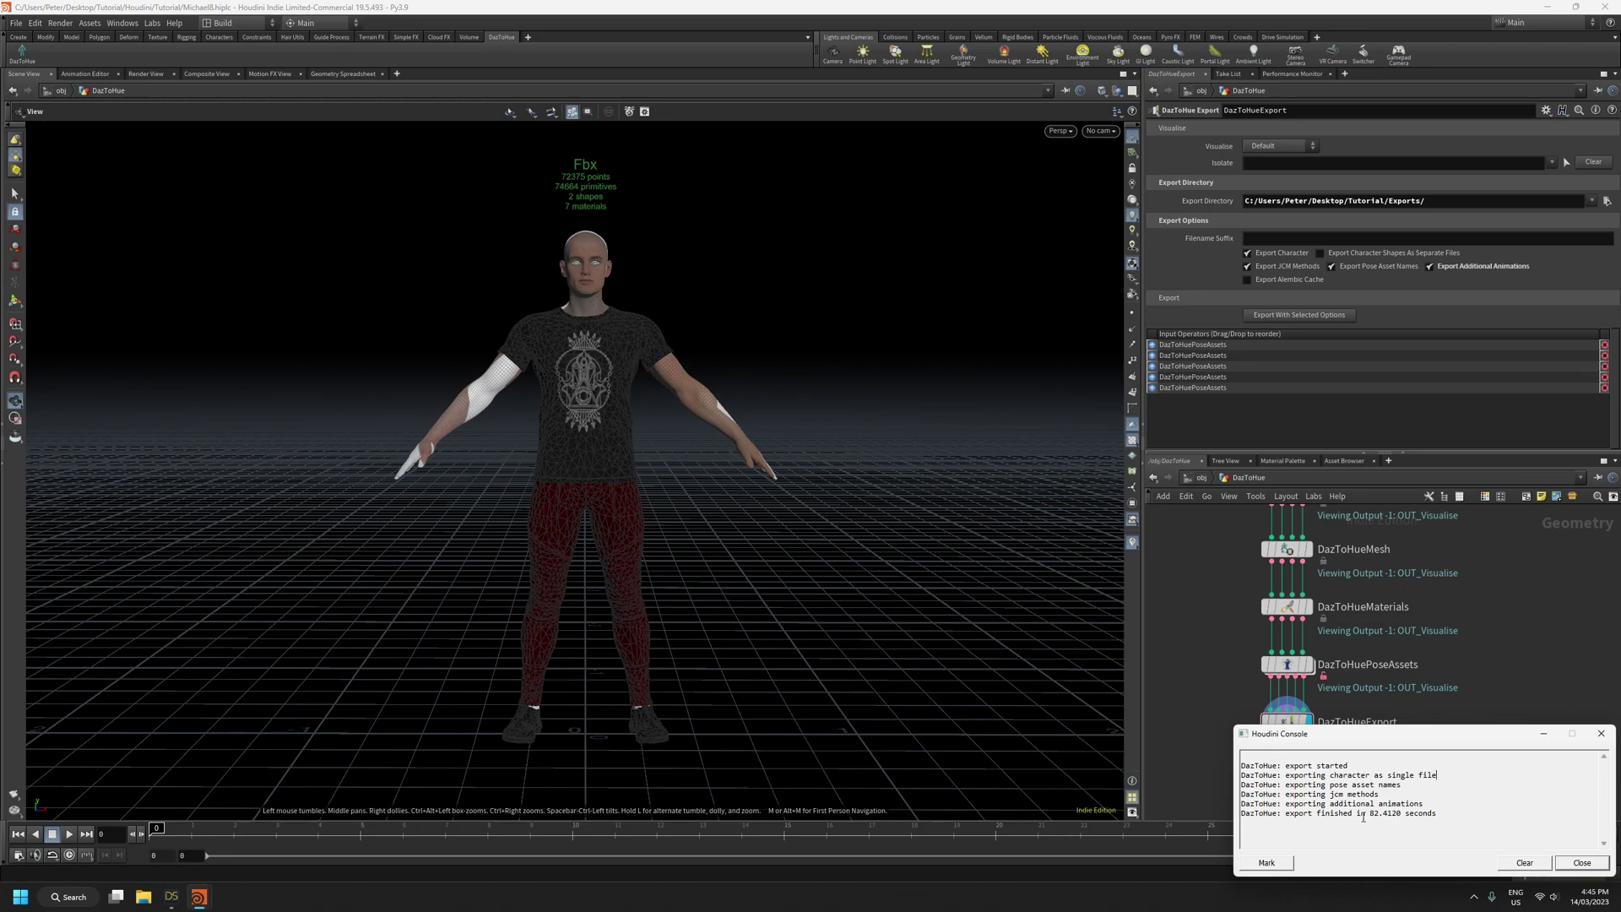
pyautogui.moveTo(1369, 814); pyautogui.dragTo(1435, 813)
pyautogui.click(1471, 823)
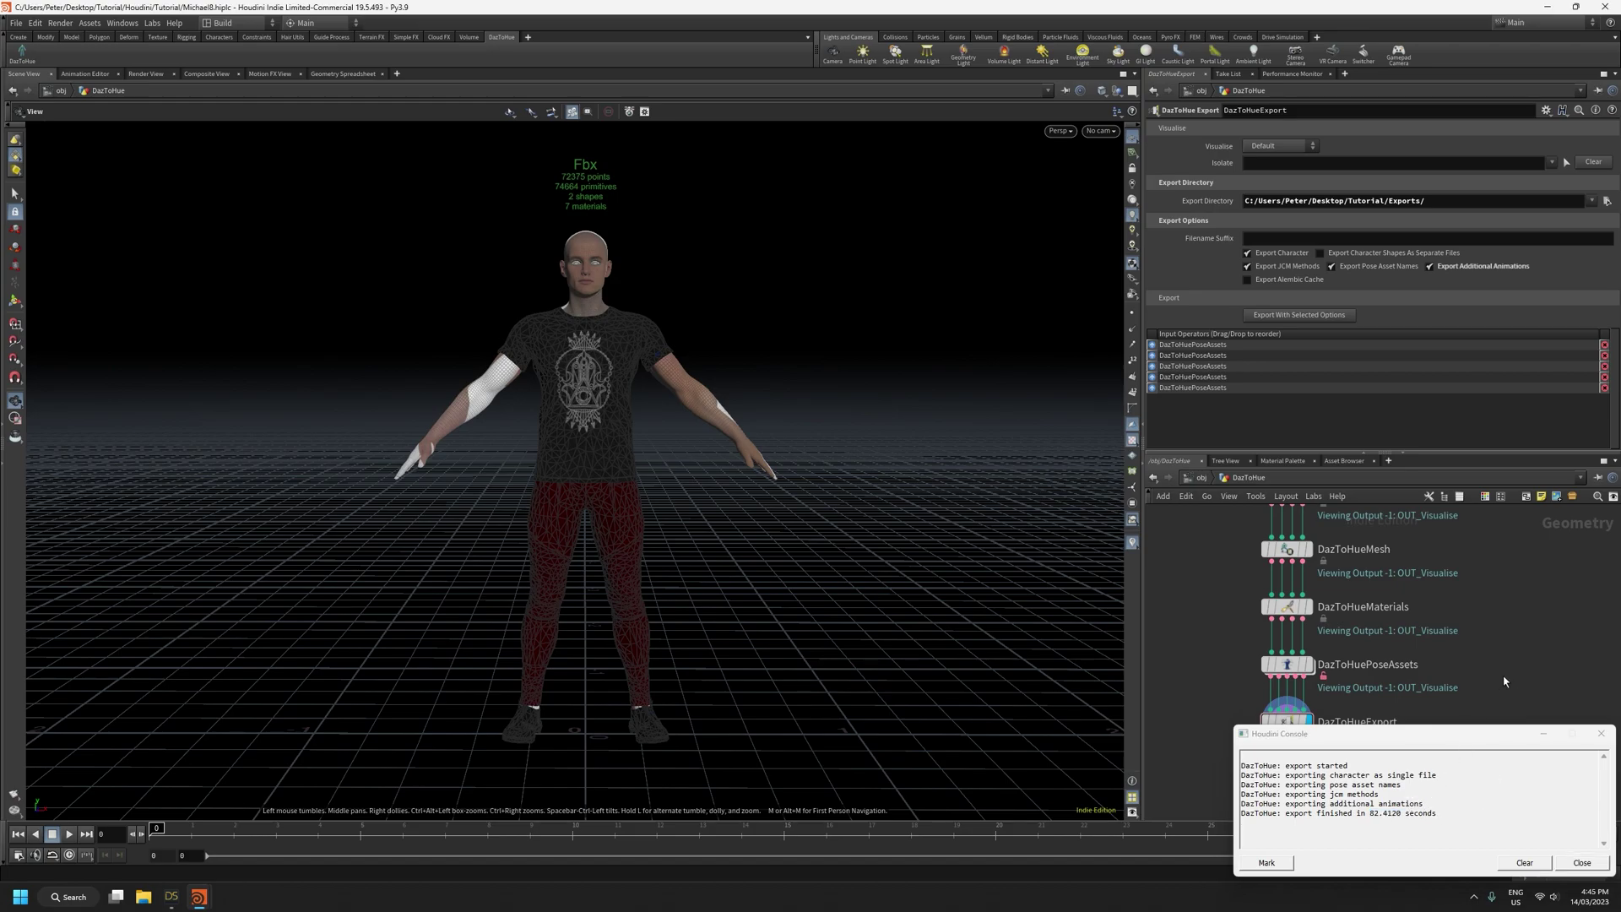
# Review the viseme groups of the DazToHuePoseAssets node and examine the character's full body
pyautogui.scroll(-3, 1504, 680)
pyautogui.scroll(4, 1503, 681)
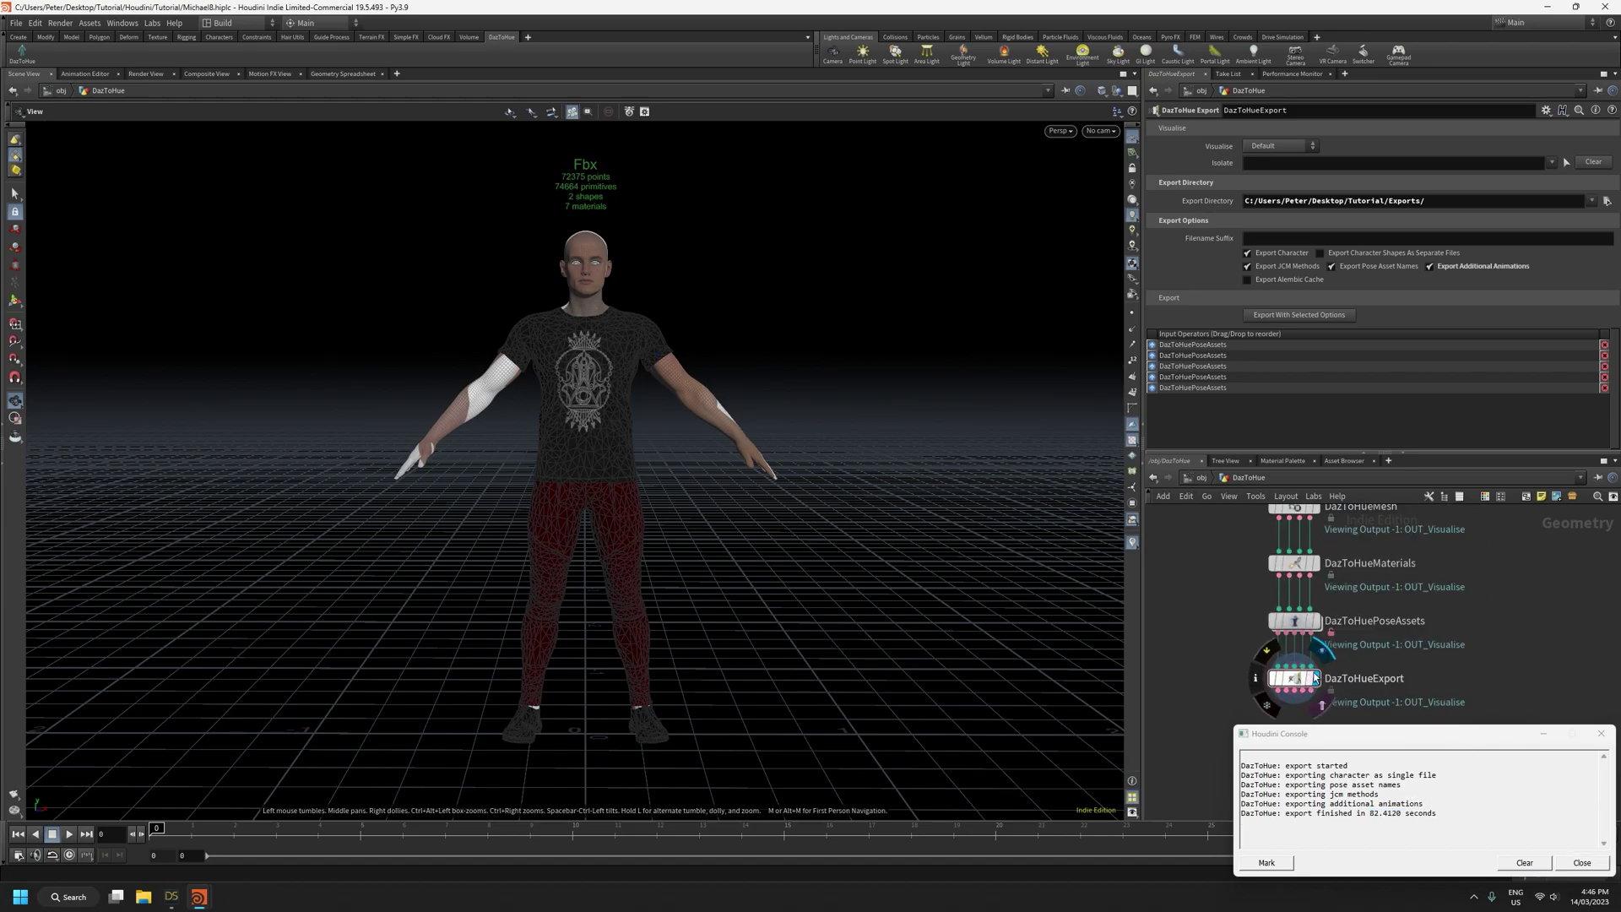
pyautogui.click(1295, 621)
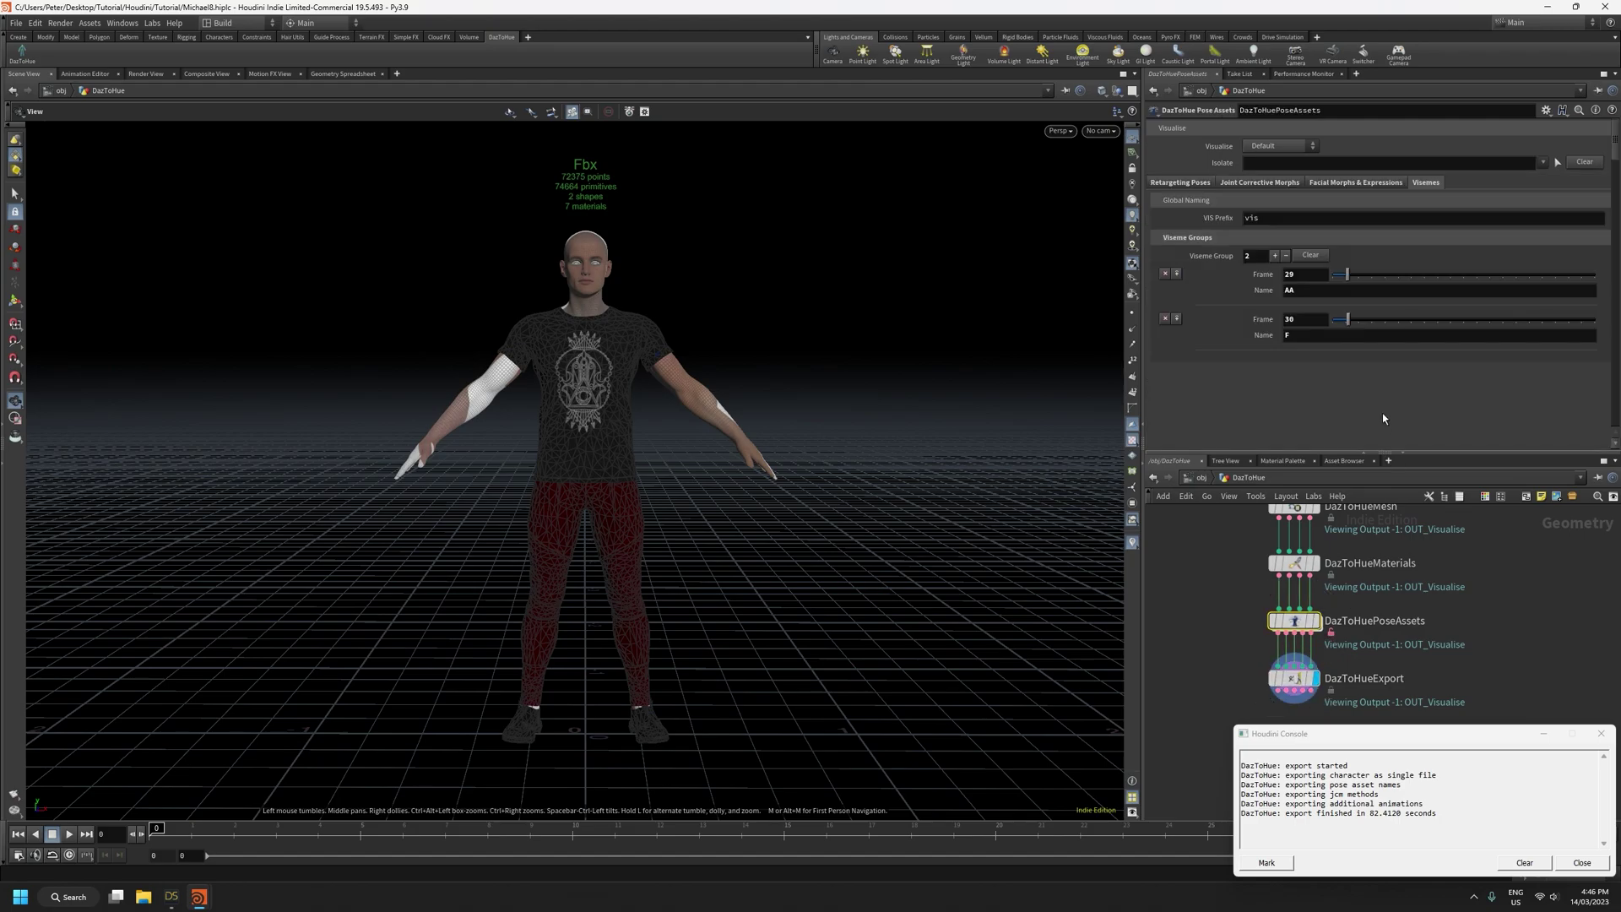
pyautogui.moveTo(593, 419)
pyautogui.mouseDown()
pyautogui.moveTo(637, 448)
pyautogui.moveTo(573, 395)
pyautogui.mouseUp()
pyautogui.moveTo(573, 395); pyautogui.dragTo(558, 277, button='right')
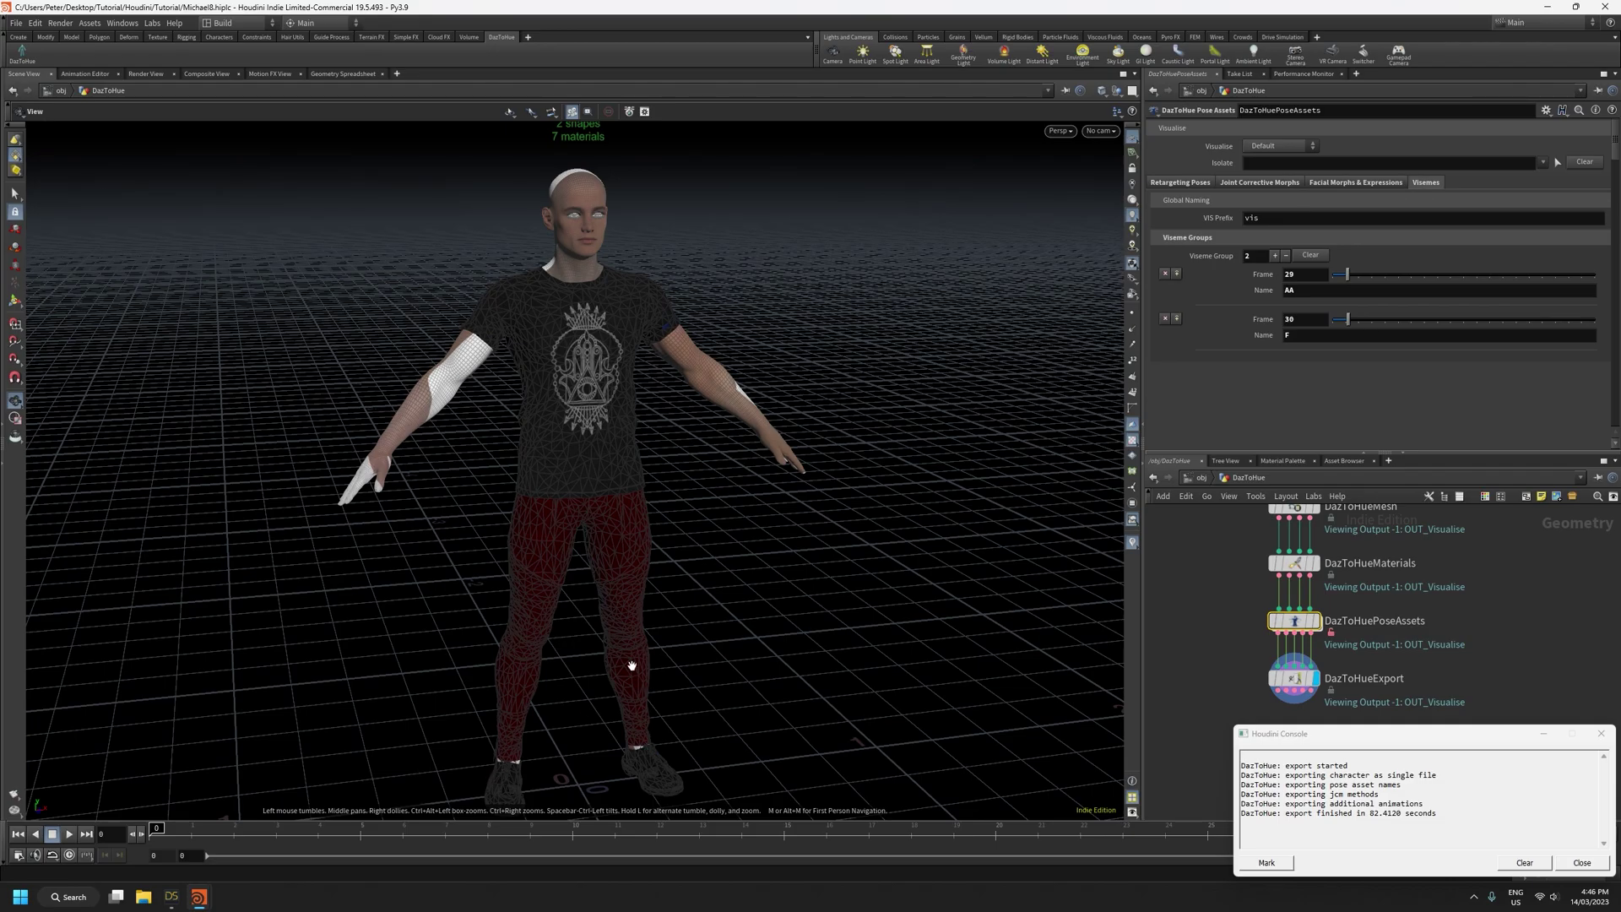
pyautogui.moveTo(620, 517); pyautogui.dragTo(648, 499)
pyautogui.moveTo(630, 506); pyautogui.dragTo(641, 579, button='right')
pyautogui.moveTo(640, 579); pyautogui.dragTo(676, 615)
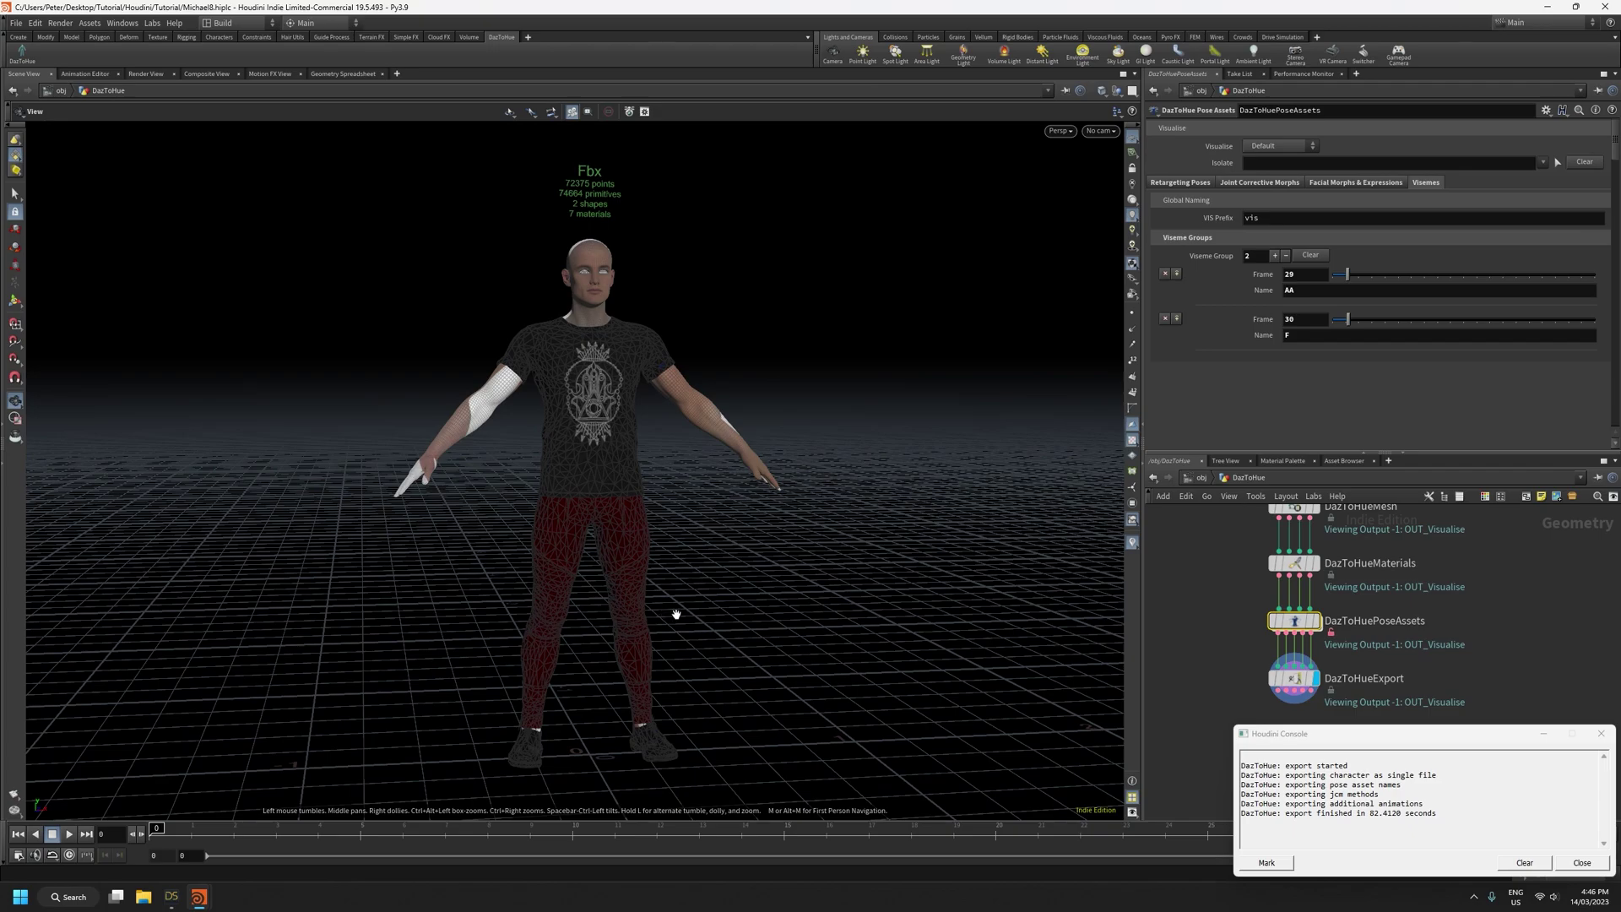
# Close the console and check SKM_Michael8.fbx and ANM_Michael8_ArmsUp.fbx in the Desktop\Tutorial\Exports folder in File Explorer
pyautogui.click(1581, 862)
pyautogui.press('super+e')
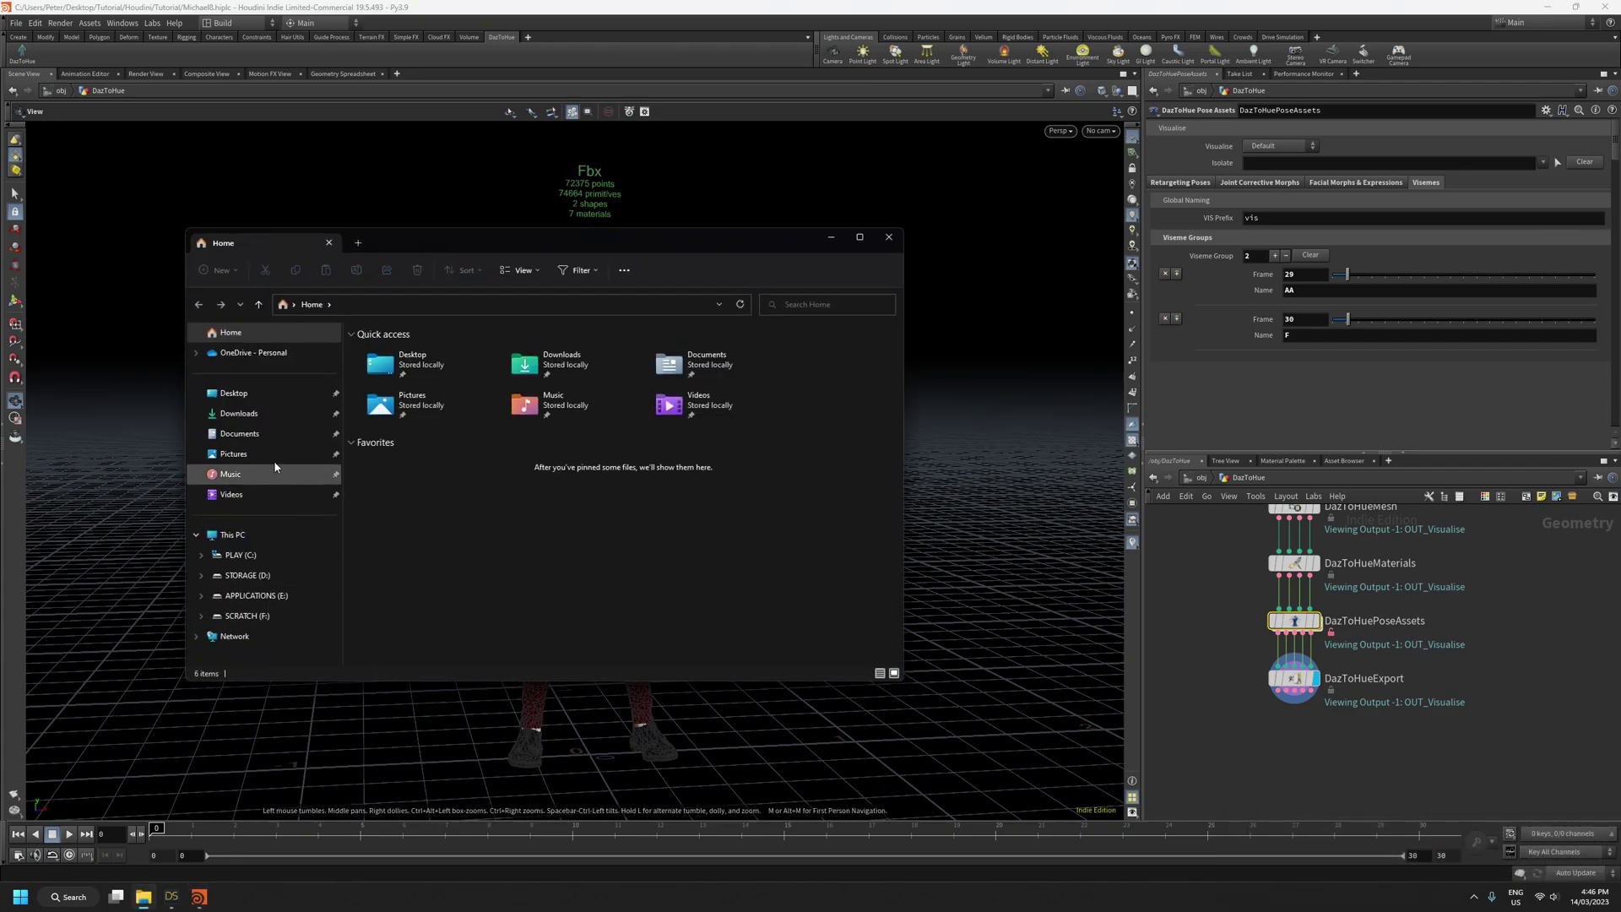
pyautogui.click(244, 393)
pyautogui.doubleClick(388, 389)
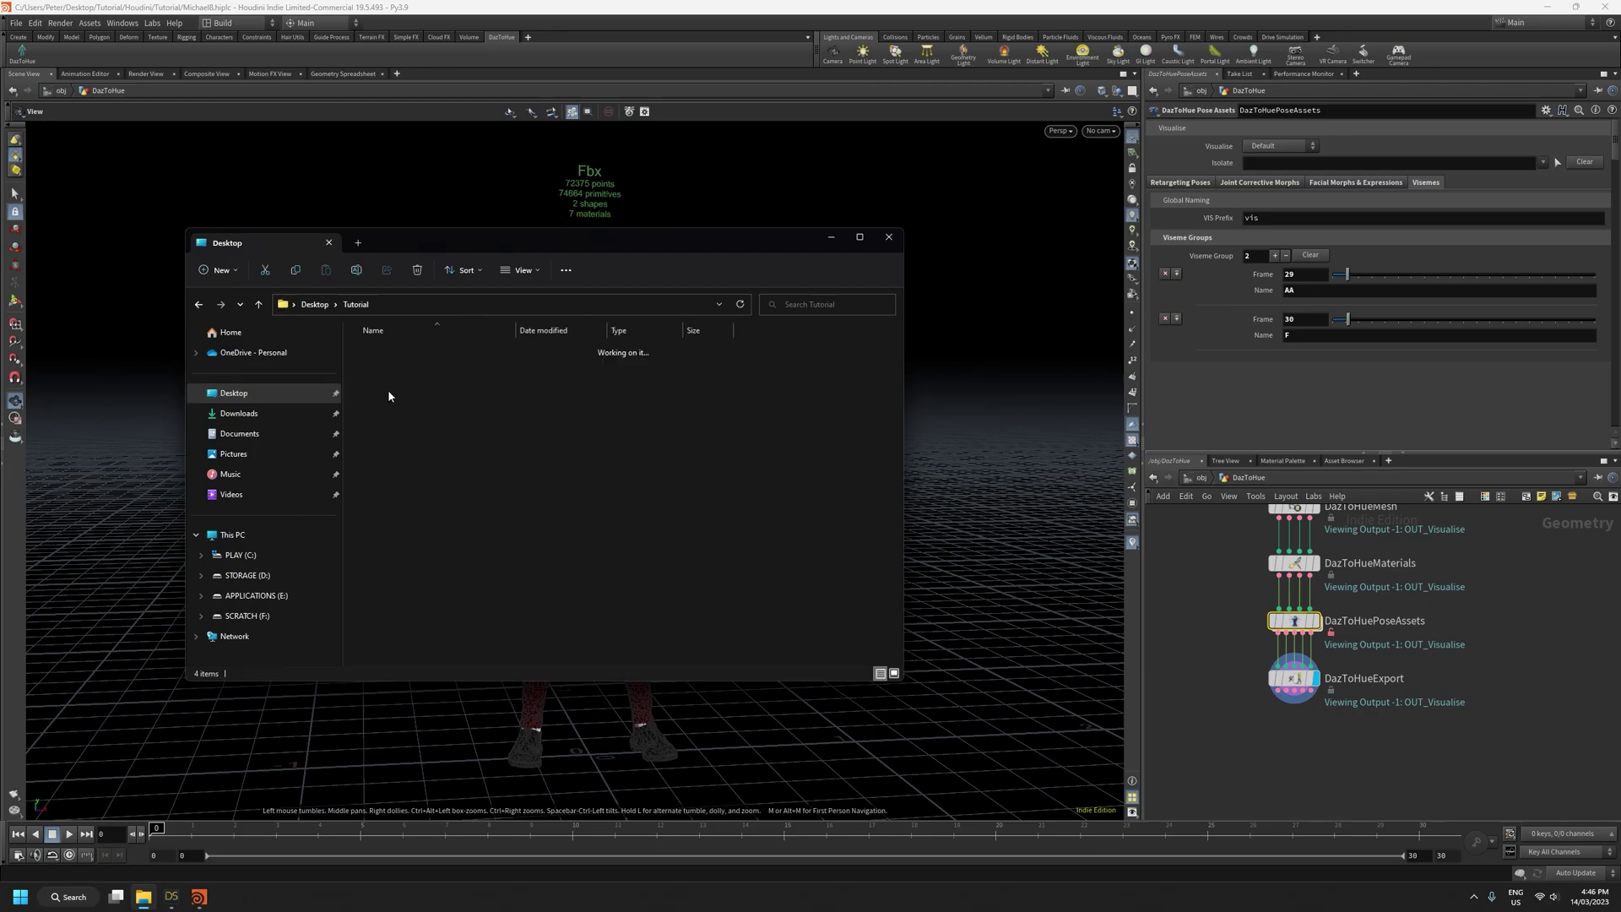
pyautogui.doubleClick(380, 390)
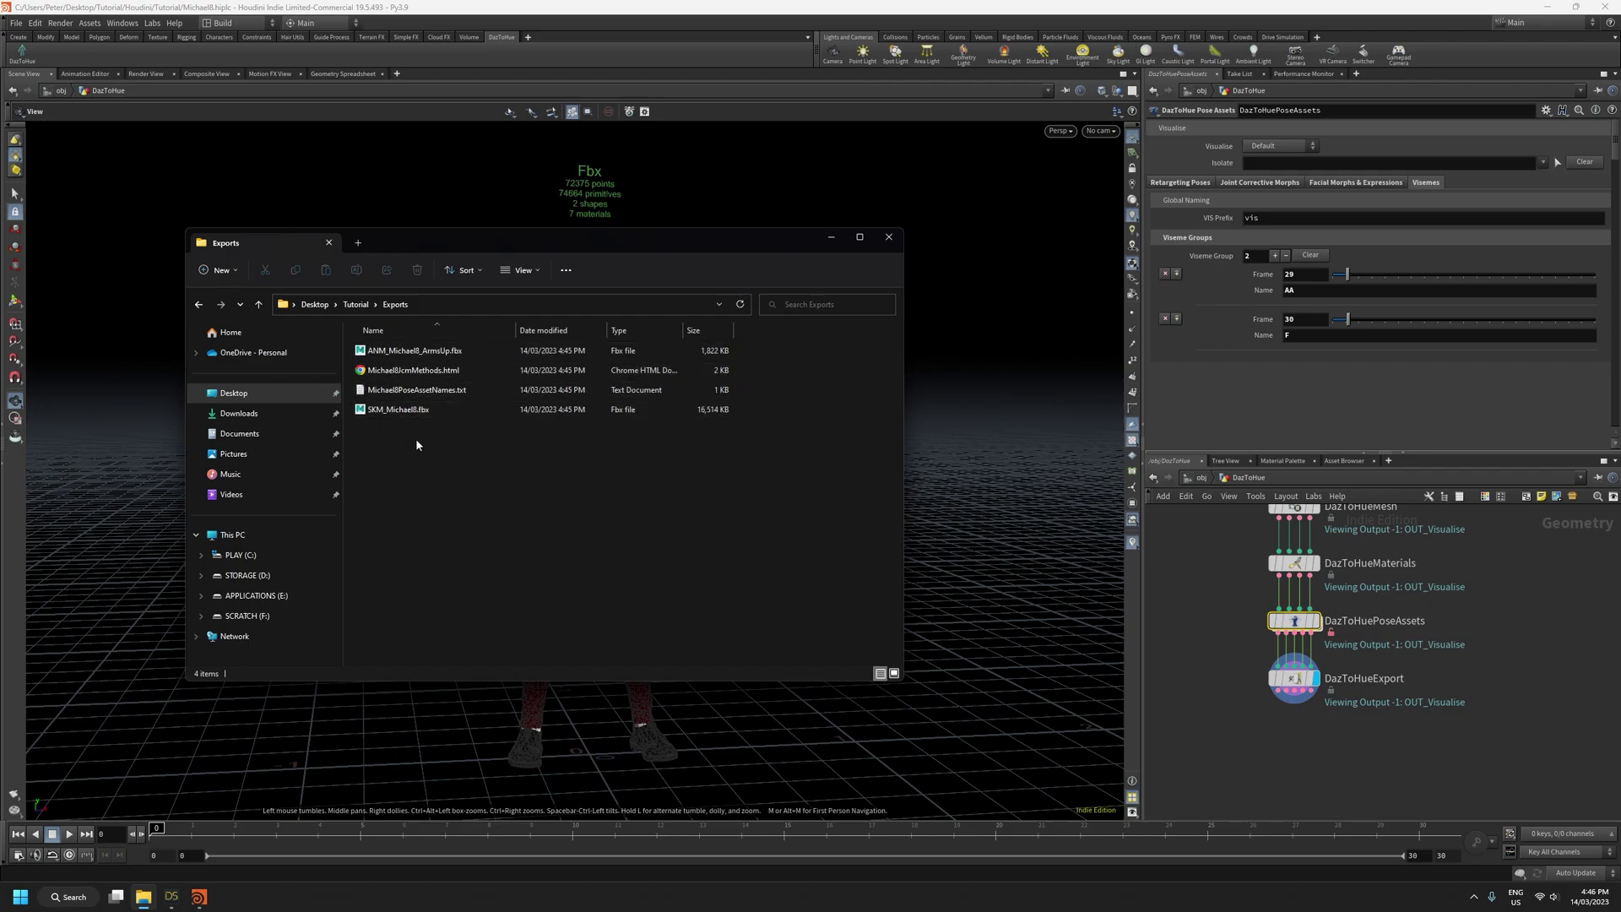
pyautogui.click(394, 412)
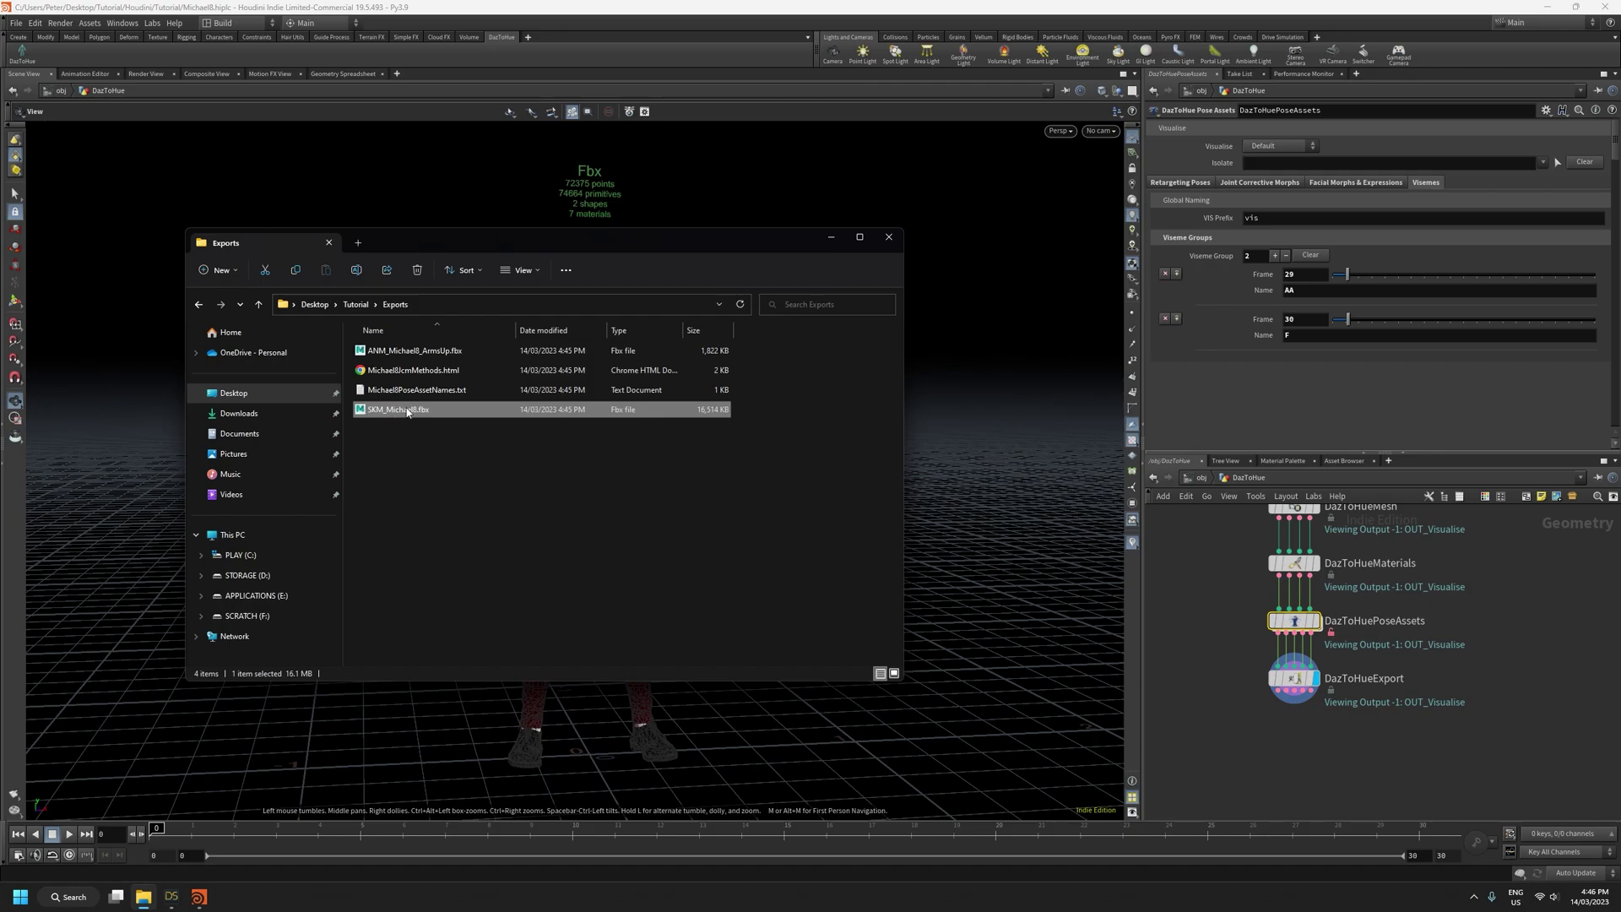
pyautogui.click(430, 352)
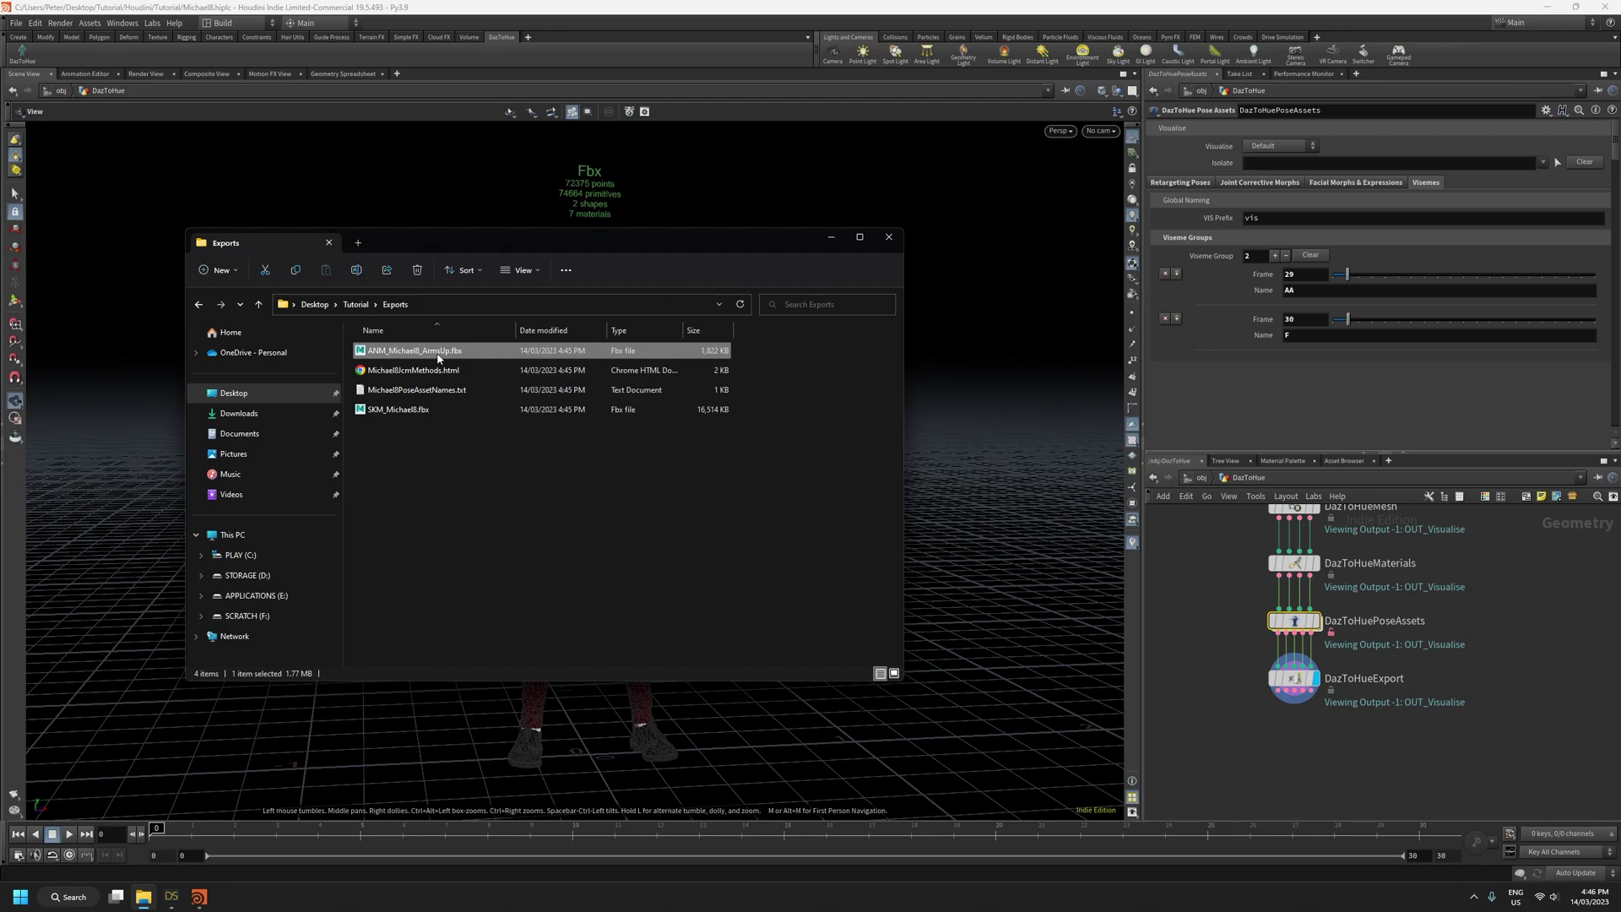
# Open Michael8JcmMethods.html in the browser, review the joint corrective names, frames and methods, and close it
pyautogui.doubleClick(405, 375)
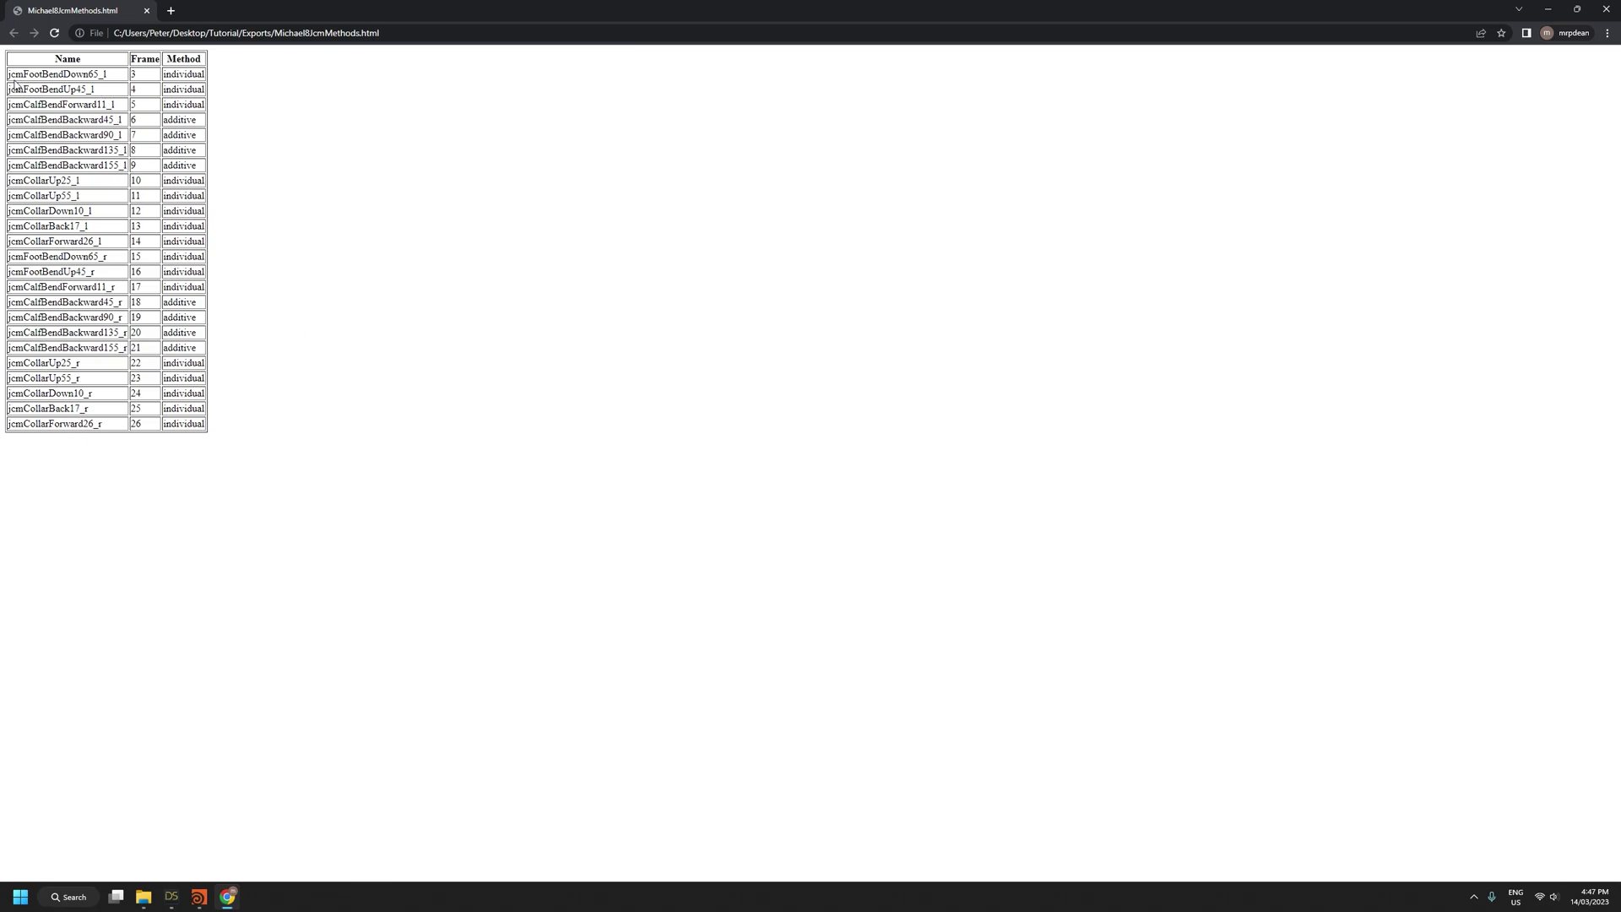
pyautogui.moveTo(8, 74); pyautogui.dragTo(124, 317)
pyautogui.moveTo(97, 362); pyautogui.dragTo(123, 378)
pyautogui.click(181, 89)
pyautogui.moveTo(148, 78); pyautogui.dragTo(145, 213)
pyautogui.click(165, 295)
pyautogui.moveTo(187, 110); pyautogui.dragTo(197, 196)
pyautogui.click(197, 203)
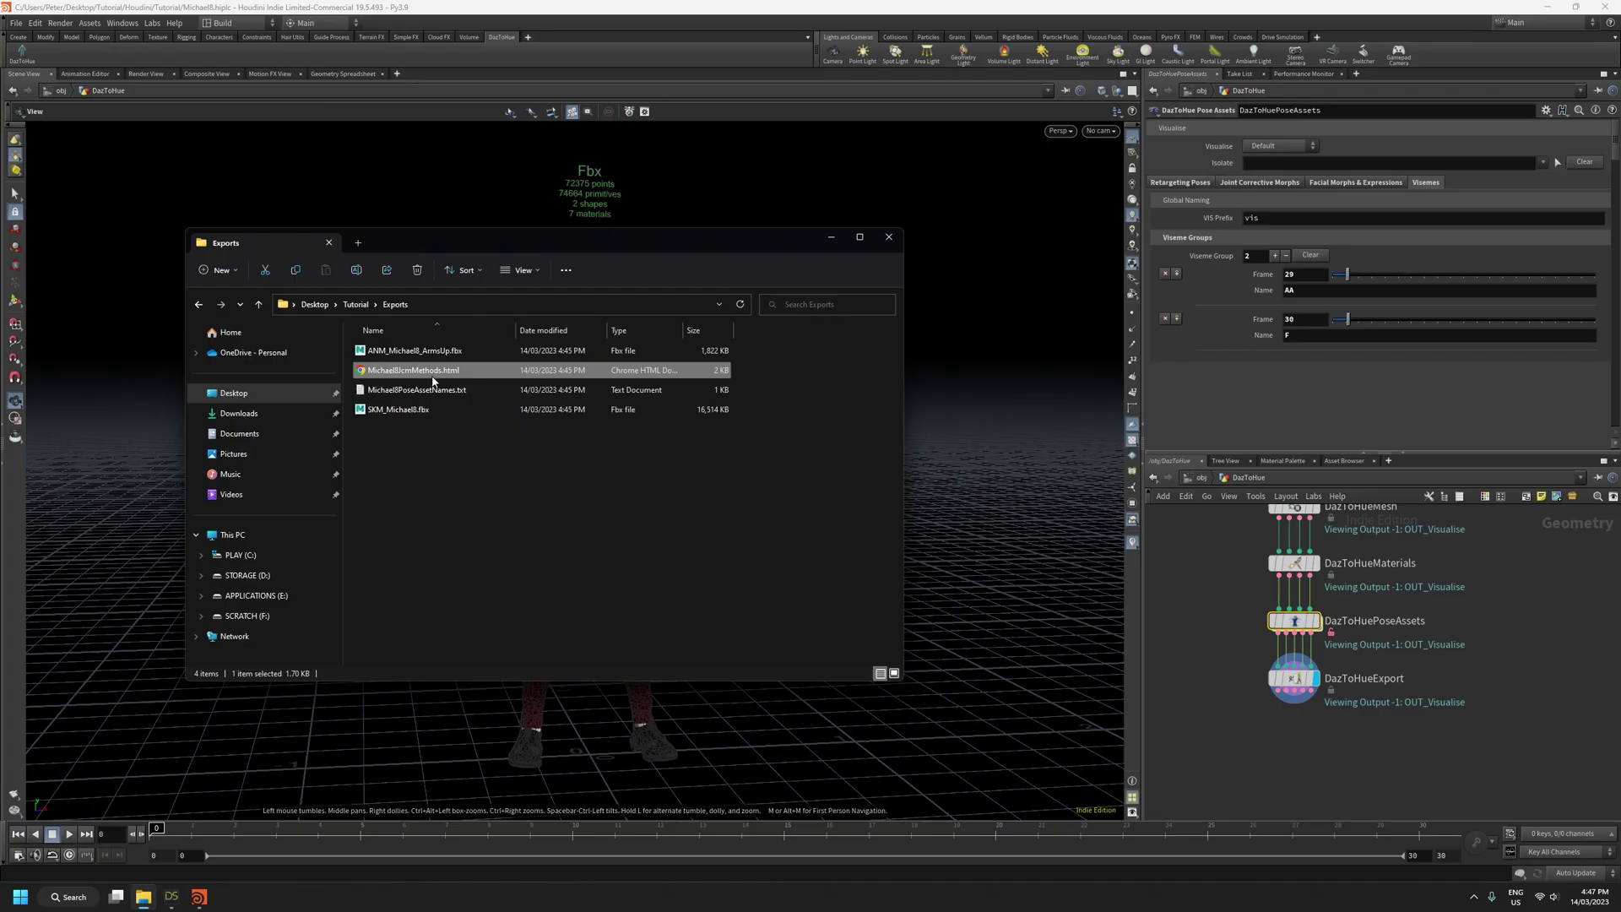
# Open Michael8PoseAssetNames.txt, review the full list of exported pose names, and close the file
pyautogui.doubleClick(411, 391)
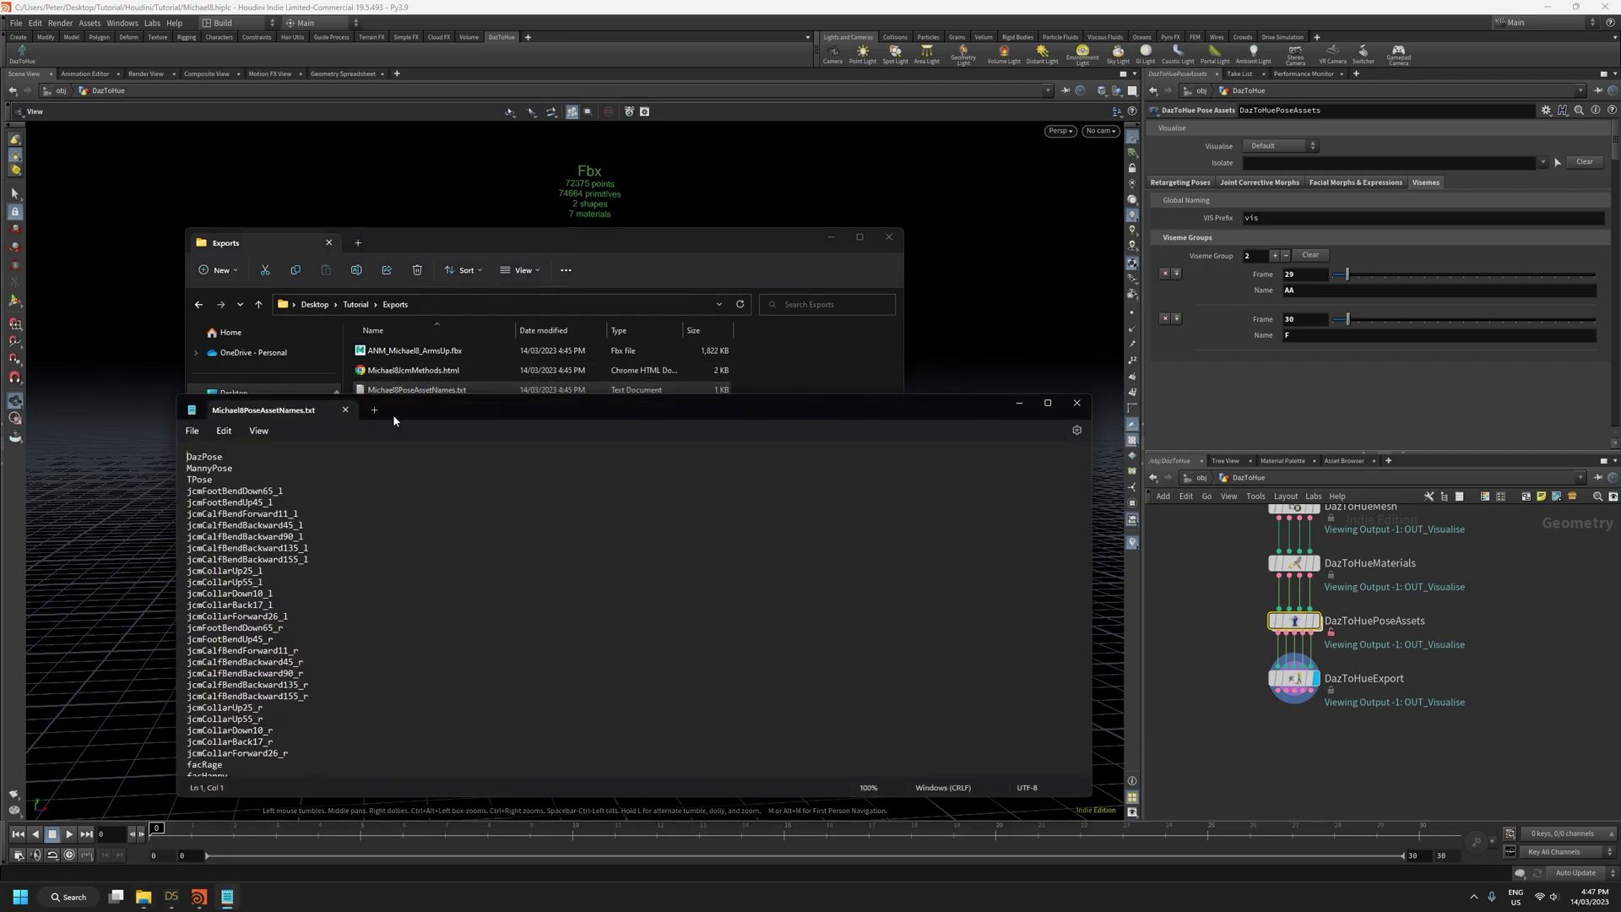
pyautogui.moveTo(414, 397); pyautogui.dragTo(415, 237)
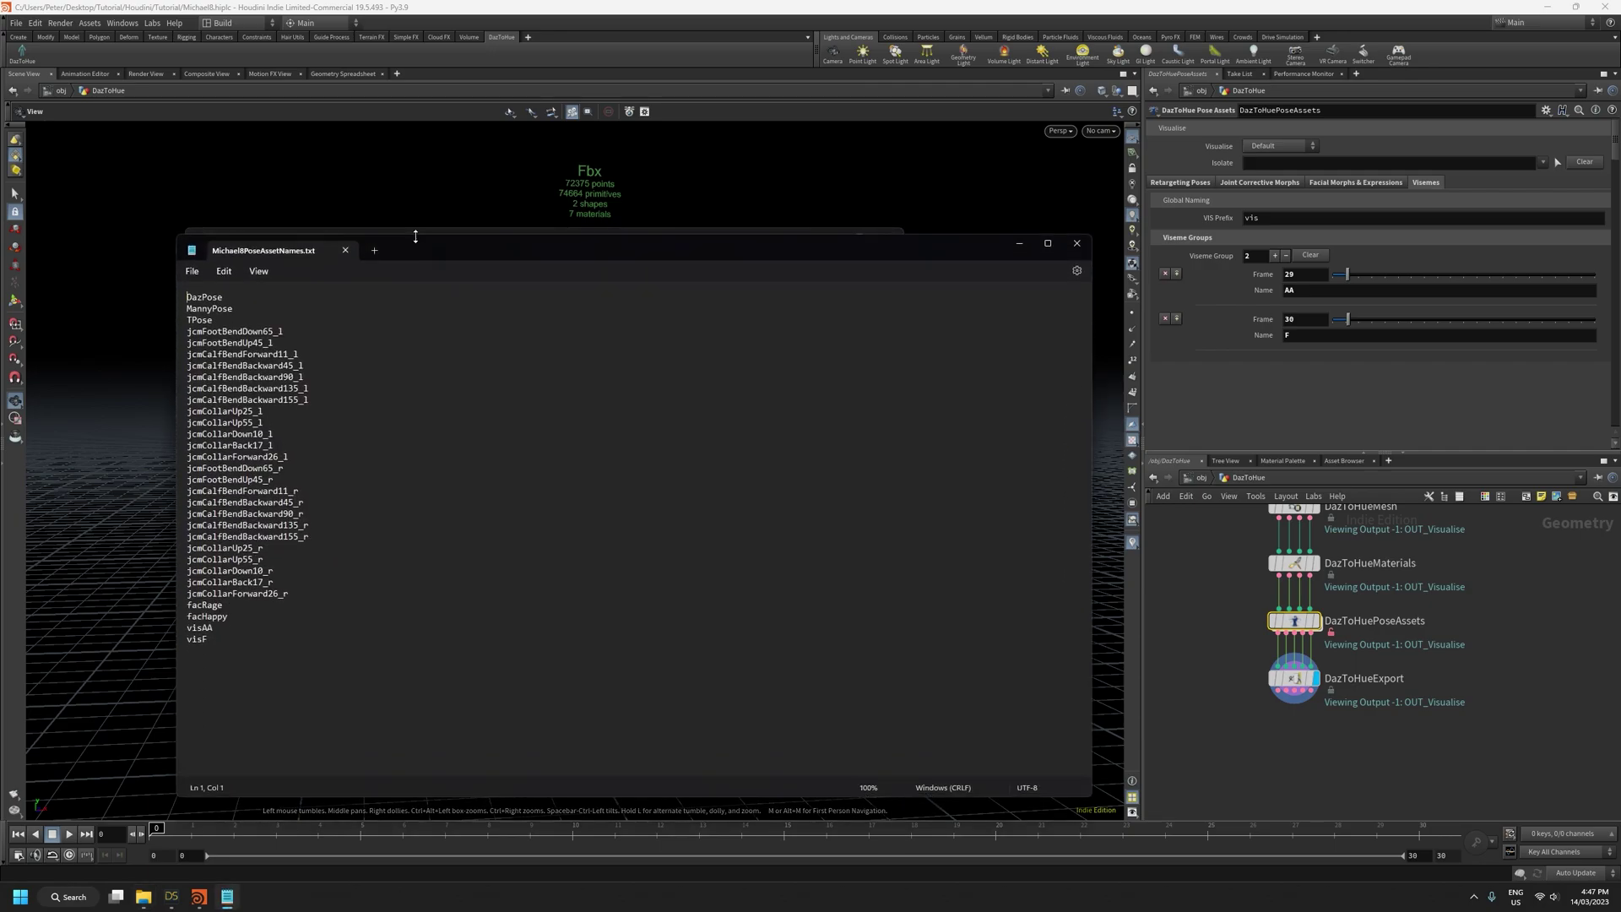
pyautogui.moveTo(205, 297); pyautogui.dragTo(195, 640)
pyautogui.click(214, 640)
pyautogui.click(1076, 243)
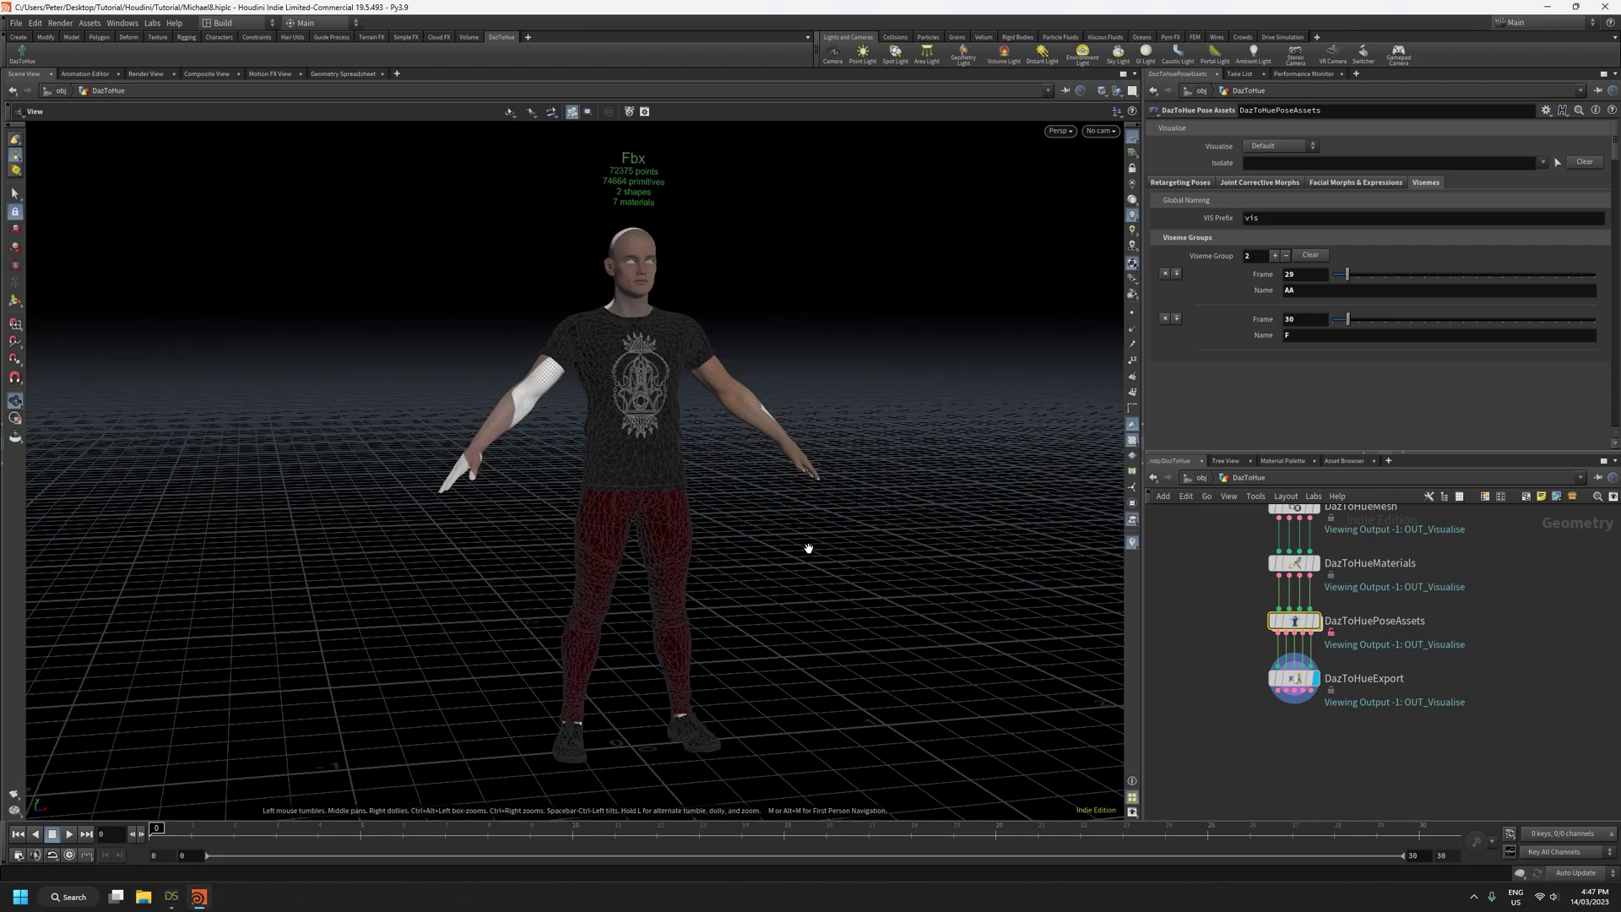